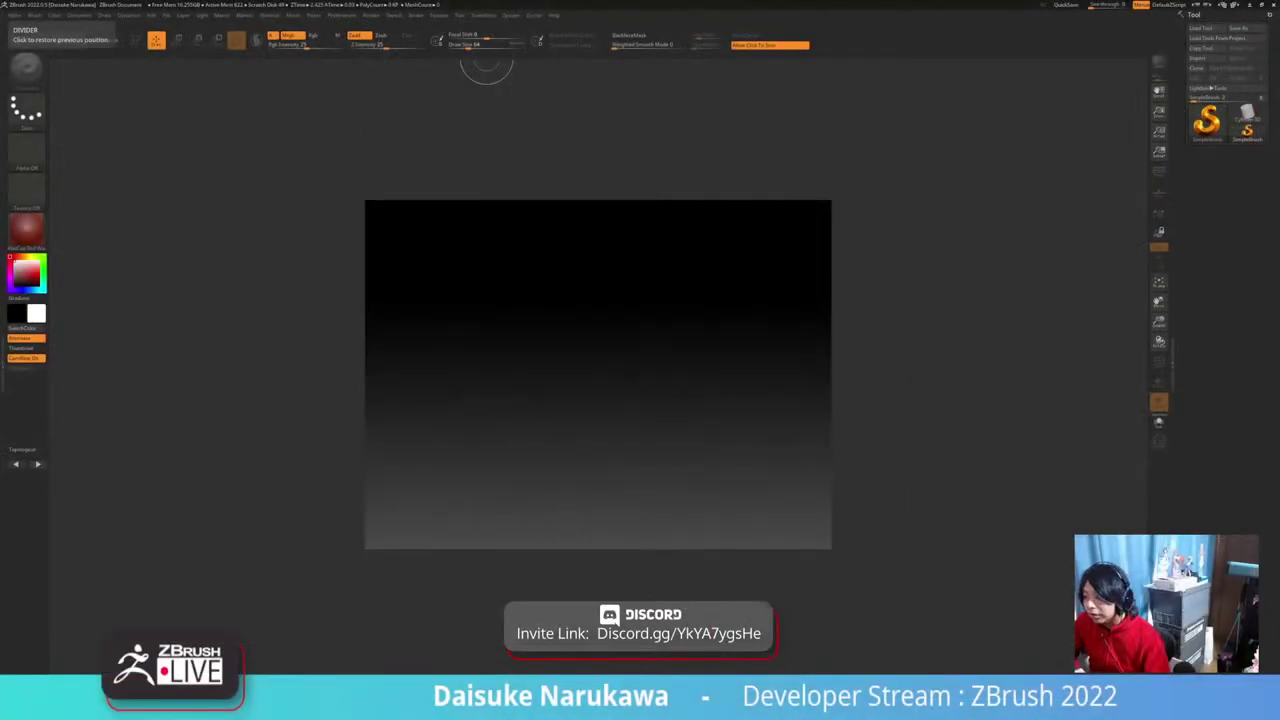
Step: Load the recent project space_suit.ZPR from LightBox and hide LightBox once it is open
left_click(64, 40)
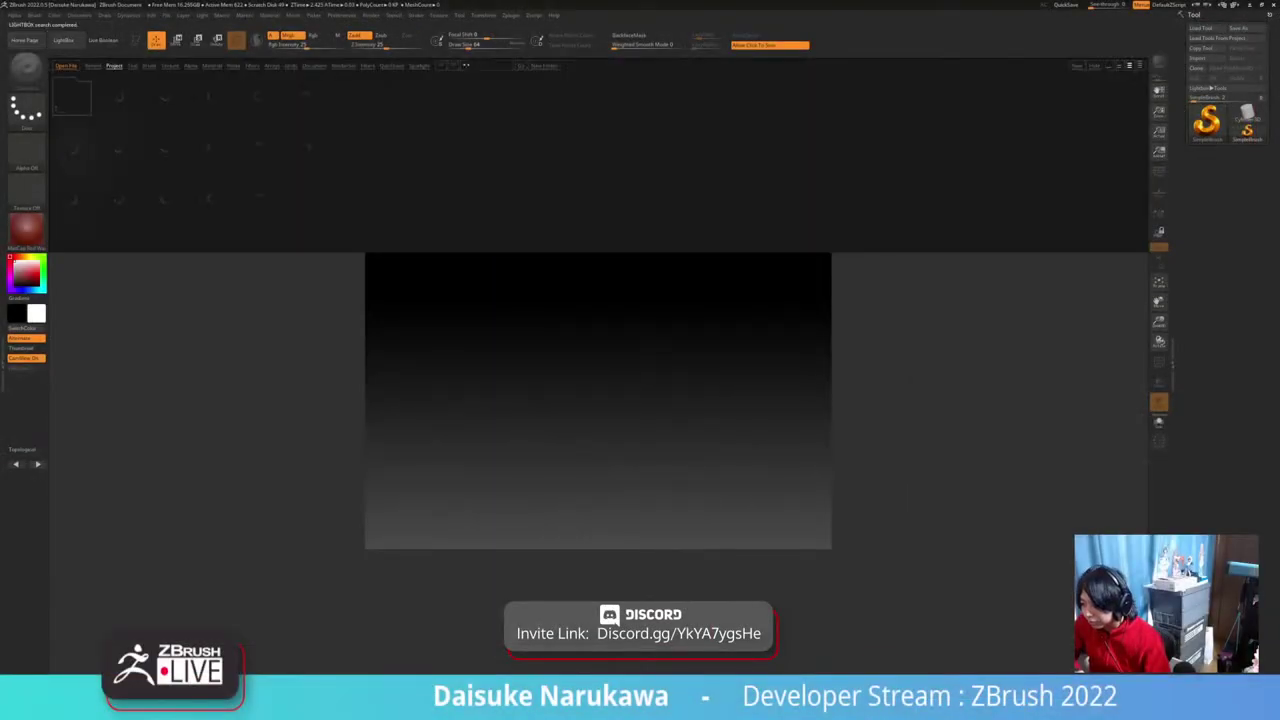
left_click(93, 66)
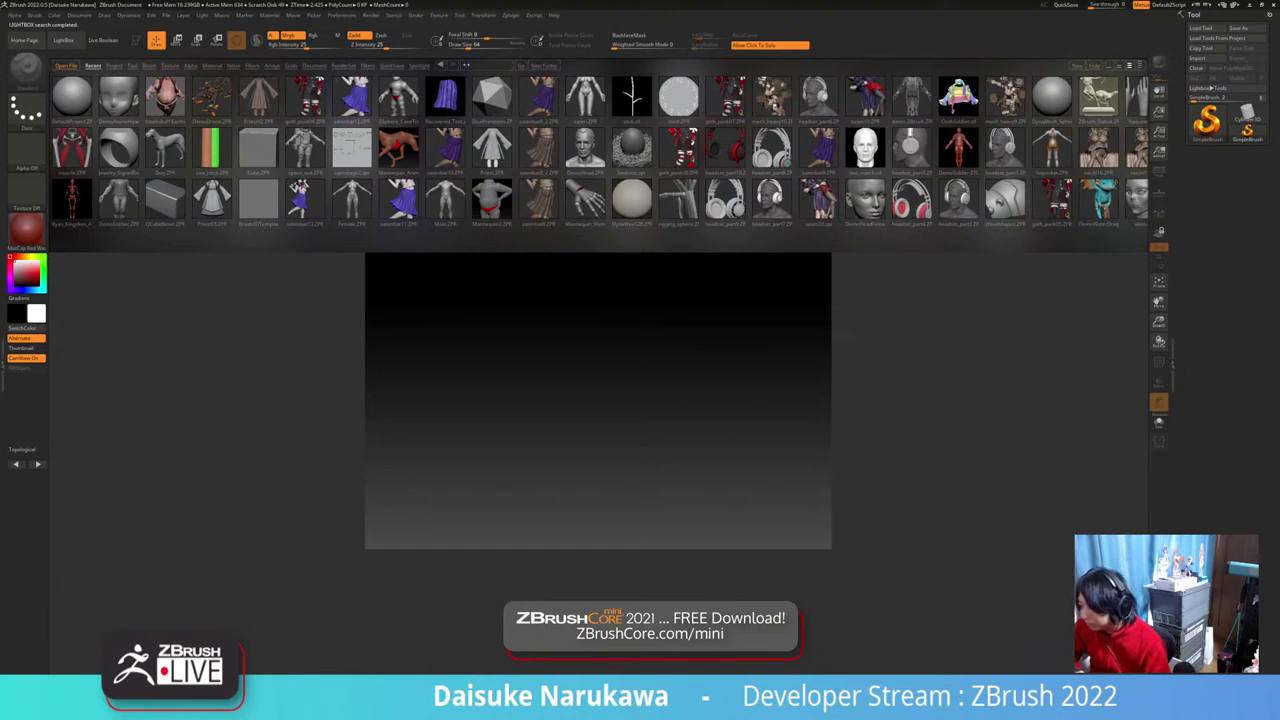
double_click(305, 149)
left_click(665, 386)
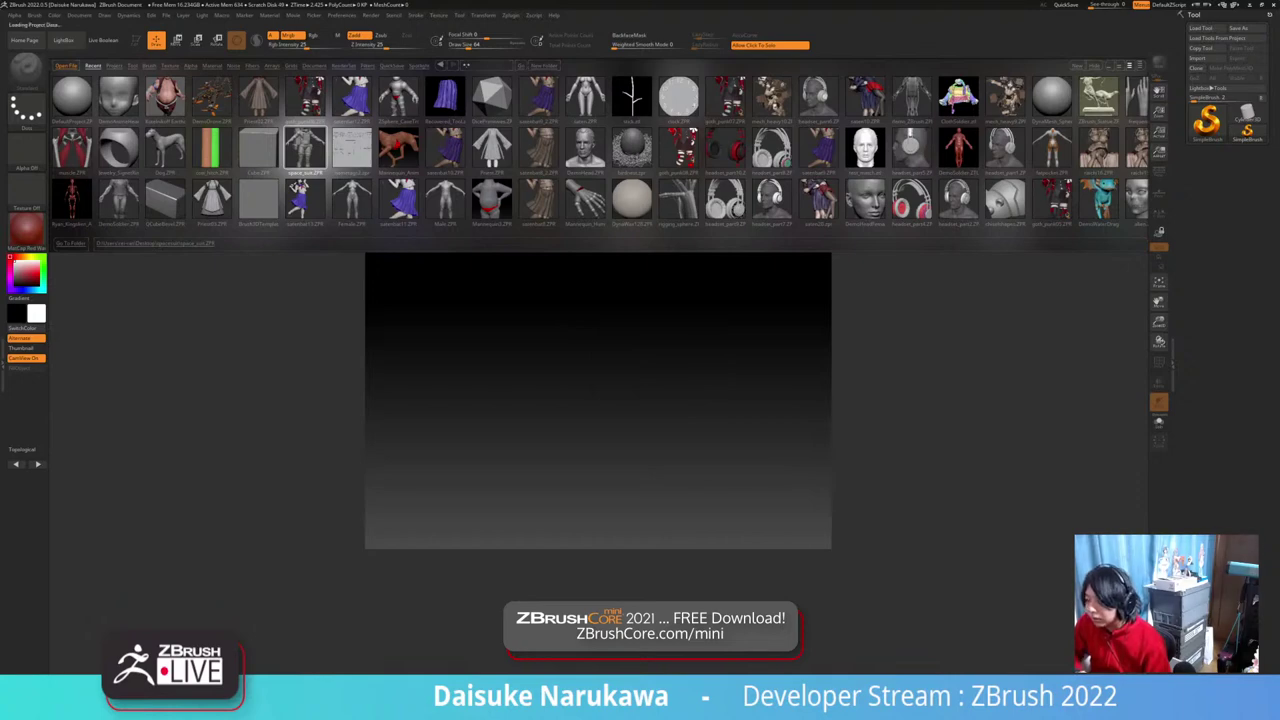
left_click(63, 40)
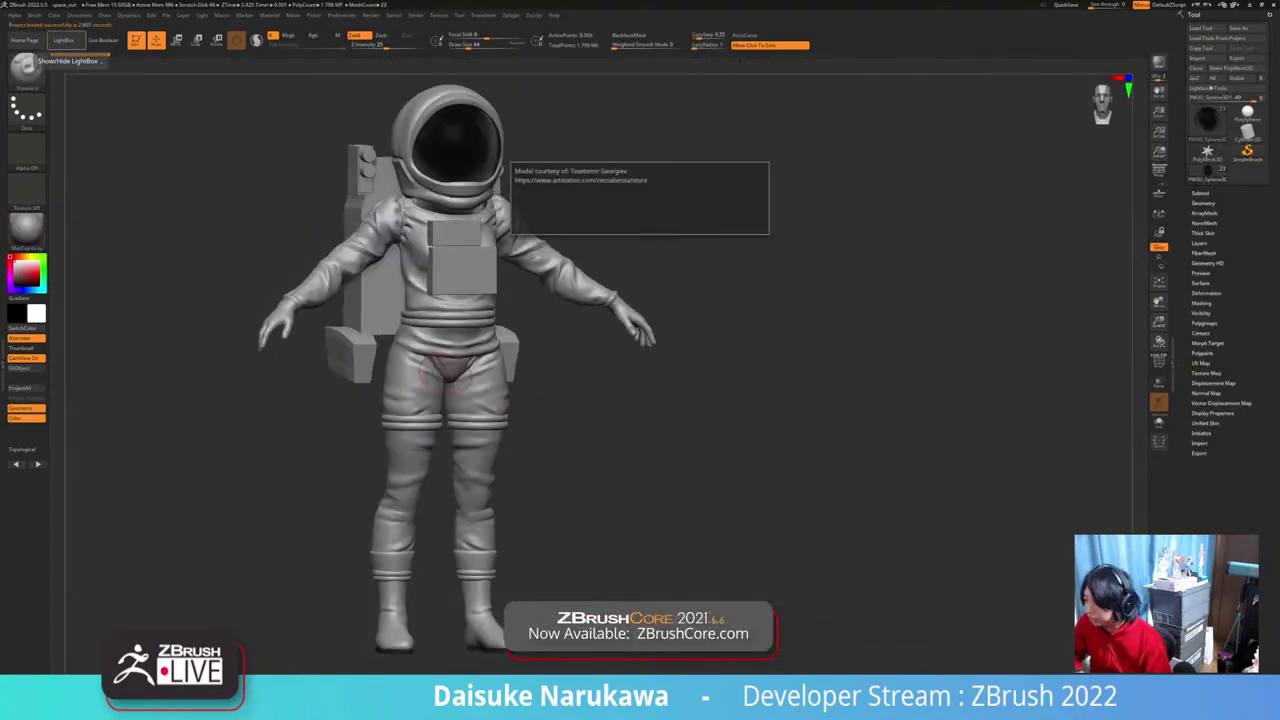
Step: Expand the subtool list and select the female body subtool at its start
left_click_drag(700, 345, 174, 316)
mouse_move(620, 342)
left_mouse_down()
mouse_move(538, 340)
mouse_move(665, 342)
mouse_move(610, 342)
left_mouse_up()
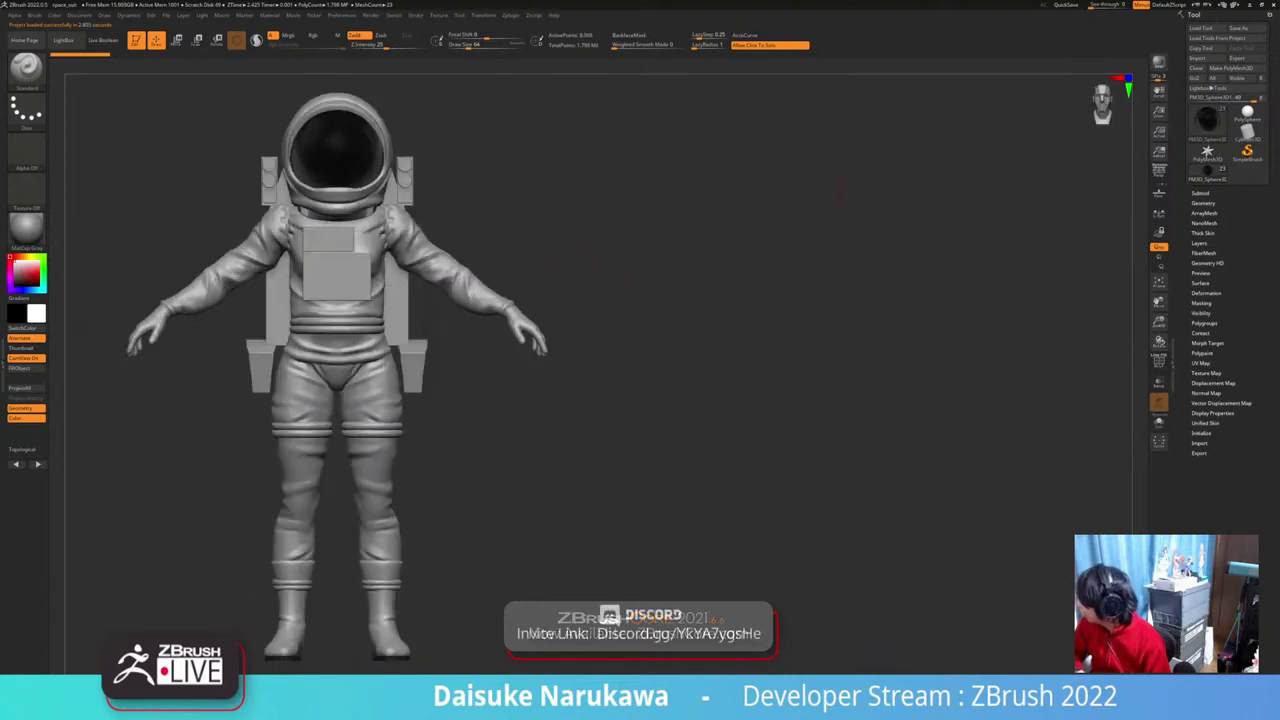
left_click(1200, 193)
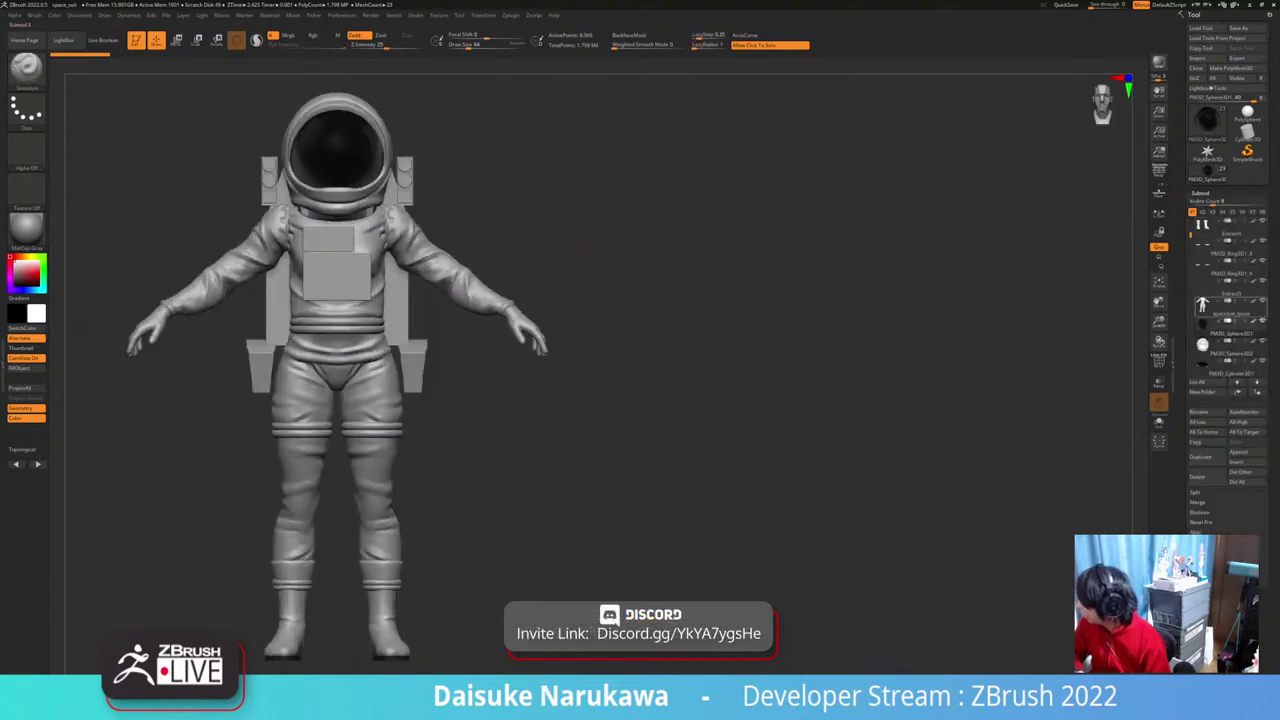
left_click_drag(1190, 235, 1190, 221)
left_click(1206, 227)
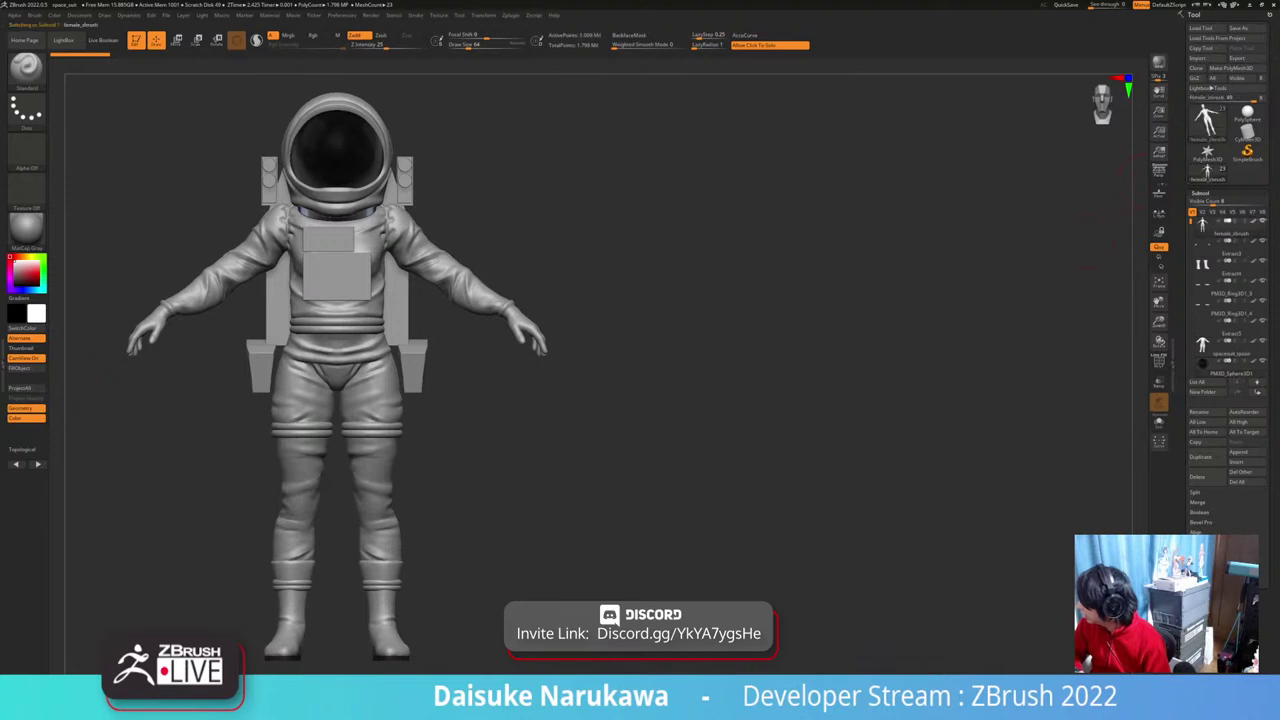
left_click(965, 241)
left_click_drag(965, 241, 1040, 204, "alt")
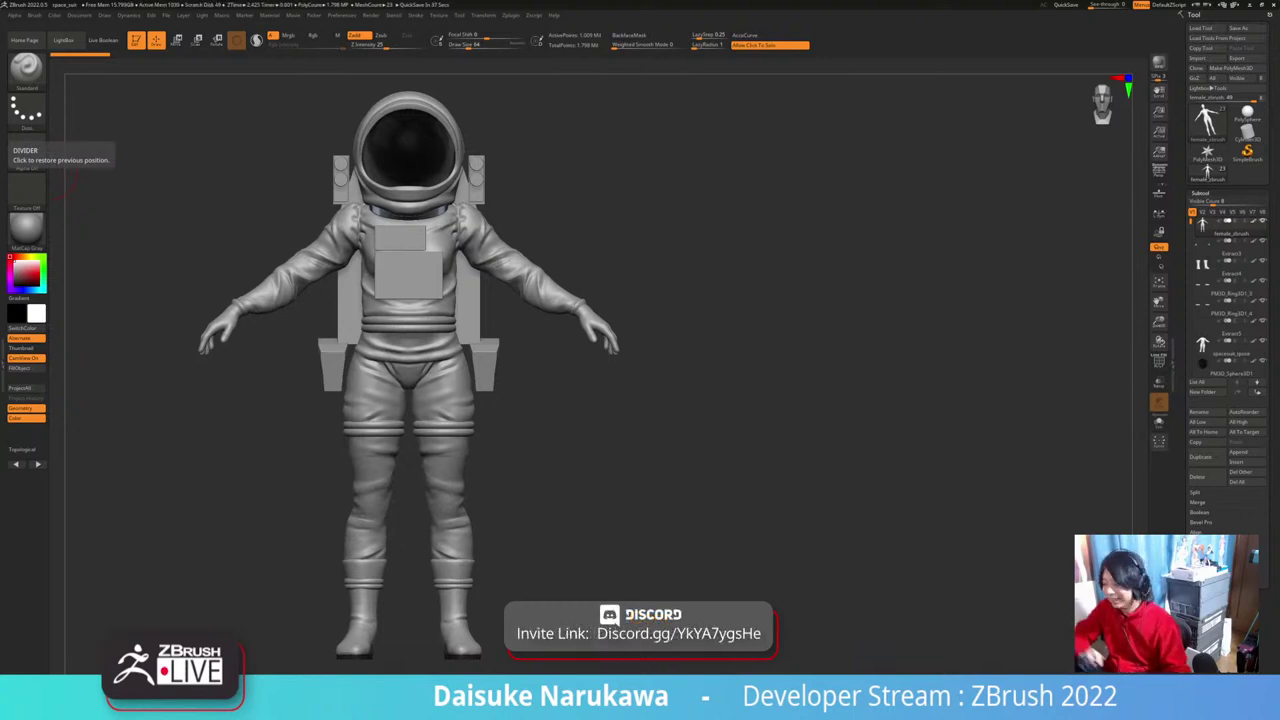
mouse_move(670, 420)
left_mouse_down()
mouse_move(790, 428)
mouse_move(675, 422)
left_mouse_up()
Step: Select the spacesuit subtool on the model and set MaskLasso as the masking brush
left_click(531, 280, "alt")
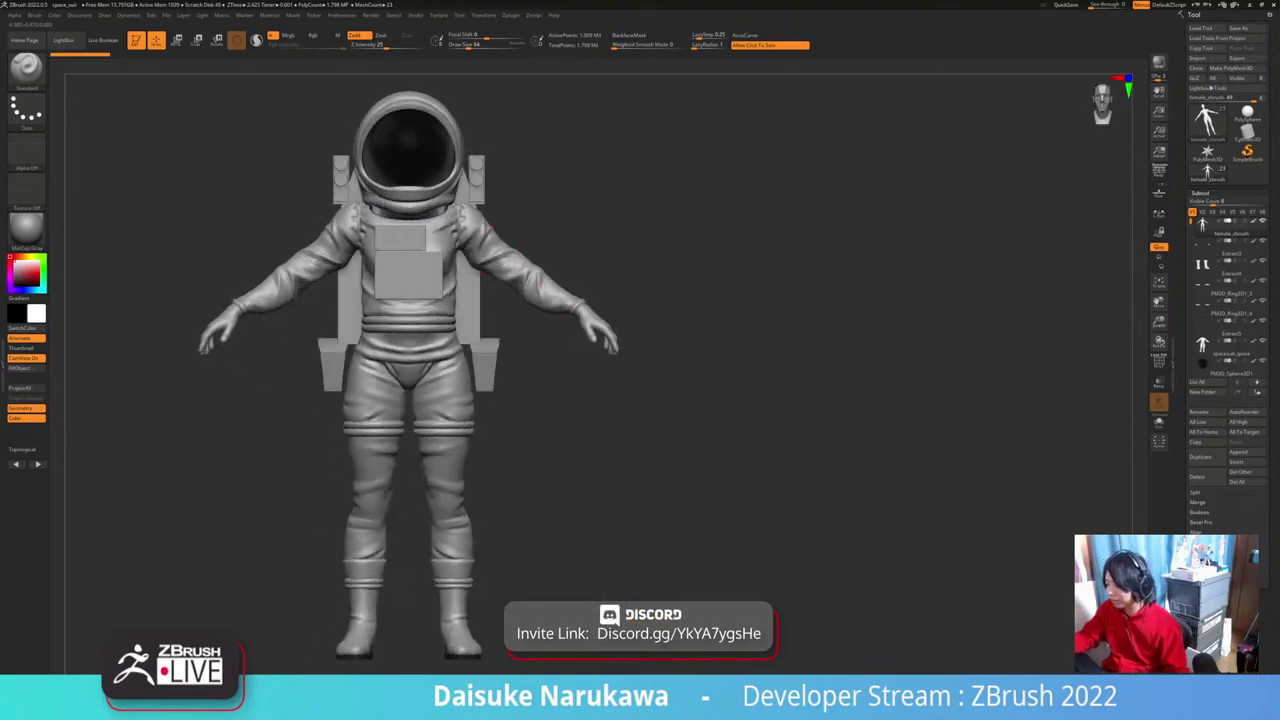
right_click_drag(555, 405, 565, 490, "ctrl")
right_click_drag(572, 384, 605, 418, "alt")
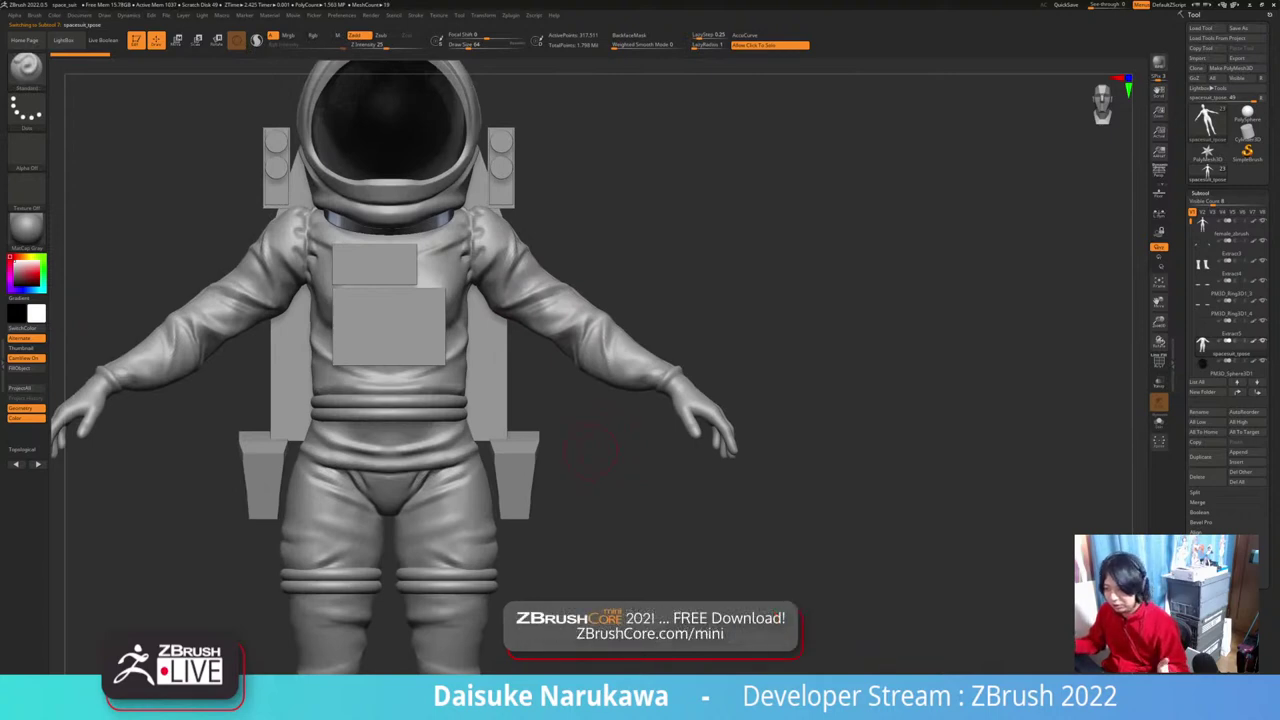
mouse_move(592, 275)
right_mouse_down()
mouse_move(588, 302)
mouse_move(488, 318)
mouse_move(646, 286)
mouse_move(590, 282)
mouse_move(606, 266)
right_mouse_up()
left_click_drag(615, 273, 545, 339, "ctrl")
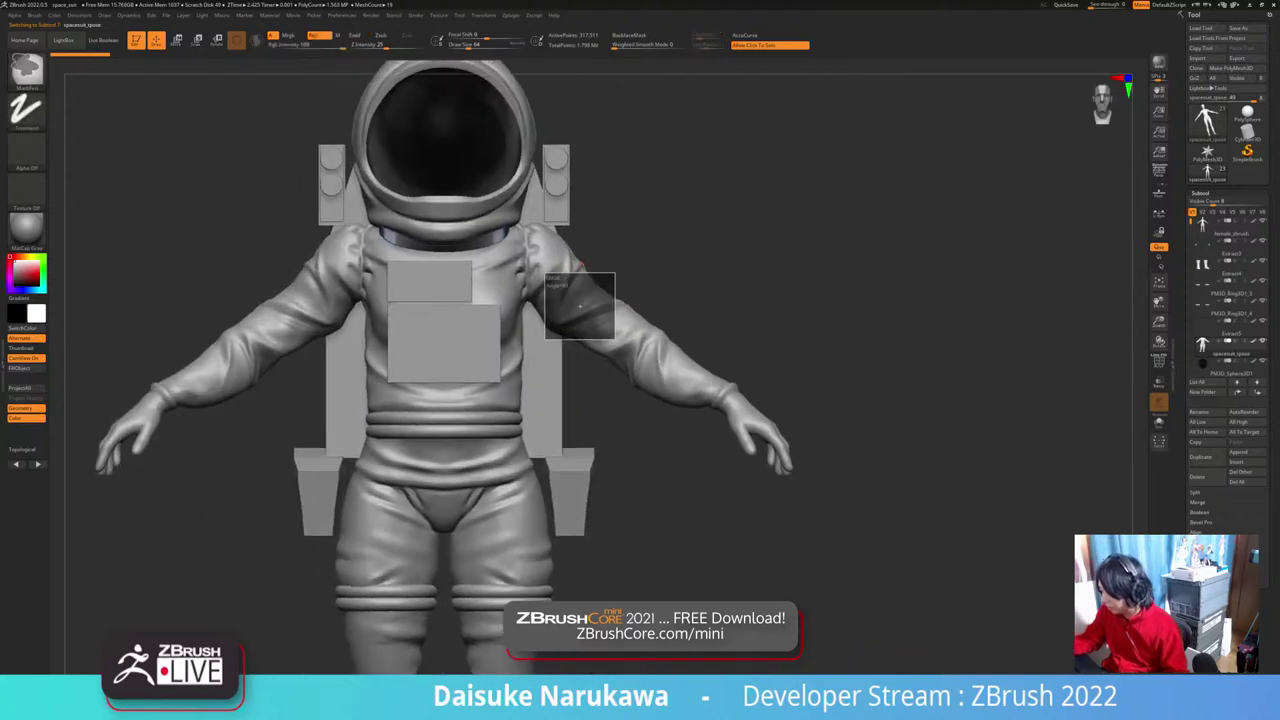
key("b")
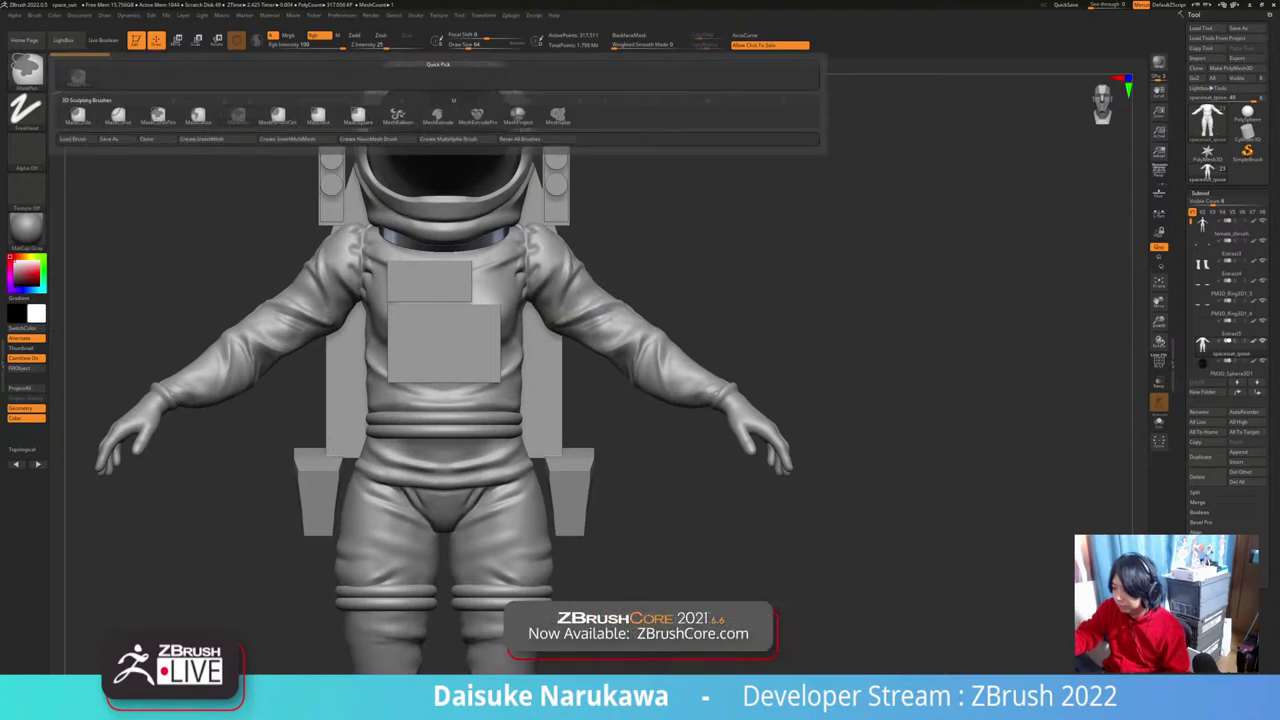
left_click(198, 116, "ctrl")
Step: Try lasso-masking the spacesuit's upper arms and chest, and clear the mask
mouse_move(622, 257)
left_mouse_down("ctrl")
mouse_move(525, 305)
mouse_move(606, 214)
mouse_move(622, 246)
left_mouse_up("ctrl")
right_click_drag(520, 325, 510, 343, "alt")
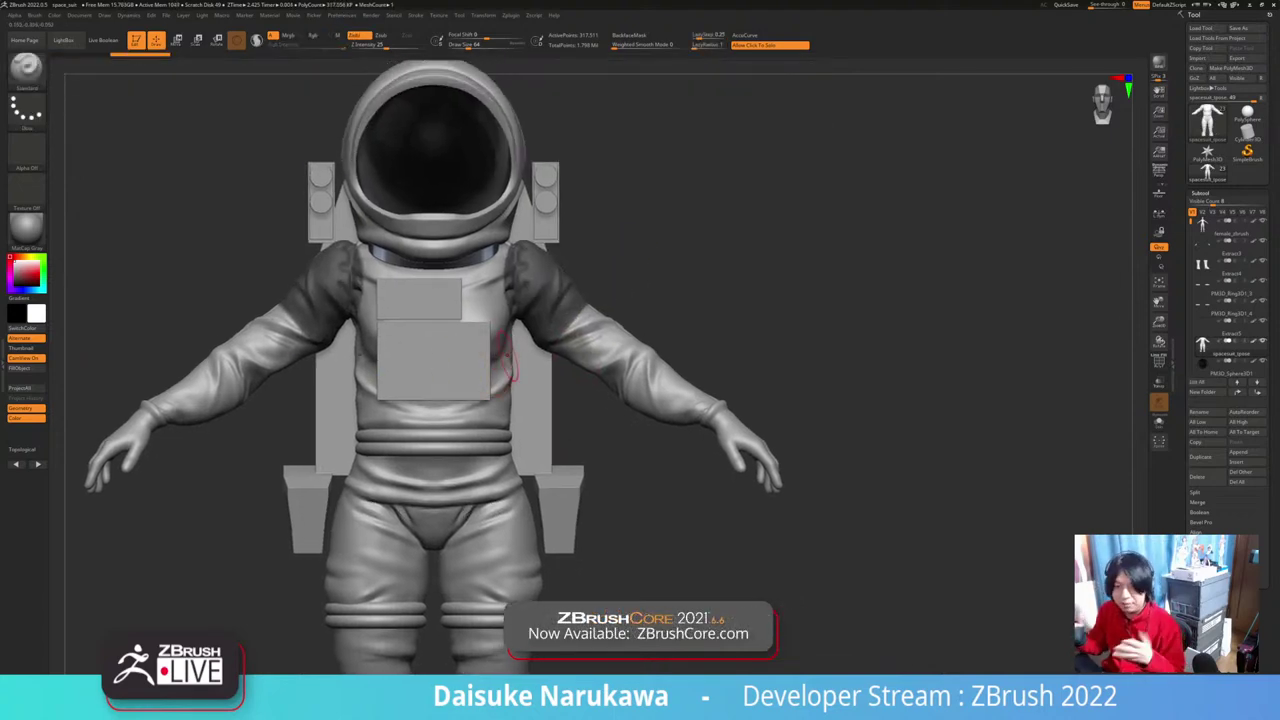
mouse_move(327, 383)
left_mouse_down("ctrl")
mouse_move(534, 382)
mouse_move(548, 270)
mouse_move(410, 222)
mouse_move(330, 280)
left_mouse_up("ctrl")
right_click_drag(399, 187, 402, 204)
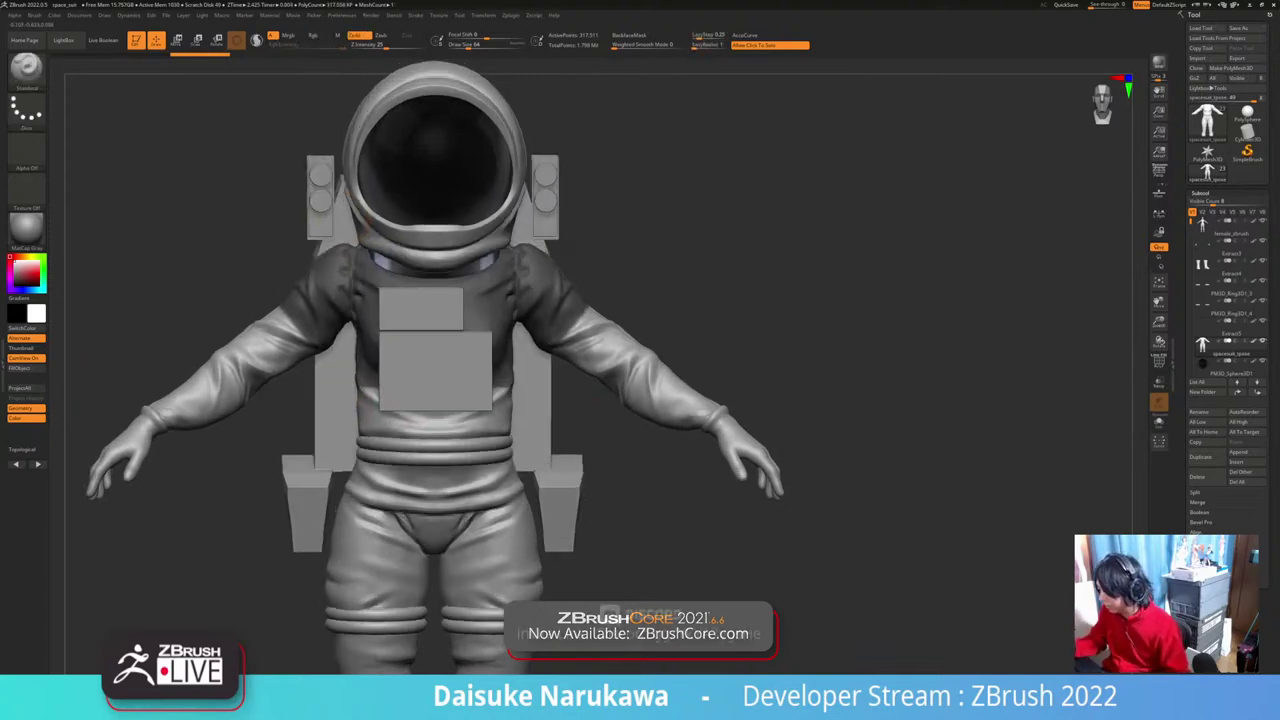
mouse_move(402, 320)
right_mouse_down()
mouse_move(610, 330)
mouse_move(405, 330)
right_mouse_up()
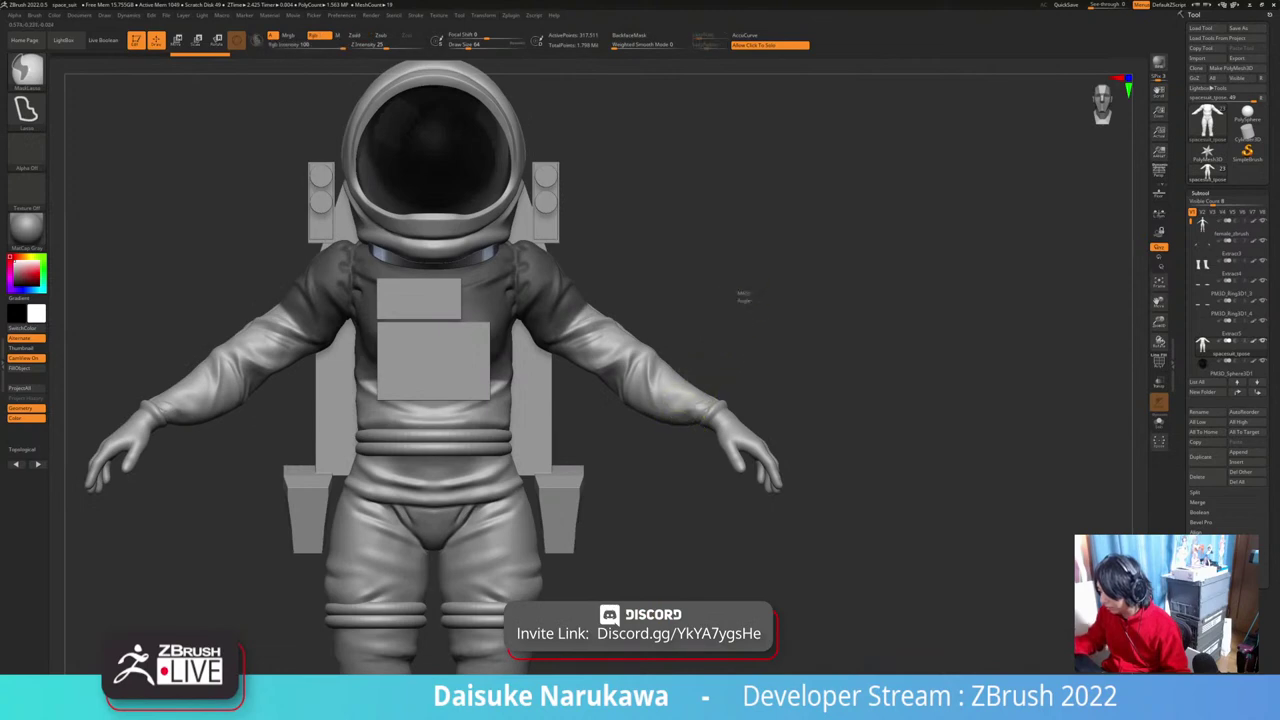
left_click_drag(737, 290, 752, 312, "ctrl")
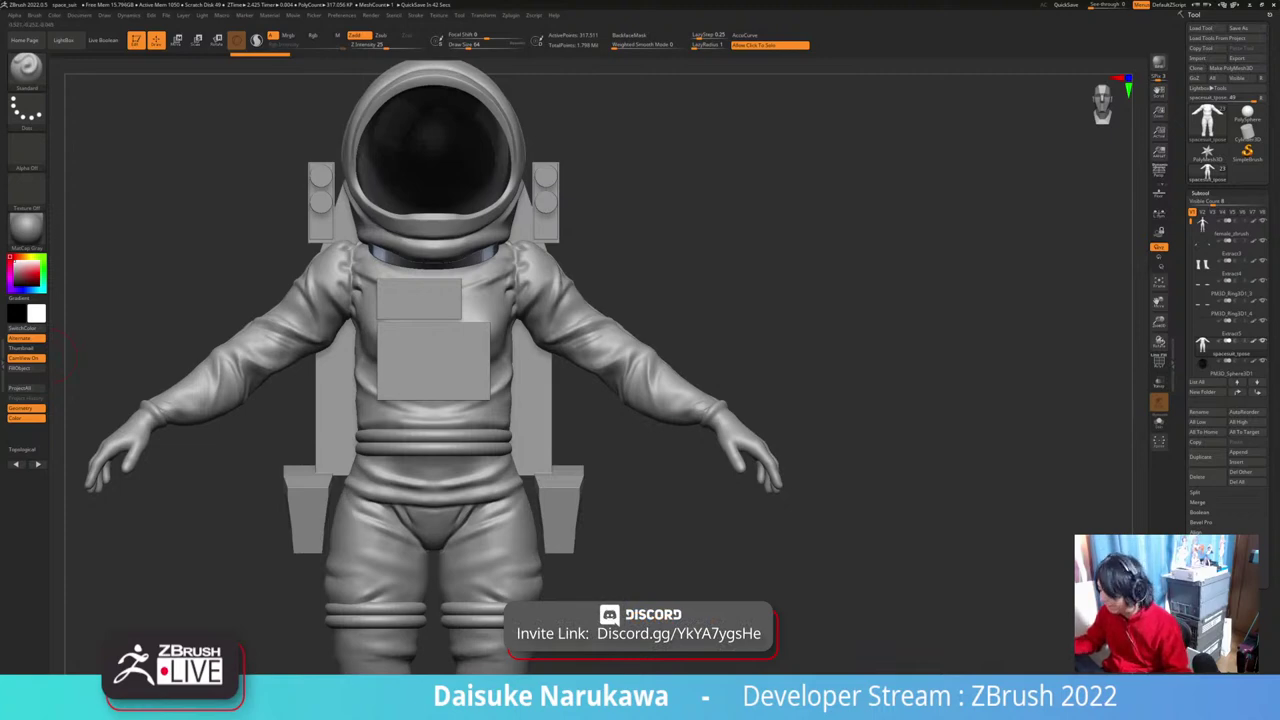
mouse_move(620, 478)
left_mouse_down()
mouse_move(715, 480)
mouse_move(613, 478)
left_mouse_up()
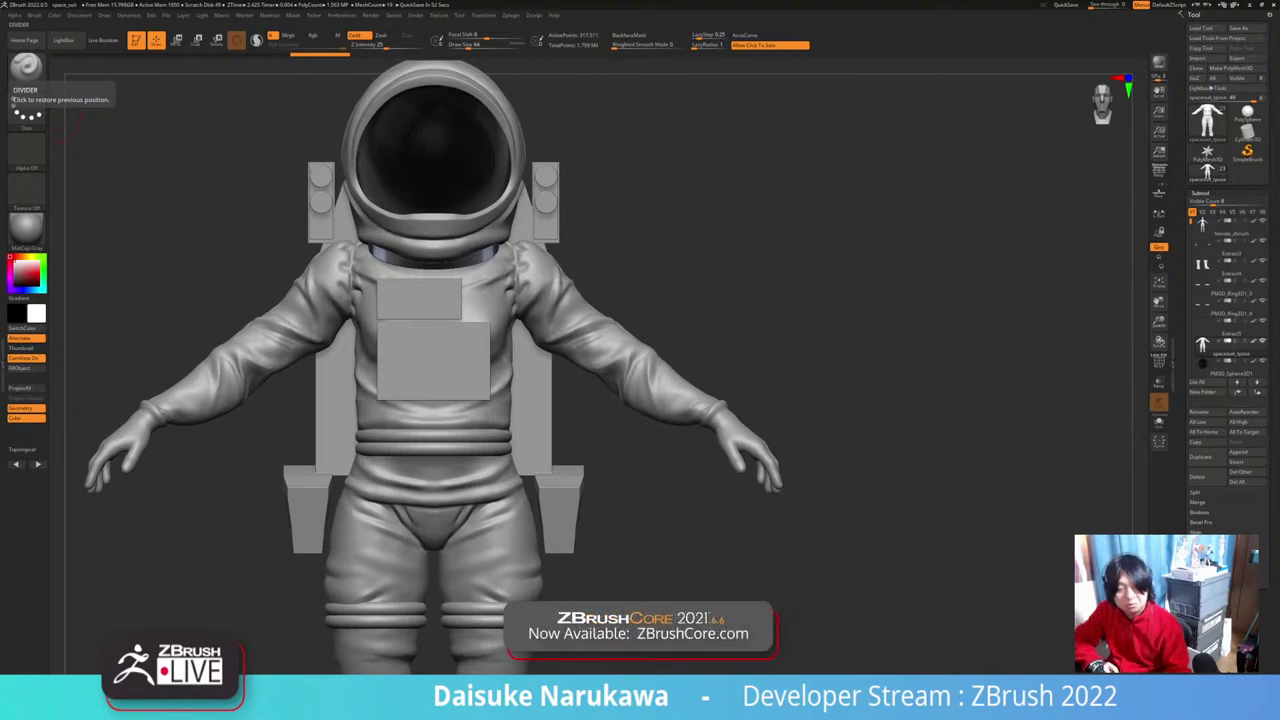
Step: Select the helmet, enable Transpose All Selected Subtools, and limit the transpose selection to the parts around the head
right_click_drag(680, 520, 726, 485)
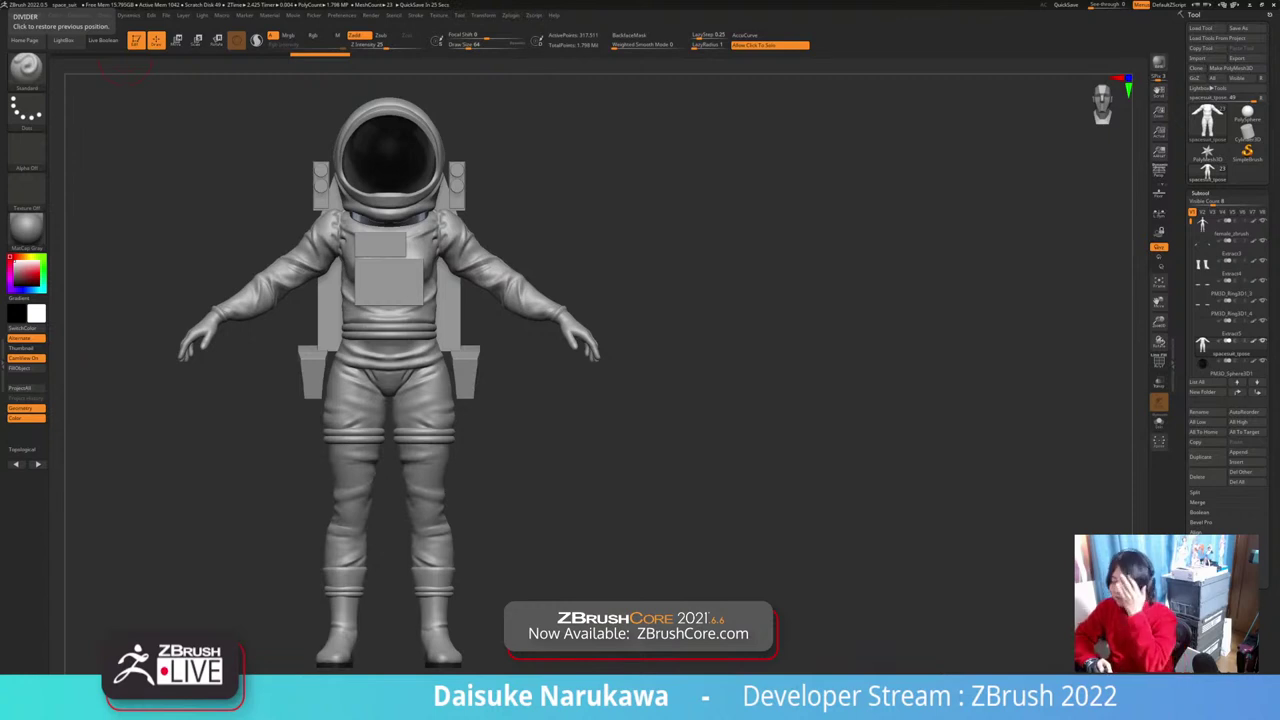
left_click_drag(128, 105, 240, 118)
left_click_drag(240, 118, 234, 202, "alt")
left_click(409, 200, "alt")
left_click_drag(600, 220, 690, 228)
key("w")
left_click(448, 171)
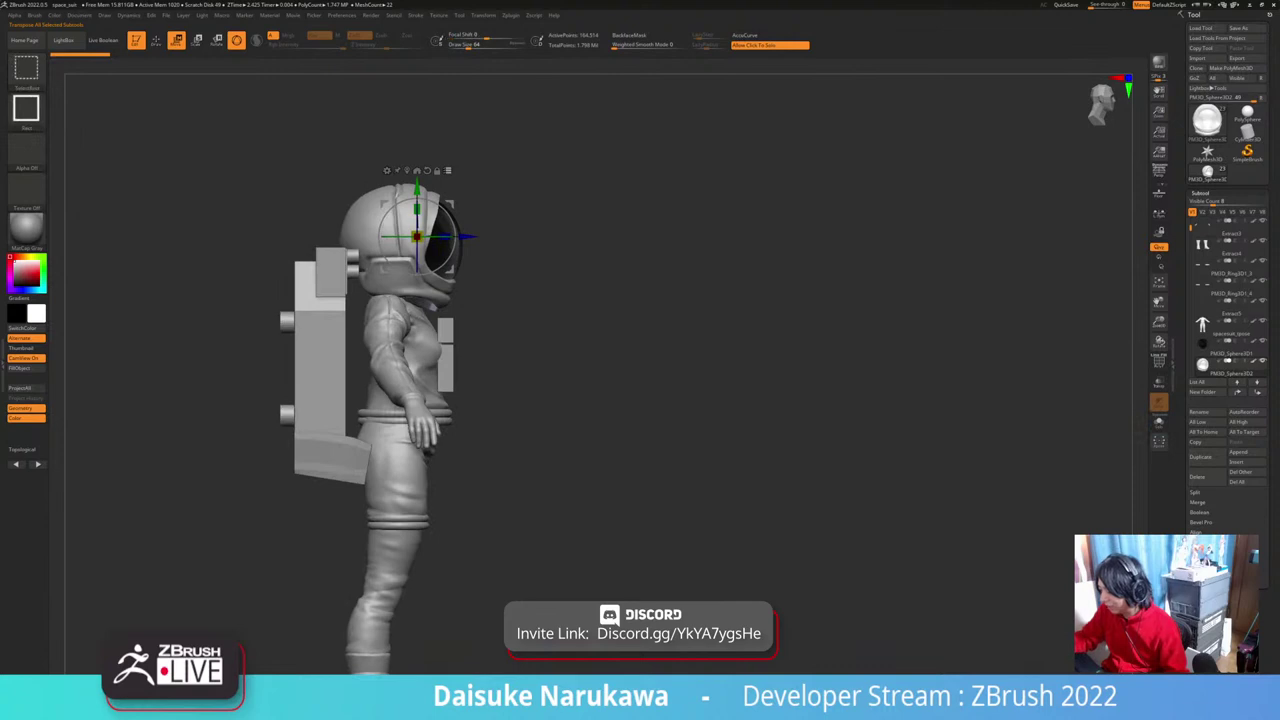
left_click_drag(502, 181, 401, 255, "ctrl+shift")
left_click_drag(600, 250, 510, 250, "shift")
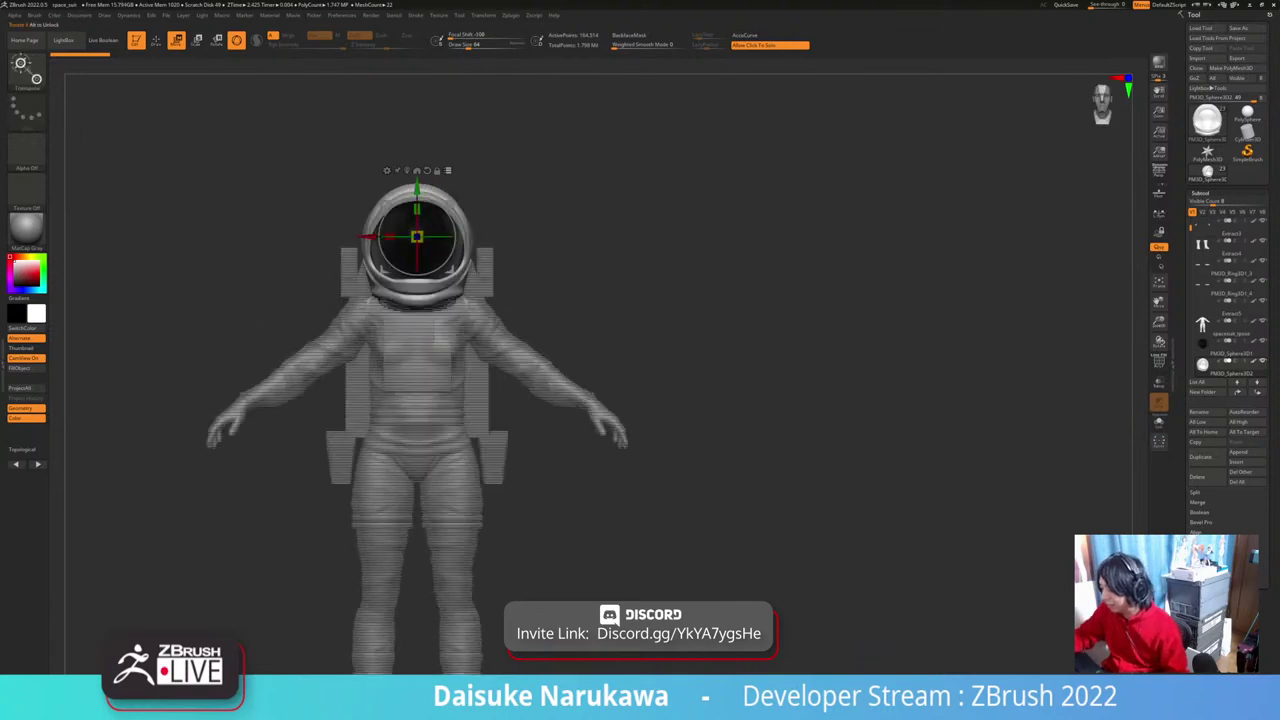
mouse_move(600, 250)
left_mouse_down()
mouse_move(655, 252)
mouse_move(662, 198)
mouse_move(648, 245)
mouse_move(685, 247)
mouse_move(592, 256)
left_mouse_up()
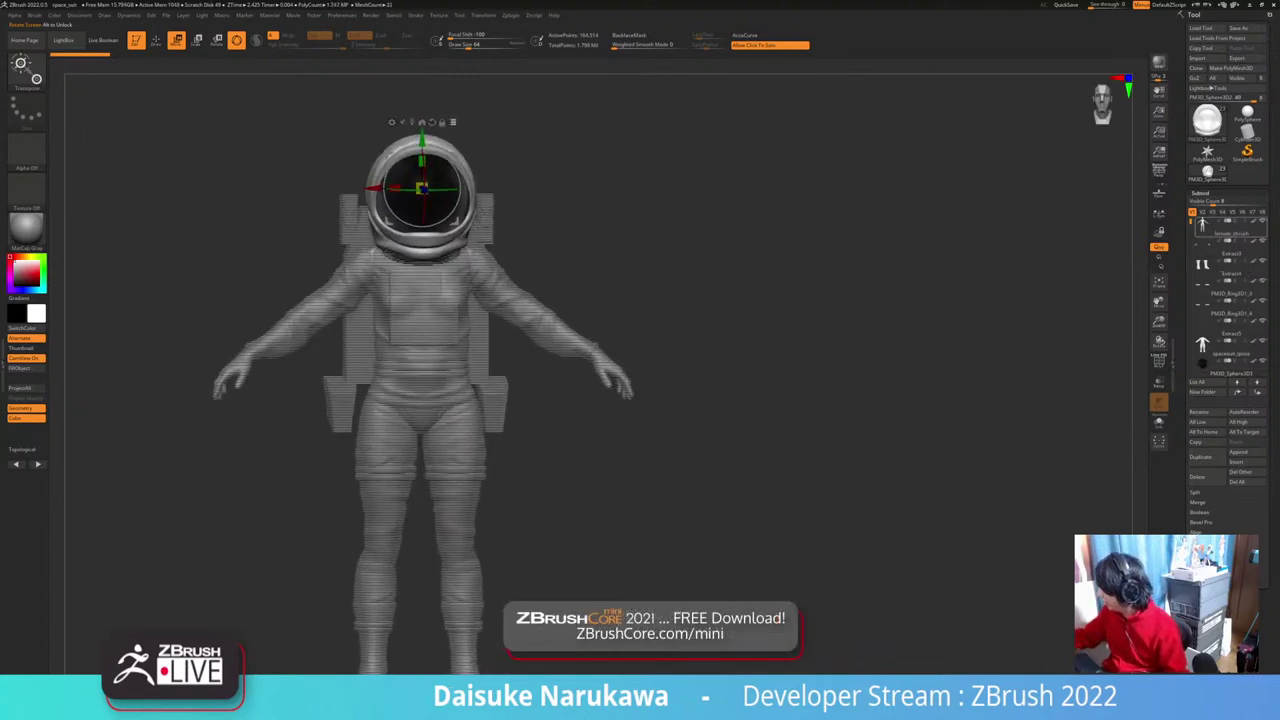
Step: Isolate the female body subtool, exclude it from the transpose selection, and show all subtools again
left_click(1224, 227)
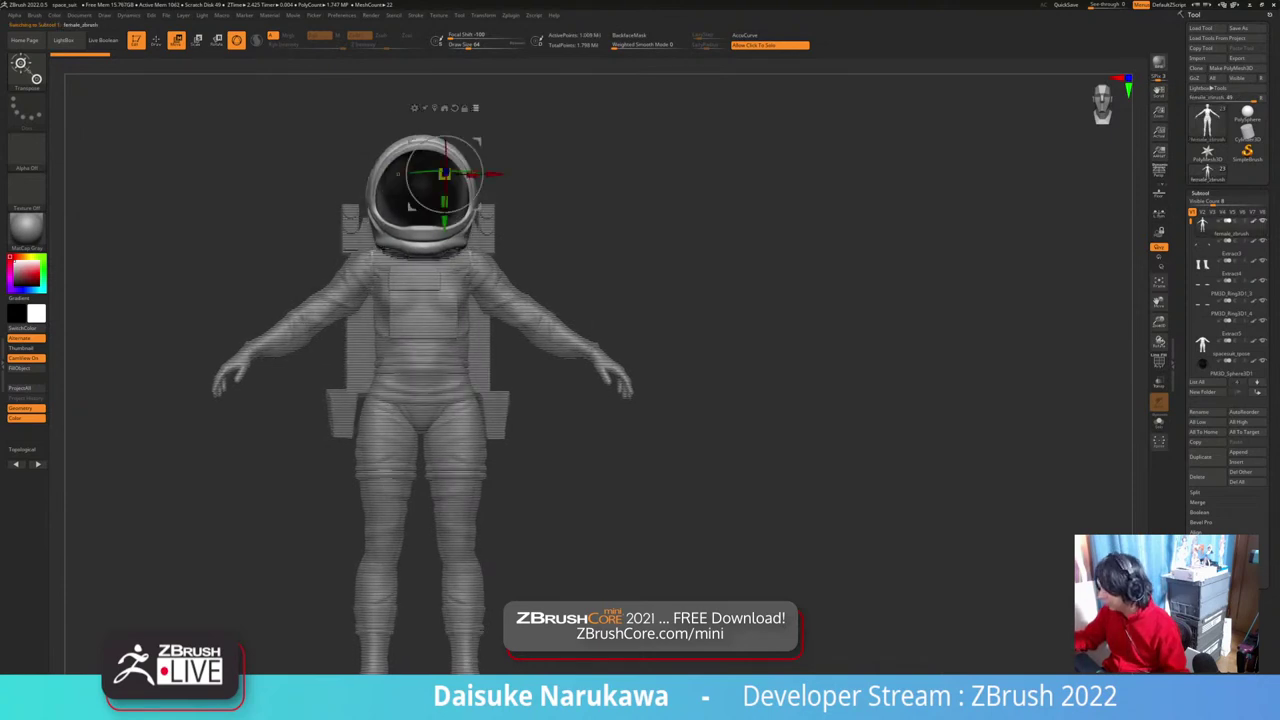
left_click(1159, 423)
left_click(1159, 423)
left_click(1159, 423)
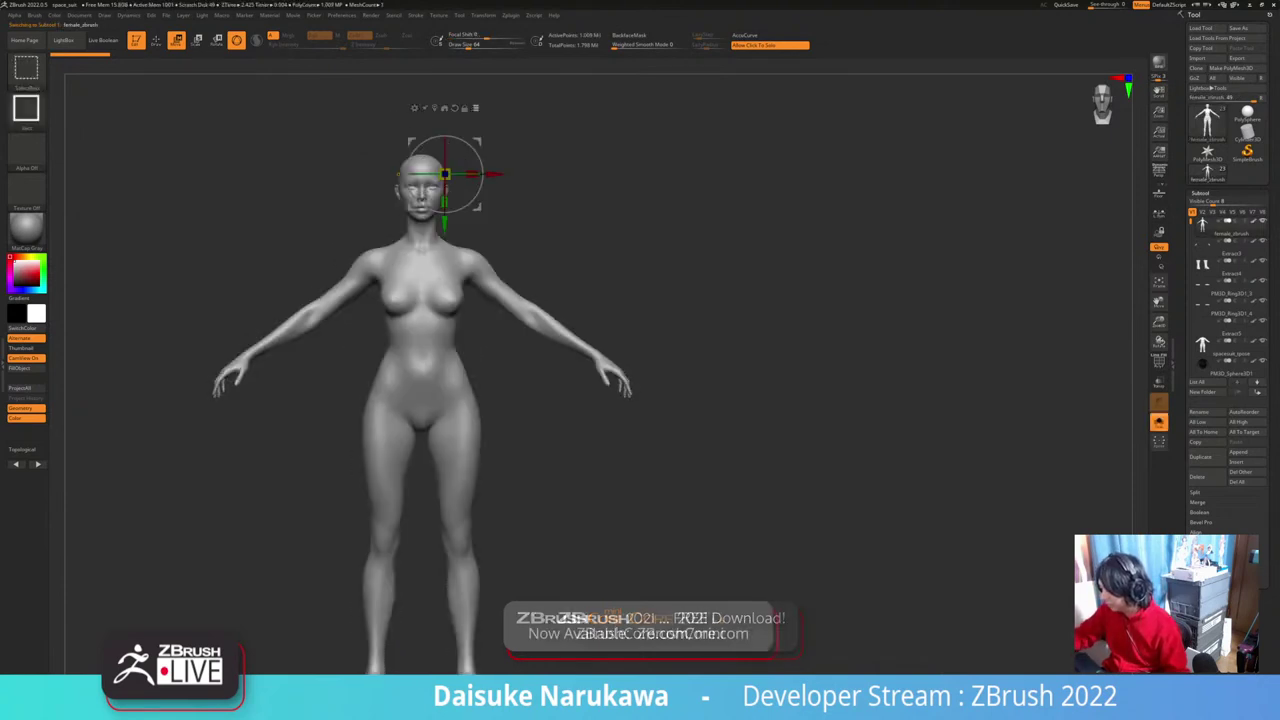
left_click_drag(467, 163, 544, 269, "ctrl+alt+shift")
left_click_drag(467, 269, 445, 301, "ctrl+alt+shift")
left_click(1159, 423)
left_click_drag(620, 280, 740, 280, "shift")
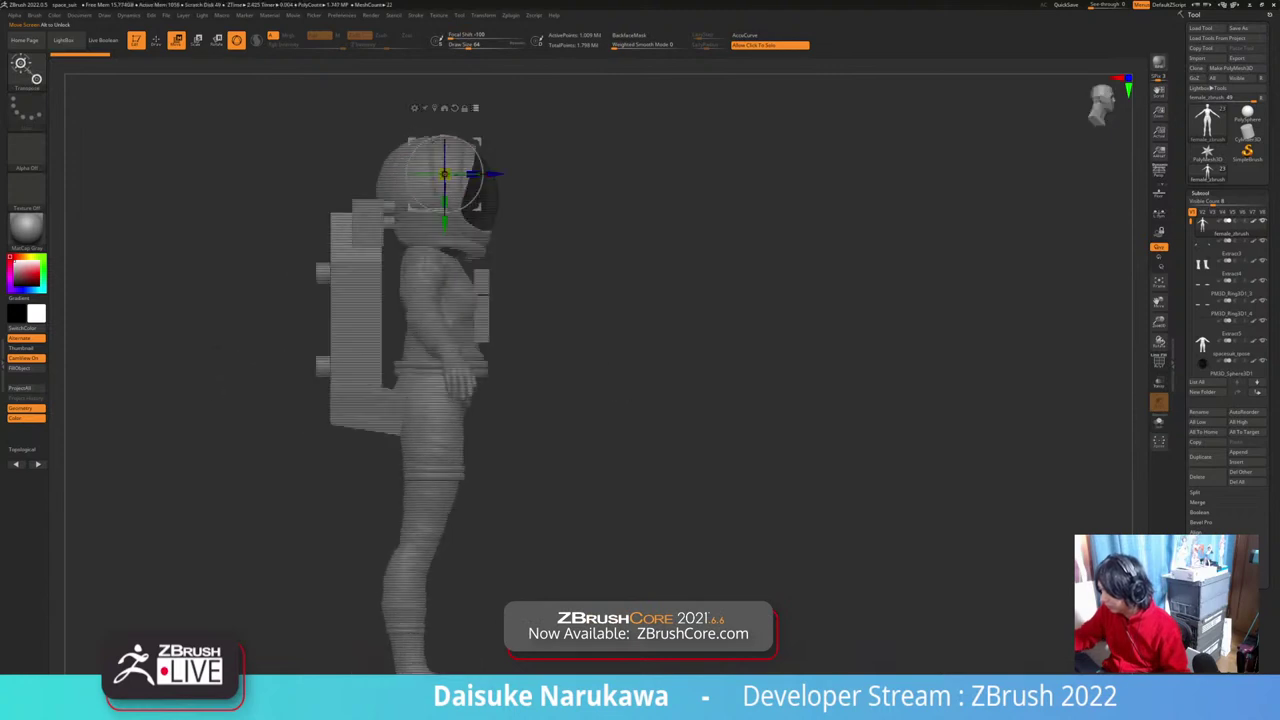
left_click_drag(487, 242, 478, 244, "ctrl+shift")
Step: Center the transform gizmo on the unmasked mesh of the female body
right_click_drag(700, 300, 570, 300)
right_click_drag(640, 280, 700, 320, "ctrl")
right_click_drag(705, 540, 616, 201, "alt")
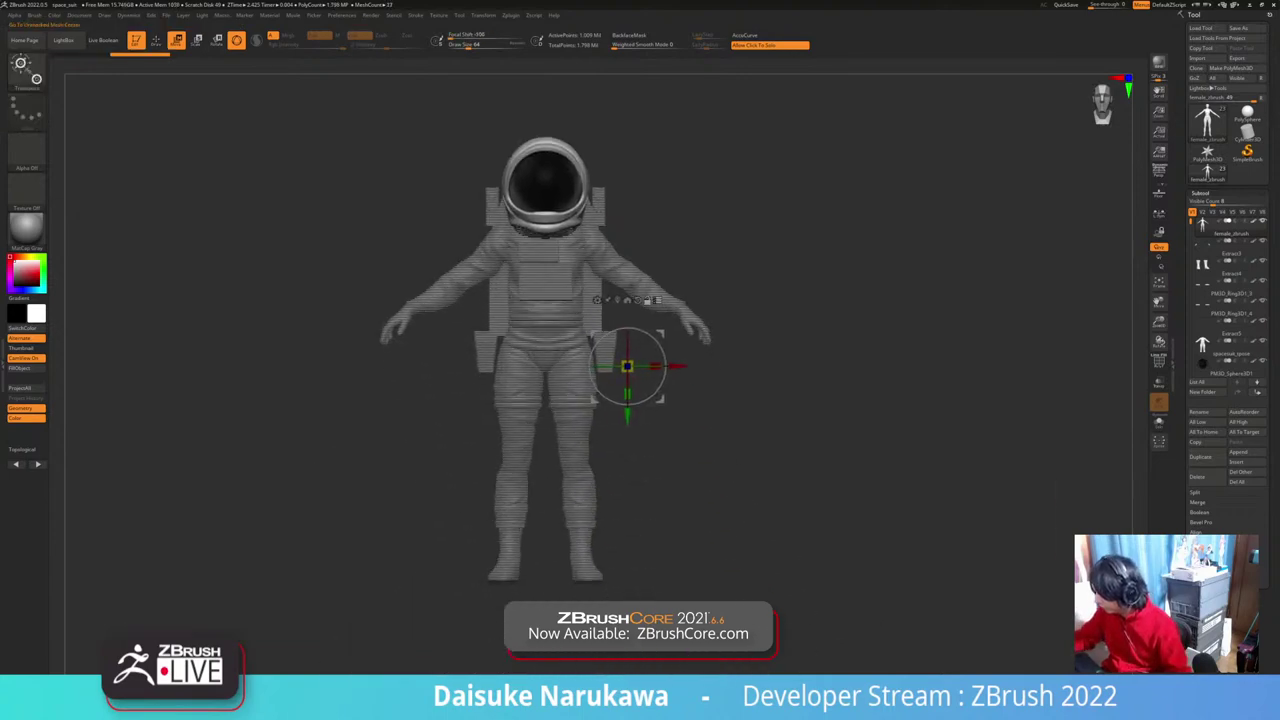
left_click(618, 303)
right_click_drag(620, 300, 620, 400, "ctrl")
right_click_drag(620, 300, 682, 595, "alt")
right_click_drag(682, 595, 682, 480, "ctrl")
right_click_drag(700, 480, 577, 427)
left_click(850, 480)
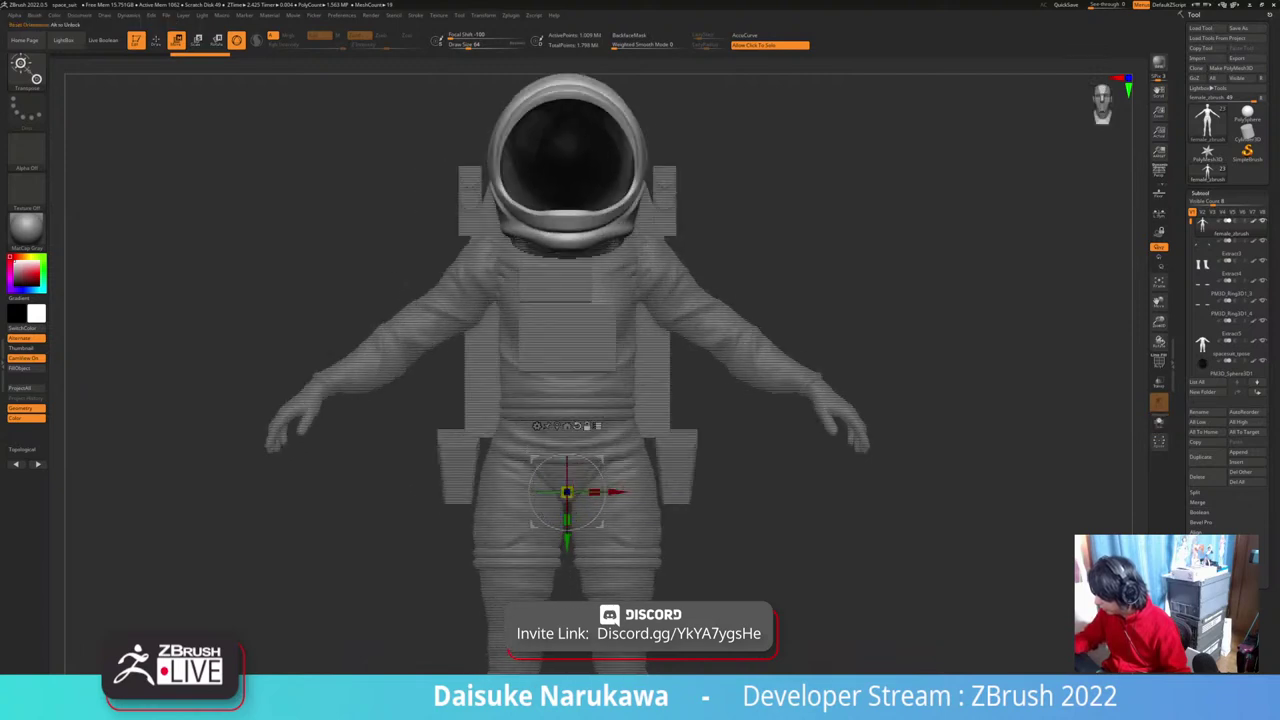
Step: Try scaling the helmet parts uniformly to about 0.9, and undo the scaling
left_click(568, 152, "alt")
right_click_drag(568, 152, 552, 289, "alt")
right_click_drag(552, 289, 630, 289)
left_click_drag(535, 289, 524, 296)
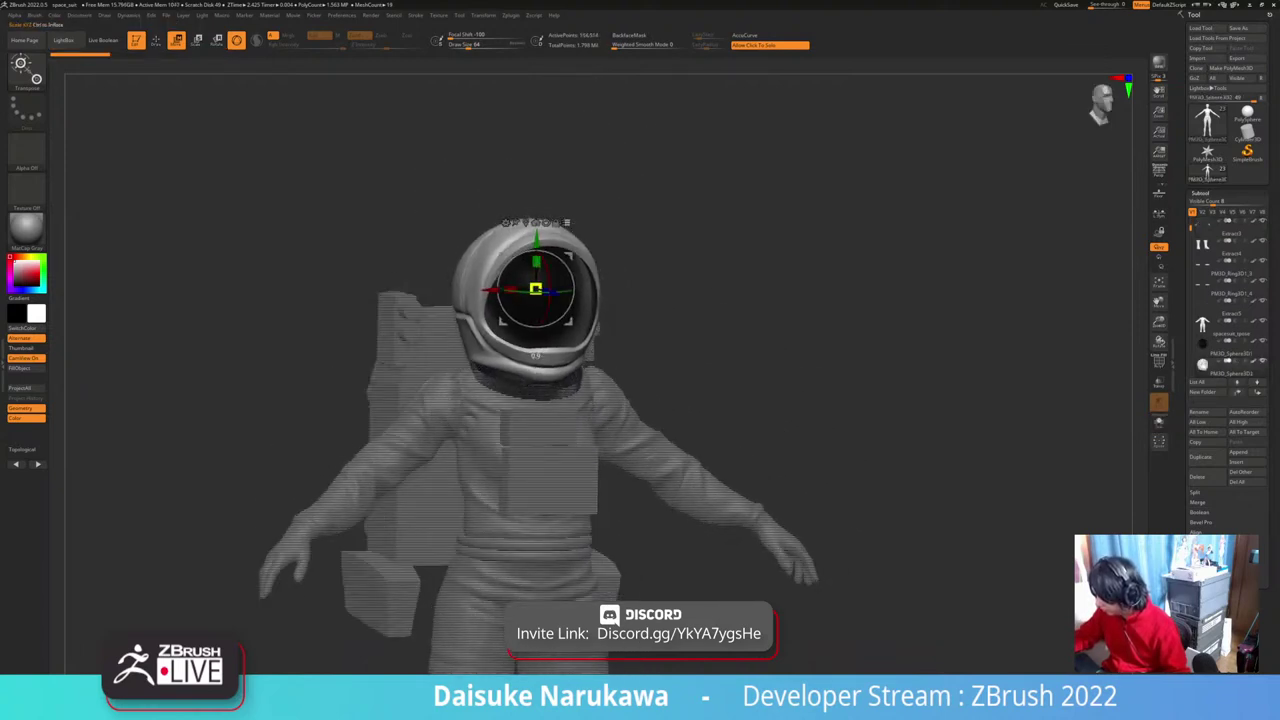
right_click_drag(524, 296, 610, 335)
key("ctrl+z")
Step: Scale the helmet parts uniformly to about 0.85 and reposition them over the head
right_click_drag(610, 335, 547, 205, "alt")
left_click_drag(471, 174, 457, 182)
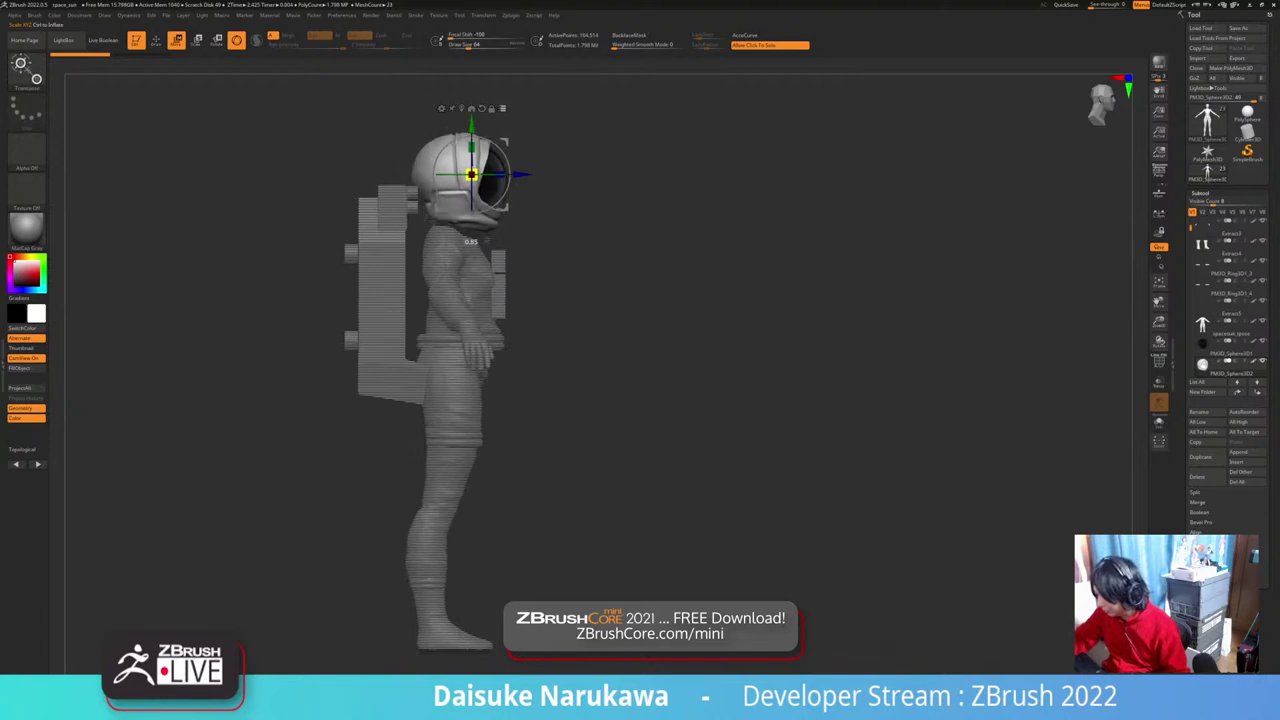
left_click_drag(504, 143, 501, 149)
right_click_drag(501, 149, 308, 144)
left_click_drag(446, 121, 446, 116)
right_click_drag(444, 167, 540, 167)
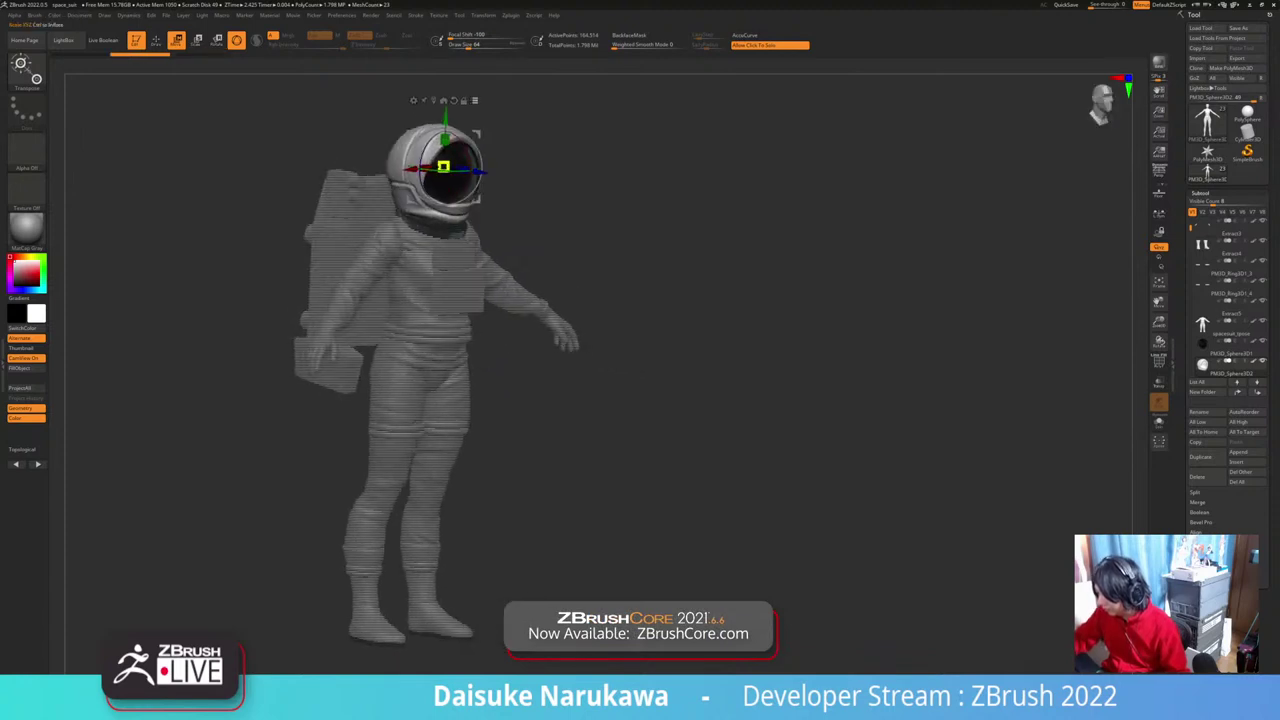
Step: Fine-tune the helmet's placement on the body from several angles and return to Draw mode
left_click_drag(443, 167, 442, 168)
right_click_drag(443, 167, 356, 191)
right_click_drag(356, 191, 360, 235, "ctrl")
mouse_move(360, 235)
right_mouse_down()
mouse_move(450, 235)
mouse_move(370, 232)
right_mouse_up()
left_click_drag(482, 147, 482, 145)
mouse_move(482, 160)
right_mouse_down()
mouse_move(400, 160)
mouse_move(458, 160)
right_mouse_up()
key("q")
left_click_drag(740, 300, 770, 330, "ctrl+shift")
mouse_move(740, 357)
right_mouse_down()
mouse_move(805, 350)
mouse_move(825, 325)
mouse_move(880, 325)
right_mouse_up()
Step: Select the neck ring beneath the helmet, scale it down slightly on its own, and return to Draw mode
left_click(488, 270, "alt")
right_click_drag(560, 270, 620, 270, "shift")
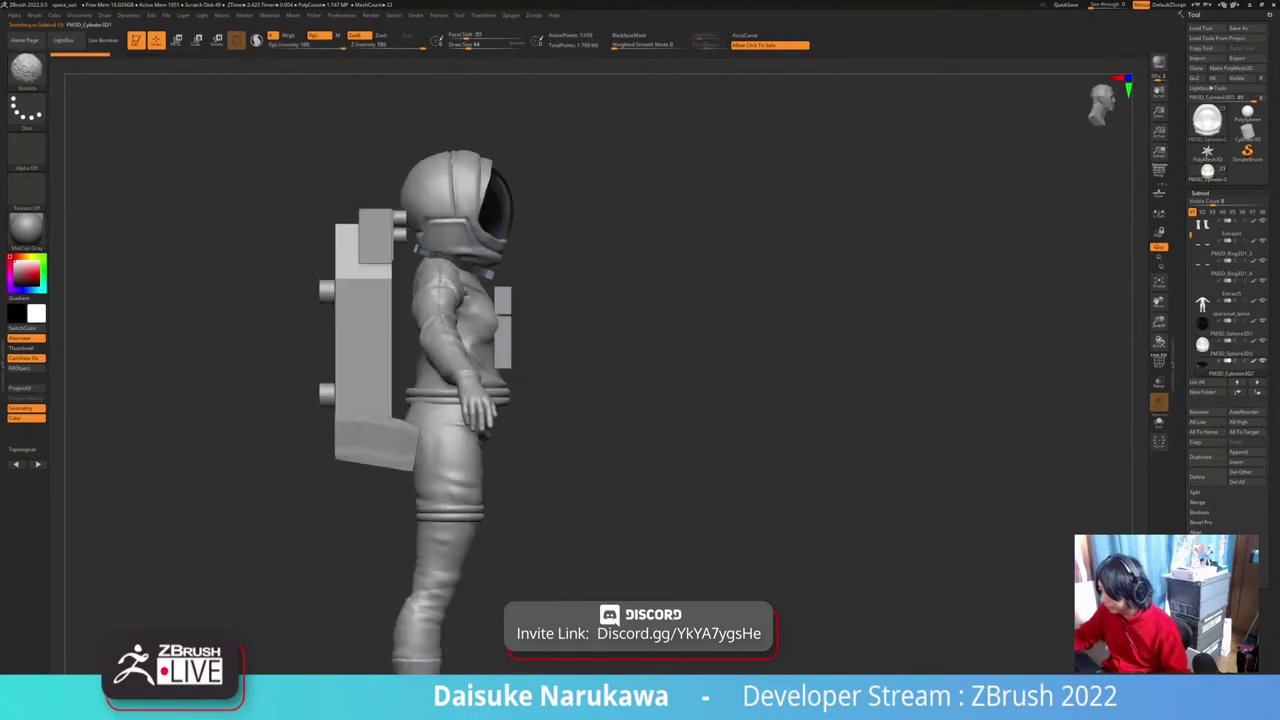
key("w")
left_click(620, 270)
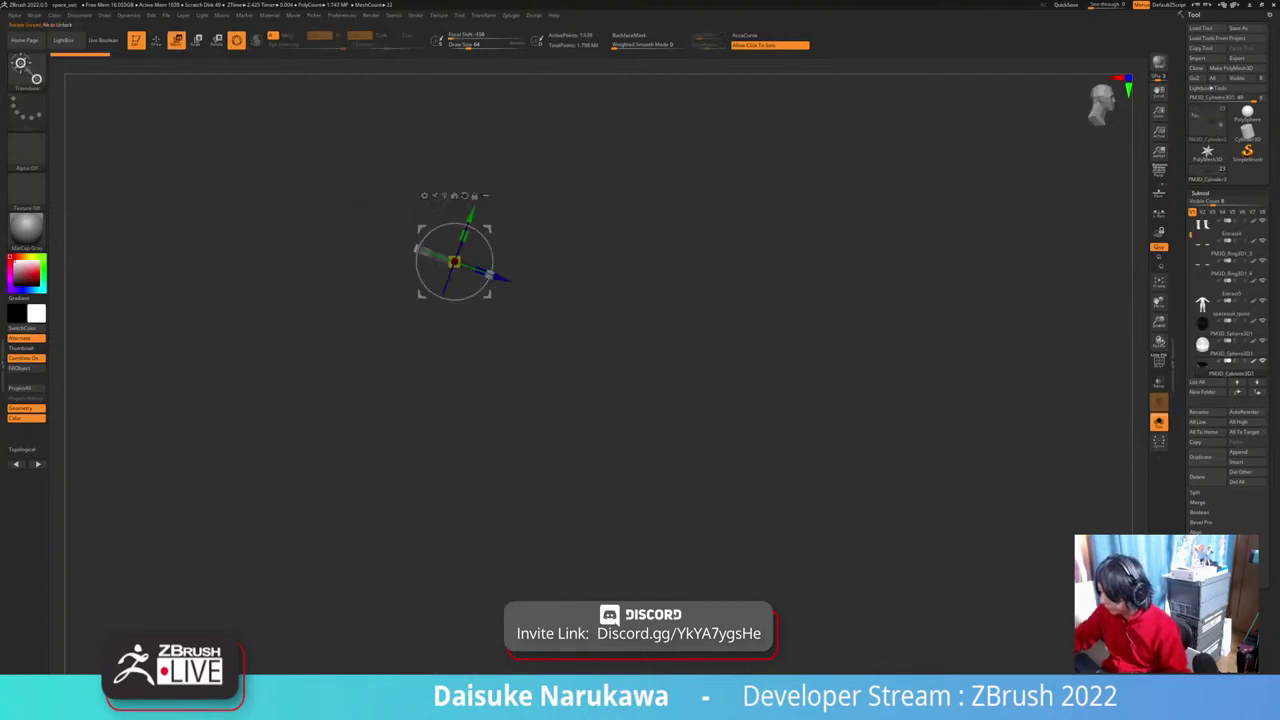
left_click(492, 255)
left_click_drag(455, 262, 452, 266)
right_click_drag(580, 290, 470, 290)
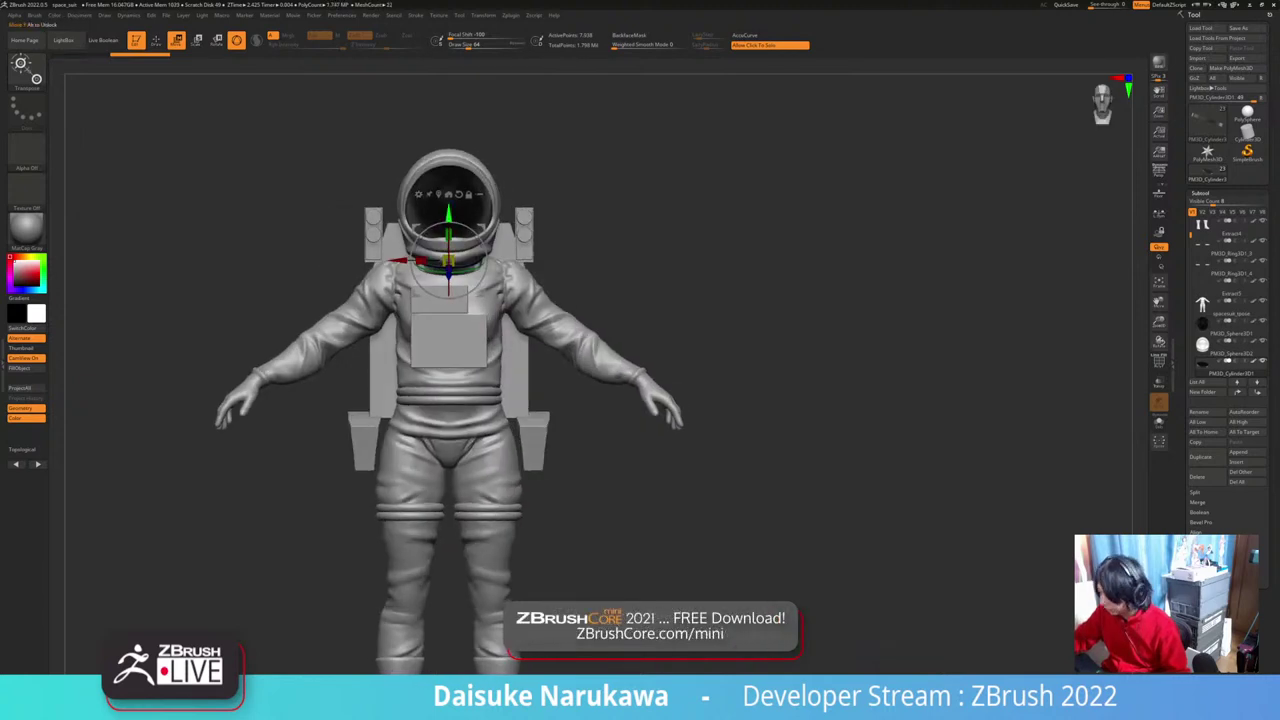
left_click(156, 40)
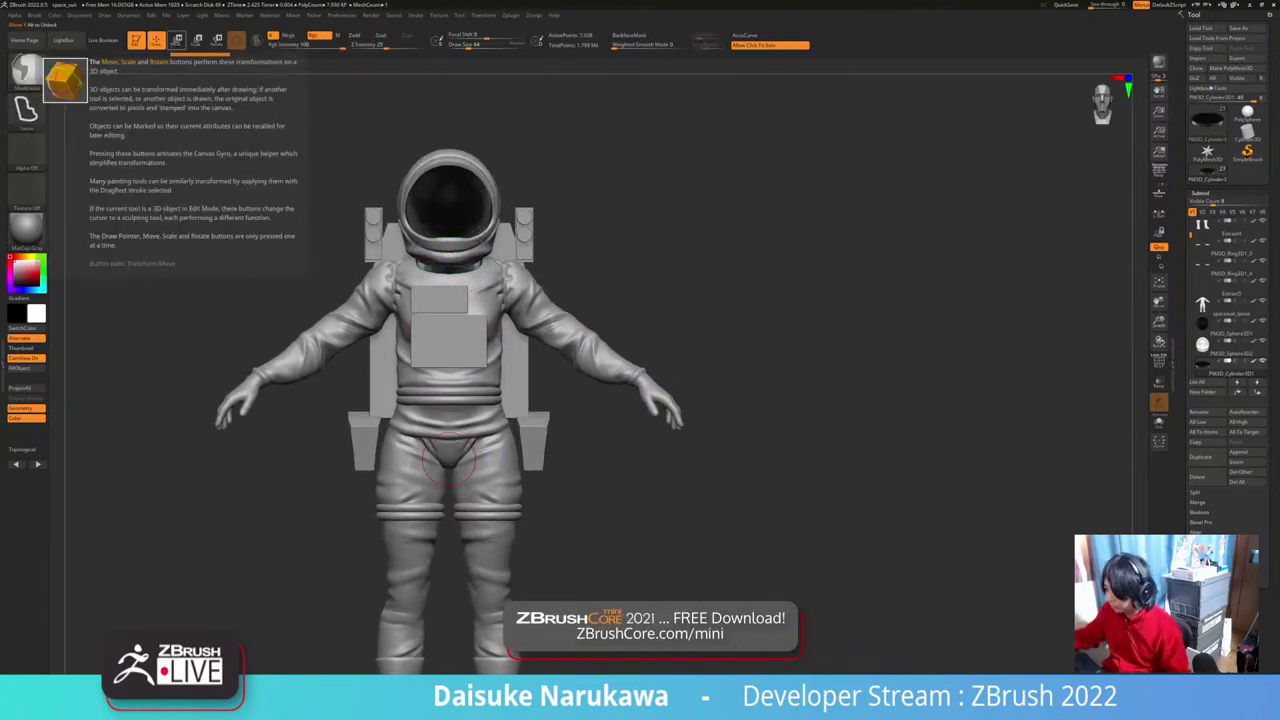
Step: Duplicate the neck ring beneath the helmet, shift the copy slightly along the vertical axis, and return to Draw mode
right_click_drag(350, 290, 505, 310)
right_click_drag(850, 360, 712, 372, "shift")
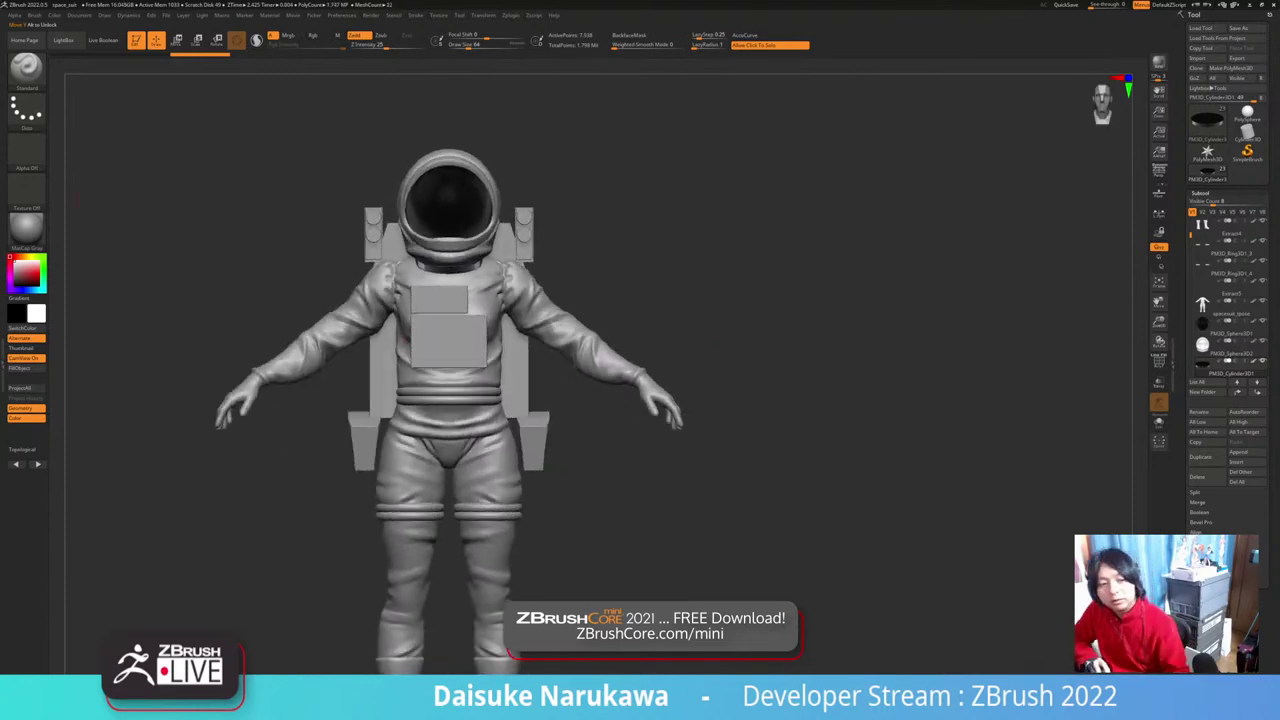
mouse_move(600, 300)
right_mouse_down()
mouse_move(740, 306)
mouse_move(740, 380)
mouse_move(635, 380)
right_mouse_up()
key("w")
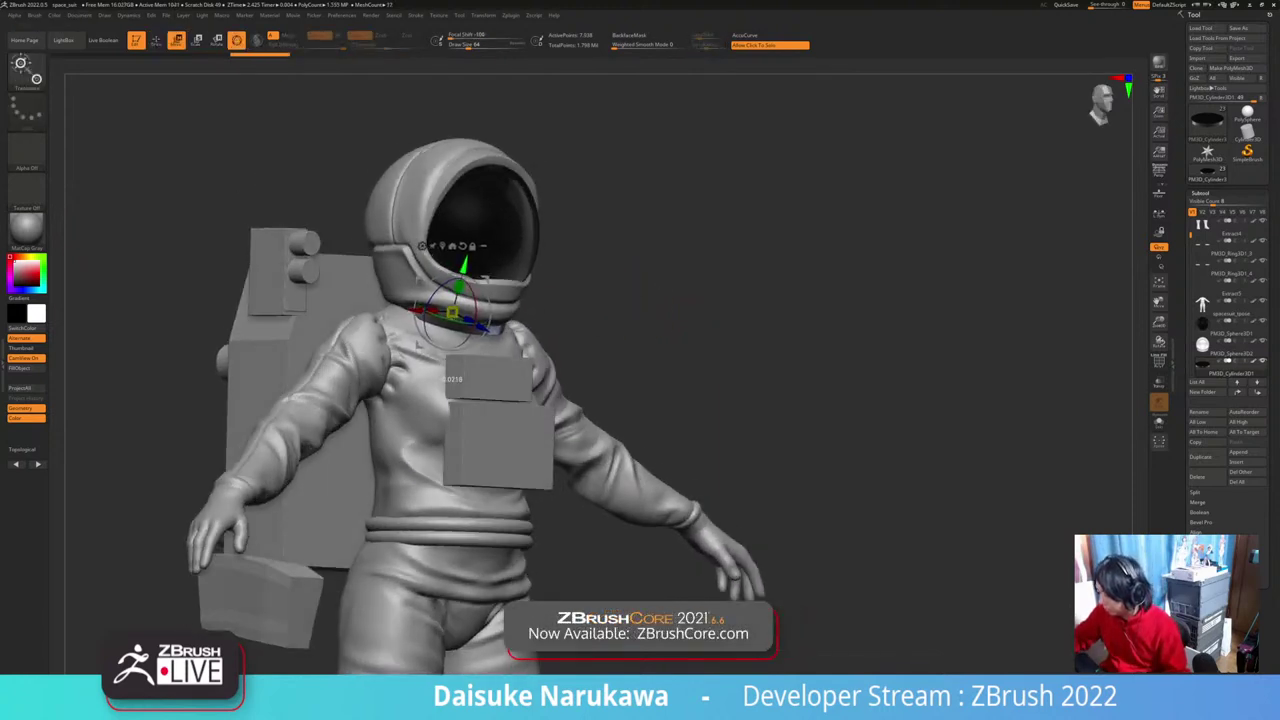
left_click(1202, 457)
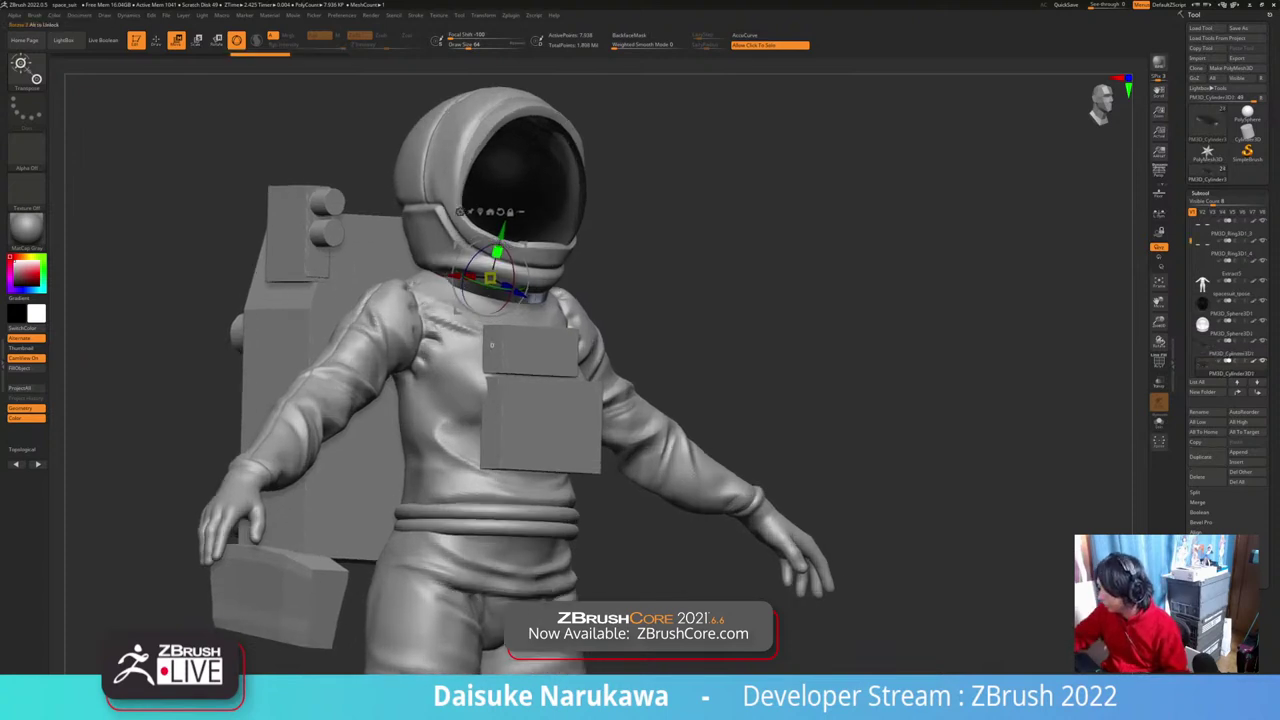
right_click_drag(525, 262, 525, 290, "ctrl")
mouse_move(502, 232)
left_mouse_down()
mouse_move(493, 272)
mouse_move(500, 242)
left_mouse_up()
right_click_drag(500, 242, 580, 310, "shift")
key("q")
mouse_move(740, 440)
right_mouse_down("ctrl")
mouse_move(740, 375)
mouse_move(616, 416)
mouse_move(648, 419)
right_mouse_up("ctrl")
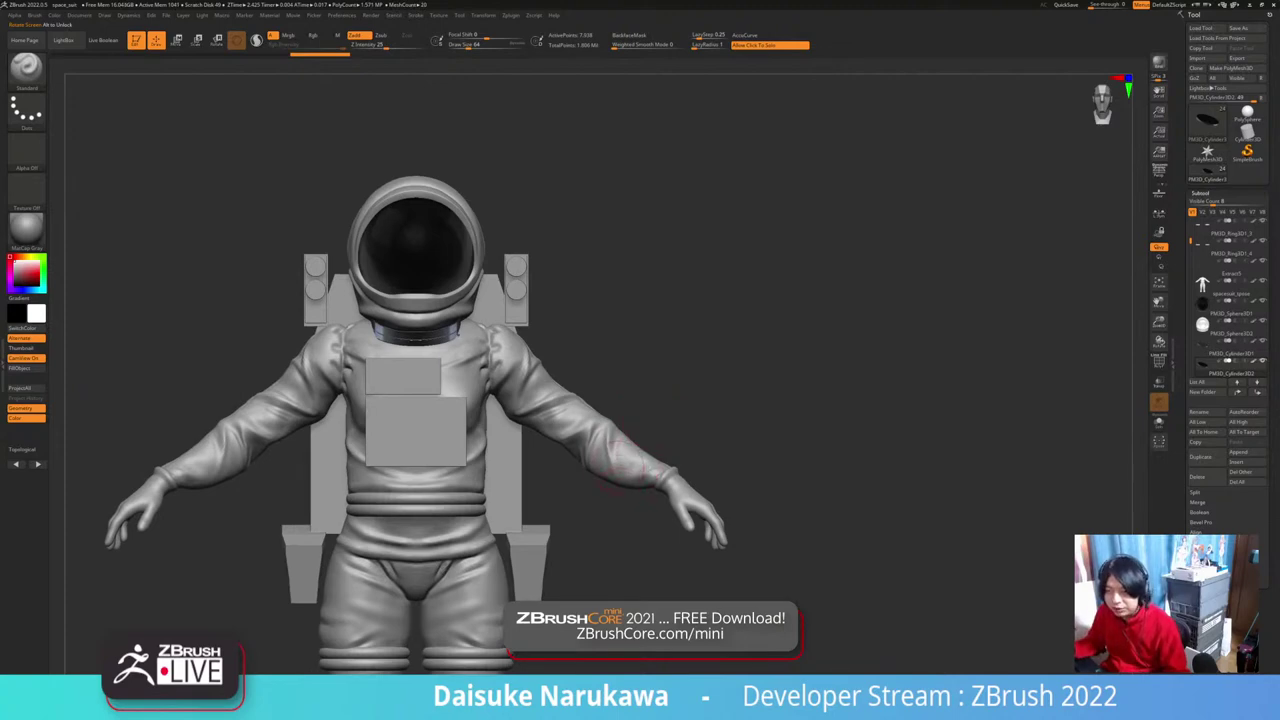
Step: Select the spacesuit body and isolate it from the other parts
right_click_drag(524, 346, 568, 388)
right_click_drag(585, 345, 670, 380)
left_click(513, 263, "alt")
right_click_drag(560, 300, 648, 424)
right_click_drag(648, 424, 556, 320, "alt")
left_click(628, 318, "alt")
right_click_drag(645, 298, 603, 334, "alt")
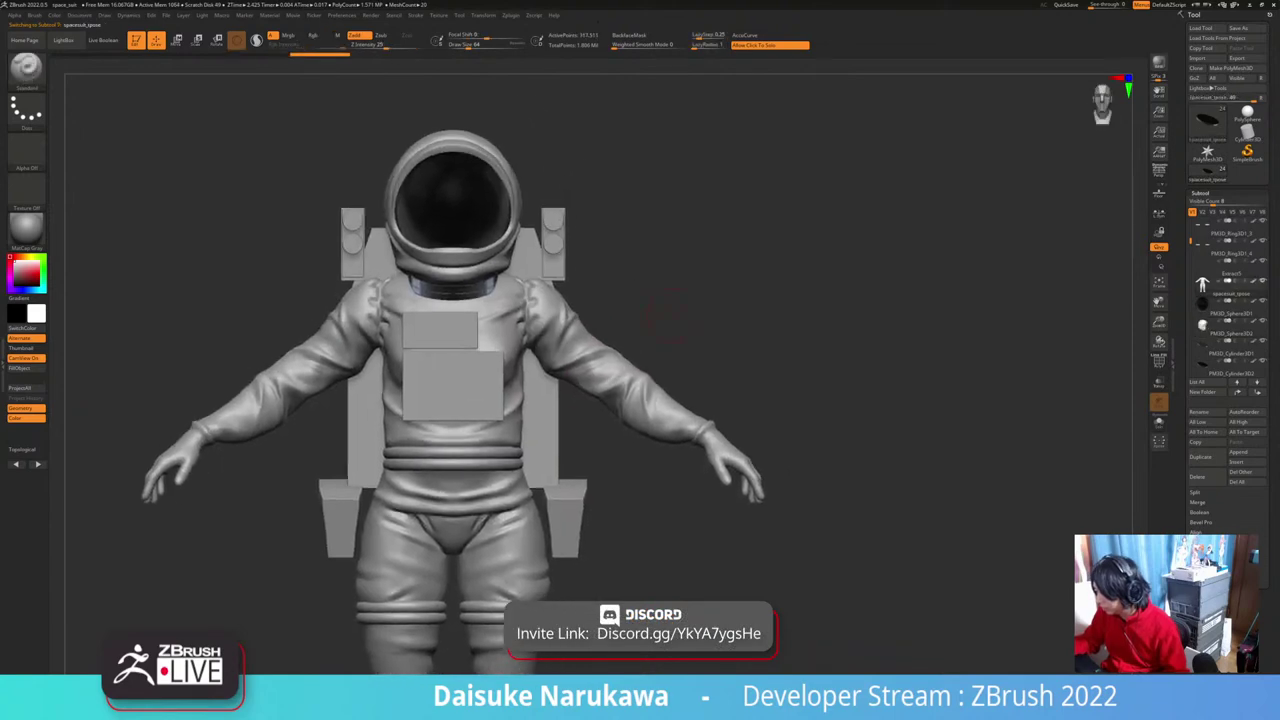
left_click(605, 330)
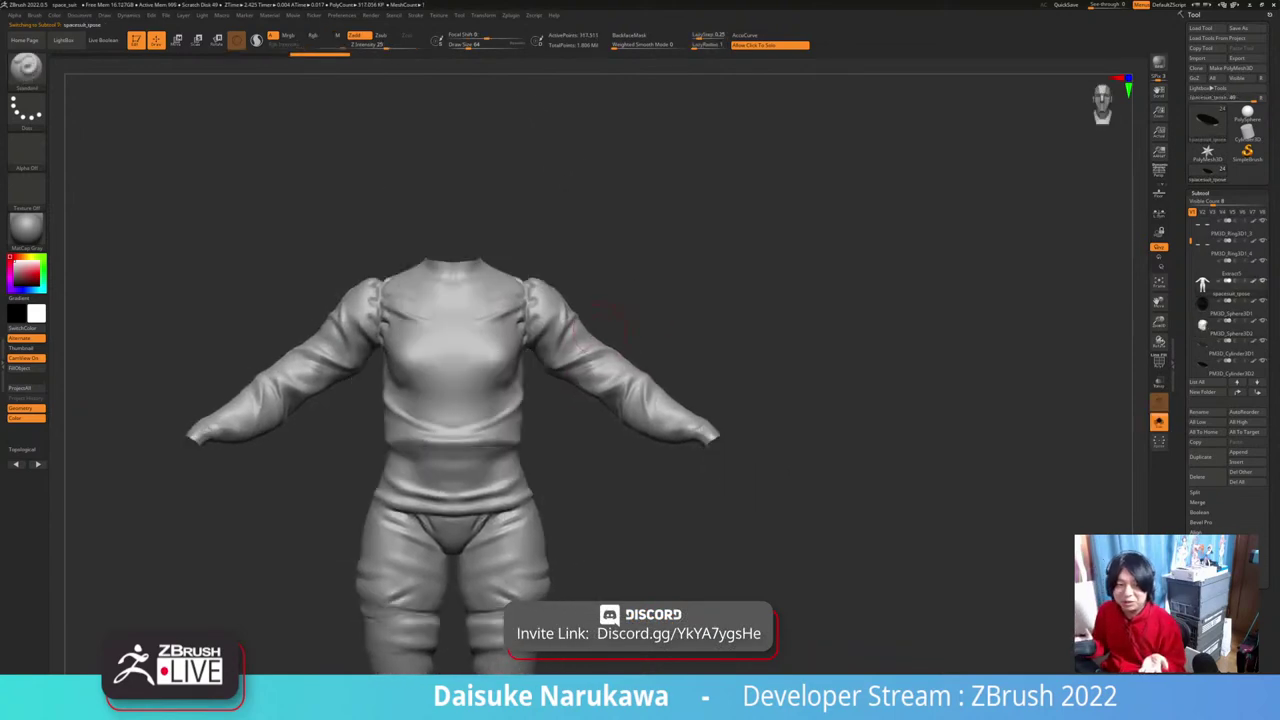
key("shift+alt+s")
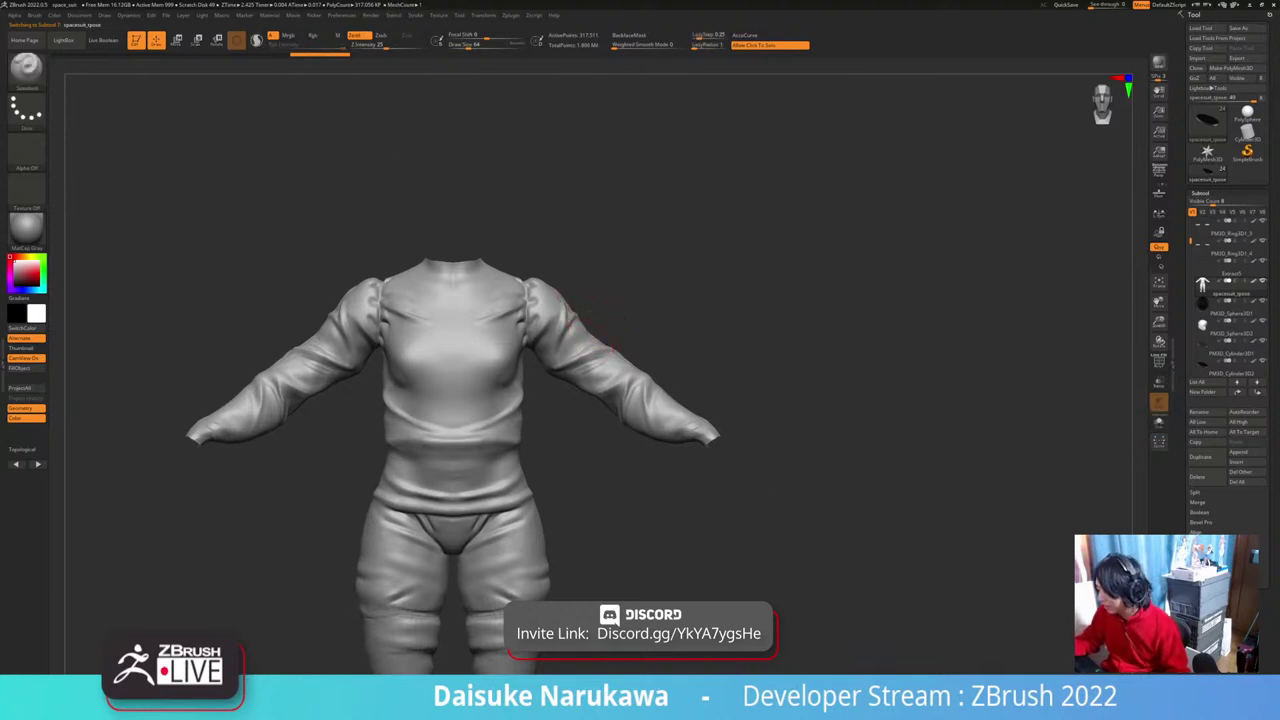
key("shift+alt+s")
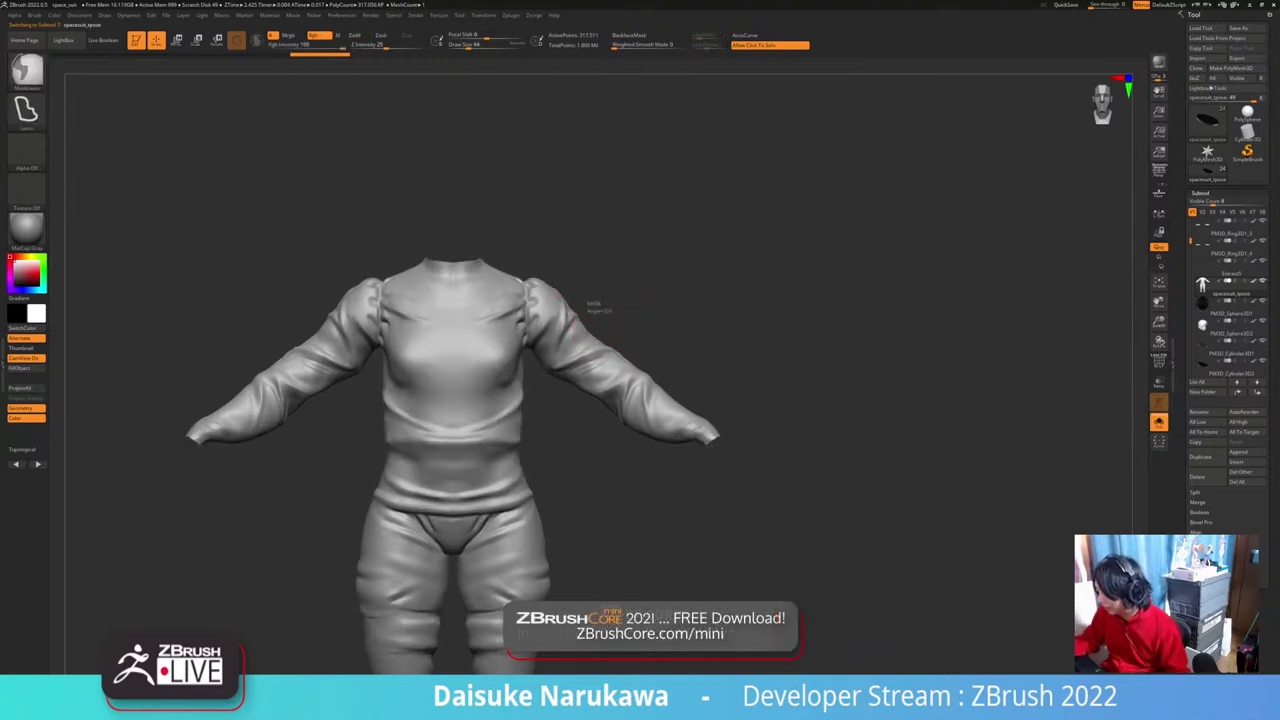
Step: Lasso-mask the suit's torso and shoulders from the collar to above the waist, and show all parts again
left_click_drag(521, 418, 468, 351, "ctrl")
left_click_drag(354, 427, 352, 371, "ctrl")
mouse_move(420, 394)
right_mouse_down()
mouse_move(455, 410)
mouse_move(465, 450)
mouse_move(472, 425)
right_mouse_up()
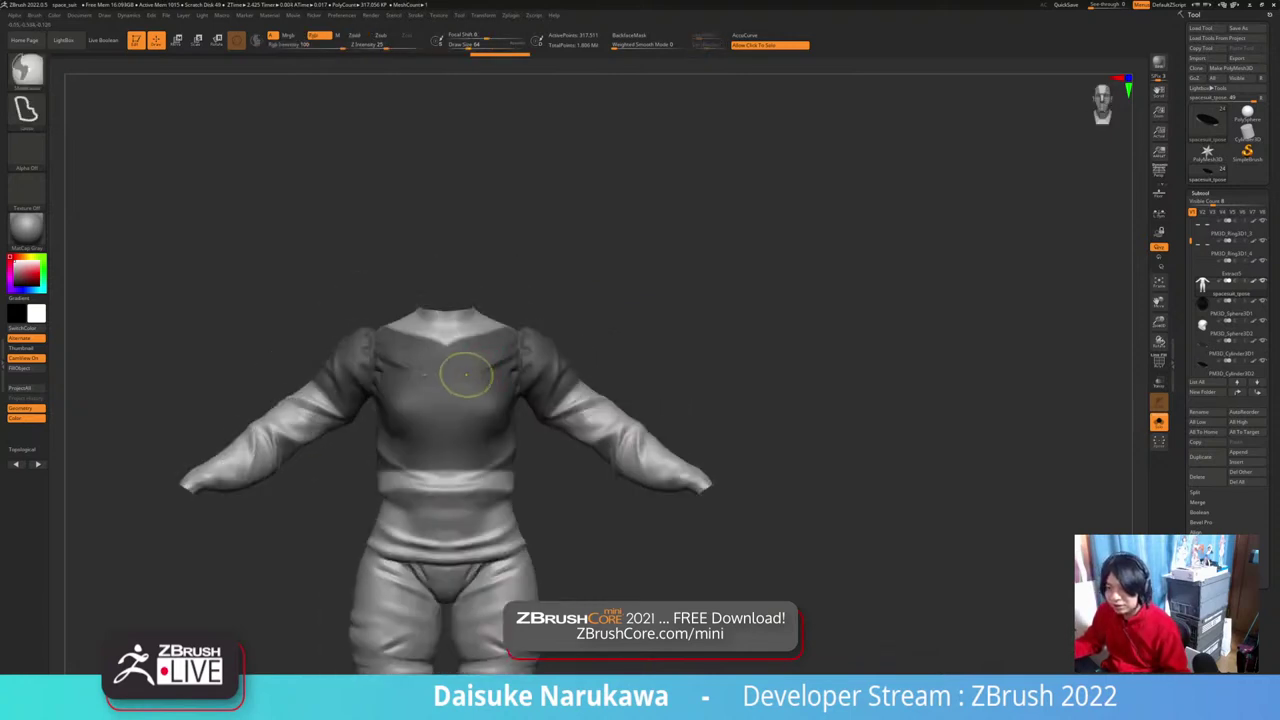
mouse_move(418, 346)
left_mouse_down("ctrl")
mouse_move(418, 374)
mouse_move(416, 348)
left_mouse_up("ctrl")
mouse_move(430, 360)
right_mouse_down()
mouse_move(610, 380)
mouse_move(603, 345)
mouse_move(745, 385)
mouse_move(652, 362)
right_mouse_up()
left_click(718, 297)
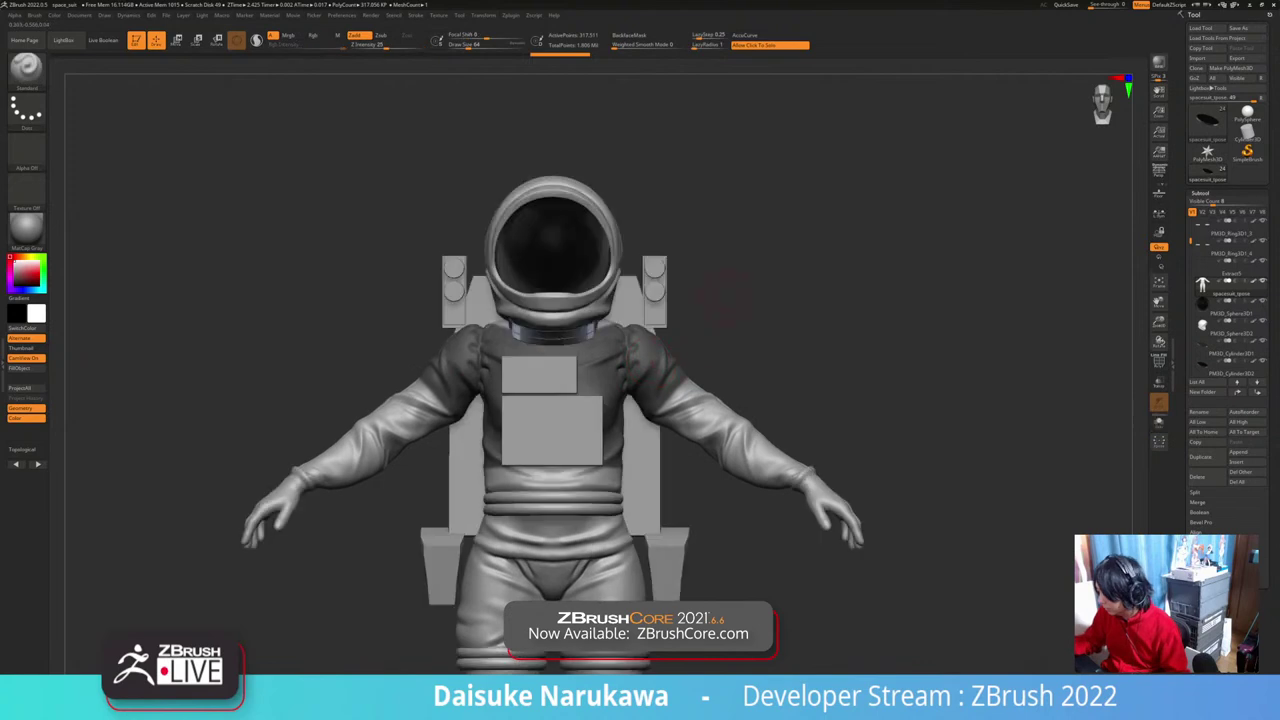
mouse_move(718, 297)
right_mouse_down()
mouse_move(760, 303)
mouse_move(715, 300)
right_mouse_up()
left_click(740, 300)
mouse_move(510, 317)
left_mouse_down("ctrl")
mouse_move(614, 320)
mouse_move(532, 354)
mouse_move(640, 325)
left_mouse_up("ctrl")
right_click_drag(654, 331, 700, 330)
left_click(684, 322)
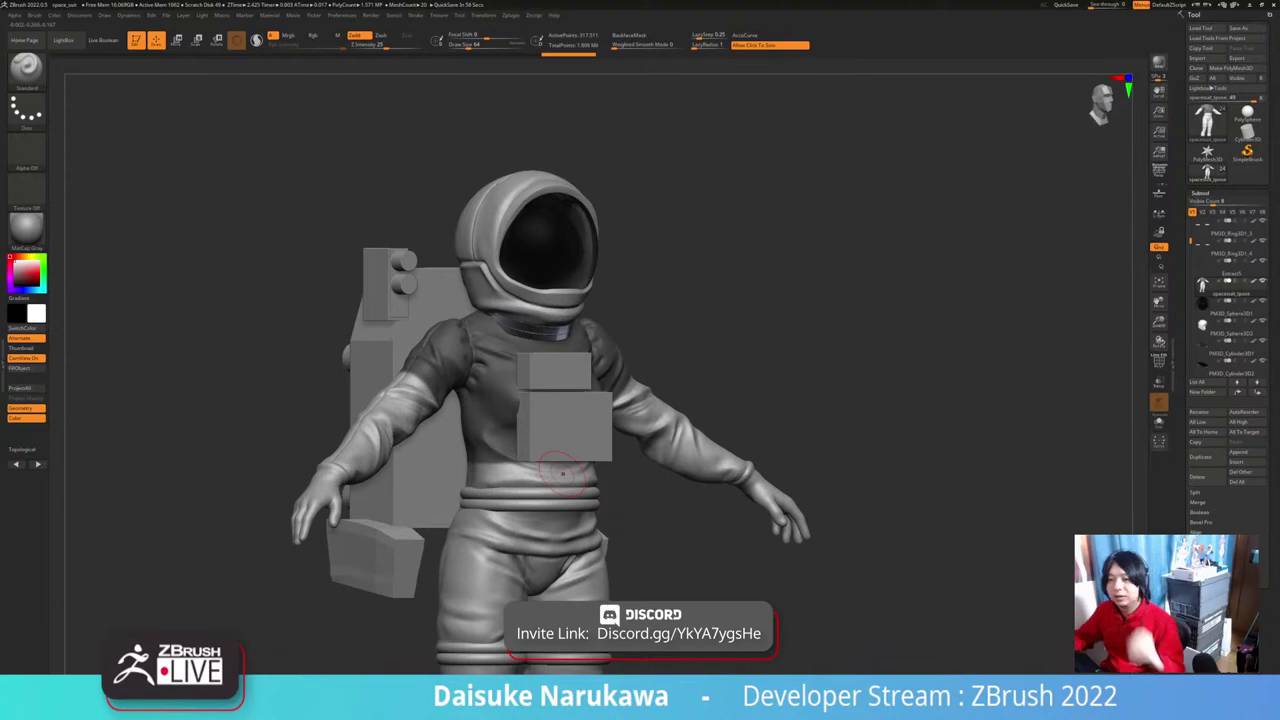
Step: Compare the proportions of the astronaut's helmet, torso and backpack with the photo reference of the real spacesuit
right_click_drag(563, 474, 520, 476, "shift")
mouse_move(631, 371)
right_mouse_down()
mouse_move(604, 358)
mouse_move(630, 374)
right_mouse_up()
right_click_drag(604, 450, 586, 430, "alt")
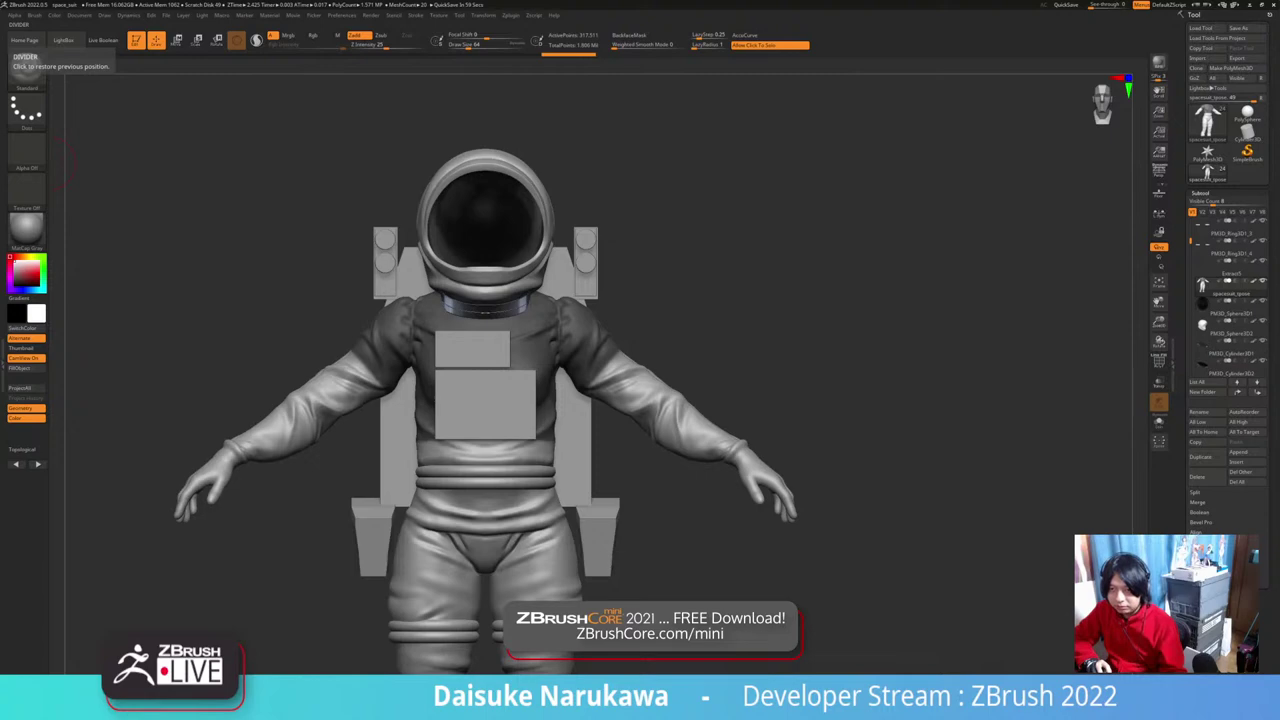
right_click_drag(0, 270, 310, 295)
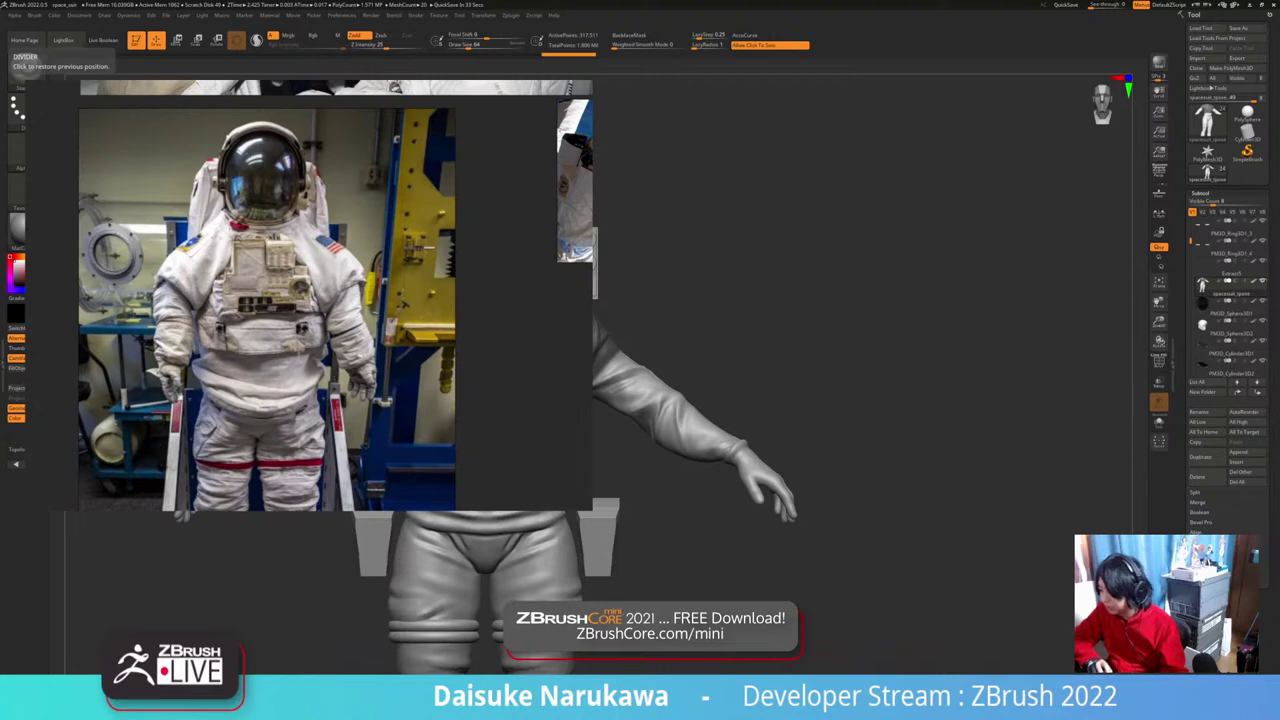
right_click_drag(450, 320, 0, 162)
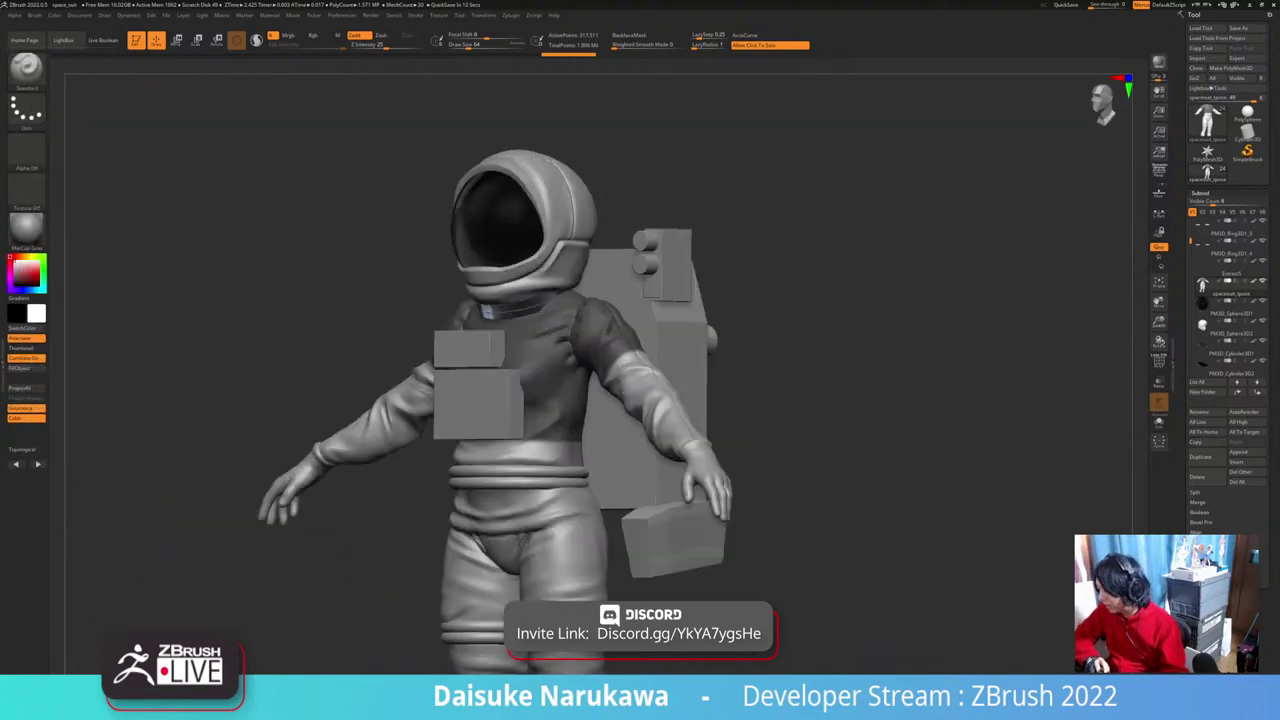
left_click_drag(800, 400, 961, 400, "shift")
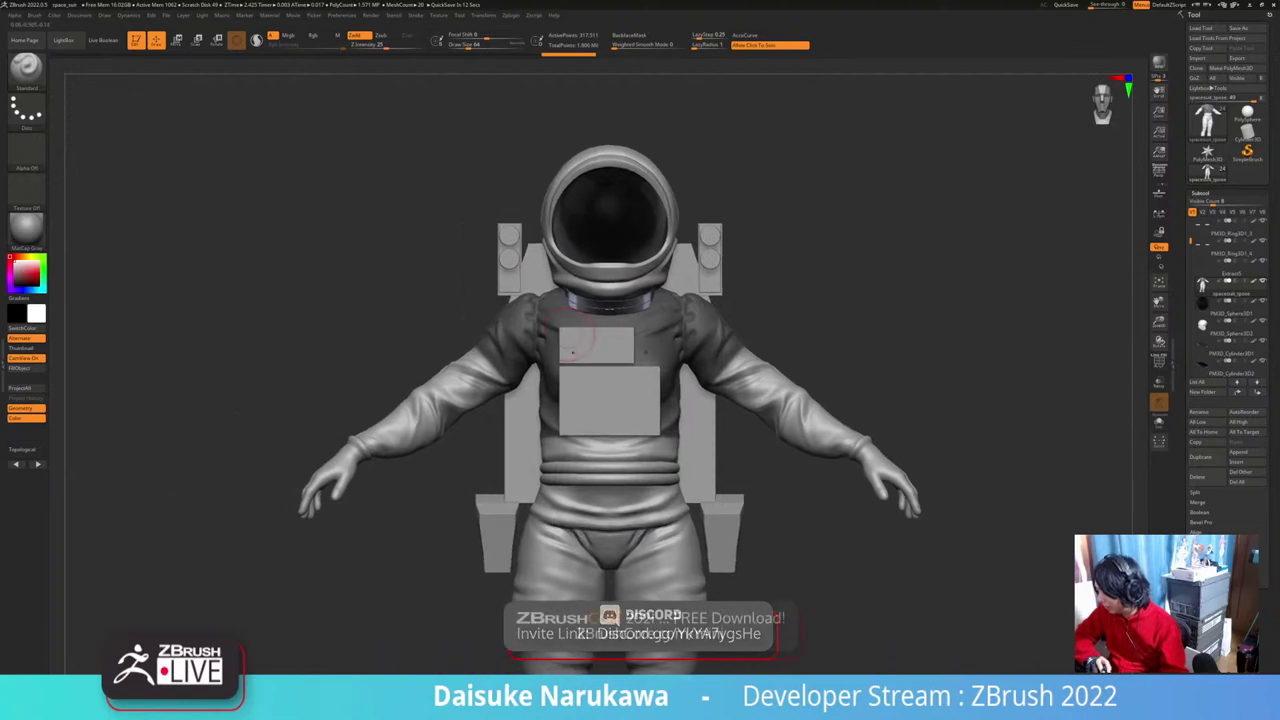
key("shift")
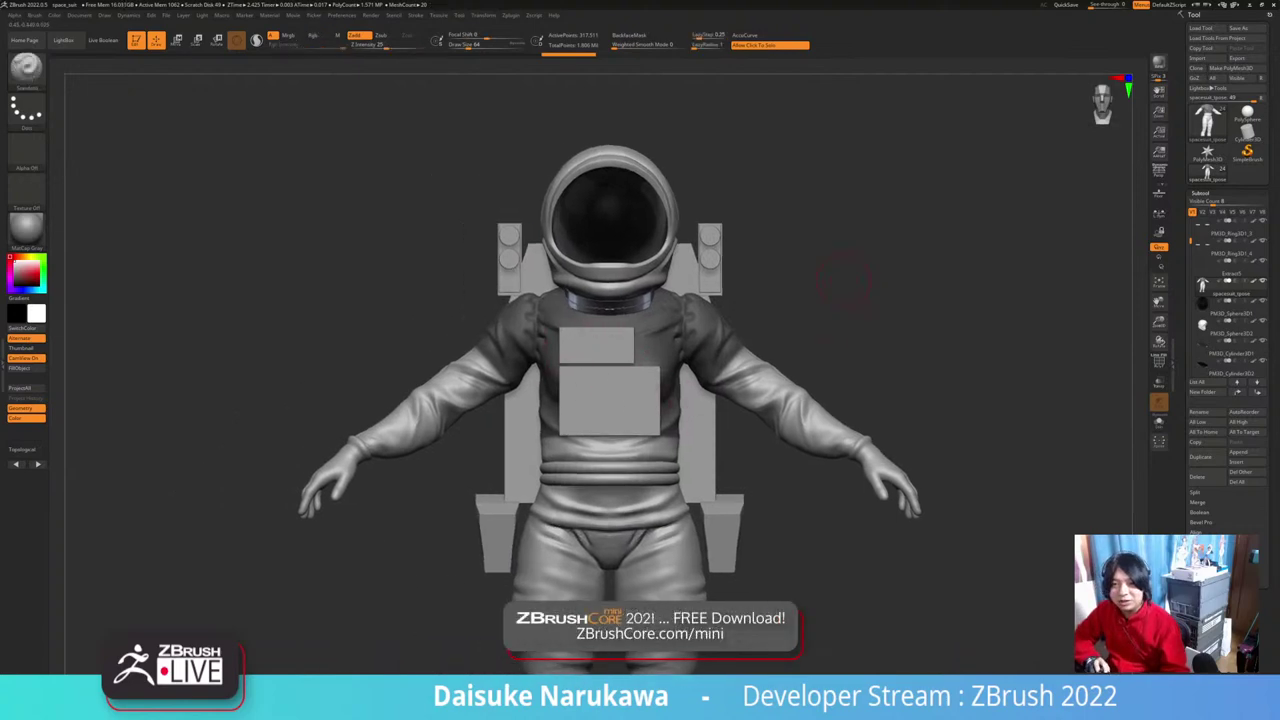
key("alt+Tab")
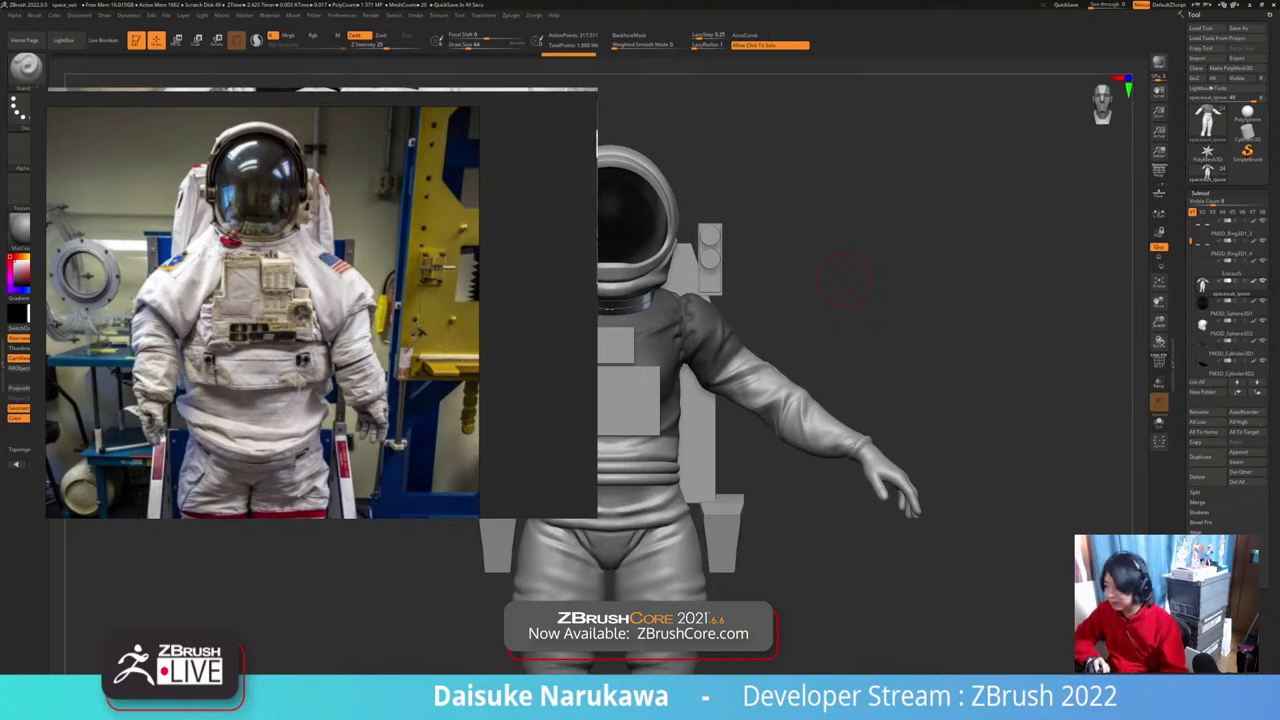
left_click_drag(300, 300, 0, 286)
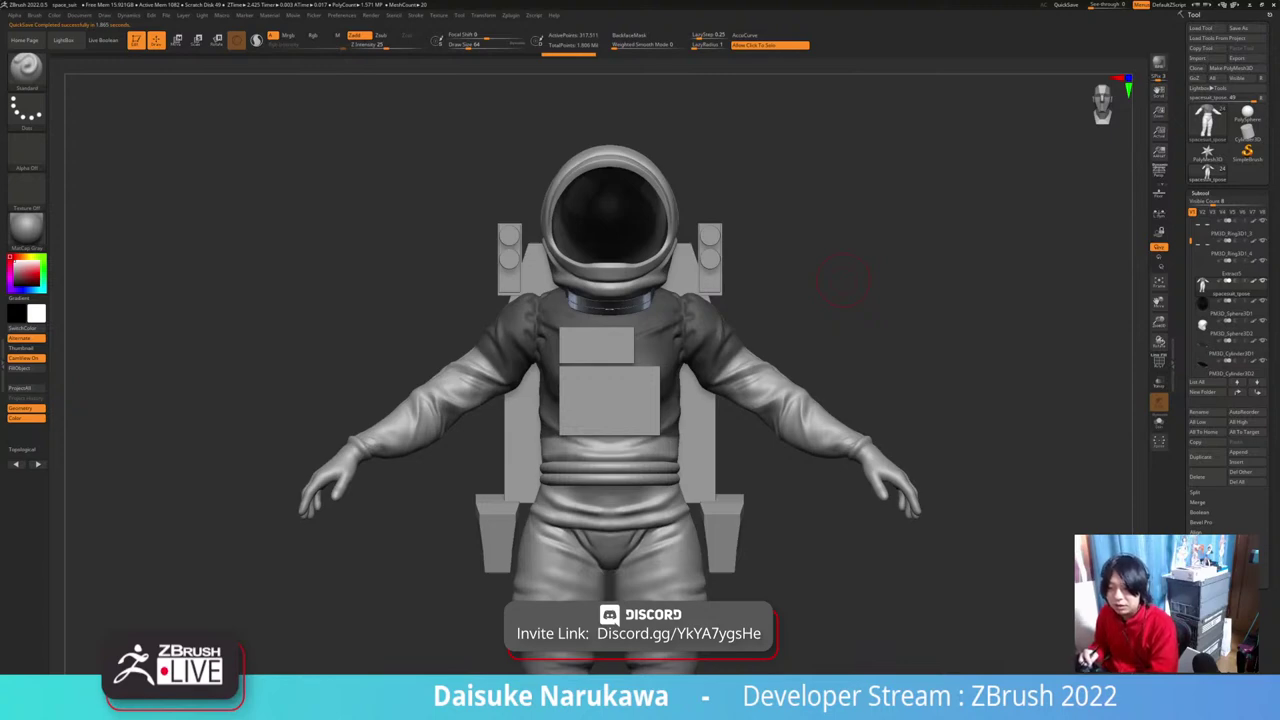
left_click_drag(844, 279, 990, 340)
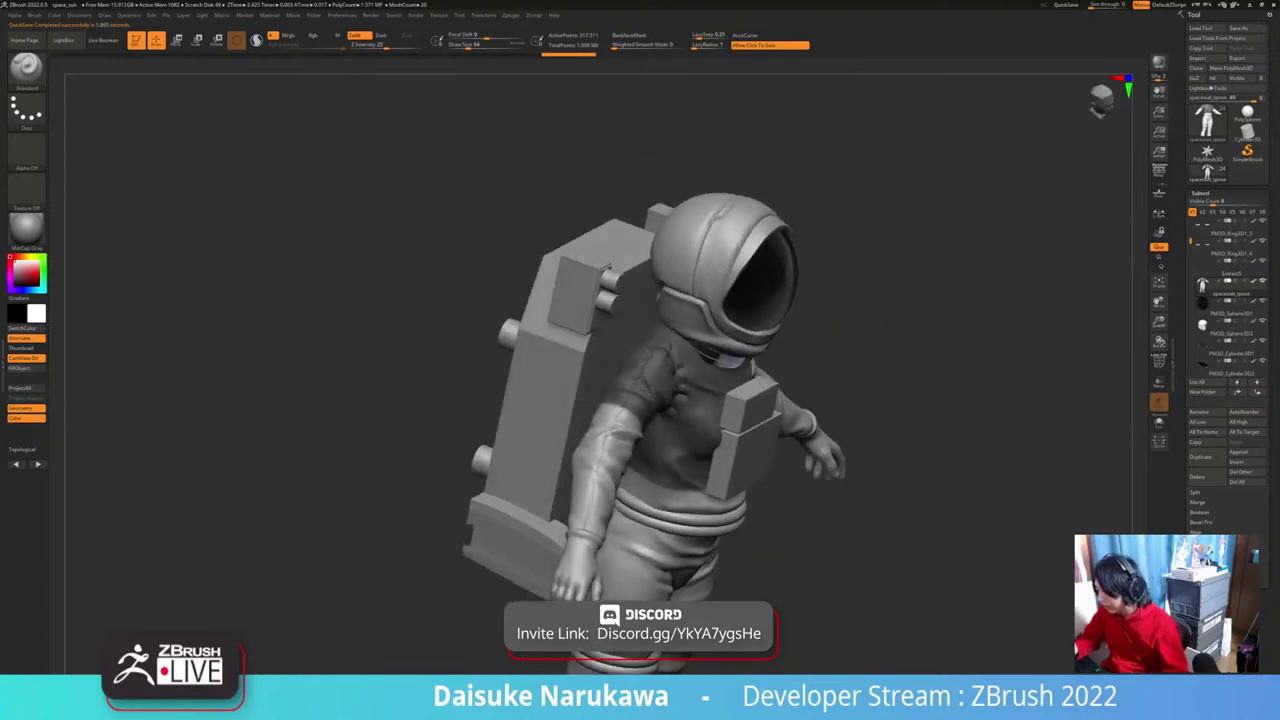
left_click_drag(540, 490, 379, 536)
left_click_drag(379, 536, 310, 370, "alt")
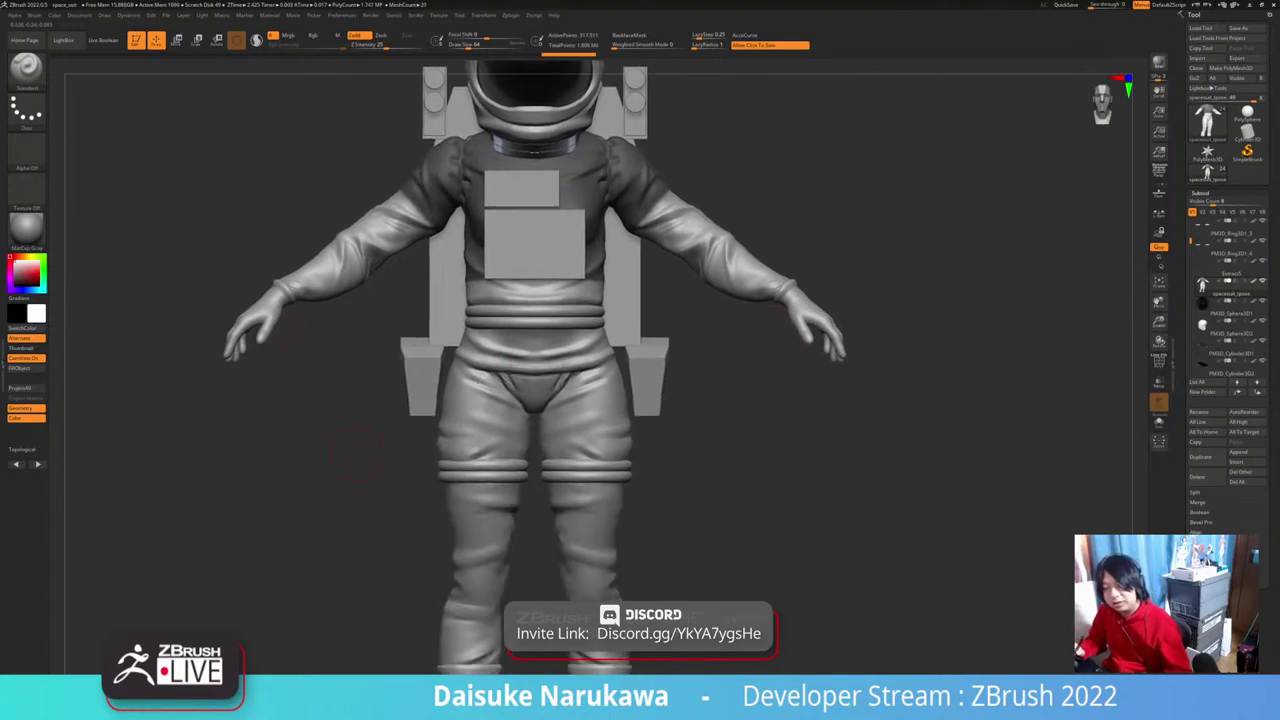
left_click_drag(425, 497, 447, 578, "alt")
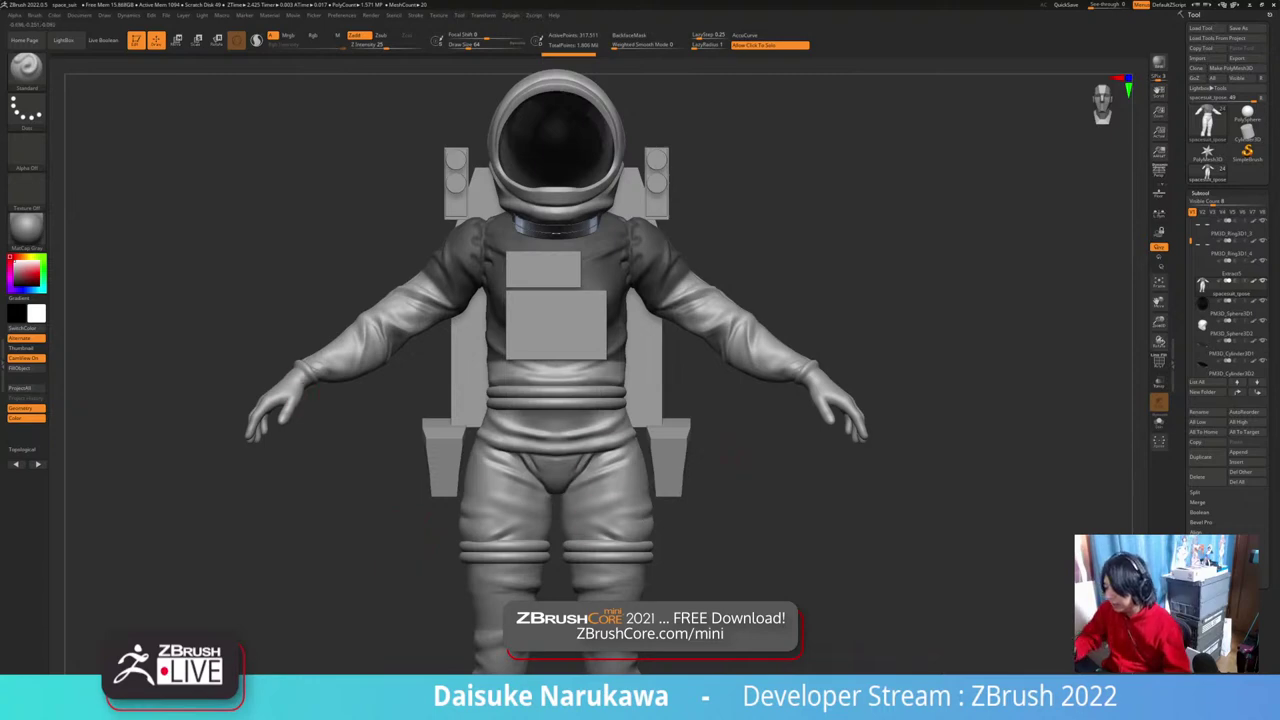
Step: Select the gloves and isolate them with a close view of one hand
left_click(285, 392, "alt")
left_click(357, 471)
right_click_drag(357, 471, 410, 485)
mouse_move(410, 440)
right_mouse_down("ctrl")
mouse_move(418, 495)
mouse_move(602, 476)
mouse_move(562, 472)
right_mouse_up("ctrl")
Step: Try inserting the Hand mesh from the body-parts insert brush onto the glove, undo it, and show all parts
left_click(26, 68)
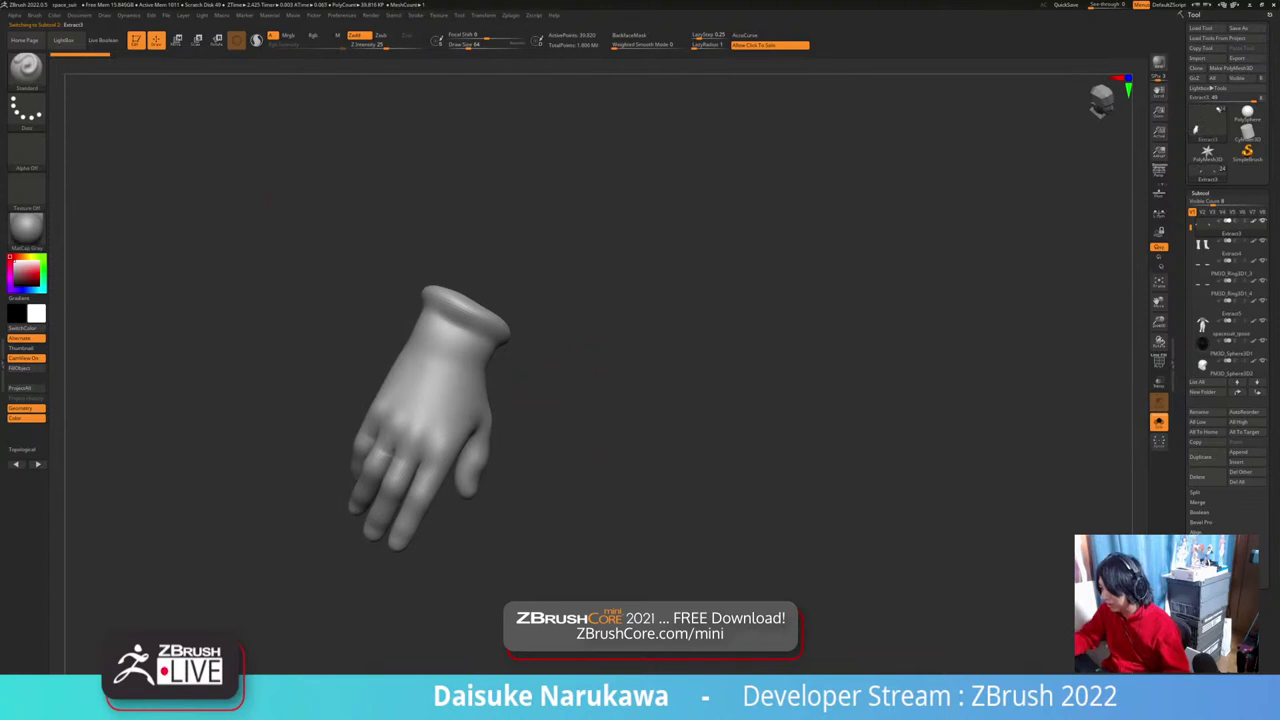
left_click(26, 70)
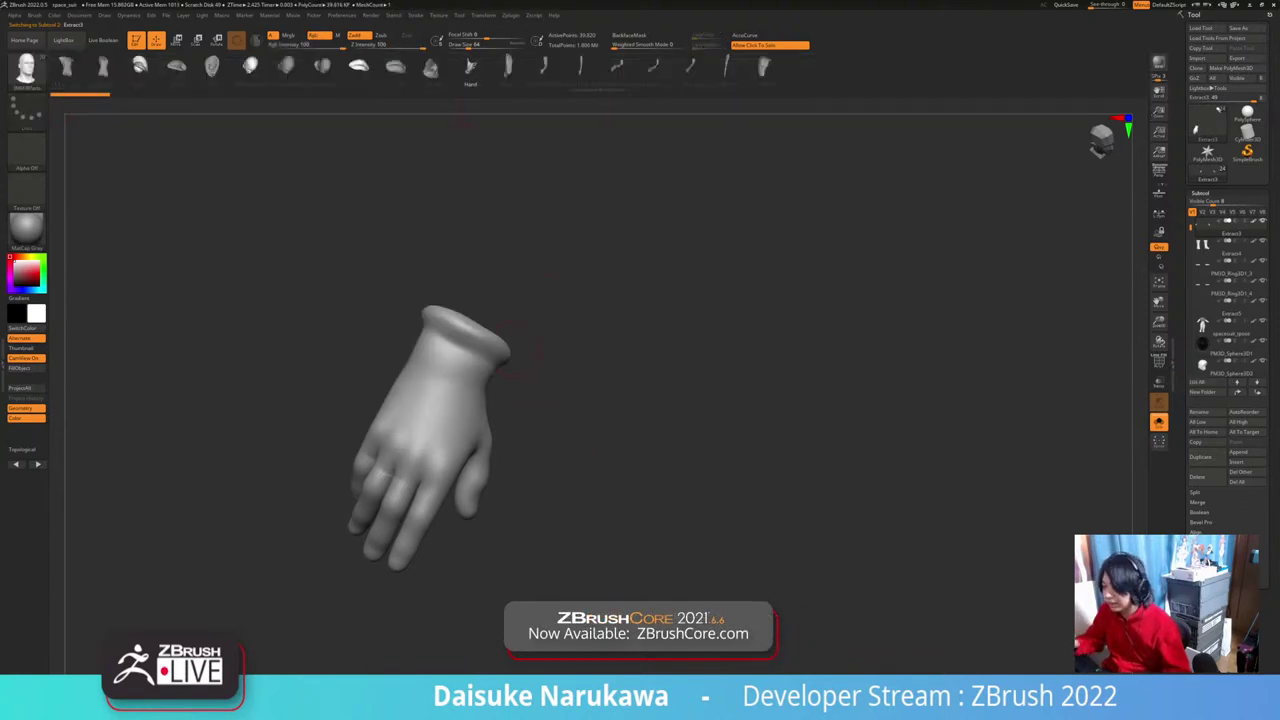
left_click(441, 420)
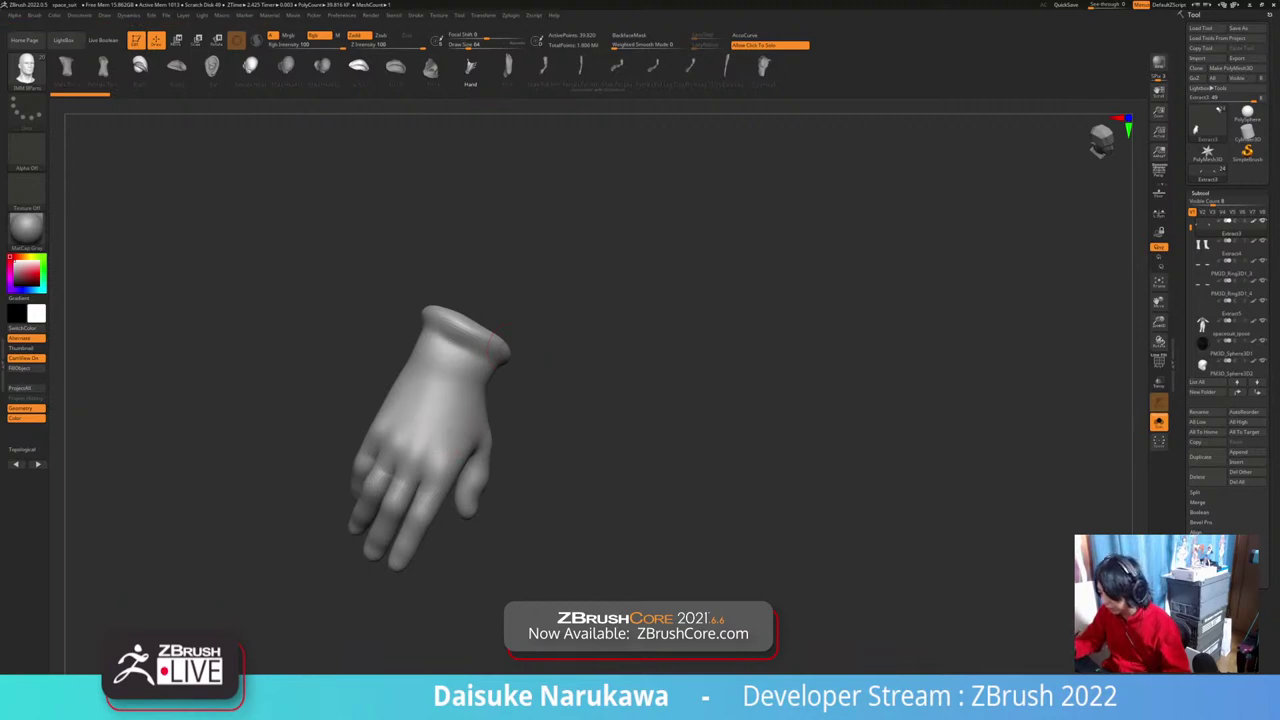
left_click_drag(440, 424, 475, 478)
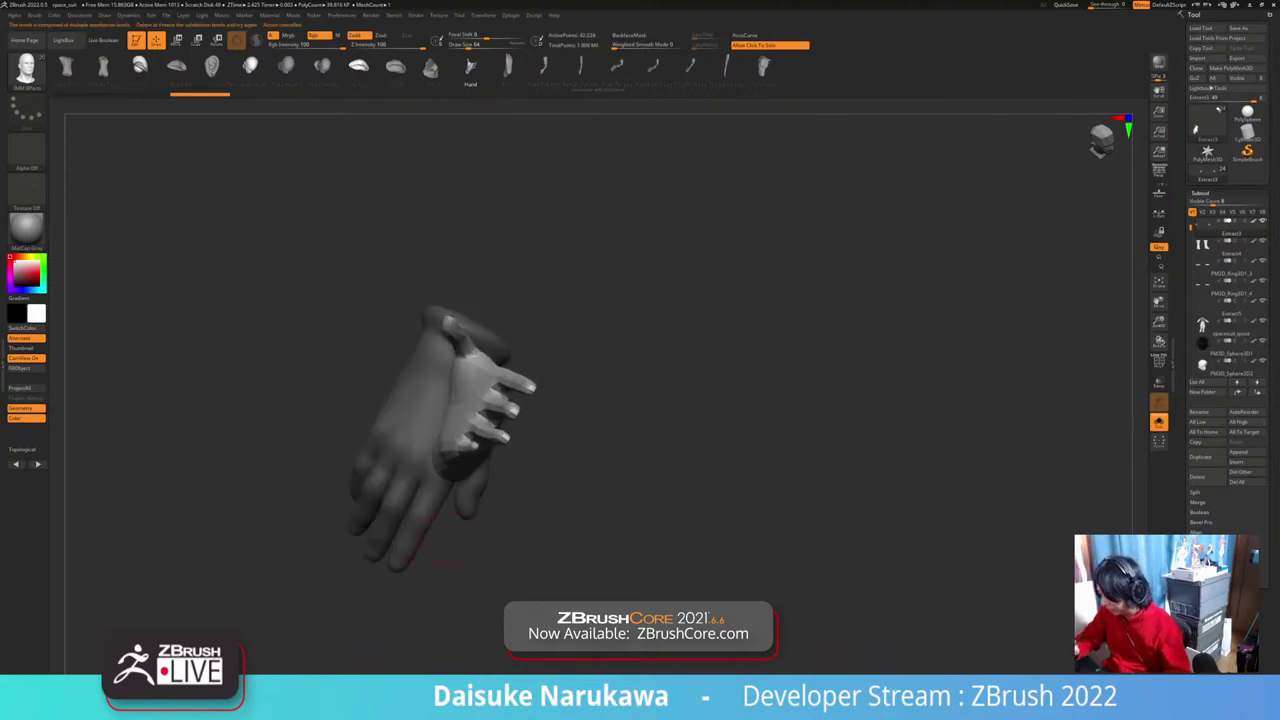
left_click_drag(680, 440, 640, 530)
key("ctrl+z")
key("ctrl+shift+s")
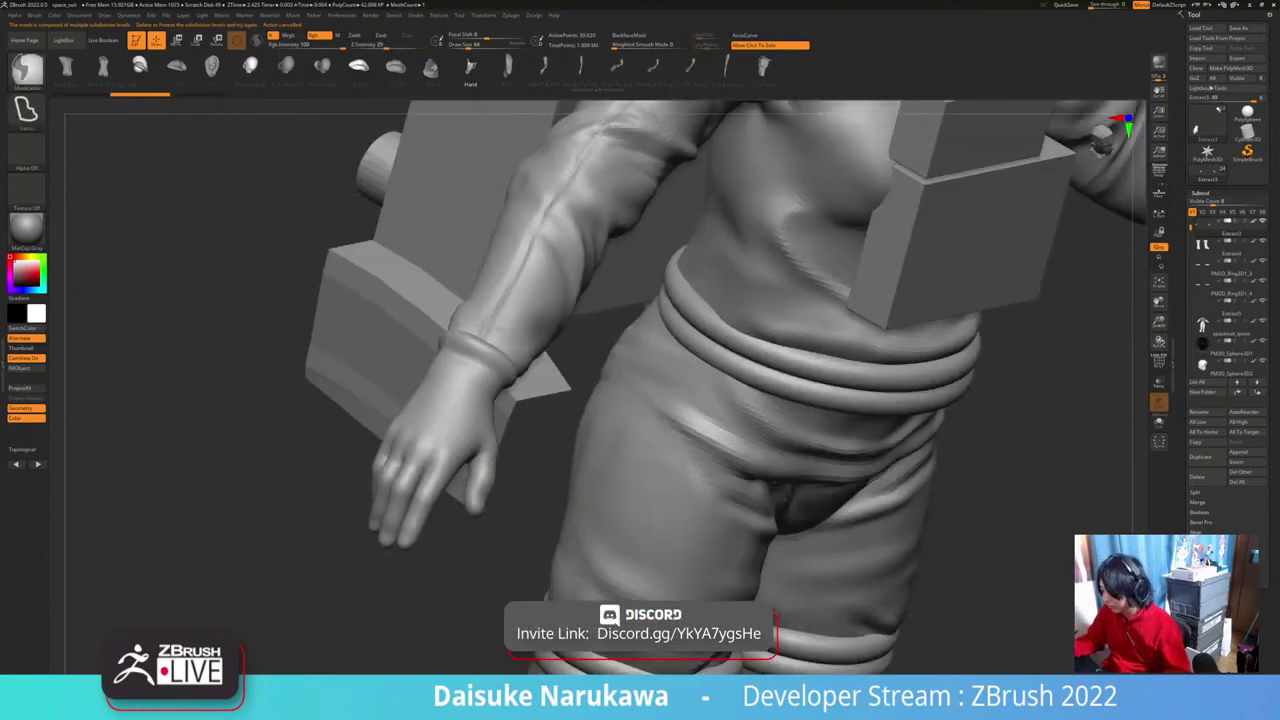
Step: Isolate the gloves, display their polygroup wireframe, and switch to Move mode close to one hand
right_click_drag(548, 524, 561, 492, "ctrl")
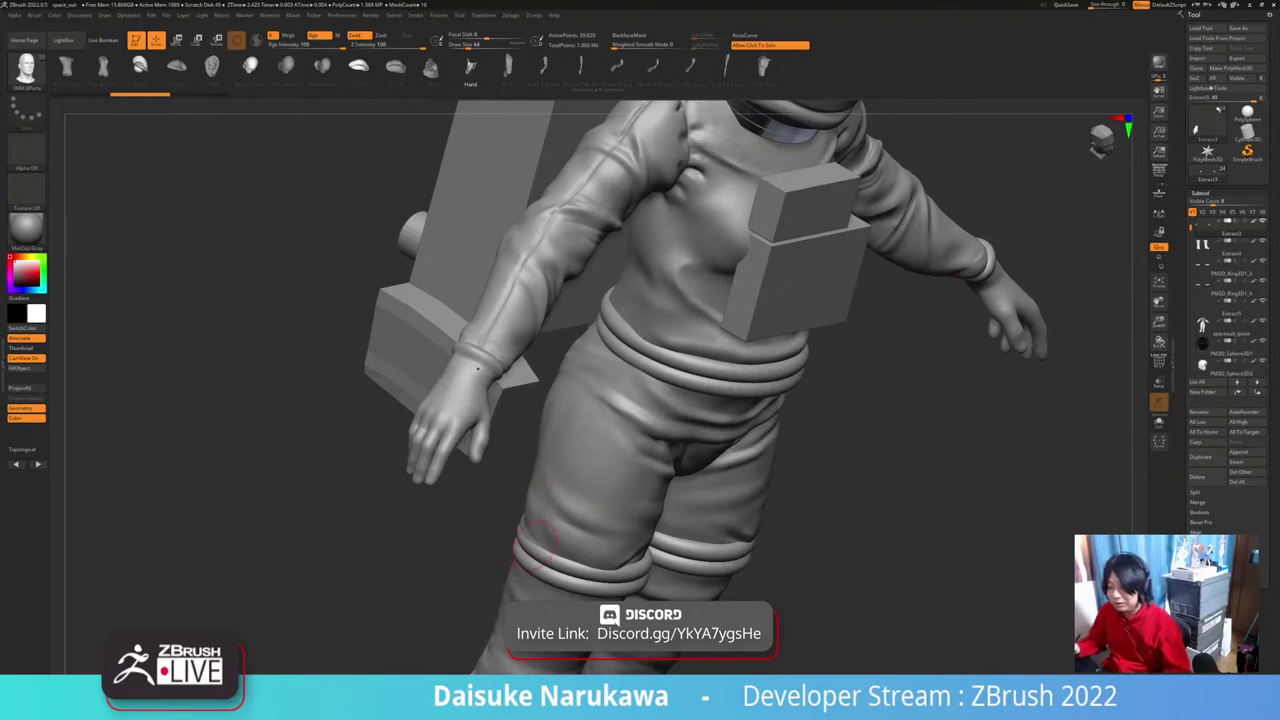
right_click_drag(536, 545, 490, 560)
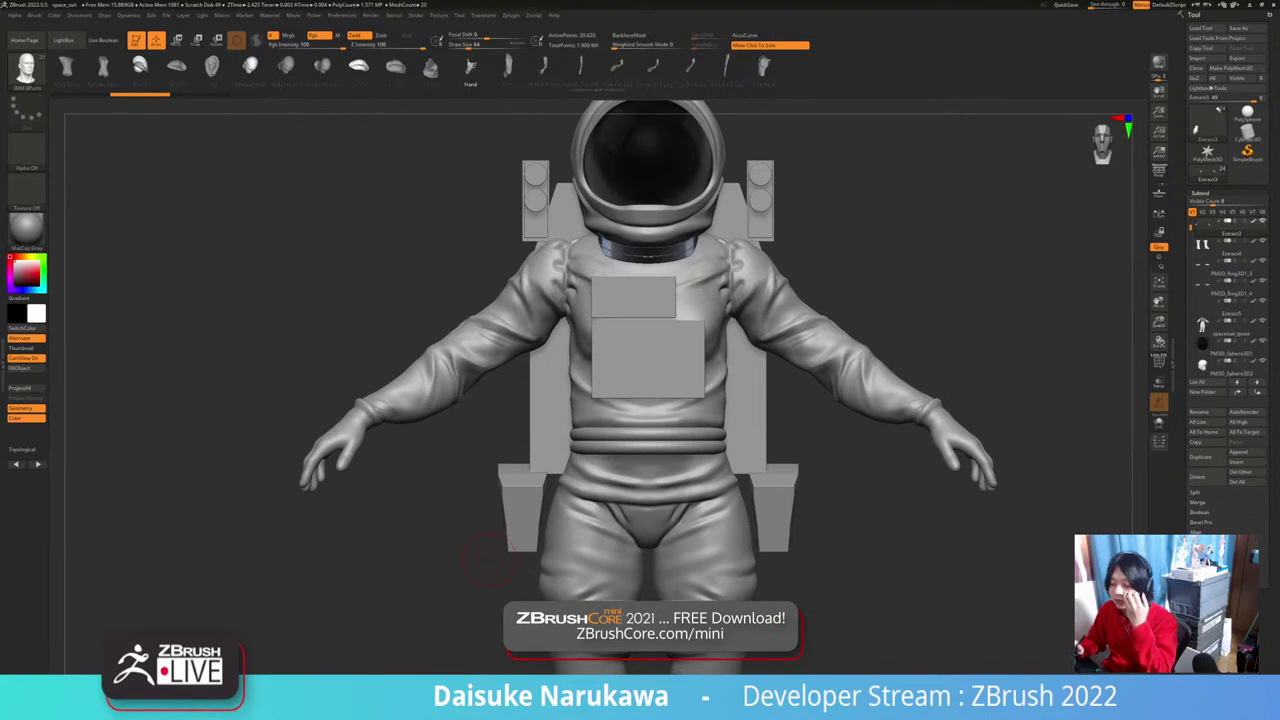
left_click(362, 428, "alt")
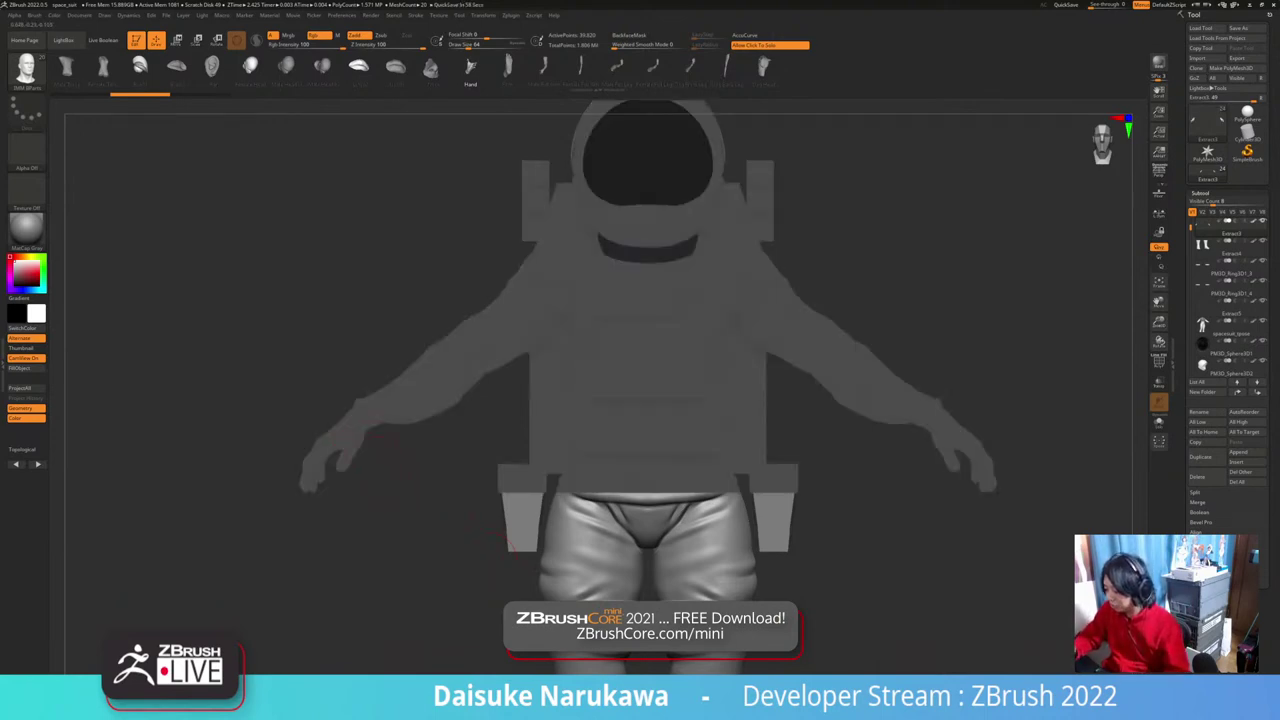
left_click(389, 483)
right_click_drag(400, 470, 580, 402, "alt")
mouse_move(580, 402)
right_mouse_down("ctrl")
mouse_move(572, 491)
mouse_move(600, 572)
mouse_move(775, 577)
right_mouse_up("ctrl")
key("shift+f")
mouse_move(775, 577)
right_mouse_down("alt")
mouse_move(678, 606)
mouse_move(548, 598)
mouse_move(502, 622)
mouse_move(685, 602)
right_mouse_up("alt")
key("w")
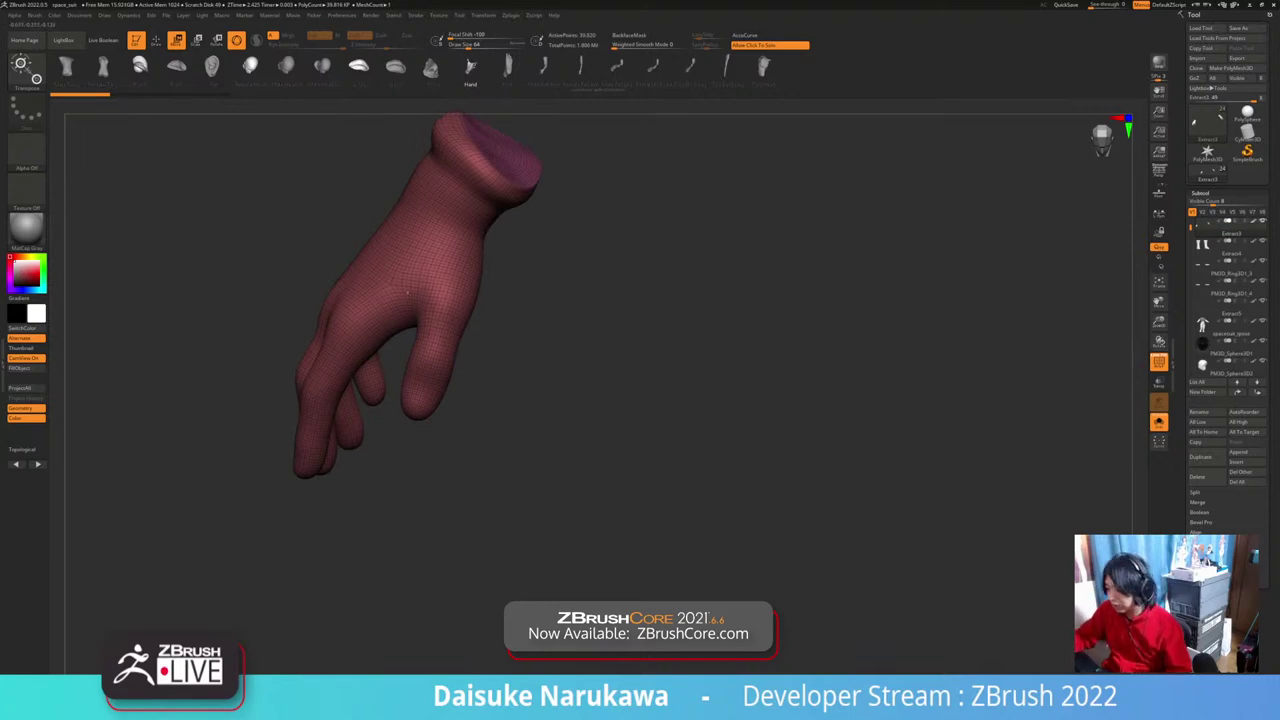
Step: Topologically mask the glove's thumb and index finger in turn and make each its own polygroup
left_click_drag(451, 312, 442, 334, "ctrl")
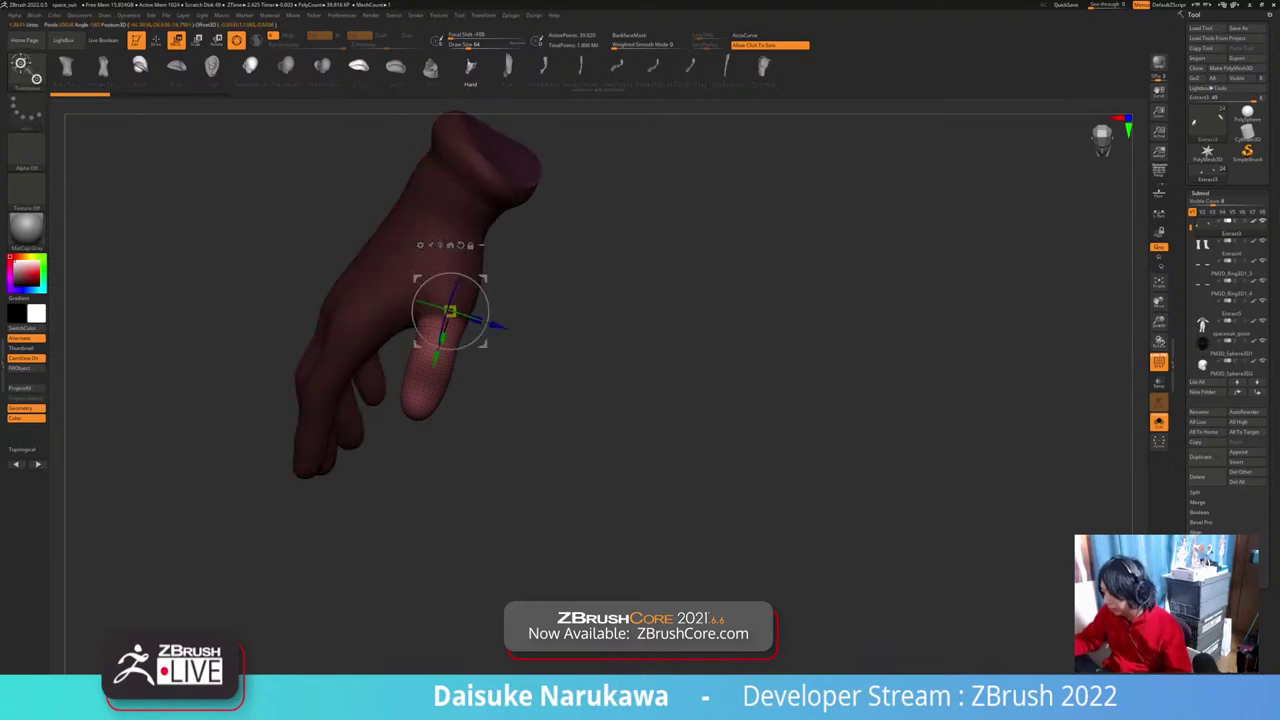
mouse_move(442, 332)
right_mouse_down("alt")
mouse_move(507, 324)
mouse_move(410, 334)
mouse_move(498, 328)
mouse_move(454, 318)
right_mouse_up("alt")
key("ctrl+i")
key("ctrl+i")
left_click_drag(368, 328, 352, 358, "ctrl")
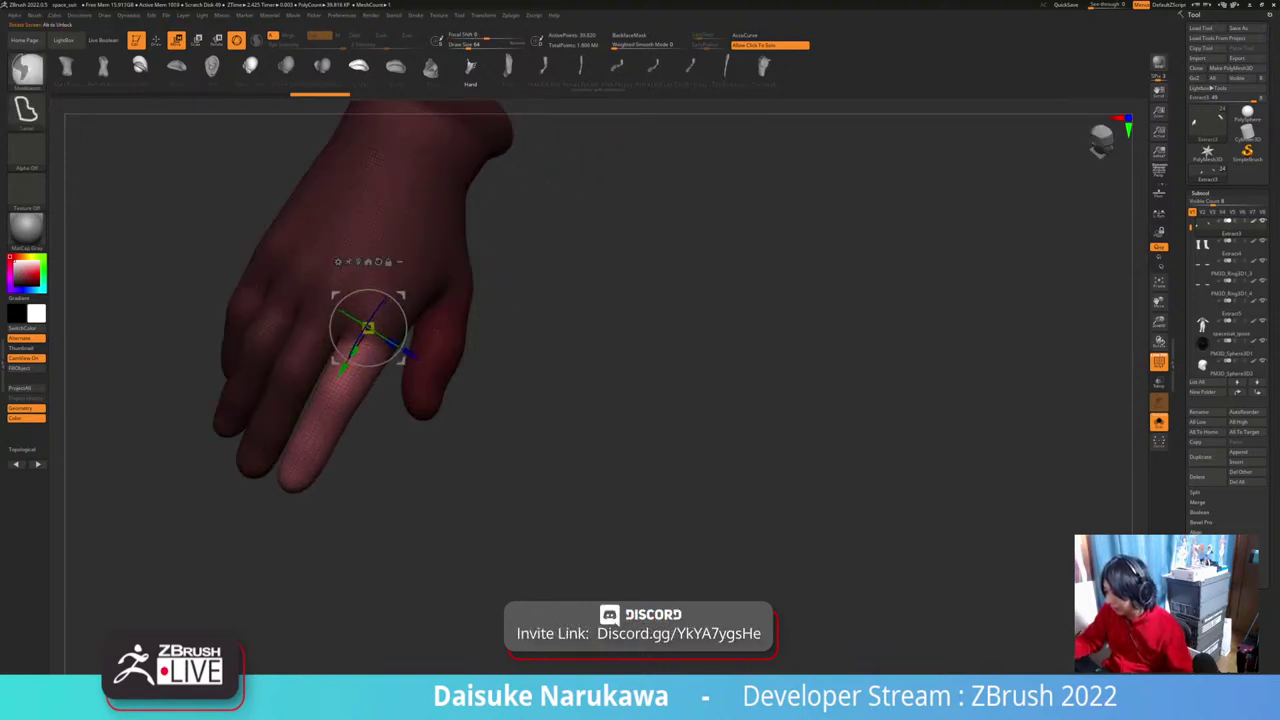
key("ctrl+i")
key("ctrl+w")
Step: Topologically mask the glove's middle and ring fingers in turn and make each its own polygroup
left_click_drag(314, 322, 303, 351, "ctrl")
key("ctrl+i")
key("ctrl+w")
right_click_drag(305, 360, 360, 362)
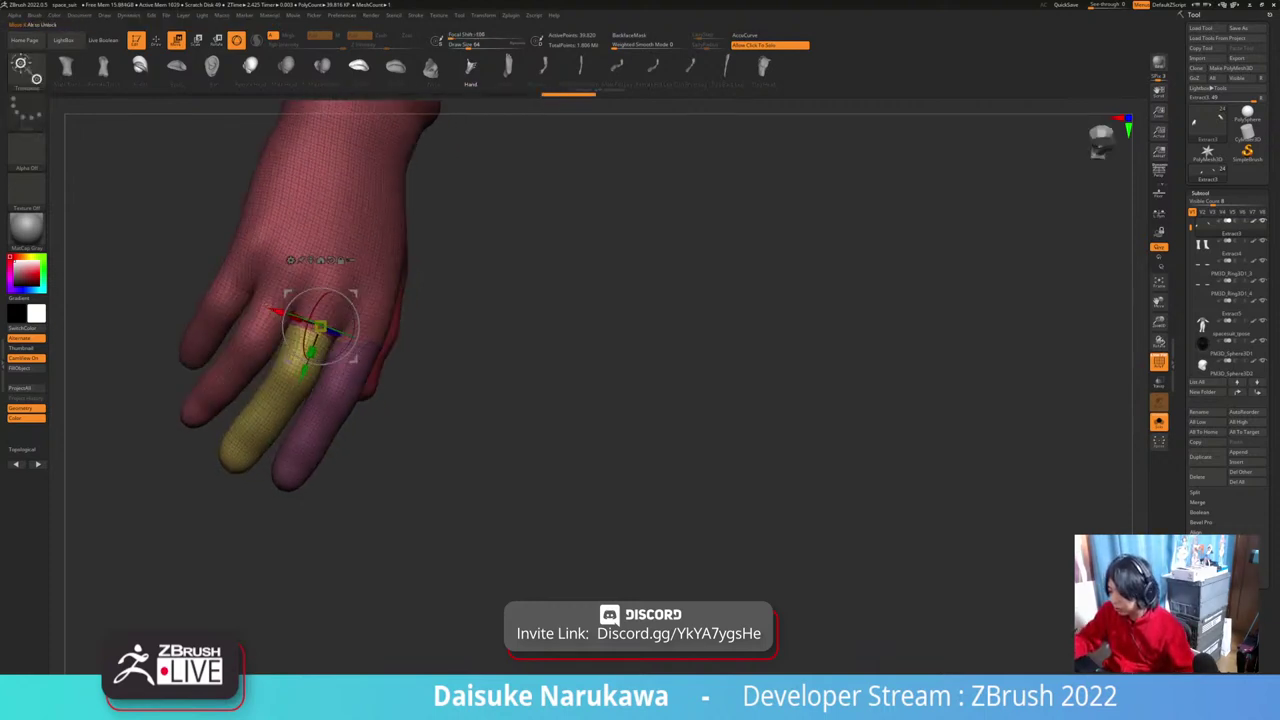
left_click_drag(267, 298, 262, 331, "ctrl")
key("ctrl+z")
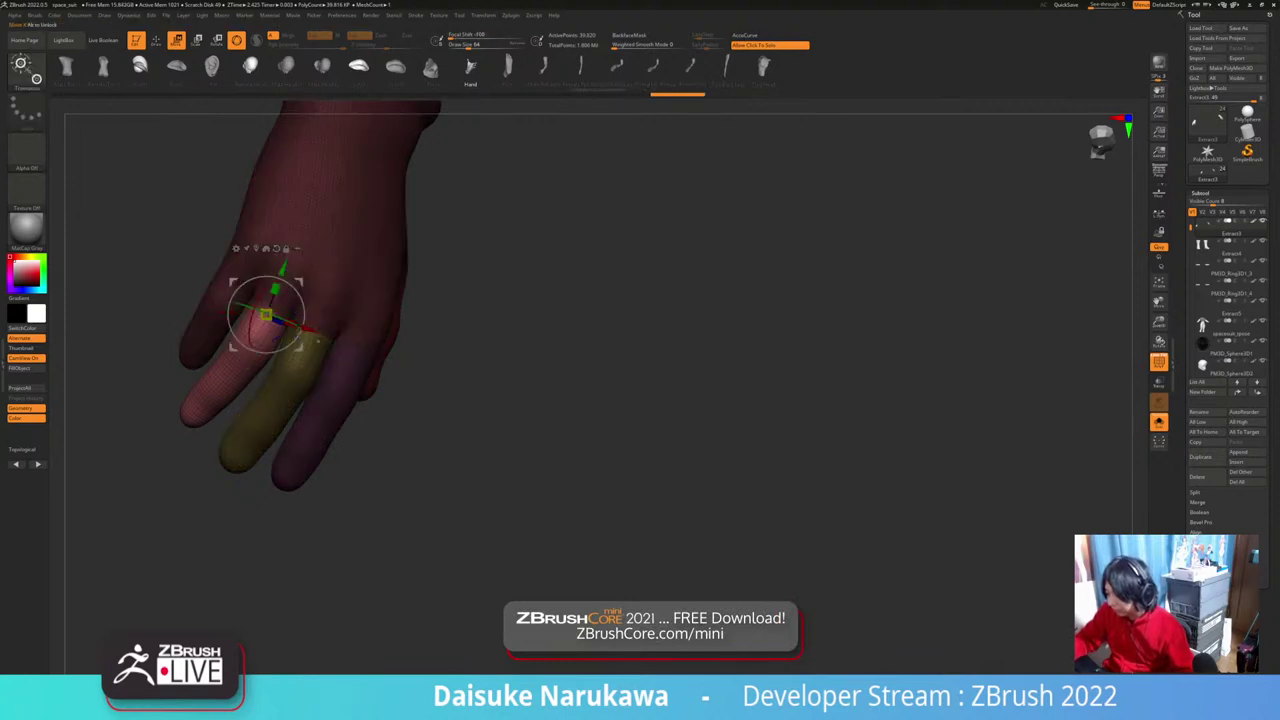
key("ctrl+i")
key("ctrl+w")
Step: Mask the glove's little finger, make it its own polygroup, and return to Draw mode
left_click_drag(234, 265, 222, 288, "ctrl")
key("ctrl+z")
key("ctrl+i")
key("ctrl+w")
right_click_drag(600, 340, 594, 288, "ctrl")
key("q")
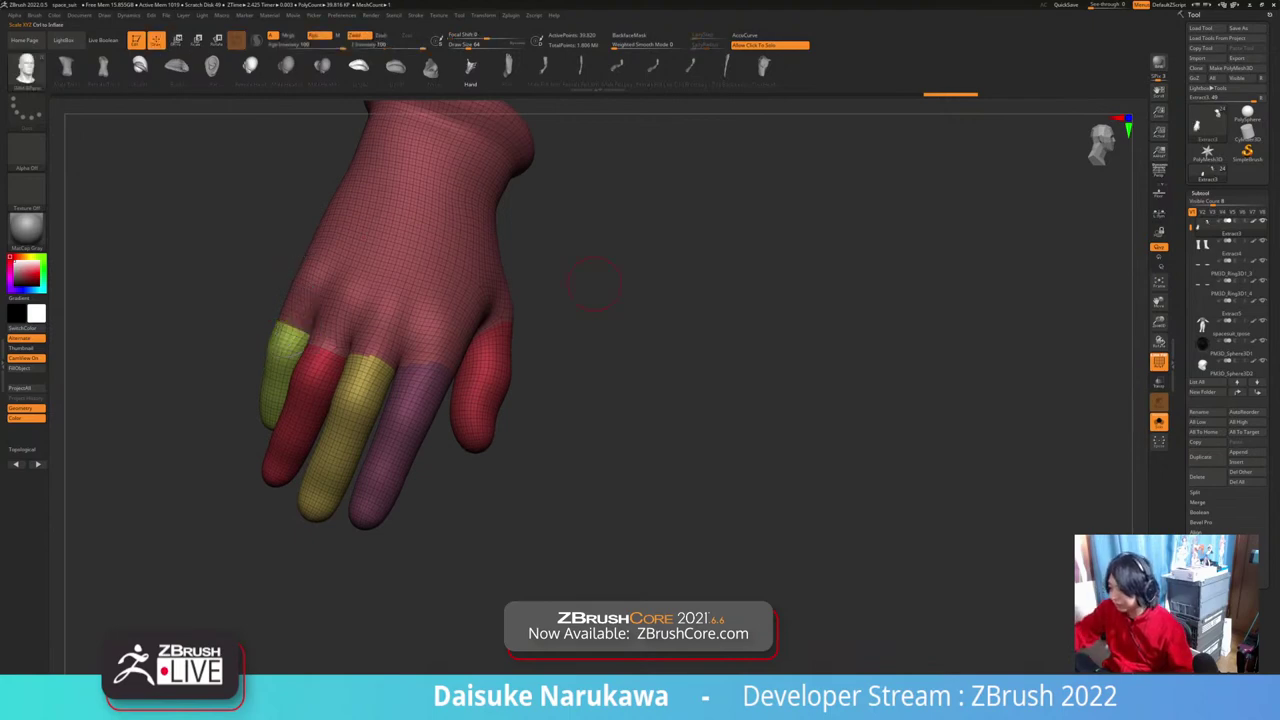
Step: Hide the glove's finger polygroups one after another to check the split, and show the whole glove again
left_click(490, 405, "ctrl+shift")
left_click_drag(532, 430, 557, 451, "ctrl+shift")
left_click(405, 440, "ctrl+shift")
left_click(350, 430, "ctrl+shift")
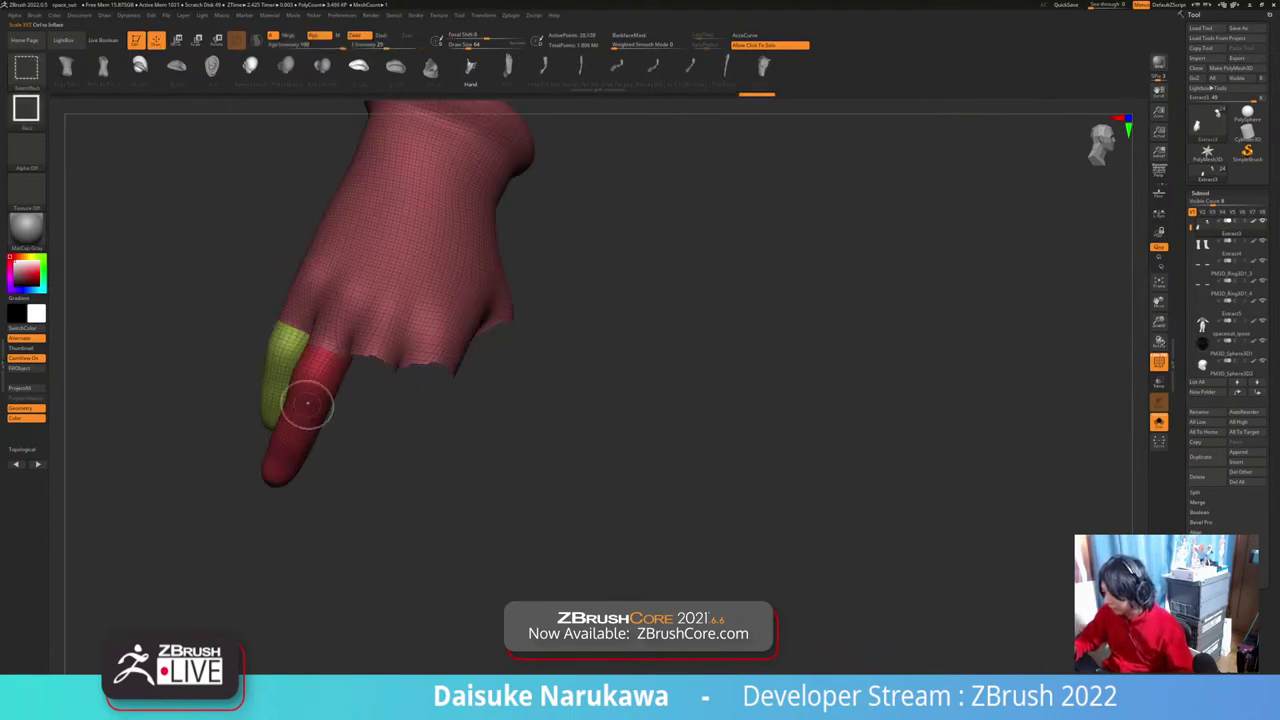
left_click(306, 406, "ctrl+shift")
left_click(291, 383, "ctrl+shift")
left_click(571, 458, "ctrl+shift")
Step: Isolate the index finger's polygroup and separate the stray strip across the palm from the finger as its own polygroup
right_click_drag(586, 415, 480, 310, "alt")
right_click_drag(480, 310, 524, 468, "alt")
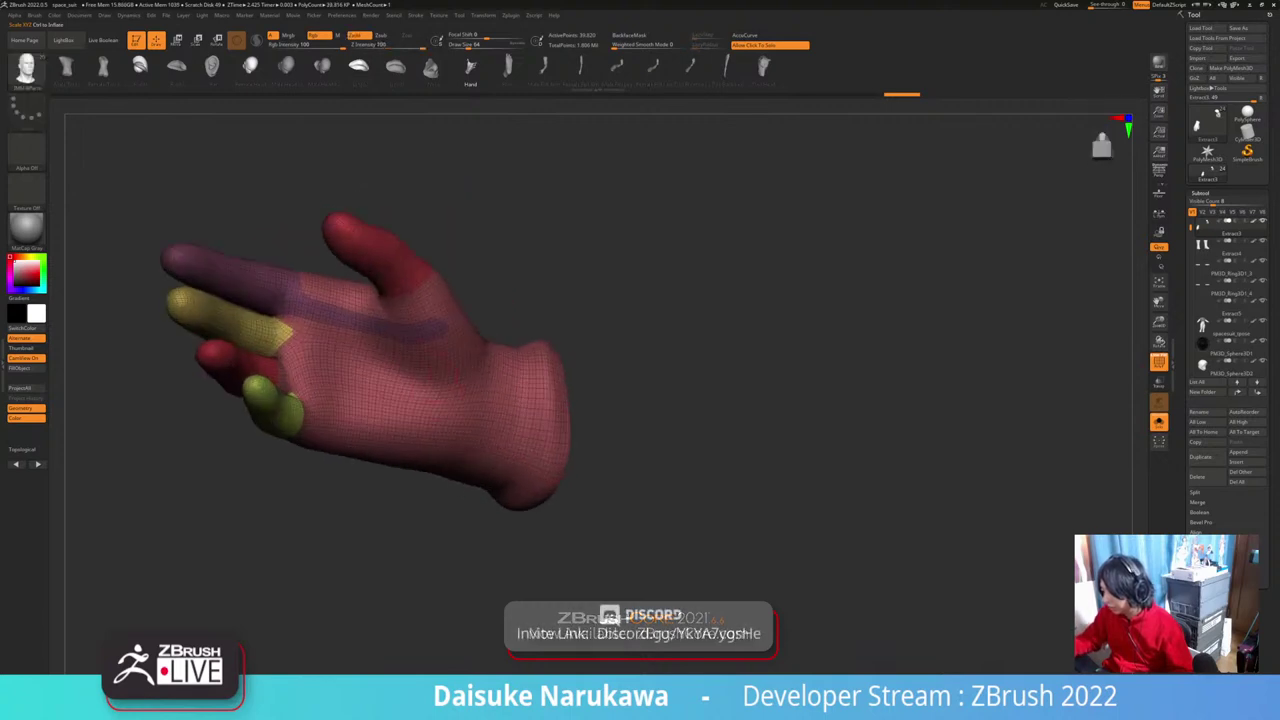
left_click(411, 334, "ctrl+shift")
right_click_drag(440, 372, 497, 378)
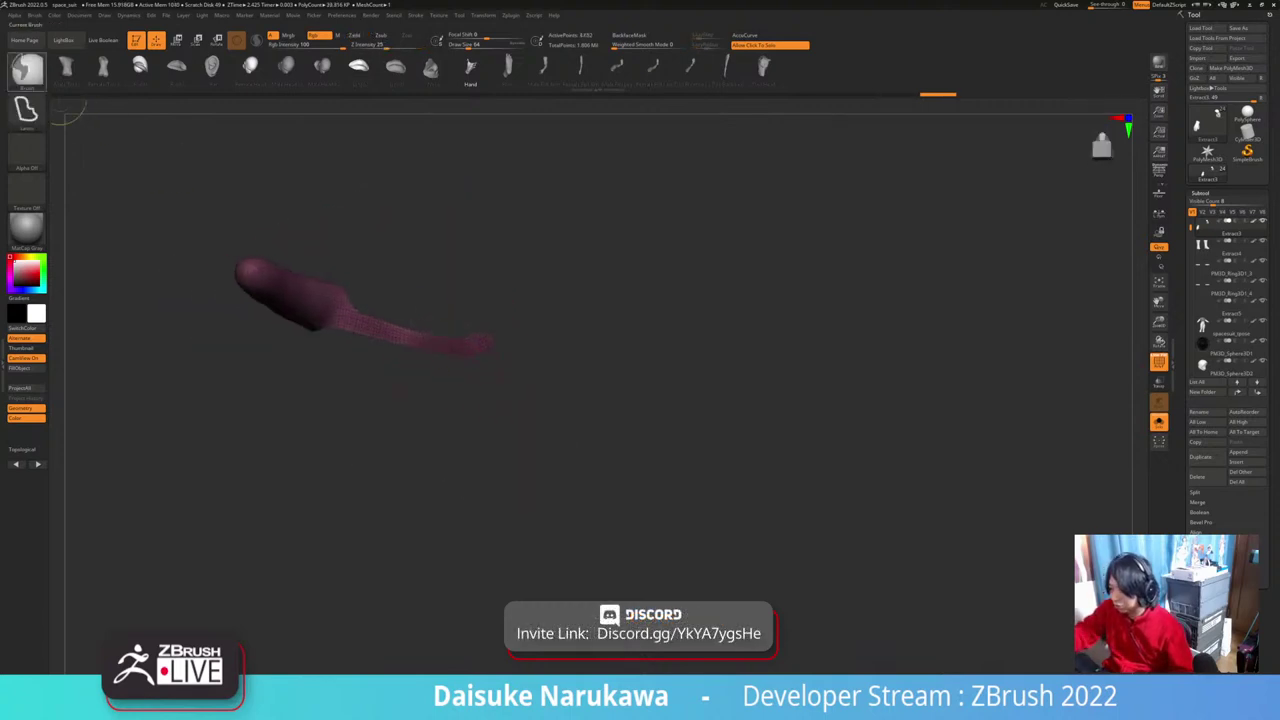
mouse_move(532, 345)
left_mouse_down("ctrl")
mouse_move(323, 354)
mouse_move(520, 378)
left_mouse_up("ctrl")
key("ctrl+w")
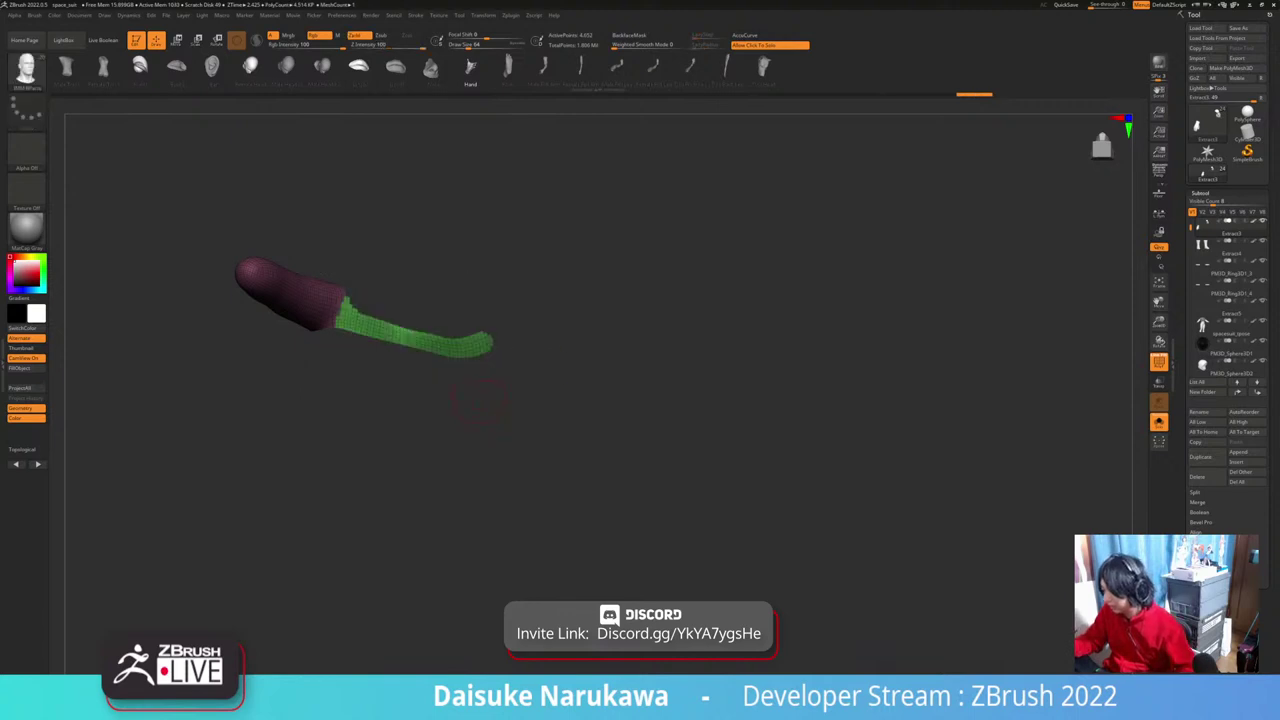
Step: Hide all finger polygroups, merge the palm strip with the rest of the glove into one polygroup, and show everything
right_click_drag(495, 399, 452, 388)
left_click(426, 340, "ctrl+shift")
left_click_drag(528, 388, 523, 391, "ctrl+shift")
left_click(518, 418, "ctrl+shift")
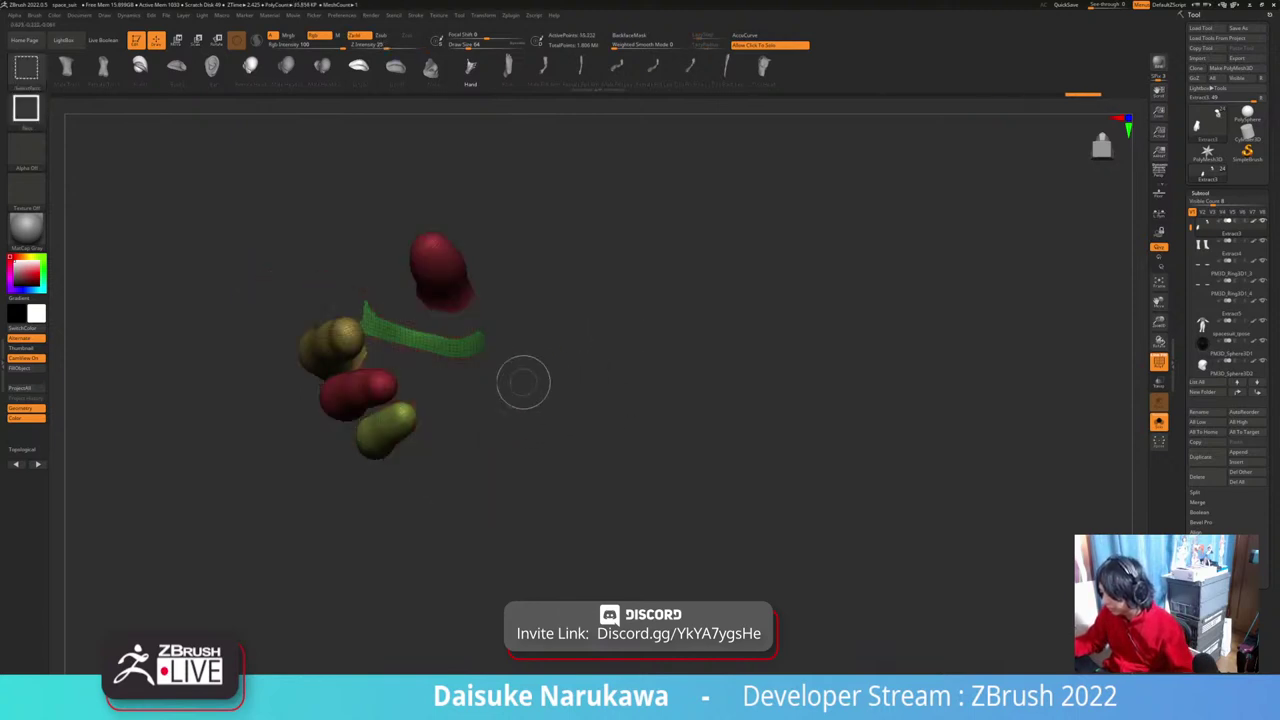
left_click(511, 312, "ctrl+shift")
left_click(450, 278, "ctrl+shift")
left_click_drag(557, 271, 558, 292, "ctrl+shift")
left_click(345, 299, "ctrl+shift")
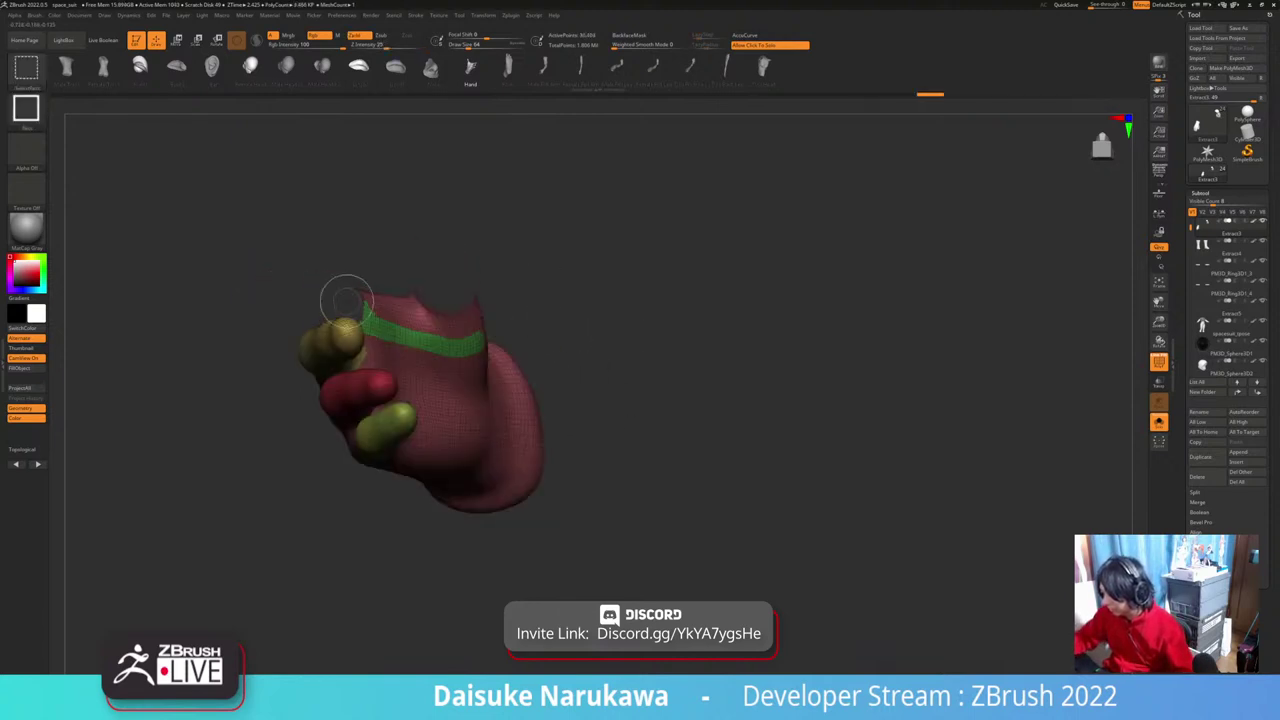
left_click(345, 340, "ctrl+shift")
left_click(368, 388, "ctrl+shift")
left_click(402, 428, "ctrl+shift")
key("ctrl+w")
left_click(598, 411, "ctrl+shift")
right_click_drag(598, 411, 645, 590)
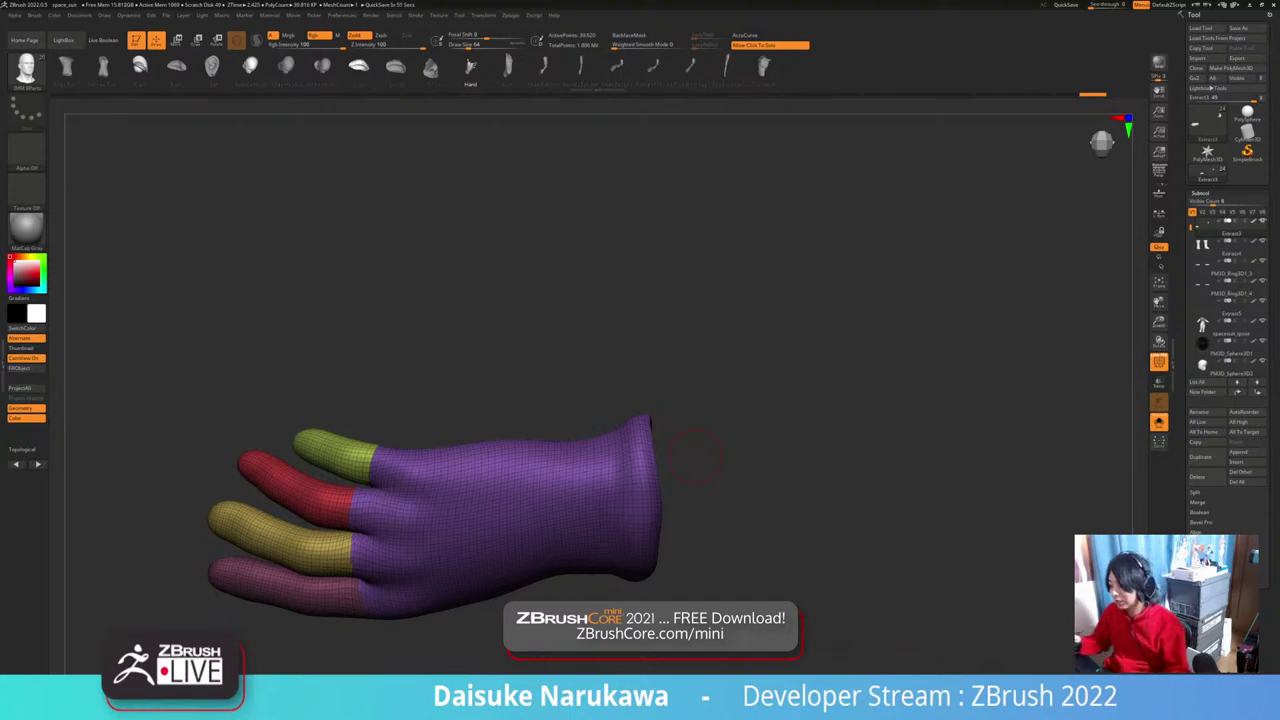
Step: Examine the finger polygroups on both gloves and return to the front view of the full astronaut
left_click_drag(671, 445, 564, 433)
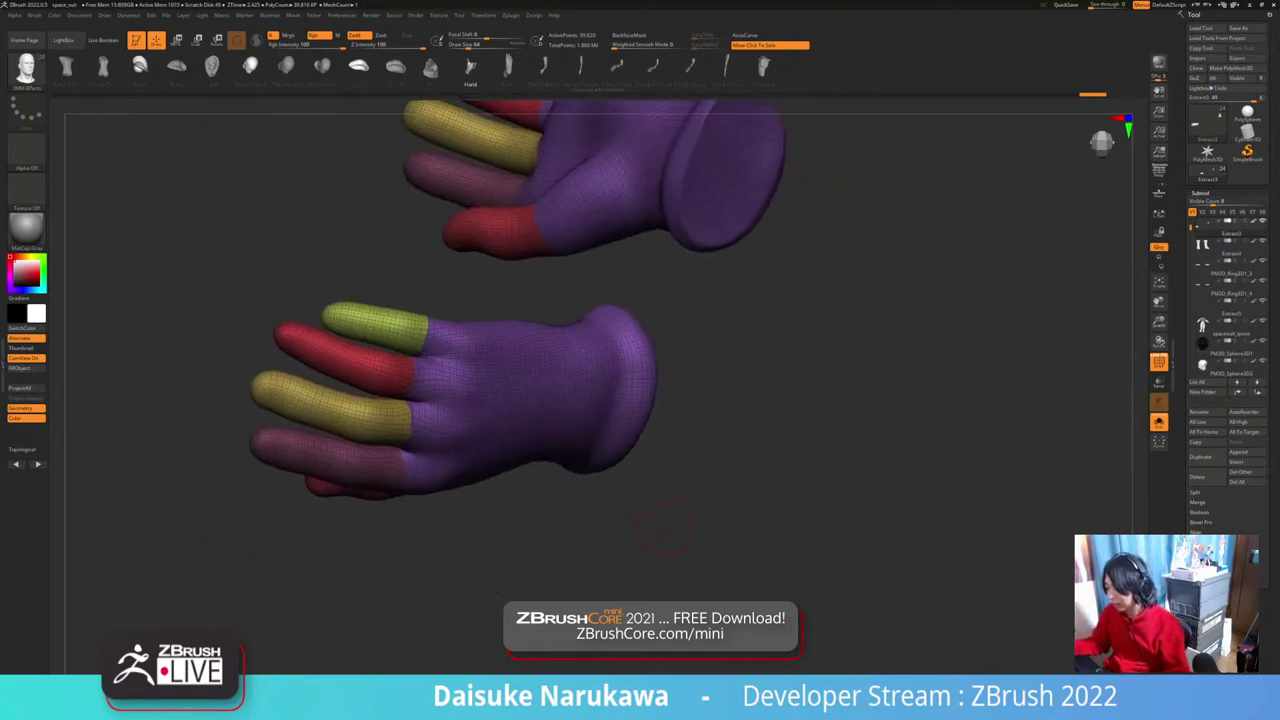
left_click_drag(498, 592, 631, 561)
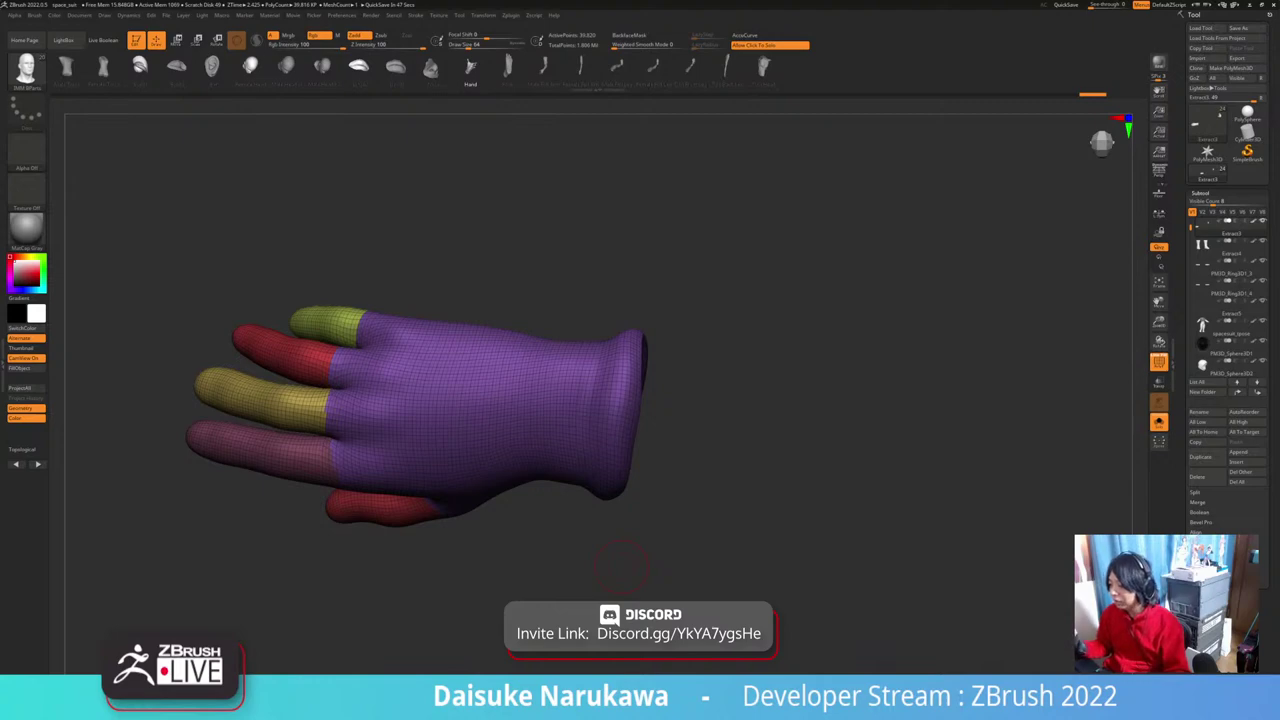
mouse_move(622, 566)
left_mouse_down()
mouse_move(704, 570)
mouse_move(655, 576)
mouse_move(692, 548)
left_mouse_up()
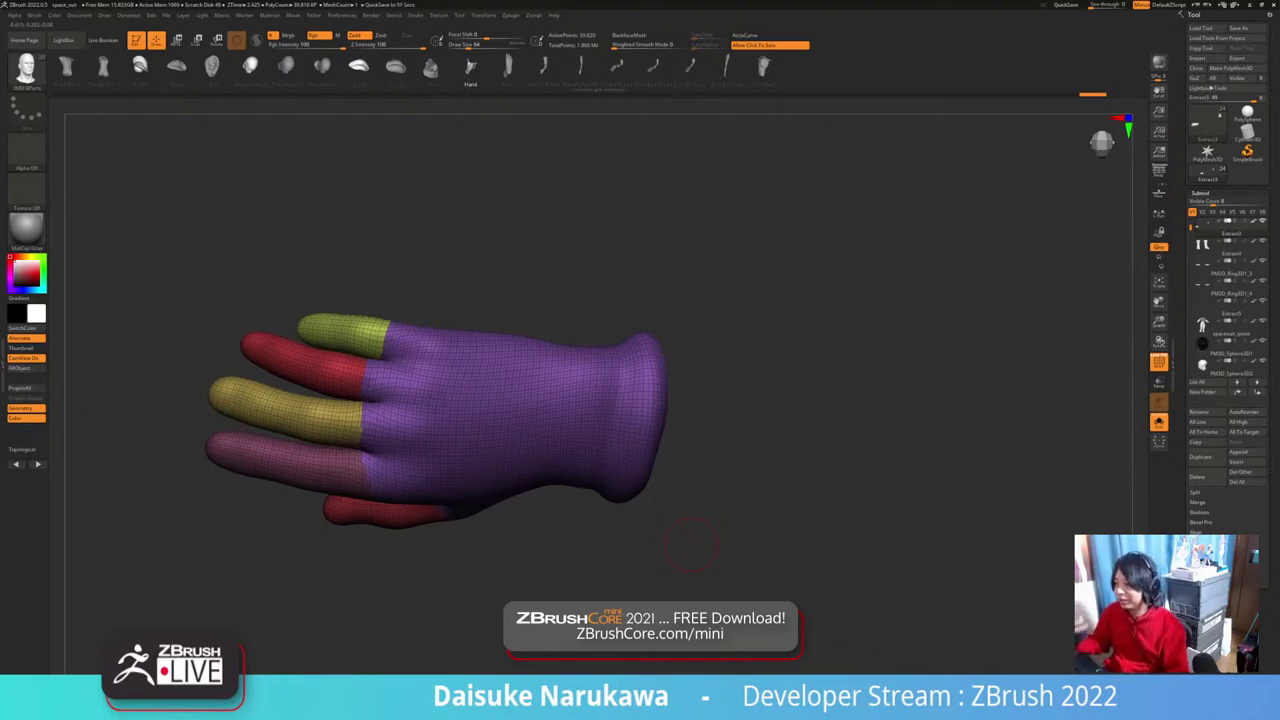
left_click(638, 486, "ctrl+shift")
right_click_drag(654, 534, 592, 497, "ctrl")
left_click(694, 529, "ctrl+shift")
right_click_drag(592, 497, 622, 405)
left_click(628, 455)
right_click_drag(622, 405, 740, 500)
right_click_drag(470, 490, 449, 430, "ctrl")
right_click_drag(449, 430, 612, 434, "alt")
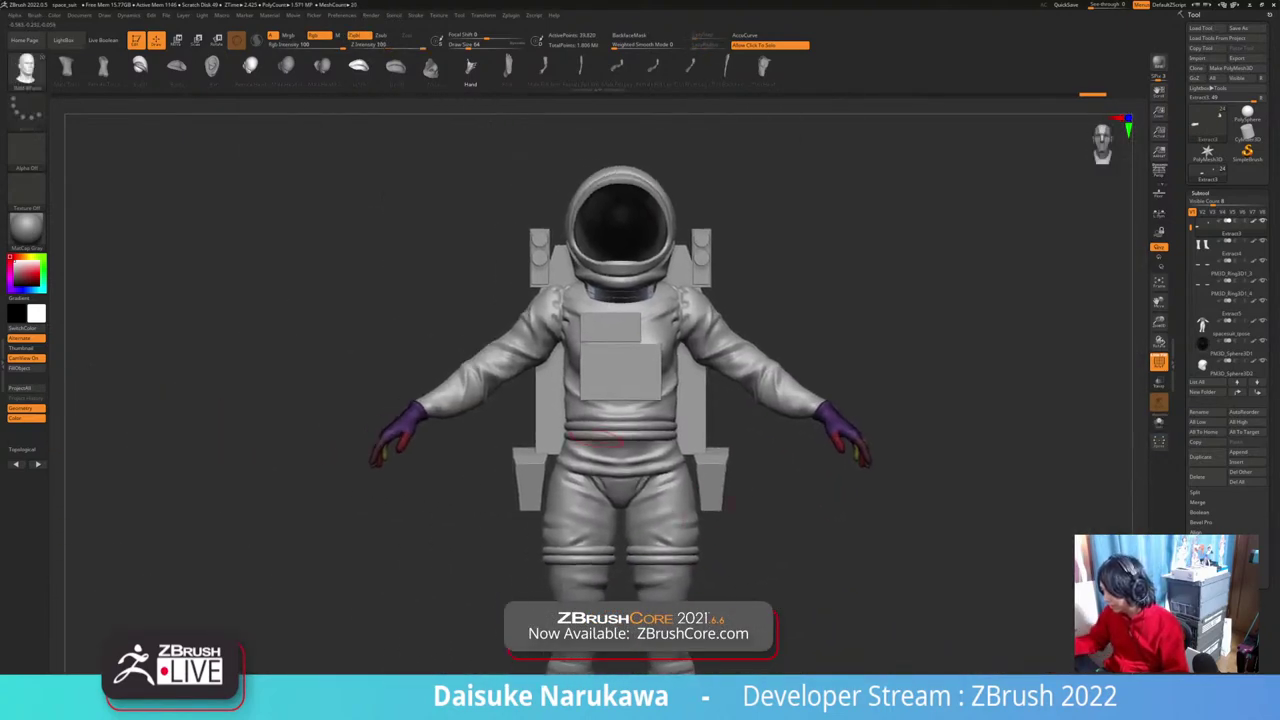
Step: Switch to the Standard brush and make the spacesuit body the active subtool
left_click(535, 330)
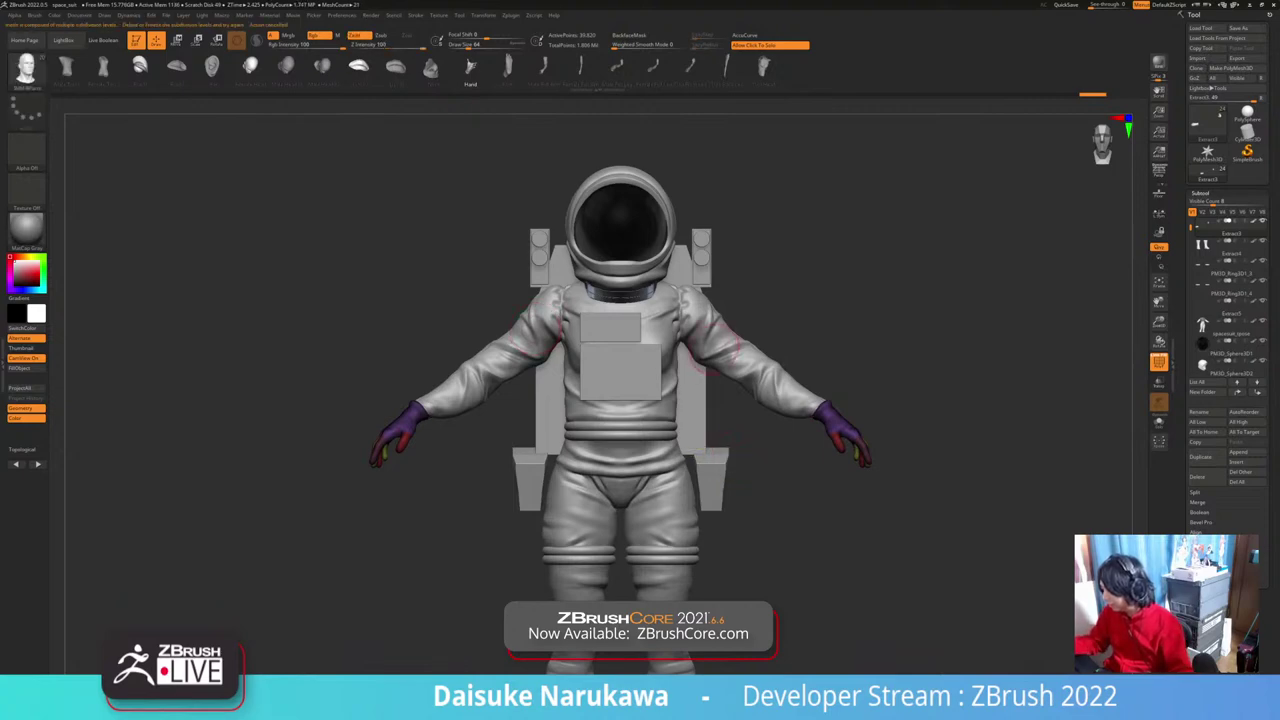
left_click(752, 402)
right_click_drag(752, 402, 711, 424, "alt")
left_click(705, 405)
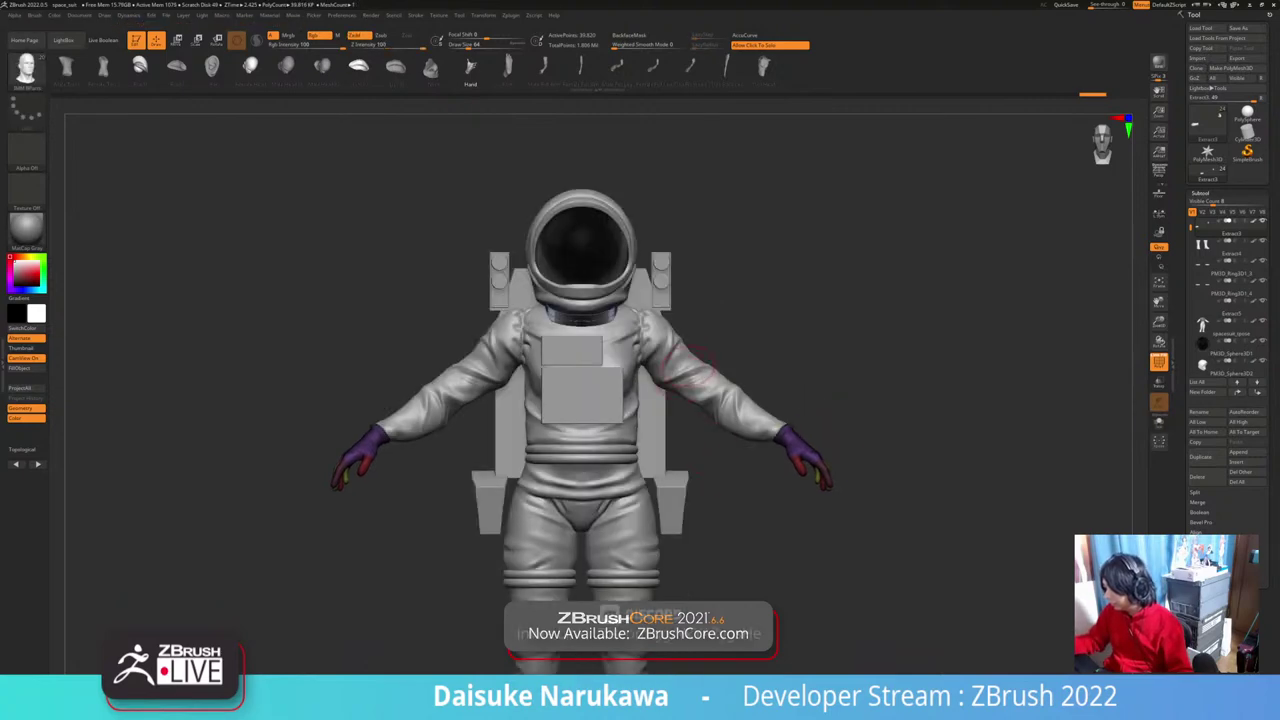
left_click(27, 72)
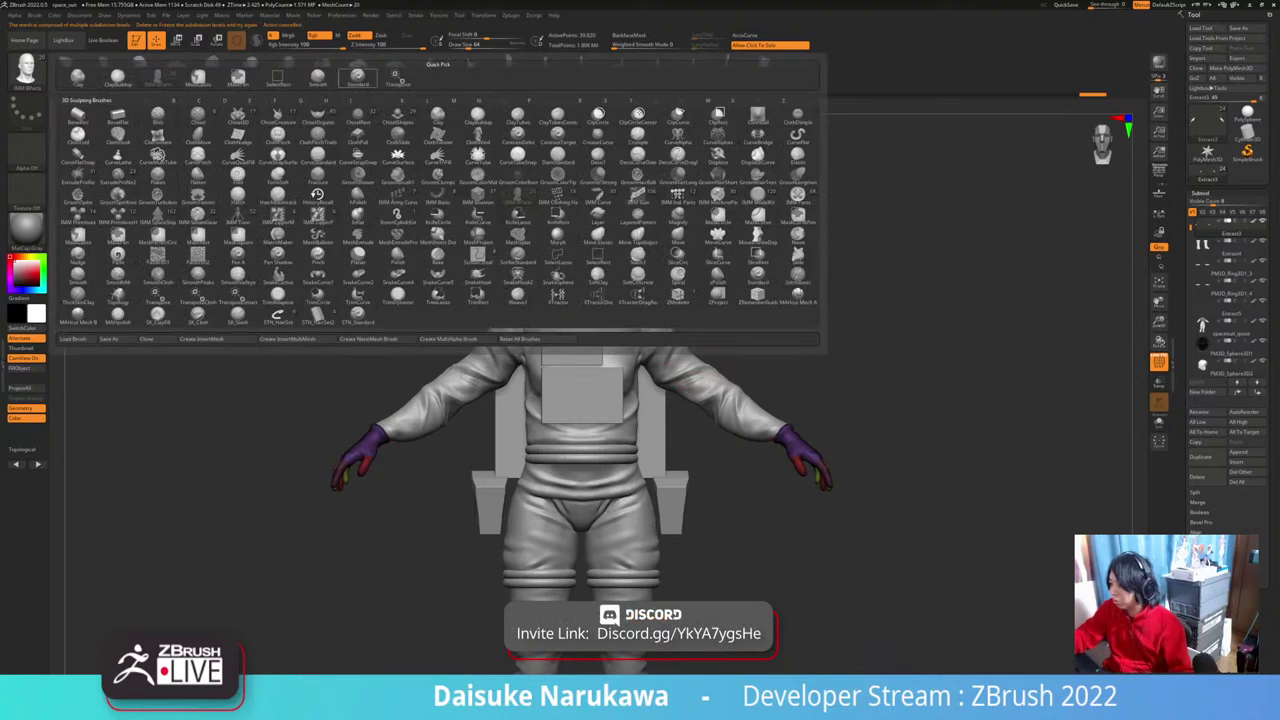
left_click(358, 77)
left_click(715, 375, "alt")
Step: Extract the masked chest and upper-sleeve area of the spacesuit as a new subtool and select it
right_click_drag(818, 330, 752, 312, "alt")
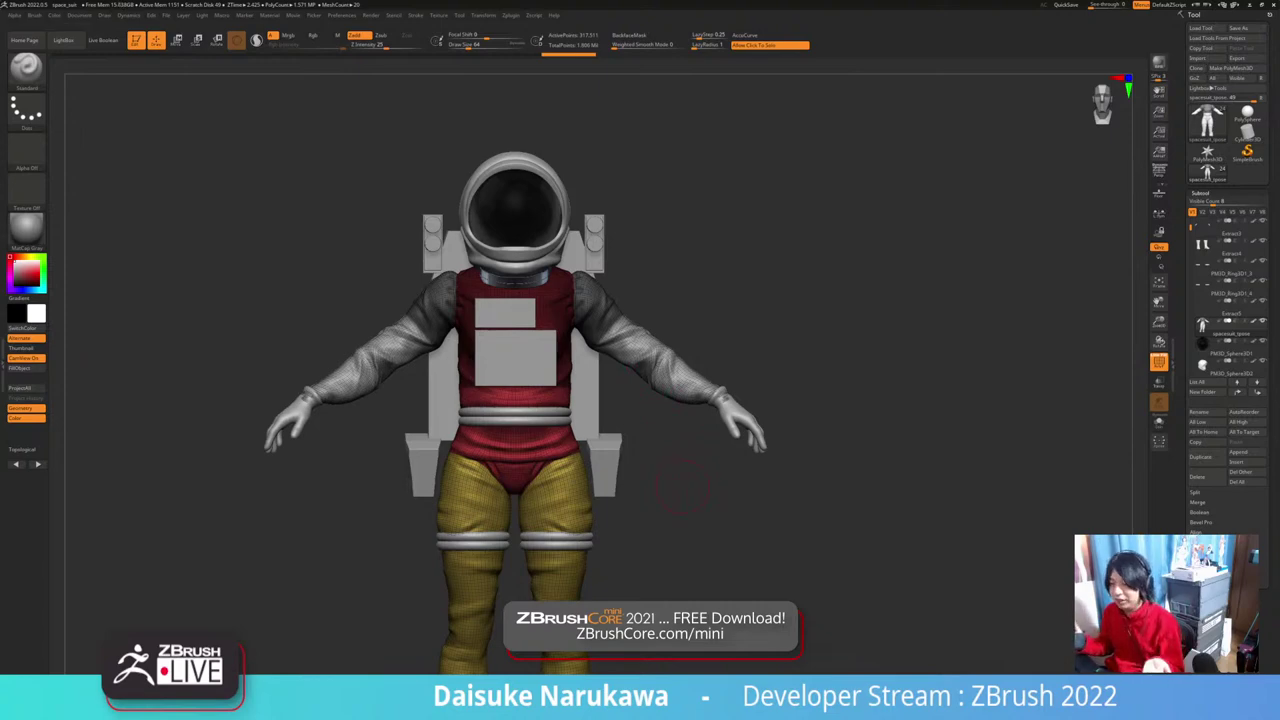
mouse_move(658, 433)
right_mouse_down("ctrl")
mouse_move(640, 474)
mouse_move(716, 484)
mouse_move(719, 508)
right_mouse_up("ctrl")
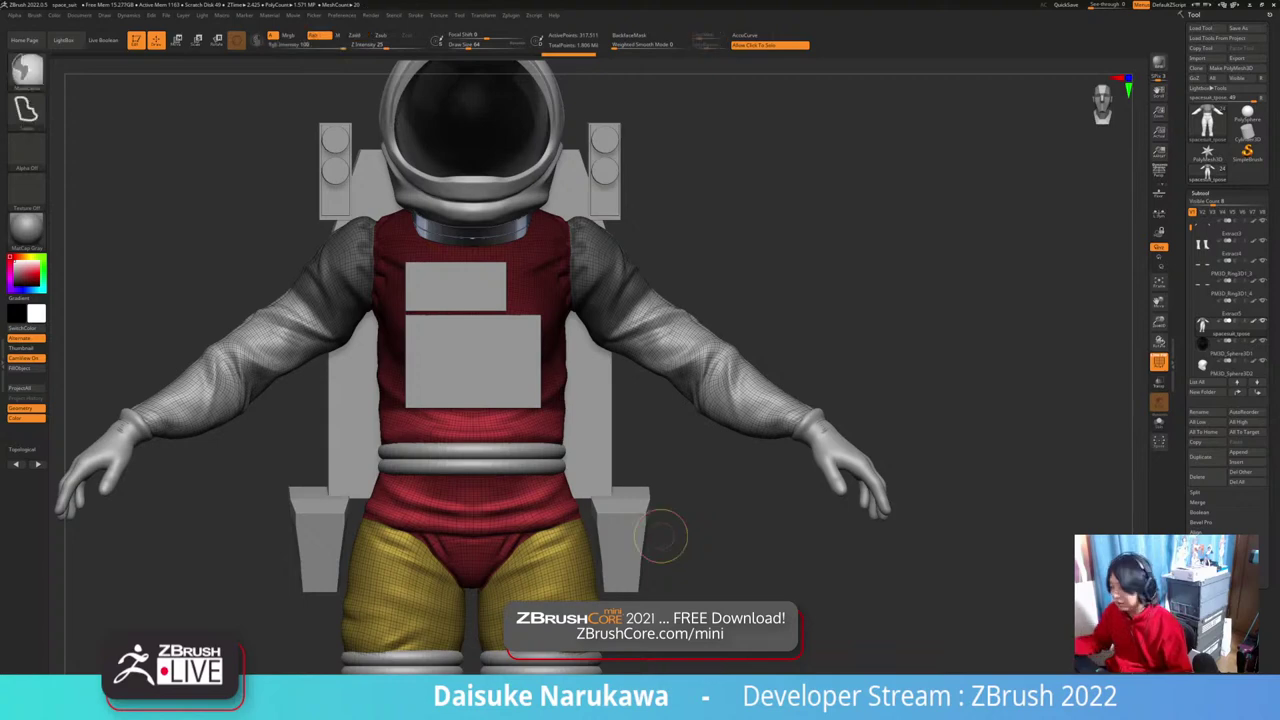
key("f")
left_click_drag(1010, 465, 1135, 491)
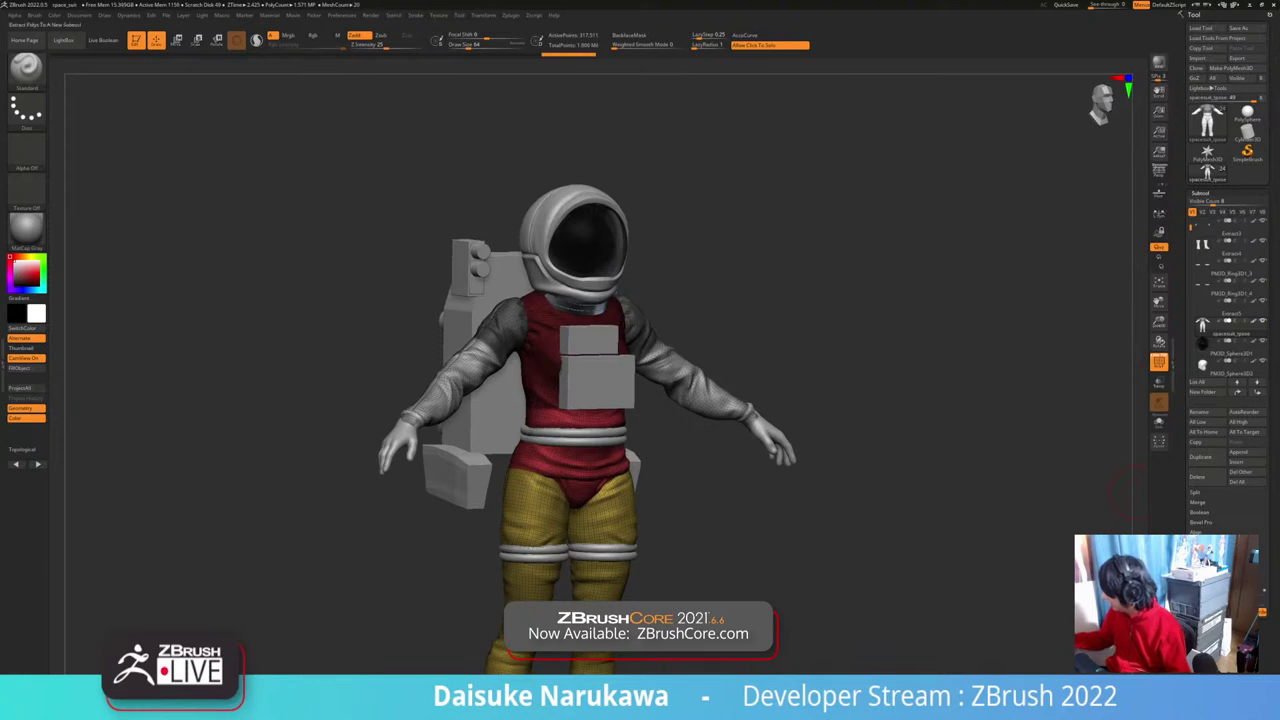
left_click(1207, 602)
left_click(1204, 345)
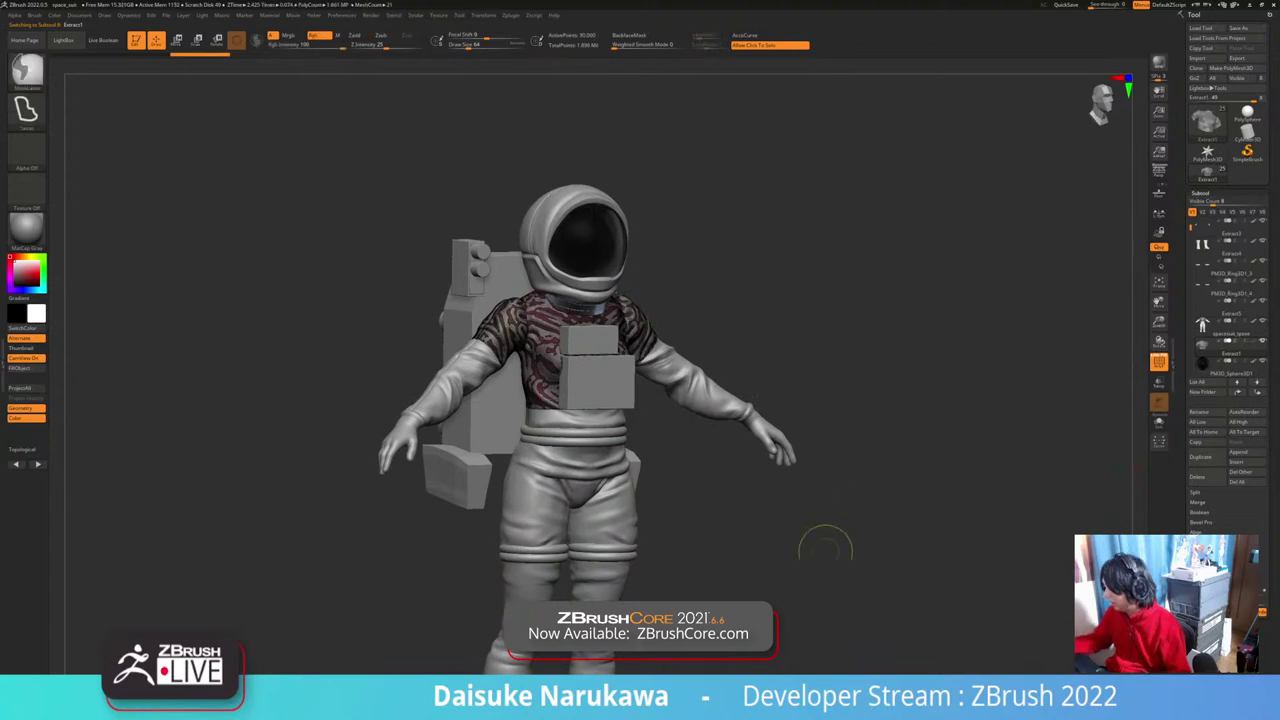
Step: Inspect the extracted short-sleeved top on its own and together with the rest of the astronaut
left_click_drag(823, 543, 808, 533, "shift")
key("shift+s")
left_click_drag(729, 477, 896, 612, "alt")
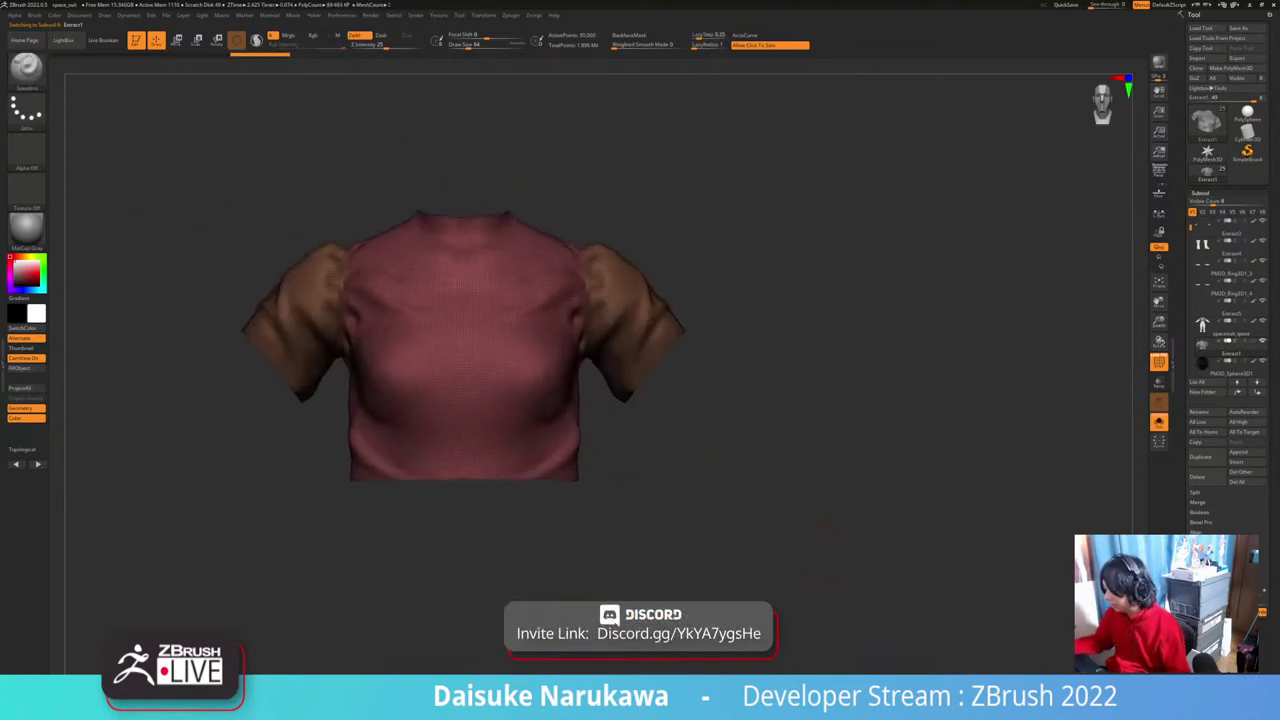
key("shift+s")
left_click_drag(790, 560, 890, 568)
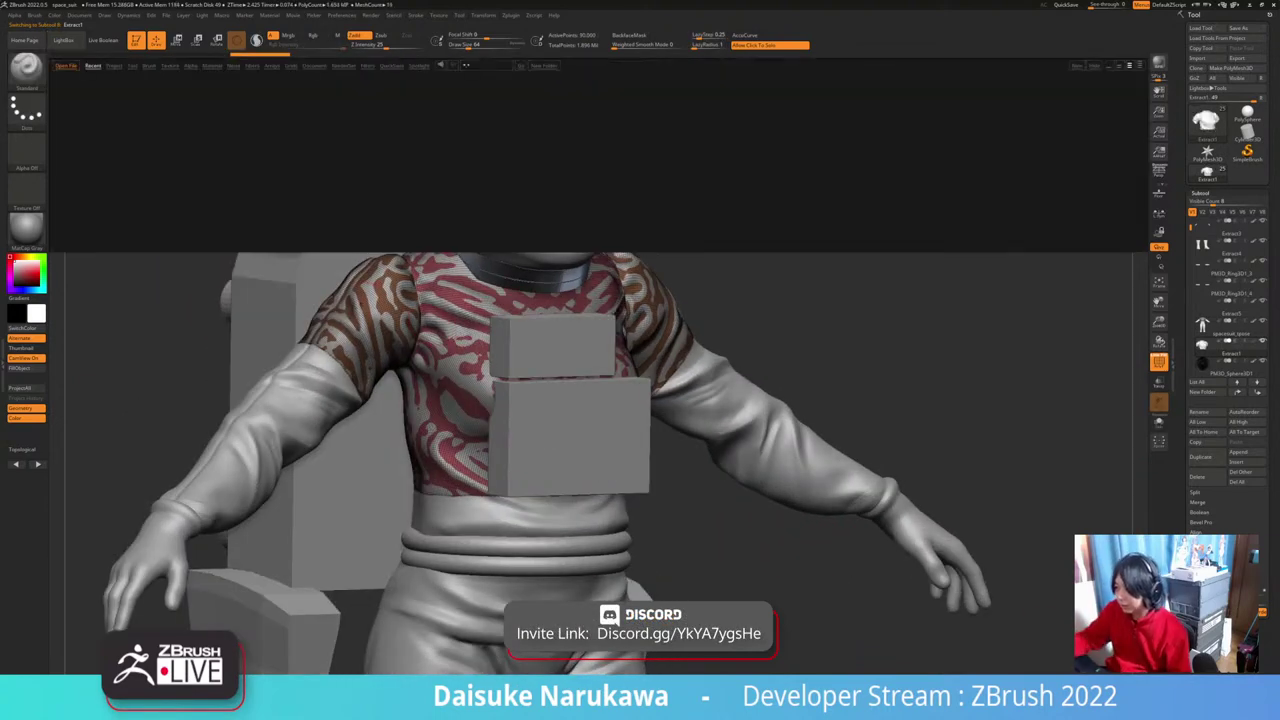
left_click(114, 66)
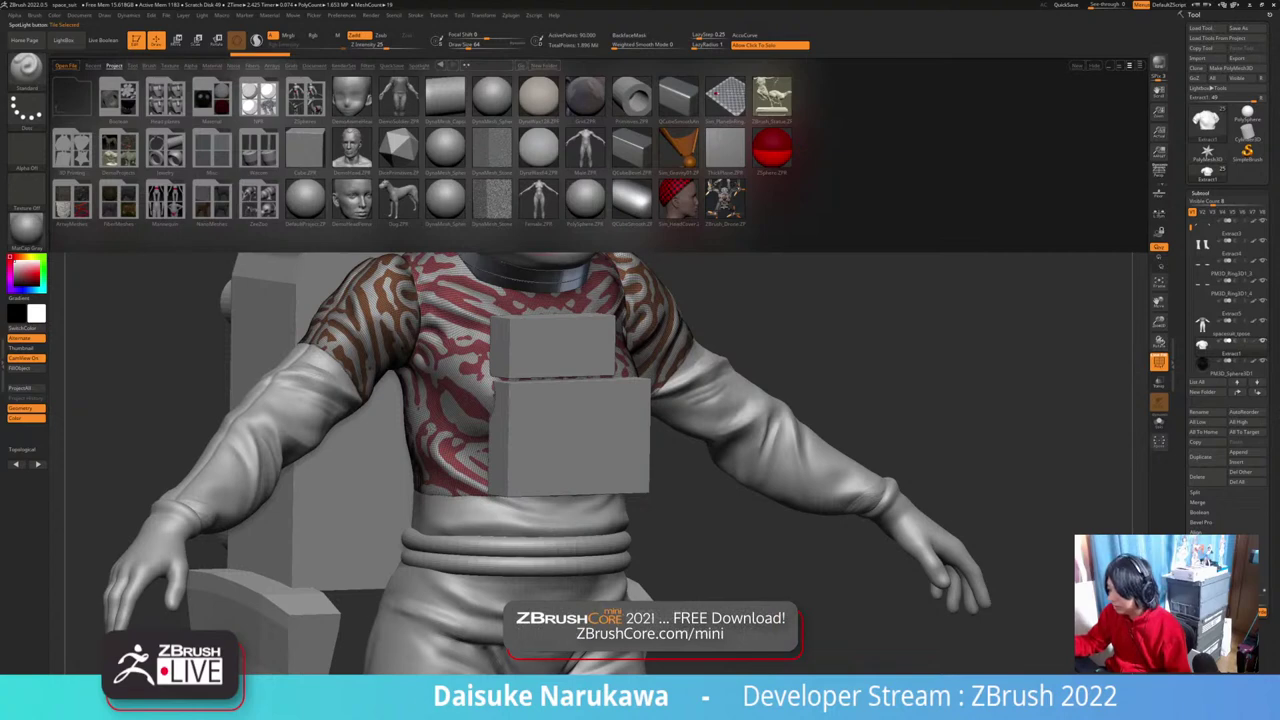
right_click_drag(714, 405, 760, 345, "ctrl")
right_click_drag(760, 345, 729, 352)
left_click_drag(1191, 228, 1191, 222)
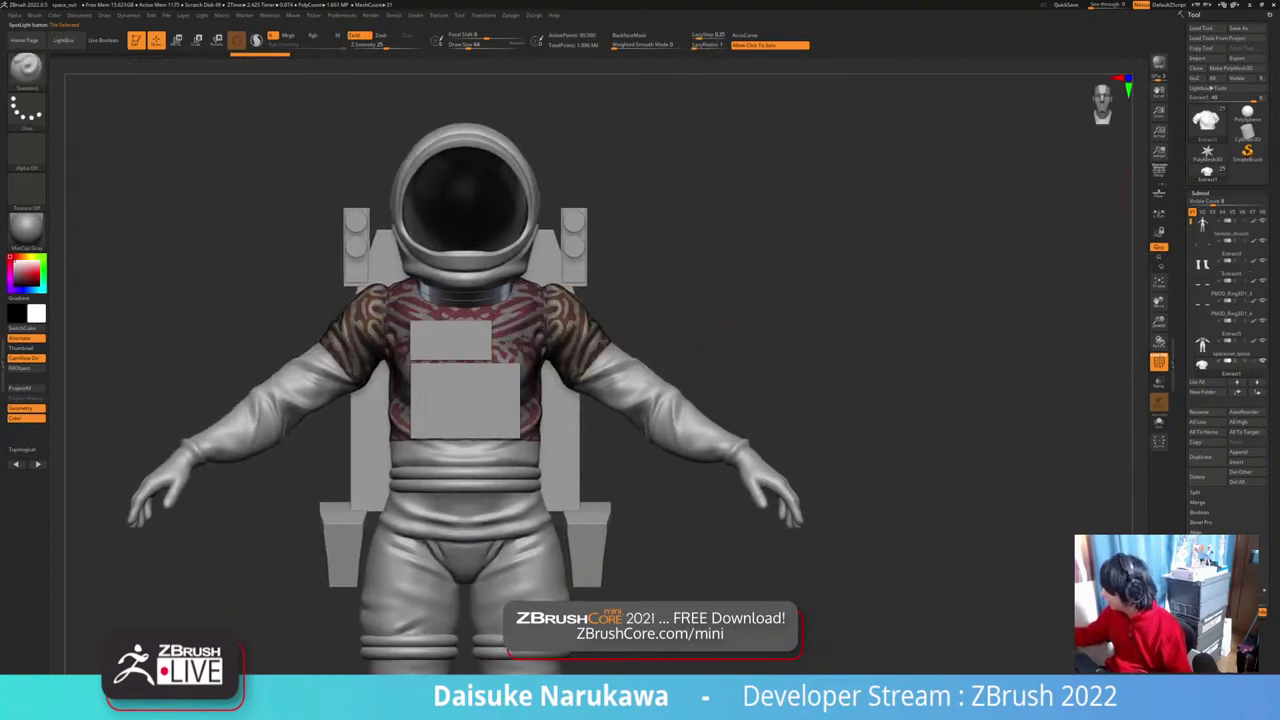
Step: Hide the polygroup wireframe, view the female base body and the spacesuit body in isolation, and show the full astronaut again
left_click(1208, 228)
left_click(830, 385)
mouse_move(830, 385)
right_mouse_down()
mouse_move(930, 385)
mouse_move(905, 330)
mouse_move(838, 332)
mouse_move(850, 332)
right_mouse_up()
key("shift+f")
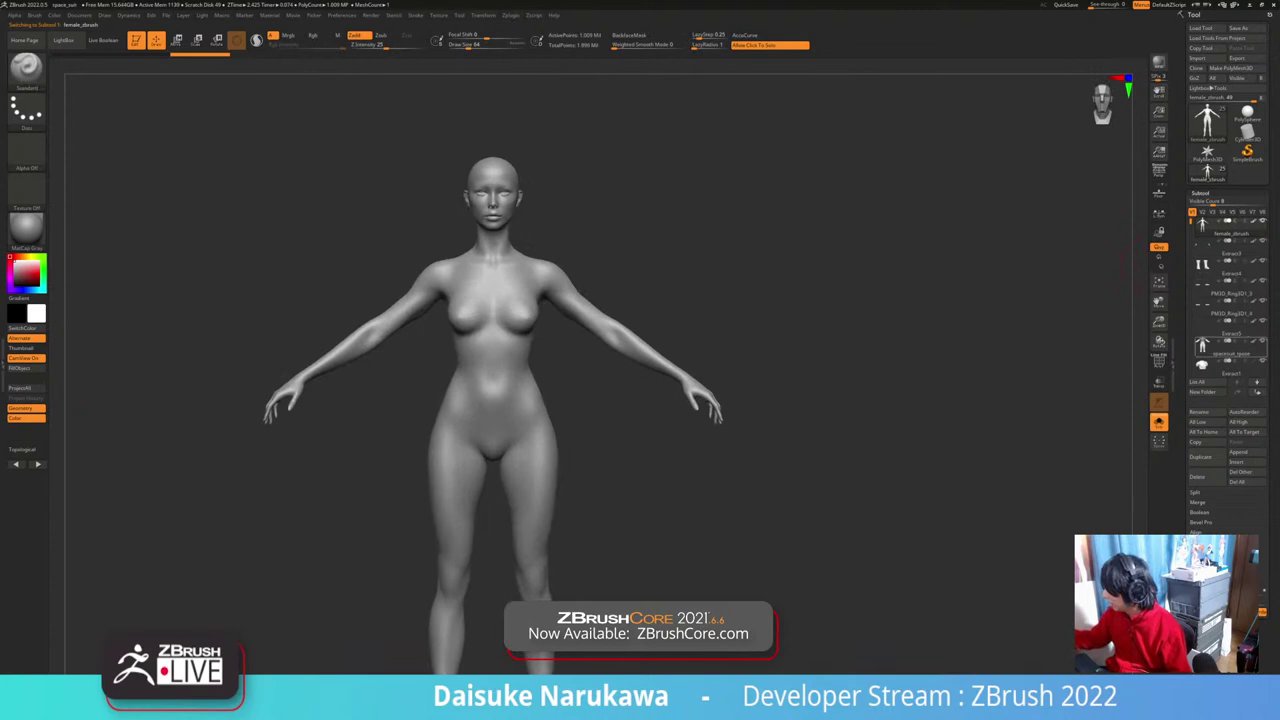
left_click(1215, 346)
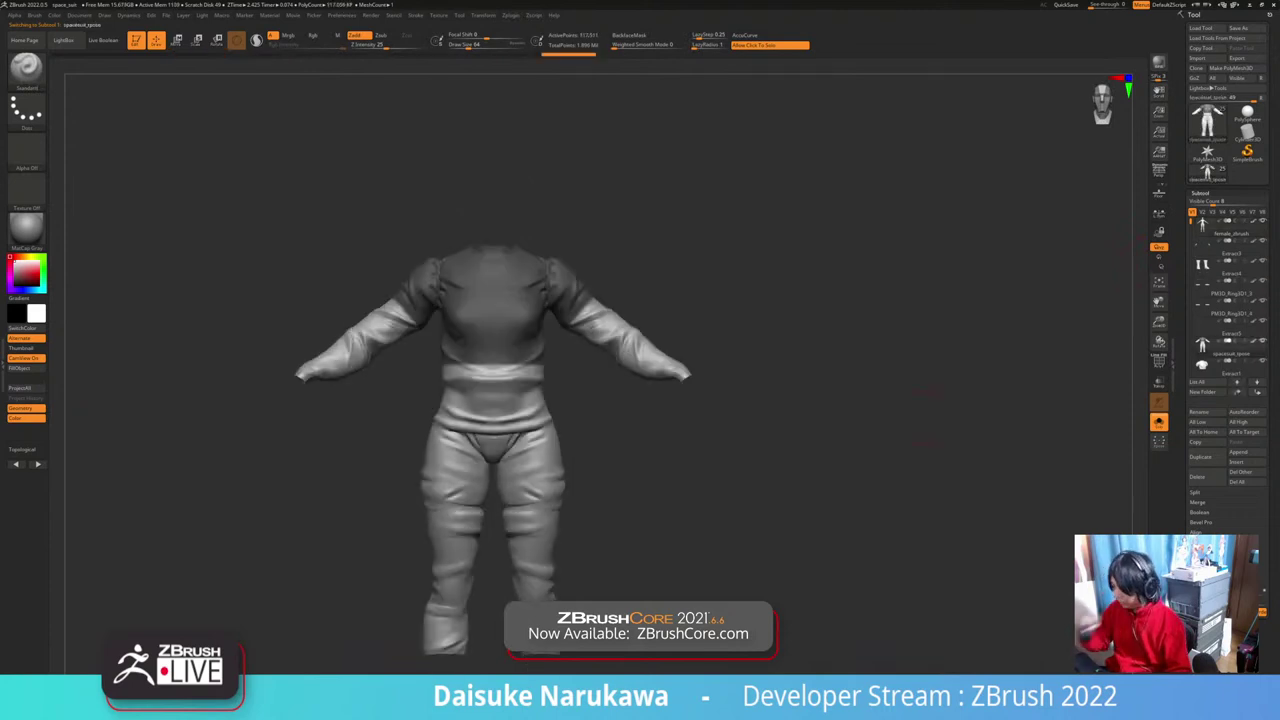
left_click_drag(688, 438, 658, 461, "alt")
left_click(713, 418)
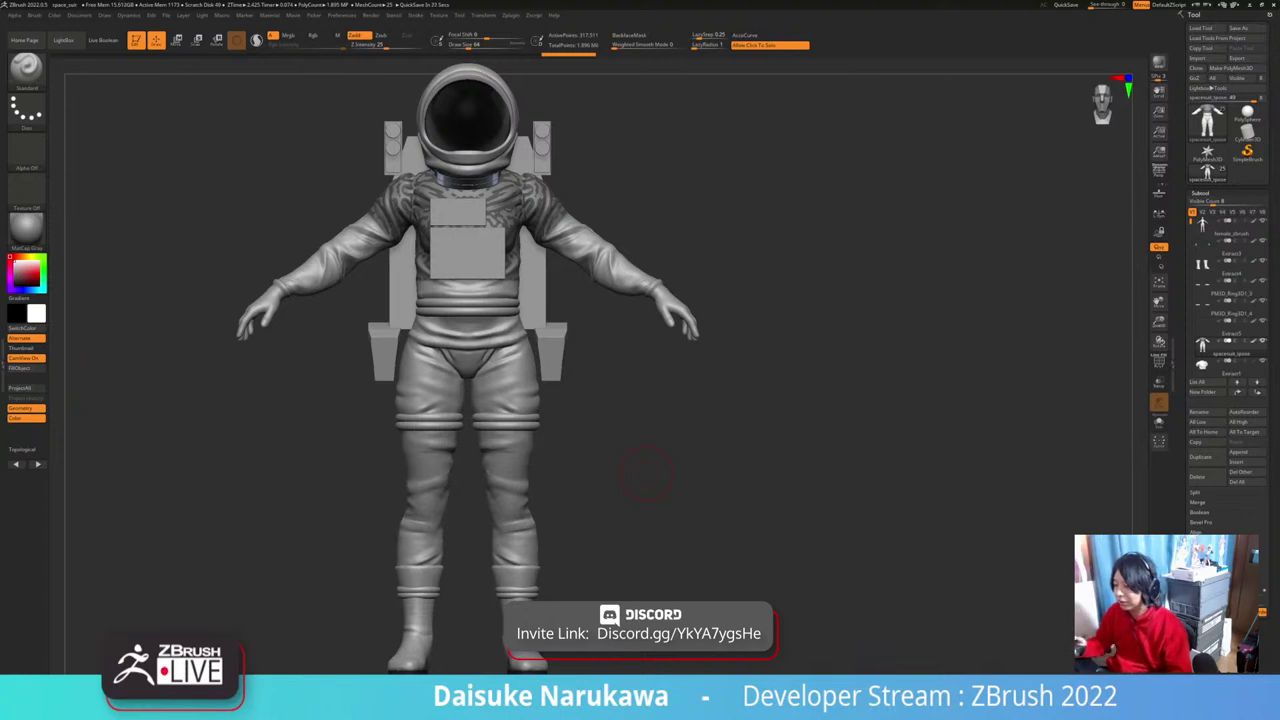
Step: Save the project and look over the full astronaut from slightly different angles
key("ctrl+s")
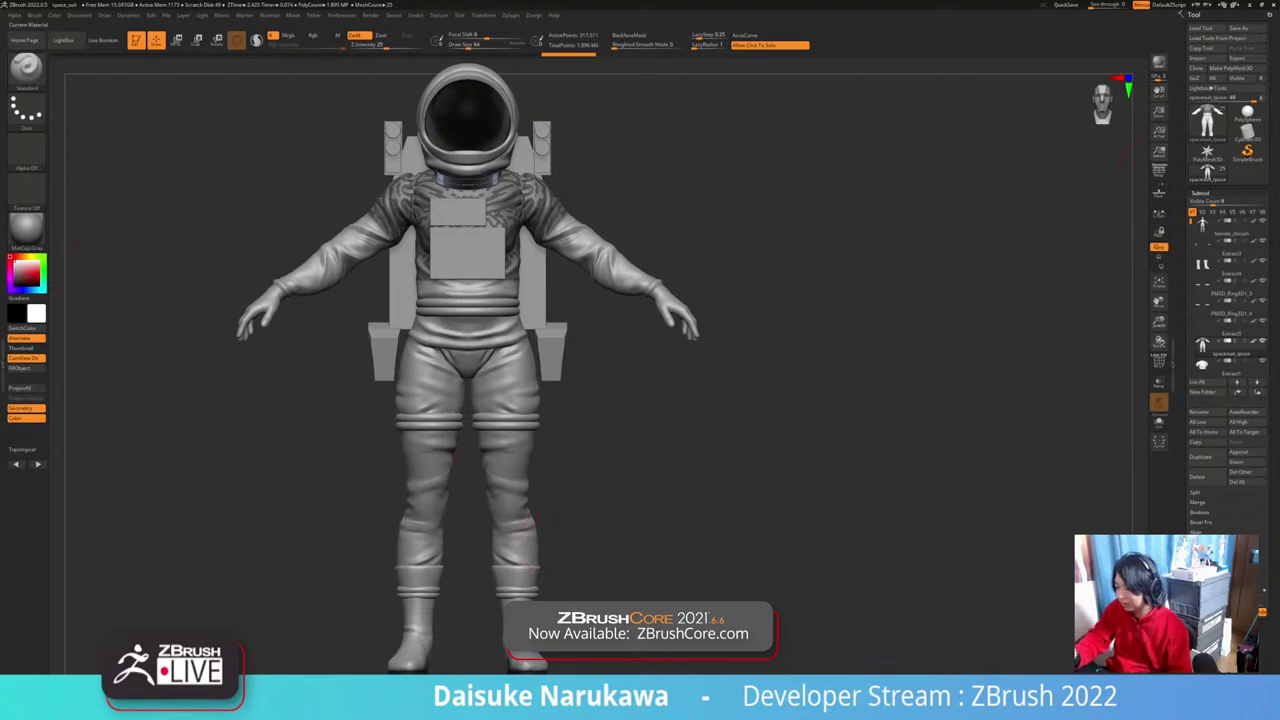
left_click_drag(700, 400, 800, 402)
left_click_drag(760, 458, 648, 465)
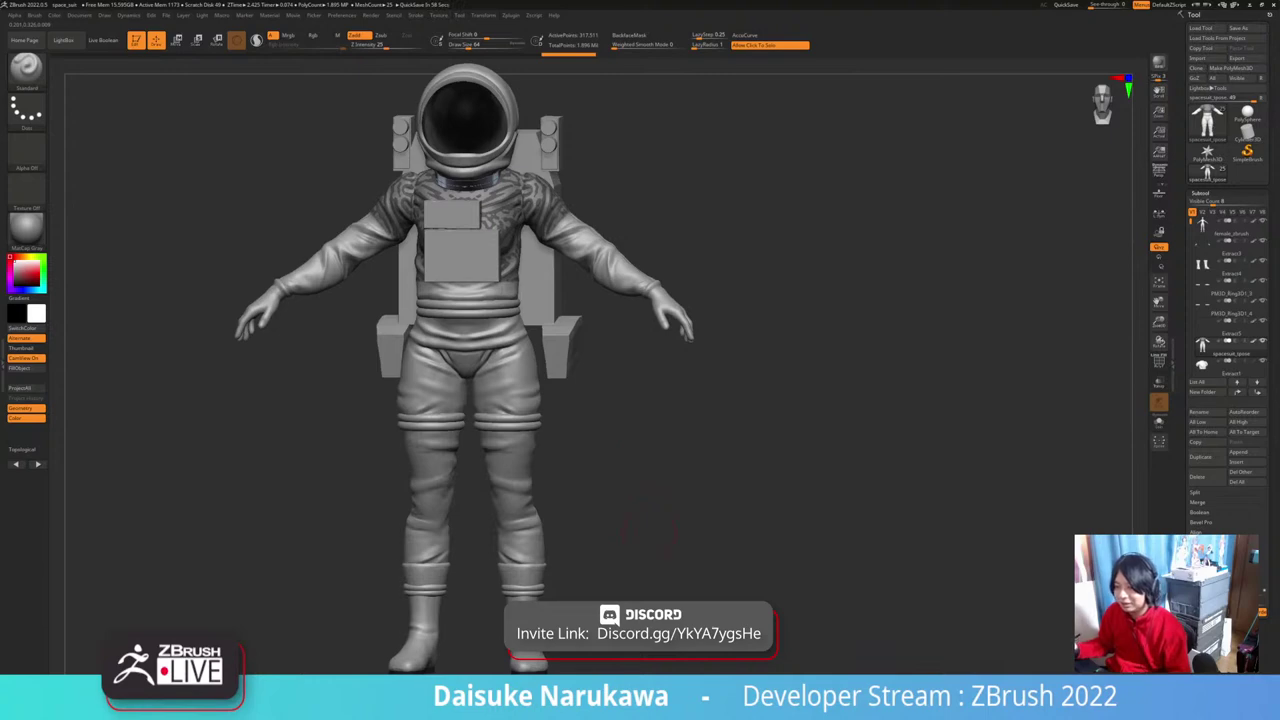
mouse_move(650, 533)
left_mouse_down()
mouse_move(661, 535)
mouse_move(640, 540)
left_mouse_up()
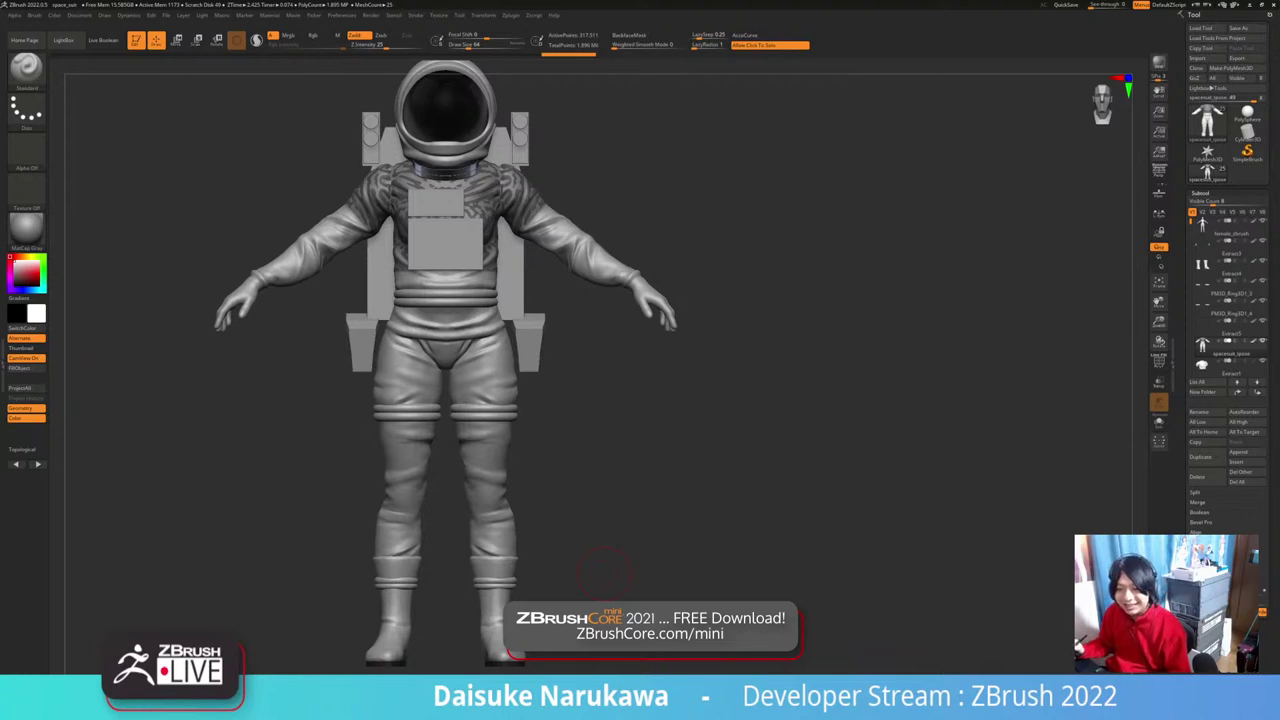
mouse_move(590, 565)
left_mouse_down()
mouse_move(645, 582)
mouse_move(602, 583)
left_mouse_up()
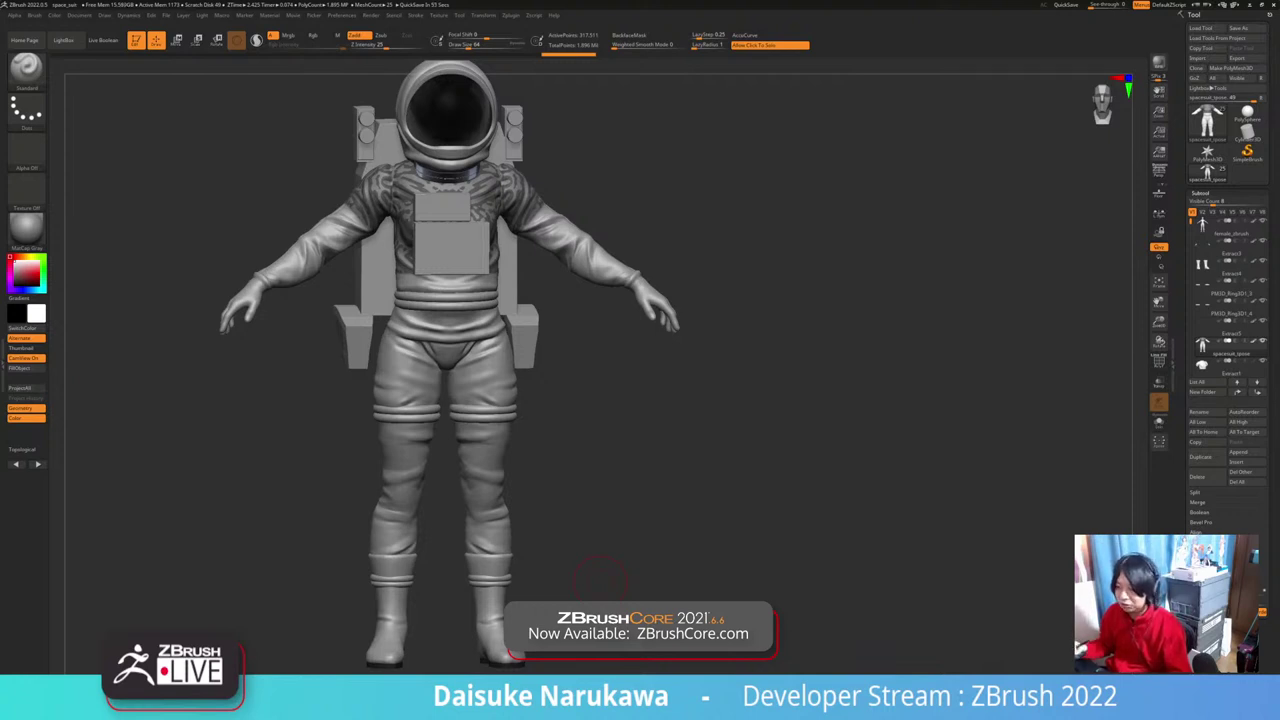
key("comma")
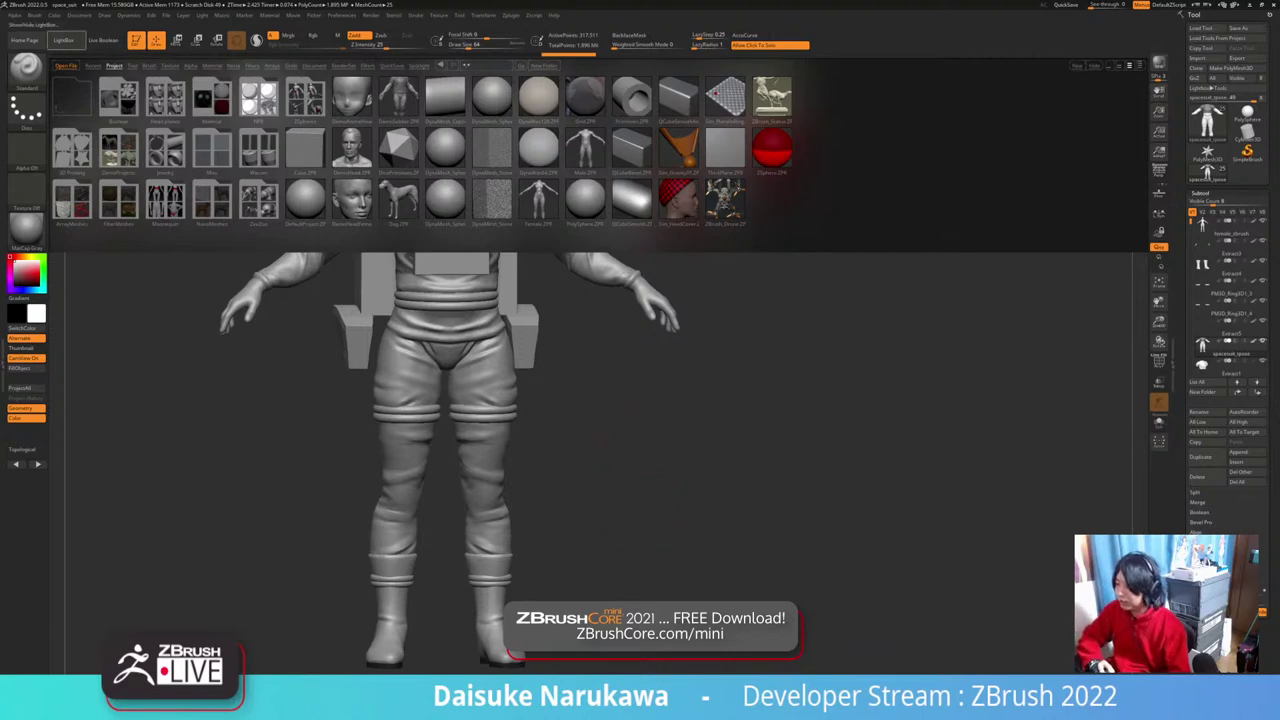
left_click(64, 41)
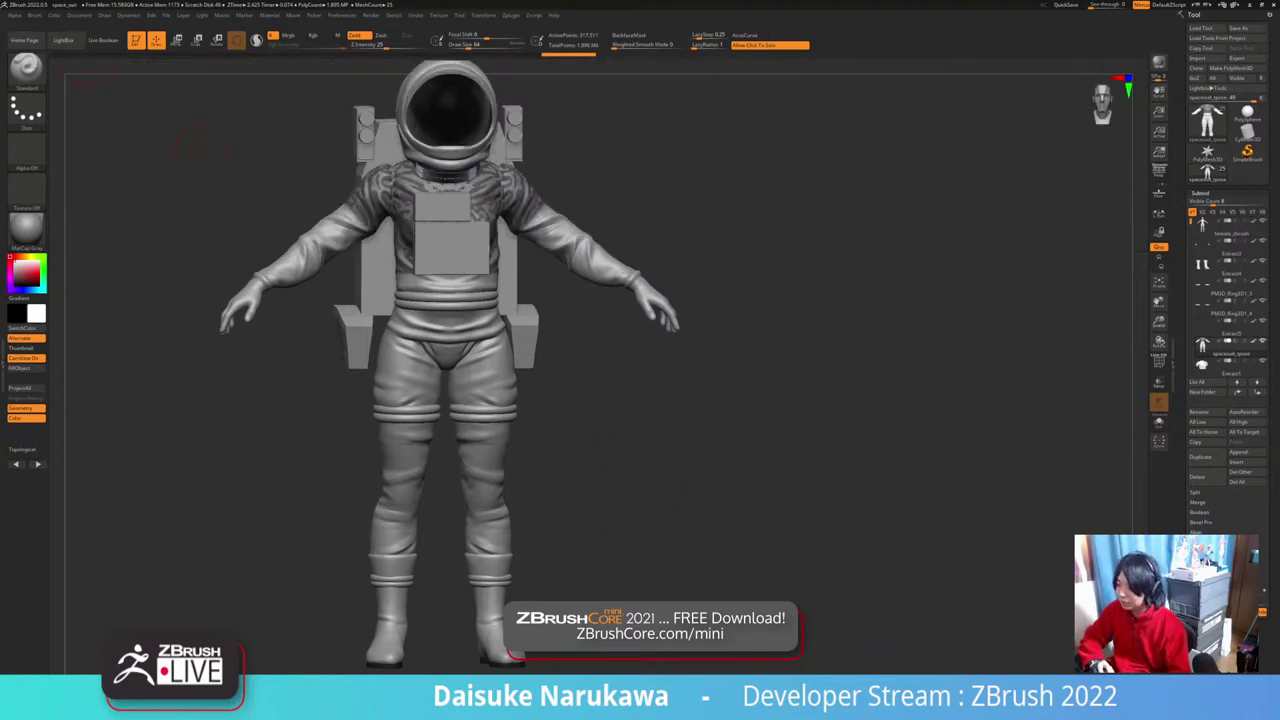
Step: Select the spacesuit body beneath the extracted top and clear its mask
left_click_drag(248, 175, 332, 168)
key("alt+s")
key("alt+s")
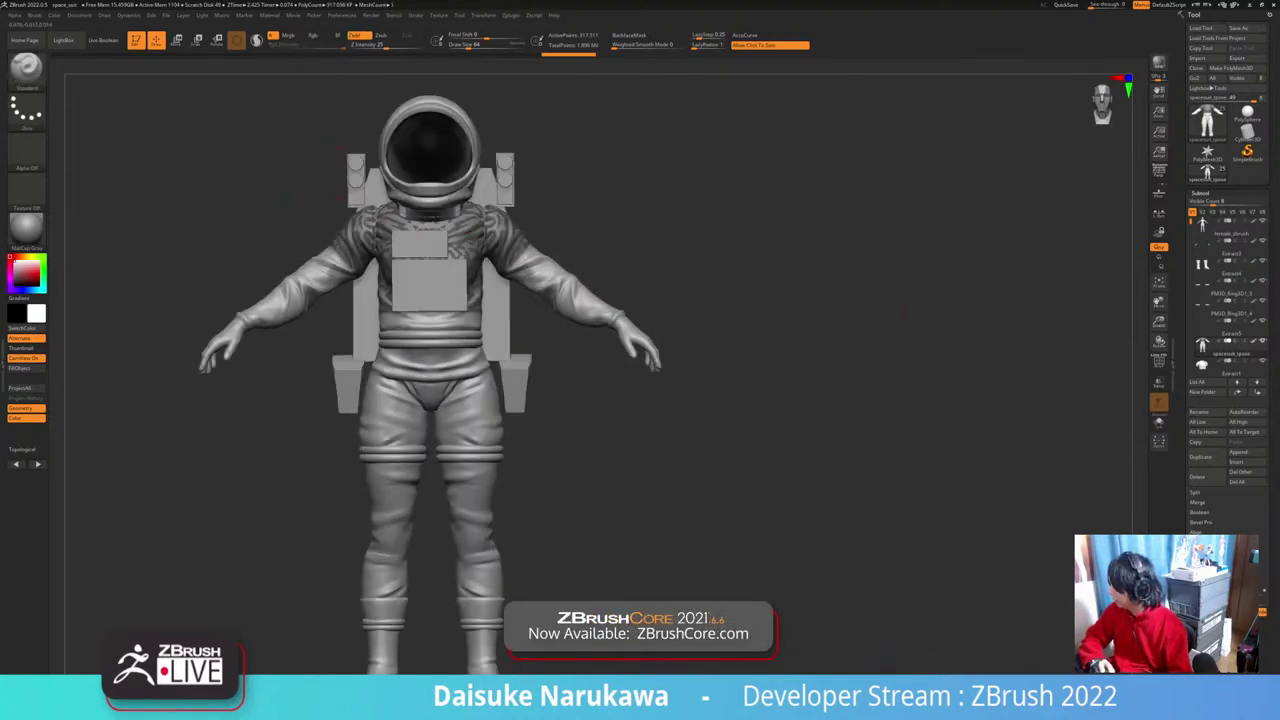
left_click(1214, 367)
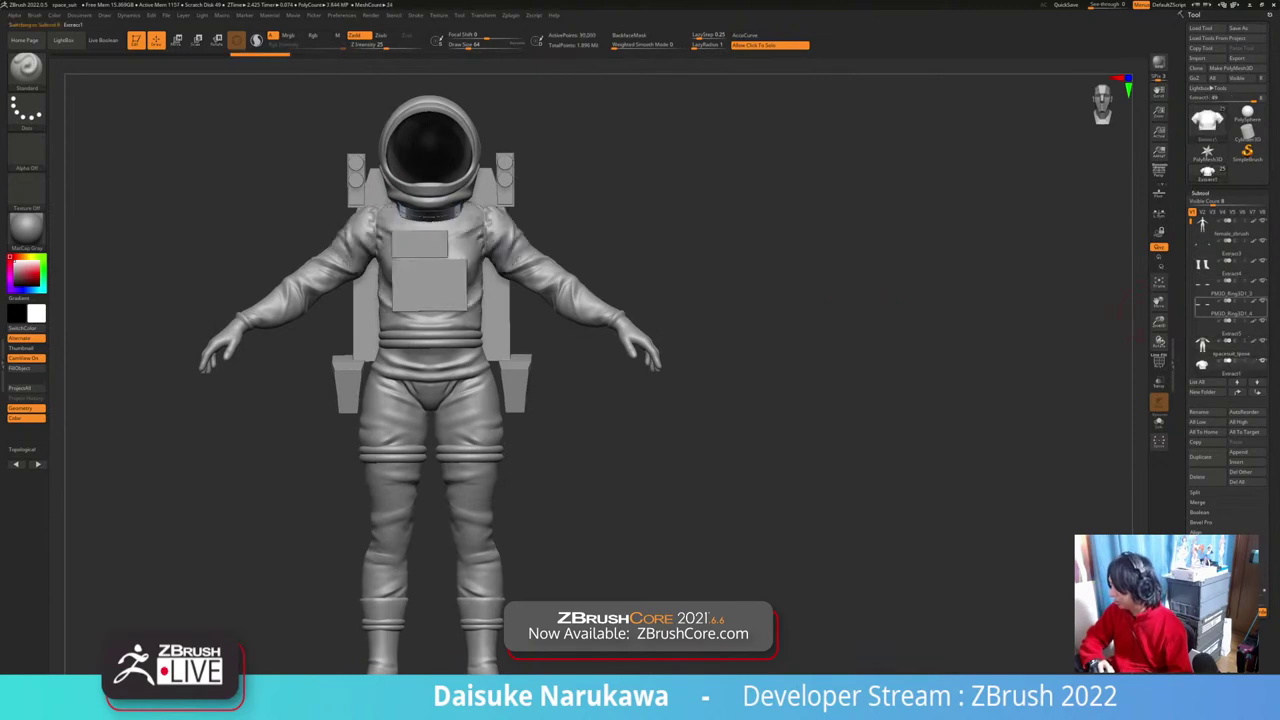
left_click(1214, 348)
mouse_move(814, 246)
left_mouse_down("ctrl")
mouse_move(838, 284)
mouse_move(950, 245)
mouse_move(887, 243)
mouse_move(960, 244)
left_mouse_up("ctrl")
Step: Select the extracted top, check it in isolation and among the other parts, and inflate it slightly over the spacesuit
left_click(1214, 367)
left_click(977, 243)
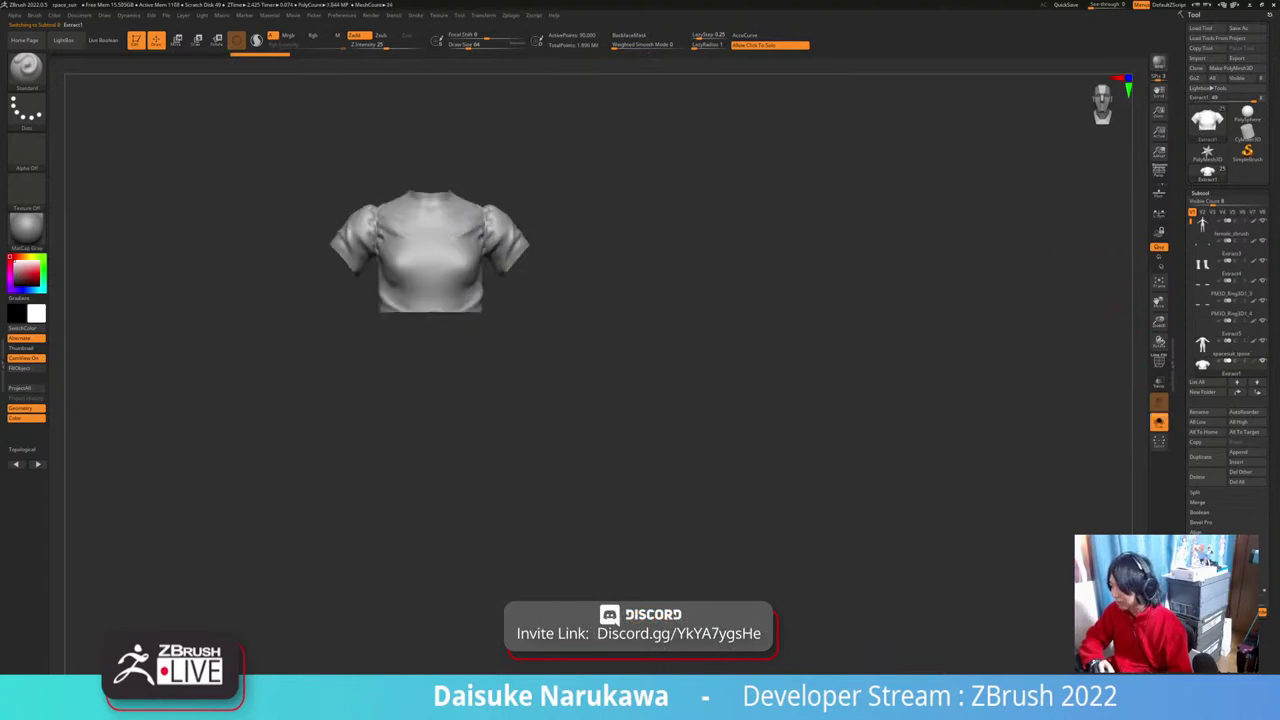
right_click_drag(608, 398, 530, 405, "ctrl")
right_click_drag(530, 405, 657, 453, "alt")
left_click(1200, 193)
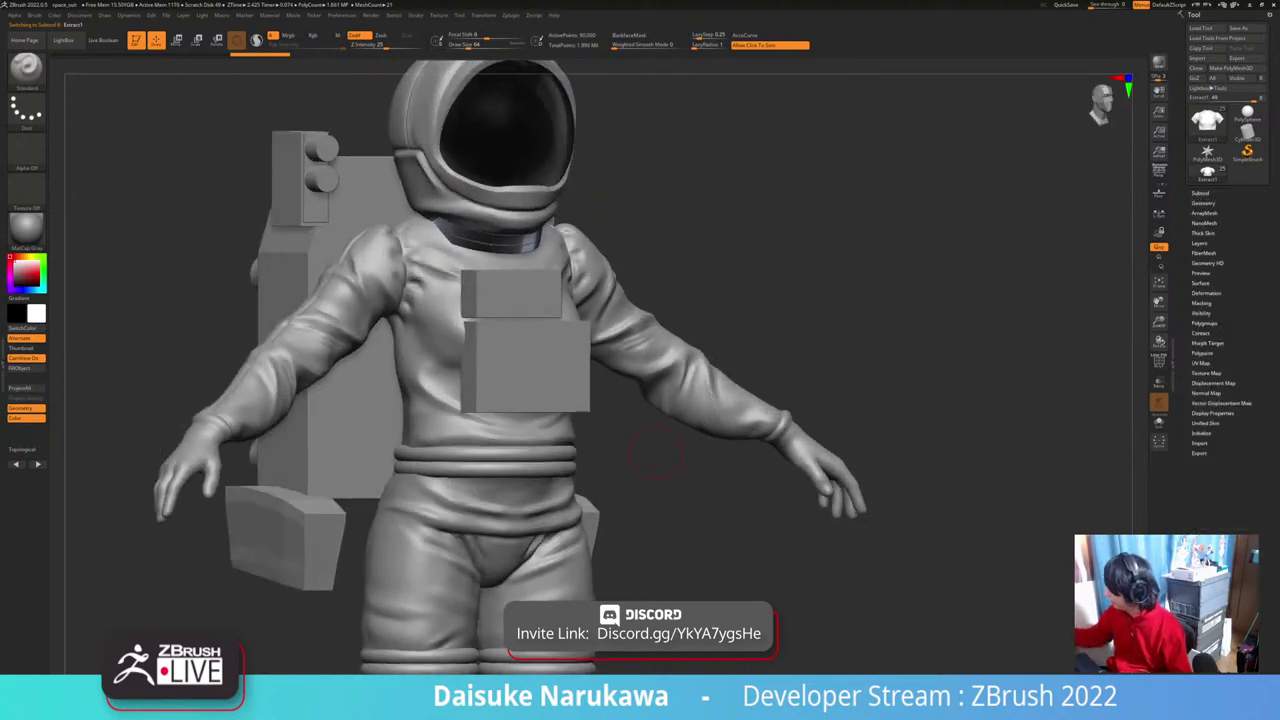
left_click(1206, 293)
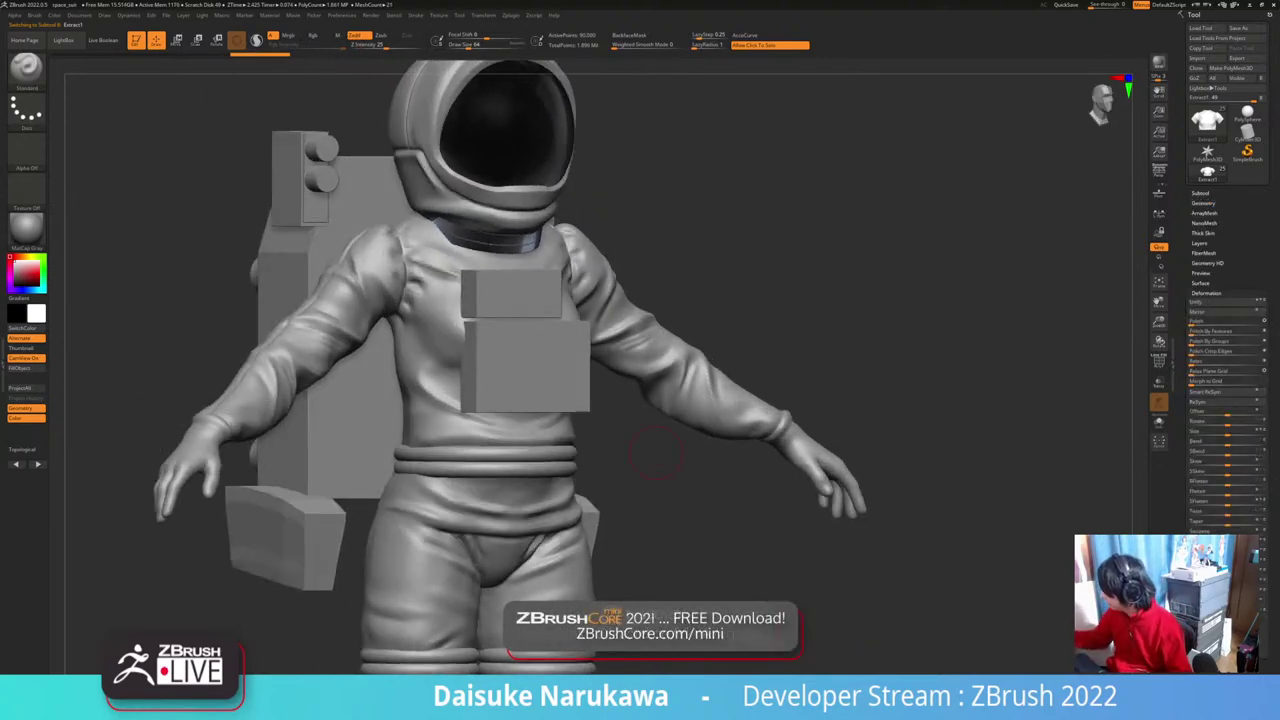
left_click_drag(1228, 572, 1232, 572)
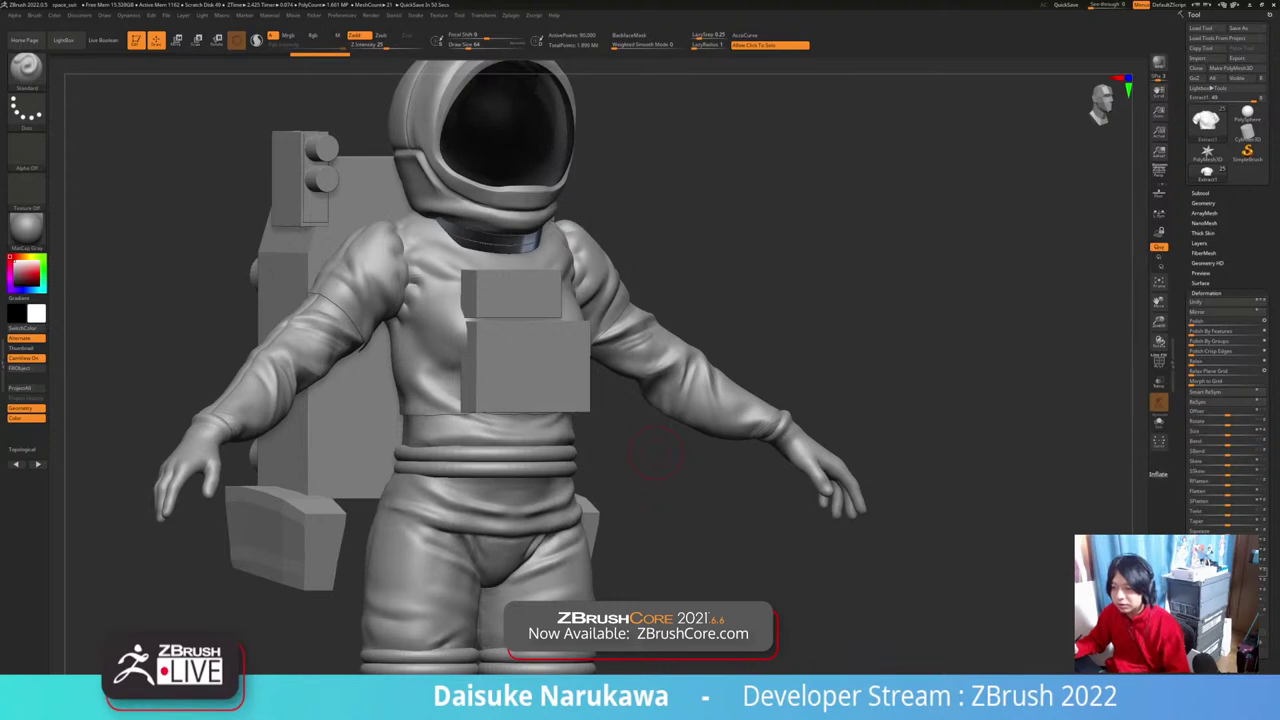
Step: Smooth the folds on the top's short sleeves and around the shoulders
mouse_move(656, 454)
left_mouse_down()
mouse_move(358, 263)
mouse_move(345, 259)
mouse_move(335, 278)
left_mouse_up()
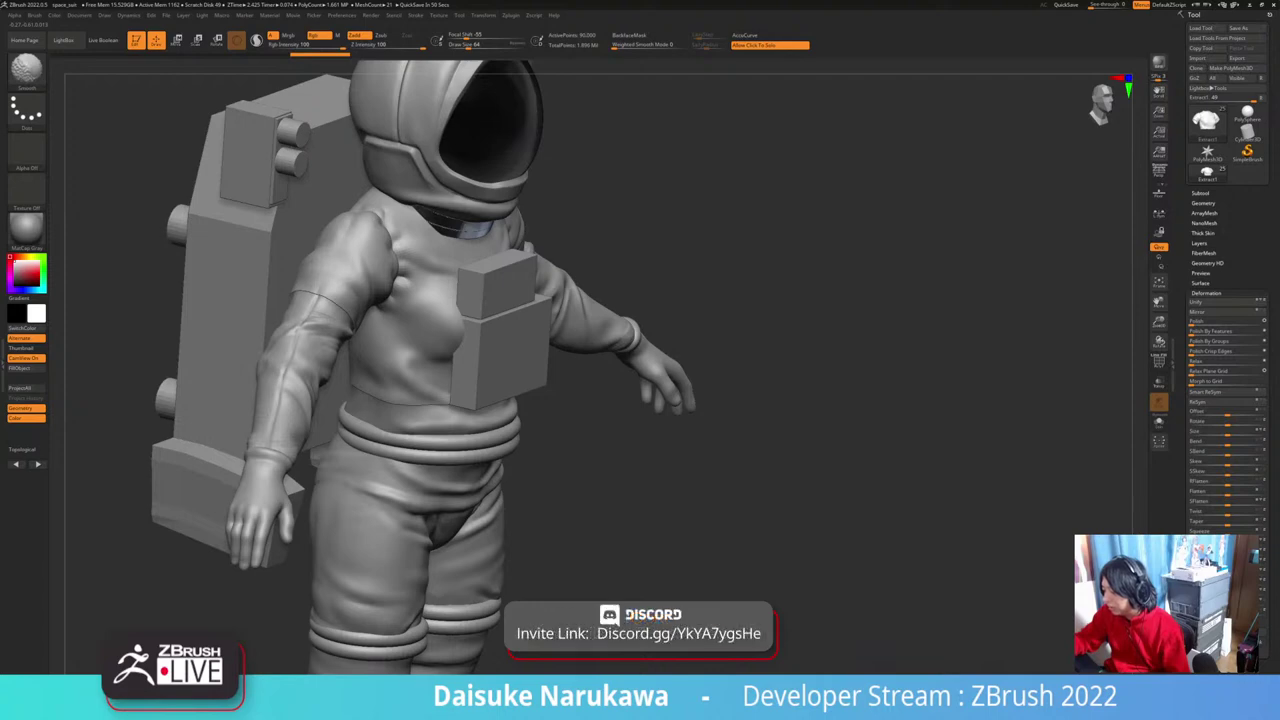
mouse_move(650, 440)
left_mouse_down()
mouse_move(540, 440)
mouse_move(550, 540)
mouse_move(565, 535)
left_mouse_up()
left_click_drag(345, 318, 351, 334, "shift")
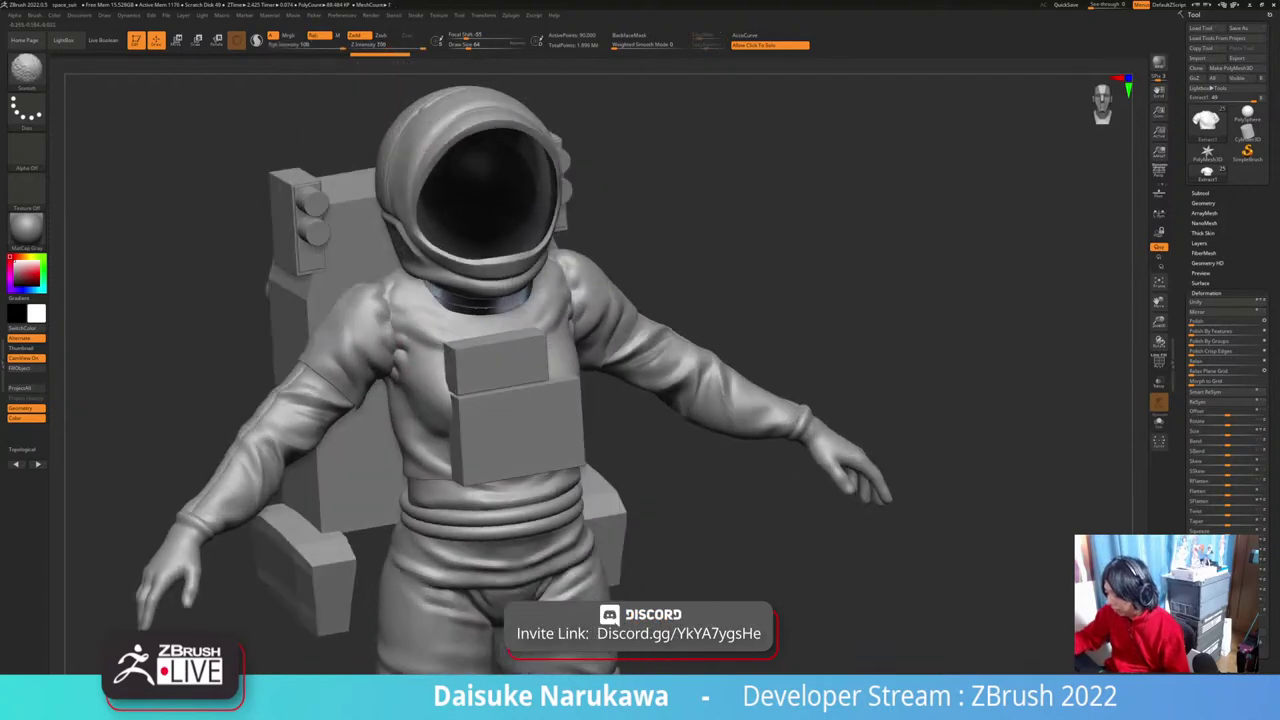
left_click_drag(390, 388, 390, 410, "shift")
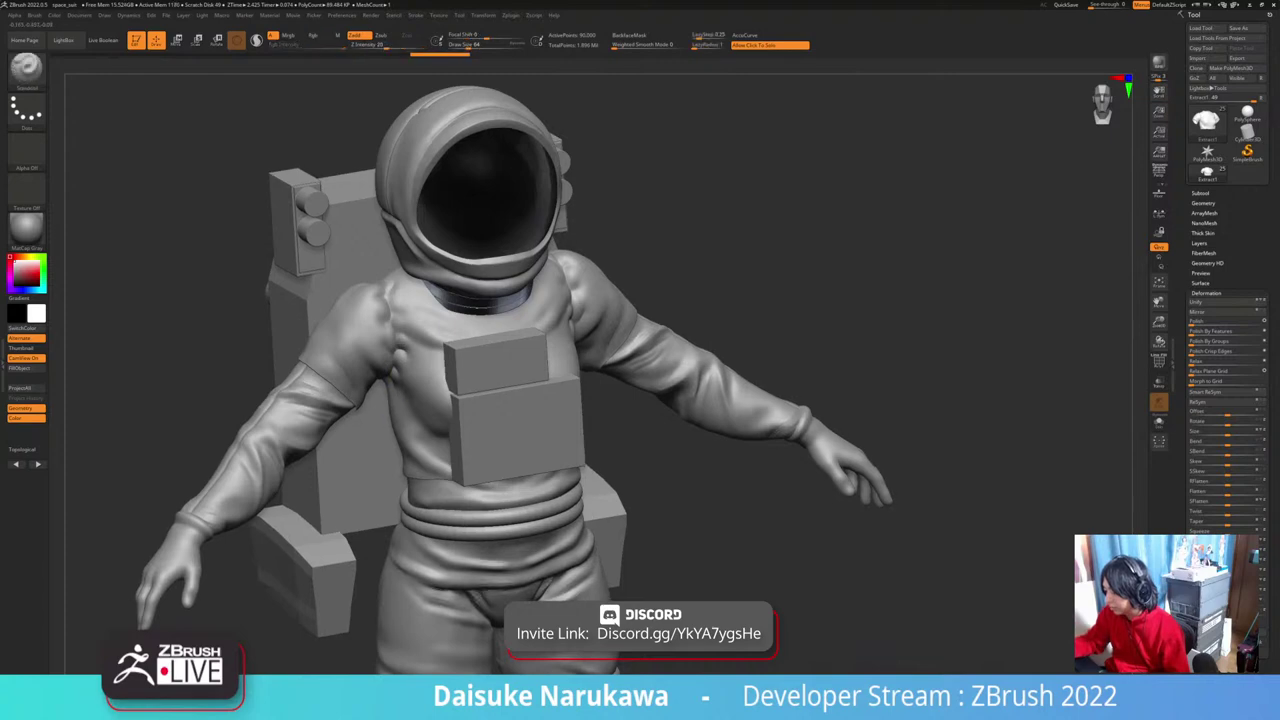
left_click_drag(700, 530, 700, 470)
mouse_move(410, 335)
left_mouse_down("shift")
mouse_move(402, 354)
mouse_move(393, 330)
left_mouse_up("shift")
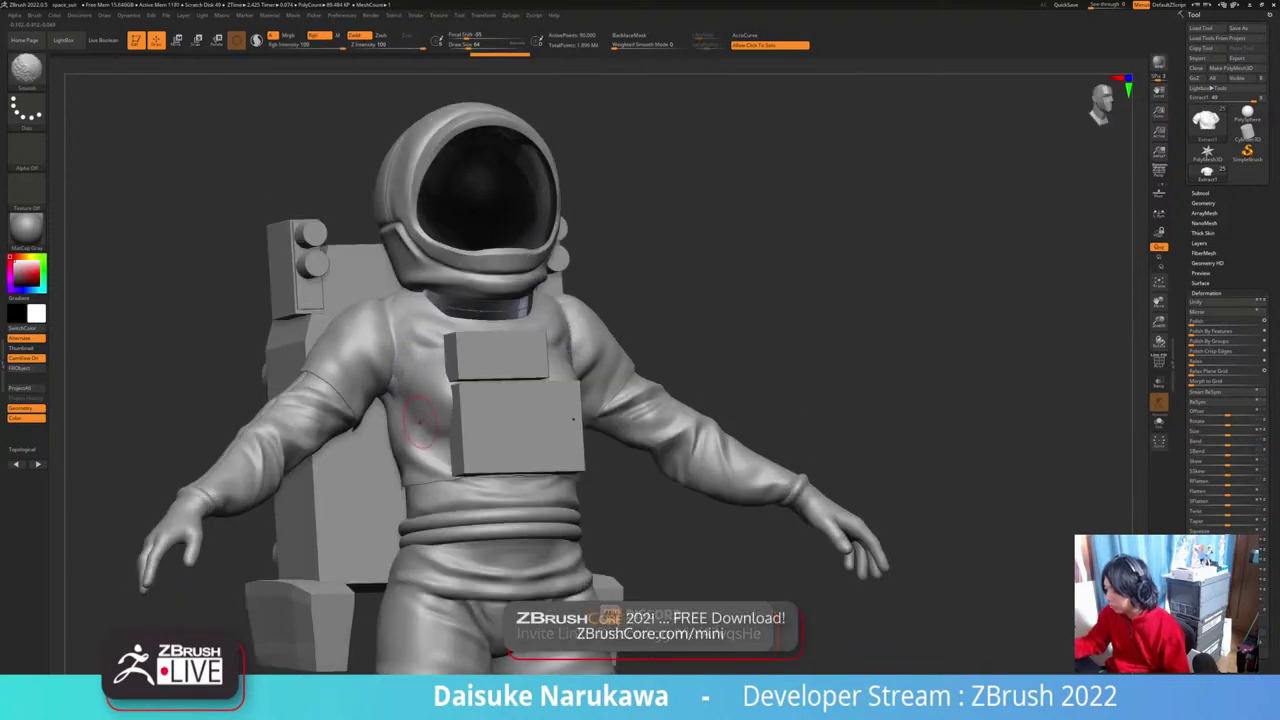
left_click_drag(700, 500, 650, 500)
mouse_move(650, 500)
left_mouse_down("alt")
mouse_move(650, 466)
mouse_move(565, 466)
left_mouse_up("alt")
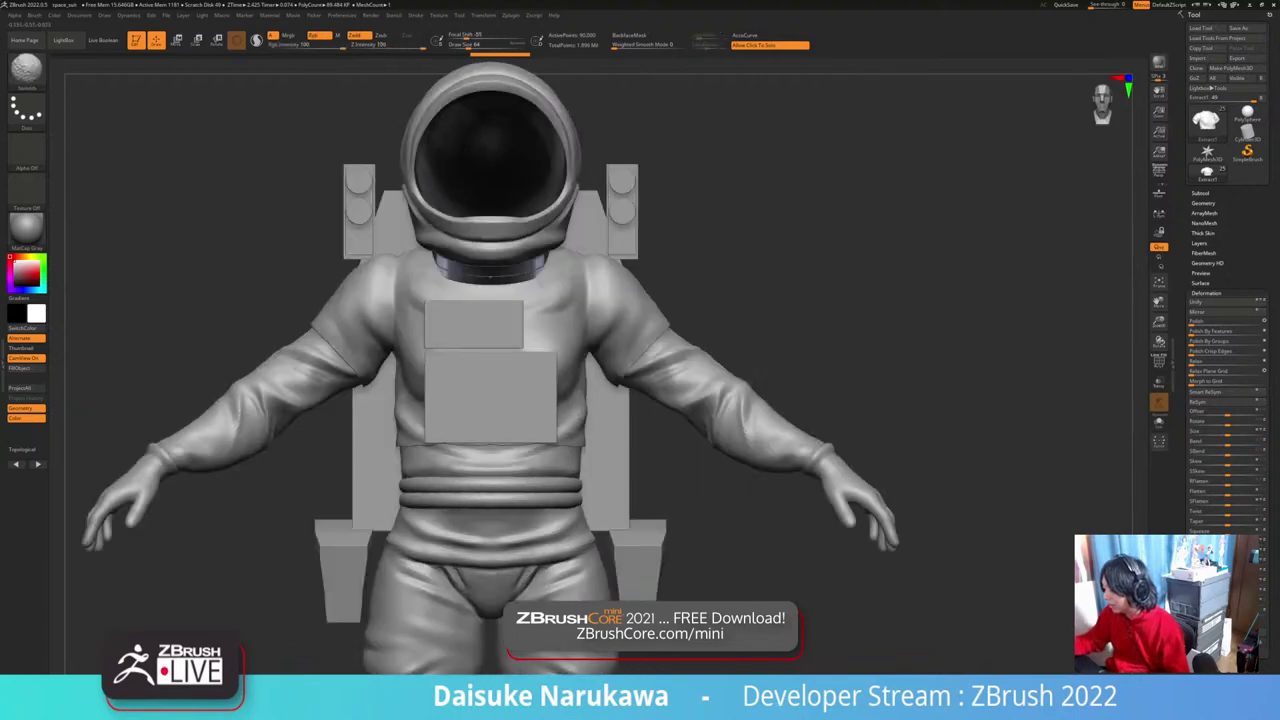
Step: Smooth the top's remaining wrinkles along the upper chest, armholes and sleeve hems
left_click_drag(418, 302, 418, 309, "shift")
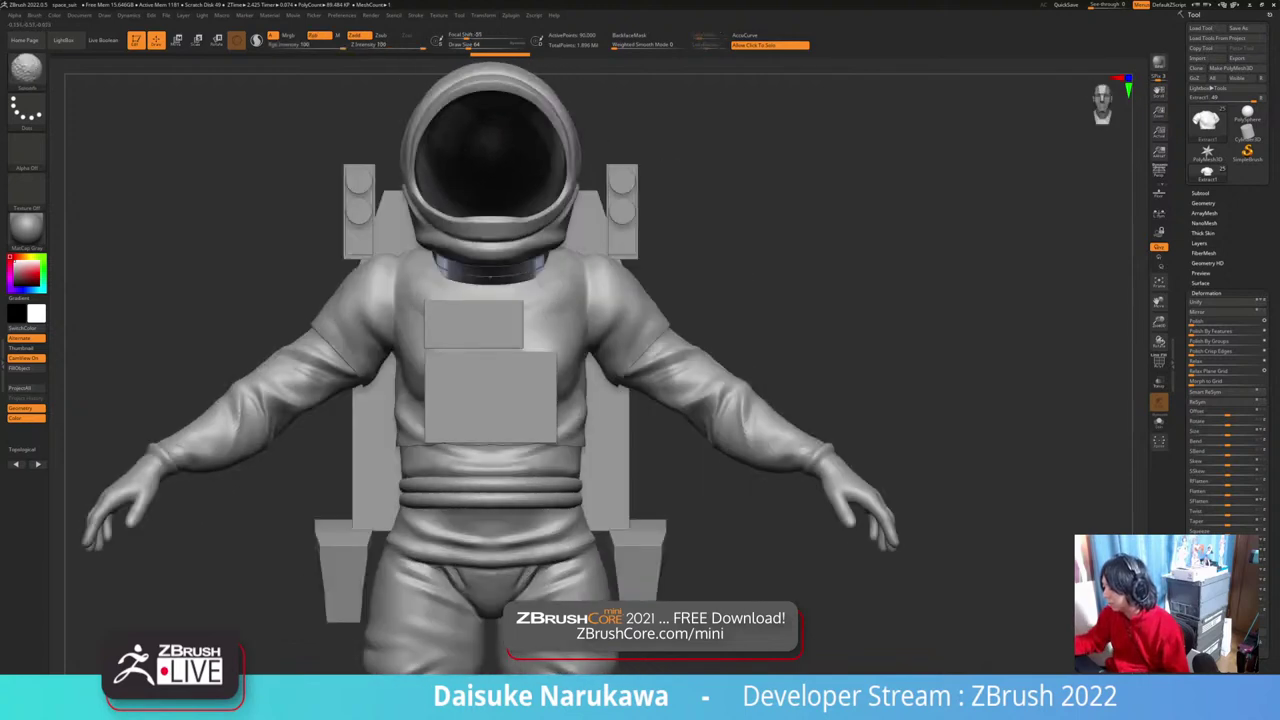
left_click_drag(566, 280, 569, 264, "shift")
right_click_drag(569, 264, 570, 282)
right_click_drag(570, 282, 516, 311, "alt")
left_click_drag(516, 311, 525, 342, "shift")
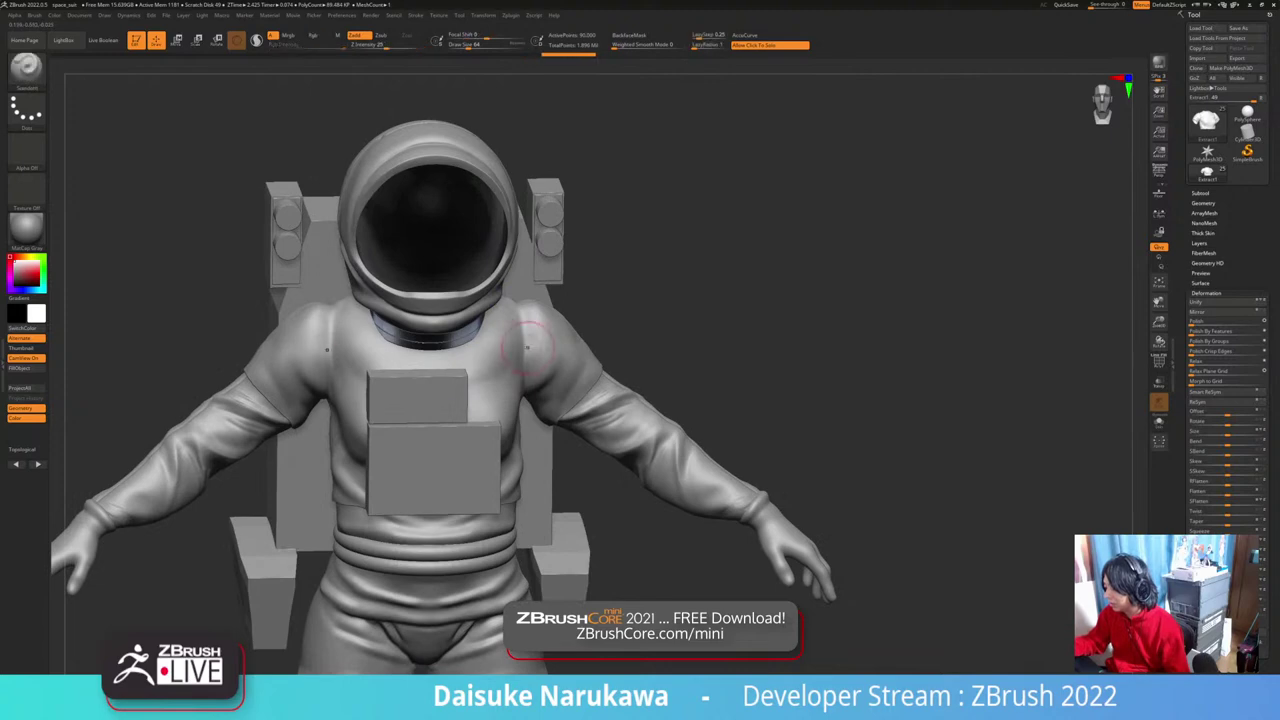
right_click_drag(533, 400, 543, 382)
mouse_move(543, 382)
left_mouse_down("shift")
mouse_move(523, 403)
mouse_move(538, 425)
left_mouse_up("shift")
right_click_drag(570, 390, 520, 420)
left_click_drag(578, 408, 618, 368, "shift")
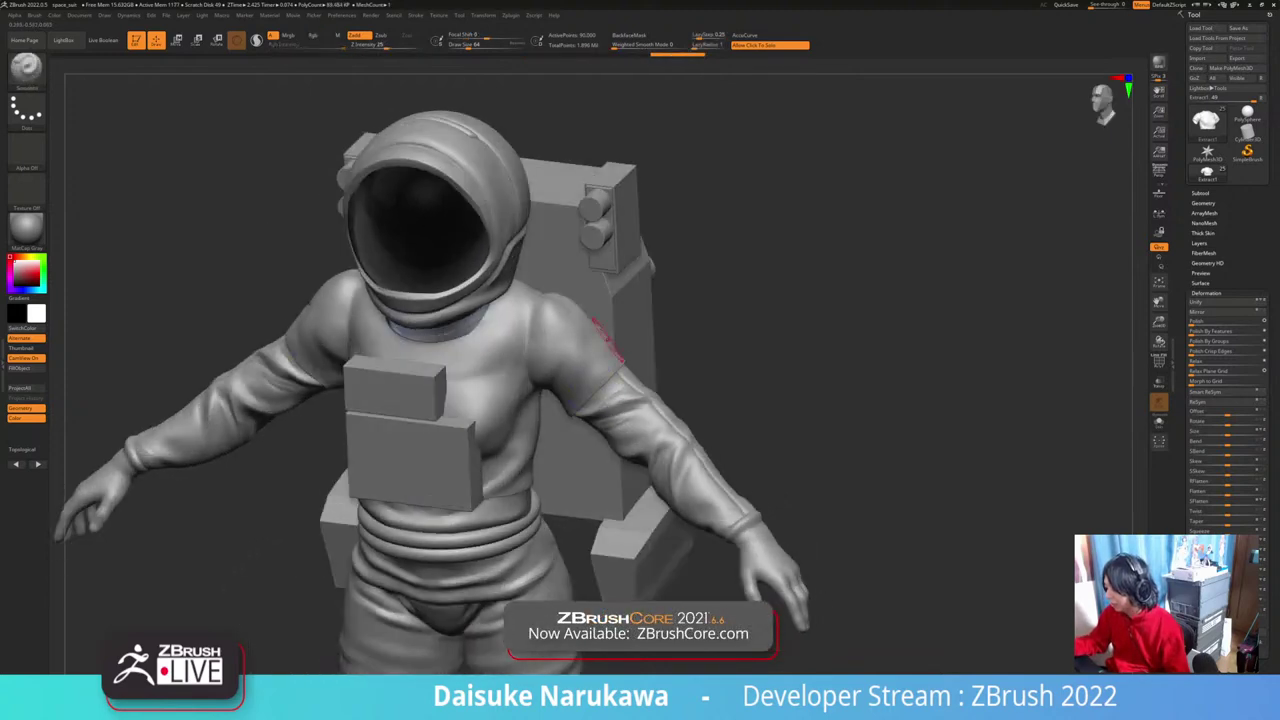
right_click_drag(608, 341, 530, 385)
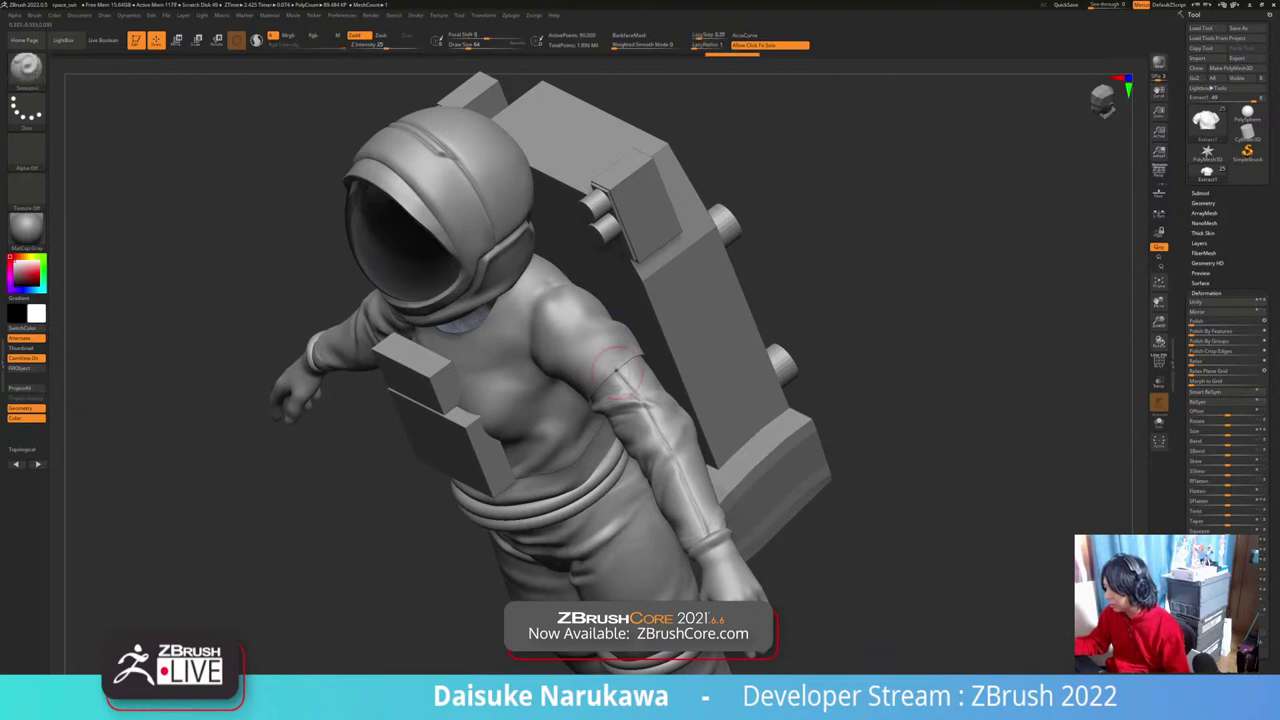
Step: Isolate the extracted top and undo the smoothing strokes on it
mouse_move(560, 430)
right_mouse_down("shift")
mouse_move(690, 455)
mouse_move(622, 545)
right_mouse_up("shift")
mouse_move(622, 545)
right_mouse_down("alt")
mouse_move(648, 530)
mouse_move(612, 535)
mouse_move(668, 522)
mouse_move(724, 531)
right_mouse_up("alt")
left_click(650, 532)
left_click(652, 532)
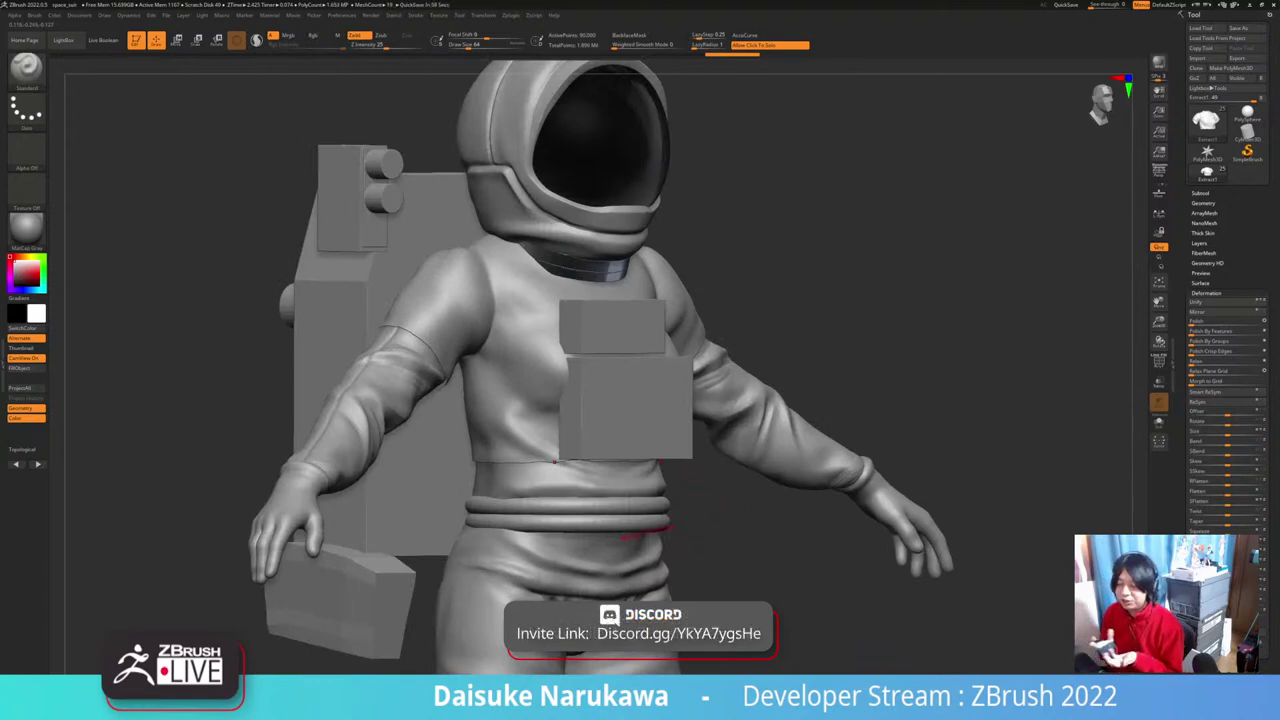
mouse_move(648, 532)
left_mouse_down()
mouse_move(718, 436)
mouse_move(560, 432)
mouse_move(677, 406)
left_mouse_up()
left_click(718, 436)
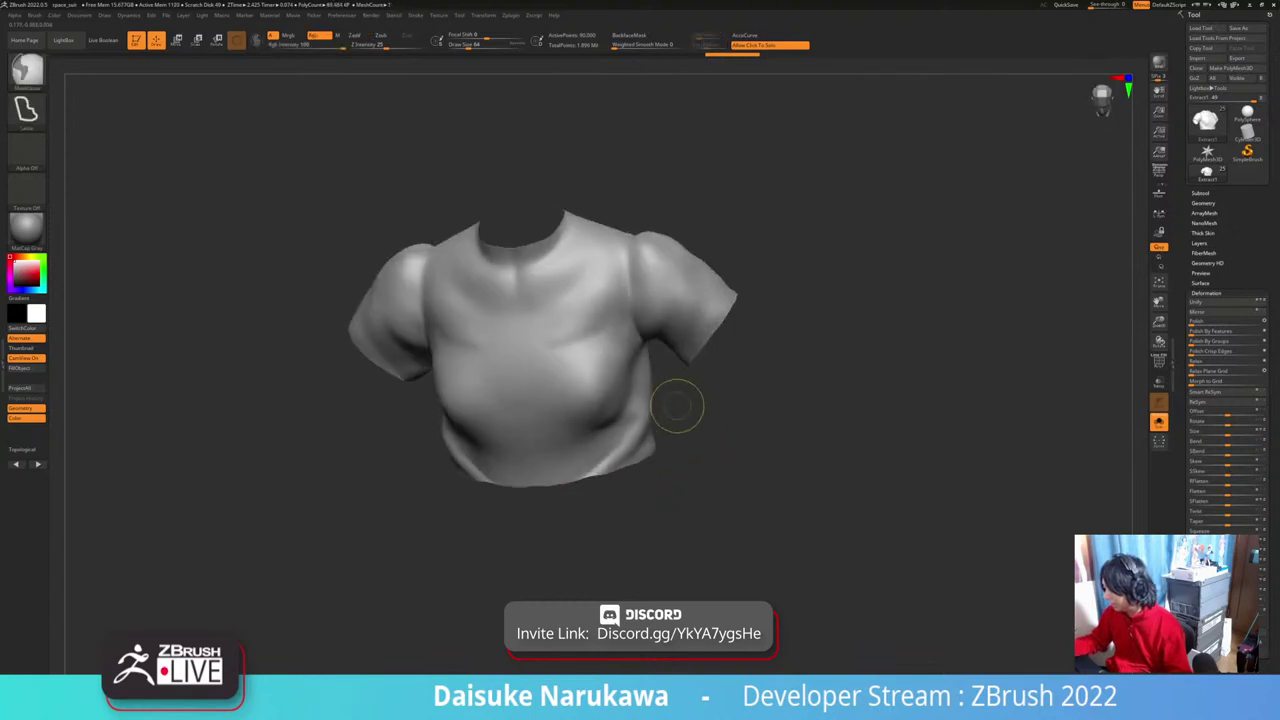
key("ctrl+z")
key("ctrl+z")
key("ctrl+z")
key("ctrl+z")
key("ctrl+z")
key("ctrl+z")
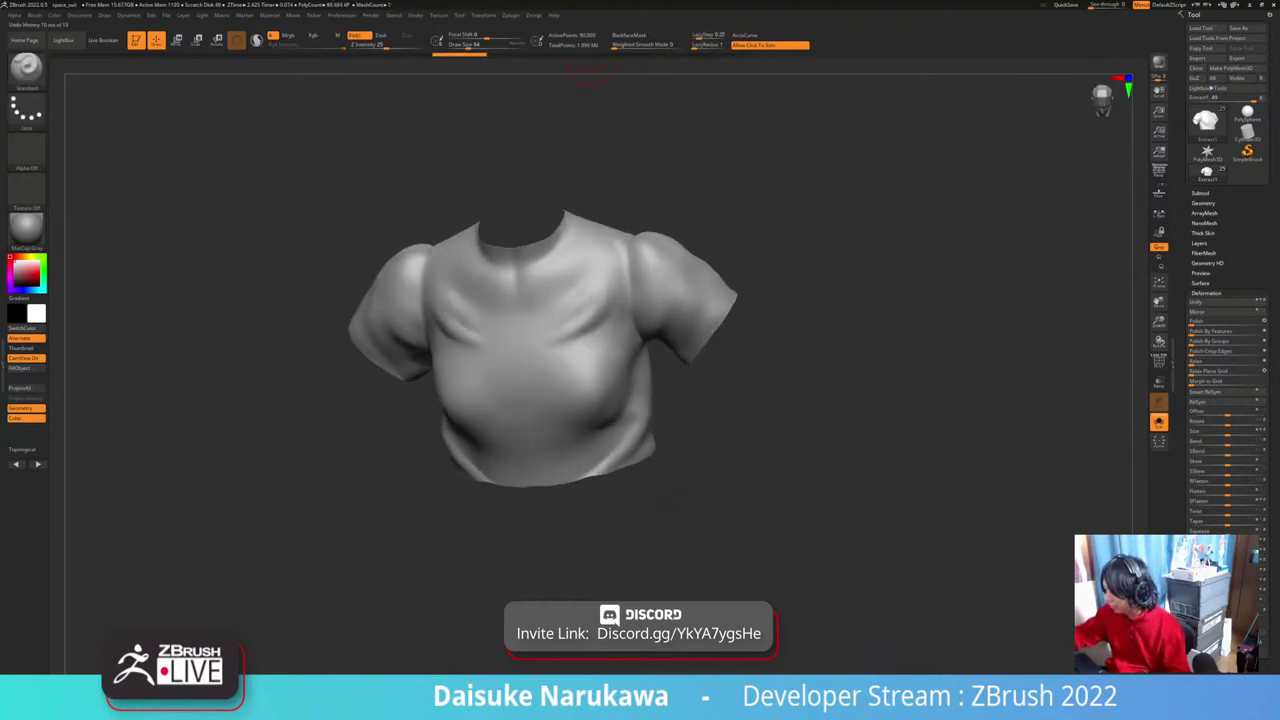
left_click_drag(672, 500, 690, 469)
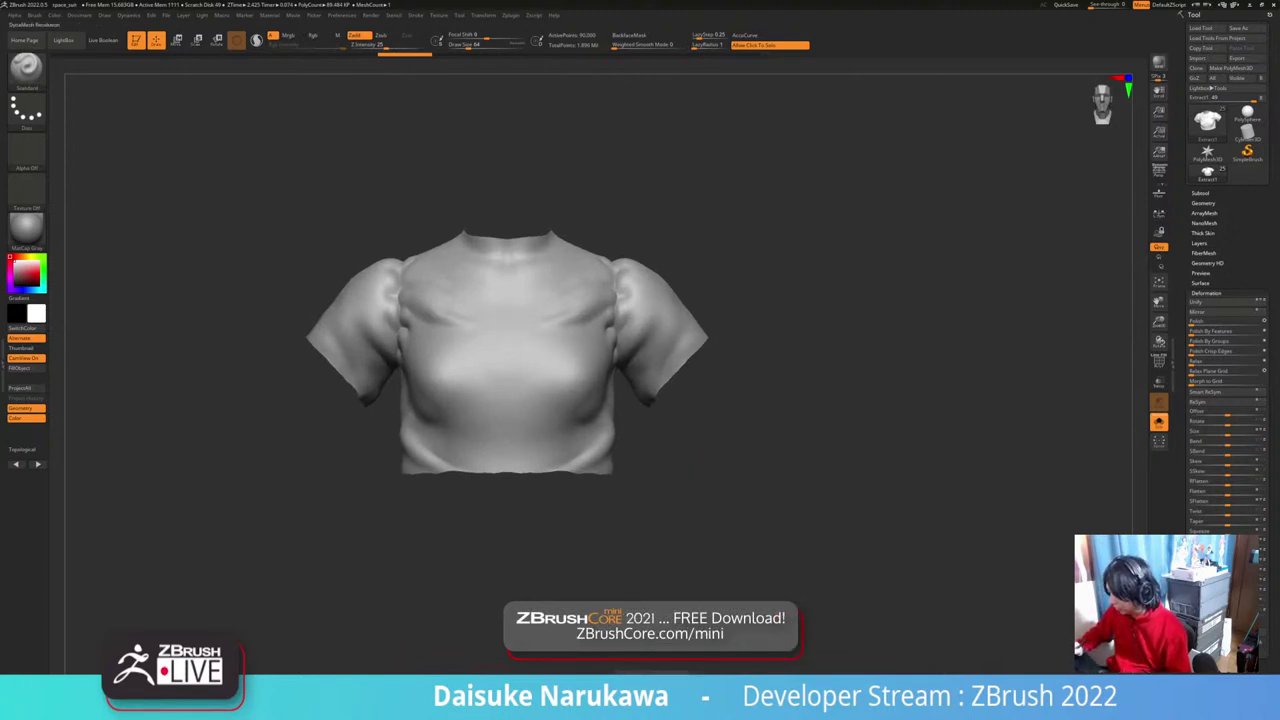
Step: Remesh the isolated top with a low-resolution DynaMesh and inspect its wireframe and surface
right_click_drag(671, 453, 790, 515, "ctrl")
key("shift+f")
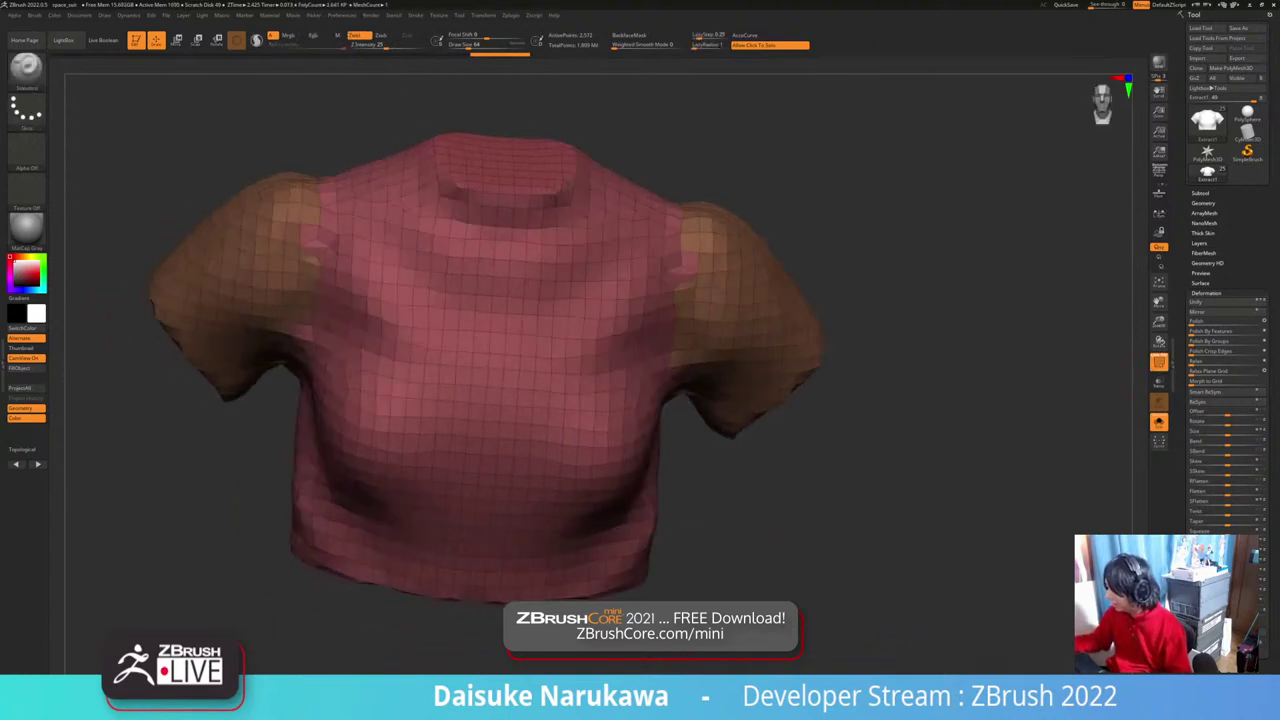
key("shift+f")
right_click_drag(440, 356, 543, 311)
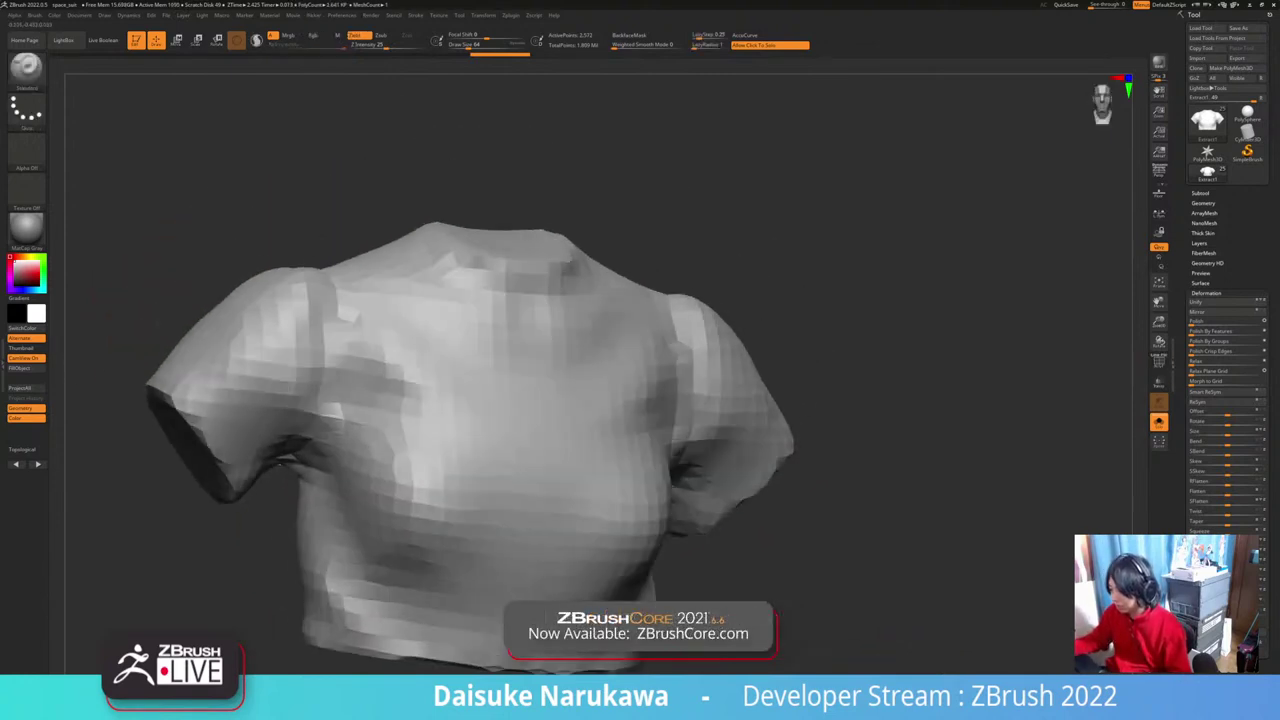
right_click_drag(600, 380, 697, 443)
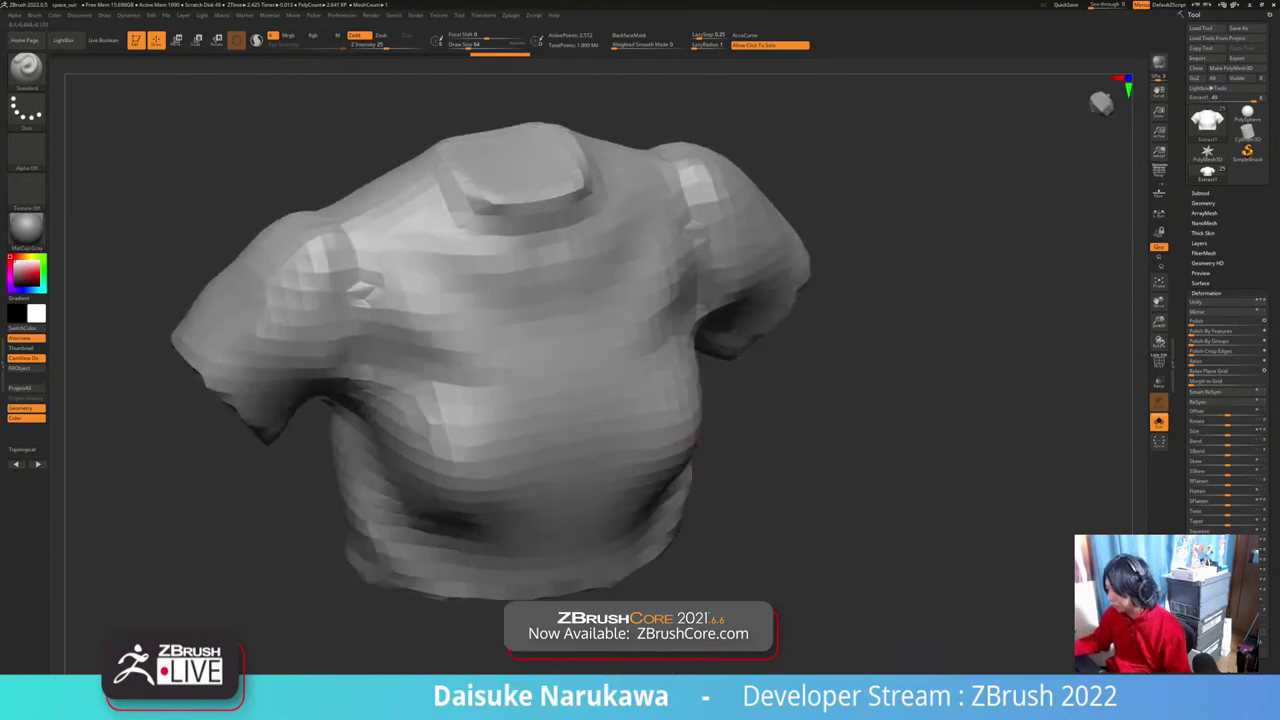
Step: Step back through the undo history to the detailed top for comparison, and restore the low-resolution remesh
key("ctrl+z")
key("ctrl+z")
key("ctrl+z")
key("ctrl+z")
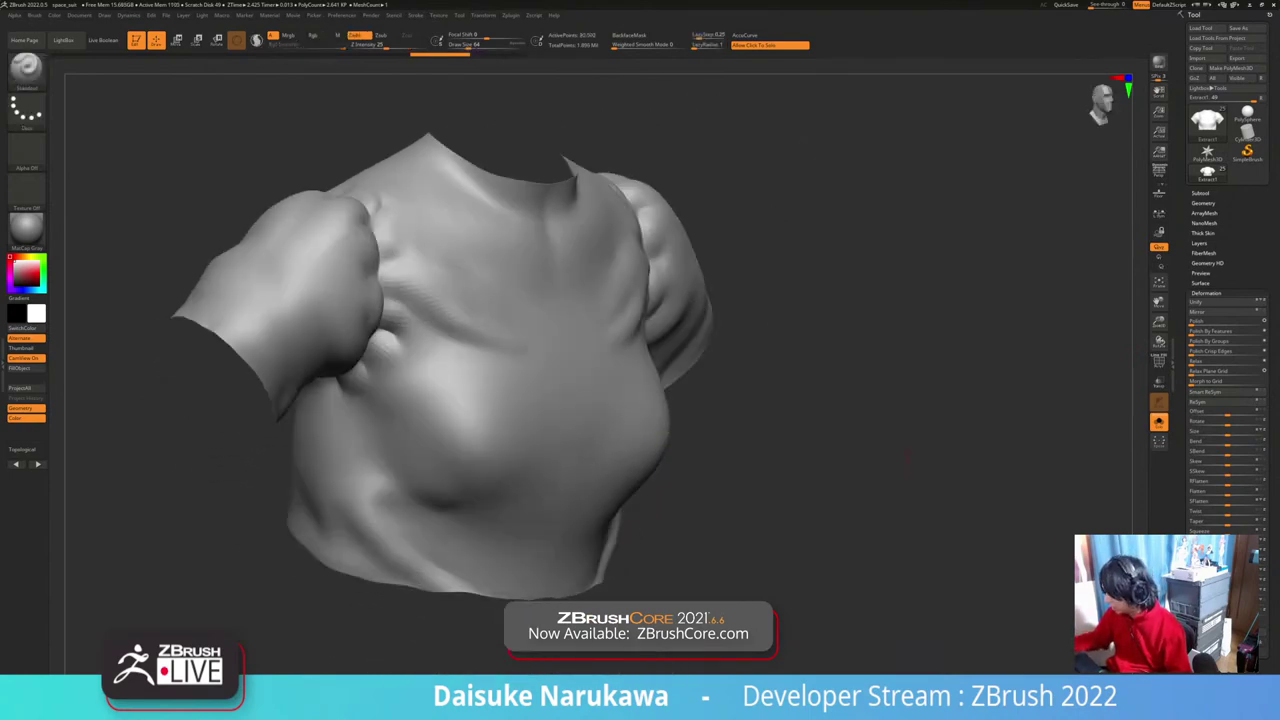
key("ctrl+z")
key("ctrl+z")
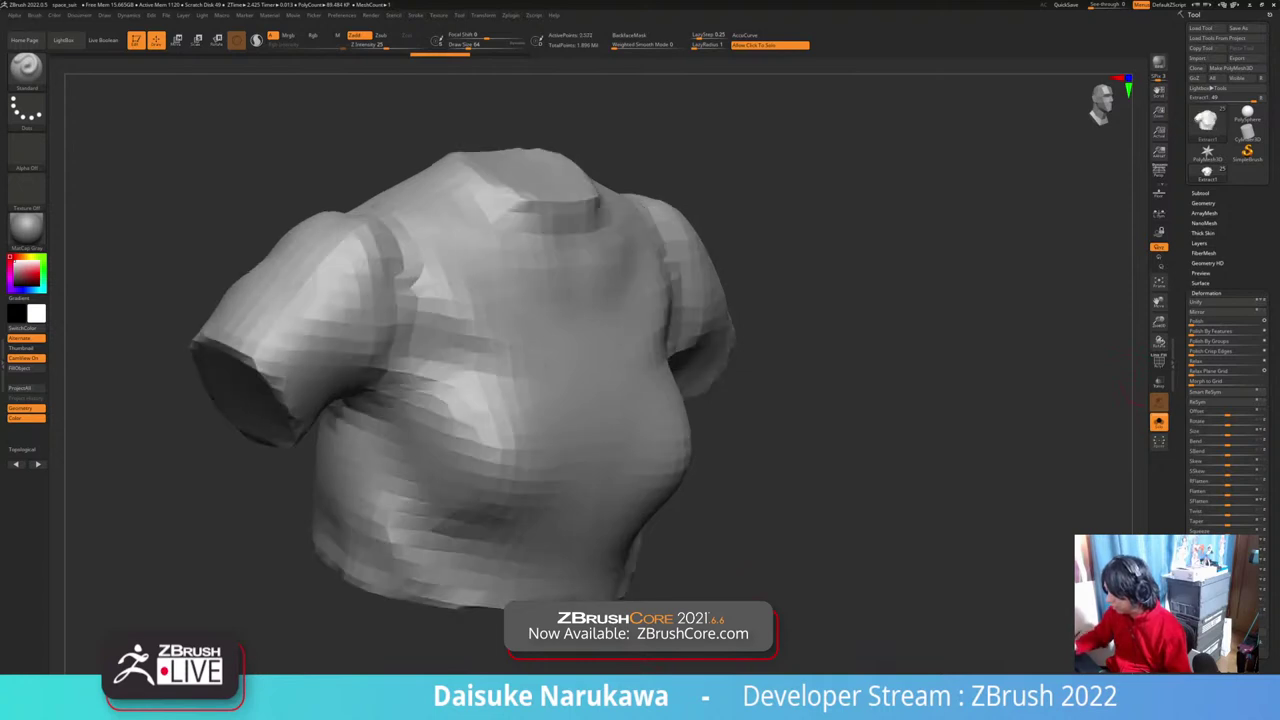
key("ctrl+z")
key("ctrl+z")
key("ctrl+z")
key("ctrl+z")
key("ctrl+z")
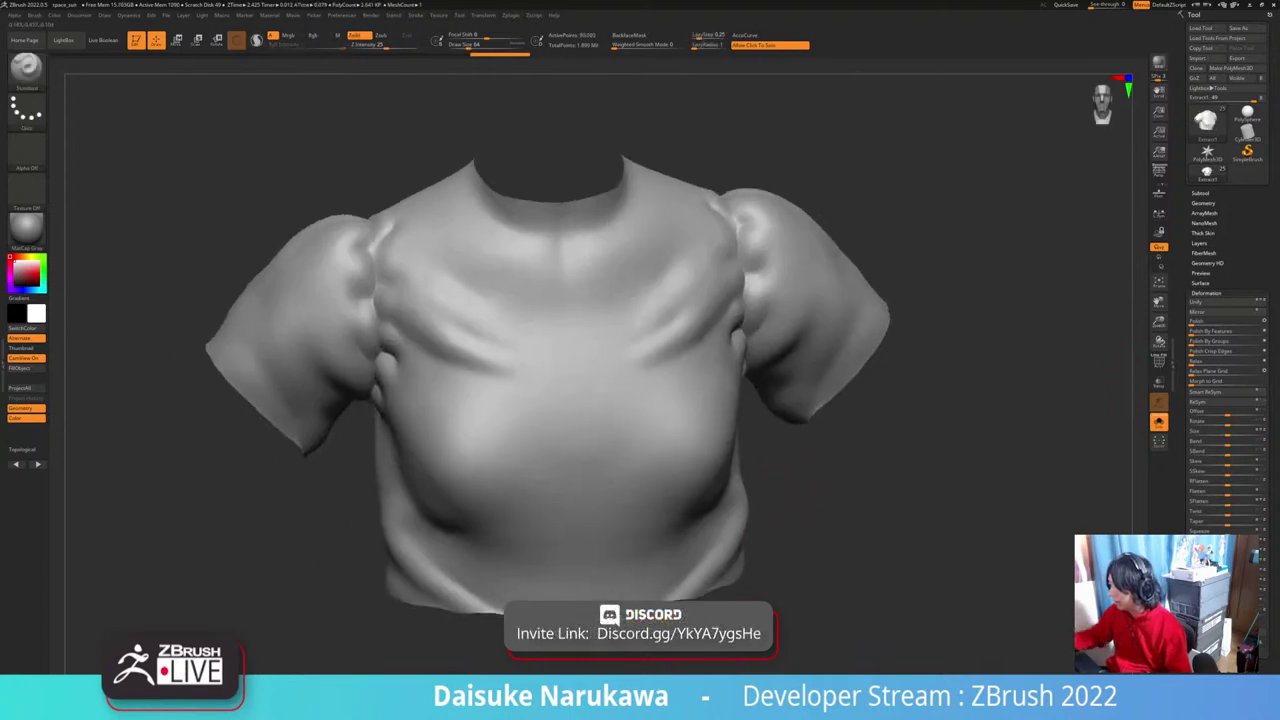
key("ctrl+z")
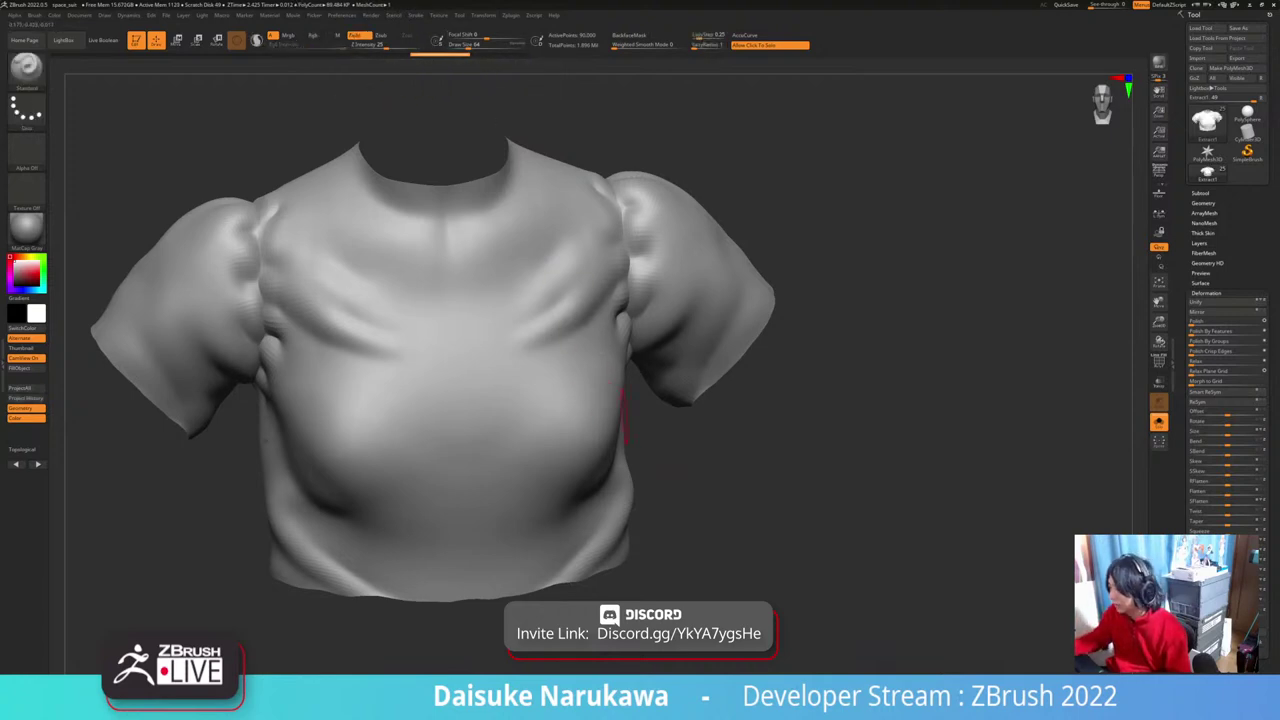
left_click_drag(625, 415, 684, 451, "alt")
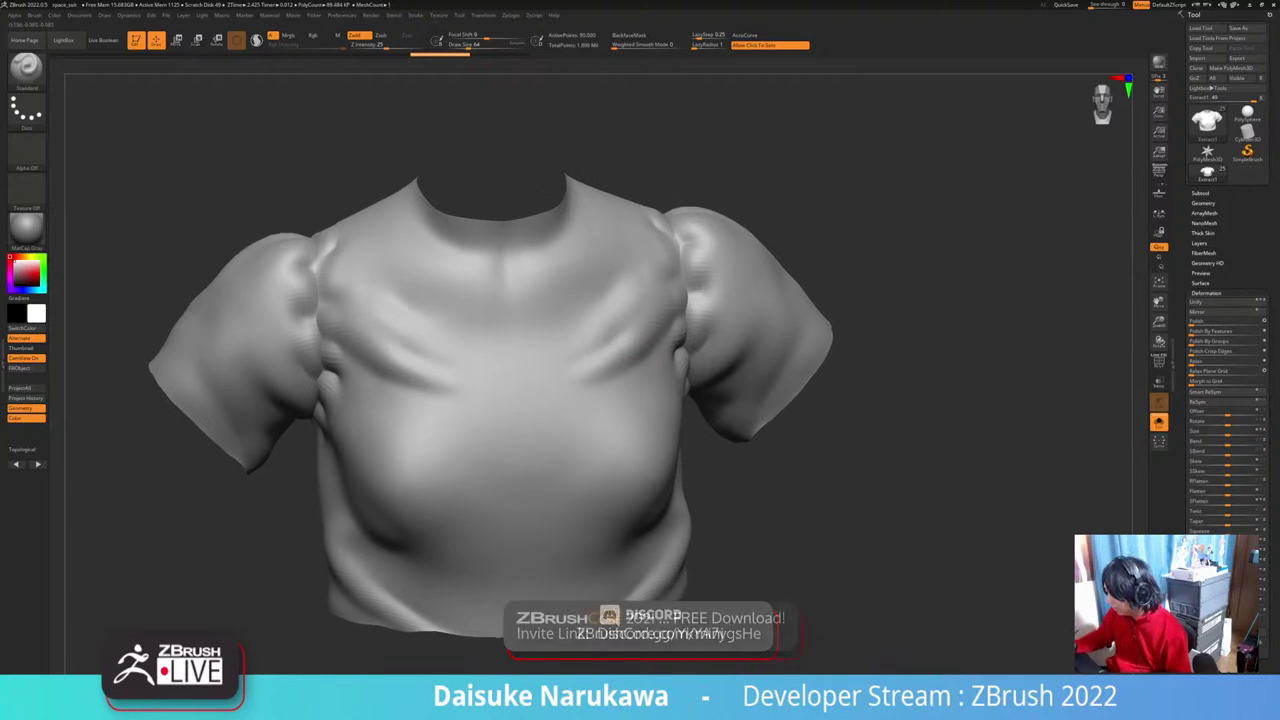
key("ctrl+shift+z")
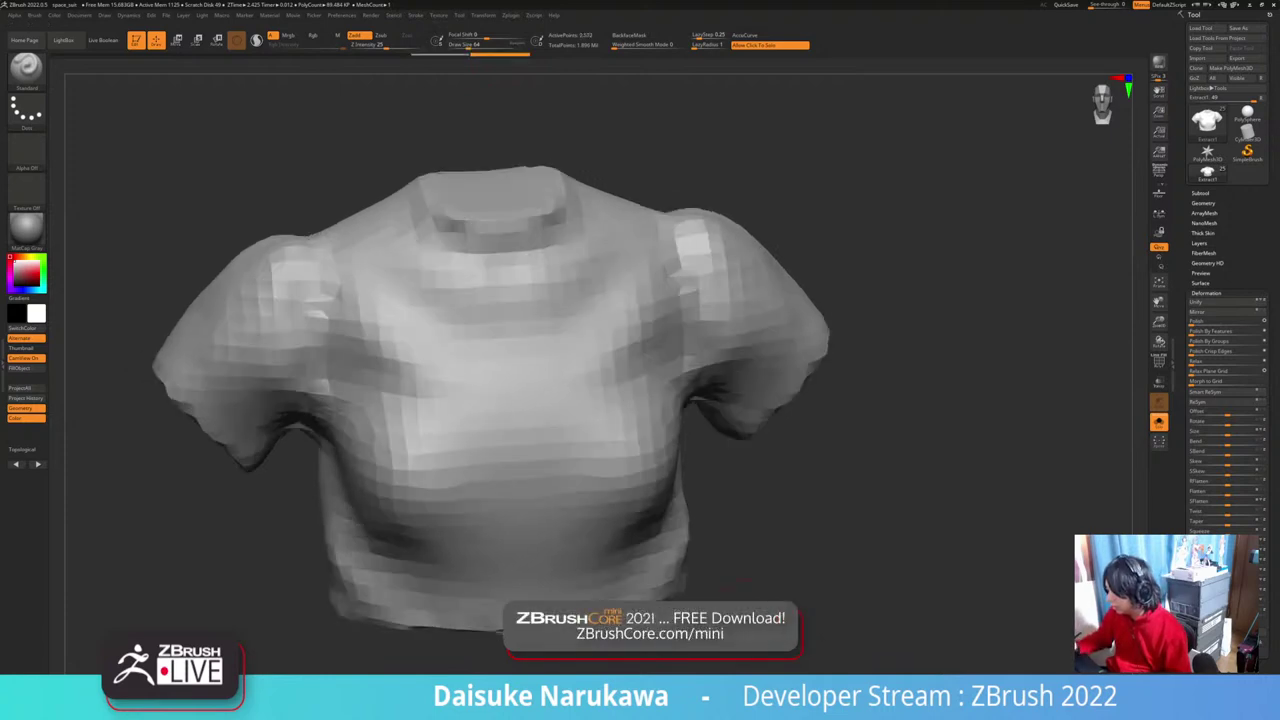
Step: Display the polygroup wireframe, merge the top into a single polygroup and remesh it with denser polygons
left_click_drag(738, 598, 812, 535, "shift")
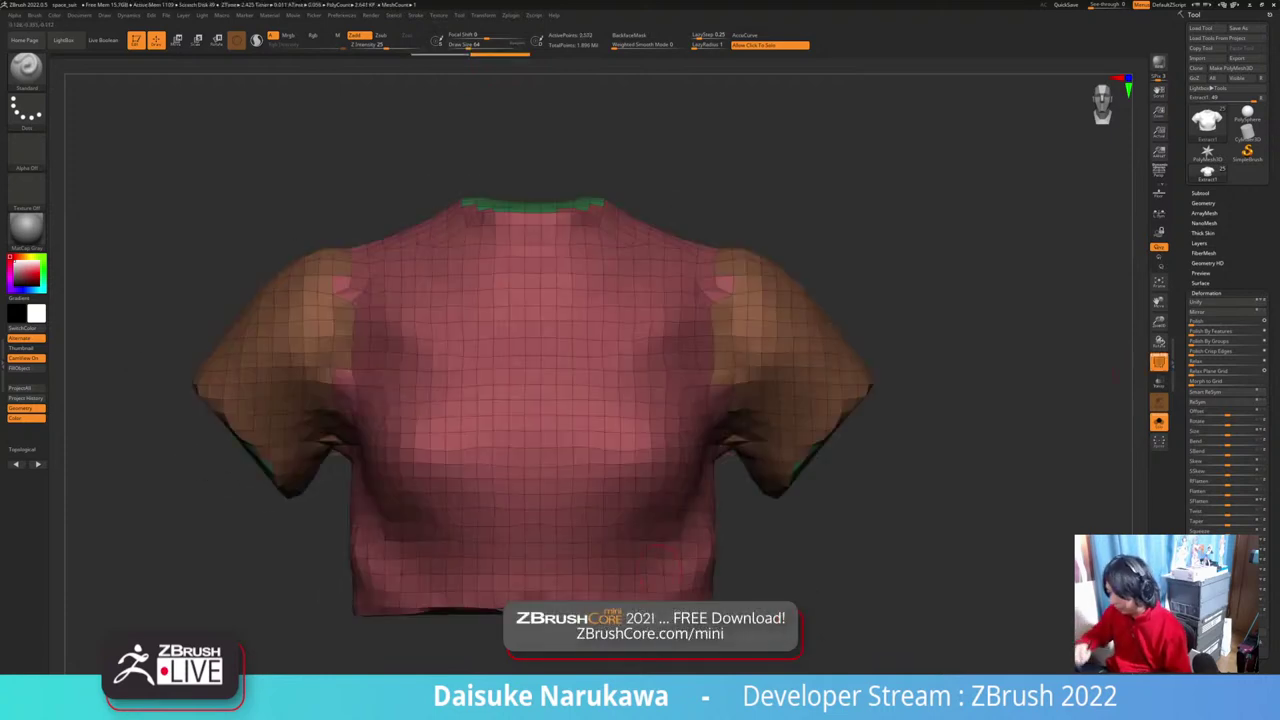
key("ctrl+w")
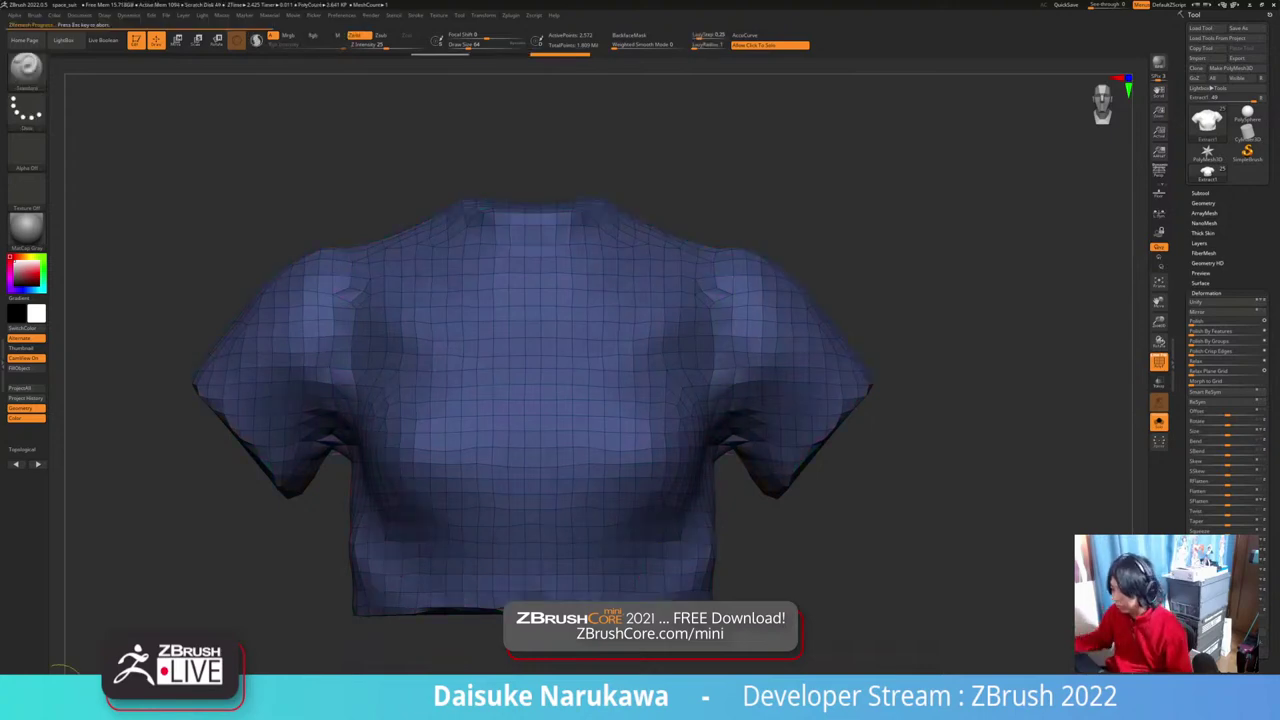
left_click_drag(843, 566, 955, 615)
Step: Examine the remeshed top from several angles with the wireframe shown and hidden
left_click(1159, 362)
left_click(1159, 362)
left_click_drag(1020, 365, 1050, 480)
left_click(1159, 362)
mouse_move(805, 545)
left_mouse_down()
mouse_move(835, 465)
mouse_move(803, 507)
mouse_move(822, 472)
left_mouse_up()
left_click(1159, 362)
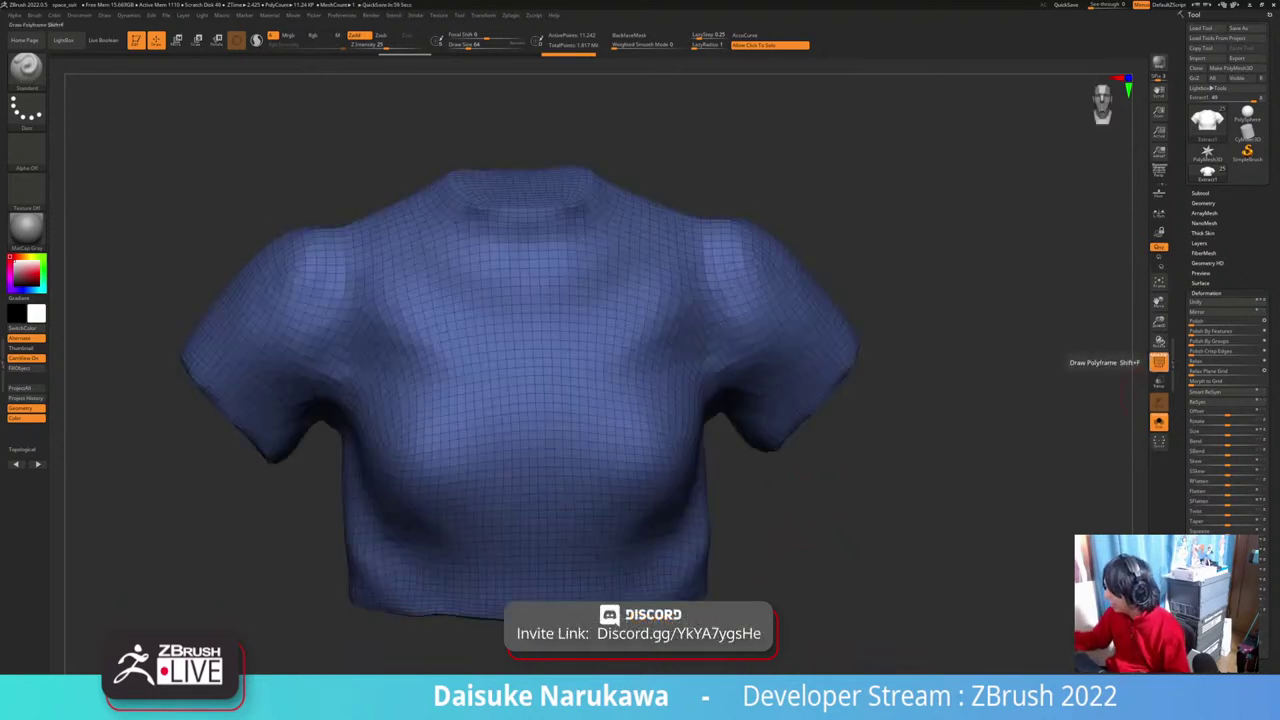
left_click(1159, 362)
left_click_drag(1010, 385, 1090, 435)
Step: Try the remeshed top at a second subdivision level and return to the undivided mesh
left_click(1203, 203)
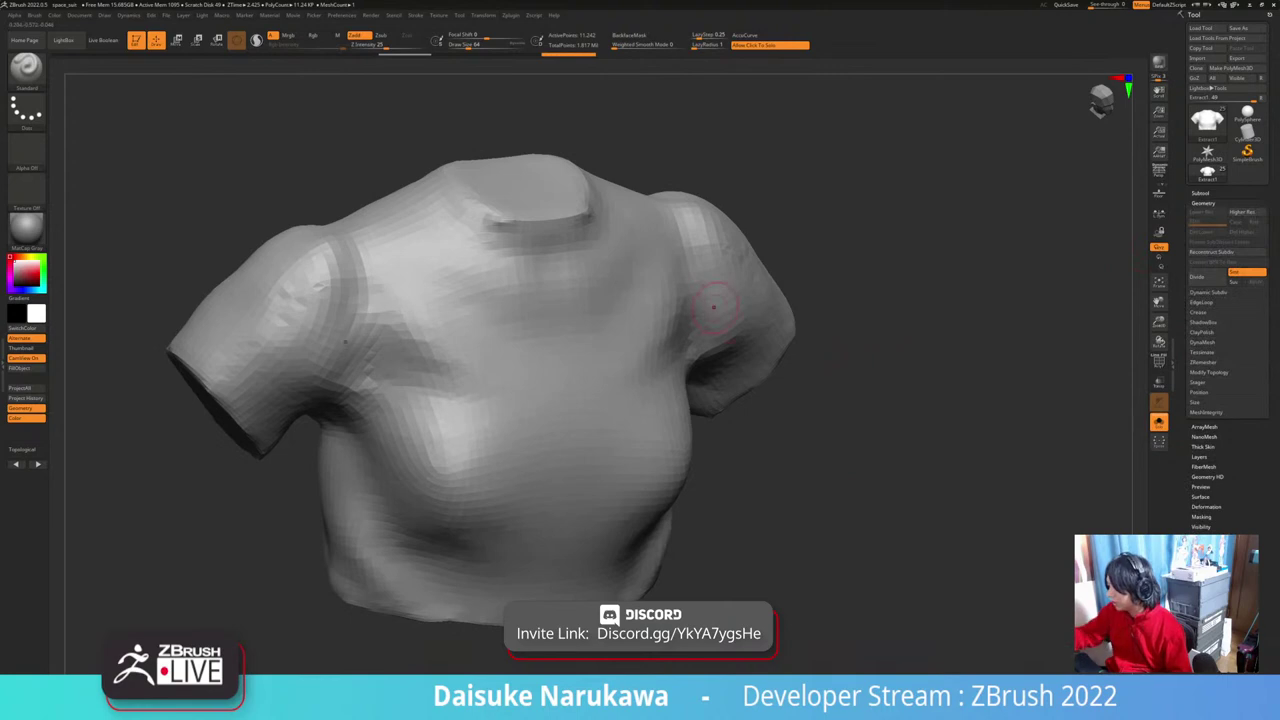
key("d")
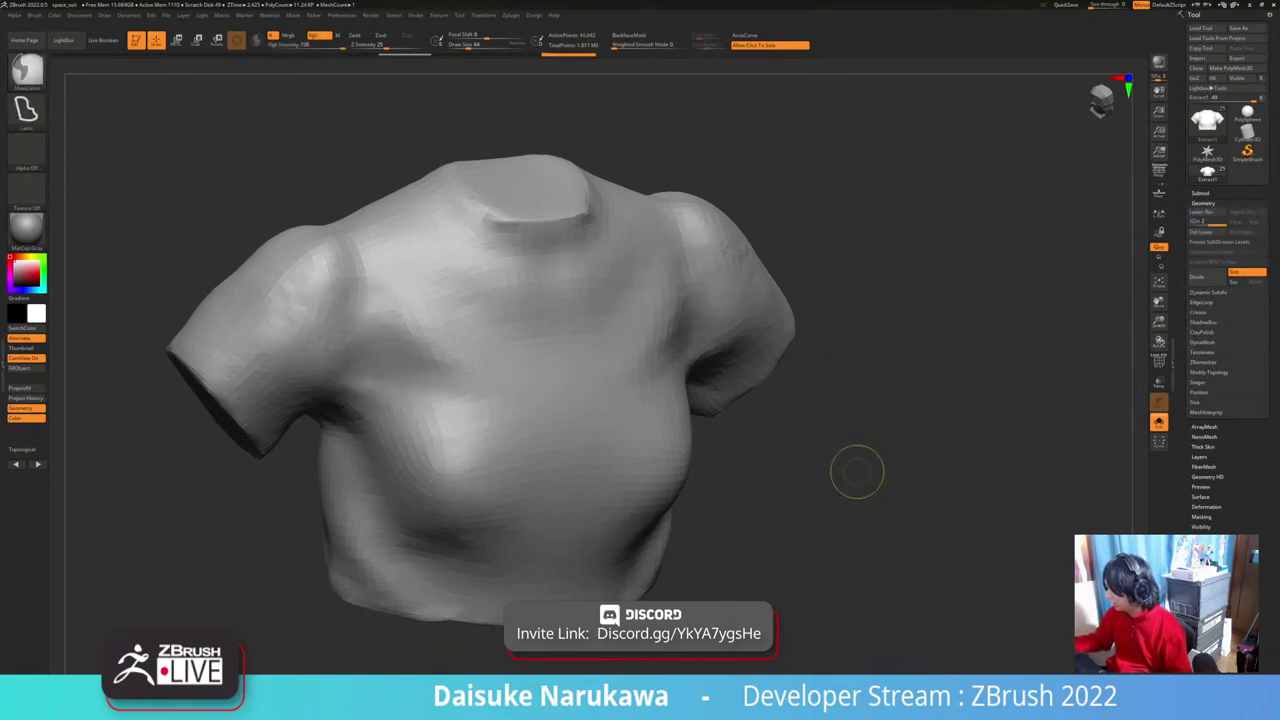
key("shift+d")
left_click_drag(854, 474, 790, 440)
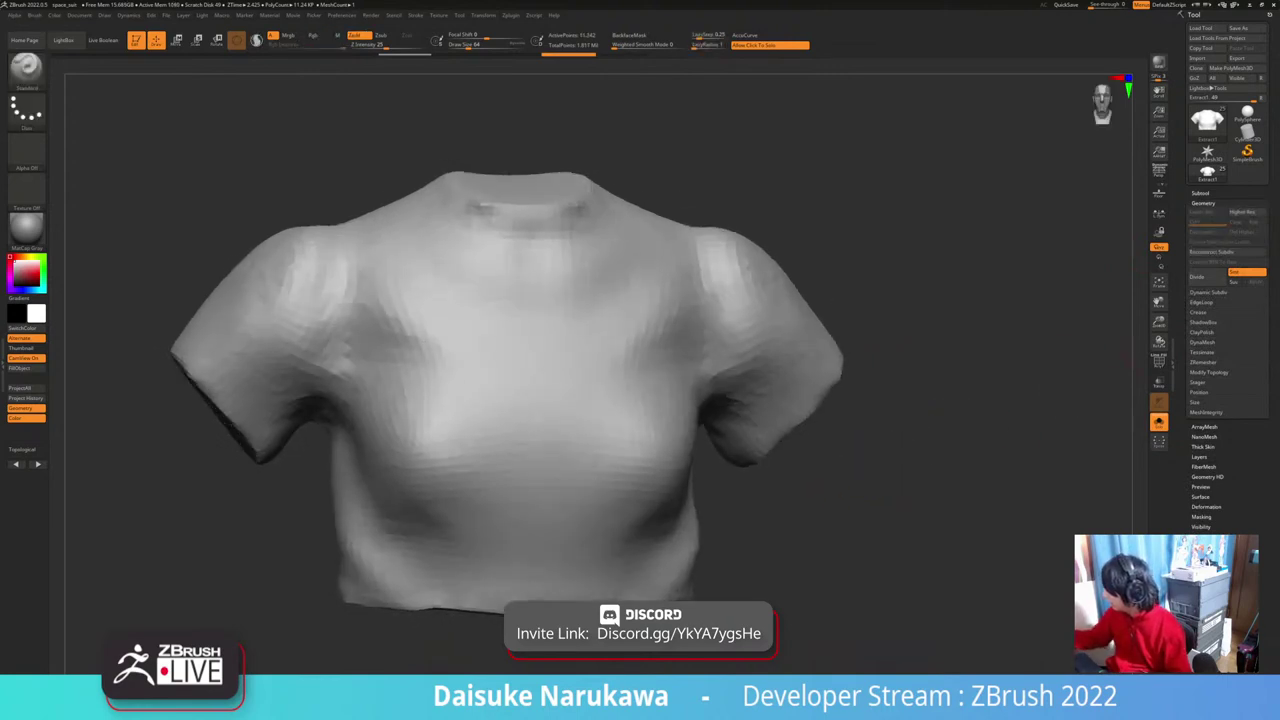
Step: Project the detailed top stored in the undo history onto the undivided remeshed top with Project History
left_click(1200, 193)
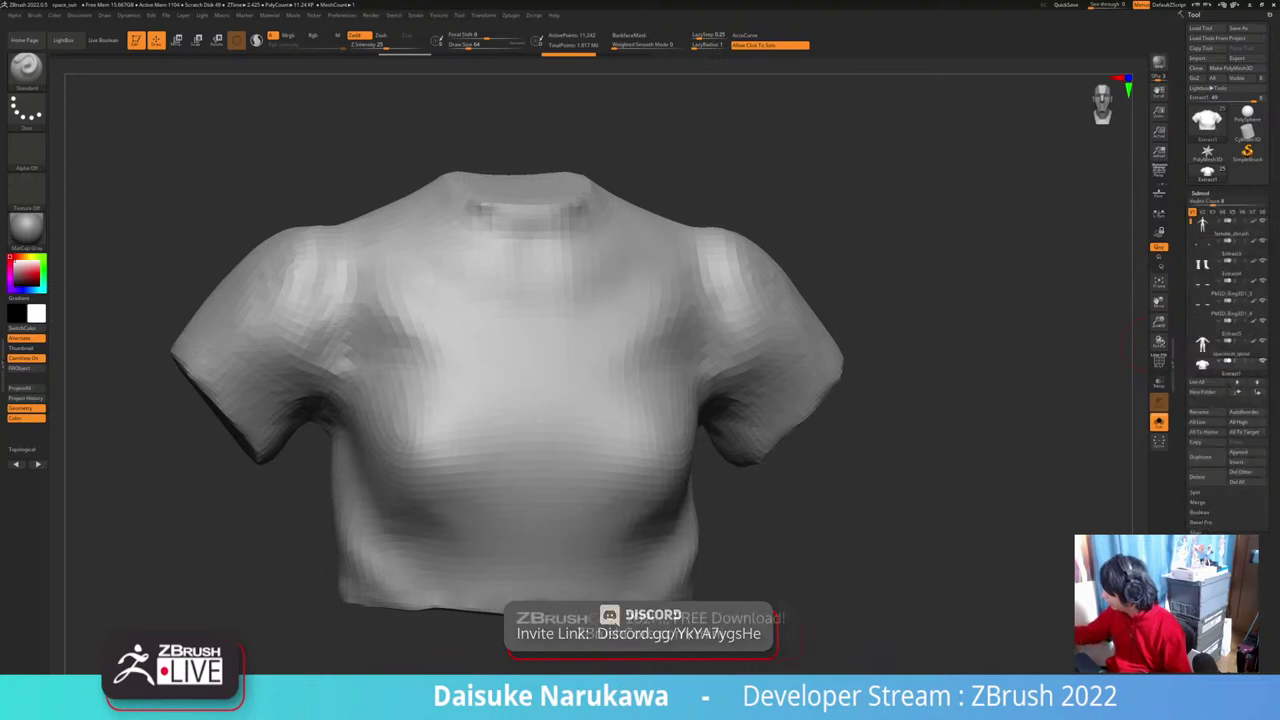
left_click(1200, 193)
left_click(1203, 203)
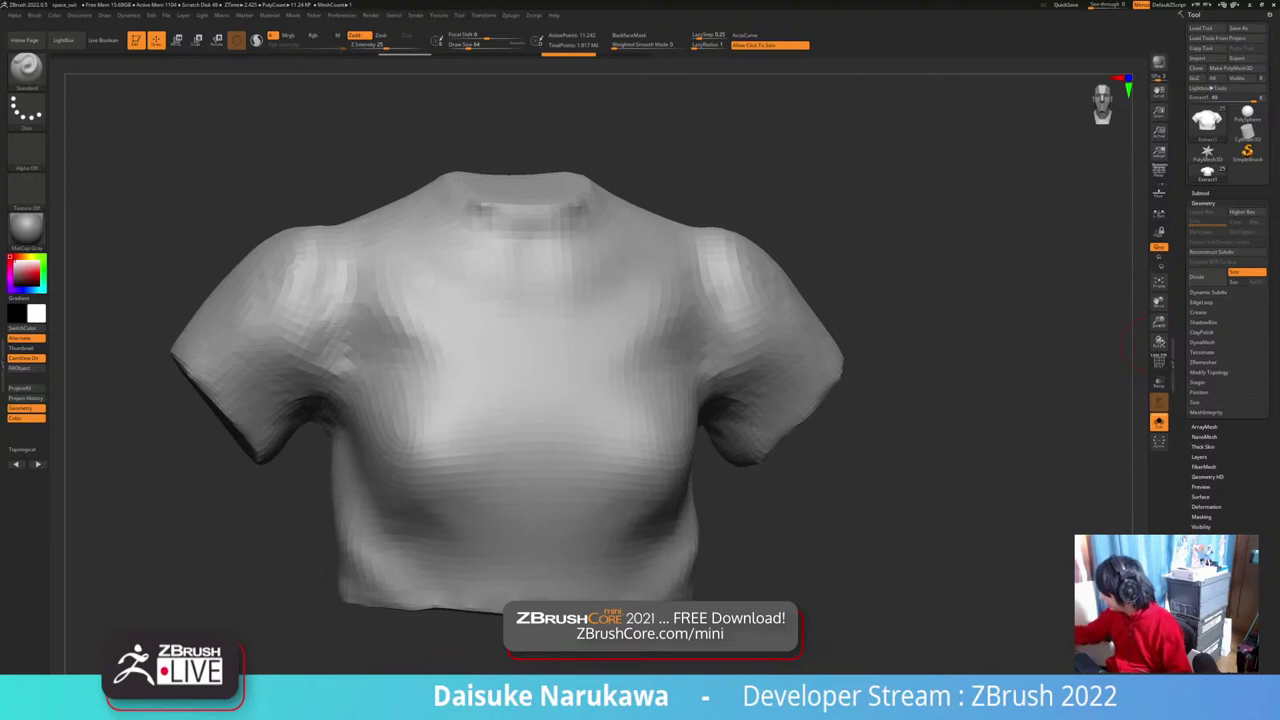
left_click(1200, 193)
left_click_drag(1240, 484, 1240, 452)
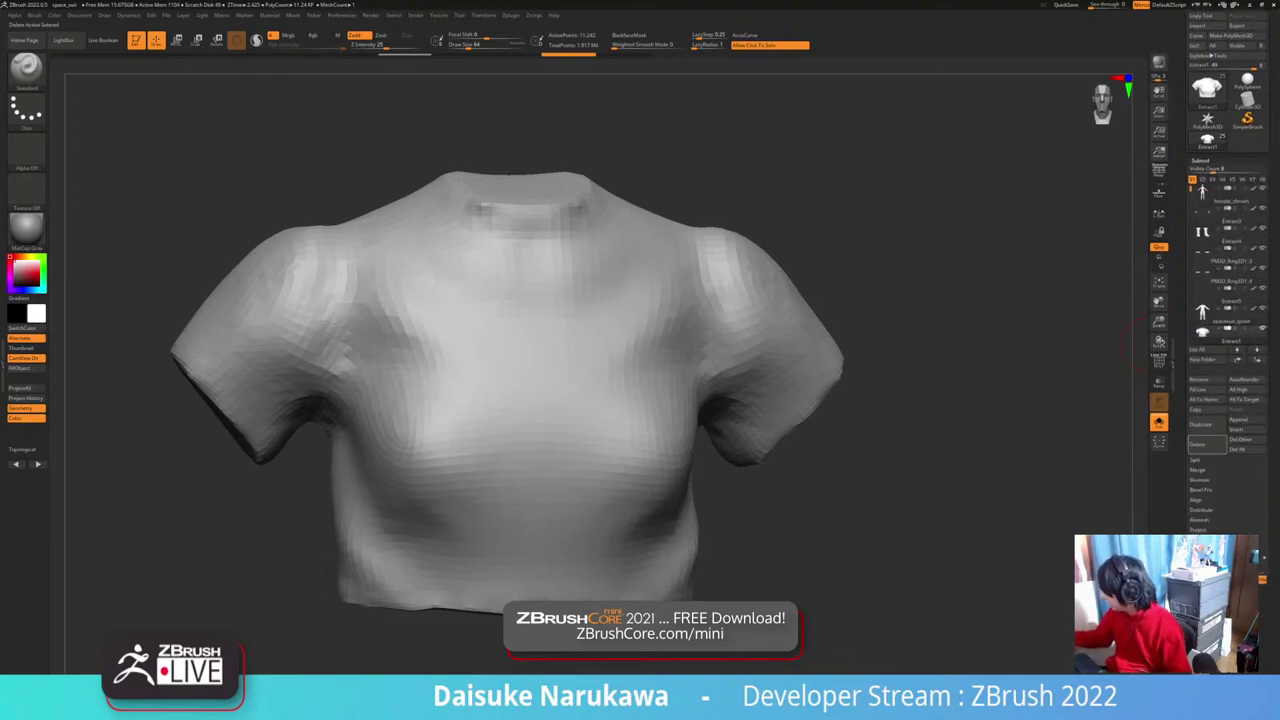
left_click(1200, 530)
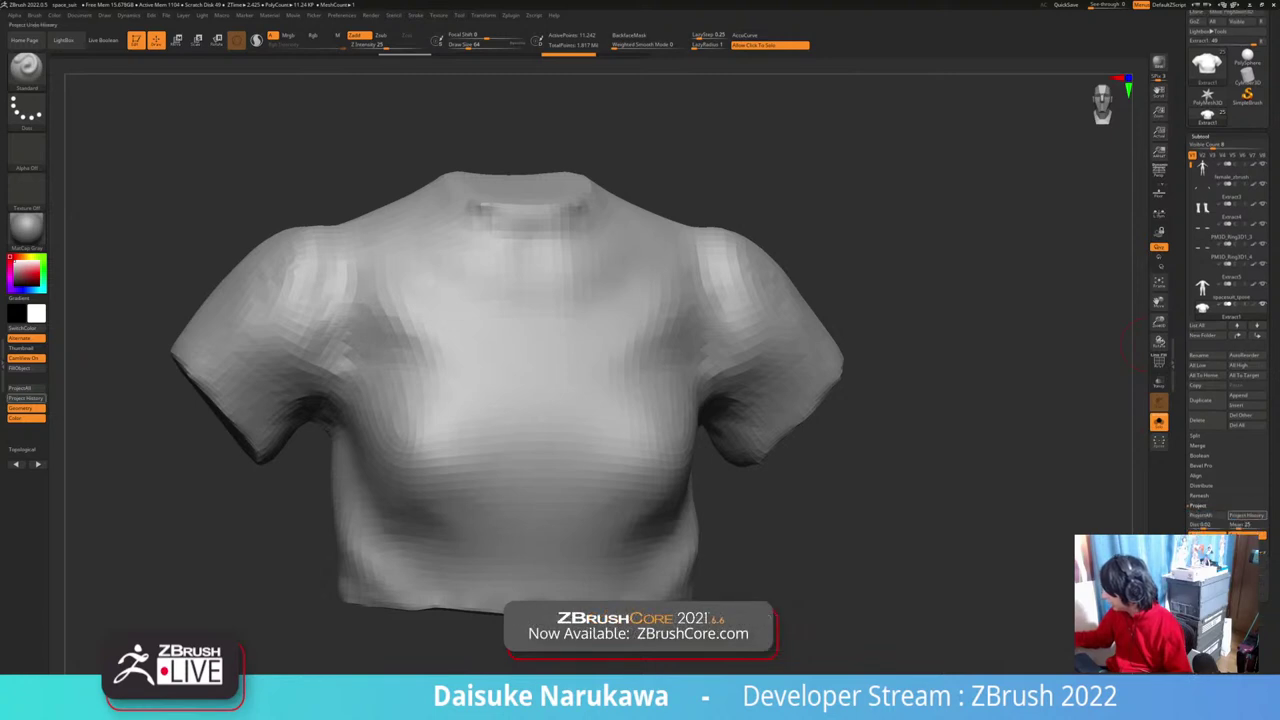
left_click(1246, 515)
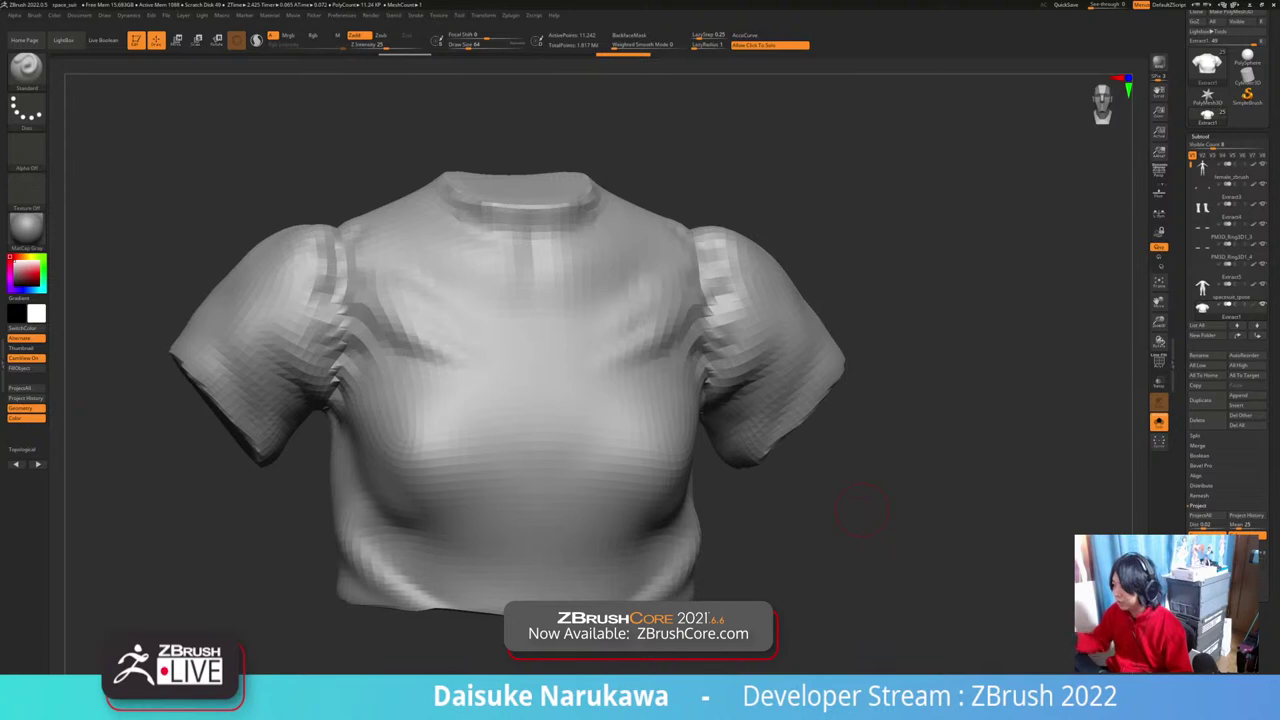
Step: Subdivide the remeshed top three more times, reapplying Project History at the new subdivision levels
key("ctrl+d")
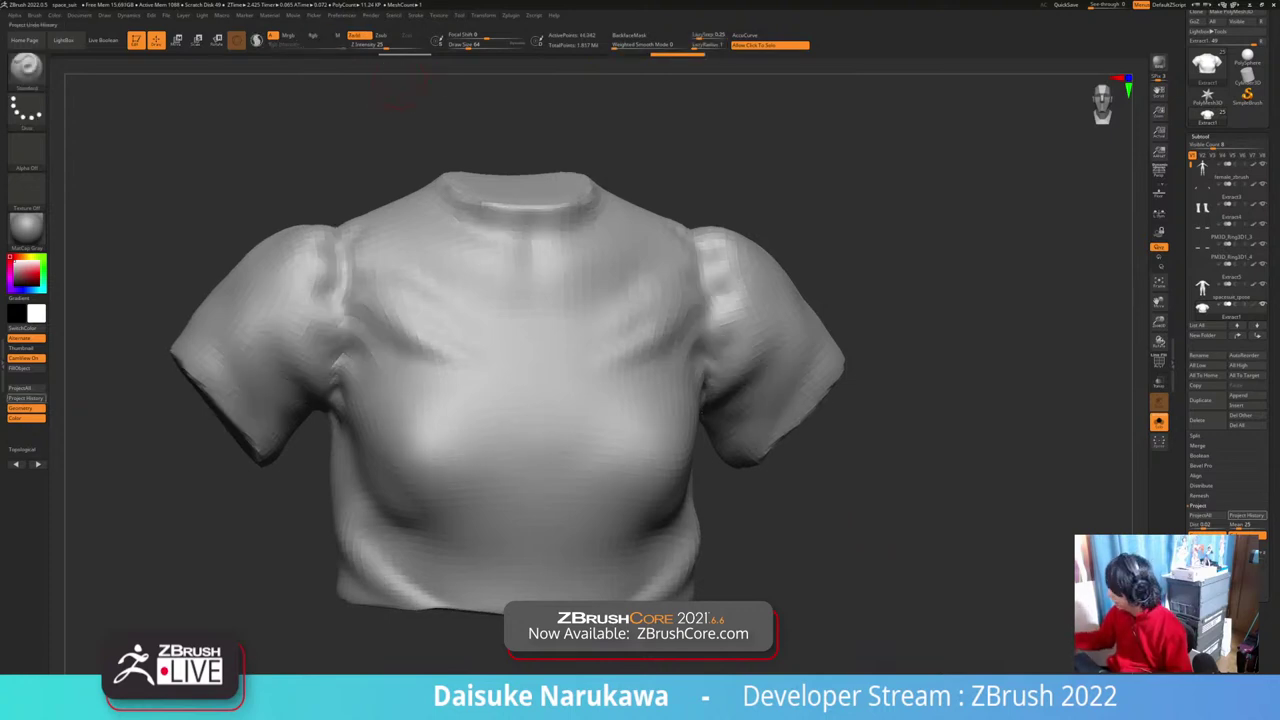
left_click(1246, 515)
key("ctrl+d")
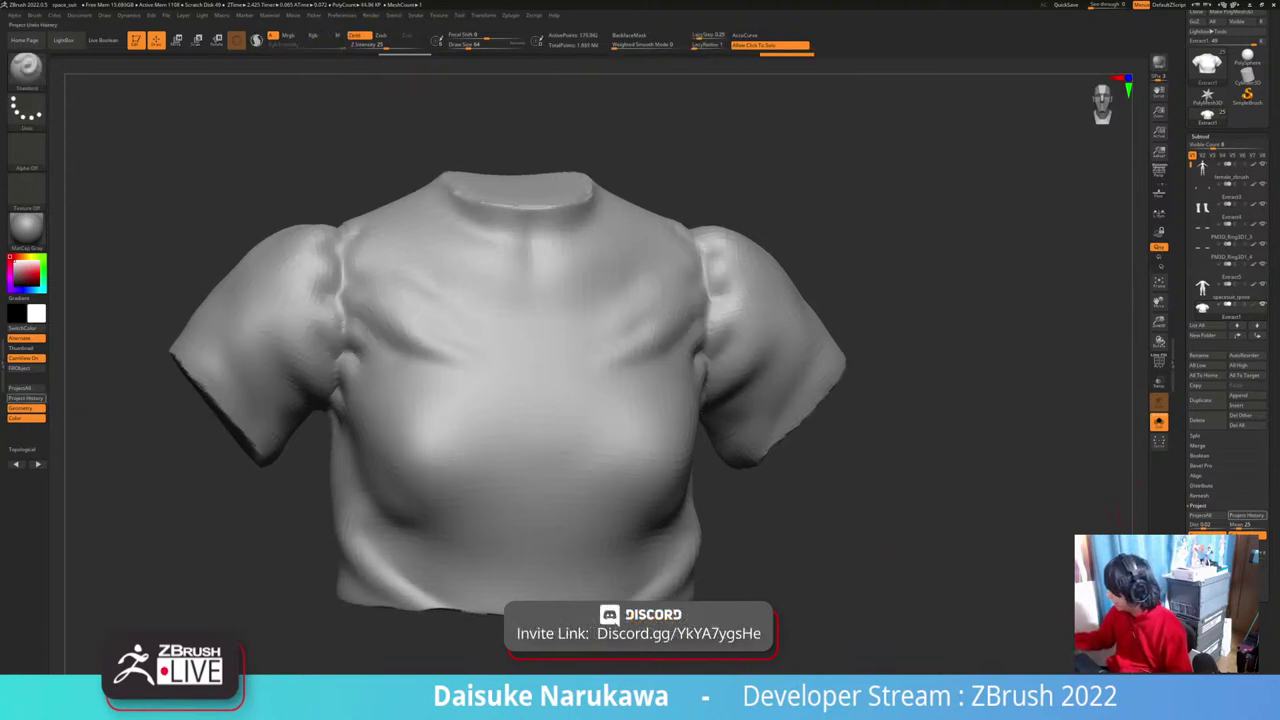
key("ctrl+shift+z")
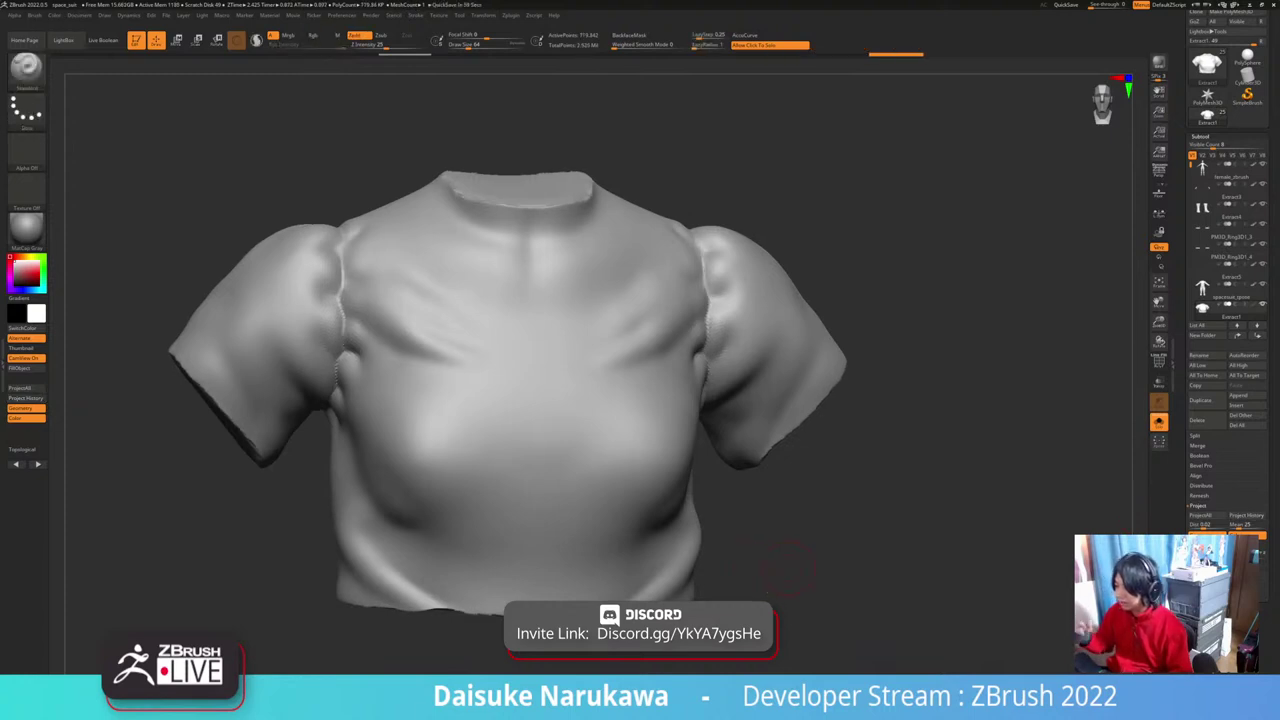
left_click(26, 398)
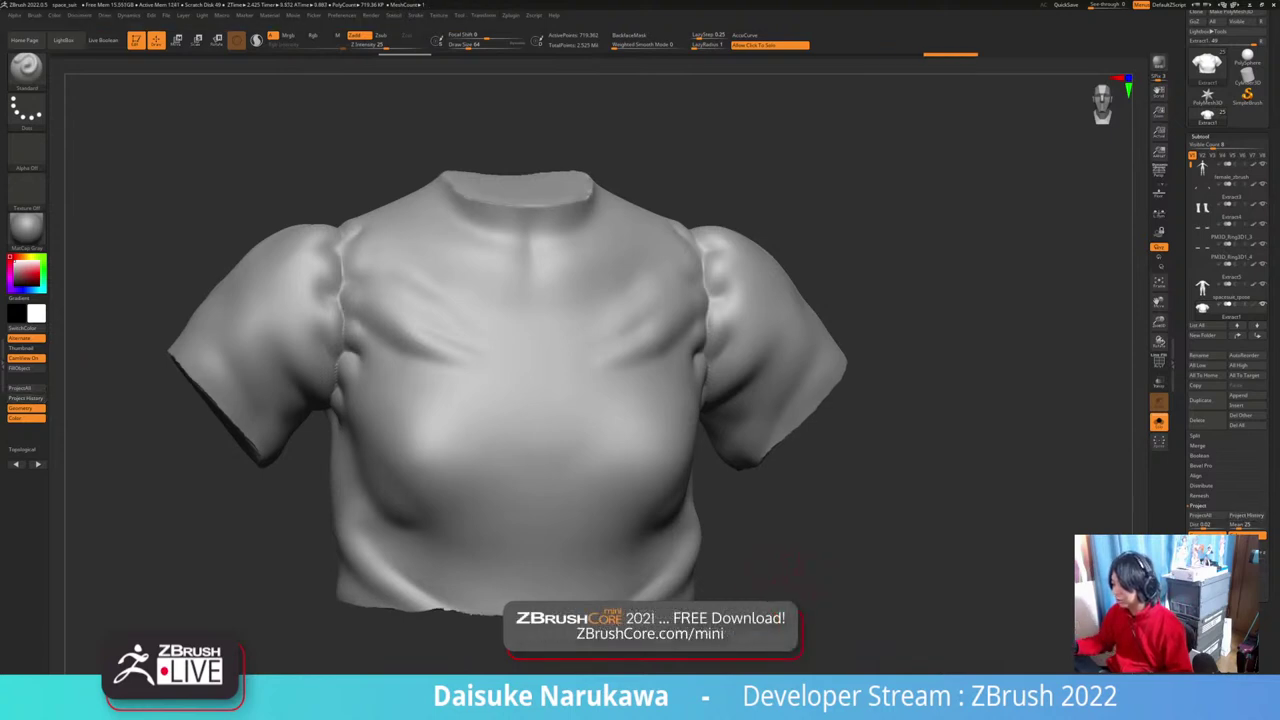
Step: Examine the projected top from the front, above and below, briefly checking its wireframe
mouse_move(788, 572)
left_mouse_down()
mouse_move(700, 560)
mouse_move(785, 535)
mouse_move(777, 592)
left_mouse_up()
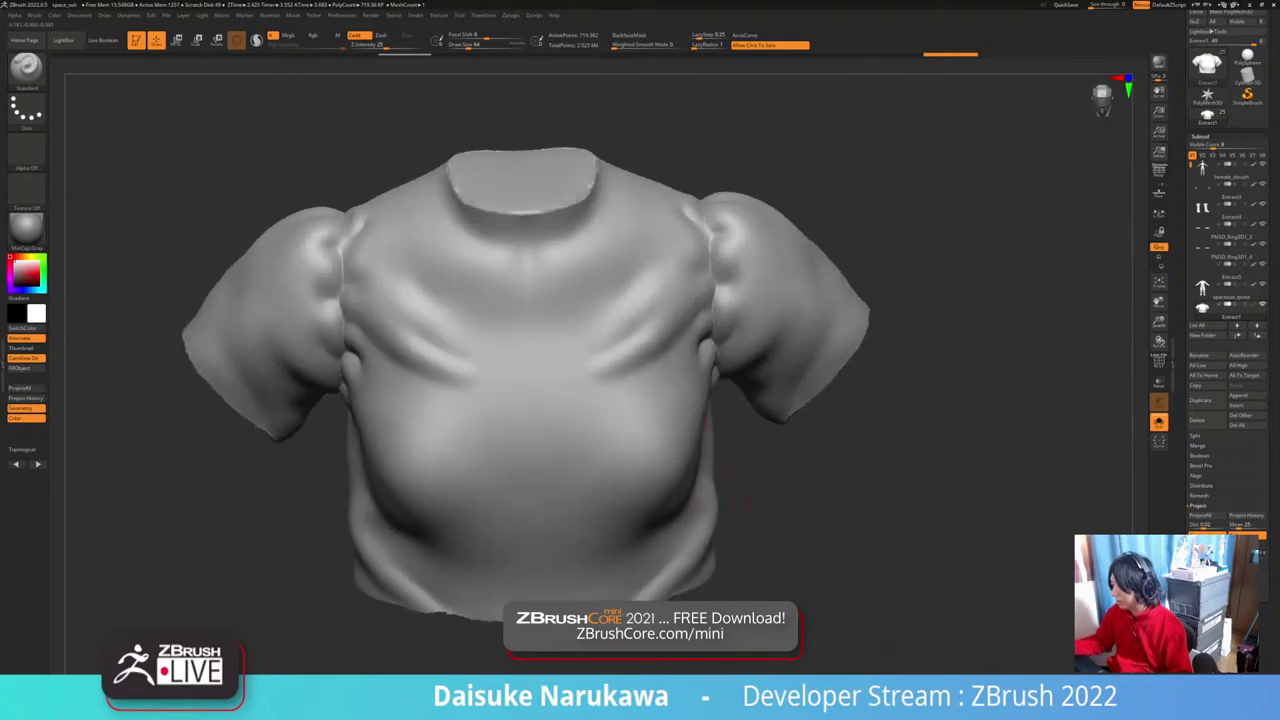
left_click_drag(723, 492, 735, 455)
right_click_drag(735, 455, 730, 410, "ctrl")
left_click_drag(760, 520, 715, 518, "shift")
right_click_drag(713, 525, 709, 575, "ctrl")
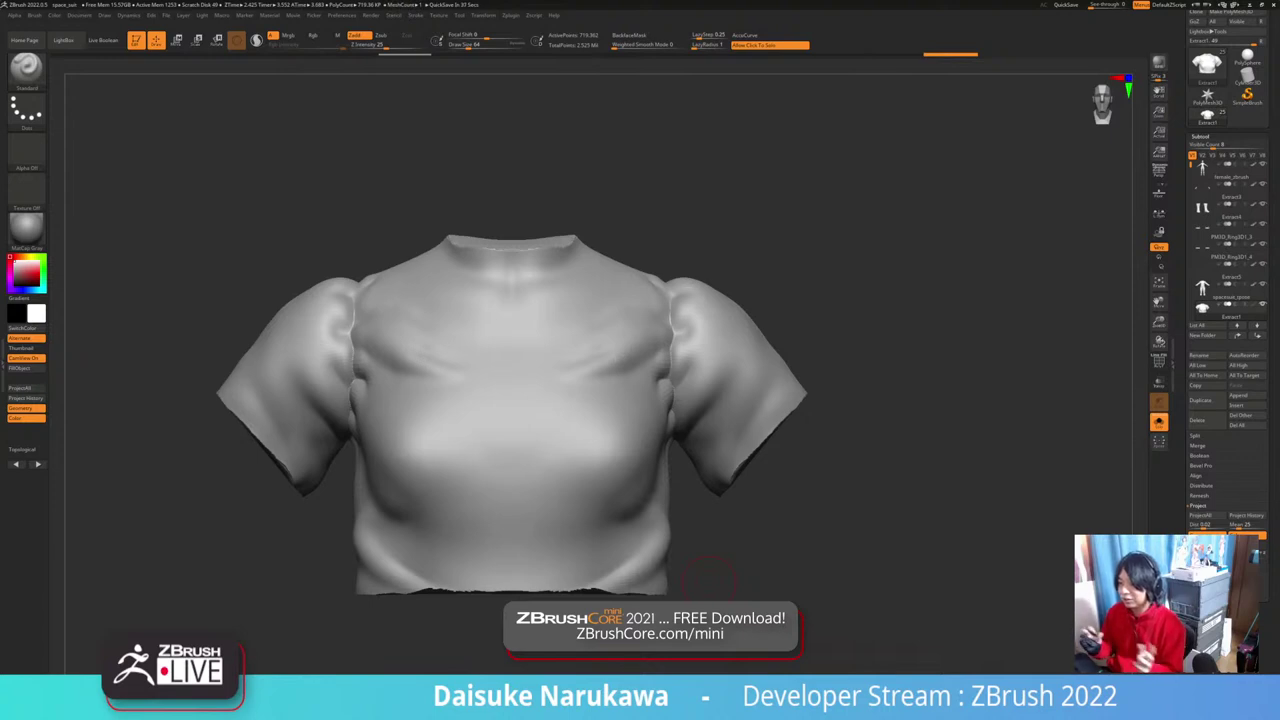
left_click(1159, 363)
mouse_move(930, 400)
left_mouse_down("alt")
mouse_move(900, 378)
mouse_move(1000, 380)
mouse_move(950, 370)
mouse_move(870, 410)
mouse_move(915, 405)
left_mouse_up("alt")
left_click(1159, 363)
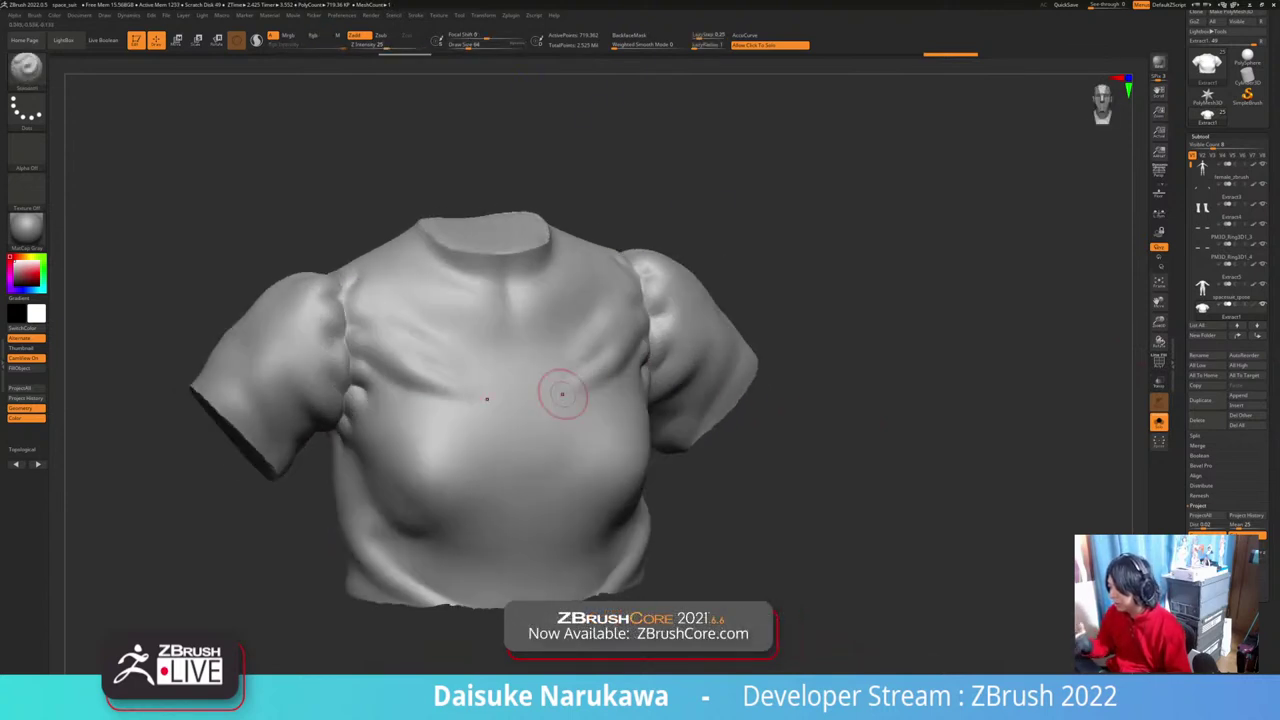
Step: Smooth the rough rim around the top's neck opening
right_click_drag(562, 394, 572, 440)
mouse_move(457, 237)
left_mouse_down("shift")
mouse_move(426, 211)
mouse_move(448, 242)
mouse_move(500, 243)
mouse_move(442, 238)
left_mouse_up("shift")
left_click_drag(512, 185, 416, 200, "shift")
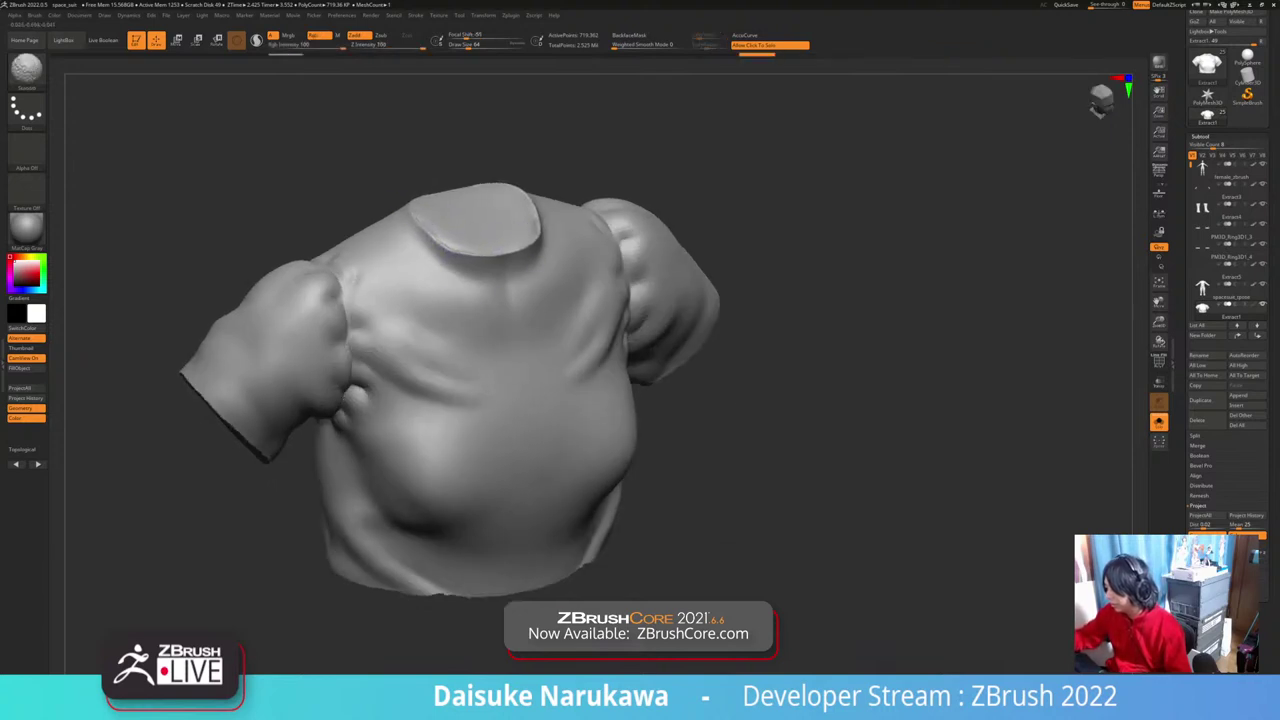
Step: Display the polygroup wireframe on the top and smooth the rim of the sleeve opening
key("shift+f")
mouse_move(562, 440)
right_mouse_down()
mouse_move(556, 370)
mouse_move(700, 330)
right_mouse_up()
right_click_drag(457, 294, 397, 308)
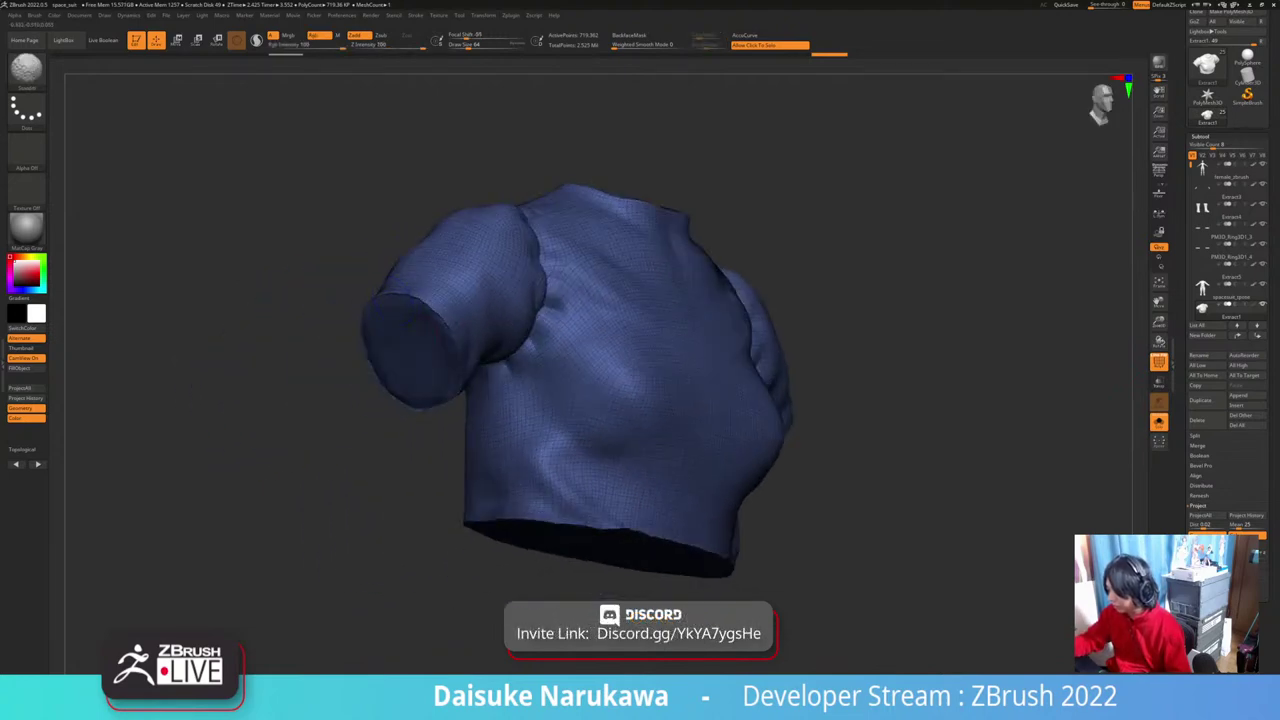
right_click_drag(470, 350, 372, 298)
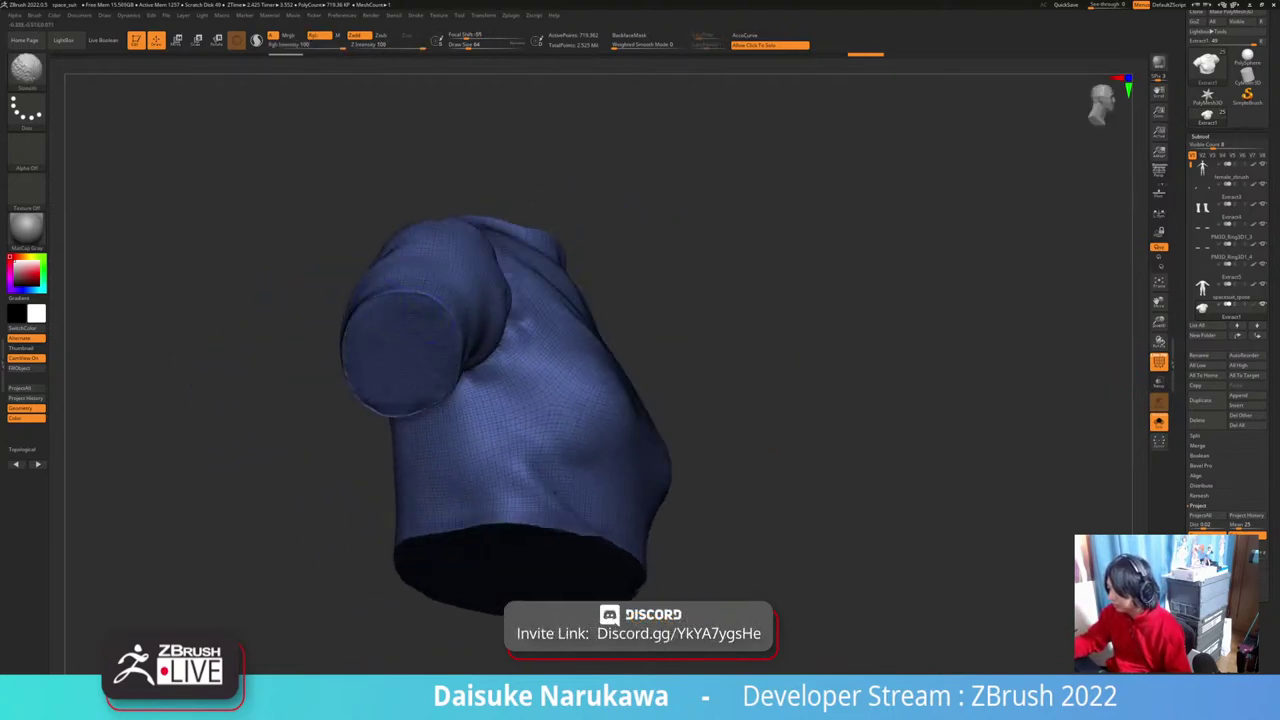
mouse_move(367, 295)
left_mouse_down("shift")
mouse_move(405, 292)
mouse_move(438, 328)
left_mouse_up("shift")
right_click_drag(438, 328, 448, 272)
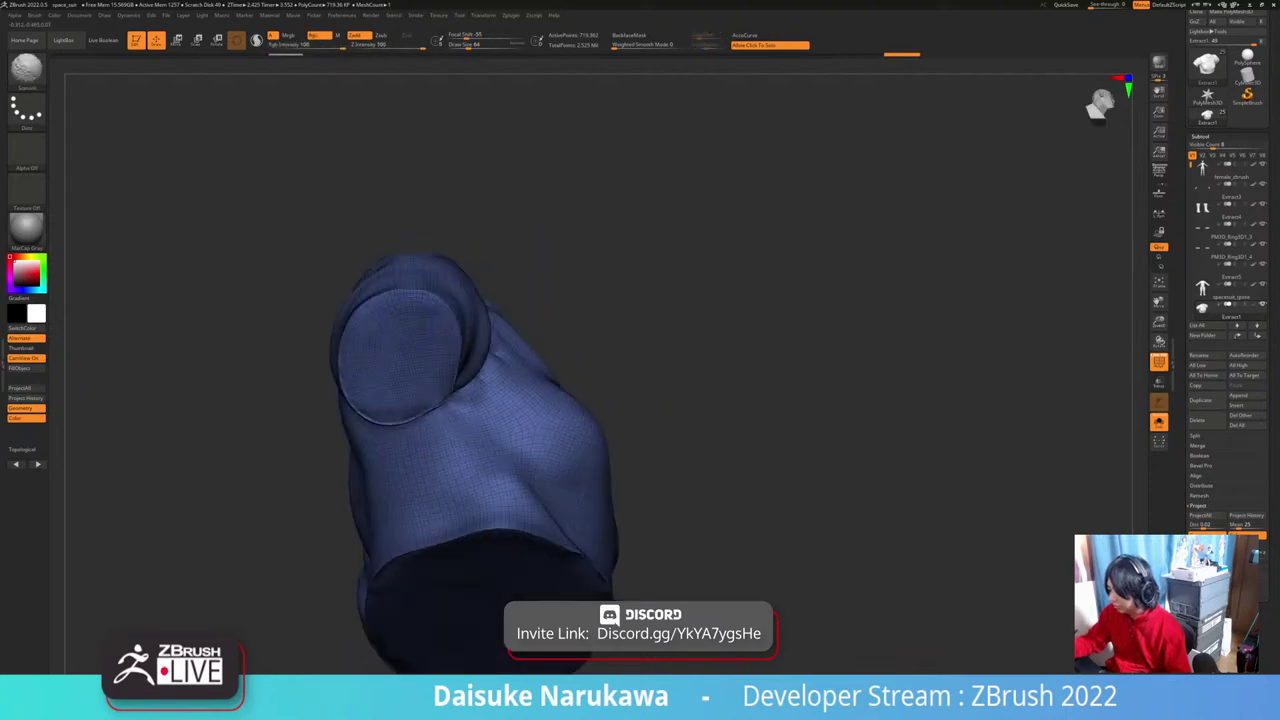
right_click_drag(405, 345, 368, 372)
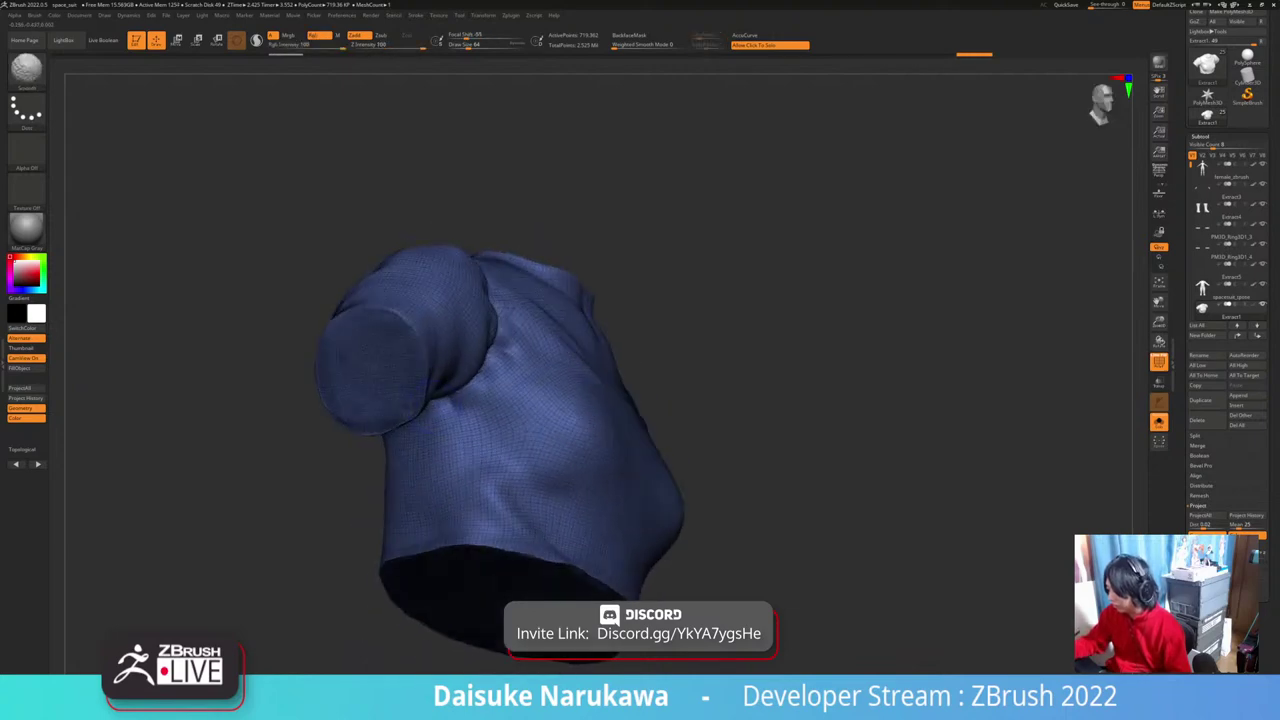
mouse_move(490, 350)
right_mouse_down()
mouse_move(410, 420)
mouse_move(370, 408)
mouse_move(438, 375)
right_mouse_up()
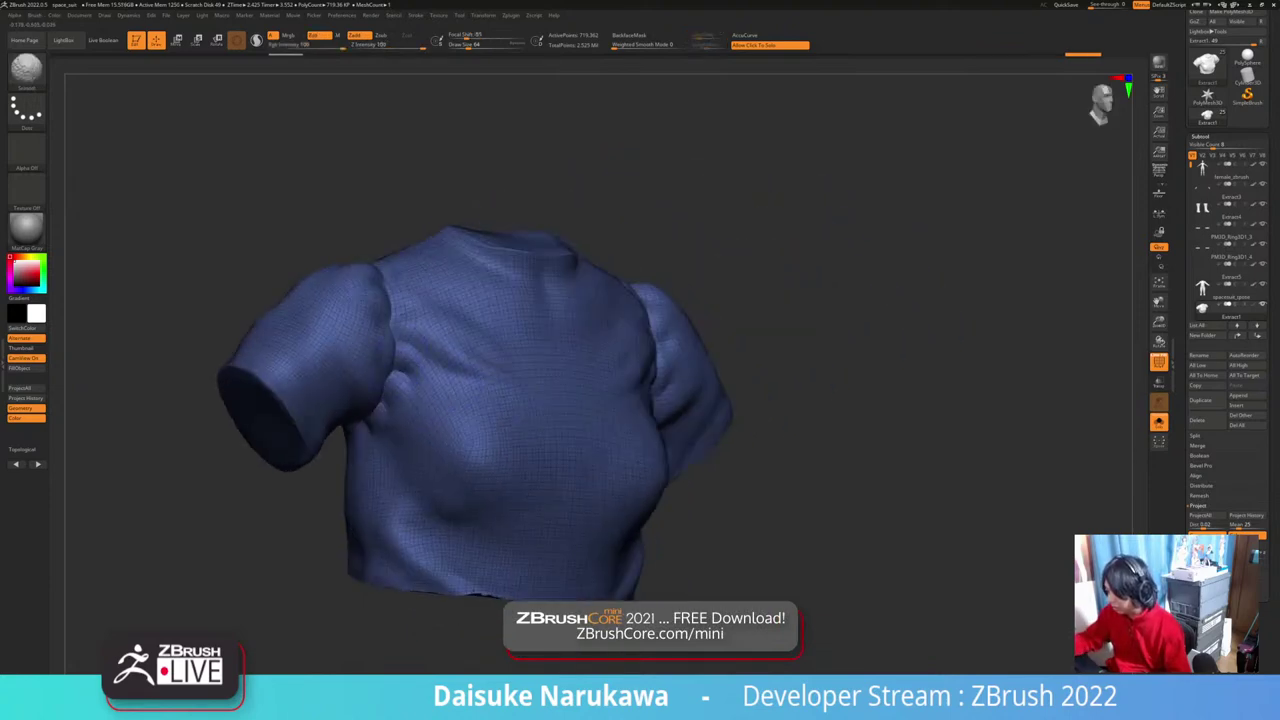
Step: Hide the wireframe and smooth the jagged front edge of the top's bottom hem
left_click(1159, 363)
mouse_move(635, 531)
right_mouse_down("alt")
mouse_move(600, 446)
mouse_move(540, 455)
right_mouse_up("alt")
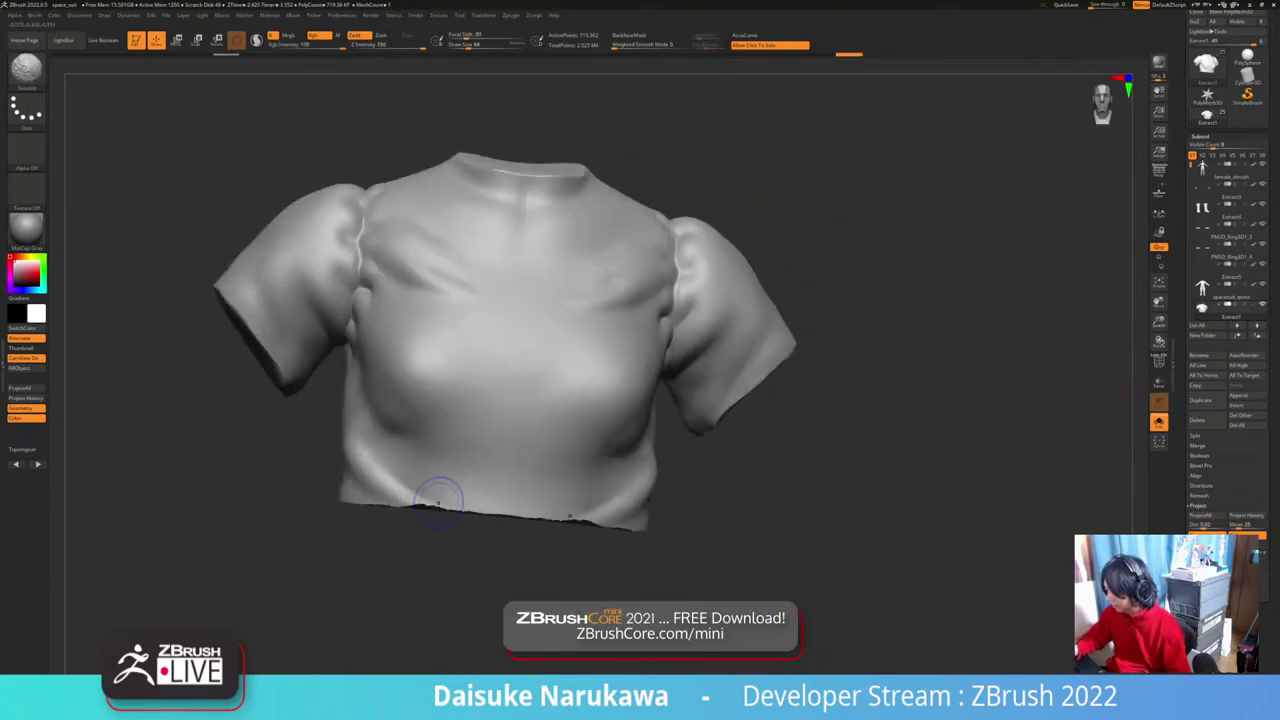
left_click_drag(440, 502, 568, 515, "shift")
right_click_drag(568, 515, 592, 504)
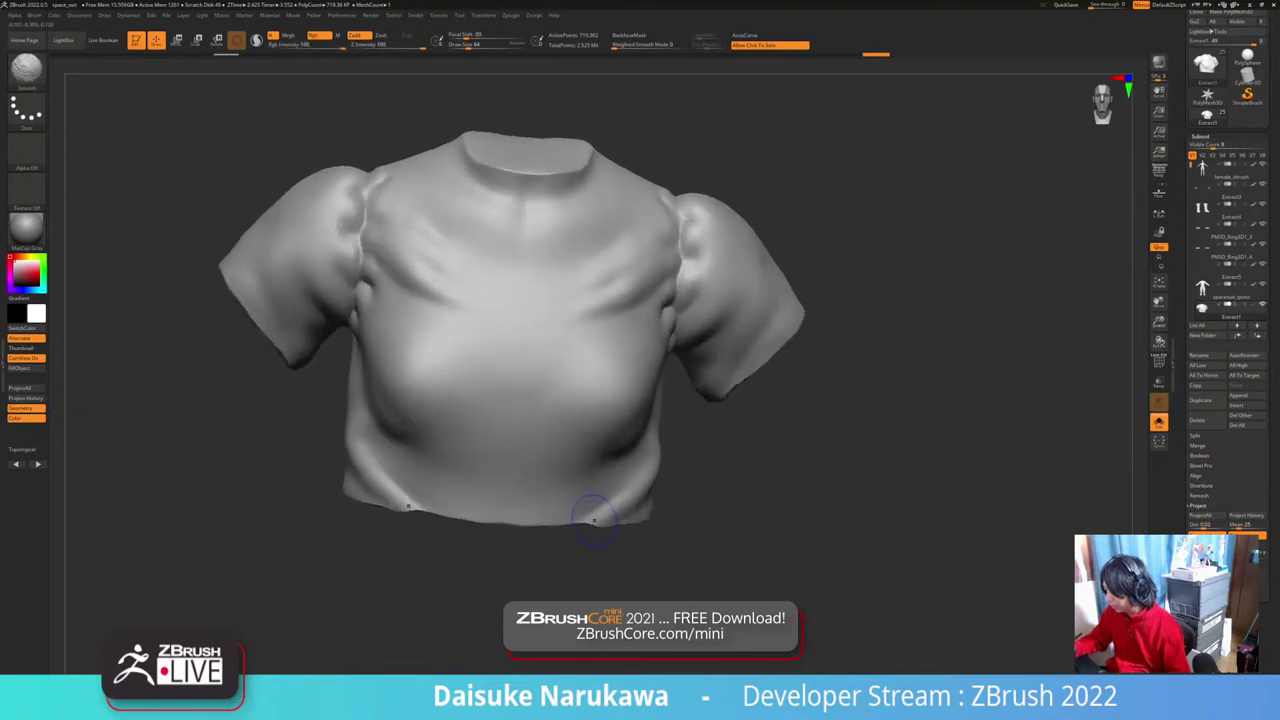
left_click_drag(592, 504, 640, 514, "shift")
mouse_move(643, 514)
right_mouse_down()
mouse_move(615, 387)
mouse_move(622, 300)
mouse_move(654, 520)
right_mouse_up()
left_click_drag(660, 492, 665, 540, "shift")
Step: Smooth the remaining rim of the waist opening around the underside of the top
right_click_drag(665, 542, 620, 444, "alt")
mouse_move(619, 462)
left_mouse_down("shift")
mouse_move(590, 510)
mouse_move(601, 500)
left_mouse_up("shift")
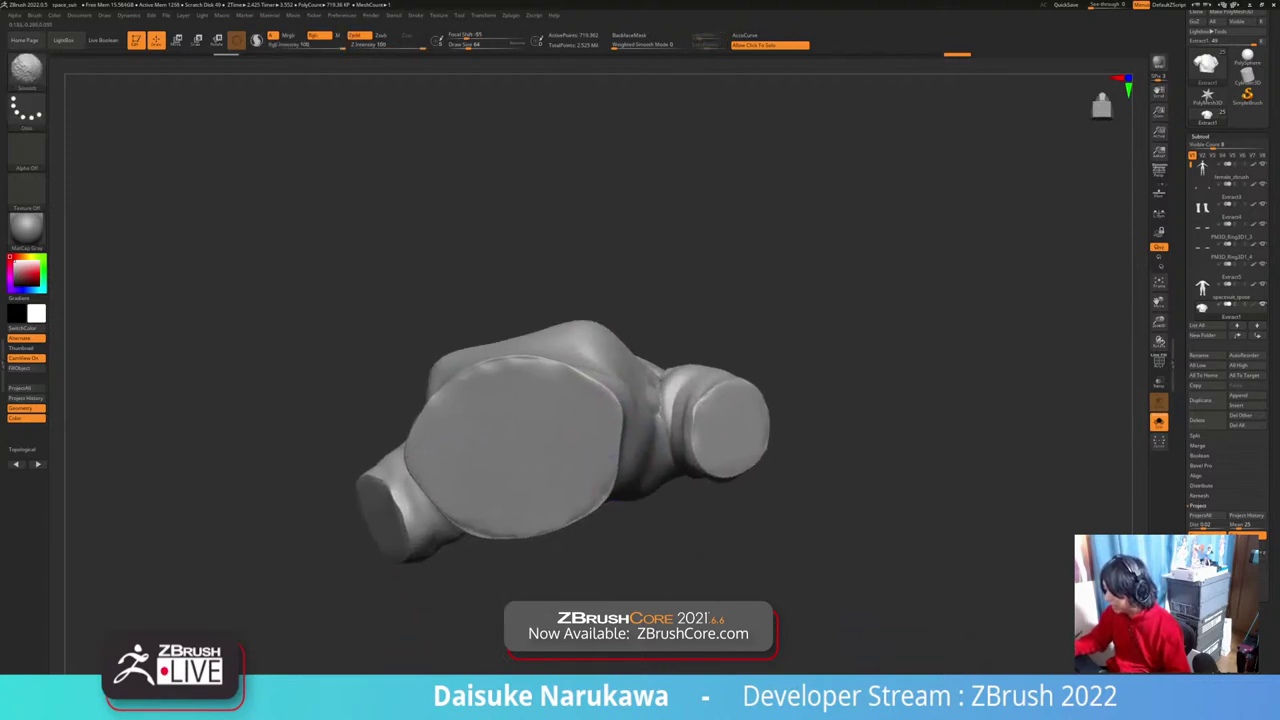
right_click_drag(590, 445, 628, 462)
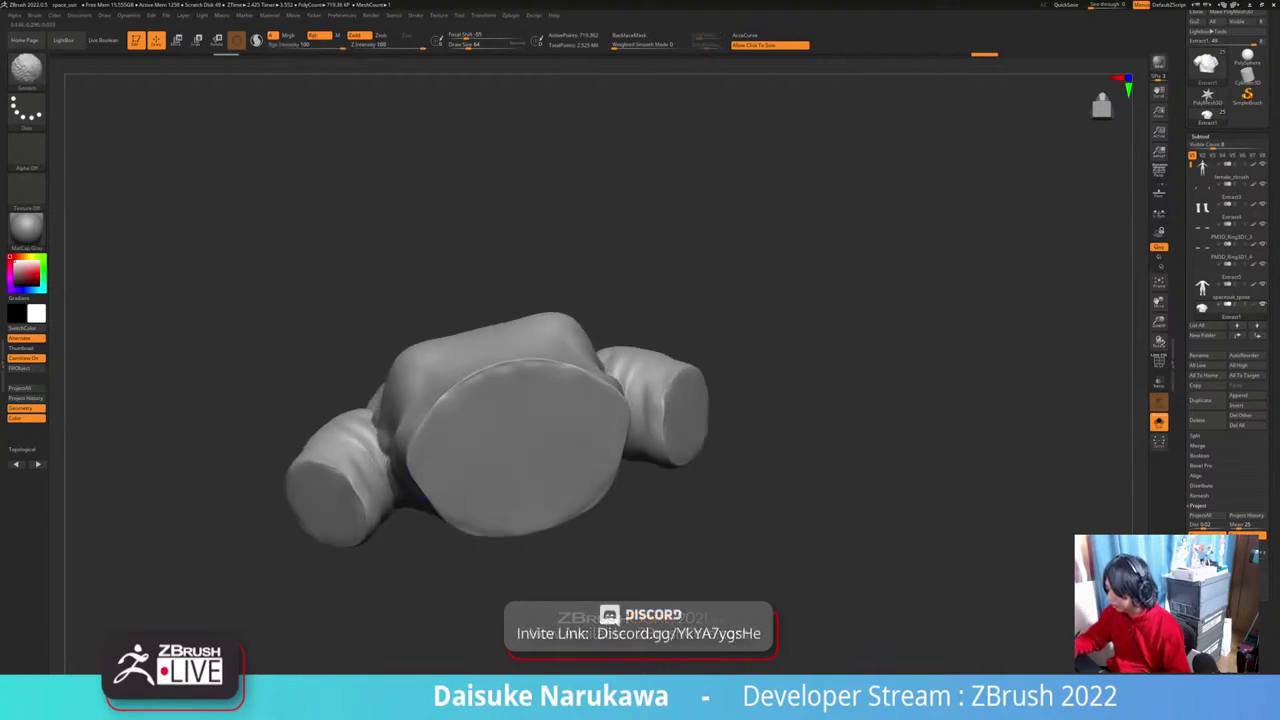
left_click_drag(628, 425, 626, 452, "shift")
left_click_drag(425, 499, 505, 369, "shift")
mouse_move(520, 380)
right_mouse_down()
mouse_move(550, 510)
mouse_move(570, 530)
right_mouse_up()
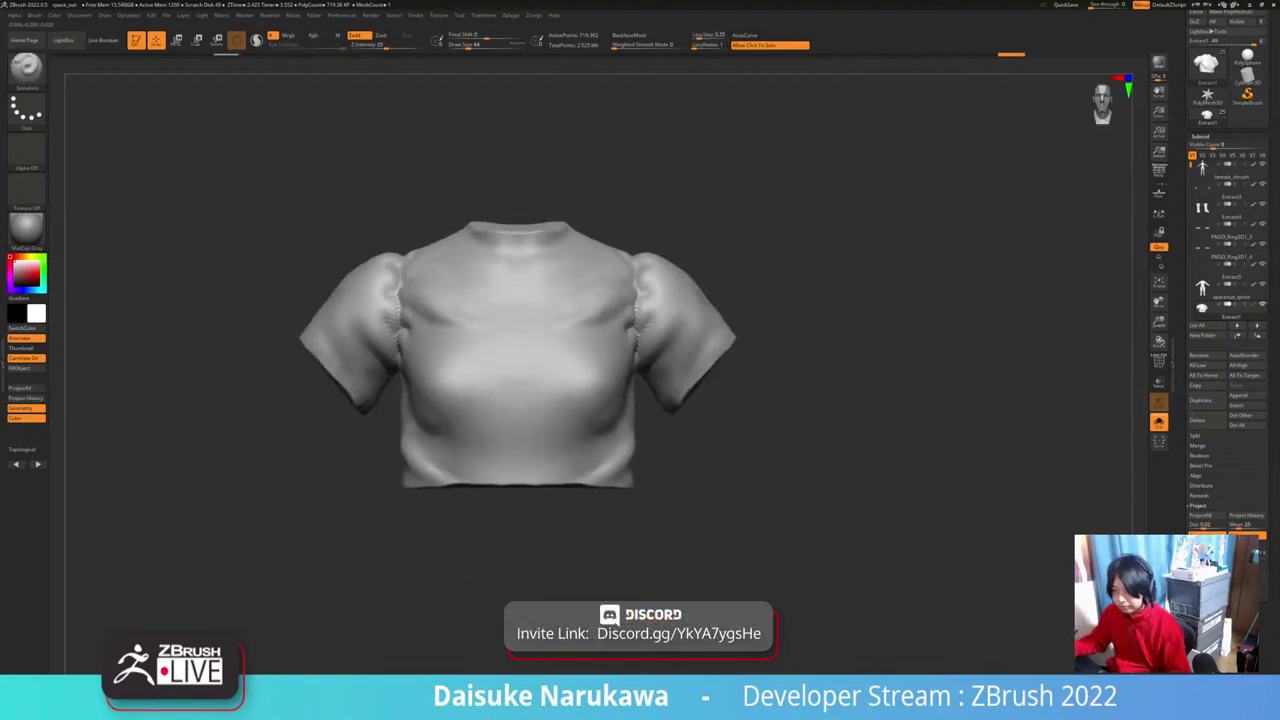
Step: Smooth the upper edge of the sleeve's end cap
right_click_drag(570, 470, 570, 516, "alt")
mouse_move(570, 516)
right_mouse_down()
mouse_move(630, 520)
mouse_move(672, 455)
right_mouse_up()
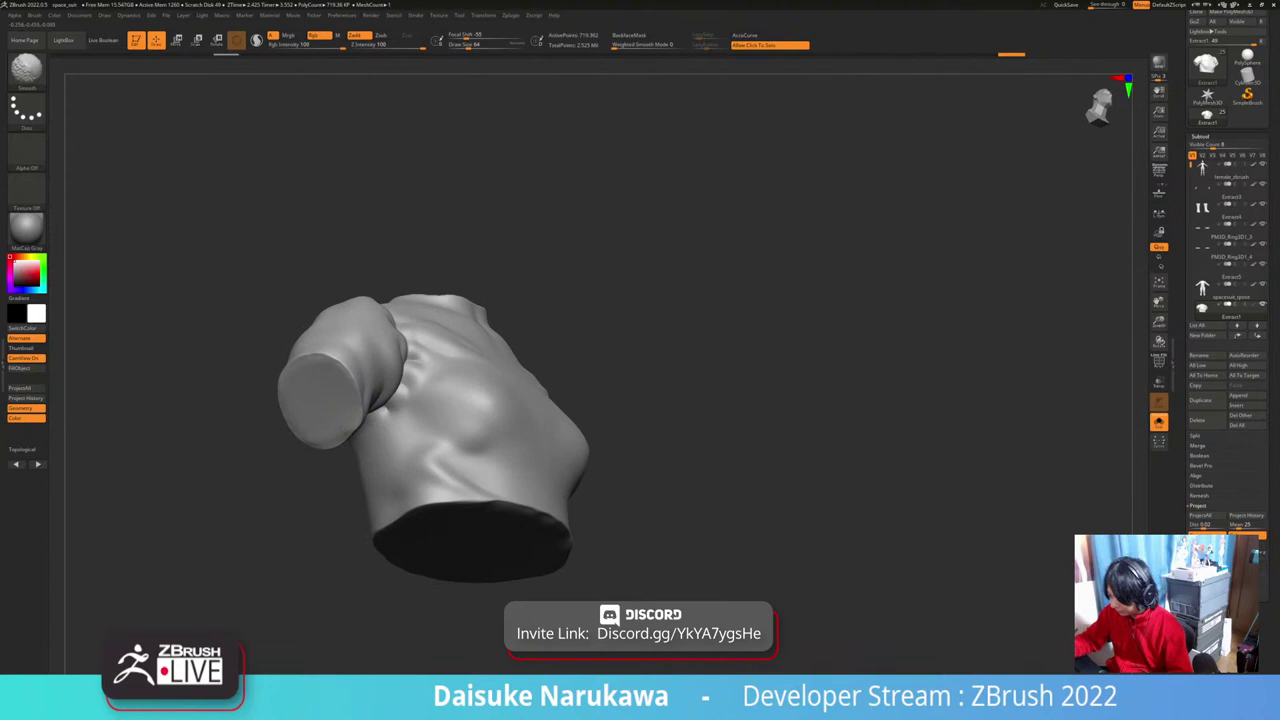
left_click_drag(320, 352, 334, 350, "shift")
Step: Show the whole astronaut and check the suit's torso against the spacesuit reference photo
mouse_move(850, 418)
right_mouse_down("shift")
mouse_move(813, 465)
mouse_move(722, 460)
mouse_move(772, 518)
mouse_move(842, 522)
mouse_move(790, 450)
mouse_move(706, 430)
right_mouse_up("shift")
left_click(722, 460)
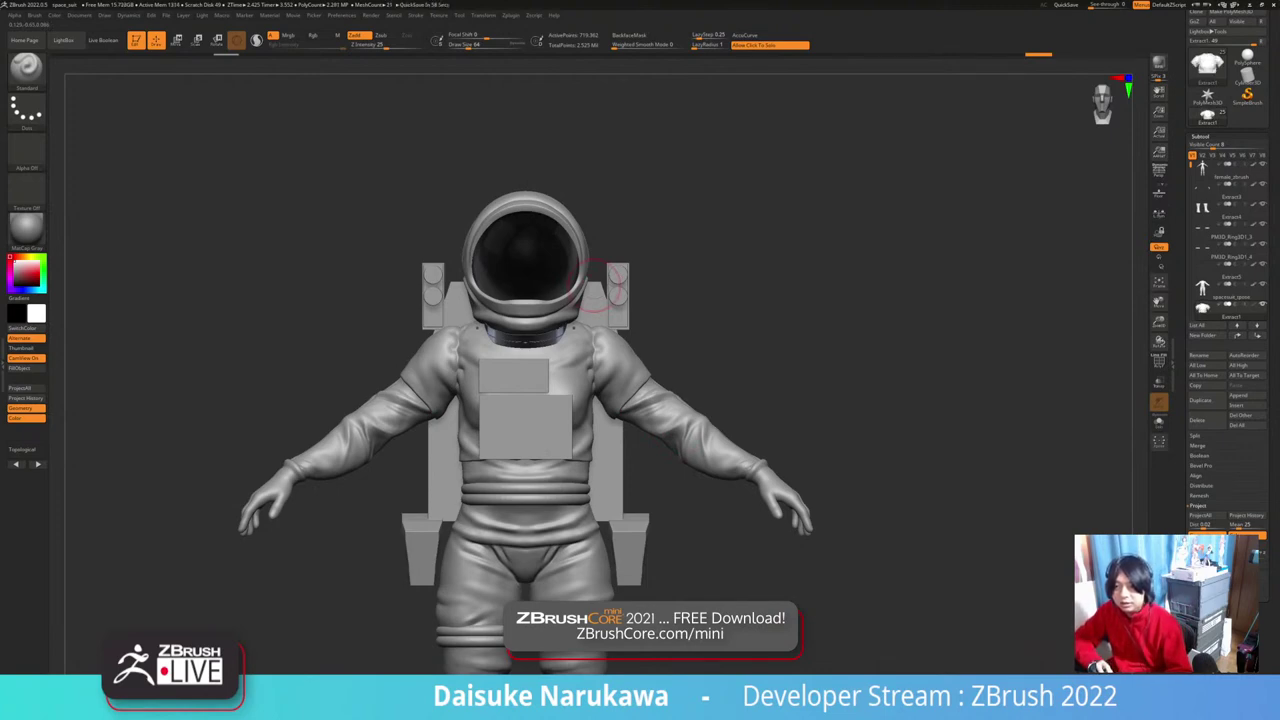
right_click_drag(0, 400, 375, 270)
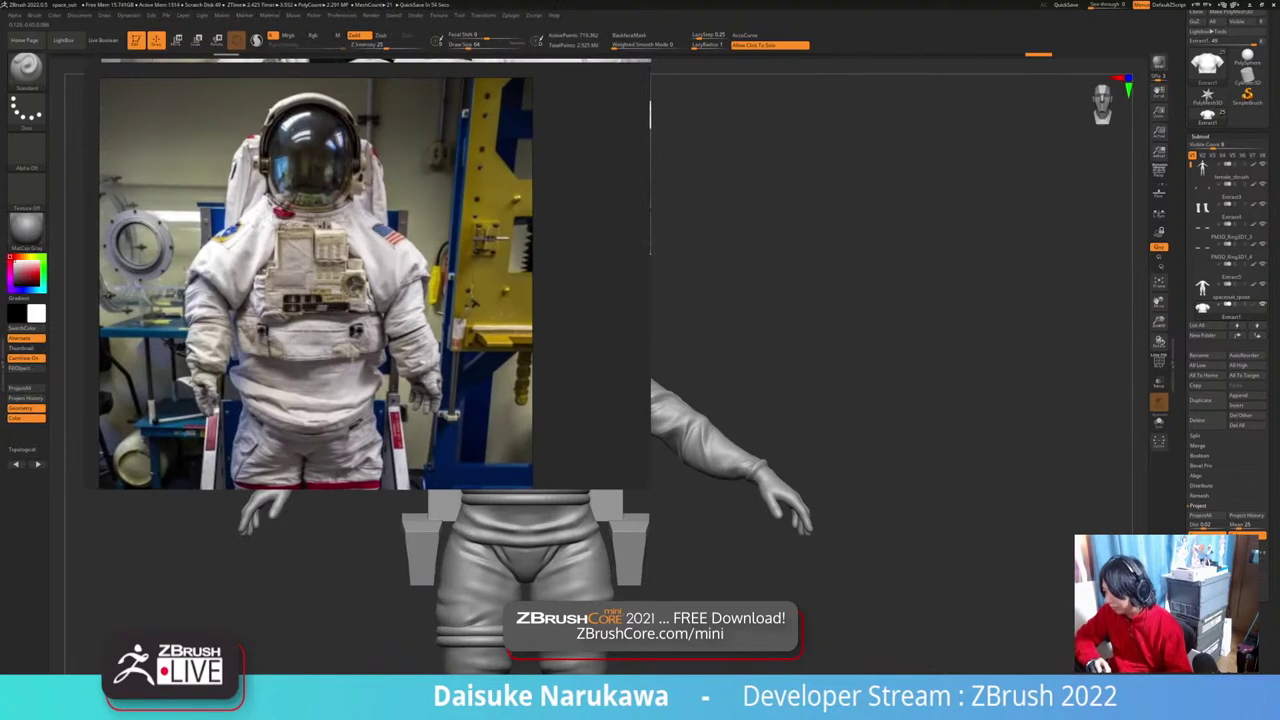
mouse_move(375, 270)
right_mouse_down()
mouse_move(137, 276)
mouse_move(0, 135)
right_mouse_up()
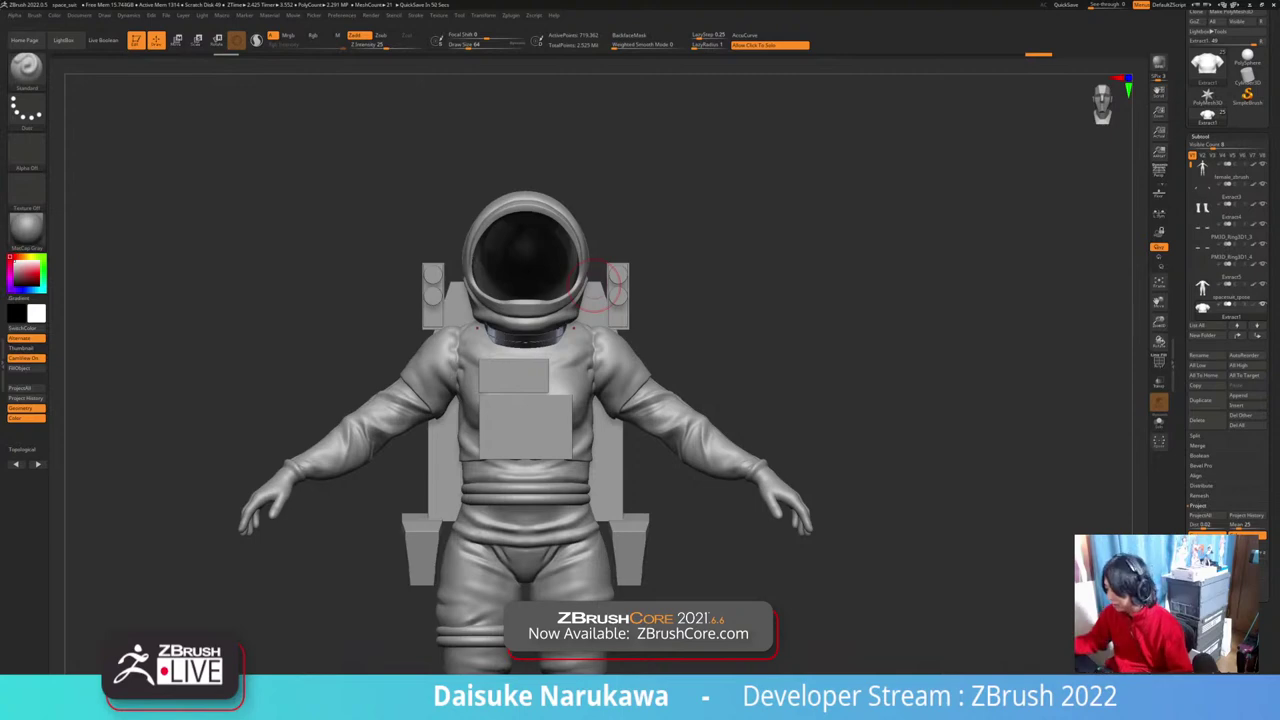
Step: Isolate the top and add clay along its lower sides with the ClayBuildup brush at draw size about 109
mouse_move(594, 285)
right_mouse_down()
mouse_move(520, 400)
mouse_move(618, 457)
right_mouse_up()
left_click(27, 70)
left_click(147, 103)
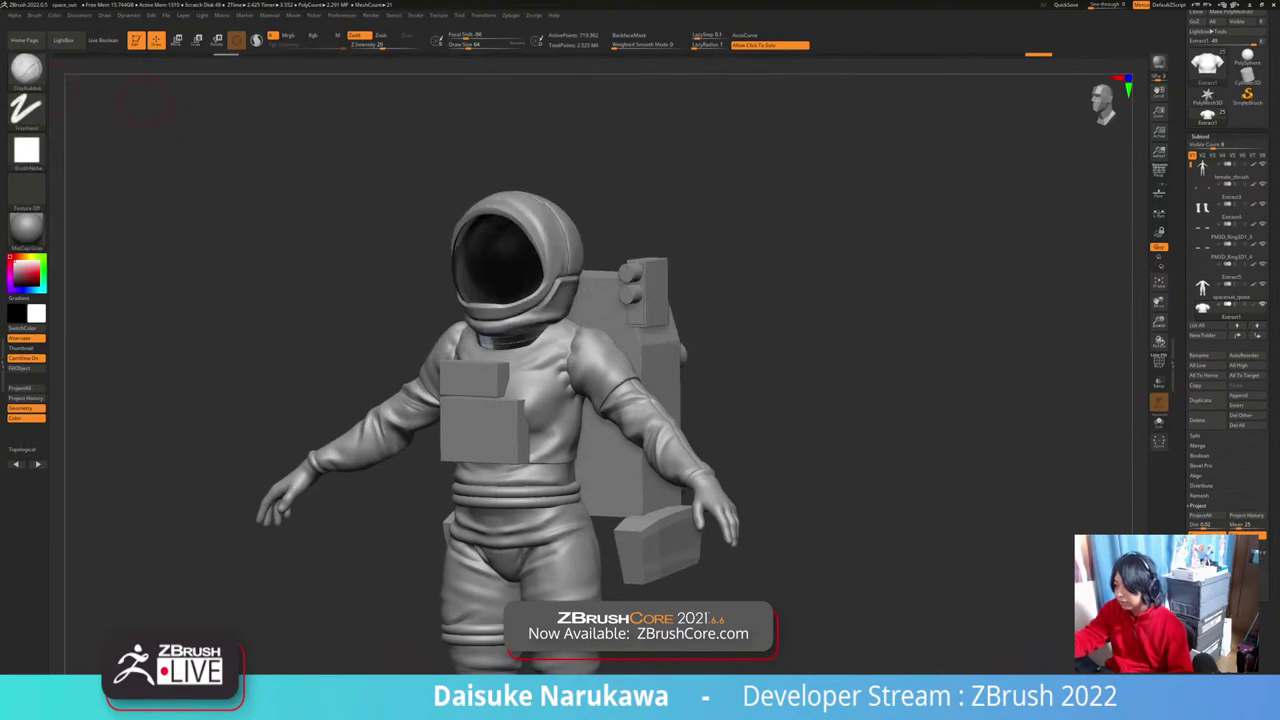
left_click(755, 460)
key("f")
mouse_move(720, 480)
right_mouse_down()
mouse_move(640, 470)
mouse_move(720, 455)
mouse_move(655, 475)
mouse_move(640, 495)
right_mouse_up()
left_click(465, 45)
mouse_move(497, 398)
left_mouse_down()
mouse_move(535, 402)
mouse_move(500, 407)
mouse_move(482, 428)
left_mouse_up()
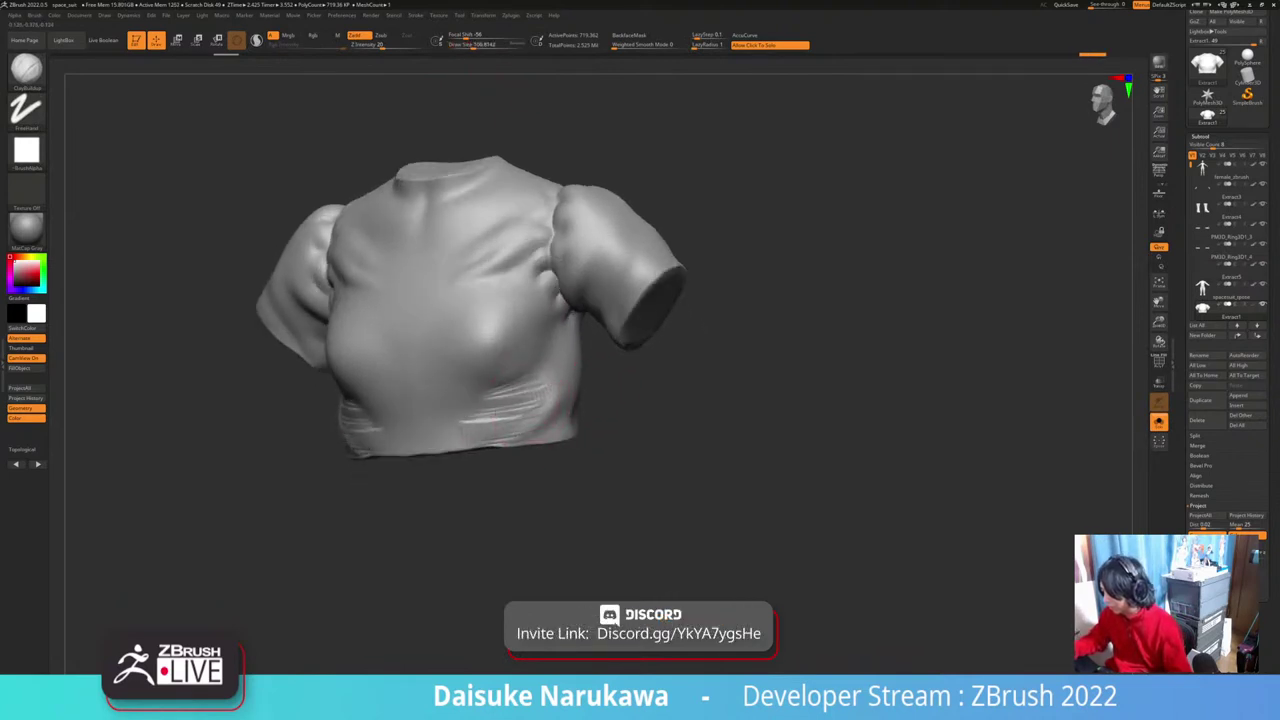
mouse_move(538, 384)
left_mouse_down()
mouse_move(490, 388)
mouse_move(492, 418)
mouse_move(458, 422)
left_mouse_up()
Step: Lower the top by two subdivision levels and fill out its lower side folds with ClayBuildup strokes
key("shift+d")
key("shift+d")
left_click_drag(538, 410, 470, 415)
mouse_move(540, 386)
left_mouse_down()
mouse_move(470, 400)
mouse_move(525, 428)
mouse_move(480, 423)
mouse_move(524, 418)
mouse_move(540, 398)
left_mouse_up()
right_click_drag(543, 394, 601, 432)
right_click_drag(601, 432, 560, 385)
right_click_drag(437, 370, 515, 366, "alt")
right_click_drag(371, 358, 492, 387, "alt")
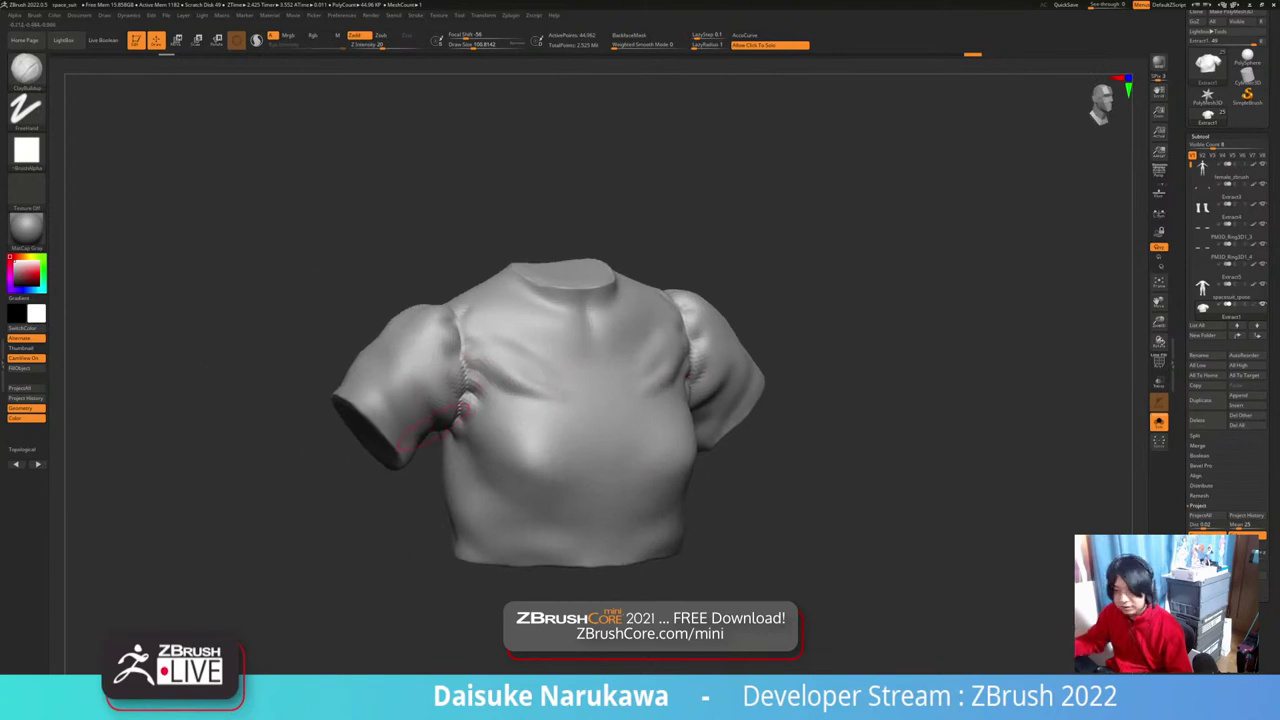
Step: Check the reshaped top on the whole astronaut, isolate it again and select the Standard brush
left_click(562, 185)
right_click_drag(424, 515, 392, 492)
right_click_drag(352, 396, 308, 396)
left_click(324, 395)
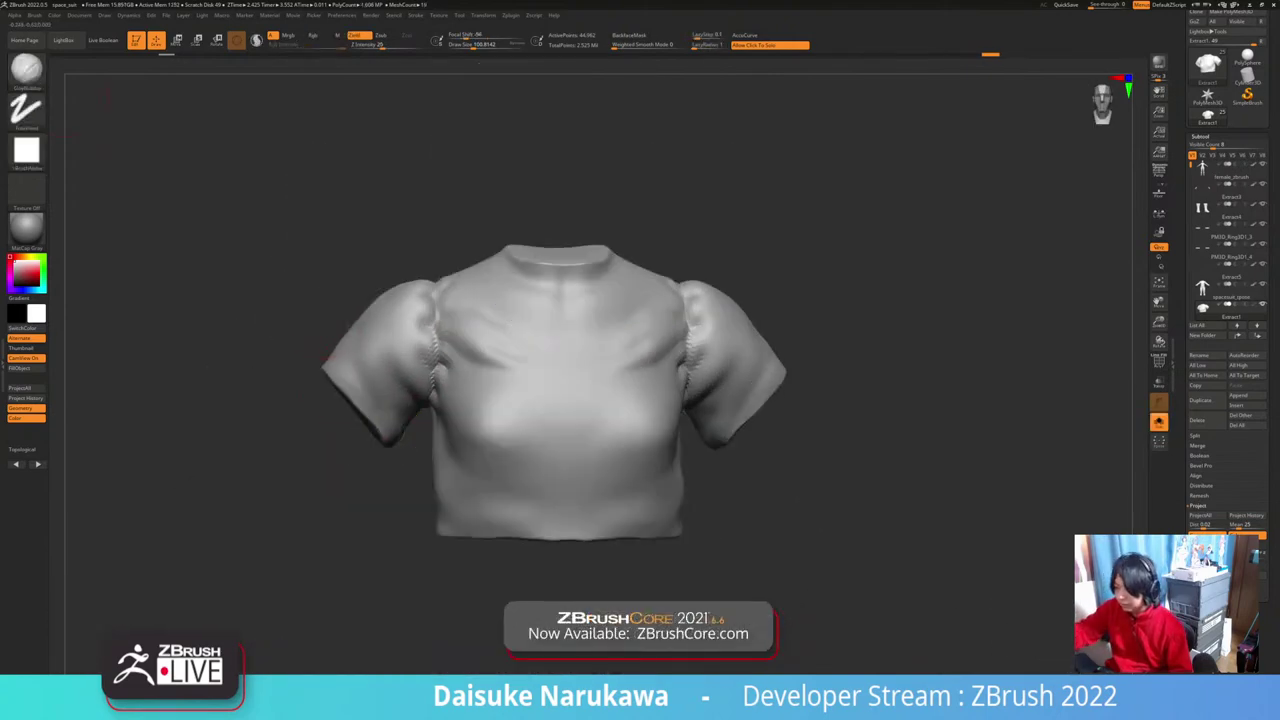
left_click(28, 72)
left_click(80, 82)
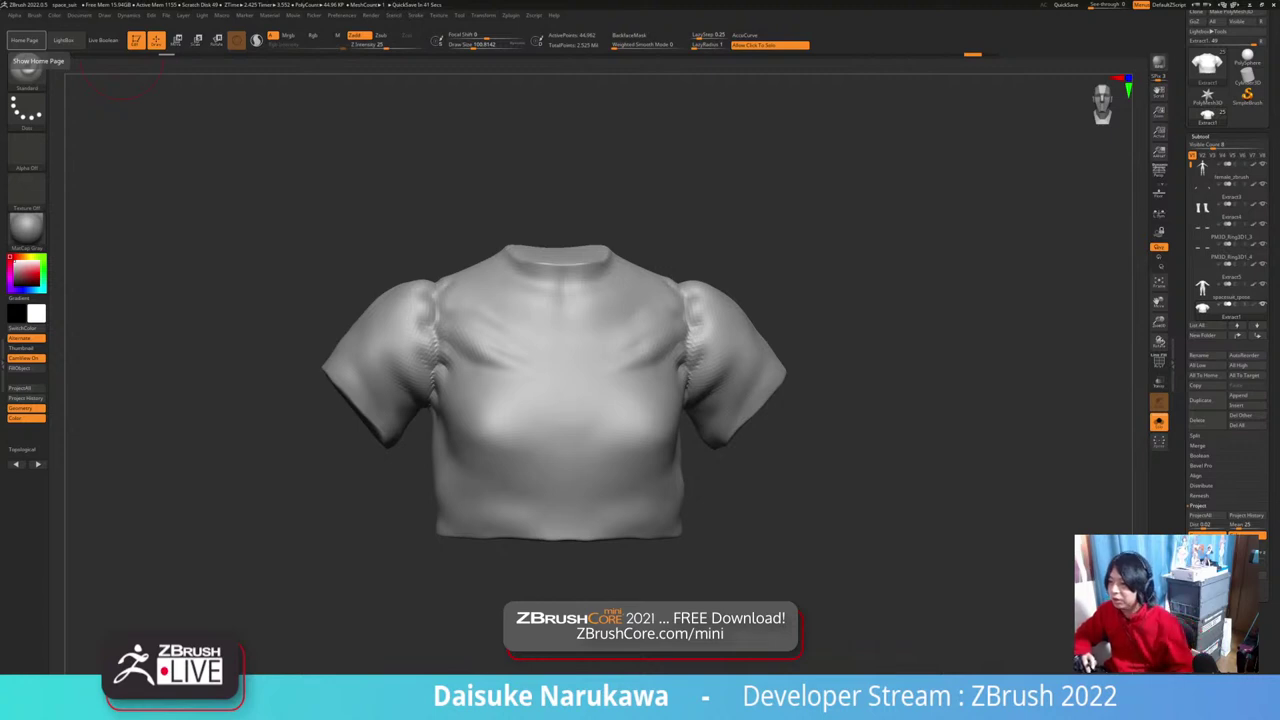
Step: Show the whole astronaut and make the pair of backpack blocks beside the hips the active subtool
left_click_drag(575, 575, 672, 500)
left_click(707, 531)
mouse_move(700, 550)
left_mouse_down("shift")
mouse_move(640, 550)
mouse_move(680, 521)
left_mouse_up("shift")
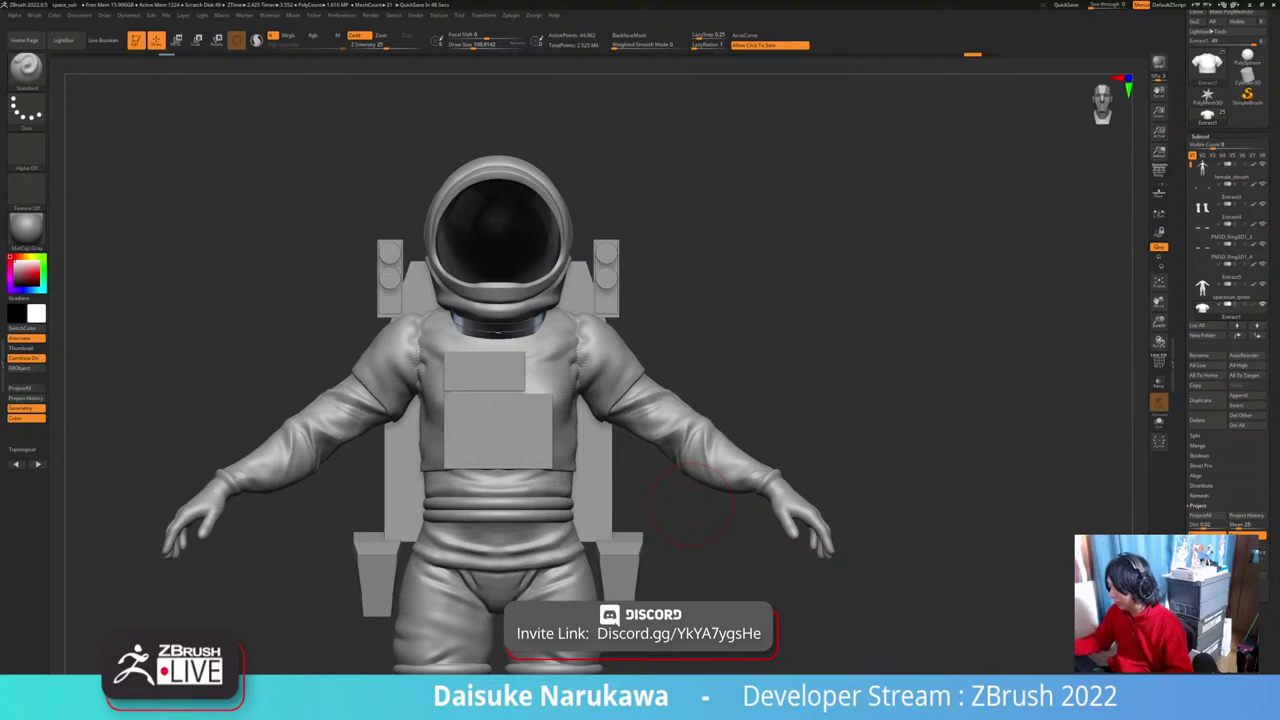
right_click_drag(691, 504, 593, 537, "ctrl")
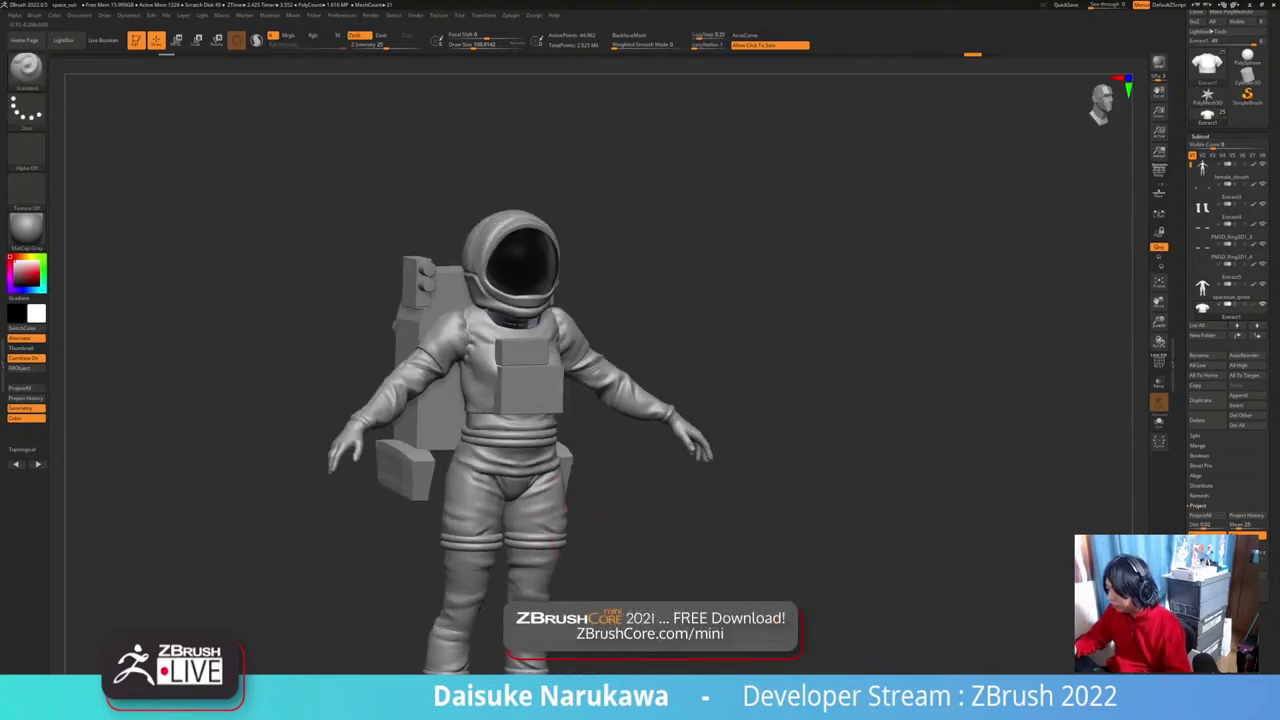
left_click(567, 463, "alt")
right_click_drag(570, 480, 692, 498, "alt")
right_click_drag(692, 498, 597, 527)
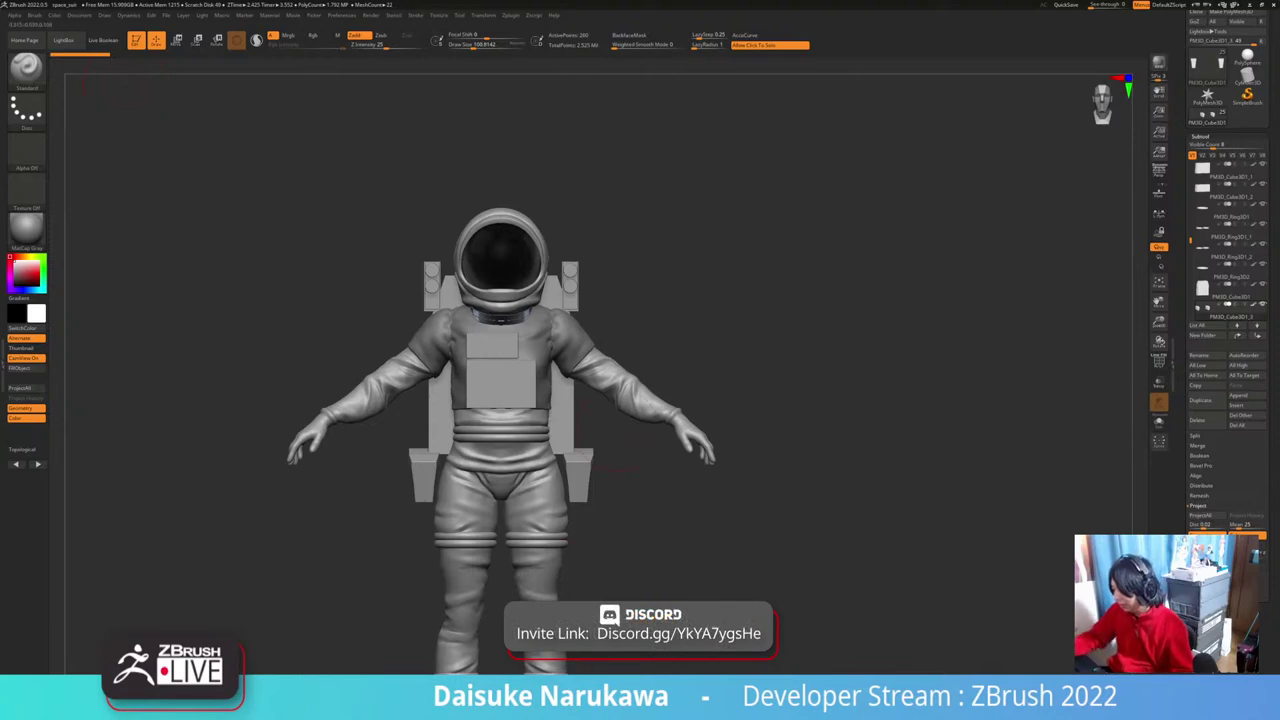
Step: Make the astronaut's top the active subtool and isolate it from the rest of the suit
left_click(575, 341, "alt")
right_click_drag(575, 341, 458, 665, "alt")
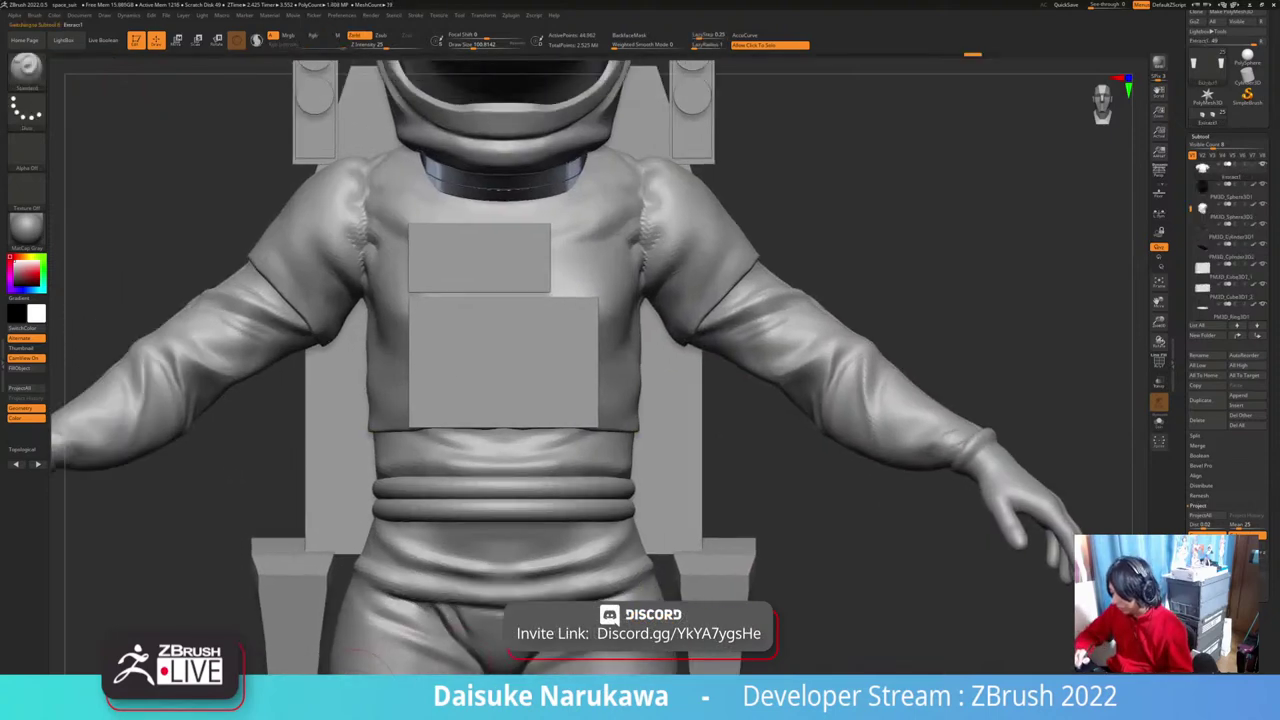
right_click_drag(550, 540, 545, 490, "ctrl")
left_click(1200, 137)
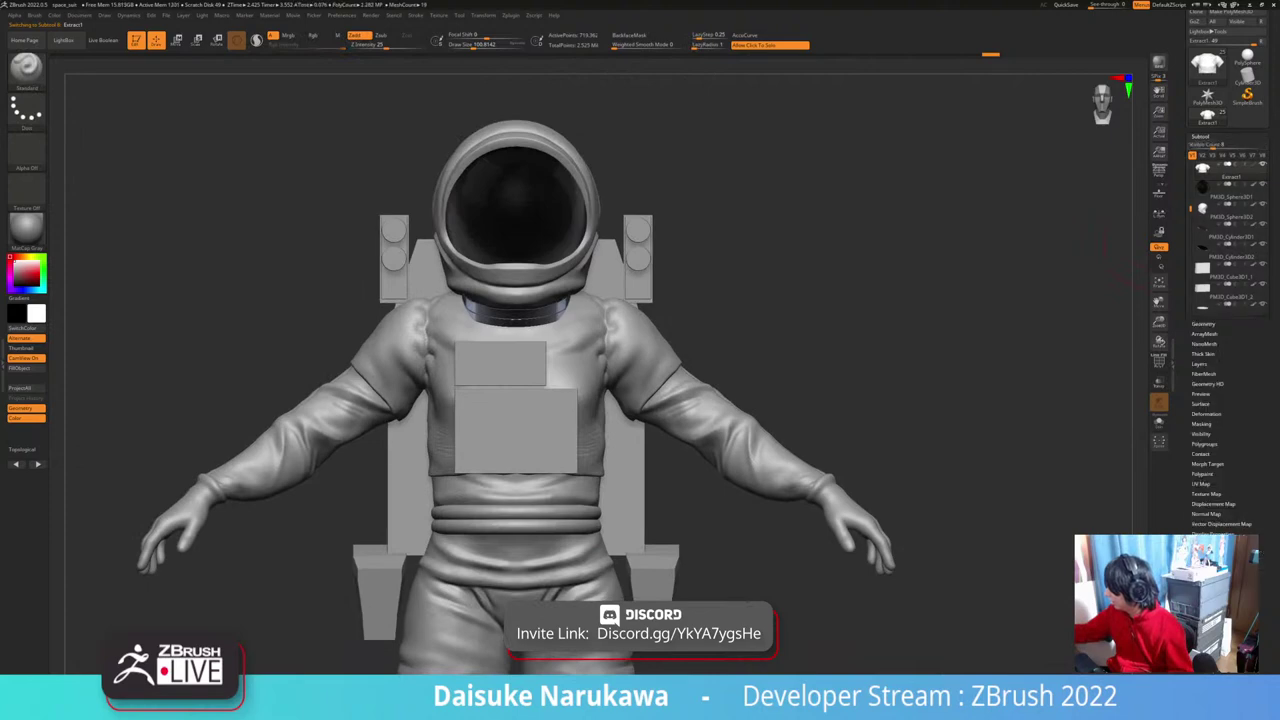
left_click(1203, 147)
right_click_drag(590, 390, 580, 466, "ctrl")
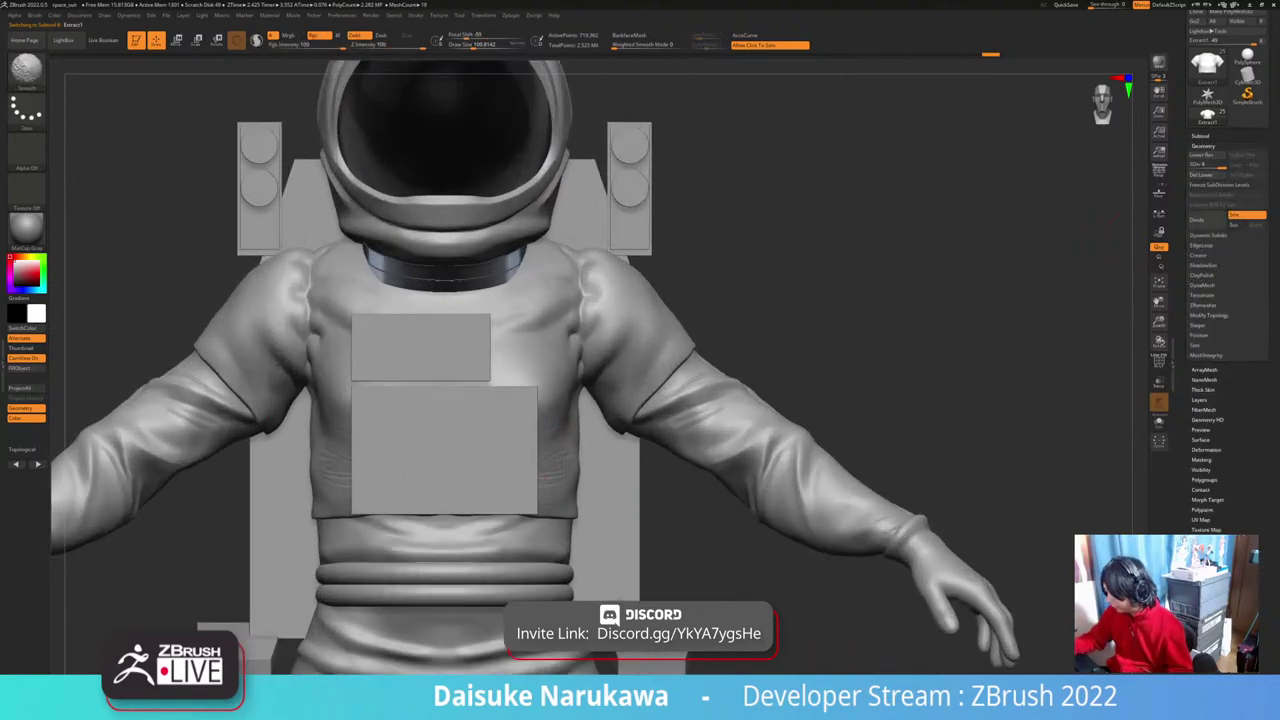
key("alt+shift+s")
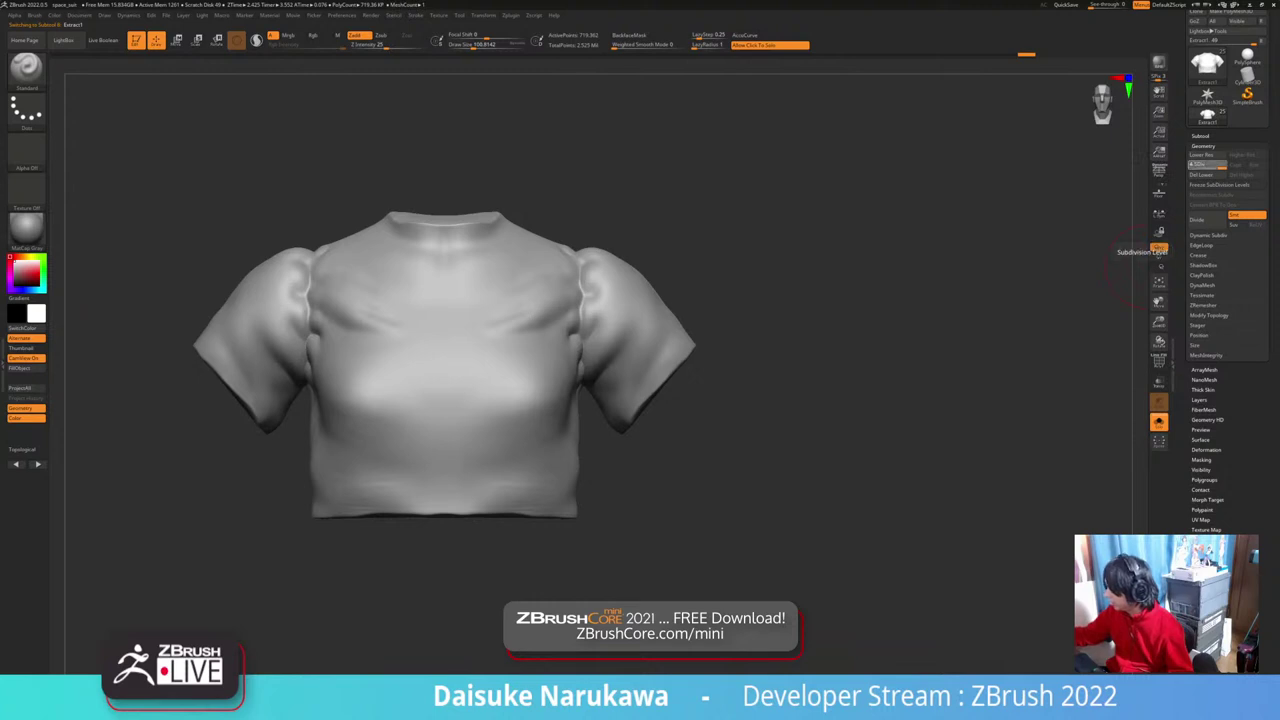
right_click_drag(850, 330, 916, 328, "alt")
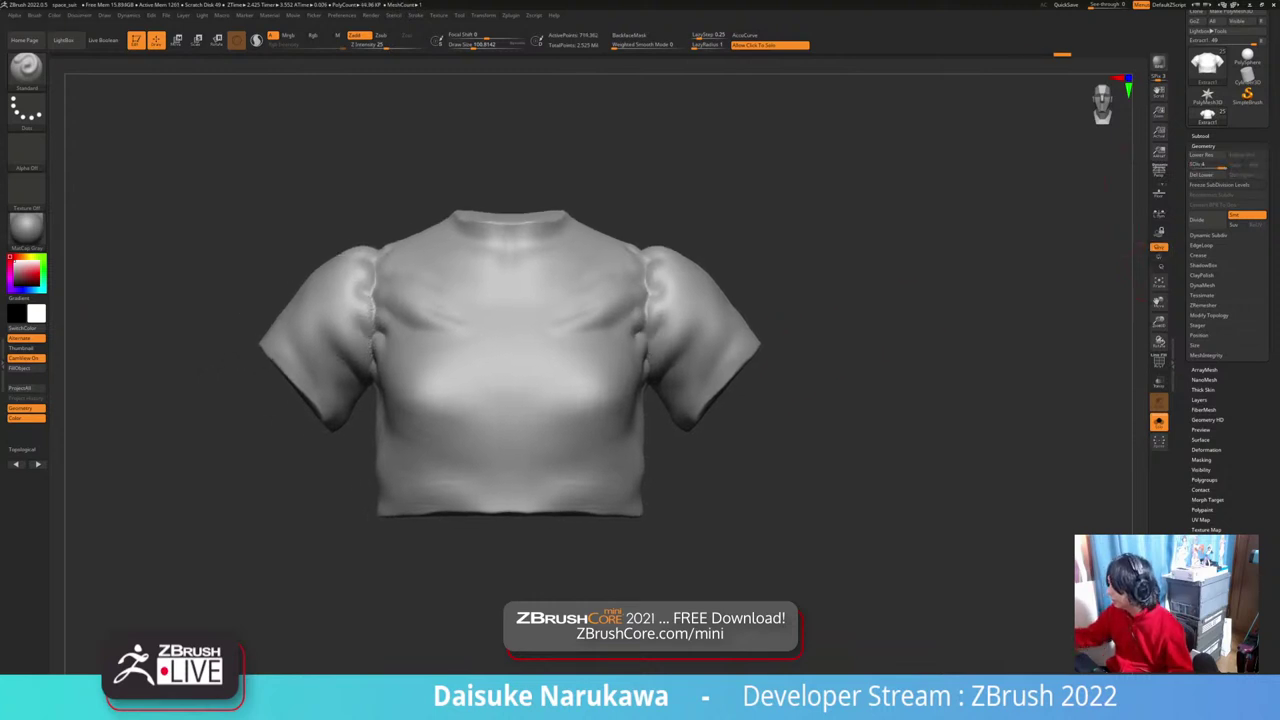
Step: Lower the top to subdivision level 1 and select the ClayBuildup brush
left_click_drag(1220, 165, 1222, 165)
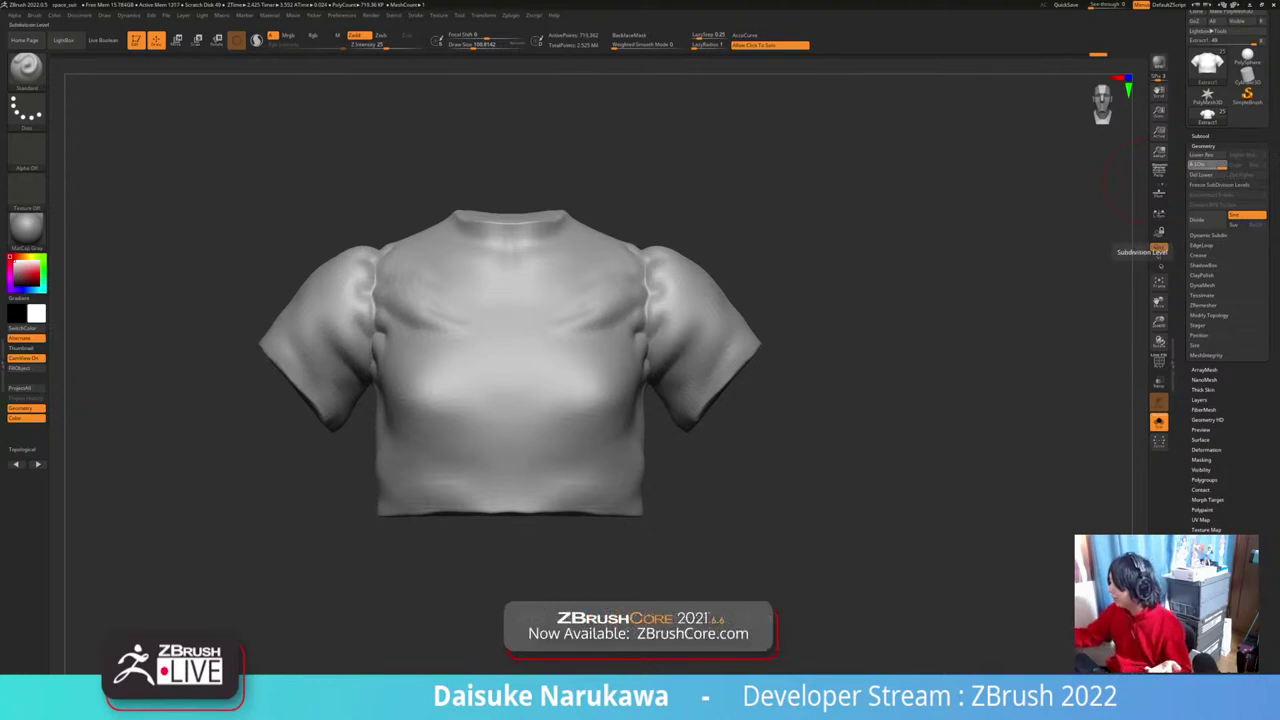
key("shift+d")
right_click_drag(690, 290, 542, 303)
left_click(27, 70)
left_click(117, 77)
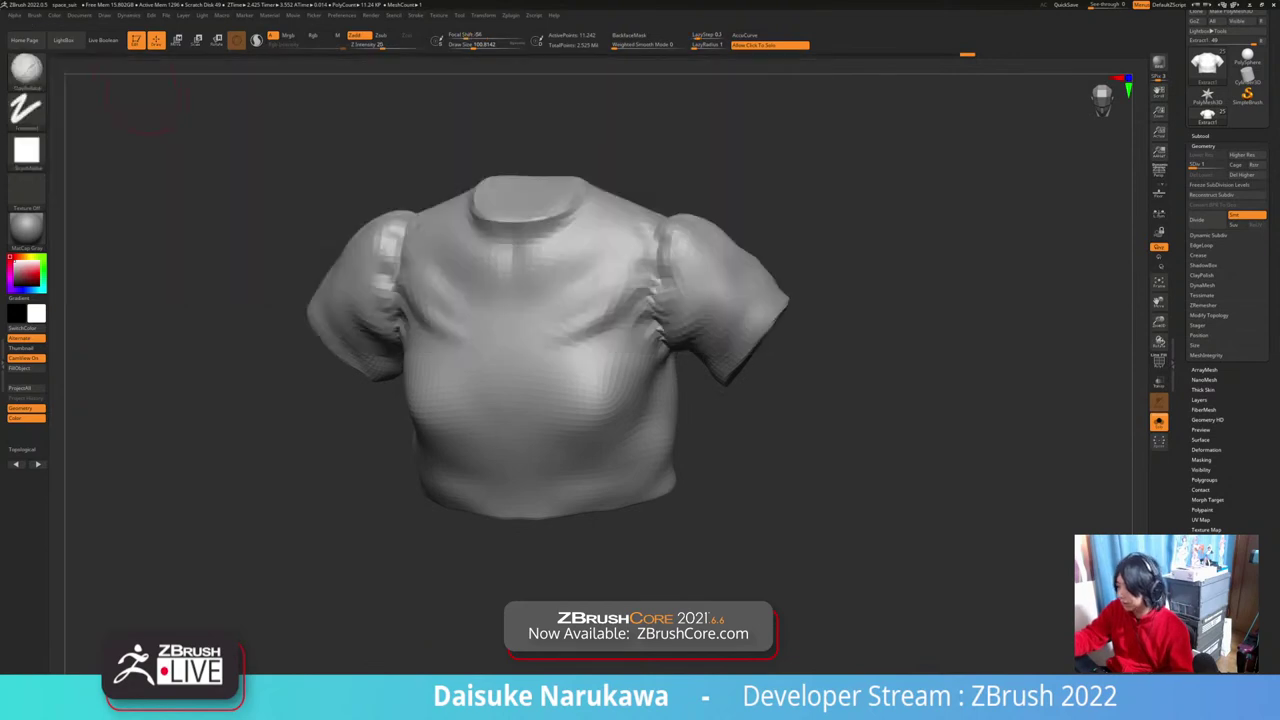
Step: Smooth the coarse folds running from the armholes across the top's chest
right_click_drag(625, 298, 599, 314)
mouse_move(599, 312)
left_mouse_down("shift")
mouse_move(600, 282)
mouse_move(592, 328)
mouse_move(606, 290)
mouse_move(636, 312)
mouse_move(663, 248)
mouse_move(664, 268)
left_mouse_up("shift")
right_click_drag(659, 333, 620, 290)
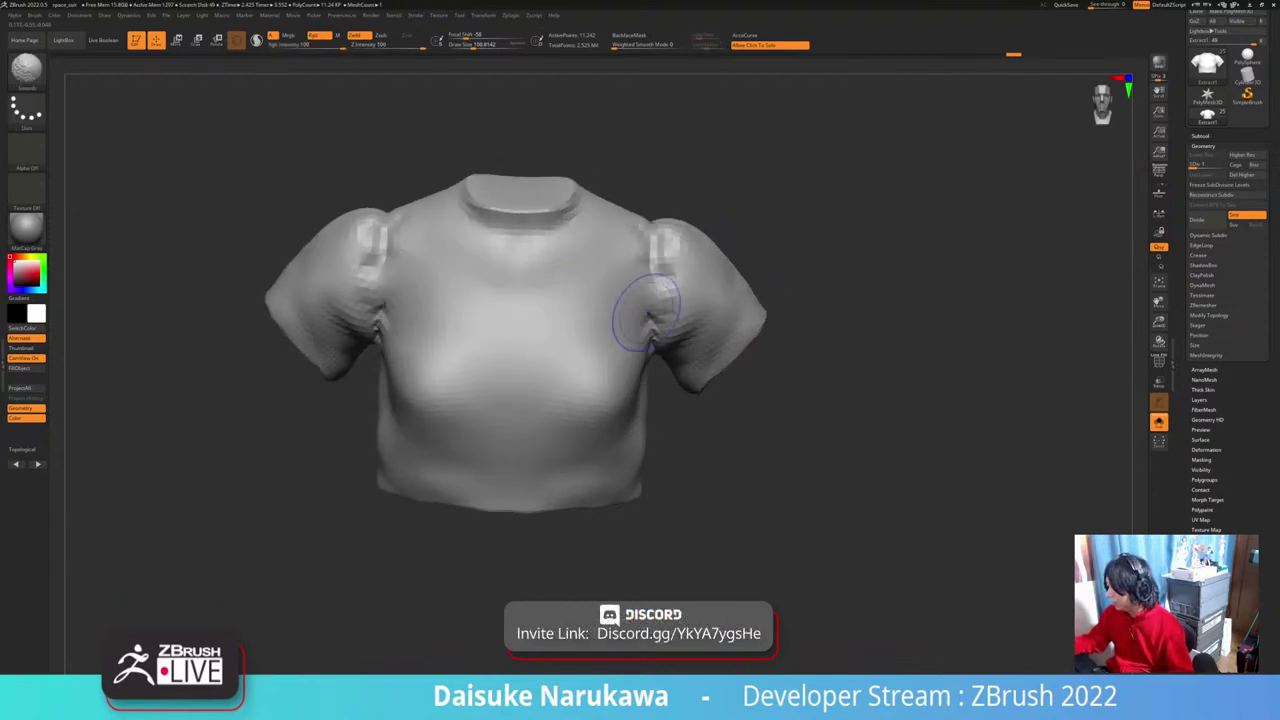
mouse_move(613, 321)
left_mouse_down("shift")
mouse_move(570, 311)
mouse_move(602, 328)
left_mouse_up("shift")
right_click_drag(594, 320, 600, 333)
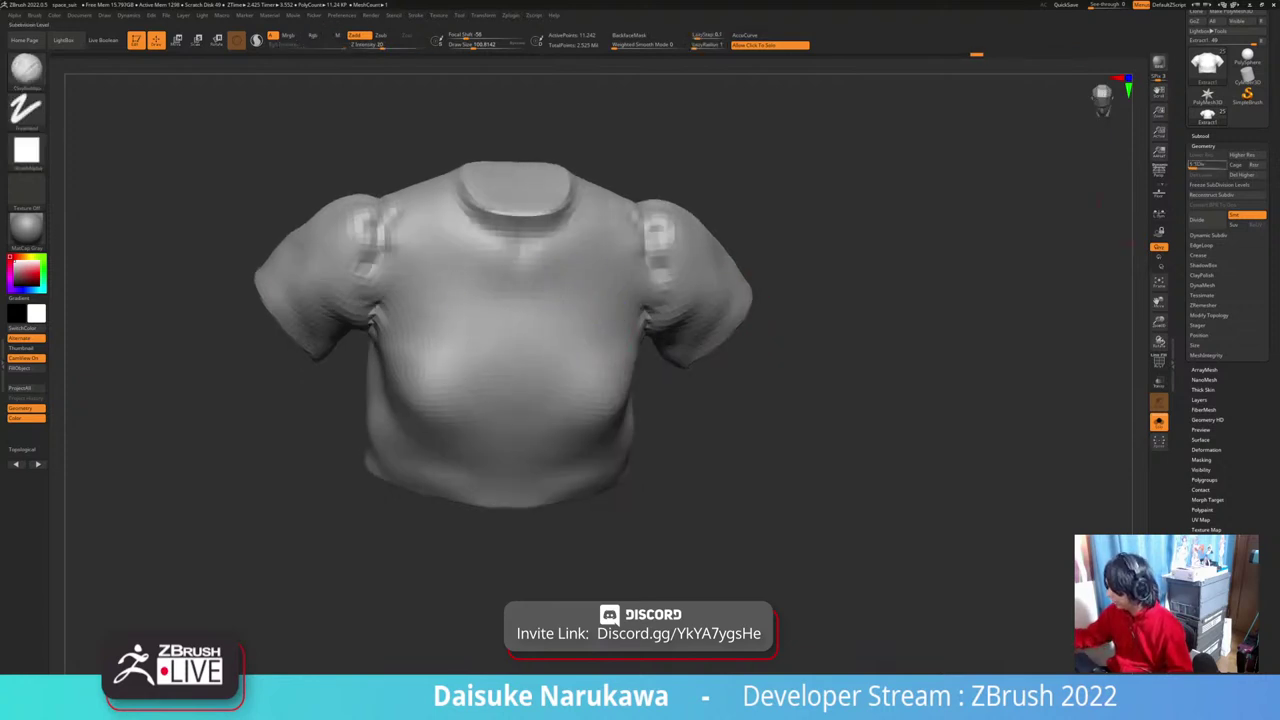
Step: Smooth the remaining chest folds at subdivision level 4 and the armhole area at level 2
left_click(1221, 166)
key("shift")
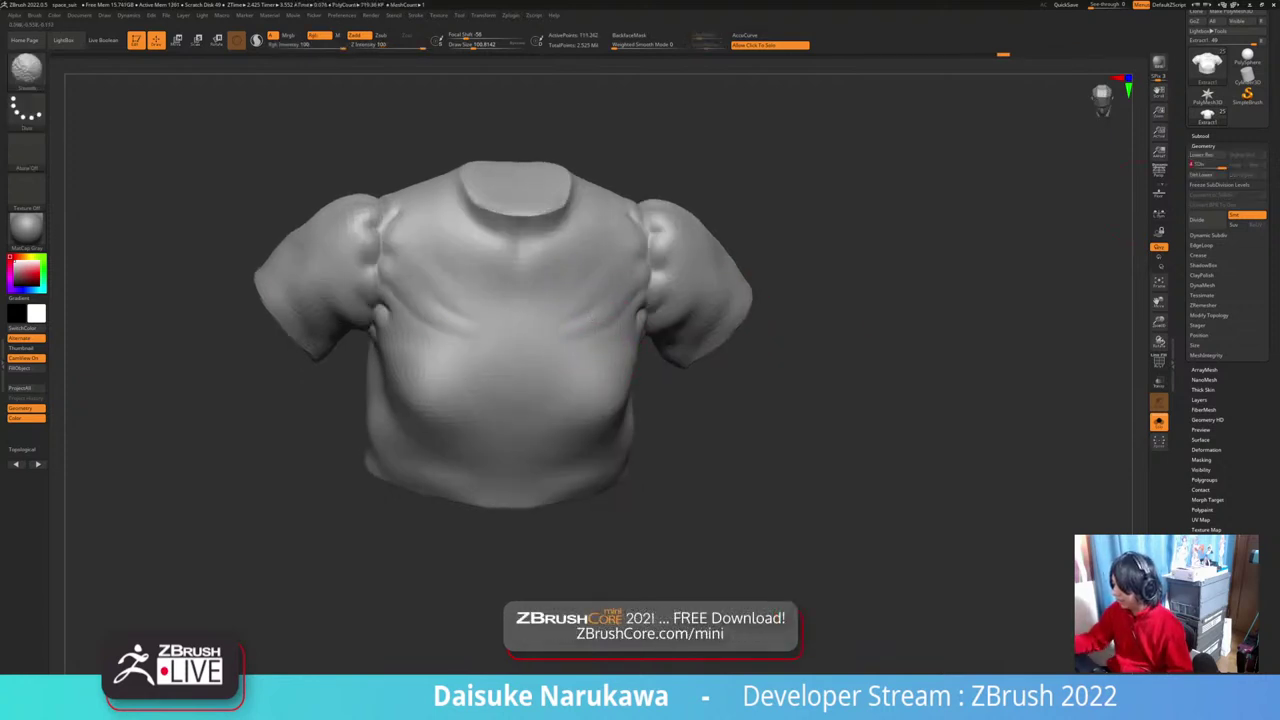
left_click_drag(580, 322, 596, 320, "shift")
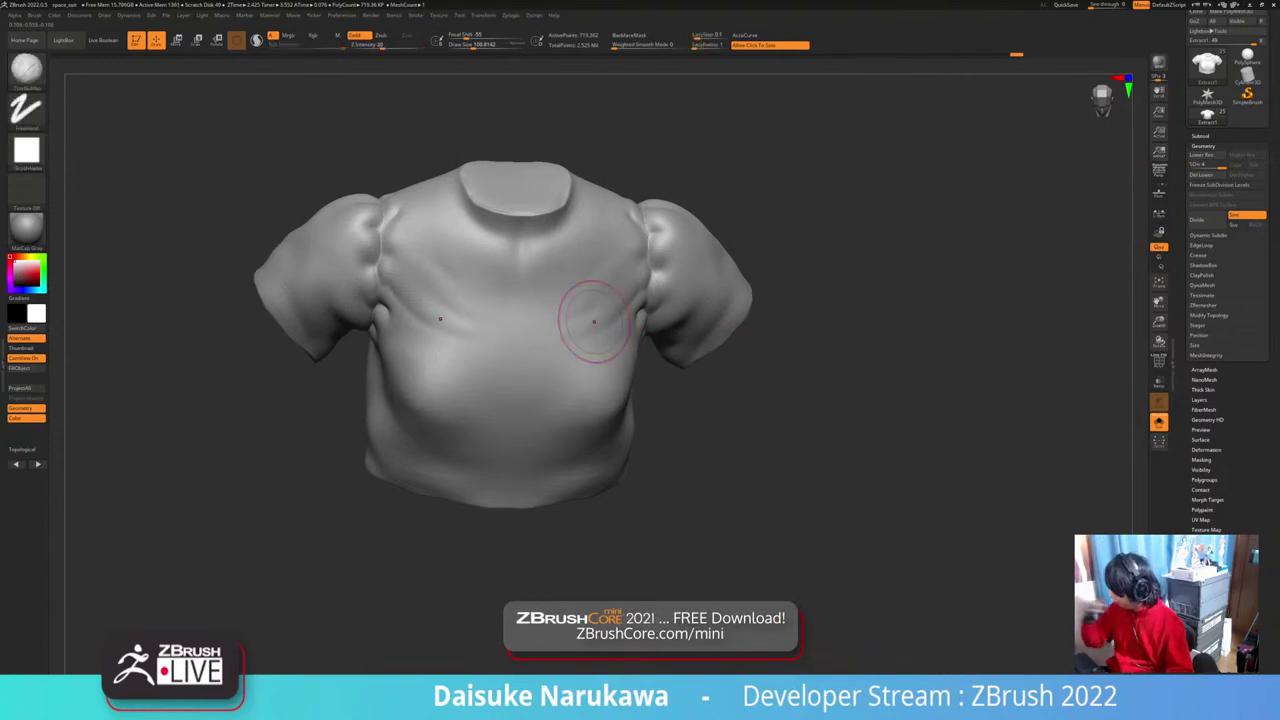
left_click(1203, 166)
key("shift")
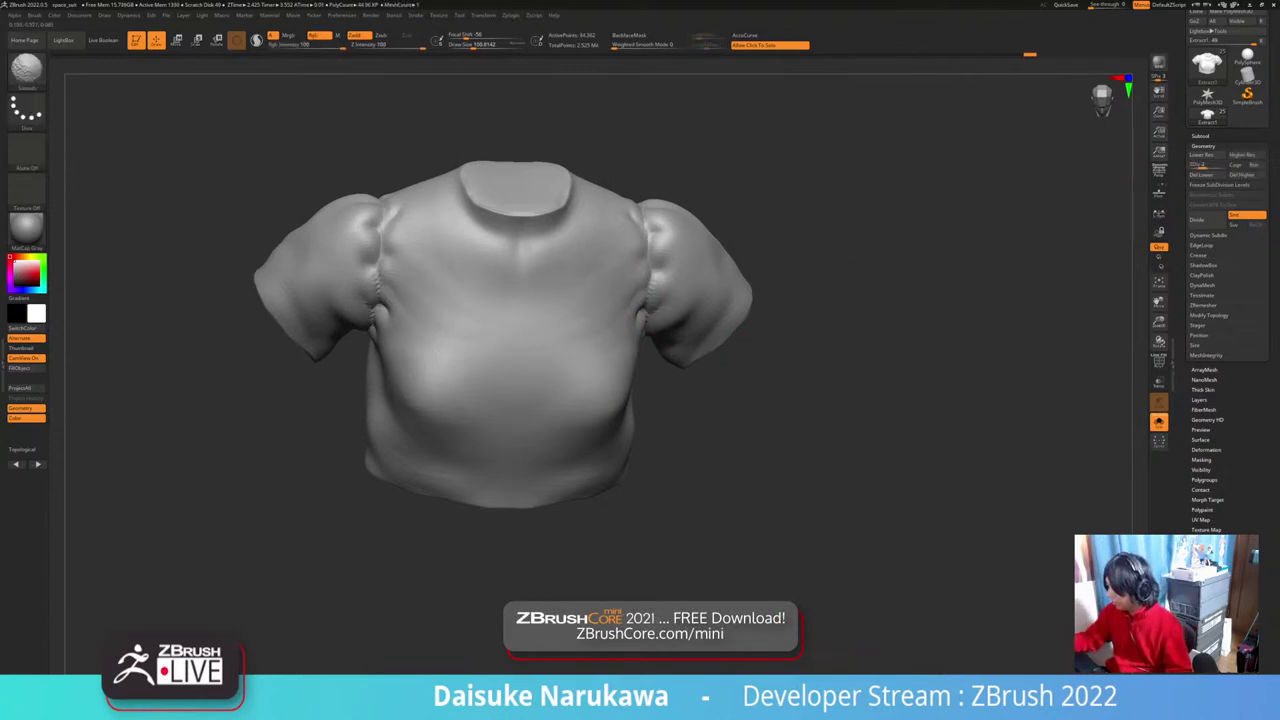
mouse_move(638, 320)
left_mouse_down("shift")
mouse_move(641, 286)
mouse_move(582, 286)
mouse_move(648, 304)
mouse_move(648, 324)
left_mouse_up("shift")
Step: Return the top to subdivision level 4 and smooth the centre of its chest
key("d")
left_click(1221, 166)
mouse_move(586, 254)
right_mouse_down()
mouse_move(582, 212)
mouse_move(524, 208)
mouse_move(560, 244)
right_mouse_up()
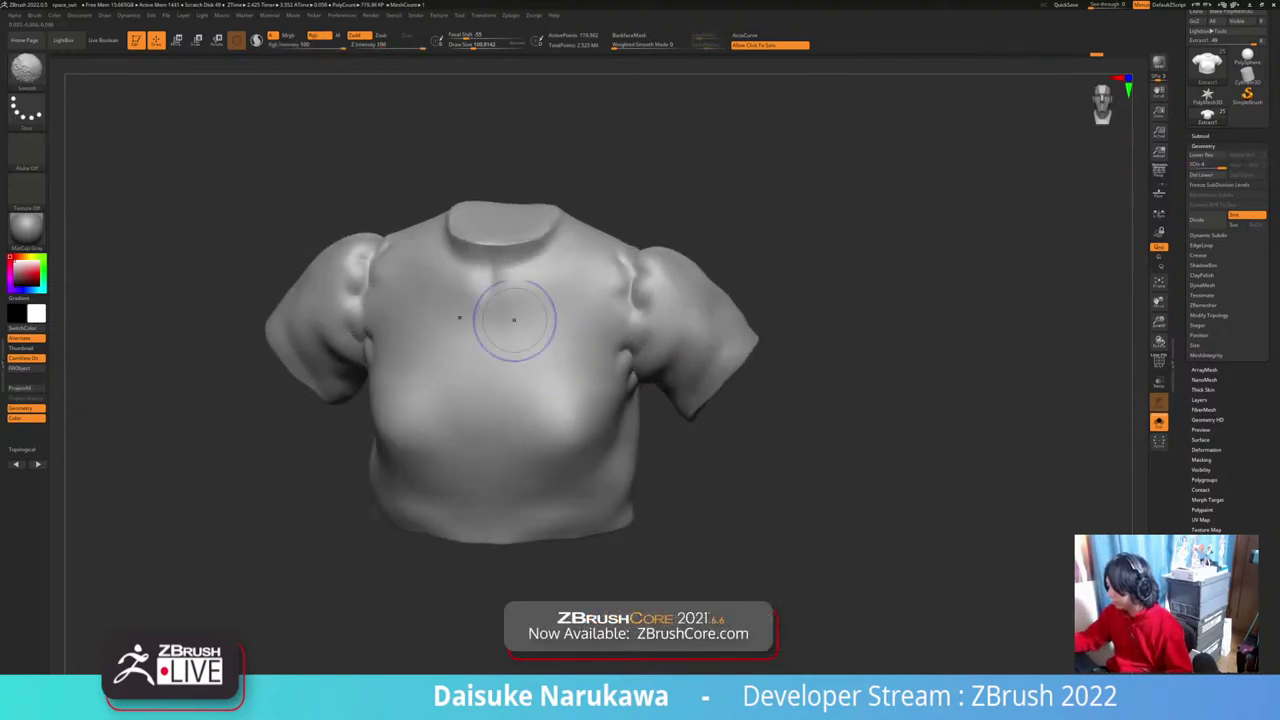
left_click_drag(514, 320, 512, 318, "shift")
right_click_drag(512, 318, 606, 309)
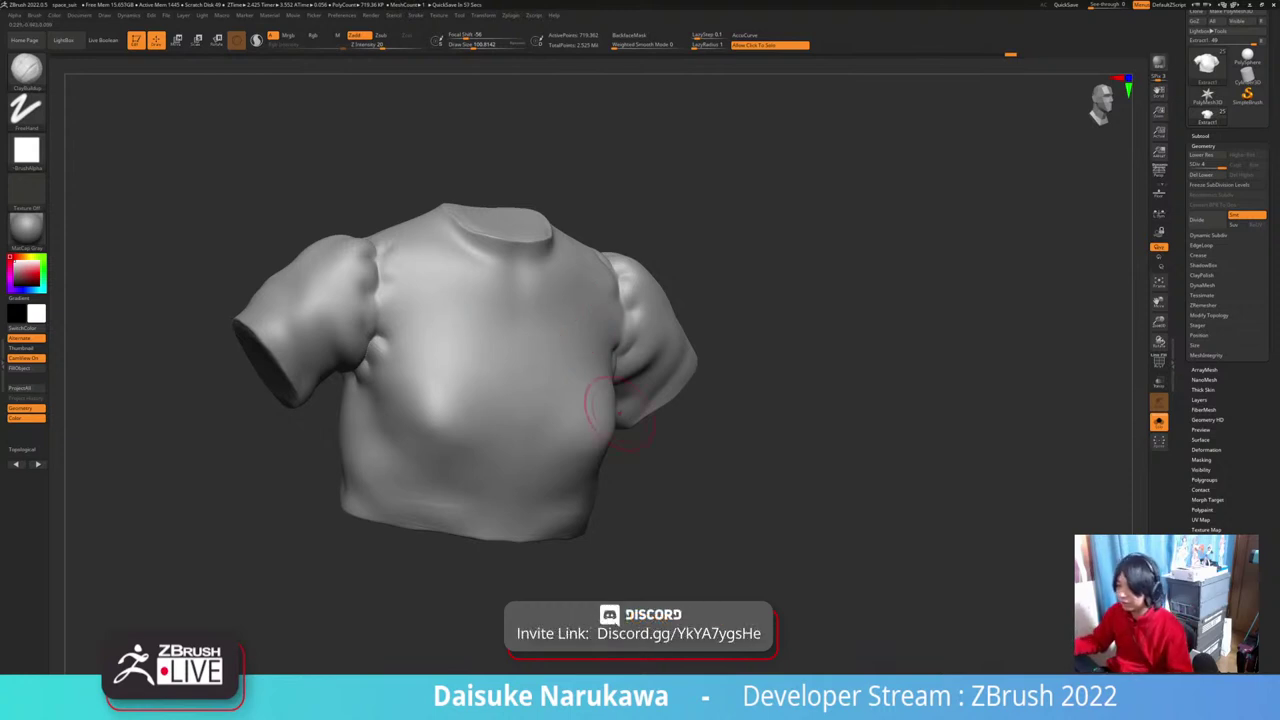
left_click_drag(712, 498, 633, 510)
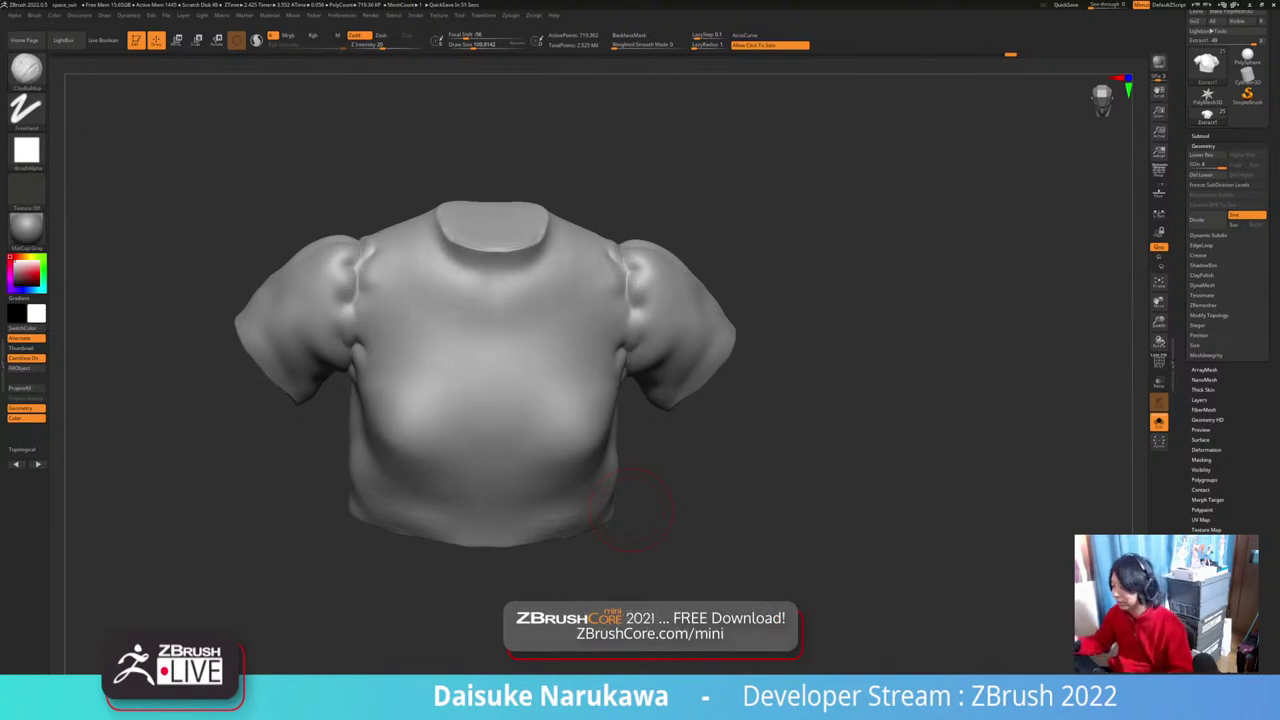
mouse_move(631, 510)
left_mouse_down()
mouse_move(685, 465)
mouse_move(660, 458)
mouse_move(638, 415)
left_mouse_up()
Step: Carve the front seam between sleeve and chest with the DamStandard brush
key("b")
key("d")
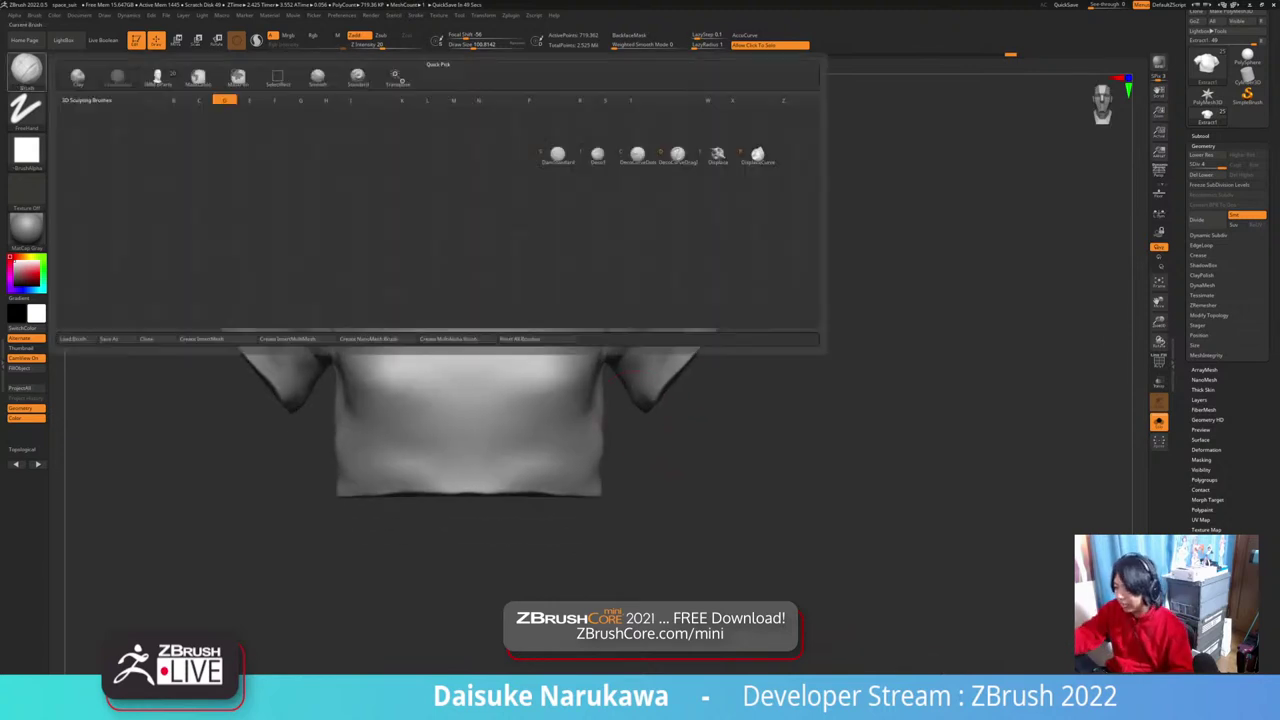
key("s")
right_click_drag(590, 294, 606, 268, "ctrl")
key("ctrl+z")
left_click_drag(606, 268, 603, 328)
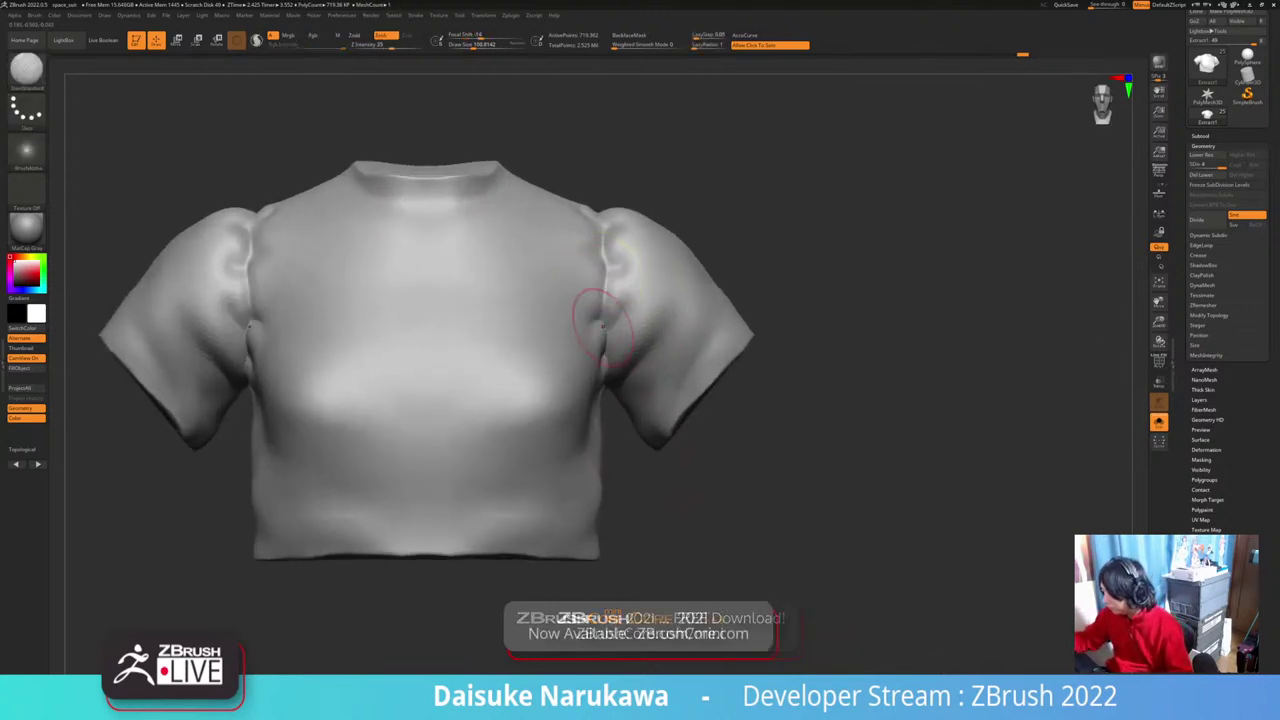
Step: Smooth the carved armhole seam down to the armpit and show the whole astronaut again
left_click_drag(650, 498, 652, 461)
mouse_move(605, 318)
left_mouse_down("shift")
mouse_move(604, 340)
mouse_move(605, 325)
left_mouse_up("shift")
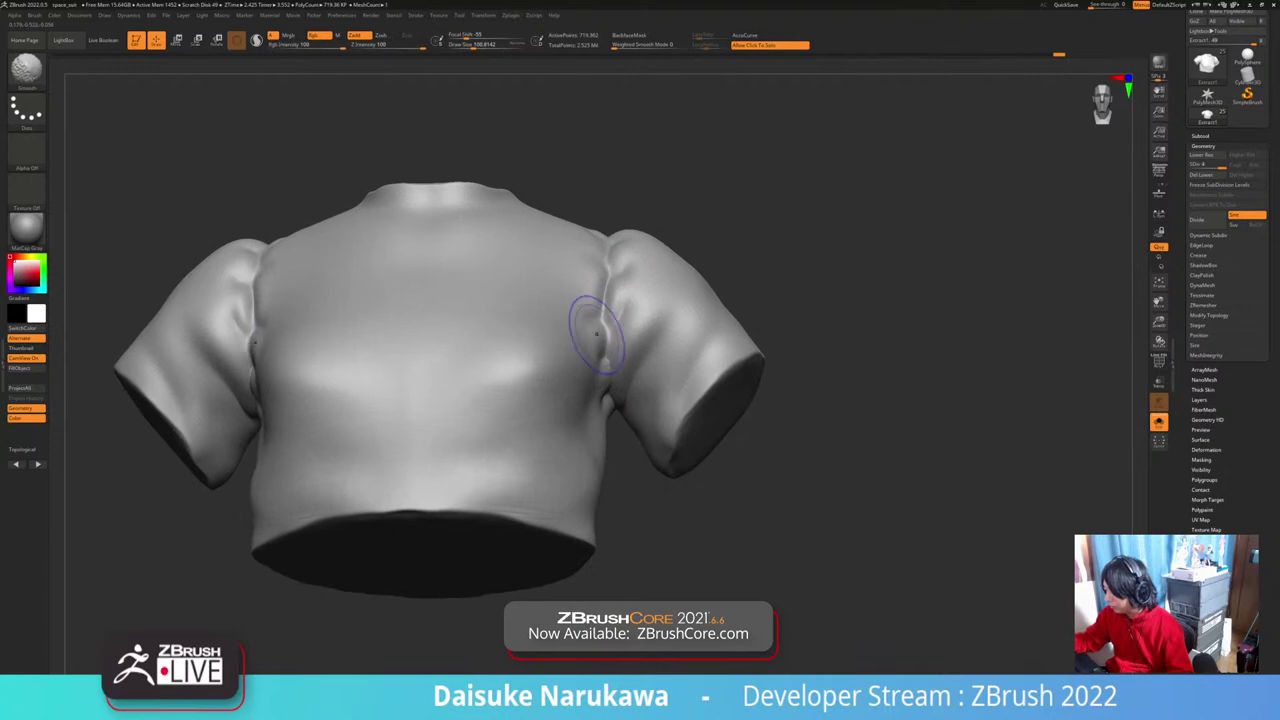
left_click_drag(655, 500, 636, 545)
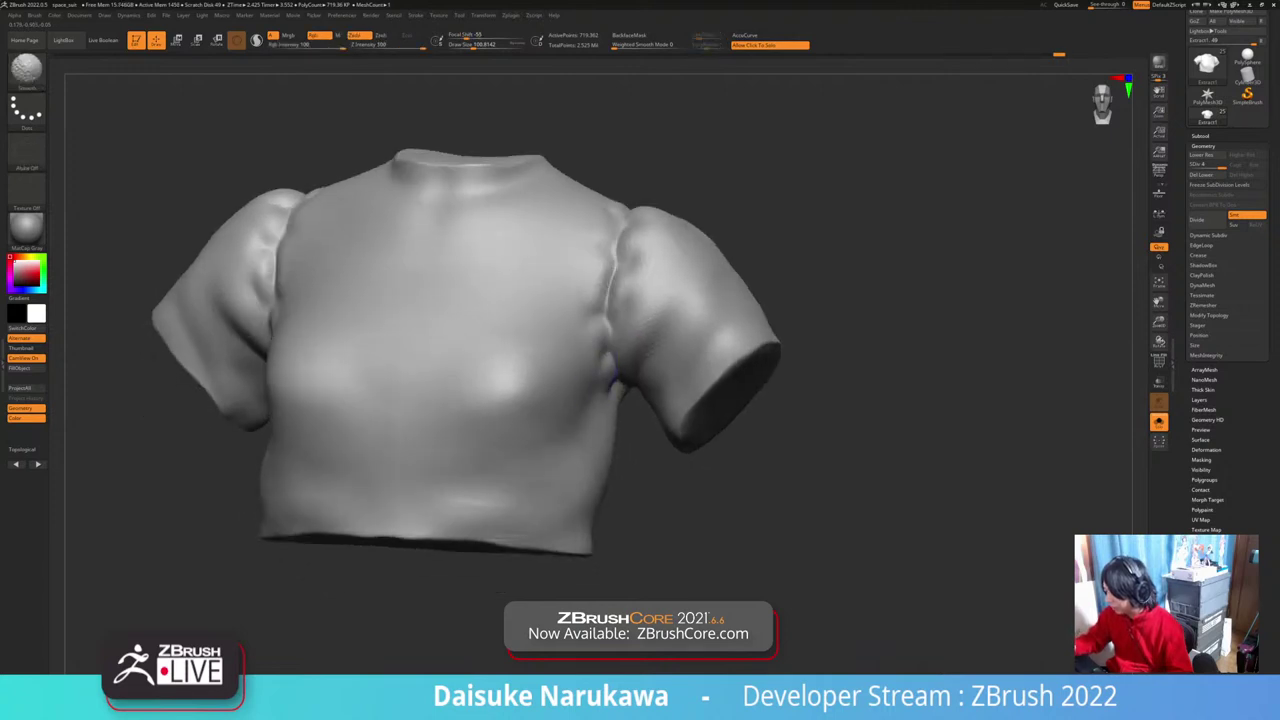
right_click_drag(606, 460, 620, 500, "ctrl")
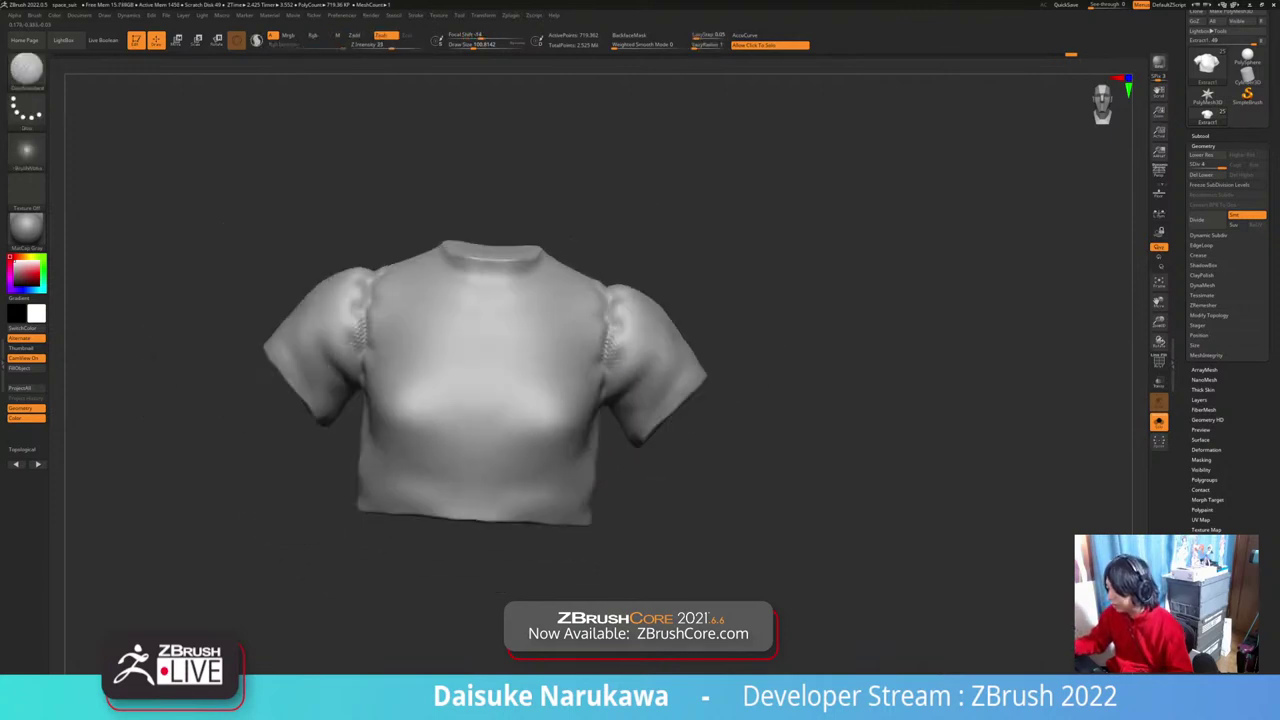
left_click_drag(760, 500, 790, 490)
left_click(1159, 422)
mouse_move(860, 330)
left_mouse_down()
mouse_move(790, 325)
mouse_move(835, 330)
left_mouse_up()
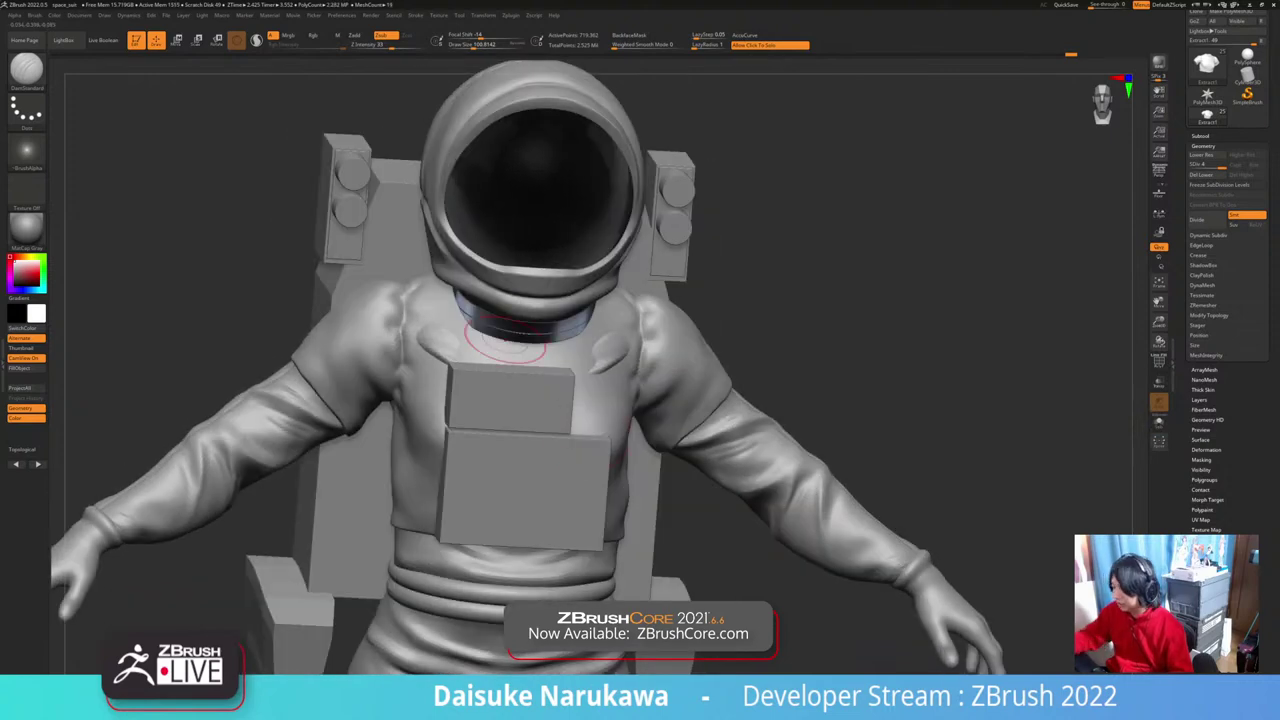
Step: Try building up folds on the upper chest beside the neck ring with ClayBuildup strokes
key("b")
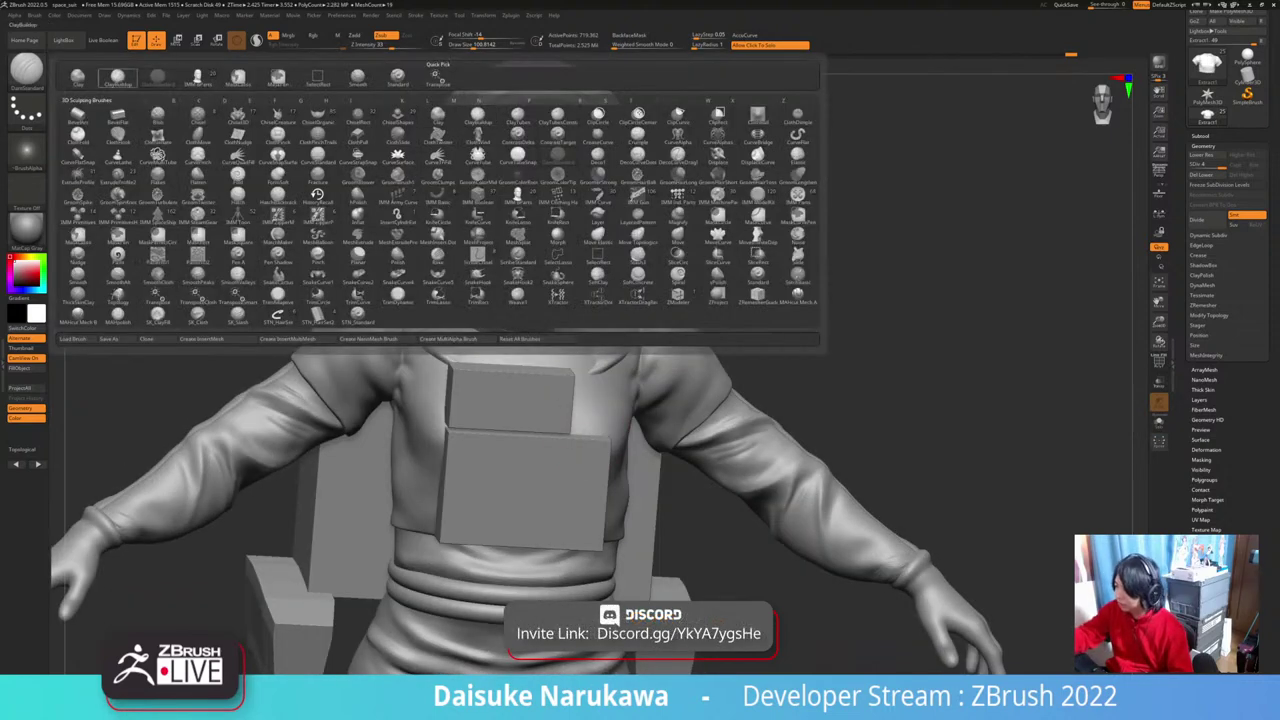
left_click(117, 77)
right_click_drag(633, 340, 593, 371)
mouse_move(582, 364)
left_mouse_down()
mouse_move(610, 358)
mouse_move(568, 384)
mouse_move(574, 400)
left_mouse_up()
right_click_drag(600, 368, 650, 335)
left_click_drag(608, 357, 590, 388)
left_click_drag(612, 324, 584, 382)
right_click_drag(640, 350, 584, 370)
mouse_move(634, 326)
left_mouse_down()
mouse_move(588, 382)
mouse_move(606, 372)
left_mouse_up()
Step: Undo the clay strokes on the upper chest and smooth that area at subdivision level 3
left_click(1212, 167)
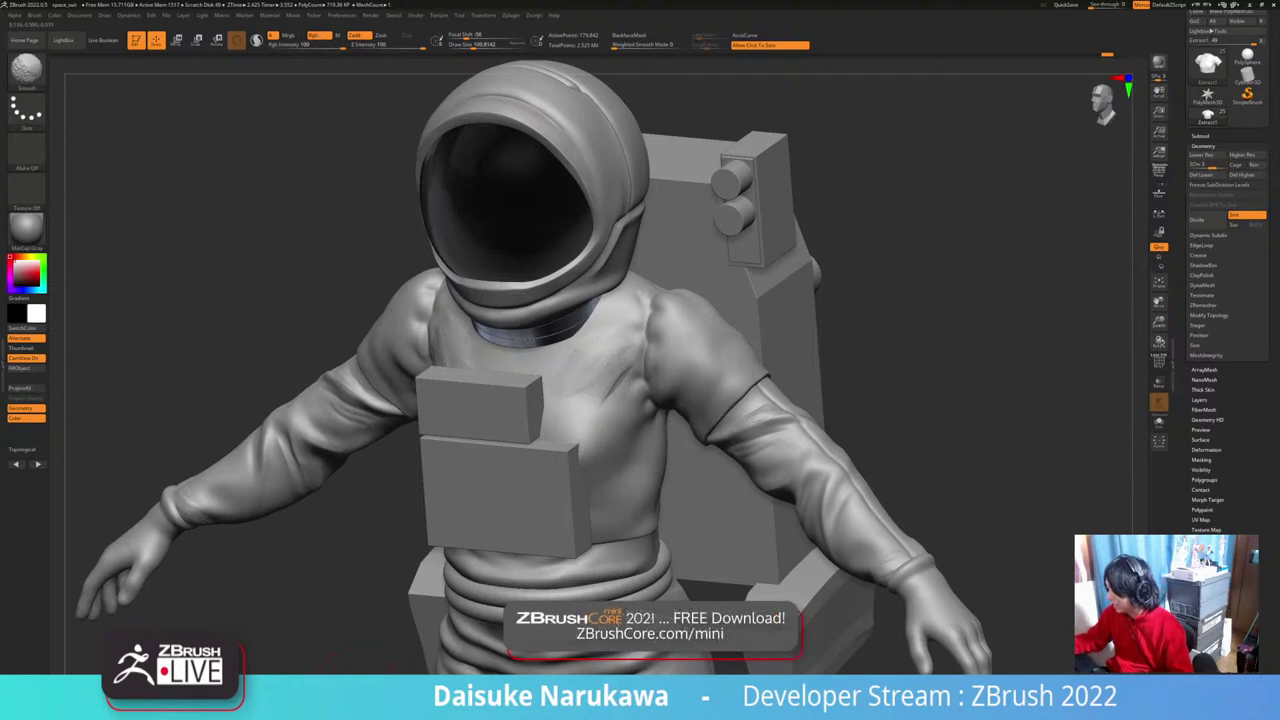
key("ctrl+z")
key("ctrl+z")
key("ctrl+z")
key("ctrl+z")
key("ctrl+z")
key("ctrl+z")
key("ctrl+z")
right_click_drag(524, 362, 574, 348)
left_click_drag(588, 344, 566, 364, "shift")
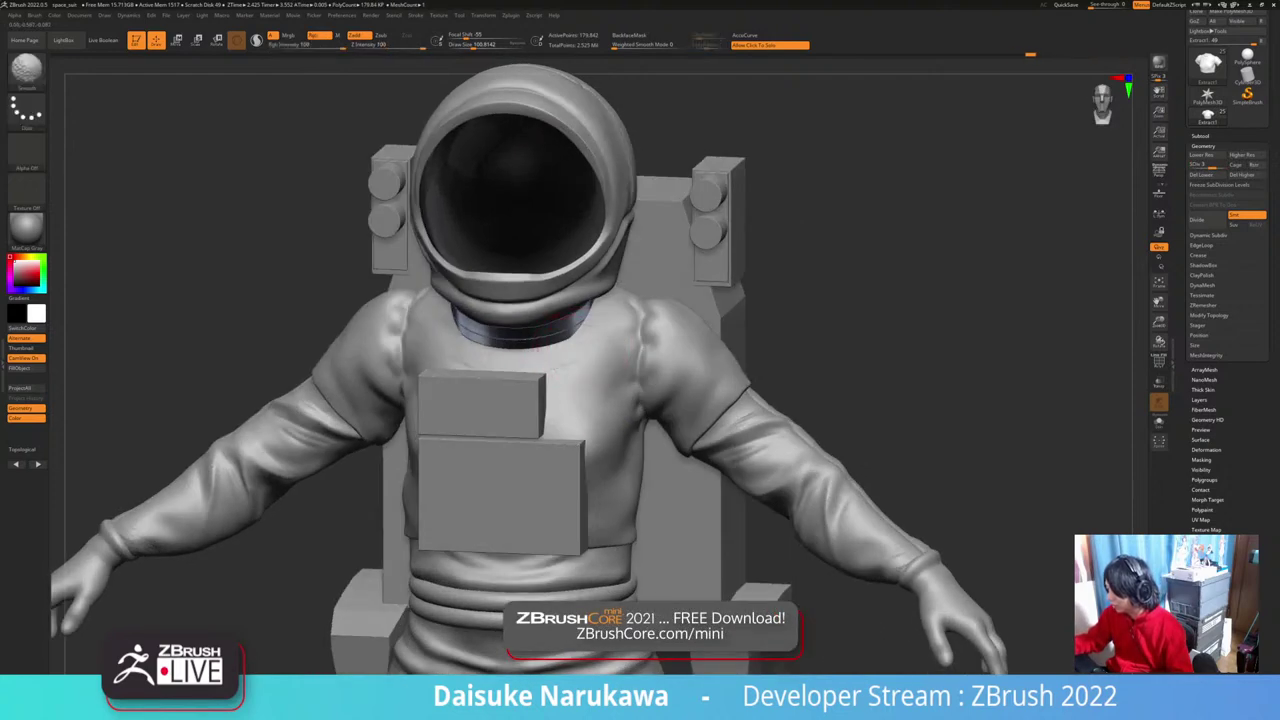
Step: Add lighter ClayBuildup strokes on the upper chest between the neck ring and the armhole
right_click_drag(570, 338, 600, 358)
left_click_drag(592, 368, 606, 352)
right_click_drag(604, 362, 614, 334)
mouse_move(624, 362)
left_mouse_down()
mouse_move(620, 350)
mouse_move(586, 395)
left_mouse_up()
mouse_move(600, 380)
right_mouse_down("ctrl")
mouse_move(600, 335)
mouse_move(500, 350)
right_mouse_up("ctrl")
right_click_drag(510, 500, 635, 510)
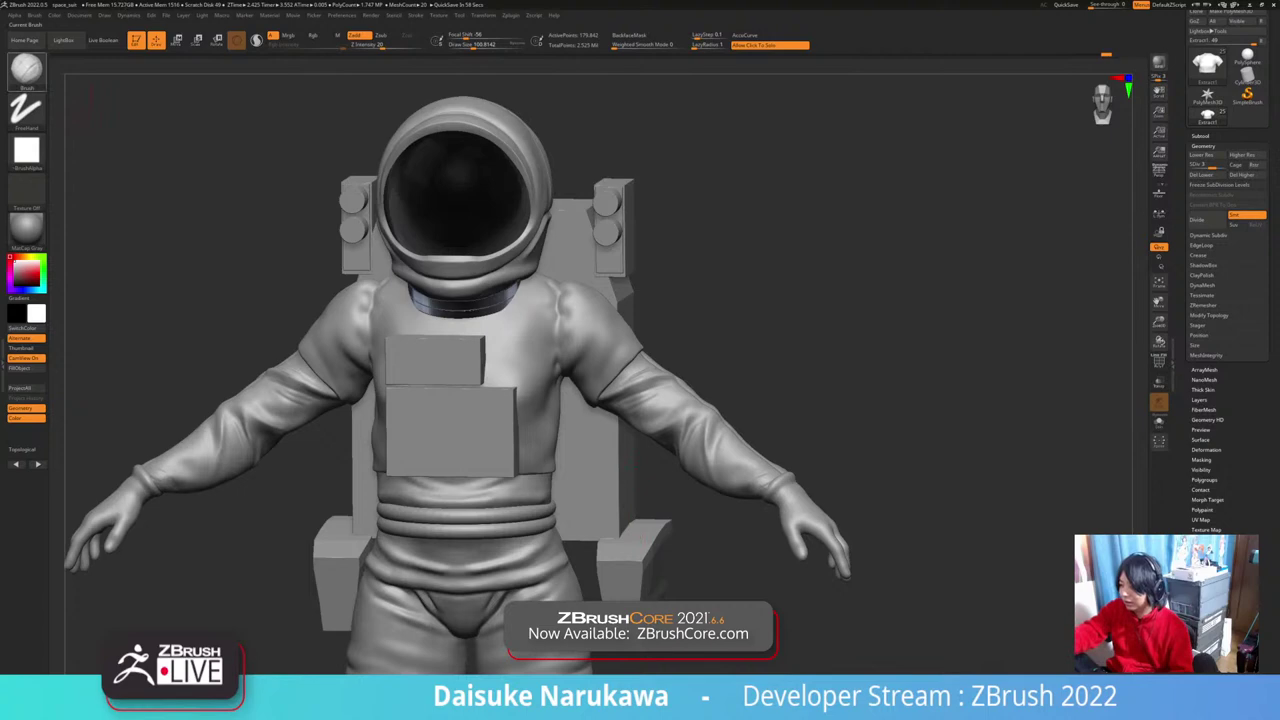
Step: Carve a crease just above the sleeve hem using DamStandard at draw size about 49
left_click(26, 68)
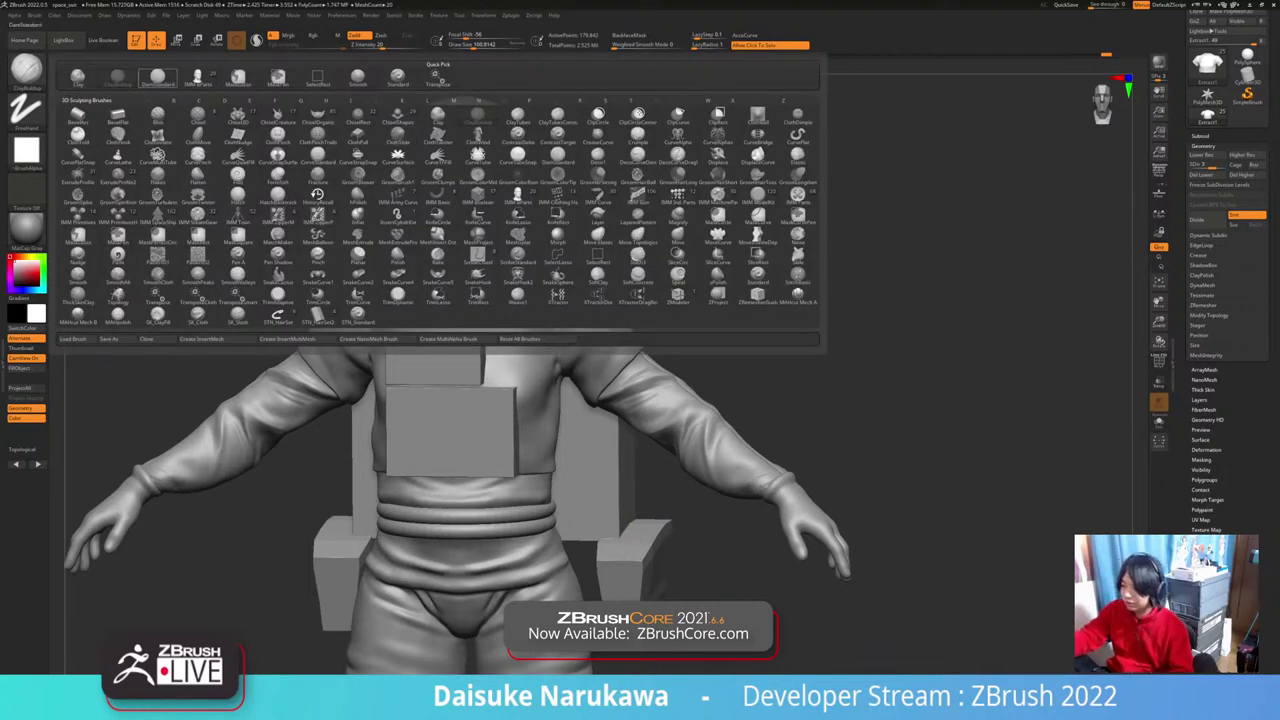
left_click(159, 78)
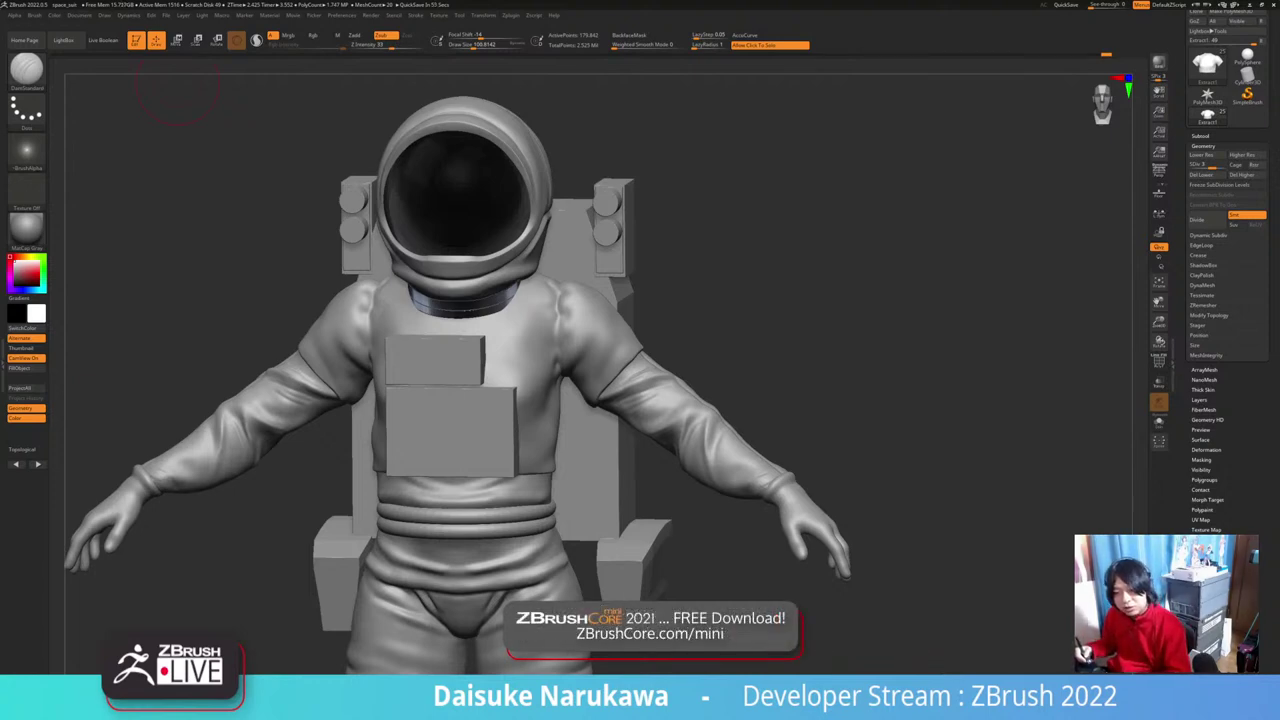
left_click_drag(178, 83, 250, 62)
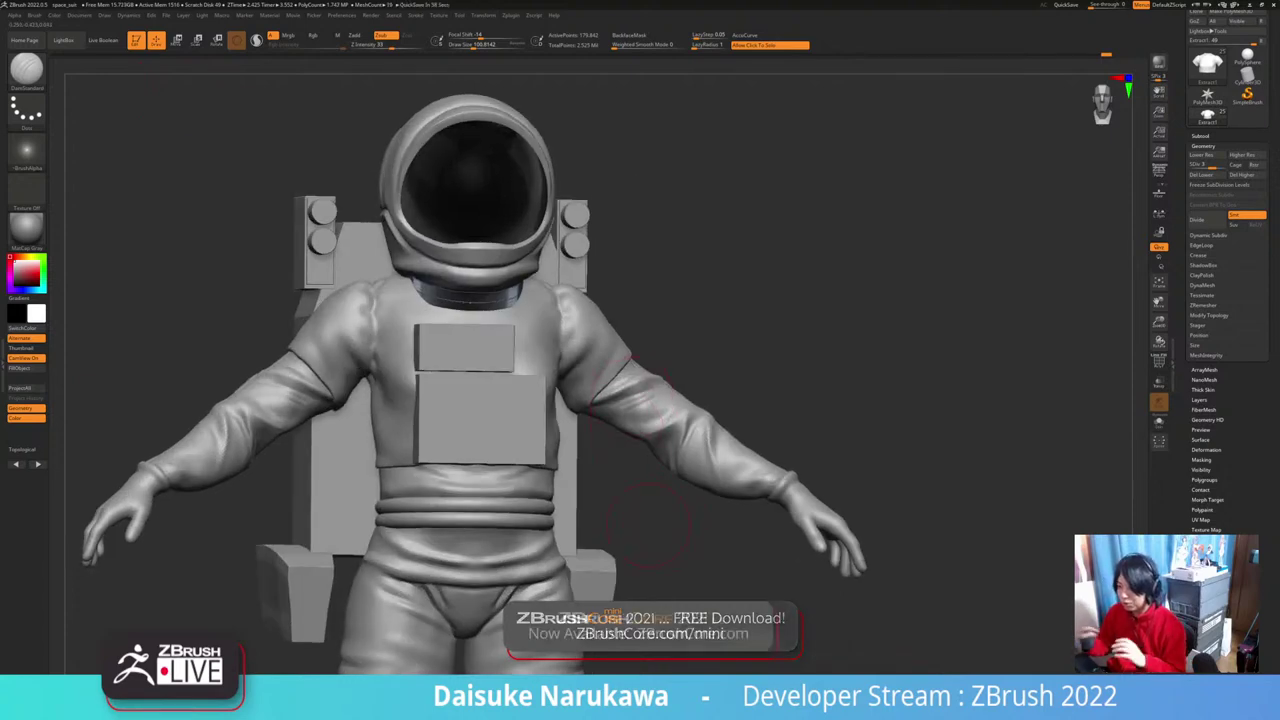
left_click_drag(690, 335, 632, 326)
left_click_drag(640, 105, 523, 93)
left_click(466, 46)
left_click_drag(690, 335, 765, 338)
left_click_drag(591, 398, 618, 356)
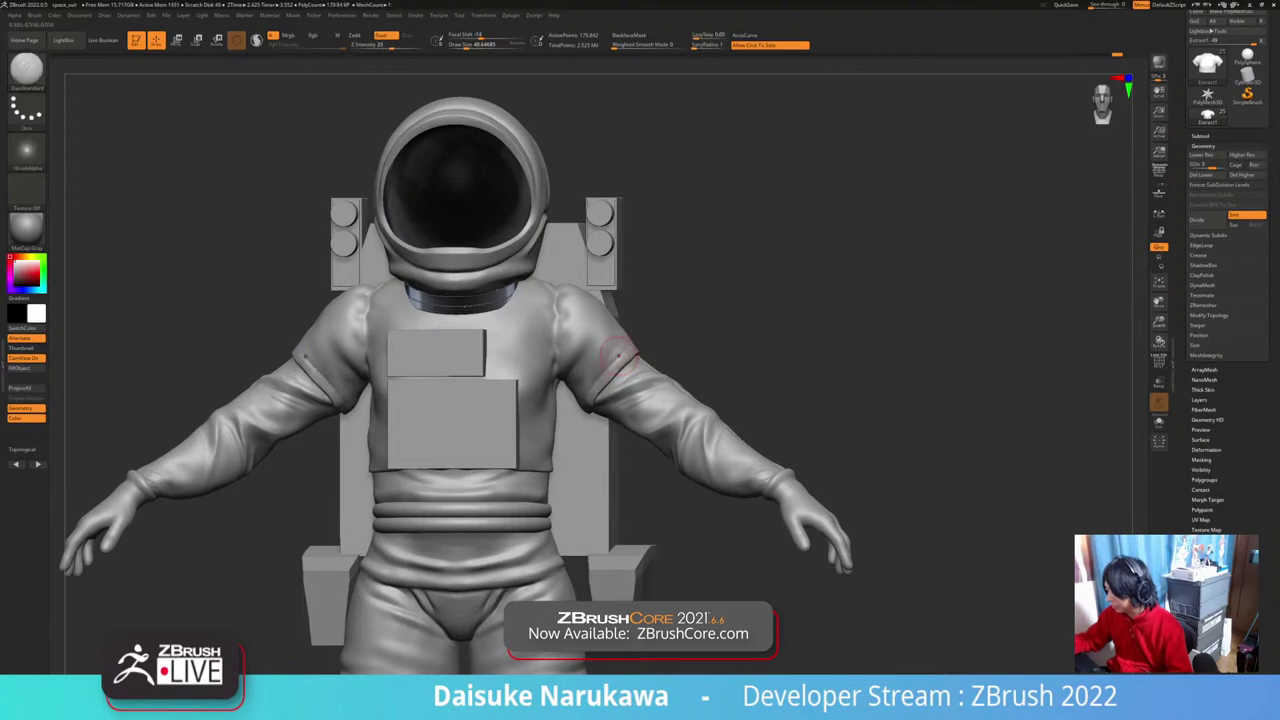
left_click_drag(695, 332, 617, 353)
Step: Isolate the top and continue the hem crease around the back and underside of the sleeve opening
right_click_drag(672, 333, 600, 348)
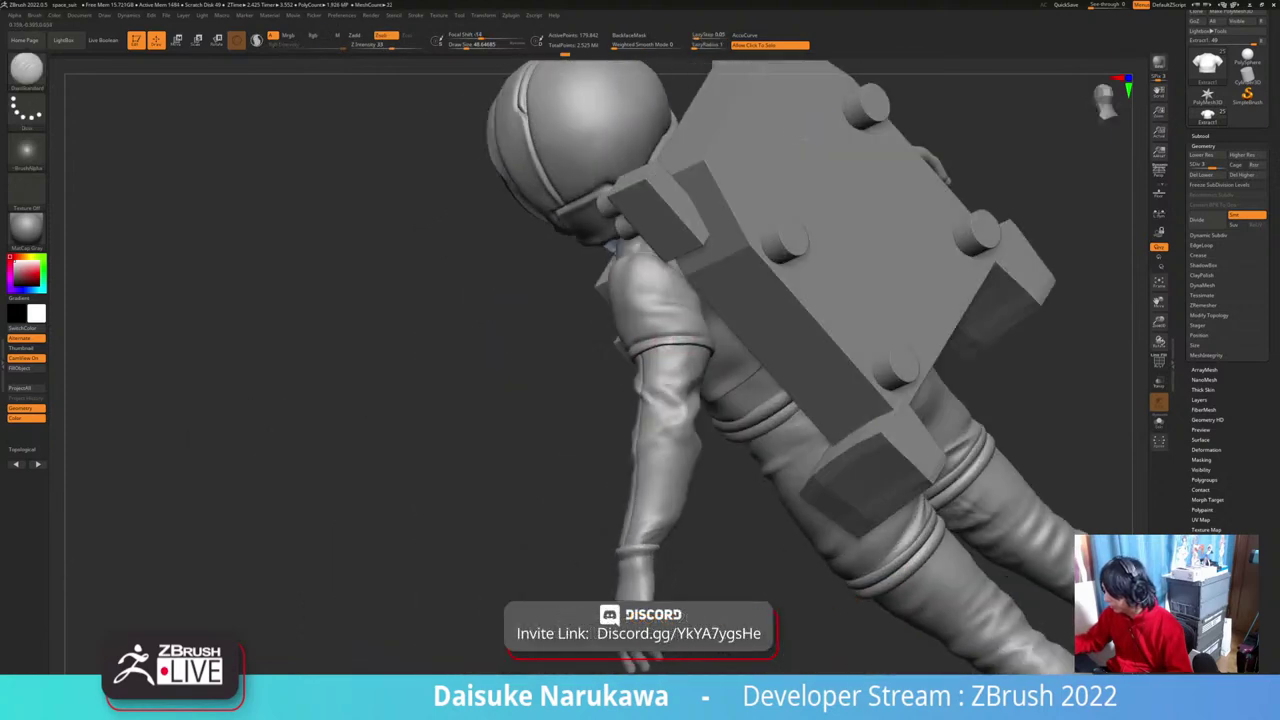
mouse_move(684, 340)
right_mouse_down()
mouse_move(655, 343)
mouse_move(707, 341)
mouse_move(708, 290)
mouse_move(724, 319)
mouse_move(629, 206)
right_mouse_up()
key("alt+s")
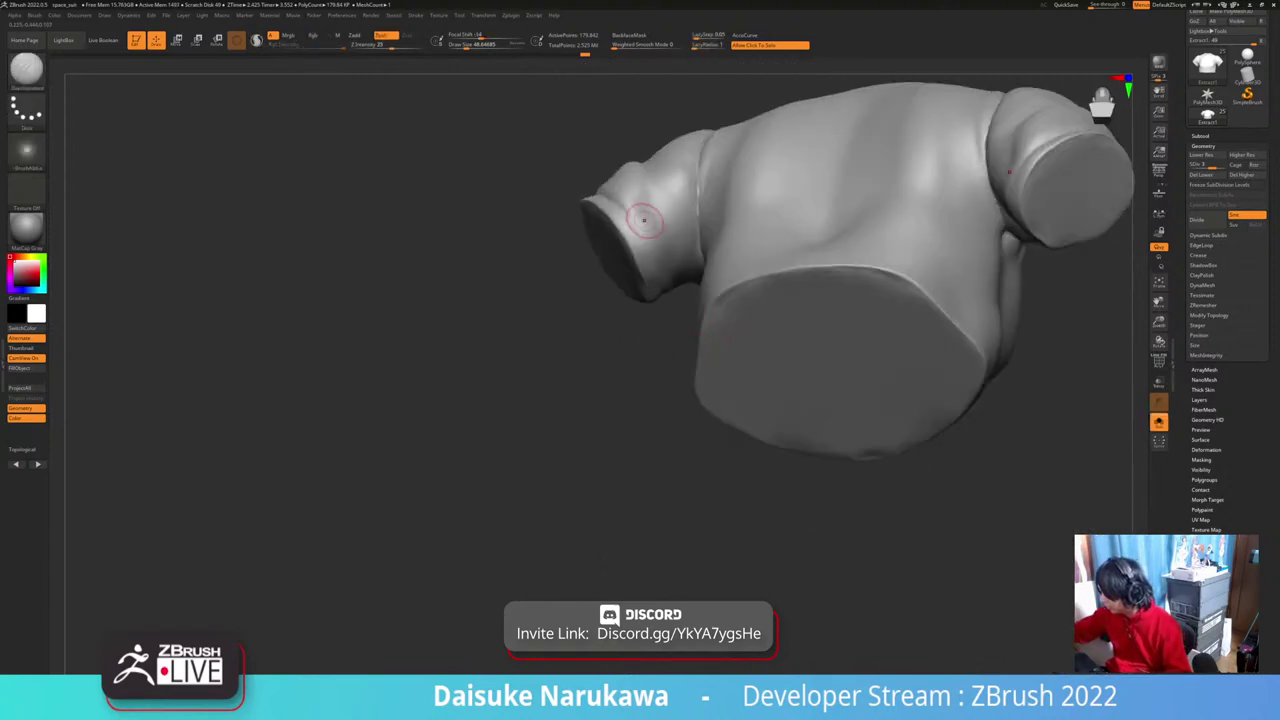
mouse_move(648, 288)
right_mouse_down()
mouse_move(653, 250)
mouse_move(660, 270)
right_mouse_up()
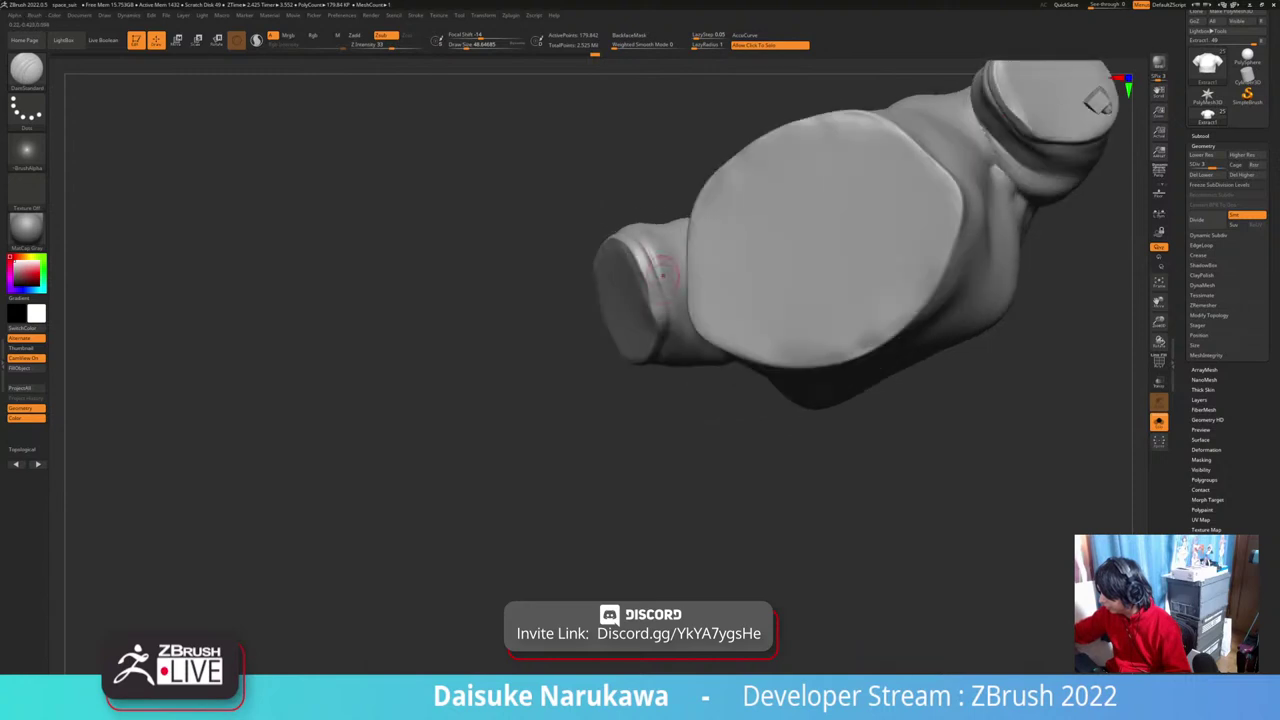
right_click_drag(662, 330, 664, 300)
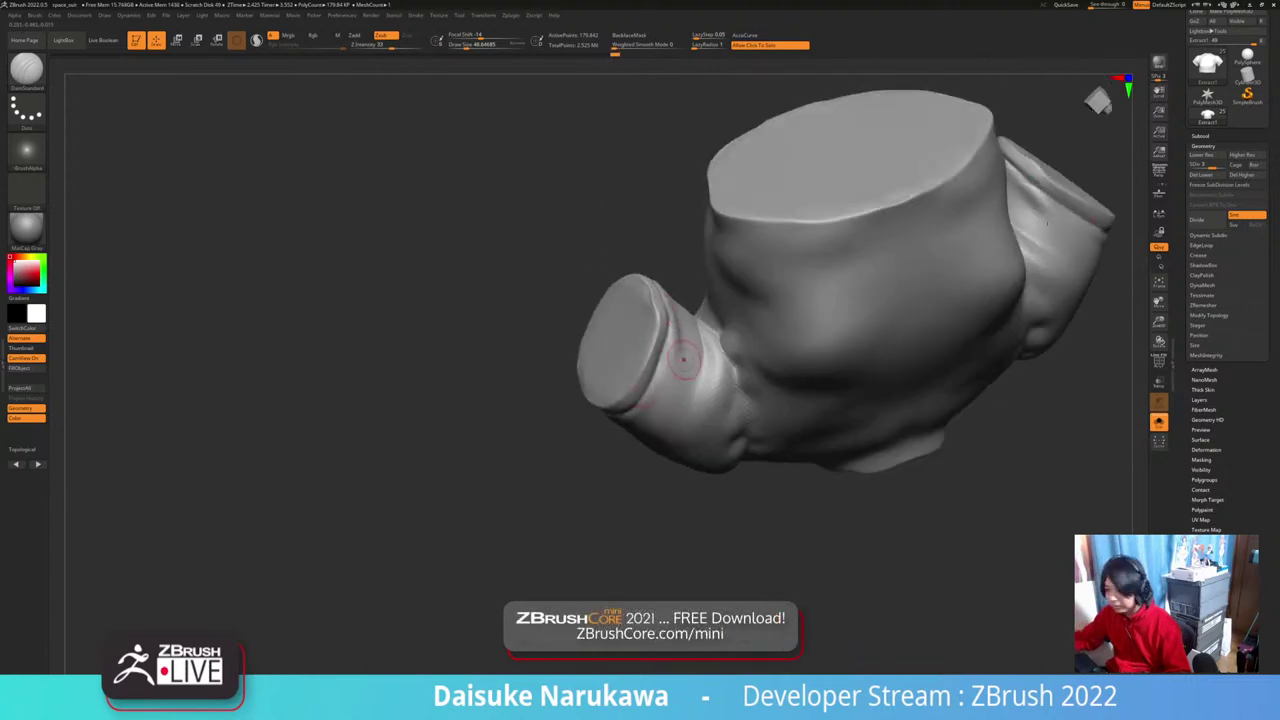
right_click_drag(686, 348, 651, 418)
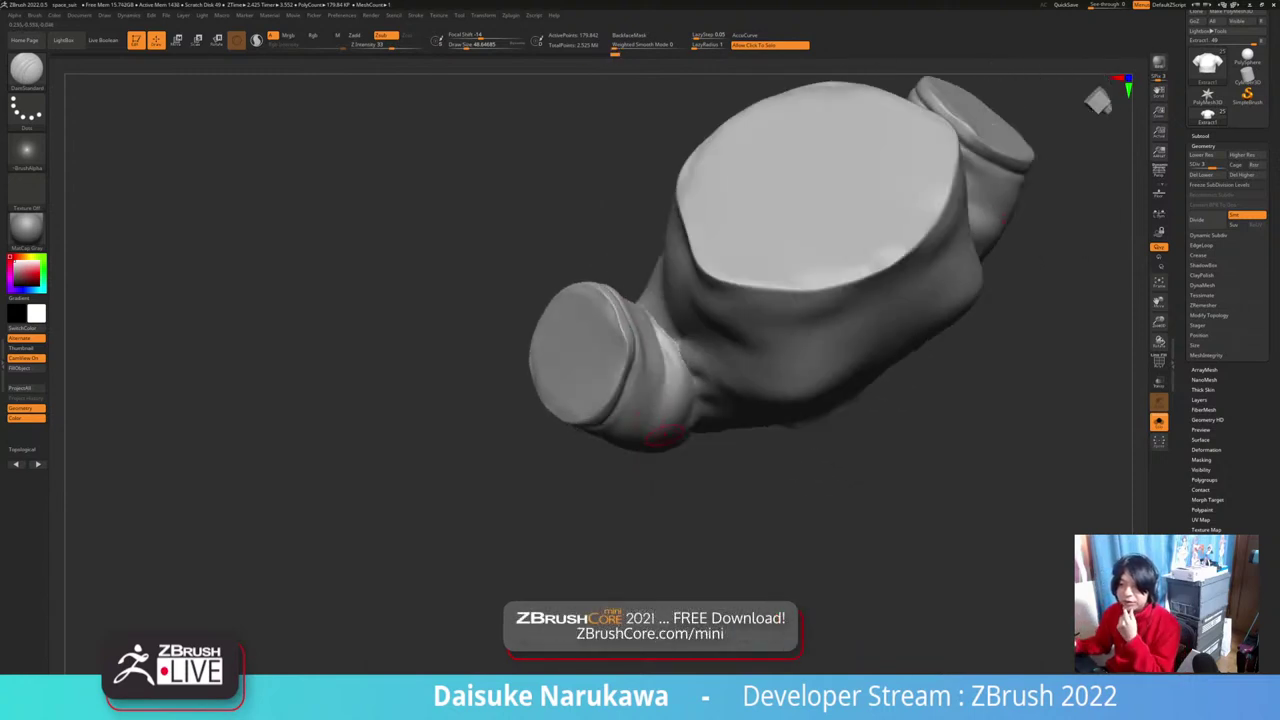
Step: Smooth the sleeve end and sharpen the hem crease along the back of the sleeve
right_click_drag(664, 434, 672, 580)
left_click_drag(631, 392, 628, 368, "shift")
mouse_move(600, 330)
right_mouse_down()
mouse_move(665, 390)
mouse_move(645, 335)
right_mouse_up()
left_click_drag(548, 369, 584, 384)
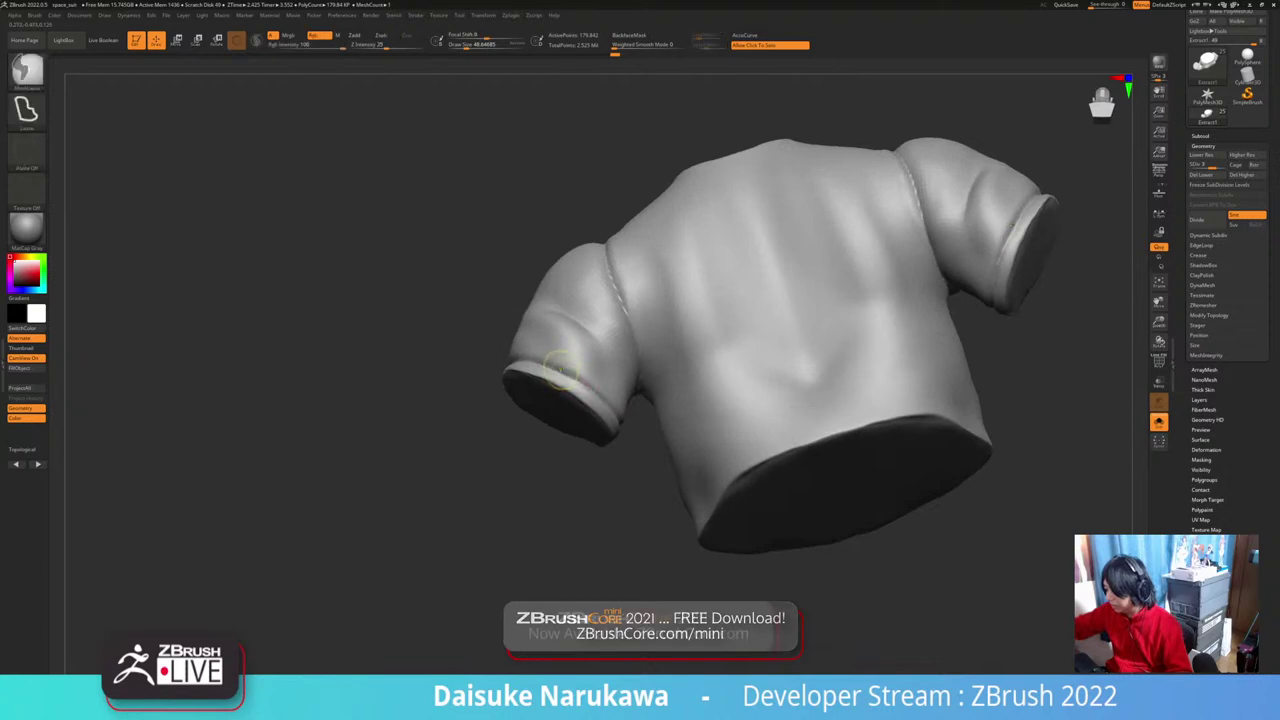
Step: Deepen the hem crease along the back and underside of the sleeve opening
right_click_drag(598, 384, 566, 370)
left_click_drag(558, 368, 608, 398)
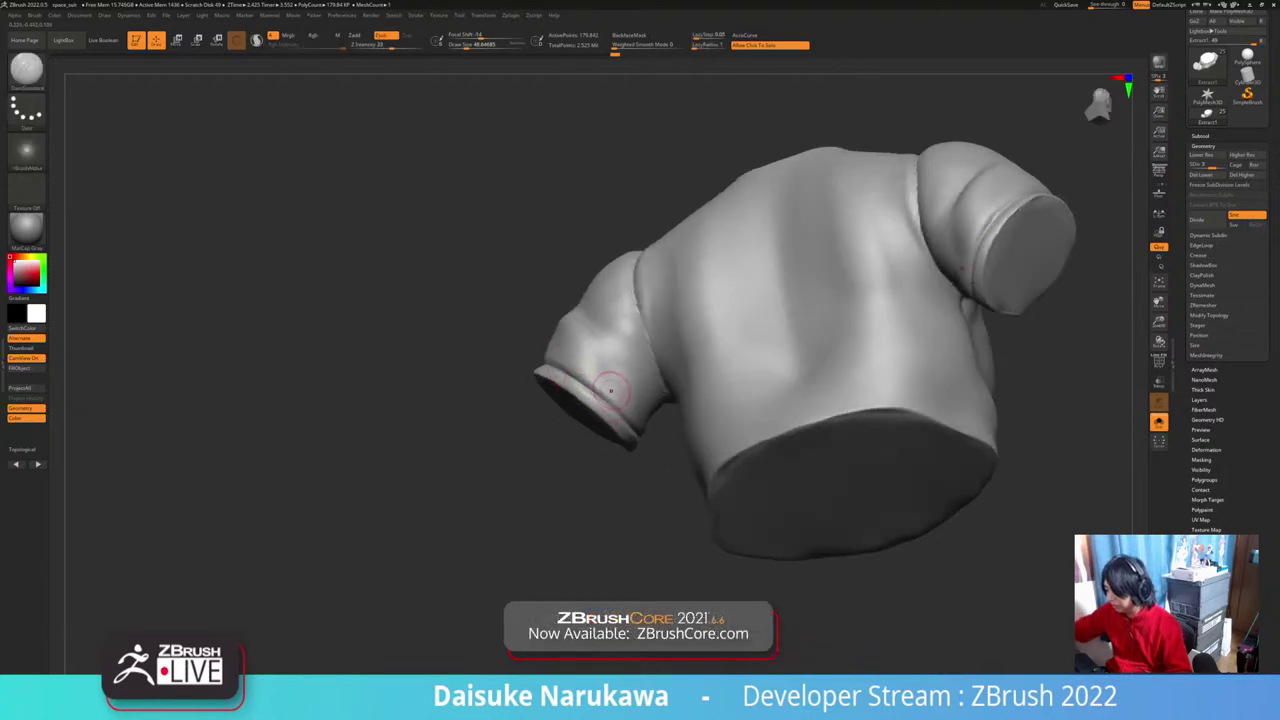
right_click_drag(612, 388, 580, 350)
right_click_drag(551, 353, 820, 350)
Step: Show the wireframe and pinch a crease inward from the armhole across the chest using the Pinch brush at draw size about 116
key("shift+s")
right_click_drag(720, 415, 775, 427, "alt")
key("shift+f")
key("shift+s")
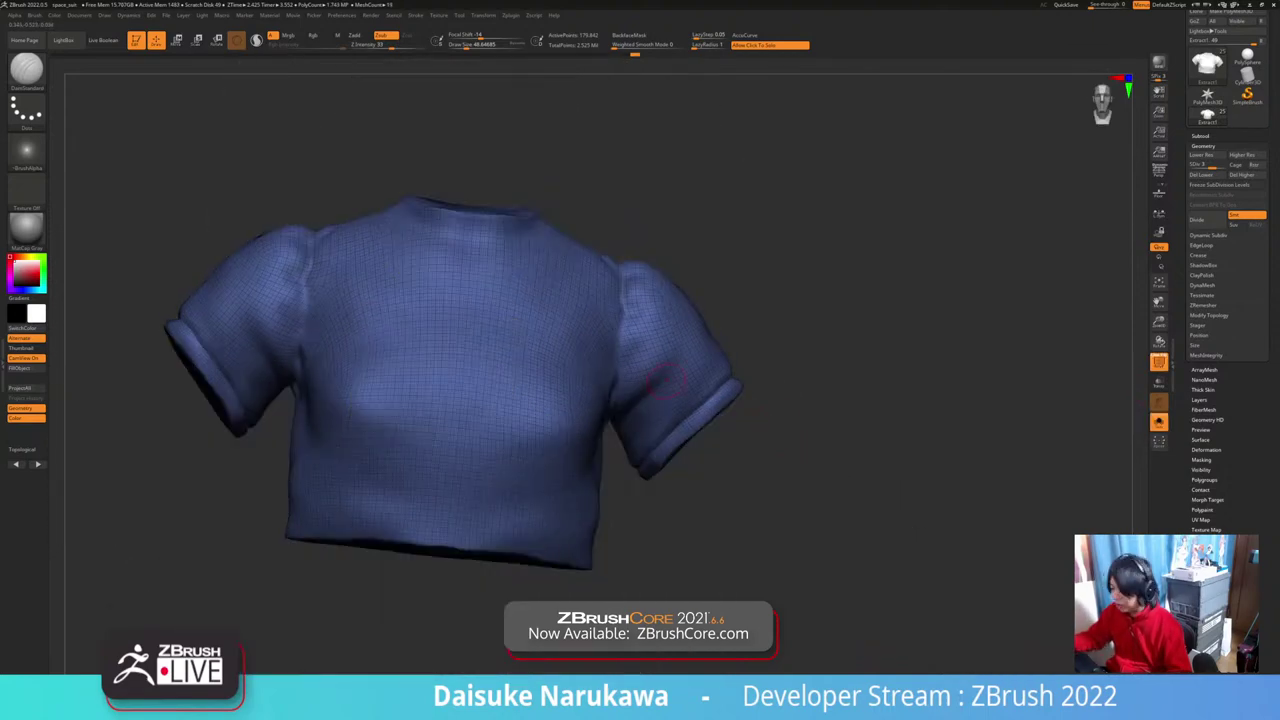
right_click_drag(466, 306, 343, 280)
key("b")
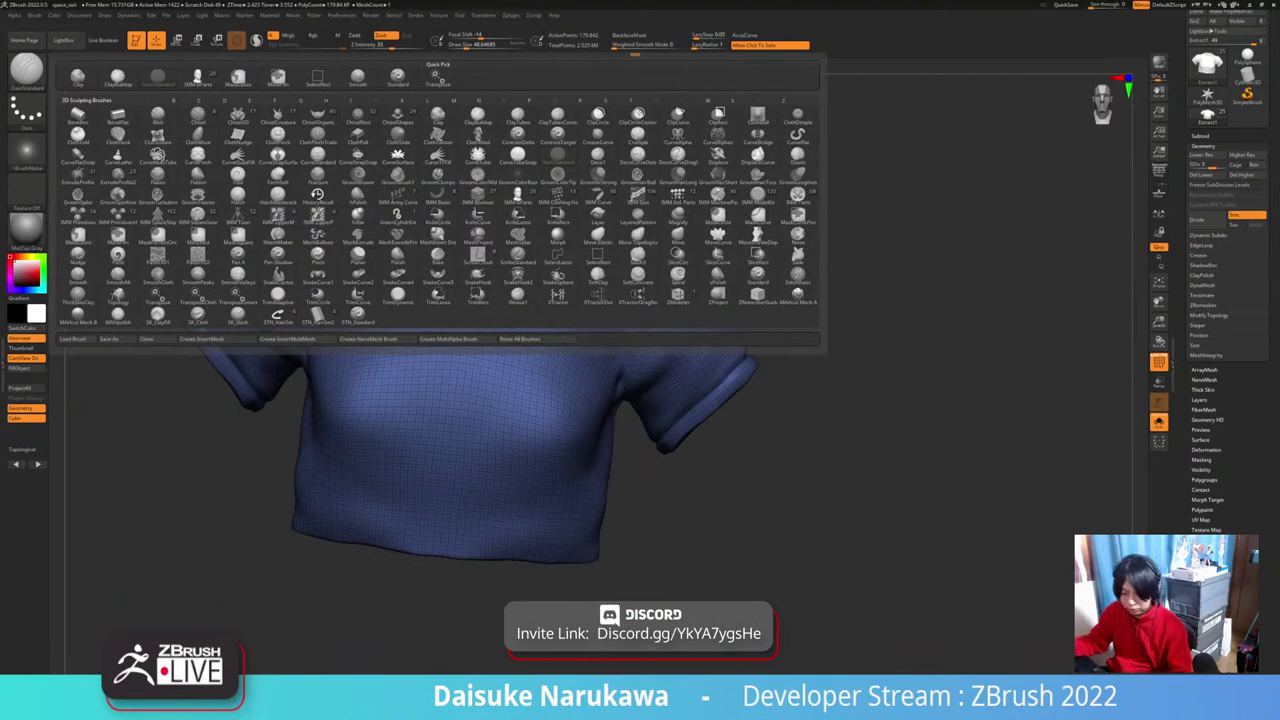
key("p")
left_click(319, 256)
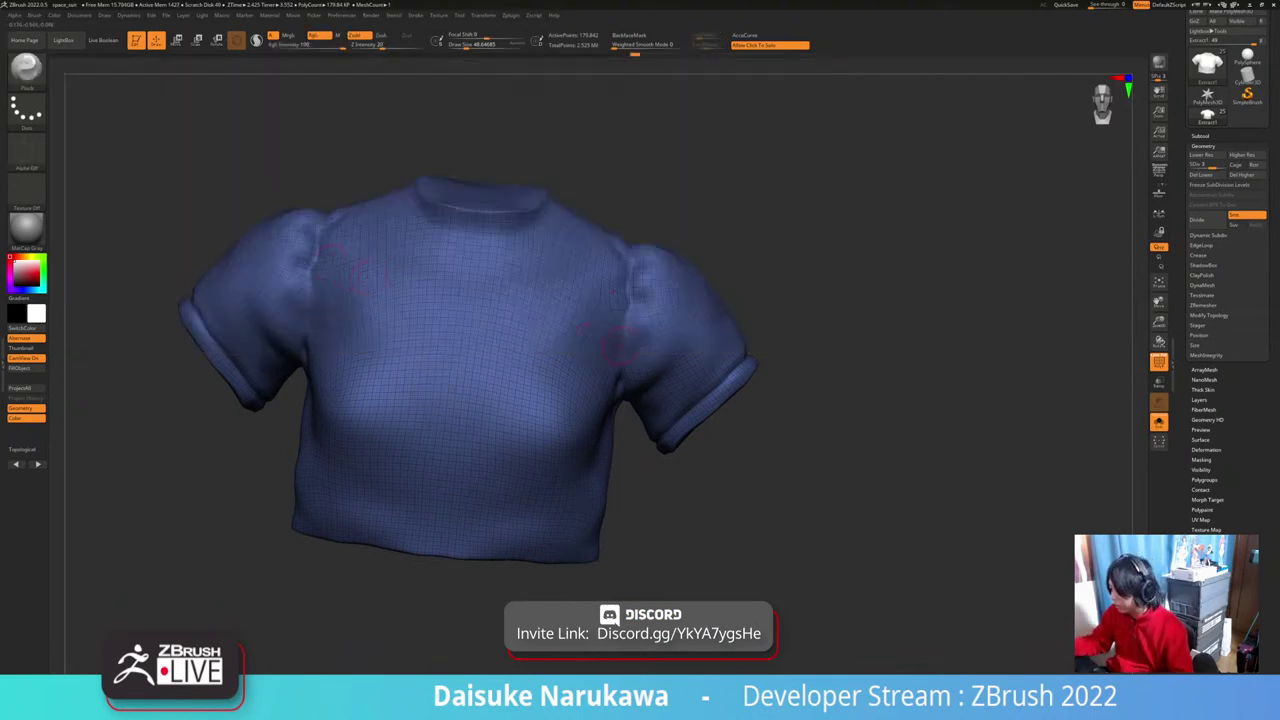
right_click_drag(617, 345, 510, 350)
right_click_drag(510, 350, 506, 400, "ctrl")
left_click_drag(464, 45, 478, 45)
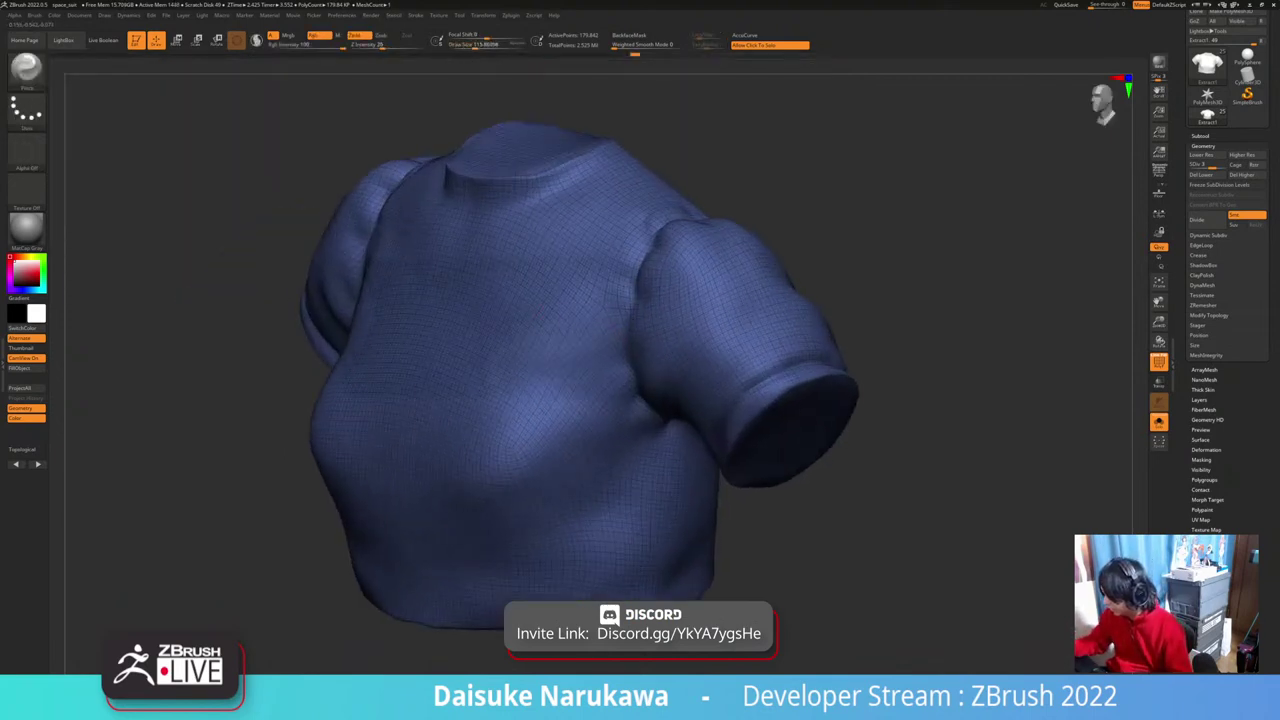
left_click_drag(548, 370, 532, 374)
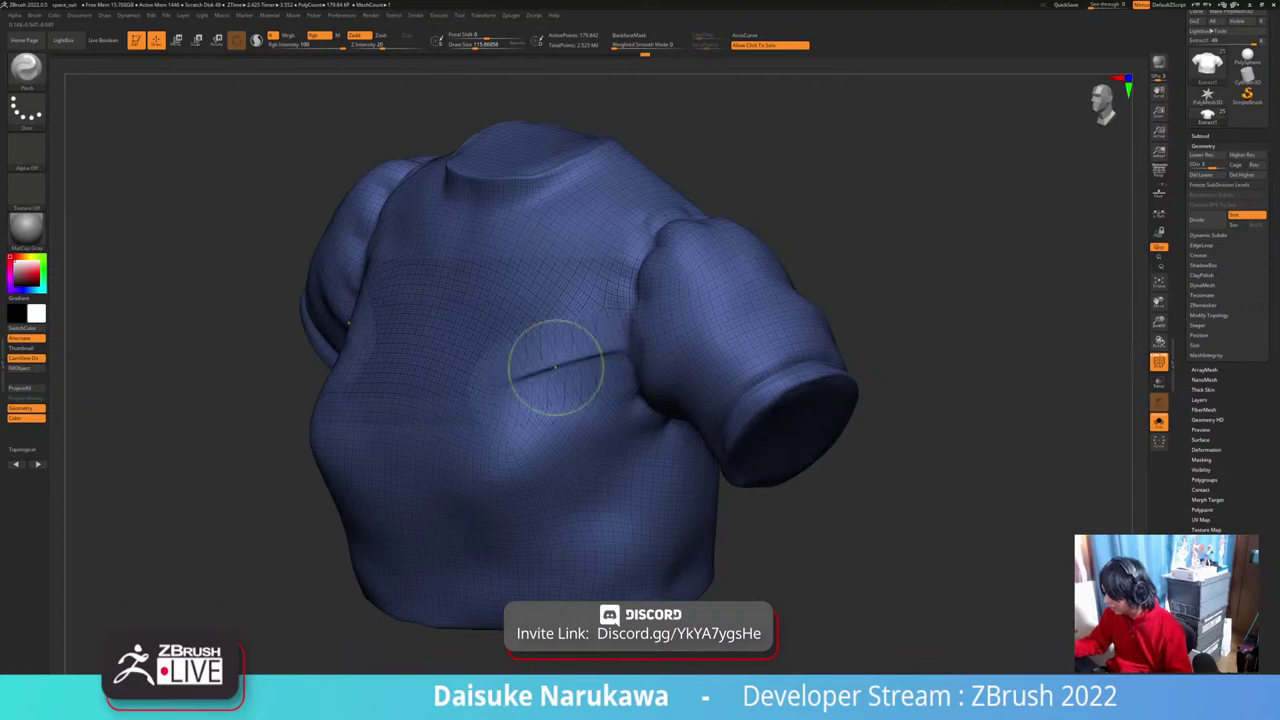
Step: Tighten the pinched chest crease along its length, from the armhole to its inner end
mouse_move(557, 366)
right_mouse_down("ctrl")
mouse_move(562, 418)
mouse_move(622, 440)
right_mouse_up("ctrl")
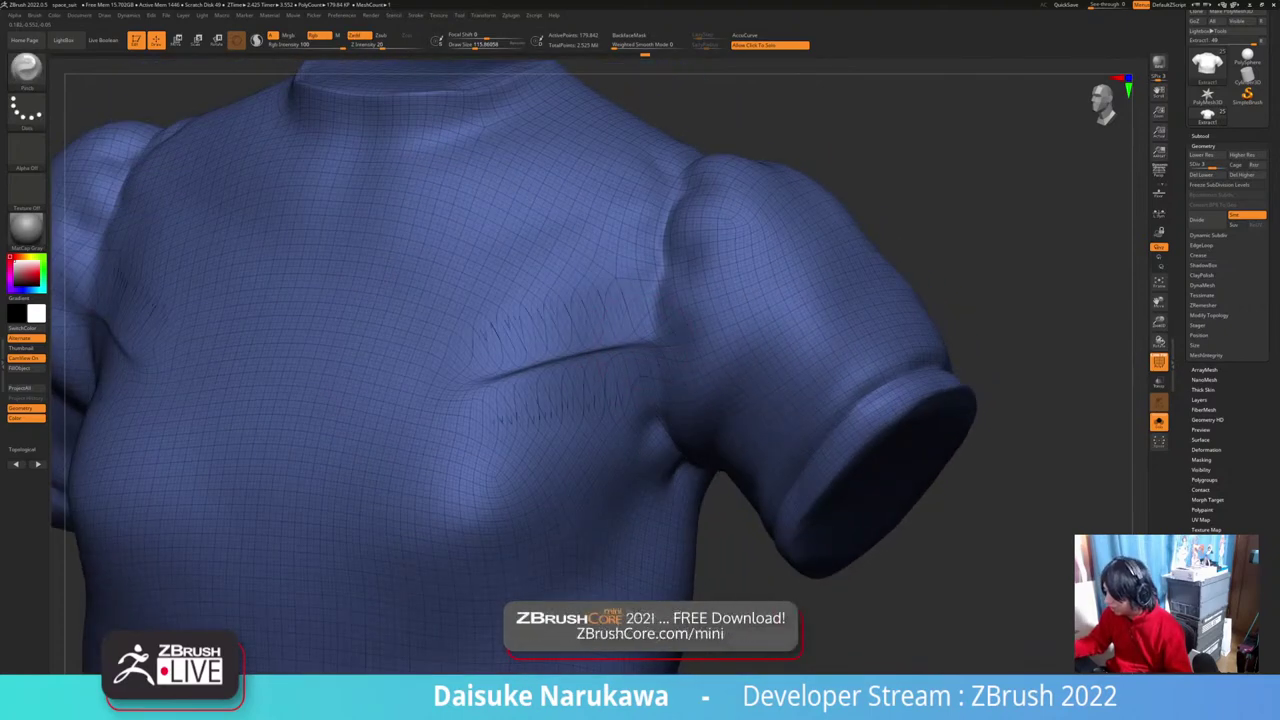
mouse_move(640, 341)
left_mouse_down()
mouse_move(478, 382)
mouse_move(572, 356)
left_mouse_up()
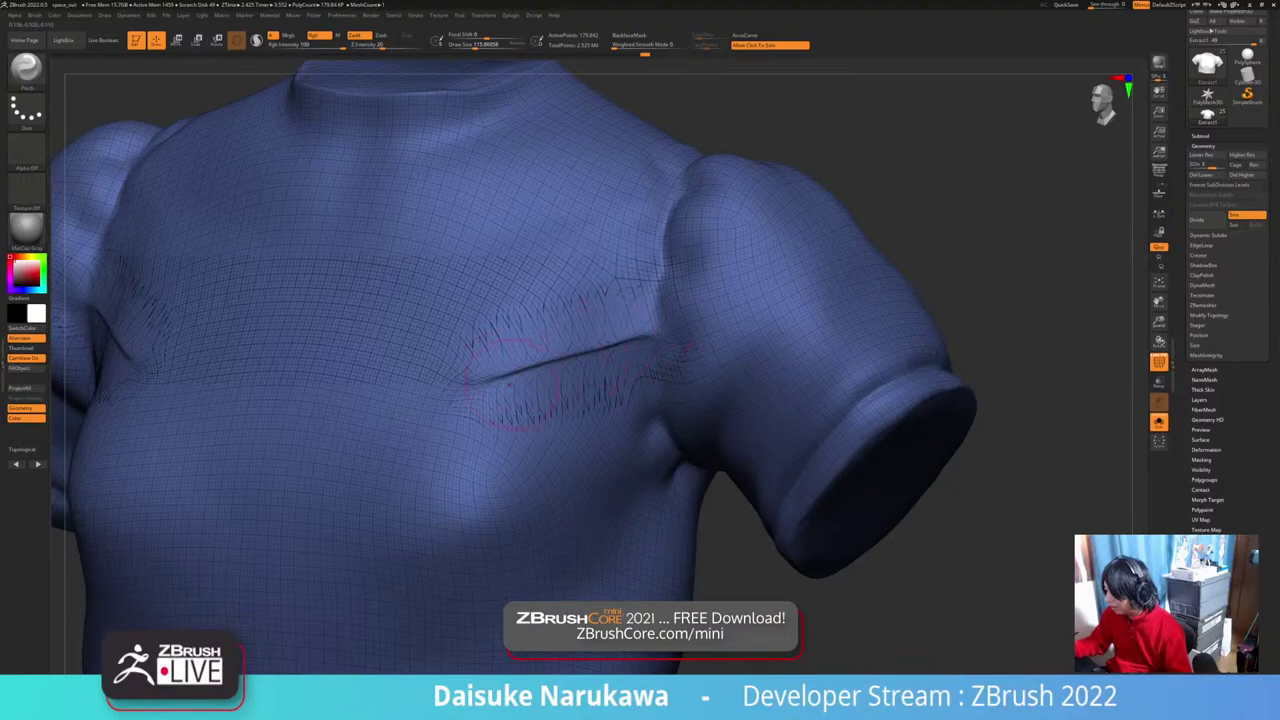
left_click_drag(509, 385, 490, 383)
mouse_move(495, 380)
right_mouse_down()
mouse_move(585, 348)
mouse_move(510, 325)
right_mouse_up()
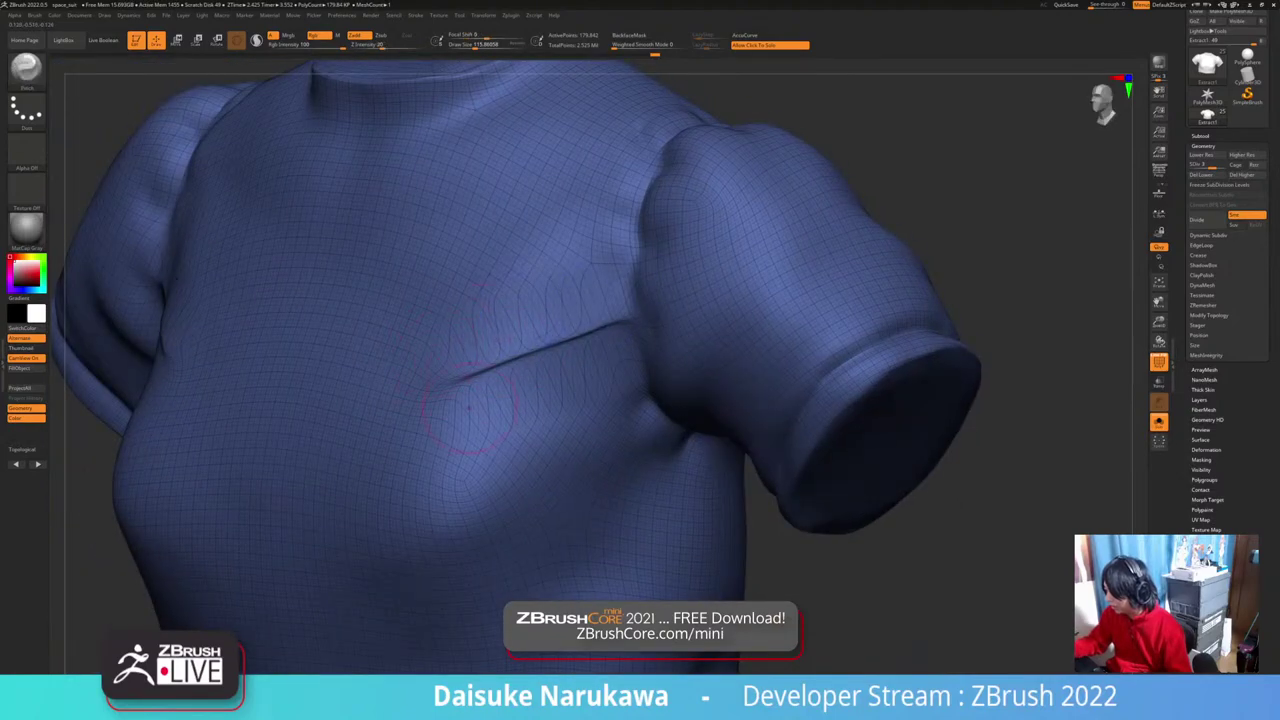
right_click_drag(469, 408, 486, 381)
Step: Smooth the distorted surface around the inner end of the pinched chest crease
key("shift")
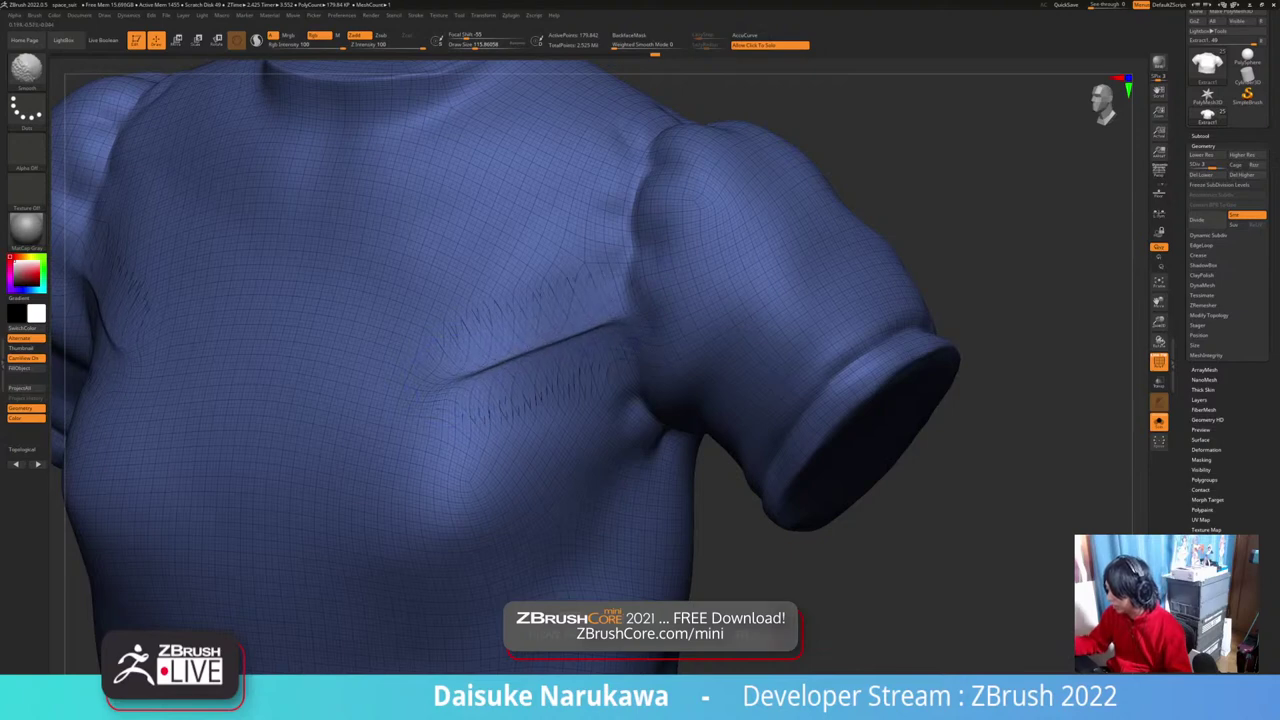
right_click_drag(663, 423, 612, 340, "ctrl")
right_click_drag(500, 345, 528, 378)
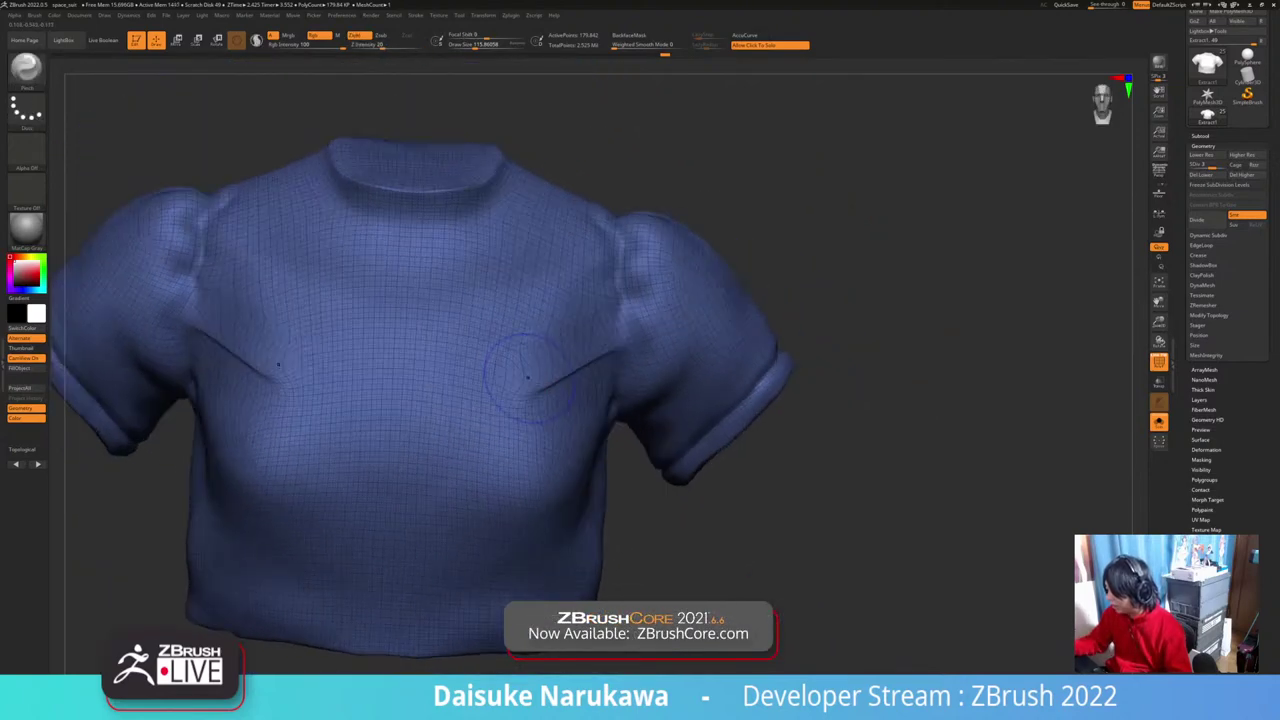
left_click_drag(528, 378, 534, 377, "shift")
right_click_drag(575, 368, 545, 408)
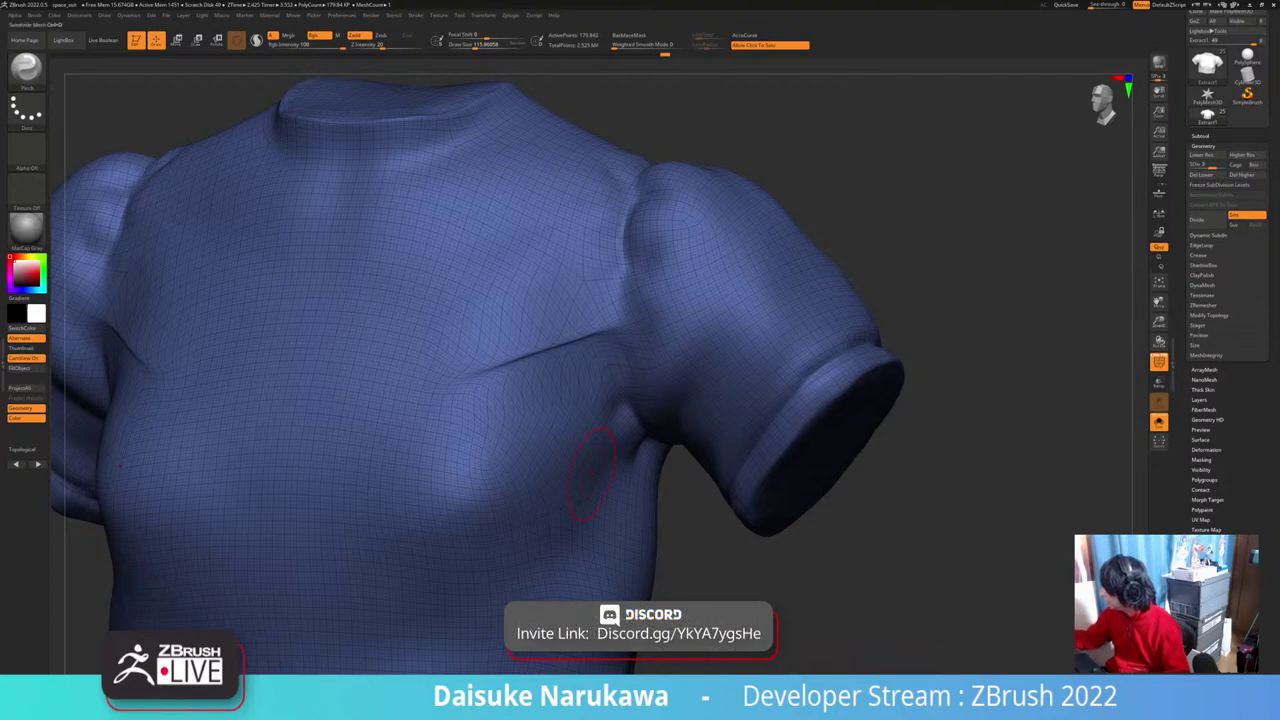
Step: At subdivision level 1, smooth the stretched polygons around the chest crease and run Reproject Higher Subdiv
left_click(1192, 165)
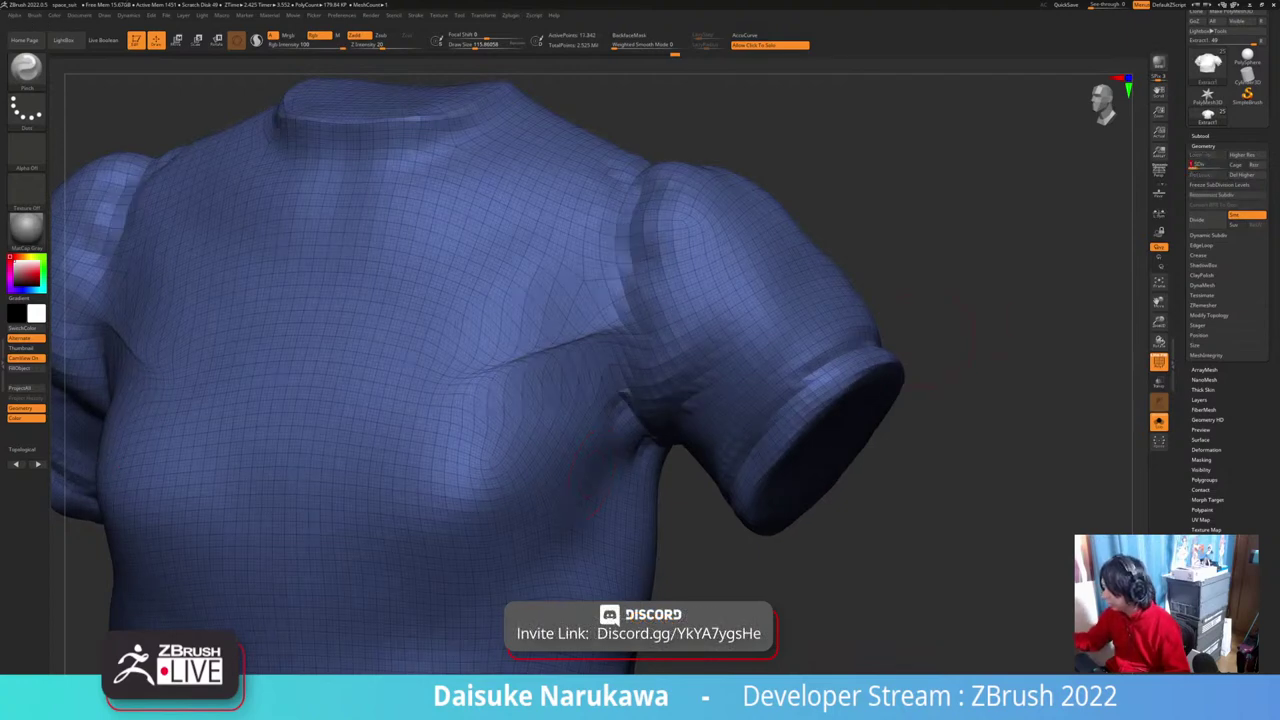
left_click_drag(602, 337, 484, 370, "shift")
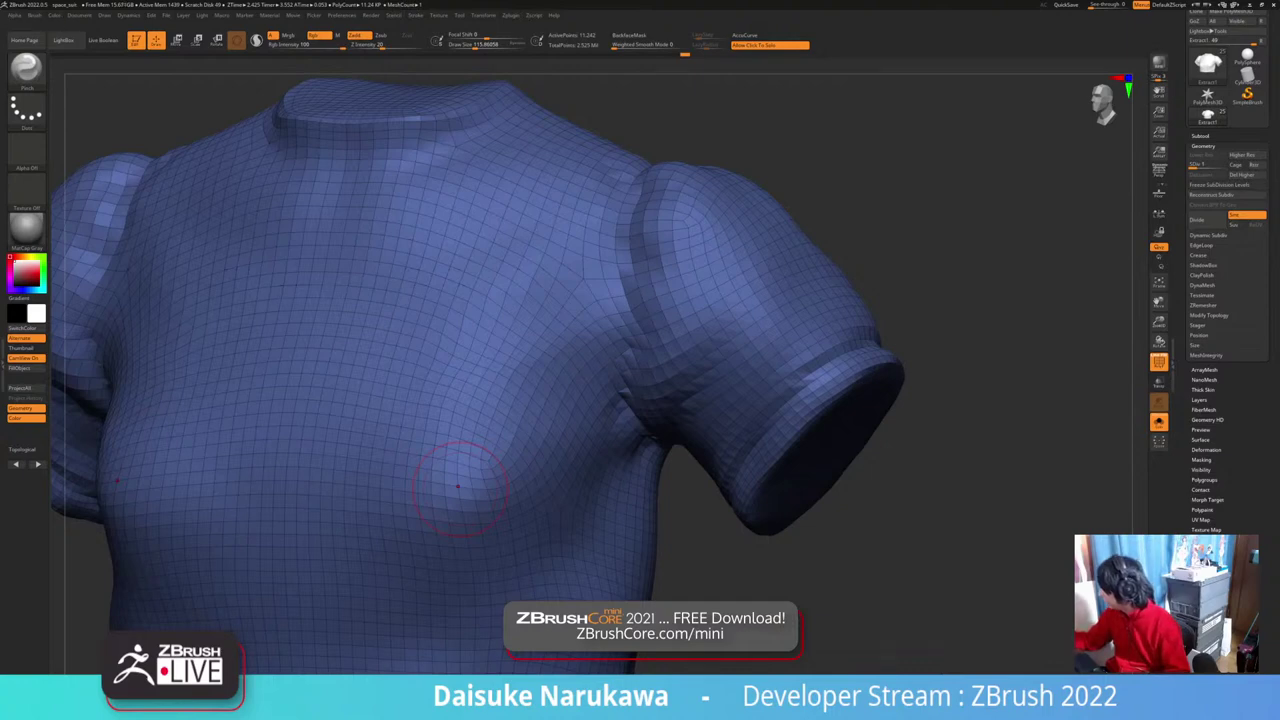
left_click(1200, 136)
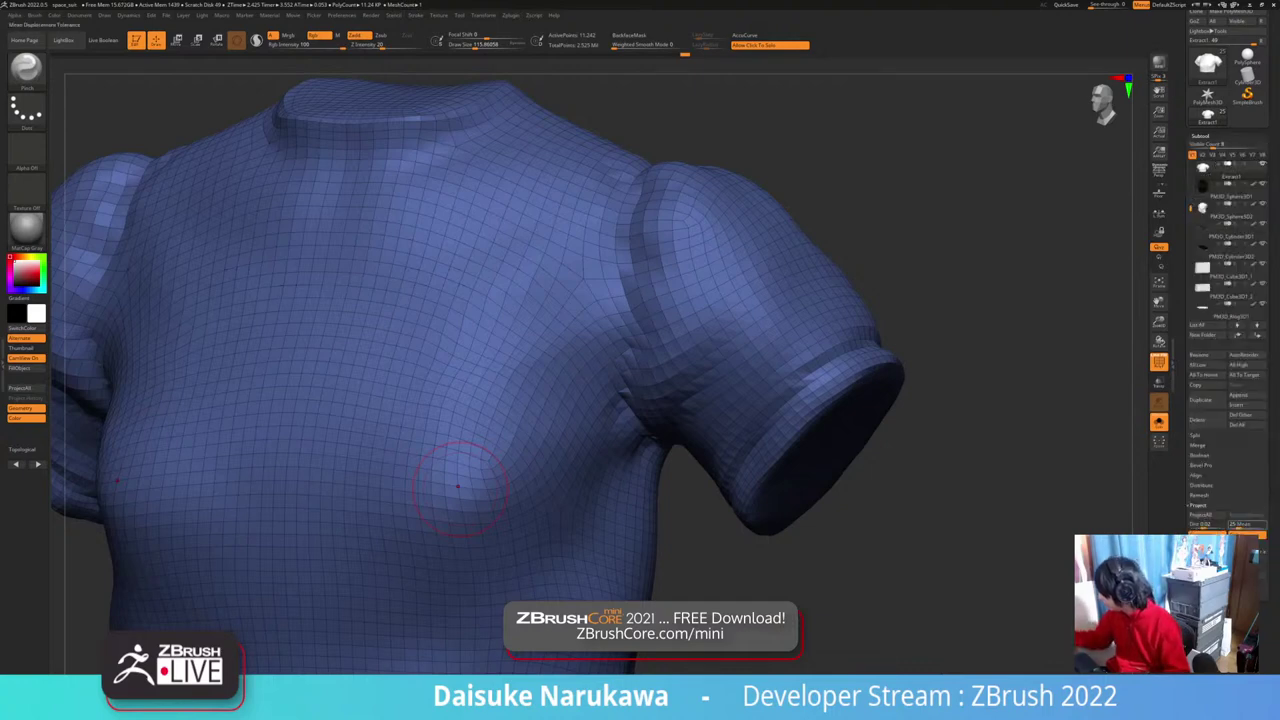
left_click_drag(1240, 500, 1240, 416)
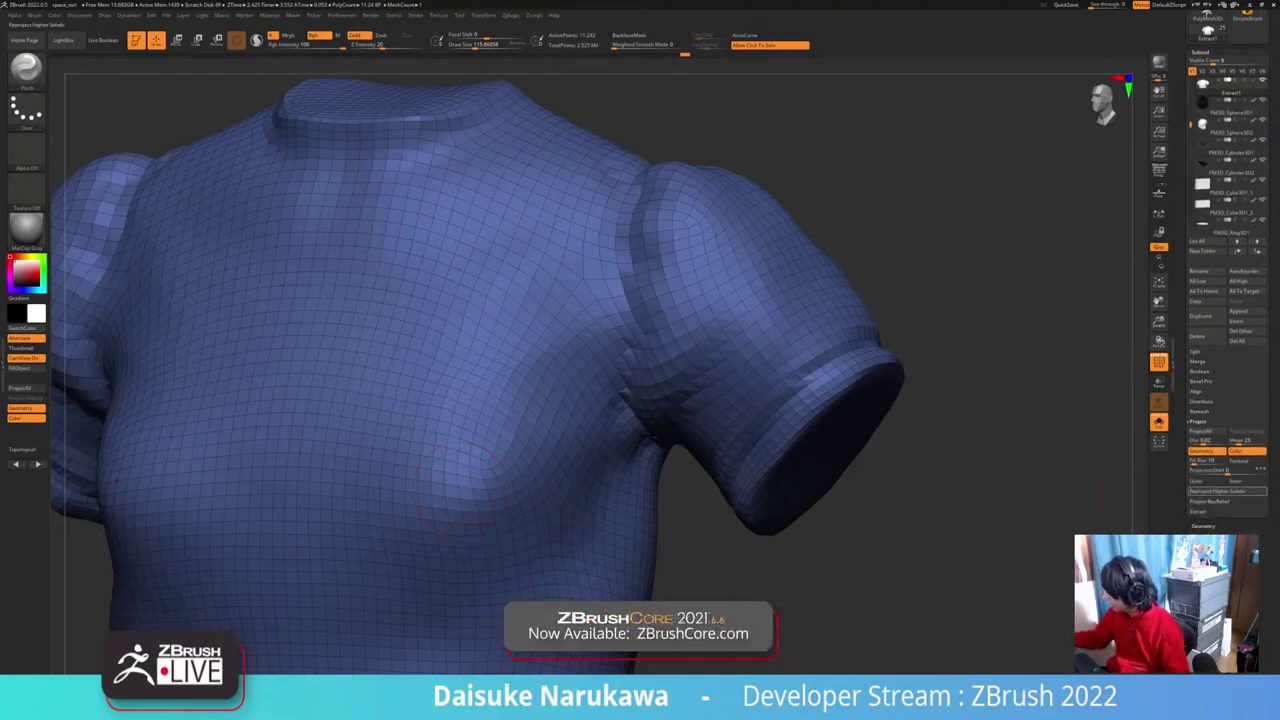
left_click(1218, 491)
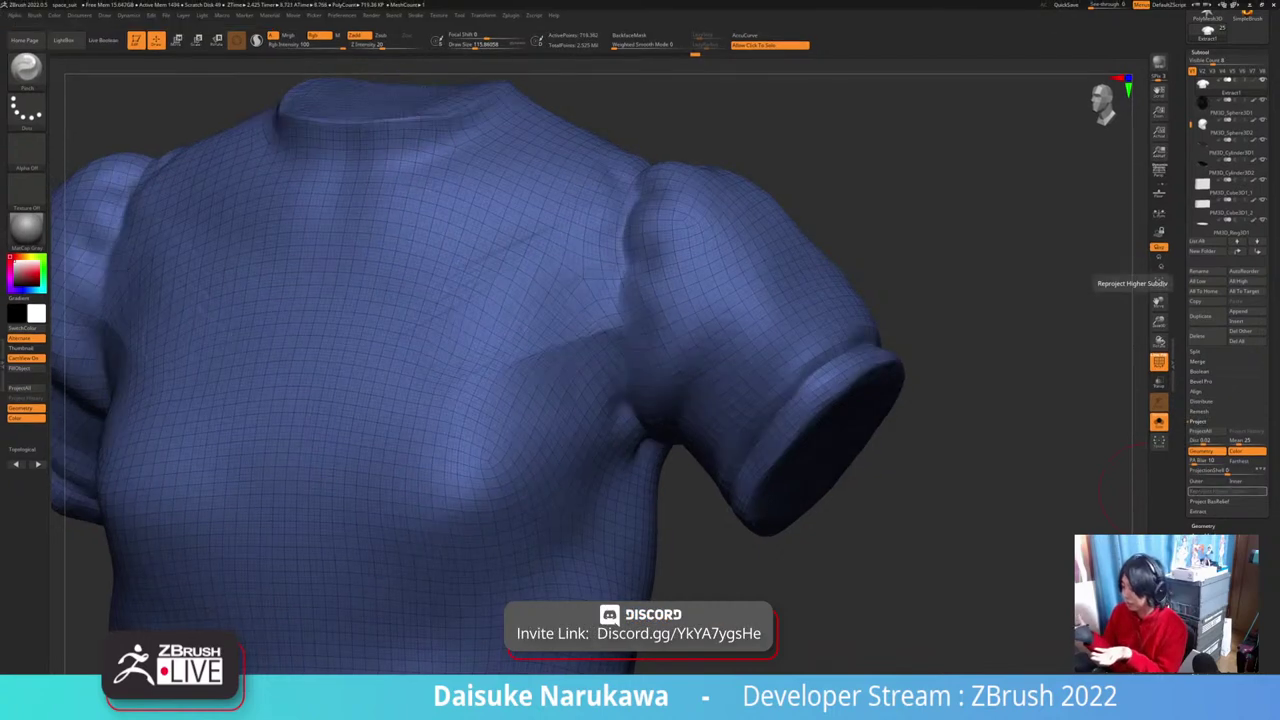
Step: Soften the reprojected crease between chest and armhole, checking the mesh flow with the wireframe shown before hiding it again
key("shift")
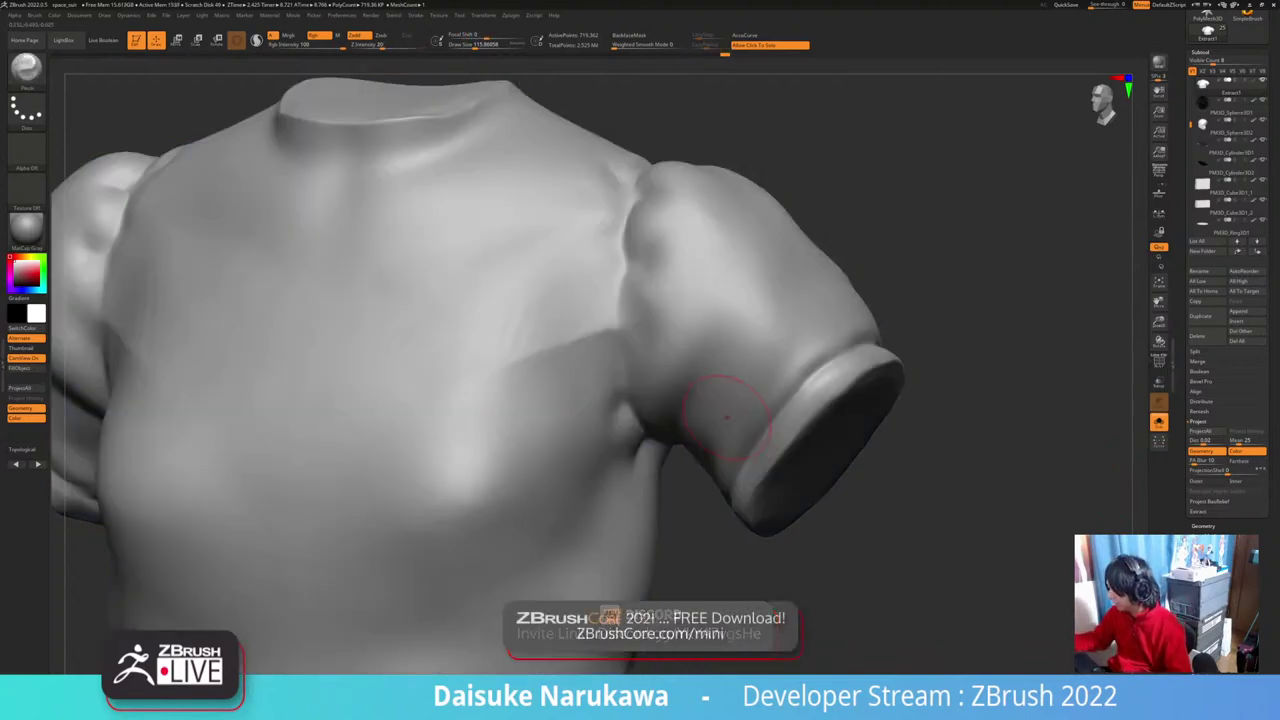
key("shift+f")
left_click_drag(500, 361, 599, 321)
key("shift")
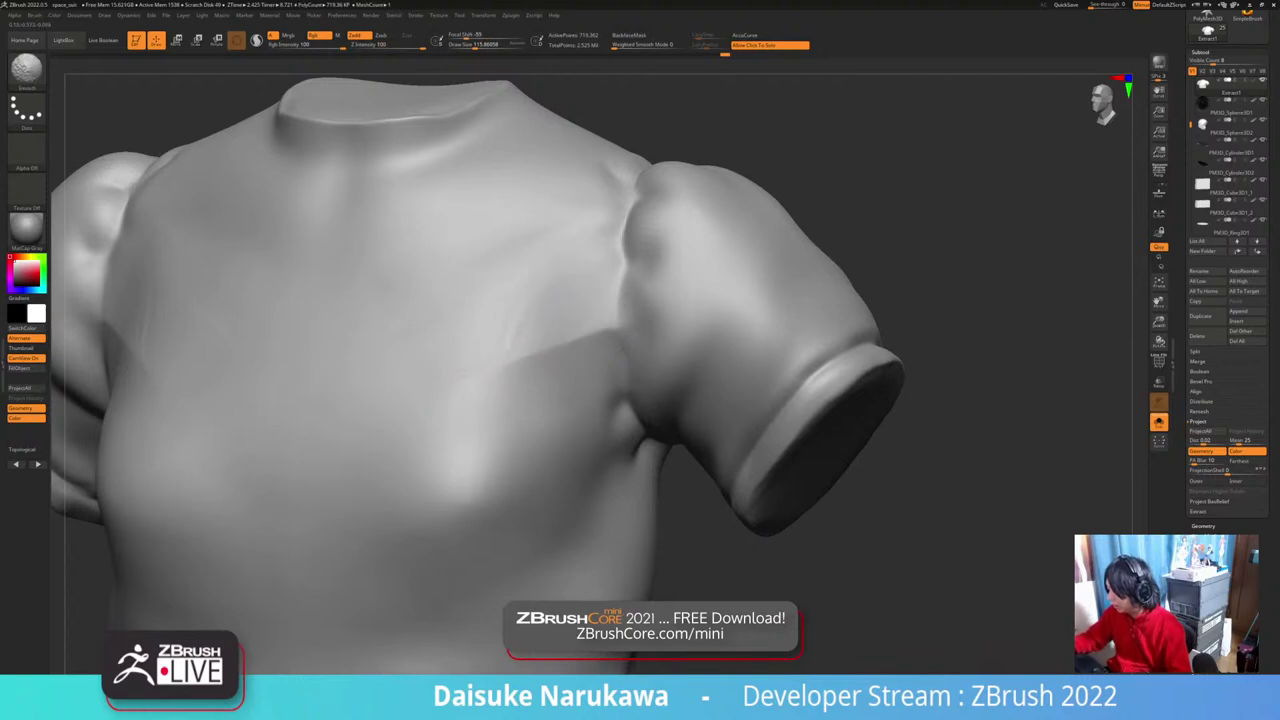
key("shift+f")
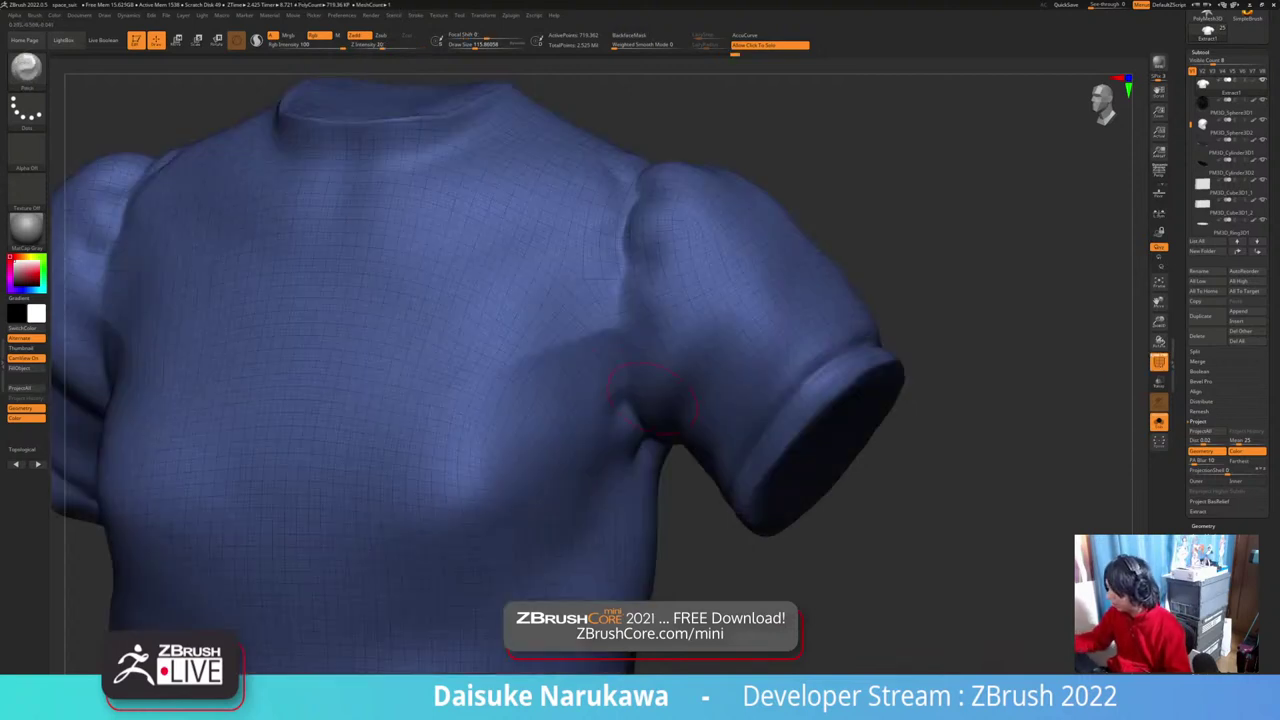
mouse_move(515, 298)
right_mouse_down()
mouse_move(557, 329)
mouse_move(518, 340)
mouse_move(542, 342)
right_mouse_up()
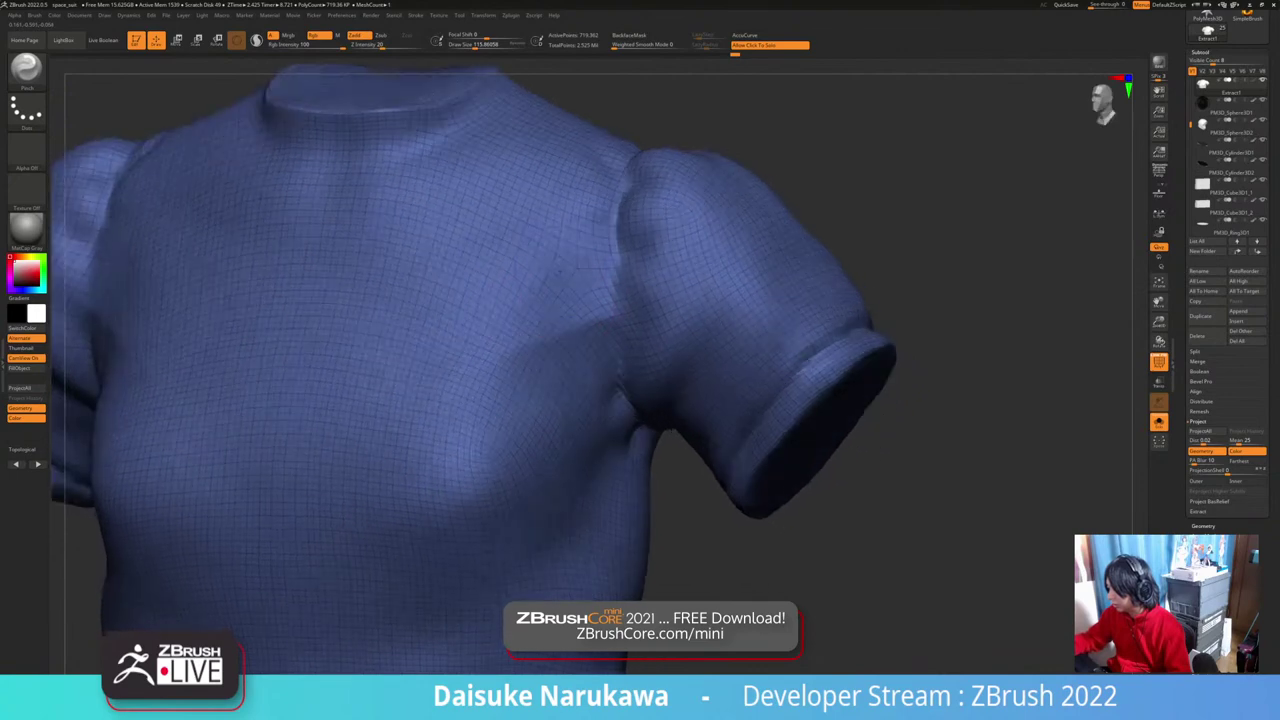
key("shift")
right_click_drag(604, 220, 660, 170, "ctrl")
key("shift+f")
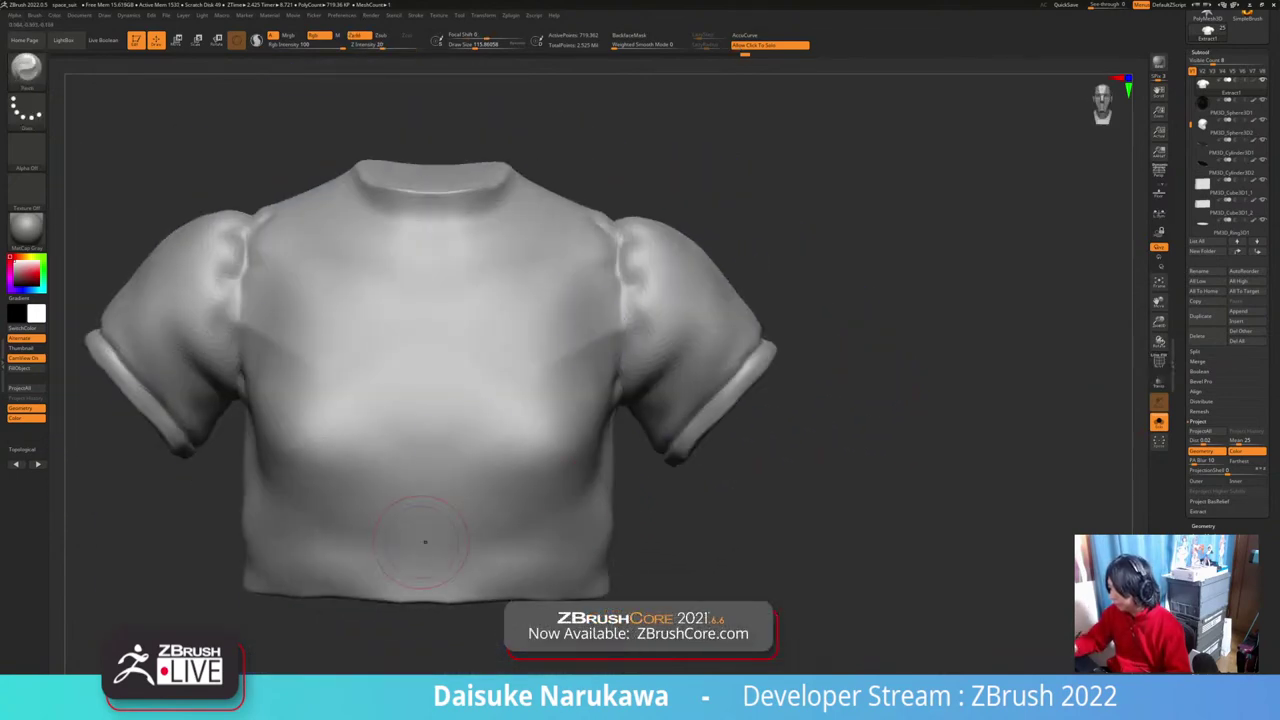
mouse_move(426, 540)
right_mouse_down()
mouse_move(484, 556)
mouse_move(396, 568)
mouse_move(446, 542)
right_mouse_up()
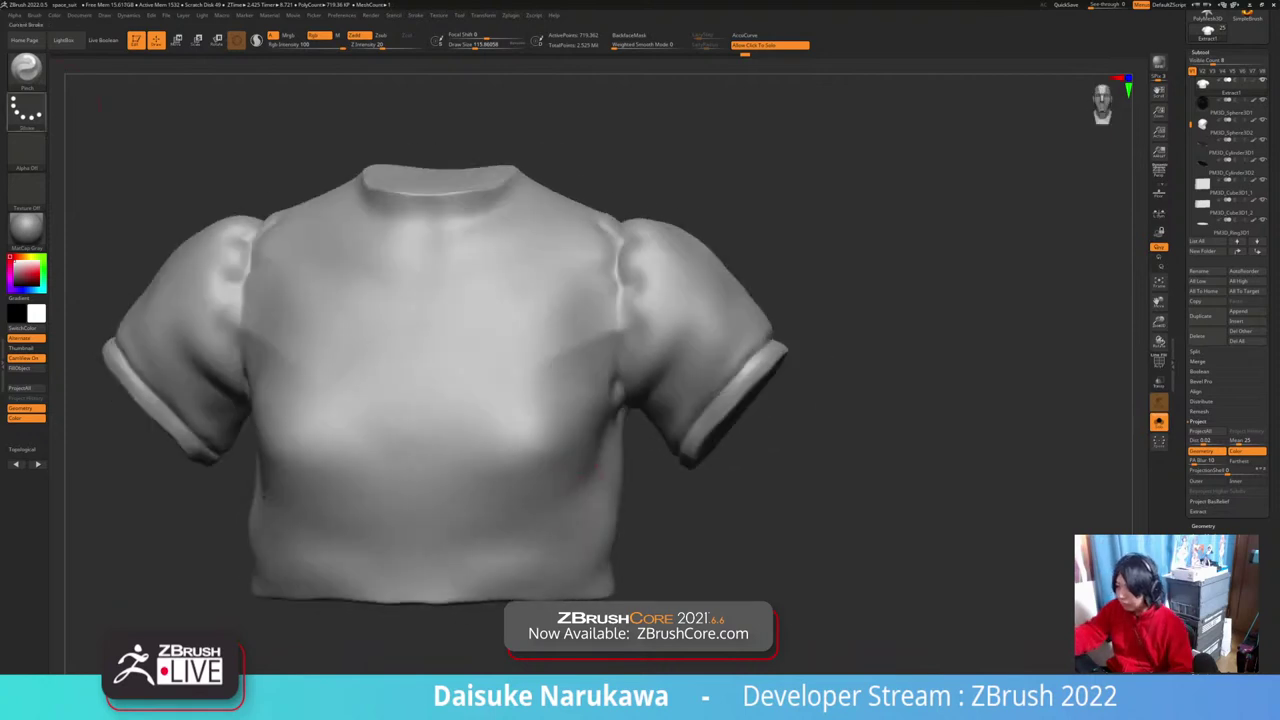
Step: Carve the front armhole seam down toward the armpit using DamStandard at draw size about 51
left_click(27, 71)
left_click(68, 108)
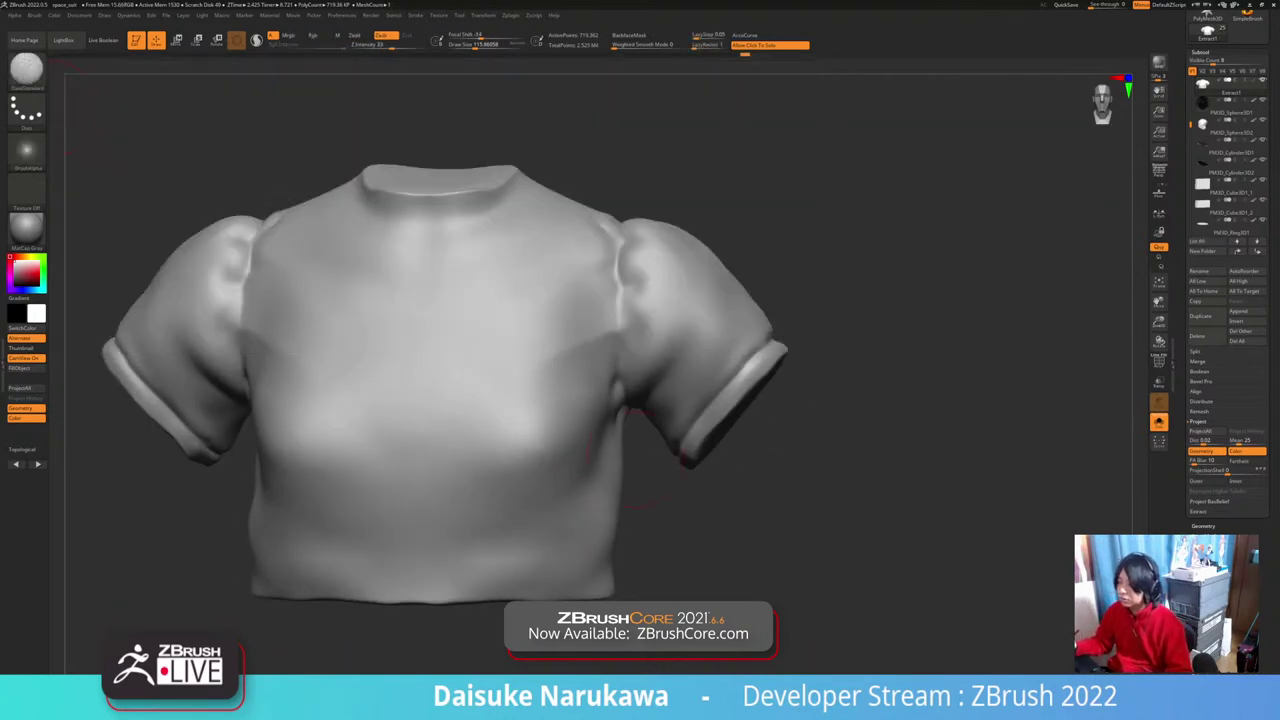
left_click_drag(473, 45, 465, 45)
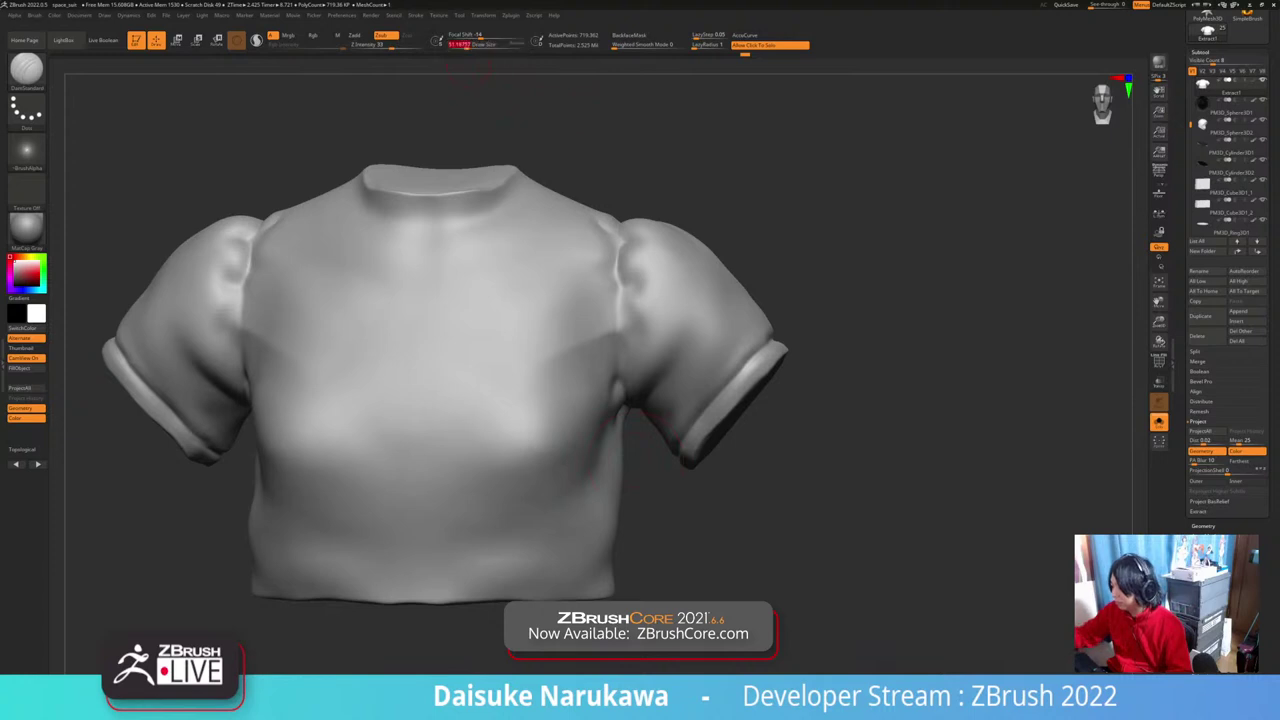
mouse_move(630, 268)
right_mouse_down()
mouse_move(614, 298)
mouse_move(620, 289)
right_mouse_up()
left_click_drag(621, 289, 617, 326)
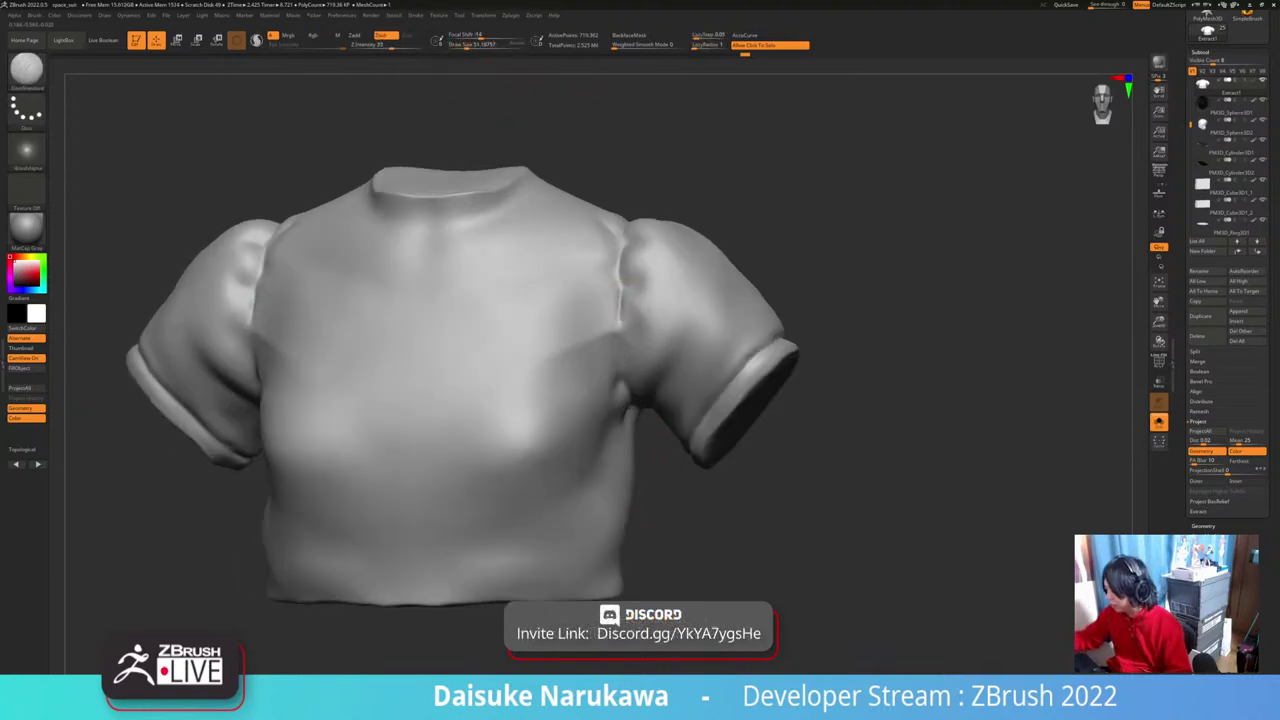
right_click_drag(617, 328, 619, 346)
left_click_drag(616, 334, 621, 372)
right_click_drag(621, 372, 621, 346)
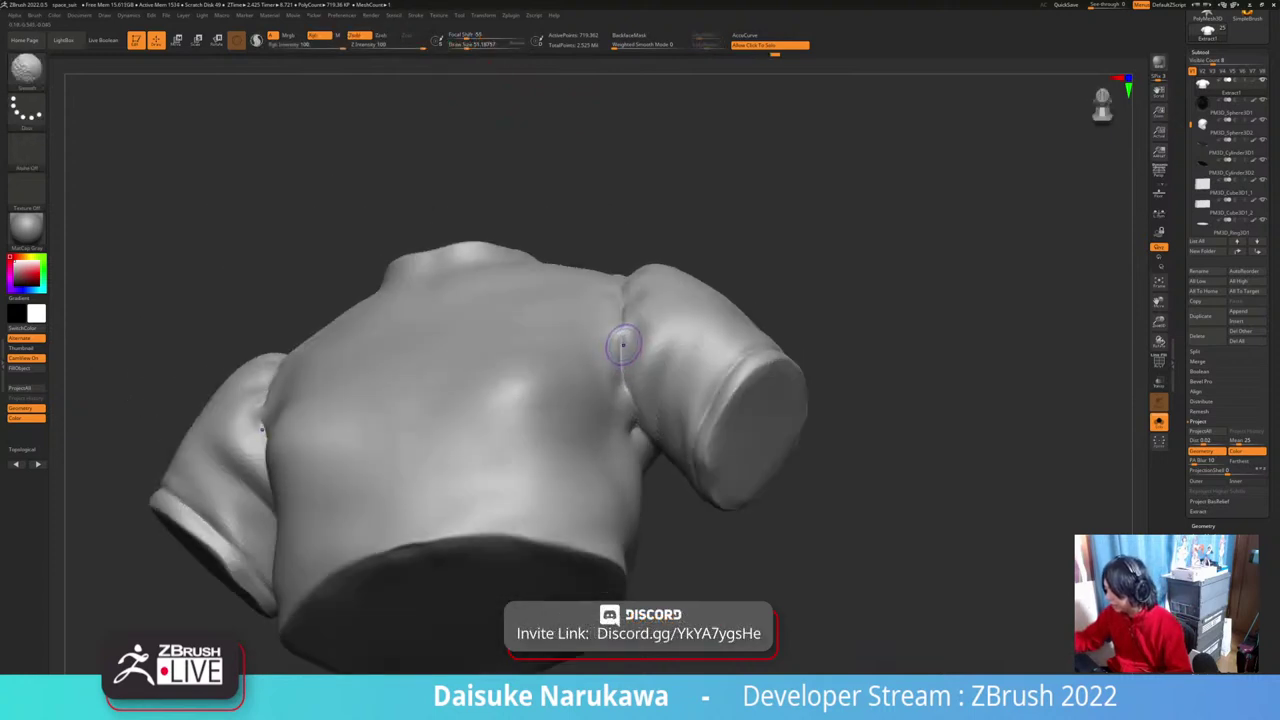
Step: Smooth the lower part of the front armhole seam and recarve it toward the armpit
left_click_drag(621, 346, 619, 363, "shift")
right_click_drag(620, 365, 619, 379)
left_click_drag(617, 360, 619, 378, "shift")
right_click_drag(612, 404, 624, 421)
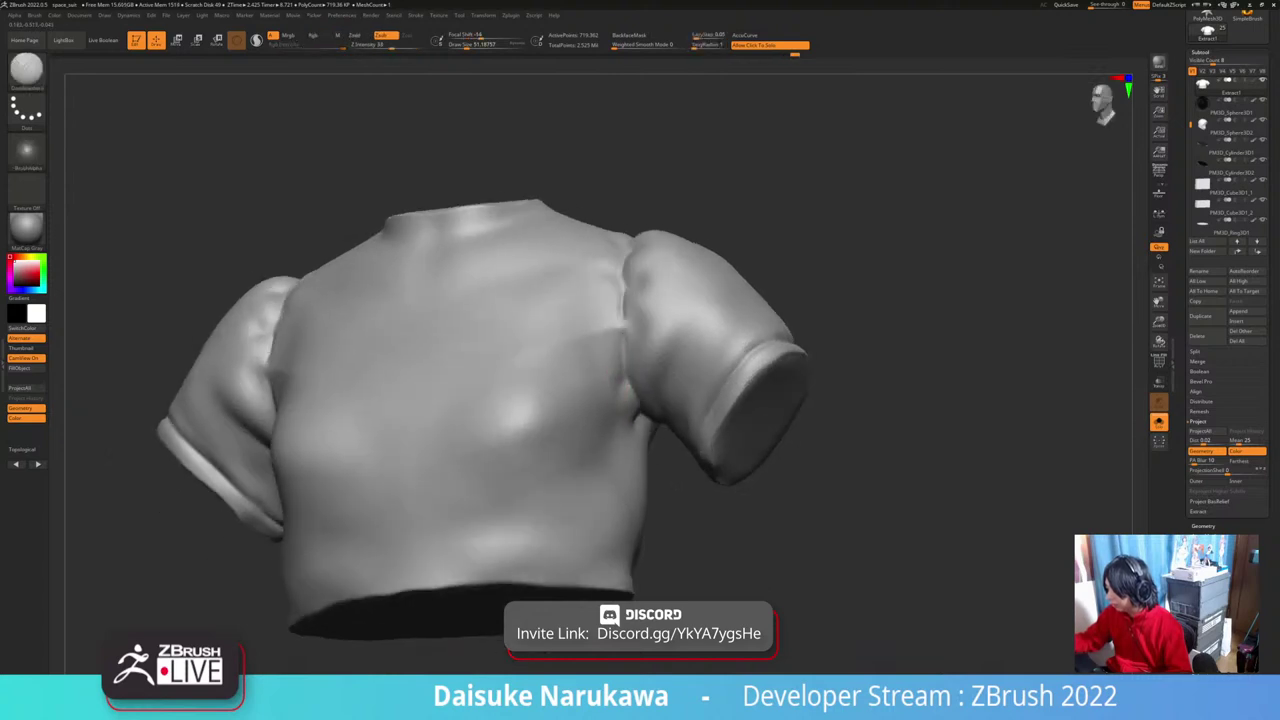
left_click_drag(626, 358, 620, 391)
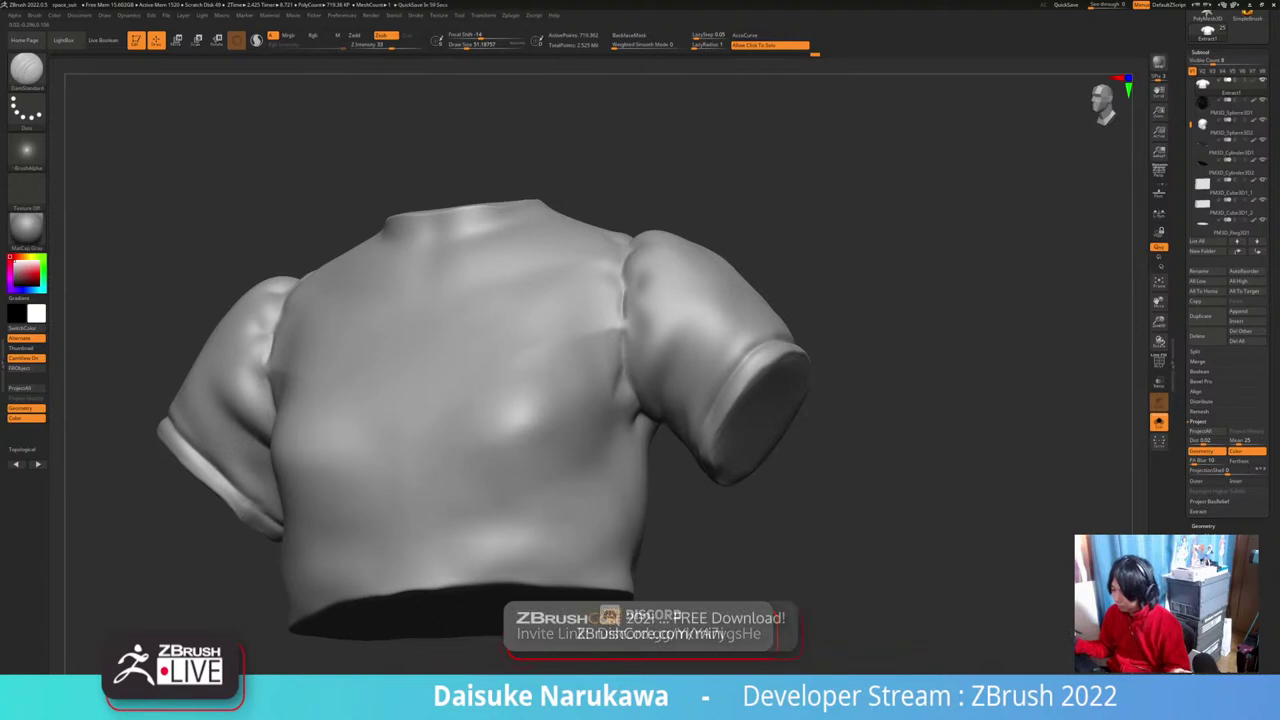
Step: Lower the top by two subdivision levels and carve a diagonal fold from the armpit down the side of the chest
right_click_drag(601, 487, 553, 562)
key("shift+d")
key("shift+d")
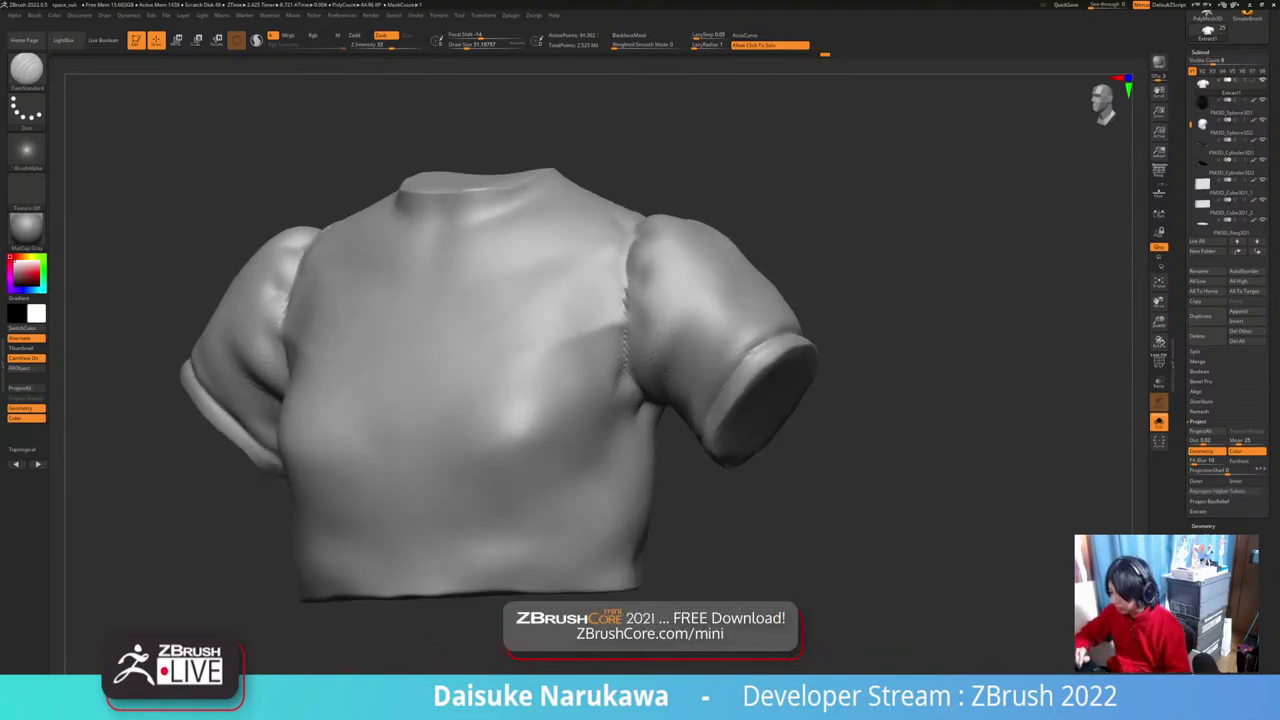
mouse_move(633, 380)
right_mouse_down("alt")
mouse_move(608, 402)
mouse_move(578, 392)
right_mouse_up("alt")
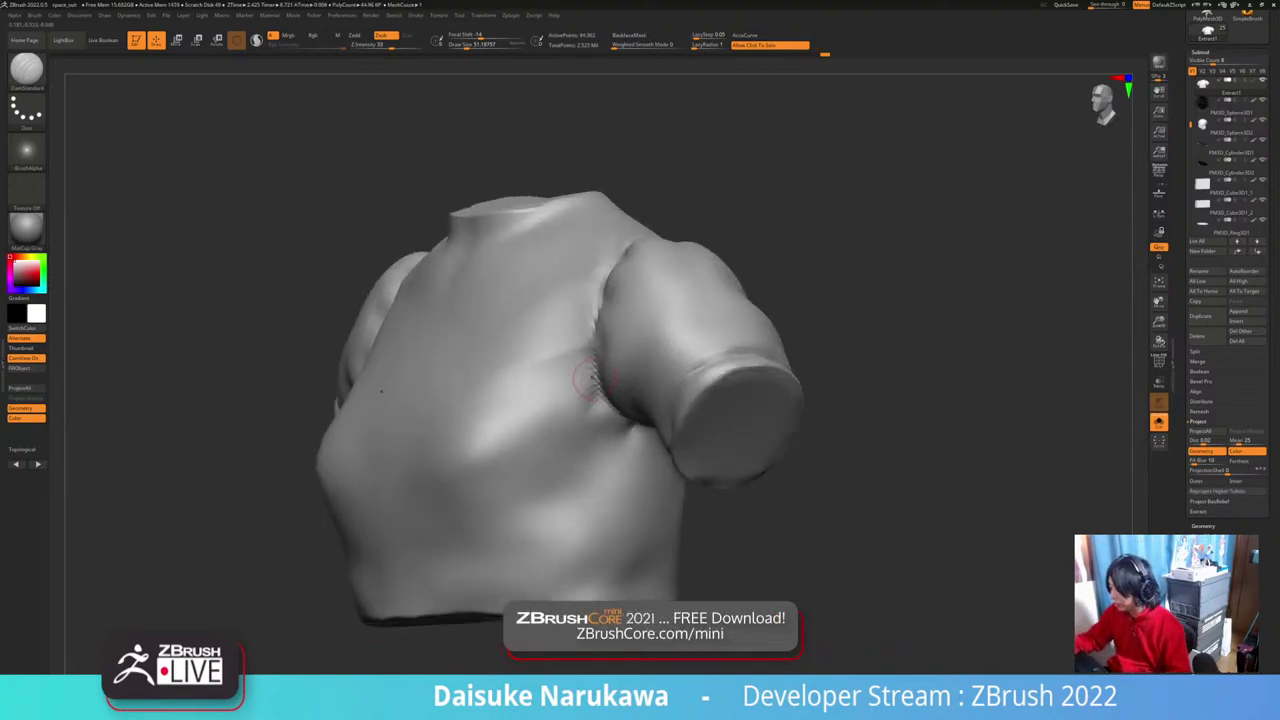
left_click_drag(602, 396, 570, 458)
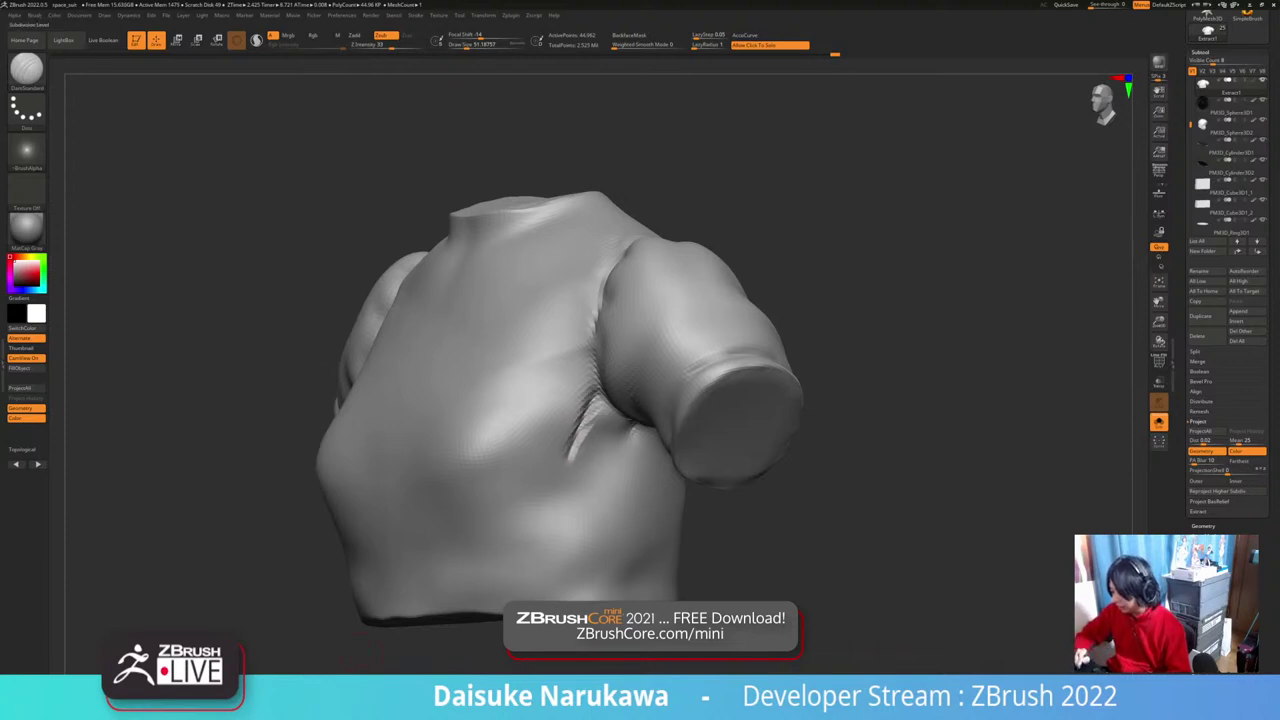
Step: Raise the top by one subdivision level, then recarve the armpit fold and smooth its edges
key("d")
left_click_drag(597, 394, 566, 464)
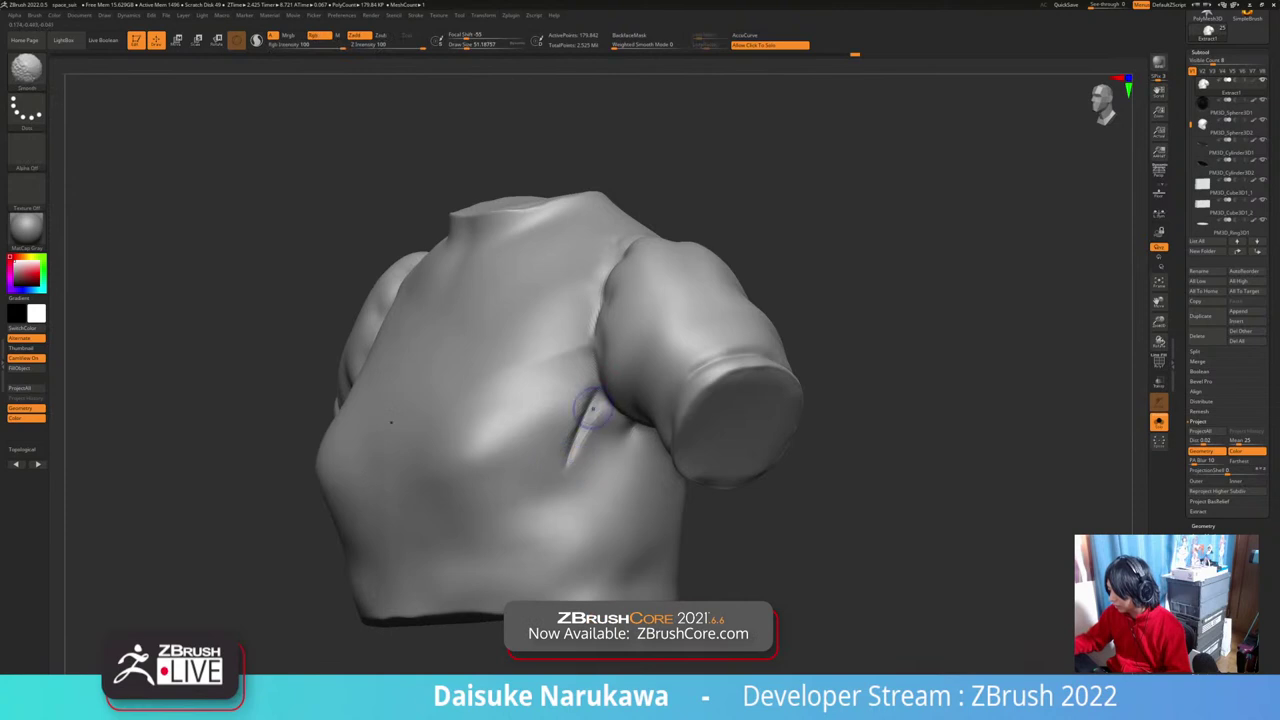
left_click_drag(593, 408, 566, 447, "shift")
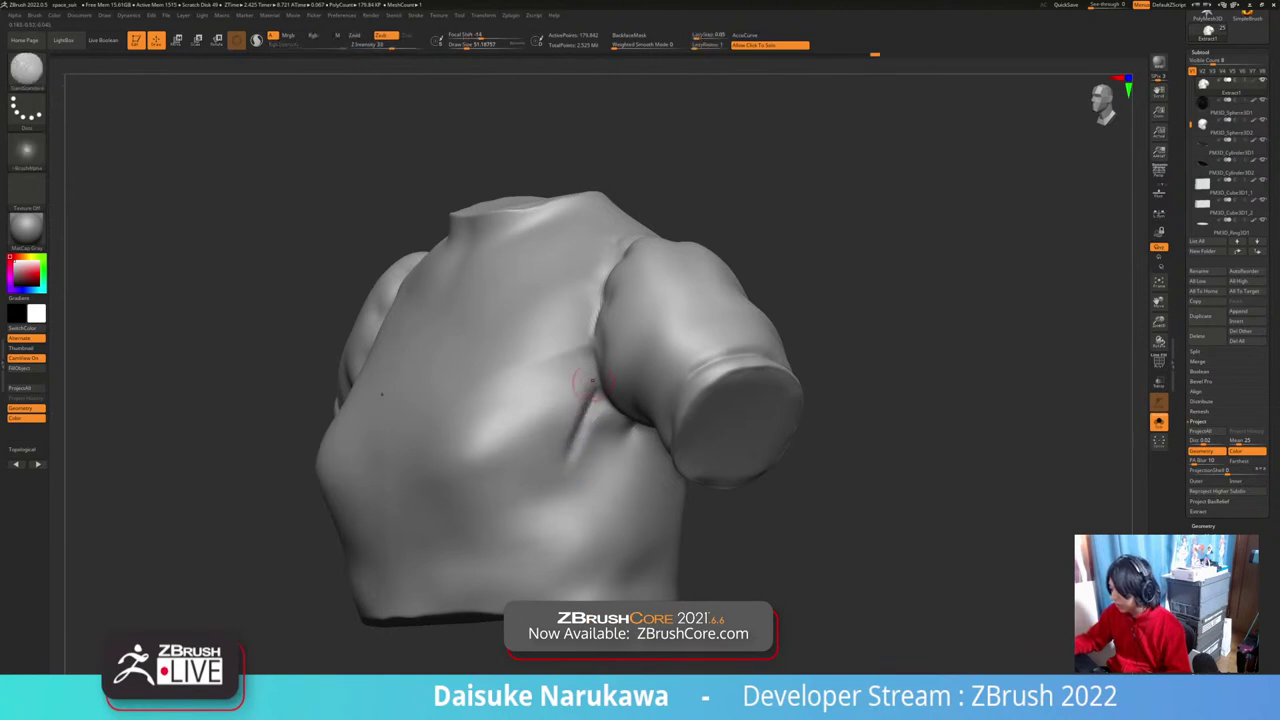
Step: Carve the upper end of the armpit fold into the armhole seam and smooth its lower tail
right_click_drag(593, 396, 672, 385)
mouse_move(592, 370)
left_mouse_down()
mouse_move(578, 430)
mouse_move(591, 396)
mouse_move(583, 412)
left_mouse_up()
left_click_drag(588, 385, 560, 472, "shift")
right_click_drag(562, 460, 556, 425)
left_click_drag(589, 376, 579, 424)
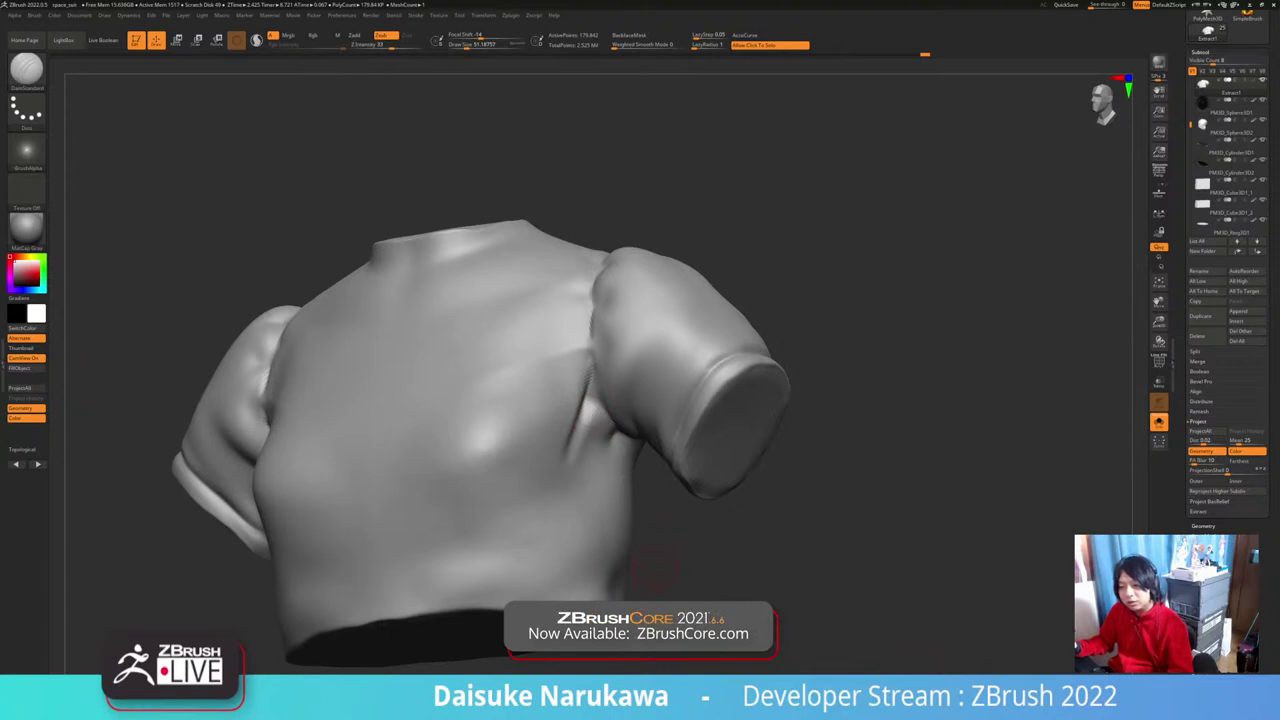
Step: Smooth the jagged edge of the armpit fold below the front armhole seam
mouse_move(655, 520)
left_mouse_down()
mouse_move(722, 550)
mouse_move(666, 532)
mouse_move(790, 490)
mouse_move(740, 492)
mouse_move(811, 490)
left_mouse_up()
left_click_drag(722, 495, 634, 490)
left_click_drag(722, 470, 752, 482)
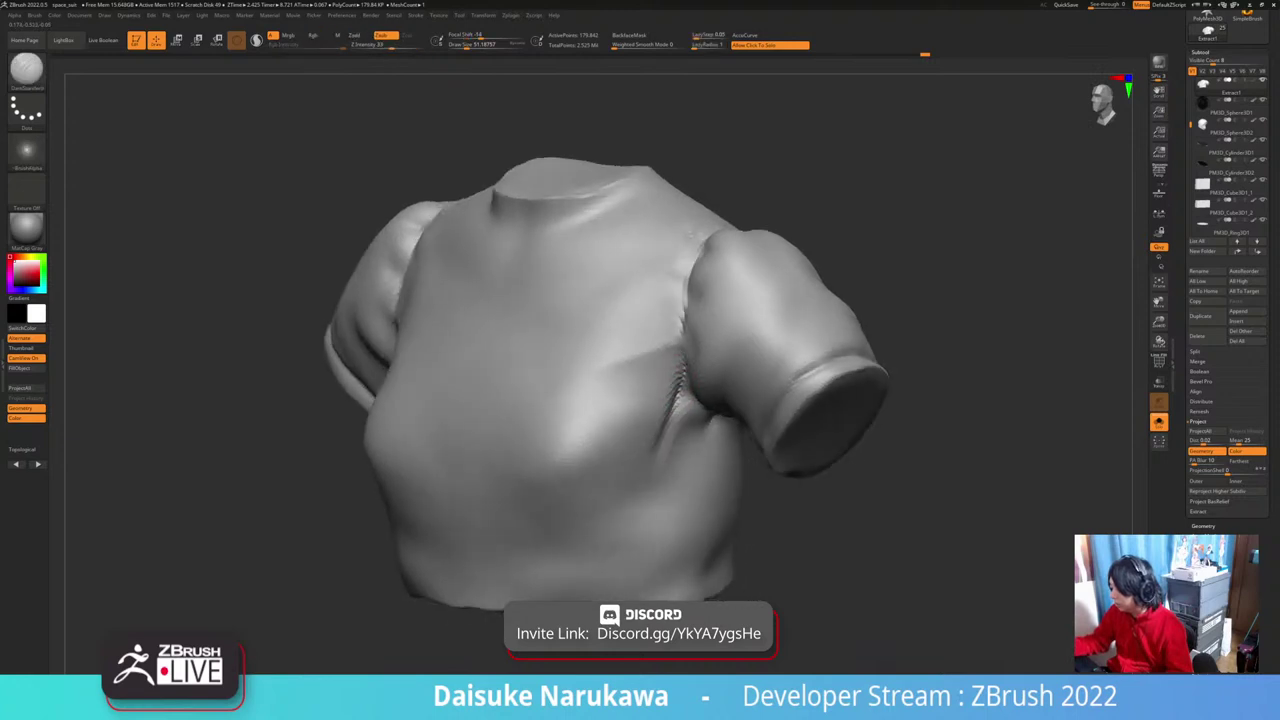
left_click_drag(680, 384, 674, 412, "shift")
left_click_drag(742, 494, 802, 484)
left_click_drag(690, 504, 670, 520, "alt")
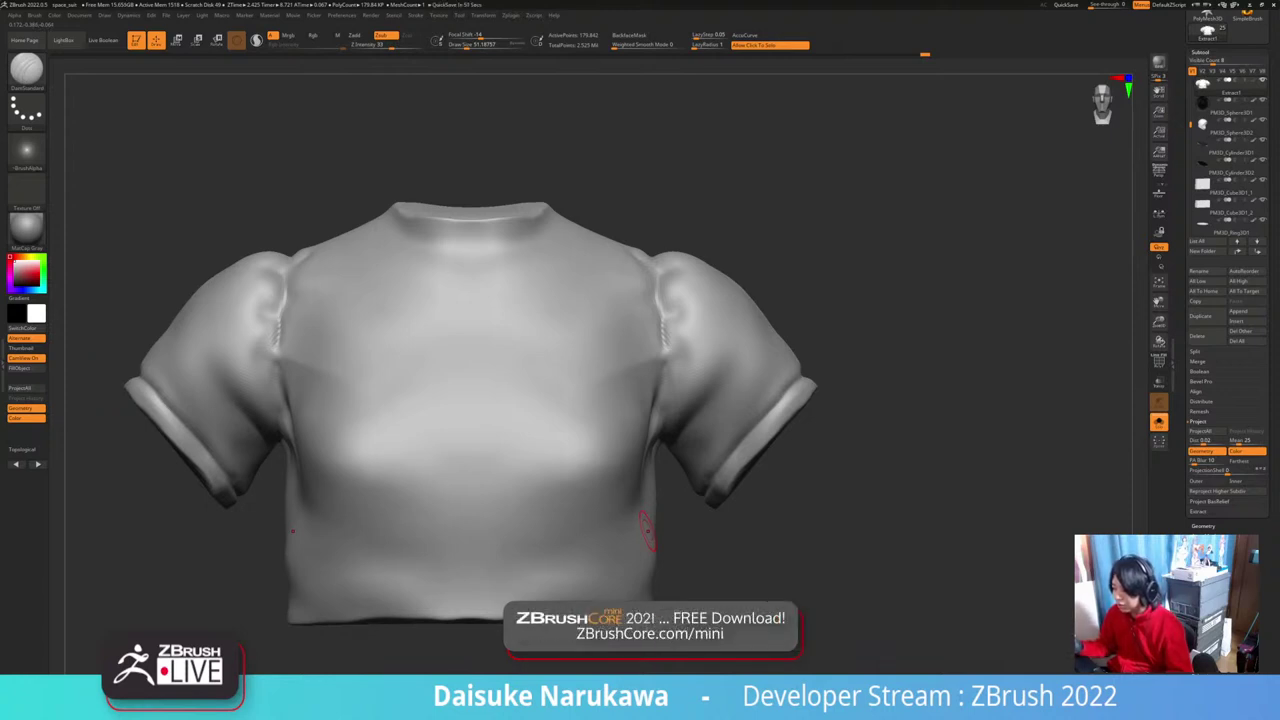
Step: Activate the lower chest box with its wireframe shown and choose the ZModeler brush
mouse_move(742, 526)
left_mouse_down()
mouse_move(684, 502)
mouse_move(826, 334)
left_mouse_up()
left_click(1228, 187)
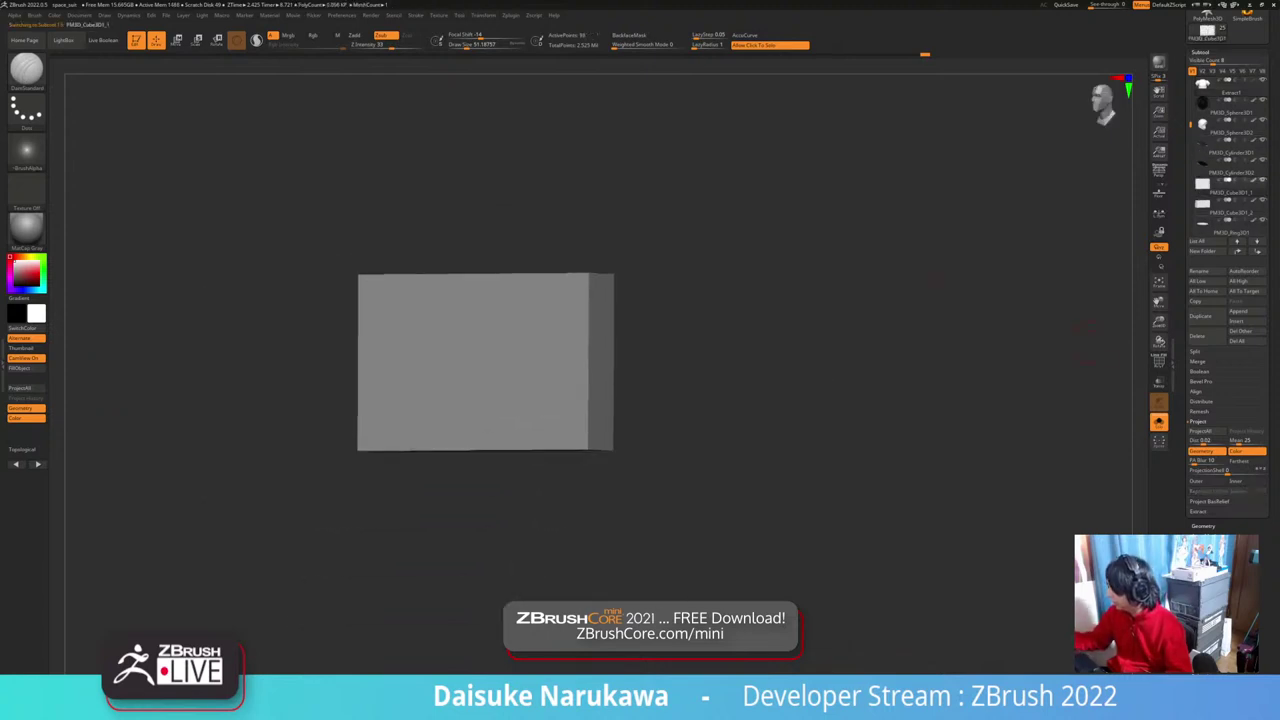
left_click(1159, 362)
right_click_drag(720, 340, 722, 400, "ctrl")
left_click_drag(720, 400, 826, 458, "shift")
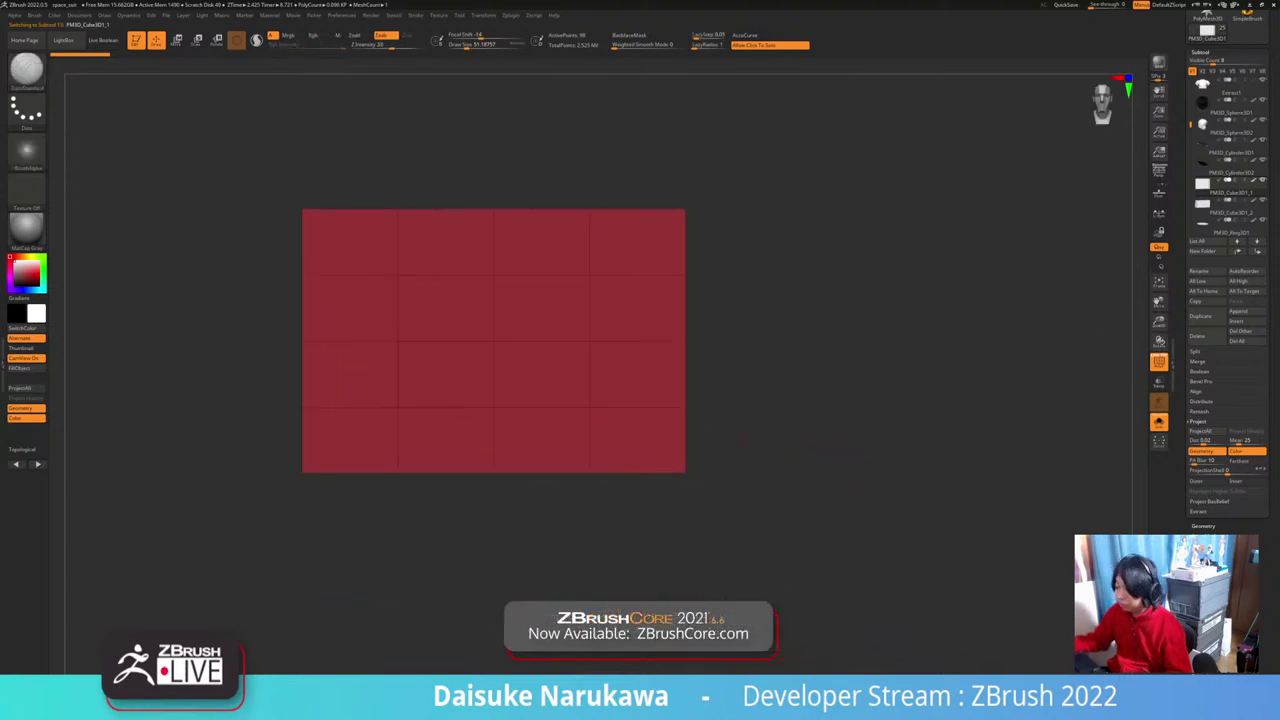
left_click(27, 72)
key("z")
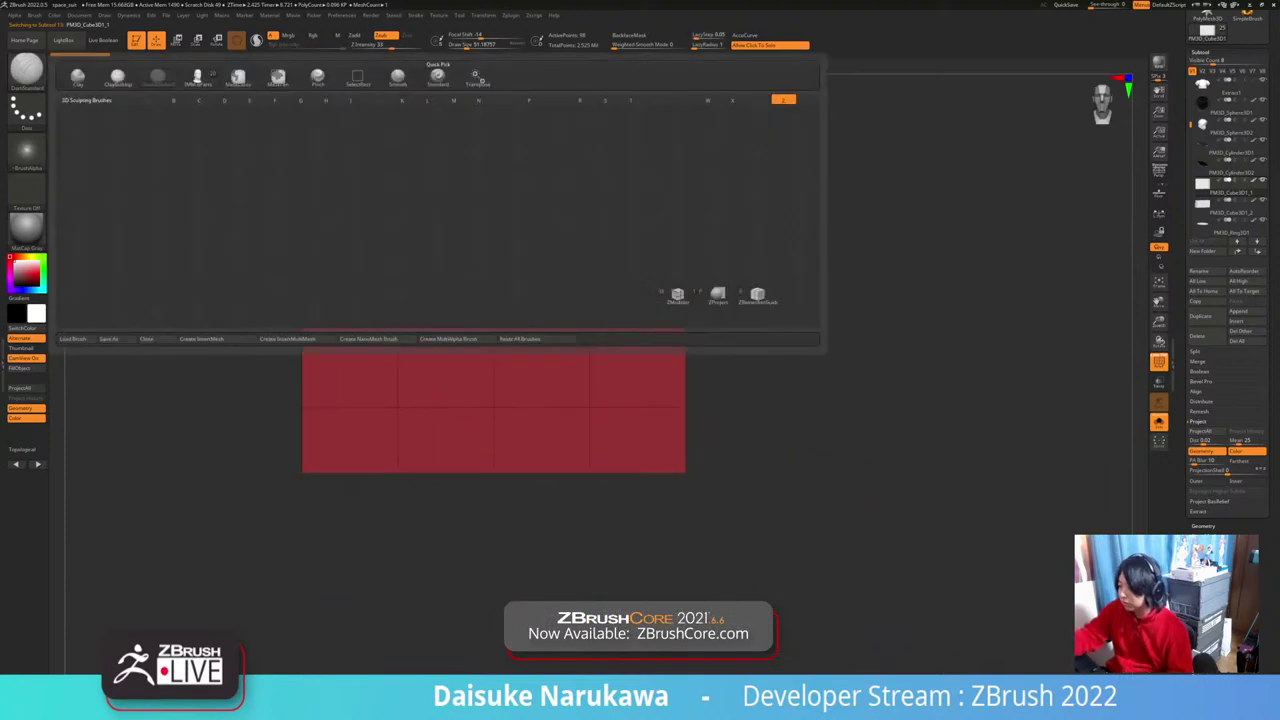
left_click(680, 296)
left_click(655, 321)
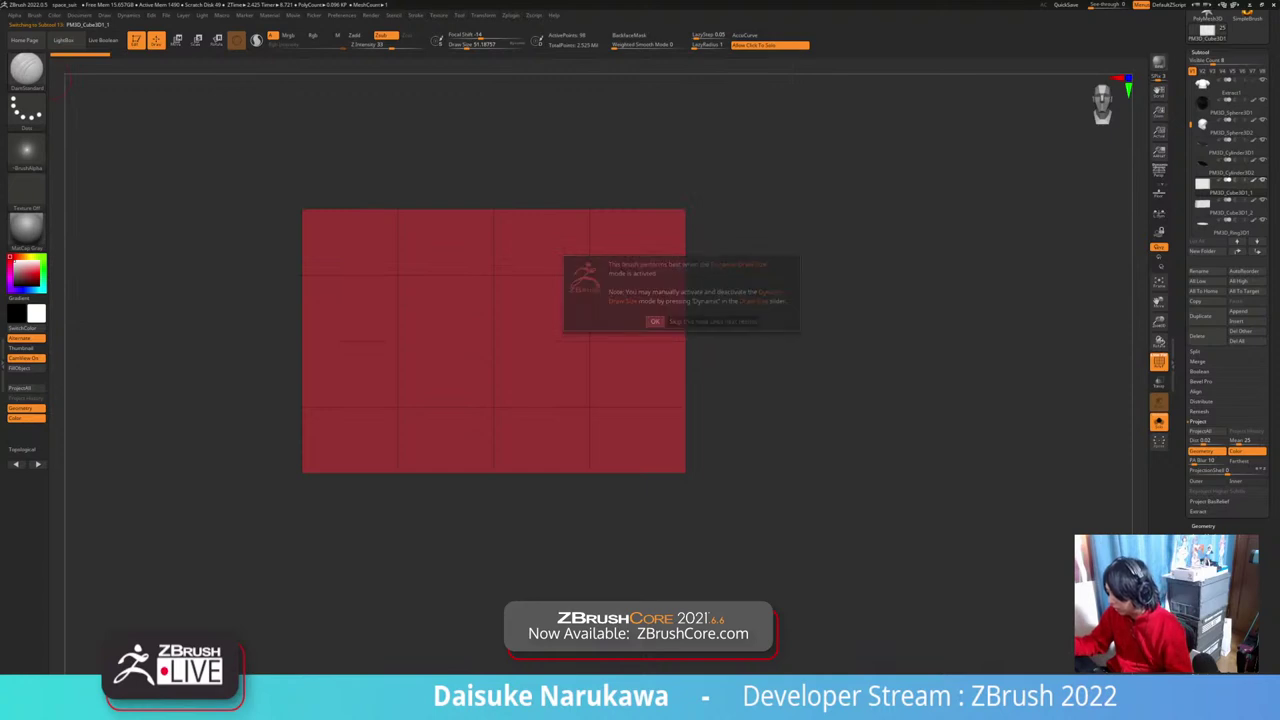
Step: Try inserting an extra edge loop very close to an existing vertical loop on the chest box
mouse_move(420, 290)
right_mouse_down()
mouse_move(428, 305)
mouse_move(410, 318)
mouse_move(438, 328)
mouse_move(436, 375)
right_mouse_up()
left_click(430, 341)
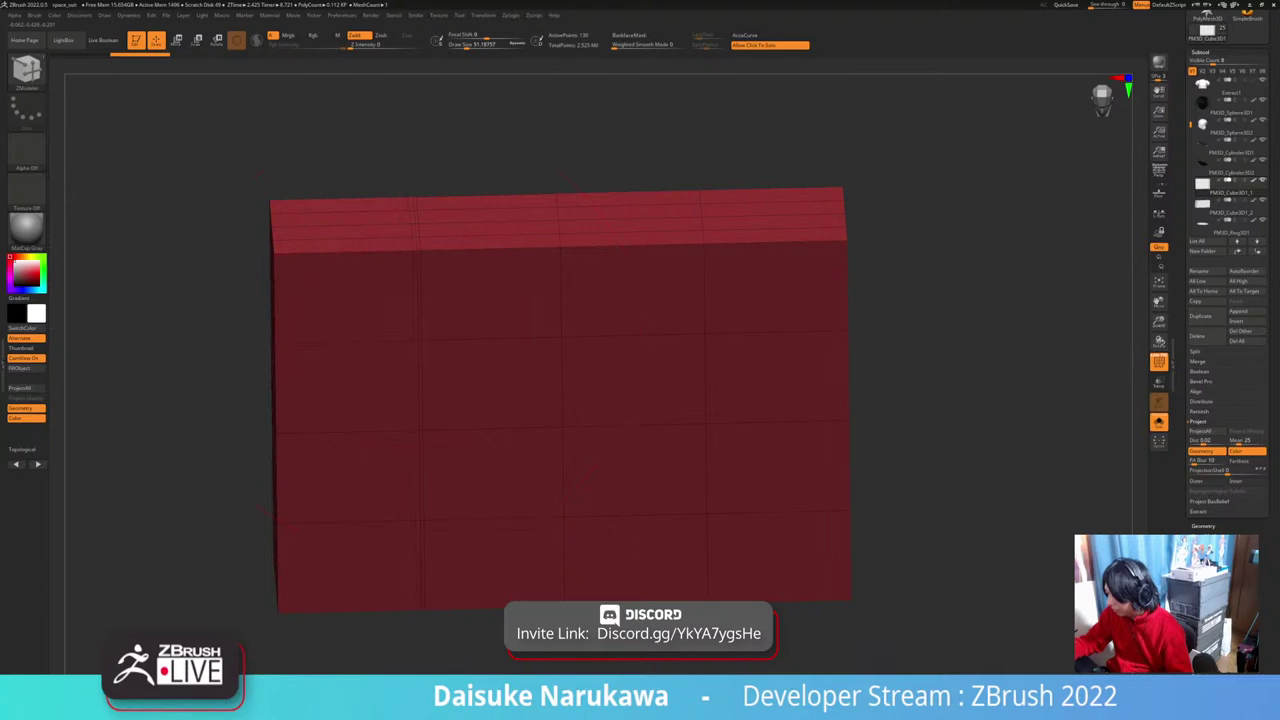
mouse_move(416, 342)
right_mouse_down("ctrl")
mouse_move(430, 396)
mouse_move(428, 338)
right_mouse_up("ctrl")
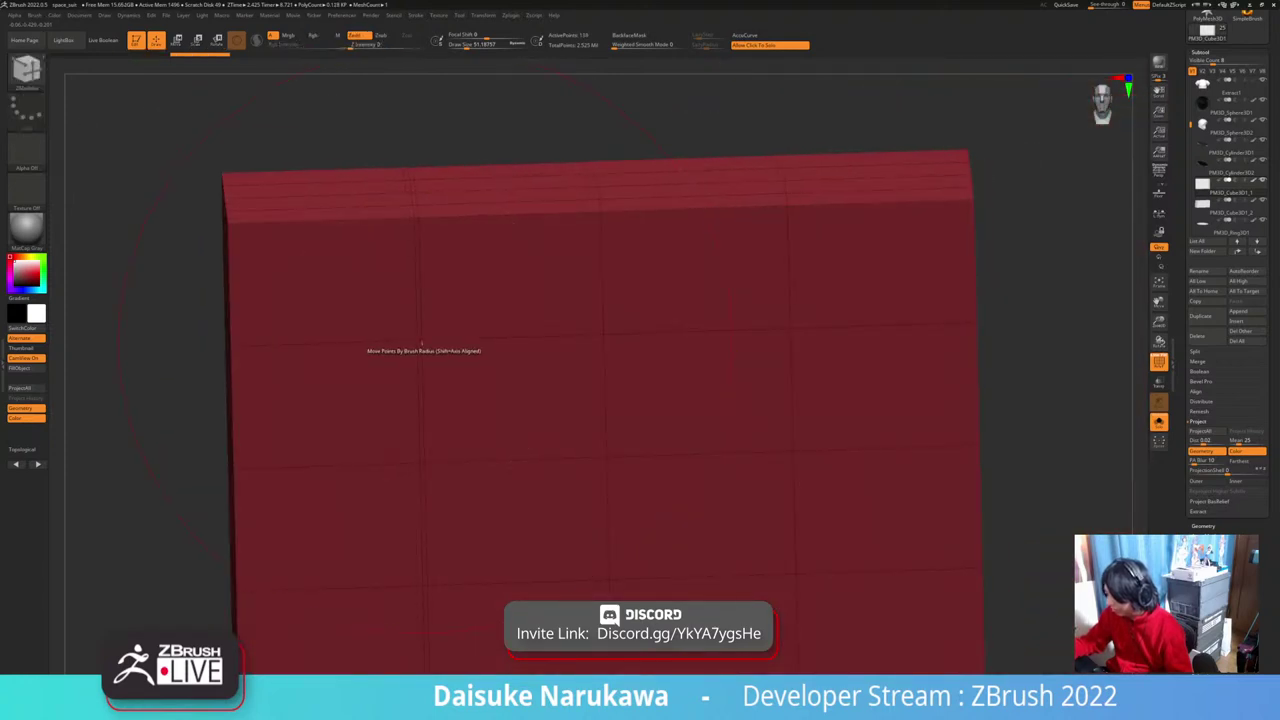
left_click(413, 341)
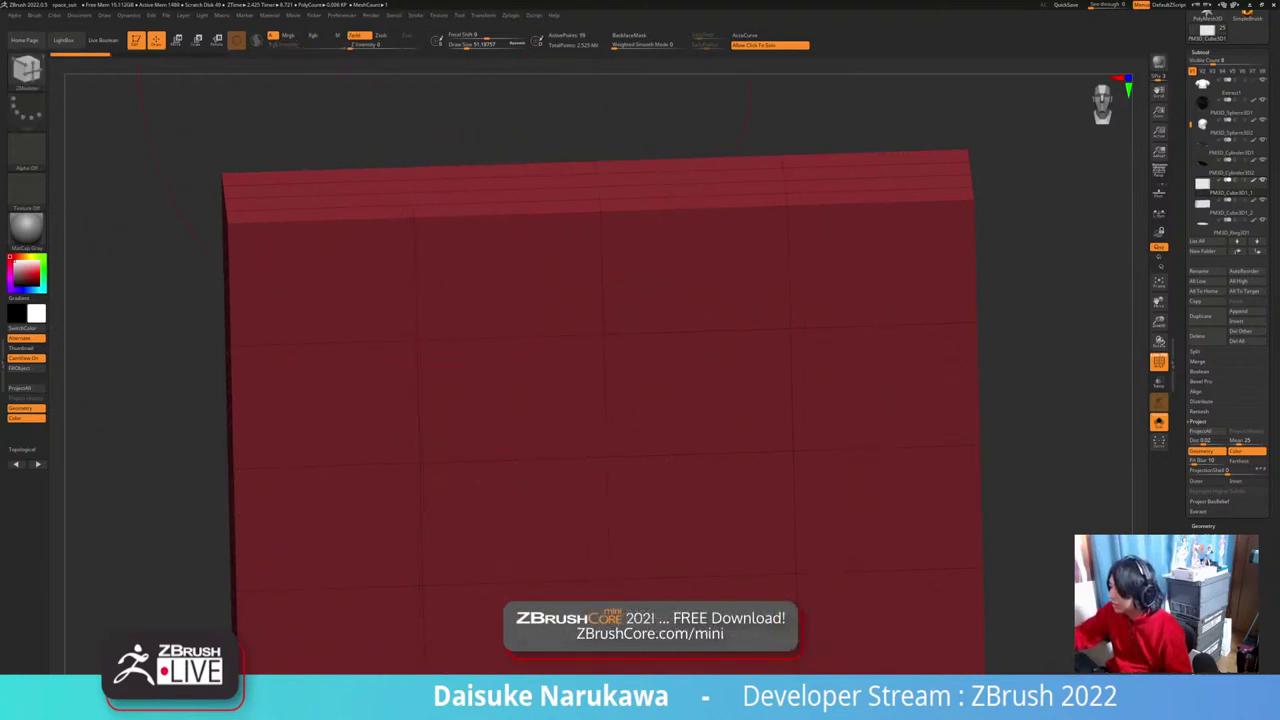
Step: Set the ZModeler Welding Tolerance in the geometry preferences to 1
left_click(342, 15)
left_click(356, 366)
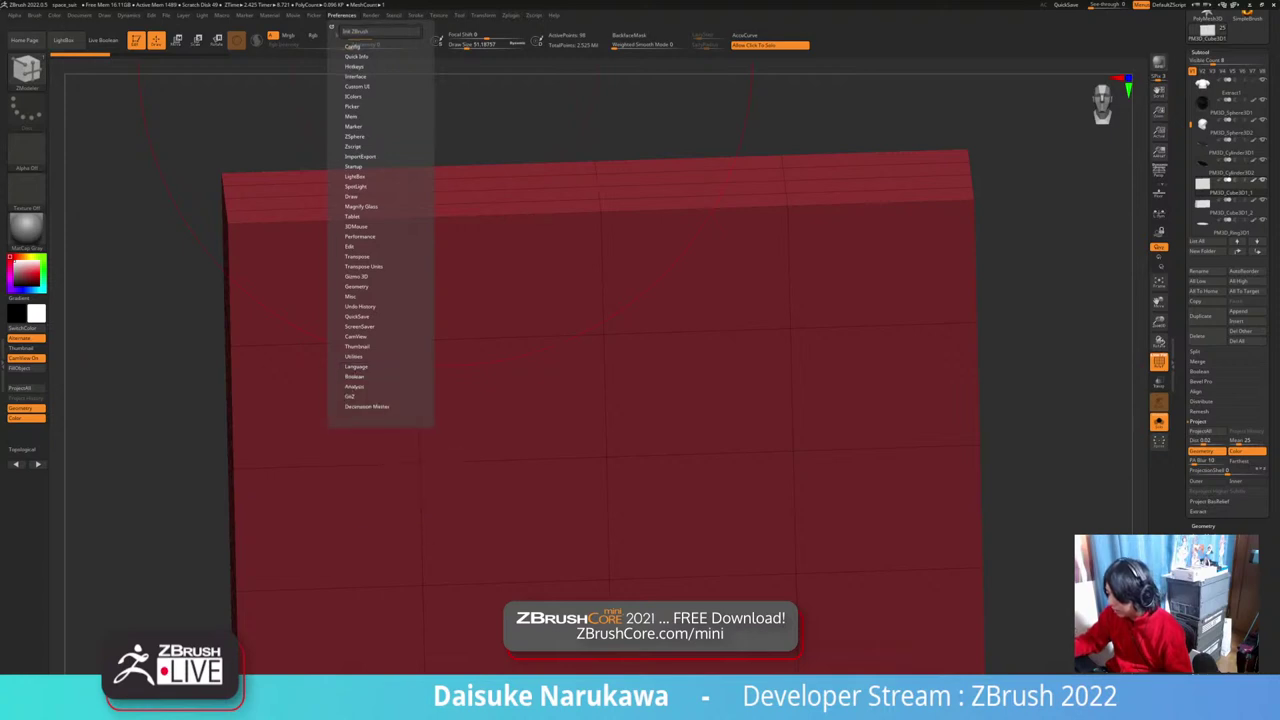
left_click(357, 287)
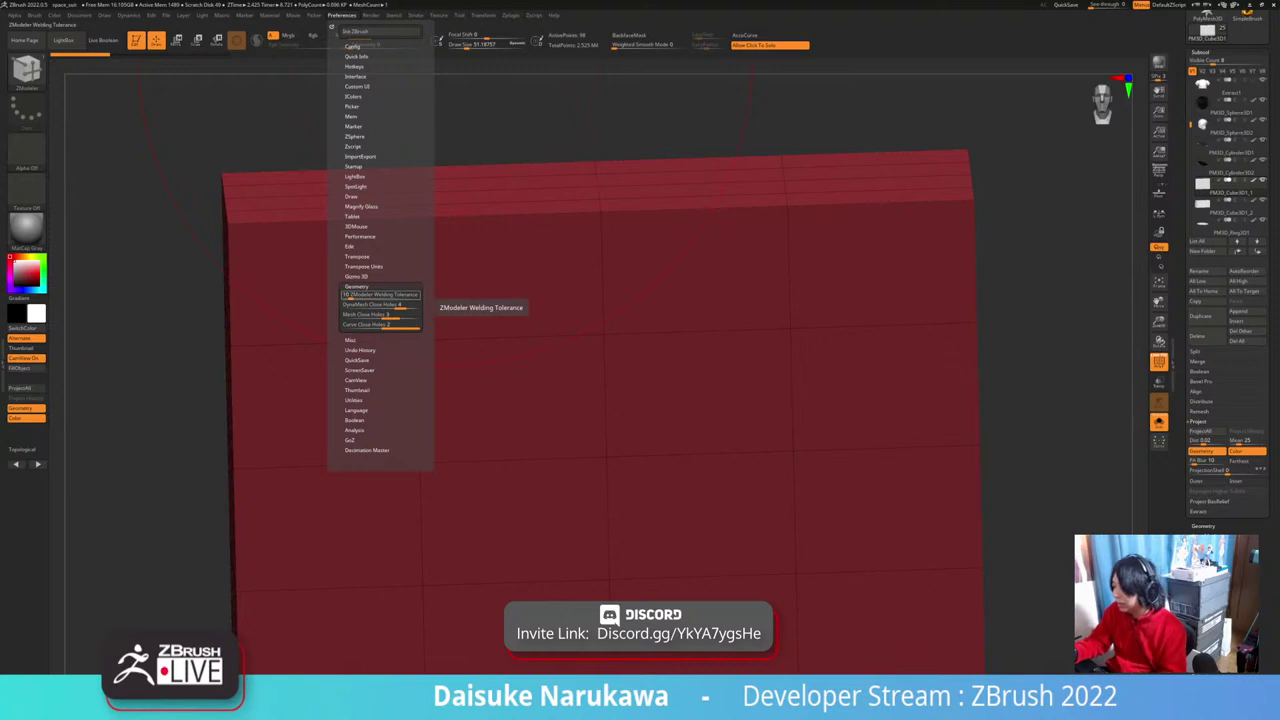
left_click(380, 295)
type("1")
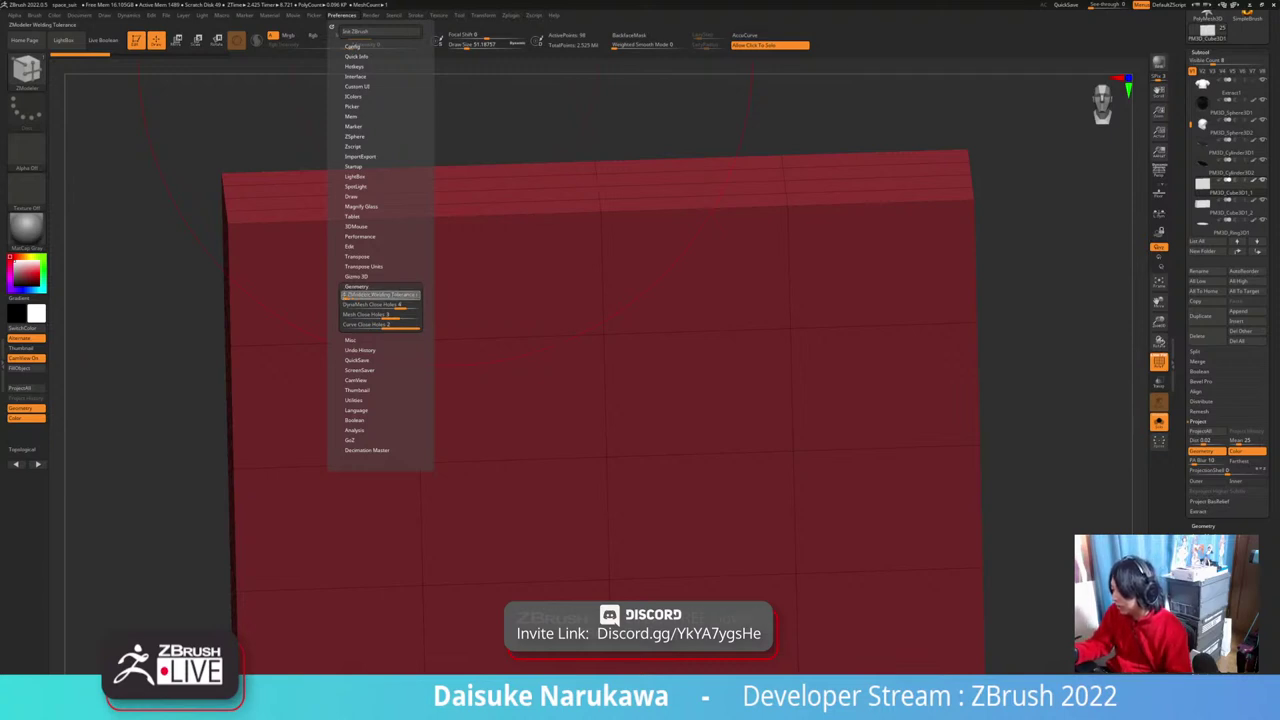
key("Return")
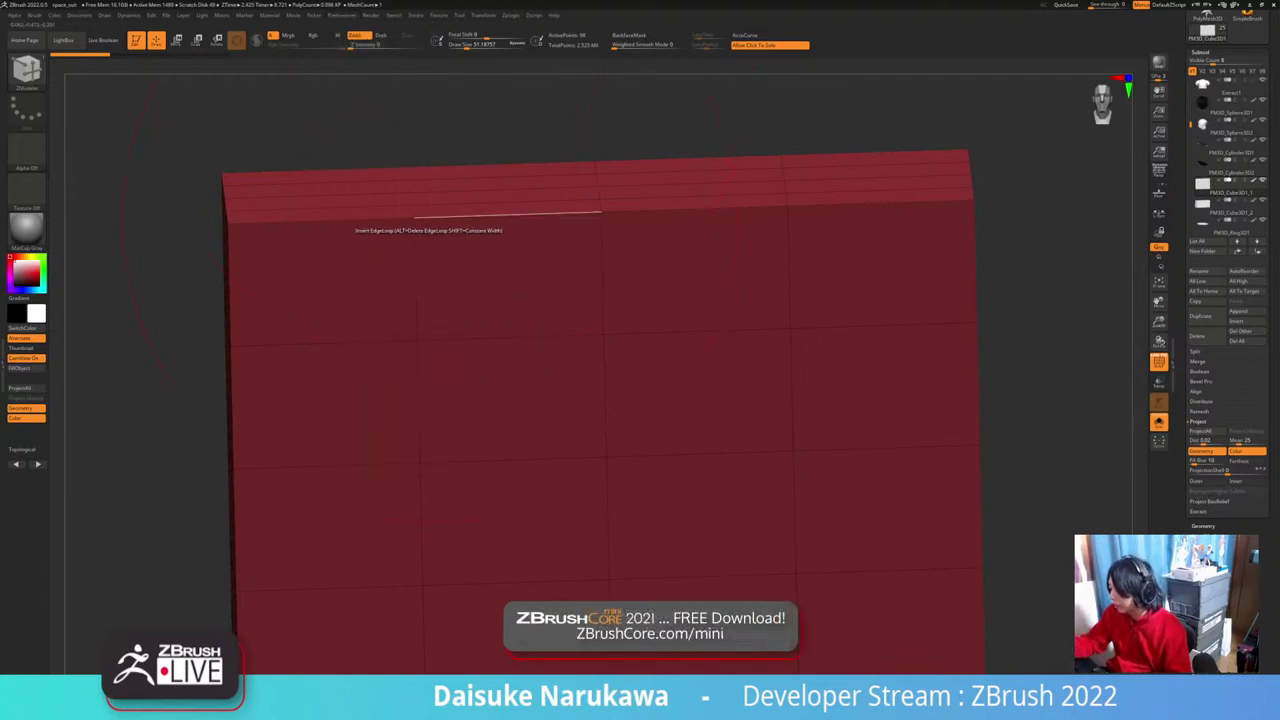
Step: Try inserting closely spaced edge loops beside the chest box's existing vertical and horizontal loops, and undo them
left_click(426, 216)
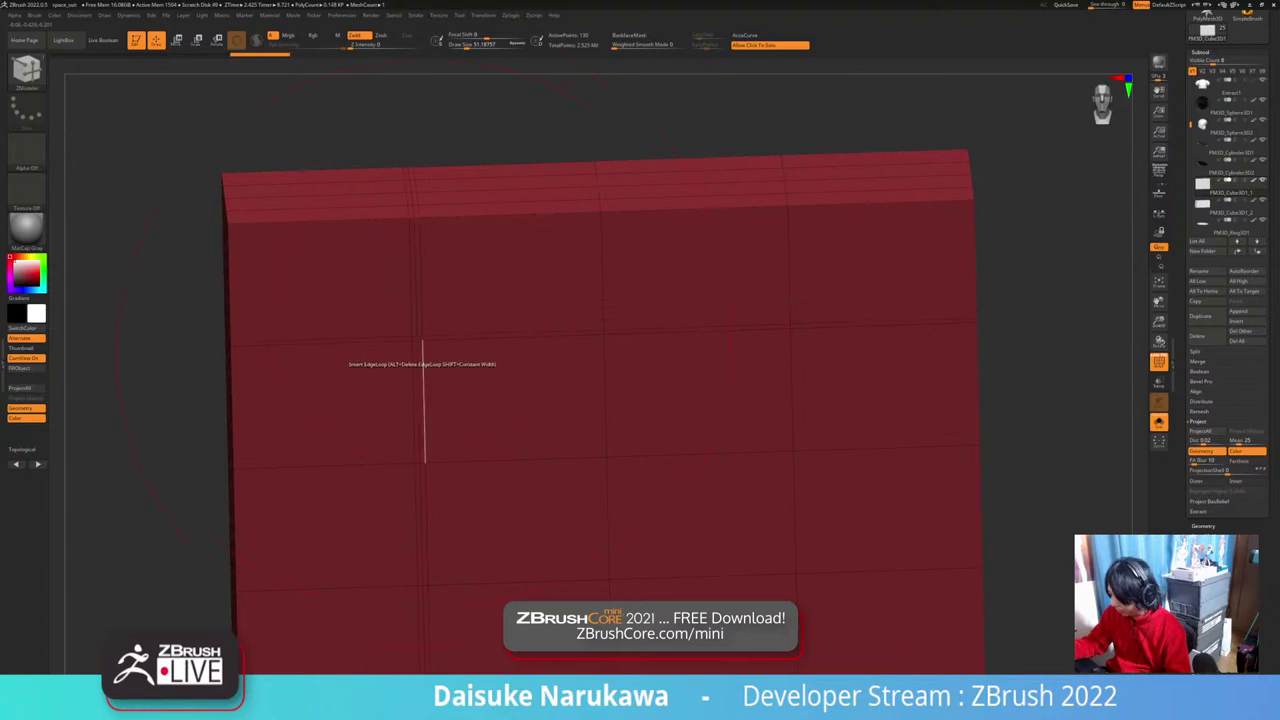
right_click_drag(440, 404, 458, 290)
key("space")
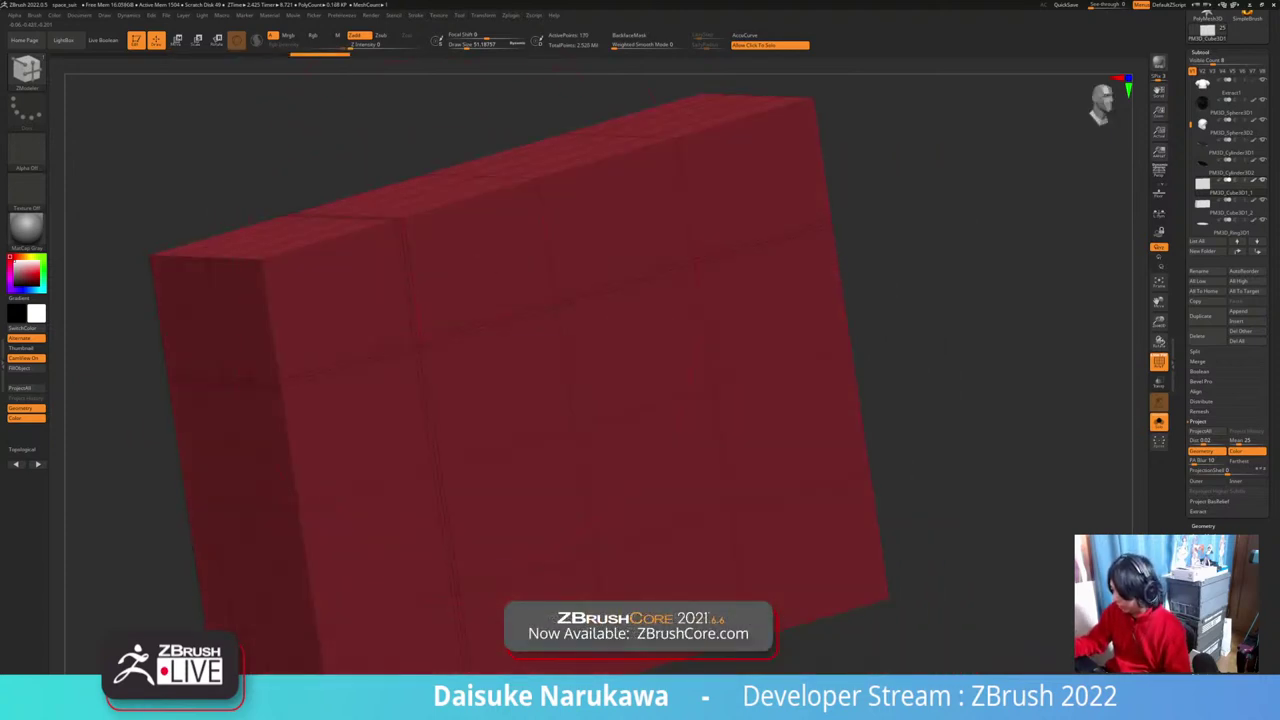
key("ctrl+z")
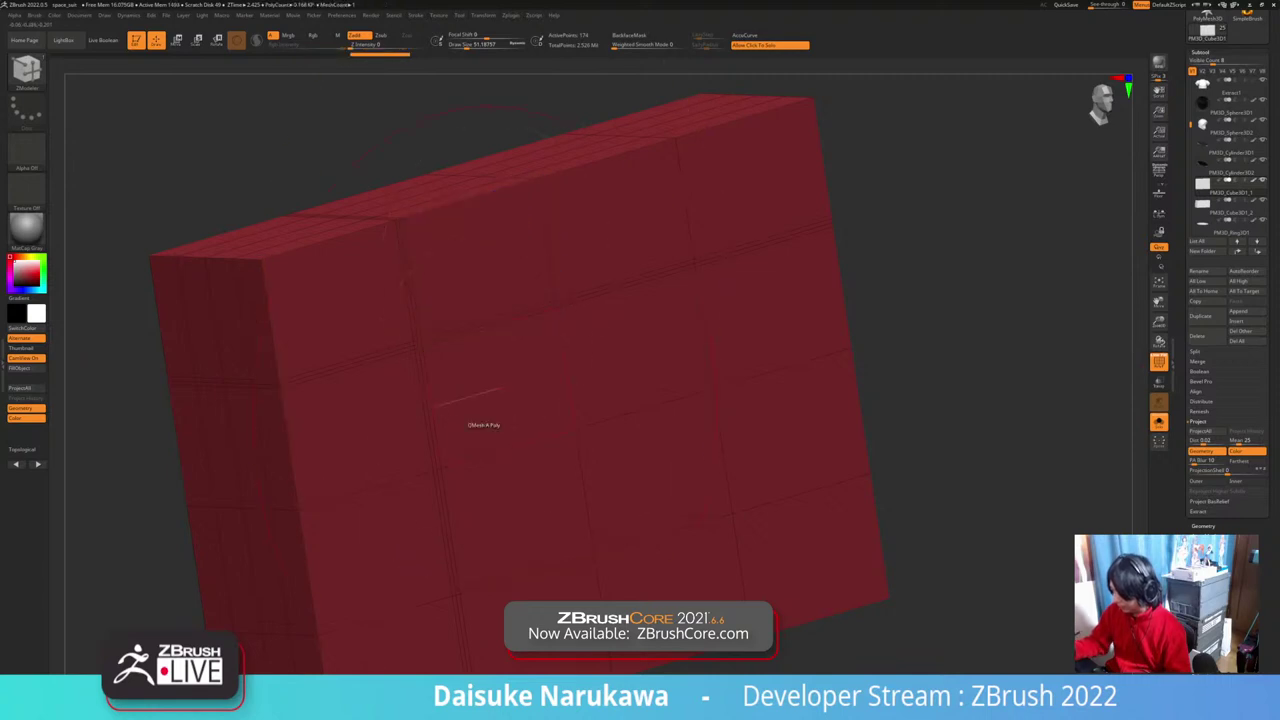
key("ctrl+z")
key("ctrl+z")
key("ctrl+z")
key("ctrl+z")
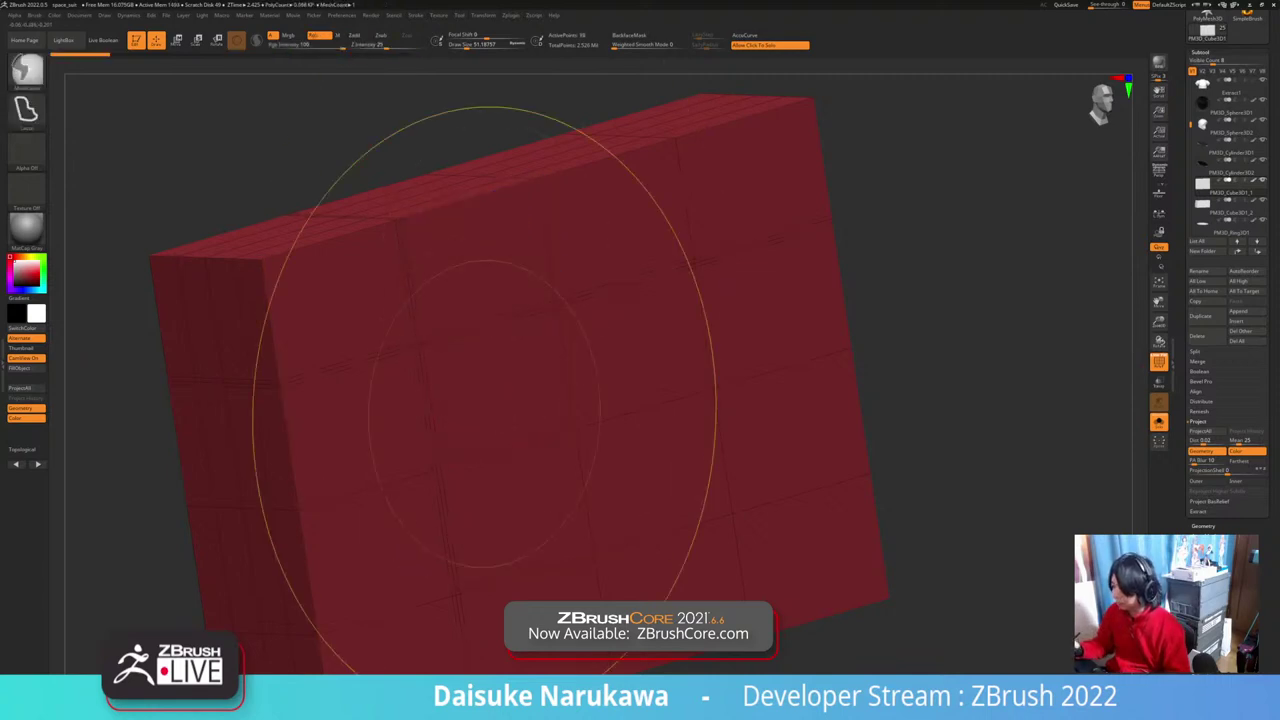
Step: Show the whole suit again and make the short-sleeved top the active subtool
right_click_drag(485, 400, 470, 232, "ctrl")
left_click(490, 290)
right_click_drag(813, 504, 805, 488, "alt")
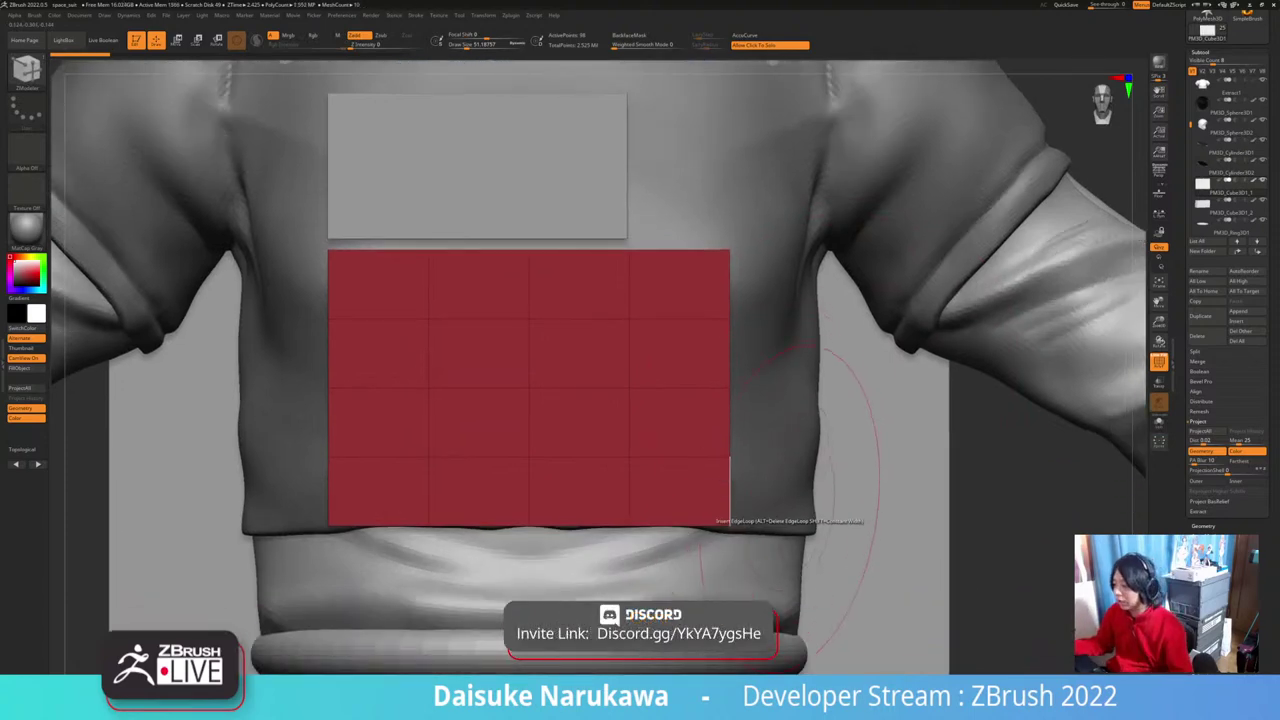
right_click_drag(728, 522, 799, 516, "ctrl")
mouse_move(799, 516)
right_mouse_down("alt")
mouse_move(732, 530)
mouse_move(796, 578)
right_mouse_up("alt")
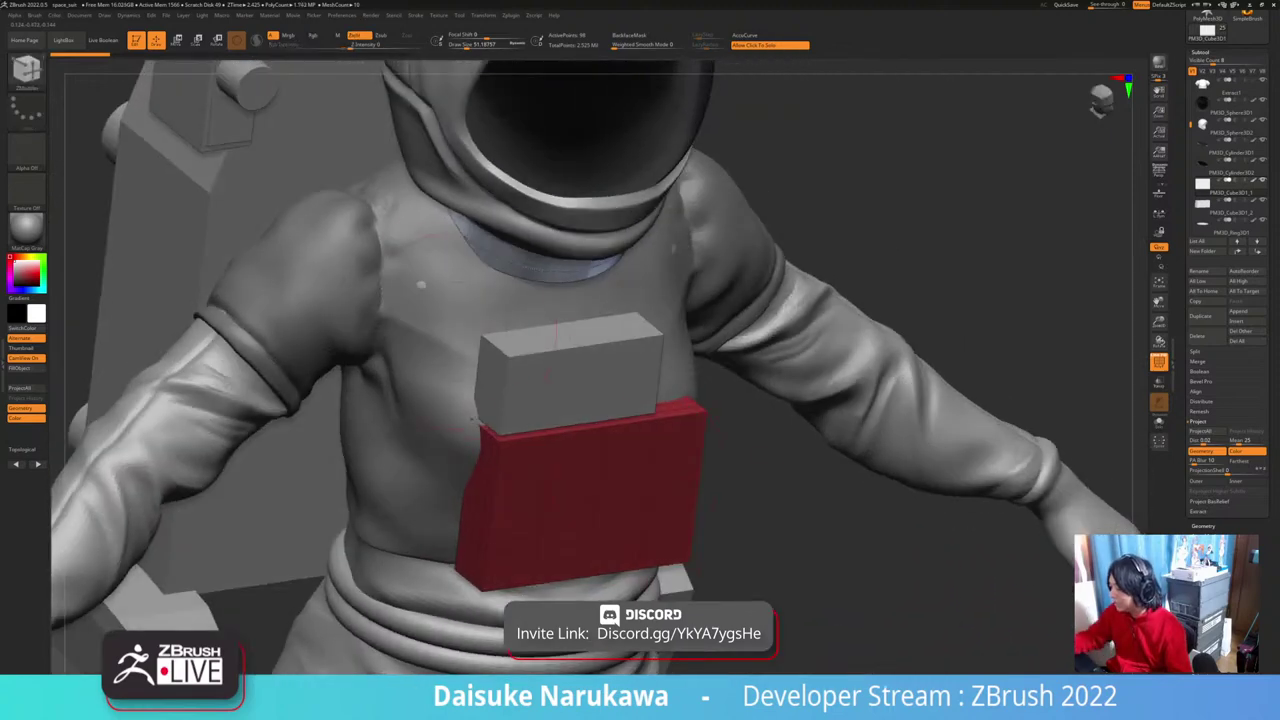
left_click(437, 432, "alt")
mouse_move(523, 455)
right_mouse_down()
mouse_move(530, 420)
mouse_move(549, 509)
mouse_move(563, 471)
mouse_move(547, 479)
right_mouse_up()
Step: Choose the Standard brush for sculpting the top and turn off the wireframe display
key("b")
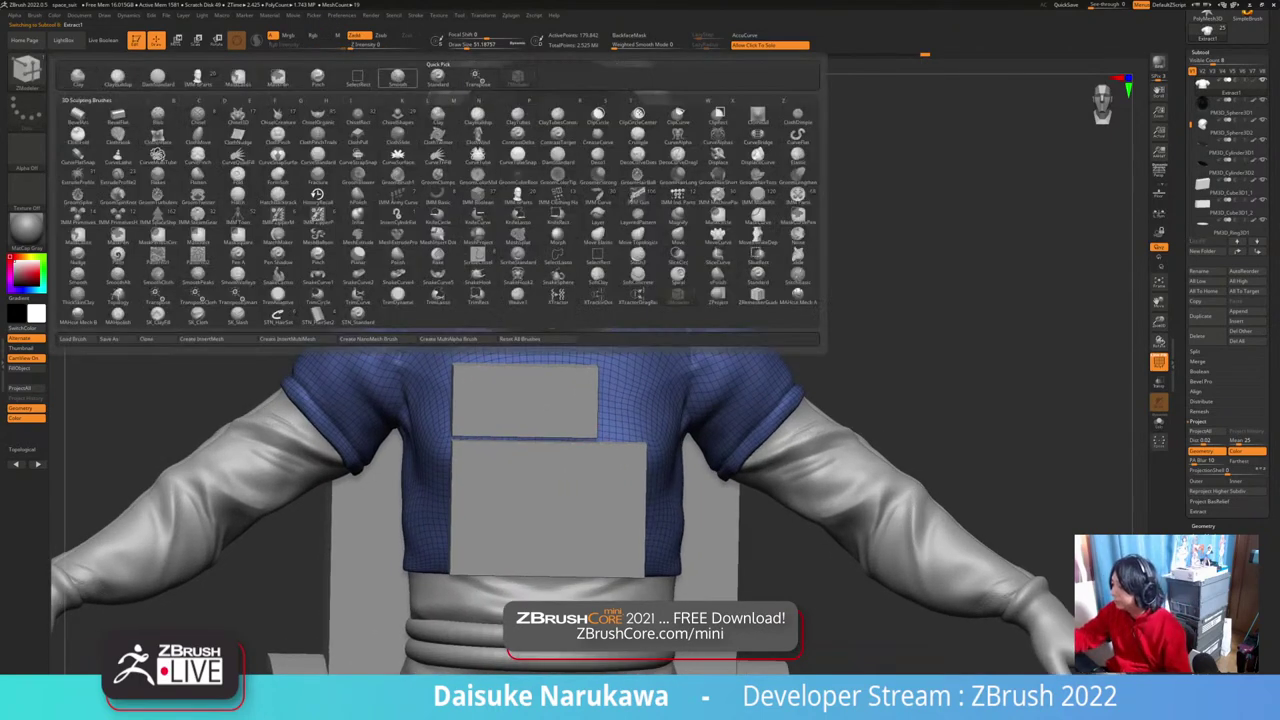
left_click(398, 78)
left_click(372, 94)
left_click(27, 73)
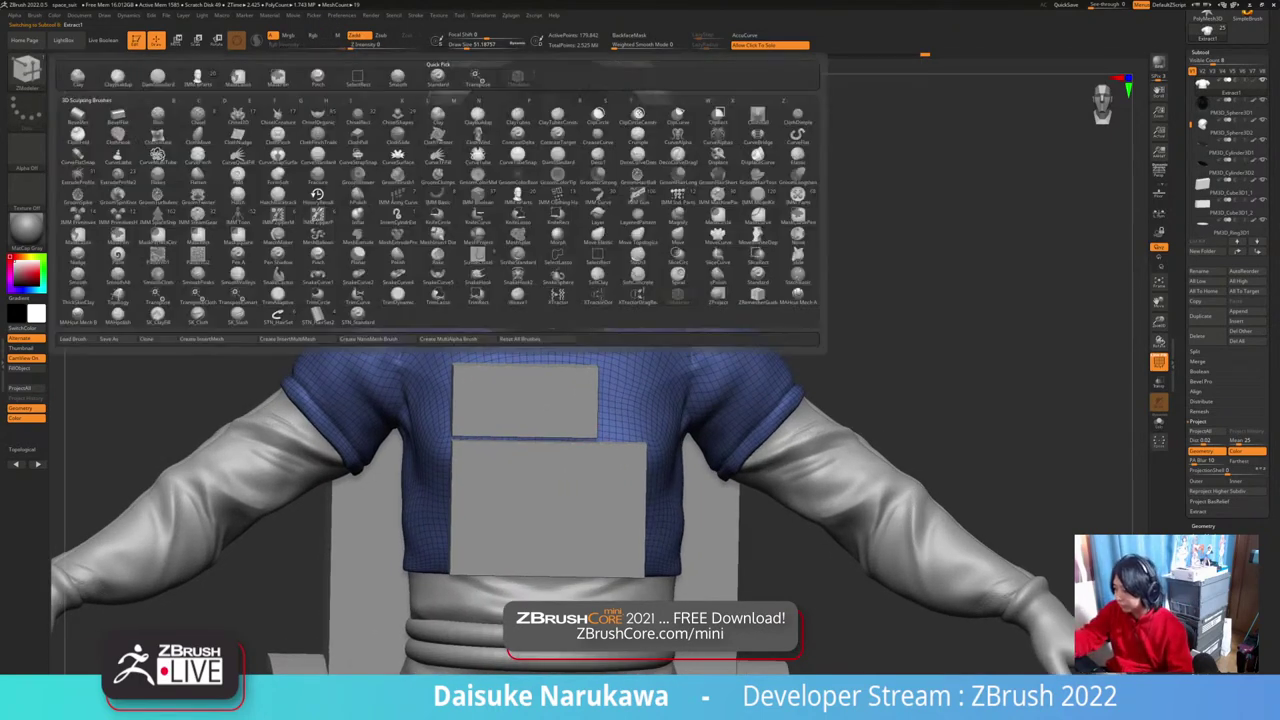
left_click(438, 77)
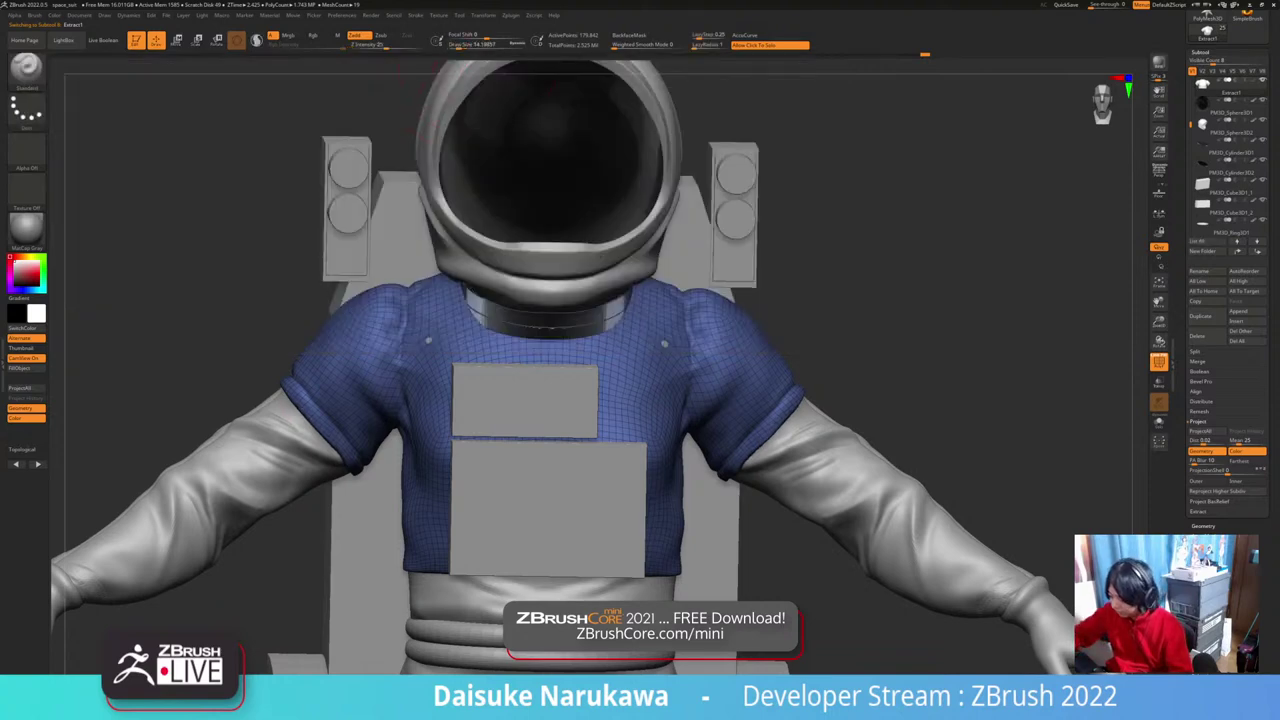
right_click_drag(665, 343, 636, 298)
right_click_drag(285, 425, 350, 455)
right_click_drag(450, 482, 466, 420)
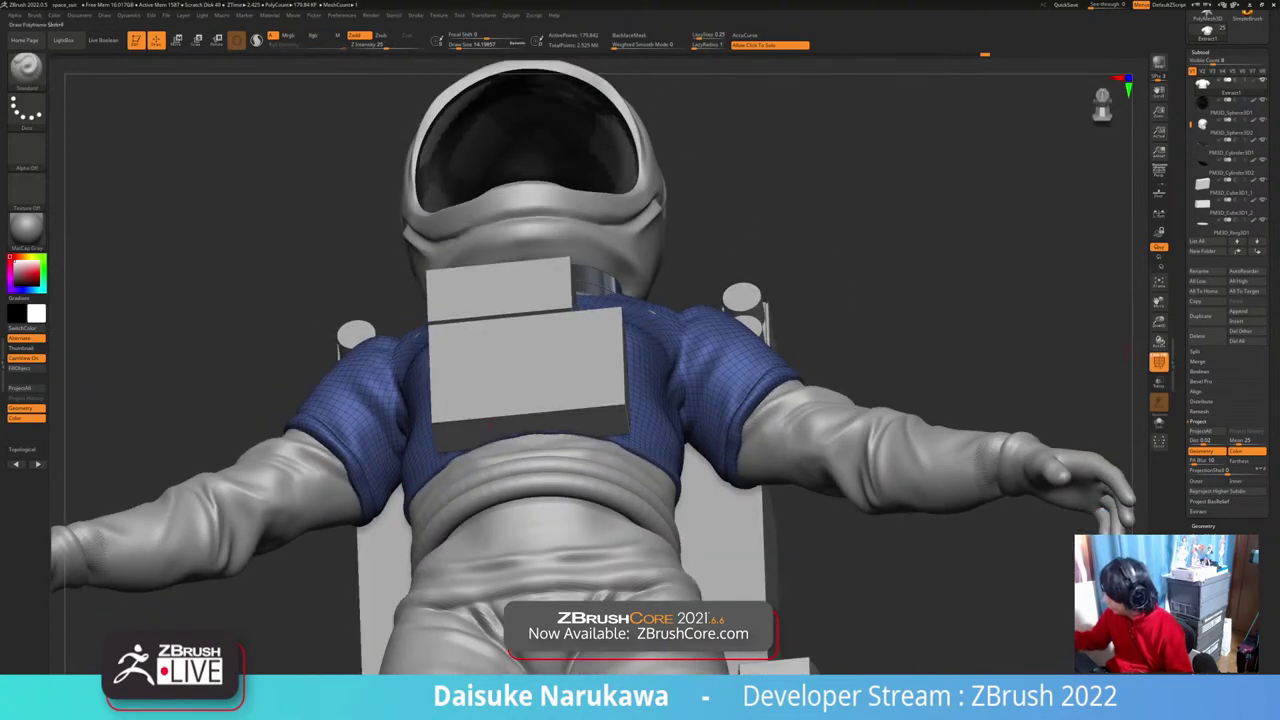
key("shift+f")
Step: Sculpt soft folds on the underside of the top's short sleeve near the cuff
right_click_drag(290, 470, 359, 492)
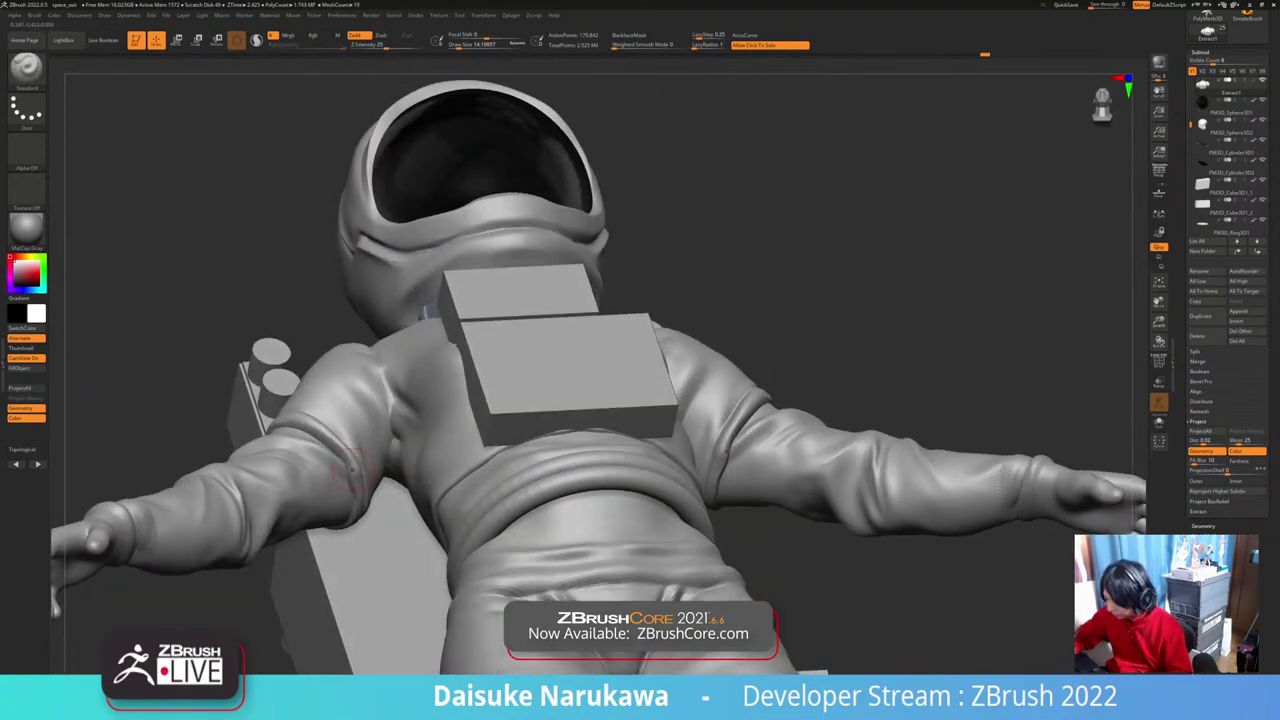
left_click_drag(352, 470, 362, 516)
mouse_move(362, 500)
right_mouse_down()
mouse_move(446, 478)
mouse_move(345, 475)
mouse_move(316, 490)
mouse_move(440, 530)
right_mouse_up()
left_click_drag(180, 454, 212, 474)
mouse_move(208, 476)
right_mouse_down("alt")
mouse_move(254, 478)
mouse_move(318, 510)
right_mouse_up("alt")
left_click_drag(306, 498, 324, 510)
mouse_move(320, 505)
right_mouse_down()
mouse_move(515, 428)
mouse_move(464, 468)
right_mouse_up()
Step: Sculpt more folds around the back and outer side of the short sleeve just above its hem
right_click_drag(548, 383, 490, 408)
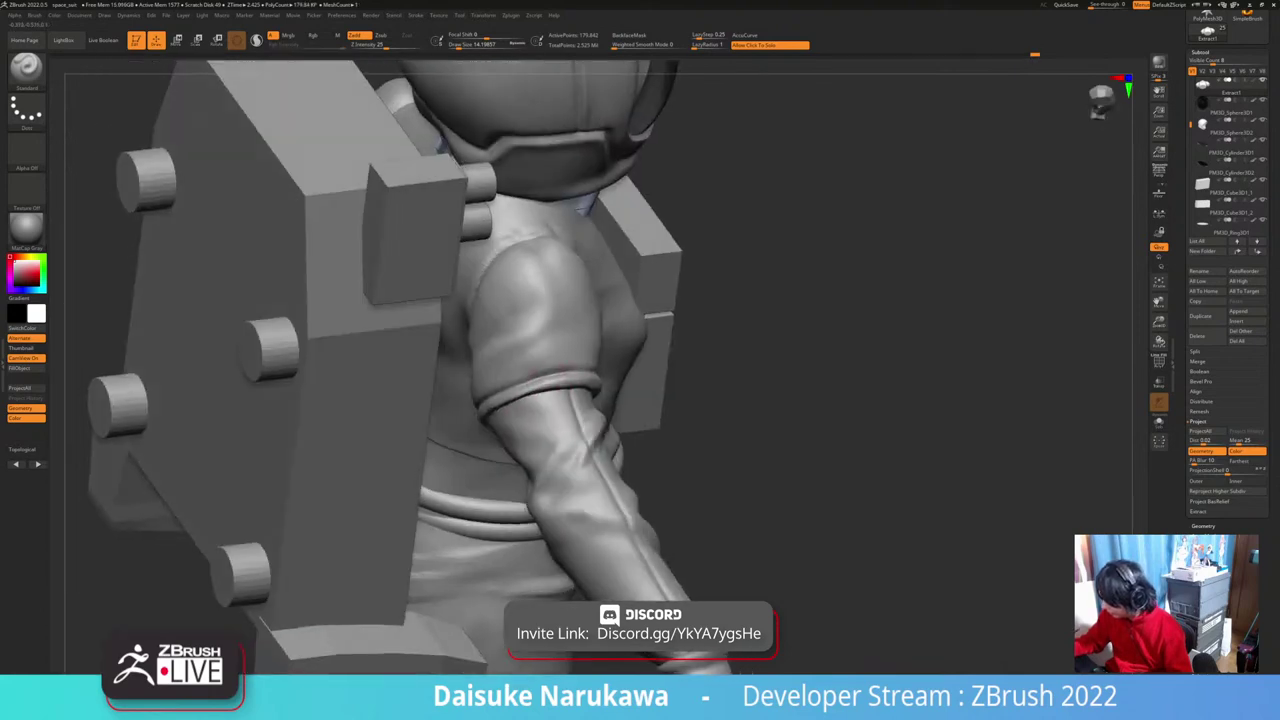
left_click_drag(580, 376, 596, 381)
mouse_move(468, 412)
right_mouse_down()
mouse_move(525, 399)
mouse_move(464, 422)
mouse_move(505, 372)
mouse_move(523, 379)
right_mouse_up()
mouse_move(502, 381)
left_mouse_down()
mouse_move(468, 437)
mouse_move(478, 440)
left_mouse_up()
mouse_move(484, 462)
right_mouse_down()
mouse_move(500, 392)
mouse_move(484, 366)
right_mouse_up()
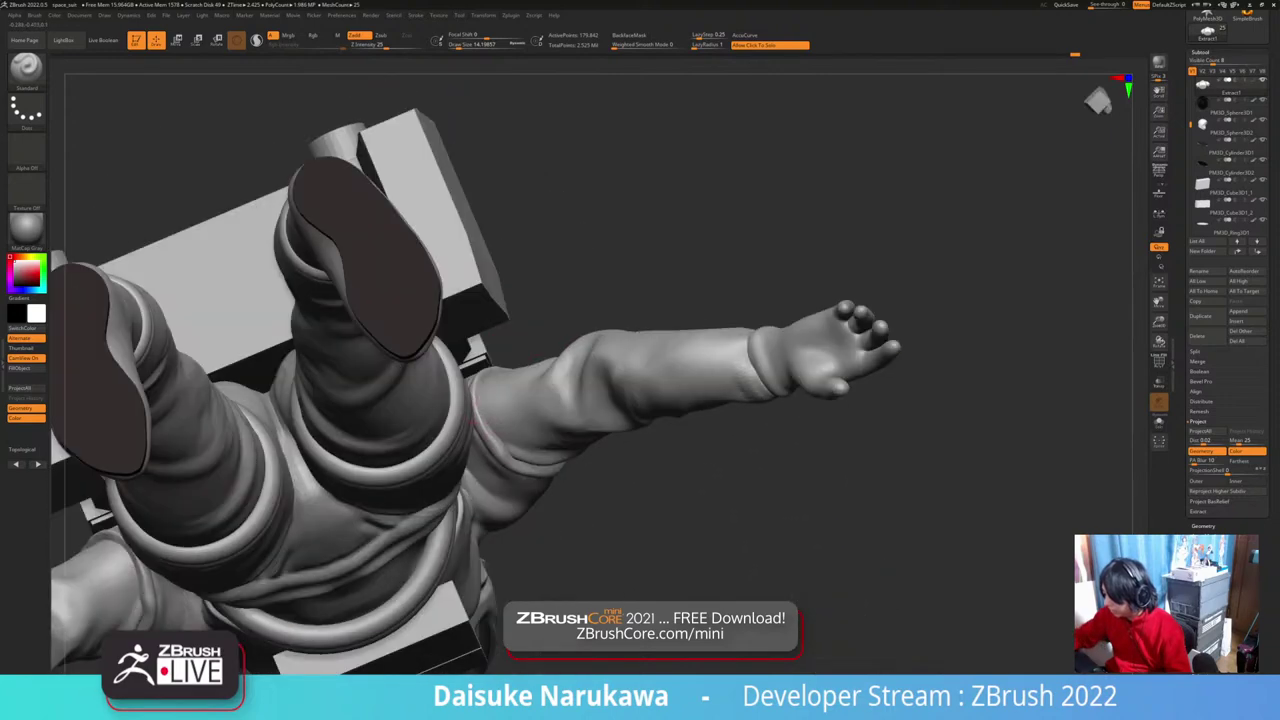
left_click_drag(510, 453, 536, 463)
mouse_move(536, 463)
right_mouse_down()
mouse_move(520, 515)
mouse_move(517, 460)
mouse_move(672, 510)
mouse_move(552, 474)
mouse_move(582, 467)
mouse_move(578, 530)
mouse_move(558, 500)
mouse_move(474, 510)
right_mouse_up()
Step: Build up volume on the front of the shoulder across the armhole seam with the ClayBuildup brush
key("b")
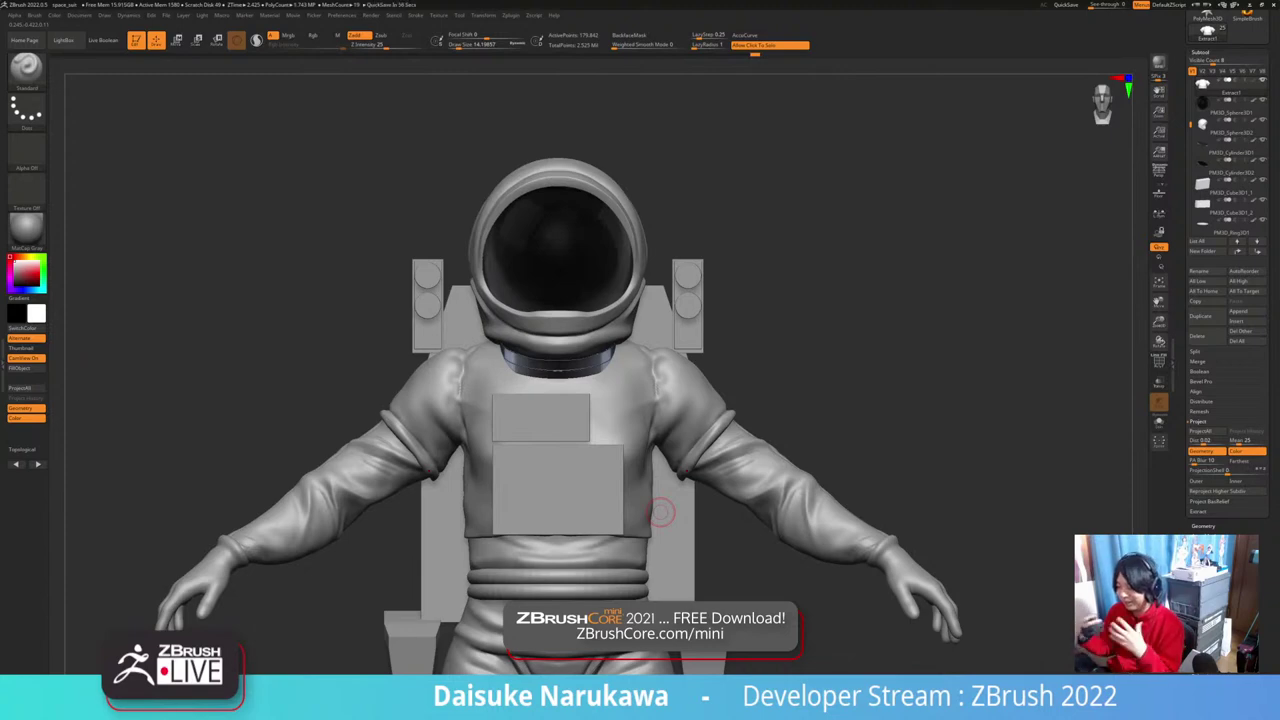
right_click_drag(660, 512, 770, 516)
right_click_drag(600, 523, 566, 486, "alt")
right_click_drag(506, 437, 467, 435, "alt")
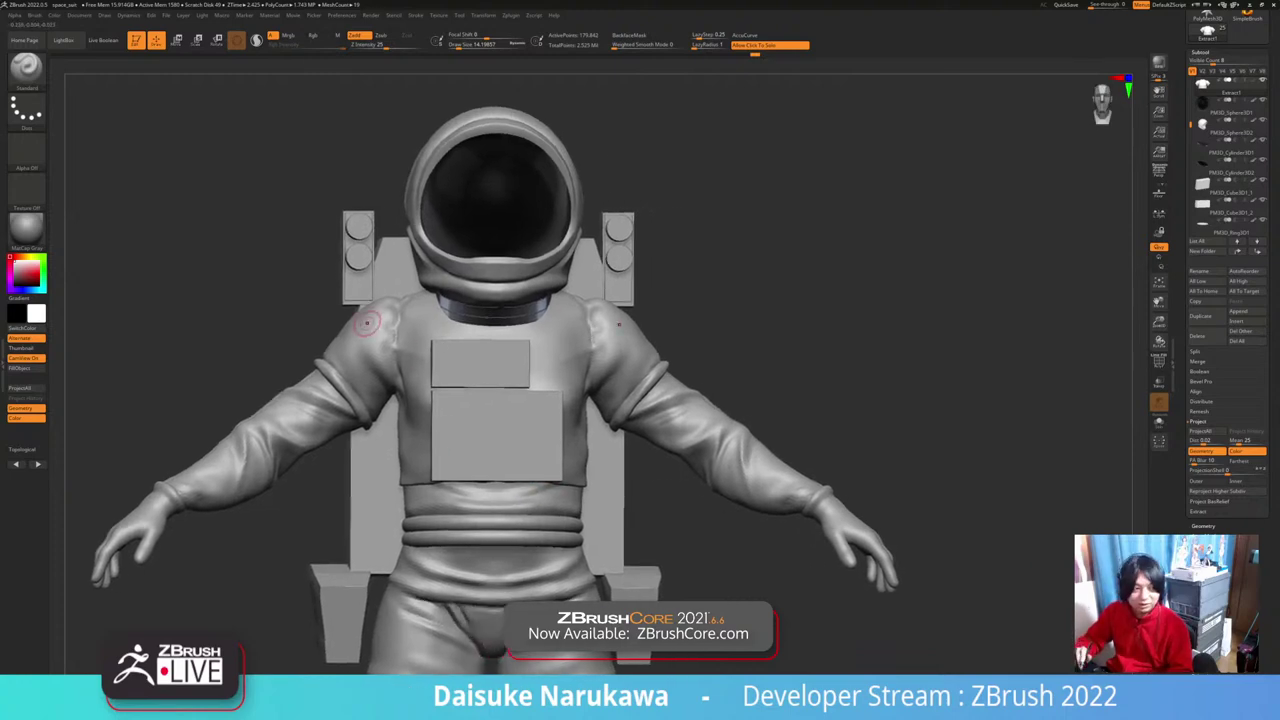
key("b")
key("c")
key("b")
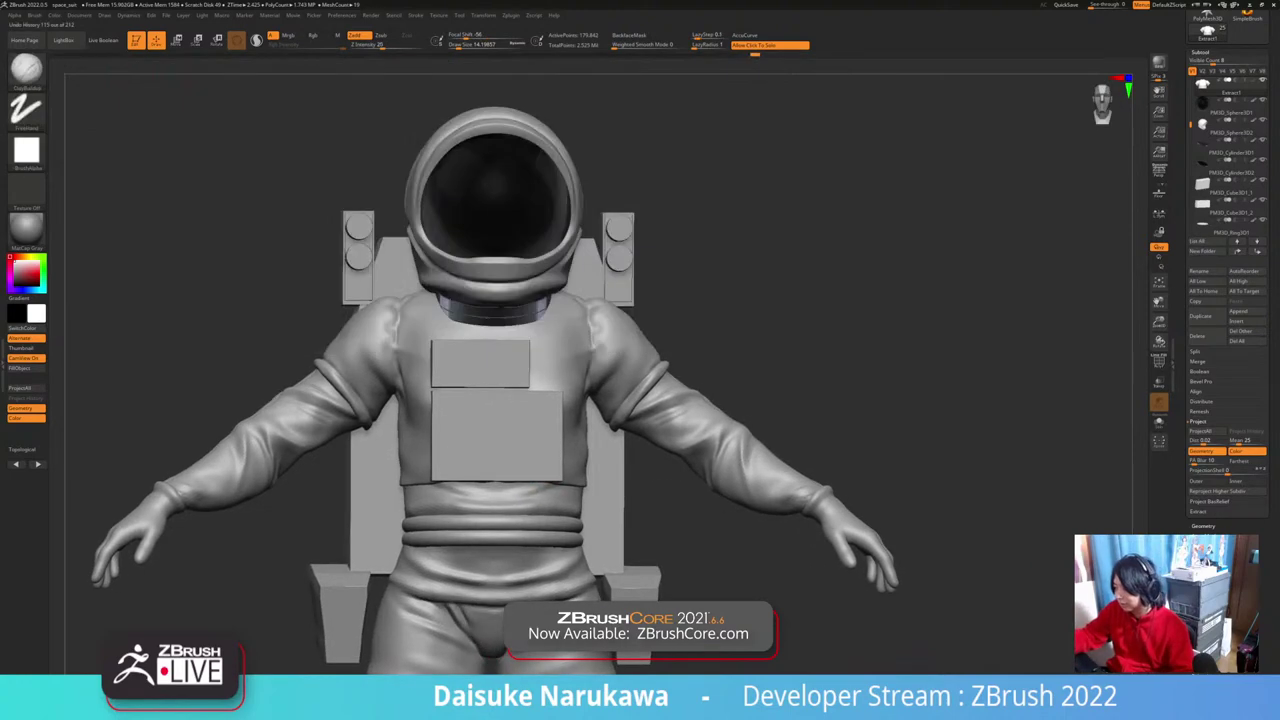
mouse_move(376, 359)
right_mouse_down("alt")
mouse_move(408, 381)
mouse_move(468, 378)
mouse_move(424, 381)
mouse_move(409, 413)
mouse_move(412, 397)
mouse_move(378, 388)
right_mouse_up("alt")
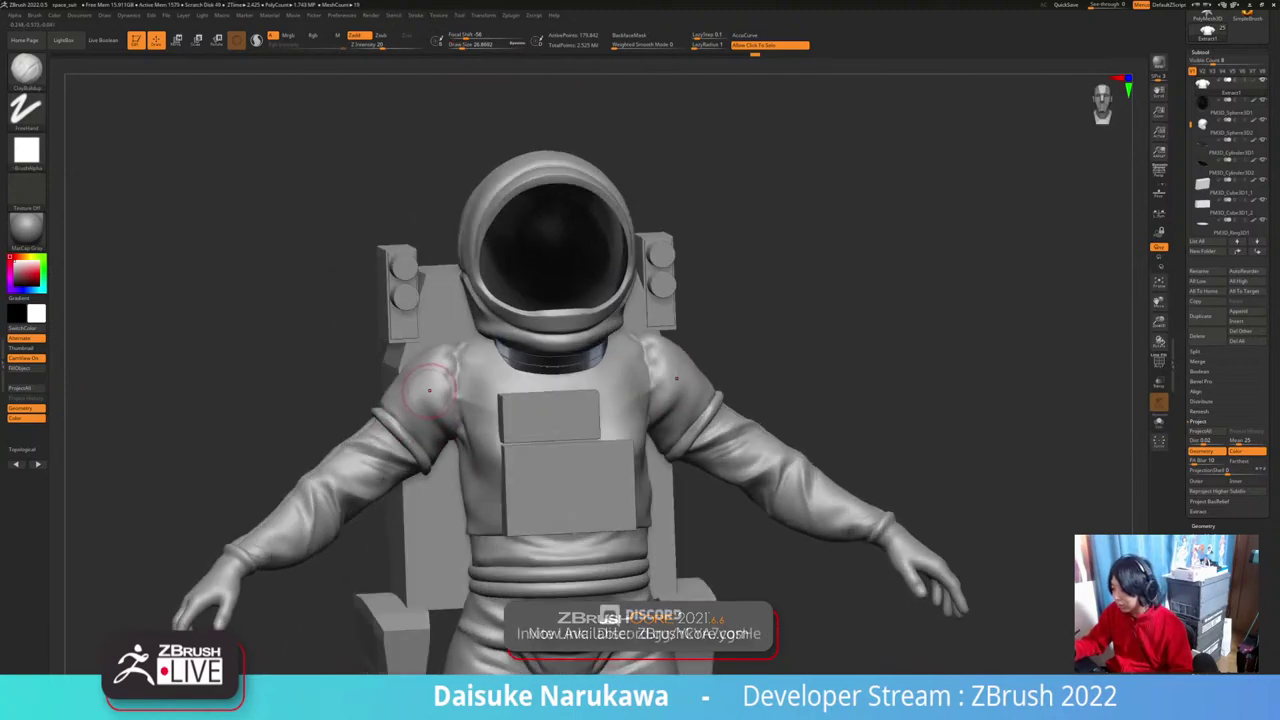
mouse_move(457, 362)
left_mouse_down()
mouse_move(457, 380)
mouse_move(455, 368)
left_mouse_up()
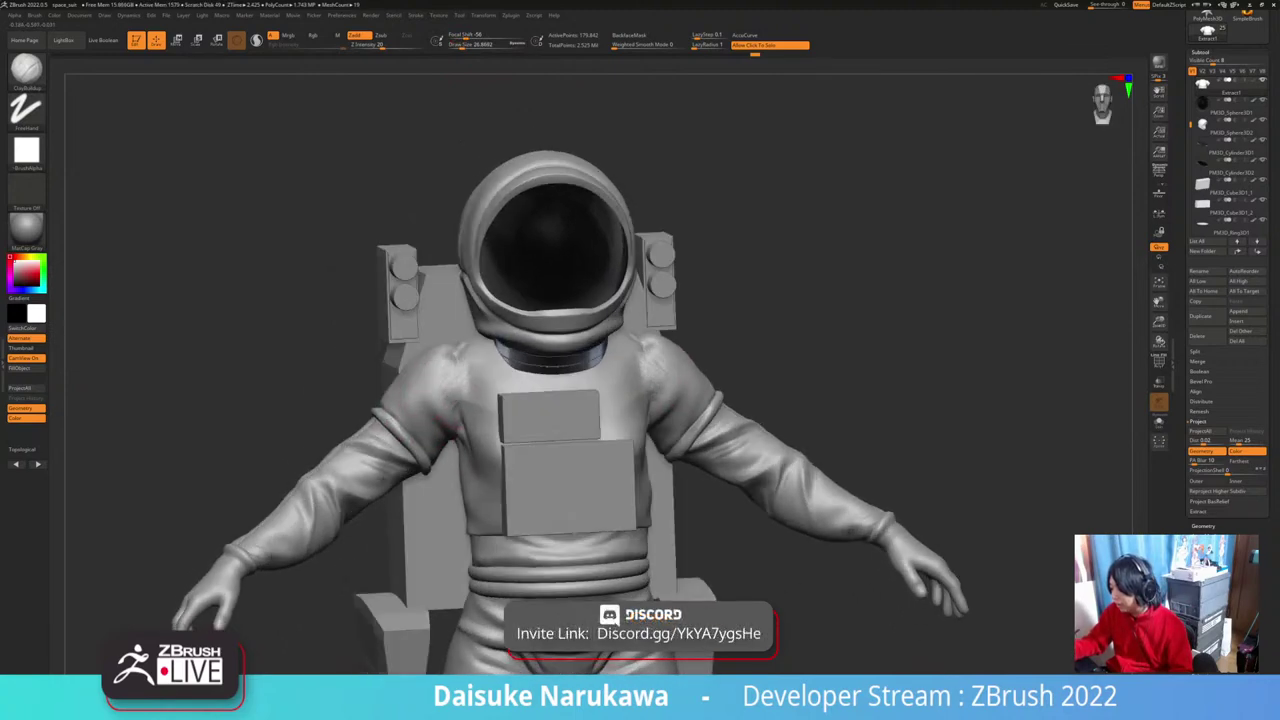
right_click_drag(452, 425, 494, 417)
left_click_drag(452, 396, 456, 382)
right_click_drag(456, 406, 436, 428)
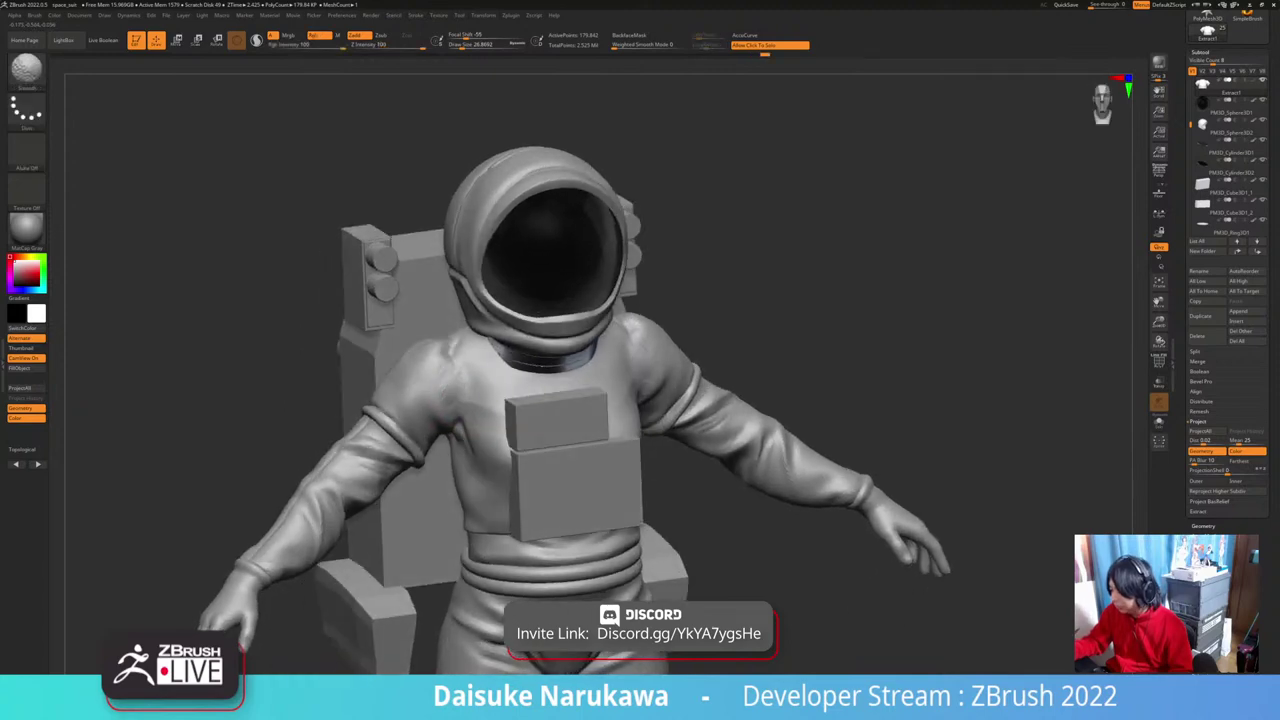
Step: Smooth the built-up shoulder and blend its upper edge, adding a little more clay near the top of the seam
left_click_drag(452, 352, 438, 378, "shift")
right_click_drag(438, 384, 450, 414)
mouse_move(455, 342)
left_mouse_down()
mouse_move(446, 352)
mouse_move(462, 344)
left_mouse_up()
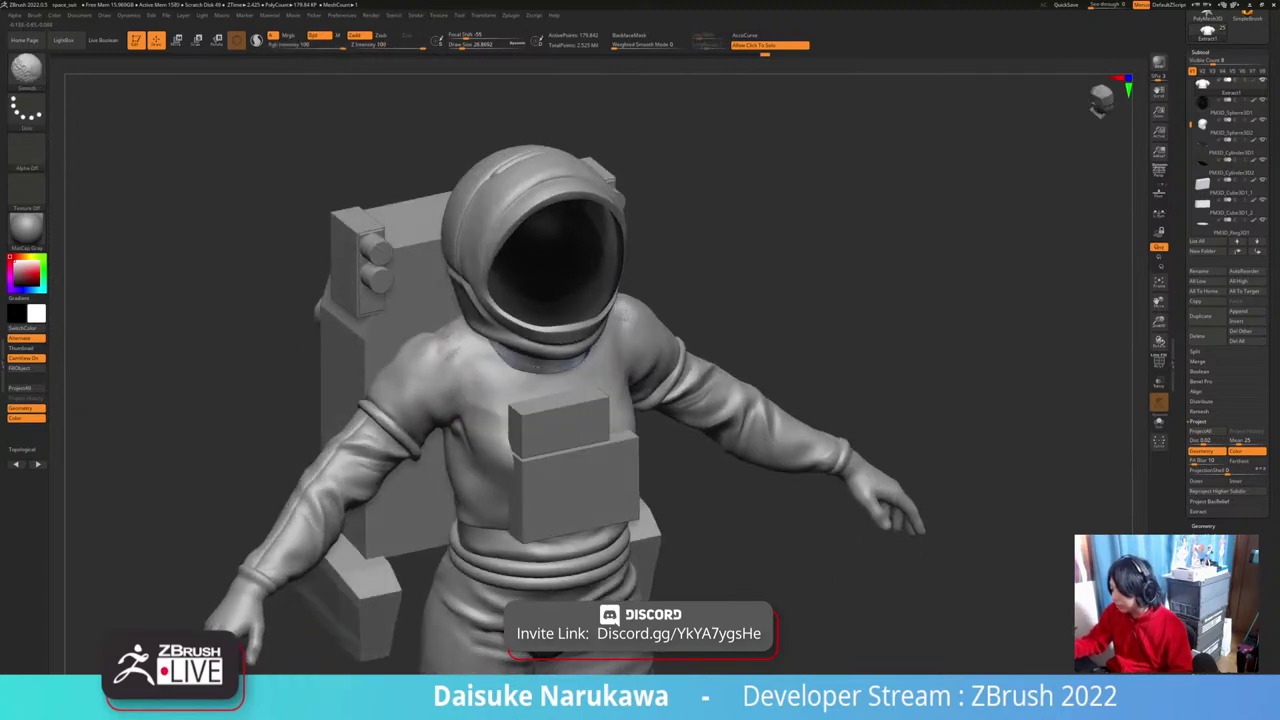
right_click_drag(448, 350, 482, 374)
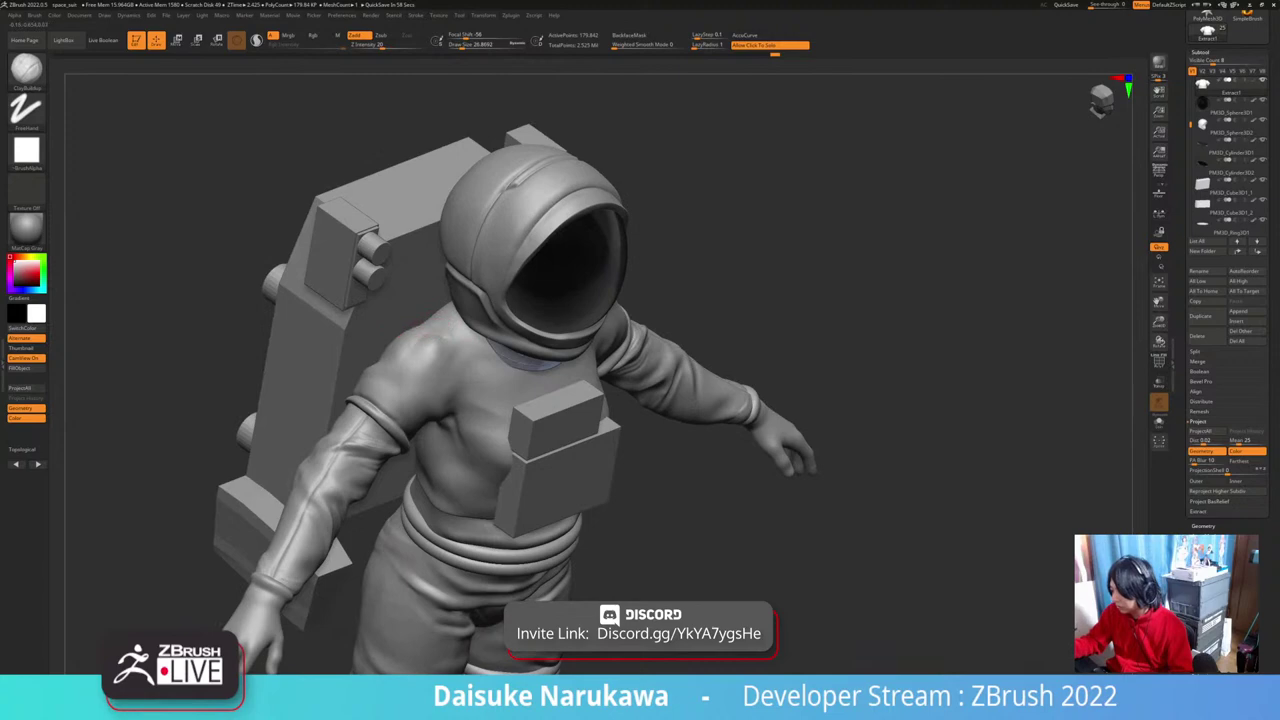
right_click_drag(430, 332, 442, 348)
left_click_drag(423, 309, 412, 322, "shift")
mouse_move(420, 325)
right_mouse_down()
mouse_move(448, 332)
mouse_move(376, 292)
right_mouse_up()
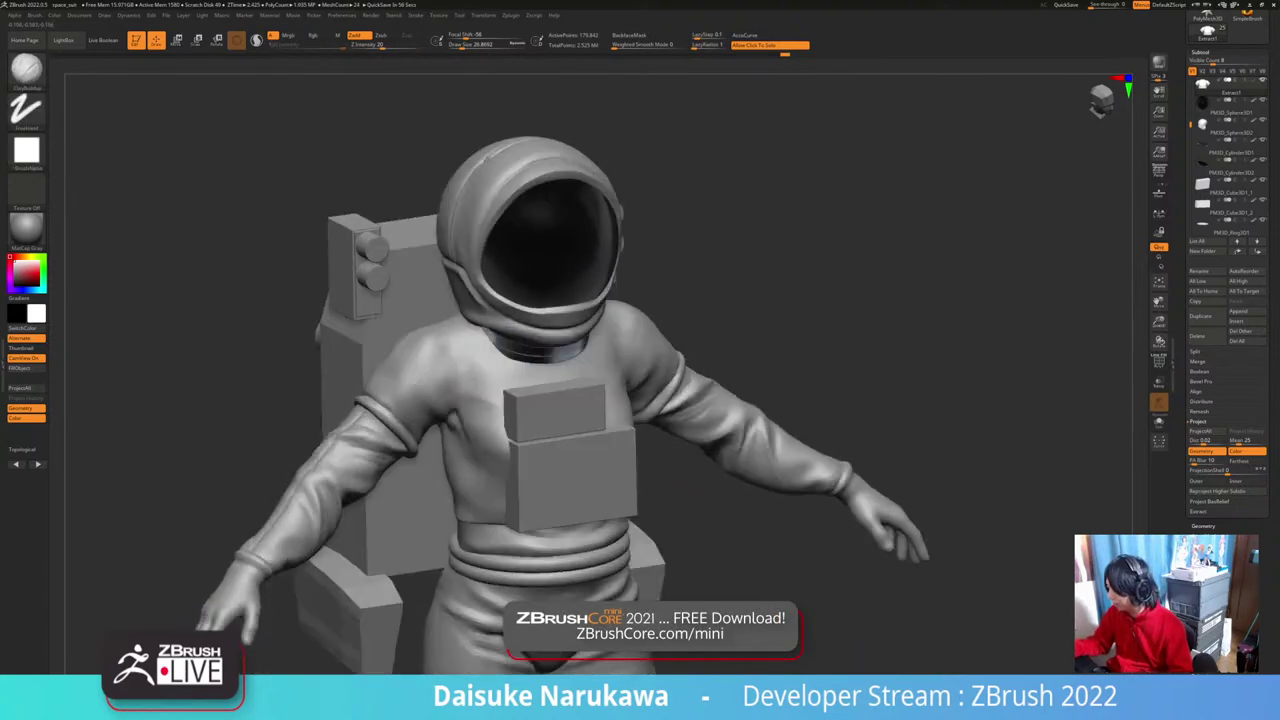
Step: Isolate the top and build up clay on the front of the shoulder around the armhole seam
left_click(838, 478, "shift")
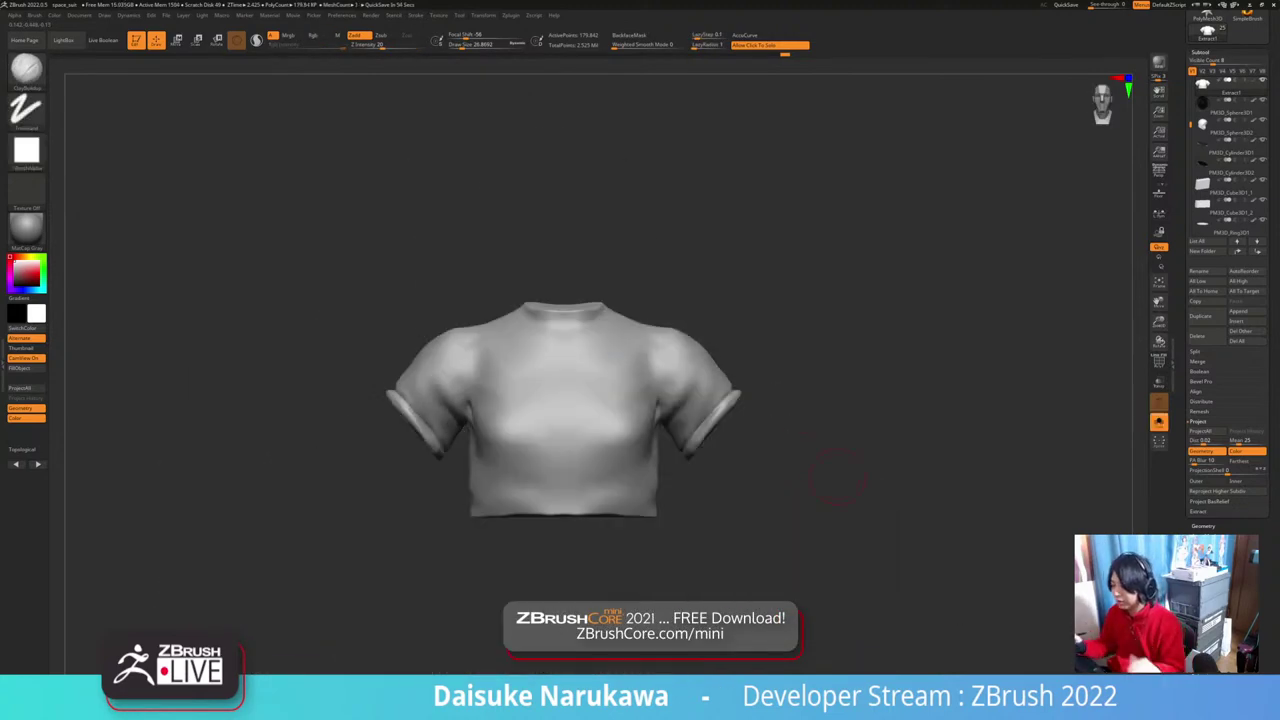
mouse_move(838, 478)
left_mouse_down()
mouse_move(882, 506)
mouse_move(962, 500)
left_mouse_up()
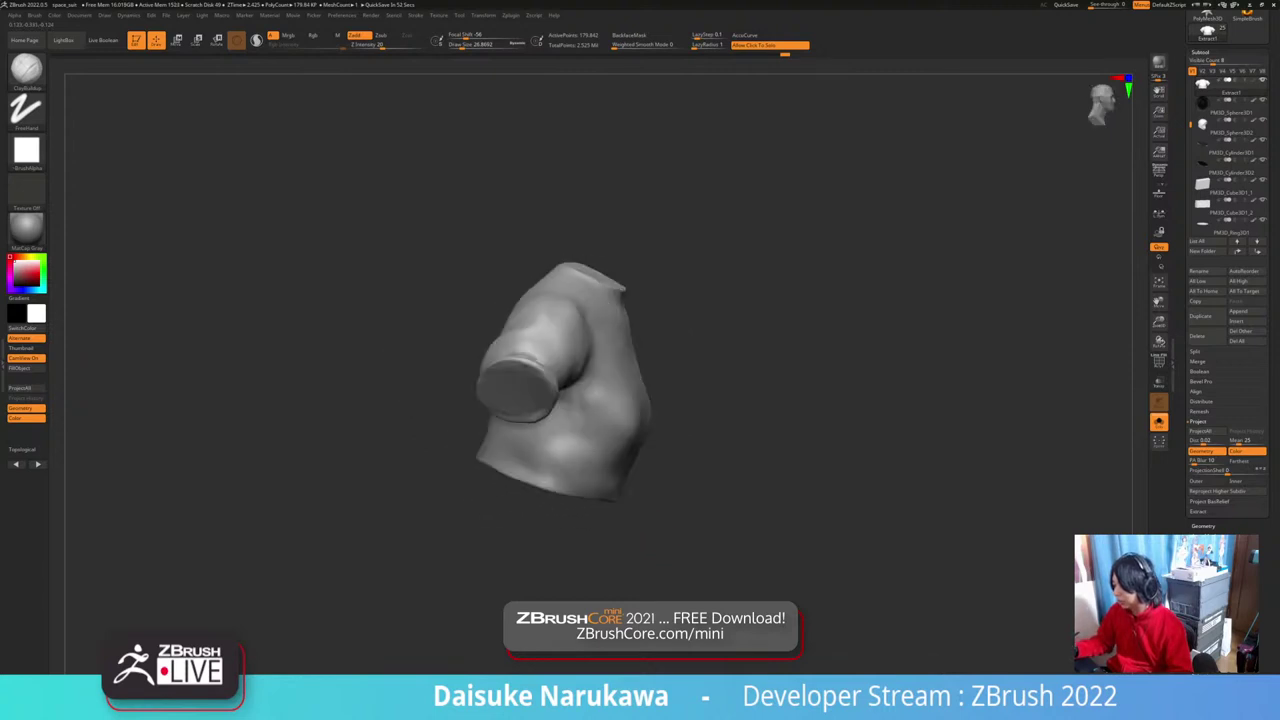
mouse_move(590, 318)
right_mouse_down()
mouse_move(520, 306)
mouse_move(532, 352)
mouse_move(530, 335)
right_mouse_up()
left_click_drag(526, 318, 530, 343)
right_click_drag(564, 312, 534, 333)
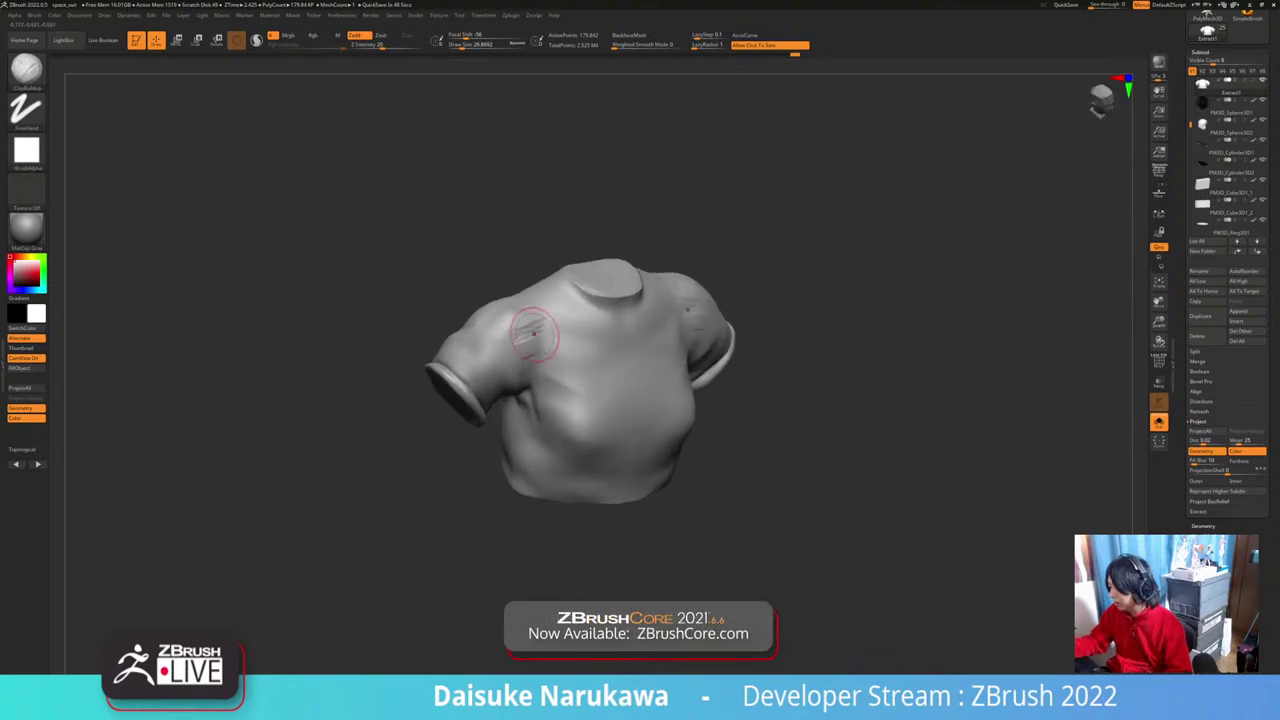
Step: Build up more volume on the front and underside of the short sleeve, from the armpit toward the cuff
mouse_move(495, 452)
right_mouse_down()
mouse_move(484, 454)
mouse_move(517, 409)
right_mouse_up()
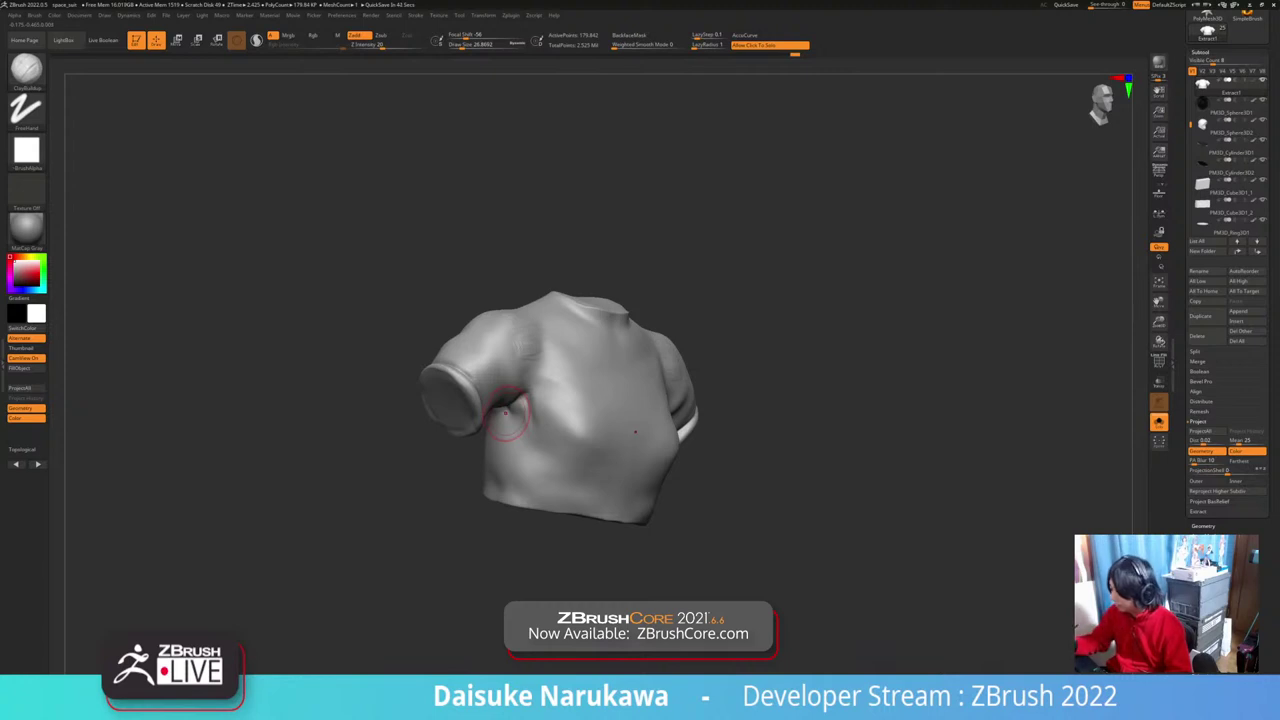
mouse_move(505, 412)
right_mouse_down()
mouse_move(488, 378)
mouse_move(494, 405)
right_mouse_up()
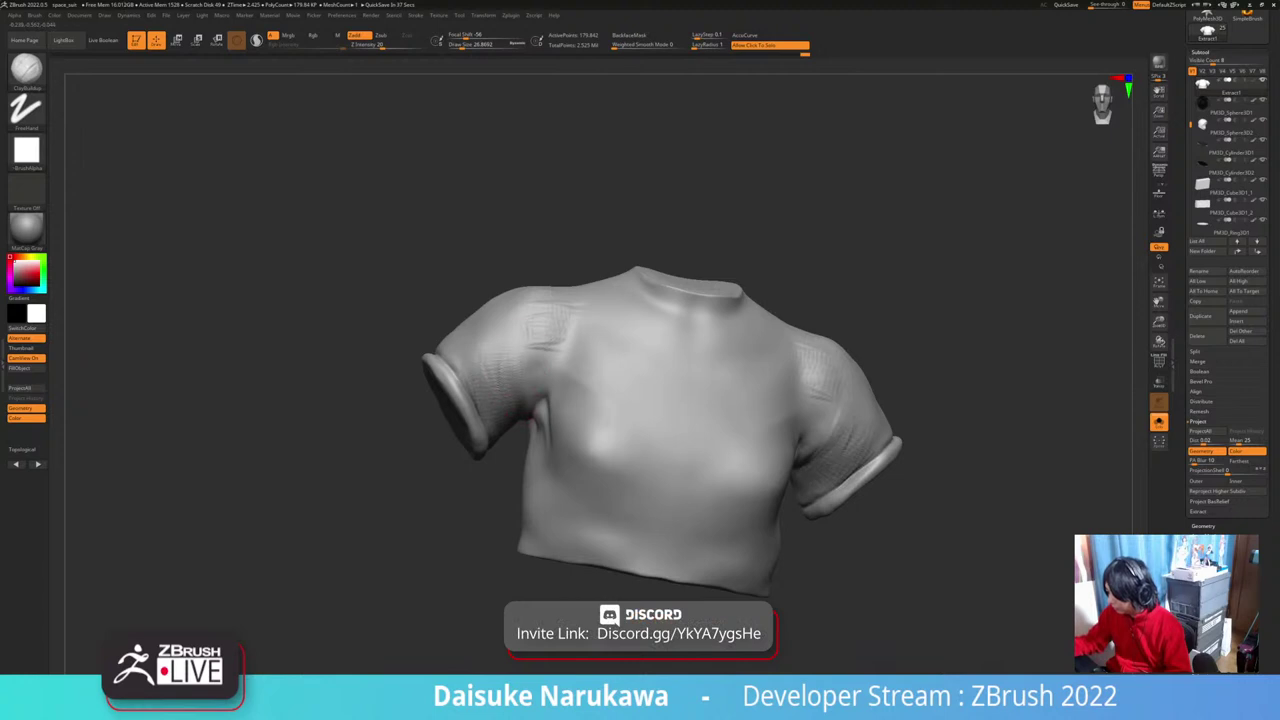
left_click_drag(532, 417, 488, 362)
right_click_drag(488, 362, 494, 380)
left_click_drag(490, 365, 456, 388)
mouse_move(456, 388)
right_mouse_down()
mouse_move(520, 395)
mouse_move(580, 493)
mouse_move(690, 482)
right_mouse_up()
Step: Inspect the top's wireframe and review its topology modification options
left_click(1202, 52)
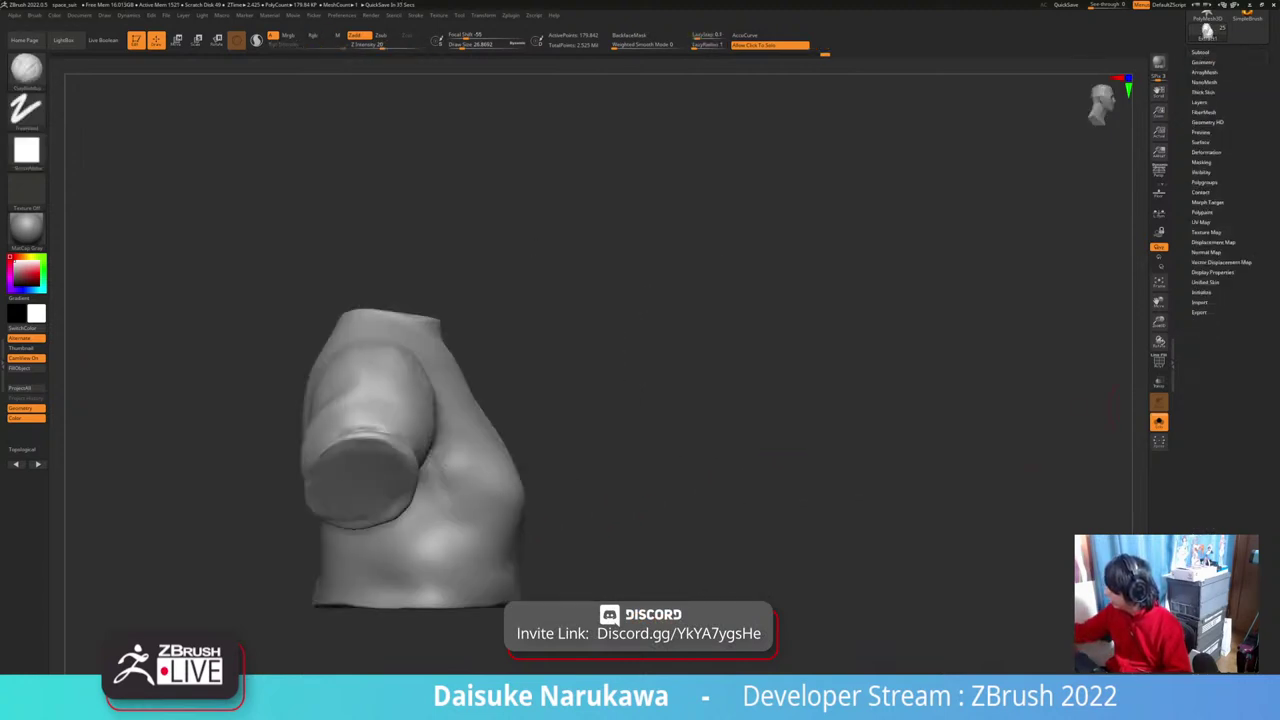
left_click(1203, 62)
right_click_drag(880, 408, 736, 444)
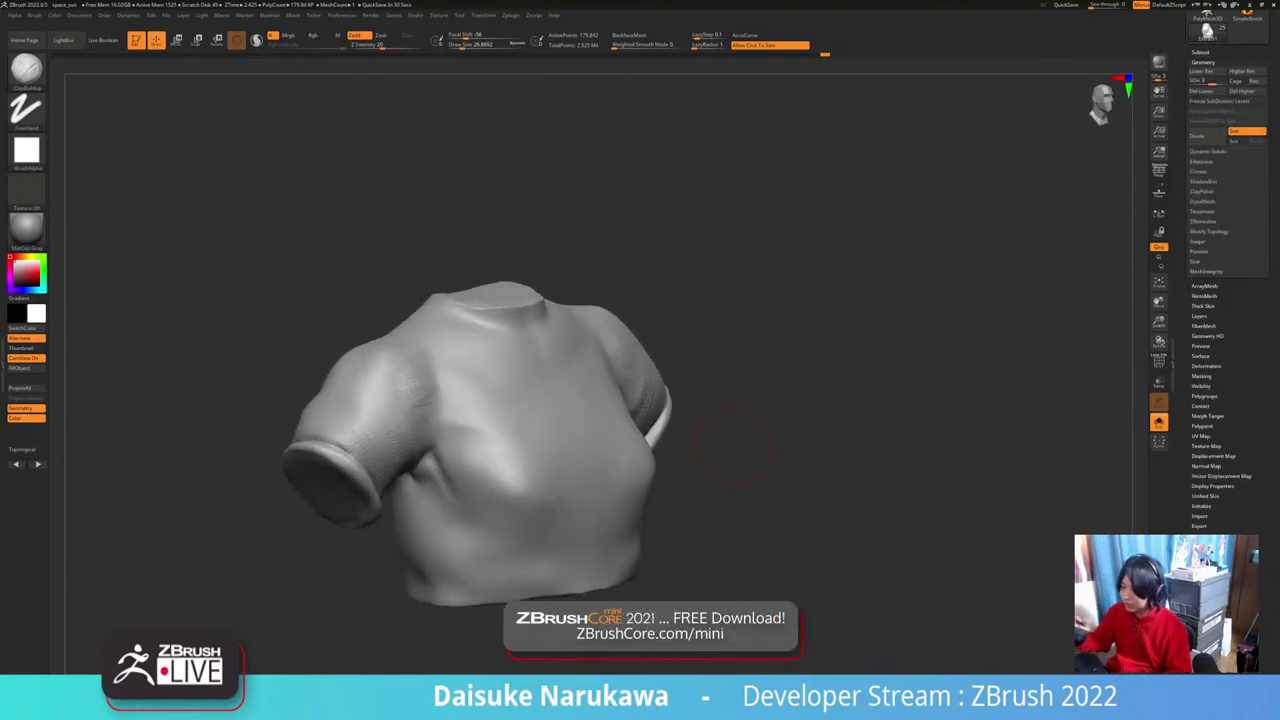
left_click(1209, 232)
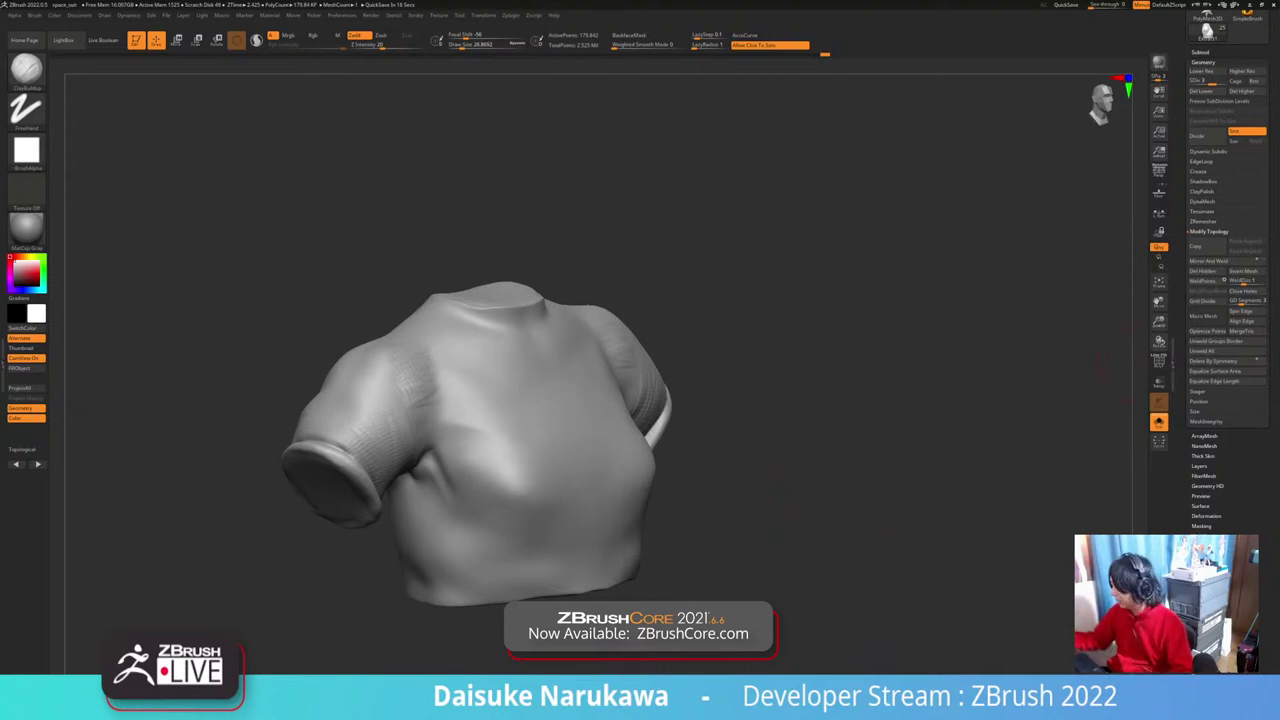
key("shift+f")
left_click_drag(908, 443, 820, 440, "shift")
left_click_drag(850, 480, 885, 523)
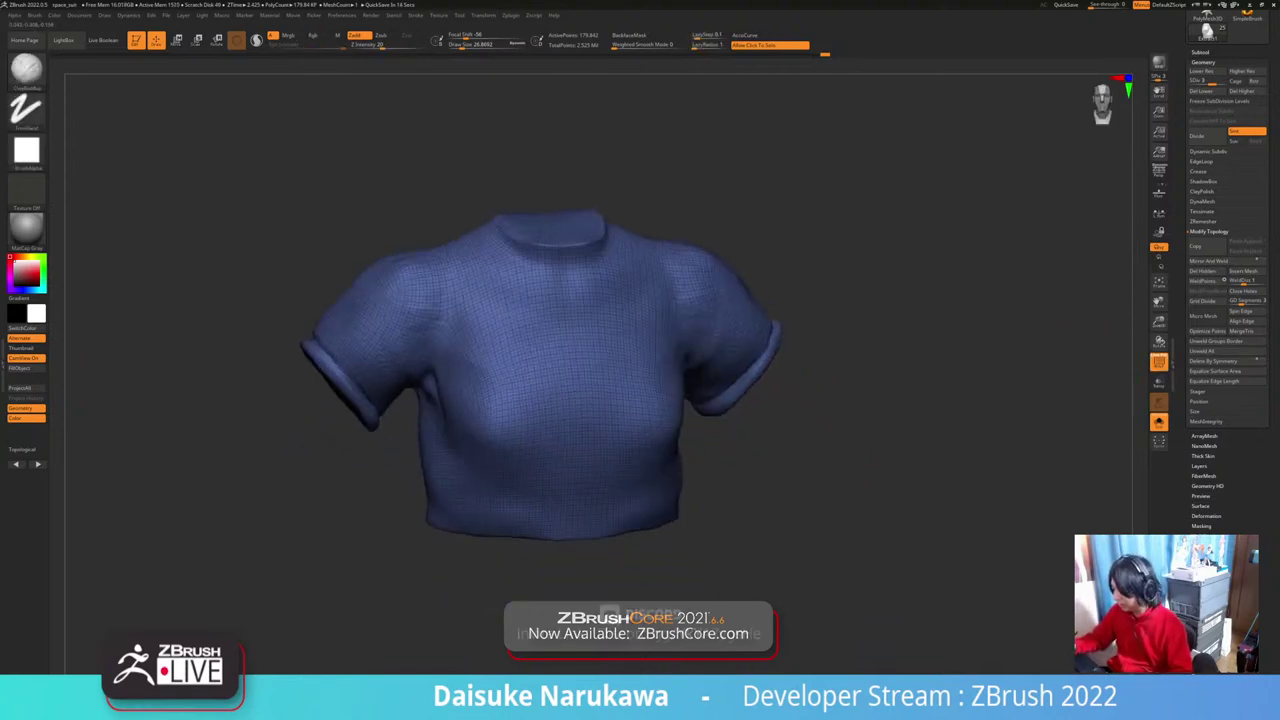
right_click_drag(620, 410, 646, 405, "alt")
key("shift+f")
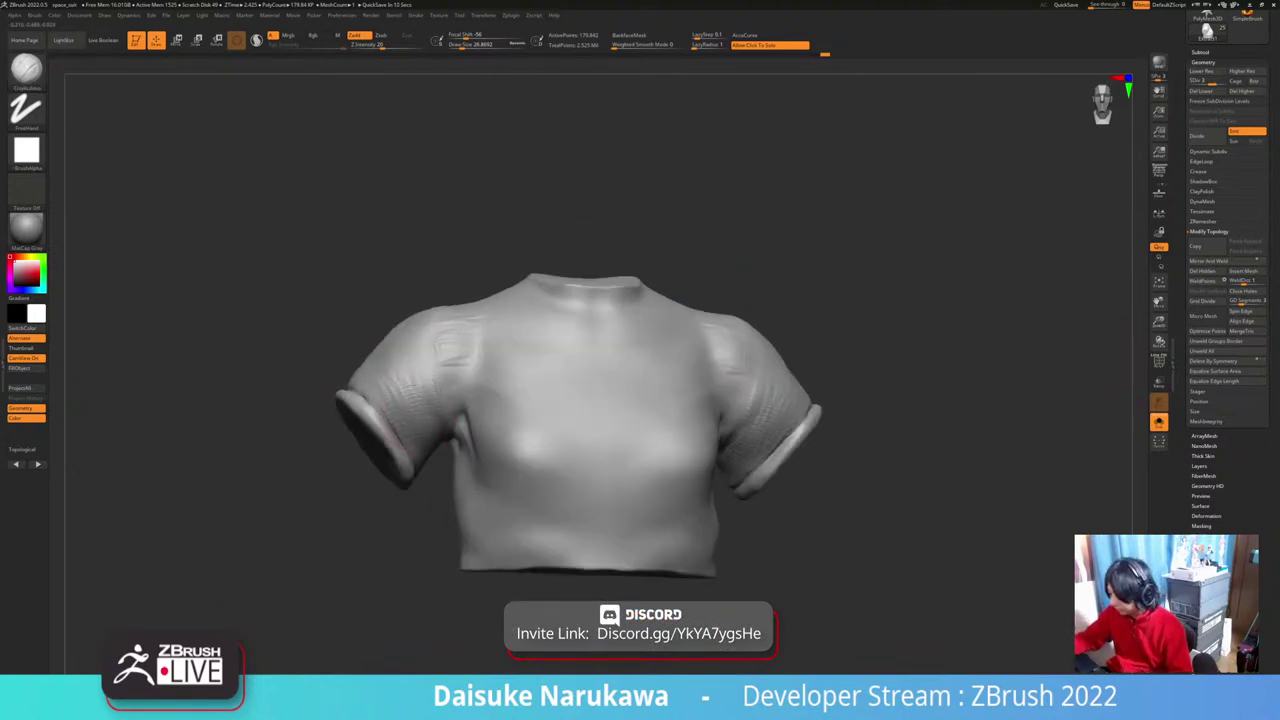
Step: Smooth the clay strokes across the shoulder, short sleeve and armpit, blending them into the chest
mouse_move(420, 428)
right_mouse_down()
mouse_move(454, 487)
mouse_move(484, 434)
mouse_move(450, 436)
mouse_move(490, 428)
mouse_move(495, 412)
right_mouse_up()
left_click_drag(463, 420, 460, 425, "shift")
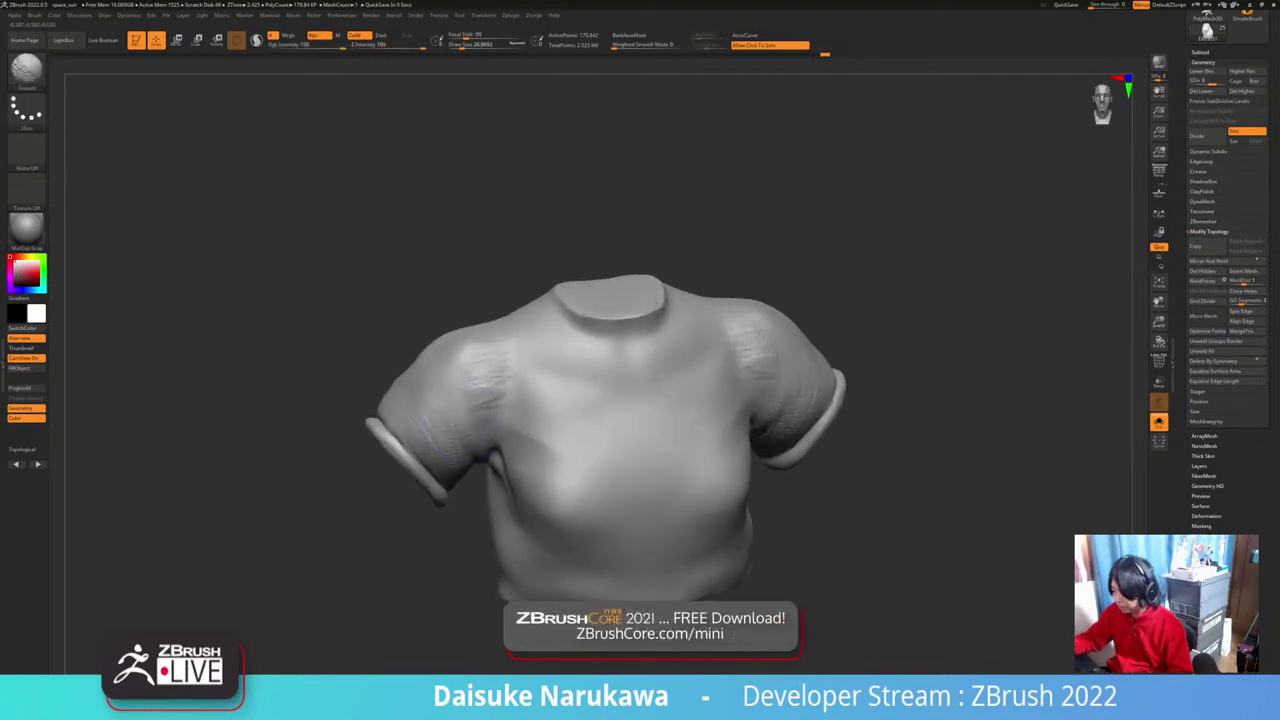
right_click_drag(485, 458, 518, 476)
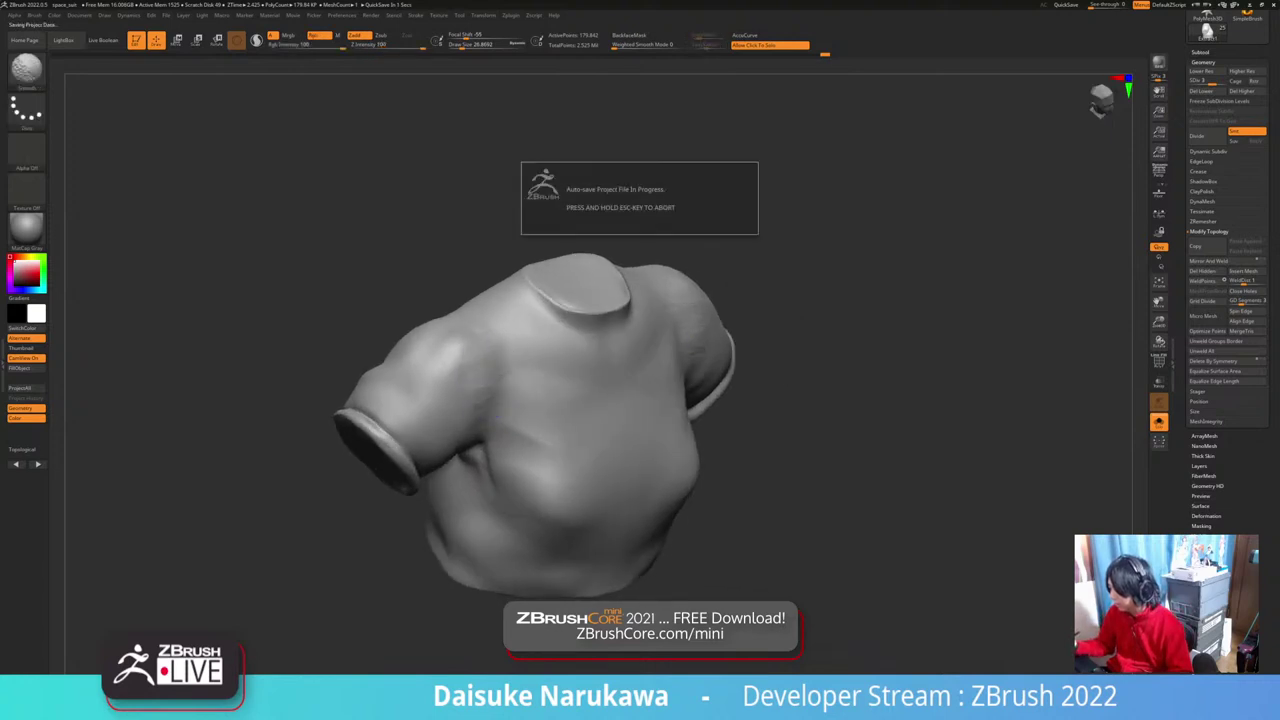
left_click_drag(480, 385, 489, 412, "shift")
right_click_drag(489, 412, 455, 365)
right_click_drag(500, 500, 512, 470)
left_click_drag(455, 458, 460, 476, "shift")
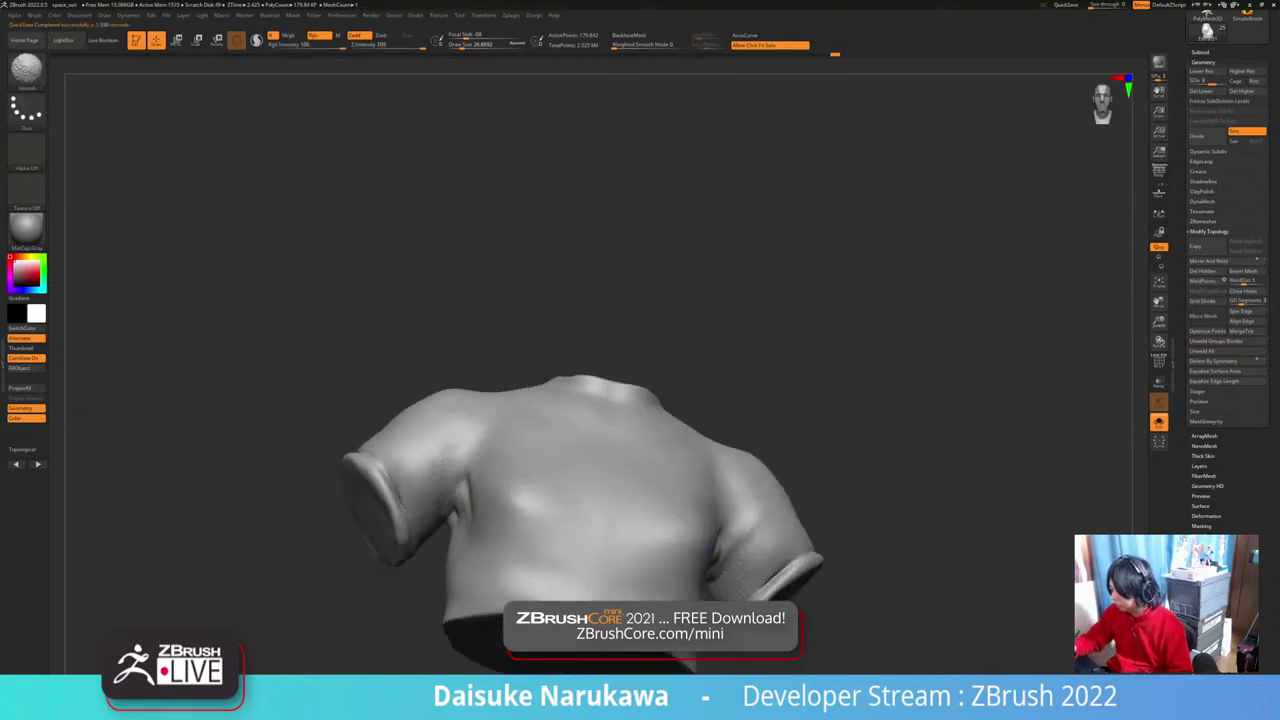
mouse_move(406, 492)
right_mouse_down()
mouse_move(396, 530)
mouse_move(428, 503)
mouse_move(422, 486)
right_mouse_up()
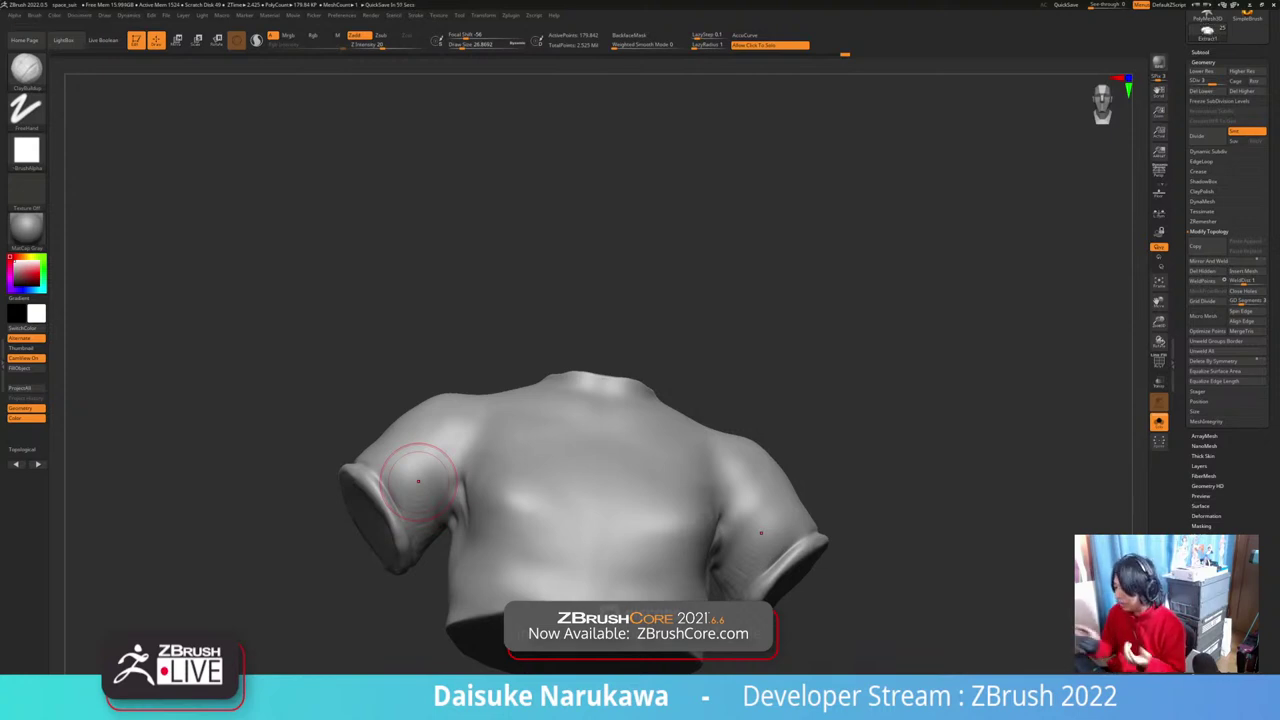
right_click_drag(418, 481, 434, 530)
right_click_drag(634, 403, 543, 380, "alt")
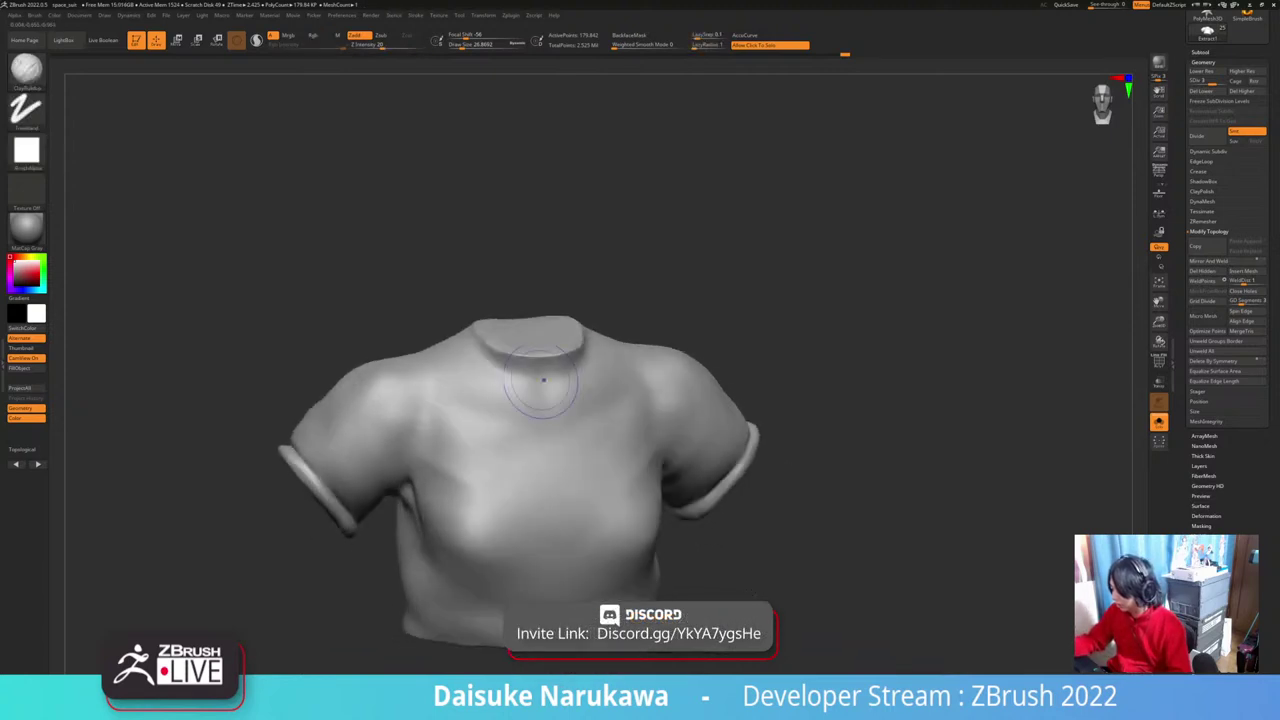
Step: Build up a raised rim around the front and sides of the top's neckline with the ClayBuildup brush
key("shift")
right_click_drag(502, 308, 504, 347)
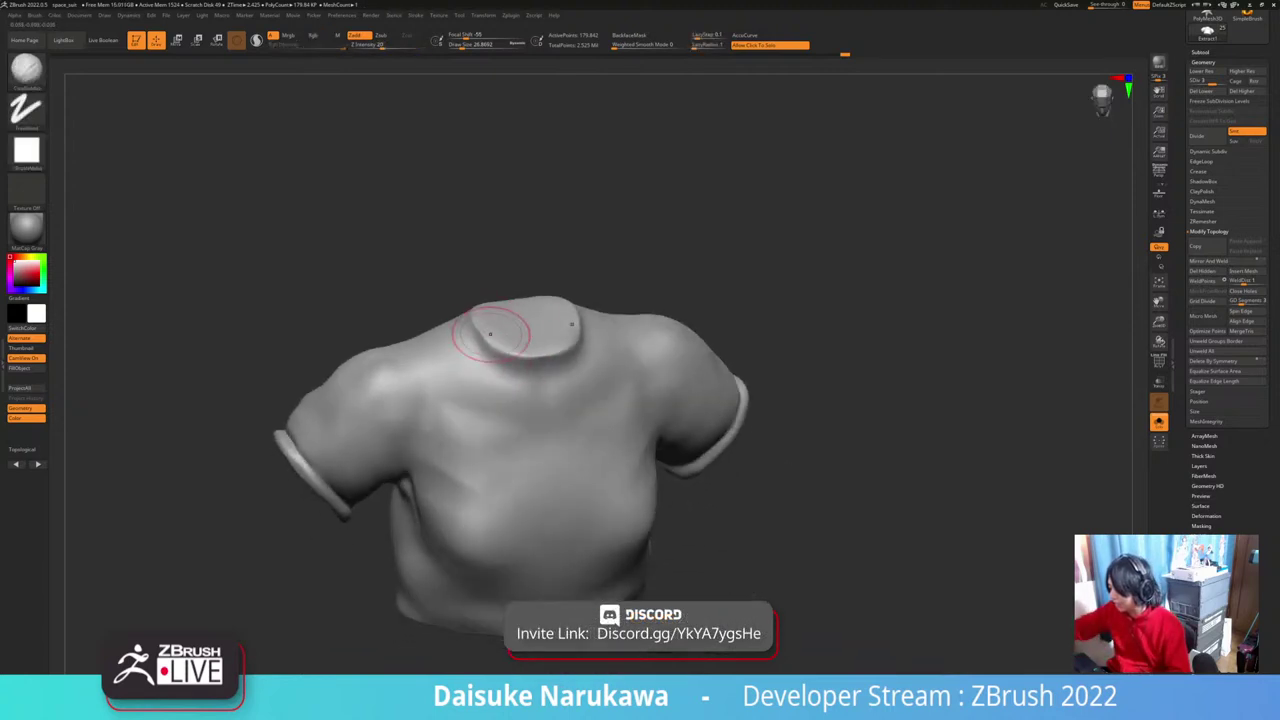
key("ctrl+shift+z")
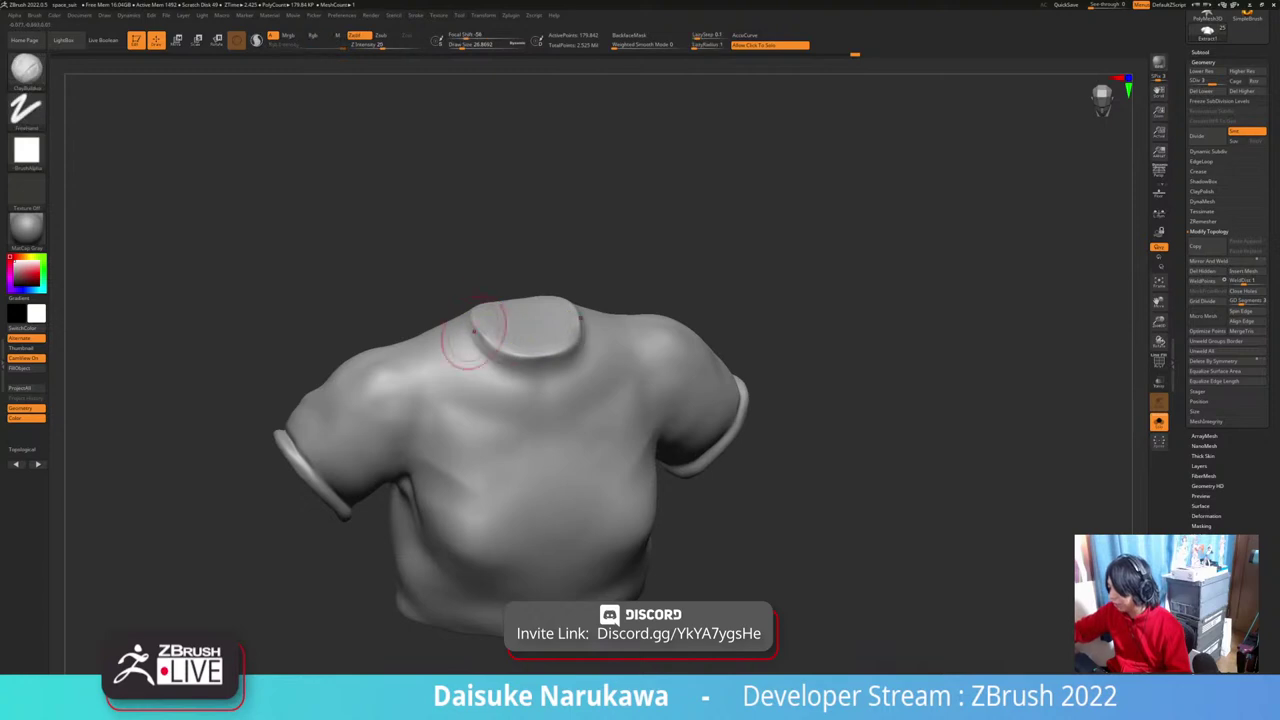
mouse_move(478, 334)
left_mouse_down()
mouse_move(530, 364)
mouse_move(563, 355)
mouse_move(535, 344)
mouse_move(526, 365)
mouse_move(551, 392)
mouse_move(550, 368)
left_mouse_up()
mouse_move(550, 365)
right_mouse_down()
mouse_move(548, 345)
mouse_move(531, 364)
right_mouse_up()
left_click_drag(531, 364, 548, 366)
right_click_drag(536, 366, 558, 370)
right_click_drag(588, 329, 589, 345)
left_click_drag(590, 340, 598, 318)
right_click_drag(588, 342, 592, 365)
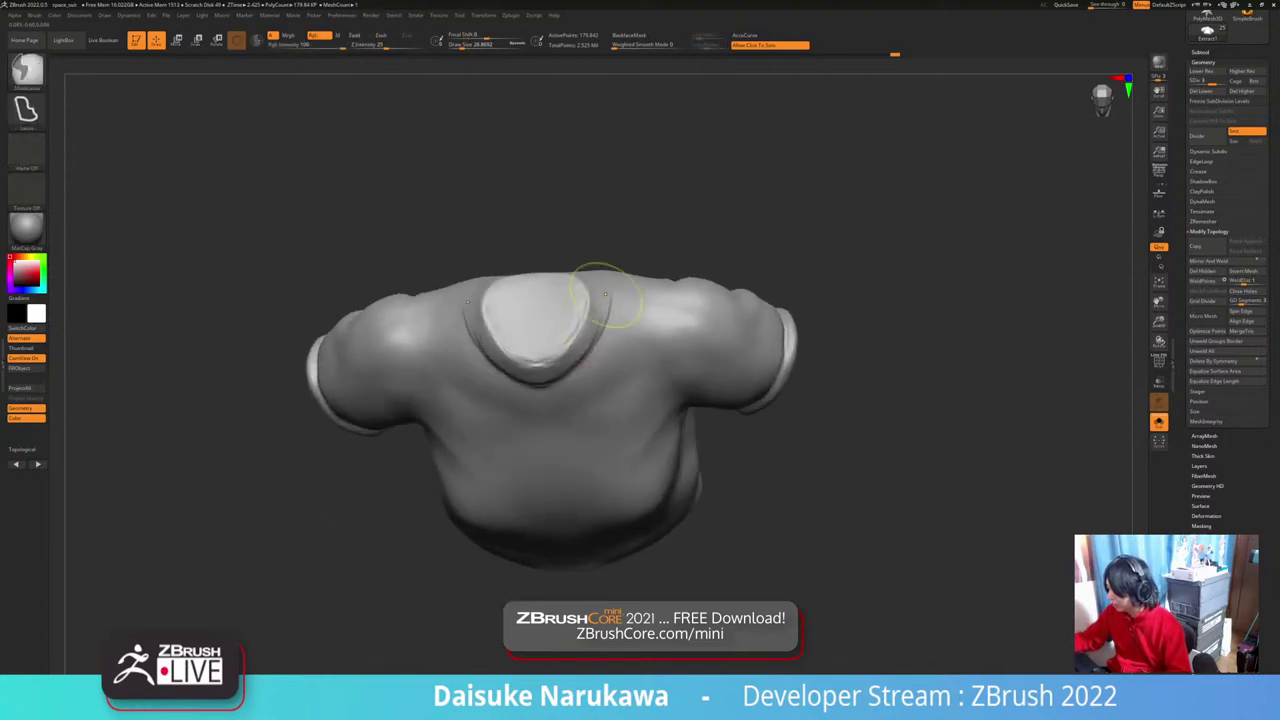
left_click_drag(590, 308, 586, 298)
Step: Show the whole suit and add clay to the upper chest between the neck ring and shoulder, smoothing it
mouse_move(588, 300)
right_mouse_down("alt")
mouse_move(574, 377)
mouse_move(663, 366)
mouse_move(684, 262)
mouse_move(786, 388)
mouse_move(668, 392)
right_mouse_up("alt")
key("alt+s")
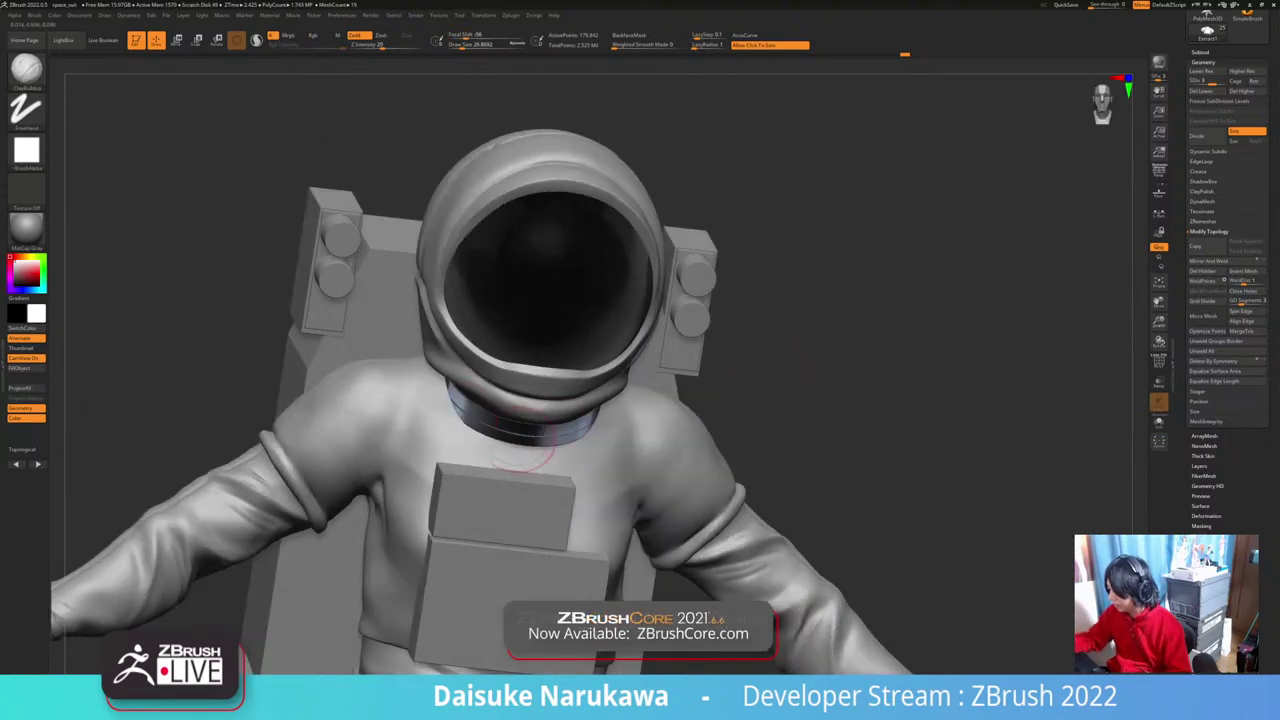
right_click_drag(426, 387, 474, 400)
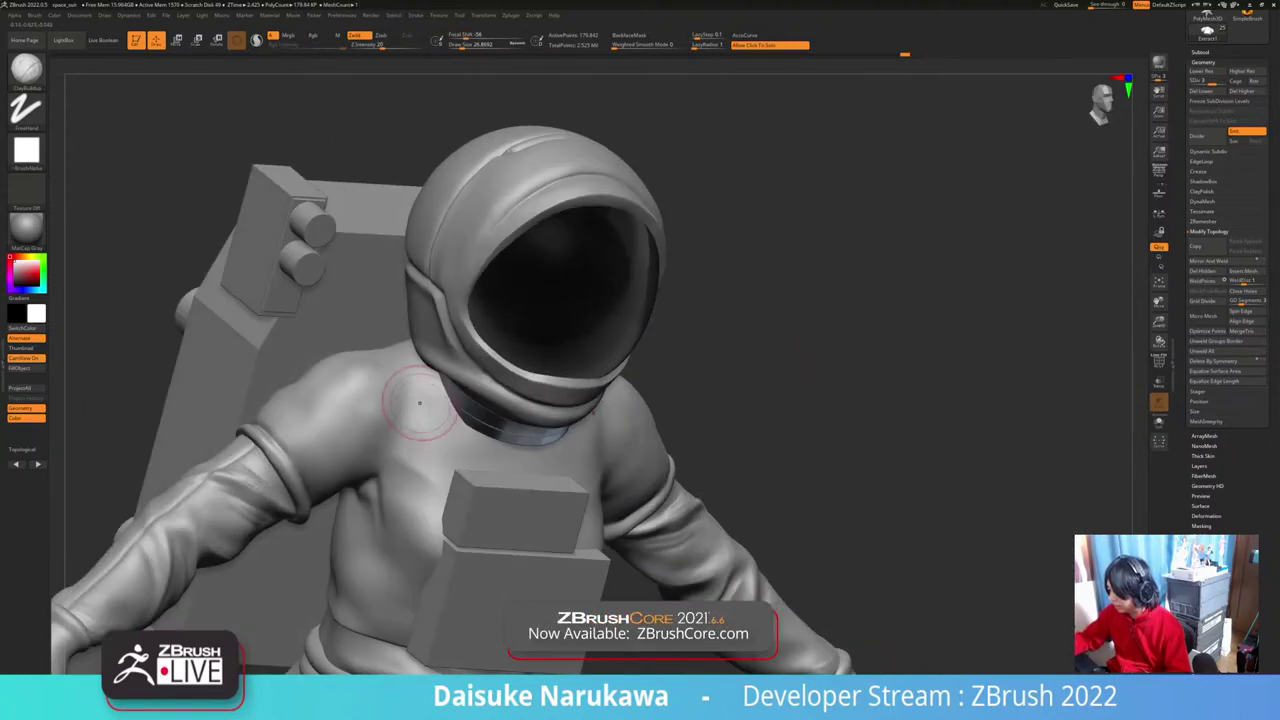
left_click_drag(424, 406, 403, 500)
right_click_drag(403, 500, 342, 468)
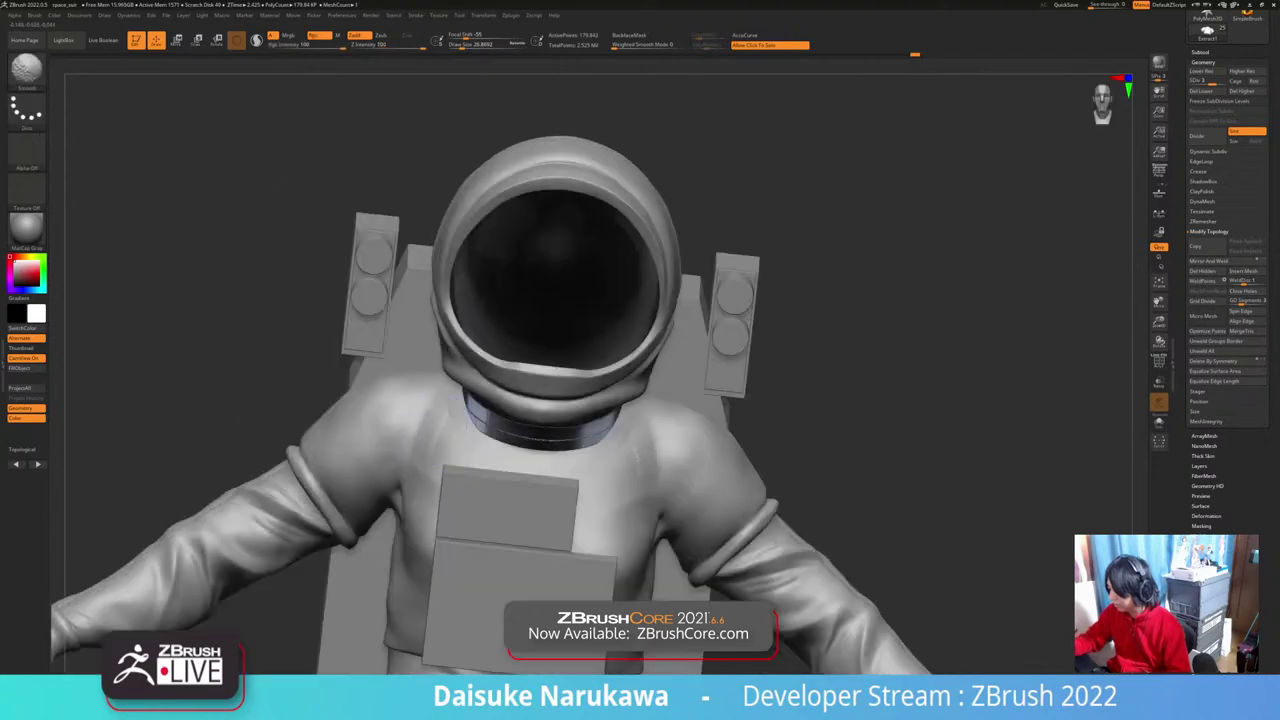
Step: Examine the reshaped top on the full suit and isolated, comparing its proportions from the front and side
mouse_move(488, 416)
right_mouse_down("ctrl")
mouse_move(545, 520)
mouse_move(678, 458)
right_mouse_up("ctrl")
mouse_move(640, 600)
right_mouse_down("alt")
mouse_move(598, 530)
mouse_move(656, 362)
right_mouse_up("alt")
right_click_drag(608, 520, 668, 516, "alt")
right_click_drag(484, 424, 440, 360)
right_click_drag(452, 384, 480, 437)
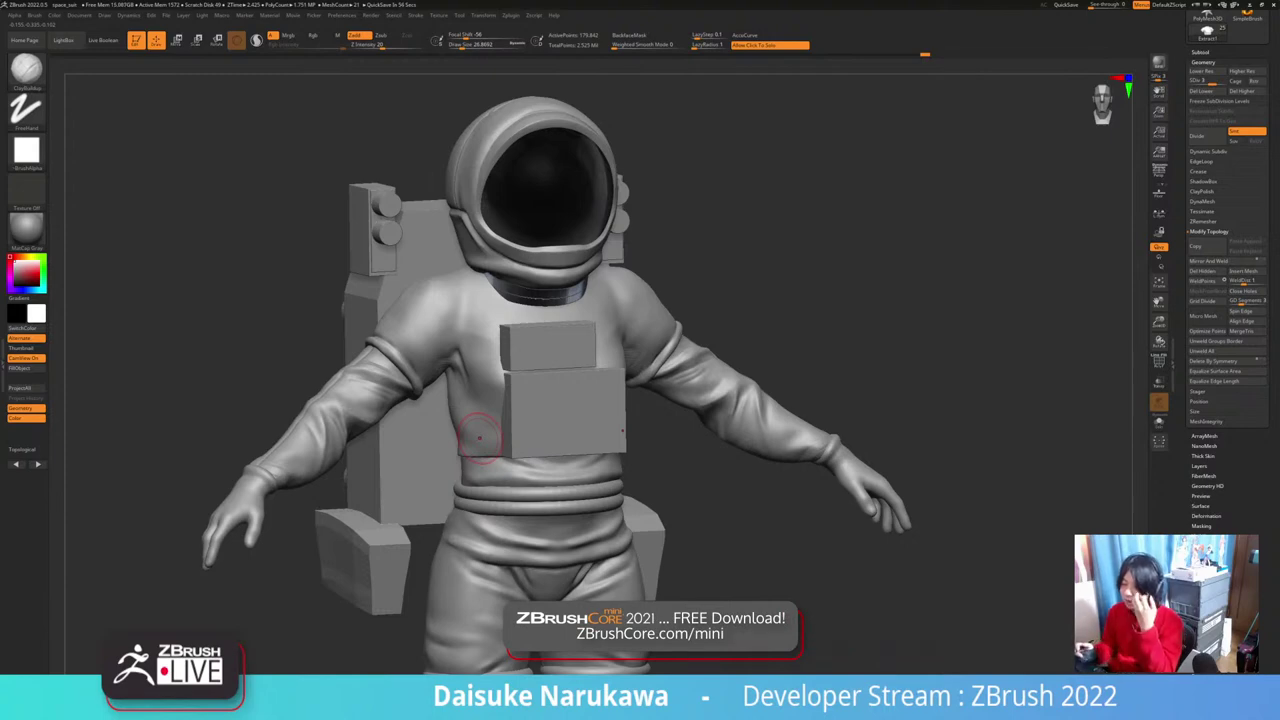
right_click_drag(480, 438, 408, 360)
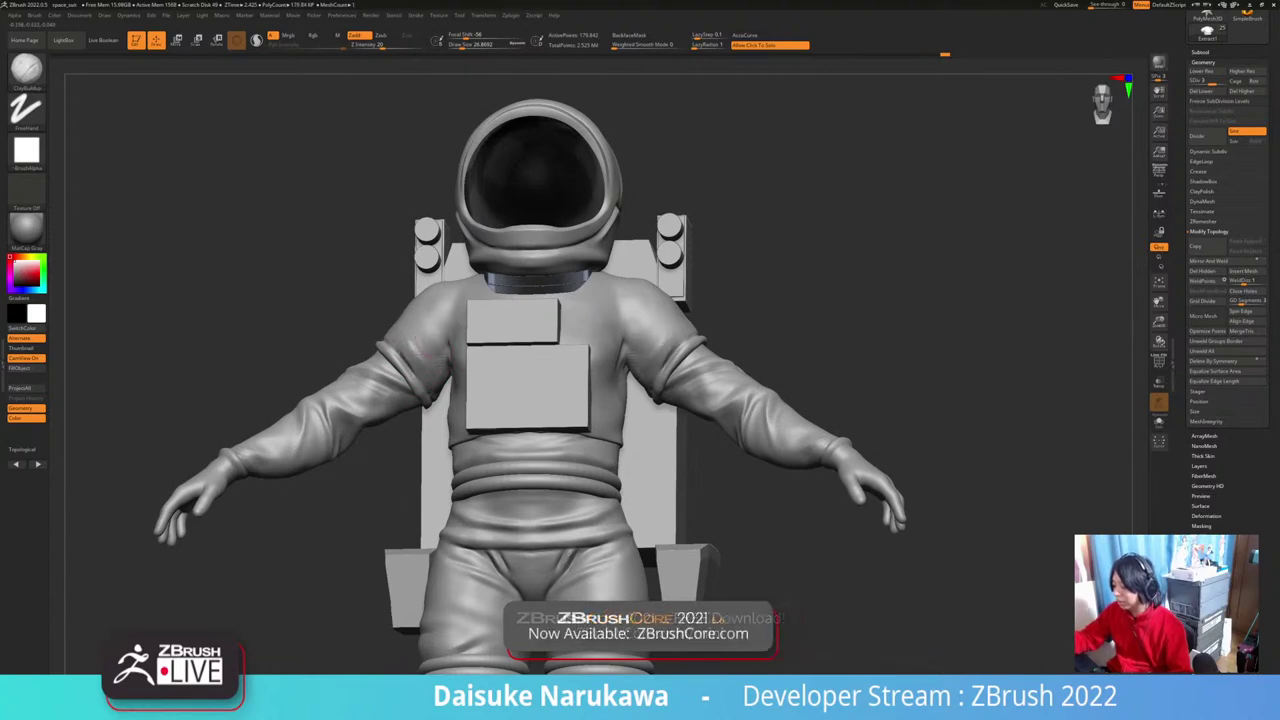
left_click(1159, 422)
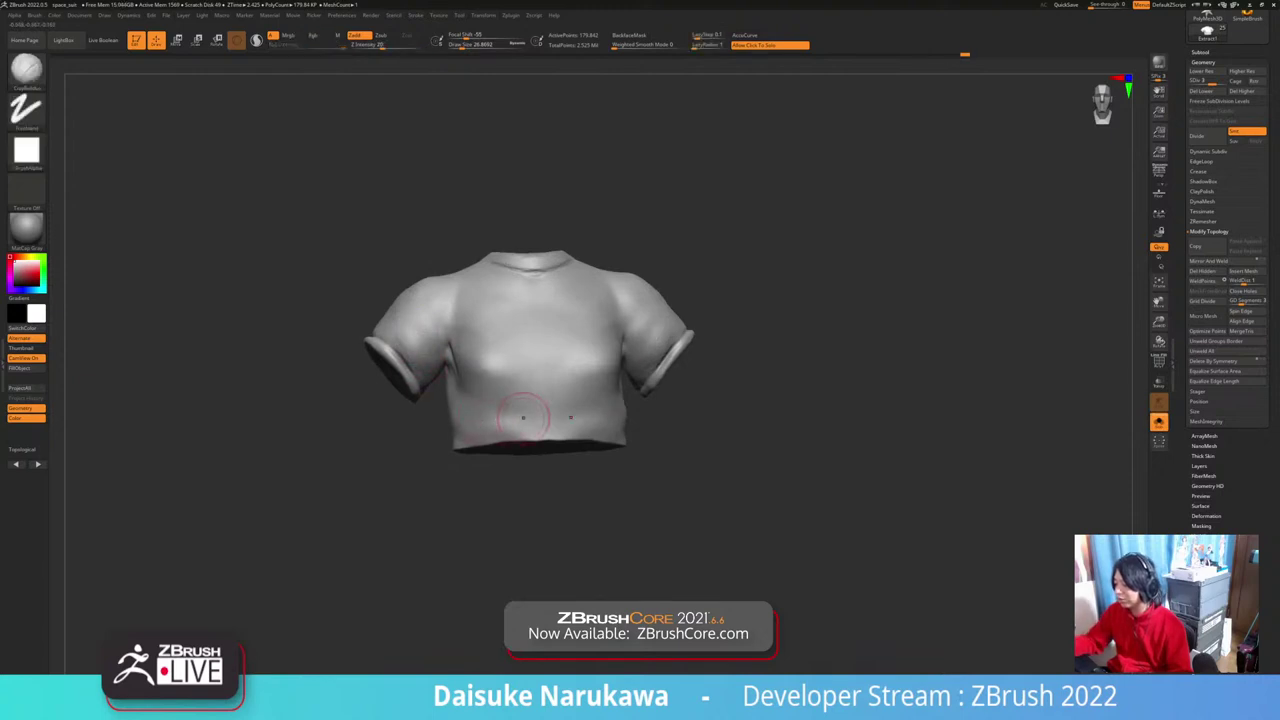
left_click_drag(548, 482, 630, 518)
left_click(632, 520)
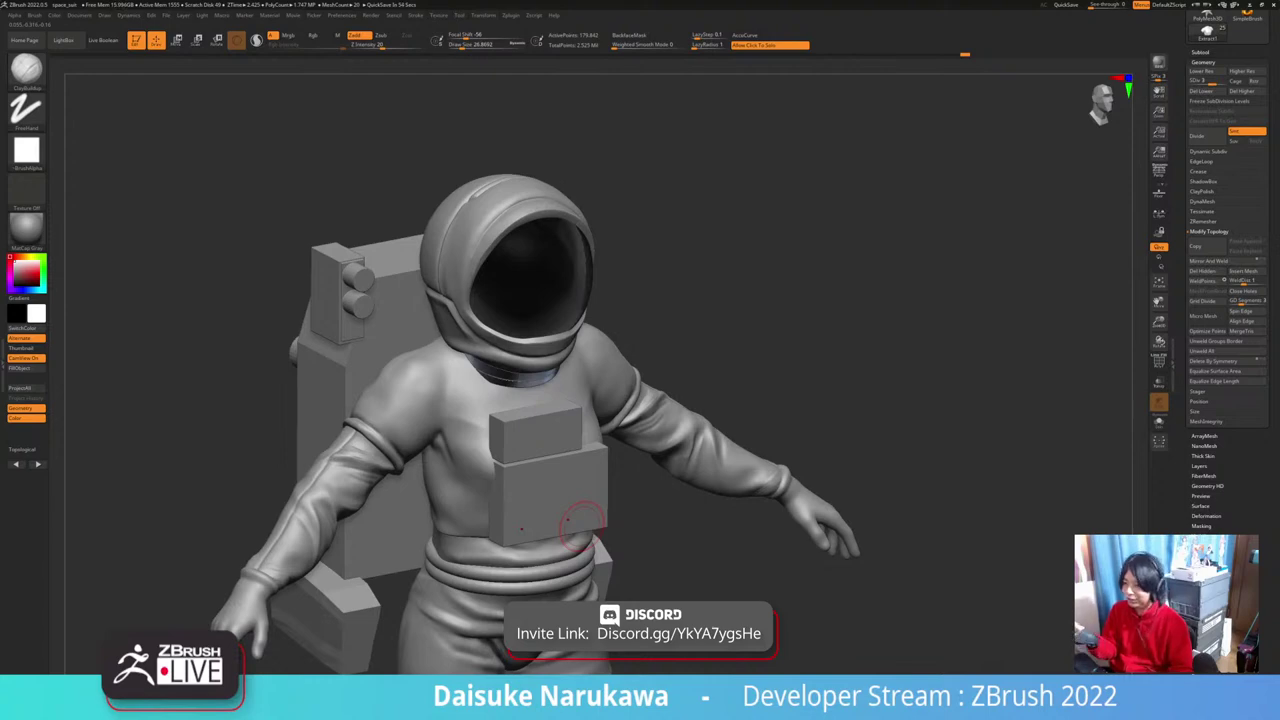
left_click_drag(808, 570, 658, 514)
left_click_drag(620, 556, 703, 562)
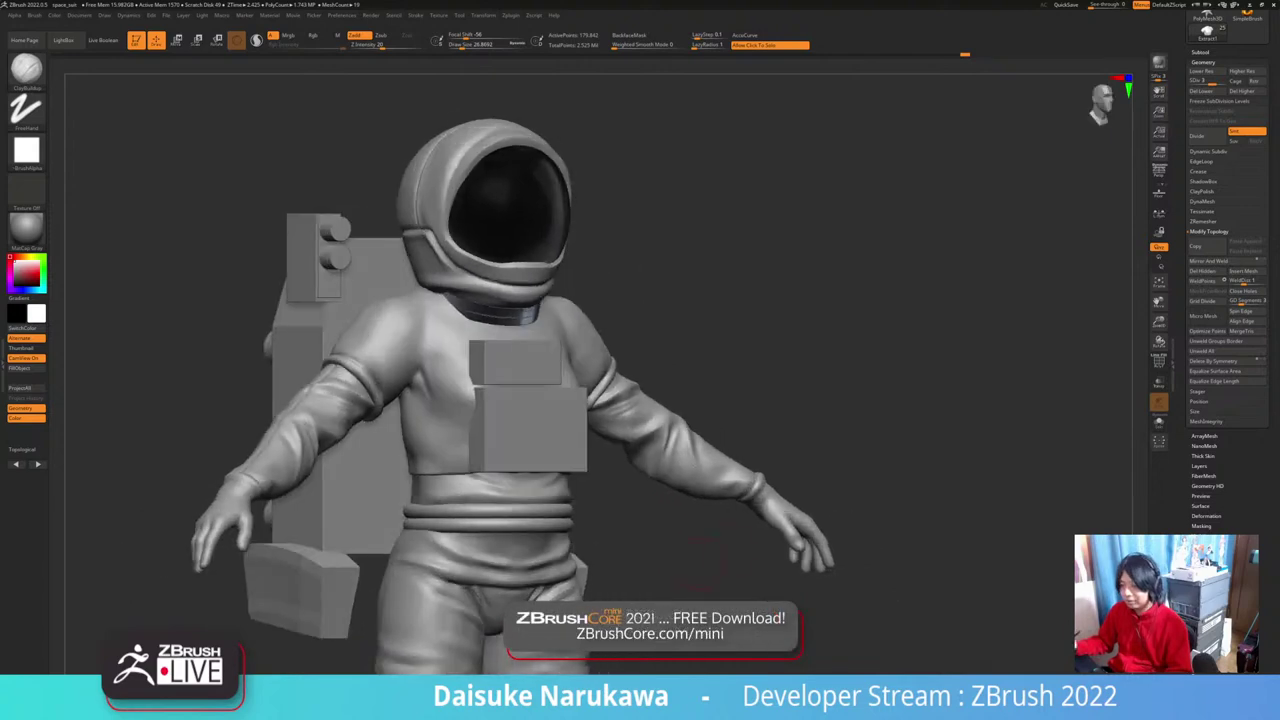
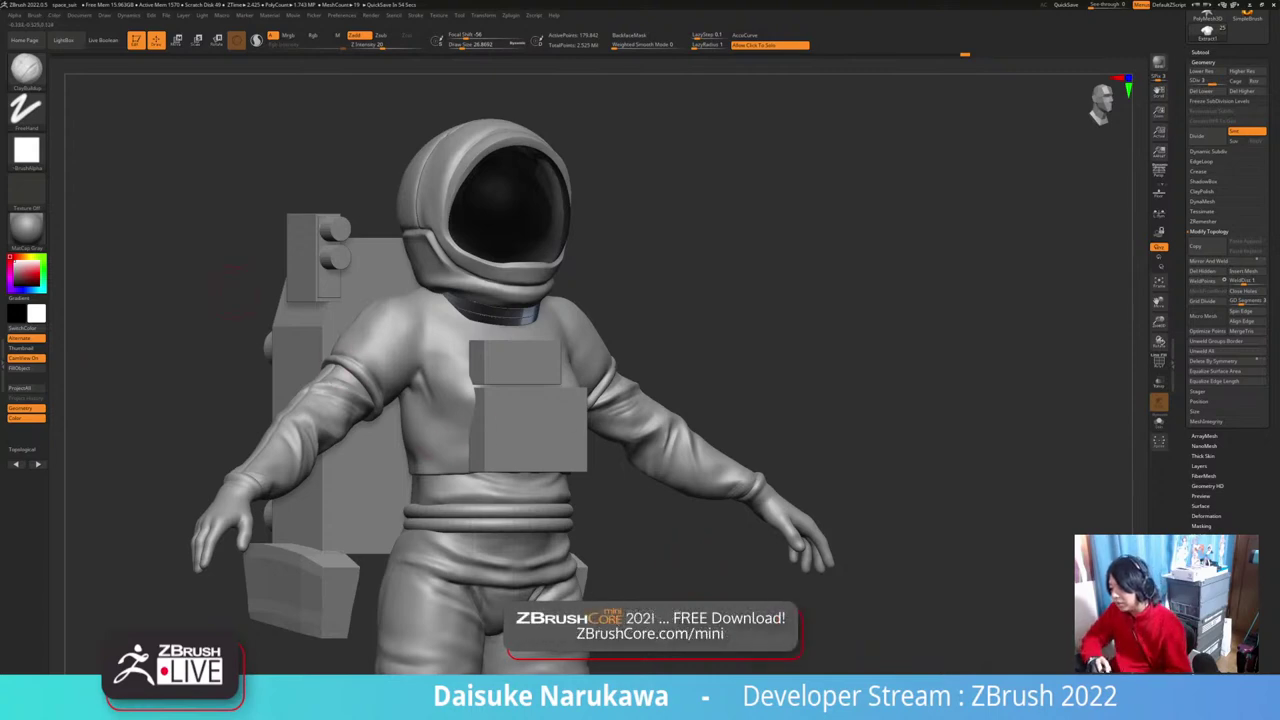
Step: Preview alternative MatCap materials on the top, including MatCap Satin01
left_click(26, 228)
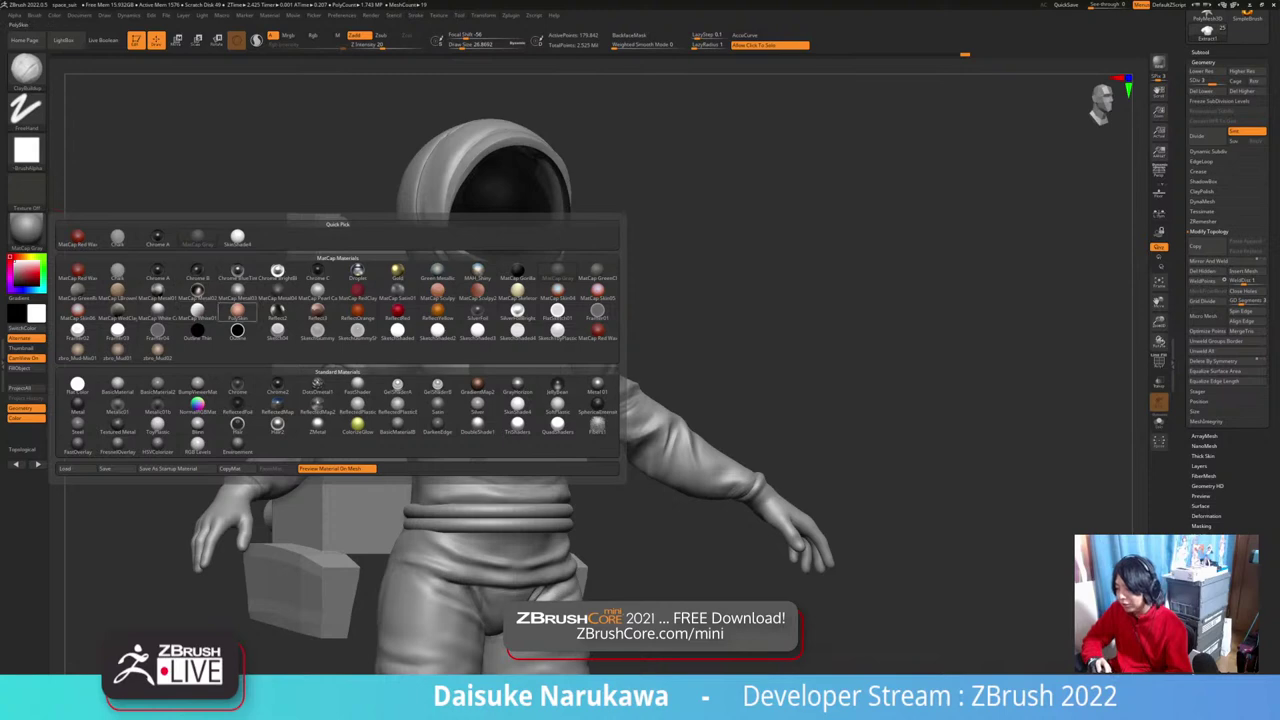
mouse_move(237, 272)
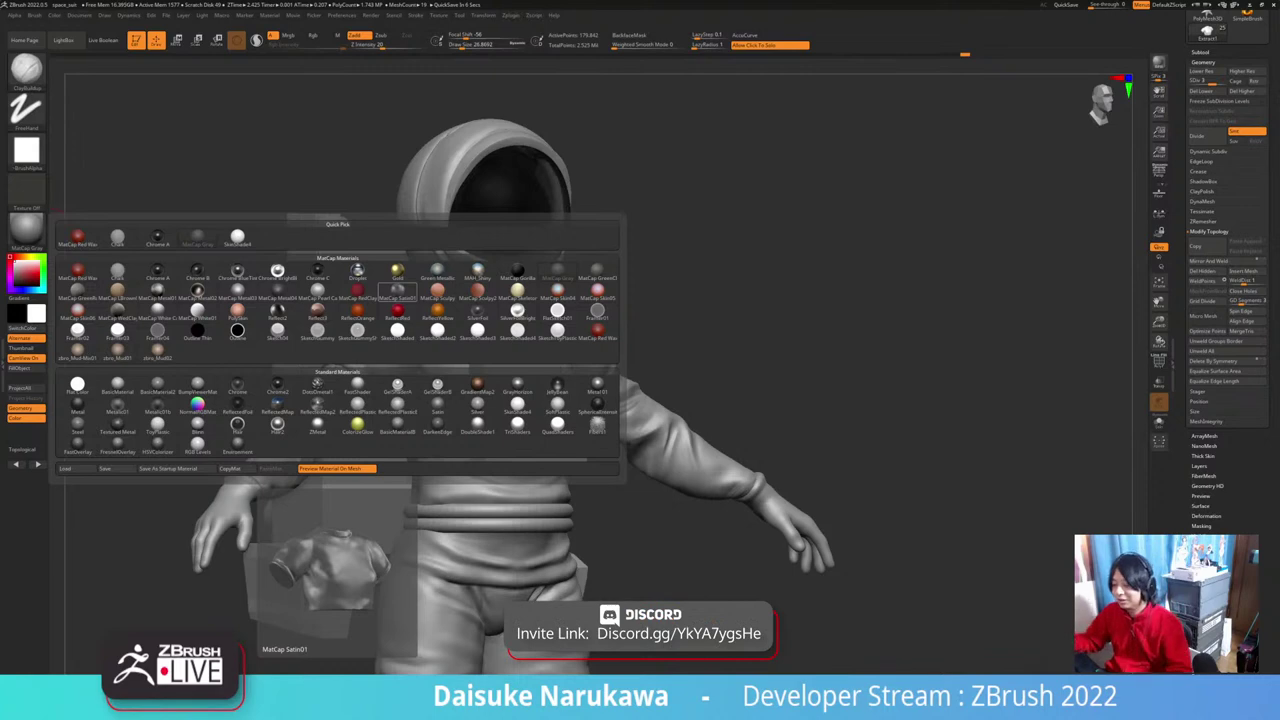
left_click(757, 371)
left_click(757, 371)
Step: Pull the short sleeve's lower edge into shape near the armpit with the SnakeHook brush and BackfaceMask enabled, and smooth the area
left_click_drag(757, 371, 675, 373)
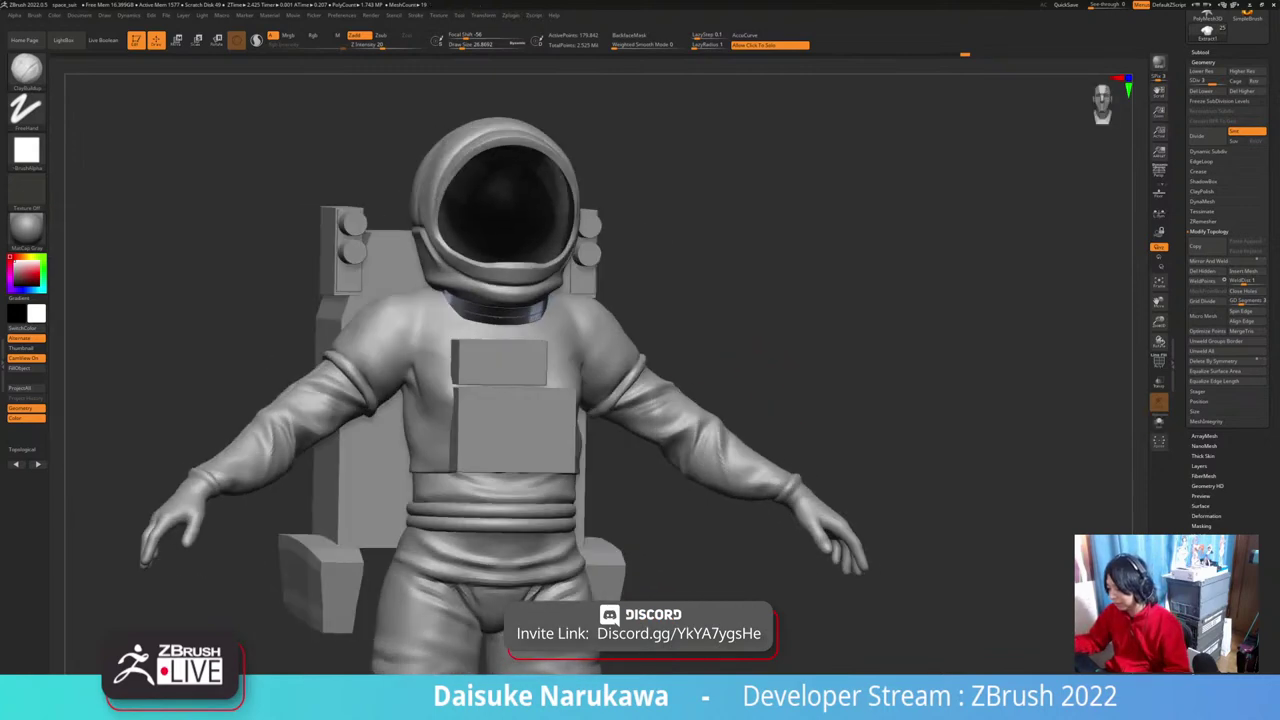
mouse_move(675, 373)
right_mouse_down("shift")
mouse_move(645, 368)
mouse_move(623, 337)
right_mouse_up("shift")
right_click_drag(650, 391, 500, 348)
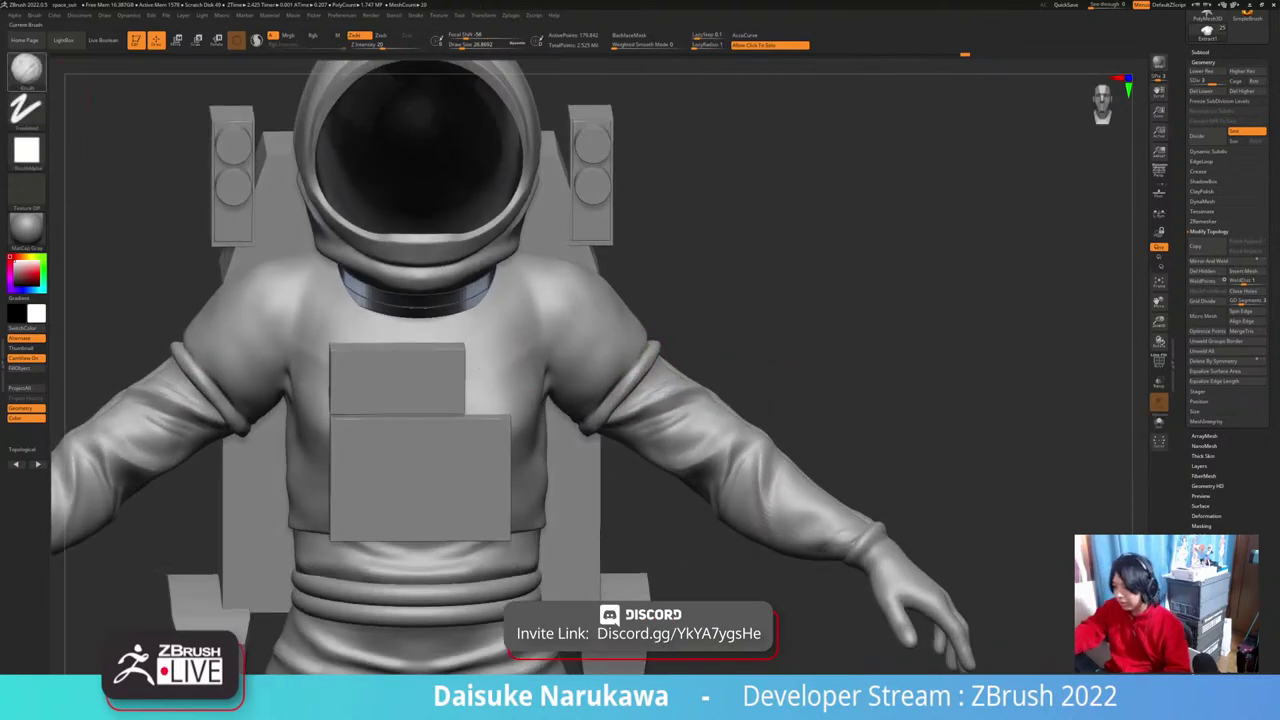
key("b")
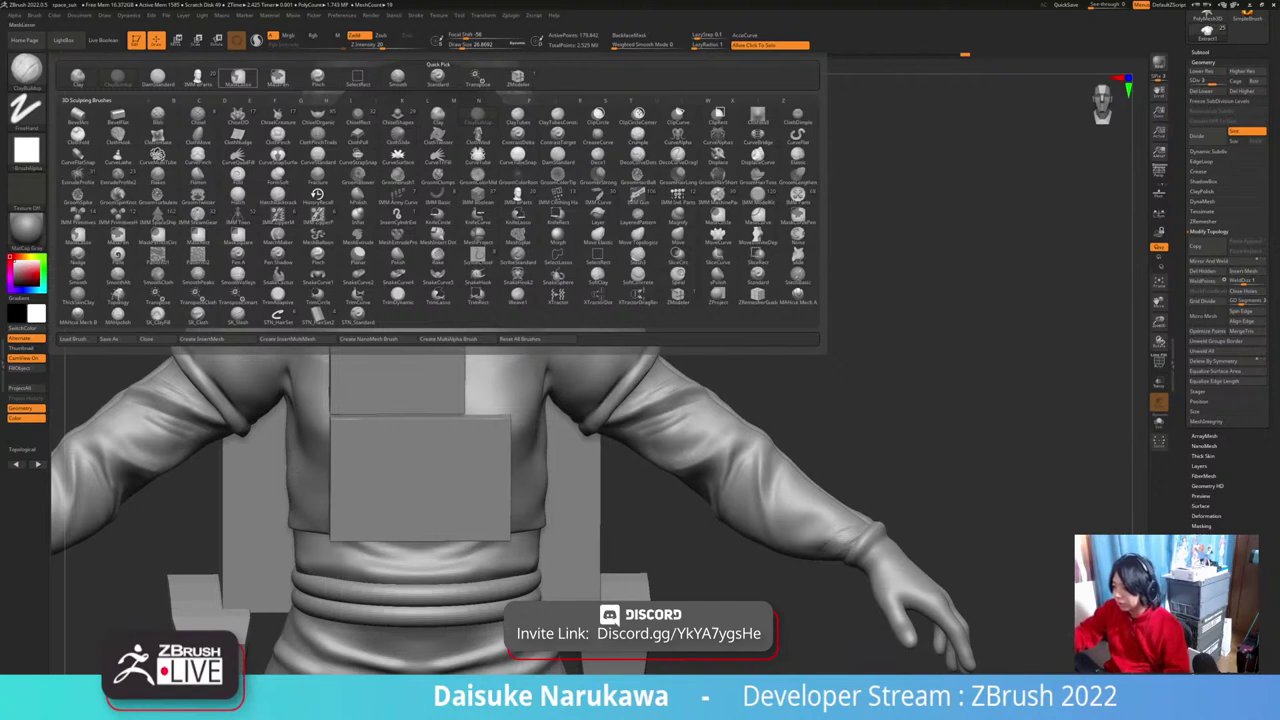
key("s")
key("h")
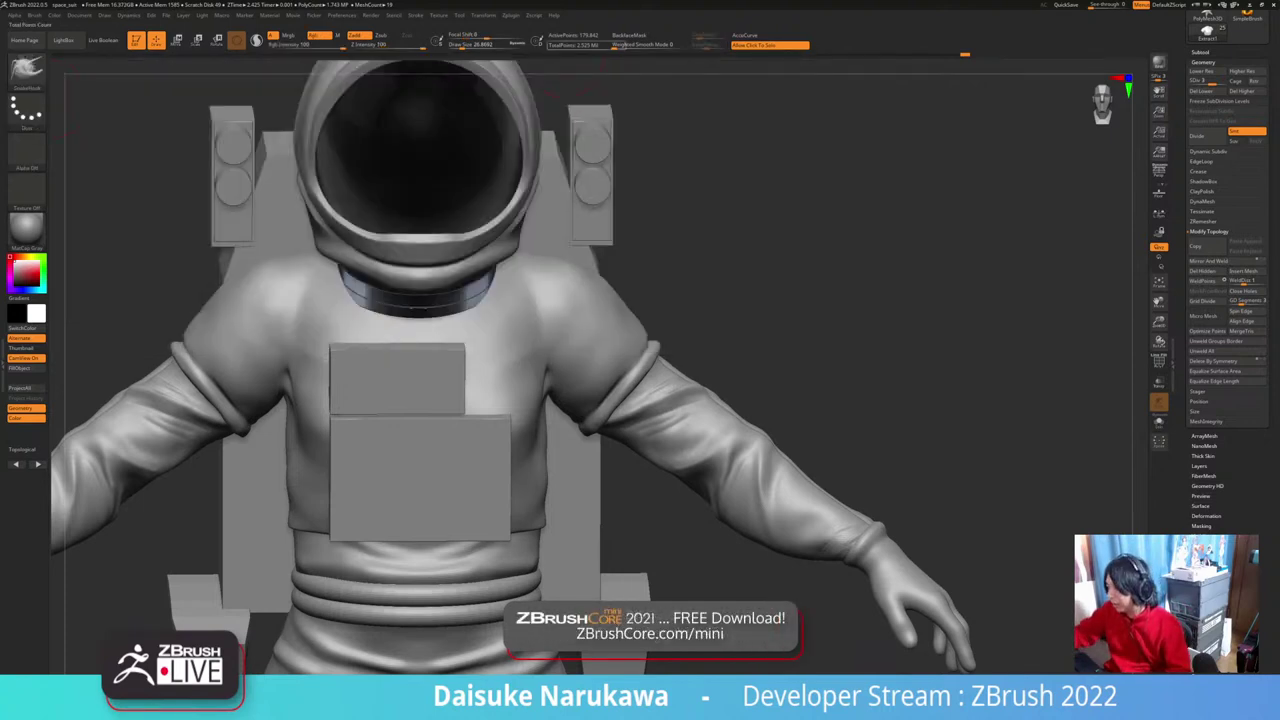
left_click(630, 36)
right_click_drag(614, 401, 645, 404)
left_click_drag(620, 406, 628, 390)
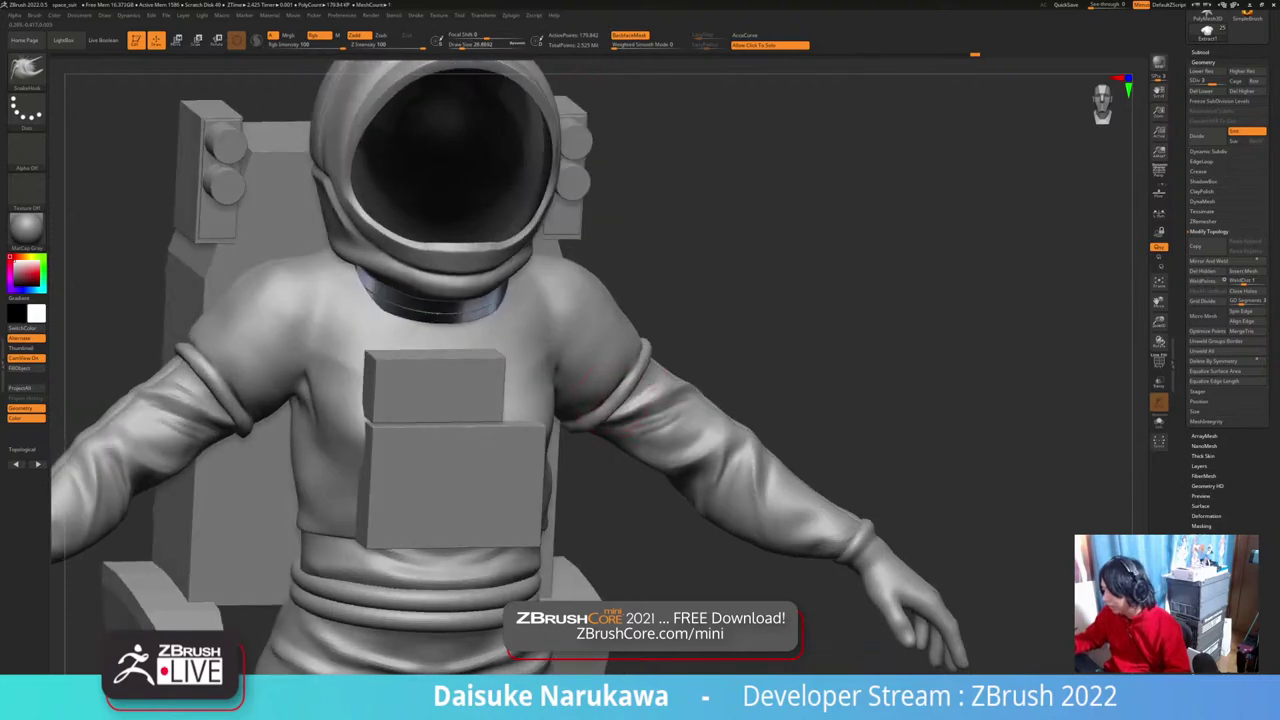
mouse_move(620, 398)
right_mouse_down()
mouse_move(705, 382)
mouse_move(675, 372)
right_mouse_up()
left_click_drag(675, 372, 627, 412, "shift")
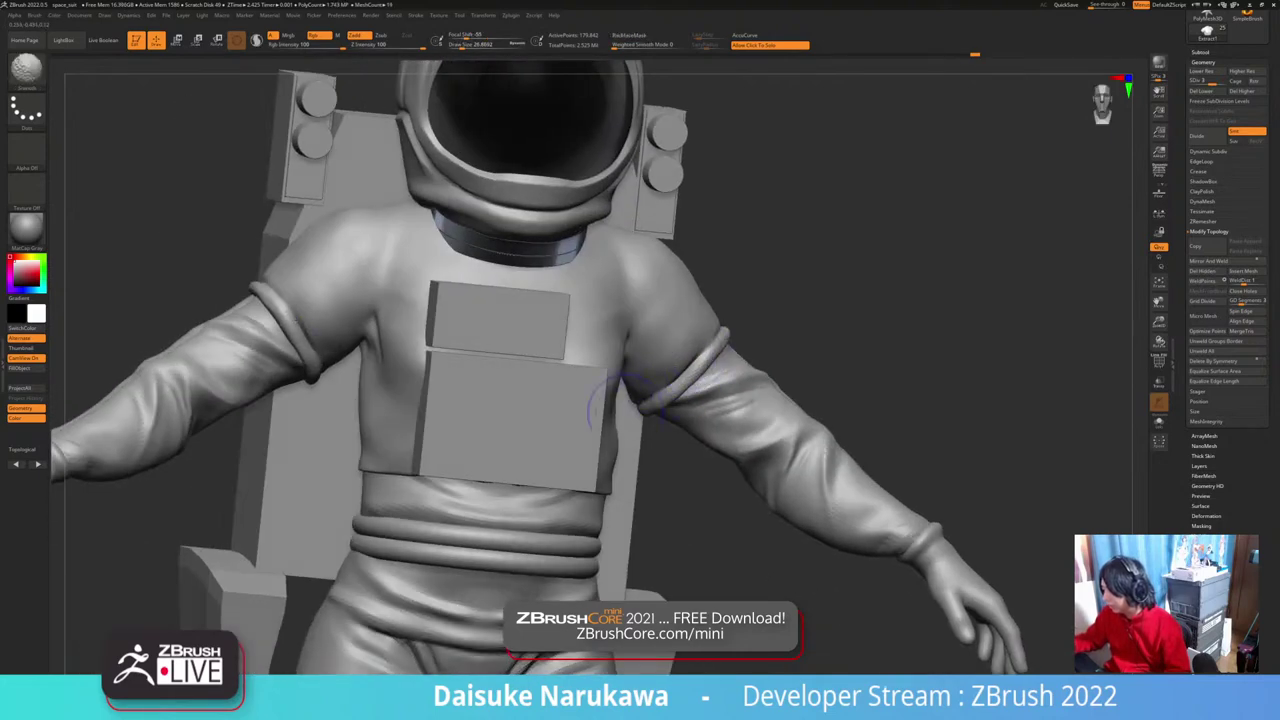
Step: Nudge the short sleeve's lower rim beside the armpit with one more short SnakeHook stroke
mouse_move(627, 412)
right_mouse_down()
mouse_move(612, 440)
mouse_move(530, 470)
mouse_move(572, 463)
right_mouse_up()
mouse_move(640, 372)
right_mouse_down()
mouse_move(664, 398)
mouse_move(694, 392)
right_mouse_up()
left_click_drag(644, 408, 652, 402)
mouse_move(690, 420)
right_mouse_down()
mouse_move(645, 392)
mouse_move(620, 424)
mouse_move(684, 430)
mouse_move(655, 411)
mouse_move(597, 413)
right_mouse_up()
Step: Build up the short sleeve's lower edge using the Standard brush at a draw size of about 12, and smooth the rim
left_click(27, 72)
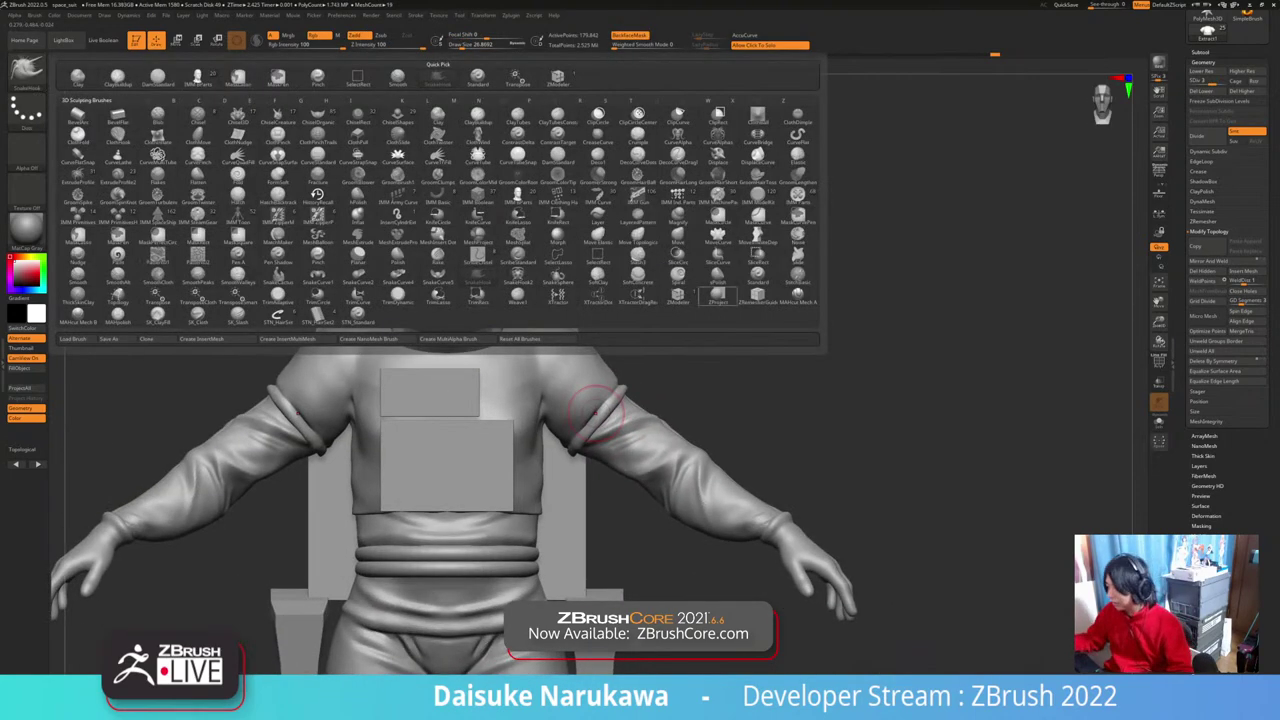
key("s")
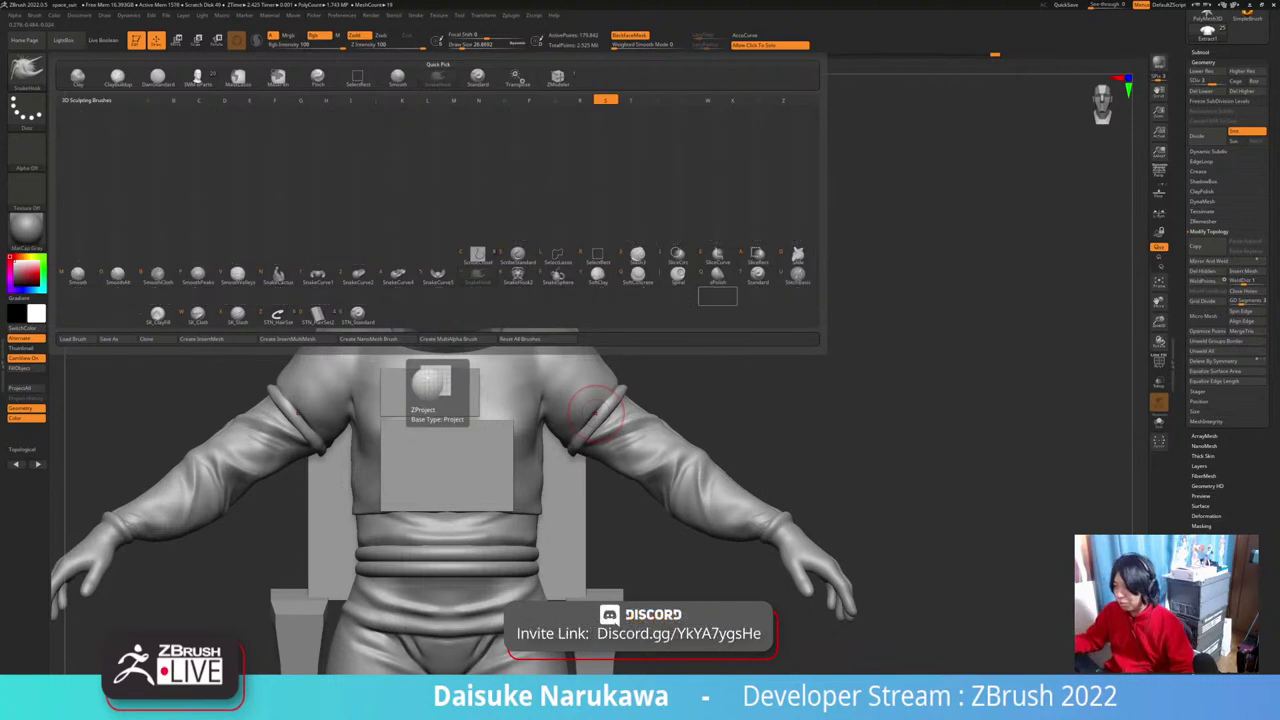
left_click(478, 77)
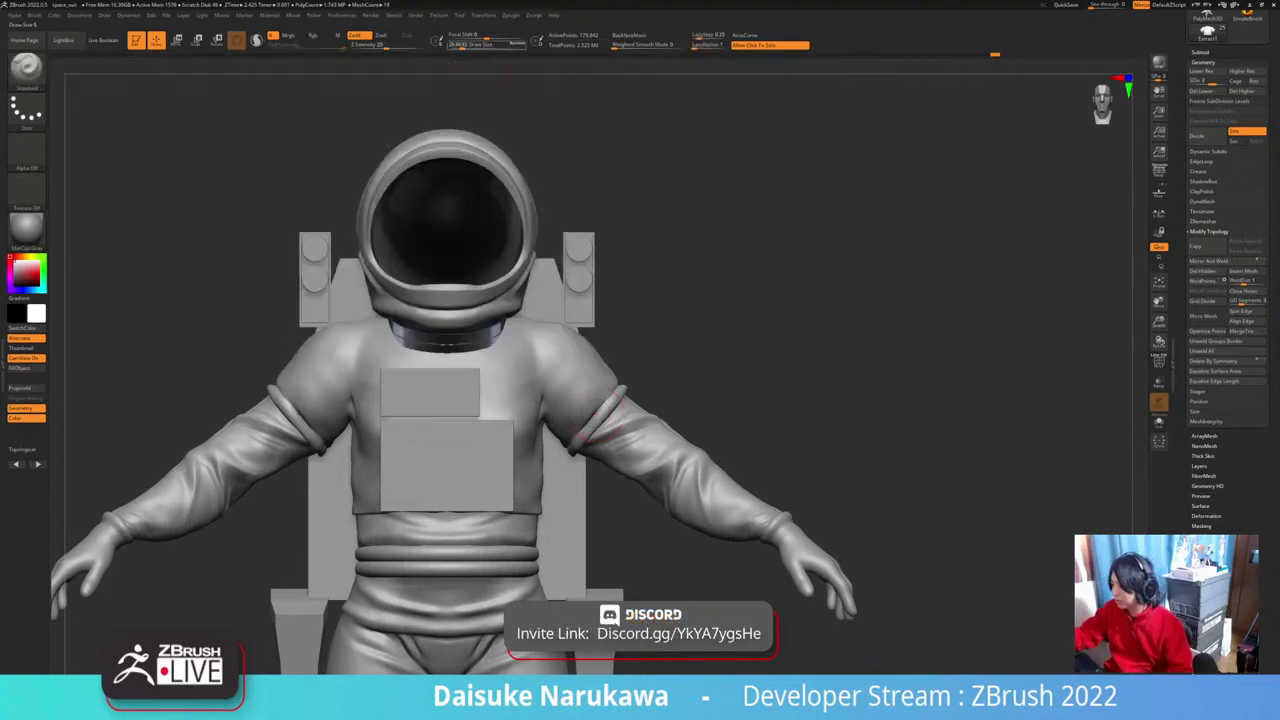
left_click_drag(472, 45, 461, 45)
mouse_move(640, 388)
right_mouse_down()
mouse_move(607, 414)
mouse_move(665, 398)
right_mouse_up()
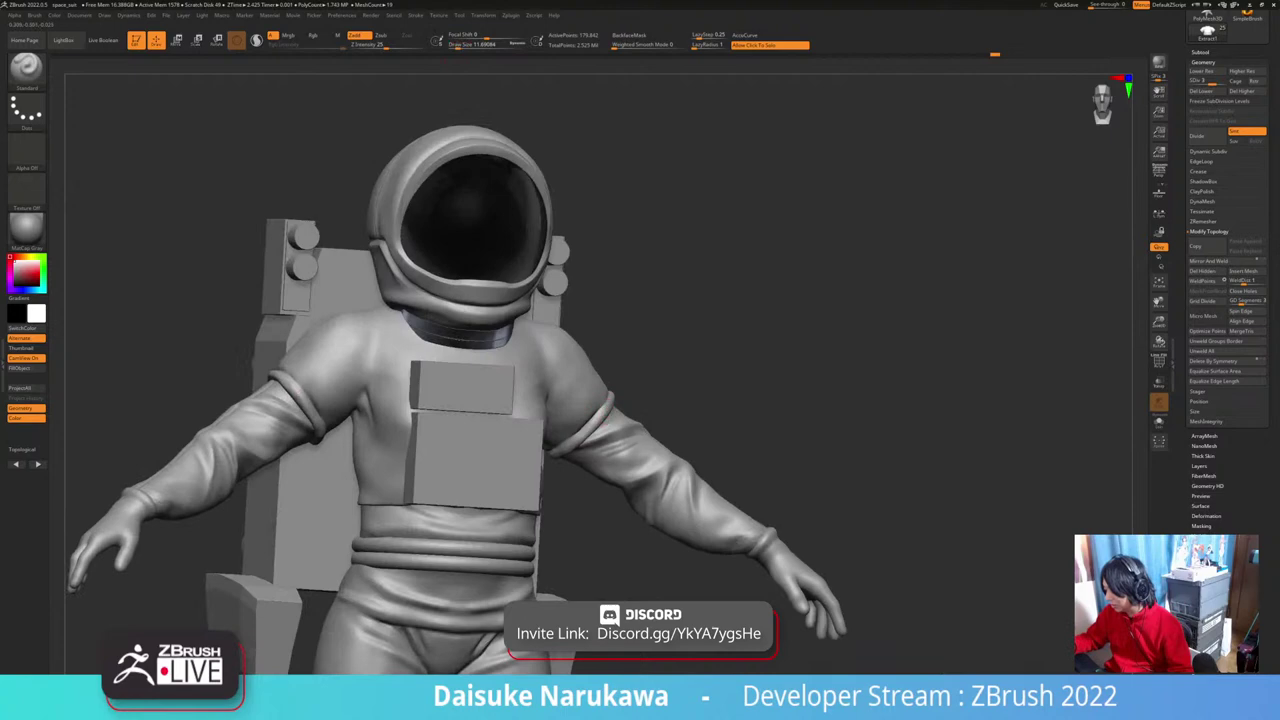
left_click_drag(604, 413, 580, 436)
mouse_move(626, 428)
right_mouse_down()
mouse_move(584, 433)
mouse_move(602, 413)
right_mouse_up()
left_click_drag(604, 414, 635, 387)
mouse_move(638, 388)
right_mouse_down()
mouse_move(590, 416)
mouse_move(652, 392)
right_mouse_up()
left_click_drag(616, 406, 588, 436, "shift")
mouse_move(594, 446)
right_mouse_down()
mouse_move(667, 438)
mouse_move(606, 430)
mouse_move(654, 440)
right_mouse_up()
mouse_move(634, 528)
right_mouse_down("alt")
mouse_move(651, 471)
mouse_move(657, 501)
right_mouse_up("alt")
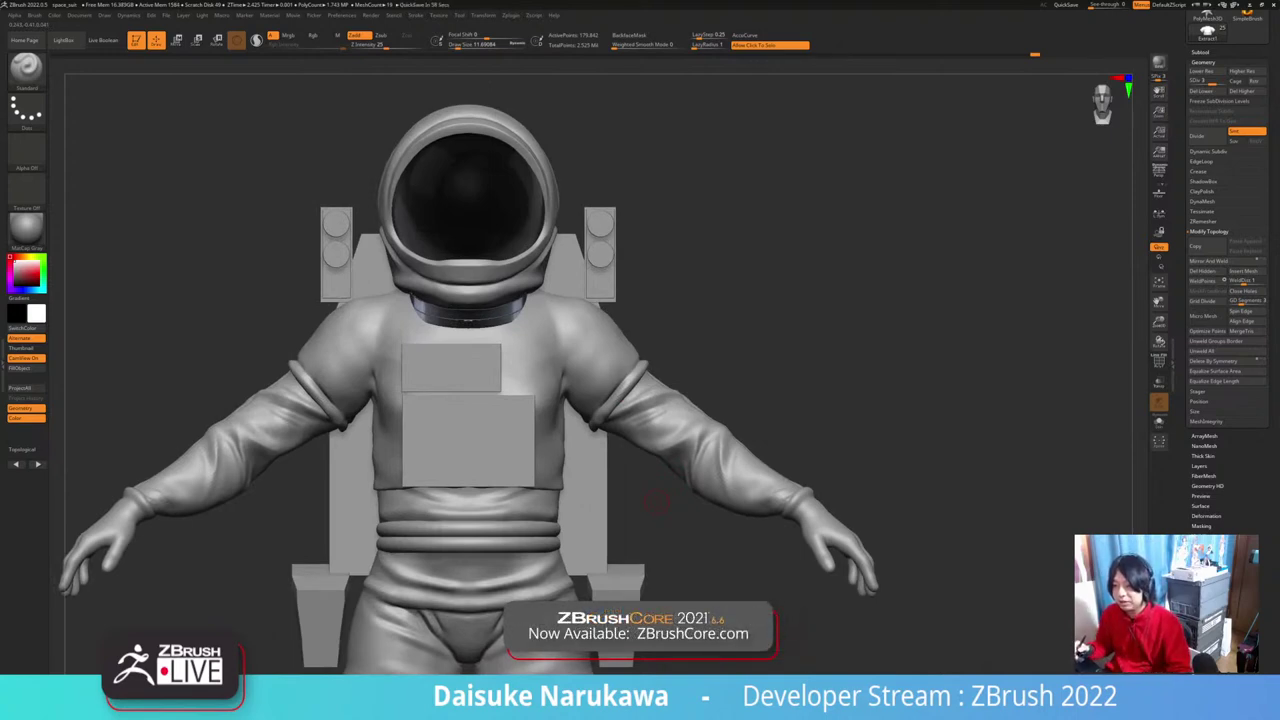
mouse_move(656, 502)
right_mouse_down()
mouse_move(659, 523)
mouse_move(670, 495)
right_mouse_up()
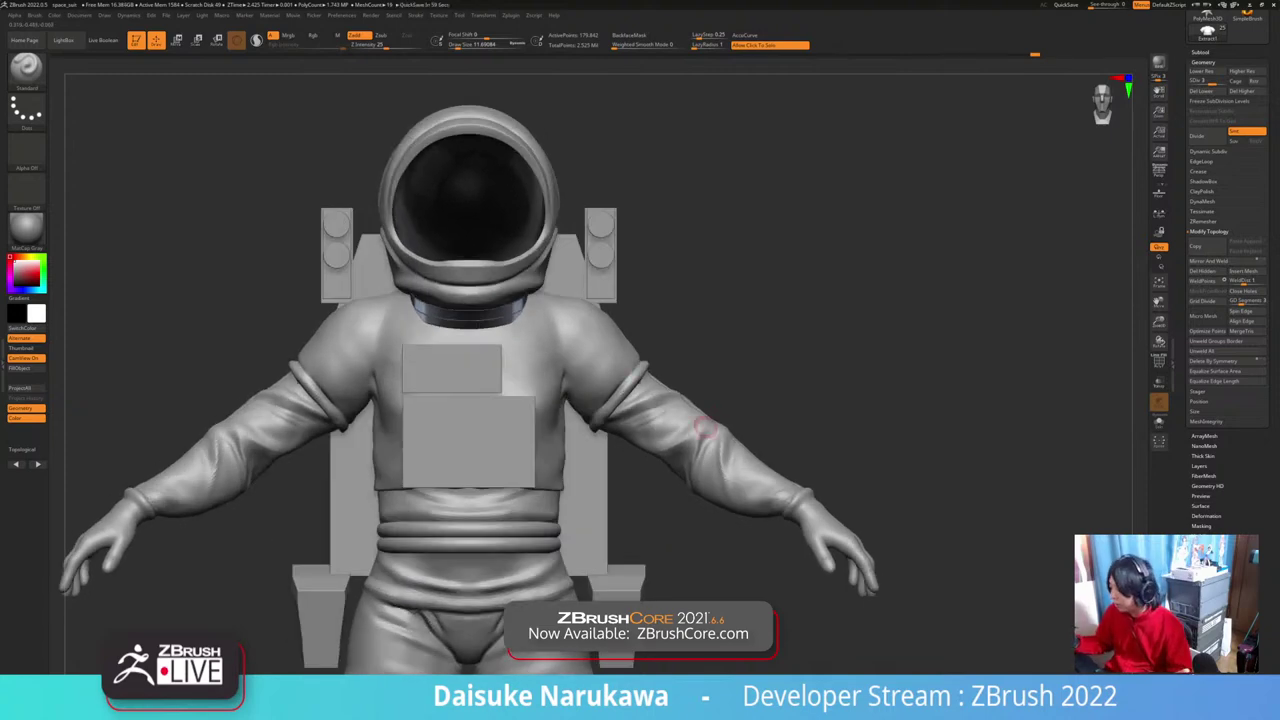
Step: Switch to the Paint brush and fill the whole top with red
left_click(27, 70)
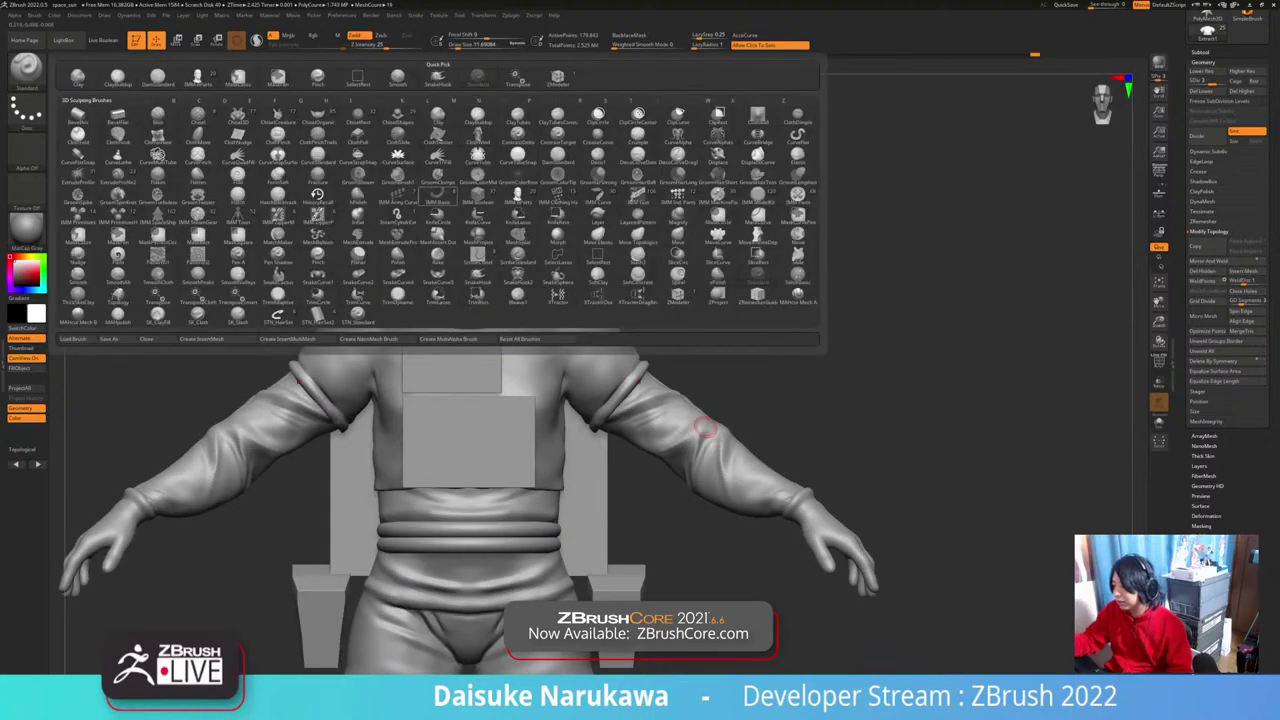
left_click(27, 70)
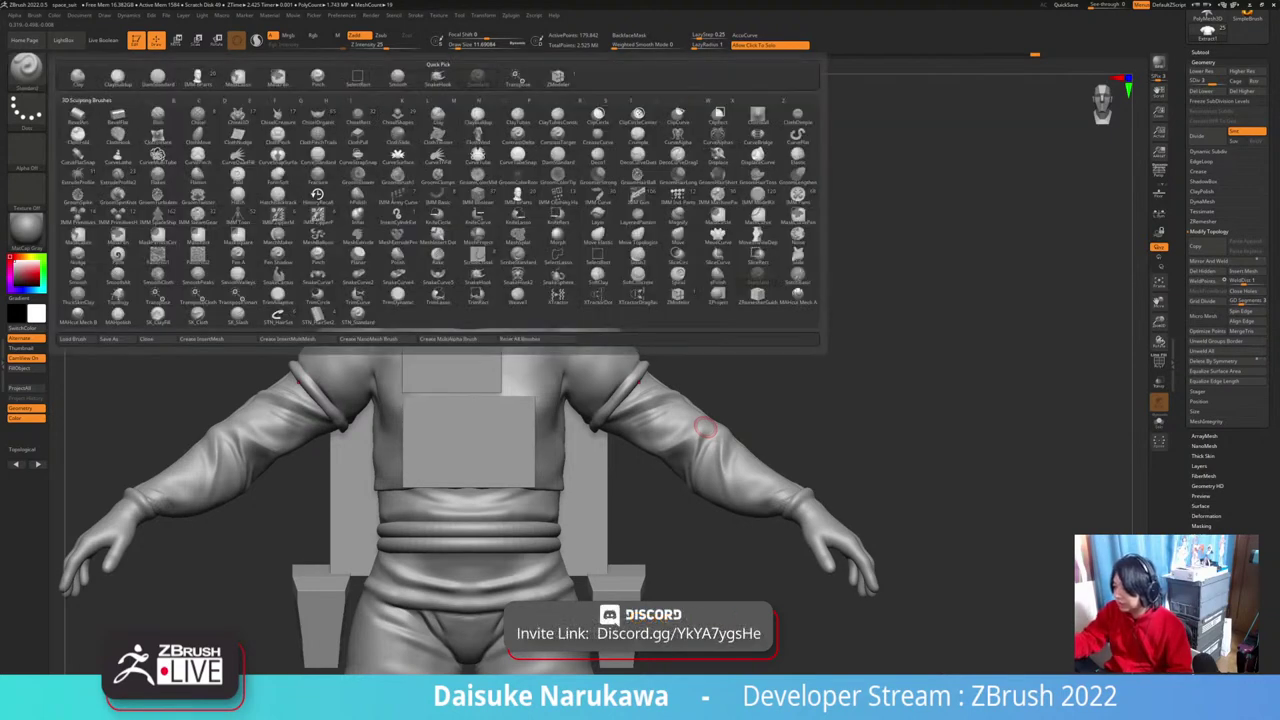
key("s")
key("t")
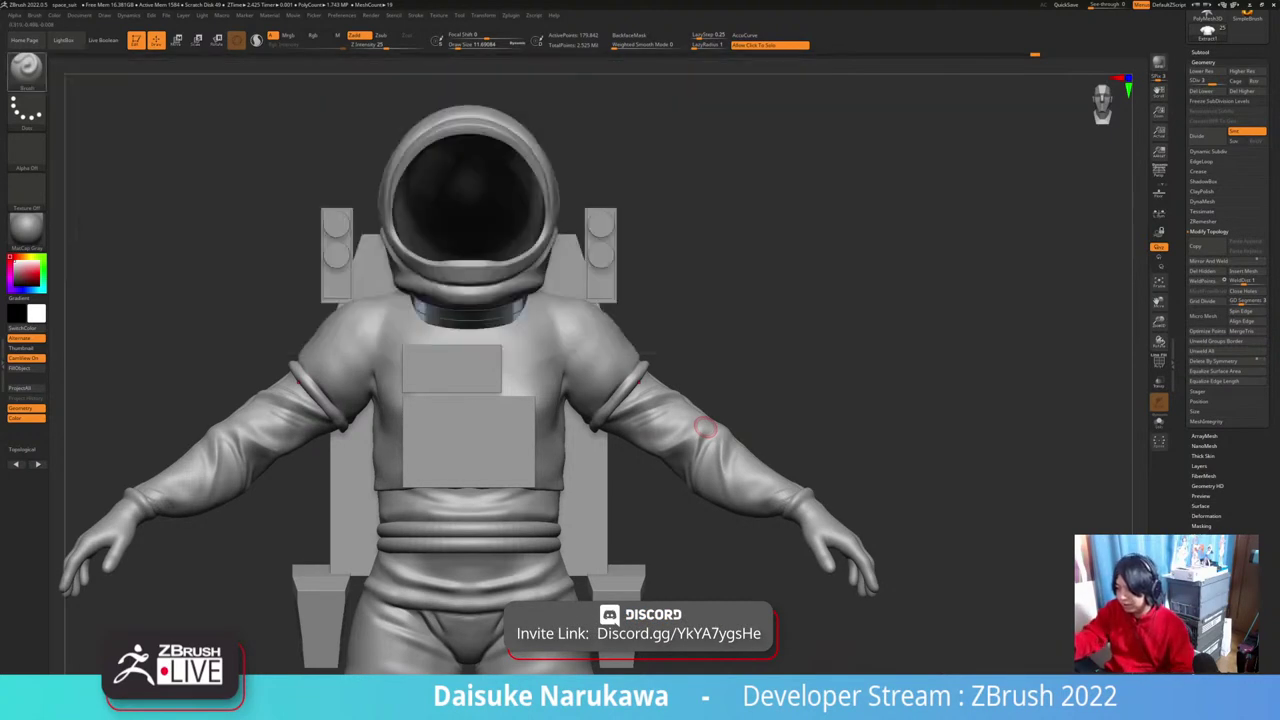
key("b")
key("p")
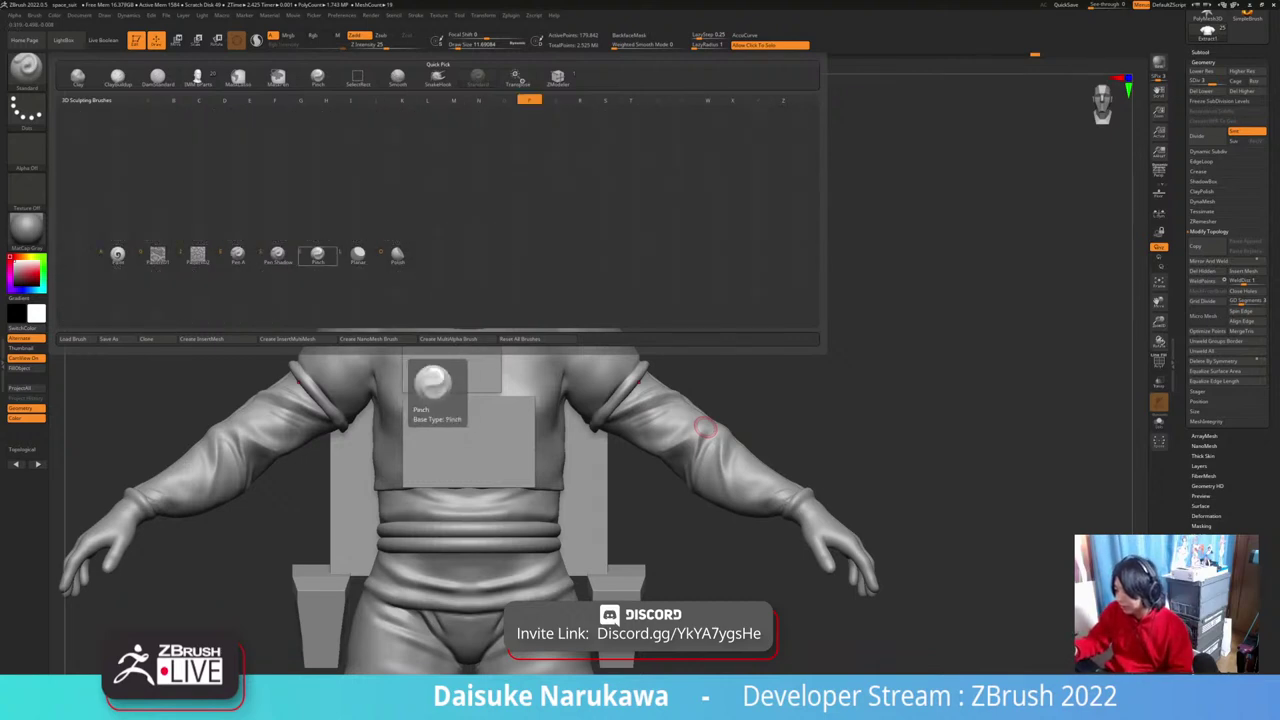
left_click(118, 256)
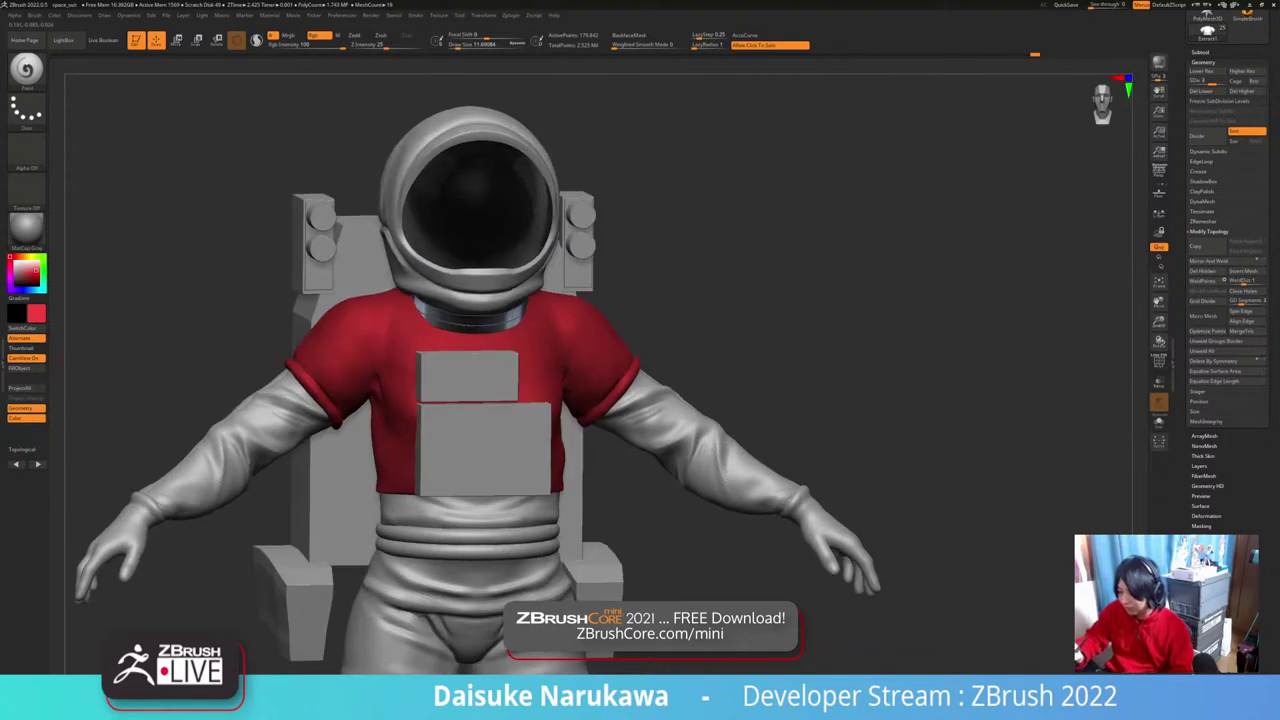
Step: Paint a symmetrical diagonal blue stripe on each shoulder of the red top
left_click(24, 290)
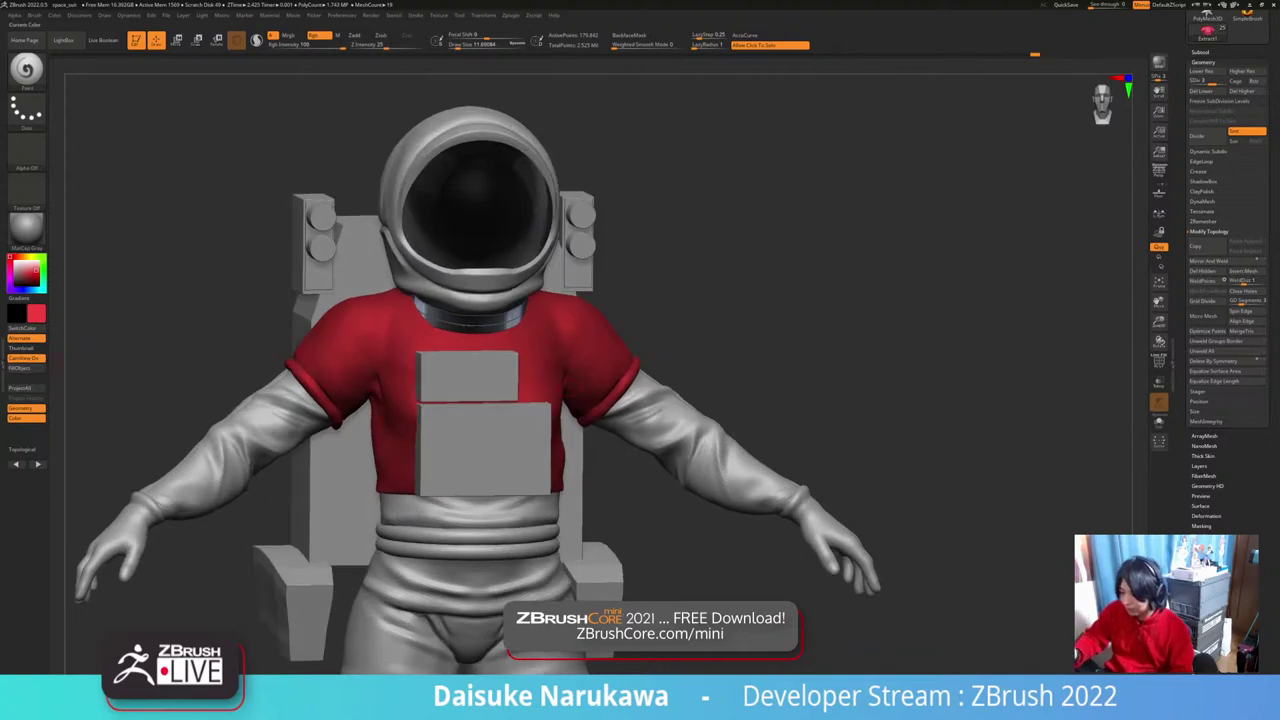
left_click_drag(35, 272, 36, 272)
left_click_drag(346, 335, 370, 366)
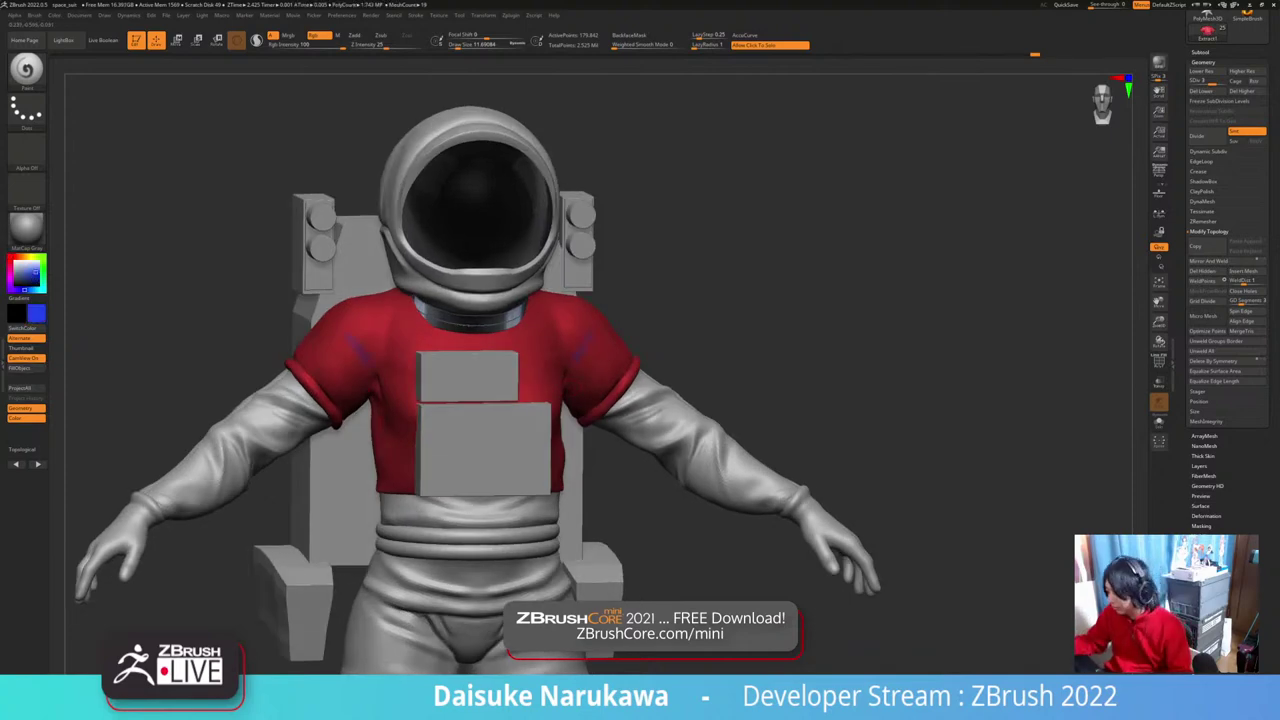
right_click_drag(583, 345, 560, 440, "ctrl")
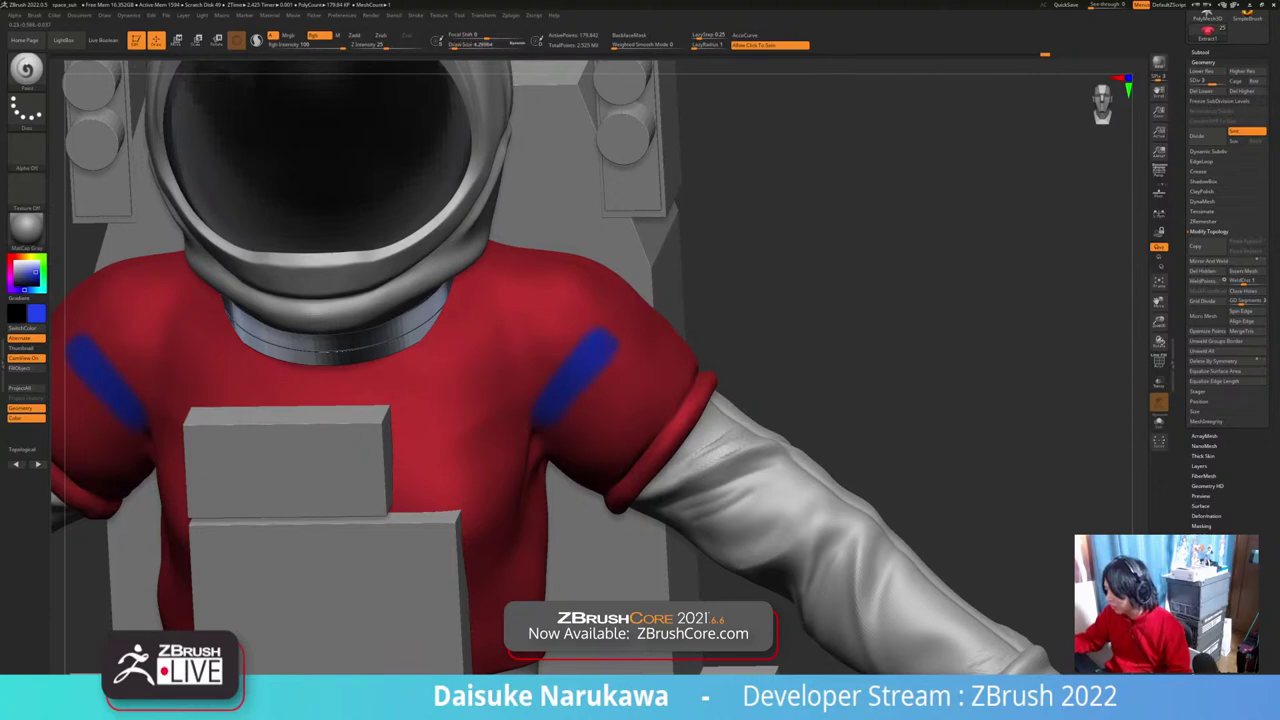
right_click_drag(636, 400, 606, 434)
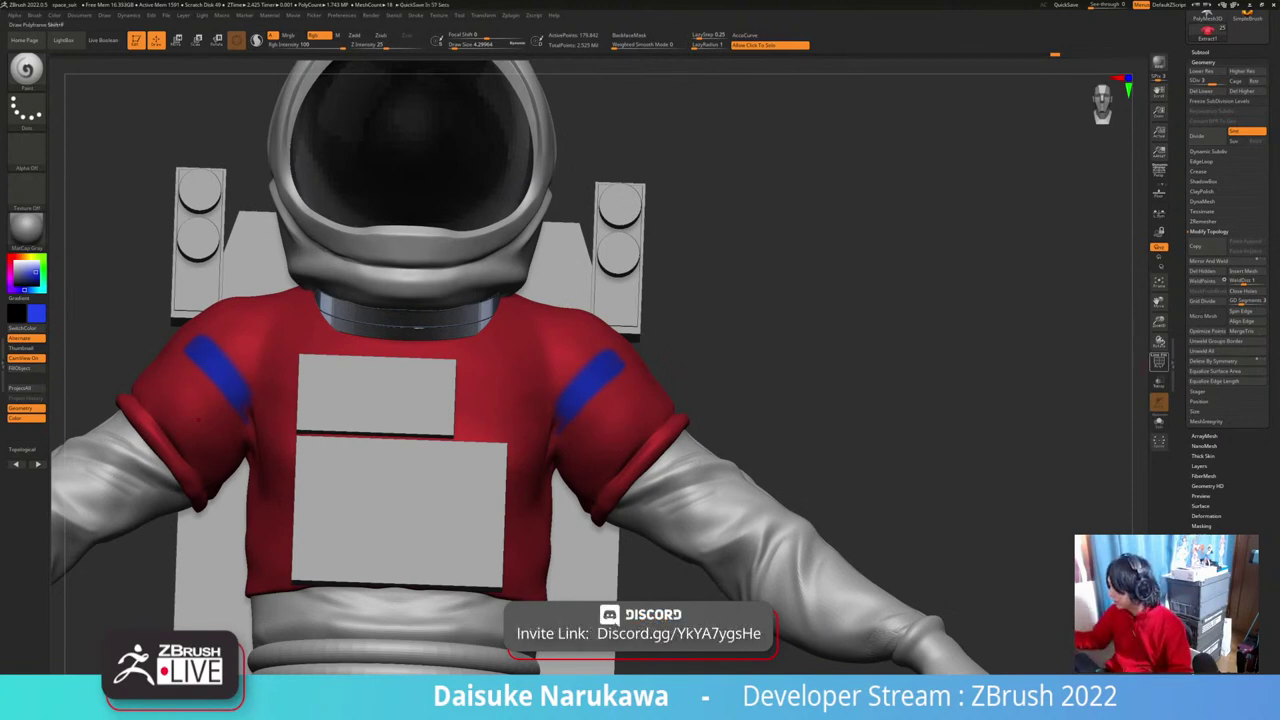
Step: Lower the top to subdivision level 1 and show the whole upper suit without polygon wireframe
key("shift+f")
right_click_drag(606, 434, 634, 438, "shift")
right_click_drag(634, 438, 608, 500, "ctrl")
left_click_drag(1211, 82, 1191, 82)
left_click(1159, 362)
mouse_move(640, 430)
right_mouse_down("ctrl")
mouse_move(638, 400)
mouse_move(640, 432)
right_mouse_up("ctrl")
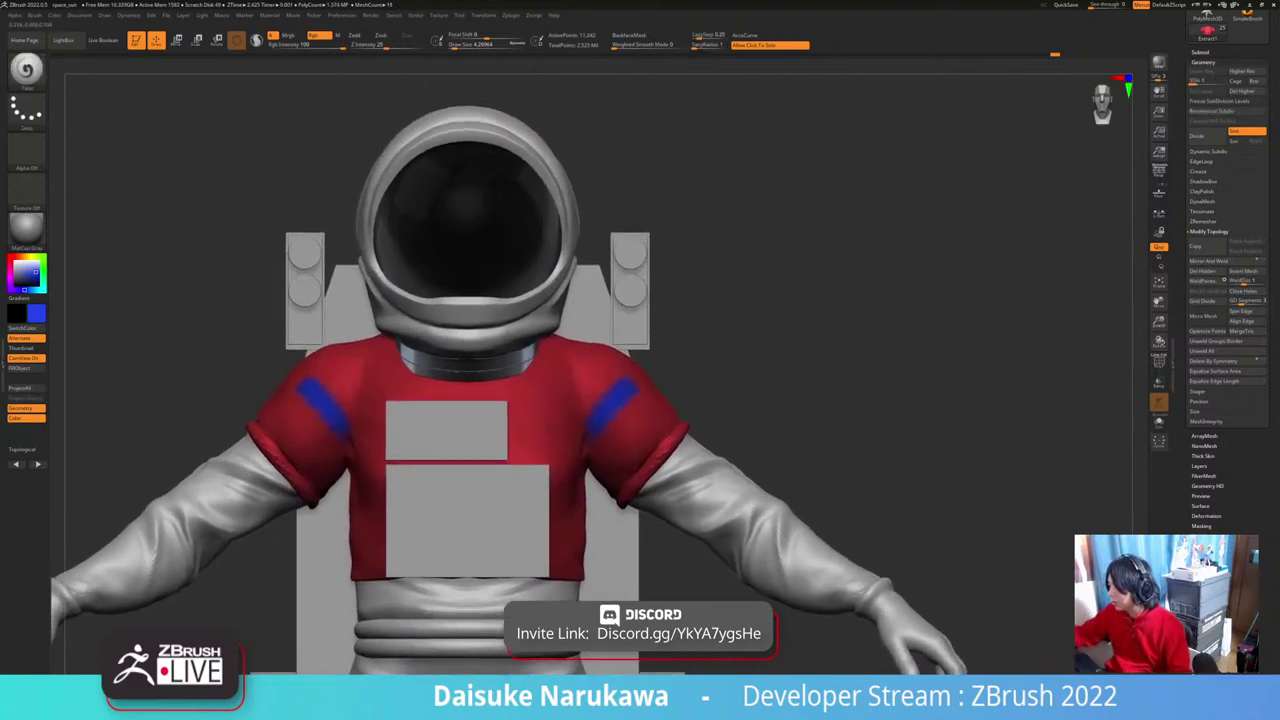
Step: Unwrap the top's UVs using UV Master with Symmetry enabled
left_click(511, 15)
mouse_move(483, 15)
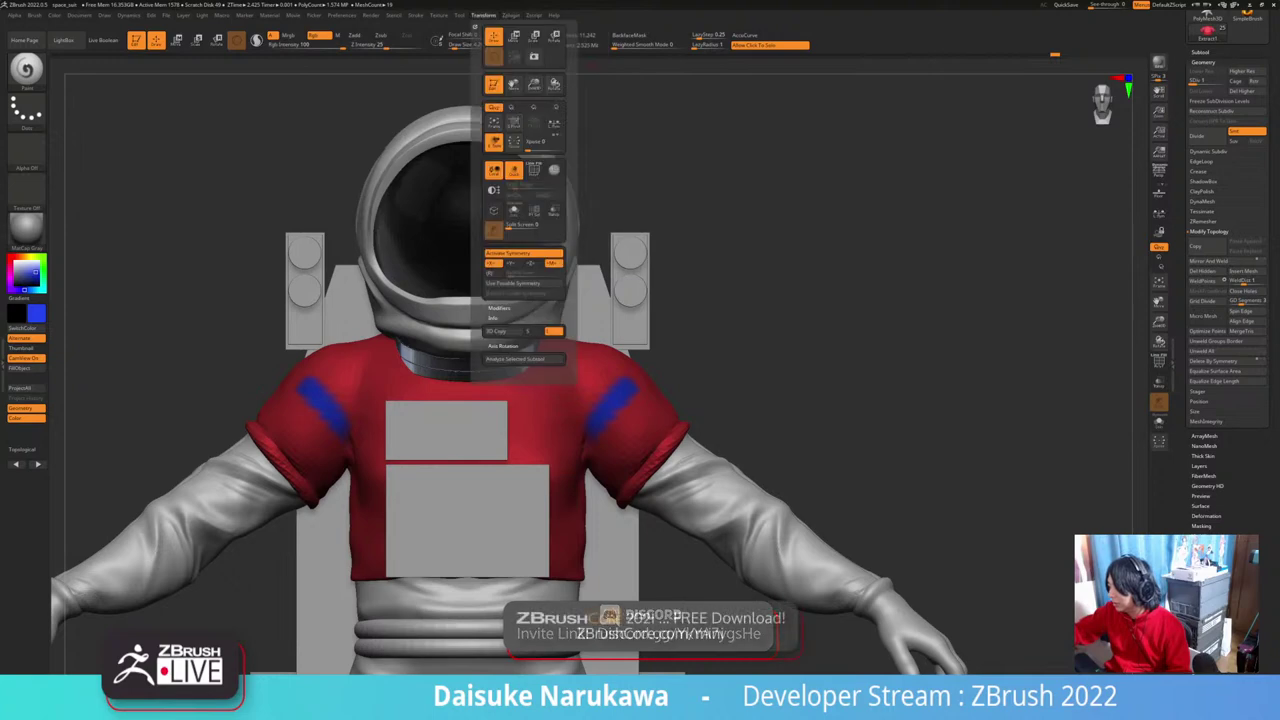
left_click(532, 220)
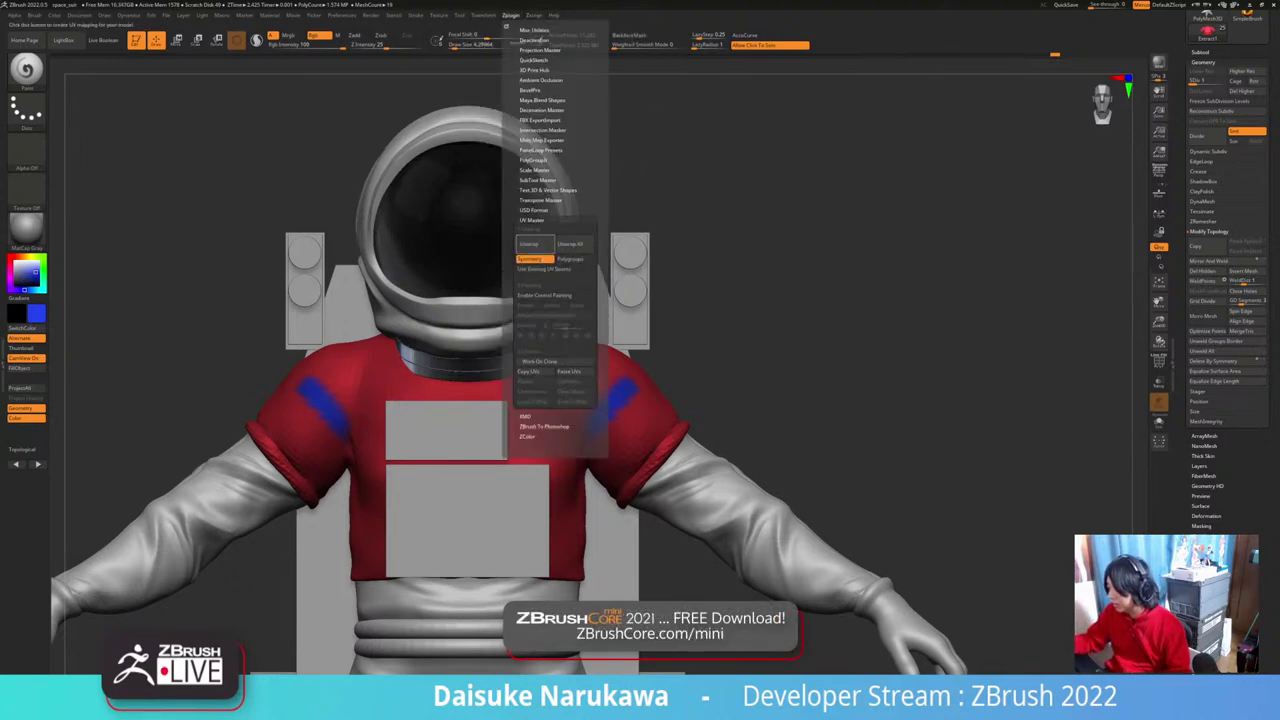
left_click(530, 244)
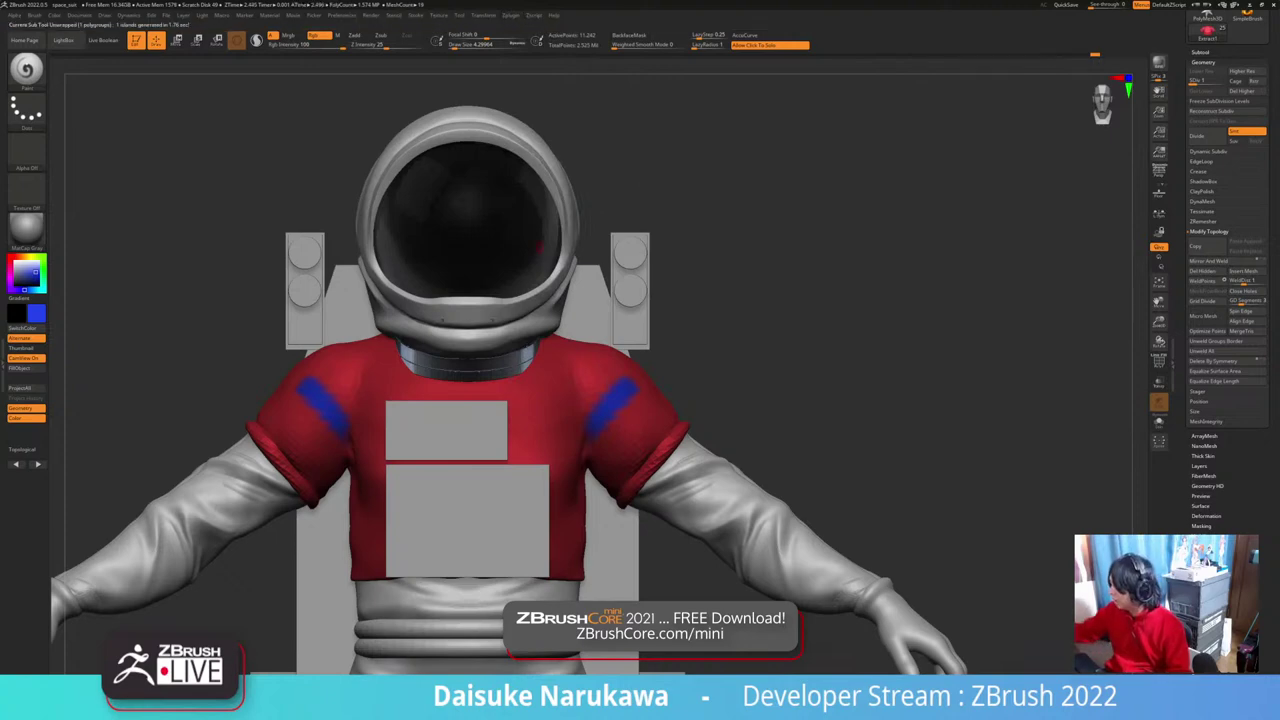
Step: Isolate the top and inspect its unwrapped UV layout with Morph UV, returning to the 3D shape
left_click(1203, 62)
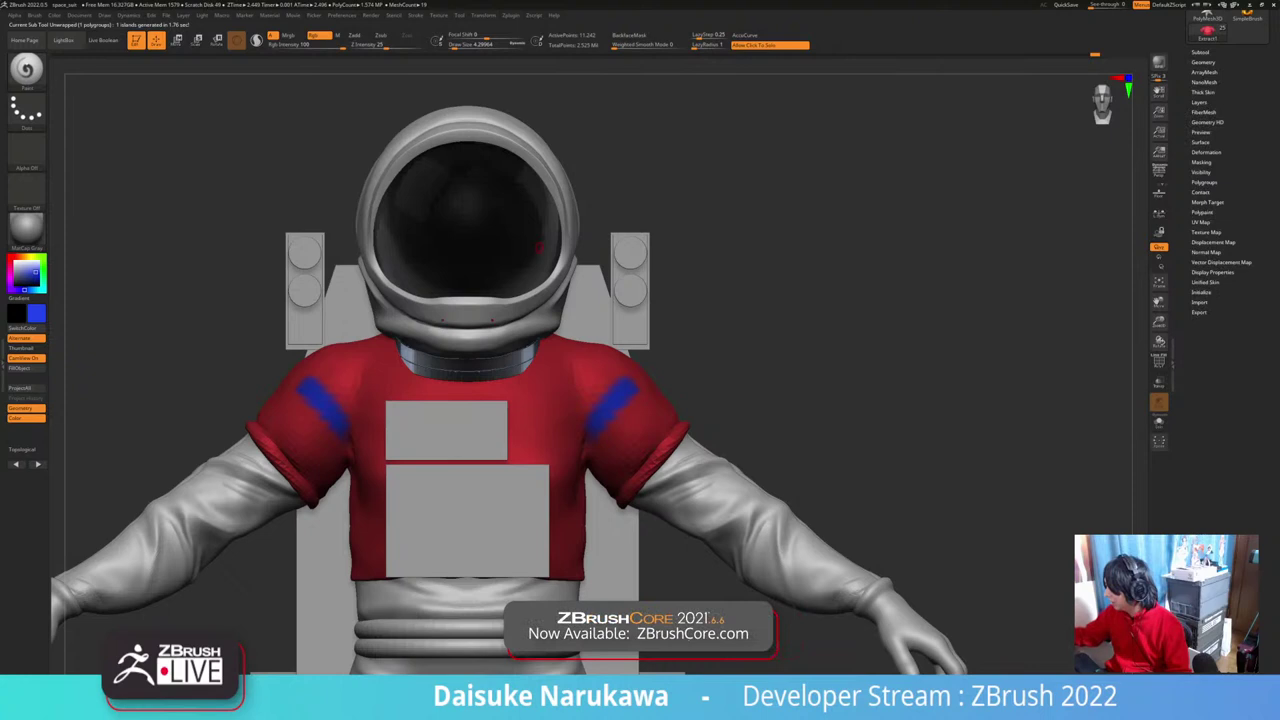
left_click(1207, 202)
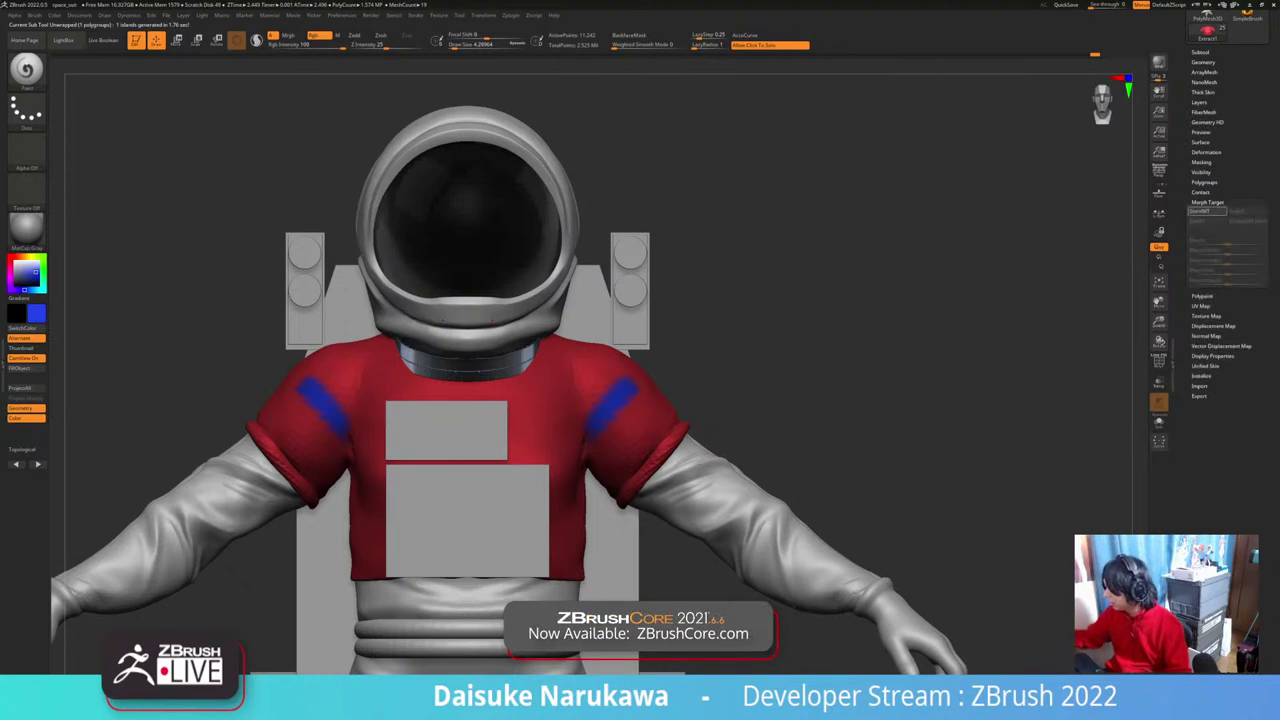
left_click(1207, 202)
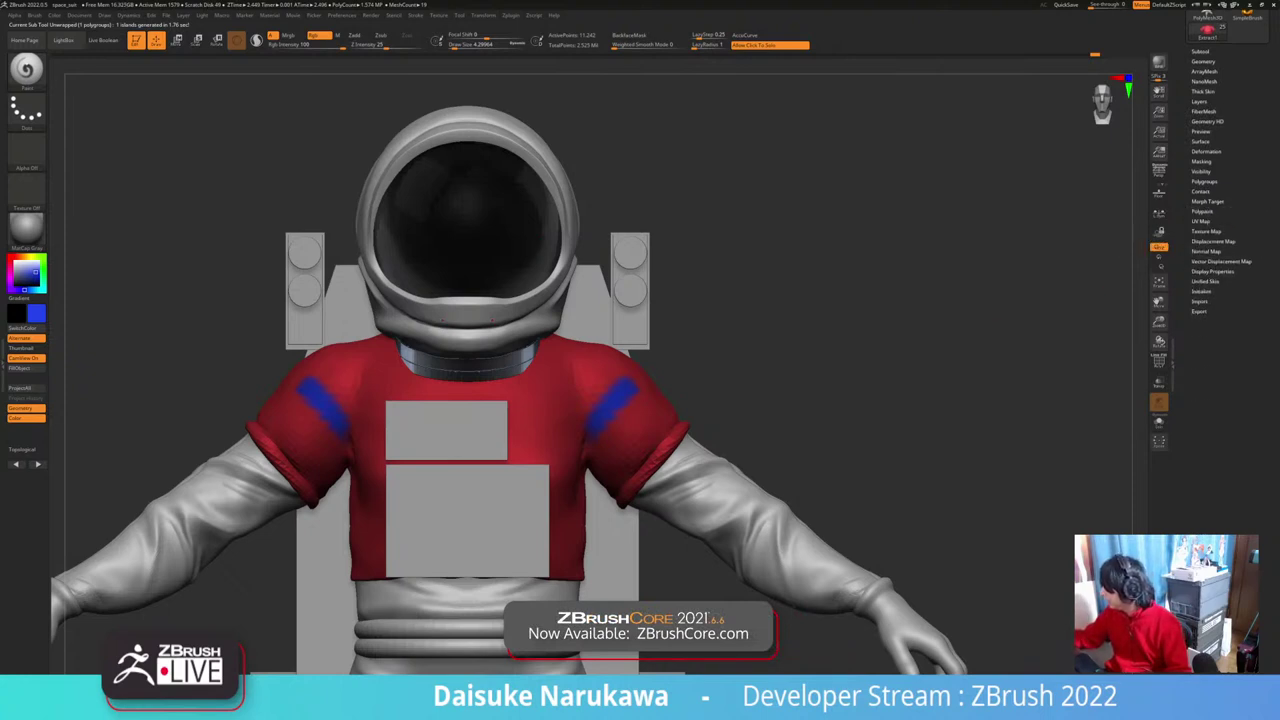
left_click(1201, 222)
left_click(1206, 231)
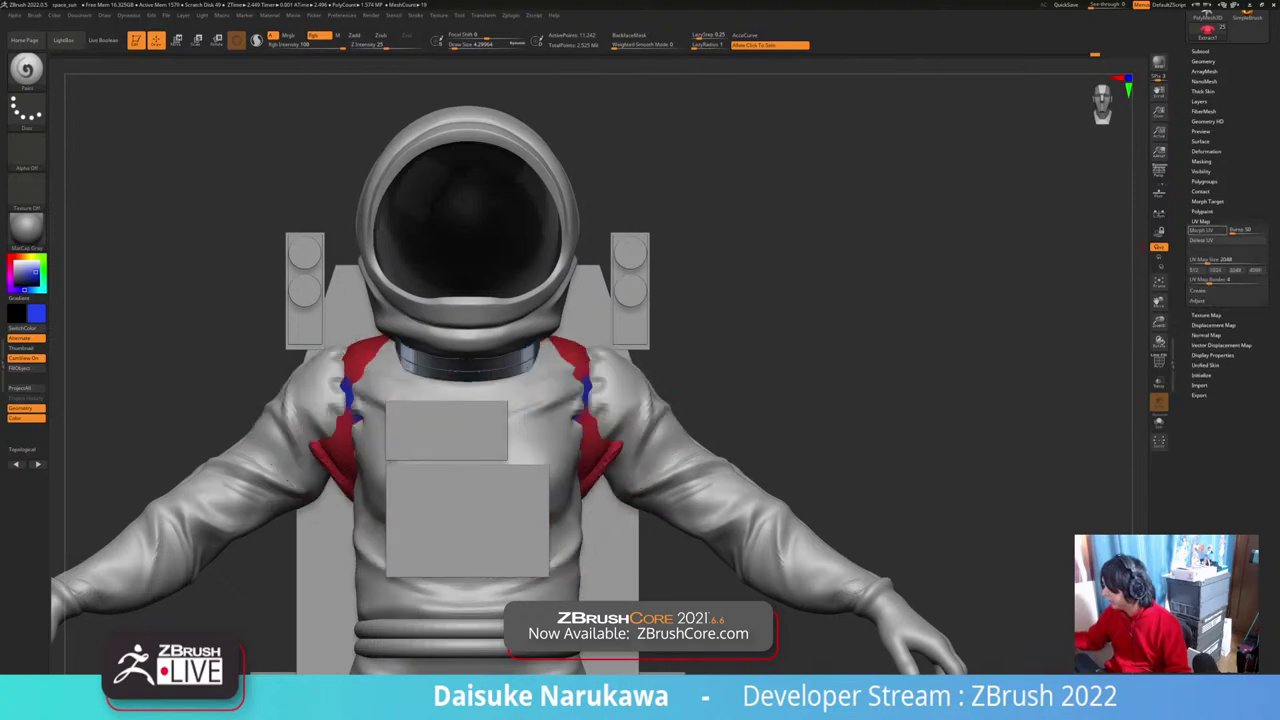
left_click(860, 435, "ctrl+shift")
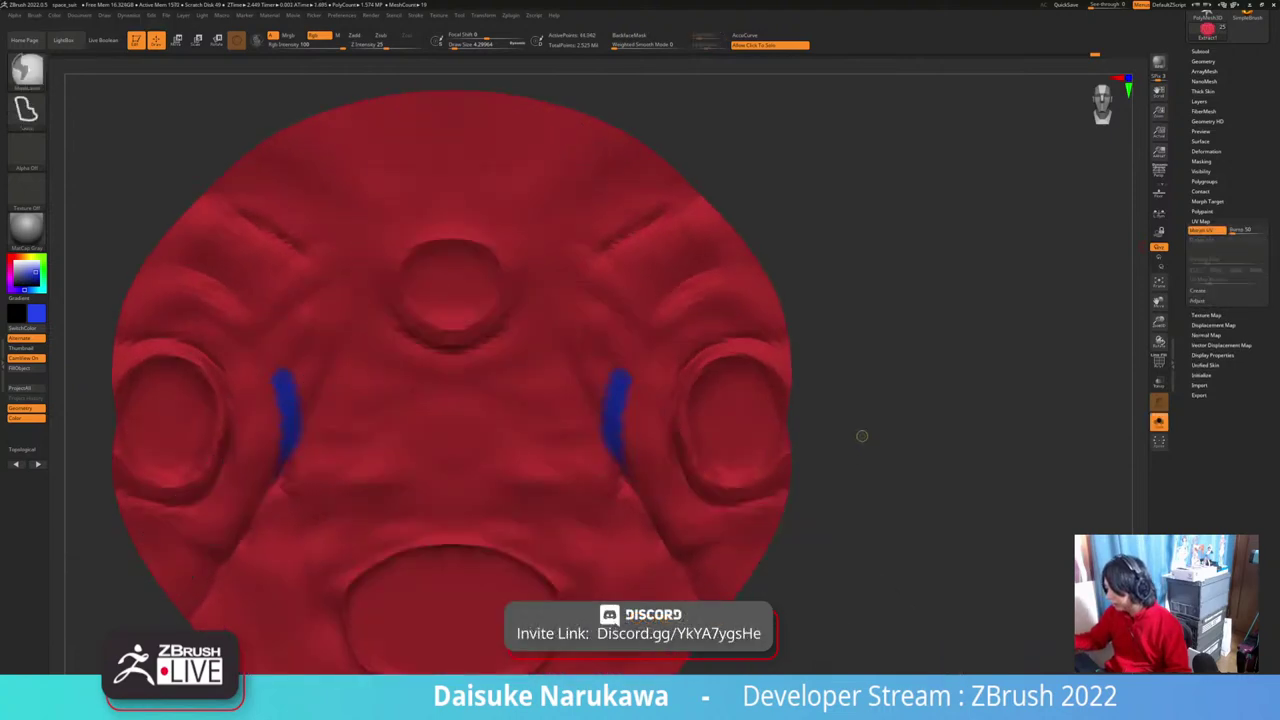
left_click_drag(860, 435, 896, 346, "alt")
left_click(1206, 231)
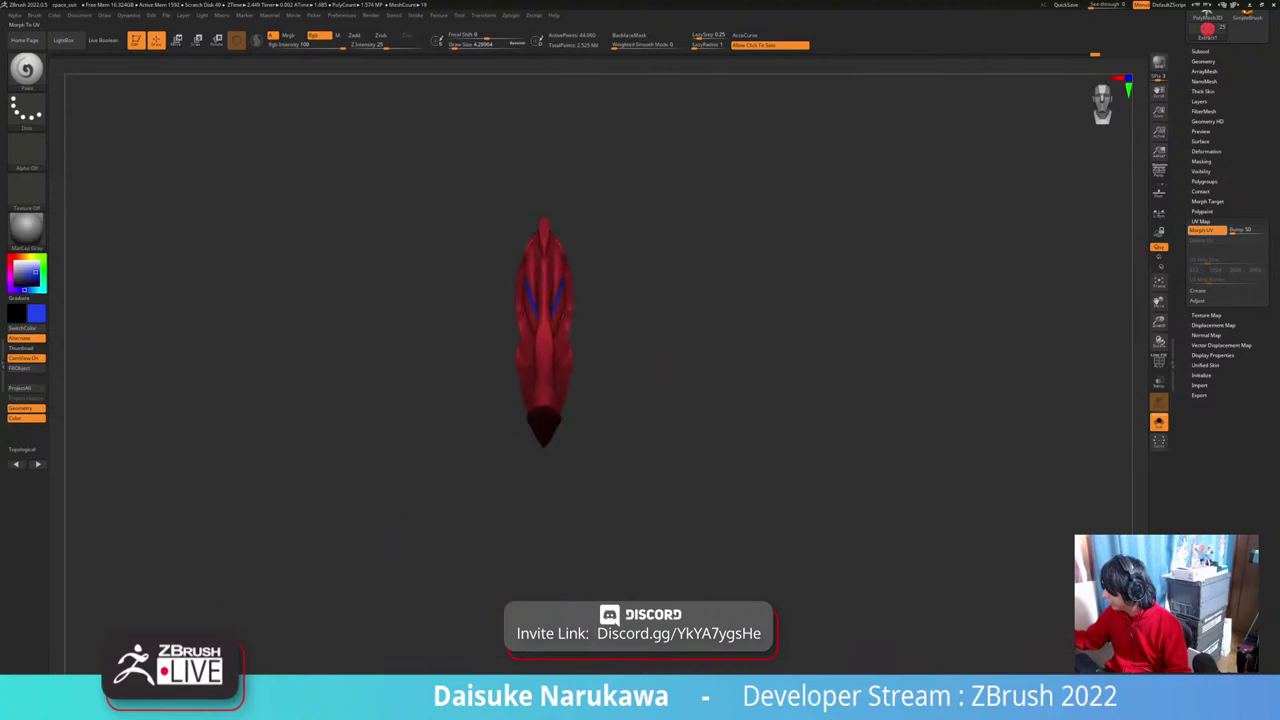
Step: Set the Morph UV bump to 0 and preview the flattened UV layout again
left_click(1242, 230)
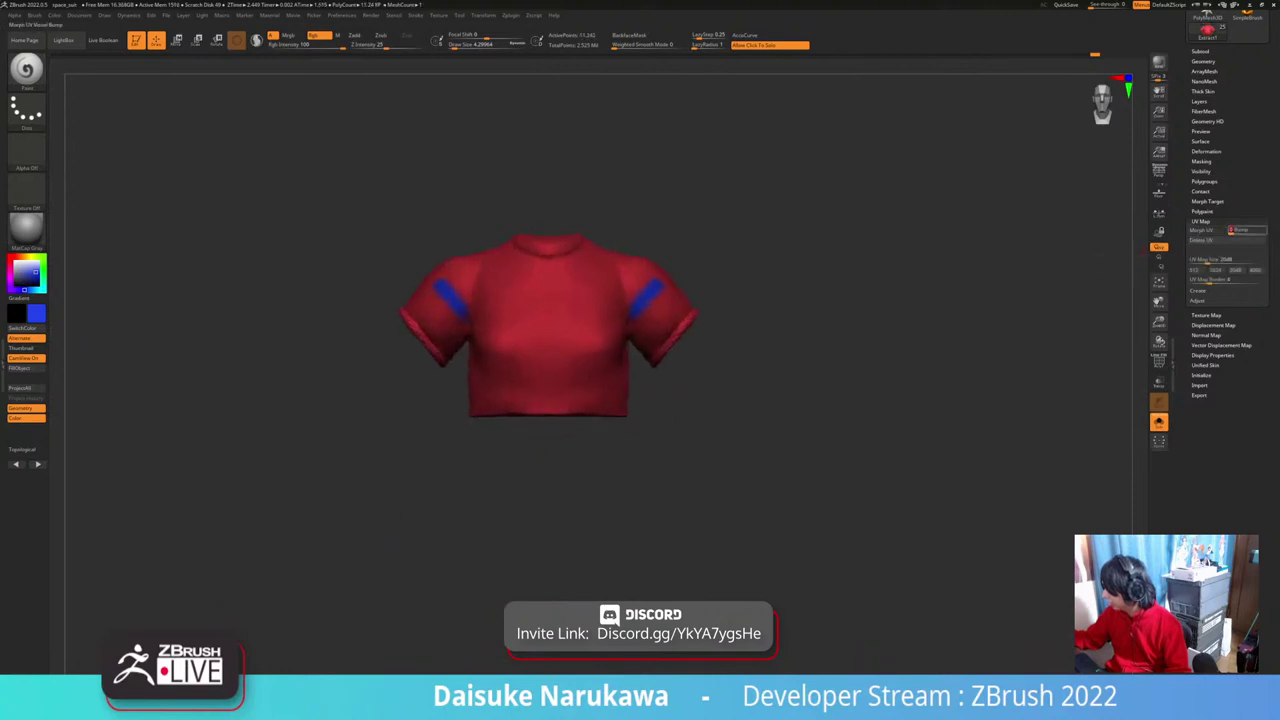
type("0")
left_click(1201, 230)
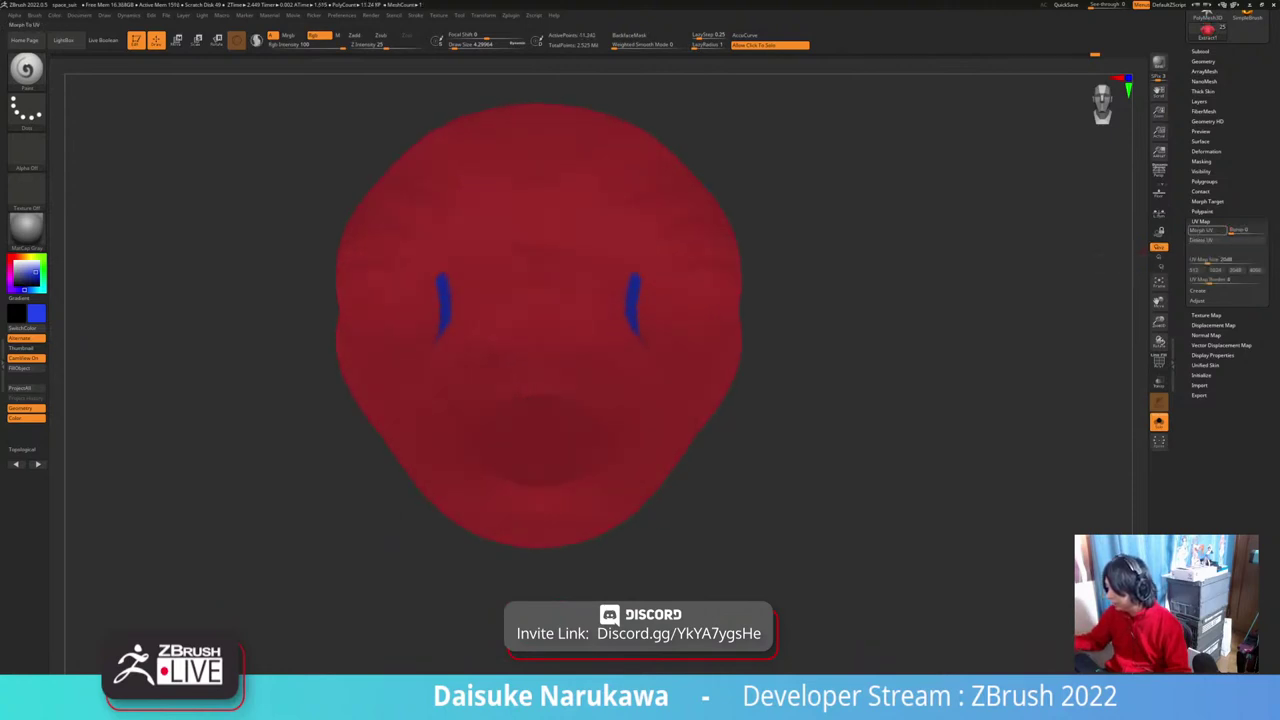
left_click_drag(960, 300, 908, 336, "alt")
left_click(1203, 230)
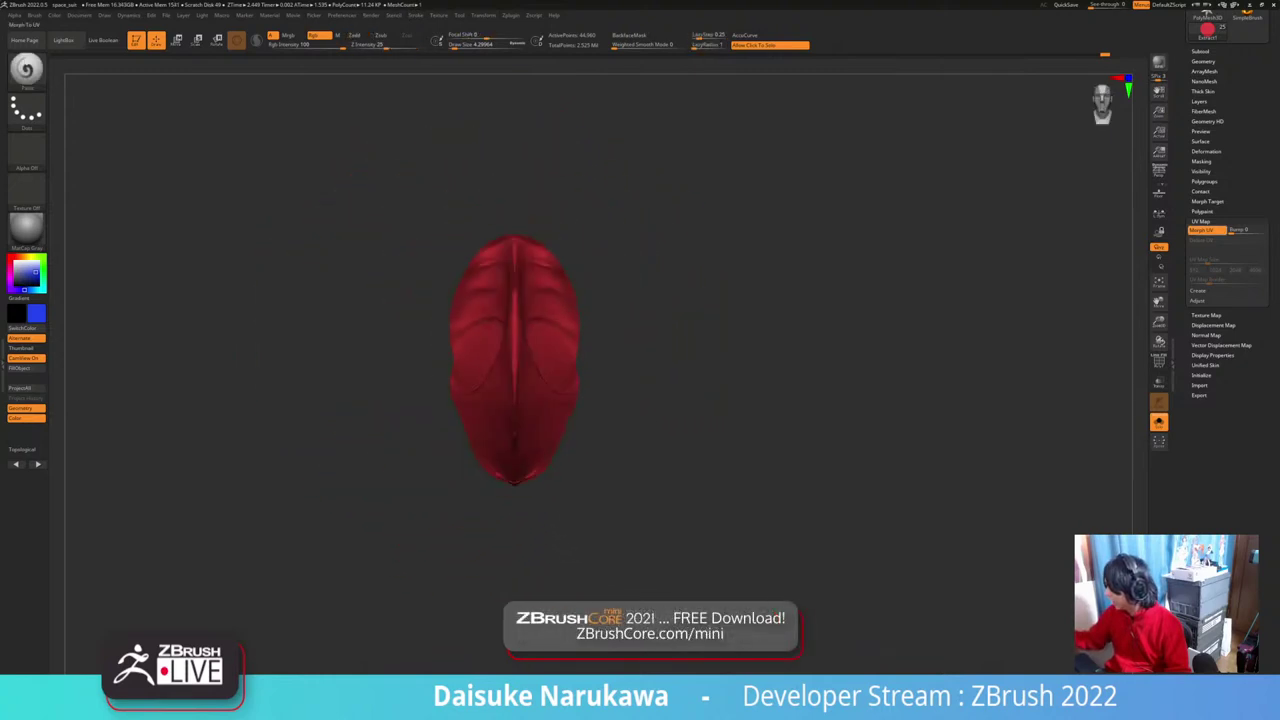
Step: Apply the brick-patterned Texture 44 to the top as a UV test and view it on the full suit
left_click(1206, 315)
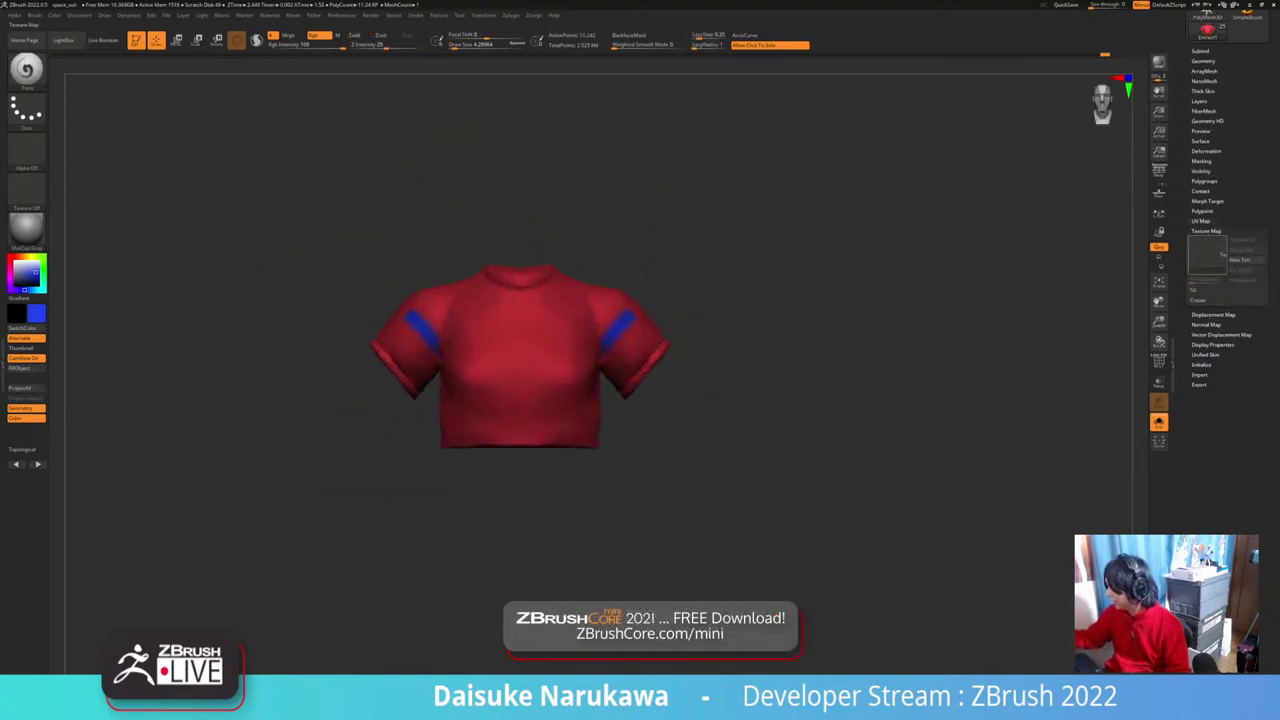
left_click(1206, 255)
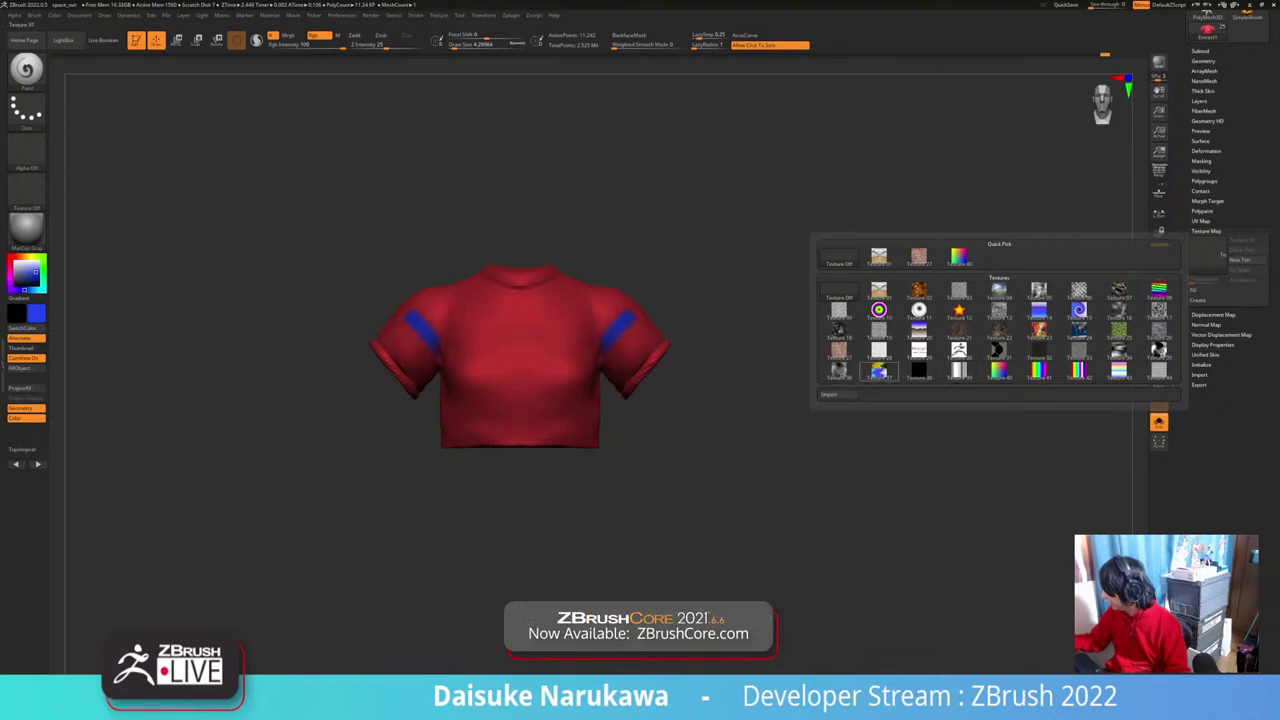
mouse_move(879, 351)
left_click(1159, 371)
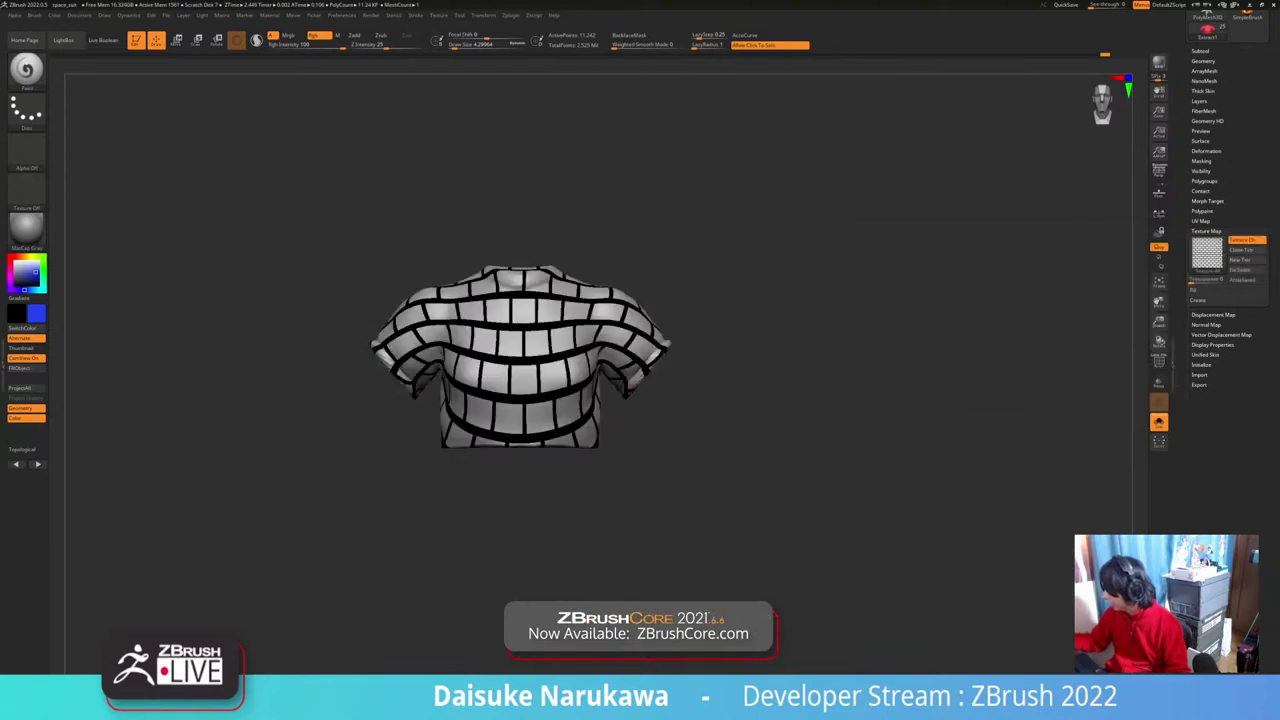
mouse_move(800, 320)
right_mouse_down("ctrl")
mouse_move(800, 430)
mouse_move(930, 500)
mouse_move(851, 470)
mouse_move(851, 430)
mouse_move(740, 420)
mouse_move(762, 456)
right_mouse_up("ctrl")
left_click(851, 500)
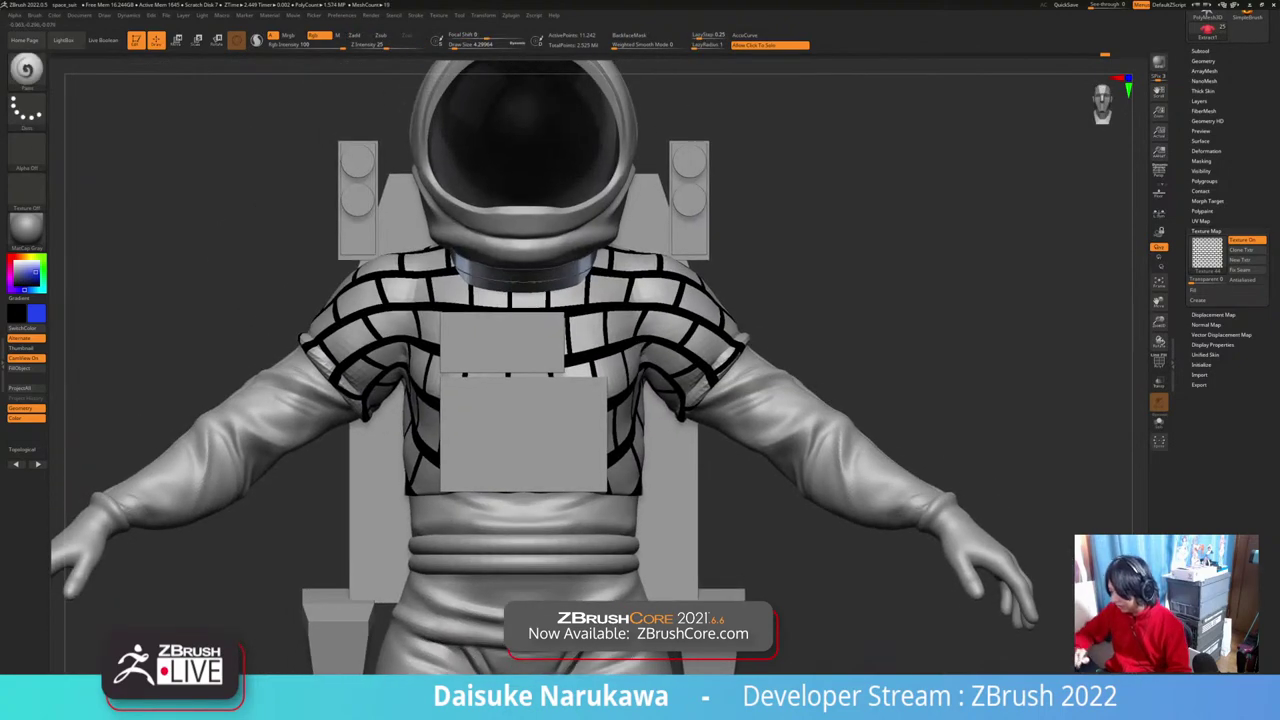
Step: Raise the top by three subdivision levels and create a new texture map from its polypaint
key("d")
key("d")
key("d")
right_click_drag(862, 456, 742, 535)
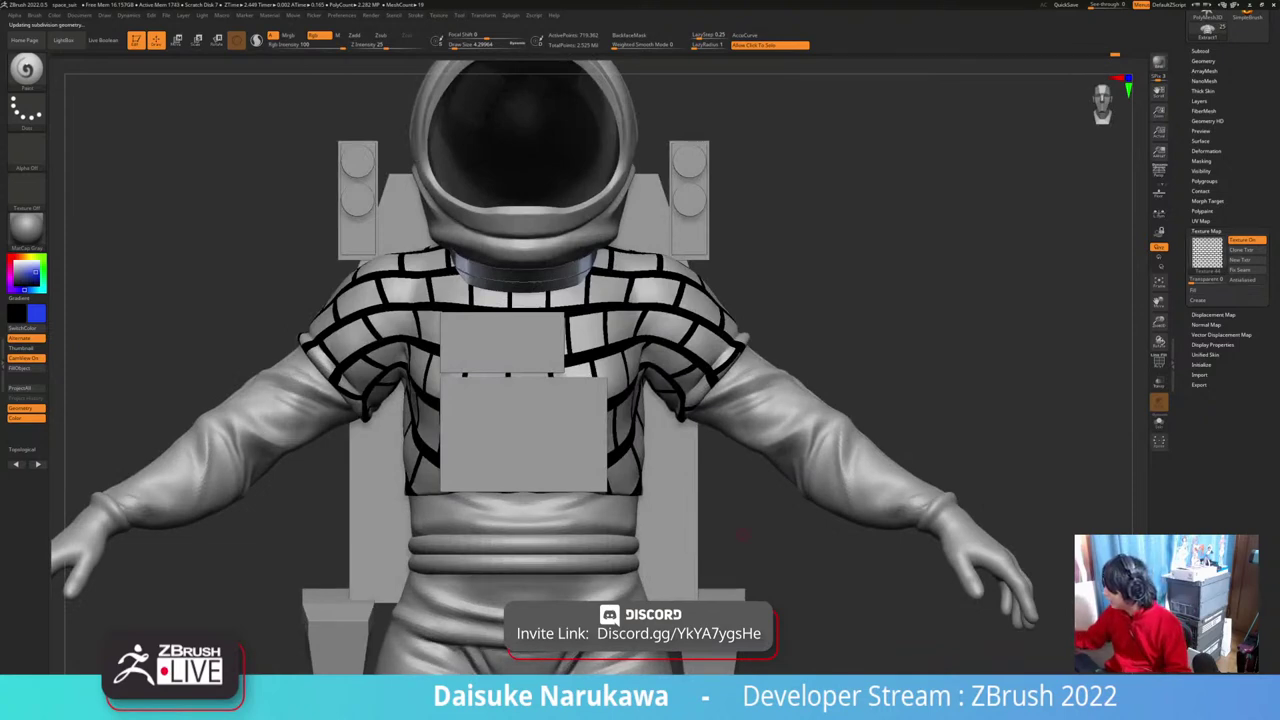
left_click(1198, 300)
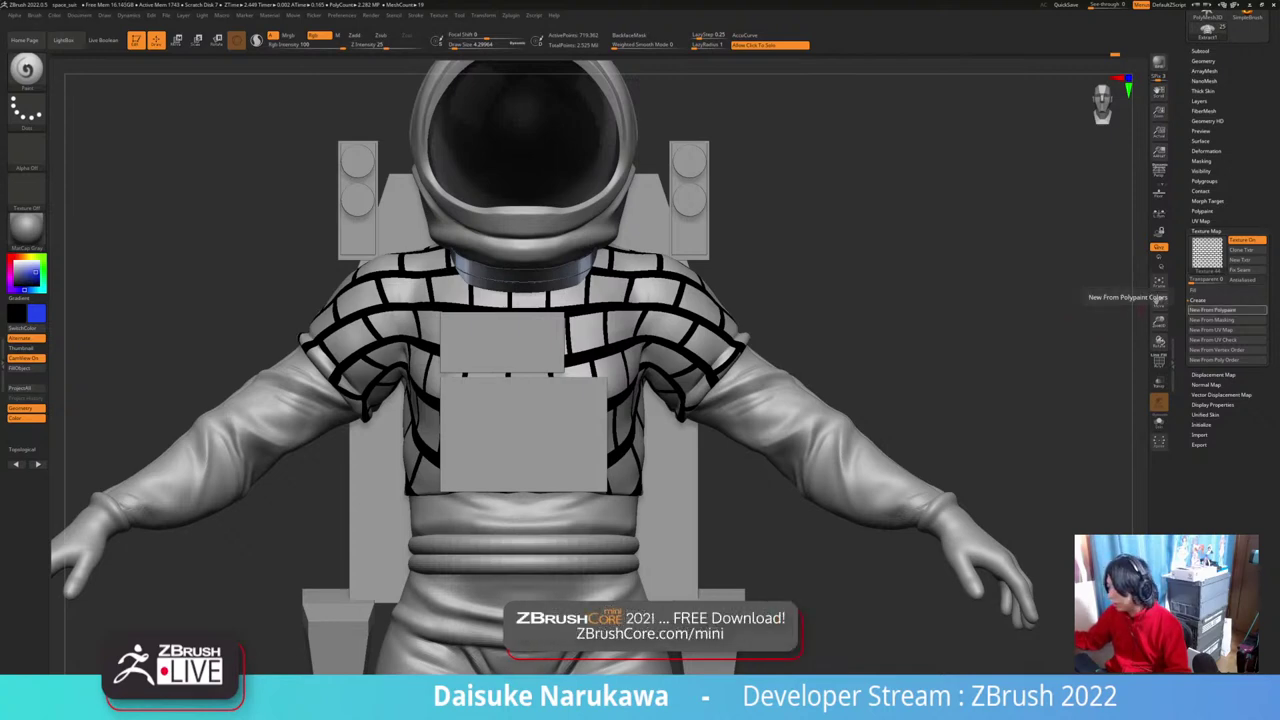
left_click(1212, 310)
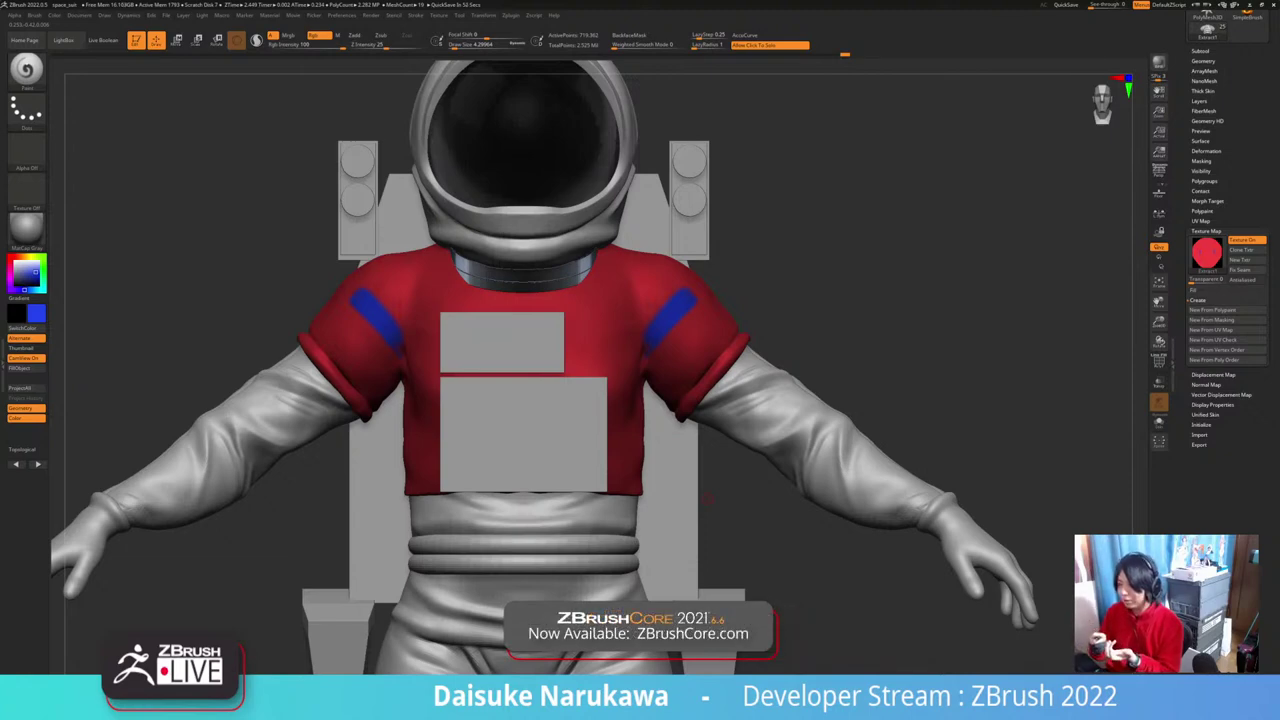
Step: Turn off the top's texture map display and delete its existing UVs
left_click_drag(707, 499, 745, 521)
left_click(1246, 241)
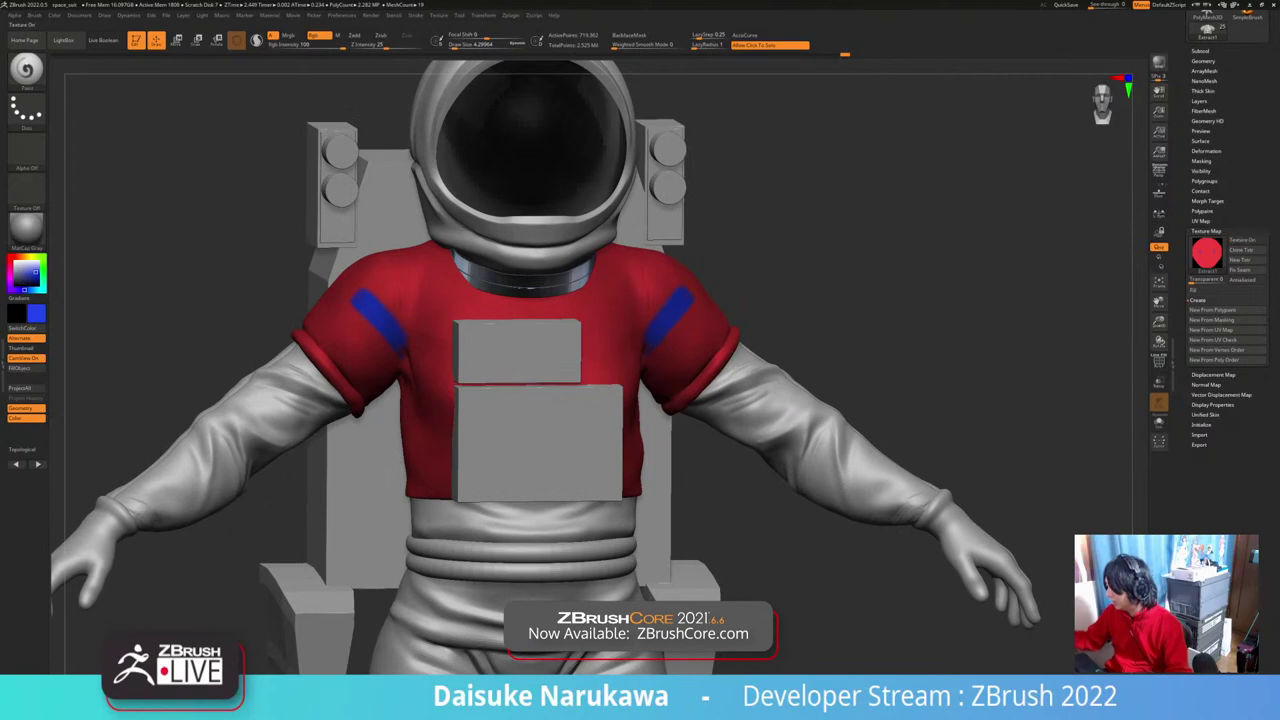
mouse_move(860, 290)
left_mouse_down()
mouse_move(882, 232)
mouse_move(884, 286)
left_mouse_up()
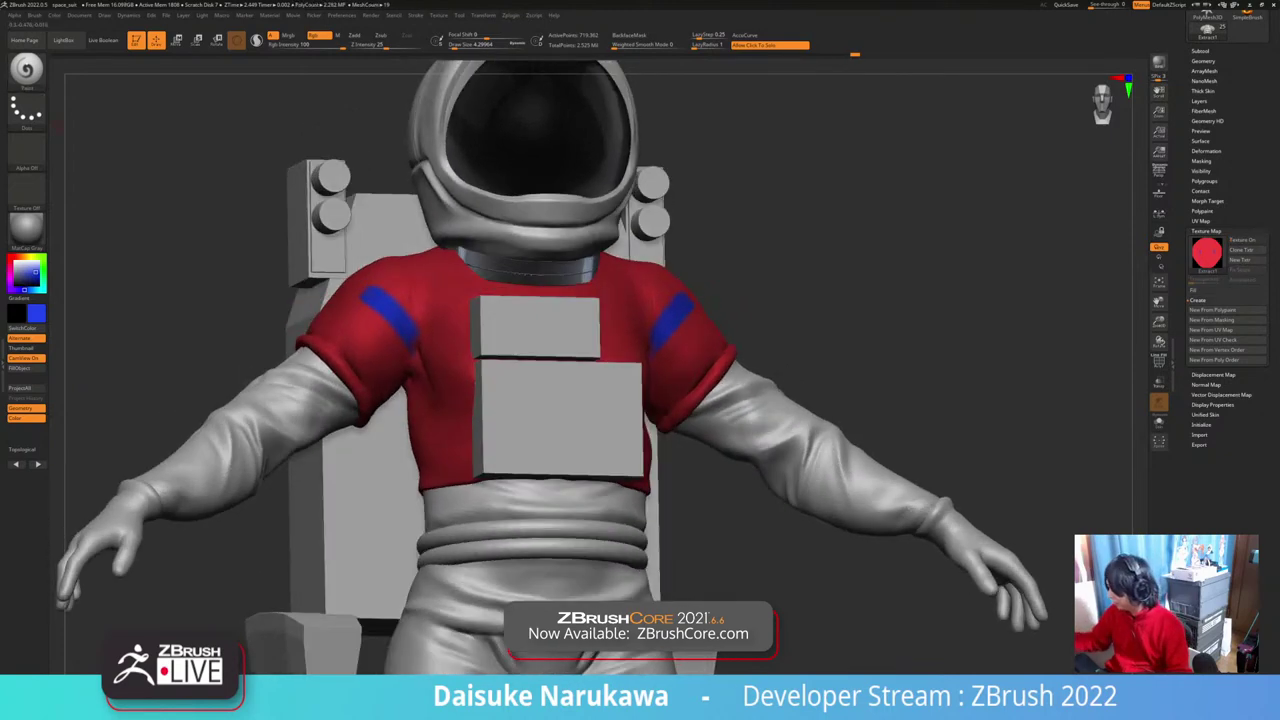
left_click(1159, 362)
left_click(1159, 362)
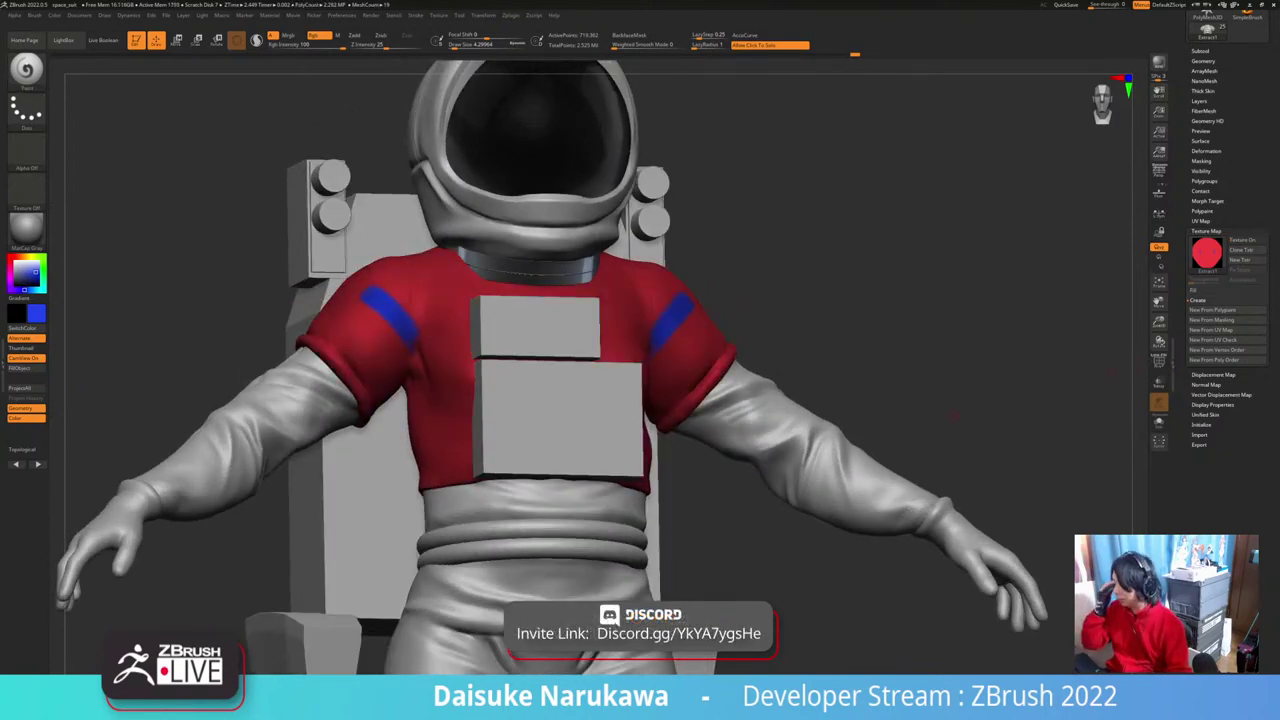
left_click(1202, 211)
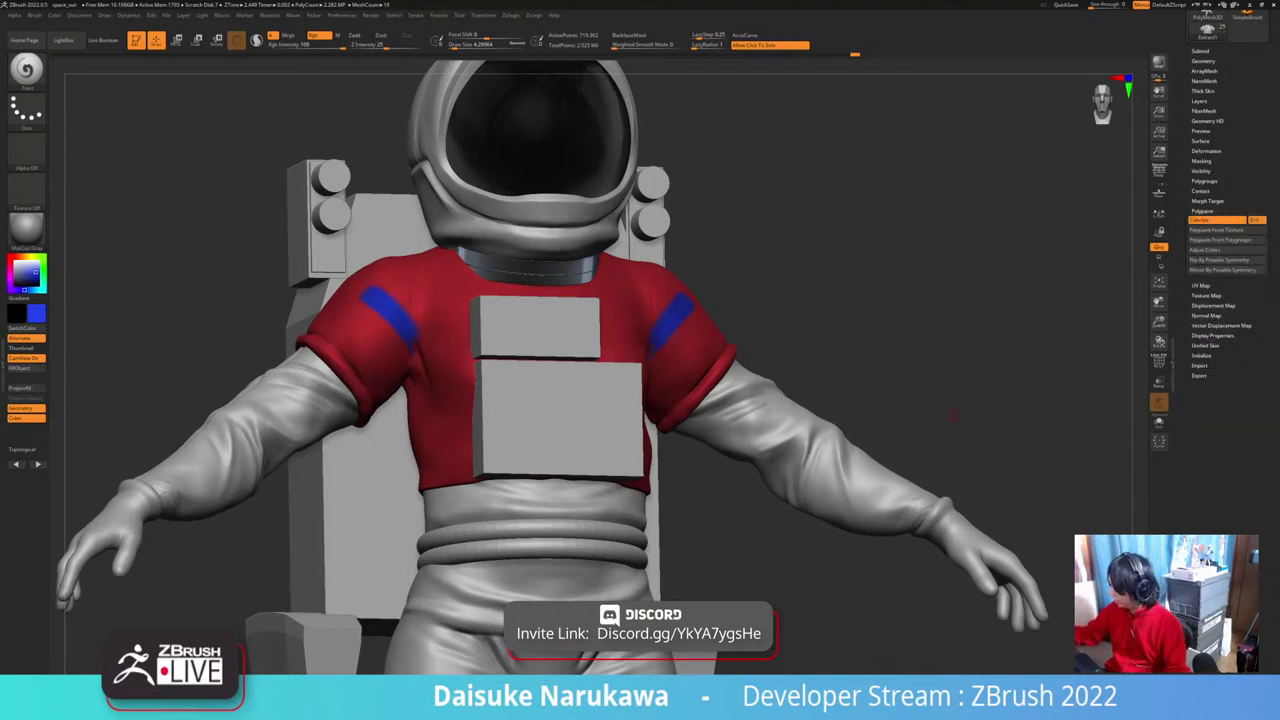
left_click(1202, 211)
left_click(1201, 221)
mouse_move(954, 432)
left_mouse_down("shift")
mouse_move(935, 432)
mouse_move(977, 456)
left_mouse_up("shift")
Step: Lower the top by three subdivision levels and unwrap it again with UV Master, keeping Symmetry on
left_click(1159, 362)
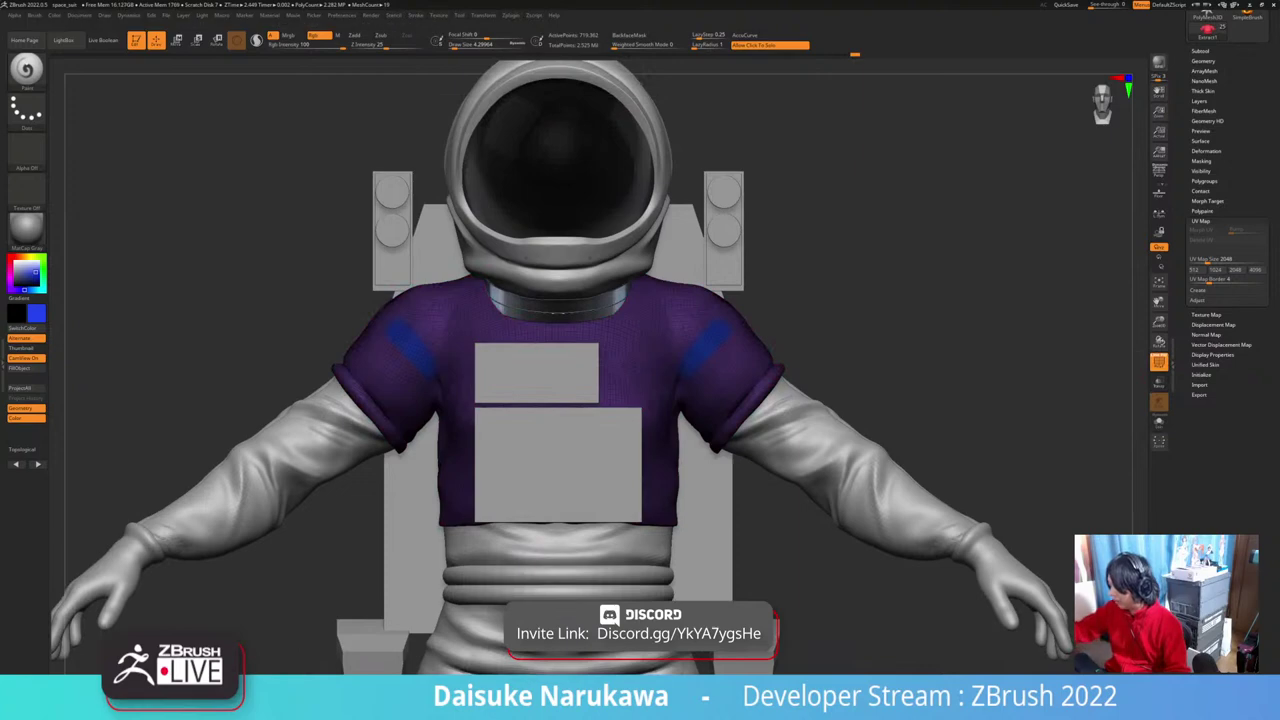
key("shift+d")
key("shift+d")
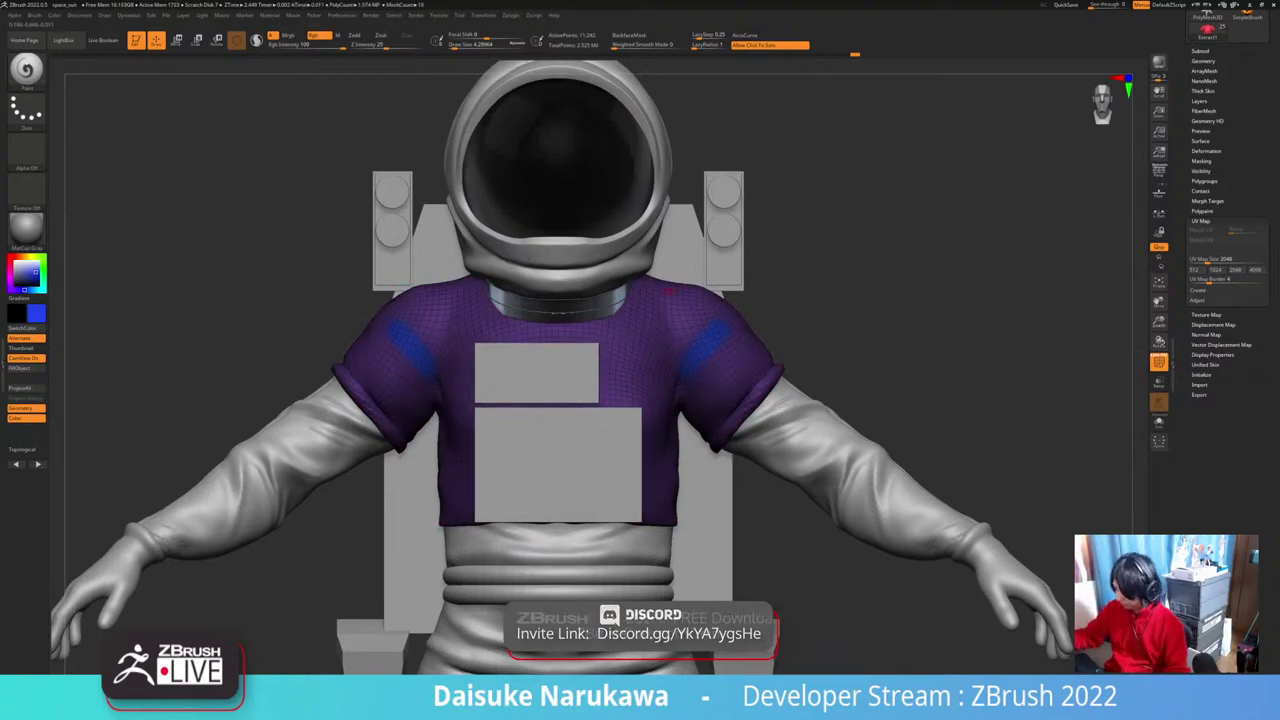
left_click(511, 15)
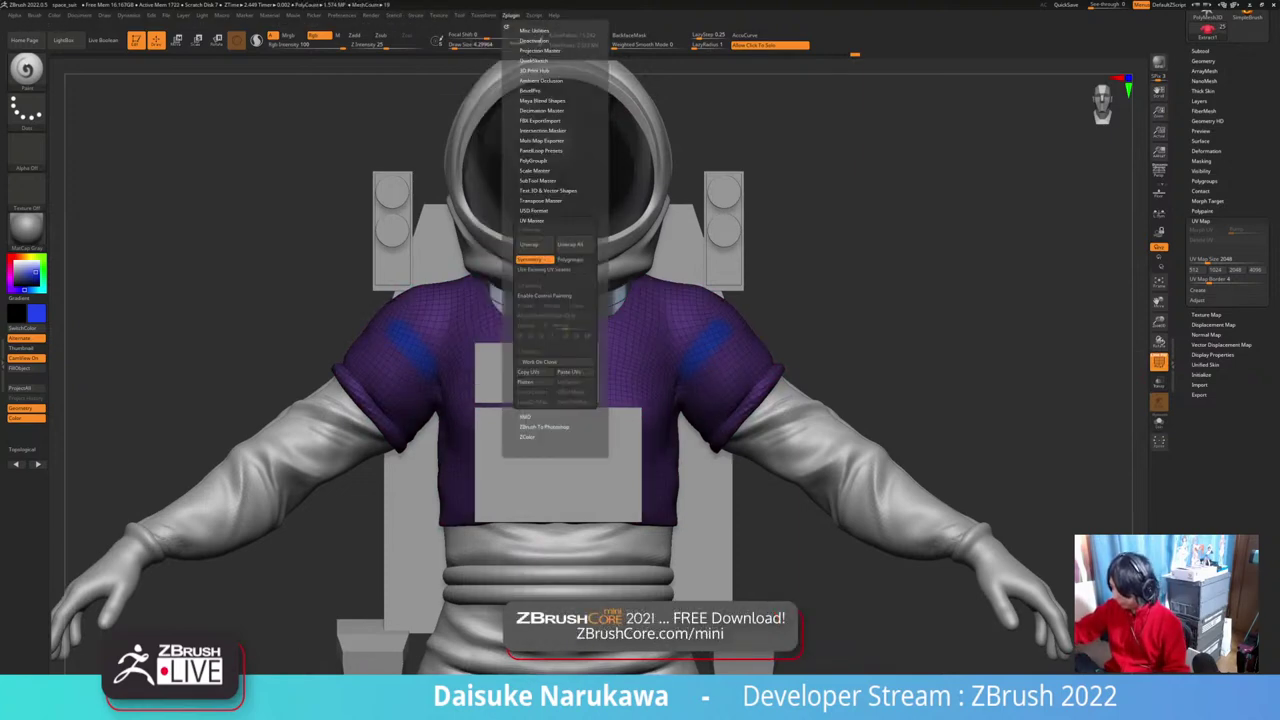
left_click(535, 245)
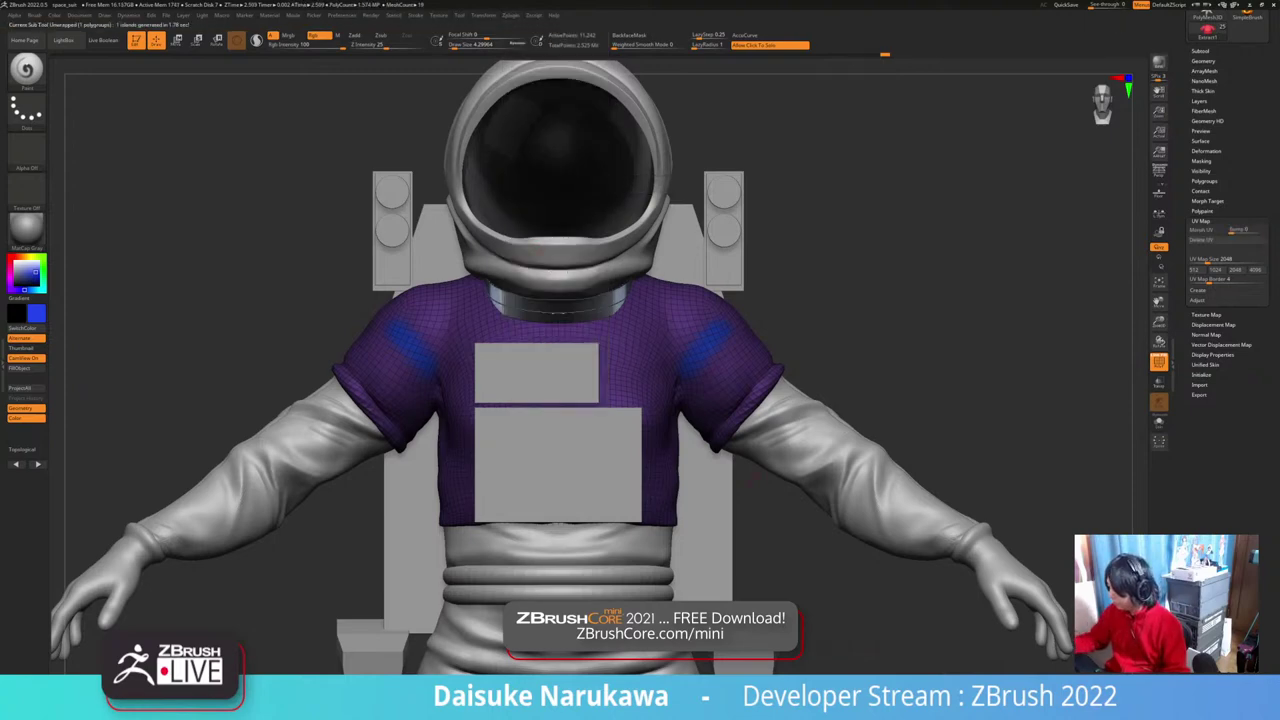
left_click_drag(755, 478, 792, 500)
left_click(1159, 362)
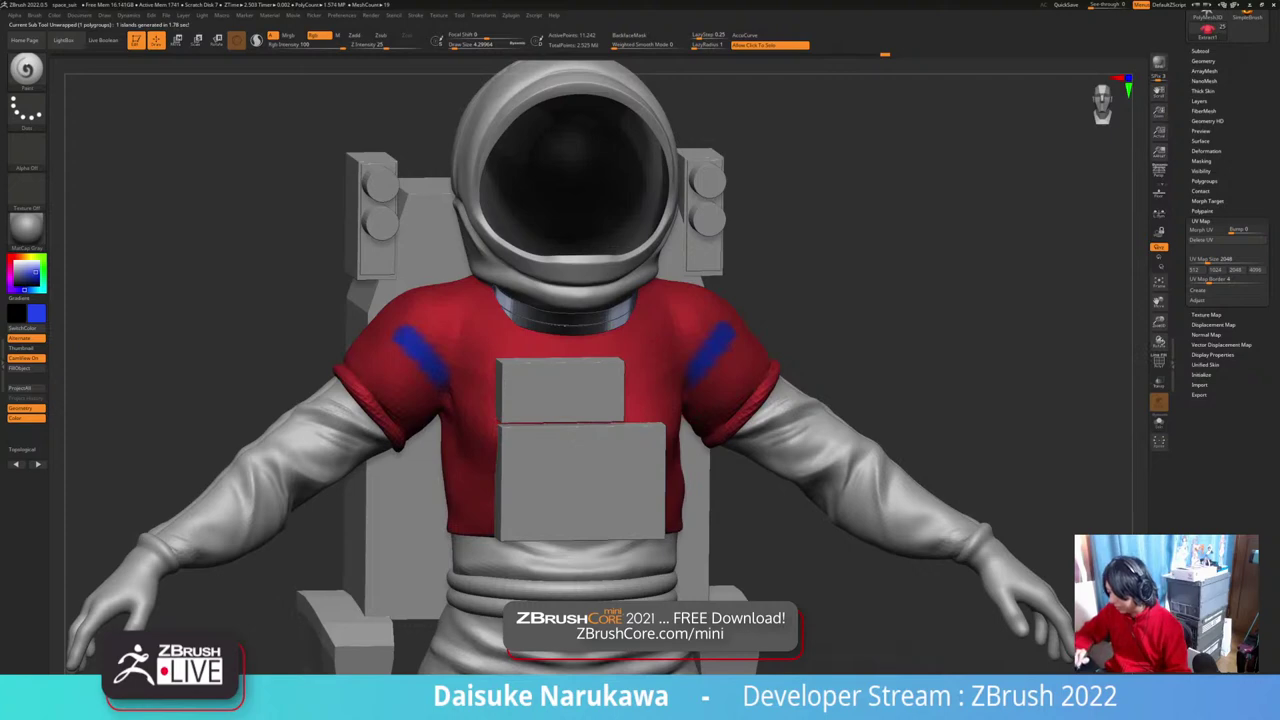
Step: Raise the top by three subdivision levels and paint mirrored blue crosses on both sides of the upper chest
key("ctrl+d")
key("ctrl+d")
key("ctrl+d")
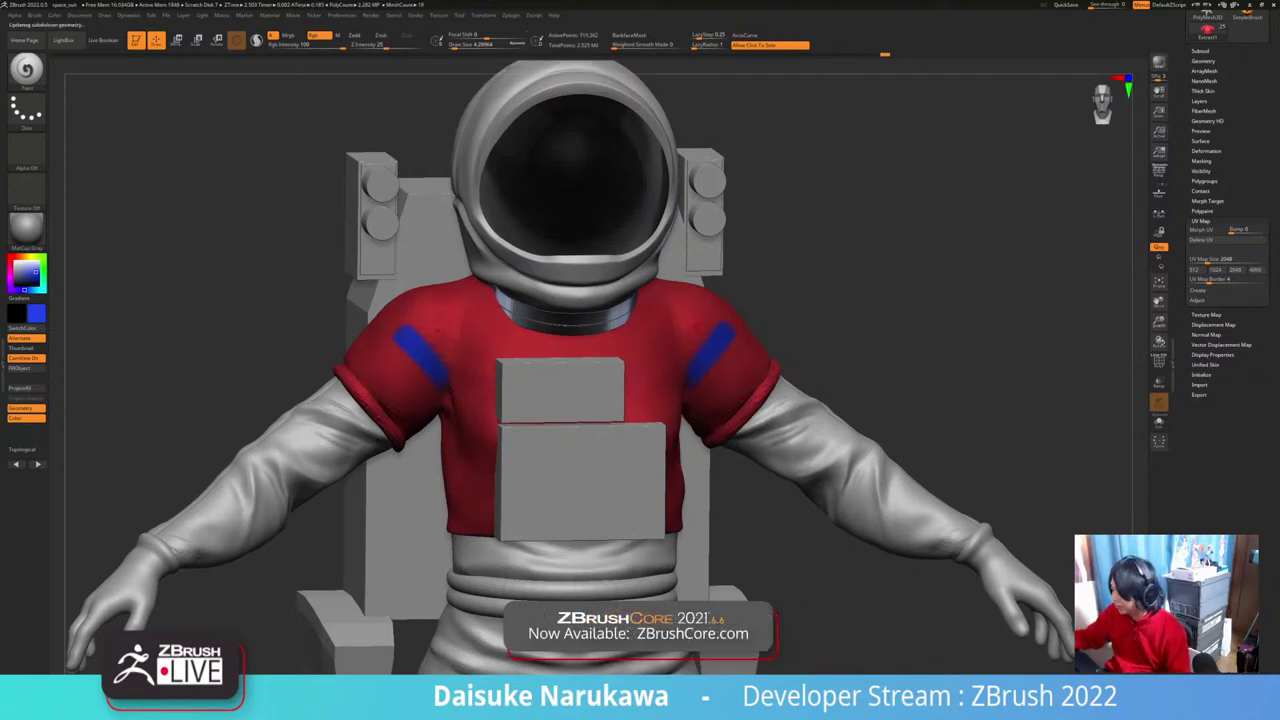
right_click_drag(697, 331, 671, 327)
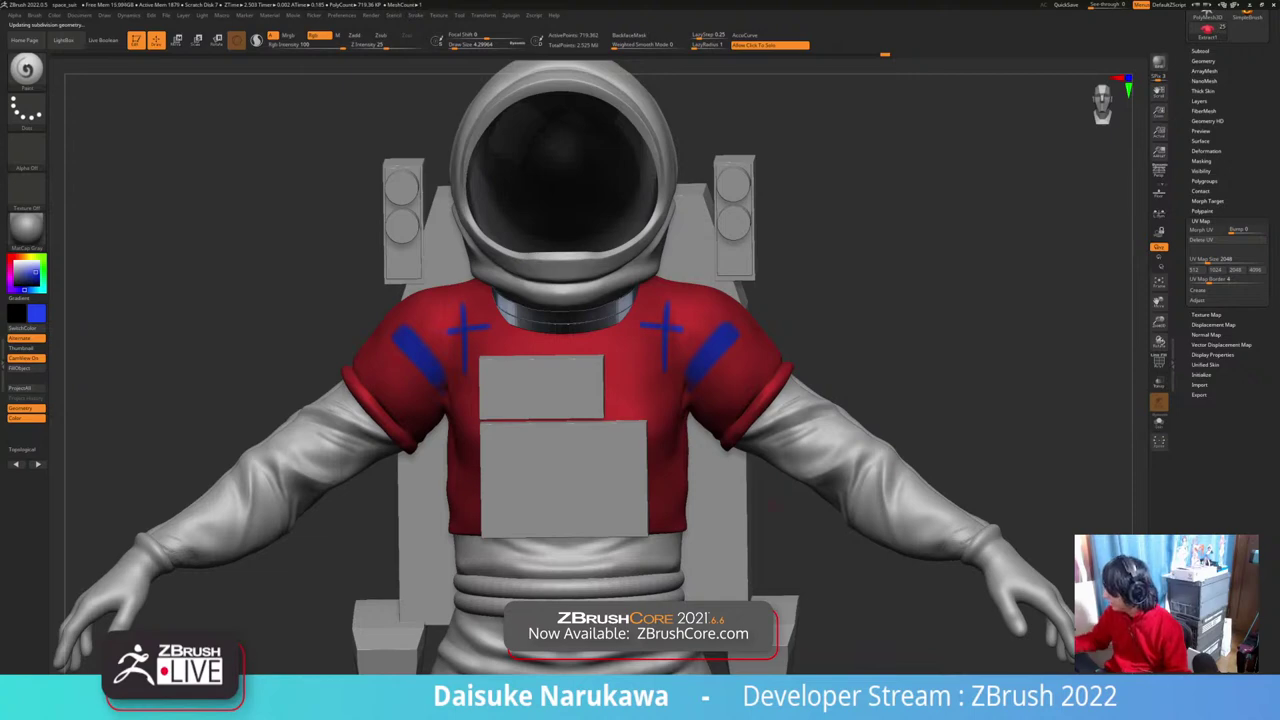
left_click_drag(872, 352, 953, 307)
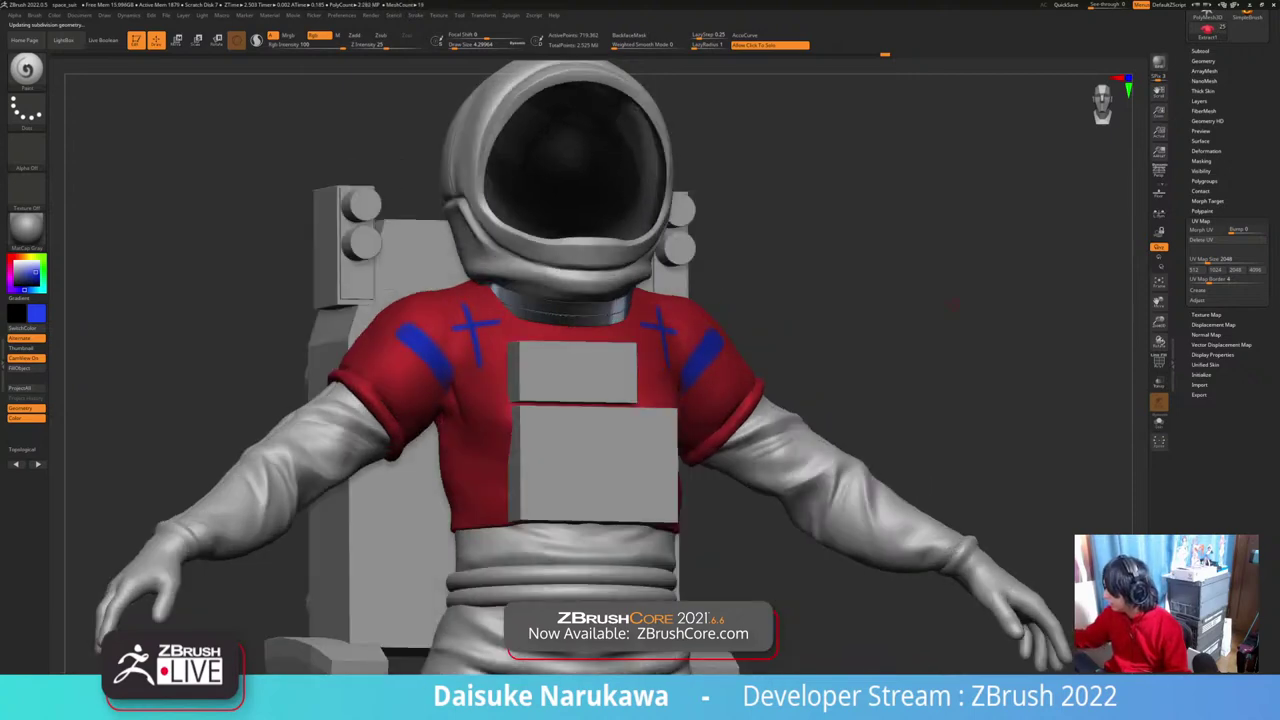
Step: Preview the painted top's flattened UV layout with Morph UV, then return to its 3D shape
left_click(1200, 221)
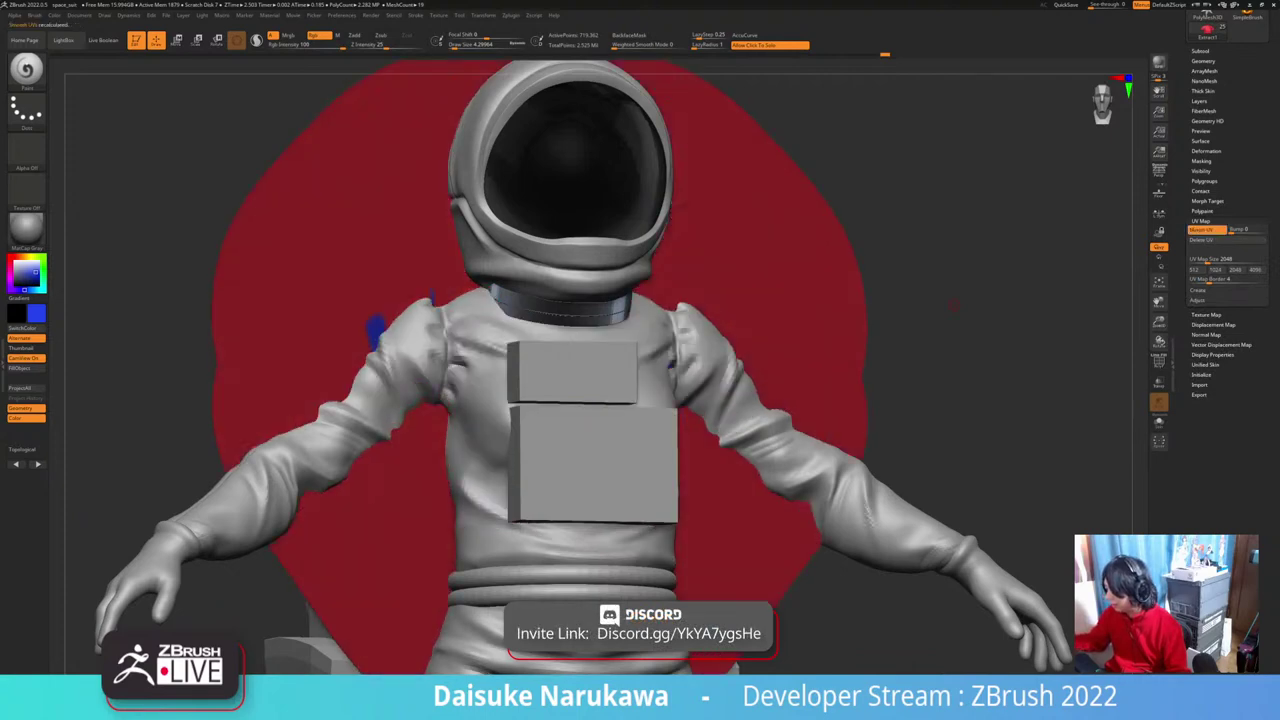
right_click_drag(941, 408, 912, 448, "ctrl")
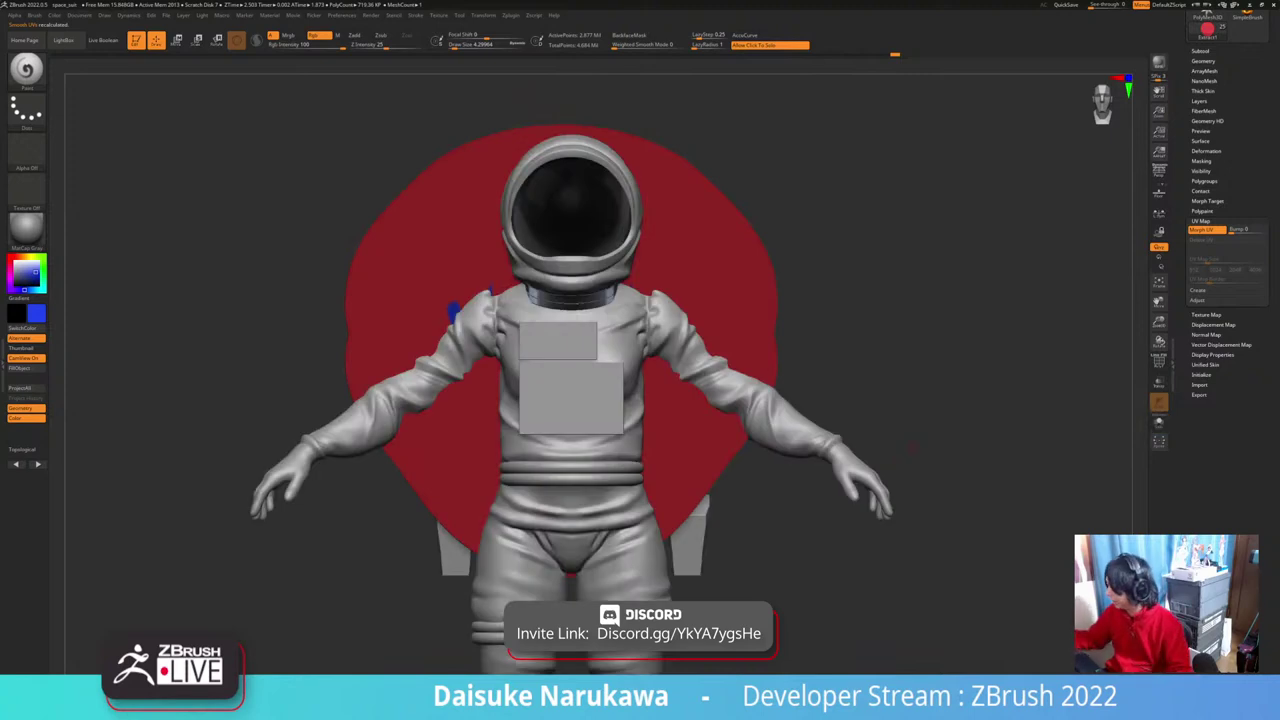
left_click(1207, 230)
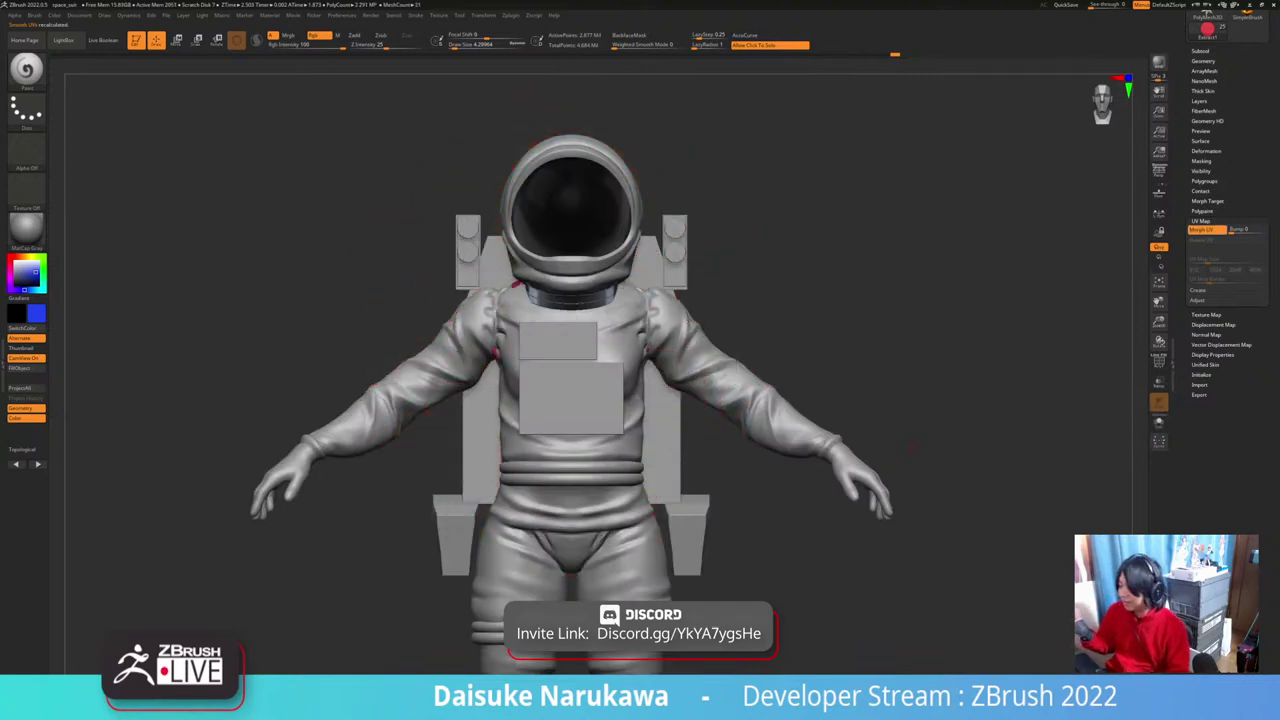
Step: Create a new texture map from the top's polypaint and inspect it on the isolated top and full suit
right_click_drag(884, 431, 857, 360, "ctrl")
left_click(1206, 315)
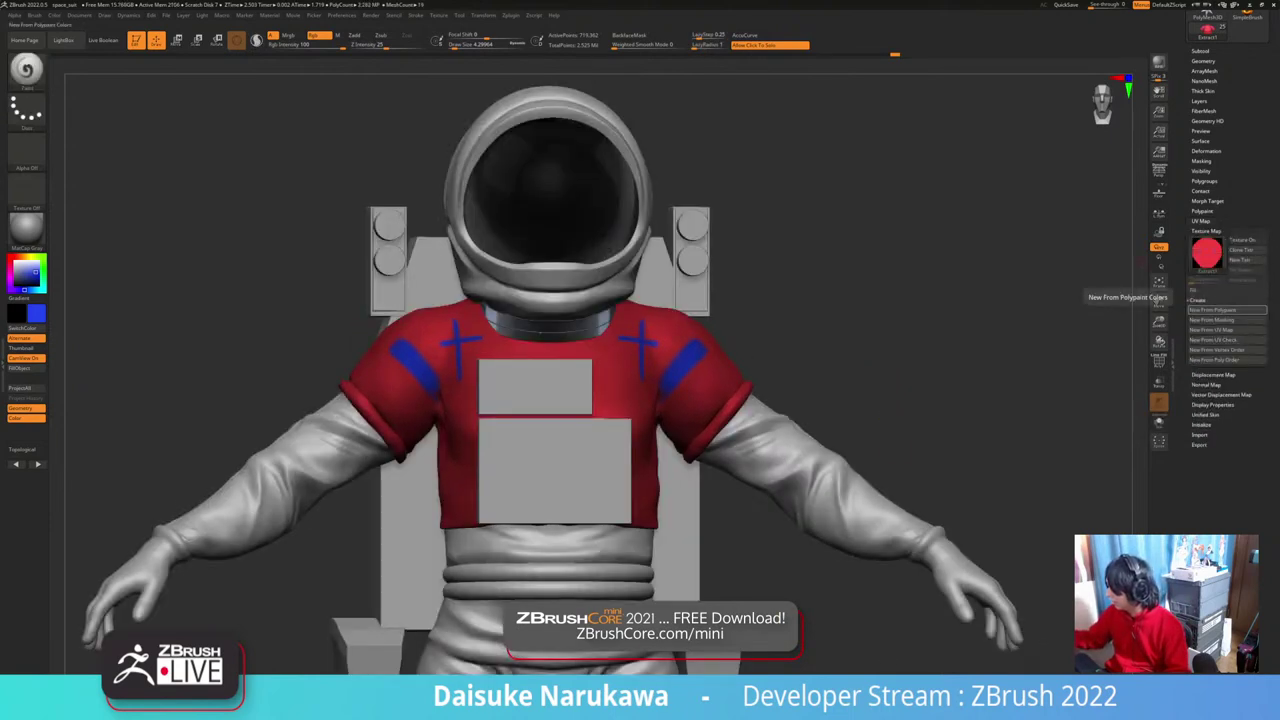
left_click(1215, 310)
left_click_drag(858, 386, 857, 437)
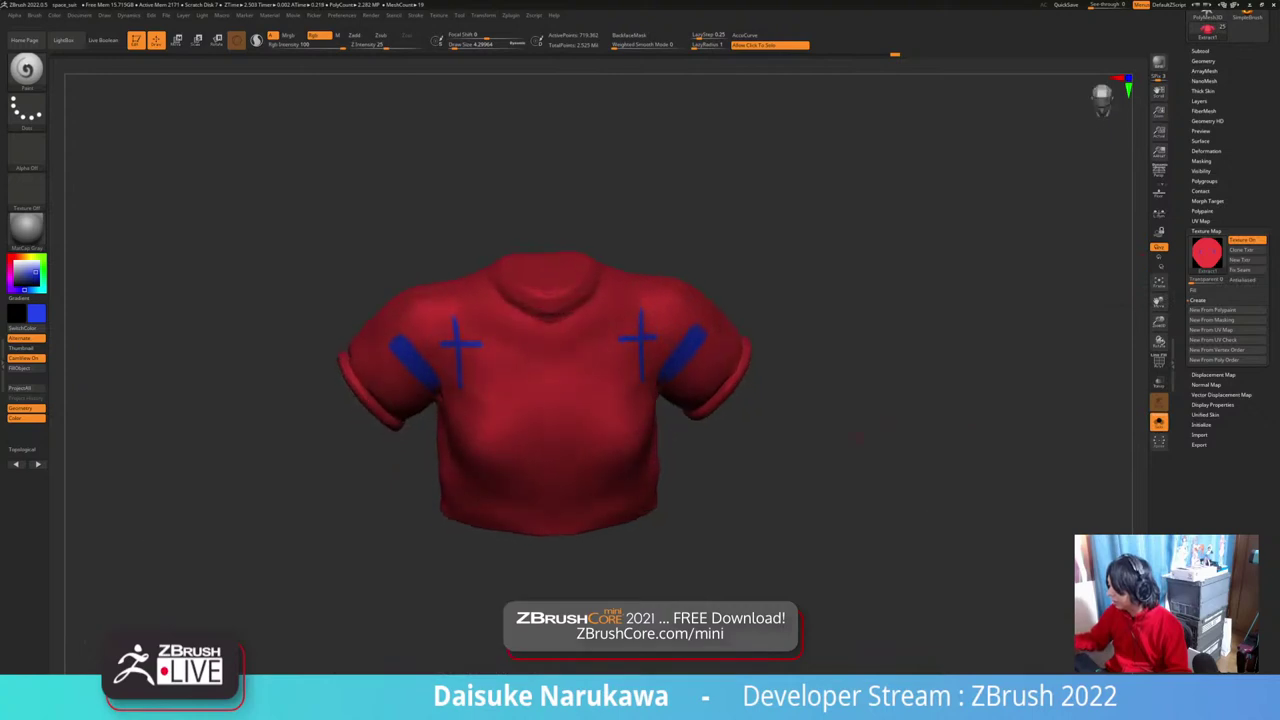
mouse_move(857, 437)
right_mouse_down("ctrl")
mouse_move(858, 500)
mouse_move(838, 535)
mouse_move(818, 468)
mouse_move(838, 435)
mouse_move(773, 487)
right_mouse_up("ctrl")
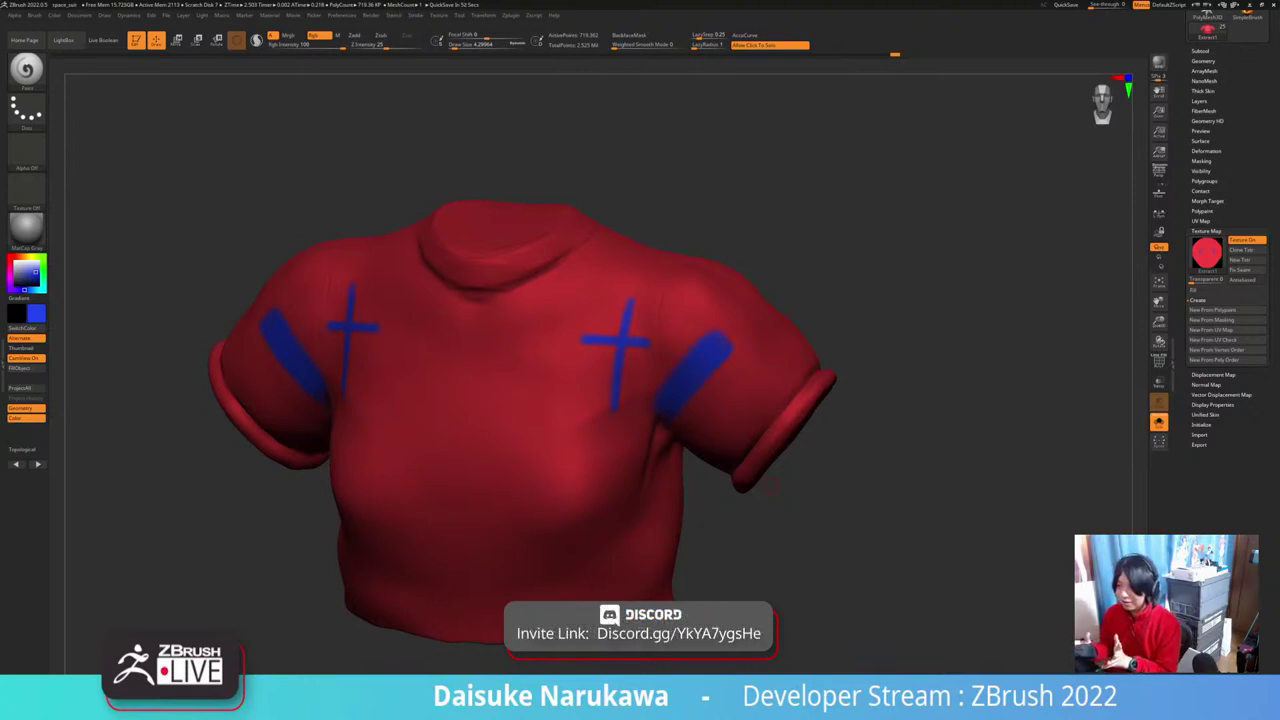
left_click_drag(770, 485, 824, 485, "shift")
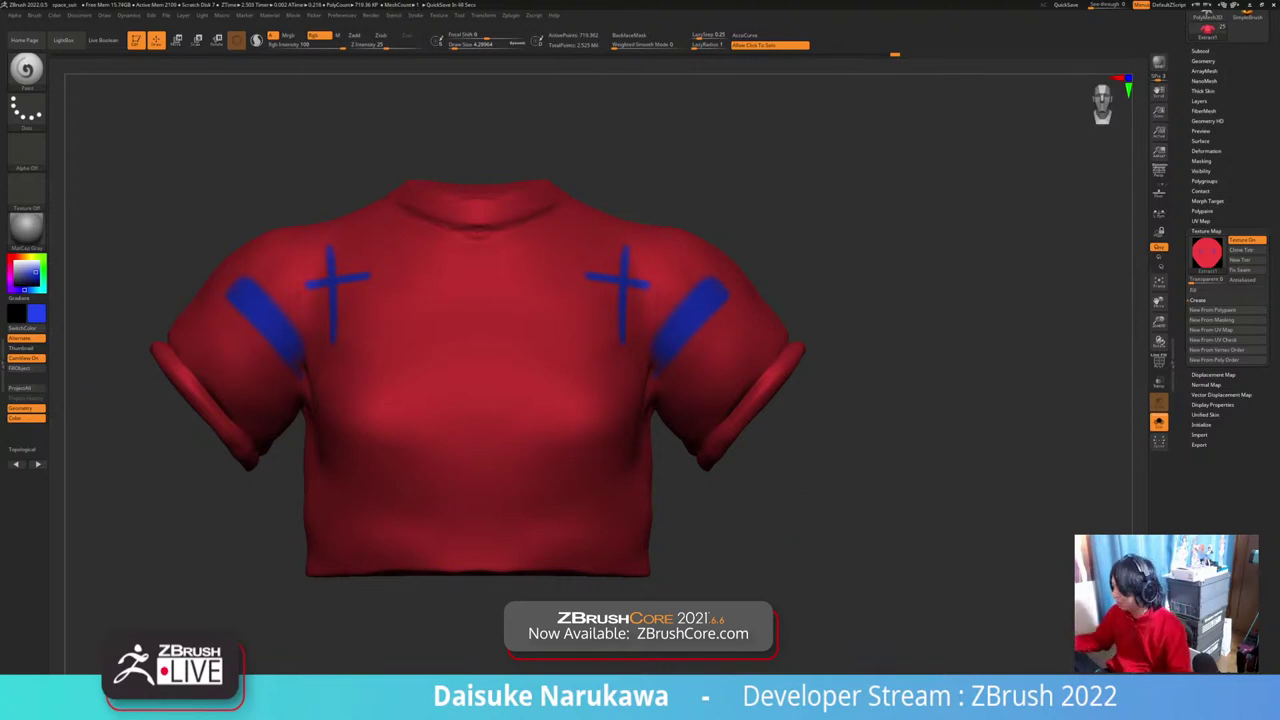
left_click_drag(783, 481, 790, 455, "alt")
left_click(790, 470)
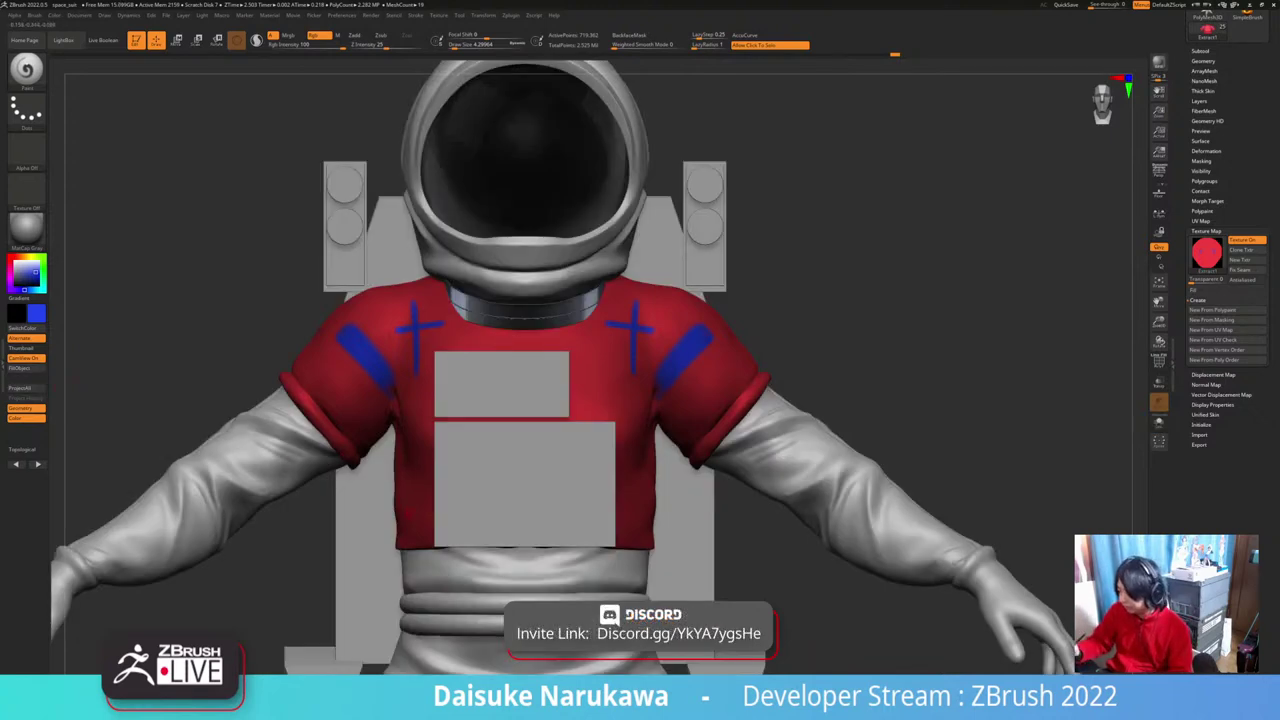
Step: Fill the whole top with white
right_click_drag(382, 571, 458, 577)
left_click(14, 263)
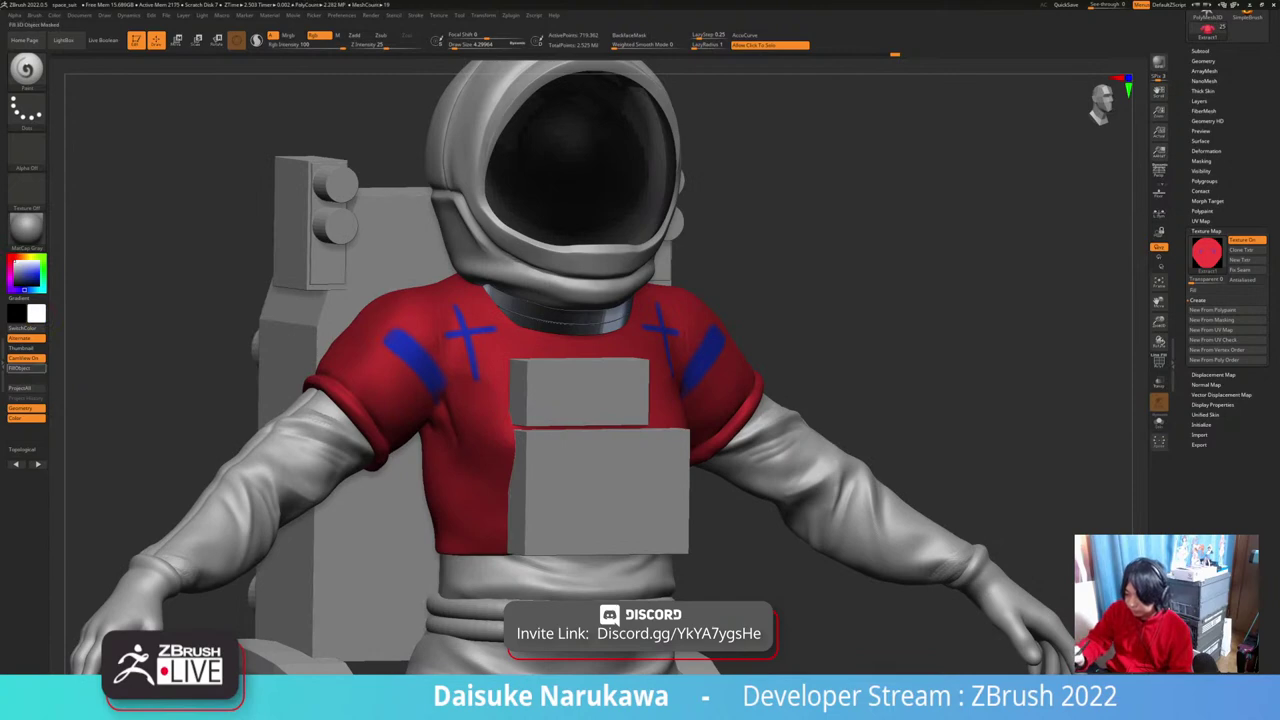
left_click(22, 368)
Step: Turn off the texture map on the white-filled top and delete its UVs
left_click(1246, 240)
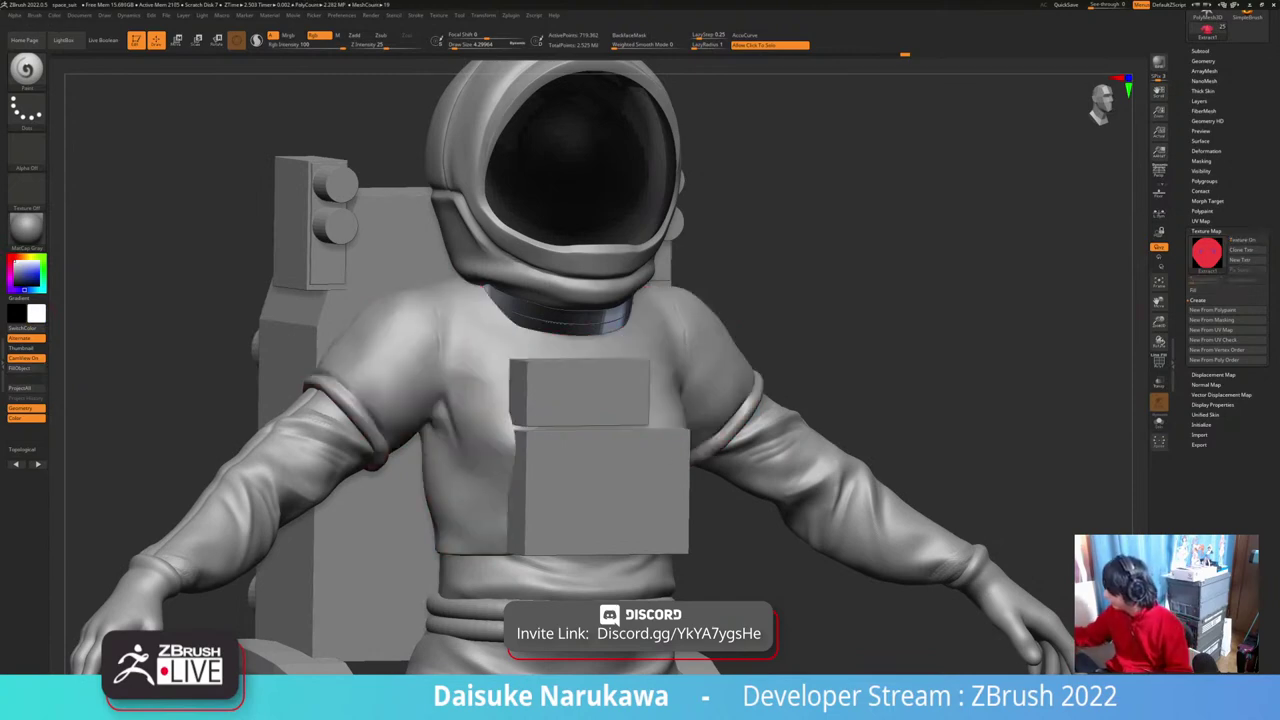
left_click(1201, 221)
left_click(1226, 236)
left_click(1201, 221)
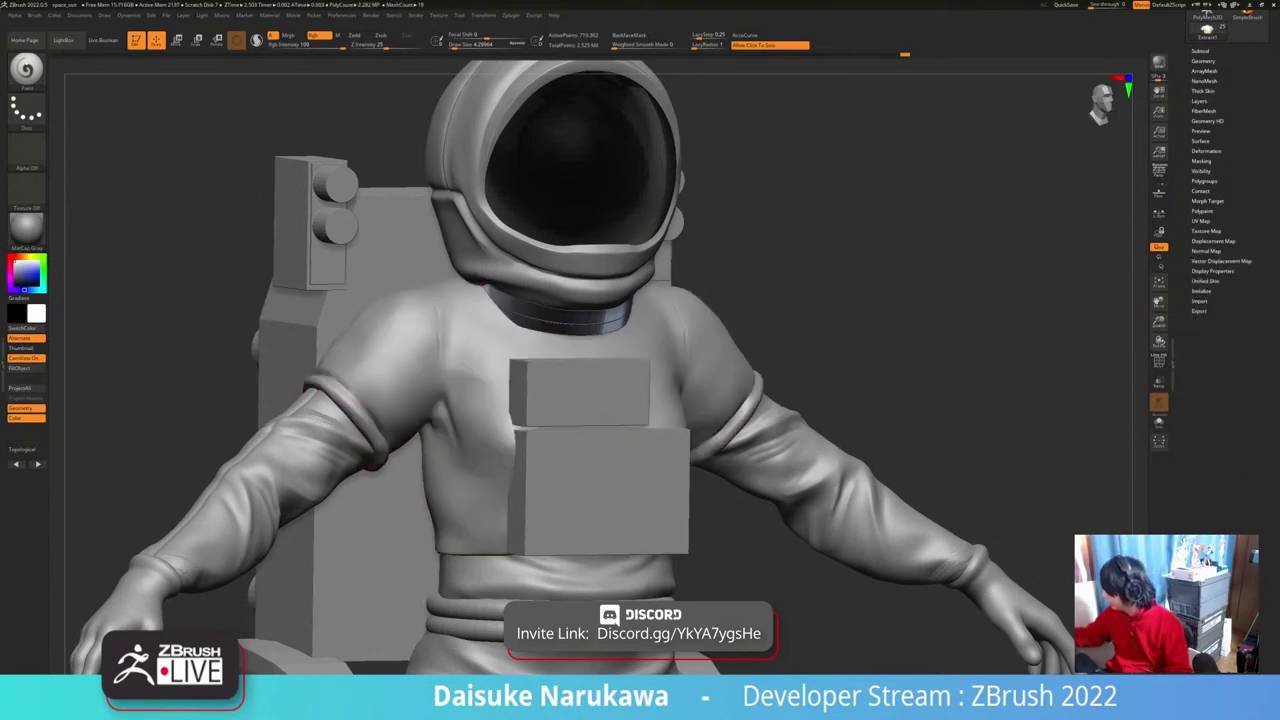
Step: Switch to the ClayBuildup brush and set its draw size to about 15.55 for sculpting the top
mouse_move(900, 500)
right_mouse_down()
mouse_move(868, 502)
mouse_move(776, 442)
right_mouse_up()
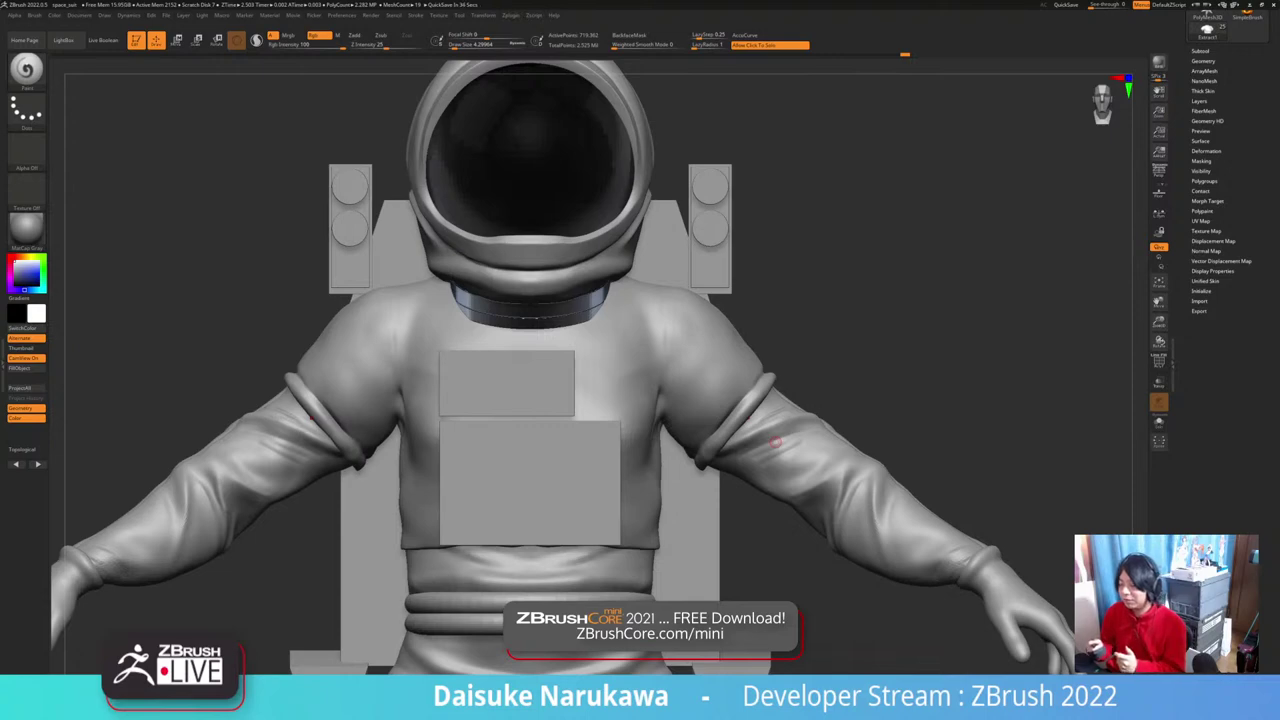
mouse_move(757, 548)
left_mouse_down()
mouse_move(808, 572)
mouse_move(728, 560)
mouse_move(759, 562)
left_mouse_up()
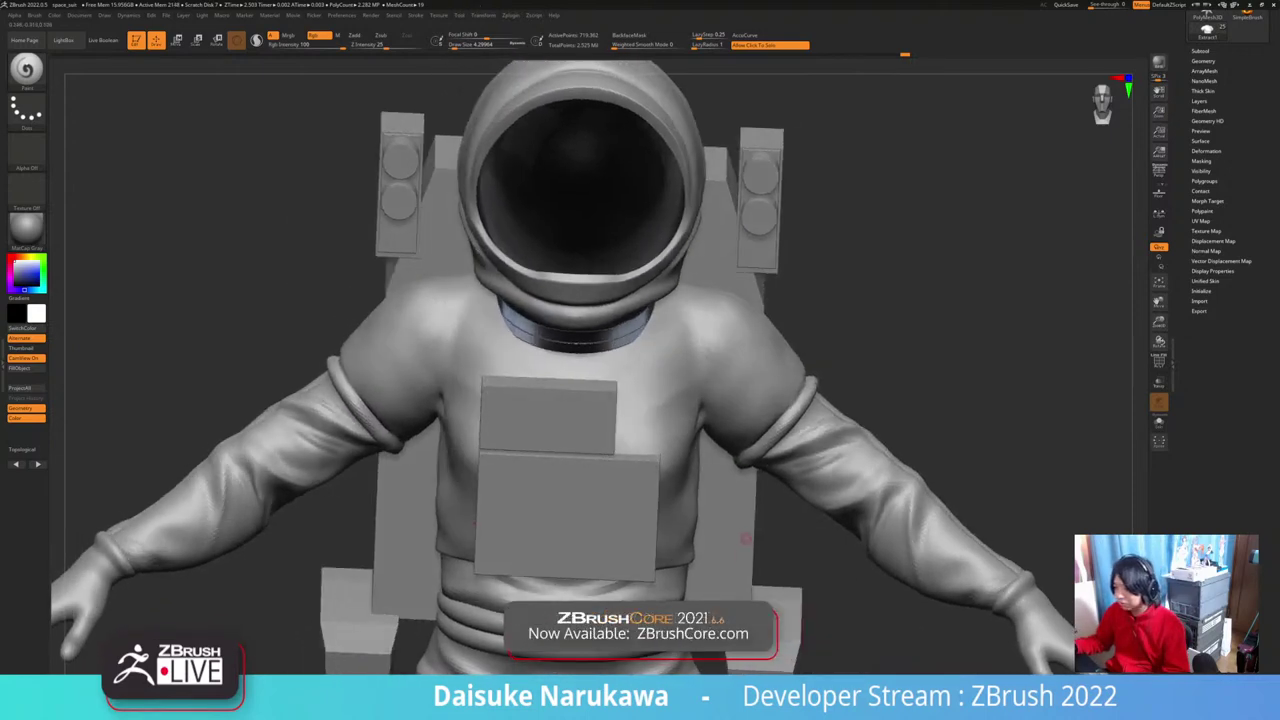
left_click(27, 72)
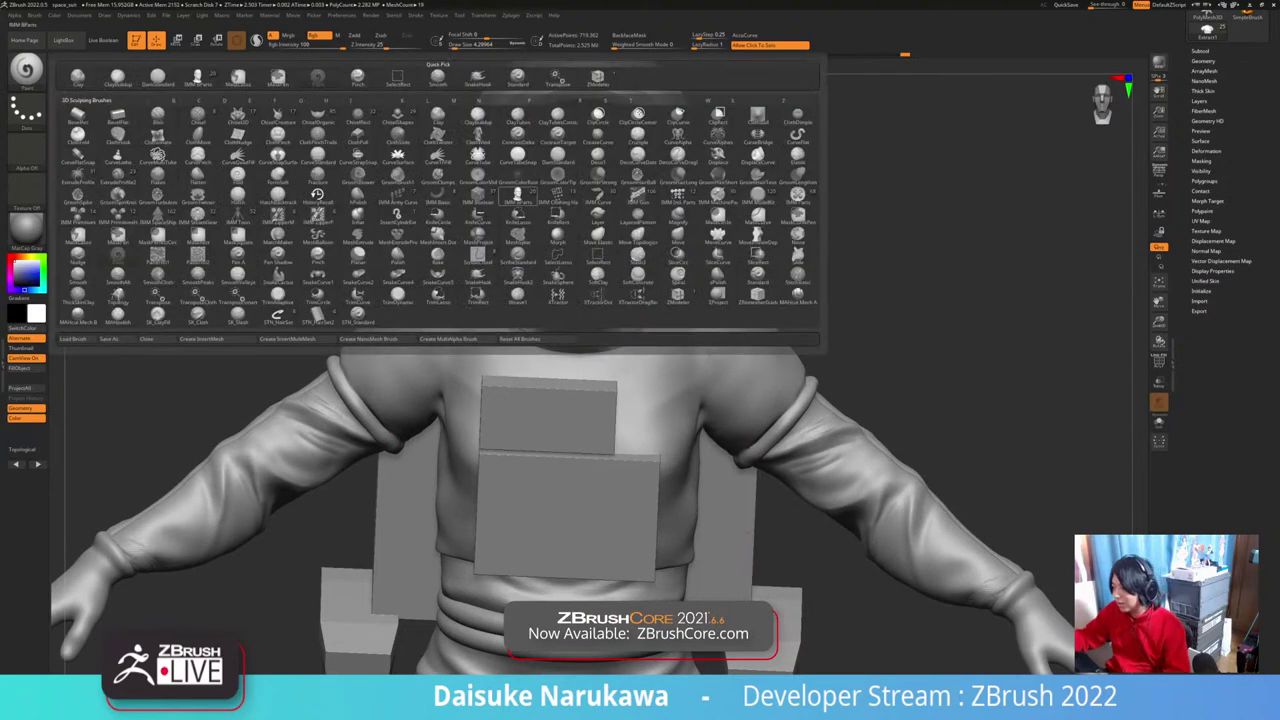
left_click(78, 77)
left_click(27, 72)
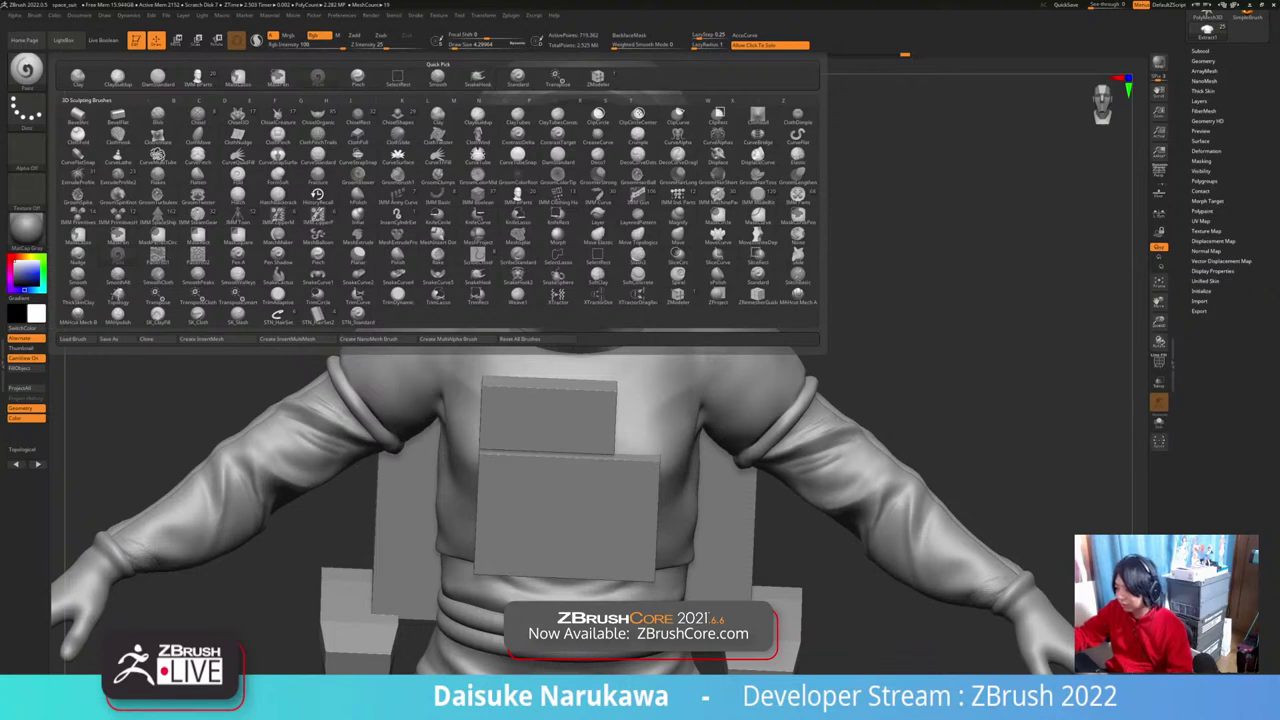
left_click(118, 77)
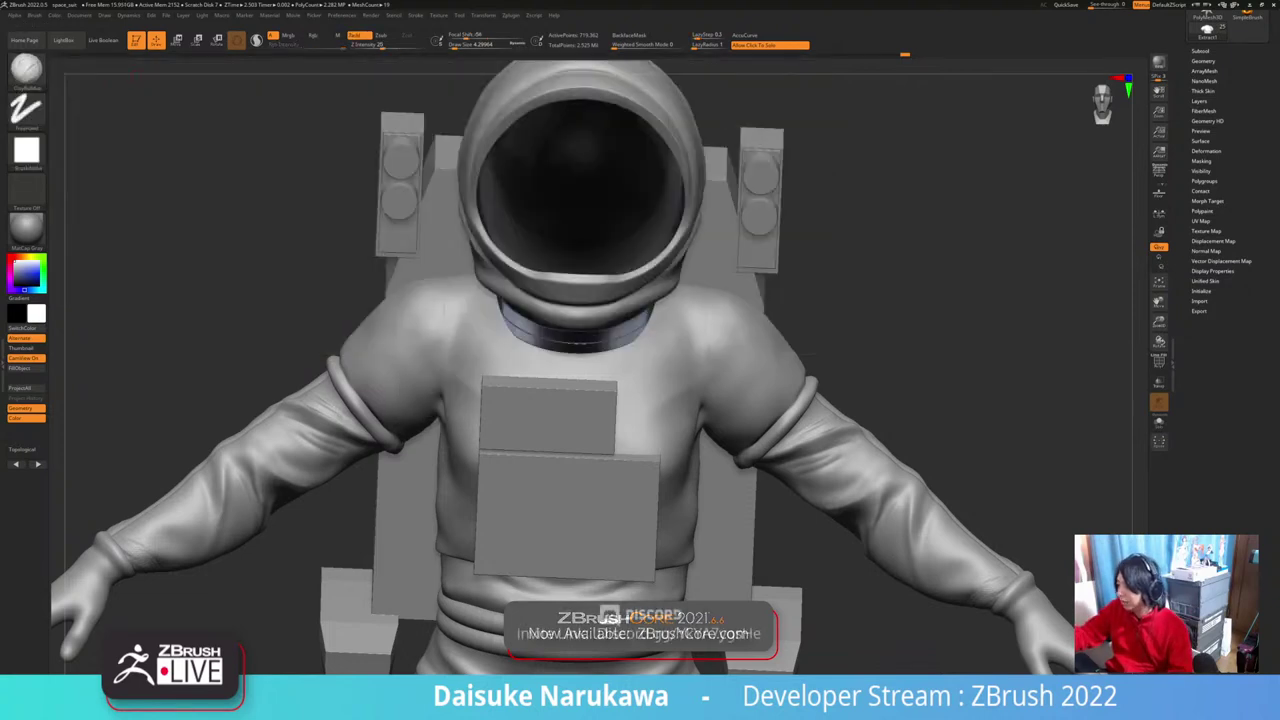
left_click_drag(455, 44, 465, 44)
mouse_move(454, 338)
right_mouse_down()
mouse_move(530, 338)
mouse_move(560, 420)
right_mouse_up()
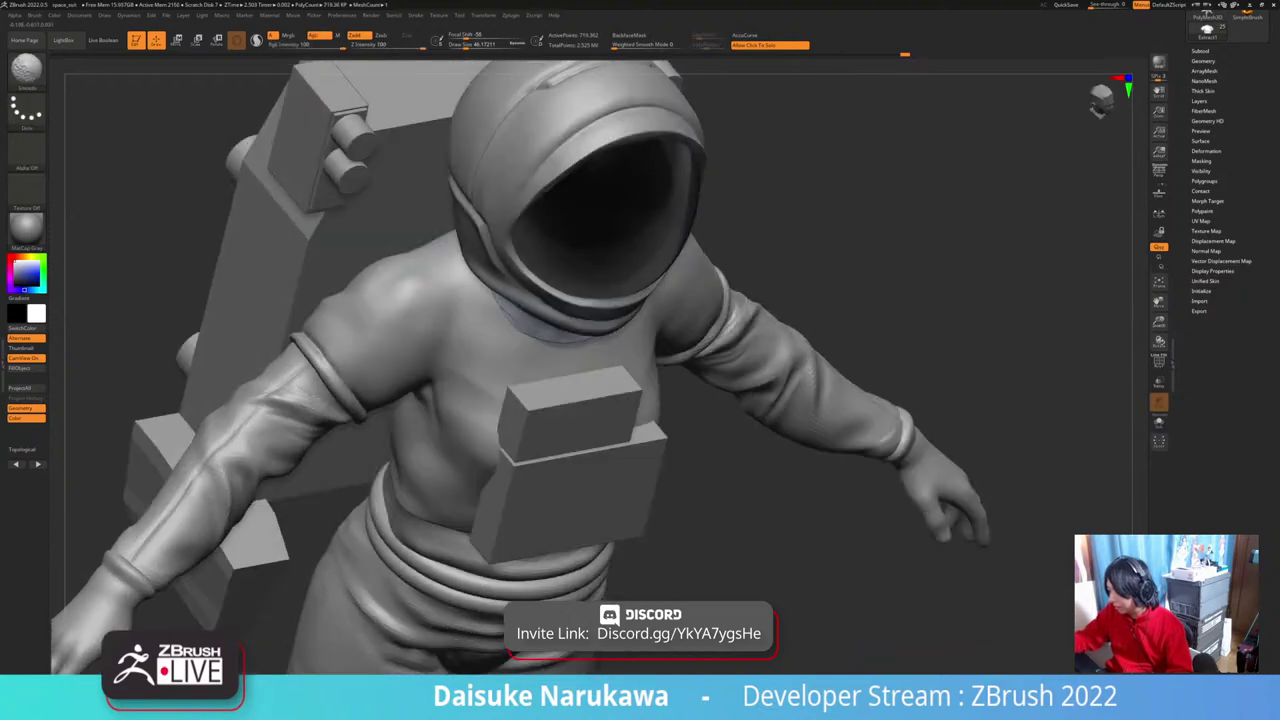
mouse_move(520, 330)
right_mouse_down()
mouse_move(600, 380)
mouse_move(530, 310)
mouse_move(510, 255)
right_mouse_up()
left_click_drag(467, 45, 459, 45)
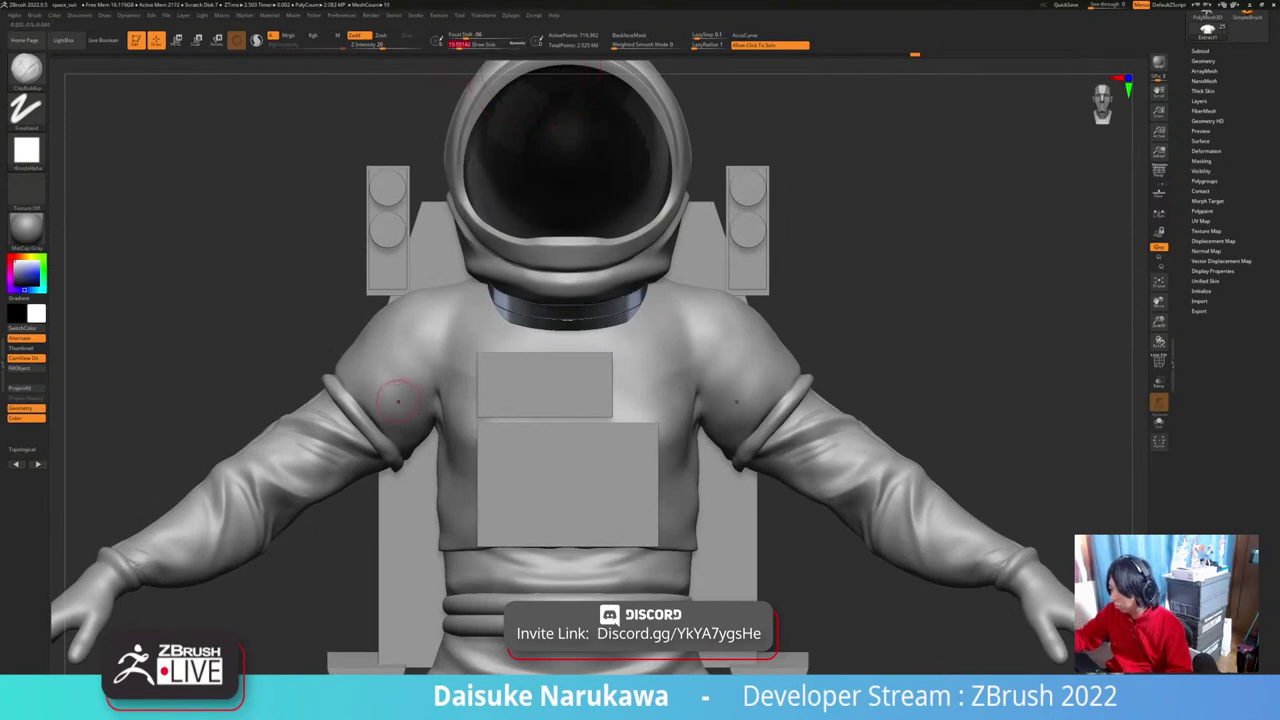
Step: Sculpt light ClayBuildup strokes on the top's sleeves near the cuffs
mouse_move(400, 388)
right_mouse_down()
mouse_move(432, 362)
mouse_move(412, 412)
right_mouse_up()
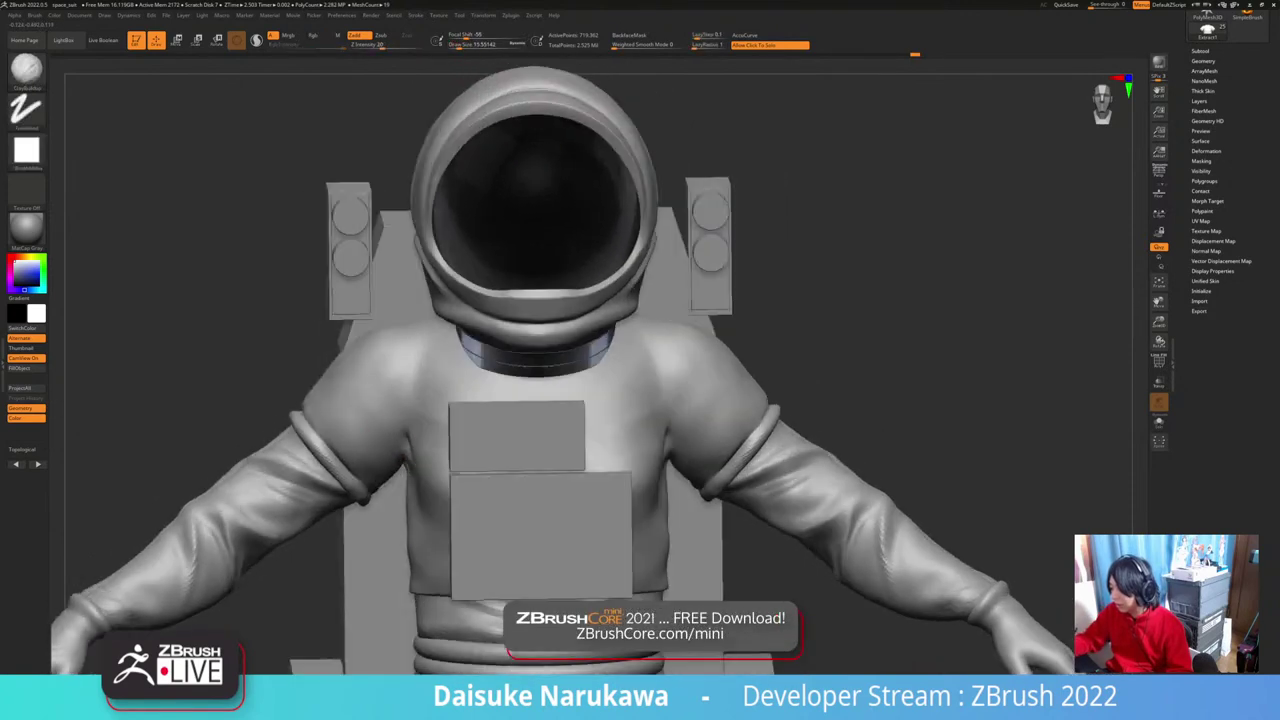
right_click_drag(312, 425, 329, 429)
mouse_move(326, 421)
left_mouse_down()
mouse_move(342, 444)
mouse_move(325, 400)
mouse_move(341, 438)
left_mouse_up()
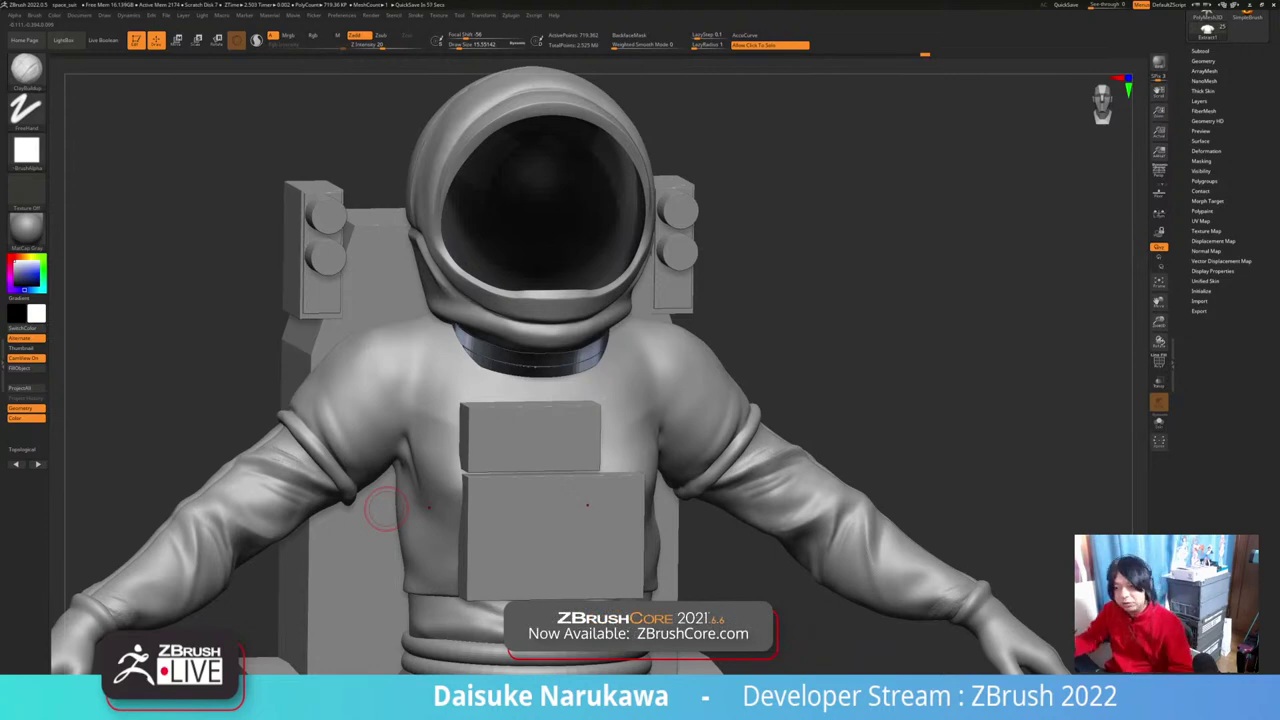
left_click_drag(386, 509, 369, 480)
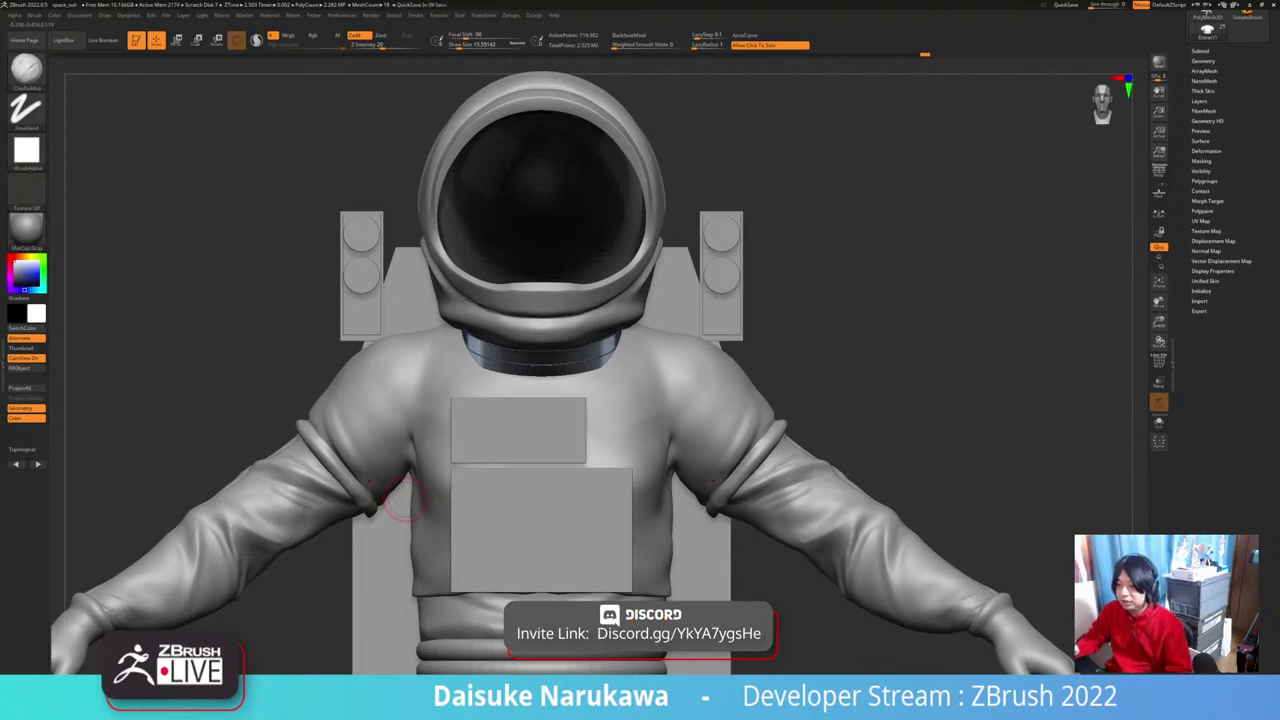
Step: Build up the suit's upper sleeve around the armpit with ClayBuildup and smooth the surface above the sleeve ring
left_click_drag(412, 507, 452, 506)
mouse_move(329, 443)
left_mouse_down("shift")
mouse_move(319, 455)
mouse_move(312, 441)
mouse_move(340, 464)
left_mouse_up("shift")
left_click_drag(392, 549, 448, 553)
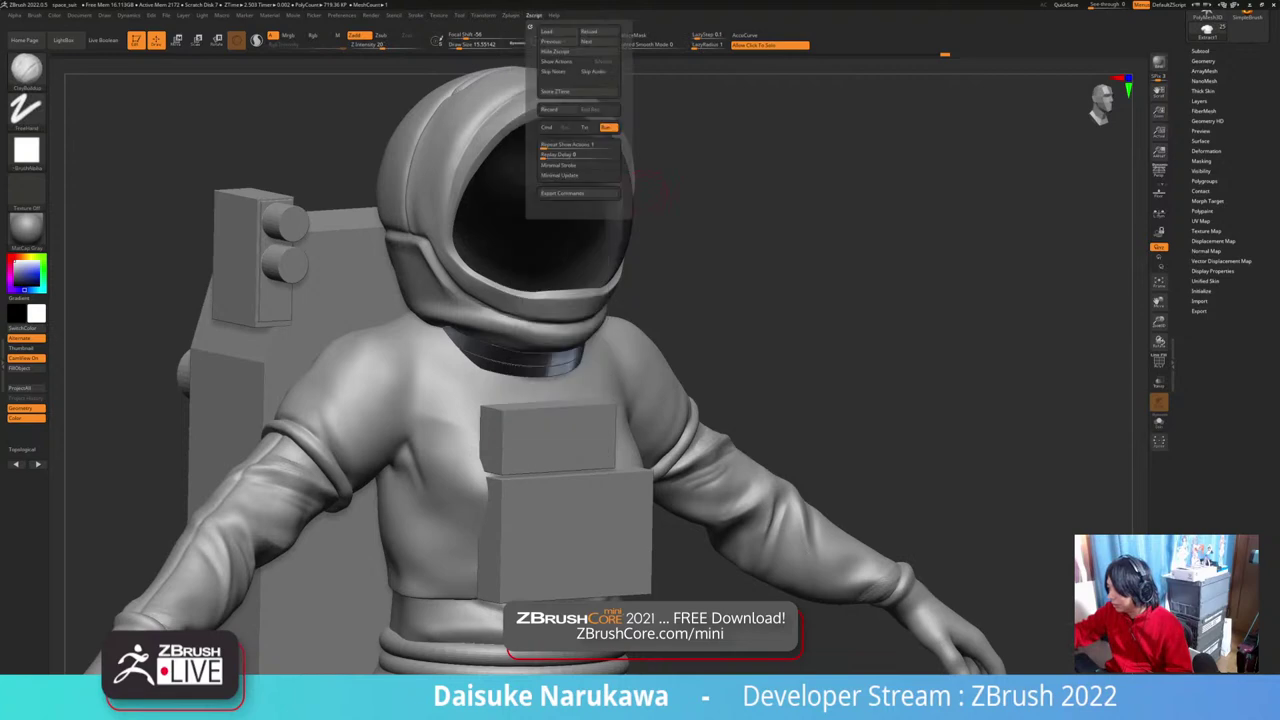
mouse_move(511, 15)
left_click(534, 211)
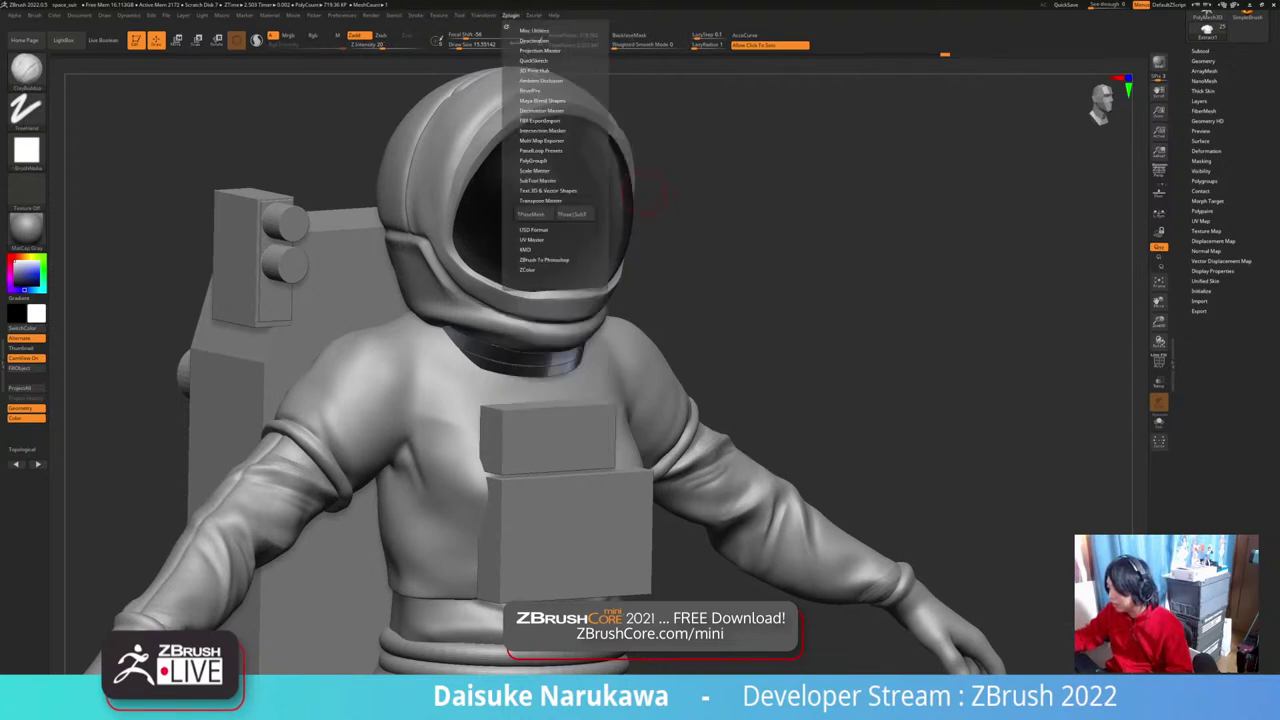
right_click_drag(405, 535, 360, 512)
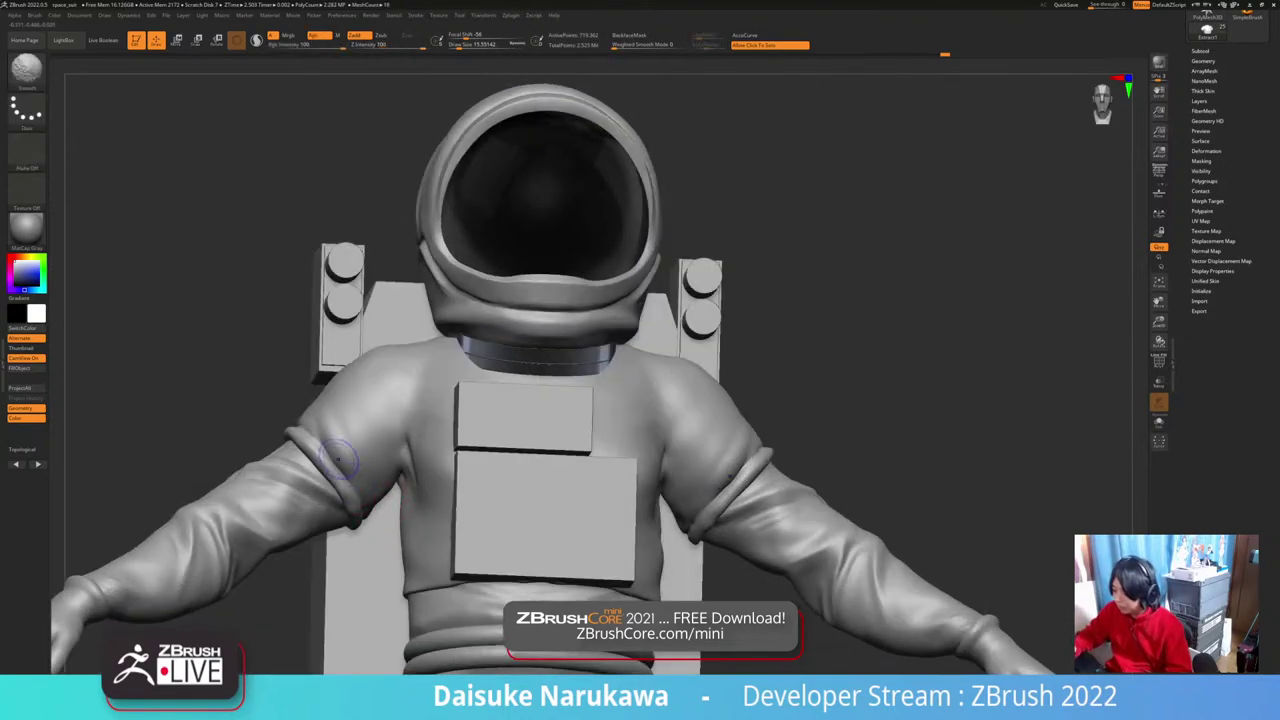
left_click_drag(338, 457, 331, 466, "shift")
right_click_drag(346, 478, 360, 509)
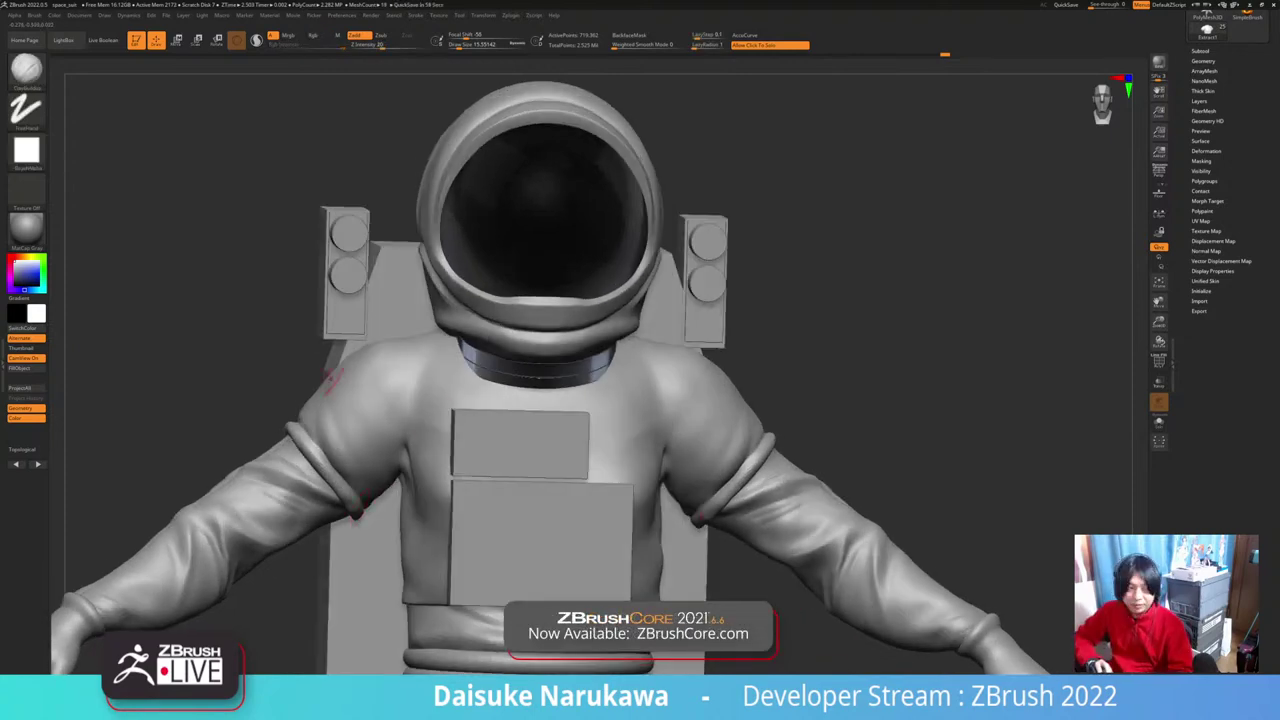
Step: Build up a fabric fold running from the front of the shoulder toward the sleeve ring and smooth it into the suit
right_click_drag(380, 389, 408, 377)
left_click_drag(418, 373, 350, 455)
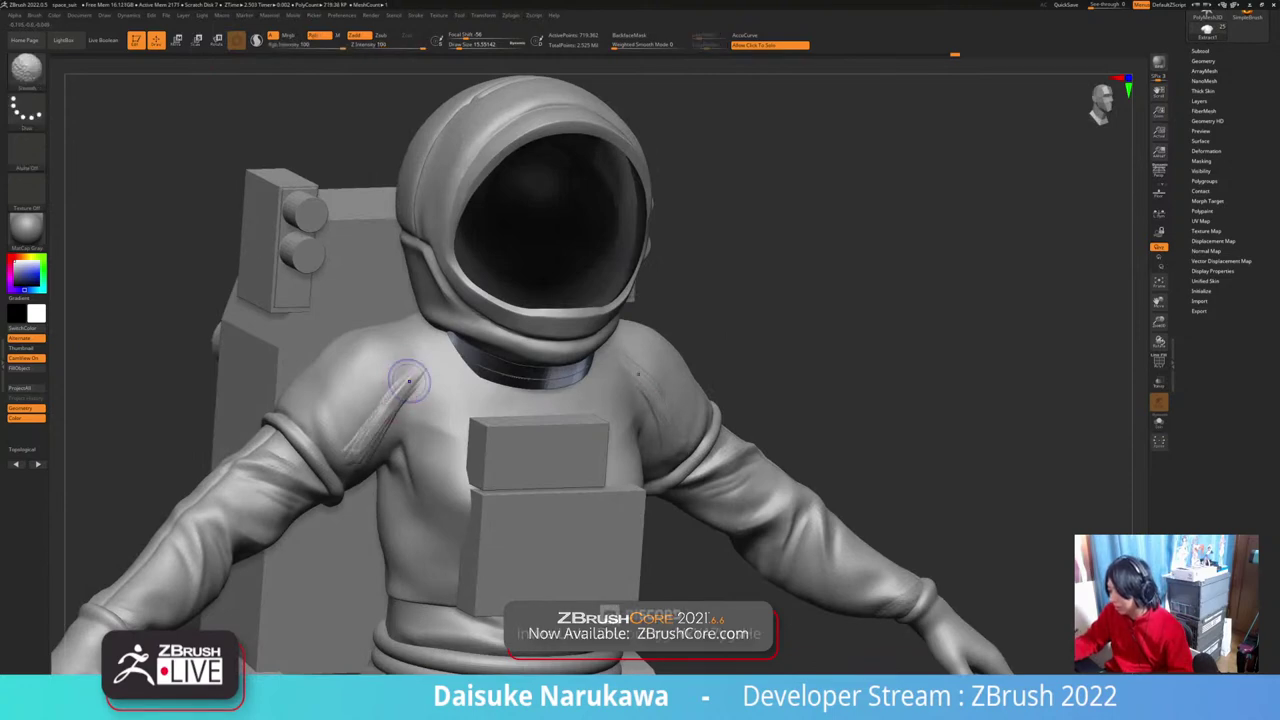
left_click_drag(409, 373, 388, 404, "shift")
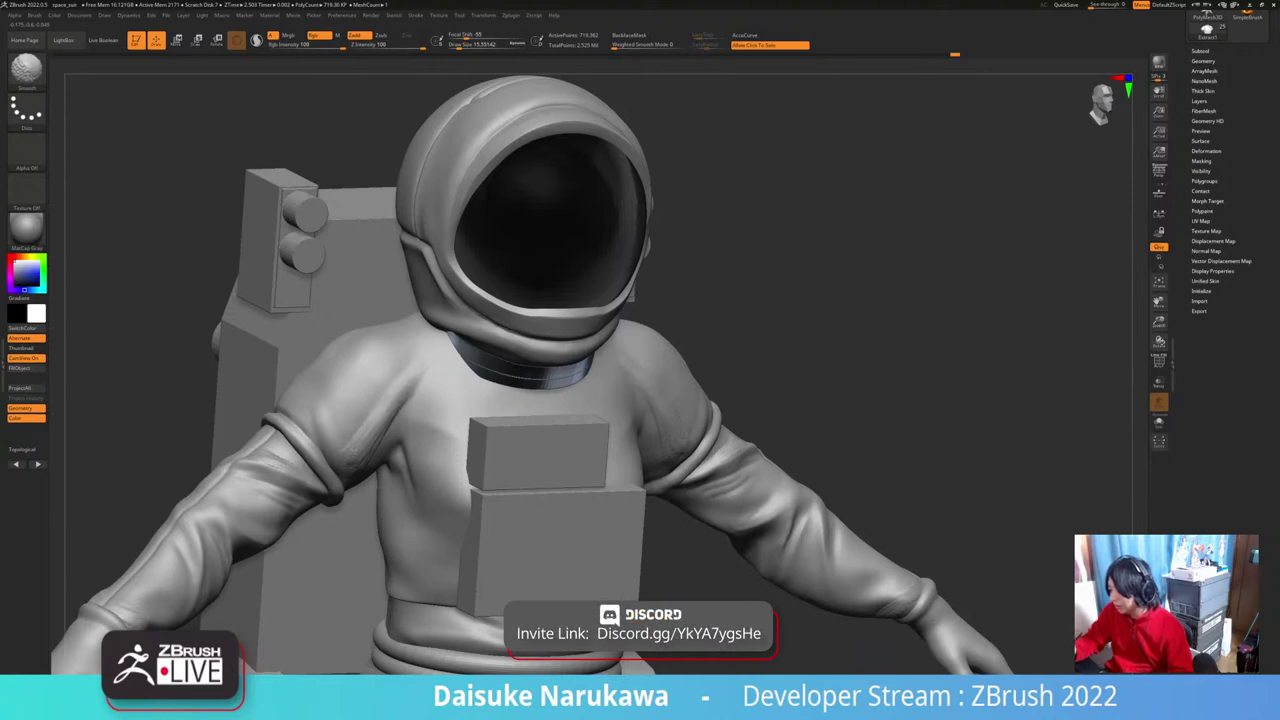
mouse_move(200, 420)
left_mouse_down("alt")
mouse_move(190, 345)
mouse_move(227, 362)
left_mouse_up("alt")
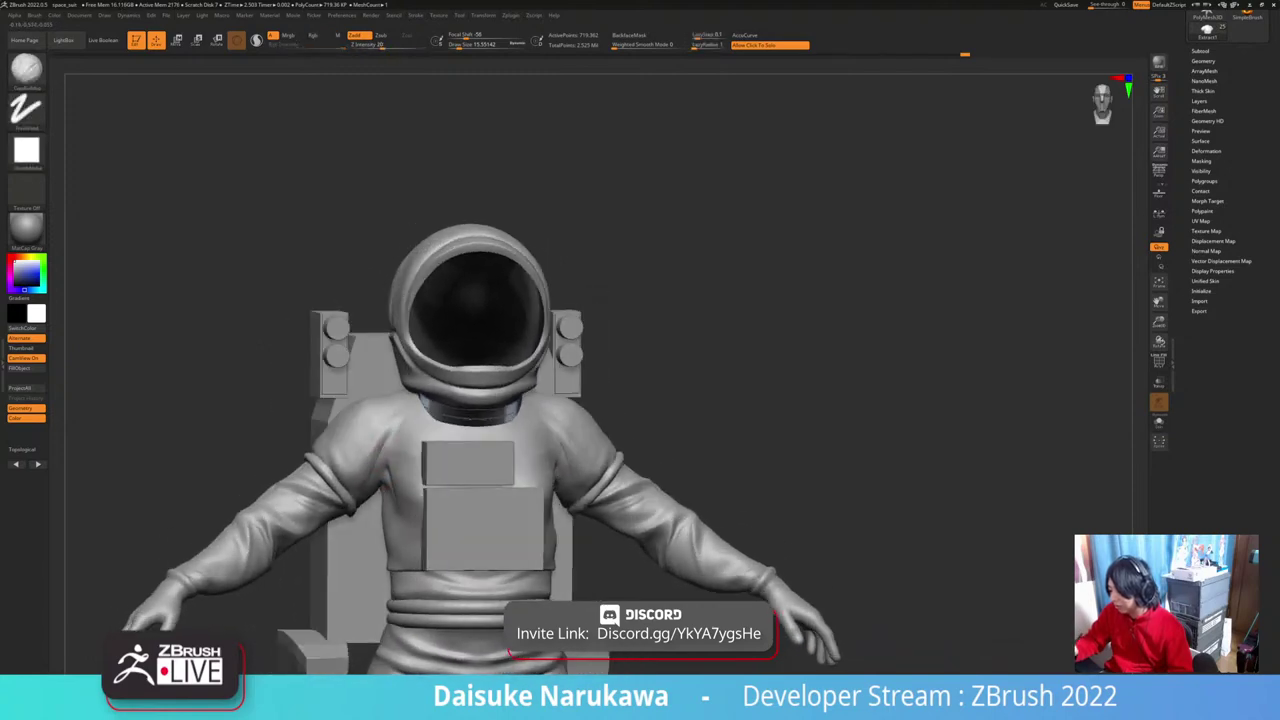
key("shift")
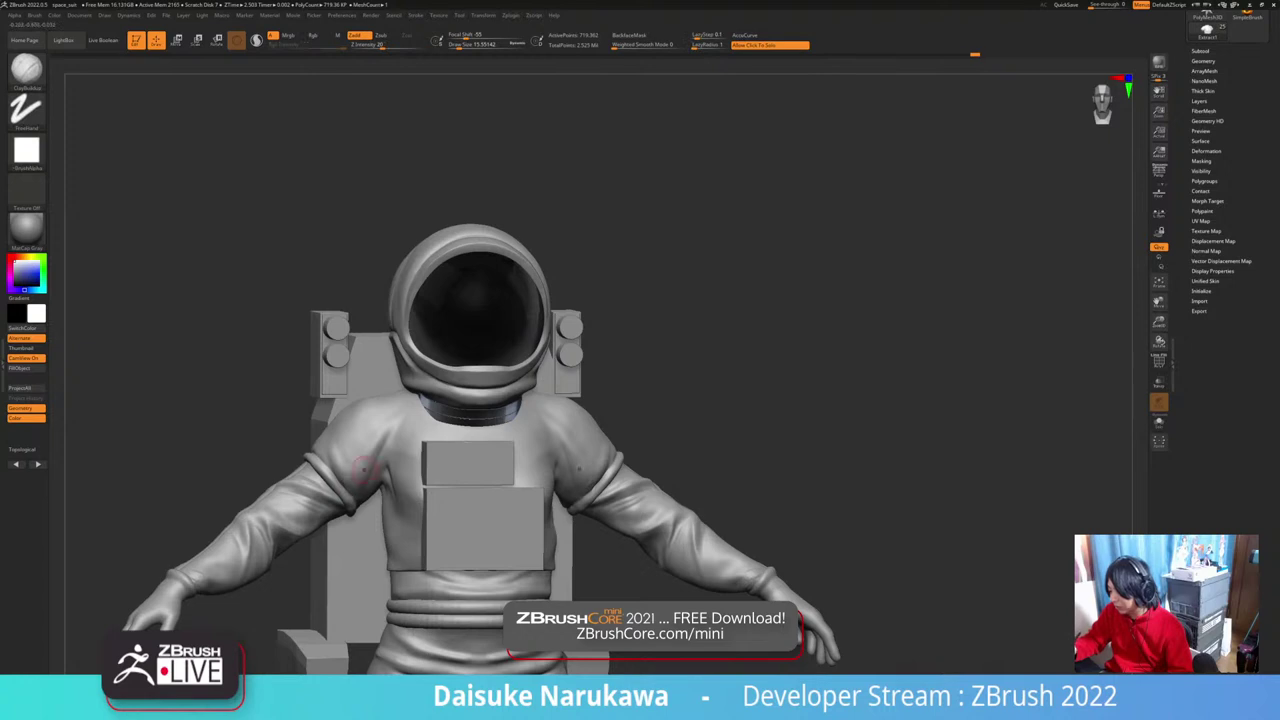
key("shift")
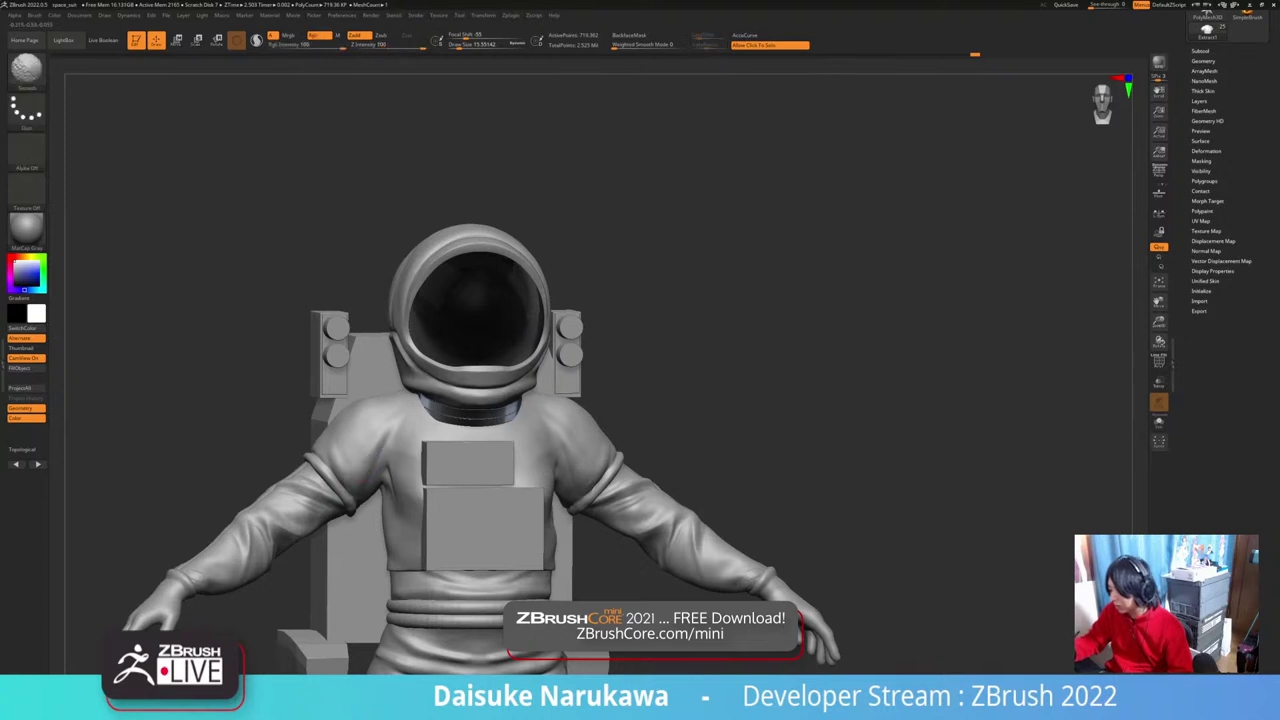
right_click_drag(431, 426, 490, 430)
right_click_drag(374, 450, 335, 448)
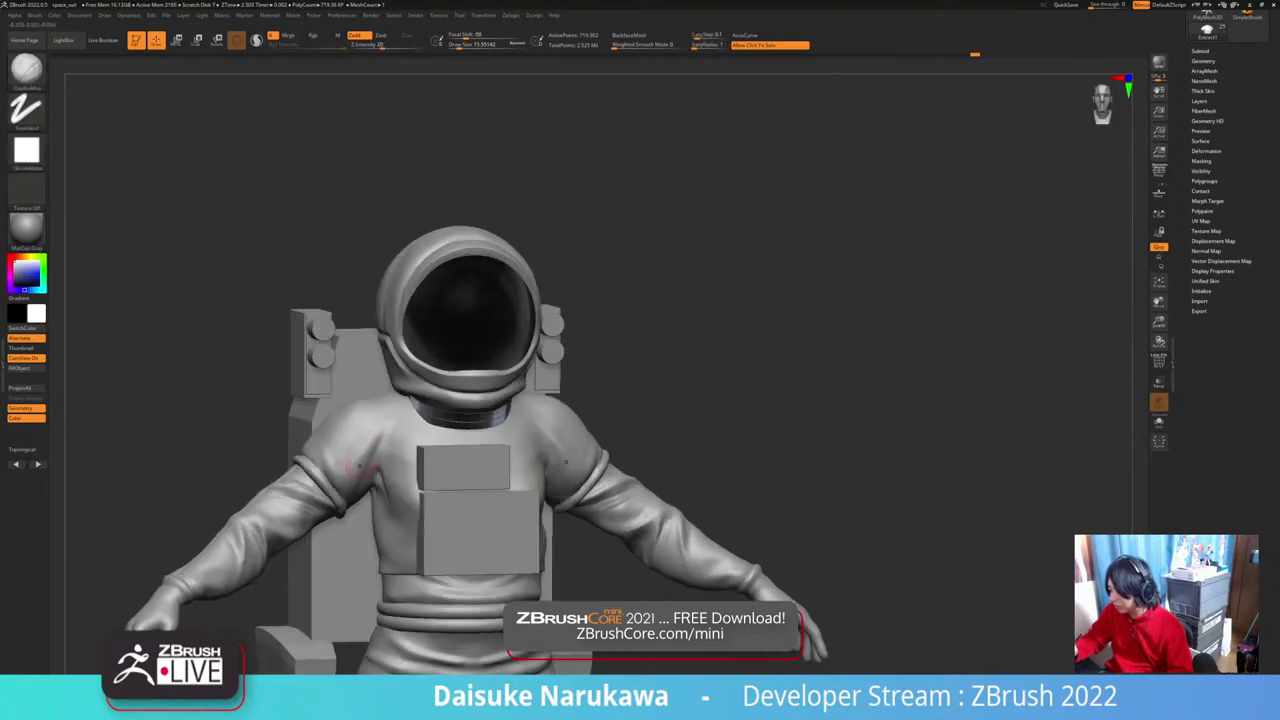
left_click_drag(366, 448, 376, 438, "shift")
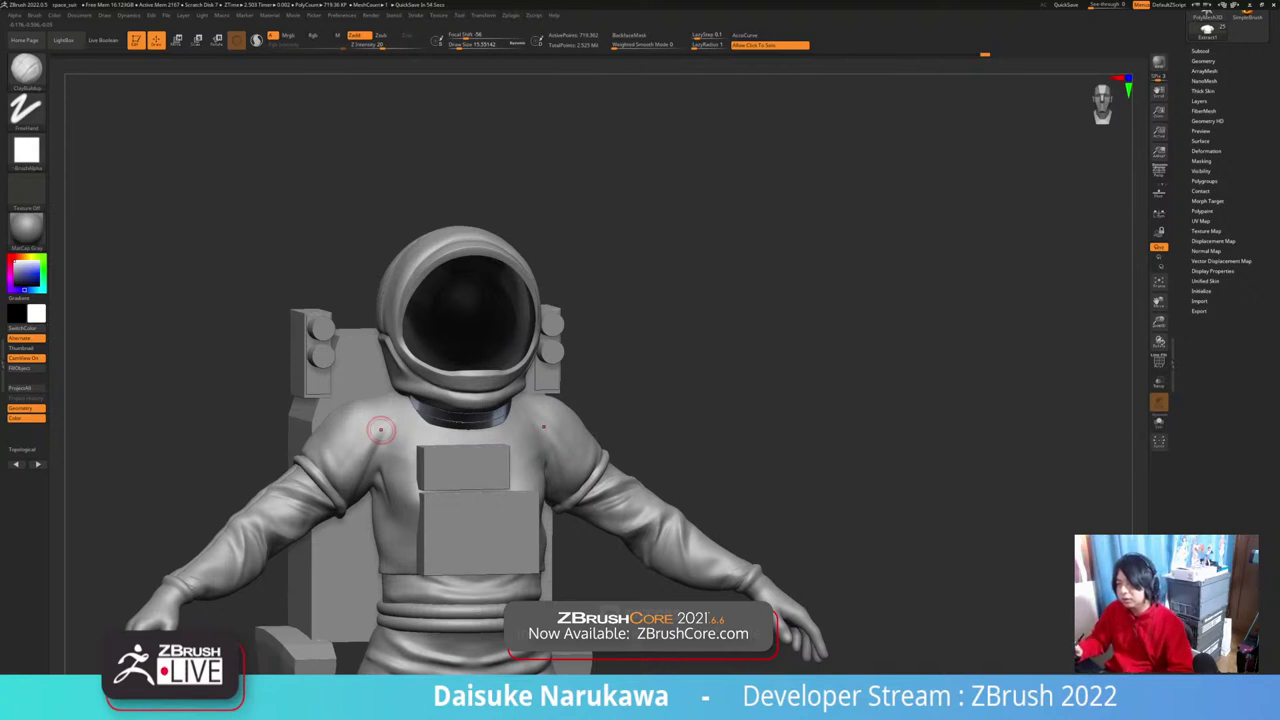
Step: Add a ClayBuildup stroke from beside the neck down the front of the shoulder and blend it by smoothing
right_click_drag(381, 430, 450, 436)
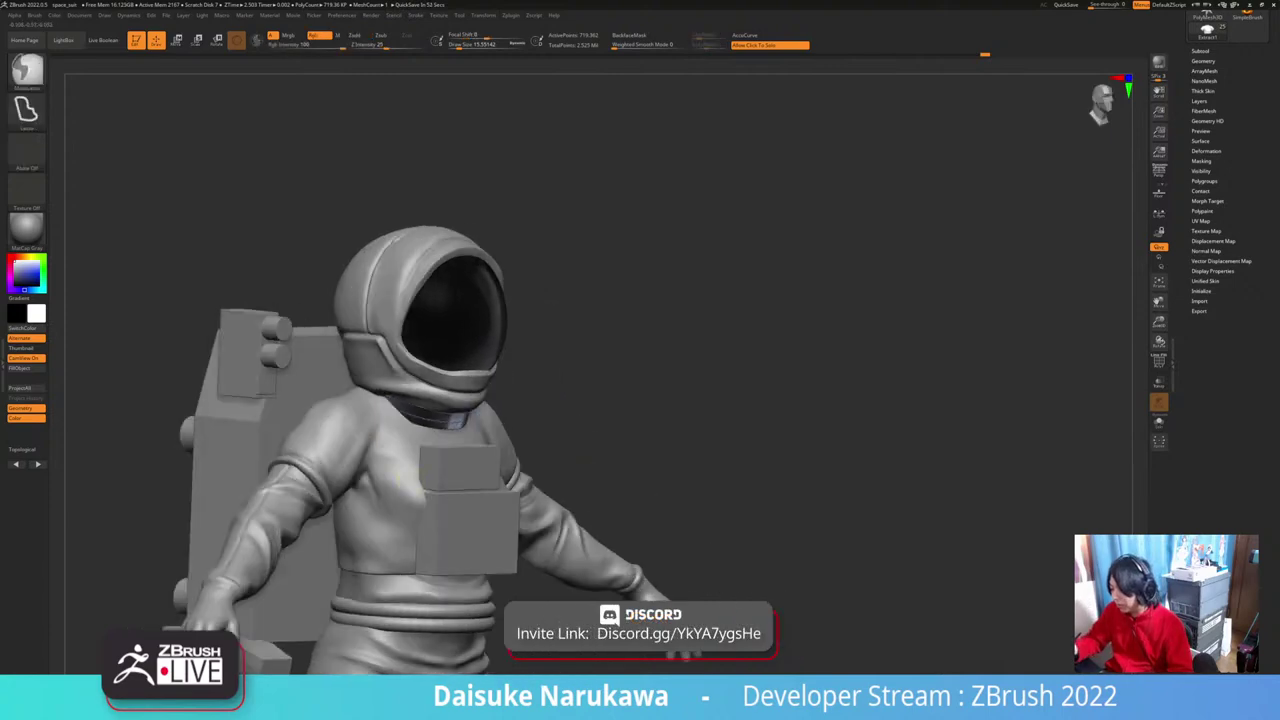
mouse_move(406, 478)
right_mouse_down("ctrl")
mouse_move(450, 400)
mouse_move(409, 366)
right_mouse_up("ctrl")
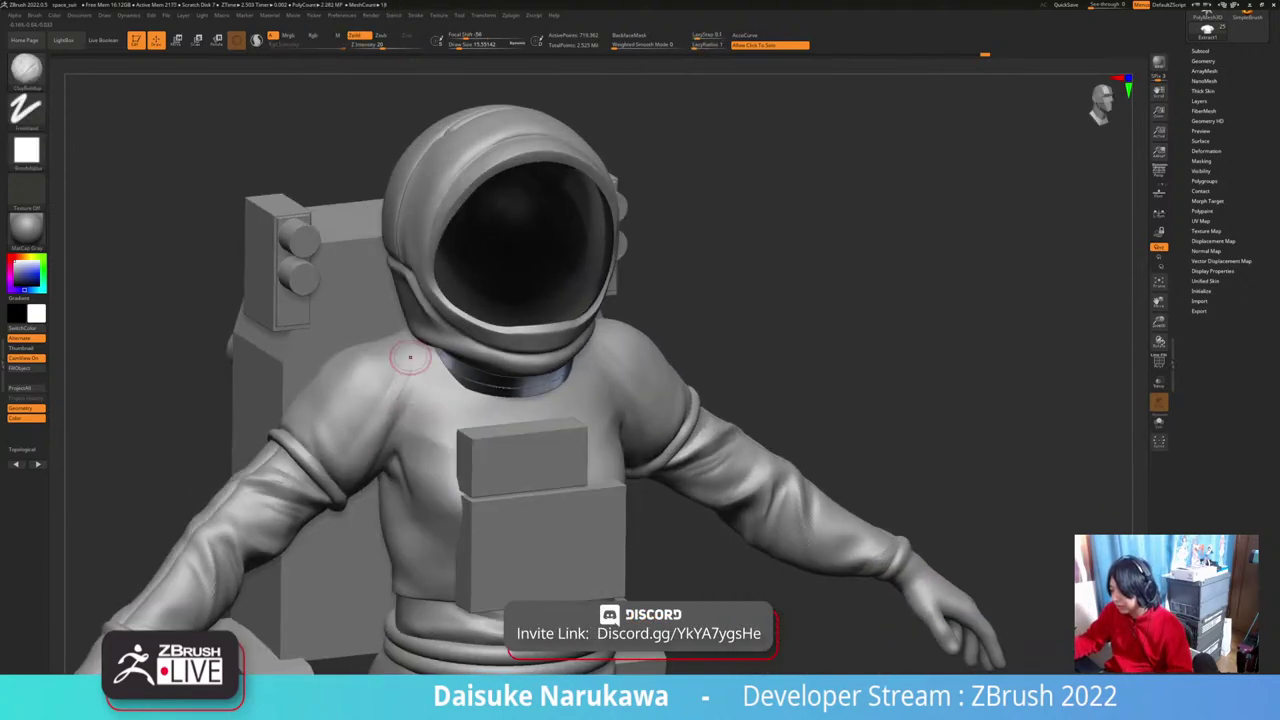
left_click_drag(410, 361, 372, 434)
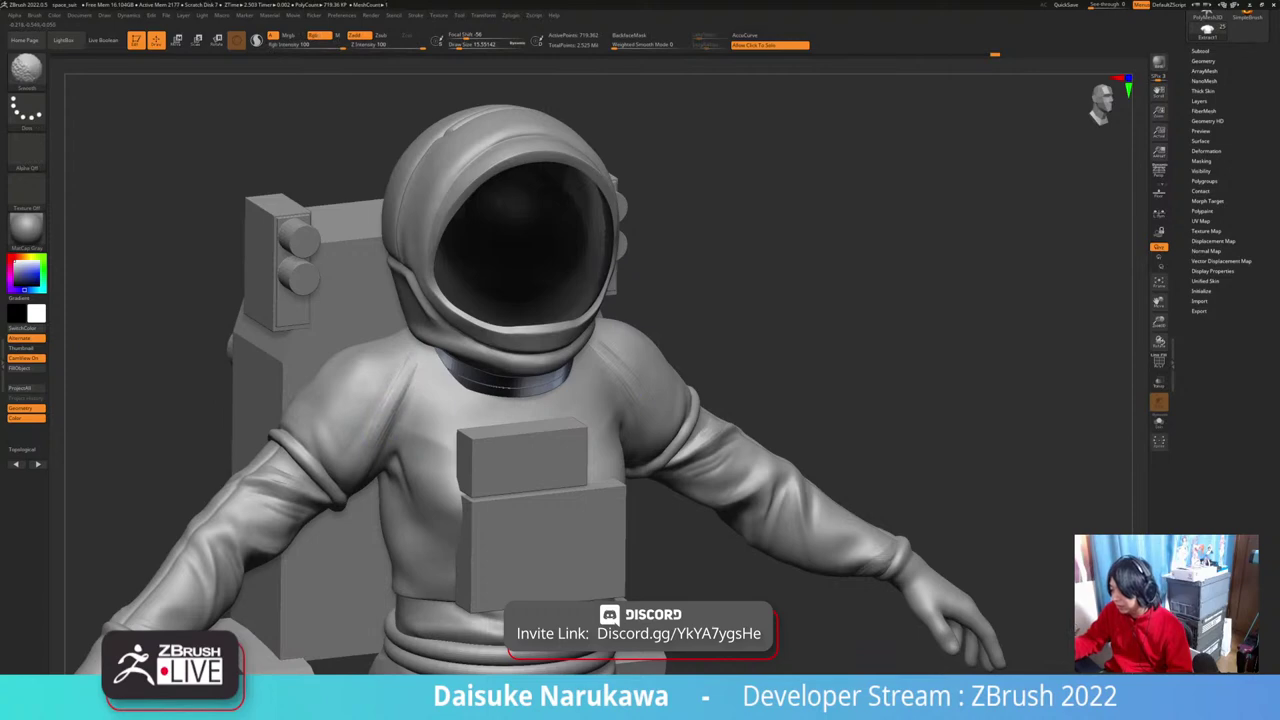
right_click_drag(369, 427, 412, 425)
left_click_drag(414, 354, 408, 368, "shift")
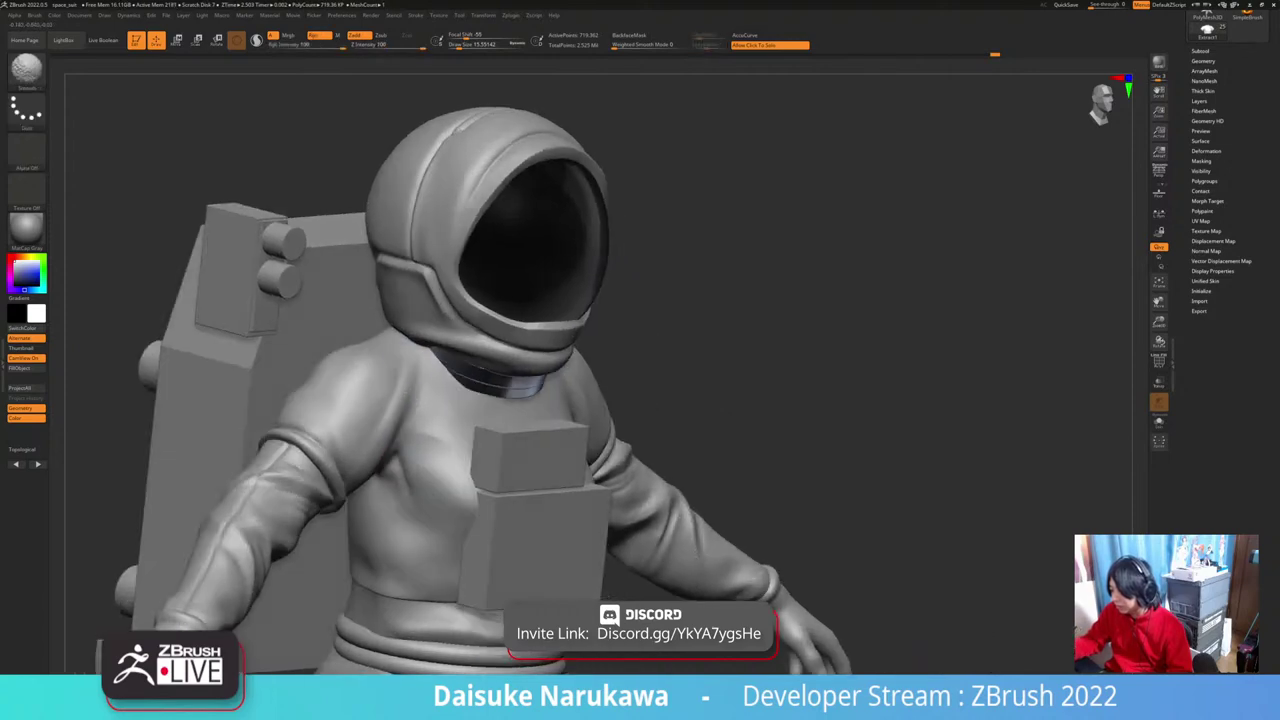
mouse_move(430, 385)
right_mouse_down()
mouse_move(380, 385)
mouse_move(418, 402)
right_mouse_up()
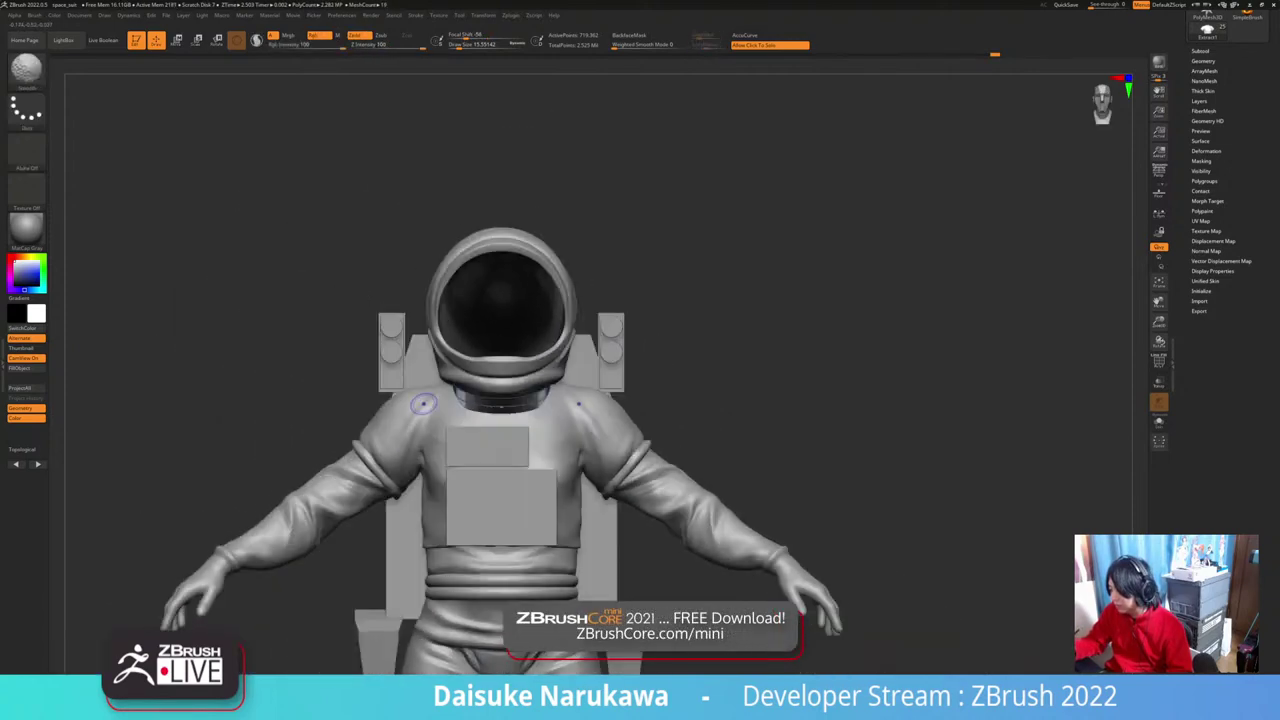
left_click_drag(424, 430, 418, 455, "shift")
right_click_drag(394, 523, 432, 508)
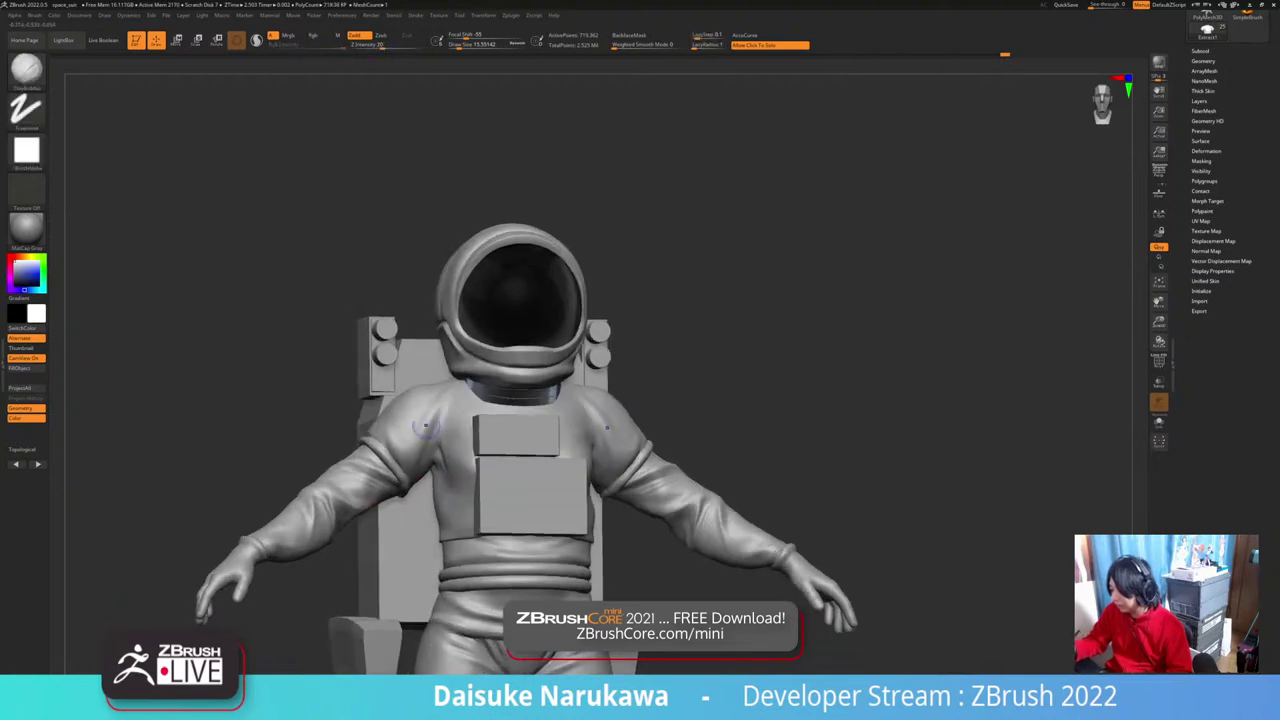
Step: Add clay along the shoulder fold above the armpit and smooth it up toward the collar
right_click_drag(428, 430, 442, 490, "ctrl")
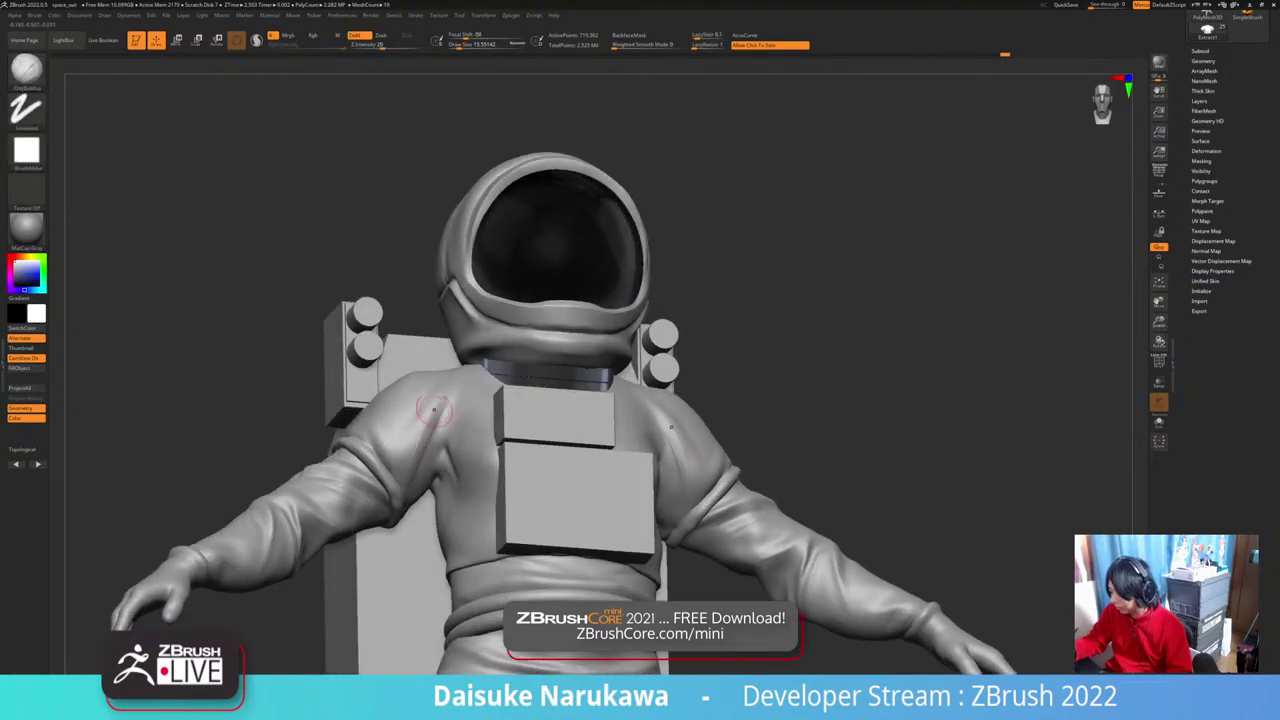
mouse_move(434, 420)
left_mouse_down()
mouse_move(437, 402)
mouse_move(416, 483)
left_mouse_up()
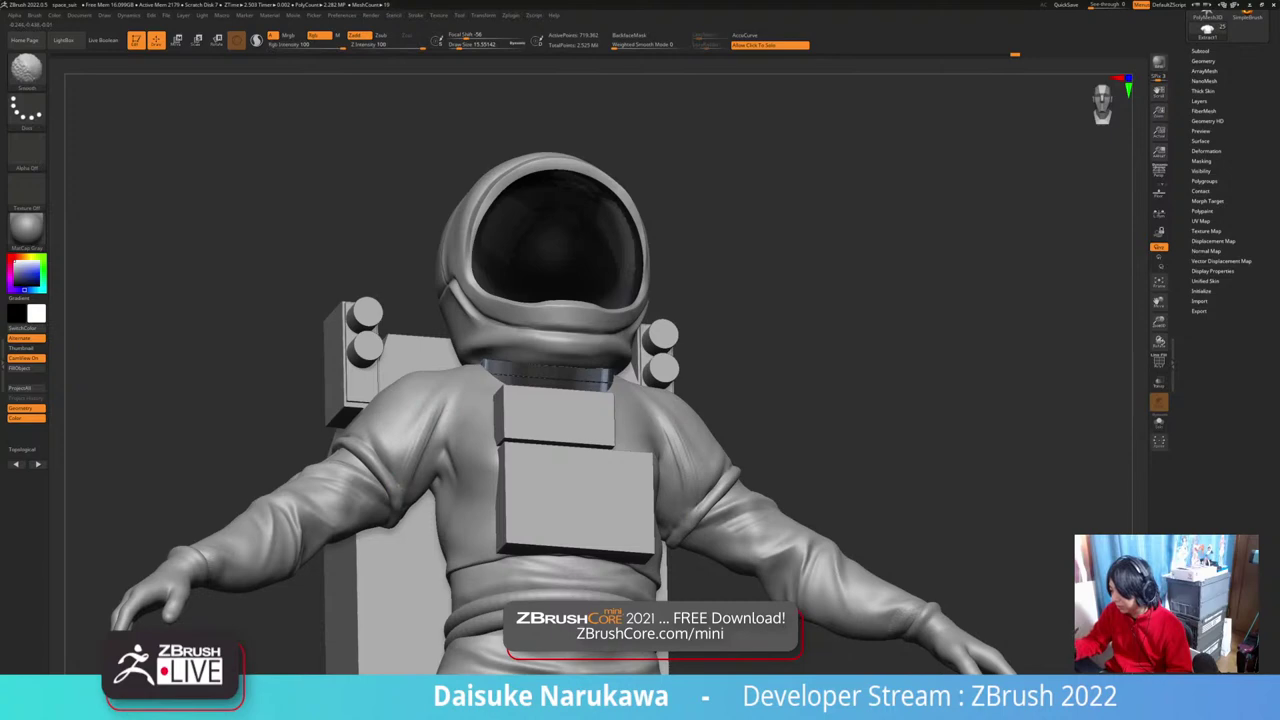
right_click_drag(440, 443, 418, 474)
left_click_drag(434, 440, 460, 371, "shift")
right_click_drag(460, 371, 464, 522)
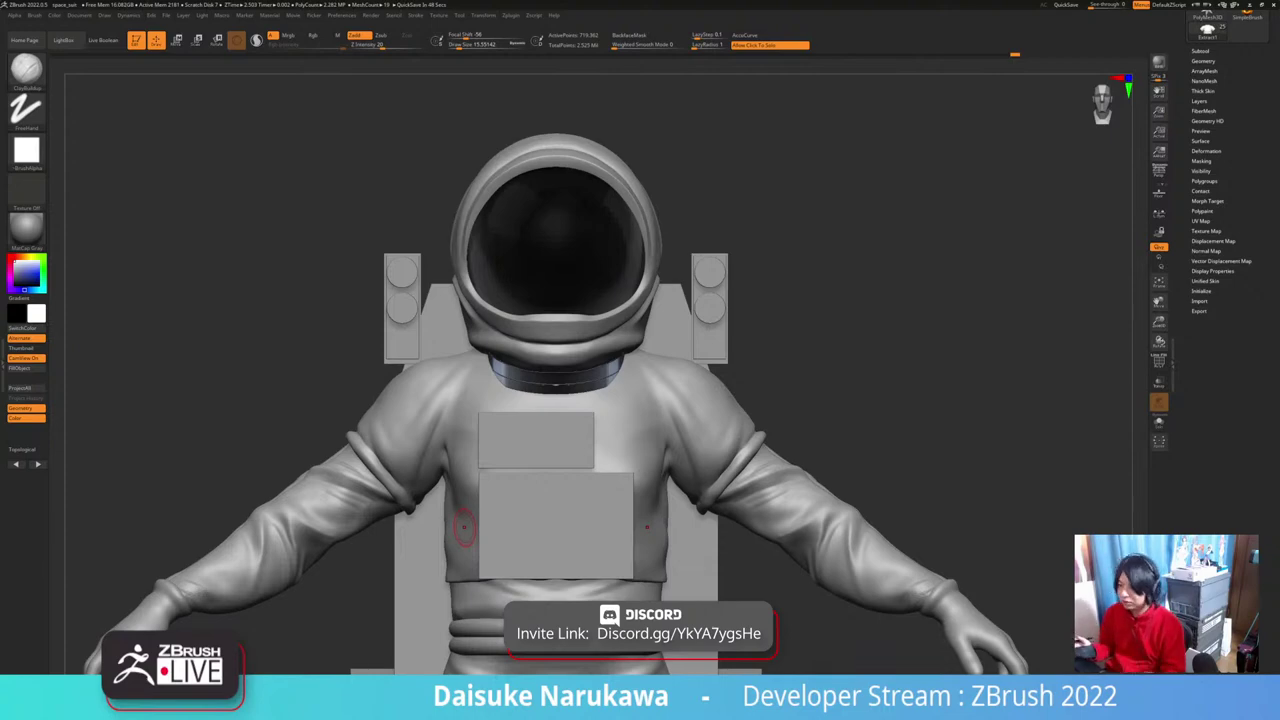
Step: Enlarge the brush to a draw size of about 32.7, then broaden and smooth the shoulder and armpit area
right_click_drag(434, 509, 469, 500)
left_click(480, 45)
left_click_drag(474, 46, 480, 46)
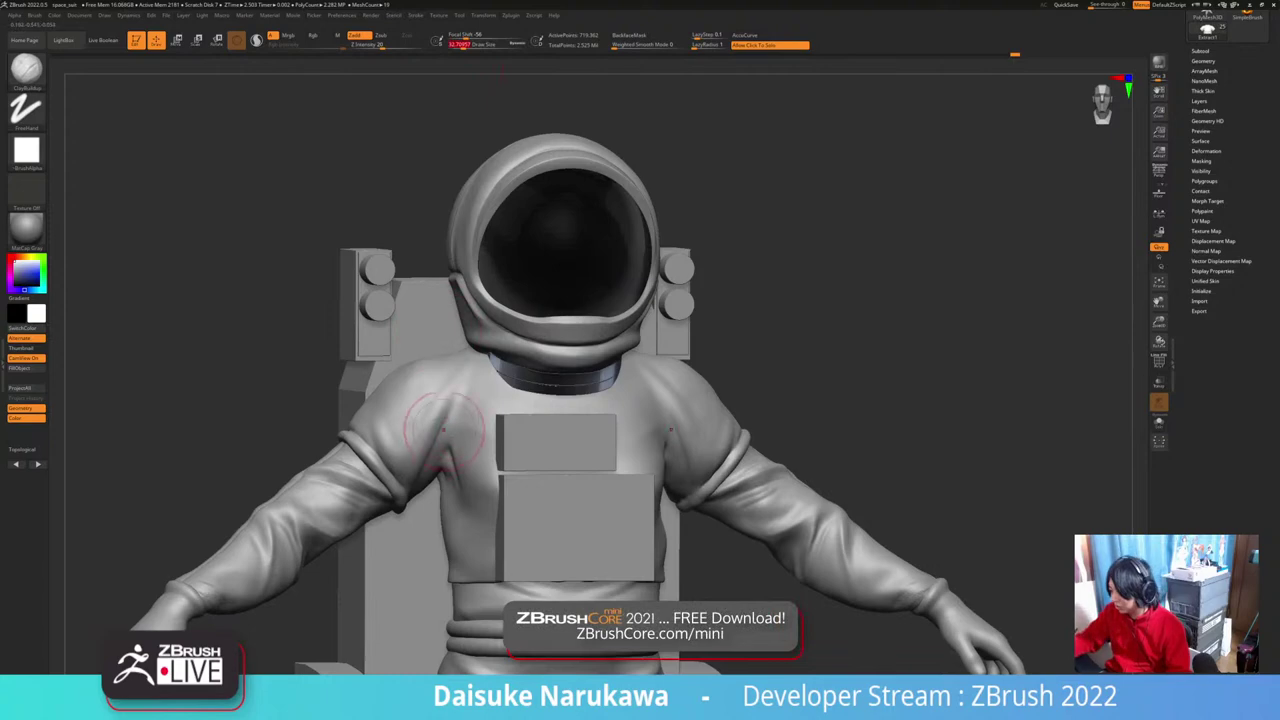
mouse_move(443, 428)
left_mouse_down()
mouse_move(443, 457)
mouse_move(462, 378)
left_mouse_up()
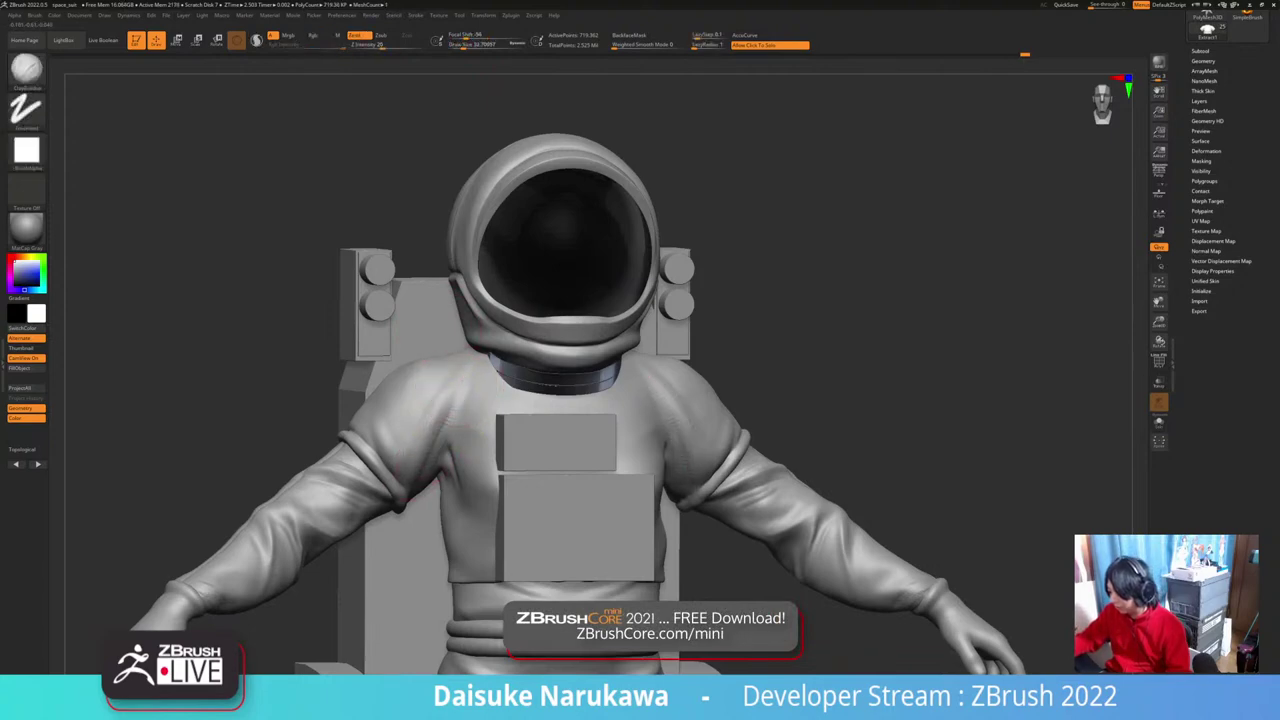
mouse_move(432, 462)
left_mouse_down()
mouse_move(460, 385)
mouse_move(417, 478)
mouse_move(440, 432)
left_mouse_up()
right_click_drag(424, 488, 428, 474)
mouse_move(404, 478)
left_mouse_down()
mouse_move(422, 462)
mouse_move(408, 480)
left_mouse_up()
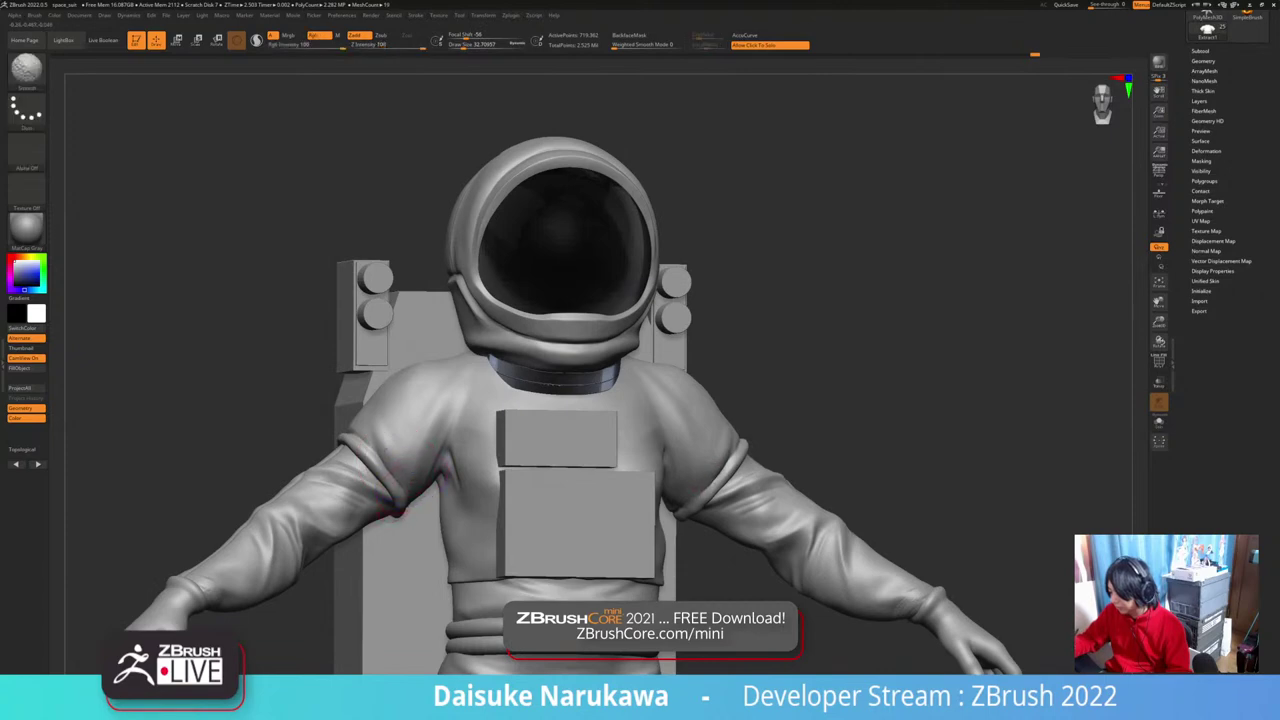
mouse_move(430, 445)
right_mouse_down()
mouse_move(408, 456)
mouse_move(465, 402)
mouse_move(480, 437)
mouse_move(462, 450)
right_mouse_up()
mouse_move(690, 425)
right_mouse_down("shift")
mouse_move(706, 411)
mouse_move(676, 355)
right_mouse_up("shift")
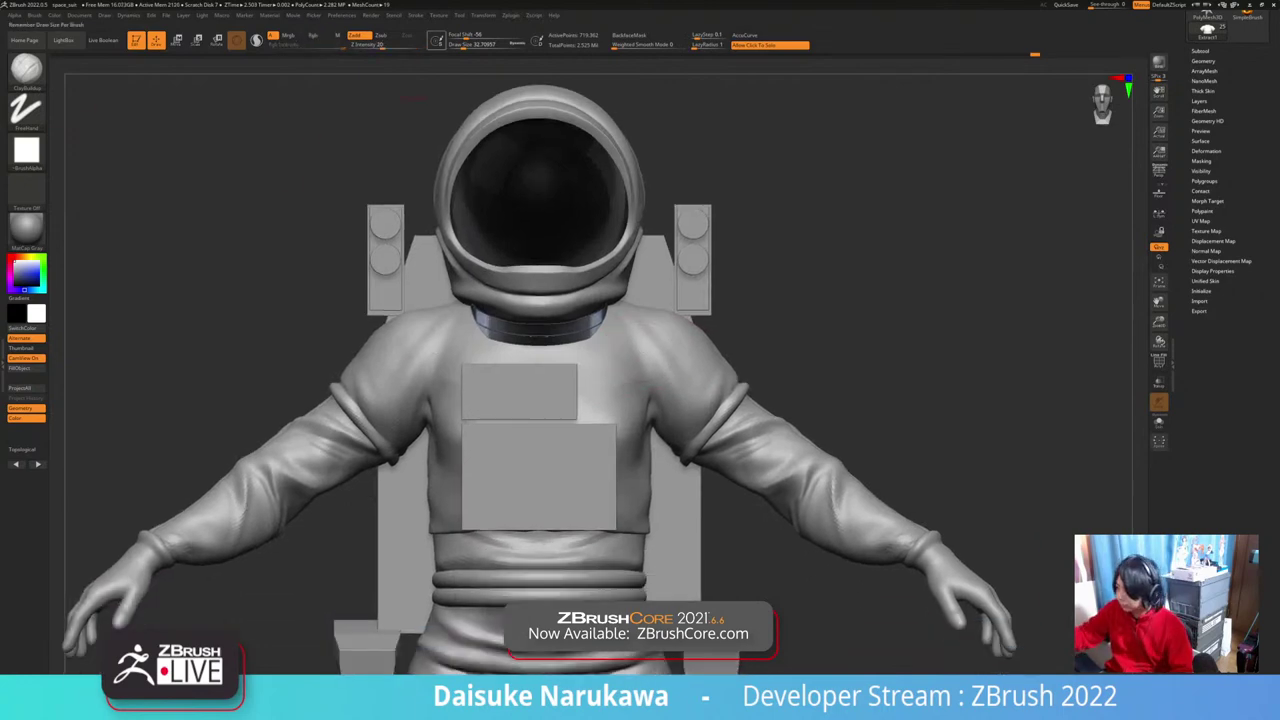
Step: Reduce the draw size to about 21.6, then build up and smooth the outer upper arm above the sleeve ring
left_click(461, 46)
right_click_drag(421, 364, 484, 392)
right_click_drag(352, 337, 446, 392)
left_click_drag(345, 367, 340, 345)
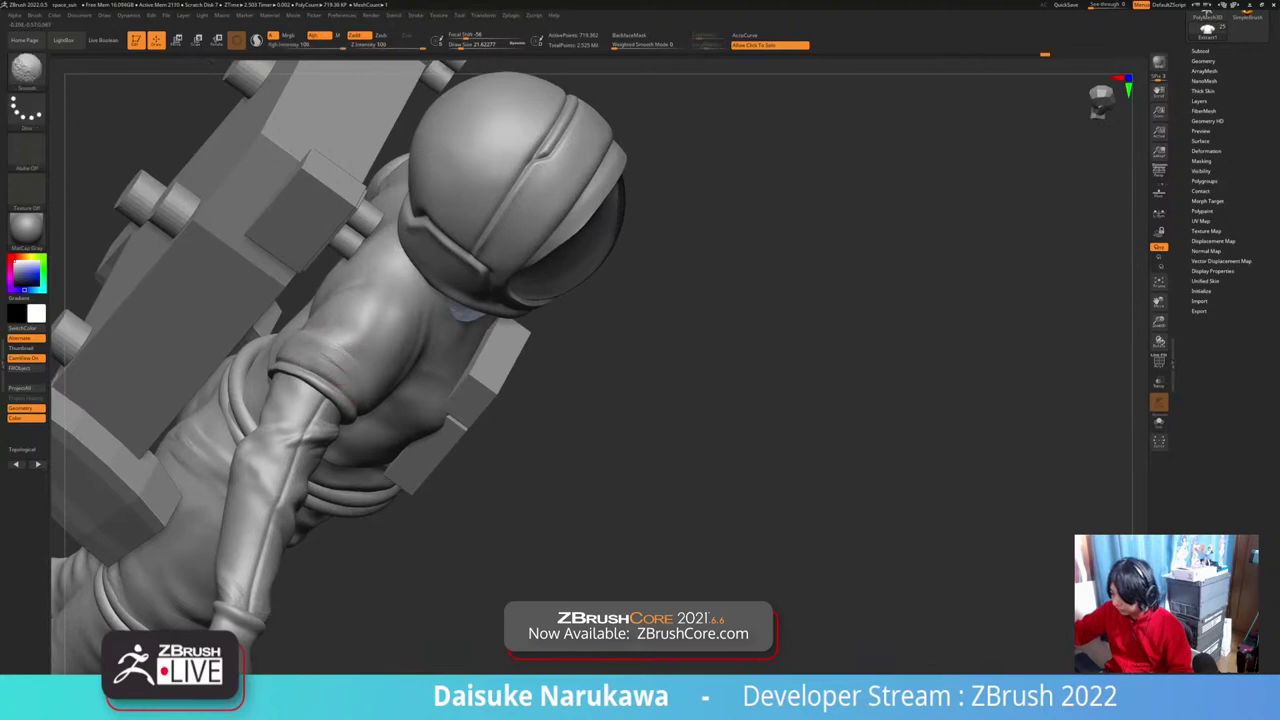
right_click_drag(440, 395, 358, 360)
key("shift")
left_click_drag(352, 358, 354, 366, "shift")
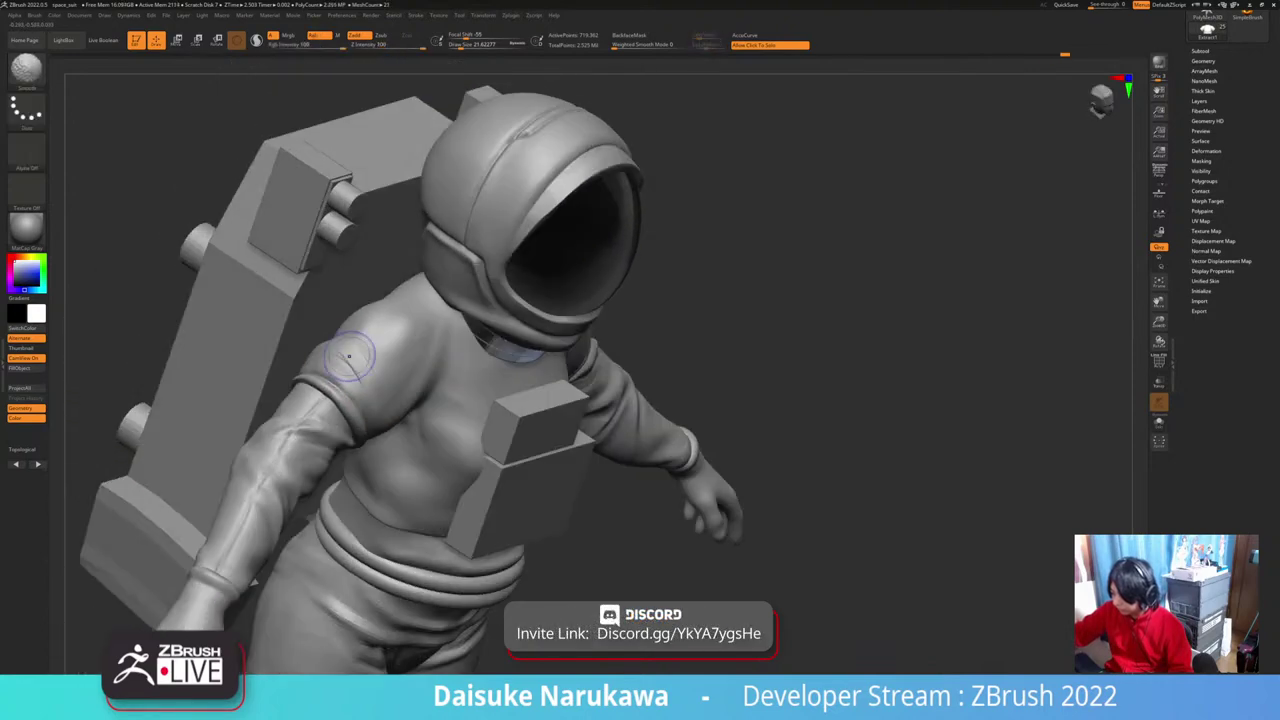
mouse_move(440, 400)
right_mouse_down()
mouse_move(345, 340)
mouse_move(385, 385)
right_mouse_up()
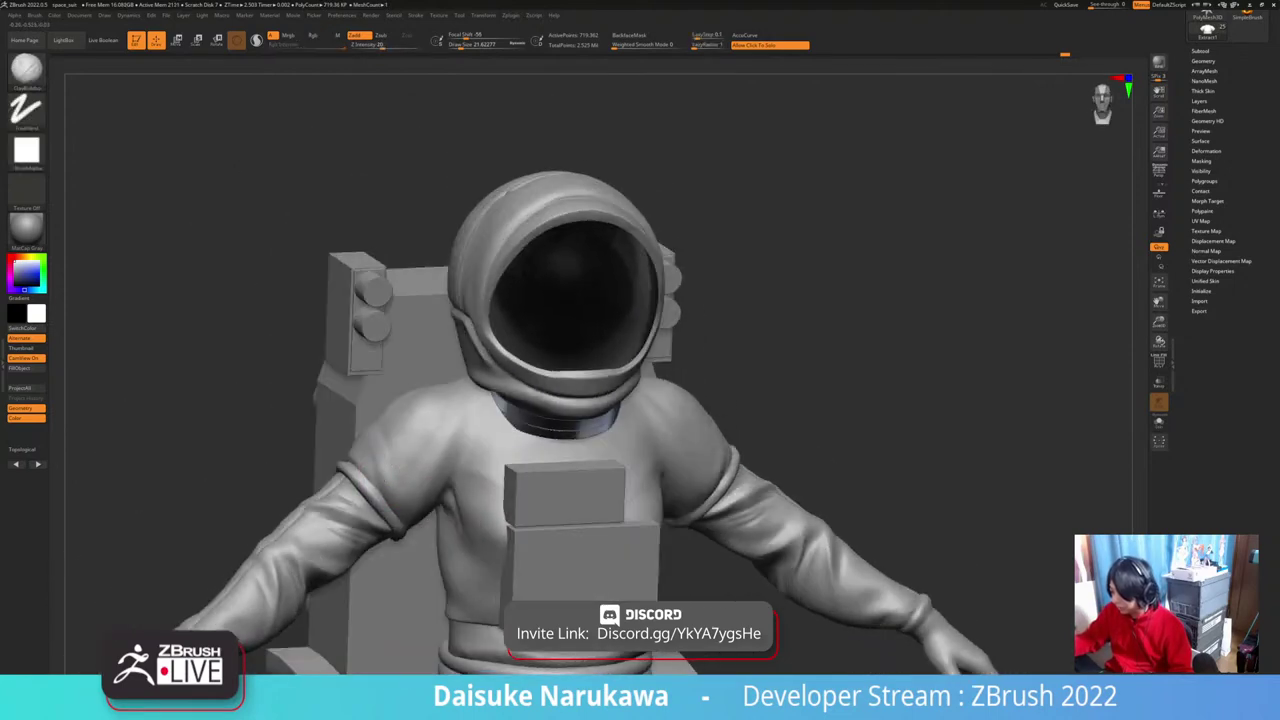
Step: Choose the DamStandard brush and carve a sharper crease along the upper edge of the sleeve ring
right_click_drag(369, 449, 405, 452)
right_click_drag(369, 498, 357, 452, "alt")
key("b")
key("d")
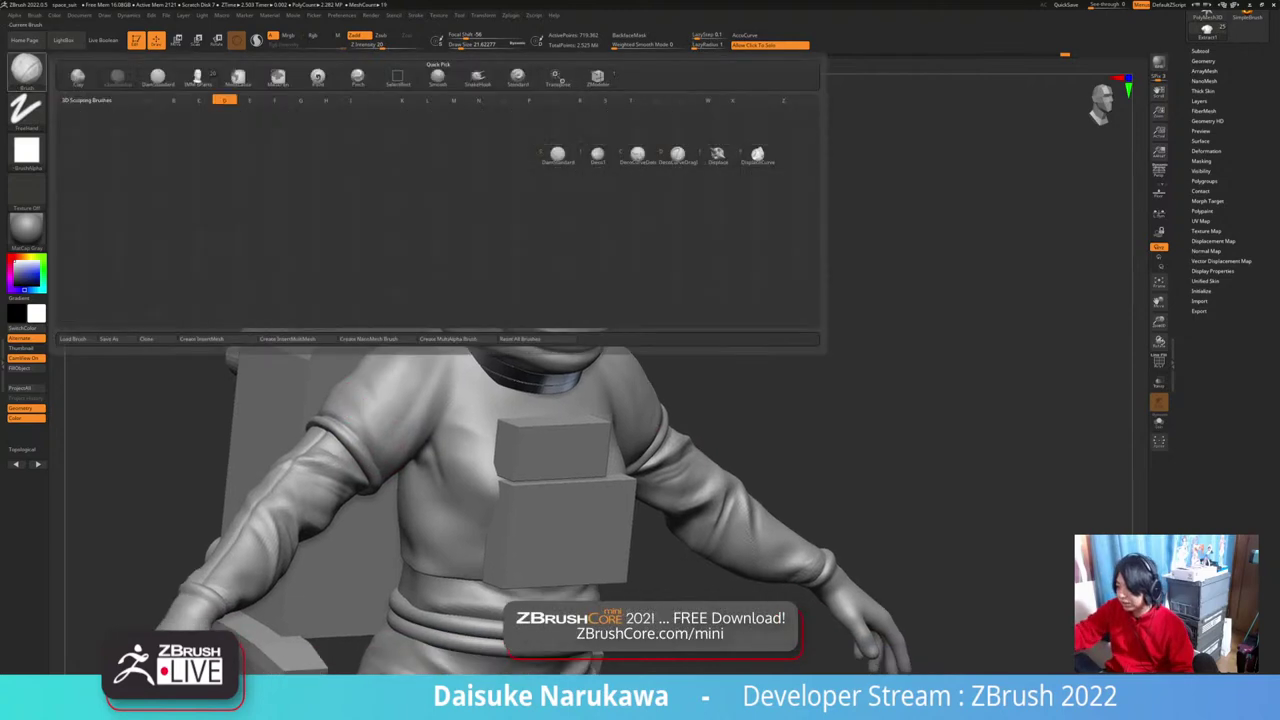
key("s")
right_click_drag(366, 400, 310, 398)
right_click_drag(310, 398, 325, 458, "ctrl")
left_click_drag(359, 441, 407, 507)
right_click_drag(407, 507, 446, 464, "ctrl")
right_click_drag(502, 536, 600, 533)
right_click_drag(600, 533, 620, 494, "alt")
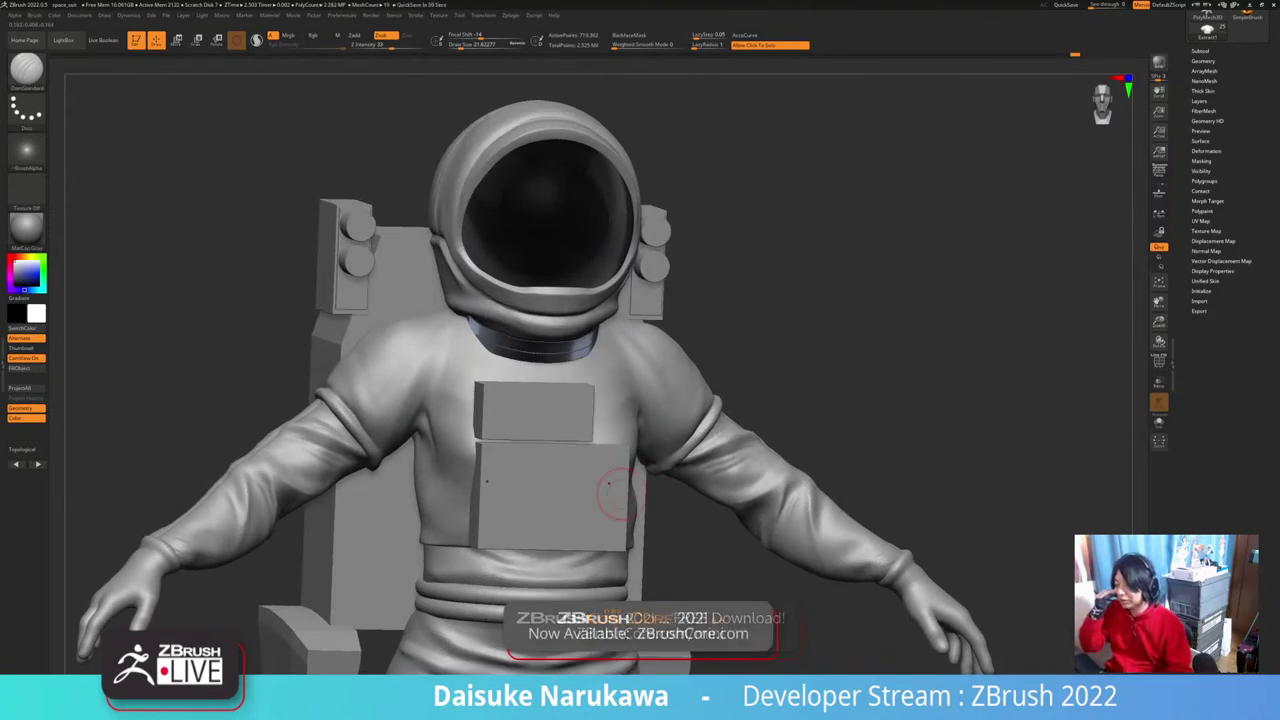
Step: Examine the shoulder, sleeve and chest shapes from the front and from the opposite side of the suit
right_click_drag(398, 330, 470, 342)
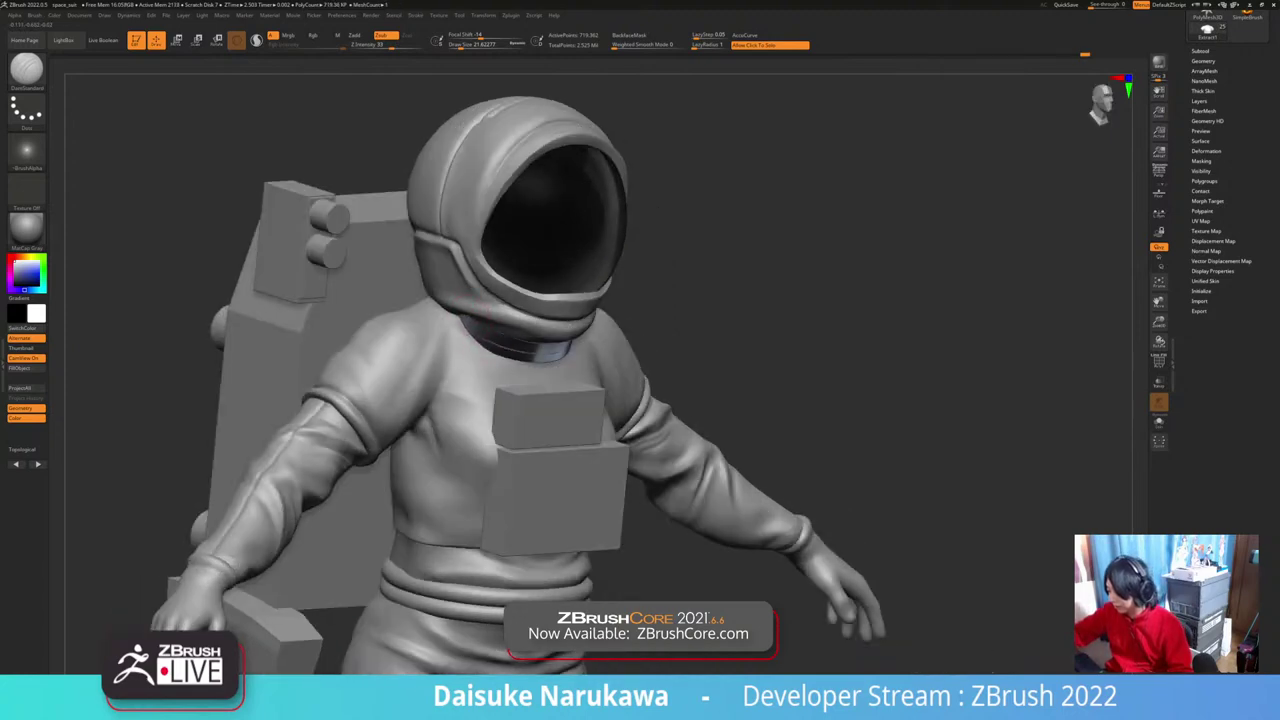
key("shift")
right_click_drag(830, 440, 724, 472)
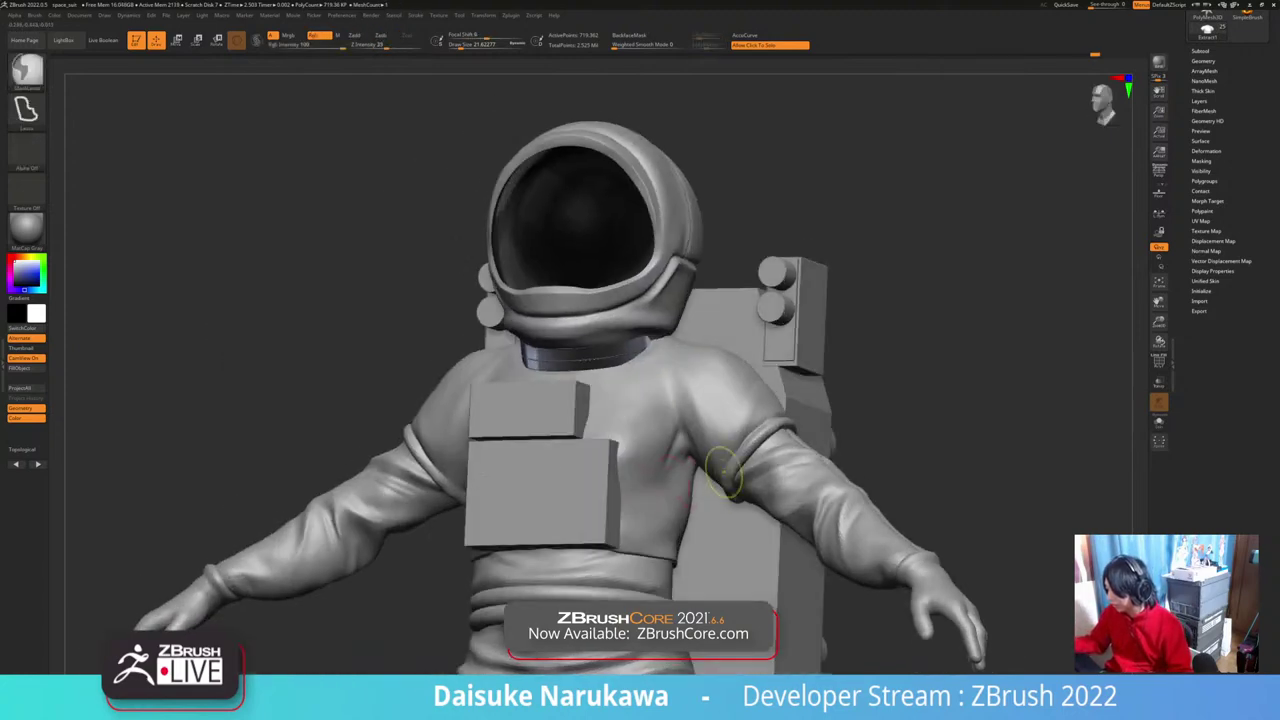
mouse_move(671, 410)
right_mouse_down("alt")
mouse_move(603, 402)
mouse_move(672, 372)
mouse_move(580, 450)
mouse_move(480, 376)
mouse_move(545, 385)
right_mouse_up("alt")
right_click_drag(545, 385, 452, 515, "ctrl")
right_click_drag(760, 500, 640, 555)
right_click_drag(606, 371, 586, 446, "ctrl")
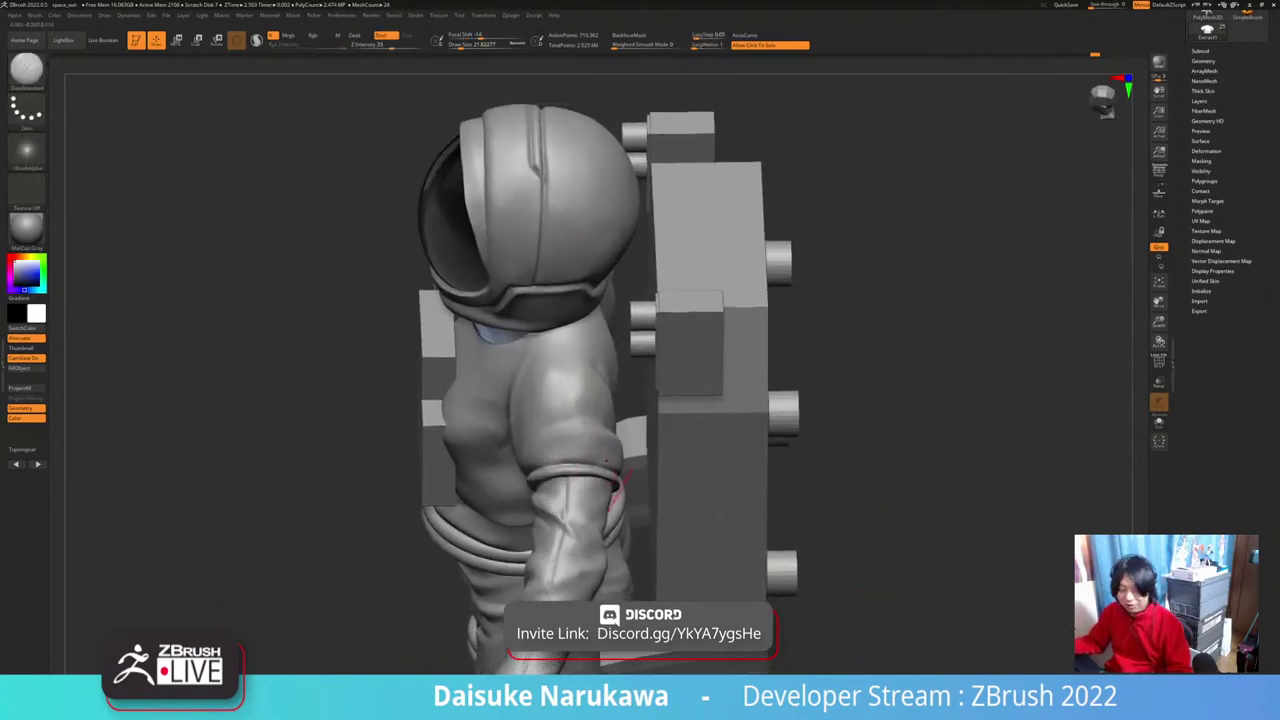
mouse_move(588, 350)
right_mouse_down()
mouse_move(596, 384)
mouse_move(598, 348)
right_mouse_up()
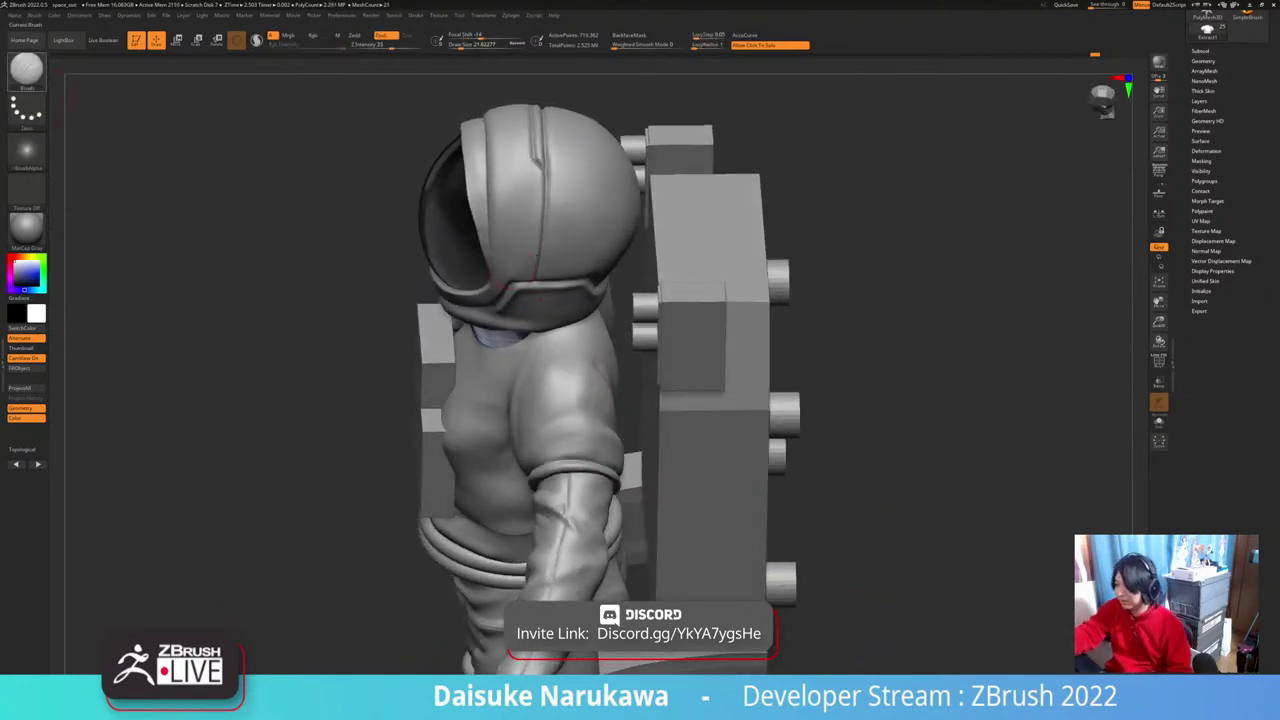
Step: Choose the SnakeHook brush, set its draw size to about 83.5, and adjust the shoulder's shape behind the upper arm
left_click(27, 72)
left_click(478, 78)
right_click_drag(586, 270, 590, 302)
left_click(474, 45)
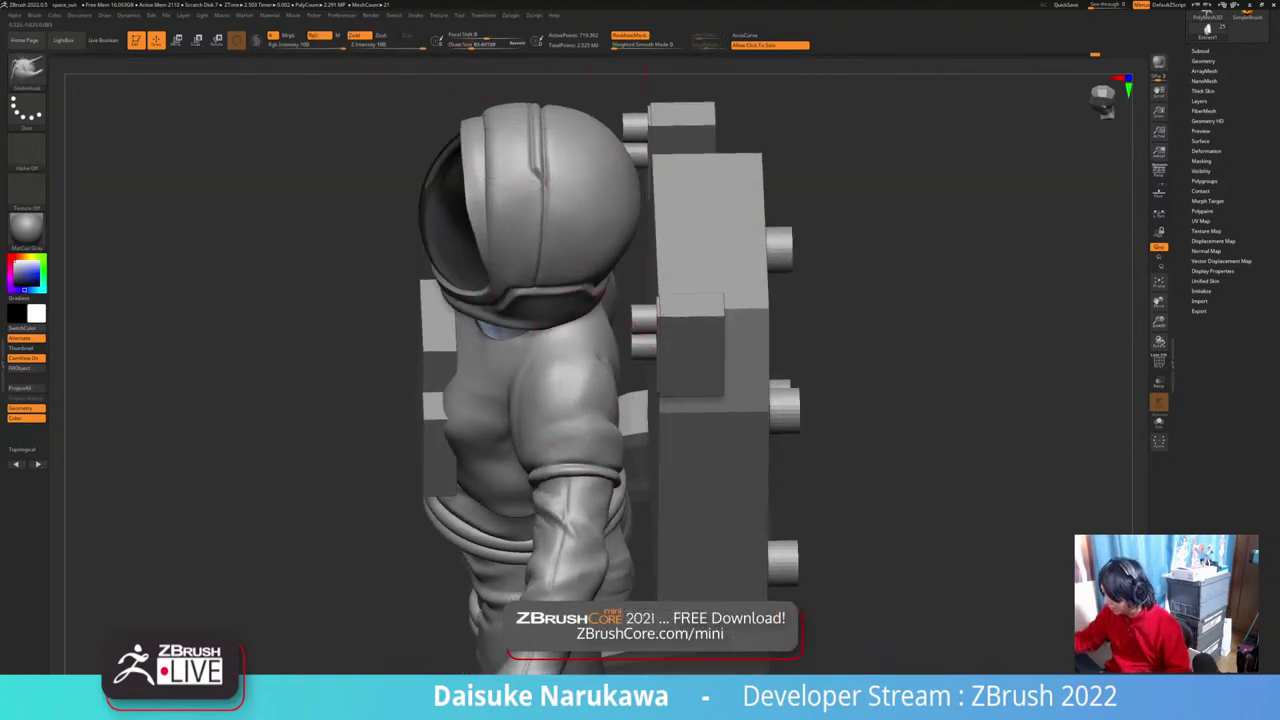
right_click_drag(598, 402, 590, 376)
left_click_drag(606, 366, 608, 384, "shift")
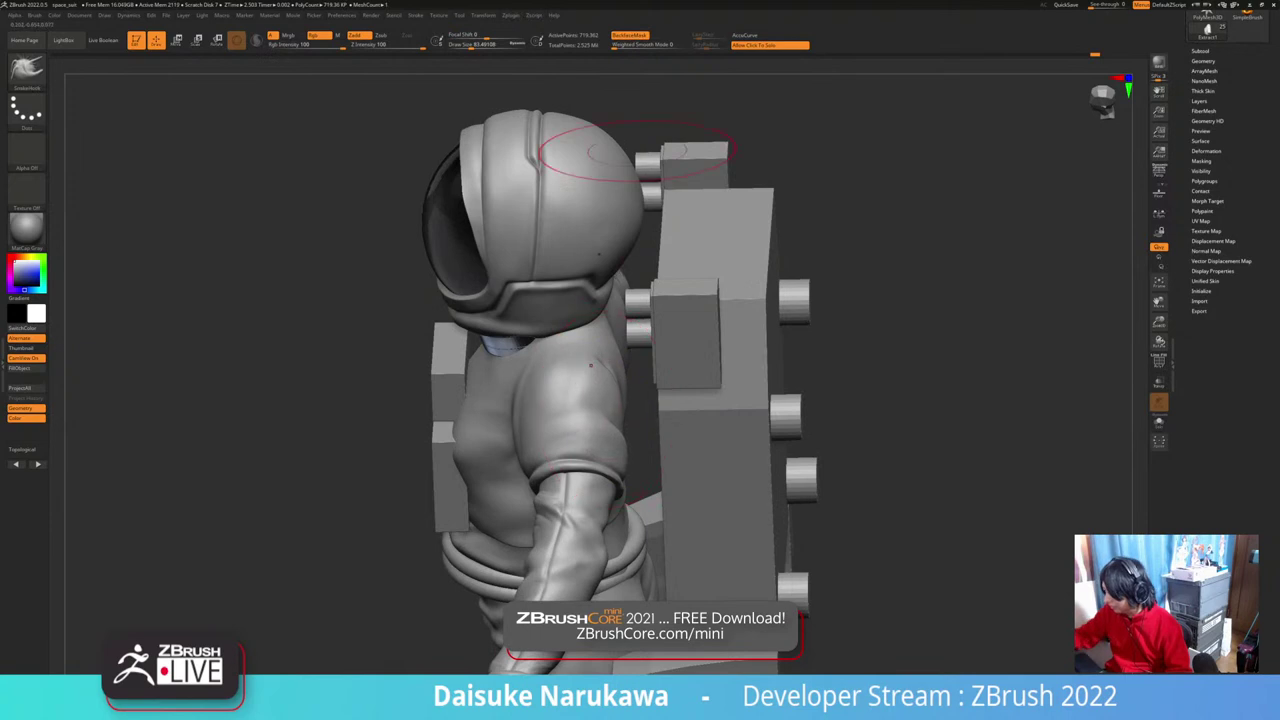
Step: Insert a Sphere3D as a new subtool beside the astronaut's parts and select it
right_click_drag(600, 408, 650, 426)
right_click_drag(600, 490, 588, 508)
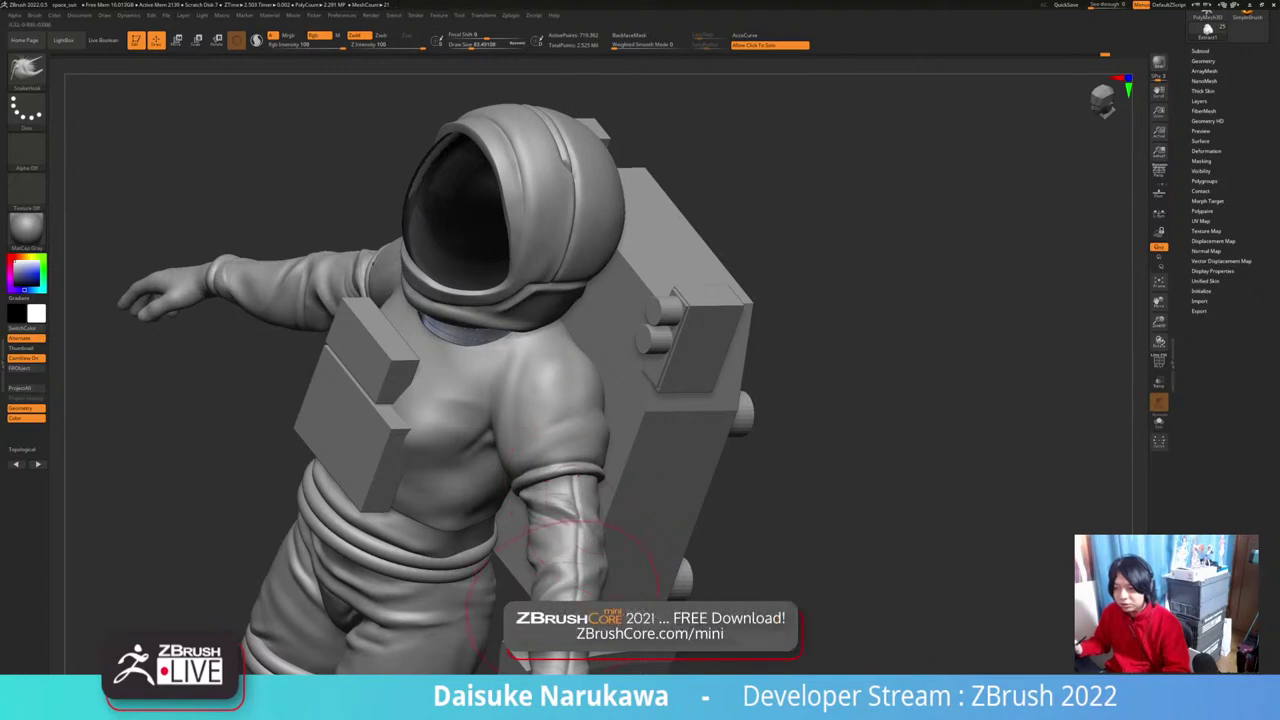
mouse_move(563, 615)
right_mouse_down()
mouse_move(760, 560)
mouse_move(737, 445)
mouse_move(760, 500)
mouse_move(700, 440)
mouse_move(796, 577)
mouse_move(770, 440)
mouse_move(900, 510)
mouse_move(884, 490)
mouse_move(925, 500)
mouse_move(770, 505)
mouse_move(816, 512)
mouse_move(840, 480)
mouse_move(815, 440)
right_mouse_up()
left_click(1200, 51)
mouse_move(815, 440)
right_mouse_down()
mouse_move(860, 442)
mouse_move(816, 442)
right_mouse_up()
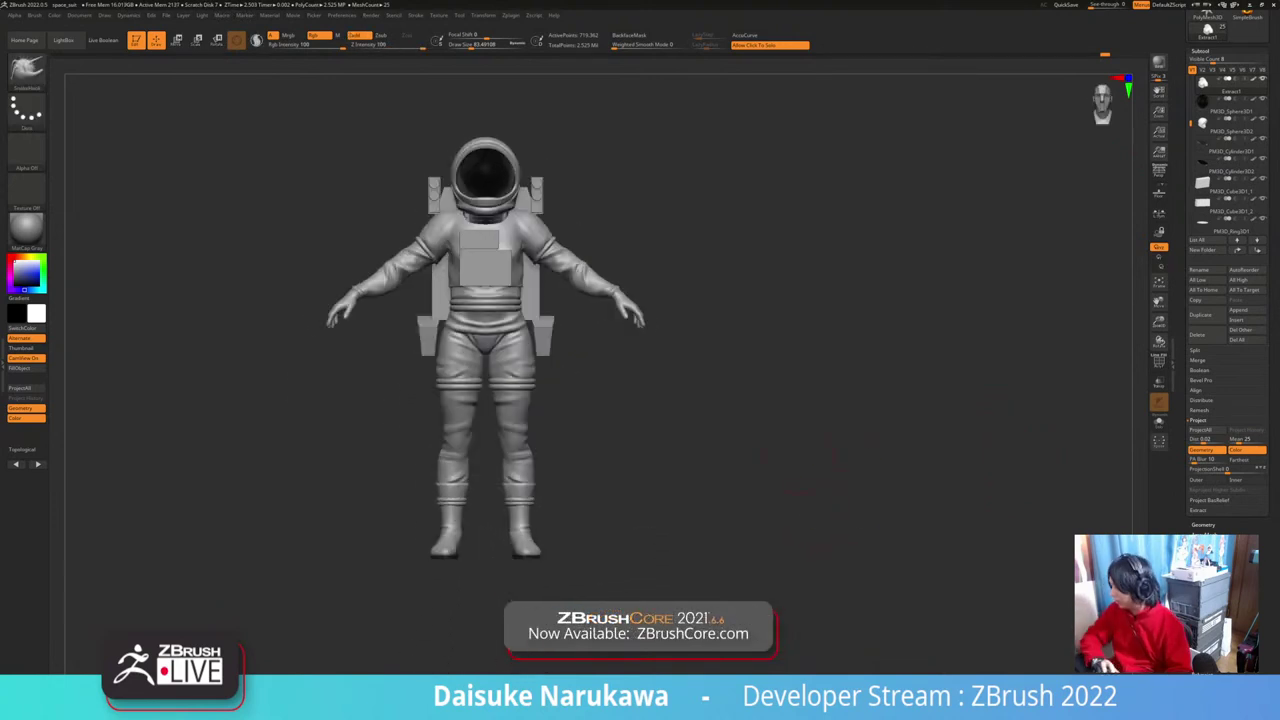
left_click(1239, 319)
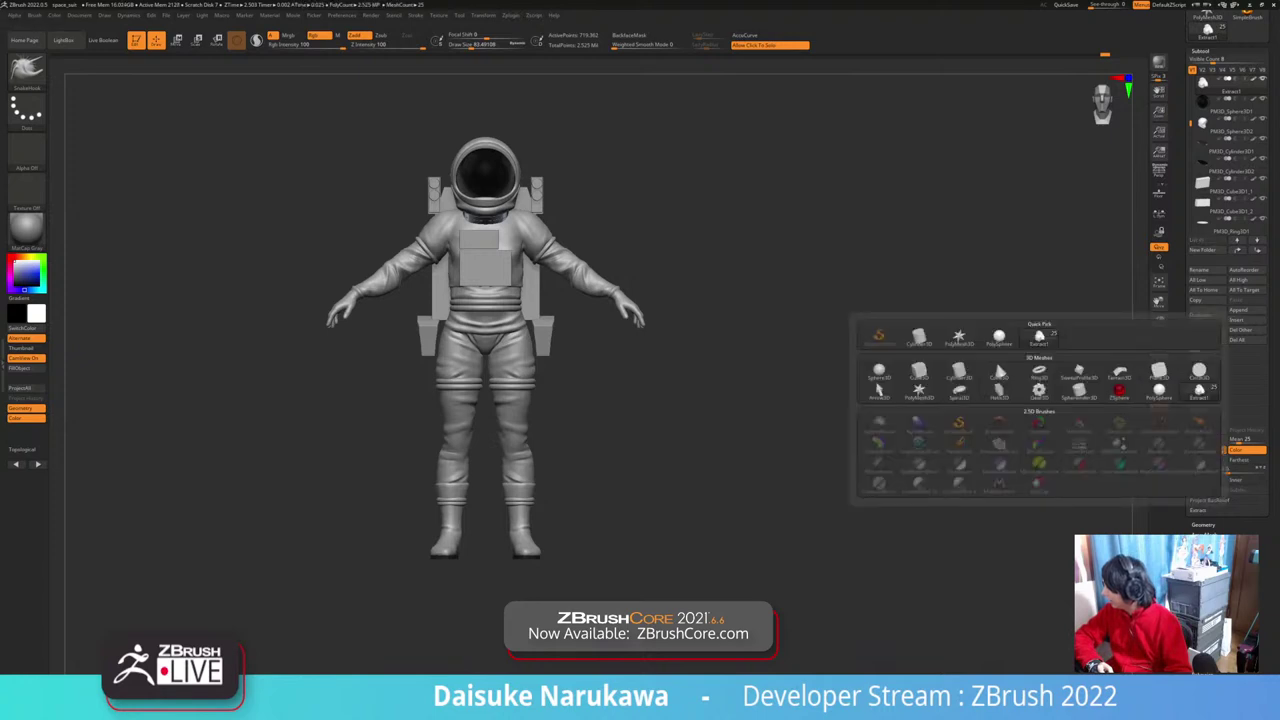
left_click(879, 371)
right_click_drag(934, 463, 964, 506, "ctrl")
left_click(1203, 102)
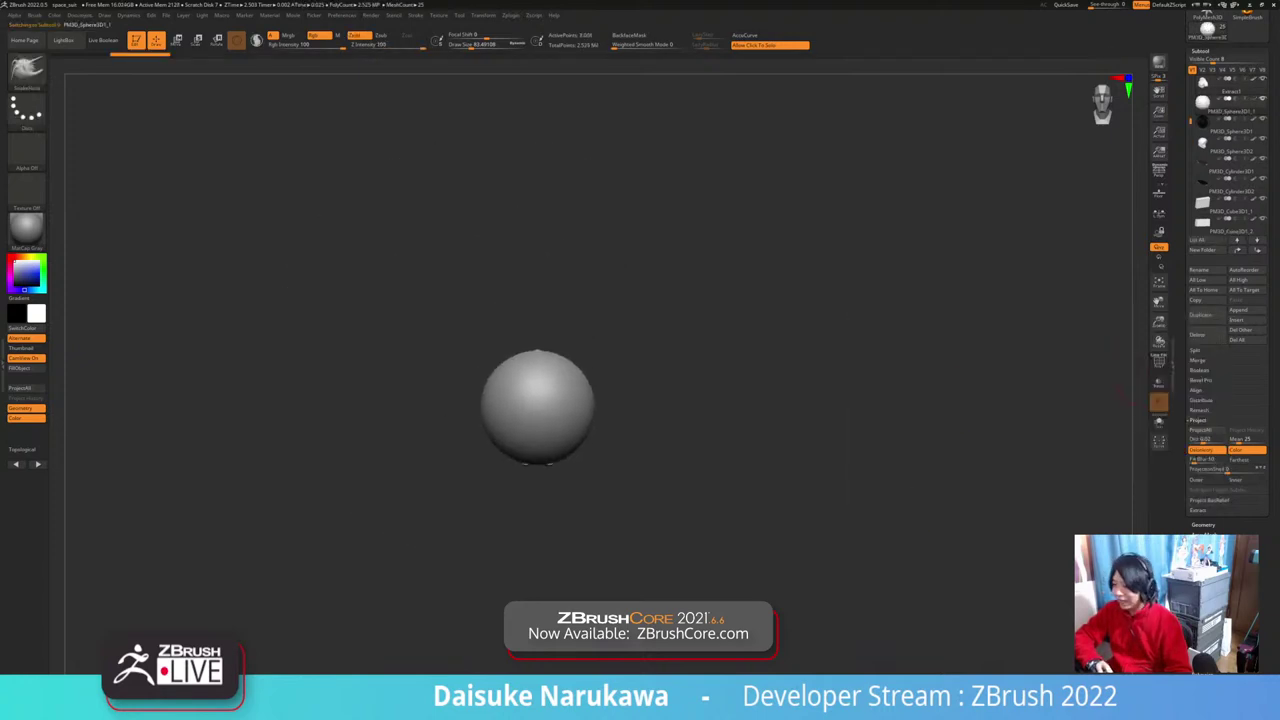
Step: Shrink the inserted sphere and move it far above and to one side of the astronaut
key("w")
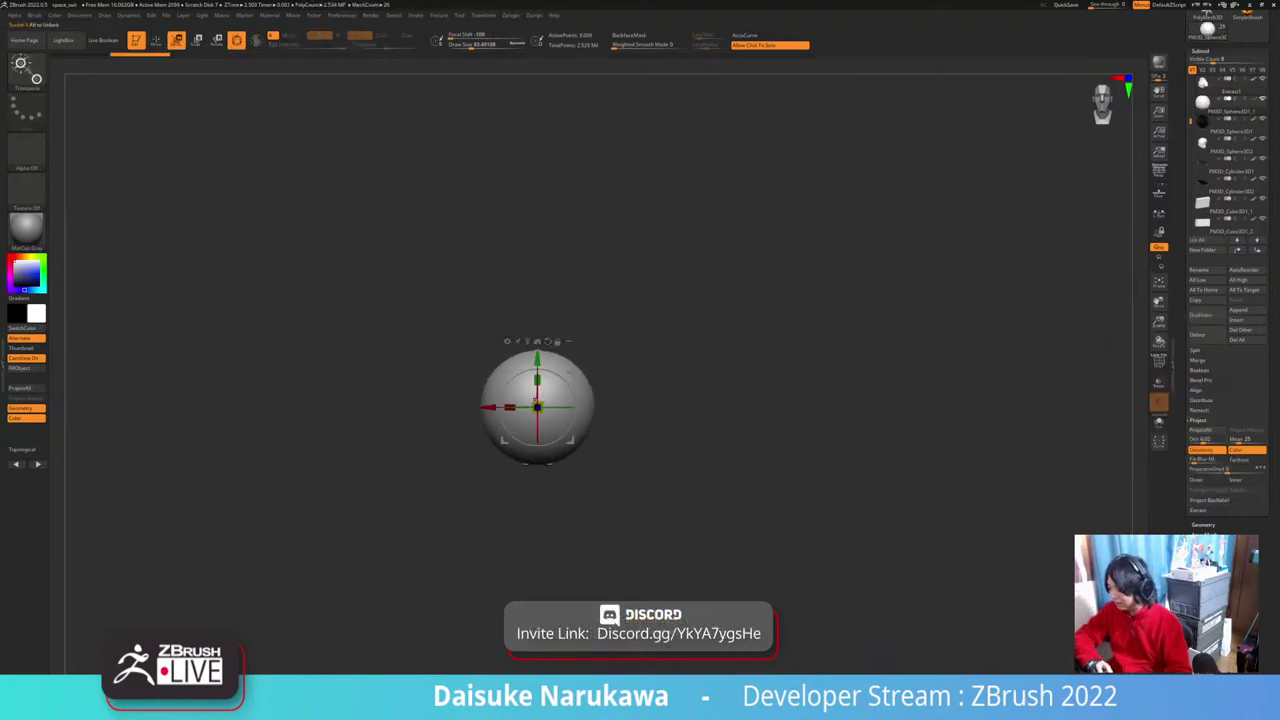
left_click_drag(537, 405, 508, 436)
left_click_drag(504, 374, 130, 84)
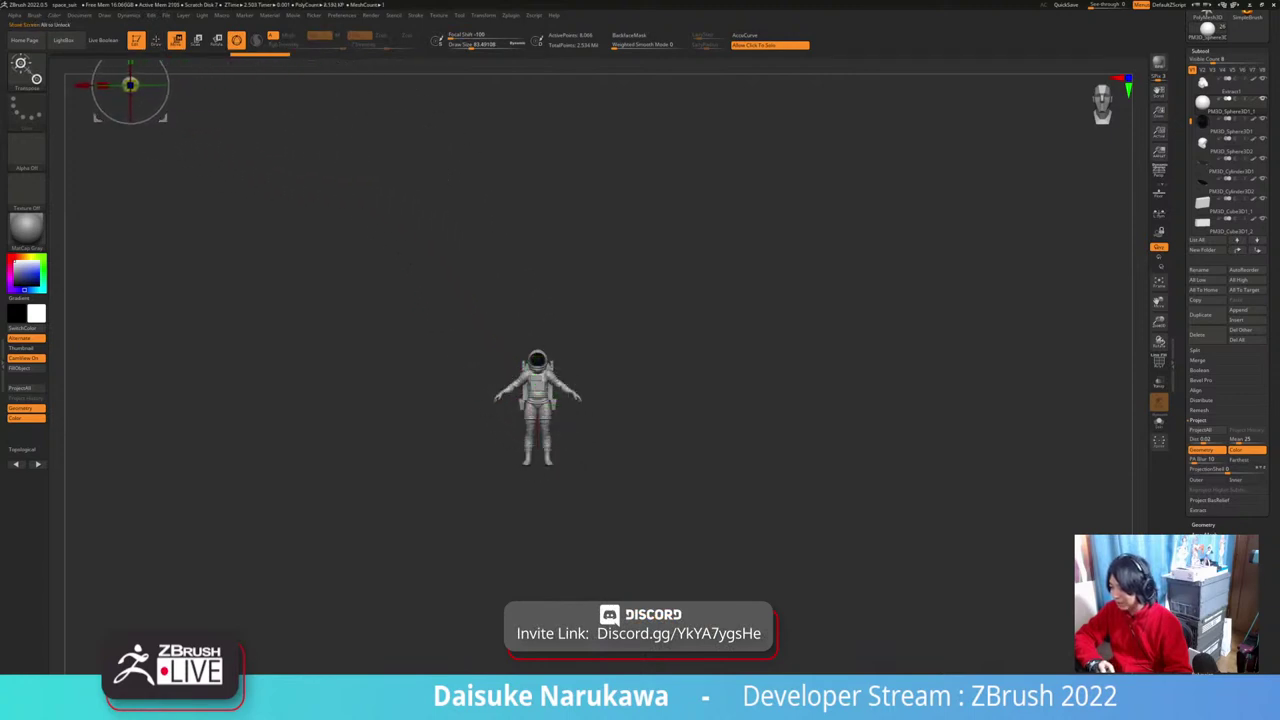
left_click_drag(200, 150, 213, 212, "alt")
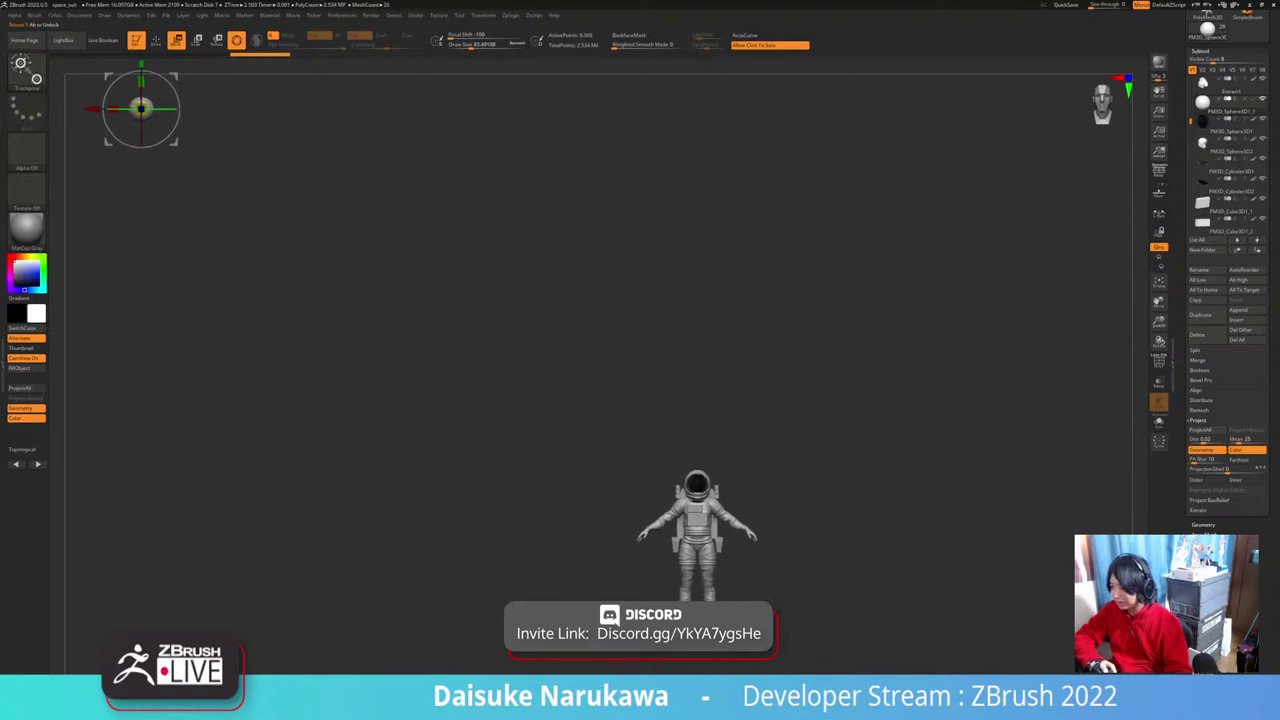
key("q")
left_click_drag(696, 551, 676, 554, "alt")
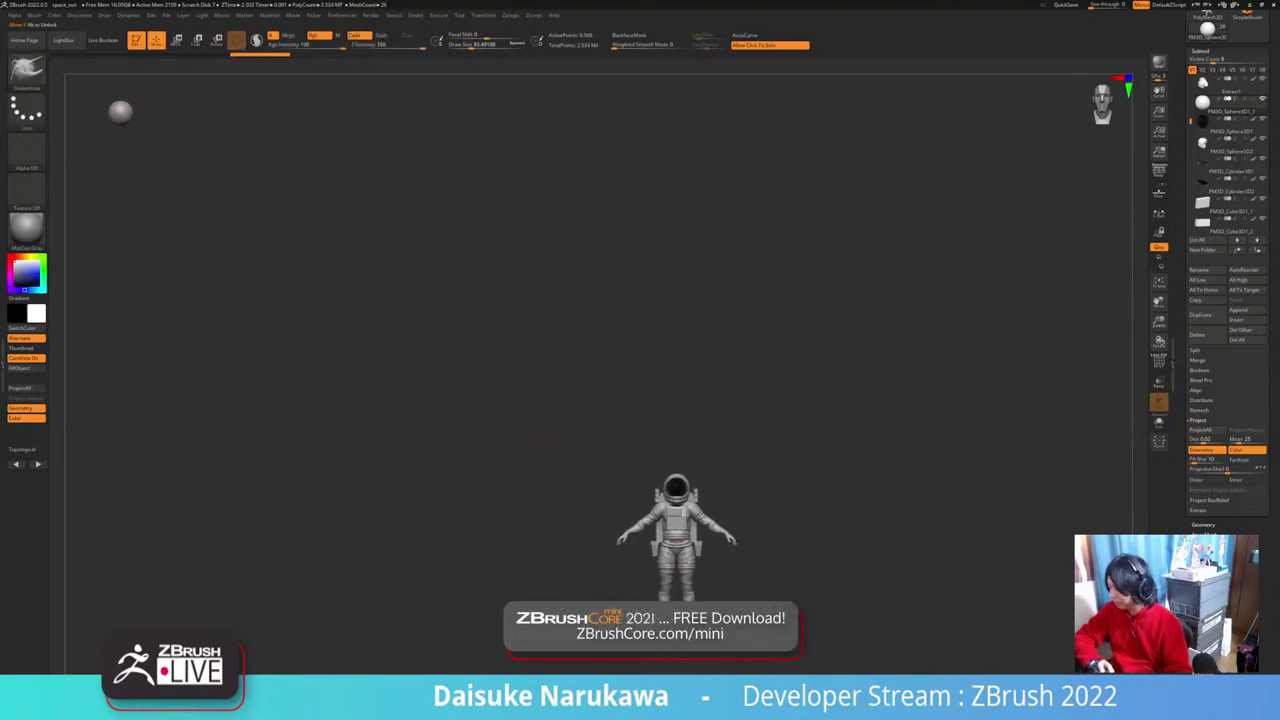
Step: Switch perspective on and off to compare how the astronaut and the distant sphere are displayed
left_click(1159, 172)
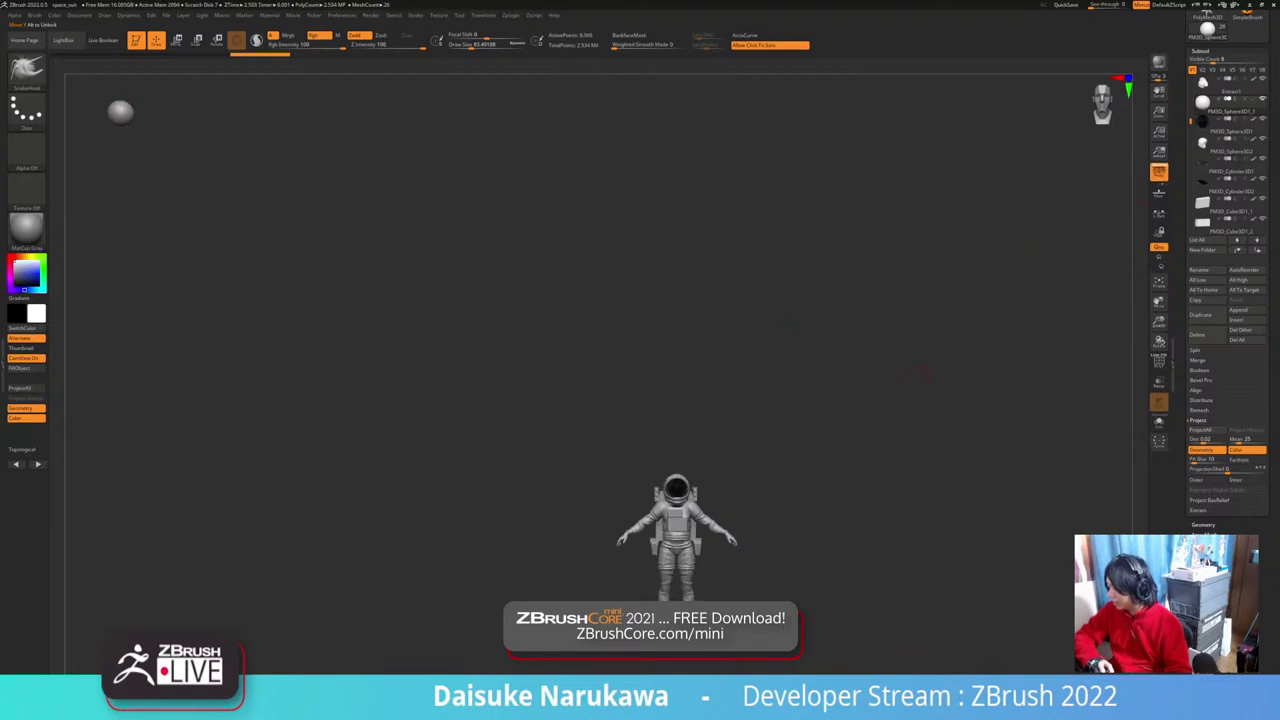
left_click_drag(925, 372, 898, 334, "alt")
left_click_drag(898, 334, 935, 334)
left_click_drag(788, 325, 833, 348)
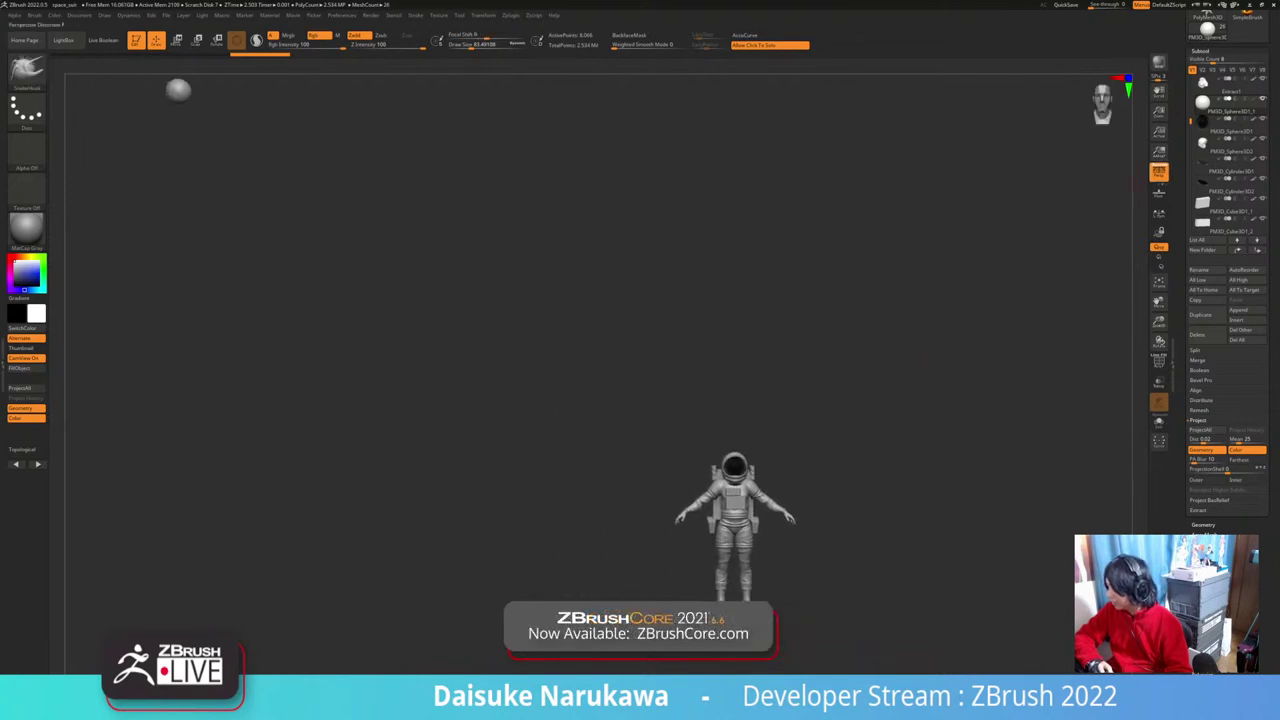
left_click(1159, 172)
left_click_drag(950, 350, 841, 326, "alt")
left_click_drag(67, 63, 181, 146, "alt")
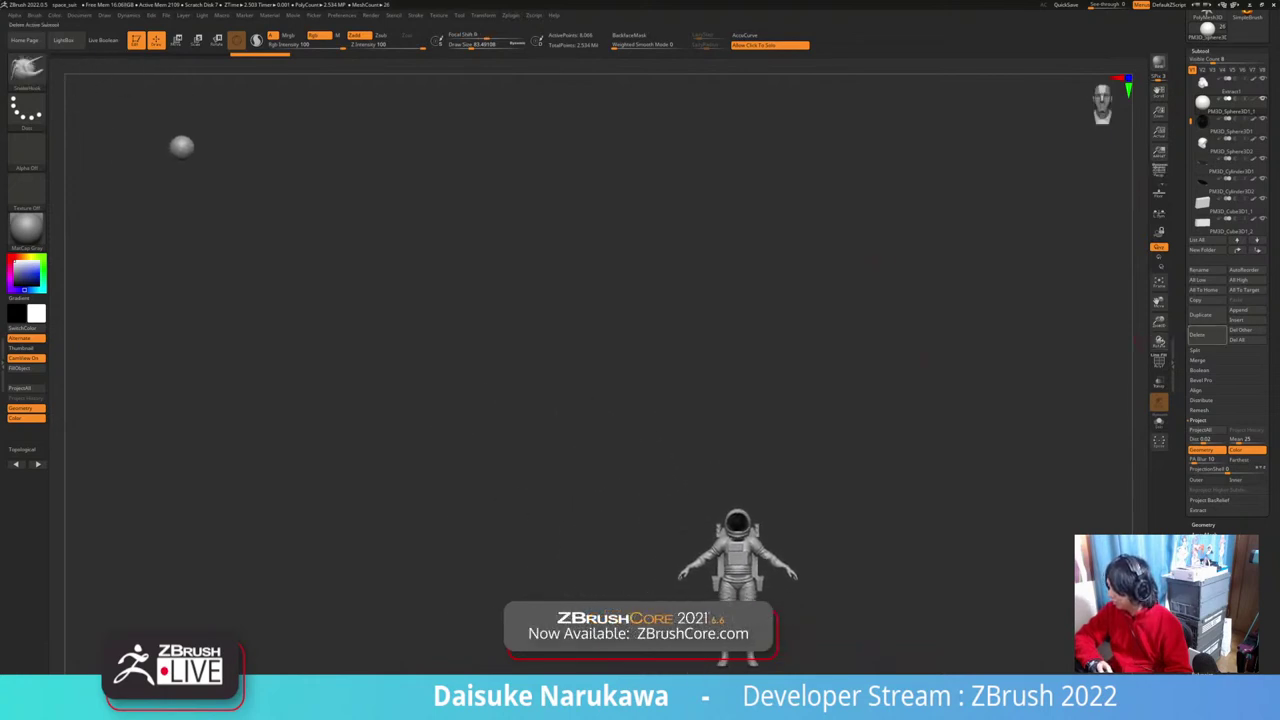
Step: Delete the inserted sphere subtool
left_click(1206, 335)
left_click(1131, 354)
left_click_drag(1060, 345, 1070, 400)
left_click_drag(1030, 500, 900, 310, "alt")
right_click_drag(900, 310, 990, 400, "ctrl")
left_click_drag(1050, 390, 935, 382)
left_click_drag(935, 382, 867, 334, "alt")
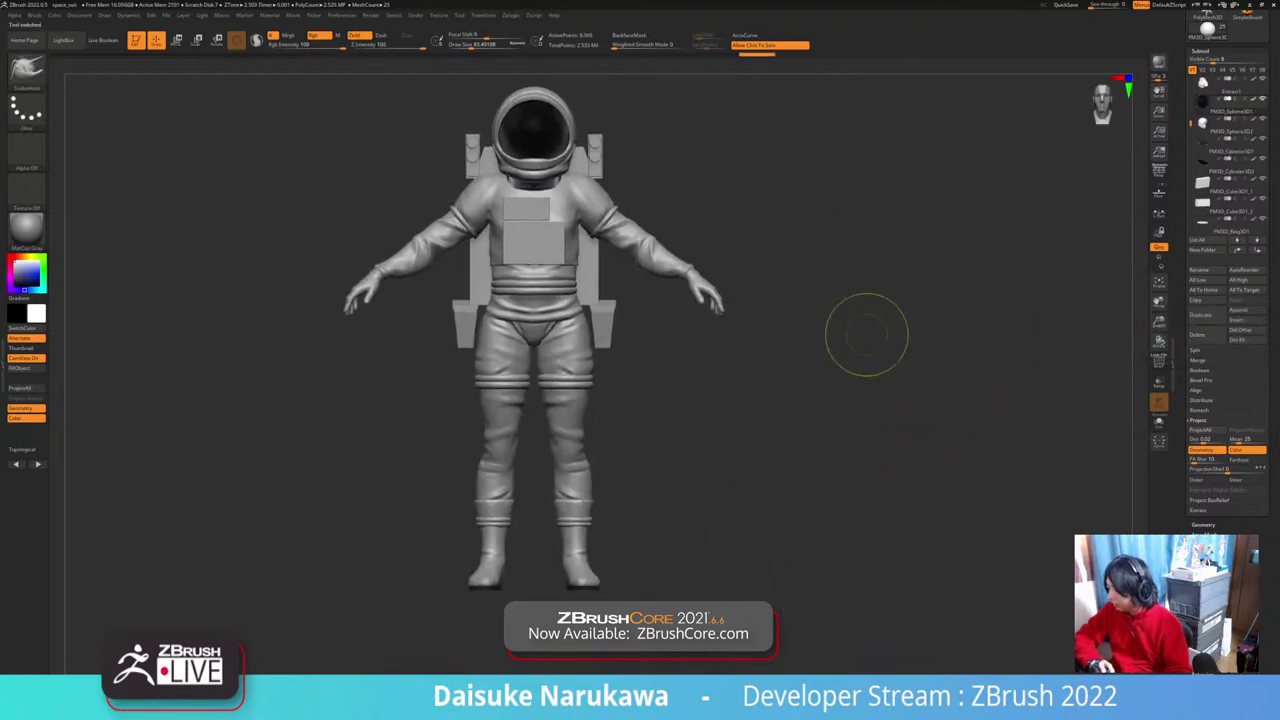
right_click_drag(867, 334, 900, 385, "ctrl")
left_click_drag(885, 290, 900, 360, "alt")
right_click_drag(900, 360, 896, 330, "ctrl")
left_click_drag(895, 325, 888, 308, "alt")
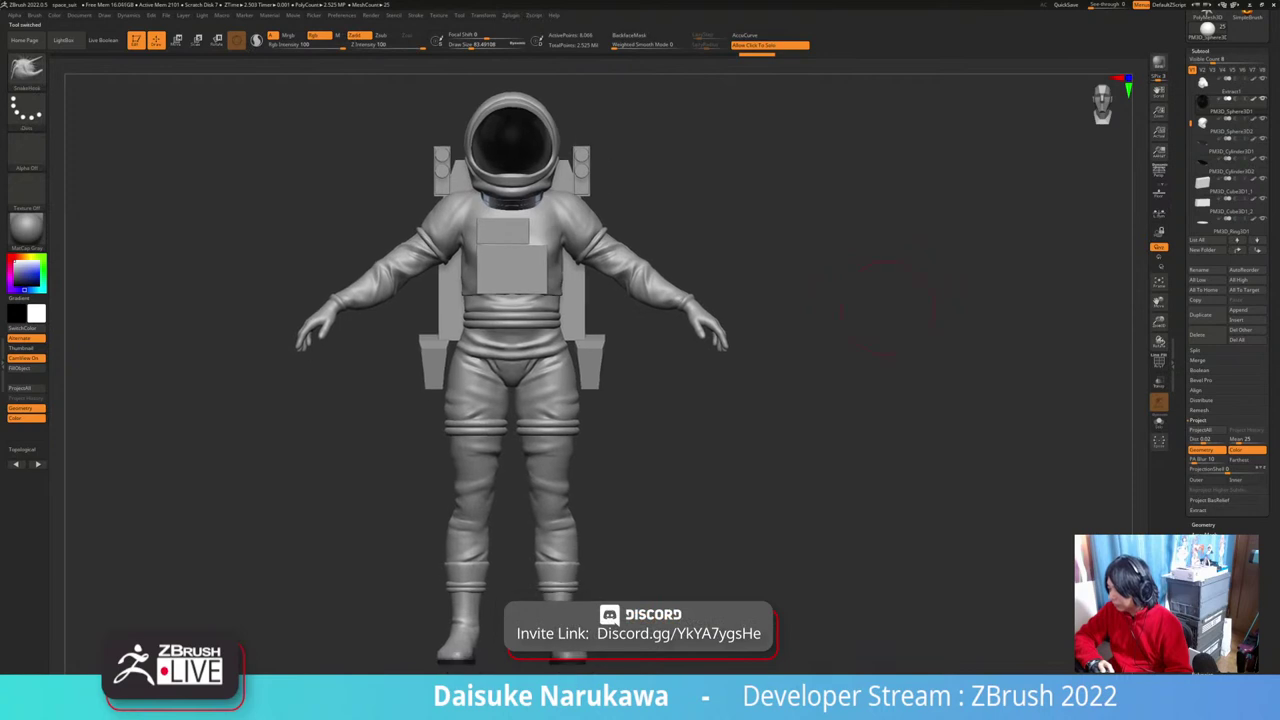
Step: Set the universal camera's focal length to 85 mm and keep the universal camera active
left_click(128, 15)
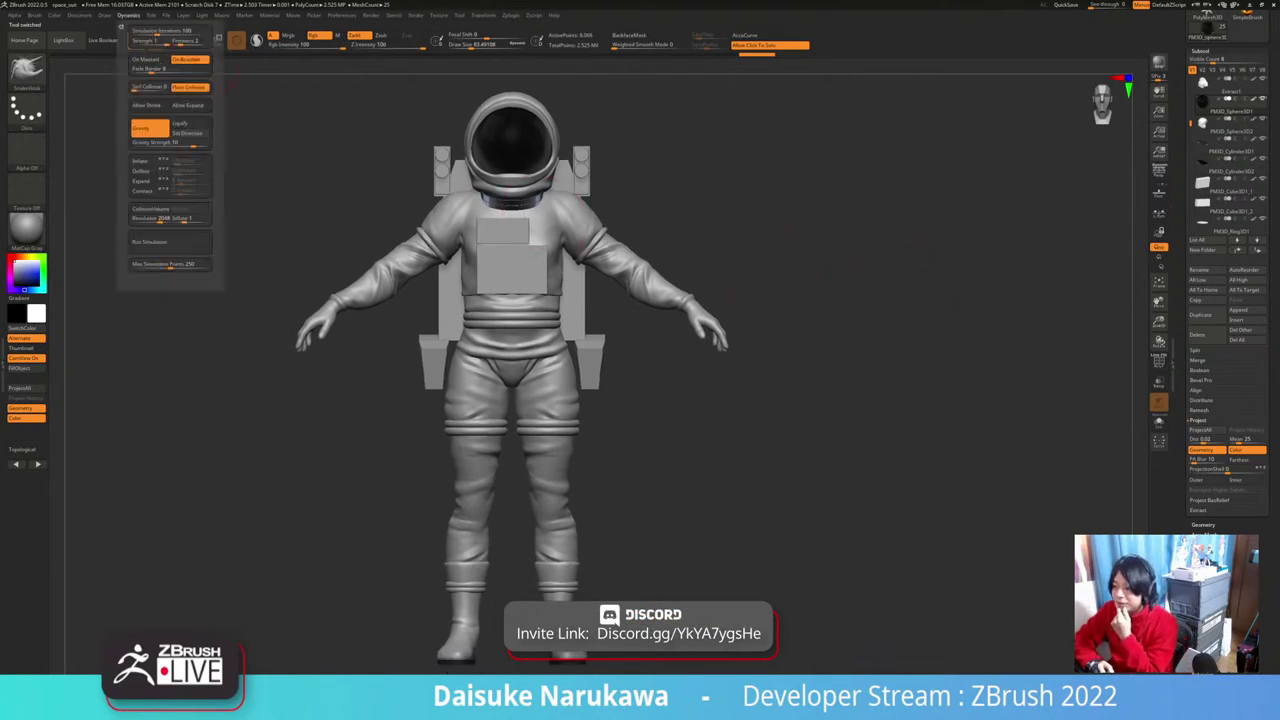
mouse_move(79, 15)
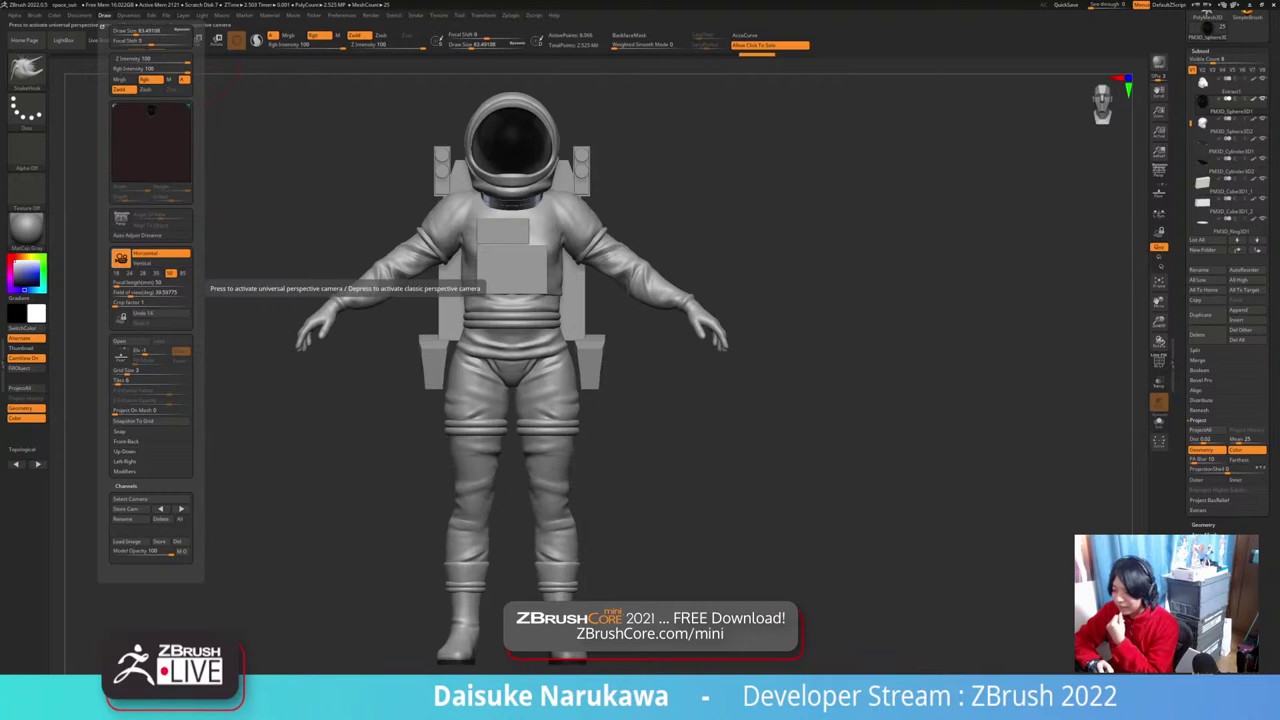
left_click(121, 258)
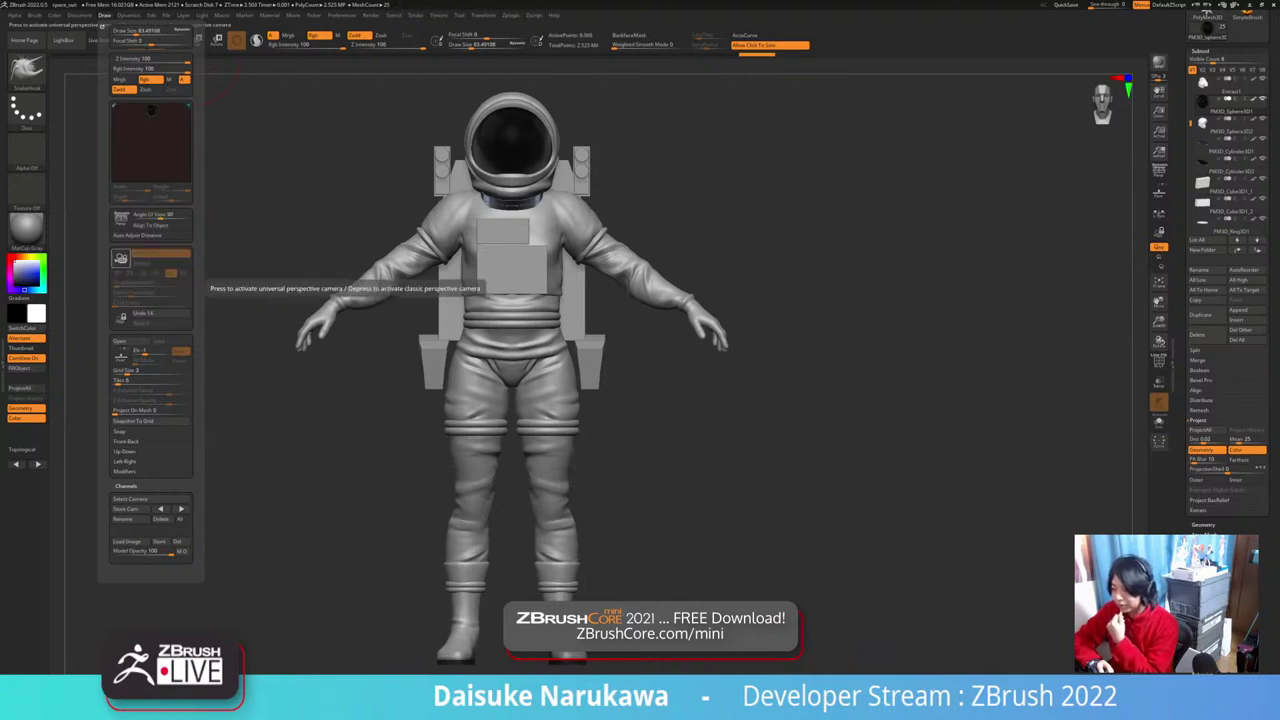
left_click(121, 258)
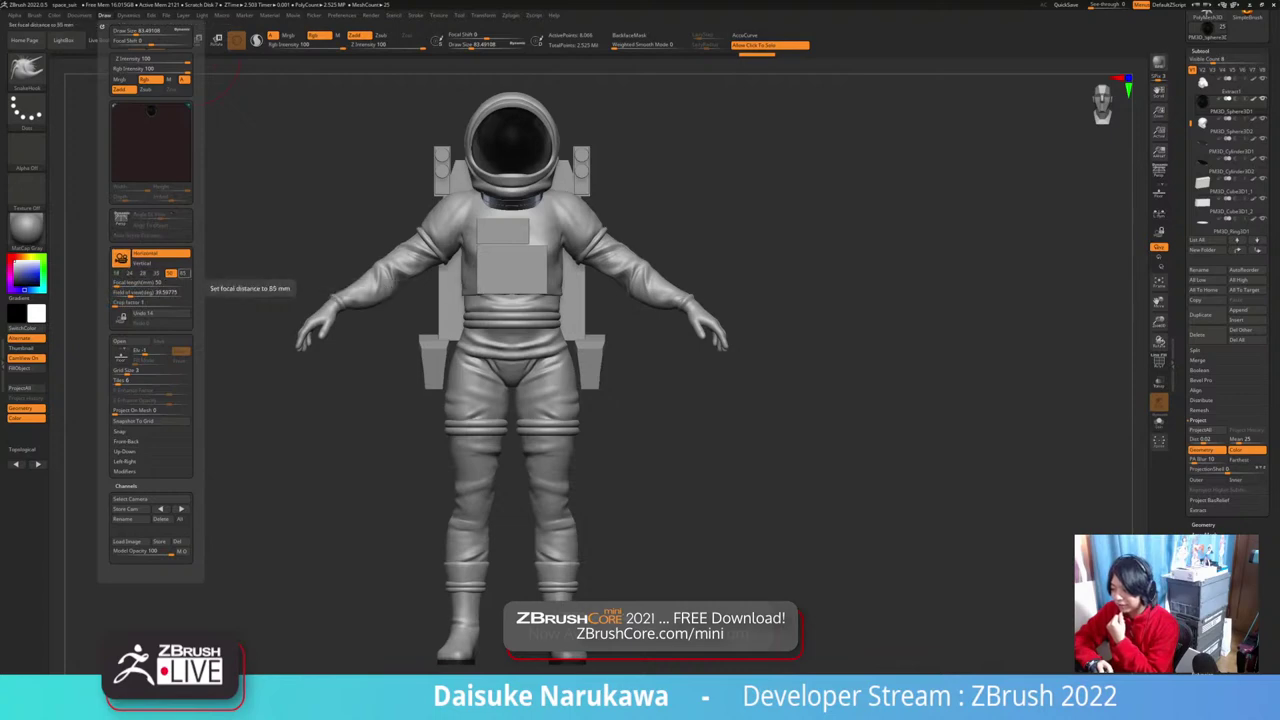
left_click(183, 273)
left_click(121, 258)
left_click(121, 258)
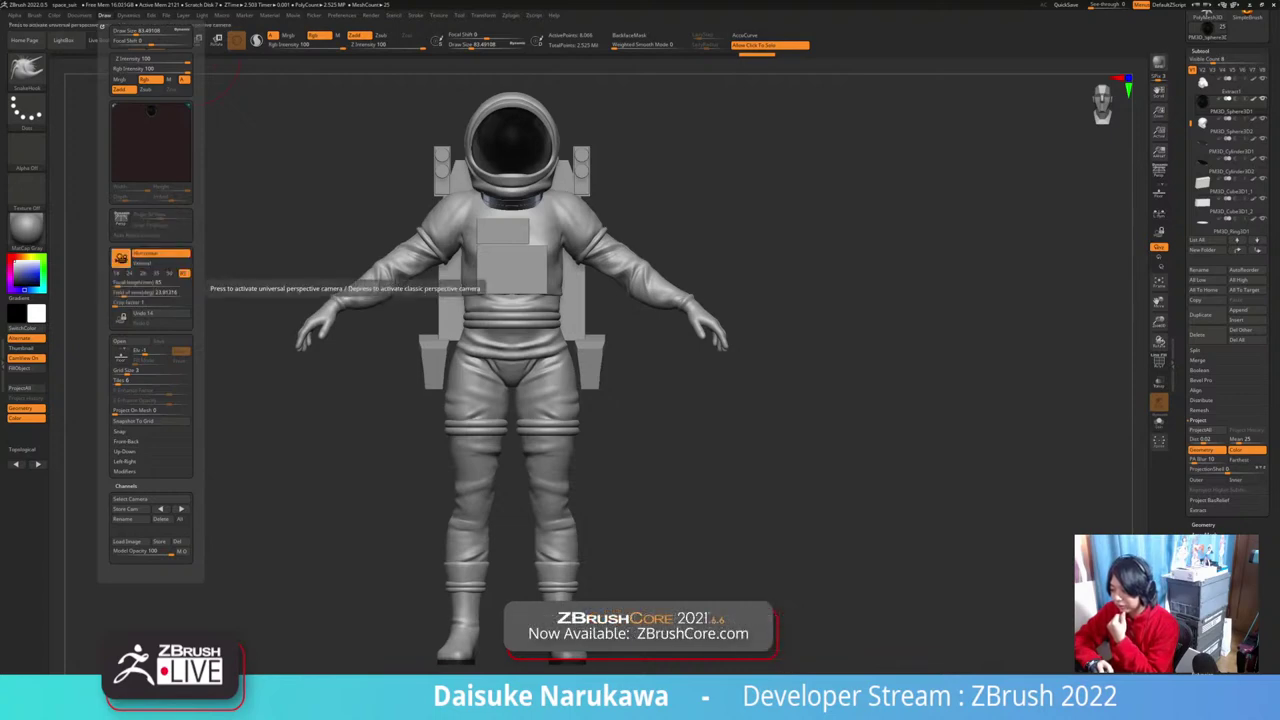
left_click(121, 258)
left_click(121, 258)
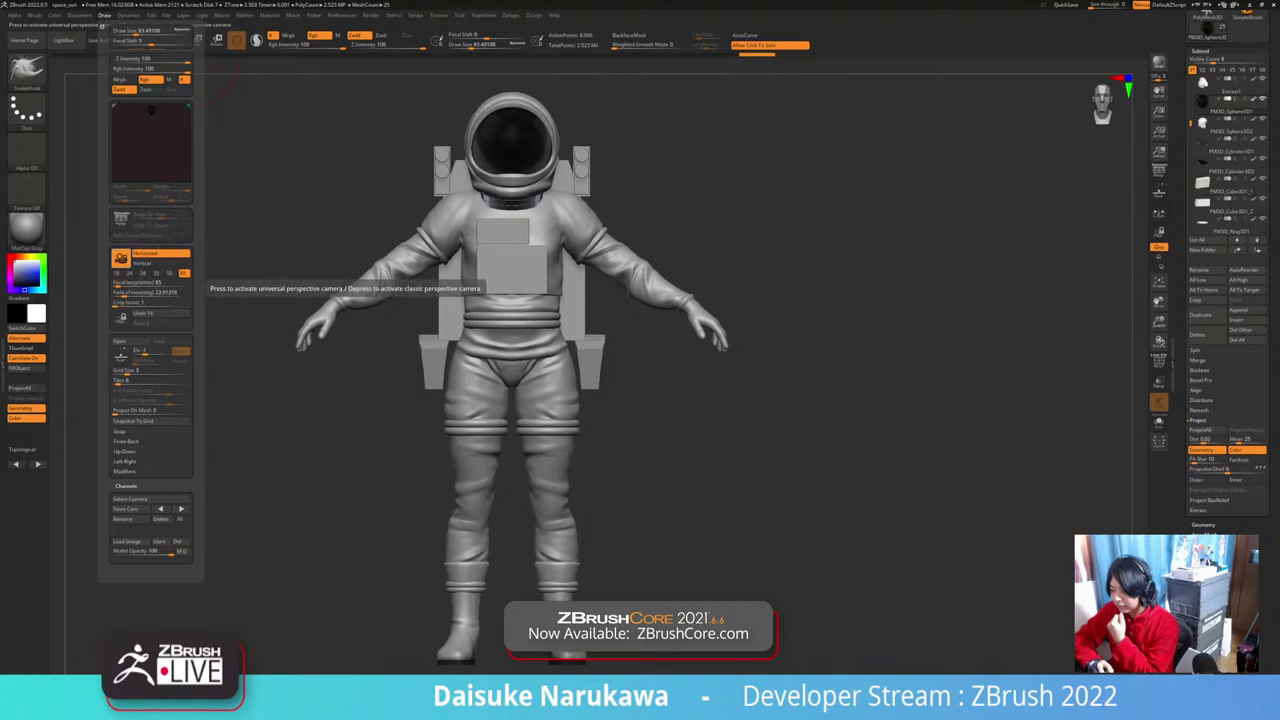
Step: Compare the astronaut in perspective with the classic and universal cameras, and finish with perspective switched off
left_click(121, 219)
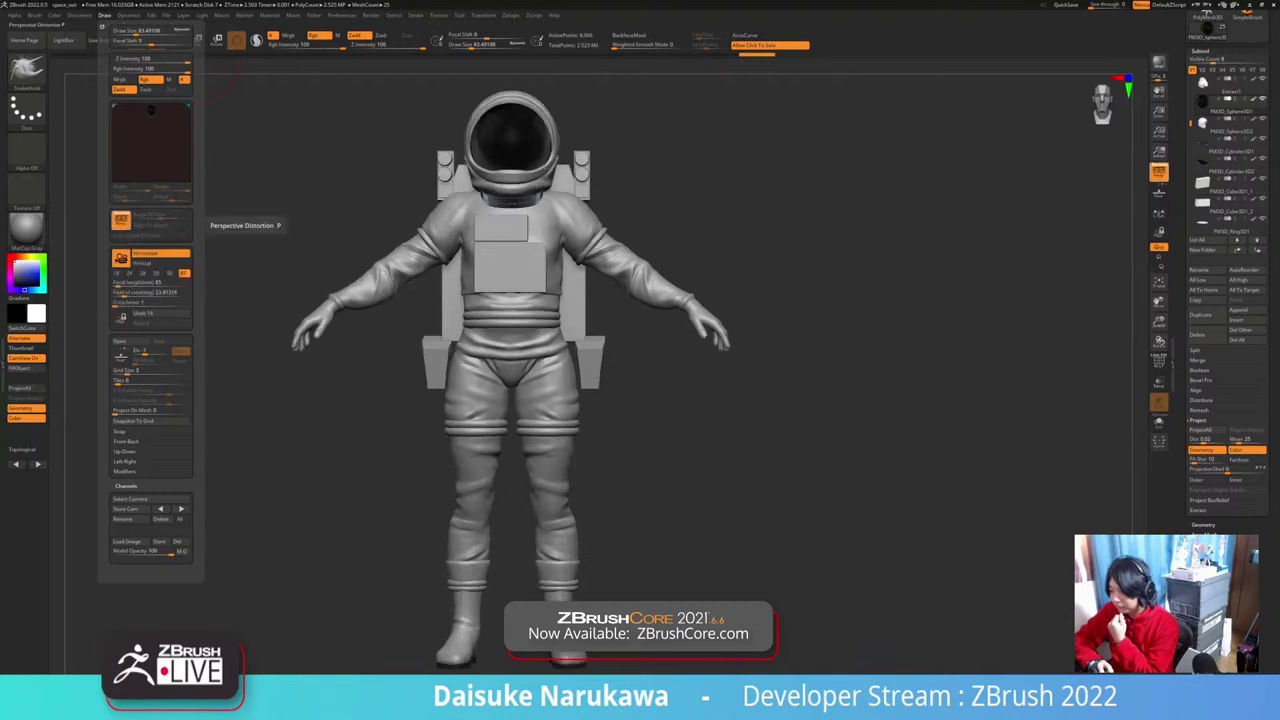
left_click(121, 219)
left_click(121, 219)
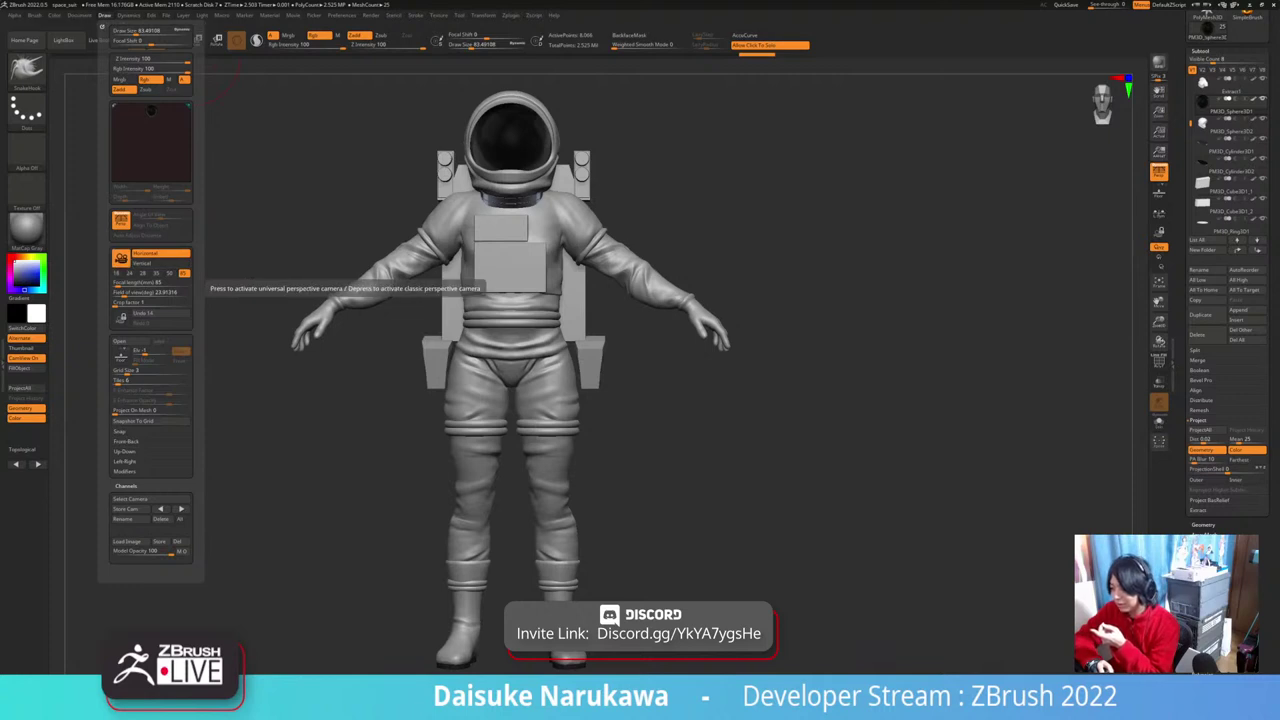
left_click(121, 258)
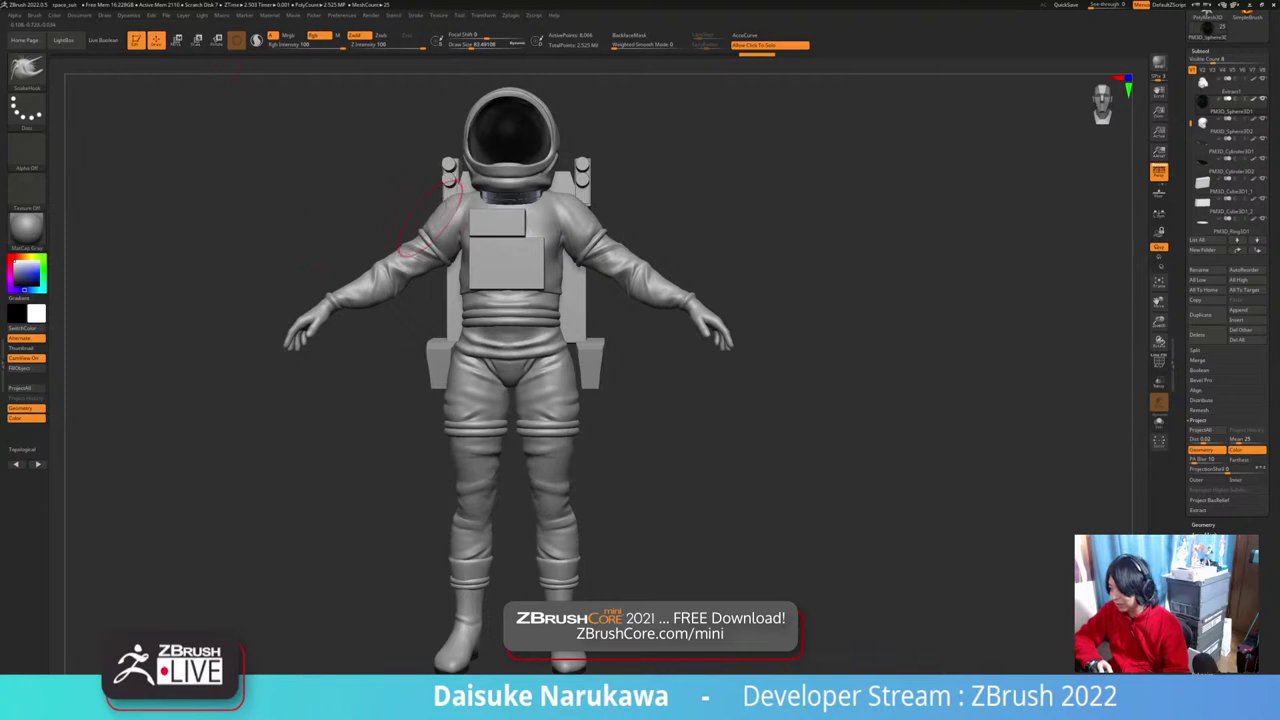
right_click_drag(430, 218, 460, 227)
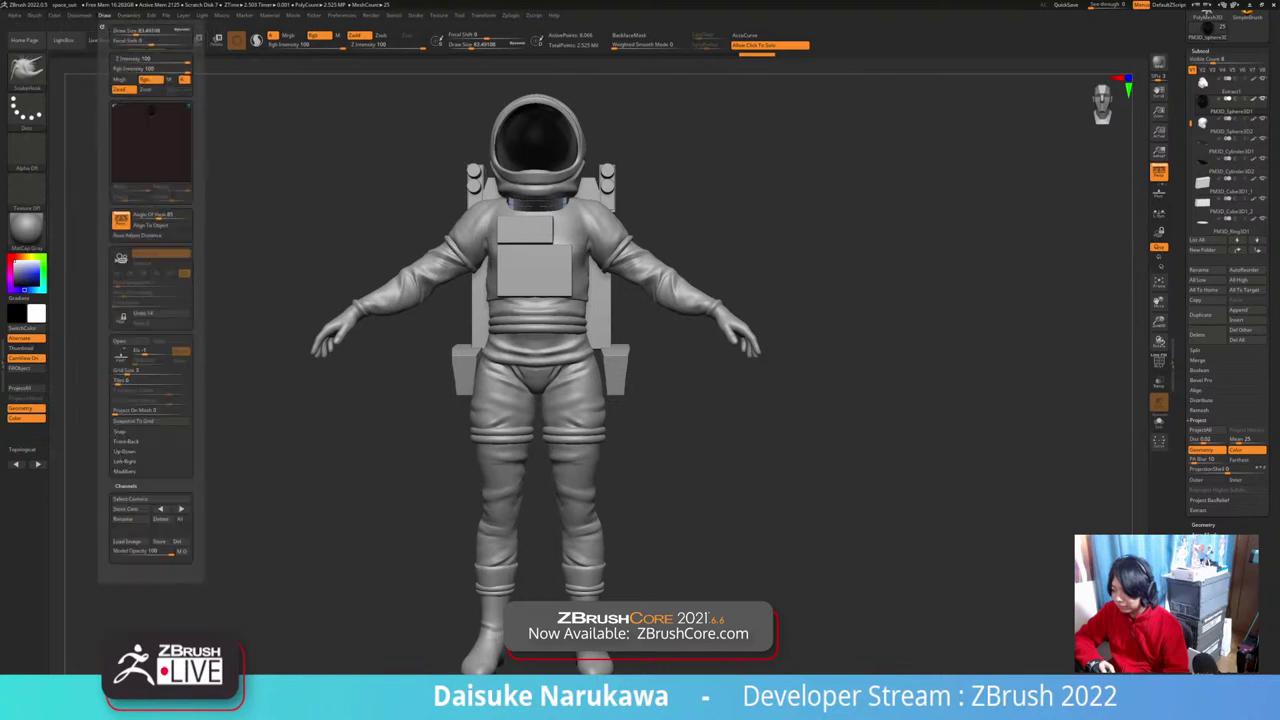
left_click(121, 258)
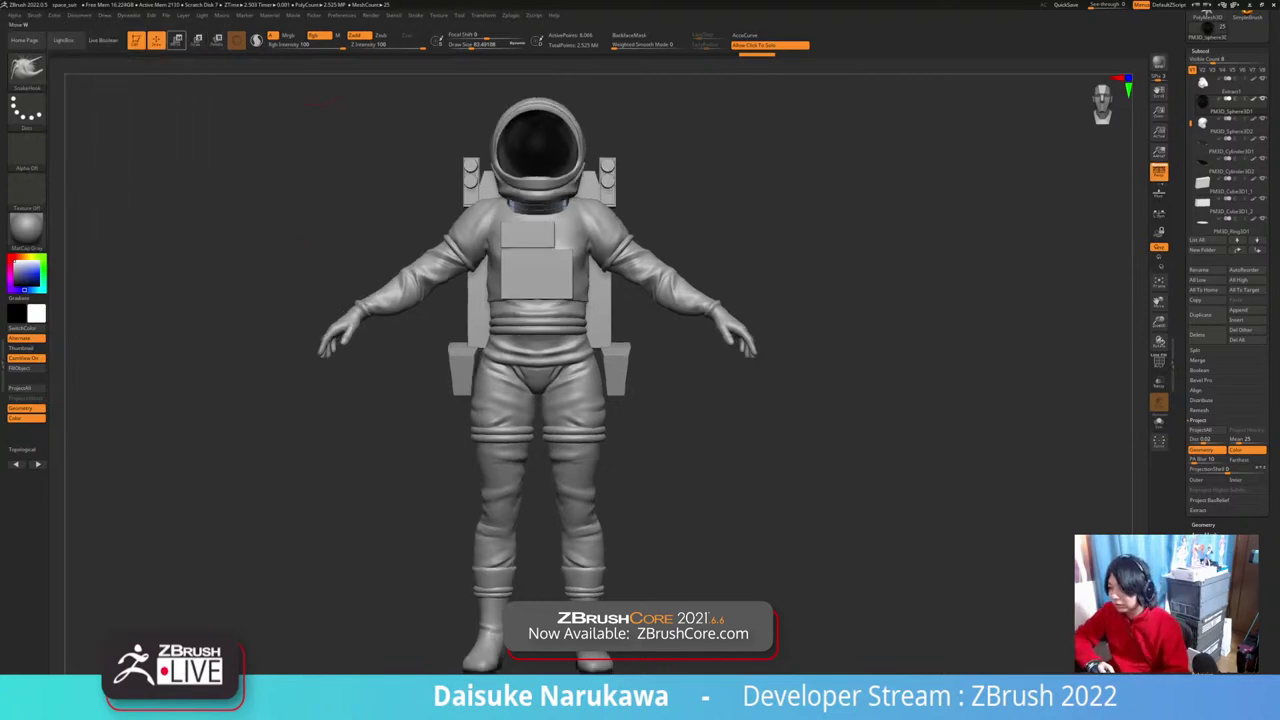
mouse_move(104, 15)
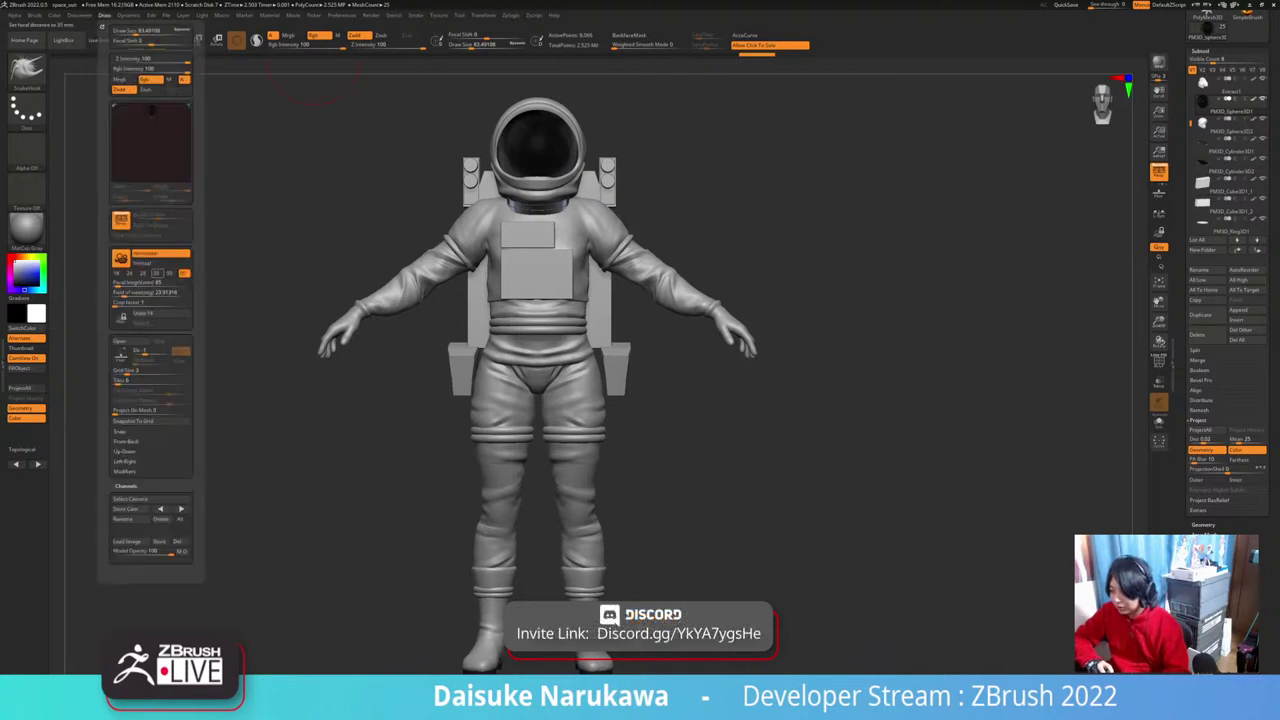
left_click(121, 221)
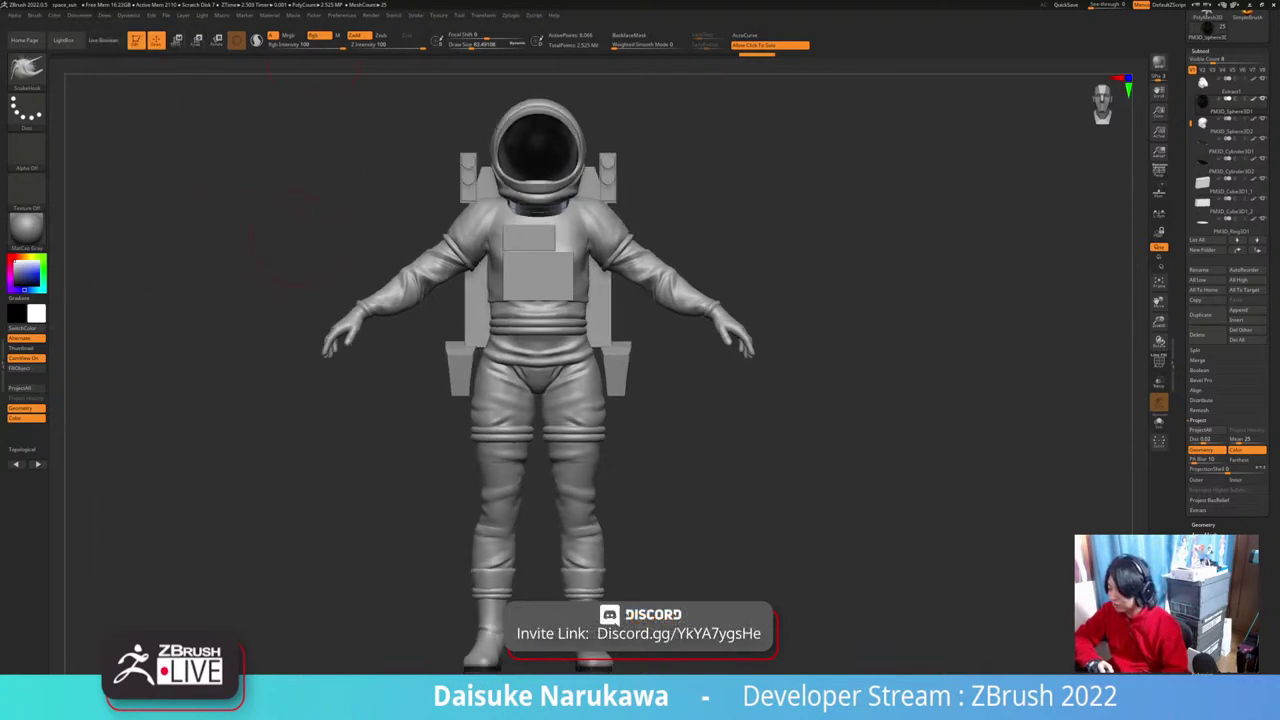
Step: Examine the whole astronaut's proportions from the front and at a slight angle
mouse_move(305, 238)
left_mouse_down()
mouse_move(220, 236)
mouse_move(380, 238)
mouse_move(326, 230)
left_mouse_up()
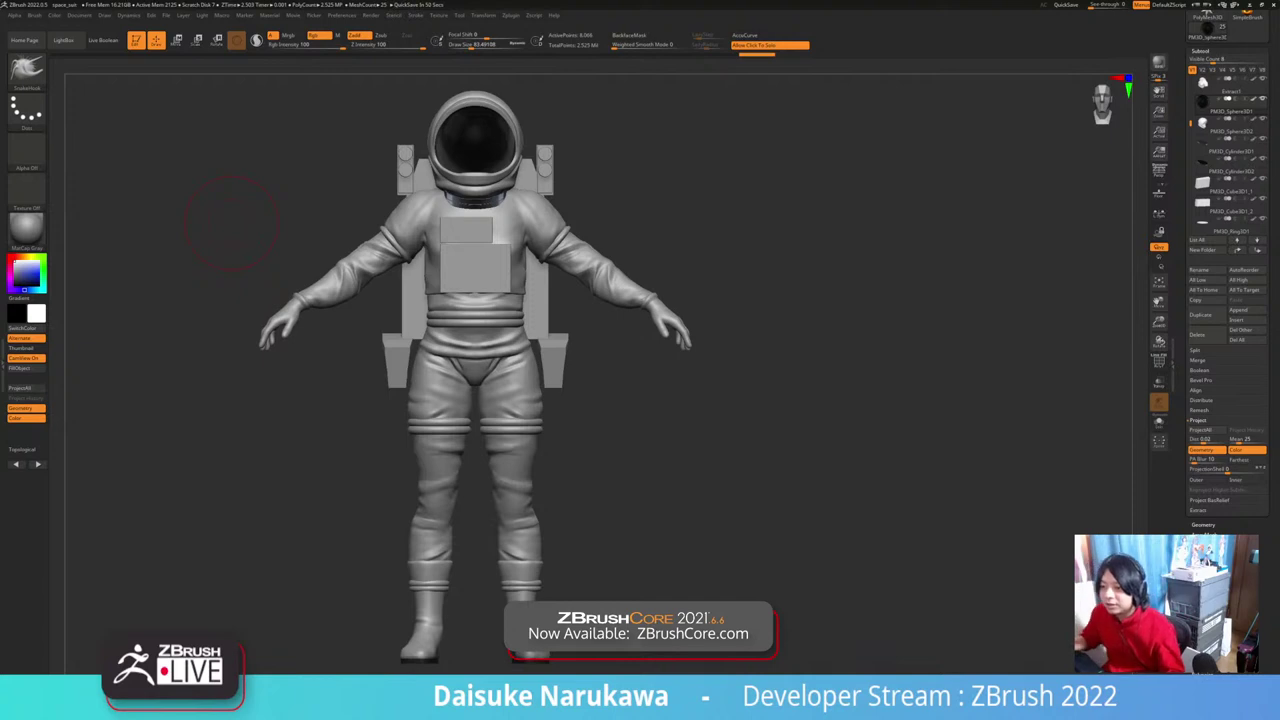
mouse_move(231, 222)
left_mouse_down()
mouse_move(310, 224)
mouse_move(199, 235)
mouse_move(283, 238)
mouse_move(212, 236)
left_mouse_up()
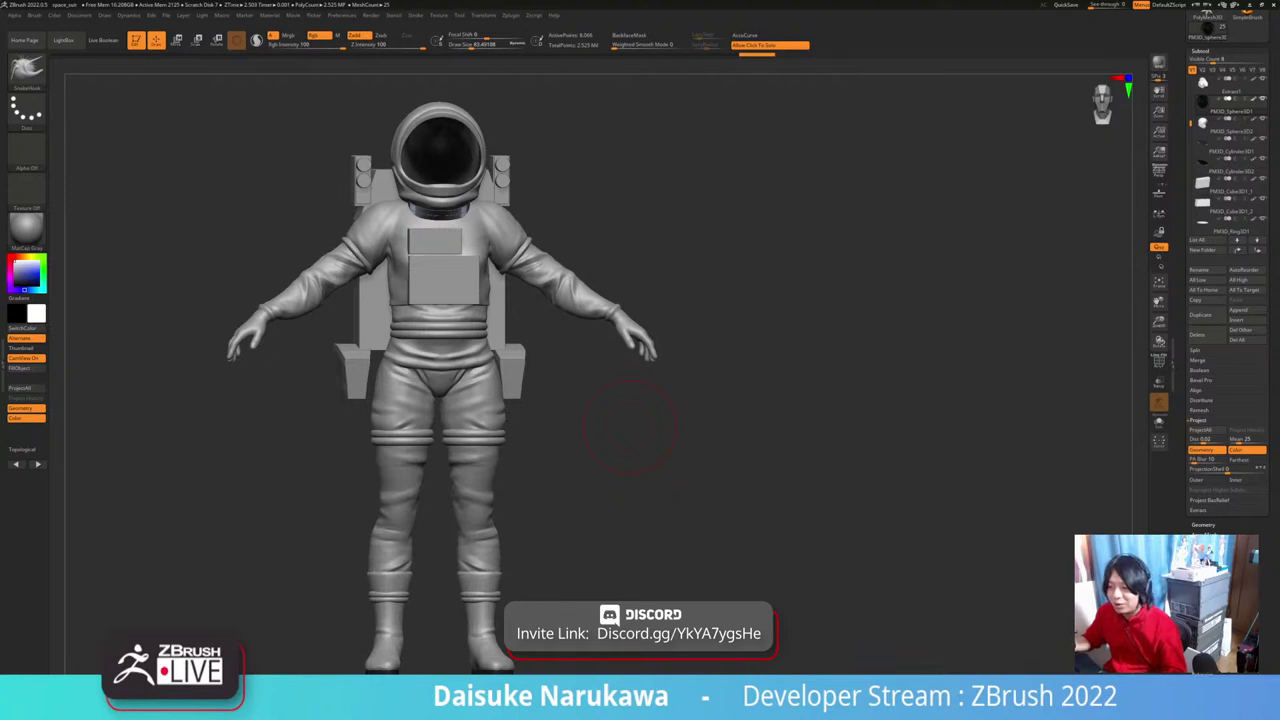
mouse_move(630, 427)
right_mouse_down()
mouse_move(706, 429)
mouse_move(630, 428)
right_mouse_up()
mouse_move(630, 428)
right_mouse_down("ctrl")
mouse_move(613, 437)
mouse_move(680, 438)
mouse_move(614, 437)
right_mouse_up("ctrl")
right_click_drag(614, 437, 645, 422, "ctrl")
mouse_move(645, 422)
right_mouse_down("alt")
mouse_move(619, 438)
mouse_move(690, 440)
mouse_move(614, 443)
right_mouse_up("alt")
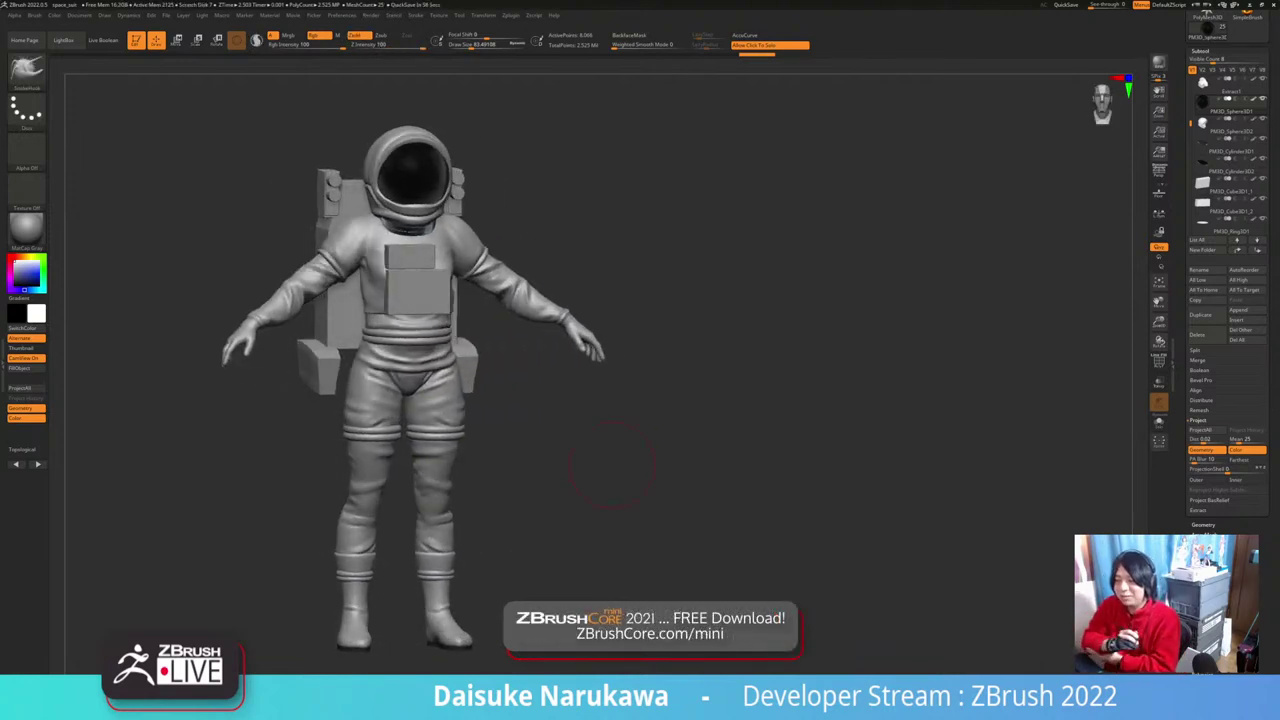
mouse_move(612, 465)
left_mouse_down()
mouse_move(685, 450)
mouse_move(648, 462)
mouse_move(635, 445)
left_mouse_up()
left_click_drag(535, 430, 480, 430)
Step: Select the suit body, reduce the SnakeHook draw size to about 59.8, and adjust the shoulder and upper sleeve shapes
left_click(426, 241, "alt")
mouse_move(575, 457)
left_mouse_down()
mouse_move(548, 448)
mouse_move(570, 437)
mouse_move(510, 455)
mouse_move(534, 498)
mouse_move(522, 515)
mouse_move(602, 457)
mouse_move(540, 457)
left_mouse_up()
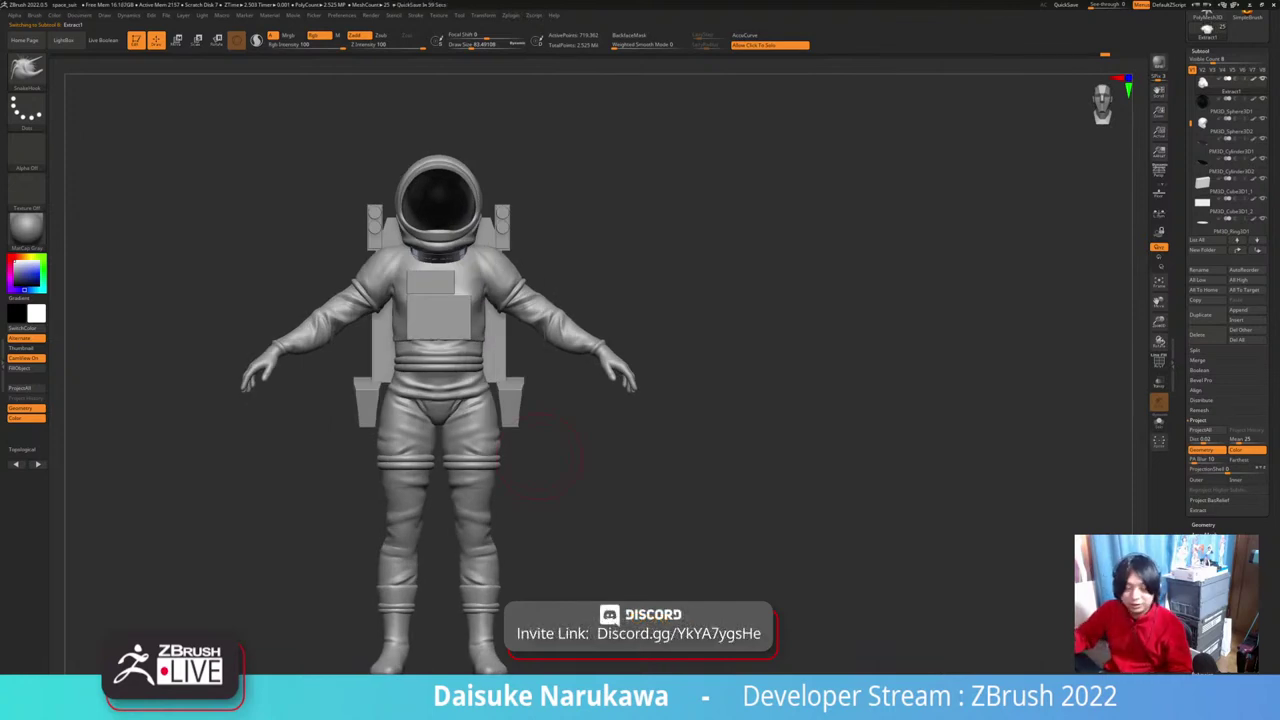
left_click(27, 72)
mouse_move(362, 180)
right_mouse_down("ctrl")
mouse_move(364, 232)
mouse_move(414, 249)
mouse_move(418, 214)
mouse_move(372, 214)
mouse_move(364, 258)
mouse_move(385, 274)
right_mouse_up("ctrl")
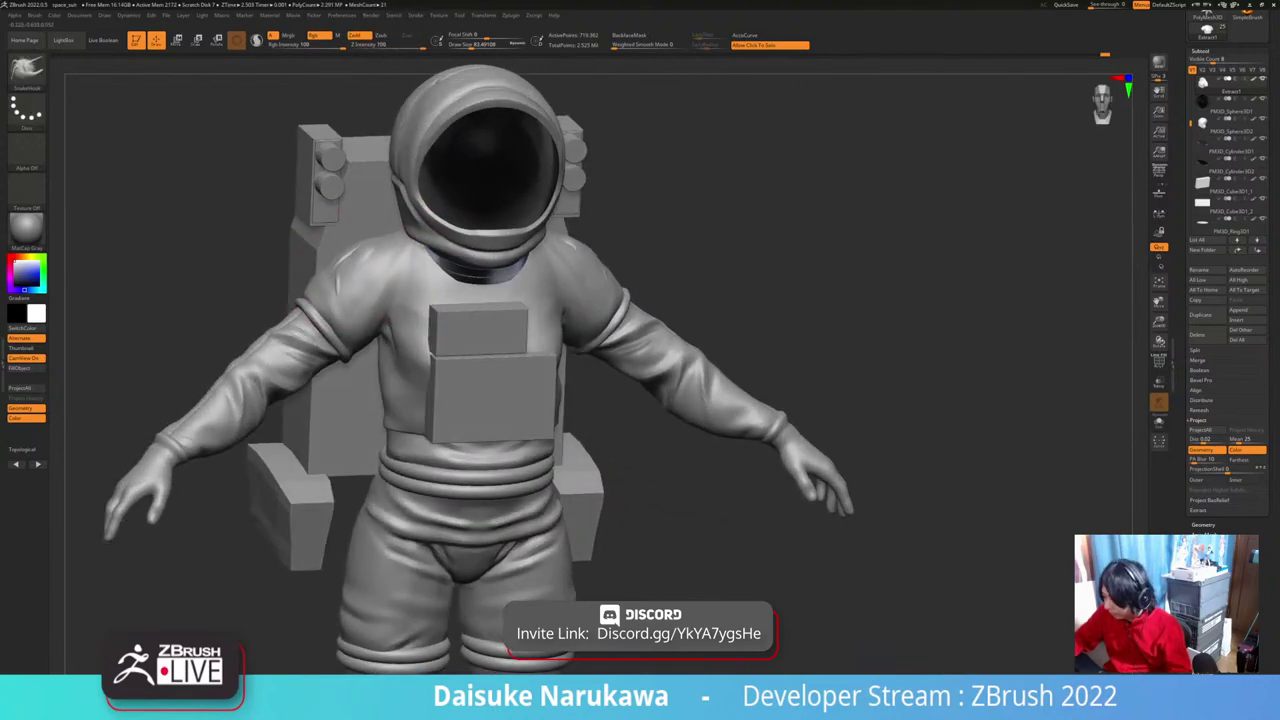
mouse_move(373, 224)
right_mouse_down()
mouse_move(436, 232)
mouse_move(362, 212)
mouse_move(360, 242)
right_mouse_up()
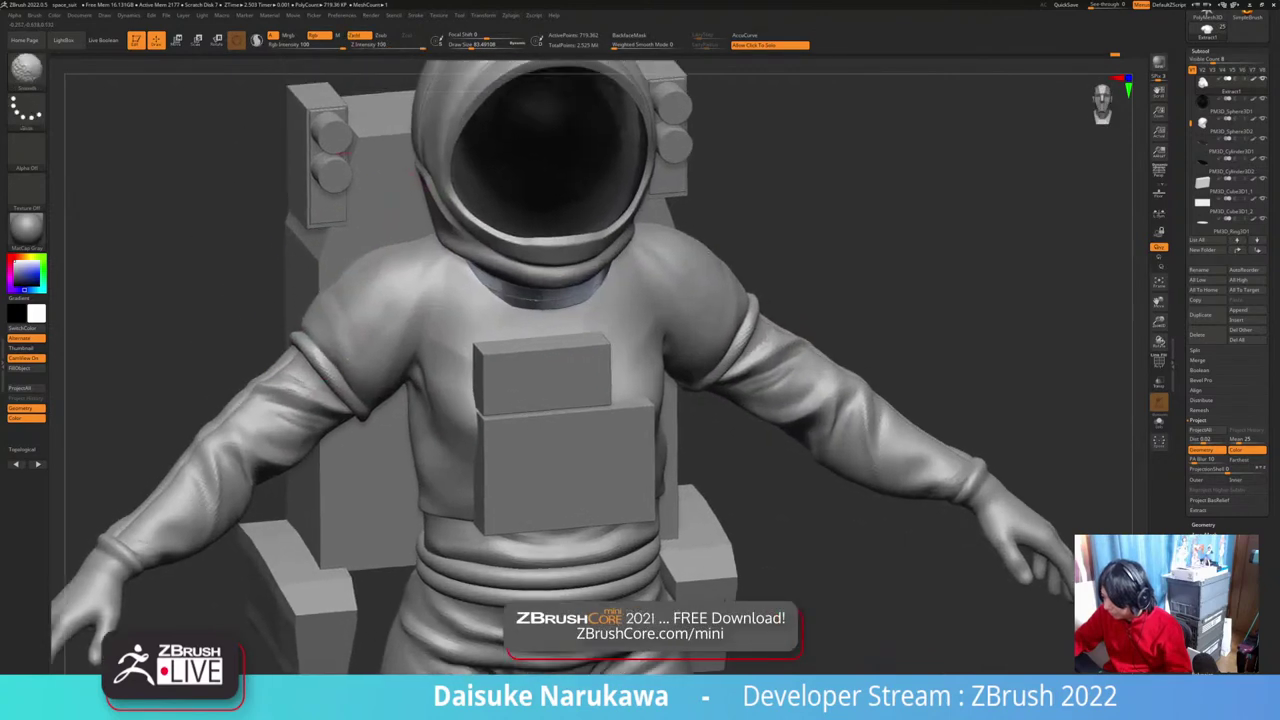
mouse_move(346, 360)
right_mouse_down()
mouse_move(350, 396)
mouse_move(328, 404)
right_mouse_up()
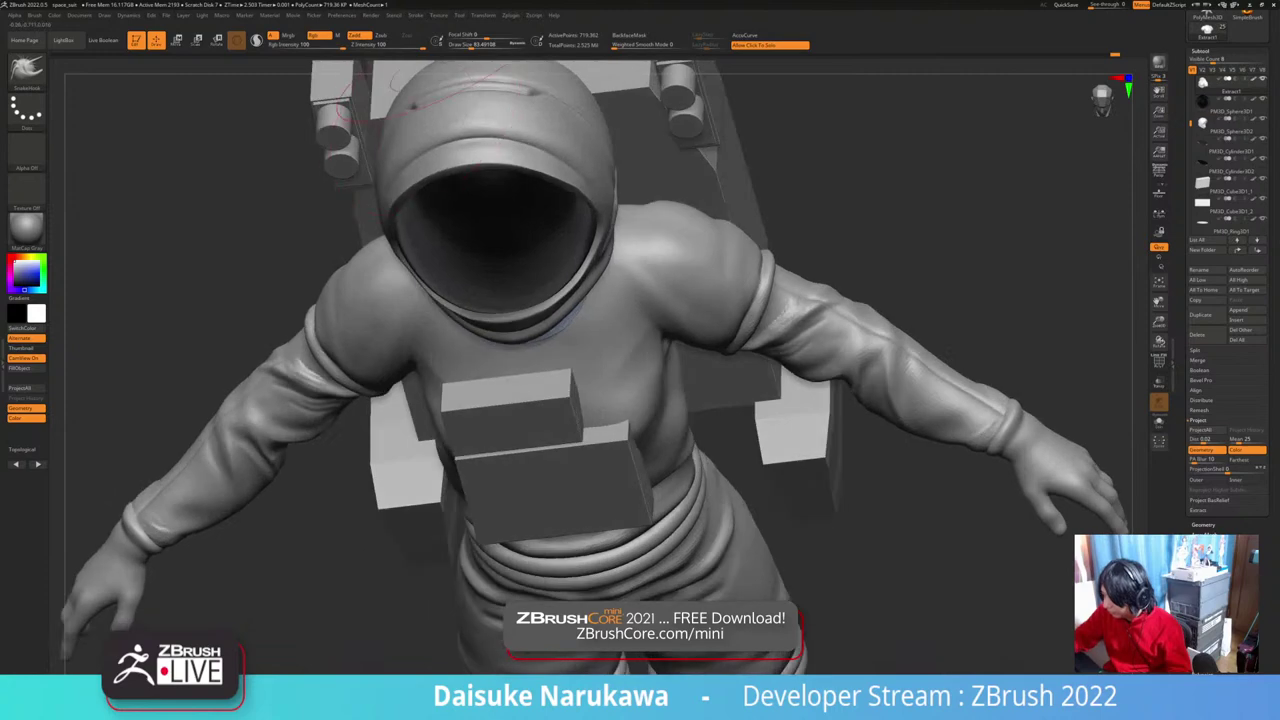
left_click(466, 44)
right_click_drag(372, 170, 396, 180)
mouse_move(322, 352)
right_mouse_down()
mouse_move(366, 366)
mouse_move(350, 358)
mouse_move(352, 408)
mouse_move(342, 374)
mouse_move(350, 388)
mouse_move(326, 392)
mouse_move(340, 380)
mouse_move(560, 420)
mouse_move(668, 455)
mouse_move(575, 400)
mouse_move(692, 455)
mouse_move(660, 440)
mouse_move(664, 402)
mouse_move(692, 436)
mouse_move(646, 384)
right_mouse_up()
left_click_drag(637, 378, 646, 372)
mouse_move(646, 364)
right_mouse_down()
mouse_move(626, 308)
mouse_move(614, 322)
mouse_move(571, 306)
mouse_move(606, 321)
right_mouse_up()
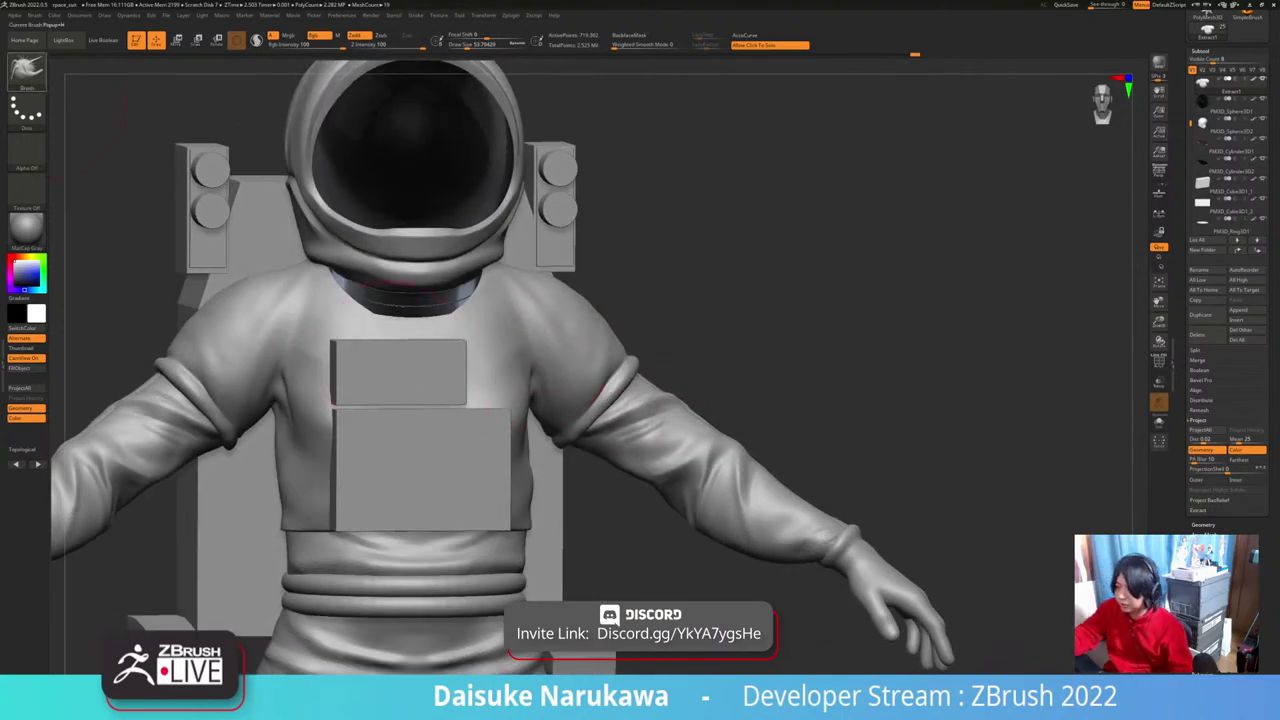
Step: Use the DamStandard brush at a draw size of about 14.9 to carve the crease beside the armpit, and smooth it
left_click(27, 72)
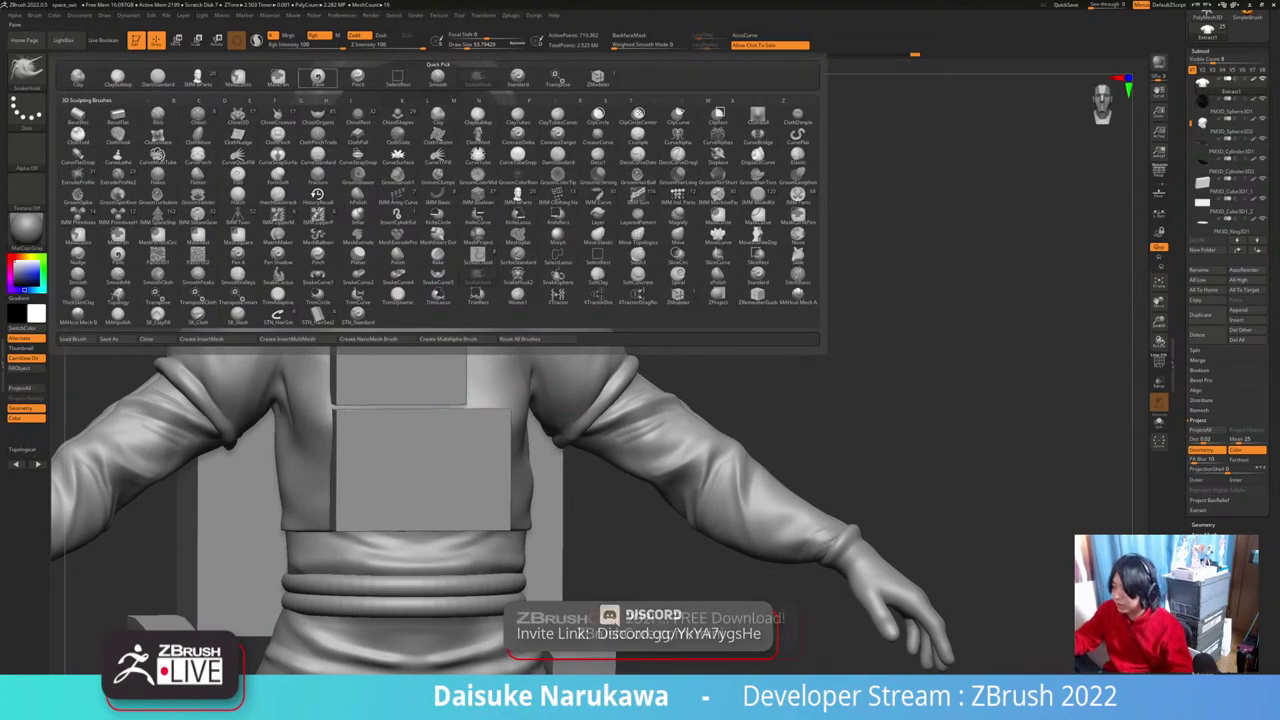
left_click(158, 78)
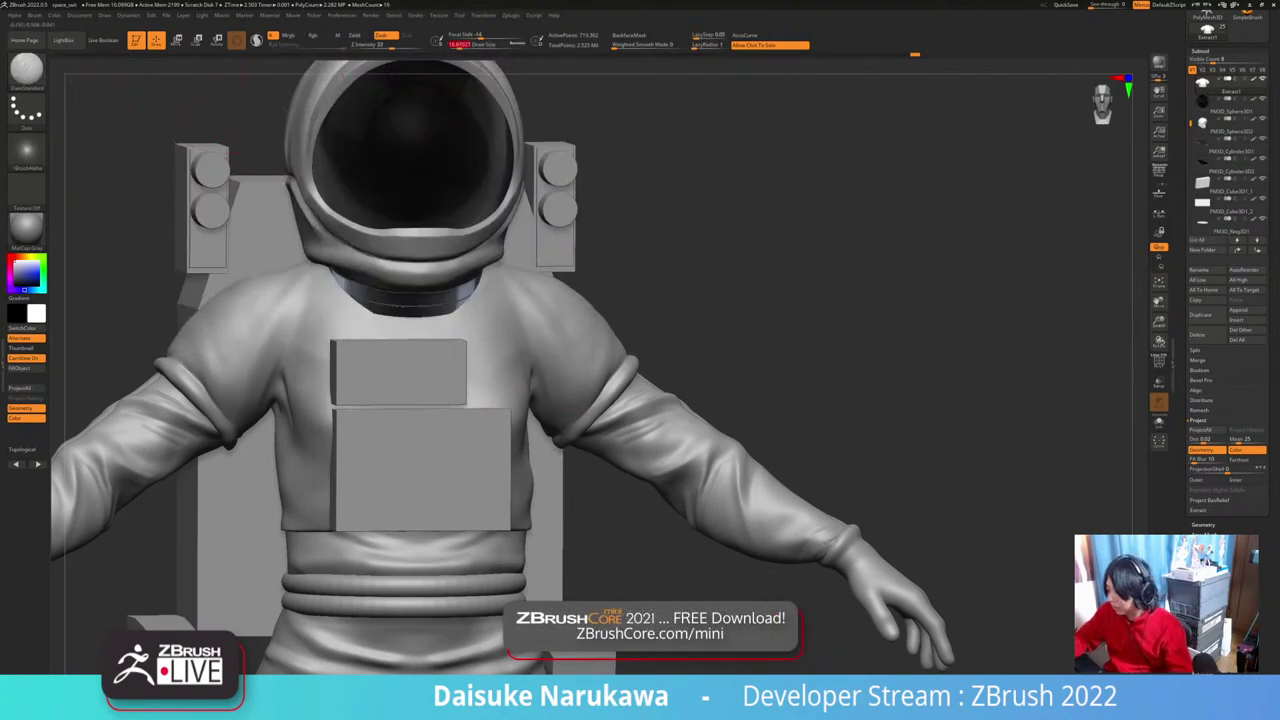
right_click_drag(232, 382, 279, 386)
mouse_move(289, 364)
left_mouse_down()
mouse_move(294, 404)
mouse_move(286, 383)
left_mouse_up()
key("shift")
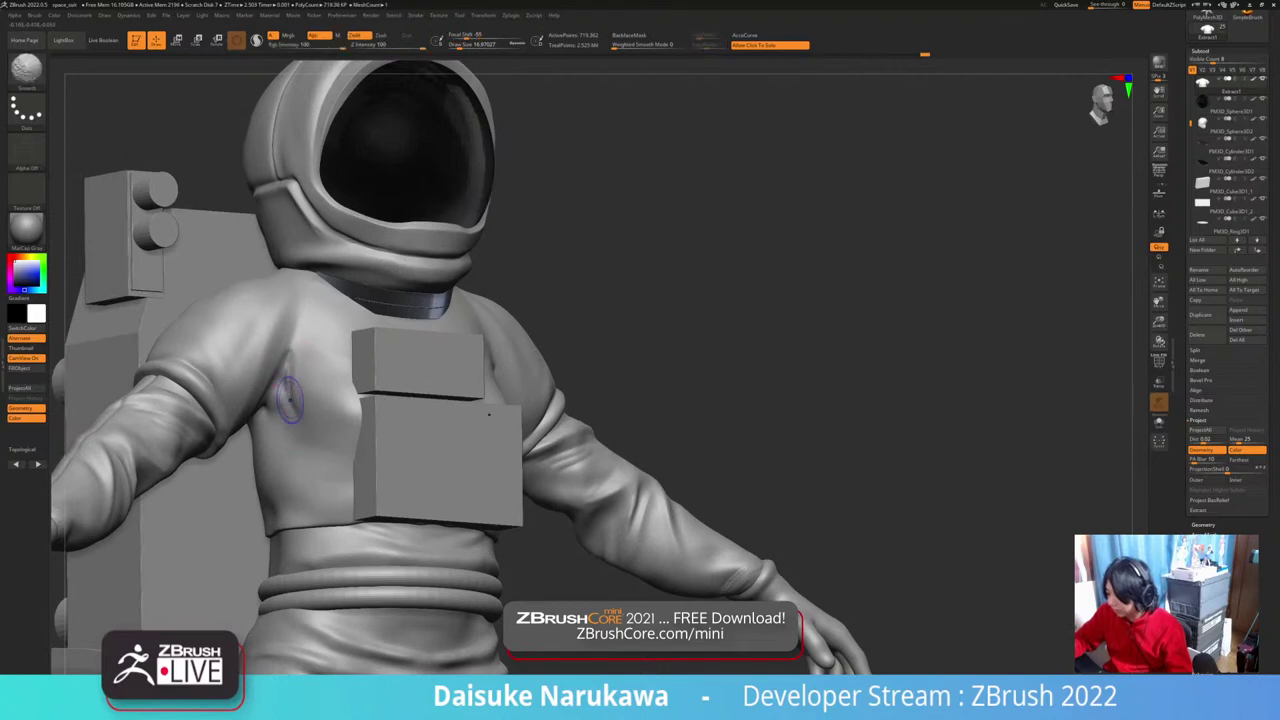
left_click_drag(284, 388, 294, 396, "shift")
Step: Examine the suit's chest, shoulders and overall proportions from the front and from both sides
right_click_drag(294, 396, 312, 404)
right_click_drag(612, 520, 604, 474, "ctrl")
right_click_drag(604, 474, 544, 481)
right_click_drag(430, 345, 470, 340)
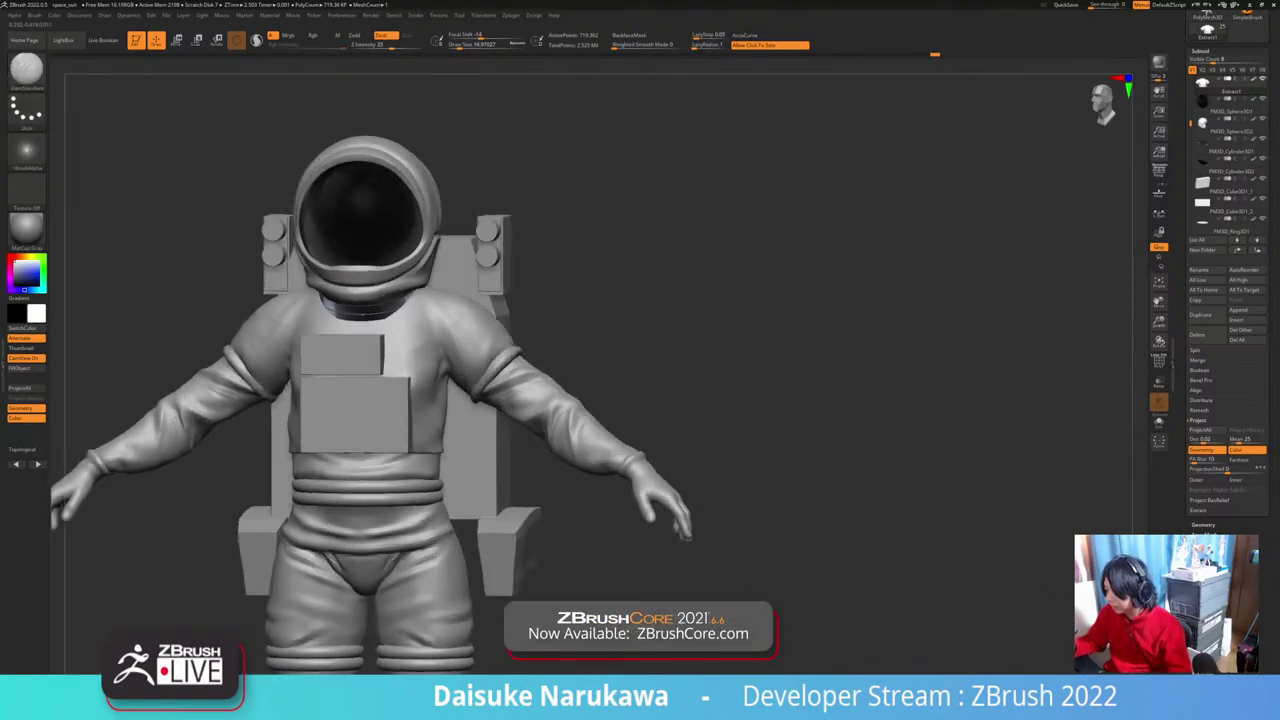
right_click_drag(535, 380, 461, 387)
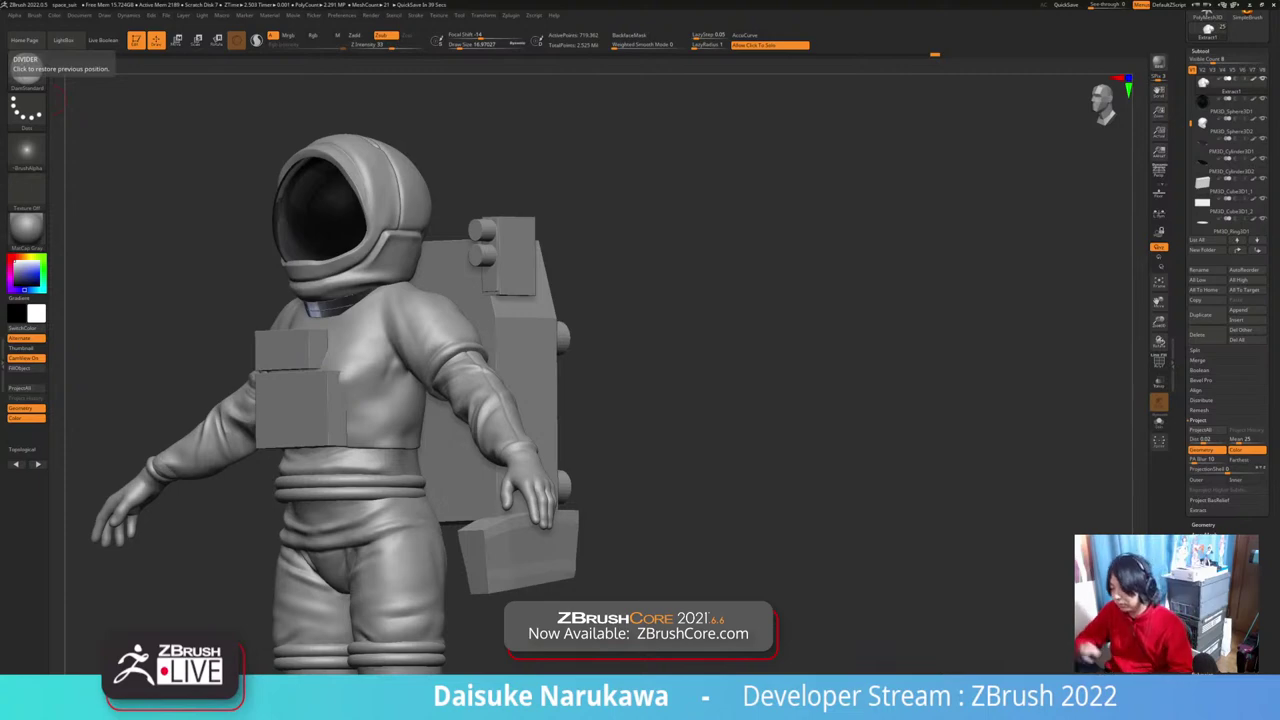
left_click_drag(110, 200, 253, 161)
left_click_drag(253, 161, 390, 165)
left_click_drag(740, 455, 630, 464, "shift")
left_click_drag(590, 310, 457, 268)
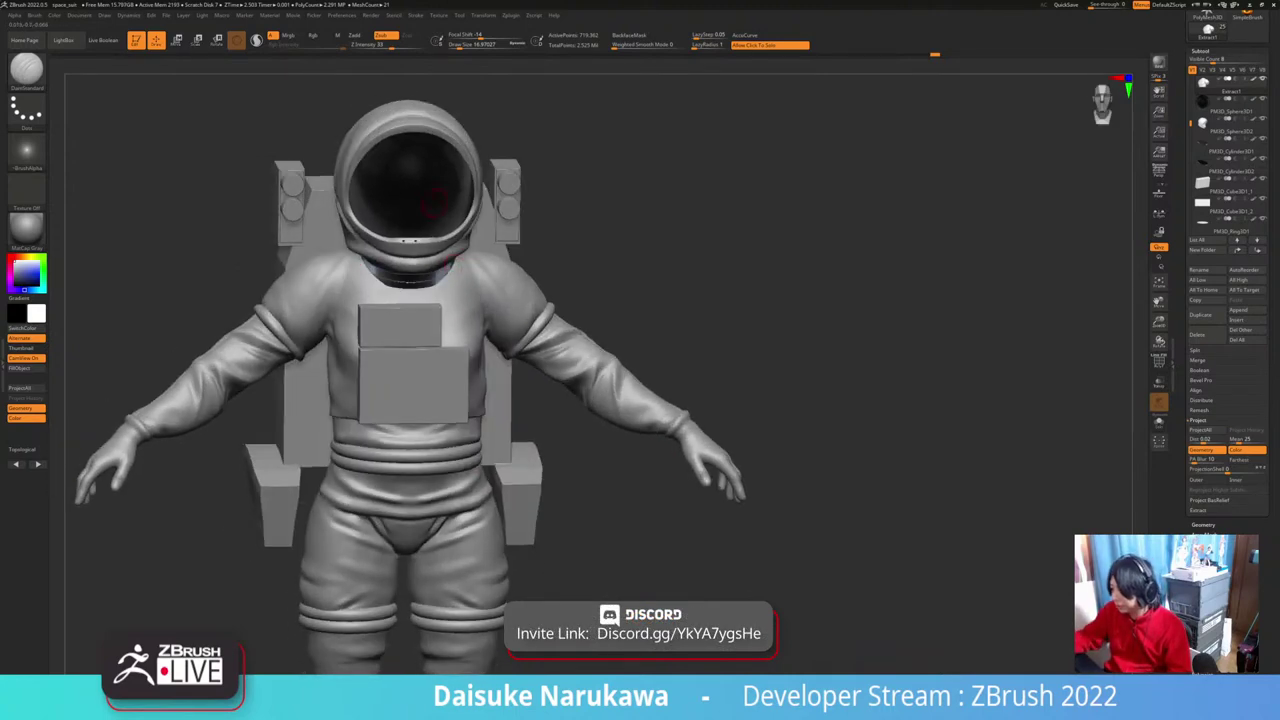
Step: Set the draw size to about 34.8 and smooth the upper chest just below the neck ring
left_click(466, 45)
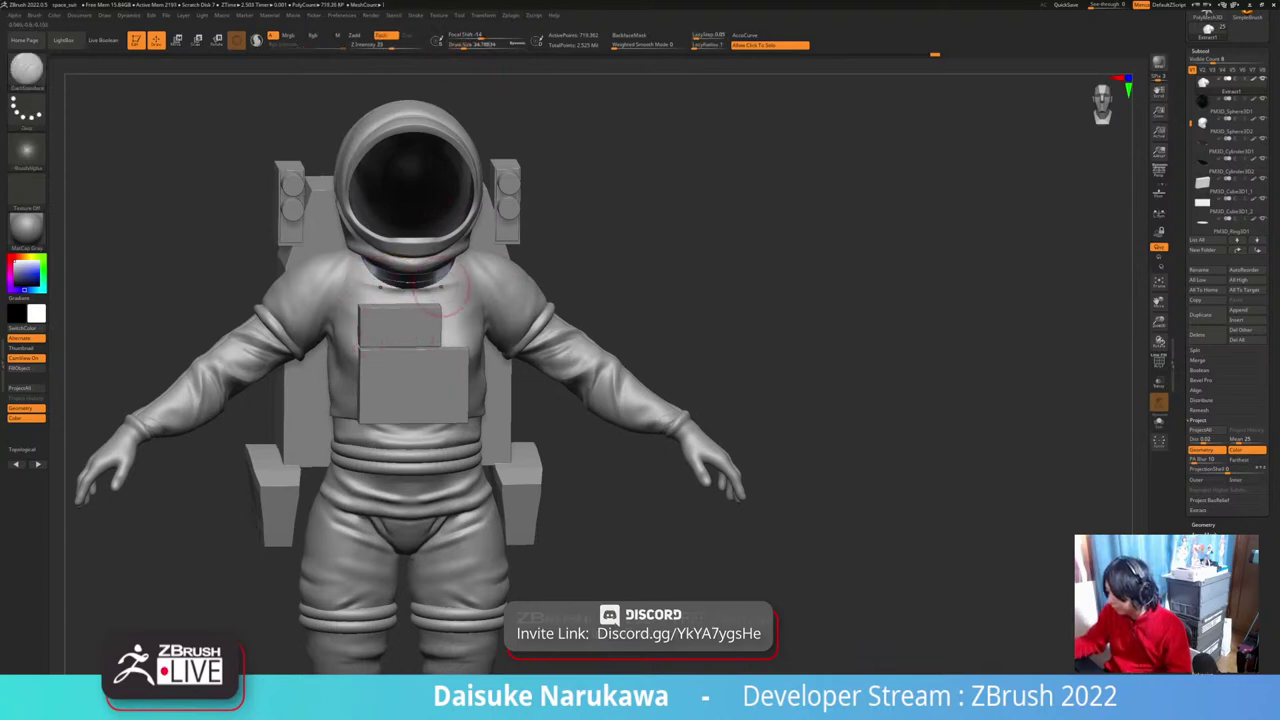
left_click_drag(445, 292, 414, 286, "shift")
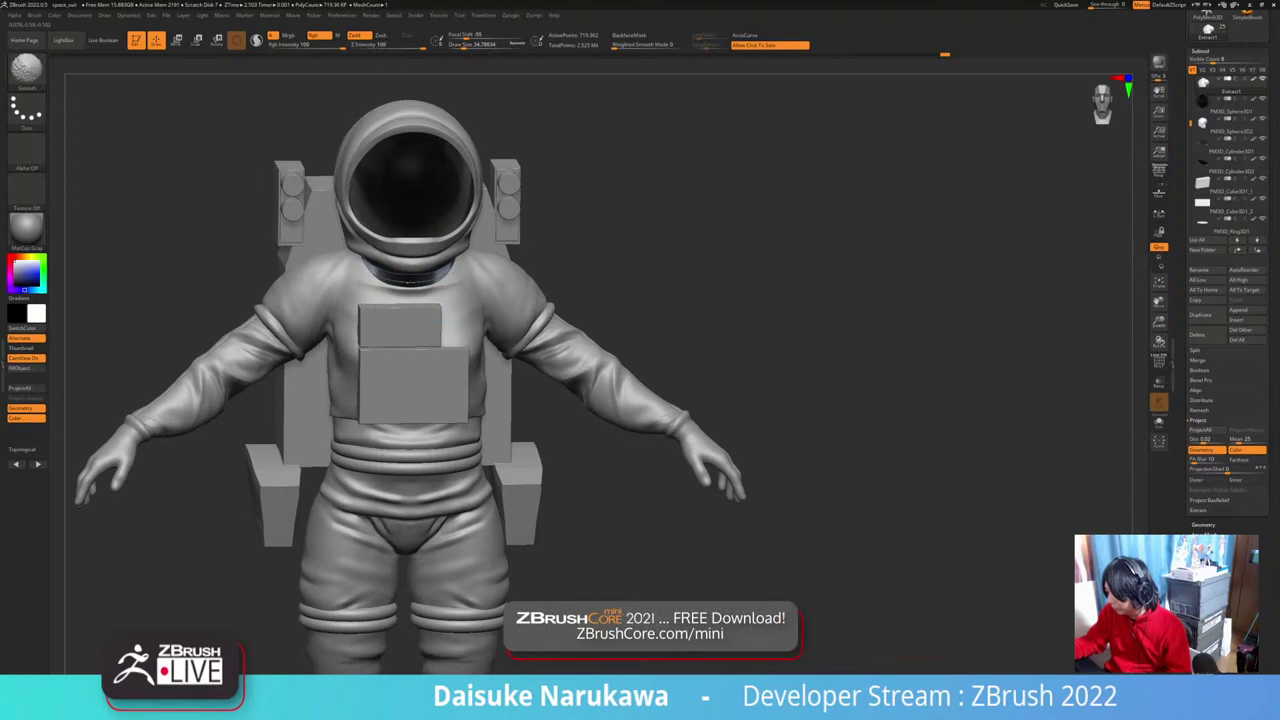
right_click_drag(442, 308, 428, 299)
left_click_drag(436, 298, 410, 297)
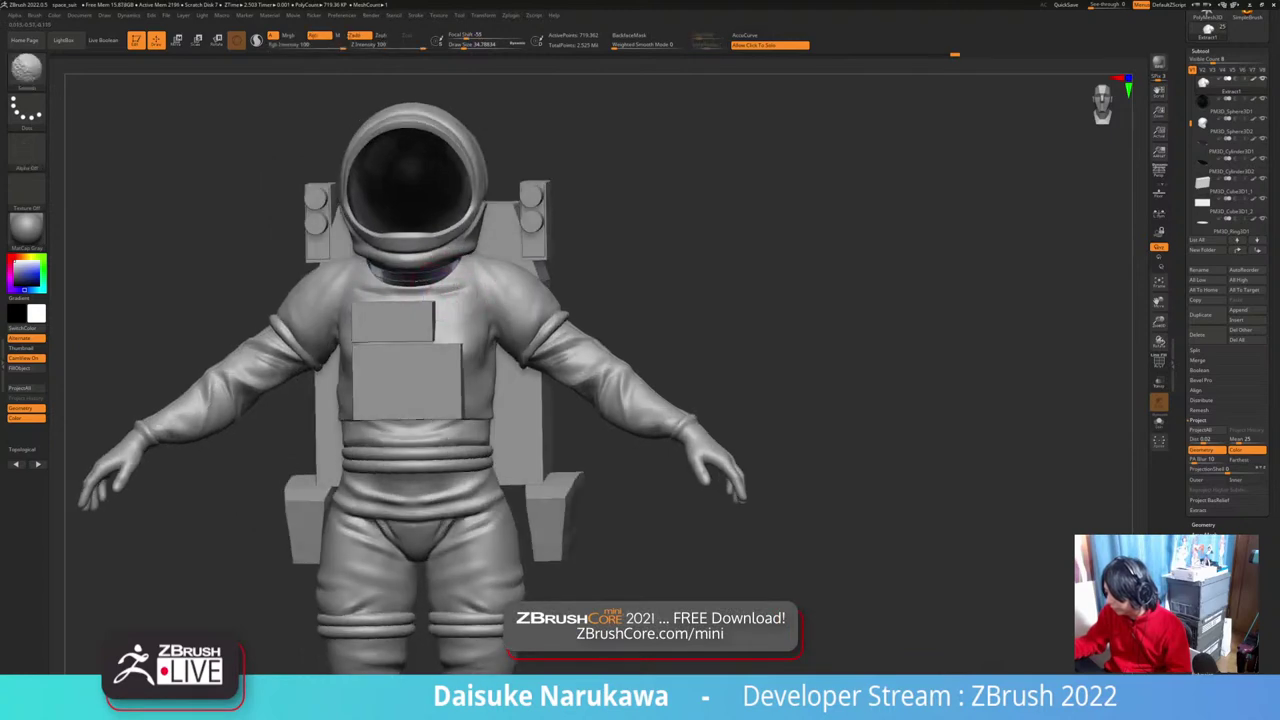
mouse_move(456, 286)
right_mouse_down()
mouse_move(488, 287)
mouse_move(464, 284)
right_mouse_up()
Step: Build up folds on the lower side of the suit's chest with the ClayBuildup brush at a draw size of about 15.6
mouse_move(520, 468)
right_mouse_down()
mouse_move(596, 474)
mouse_move(565, 504)
mouse_move(585, 482)
right_mouse_up()
mouse_move(585, 482)
right_mouse_down()
mouse_move(465, 480)
mouse_move(560, 482)
right_mouse_up()
left_click(27, 72)
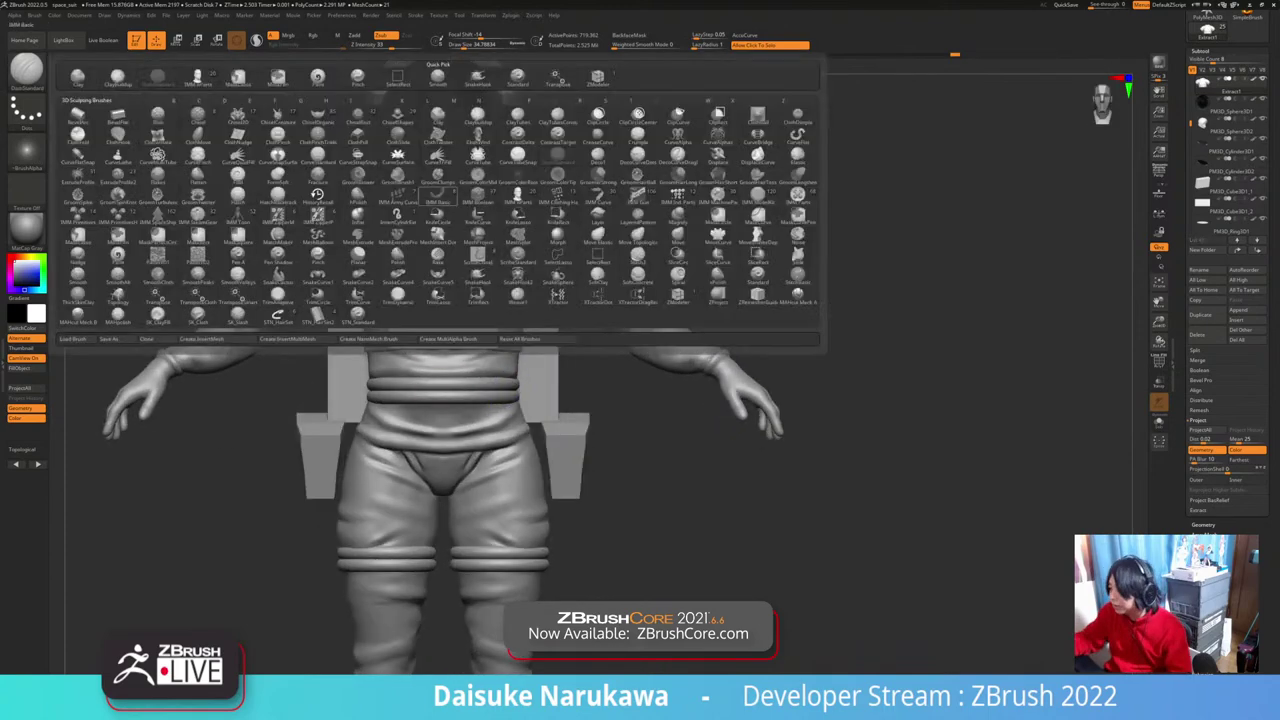
left_click(118, 78)
right_click_drag(560, 330, 490, 335)
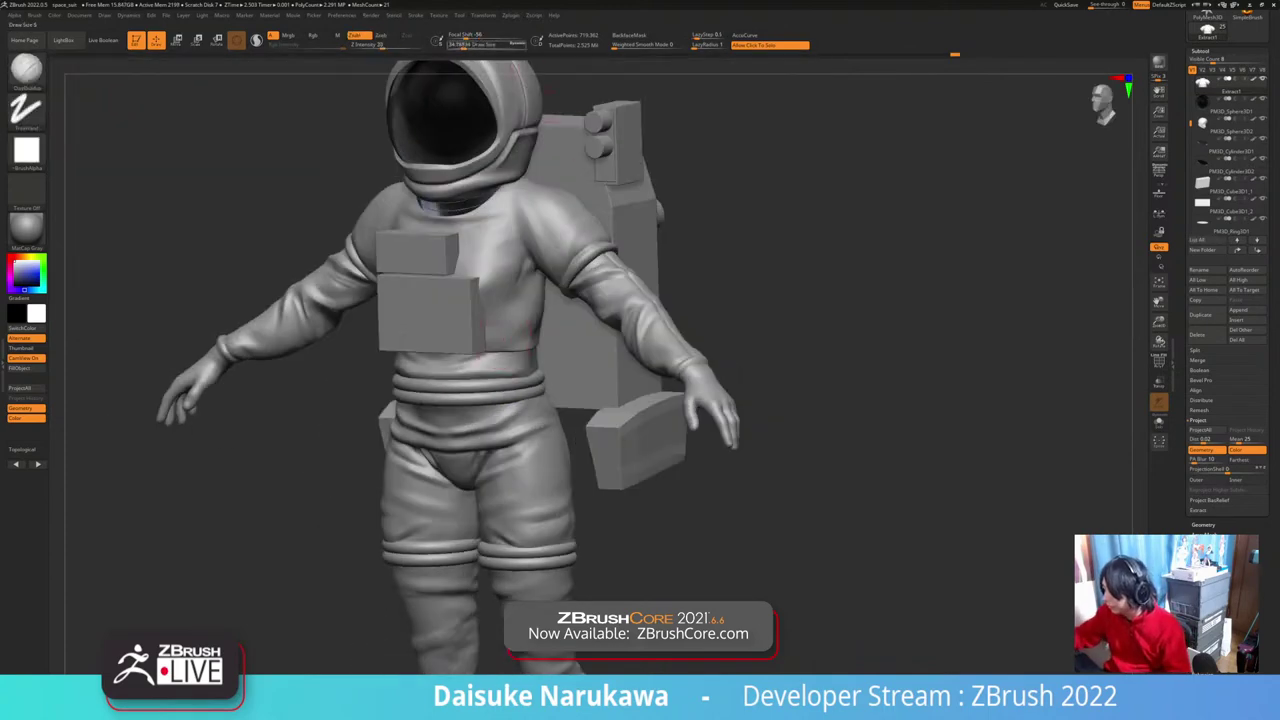
left_click_drag(468, 44, 462, 44)
right_click_drag(485, 236, 485, 320, "alt")
mouse_move(495, 390)
right_mouse_down()
mouse_move(540, 393)
mouse_move(490, 388)
mouse_move(515, 412)
mouse_move(548, 402)
mouse_move(484, 393)
mouse_move(470, 404)
mouse_move(492, 384)
right_mouse_up()
left_click(487, 397)
left_click(488, 408)
left_click(460, 392)
left_click(514, 414)
Step: Check the large chest box in isolation, and delete the smaller box above it
left_click(429, 392, "alt")
key("w")
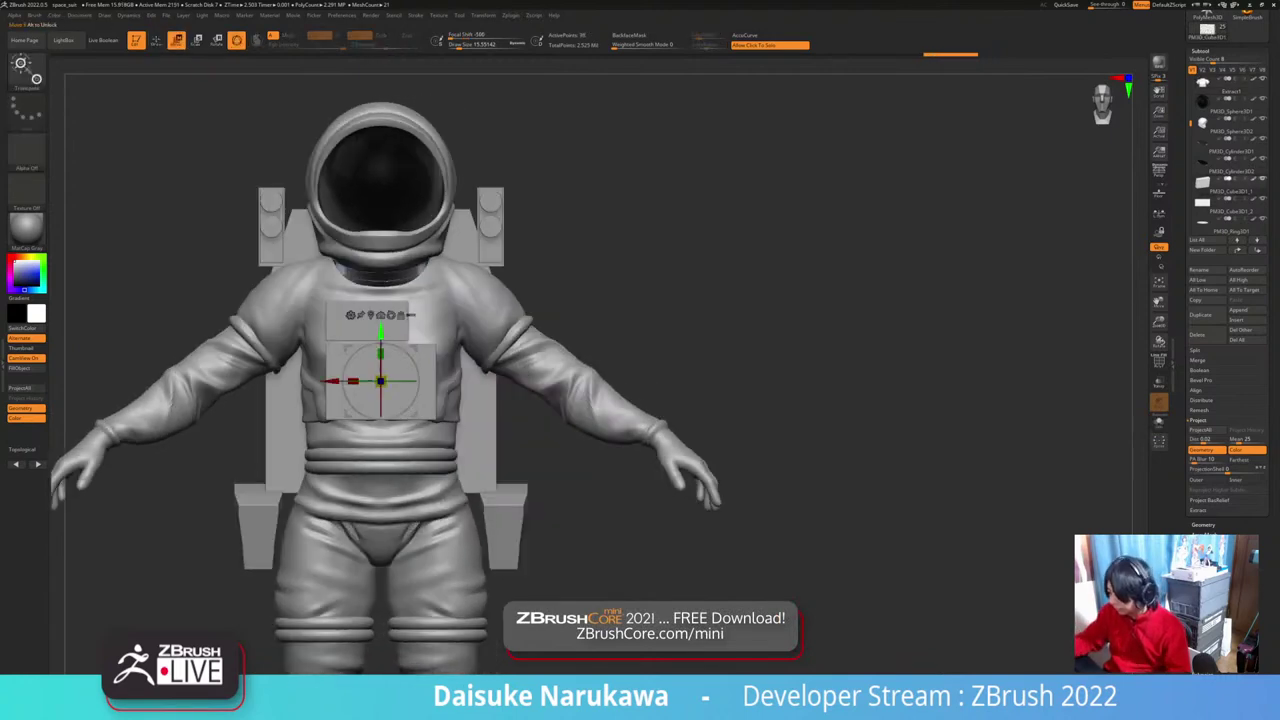
key("q")
left_click(491, 323)
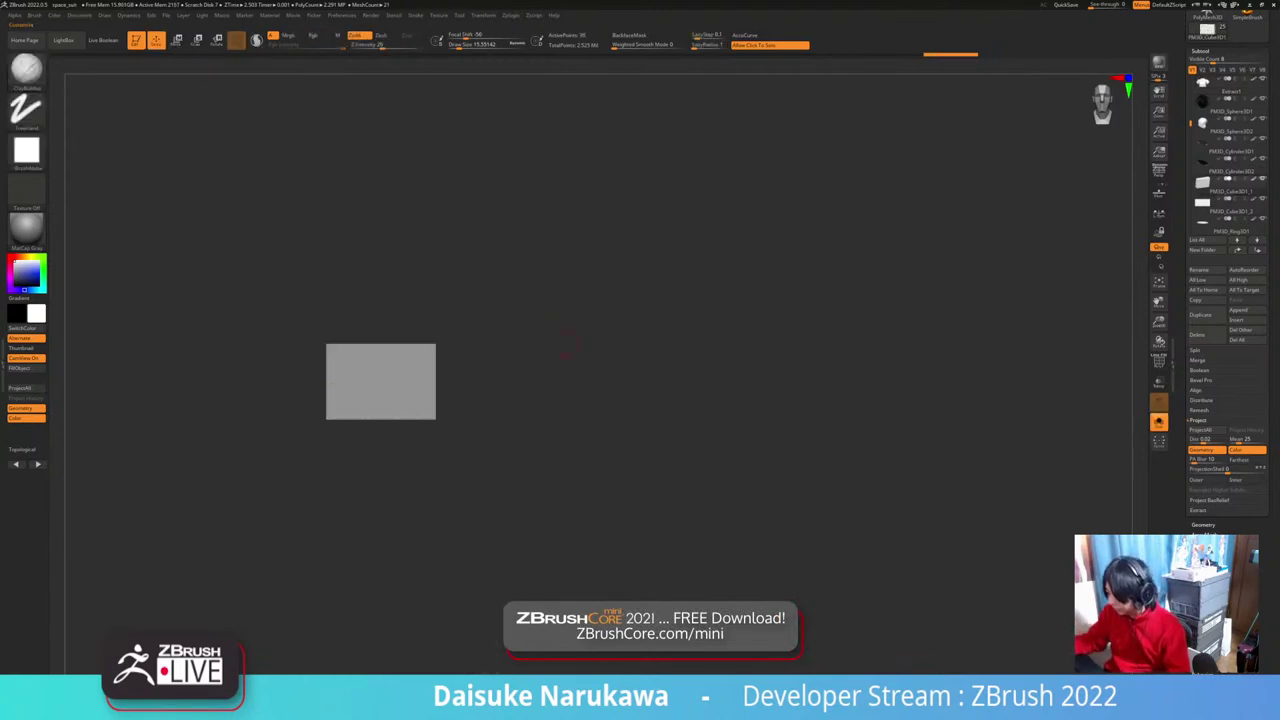
mouse_move(491, 323)
right_mouse_down("ctrl")
mouse_move(472, 343)
mouse_move(518, 383)
right_mouse_up("ctrl")
left_click(517, 383)
left_click(437, 326, "alt")
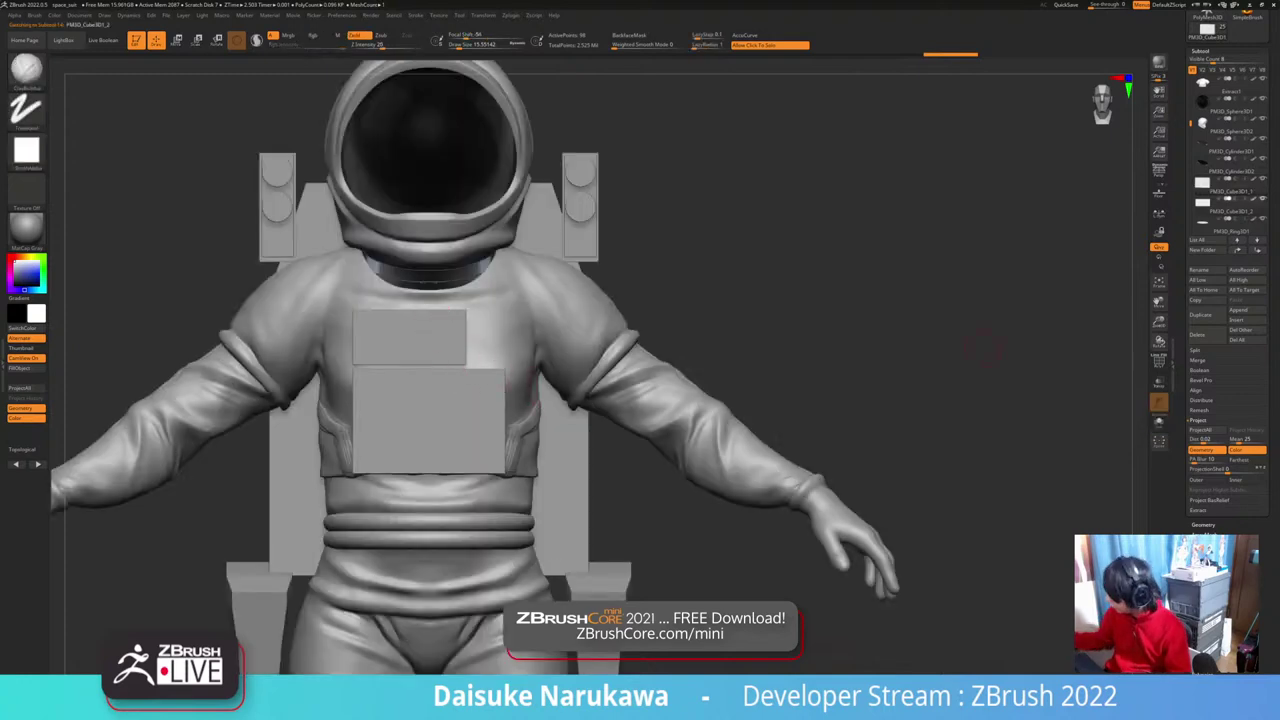
left_click(1200, 335)
left_click(1146, 352)
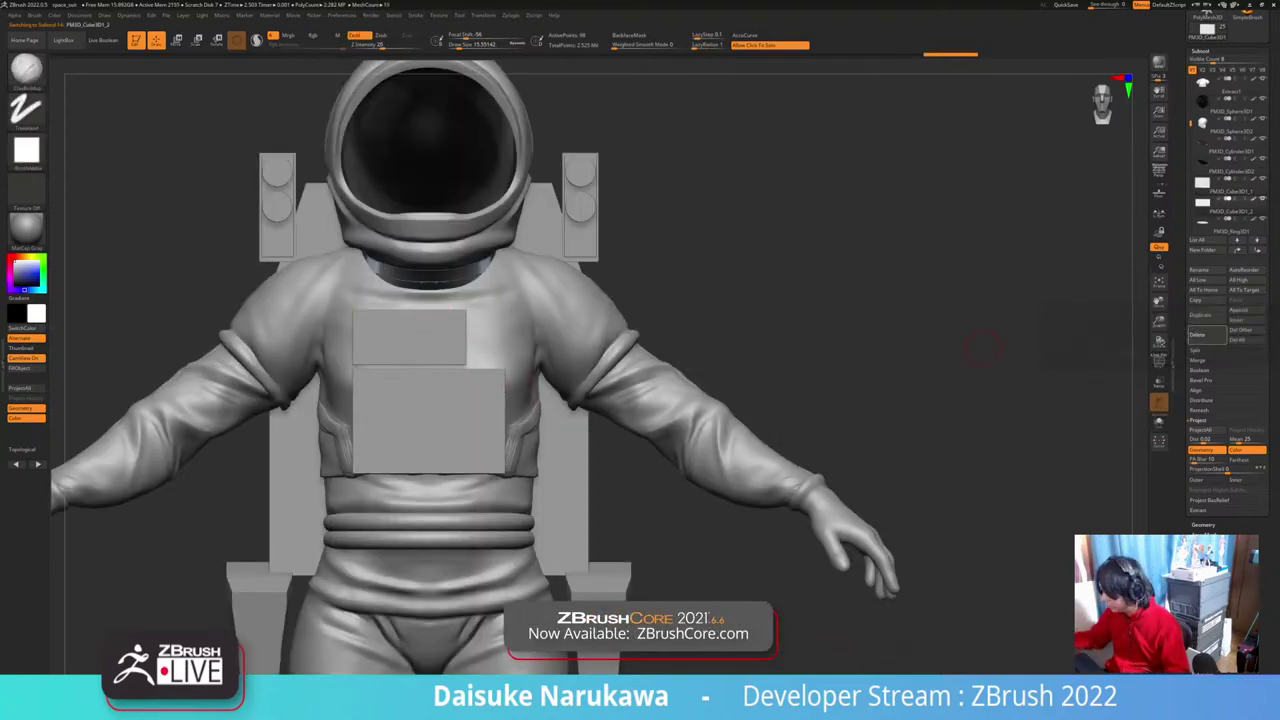
Step: Select the remaining chest box and reduce its height
left_click(486, 412, "alt")
right_click_drag(486, 412, 434, 410)
key("w")
mouse_move(424, 371)
left_mouse_down()
mouse_move(423, 331)
mouse_move(423, 373)
left_mouse_up()
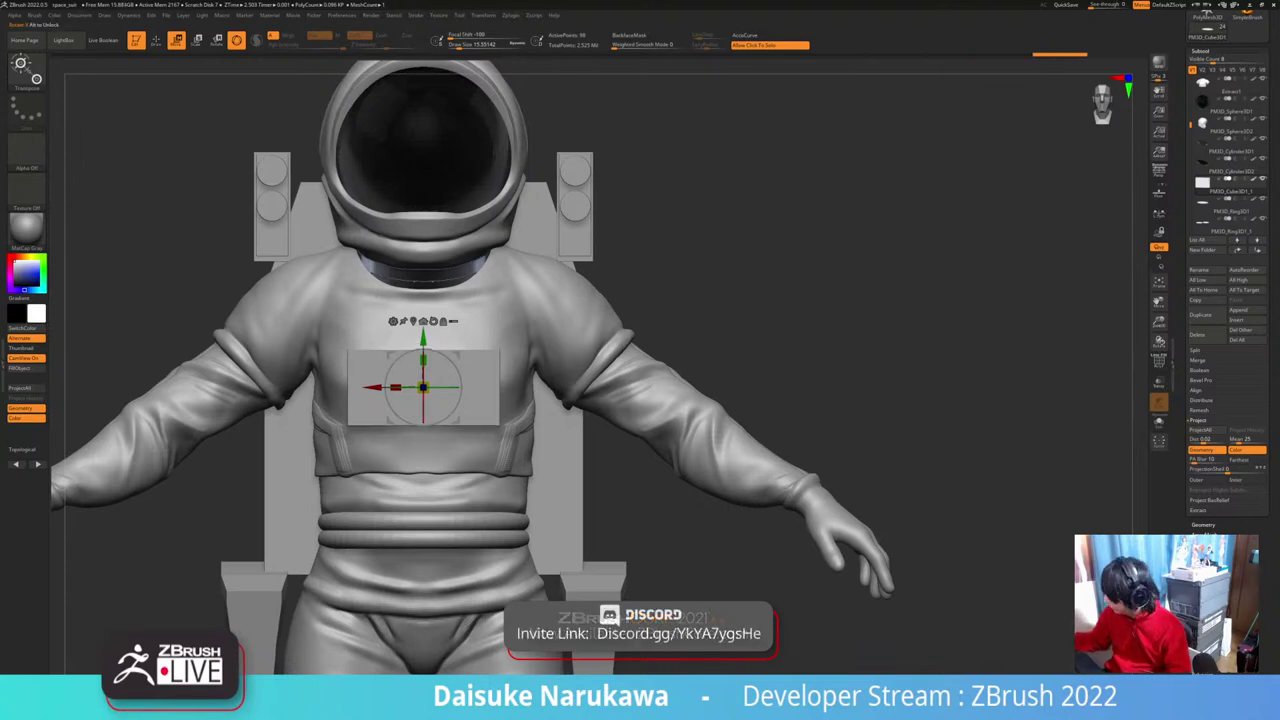
Step: Show the chest box's polyframe and switch to the ZModeler brush
key("shift+f")
right_click_drag(423, 376, 420, 407)
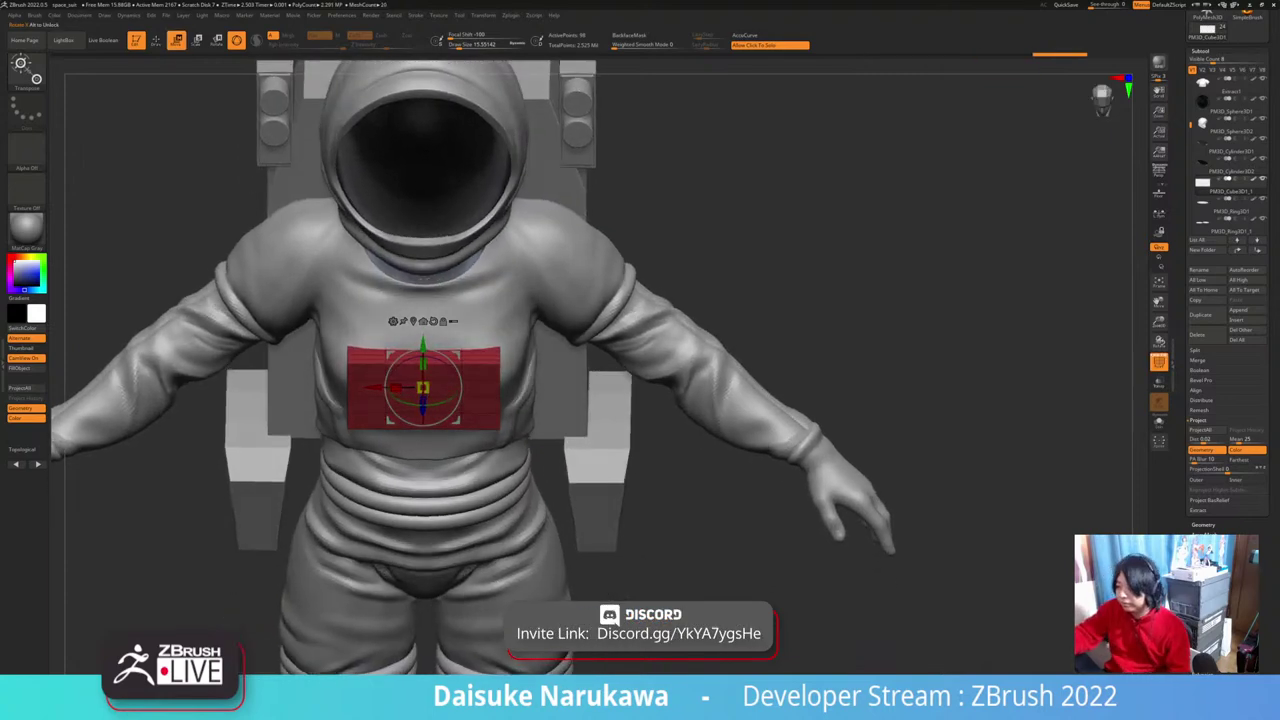
key("q")
key("b")
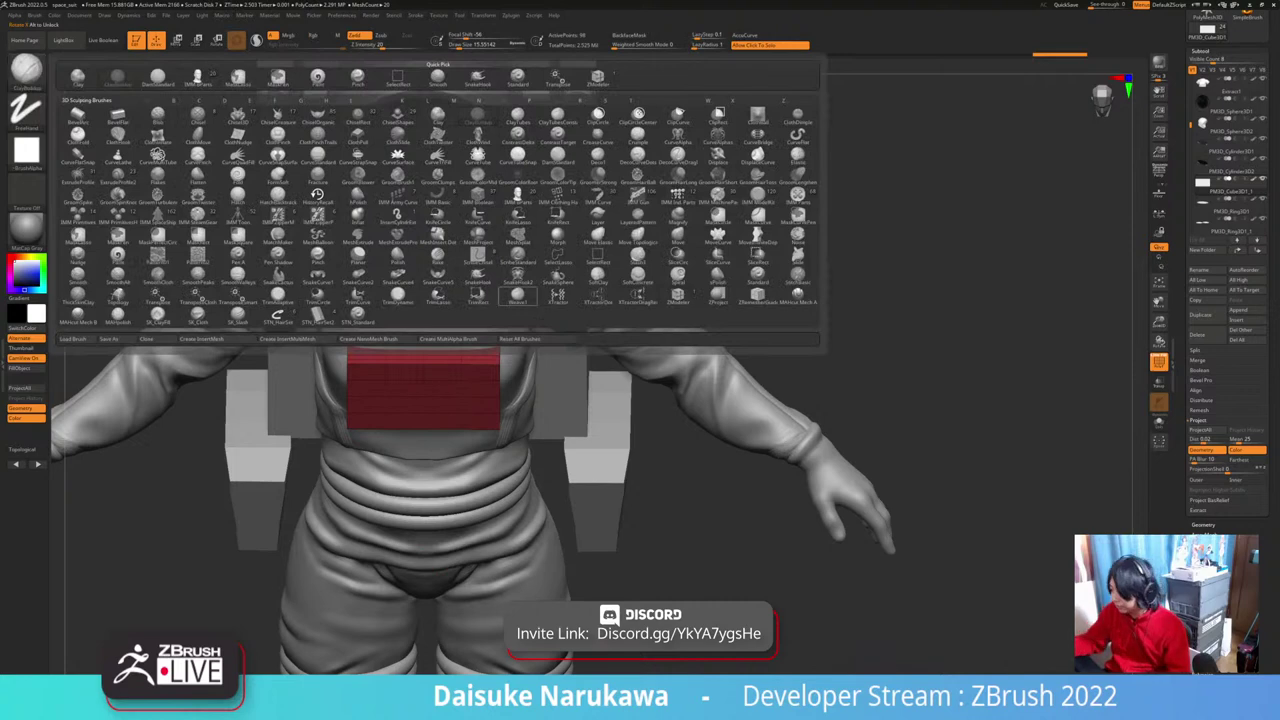
key("z")
key("m")
right_click_drag(423, 400, 423, 386, "shift")
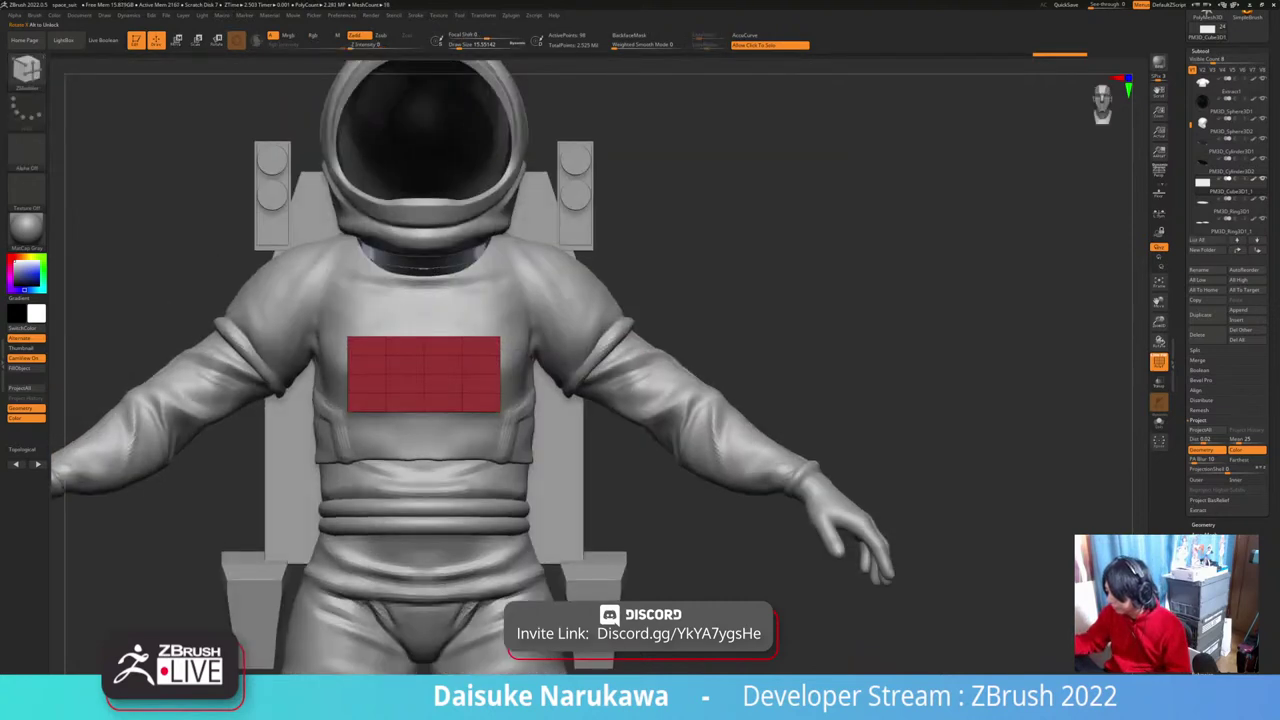
Step: Isolate the chest box, mask all but its upper-left portion, and extrude that portion upward into a raised block
key("alt+q")
mouse_move(328, 290)
left_mouse_down("ctrl")
mouse_move(378, 300)
mouse_move(428, 351)
mouse_move(380, 347)
left_mouse_up("ctrl")
key("ctrl+z")
mouse_move(403, 271)
left_mouse_down("ctrl")
mouse_move(430, 347)
mouse_move(316, 338)
left_mouse_up("ctrl")
left_click(570, 317, "ctrl")
right_click_drag(573, 320, 588, 361, "alt")
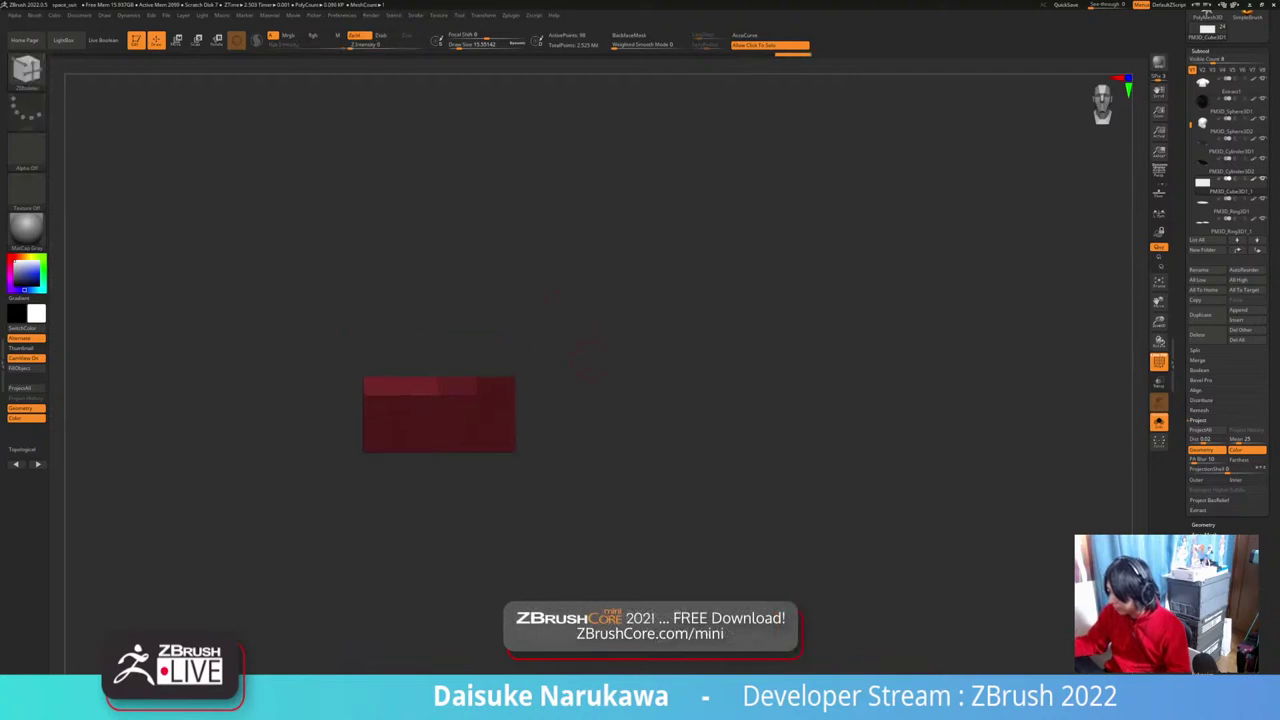
key("w")
left_click_drag(439, 365, 439, 328, "ctrl")
Step: Mask the rest of the isolated chest box and shift its left side slightly inward
mouse_move(312, 290)
left_mouse_down("ctrl")
mouse_move(330, 304)
mouse_move(372, 483)
left_mouse_up("ctrl")
key("ctrl+z")
left_click_drag(357, 298, 329, 514, "ctrl")
key("ctrl+i")
left_click_drag(391, 378, 400, 378)
Step: Extrude the left side of the chest box's lower section outward, clear the mask, and show the whole astronaut again
left_click_drag(318, 318, 334, 332, "ctrl")
left_click_drag(326, 470, 376, 476, "ctrl")
key("ctrl+i")
left_click_drag(402, 378, 390, 378, "ctrl")
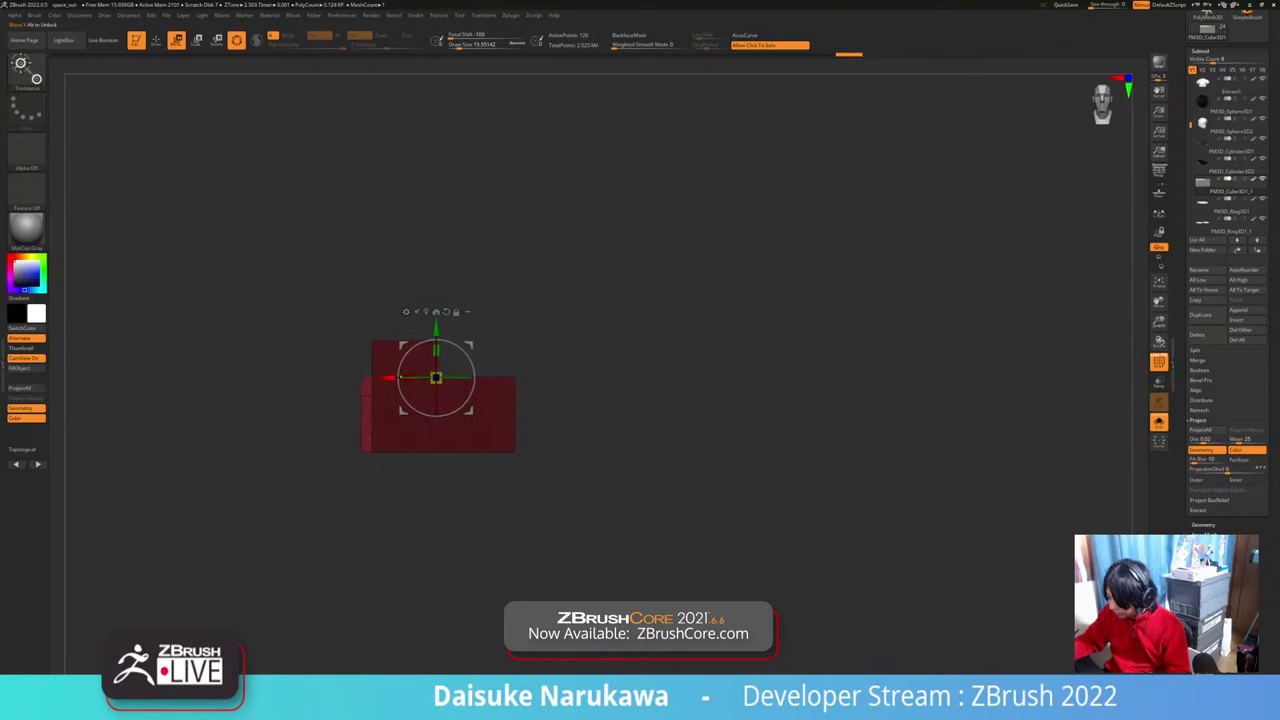
left_click_drag(318, 328, 334, 342, "ctrl")
left_click_drag(620, 230, 655, 250)
left_click(660, 250)
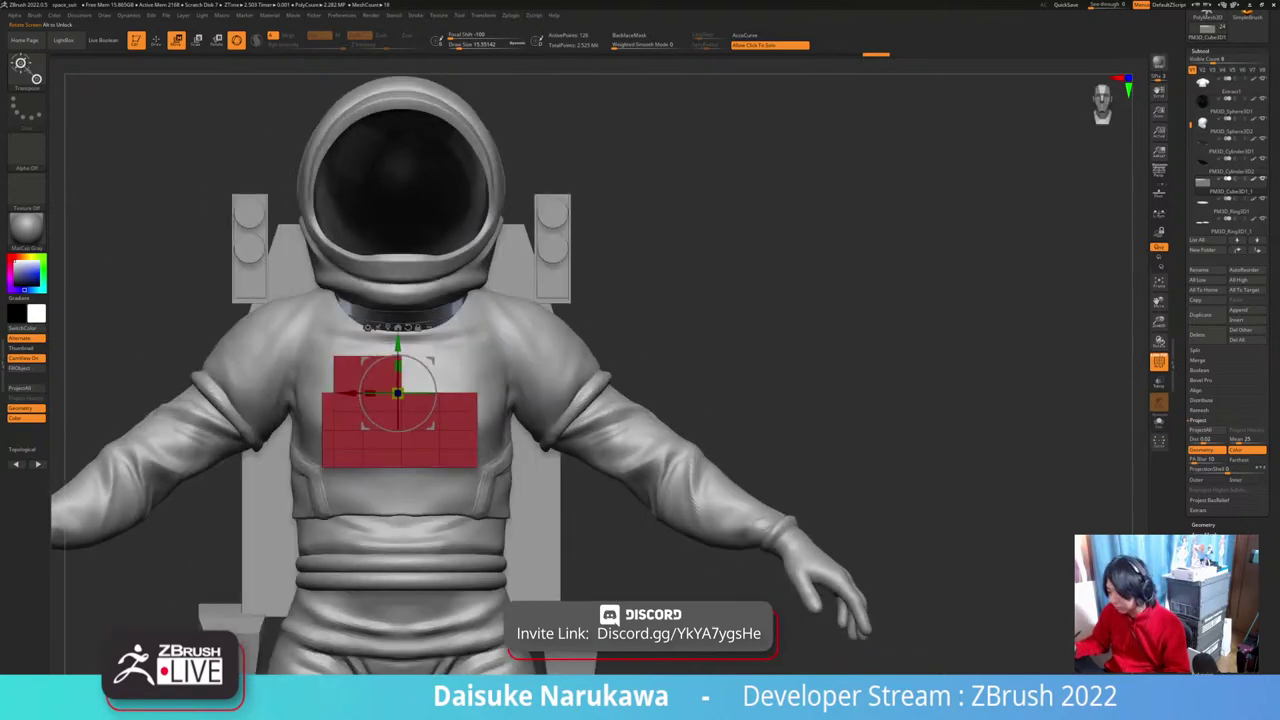
Step: Try to extrude the chest box's raised block further upward in isolation, and undo the extrusion
key("shift+s")
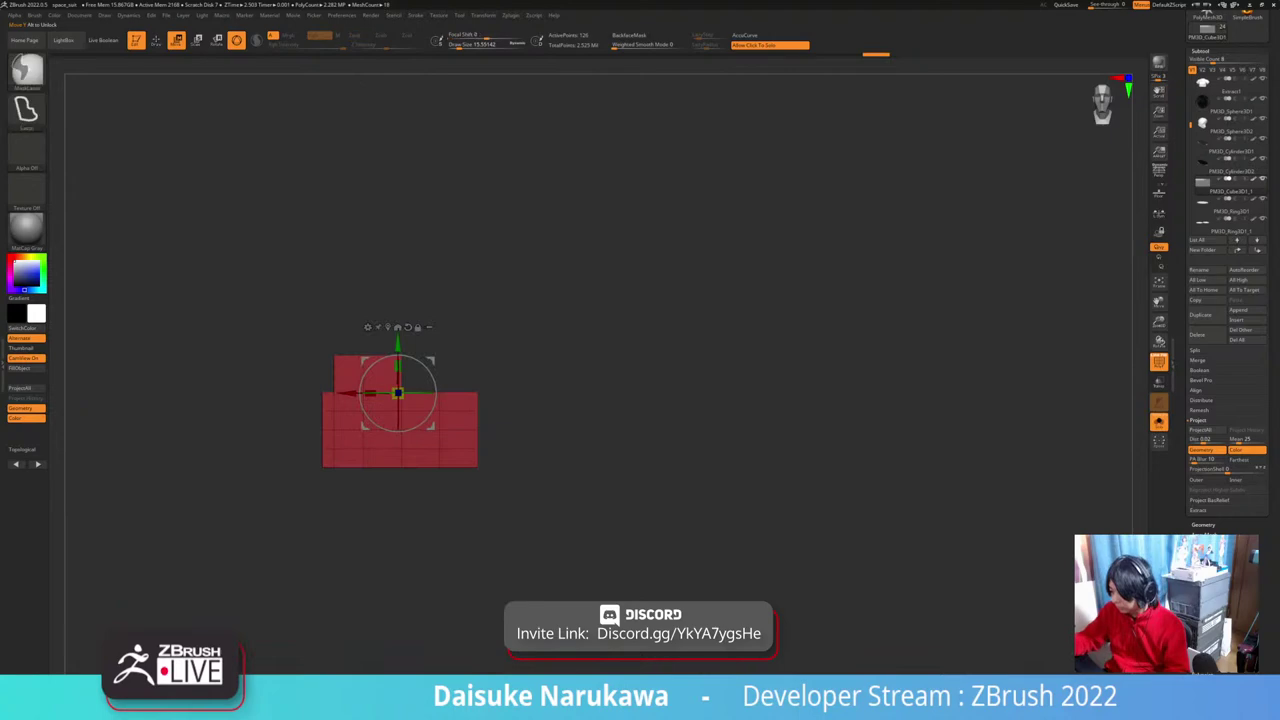
mouse_move(290, 303)
left_mouse_down("ctrl")
mouse_move(332, 386)
mouse_move(318, 374)
left_mouse_up("ctrl")
key("ctrl+i")
left_click_drag(398, 343, 398, 321, "ctrl")
key("ctrl+shift+a")
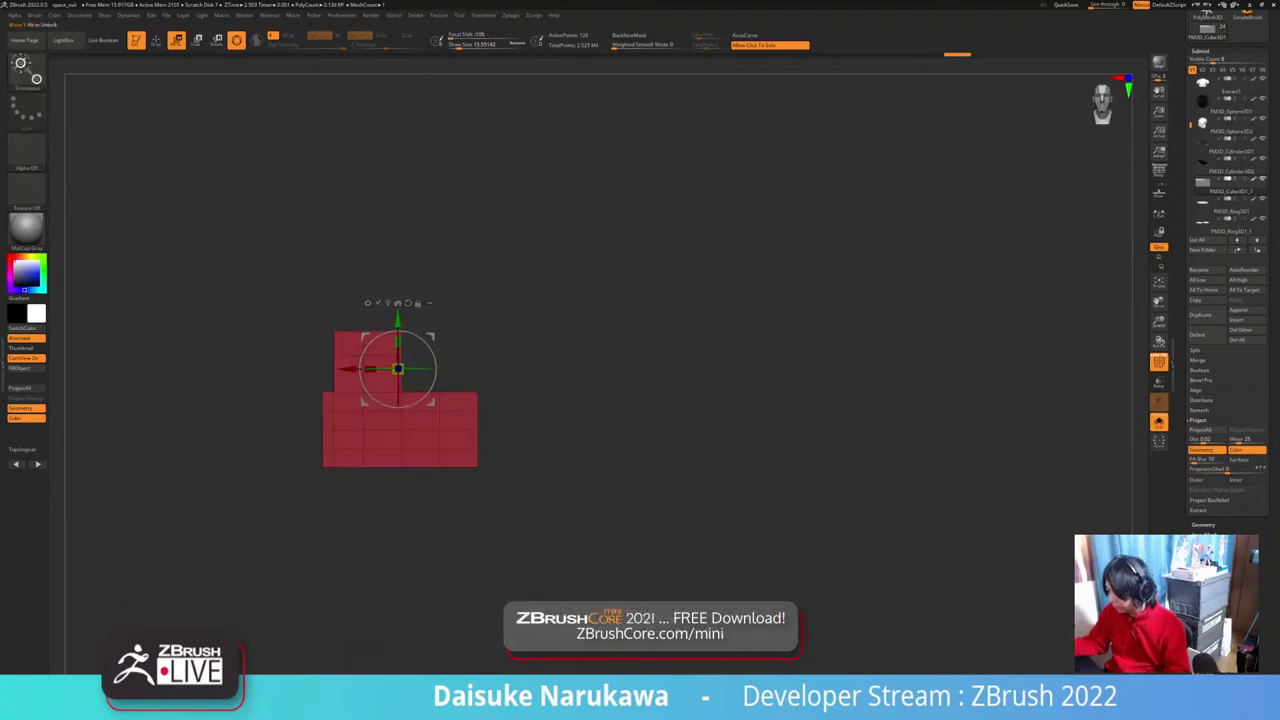
key("shift+s")
left_click_drag(620, 270, 695, 272)
key("ctrl+z")
key("ctrl+z")
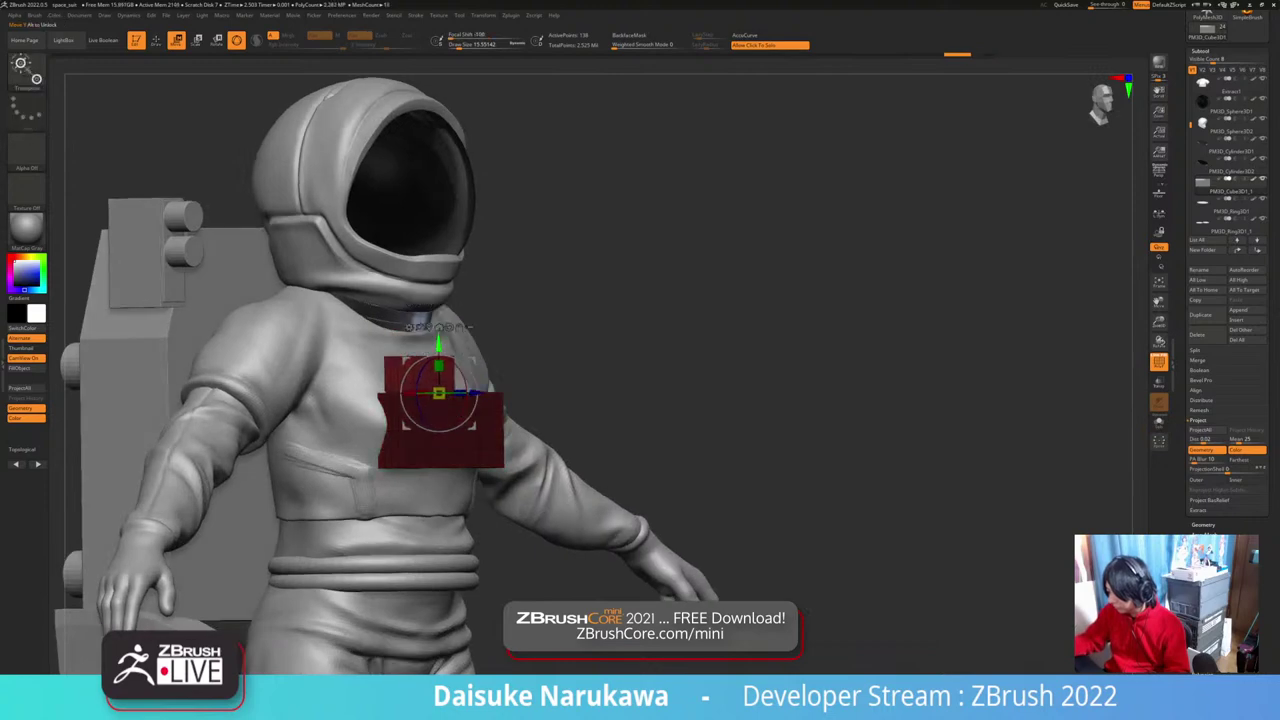
Step: Lower the raised block slightly, adjust the chest box's depth against the torso, and return to Draw mode
left_click_drag(600, 330, 632, 331)
left_click_drag(449, 344, 449, 346)
left_click_drag(640, 280, 690, 303, "ctrl")
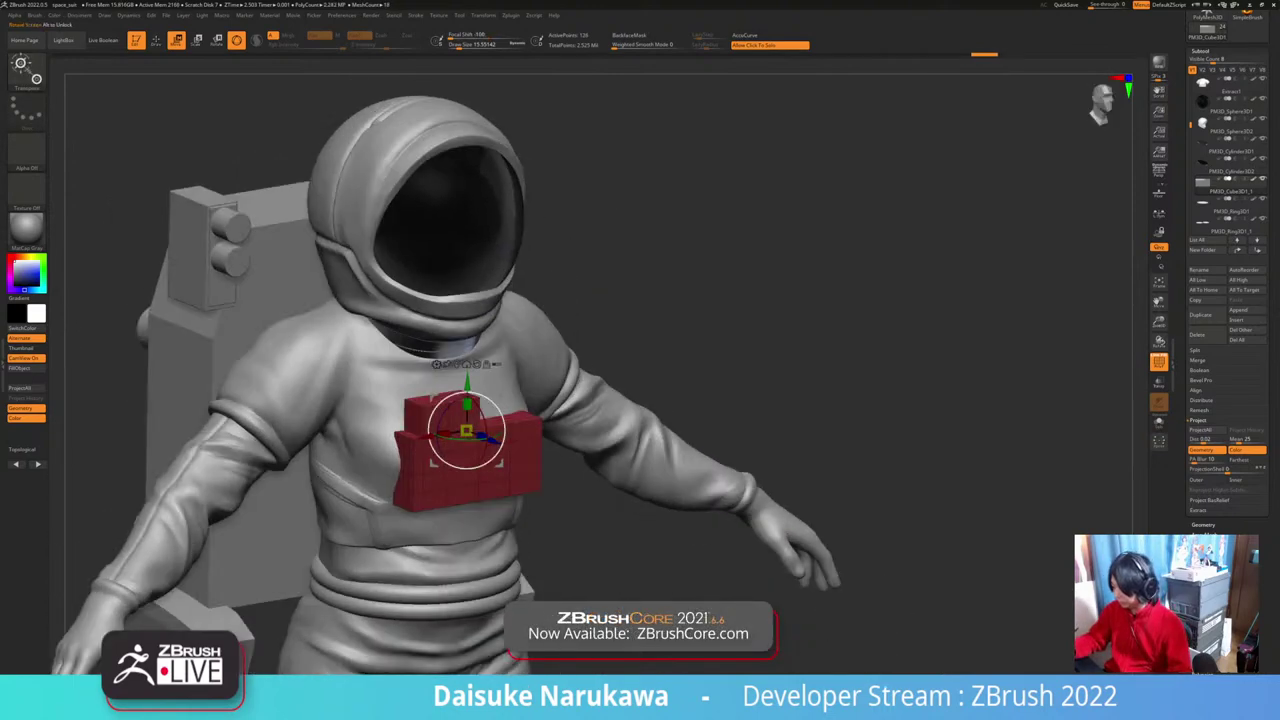
left_click_drag(491, 440, 487, 438)
left_click_drag(690, 303, 546, 238)
left_click_drag(640, 310, 750, 335)
left_click_drag(501, 394, 514, 399)
left_click_drag(700, 330, 540, 312, "shift")
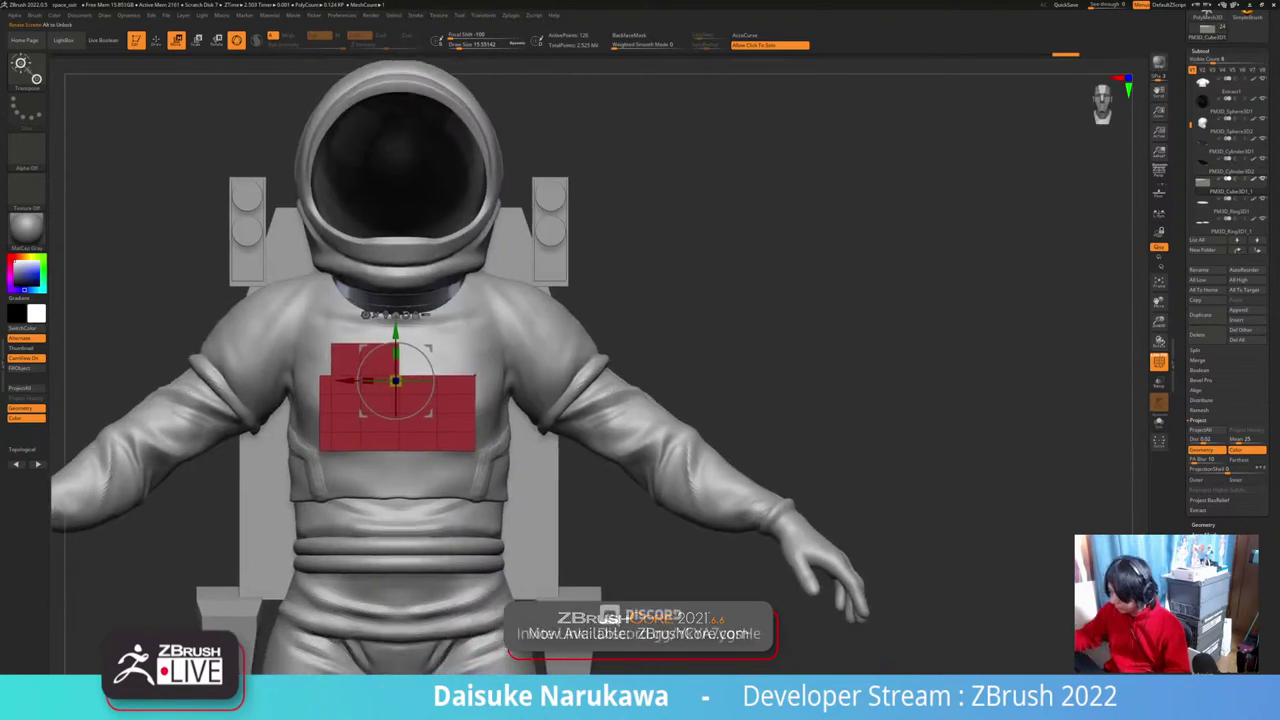
left_click(156, 41)
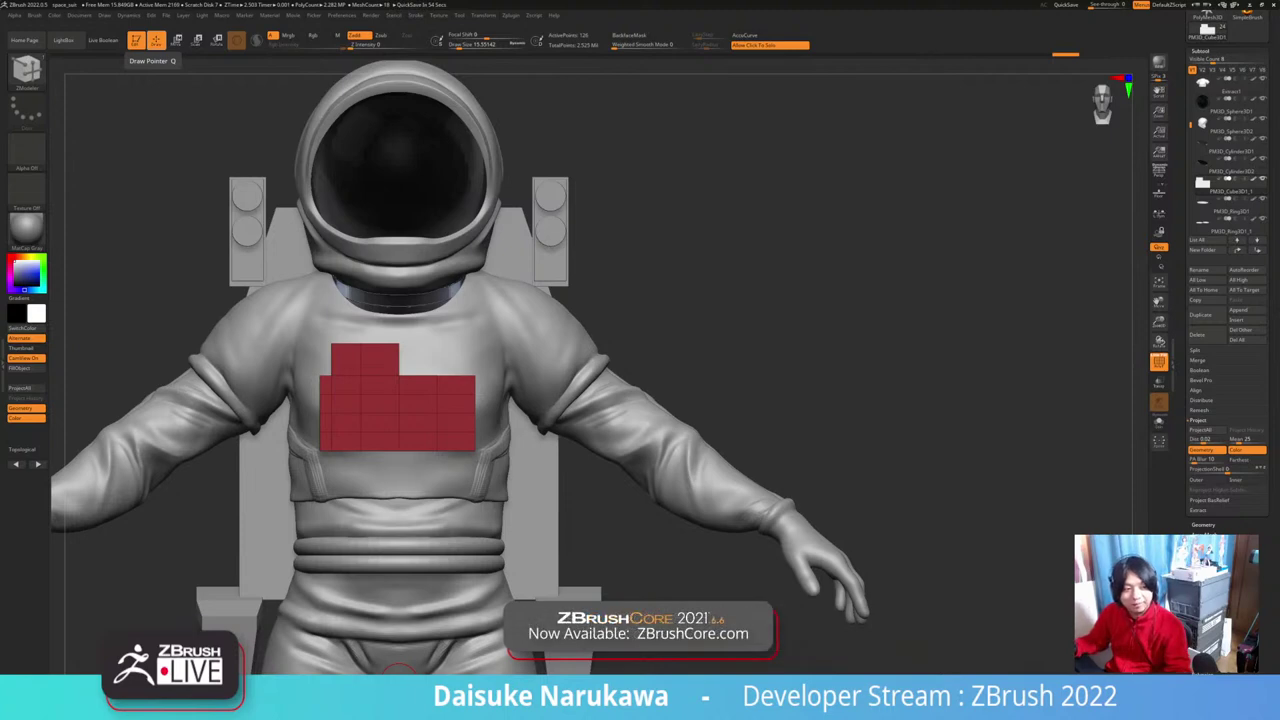
Step: Make the short-sleeved torso garment the active subtool, hide its wireframe, and choose the ClayBuildup brush
mouse_move(720, 300)
left_mouse_down()
mouse_move(800, 305)
mouse_move(640, 310)
mouse_move(808, 300)
mouse_move(715, 302)
left_mouse_up()
left_click_drag(700, 540, 674, 520)
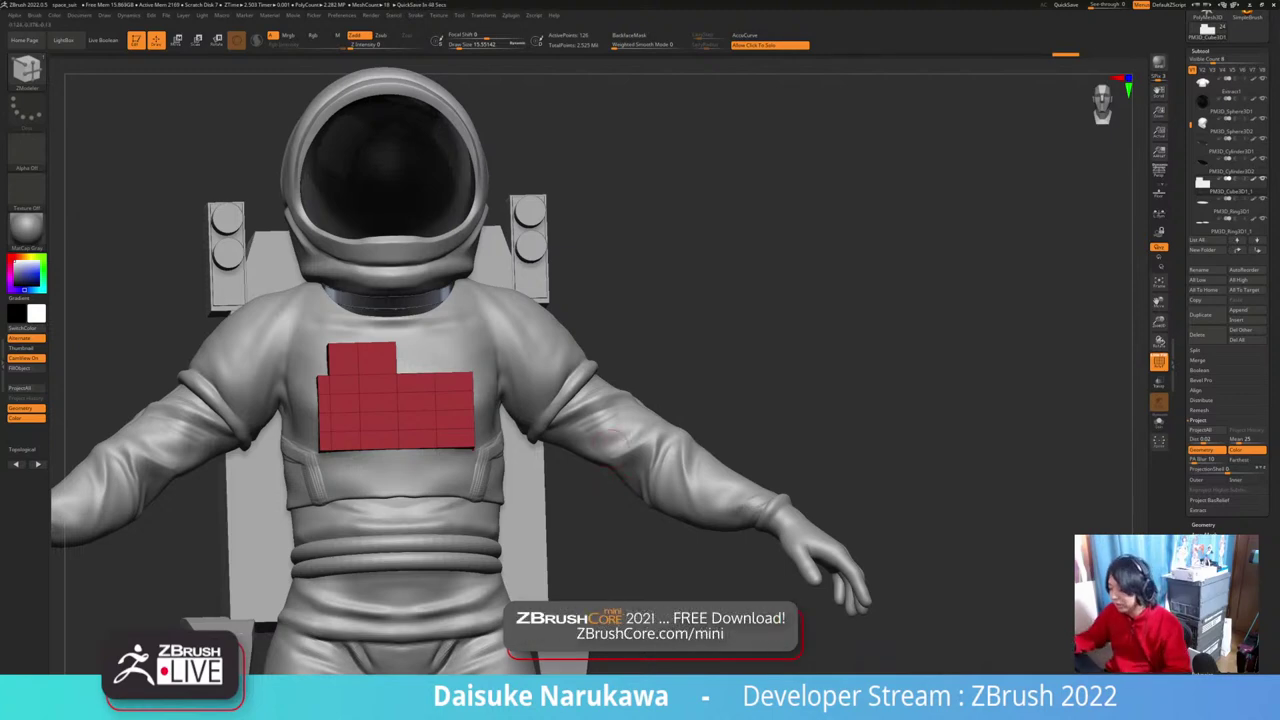
left_click_drag(613, 449, 575, 460)
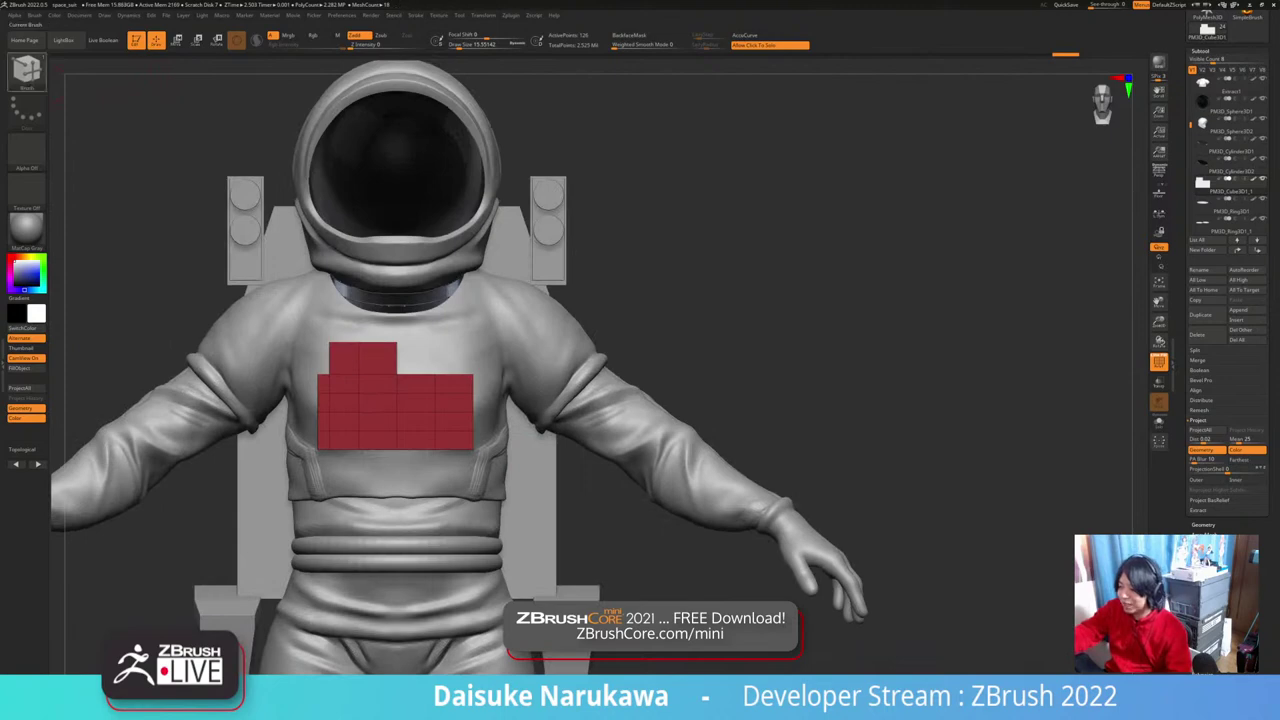
left_click_drag(205, 300, 295, 322)
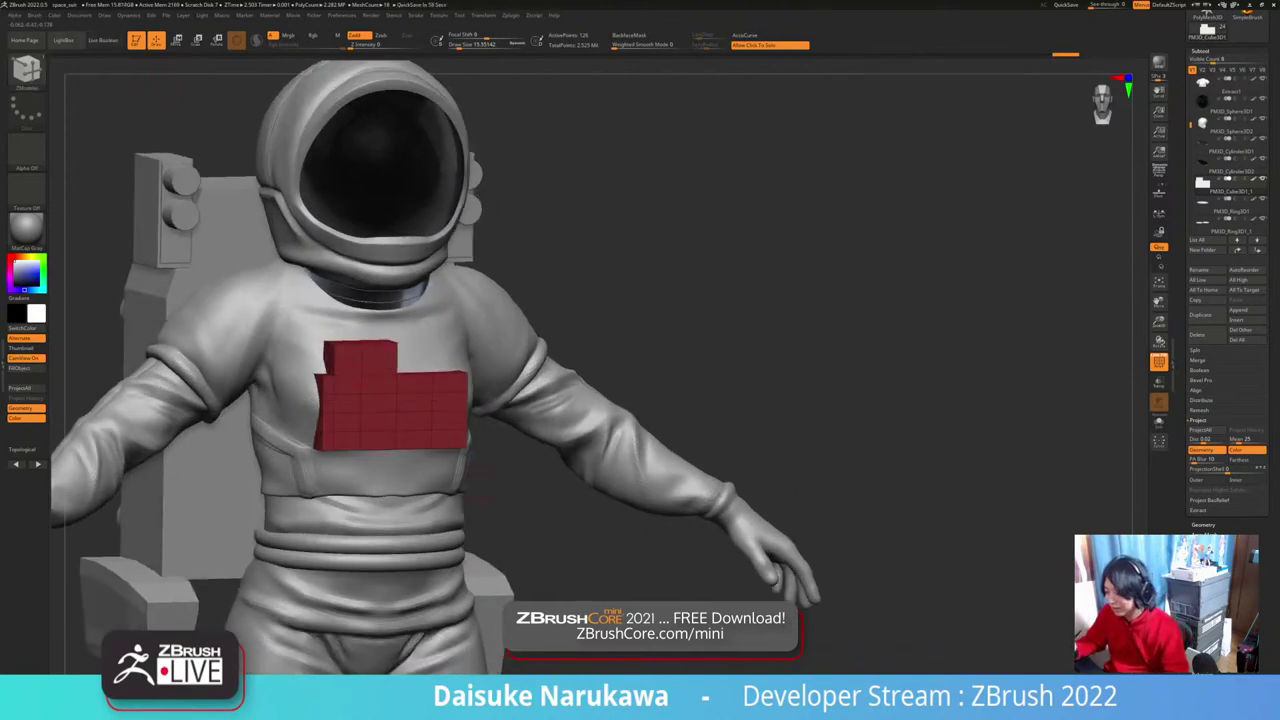
left_click_drag(628, 508, 496, 486)
left_click(495, 486, "alt")
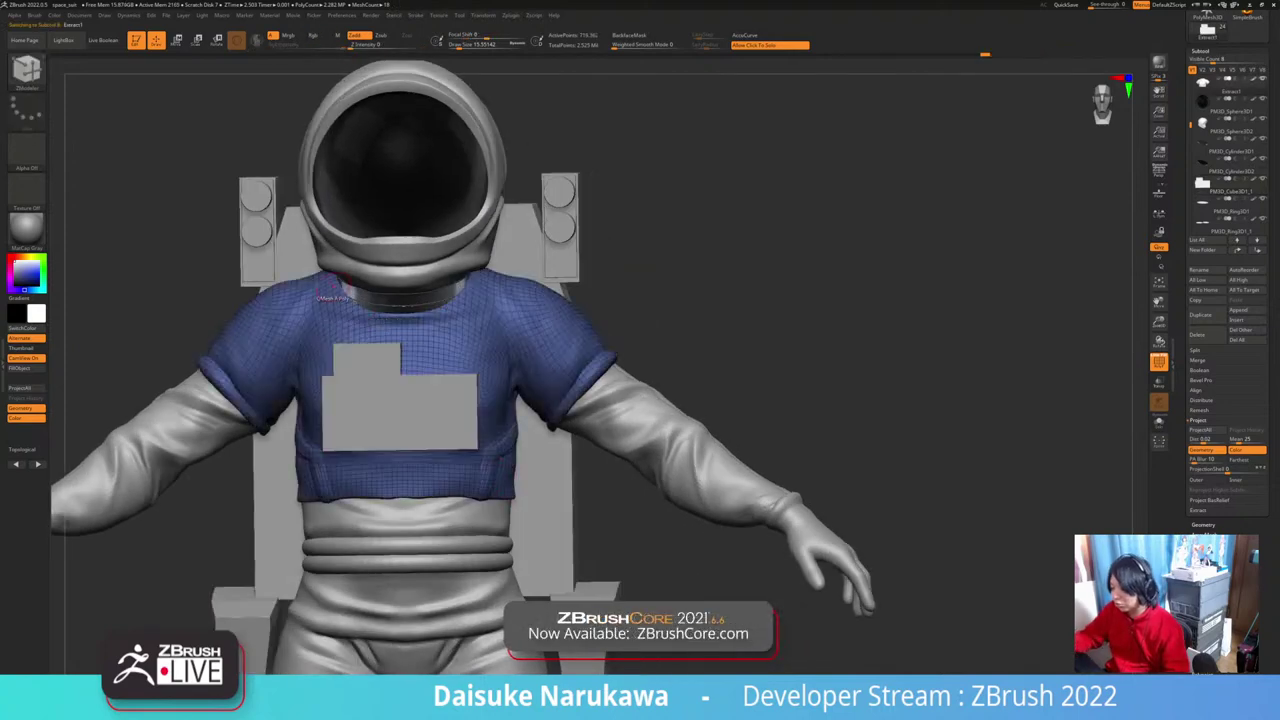
left_click(27, 72)
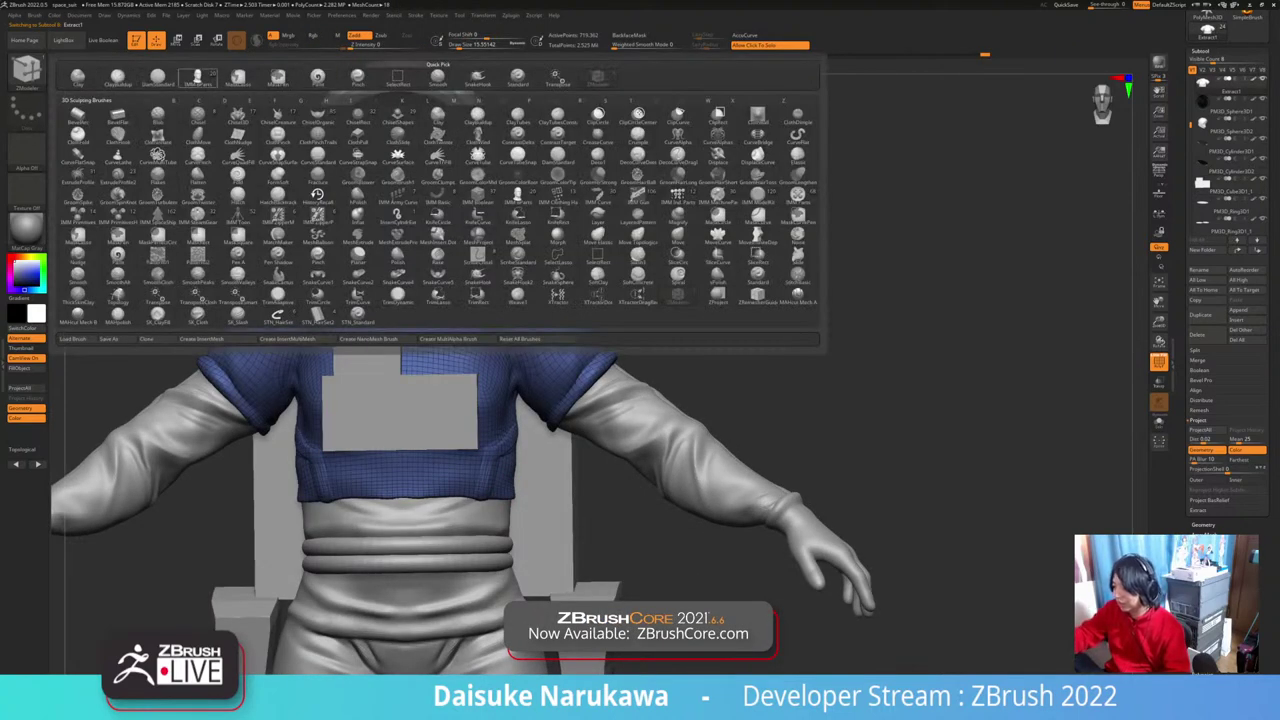
left_click(120, 78)
key("shift+f")
left_click_drag(590, 472, 480, 450)
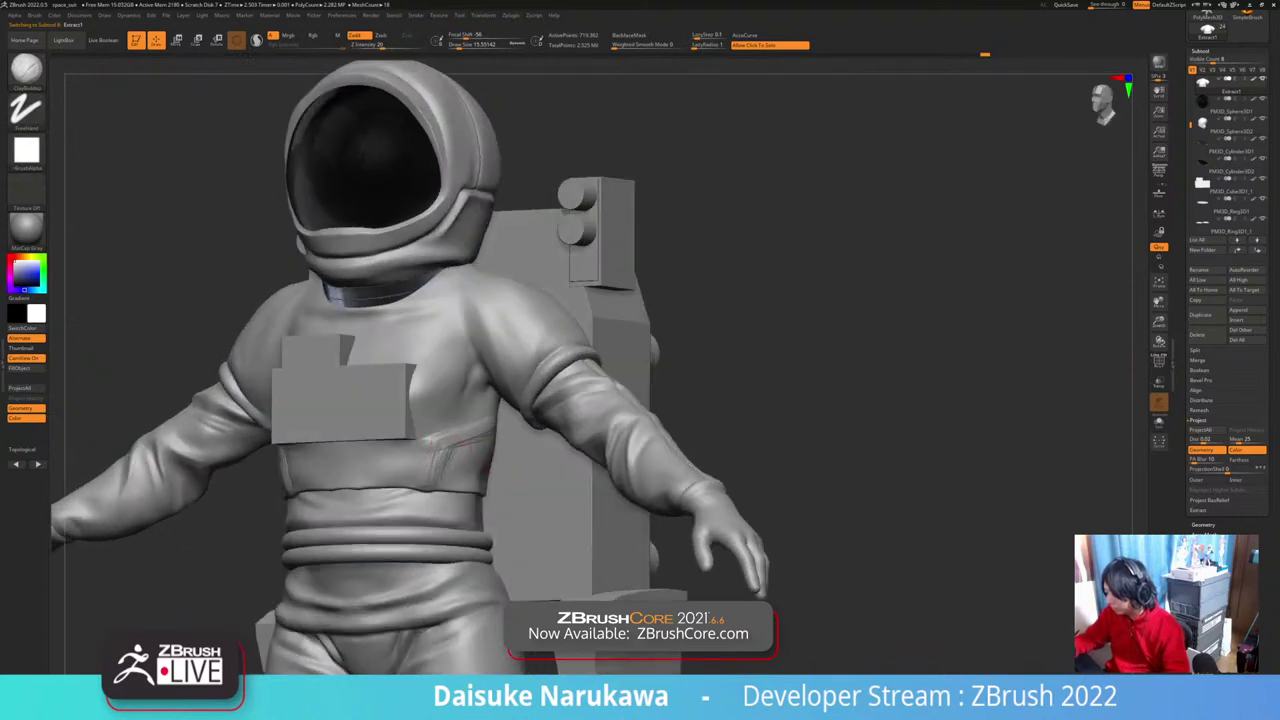
Step: Enlarge the draw size to about 41 and smooth away the double seam lines on the side of the lower chest
left_click(466, 46)
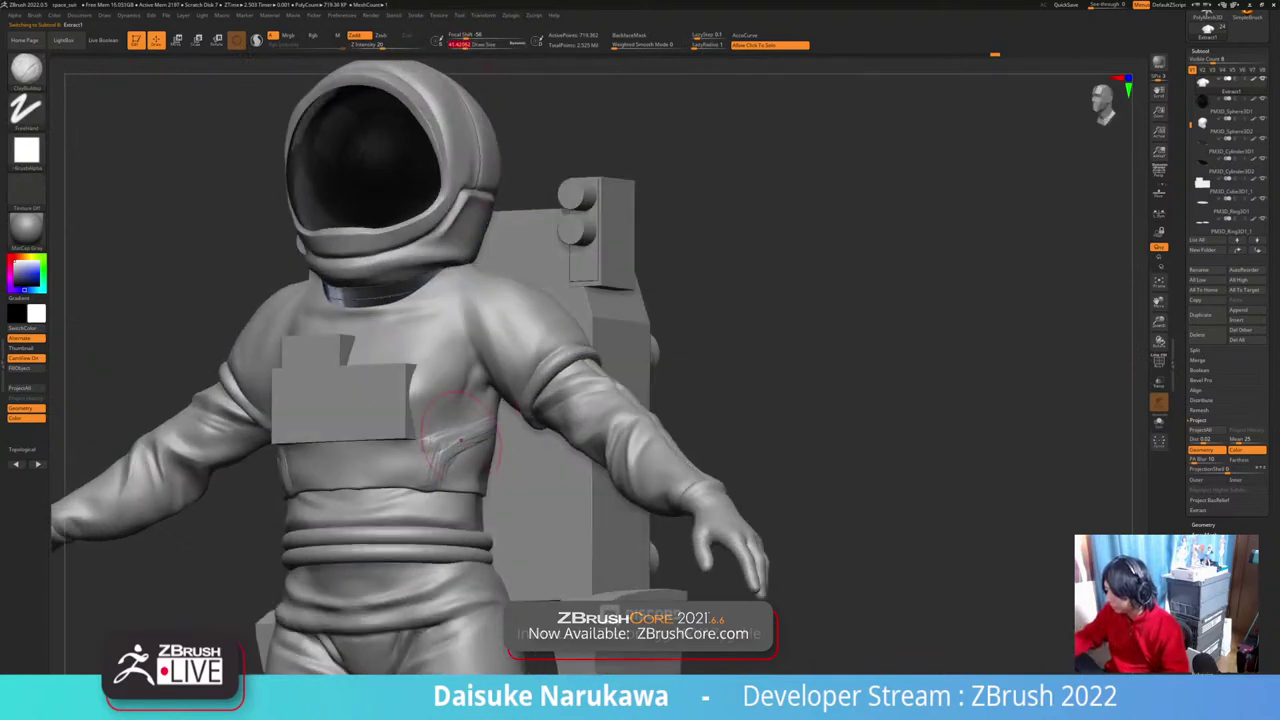
key("shift")
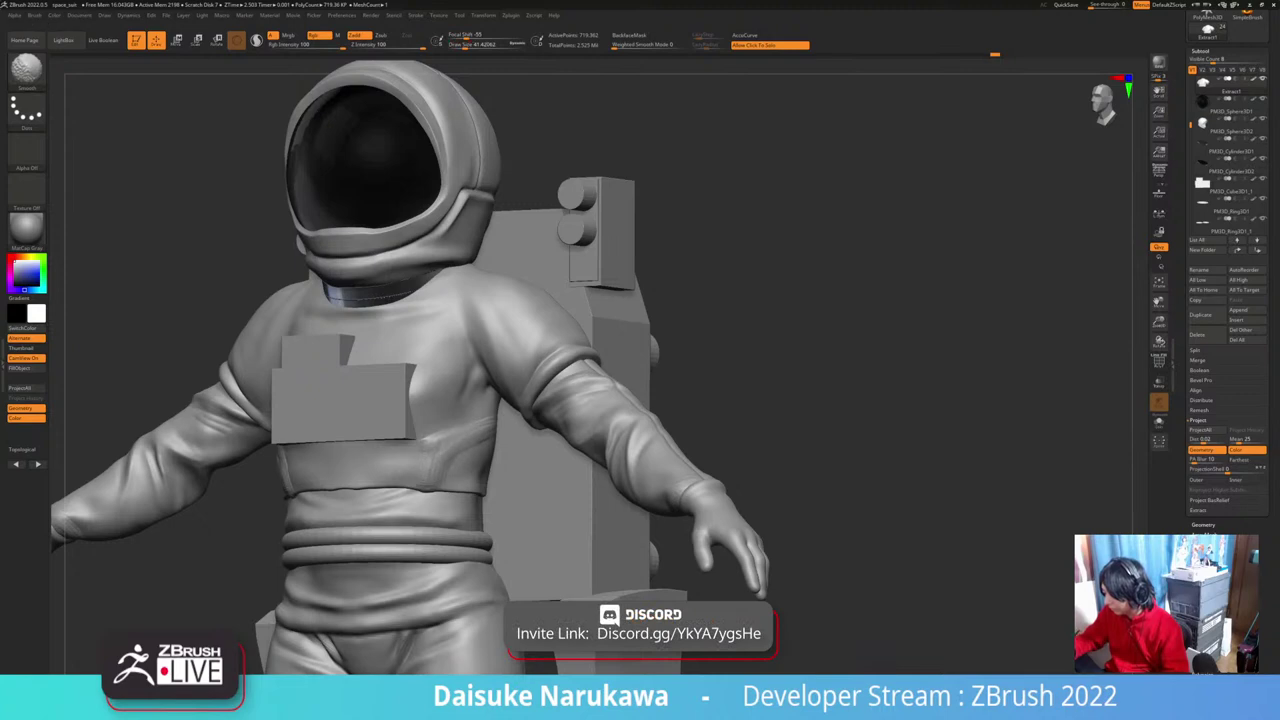
right_click_drag(431, 466, 452, 446)
mouse_move(422, 457)
left_mouse_down()
mouse_move(424, 478)
mouse_move(440, 464)
left_mouse_up()
key("ctrl+z")
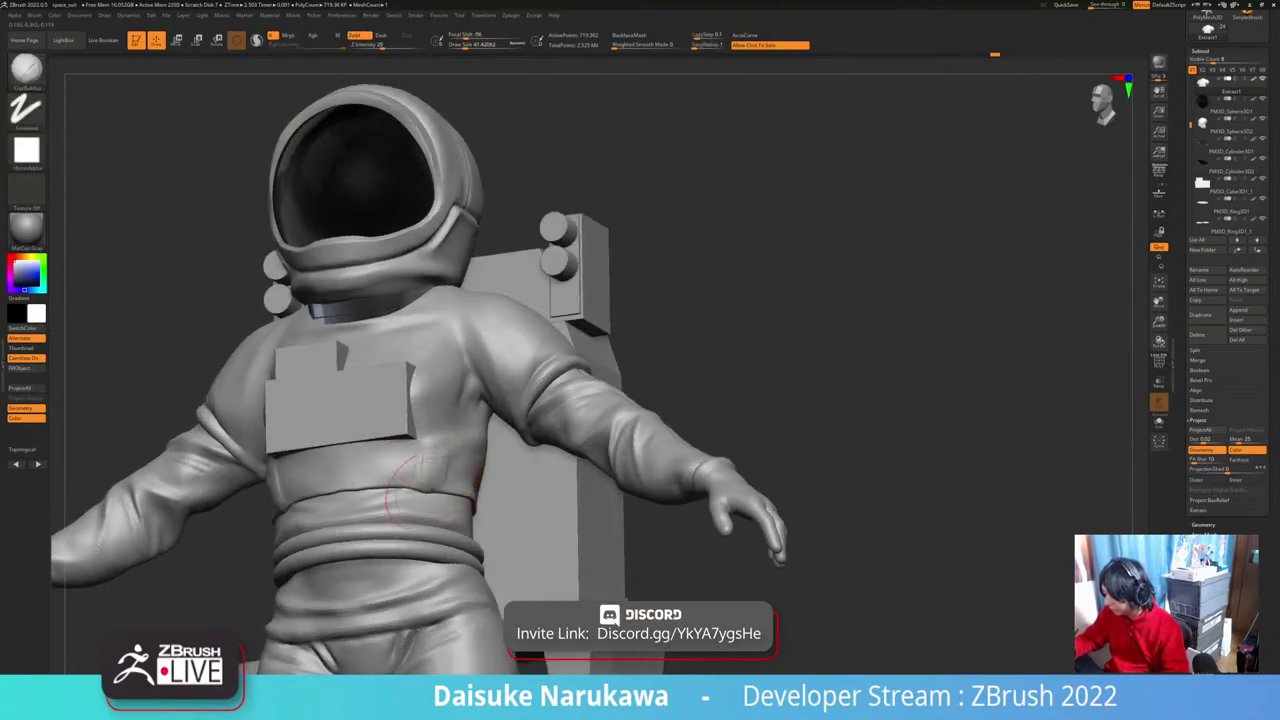
Step: Reduce the draw size to about 22, then build up and smooth a raised panel on the side of the lower chest
left_click(458, 46)
right_click_drag(438, 448, 450, 471)
left_click_drag(433, 440, 434, 462)
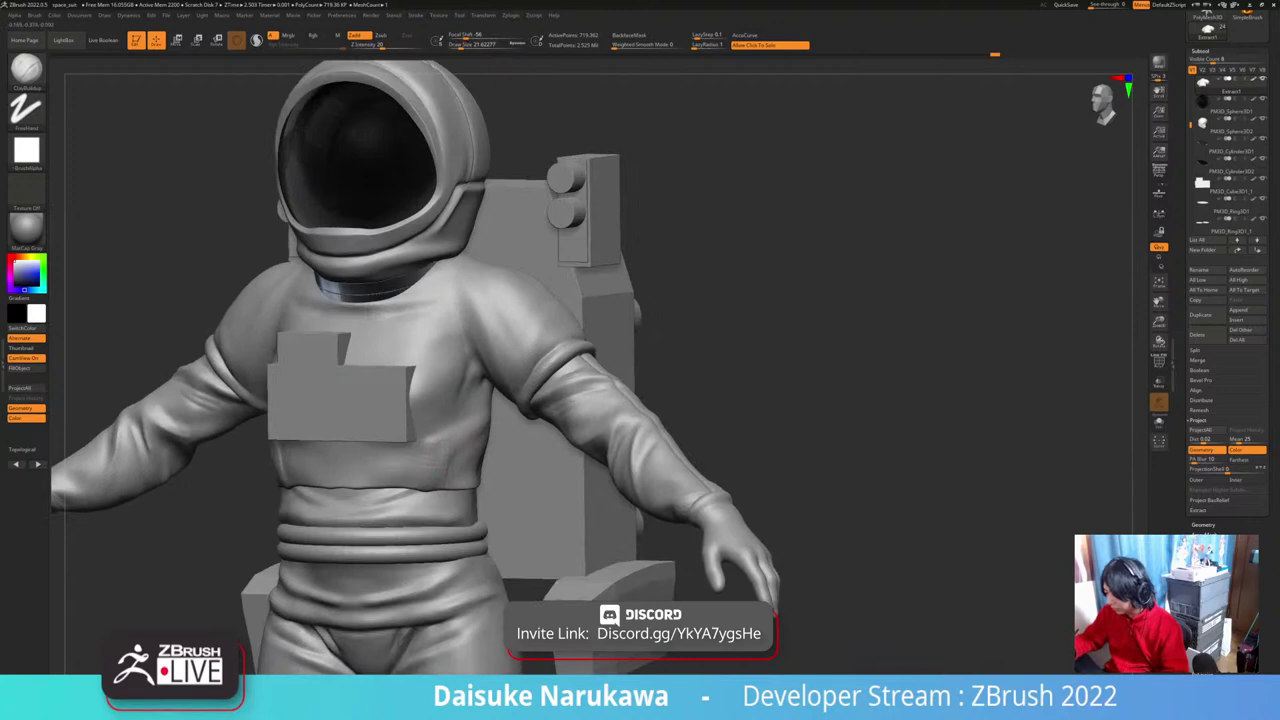
key("shift")
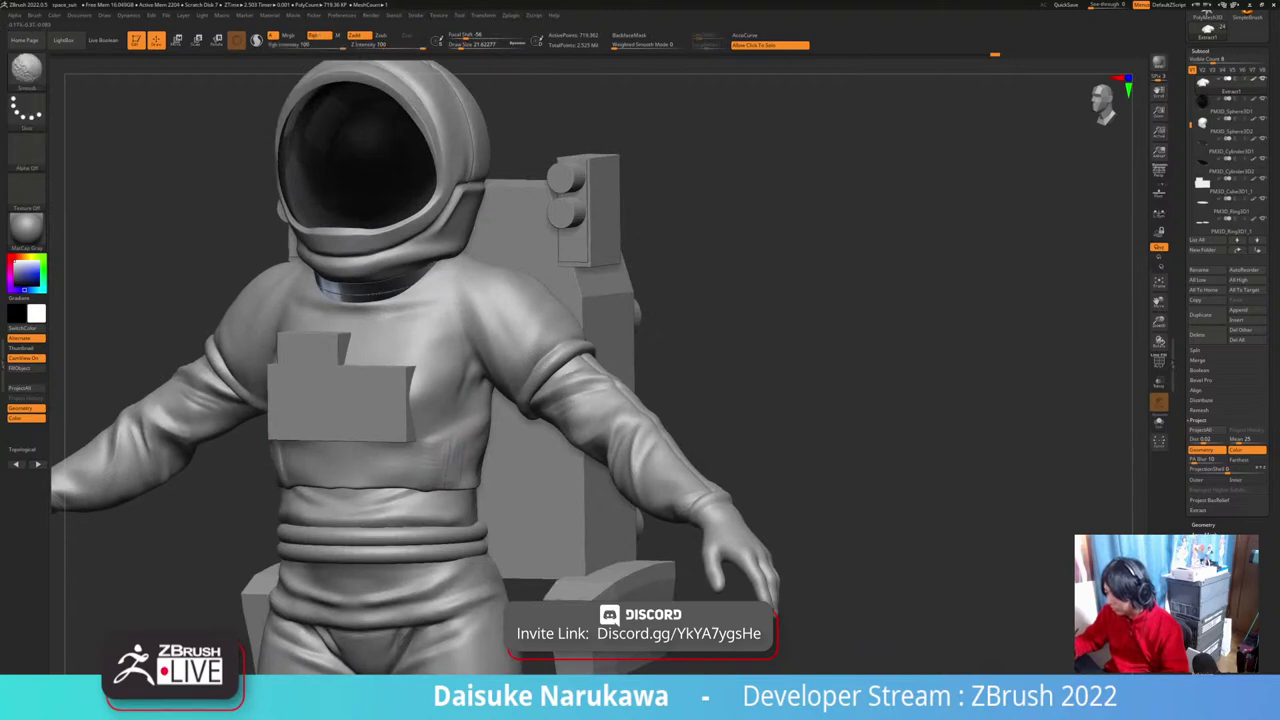
right_click_drag(480, 458, 455, 442)
left_click_drag(461, 443, 467, 455)
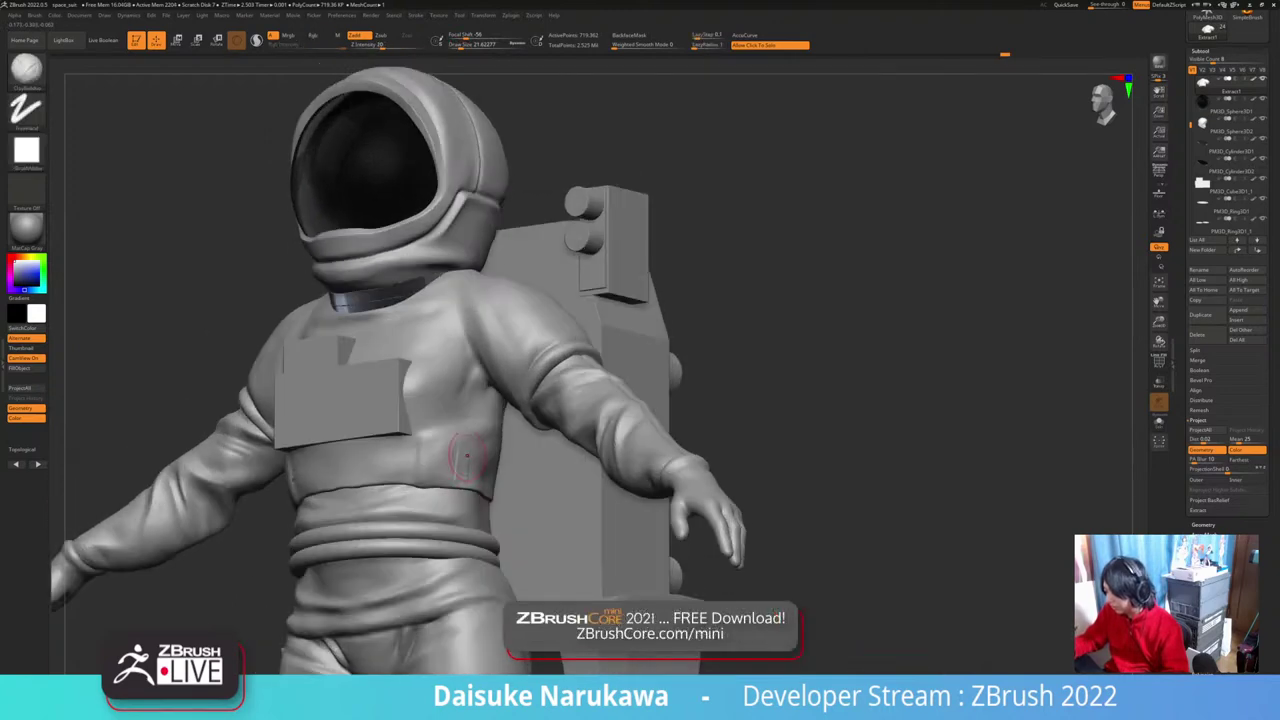
key("shift")
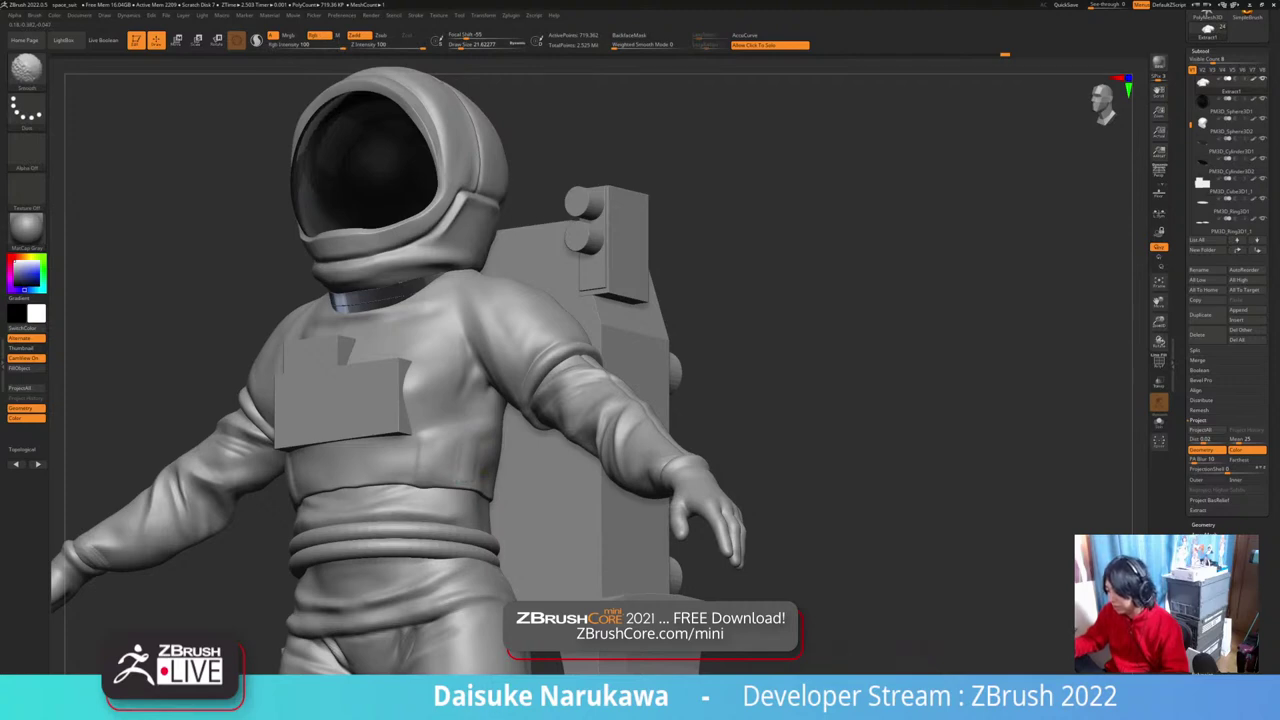
right_click_drag(423, 480, 456, 474)
mouse_move(423, 496)
left_mouse_down()
mouse_move(428, 448)
mouse_move(424, 482)
left_mouse_up()
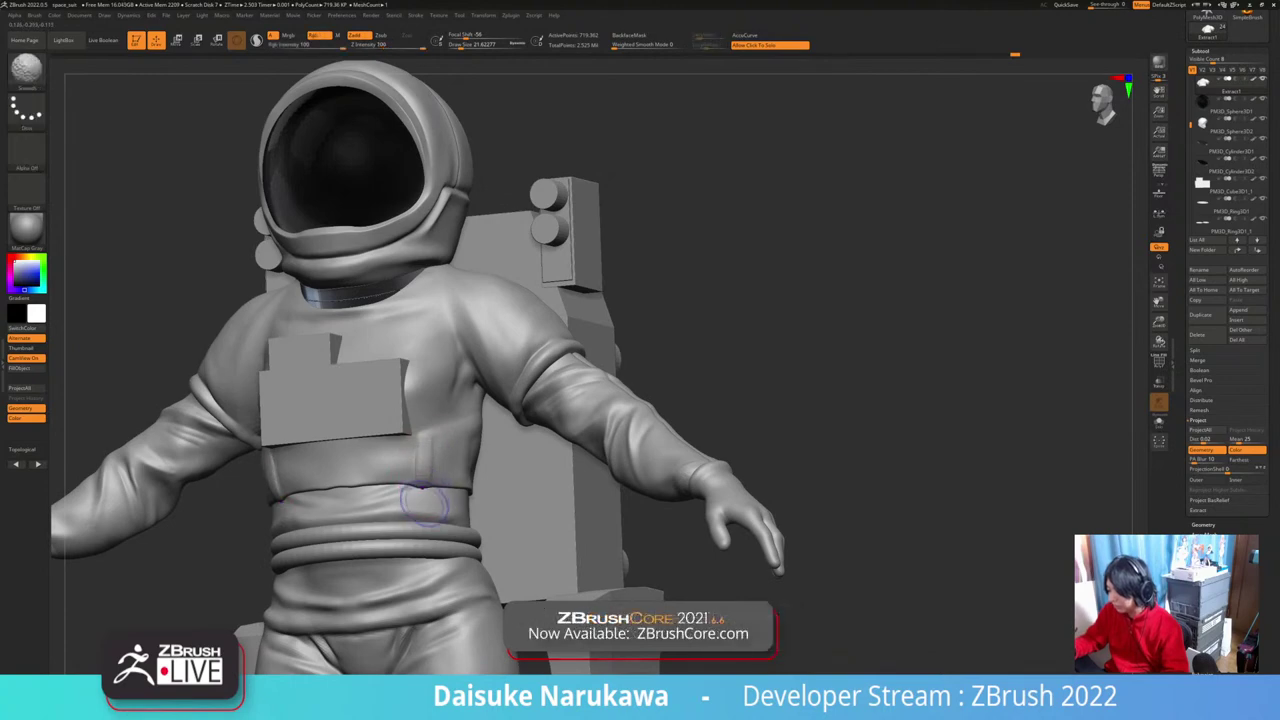
Step: Carve the side panel's front and upper edges with the DamStandard brush and smooth the surface beside them
left_click(27, 71)
key("d")
key("s")
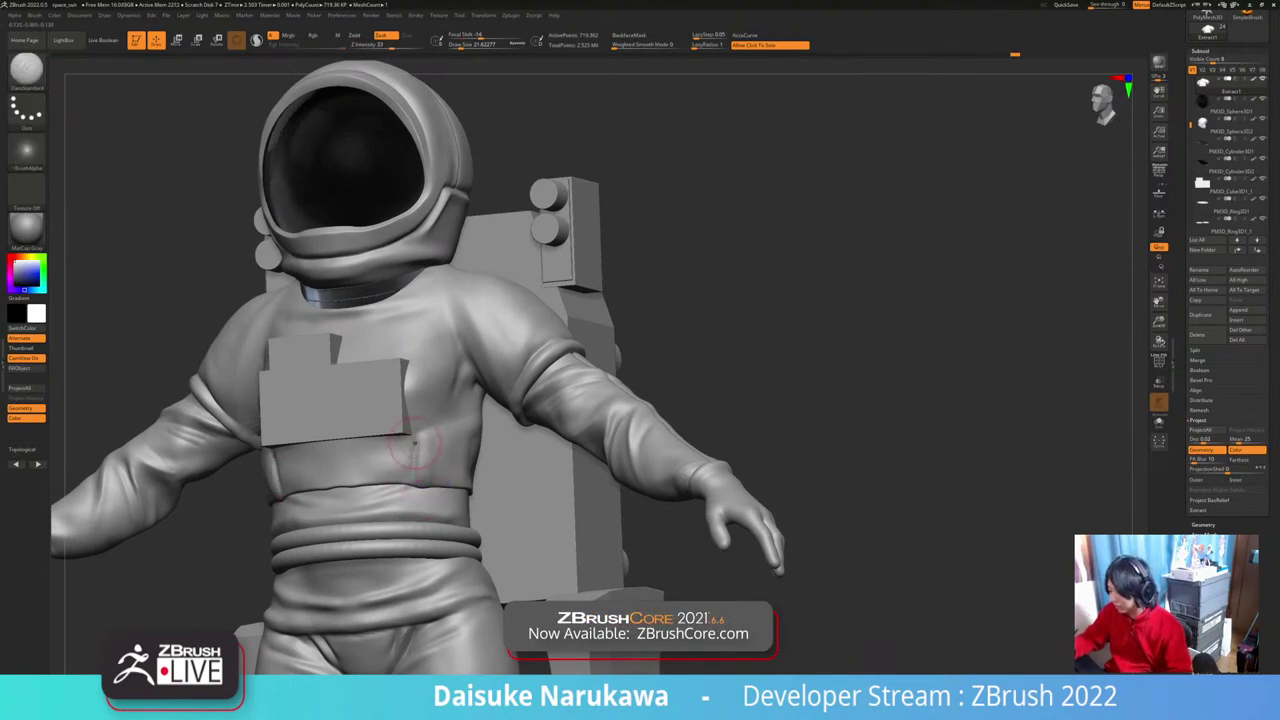
left_click_drag(415, 442, 417, 494)
right_click_drag(417, 494, 418, 432)
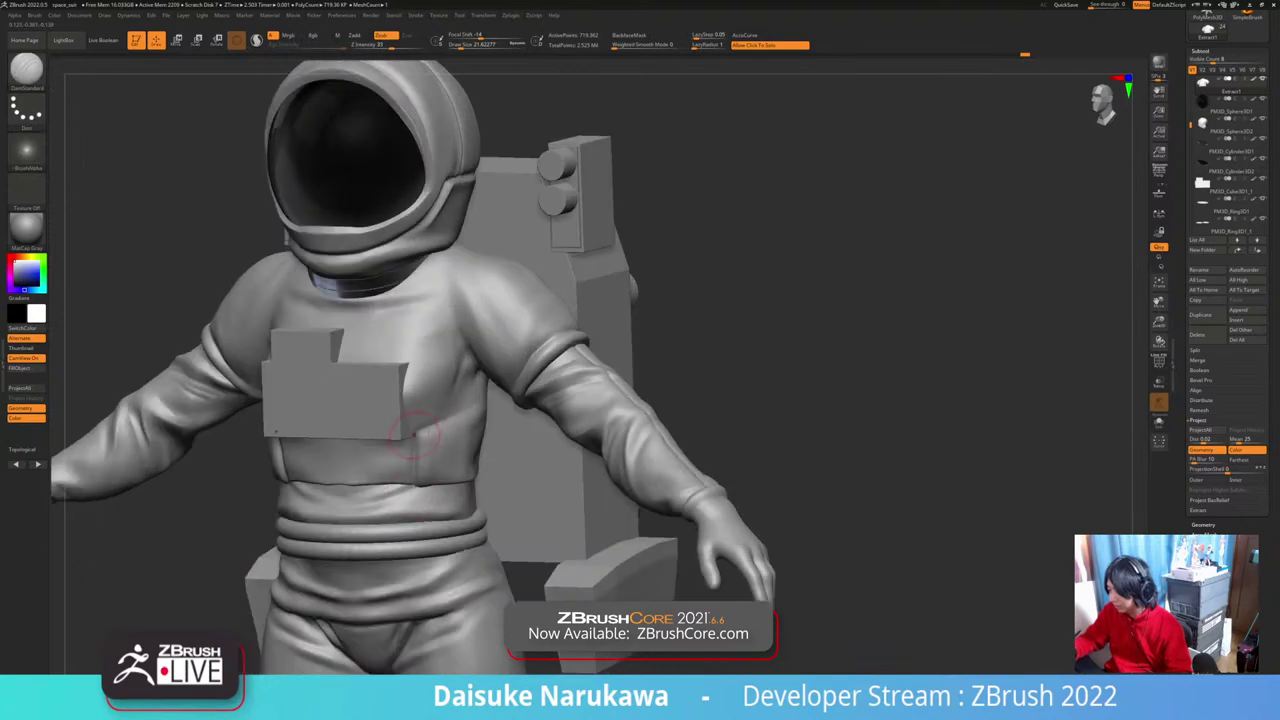
key("shift")
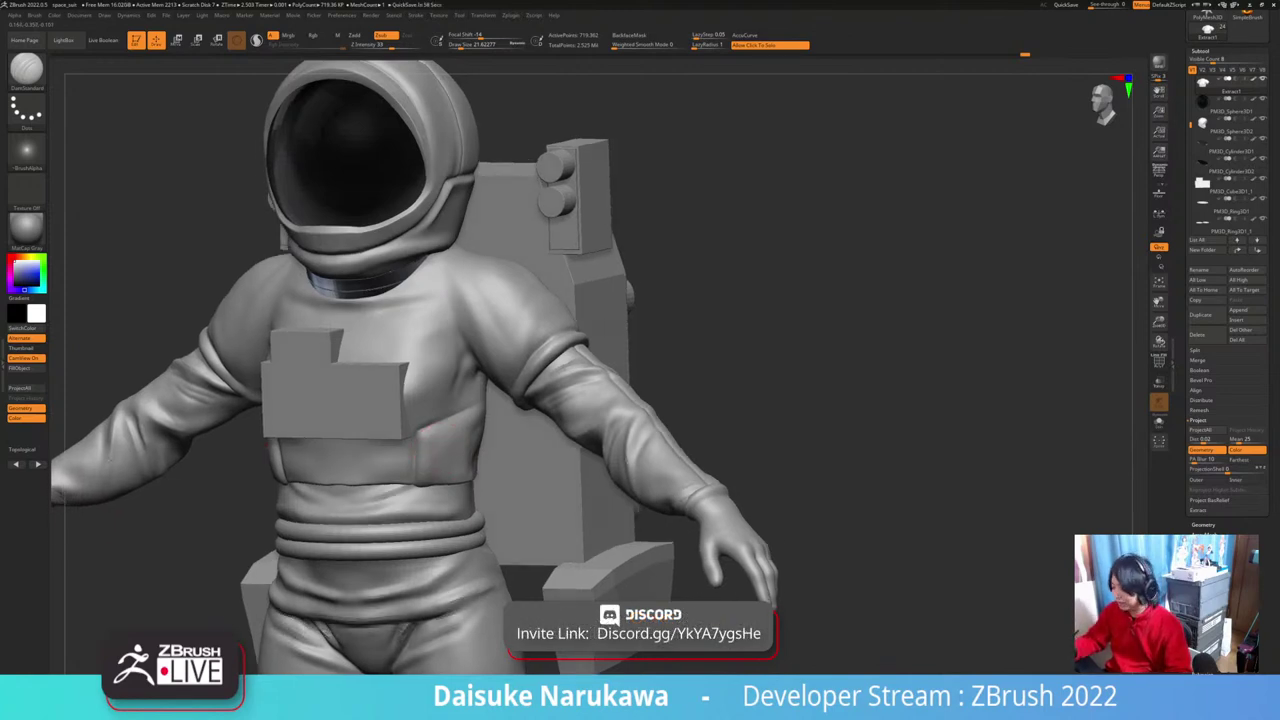
mouse_move(395, 474)
right_mouse_down()
mouse_move(424, 445)
mouse_move(446, 474)
mouse_move(345, 471)
right_mouse_up()
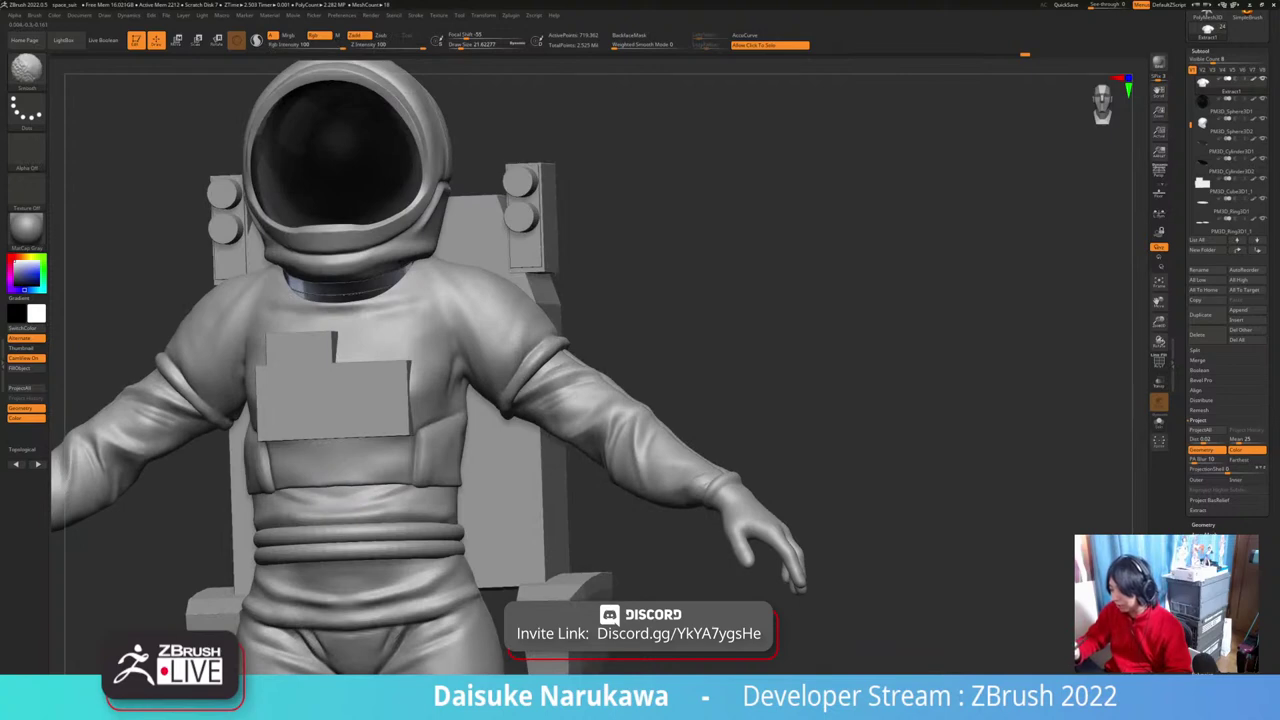
left_click_drag(402, 458, 401, 462, "shift")
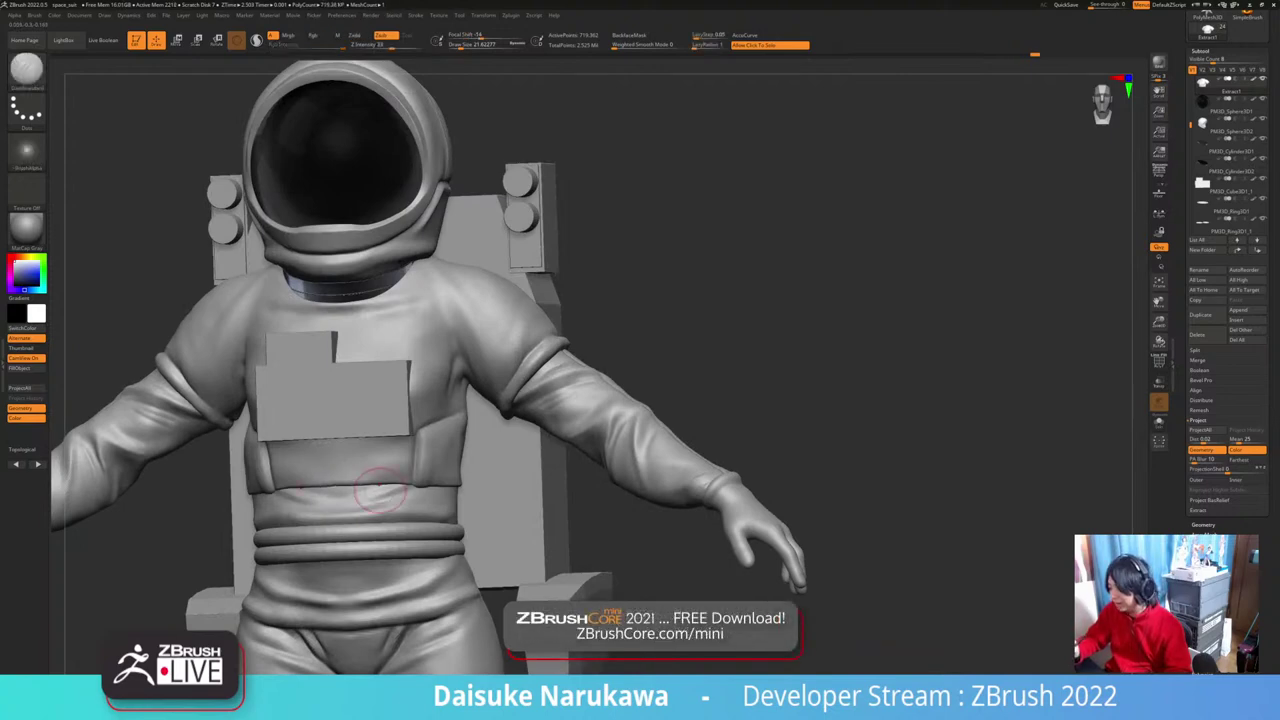
Step: Define the garment's lower hem beside the side panel and soften the panel's front and upper edges
right_click_drag(396, 475, 364, 480)
left_click_drag(364, 480, 406, 481)
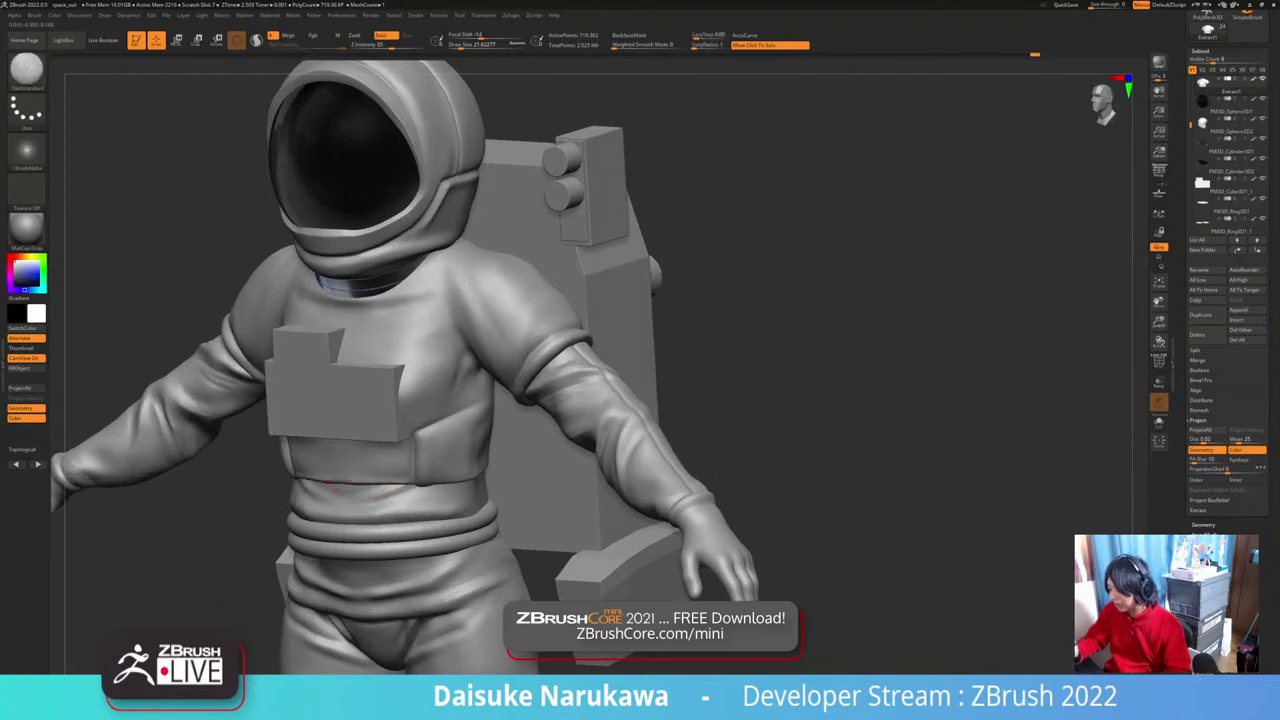
mouse_move(407, 481)
right_mouse_down()
mouse_move(440, 452)
mouse_move(426, 486)
mouse_move(350, 490)
right_mouse_up()
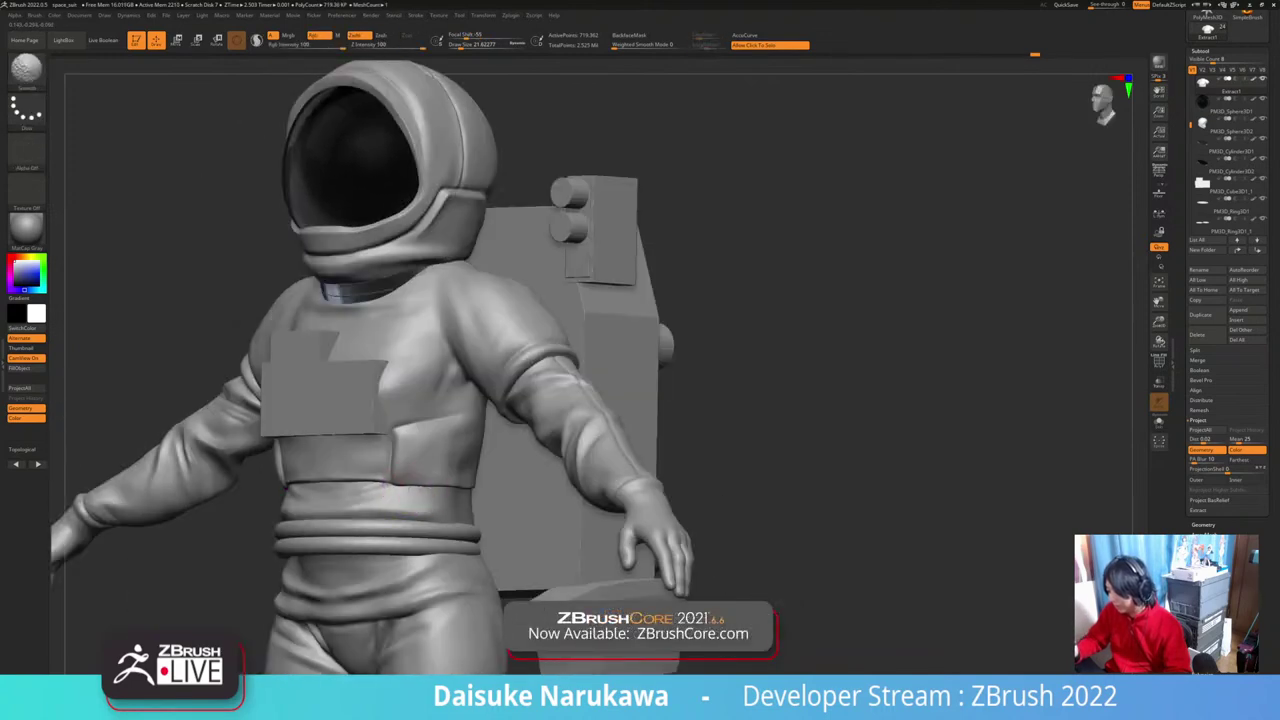
mouse_move(385, 462)
right_mouse_down()
mouse_move(406, 452)
mouse_move(388, 460)
right_mouse_up()
left_click_drag(396, 458, 403, 480, "shift")
right_click_drag(406, 482, 410, 436)
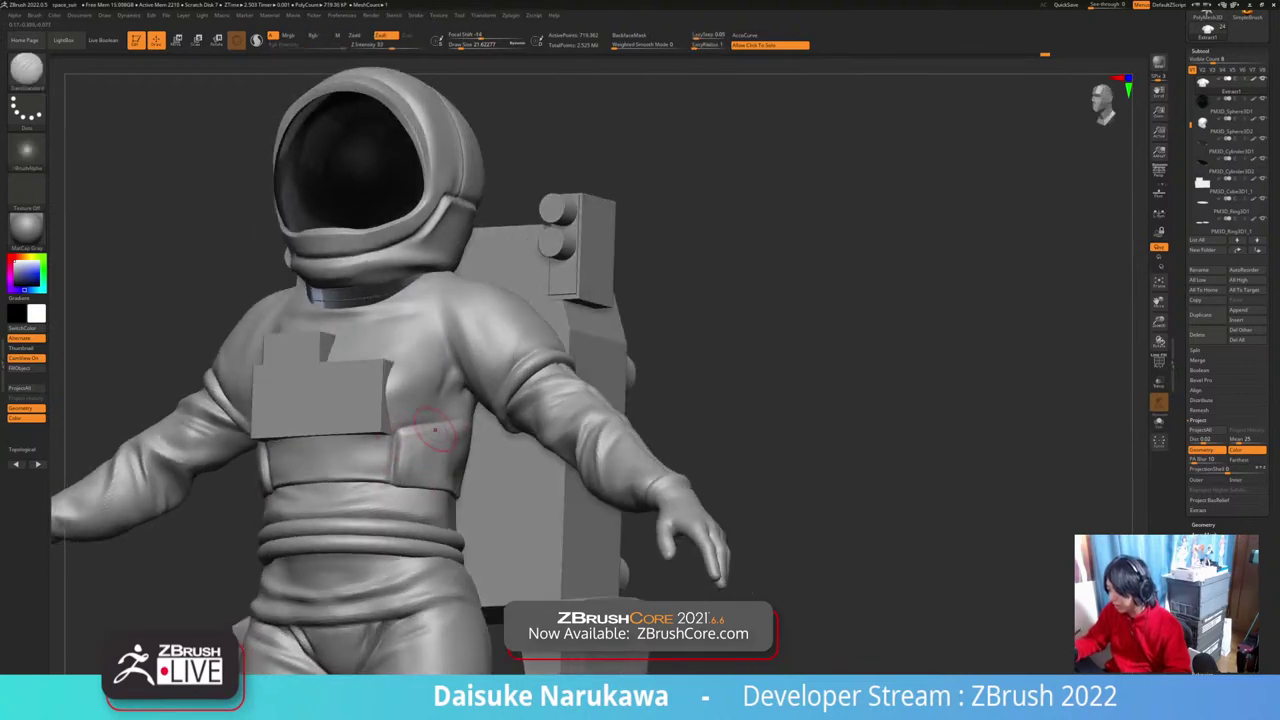
left_click_drag(435, 430, 416, 440, "shift")
mouse_move(437, 432)
right_mouse_down()
mouse_move(414, 444)
mouse_move(430, 450)
mouse_move(439, 430)
right_mouse_up()
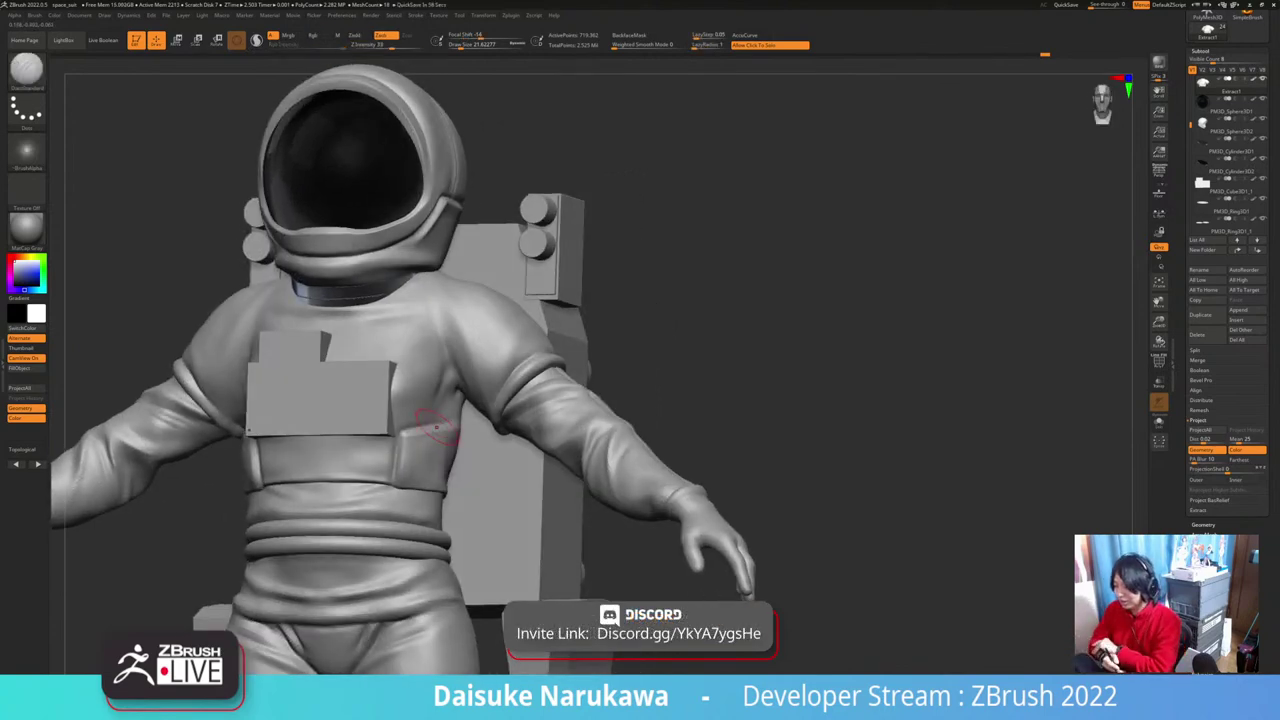
Step: Refine the side panel's front edge down to the hem with short smoothing strokes
right_click_drag(436, 427, 454, 434)
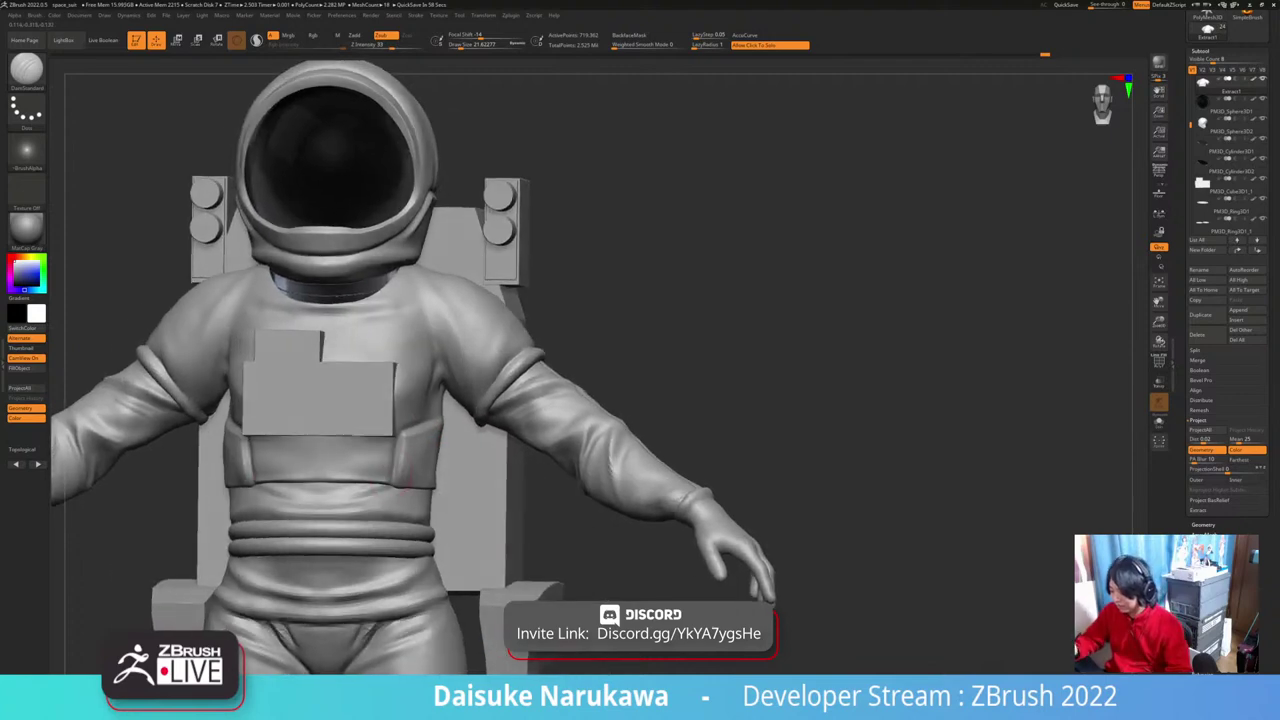
right_click_drag(416, 478, 436, 472)
left_click_drag(387, 462, 384, 484, "shift")
mouse_move(386, 484)
right_mouse_down()
mouse_move(388, 461)
mouse_move(373, 457)
mouse_move(386, 474)
right_mouse_up()
left_click_drag(393, 462, 388, 482, "shift")
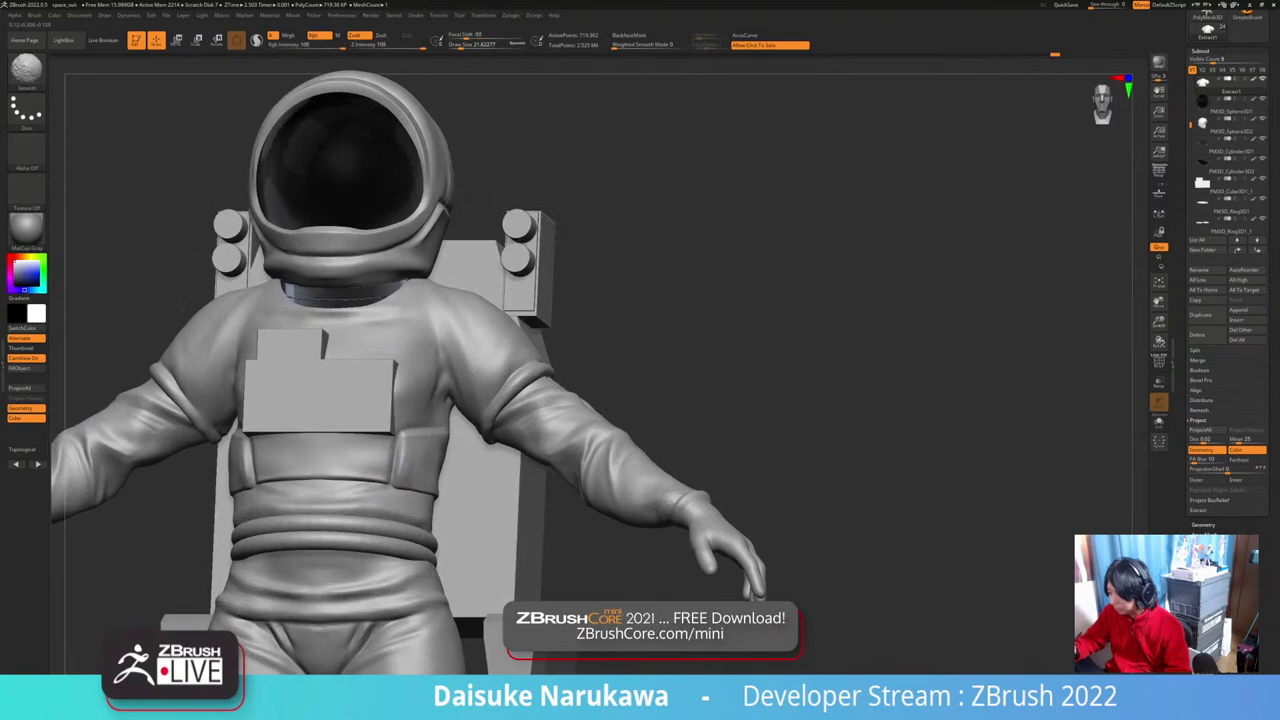
Step: Pull the side panel's outer contour outward using the SnakeHook brush at a draw size of about 25
right_click_drag(388, 484, 440, 466)
right_click_drag(440, 466, 440, 415)
right_click_drag(440, 415, 490, 415)
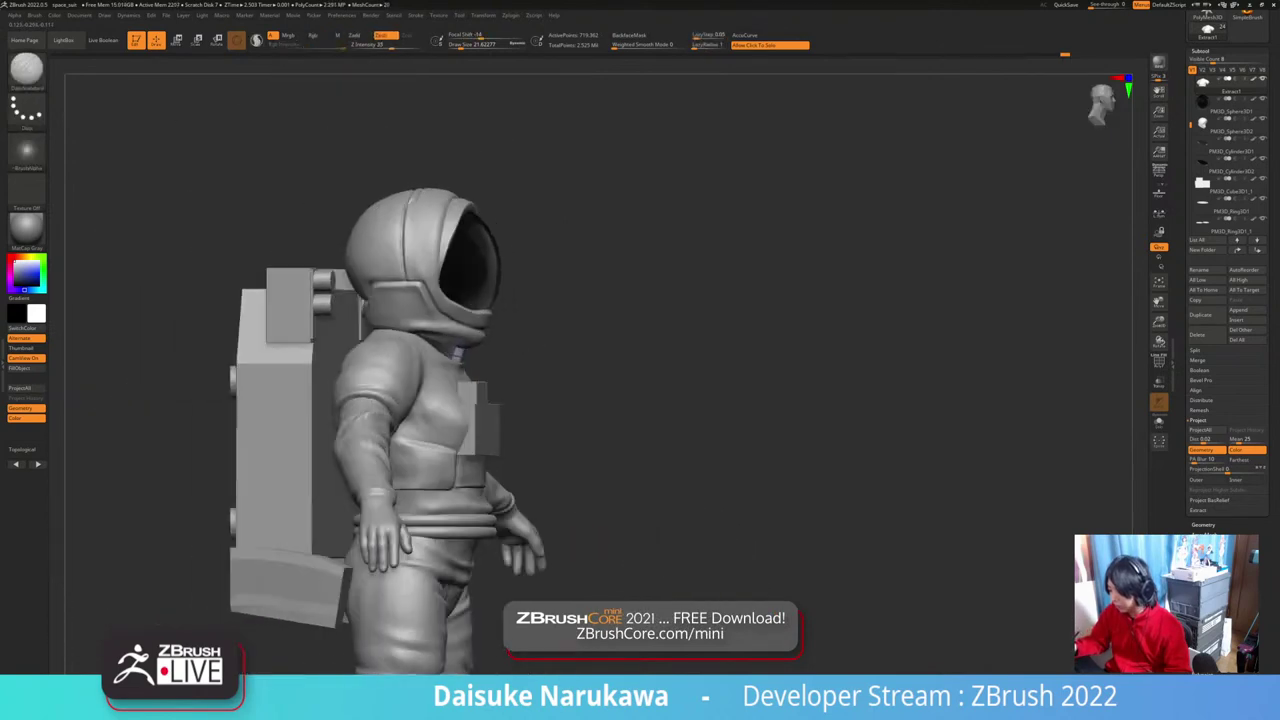
right_click_drag(640, 540, 551, 543)
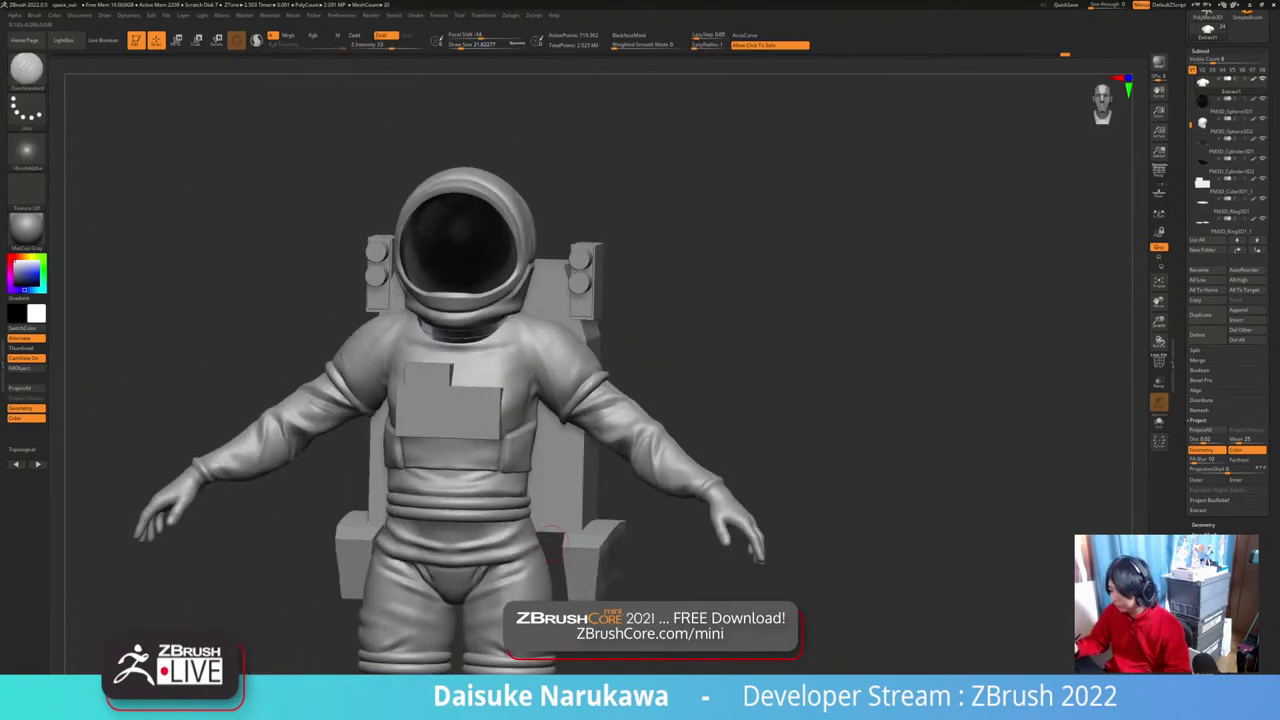
mouse_move(548, 491)
right_mouse_down()
mouse_move(500, 480)
mouse_move(492, 444)
mouse_move(455, 420)
mouse_move(504, 452)
right_mouse_up()
left_click(27, 72)
left_click(478, 78)
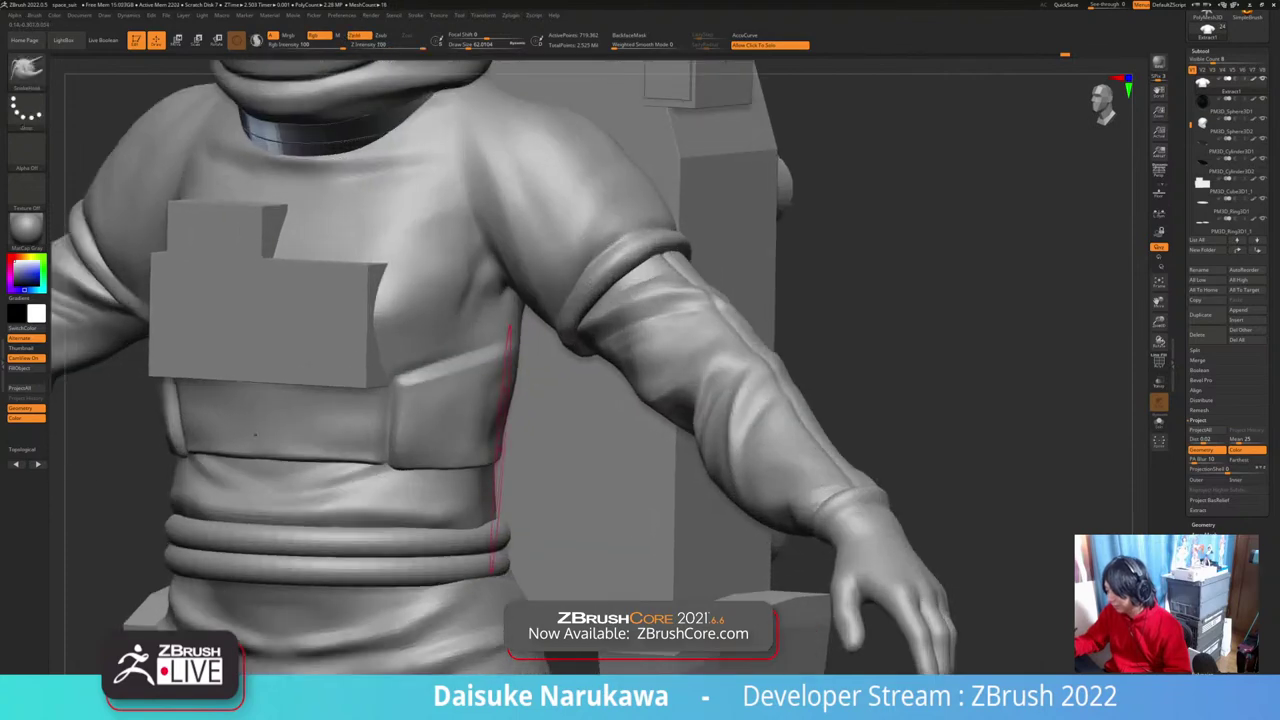
left_click_drag(467, 46, 459, 46)
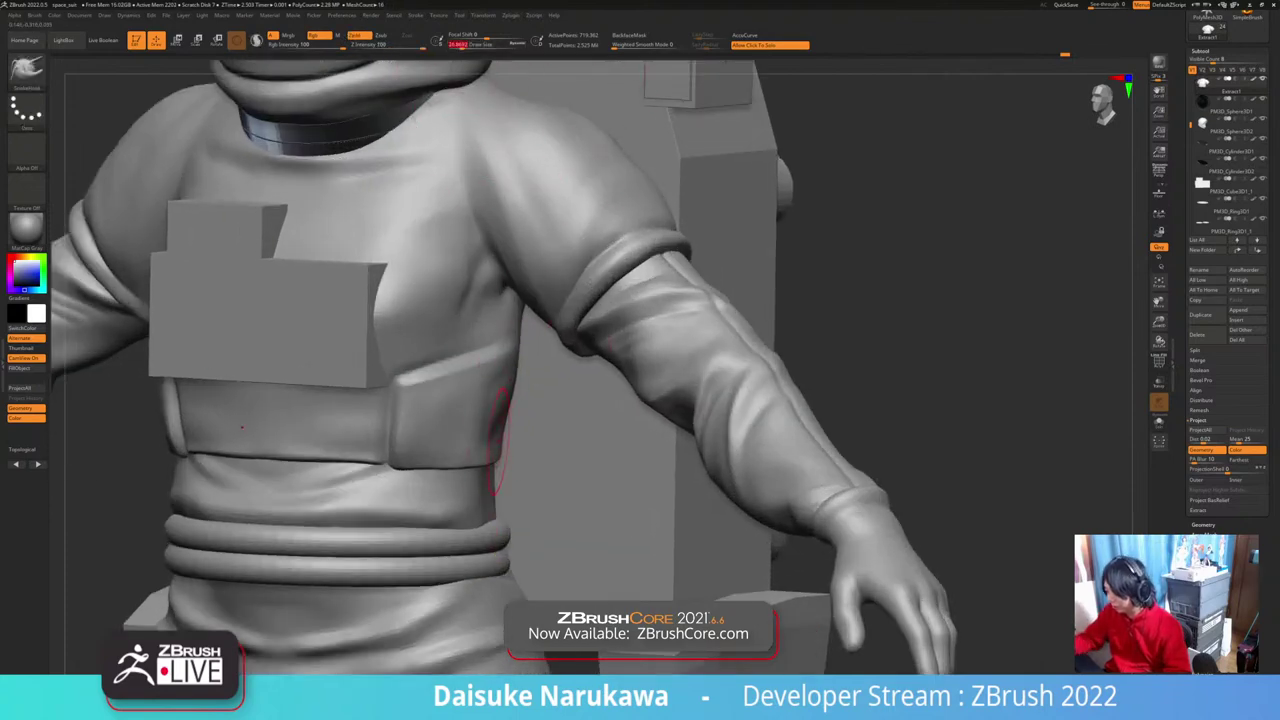
mouse_move(513, 443)
right_mouse_down()
mouse_move(502, 437)
mouse_move(511, 455)
mouse_move(495, 433)
right_mouse_up()
left_click_drag(504, 430, 498, 464, "shift")
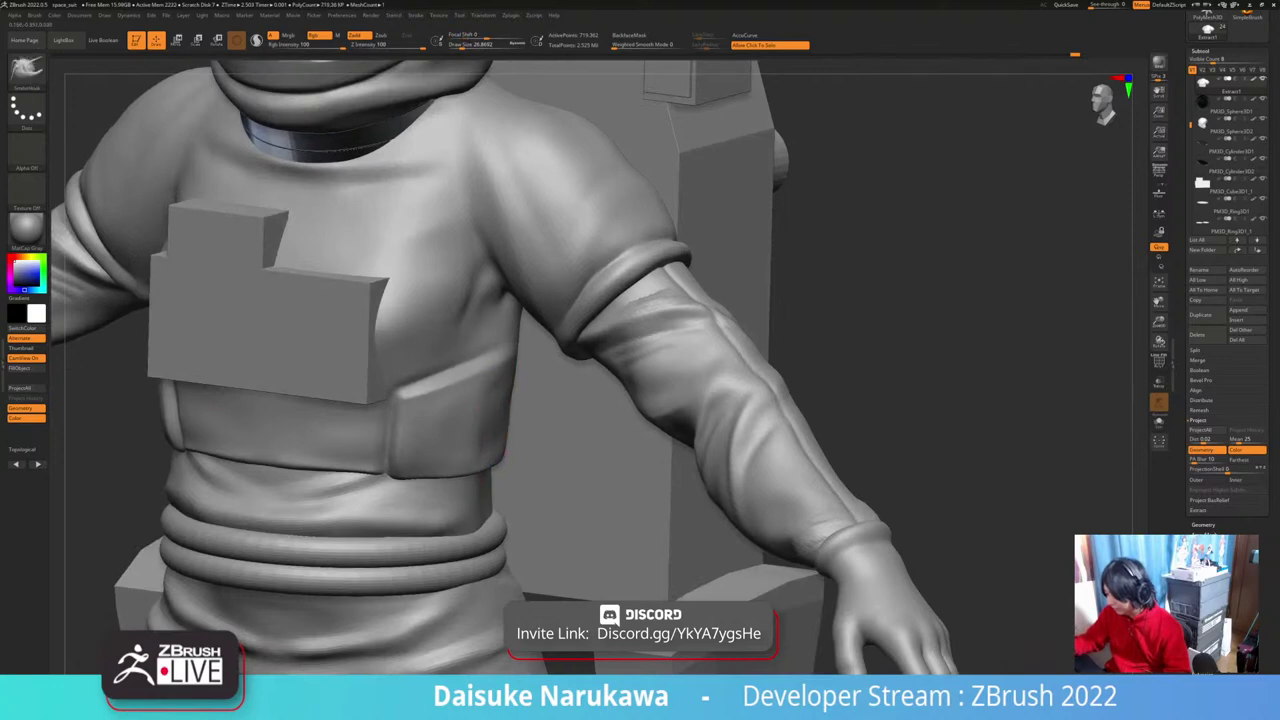
mouse_move(505, 447)
right_mouse_down()
mouse_move(484, 419)
mouse_move(505, 386)
right_mouse_up()
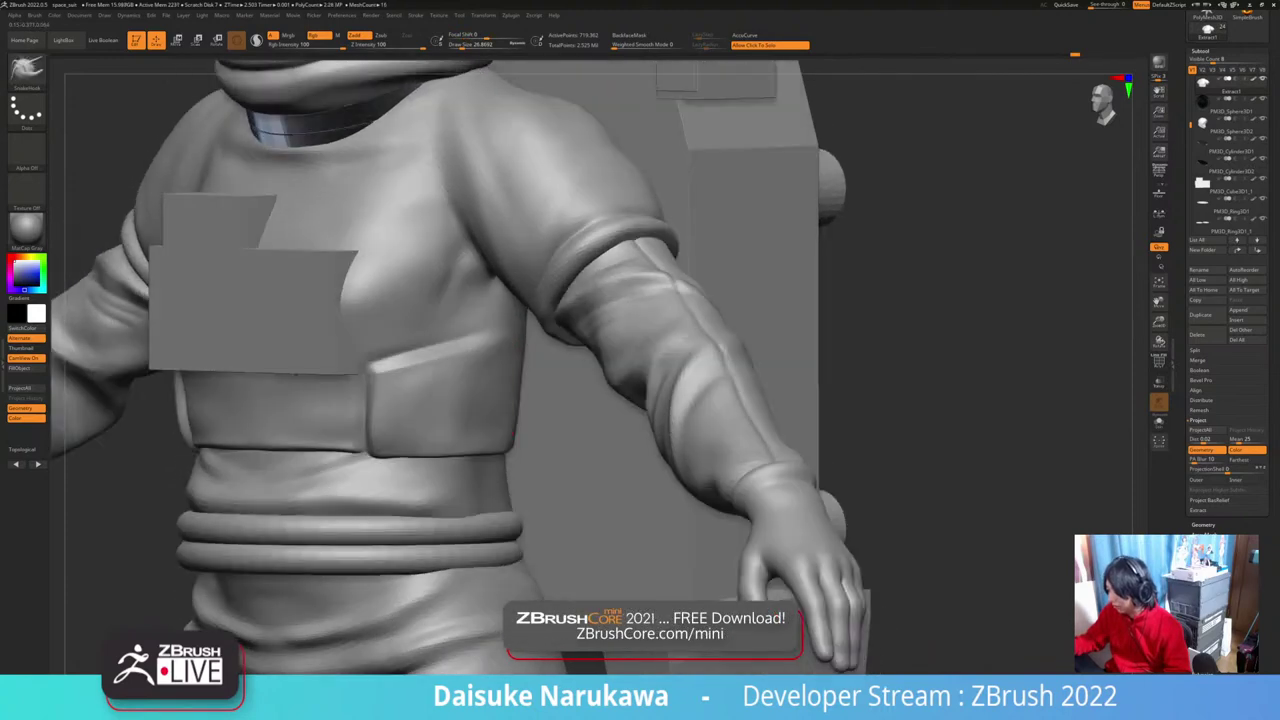
Step: Isolate the torso garment, turn to its back, and switch to the DamStandard brush
left_click(548, 440)
right_click_drag(548, 440, 560, 452)
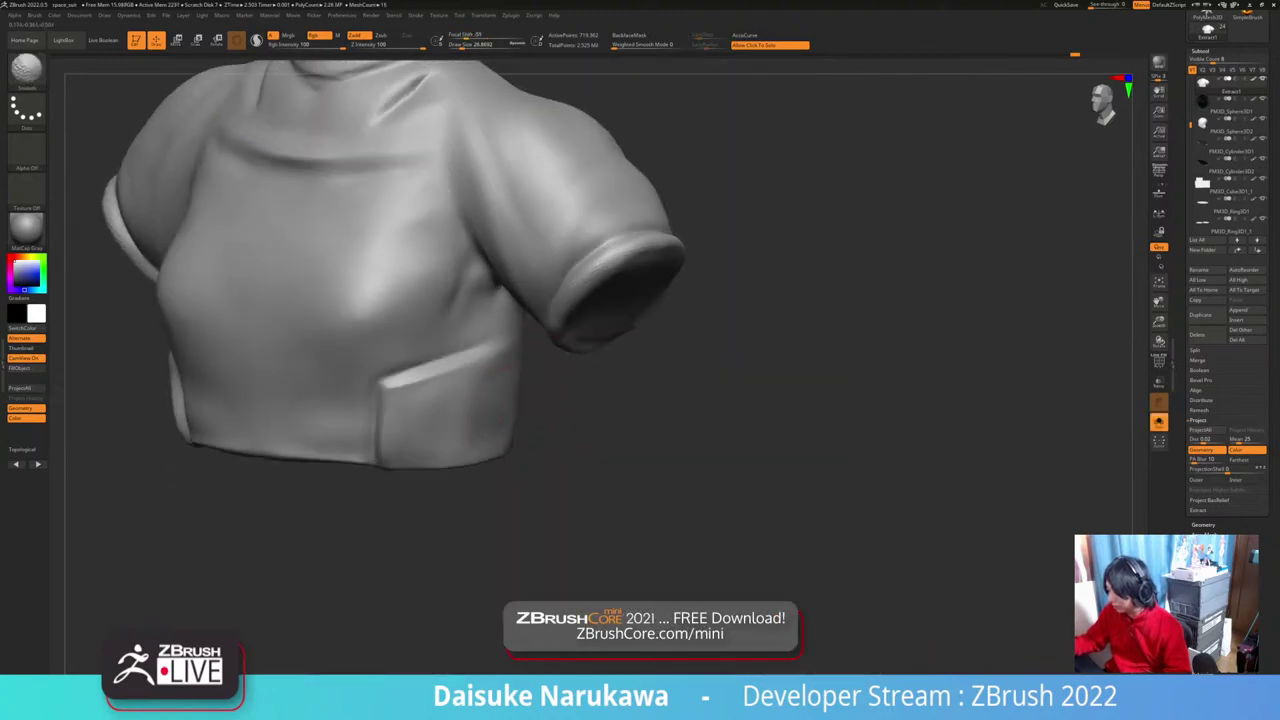
mouse_move(518, 398)
right_mouse_down("ctrl")
mouse_move(508, 412)
mouse_move(524, 440)
mouse_move(612, 452)
mouse_move(690, 438)
mouse_move(630, 430)
mouse_move(572, 396)
right_mouse_up("ctrl")
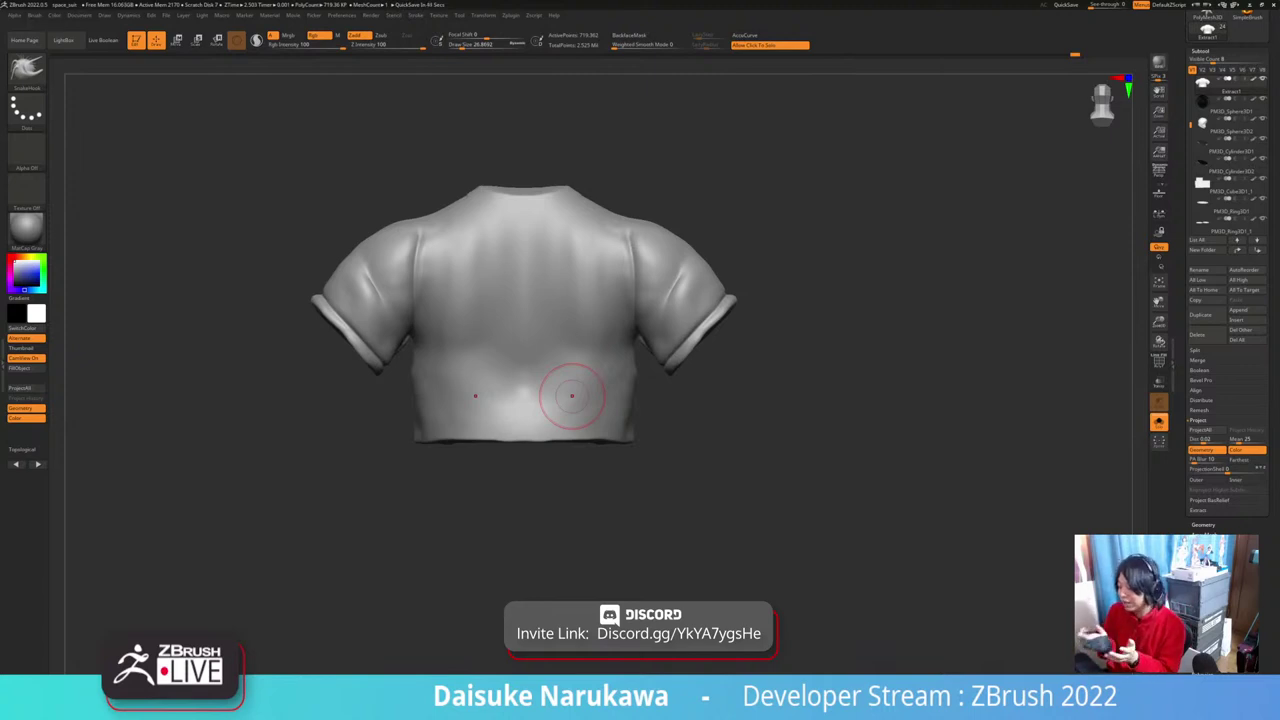
left_click_drag(456, 510, 516, 492)
key("b")
key("d")
key("s")
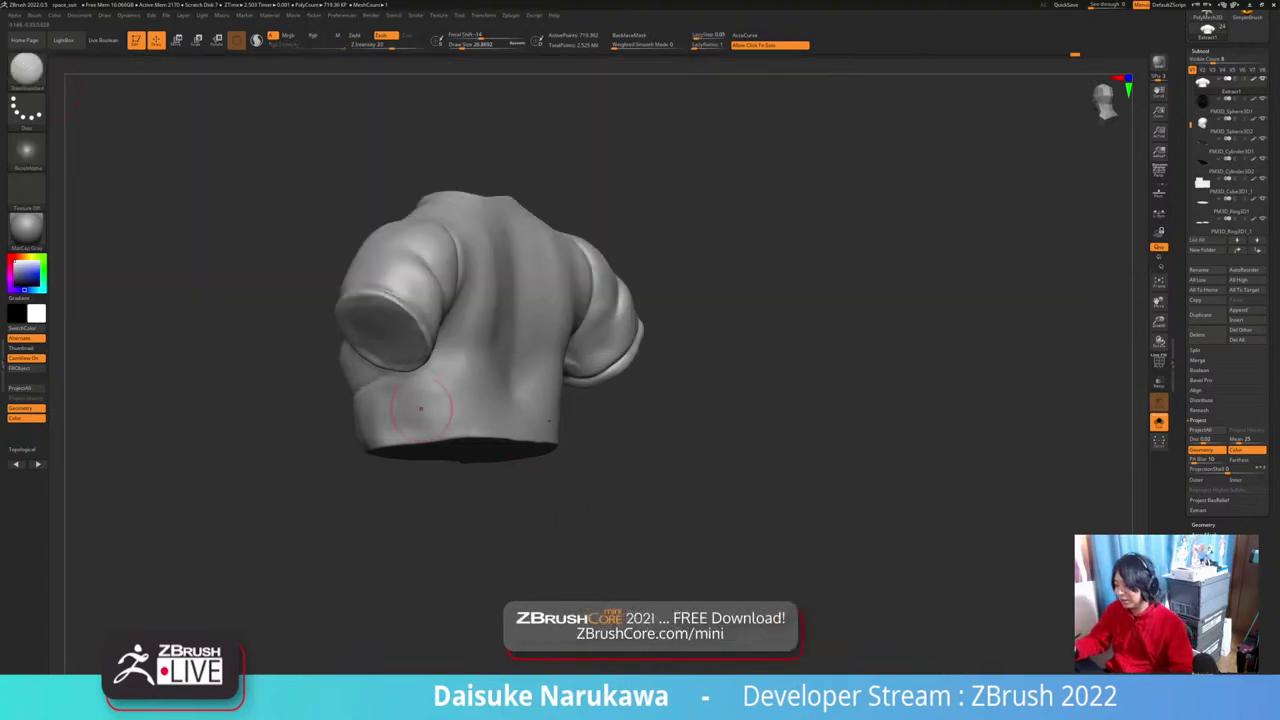
Step: Carve a horizontal seam that continues the side panel's upper edge under the arm toward the back
right_click_drag(403, 402, 405, 448, "ctrl")
right_click_drag(405, 448, 380, 378)
left_click_drag(392, 378, 484, 368)
mouse_move(484, 368)
right_mouse_down()
mouse_move(502, 402)
mouse_move(534, 386)
right_mouse_up()
left_click_drag(443, 378, 529, 375)
right_click_drag(596, 381, 526, 387)
left_click_drag(519, 370, 586, 380)
mouse_move(482, 372)
right_mouse_down()
mouse_move(543, 386)
mouse_move(560, 369)
mouse_move(672, 380)
right_mouse_up()
right_click_drag(480, 395, 440, 360)
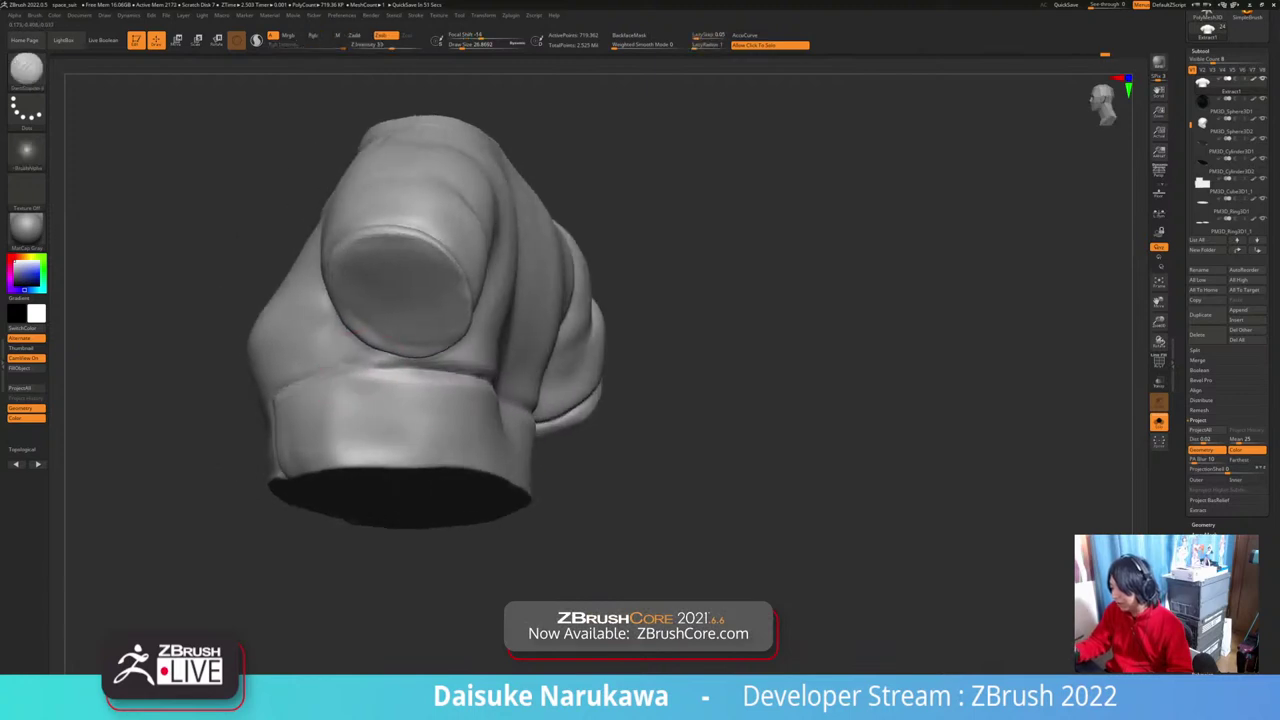
Step: Deepen the seam under the arm and smooth its transition from the side panel's upper edge toward the back
left_click_drag(332, 374, 478, 376)
right_click_drag(412, 354, 478, 384)
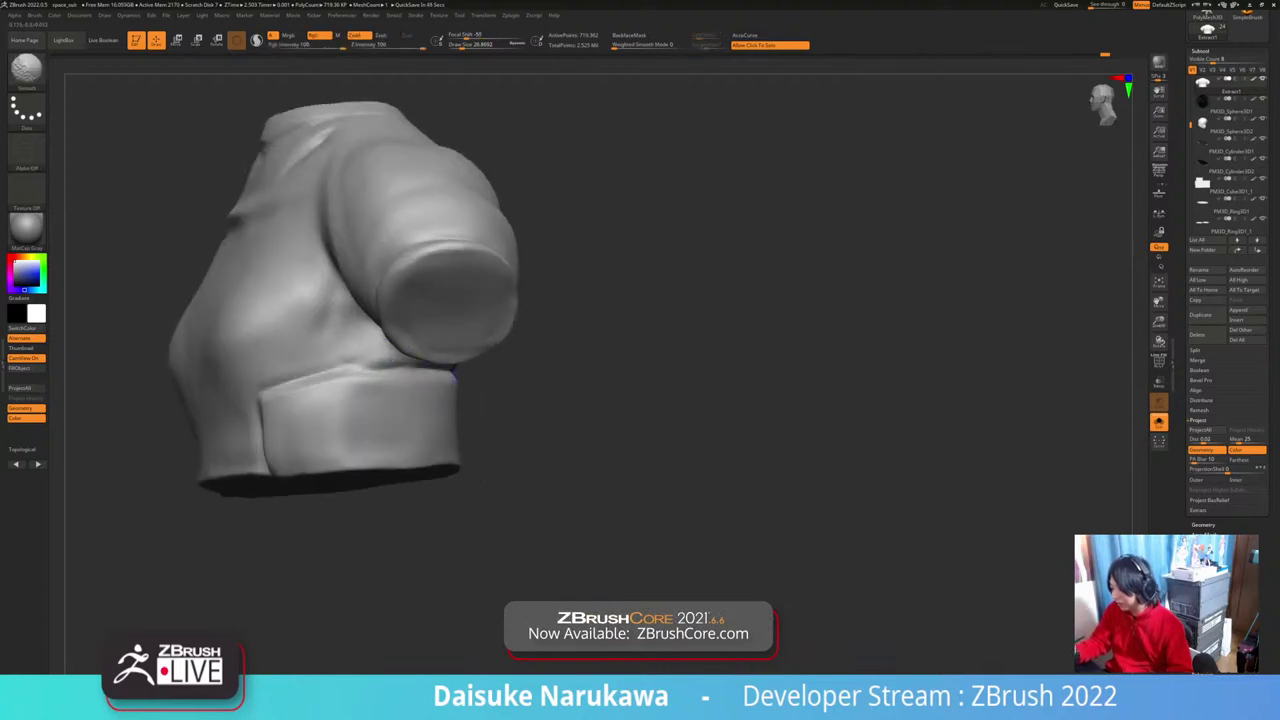
right_click_drag(350, 345, 362, 377)
left_click_drag(326, 372, 368, 366)
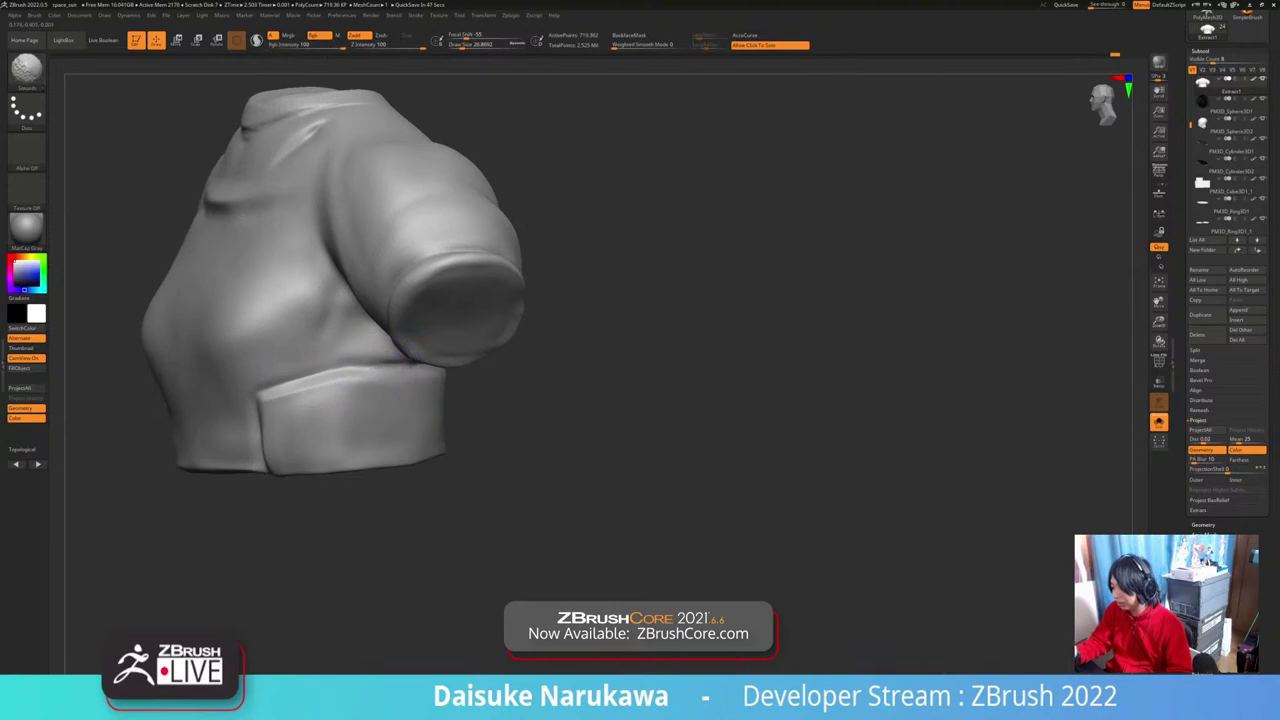
mouse_move(490, 385)
right_mouse_down()
mouse_move(409, 397)
mouse_move(445, 370)
mouse_move(490, 368)
right_mouse_up()
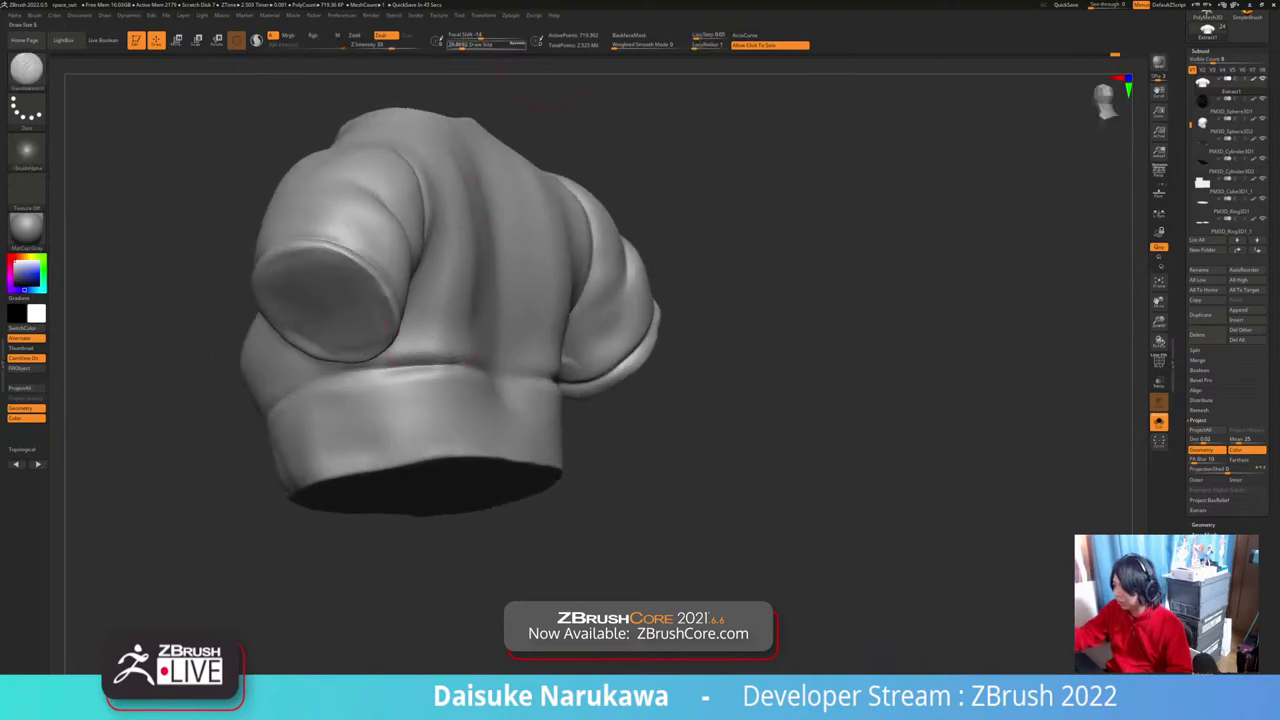
Step: Reduce the draw size and extend the horizontal seam across the garment's lower back, smoothing along its edge
left_click(465, 45)
left_click_drag(352, 378, 418, 380)
left_click_drag(346, 381, 456, 374)
mouse_move(495, 394)
right_mouse_down()
mouse_move(422, 416)
mouse_move(401, 407)
right_mouse_up()
mouse_move(438, 374)
left_mouse_down()
mouse_move(618, 358)
mouse_move(540, 369)
left_mouse_up()
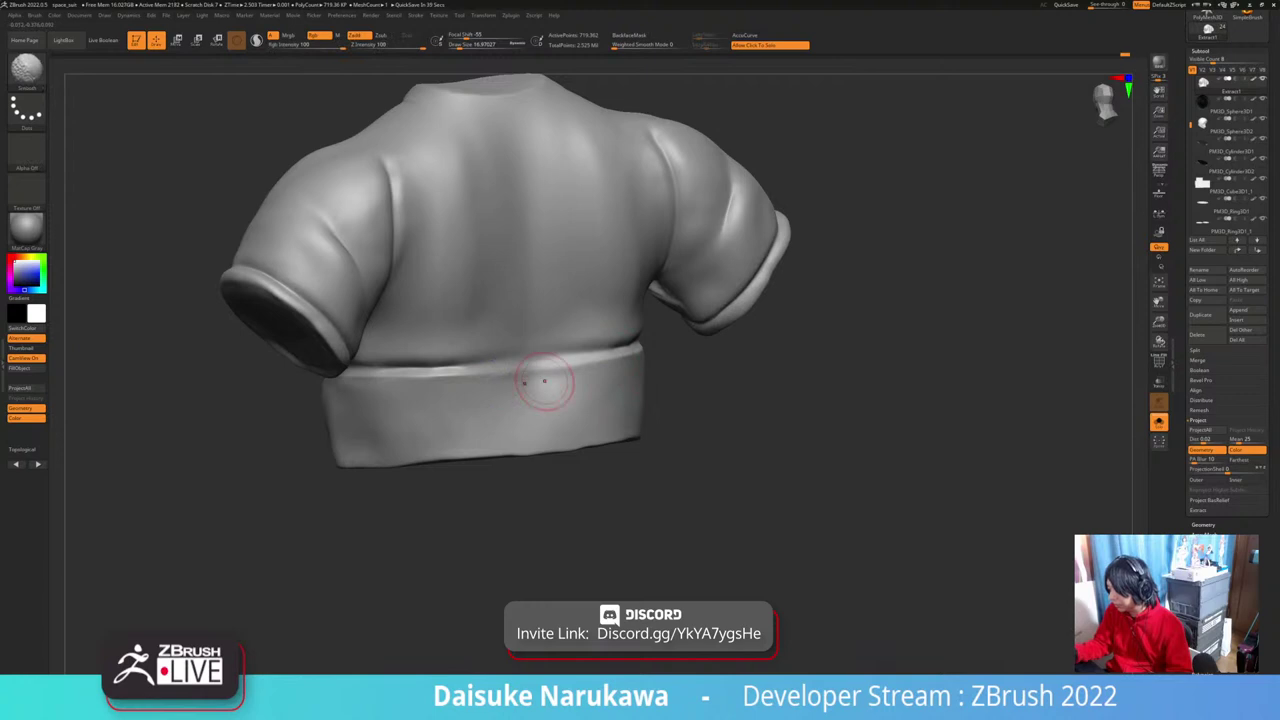
Step: Compare the garment with the full suit, isolate it again, and deepen the seam across the middle of the back
right_click_drag(552, 385, 648, 440, "ctrl")
left_click(650, 443)
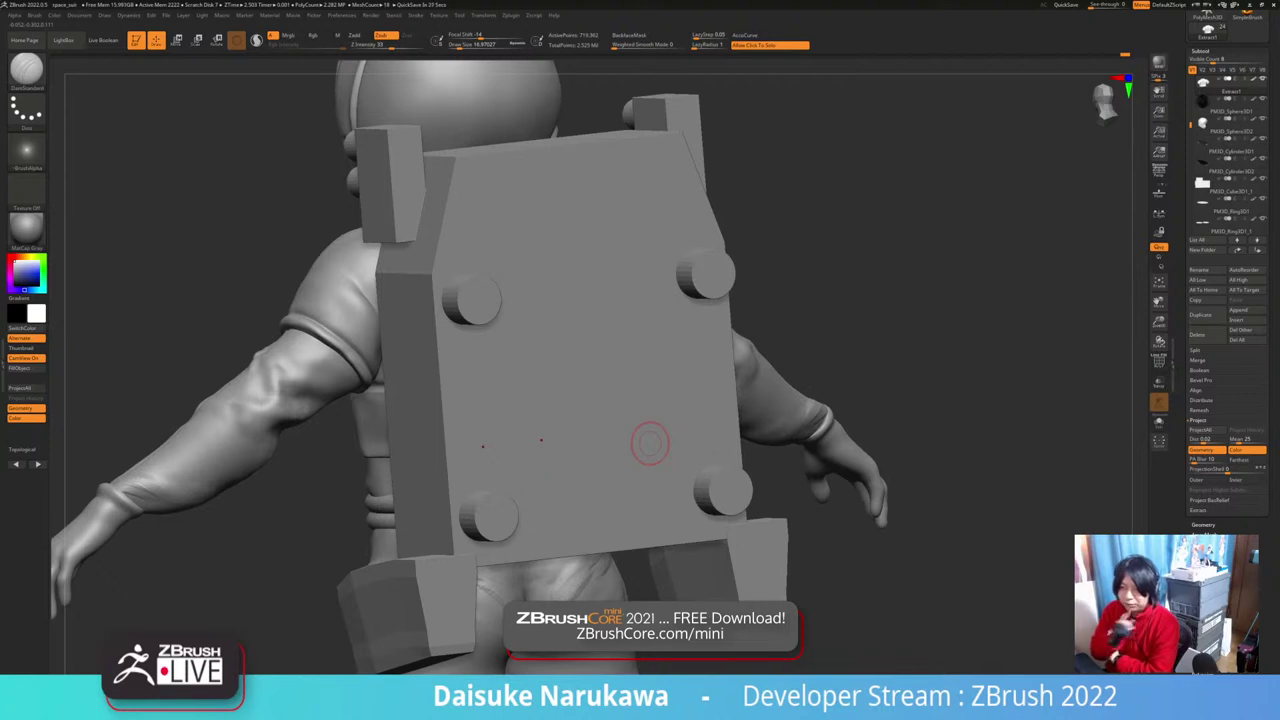
left_click(785, 475)
mouse_move(785, 475)
right_mouse_down()
mouse_move(875, 475)
mouse_move(770, 470)
mouse_move(660, 385)
mouse_move(555, 350)
mouse_move(549, 409)
mouse_move(523, 363)
mouse_move(570, 358)
mouse_move(550, 375)
right_mouse_up()
left_click_drag(532, 471, 529, 374)
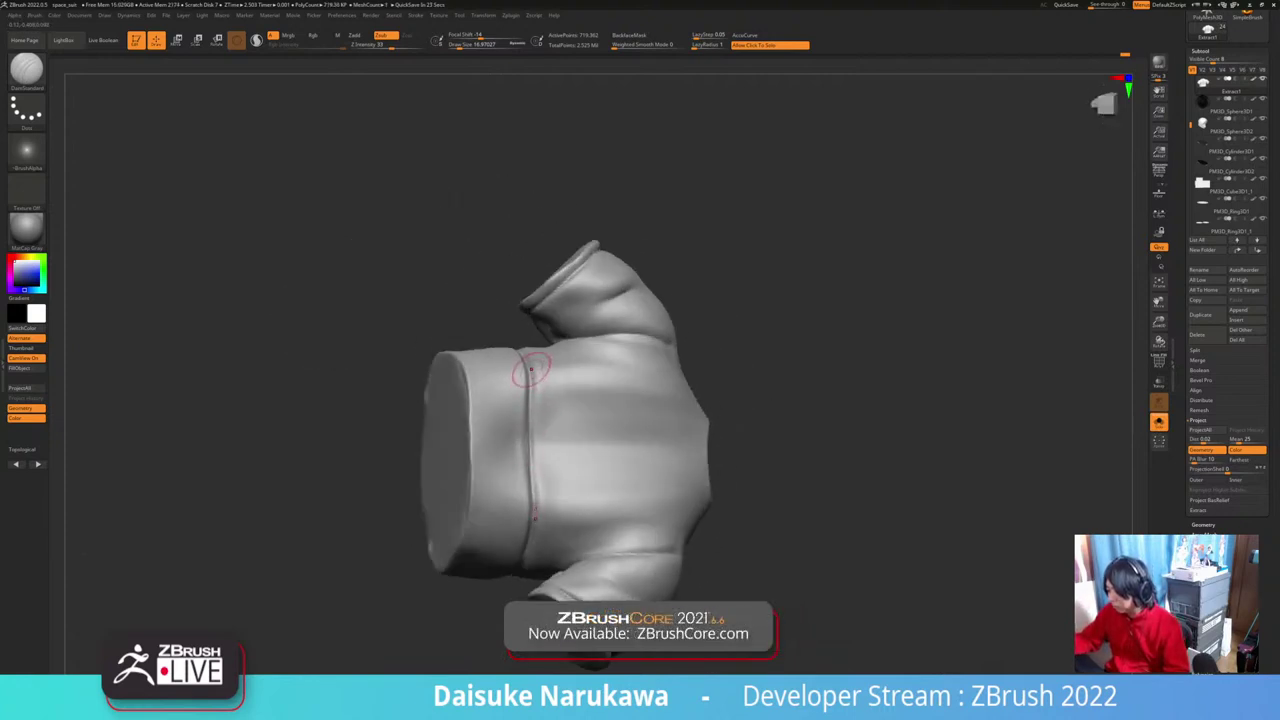
right_click_drag(529, 374, 570, 365)
left_click_drag(530, 383, 530, 432)
right_click_drag(530, 432, 546, 453)
left_click_drag(531, 440, 531, 480)
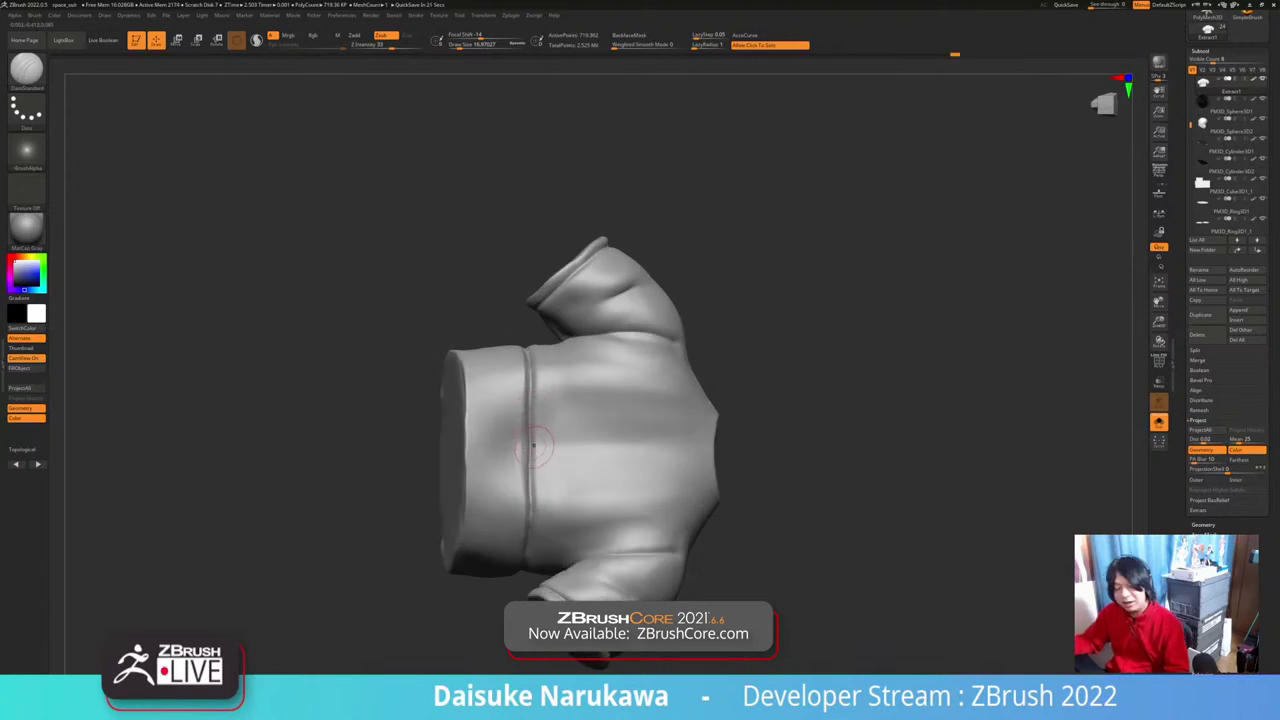
Step: Reinforce the lower side of the back seam with long parallel strokes and smooth the uneven spots
mouse_move(537, 436)
right_mouse_down()
mouse_move(575, 425)
mouse_move(550, 400)
mouse_move(560, 440)
right_mouse_up()
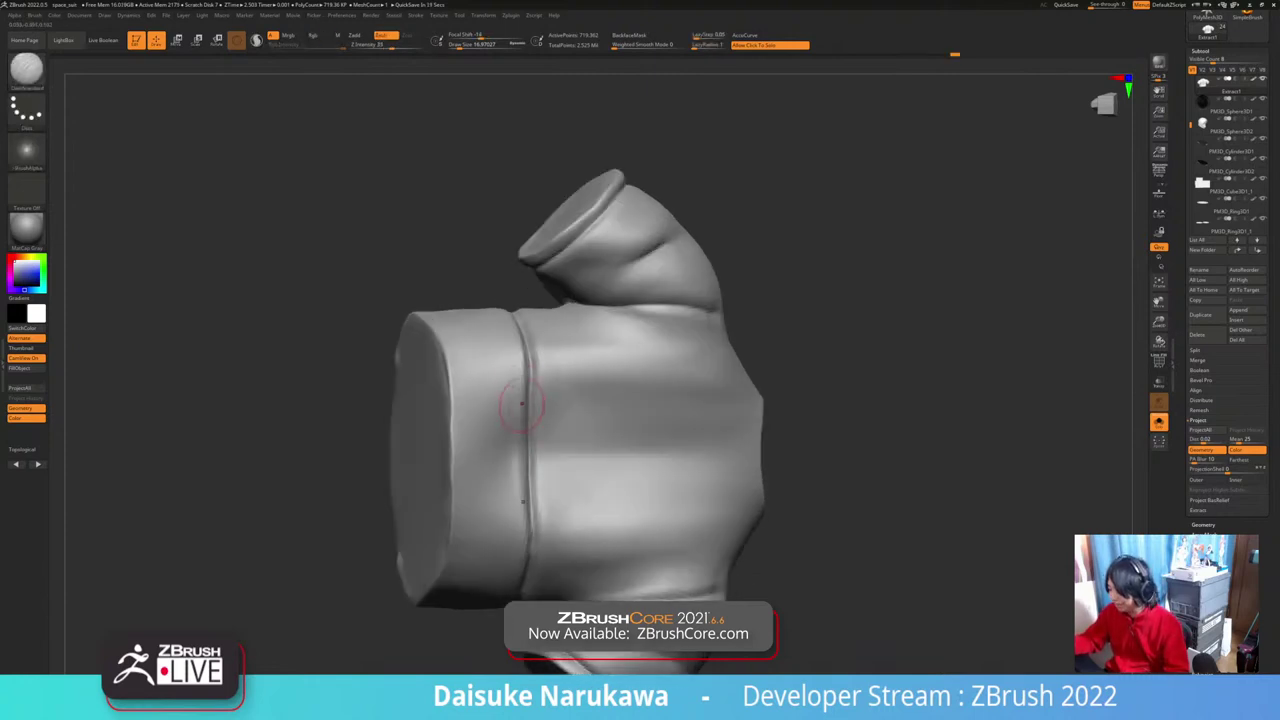
mouse_move(524, 409)
left_mouse_down()
mouse_move(524, 376)
mouse_move(520, 483)
left_mouse_up()
left_click_drag(524, 356, 517, 522)
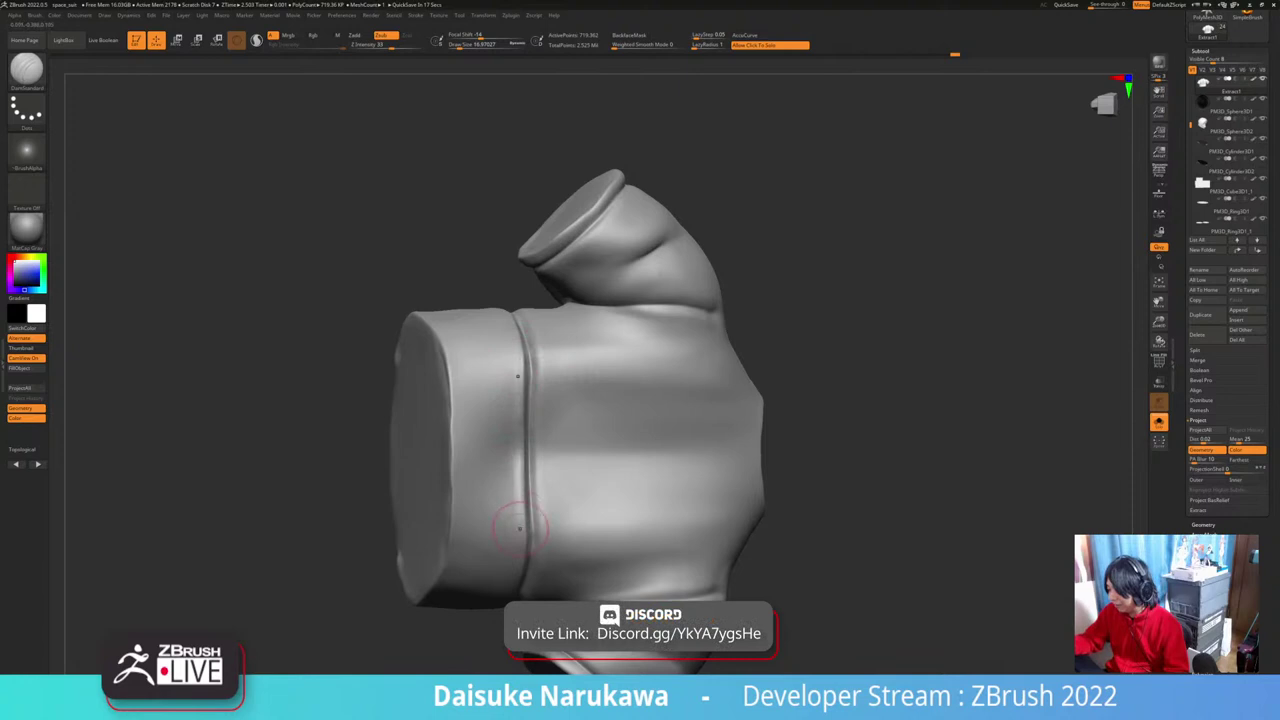
left_click_drag(519, 378, 521, 531)
key("shift")
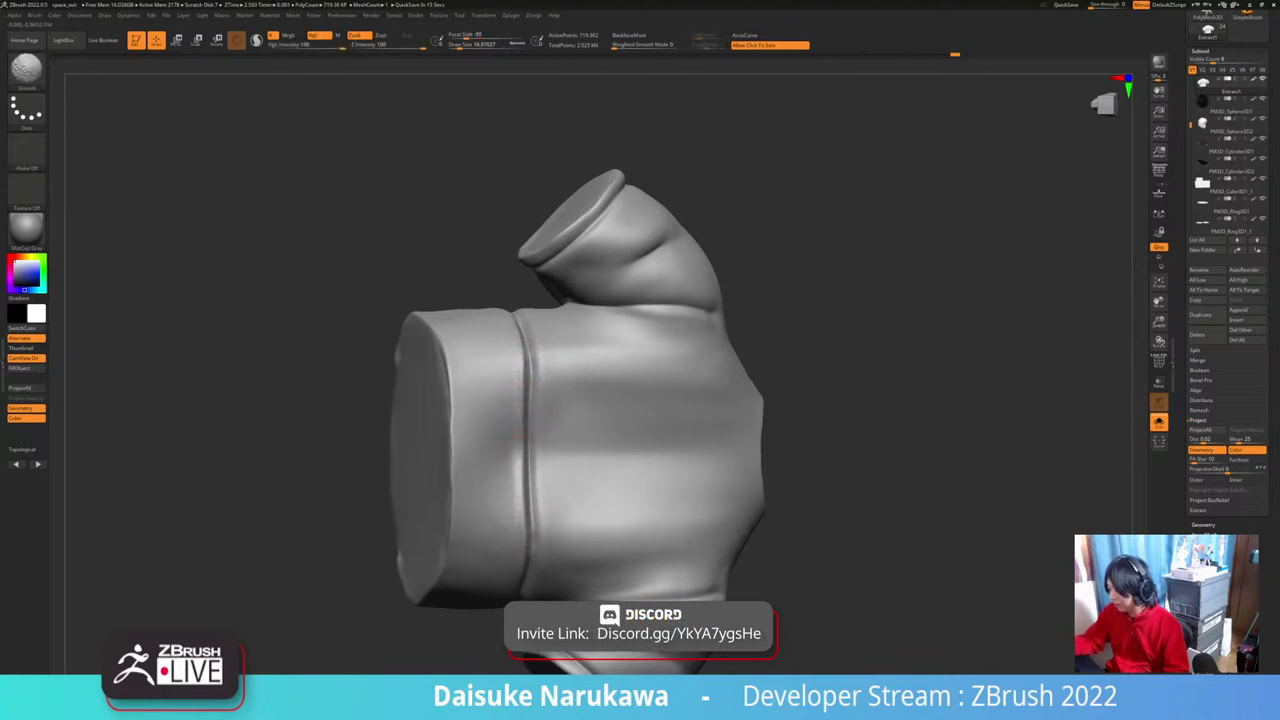
left_click_drag(524, 376, 518, 345, "shift")
mouse_move(520, 380)
right_mouse_down()
mouse_move(630, 450)
mouse_move(690, 410)
mouse_move(570, 405)
right_mouse_up()
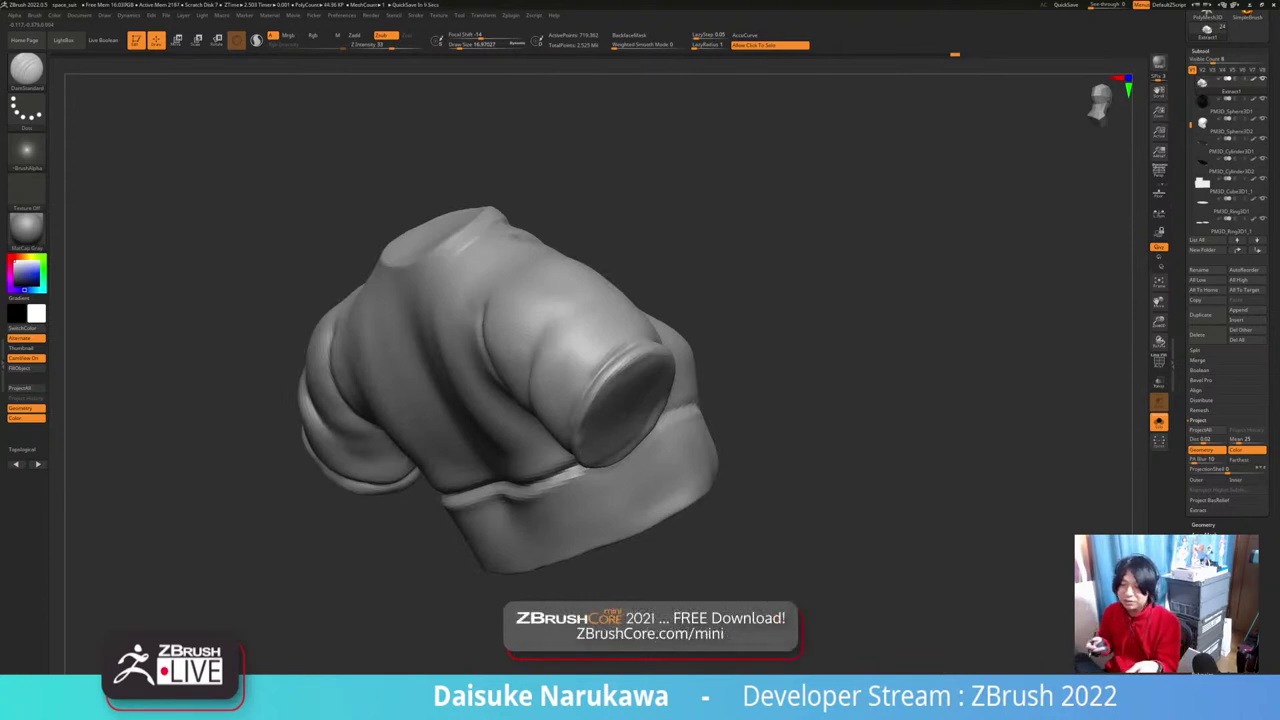
Step: Review the full suit from the front, isolate the torso garment, and carve a horizontal seam between the front side panels with DamStandard
right_click_drag(572, 468, 604, 555)
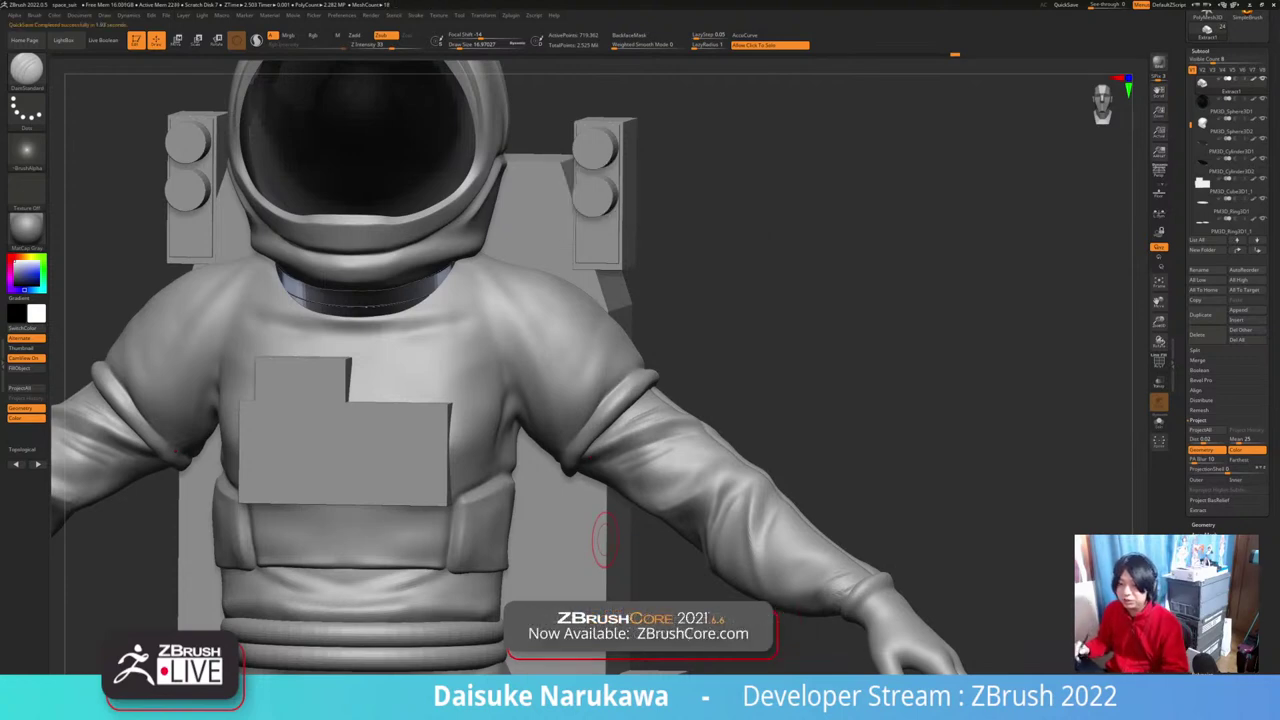
mouse_move(572, 526)
right_mouse_down()
mouse_move(638, 524)
mouse_move(645, 512)
mouse_move(620, 520)
mouse_move(622, 405)
mouse_move(700, 408)
mouse_move(550, 408)
mouse_move(645, 405)
mouse_move(585, 405)
right_mouse_up()
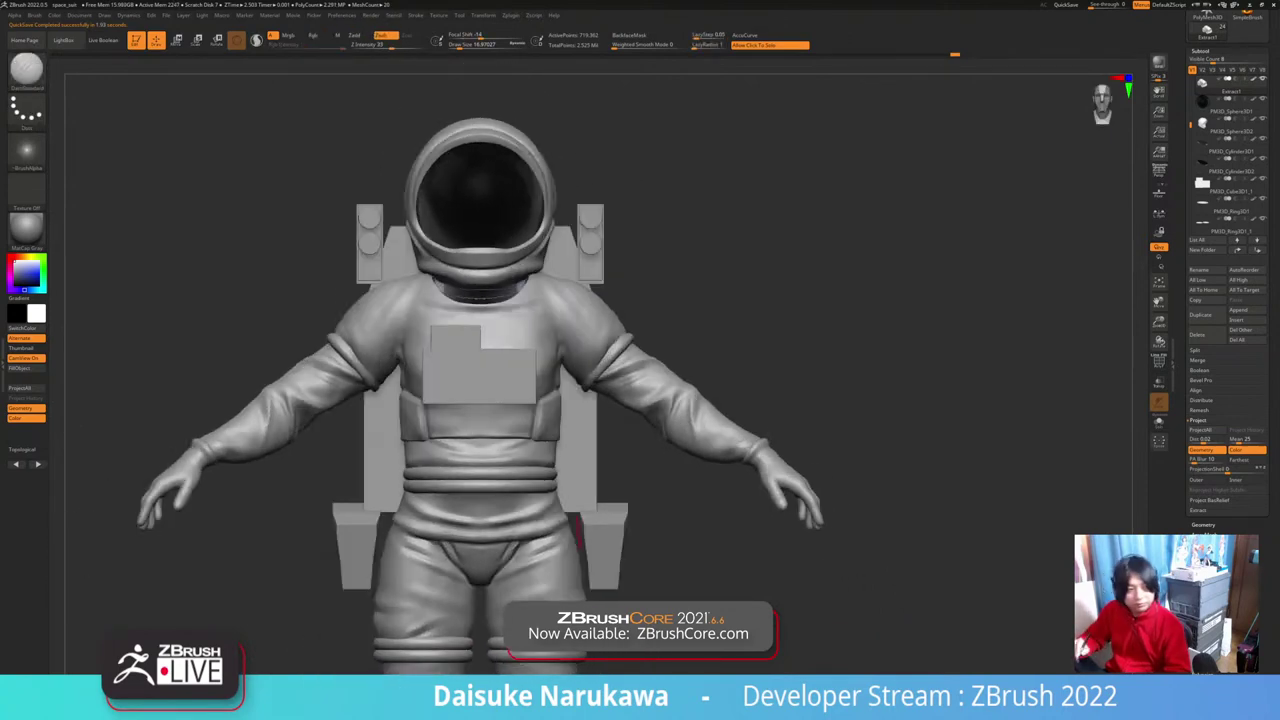
right_click_drag(541, 505, 560, 450)
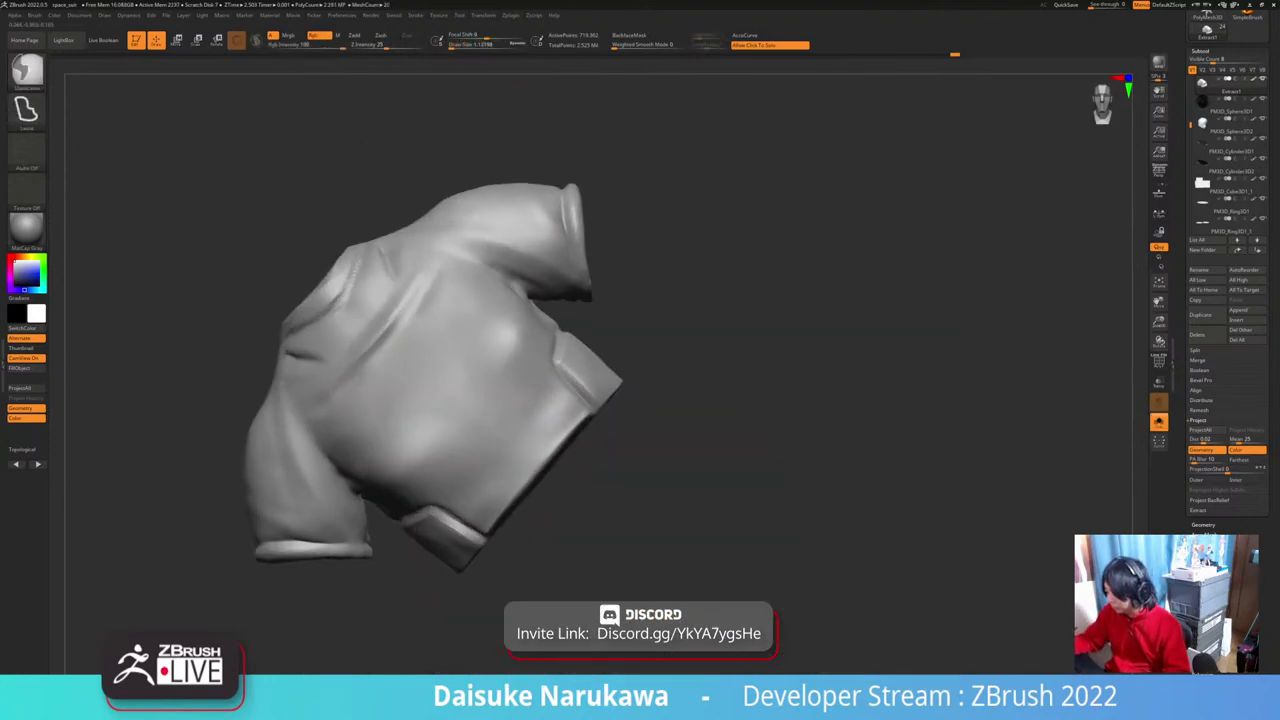
left_click(458, 45)
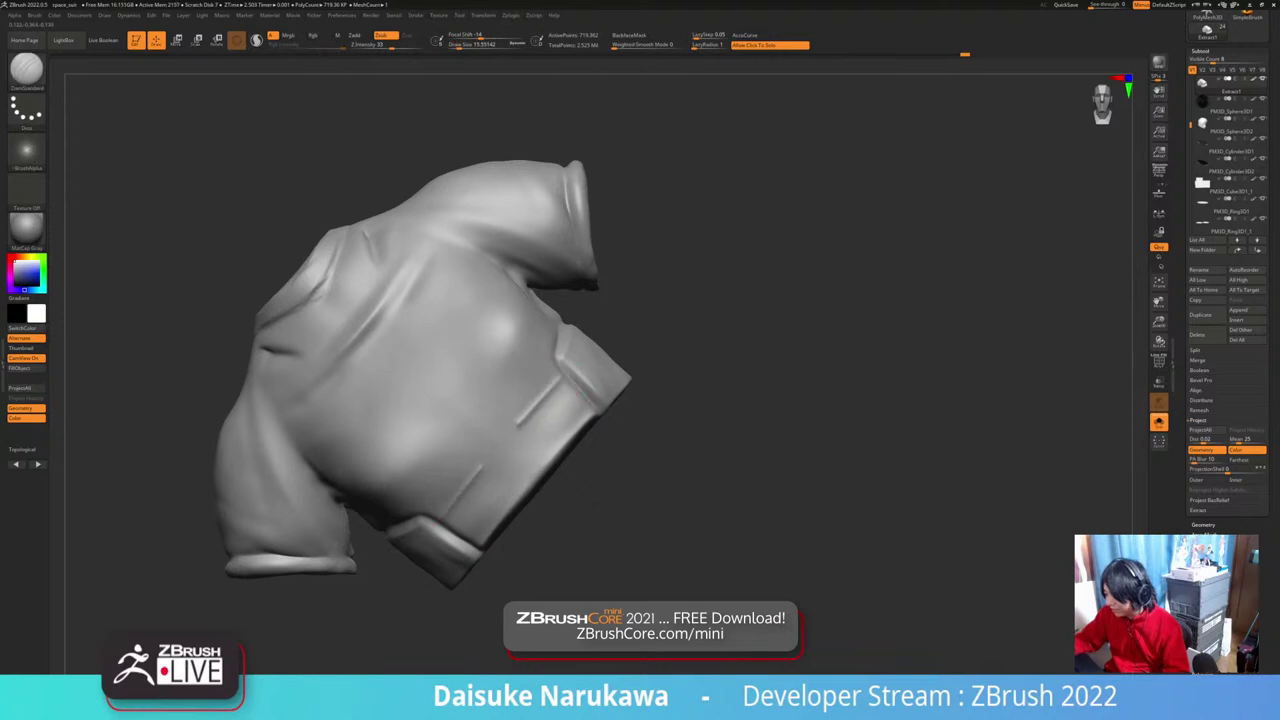
left_click_drag(517, 427, 478, 471)
key("ctrl+z")
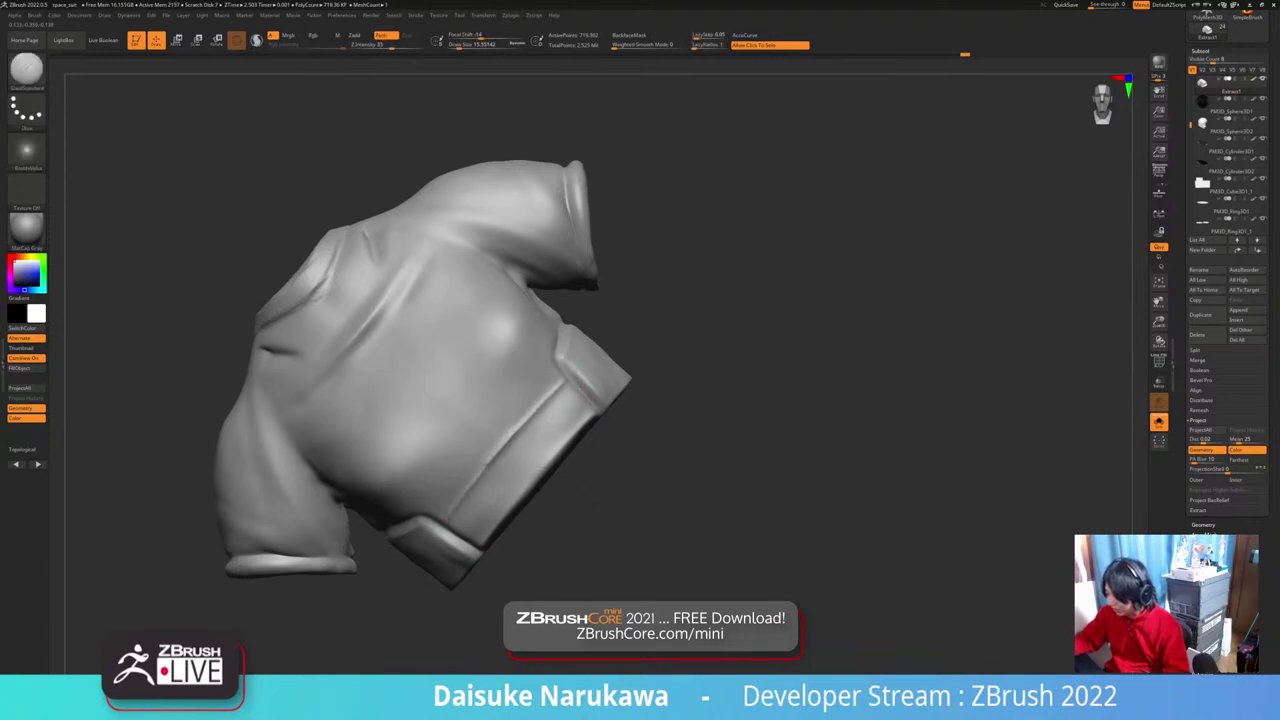
mouse_move(450, 516)
right_mouse_down()
mouse_move(440, 502)
mouse_move(425, 568)
right_mouse_up()
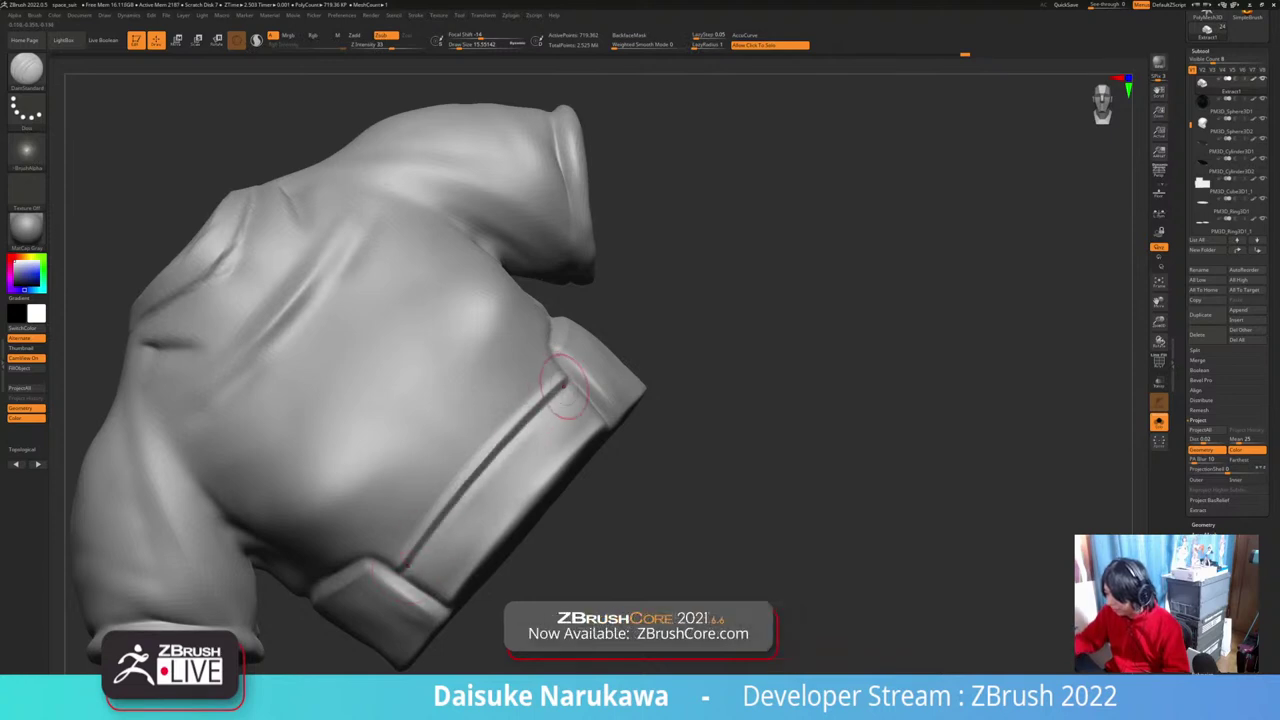
mouse_move(524, 437)
right_mouse_down()
mouse_move(566, 373)
mouse_move(534, 414)
mouse_move(561, 391)
right_mouse_up()
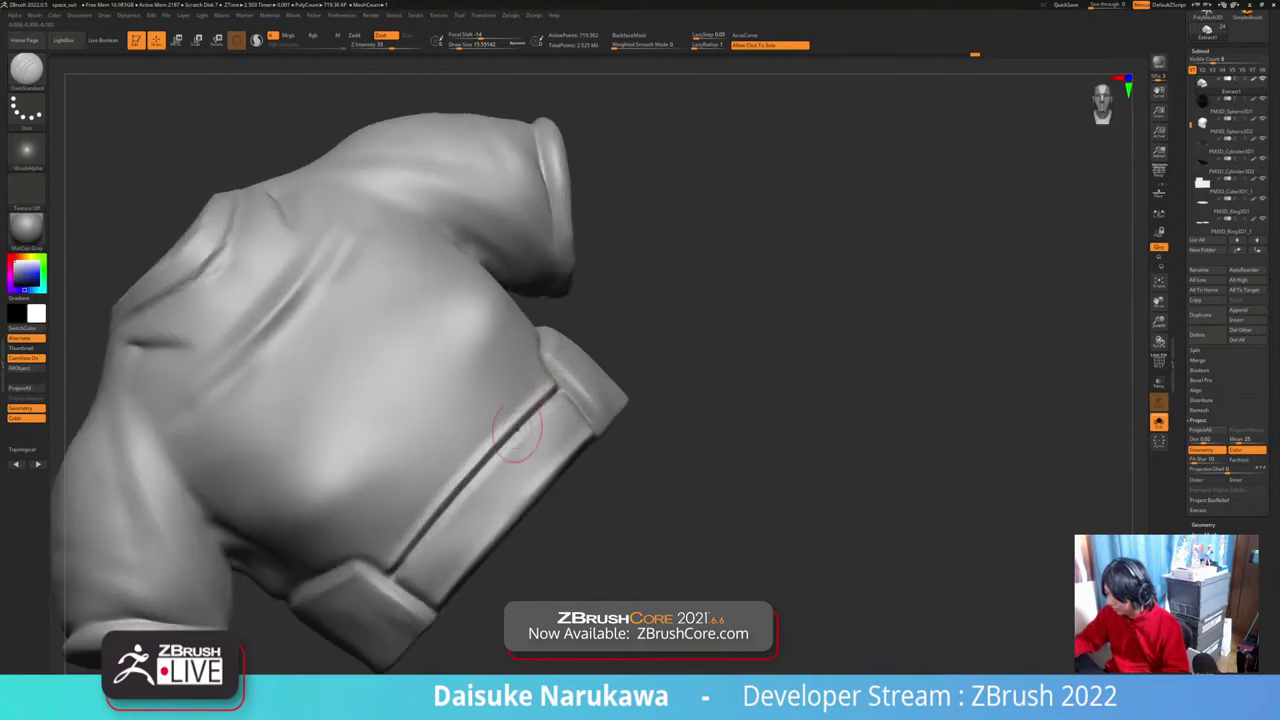
mouse_move(561, 391)
right_mouse_down()
mouse_move(545, 360)
mouse_move(548, 410)
right_mouse_up()
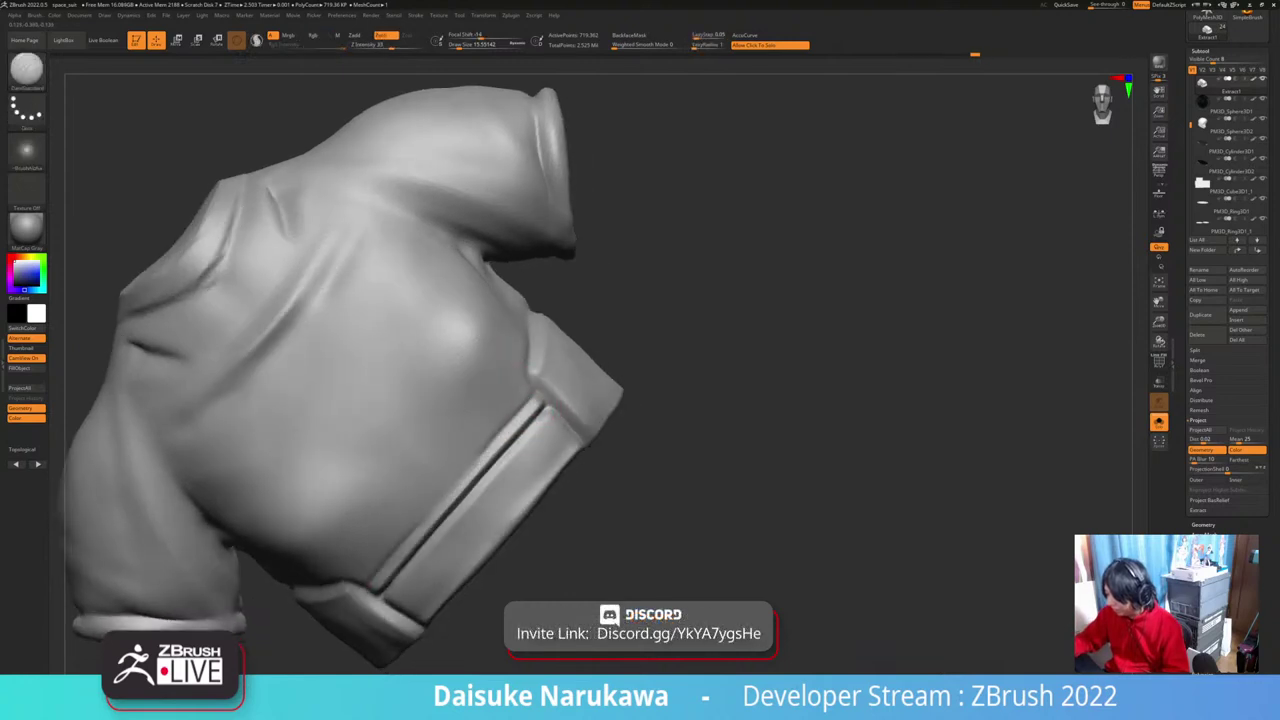
Step: Carve a second parallel groove just above the front seam and smooth the narrow band between them
left_click_drag(472, 470, 412, 528)
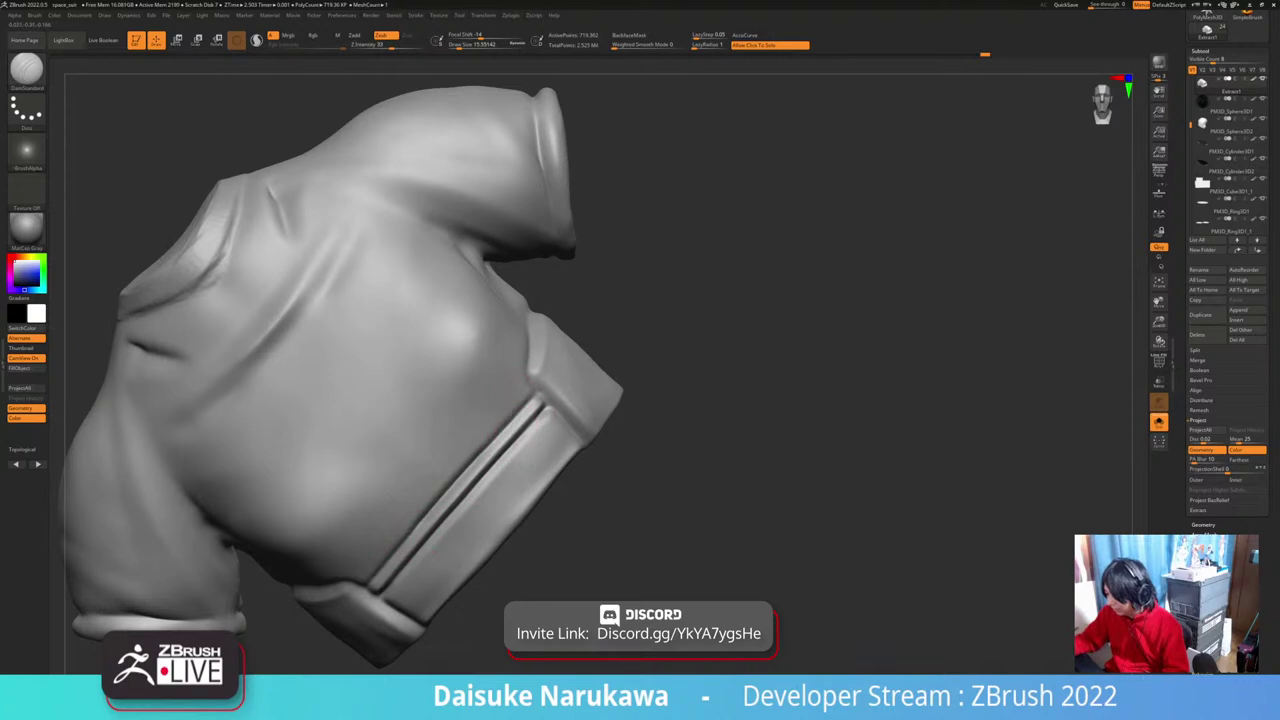
right_click_drag(570, 365, 540, 400)
left_click_drag(537, 400, 490, 437, "shift")
right_click_drag(432, 507, 494, 436)
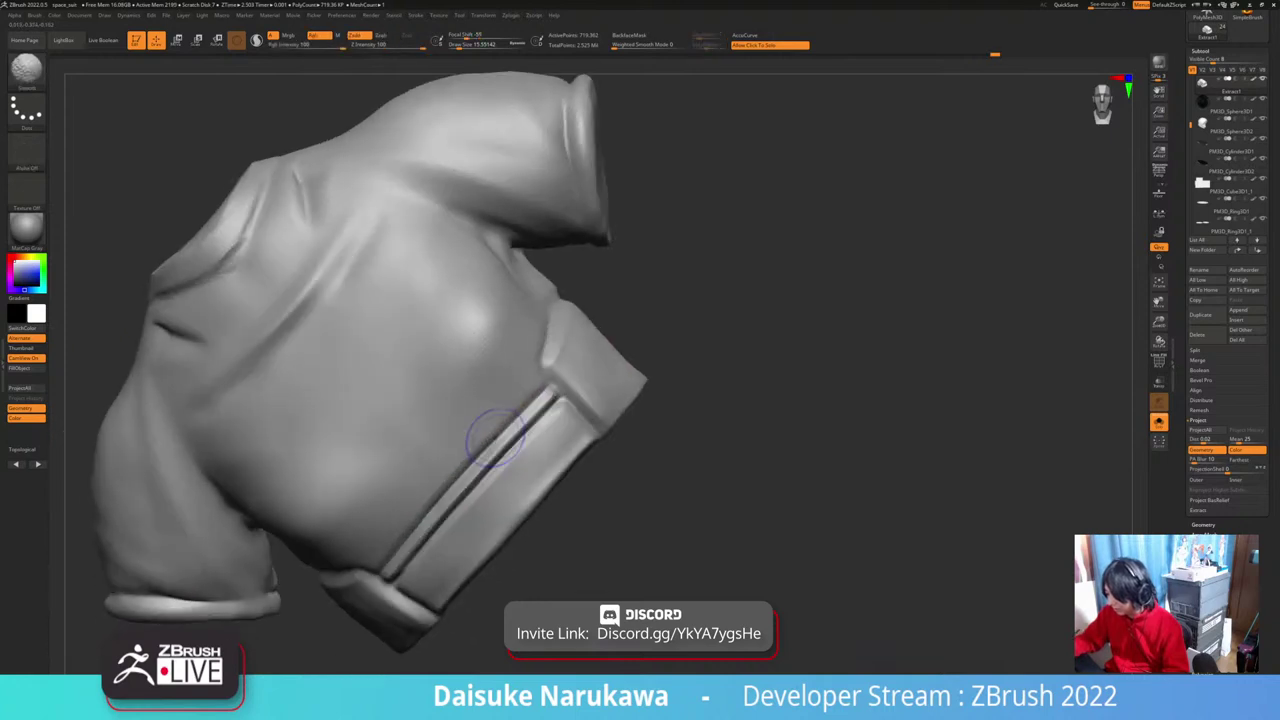
left_click_drag(471, 458, 420, 515, "shift")
right_click_drag(420, 515, 440, 490)
right_click_drag(500, 440, 545, 387)
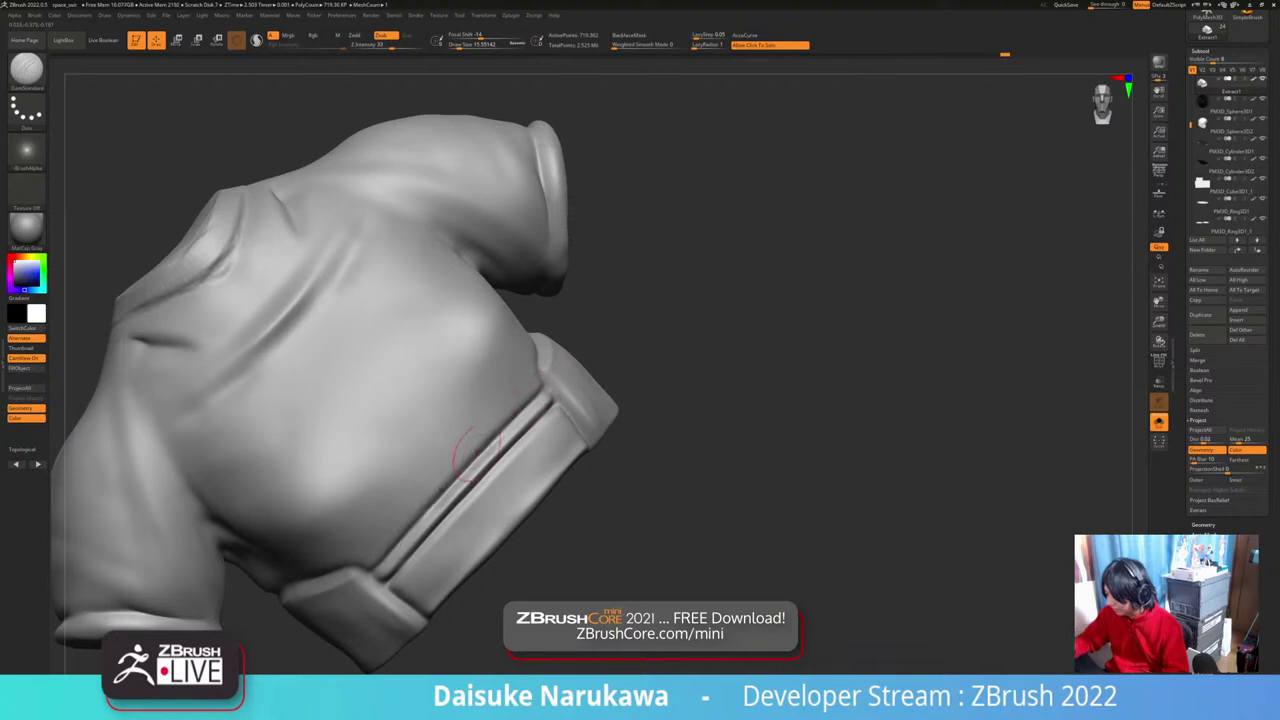
left_click_drag(484, 456, 395, 555)
mouse_move(435, 490)
right_mouse_down()
mouse_move(505, 432)
mouse_move(476, 433)
right_mouse_up()
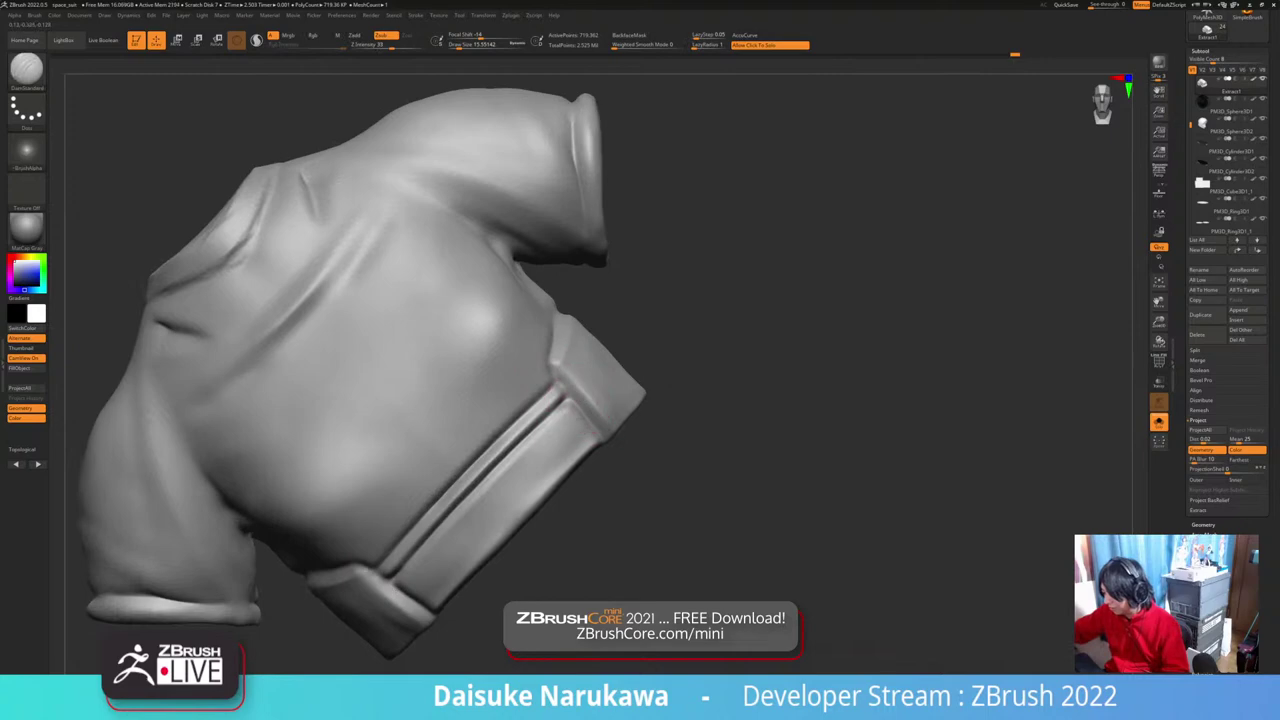
Step: Sharpen the side panel's front edge and its upper corner where the front seams meet it
left_click_drag(606, 437, 562, 386)
mouse_move(566, 280)
right_mouse_down()
mouse_move(556, 340)
mouse_move(580, 280)
right_mouse_up()
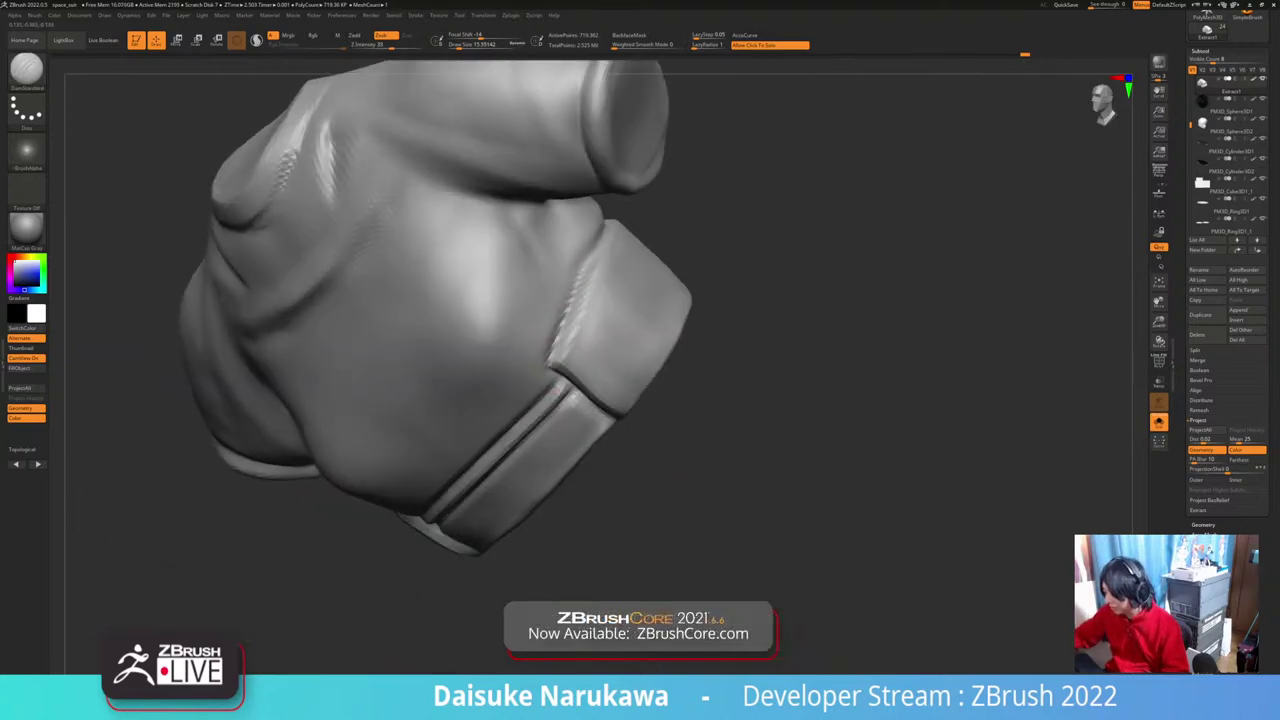
right_click_drag(557, 389, 570, 347)
left_click_drag(570, 345, 560, 378)
mouse_move(560, 378)
right_mouse_down()
mouse_move(548, 368)
mouse_move(572, 402)
mouse_move(606, 408)
mouse_move(598, 366)
mouse_move(580, 396)
right_mouse_up()
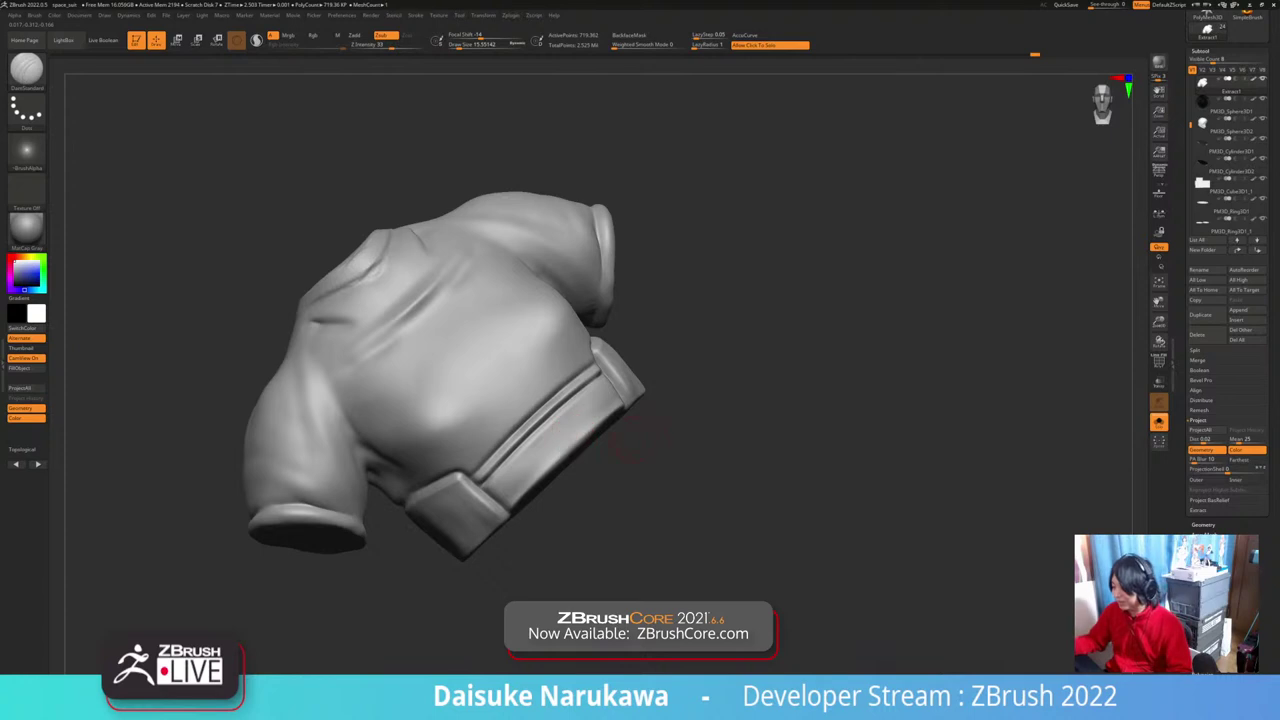
right_click_drag(616, 430, 661, 465)
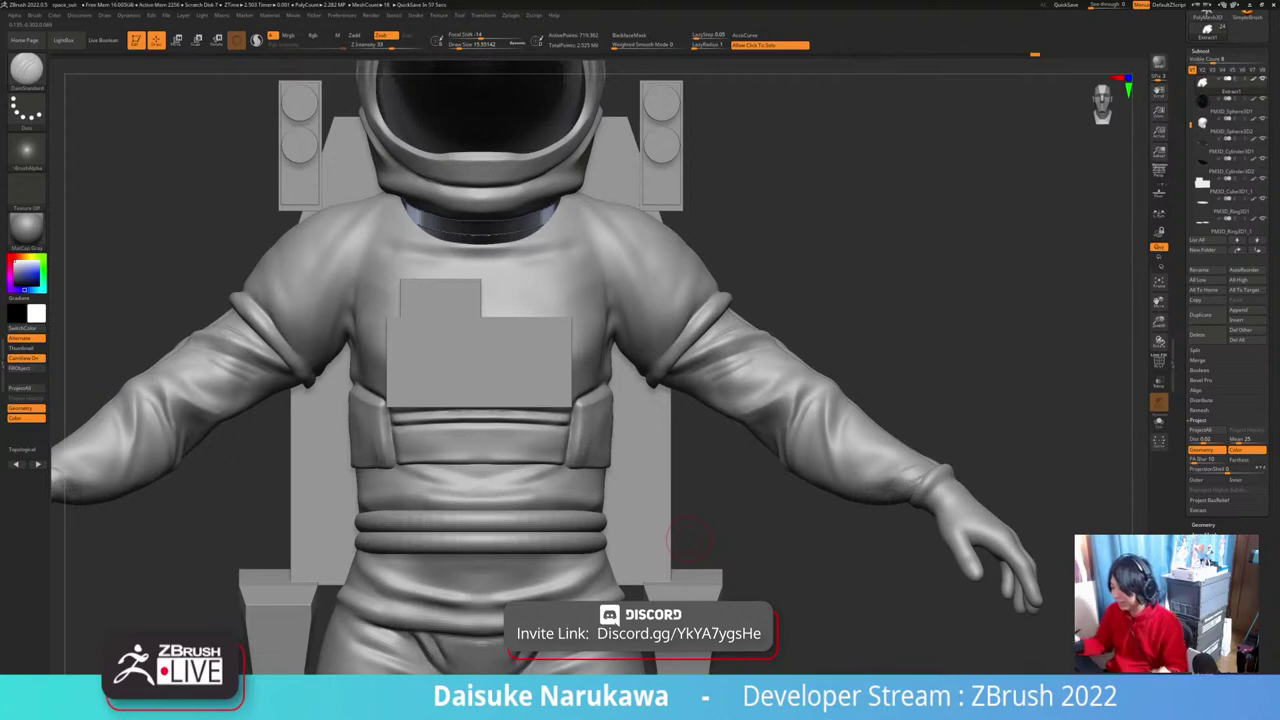
Step: Adjust the garment's lower front beneath the chest box using the SnakeHook brush at a draw size of about 116
right_click_drag(588, 428, 619, 459)
left_click(27, 72)
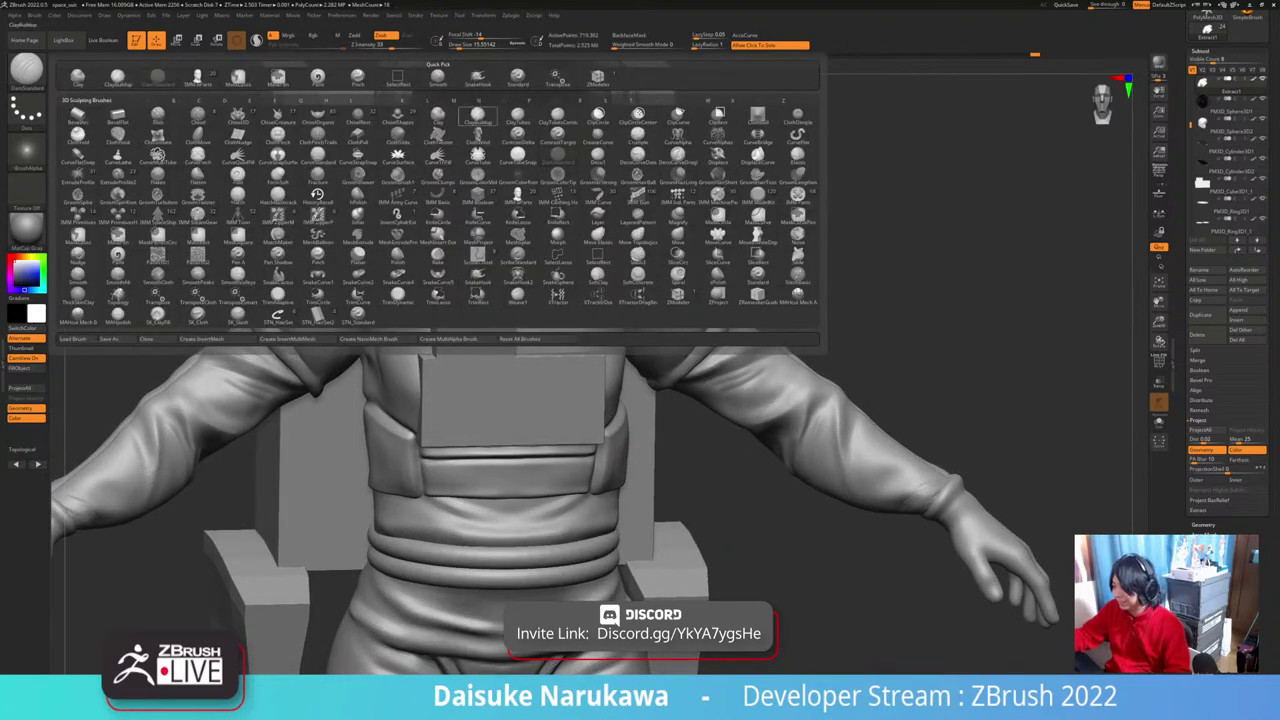
left_click(478, 76)
left_click(474, 45)
right_click_drag(460, 446, 515, 451)
left_click_drag(515, 451, 513, 460)
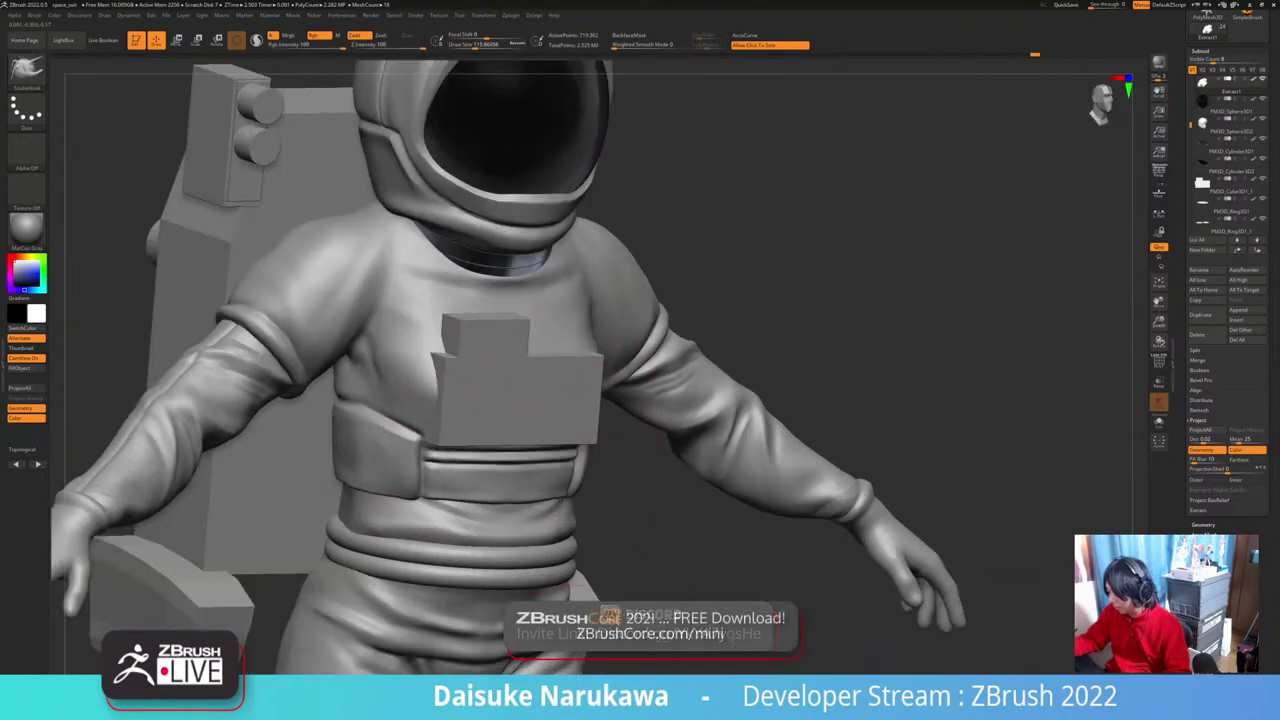
right_click_drag(450, 455, 503, 457)
left_click_drag(503, 457, 506, 466)
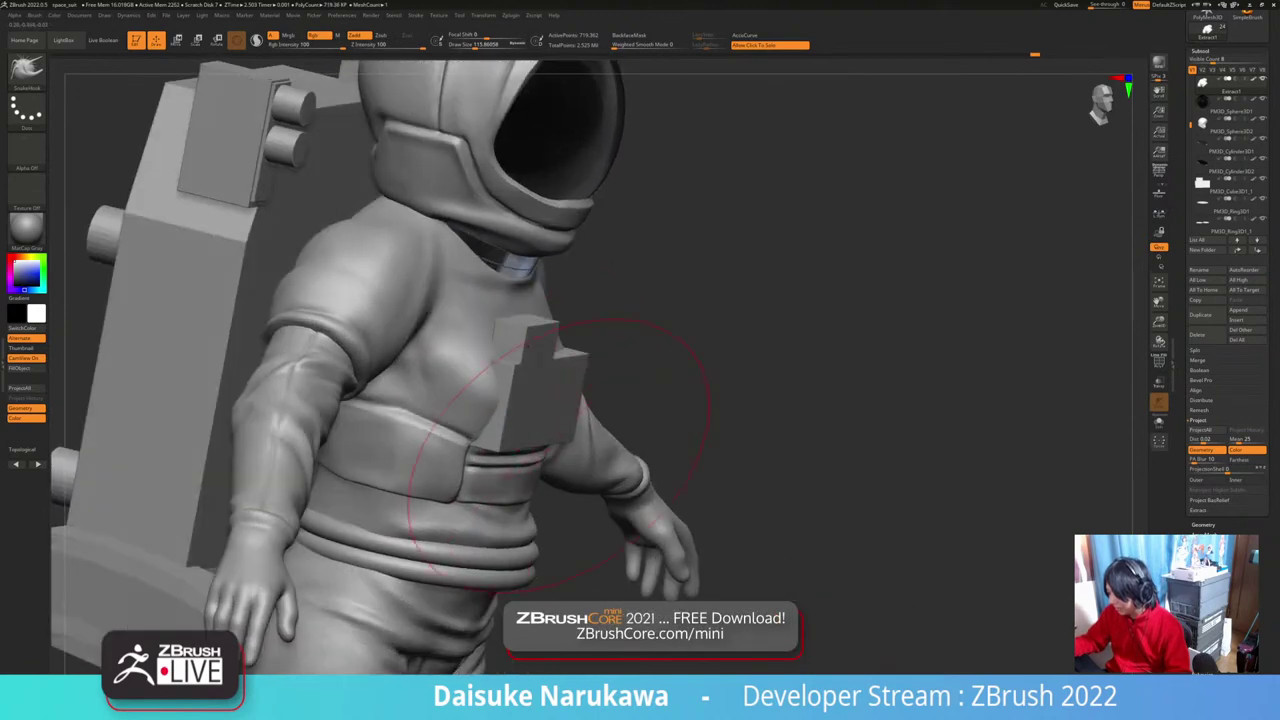
right_click_drag(614, 405, 573, 527)
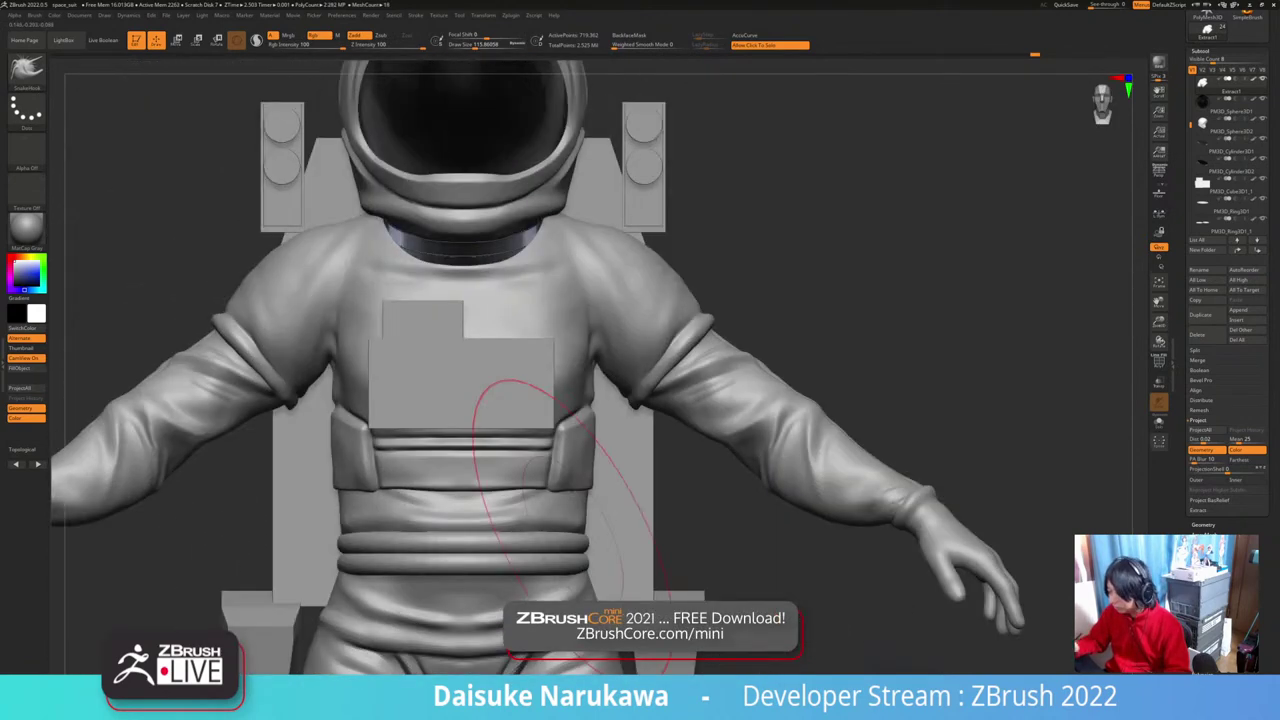
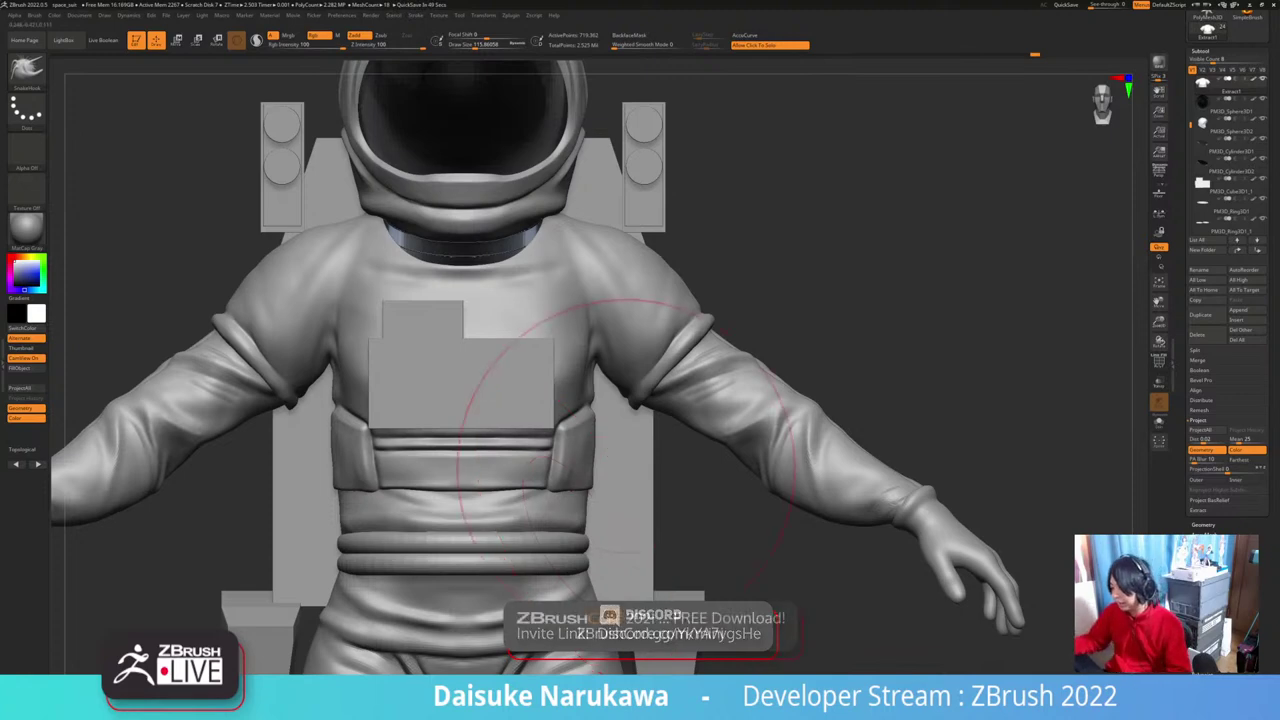
Step: Reduce the SnakeHook draw size to about 59, reshape the hem near the side panel, and isolate the torso garment
left_click_drag(612, 458, 636, 516)
right_click_drag(636, 516, 620, 508, "shift")
mouse_move(620, 508)
right_mouse_down("ctrl")
mouse_move(606, 420)
mouse_move(570, 380)
right_mouse_up("ctrl")
left_click(470, 44)
right_click_drag(528, 420, 530, 500, "ctrl")
right_click_drag(500, 450, 526, 476)
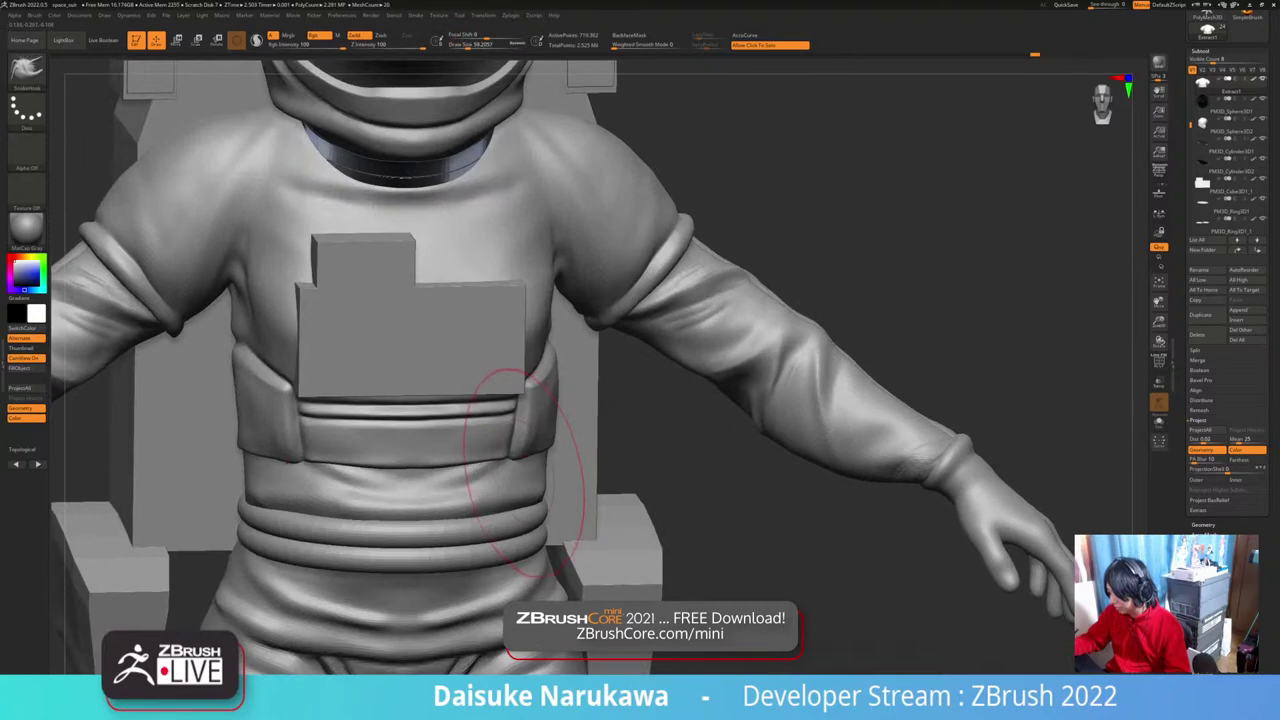
left_click_drag(516, 464, 522, 482)
mouse_move(522, 482)
right_mouse_down()
mouse_move(484, 462)
mouse_move(530, 482)
right_mouse_up()
key("shift+s")
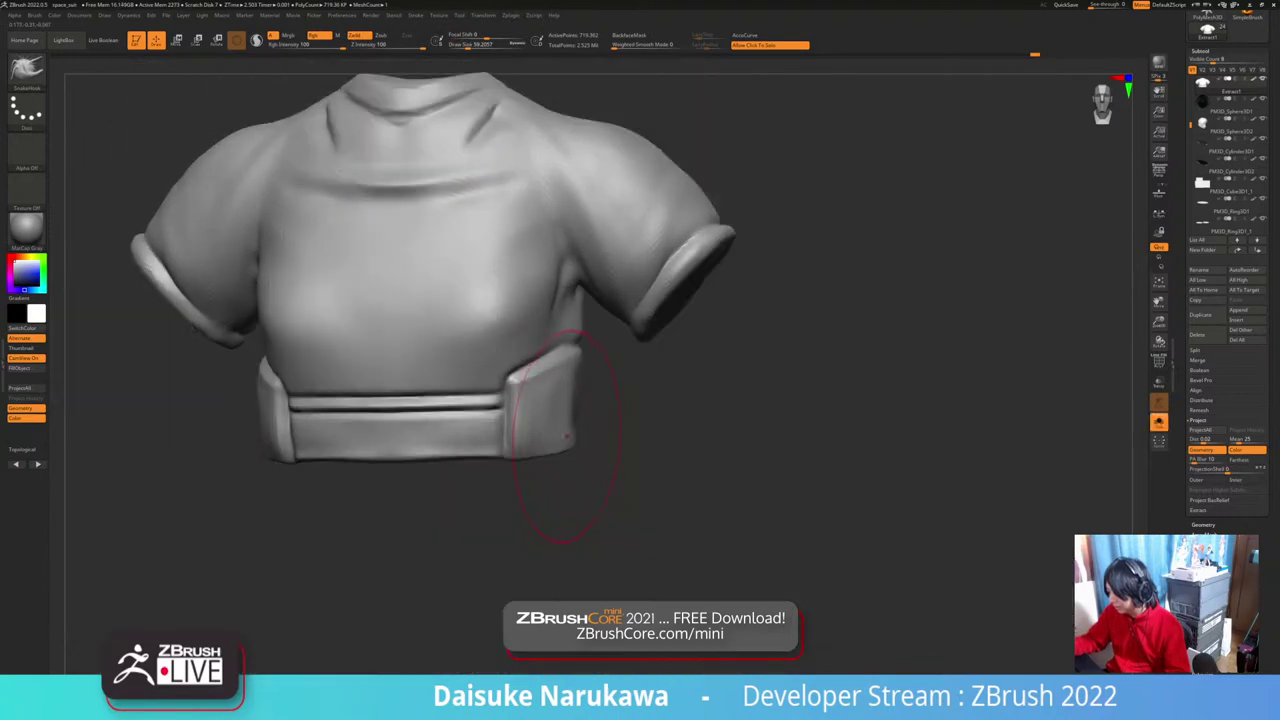
Step: Nudge the side panel's lower outer edge into shape and check the garment against the full suit
right_click_drag(590, 442, 568, 444)
left_click_drag(568, 444, 574, 446)
right_click_drag(574, 446, 596, 366)
left_click(582, 456)
right_click_drag(606, 503, 564, 506, "alt")
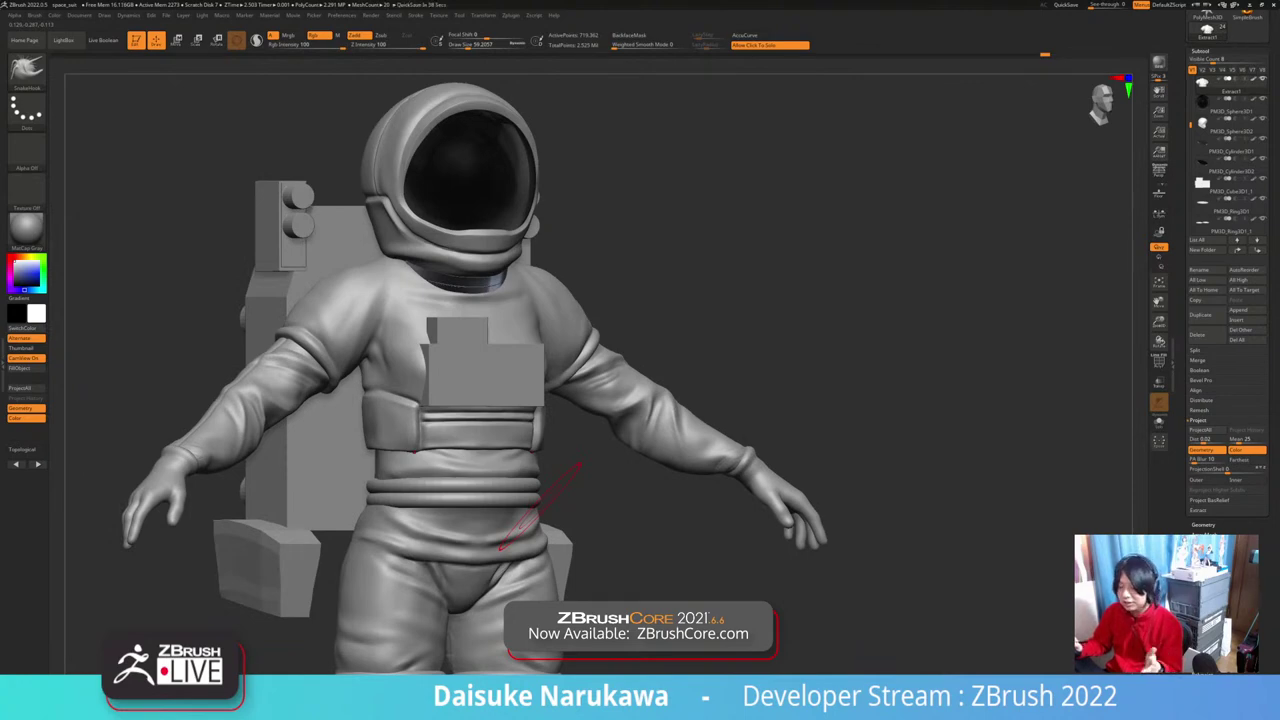
right_click_drag(541, 507, 514, 509)
mouse_move(573, 548)
right_mouse_down("alt")
mouse_move(577, 574)
mouse_move(626, 574)
right_mouse_up("alt")
mouse_move(428, 404)
right_mouse_down("ctrl")
mouse_move(371, 408)
mouse_move(415, 420)
right_mouse_up("ctrl")
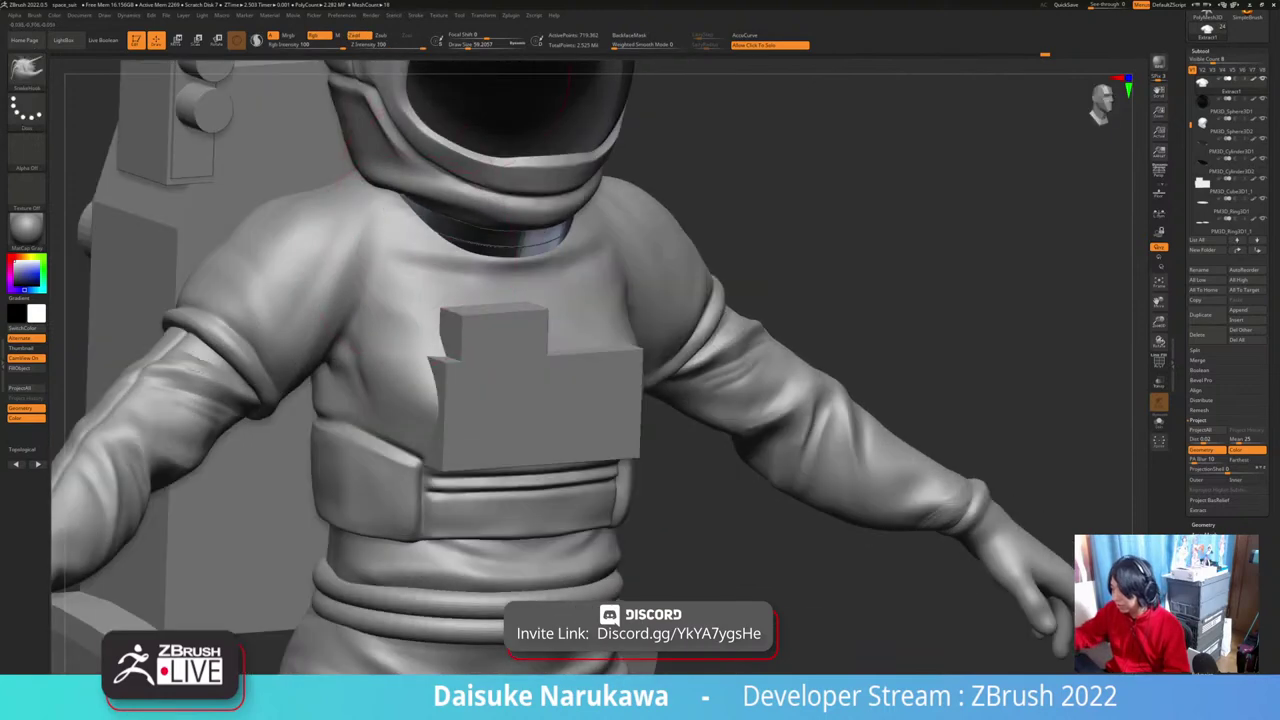
Step: Smooth the side of the torso garment below the armpit at a draw size of about 33
left_click_drag(468, 45, 461, 45)
left_click_drag(362, 345, 356, 390, "shift")
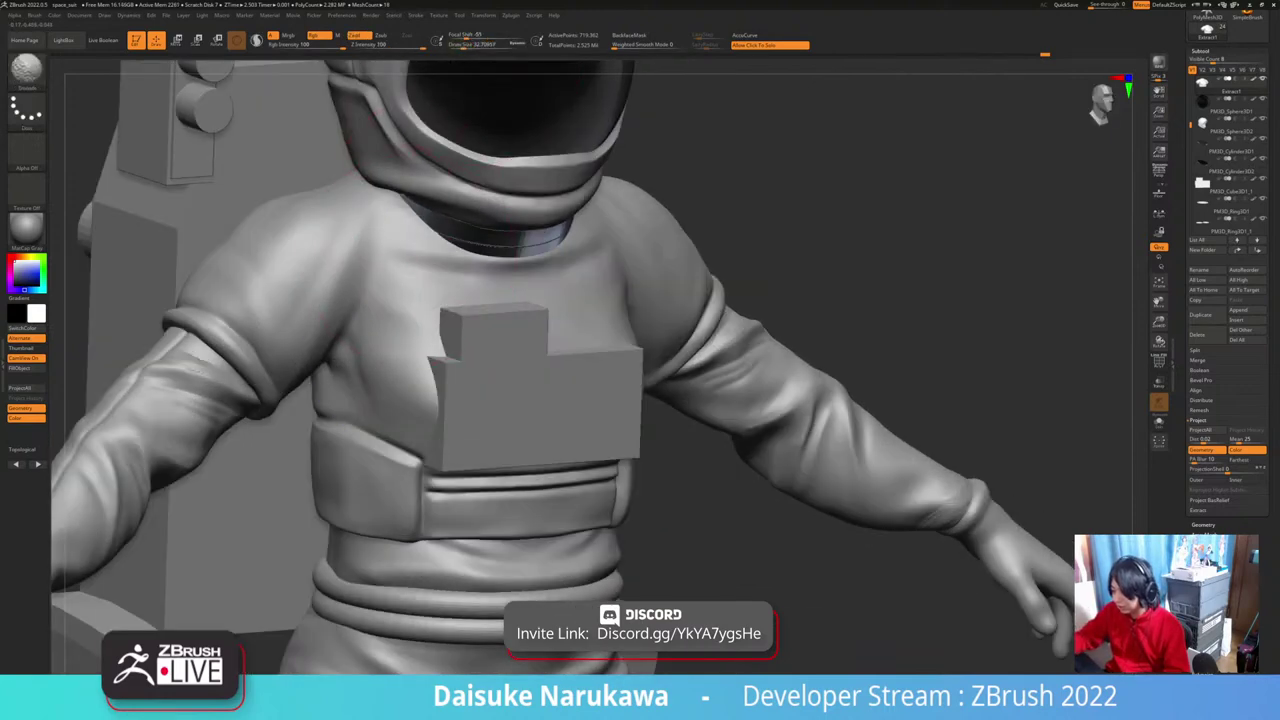
right_click_drag(400, 420, 500, 440, "ctrl")
right_click_drag(660, 520, 608, 524)
right_click_drag(608, 524, 553, 507, "alt")
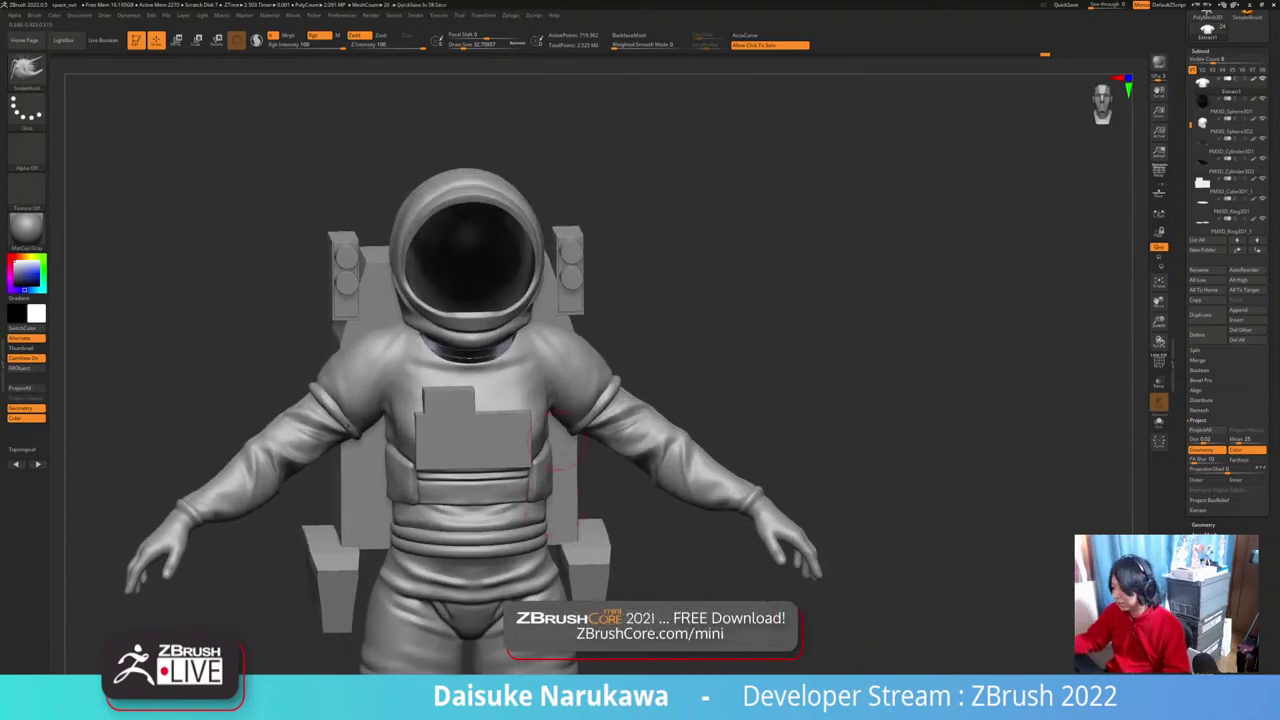
right_click_drag(556, 440, 584, 418)
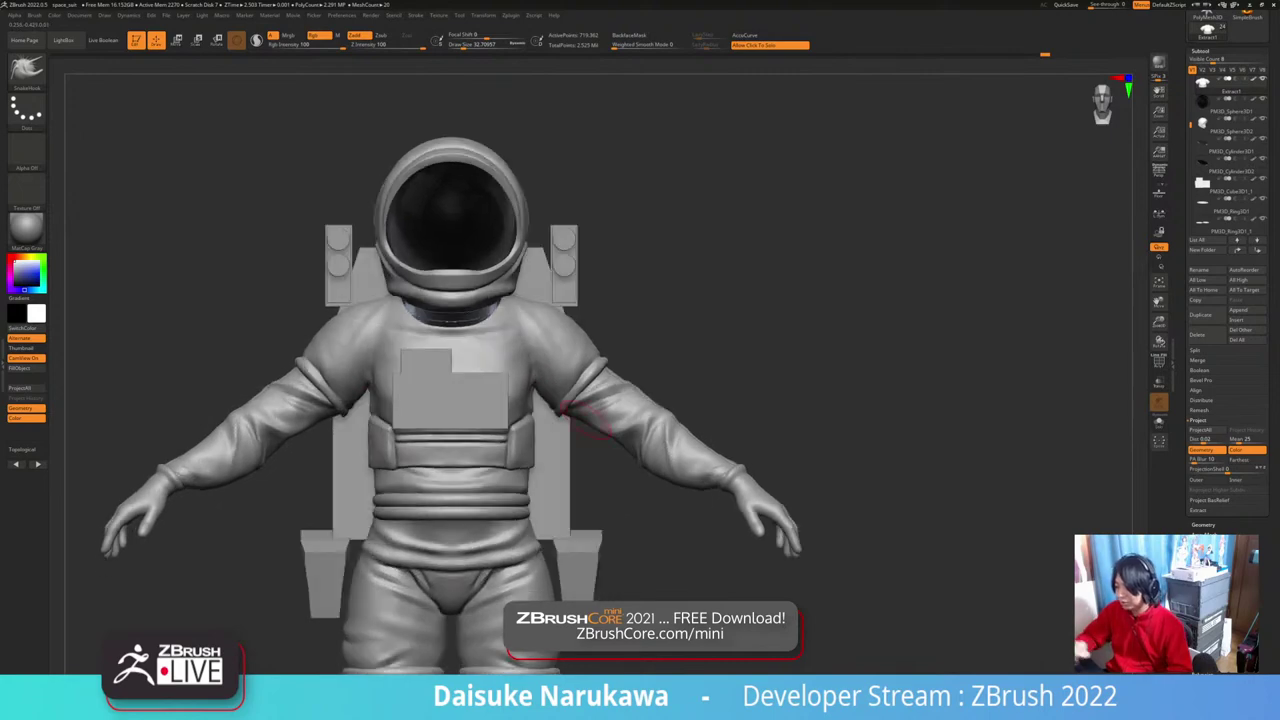
right_click_drag(262, 315, 317, 329)
Step: Reshape the garment's shoulder and upper sleeve with the SnakeHook brush at a draw size of about 74
left_click(470, 45)
mouse_move(335, 390)
right_mouse_down()
mouse_move(300, 388)
mouse_move(340, 362)
mouse_move(343, 376)
right_mouse_up()
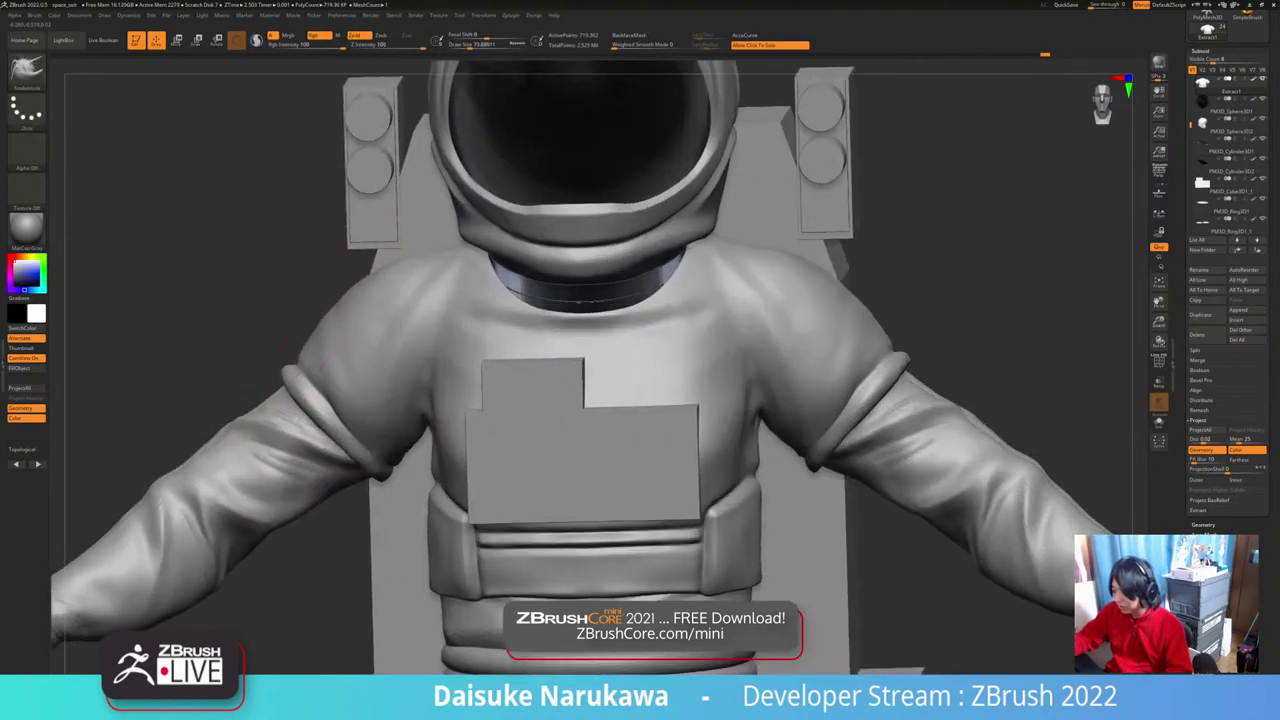
left_click_drag(350, 333, 342, 338)
mouse_move(341, 338)
right_mouse_down("ctrl")
mouse_move(336, 312)
mouse_move(338, 345)
mouse_move(321, 347)
right_mouse_up("ctrl")
left_click_drag(334, 350, 328, 343)
right_click_drag(330, 341, 354, 354)
left_click_drag(373, 288, 362, 281)
right_click_drag(400, 303, 402, 270, "ctrl")
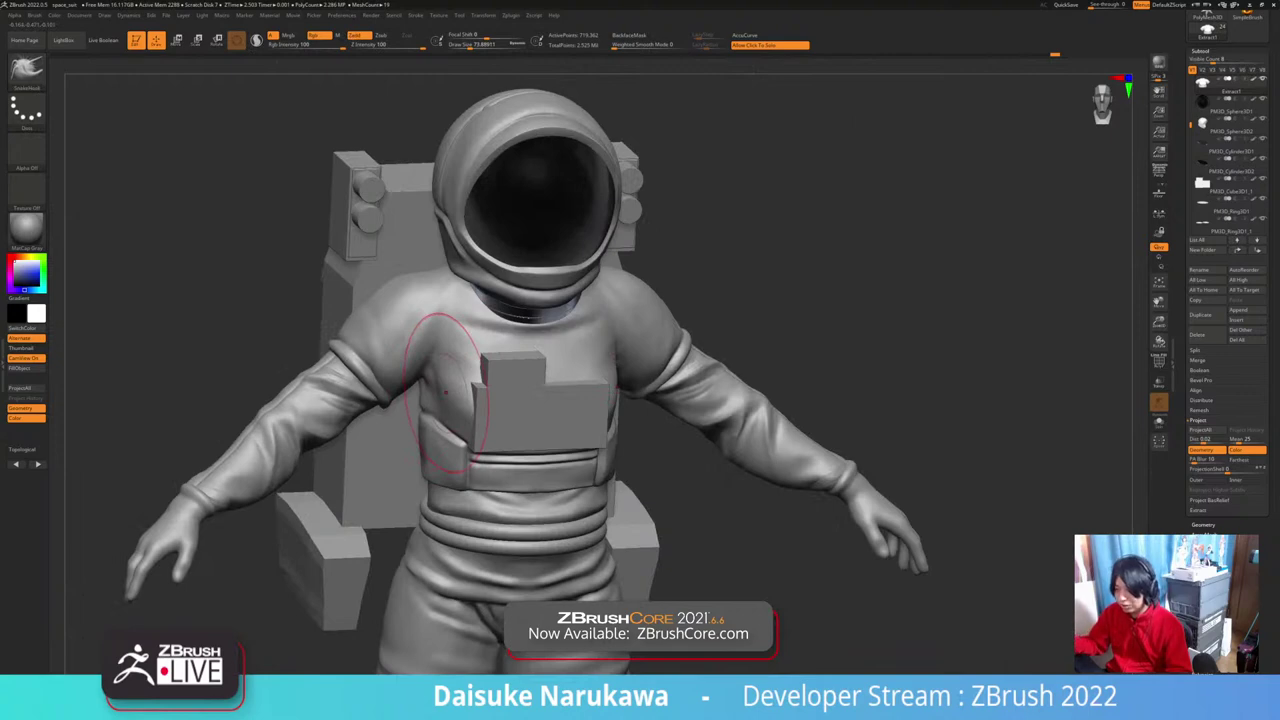
Step: Examine the suit's overall proportions from the front and both sides, including how the chest box sits on the torso
right_click_drag(684, 424, 700, 412)
right_click_drag(720, 490, 700, 468, "alt")
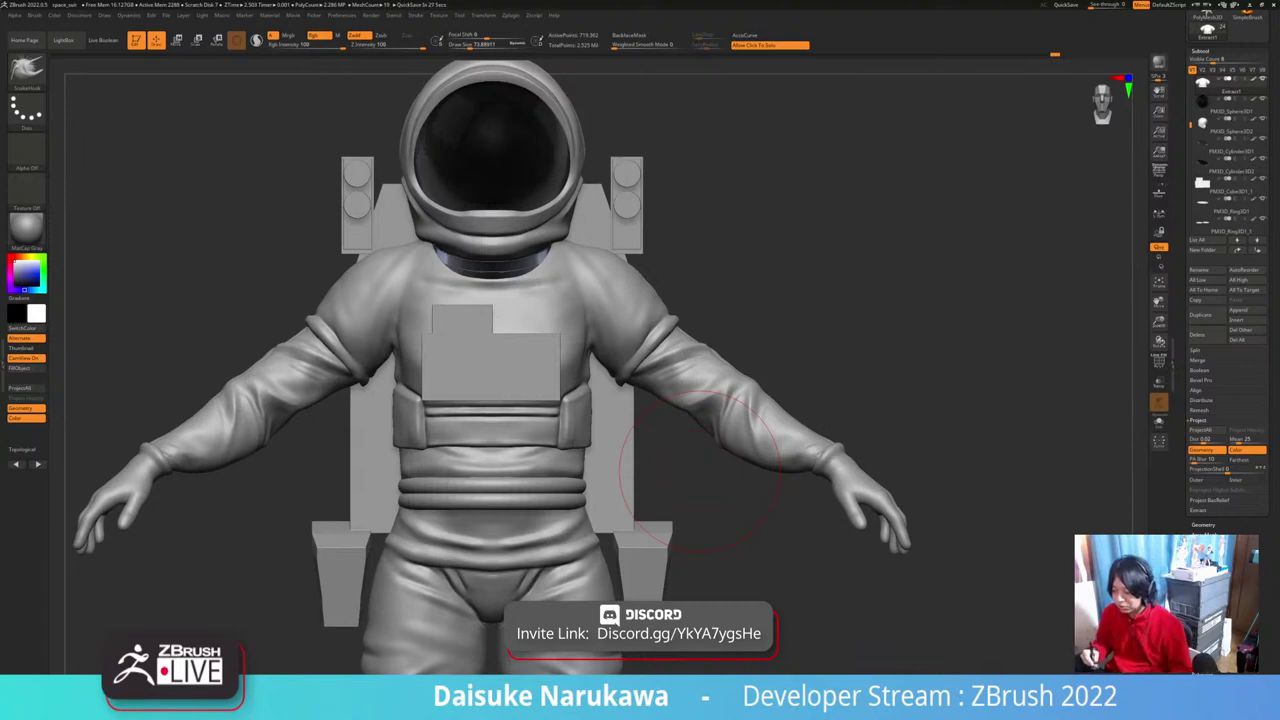
left_click_drag(700, 471, 636, 492)
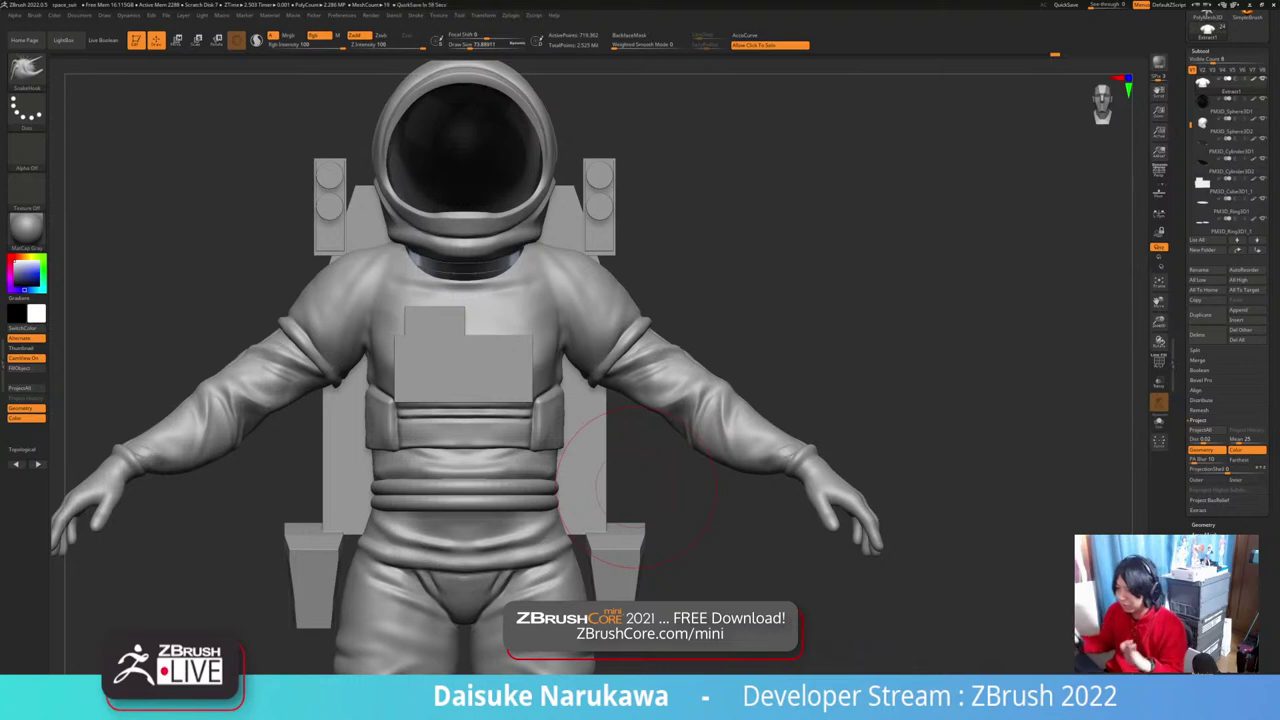
mouse_move(608, 488)
left_mouse_down()
mouse_move(643, 487)
mouse_move(578, 484)
mouse_move(618, 475)
left_mouse_up()
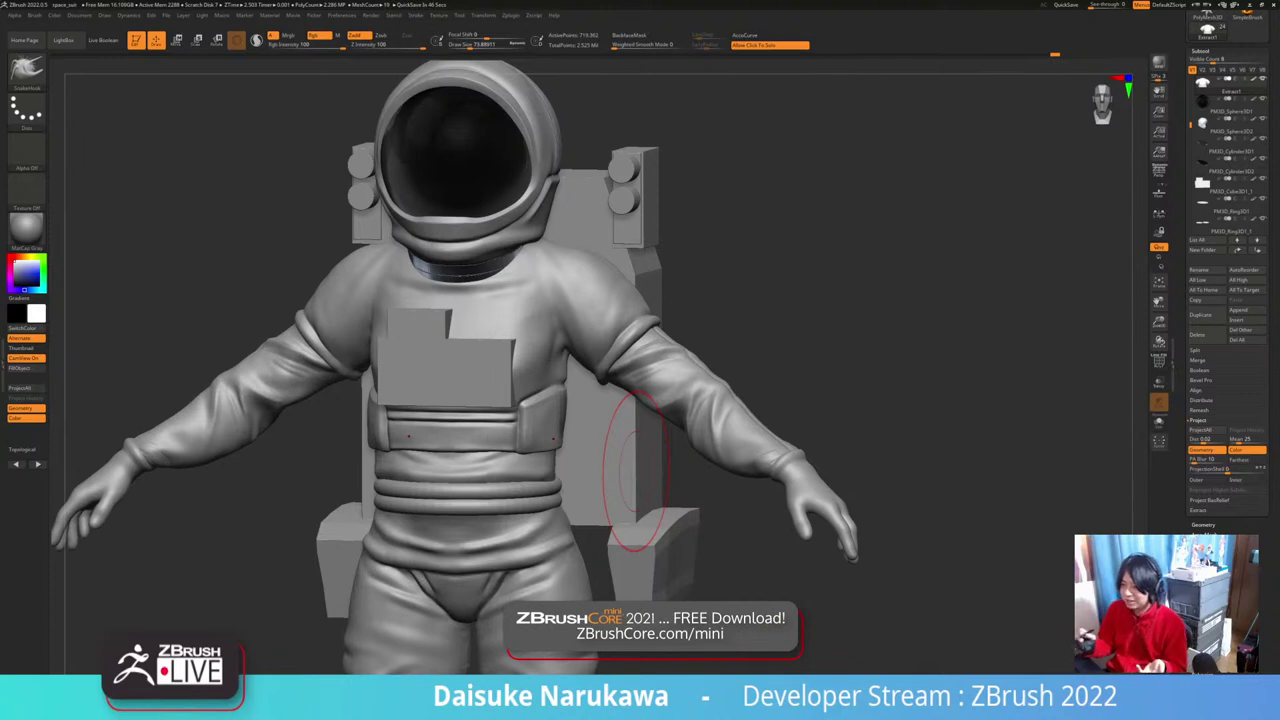
left_click_drag(636, 471, 613, 495)
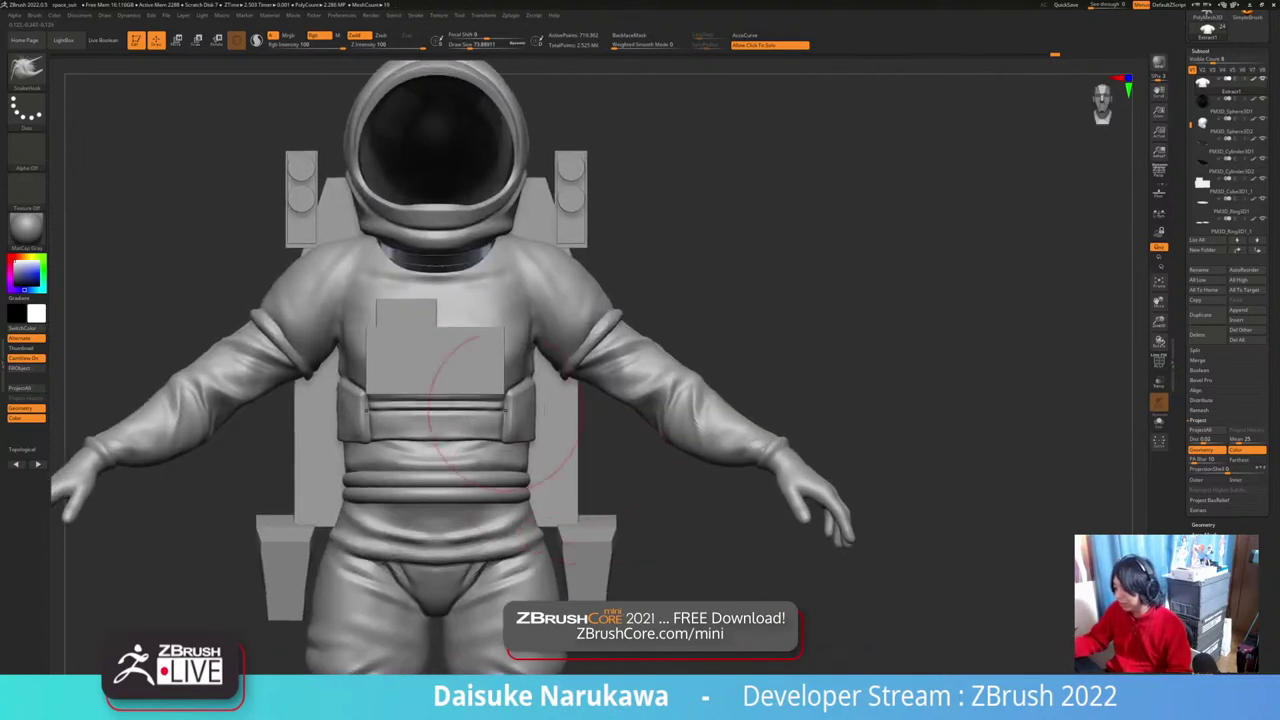
left_click(490, 382, "alt")
left_click_drag(492, 450, 534, 484)
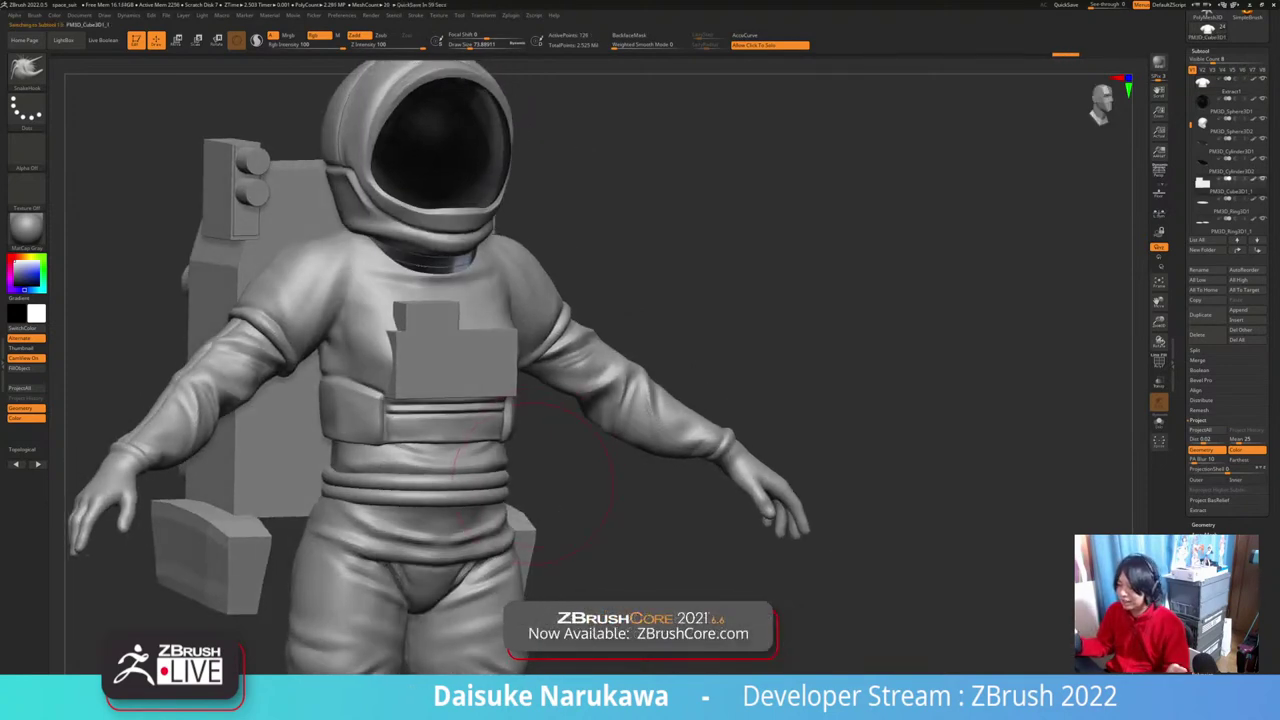
left_click_drag(590, 545, 550, 530)
left_click_drag(611, 554, 600, 545, "alt")
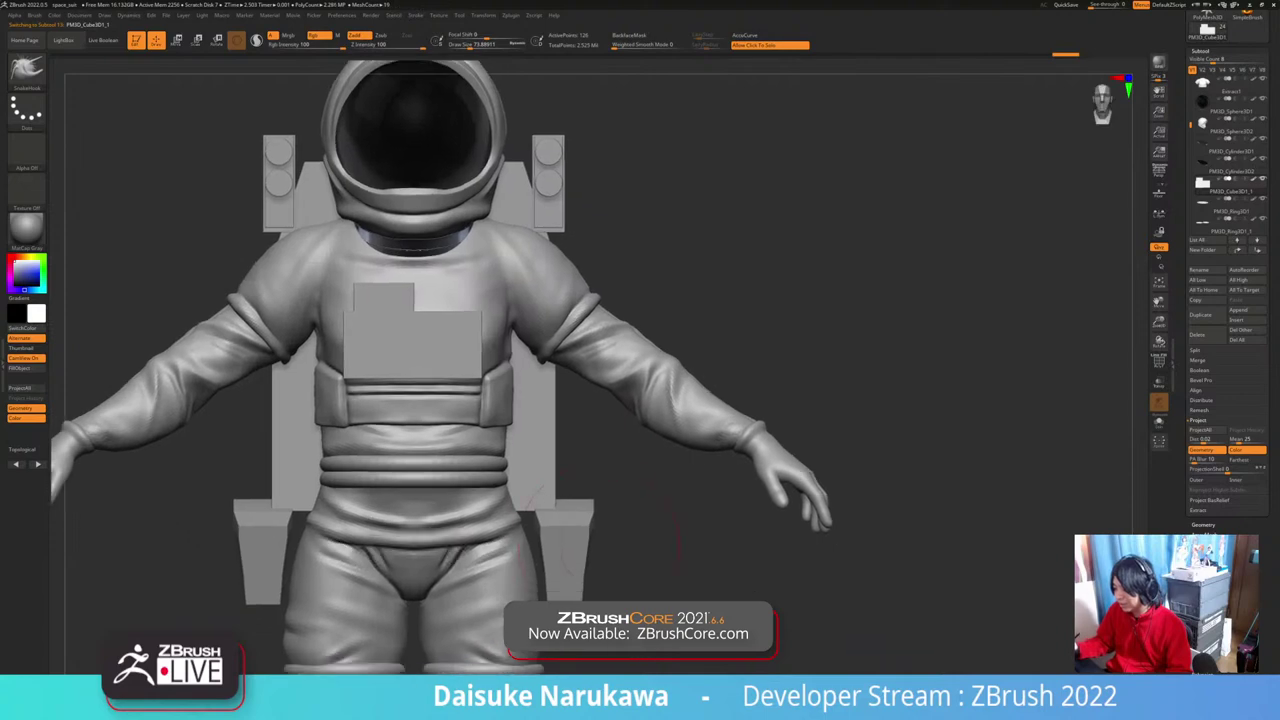
Step: Try to adjust the torso garment's shoulder and underarm at a draw size of about 77, and undo the last change
left_click(517, 285, "alt")
mouse_move(517, 285)
right_mouse_down("alt")
mouse_move(525, 386)
mouse_move(542, 284)
mouse_move(498, 285)
right_mouse_up("alt")
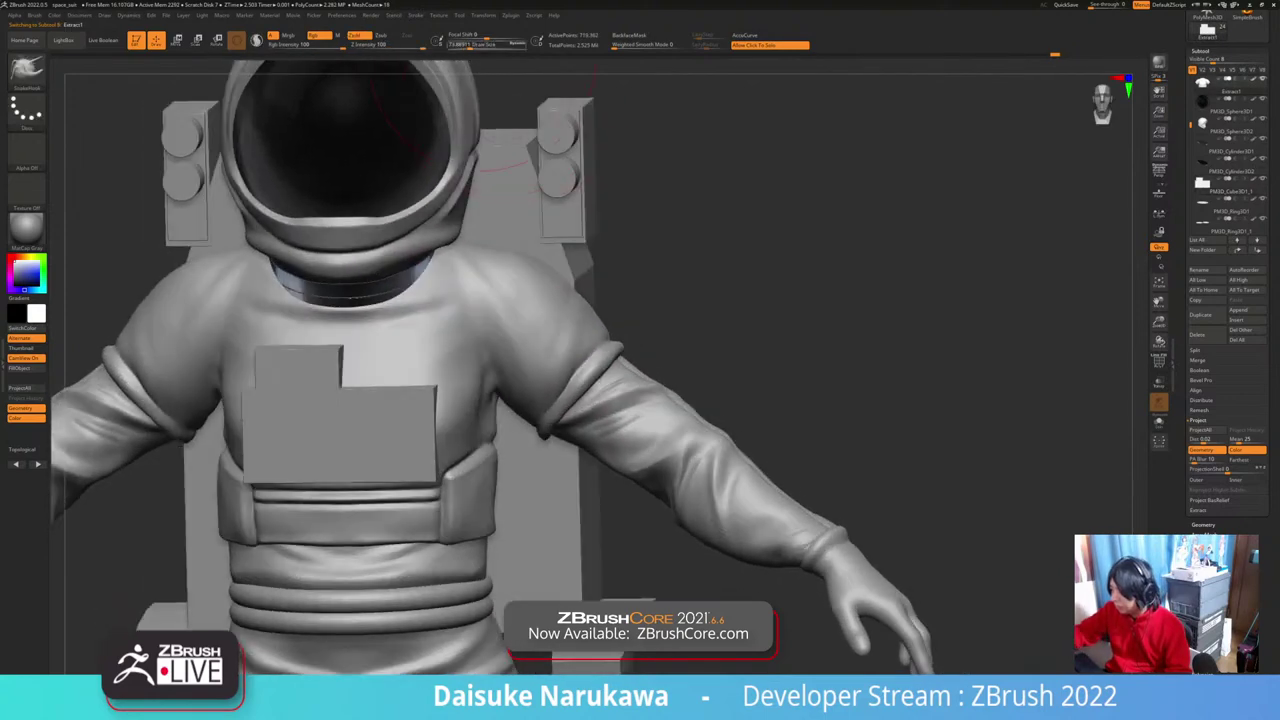
left_click(461, 46)
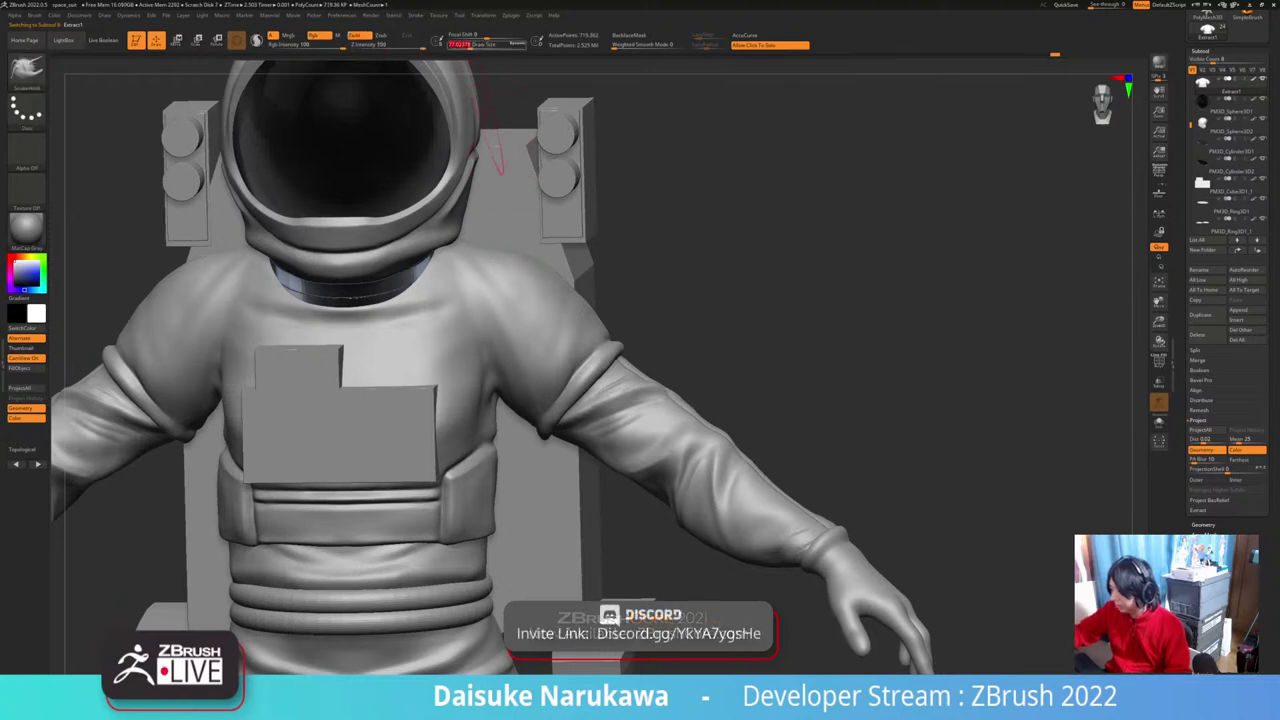
mouse_move(506, 290)
right_mouse_down()
mouse_move(529, 275)
mouse_move(541, 397)
right_mouse_up()
left_click_drag(543, 396, 533, 415)
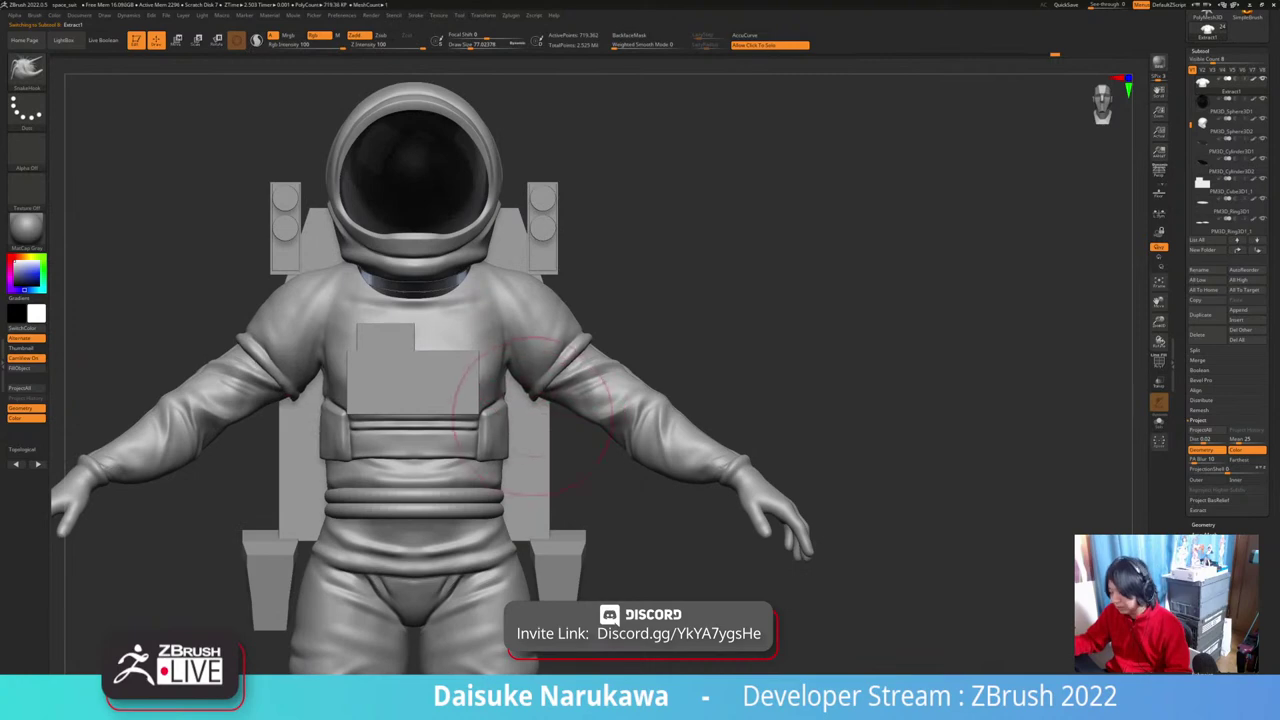
key("ctrl+z")
right_click_drag(567, 408, 657, 427, "alt")
right_click_drag(657, 427, 687, 405, "alt")
Step: Select the suit body, enable BackfaceMask, and reshape the forearm near the wrist using SnakeHook at a draw size of about 94
left_click(671, 383, "alt")
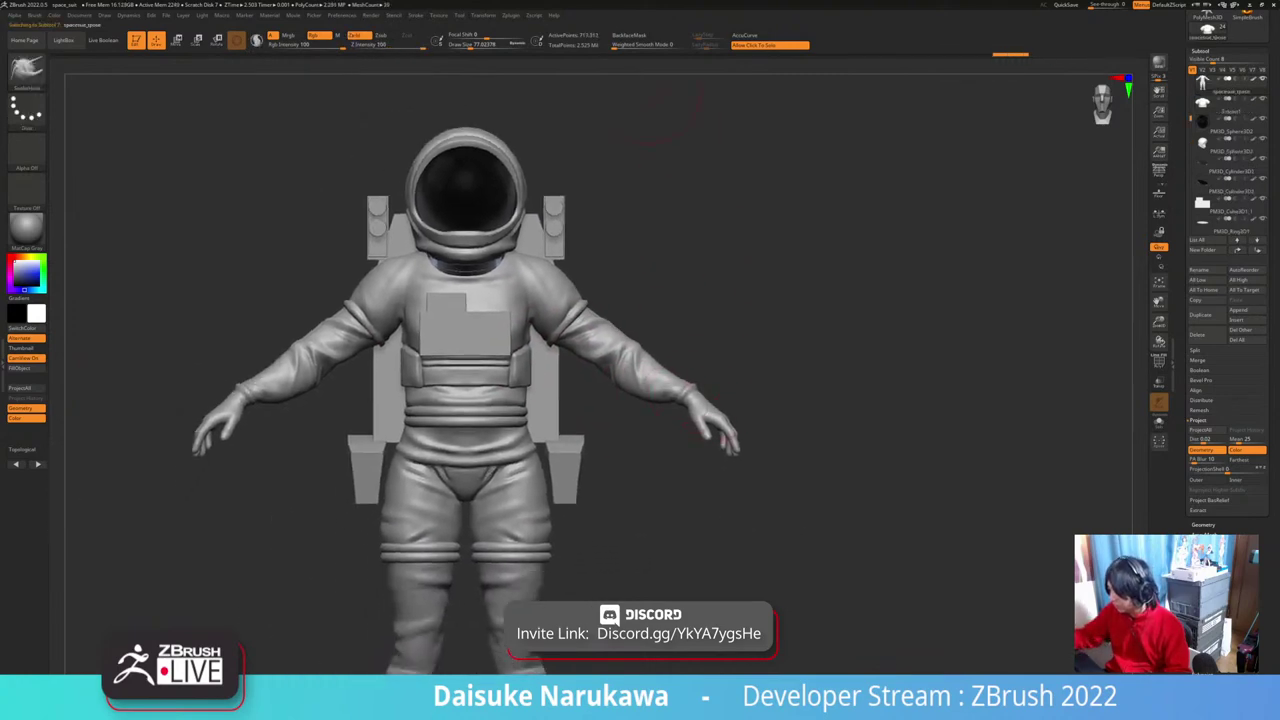
left_click(630, 36)
right_click_drag(665, 350, 700, 423, "ctrl")
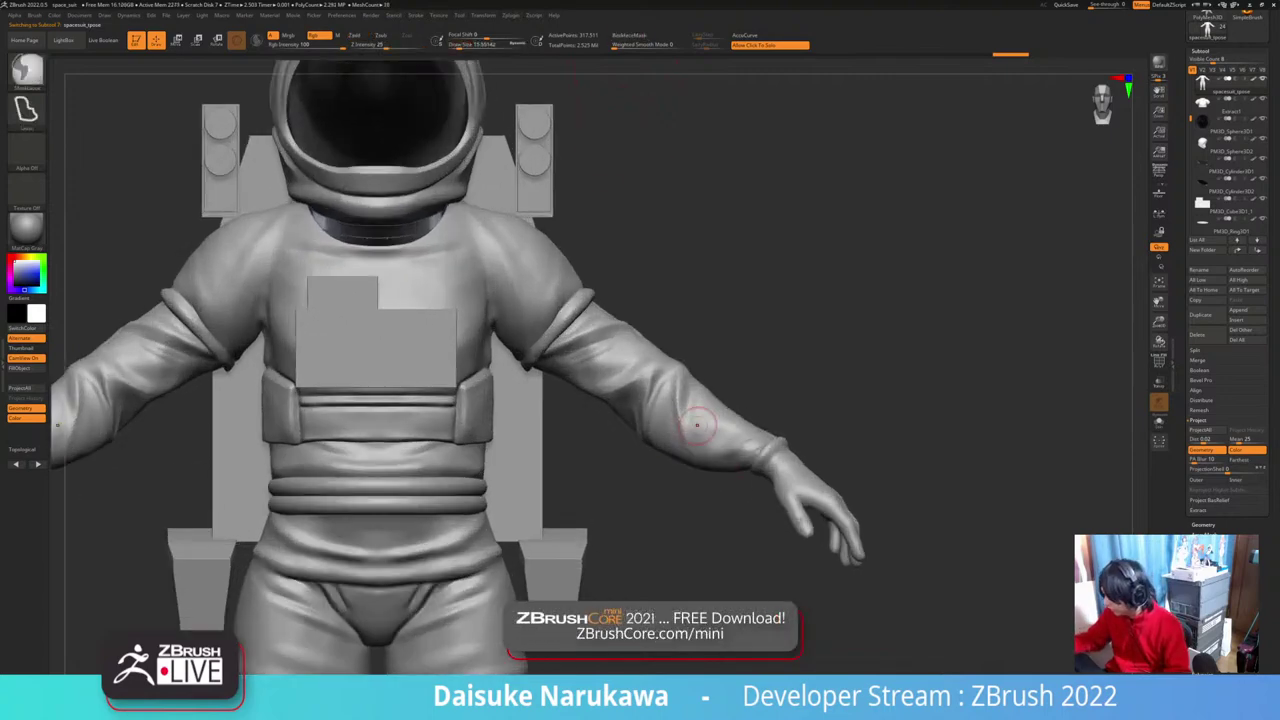
key("ctrl+z")
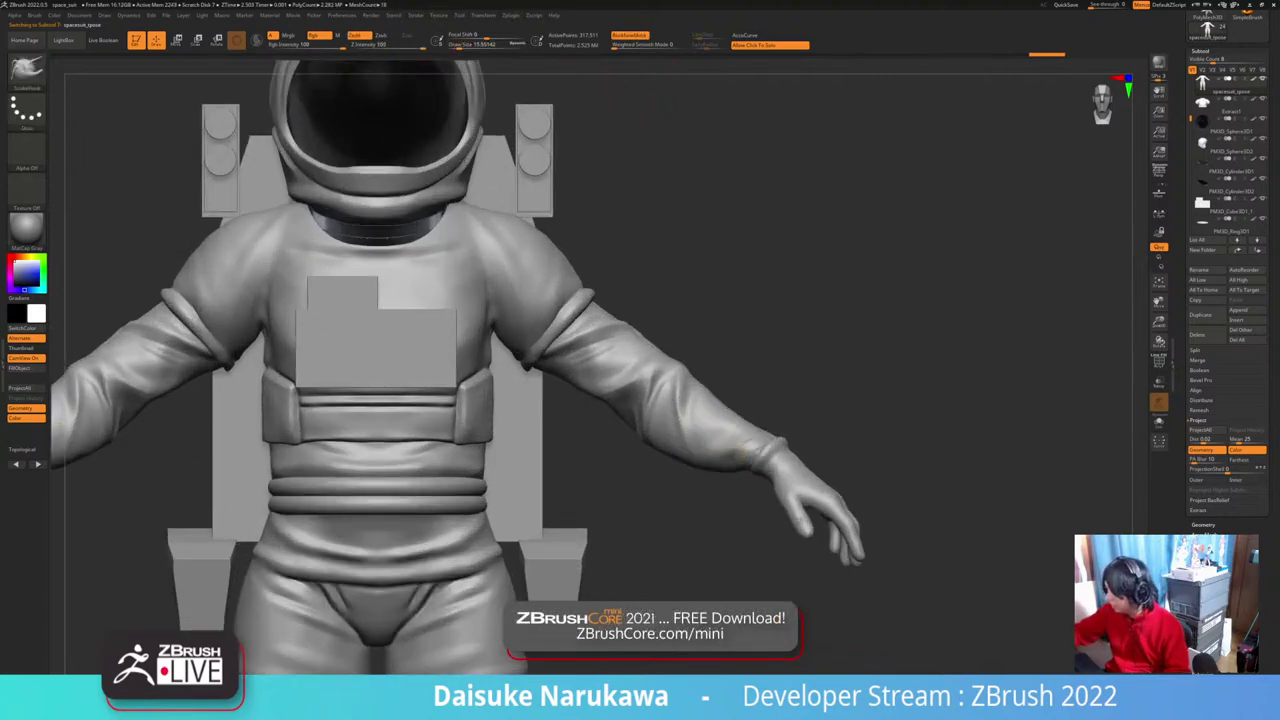
left_click(467, 45)
left_click_drag(776, 487, 789, 480)
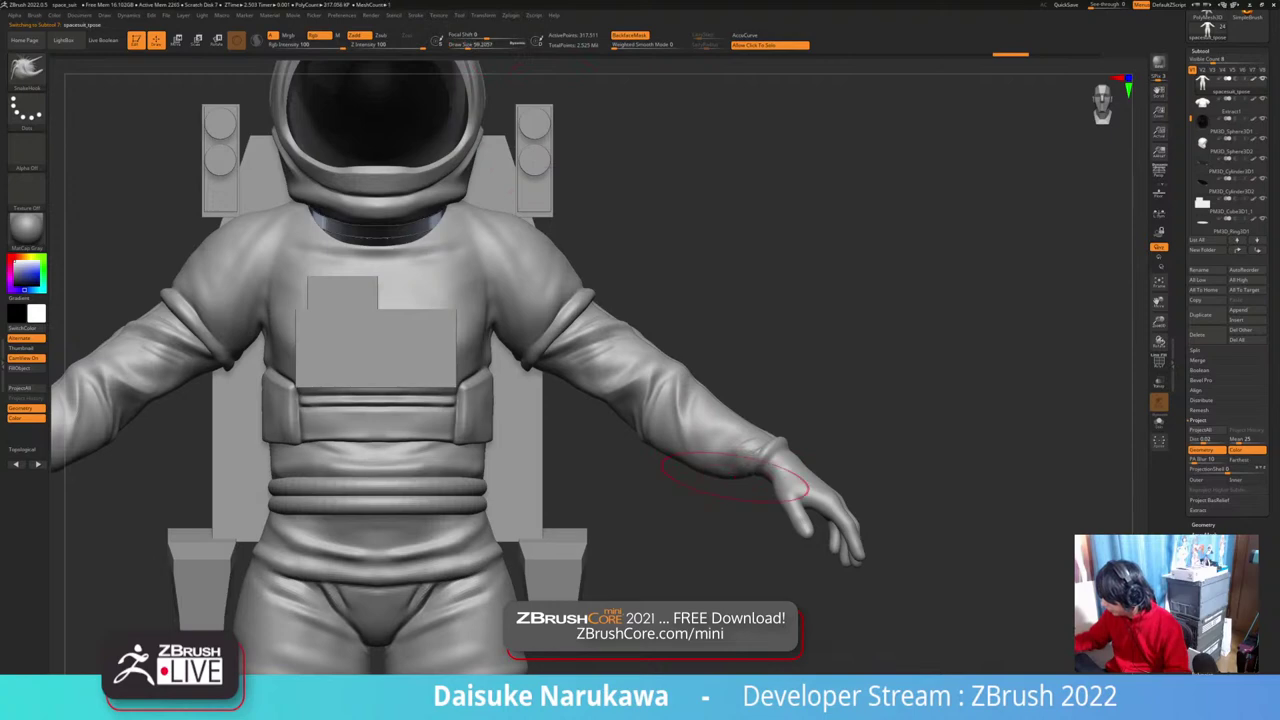
right_click_drag(789, 480, 838, 498)
left_click_drag(732, 484, 750, 472)
Step: Refine and smooth the forearm's underside beside the wrist cuff at a draw size of about 16
right_click_drag(835, 330, 702, 269, "alt")
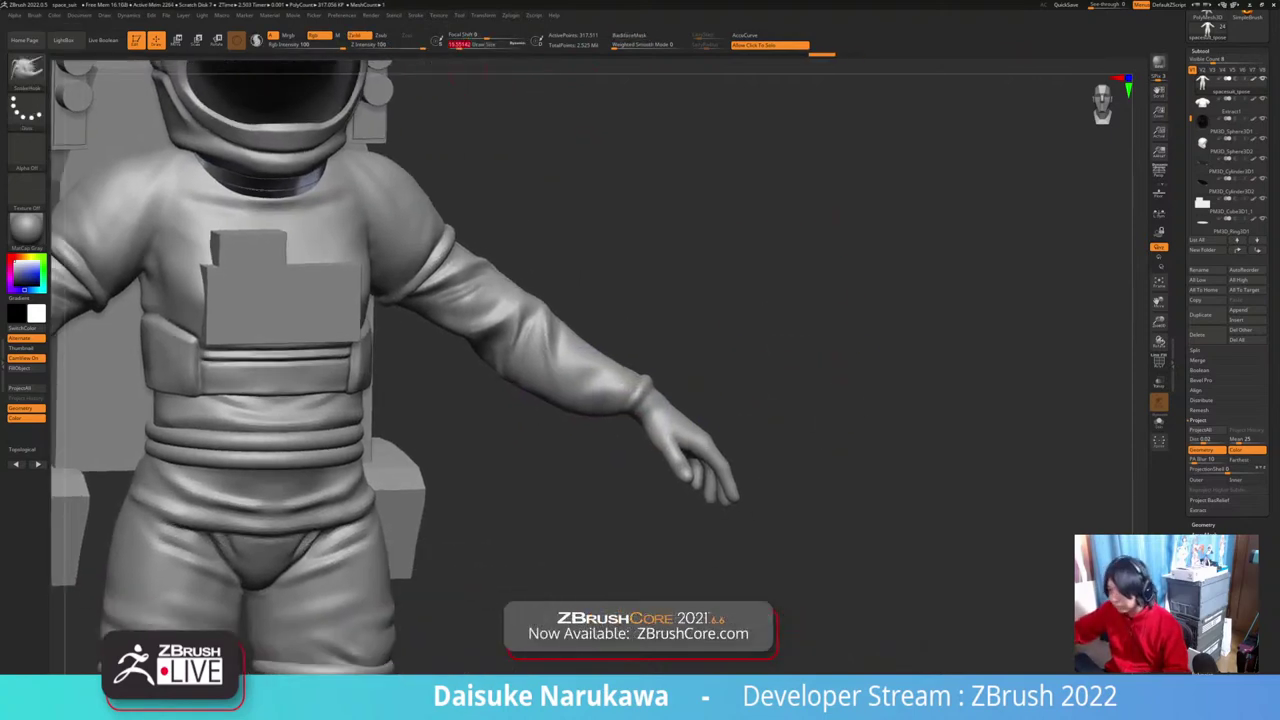
right_click_drag(760, 340, 708, 295)
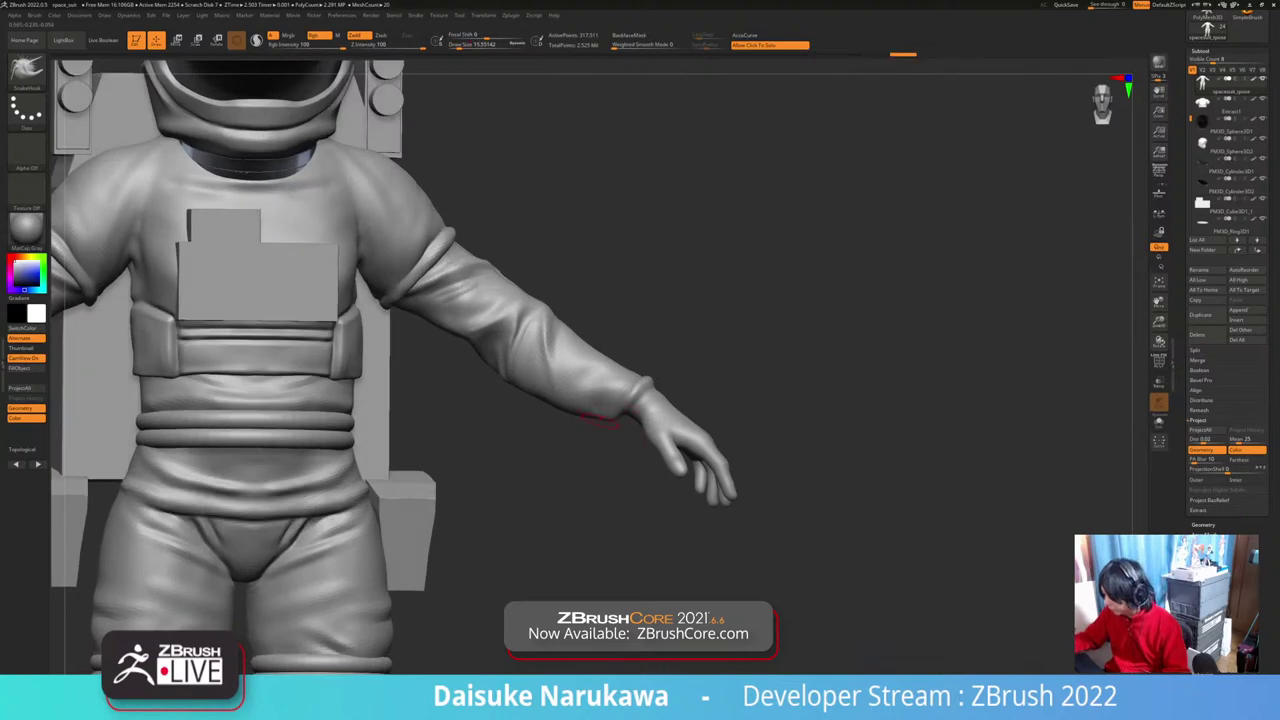
key("shift")
mouse_move(640, 412)
right_mouse_down("ctrl")
mouse_move(590, 560)
mouse_move(496, 612)
mouse_move(599, 553)
right_mouse_up("ctrl")
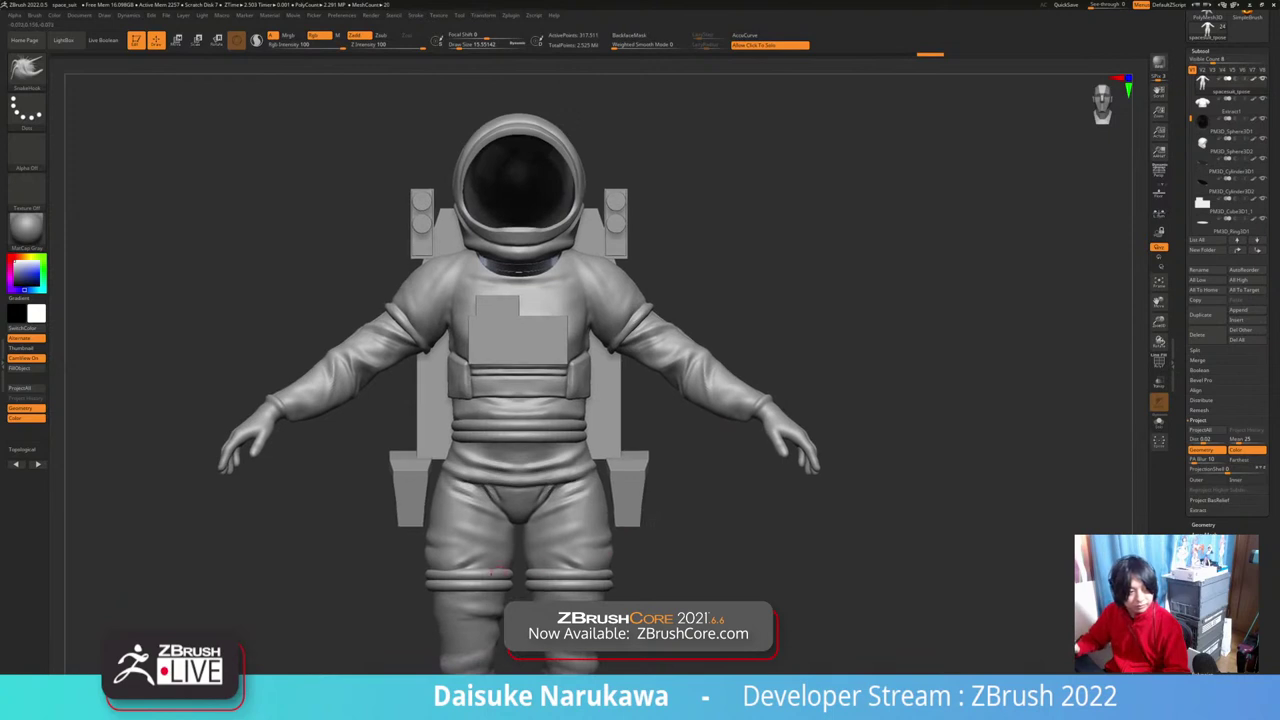
Step: Select the wrist cuffs, fit them around the wrists at a SnakeHook draw size of about 49, and check the whole suit
left_click(279, 415, "alt")
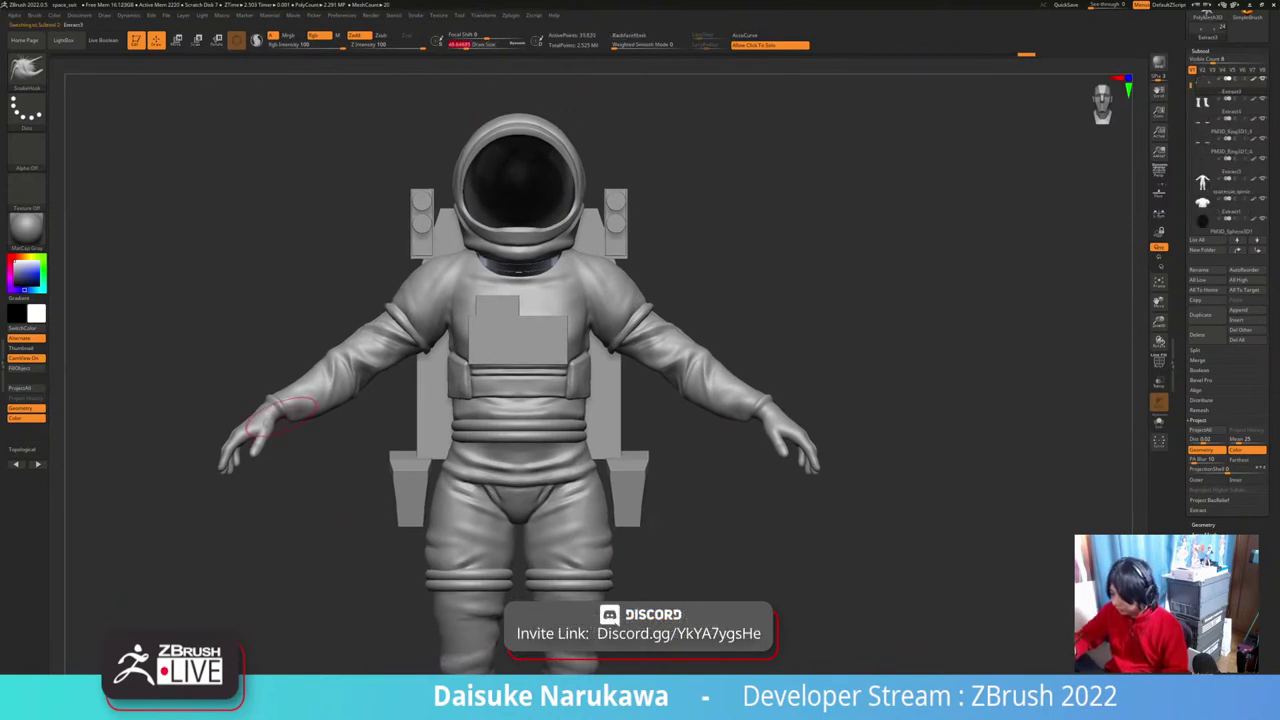
mouse_move(262, 412)
right_mouse_down()
mouse_move(326, 393)
mouse_move(320, 455)
right_mouse_up()
right_click_drag(222, 452, 218, 412)
right_click_drag(310, 415, 335, 485)
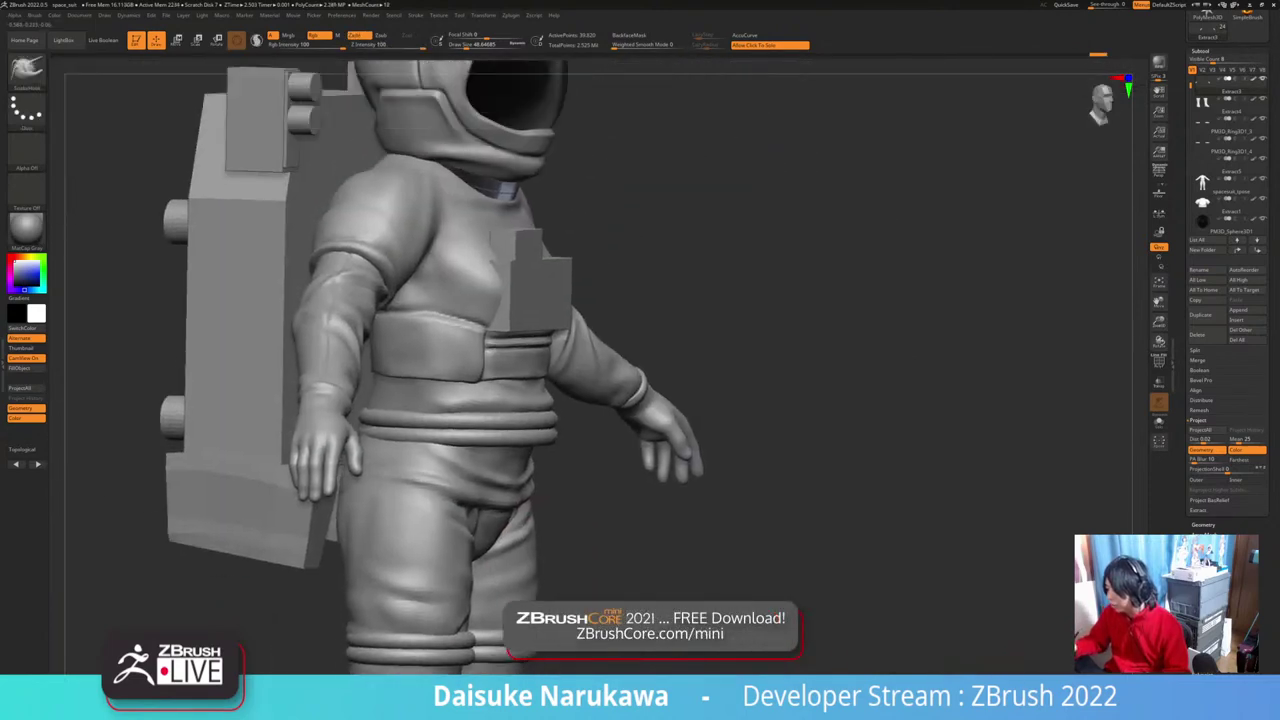
right_click_drag(835, 520, 637, 521, "shift")
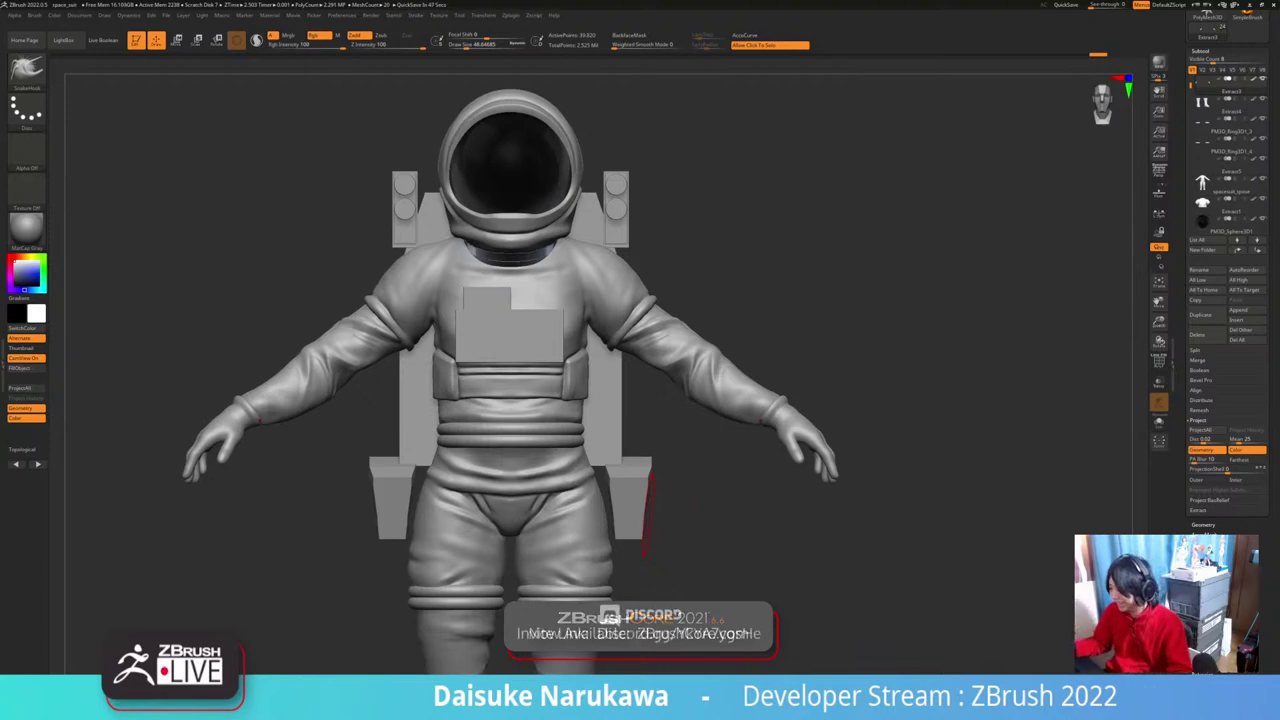
mouse_move(668, 530)
left_mouse_down()
mouse_move(775, 535)
mouse_move(735, 545)
mouse_move(642, 521)
left_mouse_up()
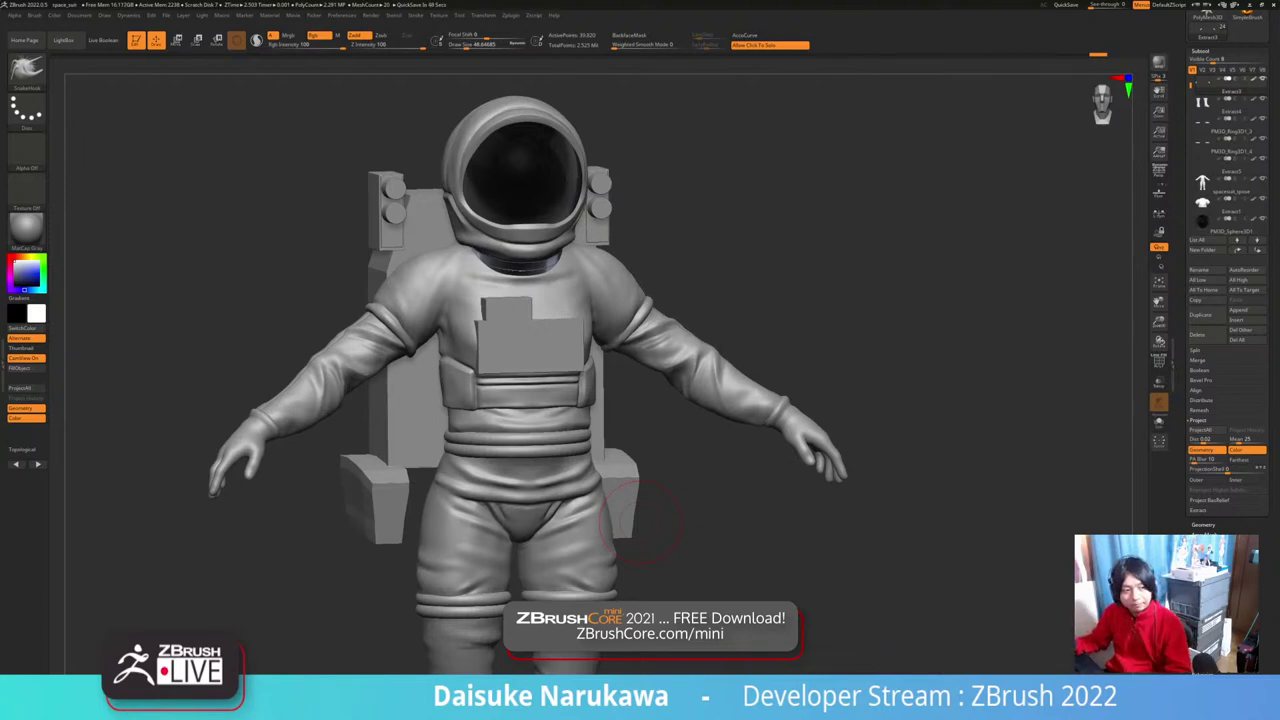
right_click_drag(630, 490, 590, 480)
Step: Carve a crease on the torso garment between shoulder and chest down to the armpit with the DamStandard brush, and smooth it
right_click_drag(590, 300, 520, 430, "ctrl")
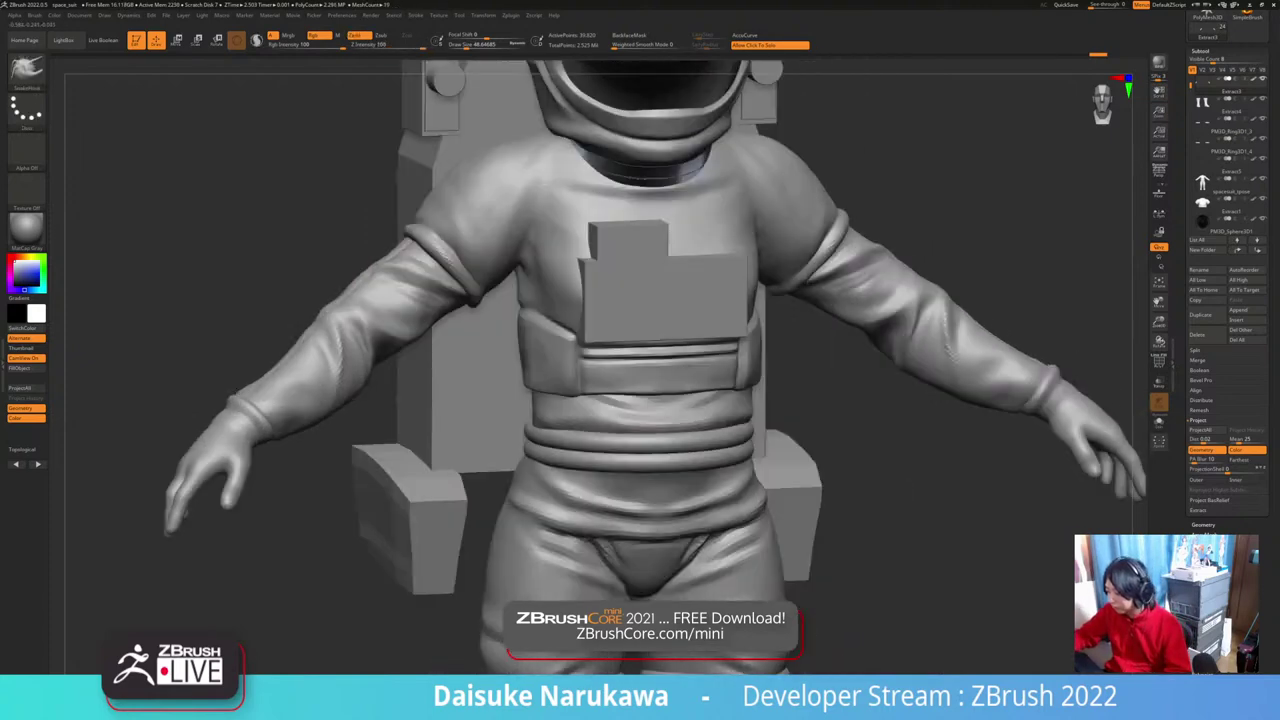
right_click_drag(471, 207, 384, 372, "alt")
key("b")
key("d")
key("s")
left_click(458, 45)
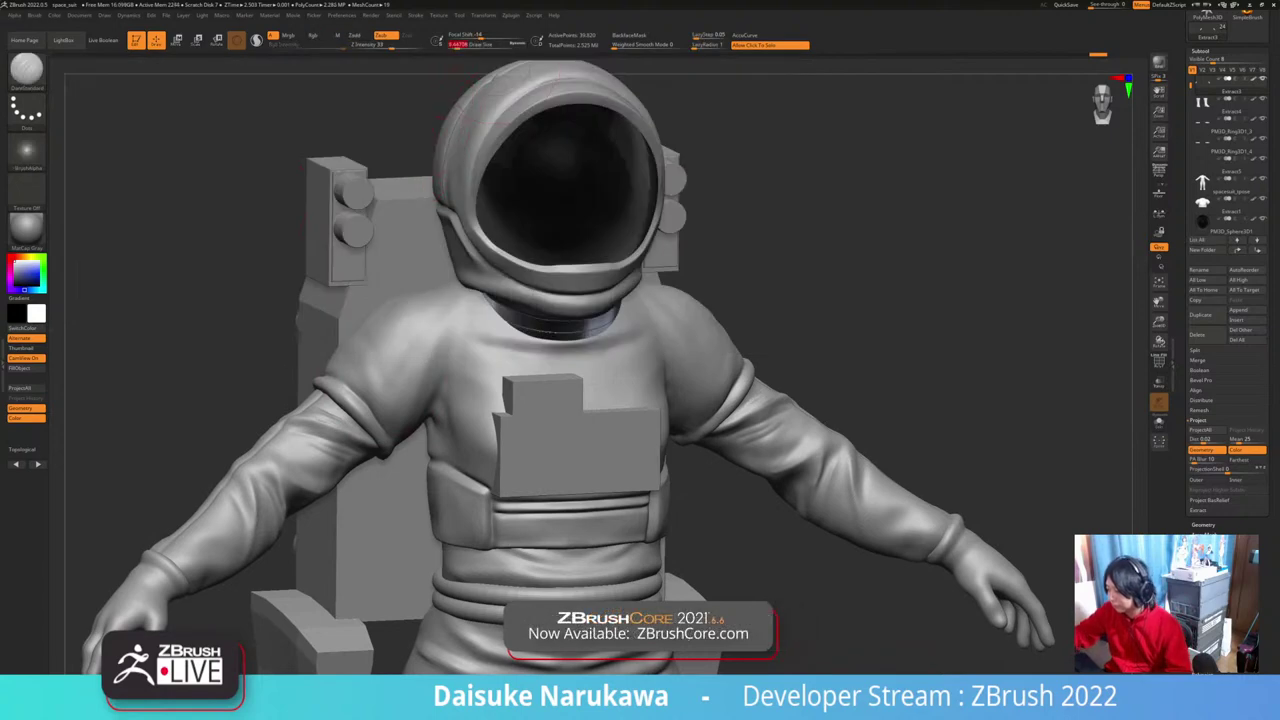
right_click_drag(453, 345, 470, 322)
right_click_drag(449, 383, 443, 367)
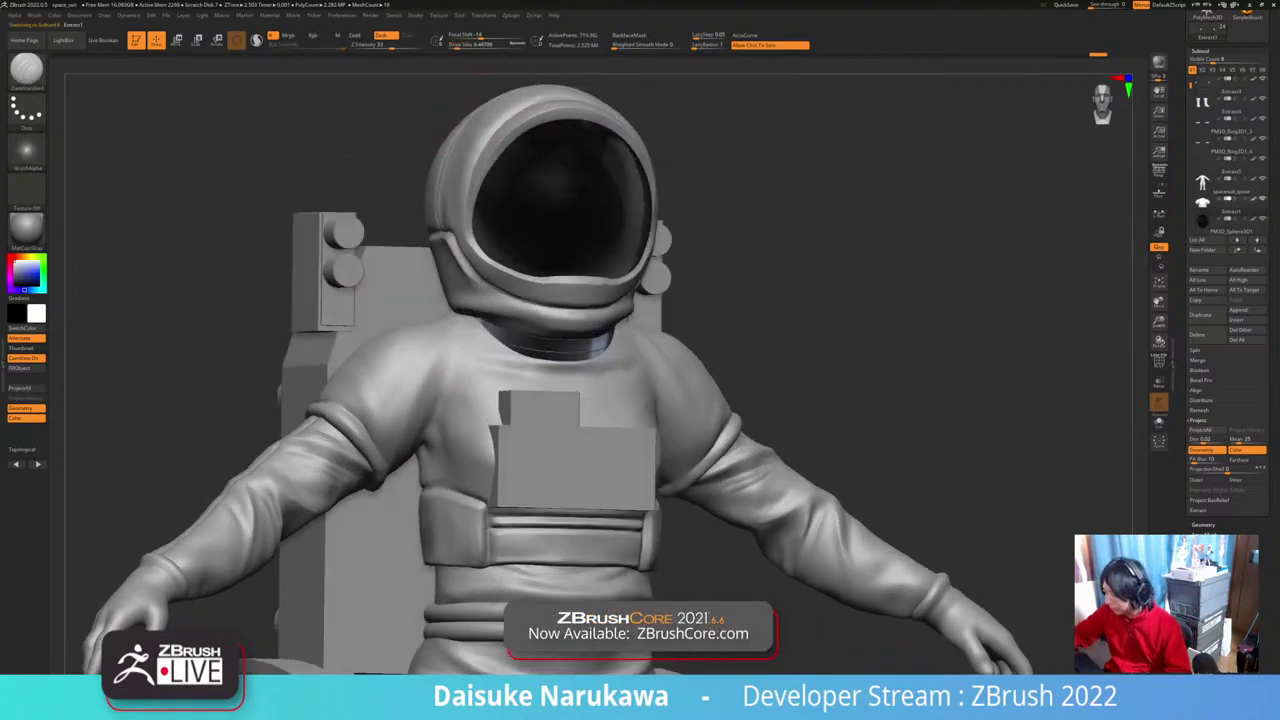
left_click(460, 45)
left_click_drag(449, 352, 428, 424)
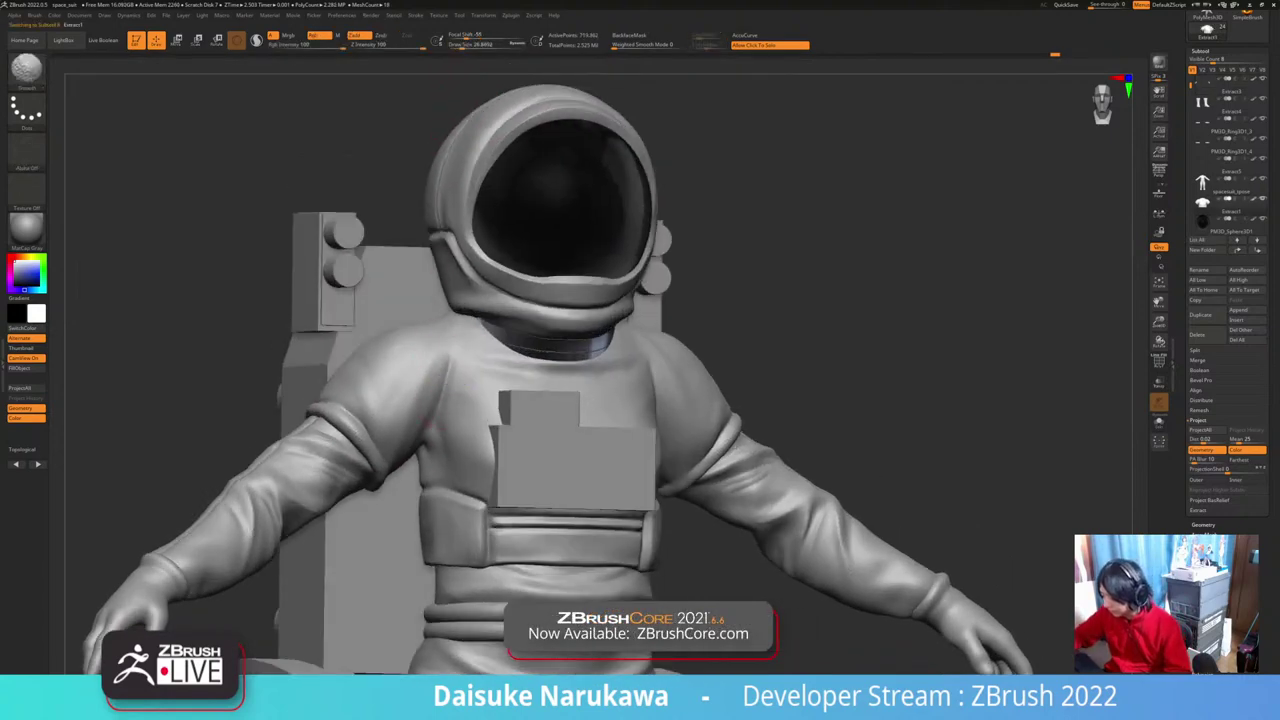
right_click_drag(429, 424, 422, 400, "alt")
mouse_move(445, 328)
left_mouse_down()
mouse_move(446, 371)
mouse_move(421, 405)
left_mouse_up()
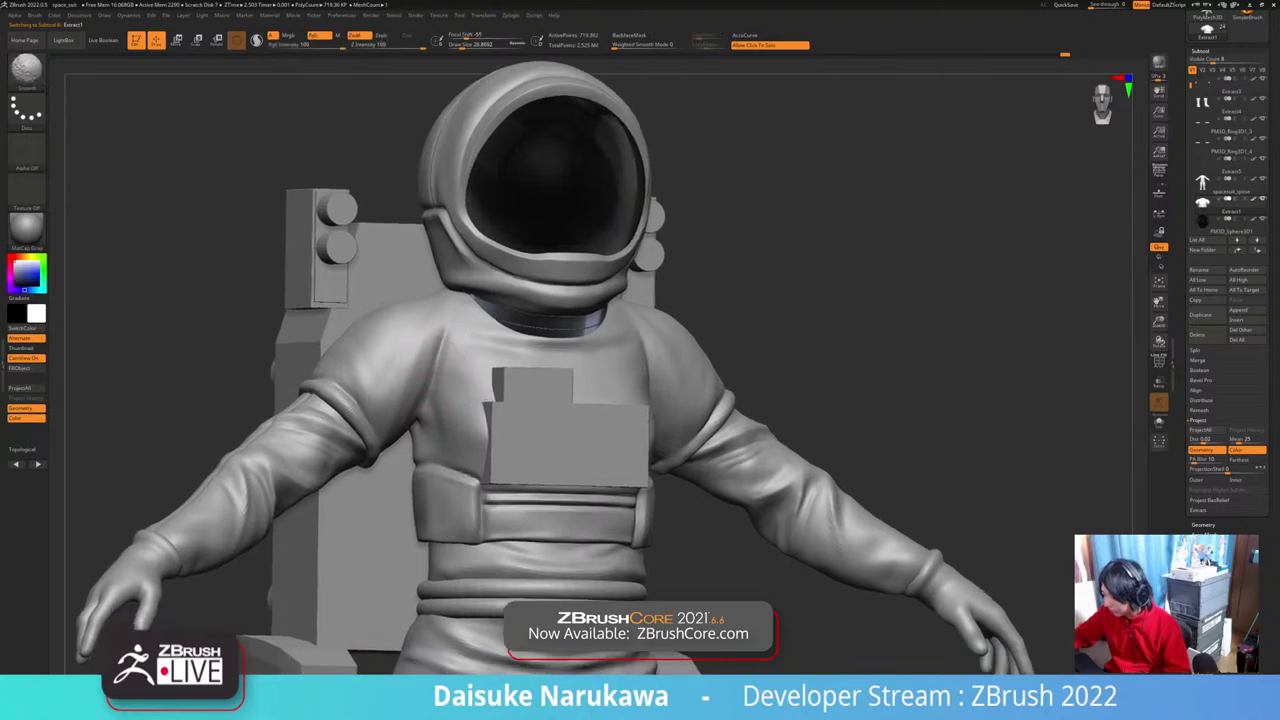
Step: Continue the crease over the top of the shoulder toward the neck and smooth the surrounding upper sleeve
right_click_drag(459, 372, 483, 380)
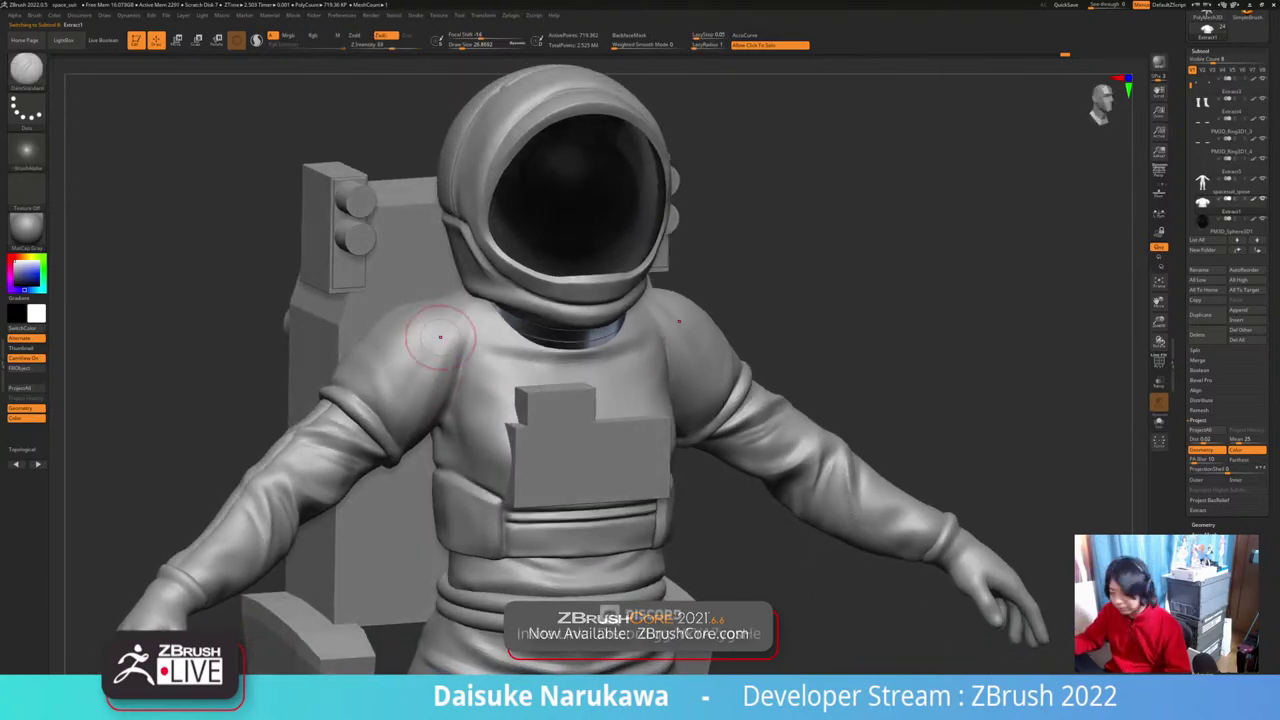
right_click_drag(442, 324, 436, 333)
left_click_drag(463, 300, 438, 338)
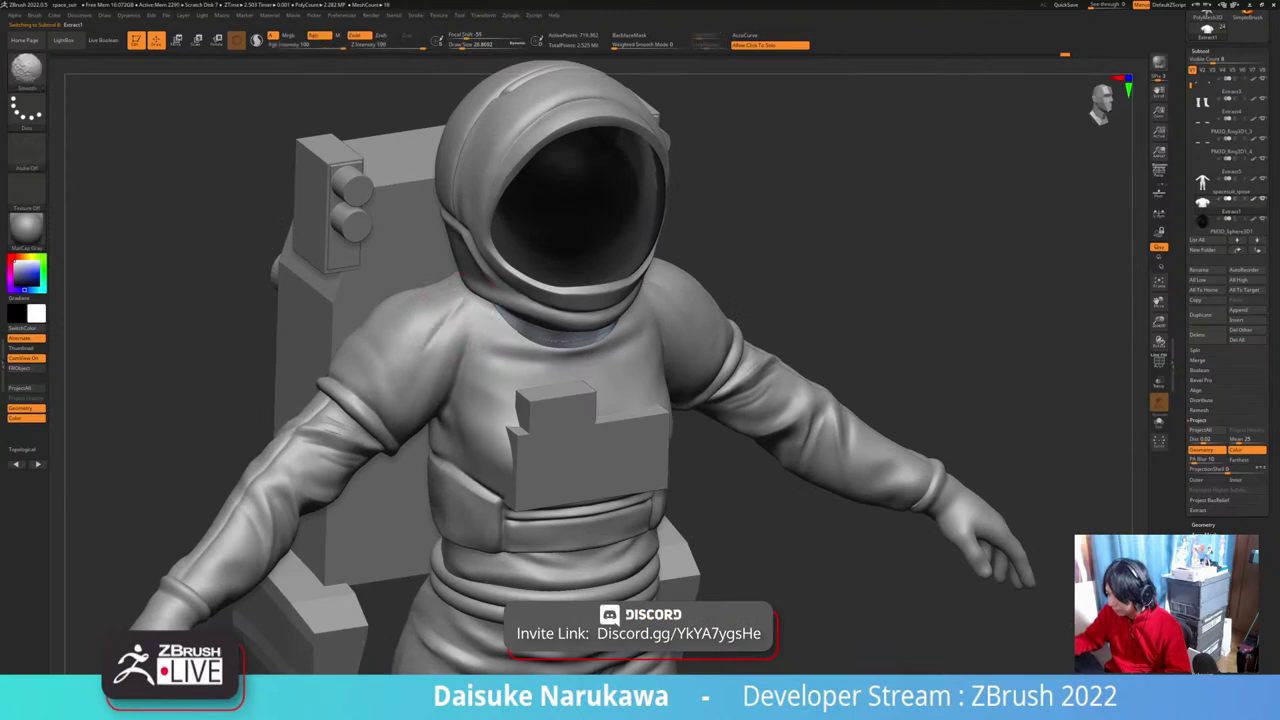
mouse_move(467, 308)
right_mouse_down()
mouse_move(515, 312)
mouse_move(510, 335)
right_mouse_up()
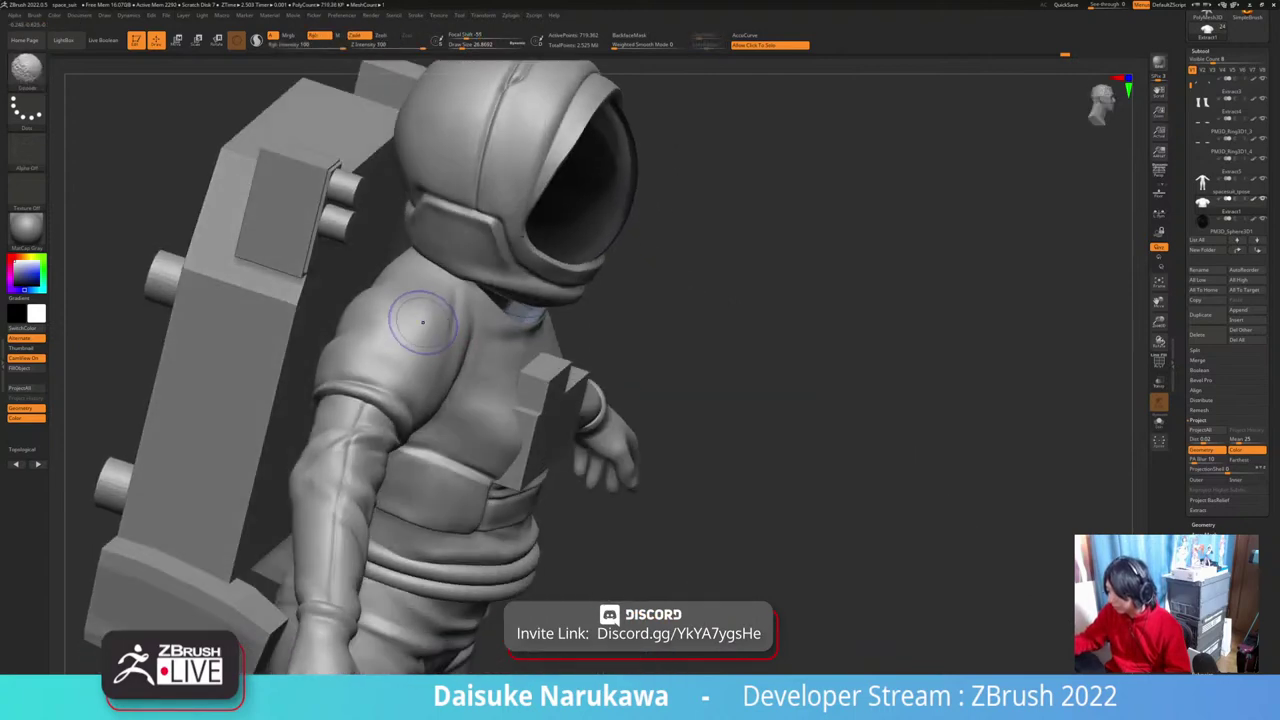
left_click_drag(421, 325, 402, 370, "shift")
right_click_drag(400, 340, 412, 365)
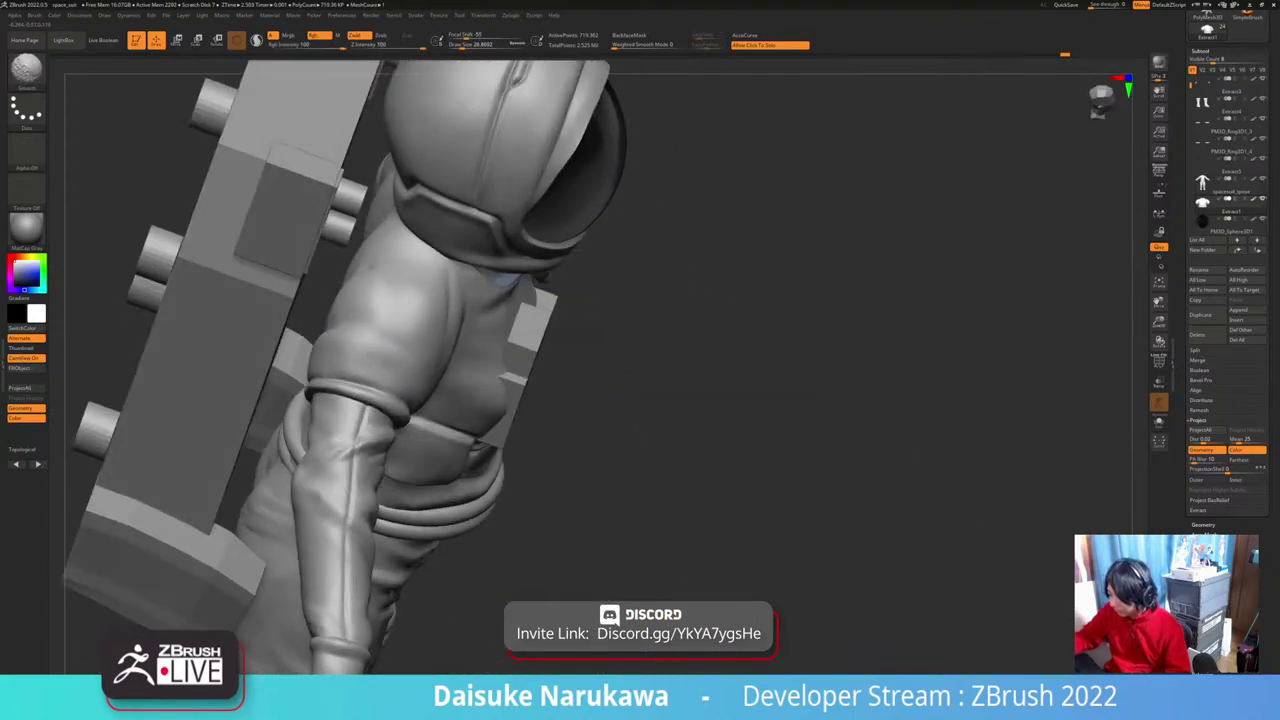
key("shift")
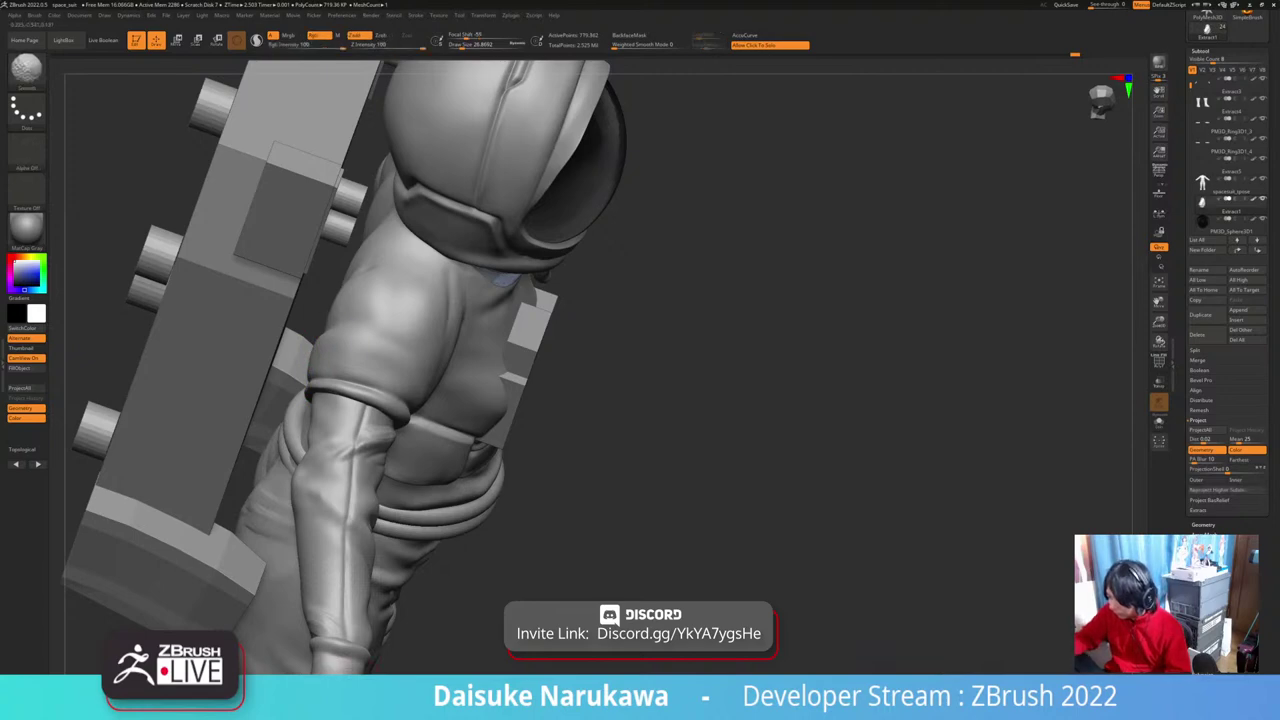
Step: Smooth the upper sleeve beside the shoulder crease and check the suit from the front
left_click_drag(362, 318, 354, 286, "shift")
right_click_drag(357, 286, 345, 262)
right_click_drag(400, 310, 395, 280)
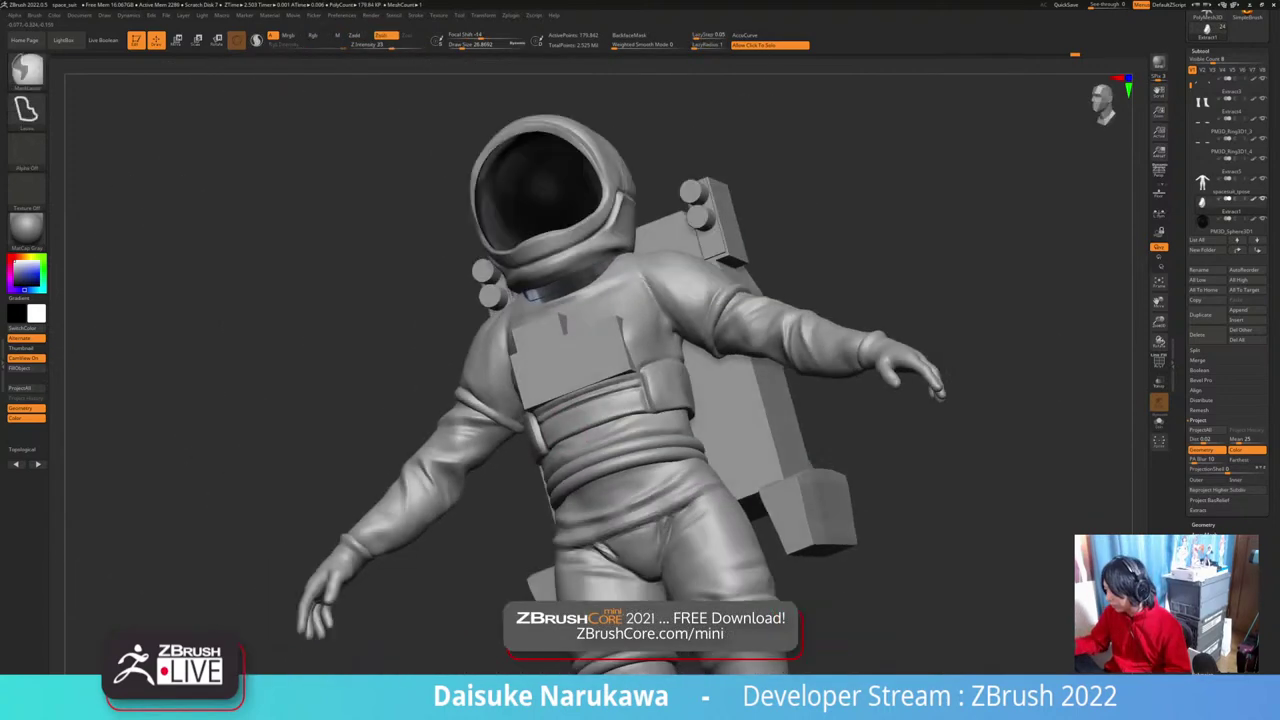
right_click_drag(510, 410, 652, 454, "shift")
mouse_move(602, 532)
right_mouse_down("alt")
mouse_move(568, 525)
mouse_move(580, 522)
mouse_move(595, 563)
right_mouse_up("alt")
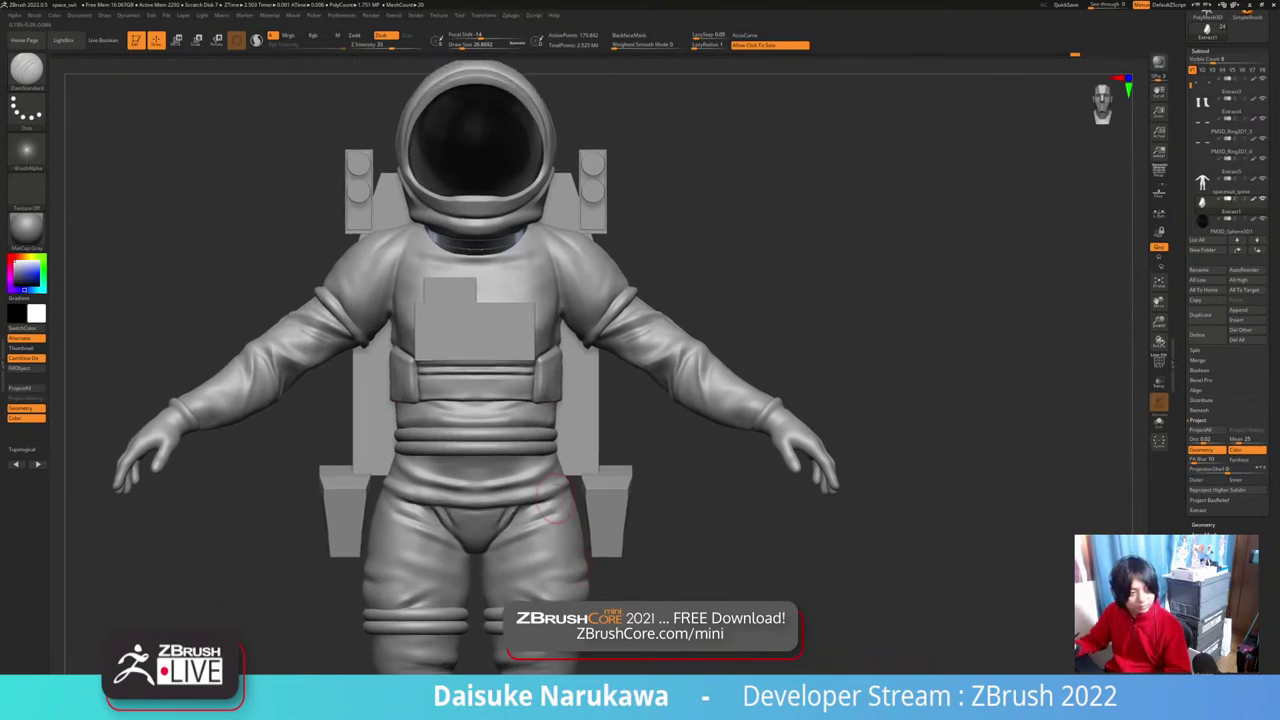
Step: Build up volume on the shoulder next to the crease with the ClayBuildup brush and smooth it into the sleeve
left_click(27, 72)
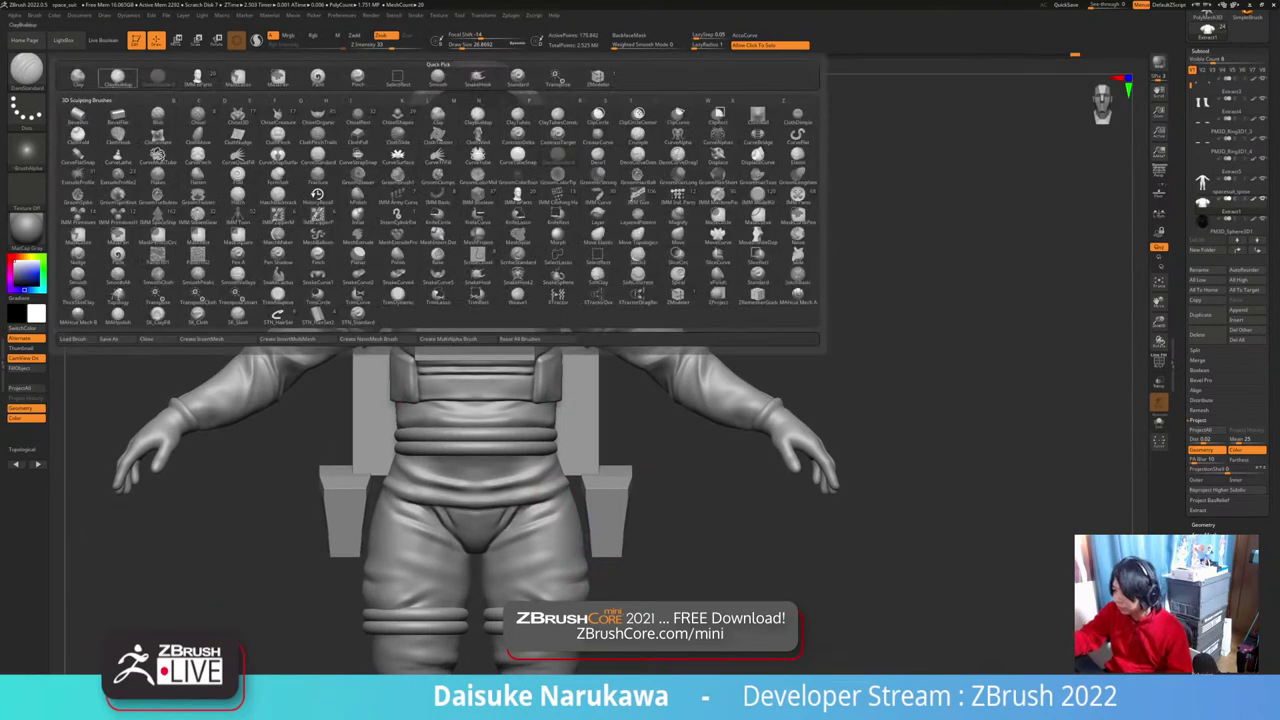
left_click(118, 78)
right_click_drag(122, 76, 180, 84)
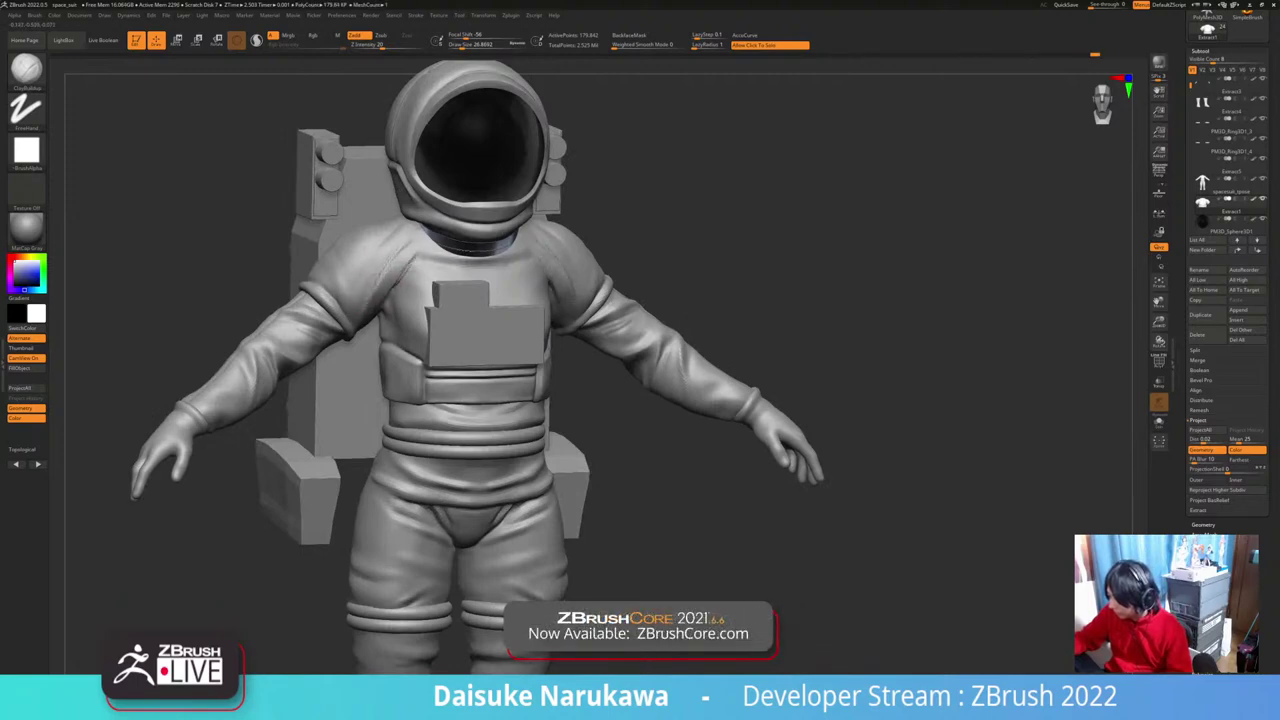
right_click_drag(377, 303, 409, 254, "shift")
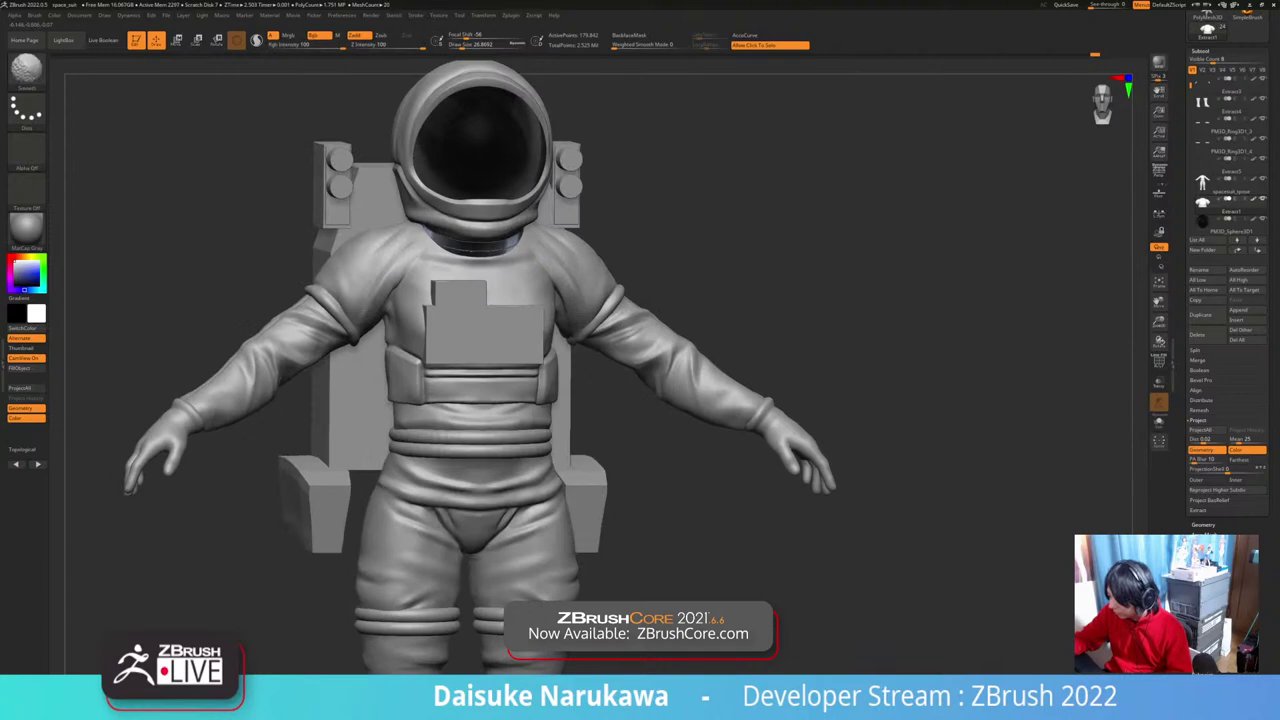
right_click_drag(457, 363, 408, 294, "shift")
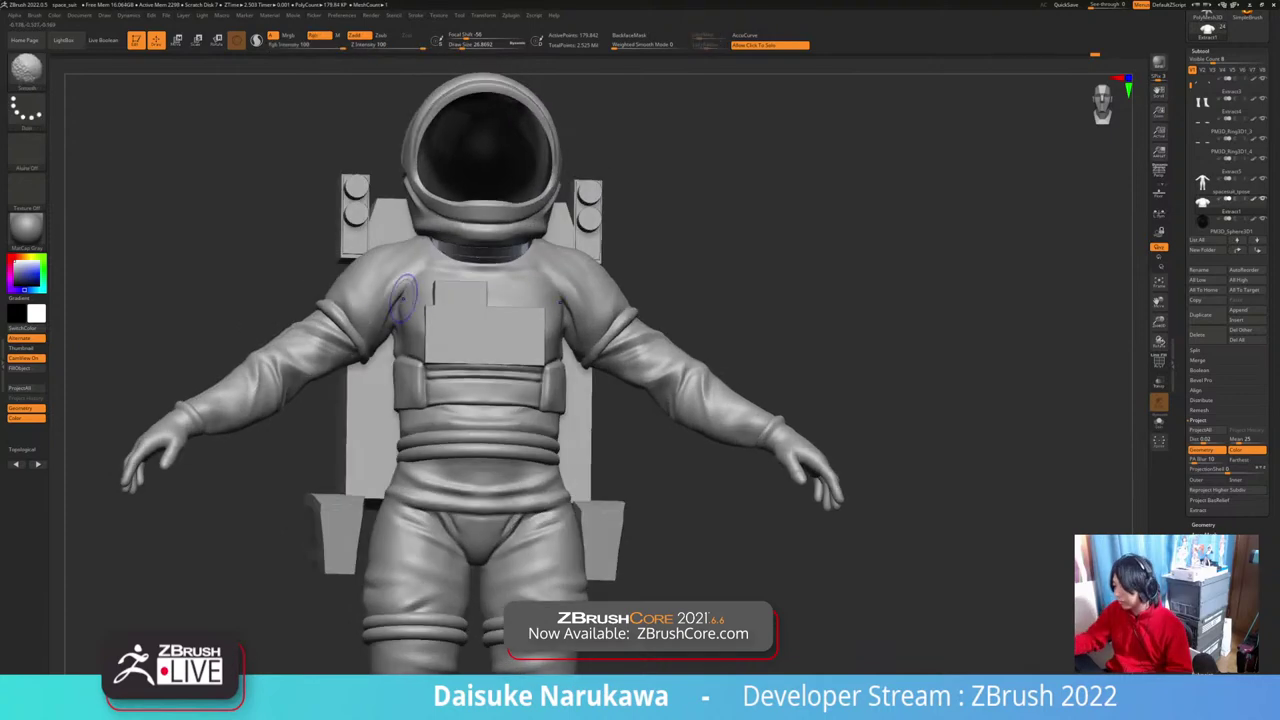
Step: Refine and smooth the crease between chest and shoulder from the armpit upward, checking the shoulder from several angles
right_click_drag(375, 396, 388, 483, "alt")
mouse_move(340, 362)
right_mouse_down()
mouse_move(430, 386)
mouse_move(396, 377)
mouse_move(450, 358)
right_mouse_up()
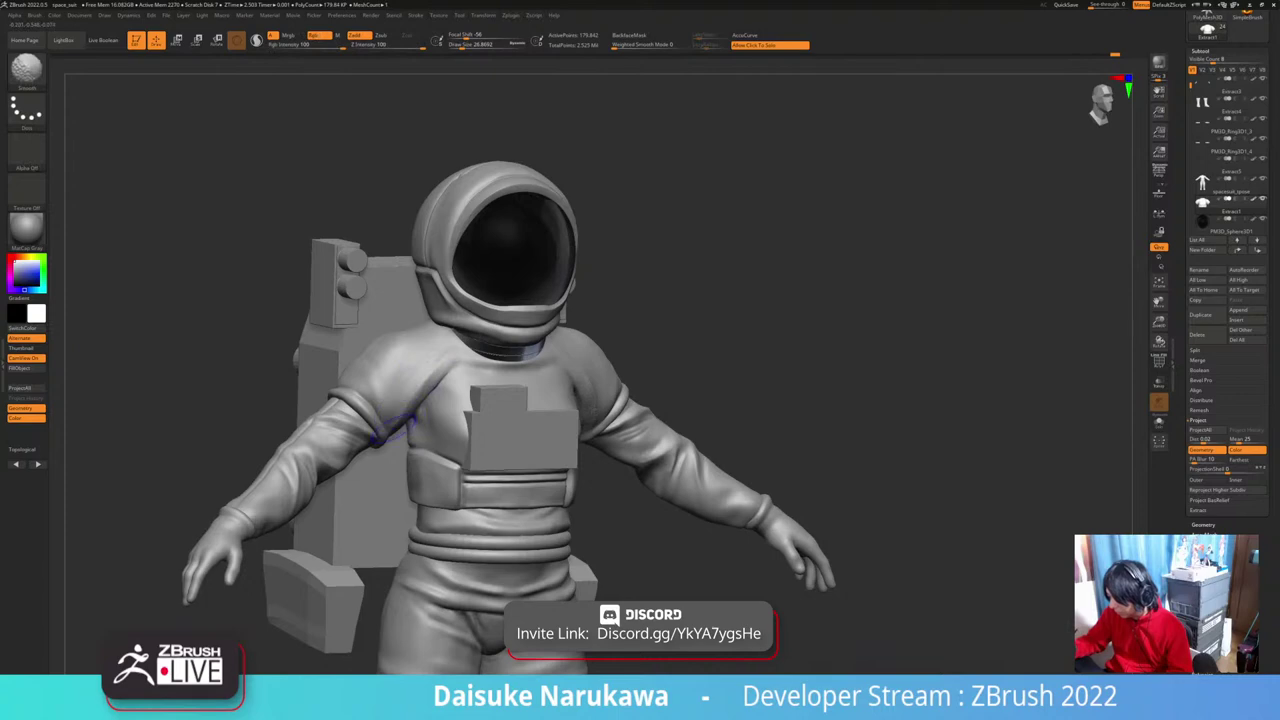
right_click_drag(395, 425, 425, 400)
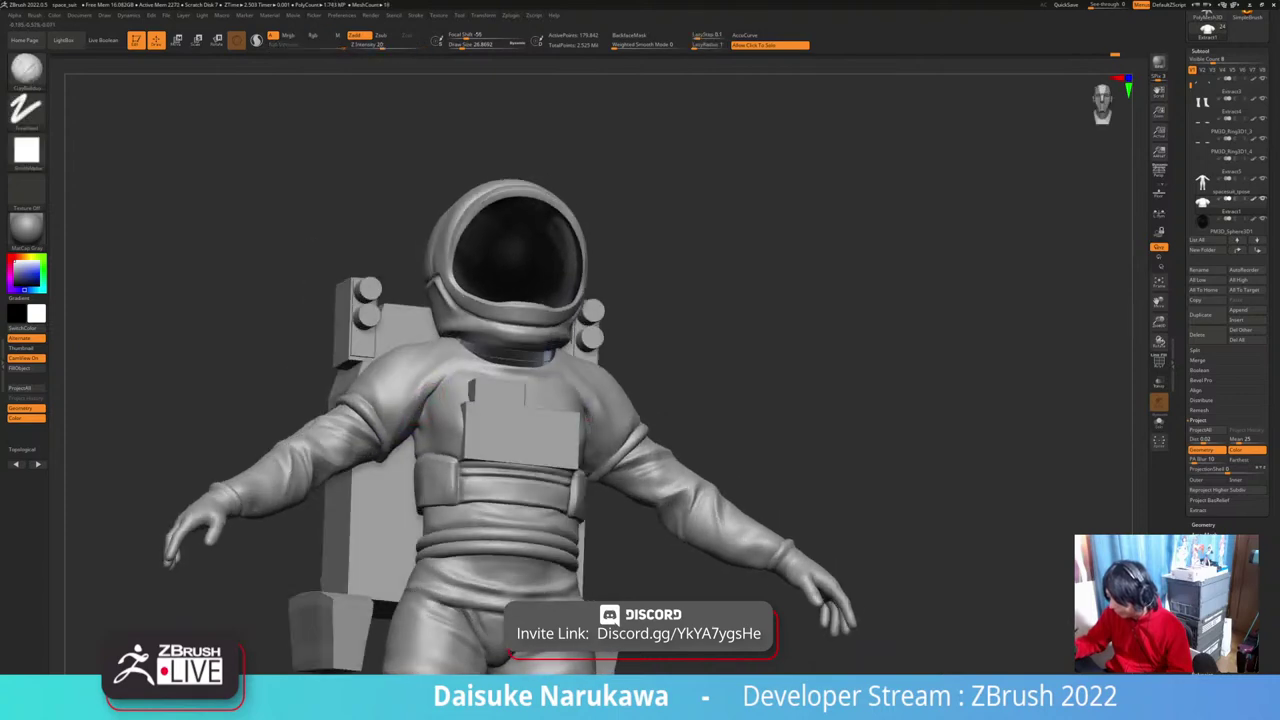
left_click_drag(424, 400, 437, 379, "shift")
mouse_move(430, 388)
right_mouse_down()
mouse_move(398, 424)
mouse_move(345, 404)
right_mouse_up()
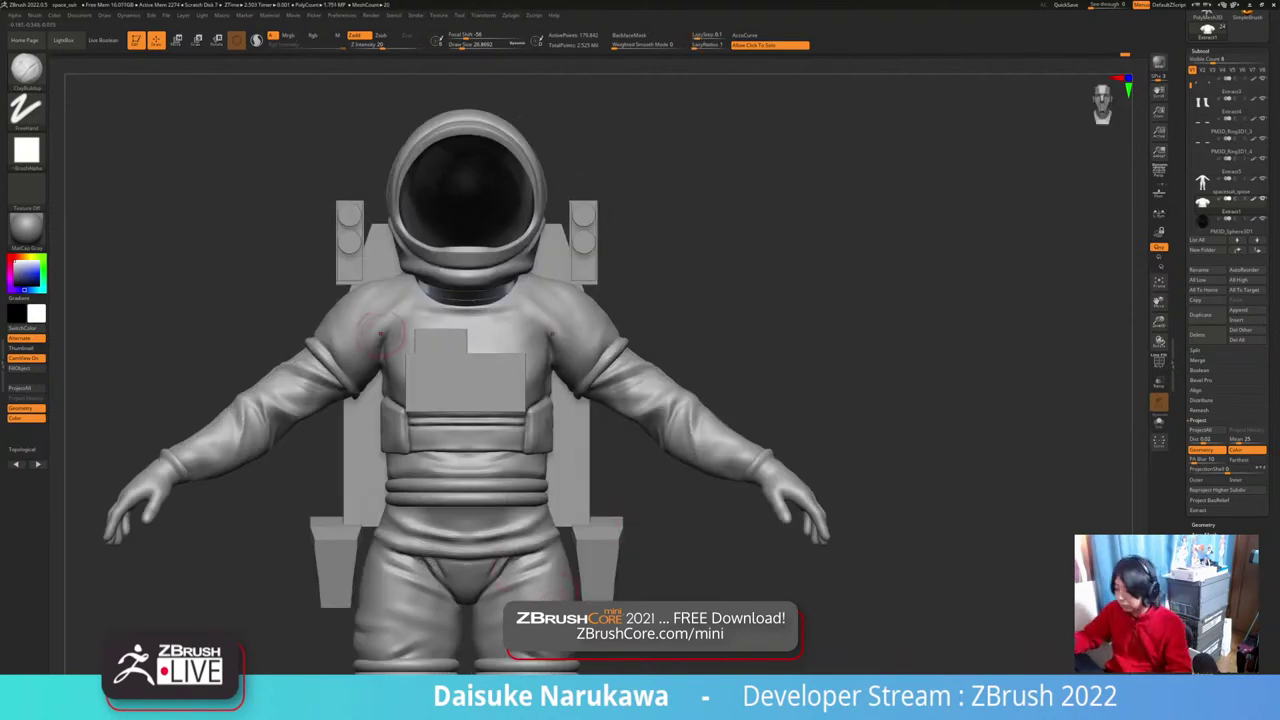
right_click_drag(381, 334, 472, 362)
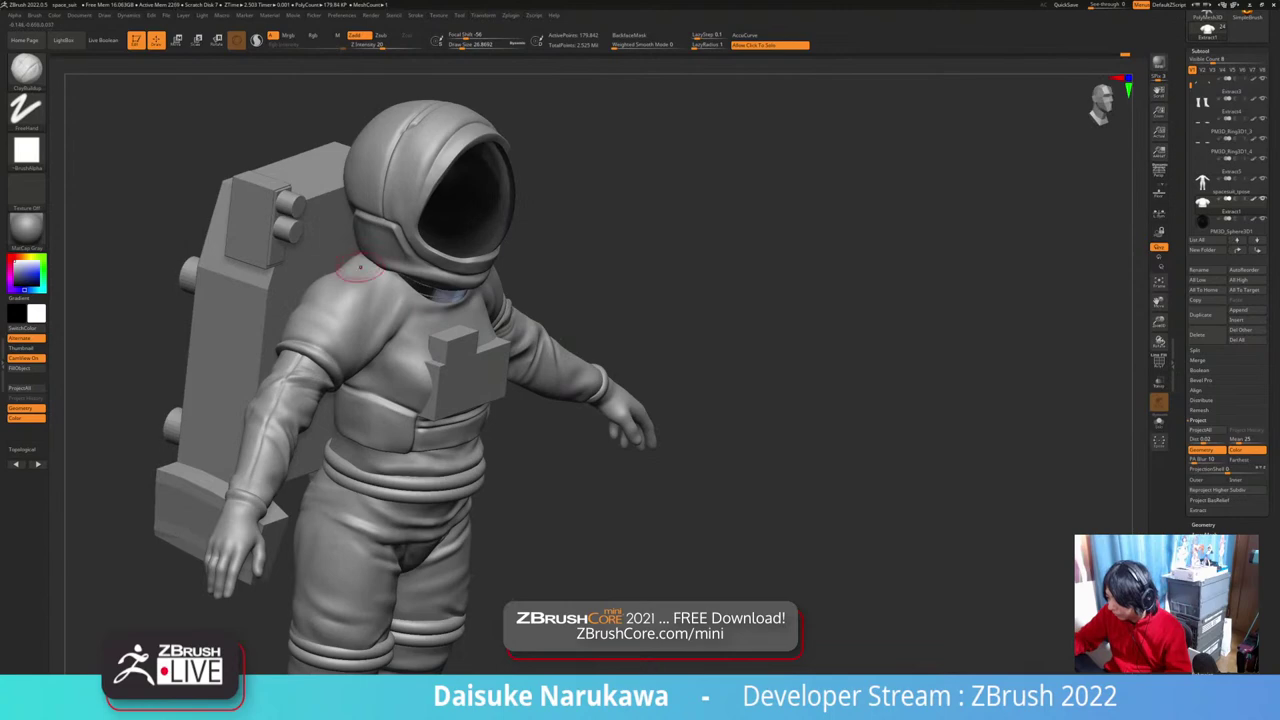
mouse_move(361, 267)
right_mouse_down()
mouse_move(330, 248)
mouse_move(436, 250)
mouse_move(553, 293)
mouse_move(511, 281)
right_mouse_up()
Step: Adjust the torso garment's shoulder silhouette with the SnakeHook brush at a draw size of about 77
left_click(26, 70)
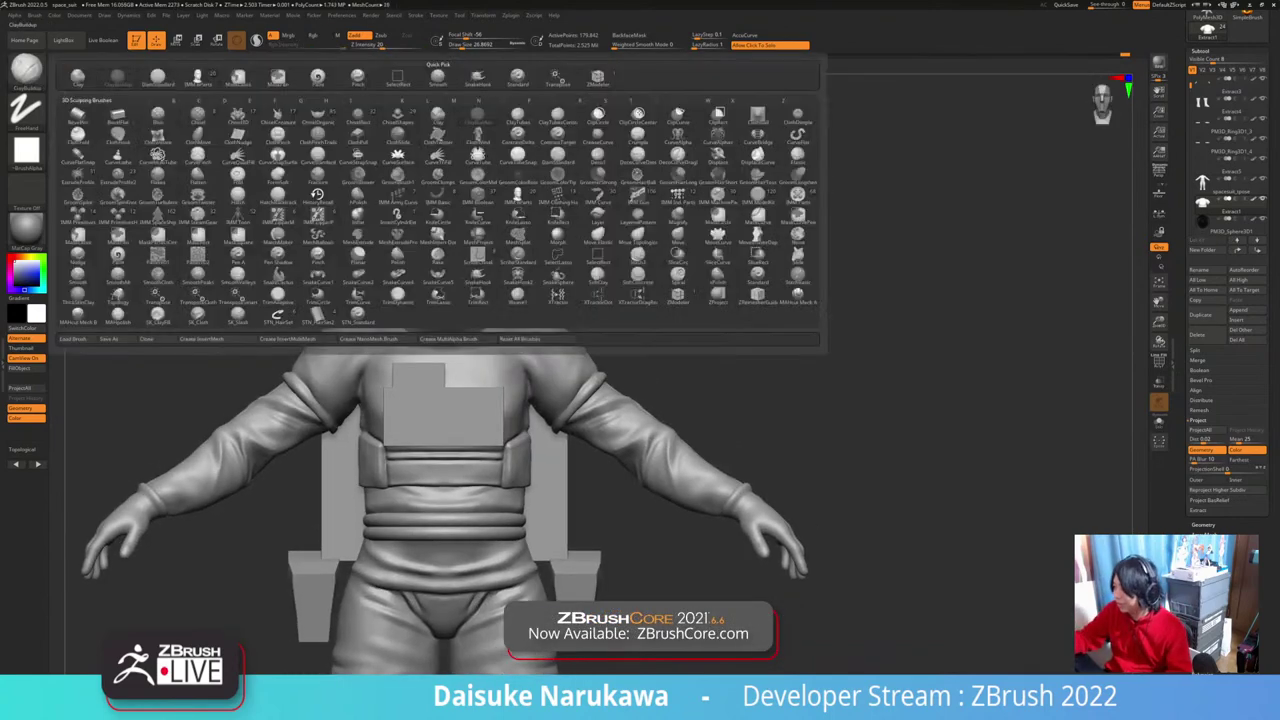
left_click(478, 77)
left_click(470, 46)
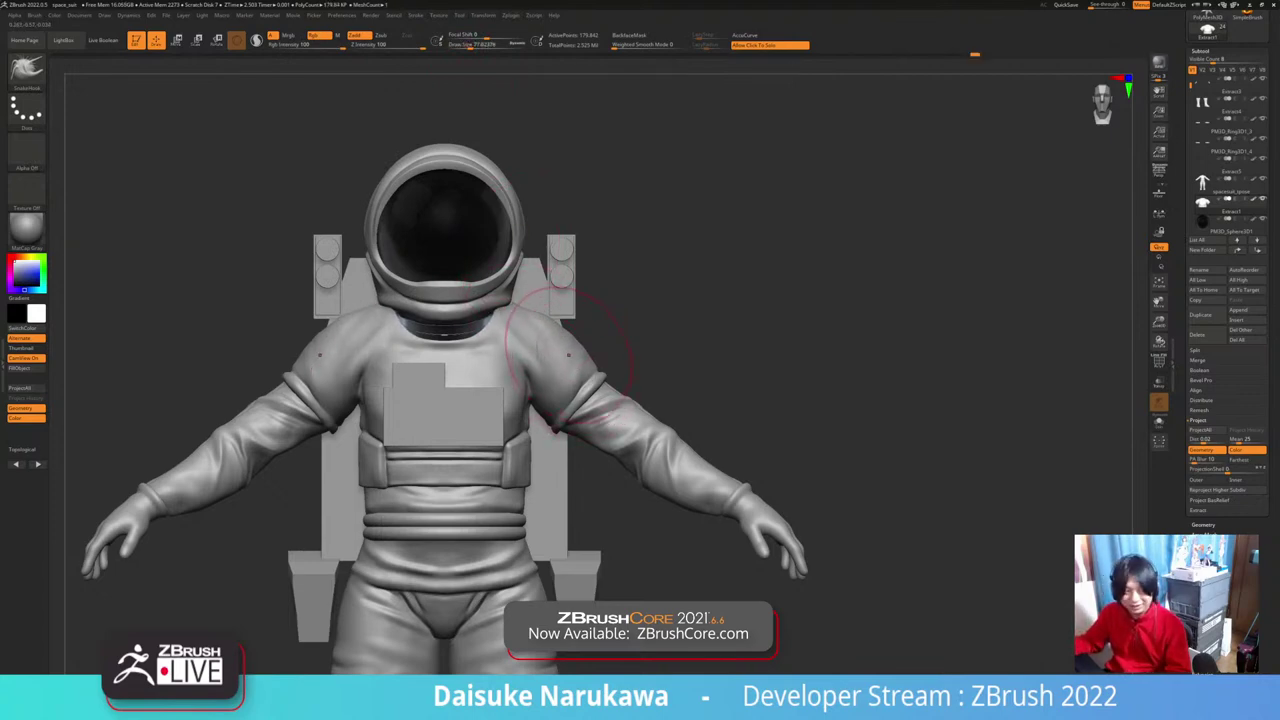
mouse_move(569, 355)
right_mouse_down()
mouse_move(569, 338)
mouse_move(606, 414)
mouse_move(542, 432)
mouse_move(557, 435)
mouse_move(562, 420)
mouse_move(568, 430)
mouse_move(580, 360)
right_mouse_up()
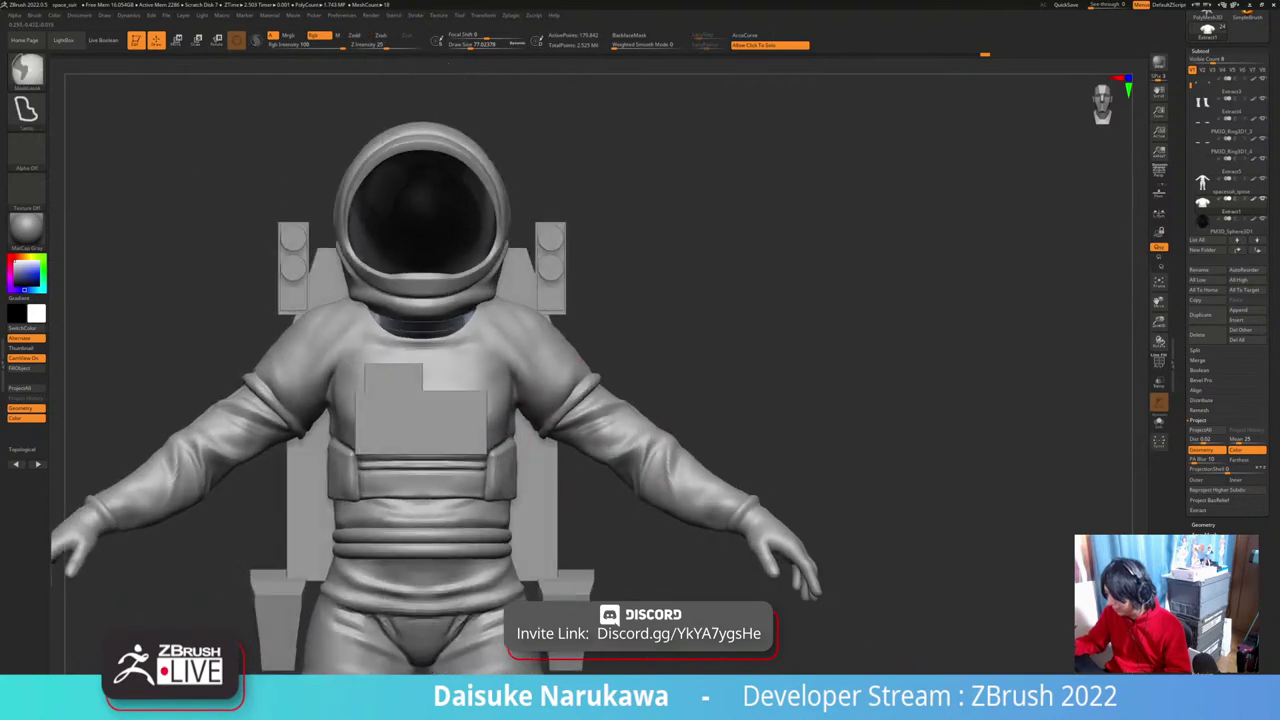
mouse_move(612, 462)
right_mouse_down("alt")
mouse_move(602, 430)
mouse_move(631, 427)
right_mouse_up("alt")
Step: Select the helmet, reshape its lower edge around the neck with small SnakeHook strokes, and undo one unwanted stroke
mouse_move(494, 308)
right_mouse_down("alt")
mouse_move(552, 340)
mouse_move(530, 338)
right_mouse_up("alt")
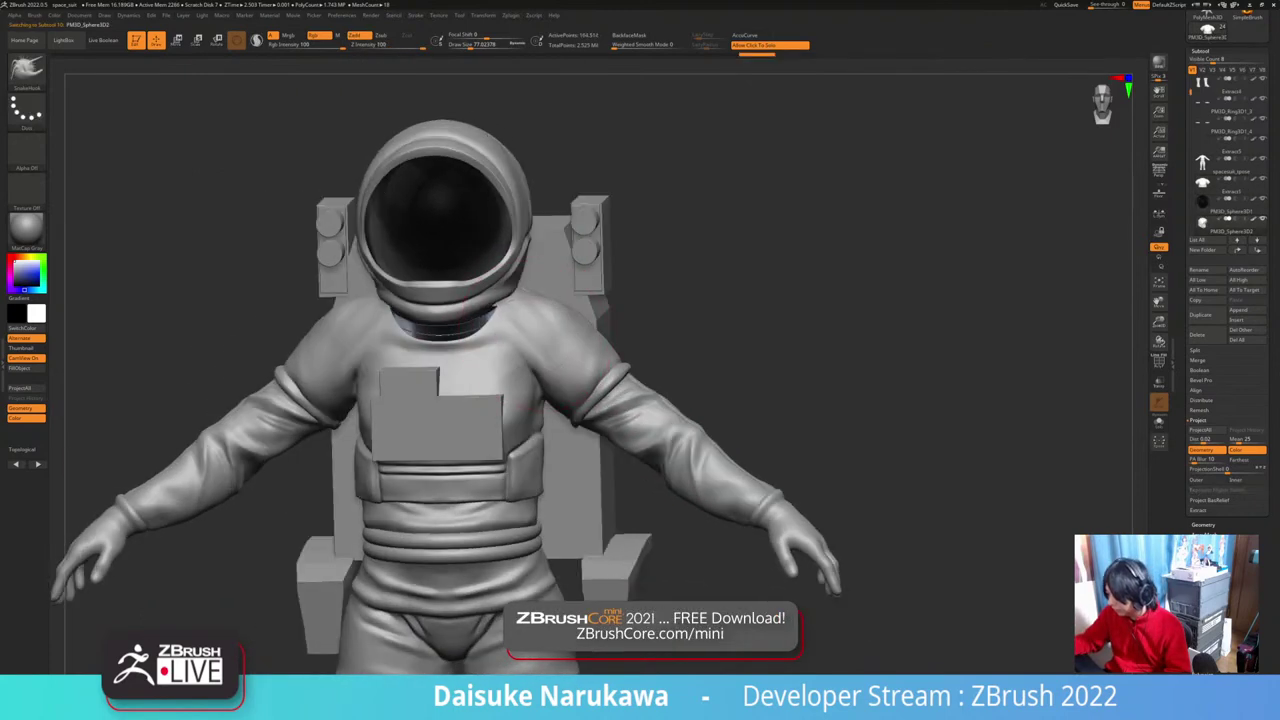
left_click_drag(510, 290, 518, 294)
right_click_drag(530, 335, 540, 334)
left_click_drag(524, 288, 532, 292)
mouse_move(560, 335)
right_mouse_down()
mouse_move(496, 330)
mouse_move(574, 332)
right_mouse_up()
left_click_drag(516, 284, 522, 288)
right_click_drag(560, 334, 630, 334)
left_click_drag(508, 272, 514, 276)
mouse_move(580, 340)
right_mouse_down()
mouse_move(514, 355)
mouse_move(502, 408)
right_mouse_up()
key("ctrl+z")
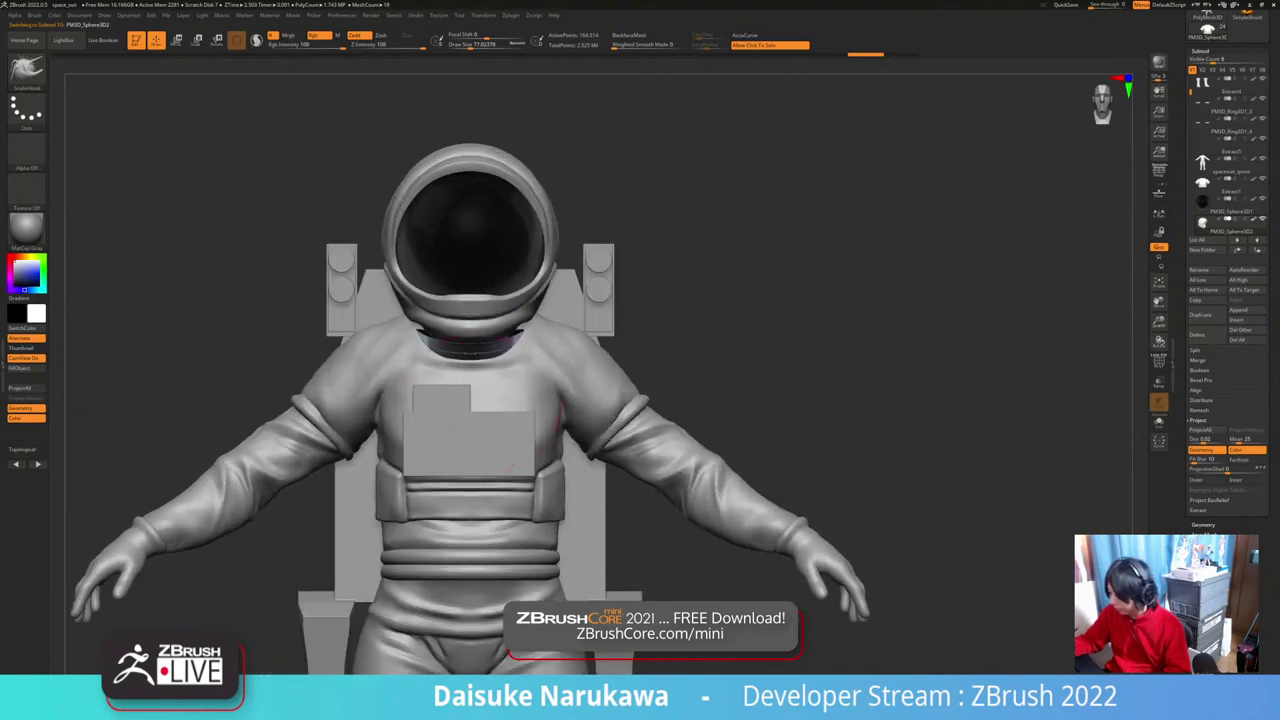
right_click_drag(512, 467, 458, 452)
left_click_drag(508, 318, 508, 320)
mouse_move(465, 390)
right_mouse_down()
mouse_move(515, 388)
mouse_move(480, 370)
right_mouse_up()
Step: Select the neck ring below the helmet and nudge it slightly along its vertical axis
left_click(497, 346, "alt")
left_click(177, 41)
left_click_drag(459, 298, 459, 303)
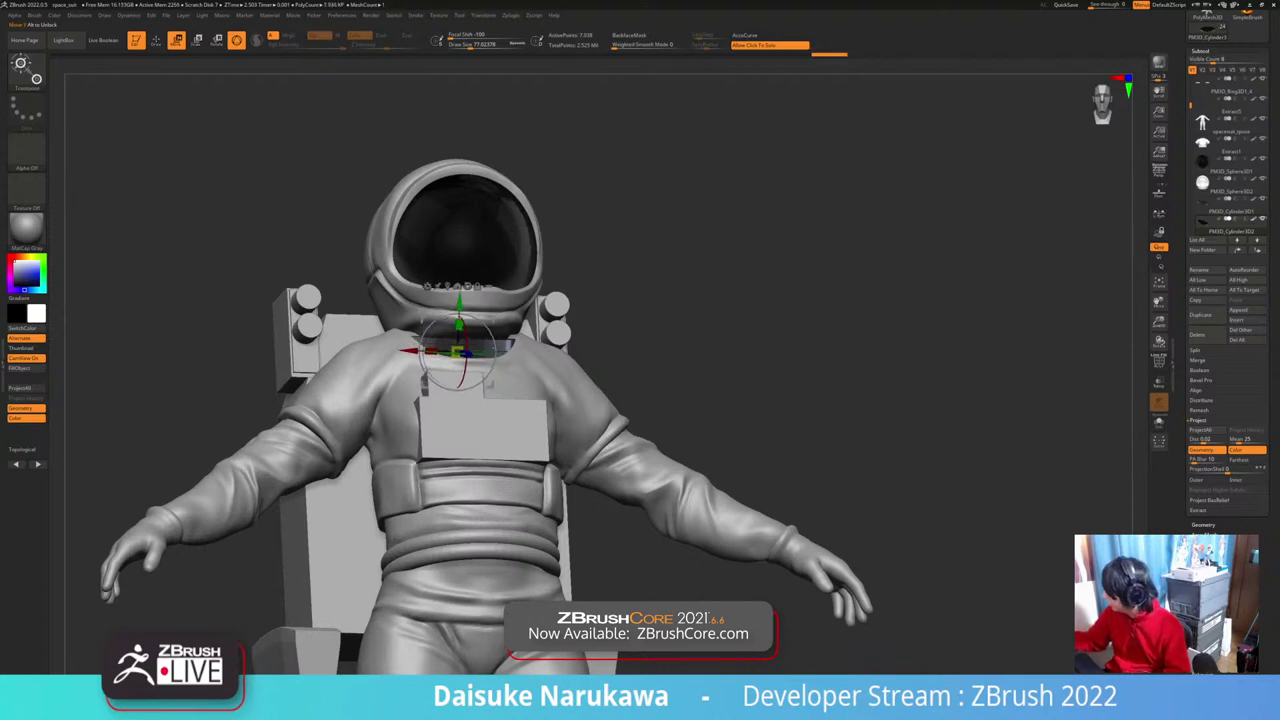
Step: Select only the neck ring pieces for a joint transpose and raise them slightly between helmet and torso
left_click(700, 300)
left_click(700, 300)
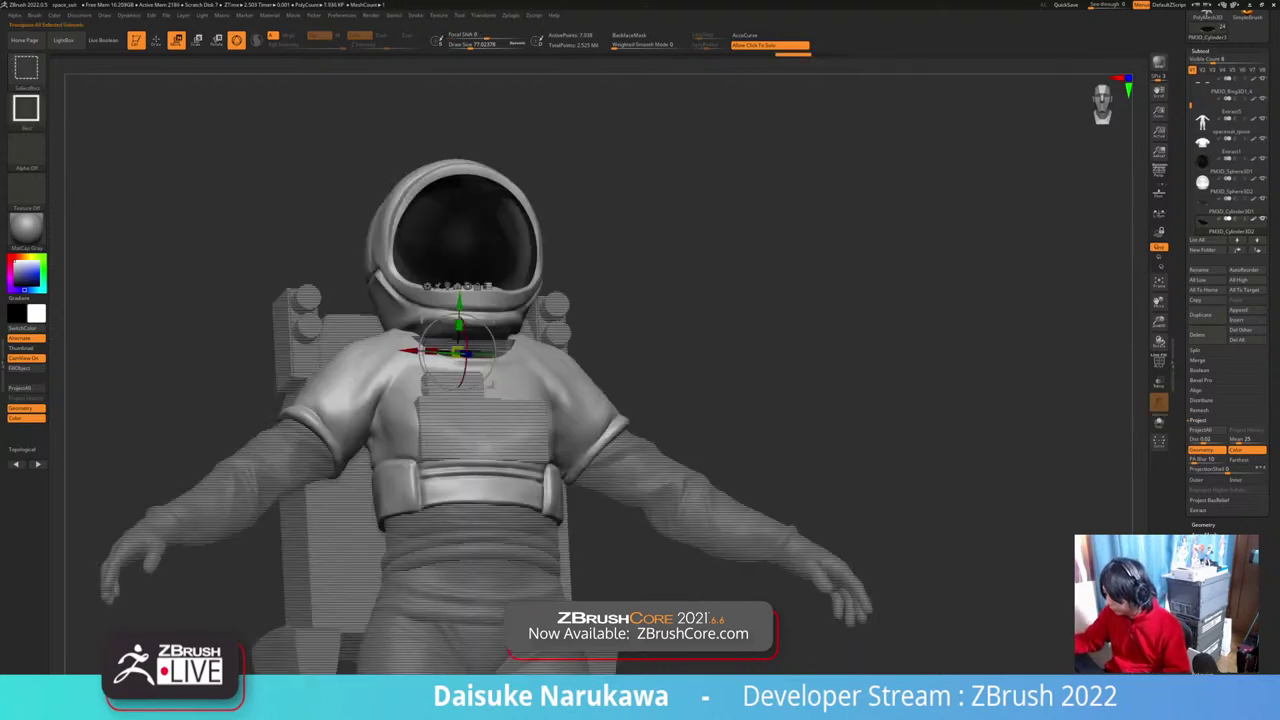
left_click_drag(700, 300, 930, 304)
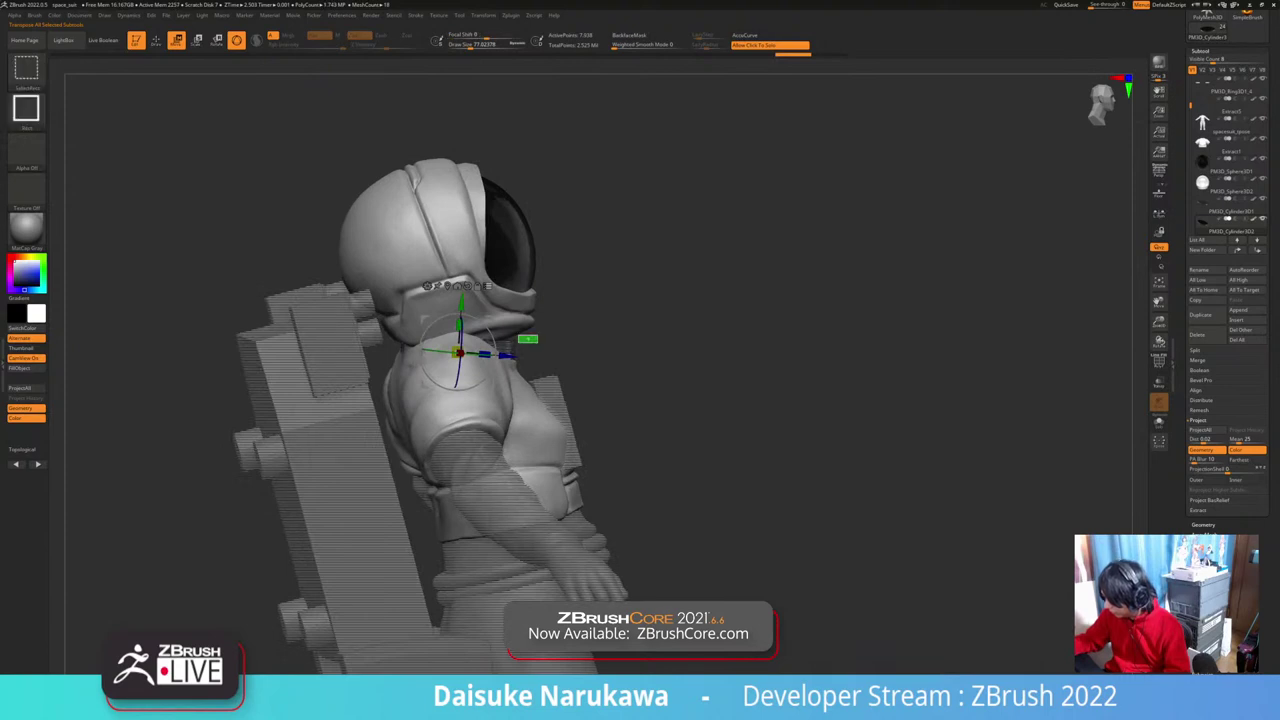
left_click(515, 346, "ctrl+shift")
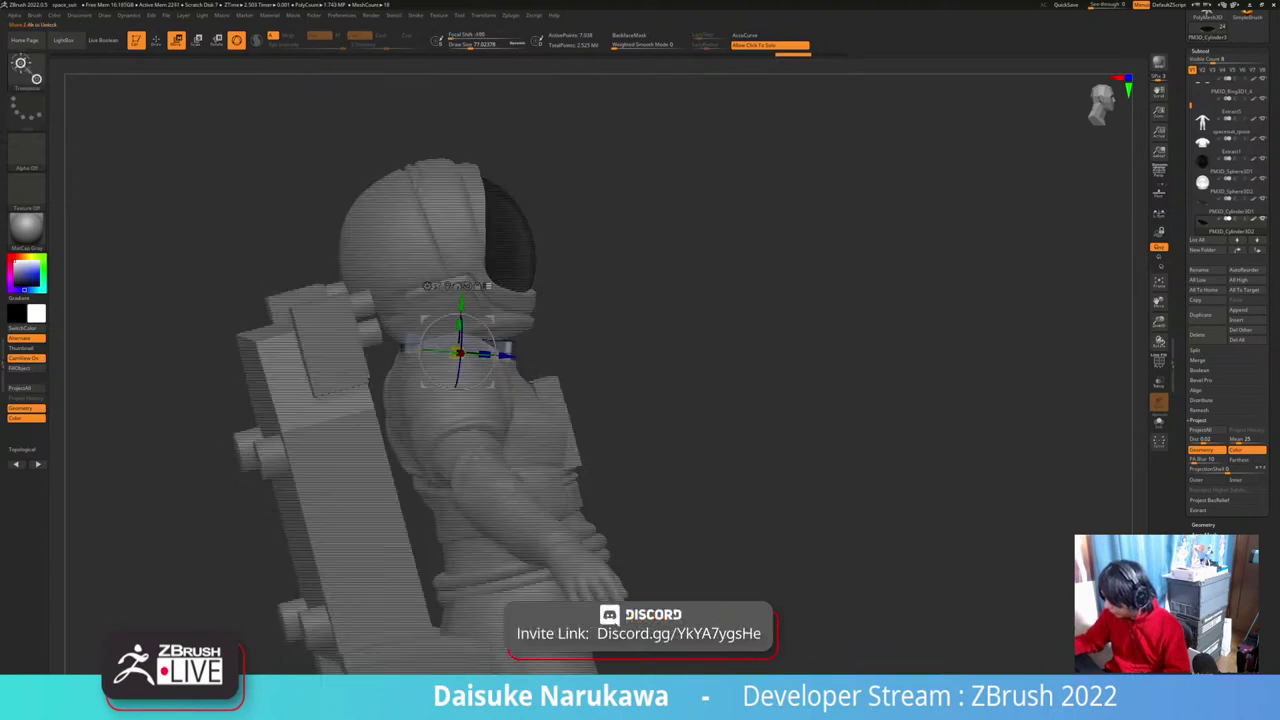
left_click_drag(521, 345, 400, 348, "shift")
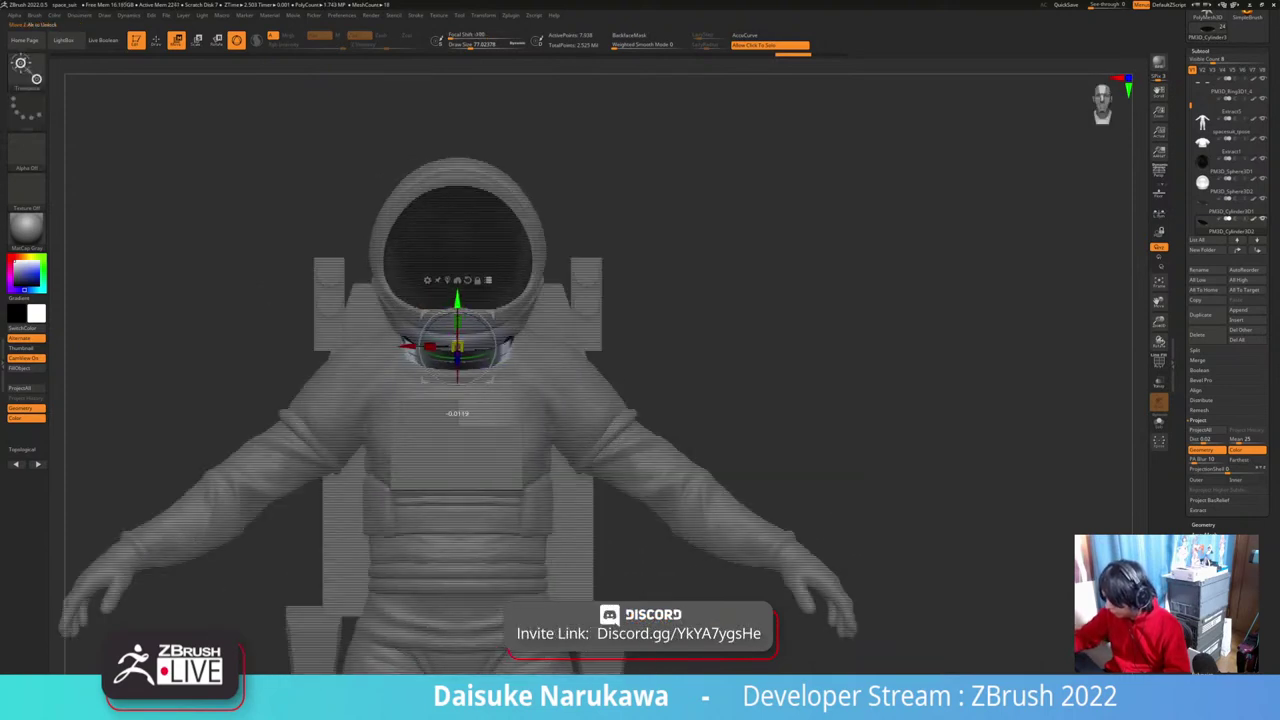
left_click_drag(457, 302, 457, 300)
key("q")
mouse_move(650, 390)
left_mouse_down()
mouse_move(718, 402)
mouse_move(662, 402)
left_mouse_up()
left_click(718, 402)
left_click(718, 402)
right_click_drag(662, 402, 660, 524, "ctrl")
left_click_drag(660, 524, 667, 476, "alt")
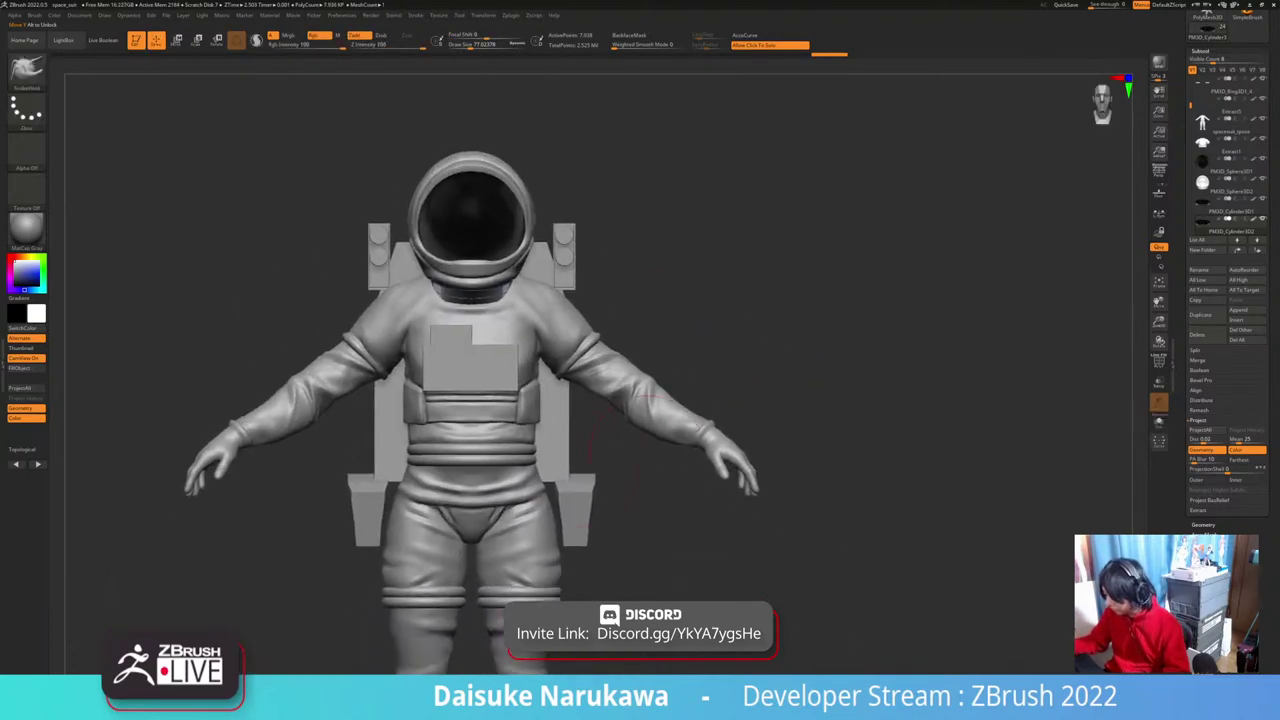
Step: Isolate the stepped chest control box, mask its lower part, and raise the top of its upper block
right_click_drag(505, 403, 531, 383, "alt")
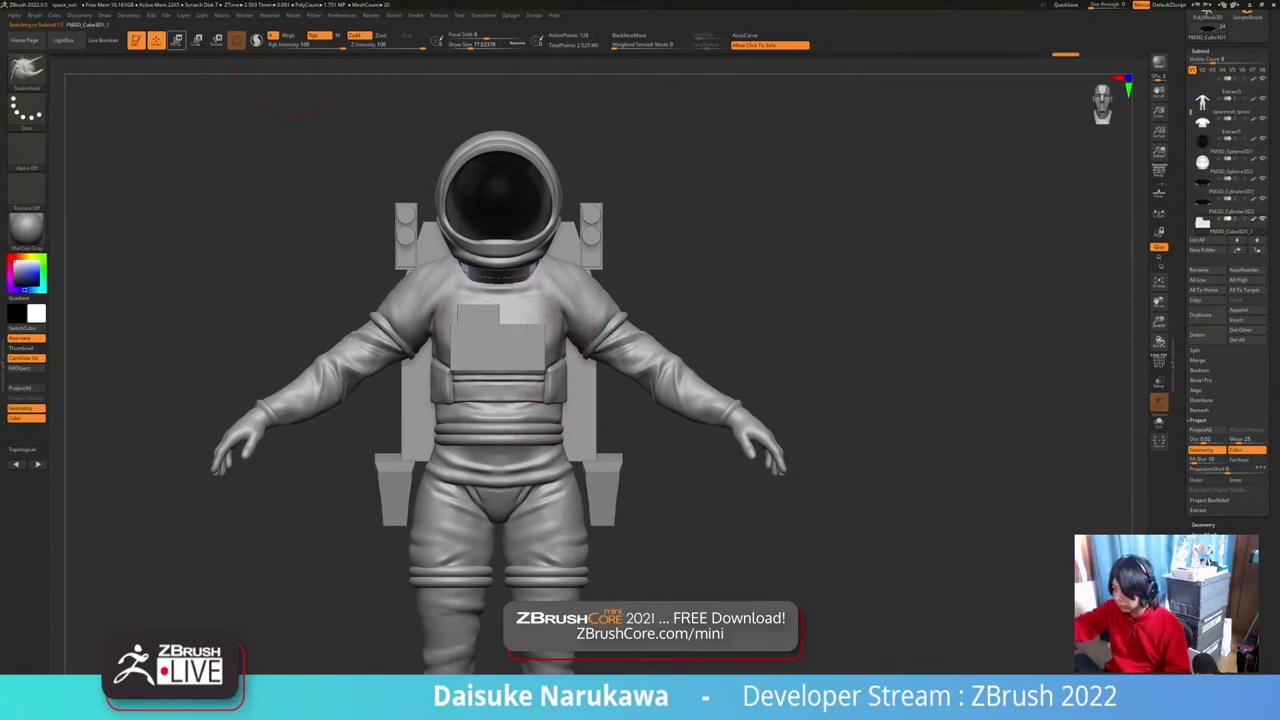
key("w")
left_click(690, 290)
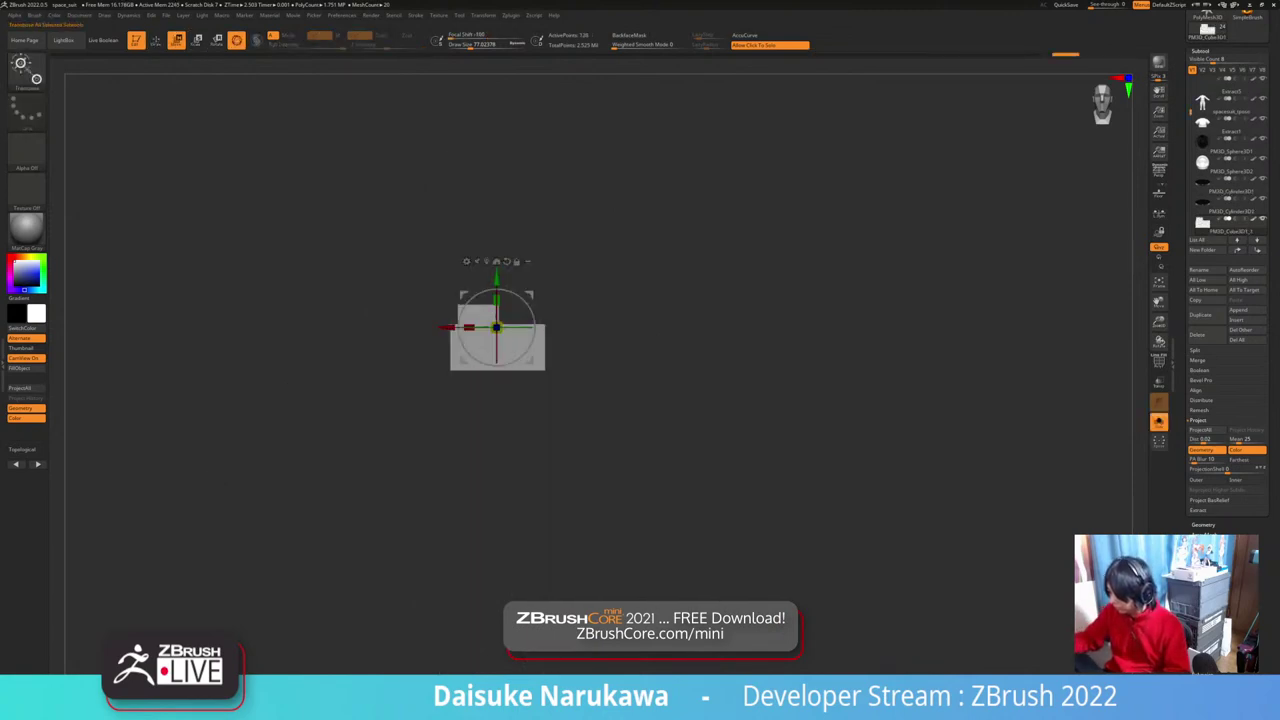
left_click(690, 290)
right_click_drag(690, 290, 653, 360, "ctrl")
left_click(690, 270)
mouse_move(333, 265)
left_mouse_down("ctrl")
mouse_move(501, 298)
mouse_move(338, 280)
left_mouse_up("ctrl")
left_click(335, 290, "ctrl")
left_click_drag(459, 281, 459, 256)
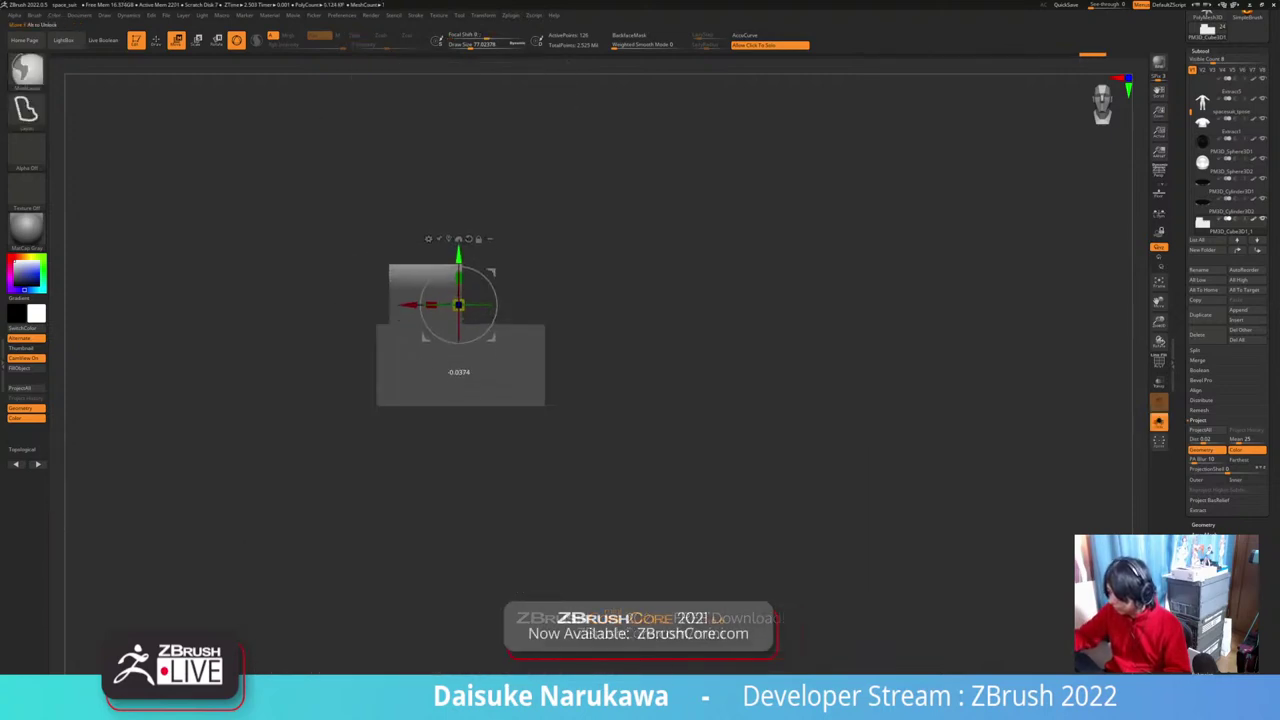
left_click_drag(640, 250, 680, 285, "ctrl")
left_click(680, 280)
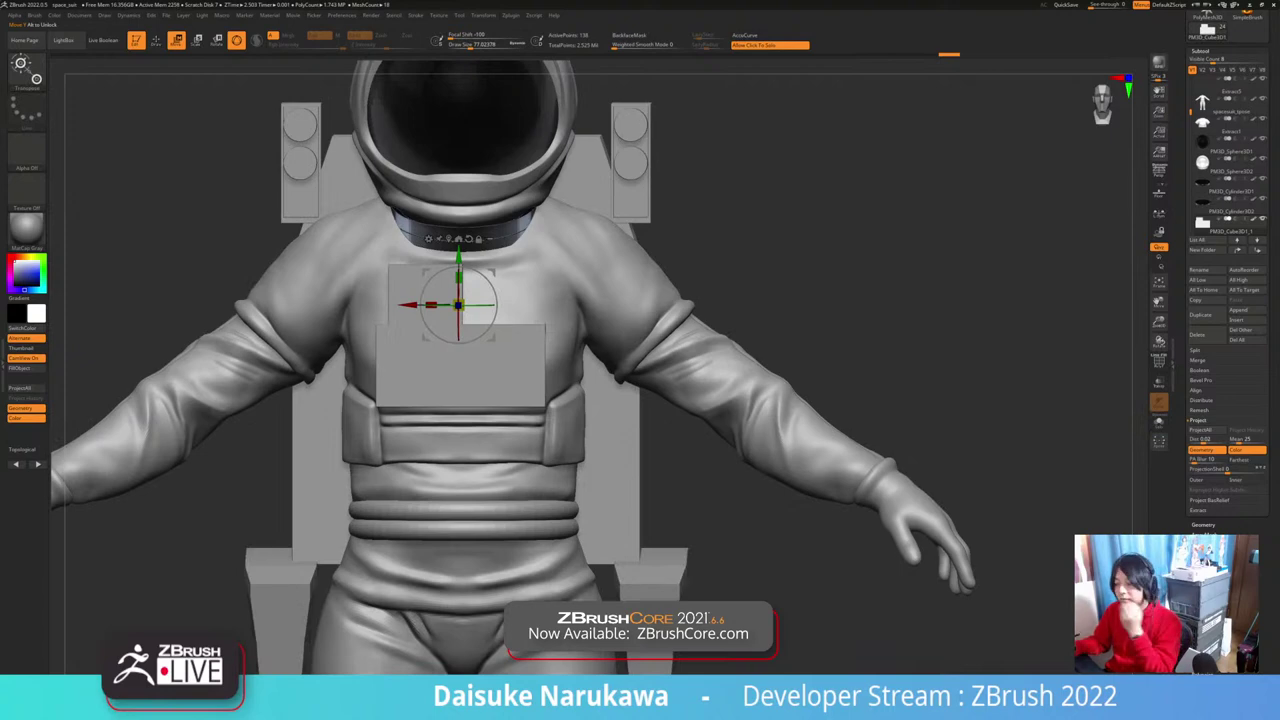
Step: Insert a Cube3D as a new subtool, make it active and frame it
right_click_drag(690, 285, 660, 287)
left_click(1238, 320)
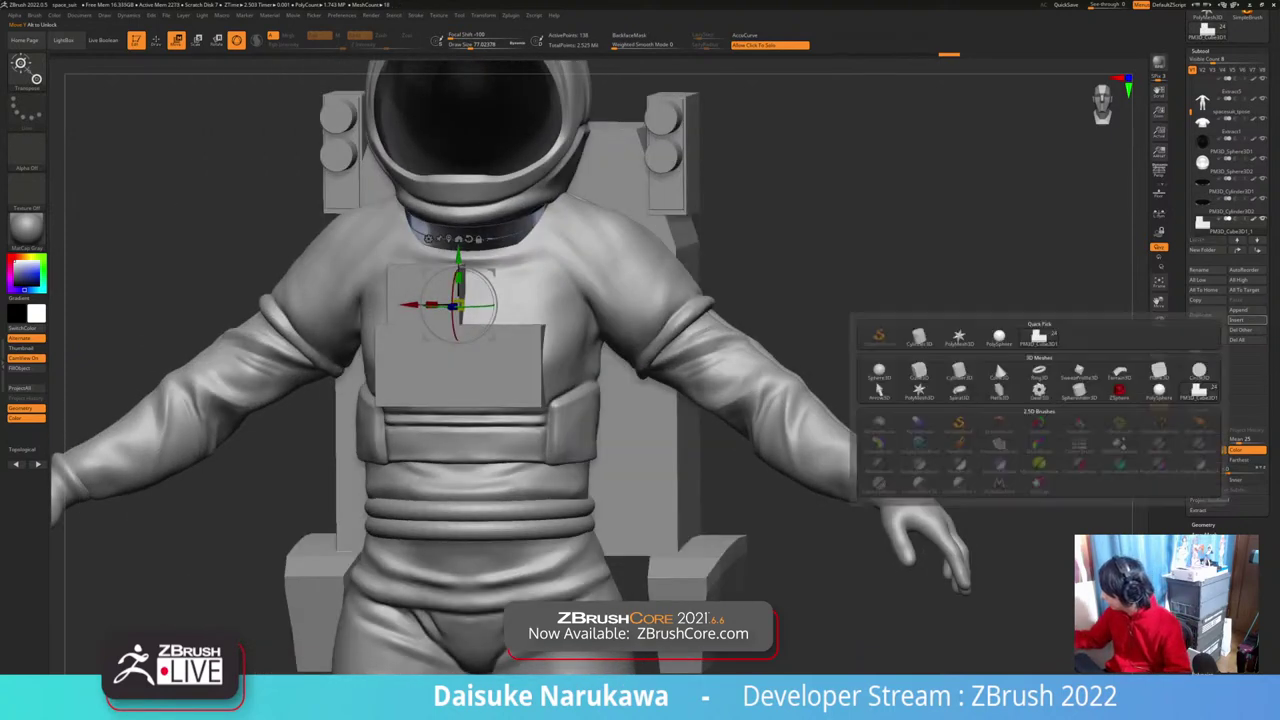
left_click(919, 371)
left_click(848, 357, "alt")
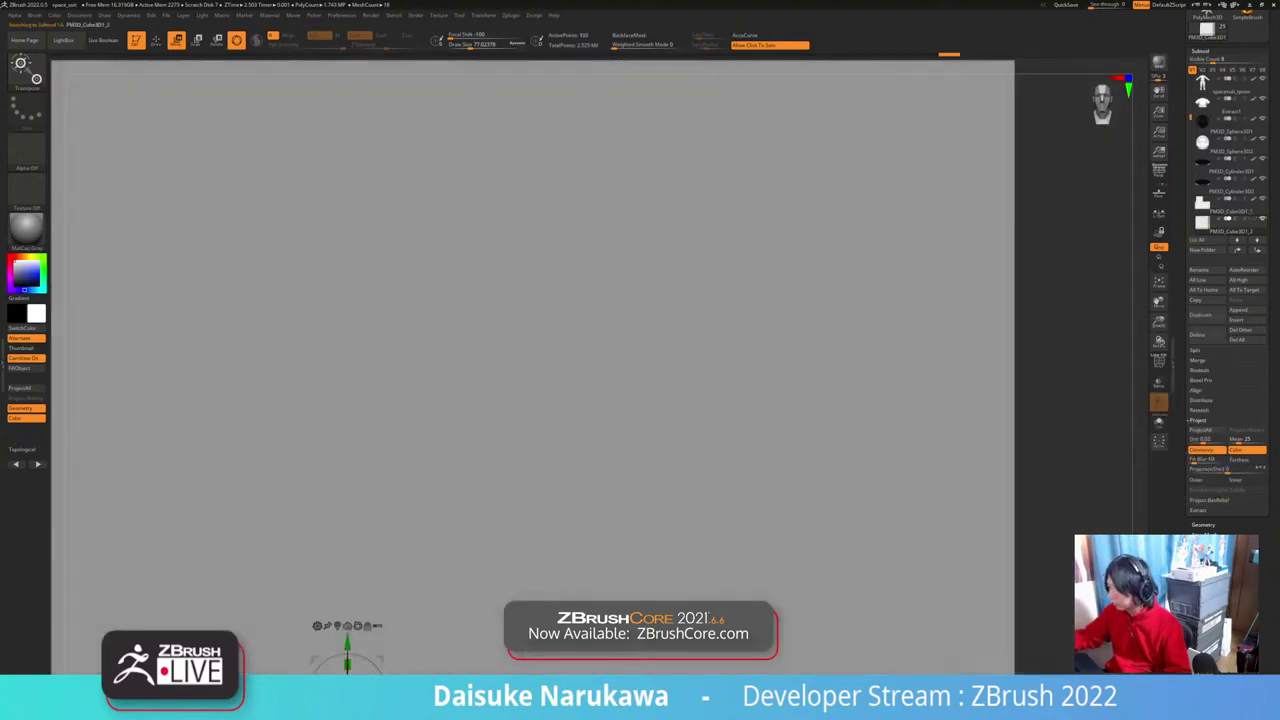
right_click_drag(848, 357, 840, 260, "ctrl")
key("f")
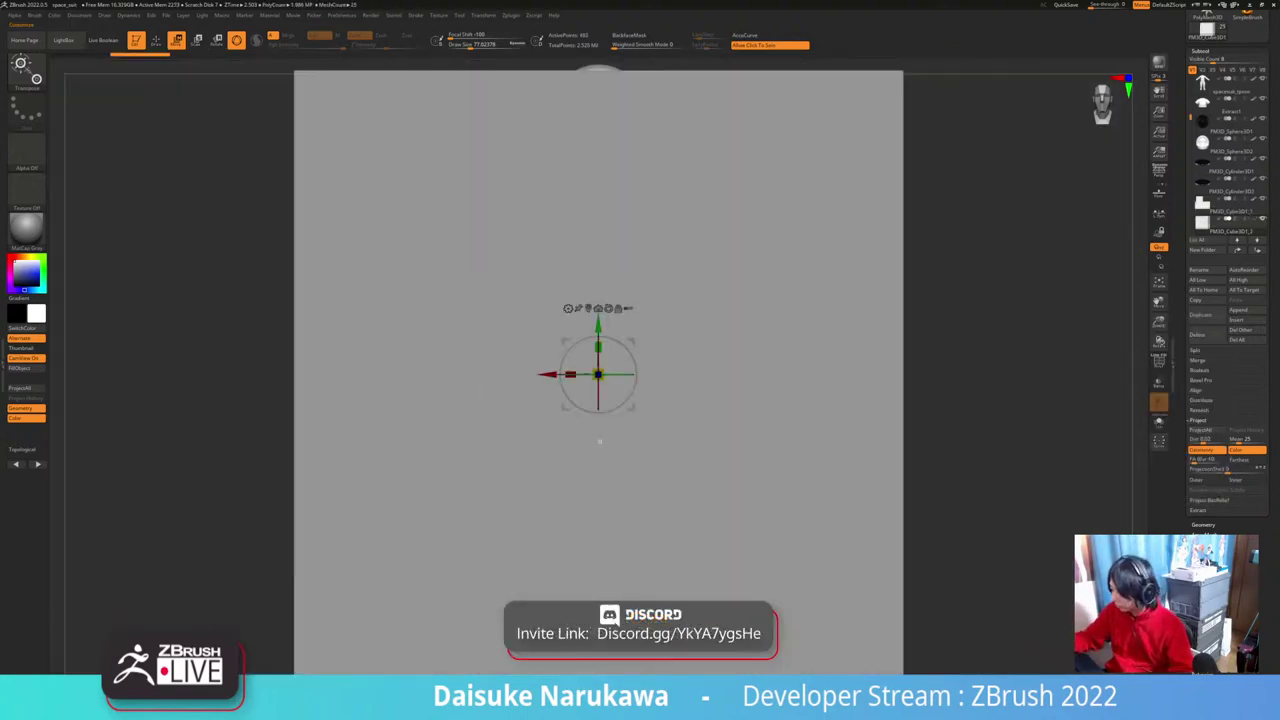
Step: Shrink the new cube to a small block and move it to the front of the suit's chest
left_click(568, 308)
left_click(651, 306)
right_click_drag(742, 240, 800, 312, "ctrl")
left_click(493, 379)
left_click(488, 380)
right_click_drag(640, 420, 740, 420, "shift")
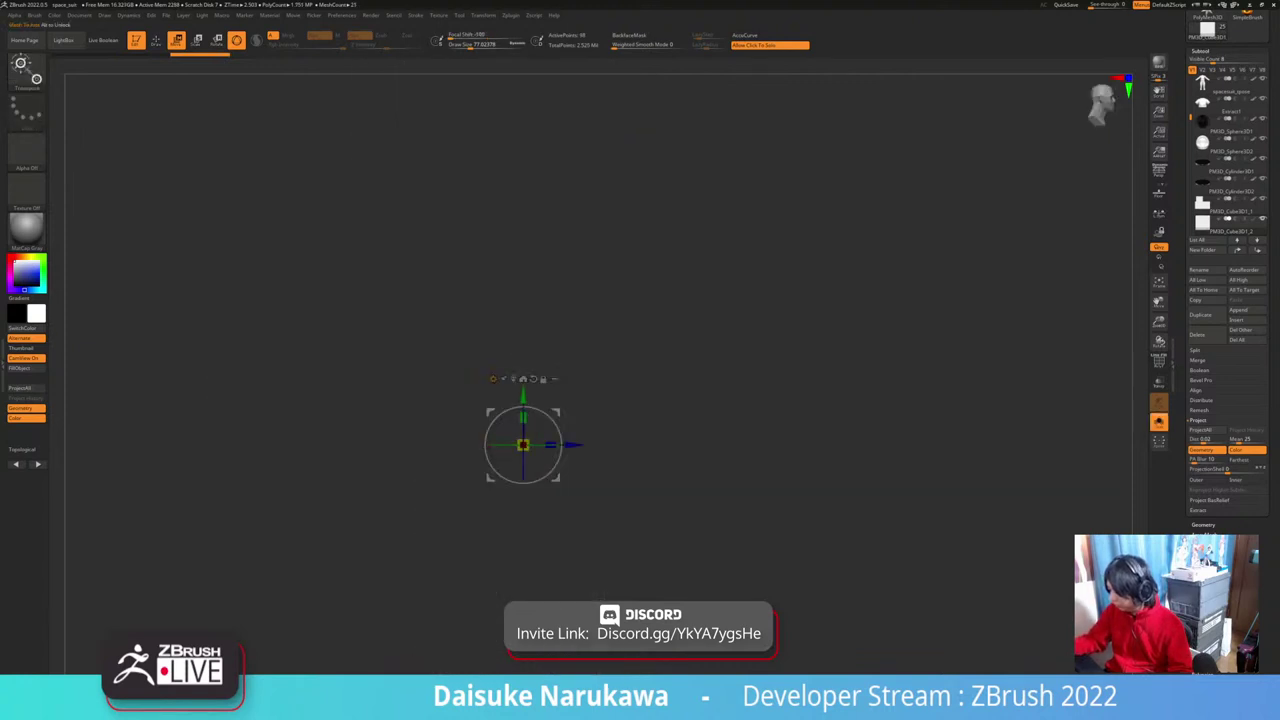
left_click_drag(523, 445, 595, 191, "alt")
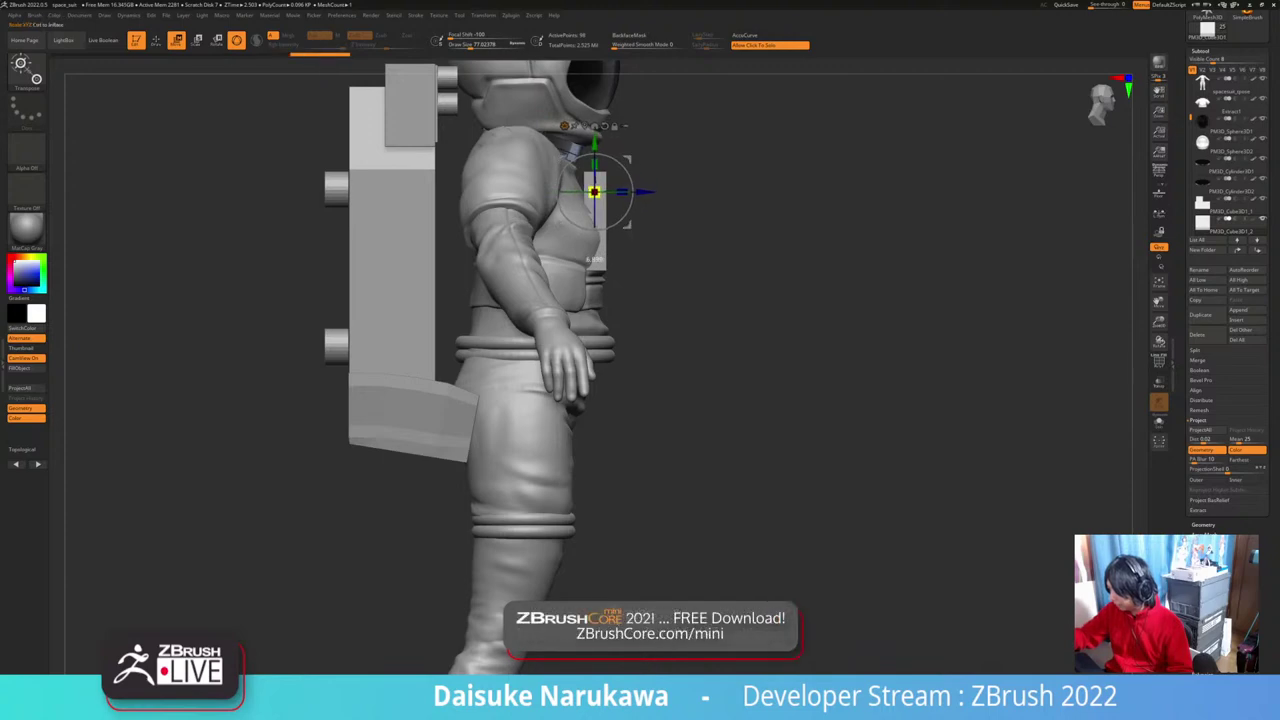
right_click_drag(596, 228, 505, 255)
Step: Position the small cube in the empty corner of the stepped control box, undoing a vertical nudge
right_click_drag(568, 300, 560, 352, "ctrl")
left_click_drag(482, 304, 595, 303)
right_click_drag(595, 303, 532, 345, "shift")
left_click_drag(464, 345, 513, 345)
left_click_drag(503, 297, 503, 293)
key("ctrl+z")
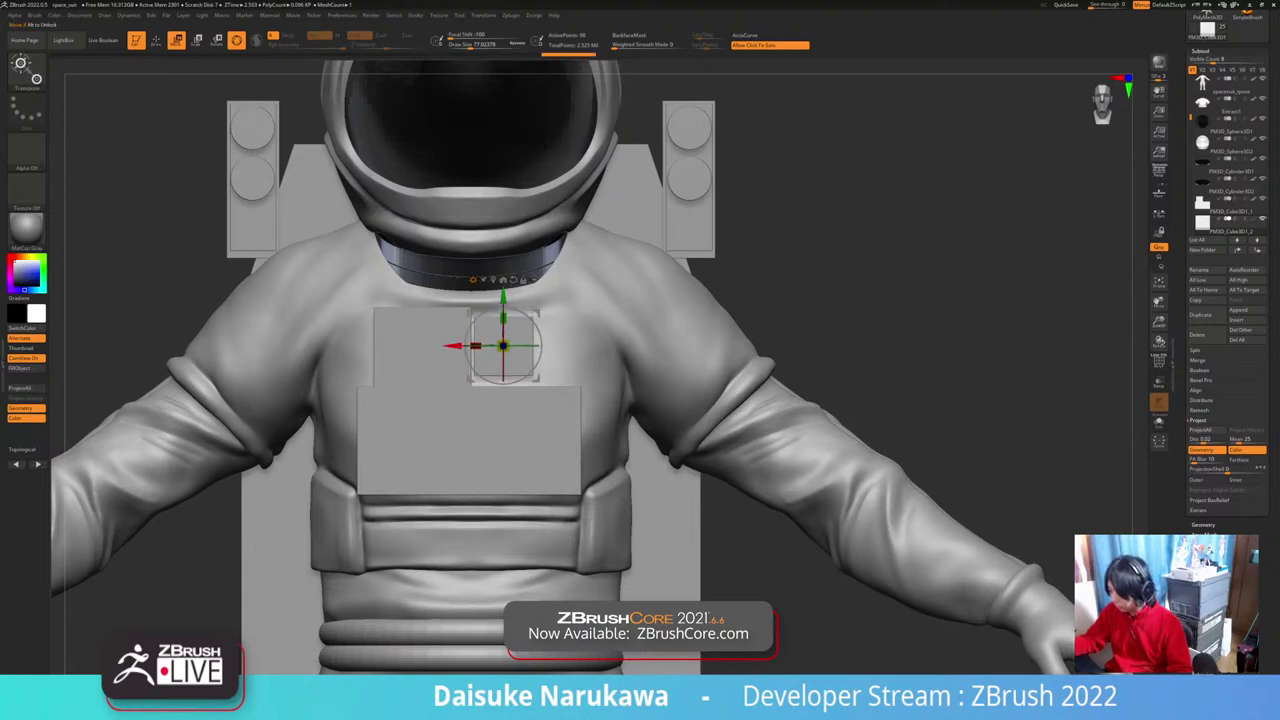
left_click_drag(453, 346, 457, 346)
left_click(780, 250)
left_click(486, 316)
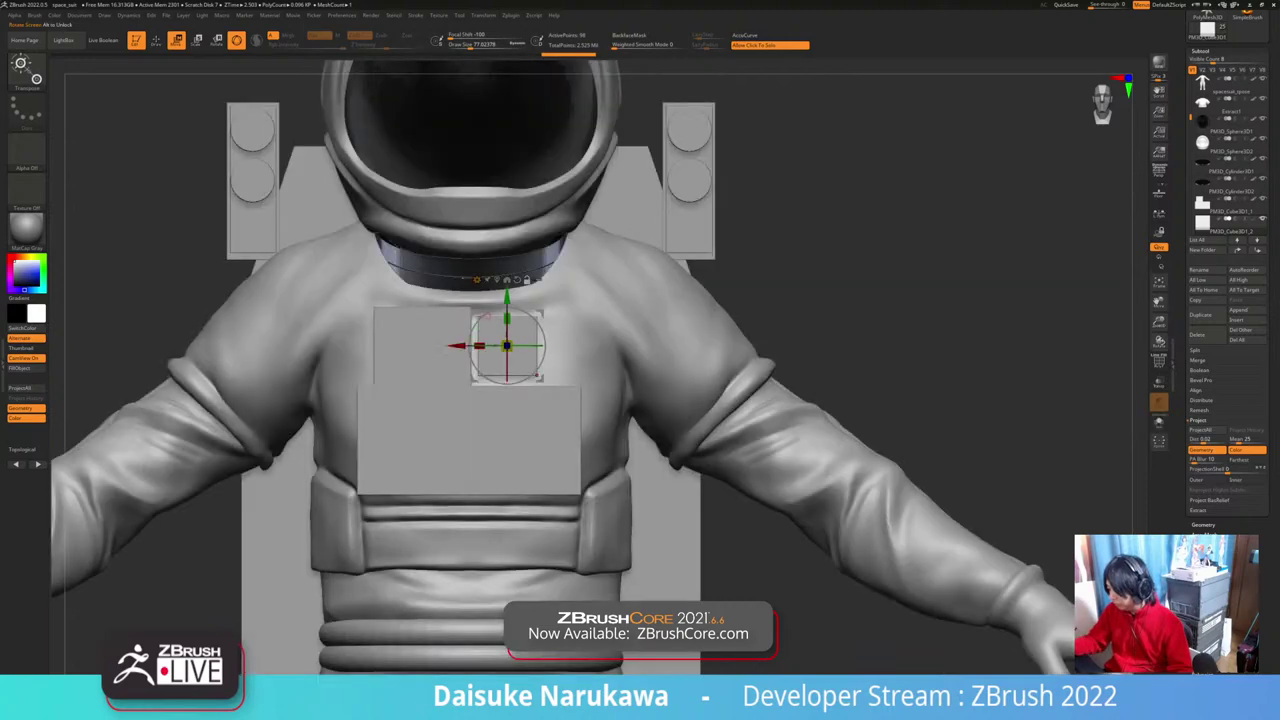
Step: Show the control box's wireframe, mask all but its middle rows, and raise the step edge slightly toward the small cube
left_click(446, 328, "alt")
key("shift+f")
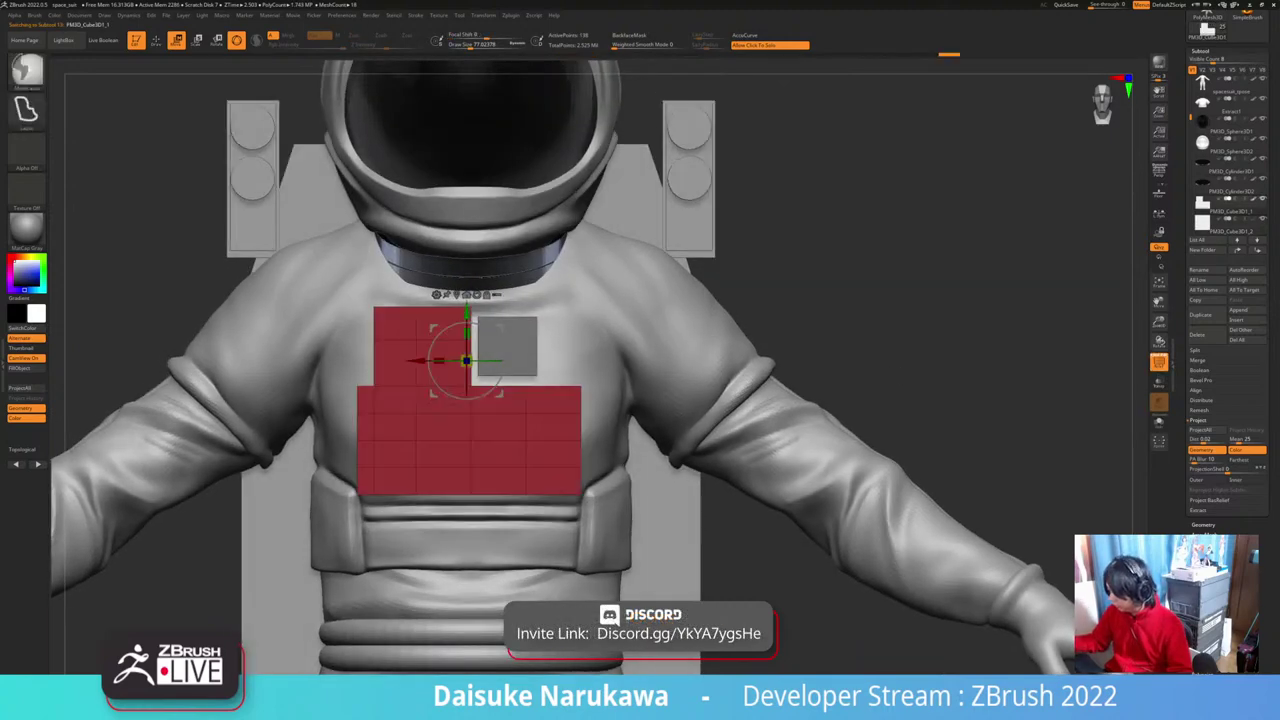
left_click_drag(896, 367, 536, 384, "ctrl")
key("ctrl+z")
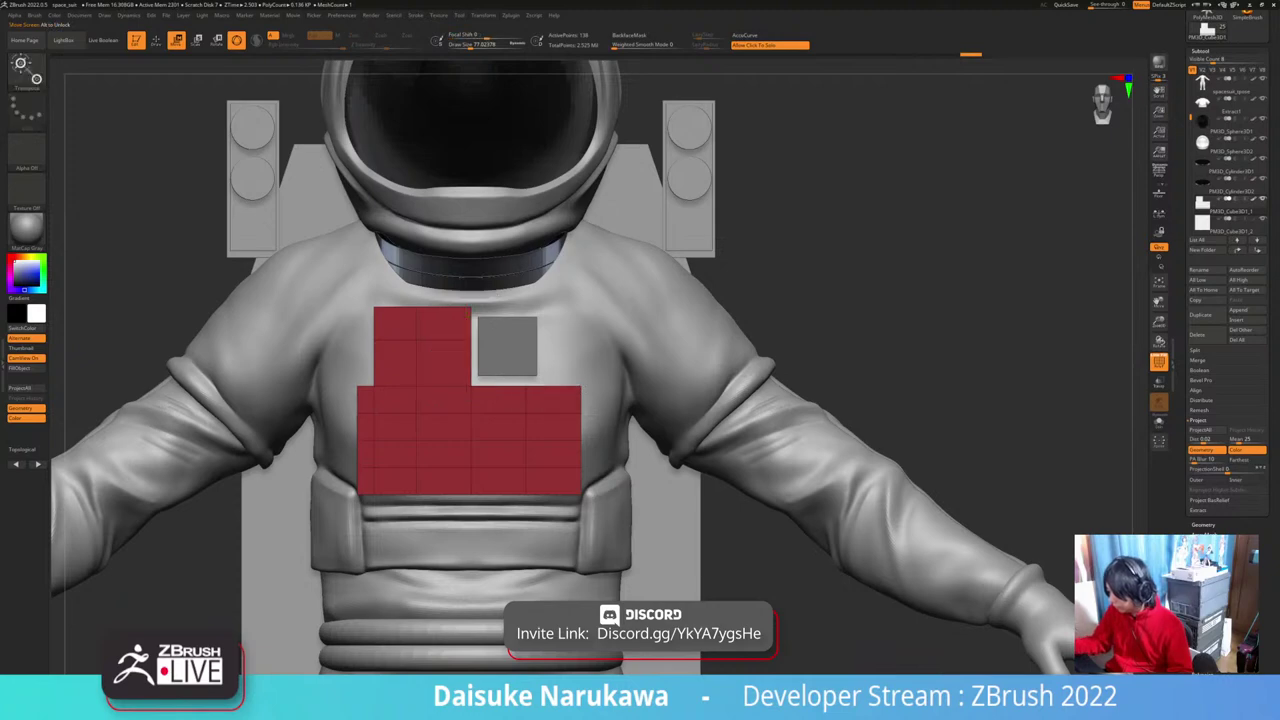
left_click(780, 280)
mouse_move(624, 374)
left_mouse_down("ctrl")
mouse_move(344, 388)
mouse_move(635, 372)
left_mouse_up("ctrl")
left_click(635, 372, "ctrl")
left_click_drag(466, 313, 466, 307)
left_click(640, 310)
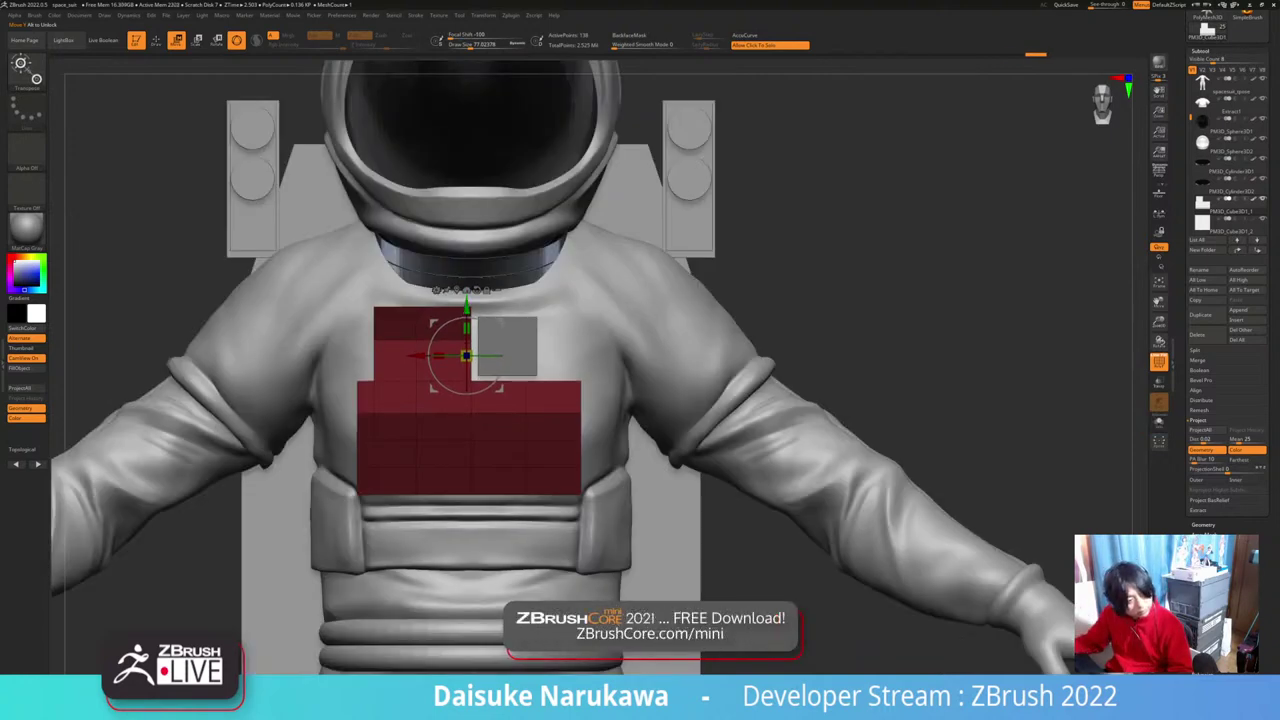
Step: Mask the control box's outer columns and shift its middle columns sideways so the step's vertical edge moves slightly toward the small cube
key("ctrl+shift+a")
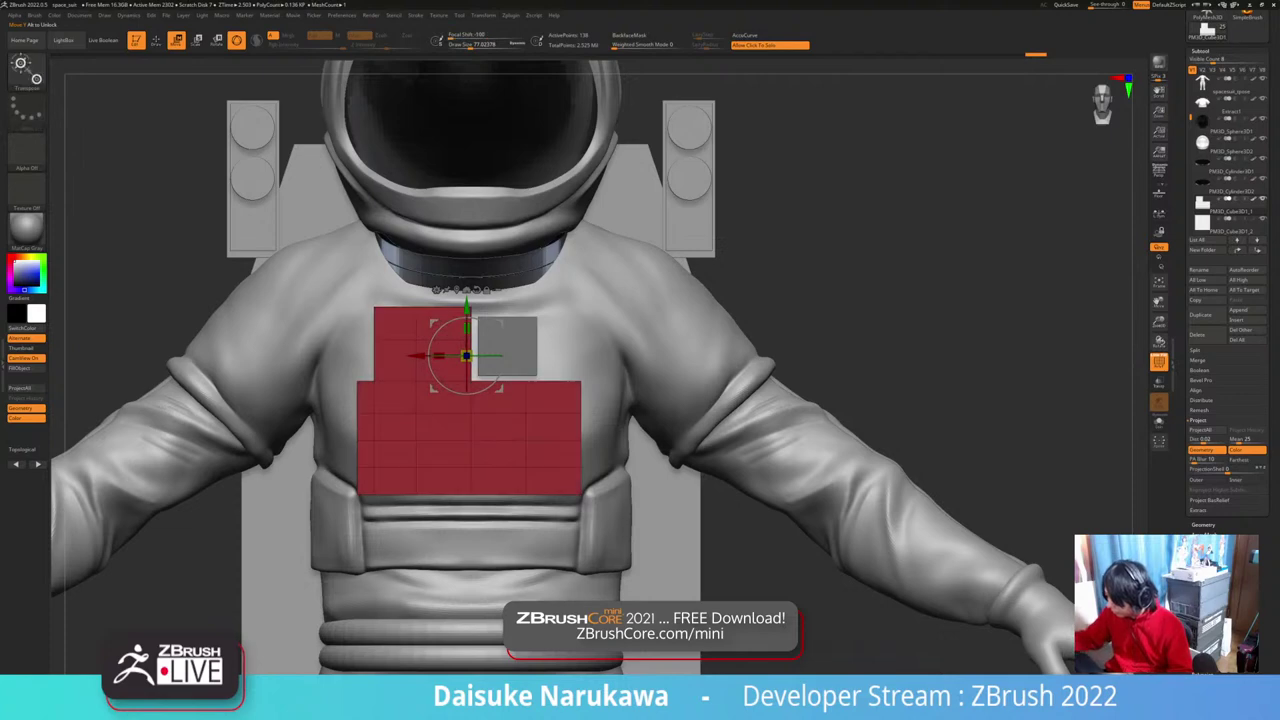
key("alt+s")
mouse_move(480, 275)
left_mouse_down("ctrl")
mouse_move(440, 430)
mouse_move(474, 286)
left_mouse_up("ctrl")
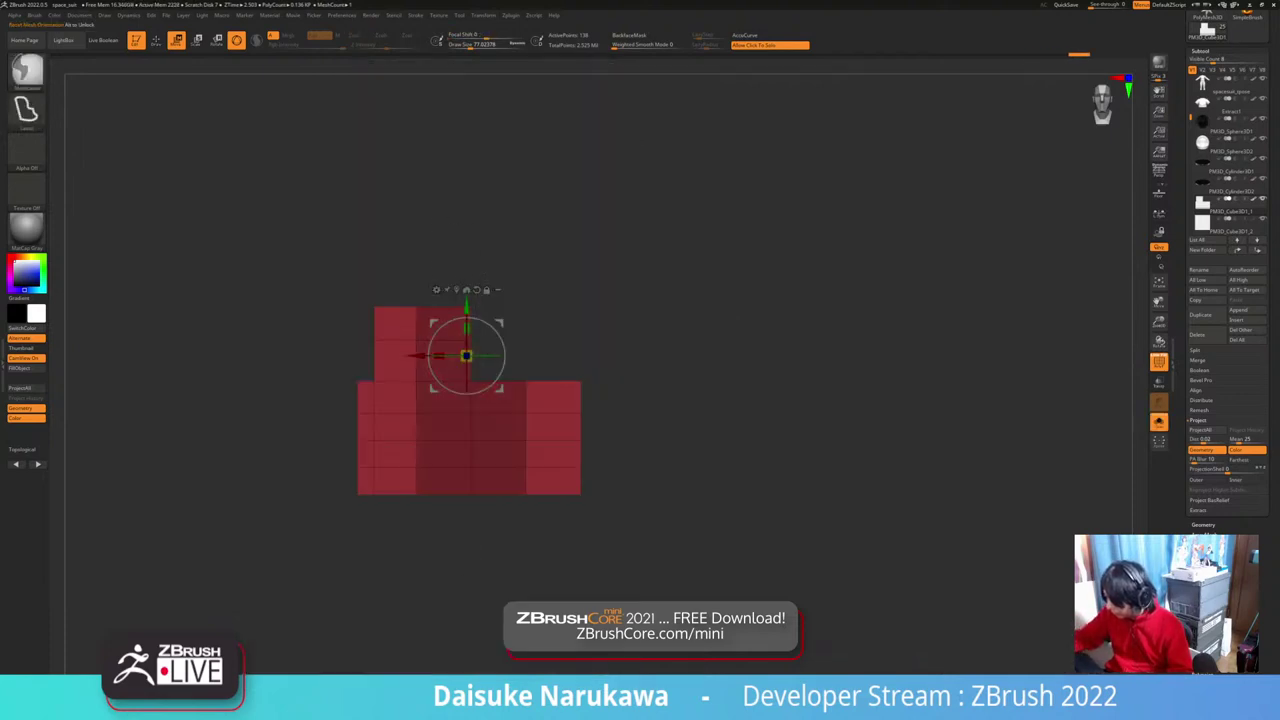
key("ctrl+i")
key("alt+s")
left_click_drag(417, 356, 422, 356)
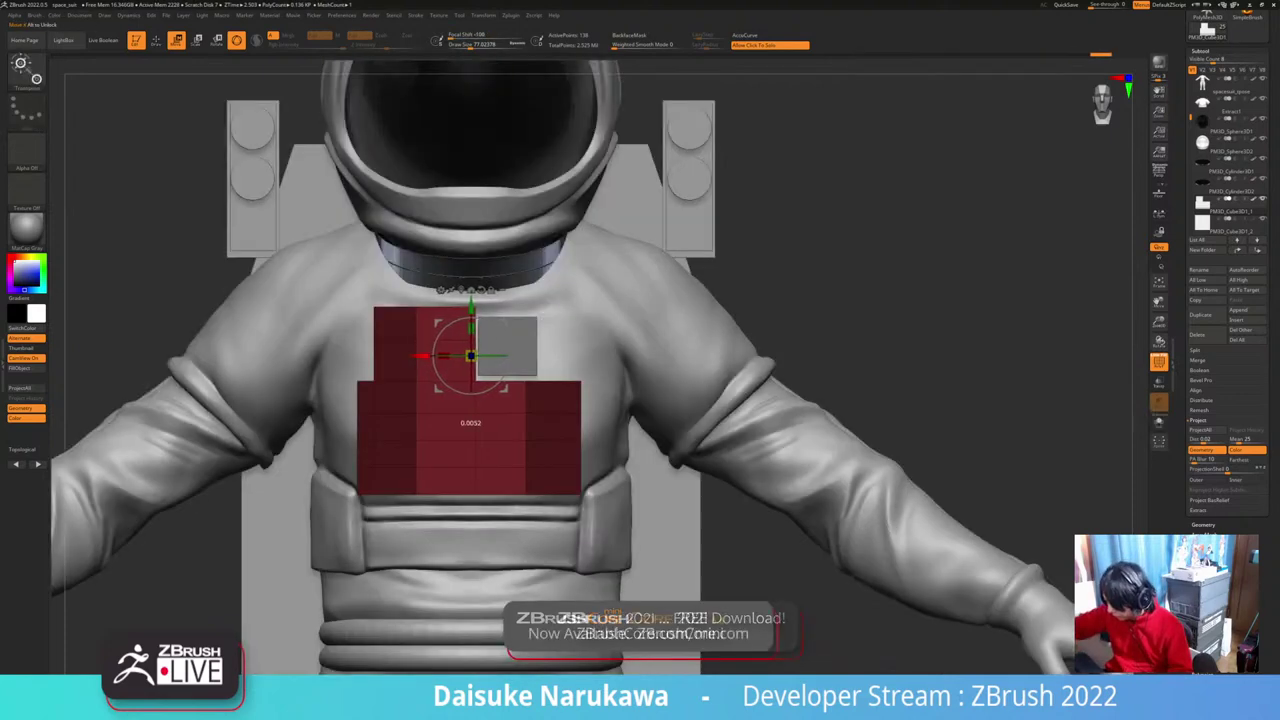
key("ctrl+shift+a")
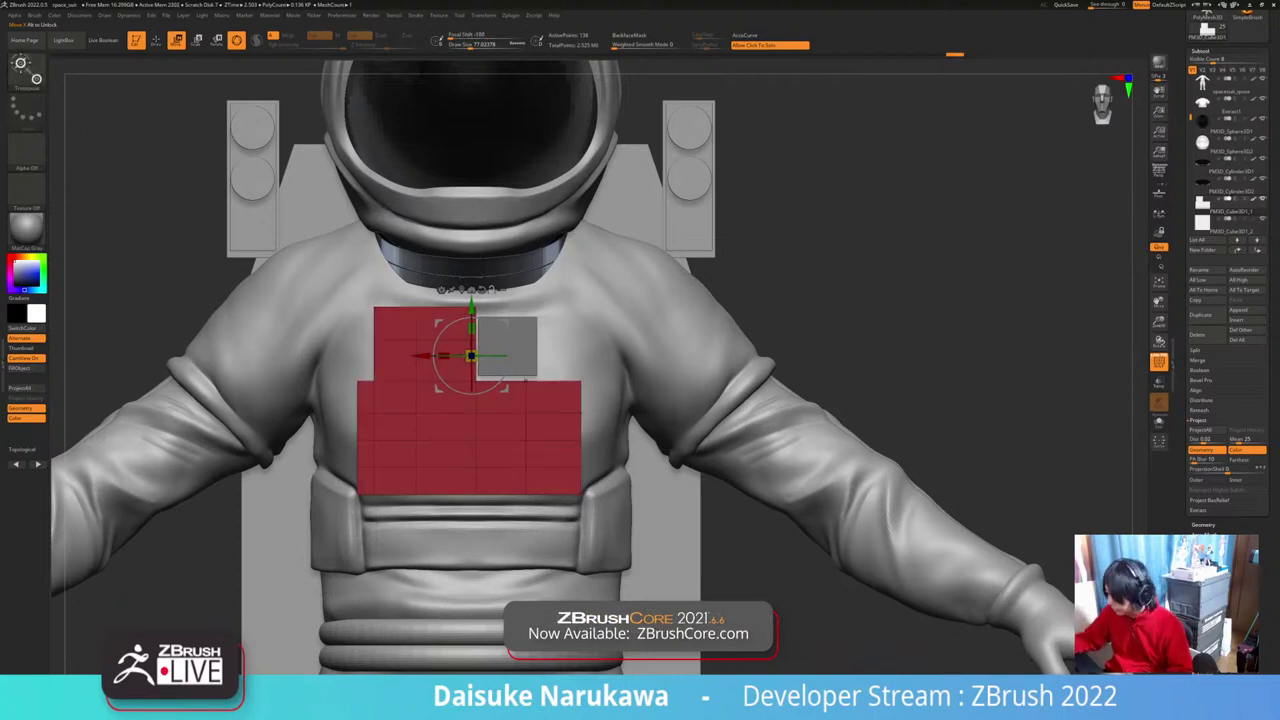
Step: Make the small cube the active subtool and nudge it slightly down in the control box's corner
left_click(508, 347, "alt")
left_click_drag(507, 346, 463, 346, "ctrl")
right_click_drag(463, 346, 502, 355)
left_click_drag(501, 294, 501, 297)
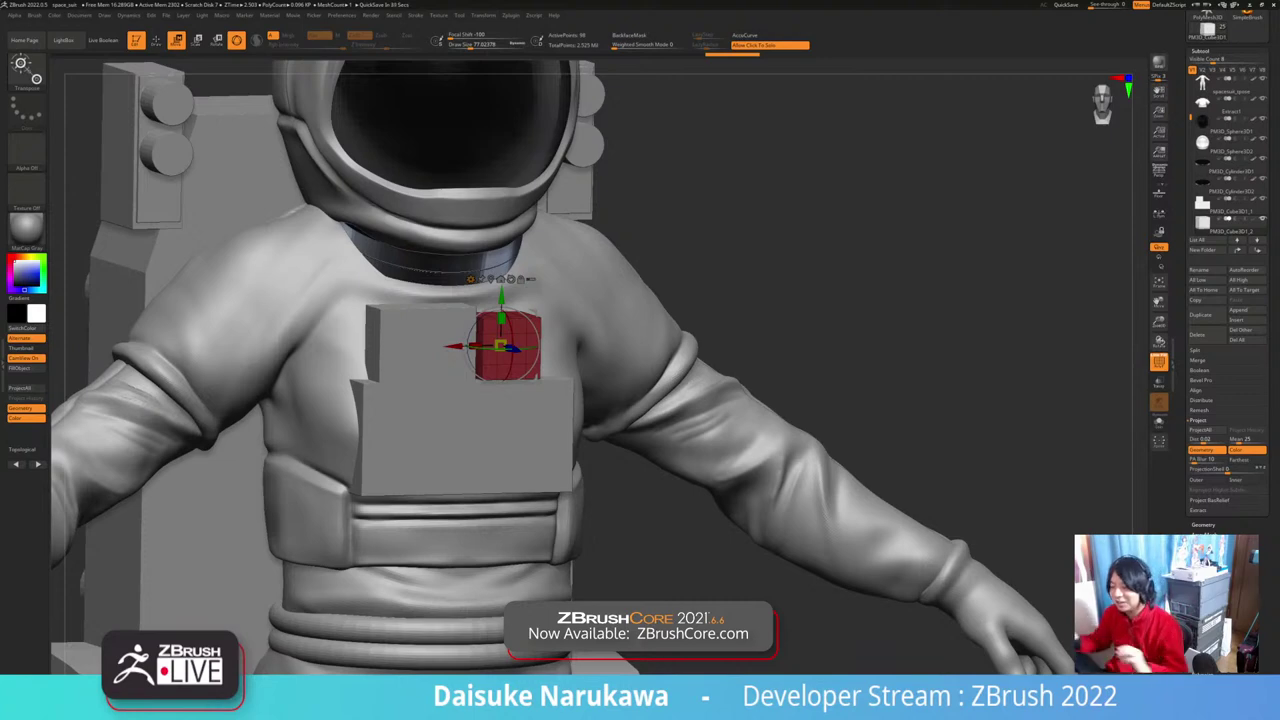
Step: Inspect the chest control box and small cube against the suit and backpack from the side, front and oblique angles
mouse_move(530, 350)
right_mouse_down()
mouse_move(480, 348)
mouse_move(552, 350)
mouse_move(550, 250)
mouse_move(690, 255)
mouse_move(540, 255)
mouse_move(704, 262)
mouse_move(660, 262)
right_mouse_up()
key("q")
right_click_drag(660, 528, 722, 530)
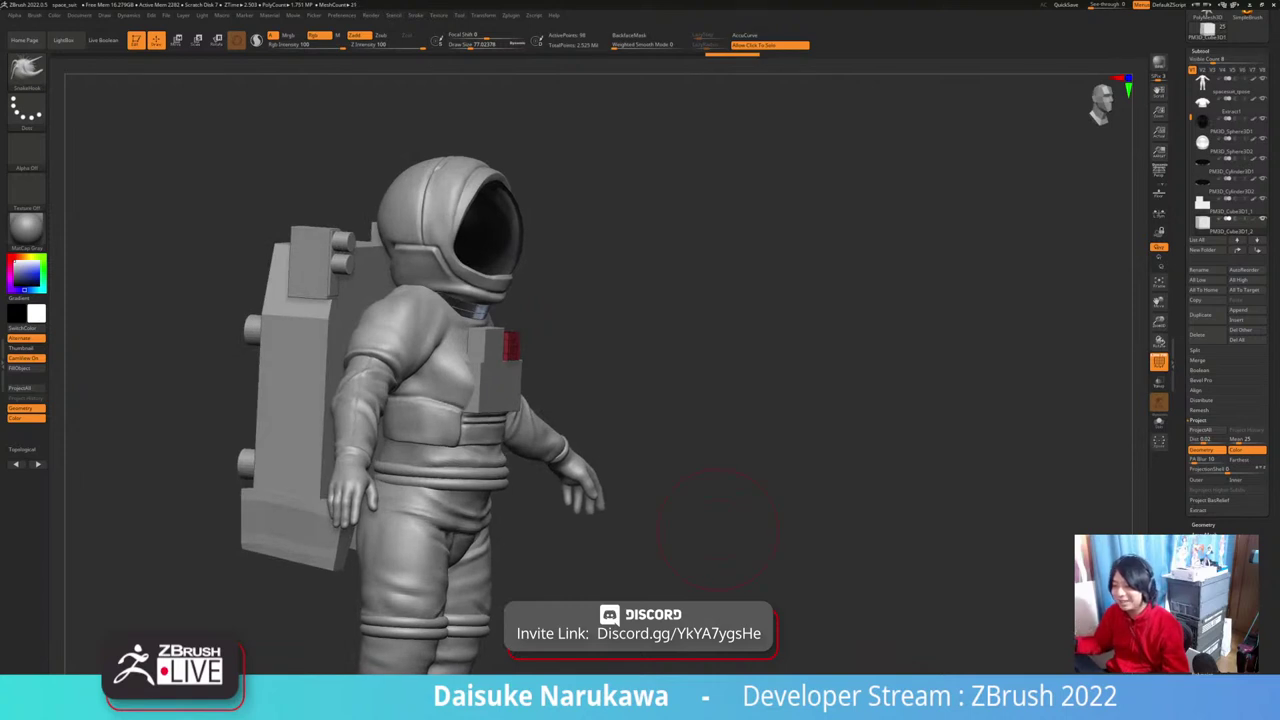
left_click_drag(718, 529, 698, 562)
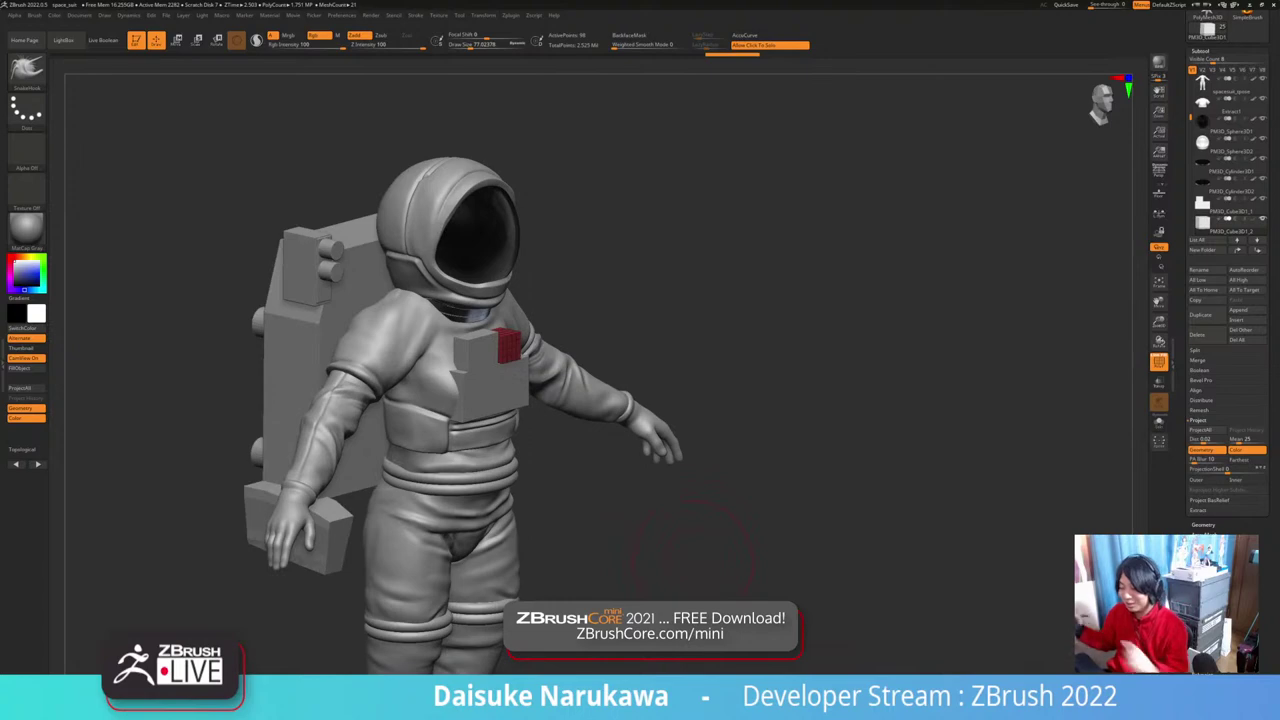
left_click_drag(692, 560, 754, 562)
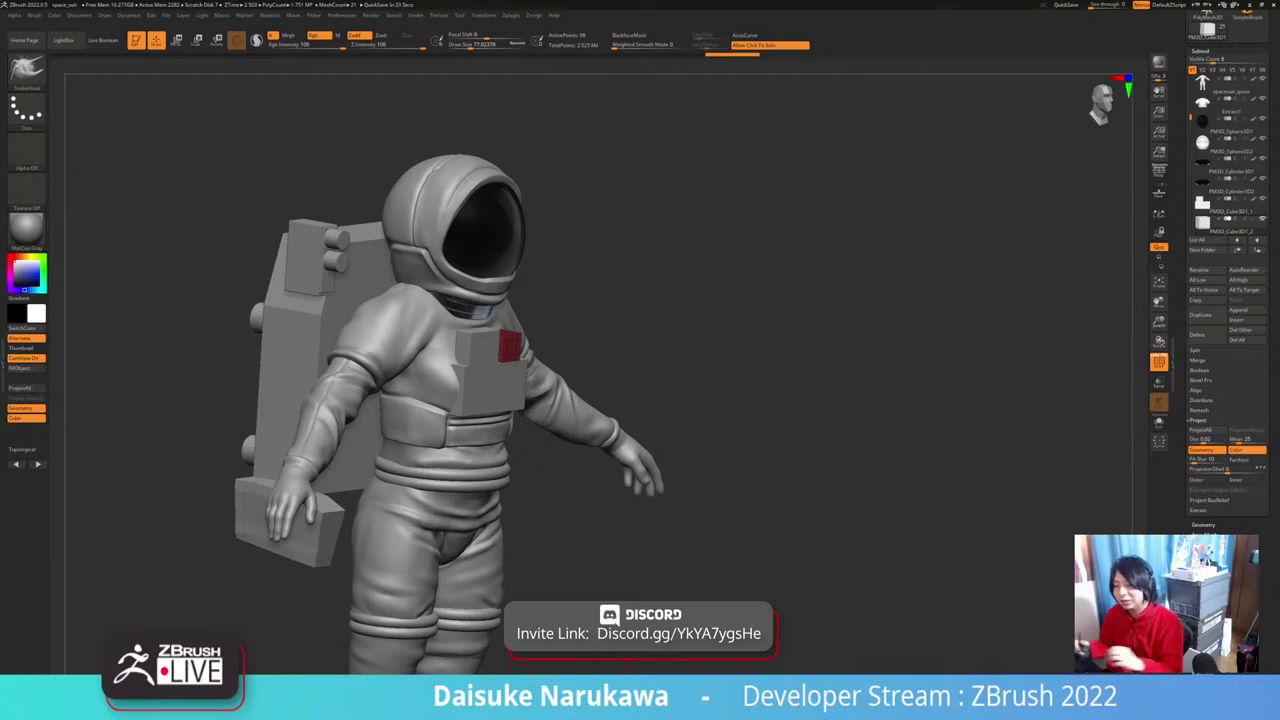
left_click_drag(760, 380, 850, 345, "shift")
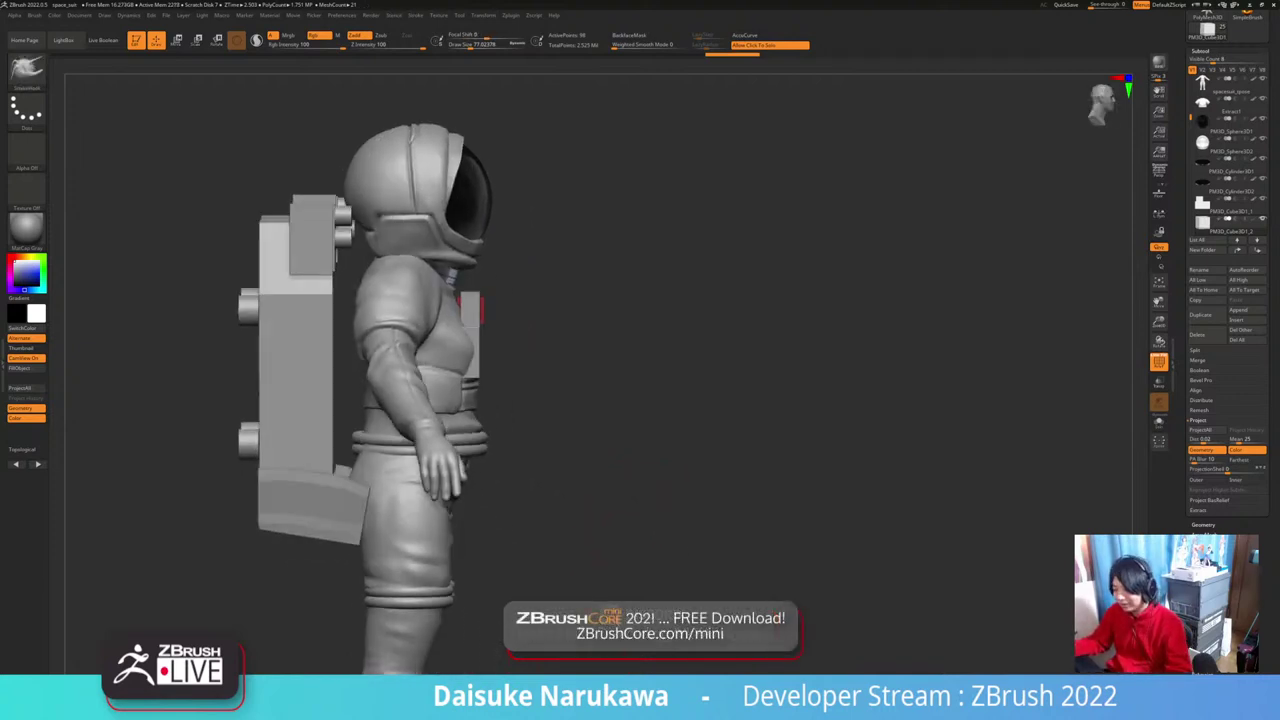
left_click_drag(740, 468, 645, 497, "shift")
right_click_drag(653, 538, 648, 621)
Step: Widen the small cube sideways and adjust its depth at the front of the control box
left_click(176, 40)
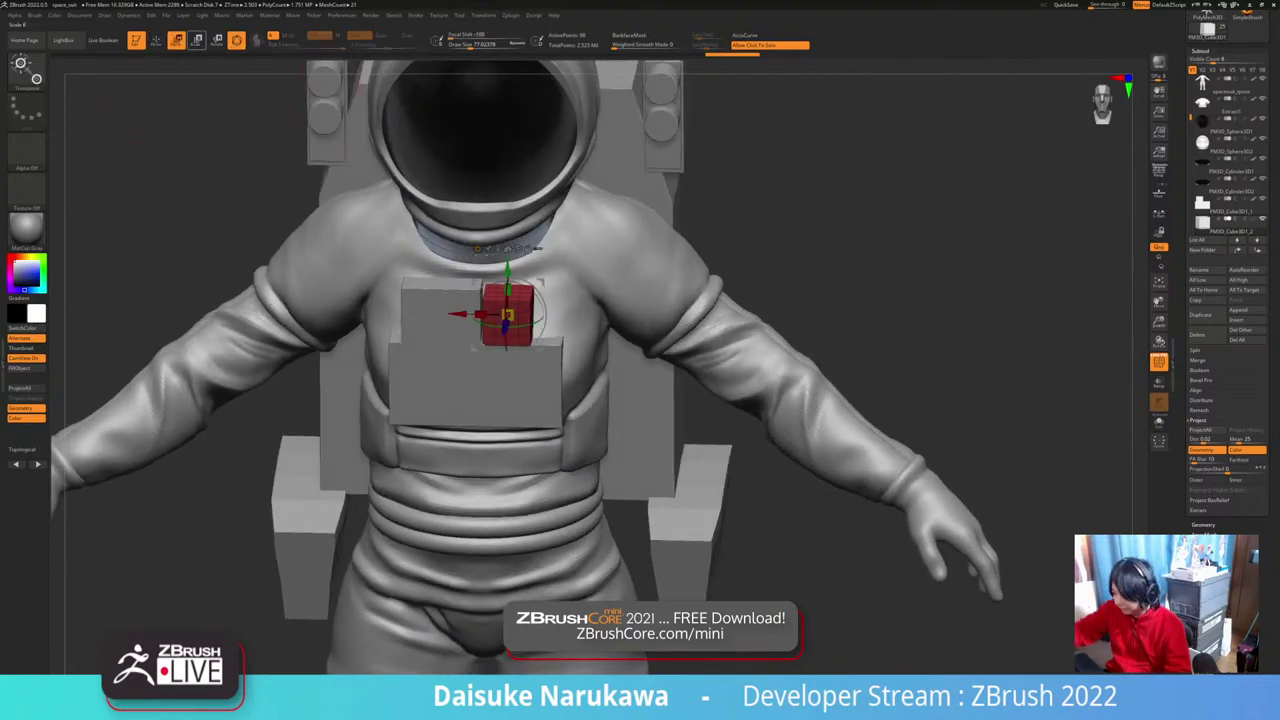
left_click_drag(480, 315, 462, 314)
right_click_drag(464, 316, 486, 272)
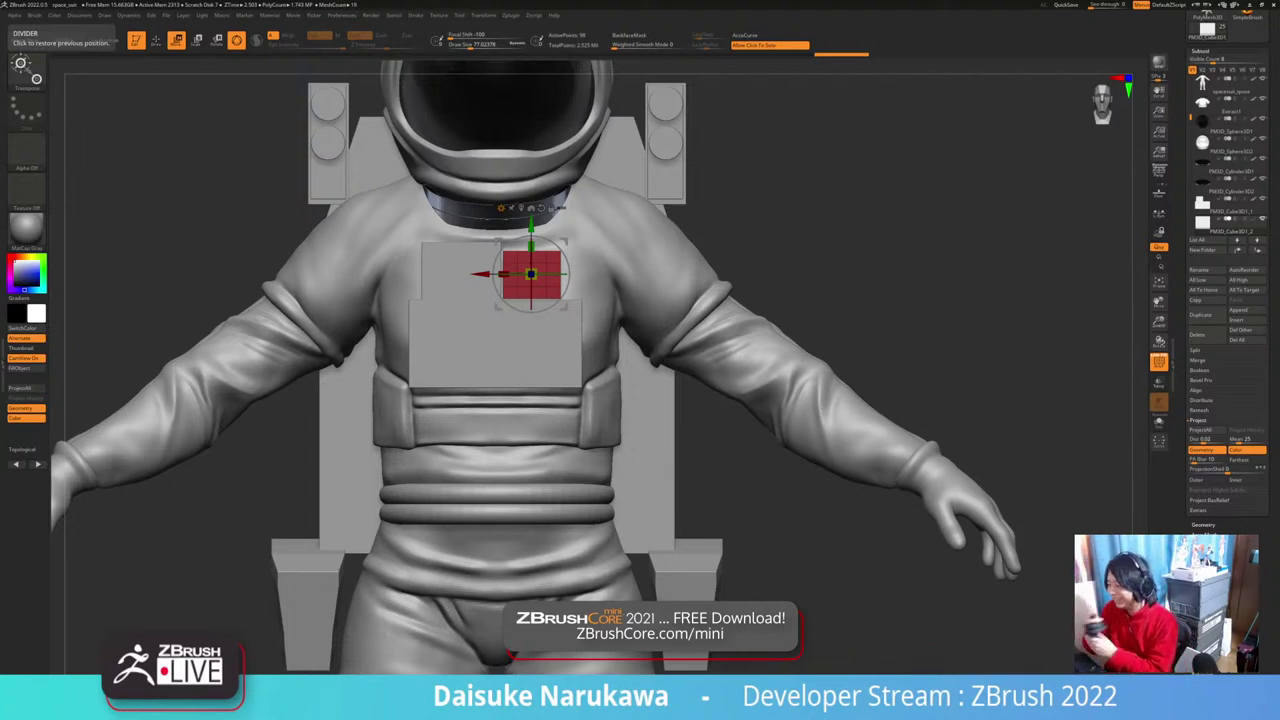
key("q")
mouse_move(590, 390)
right_mouse_down()
mouse_move(815, 402)
mouse_move(645, 402)
mouse_move(620, 482)
mouse_move(705, 482)
right_mouse_up()
key("w")
right_click_drag(590, 390, 650, 392)
left_click_drag(584, 315, 600, 325)
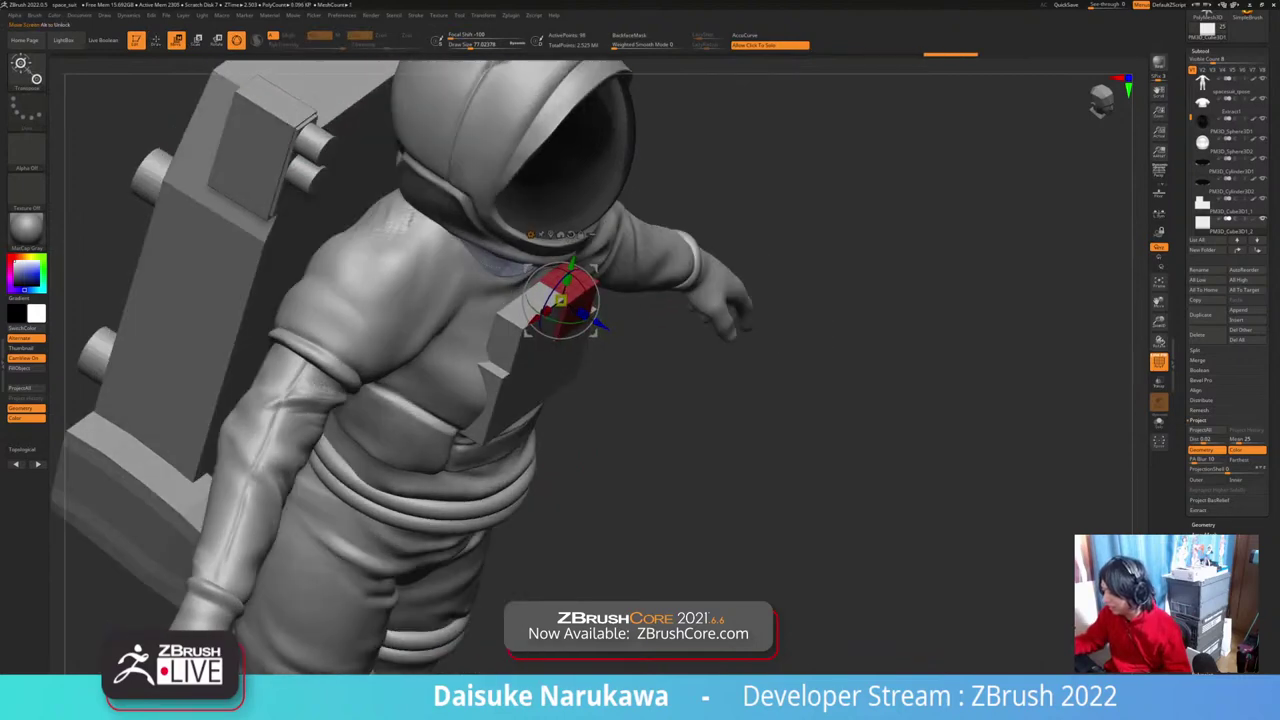
Step: Examine how the control box and small cube sit on the whole astronaut, from the front and at an angle
right_click_drag(600, 325, 446, 324)
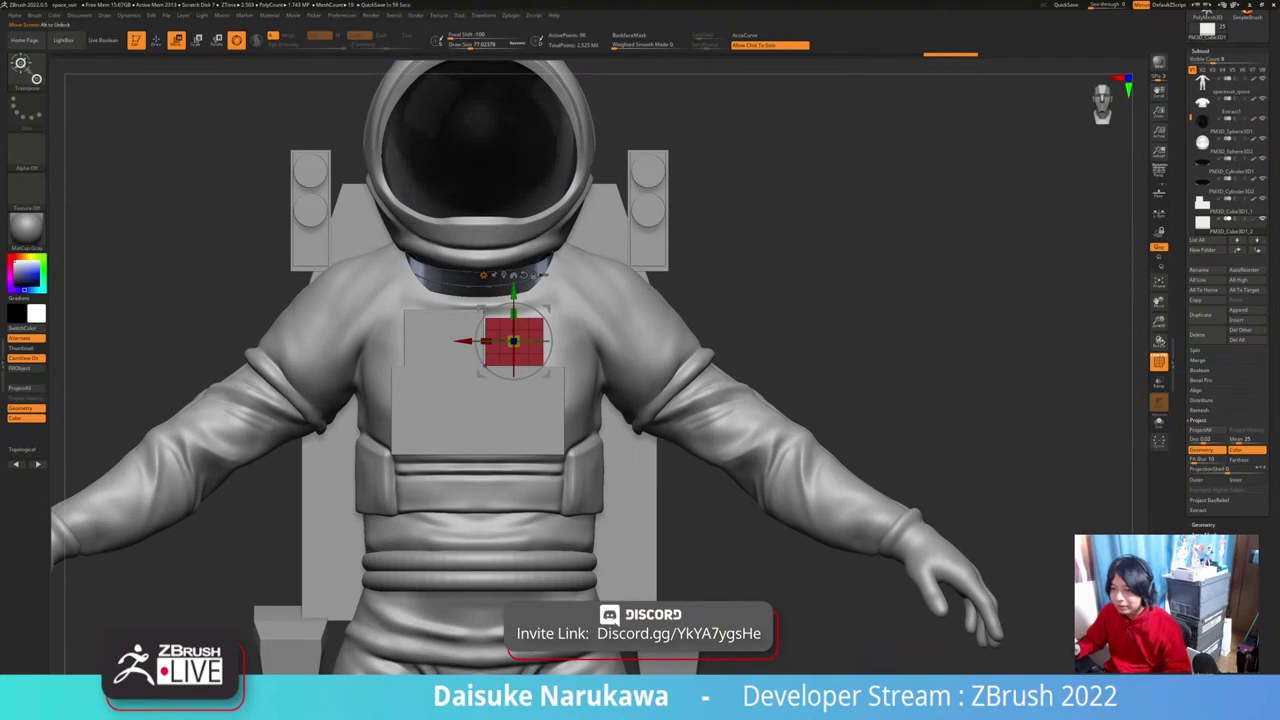
right_click_drag(543, 365, 490, 366)
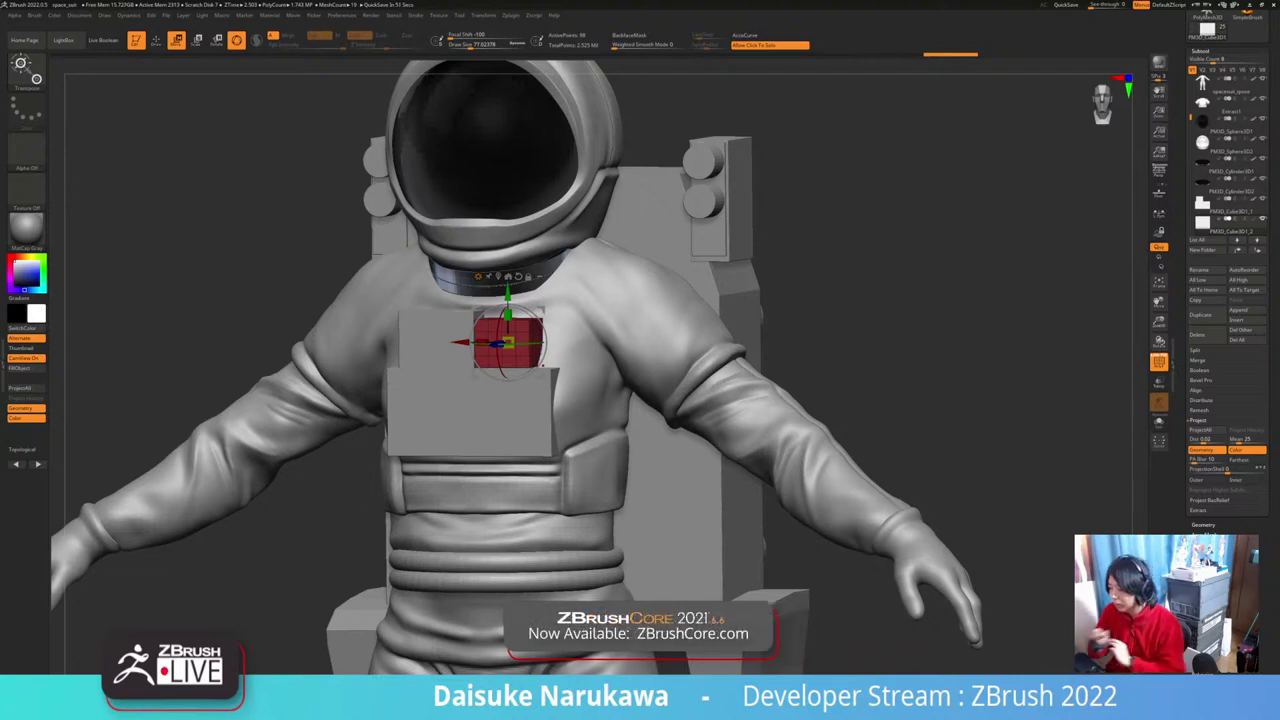
right_click_drag(540, 362, 560, 284)
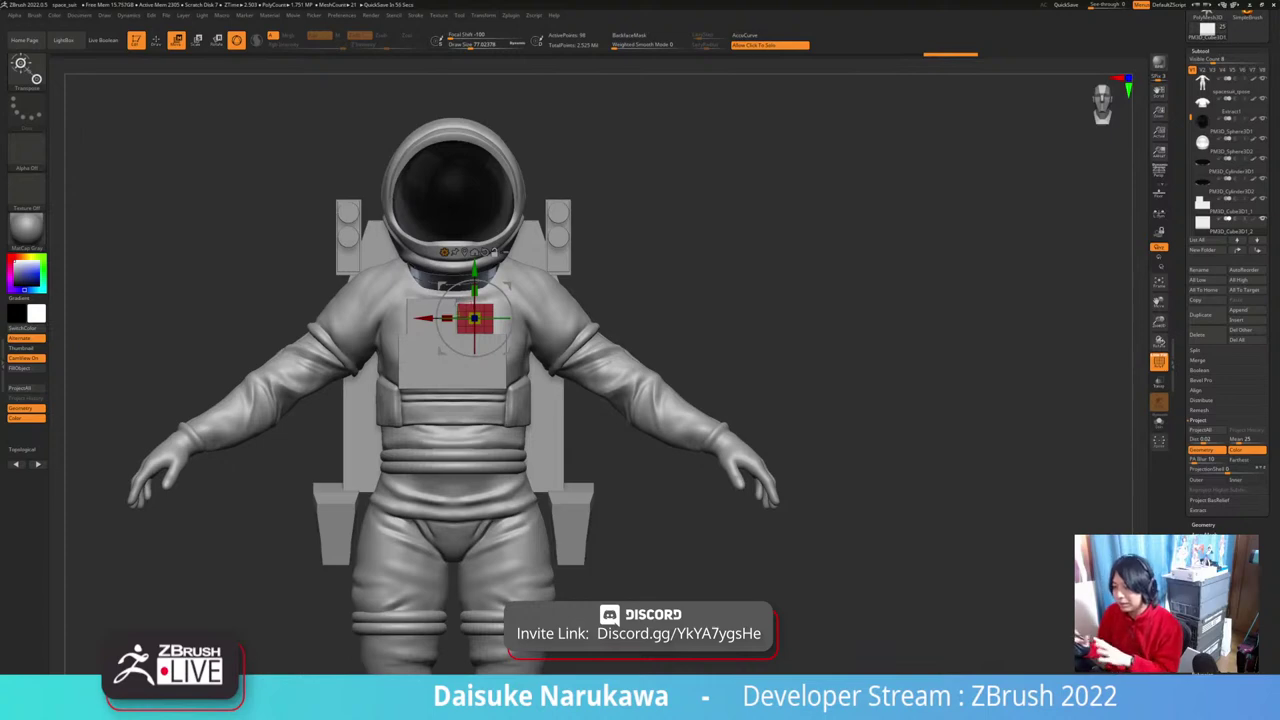
left_click_drag(700, 300, 795, 303)
right_click_drag(795, 303, 708, 172, "shift")
mouse_move(708, 300)
left_mouse_down()
mouse_move(785, 303)
mouse_move(655, 303)
mouse_move(712, 302)
left_mouse_up()
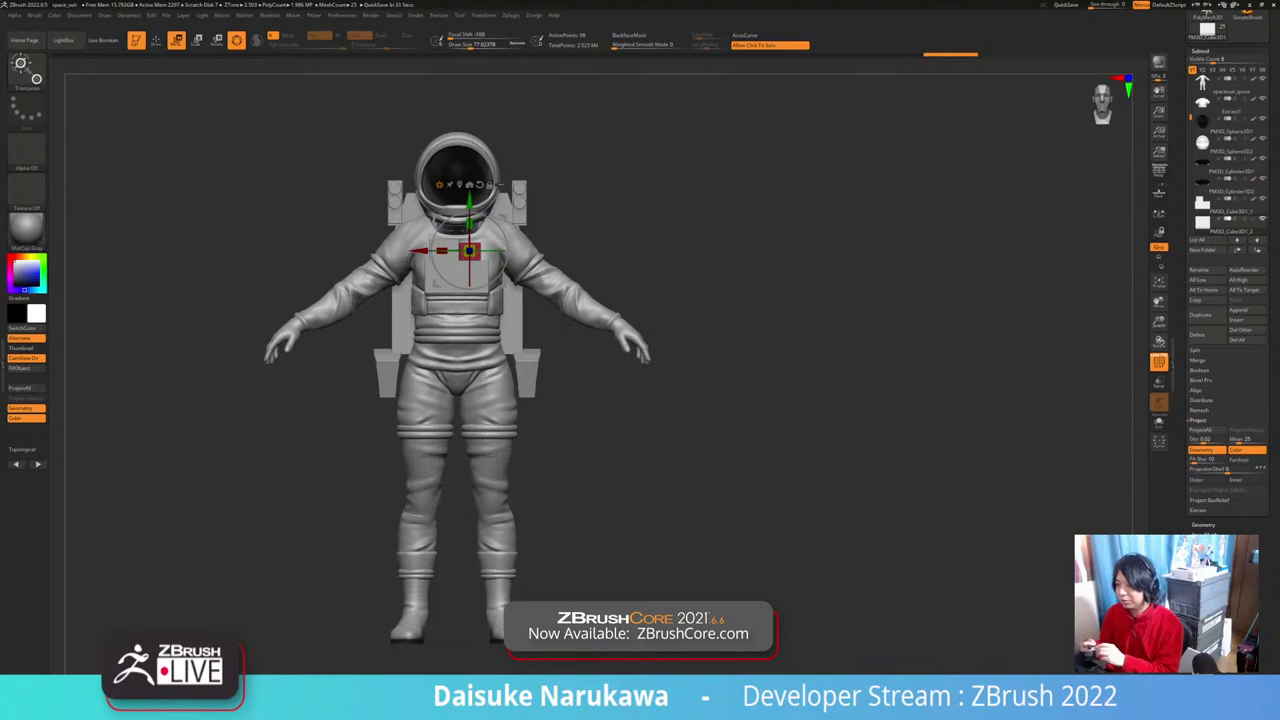
mouse_move(640, 440)
left_mouse_down()
mouse_move(860, 440)
mouse_move(640, 440)
left_mouse_up()
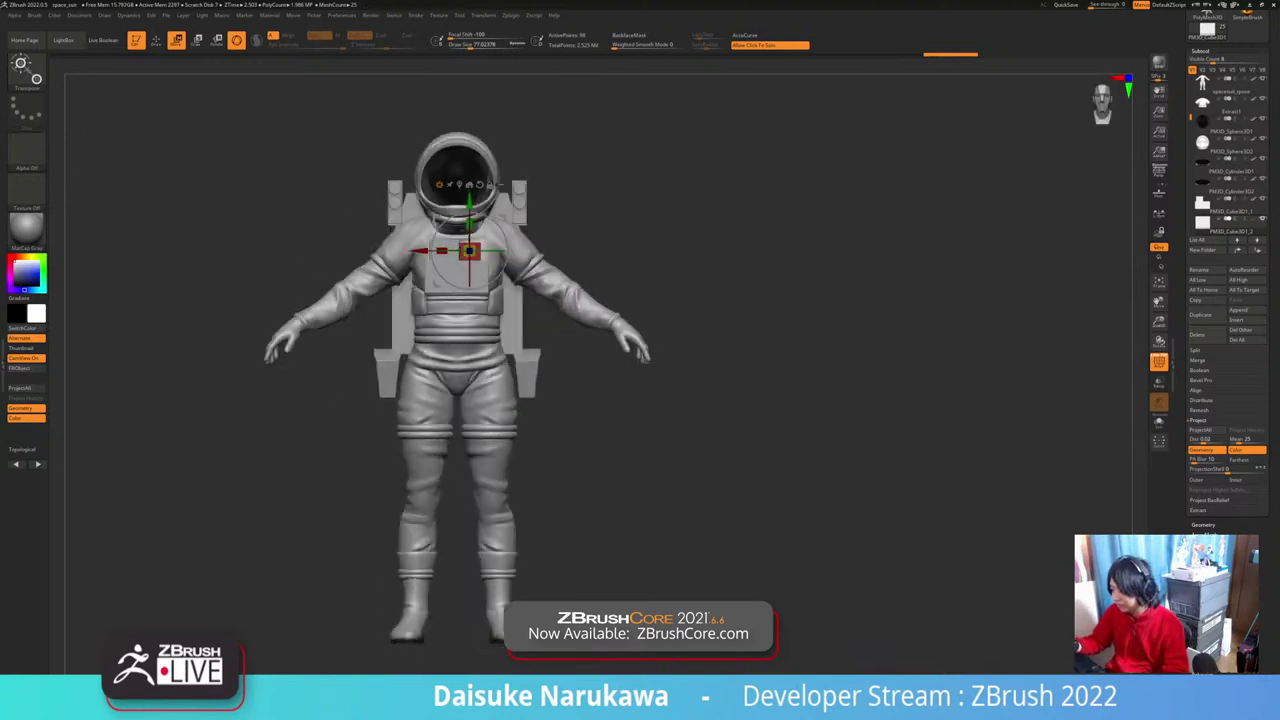
key("q")
right_click_drag(457, 388, 596, 420, "ctrl")
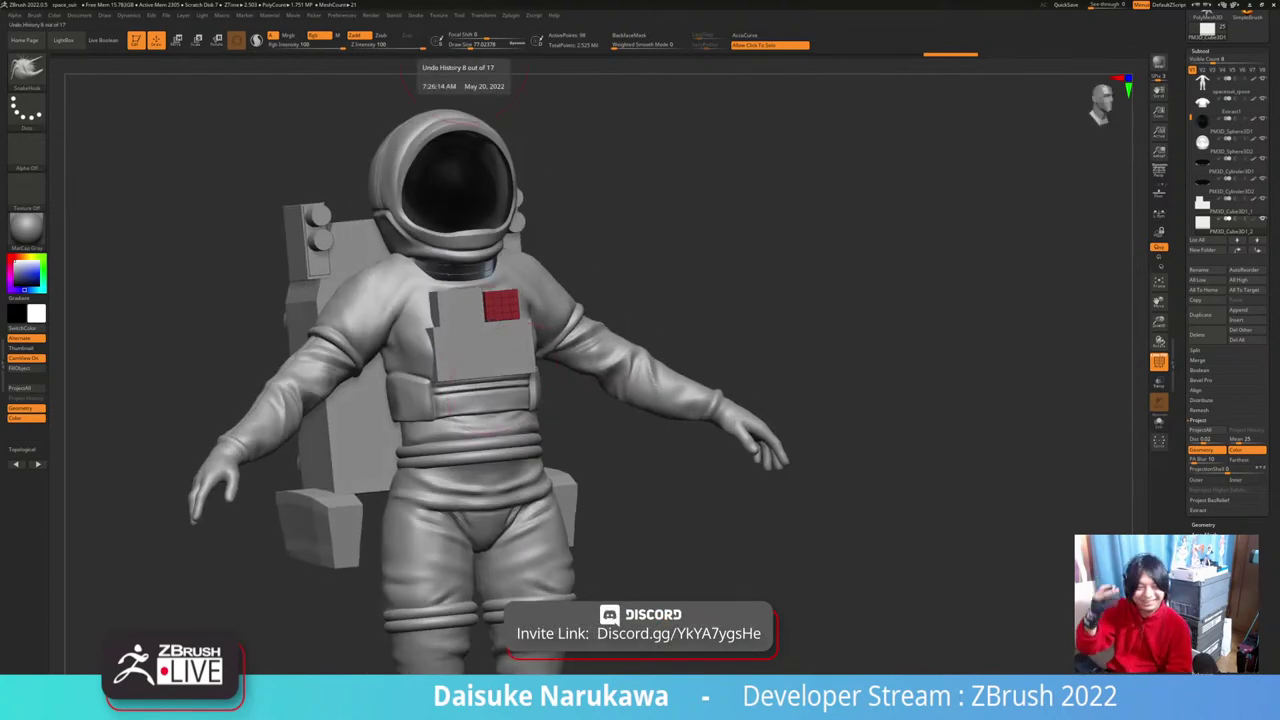
right_click_drag(545, 405, 478, 403)
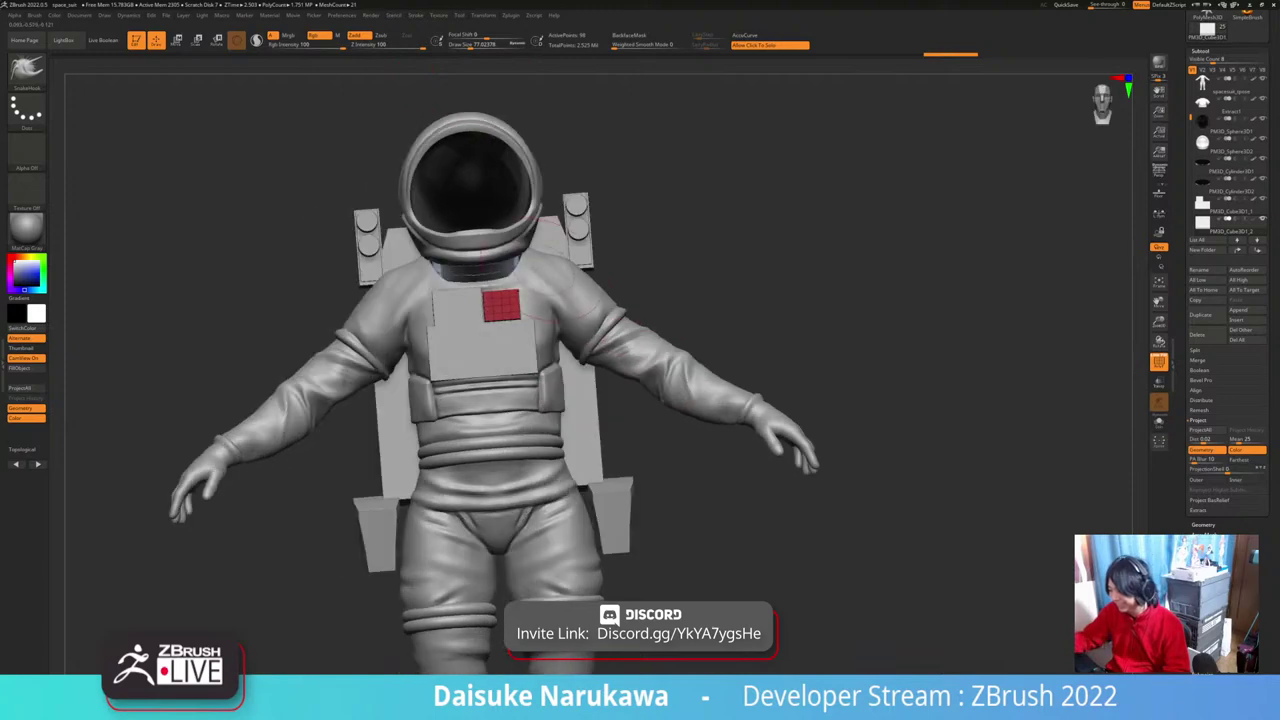
Step: Make the suit's upper torso shell the active subtool and hide its wireframe
left_click(545, 393, "alt")
right_click_drag(563, 408, 590, 505)
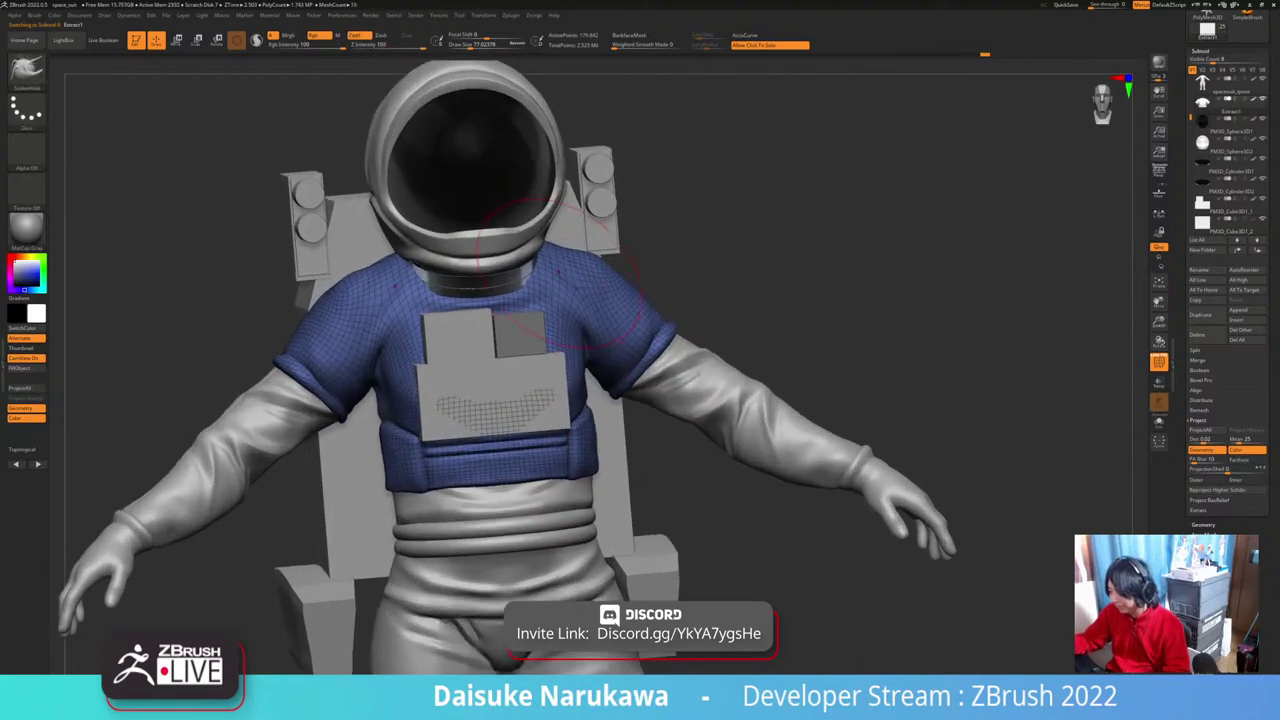
left_click(1159, 362)
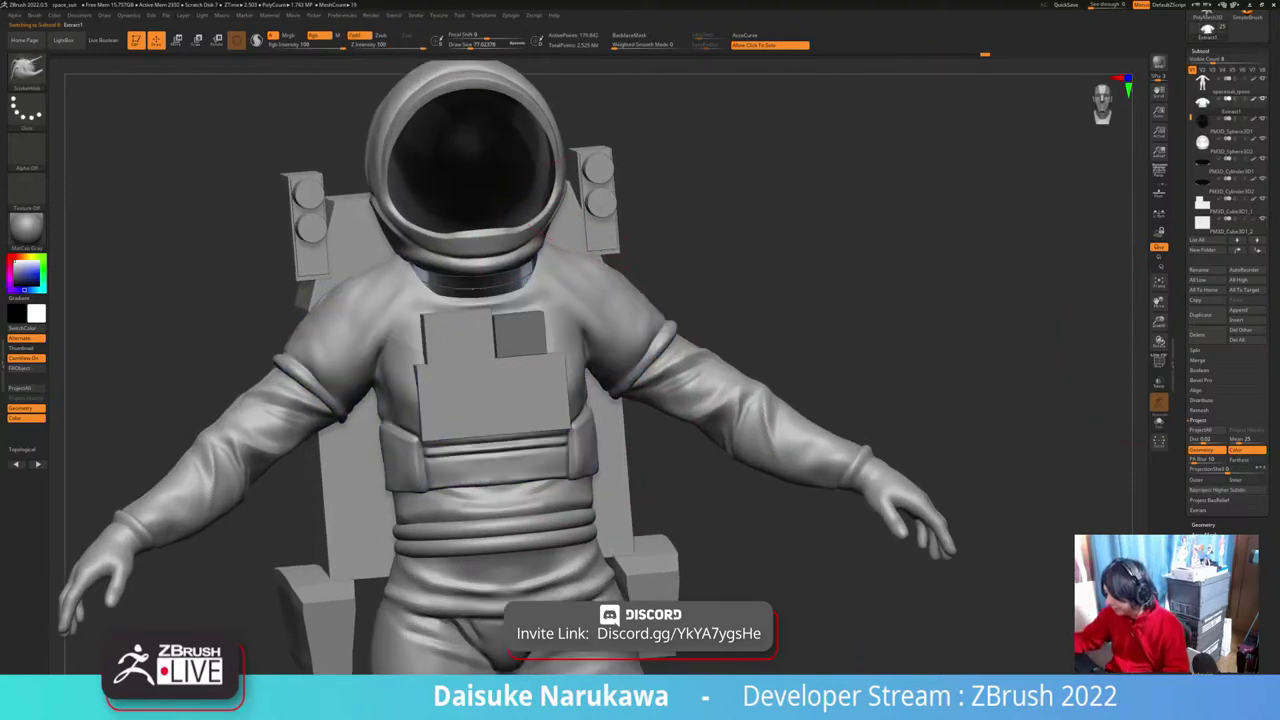
Step: Smooth and reshape the torso shell around the upper chest and shoulder, and reduce the brush's draw size
right_click_drag(584, 250, 584, 355, "ctrl")
mouse_move(590, 290)
left_mouse_down("shift")
mouse_move(515, 282)
mouse_move(528, 292)
left_mouse_up("shift")
right_click_drag(548, 340, 551, 303)
mouse_move(551, 303)
left_mouse_down()
mouse_move(595, 315)
mouse_move(622, 350)
left_mouse_up()
mouse_move(622, 350)
right_mouse_down()
mouse_move(620, 310)
mouse_move(555, 294)
right_mouse_up()
left_click_drag(564, 296, 550, 280, "shift")
mouse_move(545, 292)
right_mouse_down()
mouse_move(600, 312)
mouse_move(604, 215)
right_mouse_up()
left_click(462, 45)
right_click_drag(590, 405, 575, 408, "shift")
right_click_drag(575, 408, 614, 301, "alt")
Step: Review the full figure's proportions while switching the active subtool between the suit body and a ring
left_click(392, 300, "alt")
mouse_move(392, 300)
right_mouse_down()
mouse_move(422, 336)
mouse_move(402, 328)
mouse_move(384, 290)
mouse_move(390, 252)
right_mouse_up()
right_click_drag(652, 412, 672, 385, "alt")
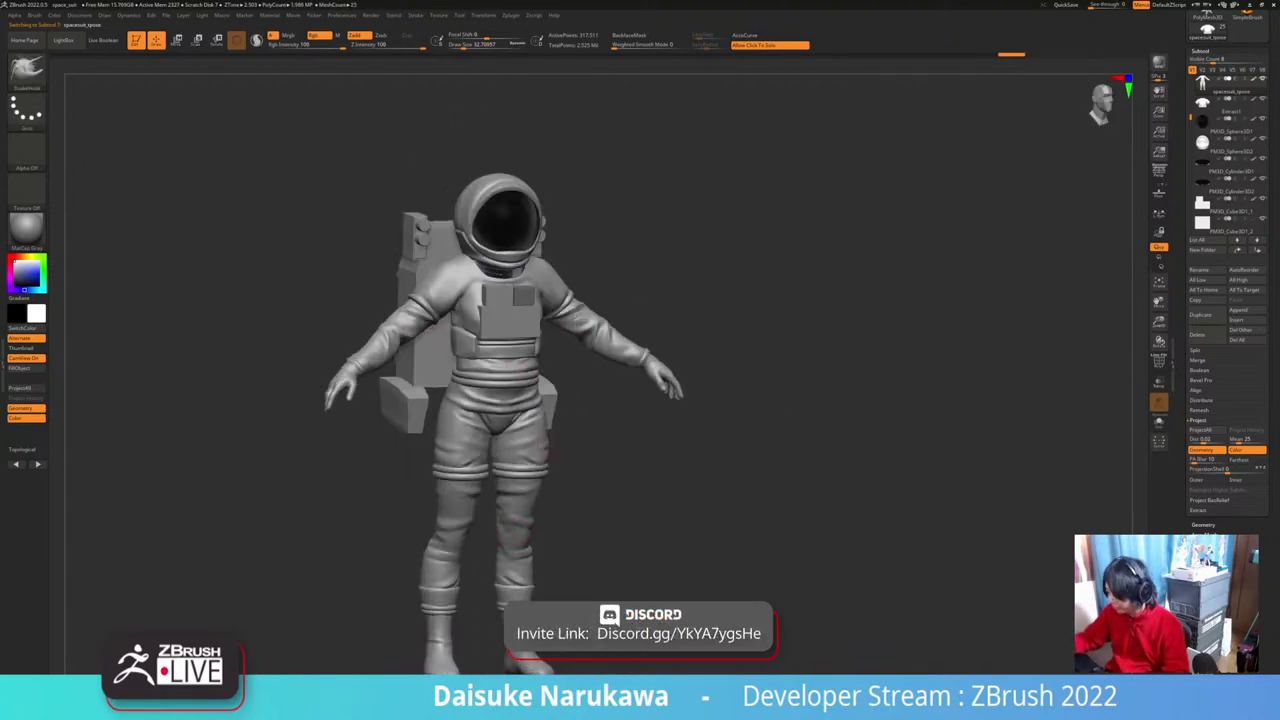
left_click(524, 368, "alt")
right_click_drag(574, 386, 536, 394)
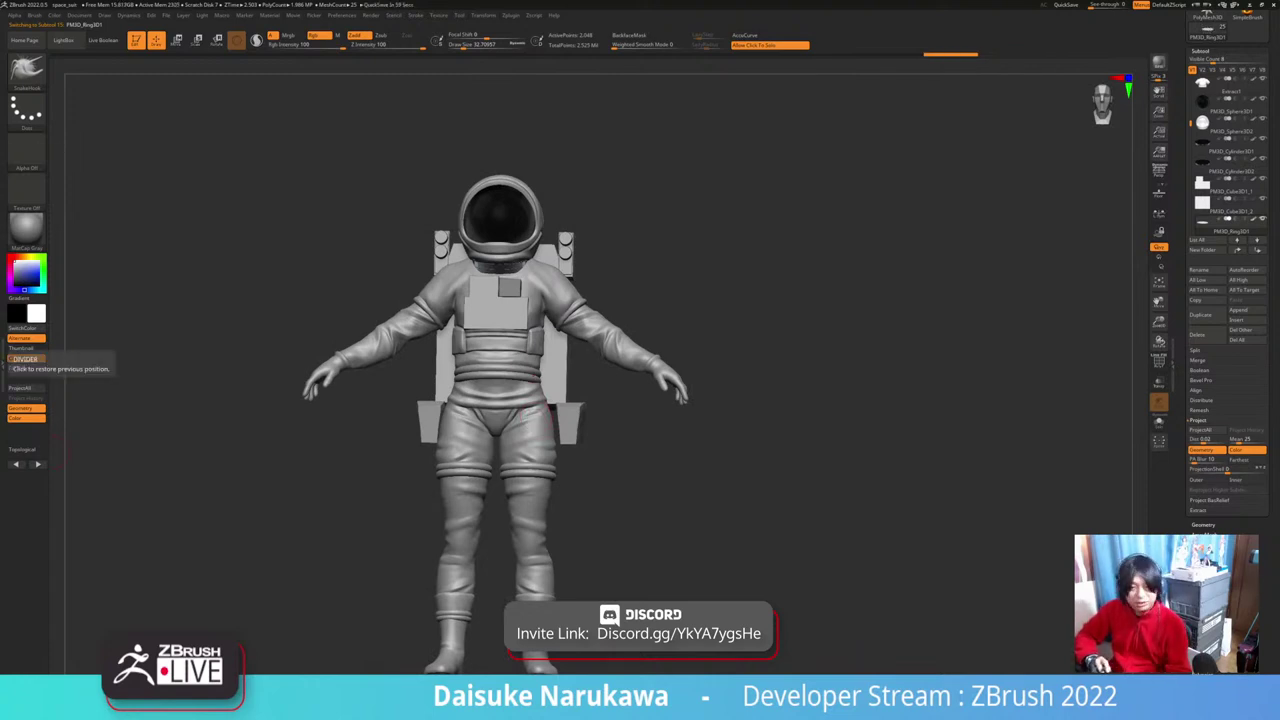
right_click_drag(0, 400, 342, 346)
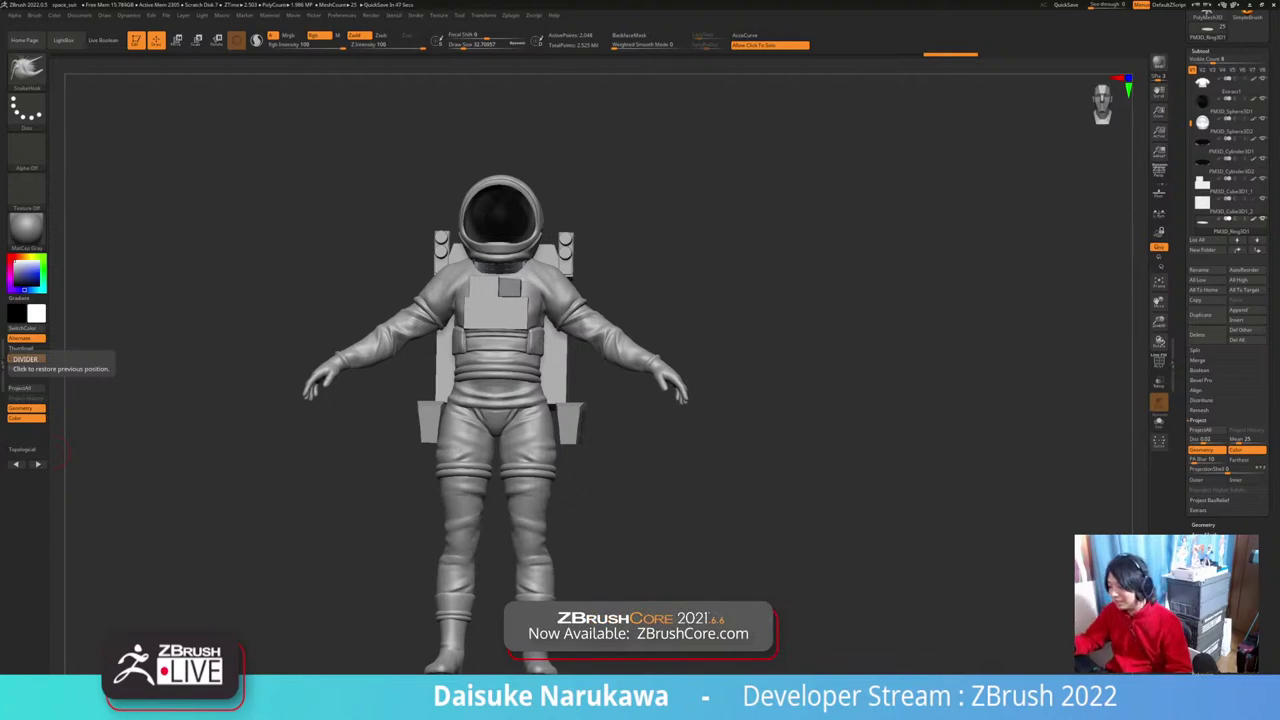
left_click_drag(330, 465, 425, 470)
Step: Make the suit body active and pull its side at the waist slightly outward with the SnakeHook brush at draw size about 60
left_click(520, 388, "alt")
mouse_move(522, 388)
right_mouse_down("ctrl")
mouse_move(540, 410)
mouse_move(500, 400)
mouse_move(564, 392)
mouse_move(508, 392)
mouse_move(550, 394)
right_mouse_up("ctrl")
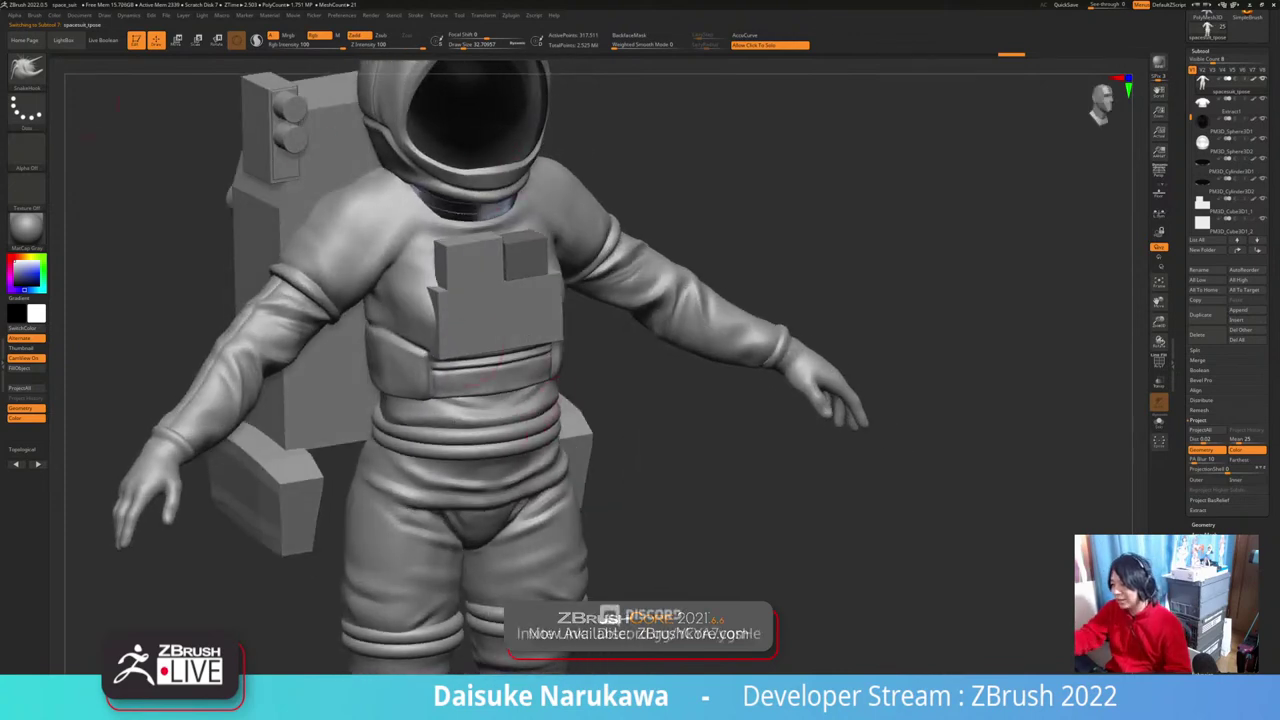
left_click(27, 72)
left_click_drag(461, 45, 471, 45)
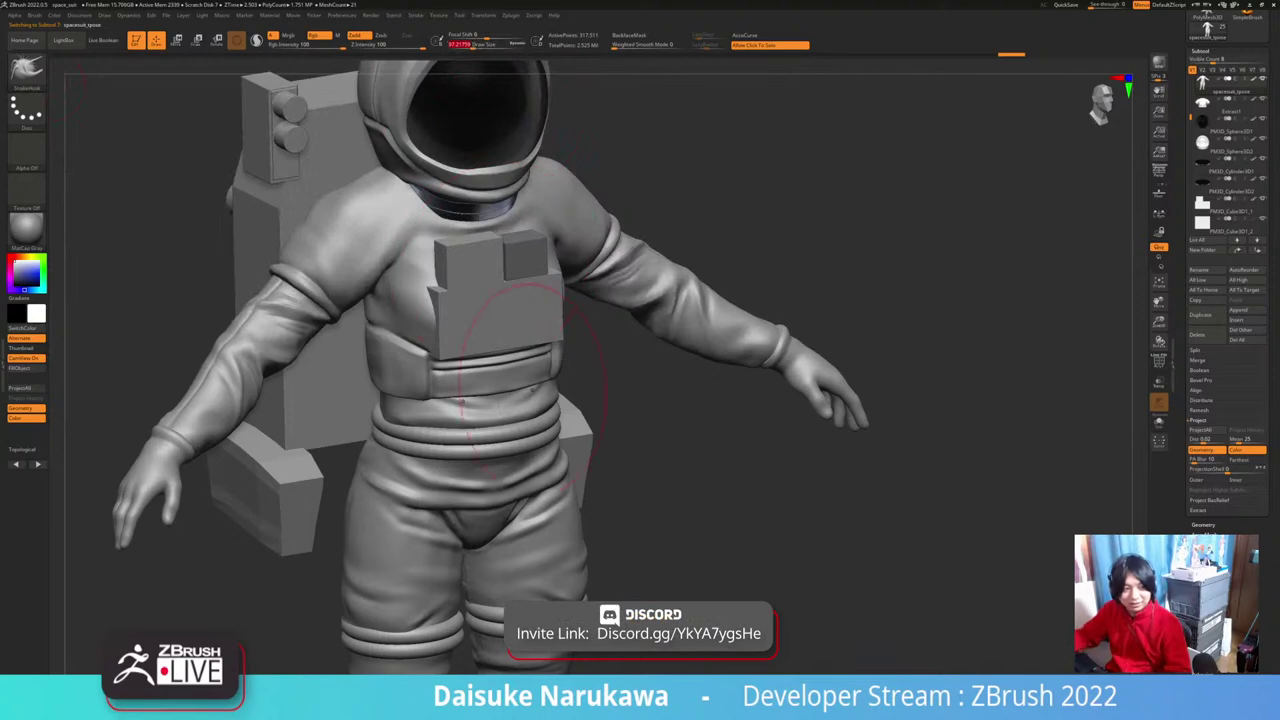
right_click_drag(545, 345, 547, 395)
left_click_drag(471, 45, 468, 45)
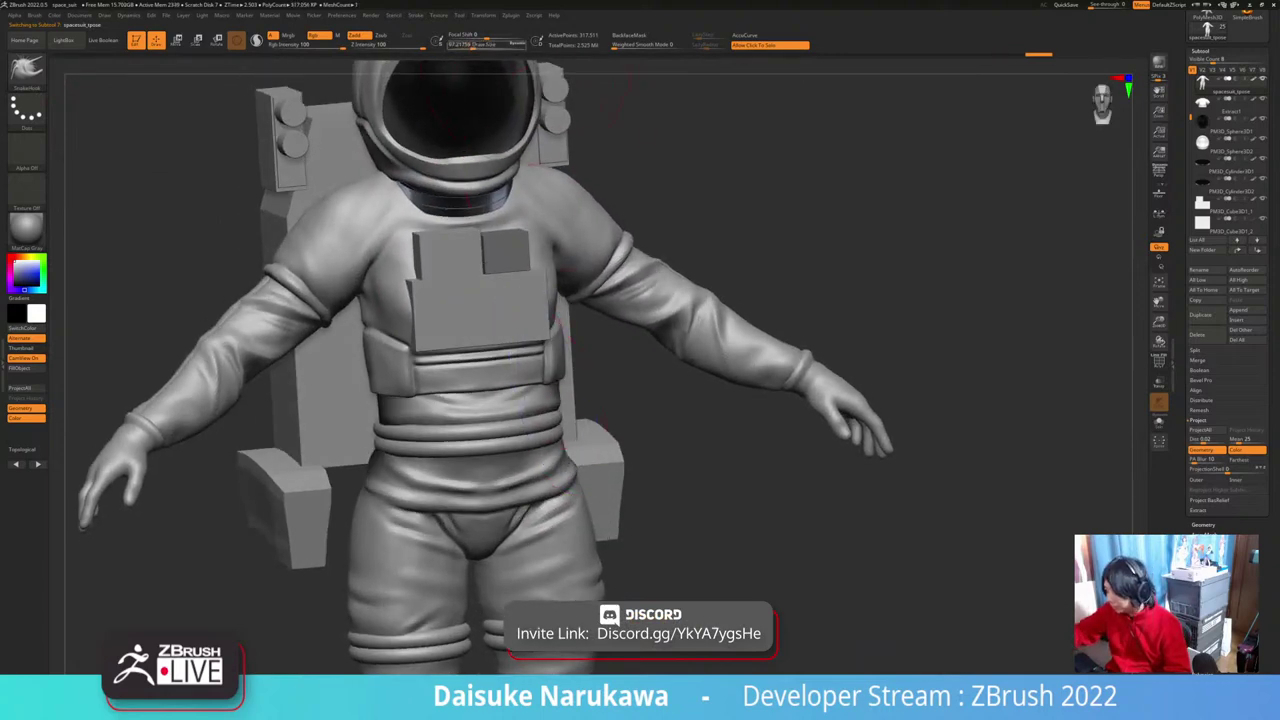
right_click_drag(555, 402, 592, 415)
left_click_drag(468, 45, 466, 45)
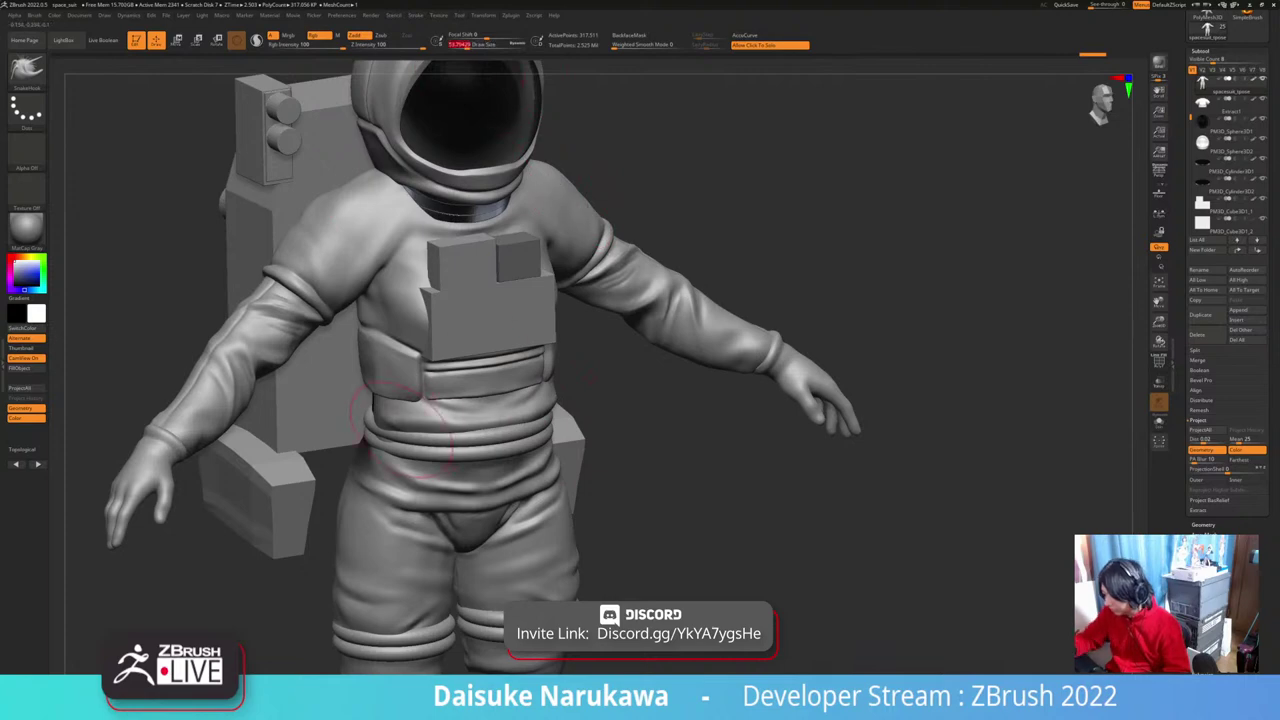
mouse_move(373, 423)
right_mouse_down()
mouse_move(400, 430)
mouse_move(380, 440)
right_mouse_up()
left_click_drag(396, 436, 388, 430)
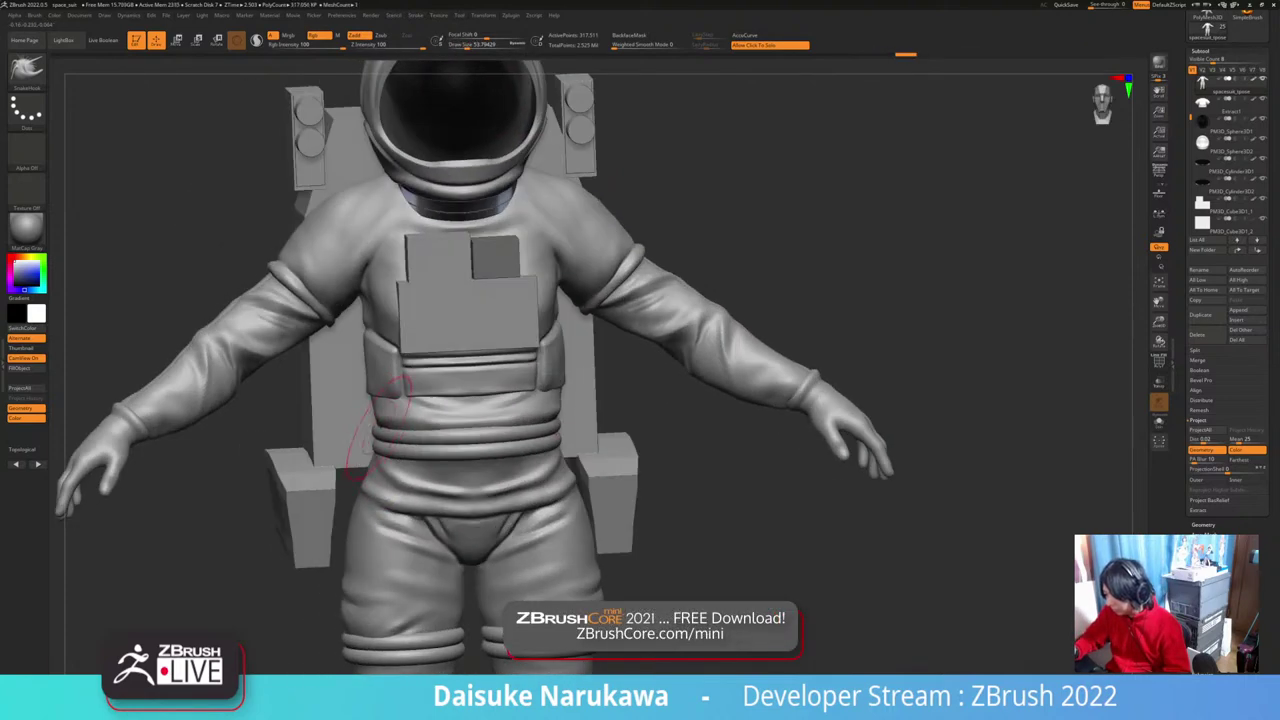
right_click_drag(384, 420, 410, 416)
right_click_drag(396, 350, 420, 346)
Step: Switch to the Standard brush at draw size about 18 and build up the waist side beneath the torso shell's side pad
left_click(27, 68)
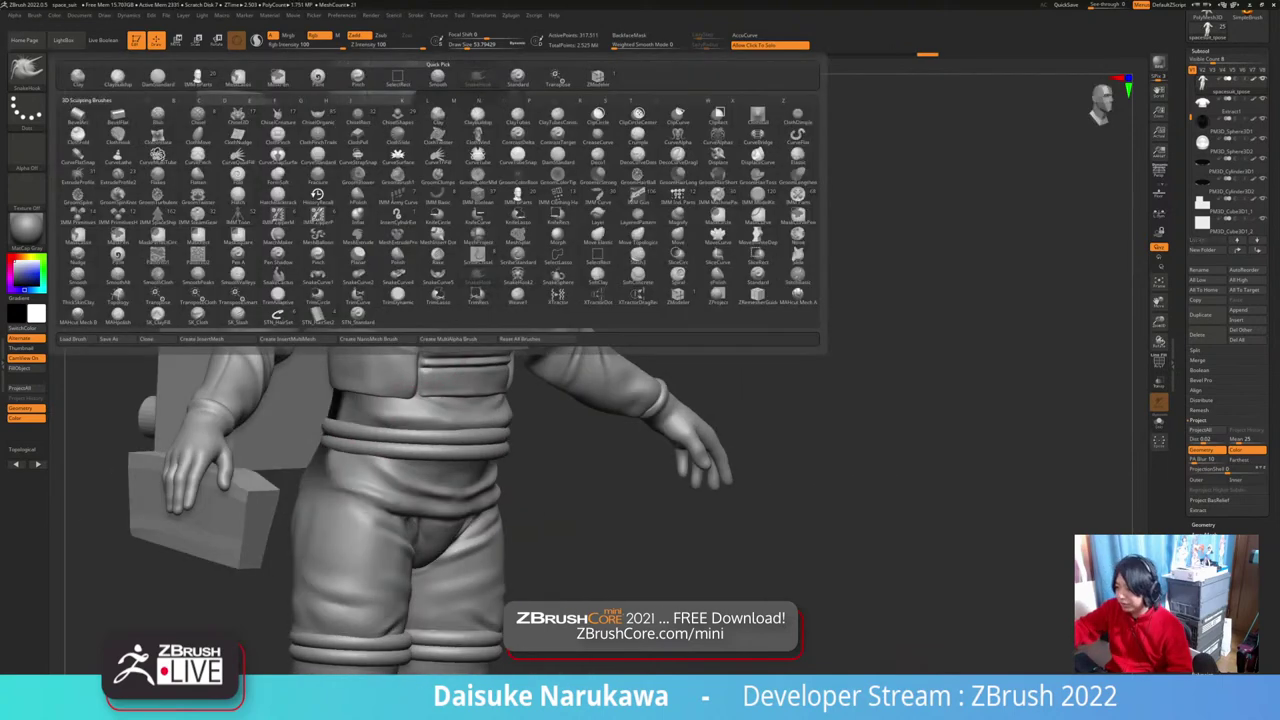
key("t")
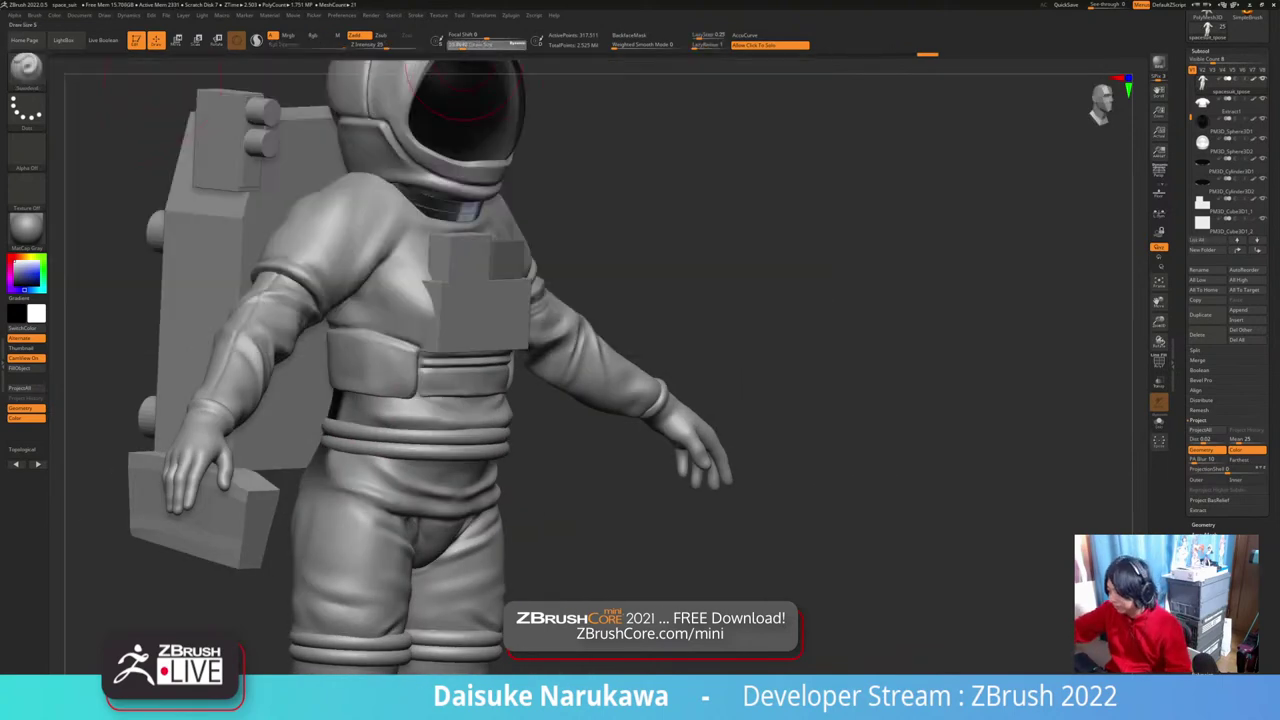
left_click(460, 45)
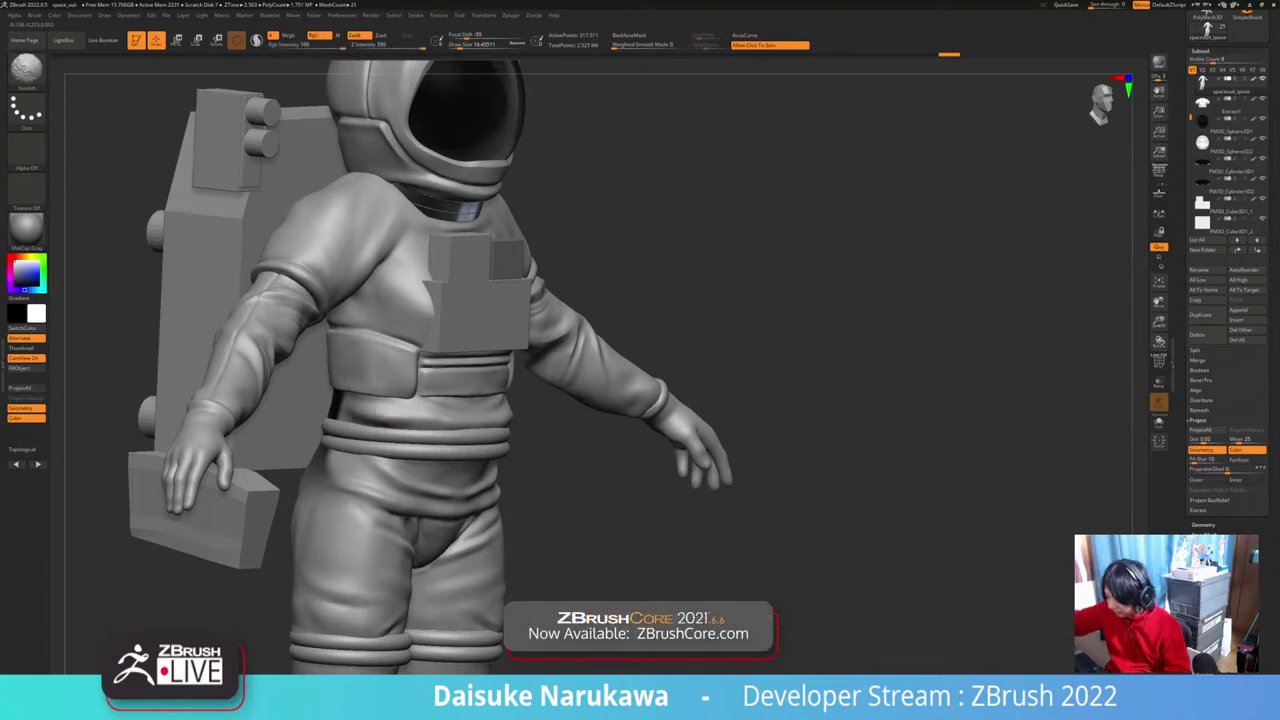
left_click_drag(725, 430, 612, 419)
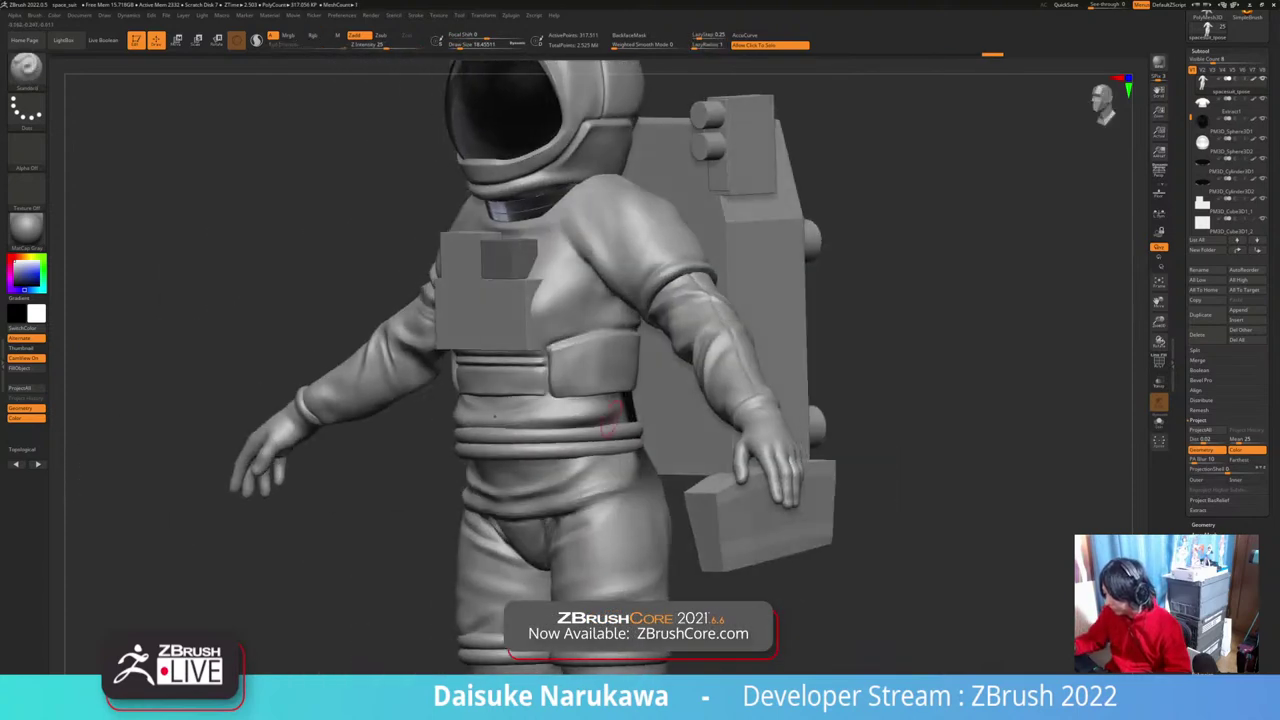
mouse_move(700, 420)
left_mouse_down()
mouse_move(610, 415)
mouse_move(715, 406)
left_mouse_up()
left_click_drag(606, 427, 620, 405)
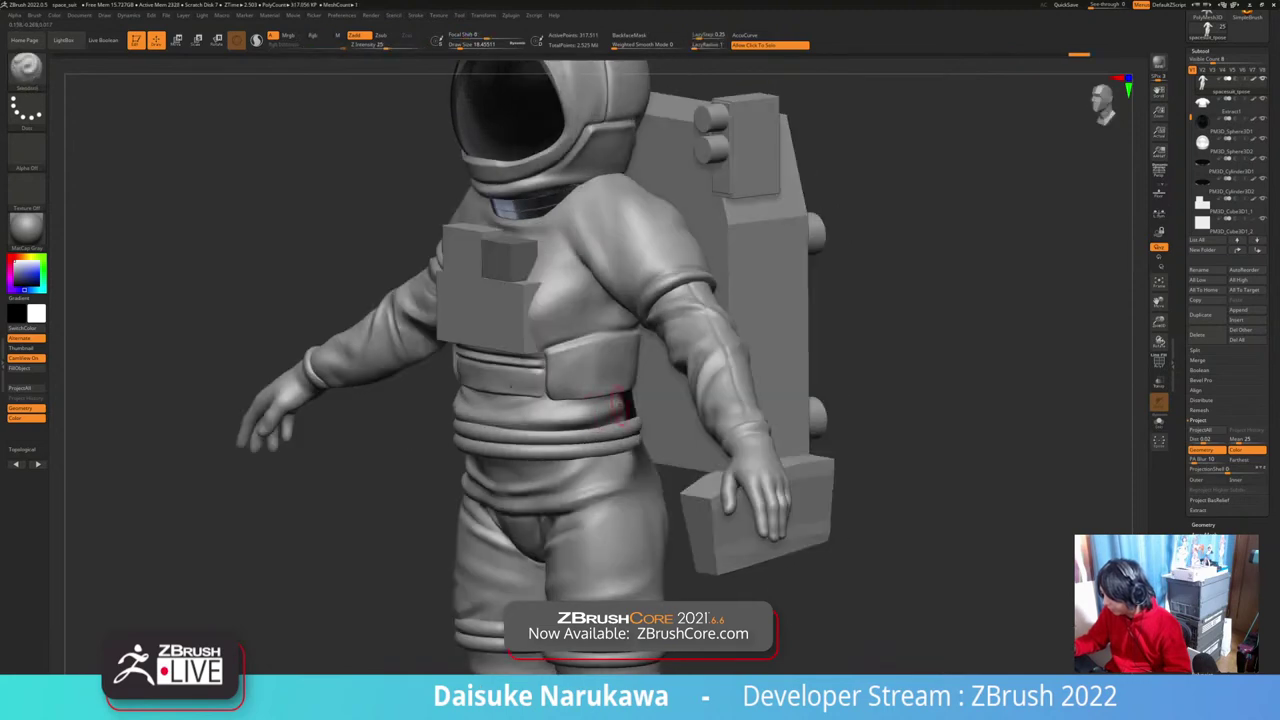
right_click_drag(608, 420, 718, 424)
mouse_move(725, 480)
right_mouse_down("ctrl")
mouse_move(735, 440)
mouse_move(603, 484)
mouse_move(662, 484)
mouse_move(552, 486)
mouse_move(620, 483)
right_mouse_up("ctrl")
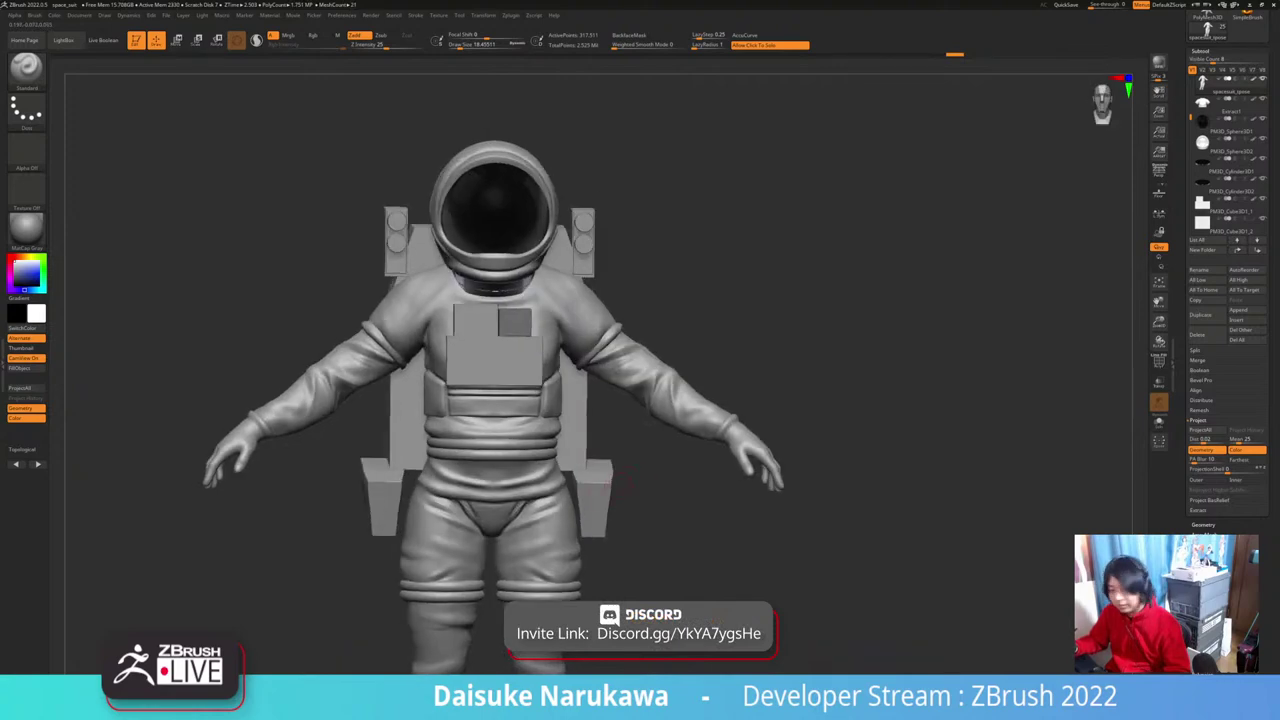
Step: Make the helmet visor the active subtool and compare the sculpted suit with the astronaut reference photo
left_click(535, 223, "alt")
right_click_drag(540, 226, 557, 198)
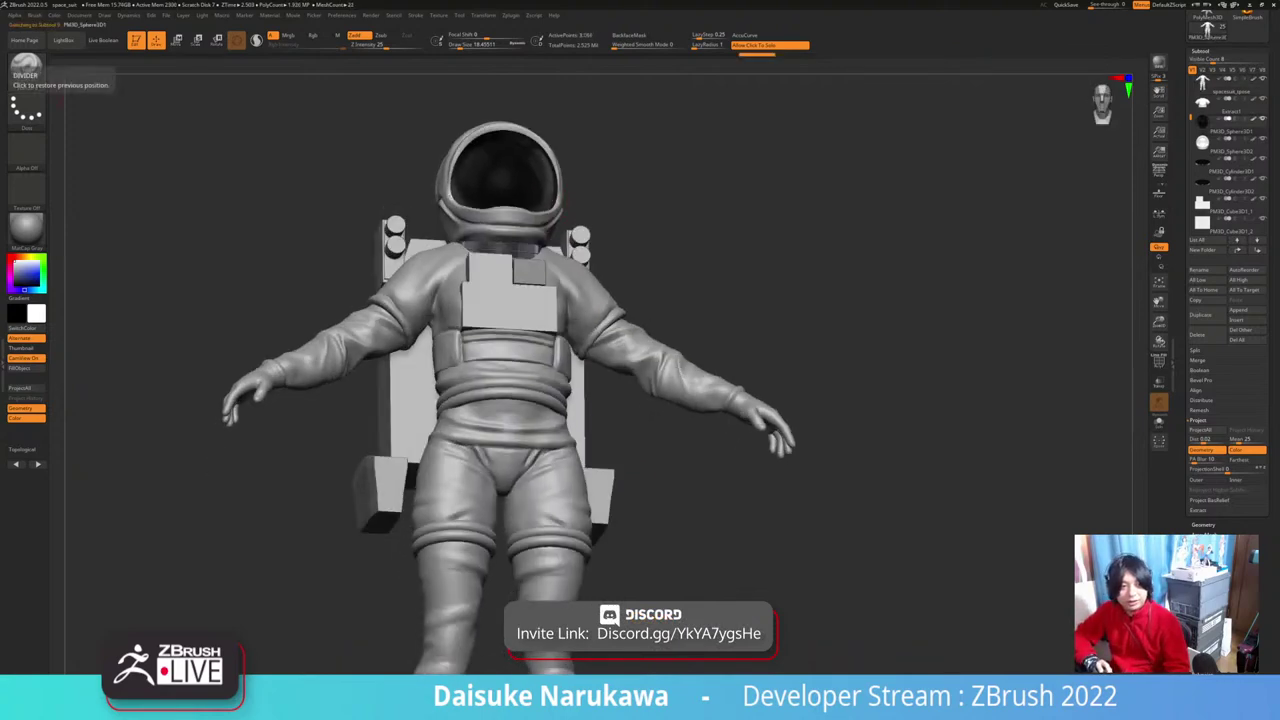
right_click_drag(2, 350, 328, 361)
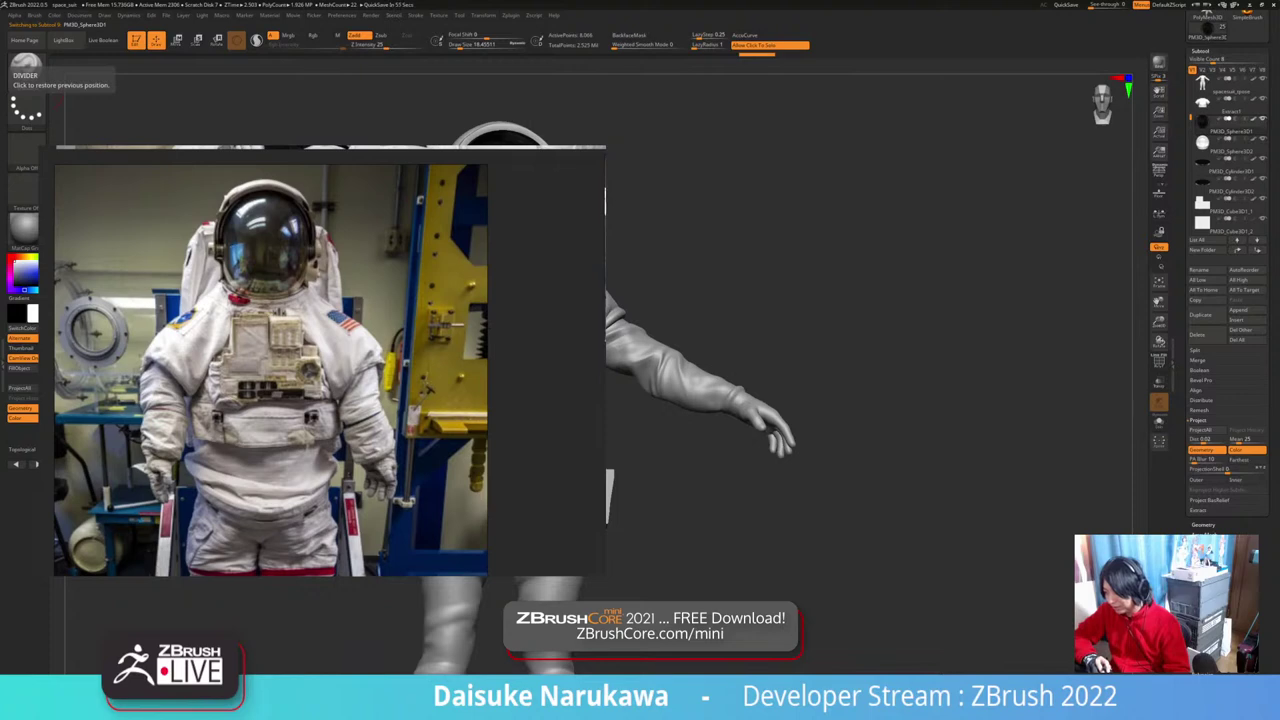
right_click_drag(328, 361, 0, 322)
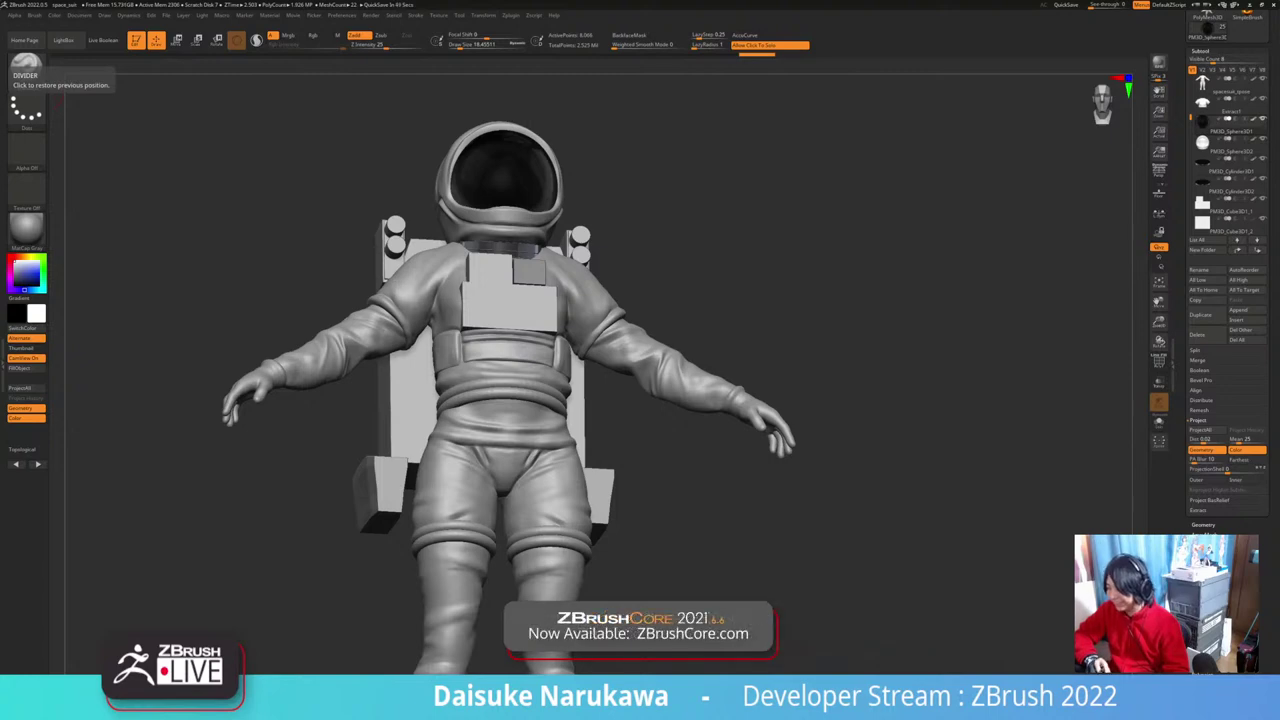
left_click_drag(57, 101, 452, 205, "shift")
right_click_drag(444, 204, 447, 242, "alt")
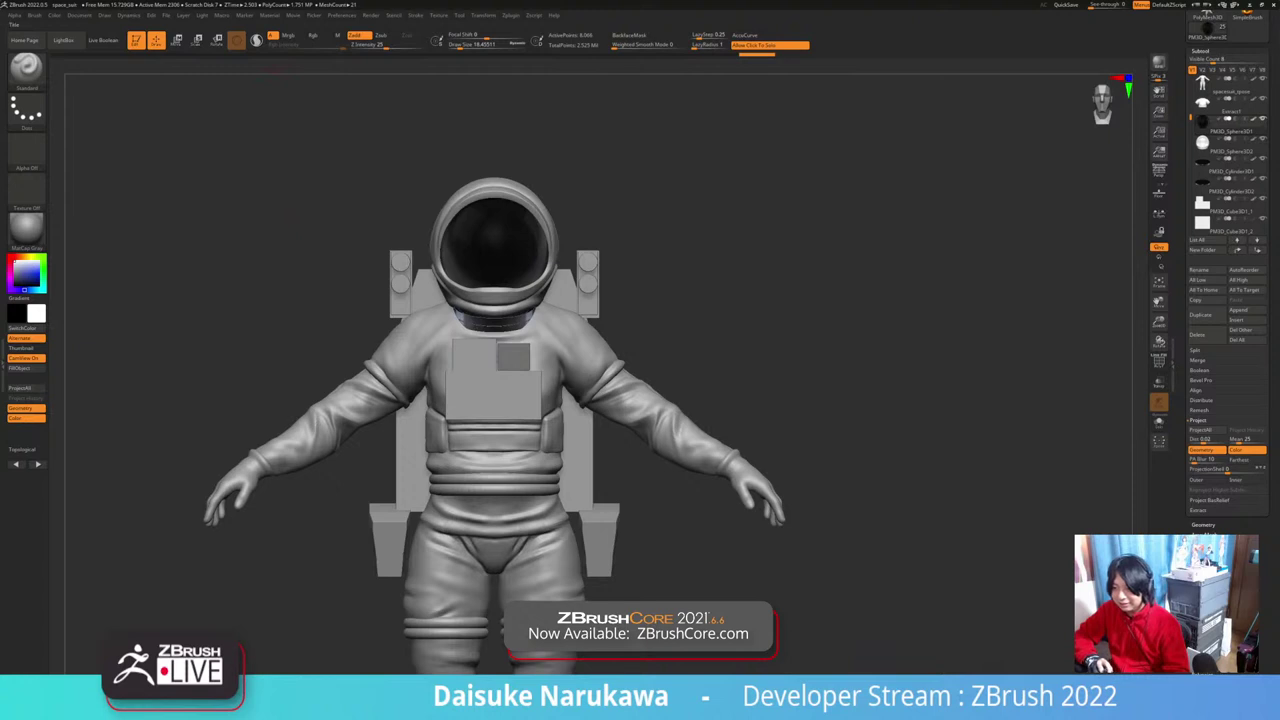
Step: Stretch the visor in height and depth with the gizmo, and shift it slightly forward in the helmet opening
key("w")
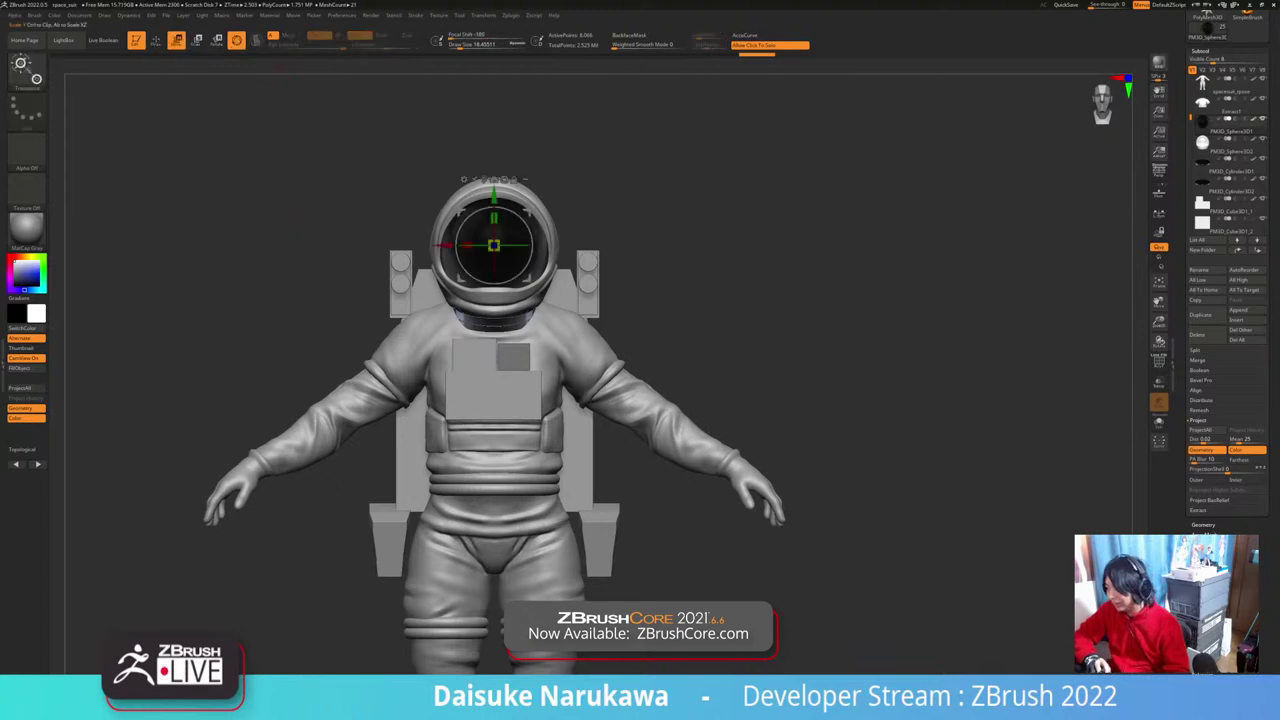
left_click_drag(494, 218, 494, 185)
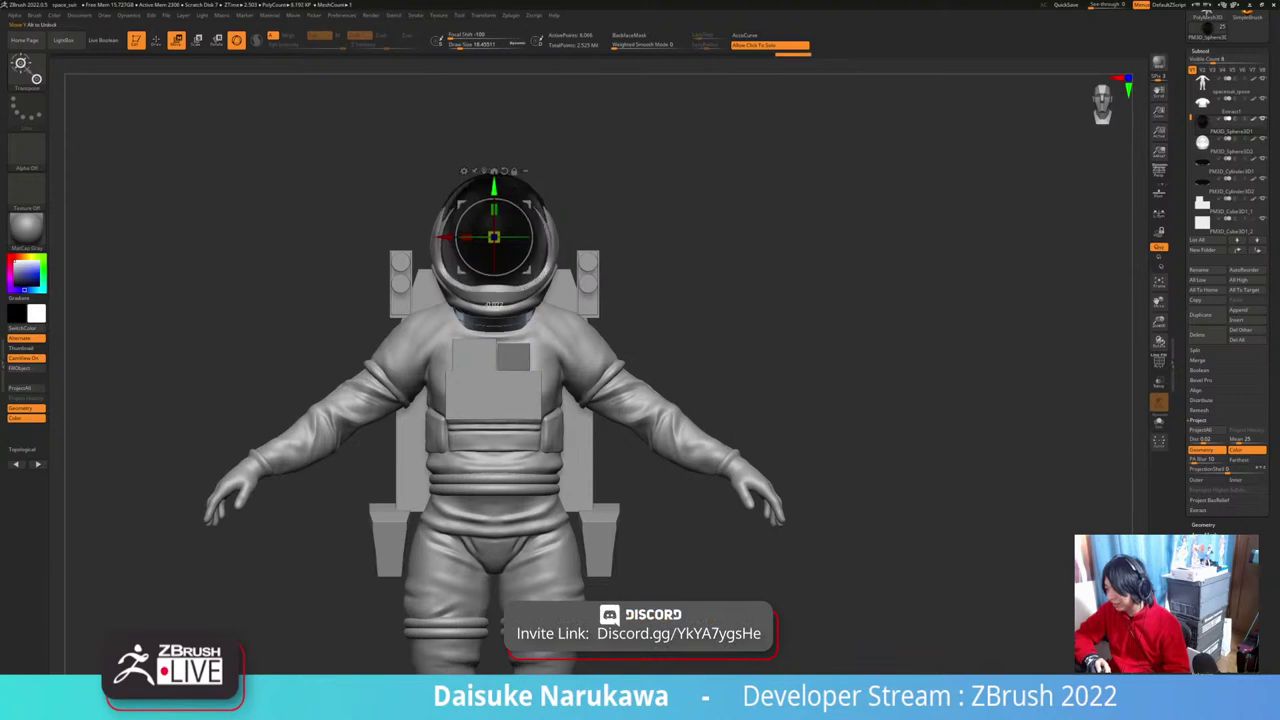
left_click_drag(640, 240, 800, 250)
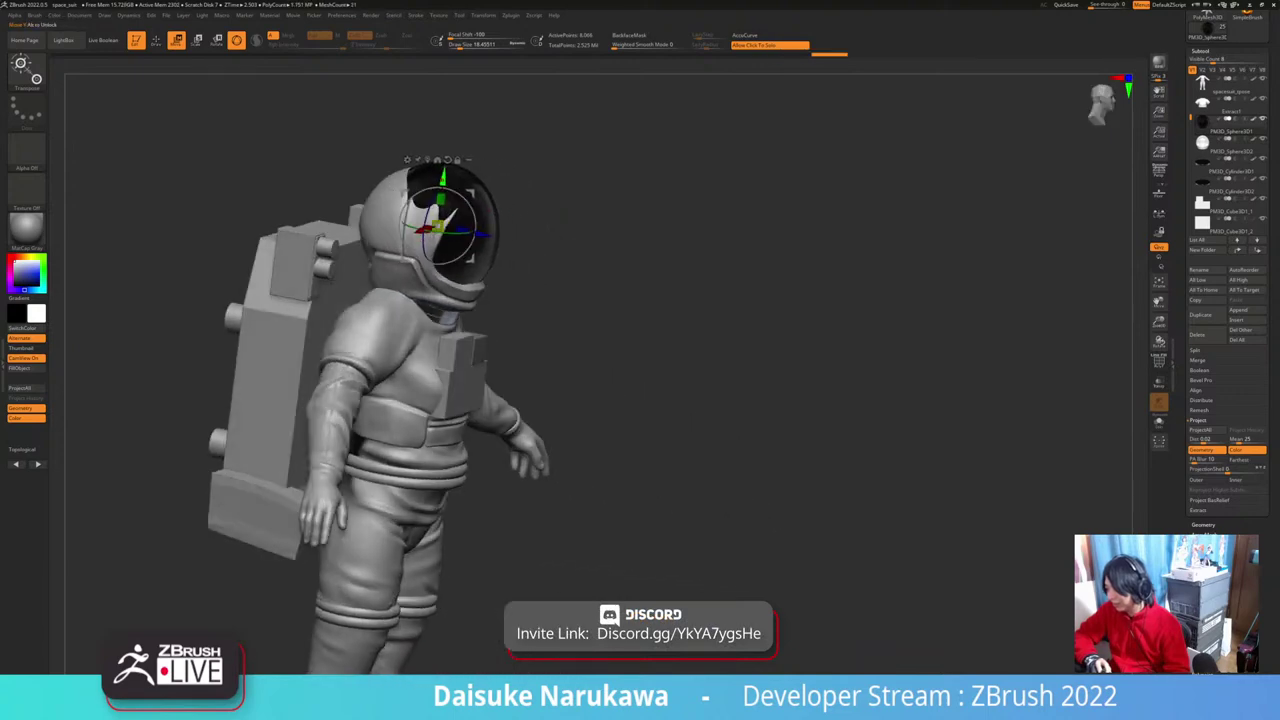
left_click_drag(443, 179, 441, 198)
left_click_drag(640, 250, 705, 247)
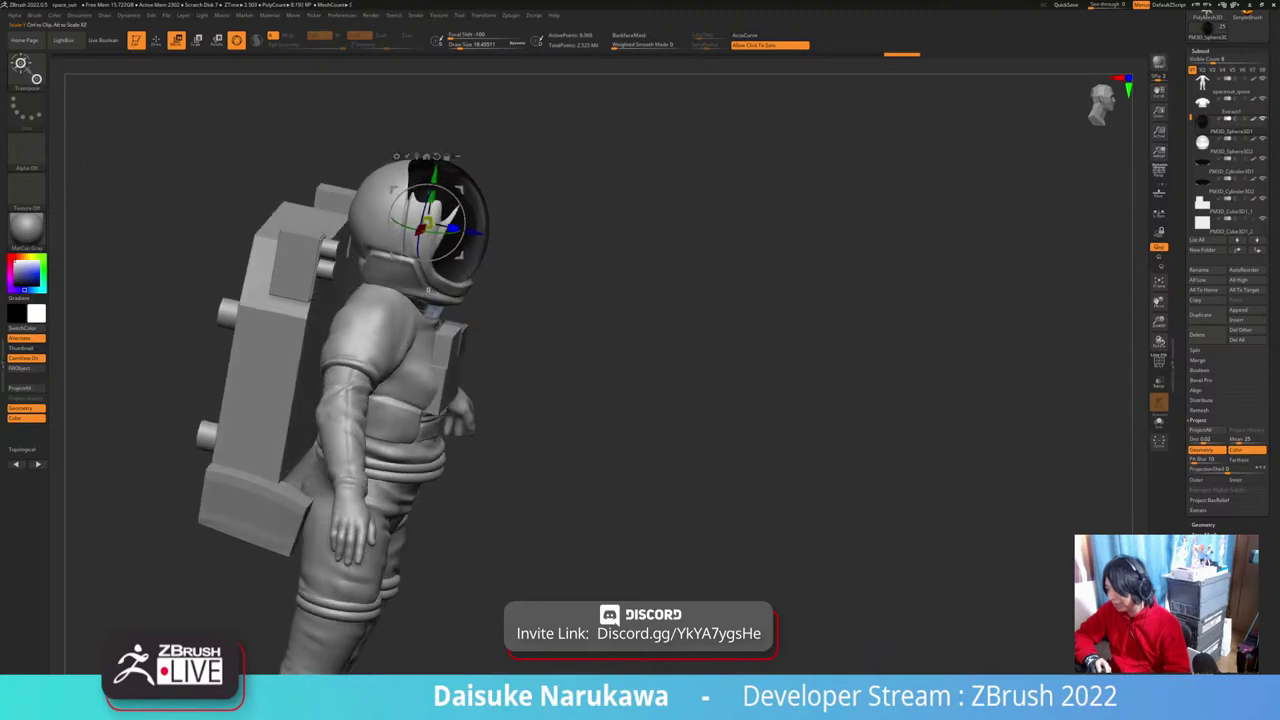
left_click_drag(453, 229, 480, 234)
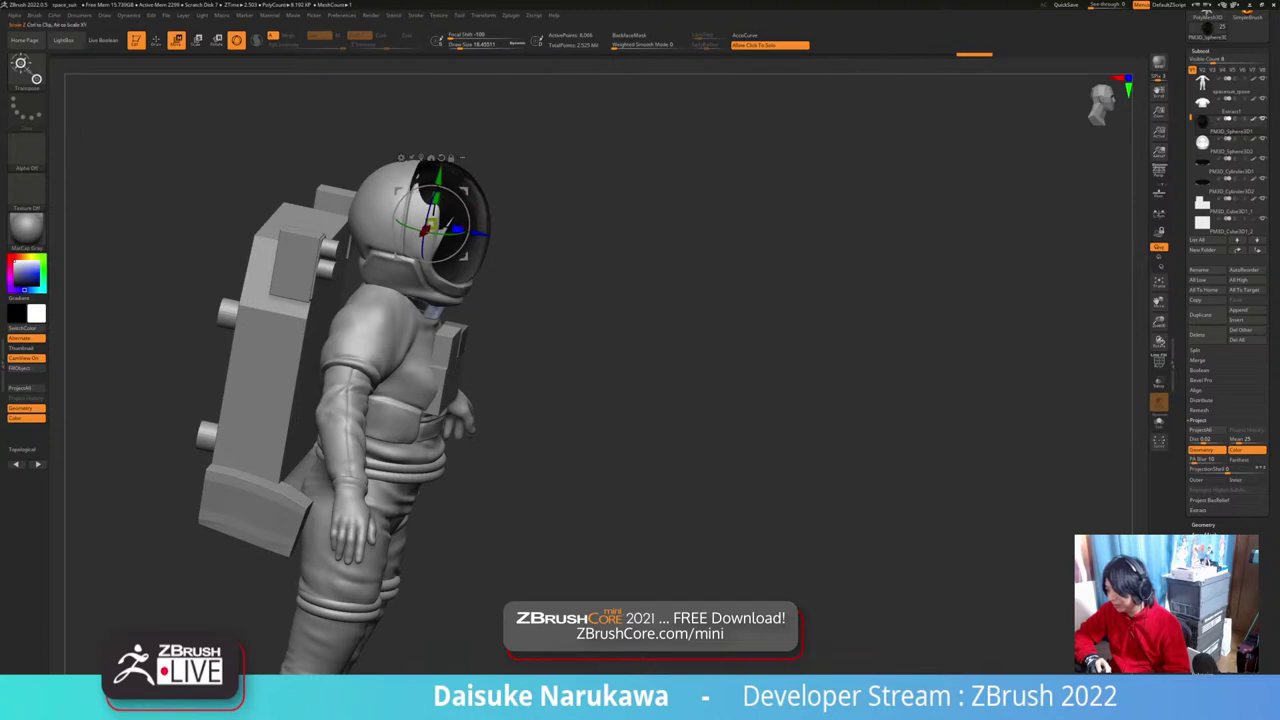
left_click_drag(478, 233, 482, 234)
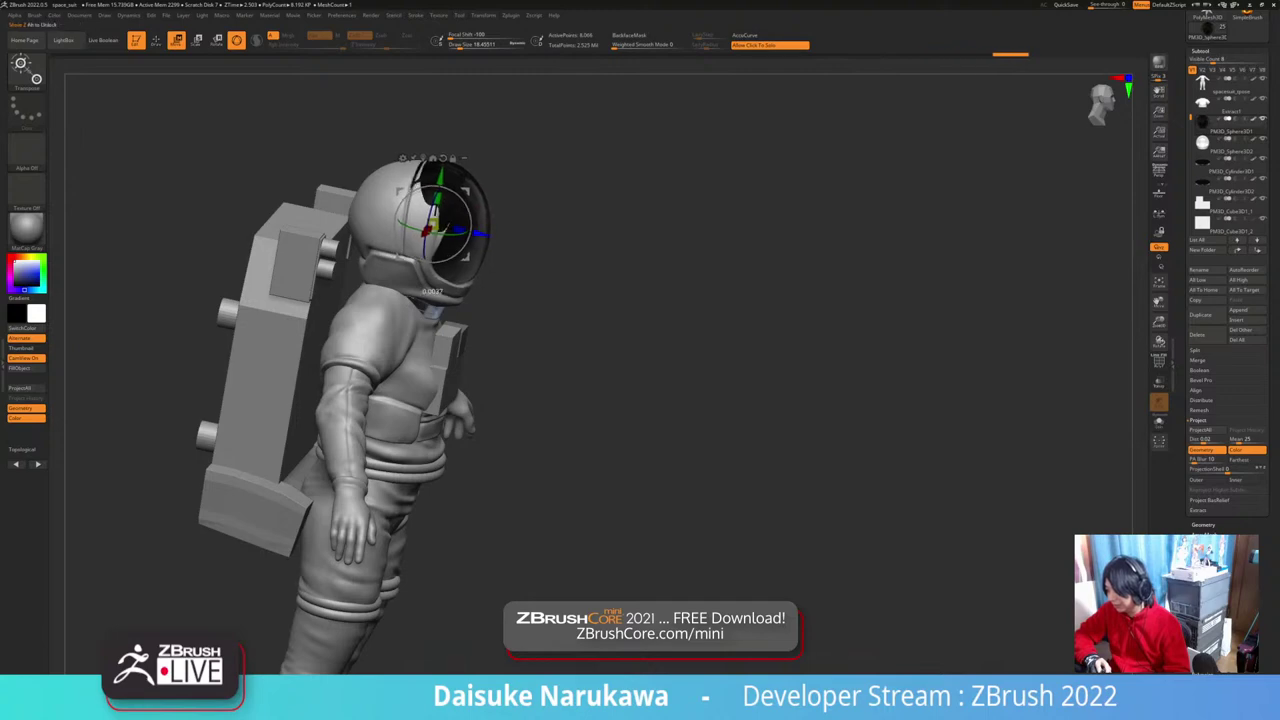
Step: Make the helmet shell active and pull its upper front rim outward over the visor with the SnakeHook brush at draw size about 104
mouse_move(690, 250)
left_mouse_down("shift")
mouse_move(600, 250)
mouse_move(573, 284)
left_mouse_up("shift")
right_click_drag(573, 284, 580, 340, "ctrl")
right_click_drag(580, 340, 480, 325)
left_click(572, 245, "alt")
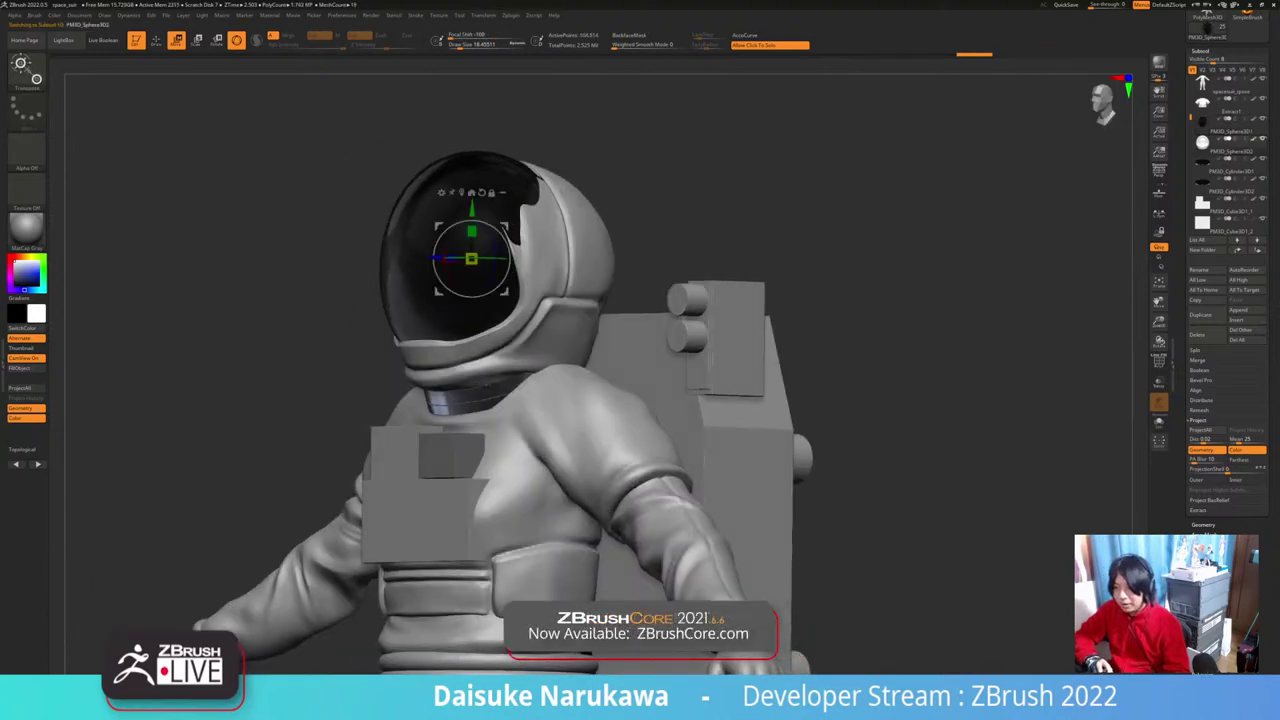
key("q")
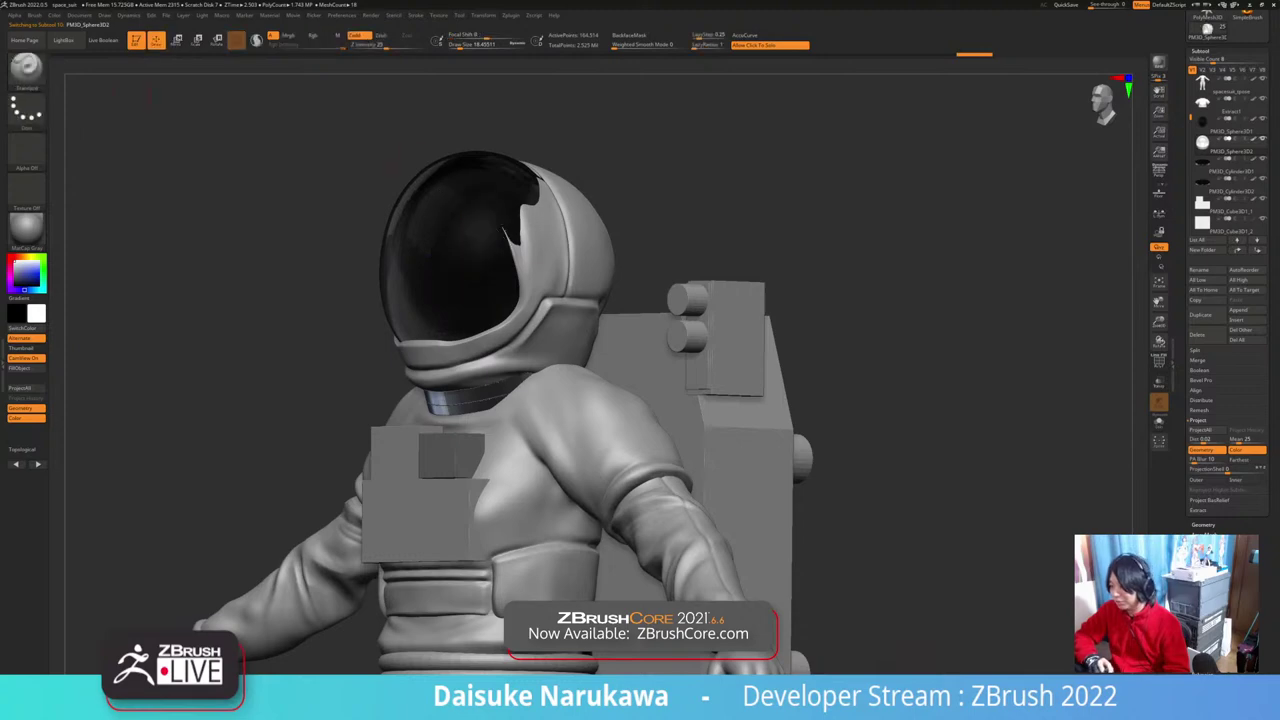
left_click(27, 70)
left_click(477, 77)
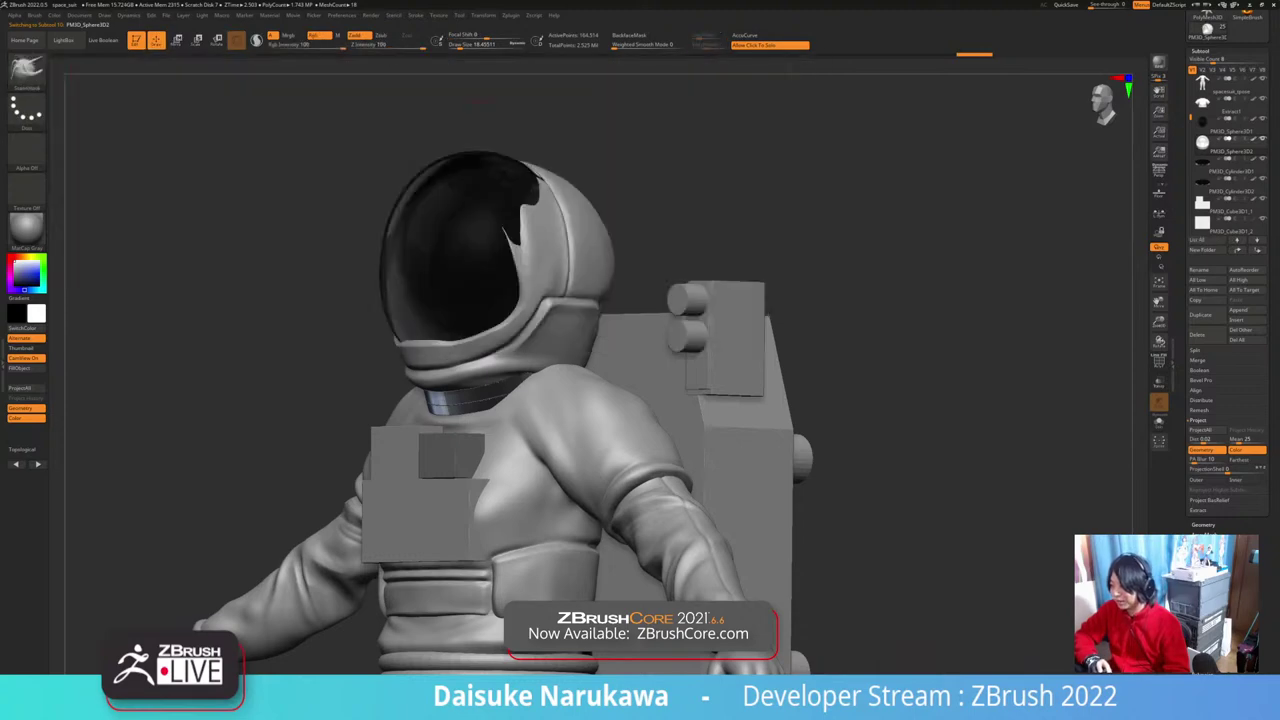
right_click_drag(498, 205, 560, 192)
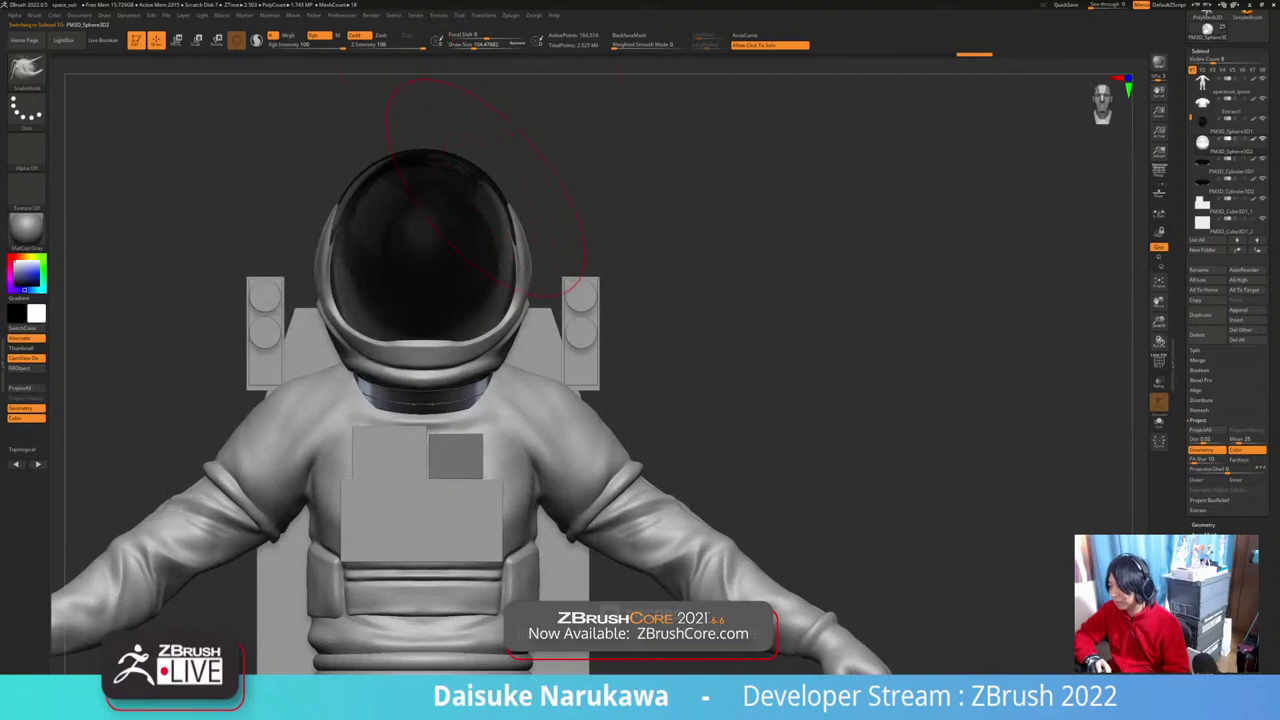
left_click_drag(488, 185, 506, 175)
right_click_drag(496, 207, 548, 212)
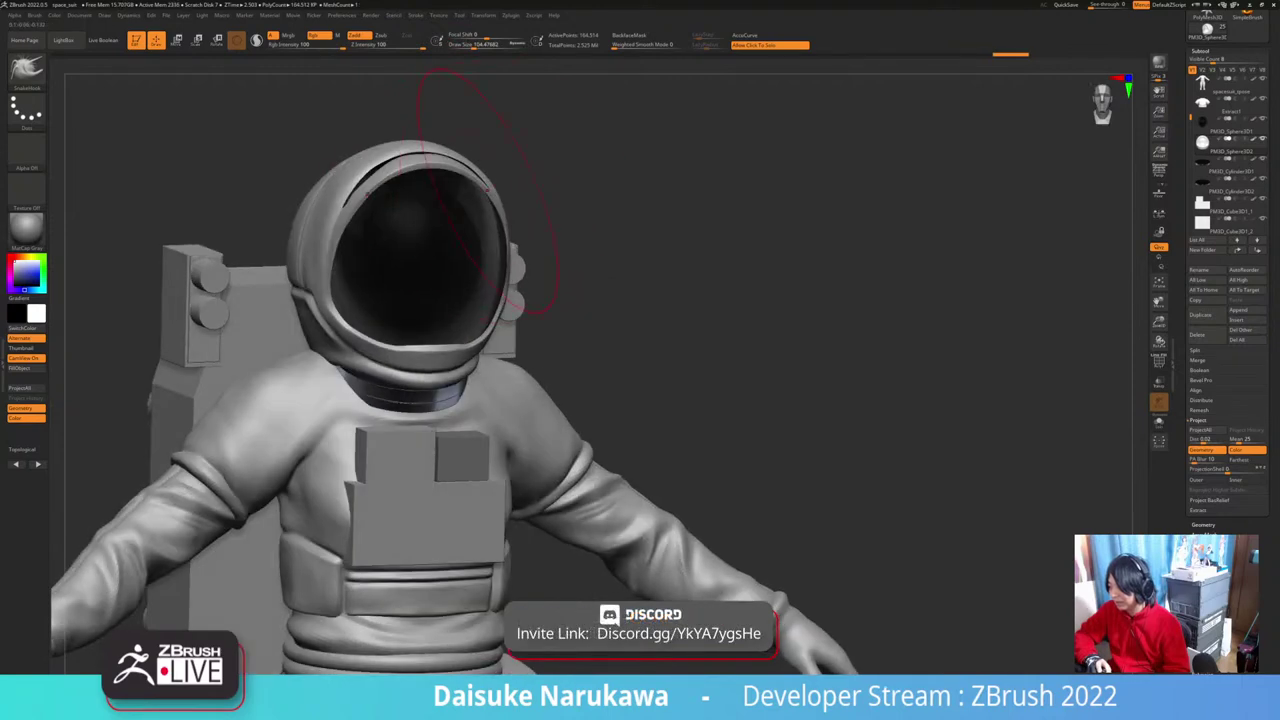
left_click_drag(436, 200, 446, 192)
Step: Pull the helmet's crown and rear profile outward in side view, temporarily isolating the helmet shell
right_click_drag(250, 172, 338, 157)
left_click_drag(318, 154, 306, 152)
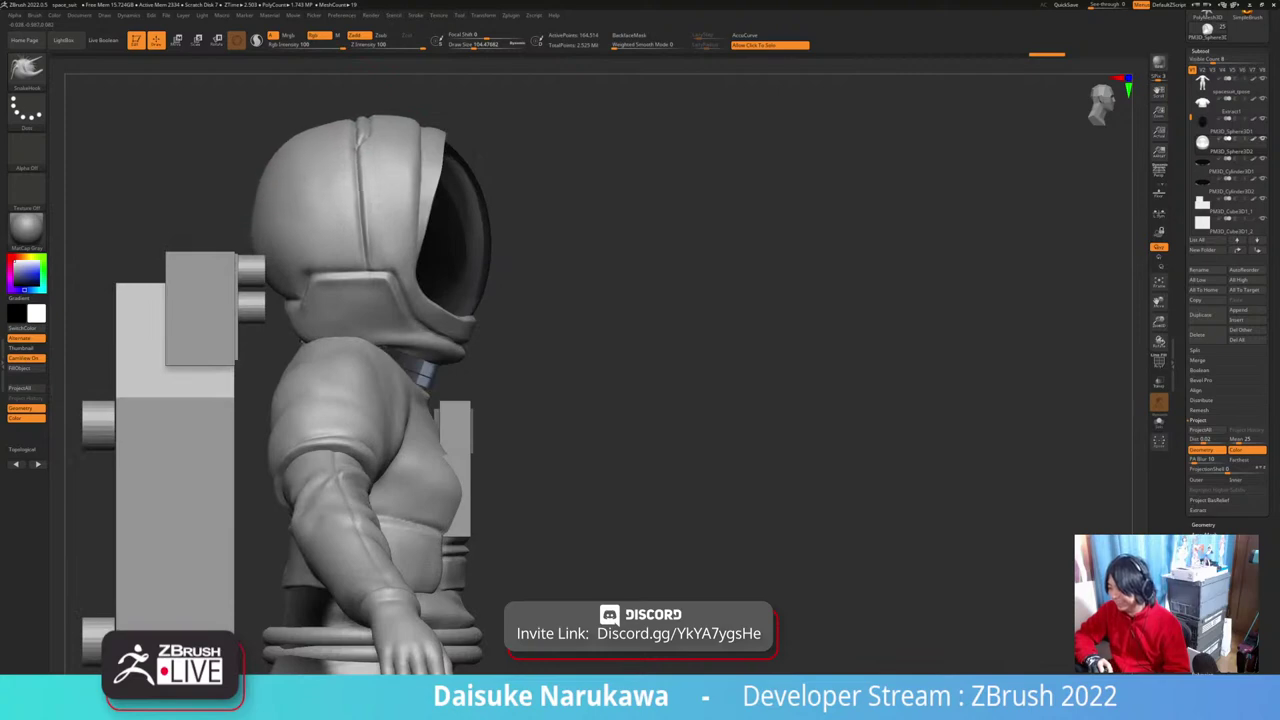
right_click_drag(286, 180, 345, 254, "ctrl")
left_click_drag(286, 170, 272, 156)
right_click_drag(272, 156, 216, 126)
right_click_drag(216, 126, 212, 100, "ctrl")
left_click(212, 100)
right_click_drag(383, 122, 378, 150, "ctrl")
right_click_drag(378, 150, 362, 154)
left_click_drag(357, 150, 352, 141)
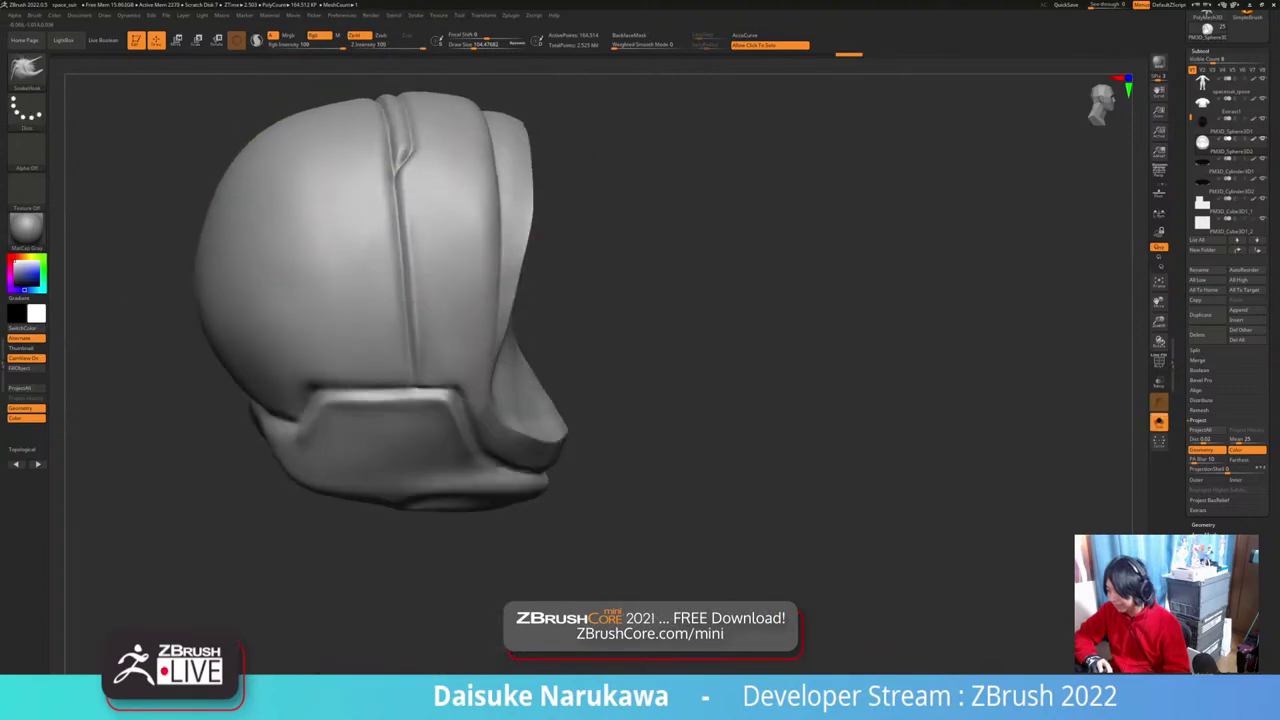
right_click_drag(335, 150, 350, 183)
left_click(570, 243)
right_click_drag(570, 243, 533, 300, "ctrl")
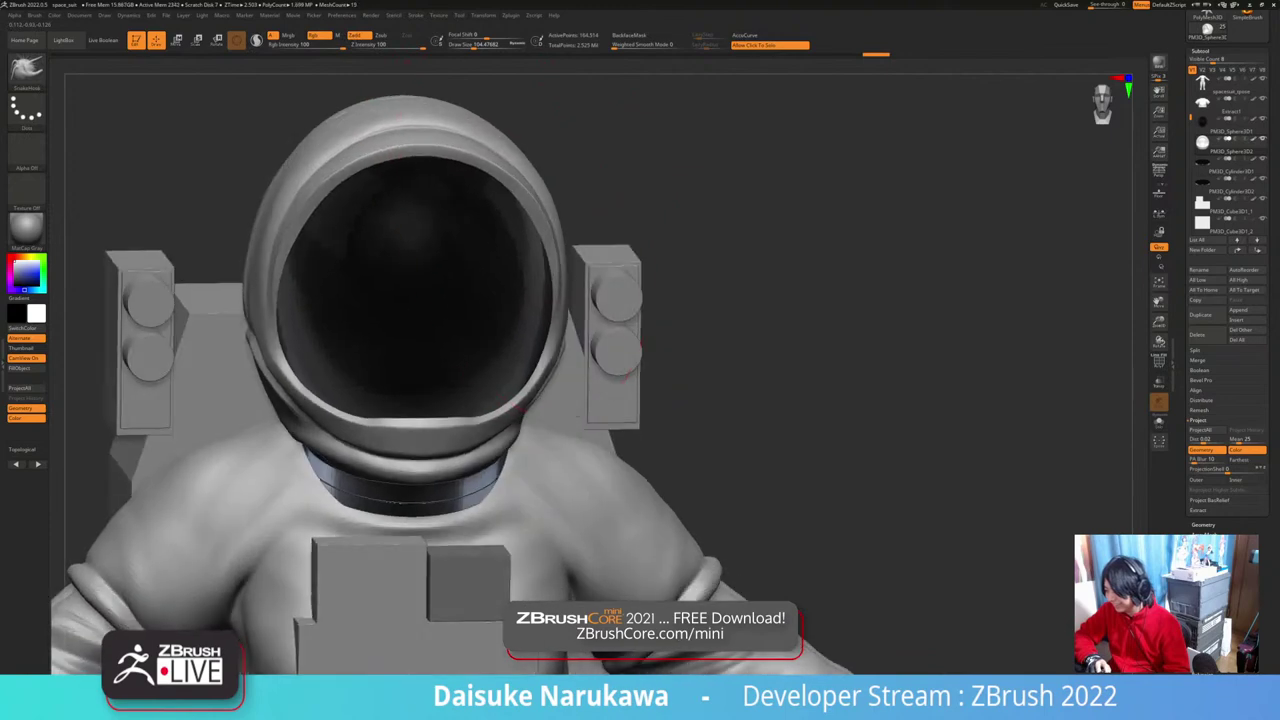
Step: Pull the upper front edge of the helmet opening slightly forward from a three-quarter view
right_click_drag(519, 228, 628, 238, "shift")
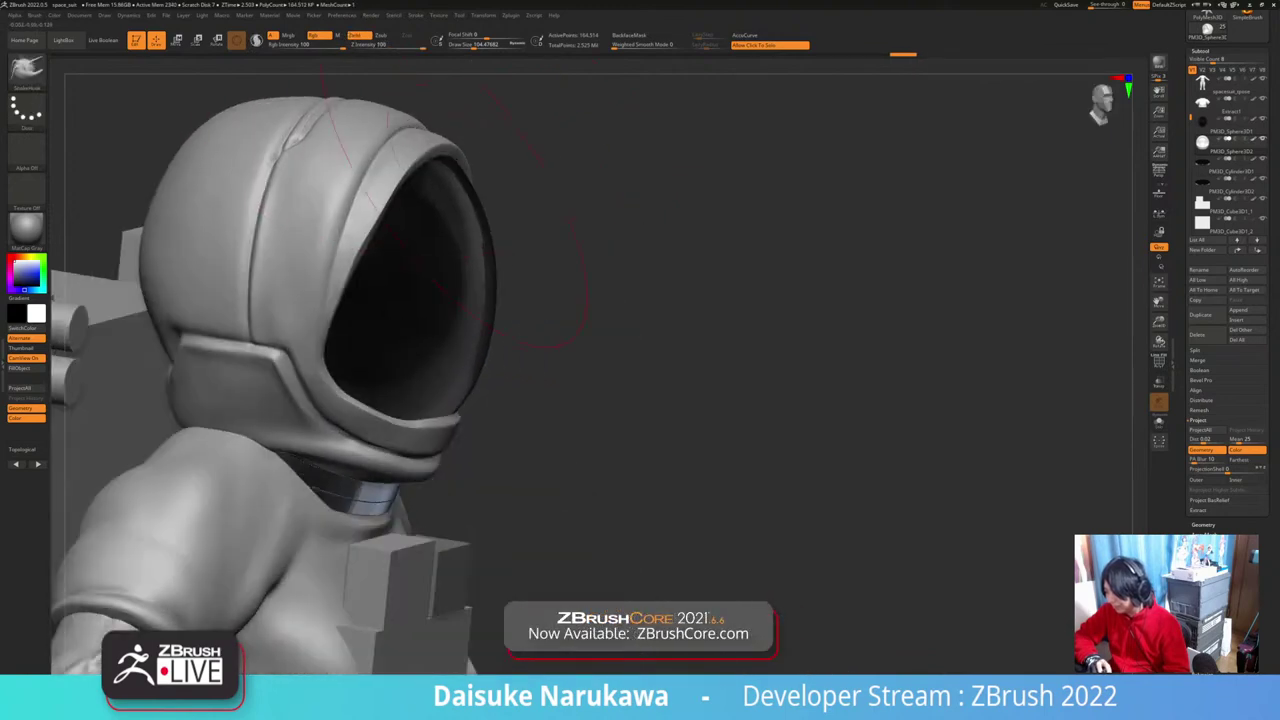
left_click_drag(456, 204, 464, 207)
right_click_drag(640, 252, 519, 270)
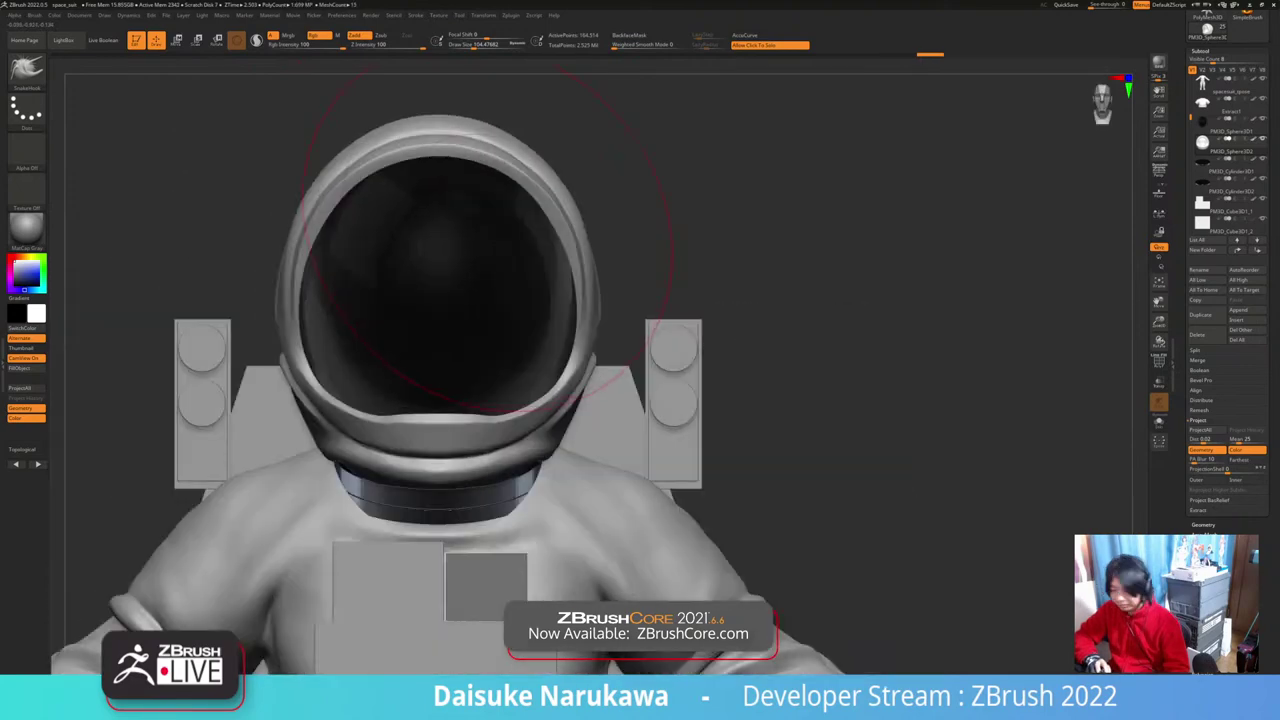
Step: Make the visor active and move it slightly upward inside the helmet with the gizmo
left_click(503, 222, "alt")
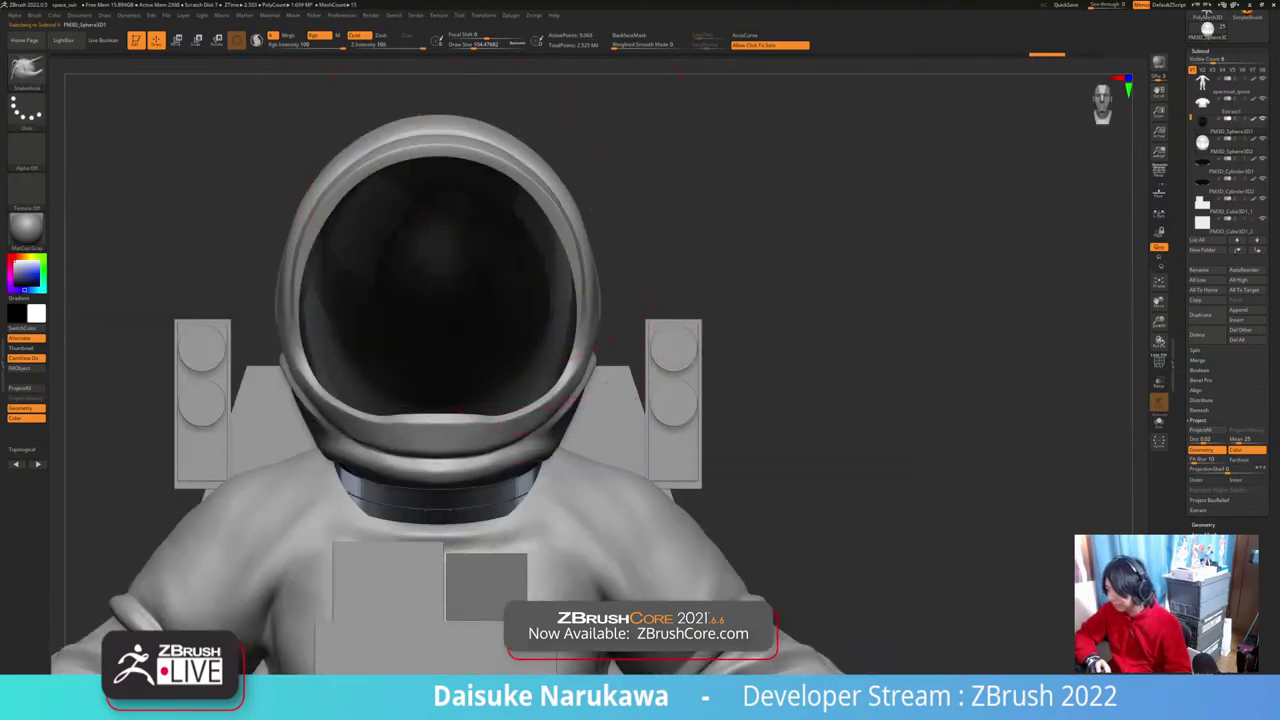
right_click_drag(606, 360, 455, 358)
left_click(177, 41)
left_click_drag(544, 243, 544, 238)
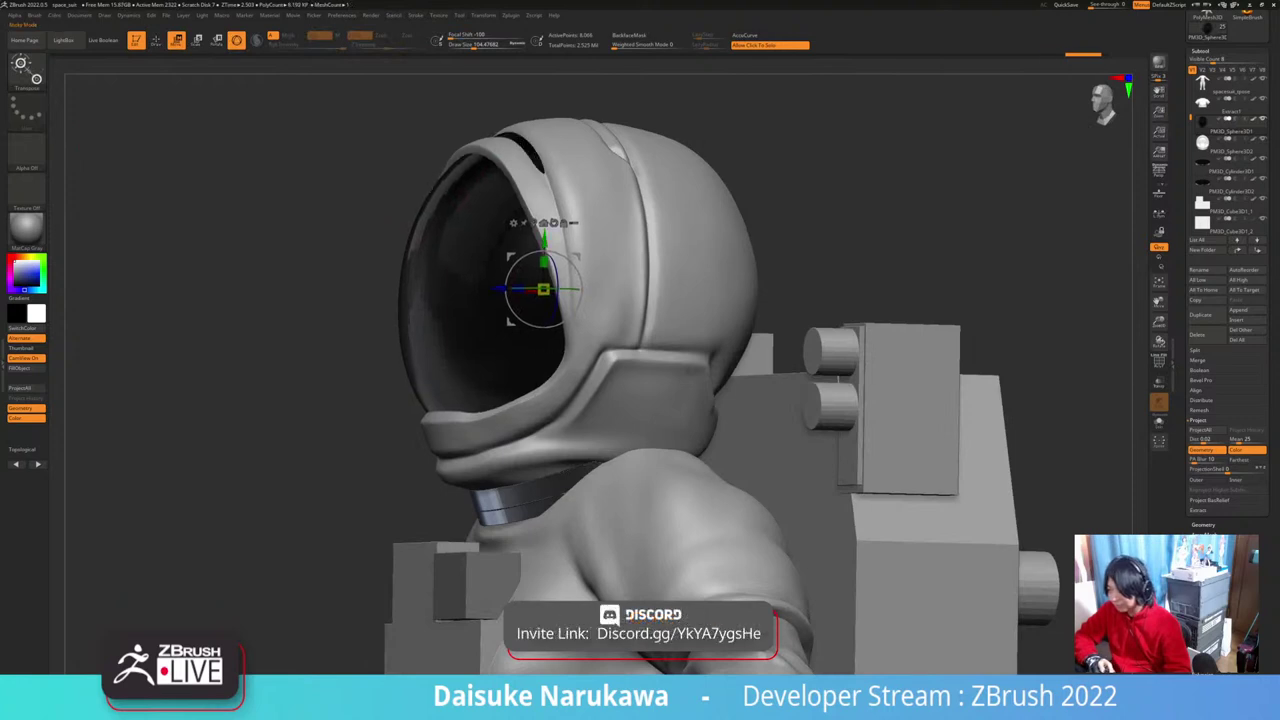
left_click(156, 41)
Step: Reshape the visor's upper edge beneath the helmet rim with the SnakeHook brush, reducing the draw size to about 74
right_click_drag(460, 112, 528, 121, "shift")
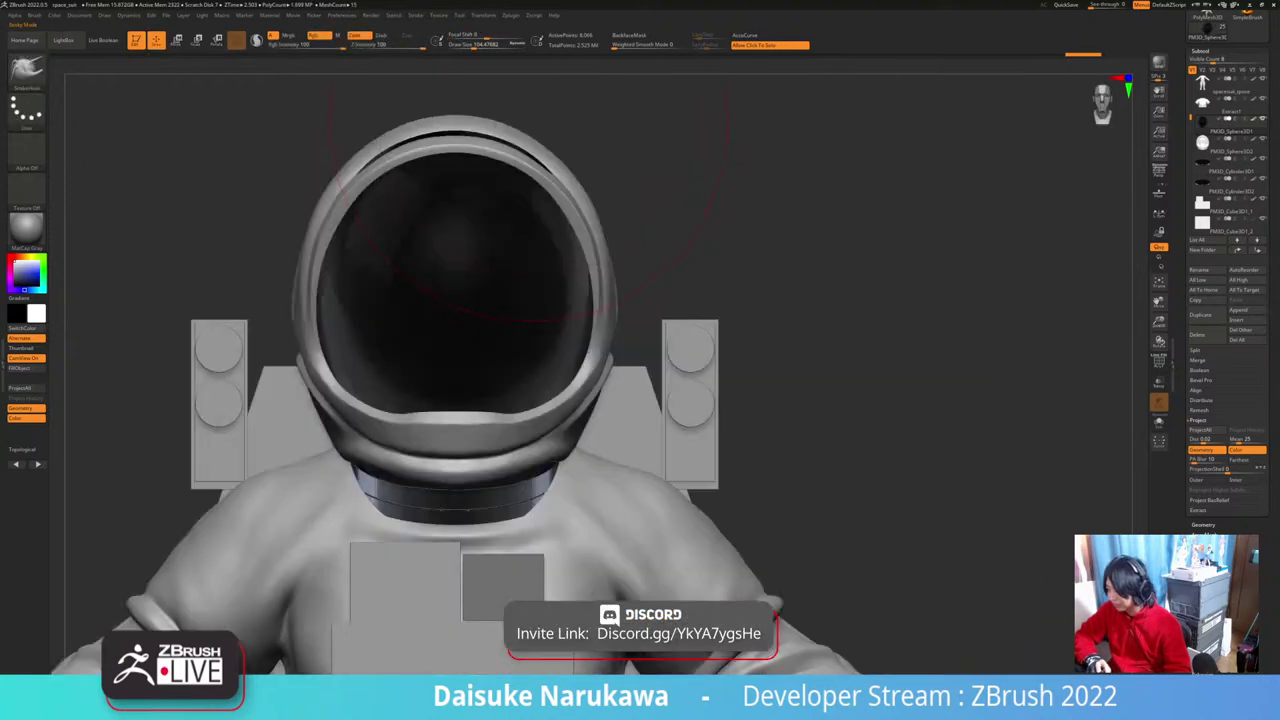
left_click_drag(503, 132, 497, 152)
key("ctrl+z")
mouse_move(516, 116)
right_mouse_down()
mouse_move(543, 222)
mouse_move(672, 430)
right_mouse_up()
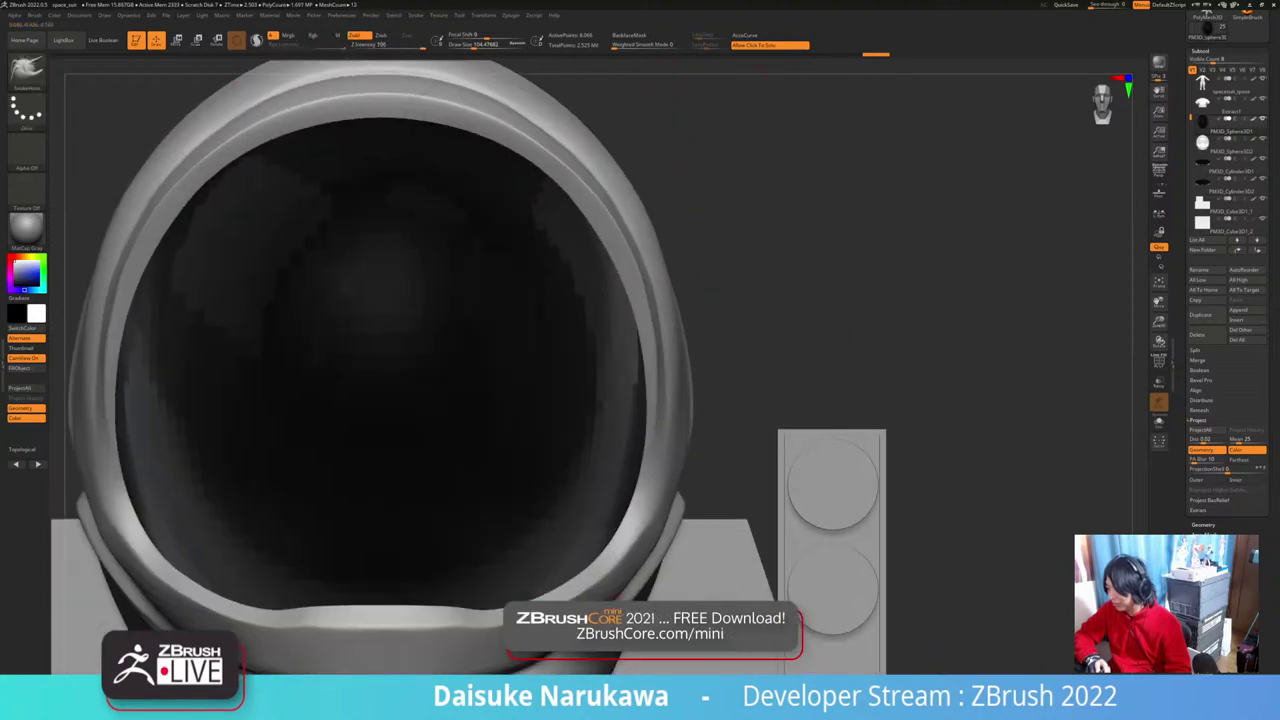
left_click_drag(527, 154, 538, 141)
right_click_drag(542, 138, 533, 199, "alt")
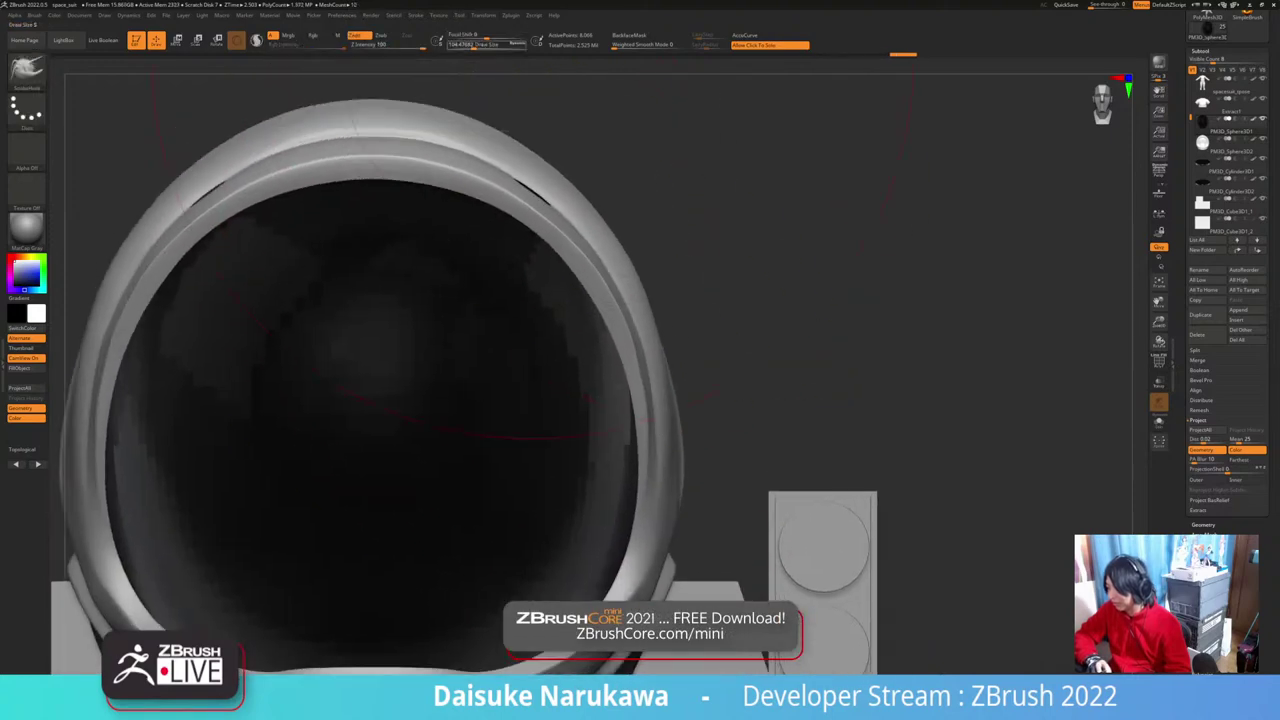
left_click_drag(476, 44, 470, 44)
left_click_drag(543, 168, 526, 159)
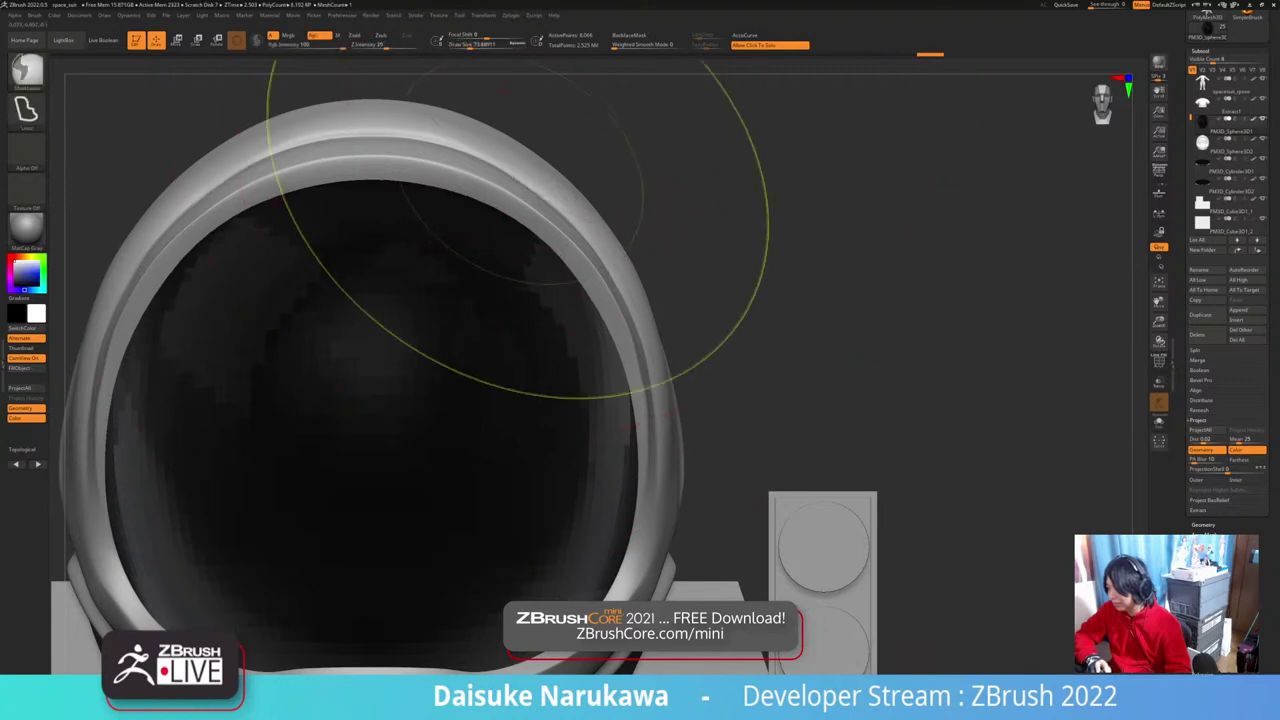
Step: Adjust the visor's upper and front curvature from an angled view so it fits within the helmet rim
mouse_move(520, 160)
right_mouse_down("ctrl")
mouse_move(500, 112)
mouse_move(585, 125)
right_mouse_up("ctrl")
left_click_drag(440, 234, 452, 221)
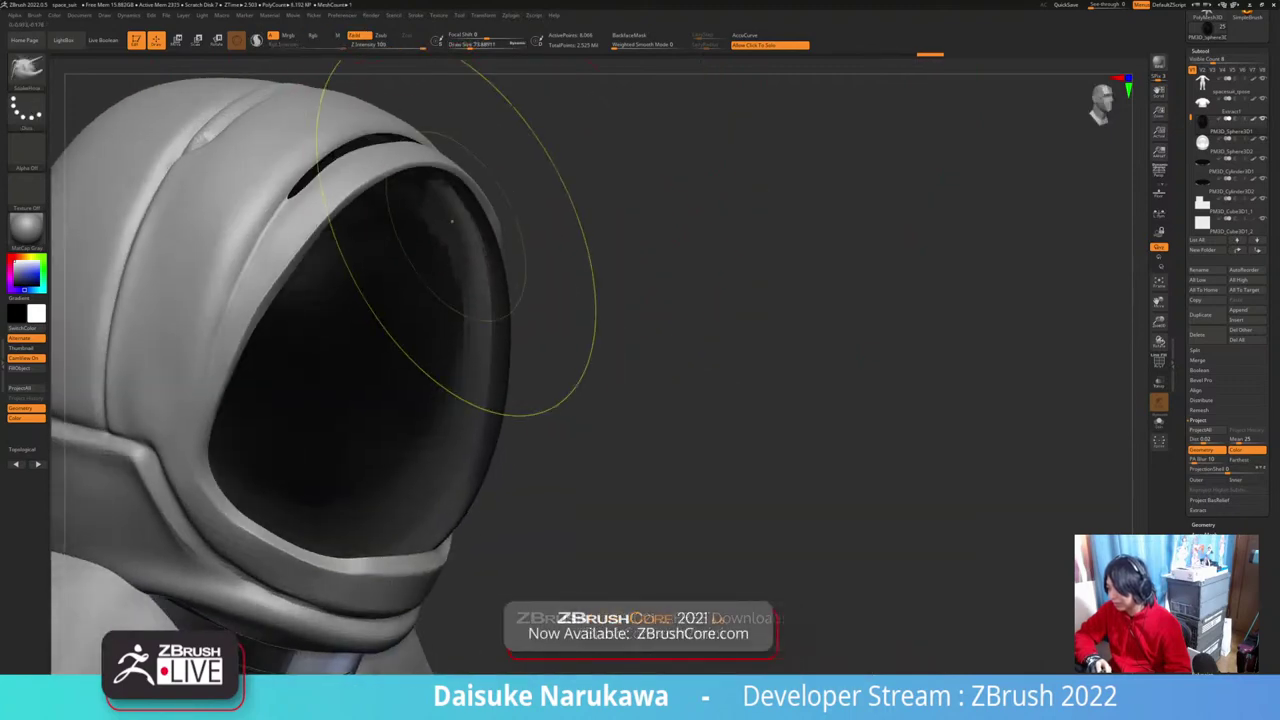
key("ctrl+z")
right_click_drag(452, 221, 476, 236)
left_click_drag(448, 218, 464, 208)
right_click_drag(464, 208, 478, 214)
left_click_drag(478, 328, 486, 324)
Step: Make the helmet shell active and pull the upper corners of its front rim slightly outward
right_click_drag(480, 327, 468, 275, "ctrl")
mouse_move(468, 275)
right_mouse_down()
mouse_move(386, 268)
mouse_move(390, 316)
right_mouse_up()
right_click_drag(390, 316, 376, 316)
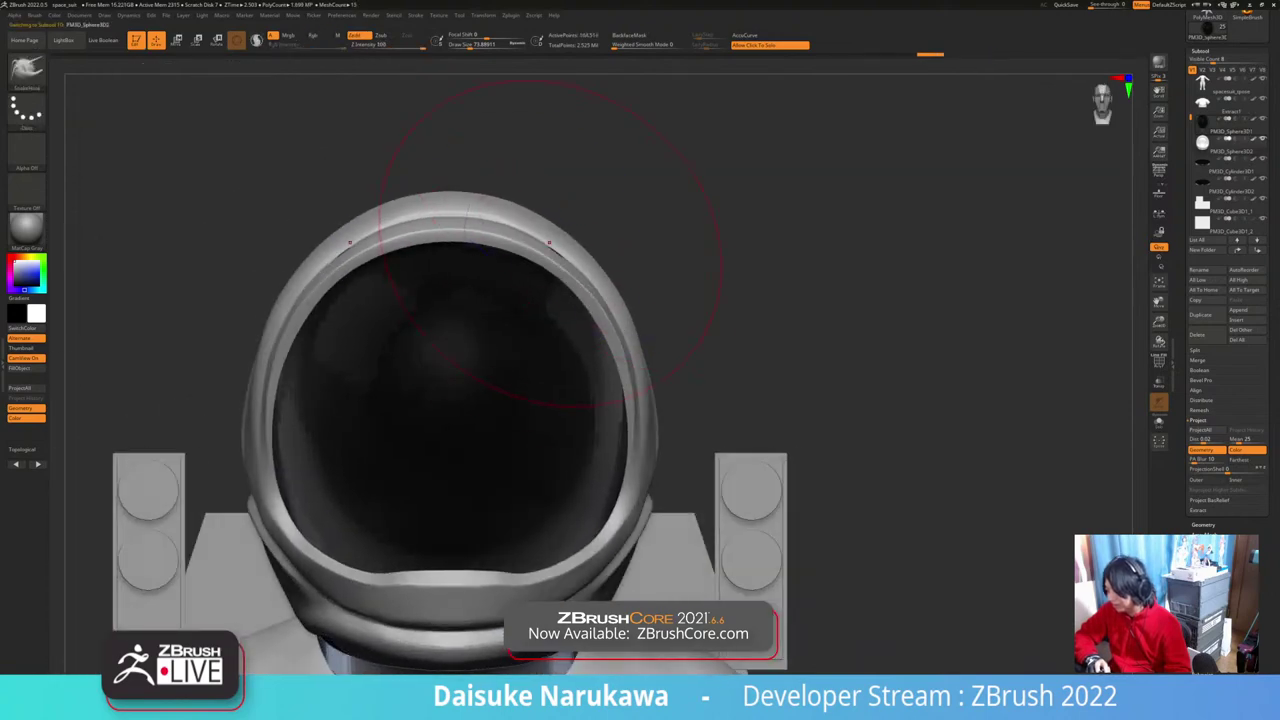
left_click_drag(548, 264, 557, 260)
key("ctrl+z")
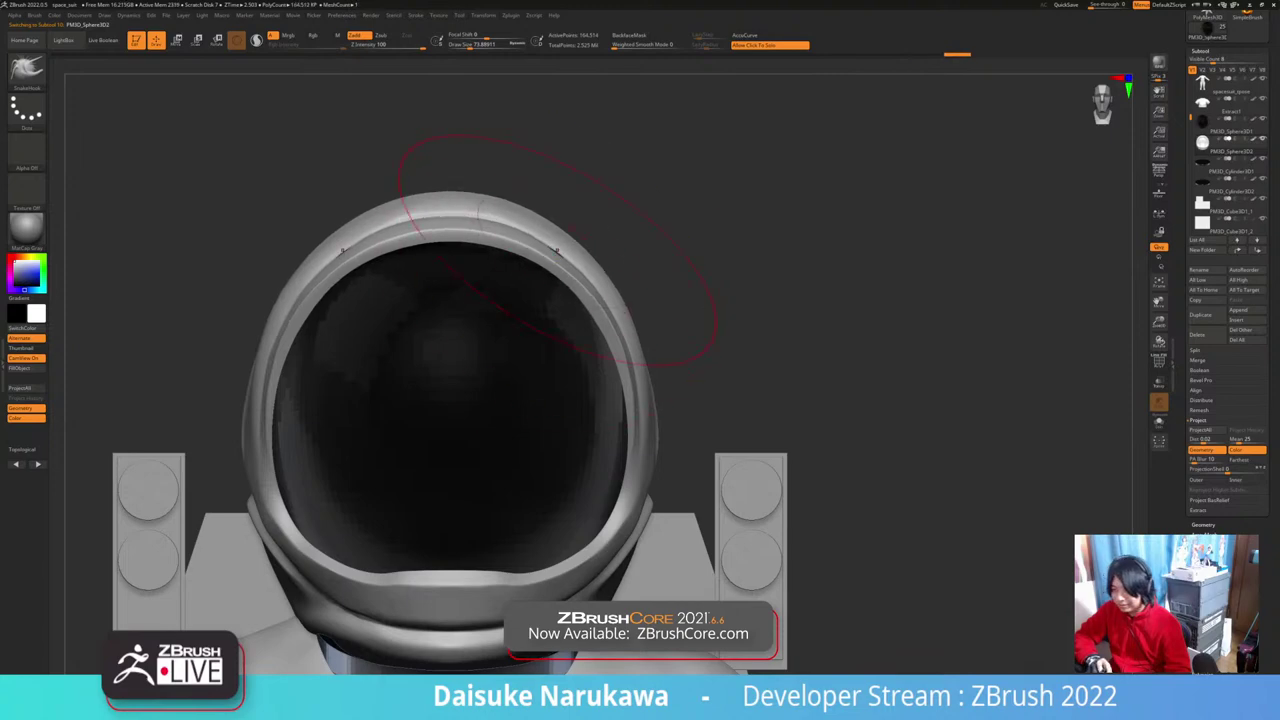
right_click_drag(548, 257, 549, 273, "ctrl")
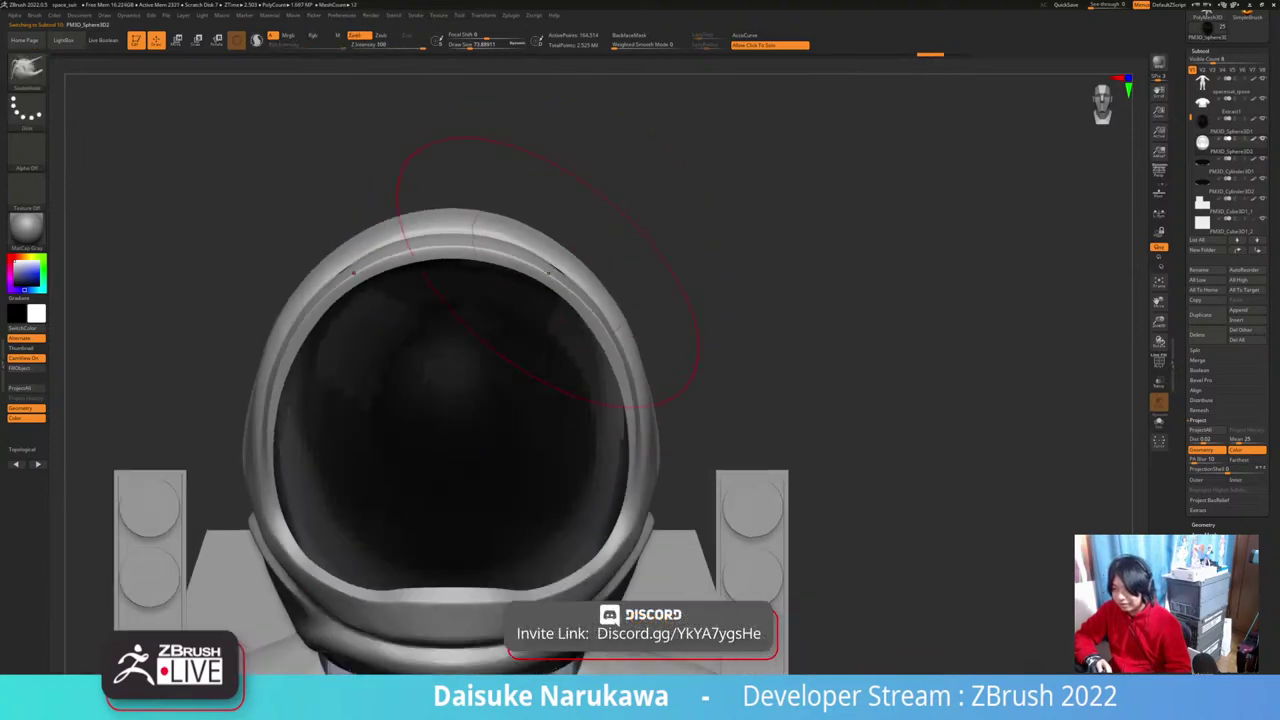
left_click_drag(557, 269, 563, 262)
Step: Pull the stepped corner of the seam at the back of the helmet's crown slightly outward
right_click_drag(598, 325, 715, 275, "ctrl")
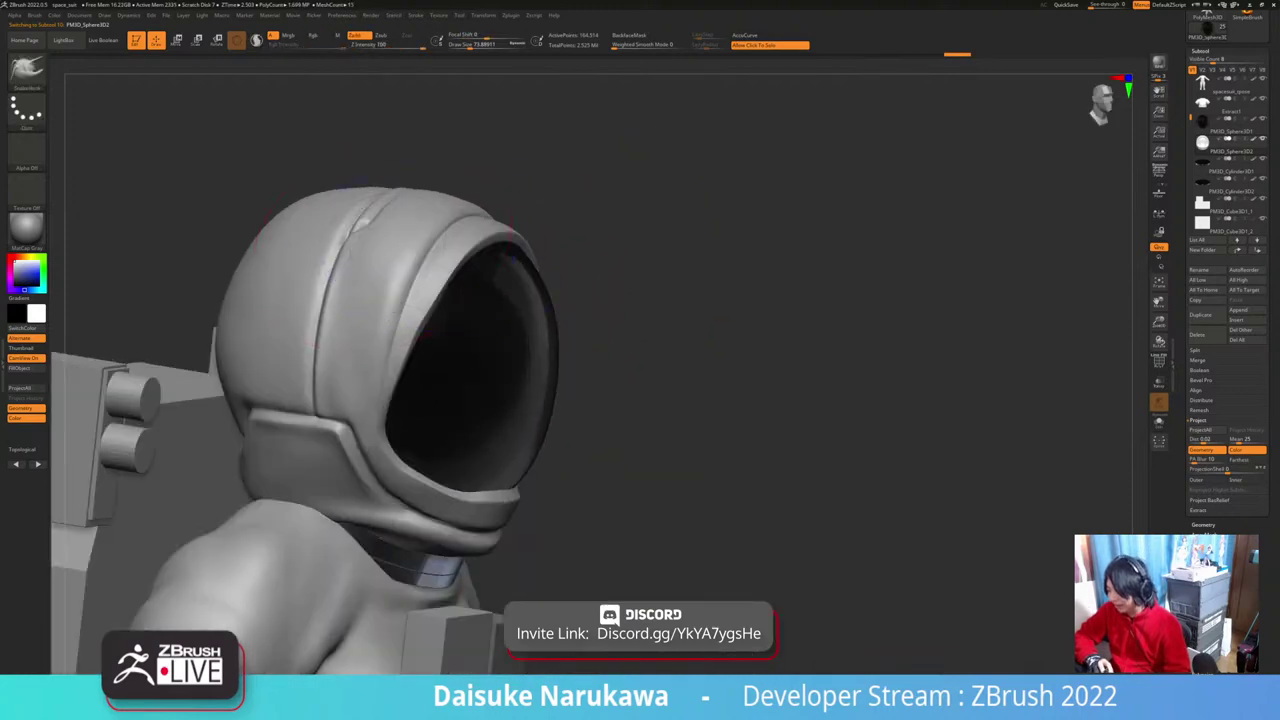
mouse_move(540, 265)
right_mouse_down()
mouse_move(690, 310)
mouse_move(664, 338)
right_mouse_up()
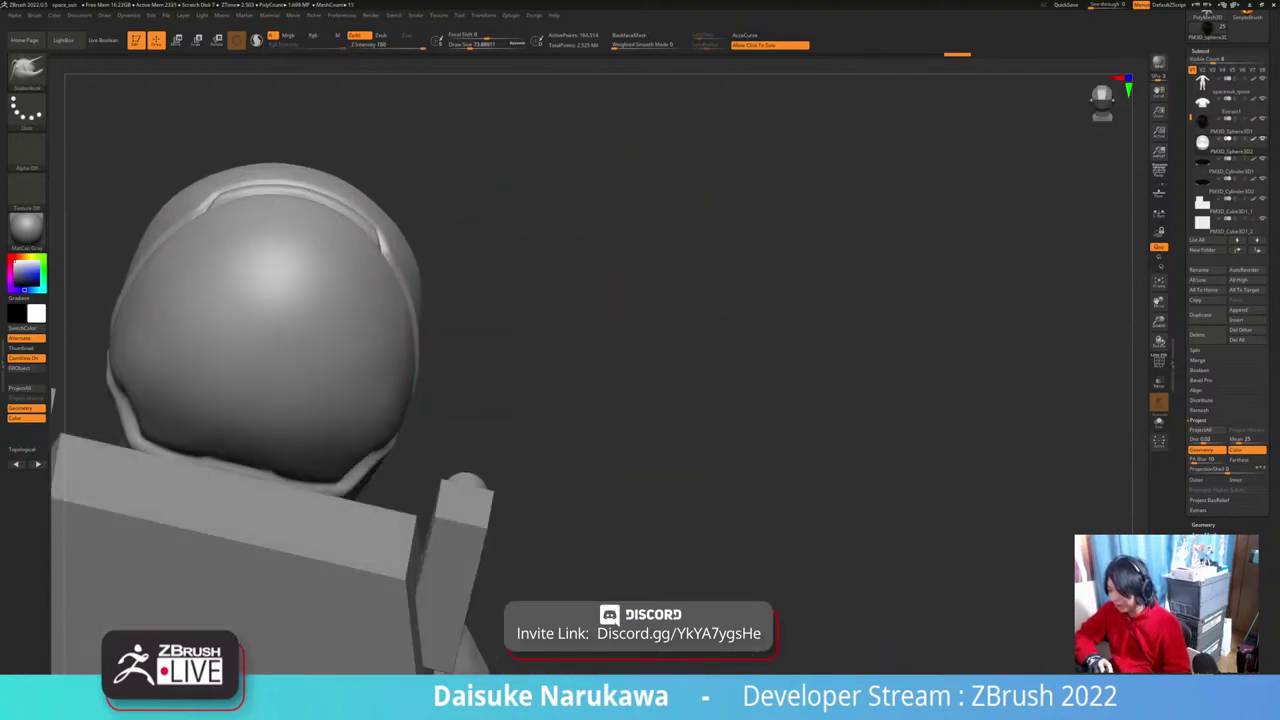
left_click_drag(384, 248, 392, 236)
mouse_move(560, 270)
right_mouse_down()
mouse_move(360, 250)
mouse_move(360, 232)
right_mouse_up()
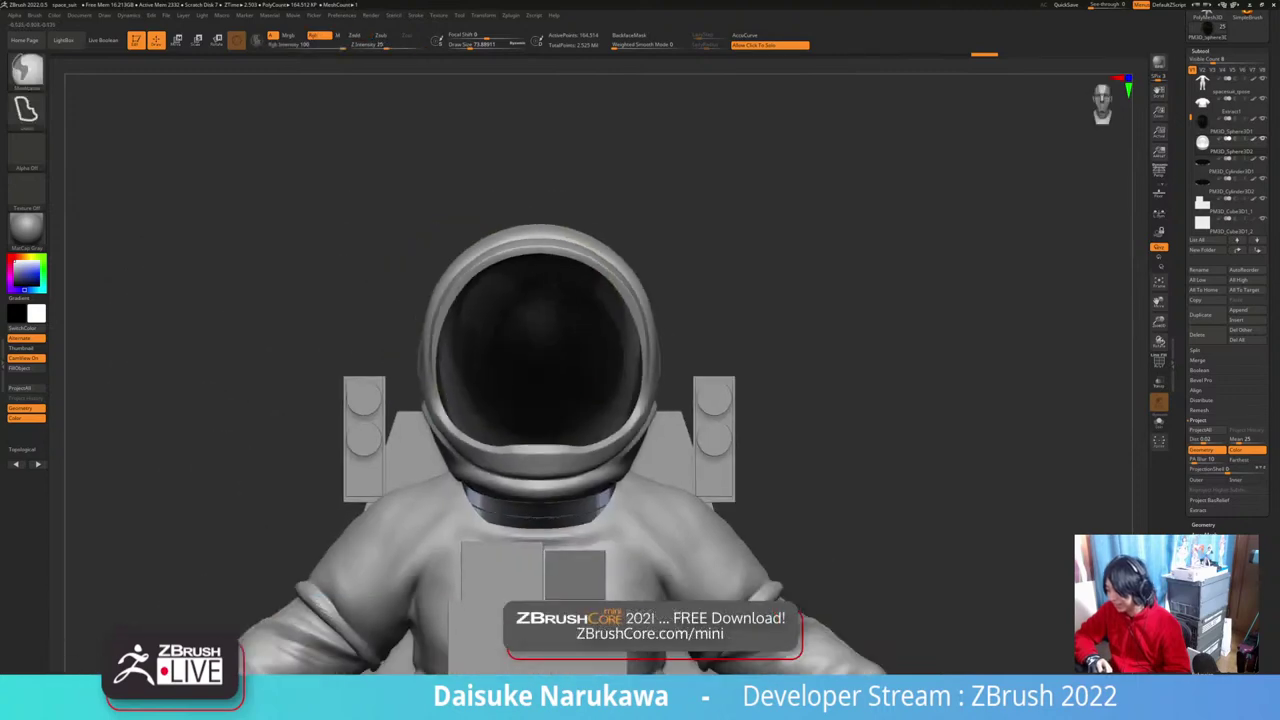
Step: Make the visor active, check it in isolation, and pull its upper side edge slightly outward toward the helmet rim
right_click_drag(536, 346, 494, 336, "alt")
left_click(488, 338, "alt")
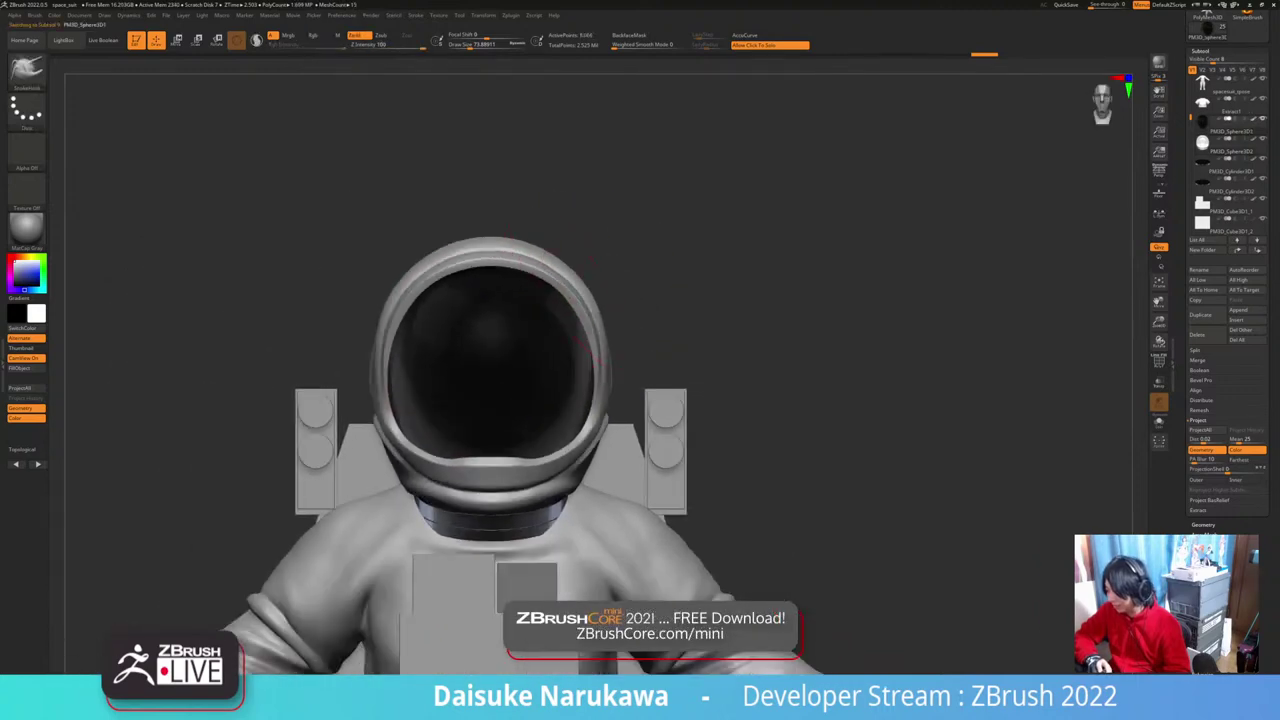
left_click(587, 293)
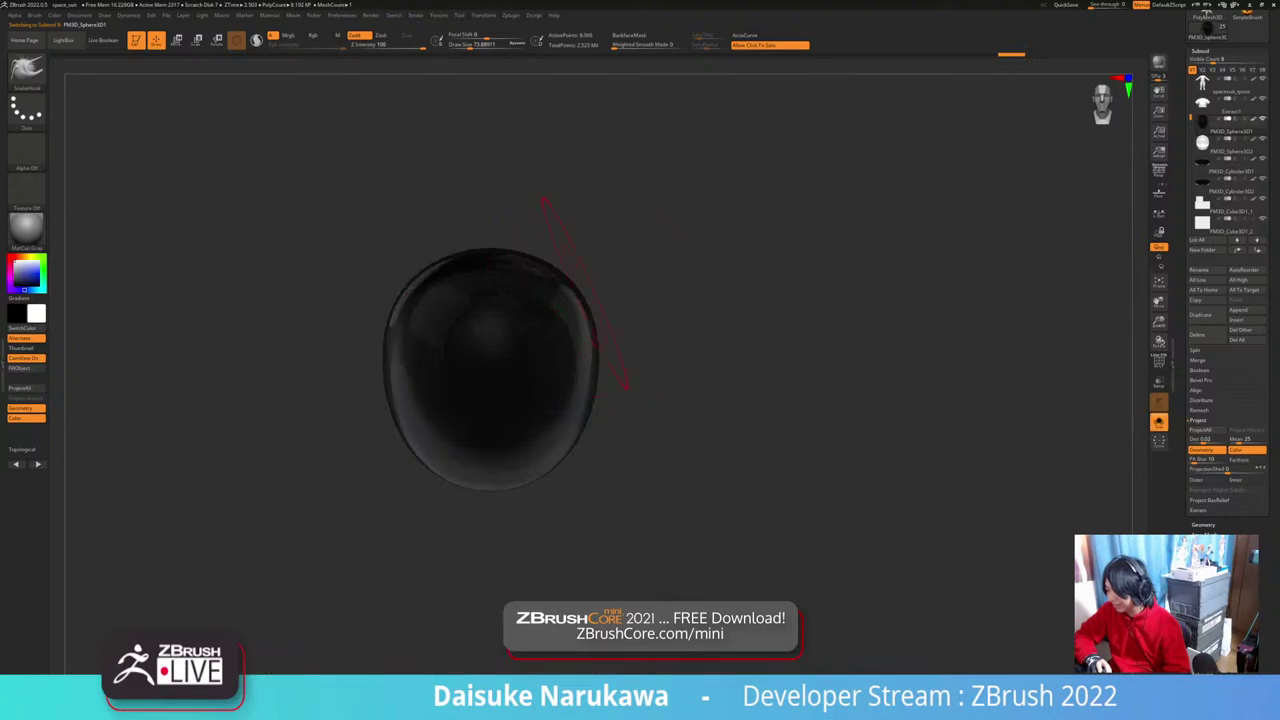
left_click(603, 287)
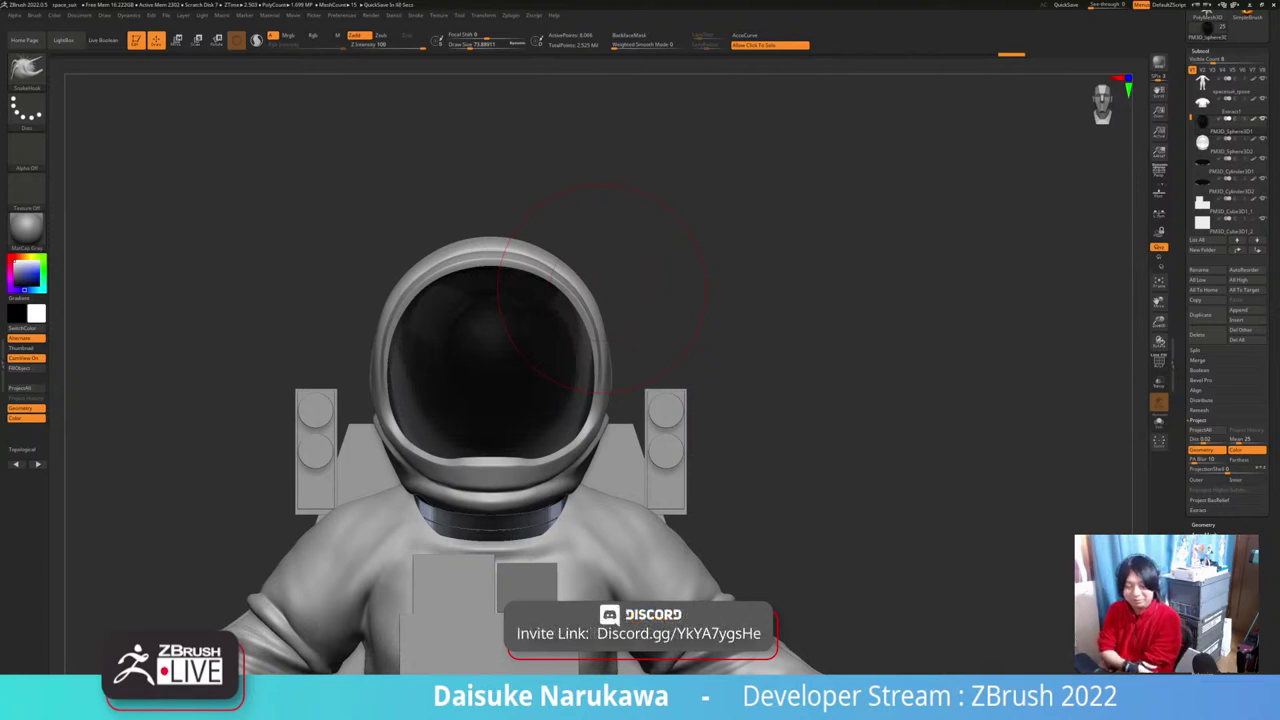
right_click_drag(560, 280, 603, 296)
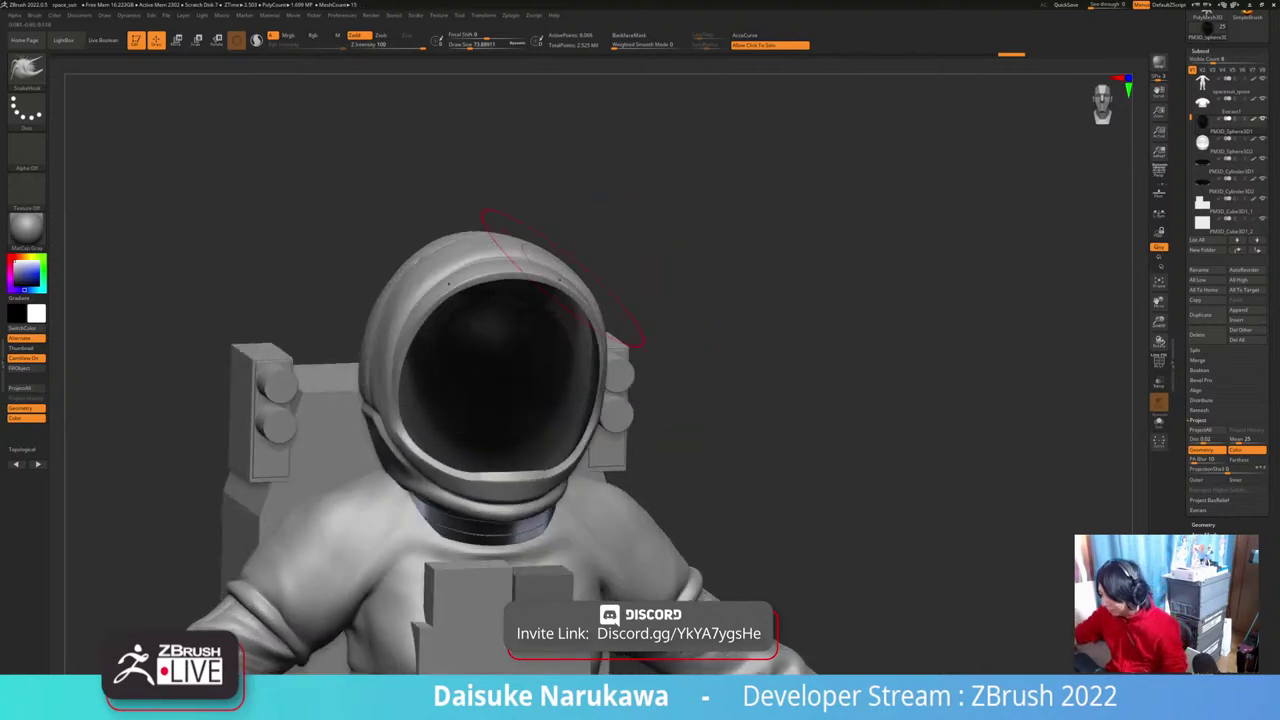
left_click_drag(545, 288, 562, 279)
Step: Make the helmet shell active and nudge the upper corner of its front rim slightly
right_click_drag(598, 284, 567, 273)
left_click(566, 275, "alt")
left_click_drag(583, 279, 579, 275)
mouse_move(579, 276)
right_mouse_down()
mouse_move(546, 306)
mouse_move(561, 300)
right_mouse_up()
Step: Make the visor active again and push its upper corner and side slightly outward to fill the helmet opening
left_click(545, 307, "alt")
left_click_drag(559, 292, 565, 285)
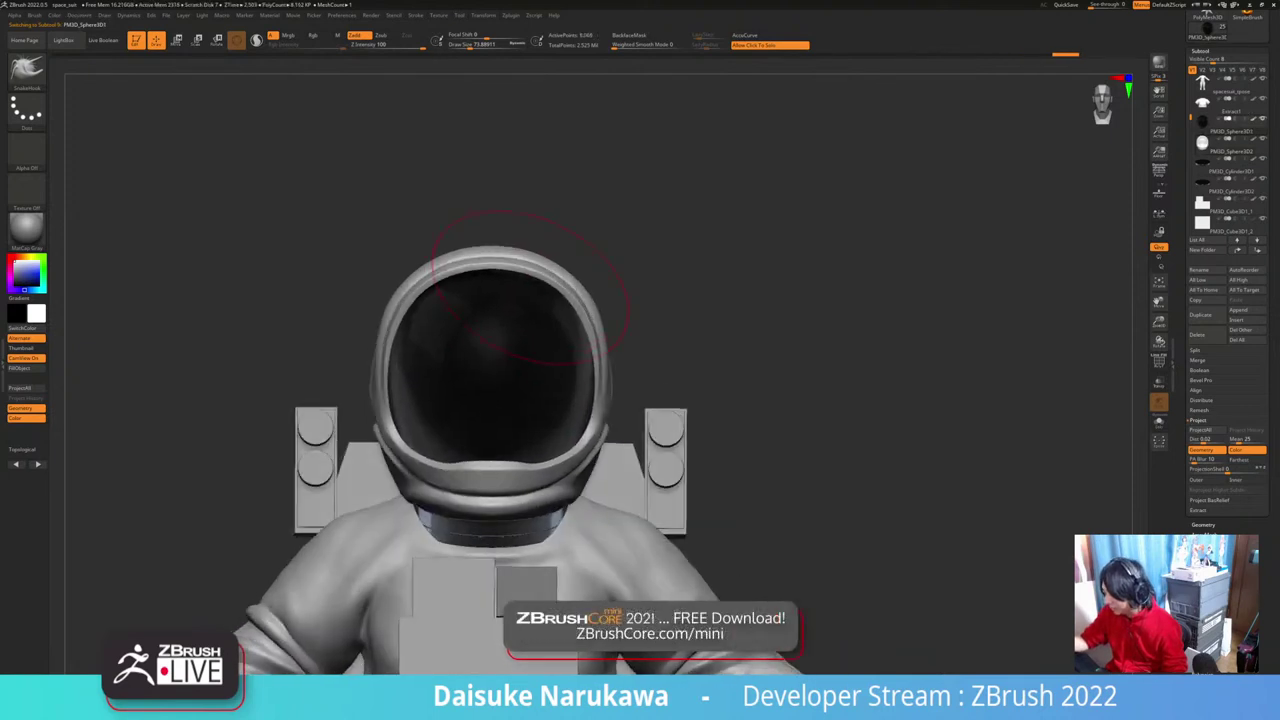
right_click_drag(565, 290, 618, 328)
left_click_drag(578, 327, 585, 325)
right_click_drag(592, 326, 585, 328)
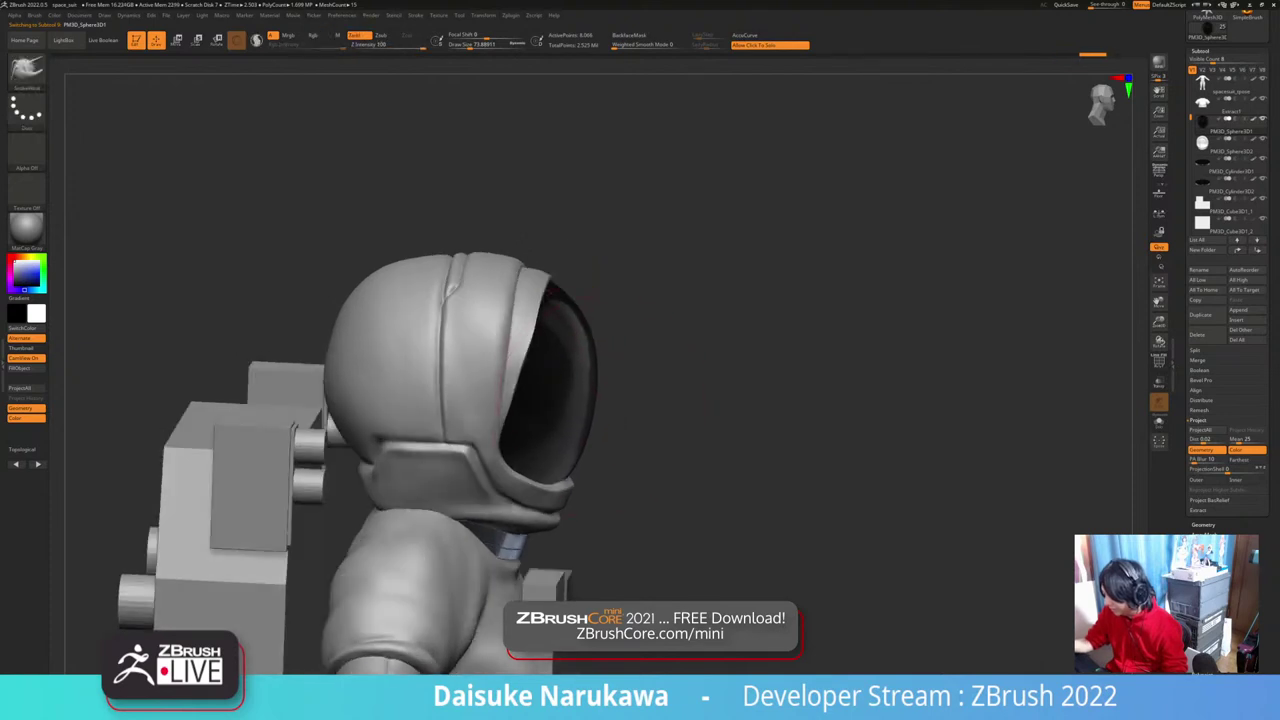
Step: Make the helmet shell active and push its protruding chin rim back and slightly upward from a side view
right_click_drag(574, 491, 503, 491)
left_click(609, 475, "alt")
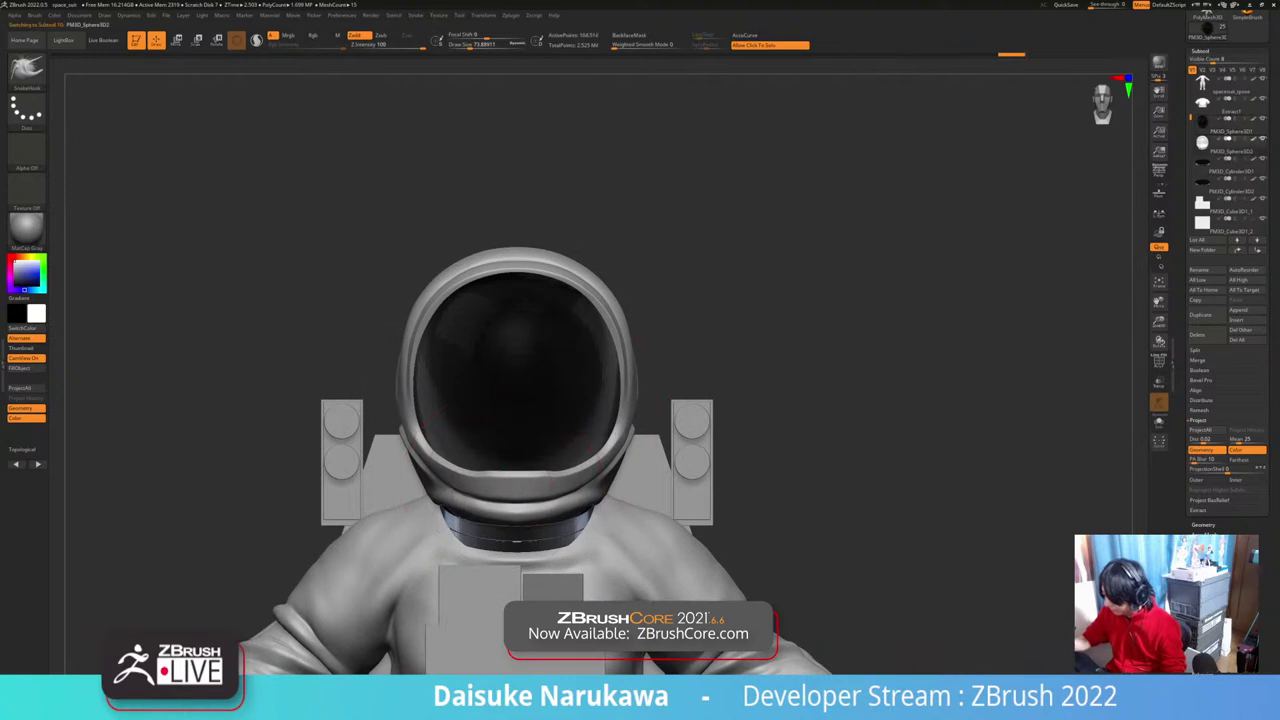
right_click_drag(502, 446, 580, 438)
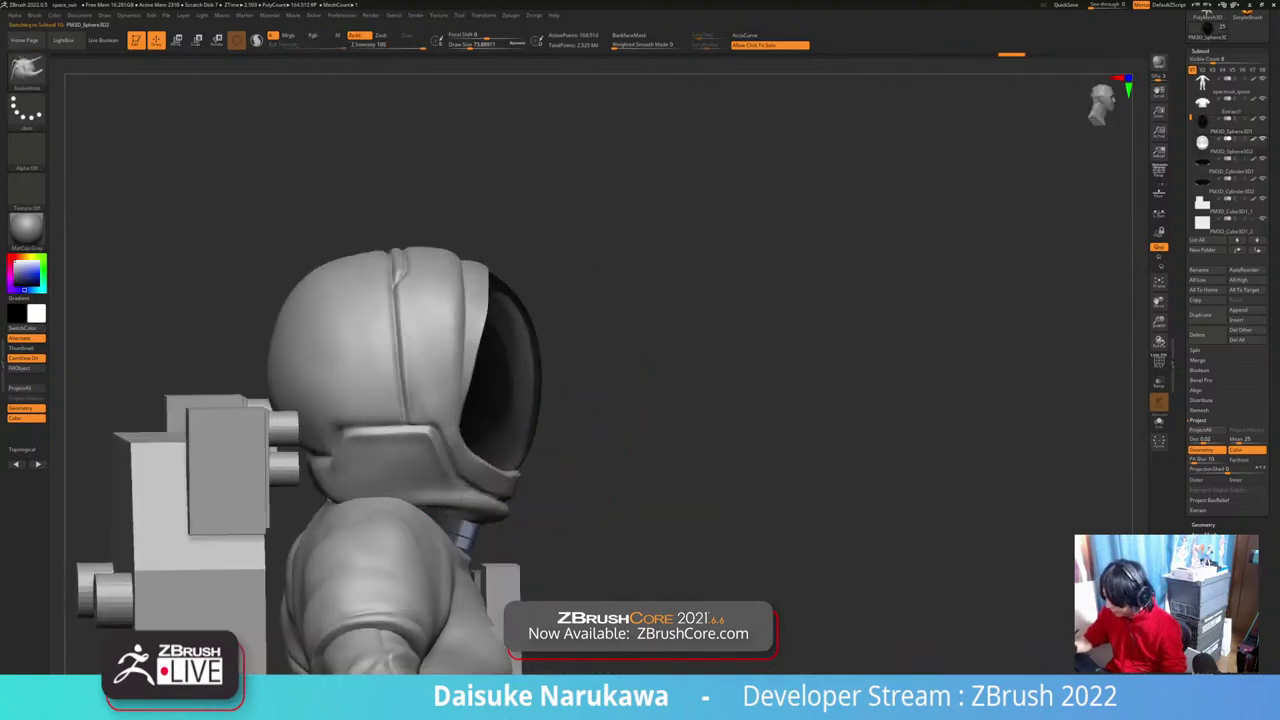
left_click(545, 444)
left_click(543, 446)
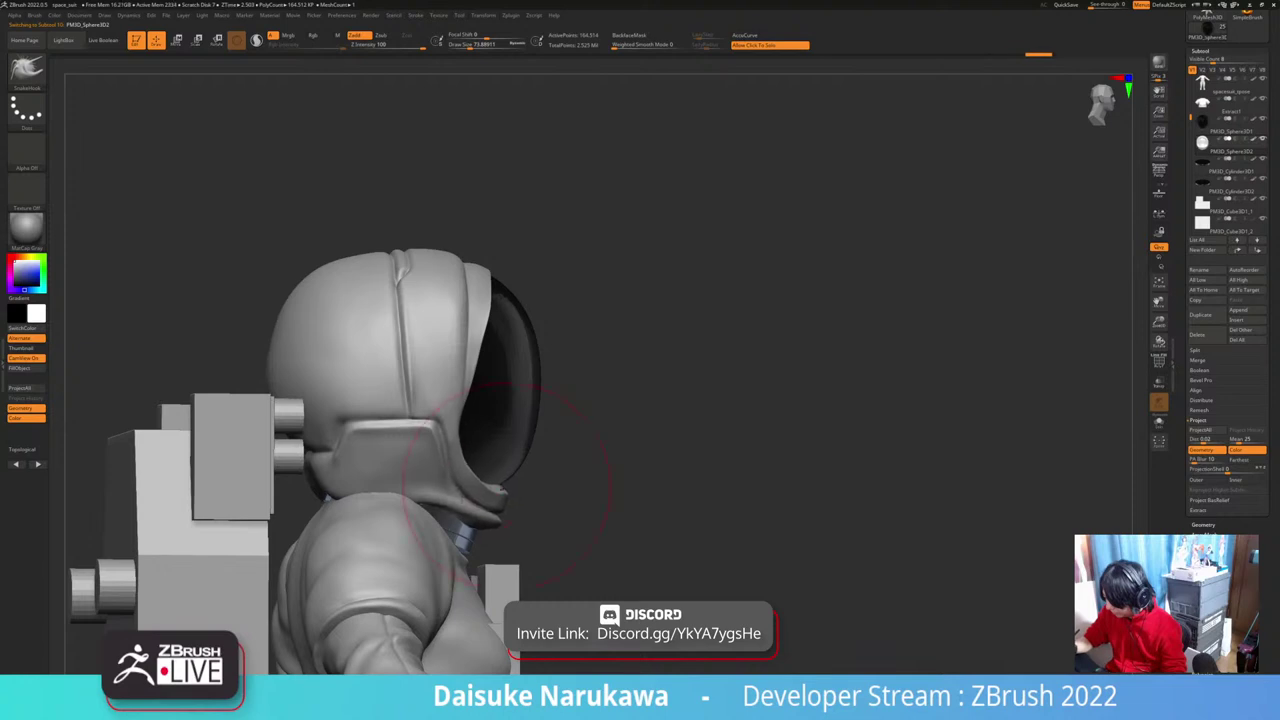
right_click_drag(563, 420, 534, 432)
left_click_drag(491, 522, 478, 514)
right_click_drag(488, 527, 330, 516)
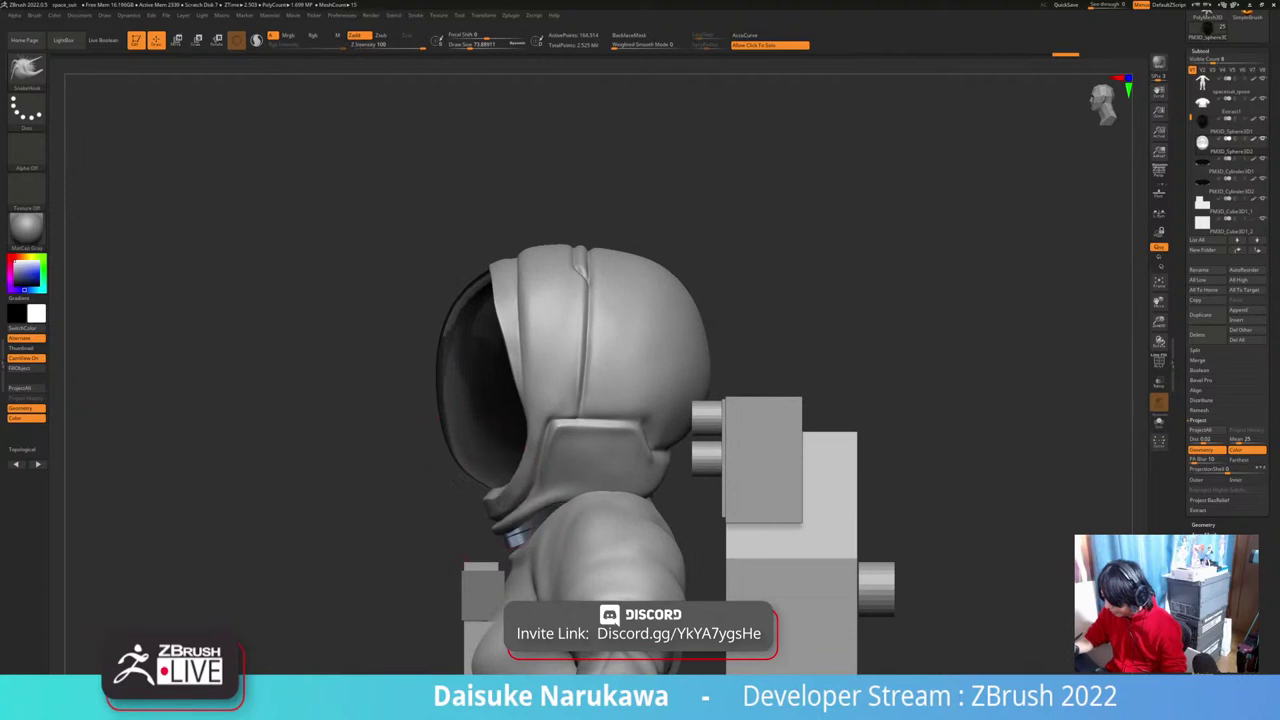
mouse_move(442, 470)
right_mouse_down()
mouse_move(520, 492)
mouse_move(562, 522)
mouse_move(571, 480)
mouse_move(549, 418)
mouse_move(507, 460)
right_mouse_up()
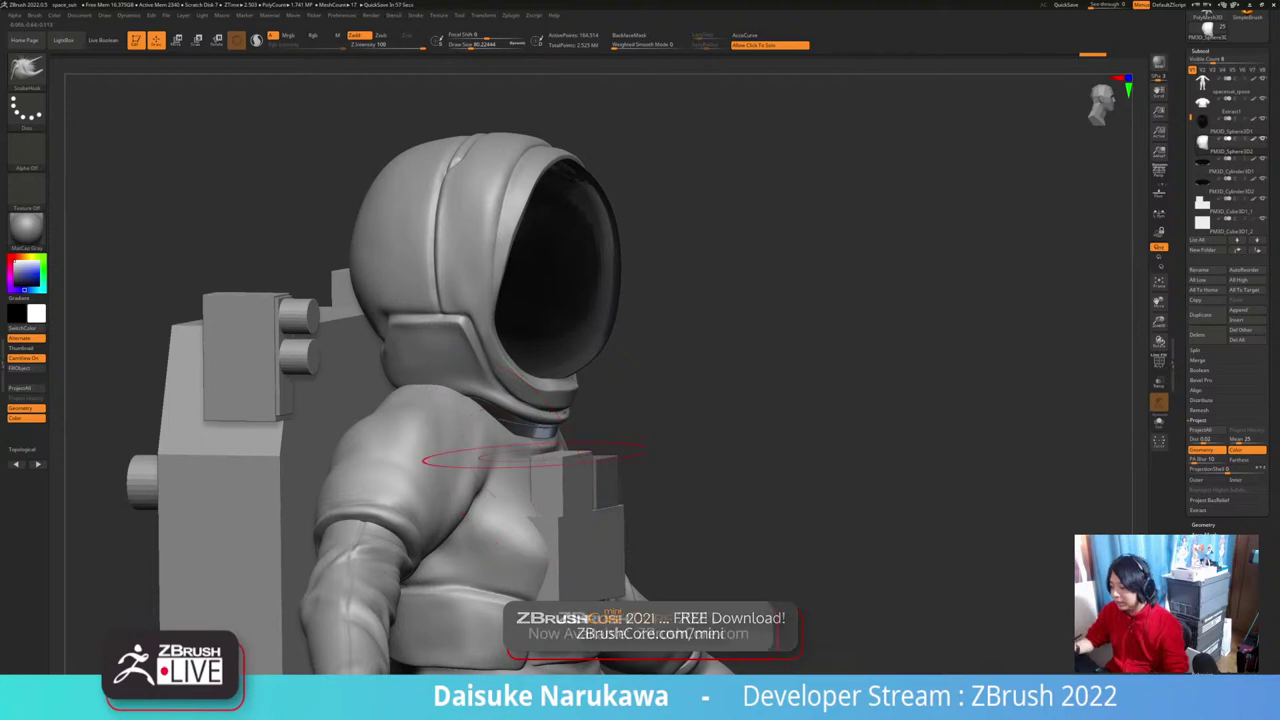
Step: Reduce the draw size to about 41 and raise the front chin edge of the helmet shell slightly
right_click_drag(549, 454, 515, 441)
left_click_drag(507, 46, 494, 46)
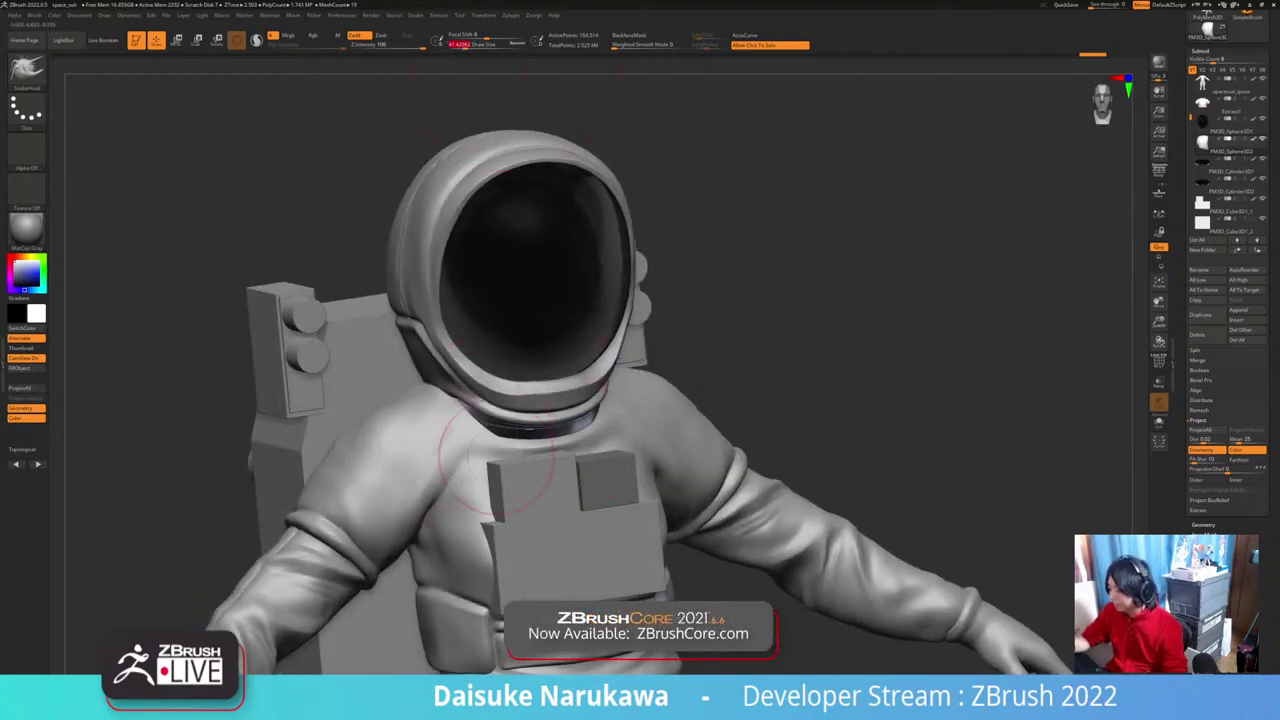
mouse_move(527, 454)
right_mouse_down()
mouse_move(542, 456)
mouse_move(541, 425)
mouse_move(562, 432)
right_mouse_up()
left_click_drag(552, 418, 554, 410)
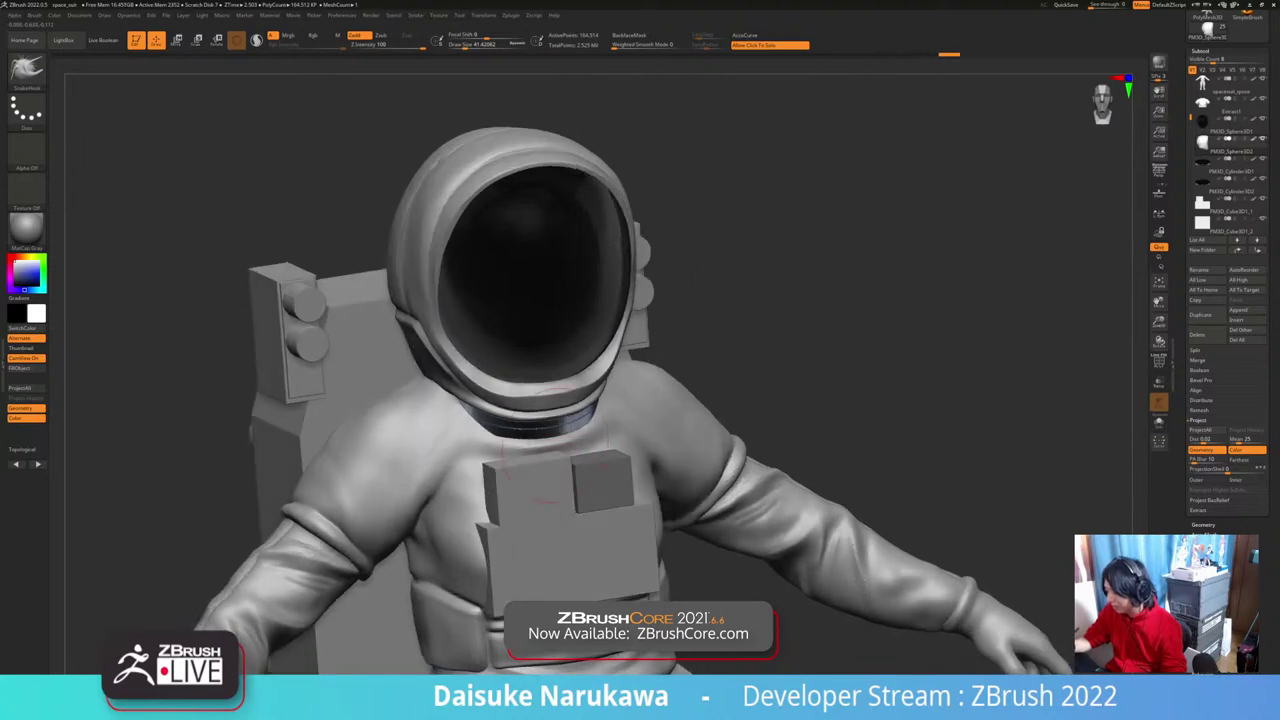
mouse_move(556, 412)
right_mouse_down("ctrl")
mouse_move(562, 398)
mouse_move(601, 410)
mouse_move(546, 416)
mouse_move(560, 422)
right_mouse_up("ctrl")
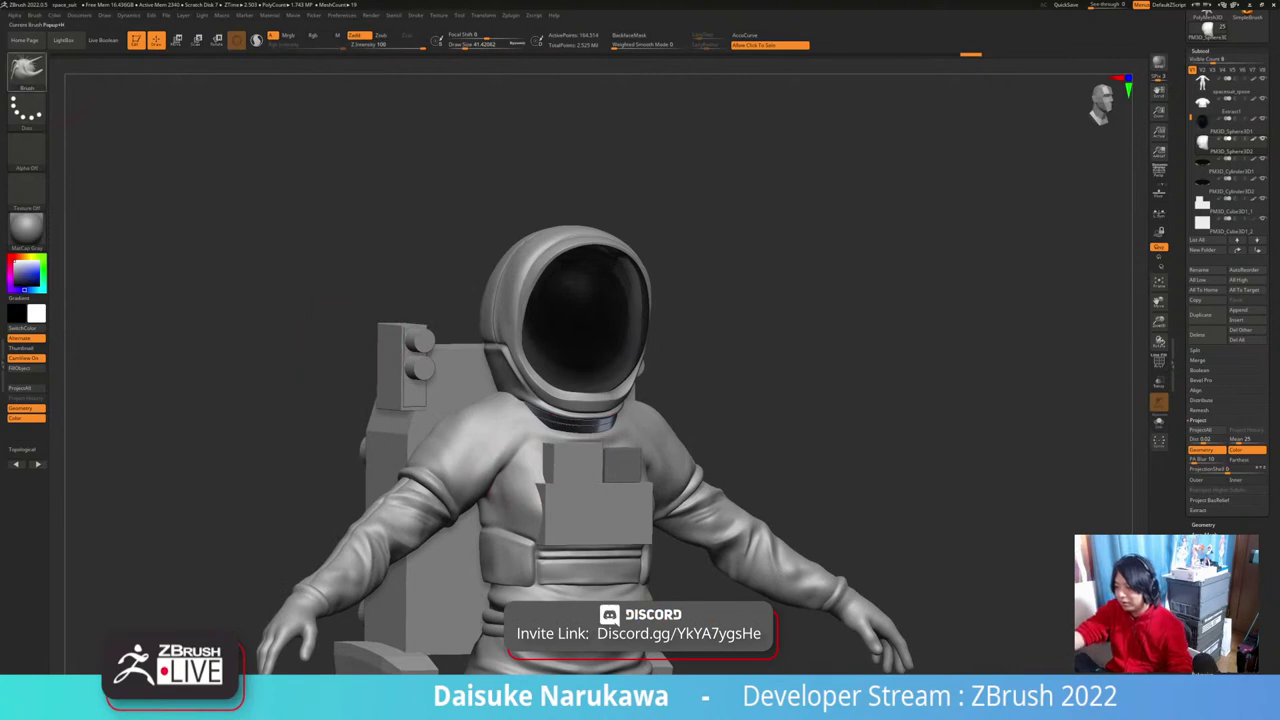
Step: Make the visor active and enlarge the SnakeHook brush's draw size to about 116
key("b")
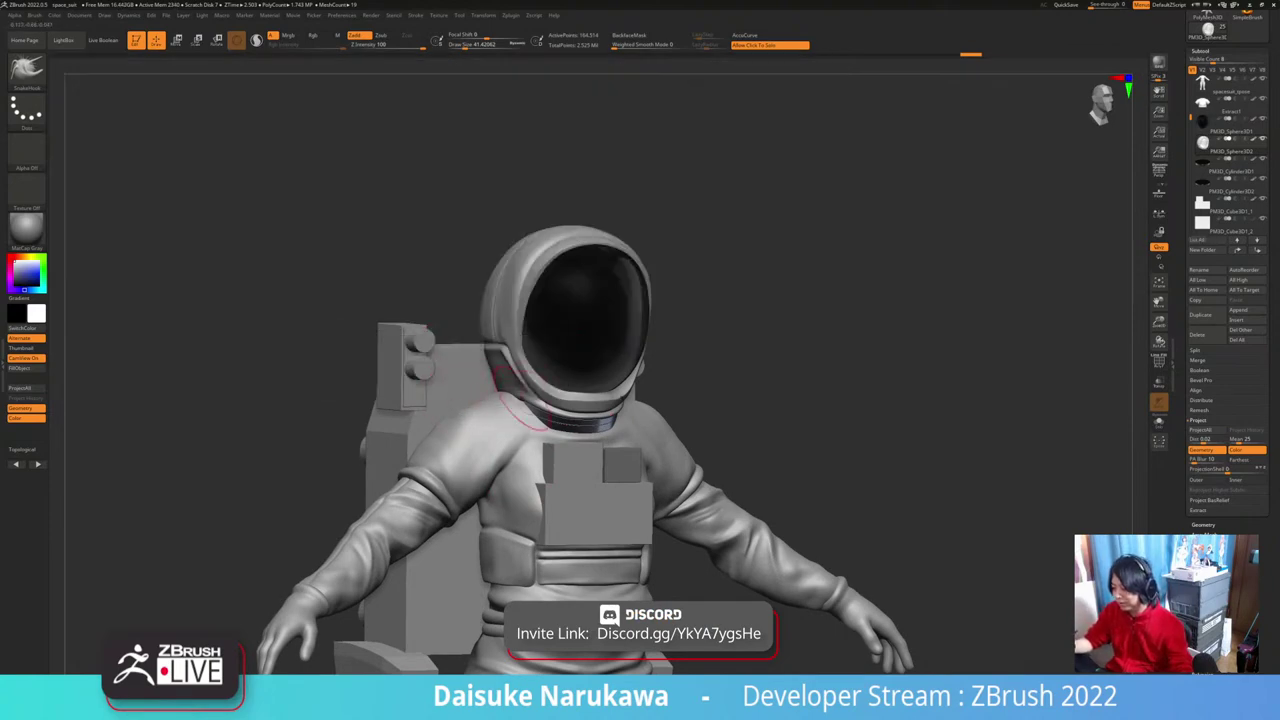
right_click_drag(521, 398, 642, 378)
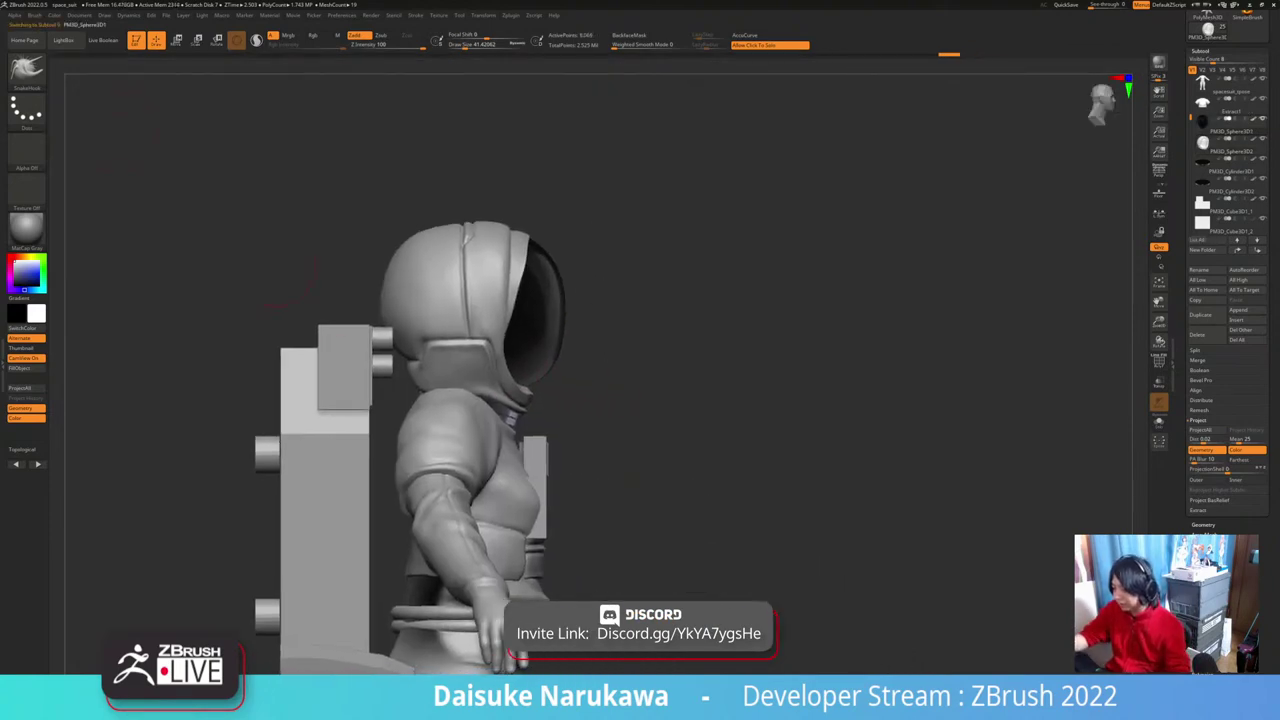
key("b")
key("s")
key("h")
key("b")
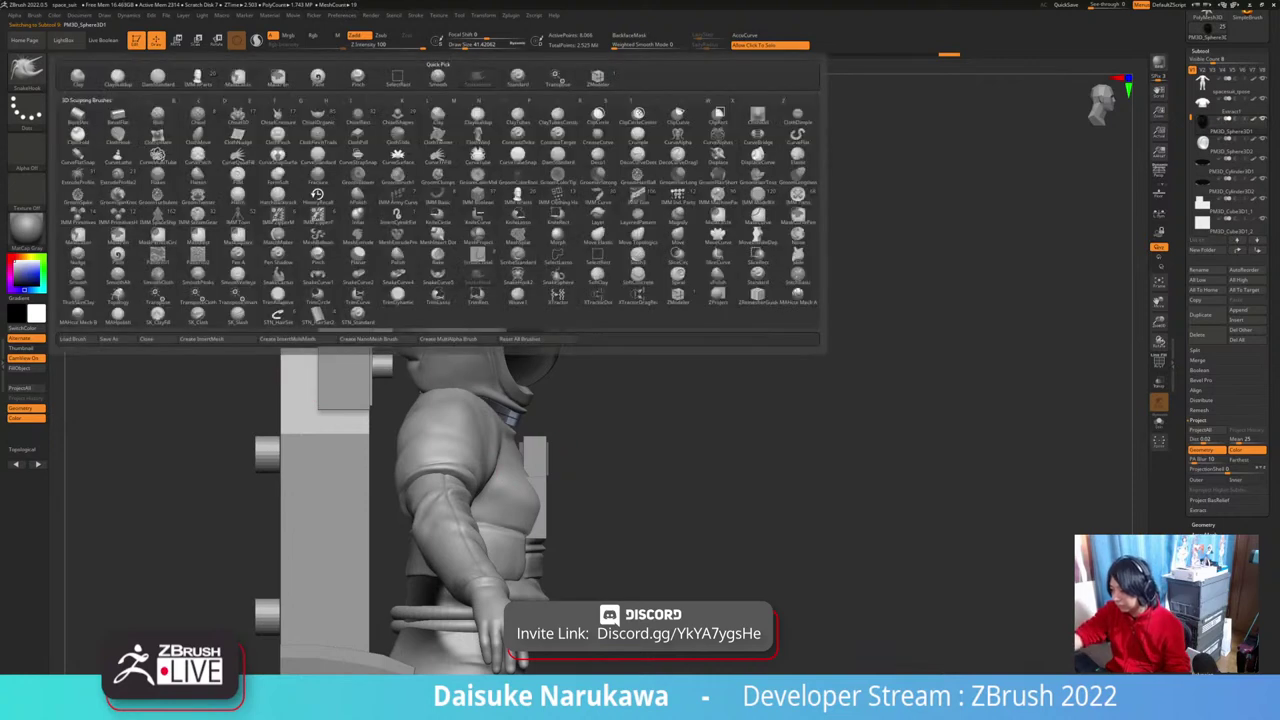
left_click(483, 44)
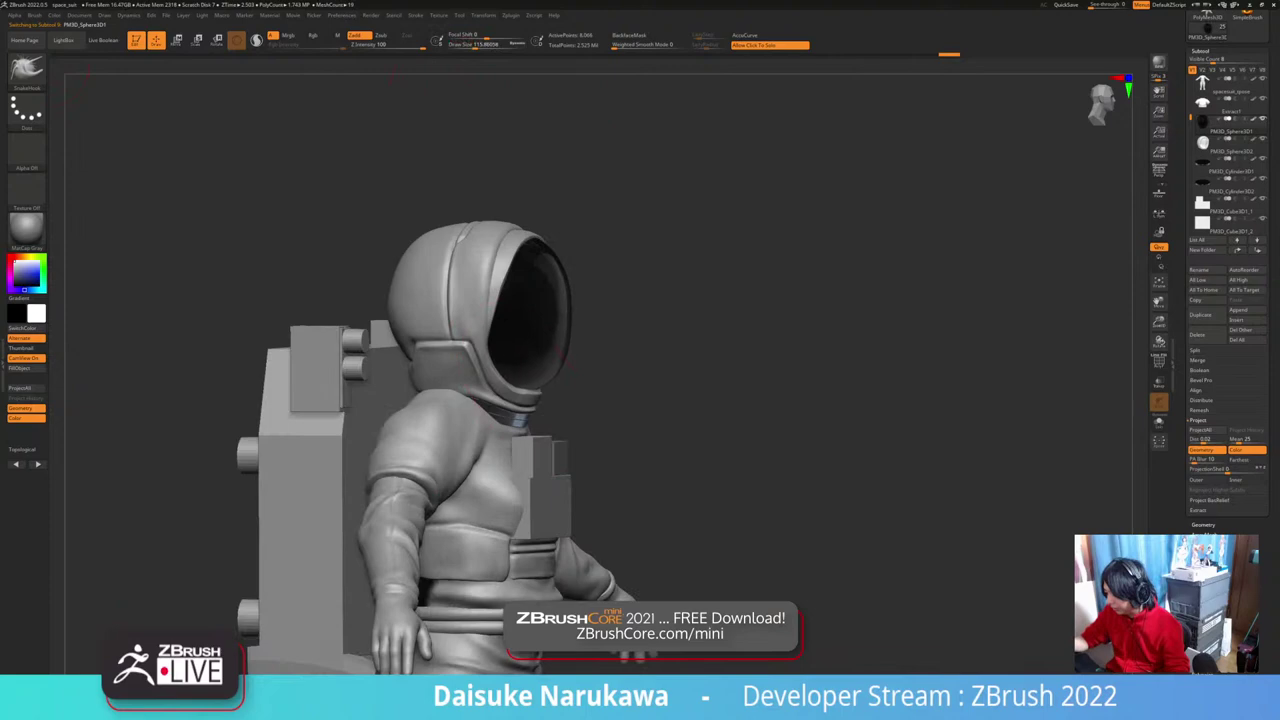
Step: Undo the last three brush strokes on the helmet
right_click_drag(517, 422, 425, 420, "ctrl")
right_click_drag(556, 375, 603, 390, "ctrl")
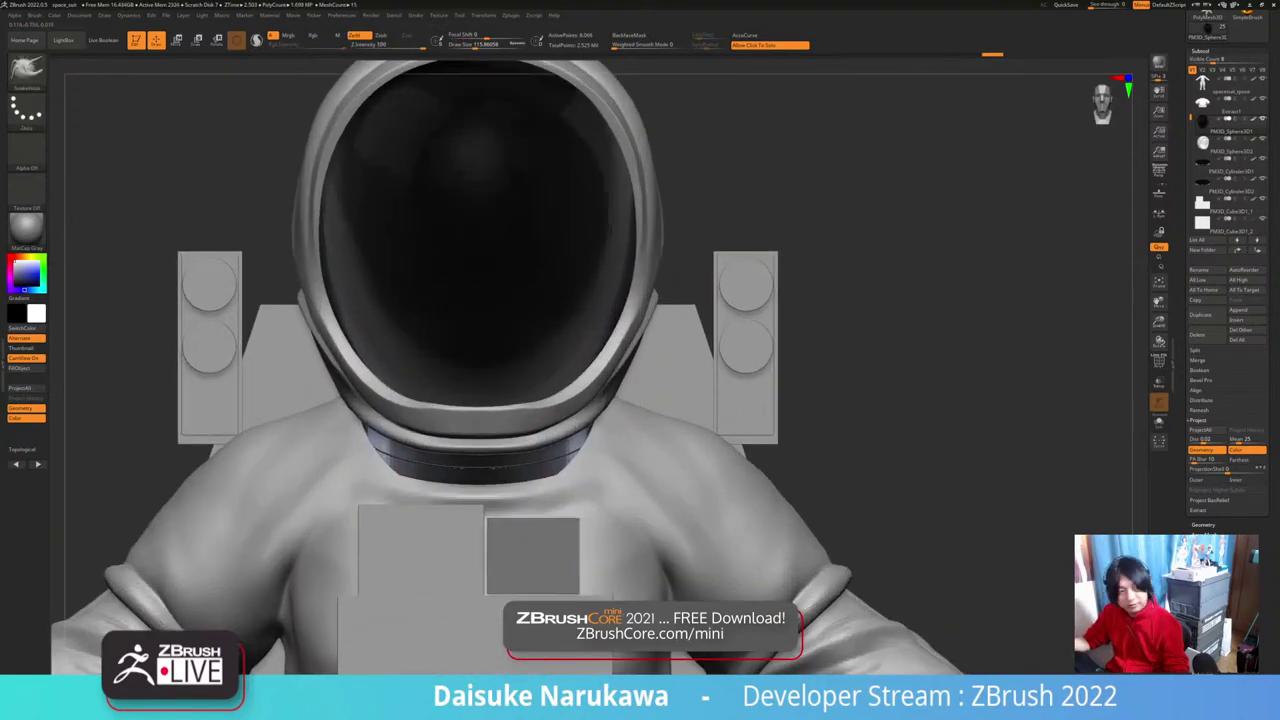
right_click_drag(619, 139, 591, 172, "alt")
left_click(484, 44)
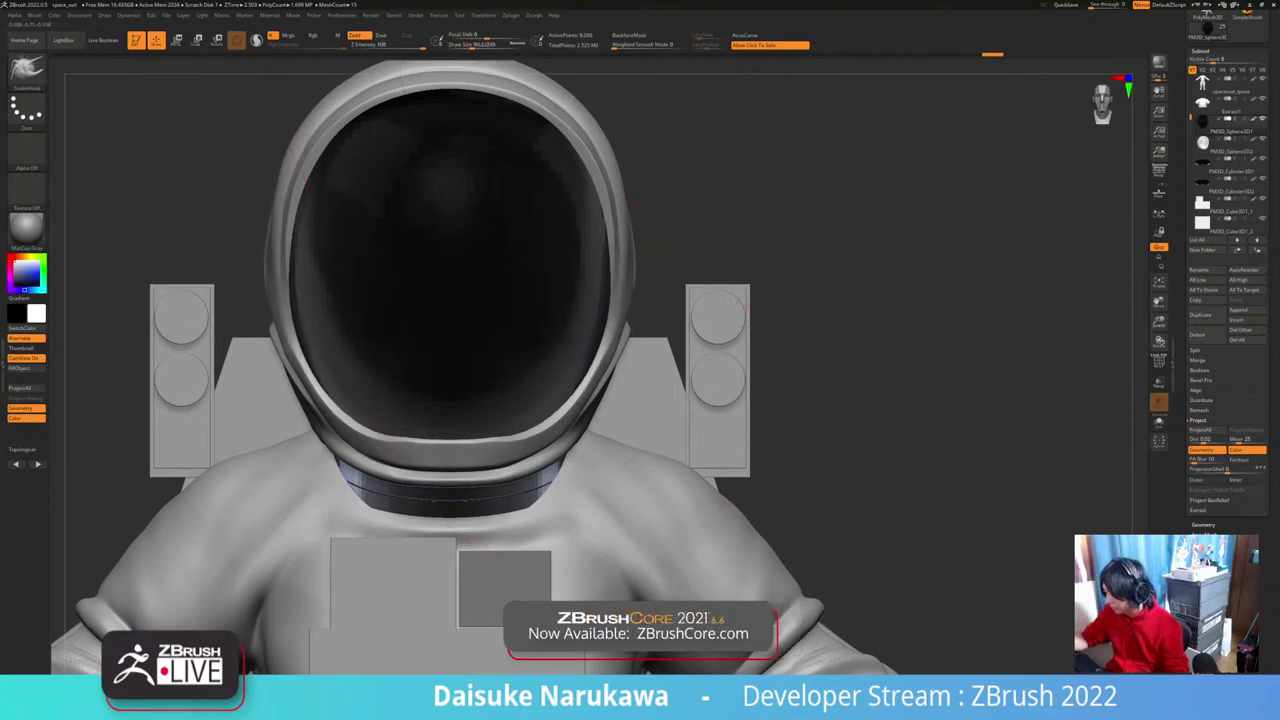
mouse_move(610, 310)
right_mouse_down("ctrl")
mouse_move(600, 230)
mouse_move(710, 230)
mouse_move(470, 235)
mouse_move(600, 232)
right_mouse_up("ctrl")
mouse_move(589, 416)
right_mouse_down("alt")
mouse_move(470, 426)
mouse_move(538, 424)
right_mouse_up("alt")
key("ctrl+z")
key("ctrl+z")
key("ctrl+z")
Step: Reshape the lower side corners of the helmet shell above the shoulders with a draw size of about 46
left_click_drag(564, 424, 557, 416)
mouse_move(557, 416)
right_mouse_down()
mouse_move(582, 421)
mouse_move(538, 393)
mouse_move(466, 400)
right_mouse_up()
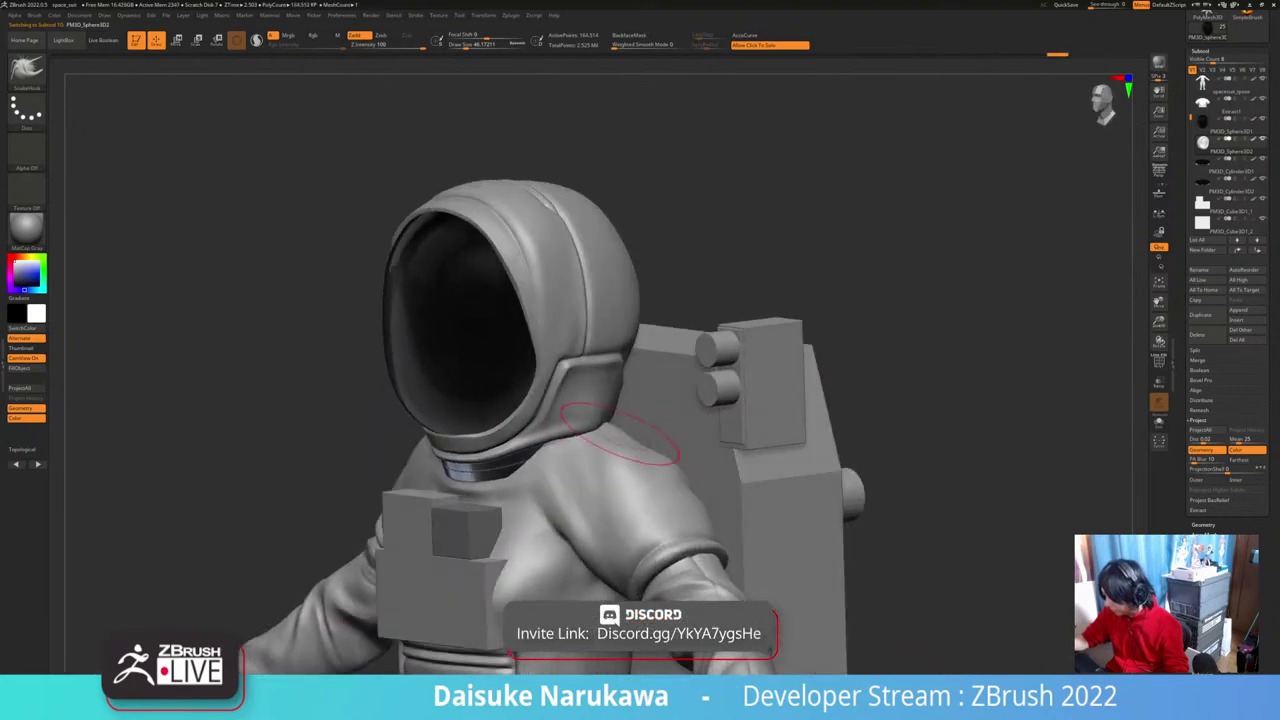
left_click_drag(620, 434, 616, 436)
mouse_move(616, 436)
right_mouse_down()
mouse_move(597, 460)
mouse_move(598, 443)
mouse_move(634, 435)
mouse_move(618, 418)
right_mouse_up()
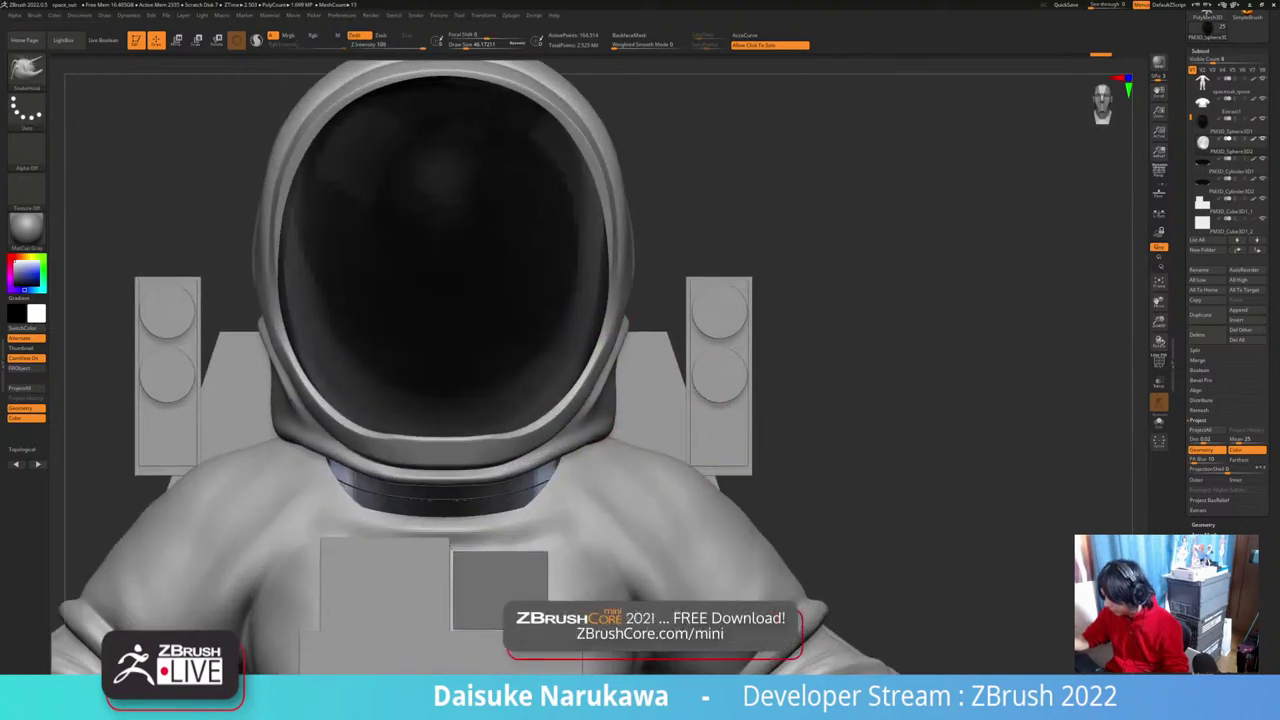
left_click_drag(606, 435, 614, 432)
right_click_drag(642, 420, 613, 403)
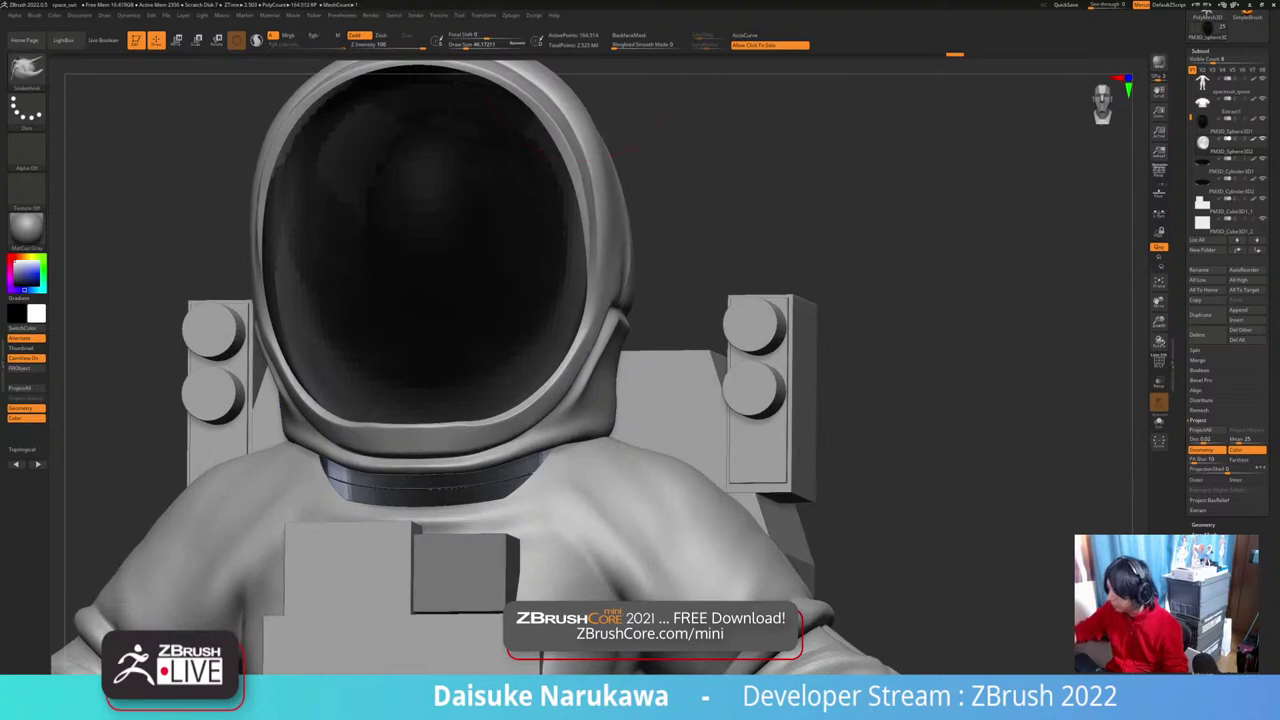
Step: Turn on BackfaceMask, reduce the draw size to about 33, and pull the helmet shell's lower side edge slightly outward
left_click(630, 35)
right_click_drag(641, 344, 660, 368)
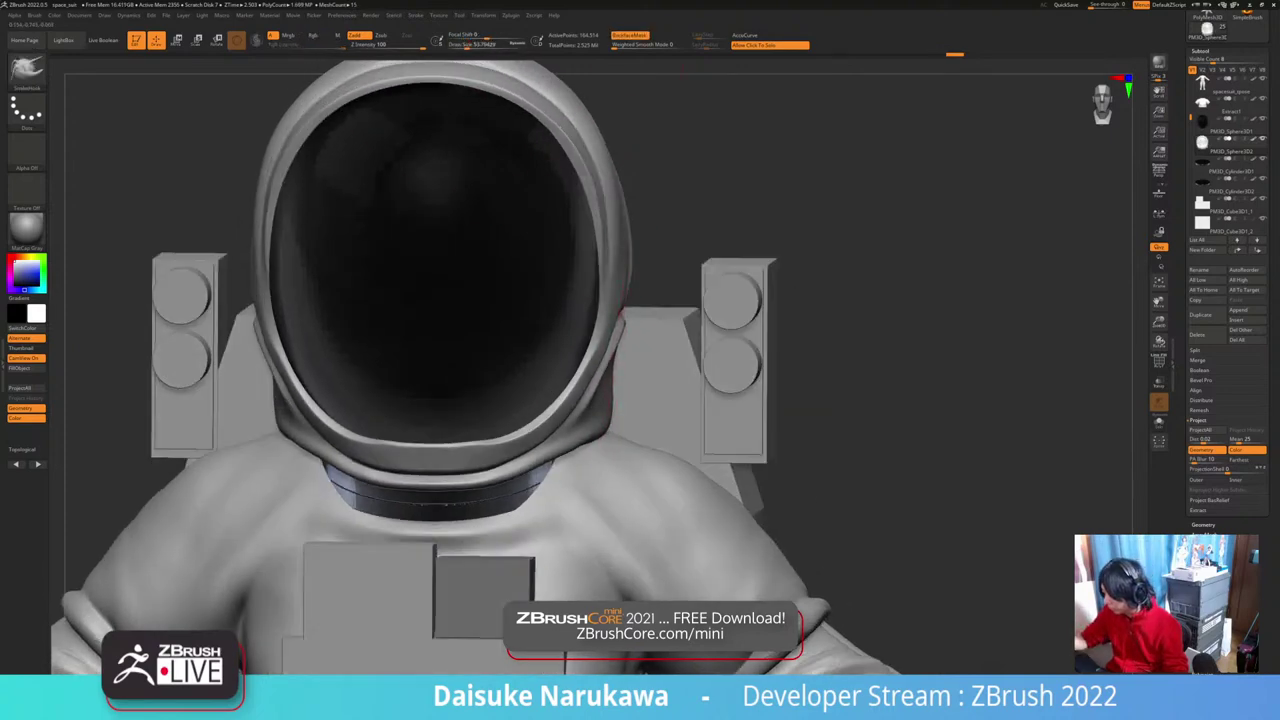
left_click_drag(612, 376, 620, 374)
key("ctrl+z")
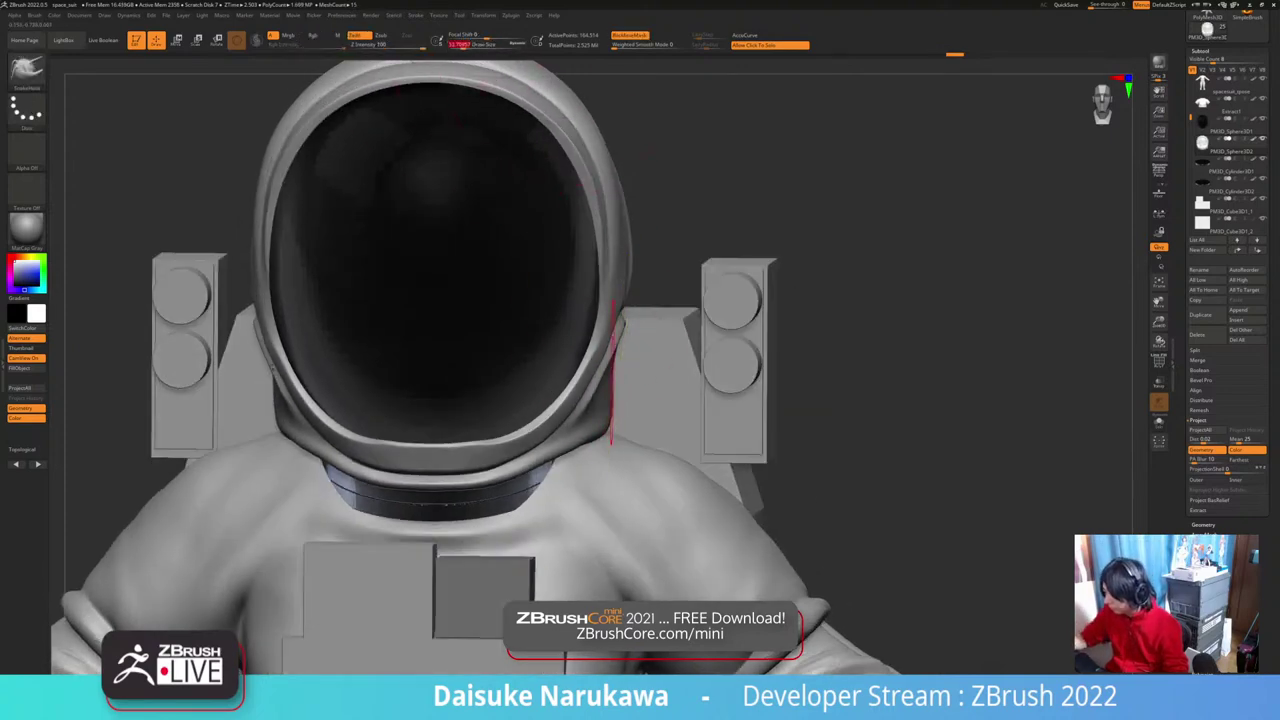
right_click_drag(648, 377, 612, 372)
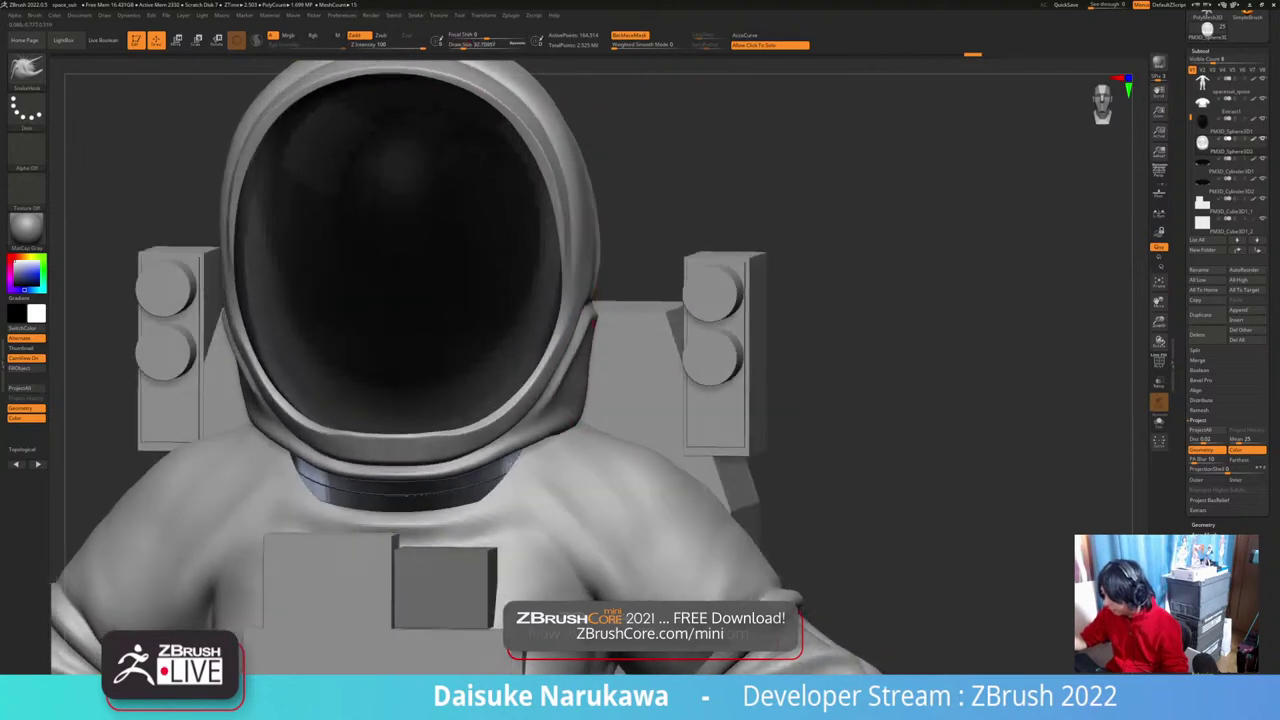
left_click_drag(594, 358, 600, 358)
mouse_move(606, 362)
right_mouse_down()
mouse_move(614, 338)
mouse_move(626, 362)
mouse_move(670, 385)
mouse_move(619, 344)
right_mouse_up()
right_click_drag(642, 406, 583, 399, "alt")
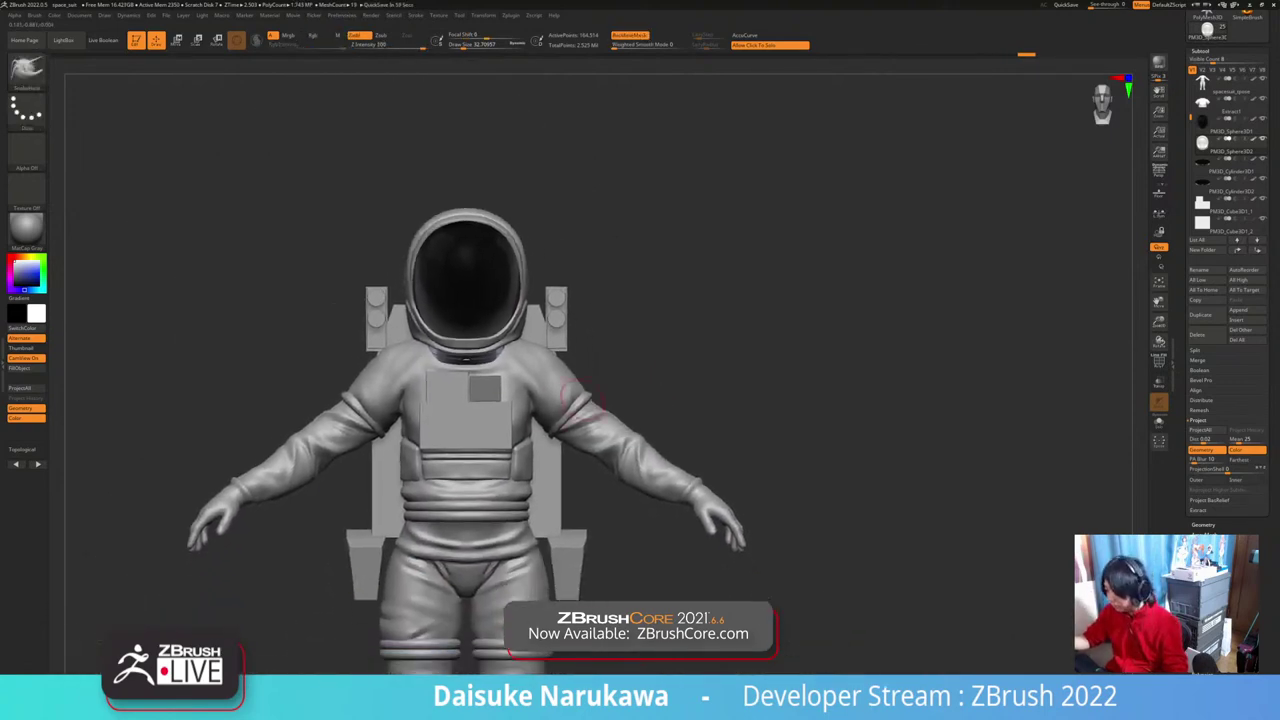
Step: Make the suit's upper-body piece active and switch to the Standard brush
left_click(547, 394, "alt")
key("b")
key("s")
key("t")
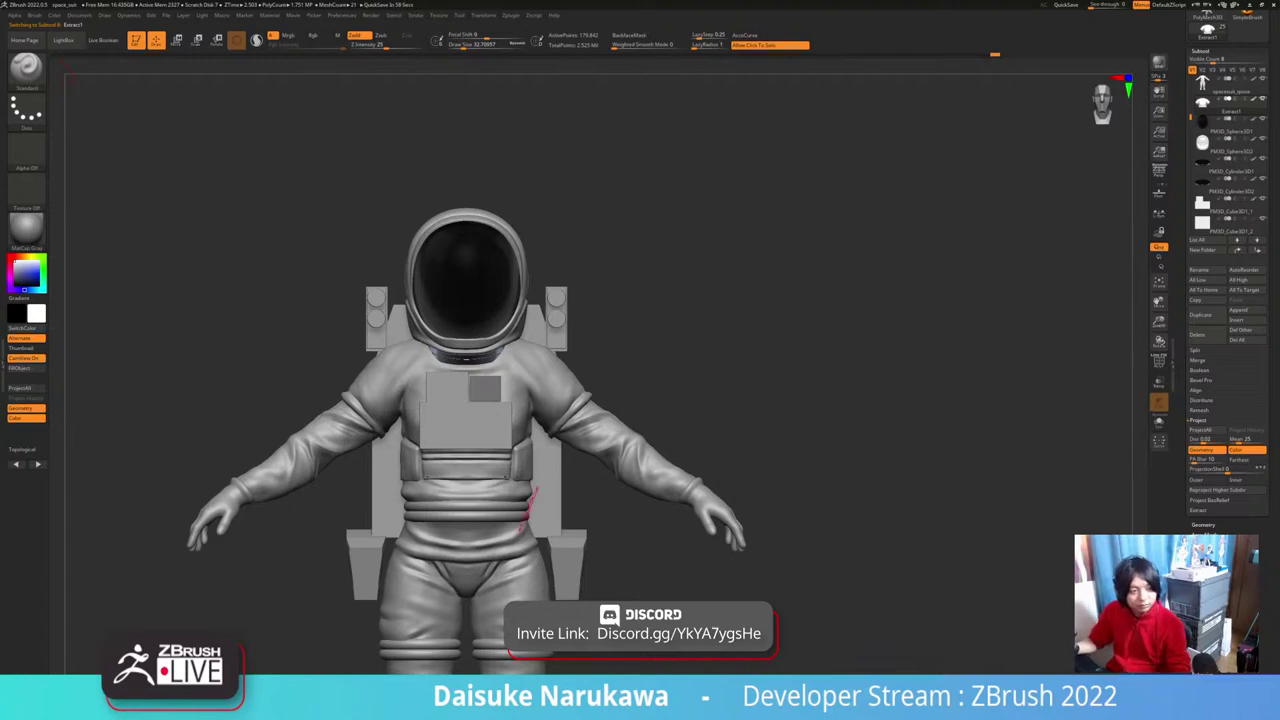
right_click_drag(534, 455, 610, 450)
mouse_move(436, 368)
right_mouse_down("ctrl")
mouse_move(425, 425)
mouse_move(443, 416)
right_mouse_up("ctrl")
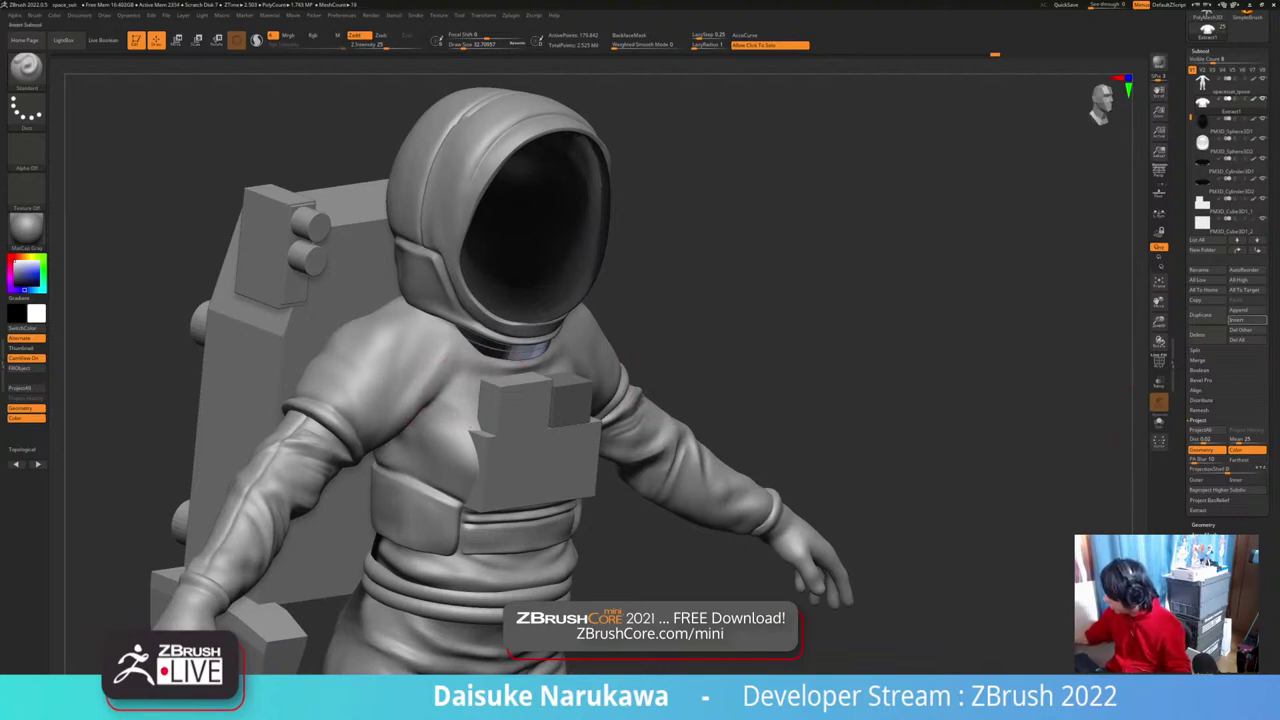
Step: Insert a Cube3D as a new subtool after the upper-body piece
left_click(1245, 320)
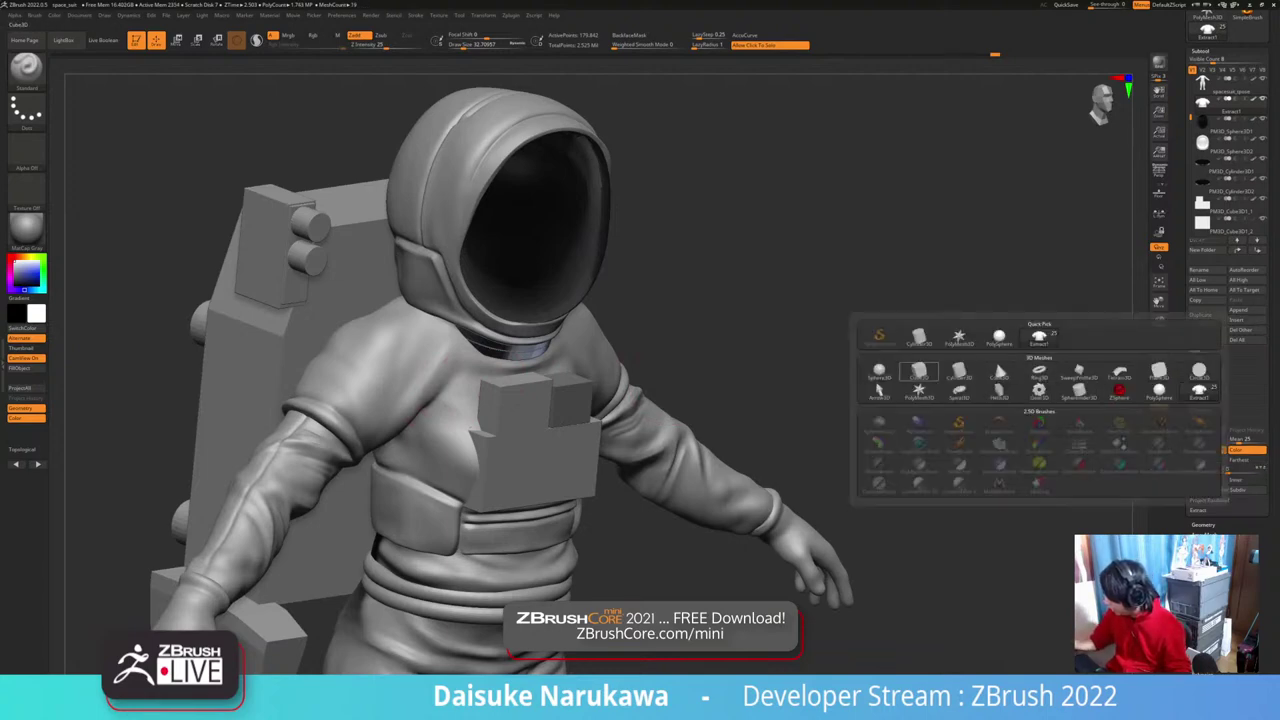
left_click(919, 371)
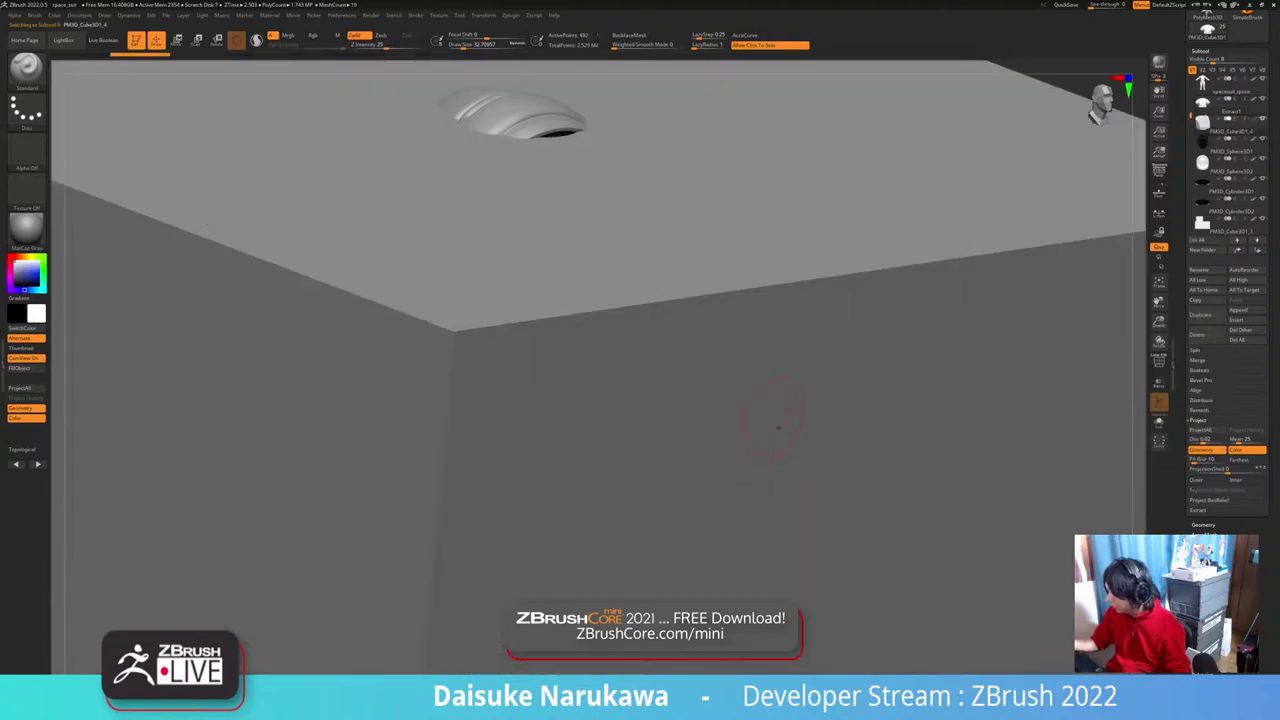
right_click_drag(777, 425, 605, 350)
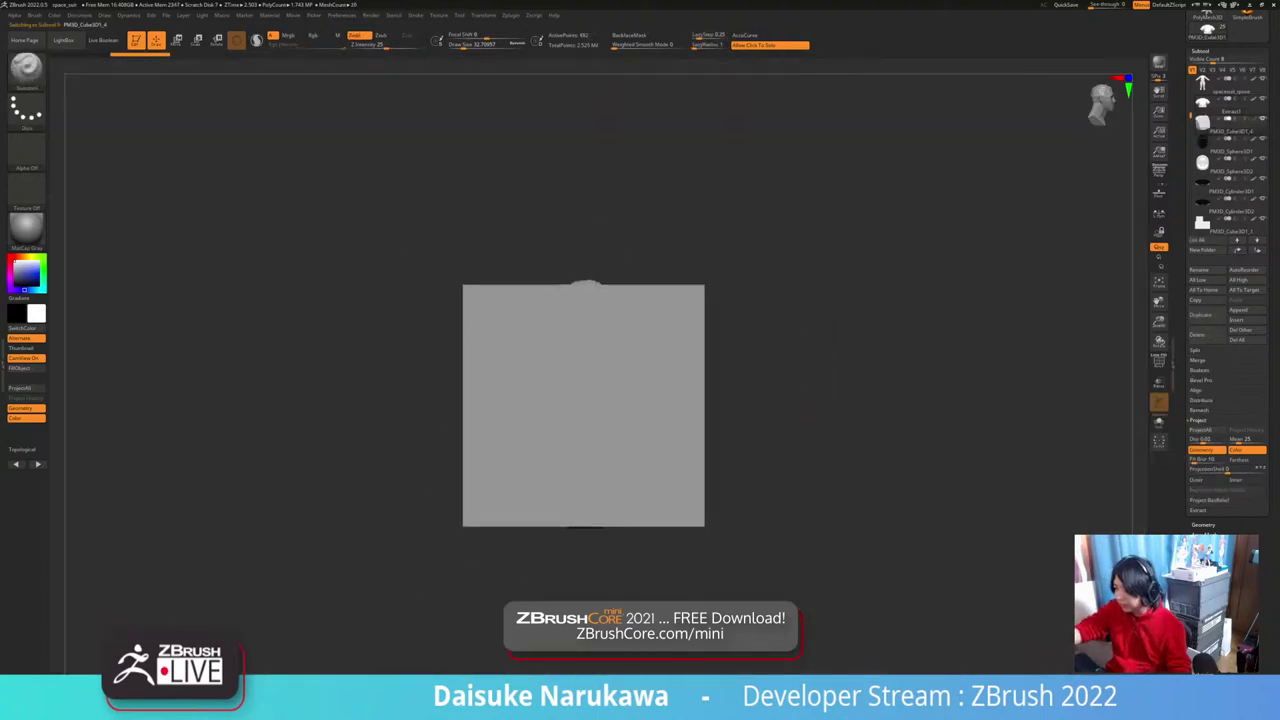
Step: Convert the inserted cube to a PolyCube primitive through the transform gizmo
key("w")
left_click(553, 340)
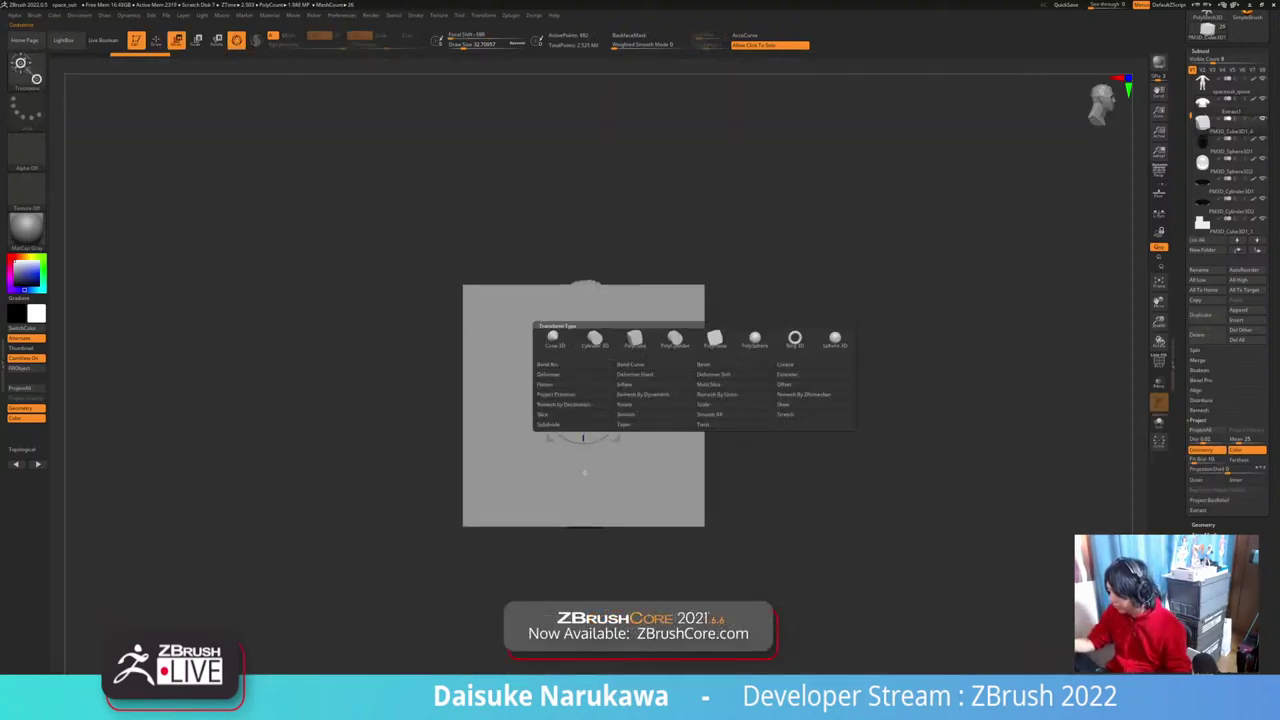
left_click(635, 340)
right_click_drag(640, 350, 775, 440, "ctrl")
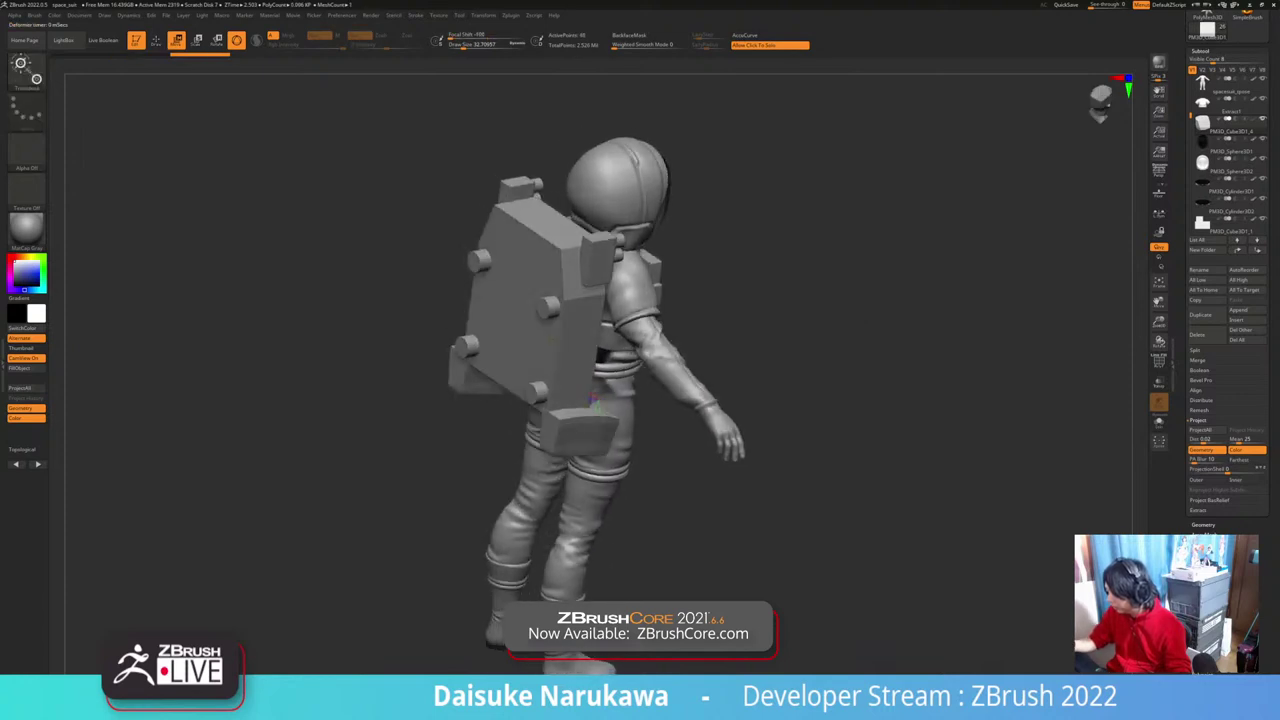
left_click(553, 339)
right_click_drag(553, 345, 616, 373, "shift")
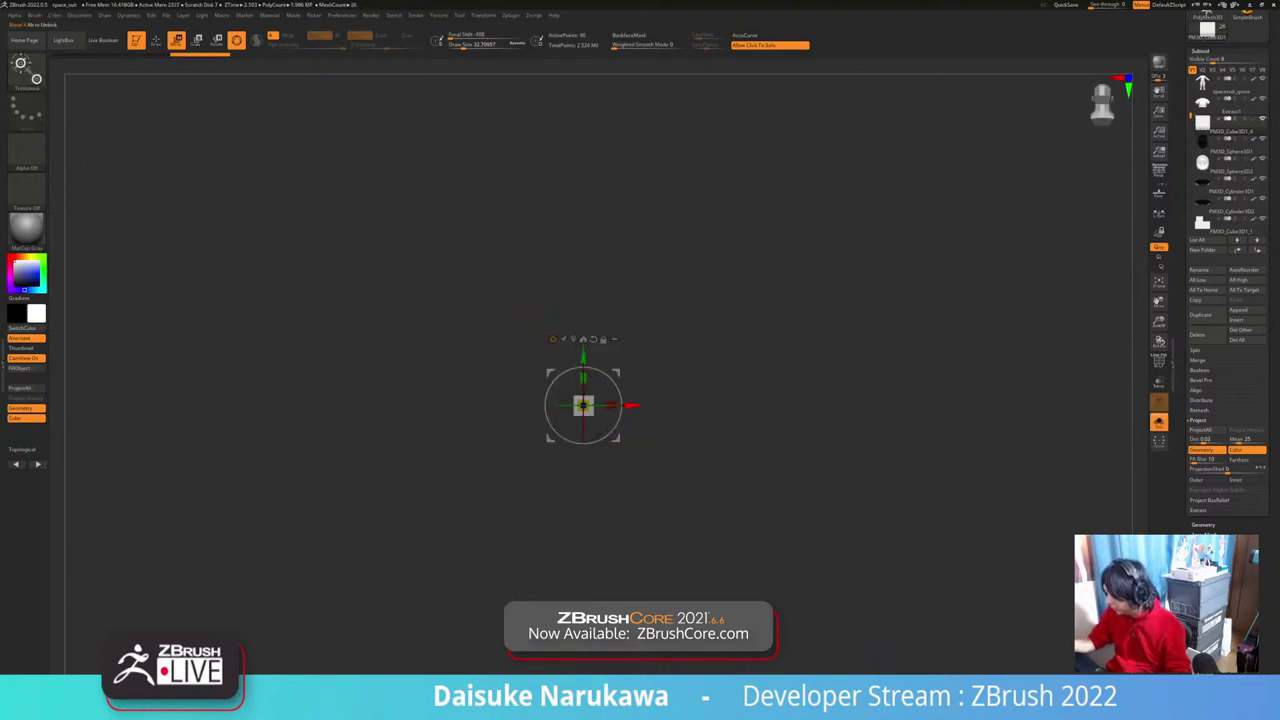
Step: Move the cube out to the astronaut's right side and raise it to shoulder height
left_click_drag(631, 405, 819, 405)
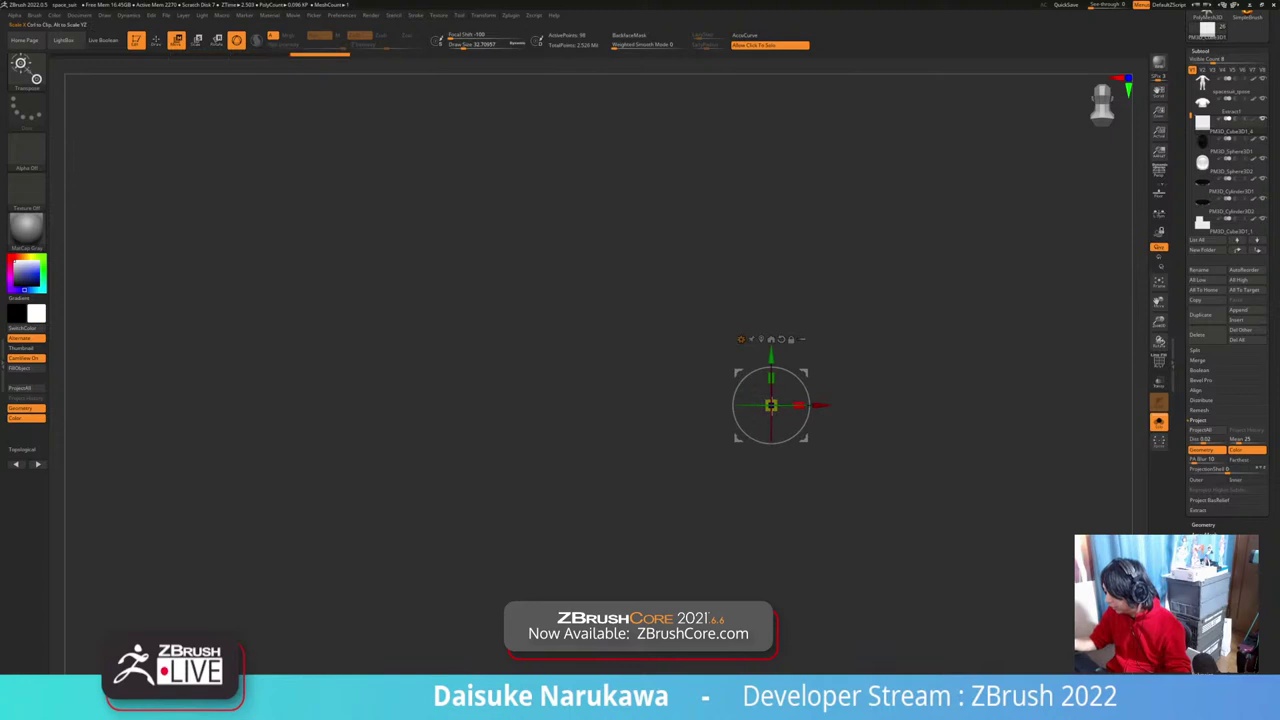
left_click(860, 440)
right_click_drag(860, 440, 800, 520)
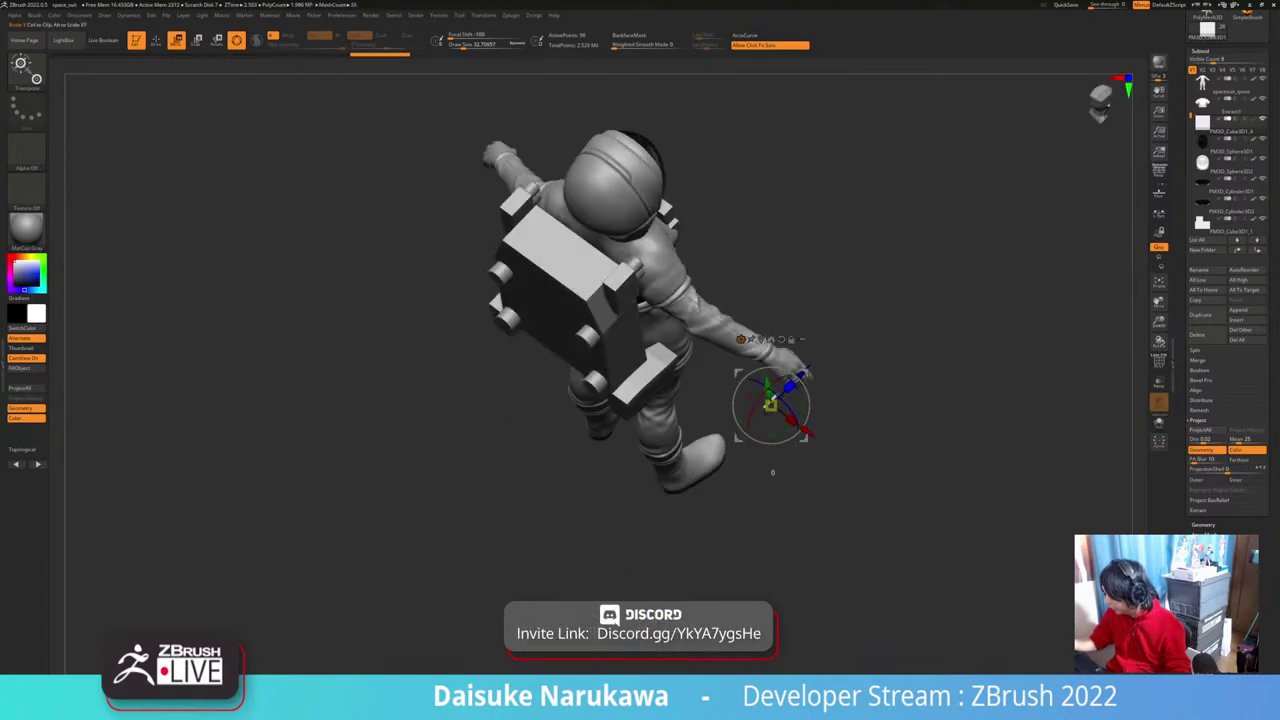
right_click_drag(822, 455, 690, 390)
right_click_drag(690, 390, 690, 425, "ctrl")
left_click_drag(684, 363, 684, 128)
right_click_drag(690, 250, 694, 480, "alt")
right_click_drag(694, 400, 681, 366)
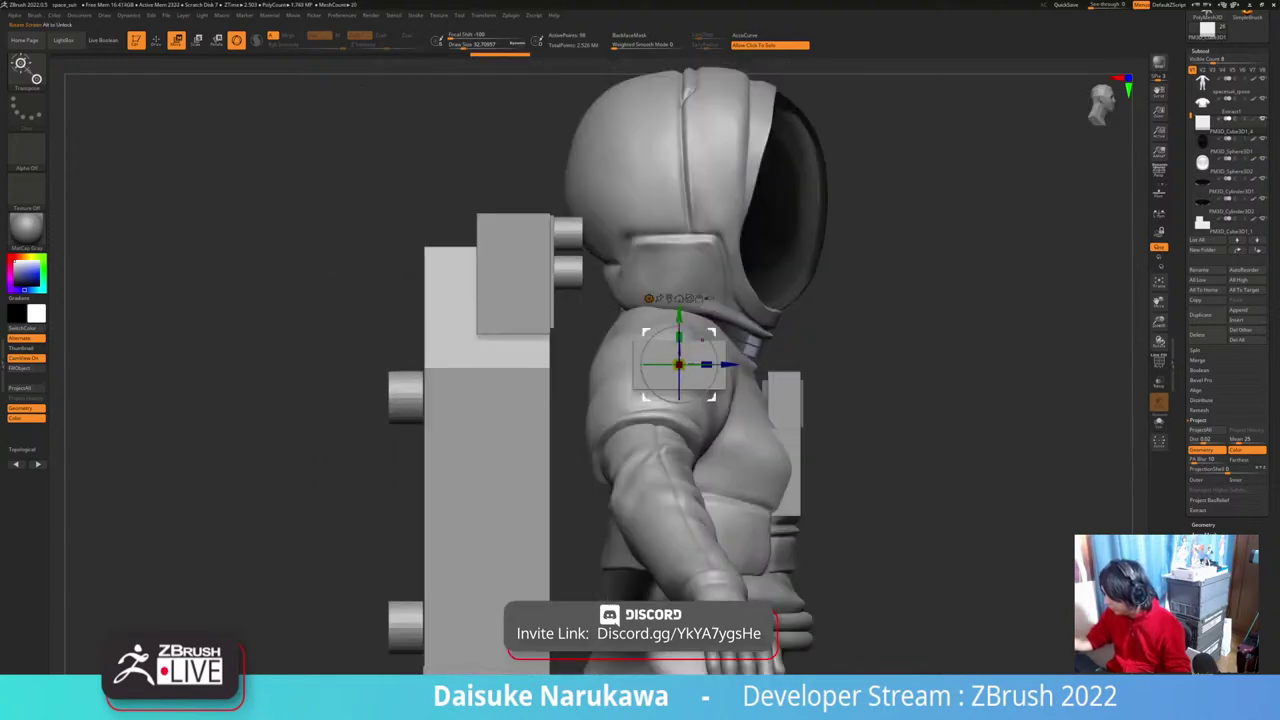
Step: Tilt the cube to follow the slope of the right shoulder and place it against the outer upper arm
left_click_drag(711, 332, 661, 299)
right_click_drag(700, 400, 790, 380)
left_click_drag(650, 345, 648, 321)
right_click_drag(700, 400, 790, 388)
left_click_drag(690, 362, 440, 374)
right_click_drag(560, 385, 505, 388)
left_click_drag(438, 349, 440, 337)
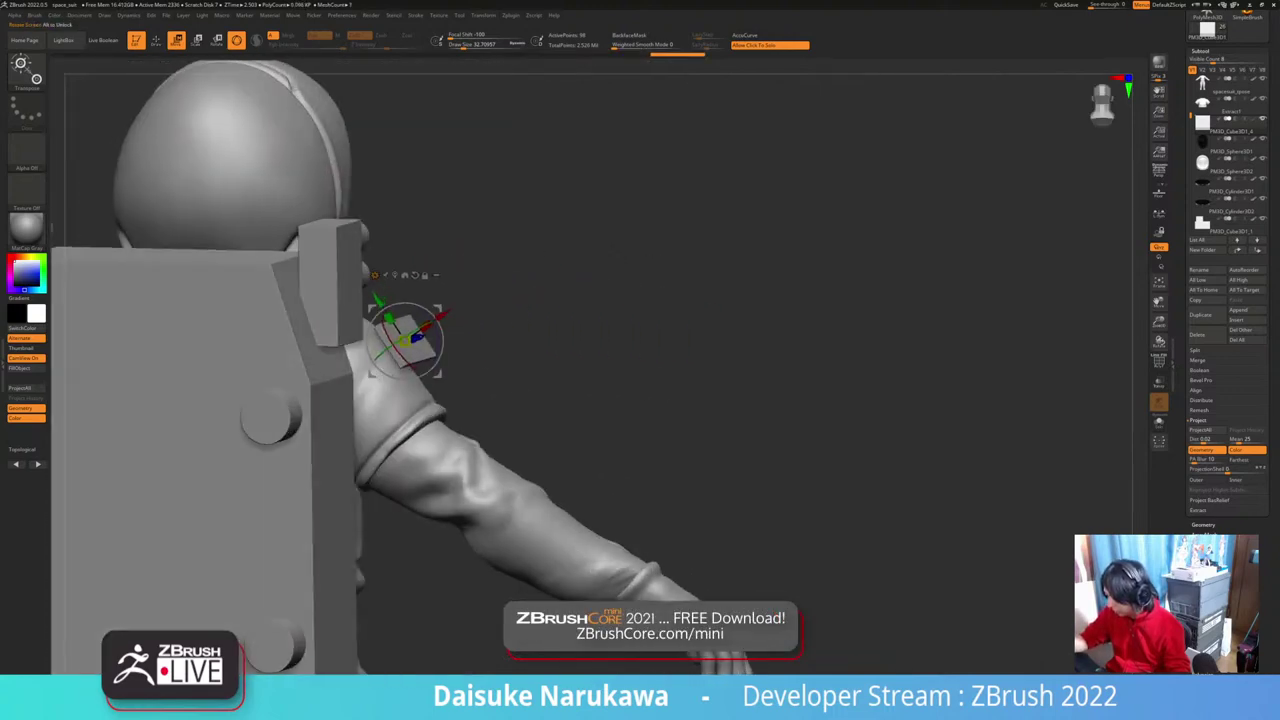
Step: Slide the tilted block slightly forward over the outer shoulder and adjust its height
right_click_drag(620, 360, 555, 415, "shift")
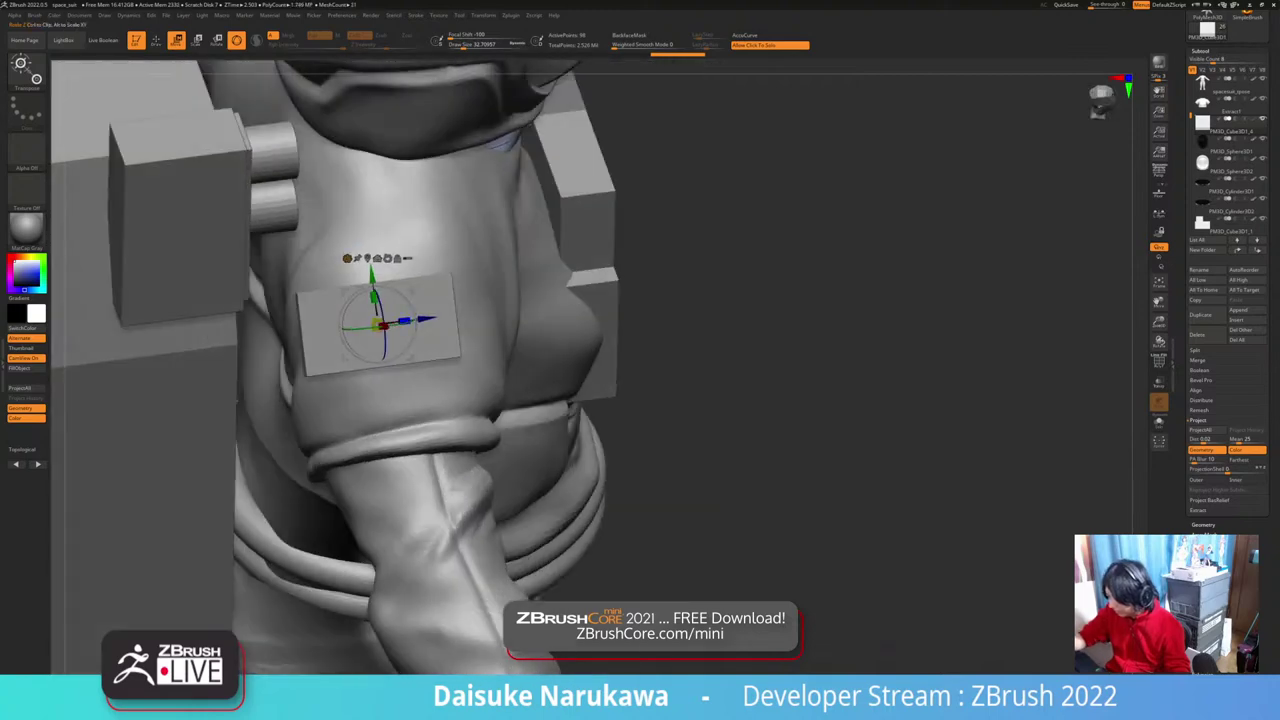
left_click_drag(428, 319, 443, 318)
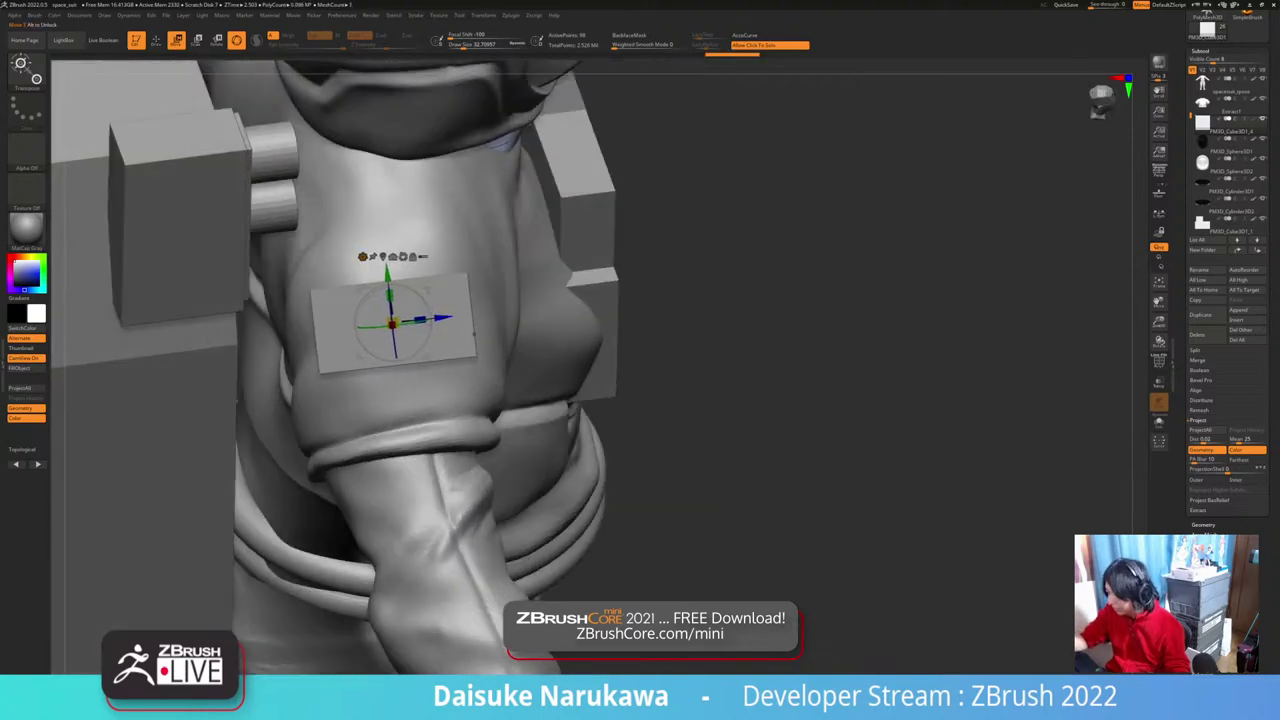
right_click_drag(580, 390, 630, 362, "ctrl")
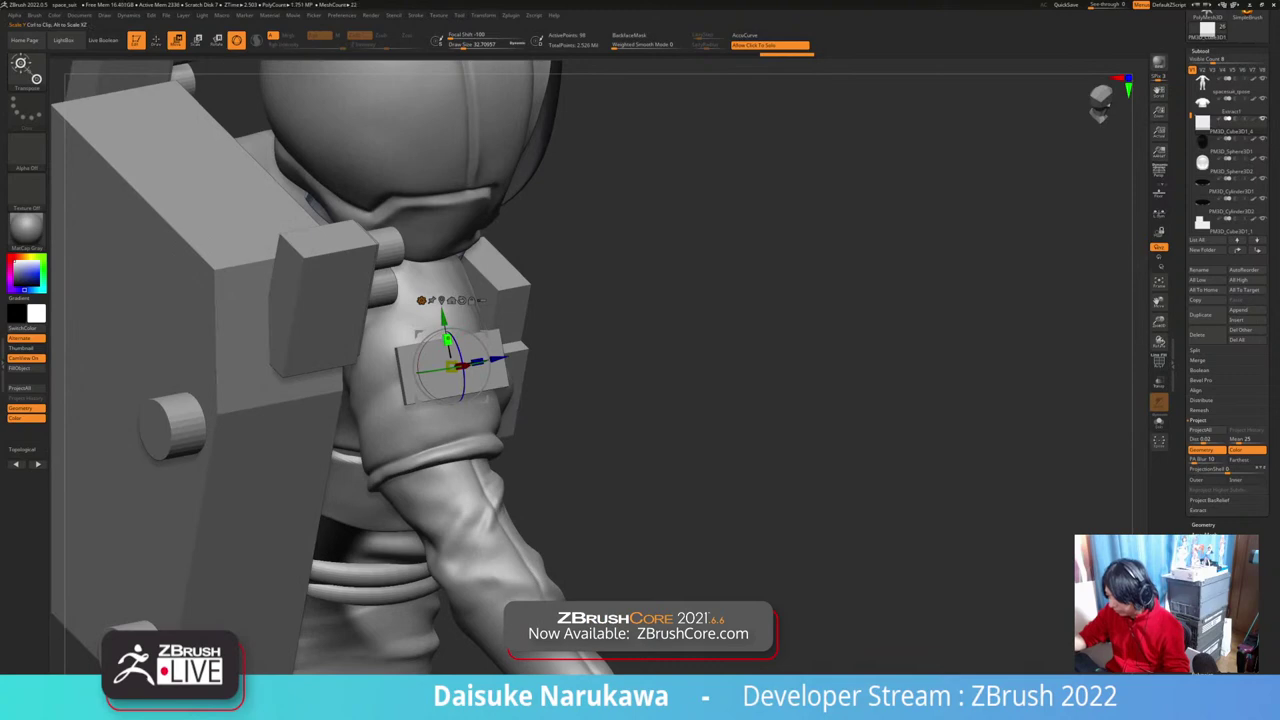
left_click_drag(448, 340, 448, 342)
right_click_drag(620, 380, 566, 392)
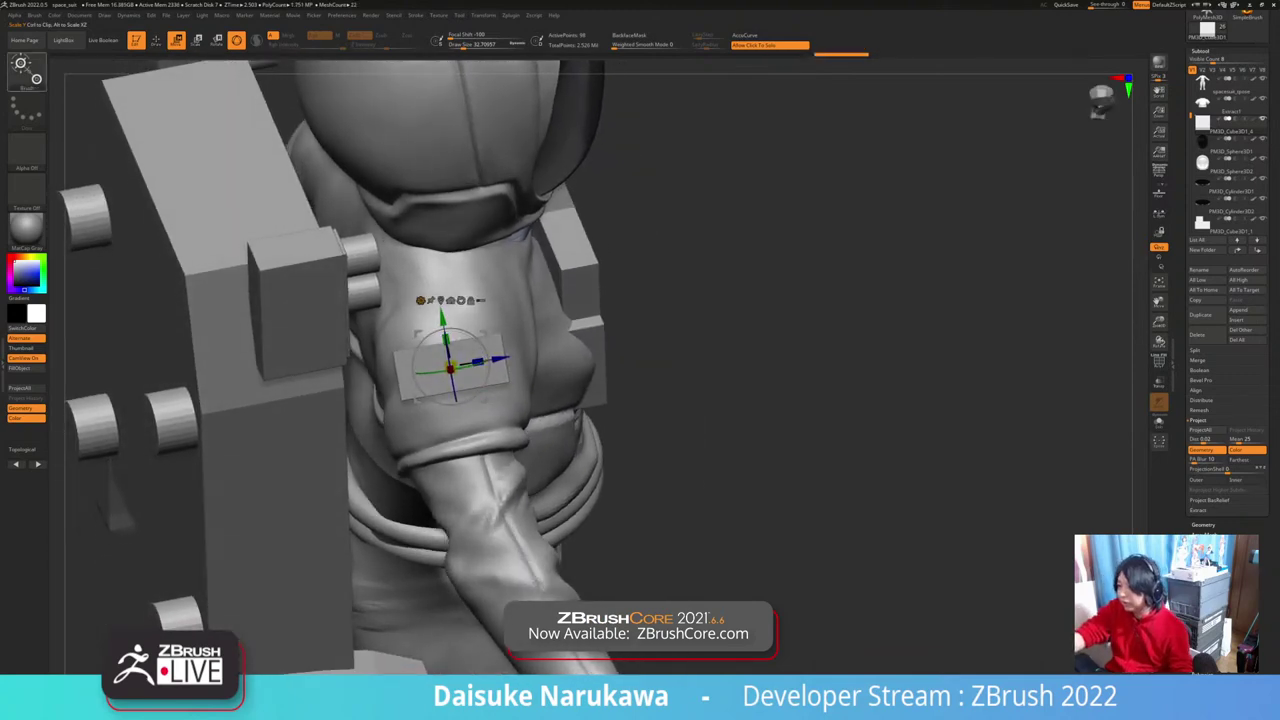
key("b")
key("b")
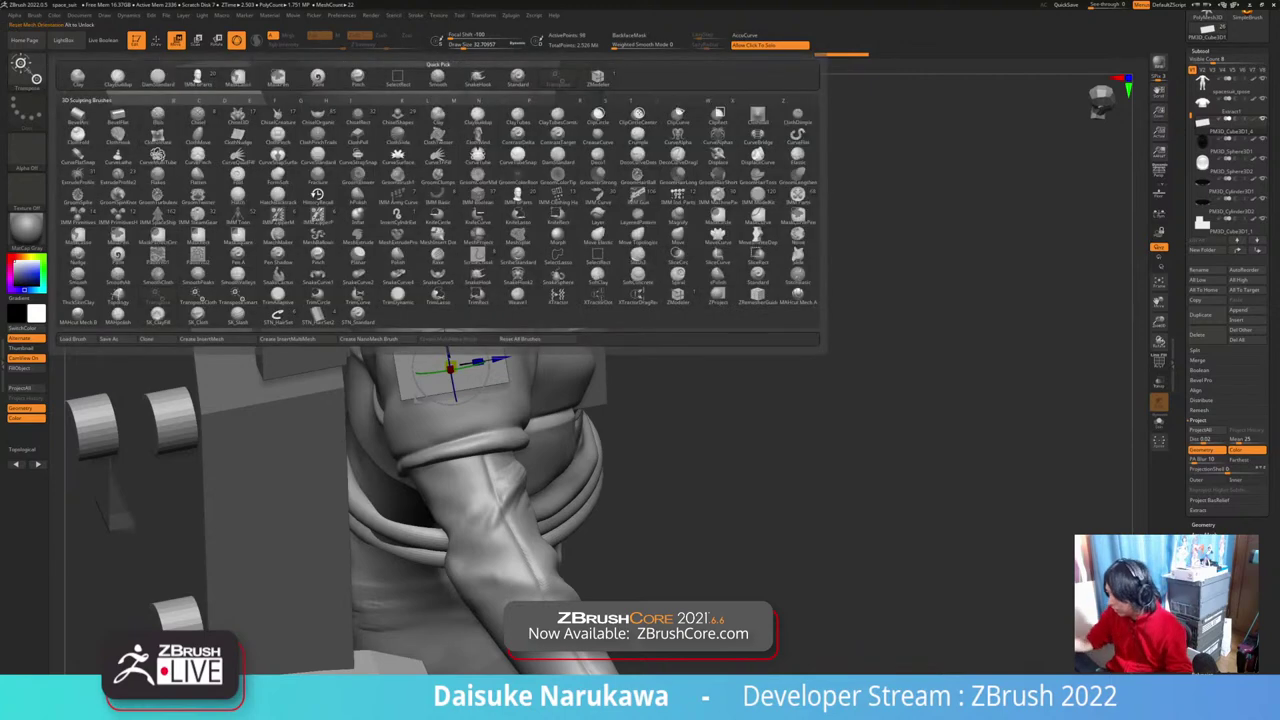
key("Escape")
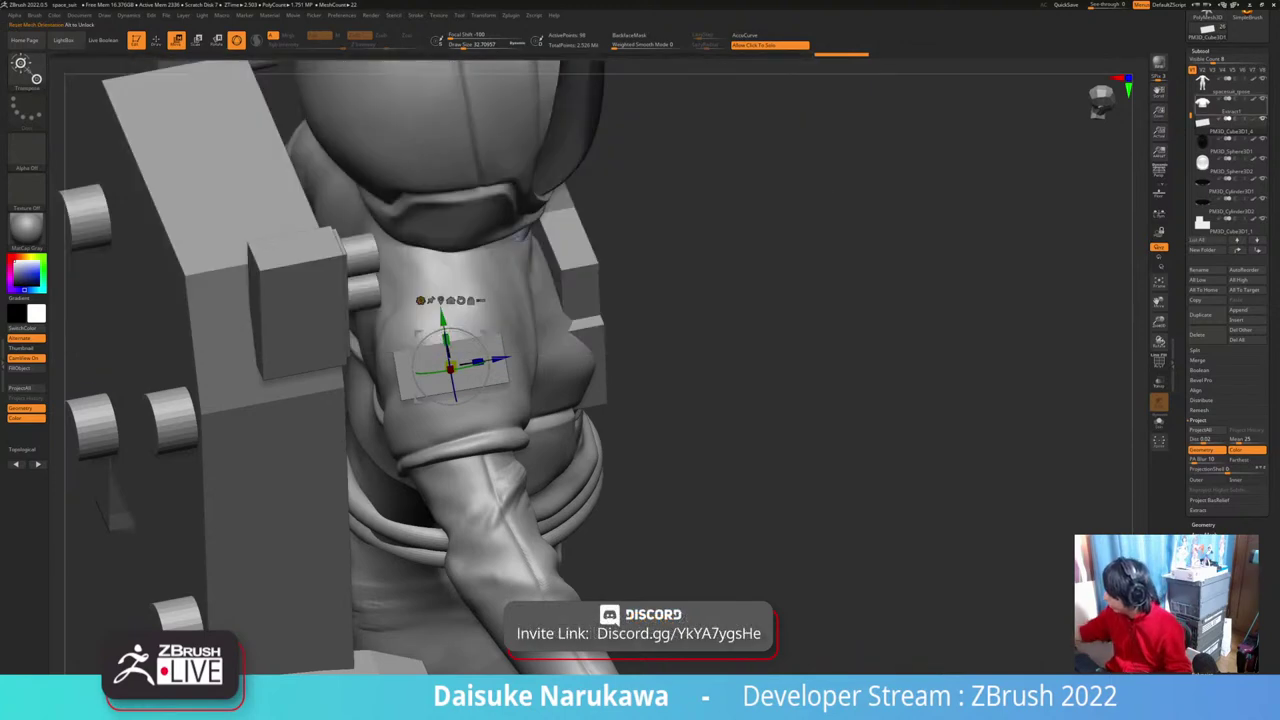
Step: Subdivide the shoulder block up to subdivision level 3 while keeping its edges sharp
left_click(1200, 51)
left_click(1203, 61)
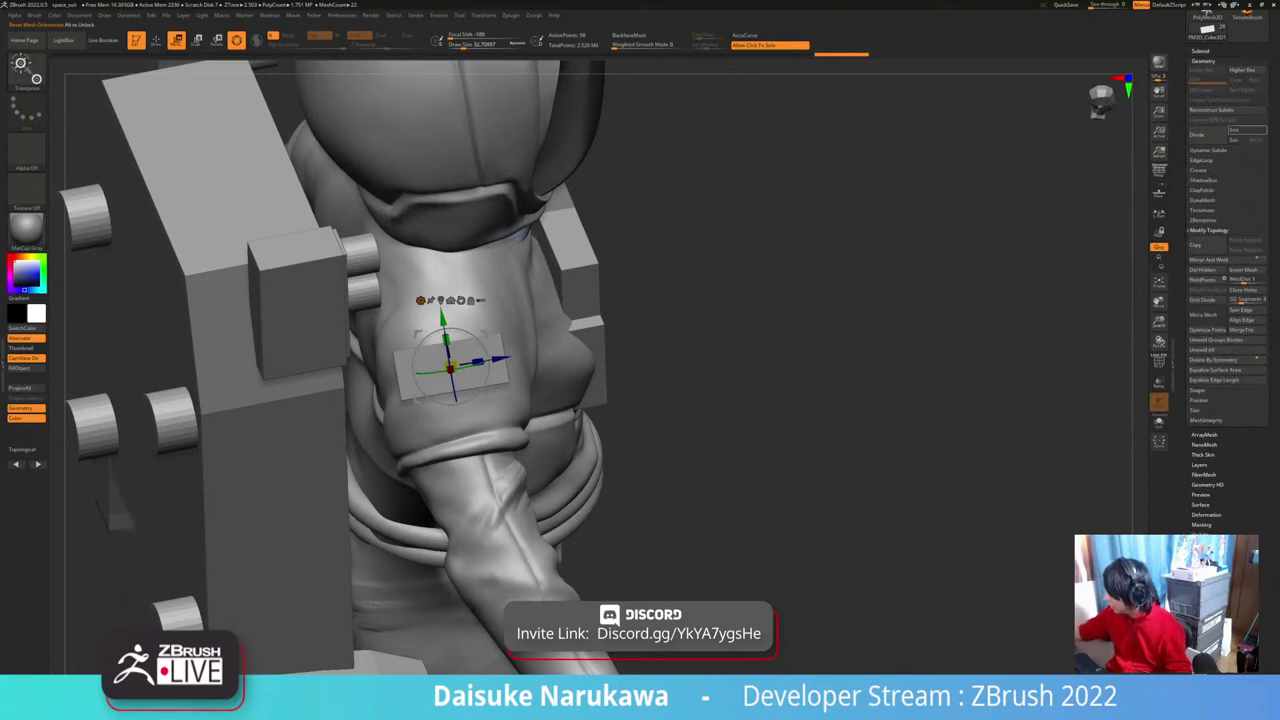
left_click(1206, 135)
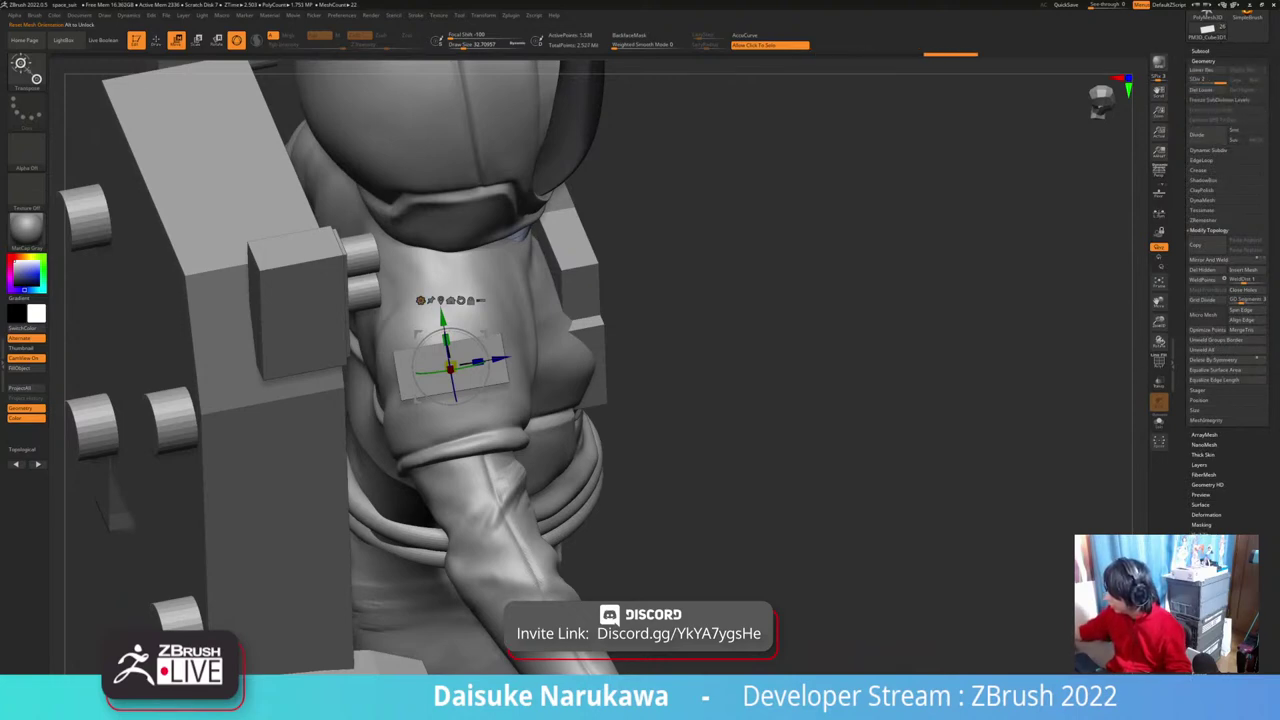
Step: Wrap the shoulder block onto the curved surface of the right upper arm with the MatchMaker brush
left_click(26, 70)
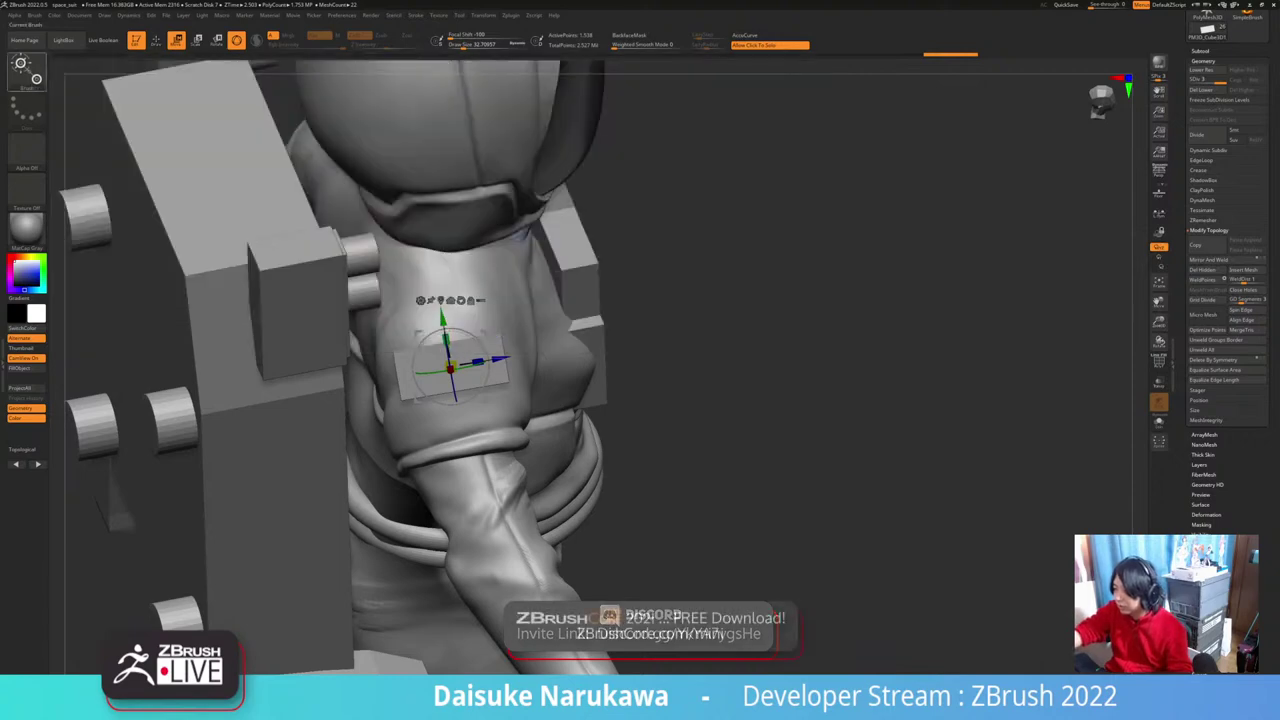
left_click(26, 70)
key("comma")
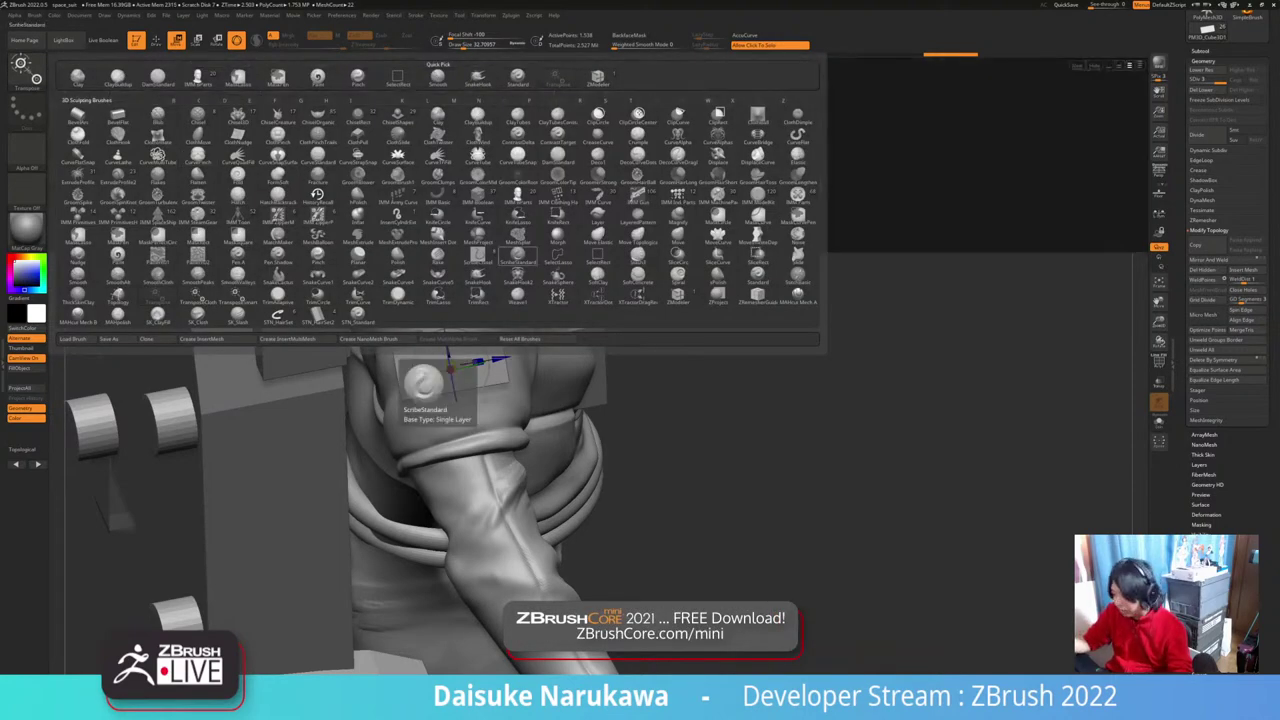
key("m")
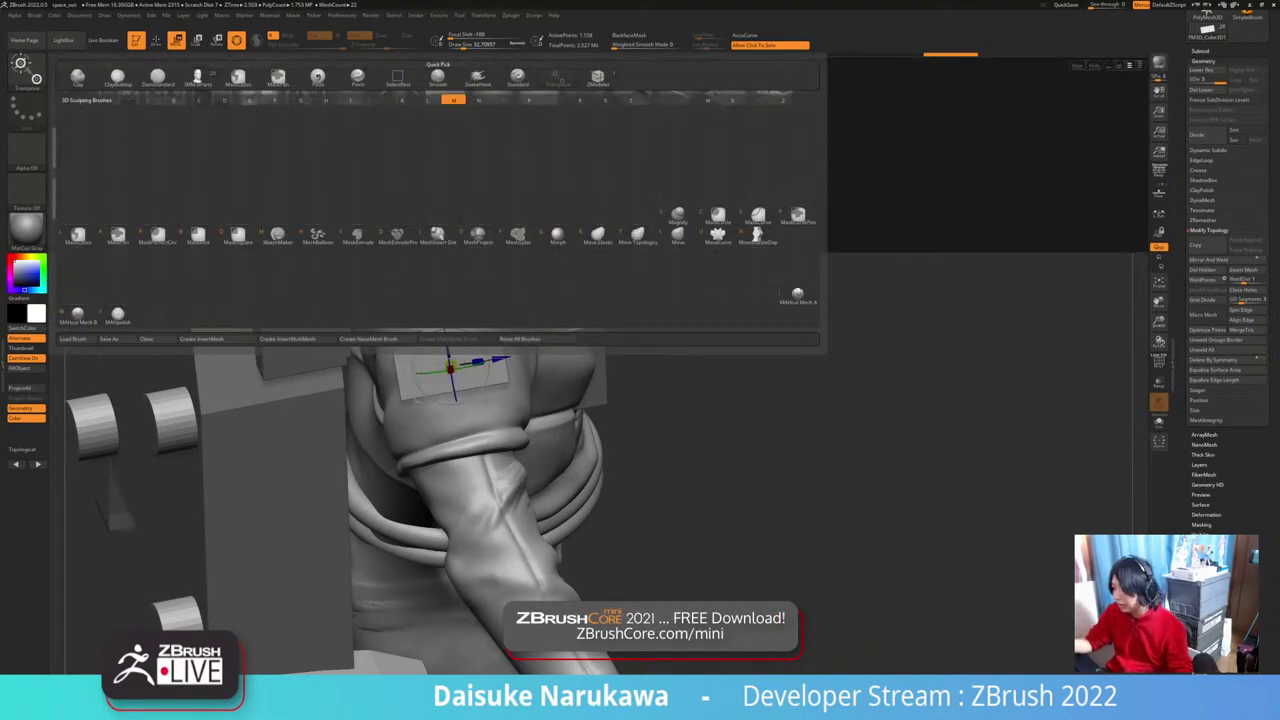
key("m")
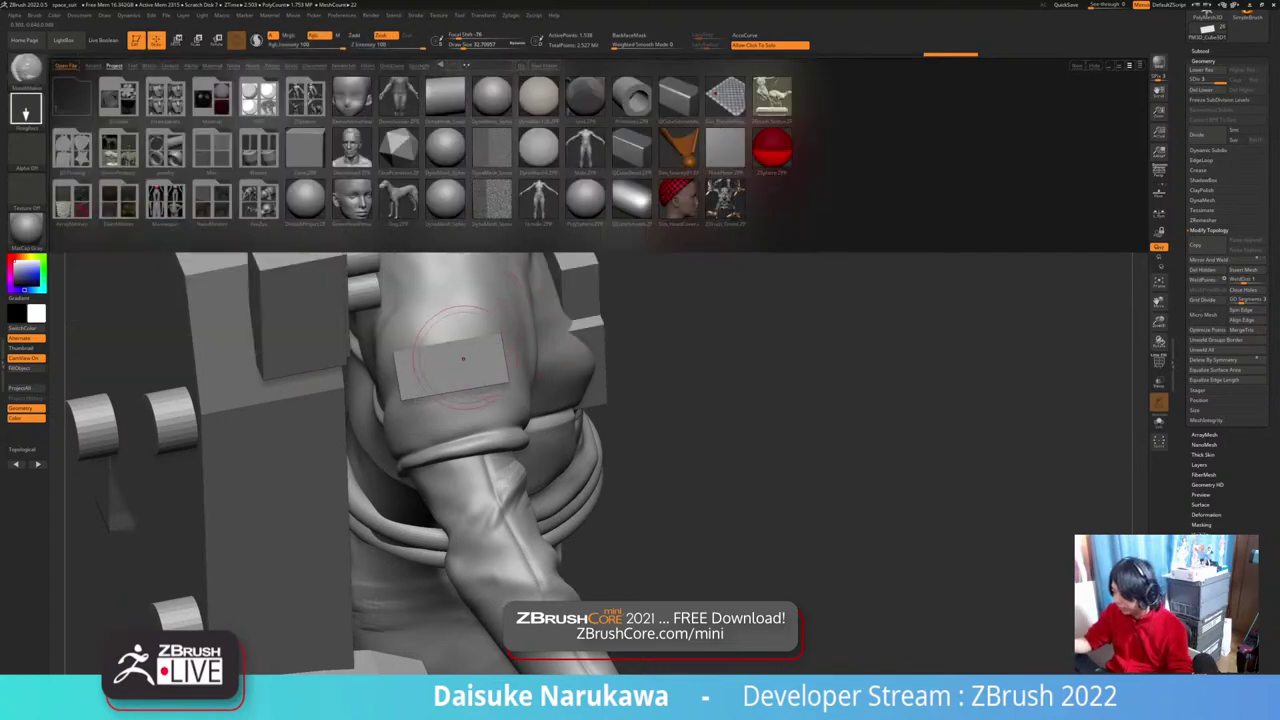
key("comma")
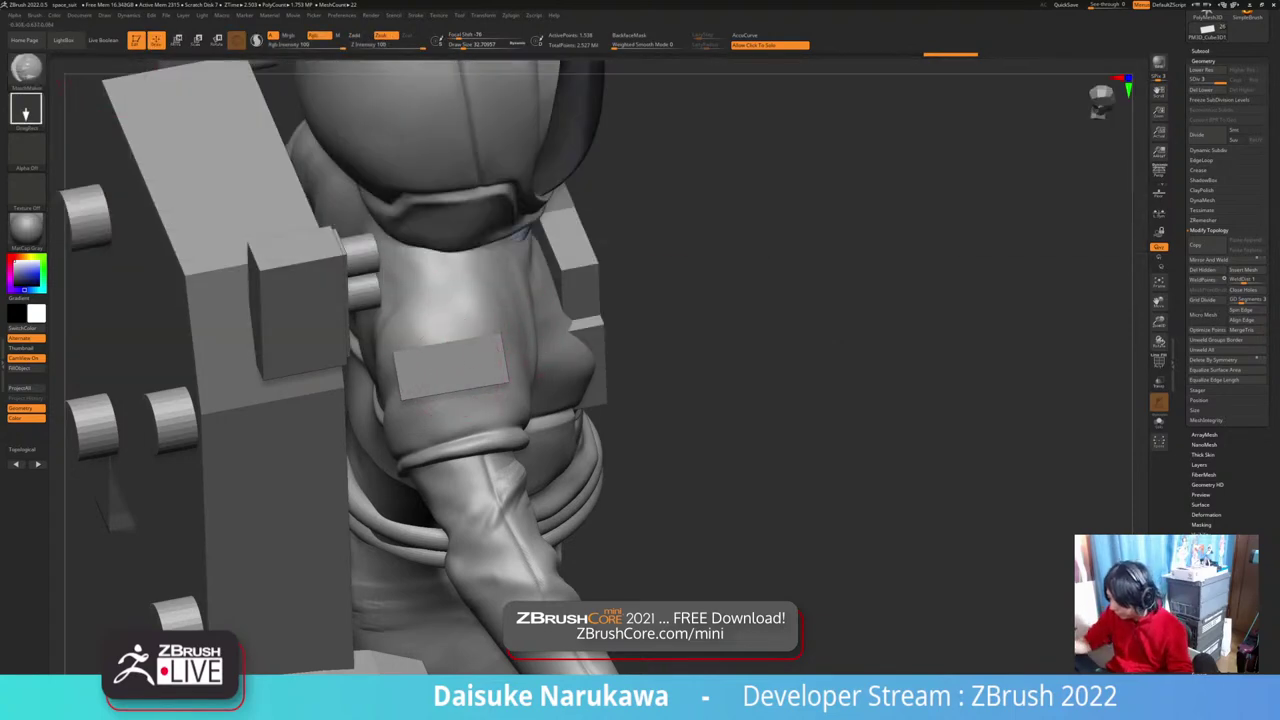
left_click_drag(448, 369, 556, 438)
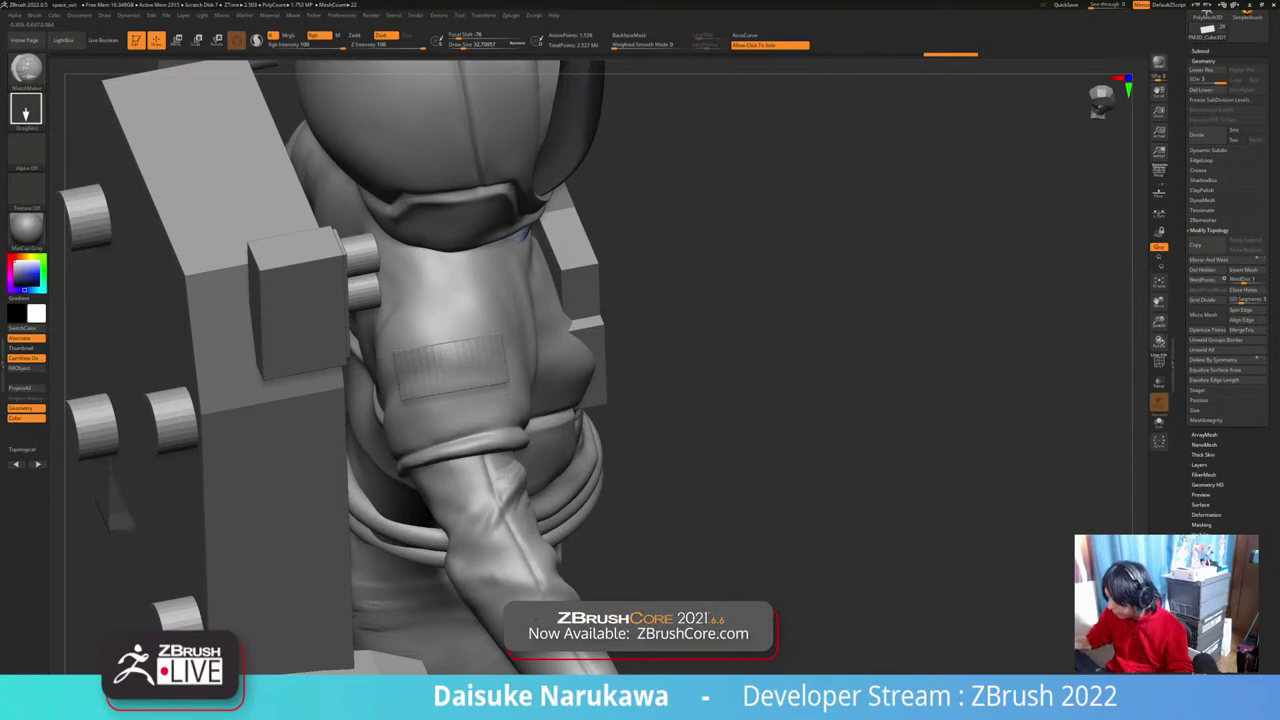
Step: Move the curved patch inward along its own axis, back onto the right shoulder
left_click_drag(642, 427, 783, 366)
left_click(177, 40)
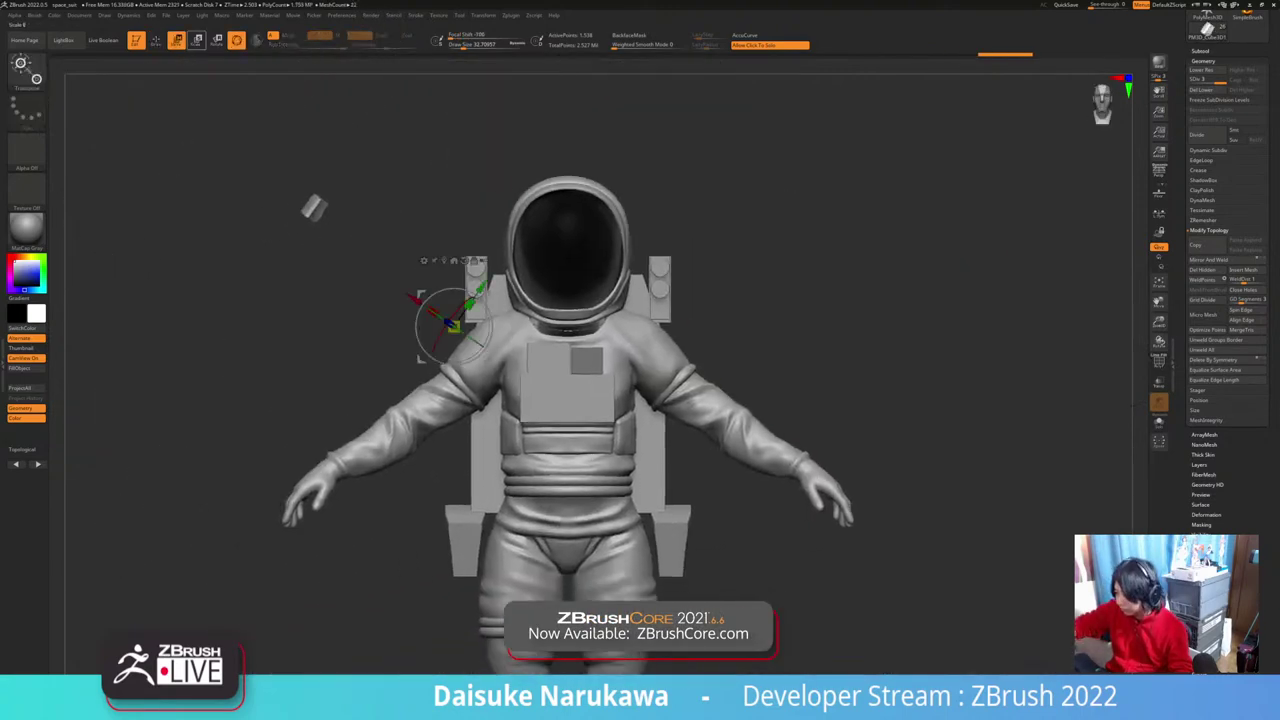
left_click_drag(414, 299, 586, 419)
right_click_drag(588, 420, 598, 530, "ctrl")
right_click_drag(480, 350, 610, 430)
Step: Reset the gizmo's orientation and lower the curved patch until it sits against the outer upper arm
left_click(305, 237)
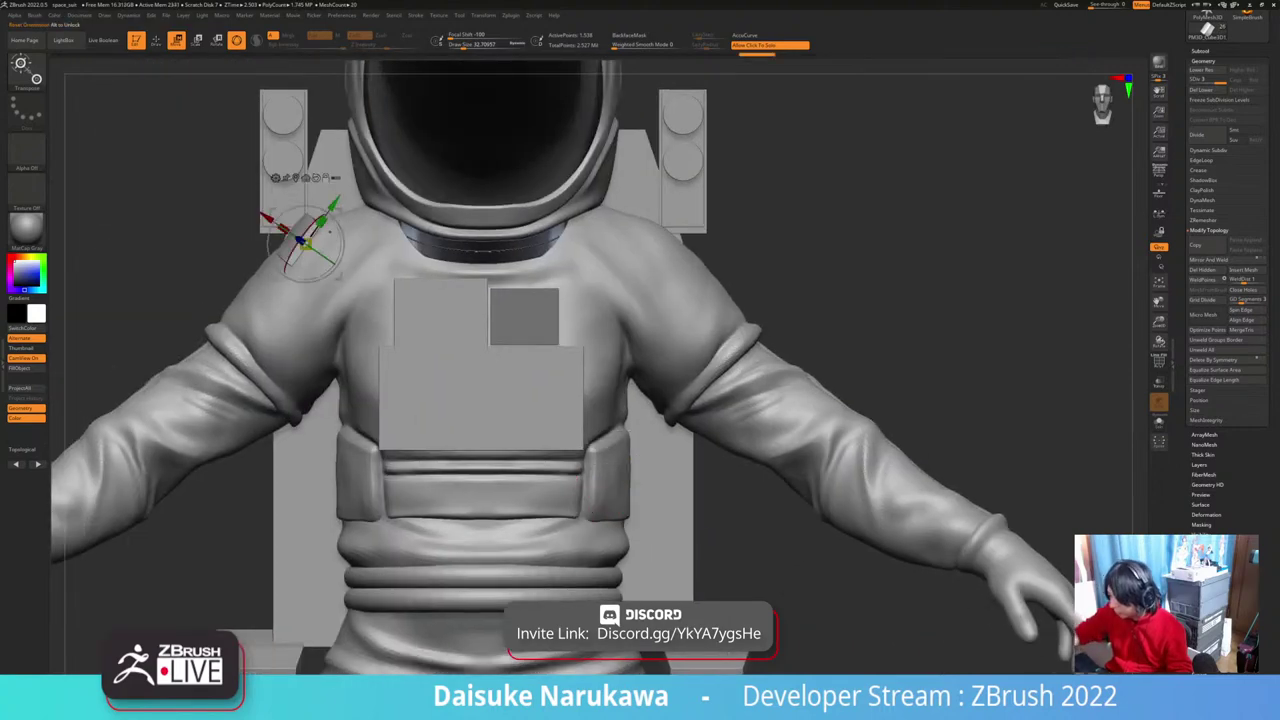
left_click(316, 178)
left_click_drag(341, 210, 324, 227)
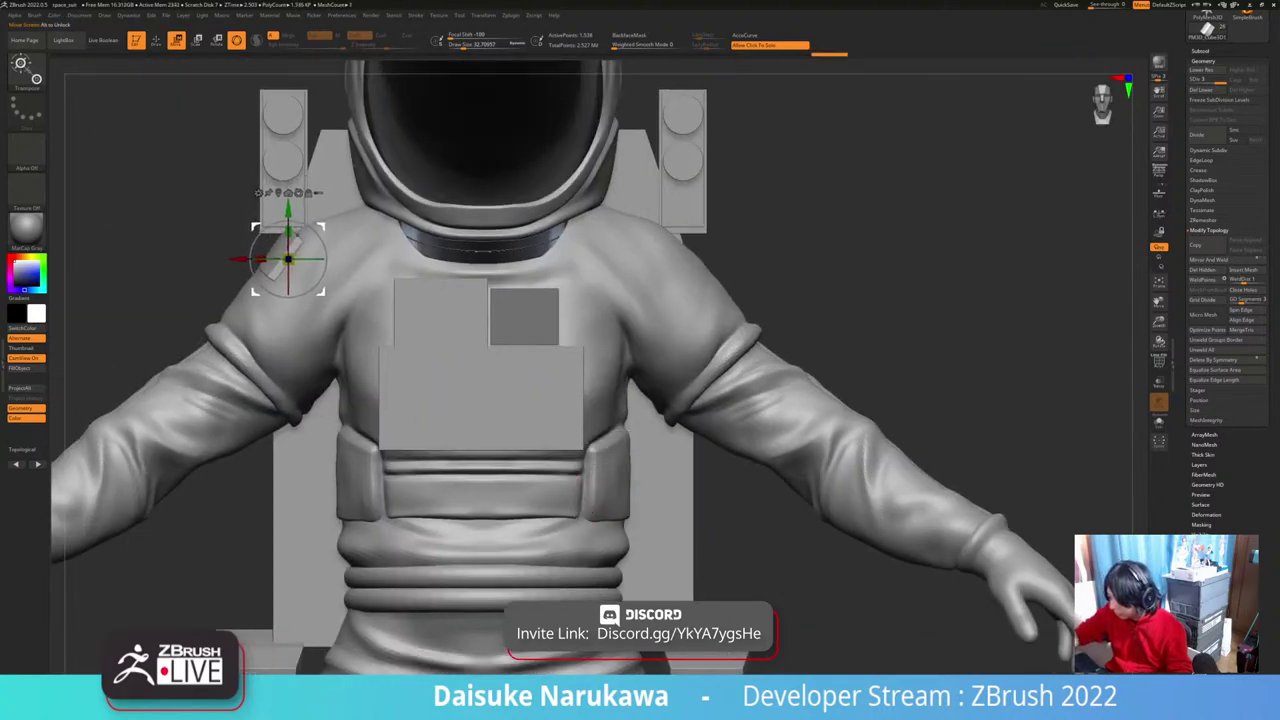
right_click_drag(330, 240, 445, 275)
left_click_drag(256, 276, 252, 286)
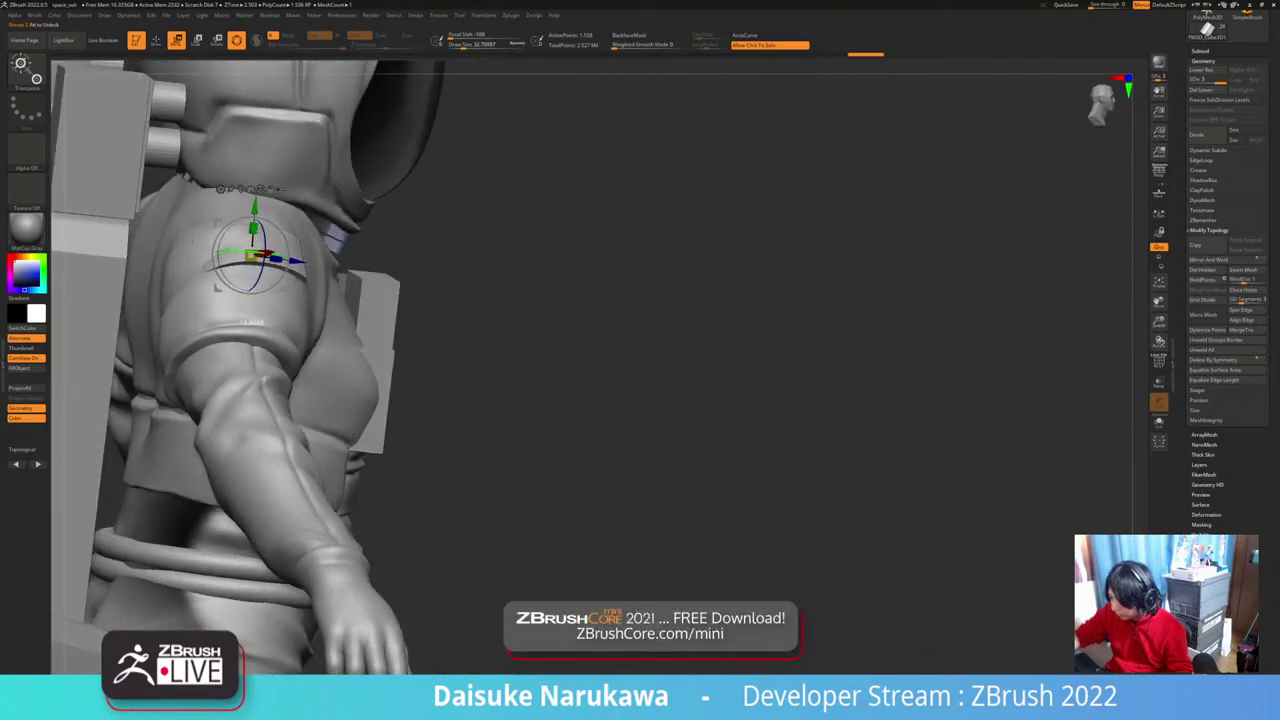
right_click_drag(256, 214, 226, 236)
mouse_move(258, 286)
right_mouse_down()
mouse_move(278, 230)
mouse_move(421, 355)
mouse_move(384, 368)
mouse_move(285, 350)
mouse_move(455, 375)
mouse_move(465, 400)
mouse_move(480, 390)
right_mouse_up()
Step: Switch to the SnakeHook brush at a draw size of about 62 and pull the patch's edges onto the shoulder
key("q")
key("b")
left_click(476, 84)
mouse_move(476, 118)
right_mouse_down()
mouse_move(612, 130)
mouse_move(572, 122)
right_mouse_up()
right_click_drag(404, 350, 365, 355)
mouse_move(318, 398)
right_mouse_down()
mouse_move(352, 412)
mouse_move(388, 456)
right_mouse_up()
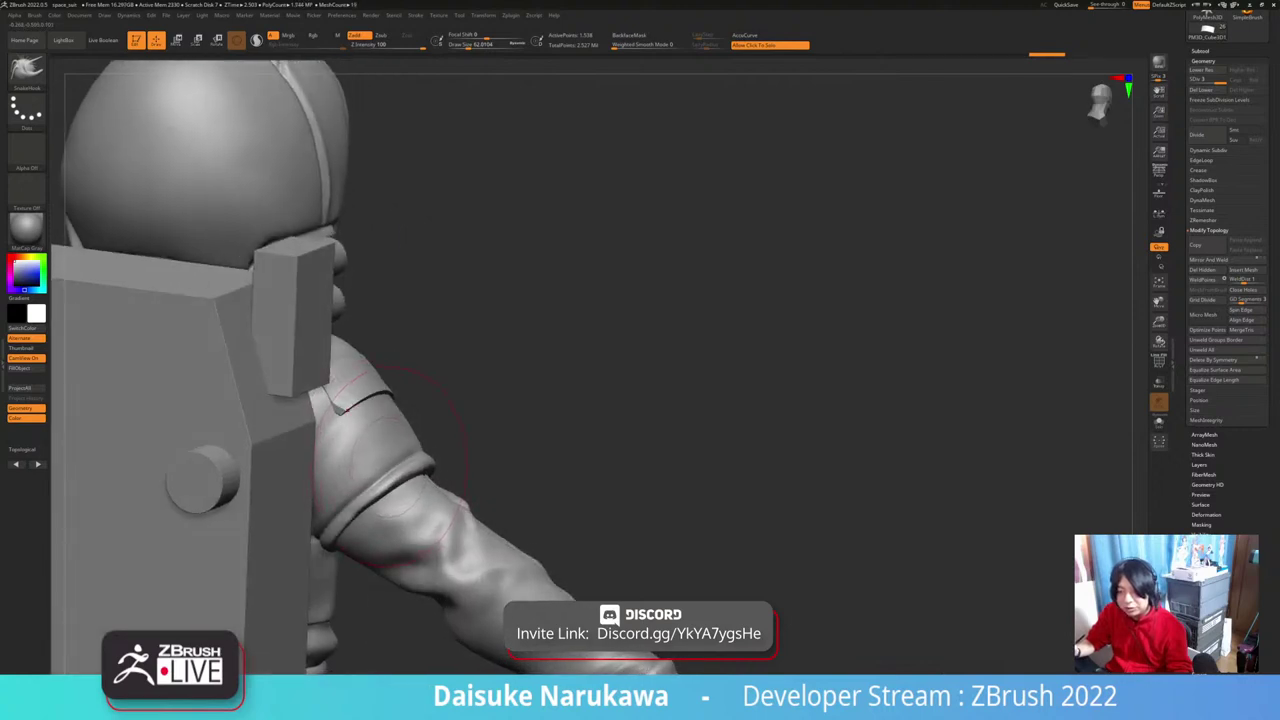
right_click_drag(398, 467, 385, 480)
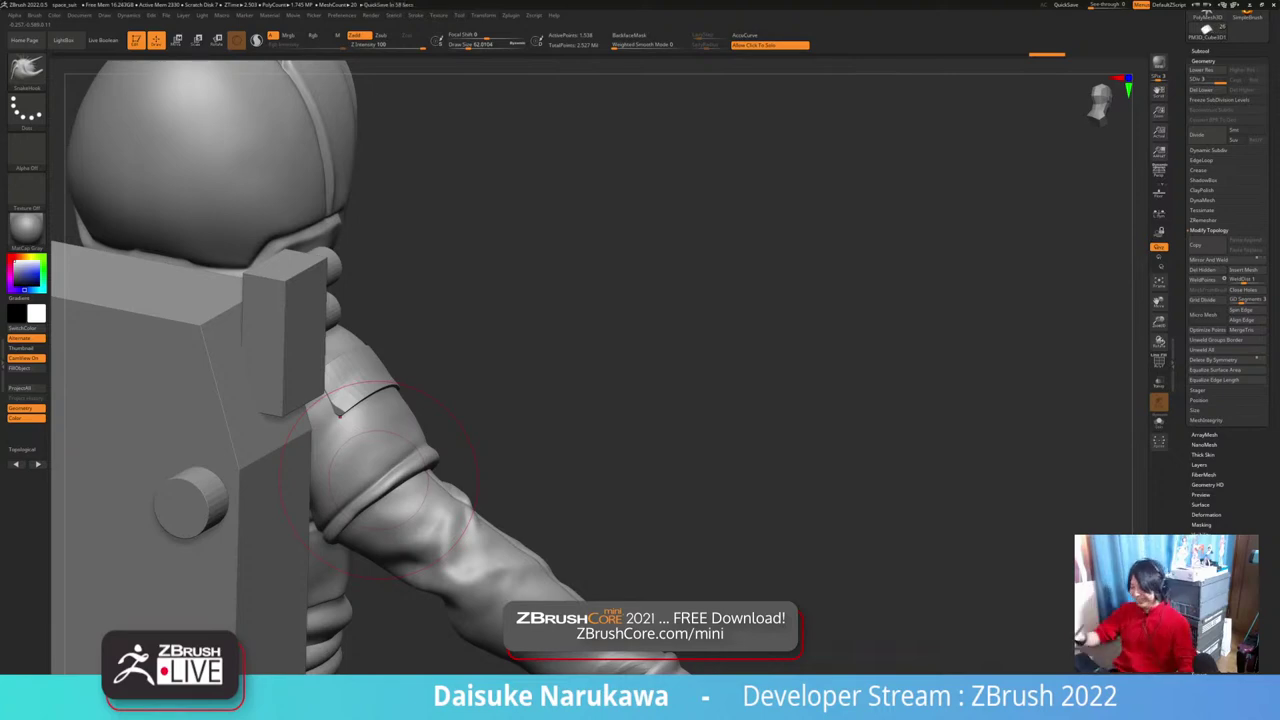
right_click_drag(379, 480, 183, 476)
right_click_drag(483, 364, 635, 350)
mouse_move(430, 400)
right_mouse_down()
mouse_move(343, 425)
mouse_move(342, 446)
mouse_move(355, 442)
mouse_move(330, 456)
right_mouse_up()
Step: Reduce the draw size to about 31 and refine the patch's corners and lower edge against the sleeve
left_click(463, 45)
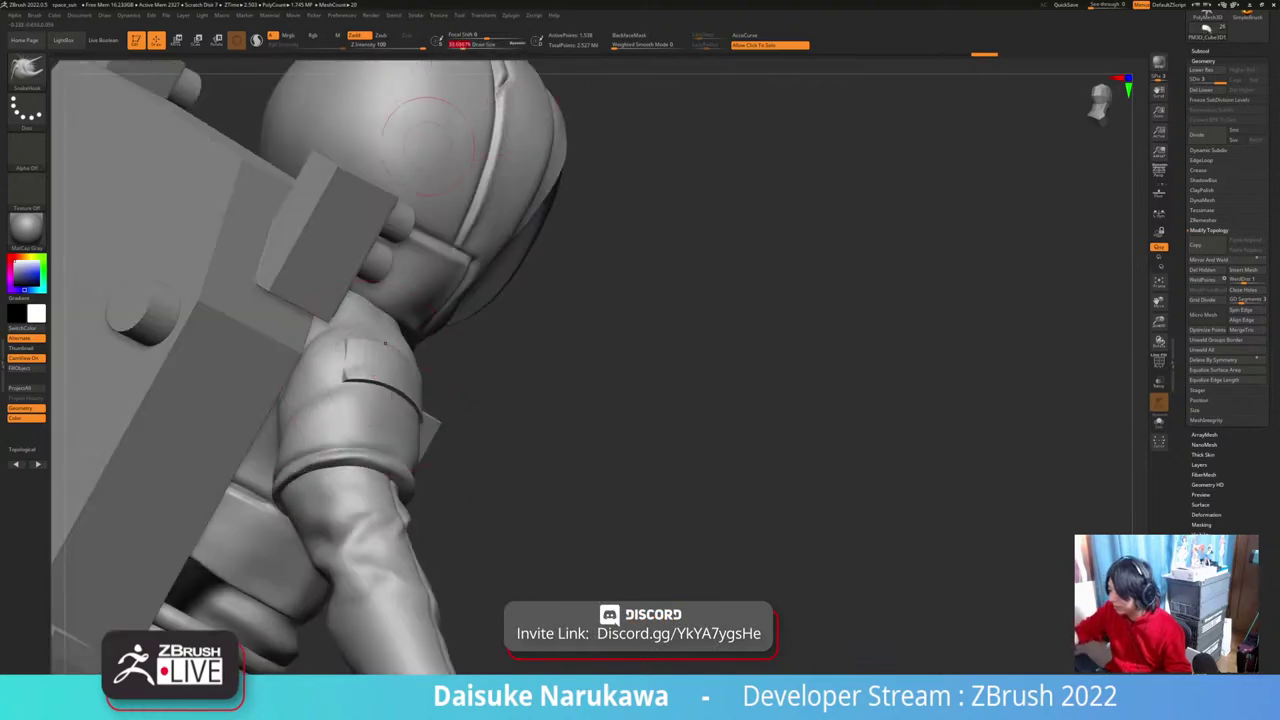
mouse_move(328, 396)
right_mouse_down()
mouse_move(342, 382)
mouse_move(312, 386)
mouse_move(350, 371)
mouse_move(278, 384)
mouse_move(322, 372)
right_mouse_up()
mouse_move(419, 489)
right_mouse_down()
mouse_move(458, 474)
mouse_move(412, 470)
right_mouse_up()
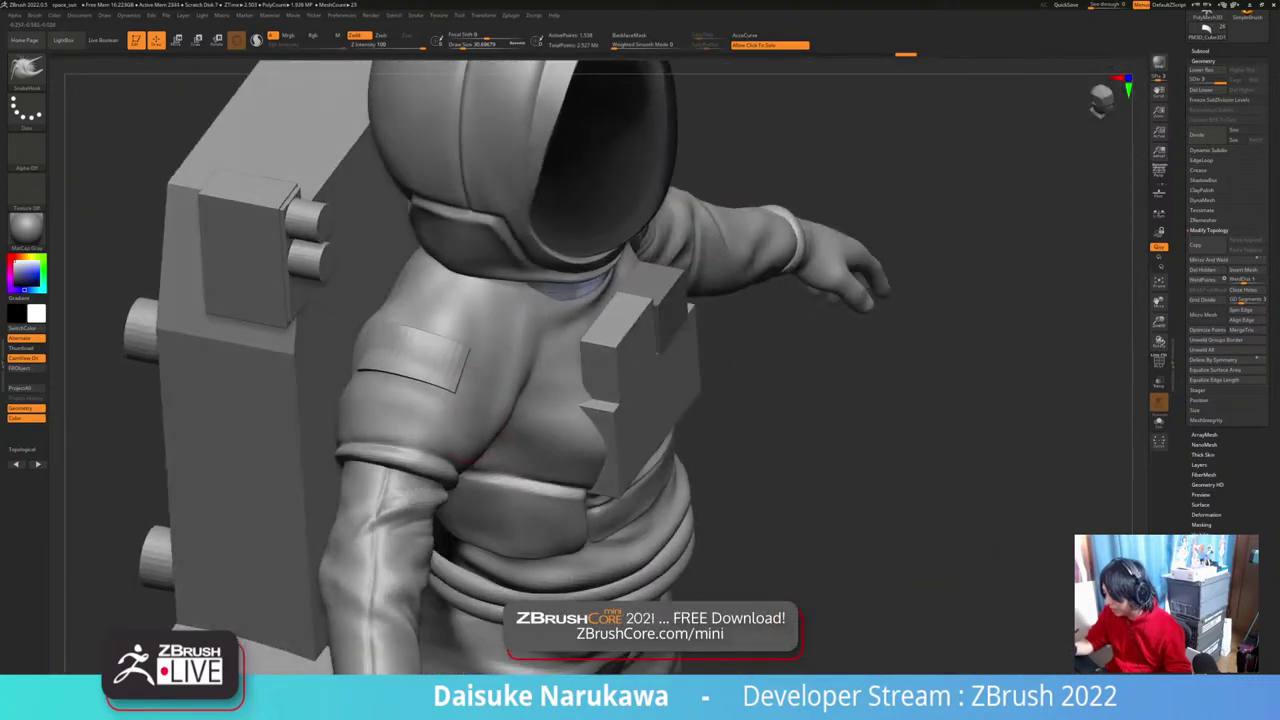
right_click_drag(528, 545, 528, 455, "ctrl")
Step: Mirror the shoulder patch across the X axis with SubTool Master, appending the copy as a new subtool
right_click_drag(655, 470, 564, 546)
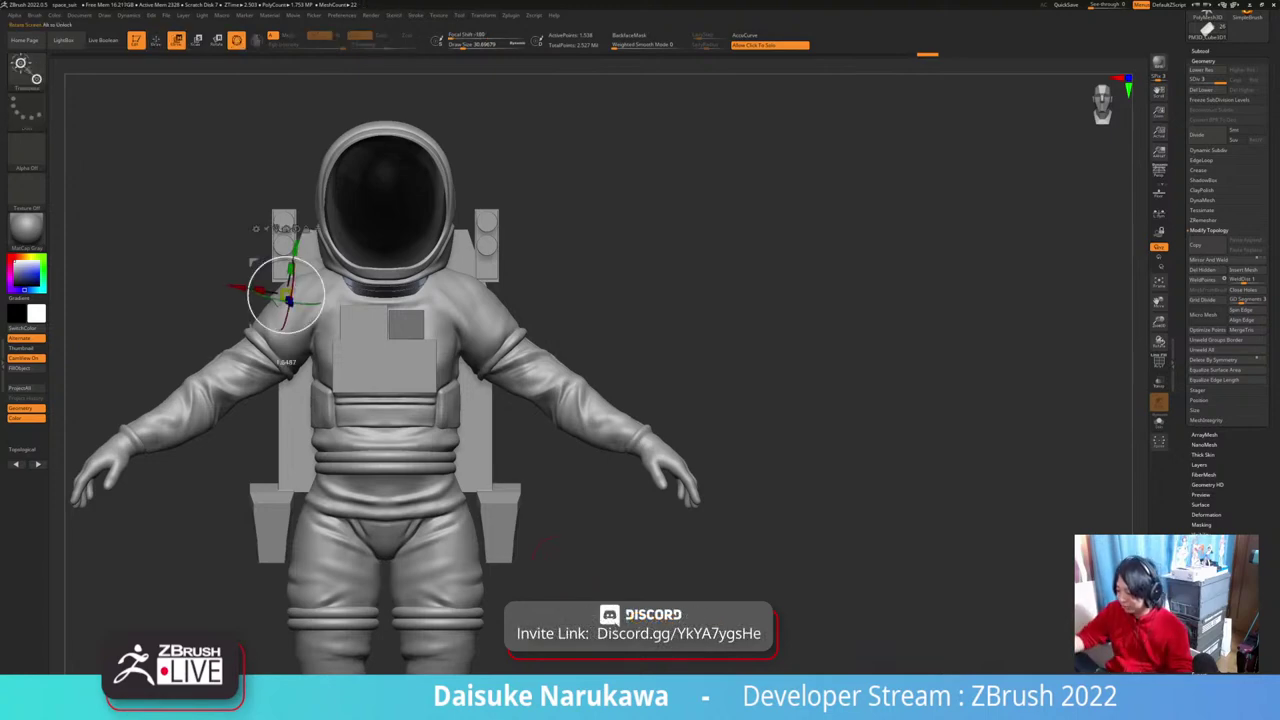
mouse_move(318, 312)
right_mouse_down()
mouse_move(450, 312)
mouse_move(405, 345)
mouse_move(345, 350)
mouse_move(318, 314)
right_mouse_up()
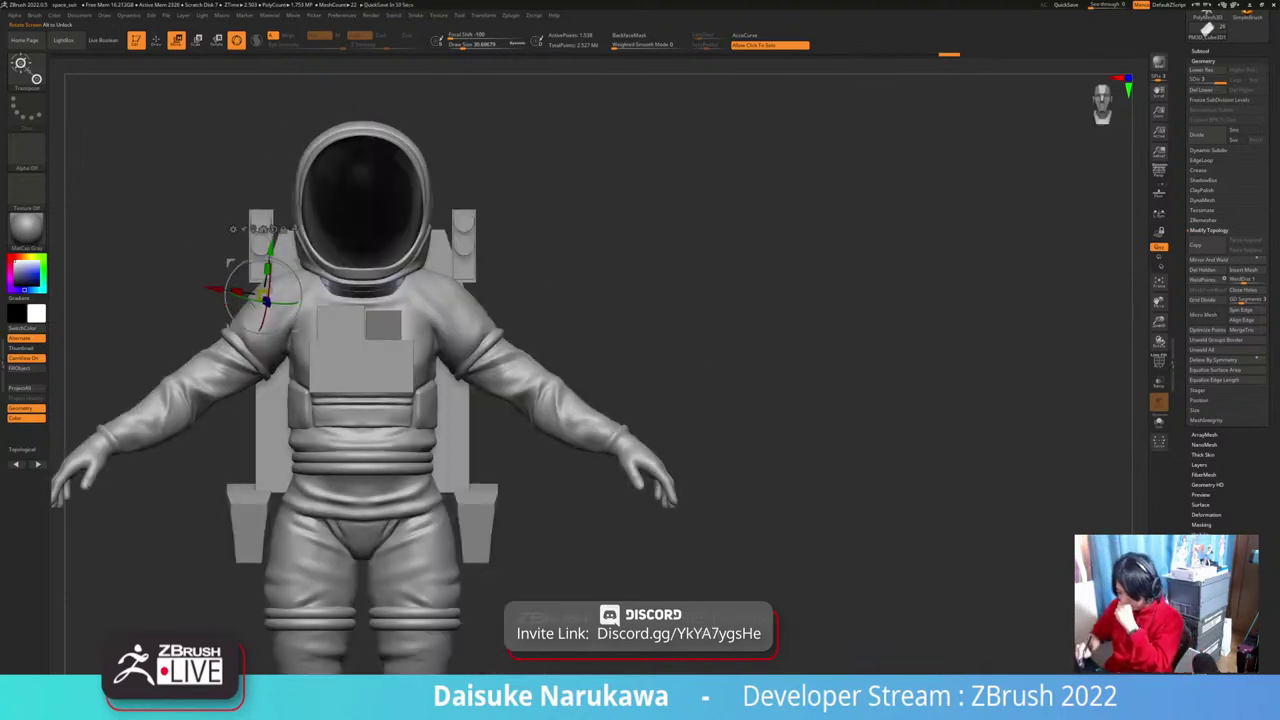
left_click(509, 16)
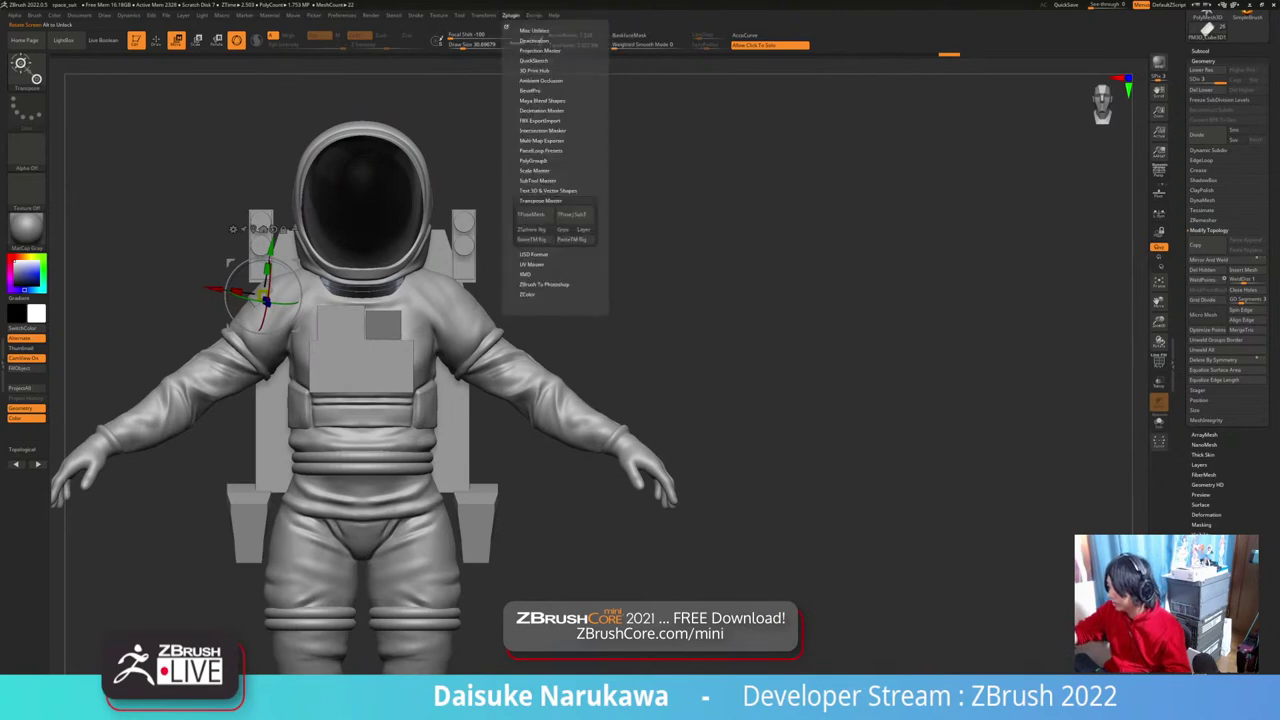
left_click(540, 181)
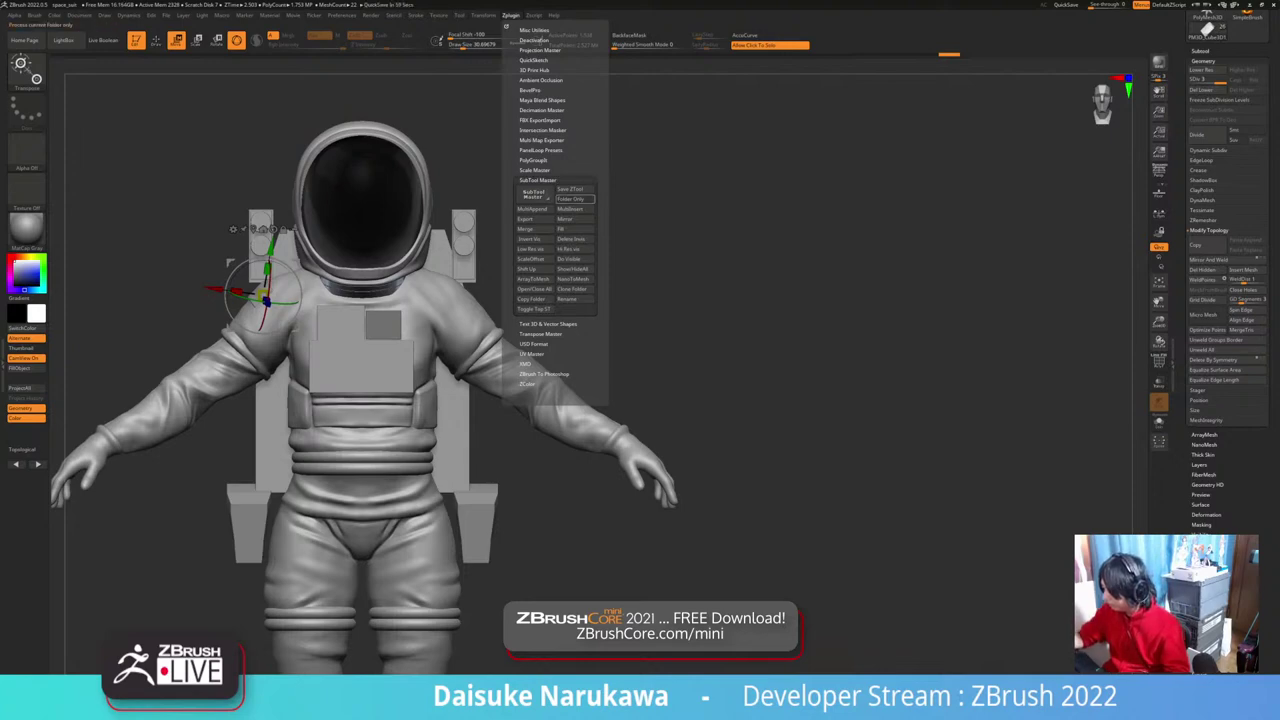
left_click(575, 218)
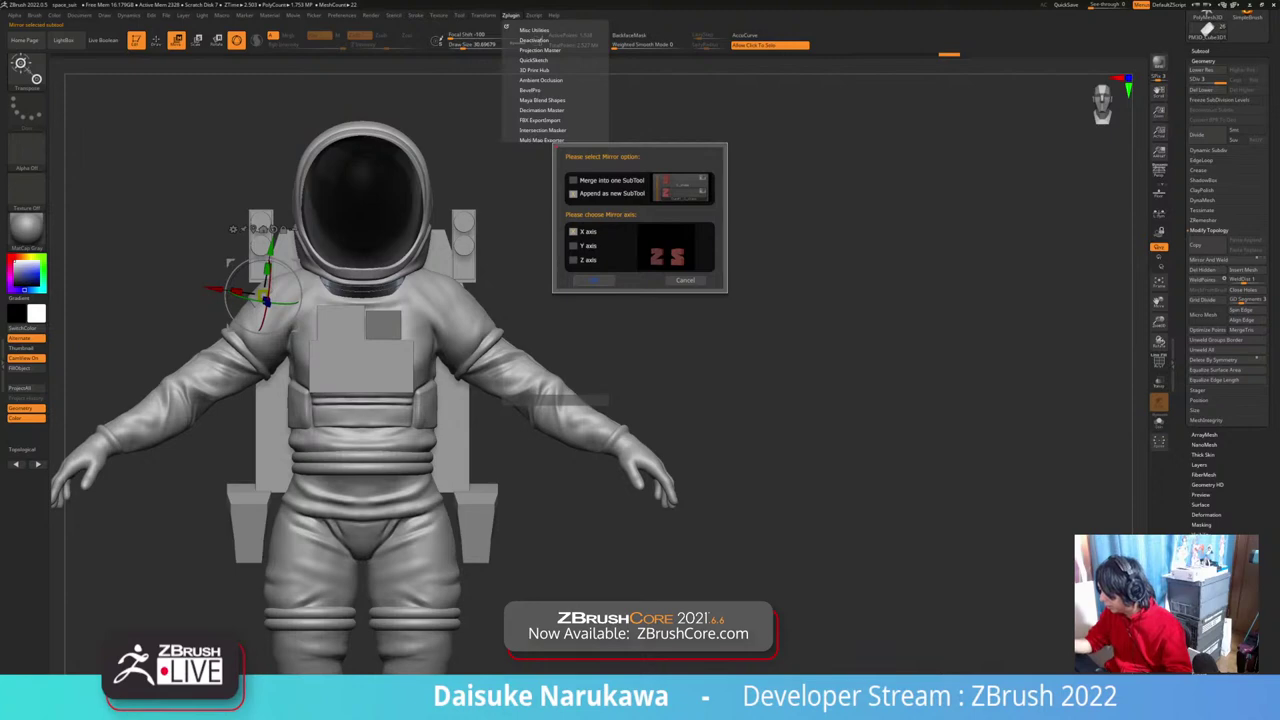
left_click(594, 280)
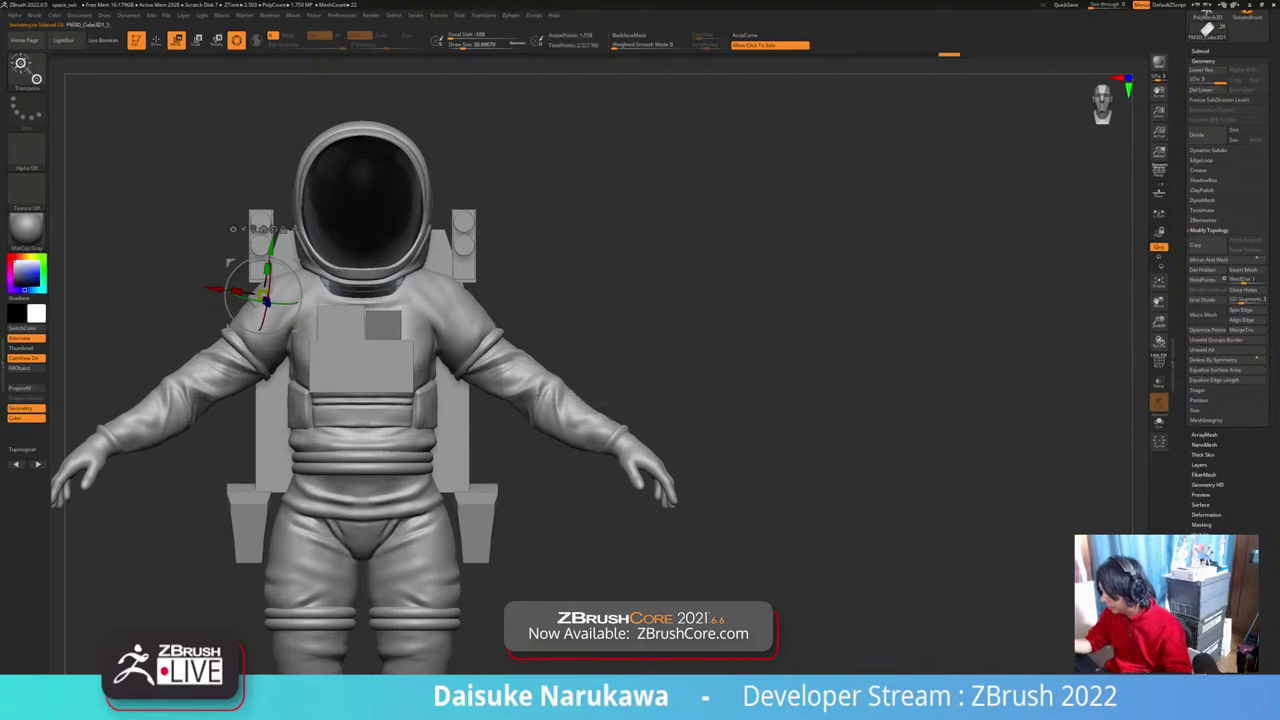
Step: Check the mirrored patch, make the original right-shoulder patch active again and return to the SnakeHook brush
left_click_drag(720, 400, 770, 400)
left_click(445, 284, "alt")
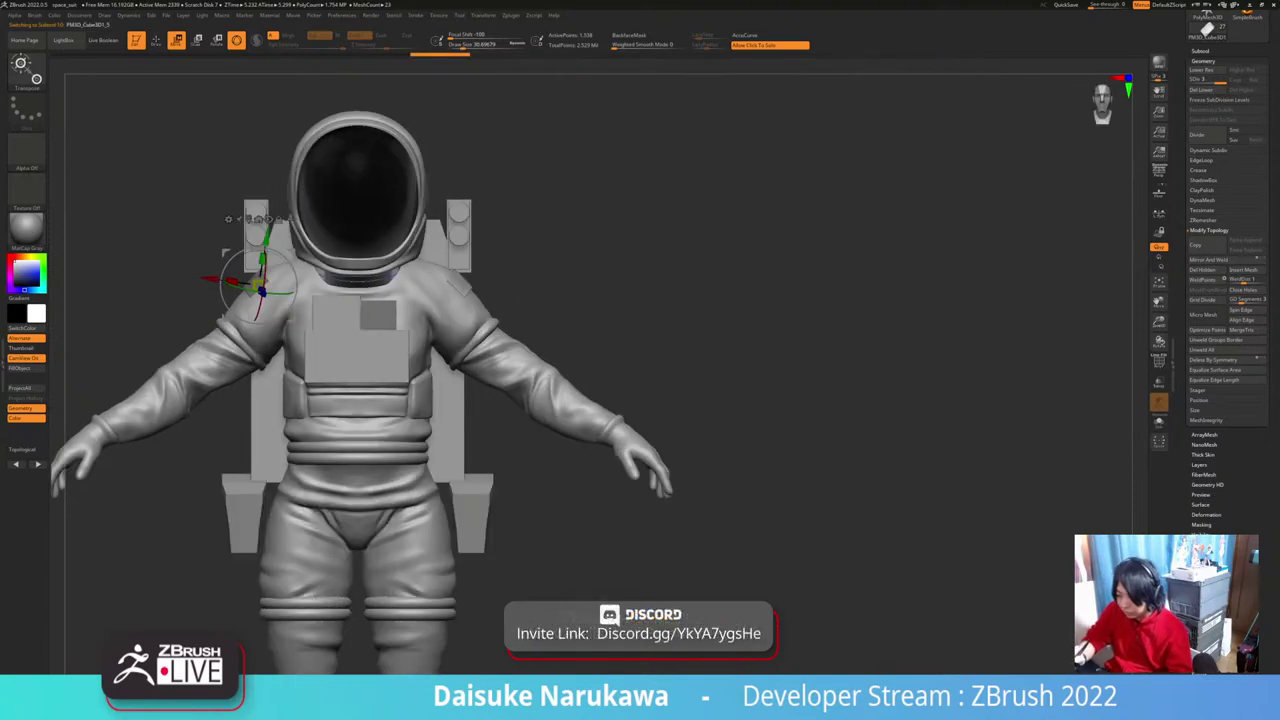
left_click_drag(680, 400, 625, 412)
left_click(322, 297, "alt")
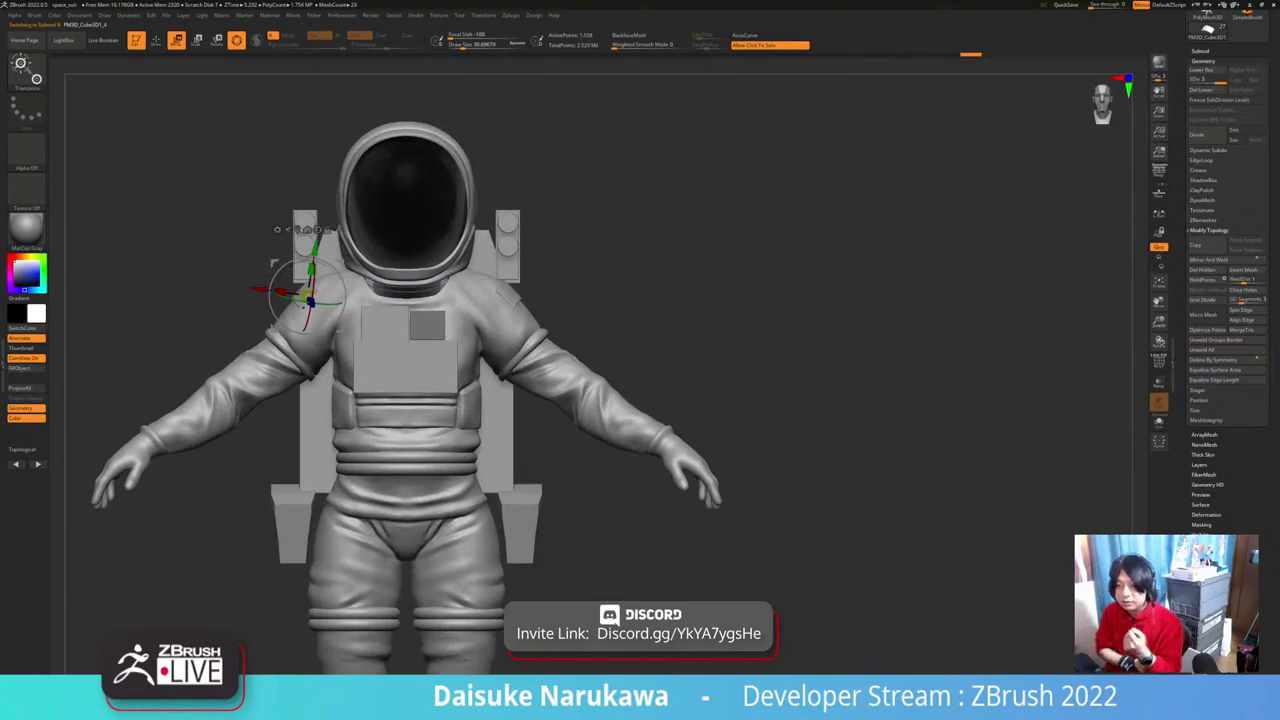
left_click_drag(660, 410, 765, 420)
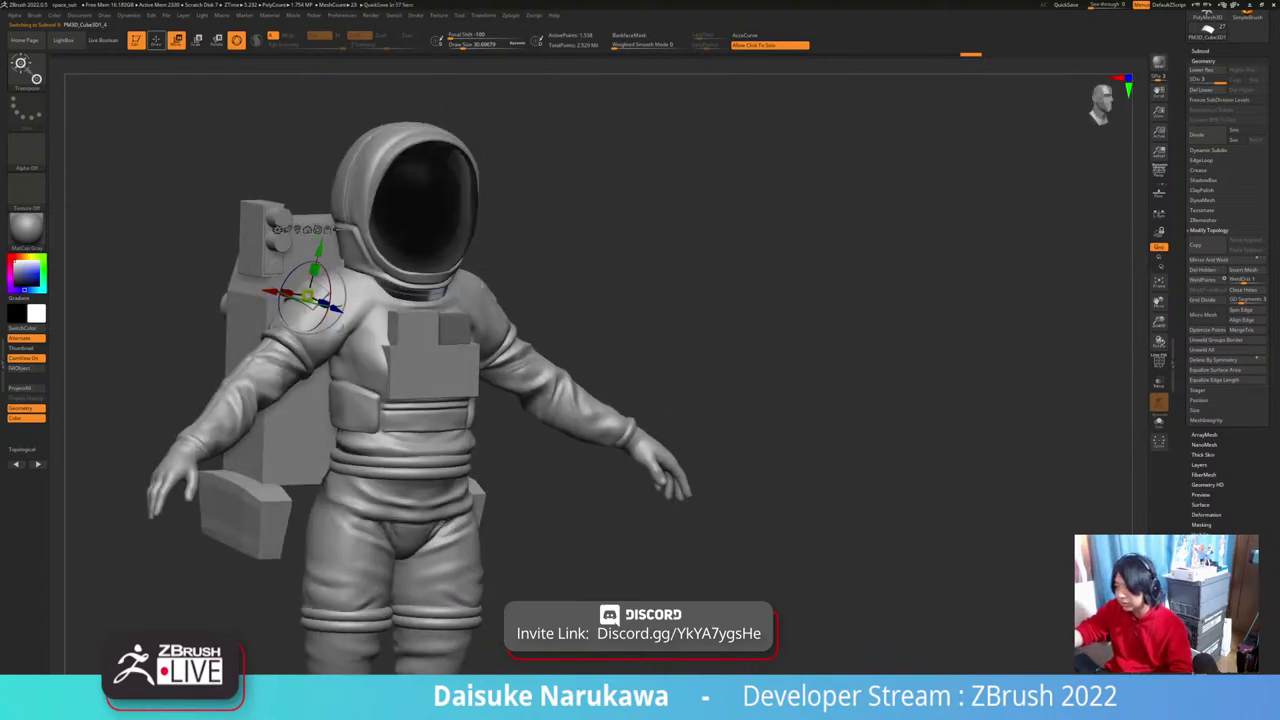
key("q")
mouse_move(506, 440)
right_mouse_down("alt")
mouse_move(583, 463)
mouse_move(580, 488)
right_mouse_up("alt")
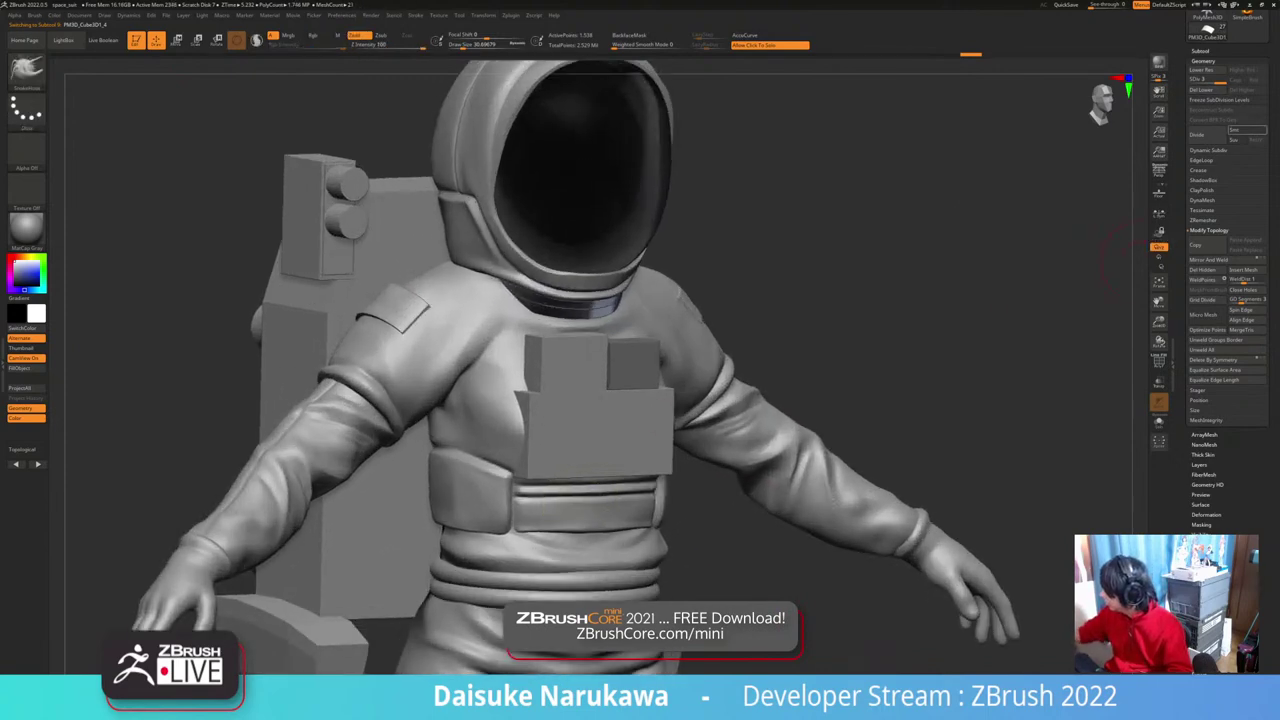
Step: Subdivide both shoulder patches up to level 4, combining divisions with subdivision smoothing off and on
left_click(1247, 130)
key("ctrl+d")
right_click_drag(815, 310, 718, 302)
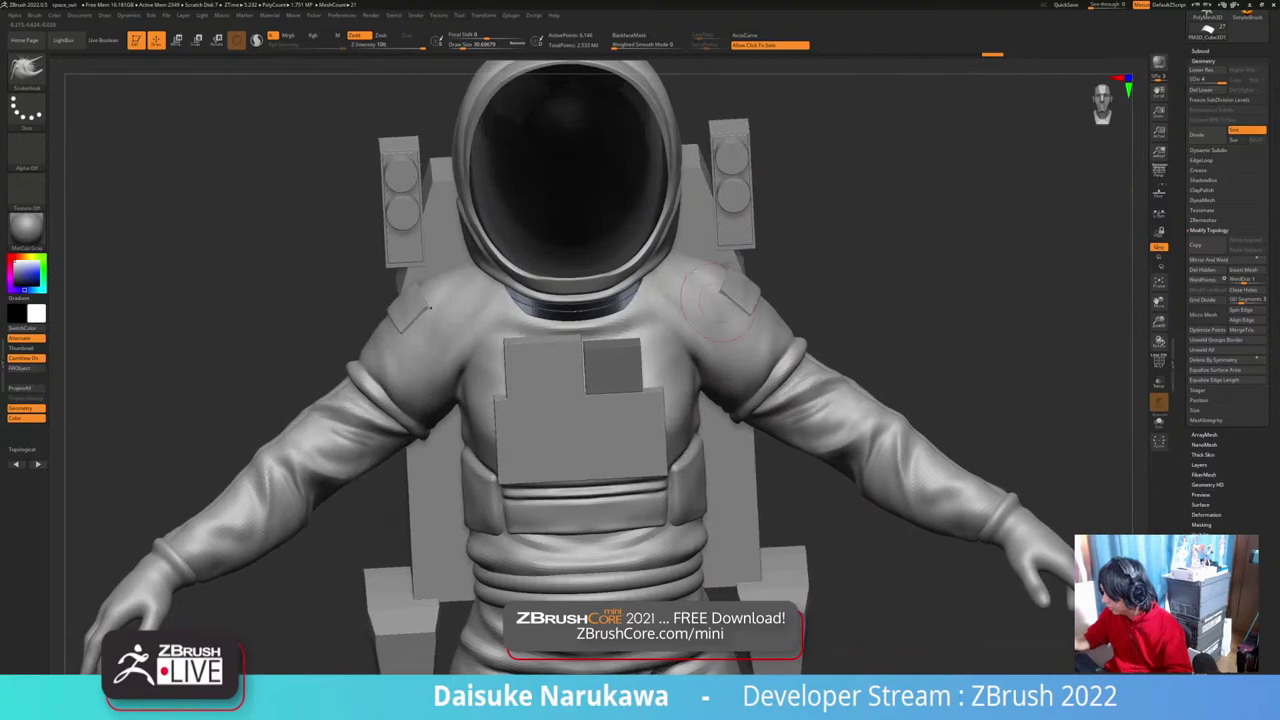
left_click(740, 291, "alt")
key("ctrl+d")
left_click(1247, 130)
key("ctrl+d")
right_click_drag(836, 386, 880, 320)
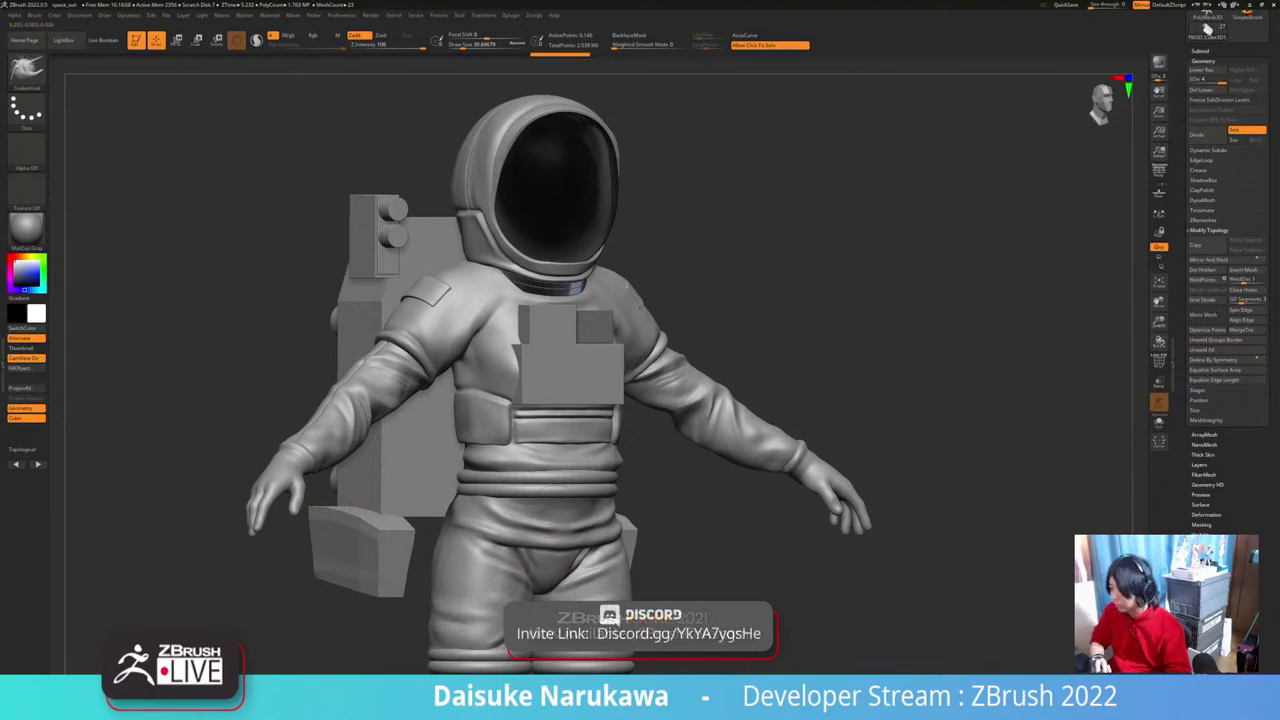
Step: Raise only the upper end of the backpack block so that it stands taller behind the helmet
left_click_drag(690, 270, 860, 245)
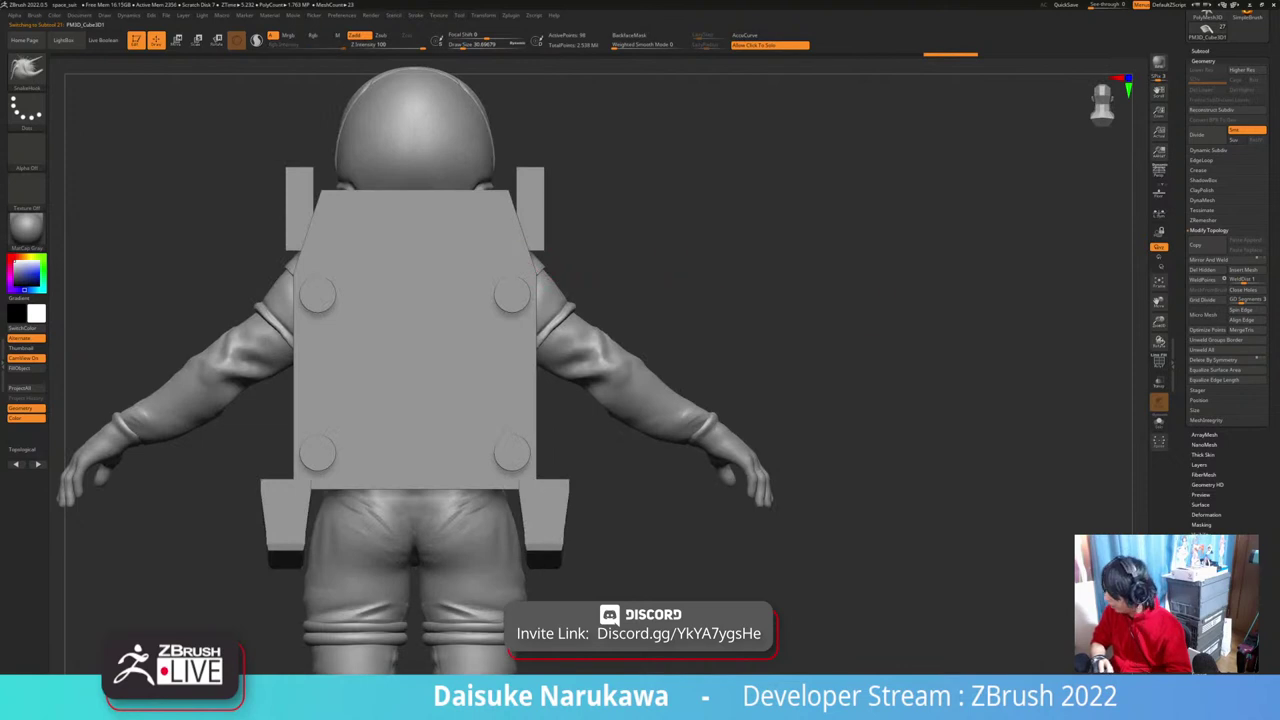
left_click(1159, 362)
left_click(1159, 362)
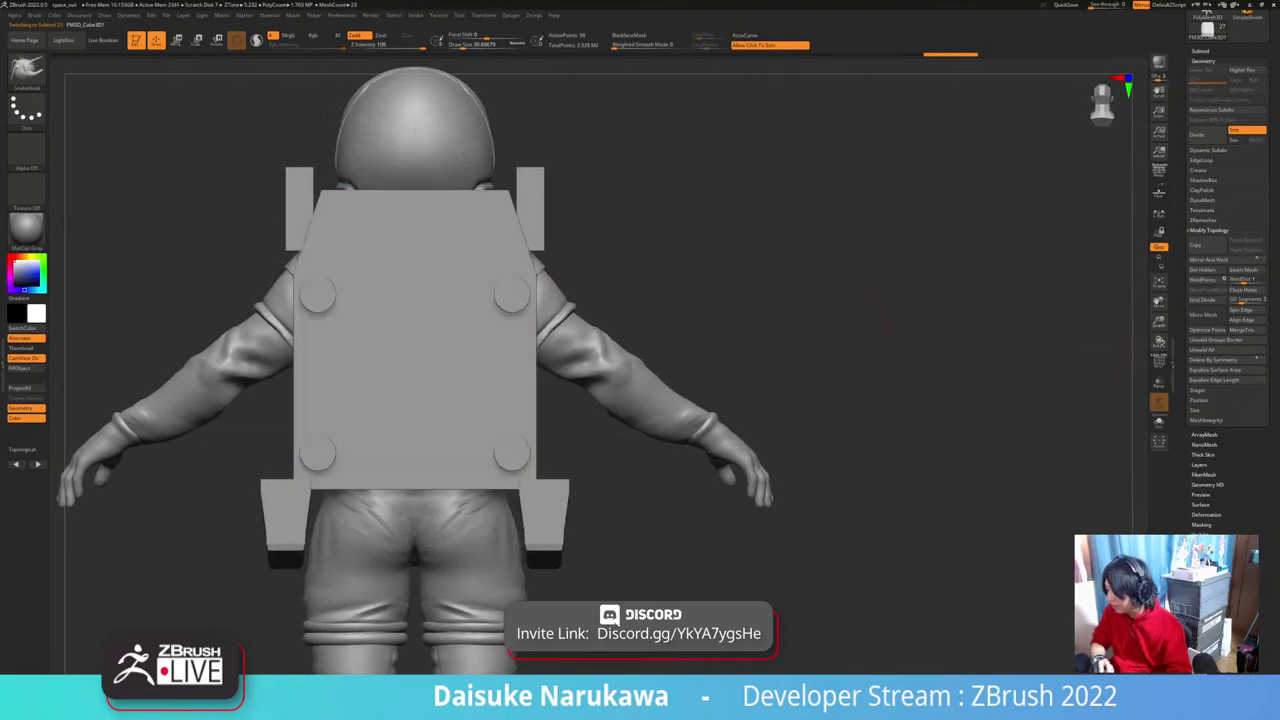
mouse_move(200, 137)
left_mouse_down("ctrl")
mouse_move(542, 159)
mouse_move(275, 200)
mouse_move(205, 160)
left_mouse_up("ctrl")
key("w")
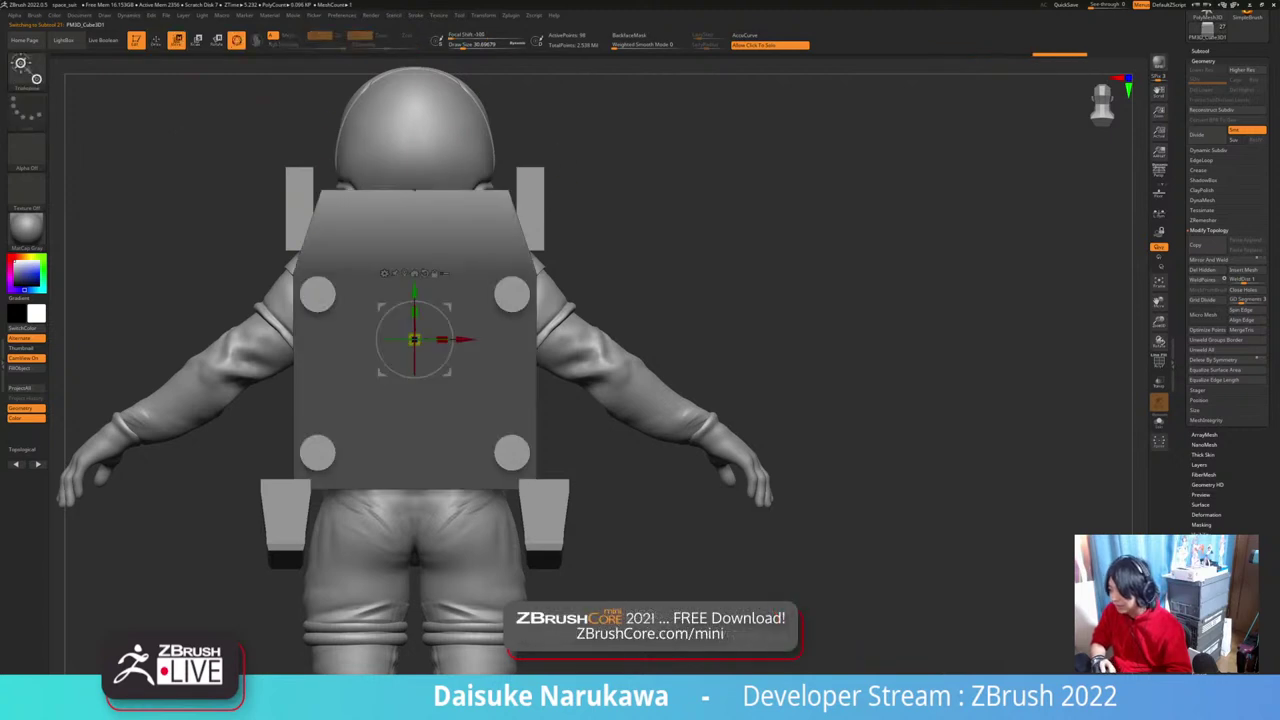
left_click_drag(414, 290, 414, 225)
left_click_drag(640, 230, 1070, 258)
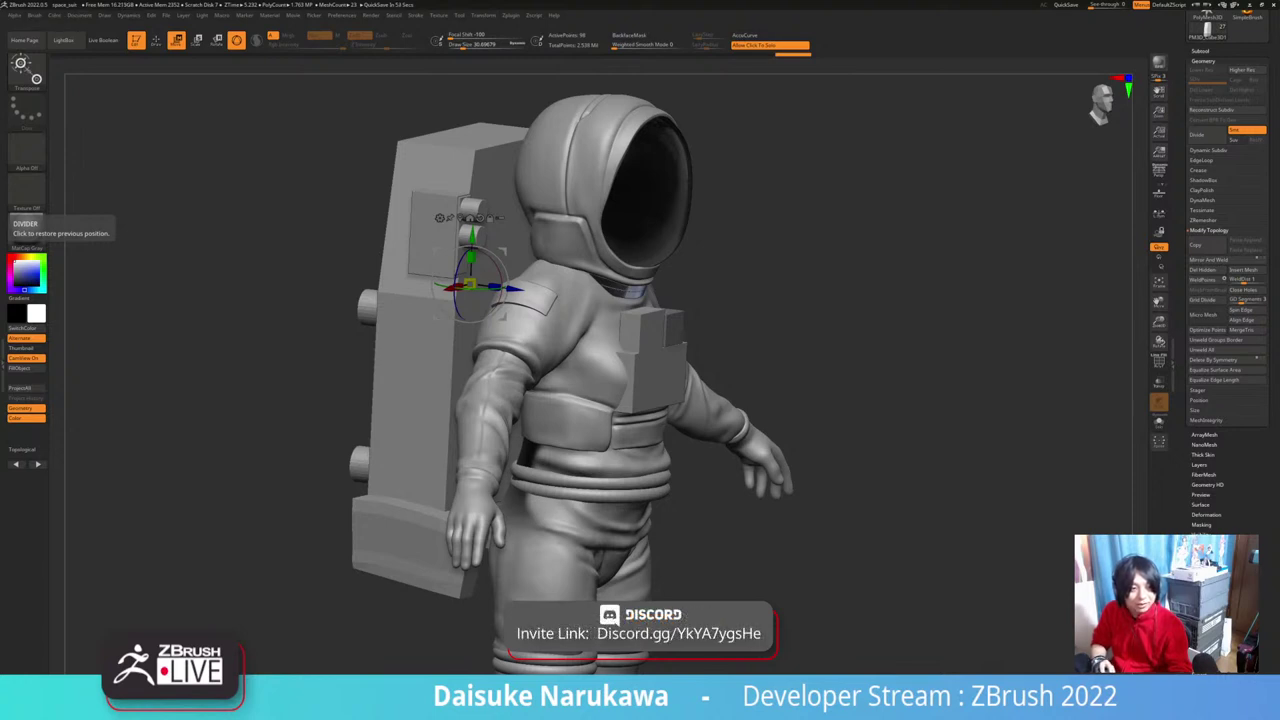
Step: Duplicate the backpack block as a new subtool, remesh the copy into a dense grid and display its wireframe
left_click_drag(200, 400, 380, 400)
left_click(1200, 51)
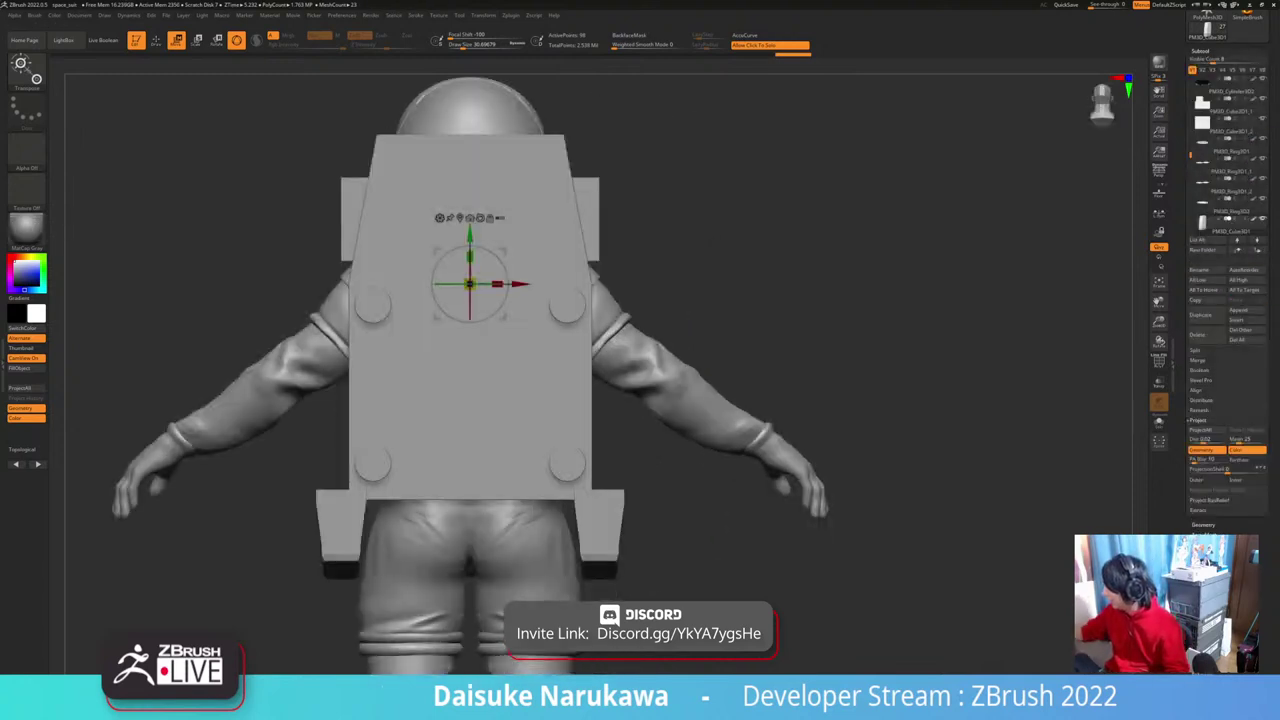
left_click_drag(900, 330, 996, 385, "alt")
key("shift+f")
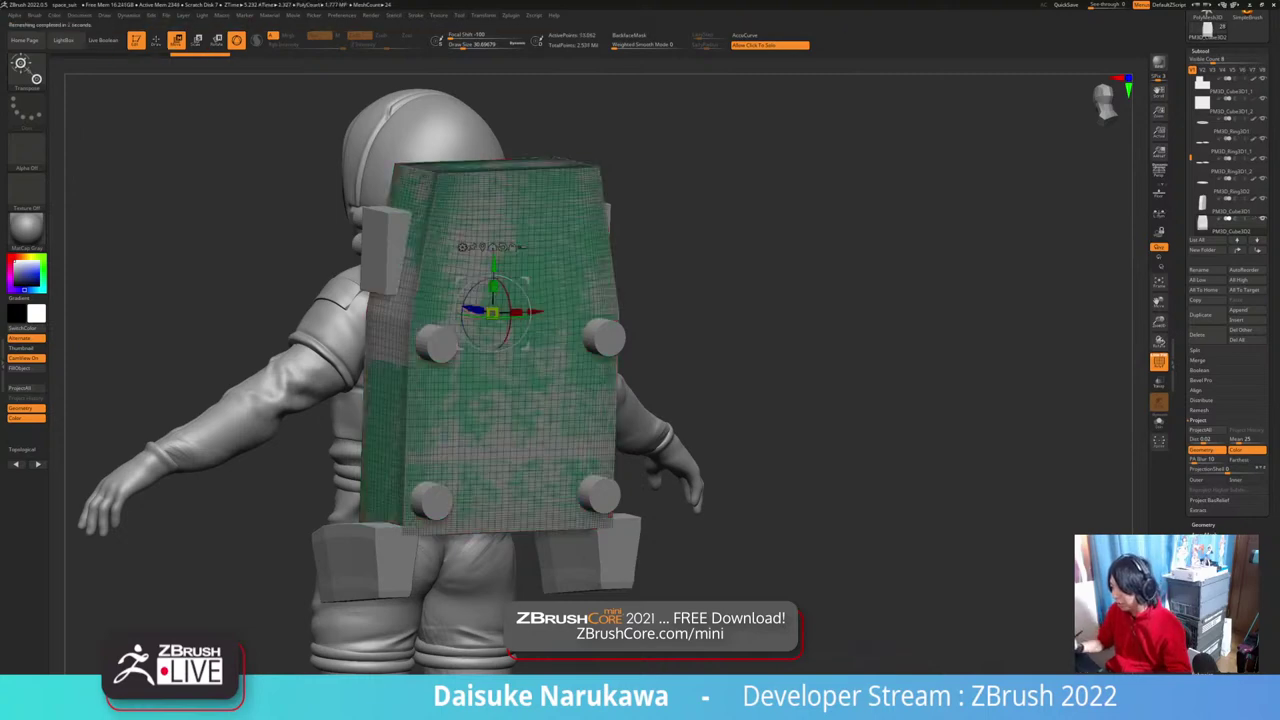
Step: Hide all other subtools so only the original backpack block and its remeshed copy stay visible
left_click_drag(960, 385, 848, 412)
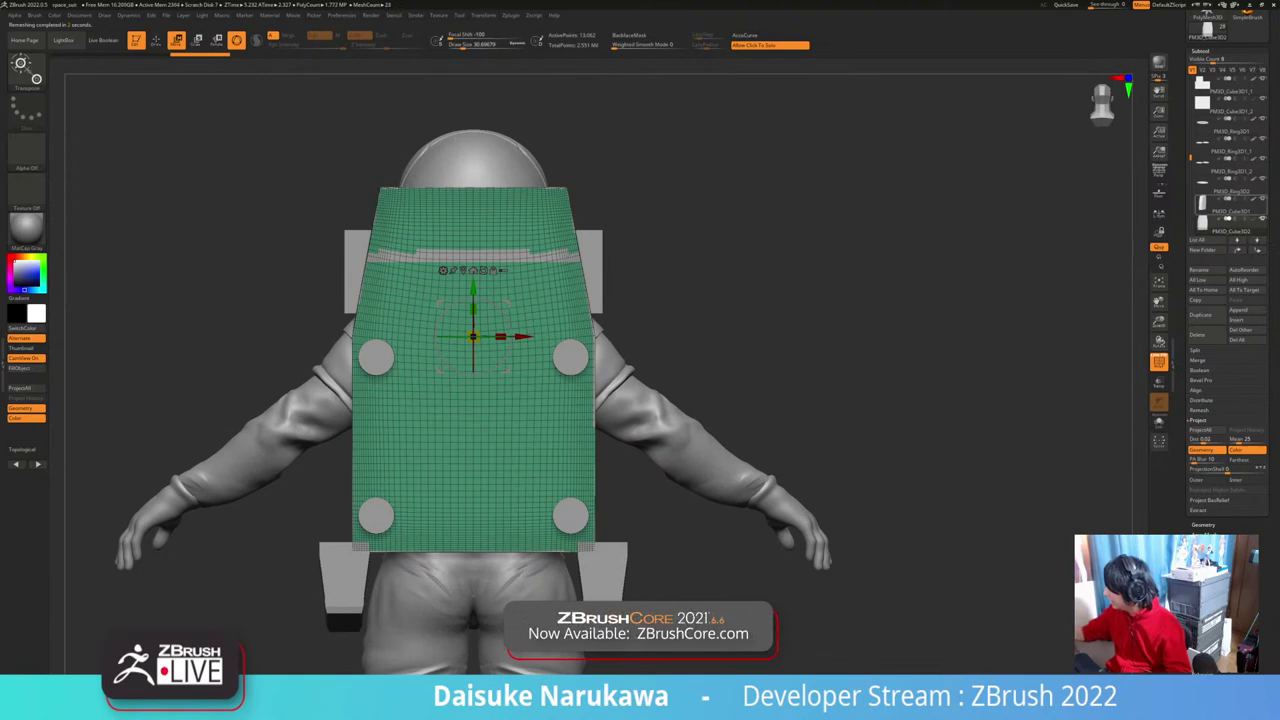
left_click(1262, 219)
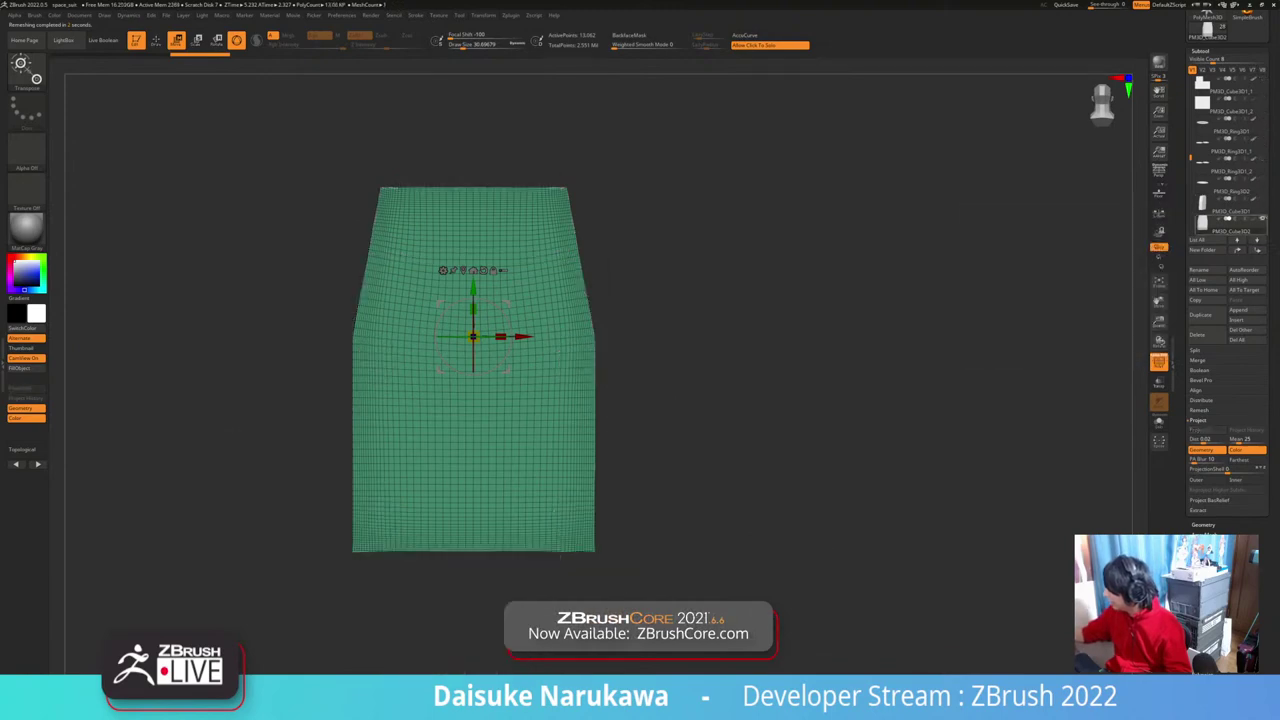
left_click(1262, 199)
left_click_drag(880, 350, 958, 386)
left_click(1262, 199)
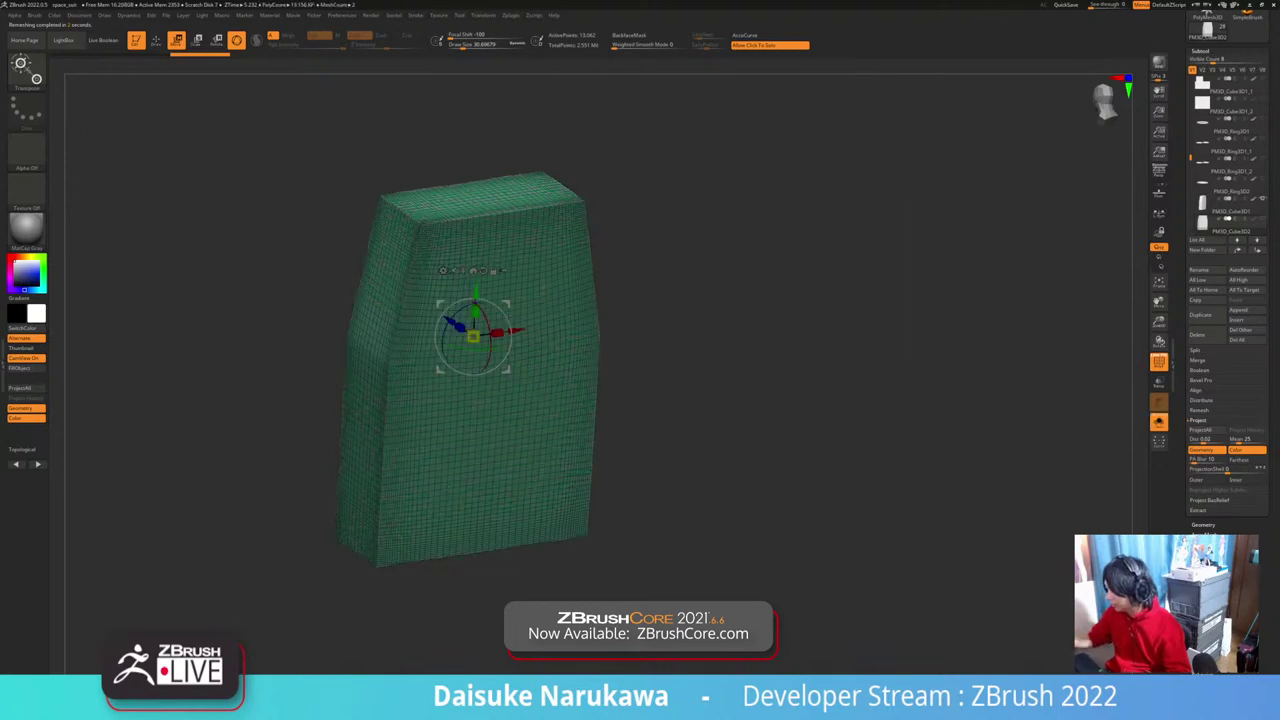
left_click(1262, 199)
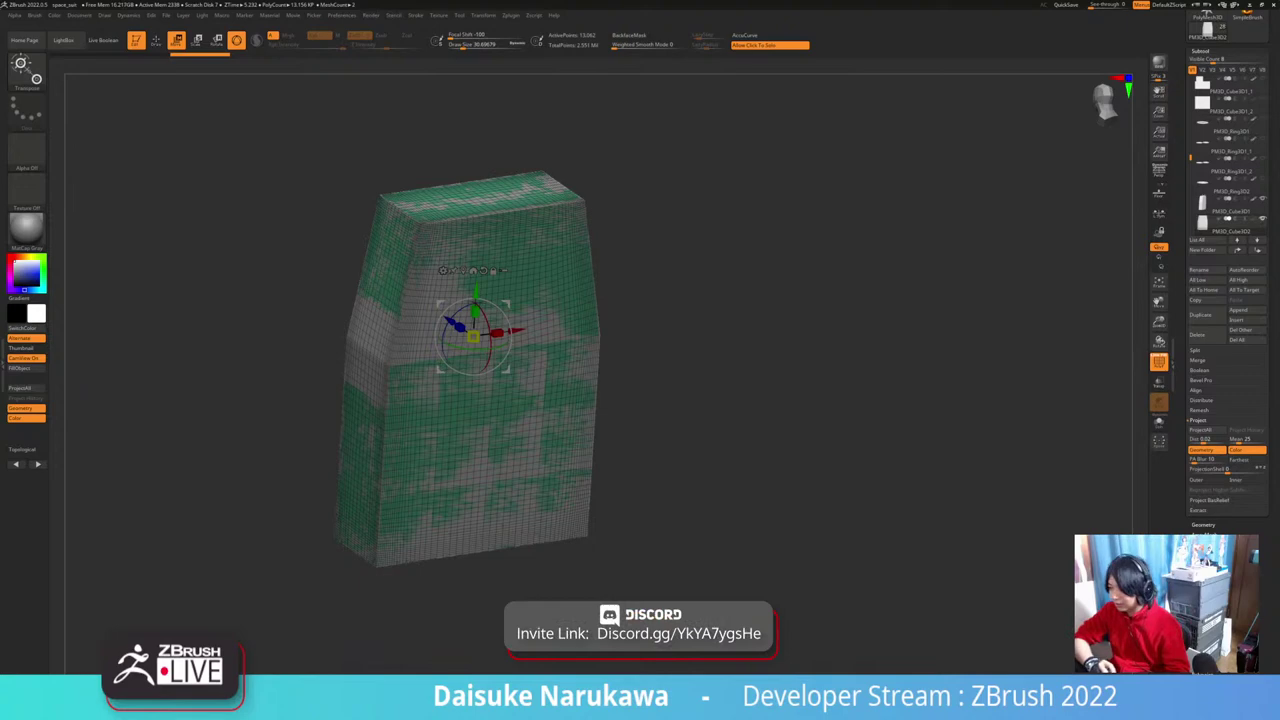
Step: Enable the dynamics collision volume for the backpack copy and set its inflate value to 0.5
left_click(128, 15)
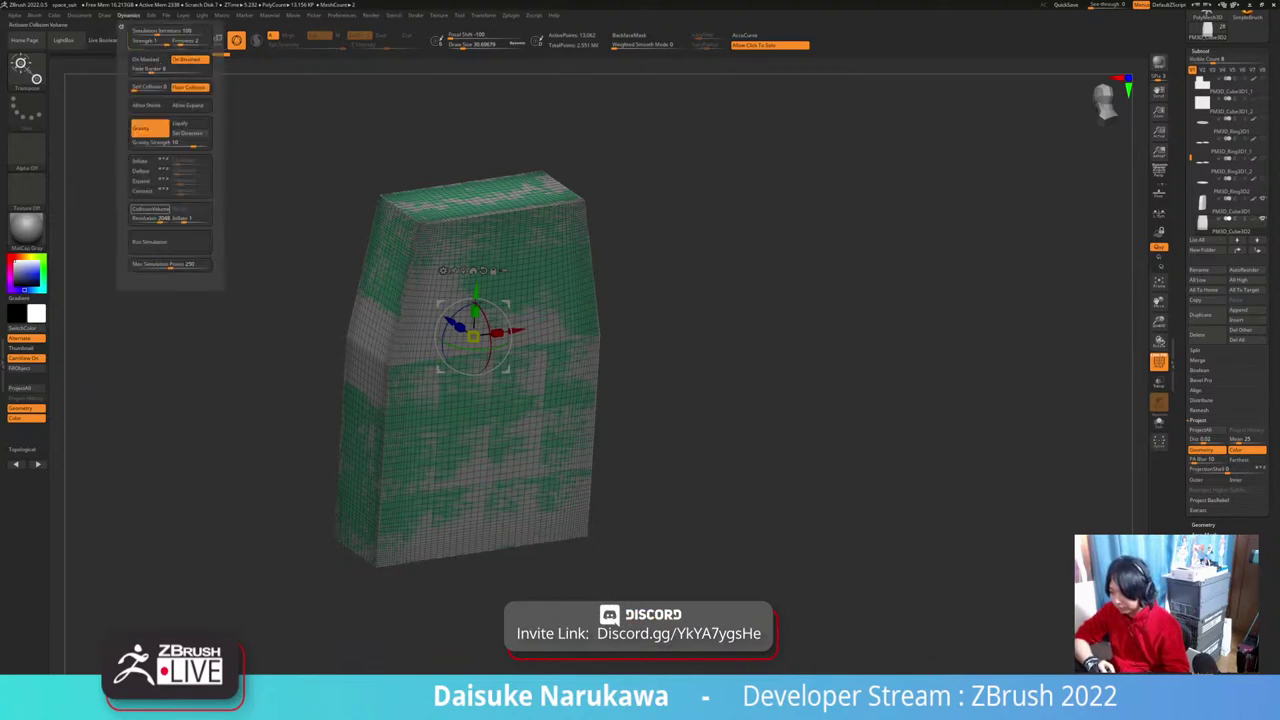
left_click(150, 209)
left_click(128, 15)
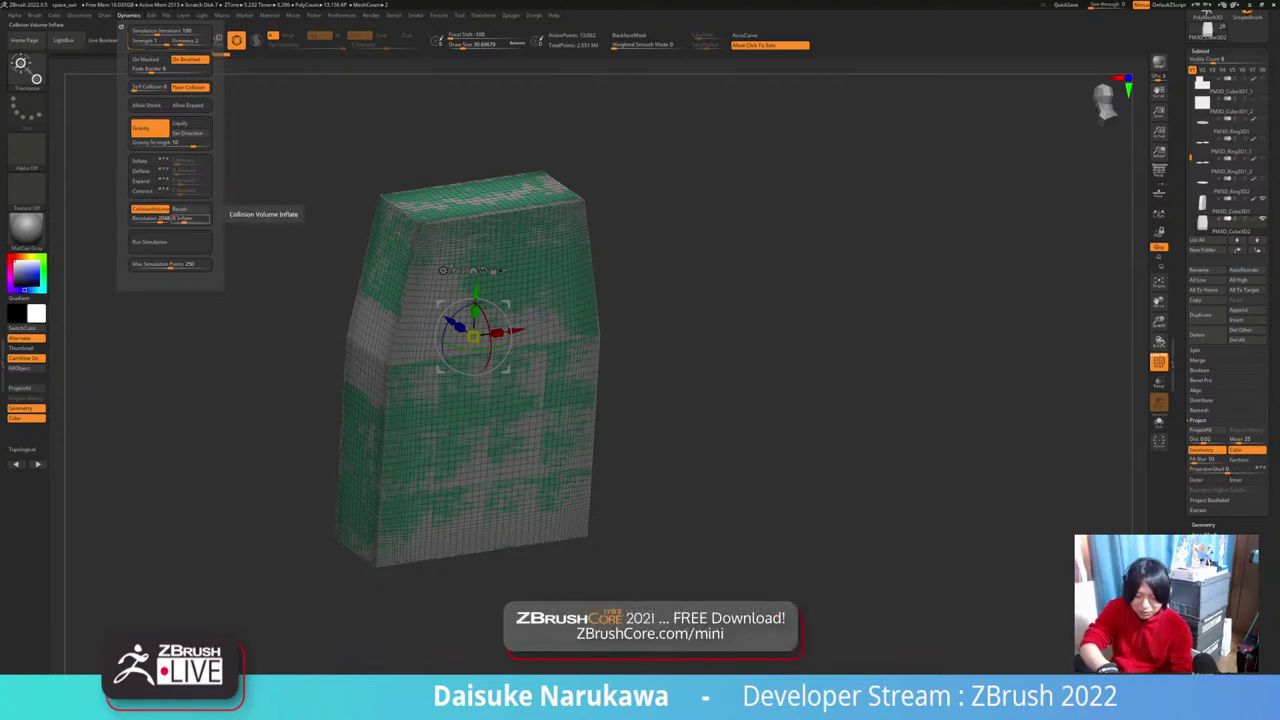
key("Return")
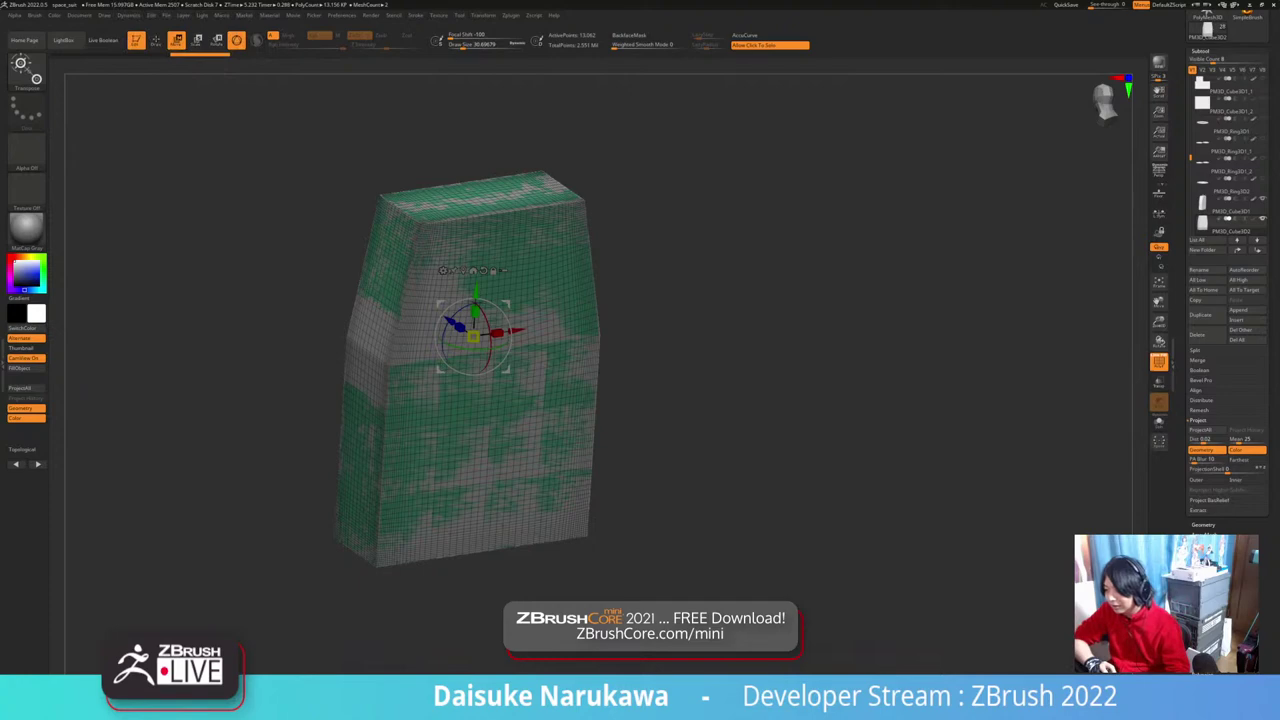
Step: Turn gravity off and enable Inflate and Expand for the dynamics simulation
left_click(128, 15)
left_click(128, 15)
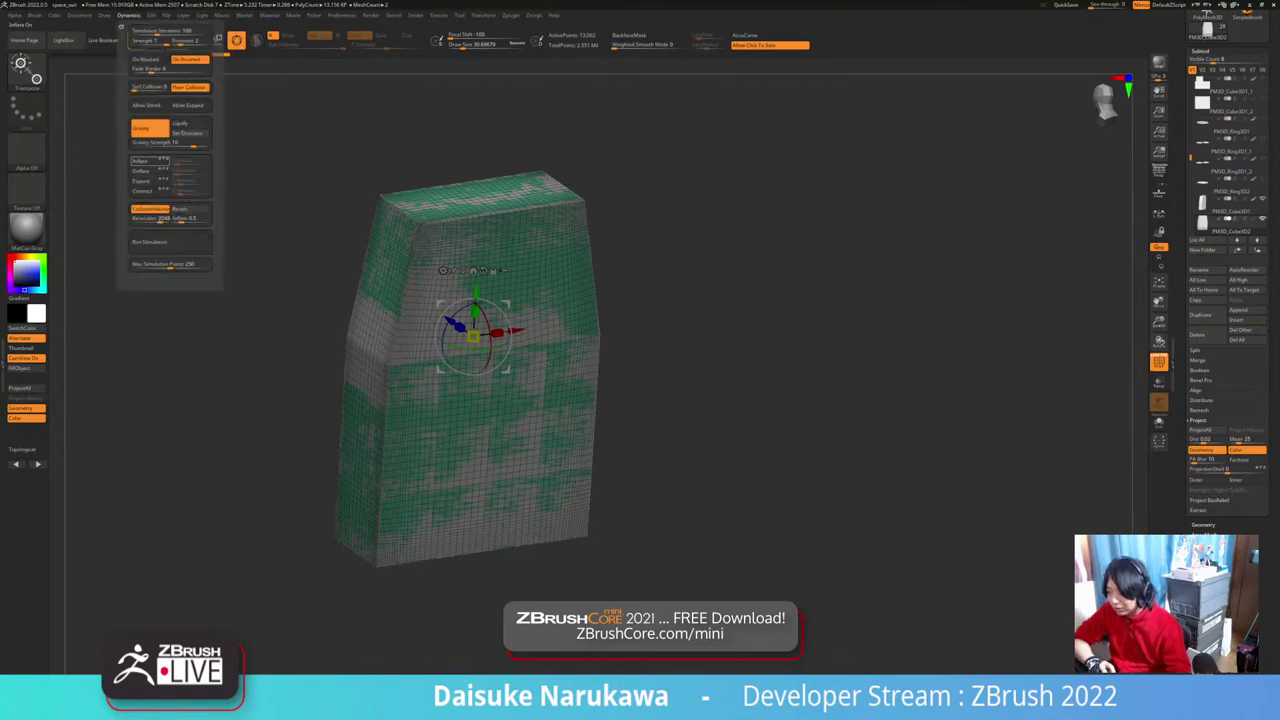
left_click(141, 181)
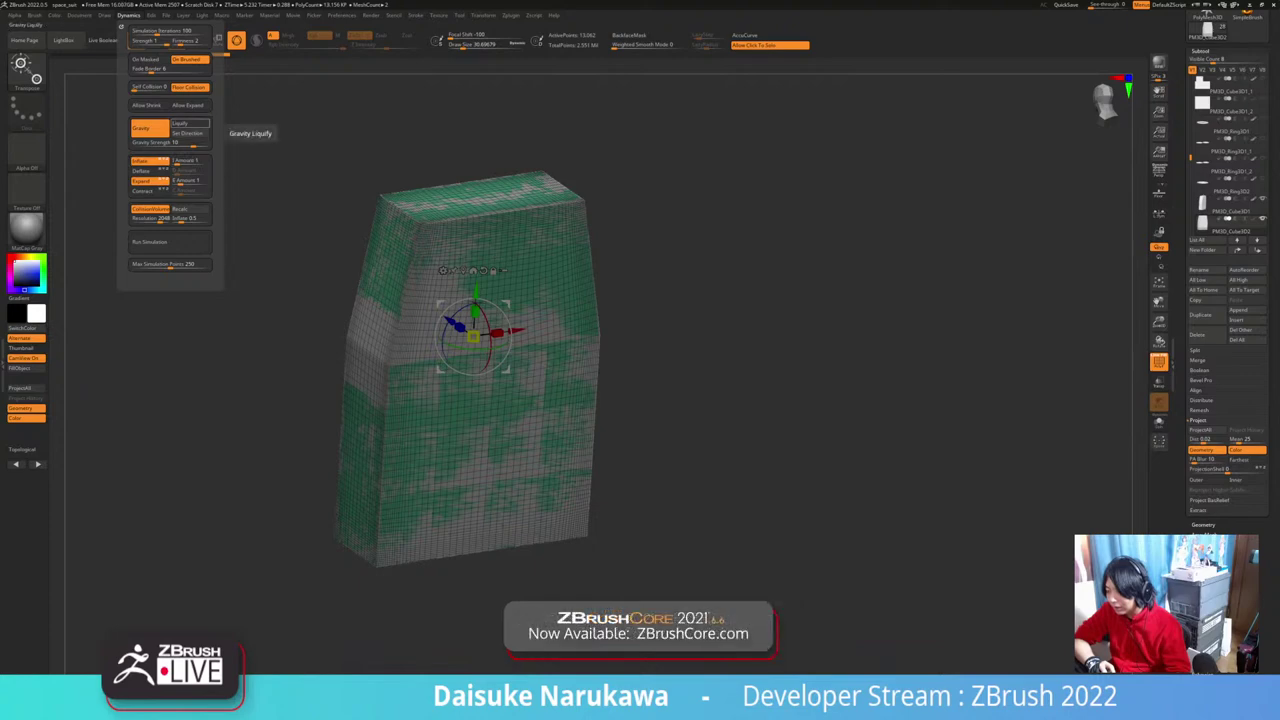
left_click(148, 128)
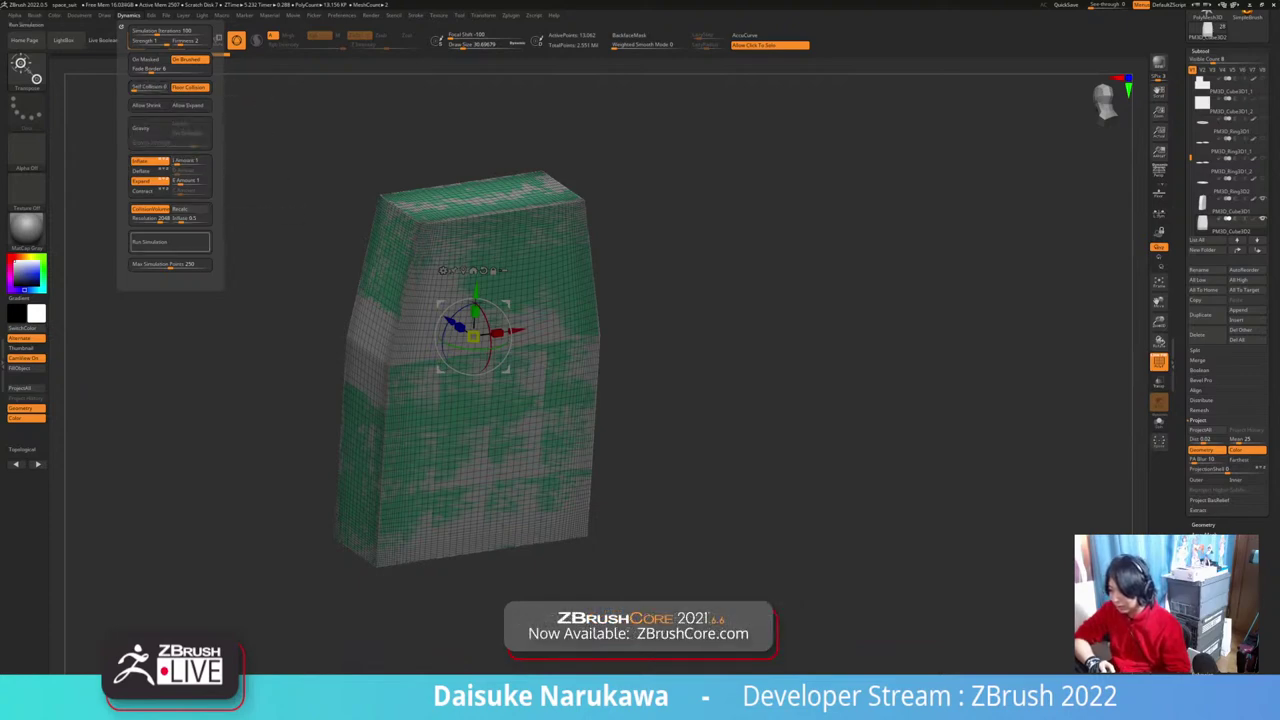
Step: Try the dynamics simulation on the remeshed backpack copy and check the puffed shape from several angles
left_click(170, 241)
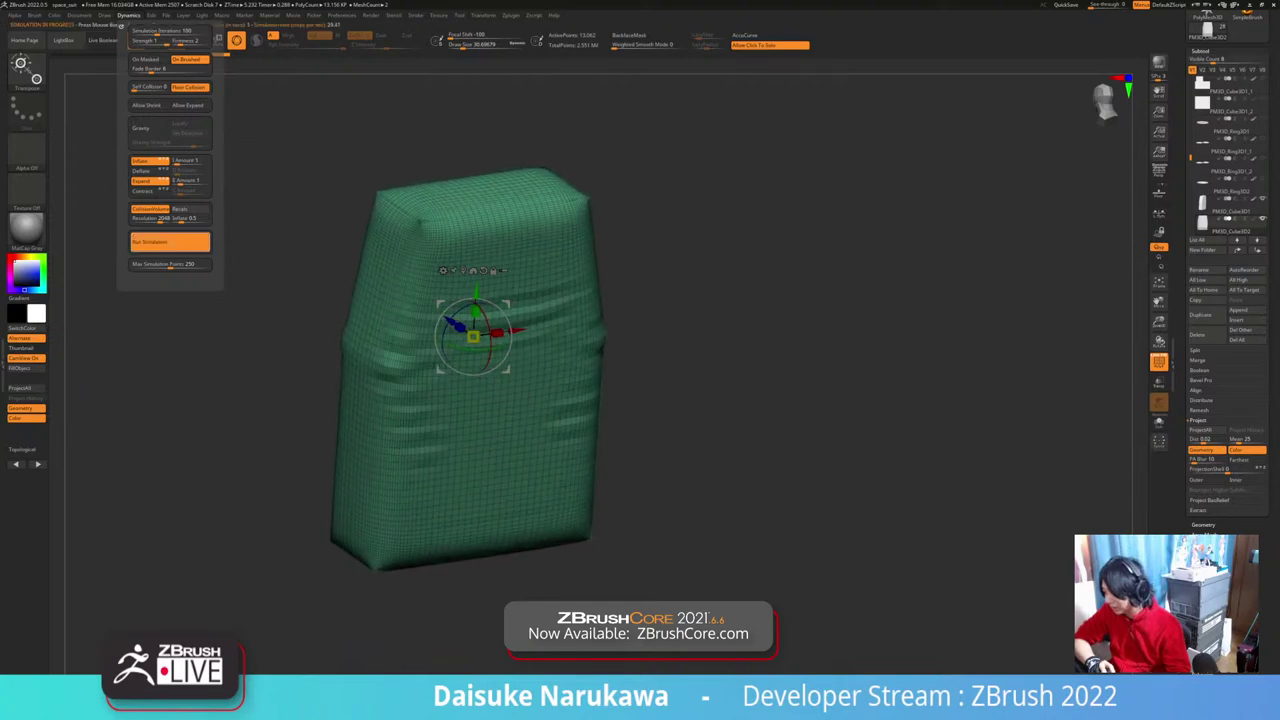
left_click(170, 241)
left_click_drag(290, 370, 270, 312)
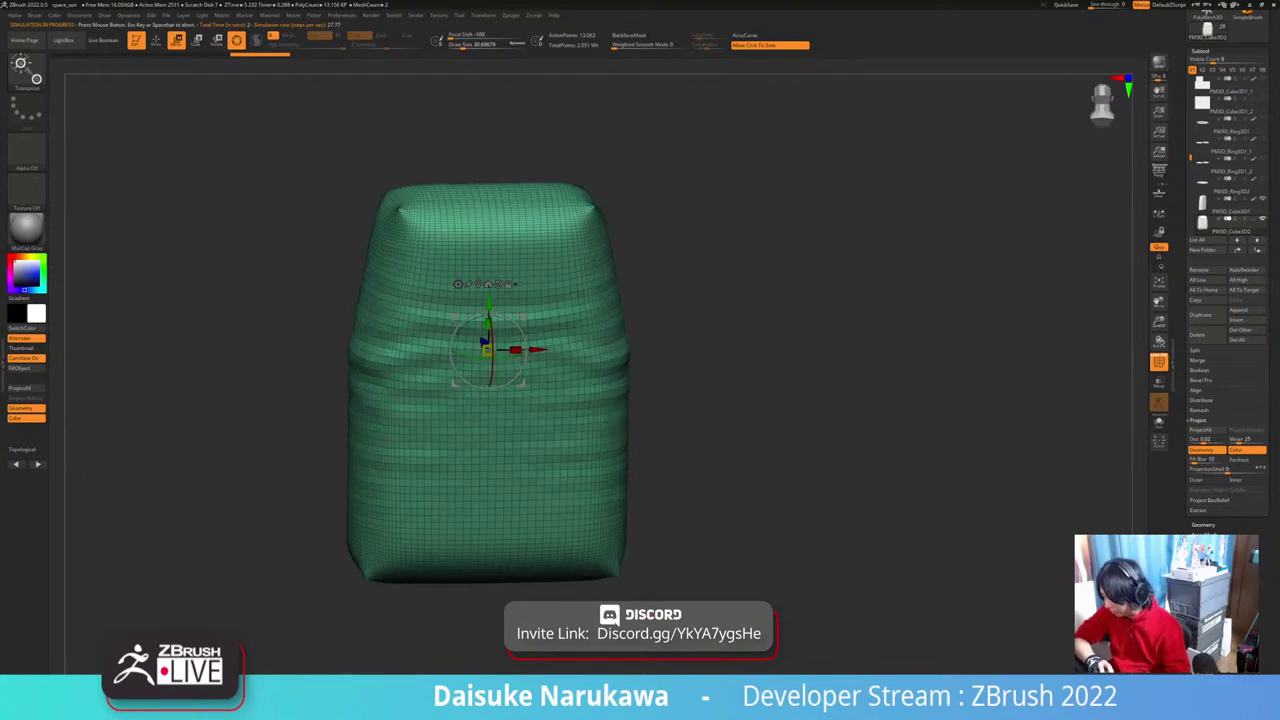
right_click_drag(300, 150, 435, 217)
right_click_drag(435, 217, 415, 125, "ctrl")
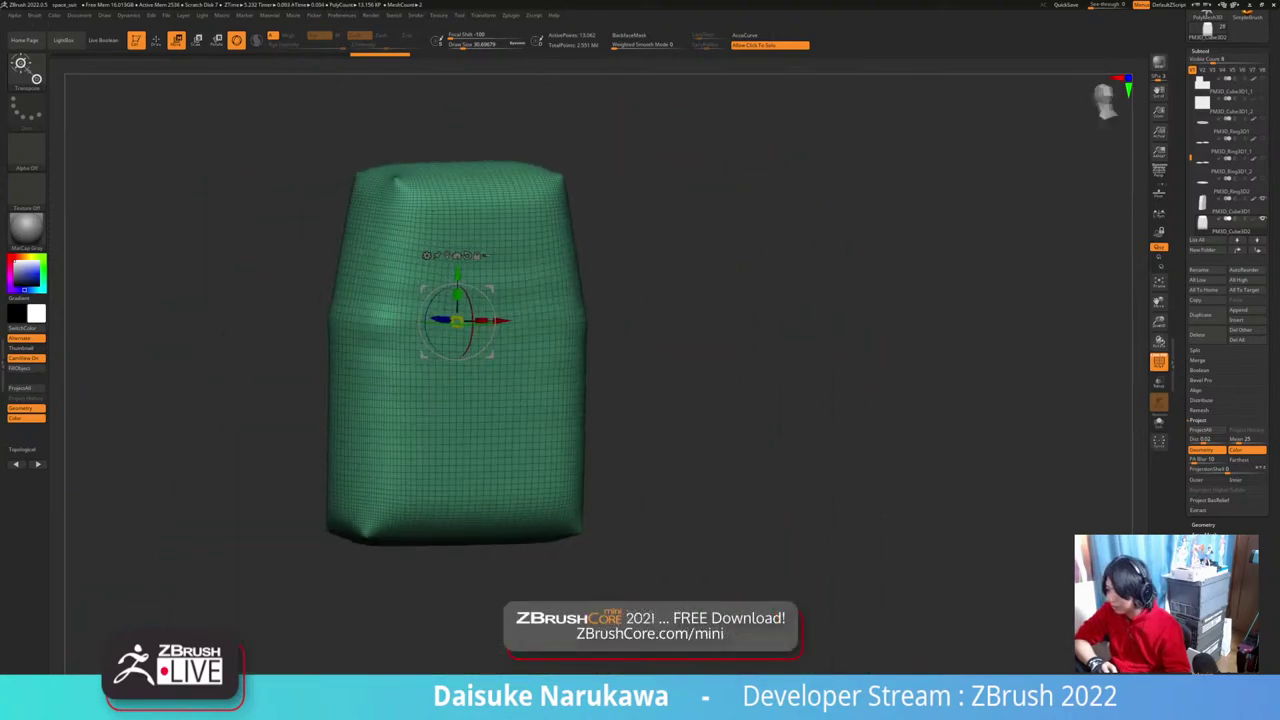
Step: Switch Inflate off and try the simulation on the puffed backpack copy with Expand only
mouse_move(128, 15)
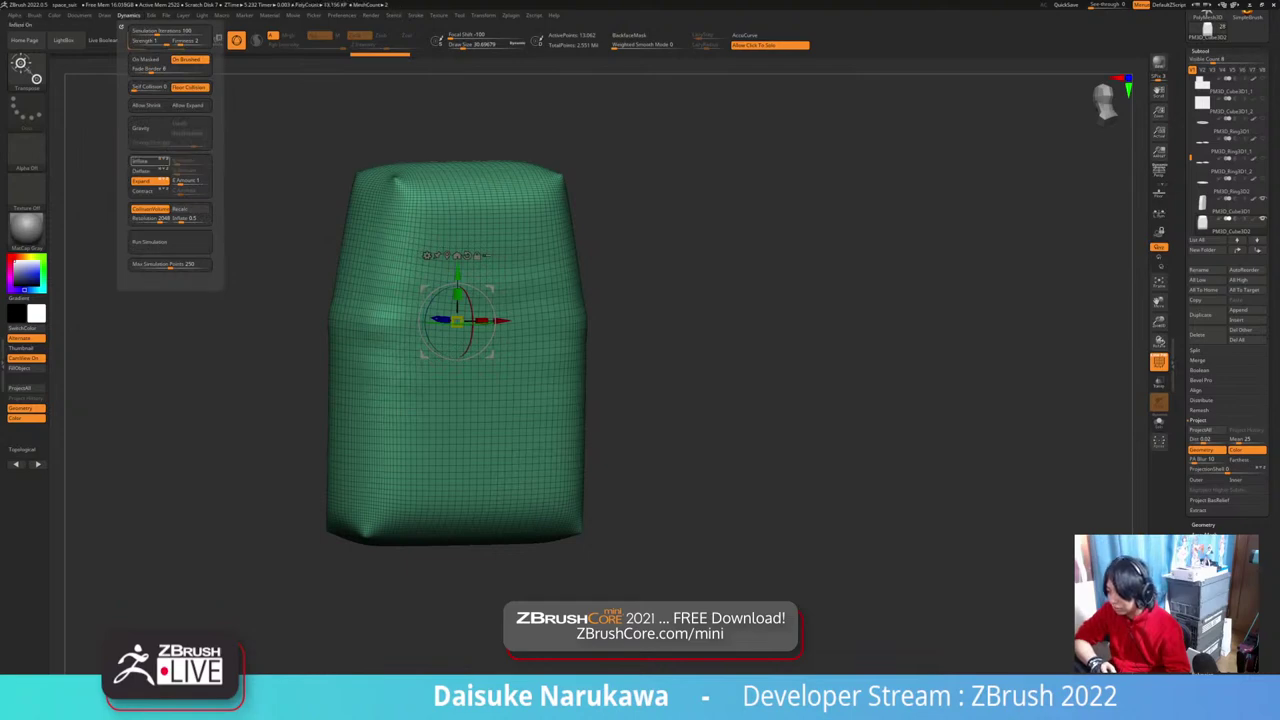
left_click(170, 241)
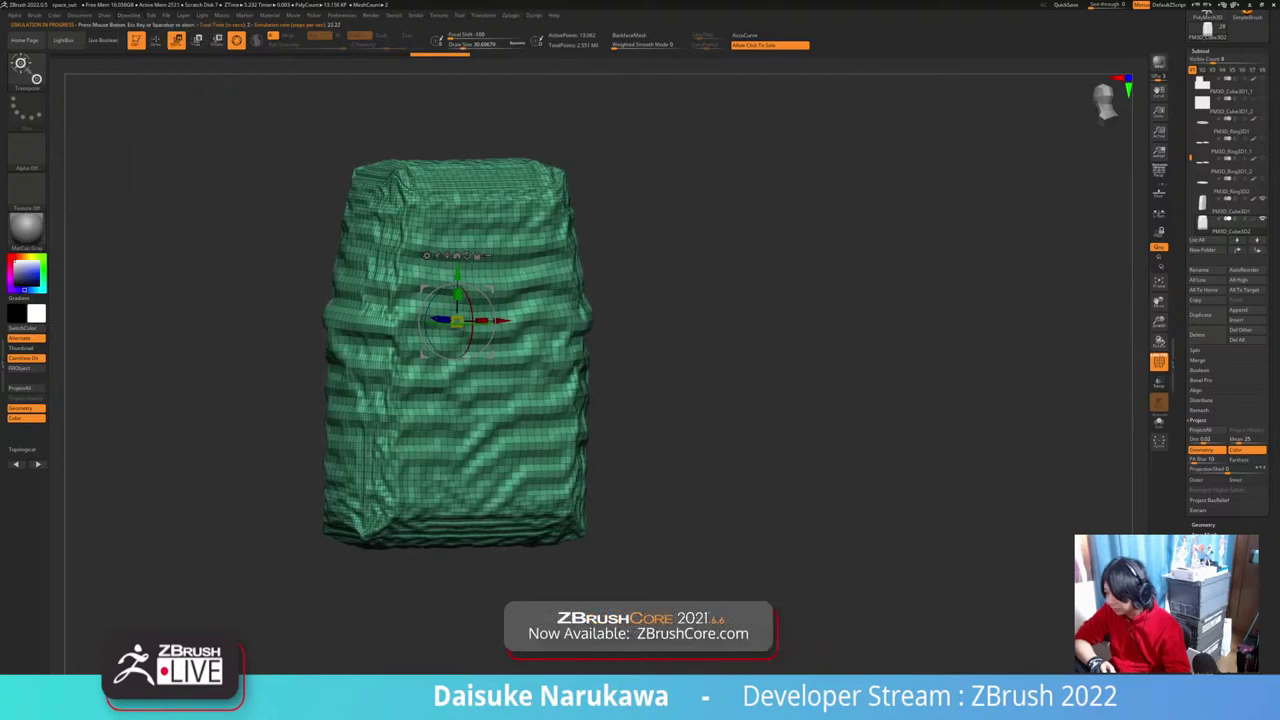
left_click_drag(250, 290, 262, 314)
key("d")
left_click(594, 216)
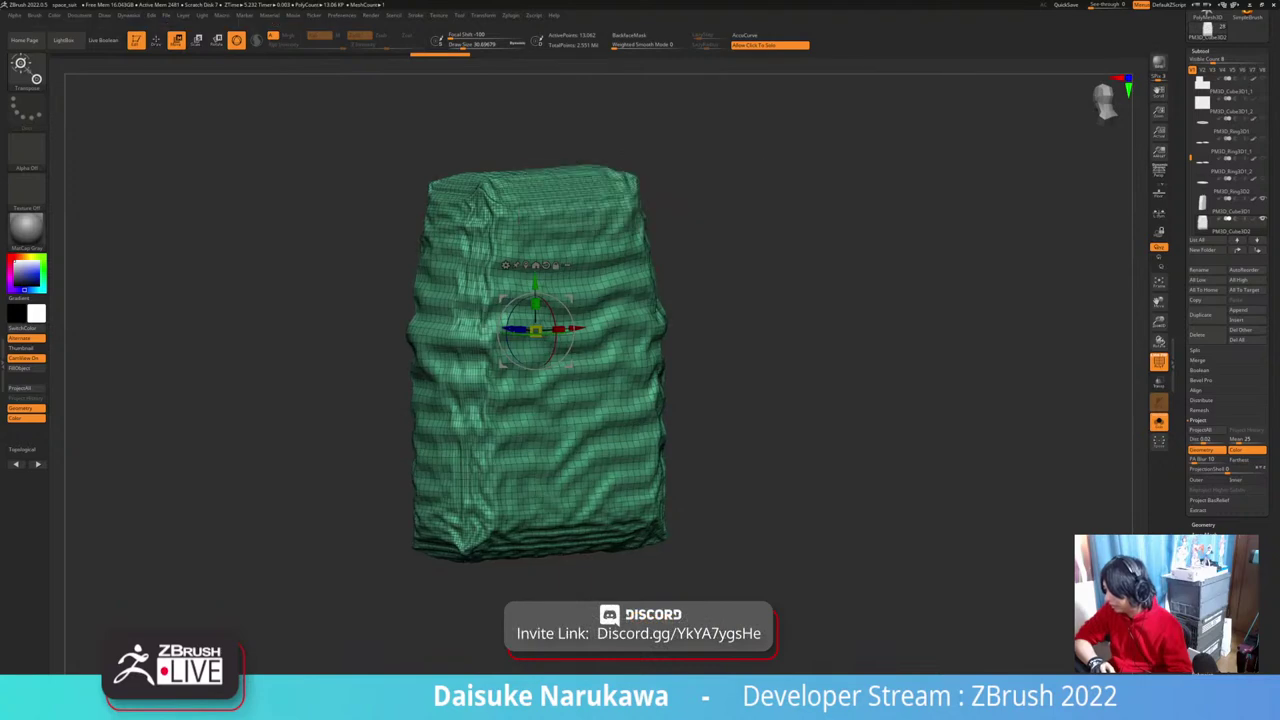
Step: Hide the wireframe and undo the simulations to restore the backpack copy's flat remeshed shape
key("shift+f")
left_click_drag(300, 316, 232, 306, "alt")
key("ctrl+z")
key("ctrl+z")
key("ctrl+z")
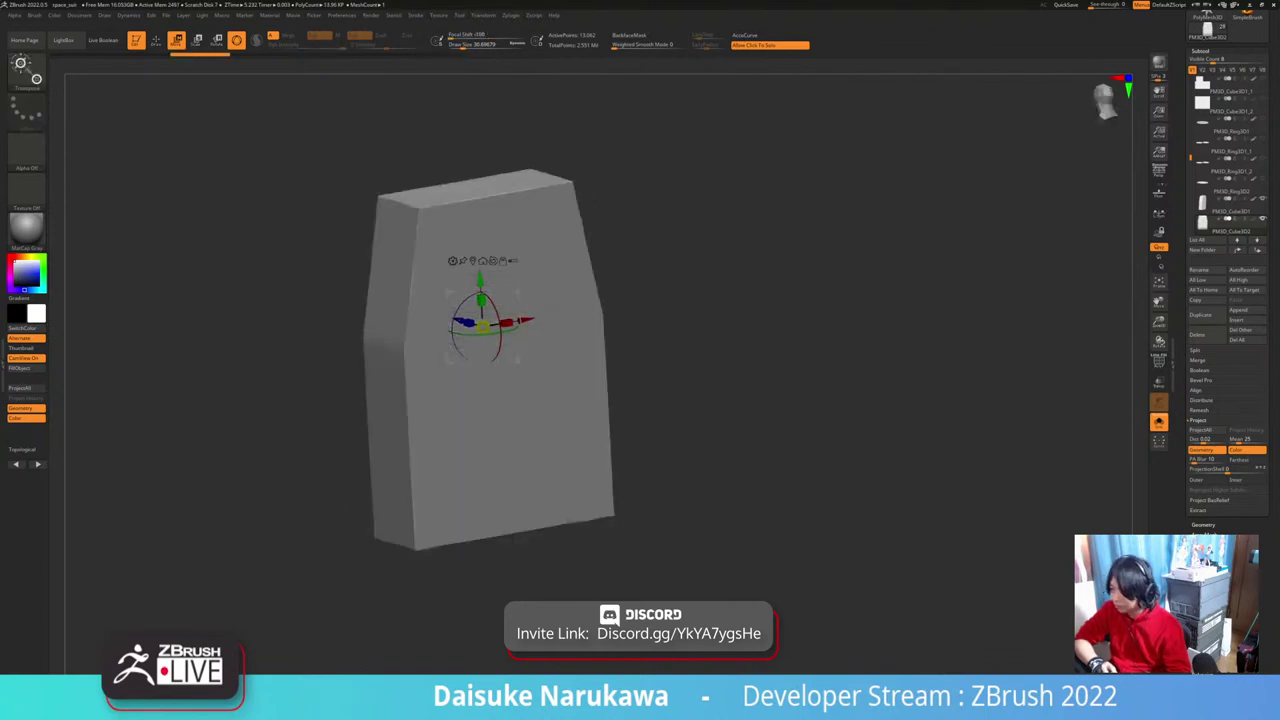
Step: Try the simulation on the restored flat backpack copy using Expand alone
mouse_move(129, 16)
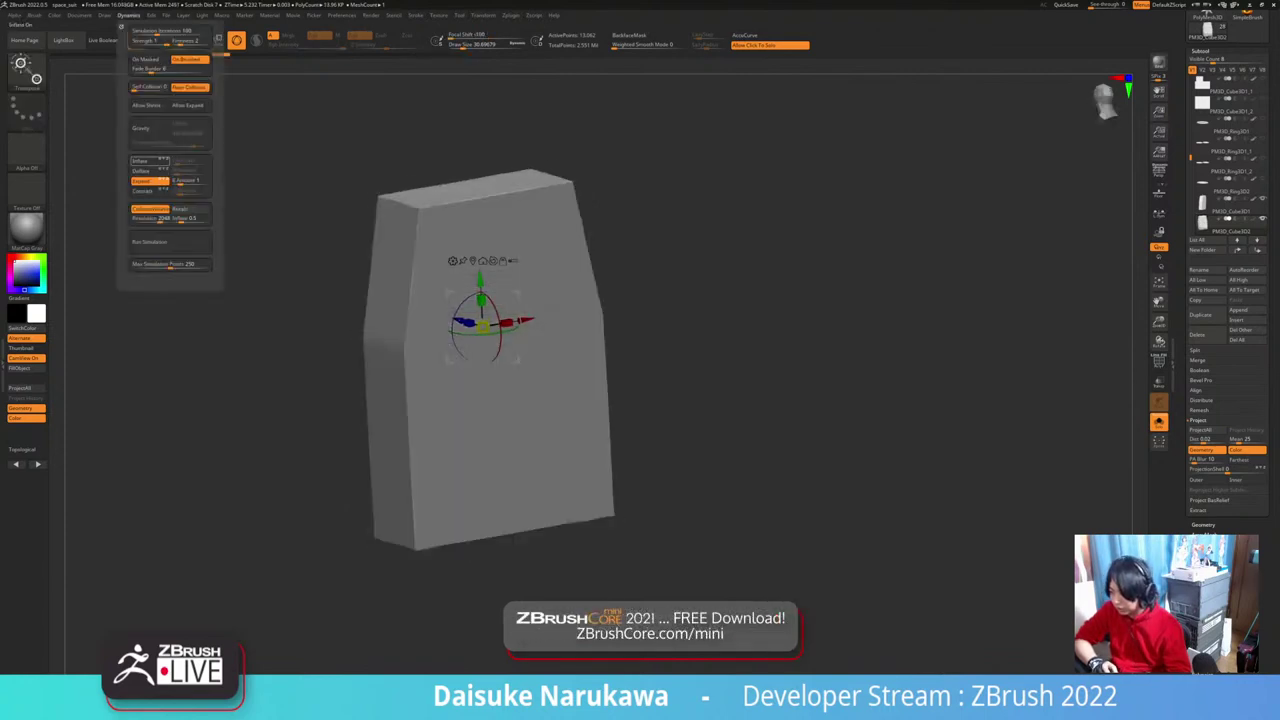
left_click(190, 241)
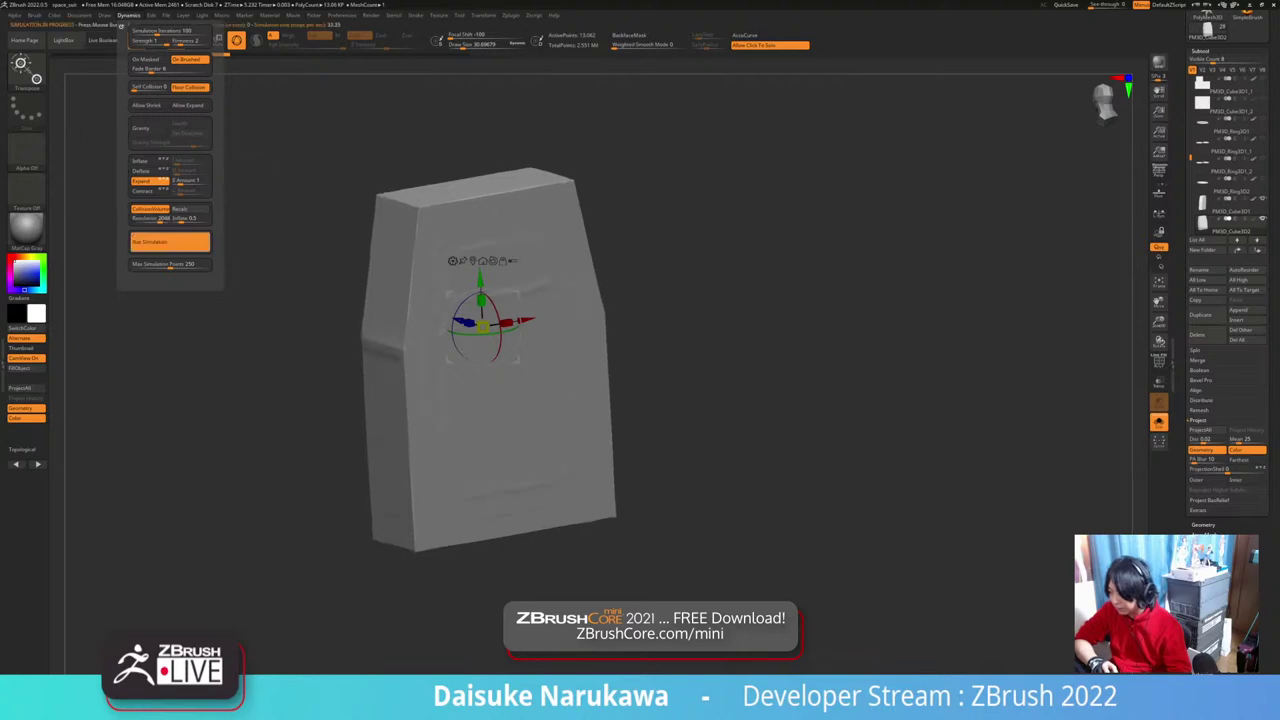
left_click(190, 241)
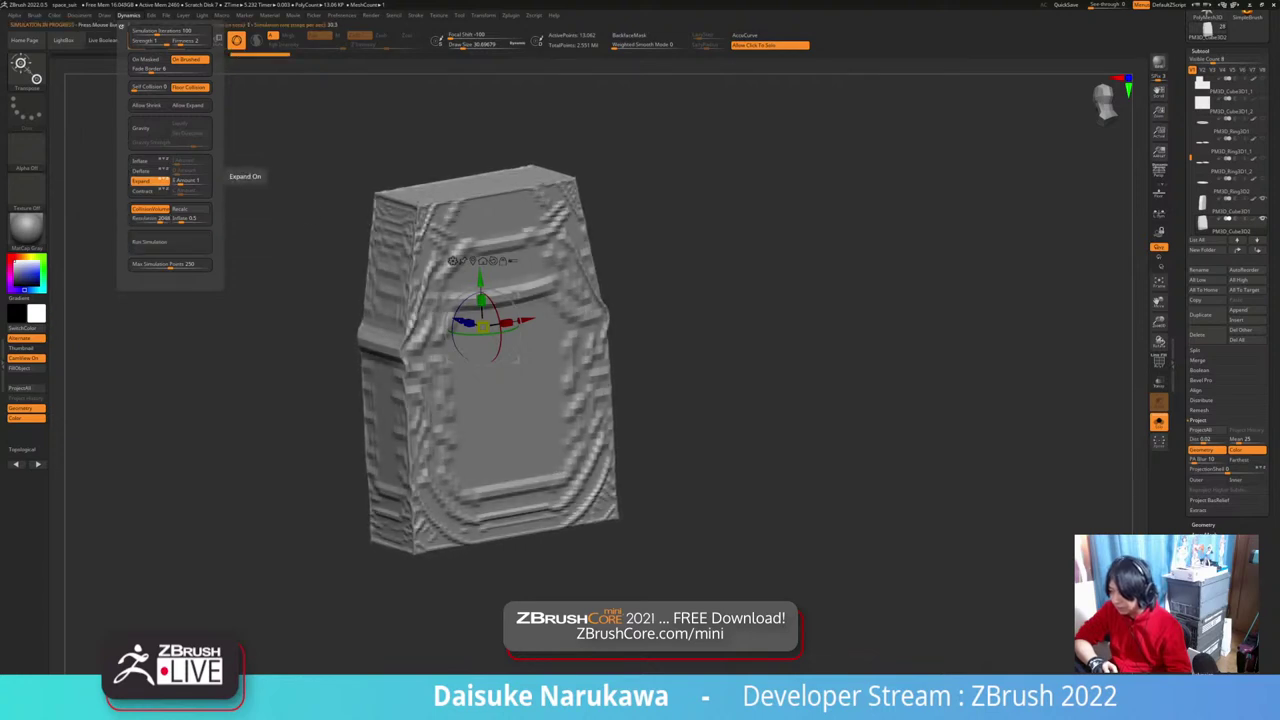
Step: Try continuing the simulation with Inflate only, followed by Inflate and Expand combined
left_click(145, 181)
left_click(170, 241)
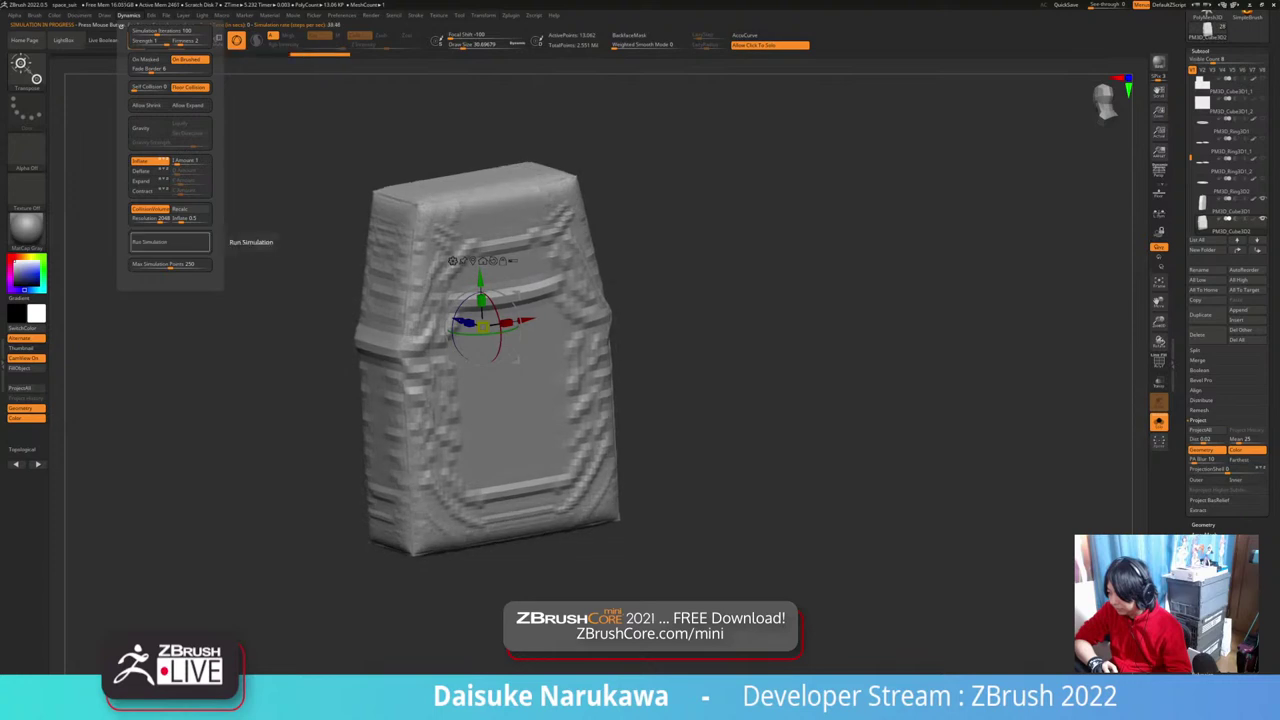
left_click(145, 181)
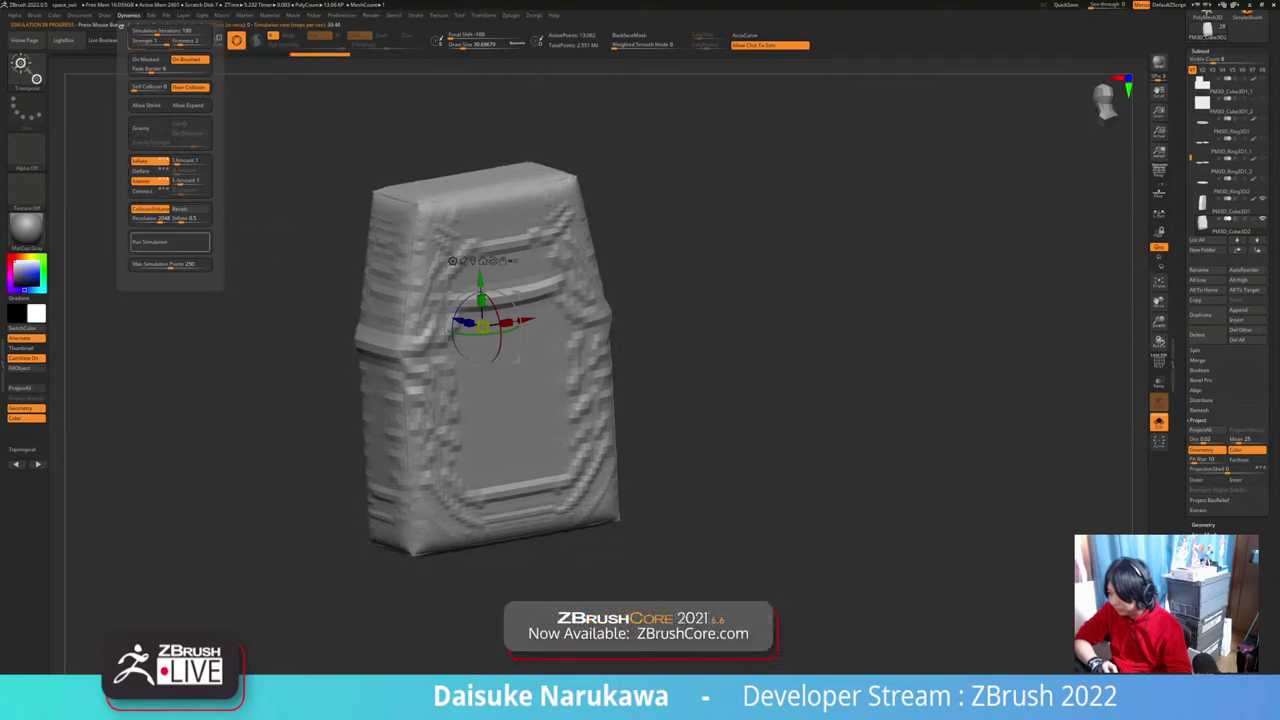
left_click(170, 242)
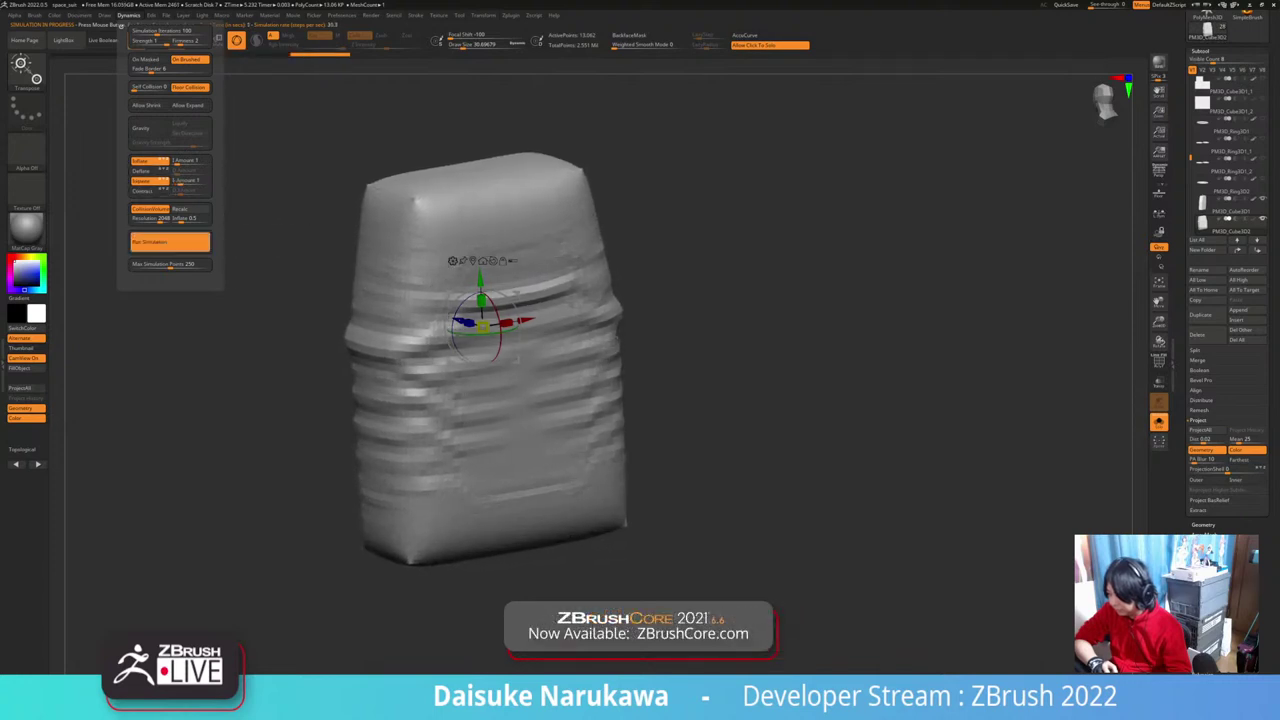
Step: Undo the latest simulation runs on the backpack copy
key("ctrl+z")
key("ctrl+z")
key("ctrl+z")
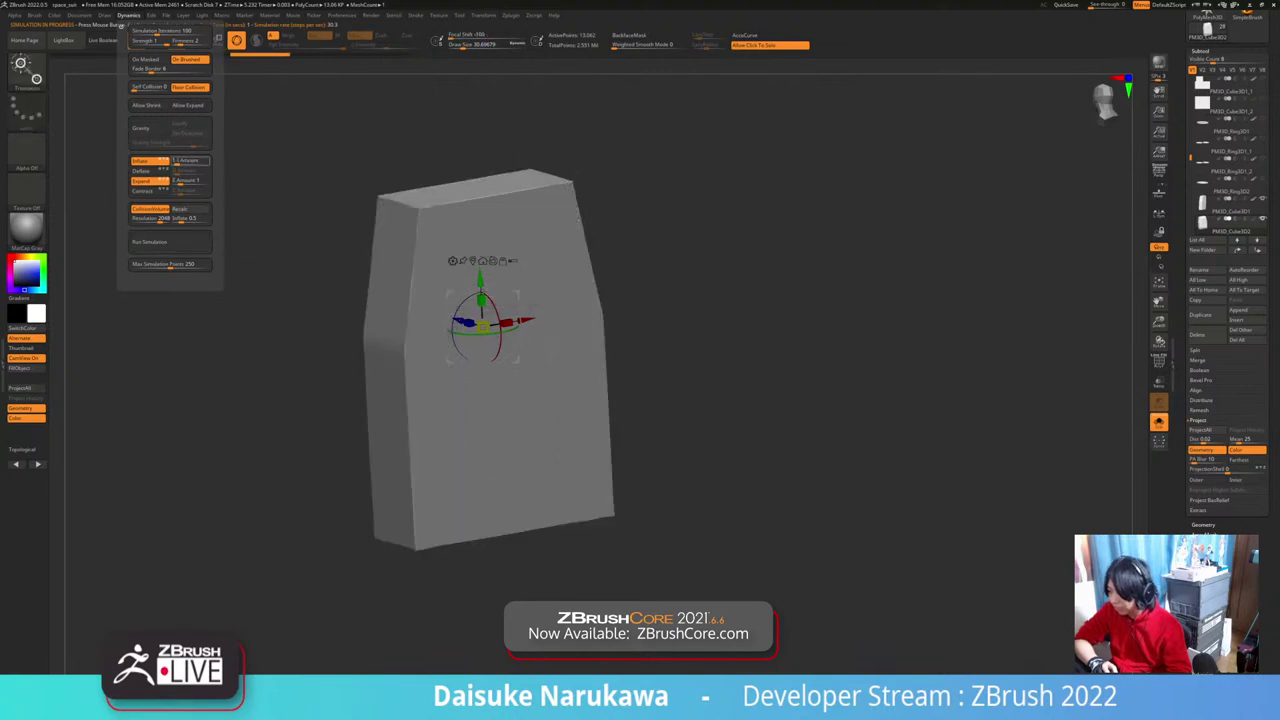
Step: Set the dynamics Inflate amount to 0.2 and the simulation iterations to 400
left_click(182, 161)
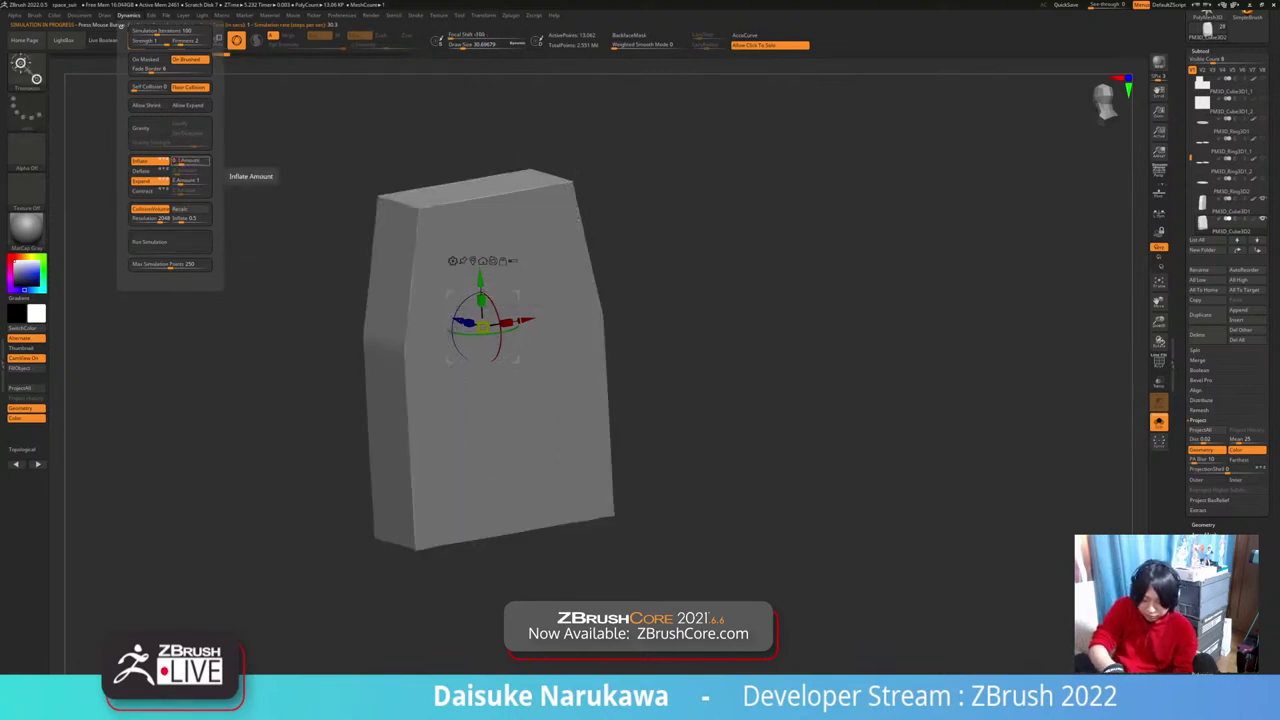
type("0.2")
key("Return")
left_click(170, 31)
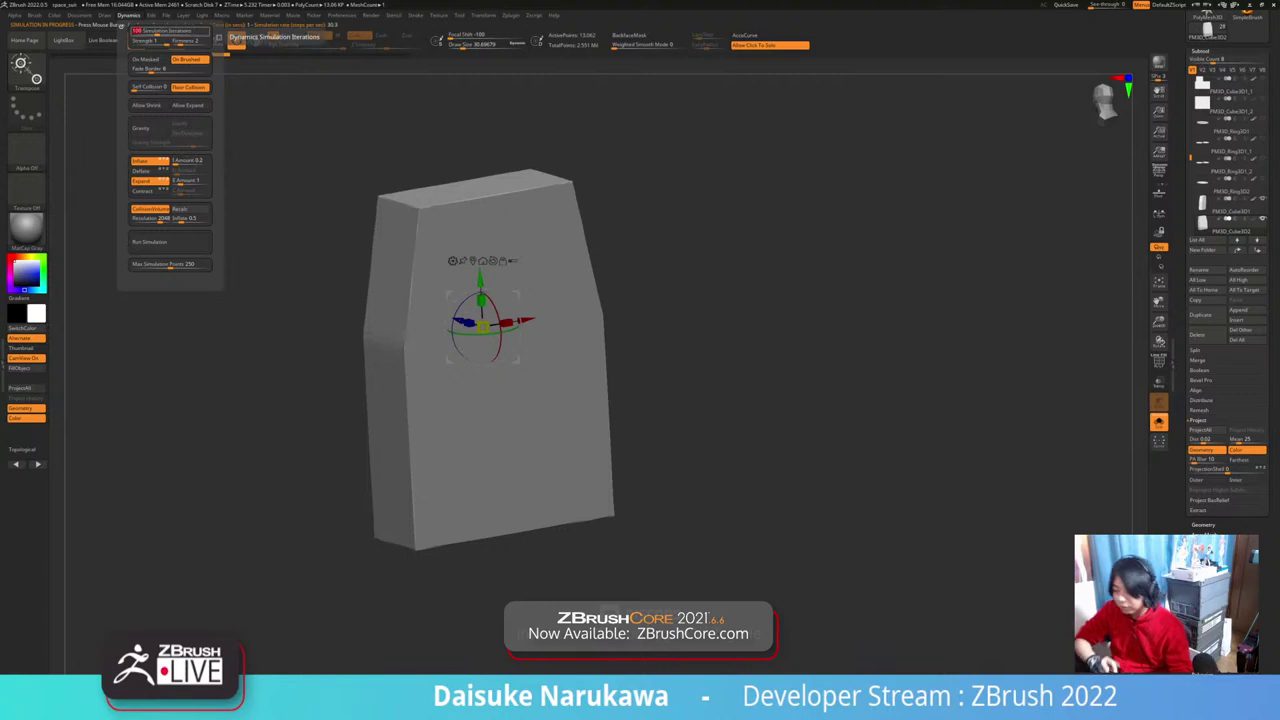
type("40")
key("Return")
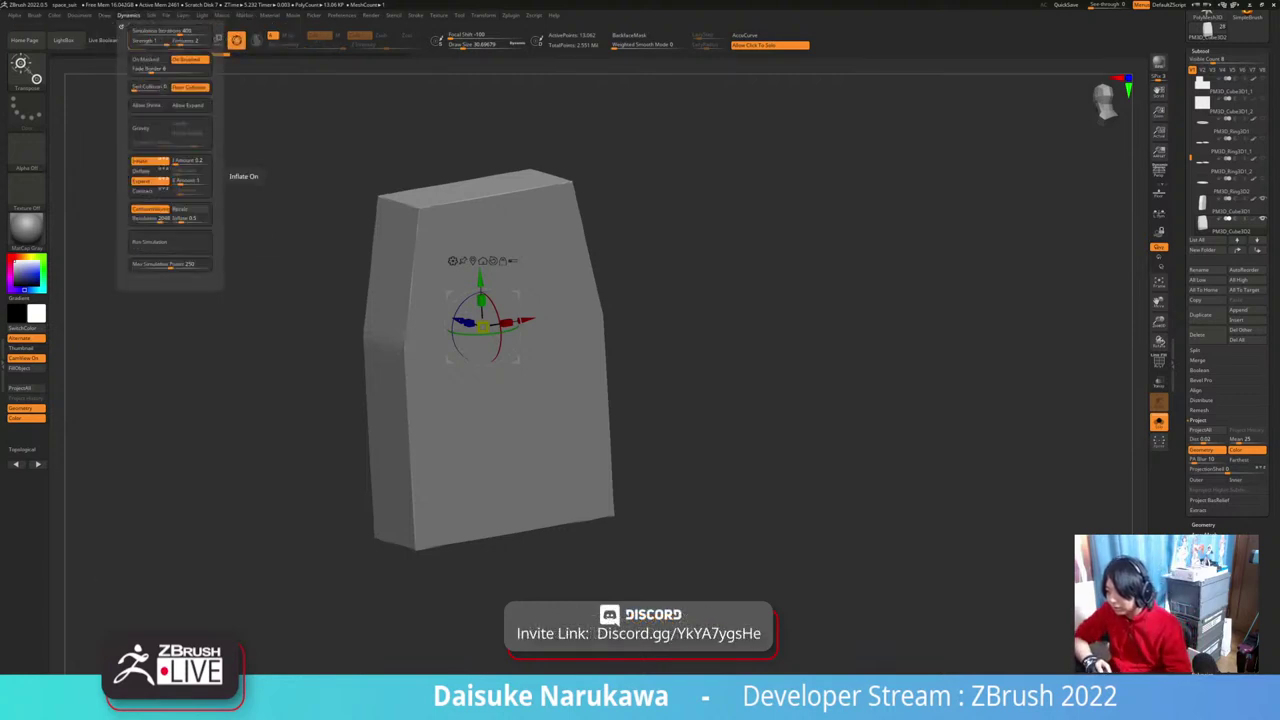
Step: Run the cloth simulation on the backpack copy, stop it once wrinkled, preview it with Dynamic Subdivision and return to Draw mode
left_click(170, 241)
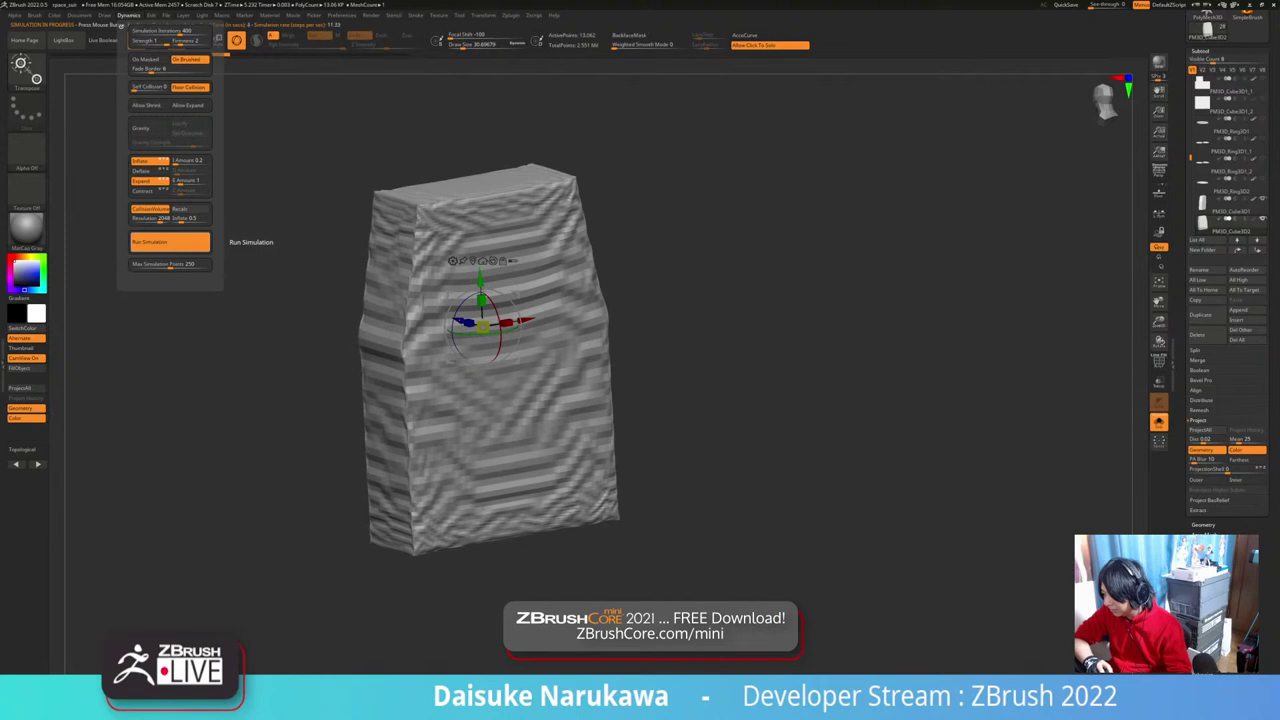
key("space")
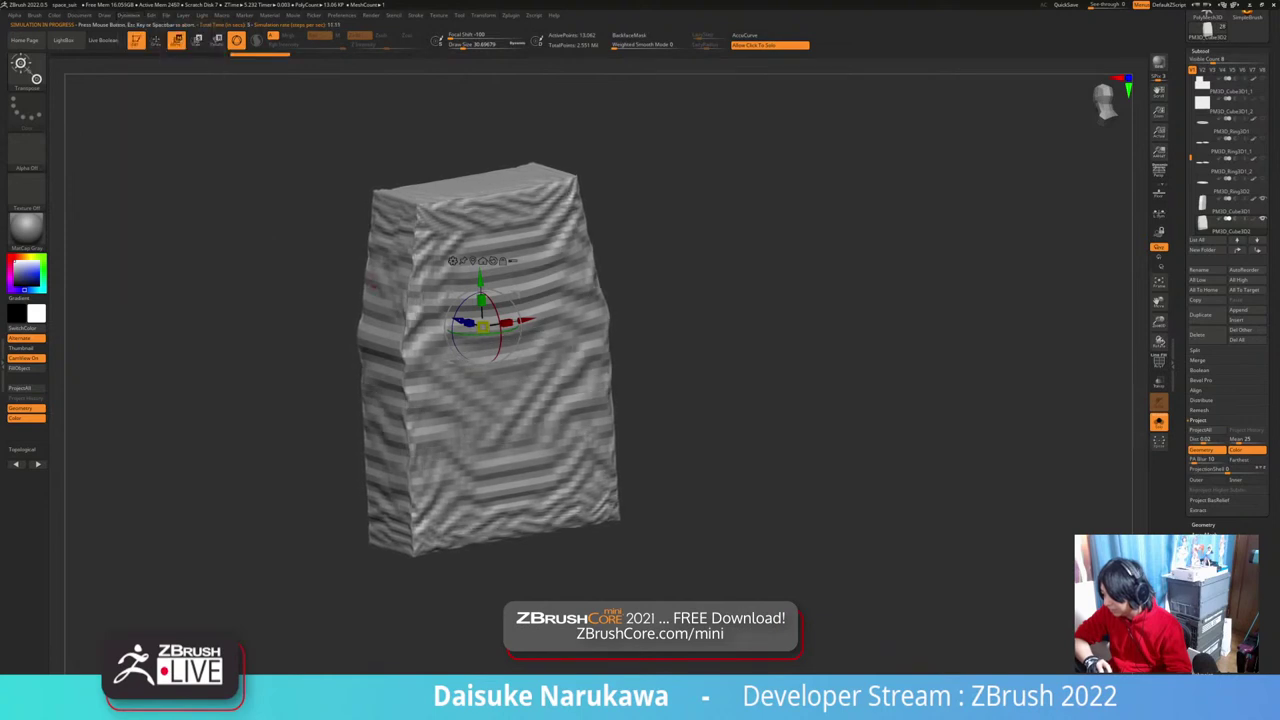
key("d")
left_click(594, 216)
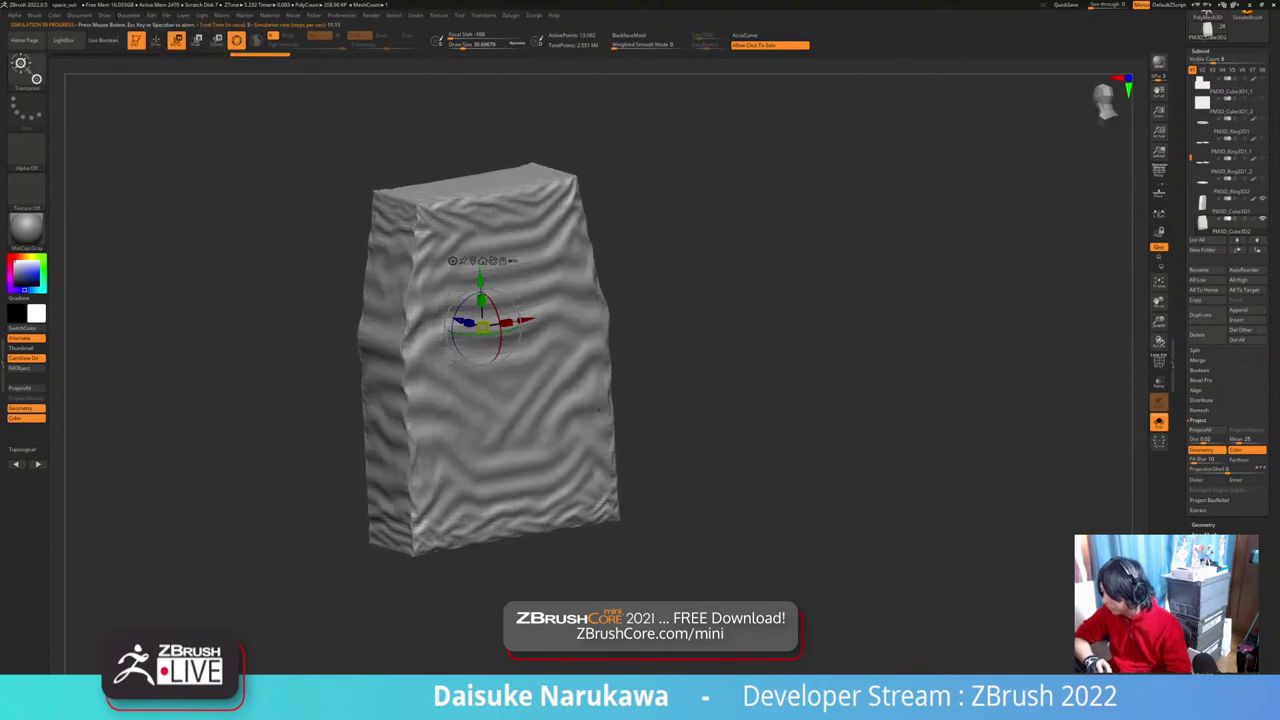
mouse_move(720, 320)
left_mouse_down()
mouse_move(610, 275)
mouse_move(715, 300)
mouse_move(735, 370)
mouse_move(735, 460)
mouse_move(730, 340)
left_mouse_up()
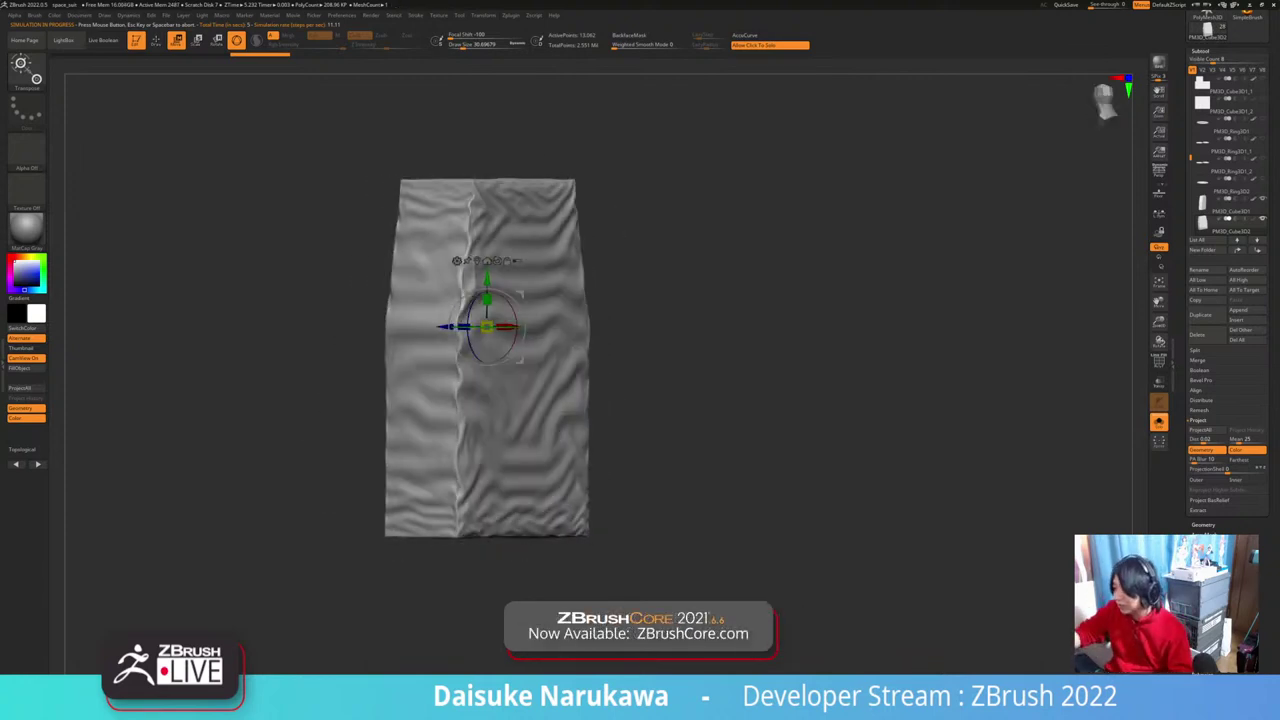
key("q")
right_click_drag(592, 298, 525, 314)
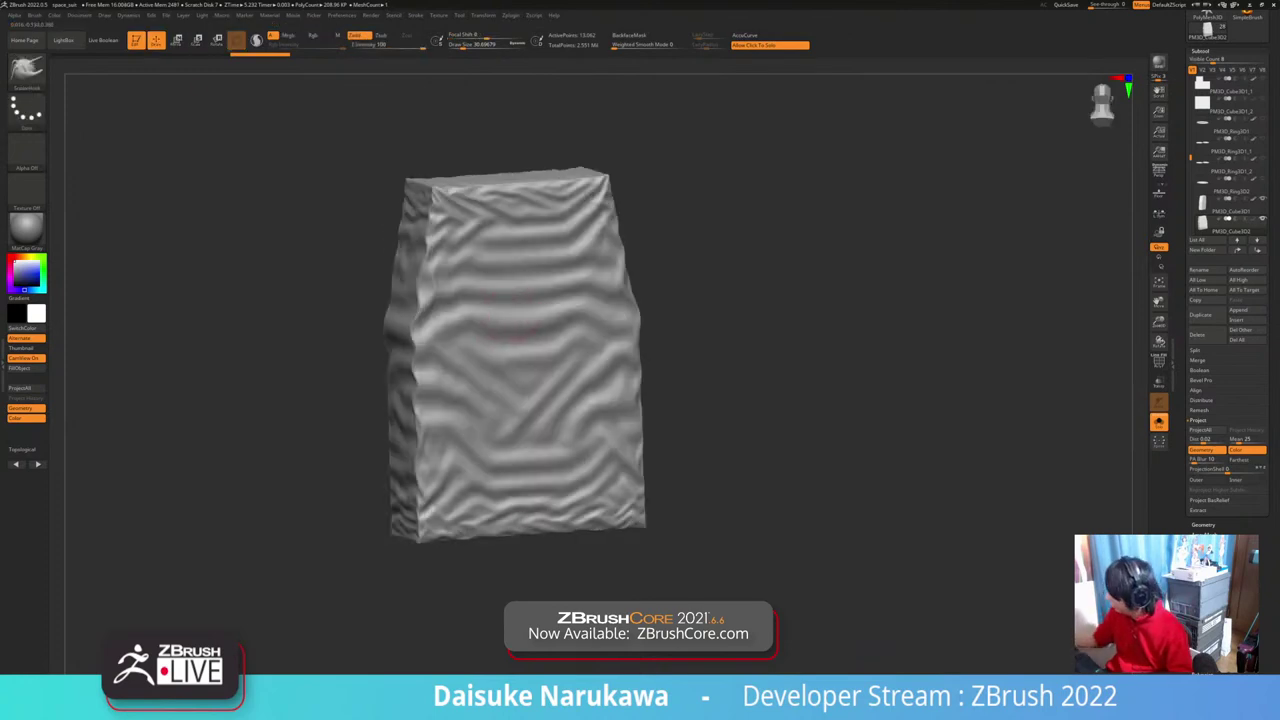
Step: Apply the Dynamic Subdivision so the wrinkled backpack copy gets real subdivision levels
left_click(1201, 51)
left_click(1203, 60)
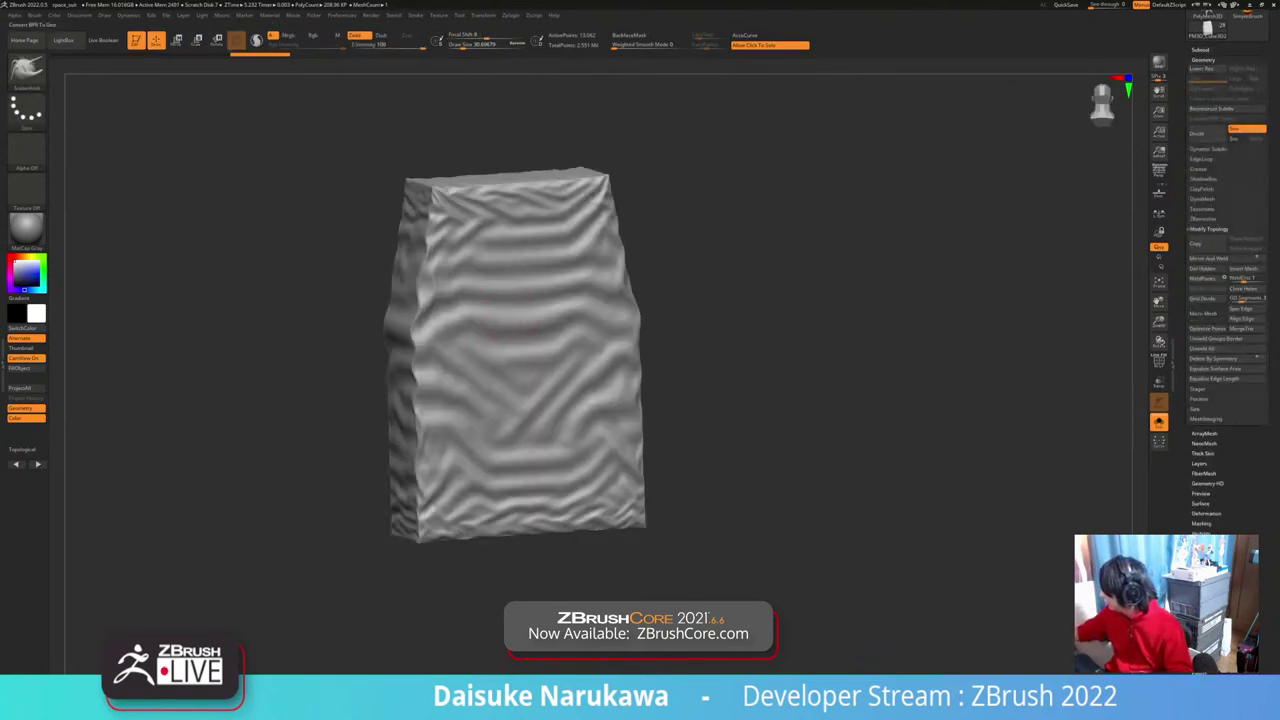
left_click(1208, 149)
left_click(1238, 159)
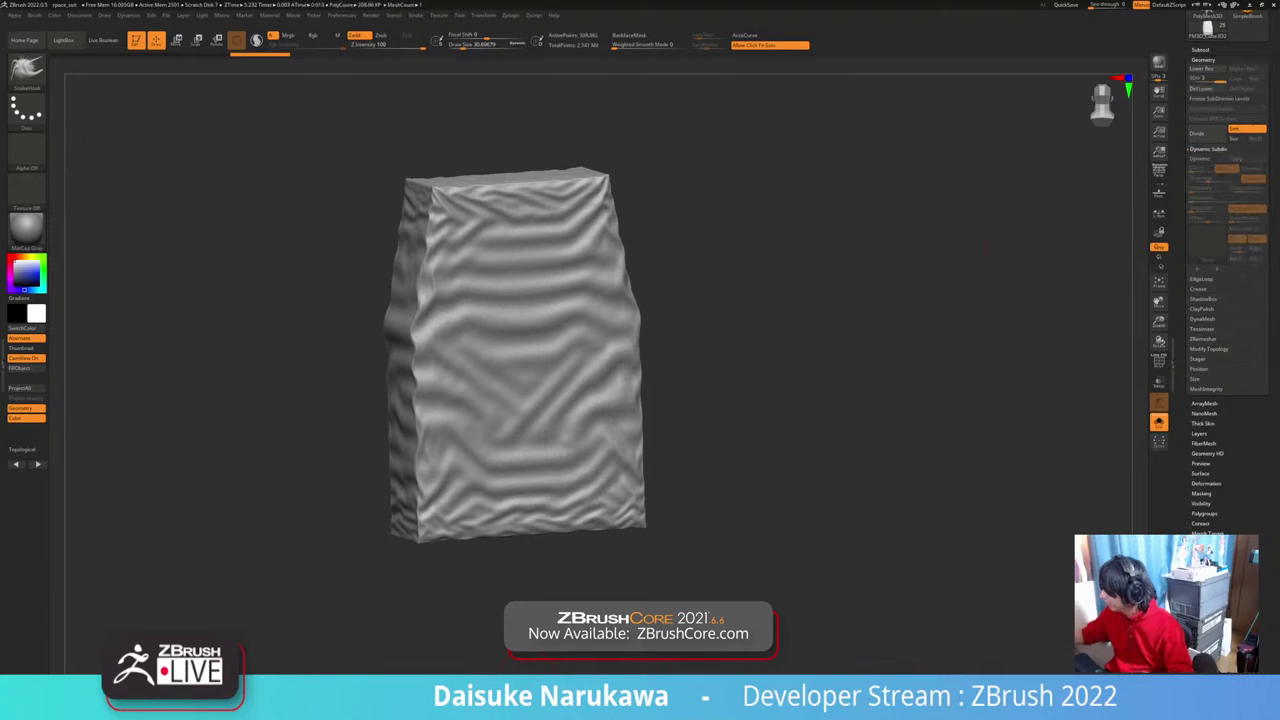
right_click_drag(523, 296, 547, 289)
Step: Choose the Standard brush with Alpha 39 for sculpting folds on the backpack cover
left_click(27, 72)
key("s")
key("t")
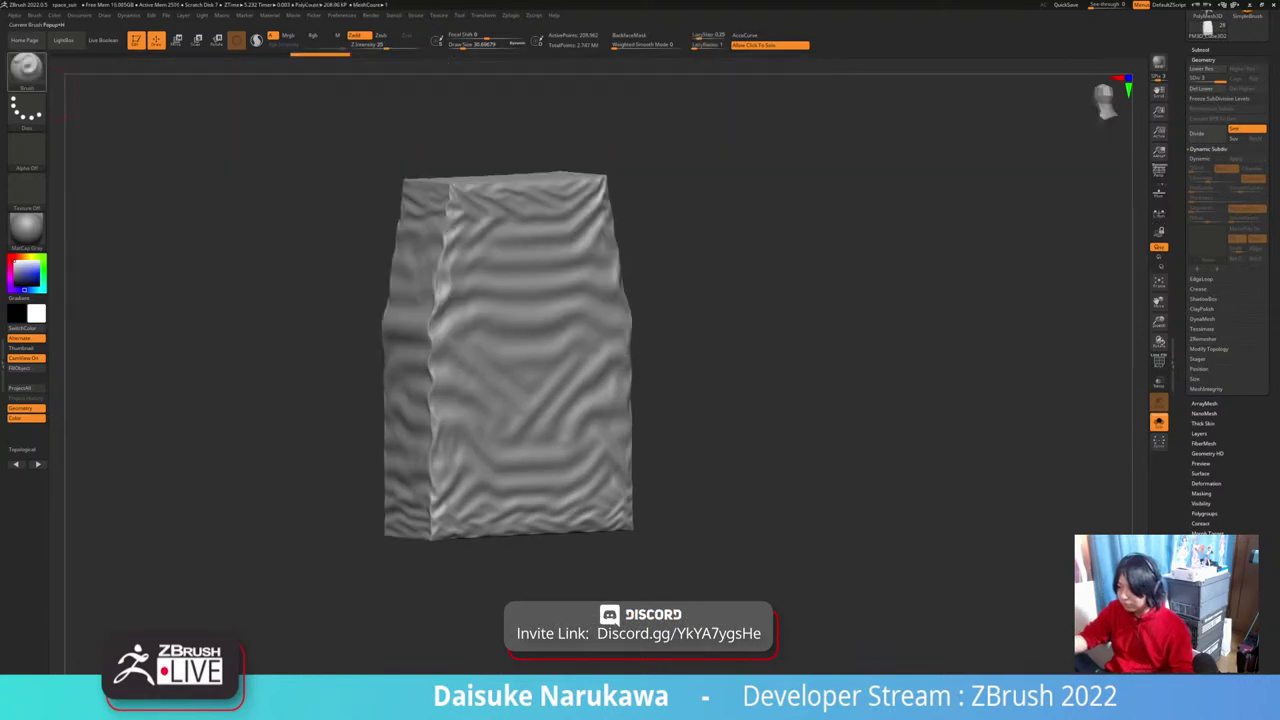
left_click(27, 152)
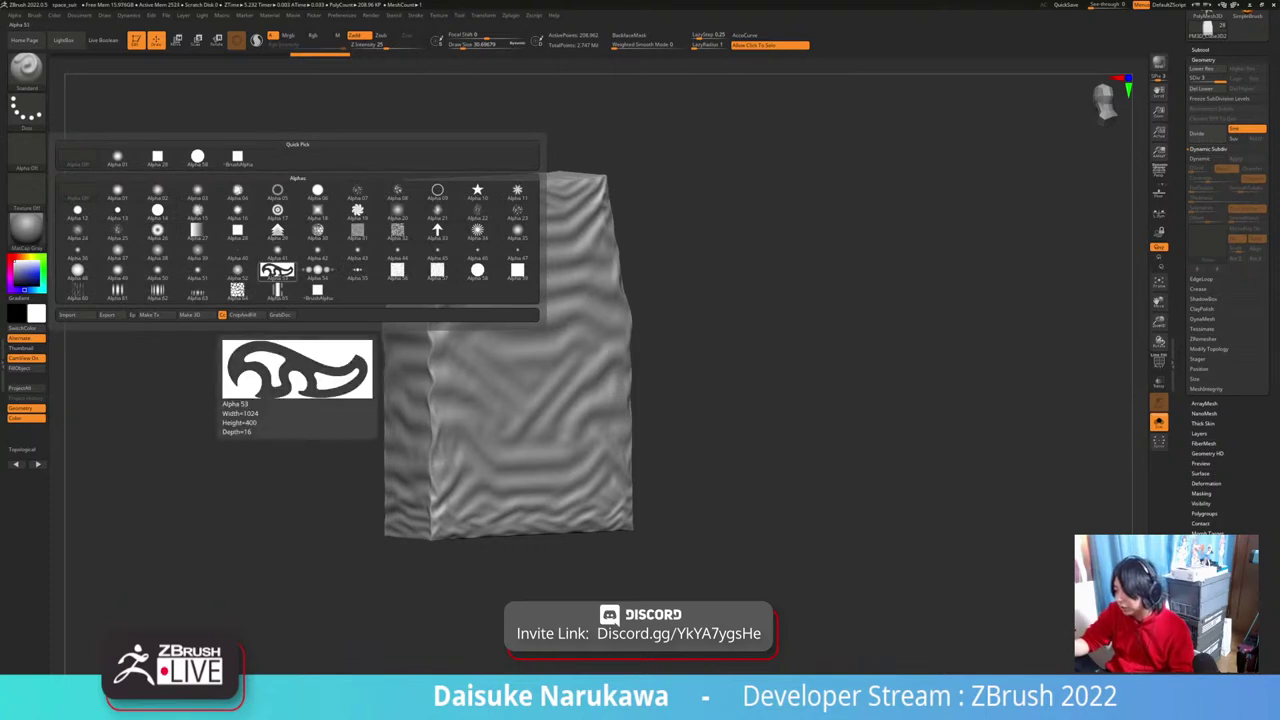
mouse_move(277, 291)
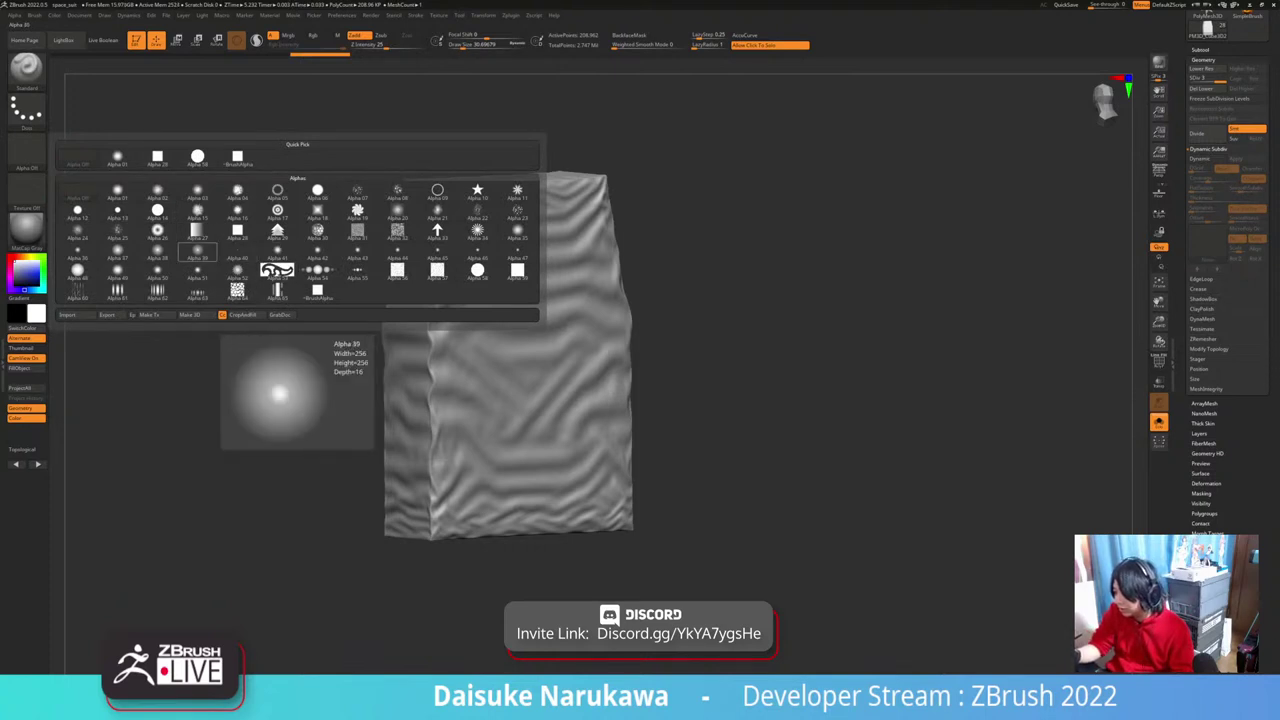
left_click(197, 252)
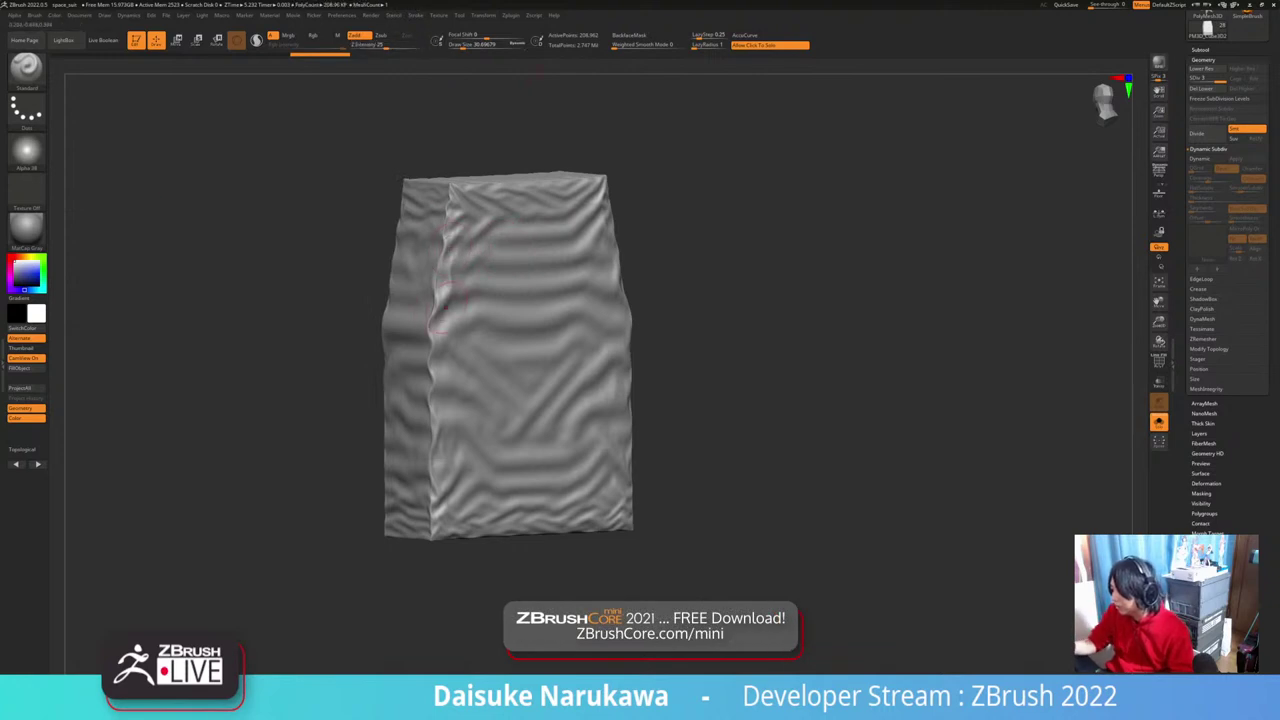
mouse_move(446, 307)
right_mouse_down()
mouse_move(492, 300)
mouse_move(450, 268)
right_mouse_up()
right_click_drag(450, 268, 446, 304, "ctrl")
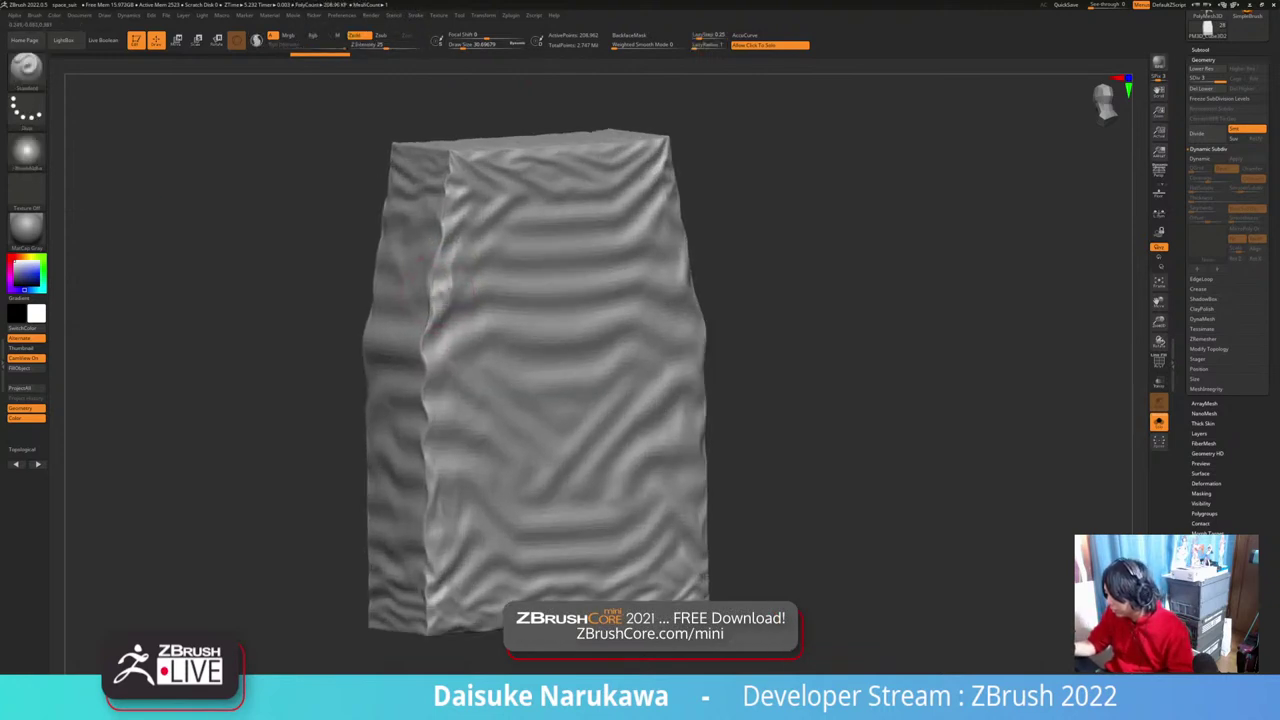
Step: Sculpt and soften a trial fold on the backpack's left edge, with LazyStep about 0.1 and Z Intensity 12
left_click_drag(446, 295, 458, 283)
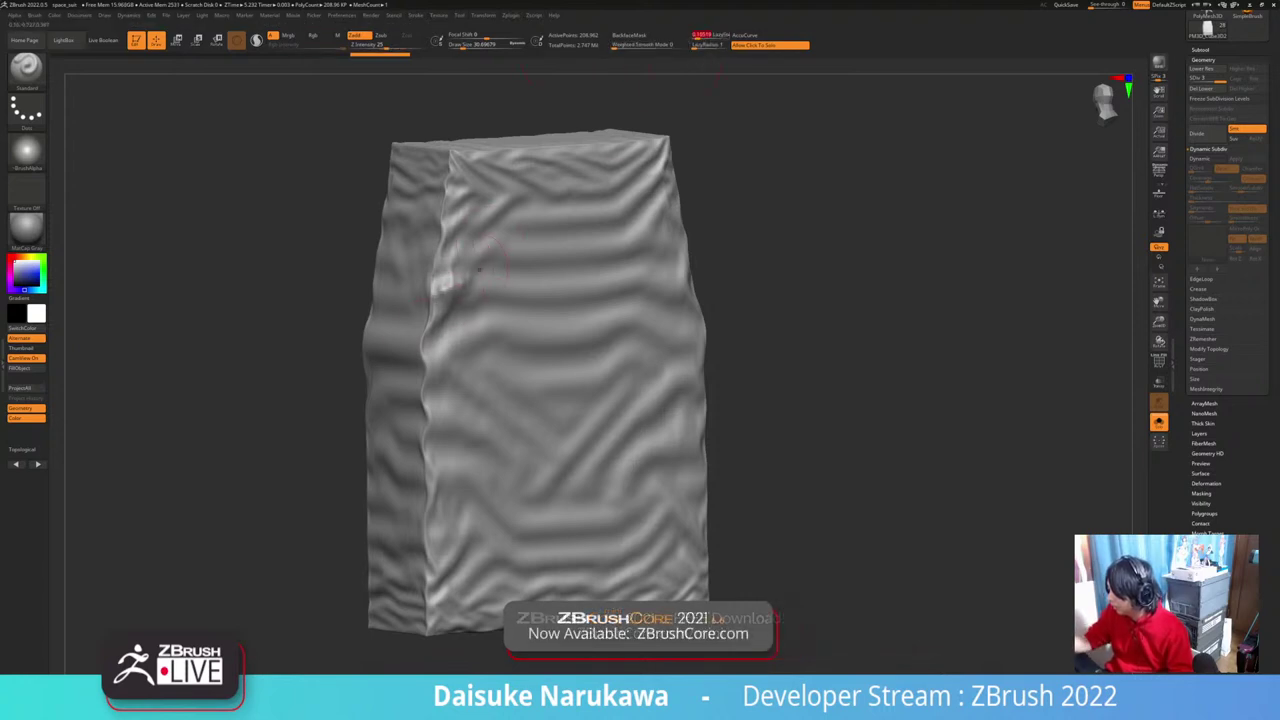
mouse_move(456, 282)
left_mouse_down("shift")
mouse_move(443, 284)
mouse_move(462, 284)
left_mouse_up("shift")
left_click(386, 45)
type("12")
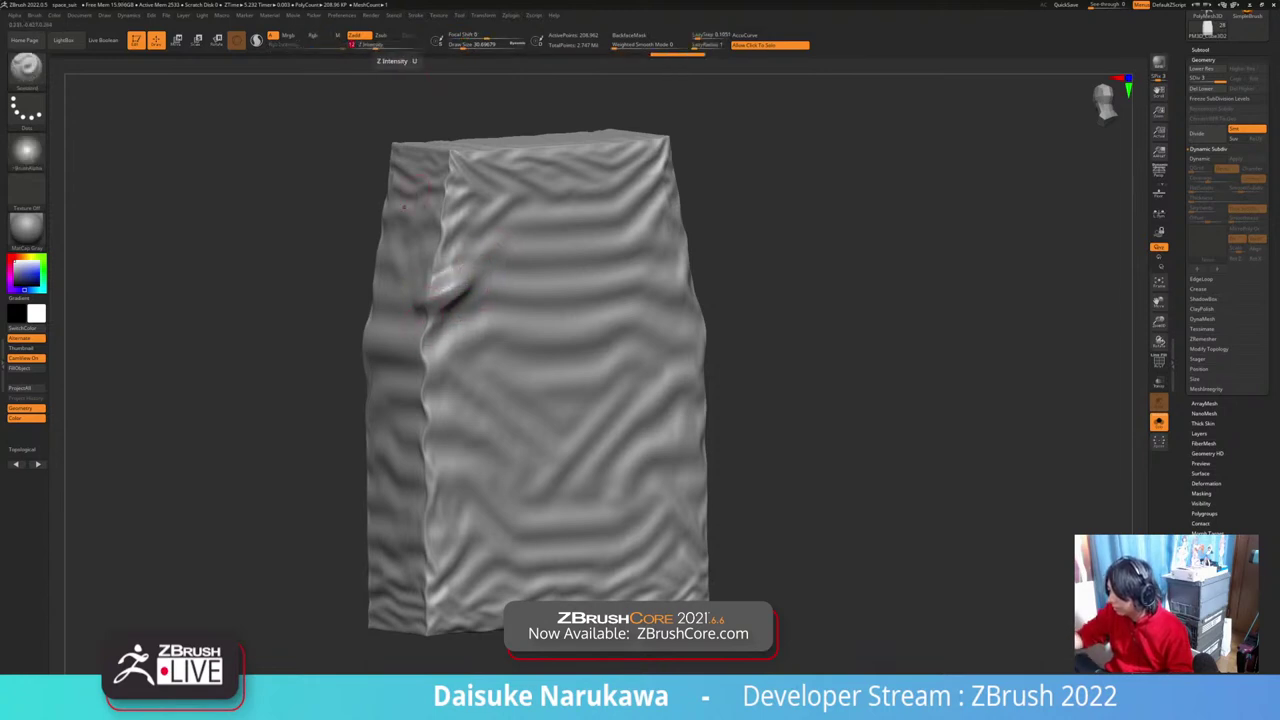
key("Return")
Step: Build up the diagonal fold at the left bend of the backpack cover and smooth the wrinkles below it
right_click_drag(446, 290, 404, 292)
left_click_drag(434, 300, 460, 288)
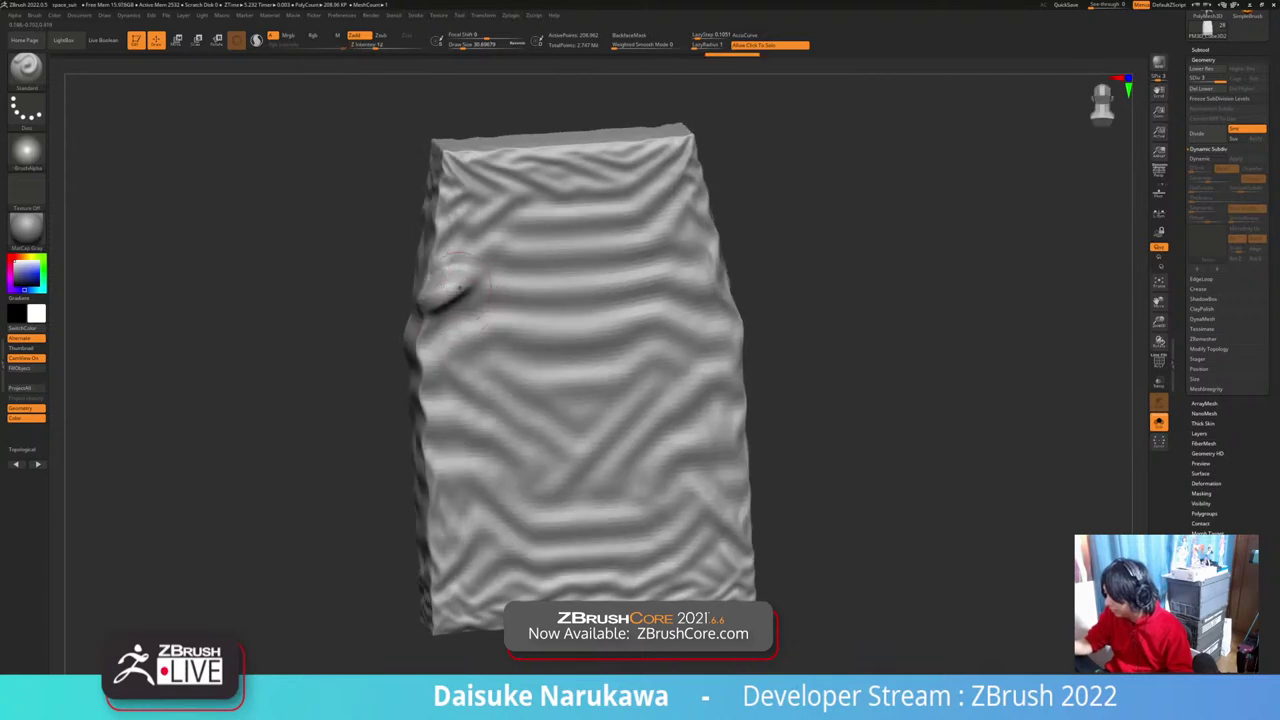
right_click_drag(460, 288, 498, 274)
left_click_drag(428, 346, 454, 330, "shift")
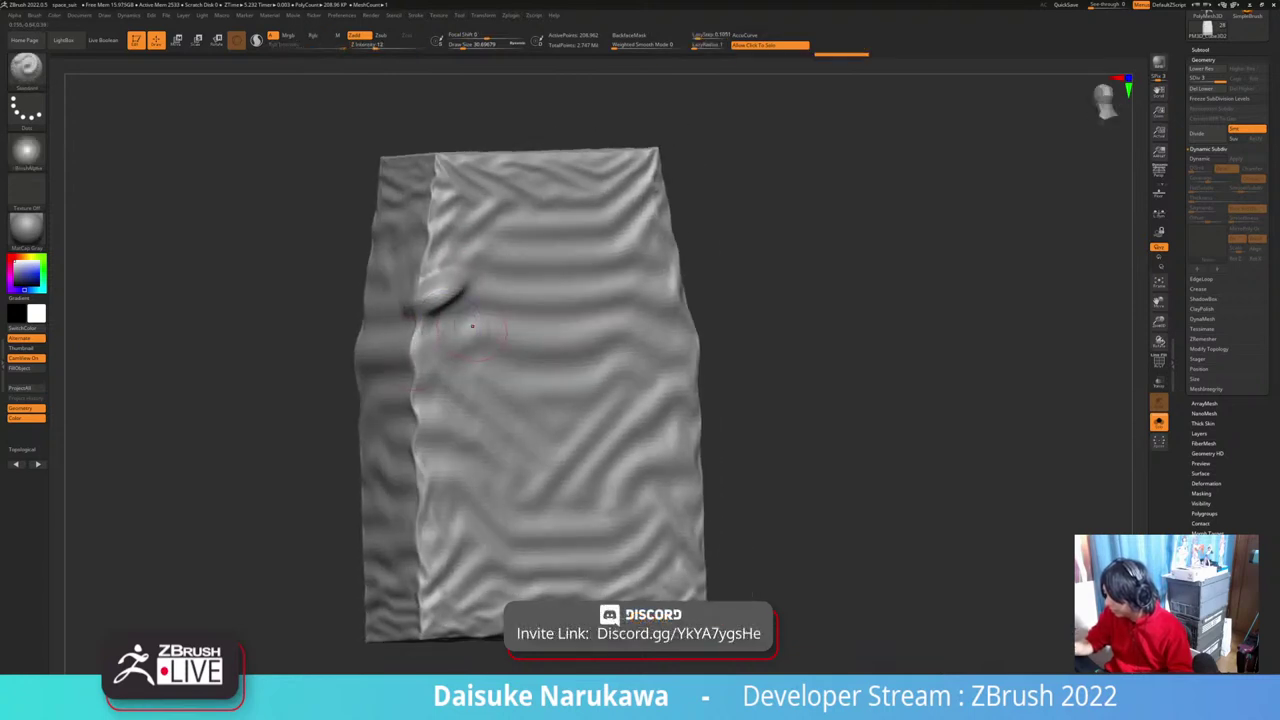
right_click_drag(473, 326, 432, 324)
left_click_drag(424, 320, 456, 302)
mouse_move(490, 309)
right_mouse_down("alt")
mouse_move(467, 320)
mouse_move(449, 375)
right_mouse_up("alt")
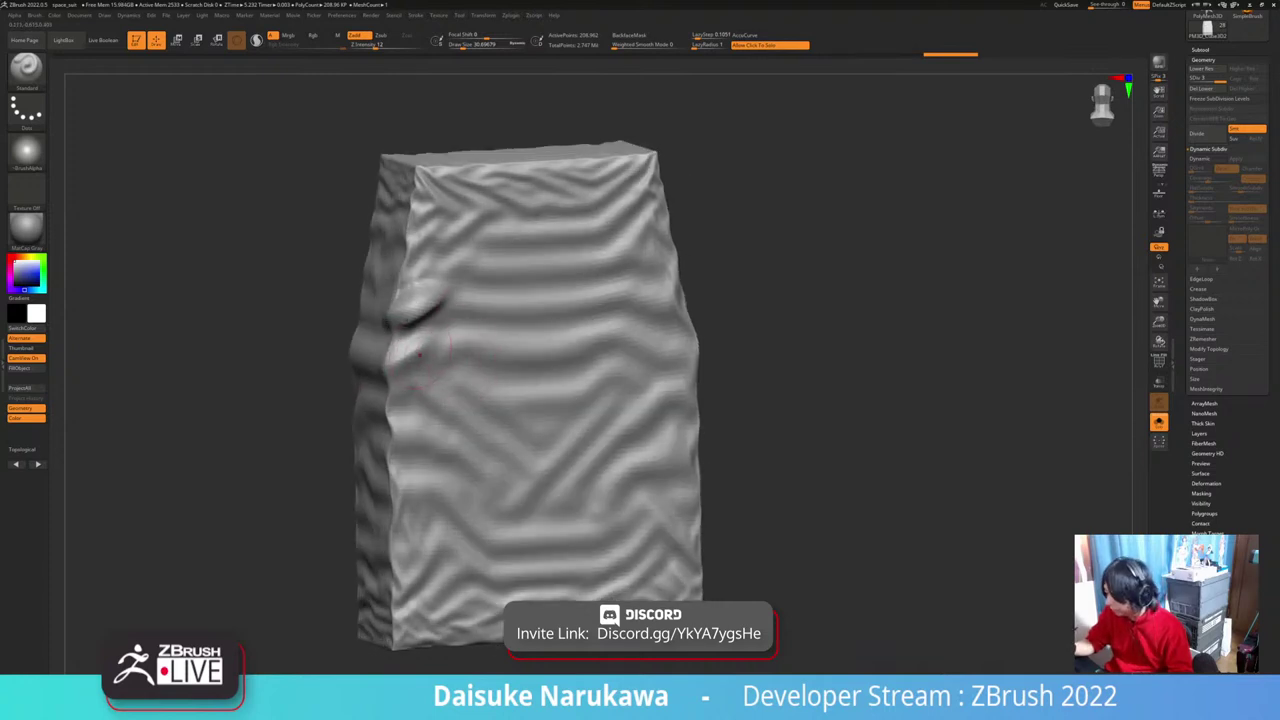
Step: Sculpt a second diagonal fold running inward beneath the first one and smooth the left edge around them
left_click_drag(430, 340, 484, 303)
left_click_drag(418, 330, 459, 302)
right_click_drag(459, 303, 476, 321)
key("shift")
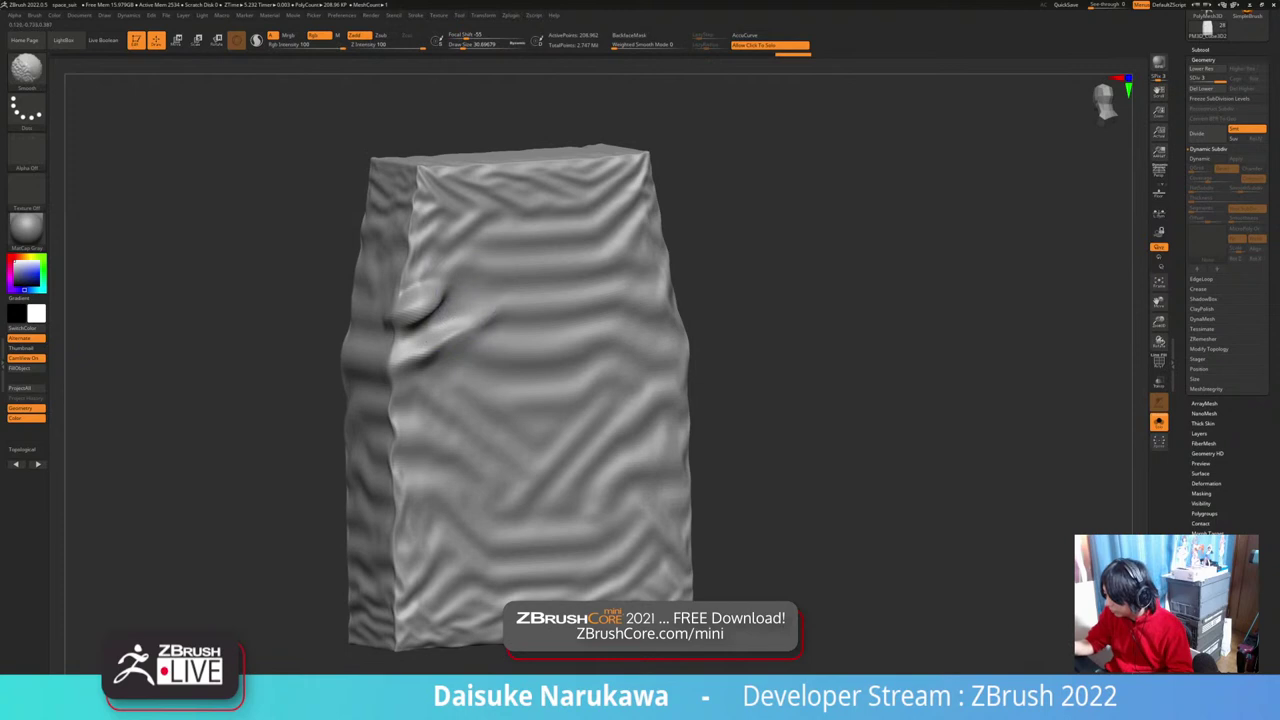
mouse_move(440, 290)
left_mouse_down("shift")
mouse_move(449, 295)
mouse_move(414, 330)
left_mouse_up("shift")
Step: Smooth the regular wrinkles near the right bend of the backpack cover and sculpt matching folds running inward
mouse_move(495, 405)
right_mouse_down()
mouse_move(436, 385)
mouse_move(410, 398)
right_mouse_up()
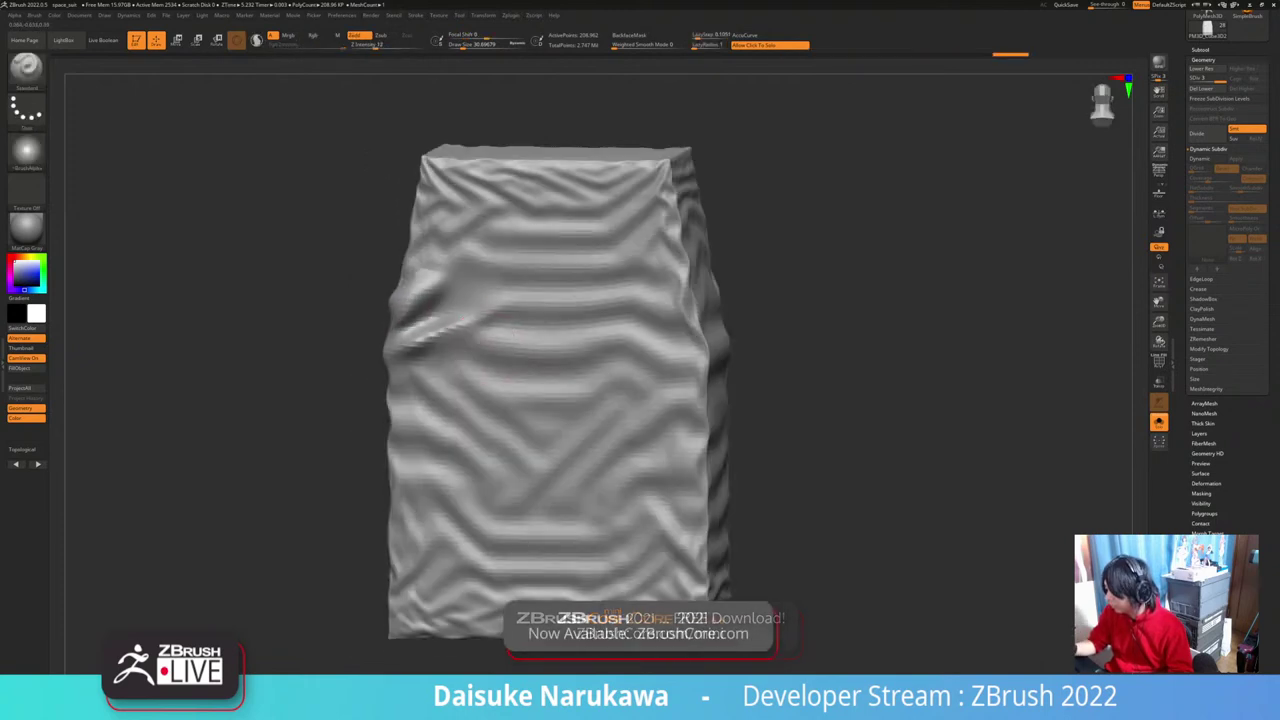
right_click_drag(600, 342, 706, 270)
mouse_move(560, 350)
left_mouse_down("shift")
mouse_move(582, 346)
mouse_move(628, 297)
left_mouse_up("shift")
right_click_drag(665, 265, 616, 280)
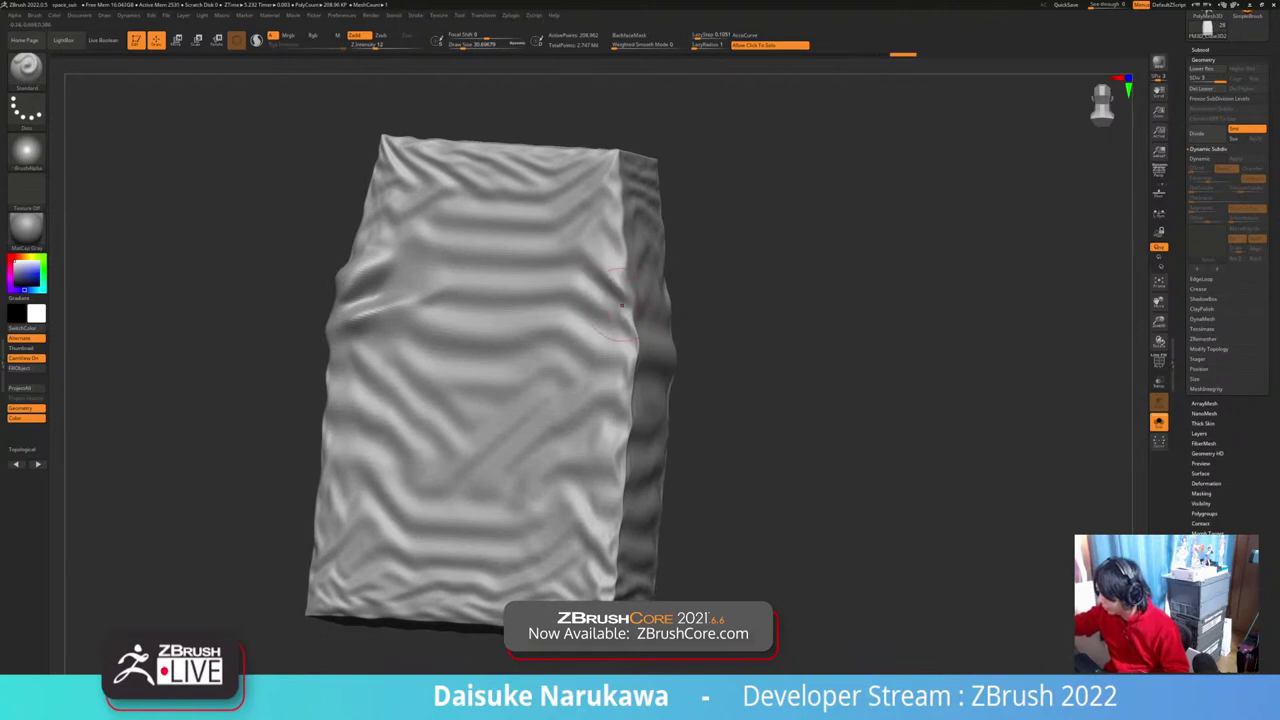
mouse_move(630, 318)
left_mouse_down()
mouse_move(606, 334)
mouse_move(602, 278)
mouse_move(590, 314)
left_mouse_up()
mouse_move(540, 292)
right_mouse_down()
mouse_move(587, 315)
mouse_move(545, 302)
right_mouse_up()
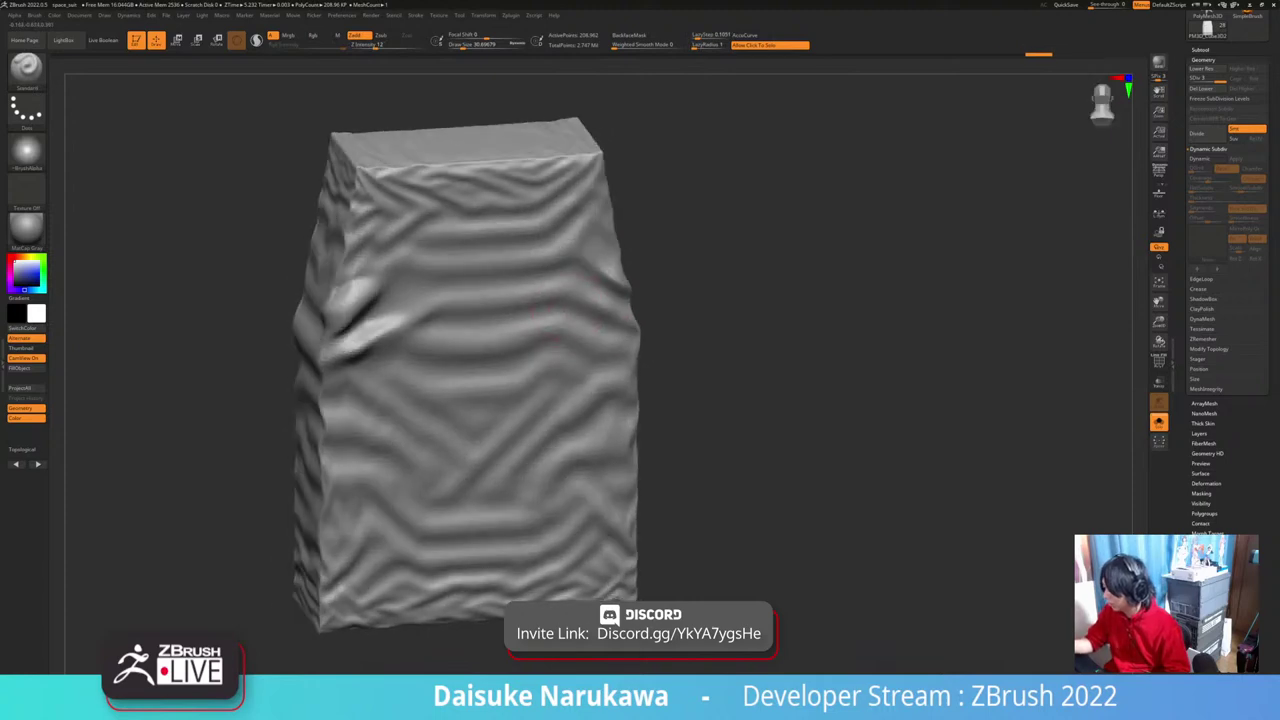
mouse_move(542, 298)
left_mouse_down()
mouse_move(604, 311)
mouse_move(580, 299)
left_mouse_up()
Step: Extend the left fold upward toward the top of the backpack cover
right_click_drag(676, 337, 610, 322)
mouse_move(610, 322)
right_mouse_down("ctrl")
mouse_move(574, 372)
mouse_move(592, 336)
right_mouse_up("ctrl")
right_click_drag(592, 336, 636, 392, "shift")
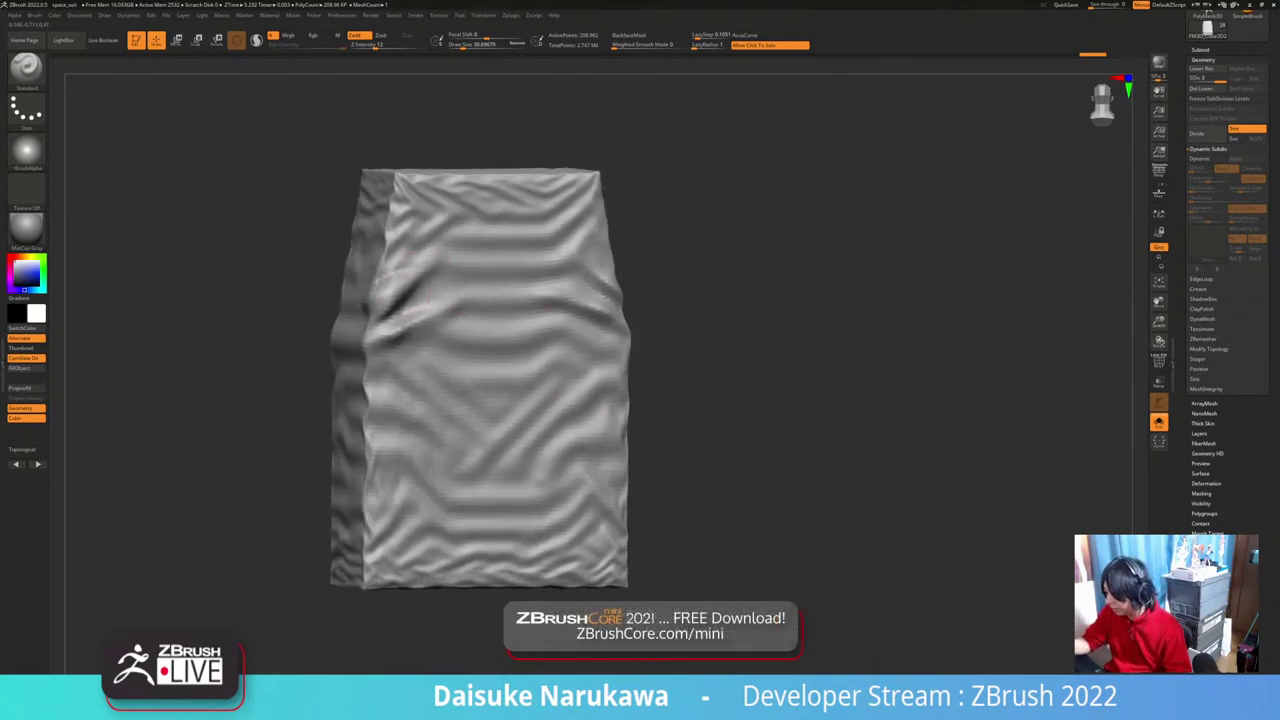
mouse_move(432, 270)
left_mouse_down()
mouse_move(394, 296)
mouse_move(430, 276)
mouse_move(454, 238)
left_mouse_up()
right_click_drag(557, 388, 540, 336)
mouse_move(540, 336)
right_mouse_down("shift")
mouse_move(575, 399)
mouse_move(562, 414)
mouse_move(588, 440)
right_mouse_up("shift")
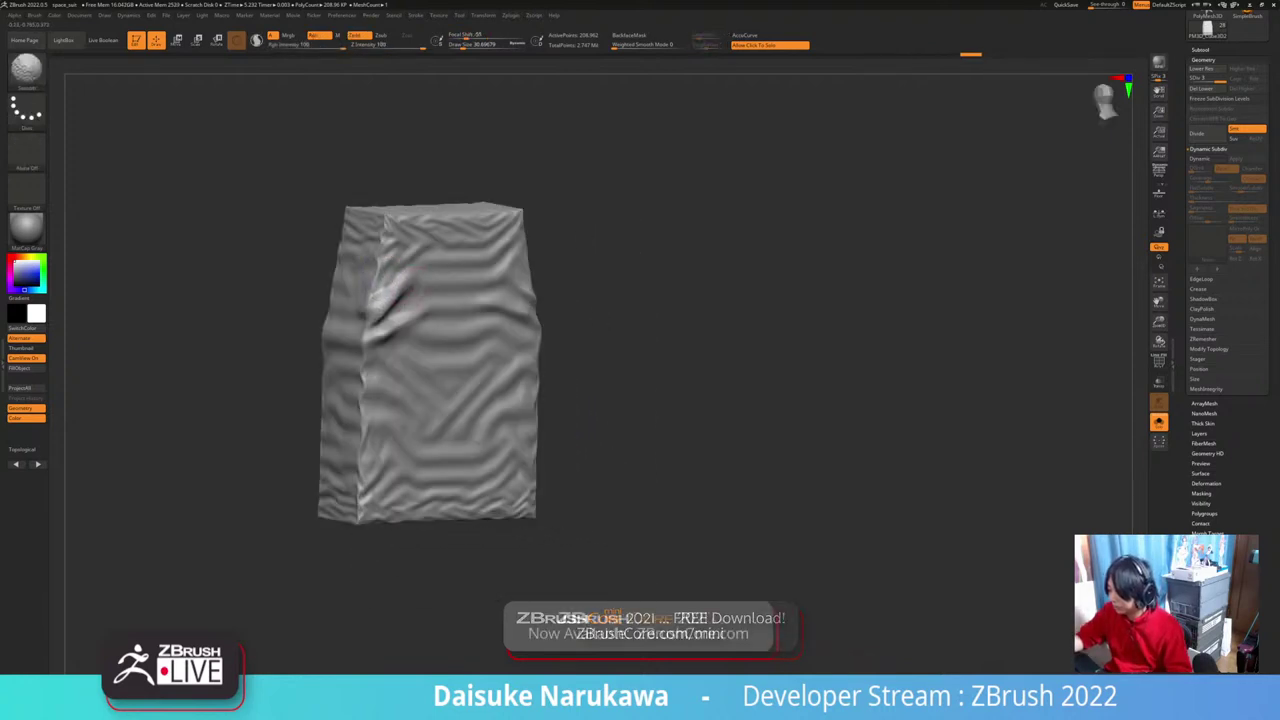
mouse_move(580, 415)
right_mouse_down("shift")
mouse_move(552, 402)
mouse_move(562, 392)
mouse_move(548, 401)
right_mouse_up("shift")
Step: Set the Draw Size to about 41 and blend the folds at both side bends with smoothing and broader strokes
left_click_drag(468, 45, 463, 45)
right_click_drag(362, 341, 408, 326, "alt")
left_click_drag(376, 332, 410, 318, "shift")
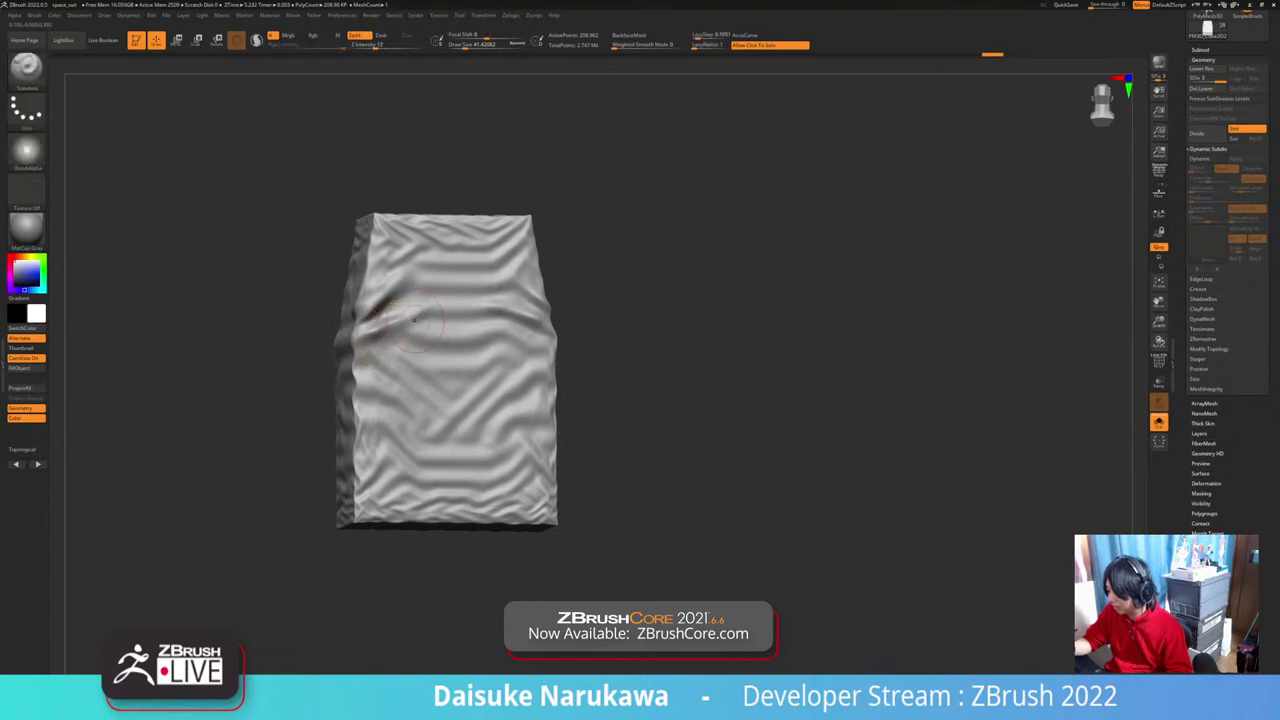
mouse_move(368, 395)
right_mouse_down()
mouse_move(408, 420)
mouse_move(348, 412)
mouse_move(366, 396)
right_mouse_up()
mouse_move(510, 300)
left_mouse_down("shift")
mouse_move(494, 303)
mouse_move(504, 306)
left_mouse_up("shift")
left_click_drag(478, 323, 522, 312)
left_click_drag(490, 312, 528, 315)
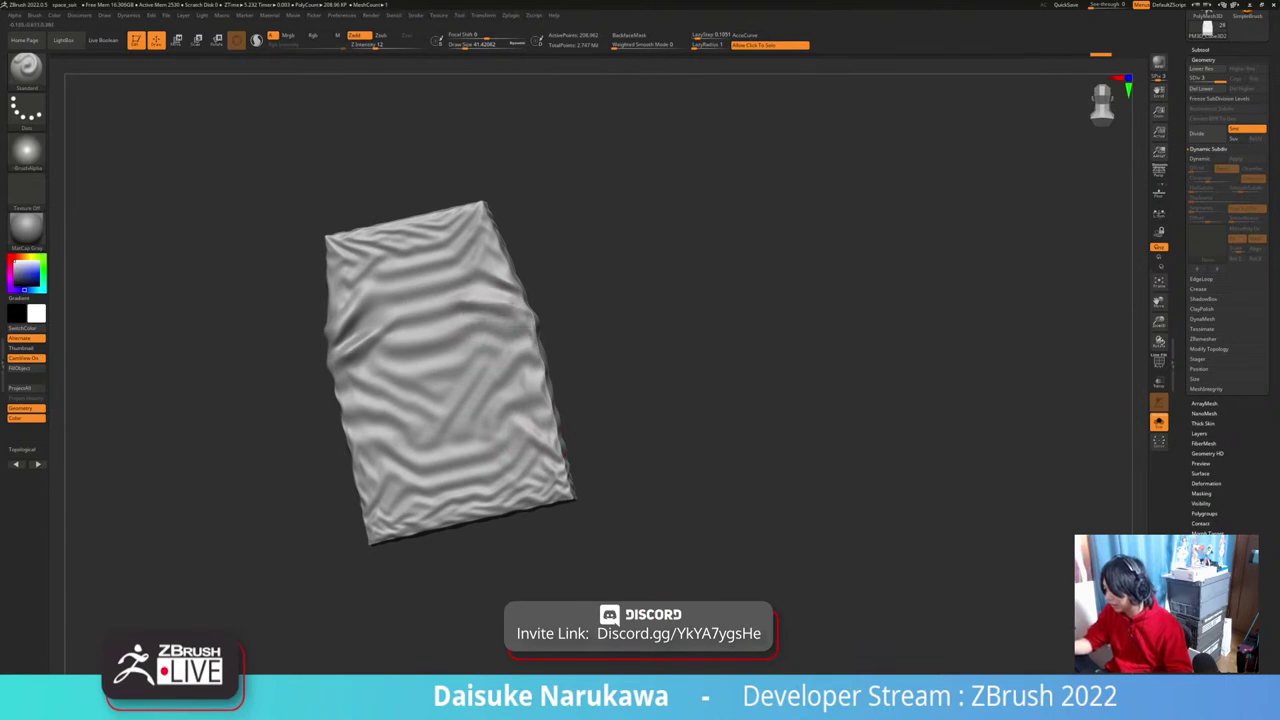
Step: Show all the space suit subtools again around the wrinkled backpack cover
mouse_move(630, 398)
right_mouse_down()
mouse_move(582, 396)
mouse_move(588, 422)
mouse_move(688, 425)
right_mouse_up()
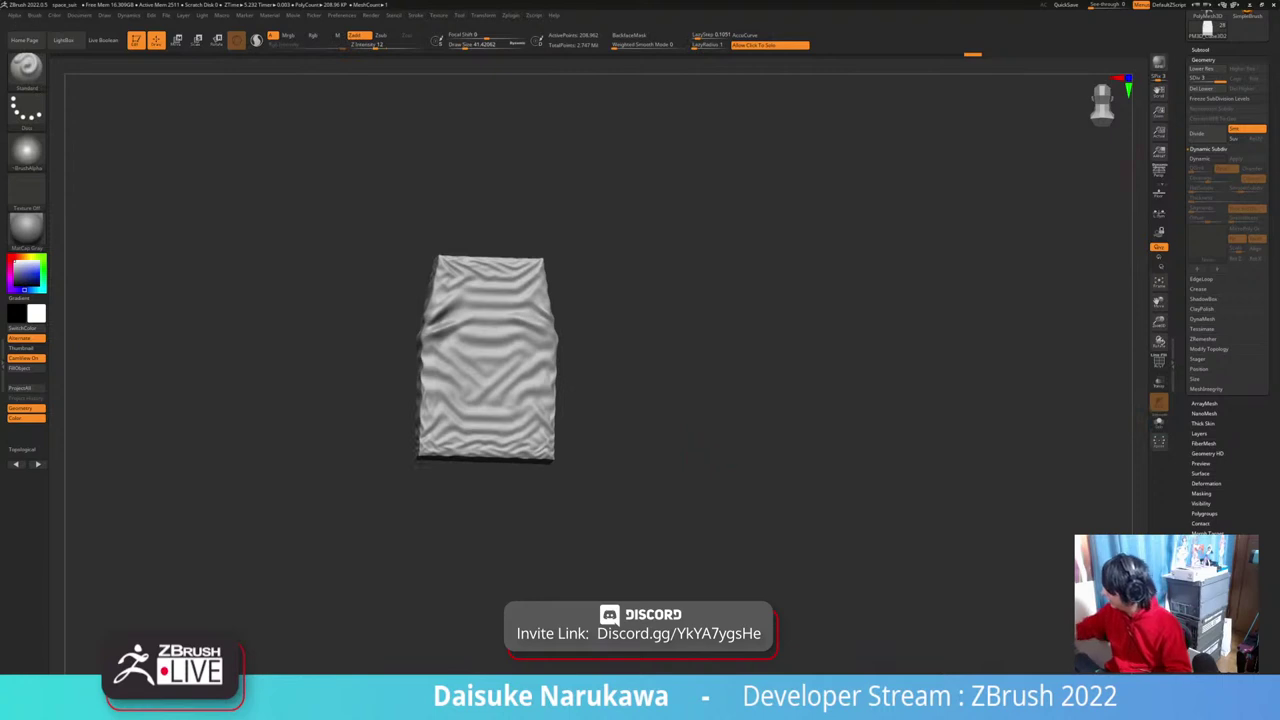
left_click(1200, 50)
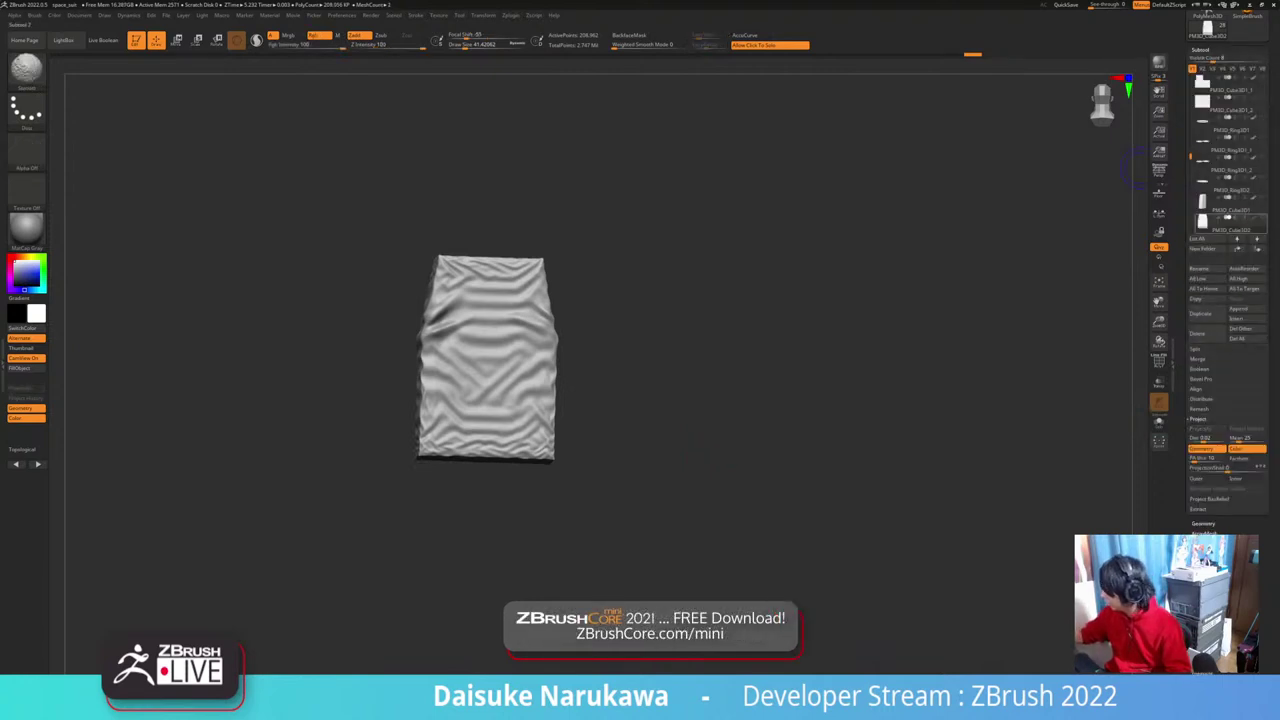
left_click(1262, 217, "shift")
mouse_move(660, 456)
right_mouse_down()
mouse_move(550, 456)
mouse_move(634, 452)
mouse_move(668, 405)
mouse_move(660, 472)
mouse_move(673, 500)
right_mouse_up()
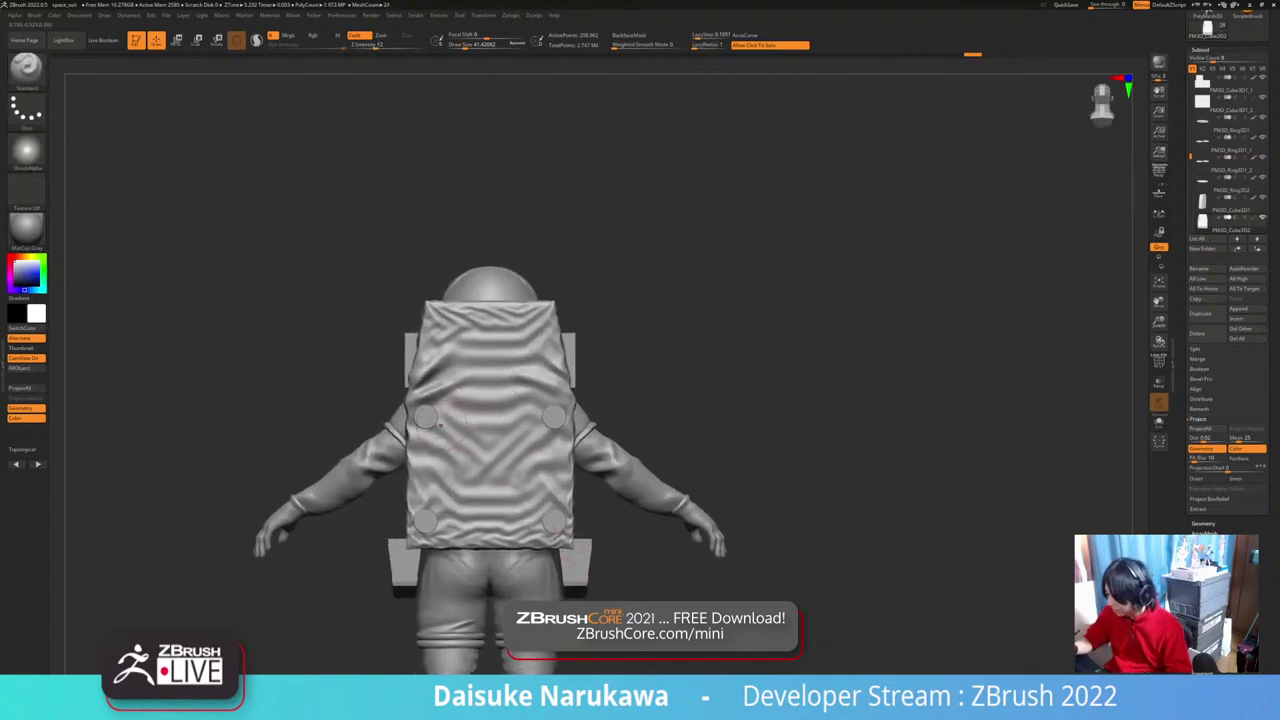
Step: Sculpt folds pulling inward from the two upper round fasteners on the backpack cover
left_click_drag(434, 423, 474, 434)
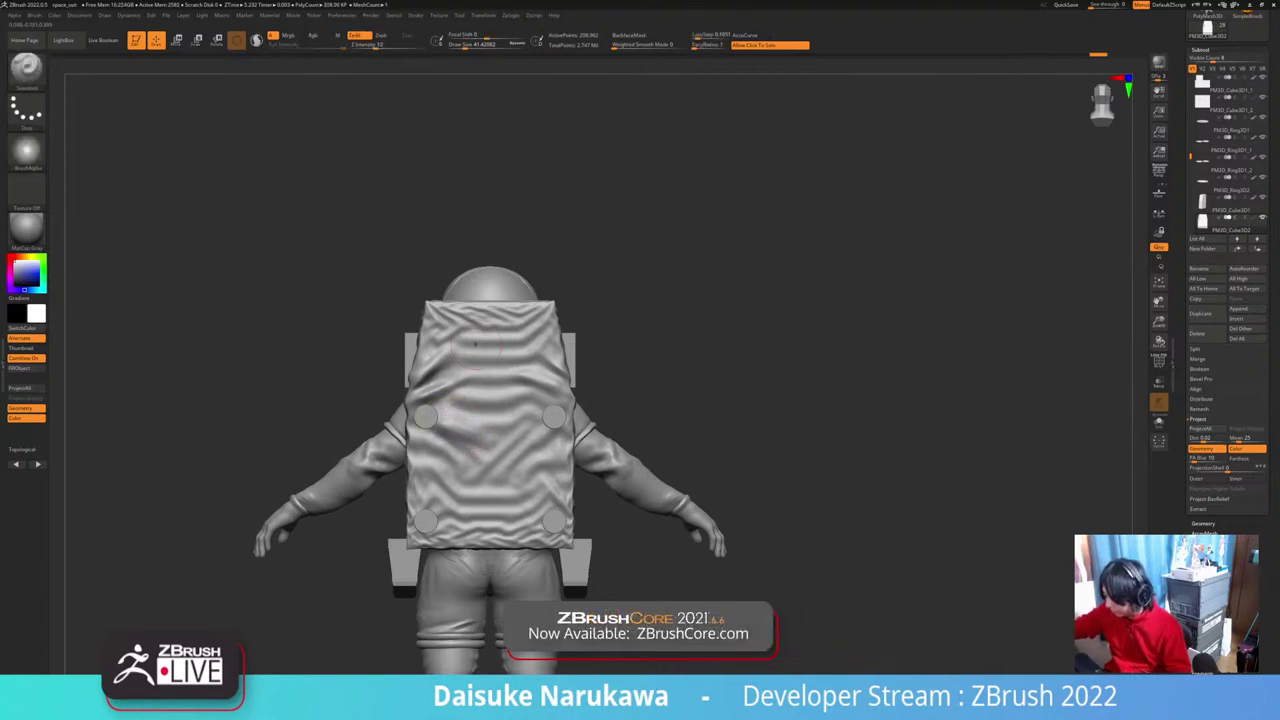
mouse_move(556, 432)
left_mouse_down()
mouse_move(516, 456)
mouse_move(546, 420)
mouse_move(542, 438)
left_mouse_up()
mouse_move(542, 438)
right_mouse_down()
mouse_move(610, 425)
mouse_move(552, 430)
mouse_move(600, 396)
mouse_move(560, 418)
right_mouse_up()
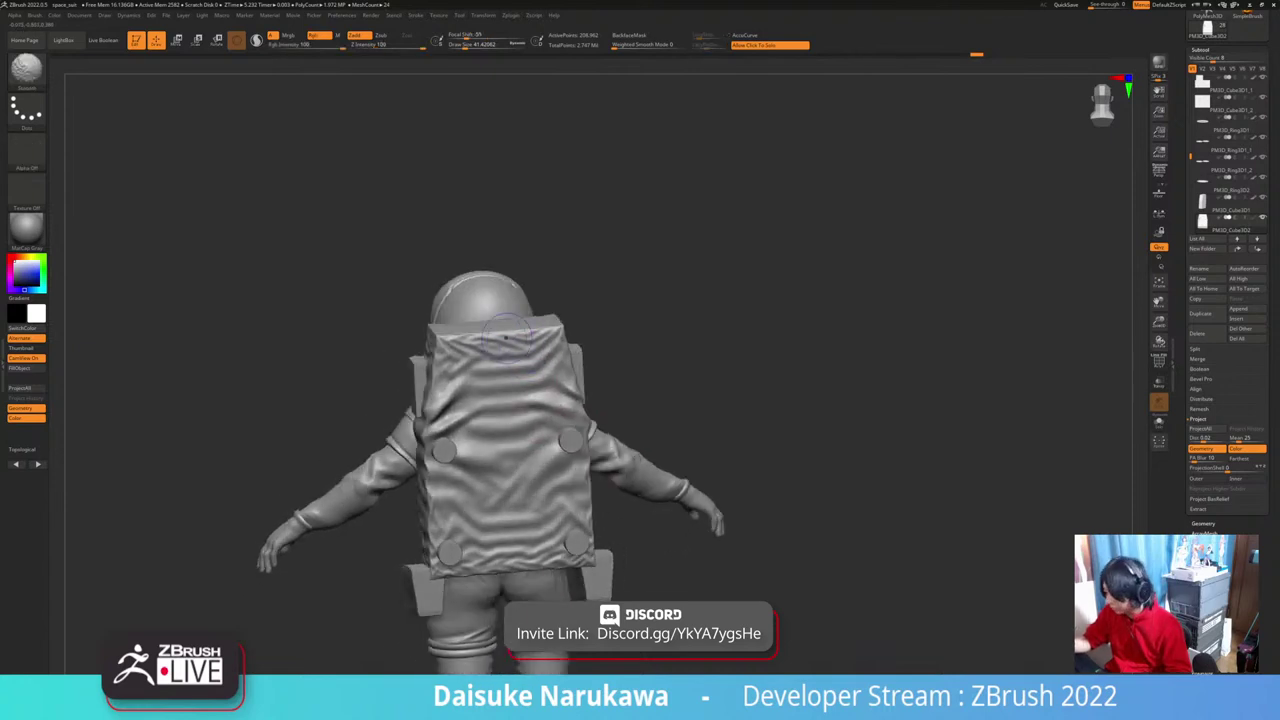
Step: Smooth the uniform wrinkles along the backpack cover's upper part, side edges and lower right corner
left_click_drag(470, 316, 478, 319, "shift")
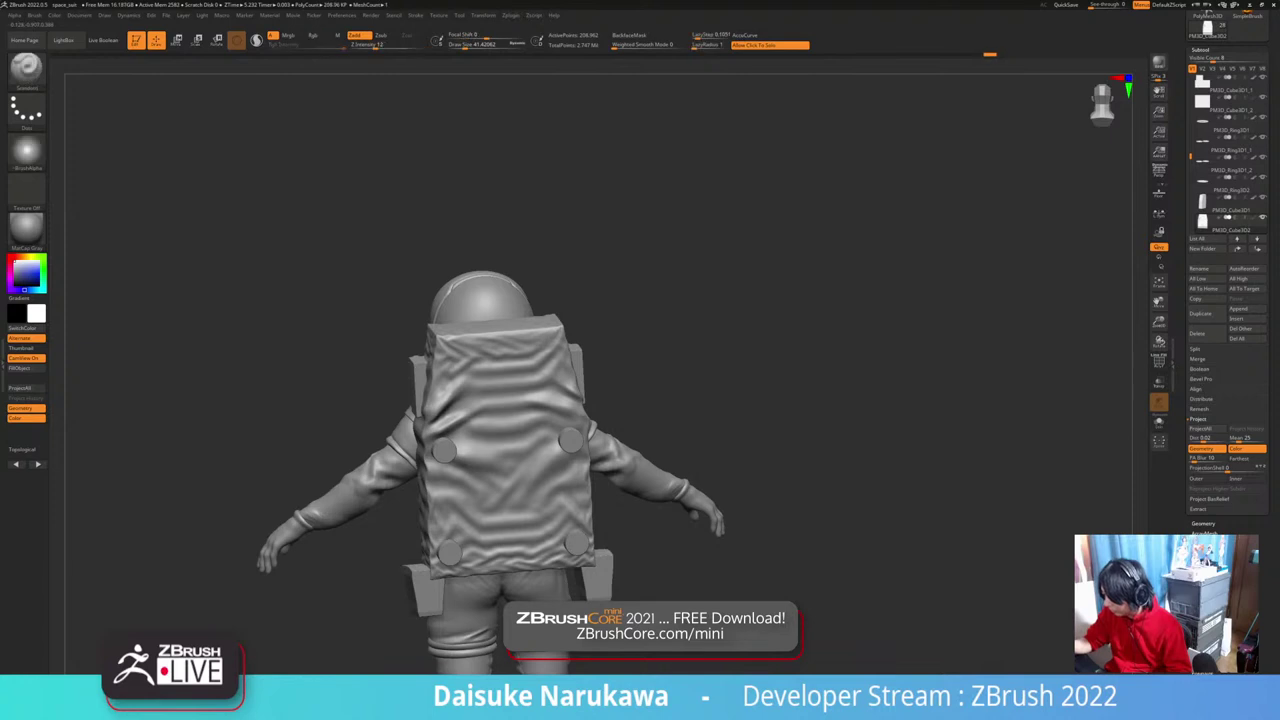
right_click_drag(500, 345, 535, 322)
left_click_drag(534, 342, 534, 362, "shift")
right_click_drag(510, 334, 550, 340)
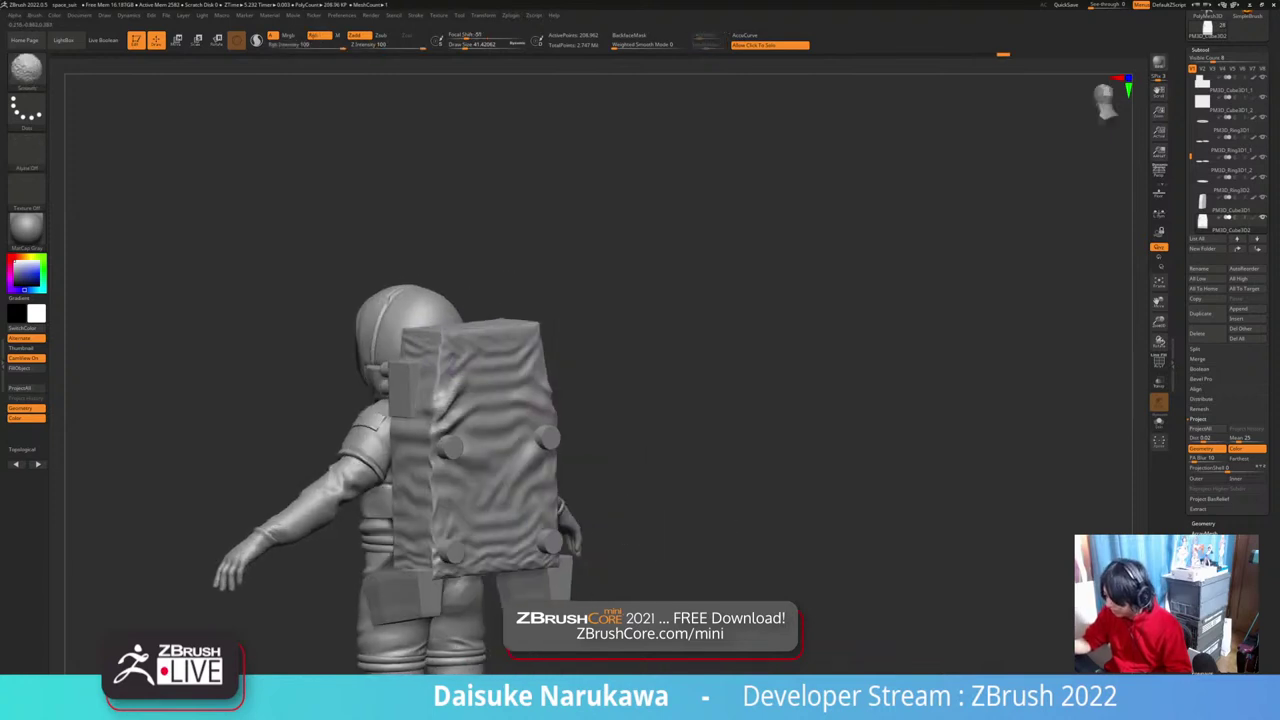
mouse_move(553, 405)
right_mouse_down()
mouse_move(465, 410)
mouse_move(438, 362)
mouse_move(406, 360)
right_mouse_up()
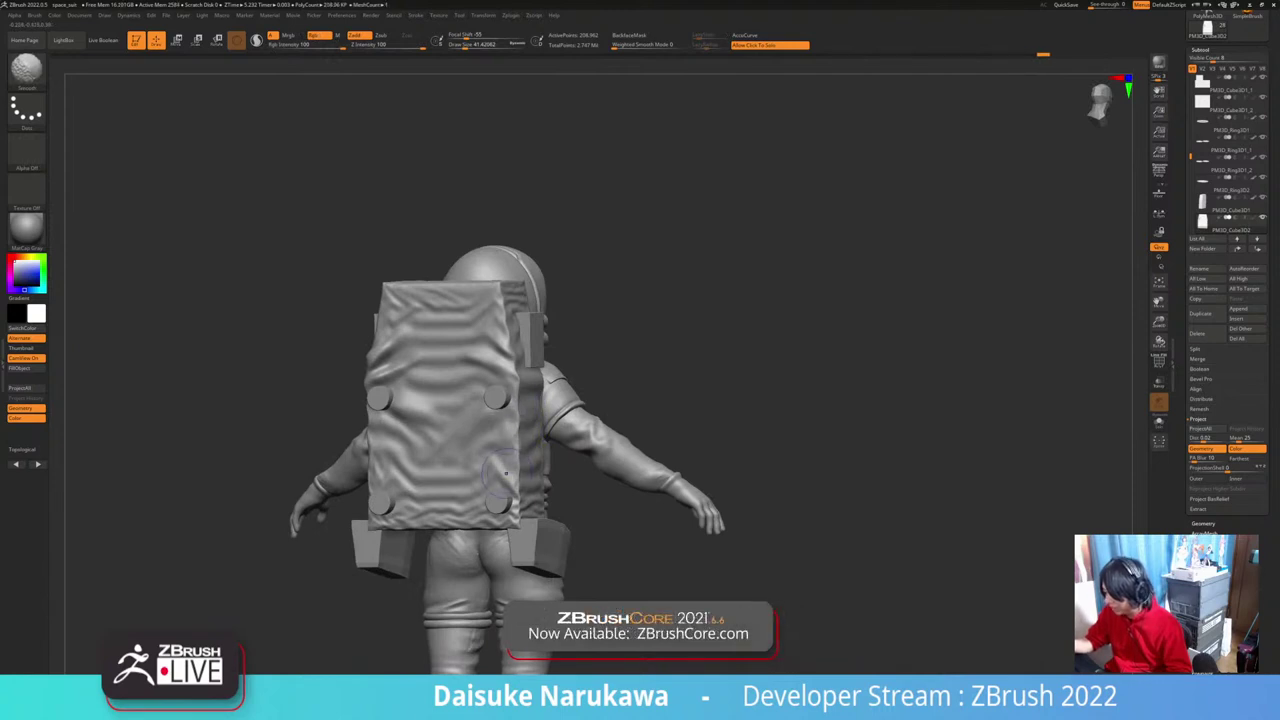
right_click_drag(506, 474, 505, 473, "shift")
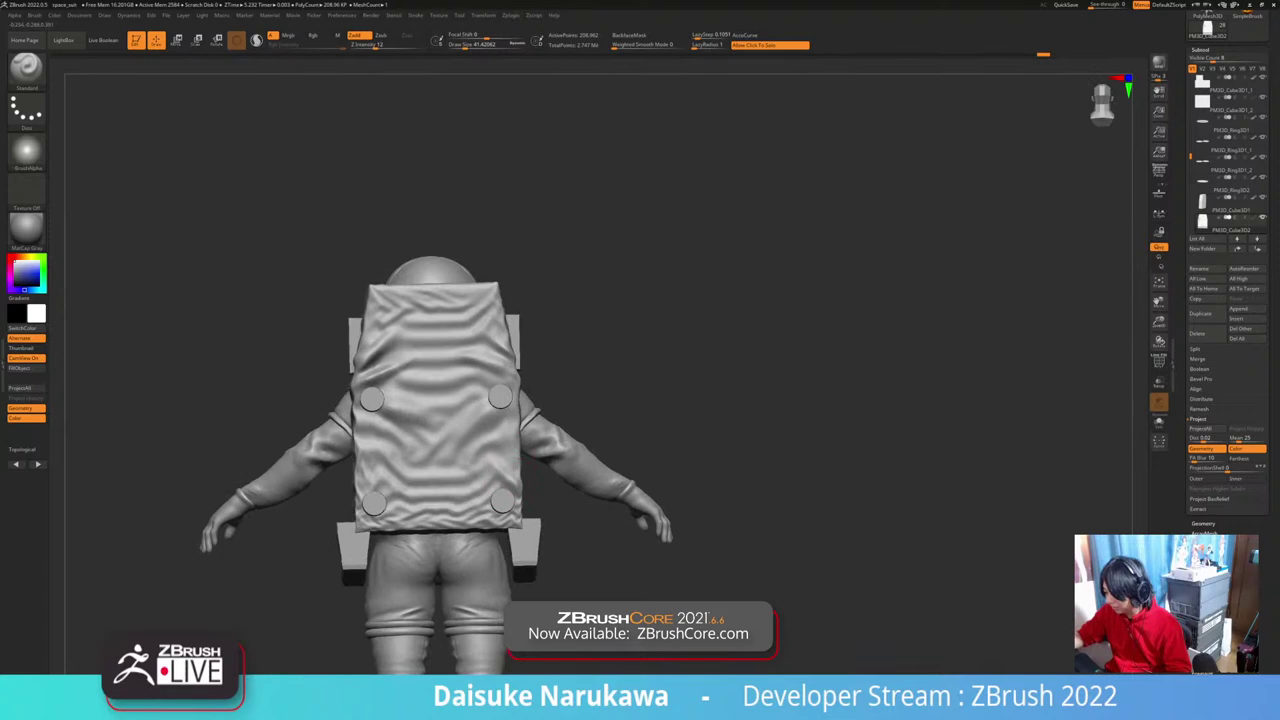
key("shift")
right_click_drag(510, 494, 556, 493)
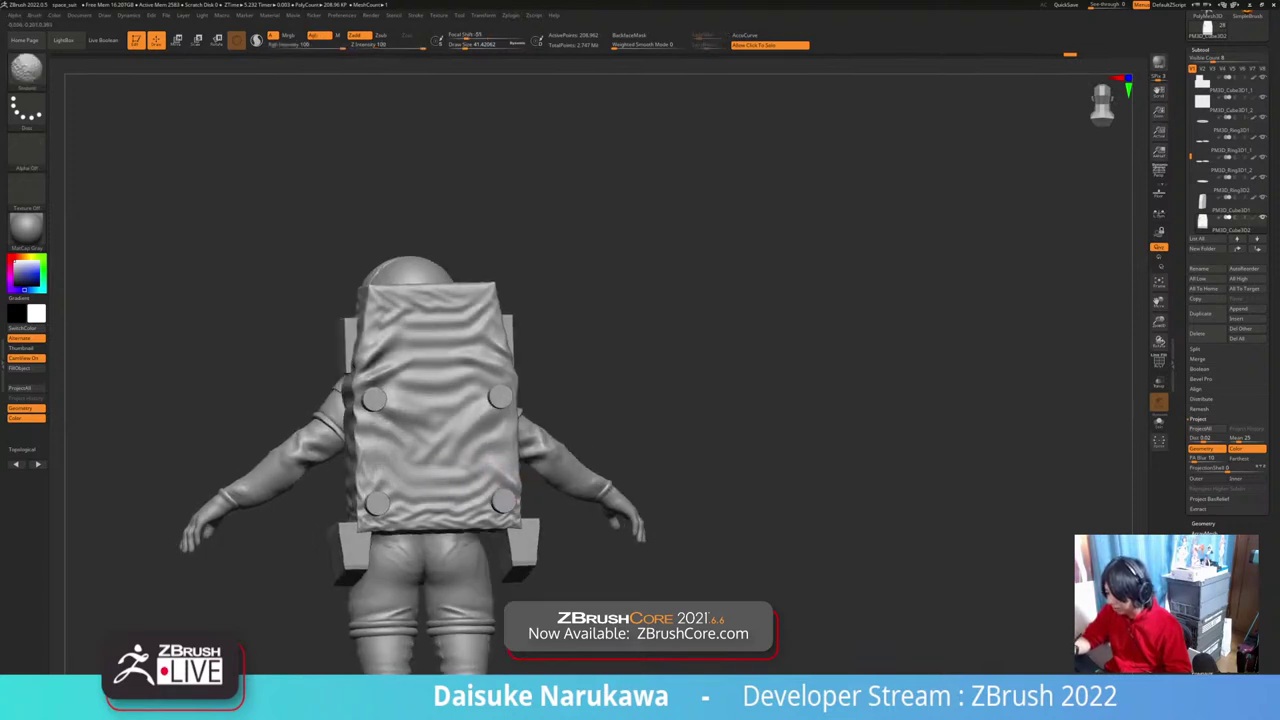
Step: Smooth the uneven wrinkles along the lower part of the backpack cover between and around the two lower round fasteners
mouse_move(500, 470)
right_mouse_down("shift")
mouse_move(512, 452)
mouse_move(479, 454)
mouse_move(478, 505)
right_mouse_up("shift")
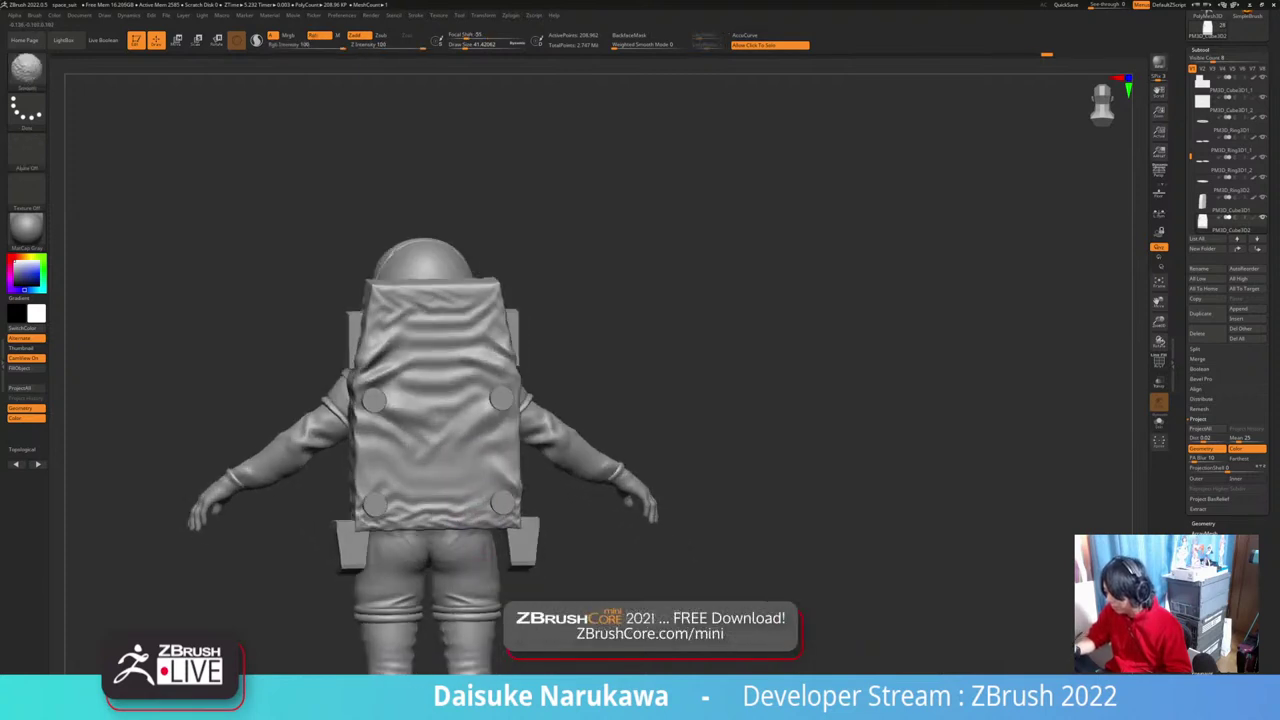
right_click_drag(478, 500, 450, 482)
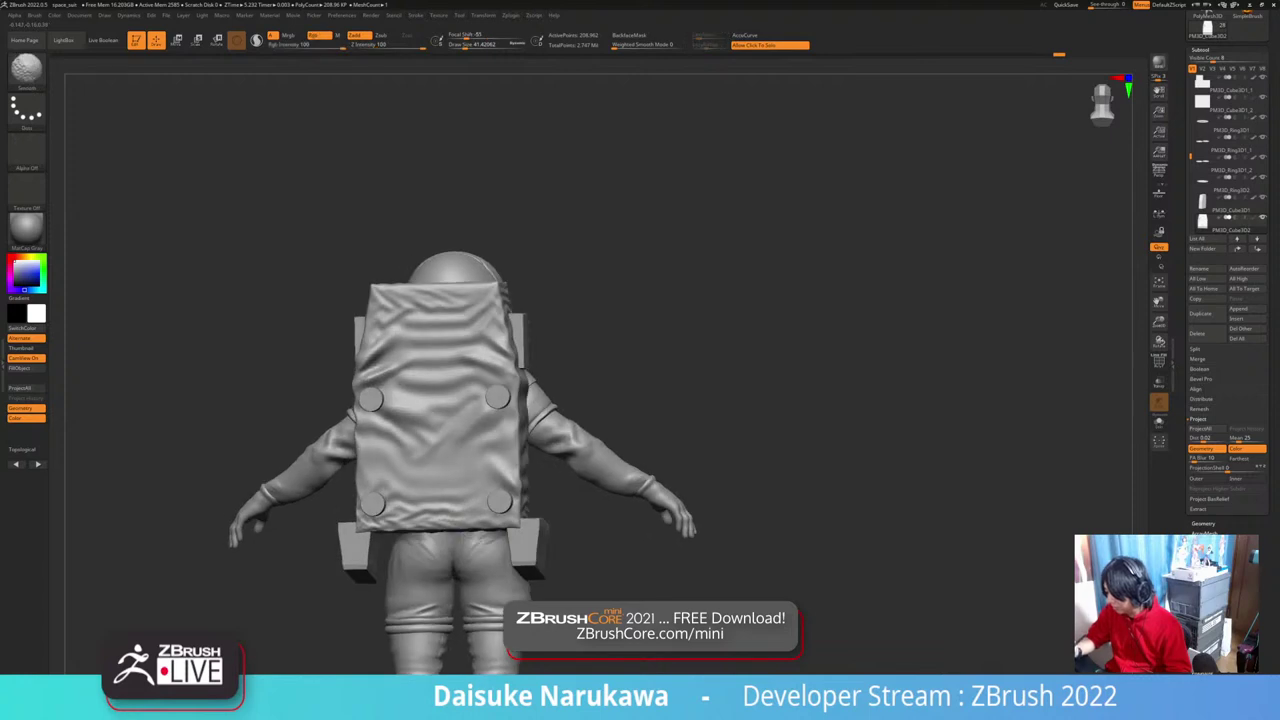
right_click_drag(457, 546, 452, 524)
left_click_drag(455, 510, 418, 524, "shift")
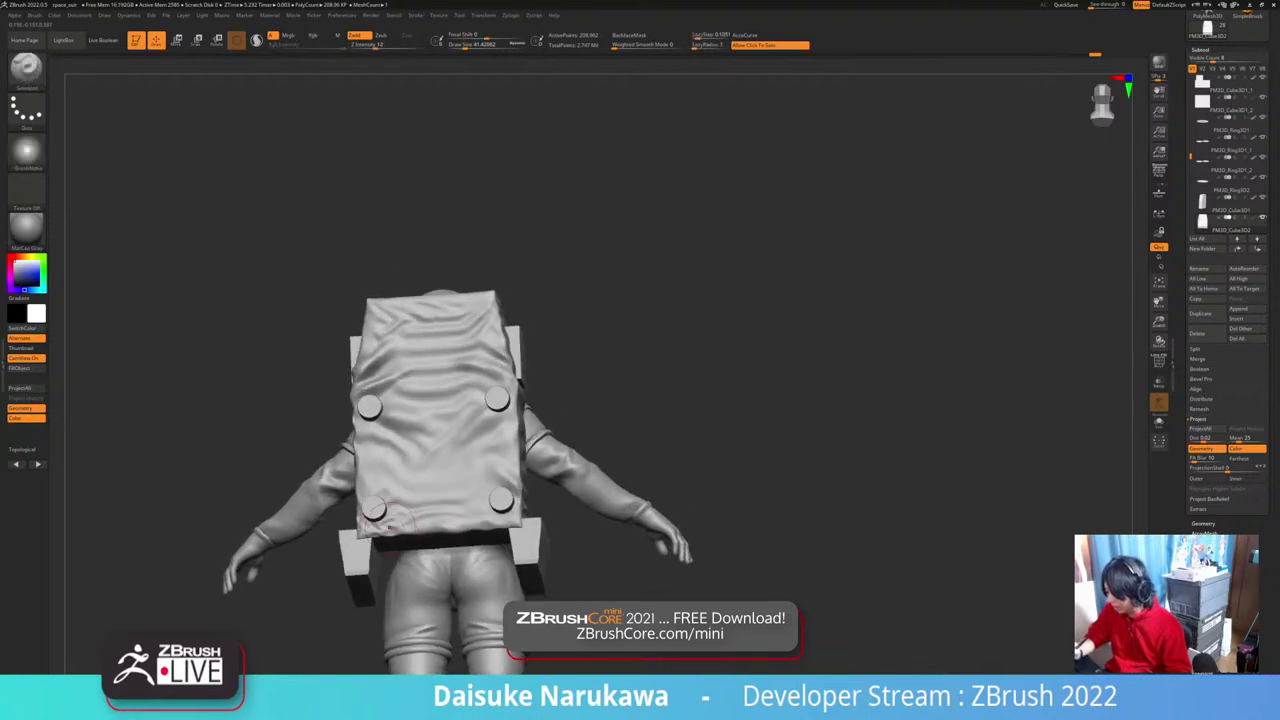
right_click_drag(369, 514, 342, 548)
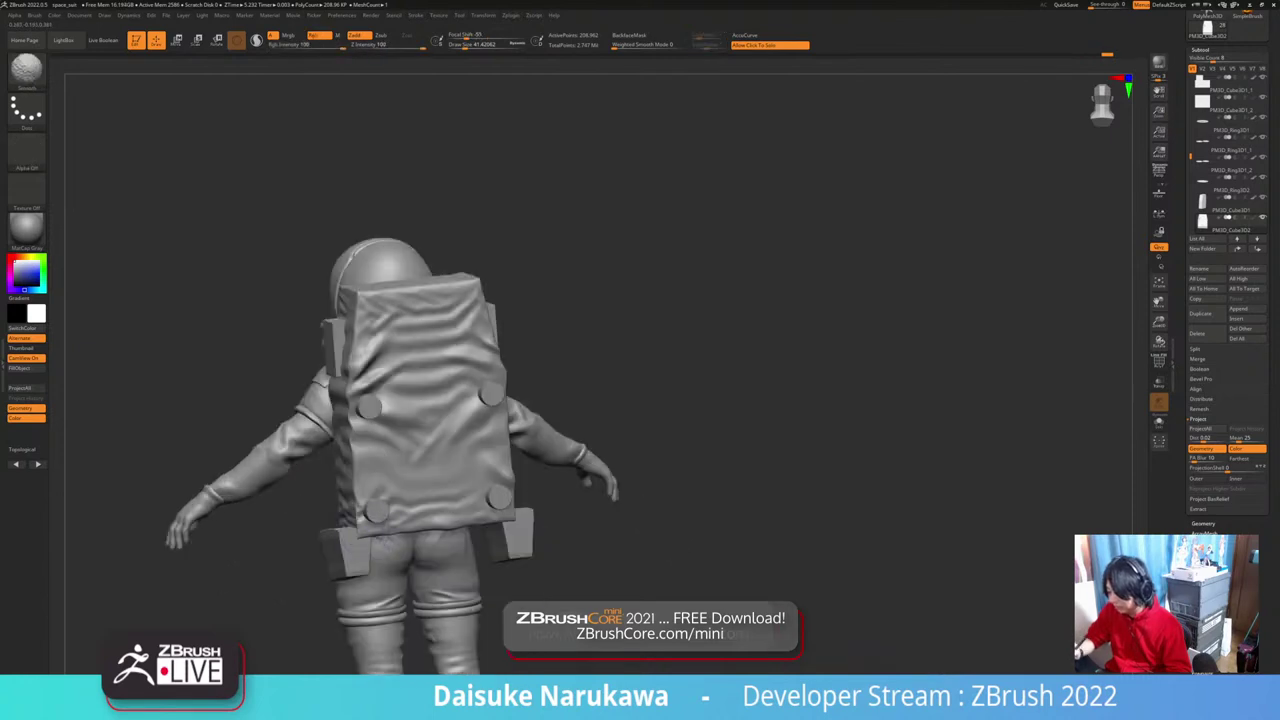
right_click_drag(470, 440, 497, 419)
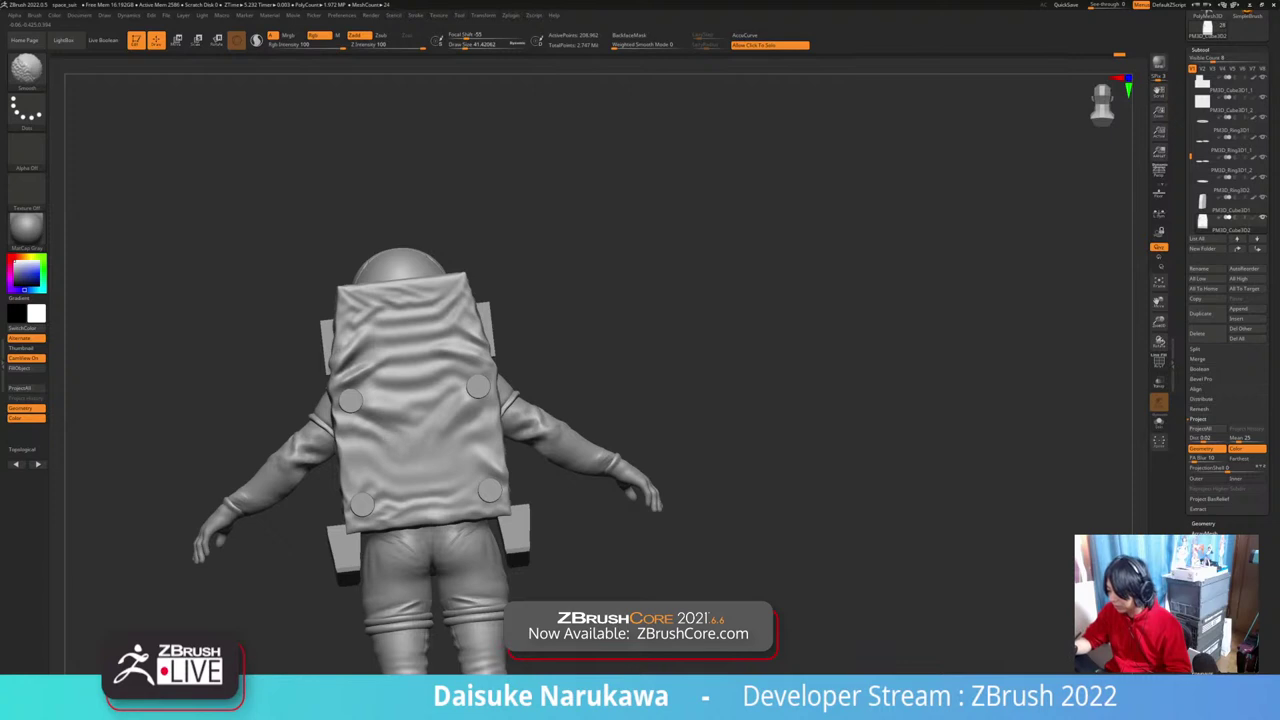
left_click_drag(432, 440, 434, 478, "shift")
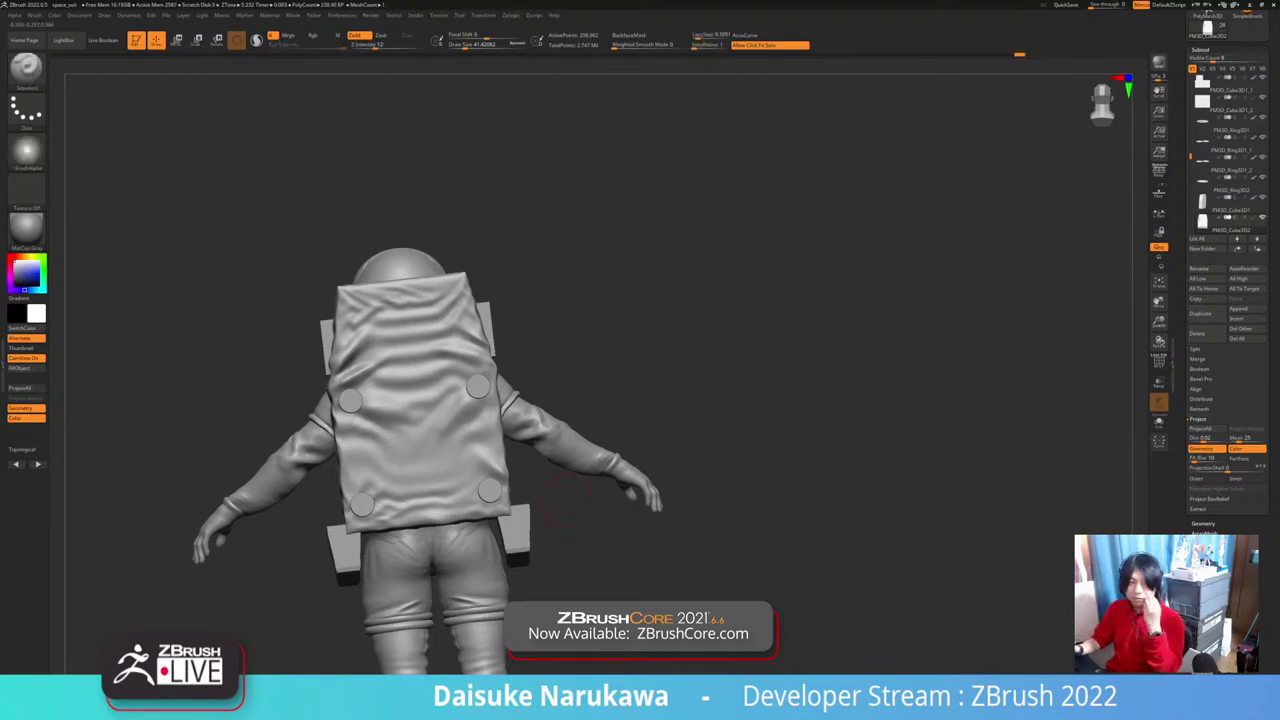
right_click_drag(430, 467, 402, 470, "shift")
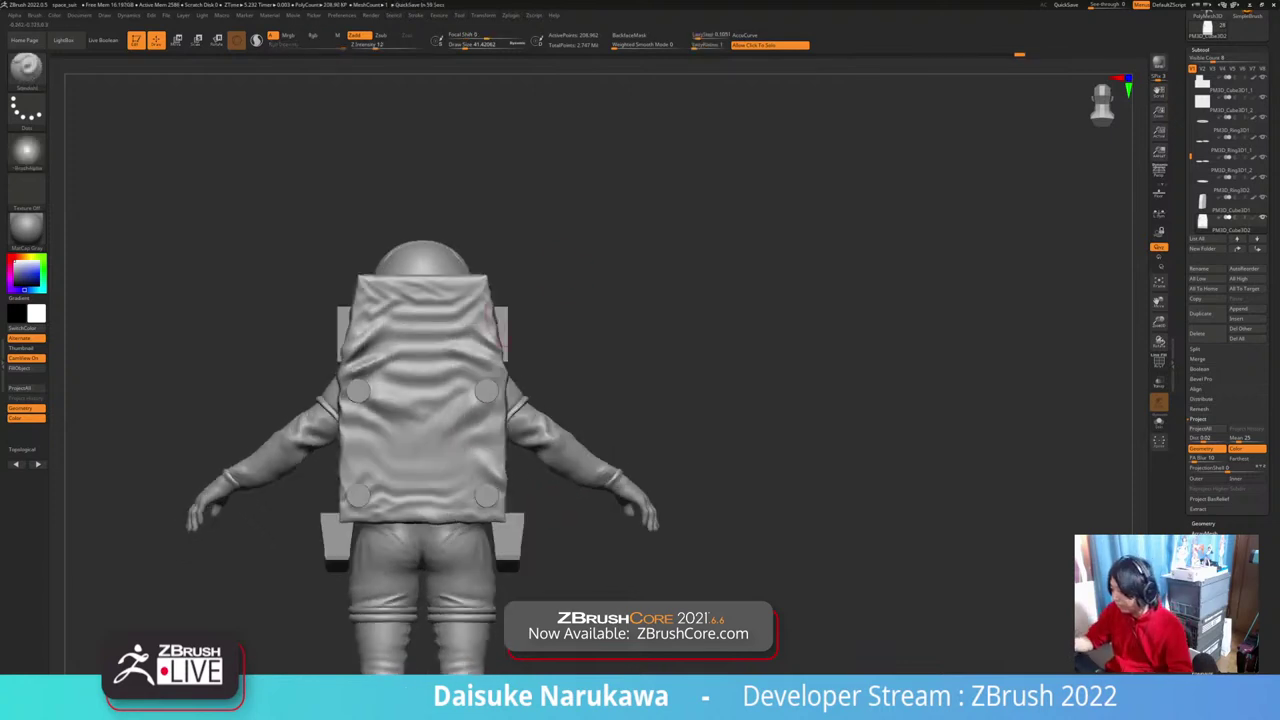
Step: Use the Inflat brush at a Draw Size of about 26 to swell the diagonal folds below the upper-right fastener, softening their ends
key("b")
key("i")
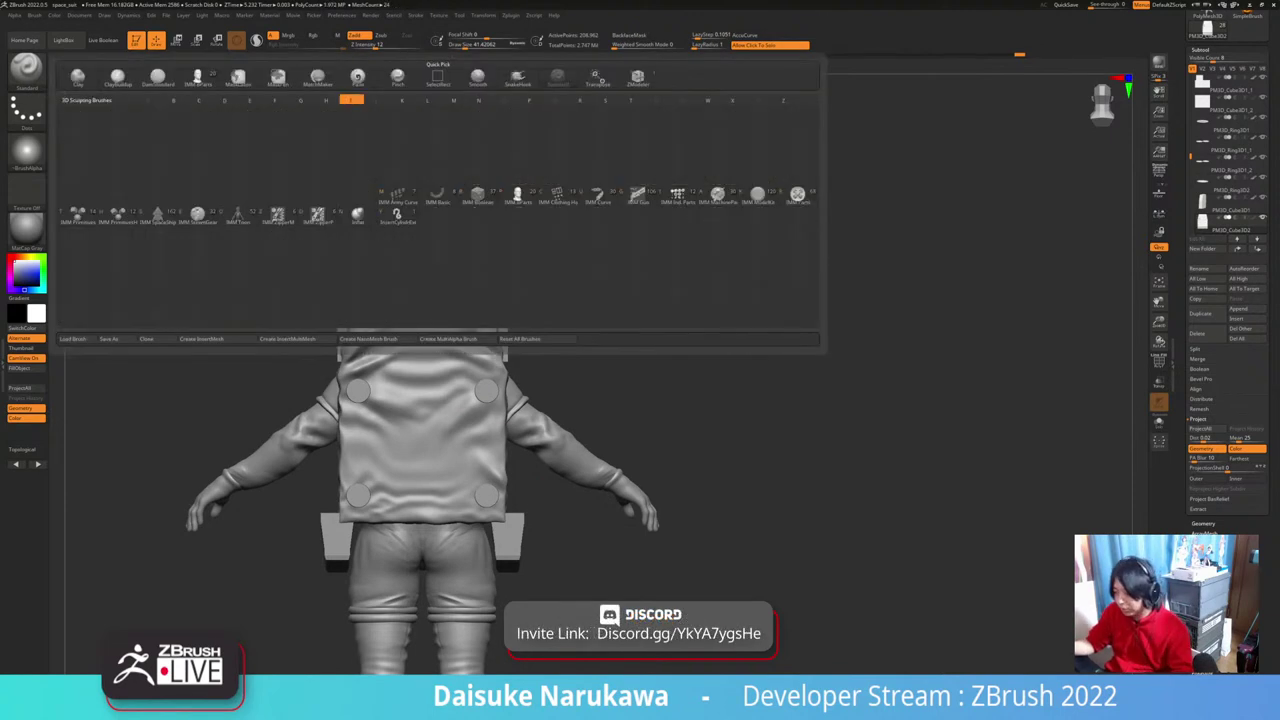
left_click(358, 216)
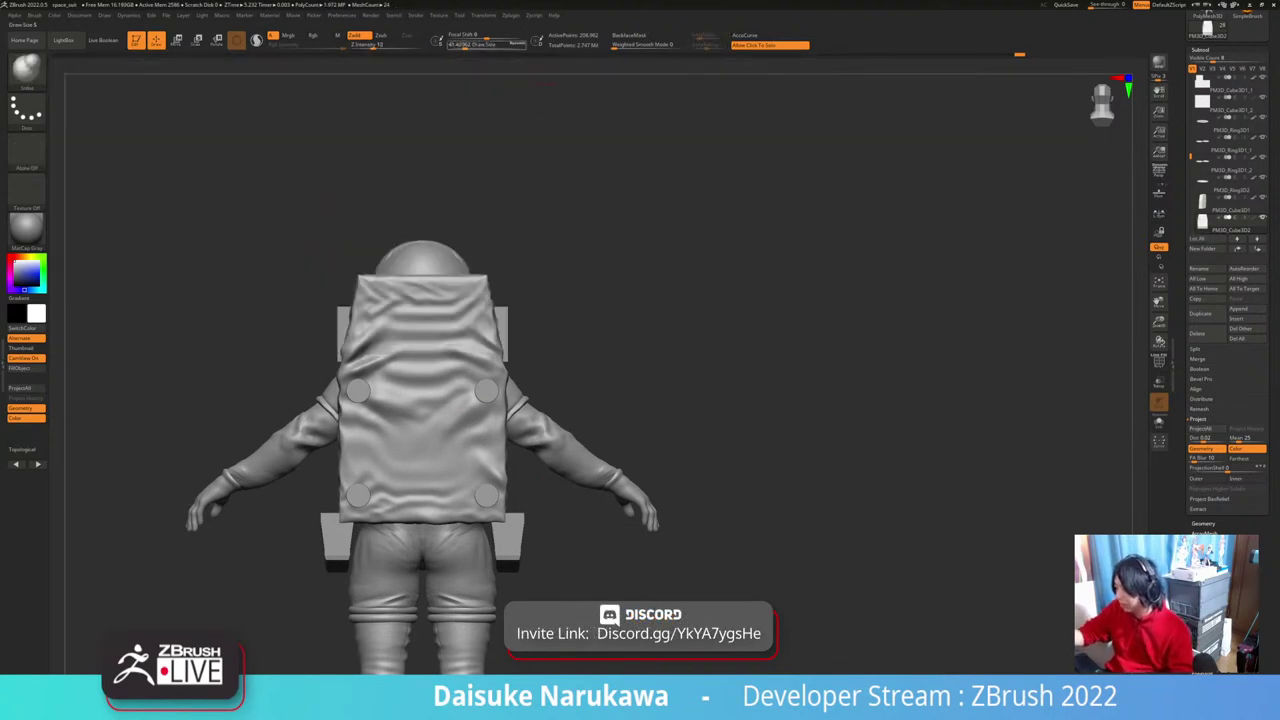
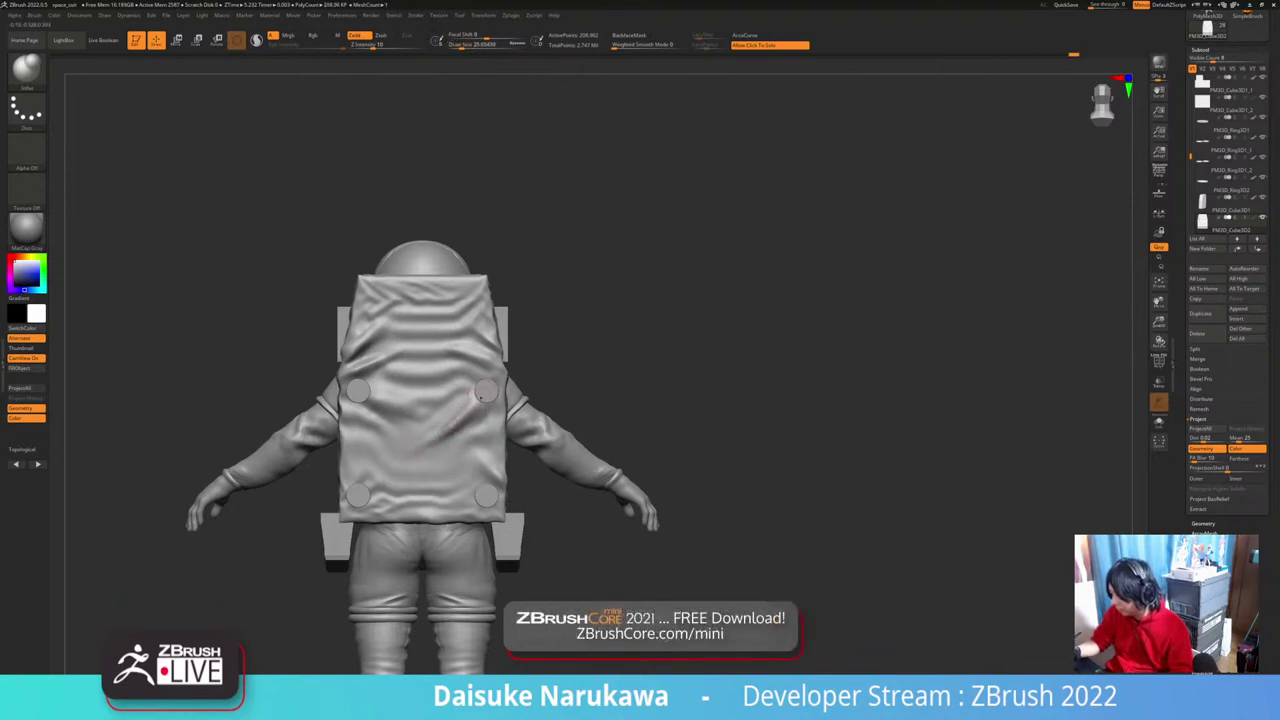
left_click_drag(477, 405, 468, 411)
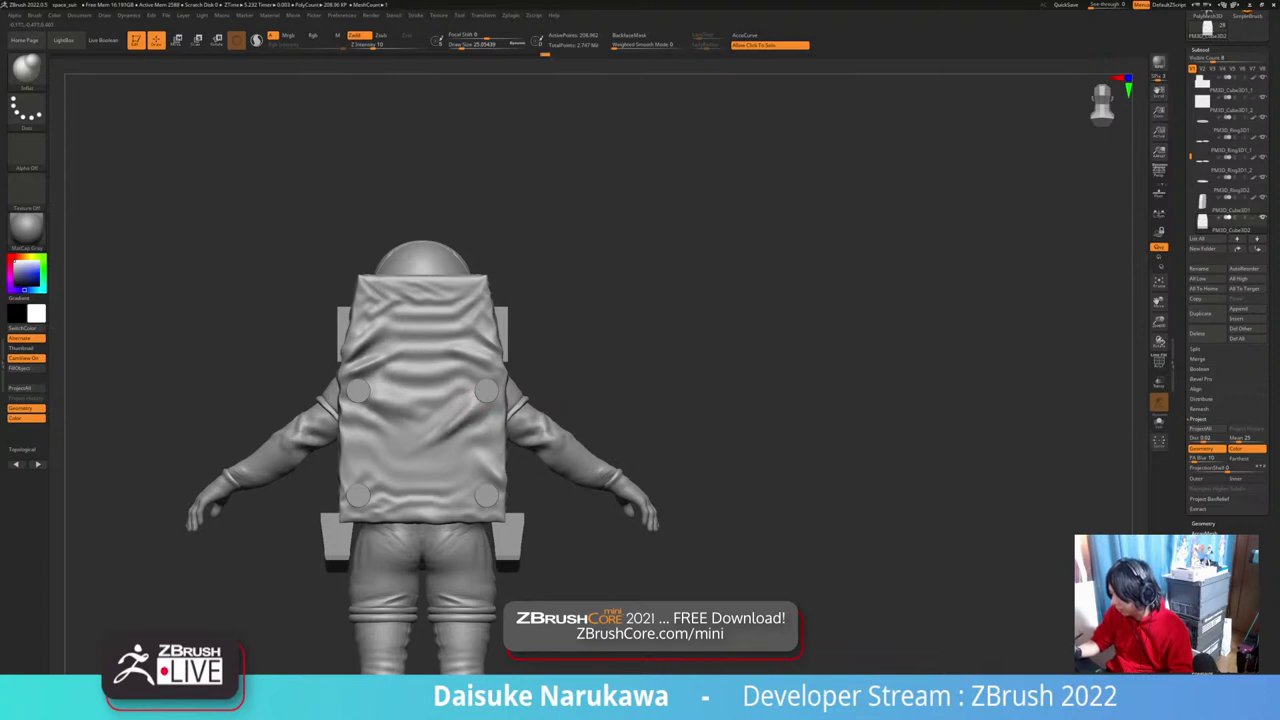
key("shift")
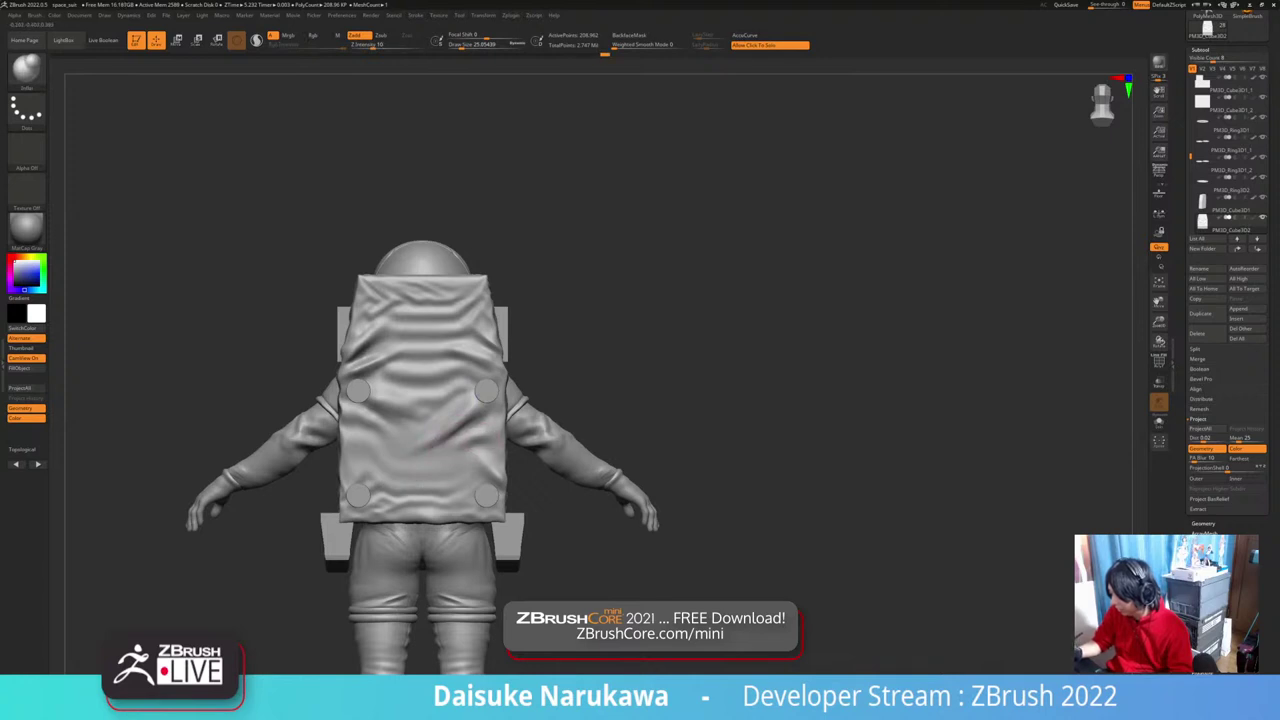
key("shift")
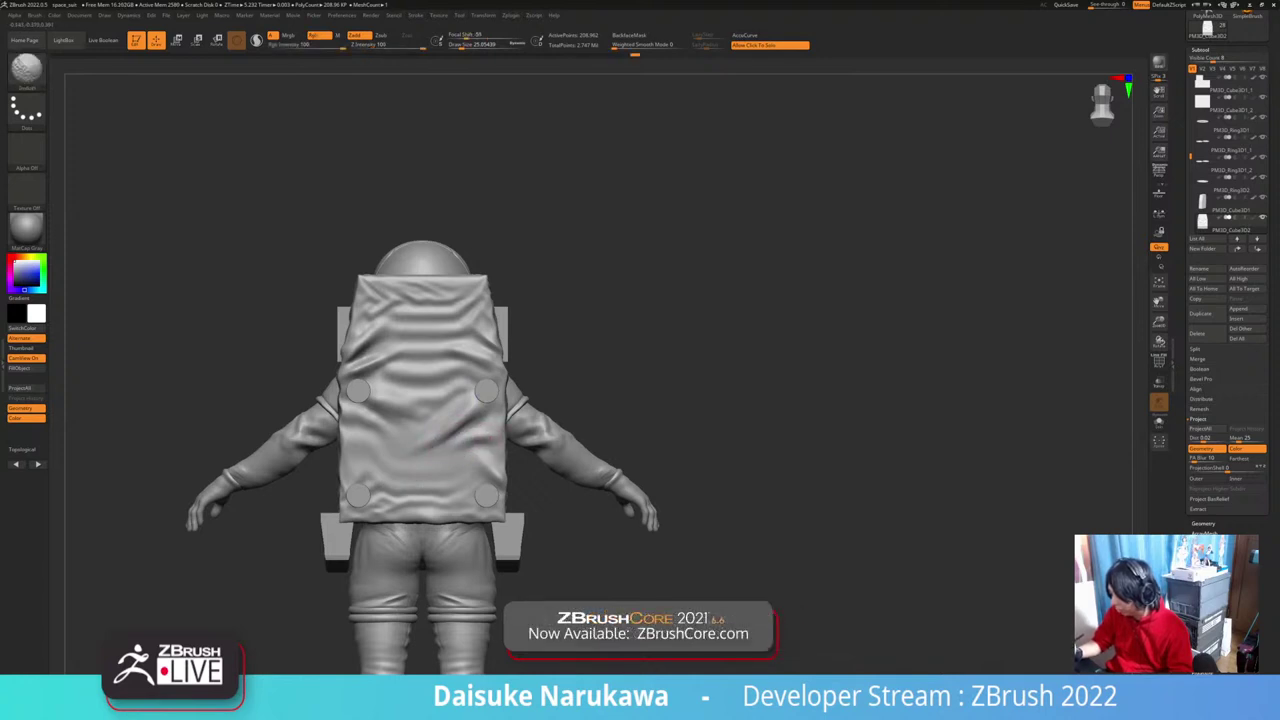
mouse_move(400, 440)
right_mouse_down()
mouse_move(470, 440)
mouse_move(380, 460)
mouse_move(416, 500)
mouse_move(434, 471)
right_mouse_up()
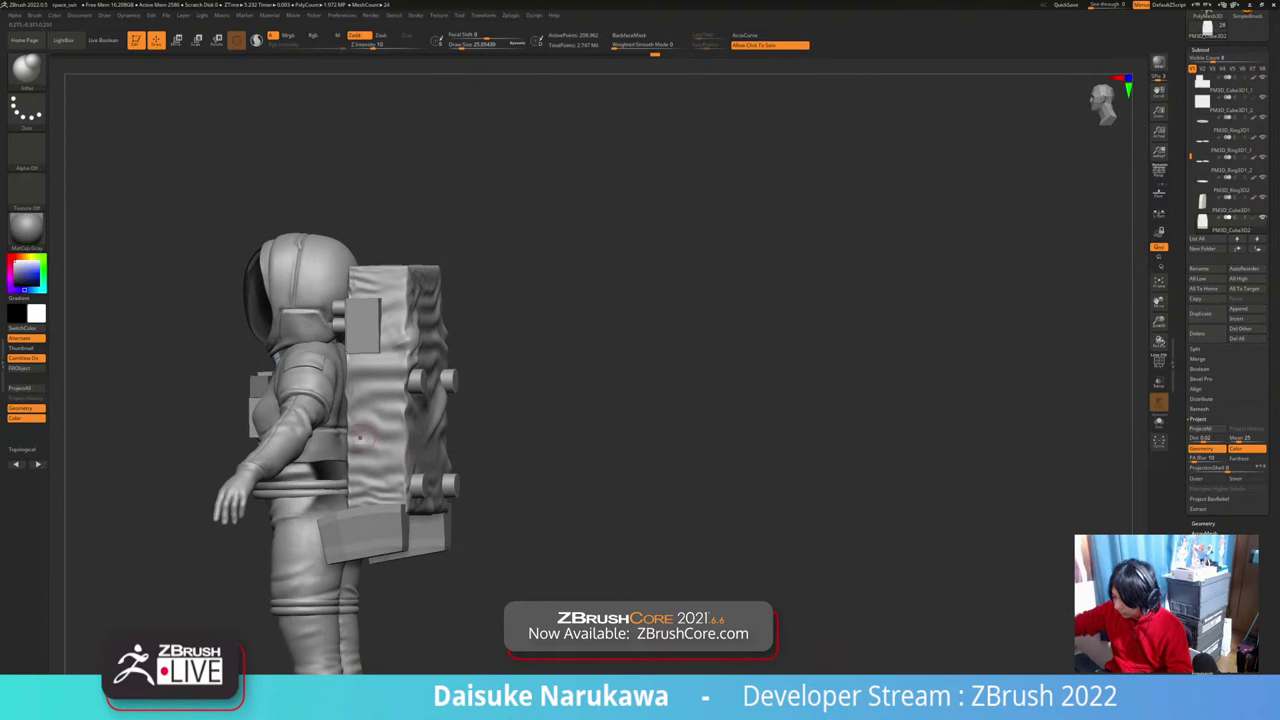
Step: Assign the soft BrushAlpha to the Inflat brush and build up the mid-height folds on the backpack cover's side panel
left_click_drag(357, 449, 344, 420, "shift")
right_click_drag(344, 420, 405, 402)
left_click(27, 153)
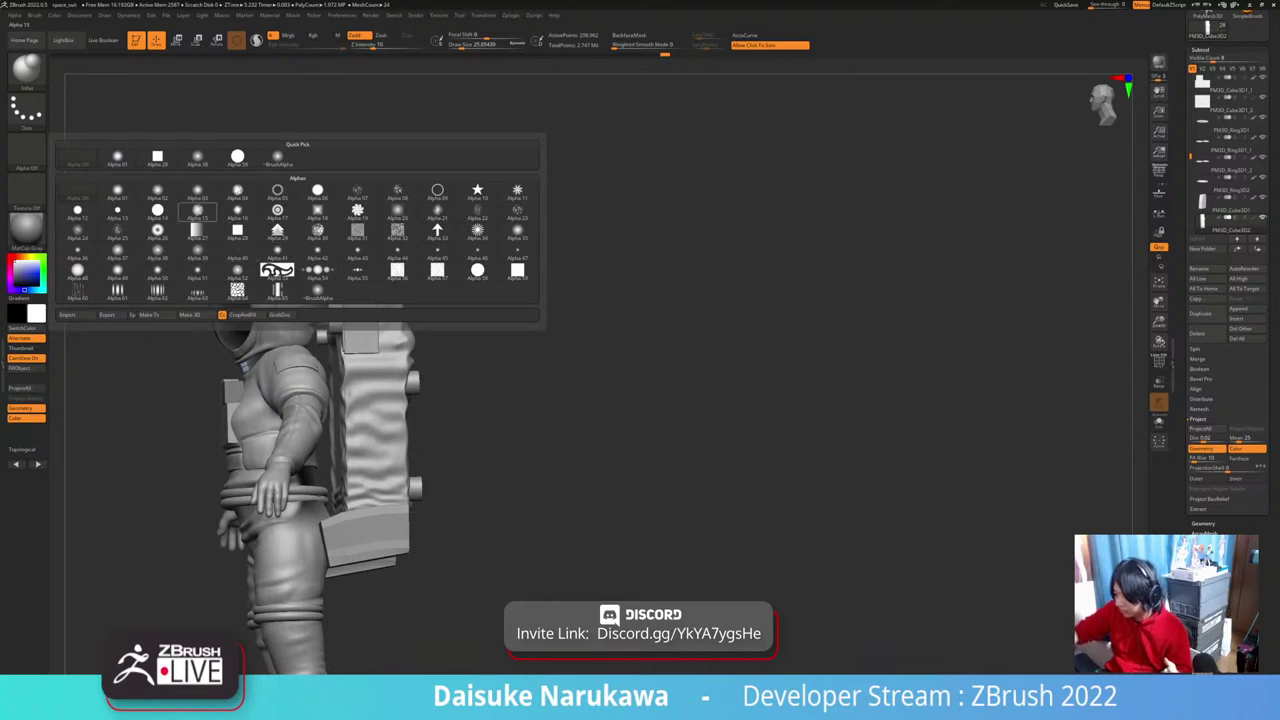
left_click(277, 231)
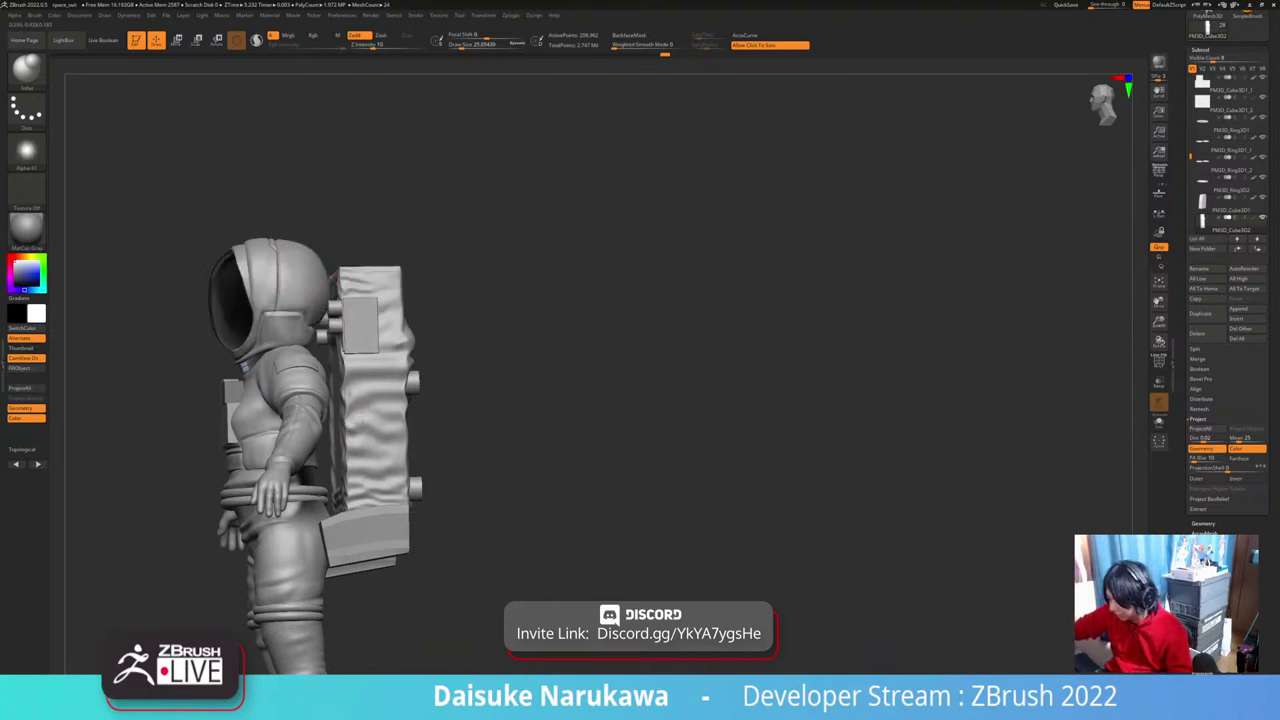
right_click_drag(360, 427, 350, 402, "ctrl")
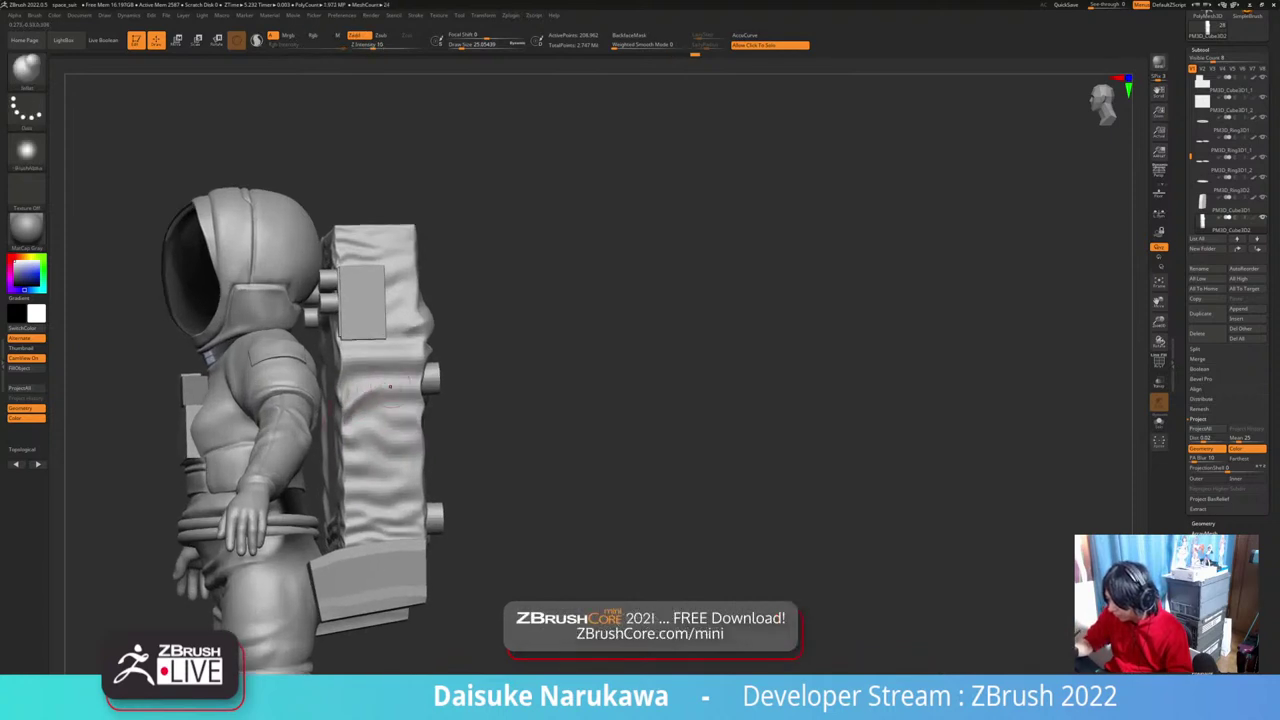
key("shift")
right_click_drag(345, 394, 358, 398)
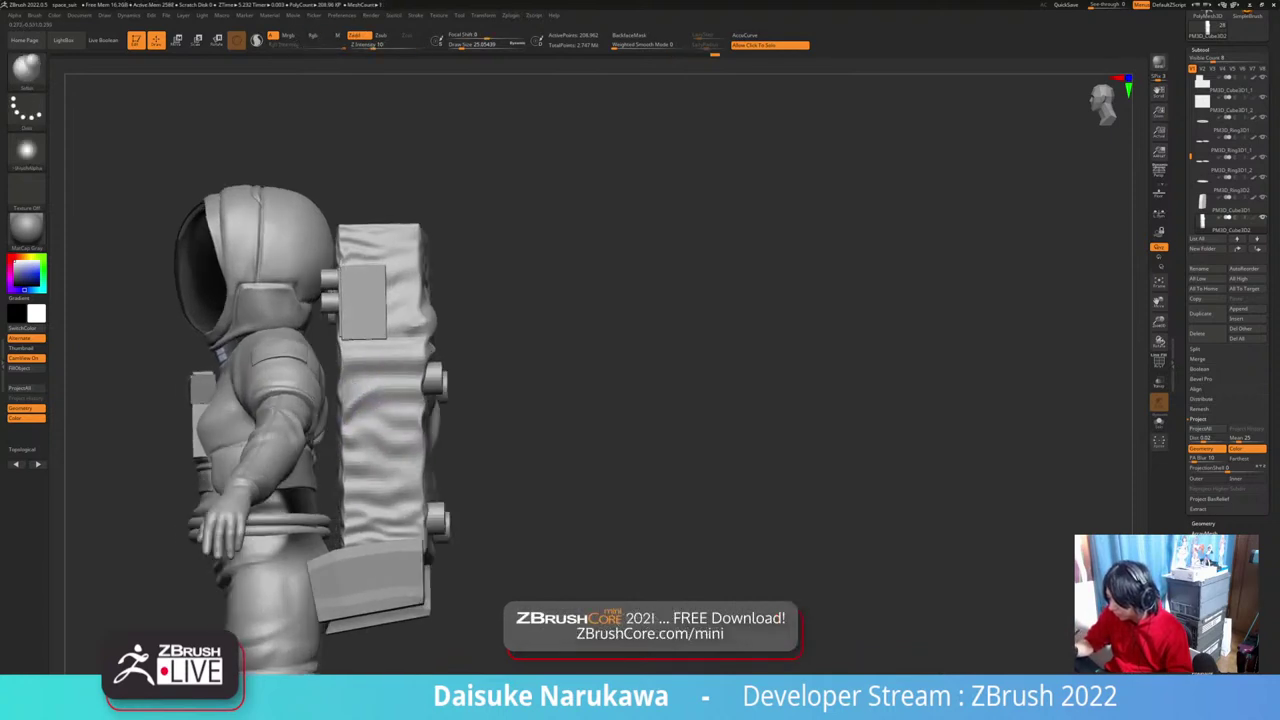
Step: Isolate the backpack cover and refine the mid-height folds along its inner side edge with alternating smoothing and inflating
right_click(356, 398)
left_click_drag(345, 398, 358, 401, "shift")
right_click_drag(325, 382, 350, 393)
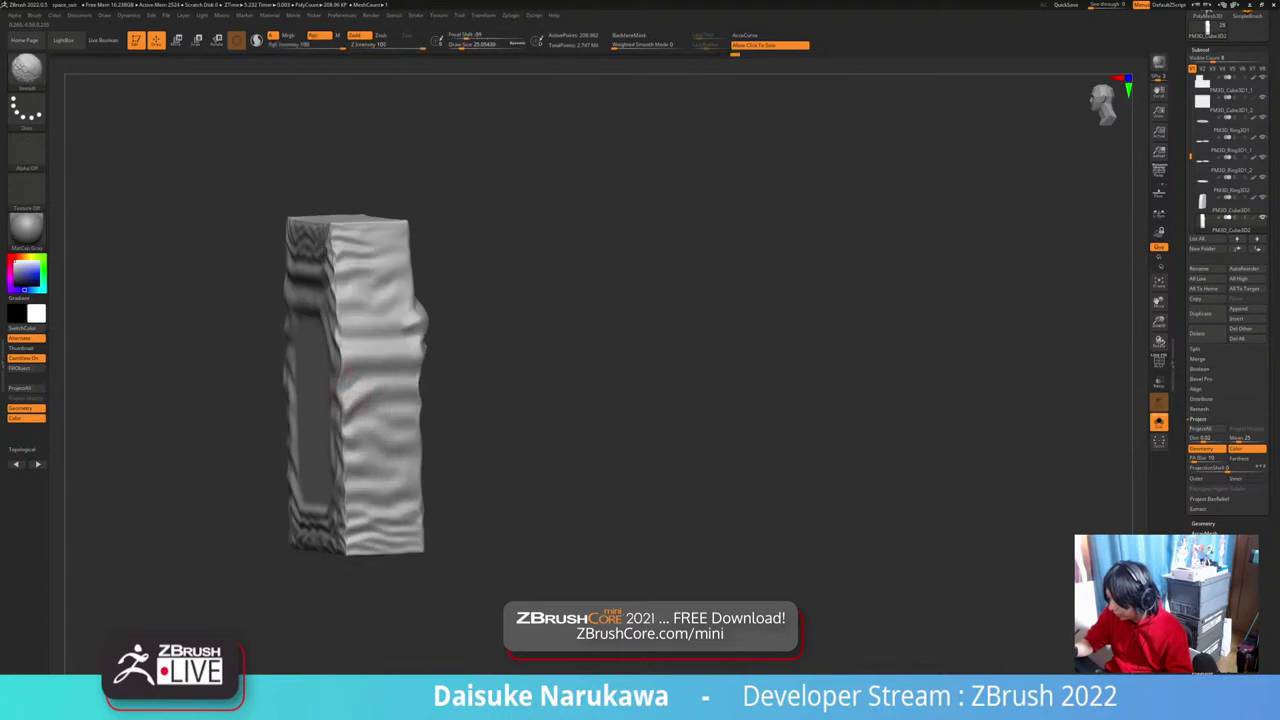
left_click_drag(350, 384, 358, 392, "shift")
mouse_move(370, 402)
right_mouse_down()
mouse_move(355, 386)
mouse_move(365, 412)
right_mouse_up()
left_click_drag(350, 388, 360, 380)
key("shift")
mouse_move(450, 372)
right_mouse_down()
mouse_move(415, 370)
mouse_move(460, 348)
right_mouse_up()
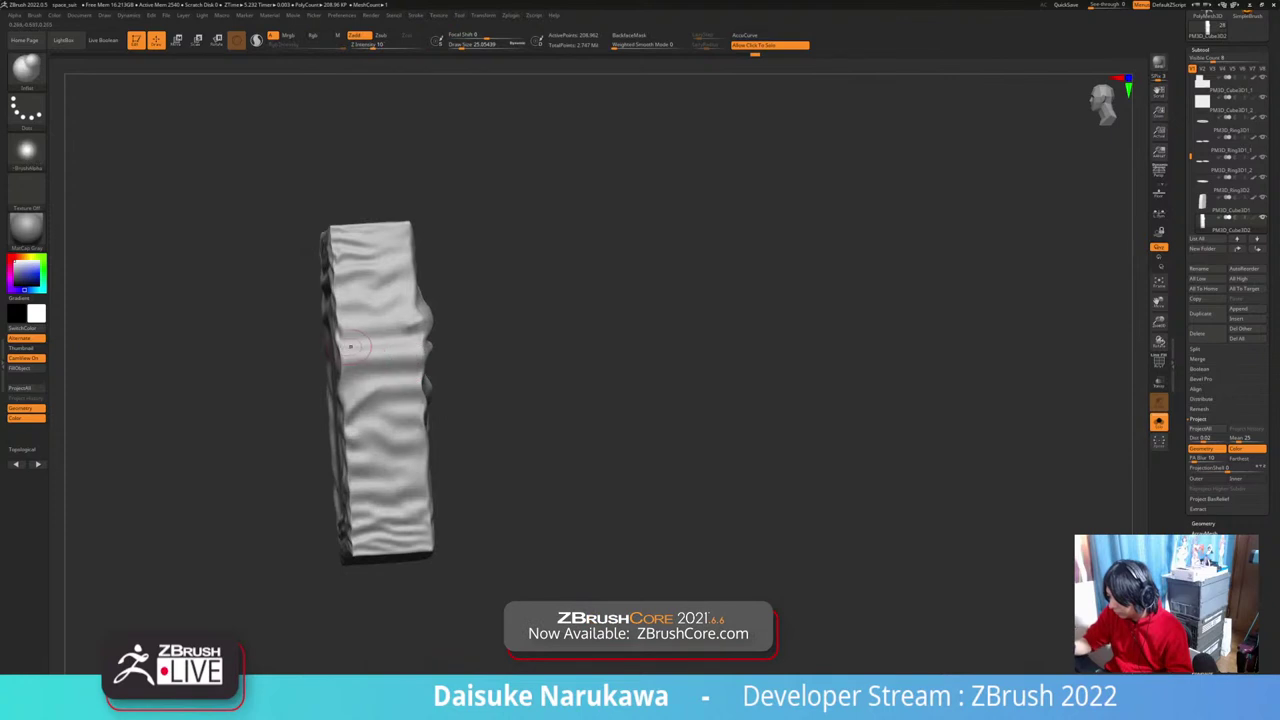
key("shift")
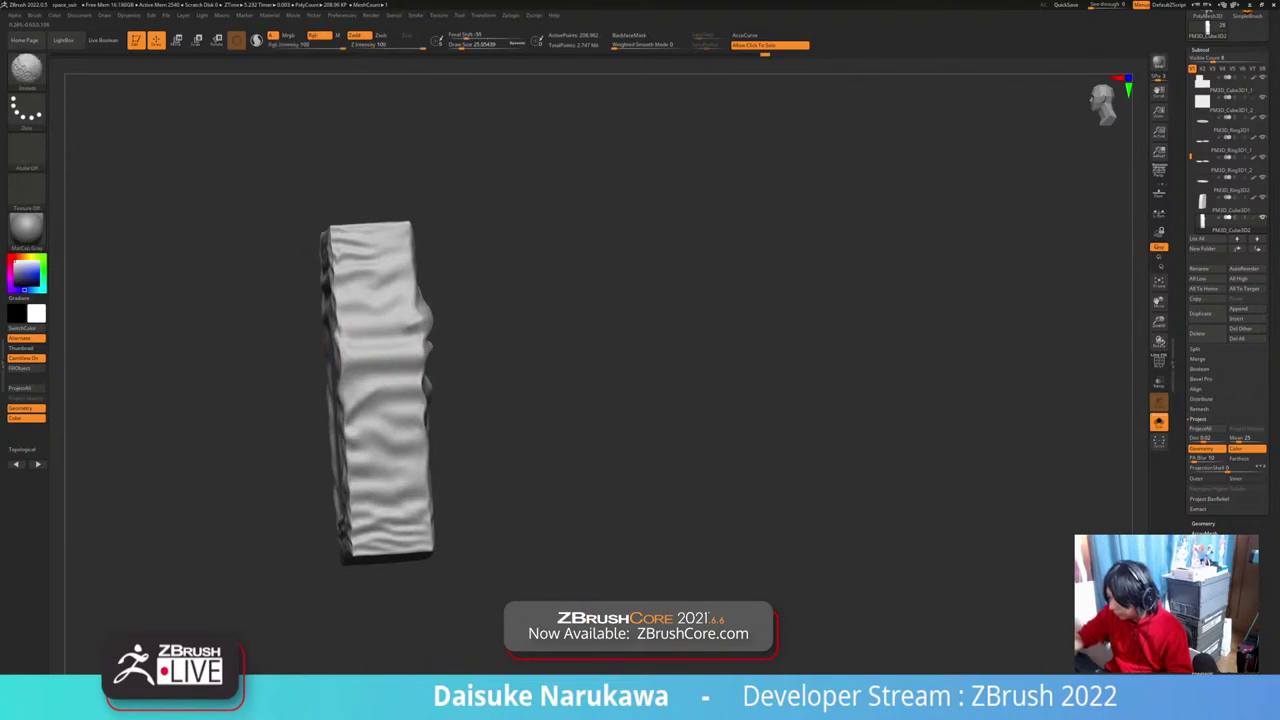
right_click_drag(332, 350, 352, 378)
left_click_drag(340, 328, 346, 348)
right_click_drag(346, 348, 395, 350)
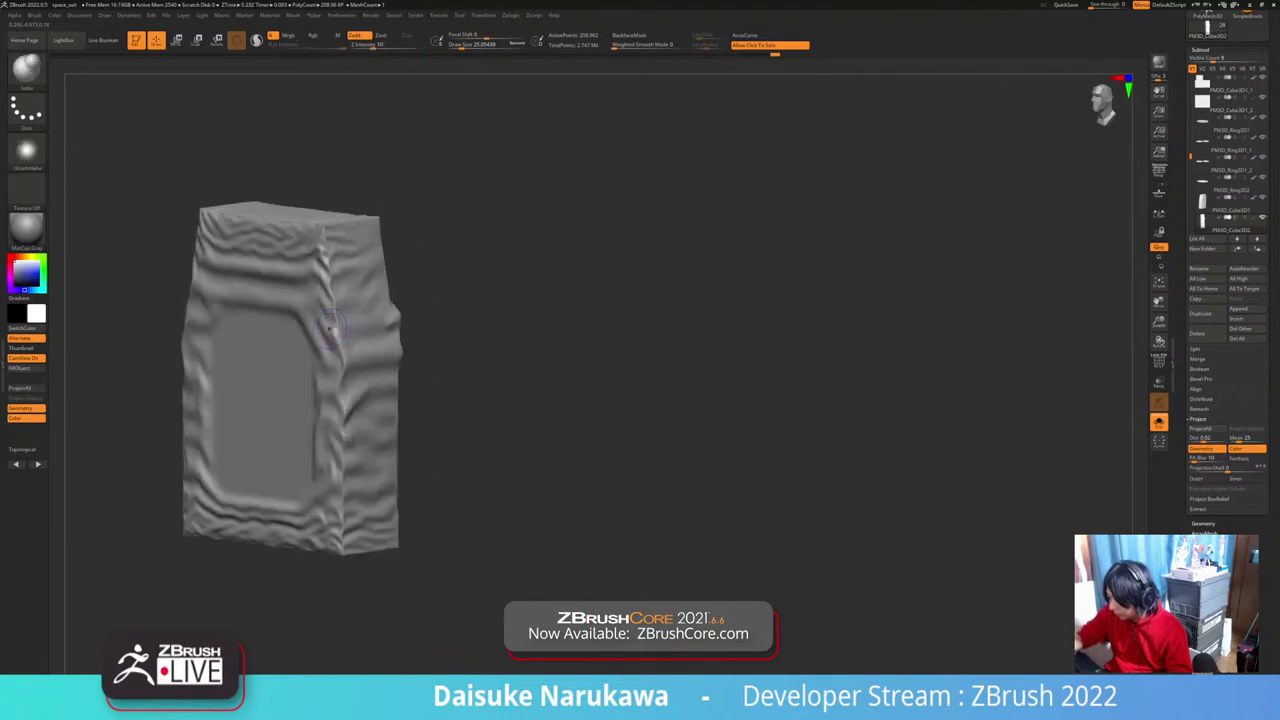
Step: Blend the folds across both vertical edges of the side panel around the upper bend with smoothing and inflating strokes
key("shift")
mouse_move(334, 350)
left_mouse_down("shift")
mouse_move(322, 328)
mouse_move(336, 340)
mouse_move(340, 325)
left_mouse_up("shift")
right_click_drag(350, 315, 330, 312)
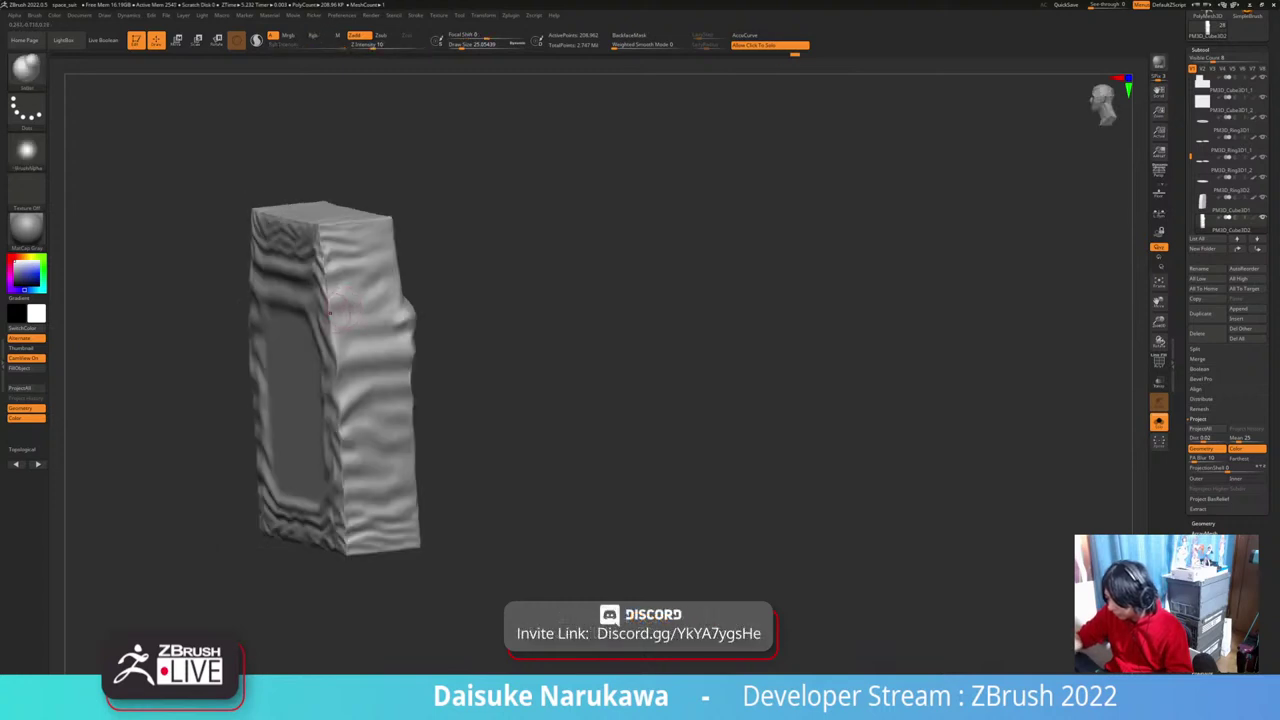
key("shift")
key("shift")
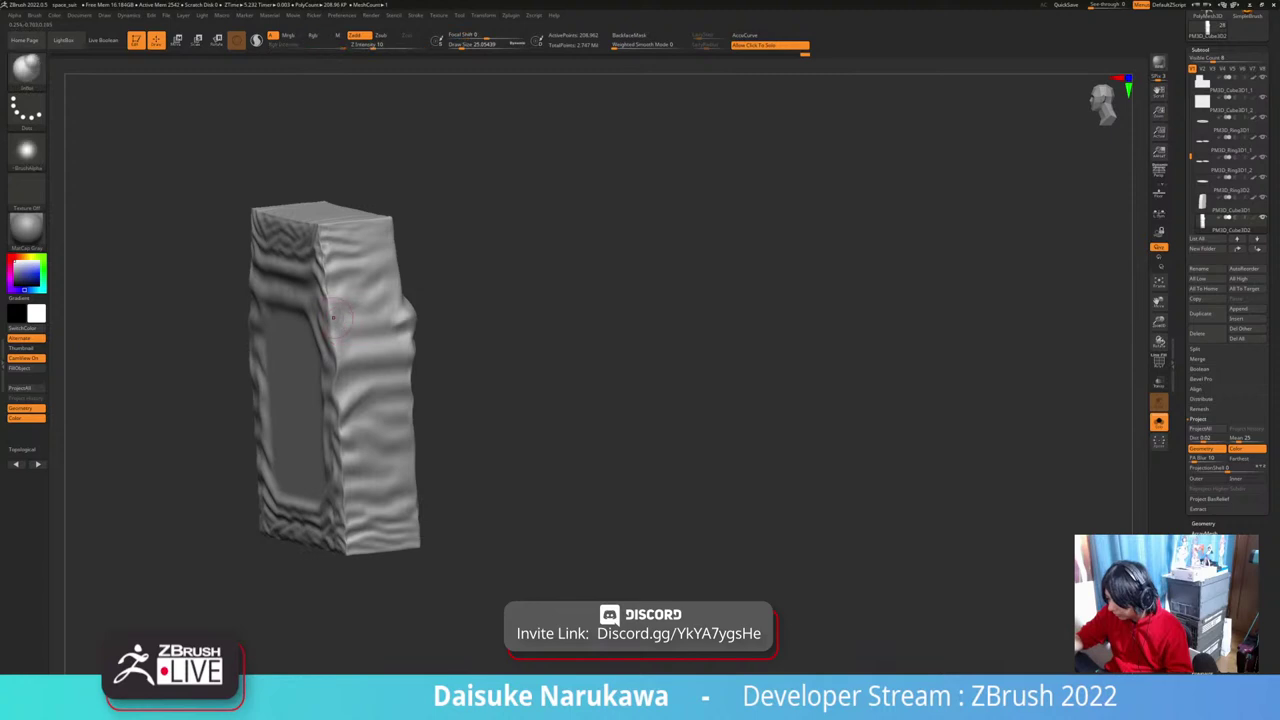
left_click_drag(348, 332, 354, 338, "shift")
mouse_move(430, 328)
right_mouse_down()
mouse_move(386, 318)
mouse_move(412, 343)
right_mouse_up()
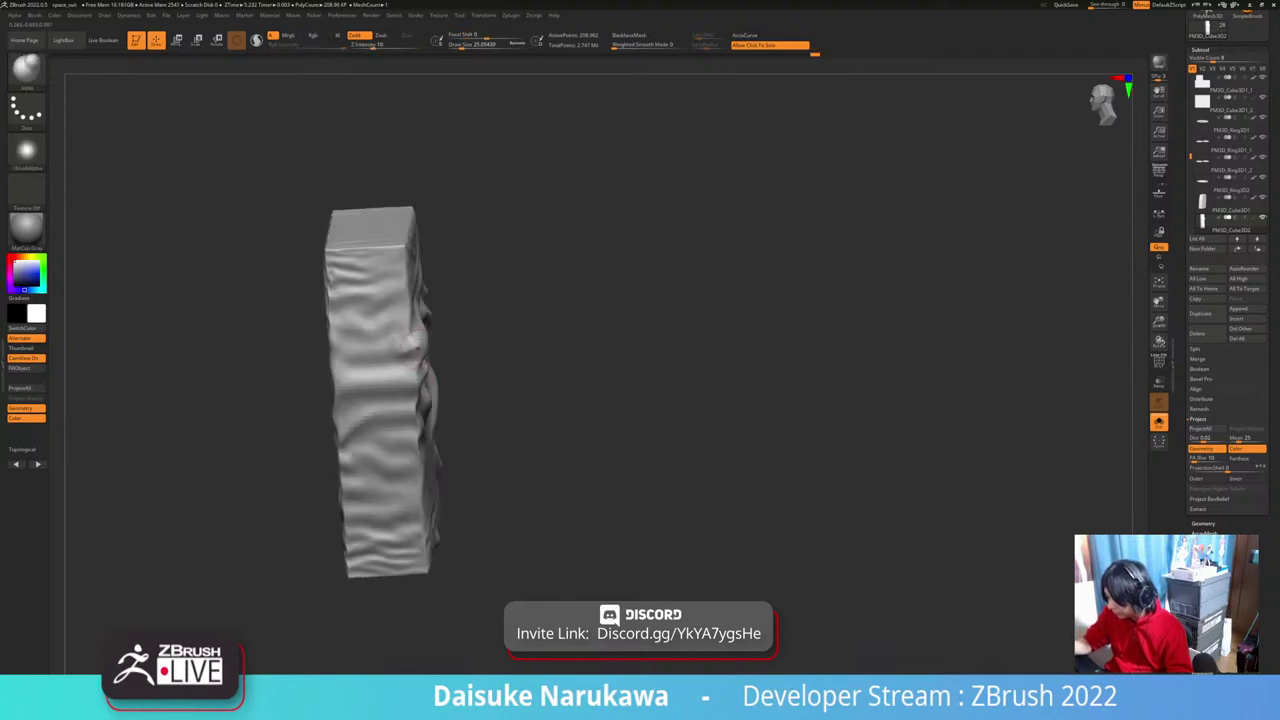
key("shift")
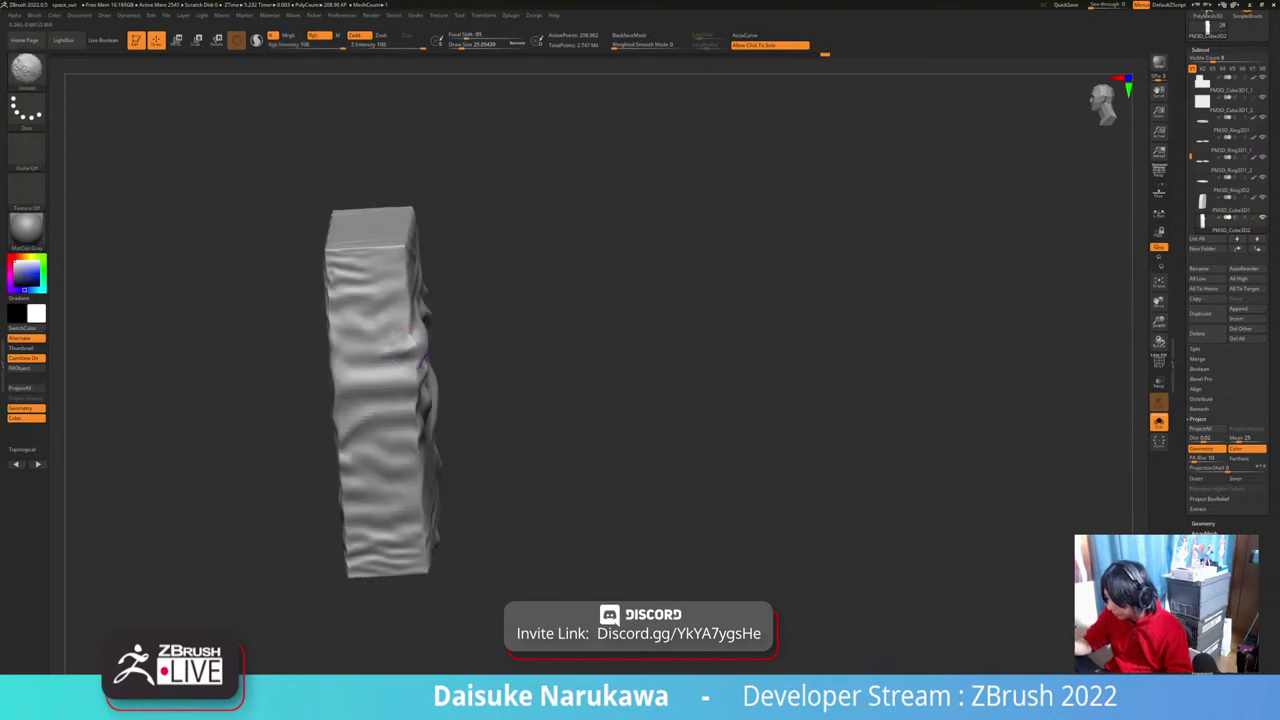
left_click_drag(414, 346, 419, 338, "shift")
mouse_move(419, 338)
right_mouse_down()
mouse_move(302, 305)
mouse_move(325, 320)
right_mouse_up()
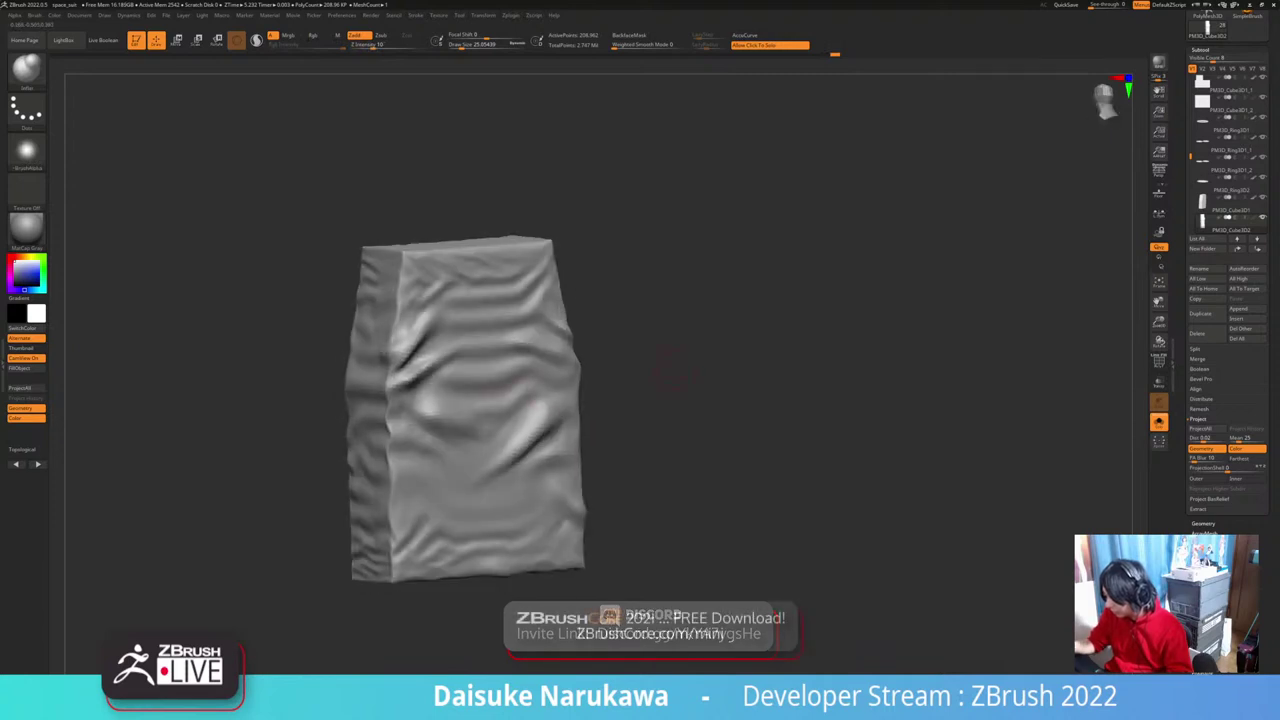
Step: Show the whole space suit around the backpack cover again and check the folds from directly behind
left_click(675, 455)
mouse_move(675, 457)
left_mouse_down()
mouse_move(640, 448)
mouse_move(652, 440)
mouse_move(651, 458)
mouse_move(683, 440)
left_mouse_up()
left_click(683, 440)
left_click(602, 360)
left_click_drag(602, 360, 592, 424)
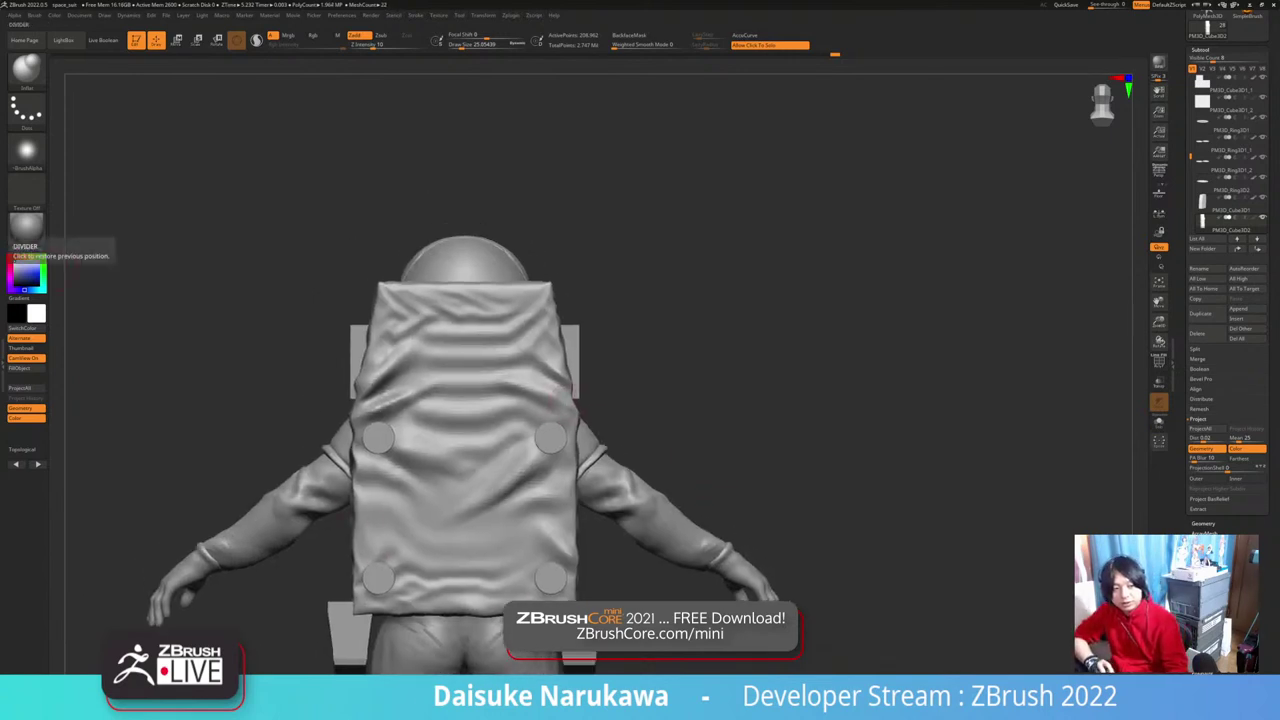
left_click_drag(0, 400, 330, 420)
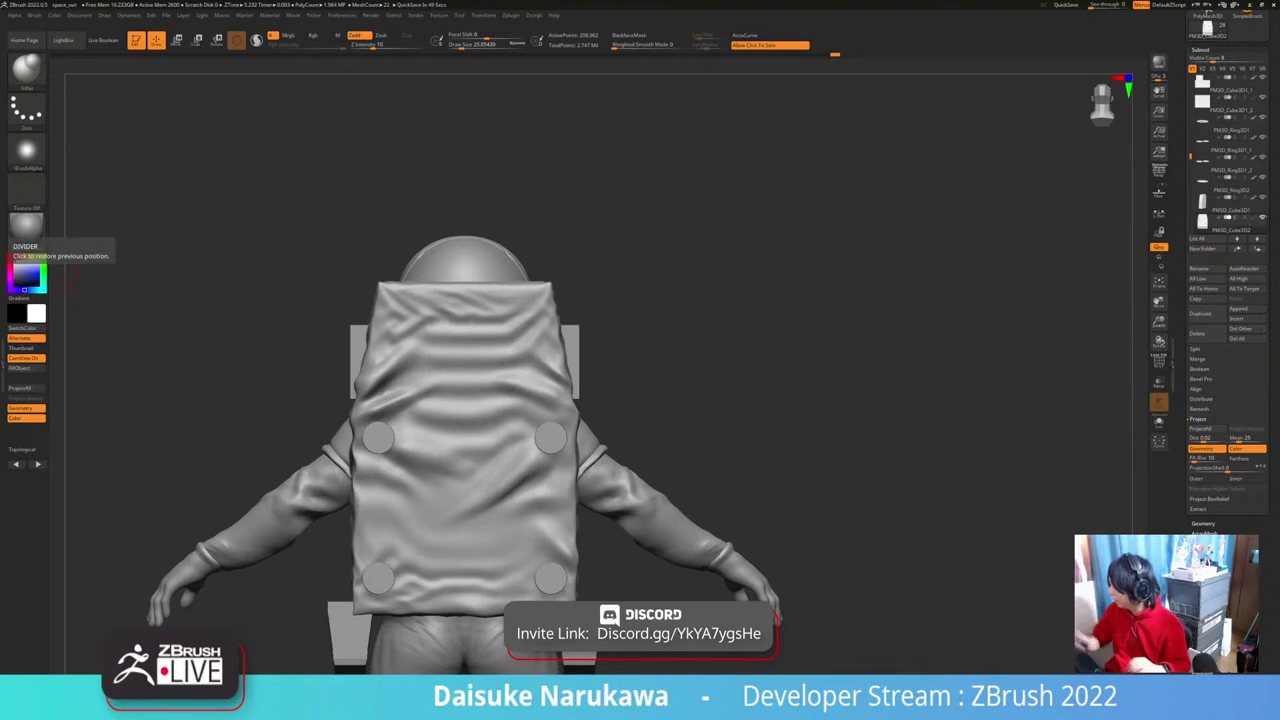
Step: Insert a Cube3D subtool and turn it into a PolyCube primitive with the transform gizmo
left_click(1238, 319)
left_click(918, 371)
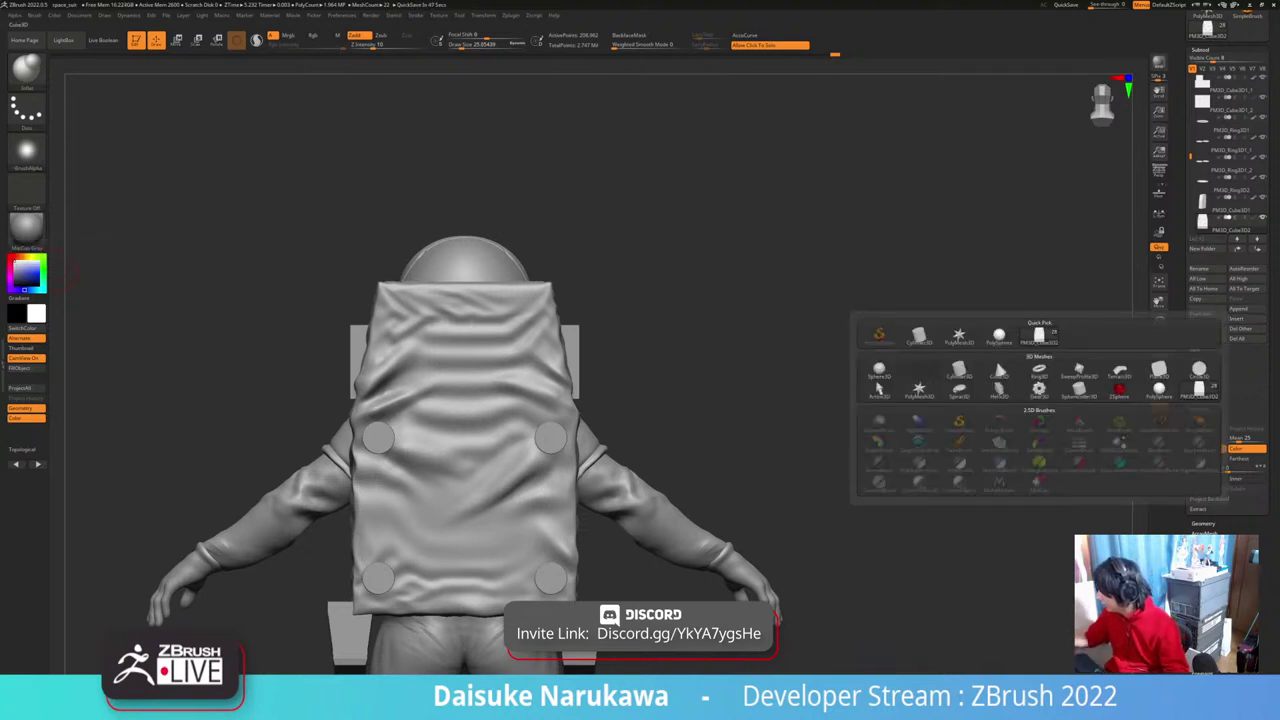
right_click_drag(775, 460, 742, 356, "ctrl")
key("w")
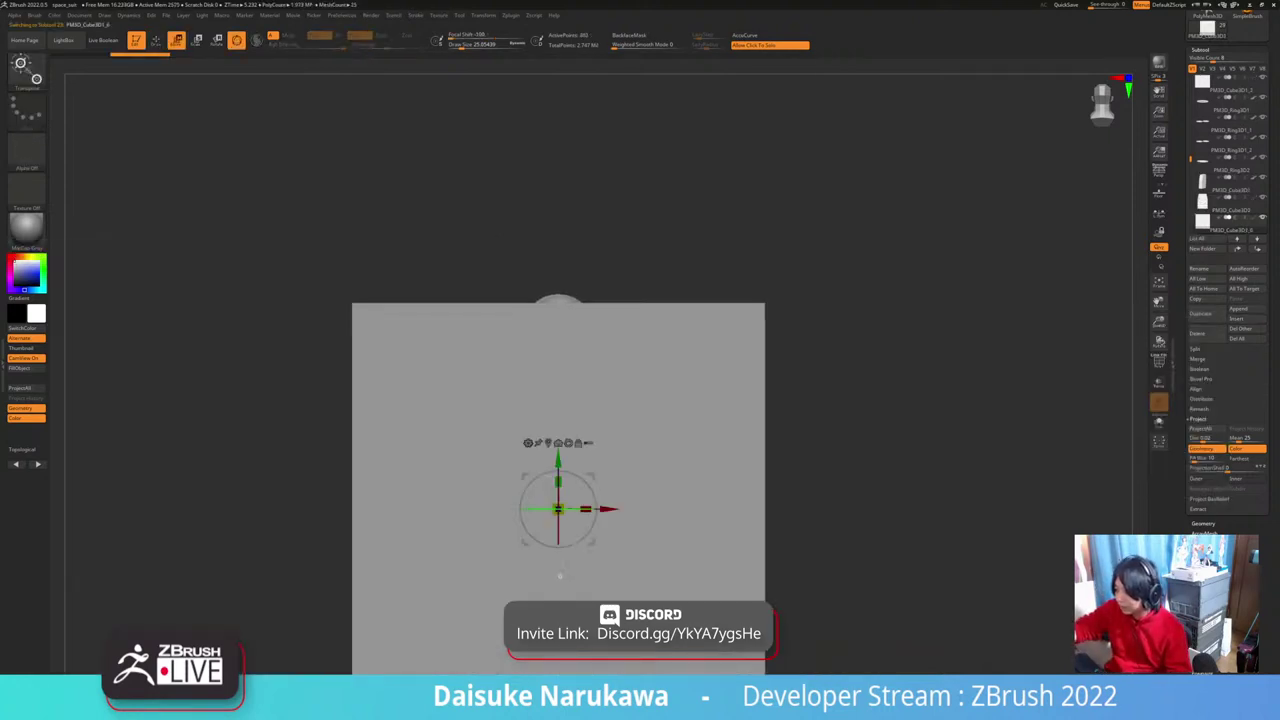
left_click(528, 443)
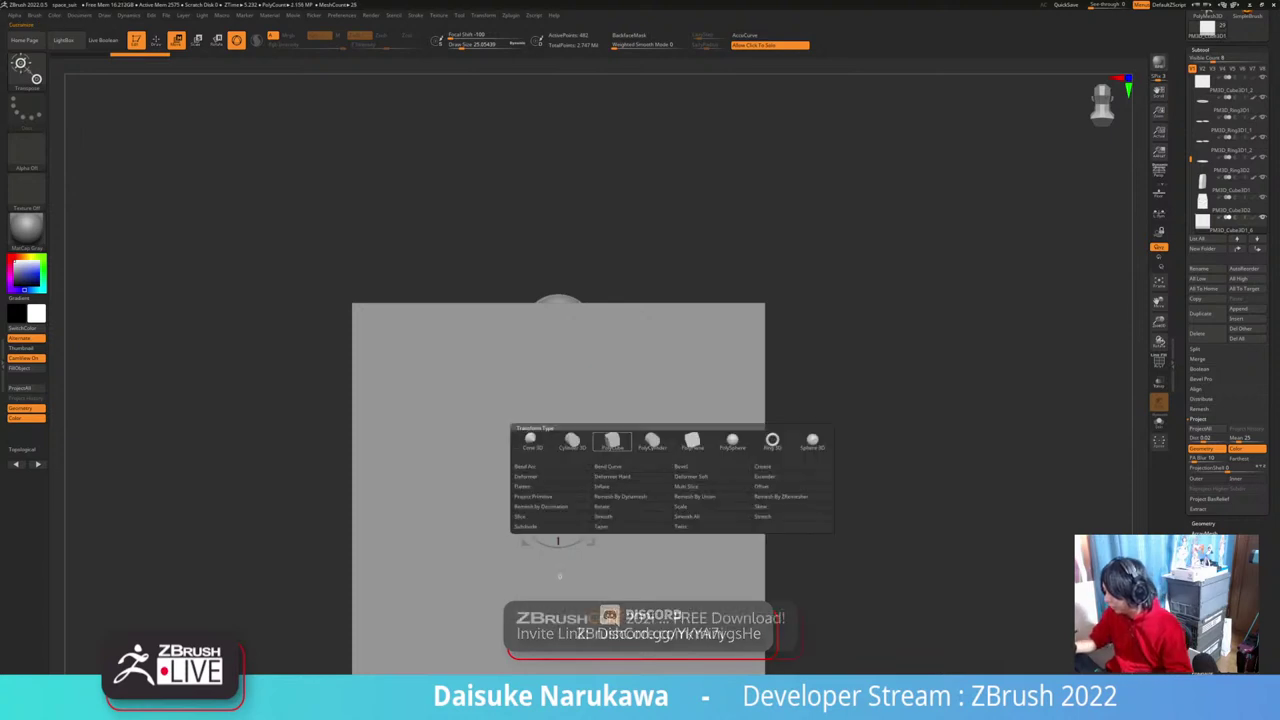
left_click(612, 441)
Step: Shrink the new cube to a small block and place it just behind the backpack cover
right_click_drag(640, 470, 582, 434, "alt")
right_click_drag(582, 434, 720, 438)
left_click(473, 407)
left_click(455, 419)
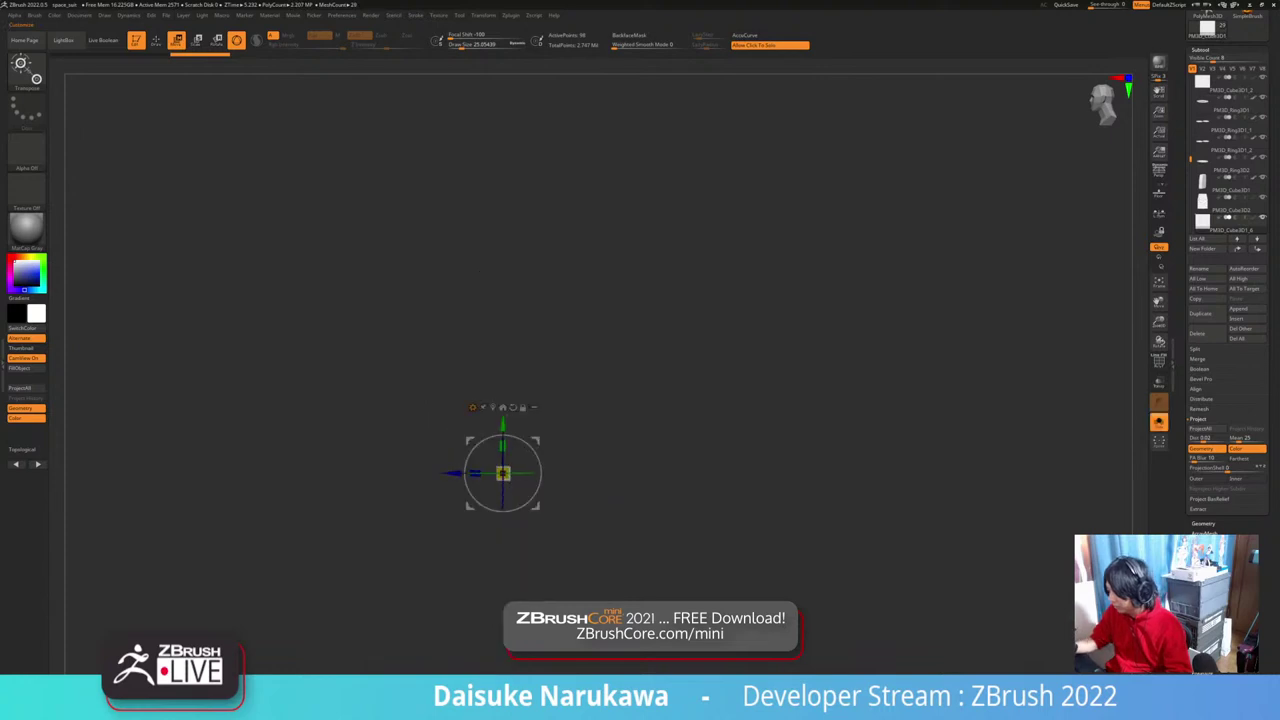
left_click(448, 430)
right_click_drag(448, 432, 500, 440)
left_click_drag(455, 474, 545, 466)
right_click_drag(570, 466, 460, 466)
Step: Raise the small block to the upper back of the backpack cover, then widen it and make it taller
left_click_drag(595, 418, 595, 257)
right_click_drag(594, 275, 625, 350, "ctrl")
left_click_drag(623, 324, 667, 324)
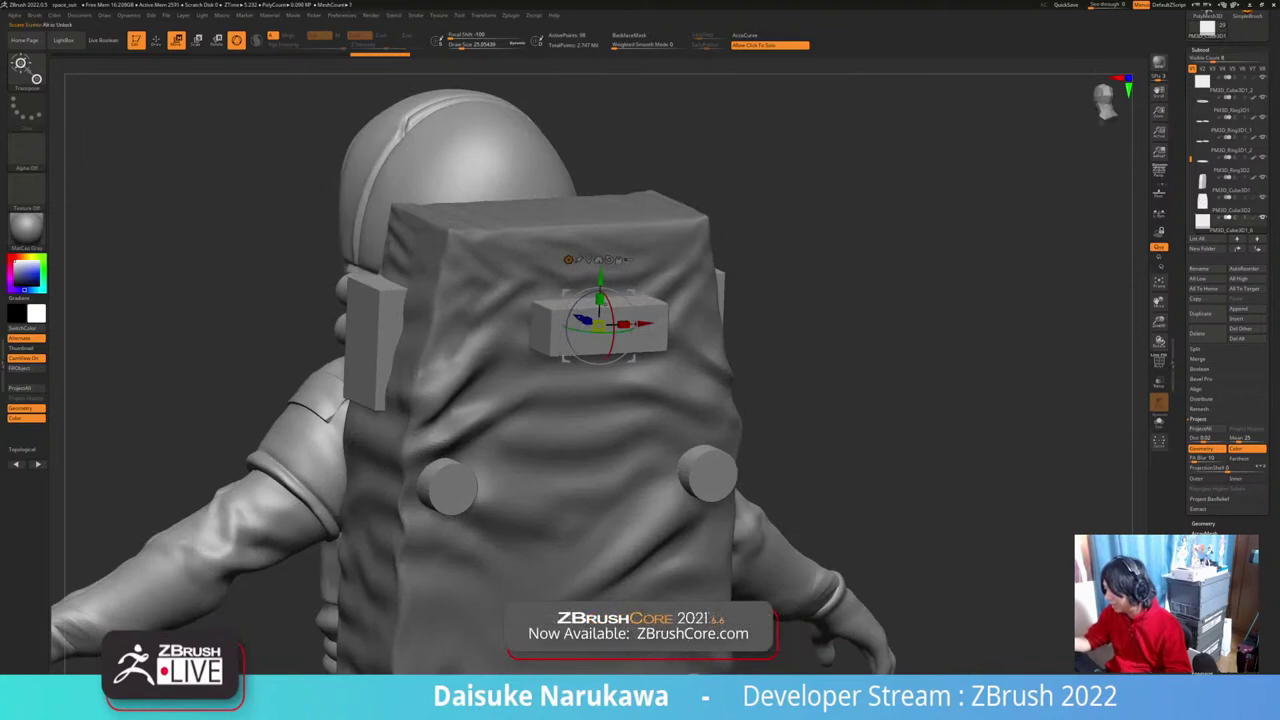
left_click_drag(600, 299, 600, 270)
right_click_drag(600, 290, 710, 290, "shift")
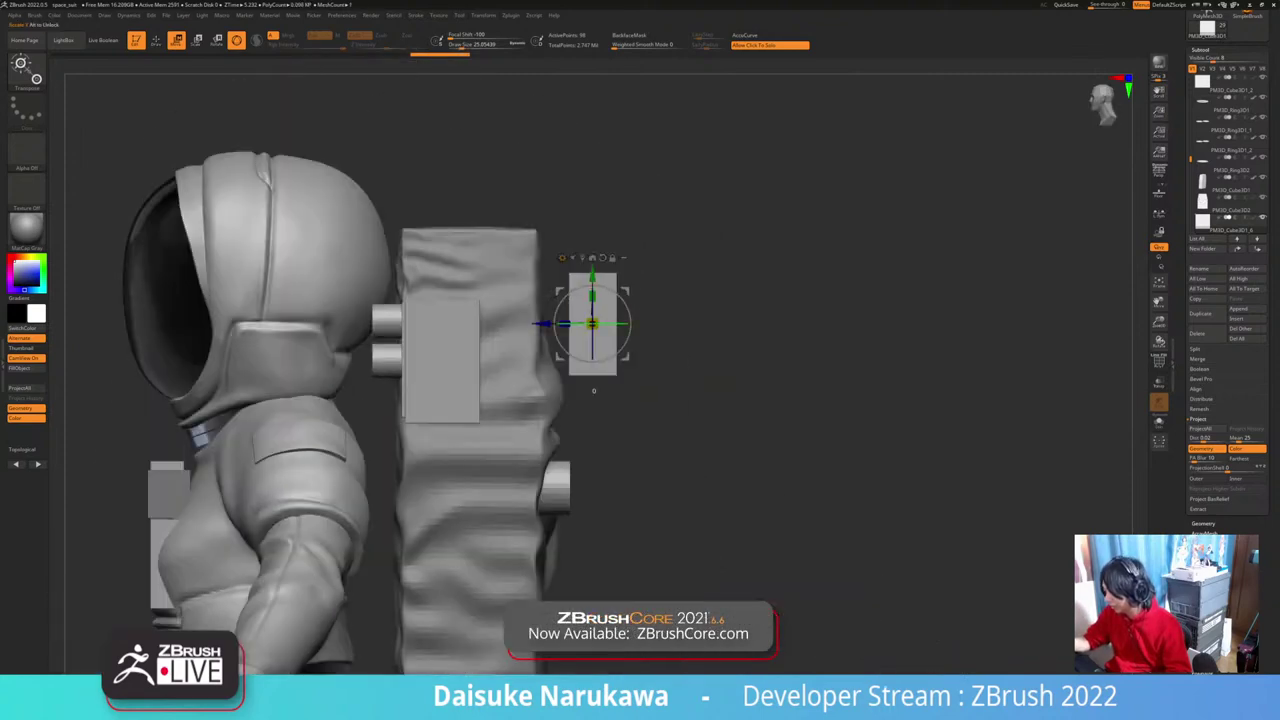
Step: Push the block into the backpack cover until only a thin plate projects, and widen the plate slightly
left_click_drag(626, 288, 579, 316)
right_click_drag(568, 320, 535, 368)
left_click_drag(522, 335, 497, 335)
right_click_drag(540, 350, 400, 320)
left_click_drag(538, 317, 538, 310)
right_click_drag(560, 340, 610, 355, "alt")
left_click_drag(446, 351, 450, 352)
right_click_drag(455, 354, 350, 318)
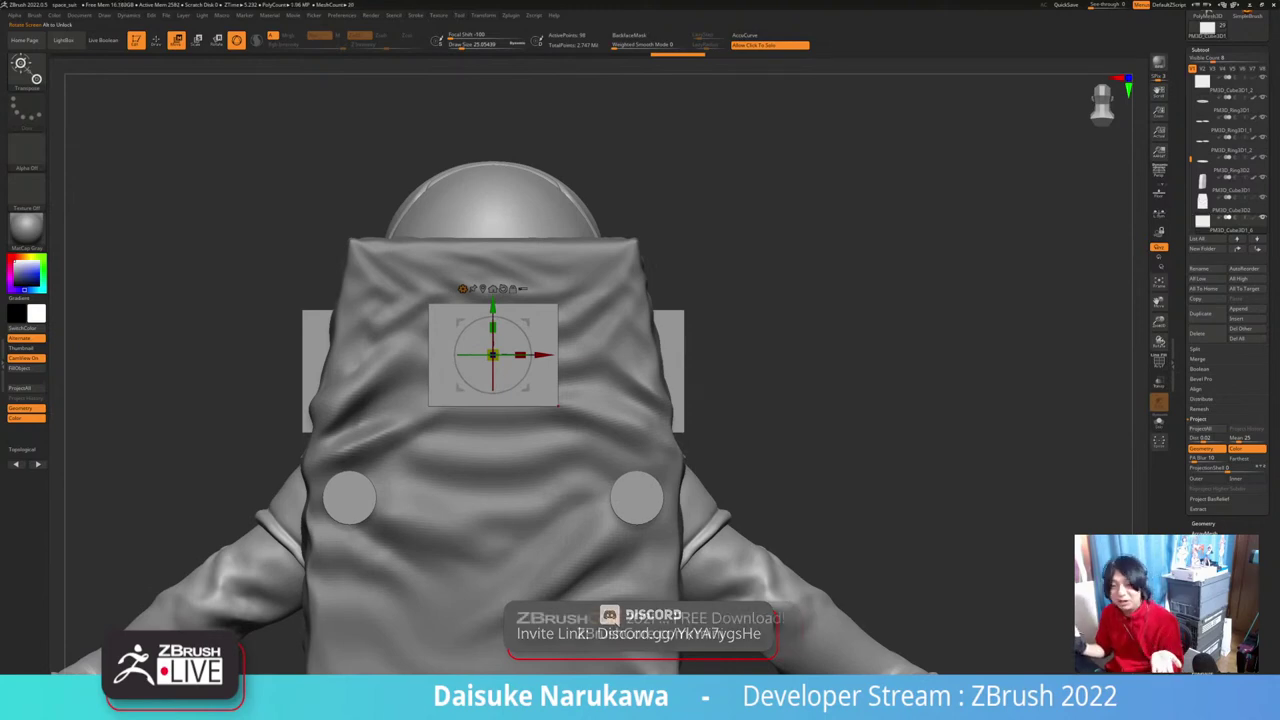
right_click_drag(463, 333, 525, 356)
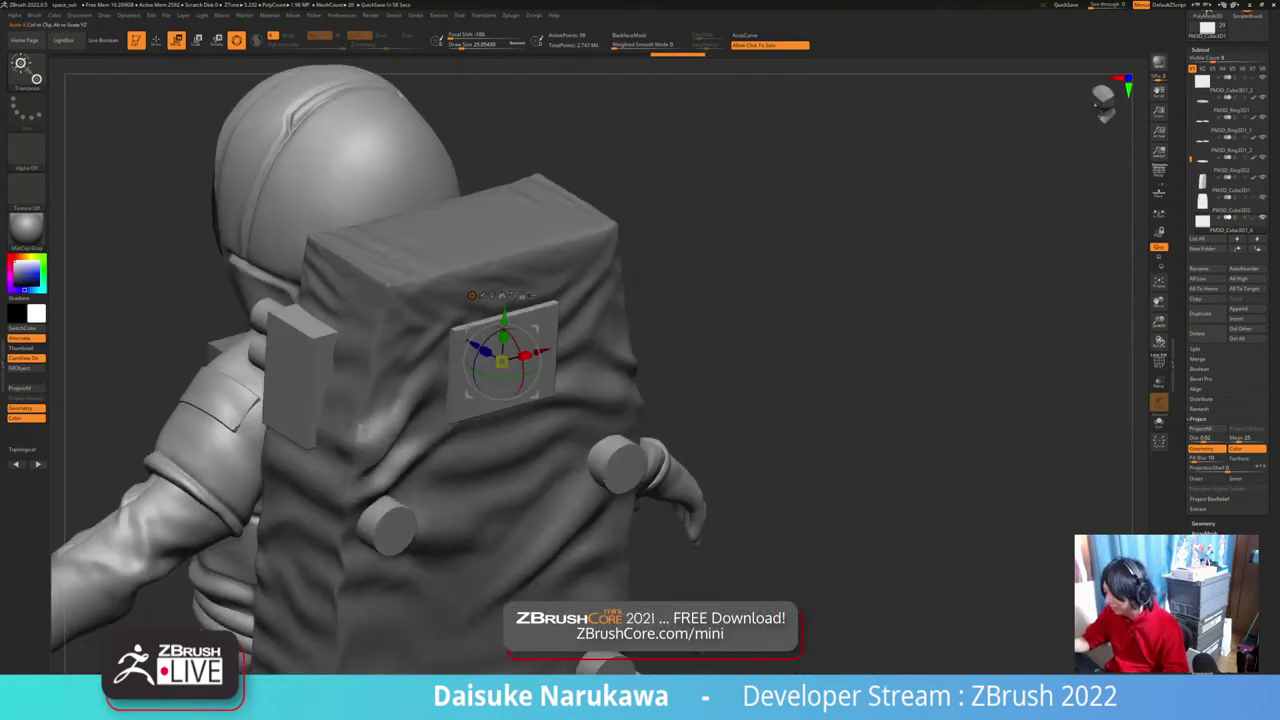
left_click_drag(525, 356, 532, 355)
right_click_drag(532, 355, 470, 341, "shift")
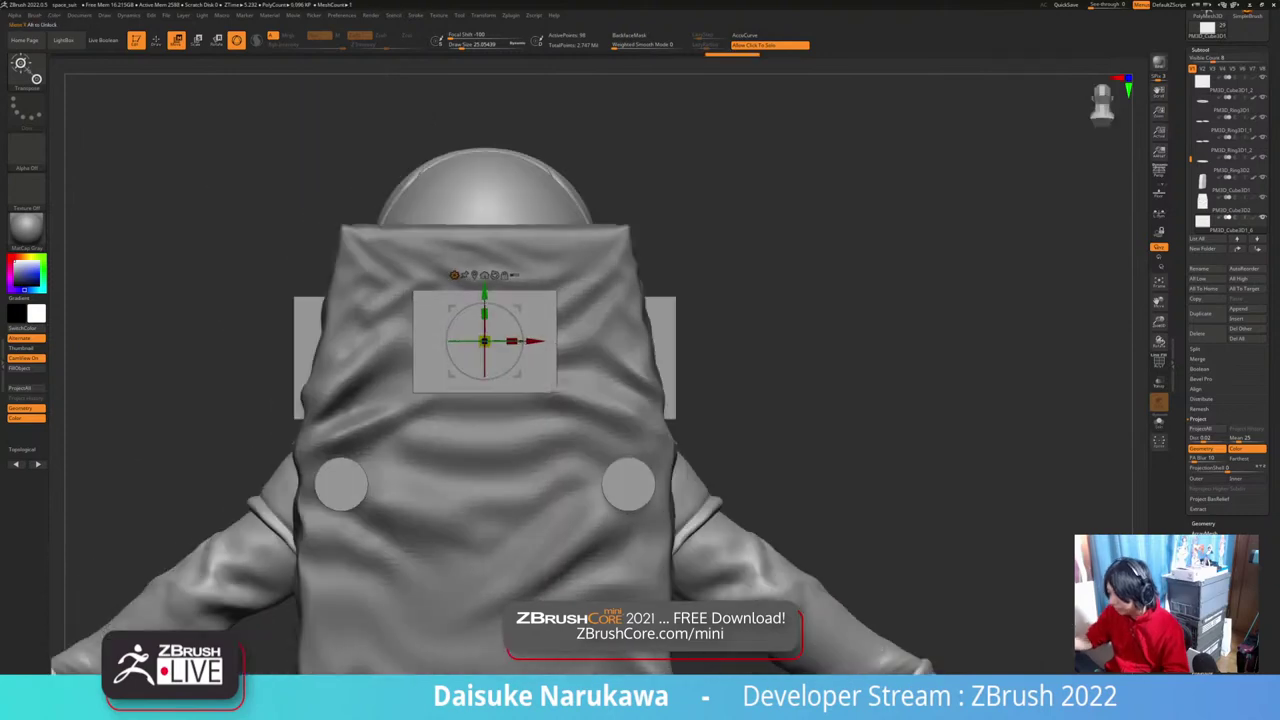
Step: Duplicate the upper plate and move the copy down between the two upper pegs, narrowing it to a small square
key("q")
mouse_move(545, 362)
right_mouse_down()
mouse_move(556, 399)
mouse_move(555, 378)
mouse_move(530, 428)
mouse_move(553, 388)
mouse_move(520, 370)
mouse_move(530, 320)
mouse_move(590, 325)
mouse_move(595, 285)
right_mouse_up()
left_click(551, 396, "alt")
left_click(523, 368, "alt")
right_click_drag(595, 285, 642, 375)
right_click_drag(642, 375, 569, 430)
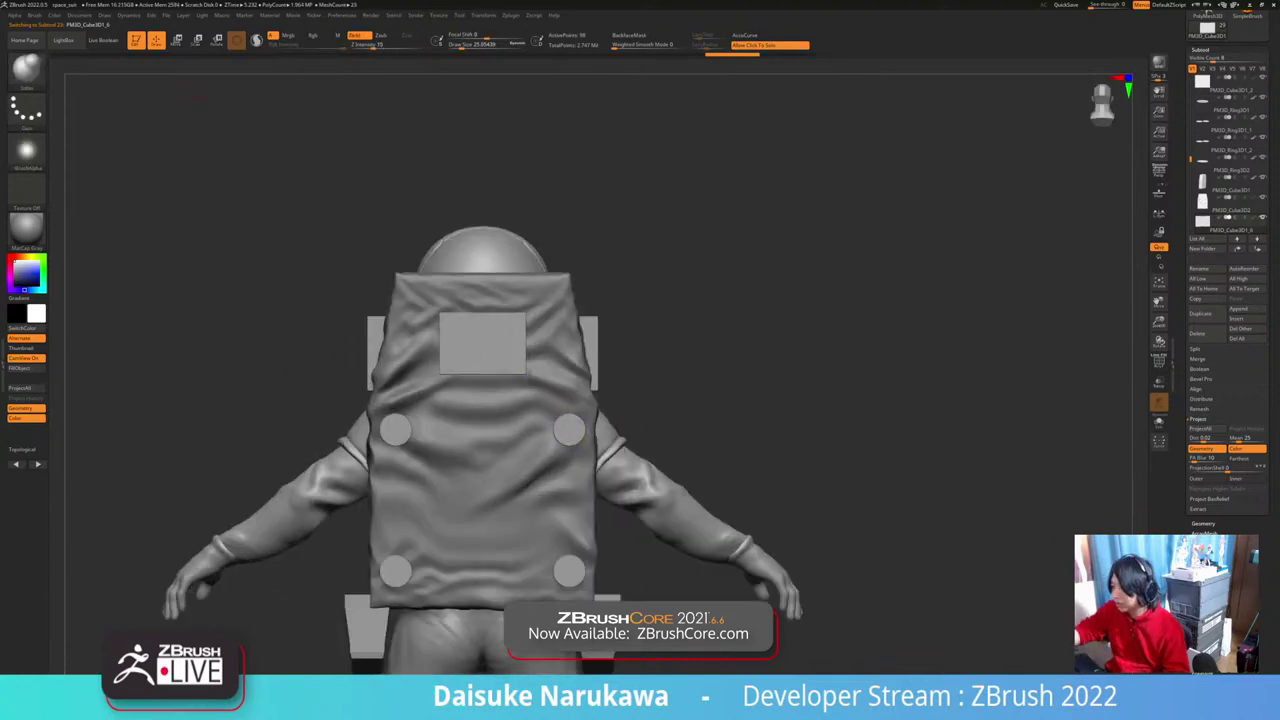
key("w")
right_click_drag(512, 370, 486, 322, "alt")
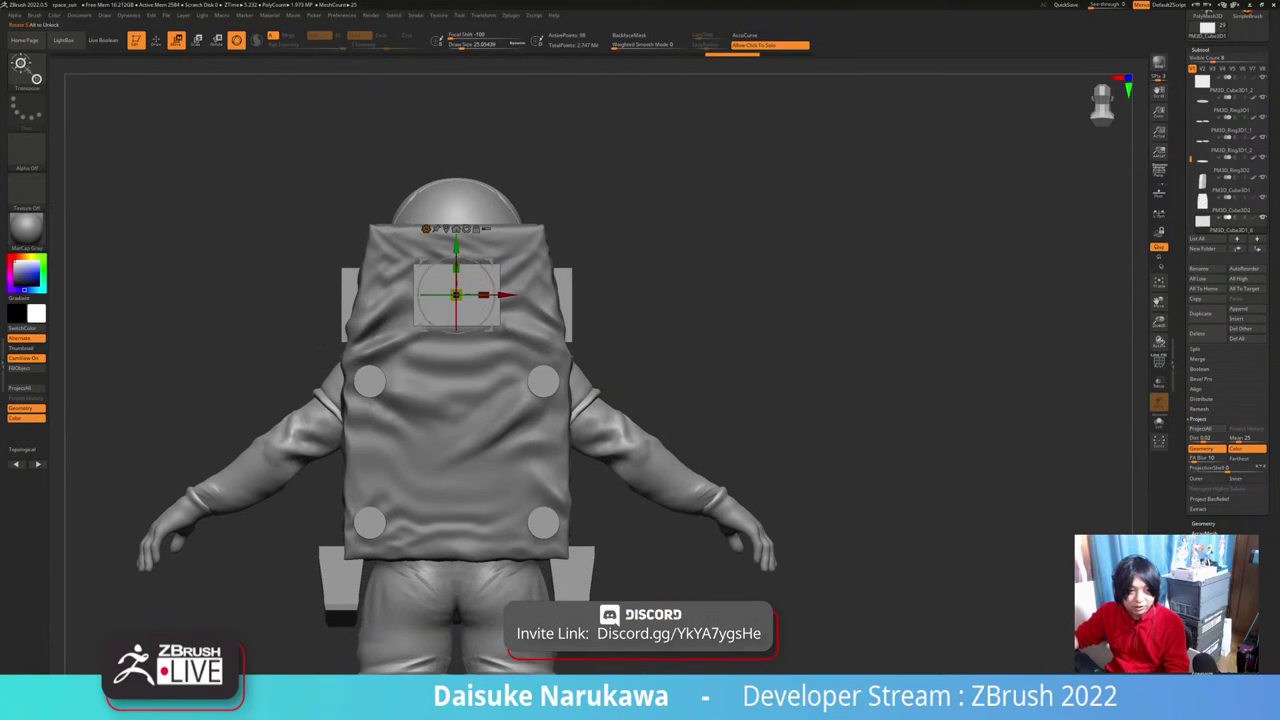
left_click(1201, 314)
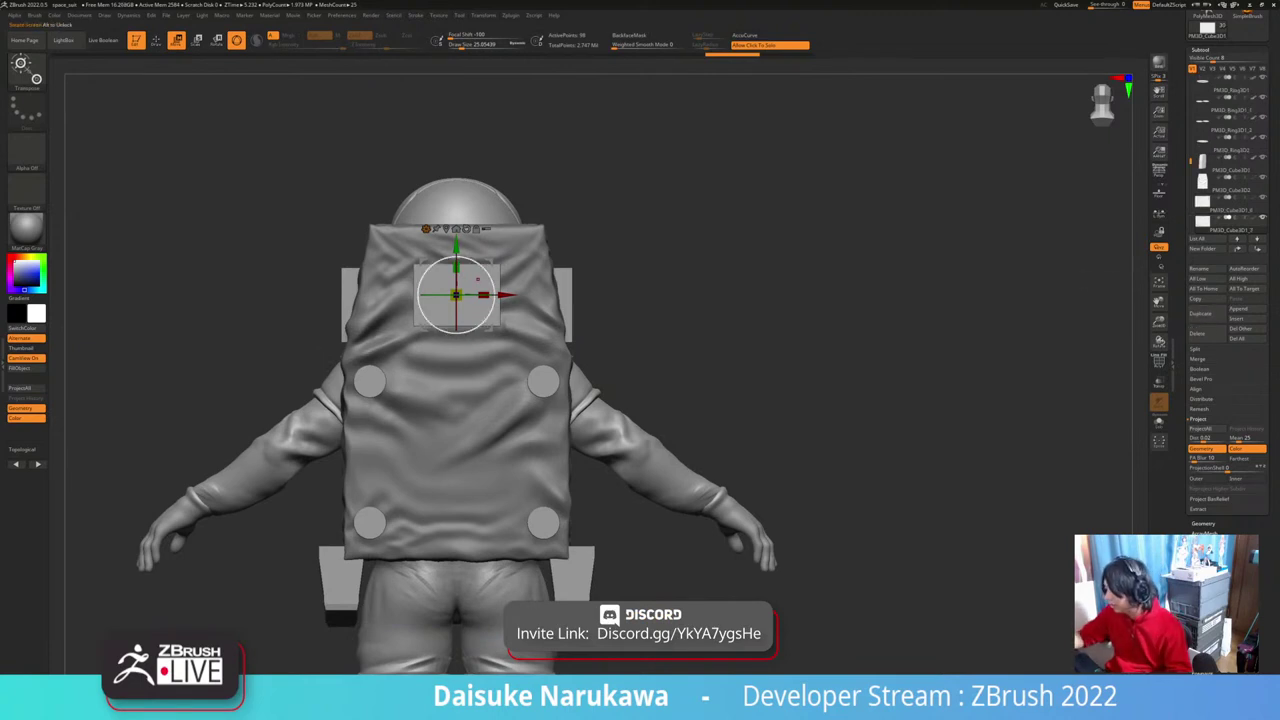
left_click_drag(456, 247, 456, 350)
right_click_drag(483, 396, 461, 378)
left_click_drag(457, 371, 457, 385)
mouse_move(462, 388)
right_mouse_down()
mouse_move(474, 408)
mouse_move(462, 396)
mouse_move(540, 416)
mouse_move(505, 460)
mouse_move(459, 467)
mouse_move(468, 430)
right_mouse_up()
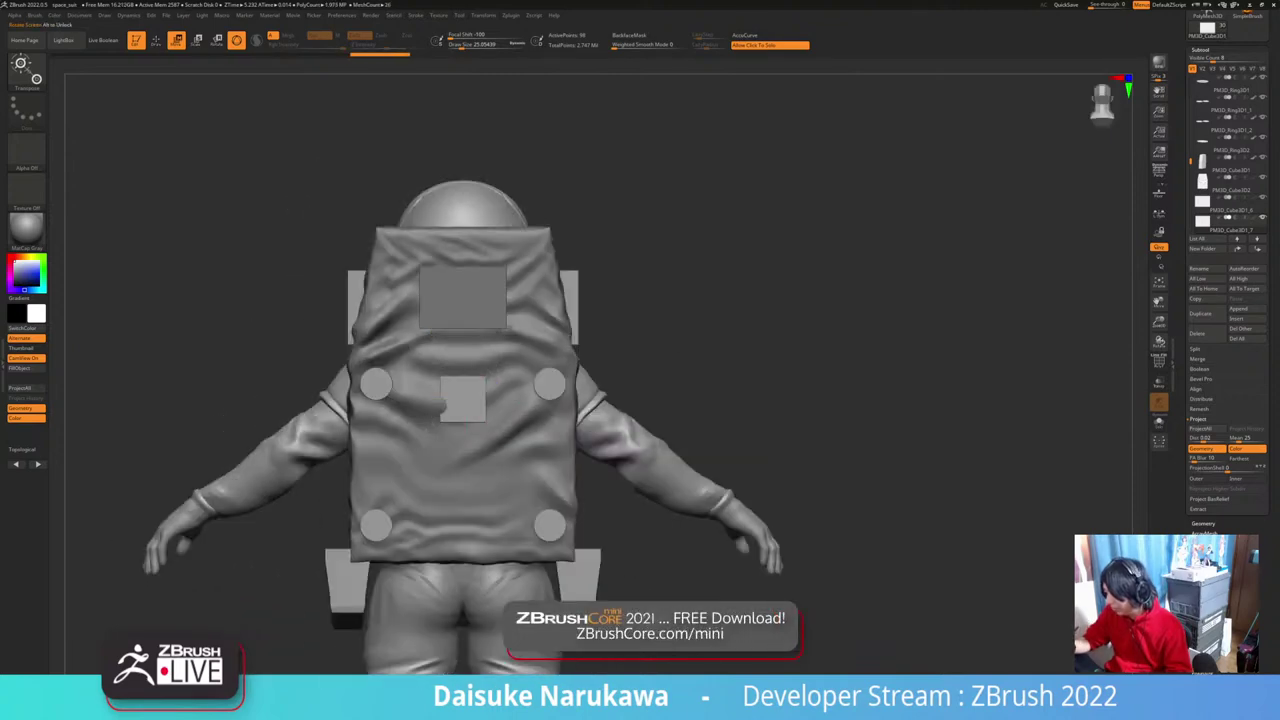
Step: Make the wrinkled backpack cover the active subtool and divide its mesh one more subdivision level
left_click(526, 330, "alt")
key("q")
right_click_drag(528, 316, 494, 264, "ctrl")
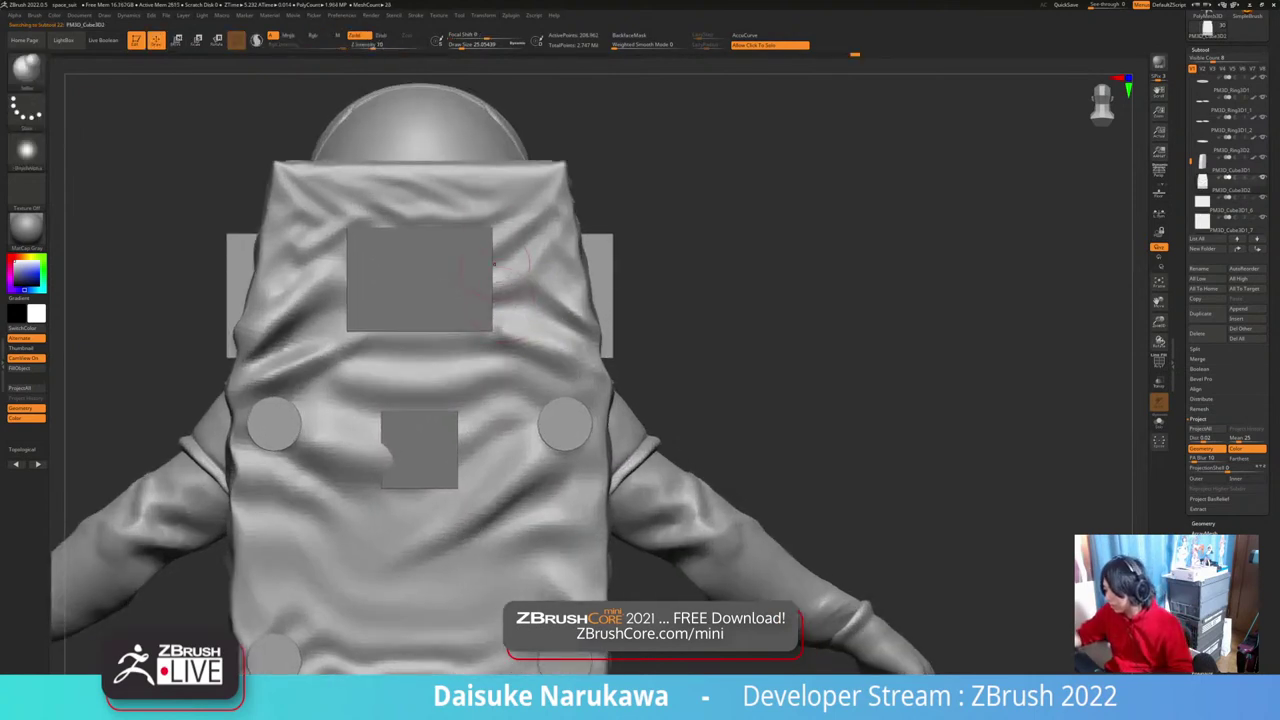
key("ctrl+d")
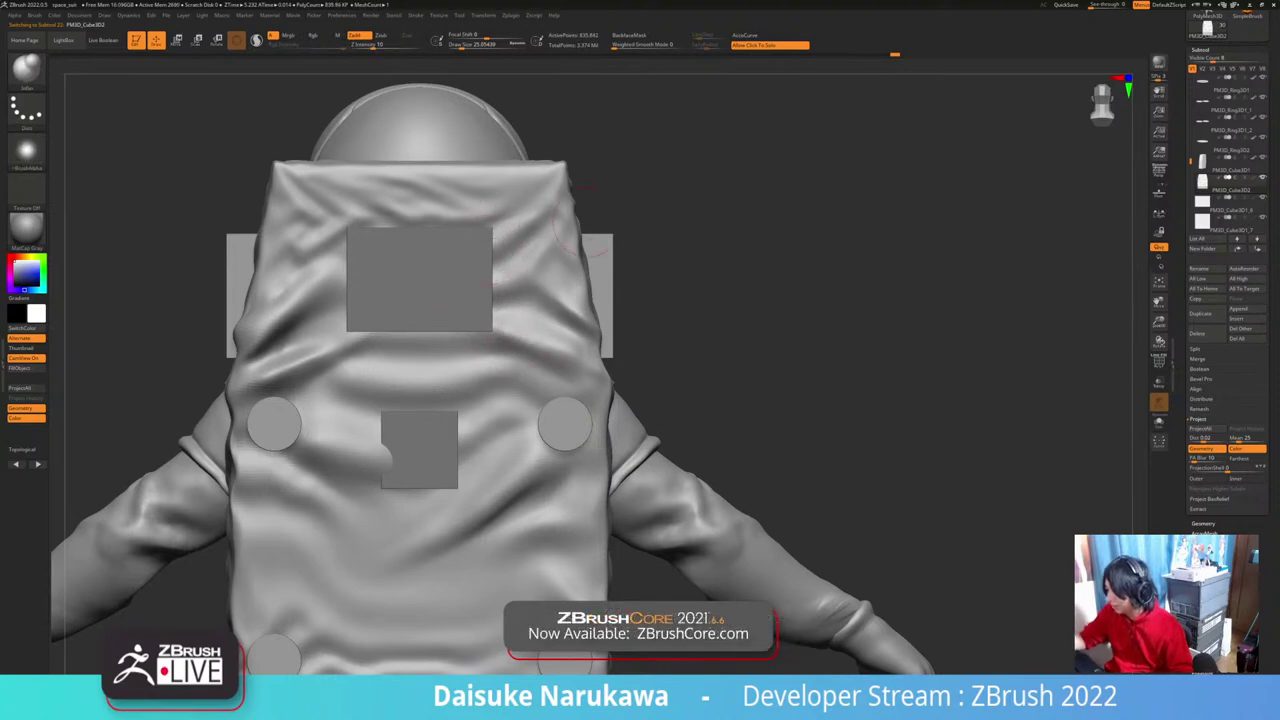
Step: Work the folds between the upper plate and the cover's upper right corner with short Inflat strokes
left_click_drag(576, 230, 532, 250)
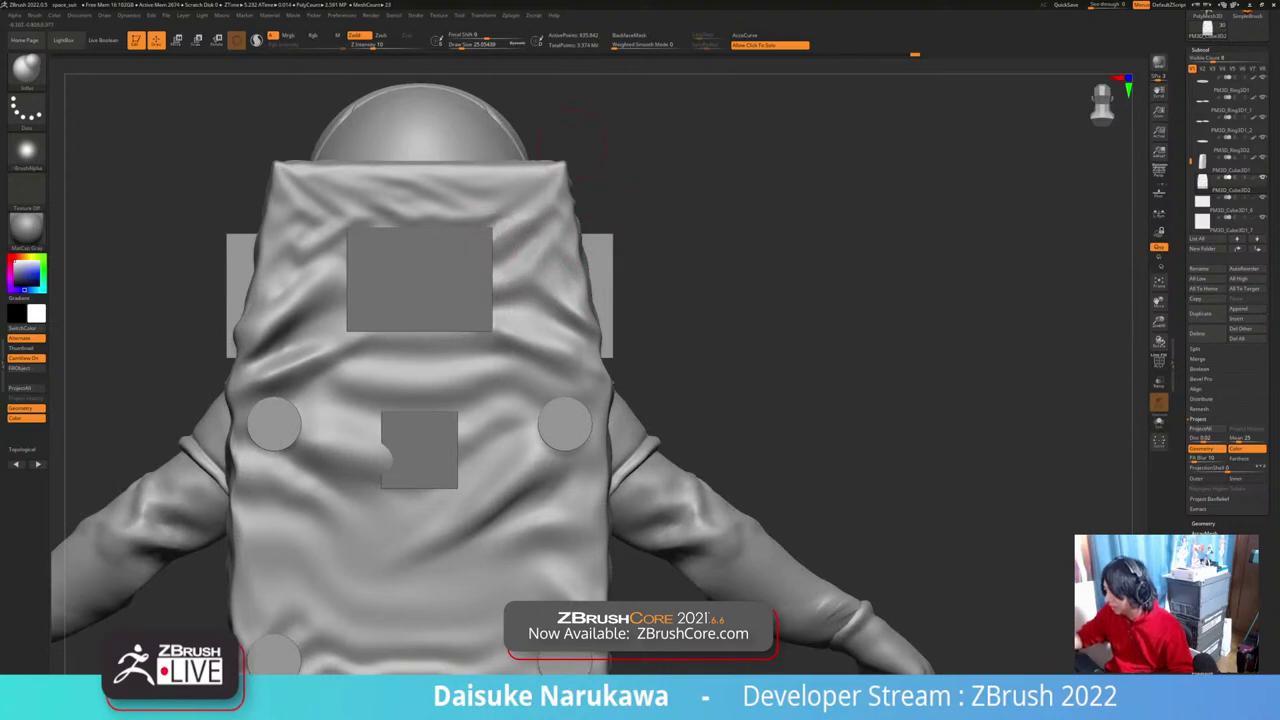
left_click_drag(548, 186, 493, 238)
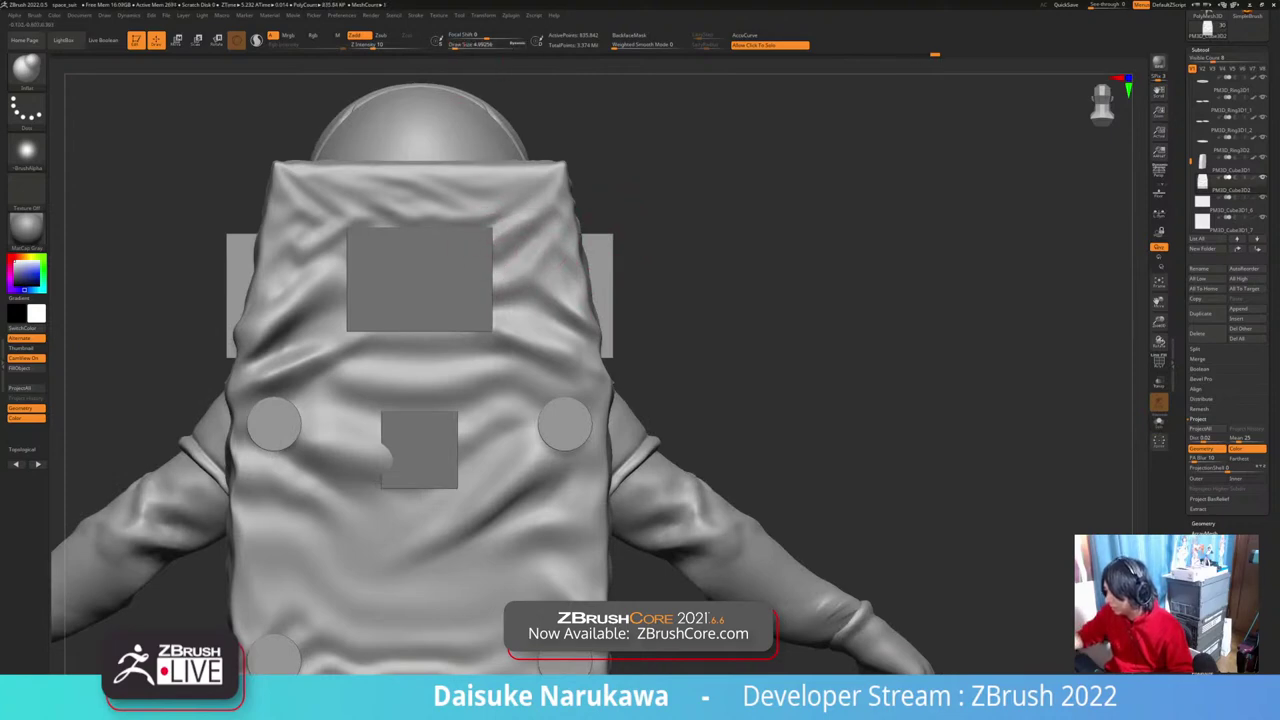
left_click_drag(556, 196, 536, 216)
right_click_drag(557, 250, 589, 266, "alt")
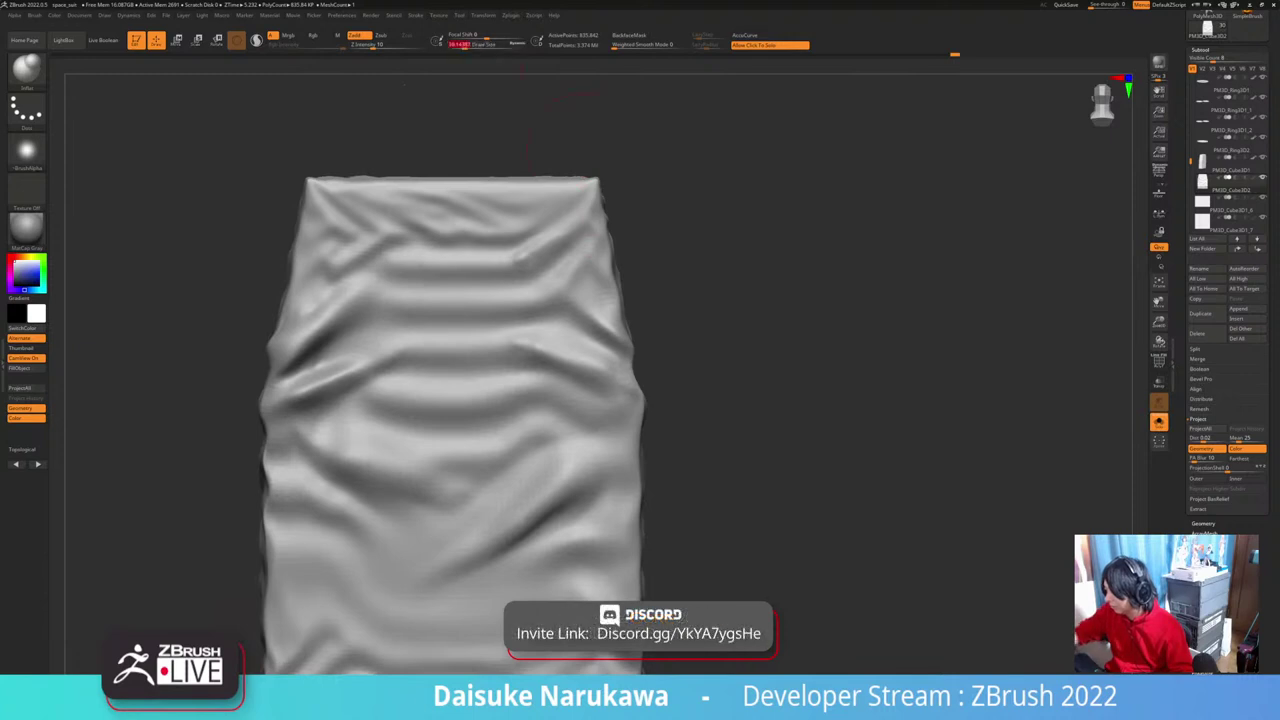
Step: Switch the masking brush to MaskRect and mask a rectangle on the cover where the upper plate sits
left_click(612, 215)
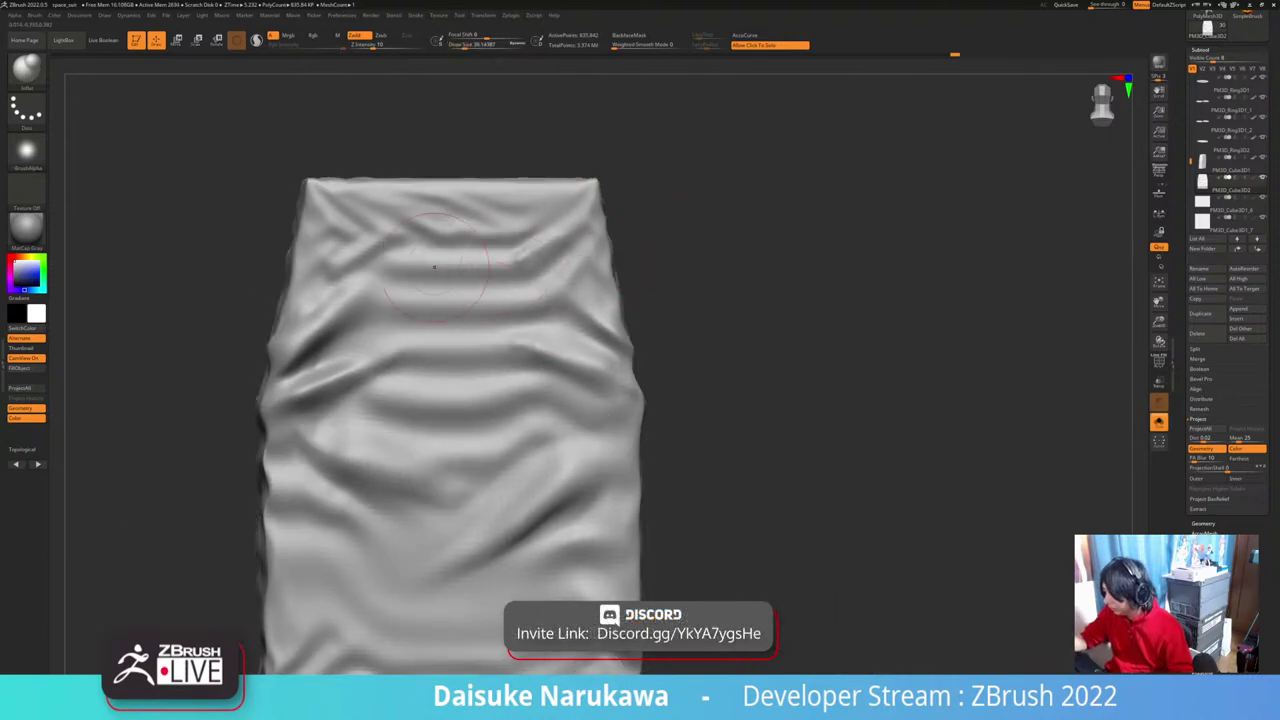
mouse_move(392, 249)
left_mouse_down("ctrl")
mouse_move(517, 336)
mouse_move(488, 351)
left_mouse_up("ctrl")
left_click(26, 74, "ctrl")
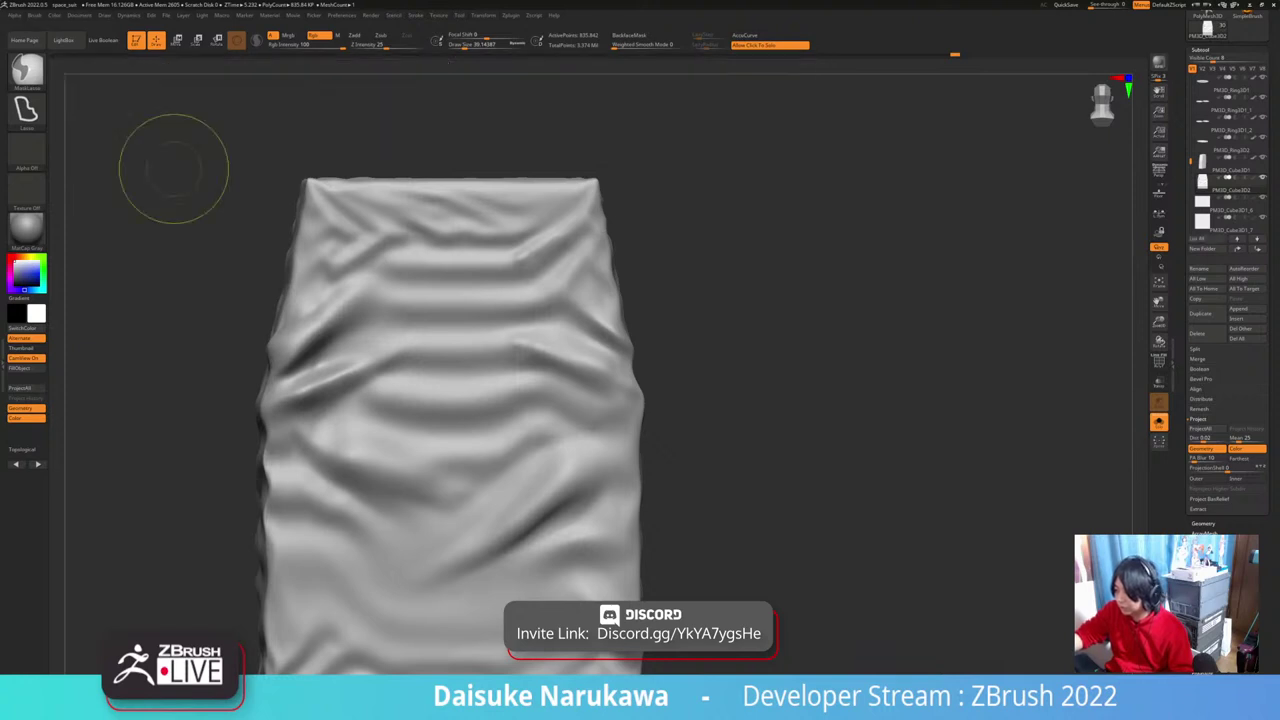
left_click(26, 74, "ctrl")
left_click(318, 116, "ctrl")
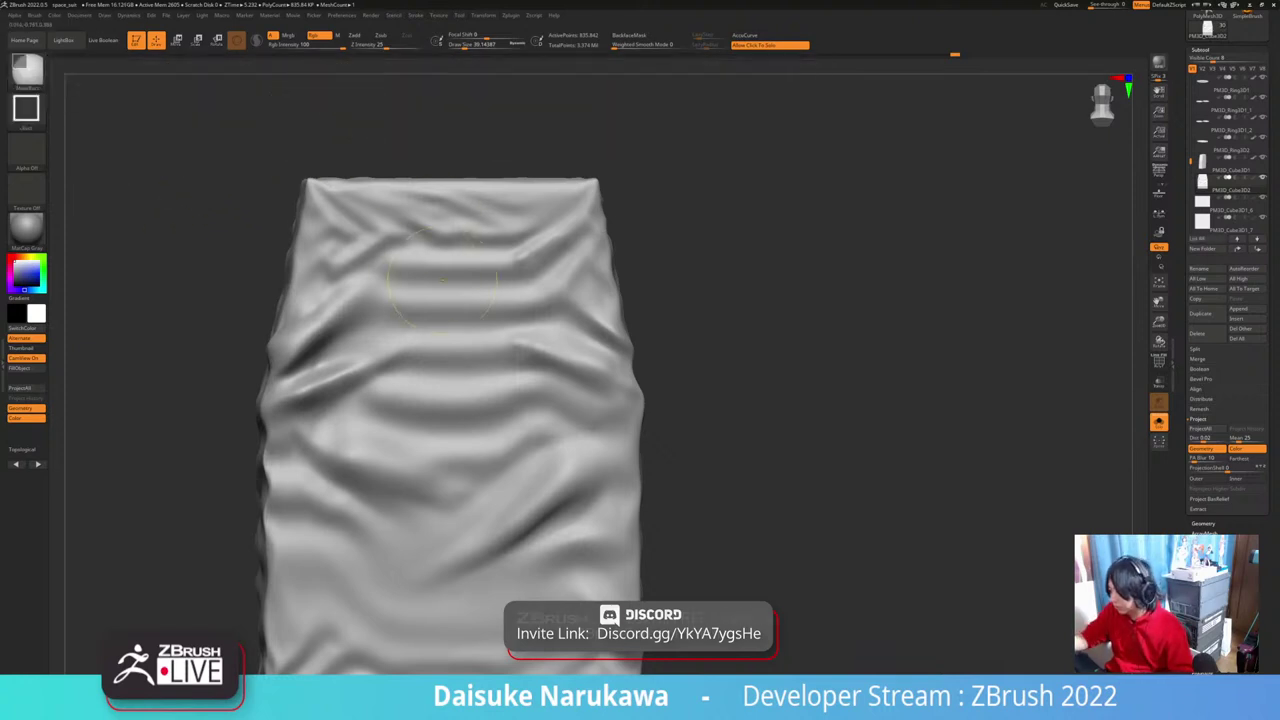
left_click_drag(382, 248, 524, 353, "ctrl")
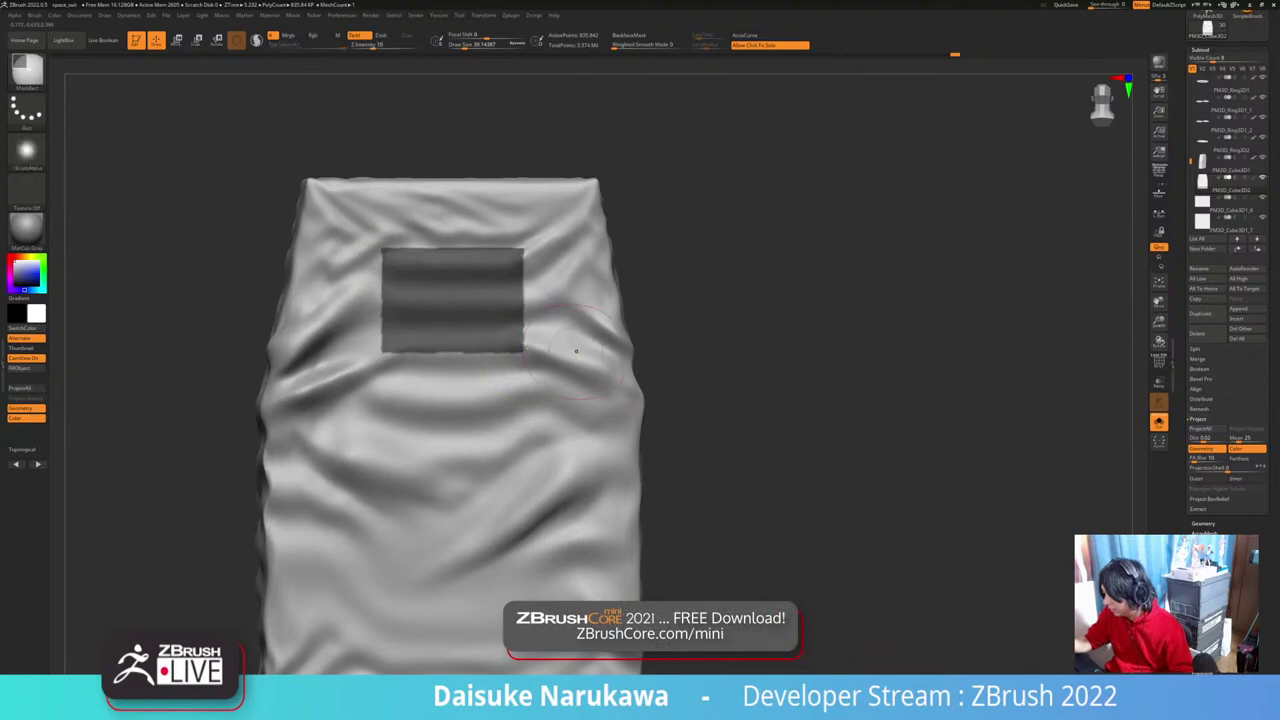
Step: Trim the lower strip of the mask to the upper plate's bottom edge and compare it with the untrimmed version
left_click(646, 397)
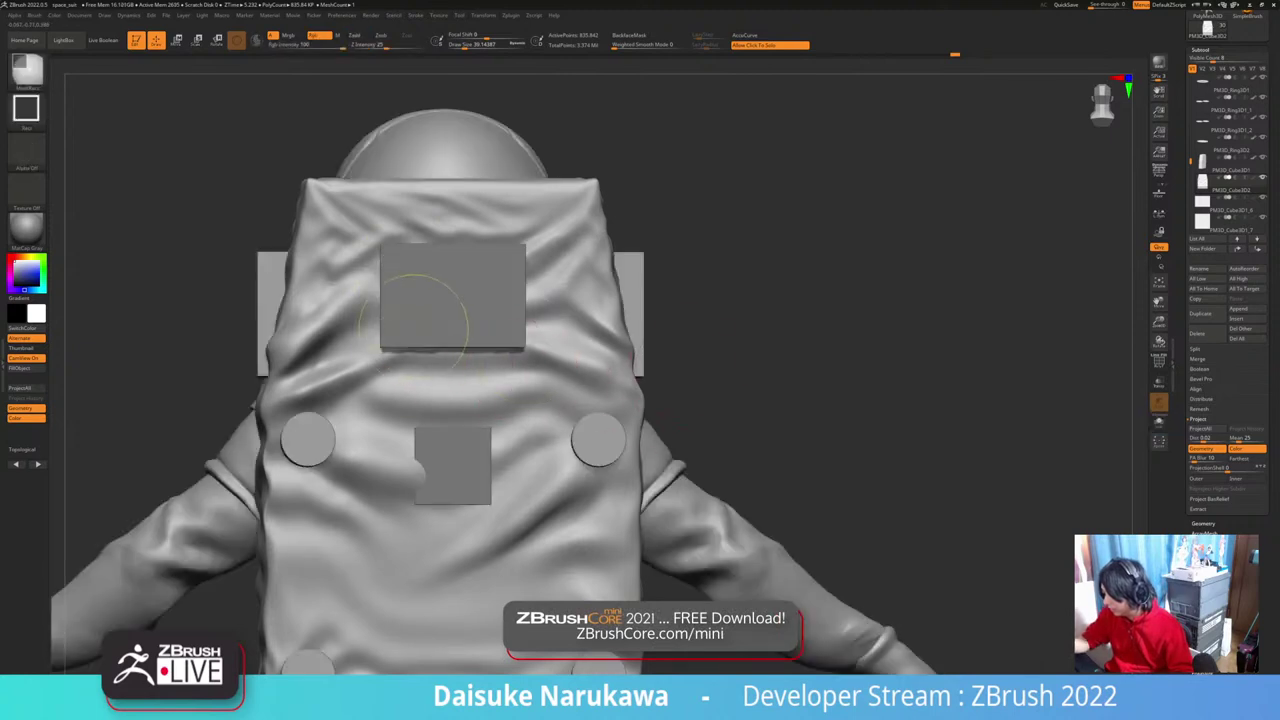
mouse_move(563, 393)
left_mouse_down("ctrl")
mouse_move(518, 369)
mouse_move(352, 346)
left_mouse_up("ctrl")
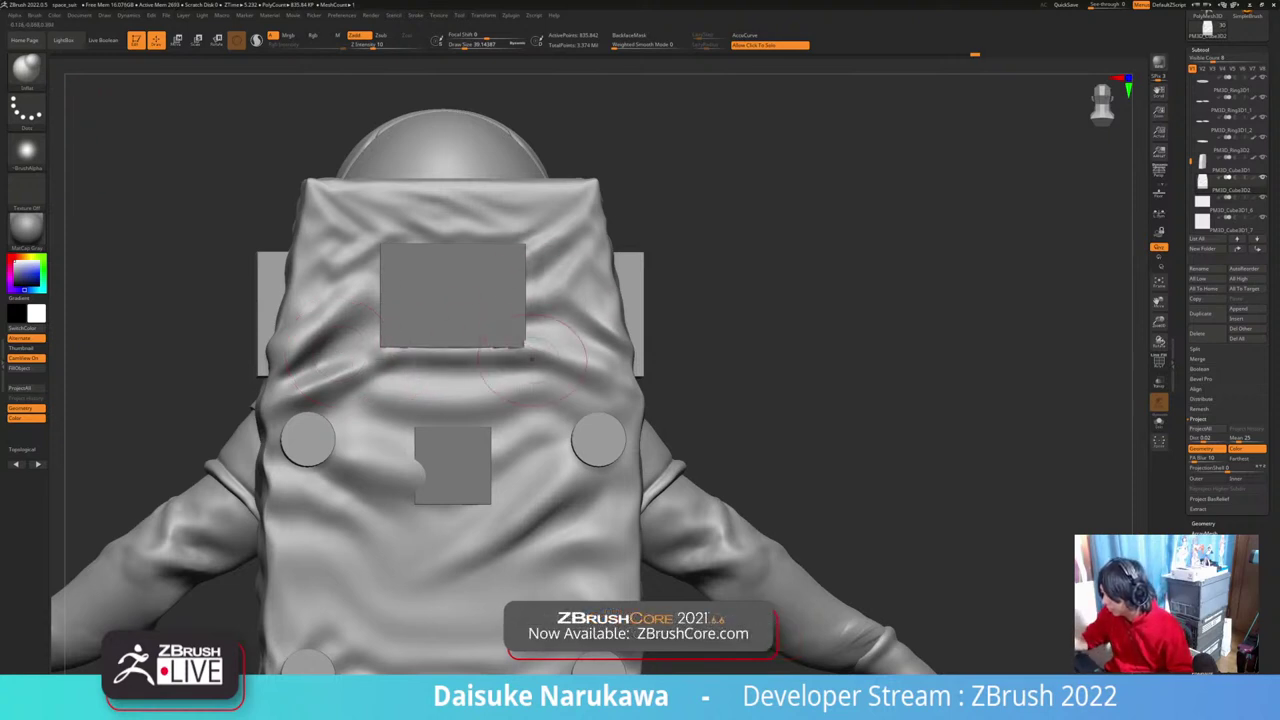
key("ctrl+z")
key("ctrl+z")
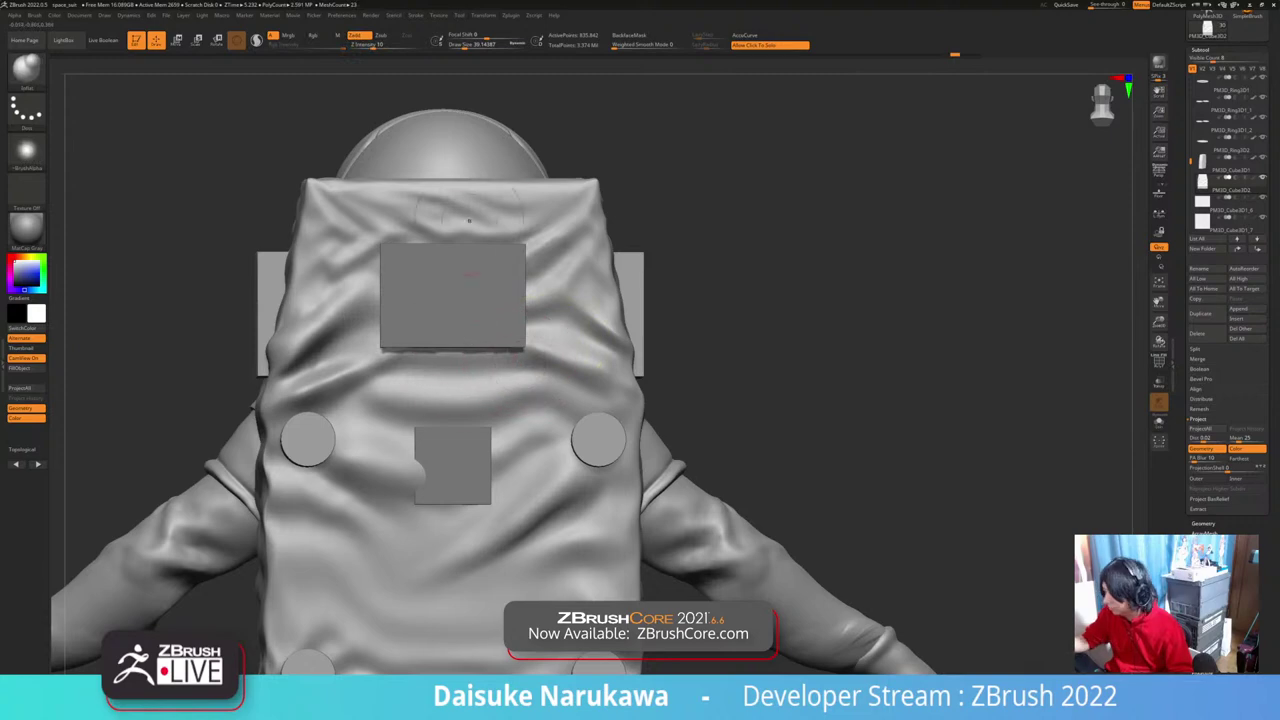
key("ctrl+shift+z")
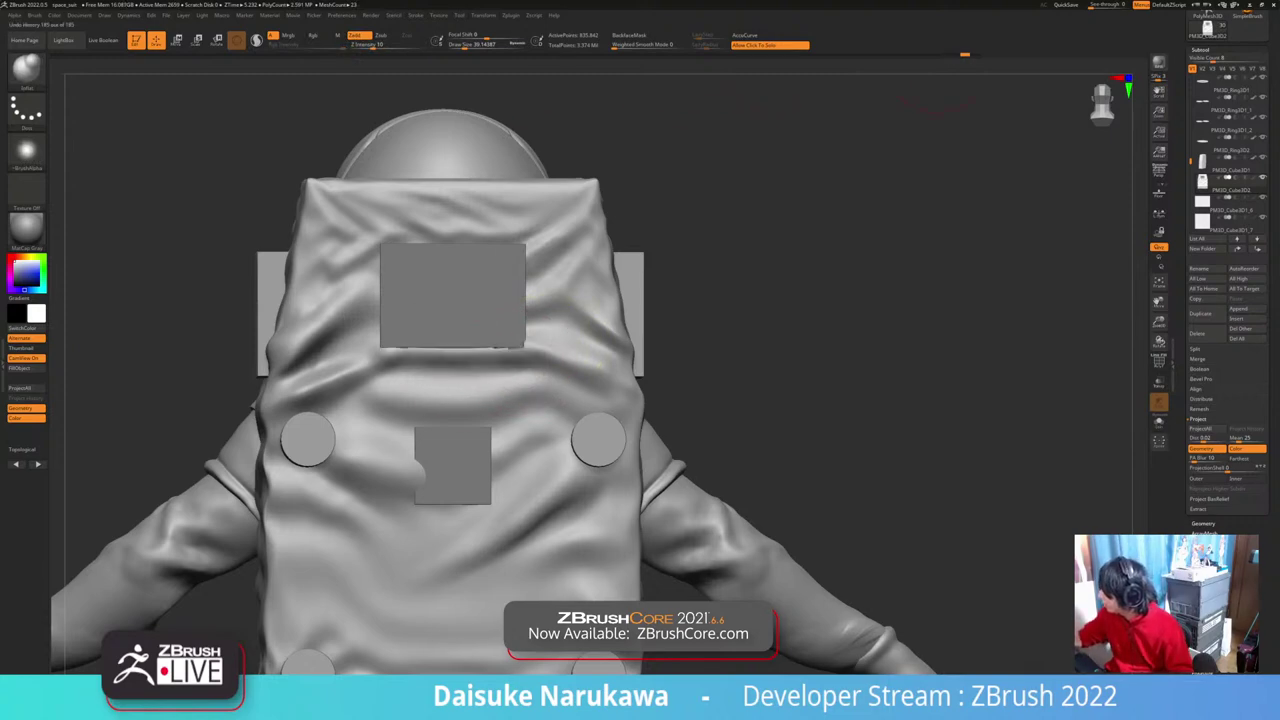
key("ctrl+shift+z")
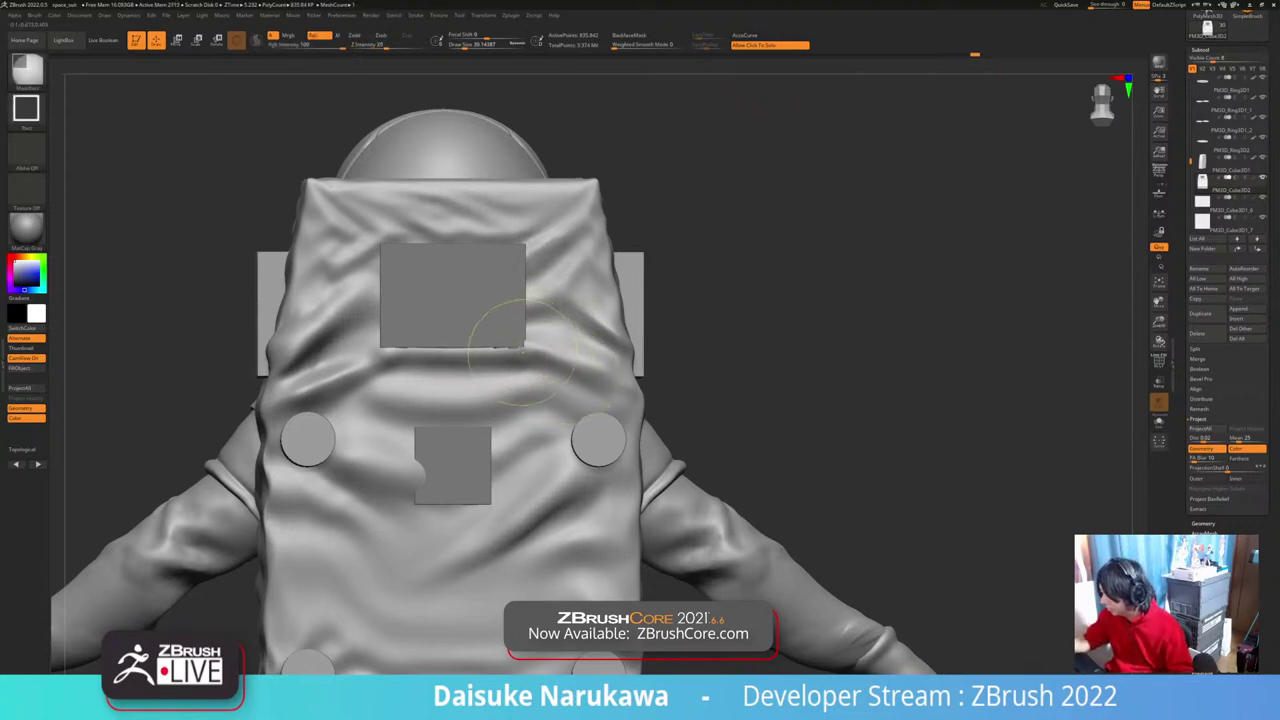
Step: Blend the fabric along the bottom and right edges of the upper plate with smoothing and inflating strokes
left_click_drag(520, 351, 513, 356, "shift")
right_click_drag(513, 356, 505, 357)
left_click_drag(490, 360, 411, 397, "shift")
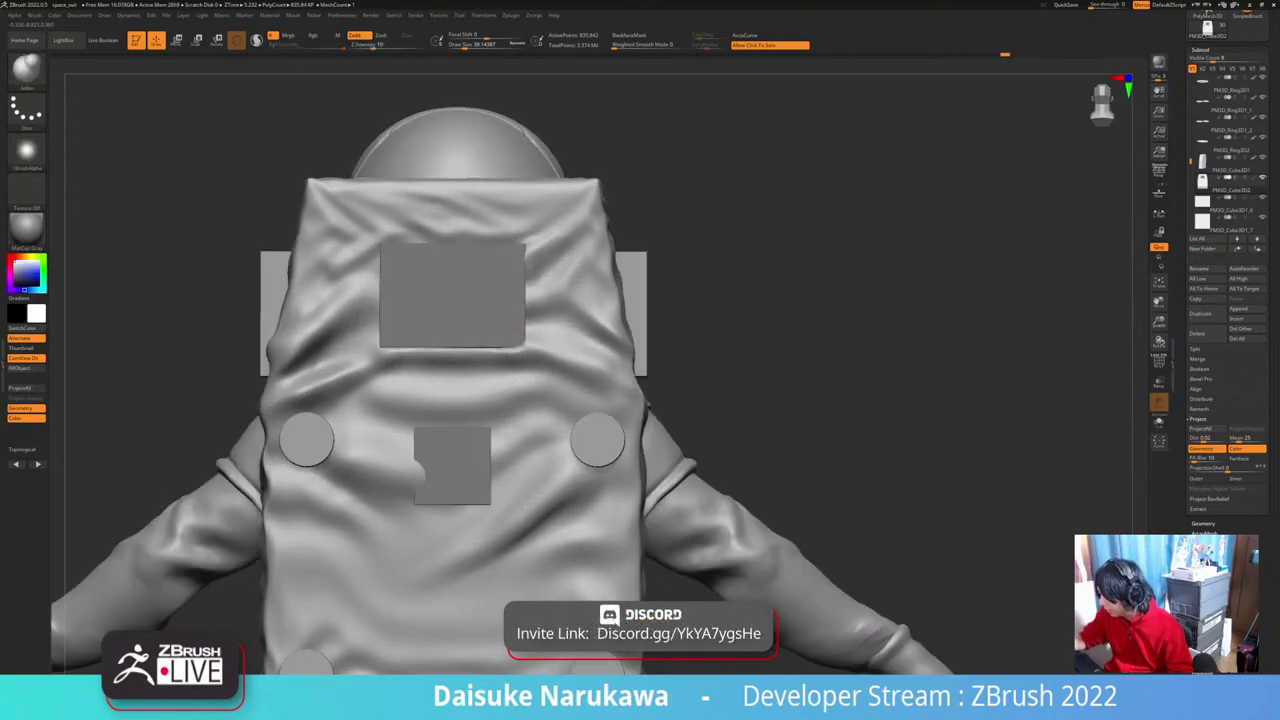
left_click_drag(521, 330, 526, 343)
left_click_drag(525, 250, 518, 350, "shift")
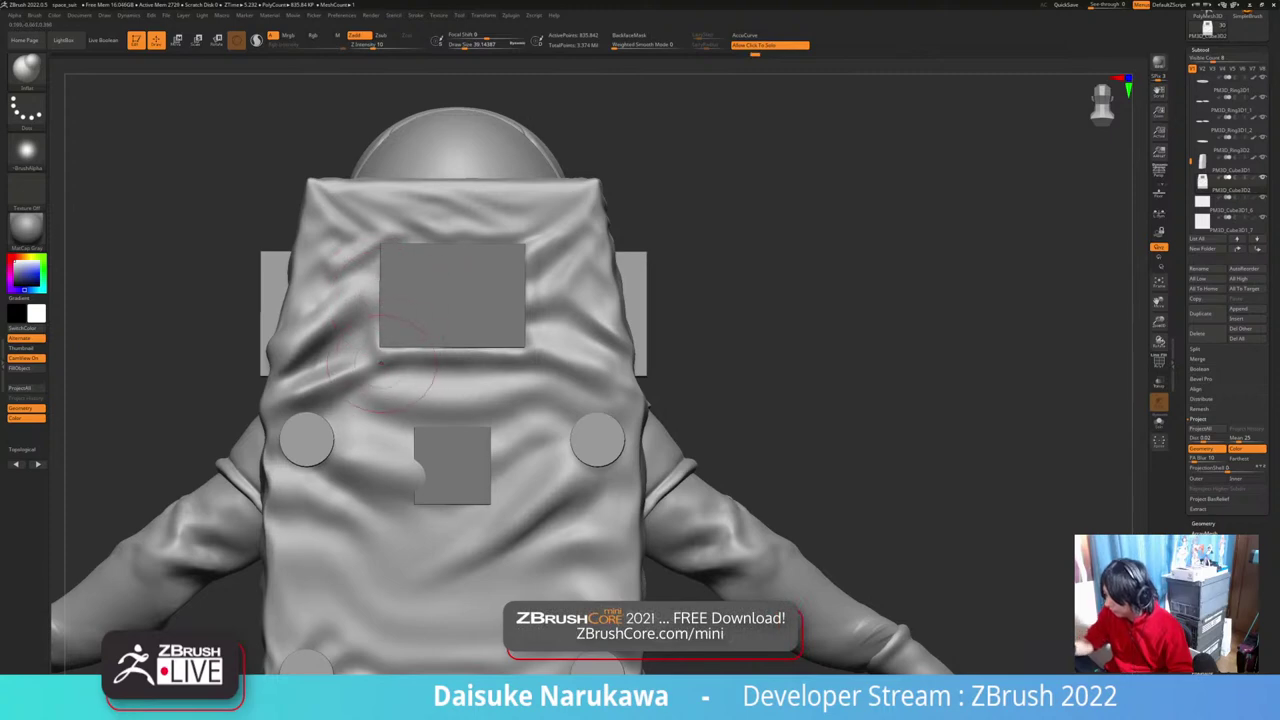
Step: Reduce the brush draw size to about 18 and smooth the fabric at the upper plate's left edge and upper left corner
key("s")
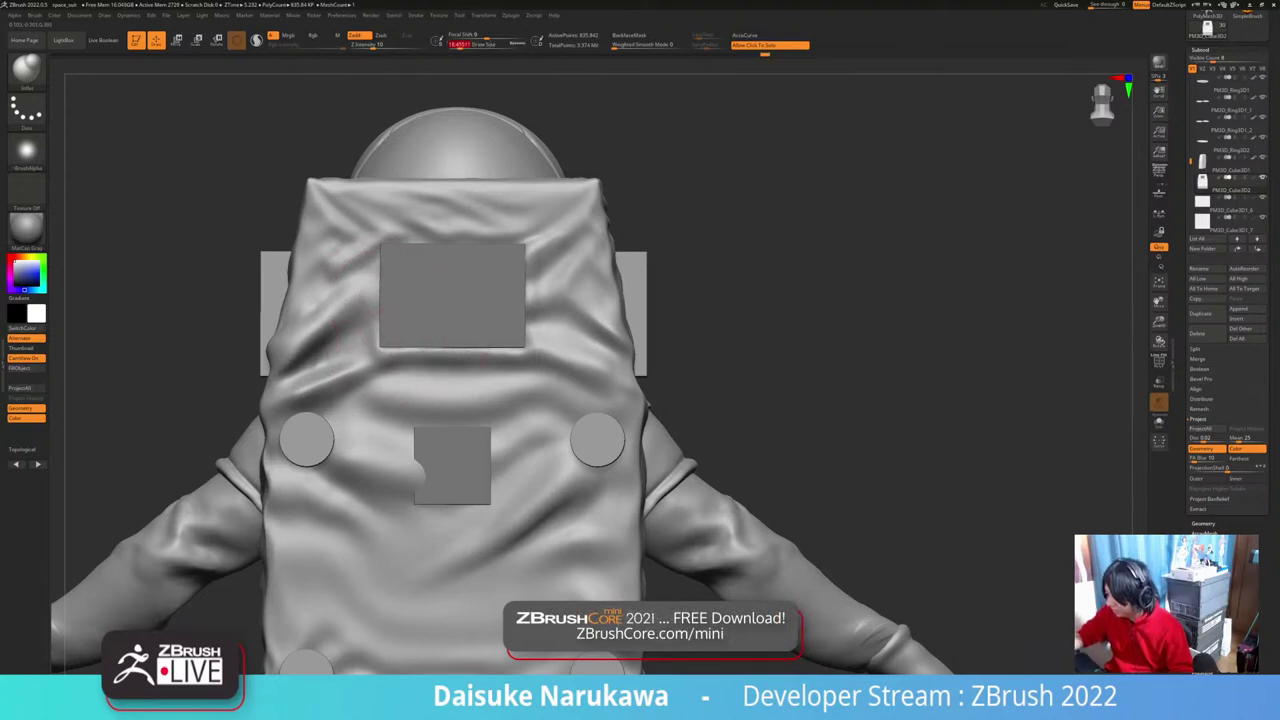
key("shift")
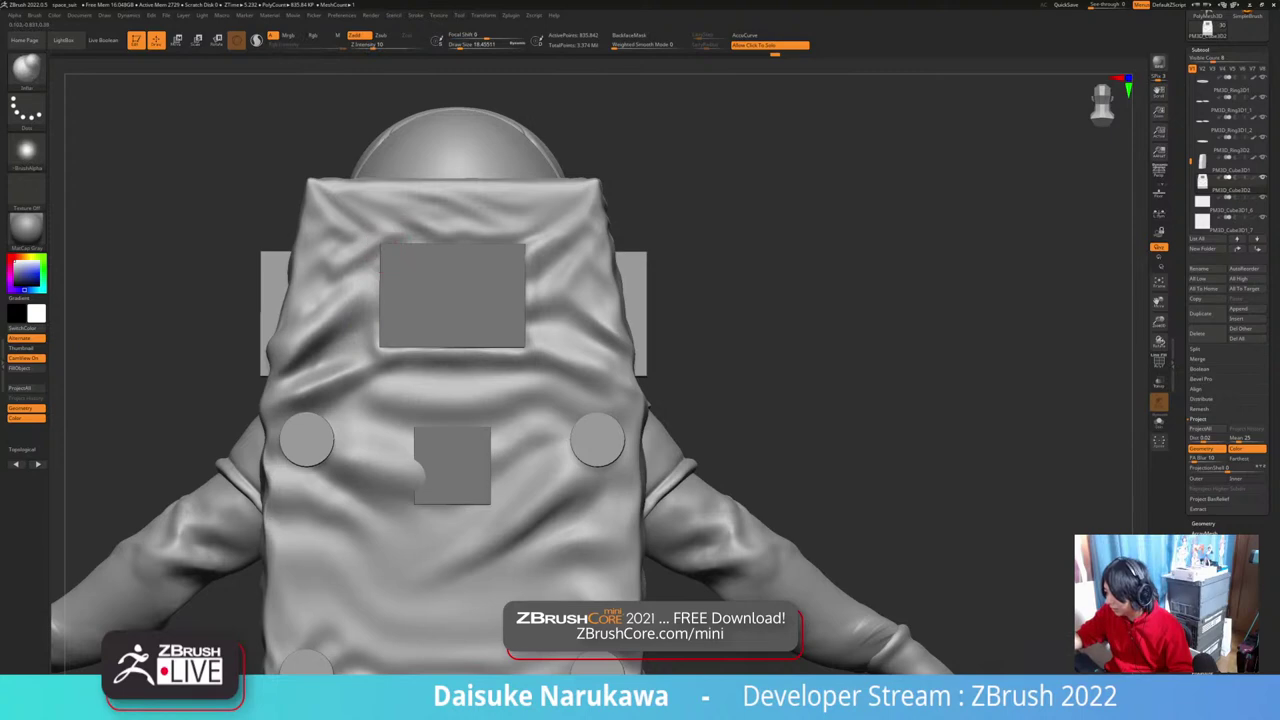
key("shift")
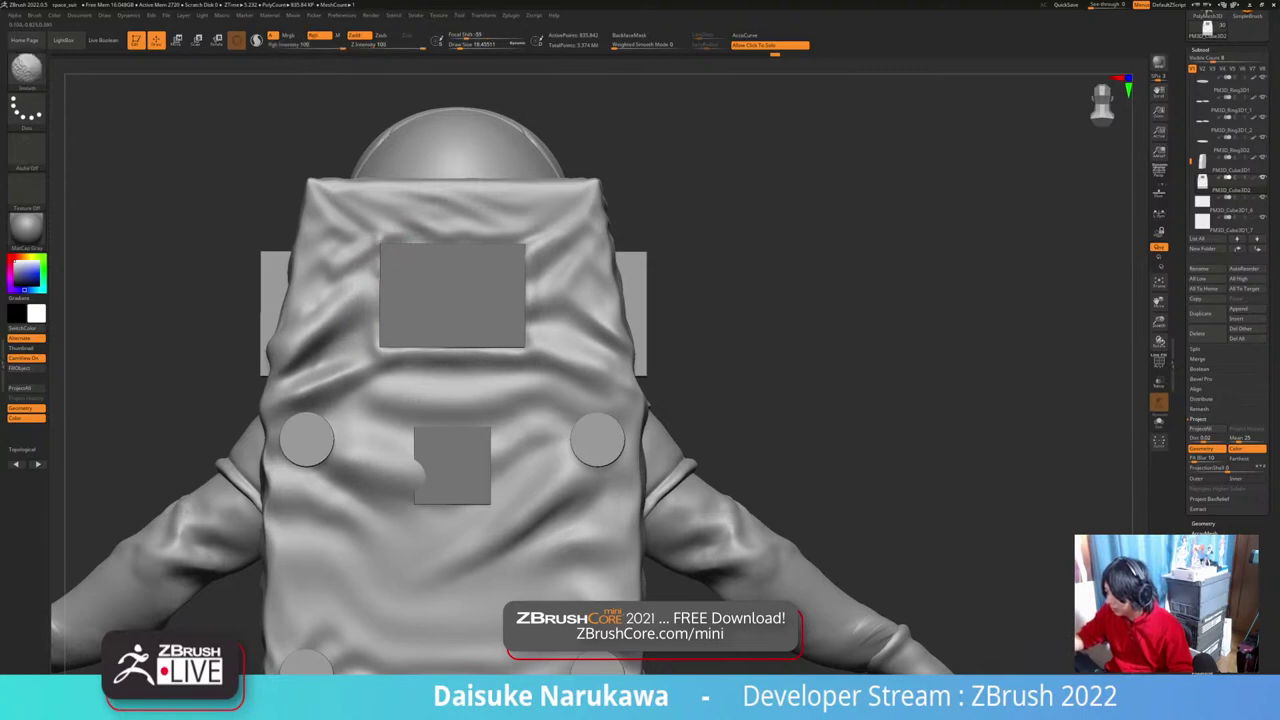
left_click_drag(376, 266, 372, 276, "shift")
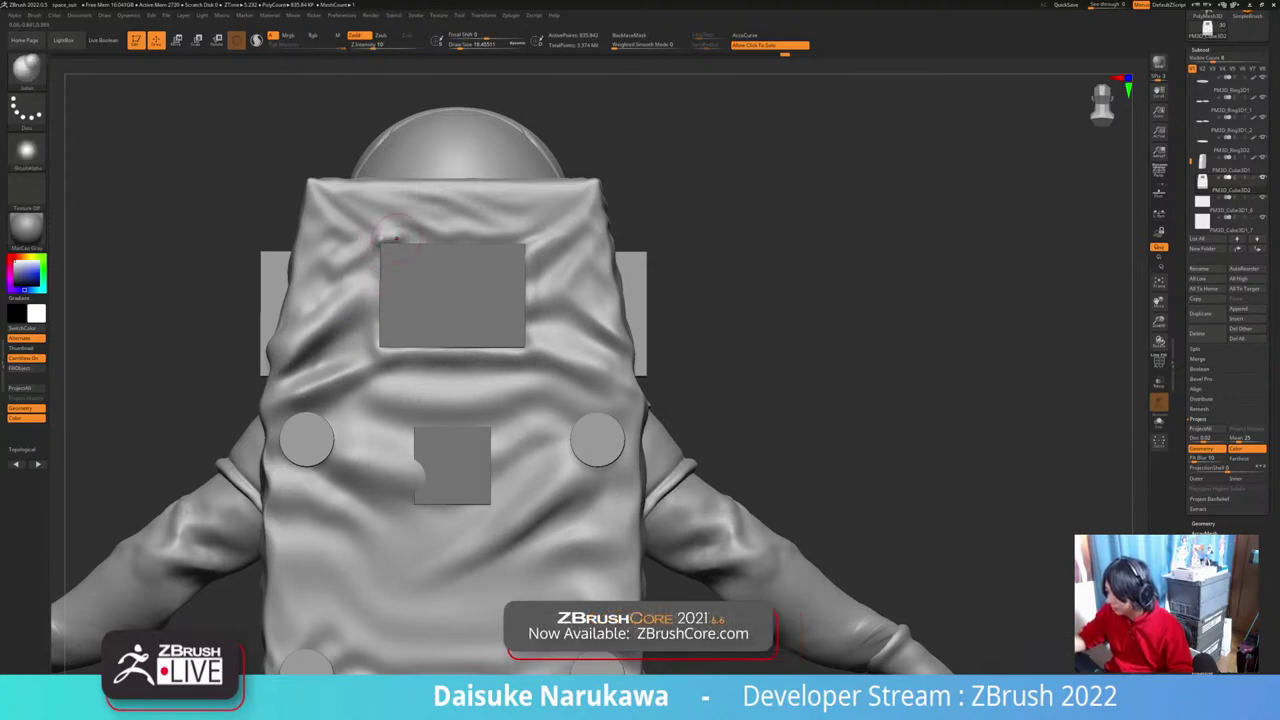
key("shift")
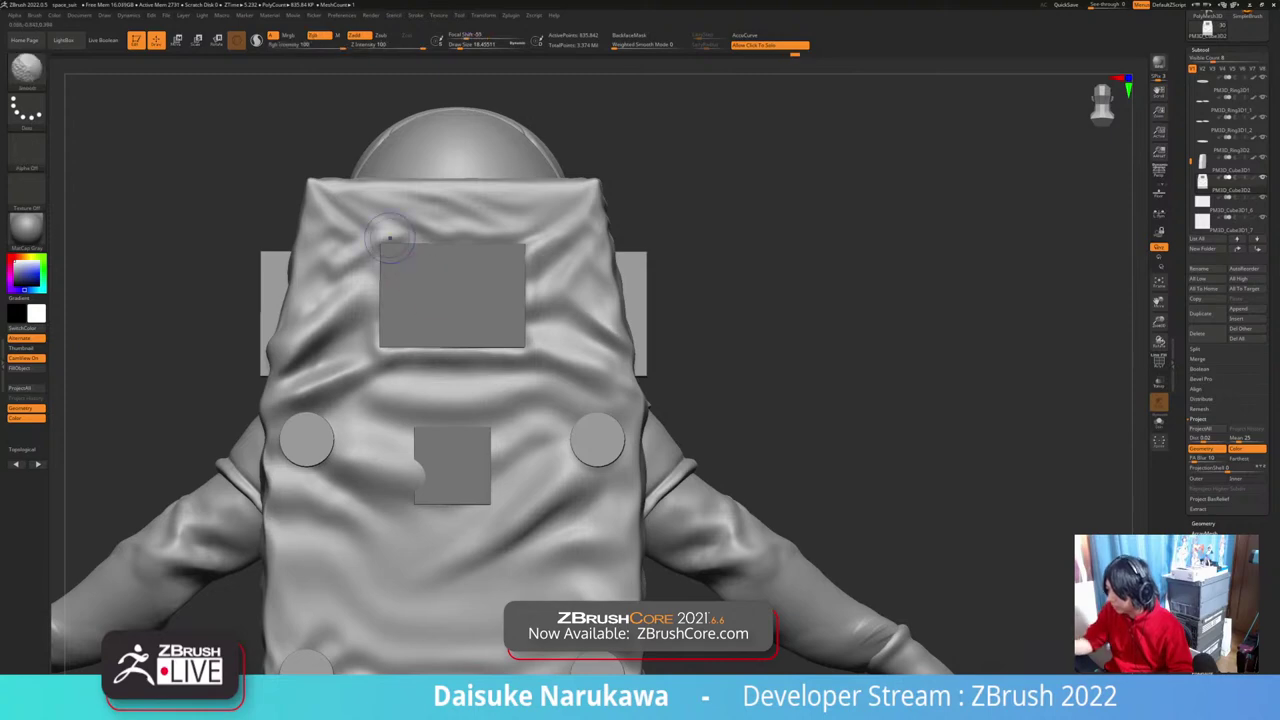
left_click_drag(382, 243, 378, 237, "shift")
key("shift")
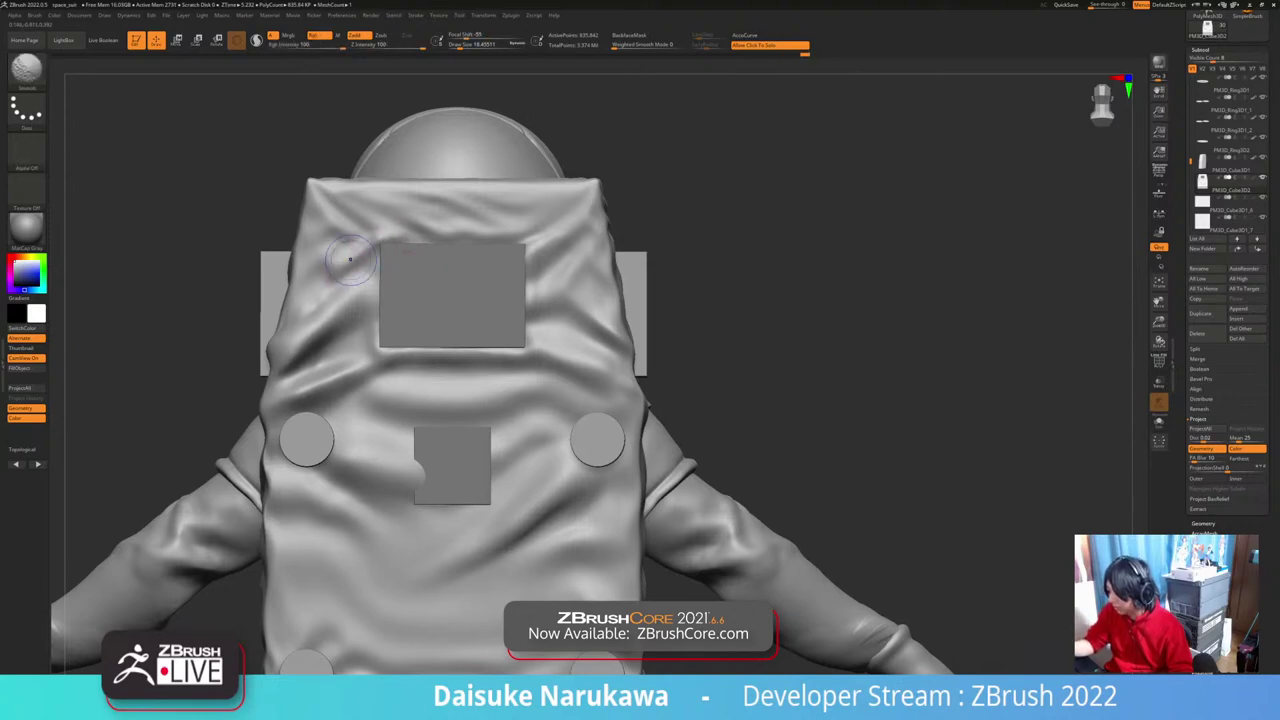
Step: Smooth the fabric further down the upper plate's left edge and along its top edge
mouse_move(400, 244)
left_mouse_down("shift")
mouse_move(412, 254)
mouse_move(368, 368)
mouse_move(388, 372)
left_mouse_up("shift")
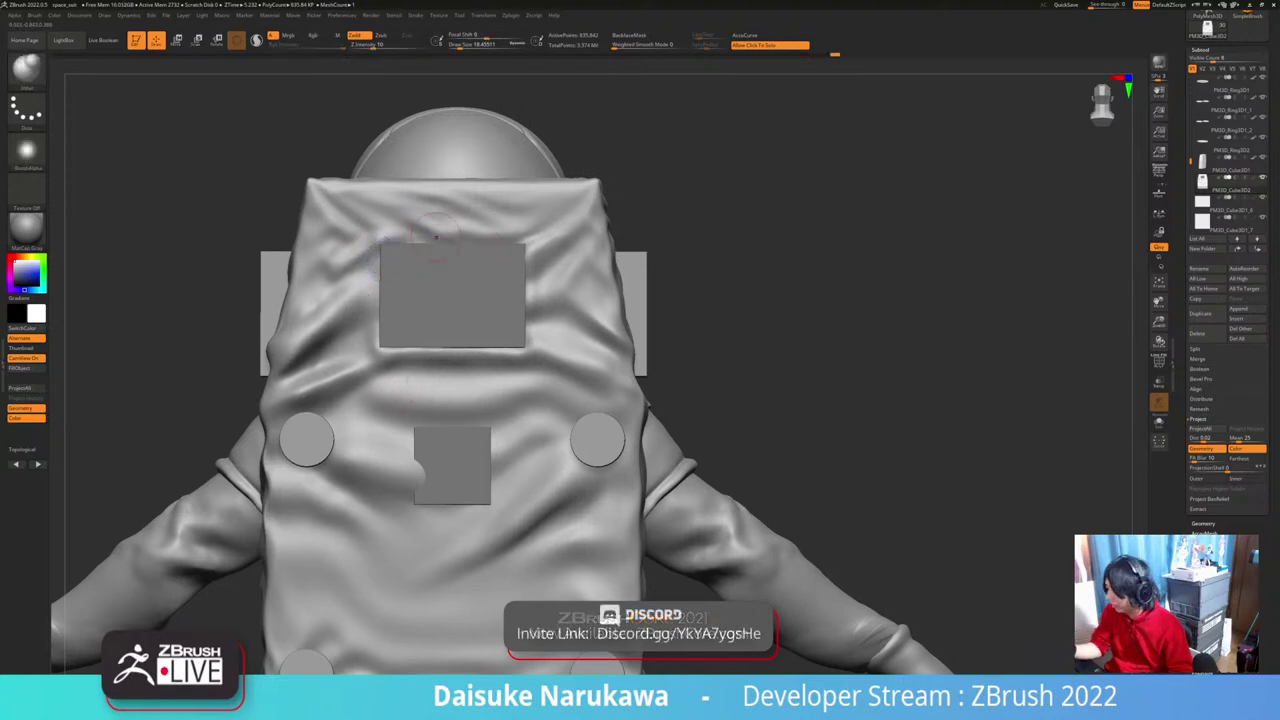
key("shift")
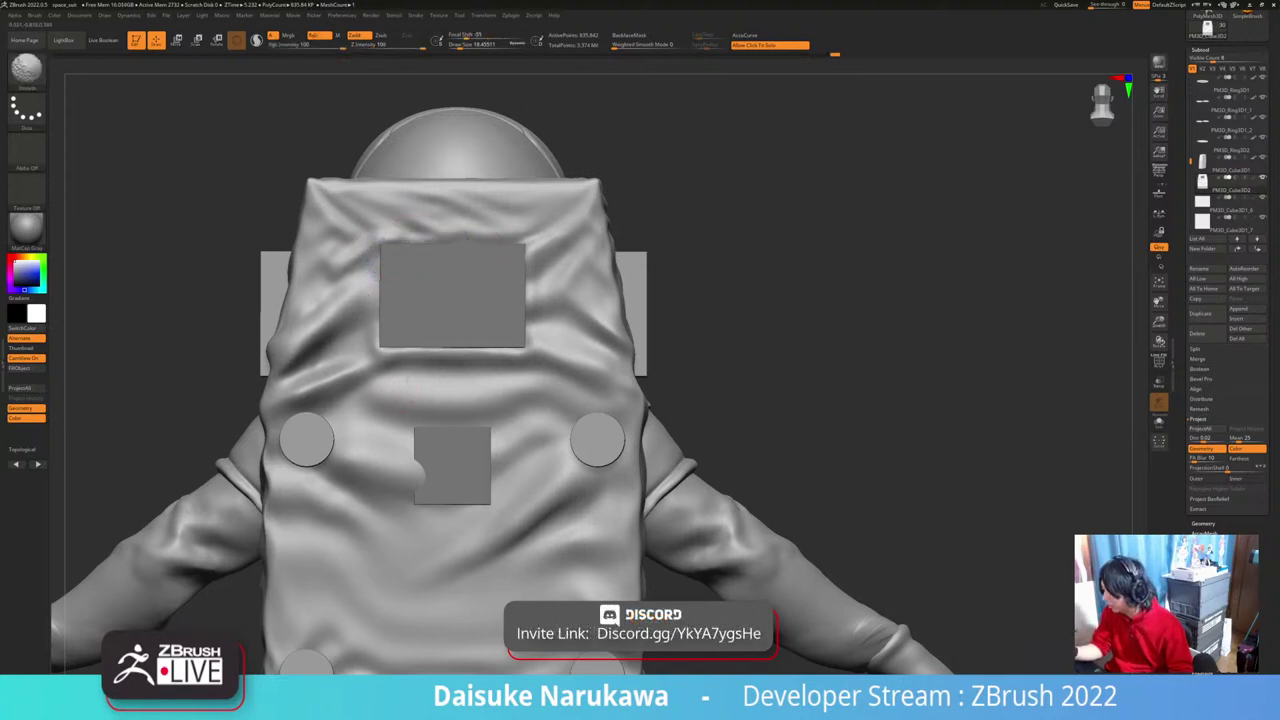
left_click_drag(466, 243, 488, 242, "shift")
key("shift")
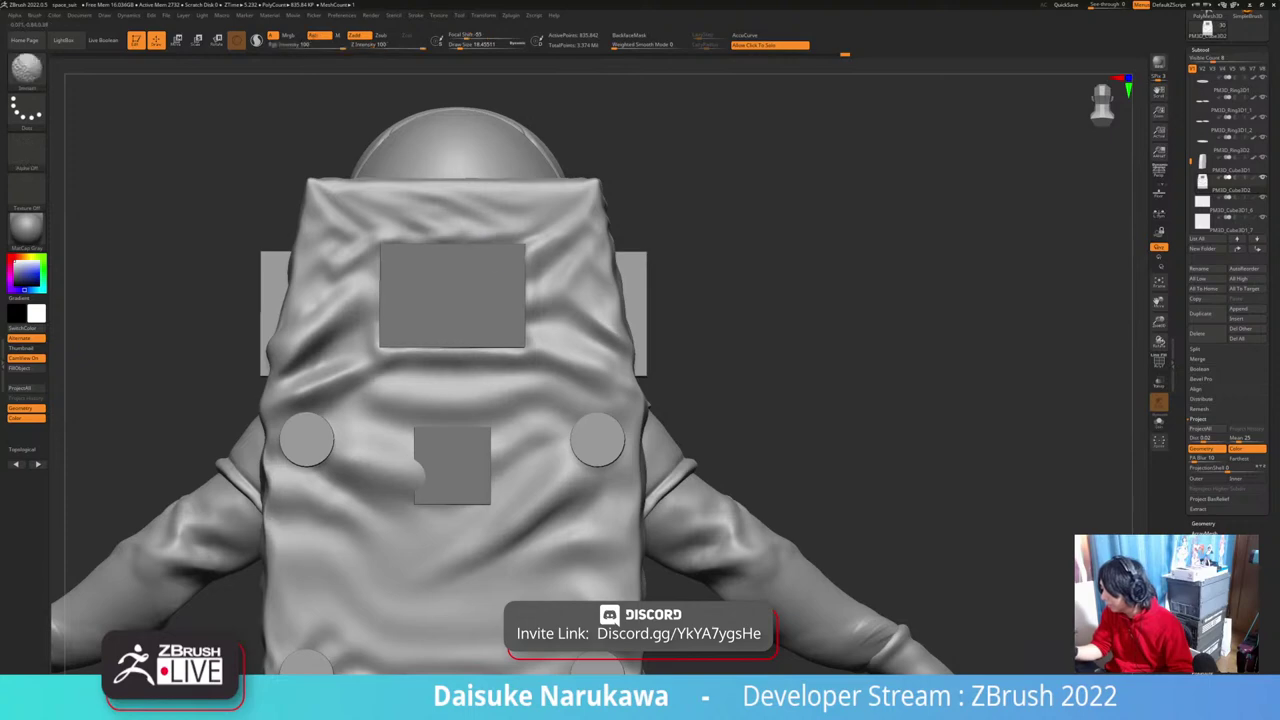
key("ctrl")
mouse_move(800, 431)
left_mouse_down("alt")
mouse_move(791, 368)
mouse_move(905, 367)
left_mouse_up("alt")
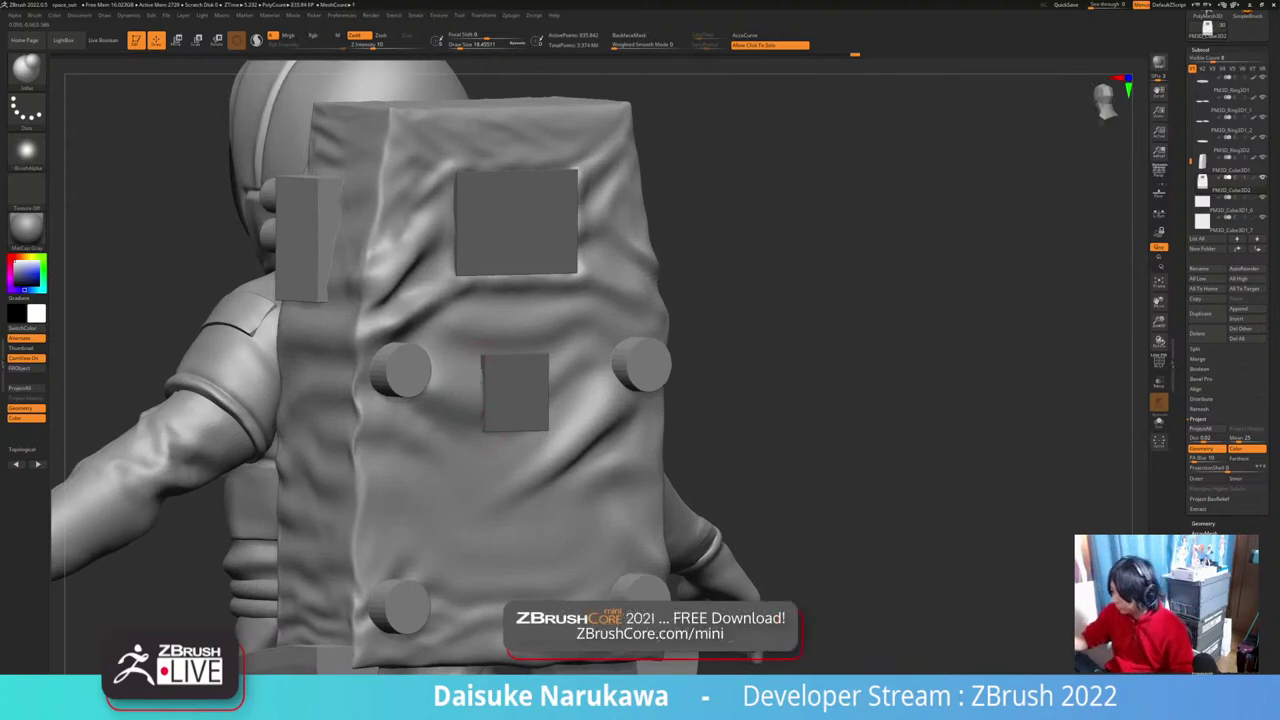
Step: Smooth the cover fabric along the lower plate's left edge and in the folds beside its right edge
key("shift")
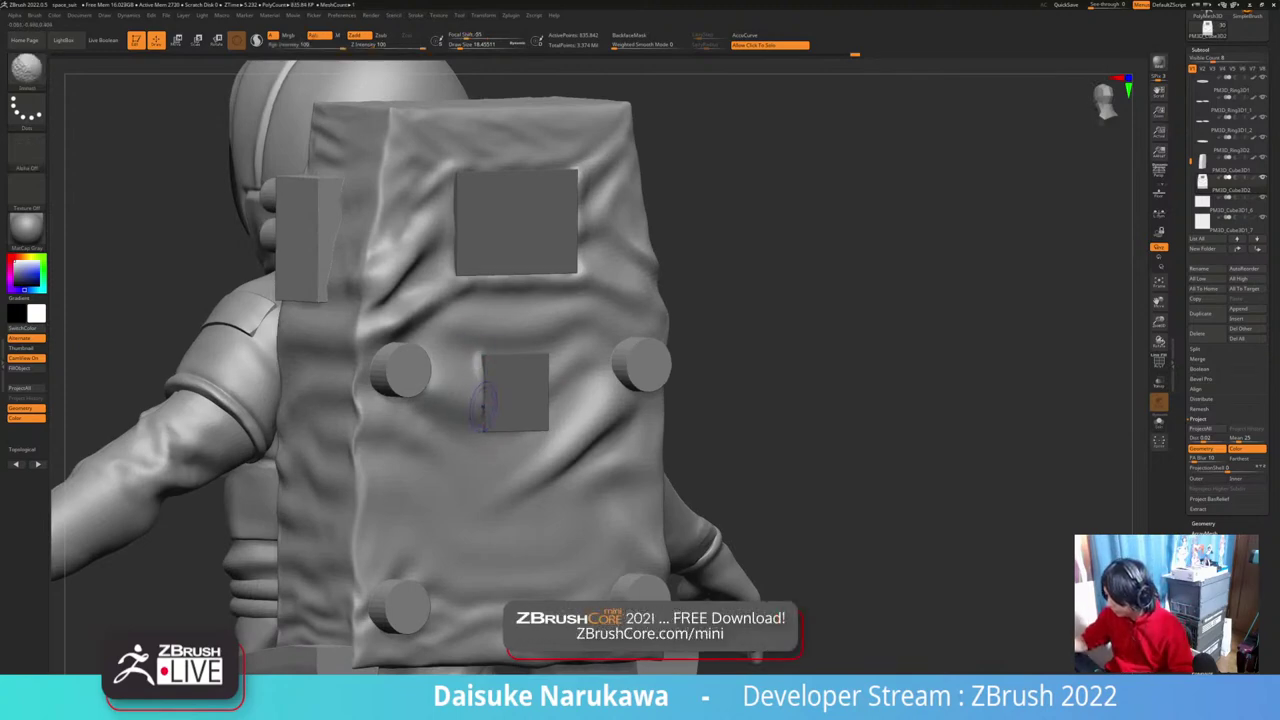
left_click_drag(479, 367, 476, 361)
key("shift")
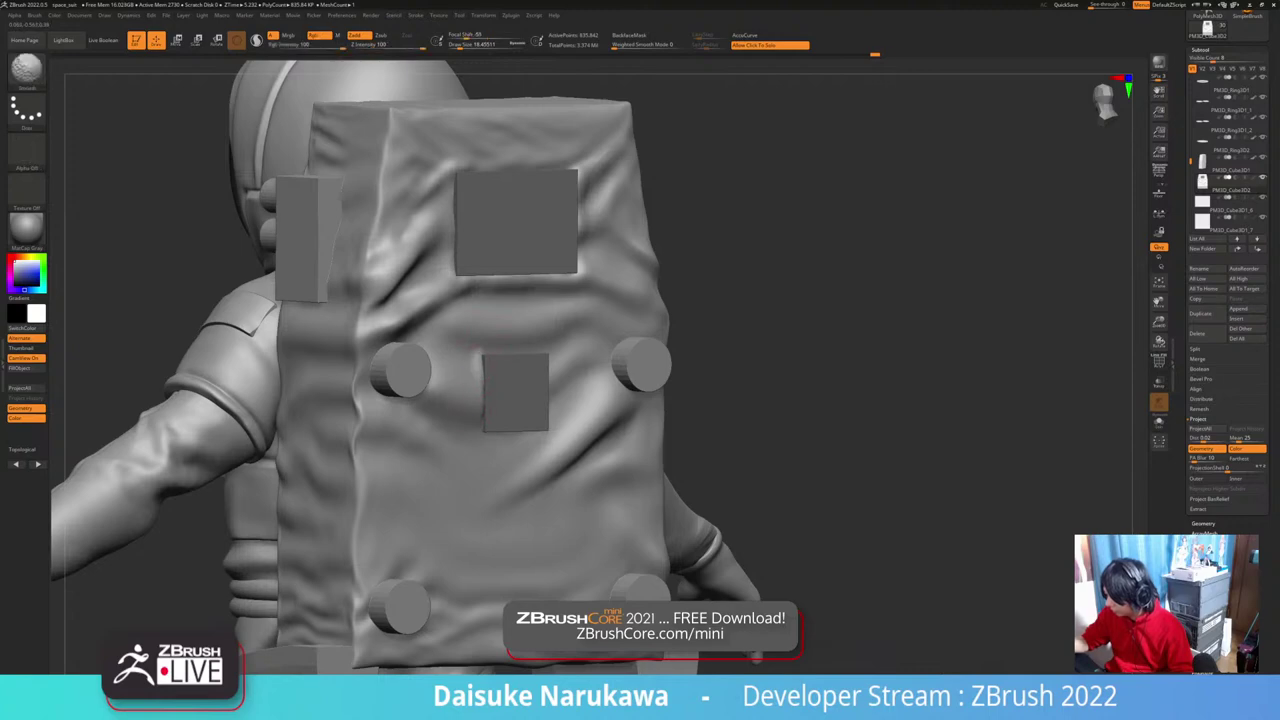
right_click_drag(477, 352, 372, 348)
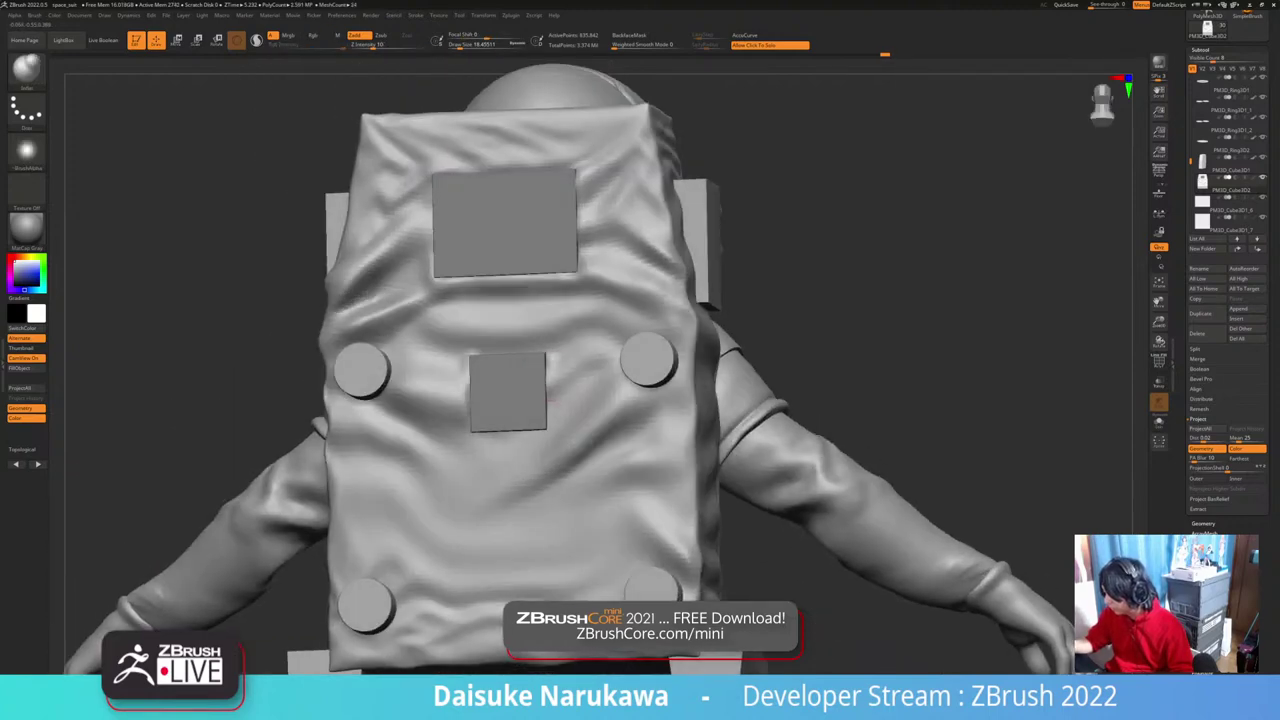
left_click_drag(552, 392, 568, 358, "shift")
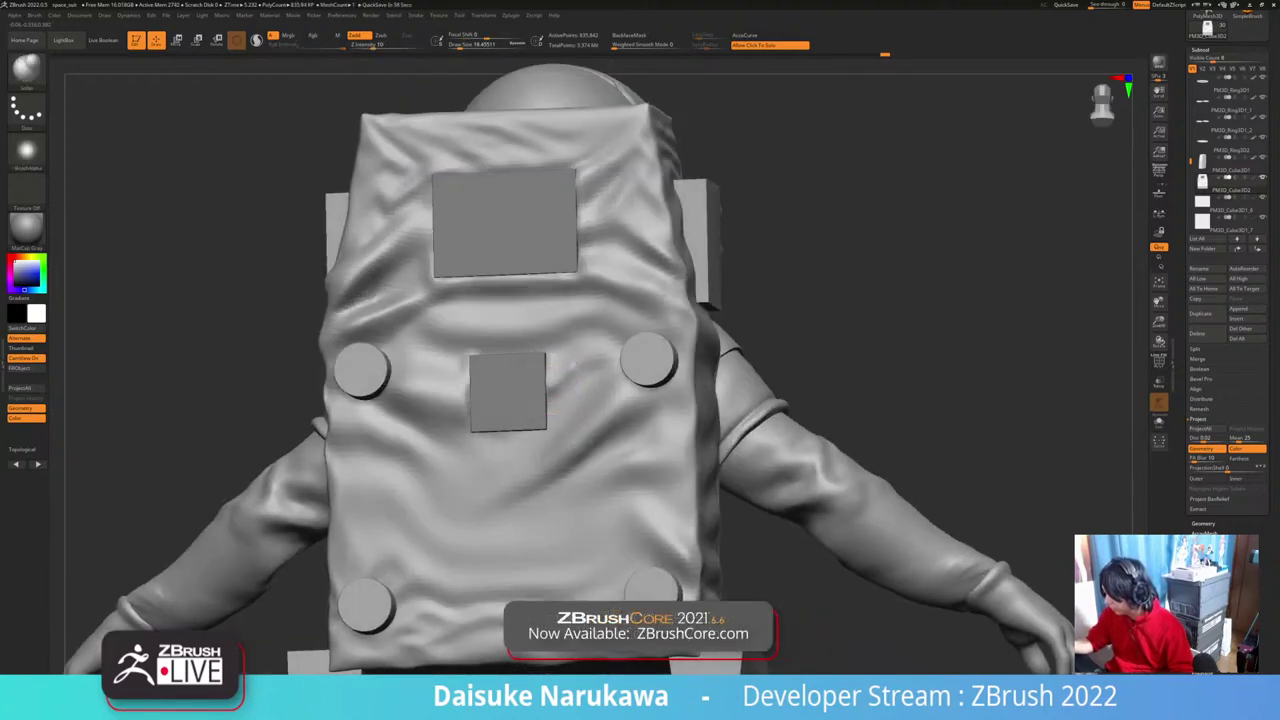
key("shift")
mouse_move(522, 420)
right_mouse_down()
mouse_move(554, 414)
mouse_move(552, 397)
right_mouse_up()
left_click_drag(564, 402, 521, 454, "shift")
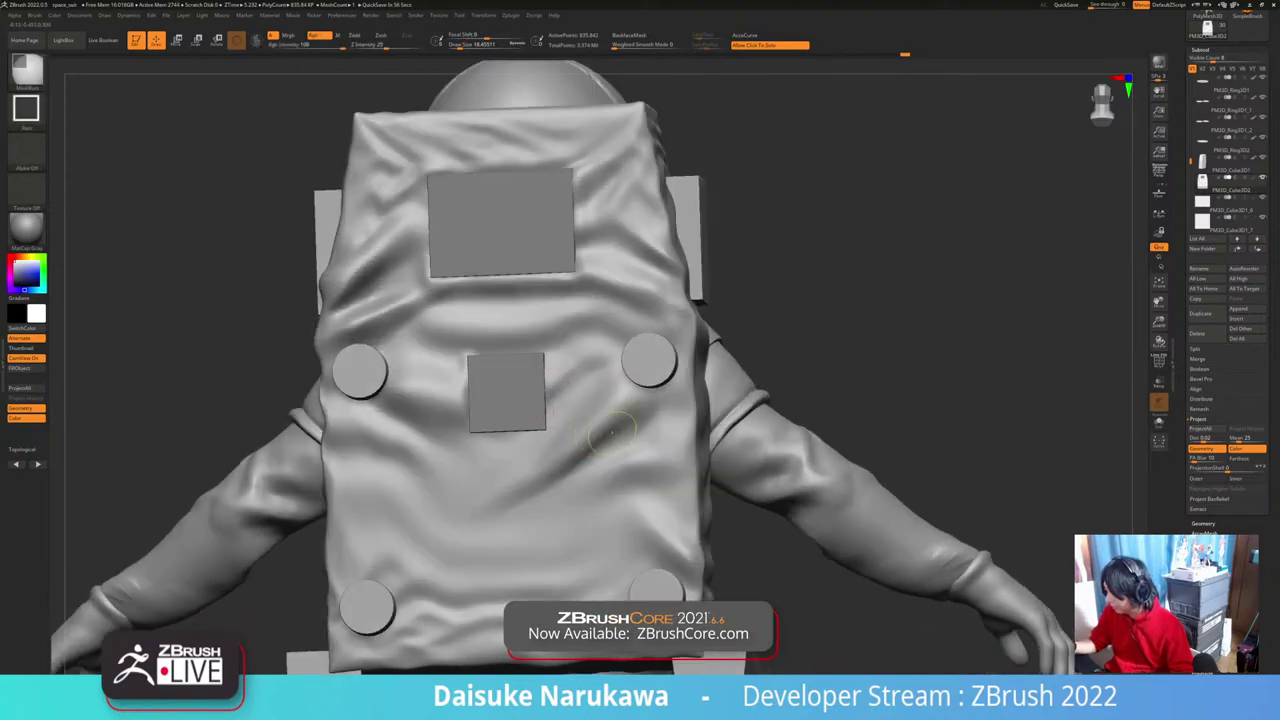
Step: Select the two back plates in turn and examine how they sit on the cover from behind and from the side
mouse_move(524, 448)
right_mouse_down("ctrl")
mouse_move(530, 380)
mouse_move(565, 385)
right_mouse_up("ctrl")
right_click_drag(571, 520, 550, 521, "alt")
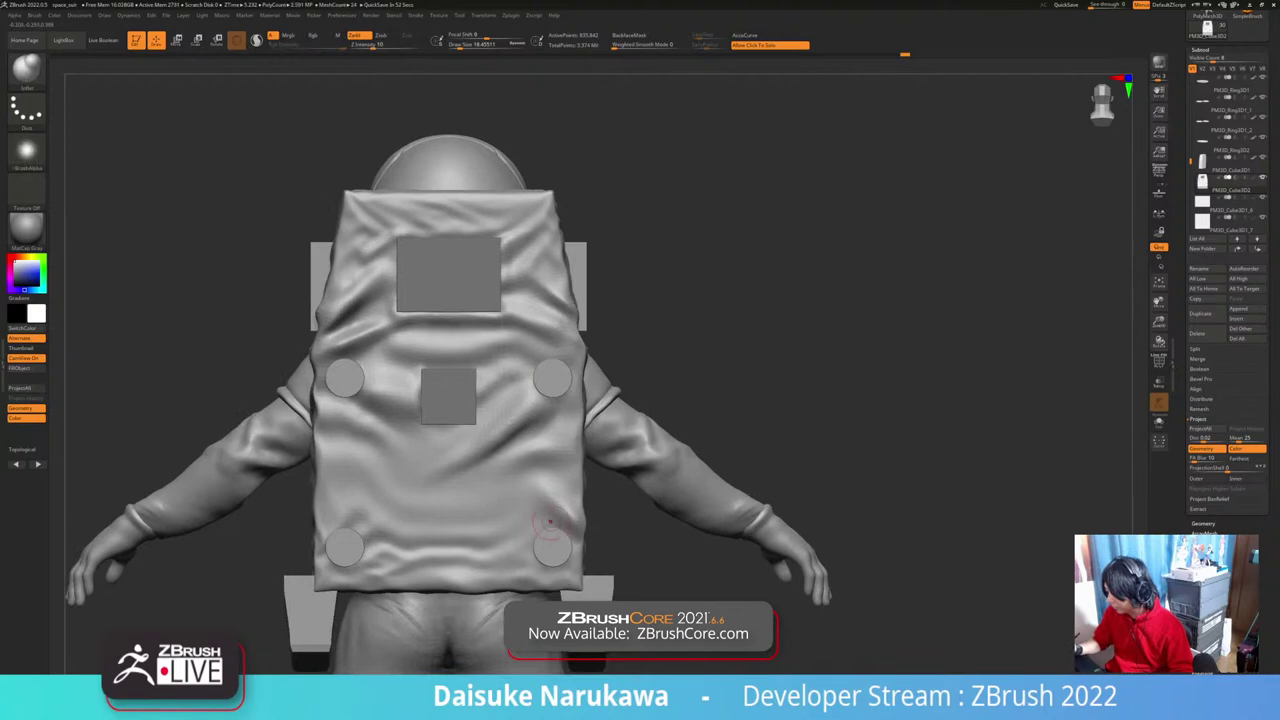
left_click(466, 414, "alt")
right_click_drag(474, 408, 515, 422)
left_click(501, 291, "alt")
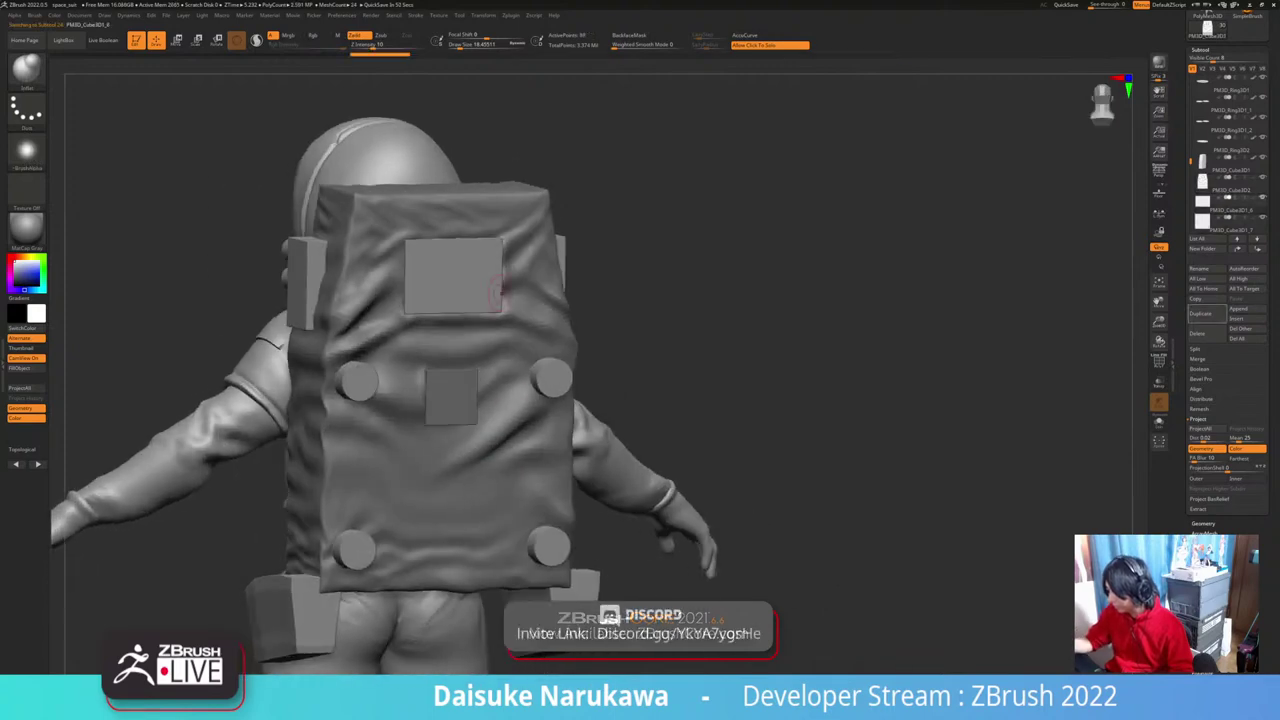
left_click(1253, 178, "shift")
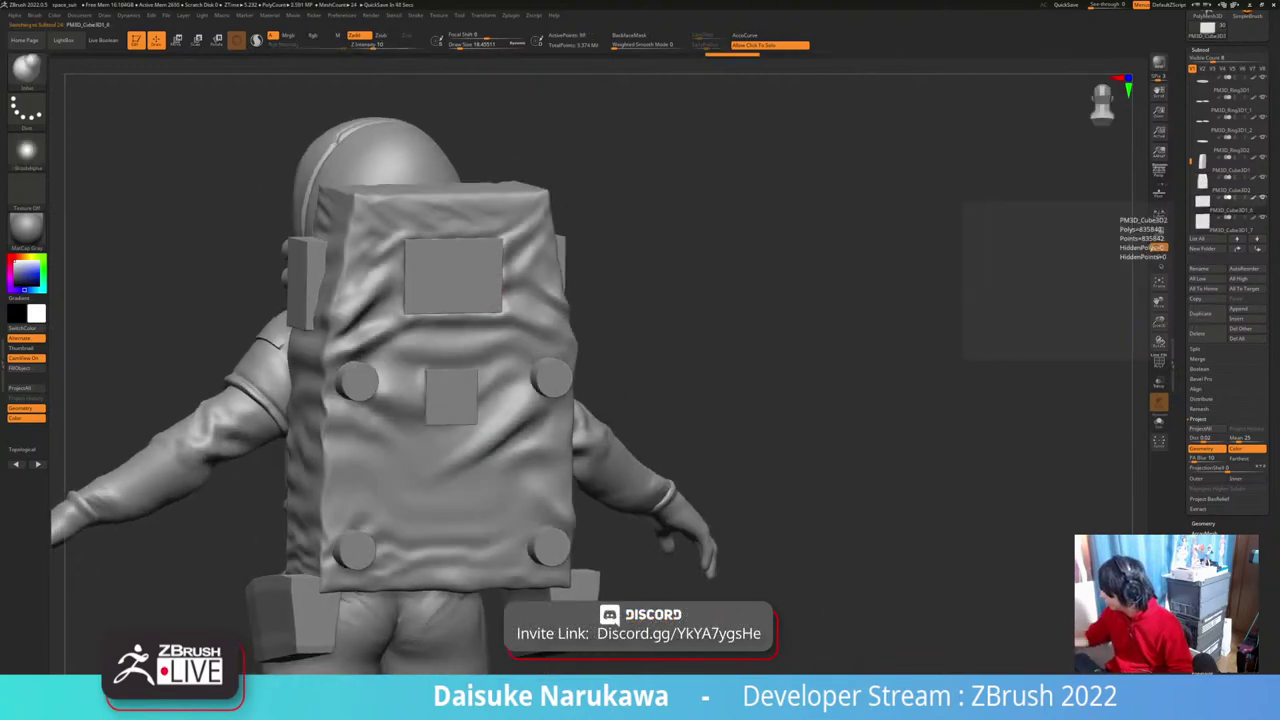
mouse_move(760, 400)
left_mouse_down()
mouse_move(725, 385)
mouse_move(890, 400)
mouse_move(770, 420)
left_mouse_up()
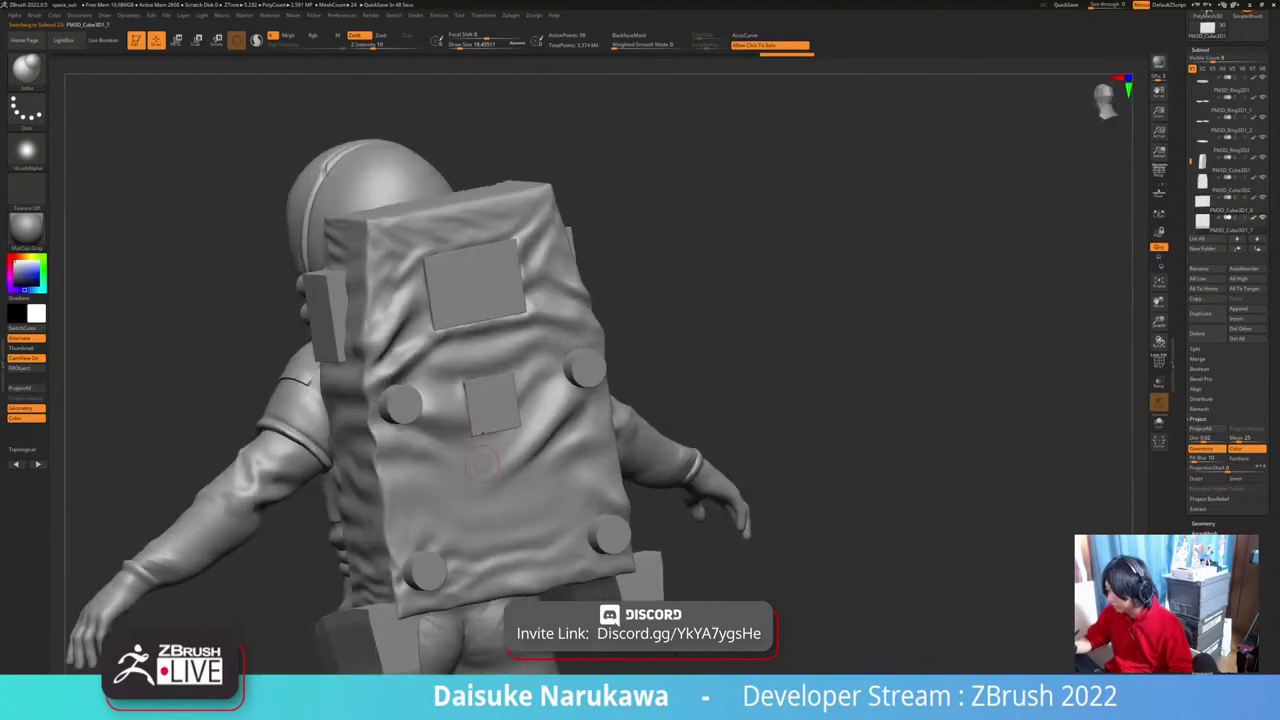
right_click_drag(482, 462, 470, 416)
right_click_drag(470, 416, 705, 520, "alt")
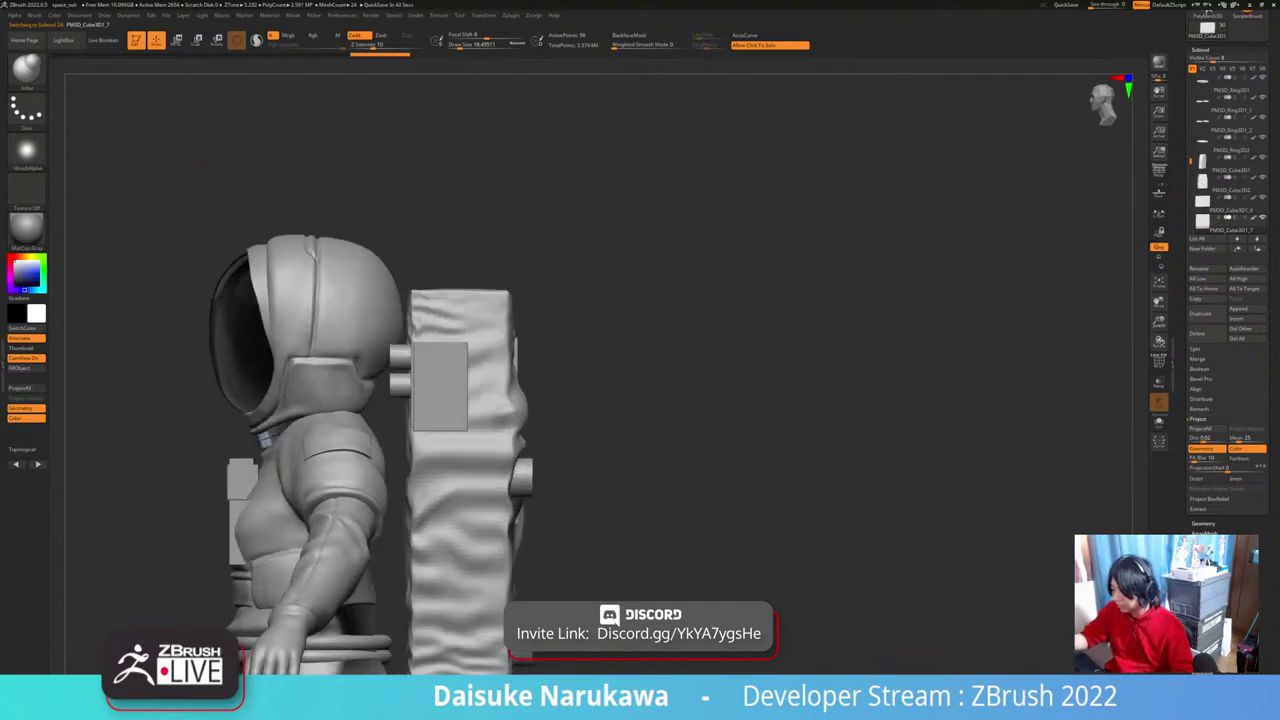
Step: Select the backpack cover and carve a diagonal crease with the DamStandard brush on its side face, above the side box
key("b")
key("t")
key("d")
right_click_drag(447, 322, 438, 383)
left_click(455, 388, "alt")
left_click_drag(473, 371, 453, 390)
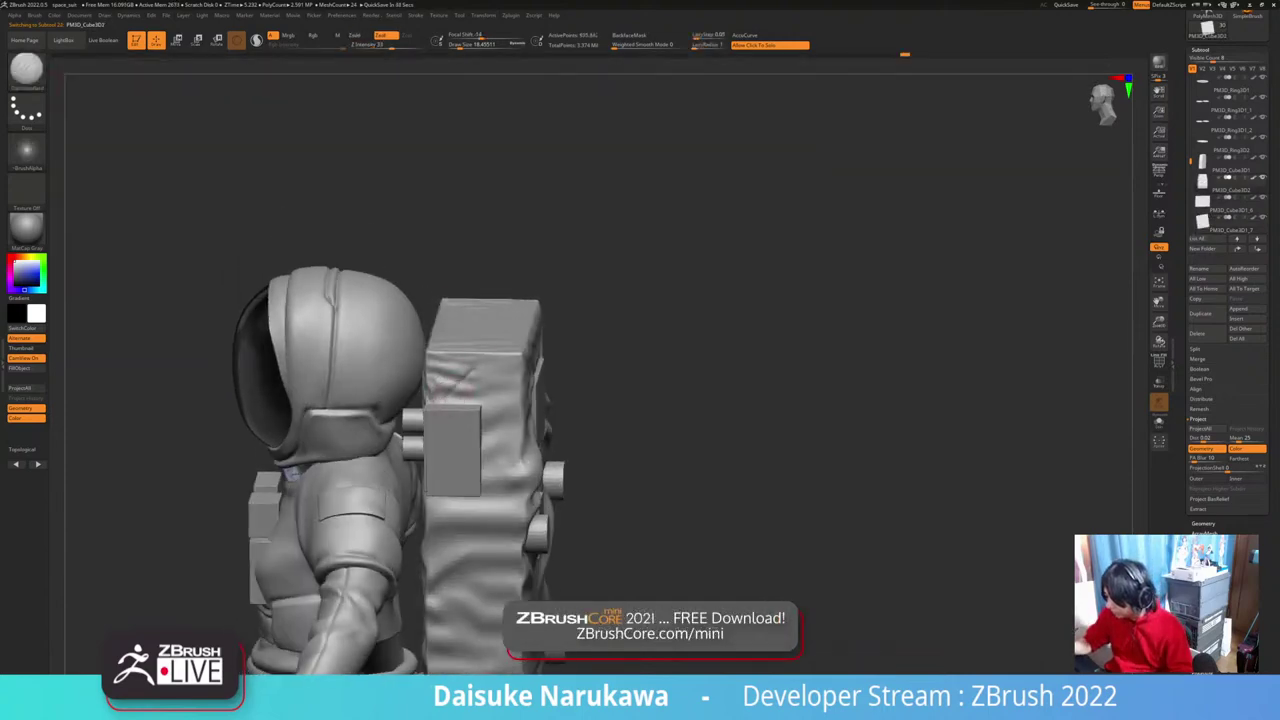
right_click_drag(492, 352, 486, 376)
left_click_drag(487, 357, 465, 381)
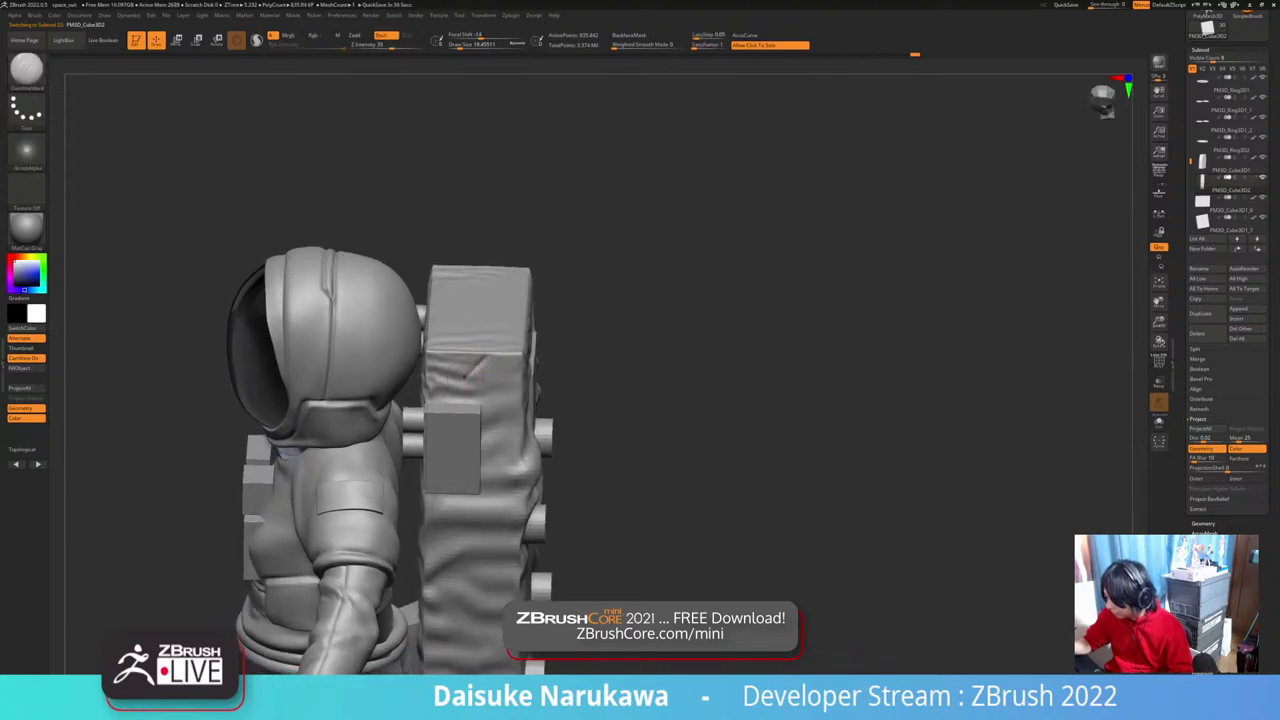
Step: Deepen the diagonal crease up to the cover's top edge with further strokes and undo the last ones
right_click_drag(470, 378, 520, 374)
left_click_drag(485, 357, 441, 397)
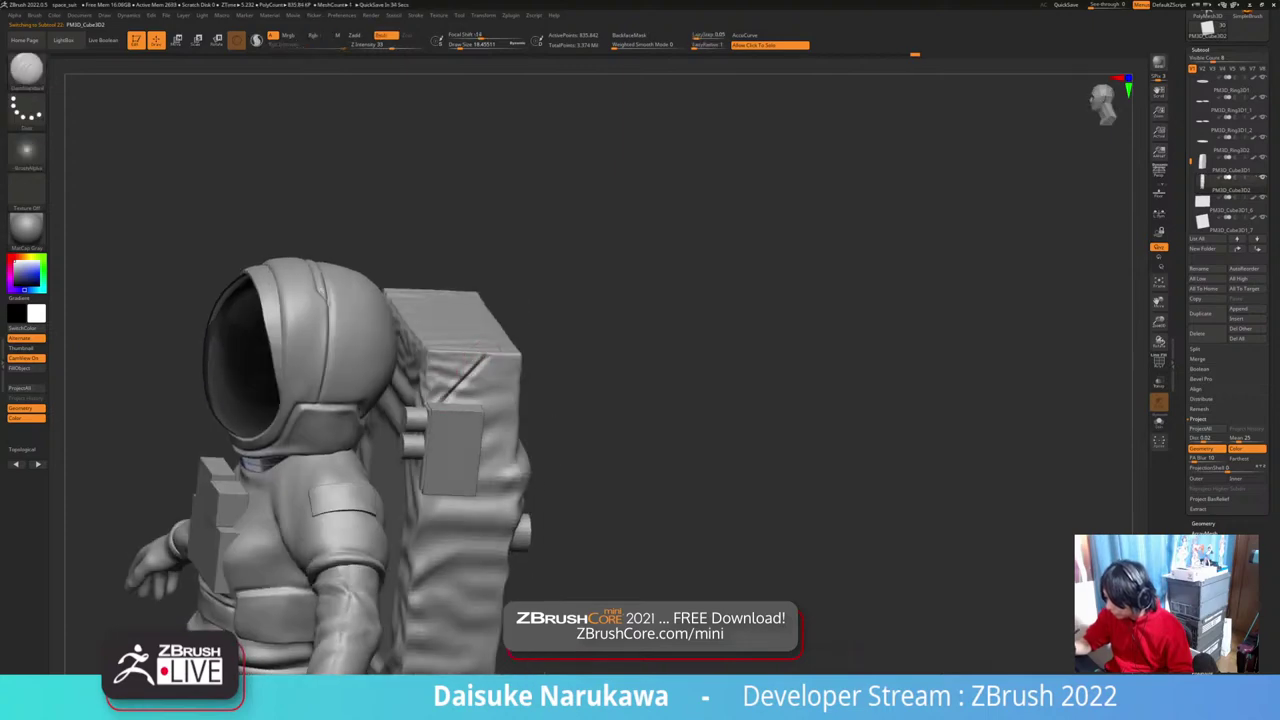
right_click_drag(470, 380, 400, 402)
mouse_move(529, 329)
right_mouse_down()
mouse_move(570, 420)
mouse_move(562, 462)
mouse_move(531, 400)
mouse_move(537, 373)
right_mouse_up()
left_click_drag(507, 345, 470, 378)
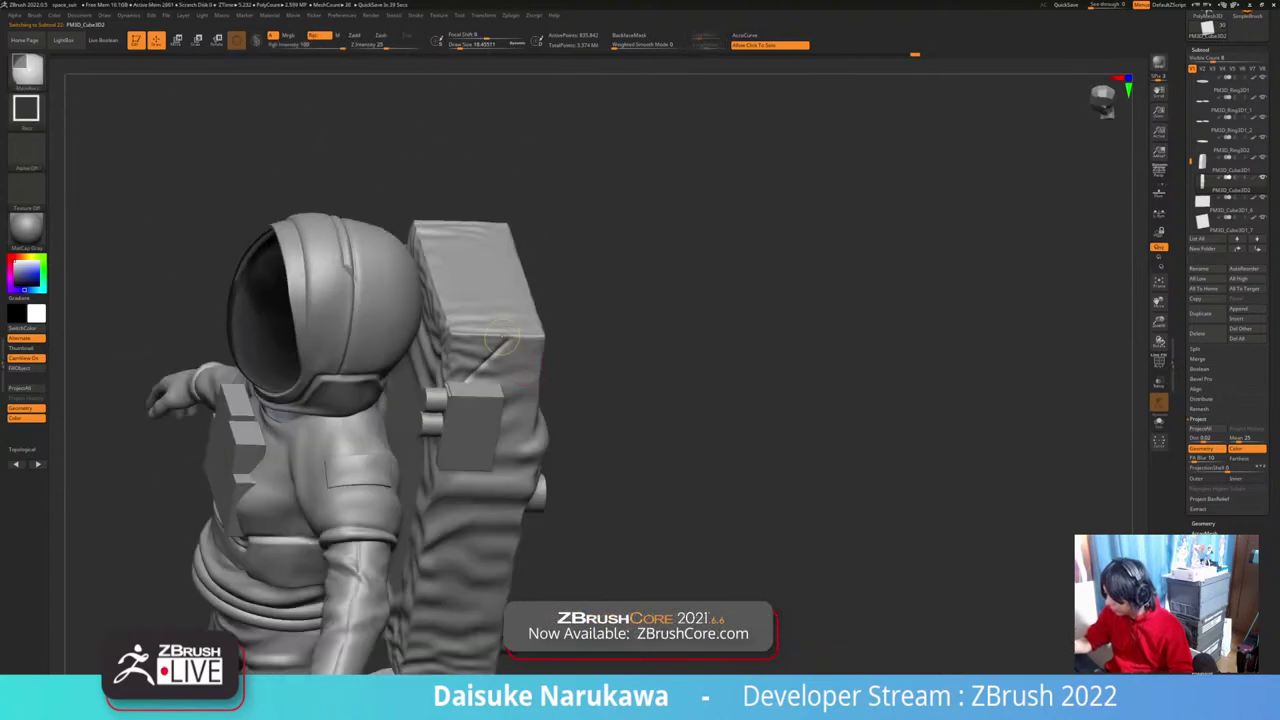
key("ctrl+z")
key("ctrl+z")
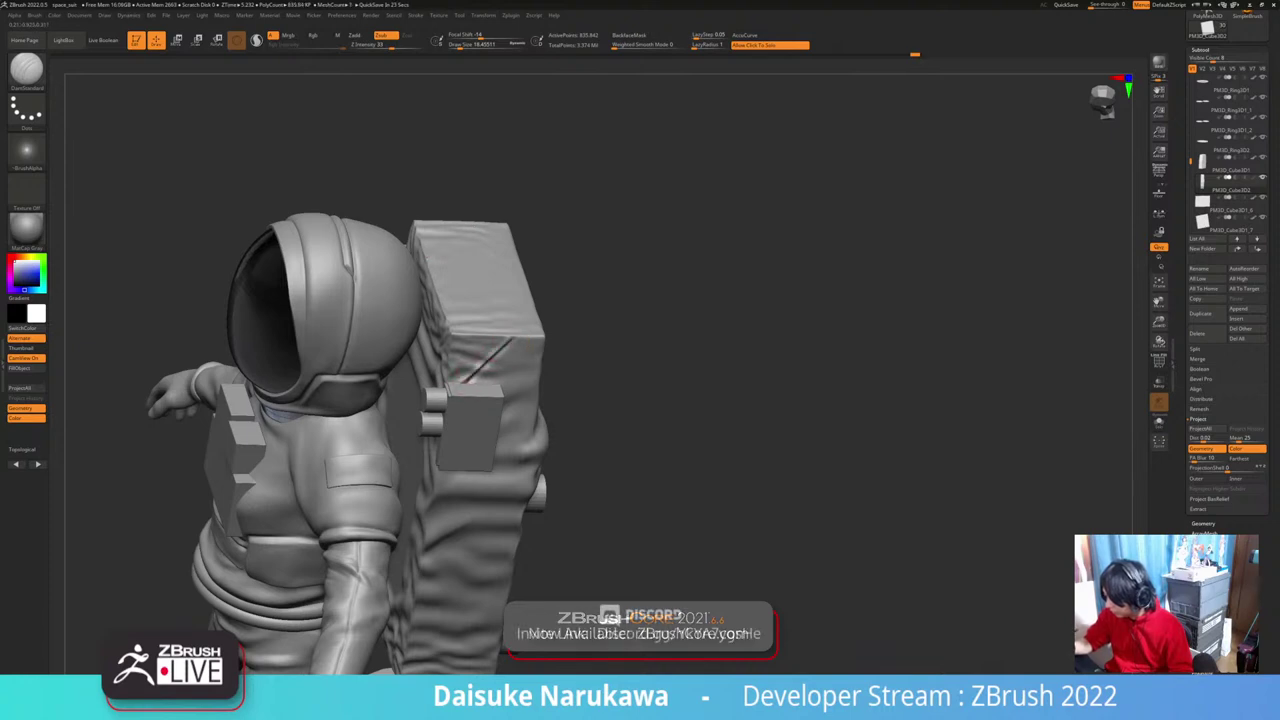
Step: Retrace the diagonal crease to the top edge, isolate the cover, and extend the crease down to its front vertical edge
right_click_drag(486, 374, 472, 384)
left_click_drag(468, 378, 520, 334)
right_click_drag(508, 385, 518, 340)
key("alt+shift+s")
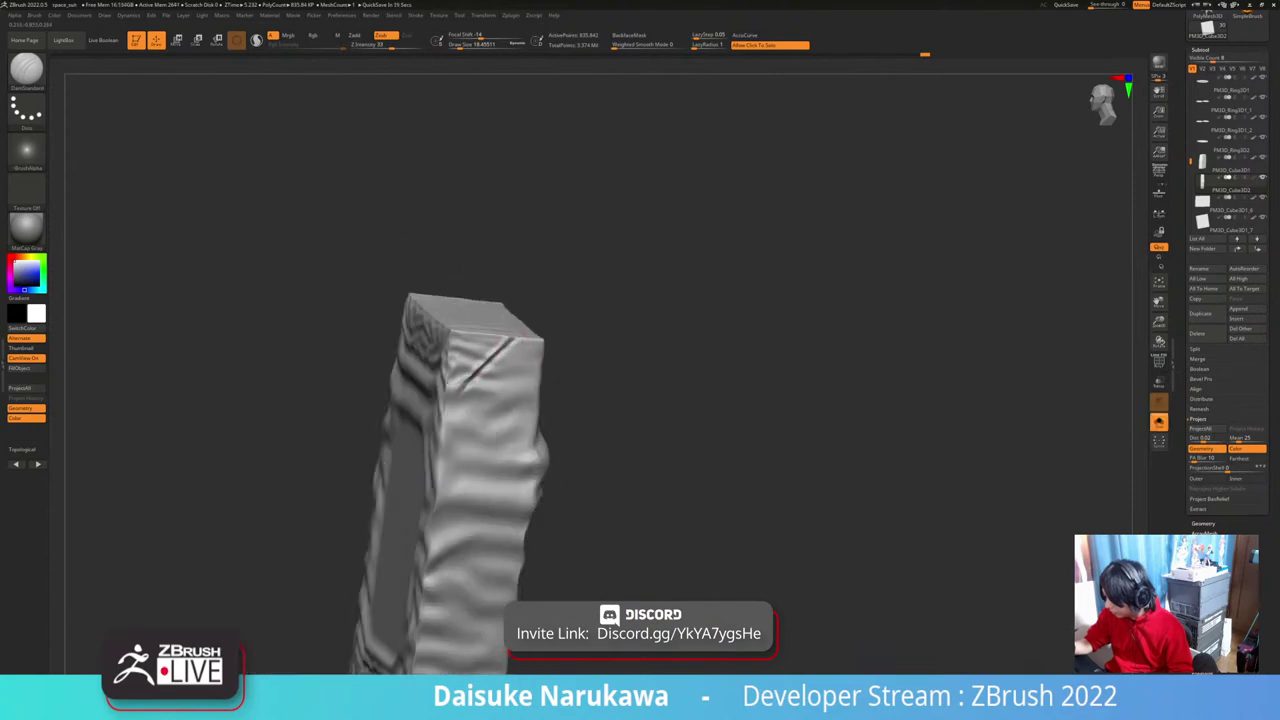
left_click_drag(454, 395, 446, 405)
right_click_drag(448, 402, 484, 380)
Step: Smooth the diagonal crease where it meets the cover's front vertical edge and show all the subtools again
left_click_drag(470, 386, 456, 398, "shift")
right_click_drag(462, 392, 480, 410)
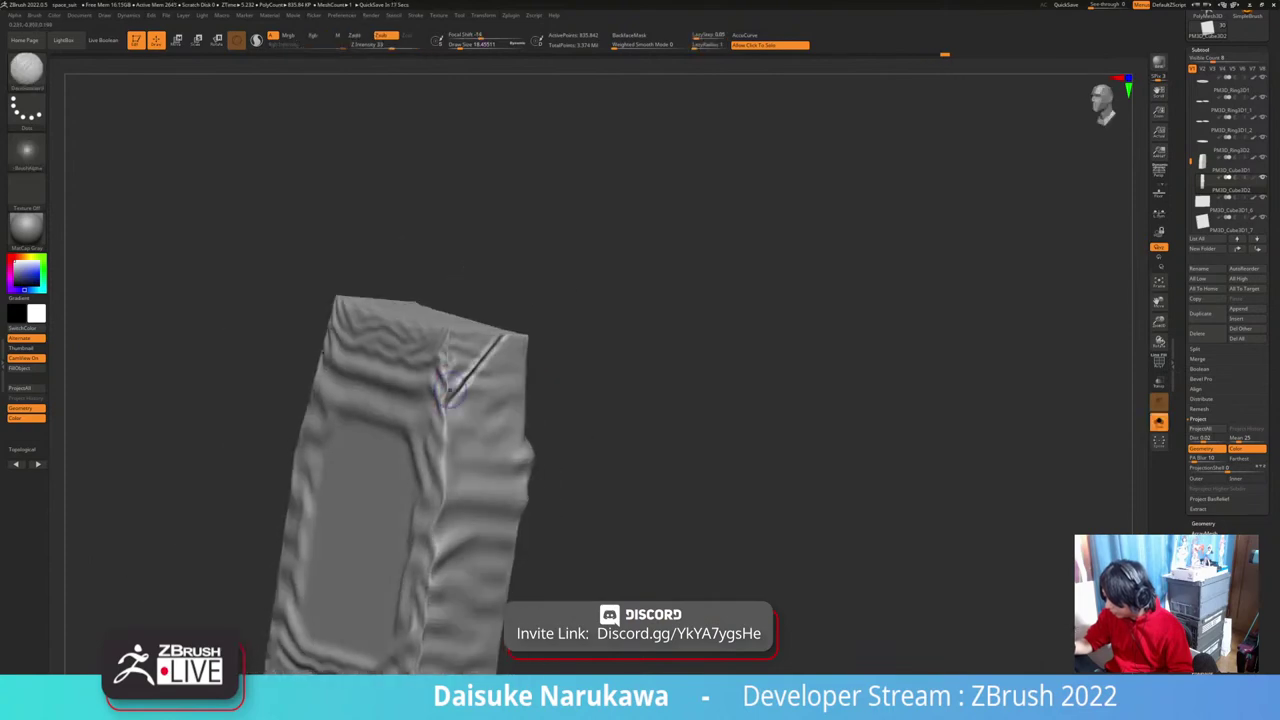
right_click_drag(488, 362, 520, 374)
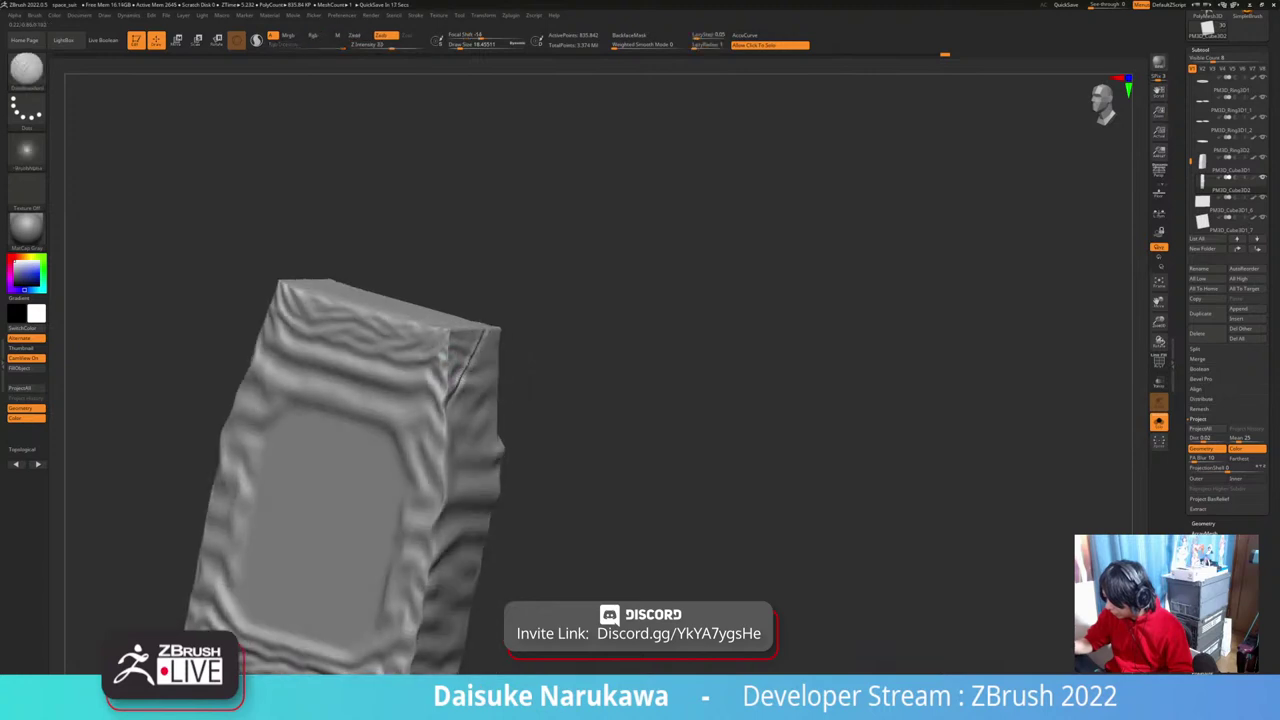
left_click_drag(468, 352, 457, 372, "shift")
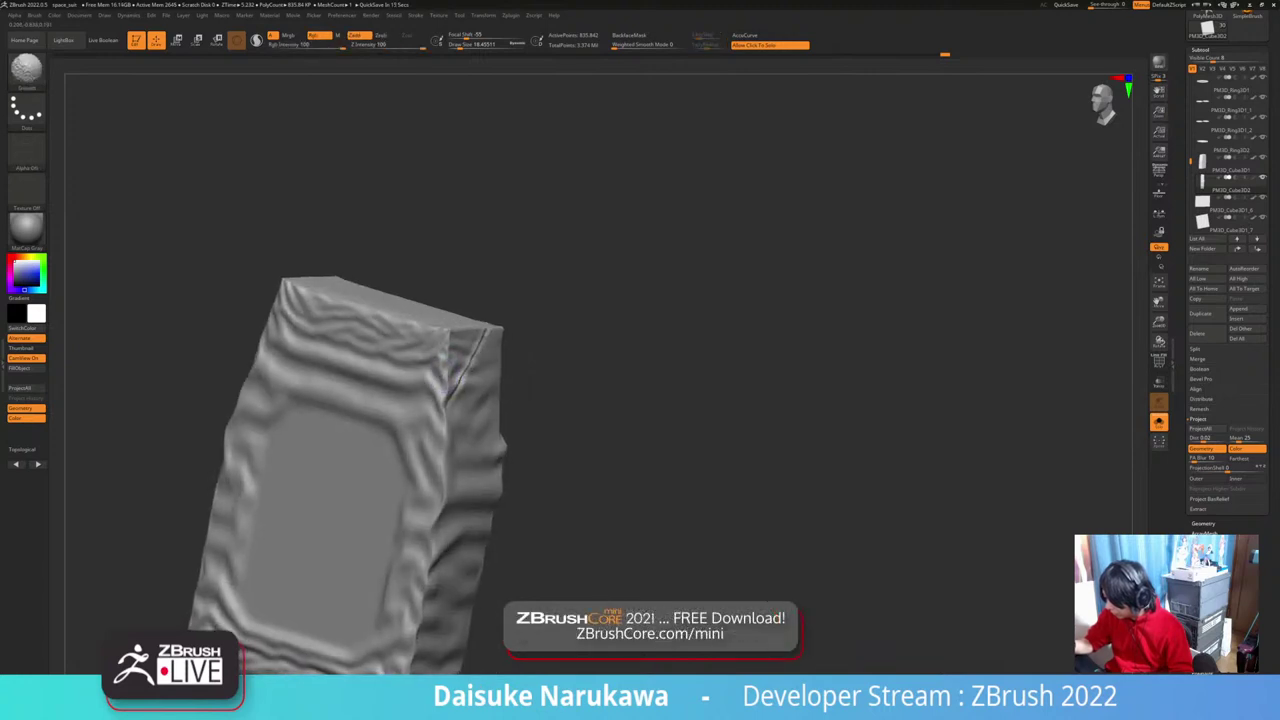
mouse_move(486, 372)
right_mouse_down()
mouse_move(440, 352)
mouse_move(482, 366)
mouse_move(487, 328)
mouse_move(482, 352)
right_mouse_up()
key("alt+shift+s")
Step: Lower the cover by one subdivision level and smooth the fabric at the upper end of the diagonal crease
key("shift+d")
left_click_drag(498, 345, 486, 348, "shift")
right_click_drag(488, 348, 490, 362)
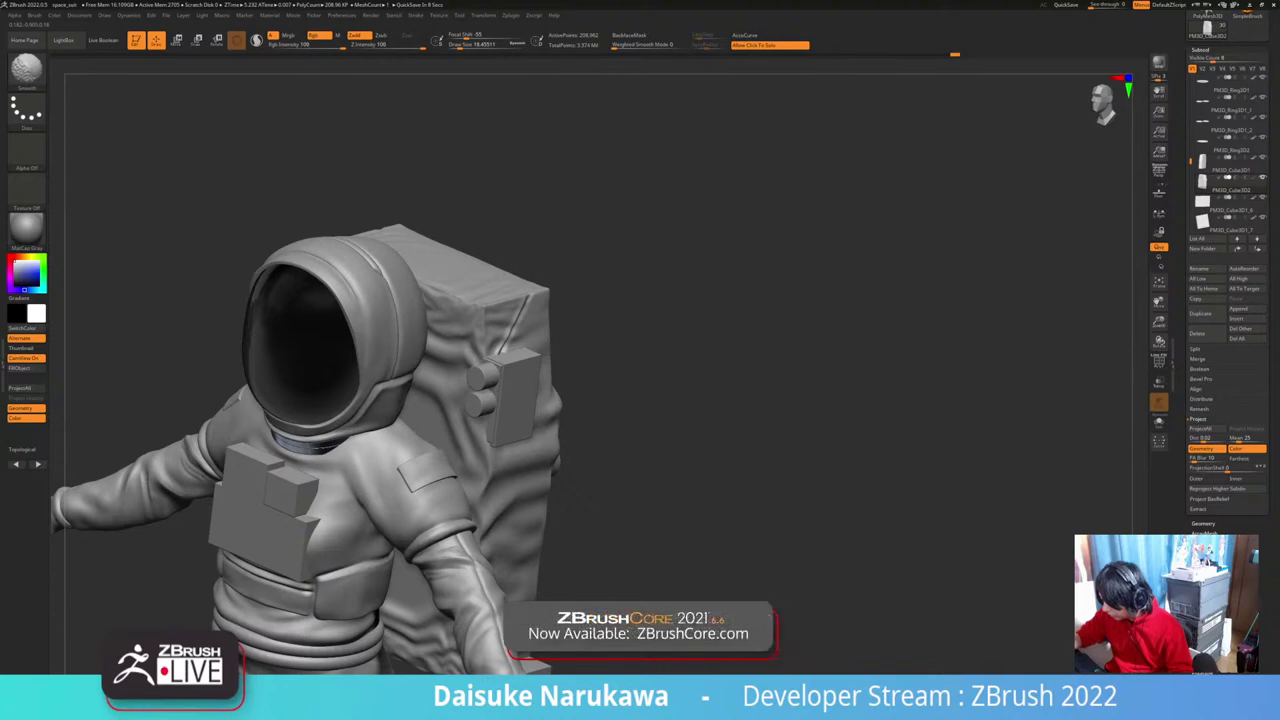
Step: Carve a straight crease across the cover's top face, joining the upper ends of the two side creases
mouse_move(452, 301)
right_mouse_down()
mouse_move(290, 320)
mouse_move(400, 345)
mouse_move(542, 408)
mouse_move(506, 447)
right_mouse_up()
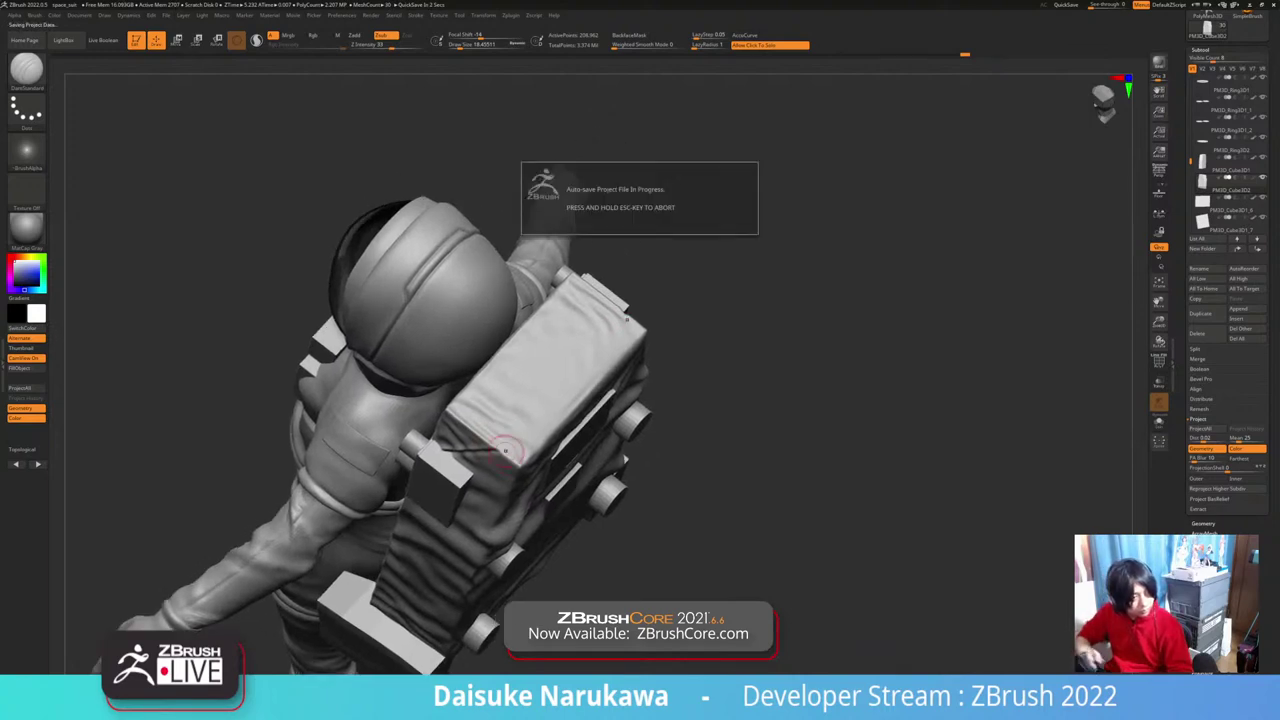
right_click_drag(508, 446, 535, 418)
right_click_drag(616, 310, 630, 303)
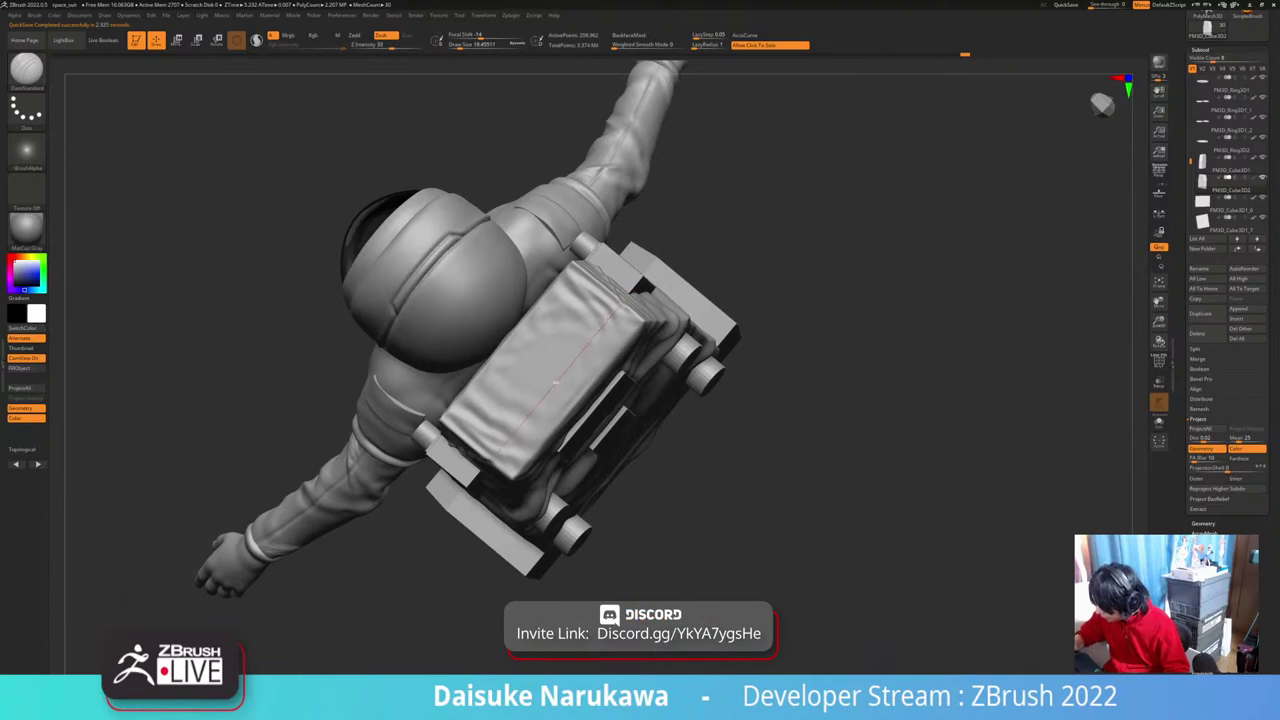
left_click_drag(556, 382, 508, 438)
right_click_drag(492, 441, 518, 430)
left_click_drag(518, 430, 614, 307, "shift")
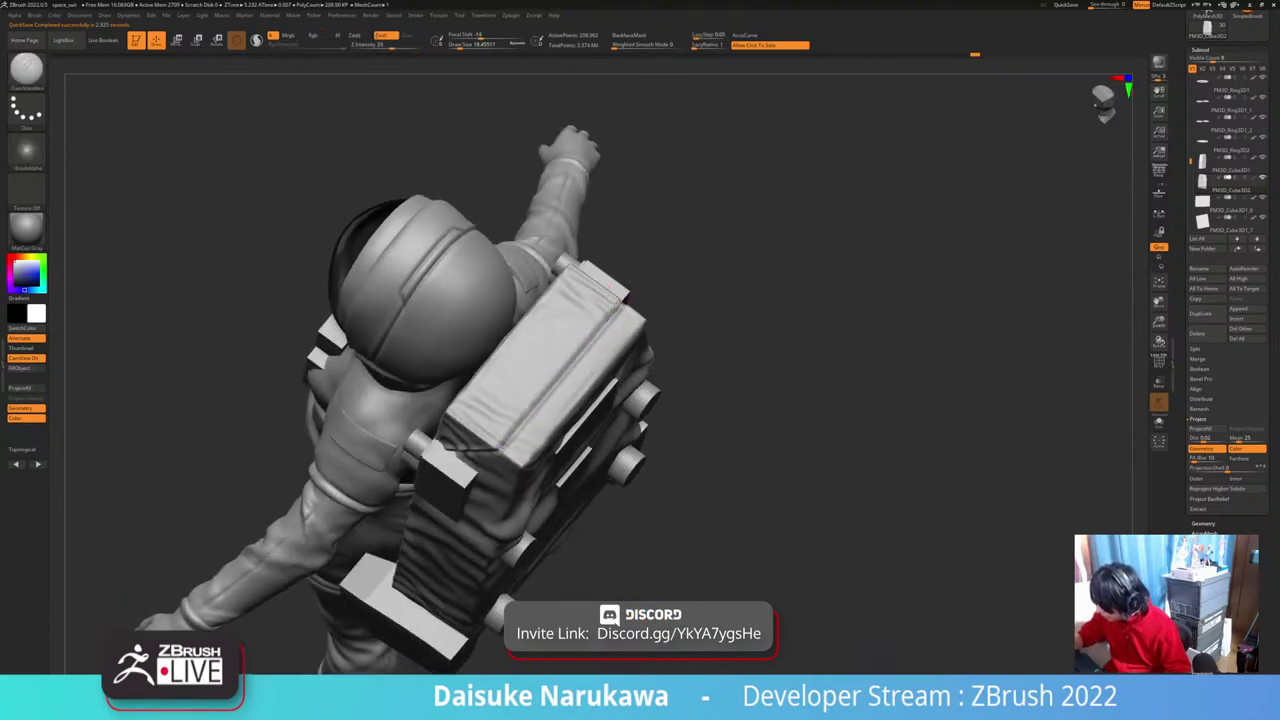
Step: Smooth the fabric beside the top face's straight crease and along the diagonal crease above the side box
key("shift")
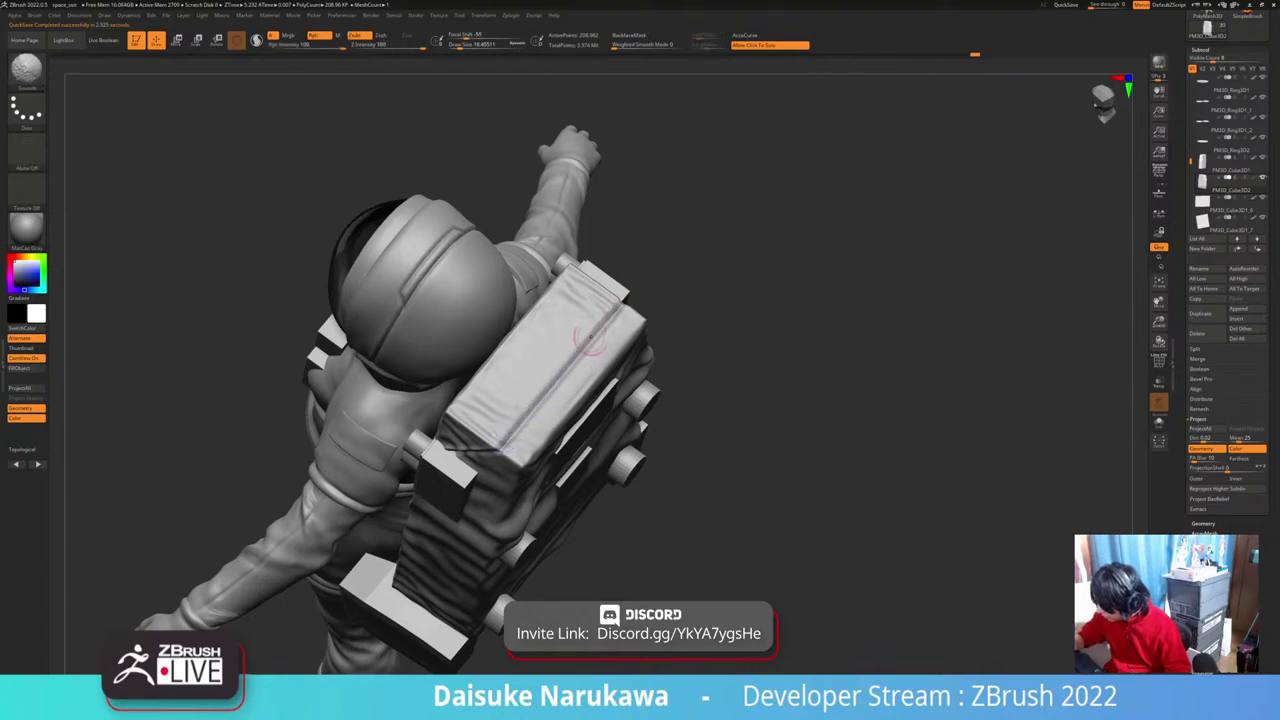
mouse_move(623, 303)
left_mouse_down()
mouse_move(585, 336)
mouse_move(598, 310)
left_mouse_up()
key("shift")
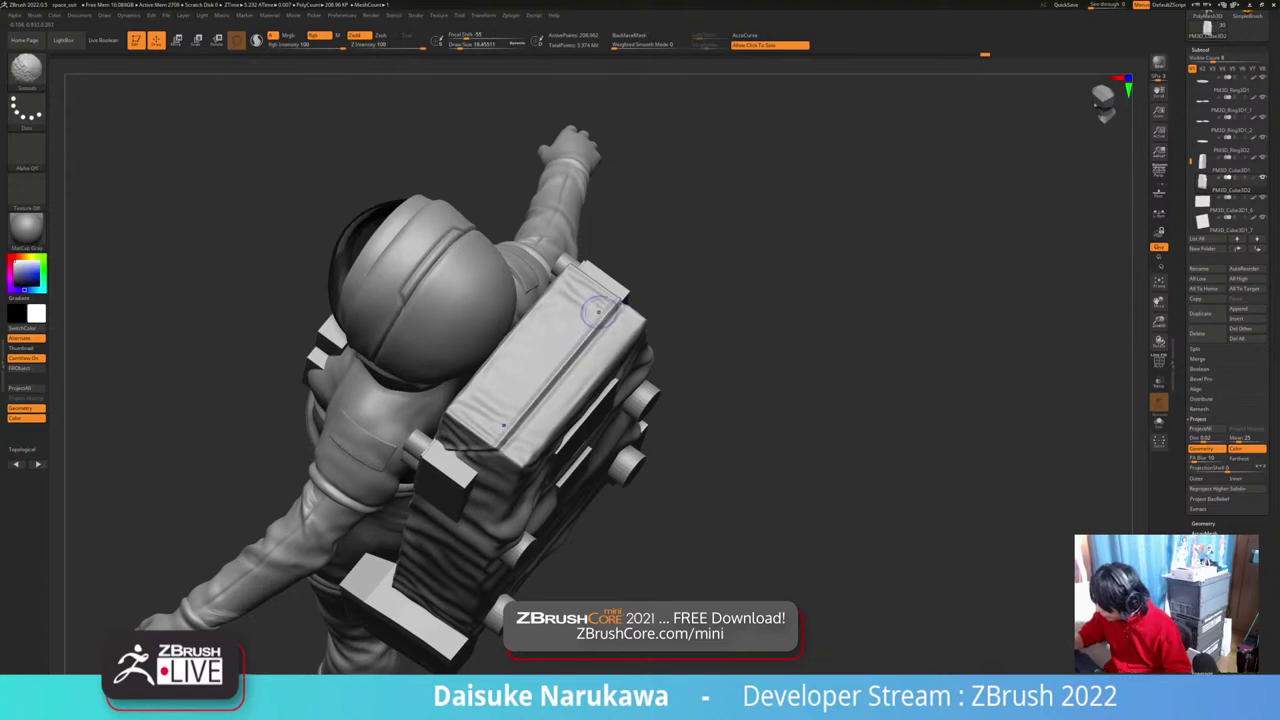
mouse_move(700, 360)
left_mouse_down()
mouse_move(705, 270)
mouse_move(725, 245)
mouse_move(705, 205)
mouse_move(830, 285)
mouse_move(800, 295)
left_mouse_up()
left_click_drag(665, 350, 645, 346)
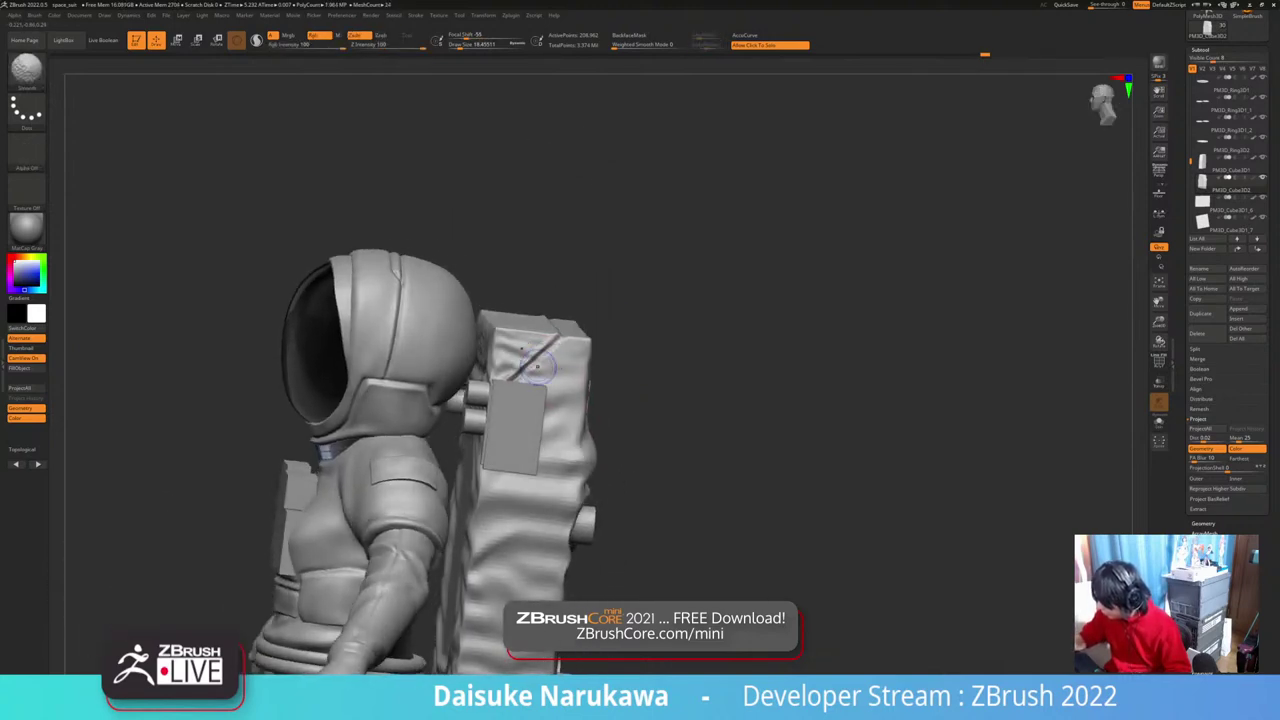
left_click_drag(534, 366, 565, 333)
Step: Increase the brush draw size to about 37 and smooth the folds on the cover's front face behind the arm
left_click_drag(730, 460, 640, 430)
mouse_move(760, 480)
left_mouse_down("alt")
mouse_move(738, 364)
mouse_move(815, 420)
mouse_move(700, 400)
mouse_move(750, 390)
mouse_move(785, 410)
left_mouse_up("alt")
mouse_move(565, 421)
right_mouse_down()
mouse_move(600, 440)
mouse_move(640, 380)
right_mouse_up()
mouse_move(780, 400)
right_mouse_down()
mouse_move(575, 415)
mouse_move(750, 402)
mouse_move(705, 390)
right_mouse_up()
right_click_drag(555, 348, 568, 224)
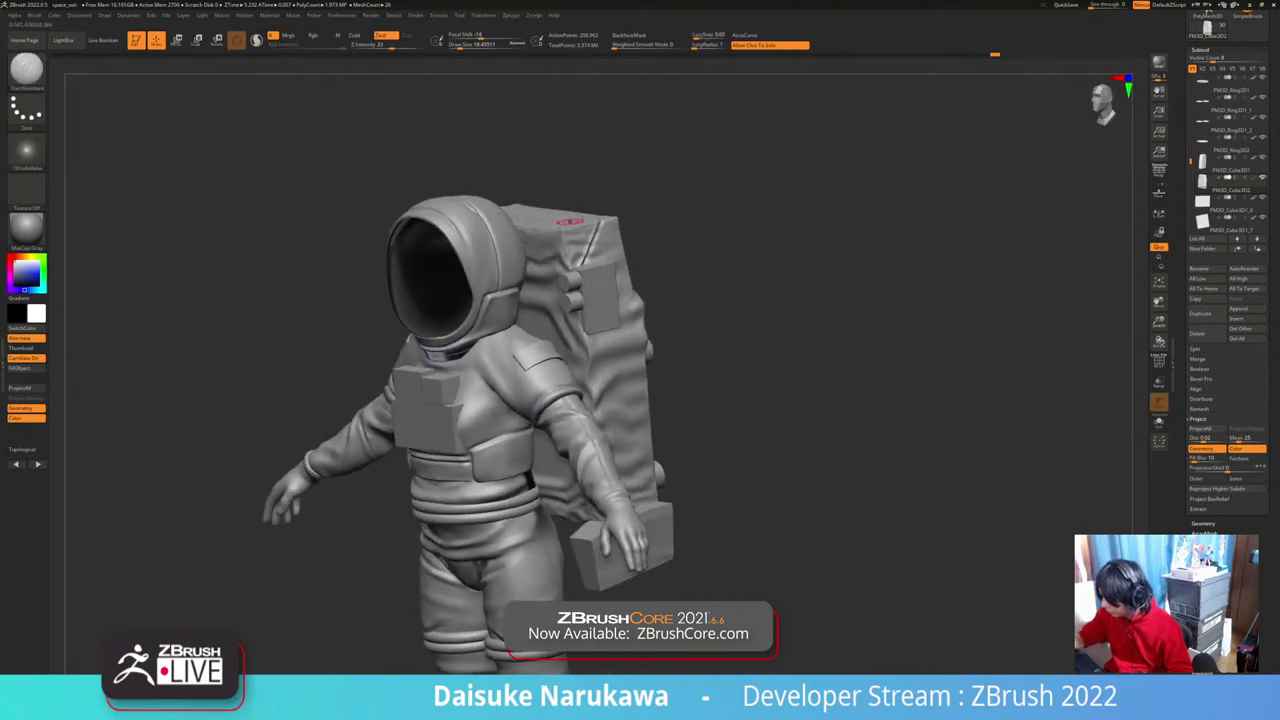
left_click_drag(472, 44, 484, 44)
mouse_move(525, 300)
right_mouse_down()
mouse_move(555, 345)
mouse_move(523, 308)
right_mouse_up()
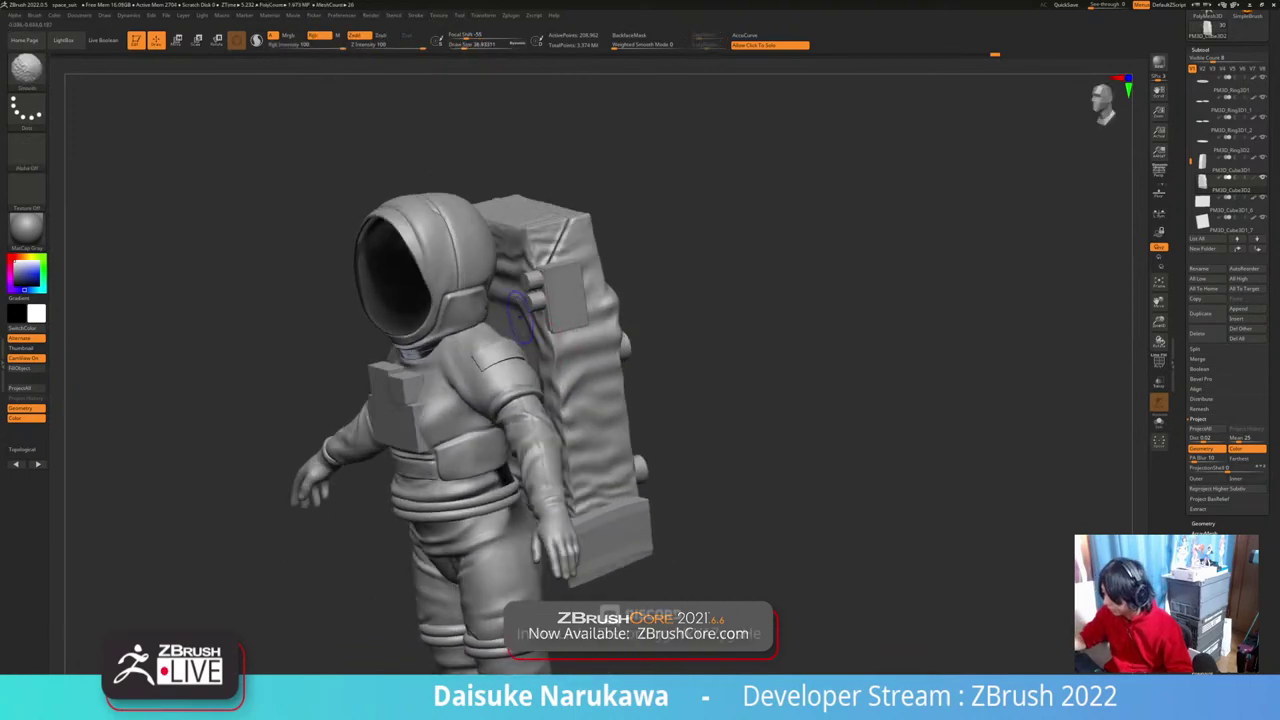
left_click_drag(523, 308, 526, 332, "shift")
right_click_drag(526, 332, 572, 312)
left_click_drag(555, 318, 546, 335, "shift")
mouse_move(546, 335)
right_mouse_down()
mouse_move(523, 350)
mouse_move(462, 350)
mouse_move(518, 348)
mouse_move(556, 358)
mouse_move(570, 378)
mouse_move(444, 326)
right_mouse_up()
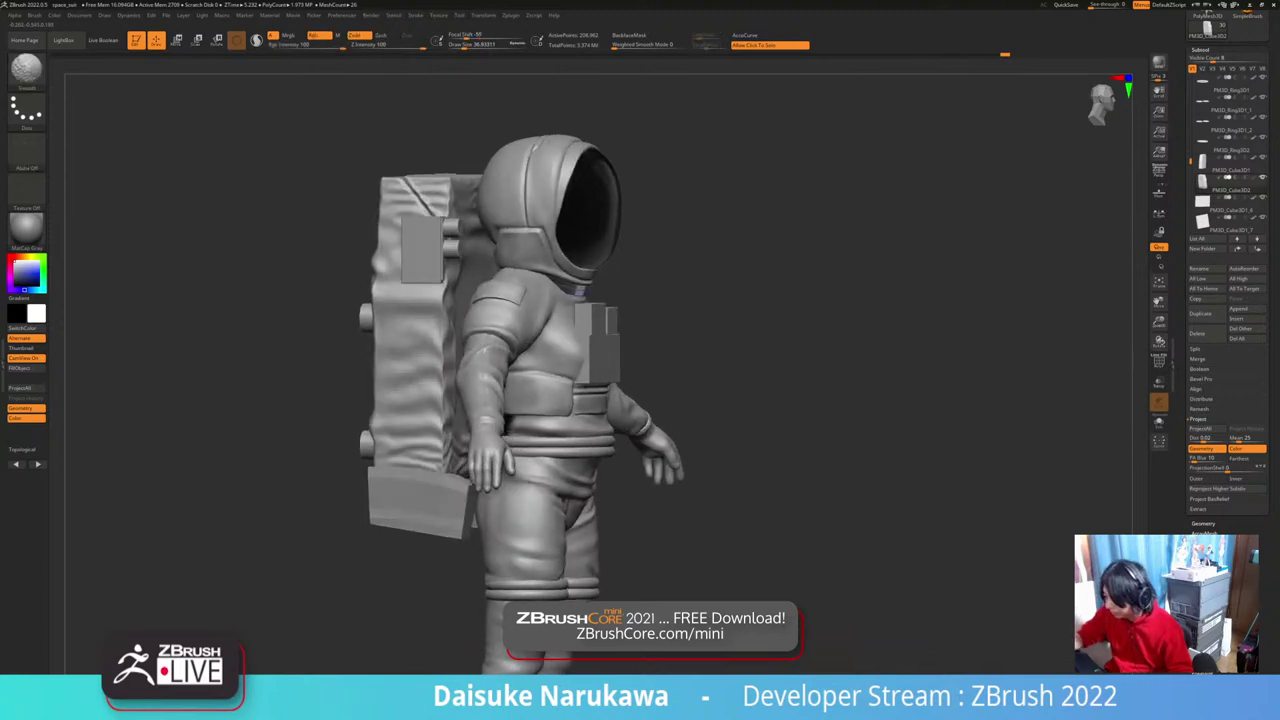
Step: Smooth the folds low on the cover's side face and the fabric next to the lower back knobs
left_click_drag(424, 440, 424, 420, "shift")
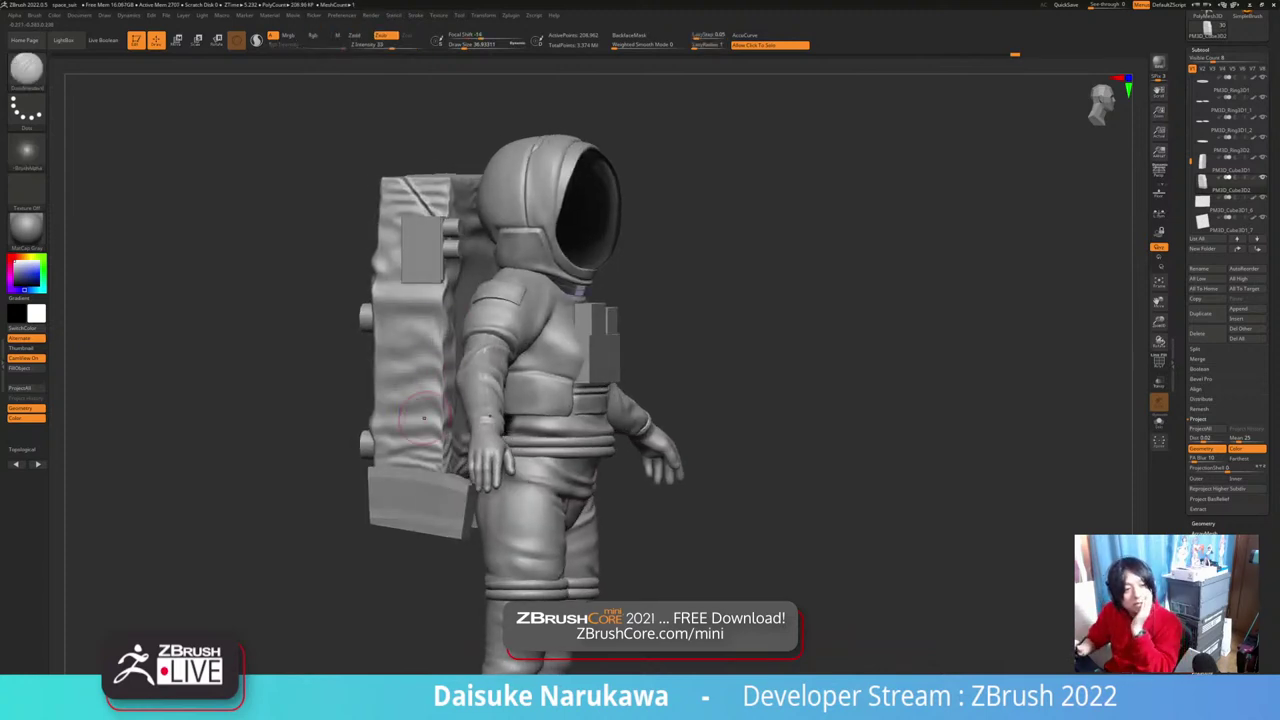
key("shift+alt+s")
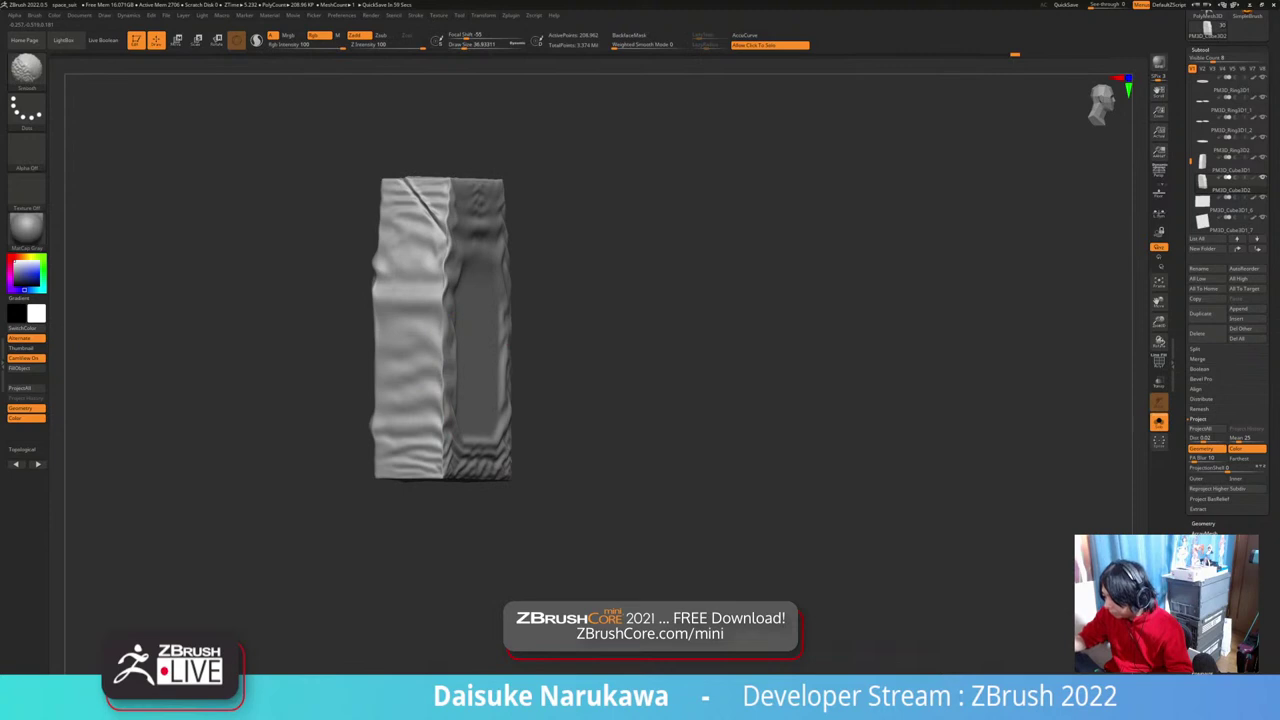
mouse_move(330, 428)
right_mouse_down()
mouse_move(463, 440)
mouse_move(513, 470)
right_mouse_up()
key("shift+alt+s")
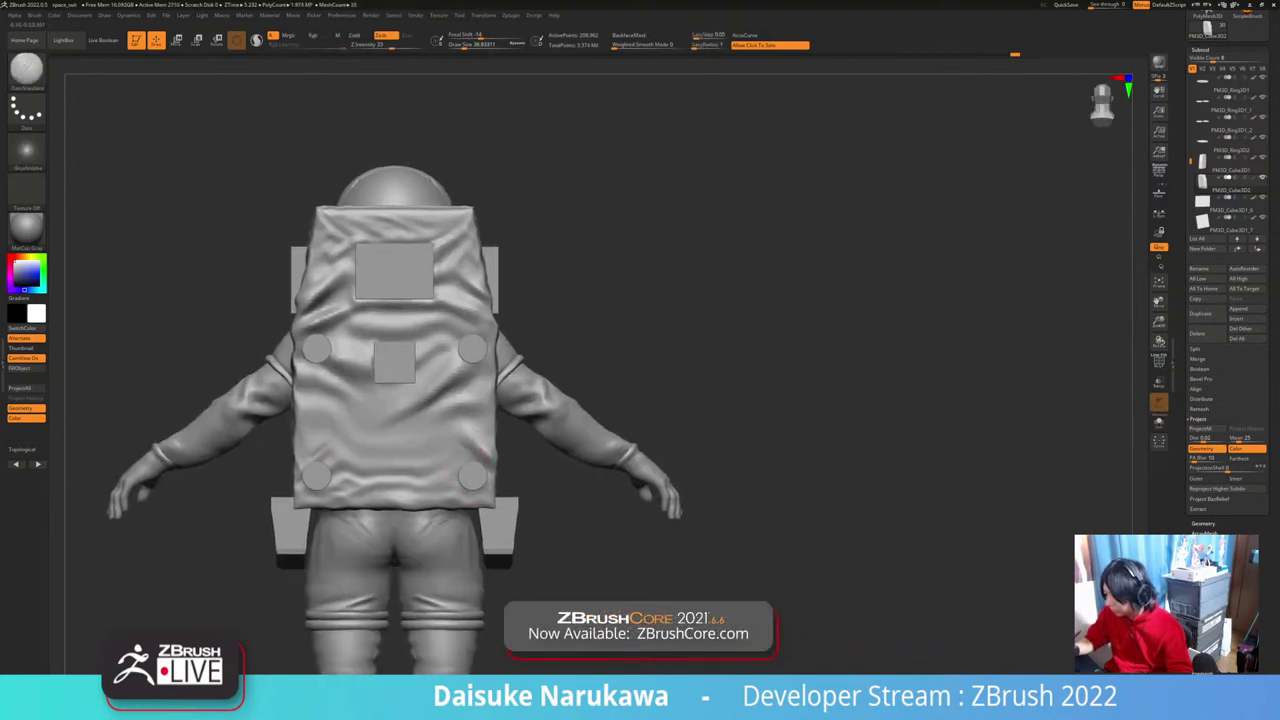
mouse_move(473, 462)
left_mouse_down("shift")
mouse_move(462, 455)
mouse_move(464, 468)
left_mouse_up("shift")
right_click_drag(455, 450, 368, 421)
Step: Carve a diagonal fold on the back below the lower plate, redoing the first stroke and softening the result
mouse_move(370, 424)
left_mouse_down()
mouse_move(467, 363)
mouse_move(411, 400)
mouse_move(432, 384)
left_mouse_up()
key("ctrl+z")
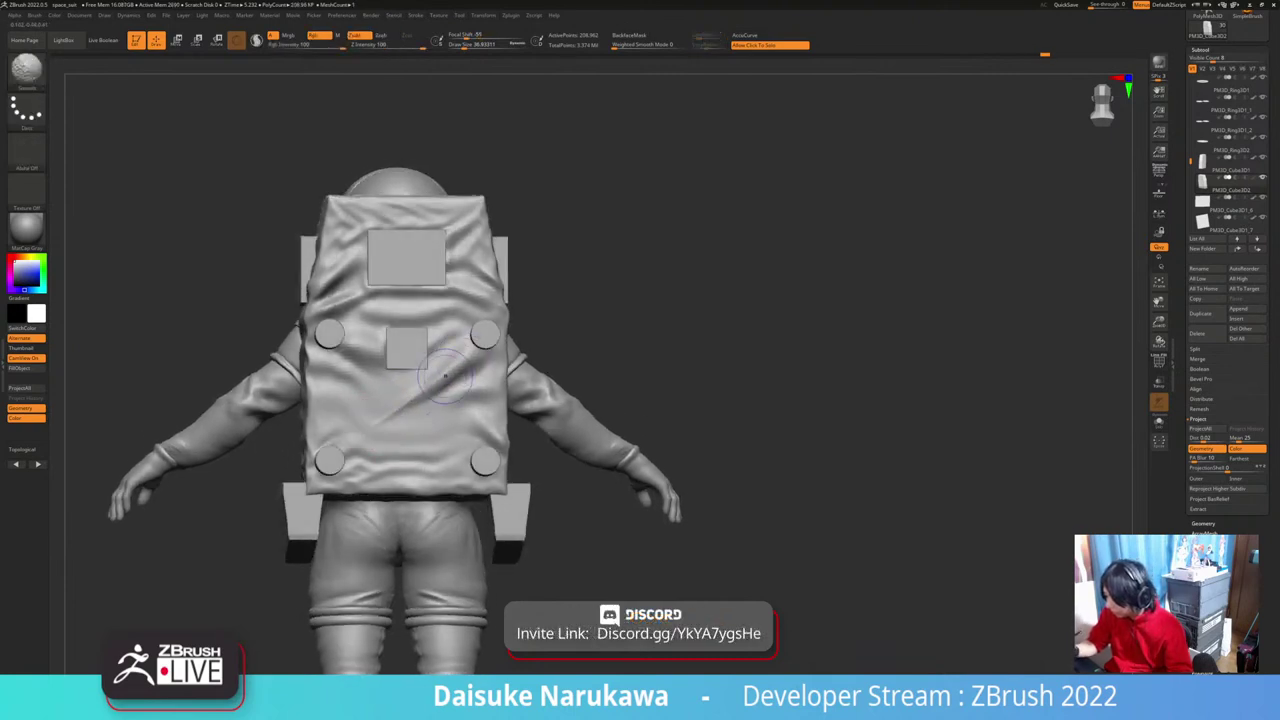
left_click_drag(382, 421, 438, 387)
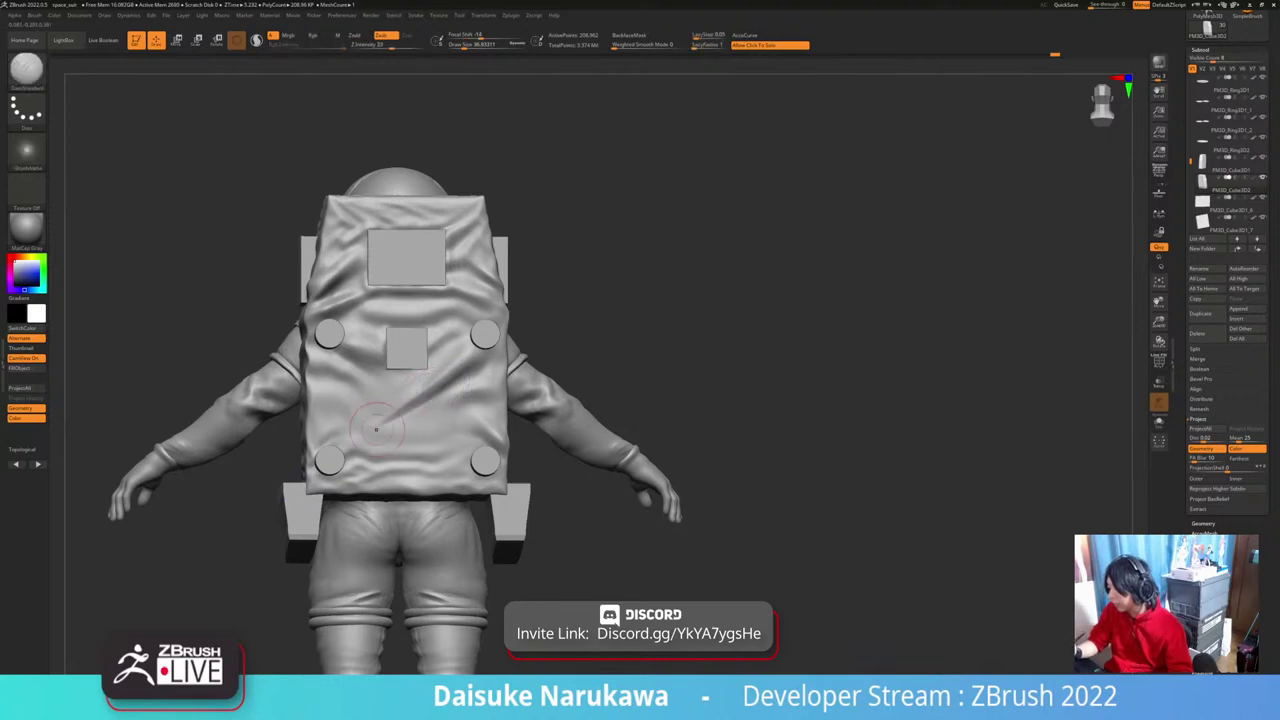
key("shift")
Step: Try a fold running from the left knob area across toward the lower plate and undo the strokes
mouse_move(482, 404)
right_mouse_down()
mouse_move(492, 430)
mouse_move(355, 356)
mouse_move(419, 362)
right_mouse_up()
left_click_drag(418, 364, 483, 386)
key("ctrl+z")
key("ctrl+z")
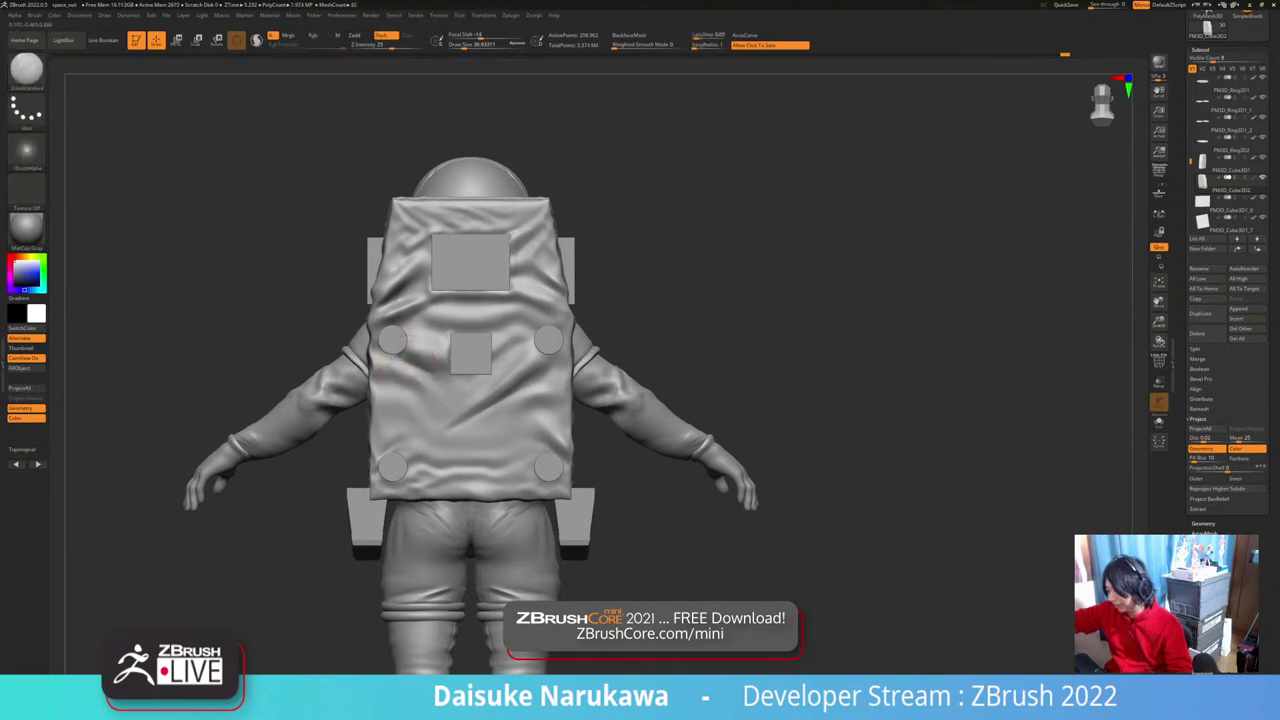
Step: Carve a fold across the fabric below the lower back plate, enlarging the brush draw size for a broader stroke
left_click_drag(406, 361, 493, 401)
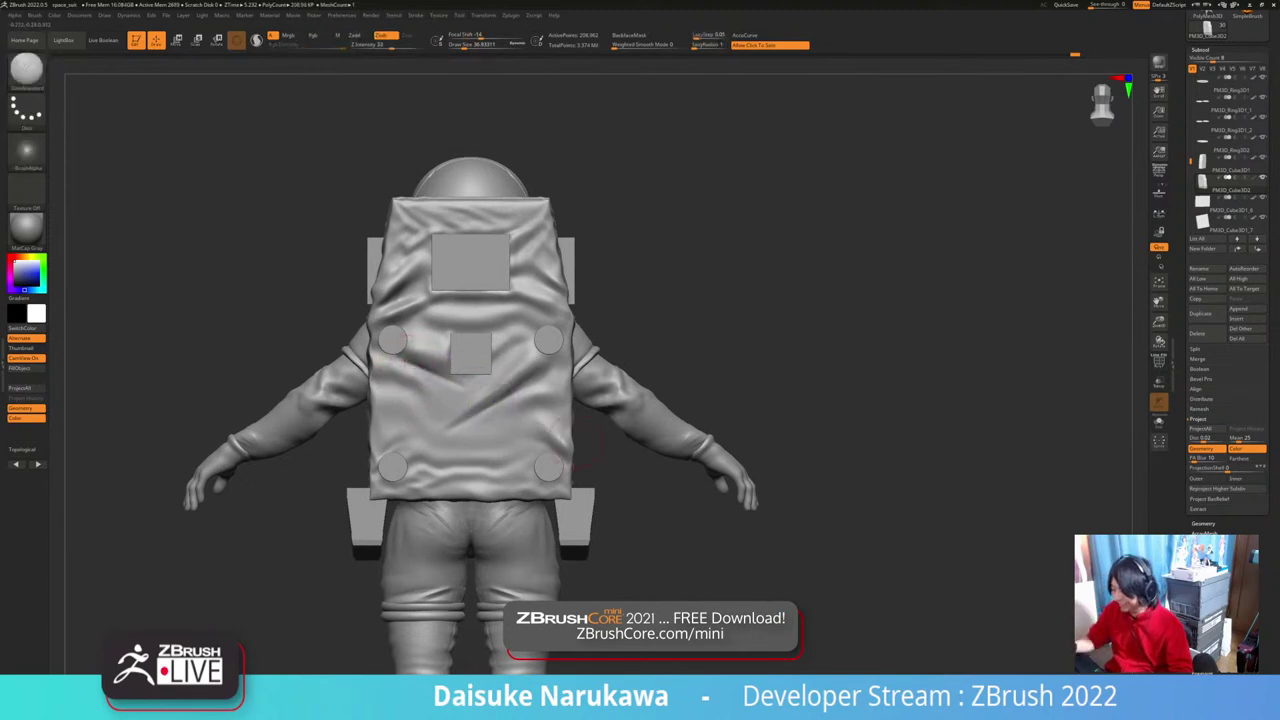
mouse_move(512, 403)
right_mouse_down("alt")
mouse_move(526, 434)
mouse_move(535, 415)
right_mouse_up("alt")
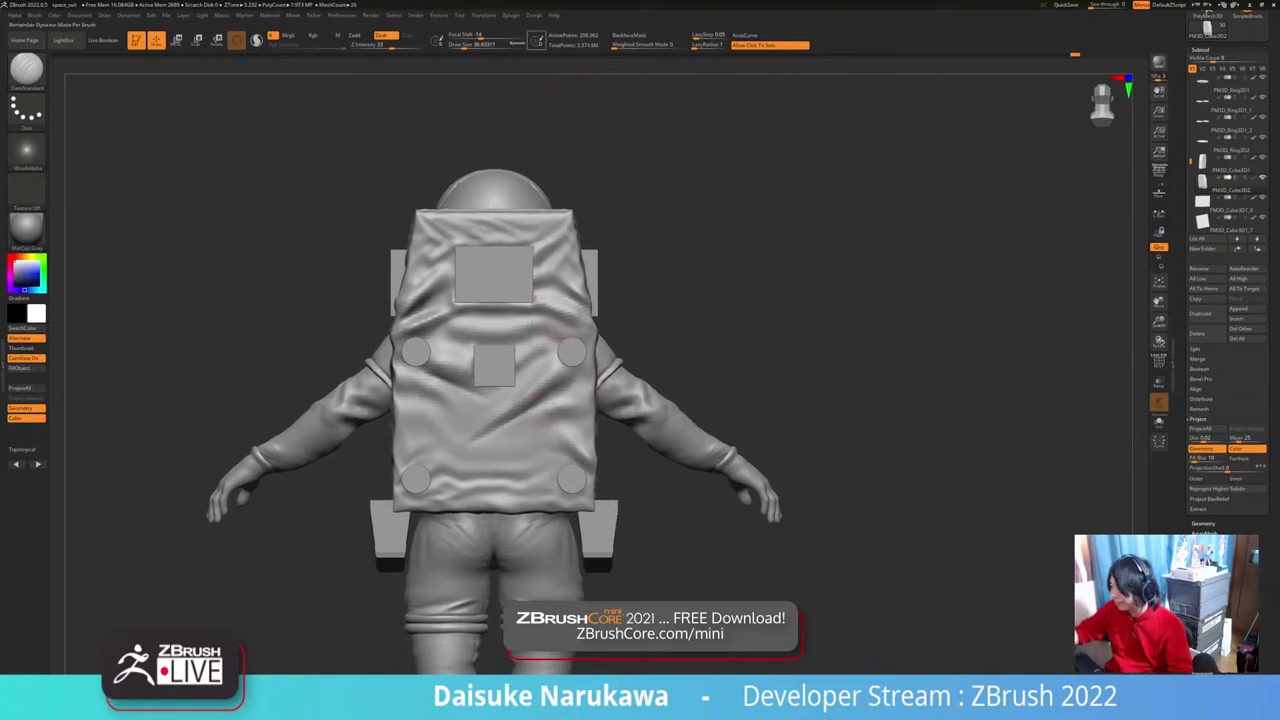
left_click(460, 46)
mouse_move(487, 397)
left_mouse_down()
mouse_move(532, 385)
mouse_move(498, 402)
mouse_move(475, 390)
mouse_move(490, 400)
mouse_move(510, 388)
mouse_move(488, 403)
left_mouse_up()
mouse_move(510, 398)
right_mouse_down()
mouse_move(623, 392)
mouse_move(525, 392)
right_mouse_up()
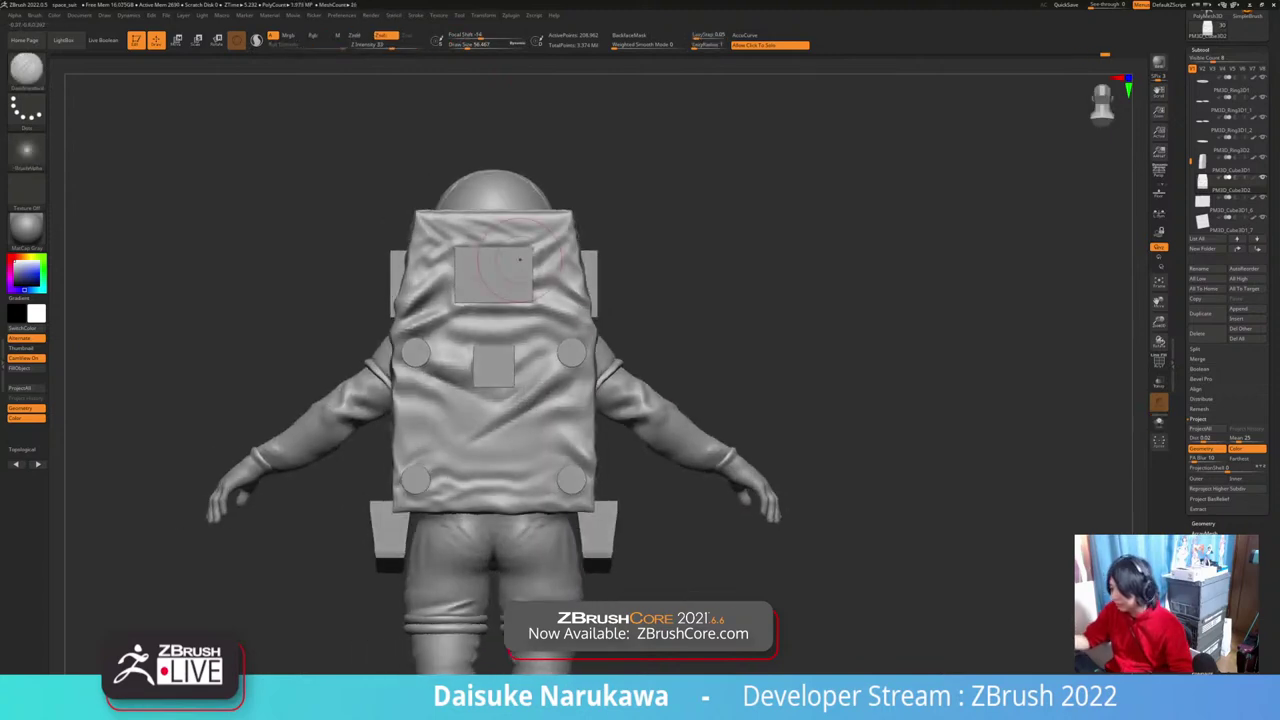
Step: Switch to a cloth simulation brush with a draw size of about 26, undoing the test stroke below the lower plate
left_click(27, 72)
key("s")
key("t")
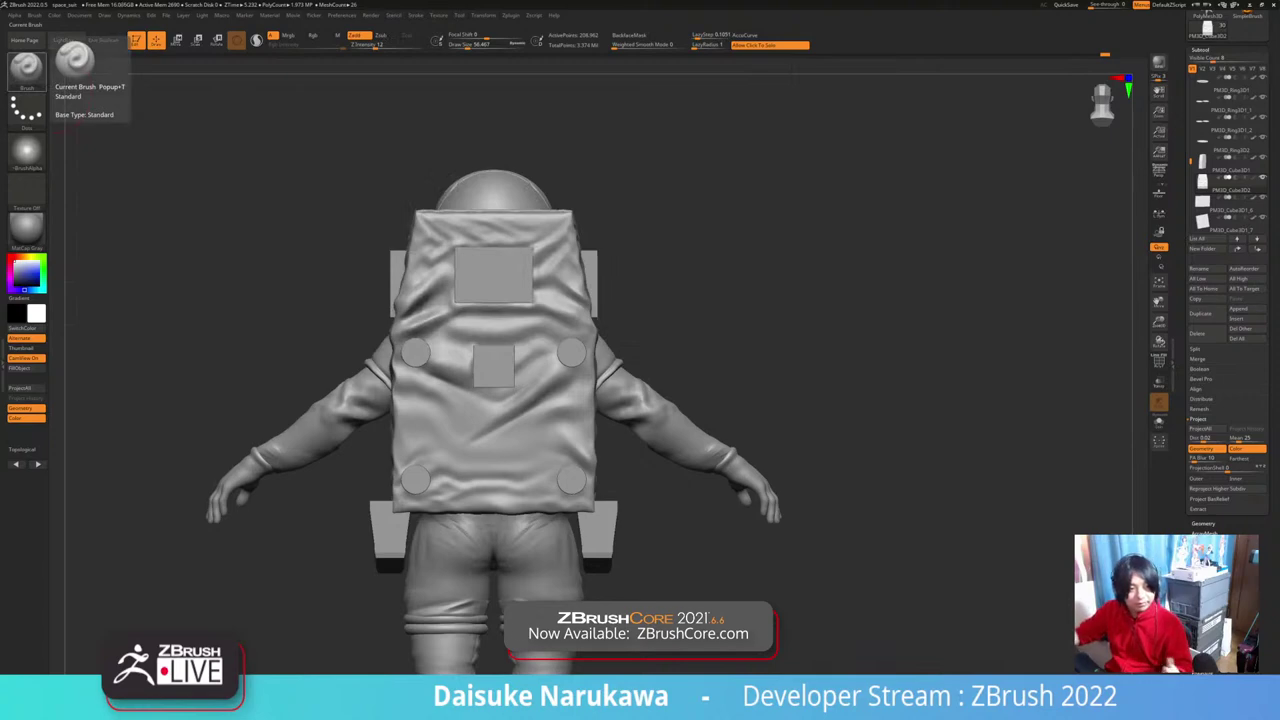
left_click(27, 72)
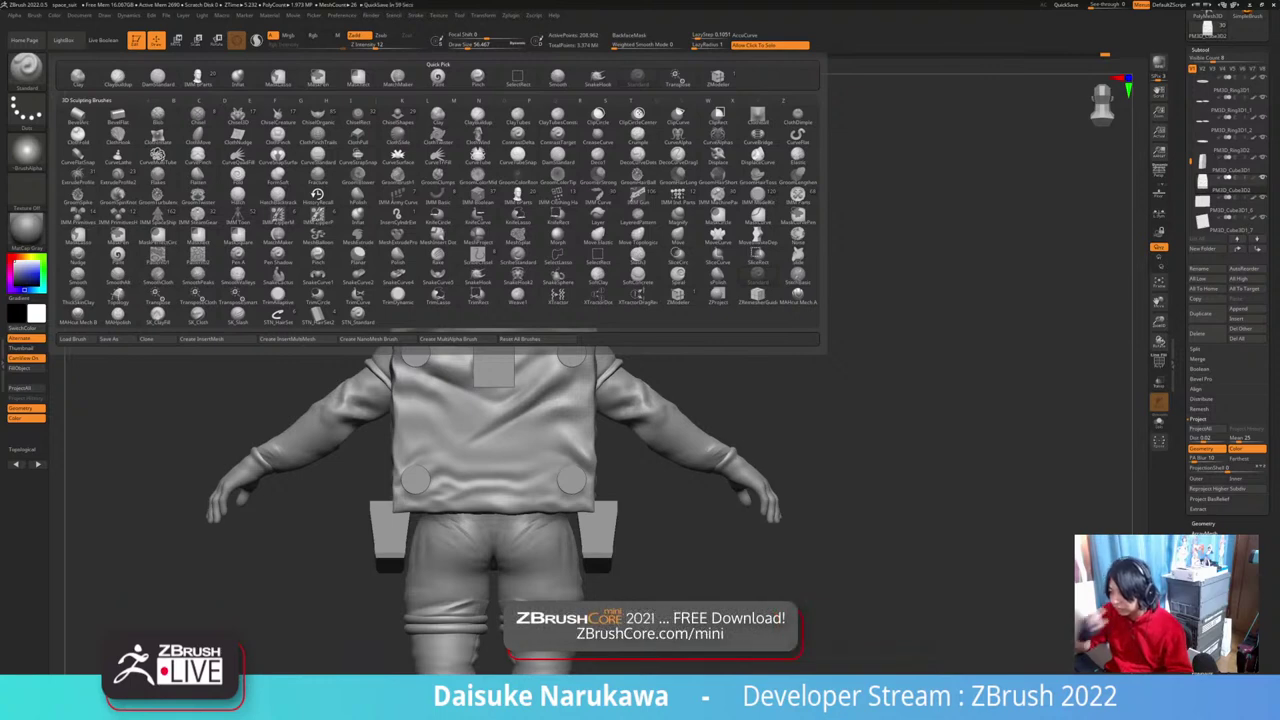
left_click(78, 136)
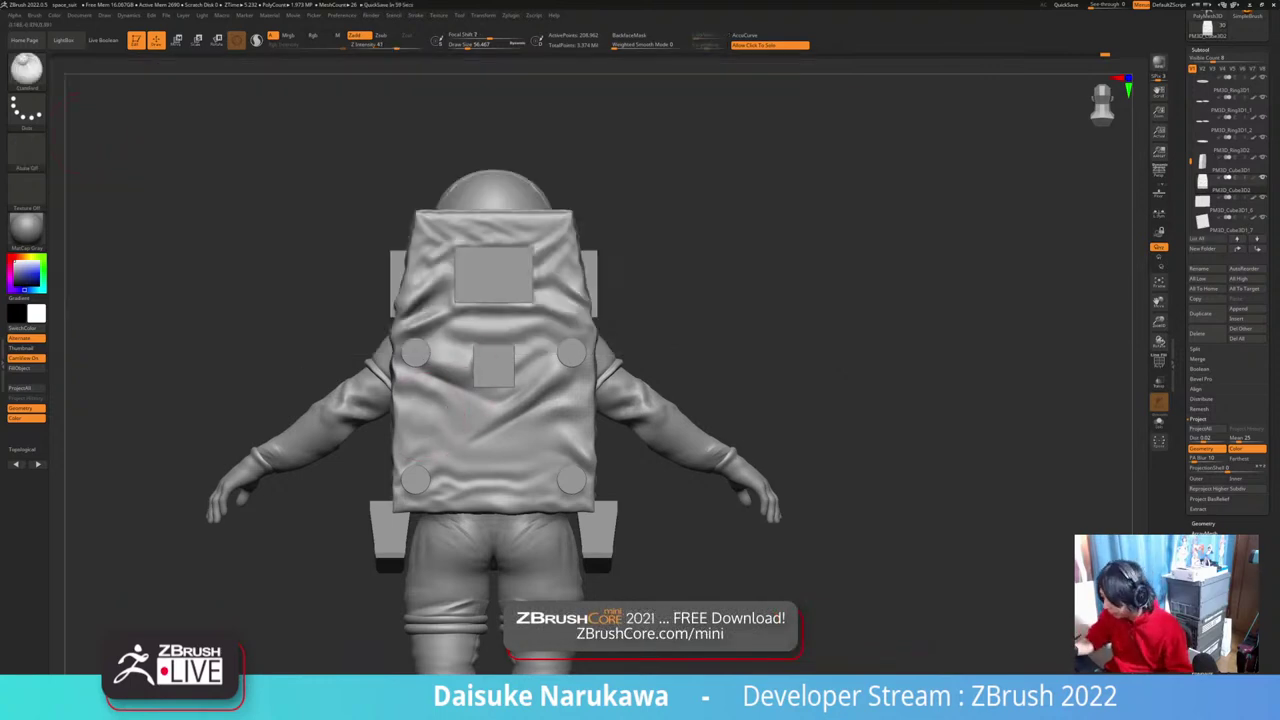
left_click_drag(428, 424, 446, 410)
left_click(461, 45)
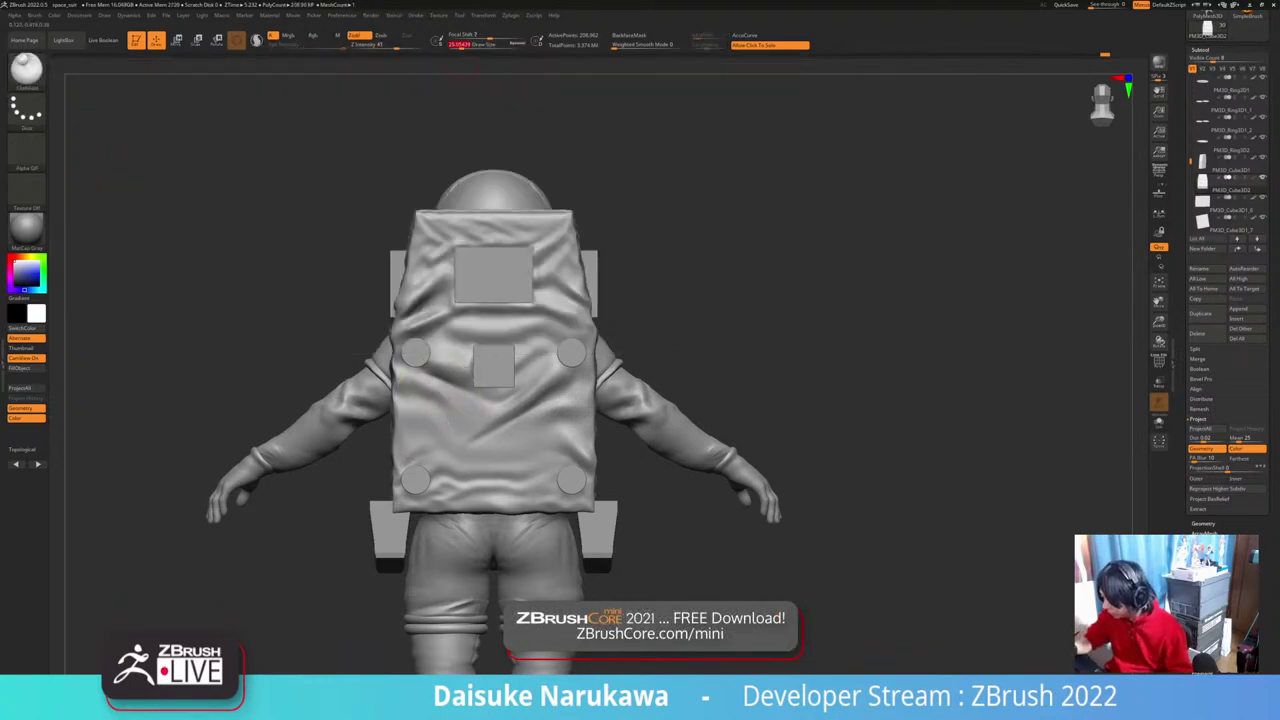
key("ctrl+z")
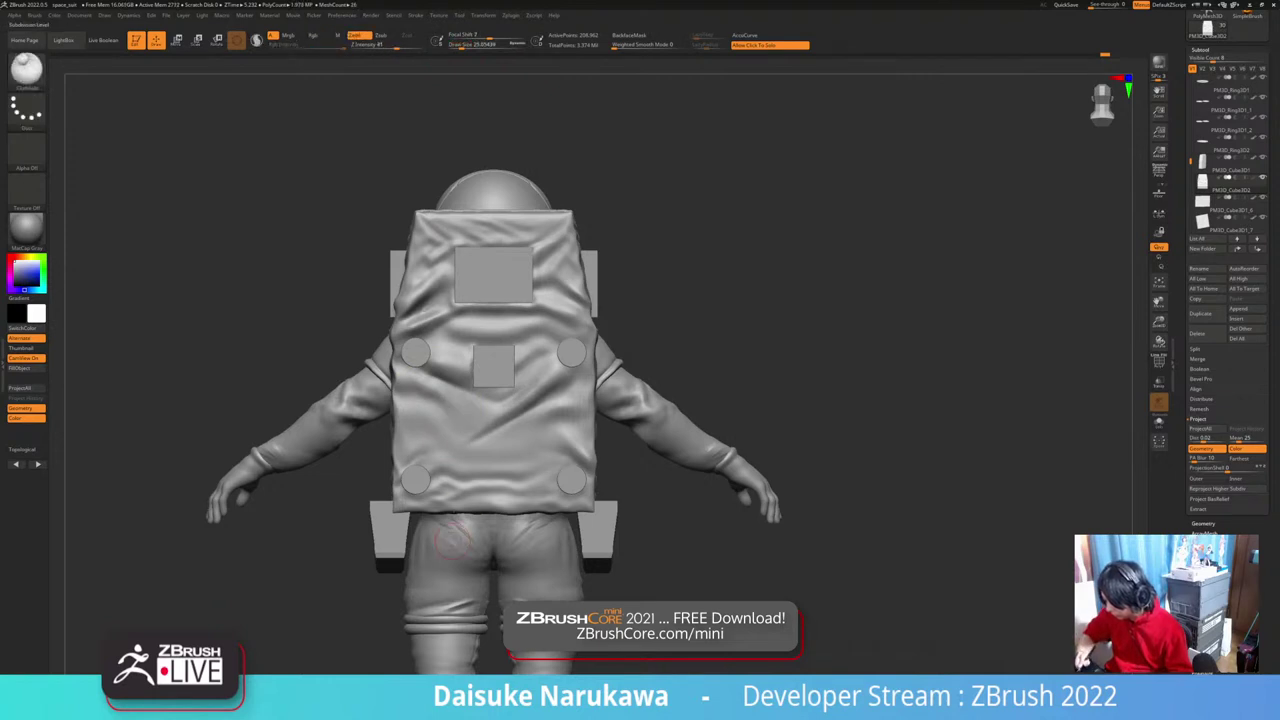
Step: Work small cloth wrinkles into the fabric below the lower back plate at a lower subdivision level
mouse_move(465, 397)
left_mouse_down()
mouse_move(472, 420)
mouse_move(456, 436)
mouse_move(428, 424)
mouse_move(465, 423)
left_mouse_up()
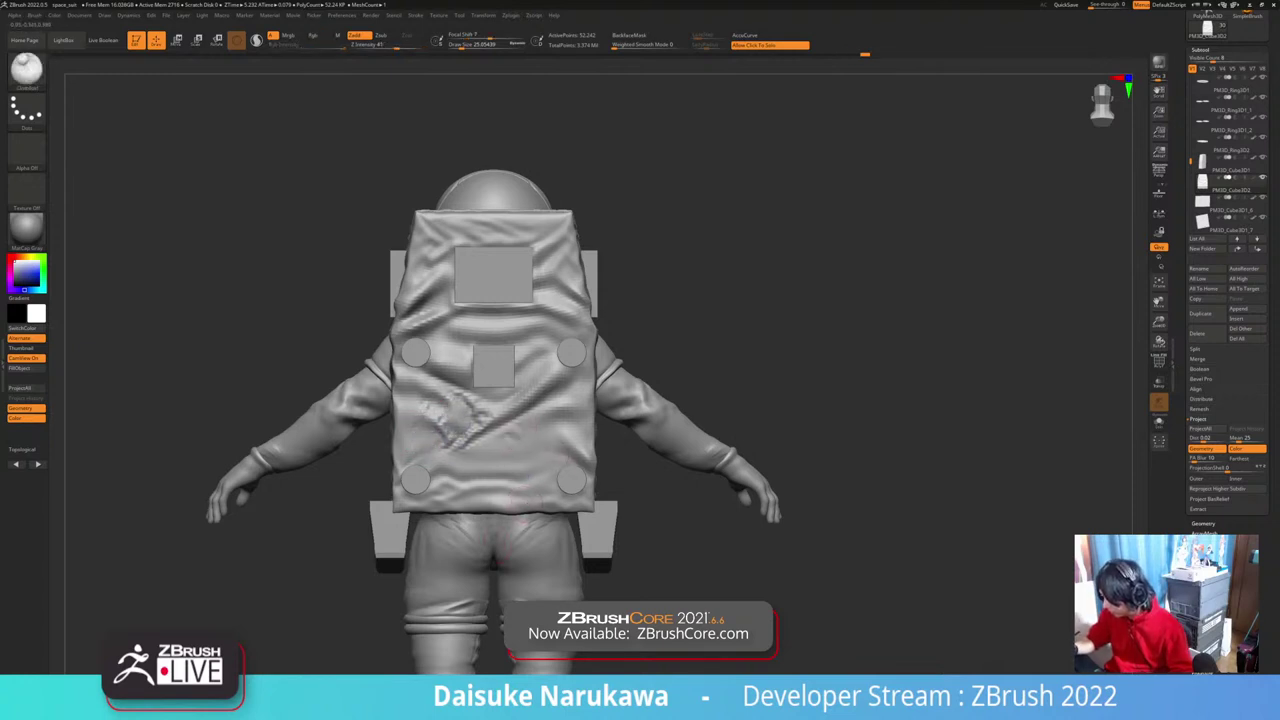
mouse_move(518, 426)
left_mouse_down()
mouse_move(551, 424)
mouse_move(579, 388)
left_mouse_up()
key("ctrl+z")
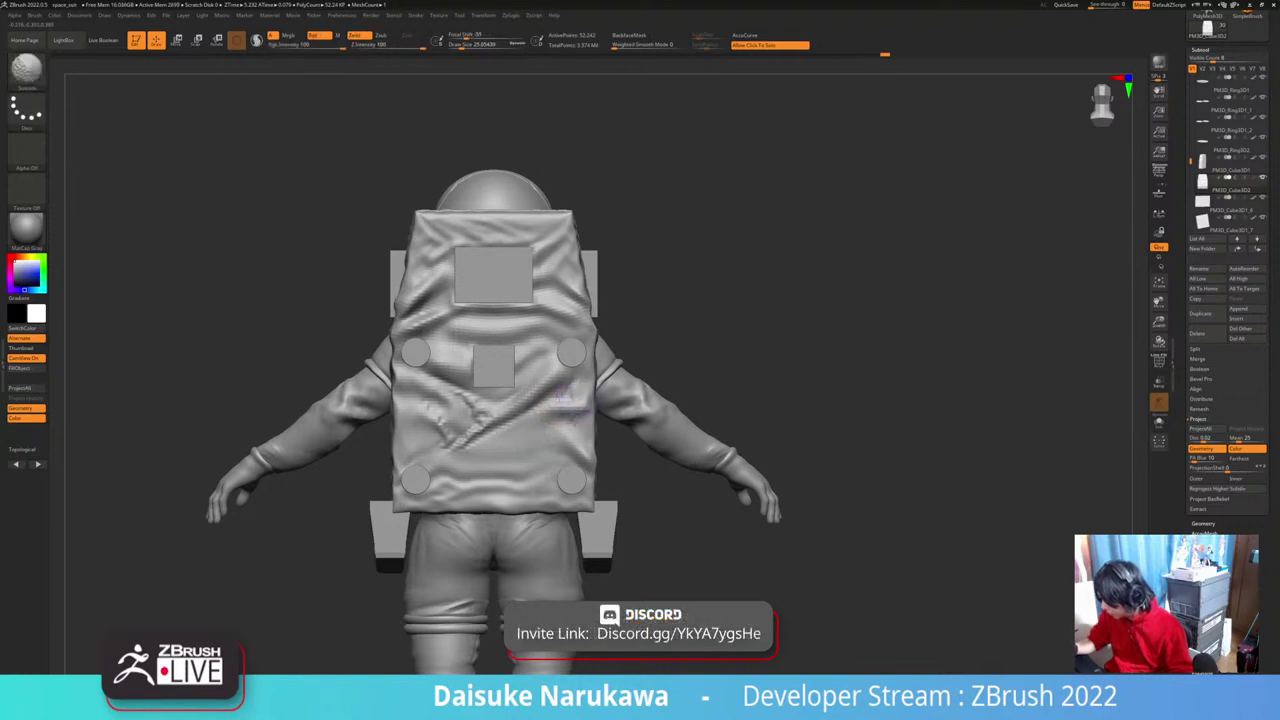
Step: Add small cloth wrinkles around the lower left knob and the cover's bottom edge, smoothing the fabric there
key("b")
key("c")
key("b")
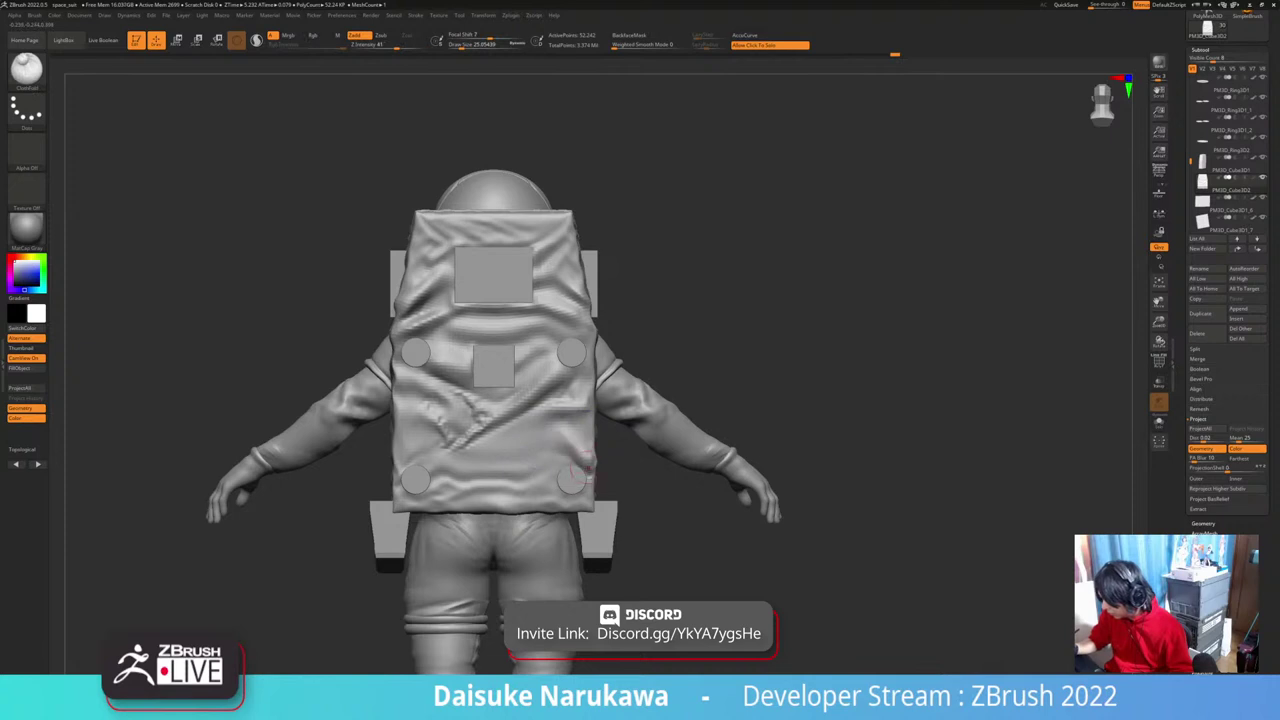
key("shift")
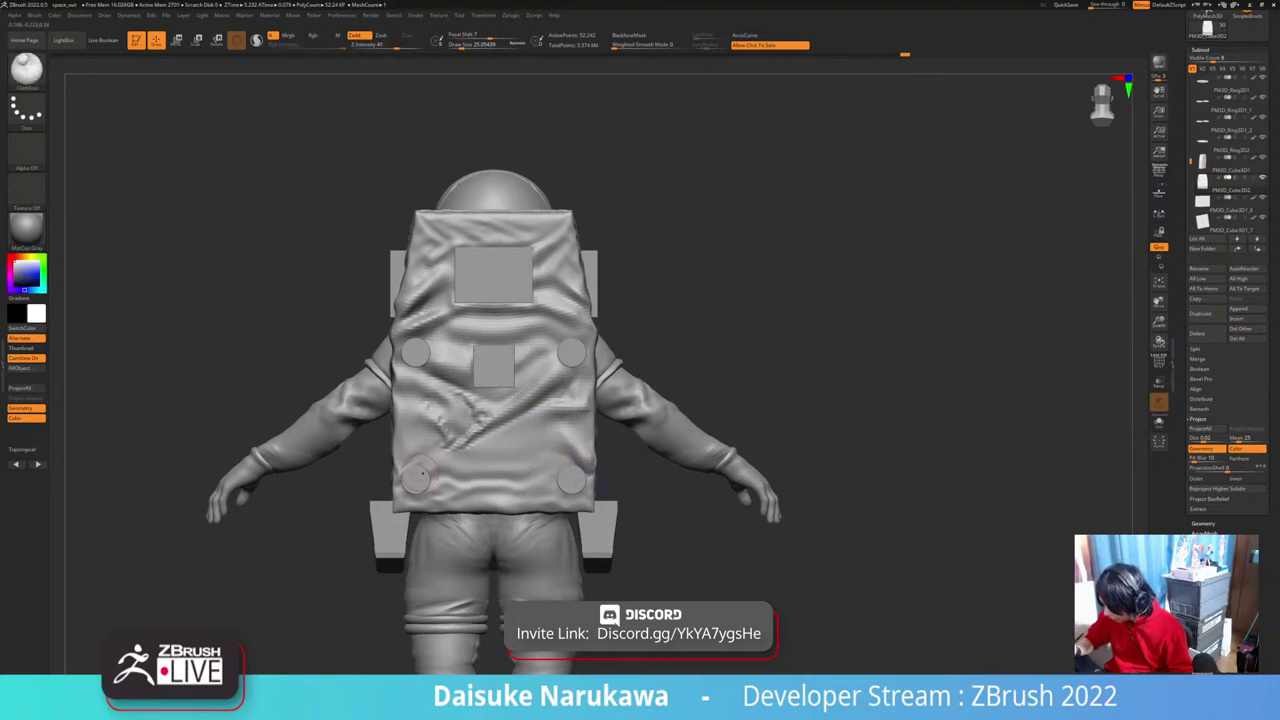
key("ctrl")
key("ctrl")
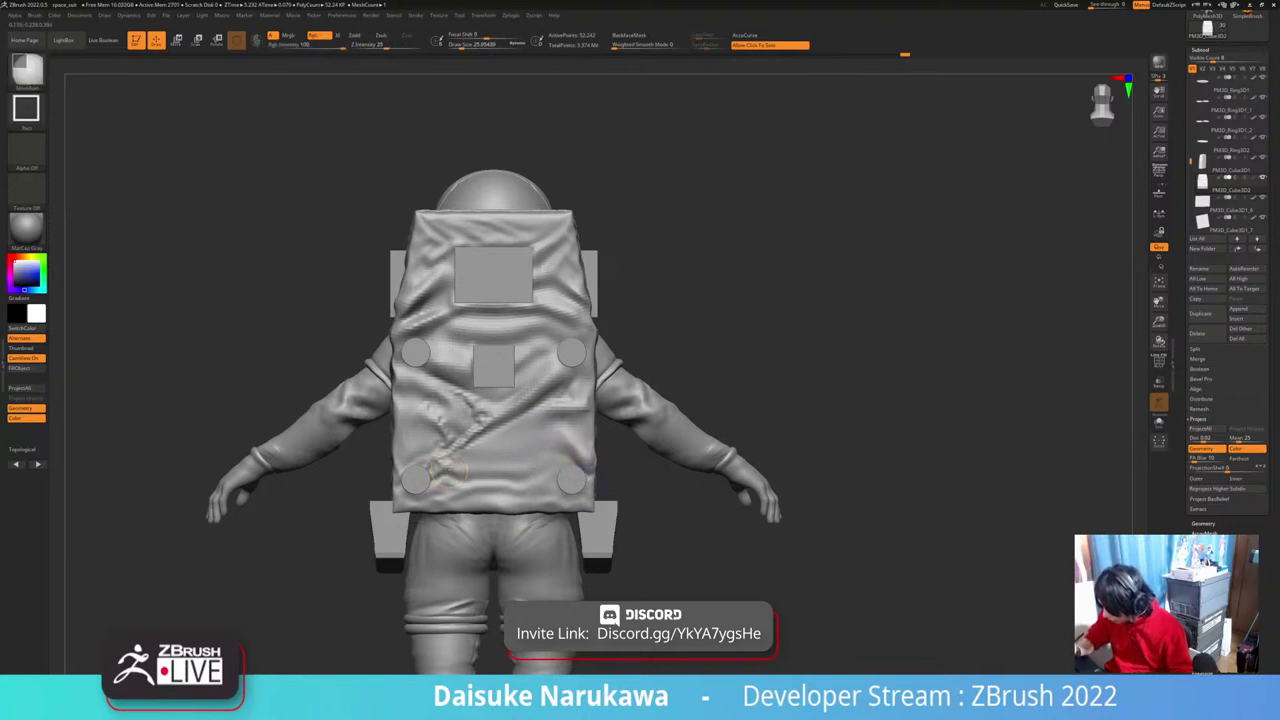
left_click_drag(450, 470, 436, 486, "shift")
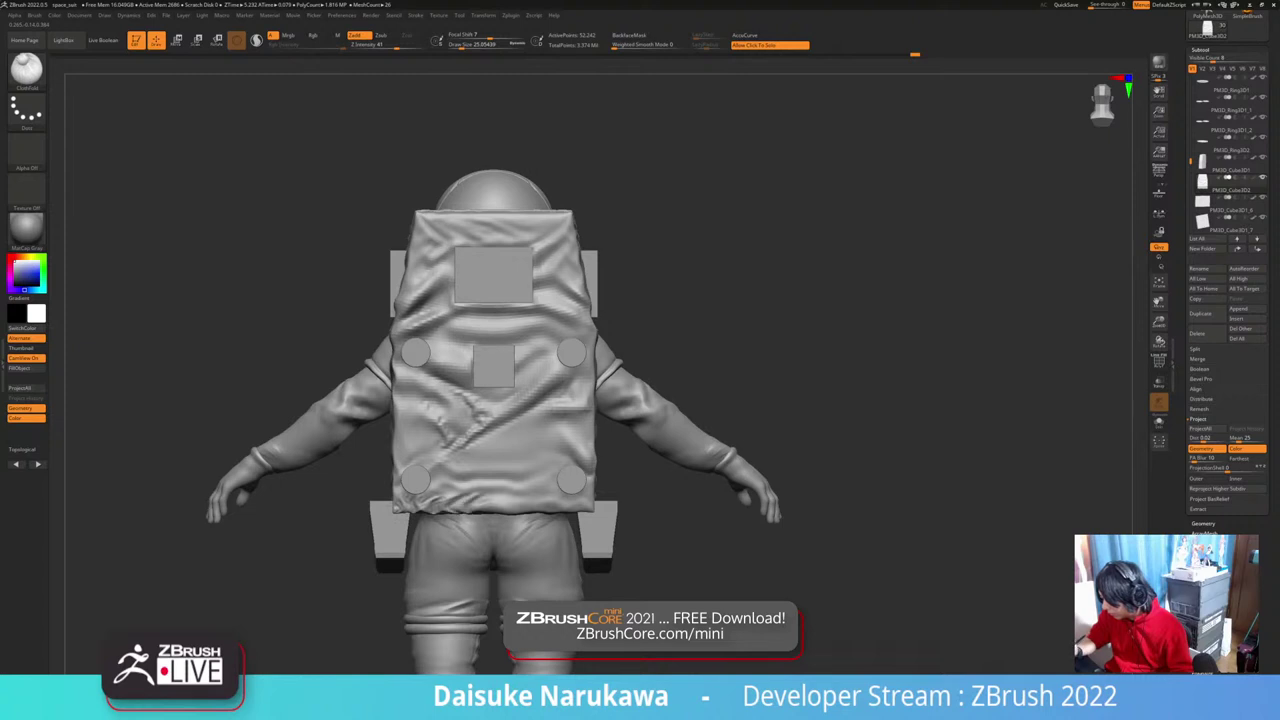
key("shift")
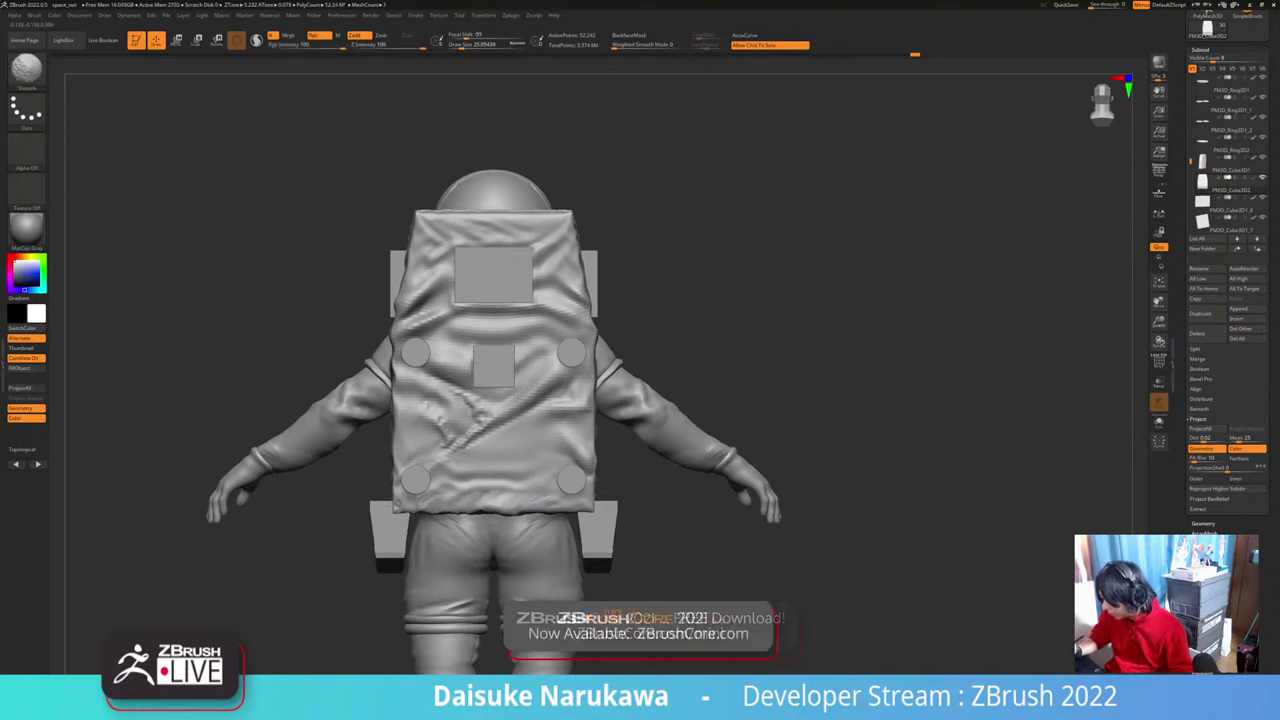
Step: Pull cloth wrinkles along the cover's left back edge between the two left knobs and smooth them
mouse_move(409, 507)
right_mouse_down()
mouse_move(495, 491)
mouse_move(428, 496)
right_mouse_up()
key("shift")
mouse_move(500, 365)
left_mouse_down("shift")
mouse_move(522, 365)
mouse_move(488, 372)
mouse_move(493, 386)
left_mouse_up("shift")
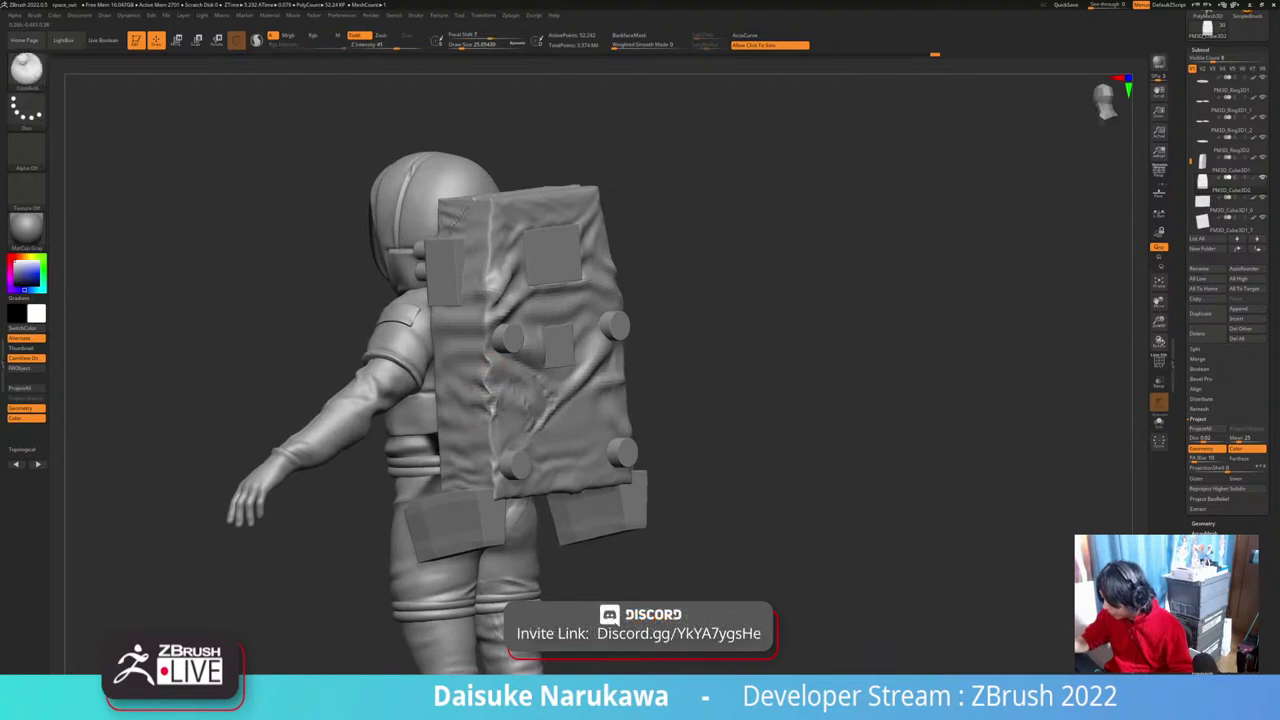
key("shift")
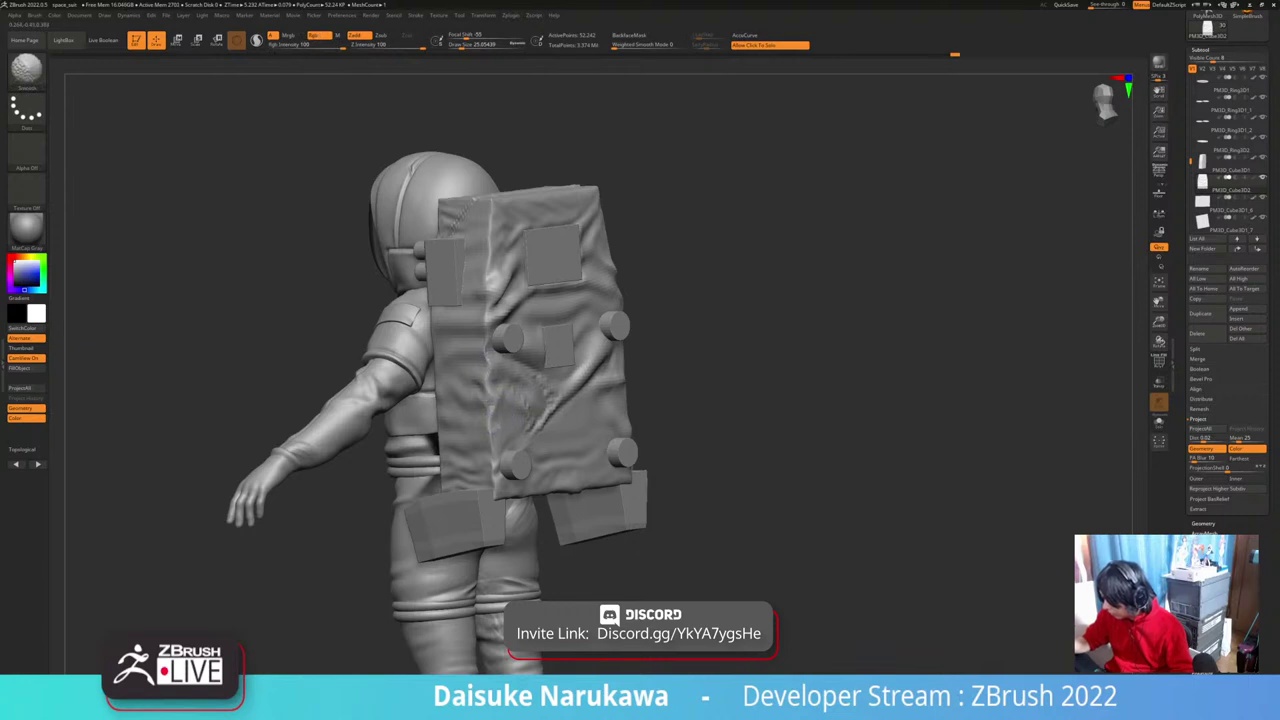
Step: Check the cover in isolation from behind, and raise its subdivision by two levels
left_click_drag(770, 505, 685, 520)
left_click(690, 515)
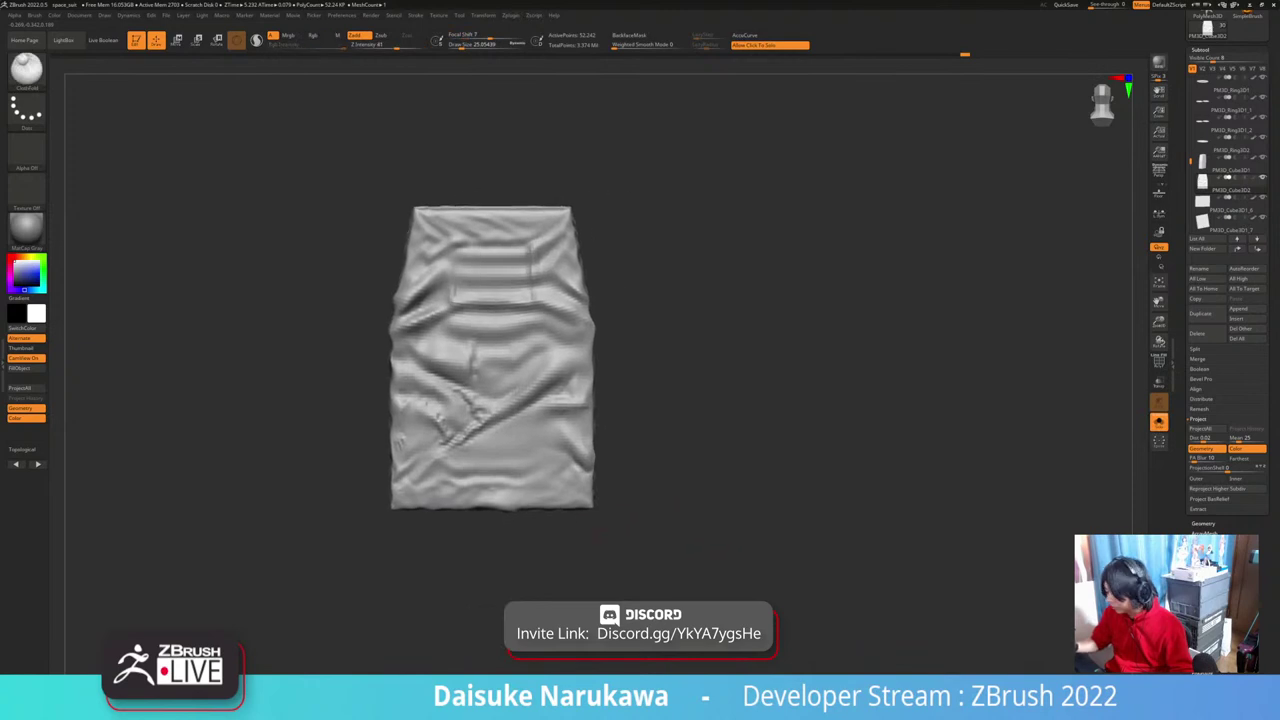
left_click(685, 520)
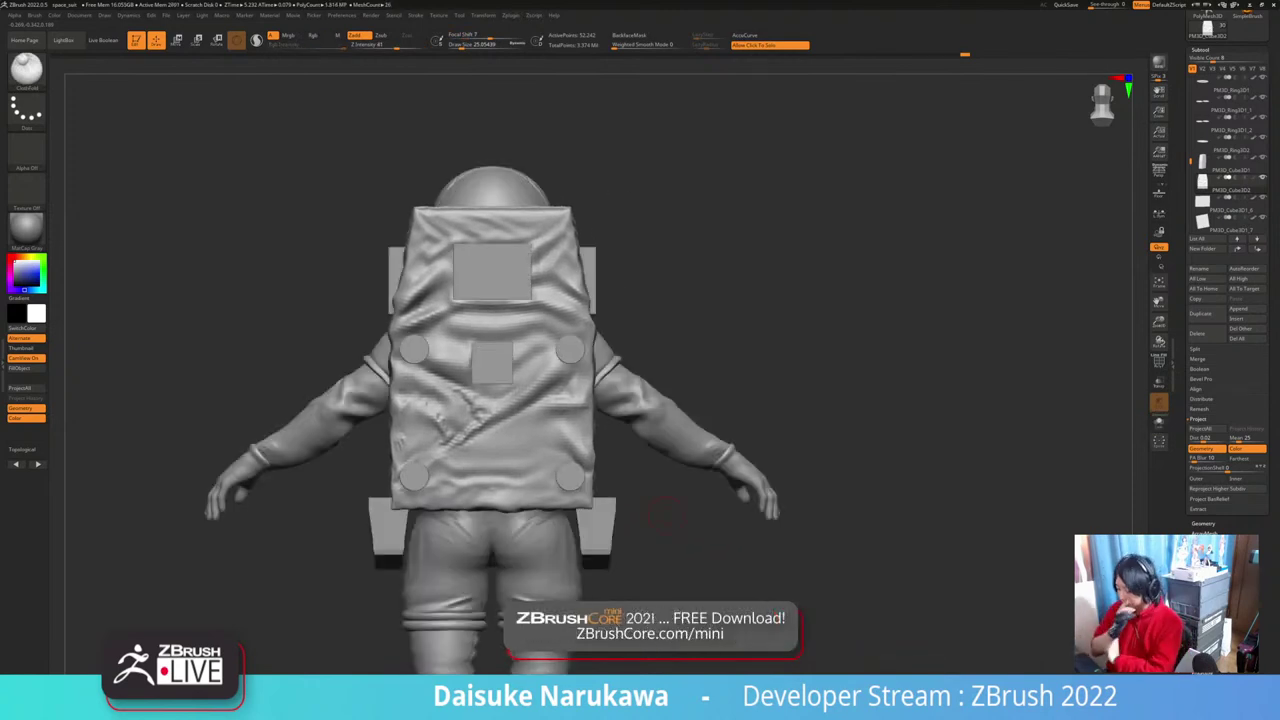
key("d")
key("d")
left_click_drag(700, 515, 755, 515)
Step: Smooth the crumpled wrinkles below the lower plate and undo the extra cloth stroke beside them
left_click_drag(454, 420, 444, 449, "shift")
mouse_move(635, 485)
left_mouse_down()
mouse_move(565, 470)
mouse_move(516, 431)
left_mouse_up()
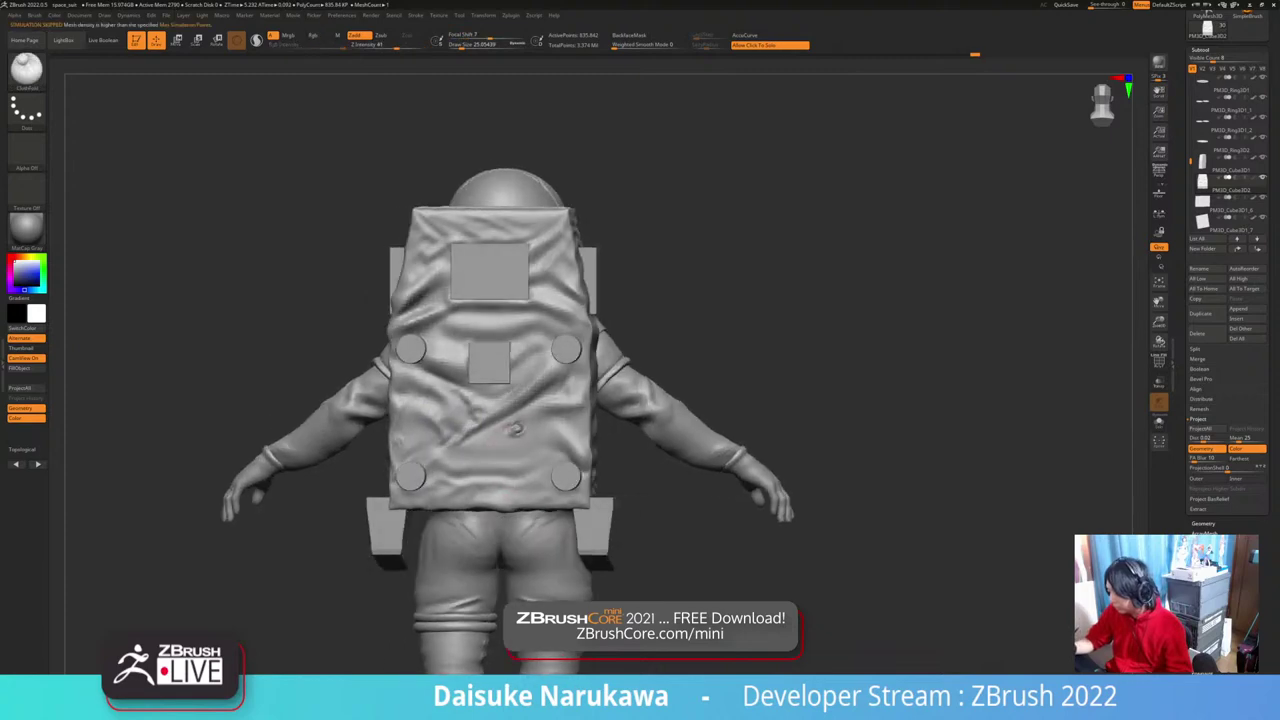
key("ctrl+z")
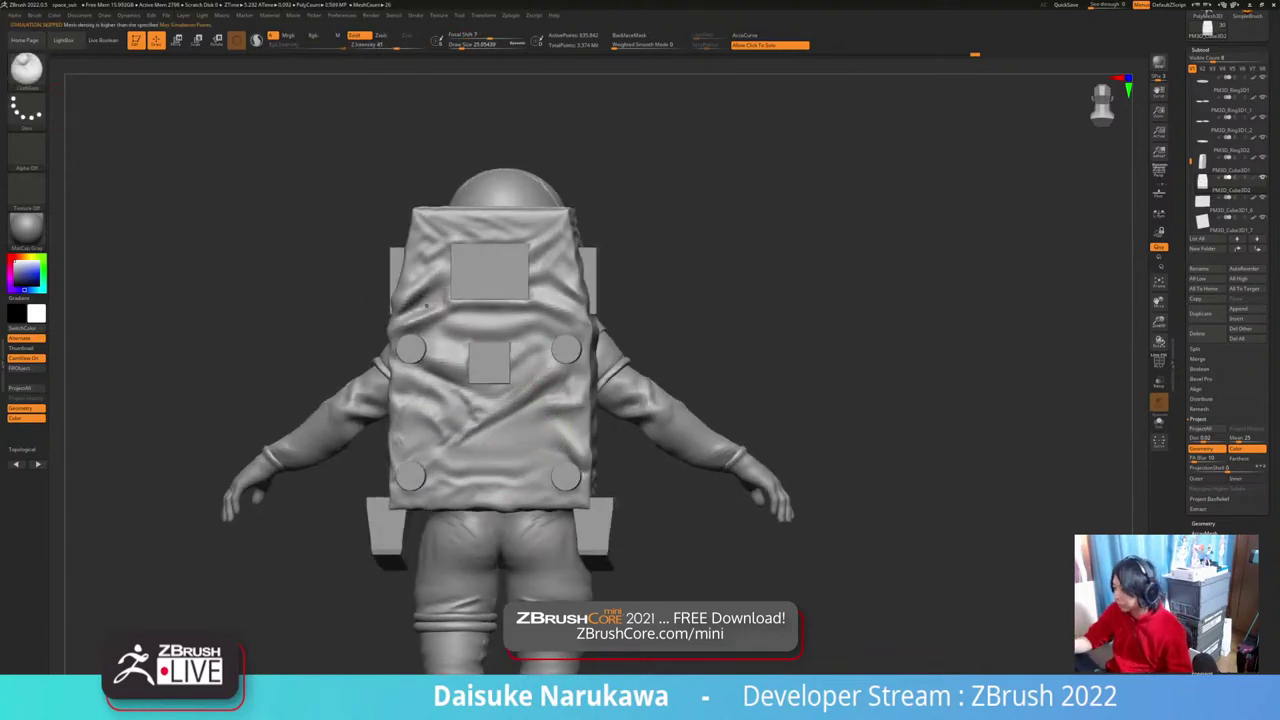
Step: Switch to the DamStandard brush and carve along the diagonal fold below the lower back plate
key("b")
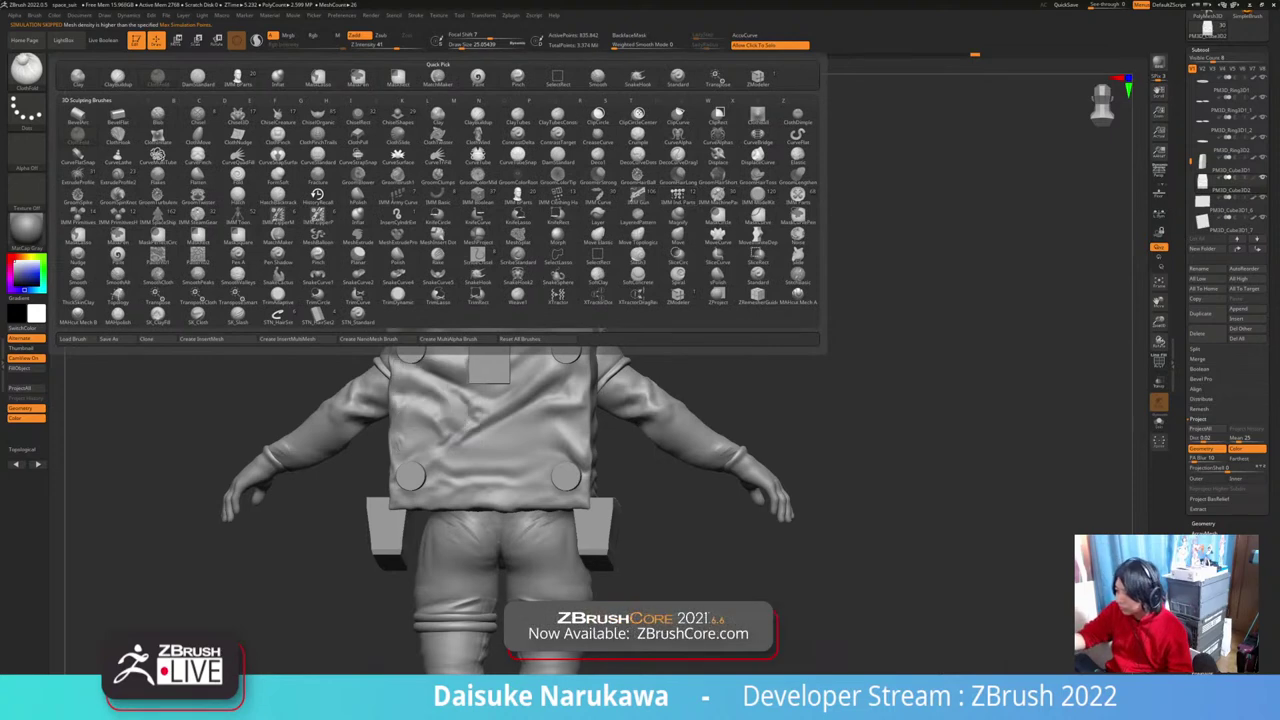
key("d")
key("s")
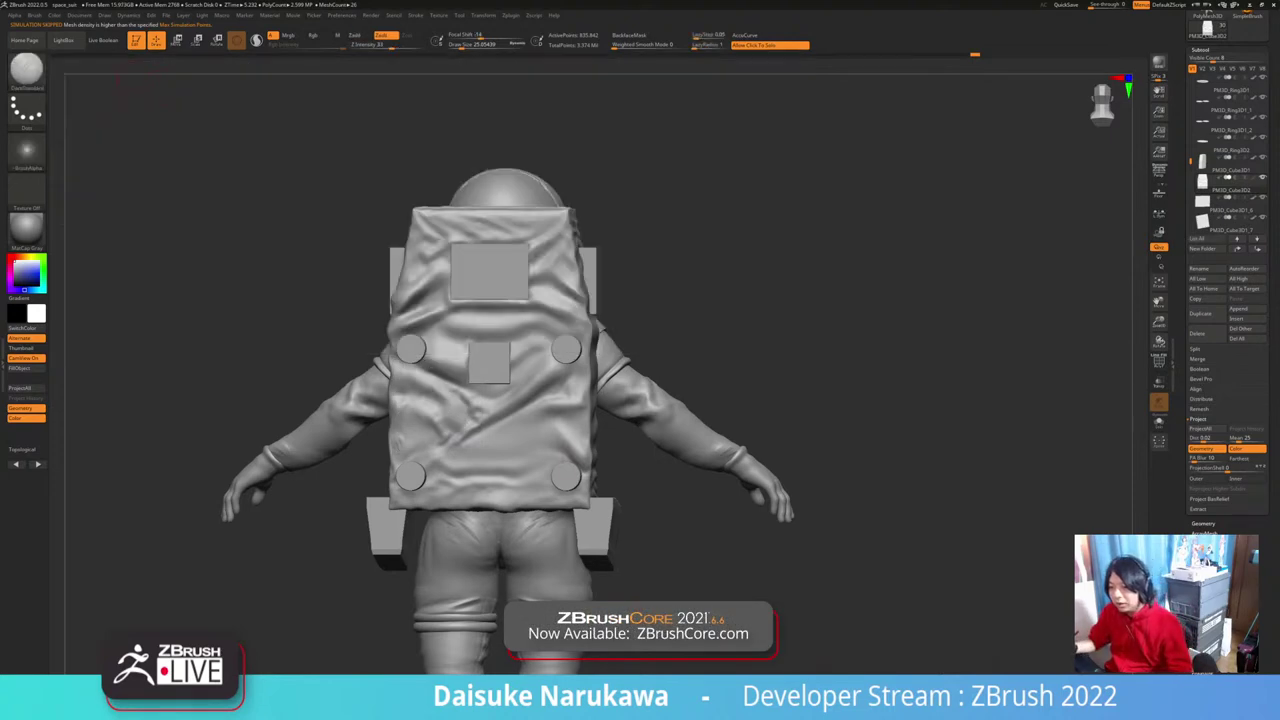
left_click_drag(850, 300, 866, 300)
left_click_drag(866, 300, 842, 280, "alt")
left_click(486, 45)
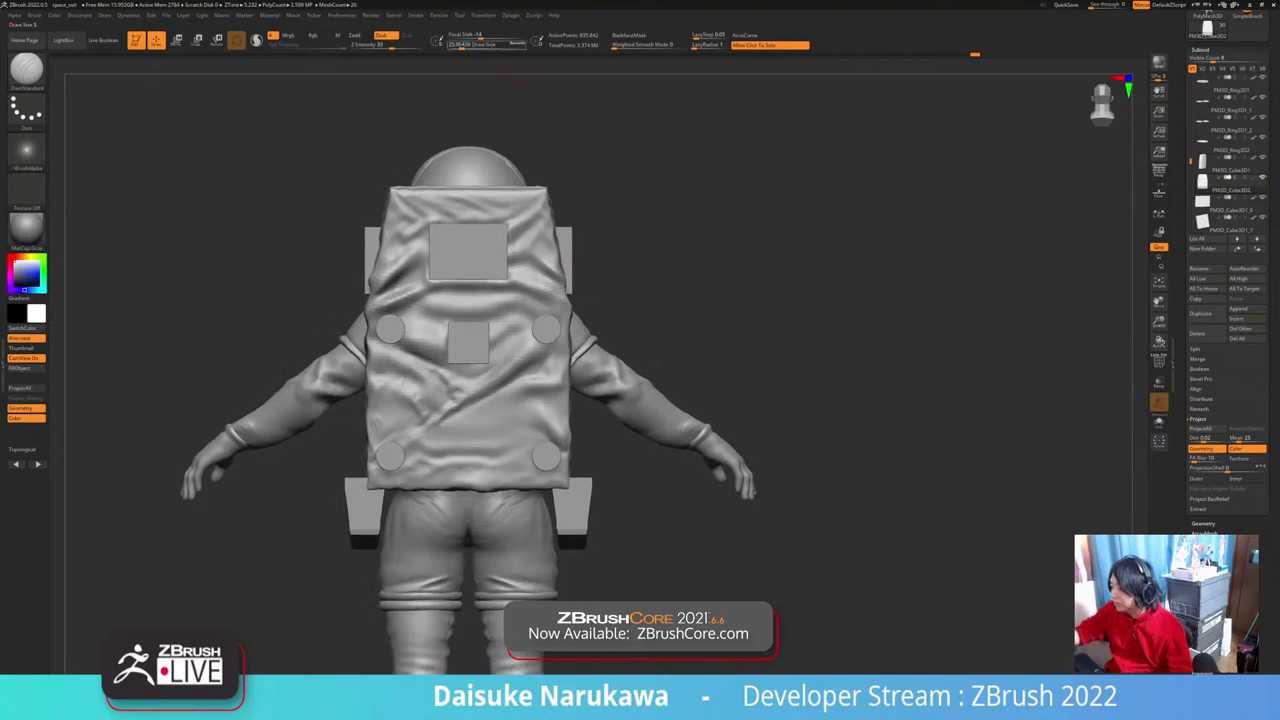
left_click(486, 45)
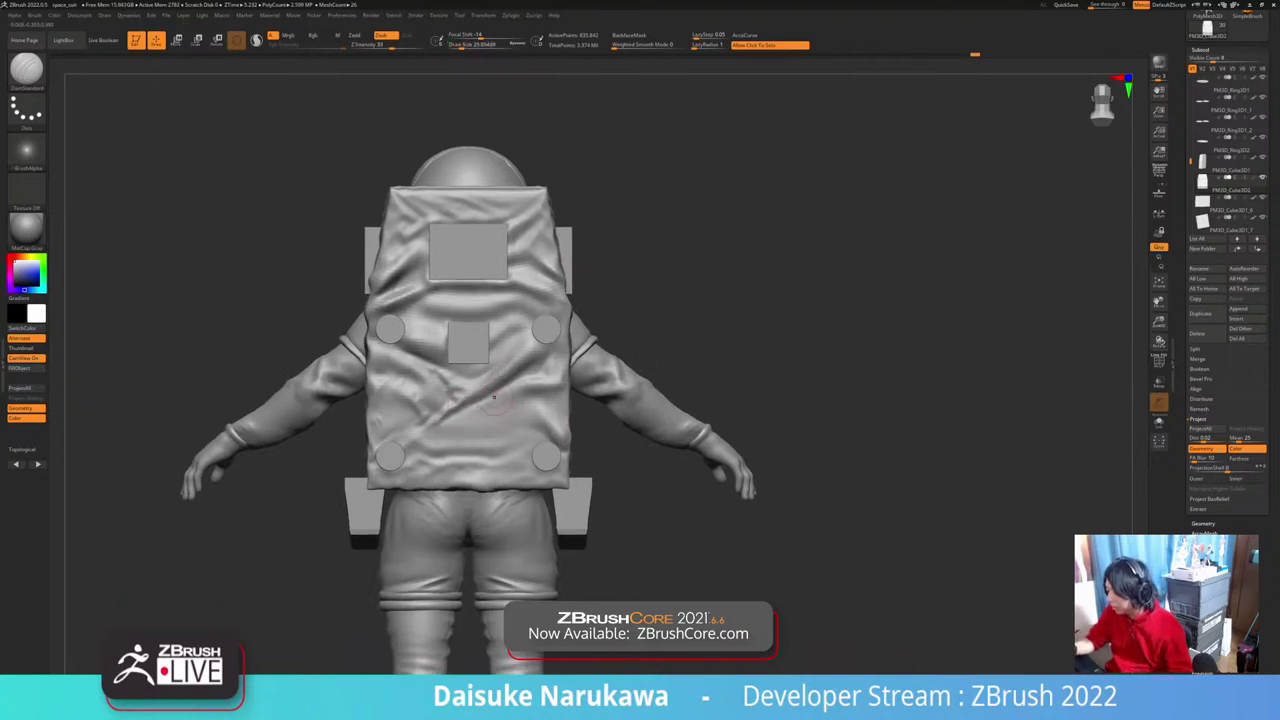
left_click_drag(530, 375, 486, 403)
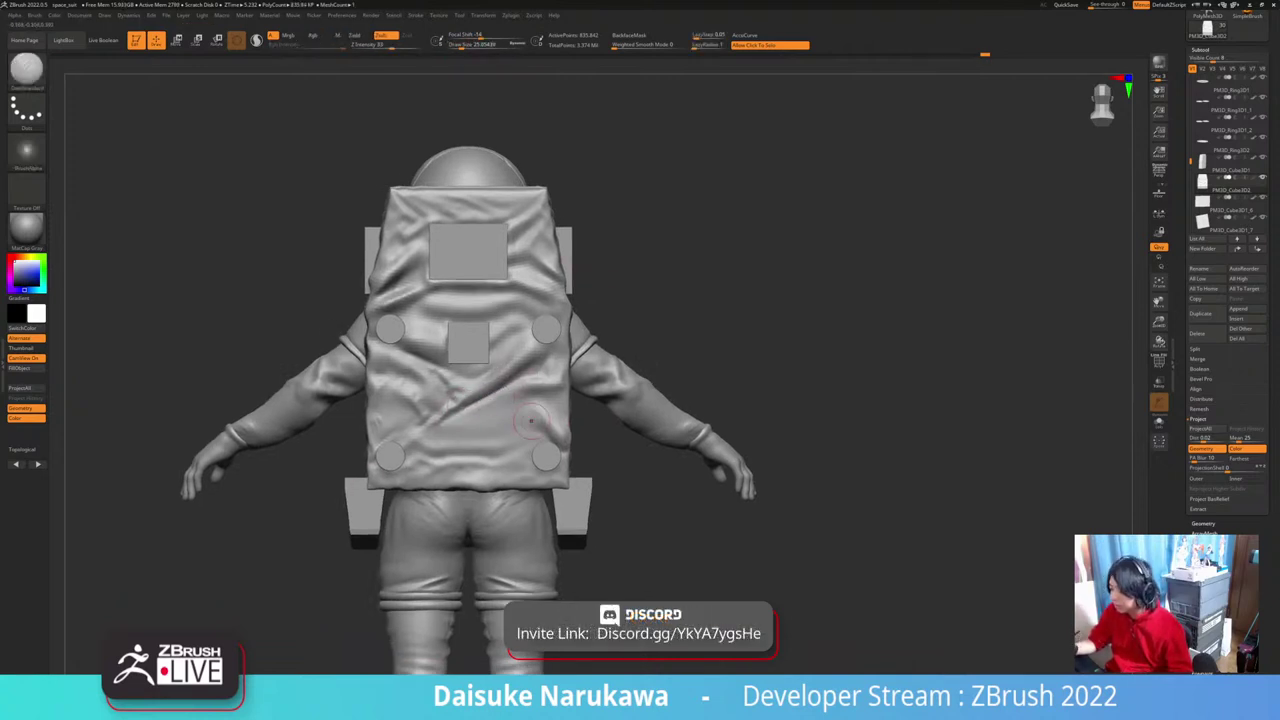
Step: Increase the brush draw size to about 54 and deepen and soften the diagonal fold below the lower plate
mouse_move(690, 420)
left_mouse_down()
mouse_move(735, 436)
mouse_move(702, 436)
left_mouse_up()
left_click(486, 45)
right_click_drag(514, 420, 478, 385)
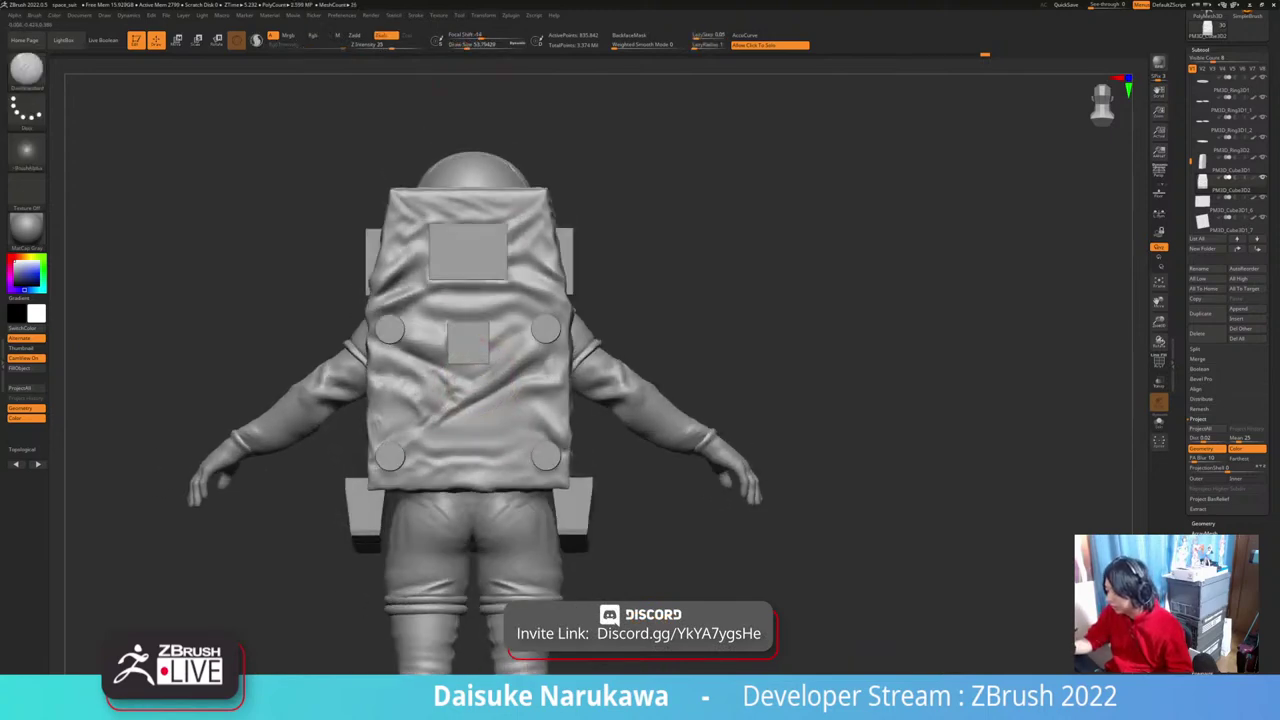
right_click_drag(486, 380, 512, 374)
left_click_drag(494, 374, 516, 356, "shift")
Step: Smooth the diagonal fold beside the lower plate and shape its upper end toward the upper right knob
mouse_move(516, 356)
right_mouse_down()
mouse_move(534, 336)
mouse_move(526, 390)
right_mouse_up()
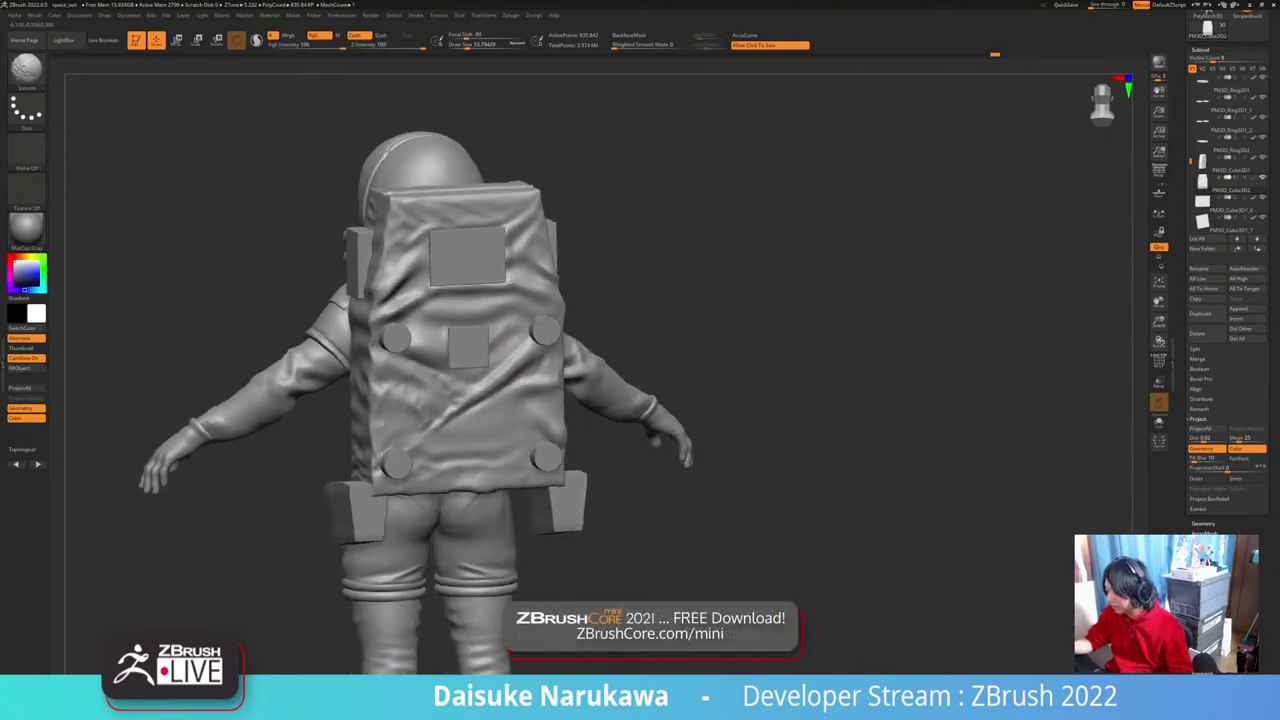
left_click_drag(502, 365, 474, 386, "shift")
mouse_move(474, 386)
right_mouse_down()
mouse_move(438, 394)
mouse_move(503, 356)
mouse_move(540, 355)
right_mouse_up()
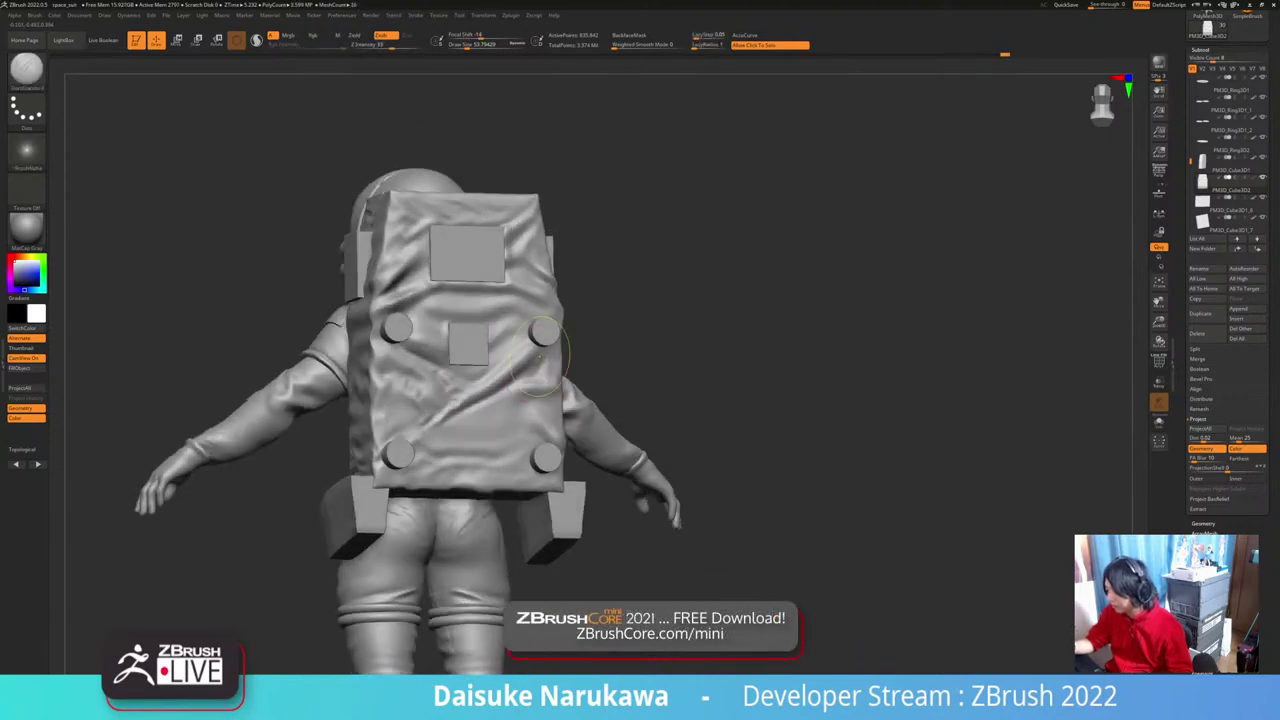
right_click_drag(485, 402, 476, 425, "shift")
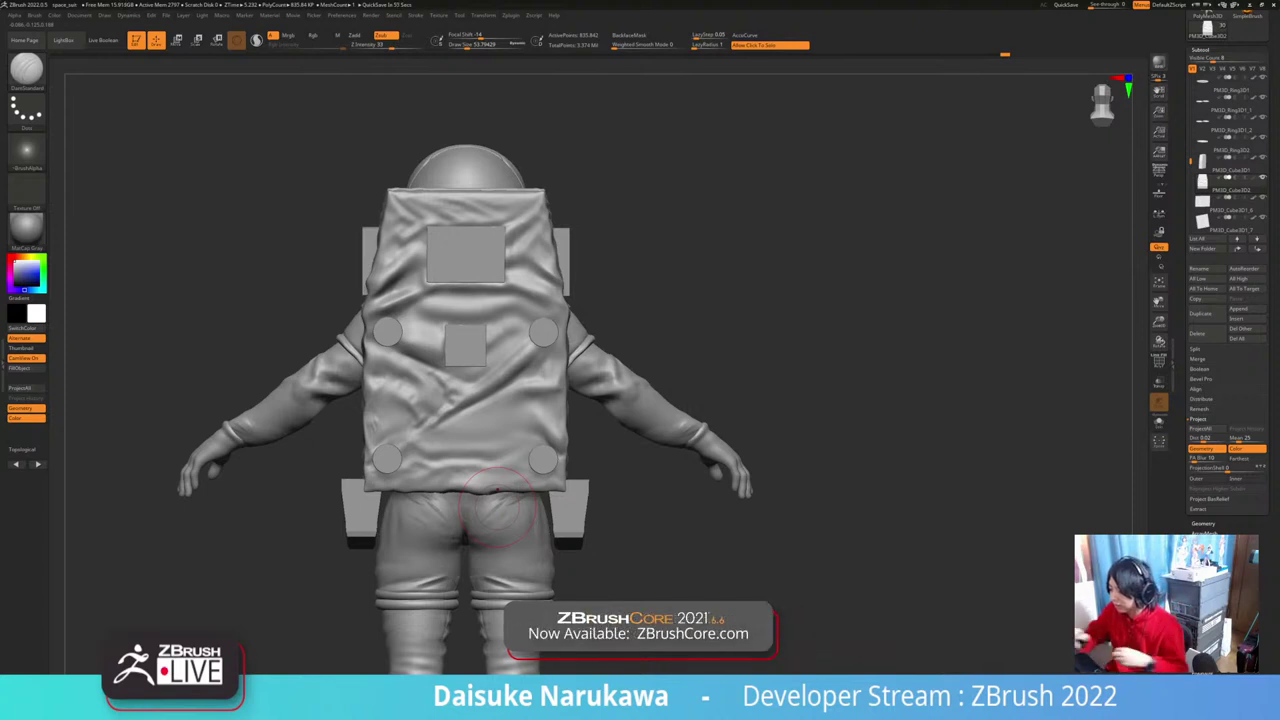
Step: Carve the fabric between the upper and lower back plates so its fold wraps the lower plate's upper edge
right_click_drag(490, 326, 438, 311)
left_click_drag(468, 331, 442, 308)
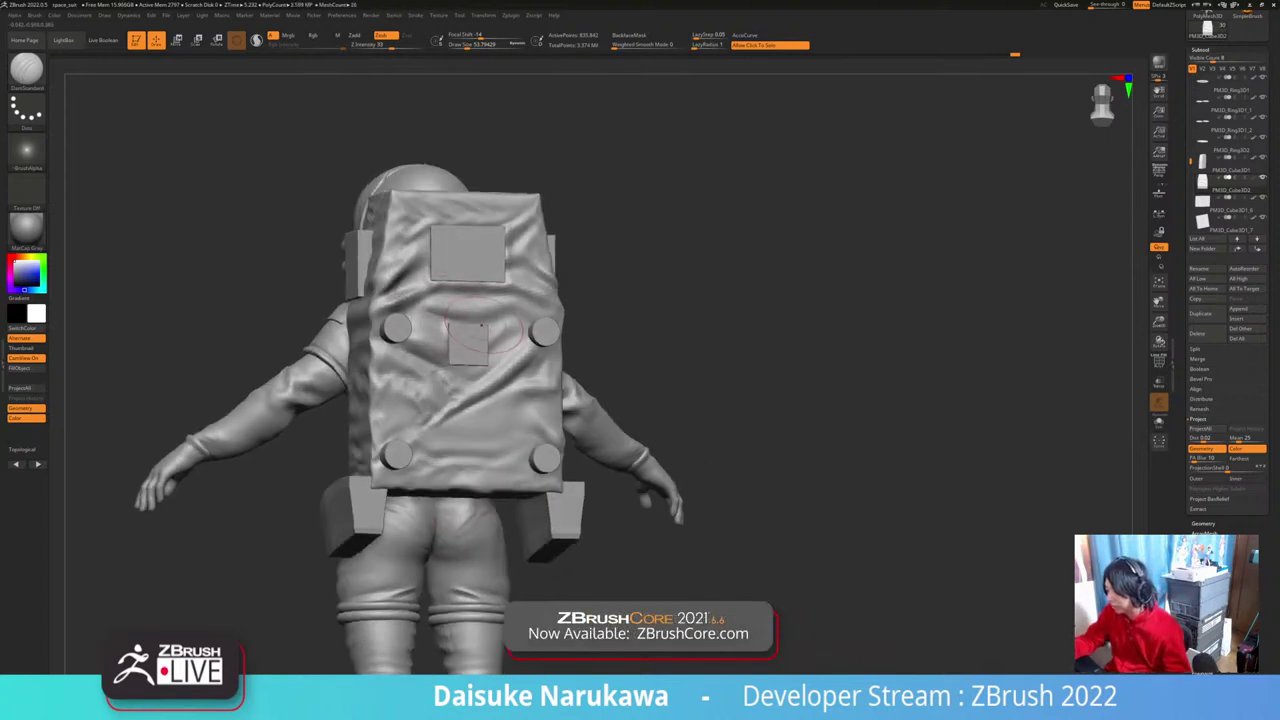
right_click_drag(448, 313, 470, 324, "shift")
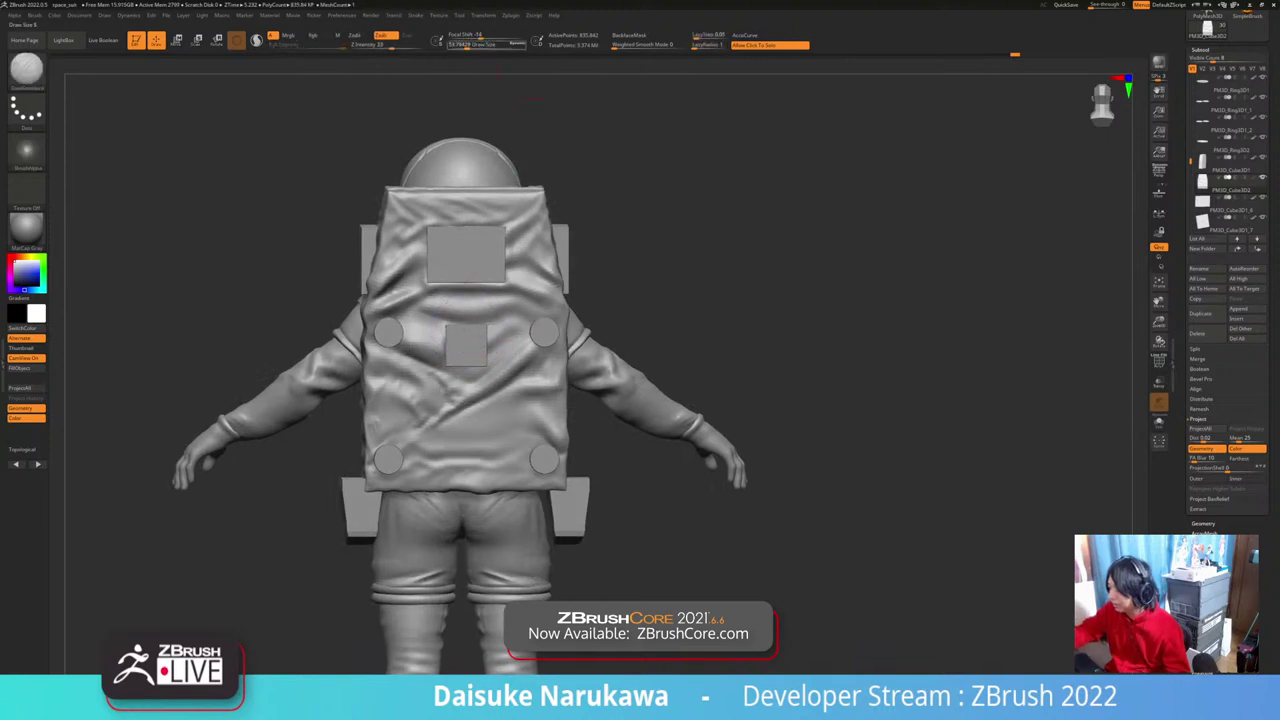
Step: Reduce the brush draw size to about 30 and refine and smooth the folds around the lower plate
left_click_drag(467, 45, 463, 45)
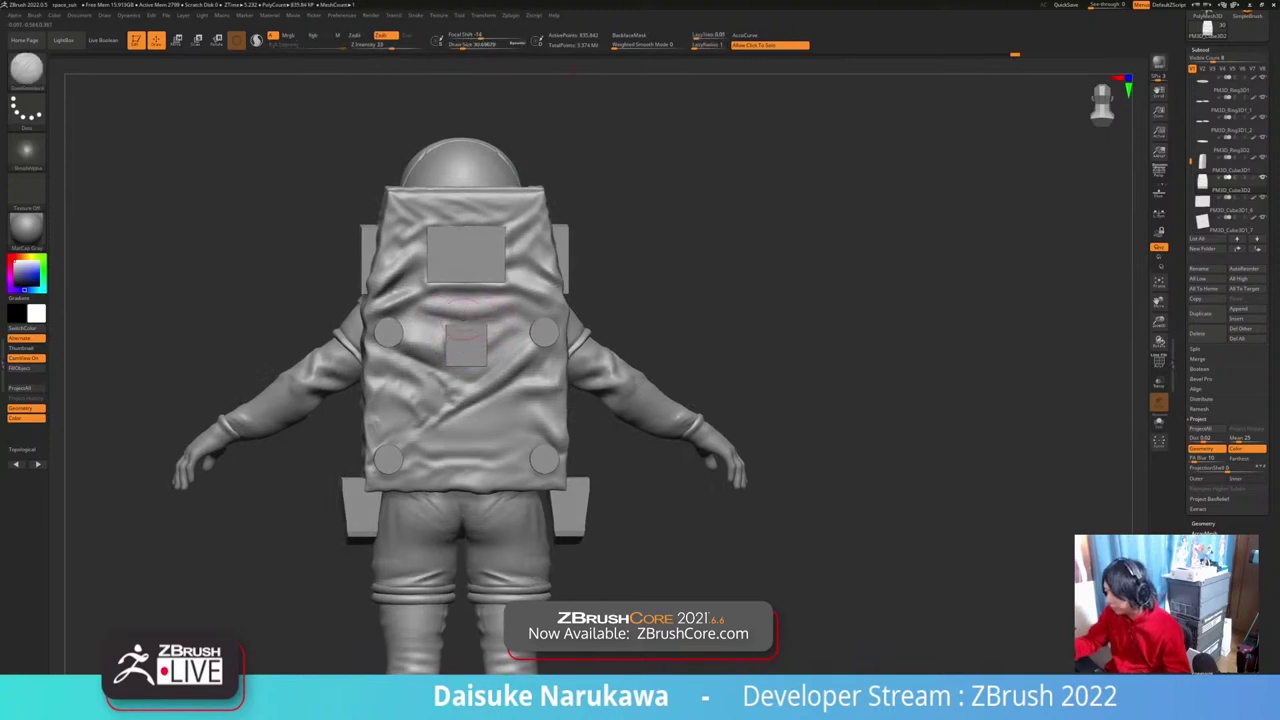
left_click_drag(484, 320, 493, 320)
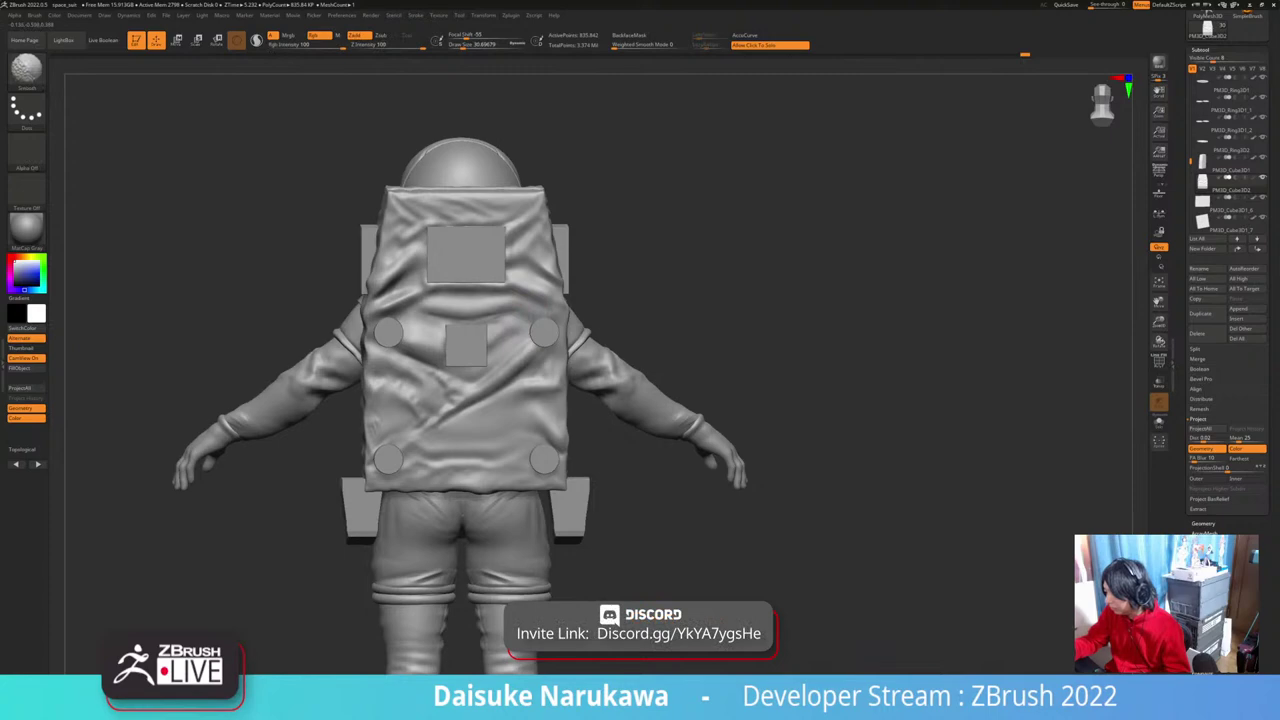
right_click_drag(531, 309, 530, 291)
mouse_move(500, 360)
right_mouse_down("ctrl")
mouse_move(498, 325)
mouse_move(500, 338)
right_mouse_up("ctrl")
left_click_drag(480, 346, 500, 342)
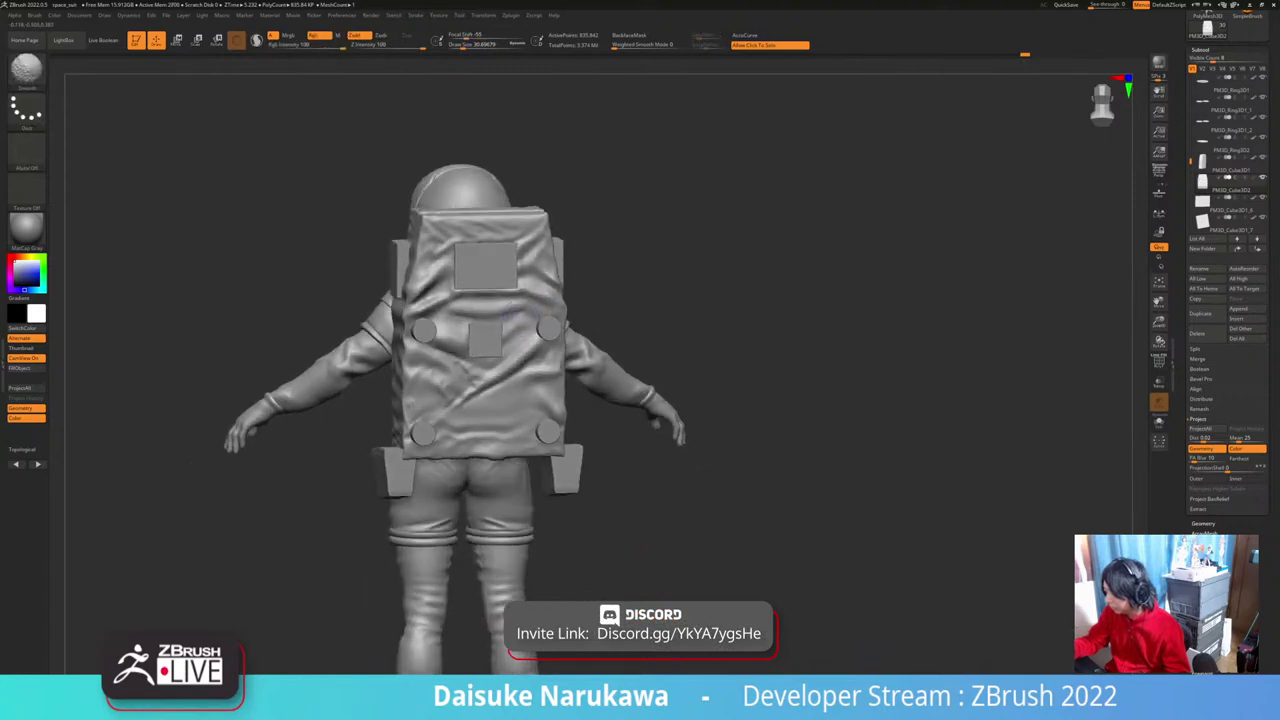
Step: Smooth the folds between the upper back plate and the upper right knob, out to the cover's side edge
mouse_move(490, 345)
right_mouse_down()
mouse_move(622, 405)
mouse_move(530, 434)
mouse_move(586, 510)
mouse_move(531, 517)
right_mouse_up()
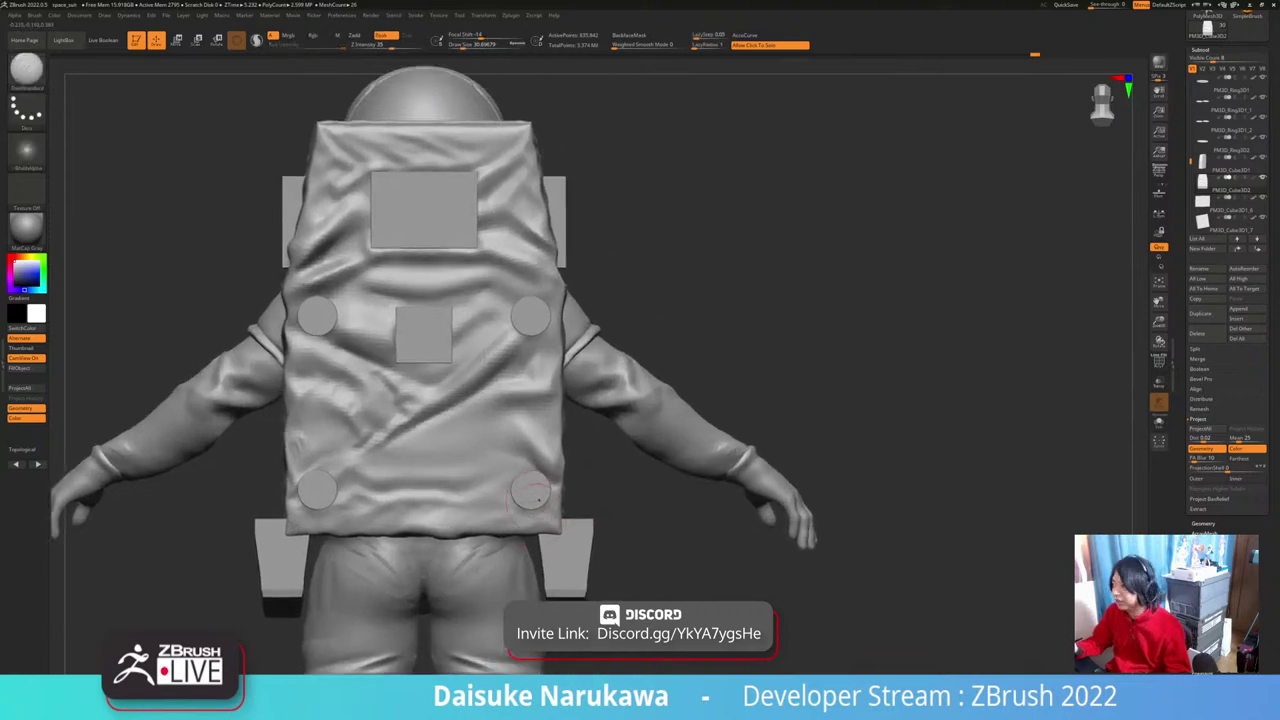
right_click_drag(510, 316, 515, 334)
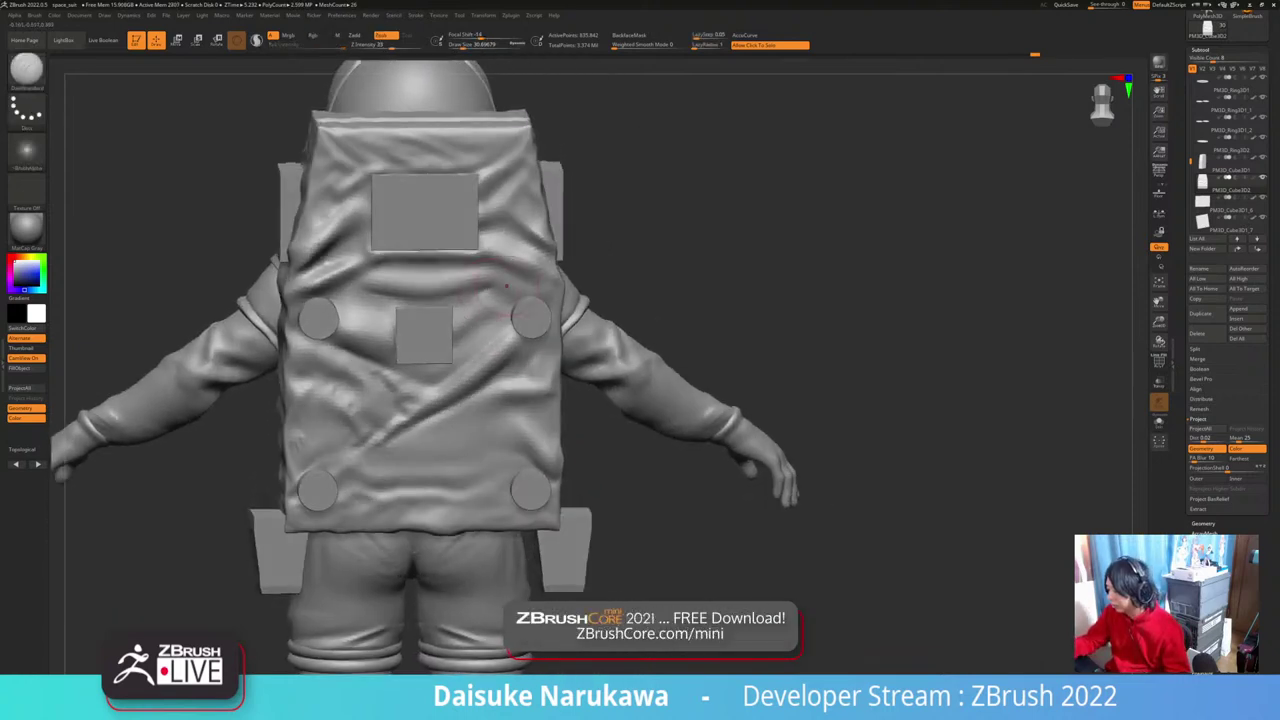
left_click_drag(496, 297, 490, 292, "shift")
right_click_drag(503, 316, 506, 264)
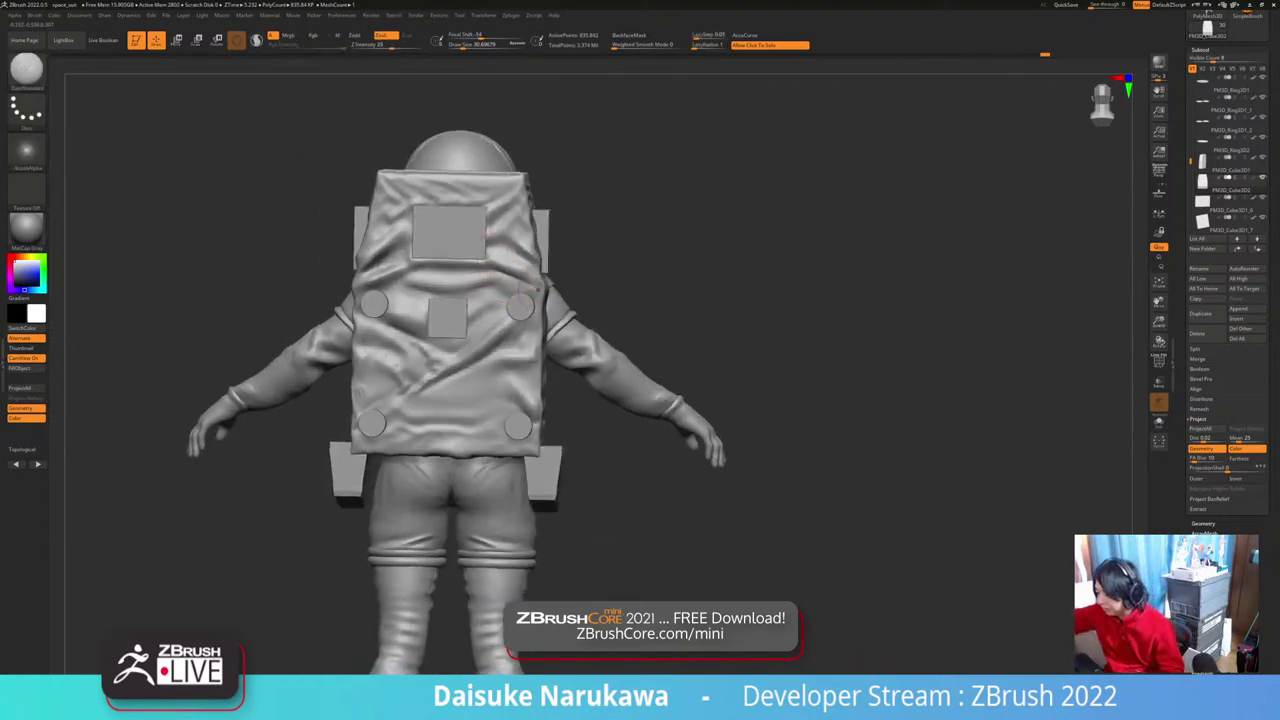
left_click_drag(526, 292, 520, 300, "shift")
mouse_move(522, 300)
right_mouse_down()
mouse_move(640, 322)
mouse_move(622, 336)
mouse_move(556, 314)
mouse_move(530, 258)
right_mouse_up()
left_click_drag(556, 264, 534, 284, "shift")
mouse_move(534, 268)
right_mouse_down()
mouse_move(585, 345)
mouse_move(590, 455)
right_mouse_up()
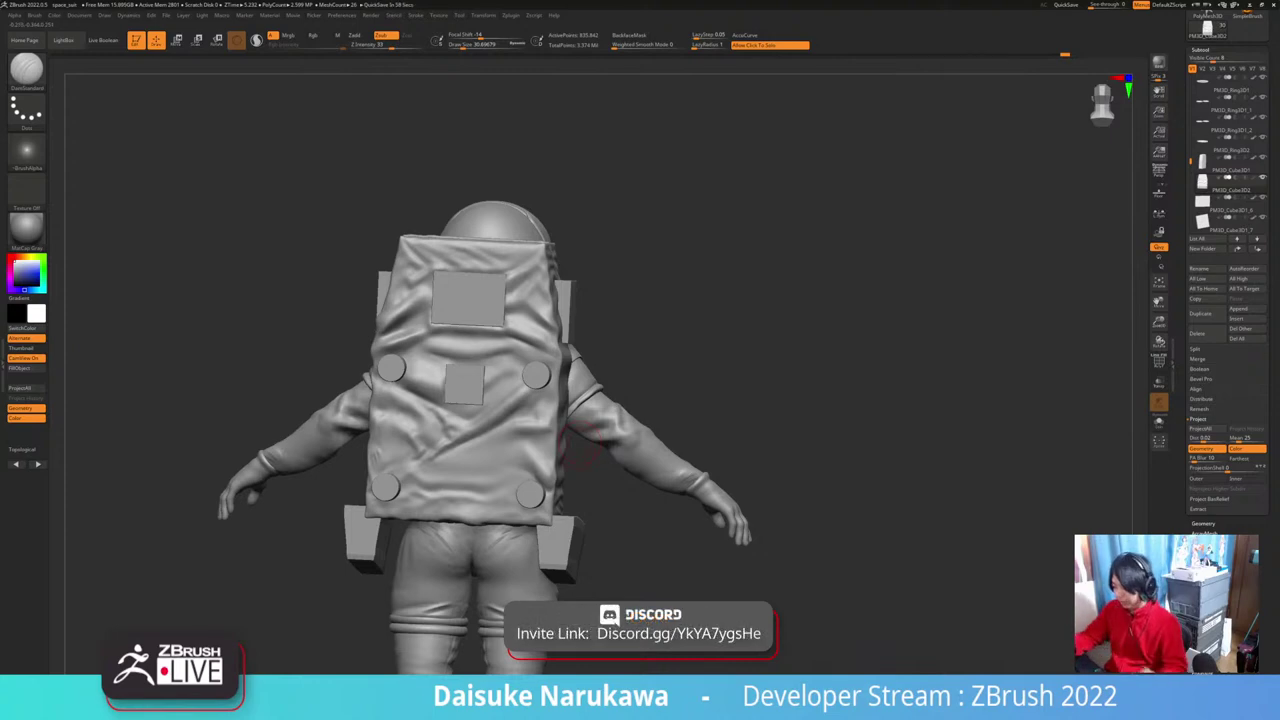
Step: Deepen the diagonal fold below the lower plate and smooth its upper end beneath the upper right knob
right_click_drag(580, 447, 730, 438)
right_click_drag(560, 375, 516, 373)
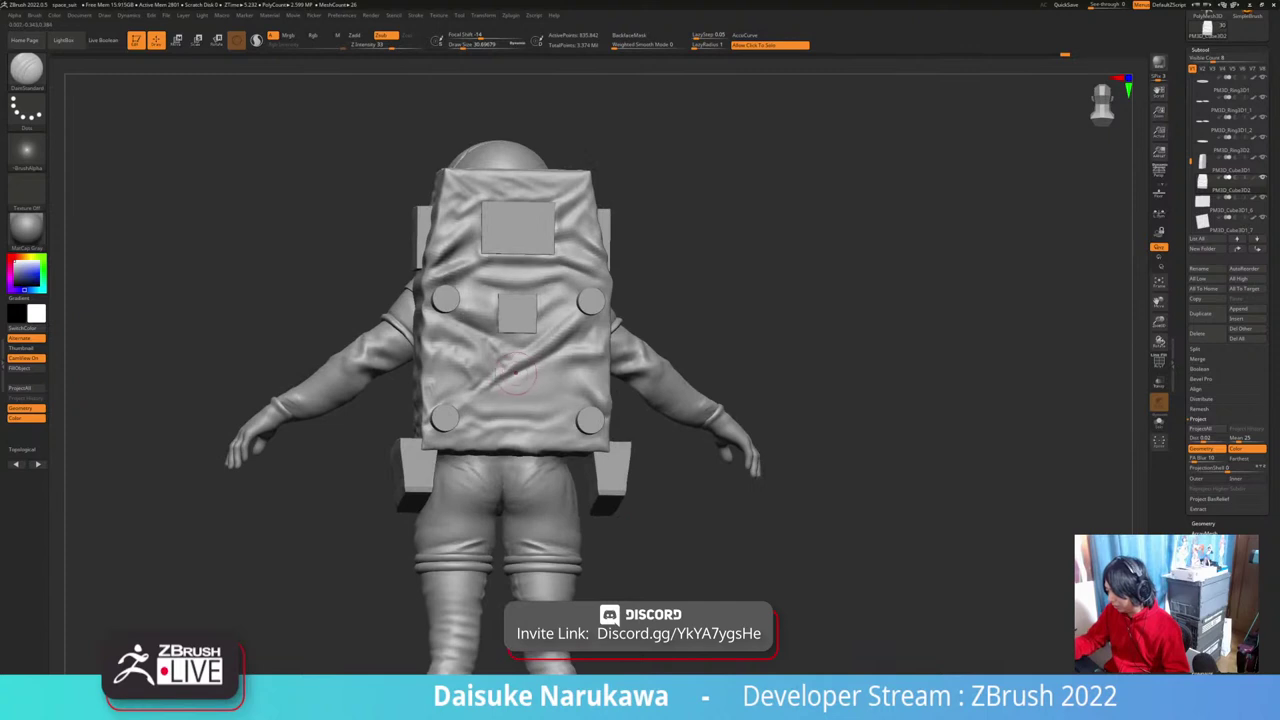
left_click_drag(518, 370, 566, 345)
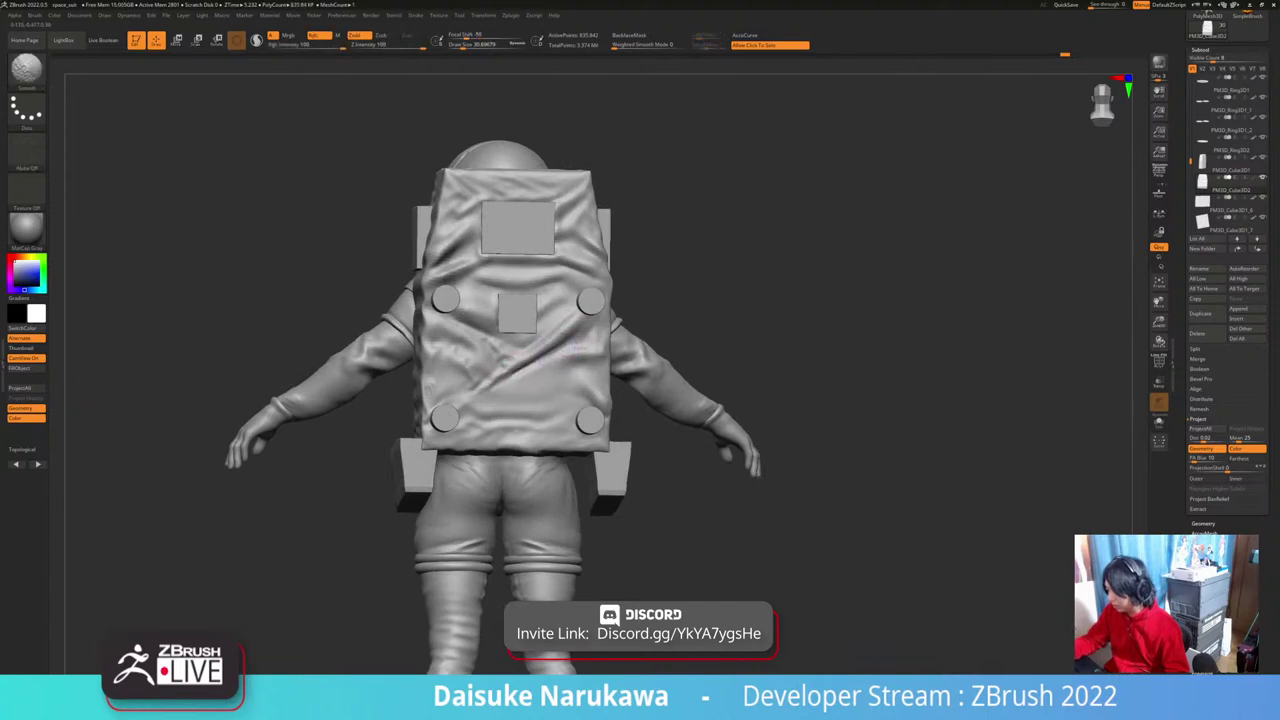
left_click_drag(494, 374, 566, 344)
mouse_move(590, 348)
right_mouse_down()
mouse_move(655, 342)
mouse_move(569, 352)
right_mouse_up()
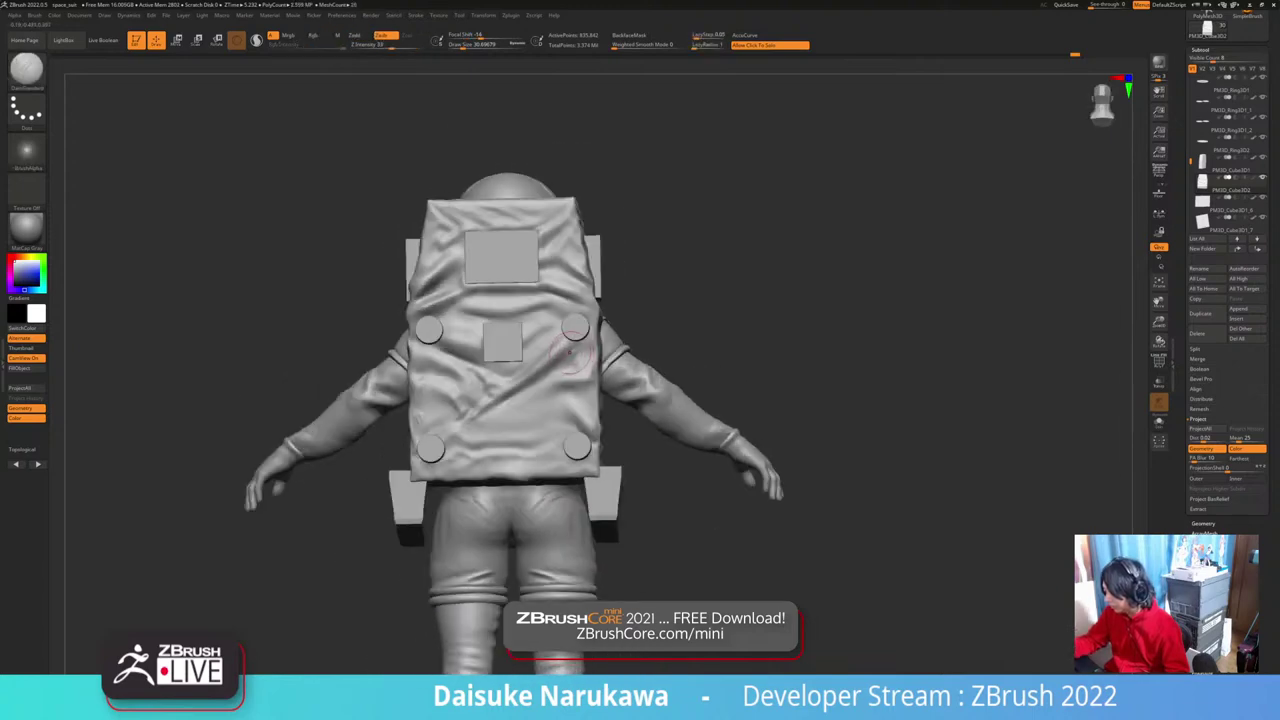
left_click_drag(576, 345, 562, 358, "shift")
mouse_move(574, 348)
right_mouse_down()
mouse_move(600, 348)
mouse_move(568, 372)
mouse_move(573, 325)
mouse_move(624, 350)
mouse_move(648, 334)
mouse_move(588, 322)
mouse_move(598, 297)
mouse_move(543, 302)
right_mouse_up()
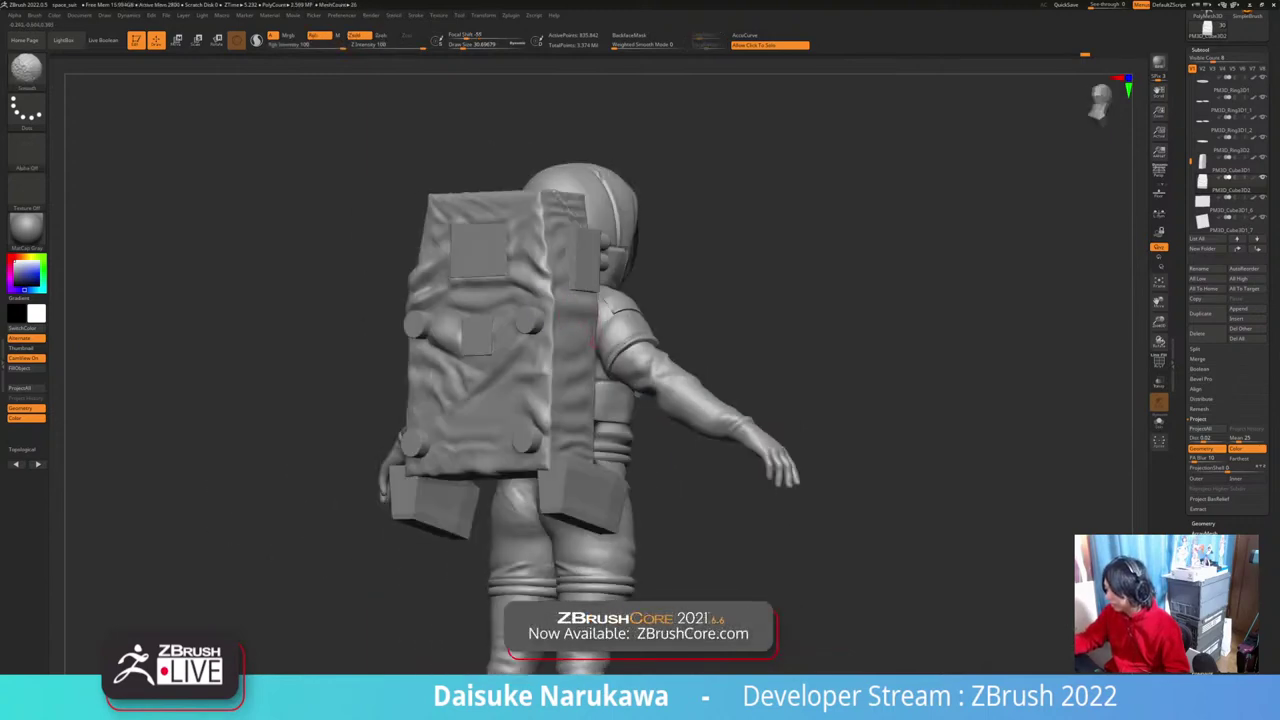
Step: Bring the backpack's side into view and switch to the Standard brush
mouse_move(592, 342)
right_mouse_down()
mouse_move(681, 293)
mouse_move(669, 322)
right_mouse_up()
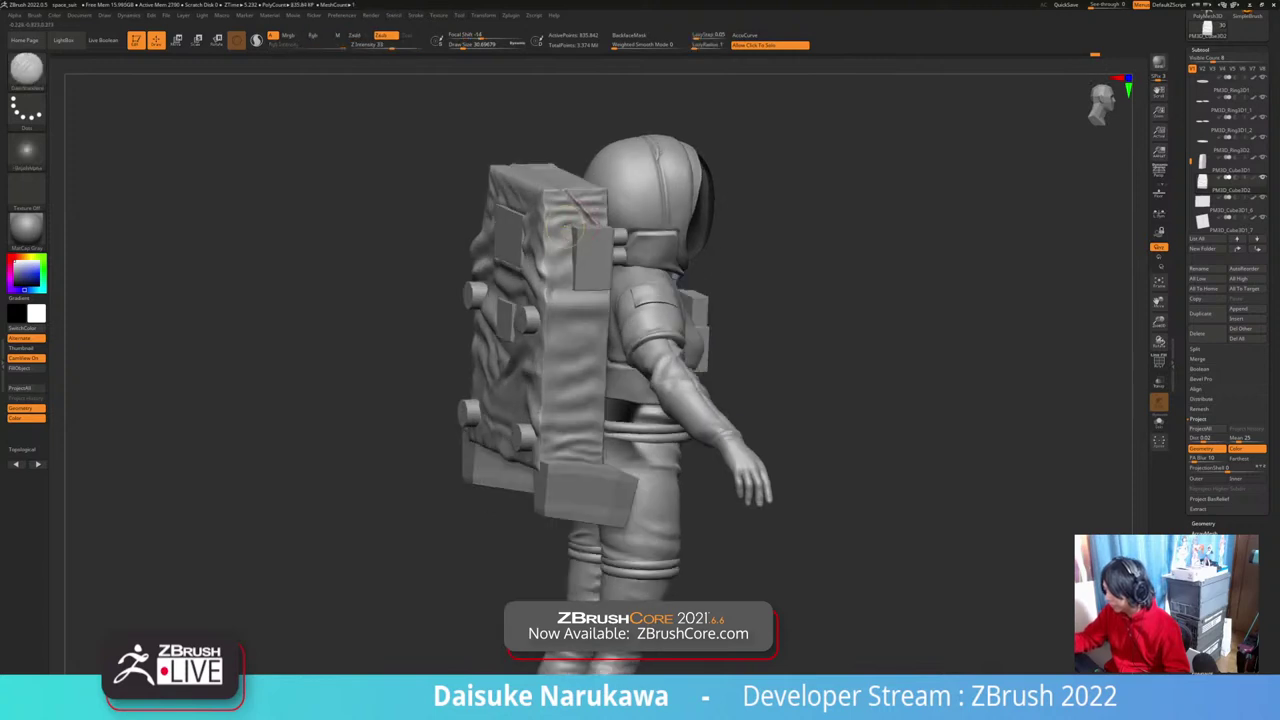
right_click_drag(640, 243, 735, 223)
mouse_move(590, 378)
right_mouse_down()
mouse_move(510, 366)
mouse_move(591, 363)
right_mouse_up()
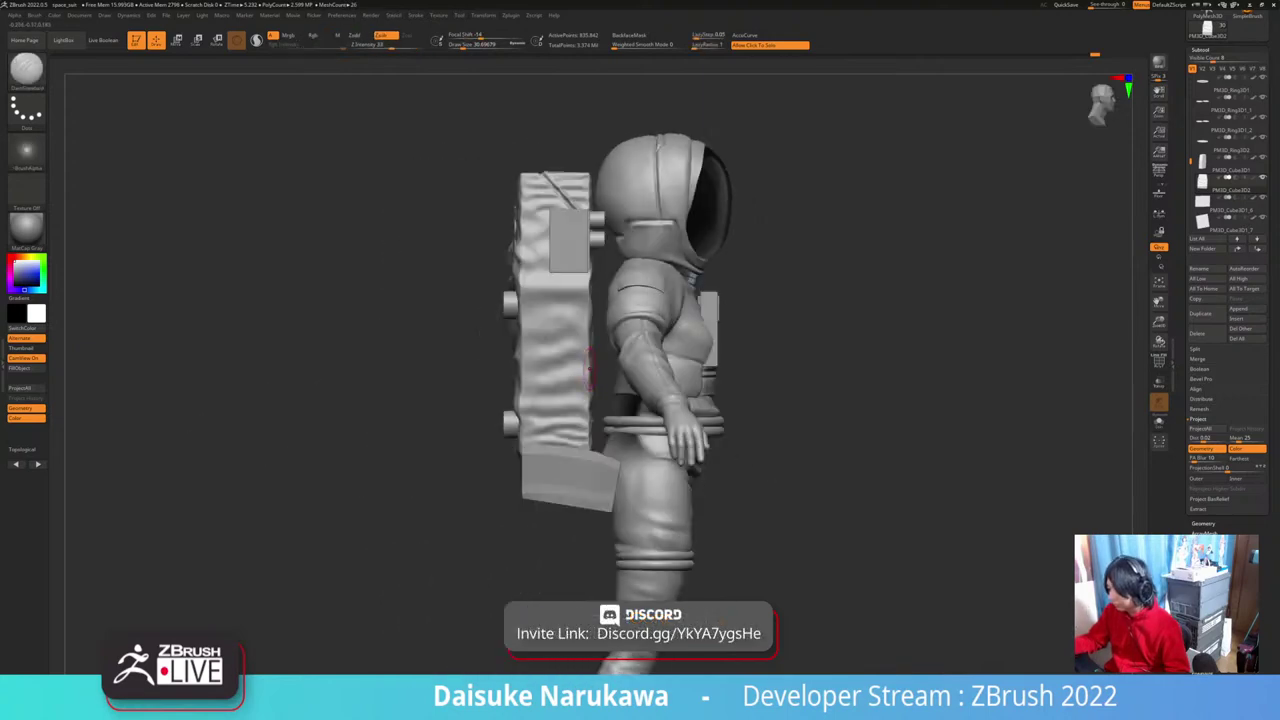
key("b")
key("s")
key("t")
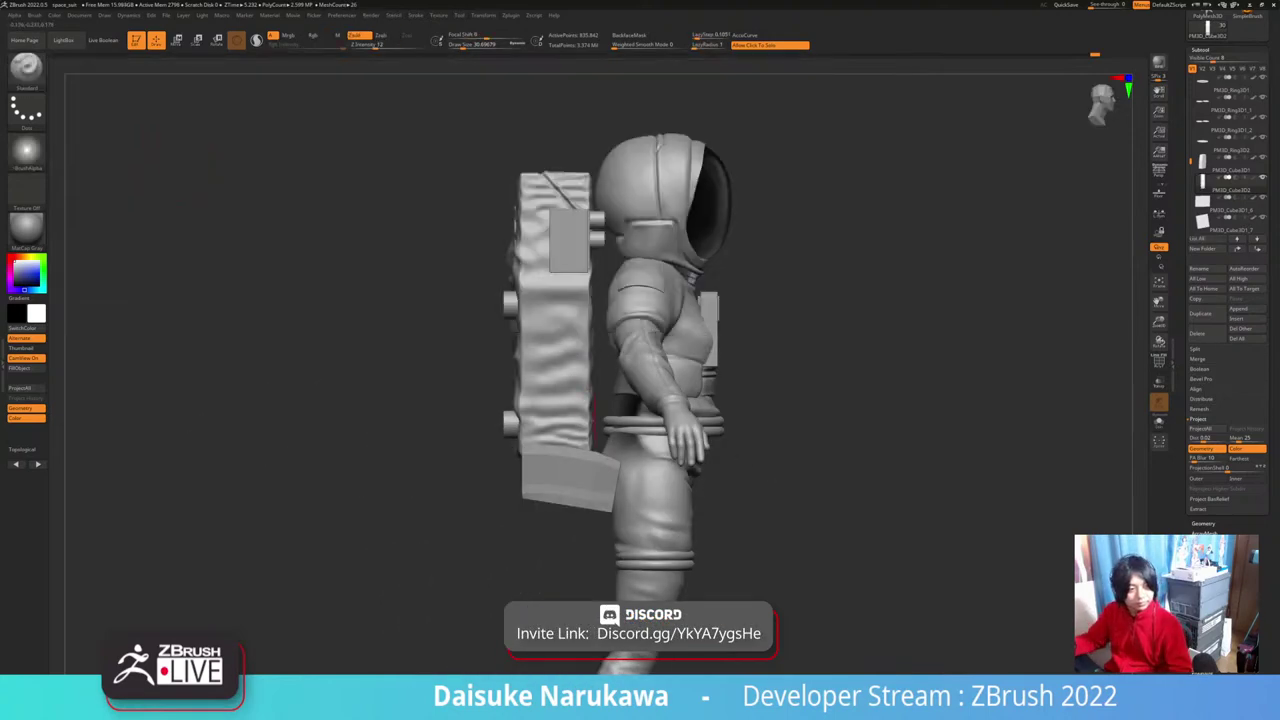
mouse_move(594, 418)
right_mouse_down()
mouse_move(534, 415)
mouse_move(624, 436)
mouse_move(606, 442)
mouse_move(608, 460)
mouse_move(642, 442)
mouse_move(576, 443)
mouse_move(680, 428)
right_mouse_up()
Step: Select the small block on the backpack's upper side, isolate it, and activate the Move gizmo
key("alt+shift+s")
key("alt+shift+s")
left_click(572, 245, "alt")
key("alt+shift+s")
key("alt+shift+s")
key("alt+shift+s")
left_click(1159, 360)
left_click(1159, 360)
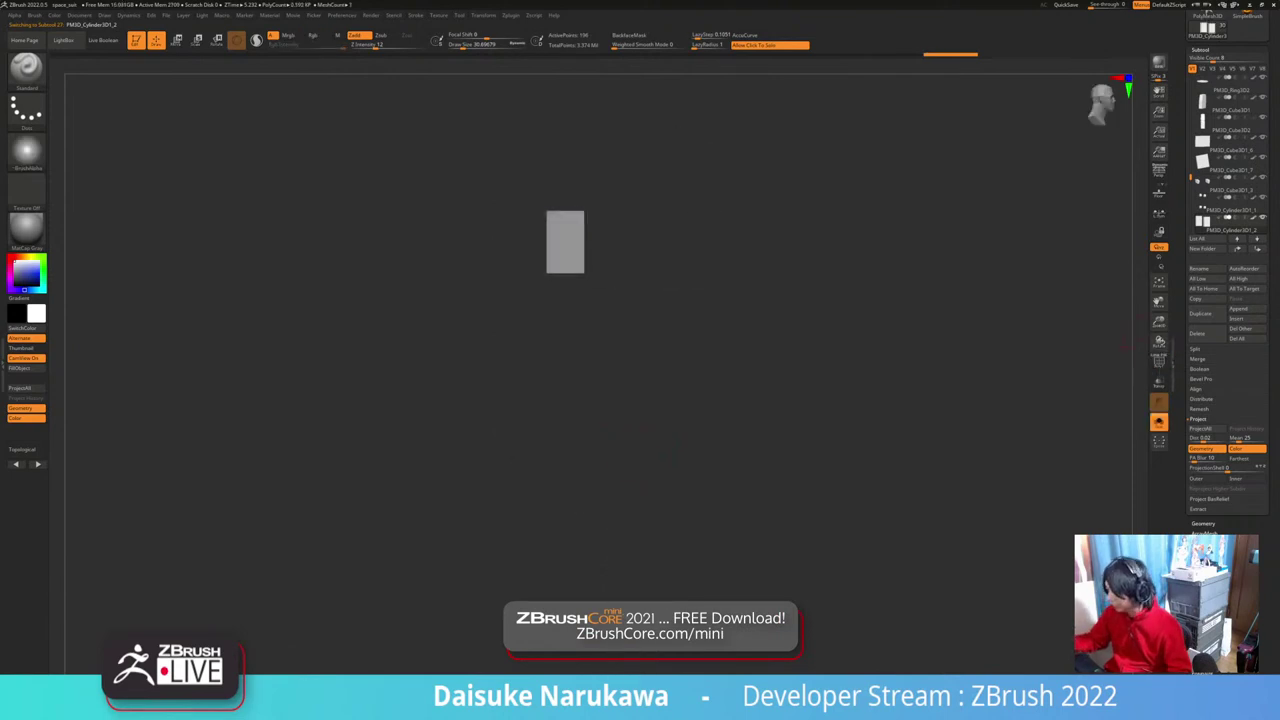
key("alt+shift+s")
key("w")
key("alt+shift+s")
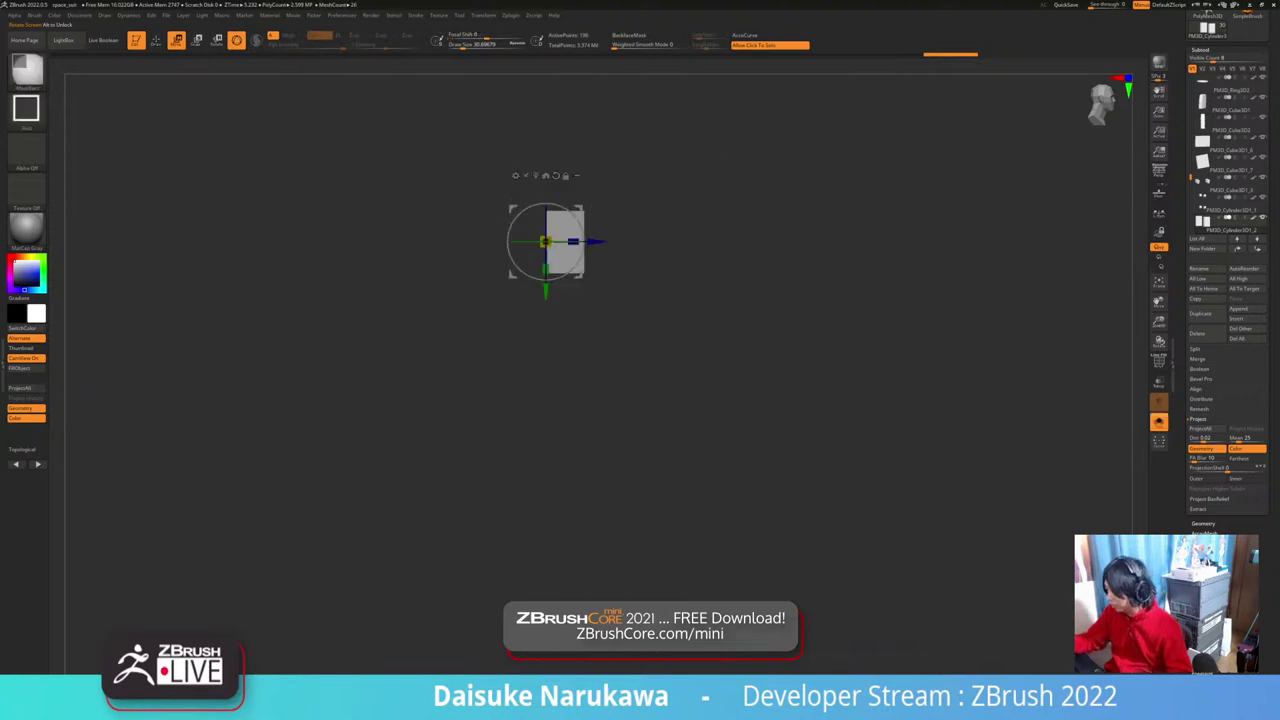
Step: Try to extend the side block down to the base of the backpack
left_click_drag(636, 335, 640, 535, "ctrl")
left_click(495, 270, "ctrl")
key("alt+shift+s")
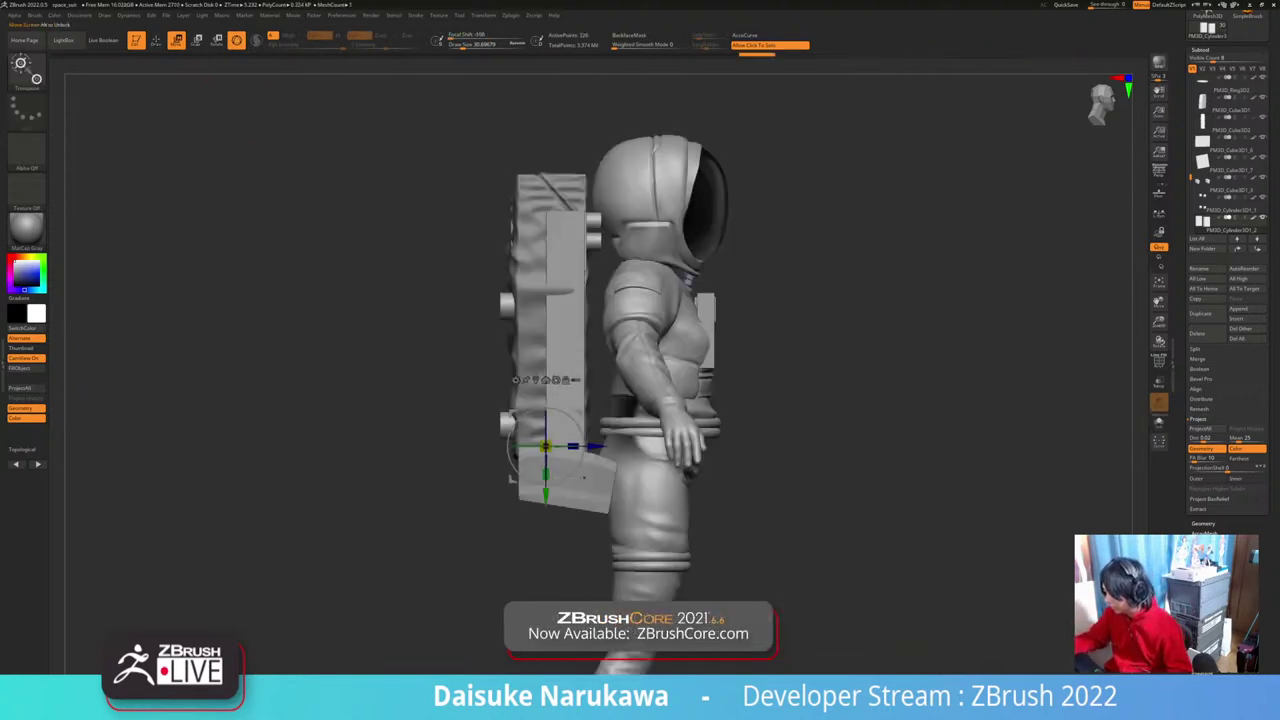
key("ctrl+z")
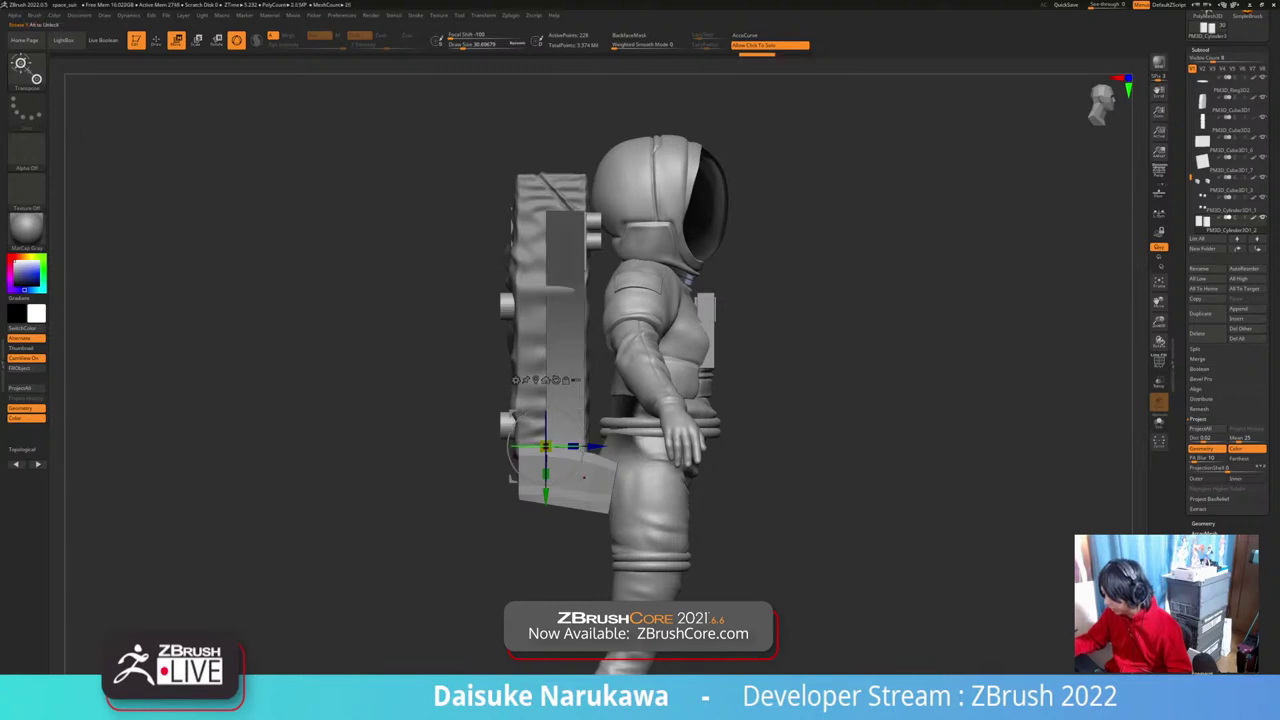
key("ctrl+z")
Step: Extend the side block down to just above the lower side box and shift it toward the back
left_click_drag(545, 291, 545, 456, "ctrl")
left_click_drag(610, 480, 638, 505, "ctrl")
left_click_drag(596, 406, 579, 406)
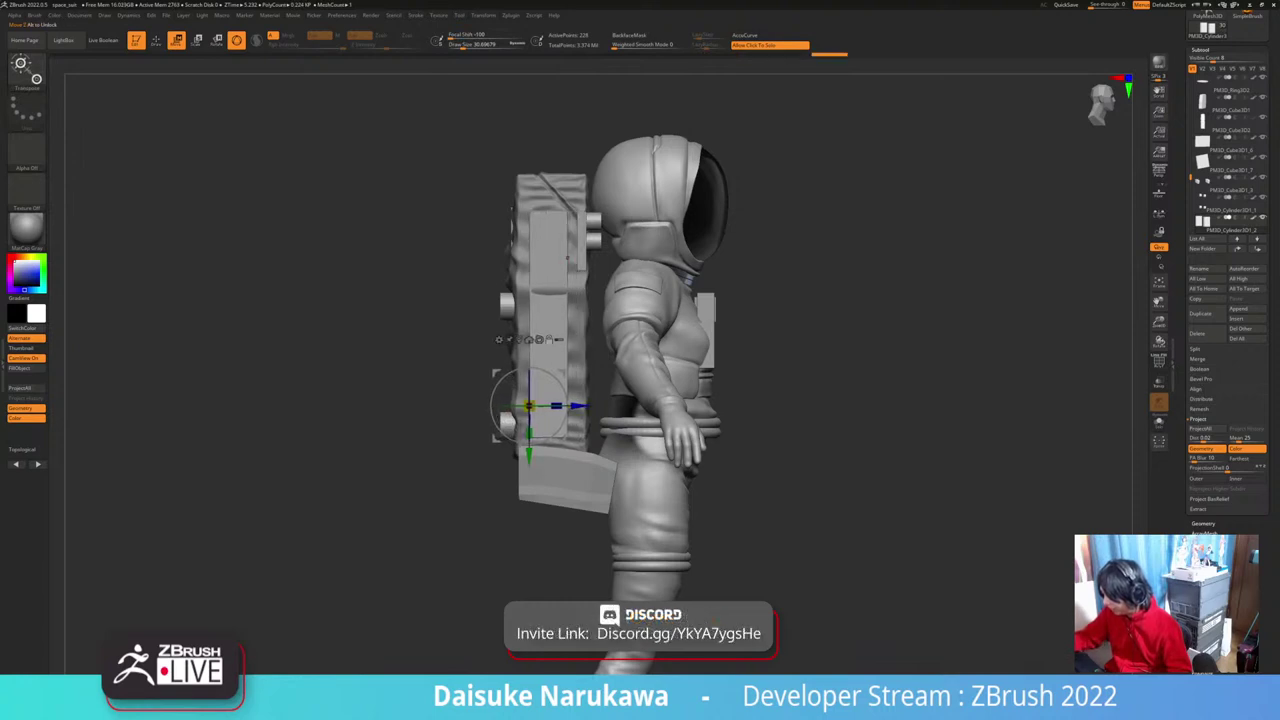
Step: Select the short block behind the helmet and adjust its depth to sit against the long side panel
left_click(580, 254, "alt")
key("q")
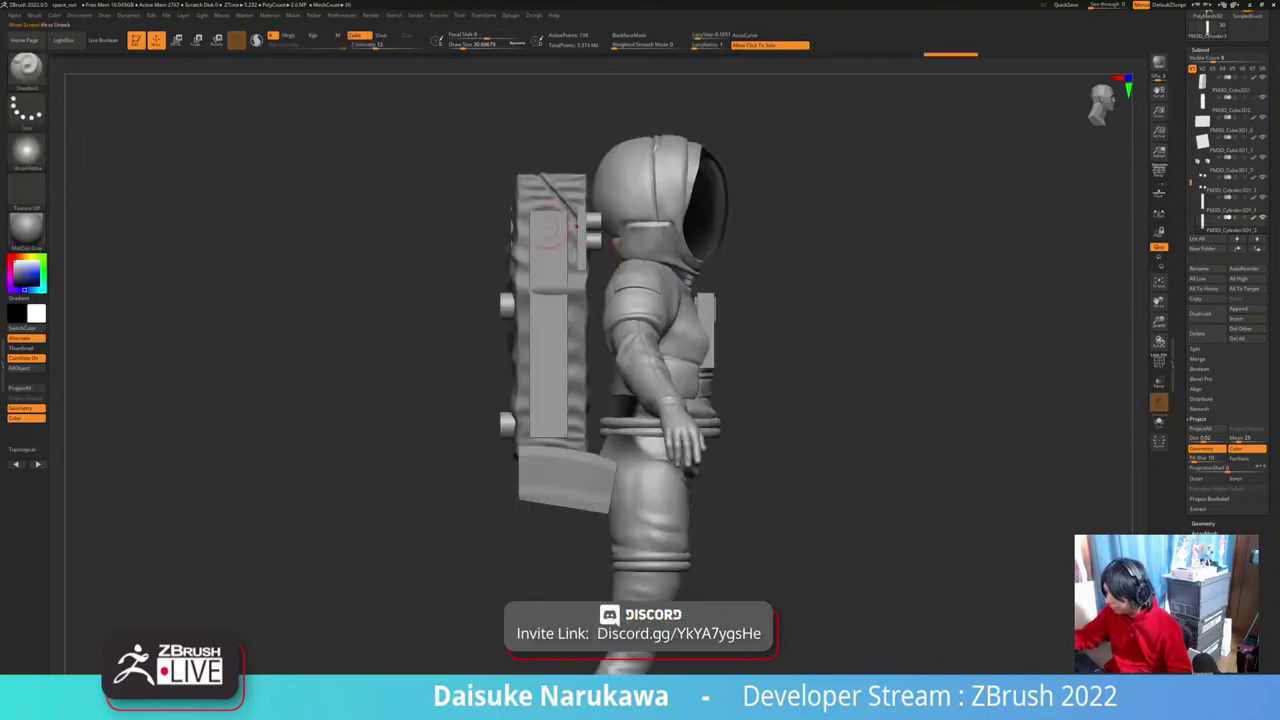
key("w")
left_click_drag(627, 241, 640, 241)
mouse_move(820, 330)
left_mouse_down()
mouse_move(730, 335)
mouse_move(1030, 365)
mouse_move(797, 335)
left_mouse_up()
key("q")
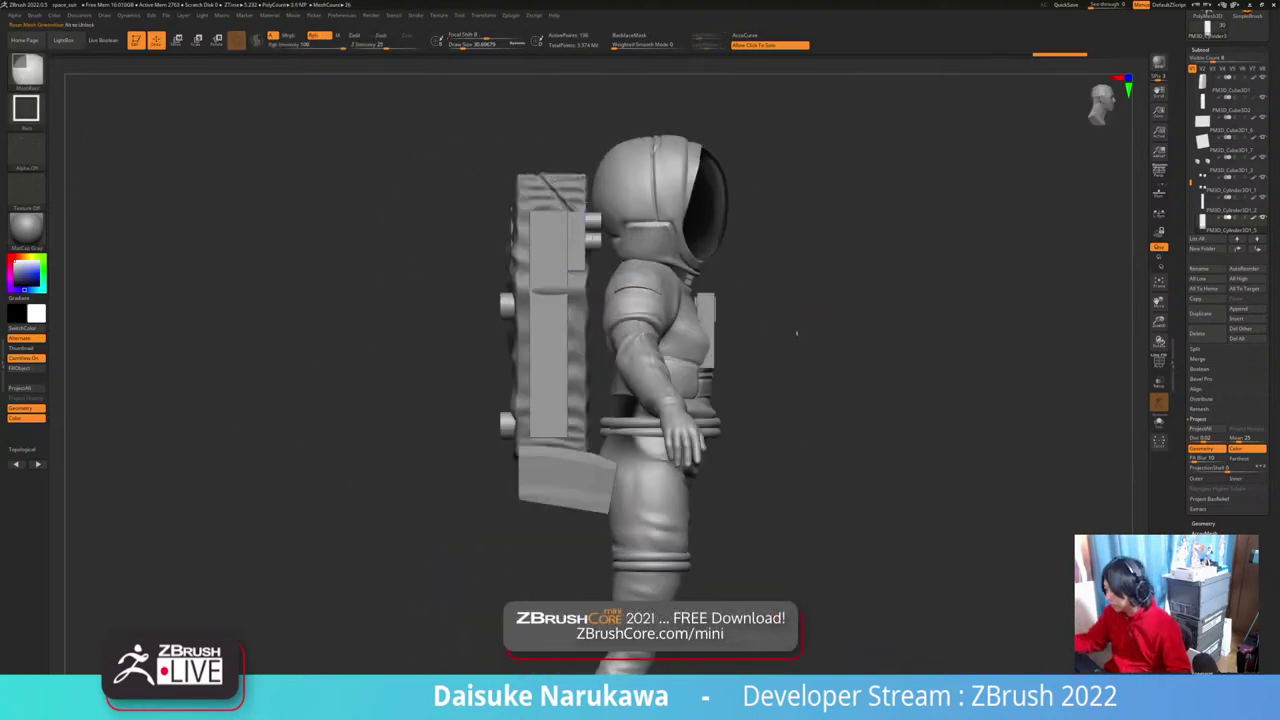
Step: Select the long side panels and scale them wider so they stand out from both sides of the backpack
left_click(549, 326, "alt")
left_click_drag(430, 335, 620, 340)
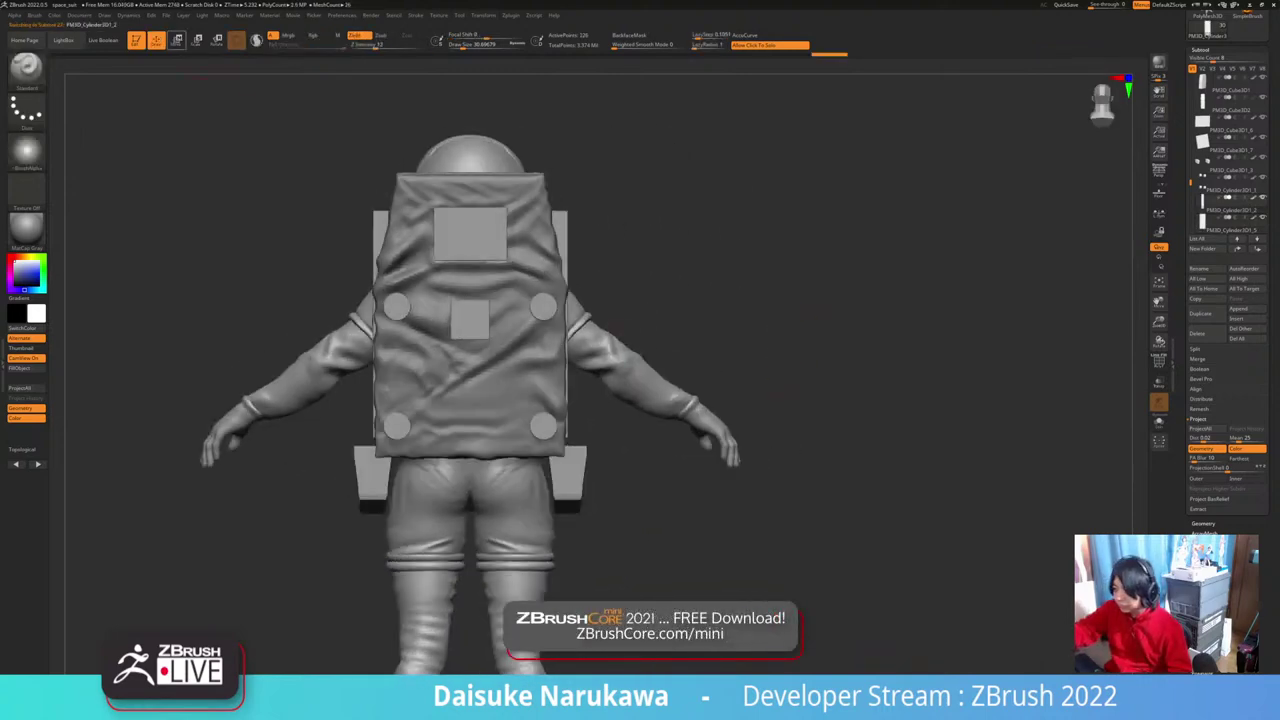
key("w")
left_click_drag(680, 380, 660, 425)
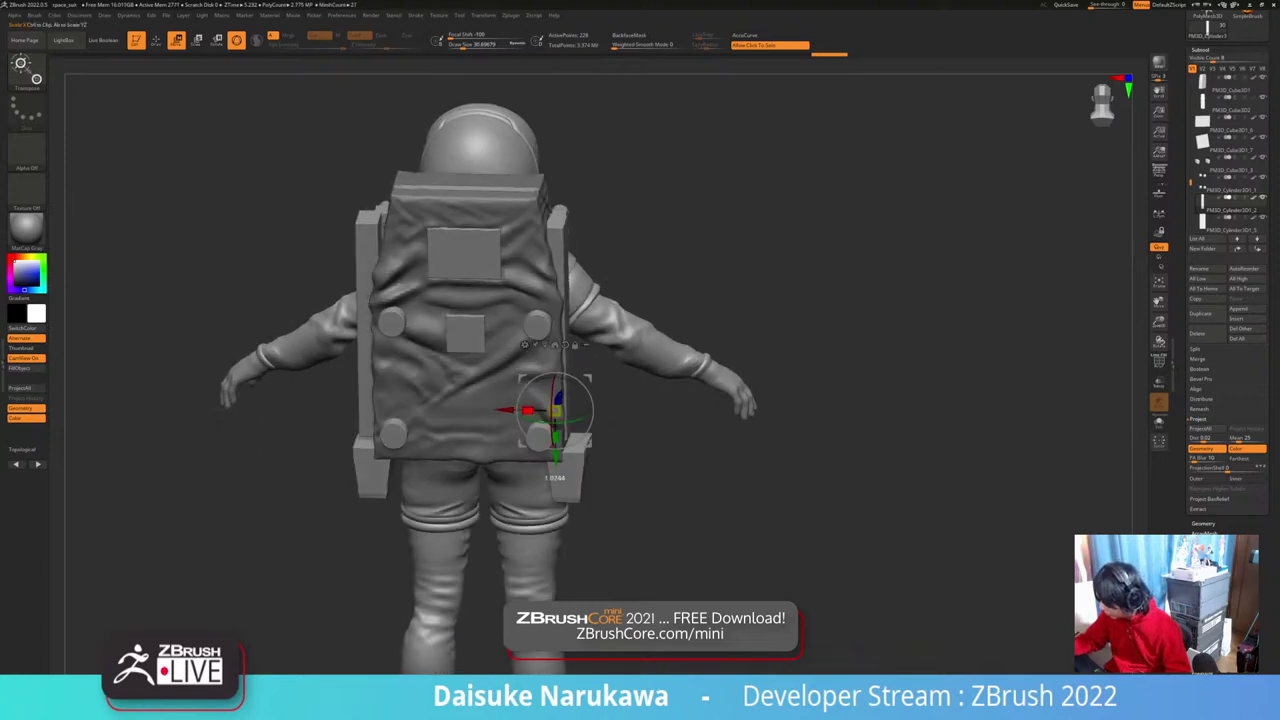
left_click_drag(528, 410, 500, 409)
left_click_drag(760, 430, 644, 441)
key("q")
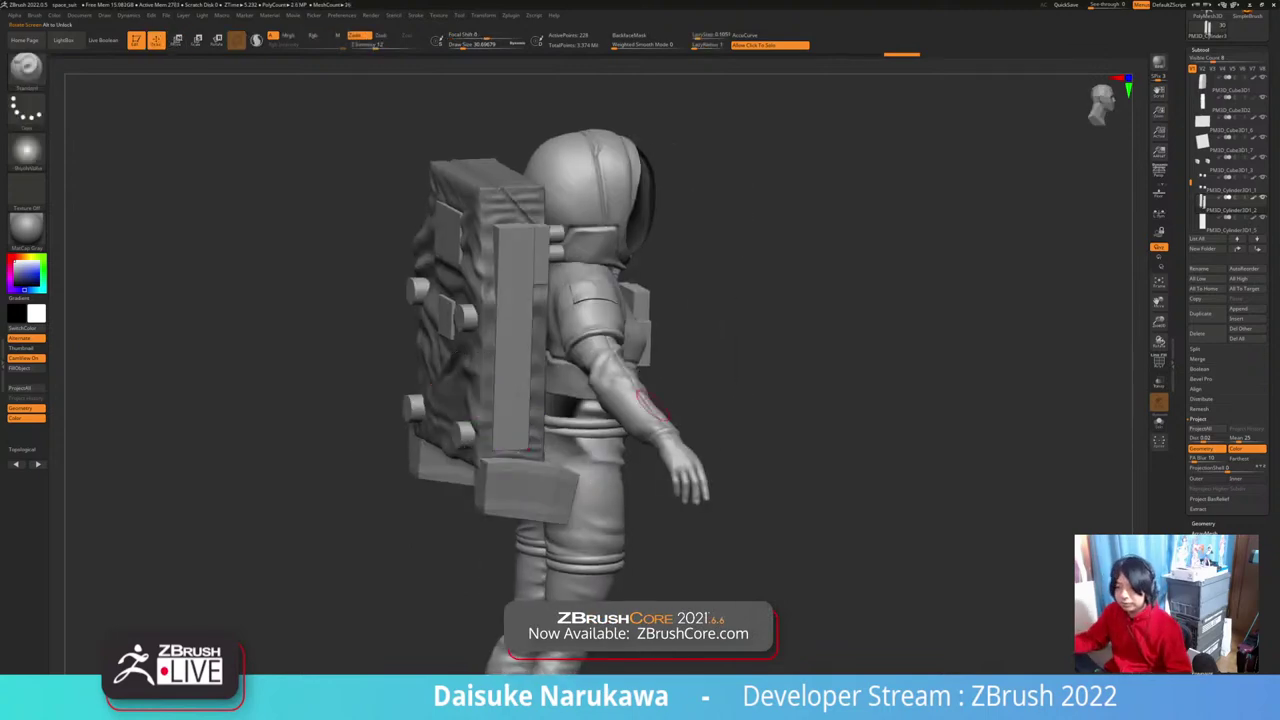
mouse_move(760, 425)
left_mouse_down()
mouse_move(650, 430)
mouse_move(850, 428)
left_mouse_up()
left_click_drag(550, 412, 633, 404)
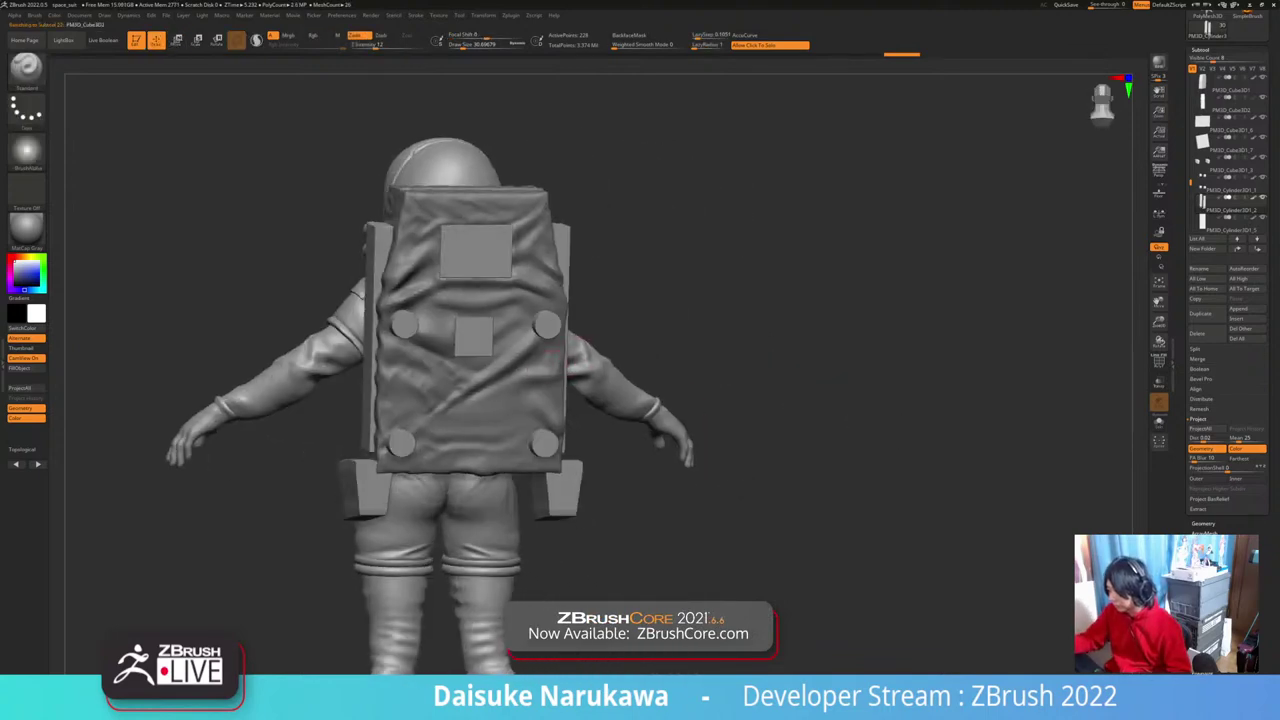
left_click_drag(625, 330, 692, 481)
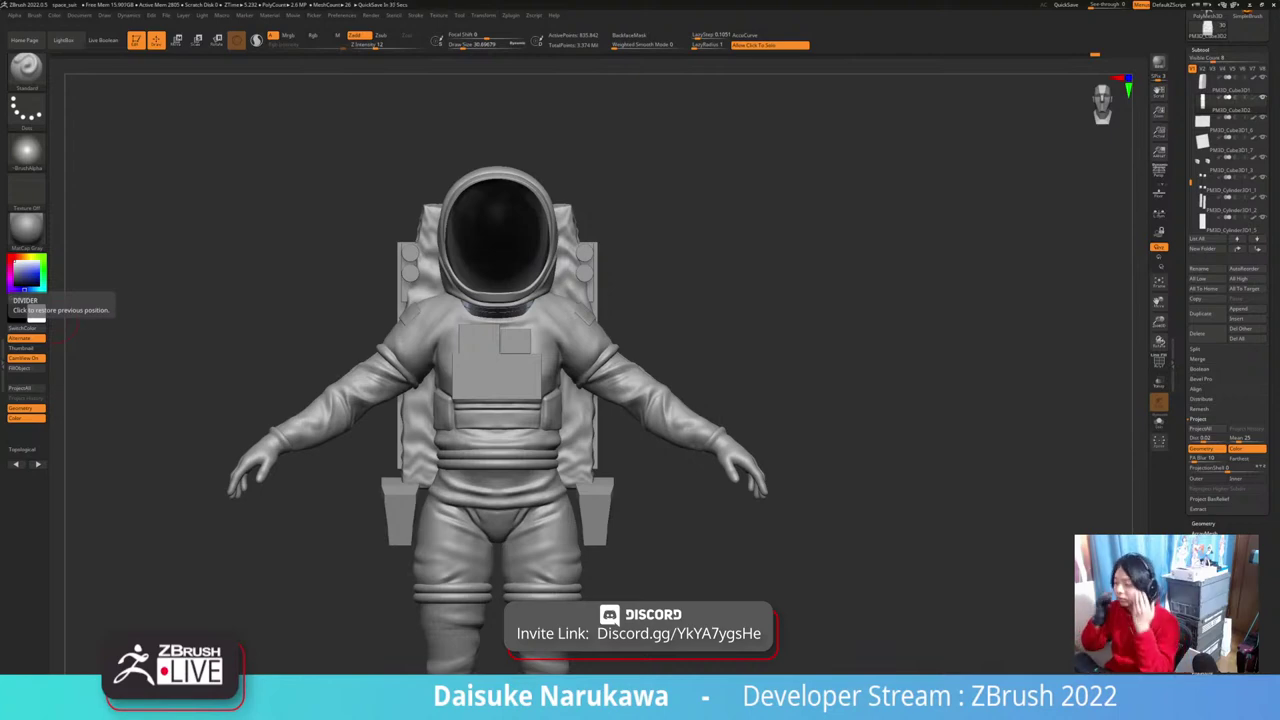
Step: Insert a cylinder as a new subtool and activate the Move gizmo on it
left_click_drag(1090, 432, 1126, 446)
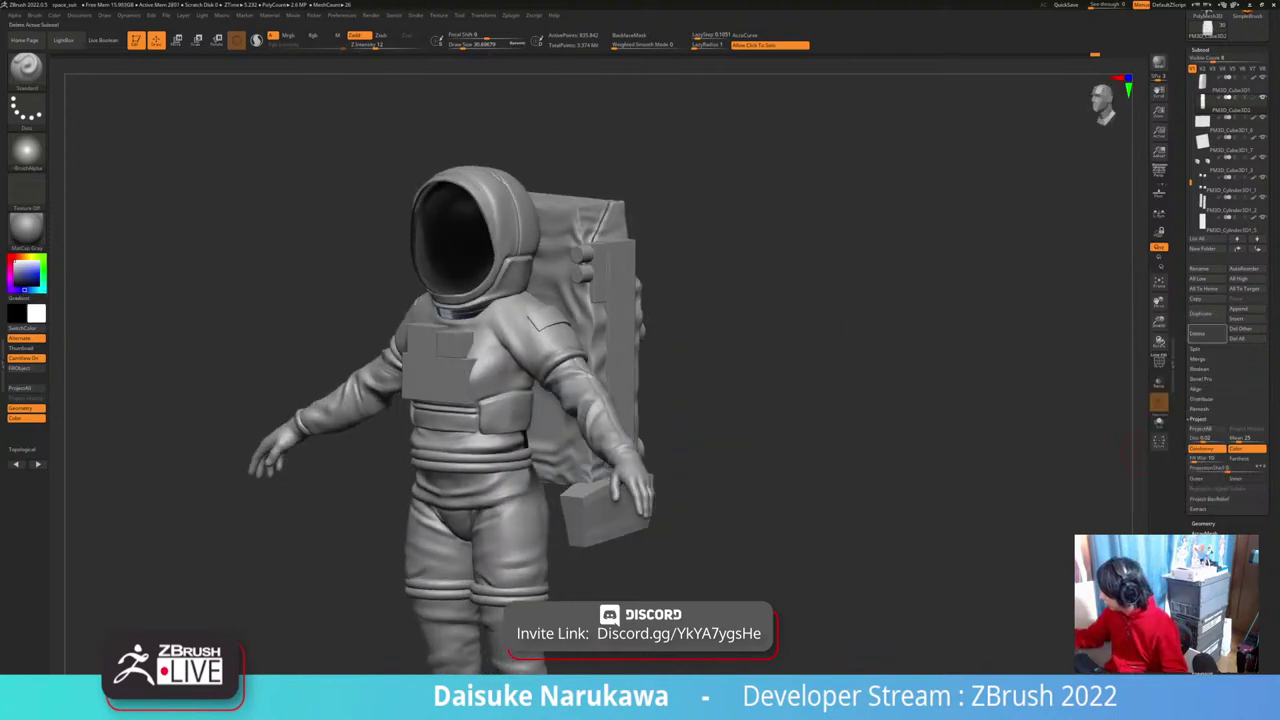
left_click(1243, 318)
left_click(959, 370)
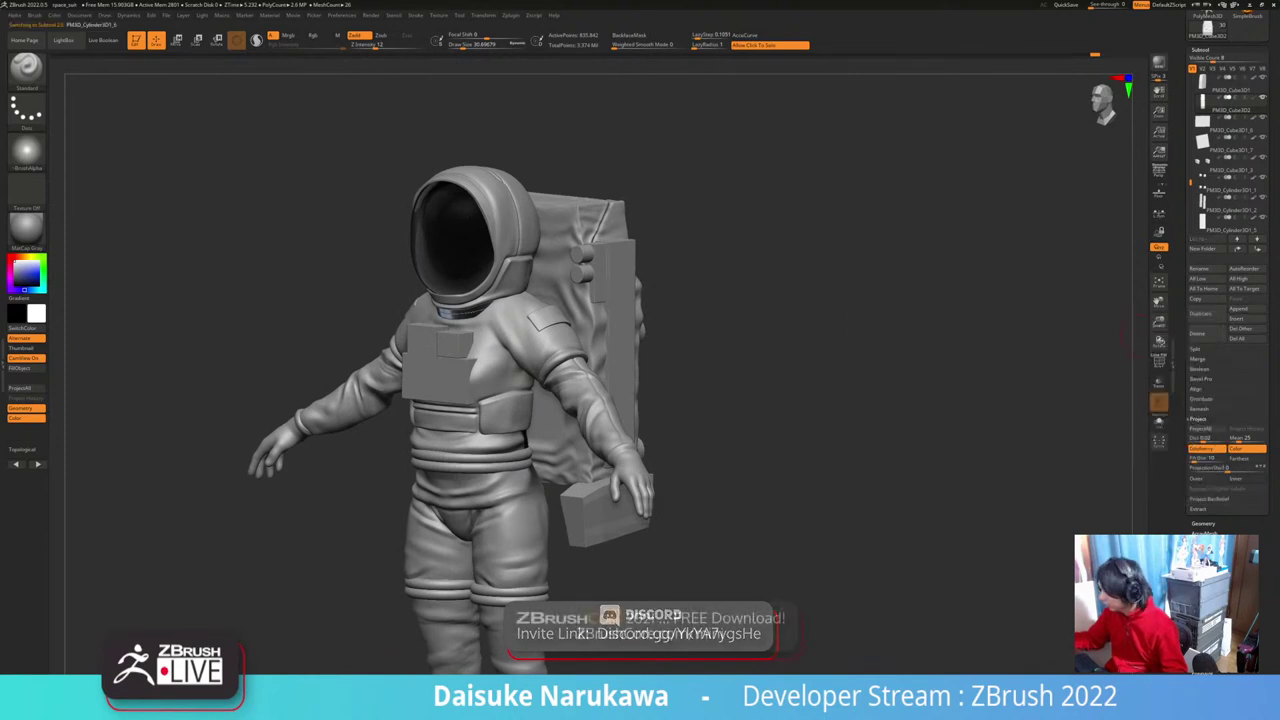
left_click_drag(960, 430, 1010, 430, "shift")
right_click_drag(1010, 430, 1010, 370, "ctrl")
key("w")
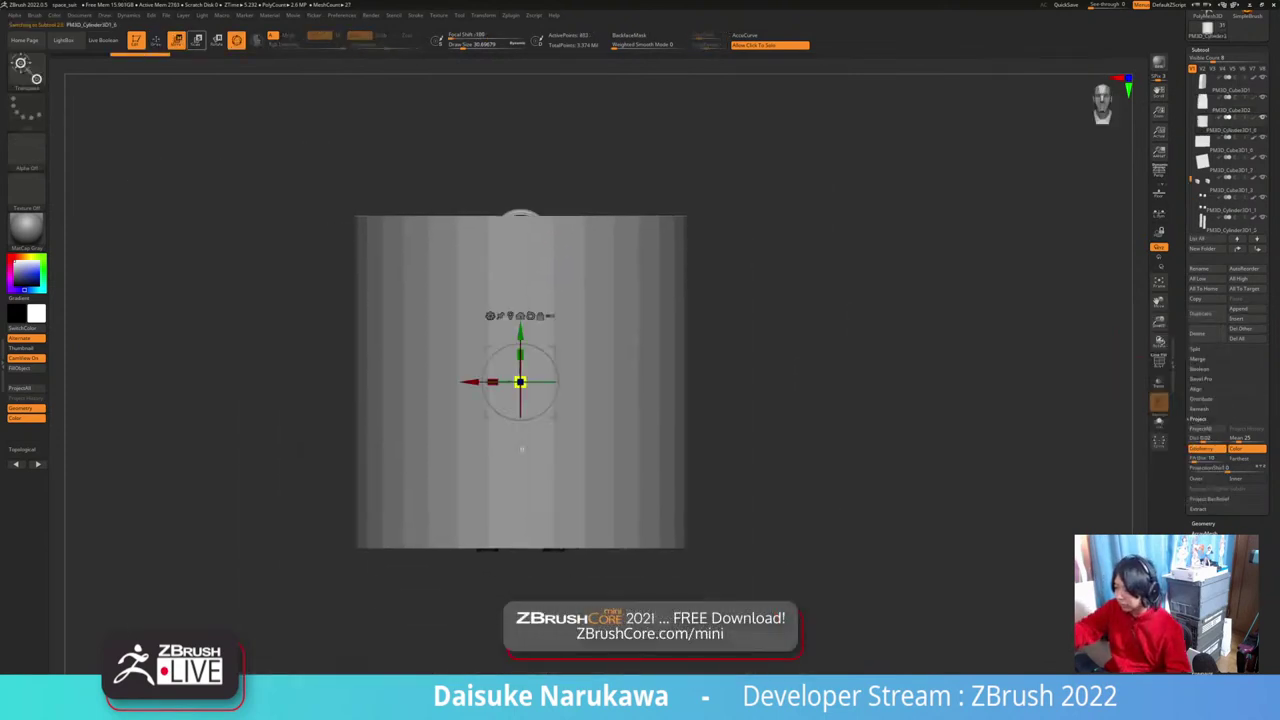
Step: Shrink the cylinder to short, wide proportions in solo view and turn on its polyframe display
left_click_drag(520, 355, 520, 425)
key("ctrl+z")
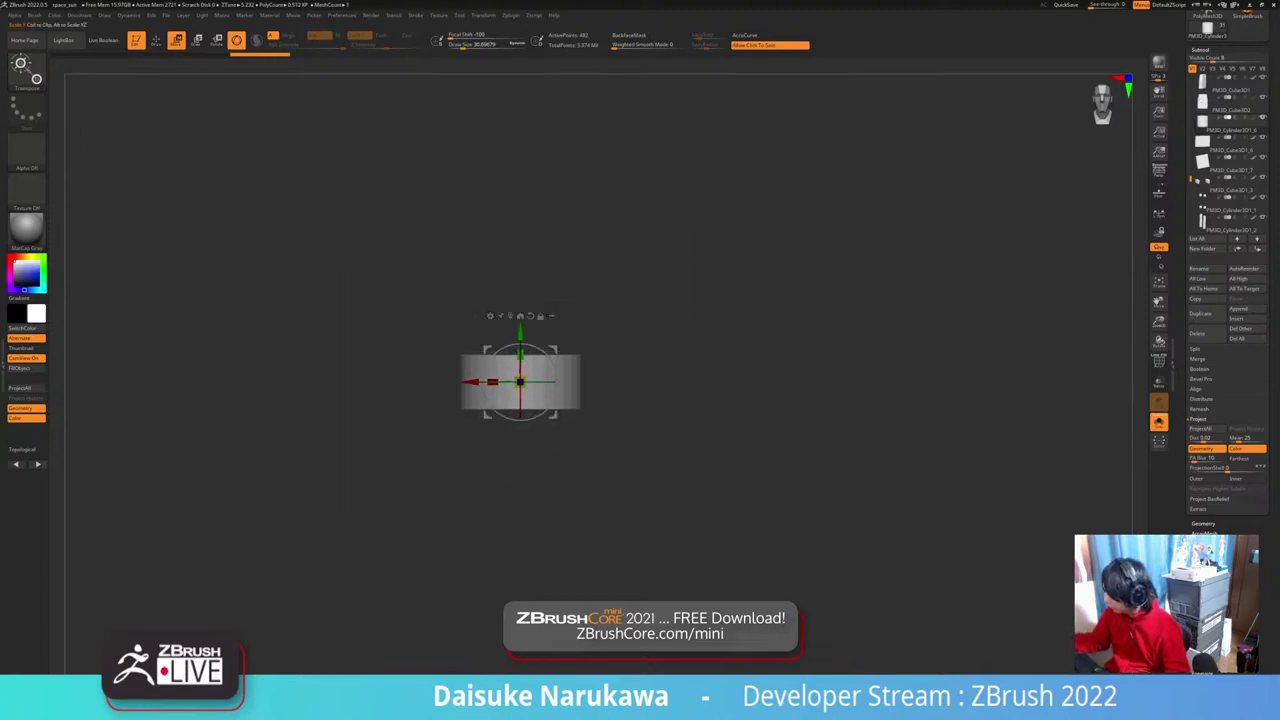
key("shift+f")
right_click_drag(520, 355, 570, 435, "ctrl")
Step: Taper the cylinder with a gizmo deformer so its top is narrower than its base, and accept the deformation
left_click(490, 316)
left_click(580, 397)
left_click_drag(503, 398, 503, 430)
left_click_drag(399, 333, 409, 342)
right_click_drag(409, 342, 392, 306, "shift")
right_click_drag(392, 306, 432, 363, "alt")
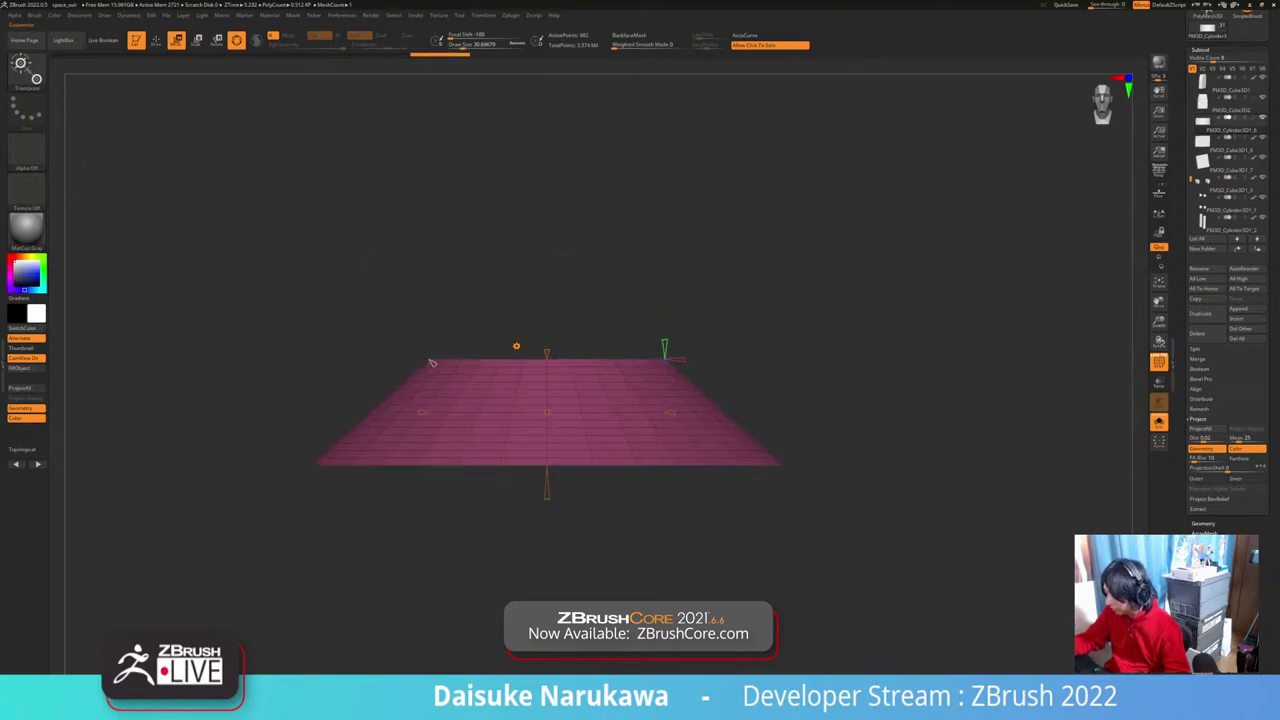
left_click(516, 346)
left_click(597, 343)
left_click(604, 318)
Step: Show the whole astronaut, adjust the tapered cylinder's height, and move it up beside the helmet above the shoulder
right_click_drag(604, 318, 660, 342)
left_click_drag(508, 350, 508, 378, "alt")
right_click_drag(508, 378, 491, 362)
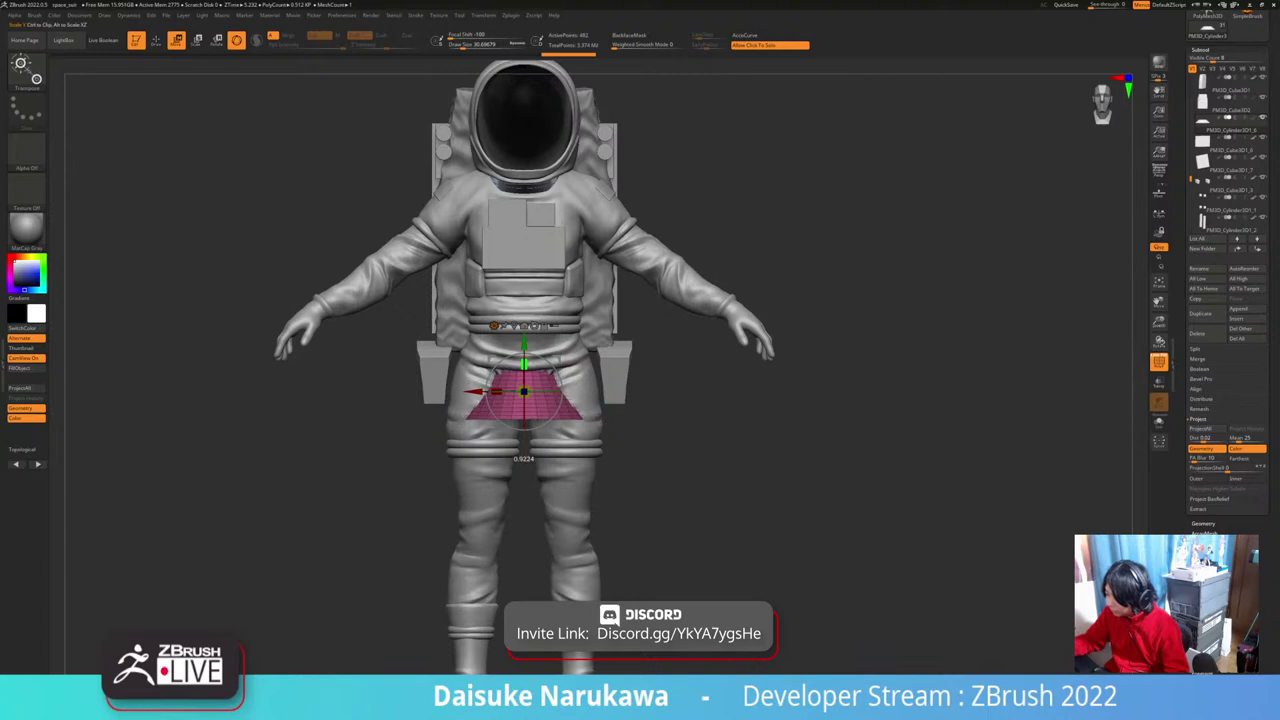
left_click_drag(524, 366, 524, 369)
right_click_drag(524, 372, 540, 372)
left_click_drag(557, 358, 480, 113)
right_click_drag(480, 113, 490, 361, "alt")
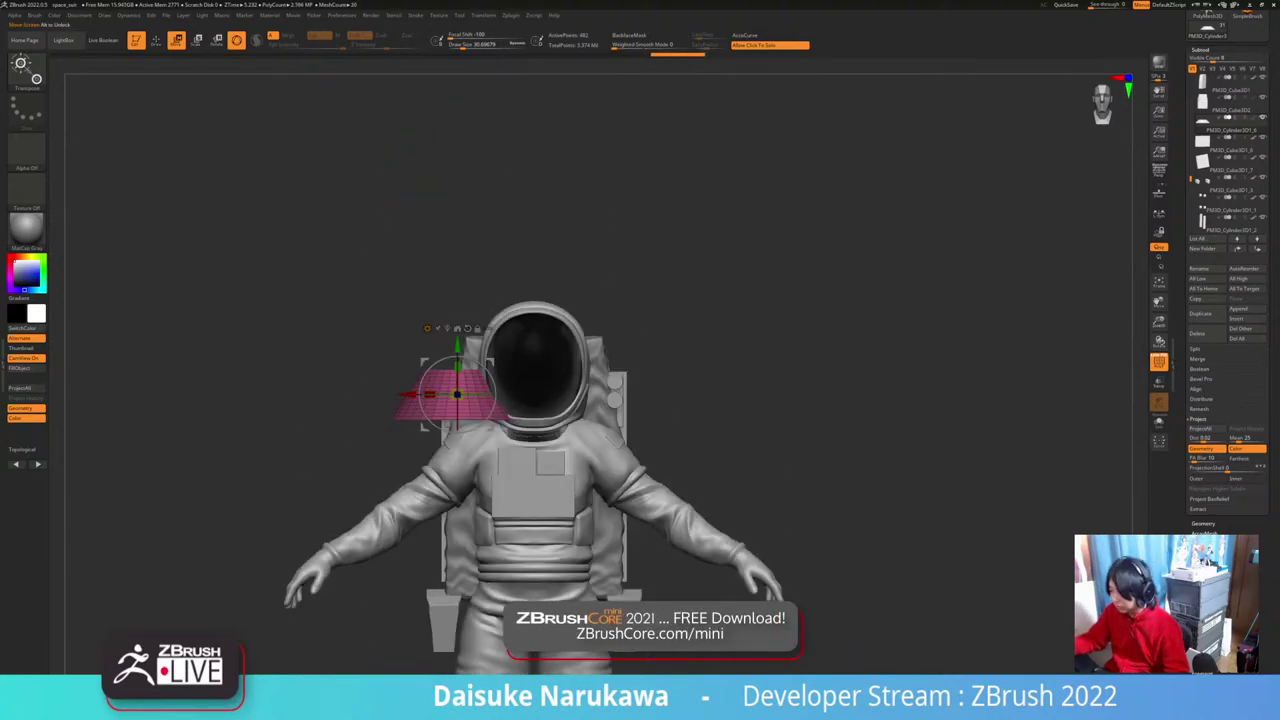
Step: Remove the tapered cylinder's extra horizontal edge loops with Delete Loops
left_click_drag(300, 300, 415, 314)
right_click_drag(436, 352, 464, 398, "shift")
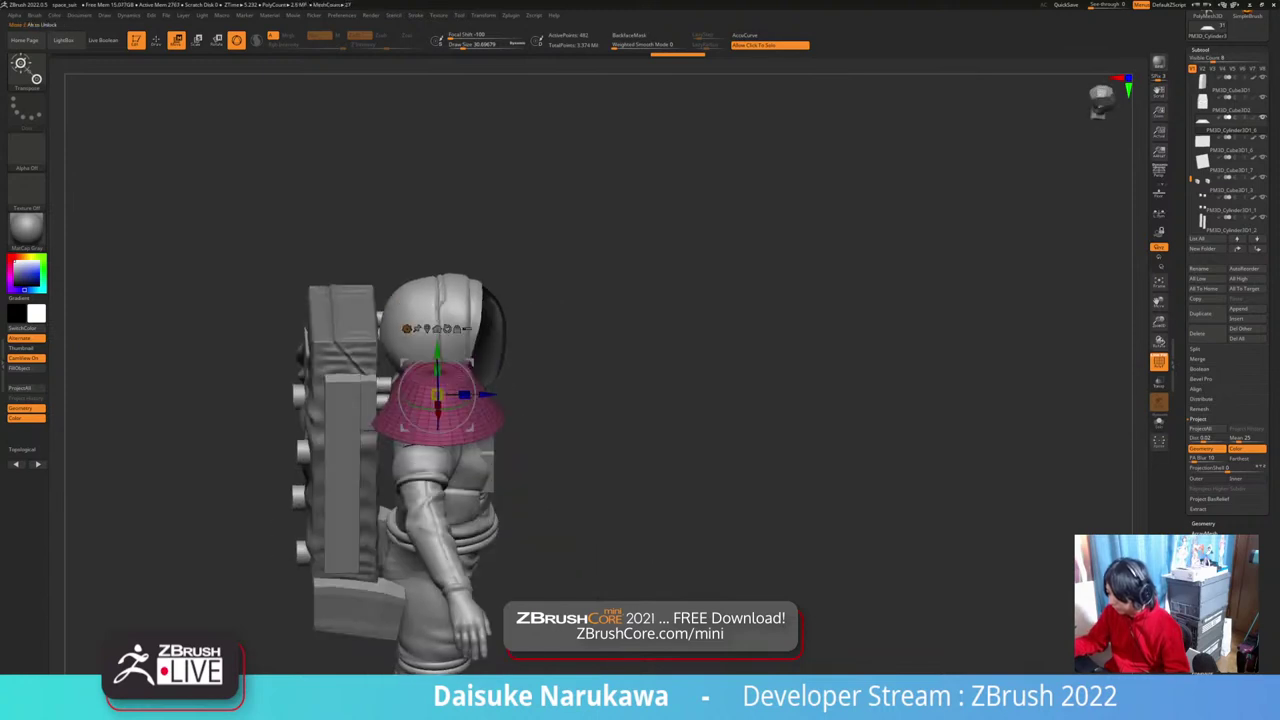
left_click(1201, 50)
left_click(1203, 60)
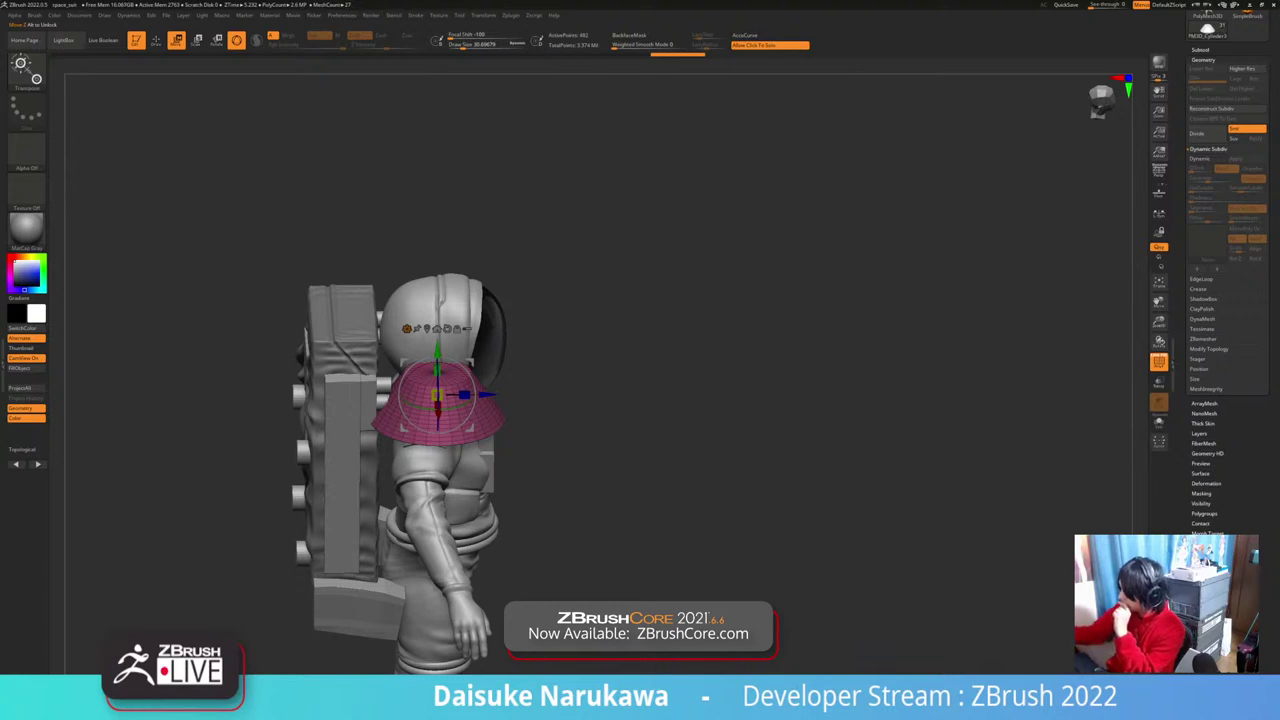
left_click(1202, 280)
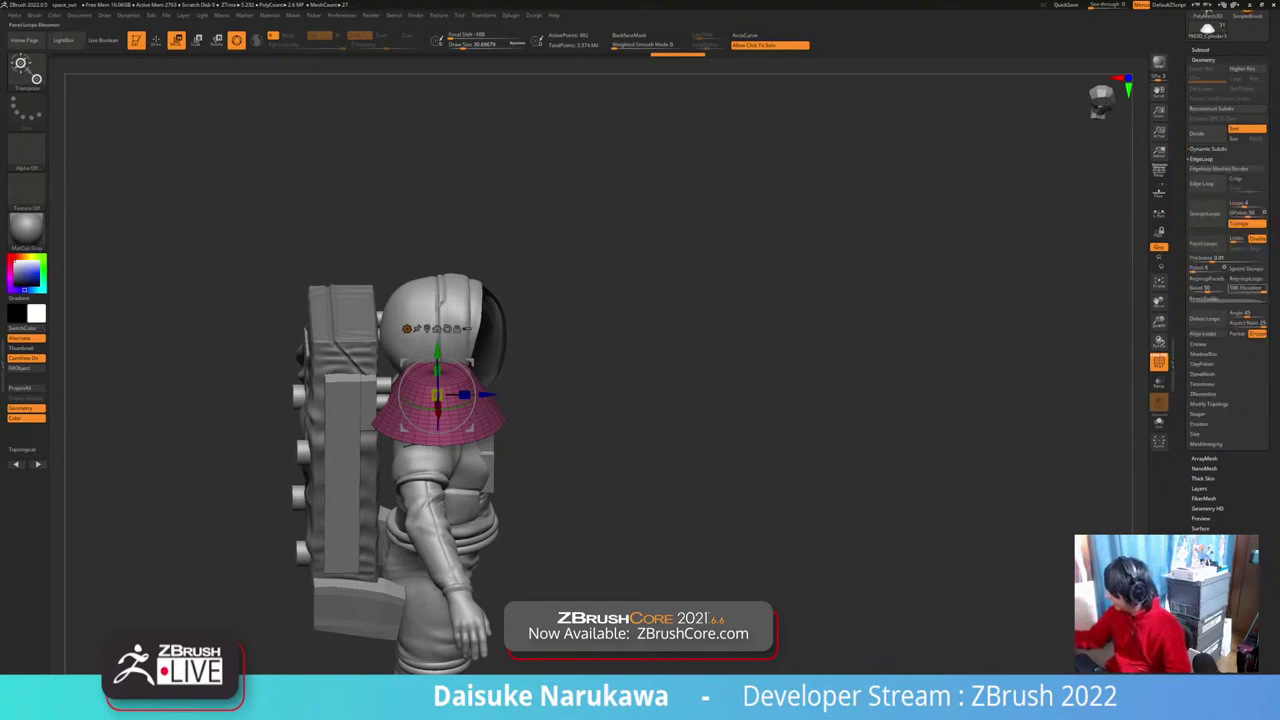
left_click(1207, 319)
Step: Mask part of the tapered cylinder and scale its flared base inward to make the taper gentler
left_click_drag(640, 400, 245, 447, "alt")
left_click_drag(663, 534, 234, 431, "ctrl")
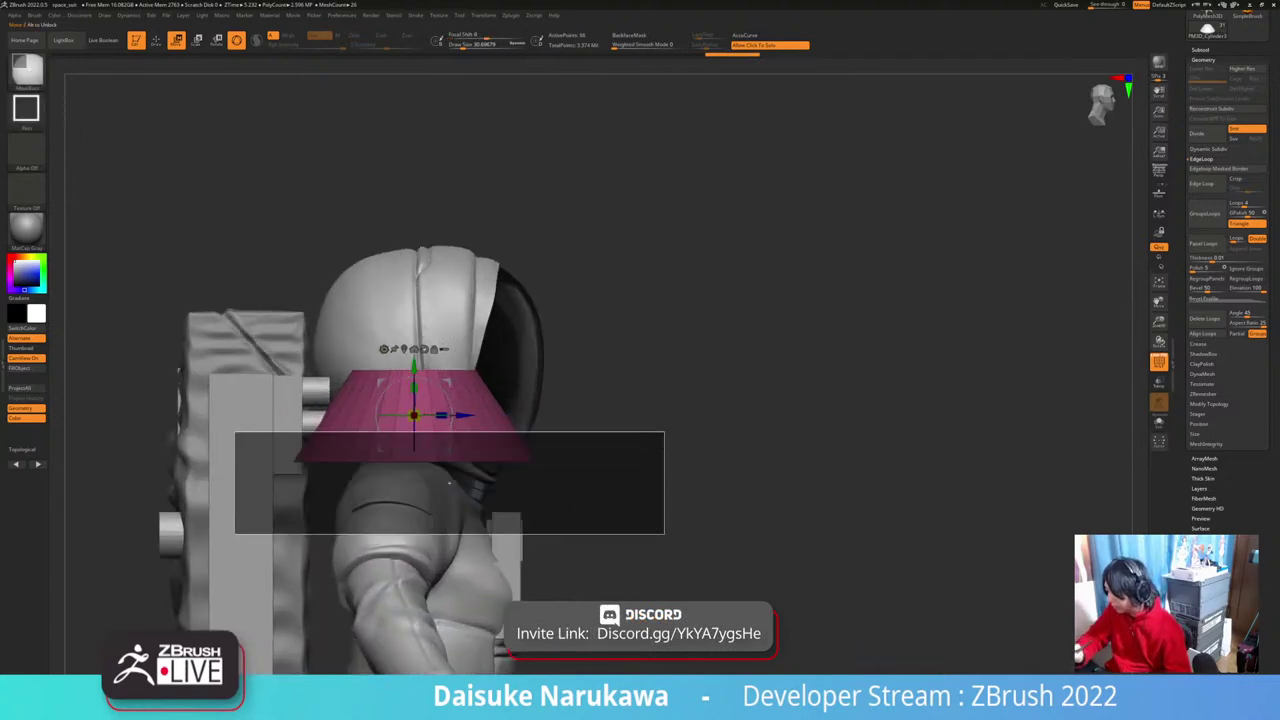
left_click_drag(640, 450, 712, 472)
right_click_drag(398, 476, 418, 474)
left_click_drag(388, 380, 388, 409)
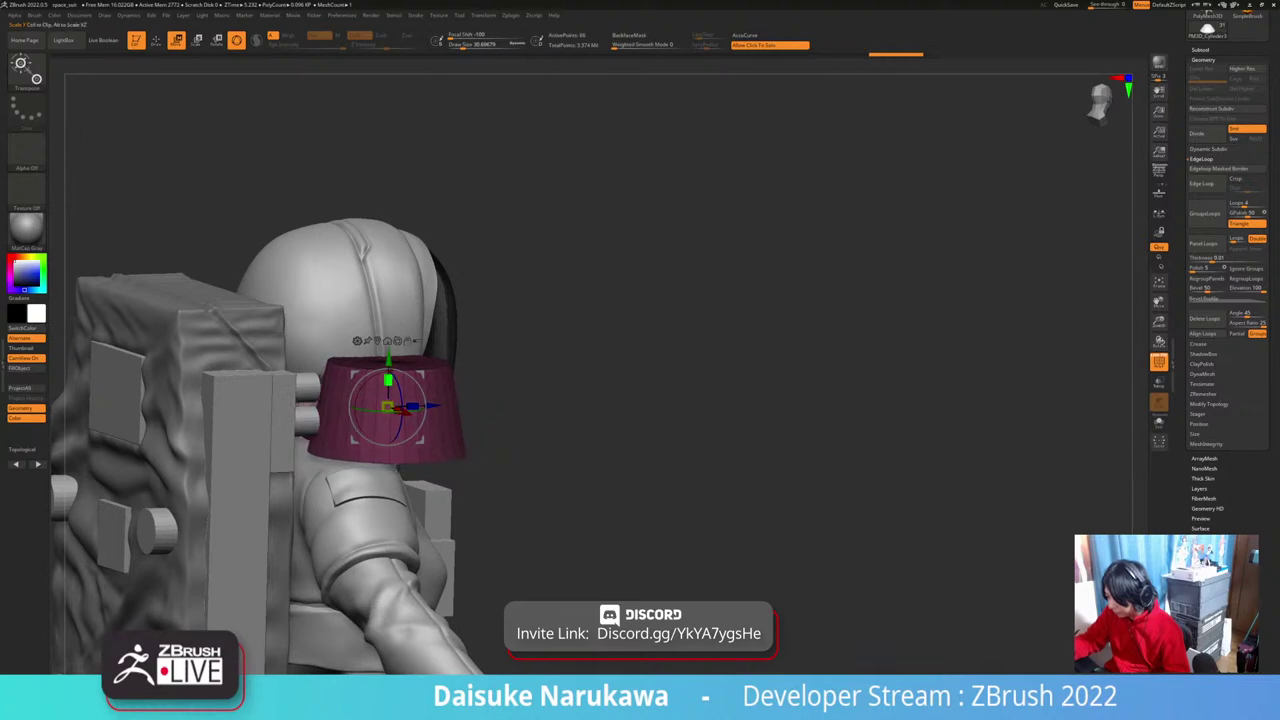
Step: Shrink the tapered cylinder, turn it onto its side, and place it next to the helmet with its narrow end facing outward
mouse_move(620, 400)
left_mouse_down("shift")
mouse_move(545, 385)
mouse_move(568, 376)
left_mouse_up("shift")
left_click_drag(568, 376, 635, 425)
left_click_drag(385, 364, 384, 408)
left_click_drag(620, 400, 480, 383, "shift")
left_click_drag(522, 326, 539, 316)
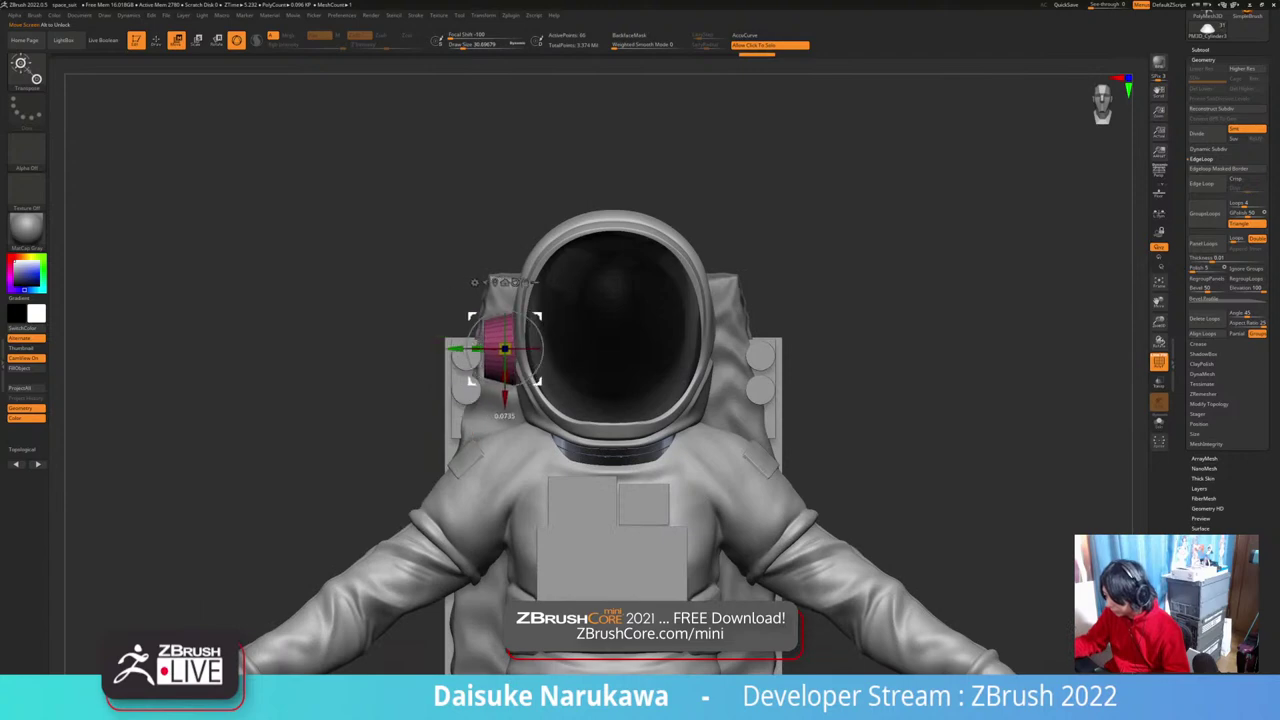
left_click_drag(390, 300, 570, 360)
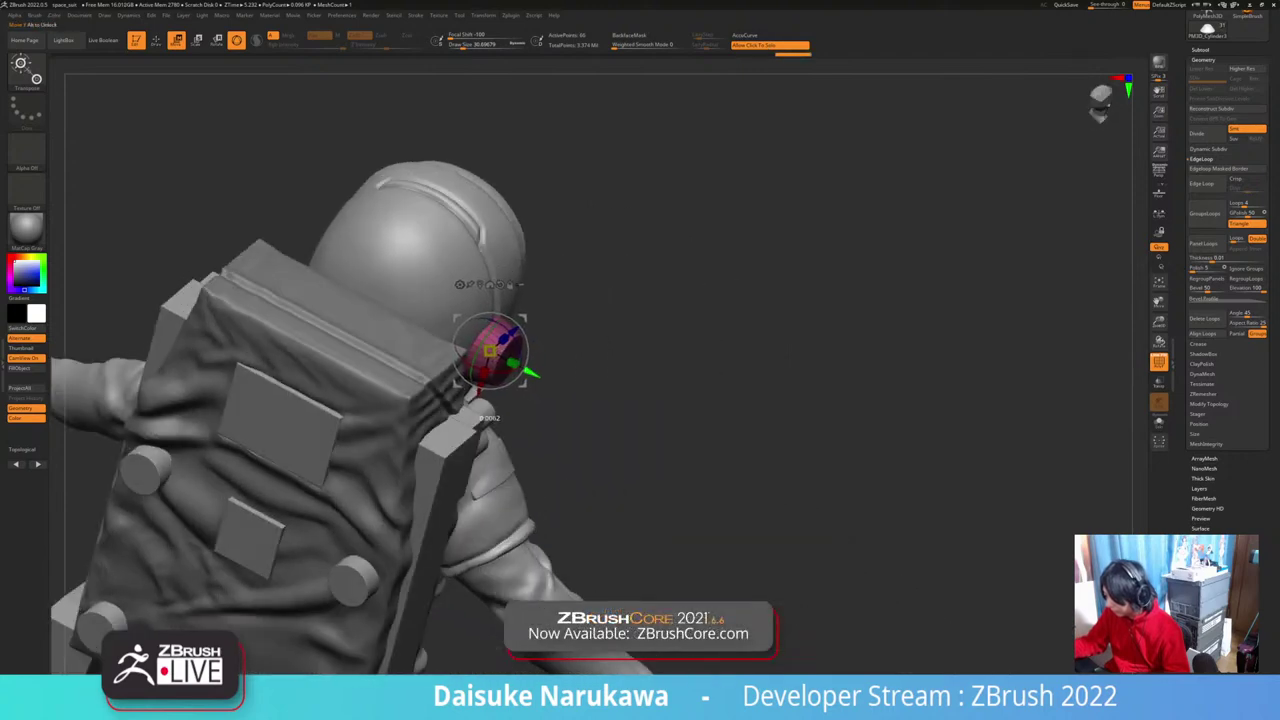
left_click_drag(620, 420, 474, 362)
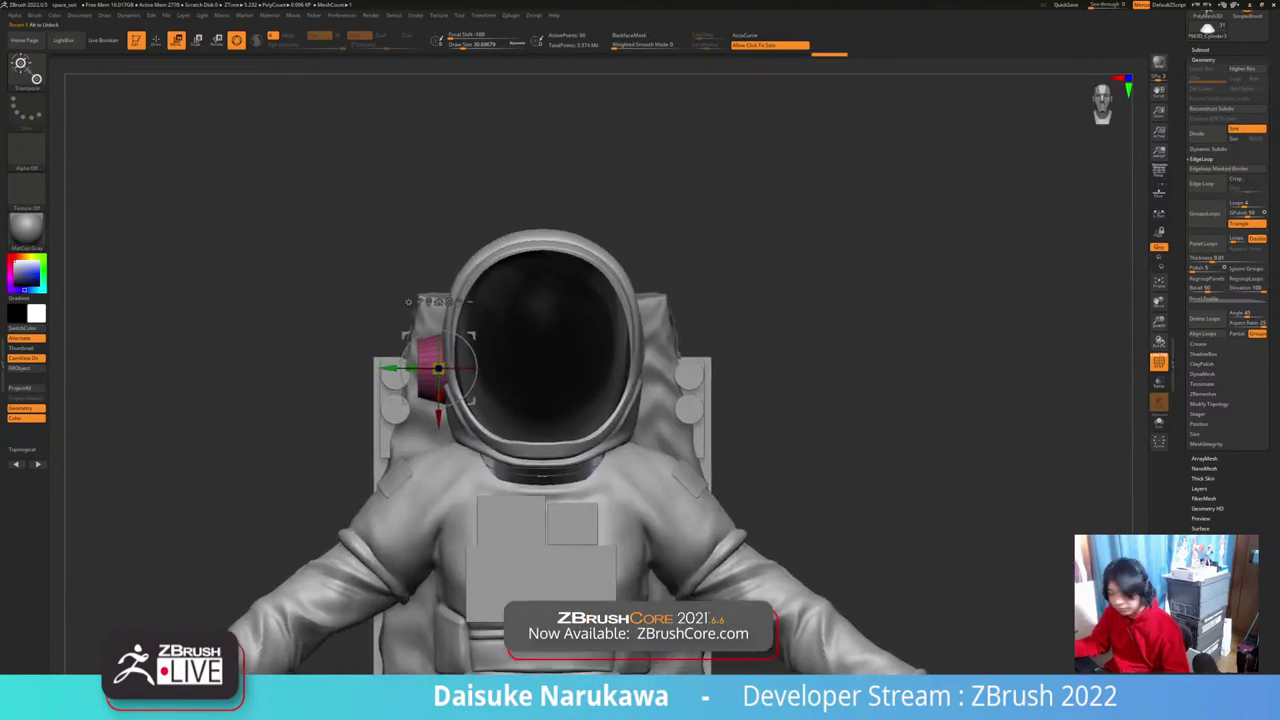
Step: Reduce the cylinder further and adjust its position and angle on the side of the helmet
right_click_drag(472, 366, 560, 388, "ctrl")
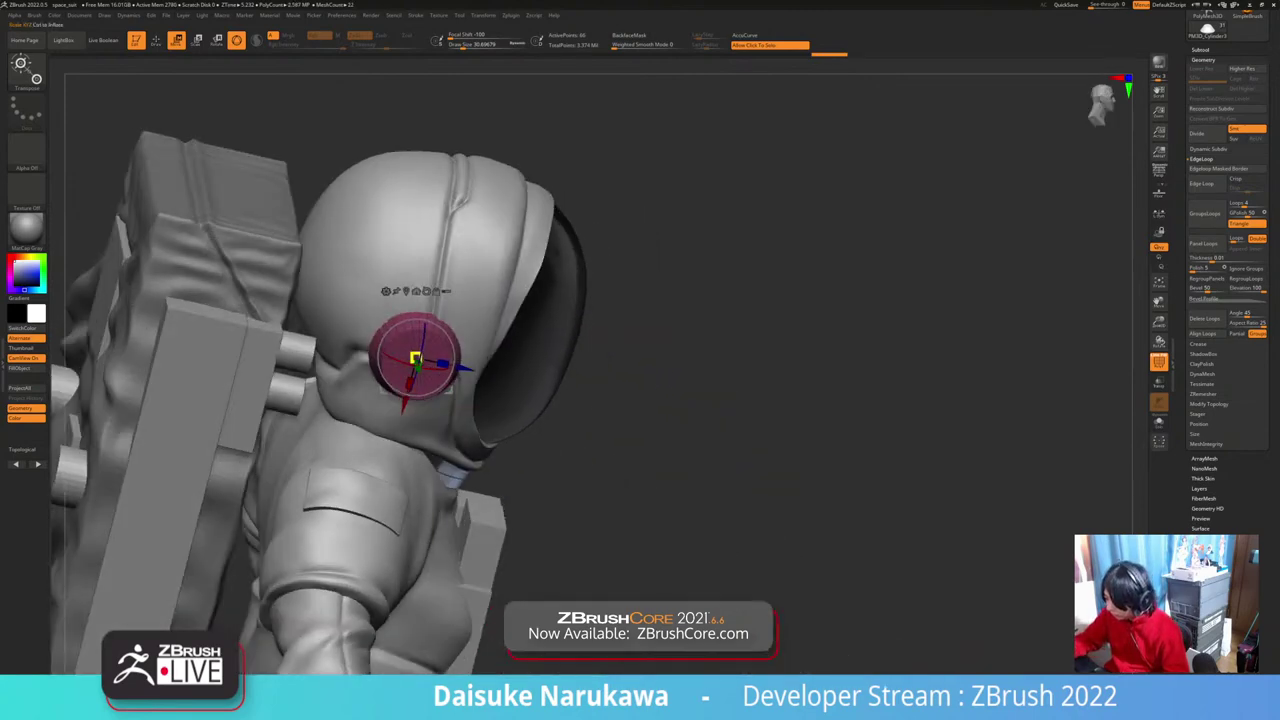
left_click_drag(416, 358, 413, 360)
right_click_drag(413, 364, 470, 372)
left_click_drag(411, 360, 406, 364)
right_click_drag(410, 368, 490, 408)
left_click_drag(463, 395, 460, 393)
right_click_drag(460, 393, 400, 377)
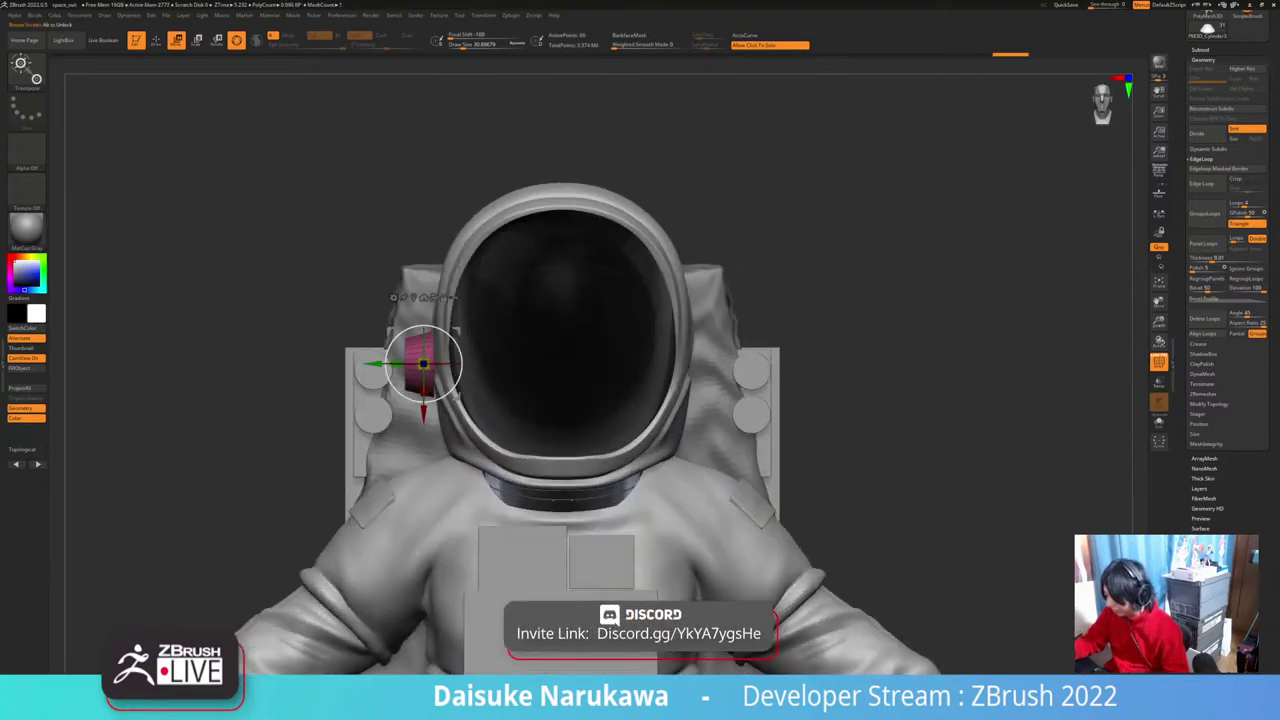
Step: Push the cylinder against the helmet's side and mirror it to the opposite side of the helmet
left_click_drag(376, 364, 381, 364)
mouse_move(381, 364)
right_mouse_down("alt")
mouse_move(320, 372)
mouse_move(406, 377)
mouse_move(300, 372)
mouse_move(394, 378)
right_mouse_up("alt")
left_click_drag(420, 373, 430, 373)
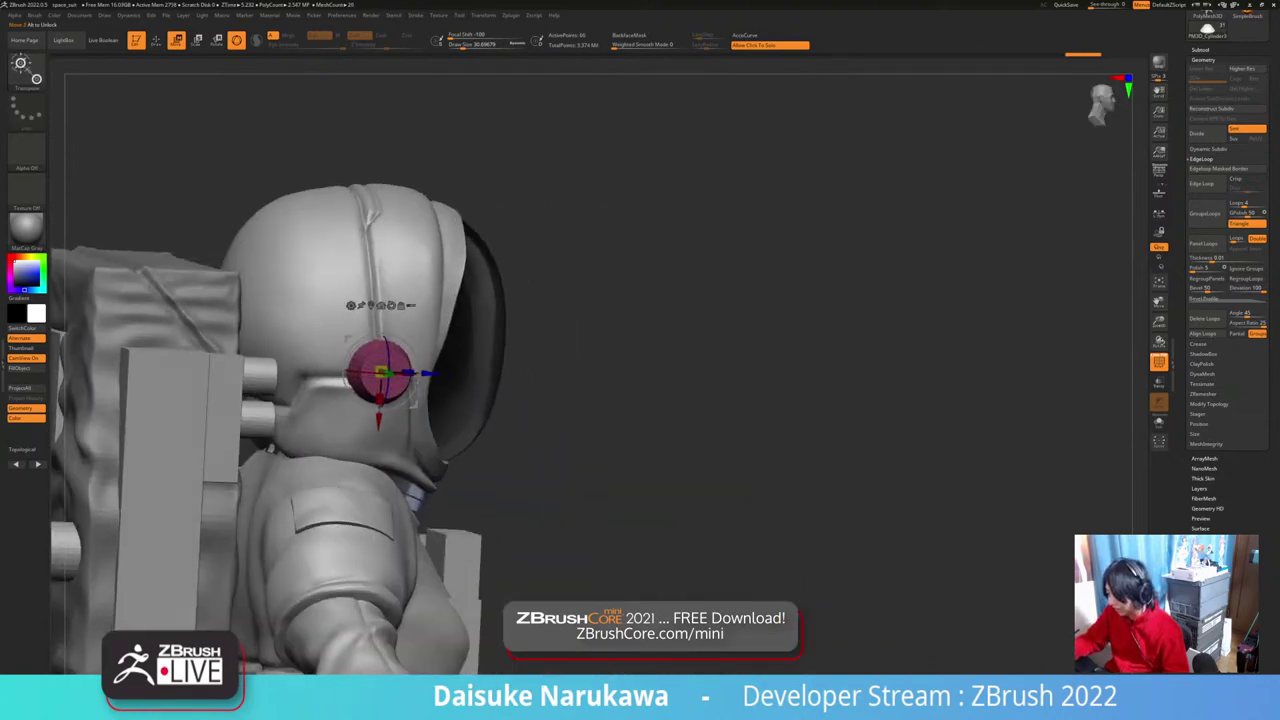
right_click_drag(430, 373, 292, 376)
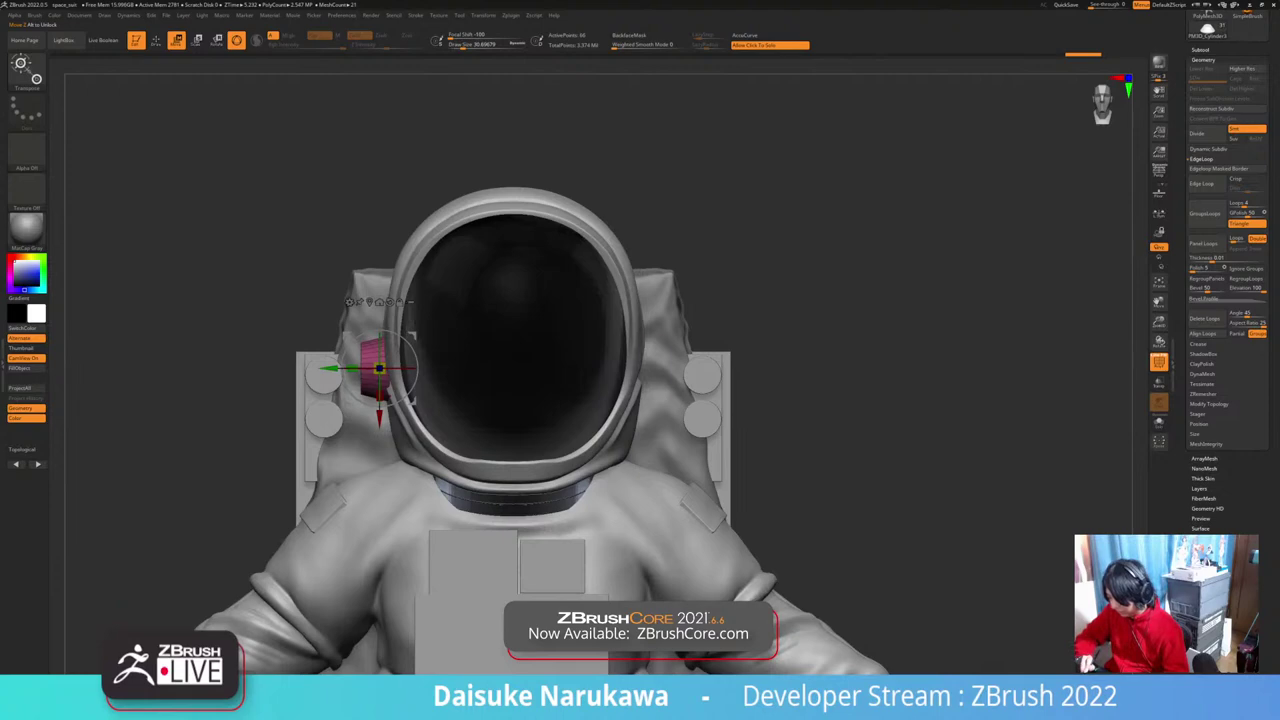
key("ctrl+m")
right_click_drag(292, 376, 402, 374)
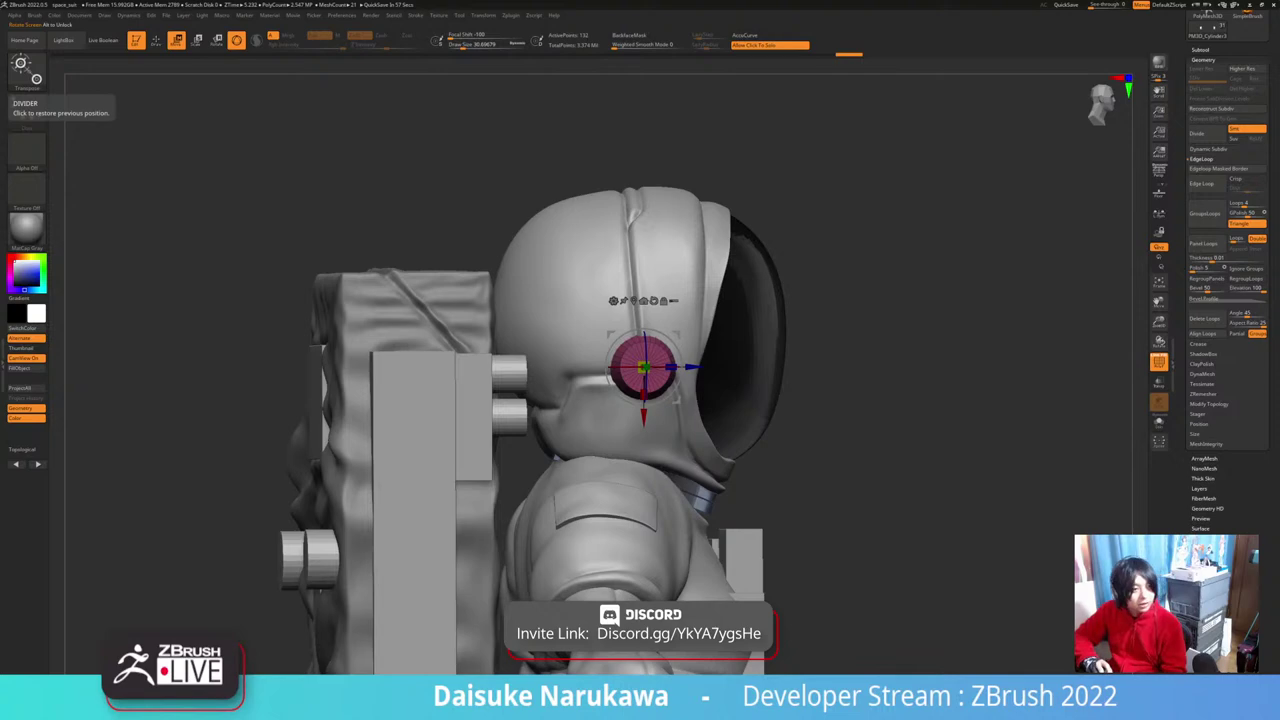
Step: Examine the round pivot fitting on the side of the helmet in the spacesuit reference photo
right_click_drag(0, 300, 448, 250)
scroll(448, 250, "up", 3)
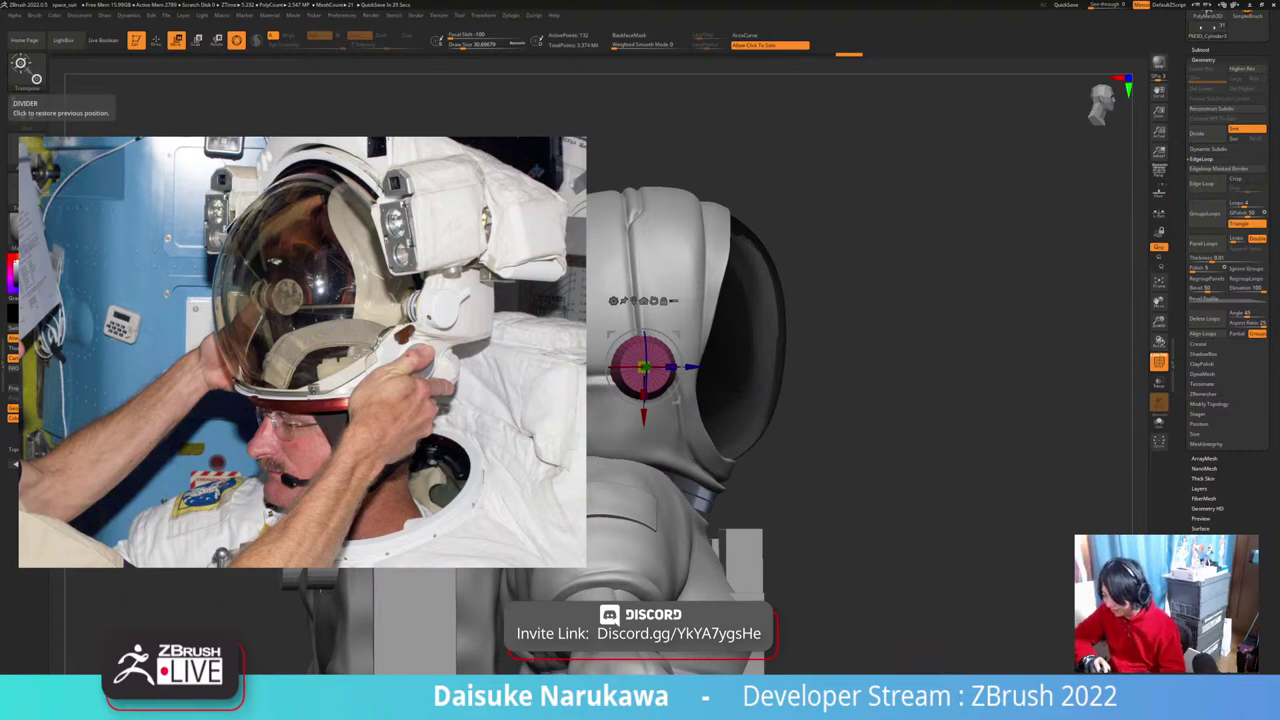
scroll(294, 302, "down", 3)
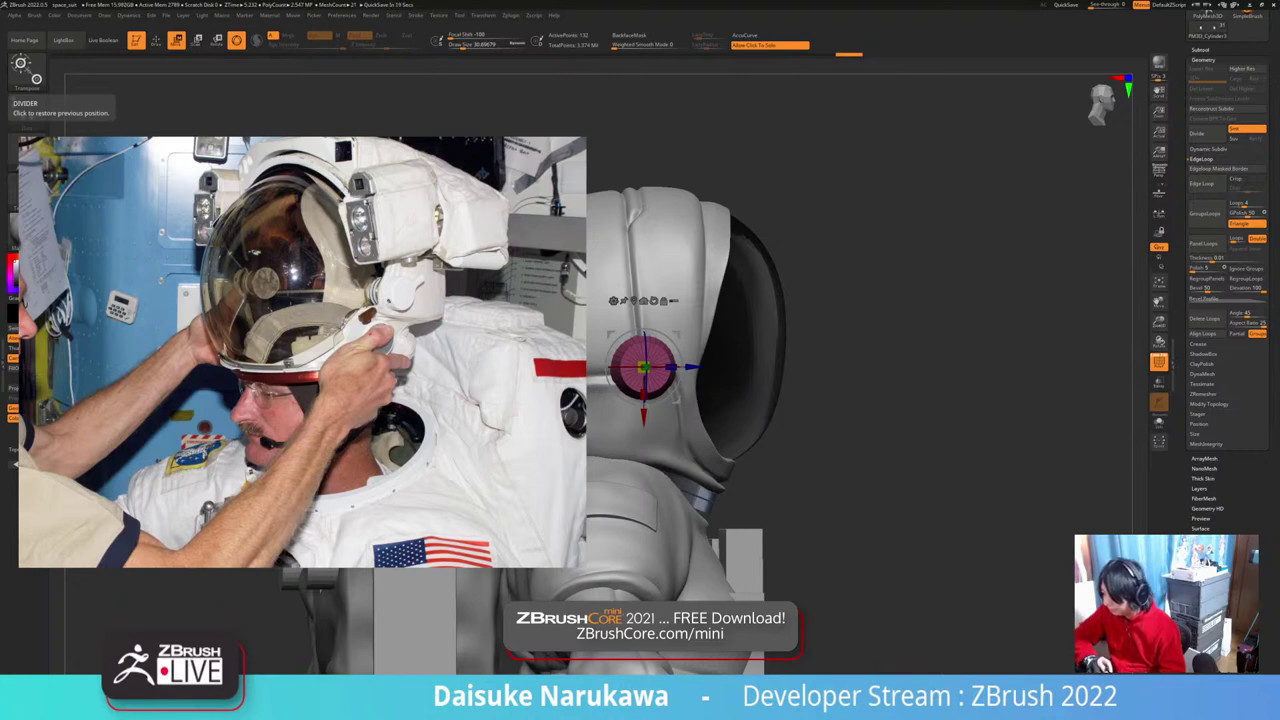
scroll(366, 197, "down", 2)
right_click_drag(366, 197, 0, 206)
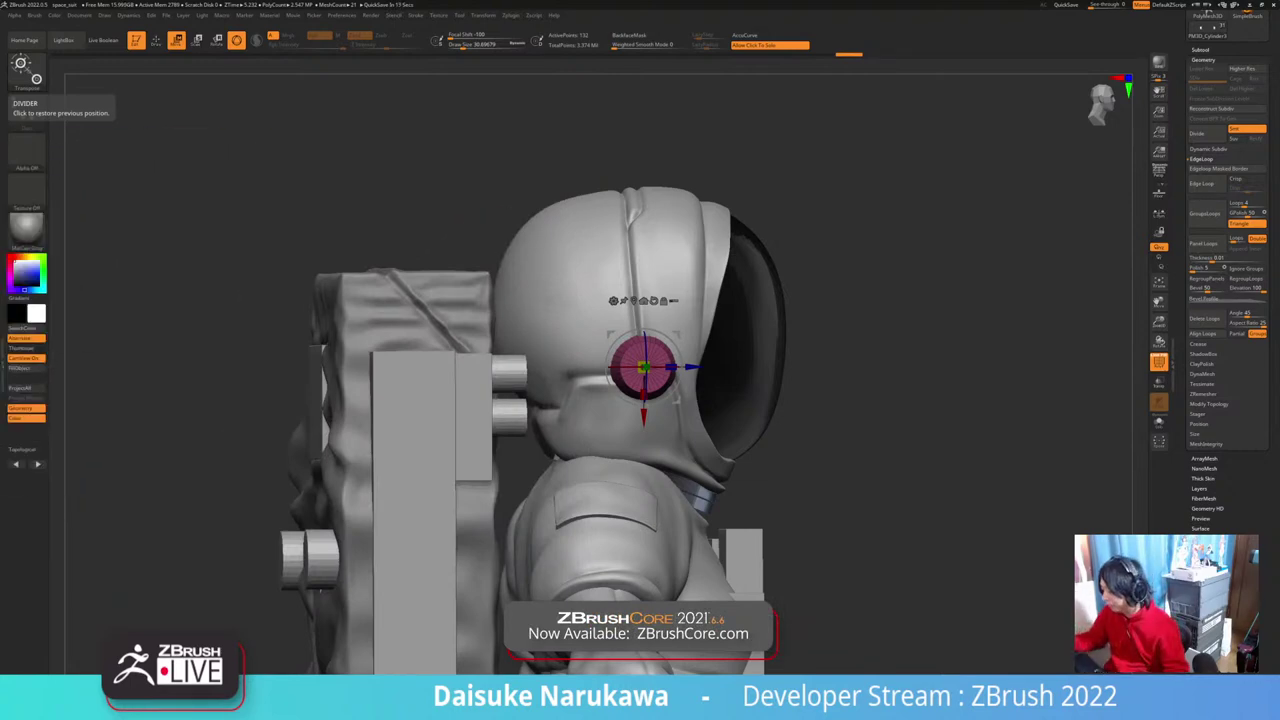
Step: Isolate the cylinder, mask all but a narrow wedge at its rear edge, and pull that wedge out into a rectangular tab
right_click_drag(745, 305, 665, 301)
right_click_drag(665, 301, 487, 255, "alt")
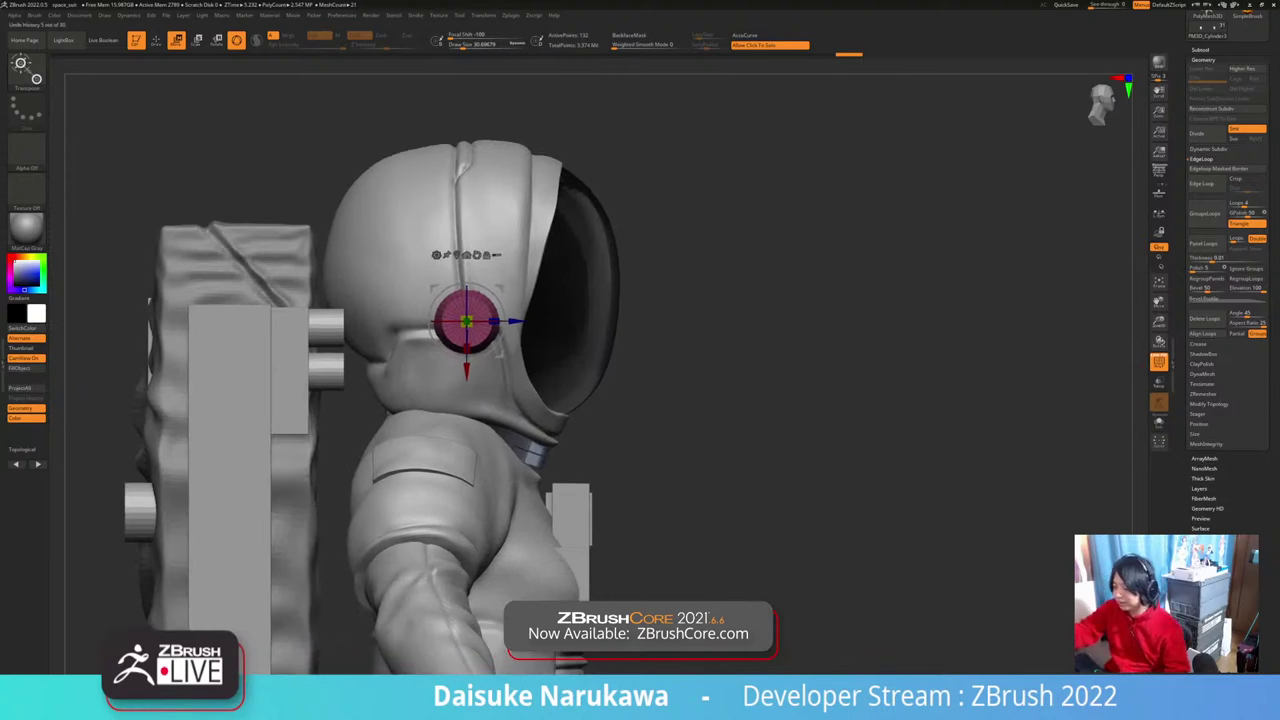
left_click(335, 190)
right_click_drag(325, 240, 396, 380, "ctrl")
left_click_drag(348, 317, 440, 389, "ctrl")
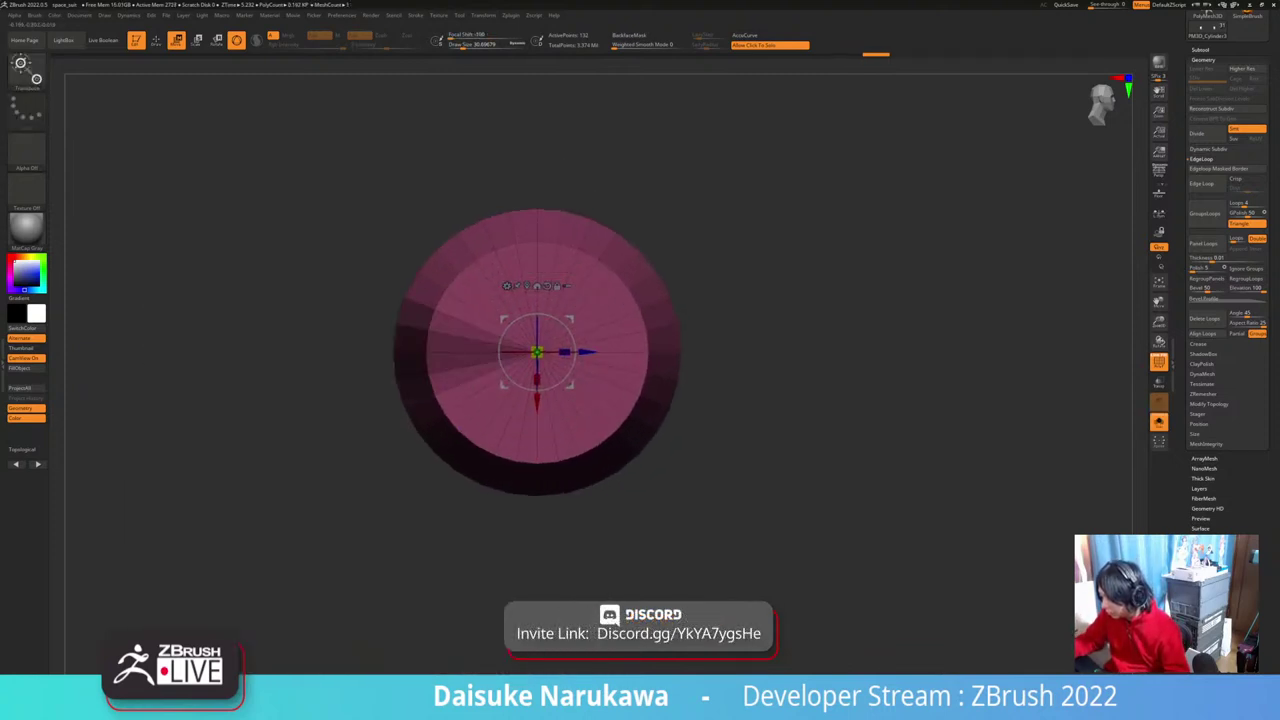
key("ctrl+i")
left_click_drag(588, 352, 522, 352, "ctrl")
left_click_drag(780, 402, 786, 456, "ctrl")
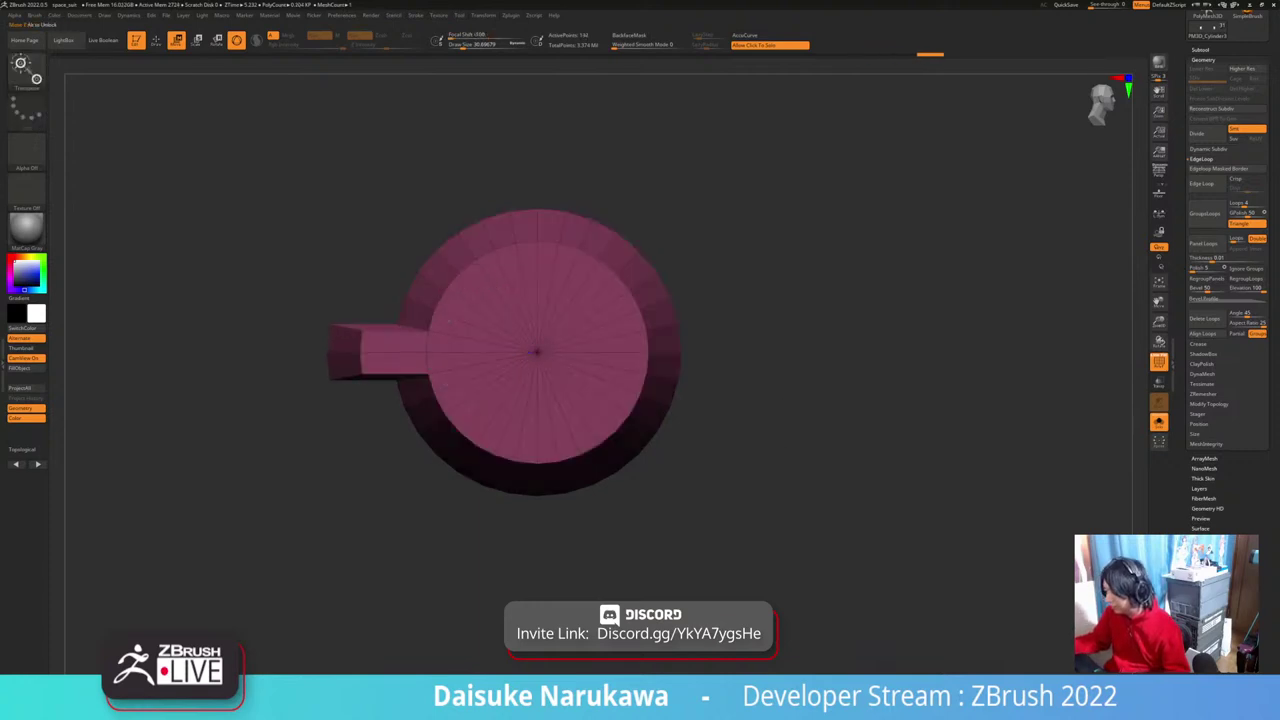
Step: Show the whole astronaut, centre the gizmo on the cylinder, and rotate the part so its tab points up and back
left_click(786, 440)
left_click(461, 286, "alt")
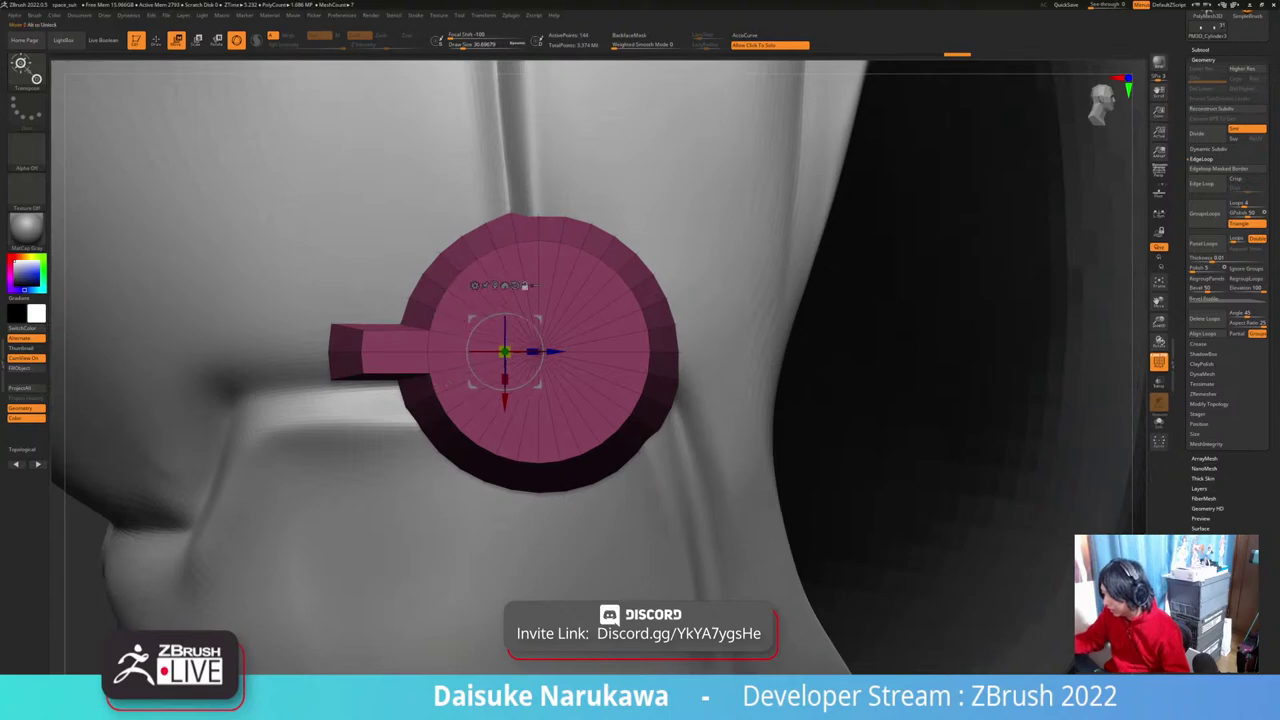
left_click_drag(555, 352, 704, 352, "alt")
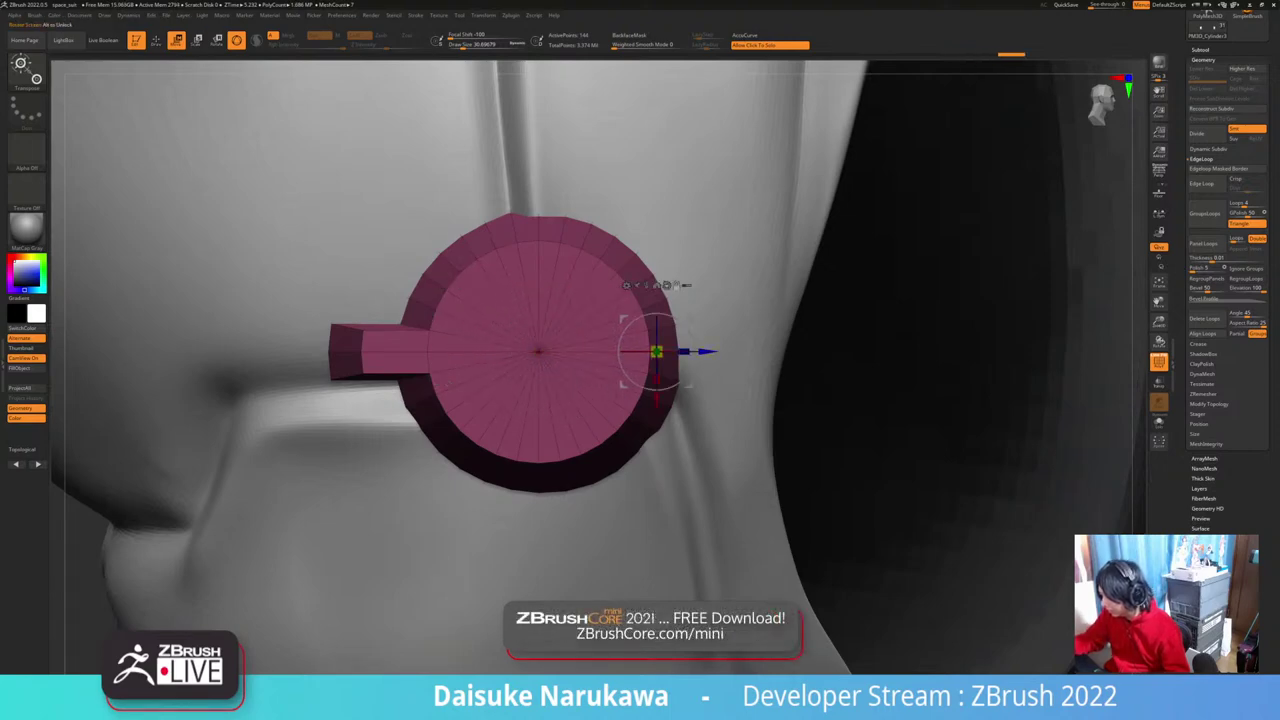
left_click(538, 352, "alt")
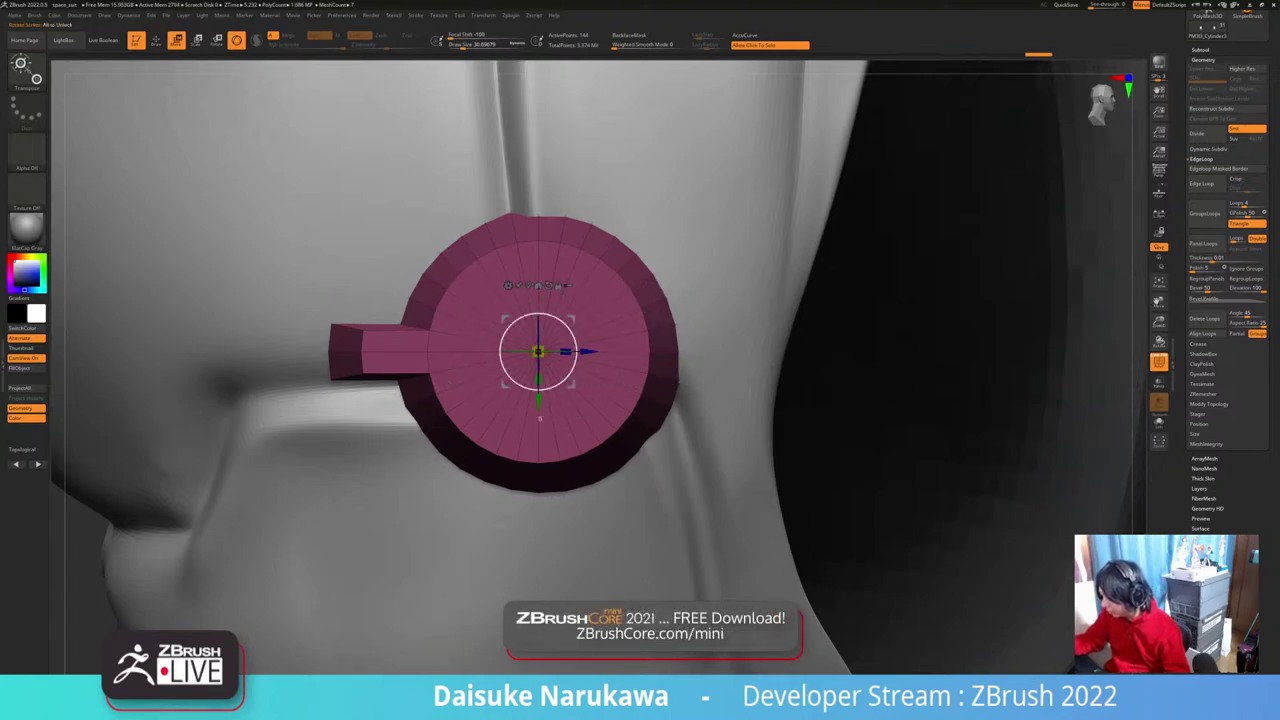
left_click_drag(560, 321, 573, 338)
right_click_drag(620, 440, 480, 270, "ctrl")
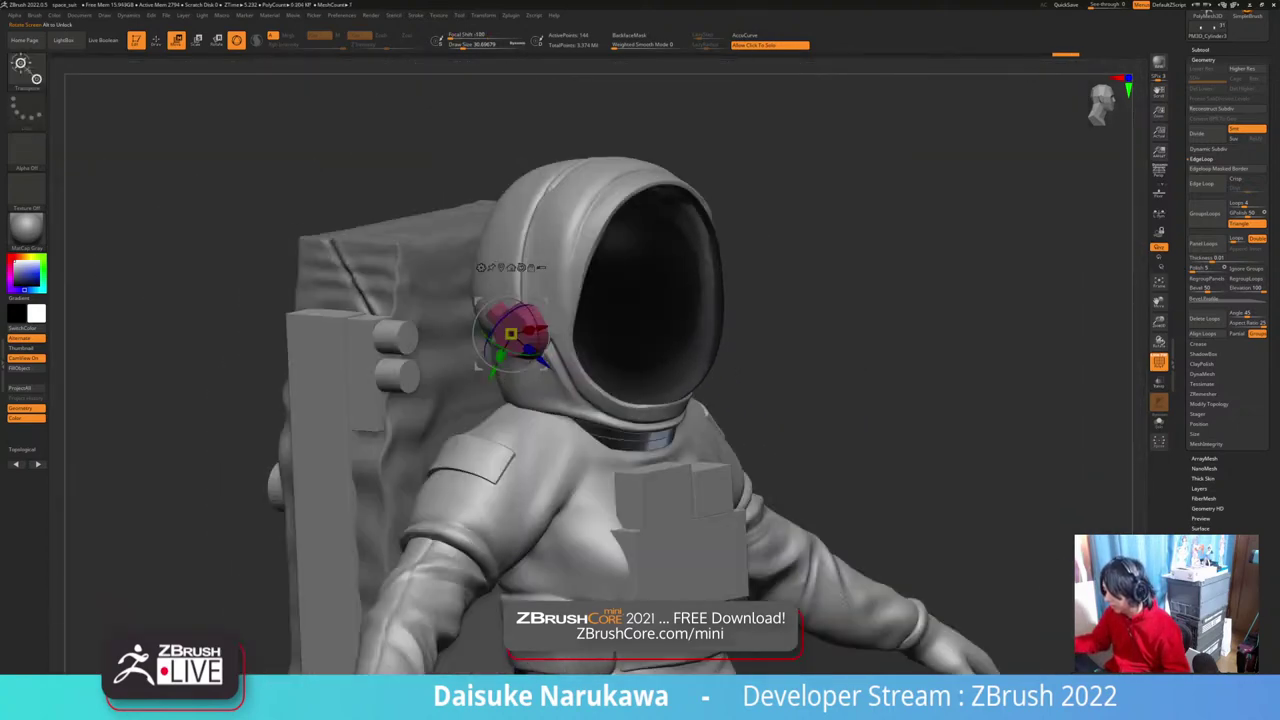
Step: Isolate the part edge-on, unmask only the narrow side of the tab's end, and move it outward to straighten the slanted end
right_click_drag(620, 380, 380, 382)
right_click_drag(380, 382, 712, 430)
left_click_drag(307, 347, 395, 400, "ctrl")
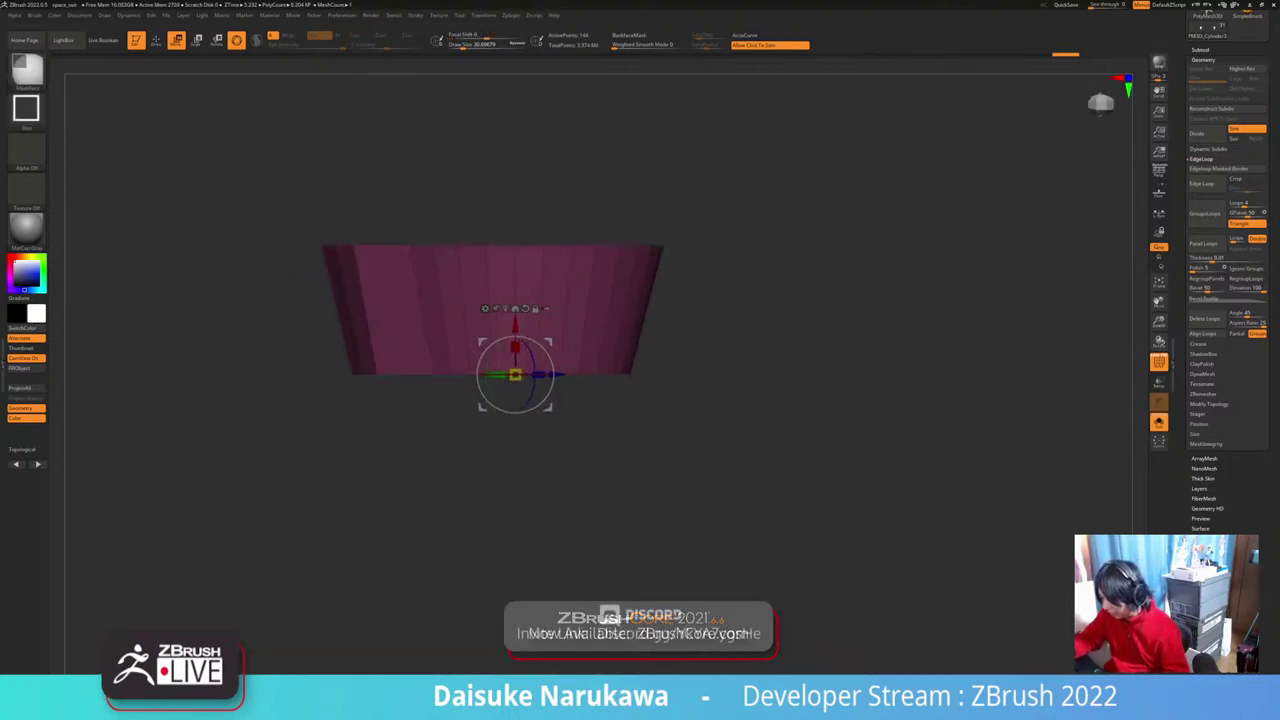
left_click(400, 425, "ctrl")
left_click_drag(559, 375, 535, 375)
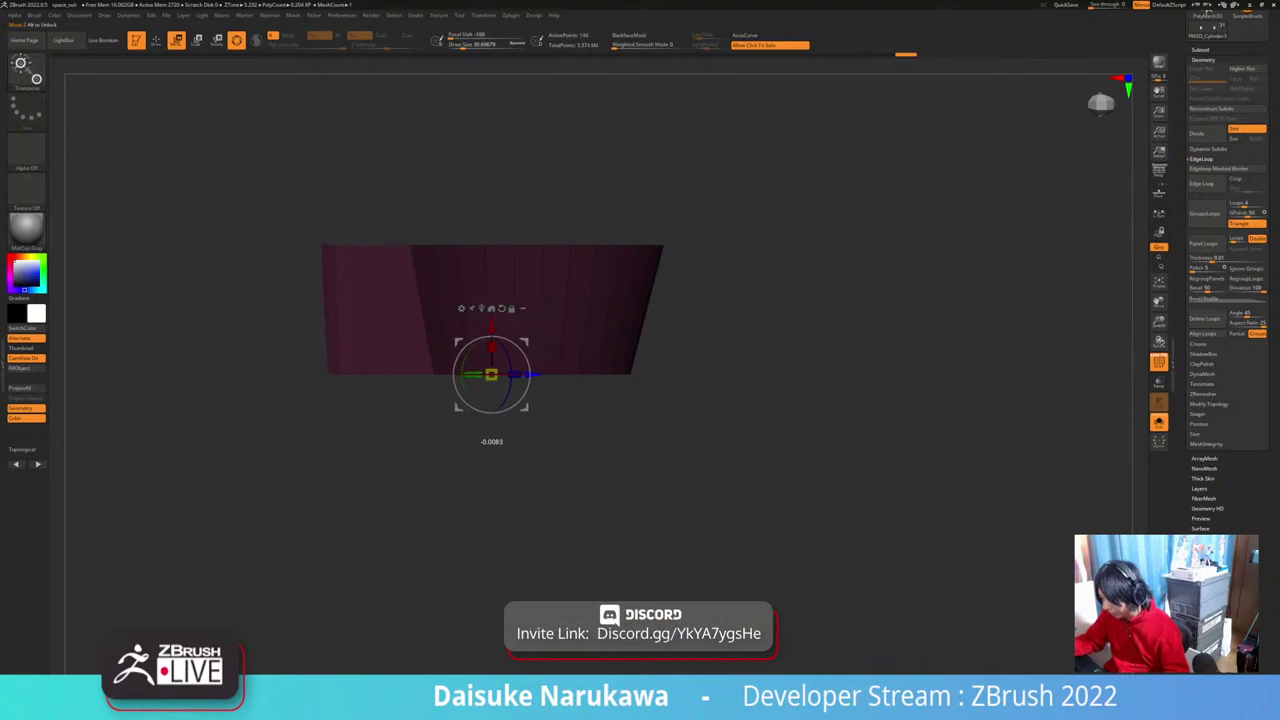
left_click(481, 309)
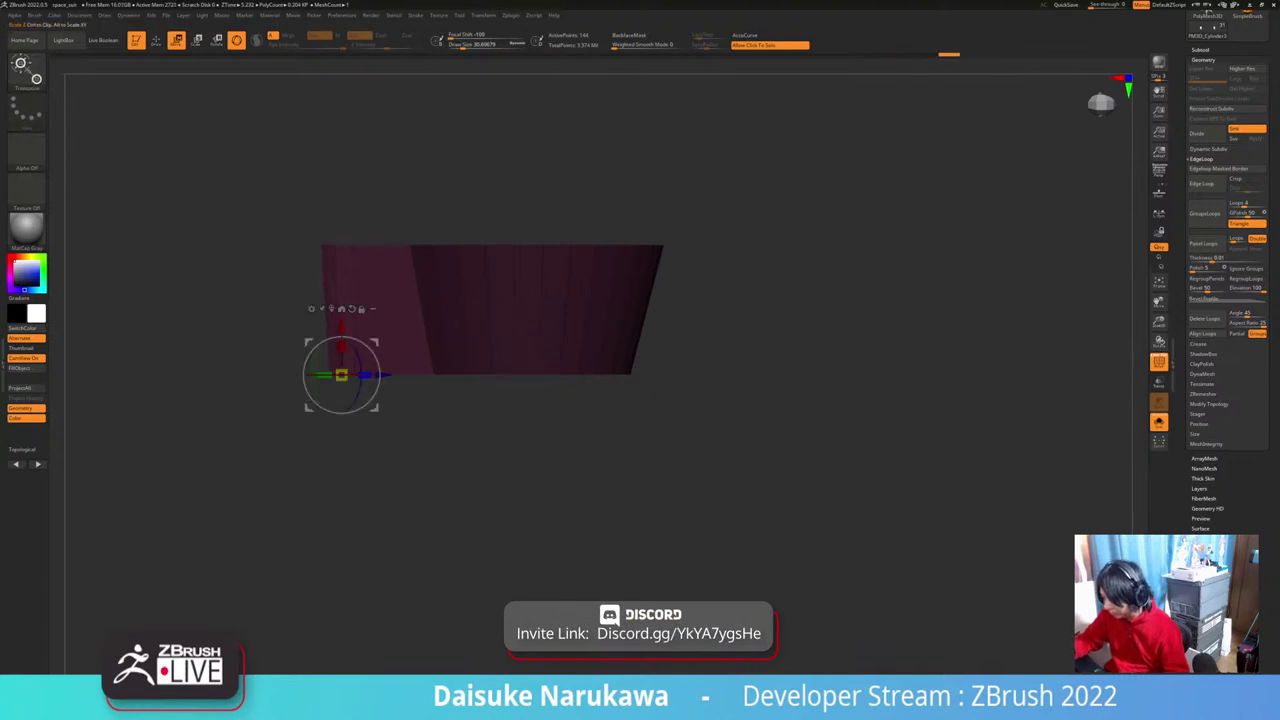
Step: Try to flatten the tab's outer end by masking around its end points and scaling or moving them
left_click_drag(278, 218, 332, 407, "ctrl")
left_click(343, 442, "ctrl")
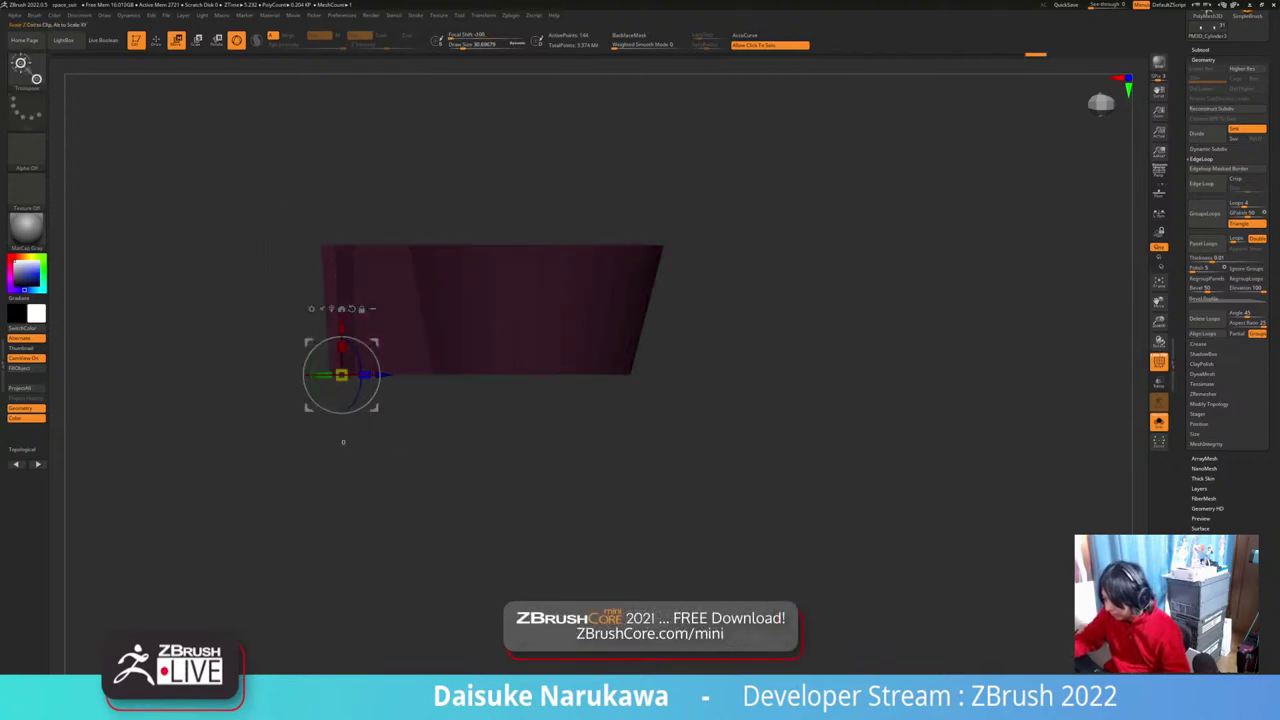
left_click_drag(288, 211, 351, 409, "ctrl")
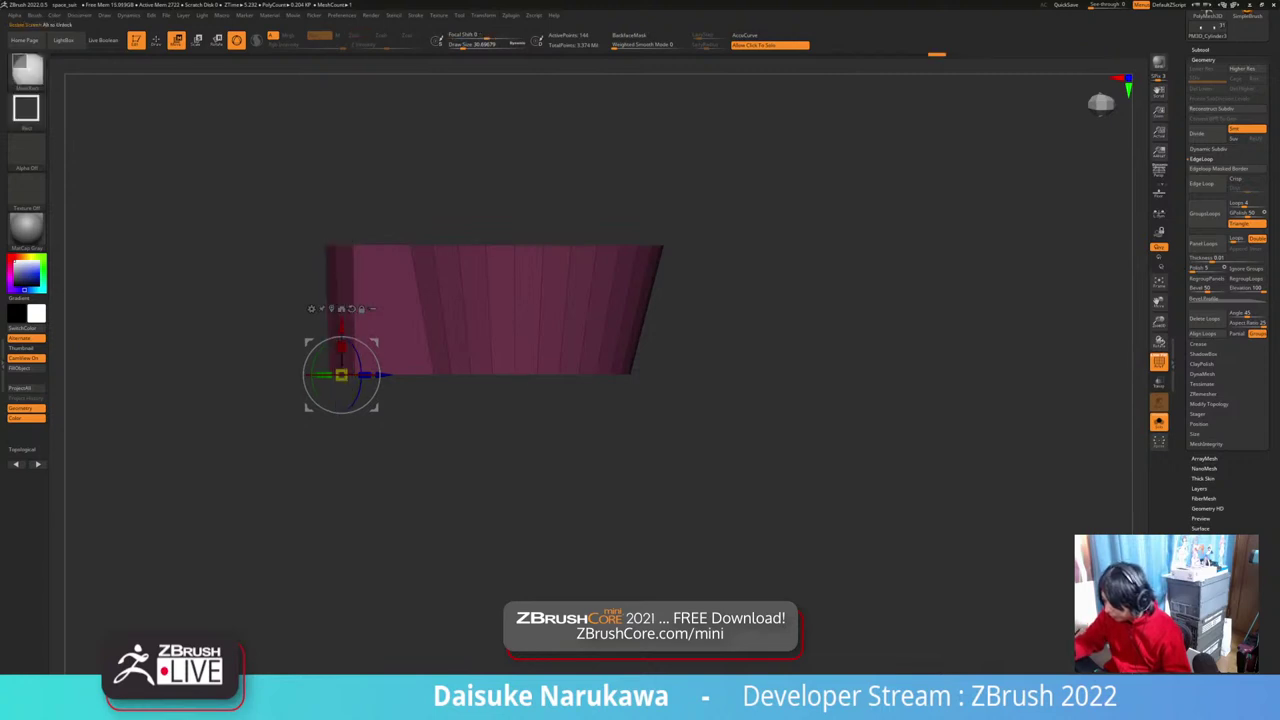
left_click(352, 432, "ctrl")
left_click_drag(308, 208, 383, 419, "ctrl")
left_click(385, 430, "ctrl")
left_click_drag(364, 375, 343, 375)
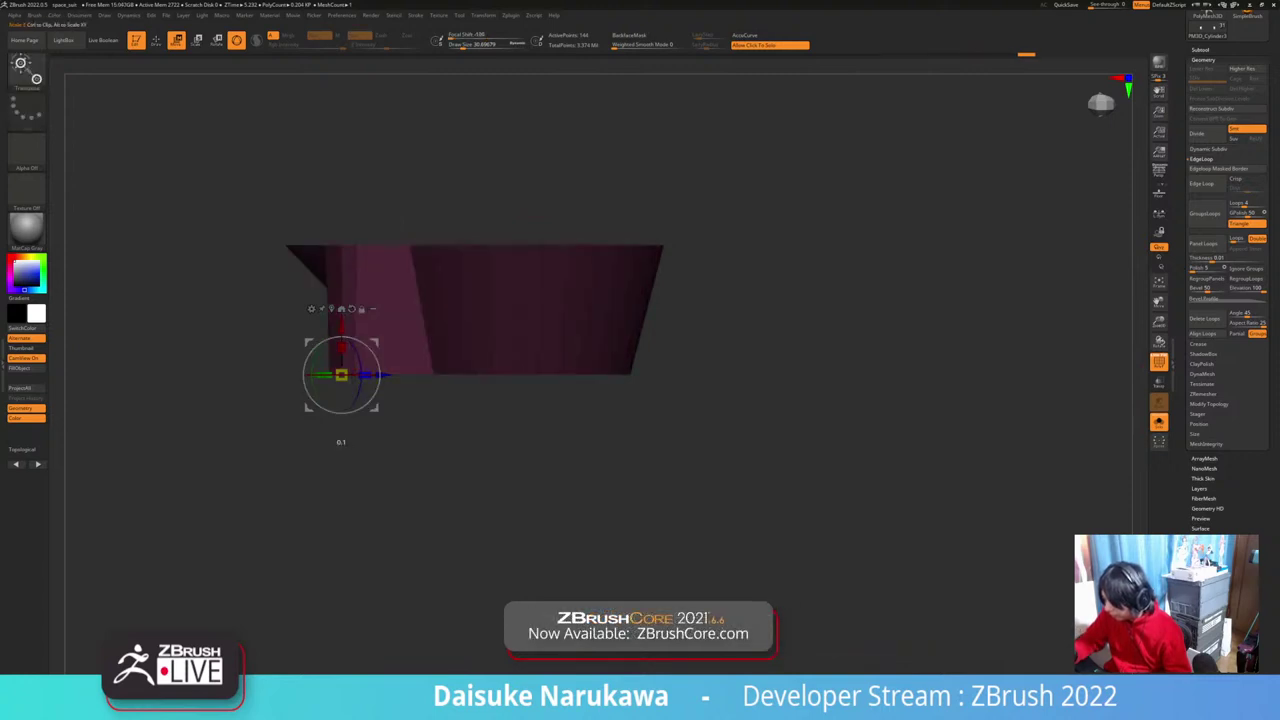
left_click_drag(240, 480, 250, 345)
left_click_drag(250, 400, 585, 390, "ctrl")
key("ctrl+z")
left_click_drag(690, 400, 860, 390)
key("ctrl+z")
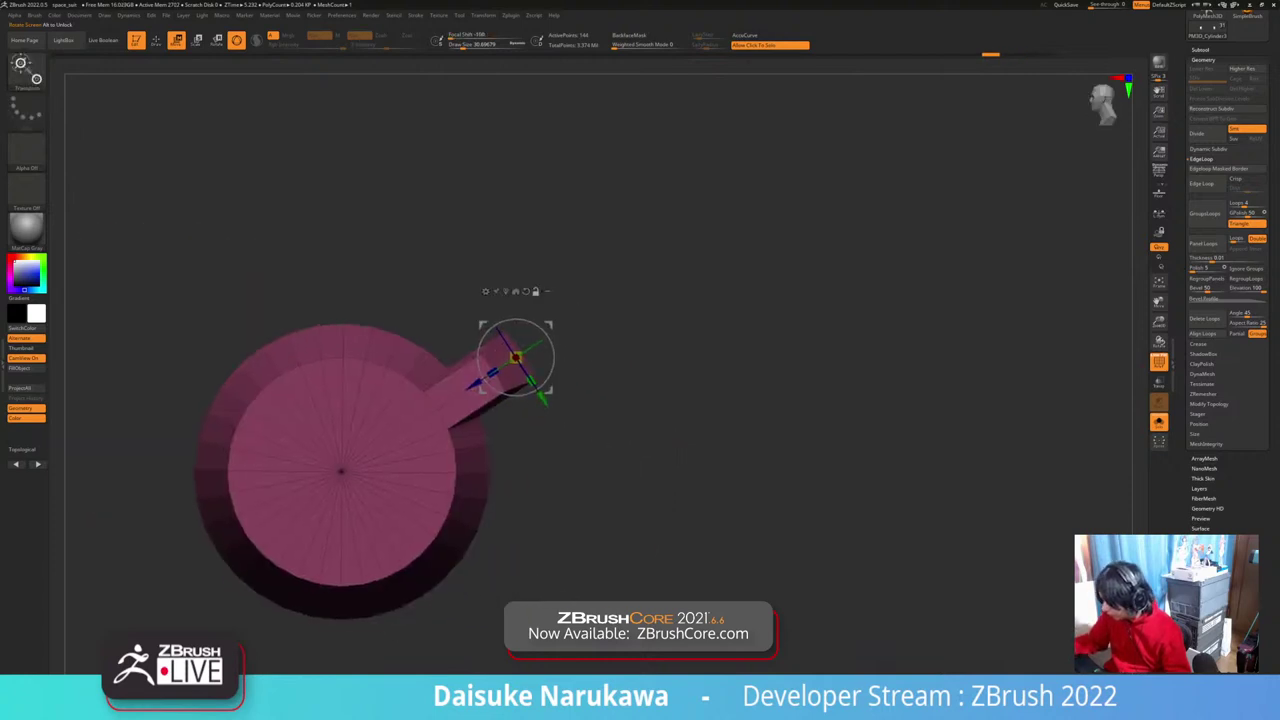
Step: Clip the tab's outer end flat with a straight vertical ClipCurve line
mouse_move(700, 390)
left_mouse_down()
mouse_move(850, 460)
mouse_move(790, 350)
mouse_move(770, 365)
mouse_move(700, 352)
left_mouse_up()
left_click(27, 70, "ctrl+shift")
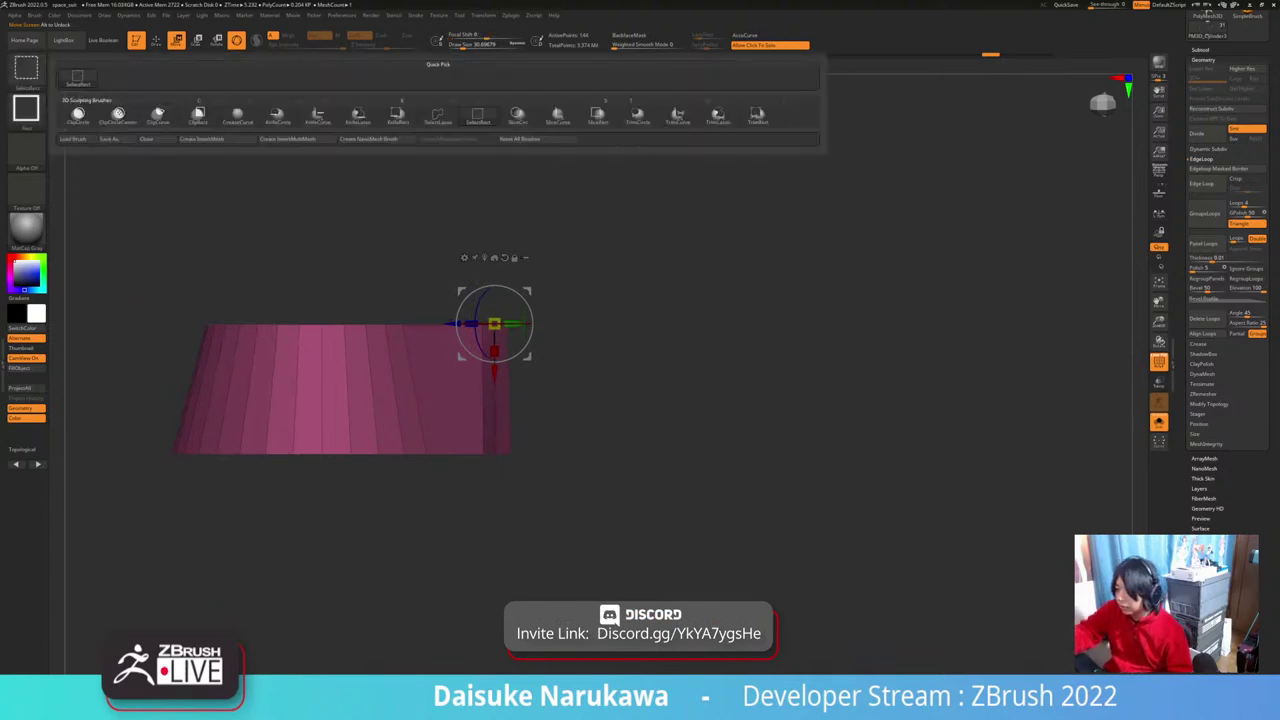
left_click(27, 70, "ctrl+shift")
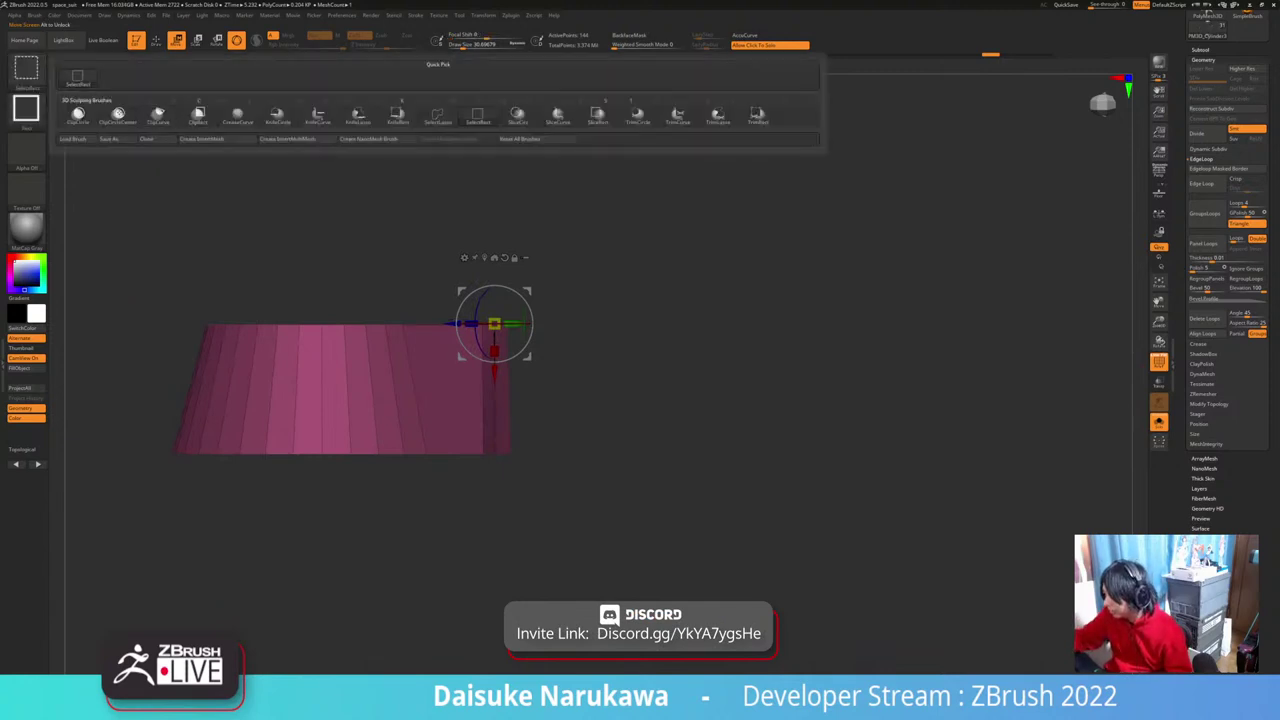
left_click(158, 115, "ctrl+shift")
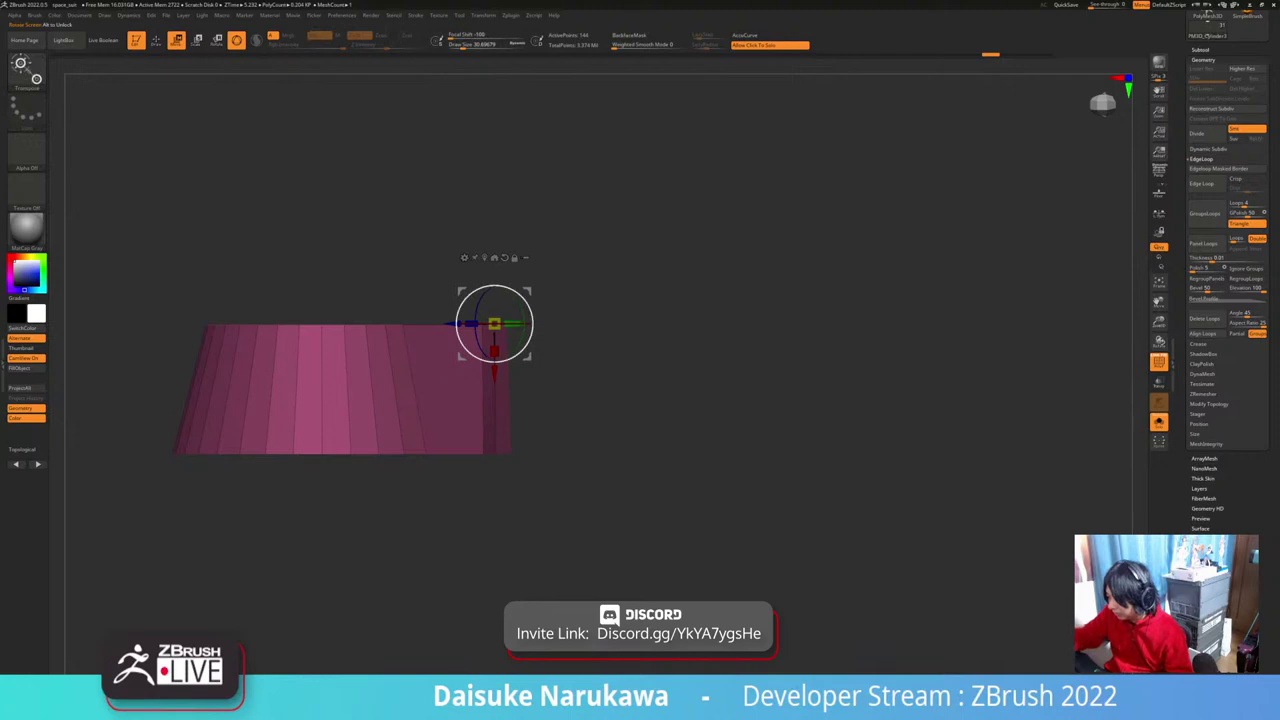
left_click_drag(640, 290, 692, 297)
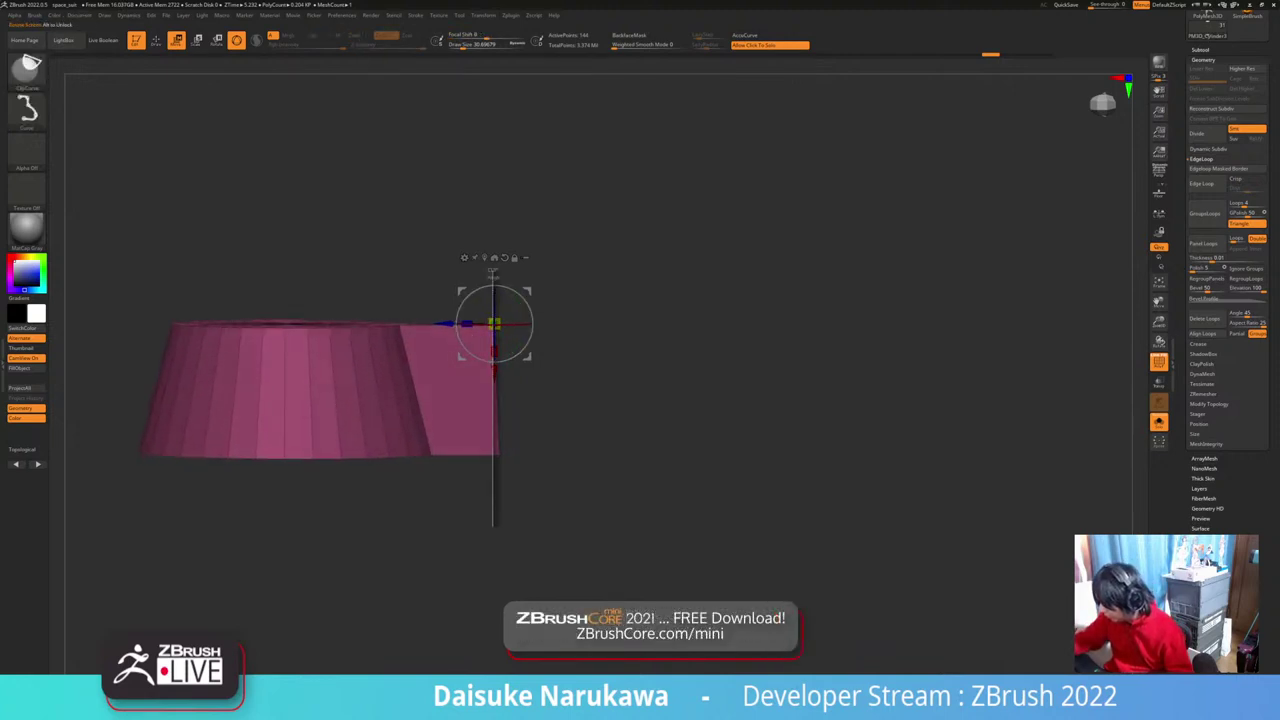
left_click_drag(492, 532, 492, 532, "ctrl+shift")
left_click_drag(700, 450, 820, 430)
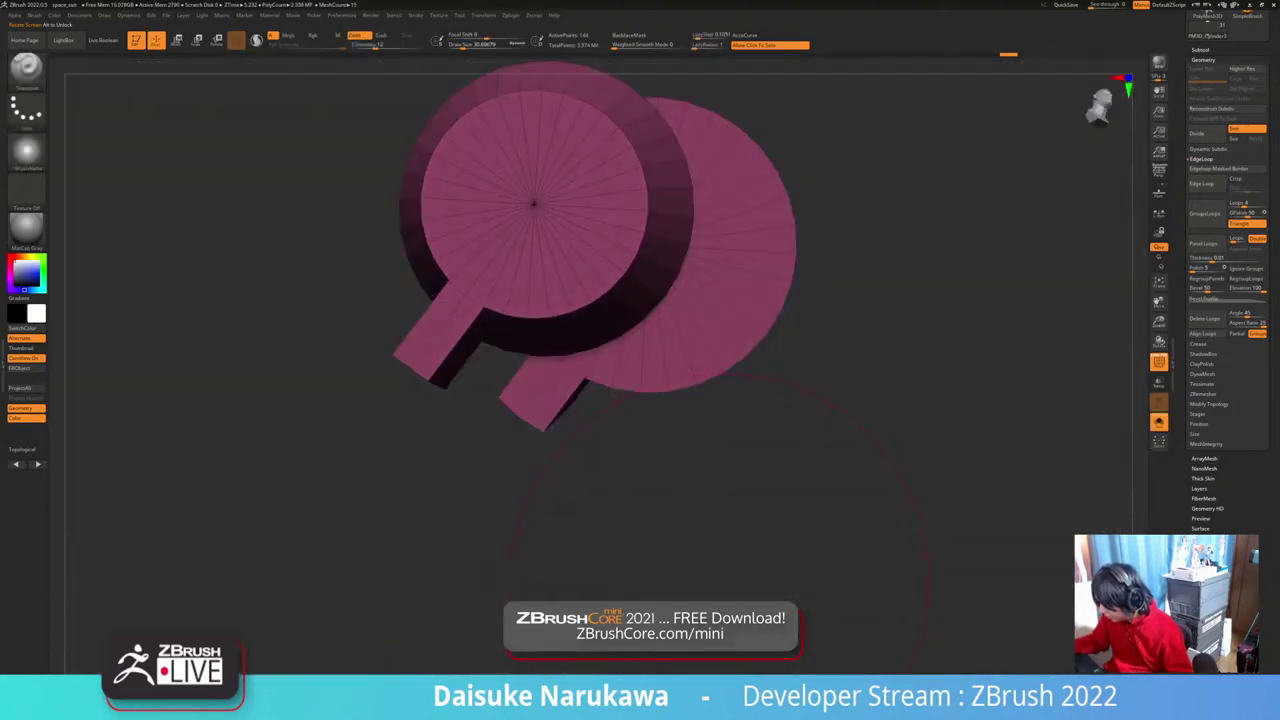
Step: Show the whole astronaut, turn off the polyframe display, and open the subtool list
left_click_drag(720, 580, 586, 371, "alt")
left_click_drag(720, 540, 730, 480)
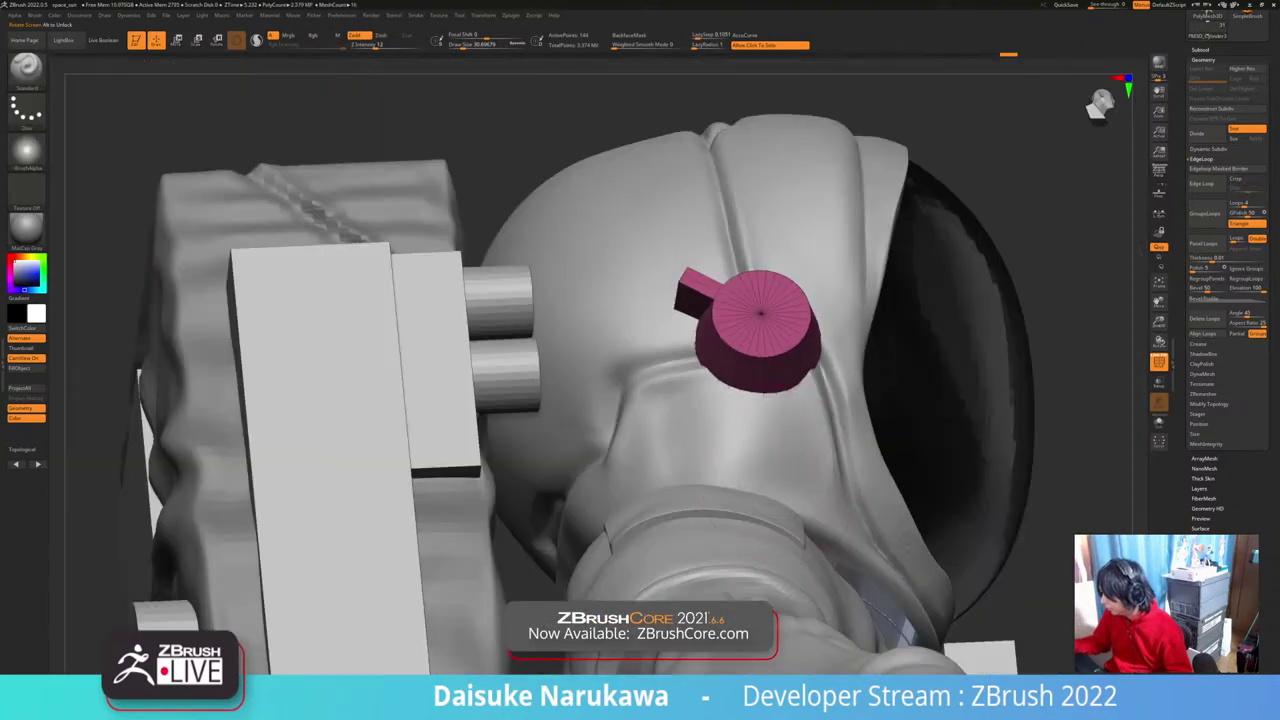
right_click_drag(703, 498, 750, 620)
key("shift+f")
right_click_drag(750, 620, 453, 560)
mouse_move(951, 492)
right_mouse_down("alt")
mouse_move(643, 520)
mouse_move(447, 516)
mouse_move(285, 545)
right_mouse_up("alt")
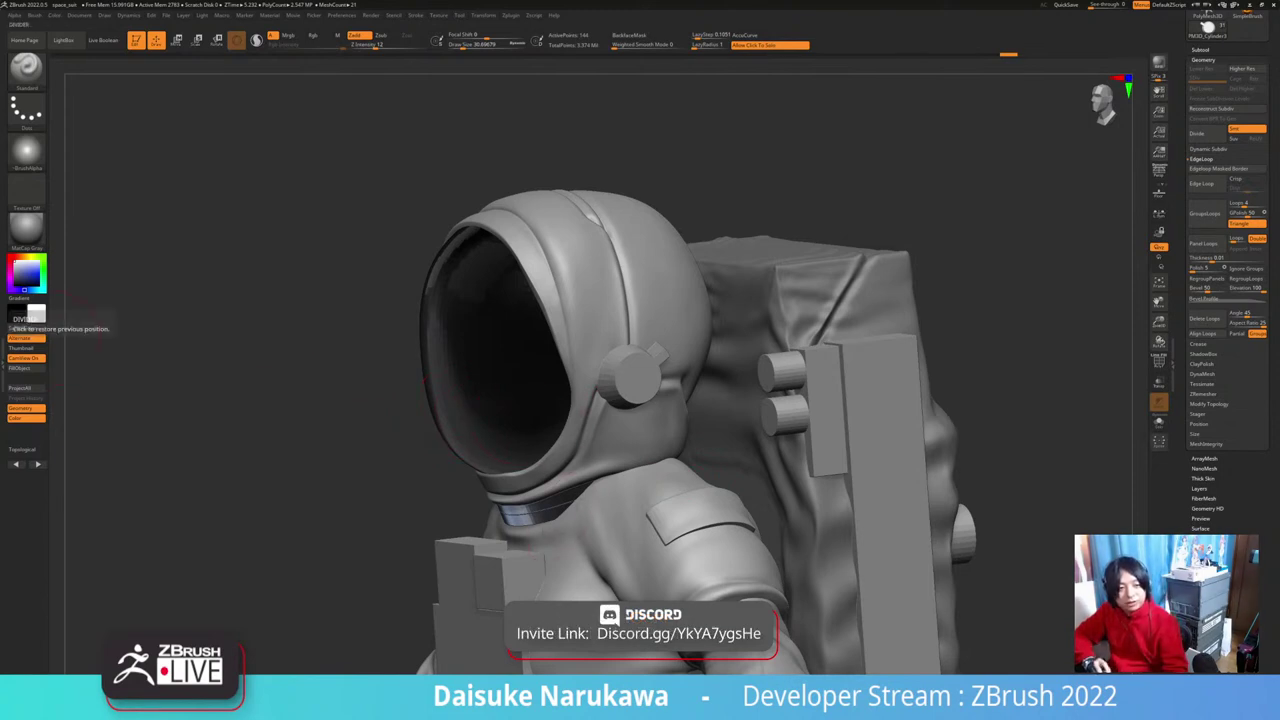
left_click(1200, 50)
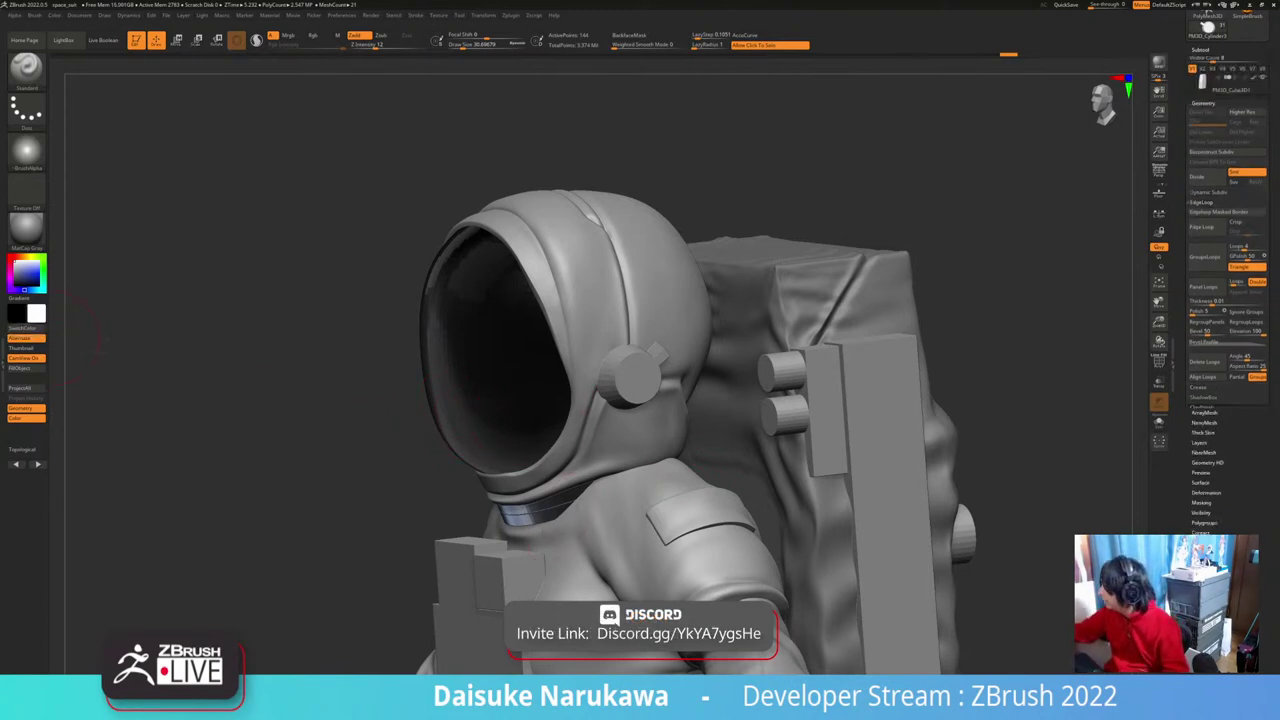
Step: Insert a cube as a new subtool and reduce it to a small, lower-resolution block
left_click(1245, 318)
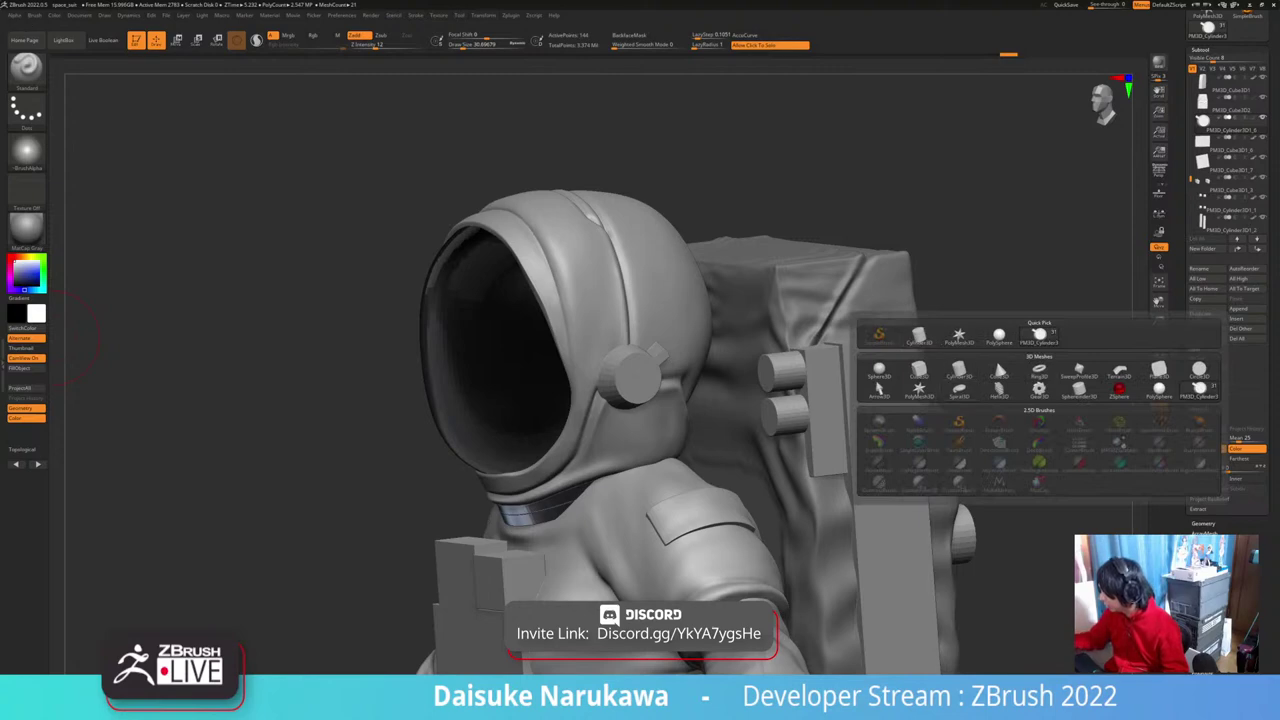
left_click(919, 370)
right_click_drag(740, 430, 846, 200, "shift")
key("w")
right_click_drag(846, 200, 950, 240)
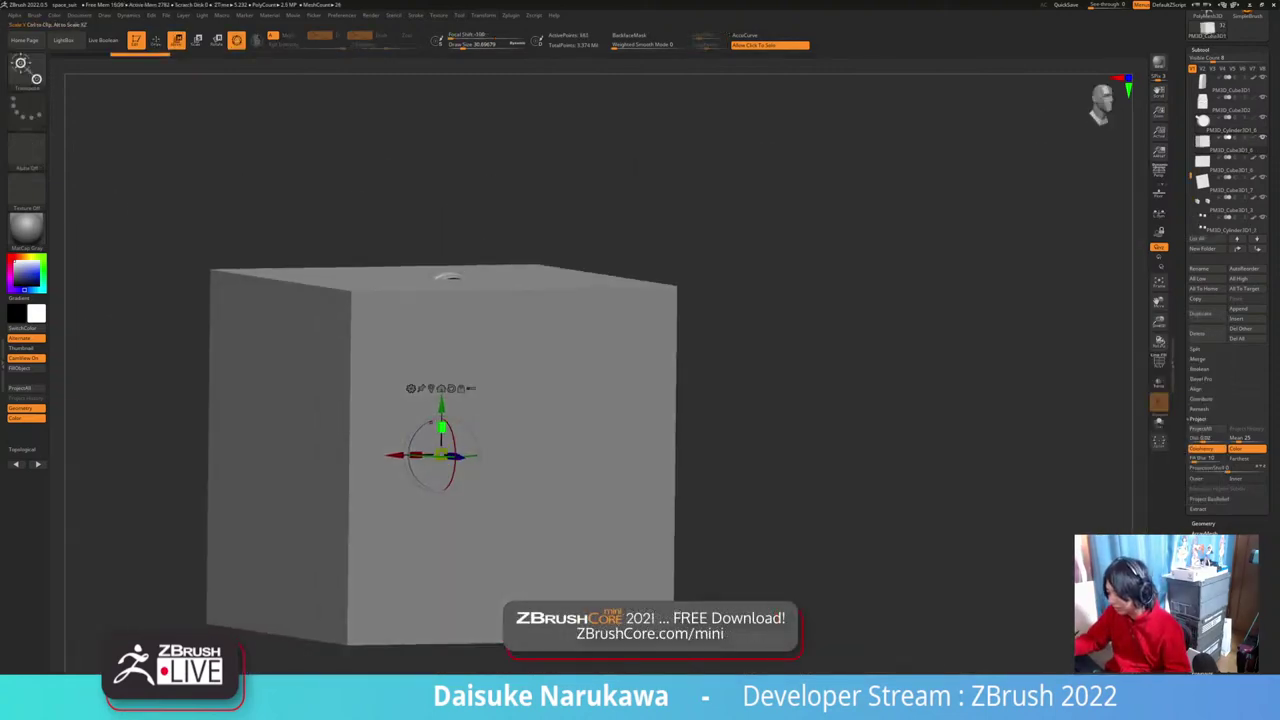
left_click(411, 388)
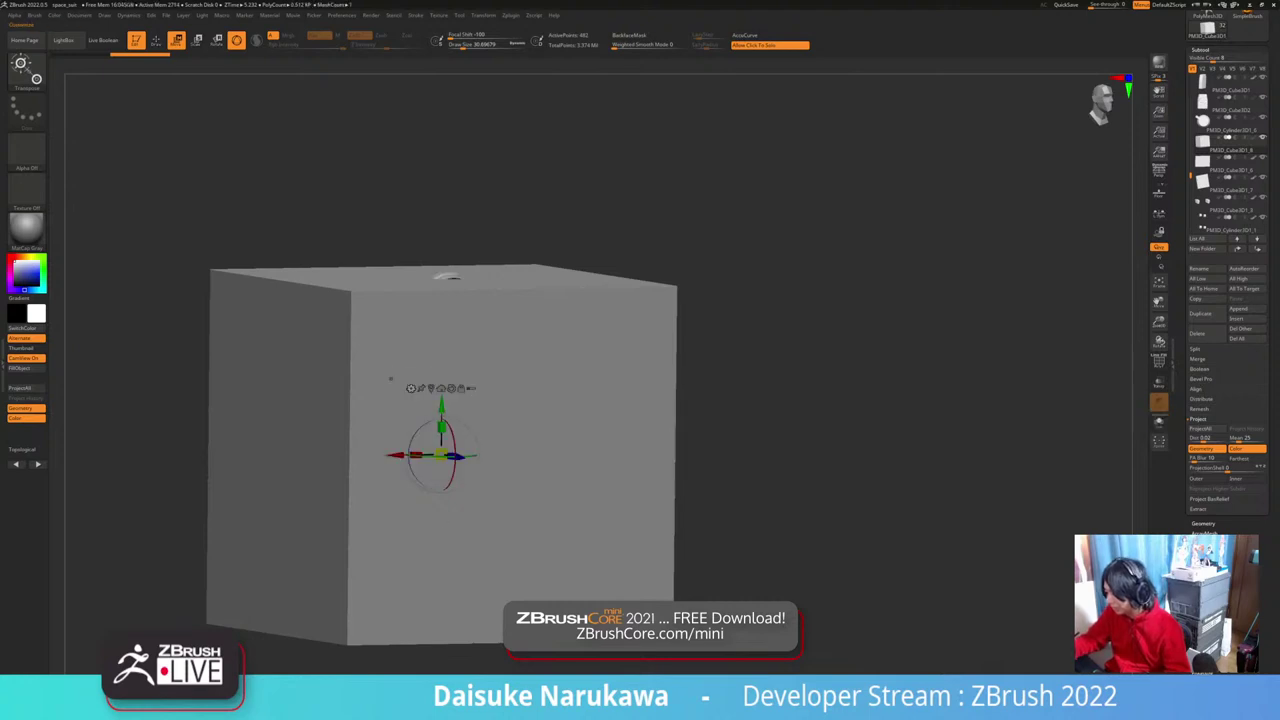
left_click(411, 388)
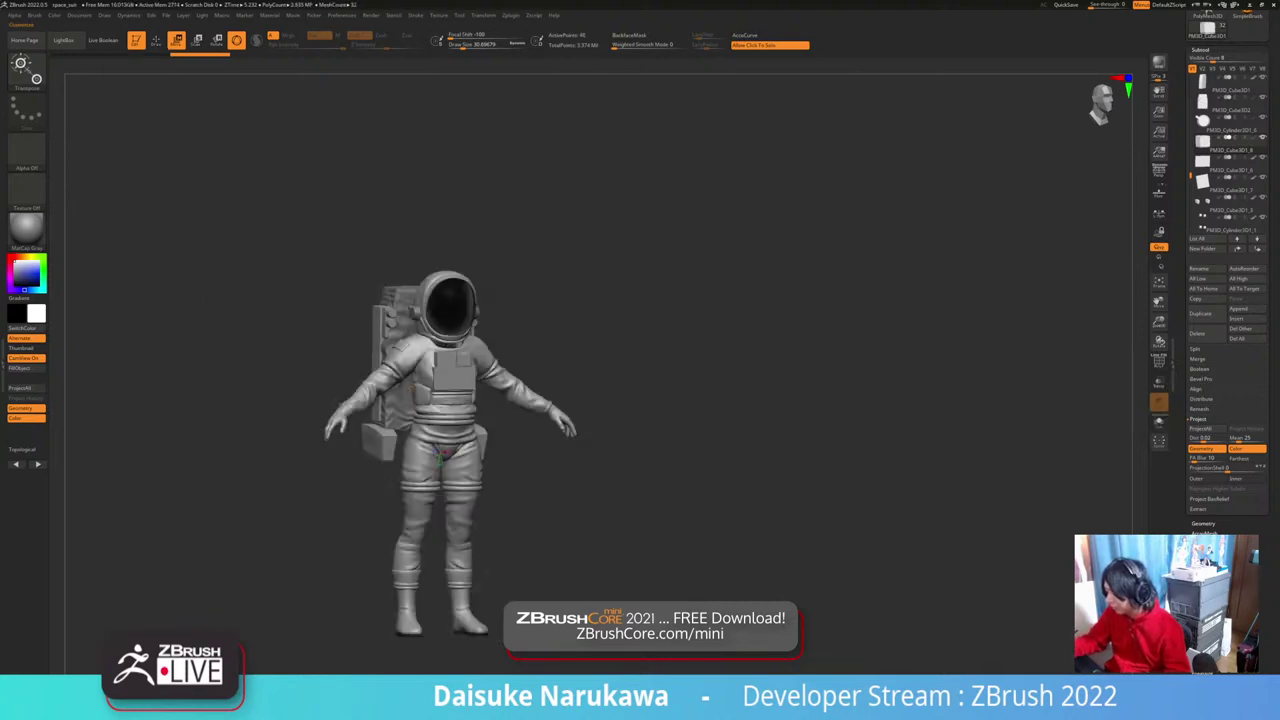
left_click(411, 388)
key("ctrl+shift+s")
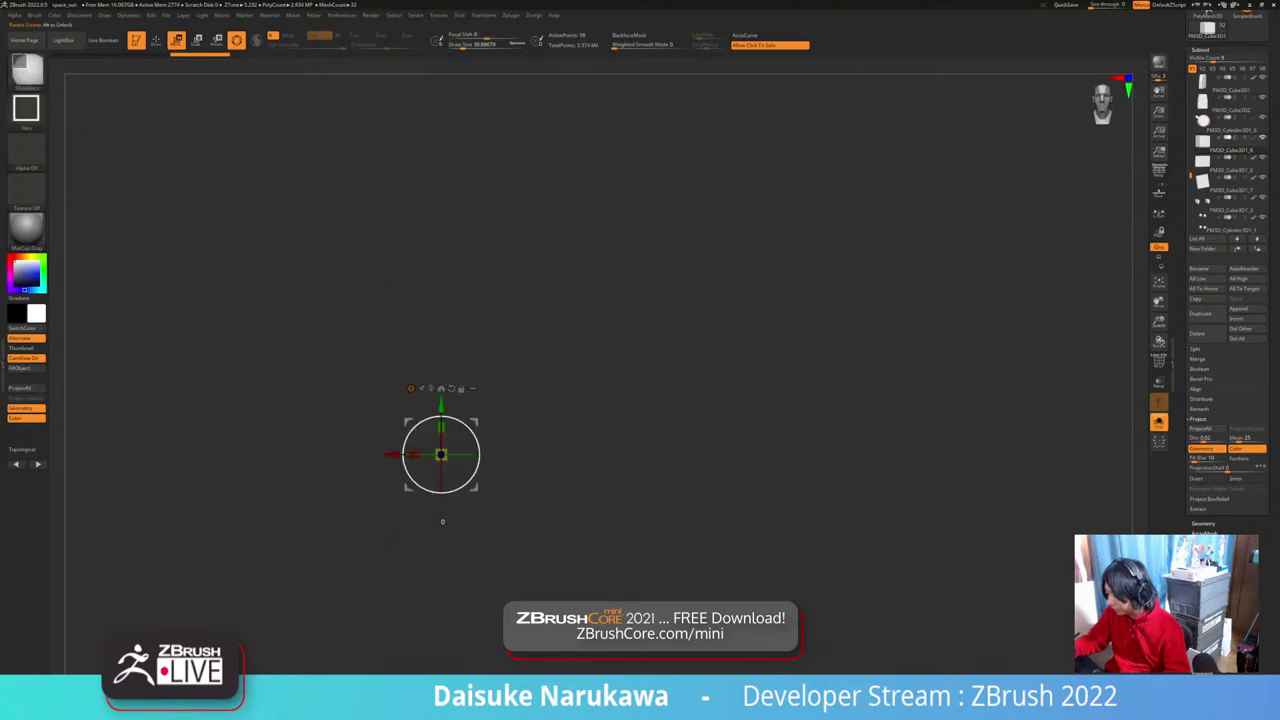
Step: Move the small block up beside the helmet and enlarge it there
left_click_drag(409, 422, 461, 224)
key("ctrl+shift+s")
right_click_drag(461, 230, 230, 330, "ctrl")
left_click_drag(451, 217, 446, 149)
right_click_drag(400, 170, 447, 248)
left_click_drag(483, 191, 474, 201)
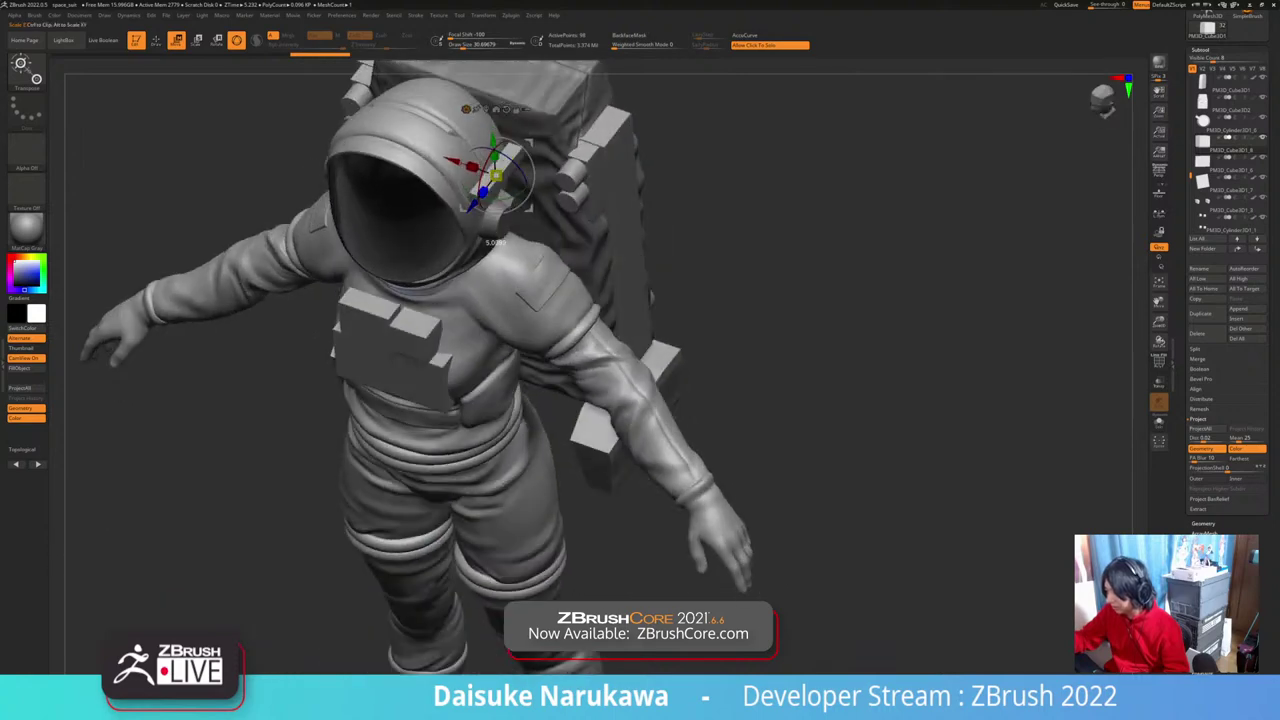
Step: Resize the block, position it beside the helmet's upper side, and tilt it to follow the shell
right_click_drag(472, 206, 521, 188)
left_click_drag(496, 154, 498, 147)
right_click_drag(499, 136, 518, 126)
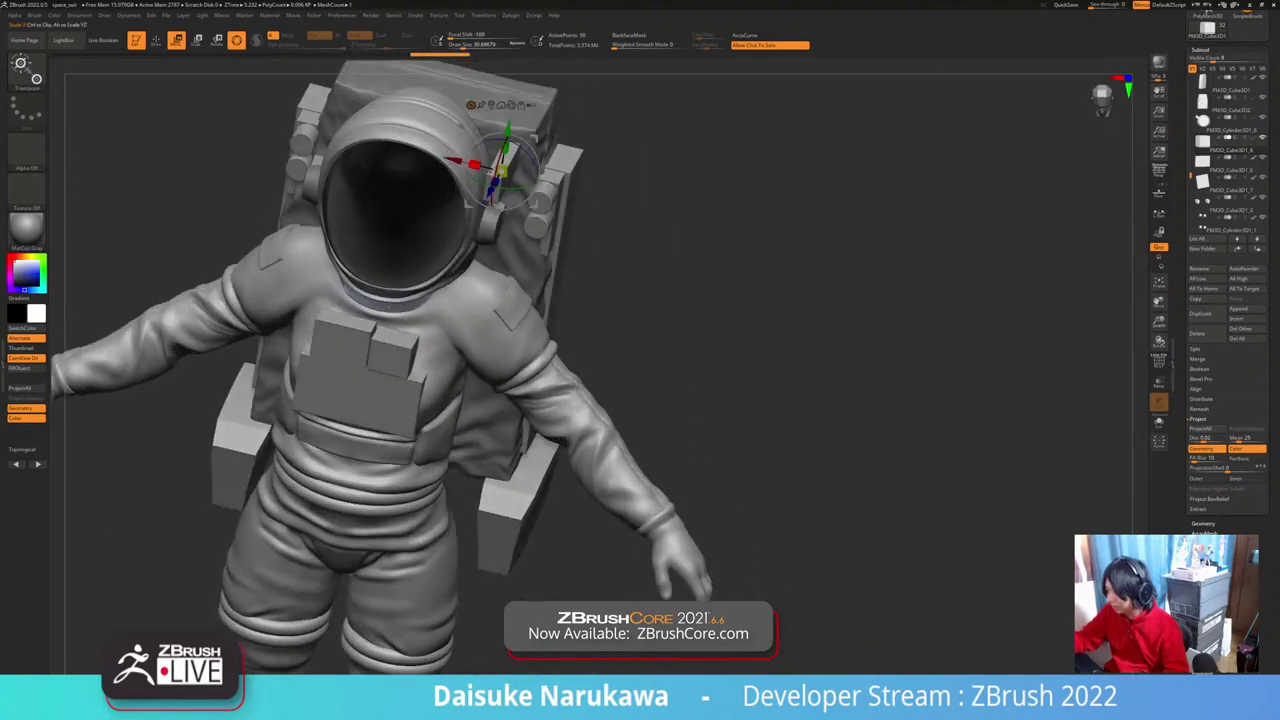
left_click_drag(508, 140, 509, 135)
right_click_drag(509, 135, 524, 216)
right_click_drag(524, 216, 484, 288, "ctrl")
left_click_drag(511, 266, 506, 263)
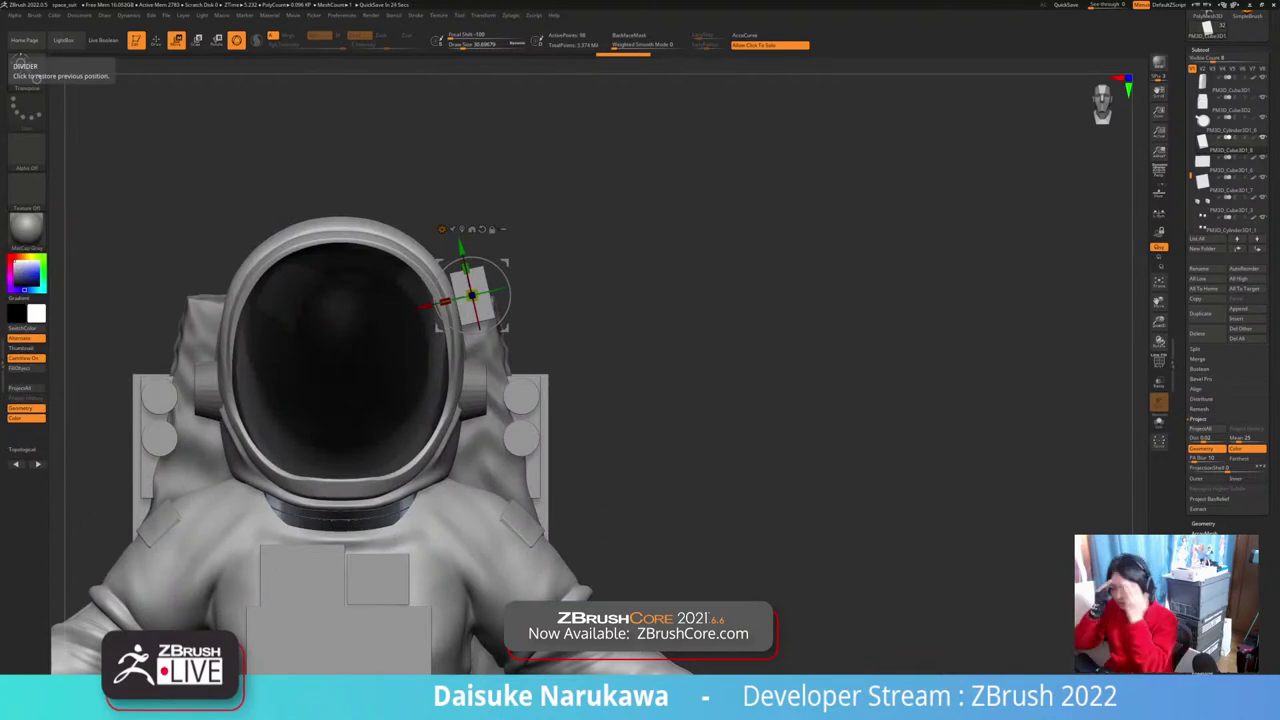
right_click_drag(600, 290, 570, 285)
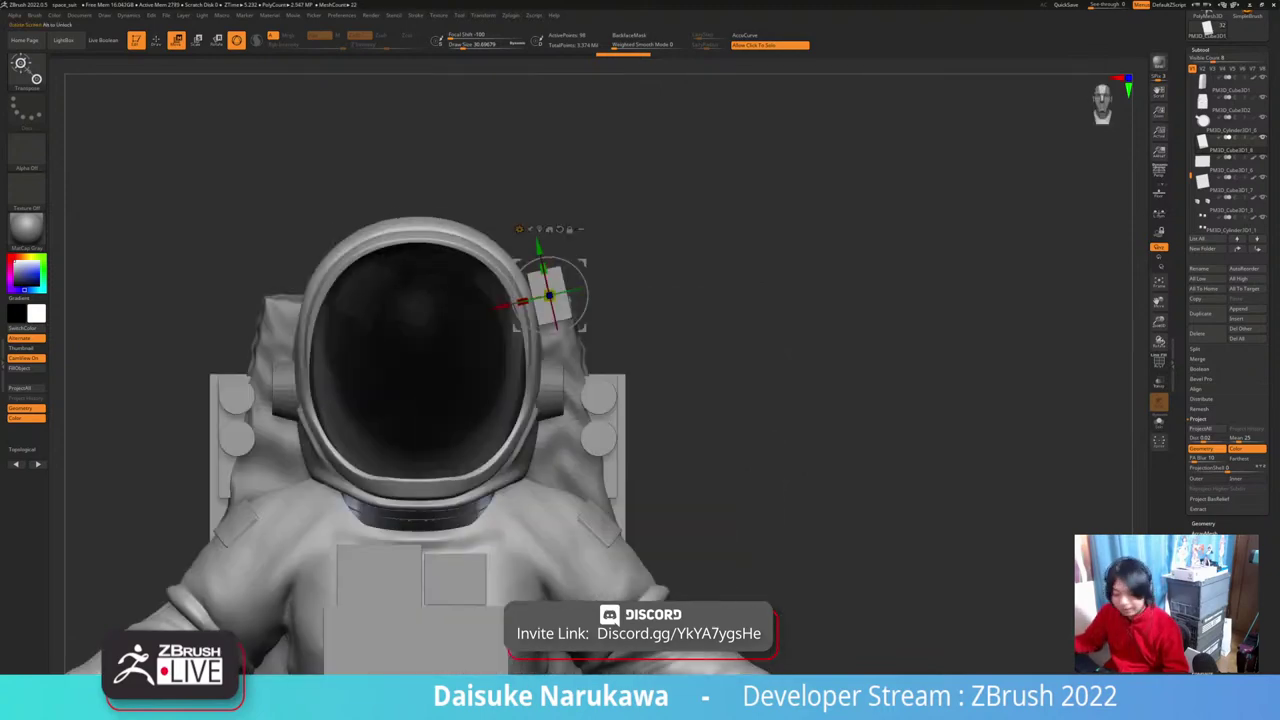
left_click_drag(584, 263, 590, 261)
Step: Display the polyframe and use a mask to shape the block's upper end into a narrower, chamfered end
right_click_drag(590, 263, 590, 330)
key("shift+f")
right_click_drag(590, 284, 553, 400, "alt")
left_click_drag(536, 236, 505, 281, "ctrl")
left_click(580, 306, "ctrl")
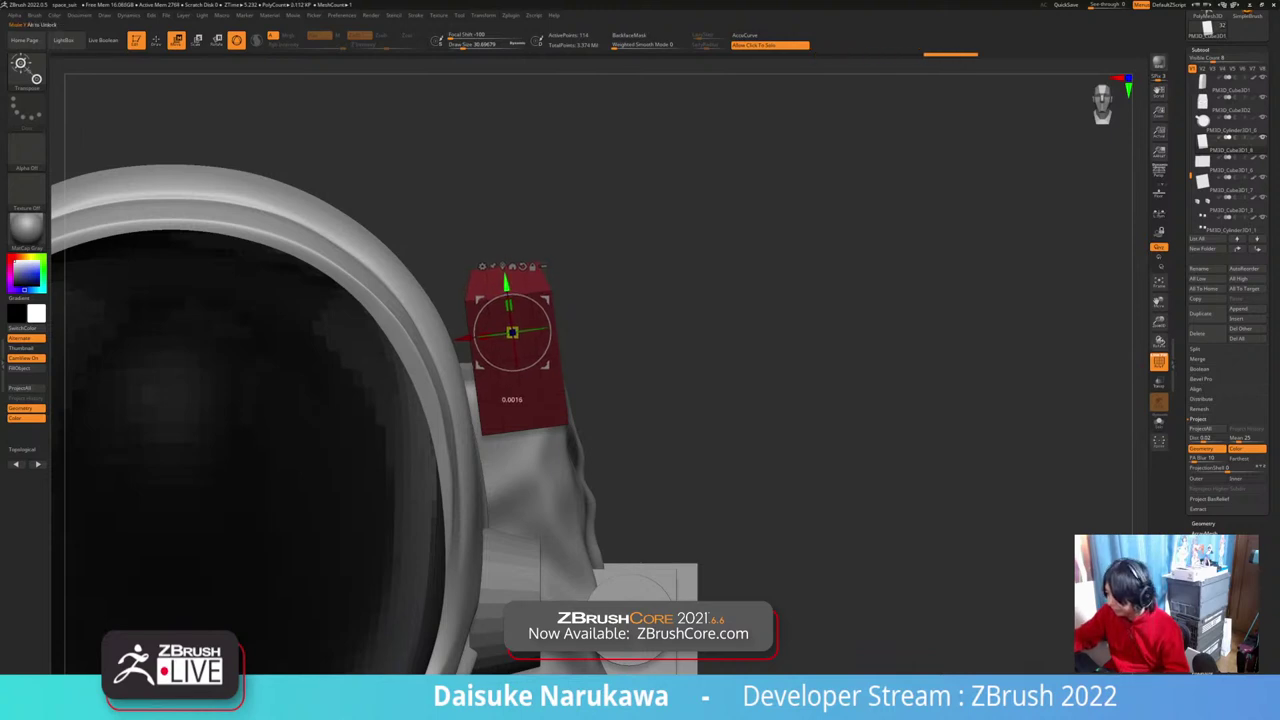
left_click_drag(630, 280, 650, 305, "ctrl")
Step: Mirror the chamfered block to the opposite side of the helmet
right_click_drag(640, 330, 806, 254, "ctrl")
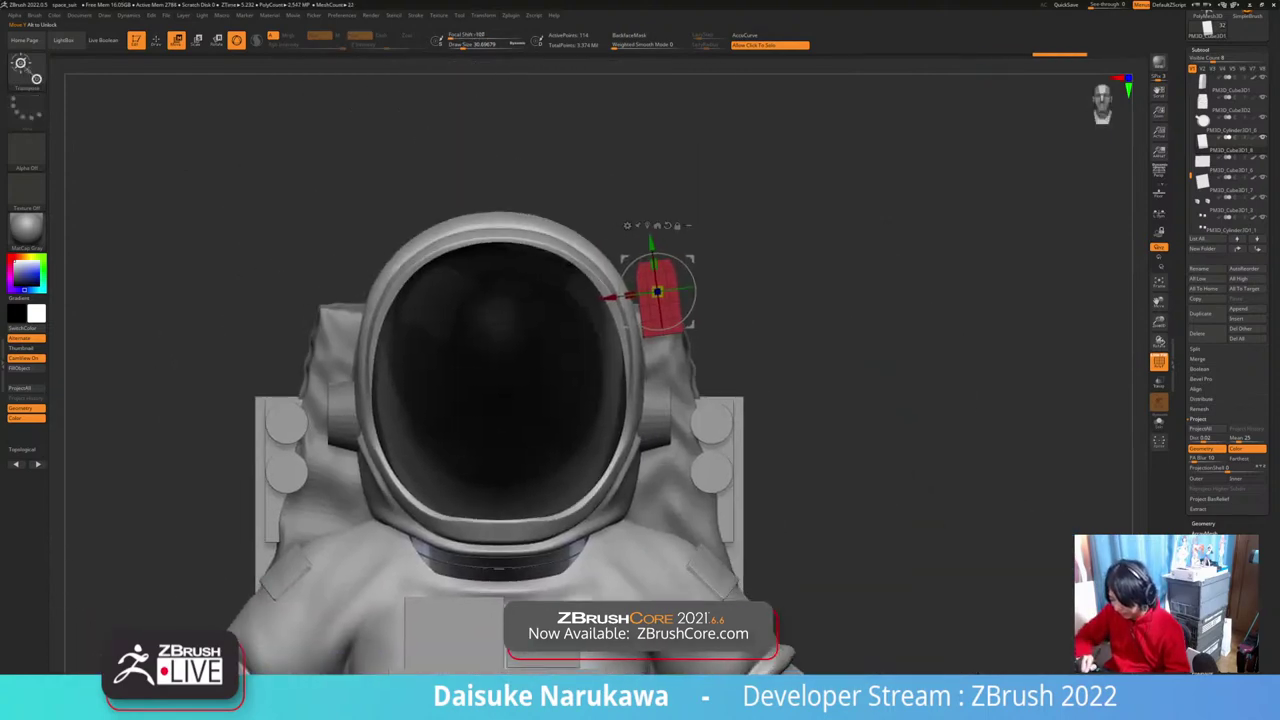
key("ctrl+m")
mouse_move(780, 300)
right_mouse_down()
mouse_move(925, 315)
mouse_move(800, 305)
mouse_move(757, 243)
right_mouse_up()
key("q")
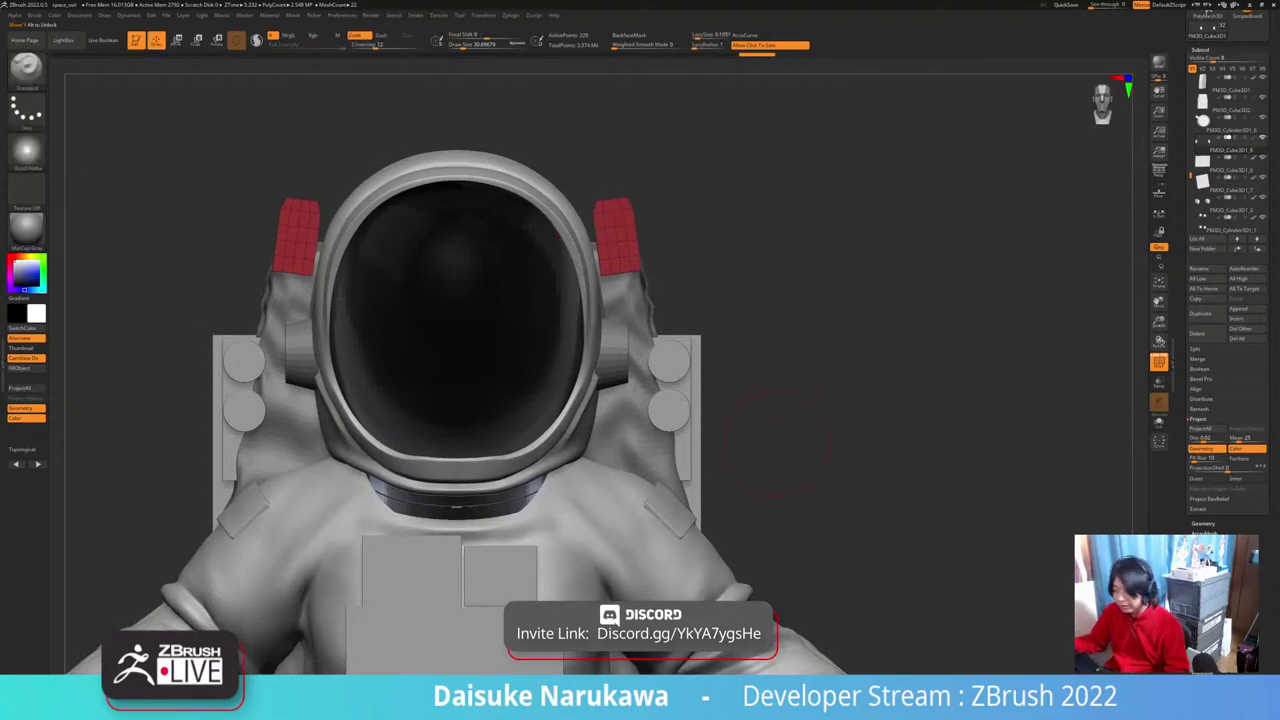
Step: Isolate the side blocks, mask all but their front ends, move those ends forward, and clear the mask
right_click_drag(777, 442, 650, 450)
right_click_drag(548, 219, 572, 352, "ctrl")
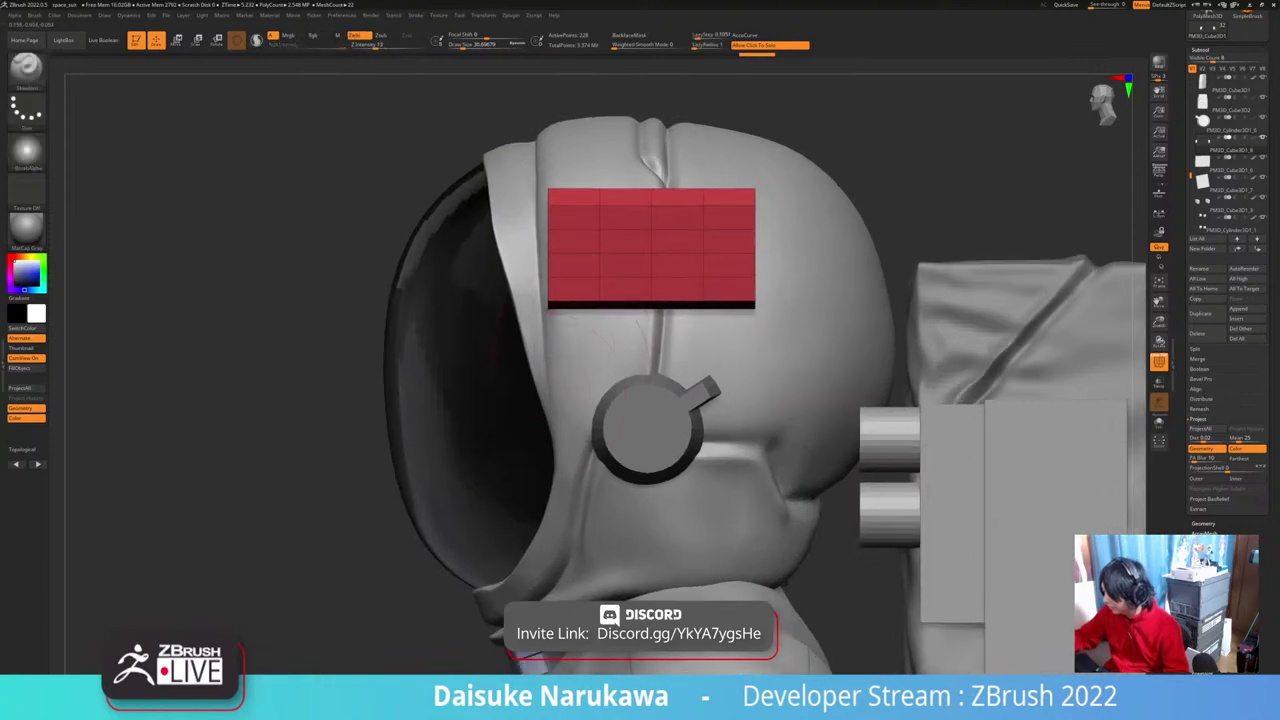
left_click(580, 368)
left_click_drag(515, 201, 569, 352, "ctrl")
mouse_move(570, 395)
right_mouse_down()
mouse_move(640, 415)
mouse_move(565, 412)
right_mouse_up()
left_click(597, 414, "ctrl")
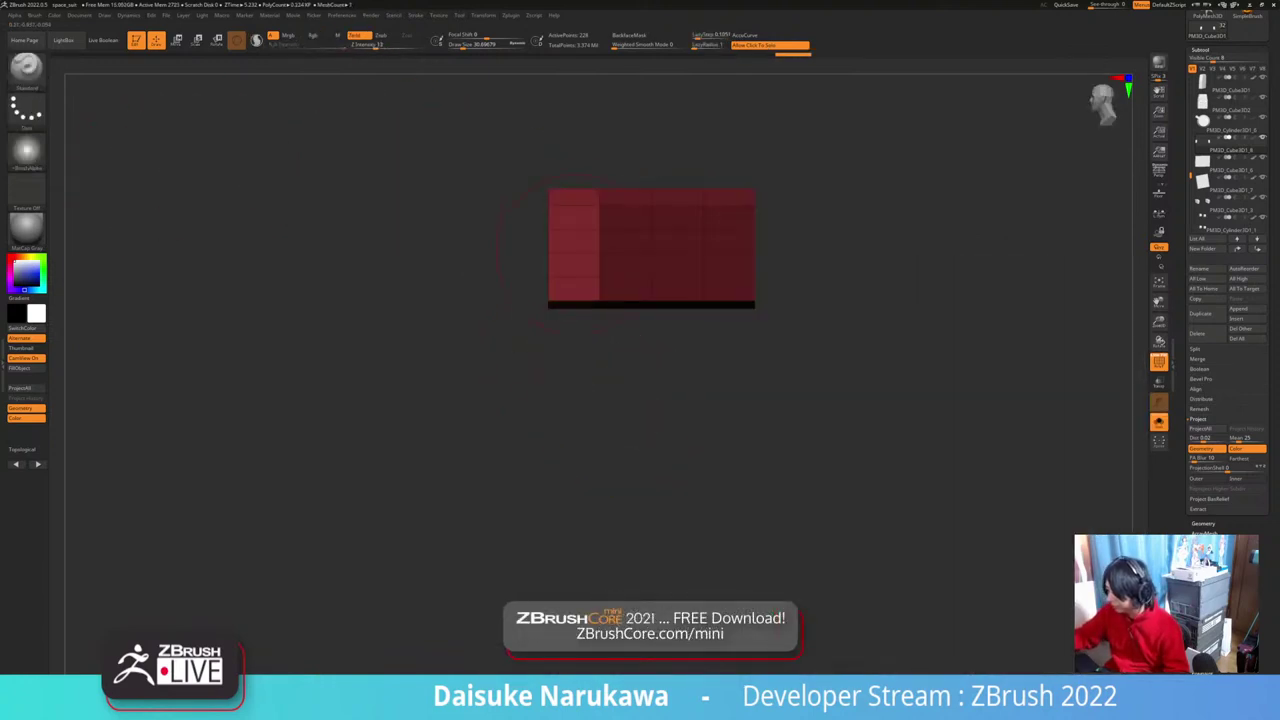
mouse_move(576, 254)
right_mouse_down()
mouse_move(636, 272)
mouse_move(576, 268)
right_mouse_up()
left_click(177, 40)
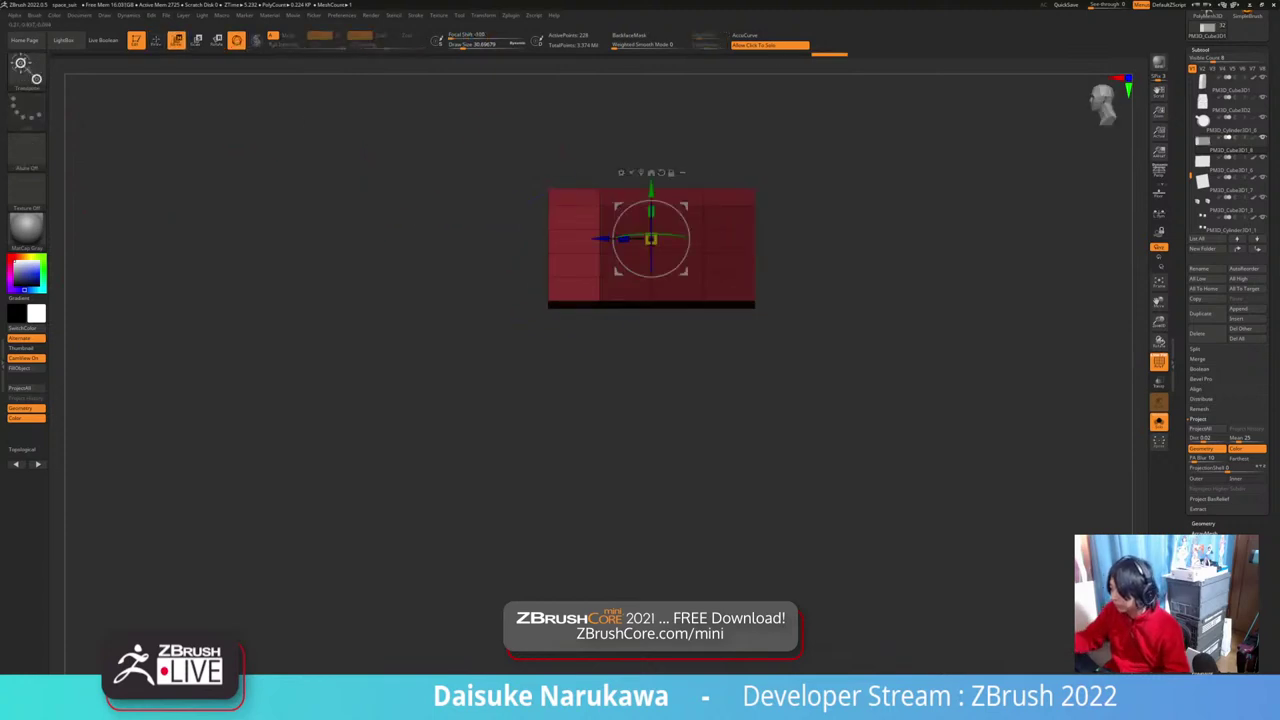
left_click_drag(601, 238, 587, 238)
right_click_drag(598, 345, 668, 360)
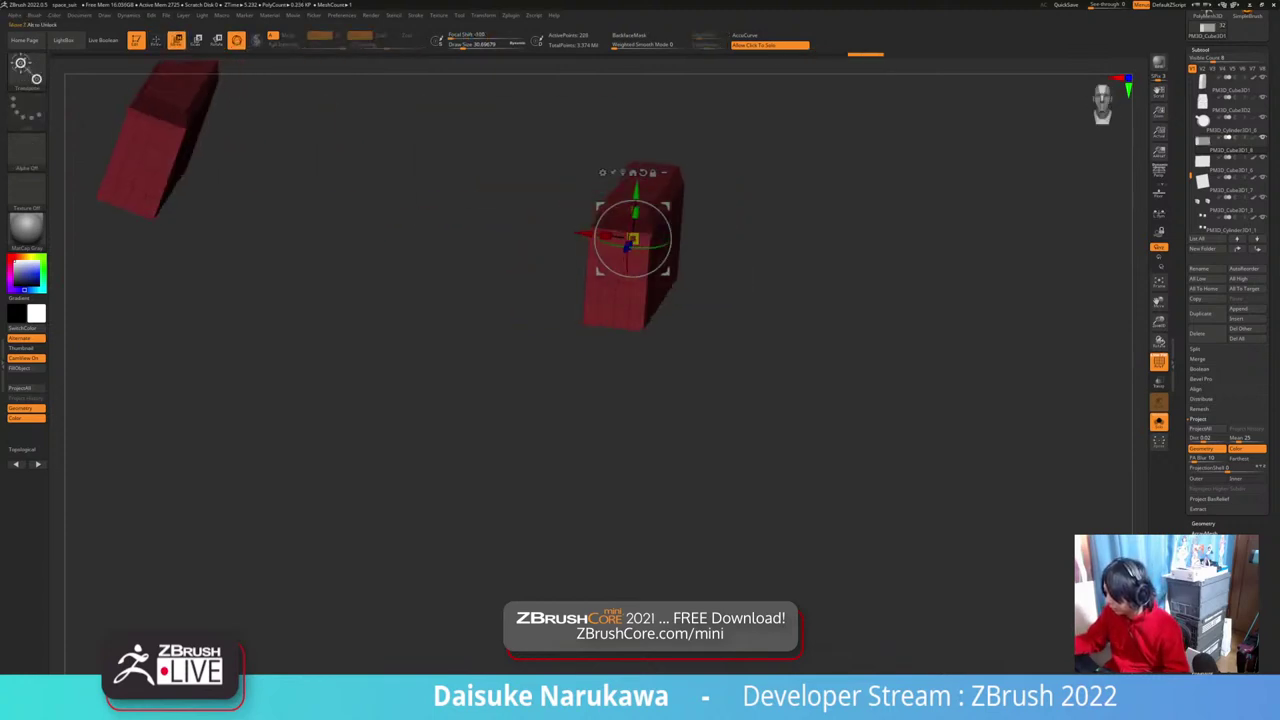
left_click_drag(668, 360, 678, 372, "ctrl")
mouse_move(678, 372)
right_mouse_down()
mouse_move(690, 400)
mouse_move(735, 415)
mouse_move(800, 395)
mouse_move(715, 390)
mouse_move(710, 345)
mouse_move(550, 345)
mouse_move(680, 352)
right_mouse_up()
left_click(800, 400)
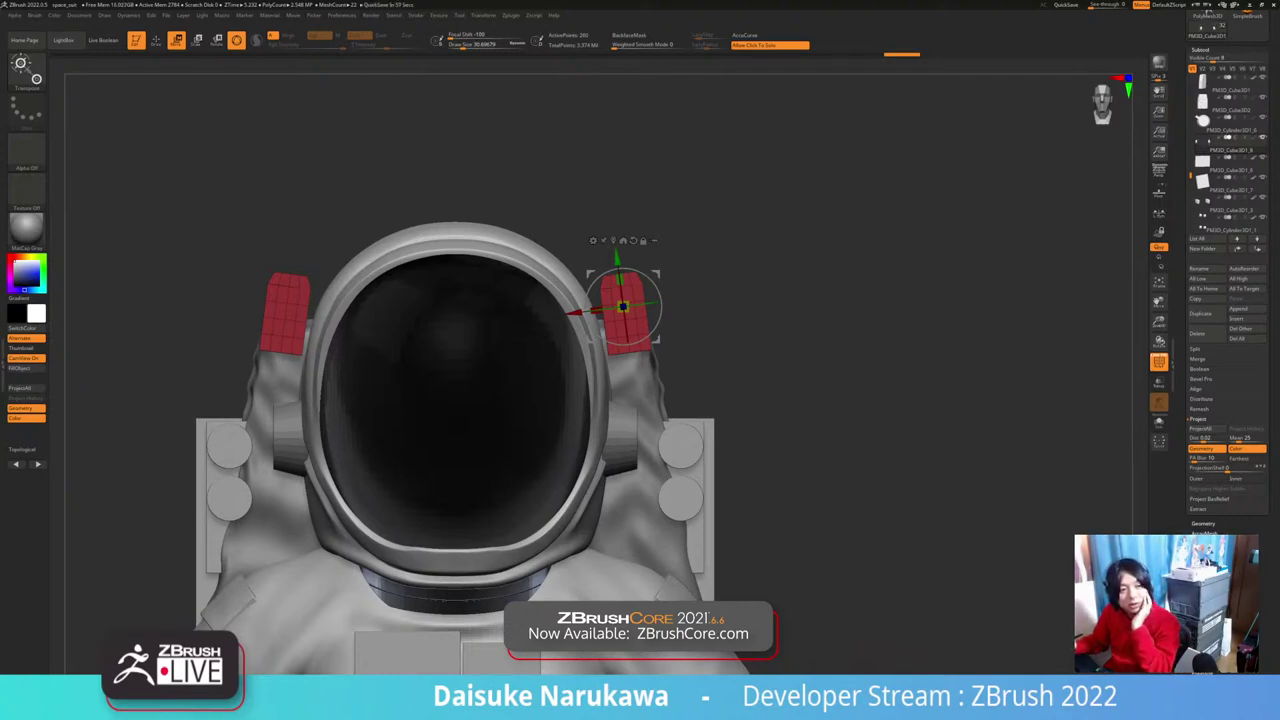
right_click_drag(740, 350, 740, 430)
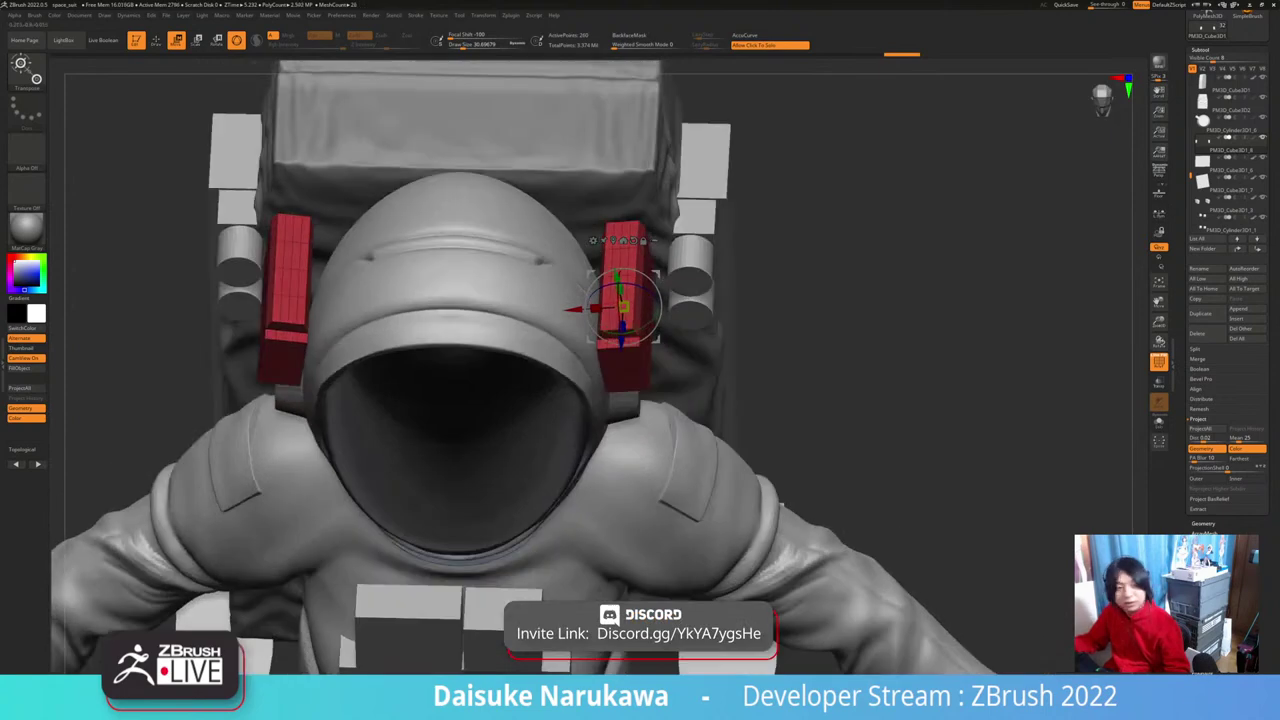
right_click_drag(740, 370, 705, 450)
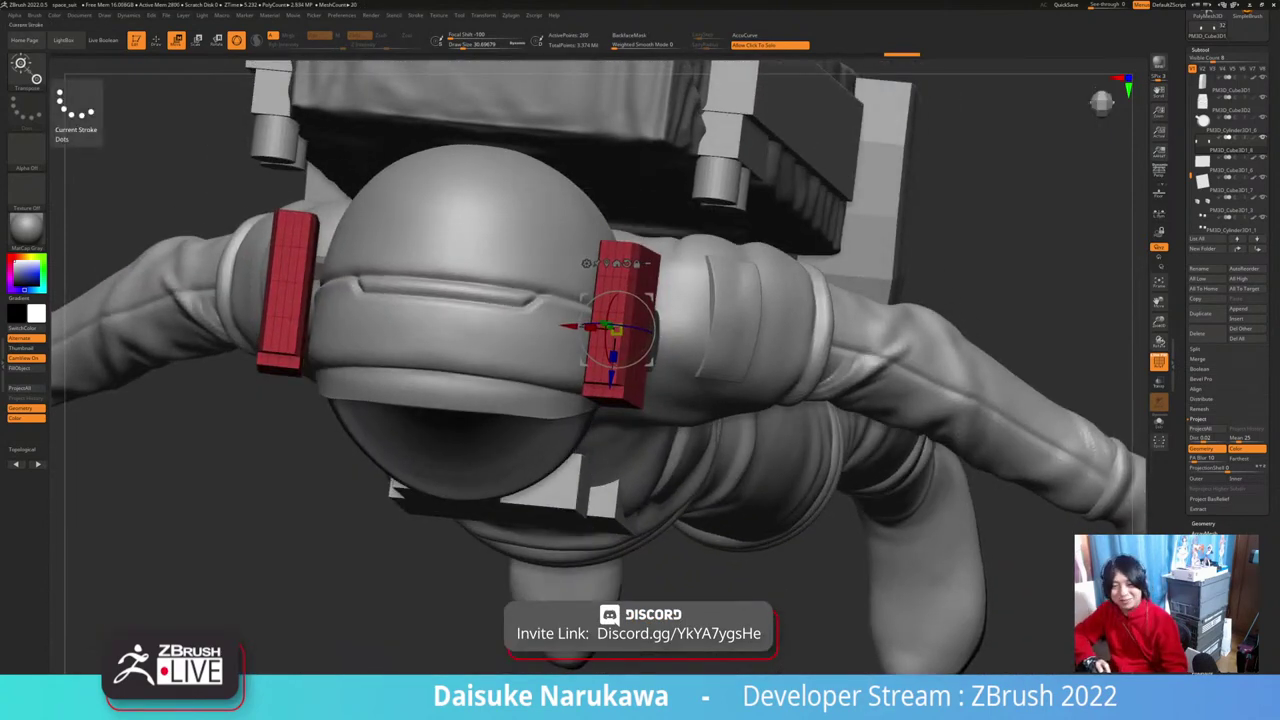
left_click_drag(0, 335, 338, 380)
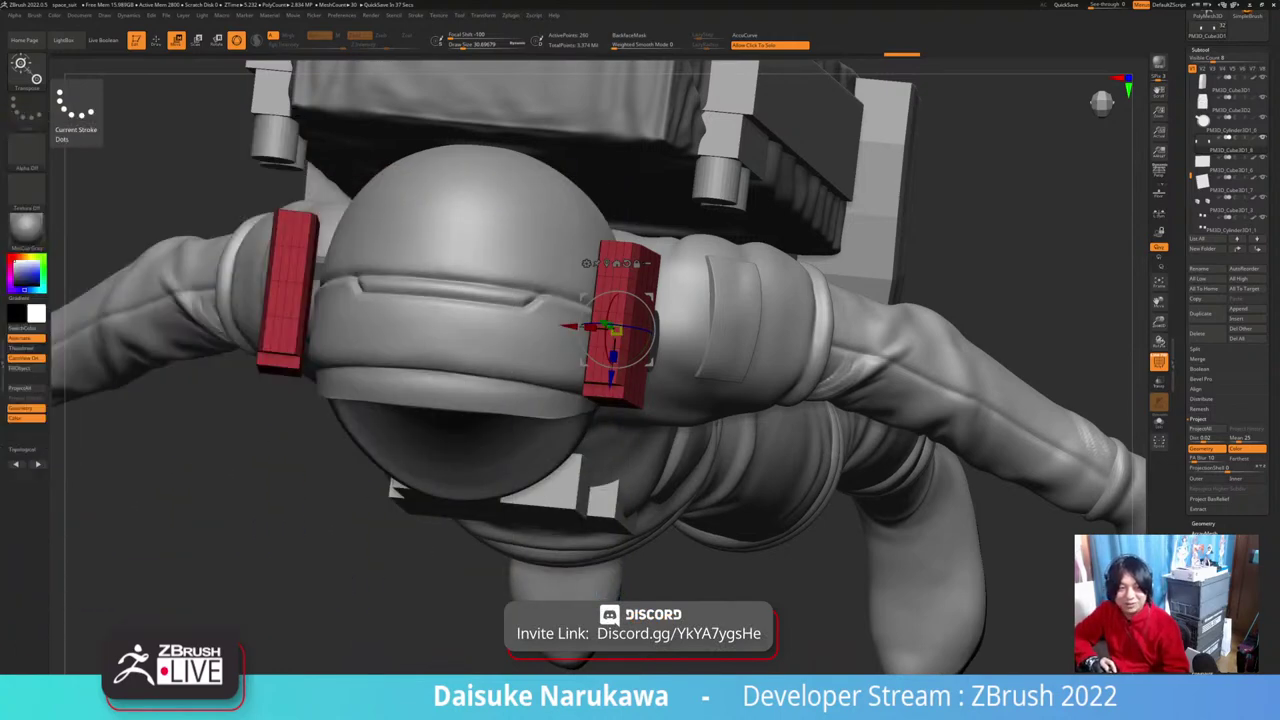
right_click_drag(760, 480, 760, 220)
Step: Insert another cube as a new subtool and reduce it to a small, lower-resolution block
left_click(1240, 319)
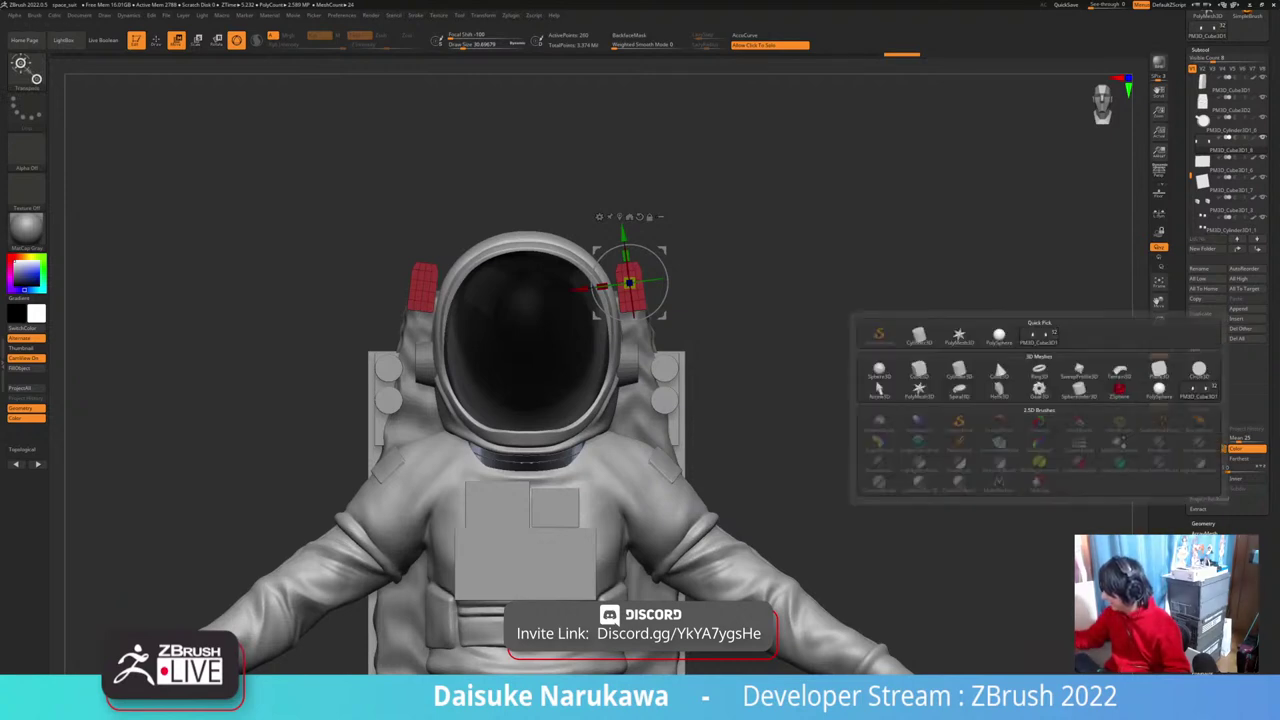
left_click(919, 370)
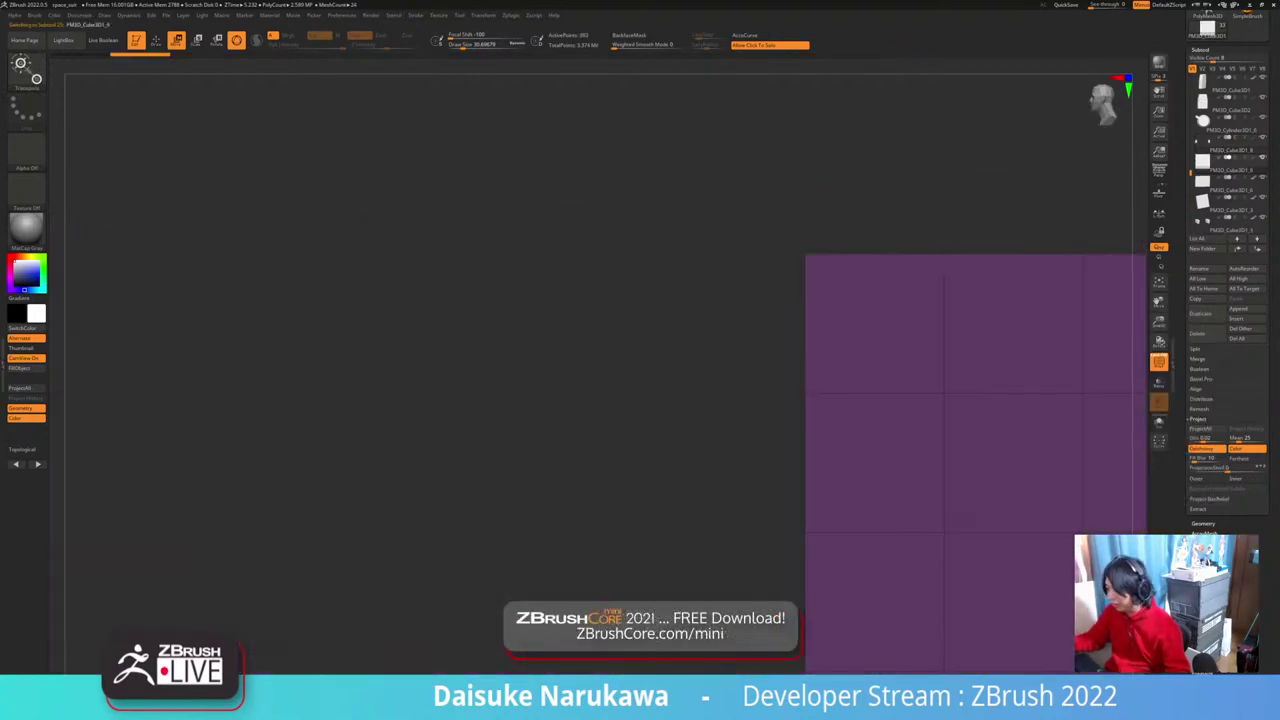
key("q")
key("w")
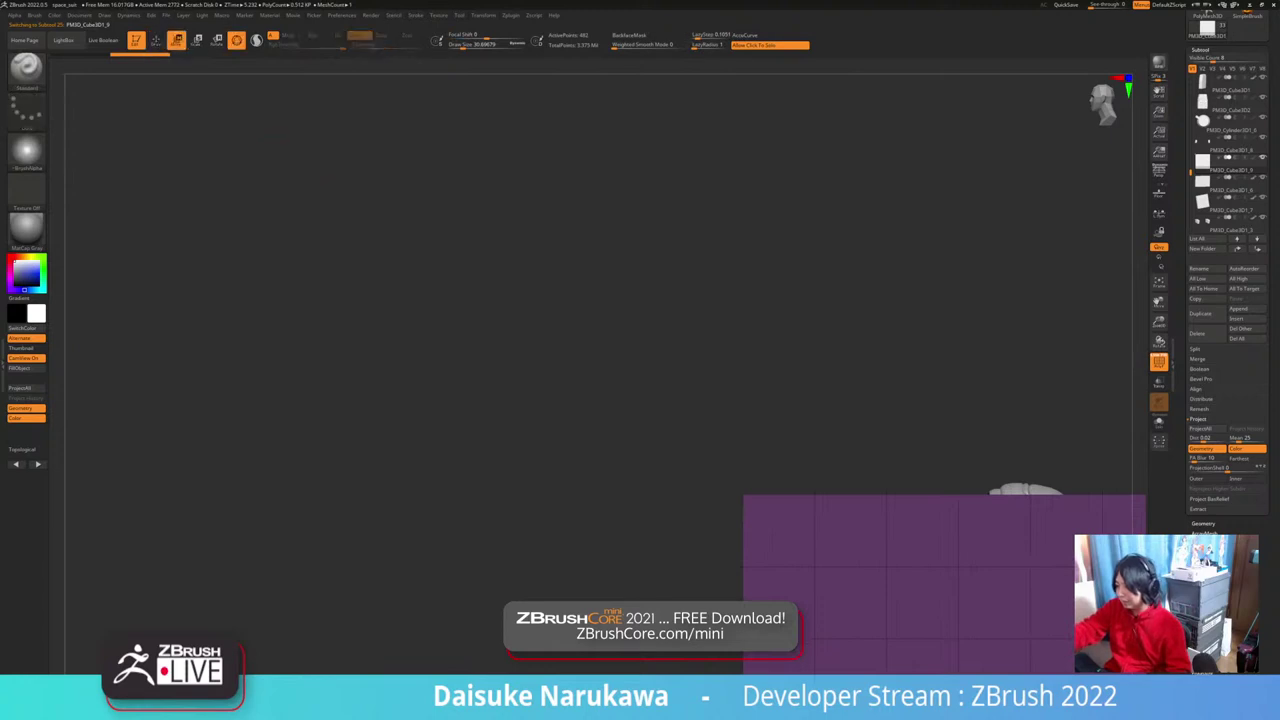
right_click_drag(314, 210, 300, 140, "ctrl")
right_click_drag(830, 550, 319, 195, "alt")
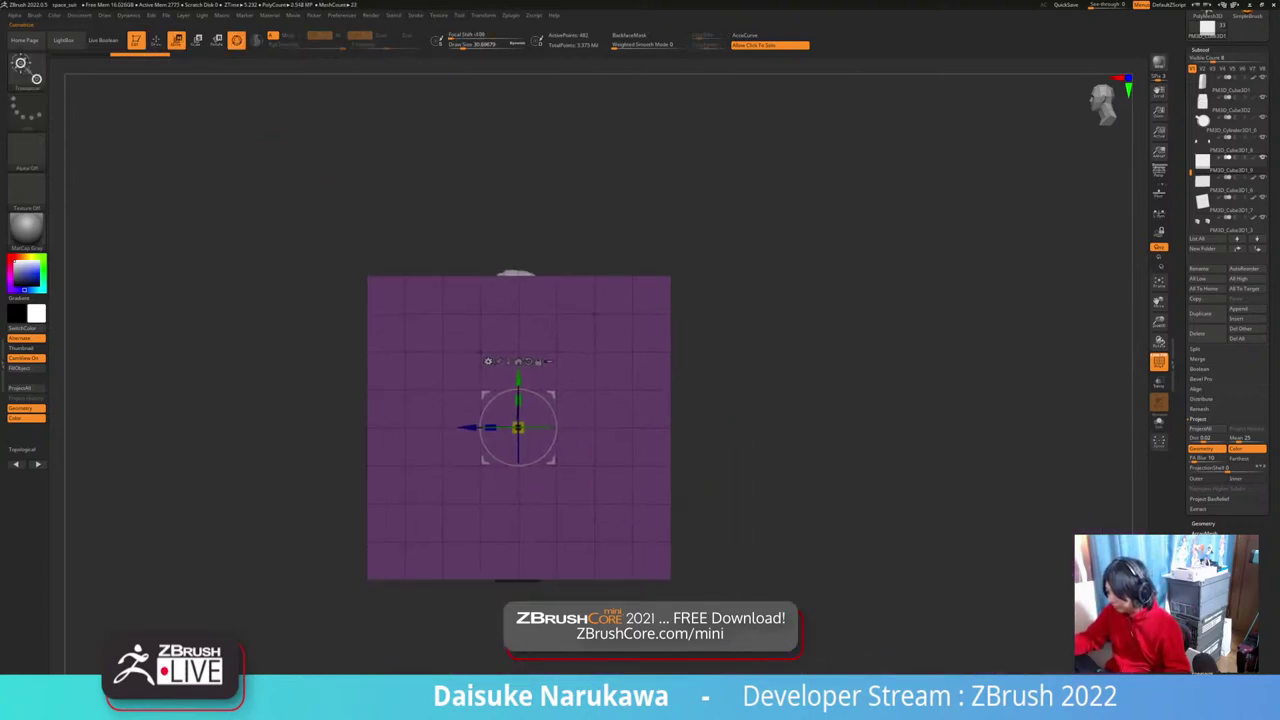
left_click(489, 363)
left_click(571, 361)
right_click_drag(640, 400, 850, 400)
key("q")
mouse_move(350, 150)
right_mouse_down("ctrl")
mouse_move(345, 230)
mouse_move(425, 258)
right_mouse_up("ctrl")
key("w")
mouse_move(345, 250)
right_mouse_down()
mouse_move(365, 235)
mouse_move(370, 180)
right_mouse_up()
right_click_drag(370, 180, 440, 190)
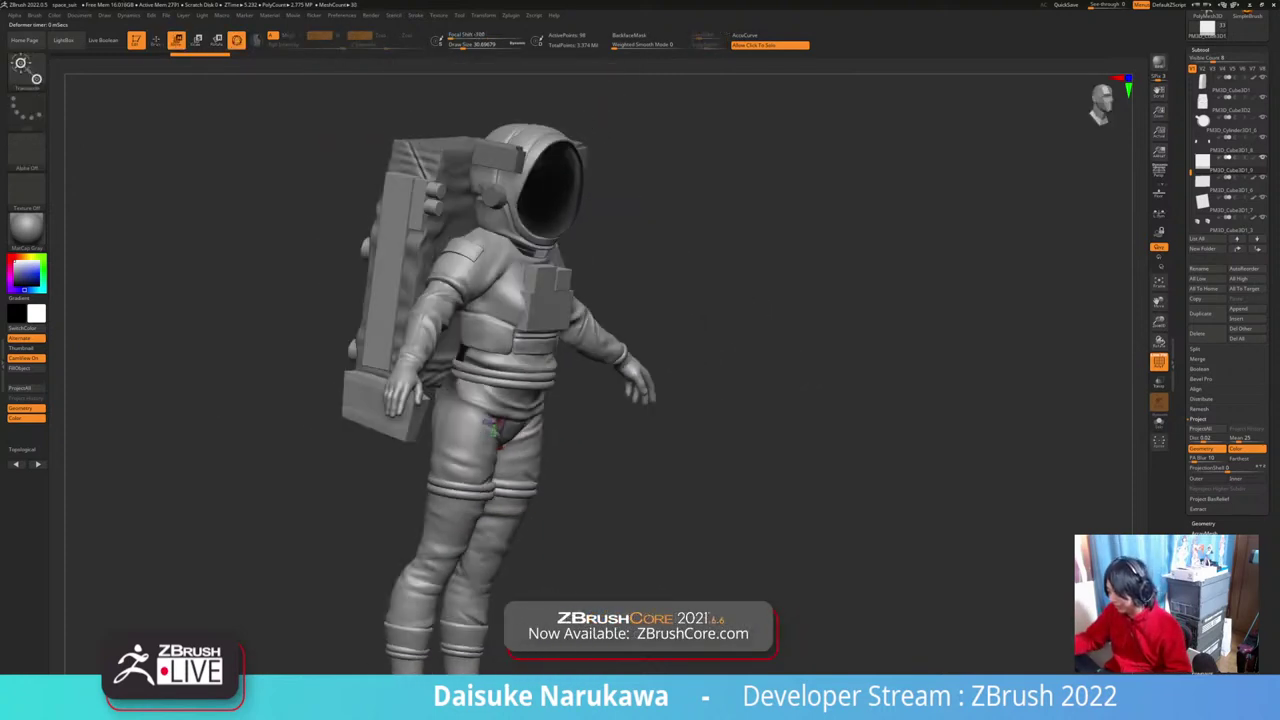
Step: Move the new small cube straight up from the hips to the top of the helmet in side view
key("alt+s")
left_click(458, 368)
left_click(461, 367)
key("alt+s")
right_click_drag(465, 367, 540, 372, "shift")
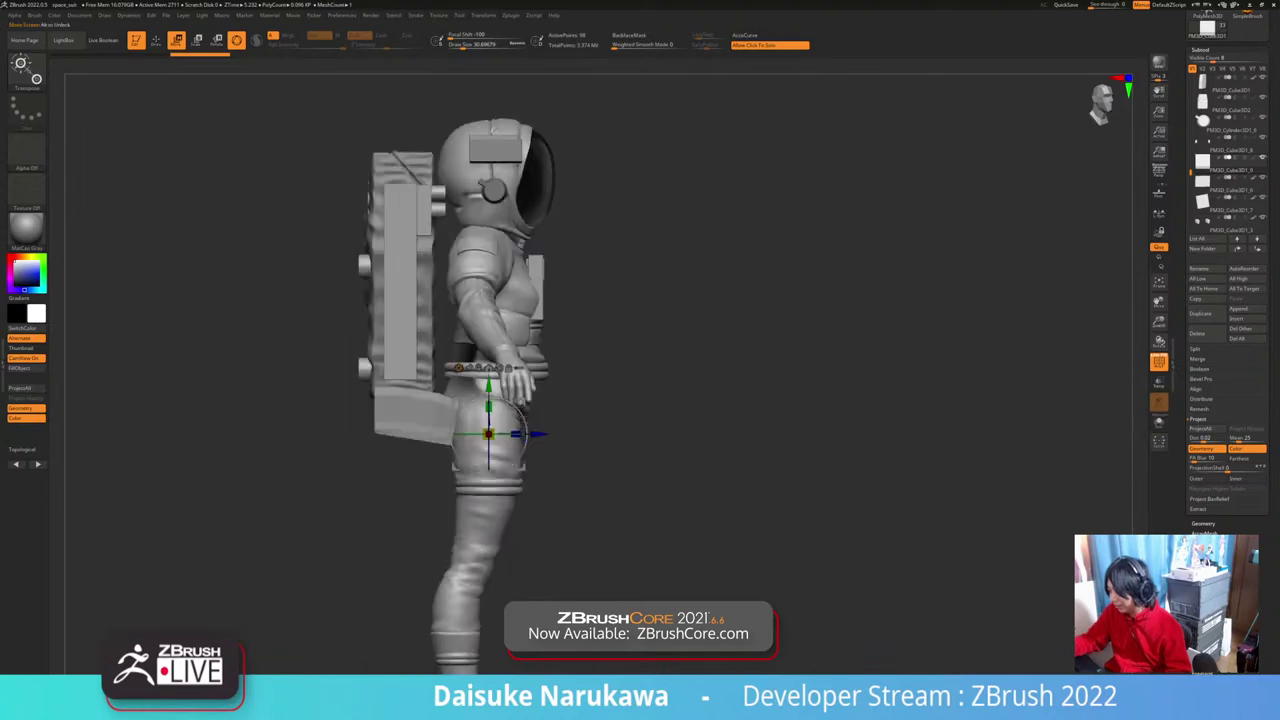
left_click_drag(488, 382, 488, 97)
right_click_drag(488, 100, 570, 520, "alt")
right_click_drag(498, 281, 474, 312)
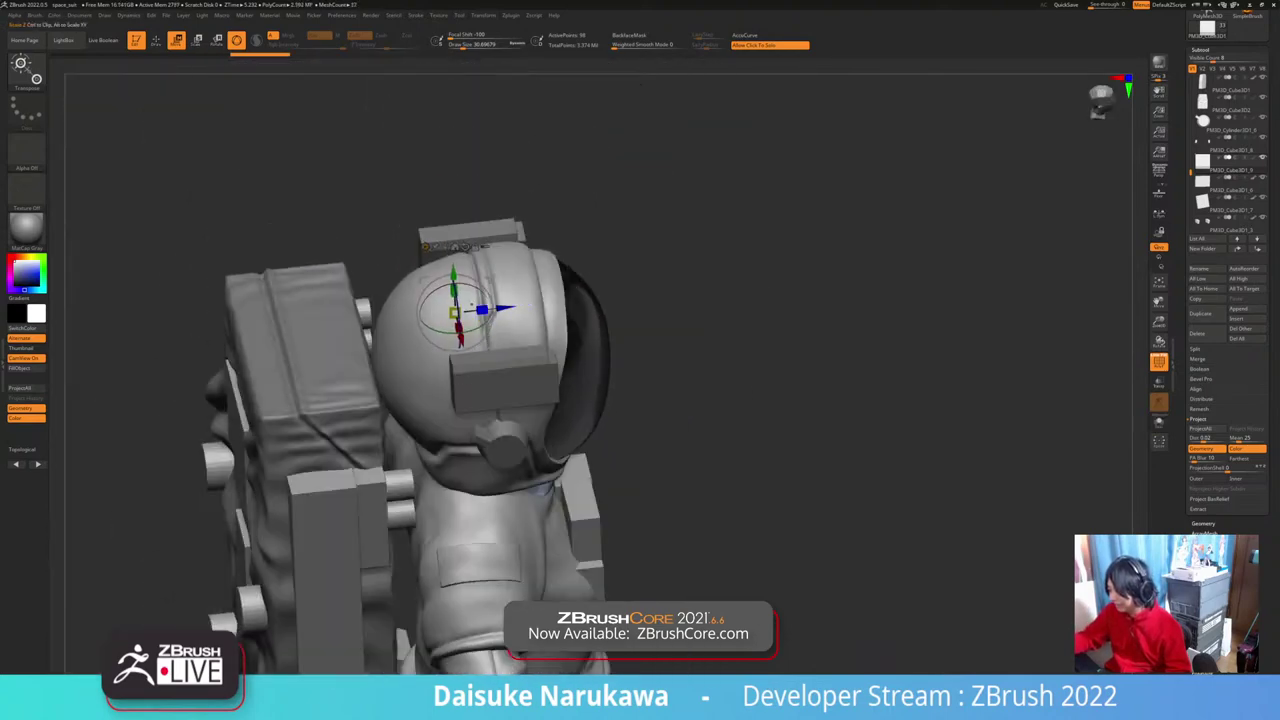
Step: Enlarge the cube at the helmet's crown, stretch it across the helmet's width, and shift it toward the rear
left_click_drag(462, 312, 490, 300)
right_click_drag(490, 300, 500, 385)
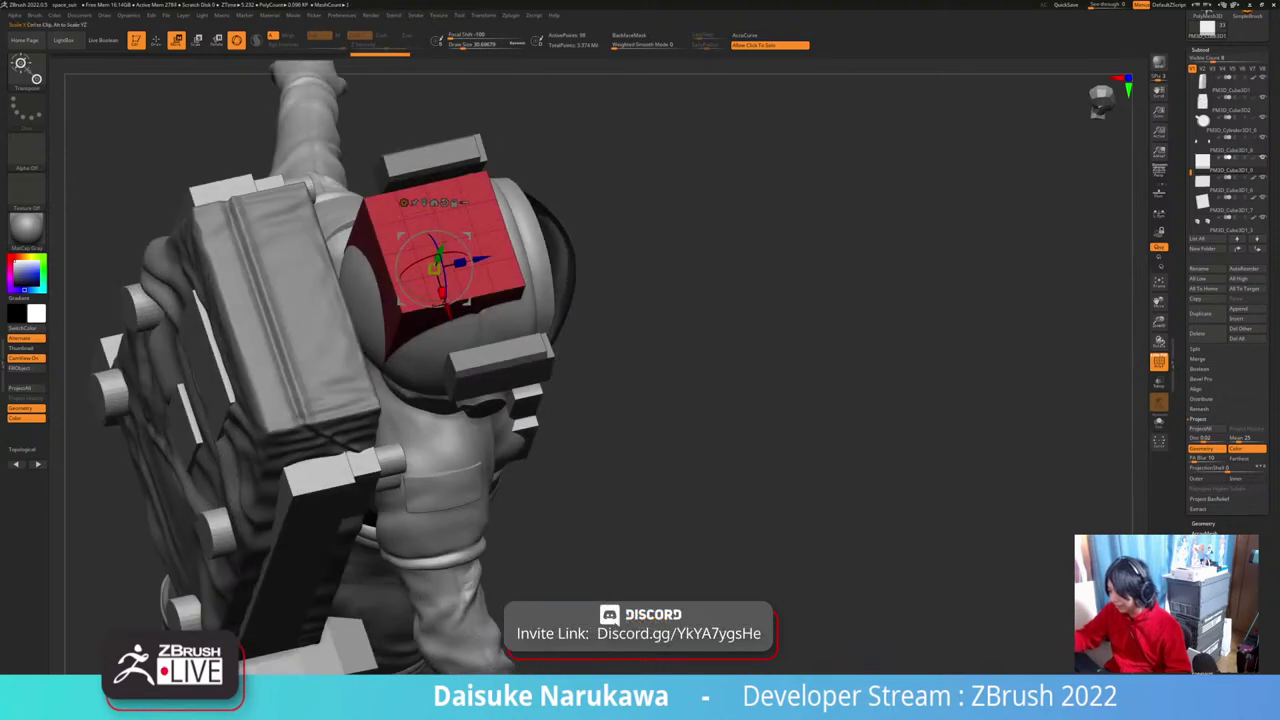
left_click_drag(442, 293, 448, 318)
right_click_drag(448, 318, 500, 280)
left_click_drag(504, 296, 471, 302)
right_click_drag(471, 302, 366, 262)
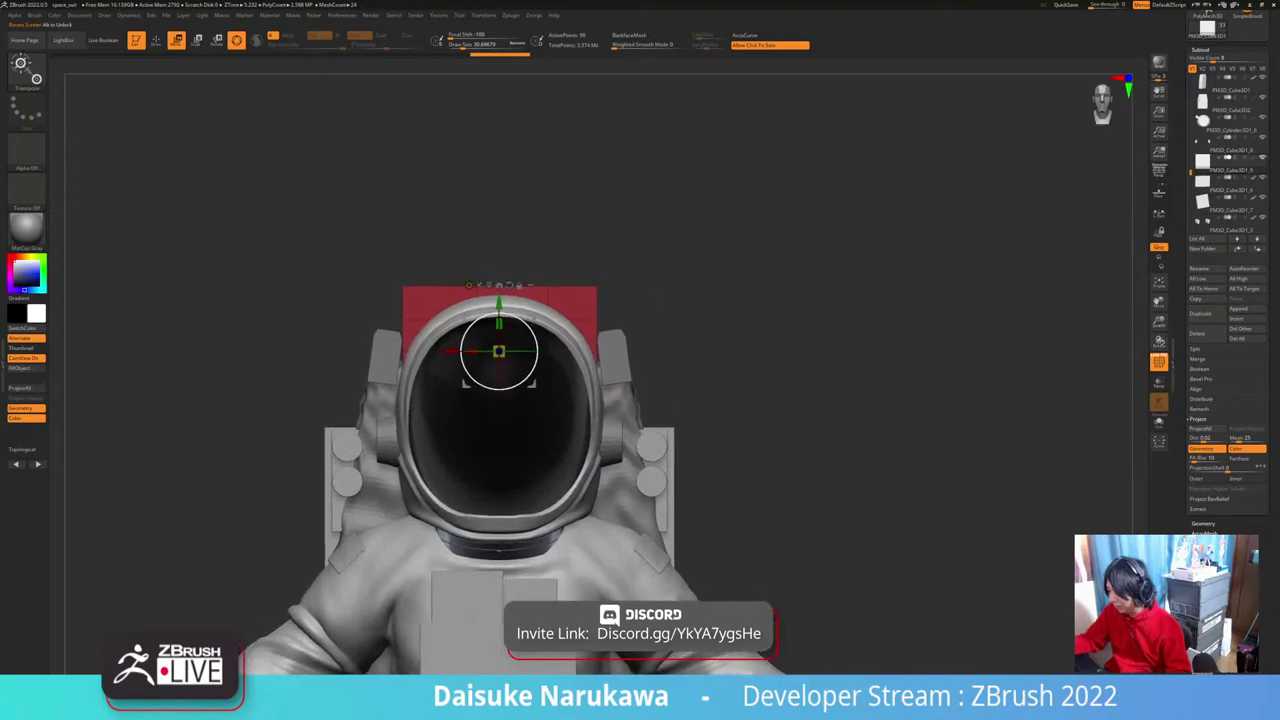
Step: Widen the box behind the helmet by a factor of about 1.05 and raise it slightly
right_click_drag(498, 352, 500, 418)
left_click_drag(473, 346, 466, 346)
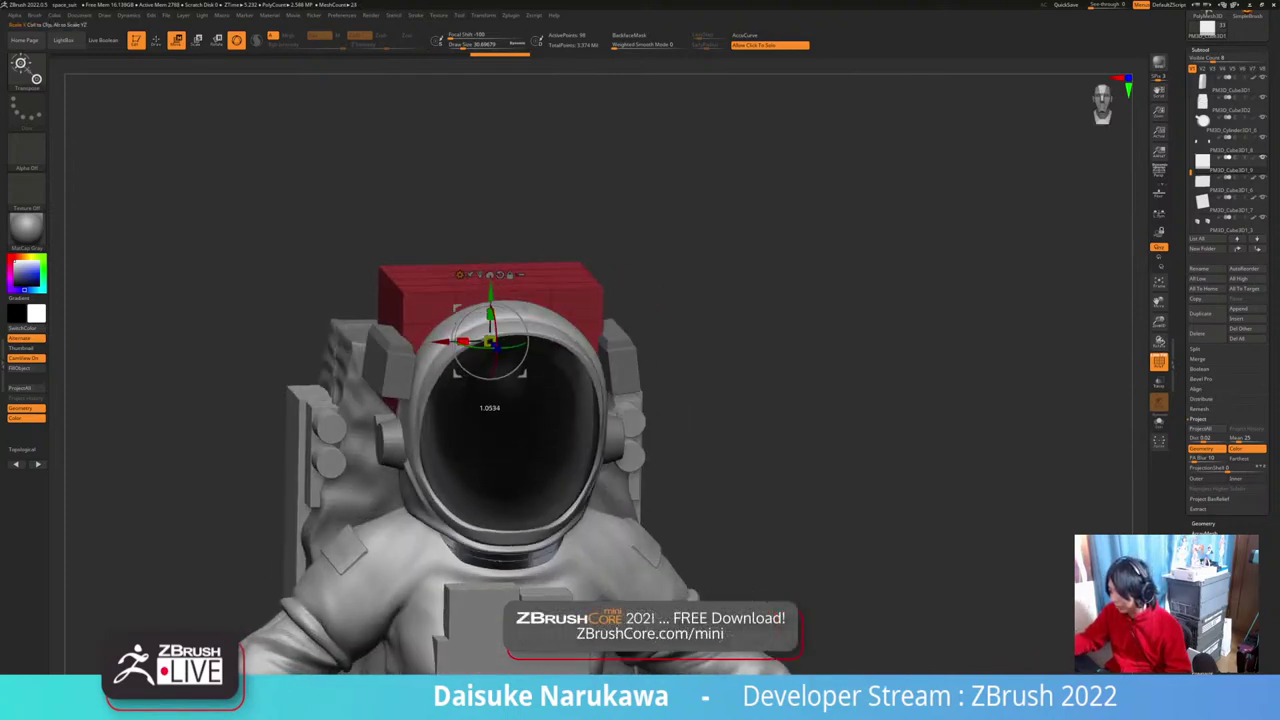
right_click_drag(438, 356, 460, 386)
right_click_drag(453, 323, 428, 336)
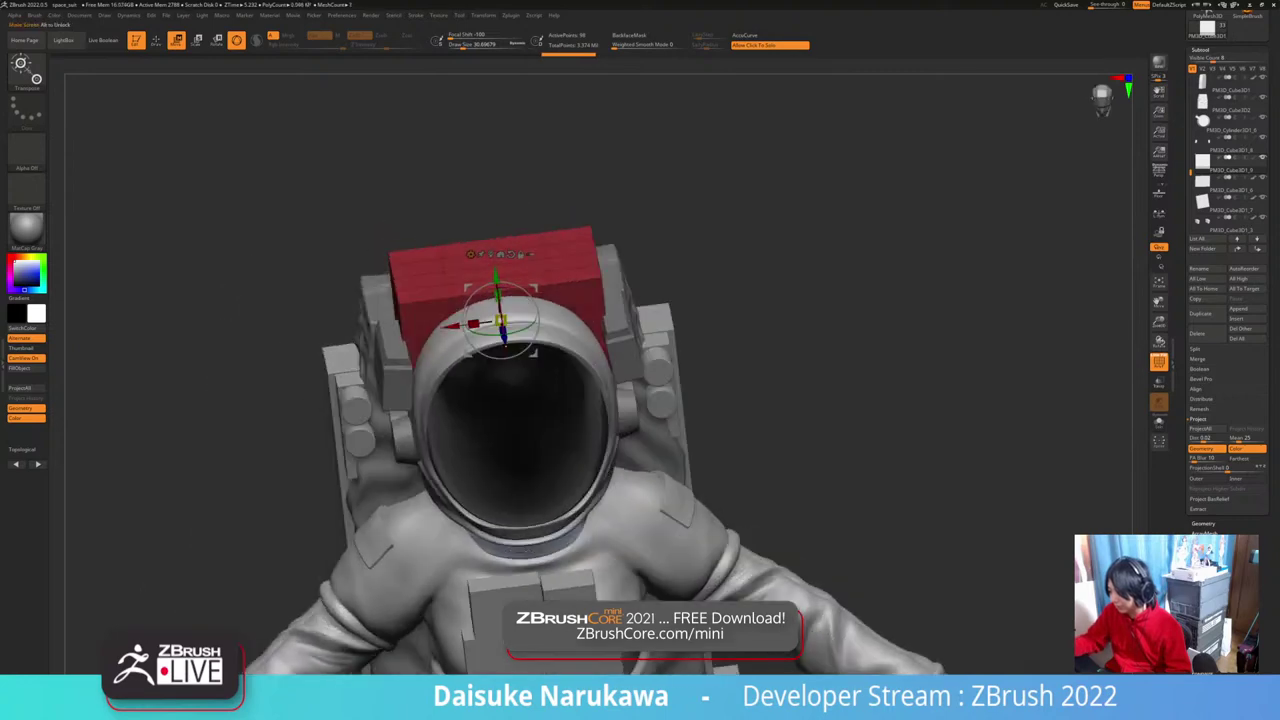
left_click_drag(499, 284, 499, 276)
right_click_drag(499, 290, 545, 330)
right_click_drag(520, 372, 540, 380)
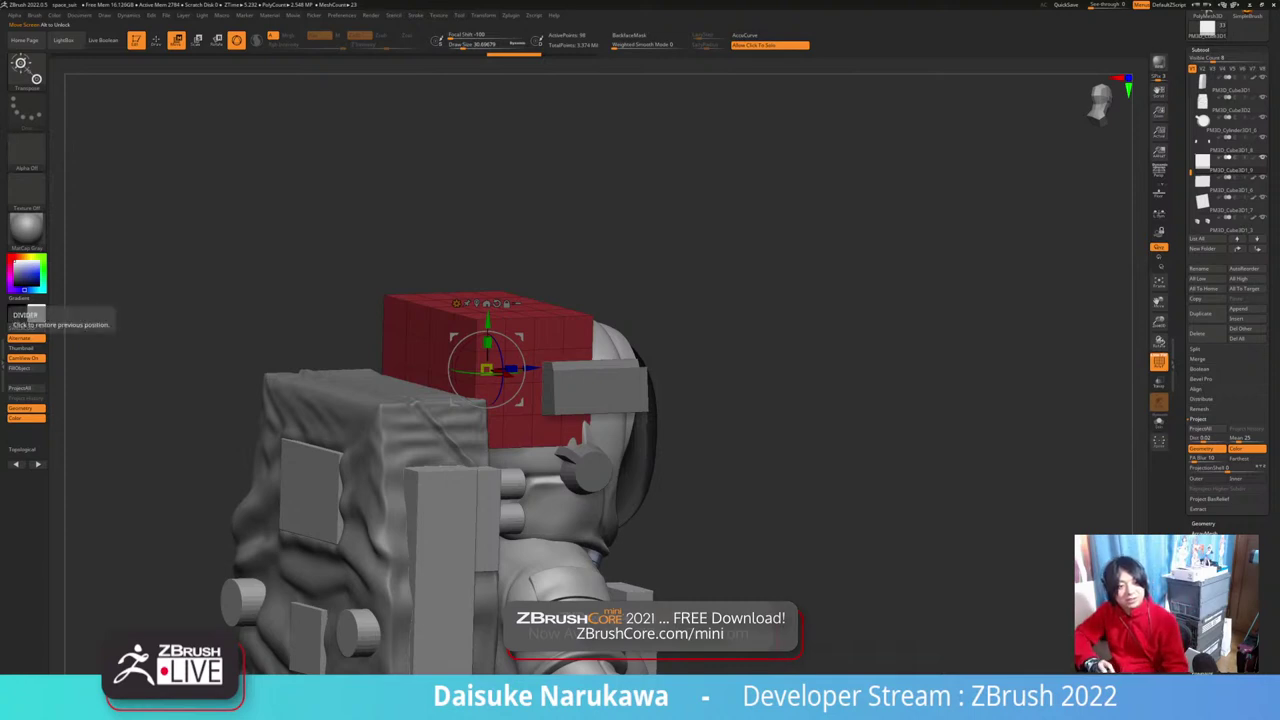
Step: Compare the box behind the helmet with the rear housing in the reference photo
right_click_drag(20, 371, 731, 232)
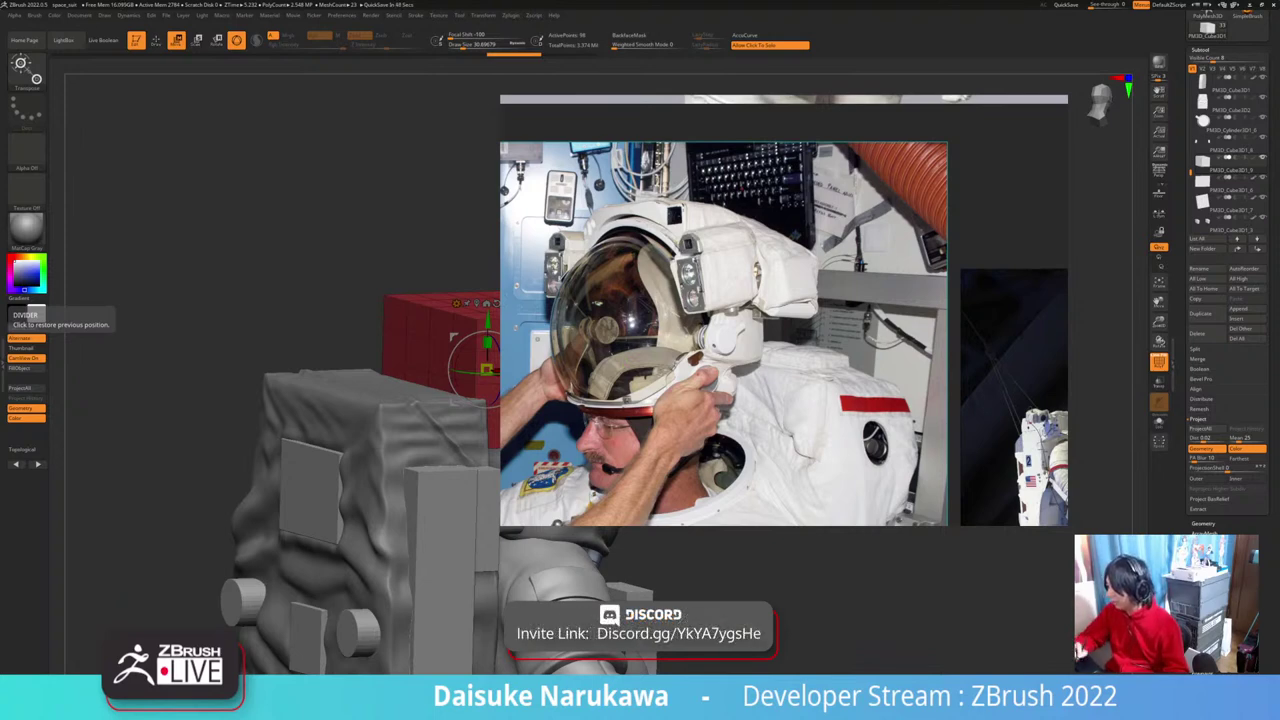
right_click_drag(850, 330, 0, 367)
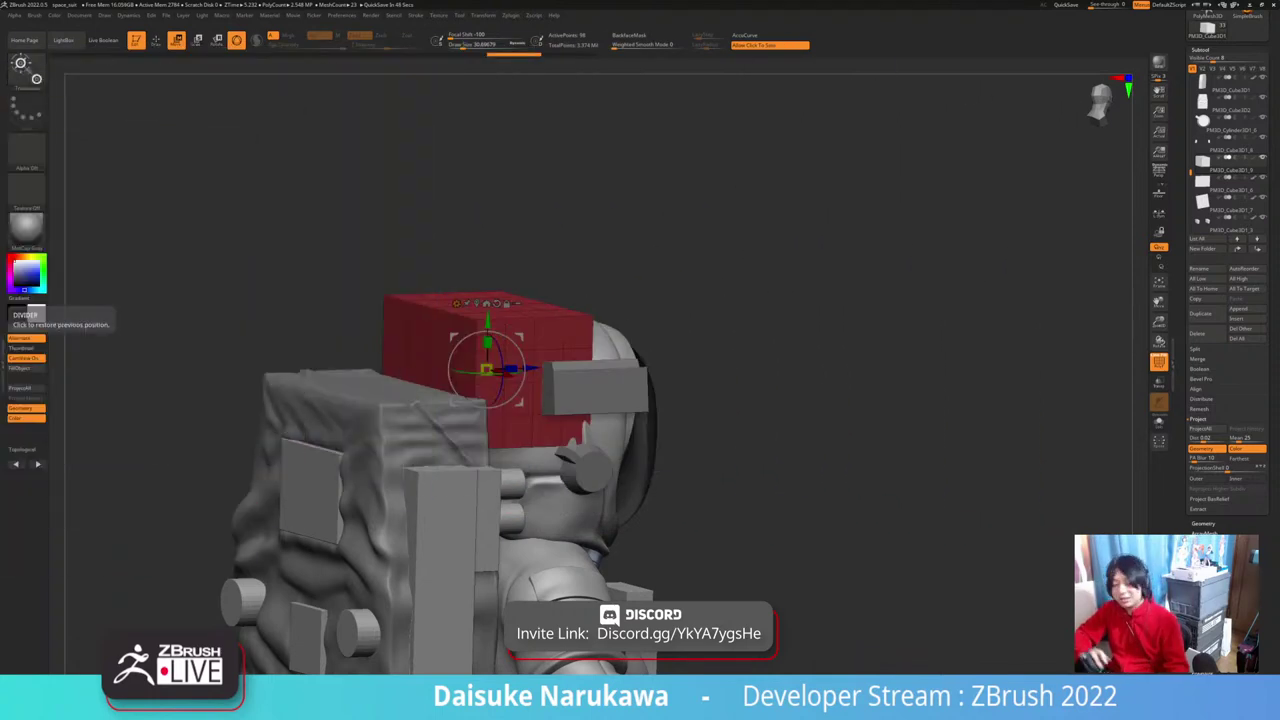
left_click_drag(880, 330, 470, 335)
left_click_drag(560, 360, 634, 365)
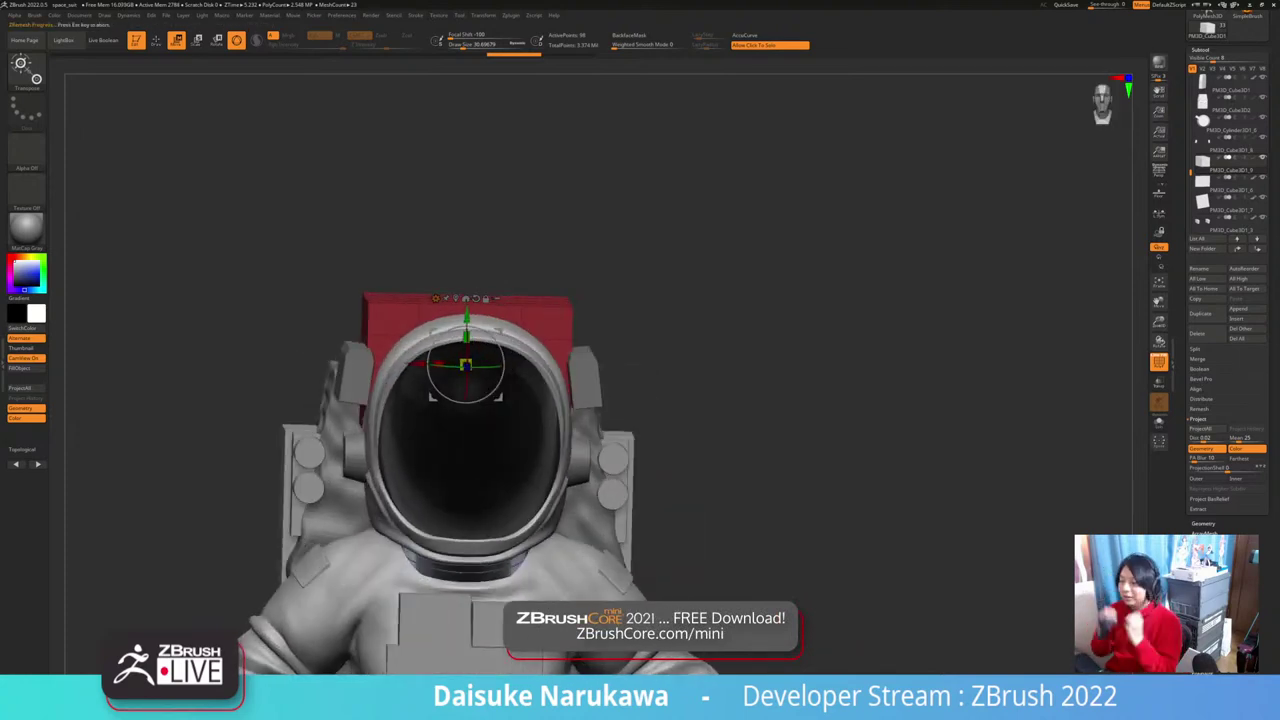
Step: Remesh the box behind the helmet, flare its sides outward and reshape its upper corners with the MoveInfiniteDepth brush
mouse_move(740, 350)
left_mouse_down()
mouse_move(725, 360)
mouse_move(745, 345)
mouse_move(745, 425)
mouse_move(742, 370)
left_mouse_up()
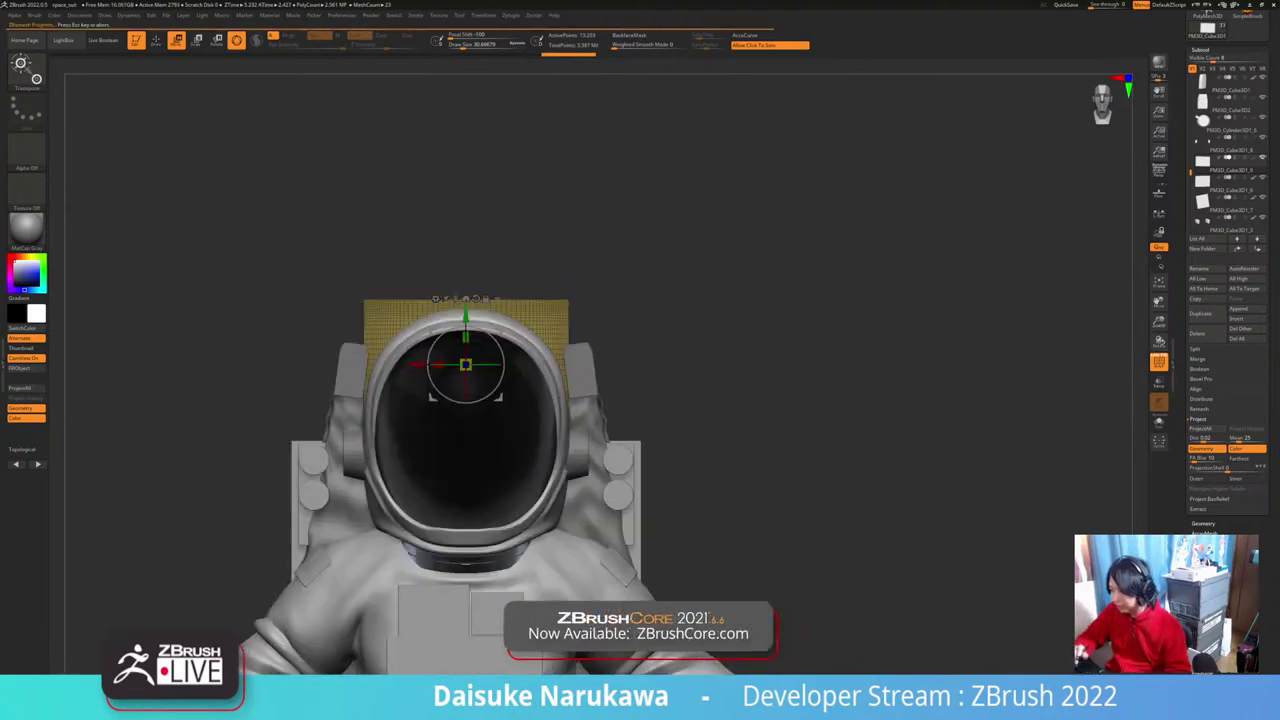
key("b")
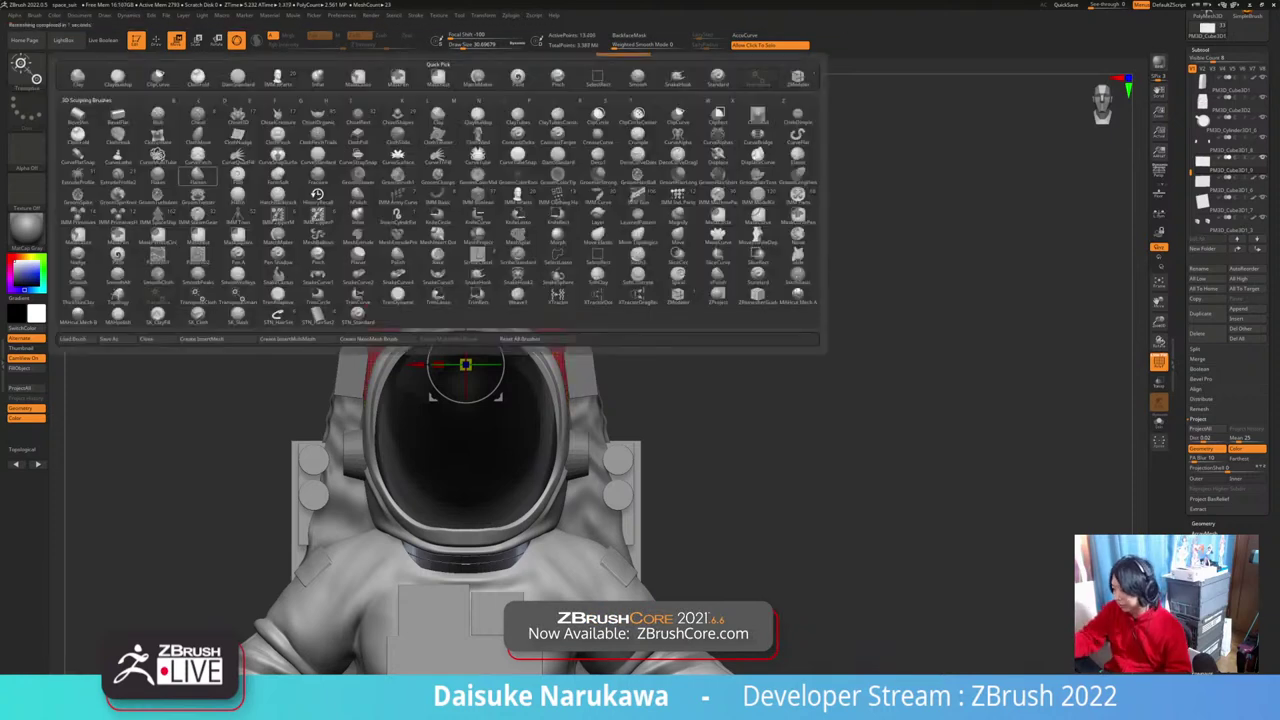
key("m")
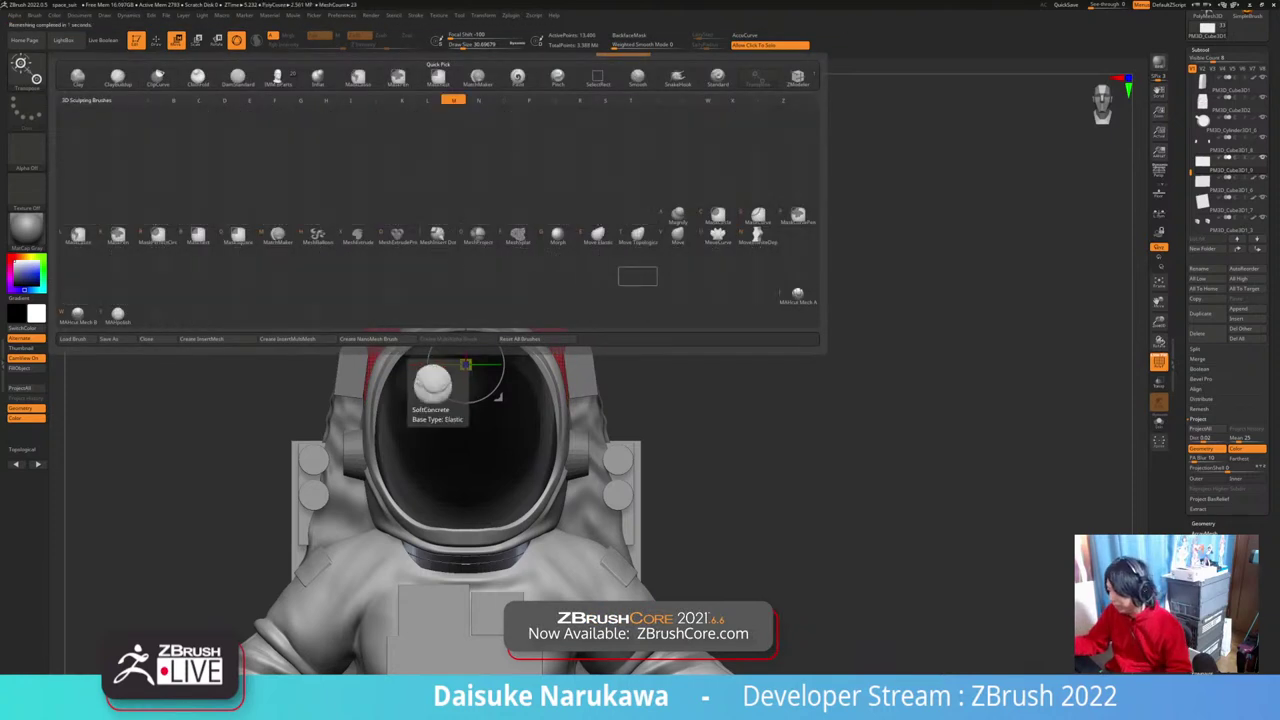
key("v")
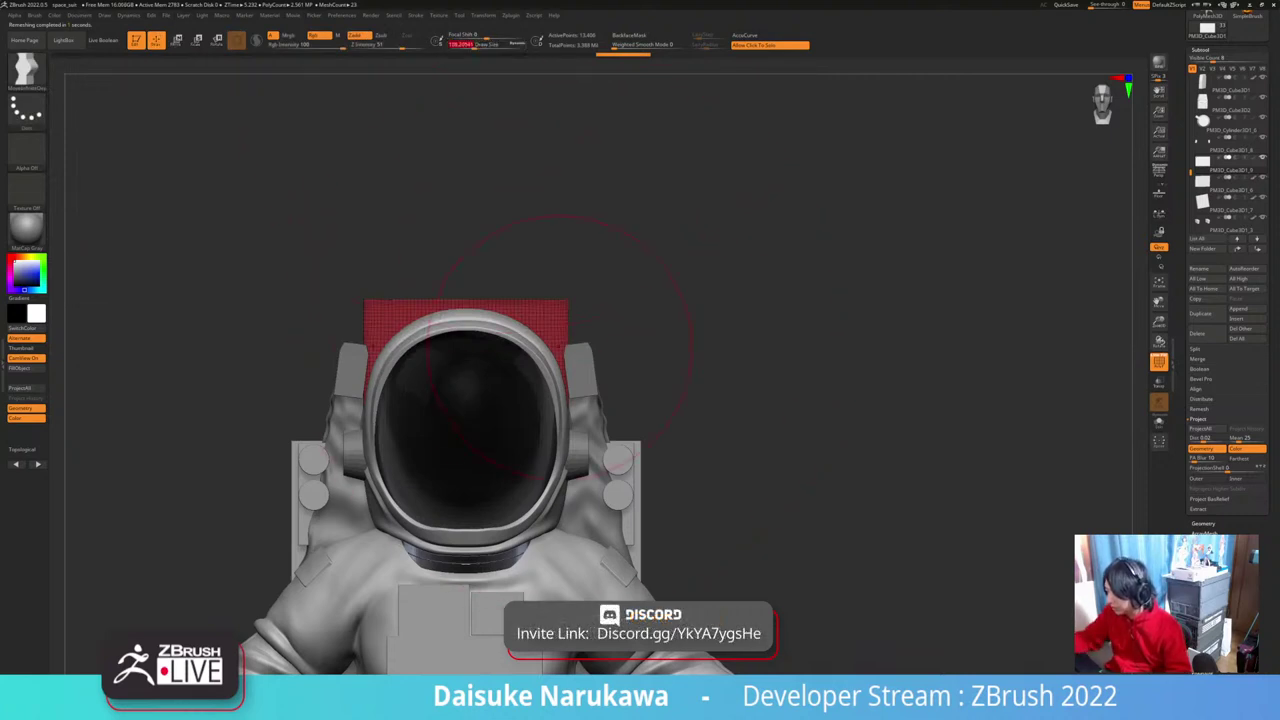
left_click_drag(560, 346, 568, 346)
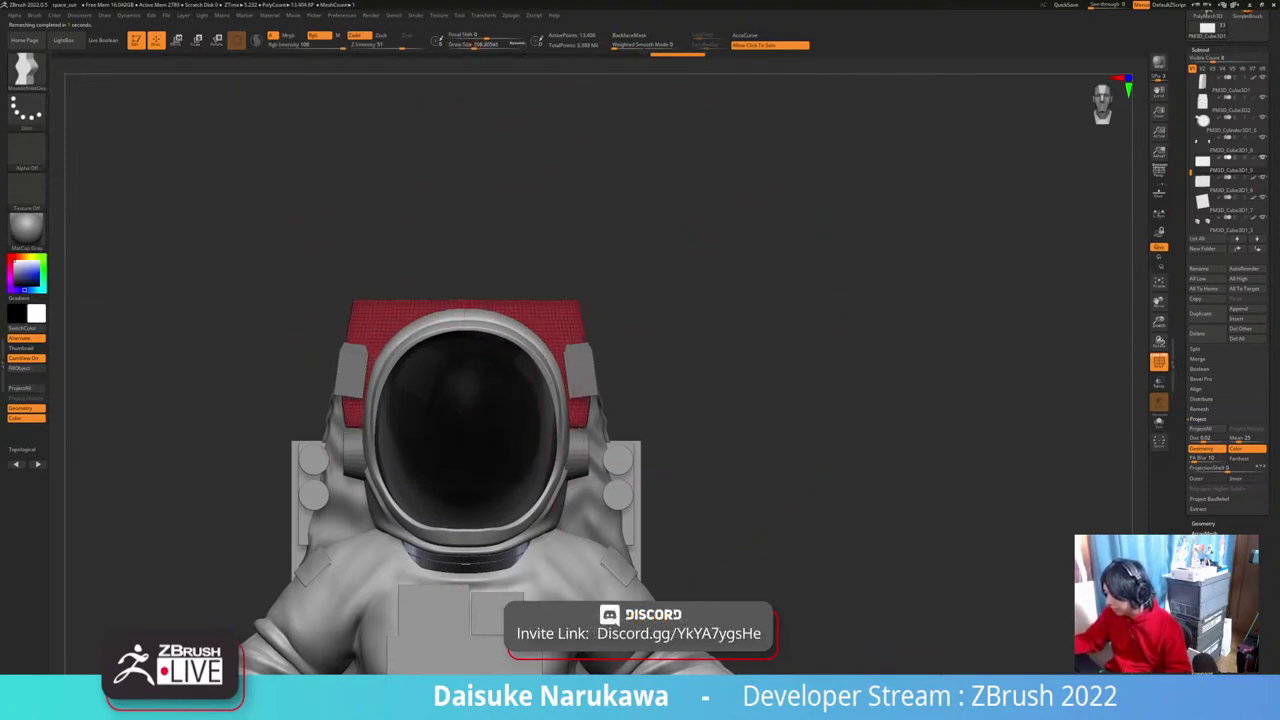
right_click_drag(568, 400, 583, 438)
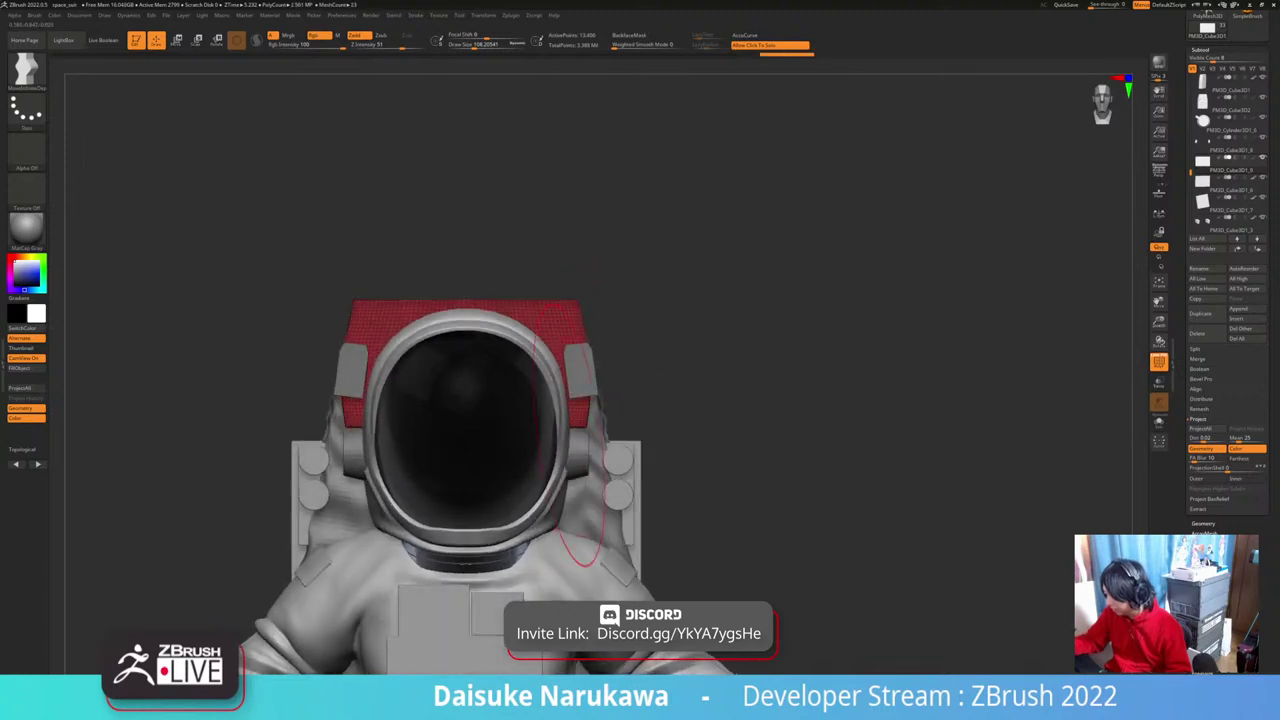
left_click_drag(572, 316, 566, 330)
mouse_move(566, 330)
right_mouse_down()
mouse_move(508, 336)
mouse_move(520, 334)
right_mouse_up()
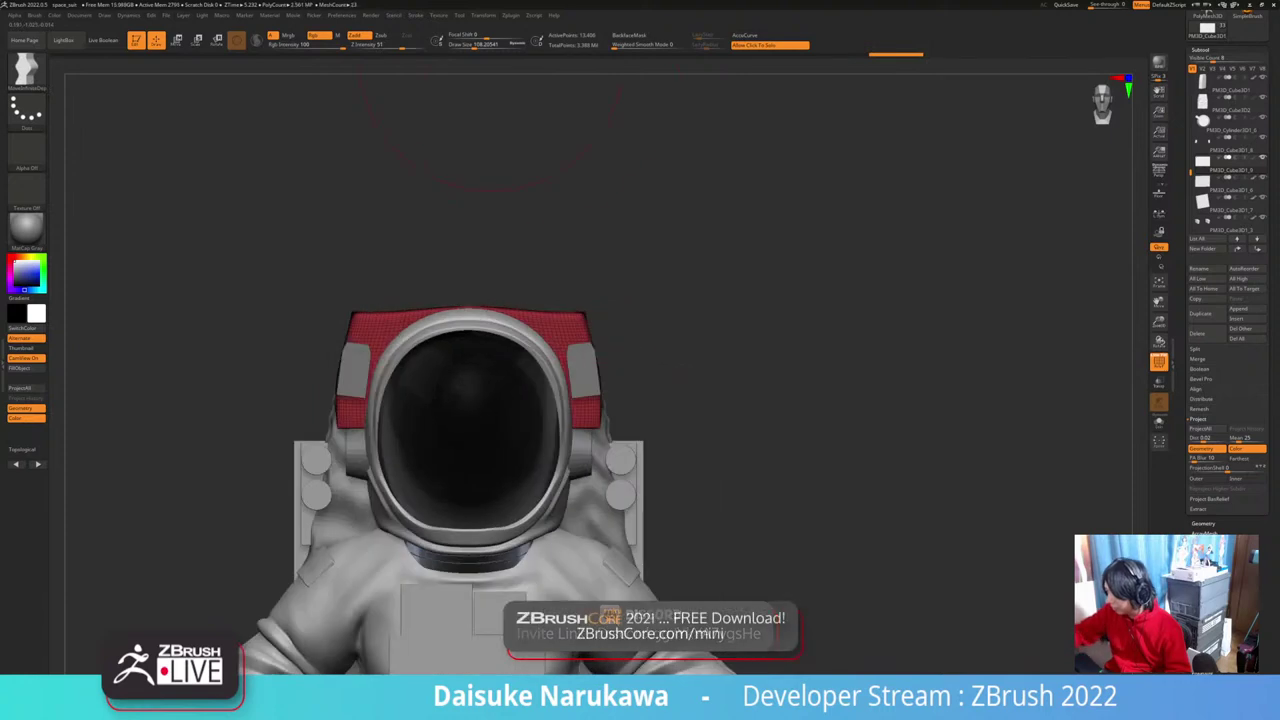
Step: Cut off the rear housing's two upper corners at an angle with the ClipCurve brush
left_click_drag(508, 279, 645, 372, "ctrl+shift")
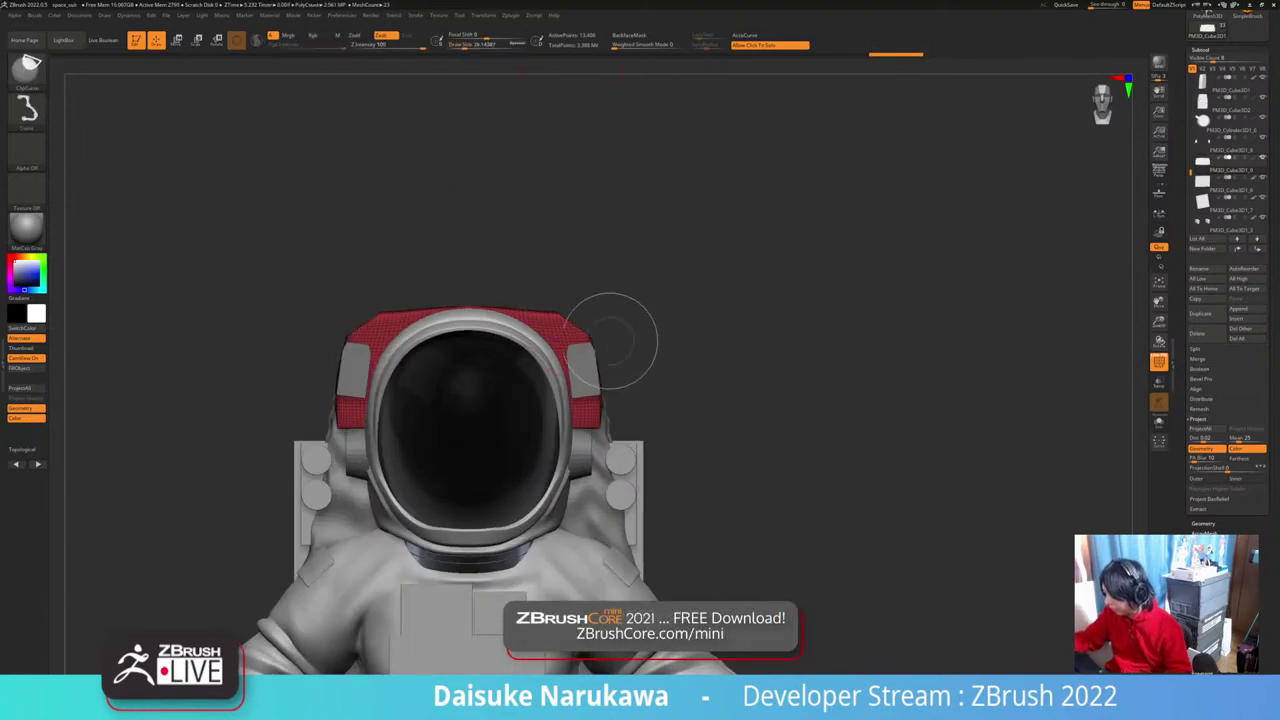
left_click_drag(436, 303, 622, 325, "ctrl+shift")
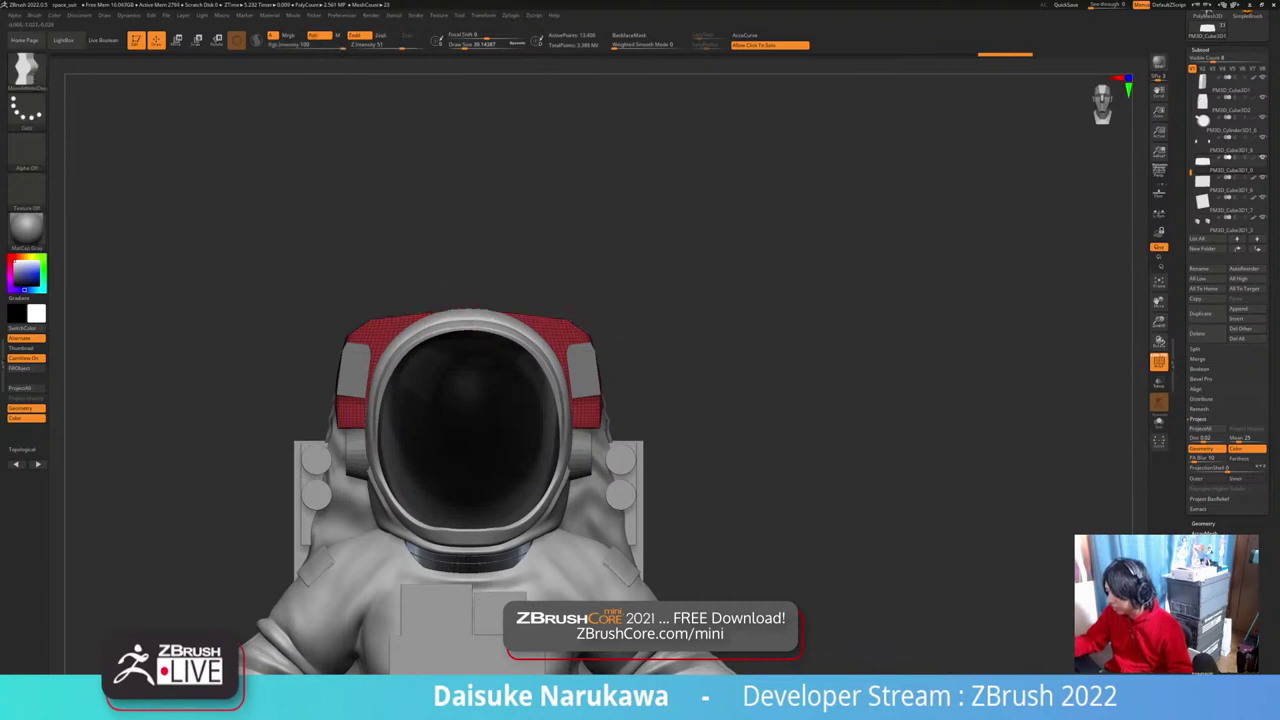
mouse_move(437, 312)
right_mouse_down()
mouse_move(506, 330)
mouse_move(442, 288)
mouse_move(466, 284)
right_mouse_up()
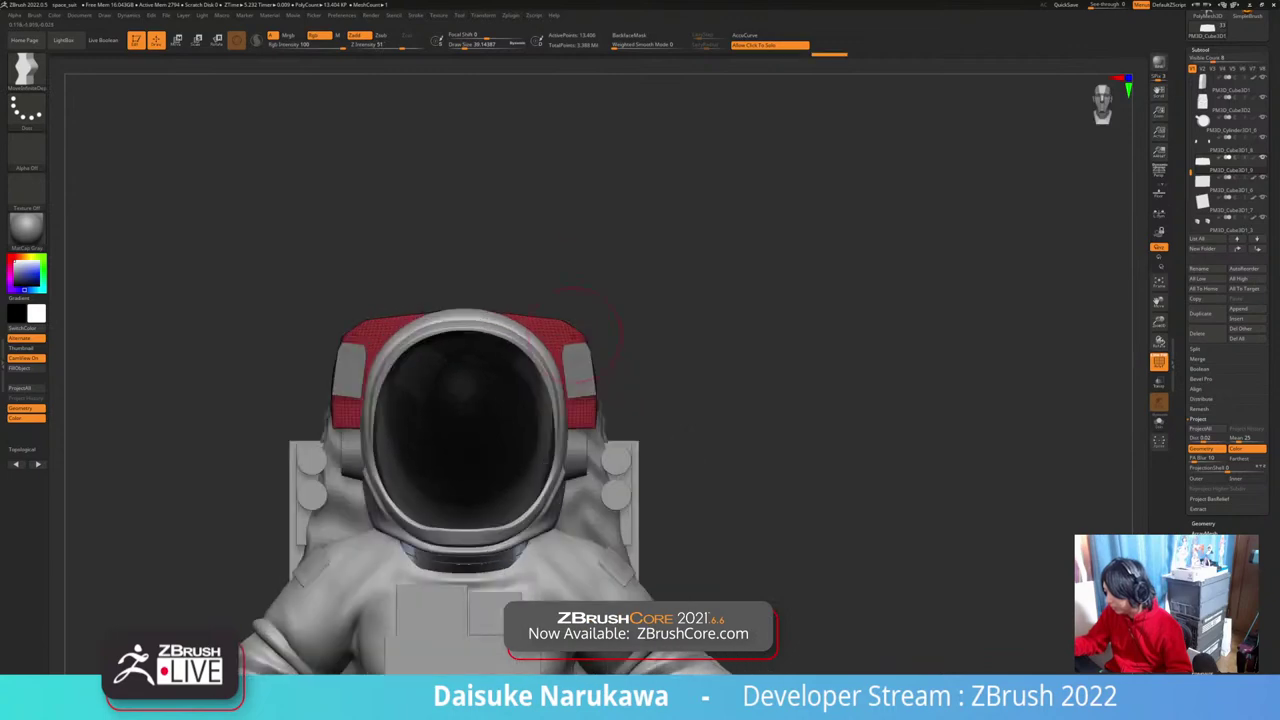
Step: Enlarge the Move brush and pull the housing's lower sides outward in front view
right_click_drag(632, 425, 645, 224, "alt")
left_click_drag(462, 45, 470, 45)
right_click_drag(592, 390, 582, 402, "alt")
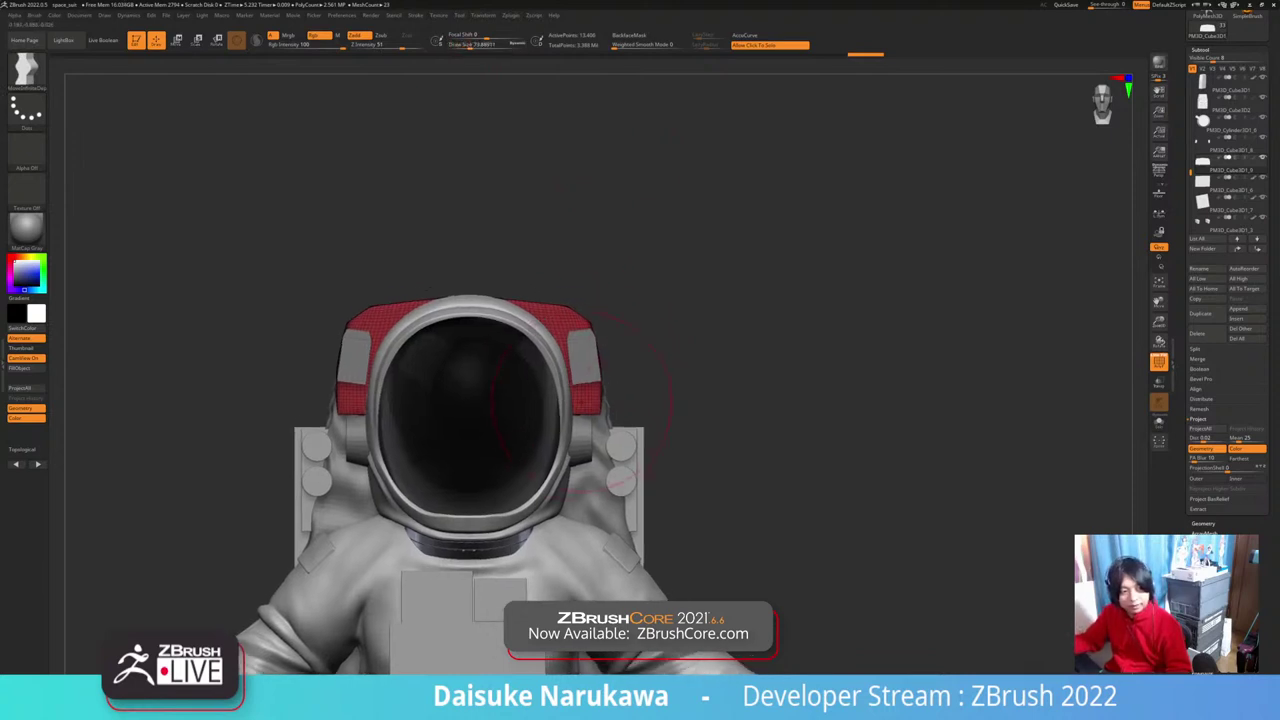
left_click_drag(594, 366, 600, 362)
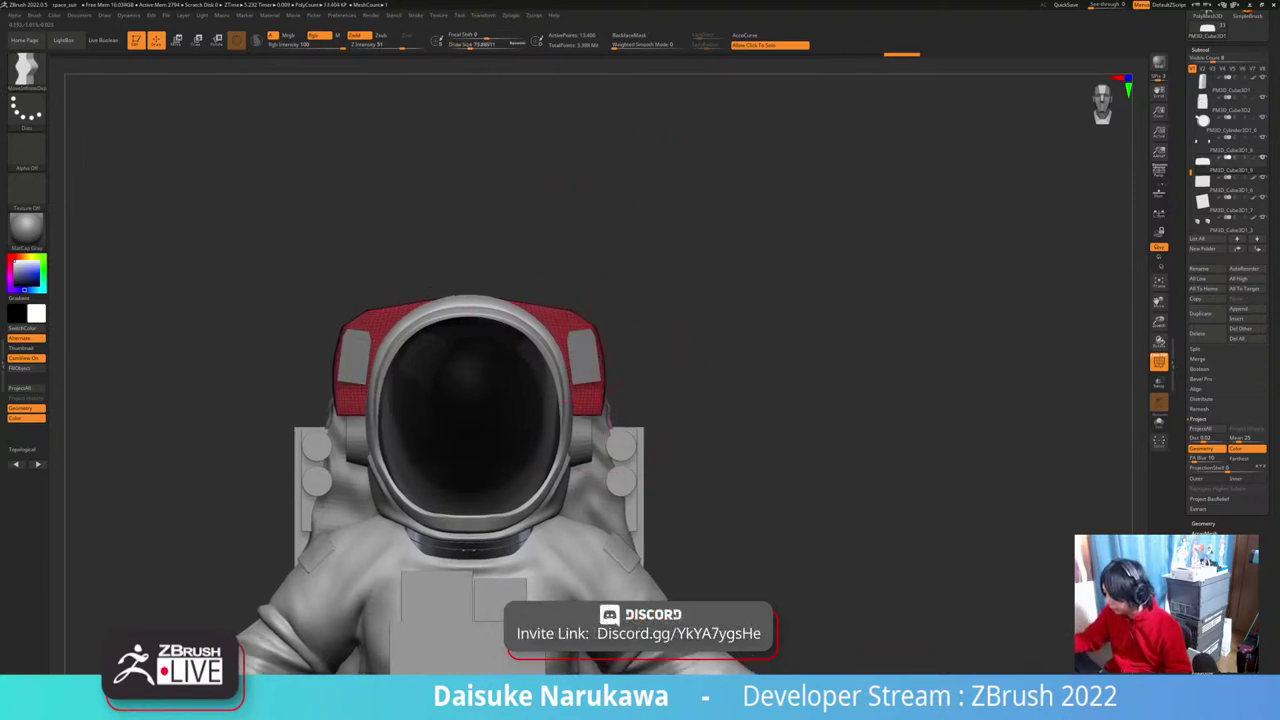
Step: Smooth the housing's upper corners and soften the peak along its top centerline, working from front and back
right_click_drag(571, 317, 622, 342)
mouse_move(545, 300)
left_mouse_down("shift")
mouse_move(560, 308)
mouse_move(550, 312)
left_mouse_up("shift")
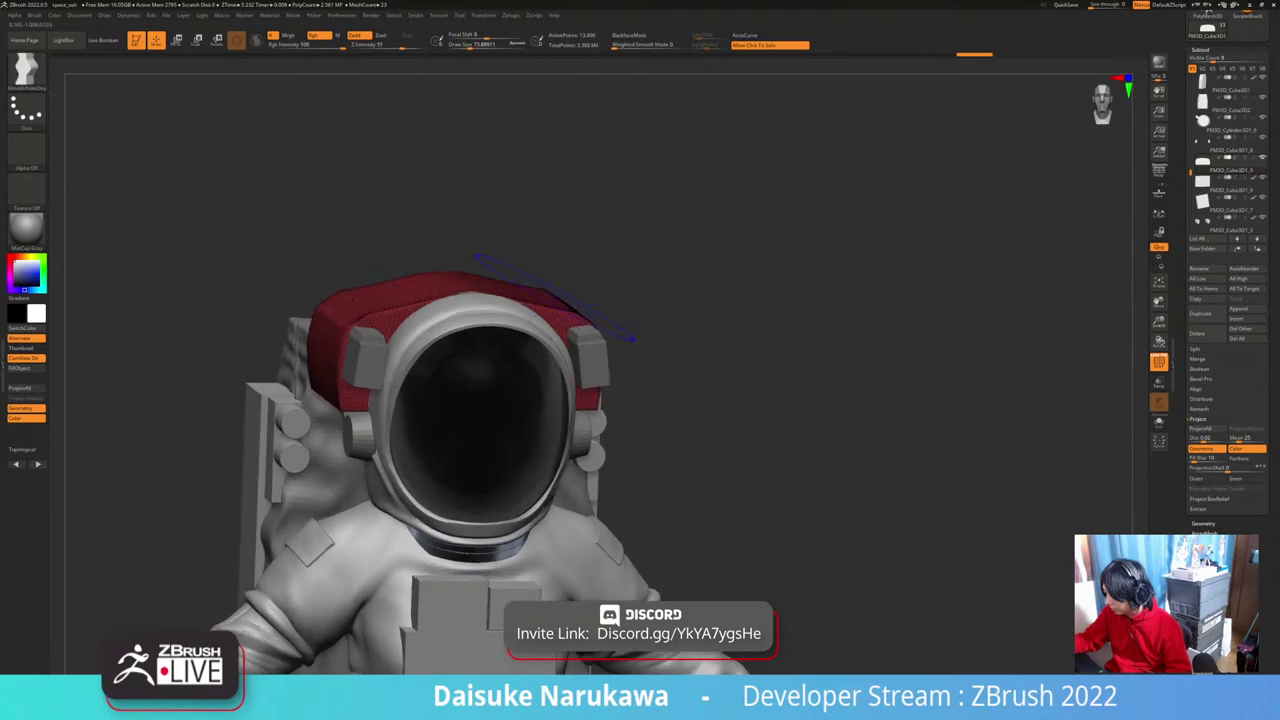
right_click_drag(550, 312, 543, 297, "shift")
left_click(543, 297)
right_click_drag(775, 288, 664, 301)
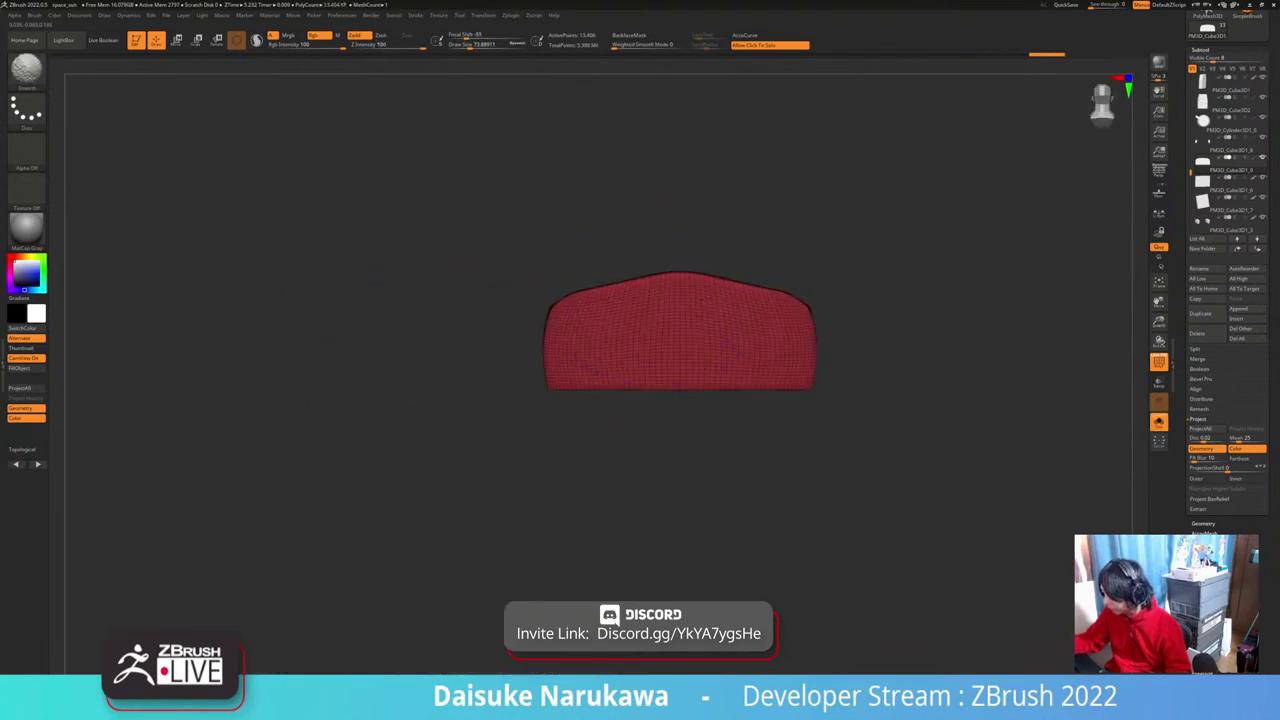
left_click_drag(680, 273, 690, 276, "shift")
right_click_drag(690, 276, 673, 270, "shift")
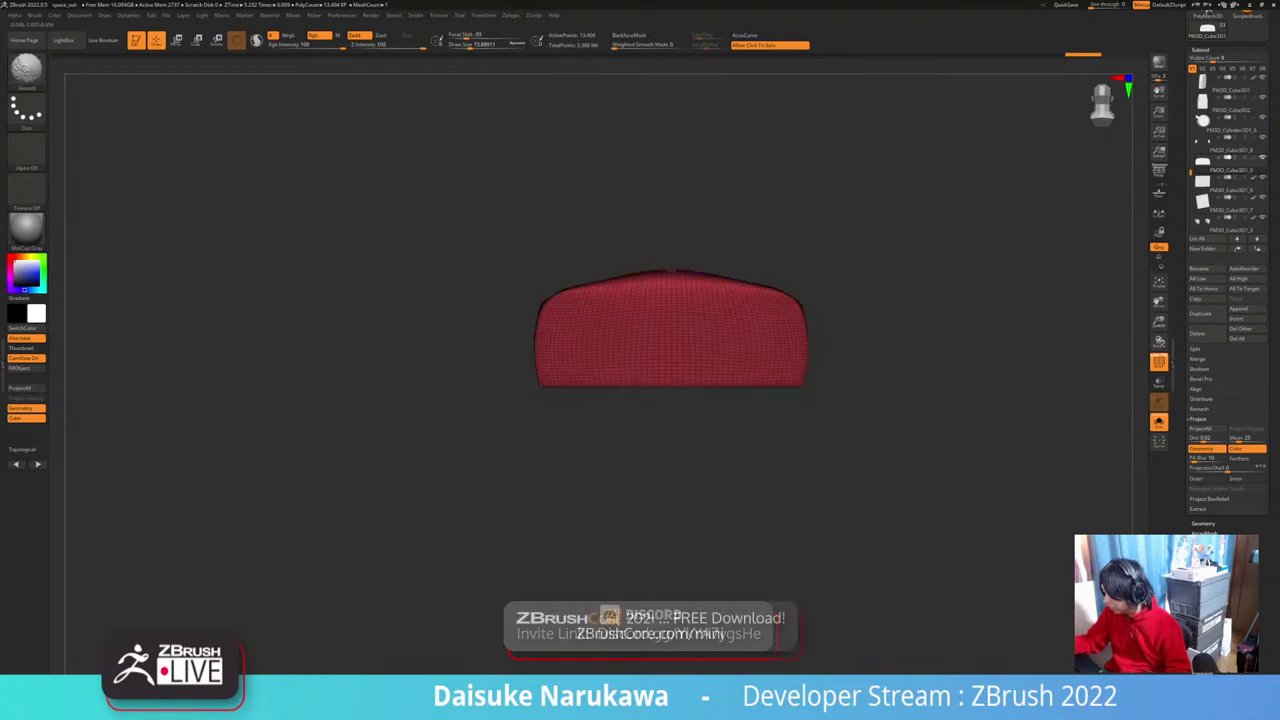
left_click_drag(686, 268, 680, 275)
left_click(676, 262)
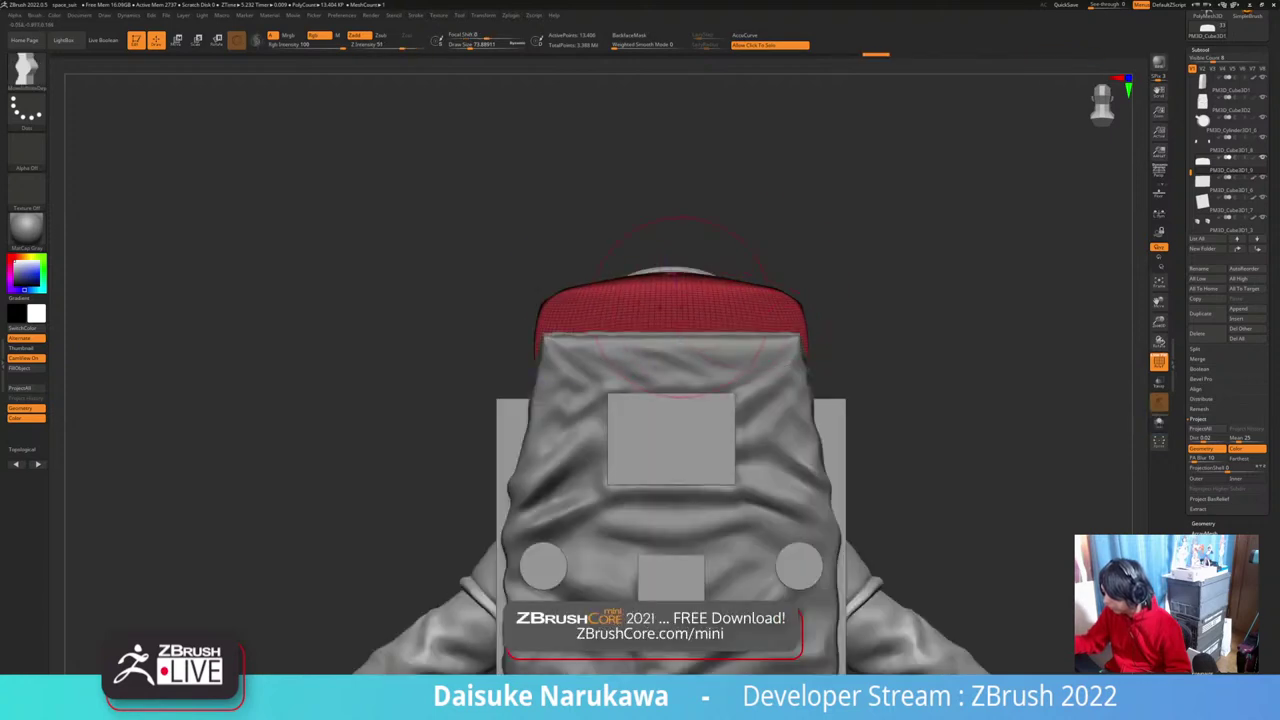
left_click_drag(565, 300, 557, 316, "shift")
right_click_drag(557, 316, 645, 330)
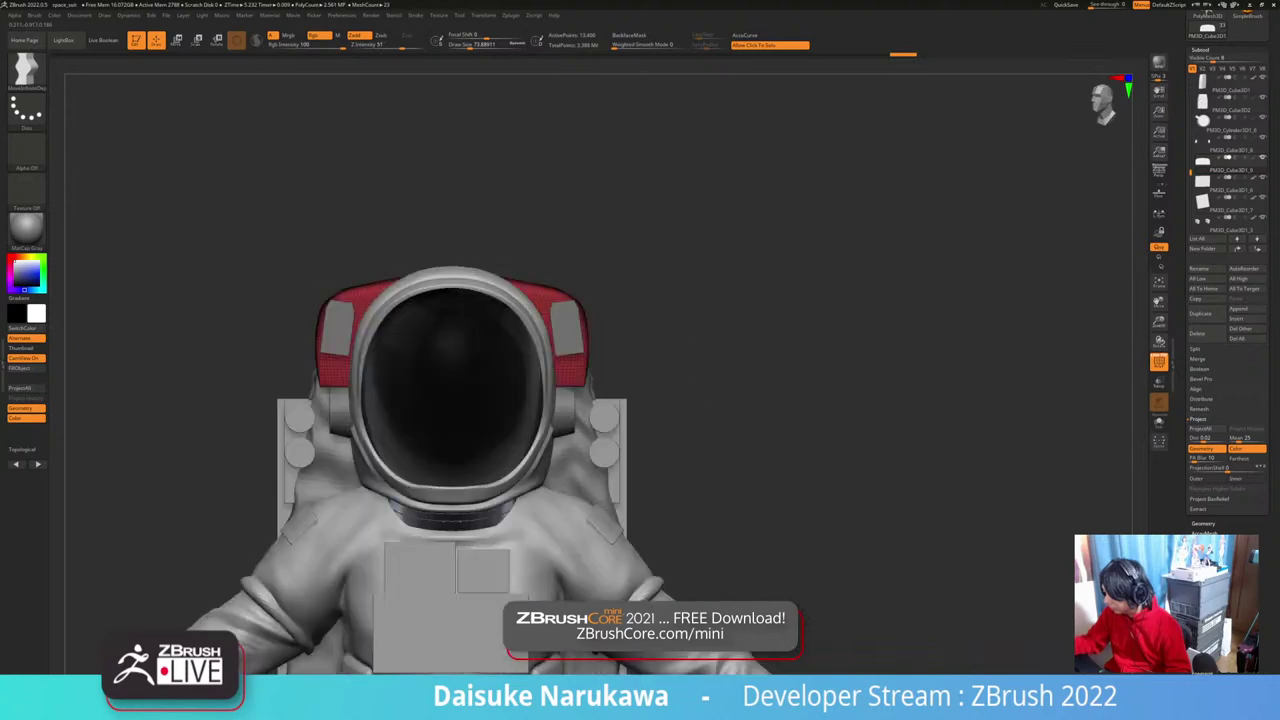
Step: Widen the lower side edges of the housing slightly beyond the helmet's side blocks
mouse_move(540, 278)
left_mouse_down("ctrl+shift")
mouse_move(614, 328)
mouse_move(598, 412)
left_mouse_up("ctrl+shift")
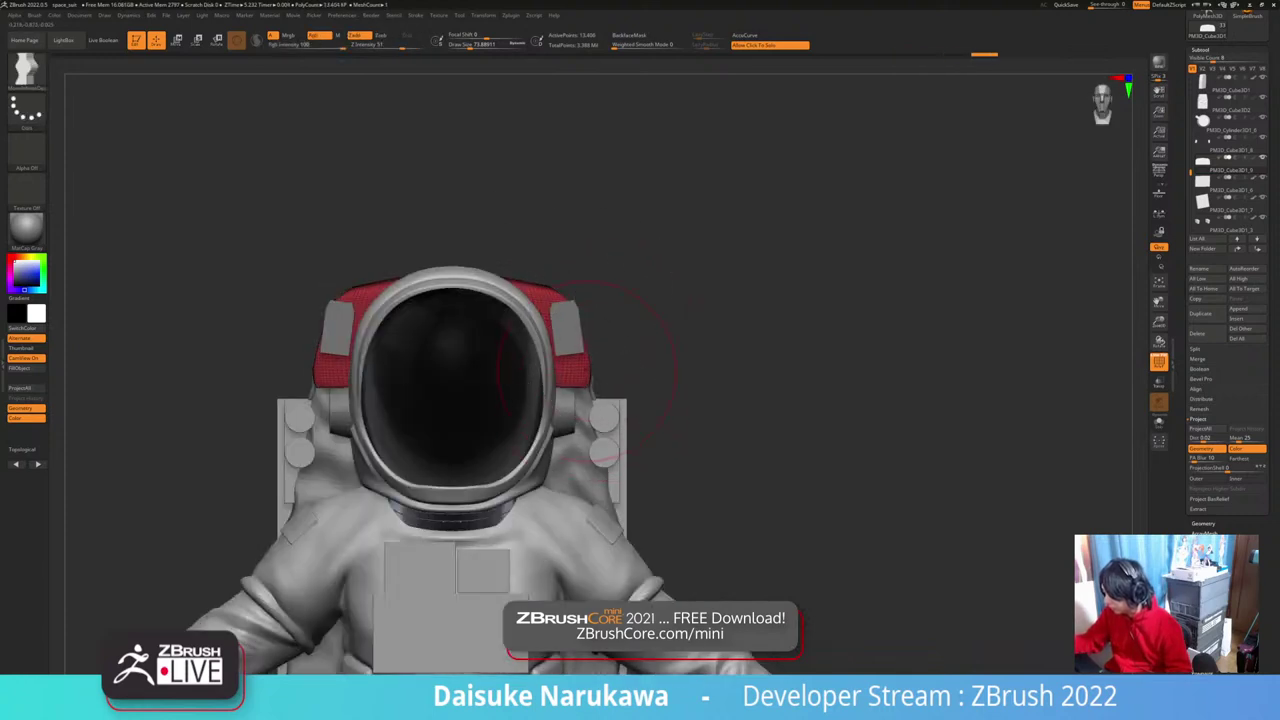
key("shift")
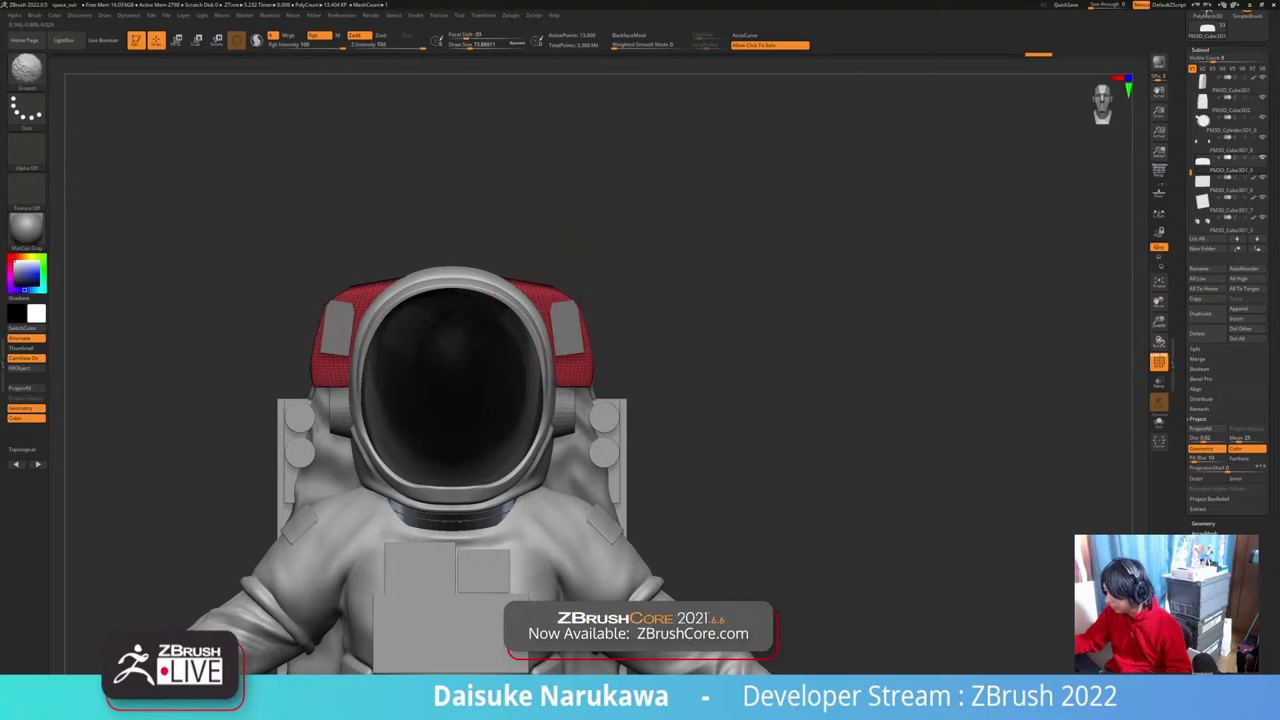
left_click_drag(815, 295, 650, 298)
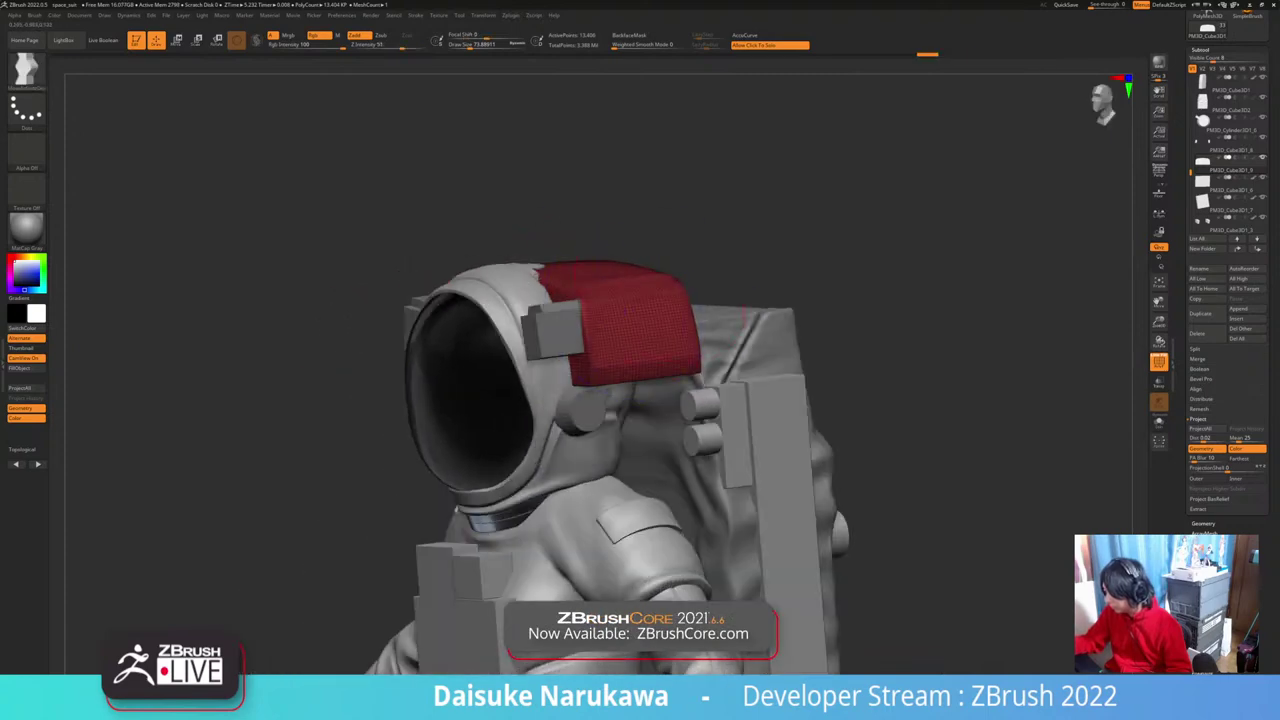
mouse_move(645, 235)
left_mouse_down()
mouse_move(682, 317)
mouse_move(745, 375)
mouse_move(618, 438)
mouse_move(578, 477)
left_mouse_up()
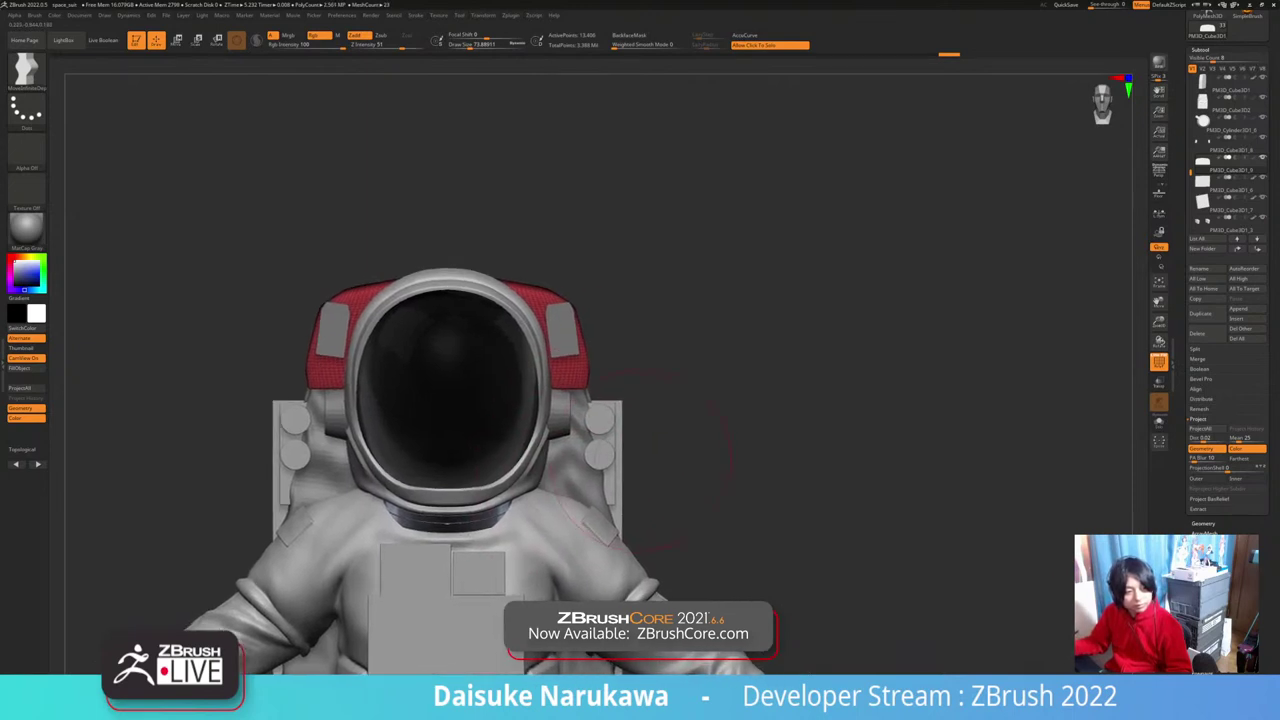
Step: Isolate the housing and clip its underside into a raised flat recess with angled lower tips on both sides
key("ctrl+shift")
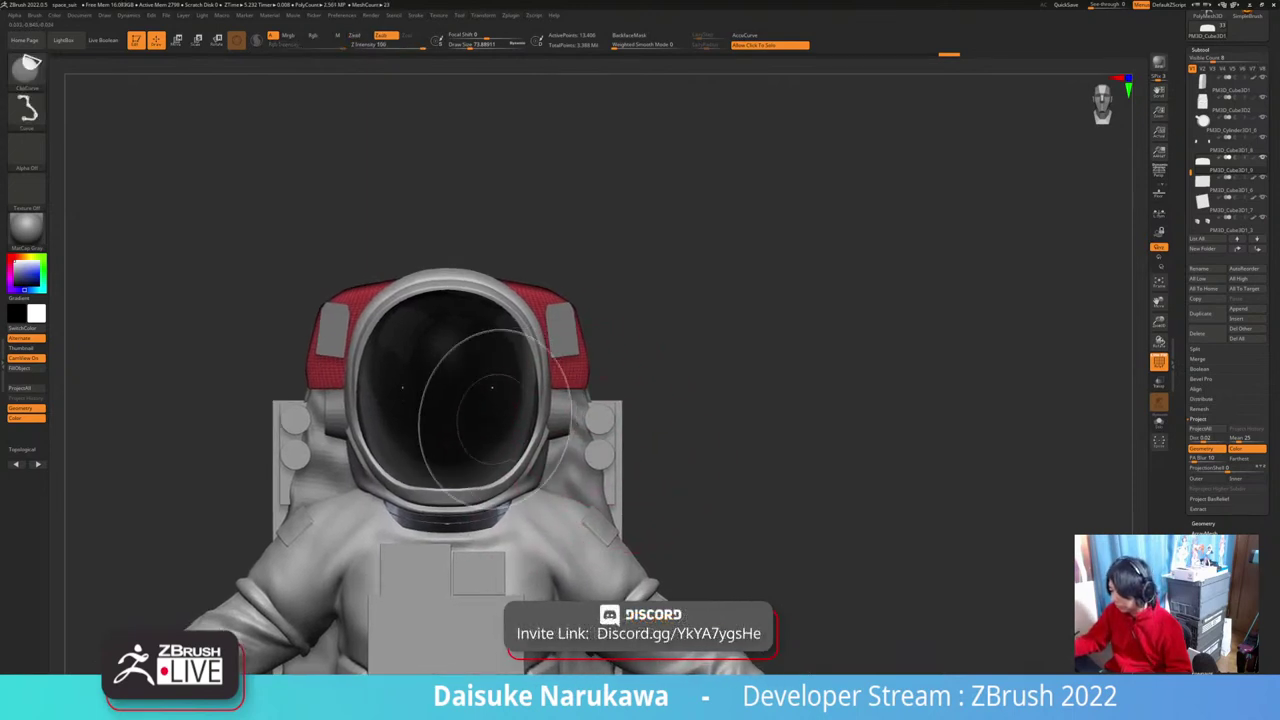
key("ctrl+shift")
key("alt+s")
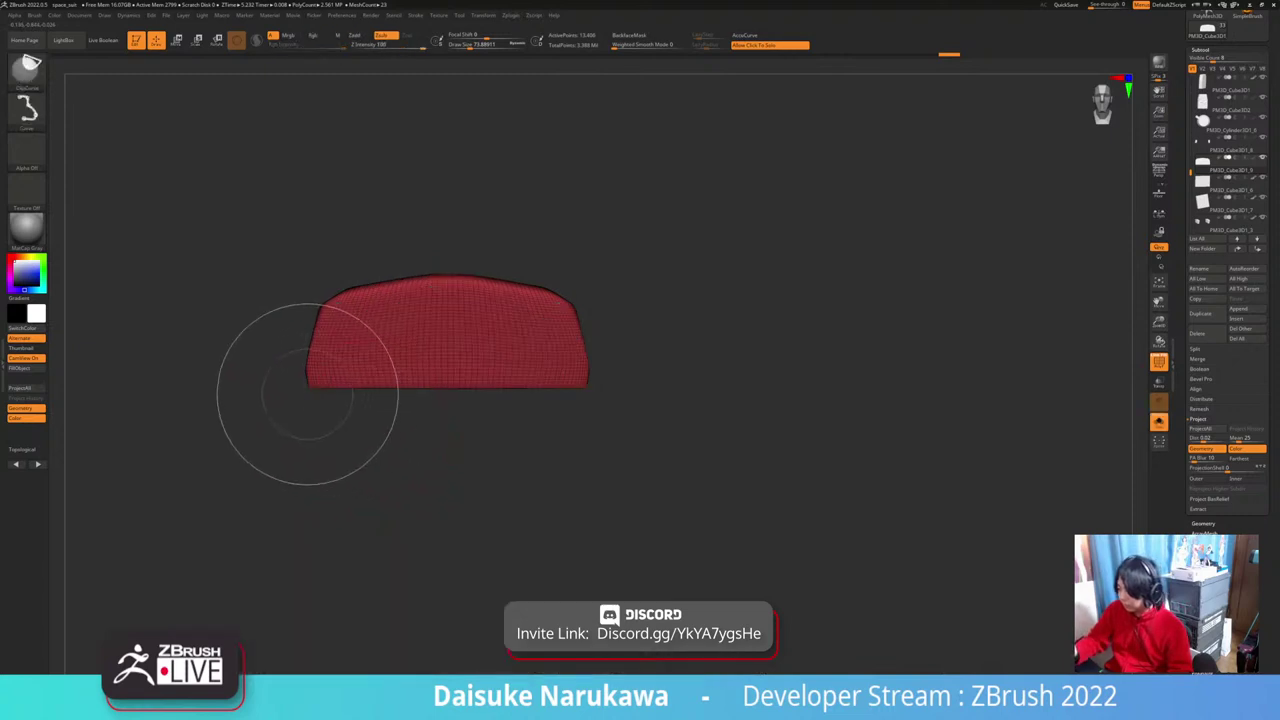
left_click_drag(308, 394, 342, 374, "ctrl+shift")
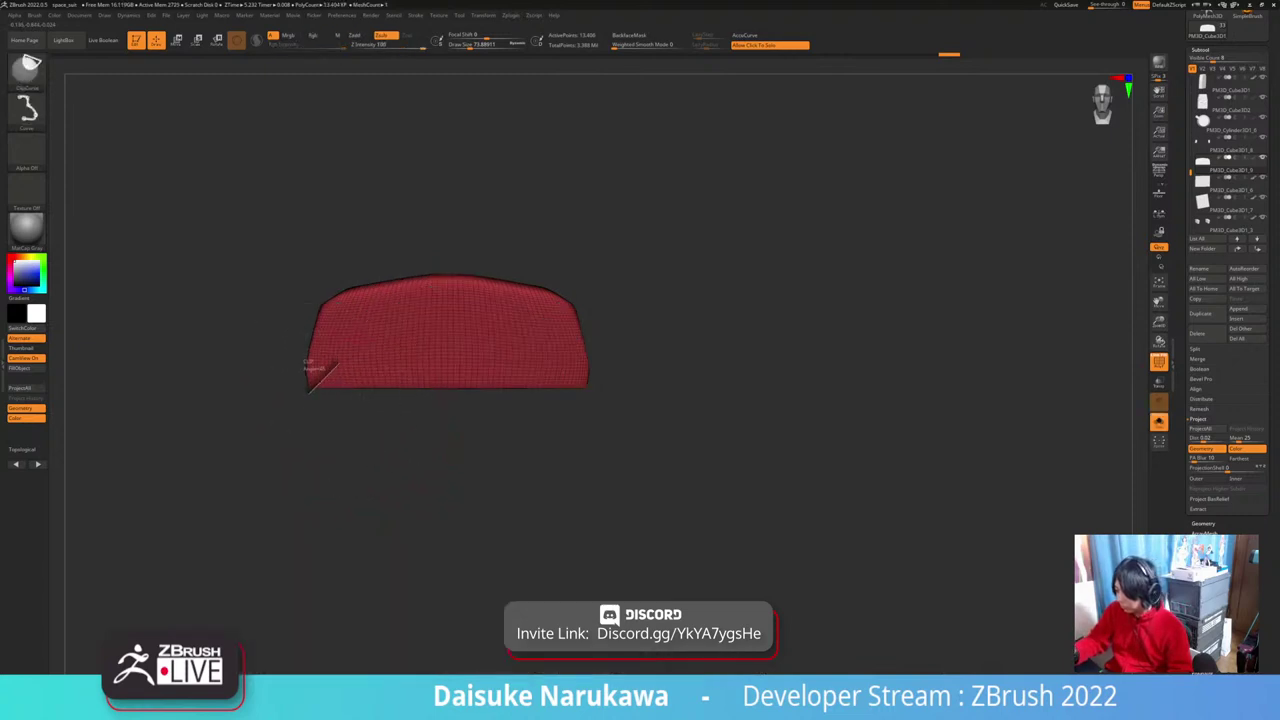
key("alt")
key("alt")
left_click_drag(348, 352, 467, 353, "ctrl+shift")
left_click_drag(474, 508, 495, 417)
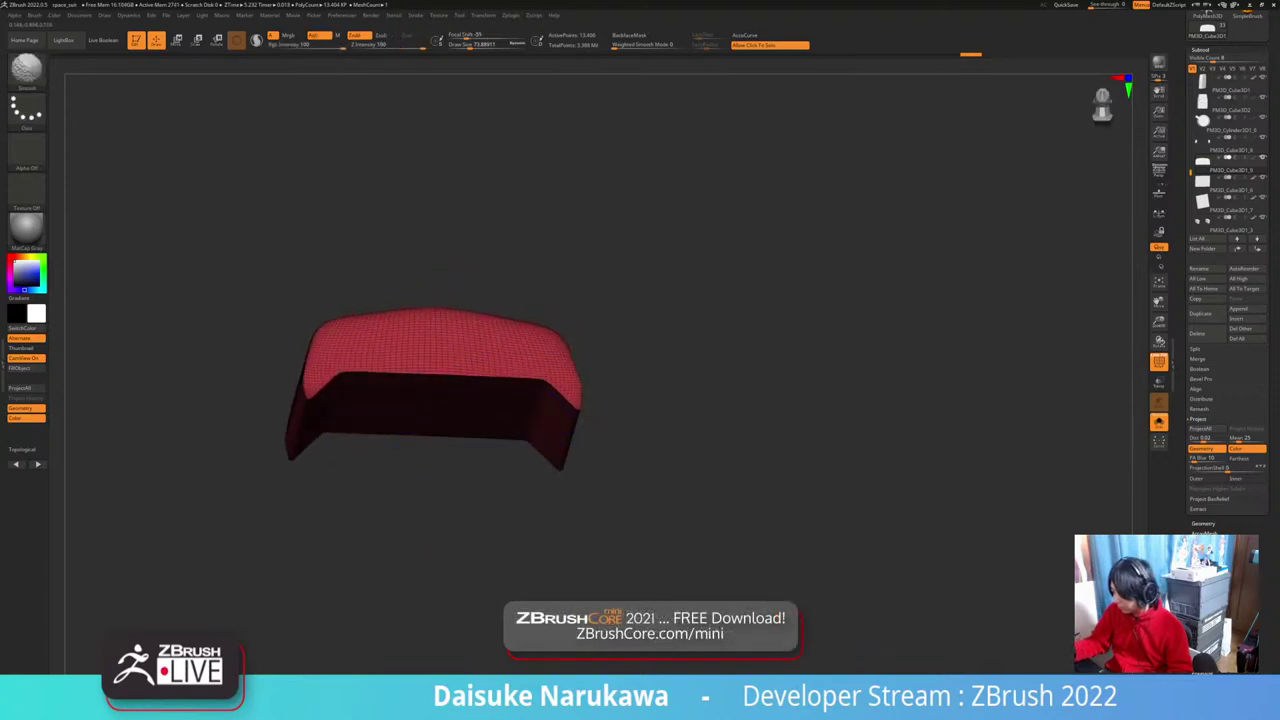
mouse_move(488, 512)
left_mouse_down()
mouse_move(498, 470)
mouse_move(440, 570)
left_mouse_up()
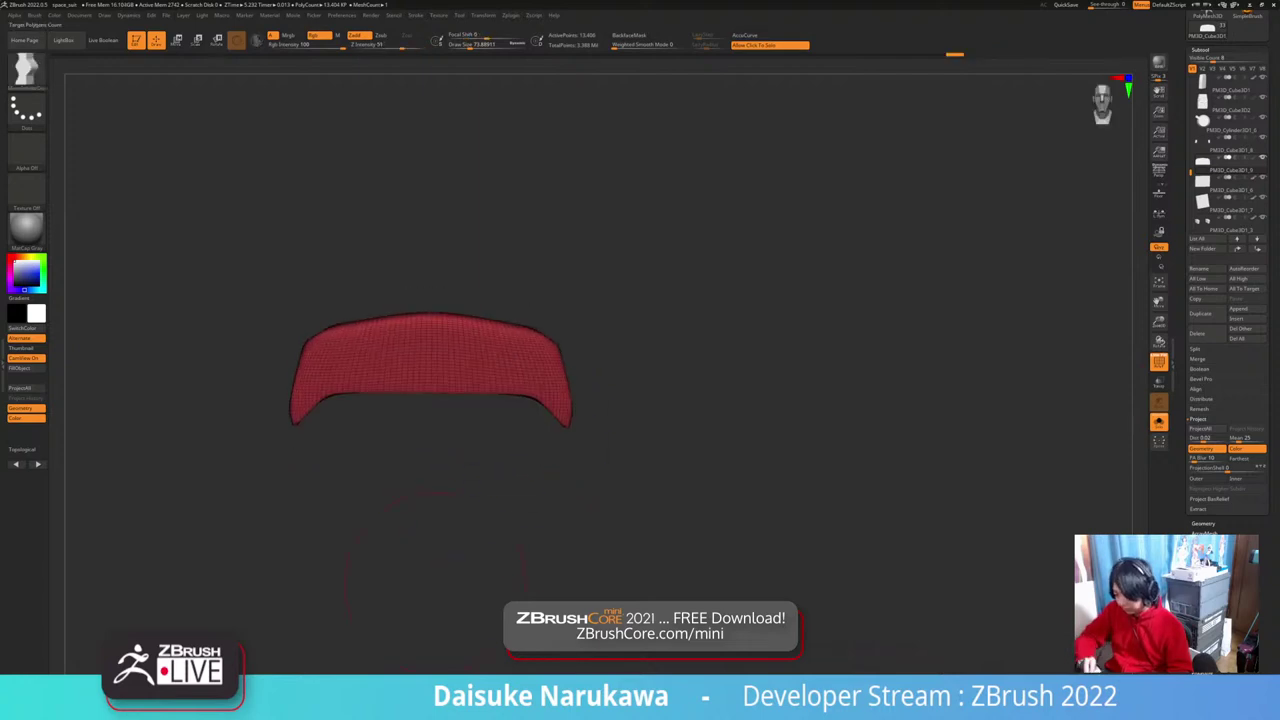
Step: Remesh the clipped housing with DynaMesh and tilt it in side view so its front edge rises slightly
key("ctrl+r")
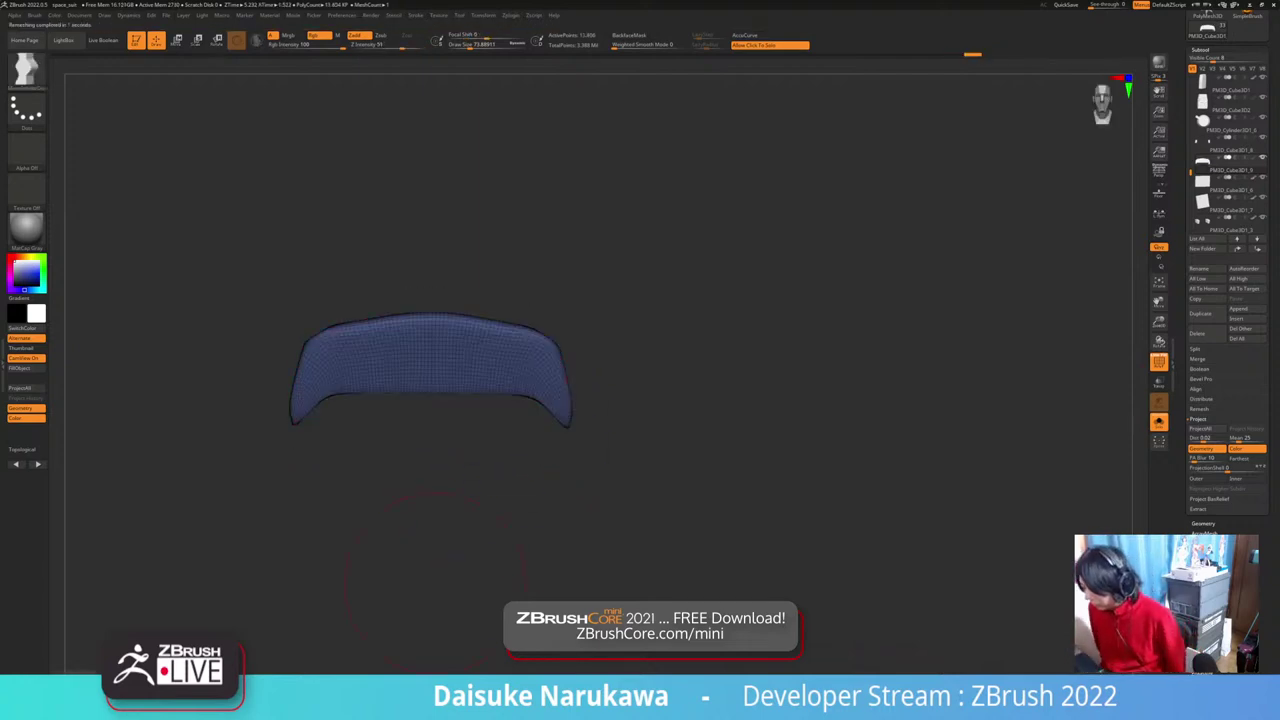
left_click(658, 420)
left_click_drag(658, 420, 704, 508)
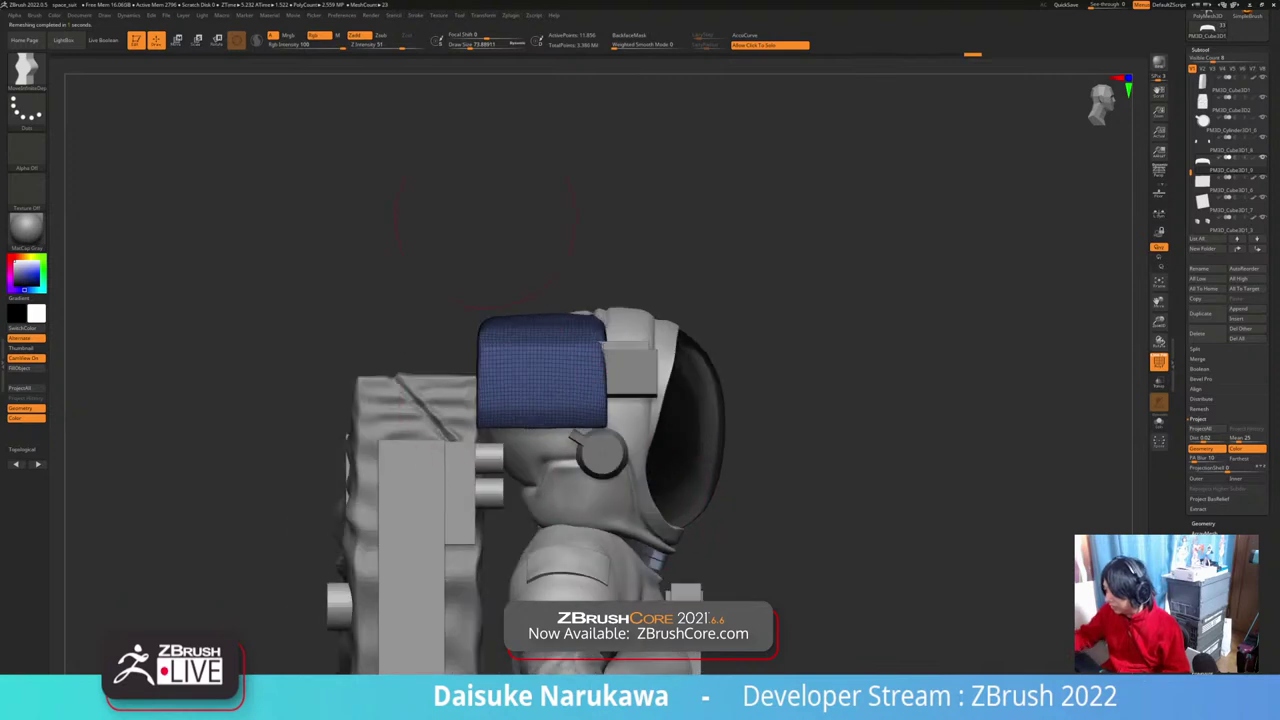
key("w")
left_click_drag(569, 364, 576, 323)
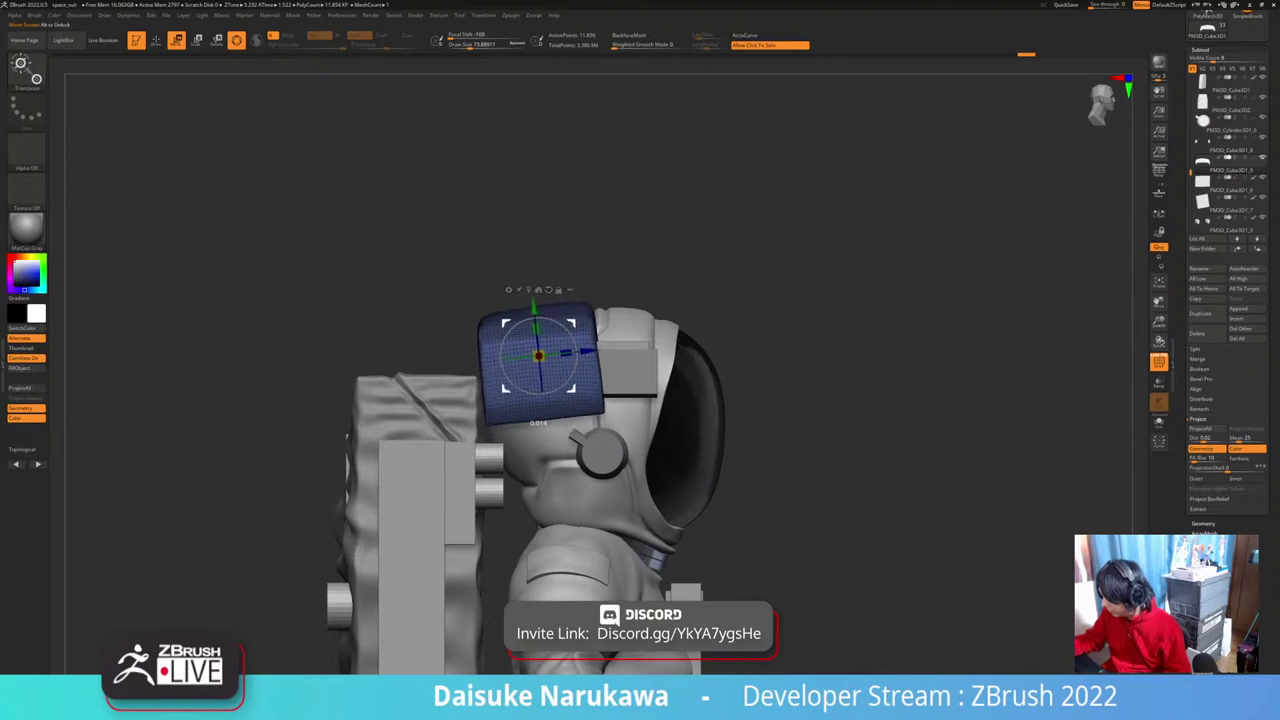
Step: Refine the housing's side tips and upper outline around the helmet with the MoveInfiniteDepth brush in front view
left_click_drag(850, 260, 360, 229)
key("q")
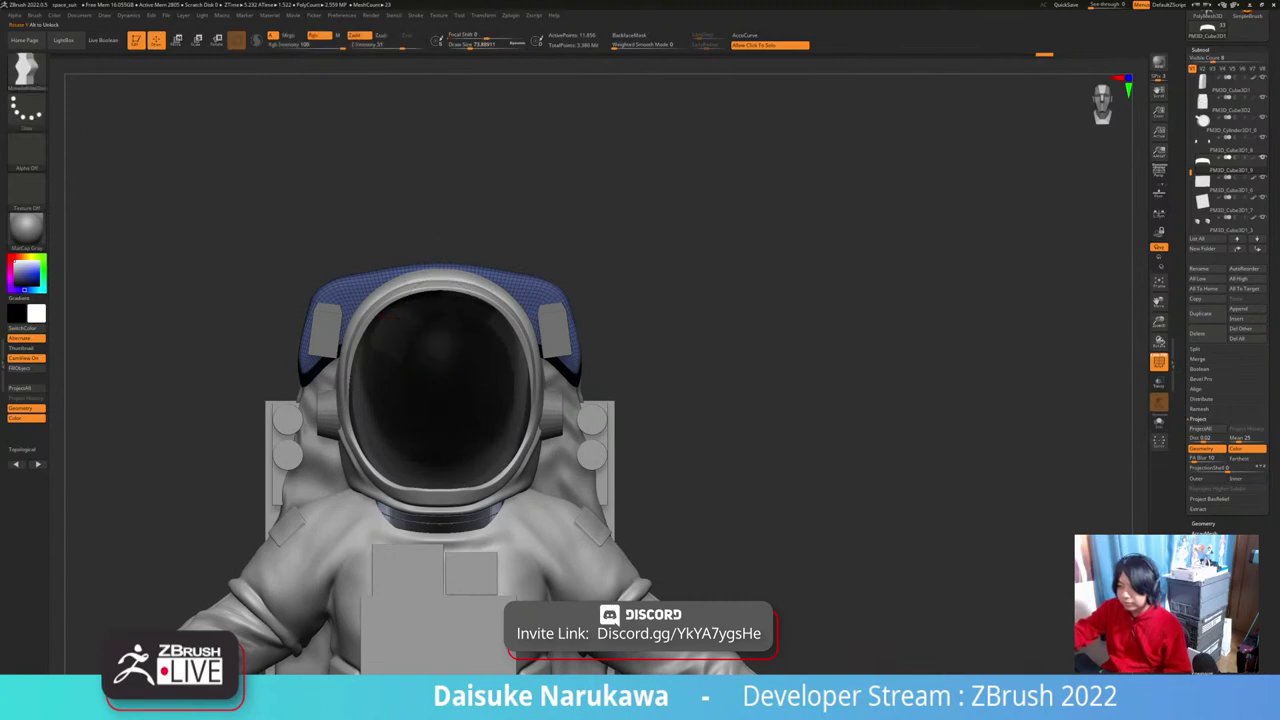
mouse_move(564, 348)
left_mouse_down()
mouse_move(610, 362)
mouse_move(640, 410)
mouse_move(636, 424)
mouse_move(570, 420)
left_mouse_up()
left_click_drag(506, 322, 506, 314)
mouse_move(500, 250)
left_mouse_down()
mouse_move(560, 262)
mouse_move(422, 228)
left_mouse_up()
Step: Switch to the ClayBuildup brush, hide the polyframe, and subdivide the housing mesh for surface sculpting
left_click(27, 72)
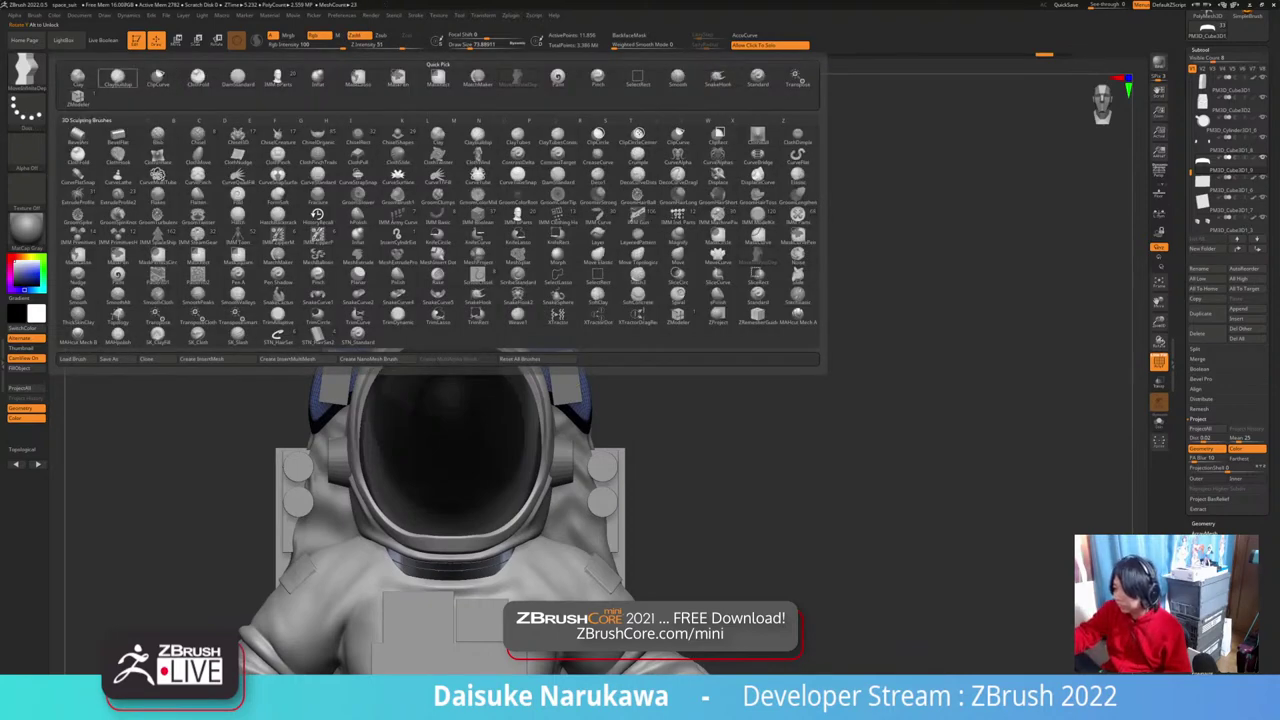
left_click(117, 79)
left_click(1159, 364)
left_click_drag(690, 425, 630, 437)
key("ctrl+d")
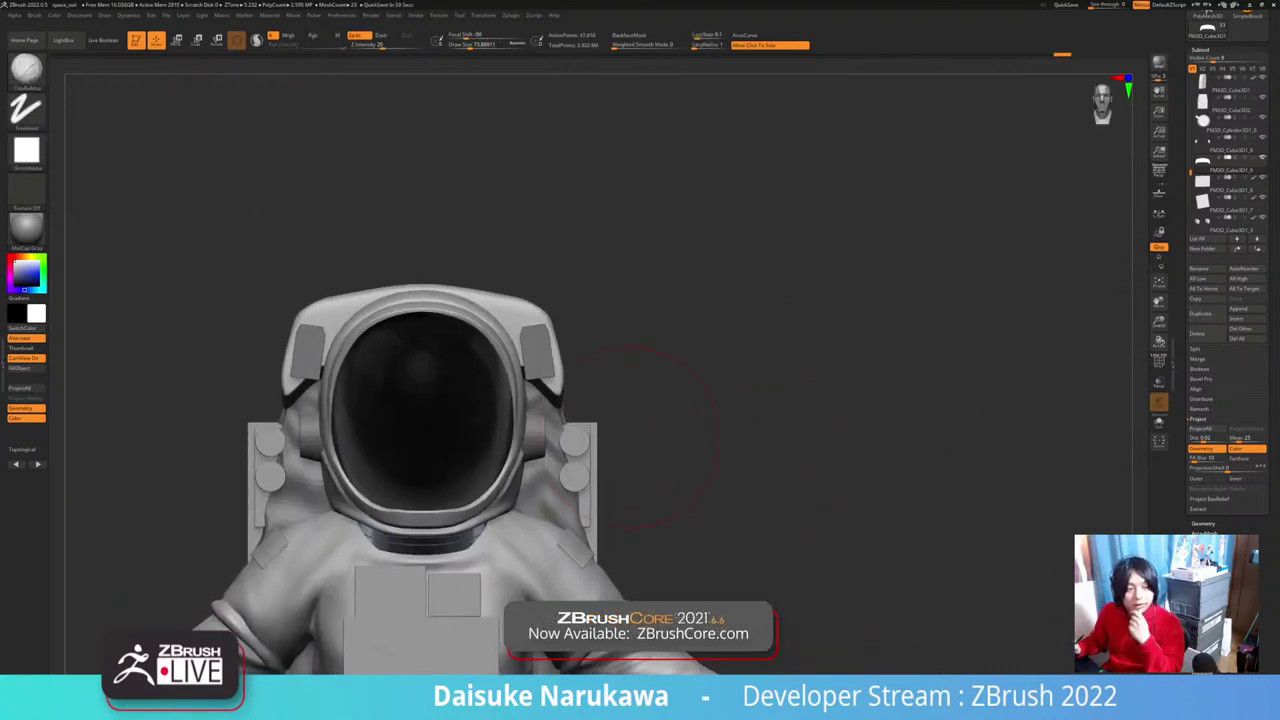
left_click_drag(640, 500, 590, 498)
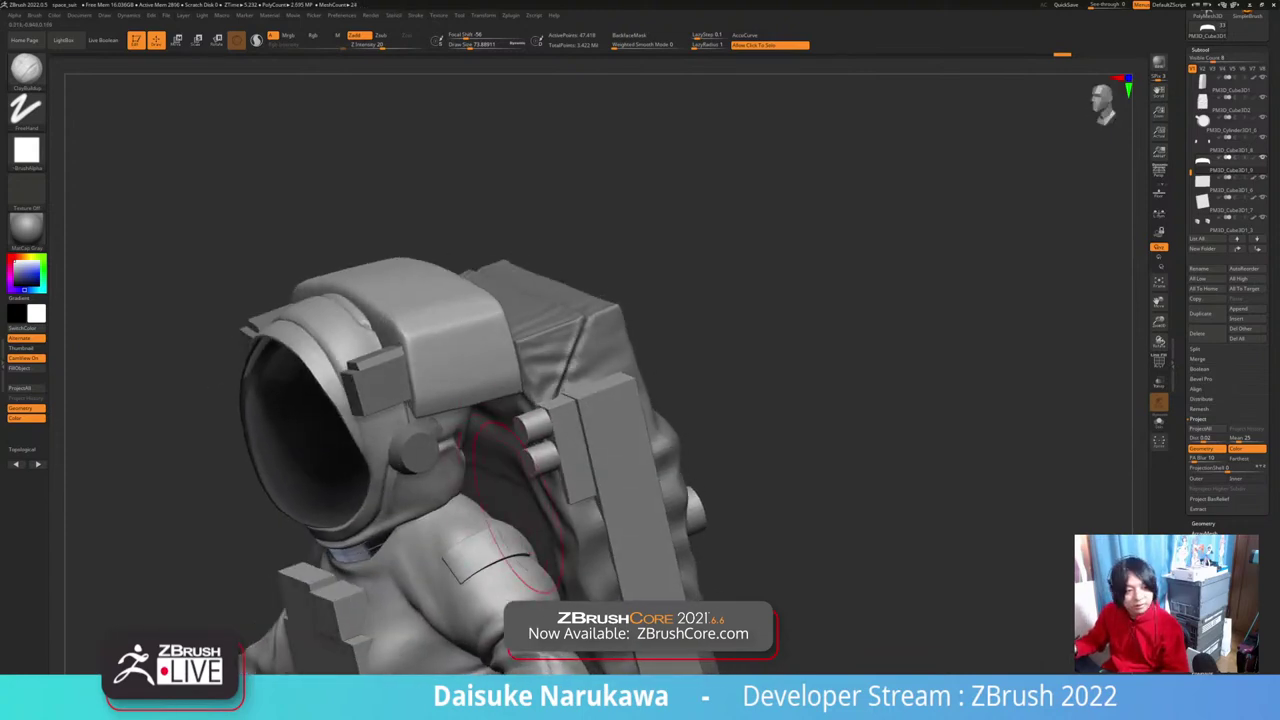
right_click_drag(466, 540, 524, 468)
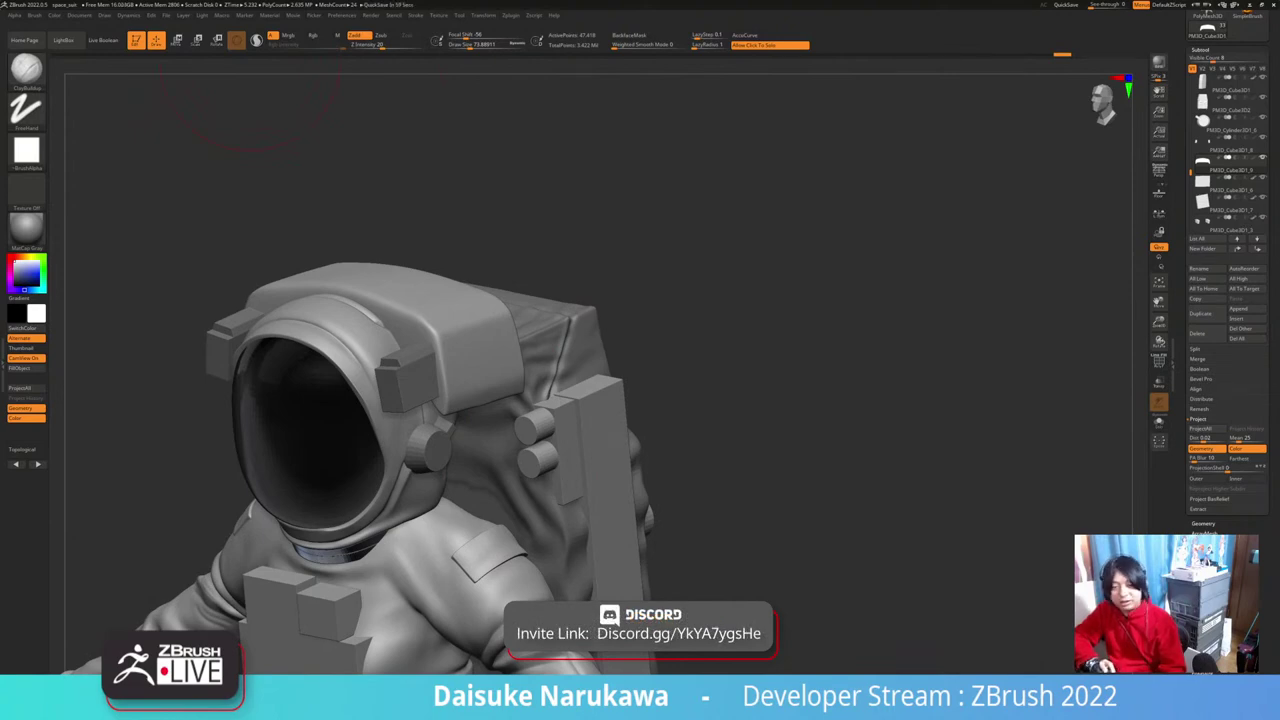
right_click_drag(0, 430, 390, 345)
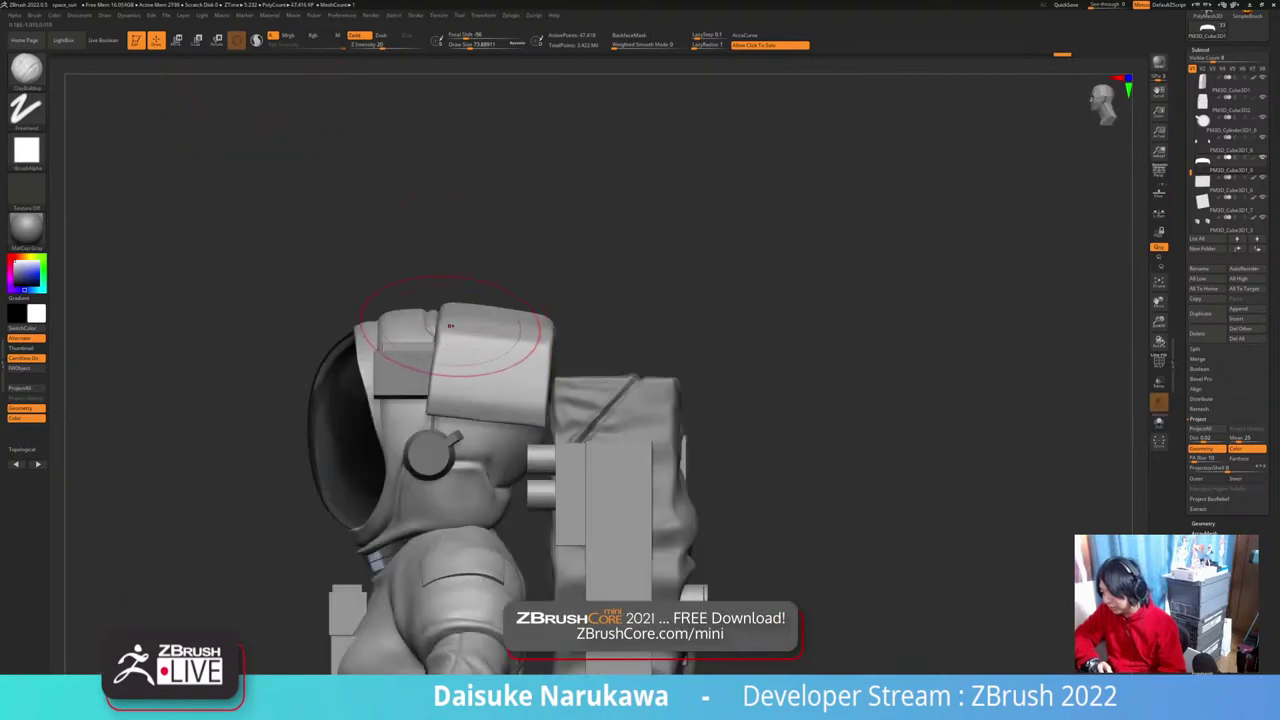
Step: Shorten the rear housing slightly from front to back in side view, undoing the excess scaling
key("w")
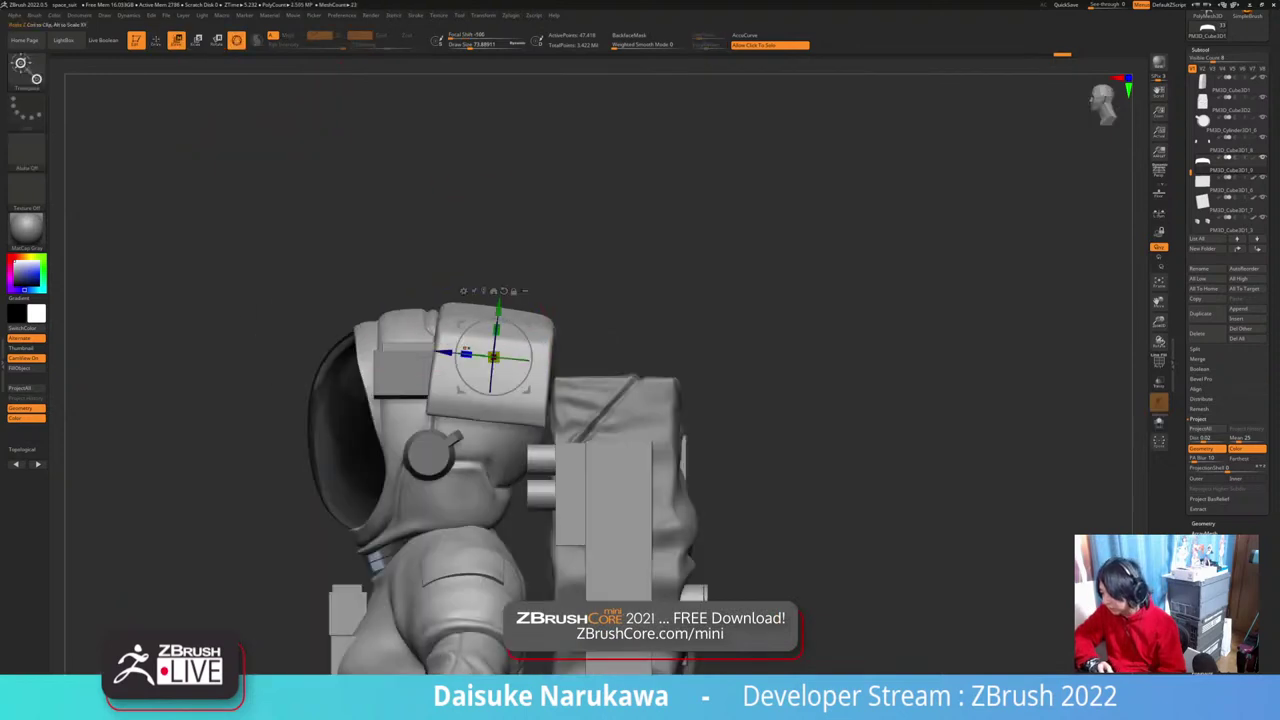
mouse_move(466, 354)
left_mouse_down()
mouse_move(477, 355)
mouse_move(448, 352)
mouse_move(508, 358)
mouse_move(448, 354)
left_mouse_up()
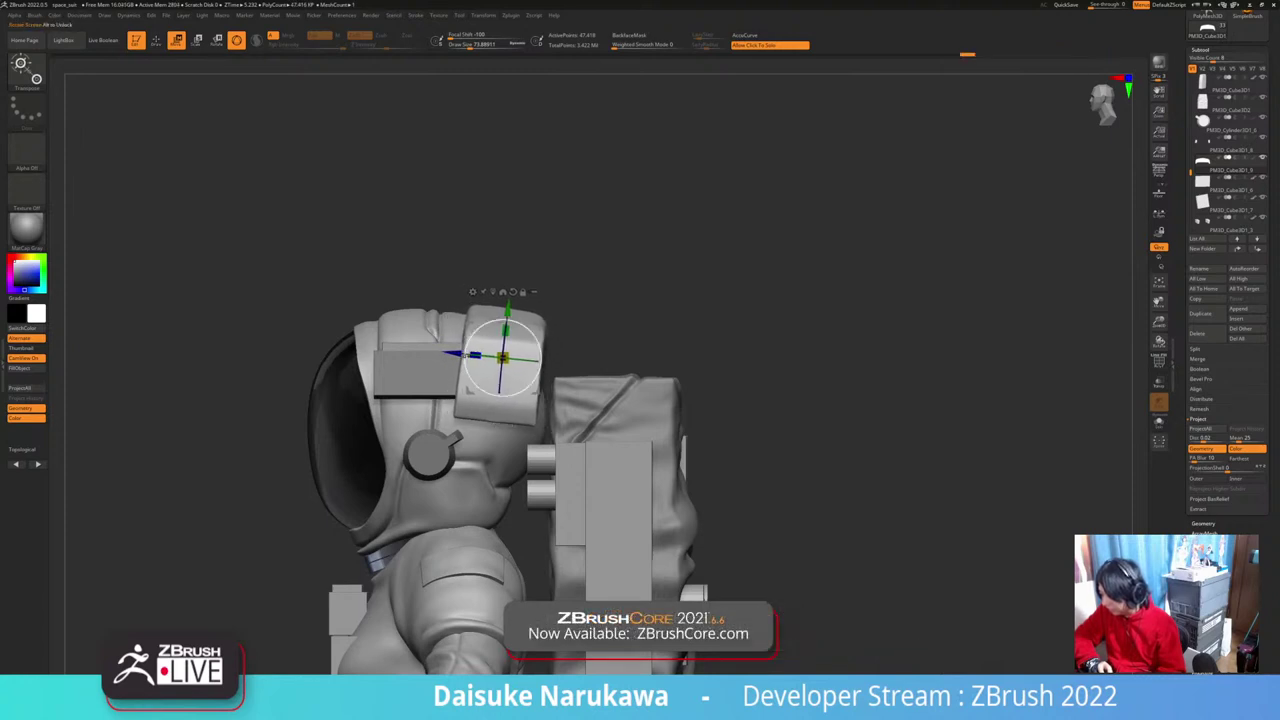
key("ctrl+z")
Step: Move the rectangular blocks on the helmet's sides forward and slightly up, undoing a stray adjustment made in front view
left_click(408, 377, "alt")
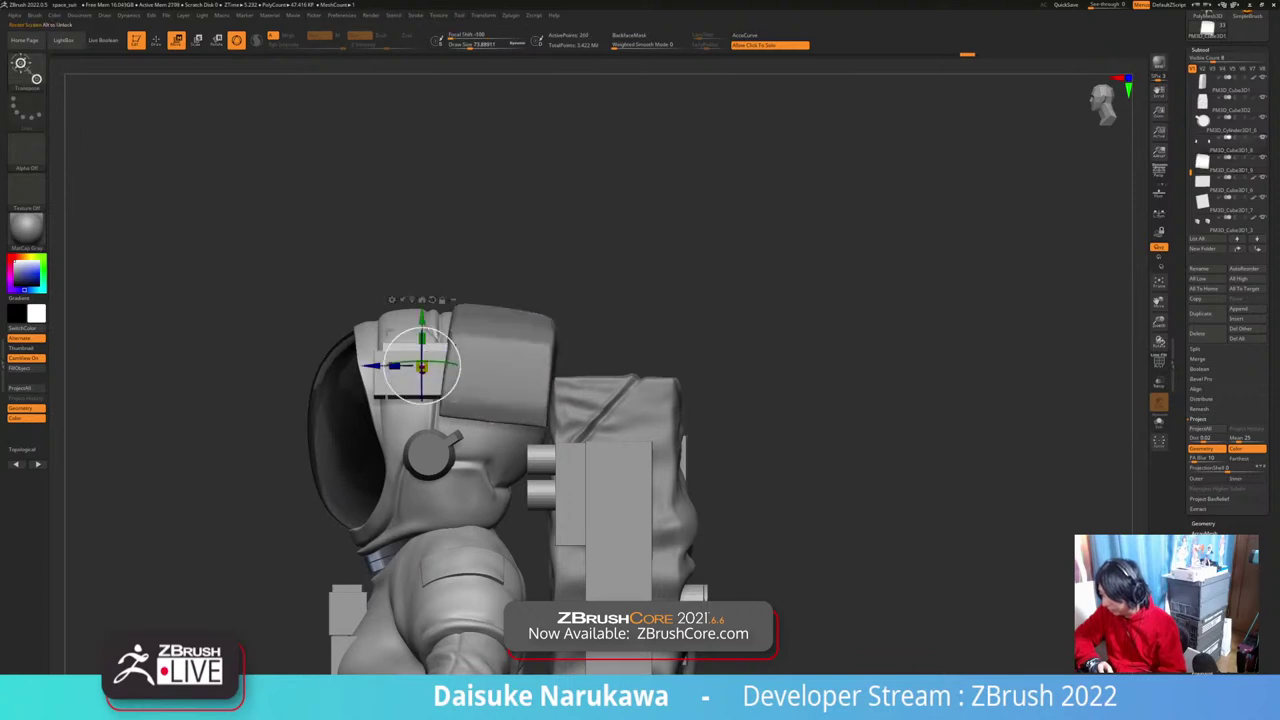
left_click_drag(389, 400, 383, 314)
right_click_drag(390, 300, 500, 302)
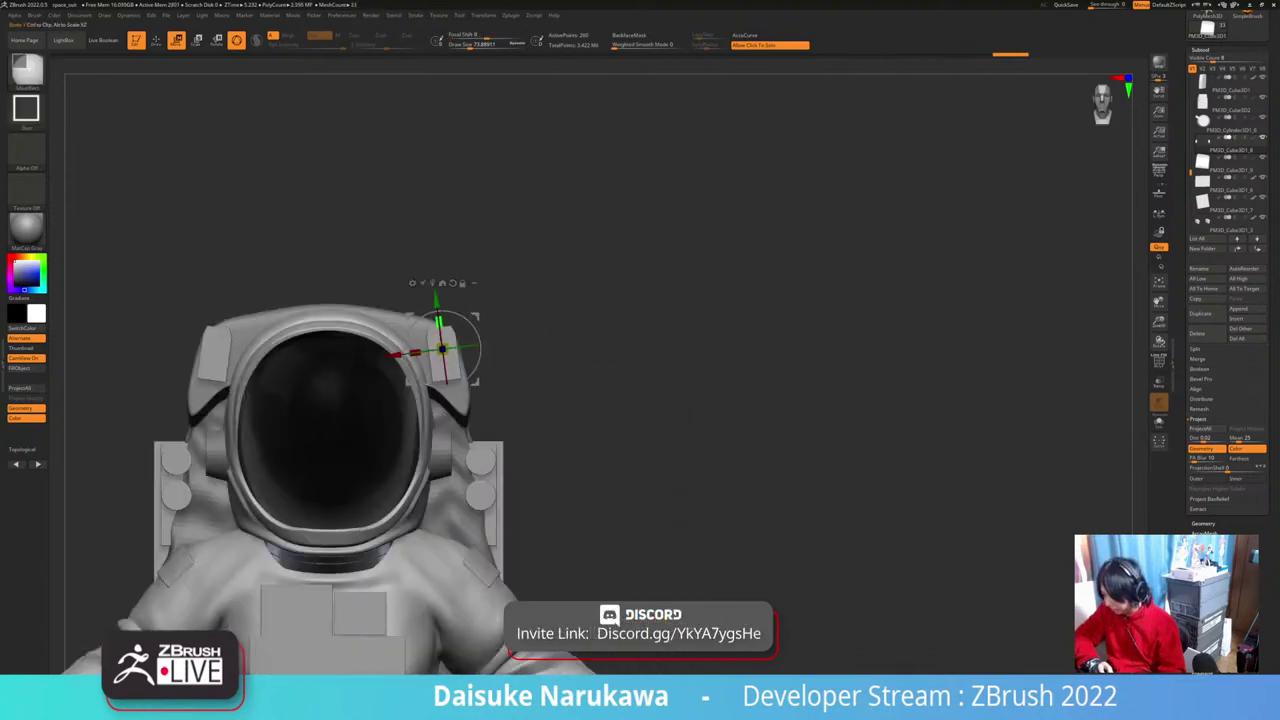
left_click_drag(469, 321, 468, 322)
key("ctrl+z")
right_click_drag(520, 330, 381, 299)
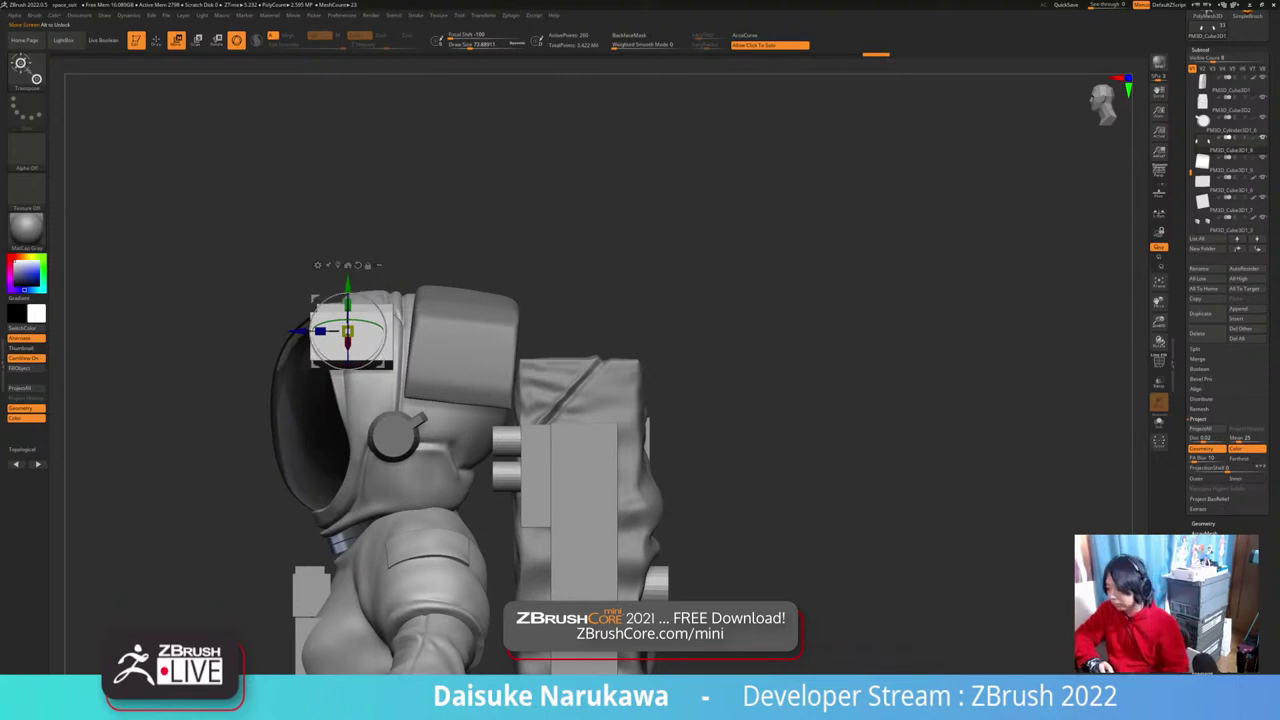
Step: Pull the housing's front centre forward over the helmet in top view with the MoveInfiniteDepth brush
mouse_move(381, 300)
right_mouse_down()
mouse_move(458, 323)
mouse_move(405, 325)
mouse_move(412, 313)
mouse_move(560, 385)
mouse_move(566, 450)
mouse_move(530, 480)
mouse_move(490, 366)
mouse_move(412, 396)
right_mouse_up()
left_click(448, 309, "alt")
key("q")
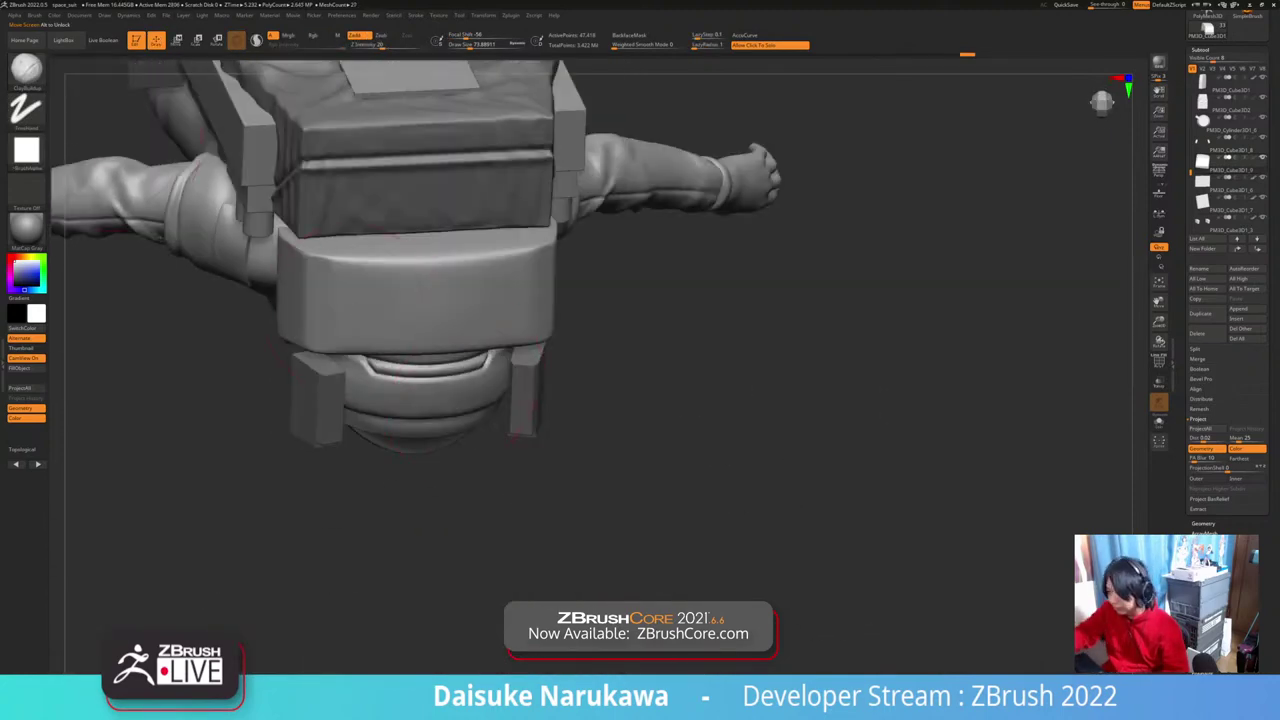
left_click(27, 72)
left_click(518, 78)
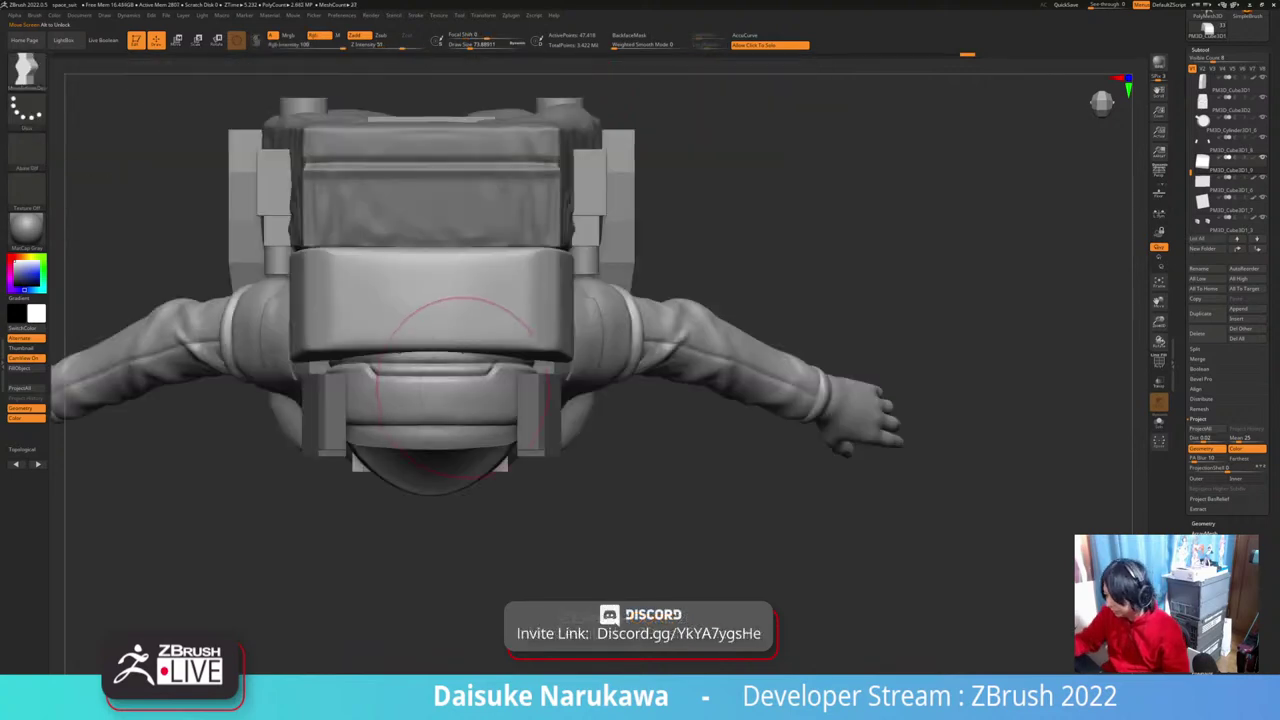
left_click_drag(465, 390, 467, 428)
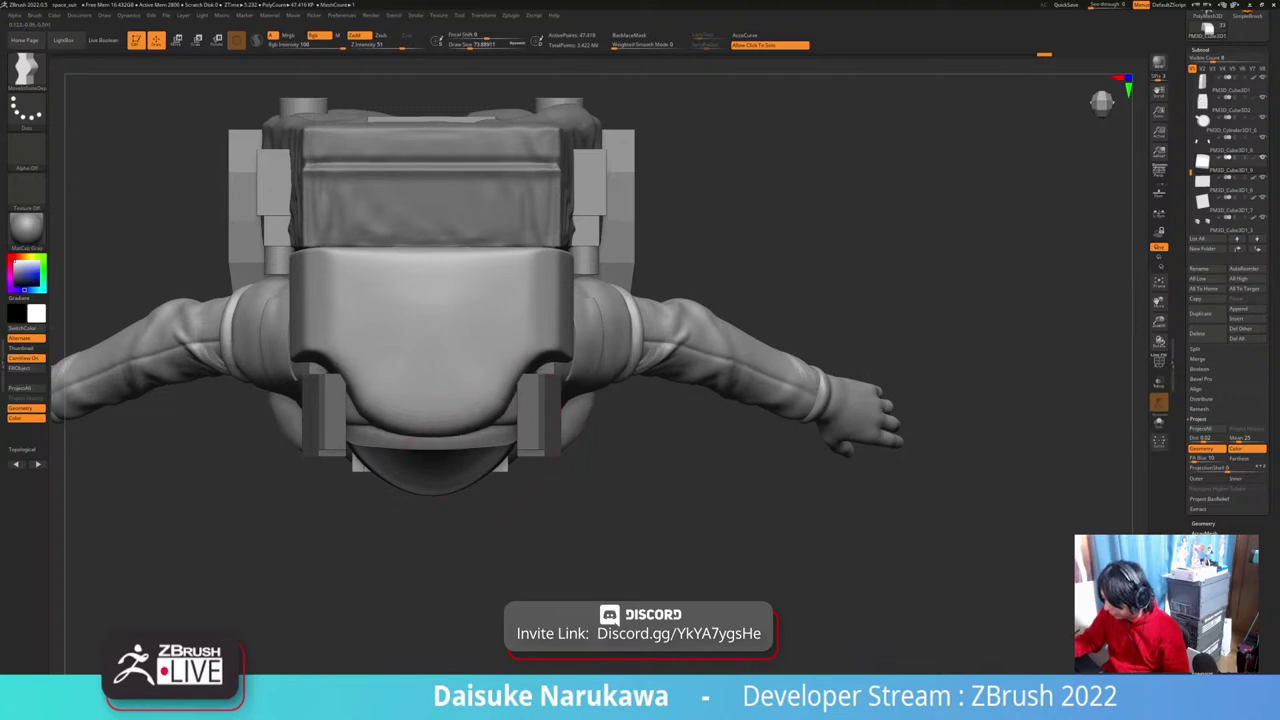
left_click_drag(560, 565, 515, 415)
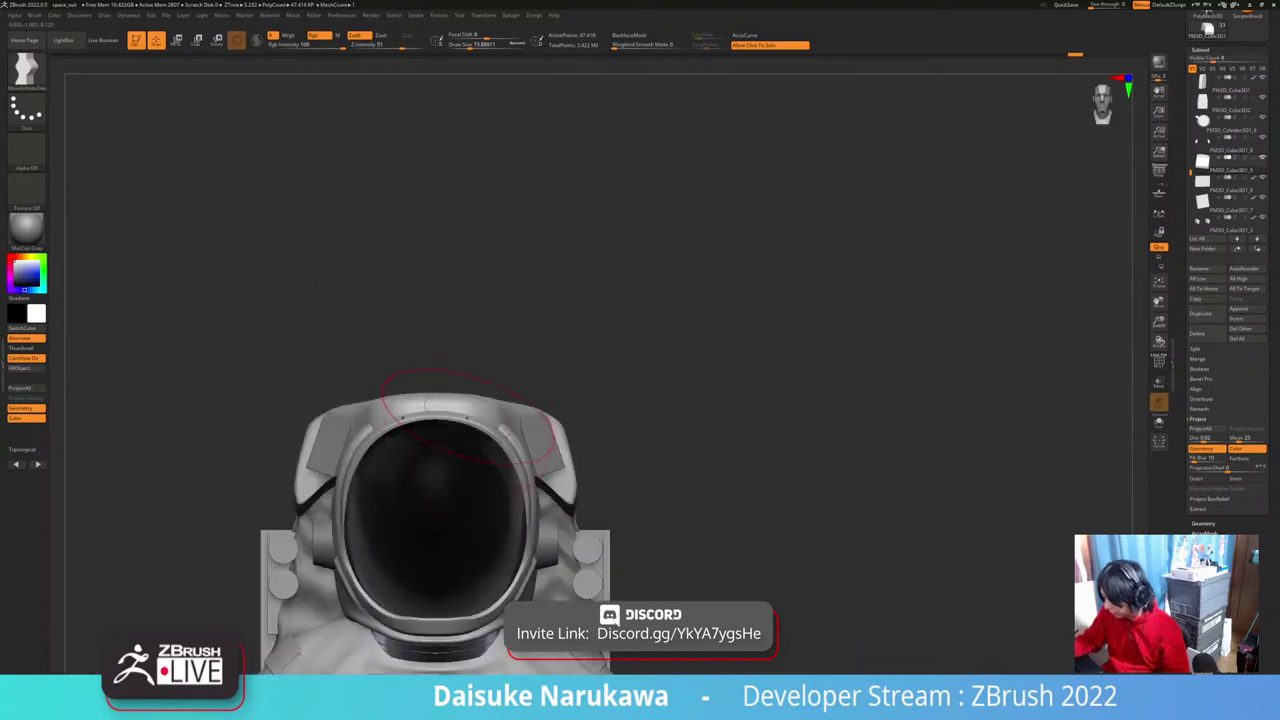
Step: Raise the housing's front upper outline above the helmet, shaping it in side view and checking it in front view
right_click_drag(475, 408, 560, 410)
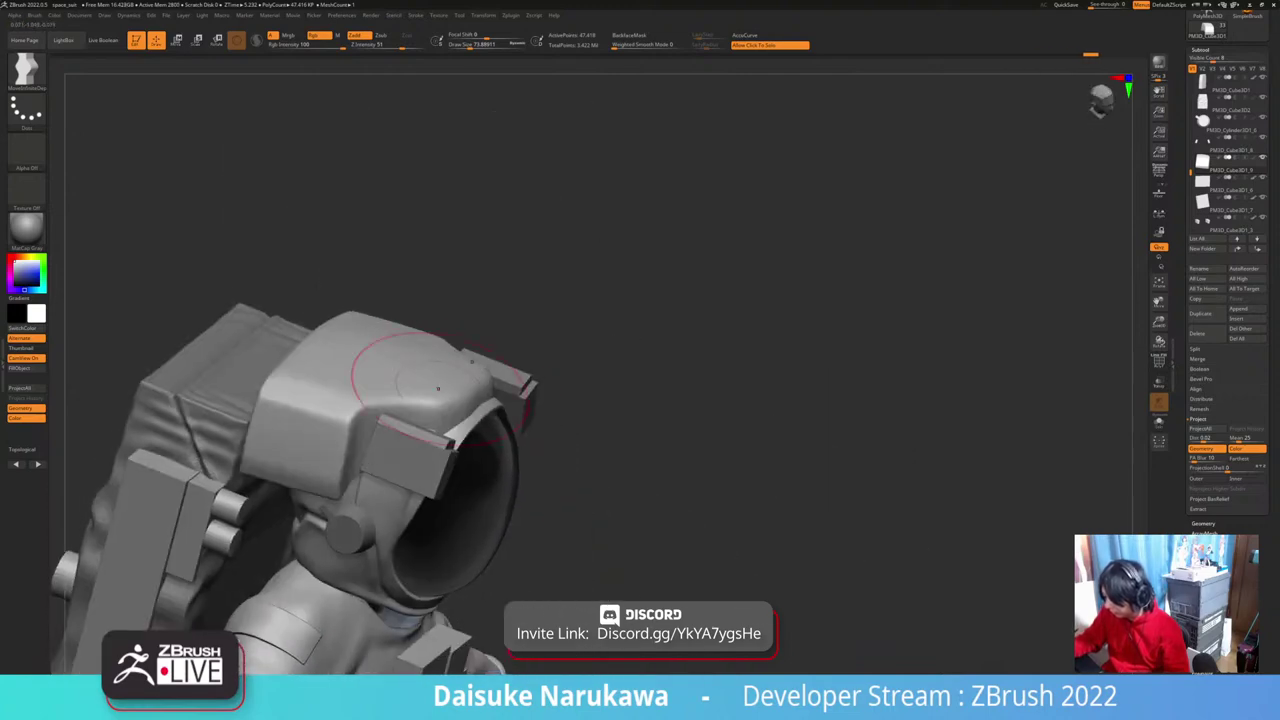
right_click_drag(402, 363, 427, 385, "shift")
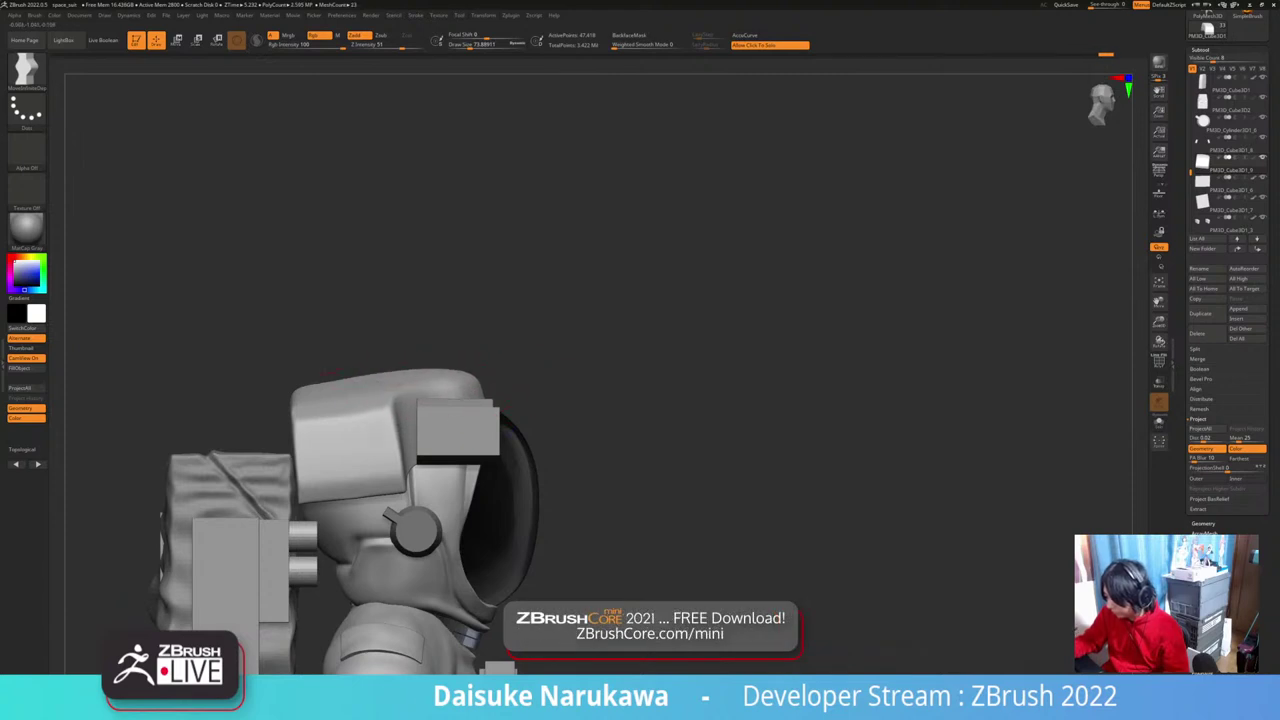
right_click_drag(368, 374, 440, 425)
left_click_drag(310, 390, 285, 350, "shift")
right_click_drag(400, 380, 325, 335)
right_click_drag(490, 335, 392, 364)
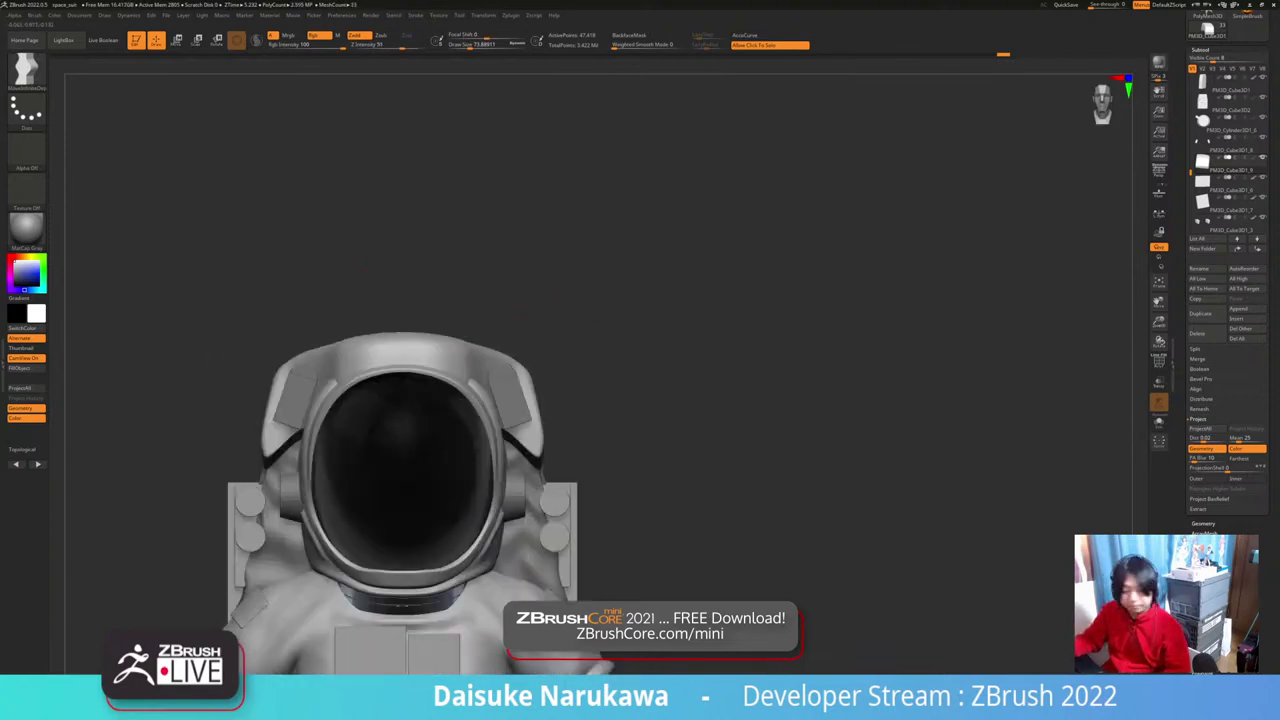
Step: Isolate the housing and build up its front underside using the ClayBuildup brush with a smaller draw size
left_click_drag(471, 45, 464, 45)
key("ctrl+shift+s")
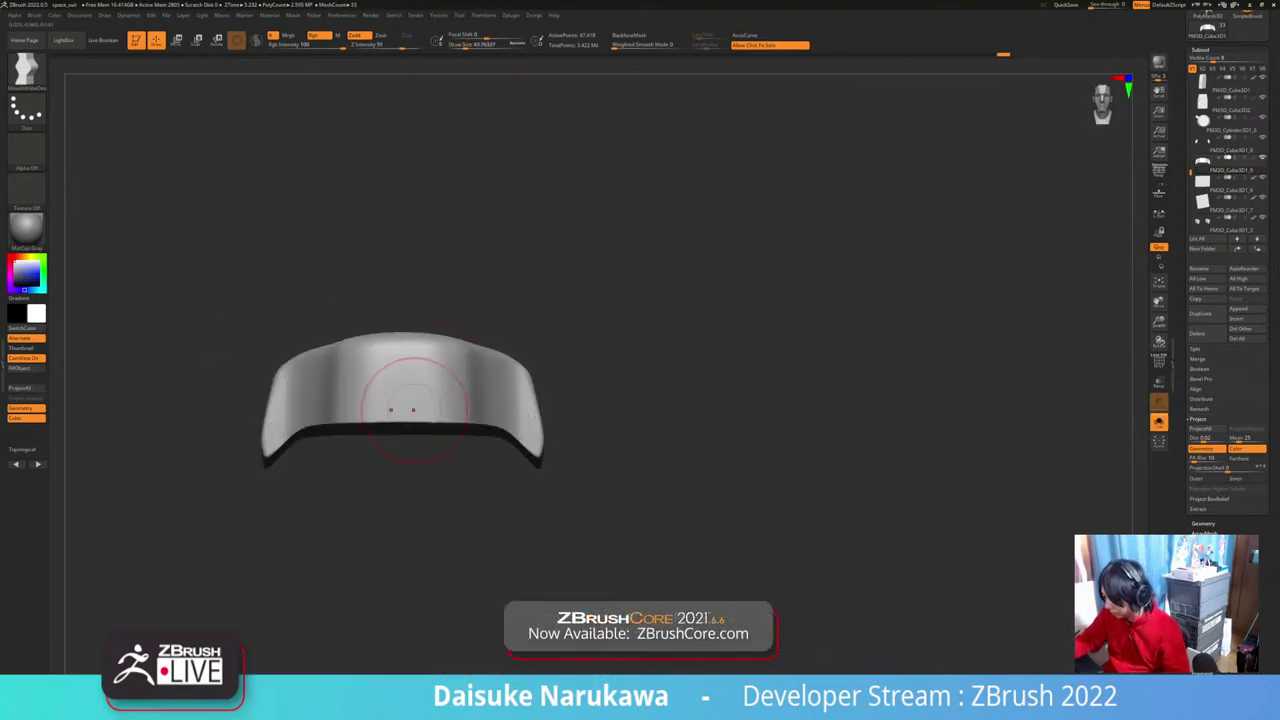
mouse_move(430, 421)
right_mouse_down()
mouse_move(415, 435)
mouse_move(411, 401)
right_mouse_up()
left_click(28, 74)
left_click(118, 78)
mouse_move(411, 401)
left_mouse_down()
mouse_move(438, 388)
mouse_move(428, 404)
left_mouse_up()
right_click_drag(430, 424, 416, 401)
mouse_move(416, 401)
left_mouse_down()
mouse_move(440, 394)
mouse_move(450, 412)
left_mouse_up()
right_click_drag(450, 412, 433, 421)
mouse_move(412, 422)
left_mouse_down()
mouse_move(440, 428)
mouse_move(446, 412)
mouse_move(436, 440)
mouse_move(466, 438)
mouse_move(456, 396)
mouse_move(422, 392)
left_mouse_up()
Step: Remesh the housing with DynaMesh, smooth the built-up underside and front edge, and show the full suit again
left_click_drag(574, 328, 580, 334, "ctrl")
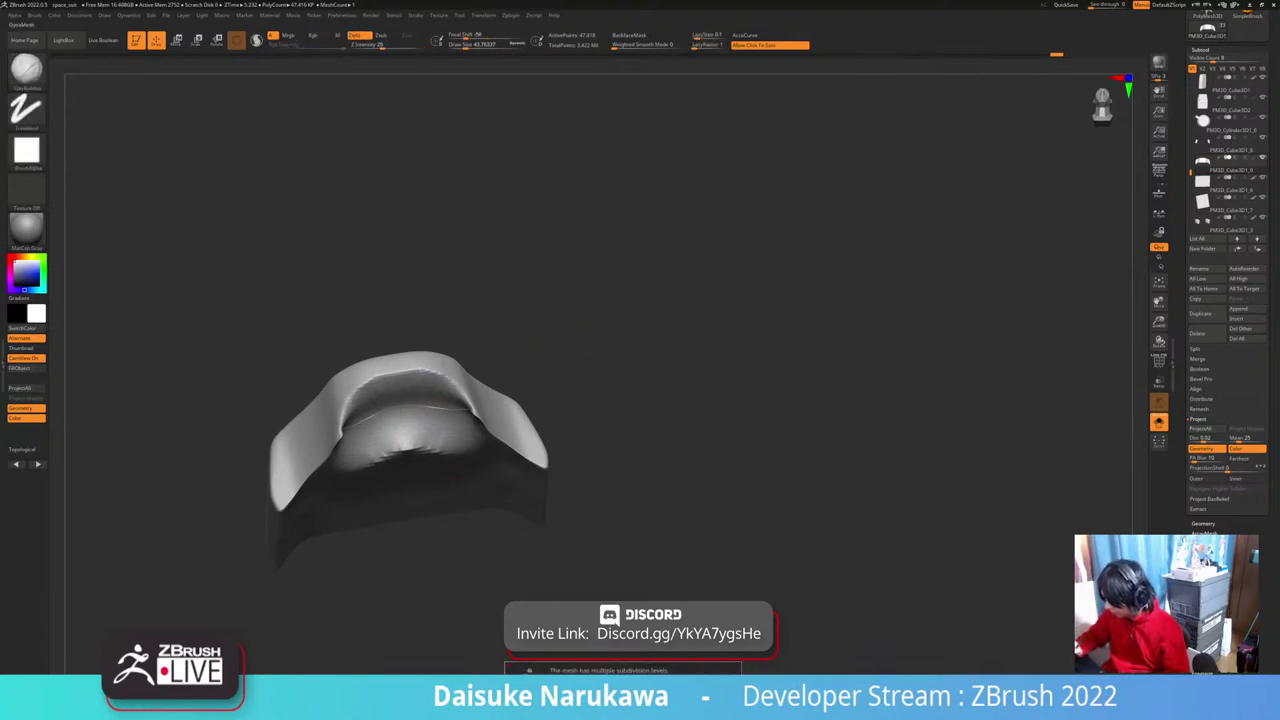
left_click(592, 692)
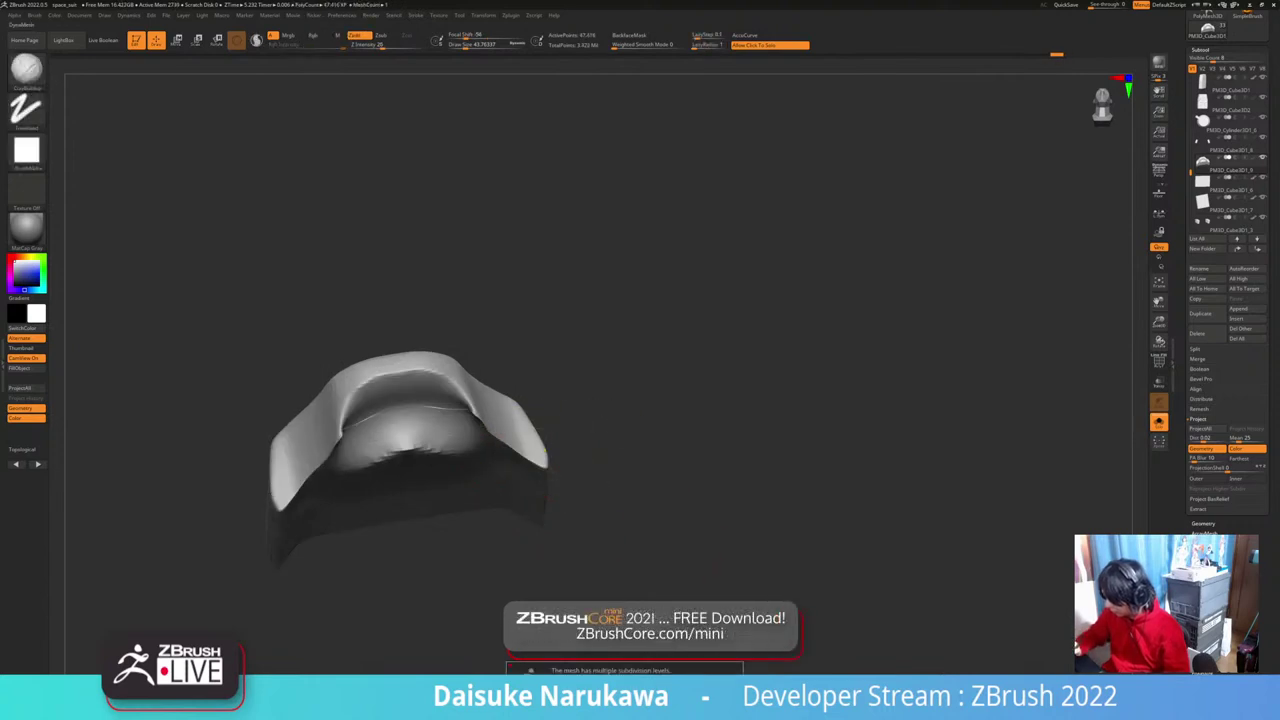
left_click(654, 692)
left_click_drag(388, 453, 414, 451, "shift")
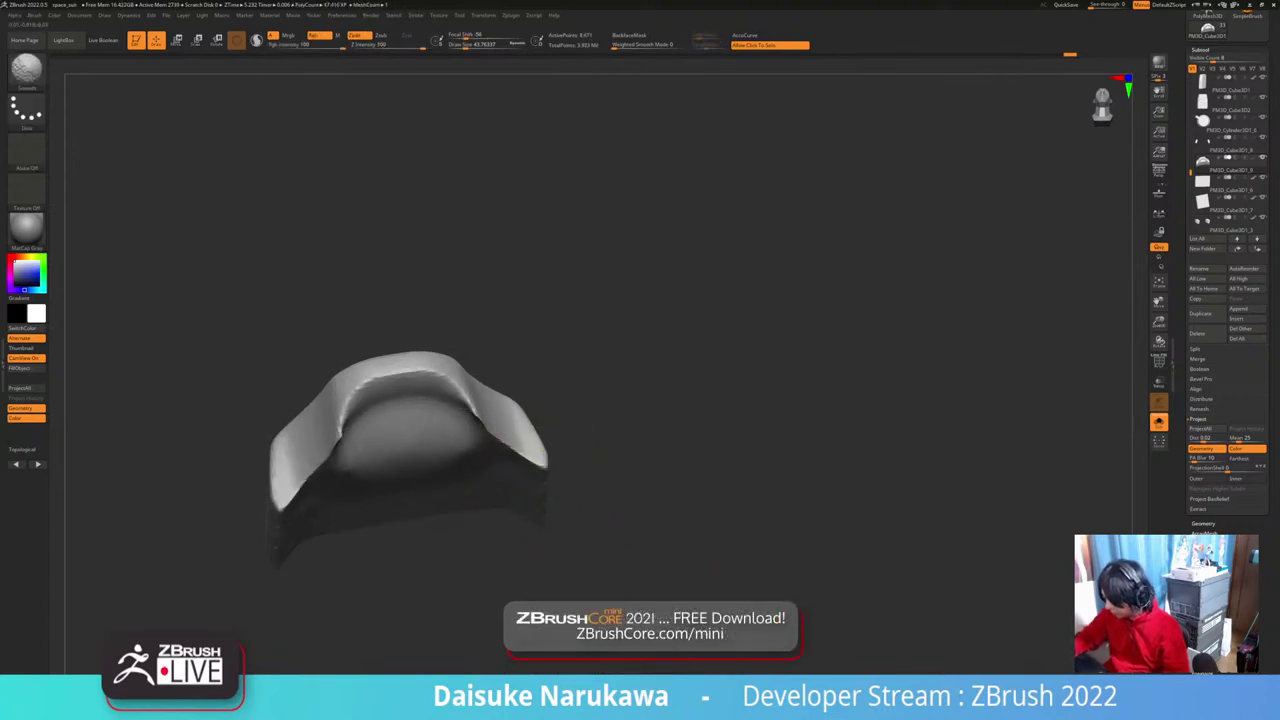
left_click_drag(634, 290, 614, 357)
left_click(614, 357)
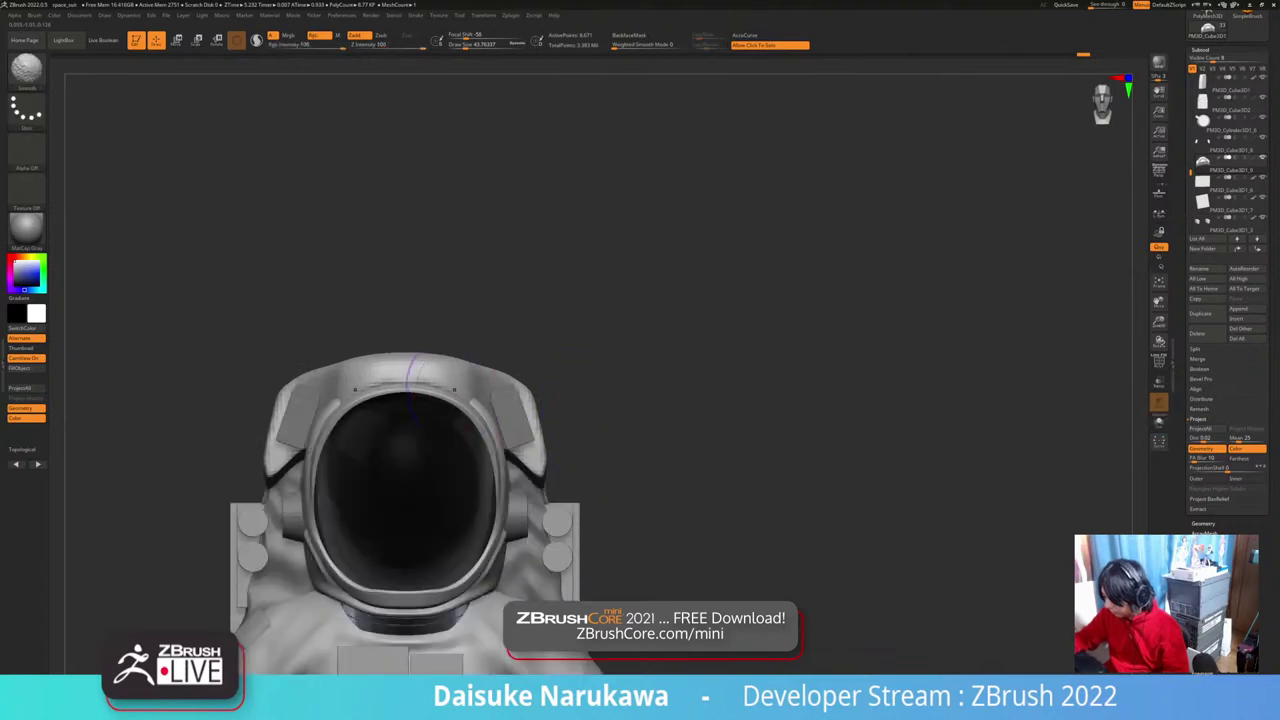
left_click_drag(410, 378, 436, 396)
left_click_drag(530, 312, 600, 360)
mouse_move(630, 410)
left_mouse_down("shift")
mouse_move(590, 430)
mouse_move(618, 416)
left_mouse_up("shift")
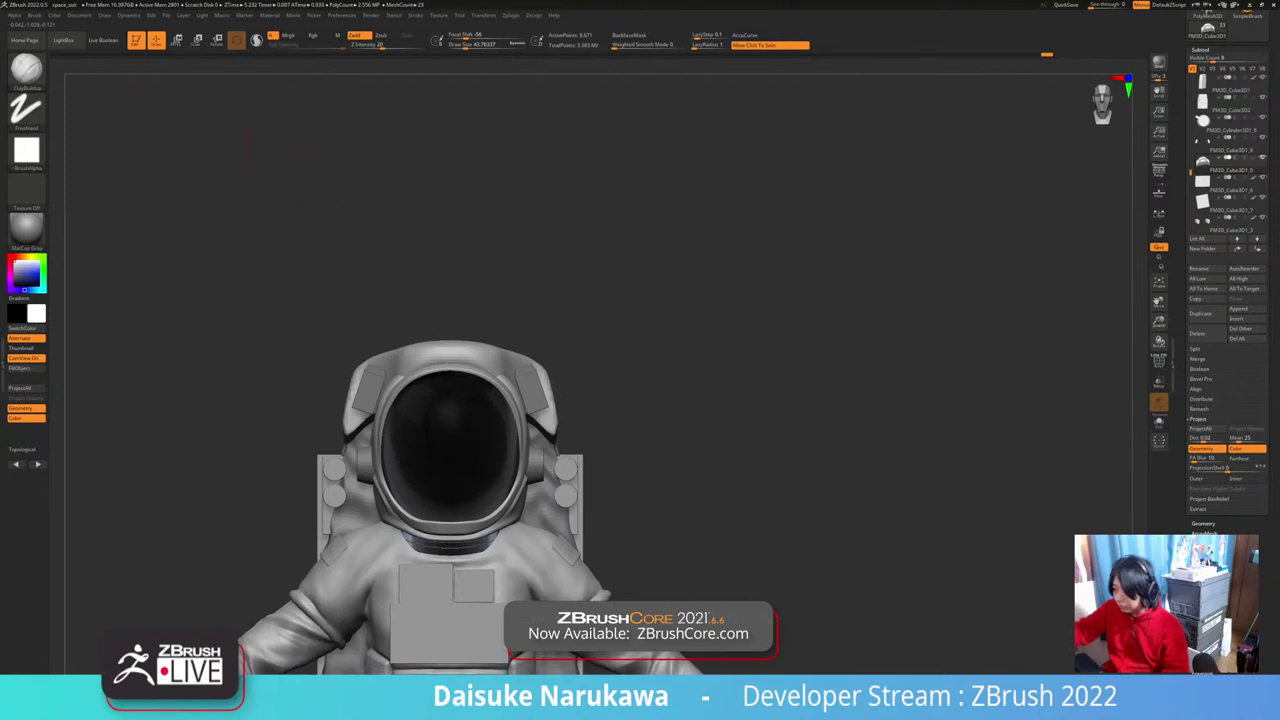
Step: Refine the housing's front and side contours around the helmet with the SnakeHook brush, enabling BackfaceMask
left_click(27, 71)
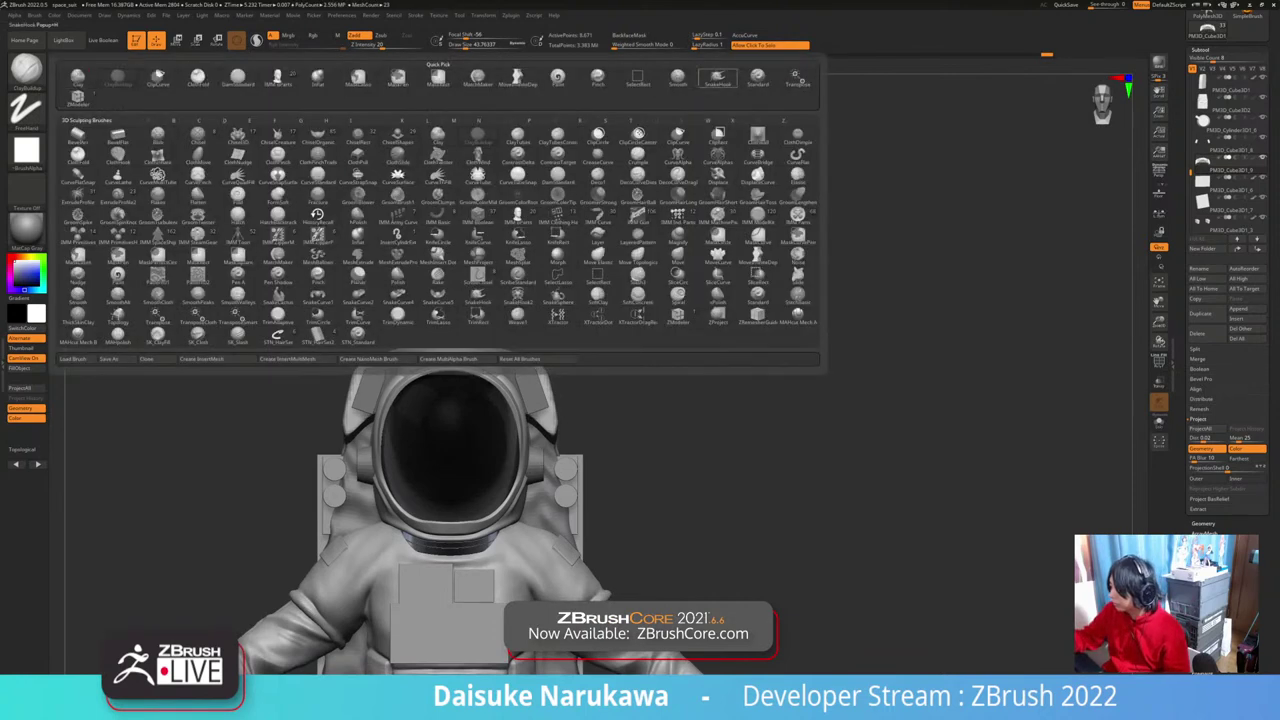
left_click(717, 78)
left_click_drag(480, 330, 496, 394)
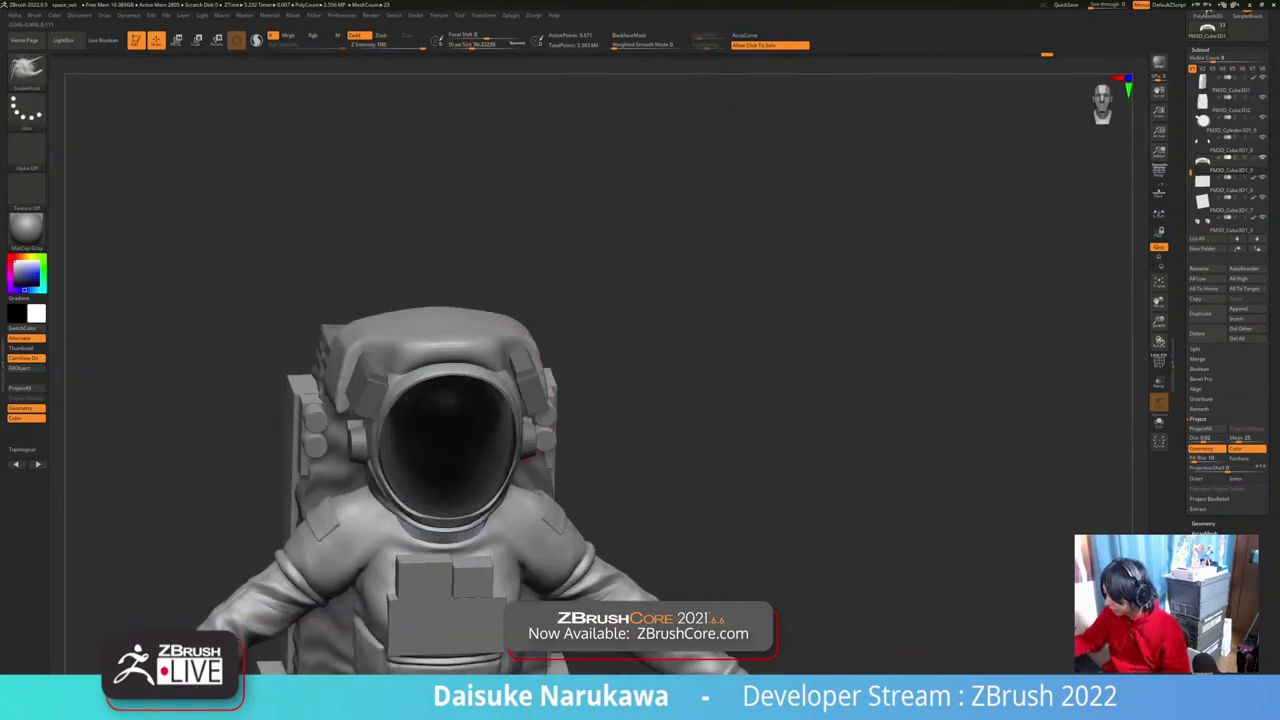
mouse_move(536, 405)
right_mouse_down()
mouse_move(470, 380)
mouse_move(495, 331)
mouse_move(420, 346)
mouse_move(440, 384)
mouse_move(449, 354)
mouse_move(494, 352)
mouse_move(525, 388)
mouse_move(496, 420)
mouse_move(426, 424)
mouse_move(470, 418)
mouse_move(432, 400)
right_mouse_up()
left_click_drag(480, 45, 466, 45)
right_click_drag(470, 310, 496, 304)
mouse_move(496, 304)
right_mouse_down("ctrl")
mouse_move(519, 380)
mouse_move(494, 373)
mouse_move(540, 370)
right_mouse_up("ctrl")
left_click(629, 36)
left_click_drag(470, 365, 455, 378, "shift")
right_click_drag(440, 365, 462, 360)
mouse_move(408, 352)
left_mouse_down()
mouse_move(400, 343)
mouse_move(432, 356)
left_mouse_up()
Step: Isolate the housing, smooth its side panels, and adjust the lower side edges with the SnakeHook brush
mouse_move(540, 350)
right_mouse_down()
mouse_move(535, 385)
mouse_move(466, 392)
right_mouse_up()
mouse_move(575, 455)
right_mouse_down("alt")
mouse_move(567, 441)
mouse_move(550, 482)
mouse_move(518, 486)
mouse_move(592, 458)
mouse_move(525, 478)
right_mouse_up("alt")
left_click(600, 300)
right_click_drag(560, 400, 600, 365)
right_click_drag(500, 358, 530, 370, "shift")
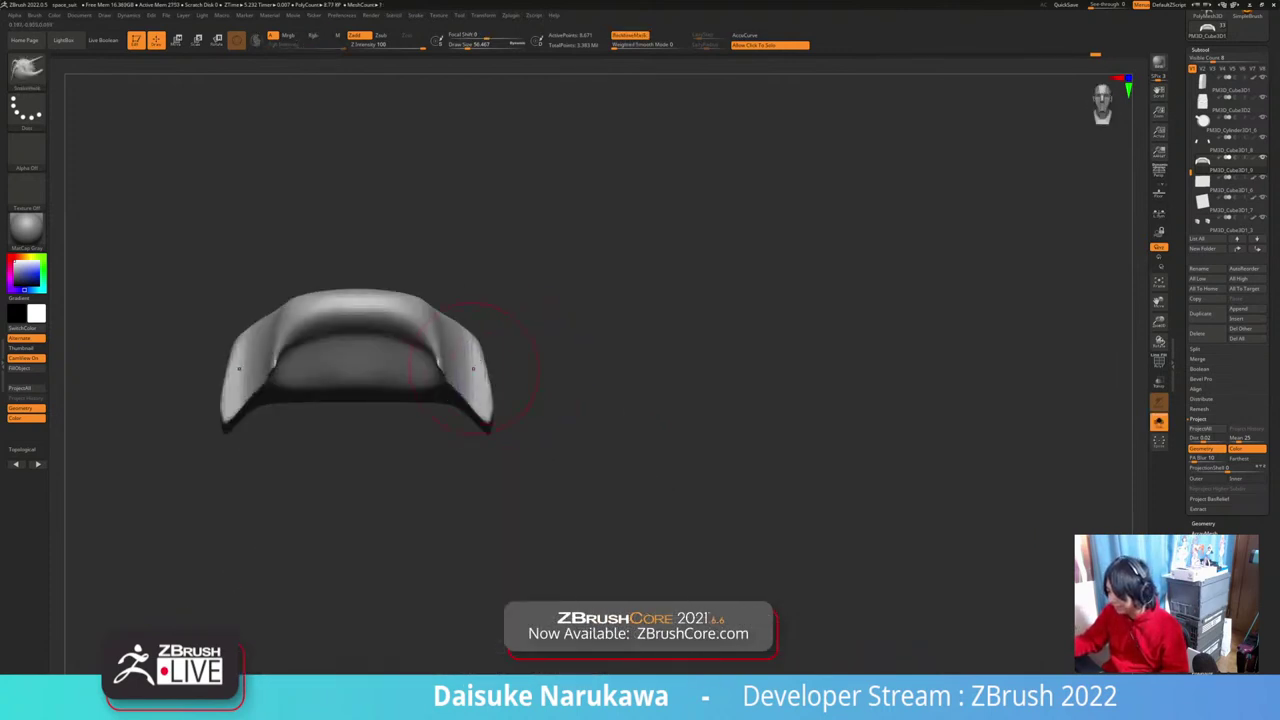
left_click_drag(462, 358, 457, 374, "shift")
right_click_drag(470, 402, 475, 372)
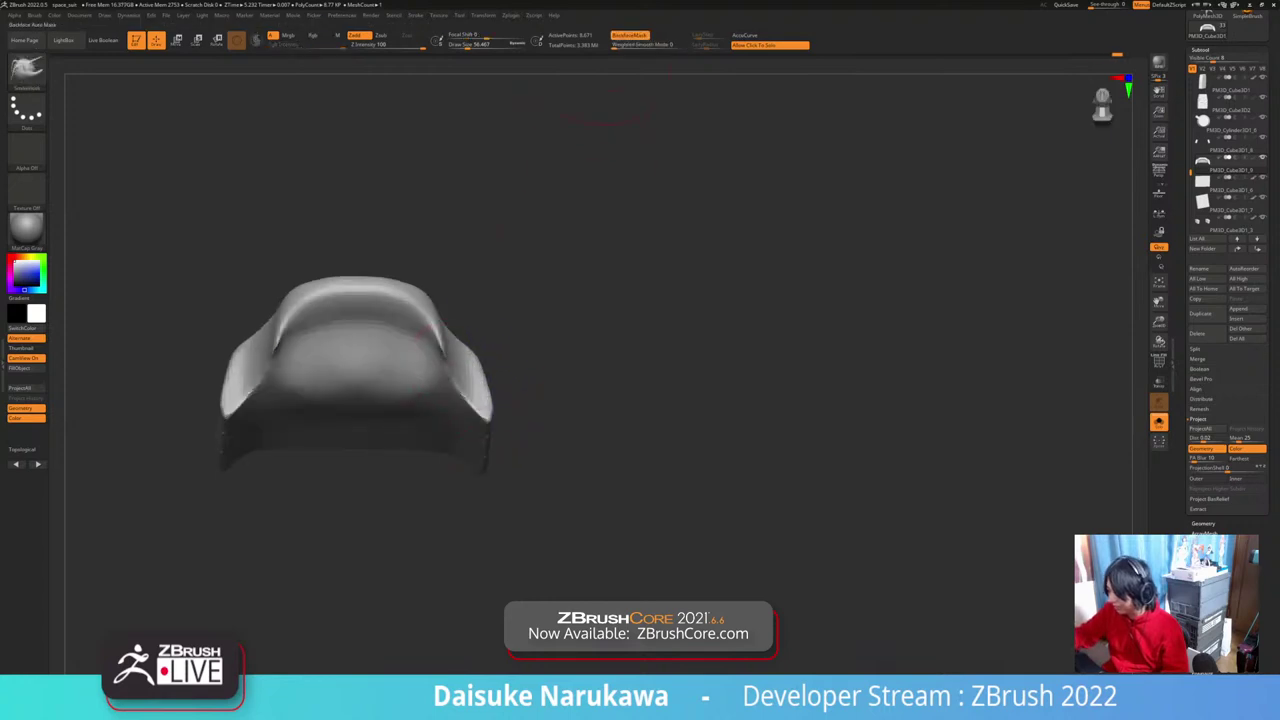
left_click(629, 36)
mouse_move(545, 400)
right_mouse_down()
mouse_move(530, 425)
mouse_move(545, 475)
right_mouse_up()
right_click_drag(545, 475, 565, 450)
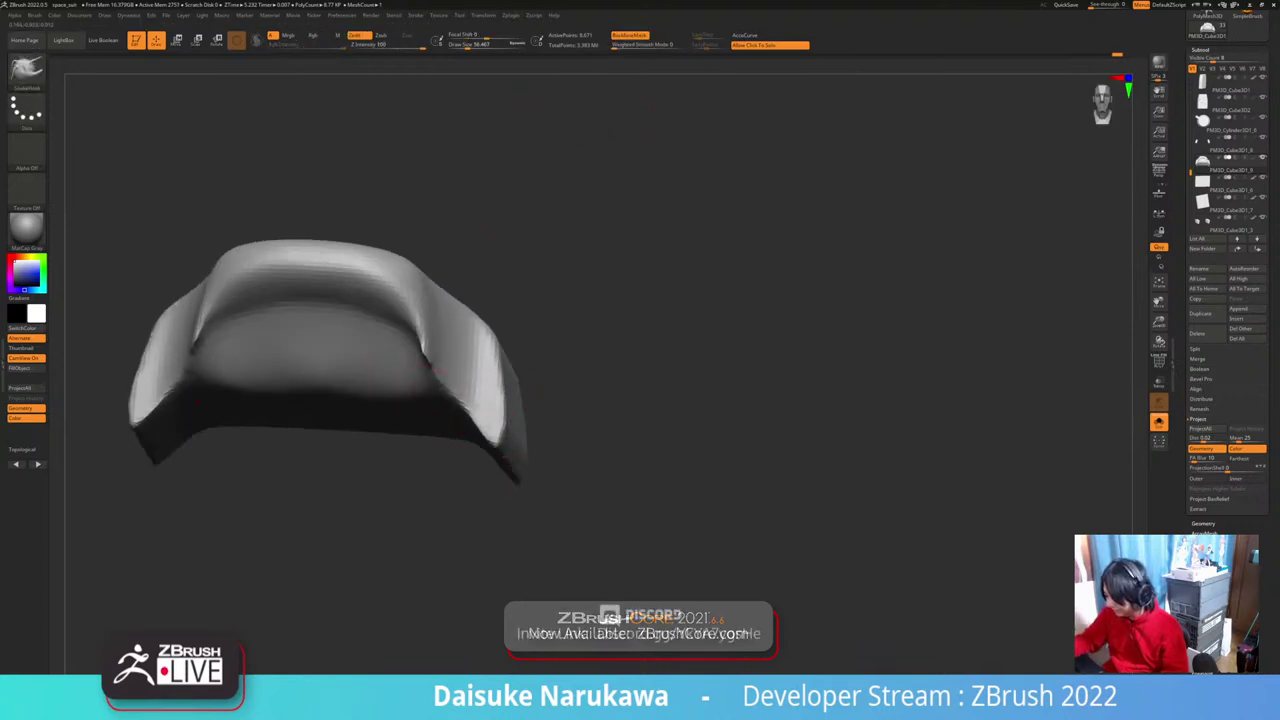
left_click_drag(478, 405, 490, 425)
Step: Retopologize the housing with ZRemesher and subdivide it twice
key("z")
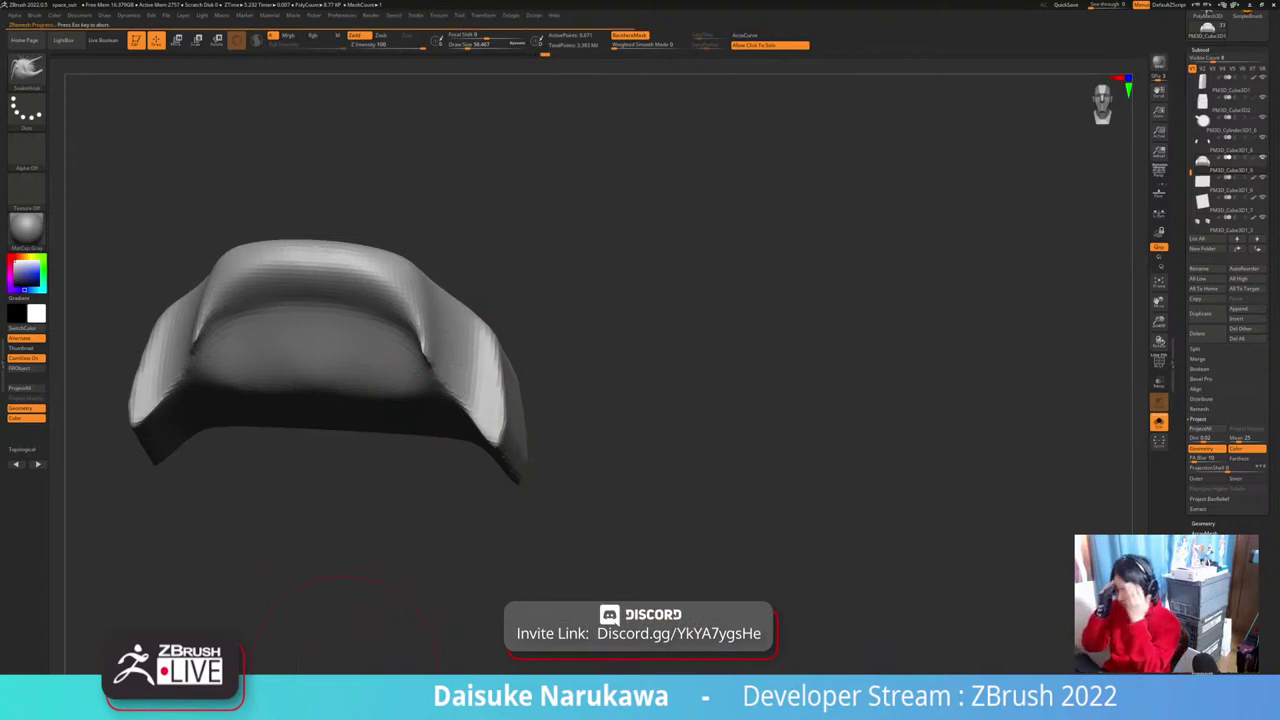
mouse_move(560, 530)
right_mouse_down()
mouse_move(568, 440)
mouse_move(575, 465)
mouse_move(535, 405)
right_mouse_up()
key("ctrl+d")
key("ctrl+d")
Step: Reshape and smooth the housing's outer side edge from above, rounding its lower tips
right_click_drag(491, 466, 491, 400, "shift")
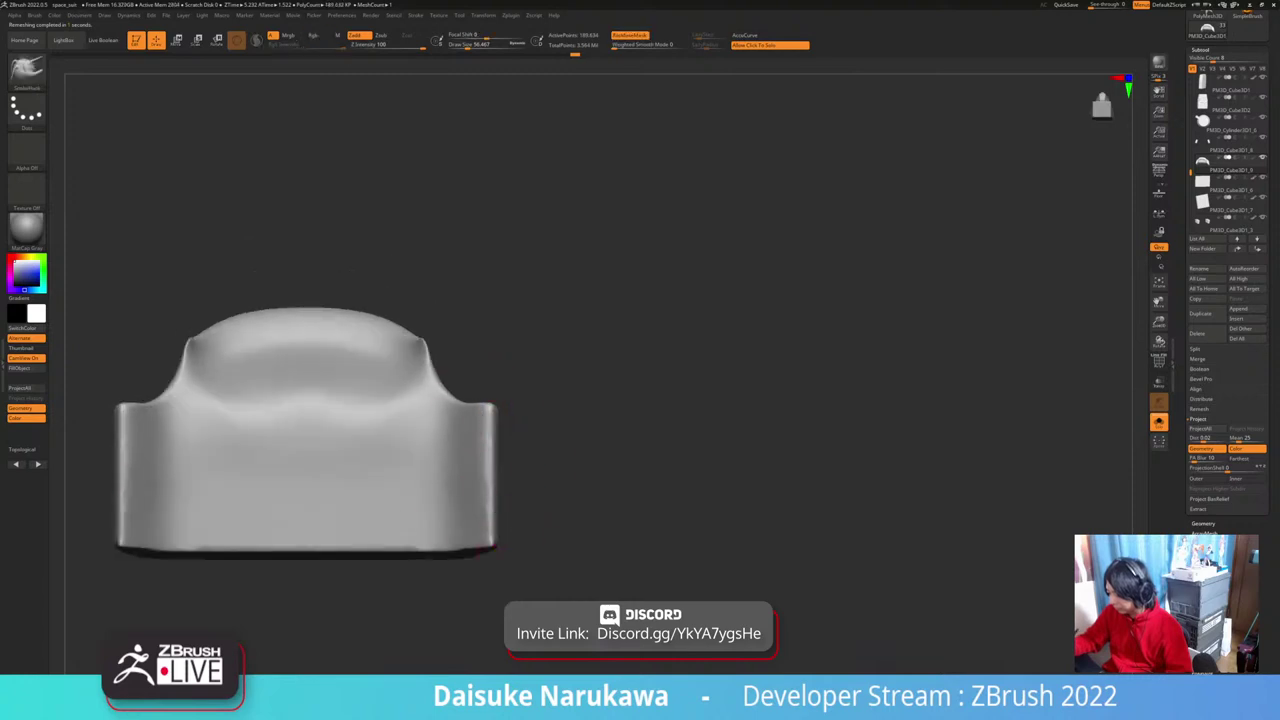
left_click_drag(489, 462, 488, 490)
right_click_drag(488, 450, 483, 503)
left_click_drag(483, 503, 484, 525, "shift")
mouse_move(484, 490)
right_mouse_down()
mouse_move(488, 420)
mouse_move(530, 498)
mouse_move(553, 487)
mouse_move(557, 510)
mouse_move(492, 455)
mouse_move(489, 431)
right_mouse_up()
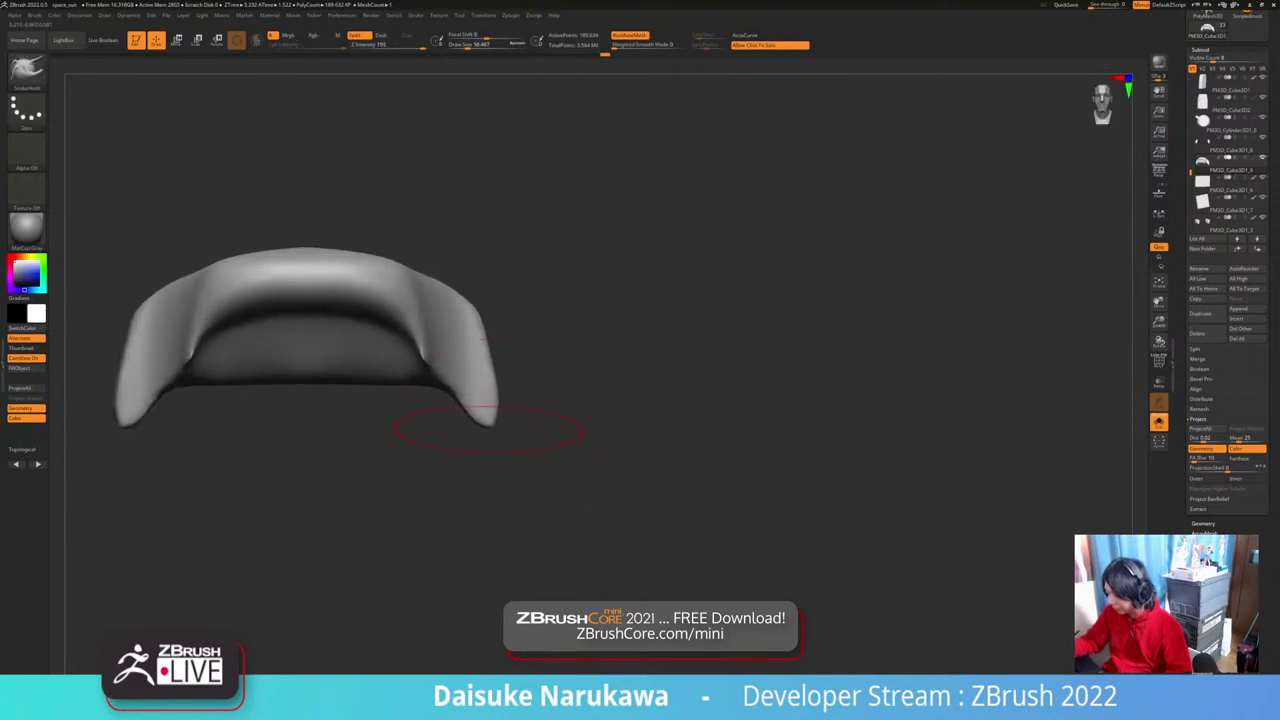
Step: Clip the housing's lower side tips into flat angled ends, undoing the first cut
left_click_drag(527, 403, 452, 440, "ctrl+shift")
key("ctrl+z")
mouse_move(487, 455)
right_mouse_down()
mouse_move(487, 412)
mouse_move(520, 437)
right_mouse_up()
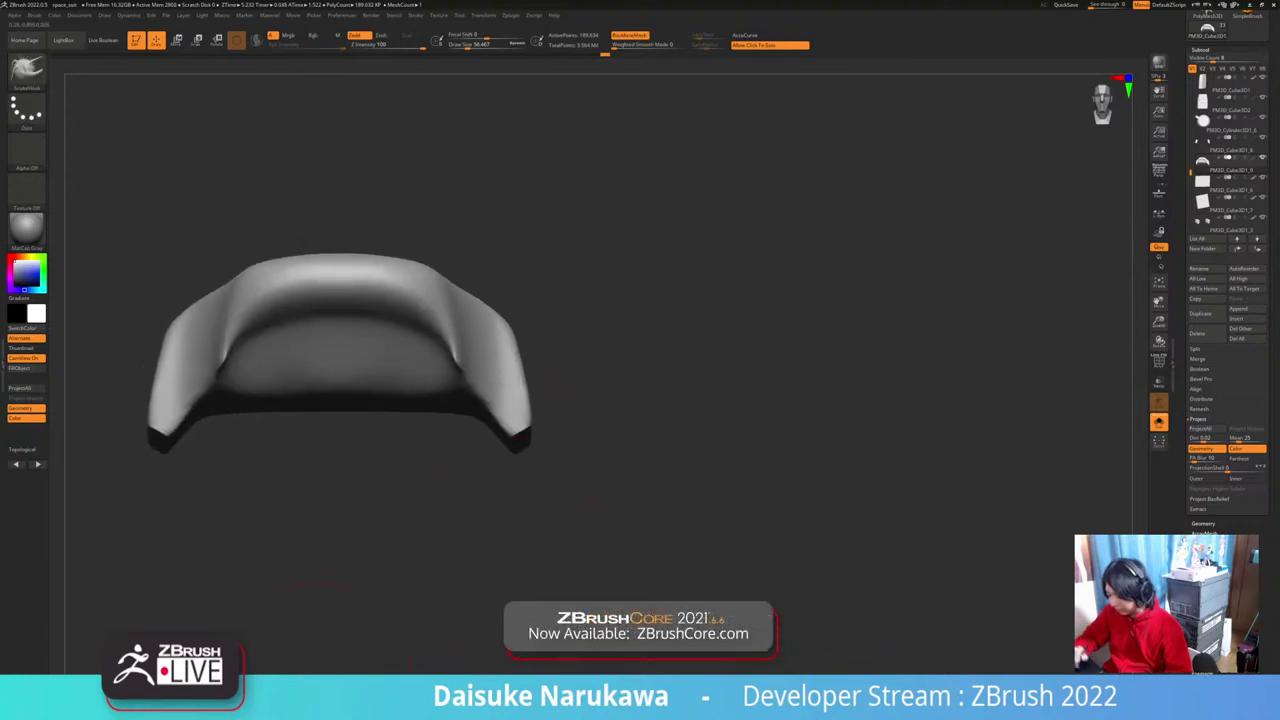
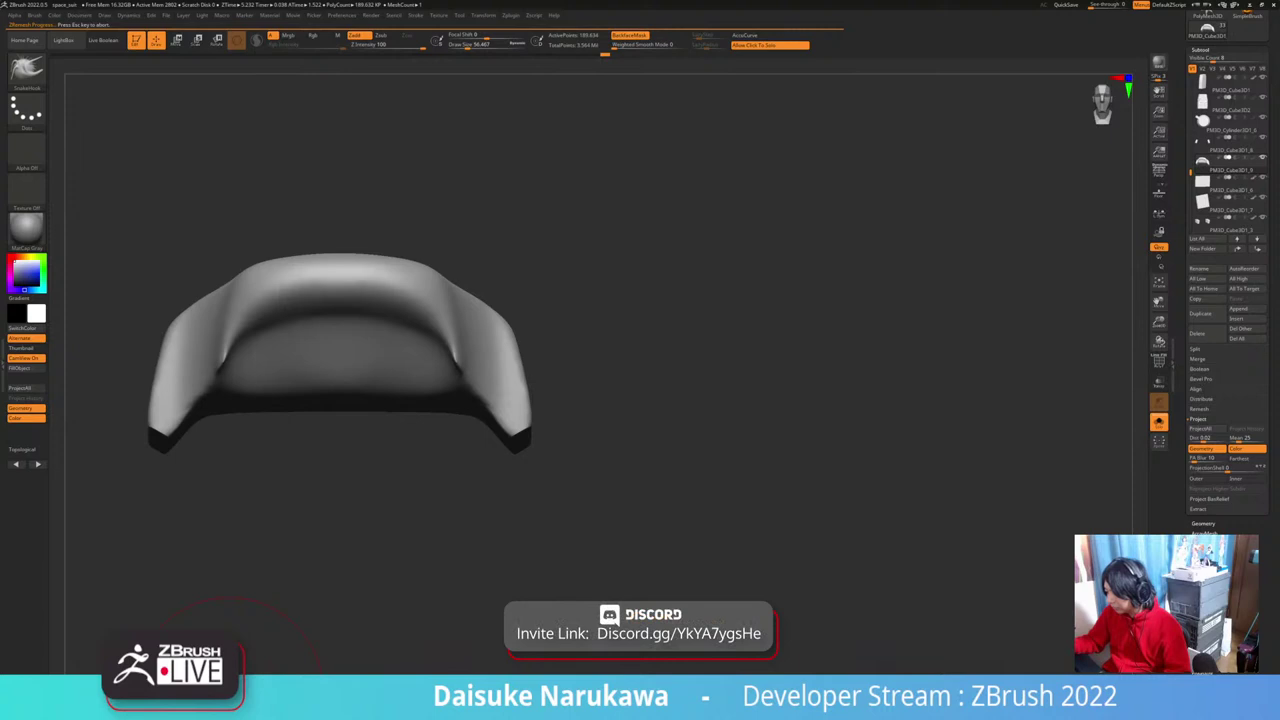
Step: Remesh the clipped housing, subdivide it twice, and bring back the full suit in side view
key("ctrl+d")
key("ctrl+d")
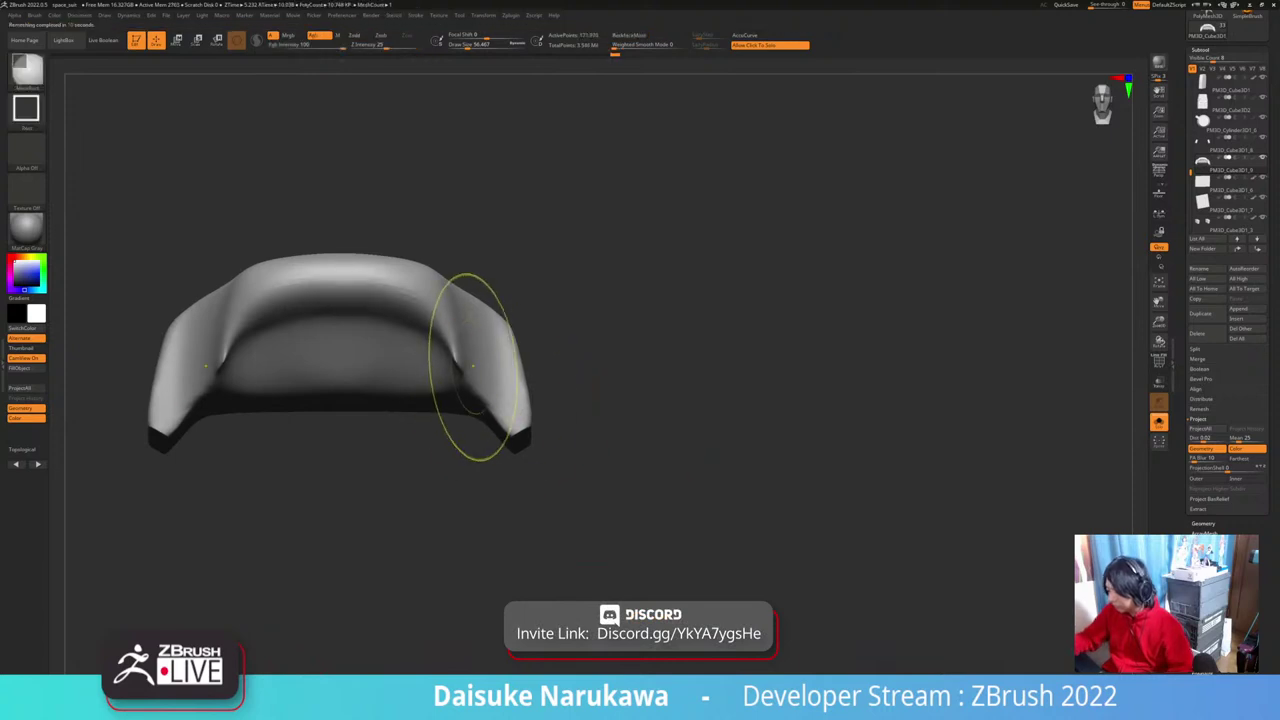
mouse_move(462, 345)
left_mouse_down()
mouse_move(450, 350)
mouse_move(455, 330)
left_mouse_up()
left_click_drag(620, 425, 480, 487)
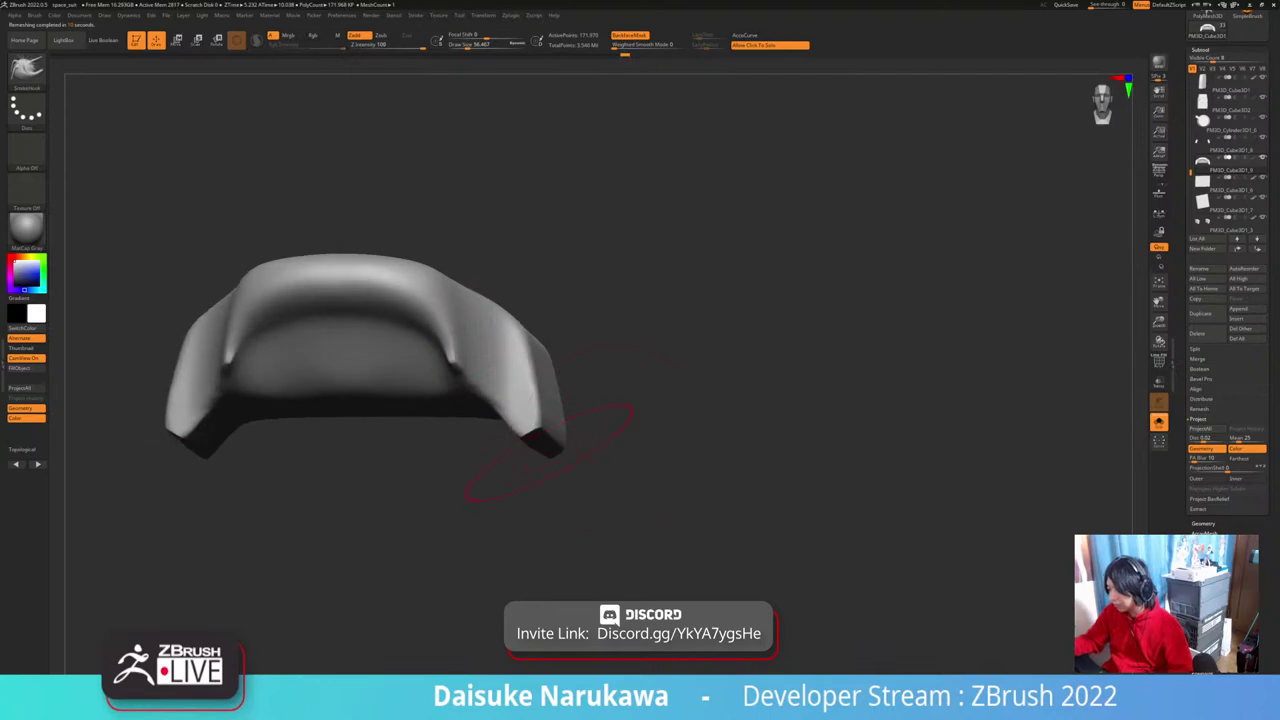
left_click(520, 485)
mouse_move(555, 460)
right_mouse_down("ctrl")
mouse_move(555, 400)
mouse_move(745, 443)
mouse_move(690, 455)
right_mouse_up("ctrl")
right_click_drag(605, 520, 660, 476)
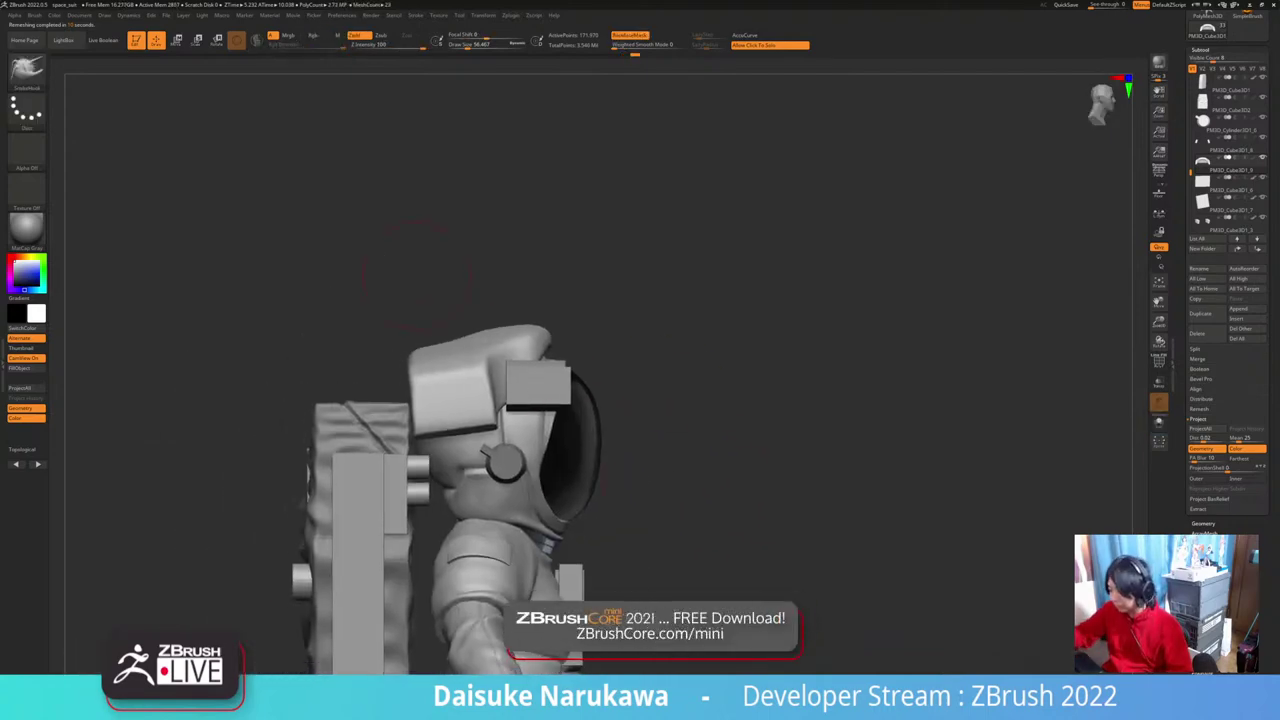
Step: Reshape the upper contour of the helmet cover using the infinite-depth Move brush at a draw size of about 80
left_click(27, 72)
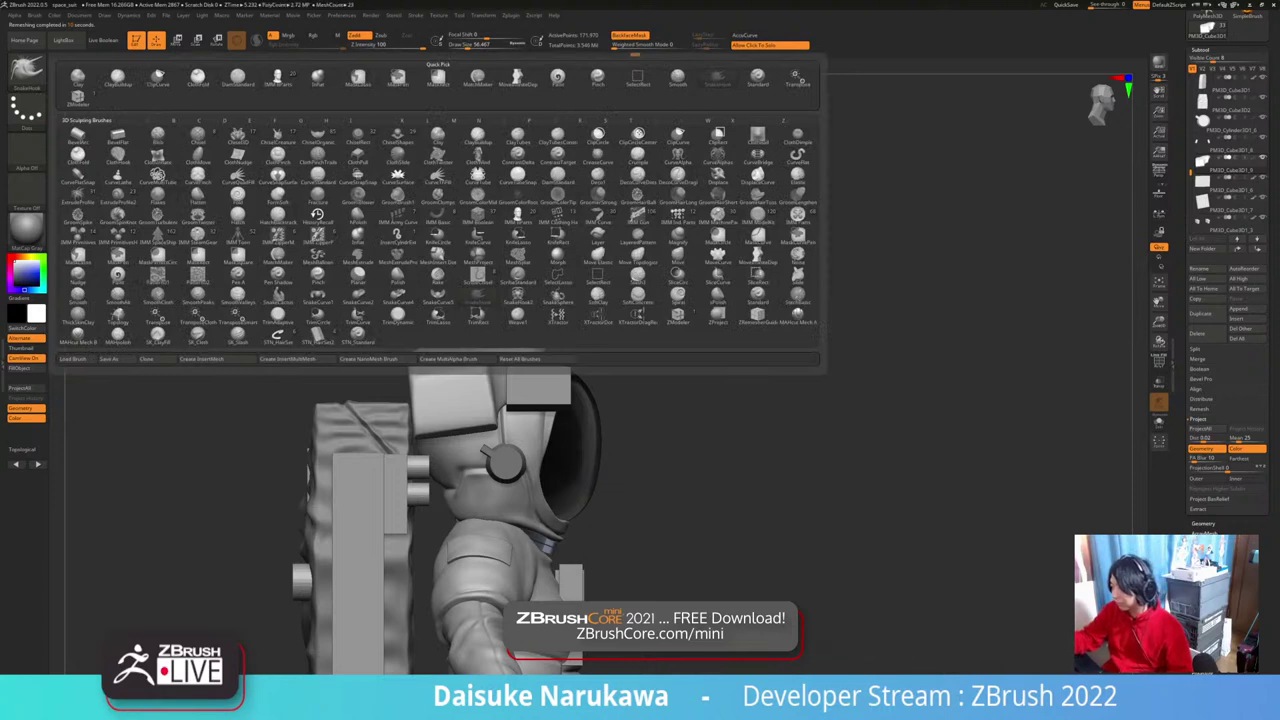
left_click(518, 79)
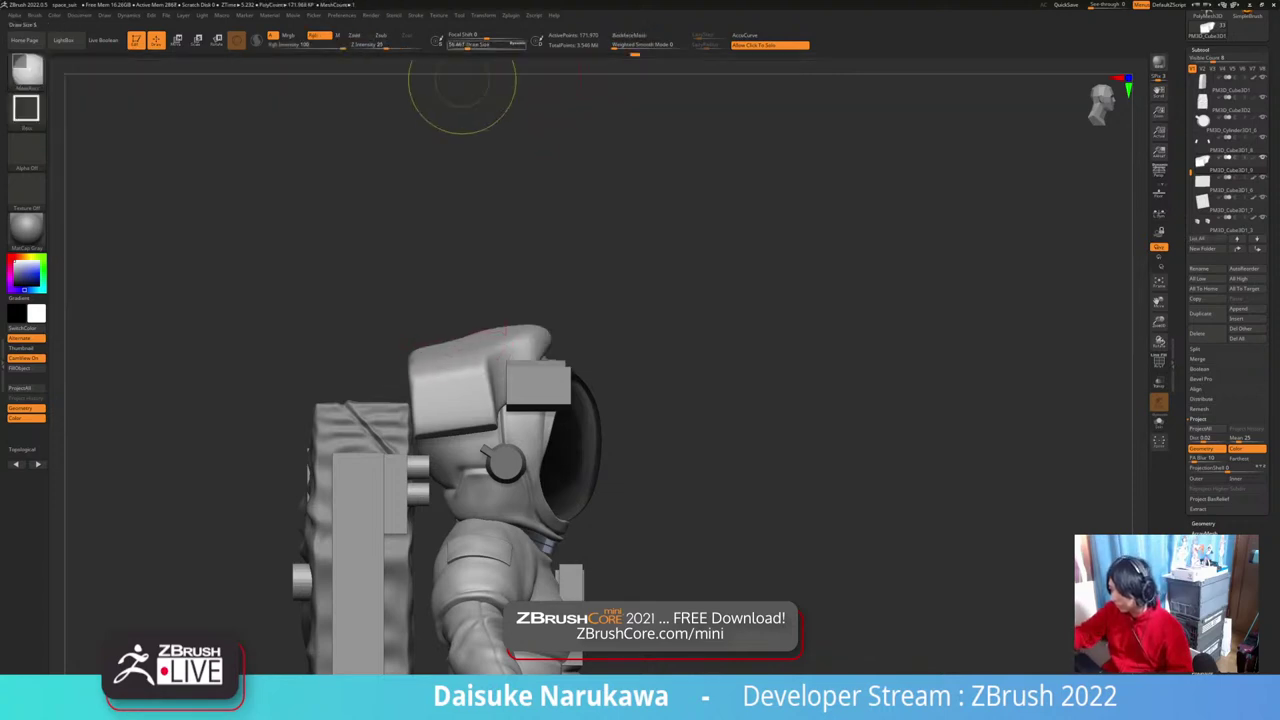
left_click(471, 45)
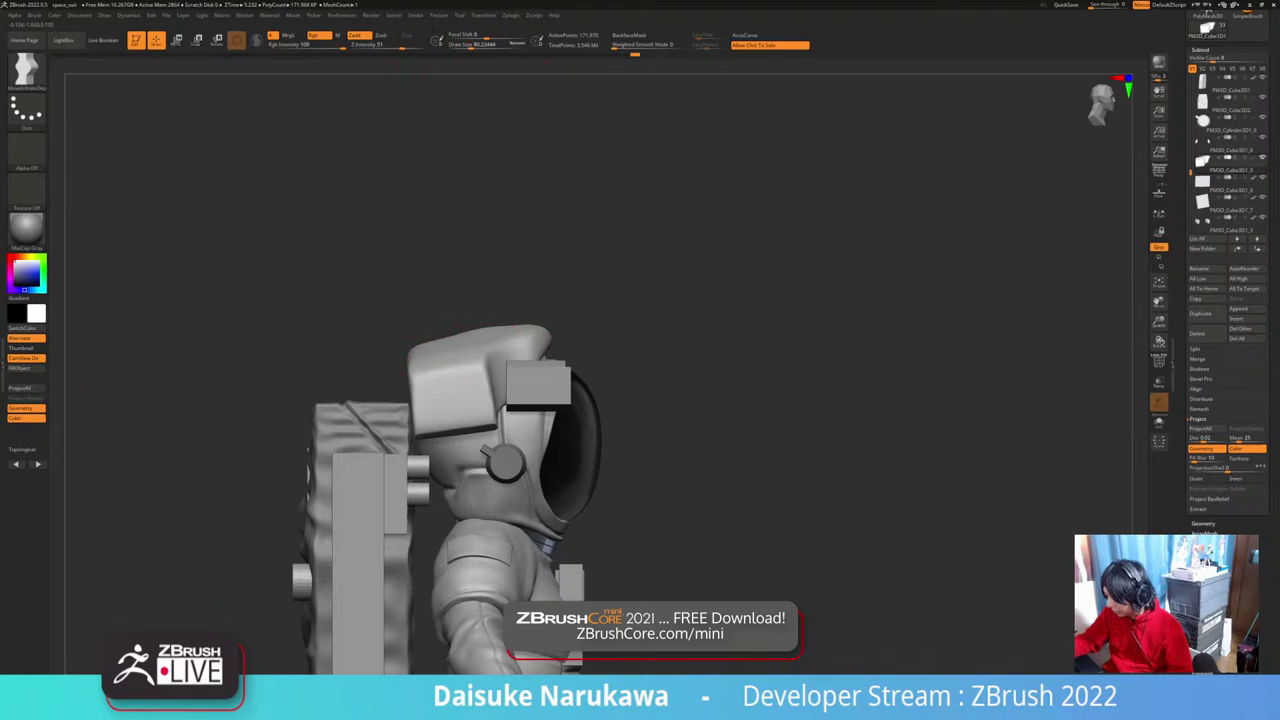
left_click_drag(430, 362, 540, 352, "shift")
mouse_move(890, 290)
left_mouse_down()
mouse_move(870, 335)
mouse_move(730, 380)
mouse_move(650, 476)
left_mouse_up()
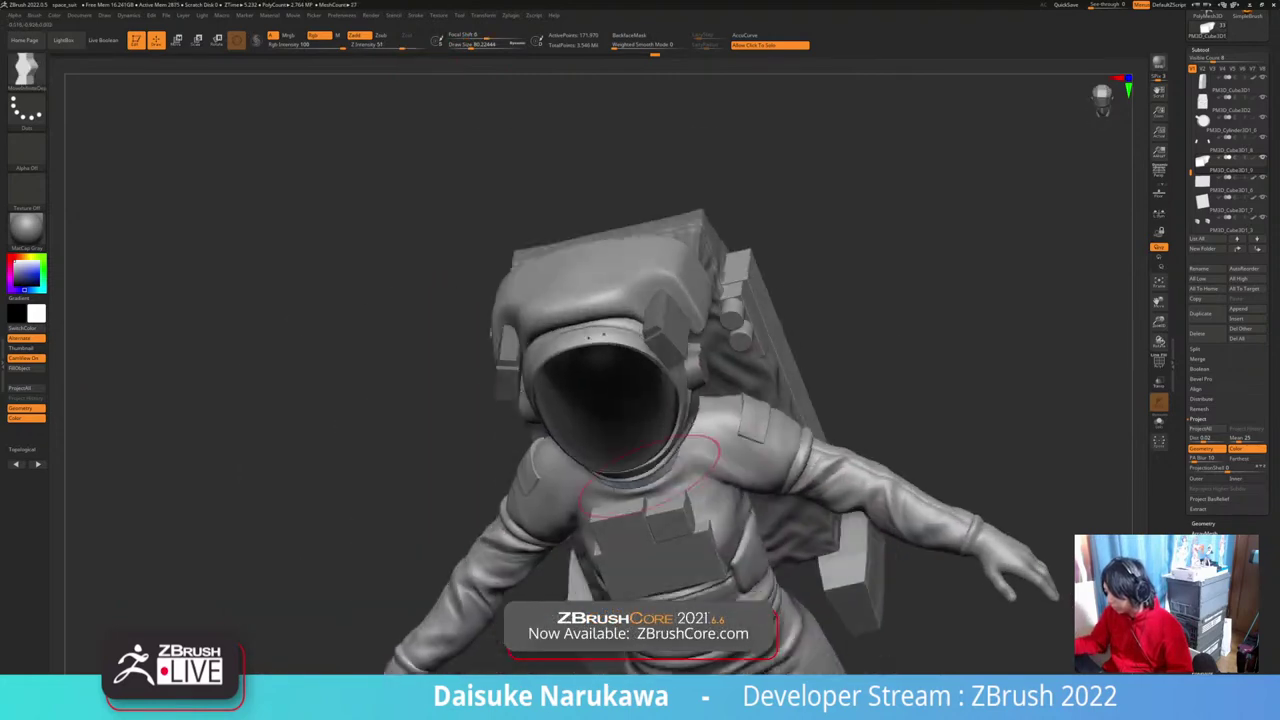
right_click_drag(650, 476, 620, 470, "ctrl")
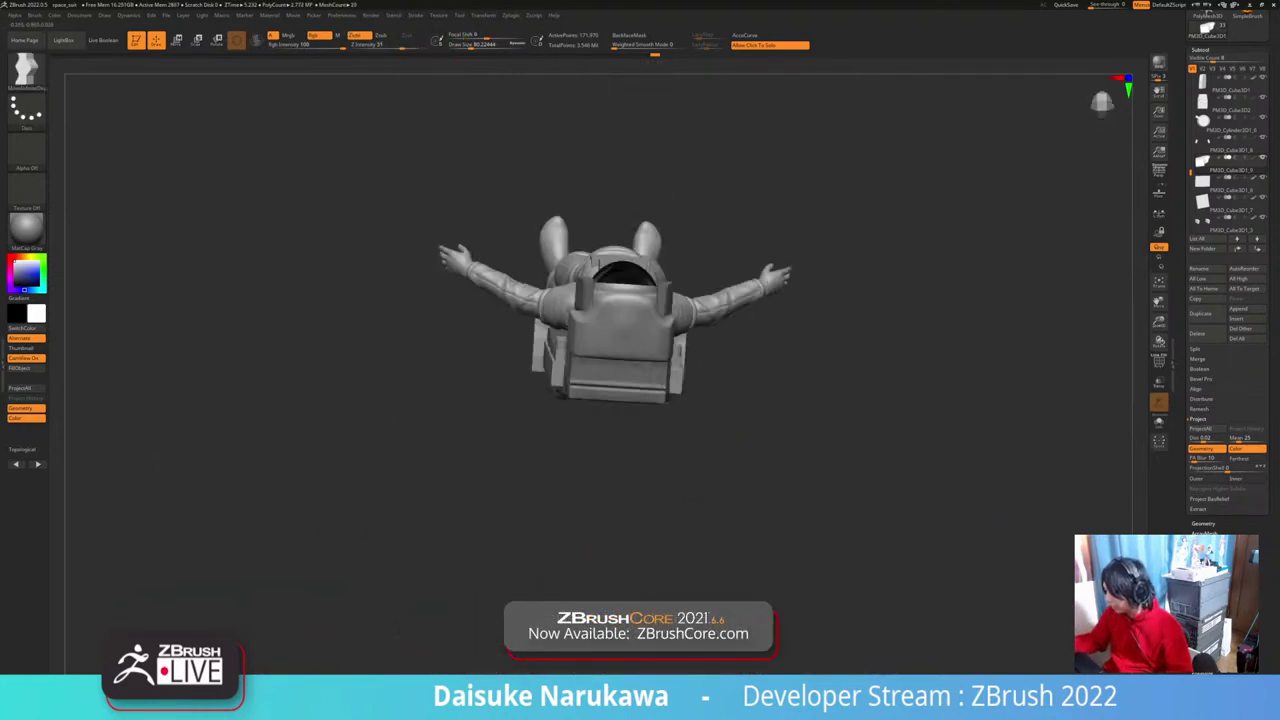
Step: Select the pair of blocks mounted beside the visor and shift them slightly along their X axis
right_click_drag(598, 265, 660, 375)
left_click(545, 270, "alt")
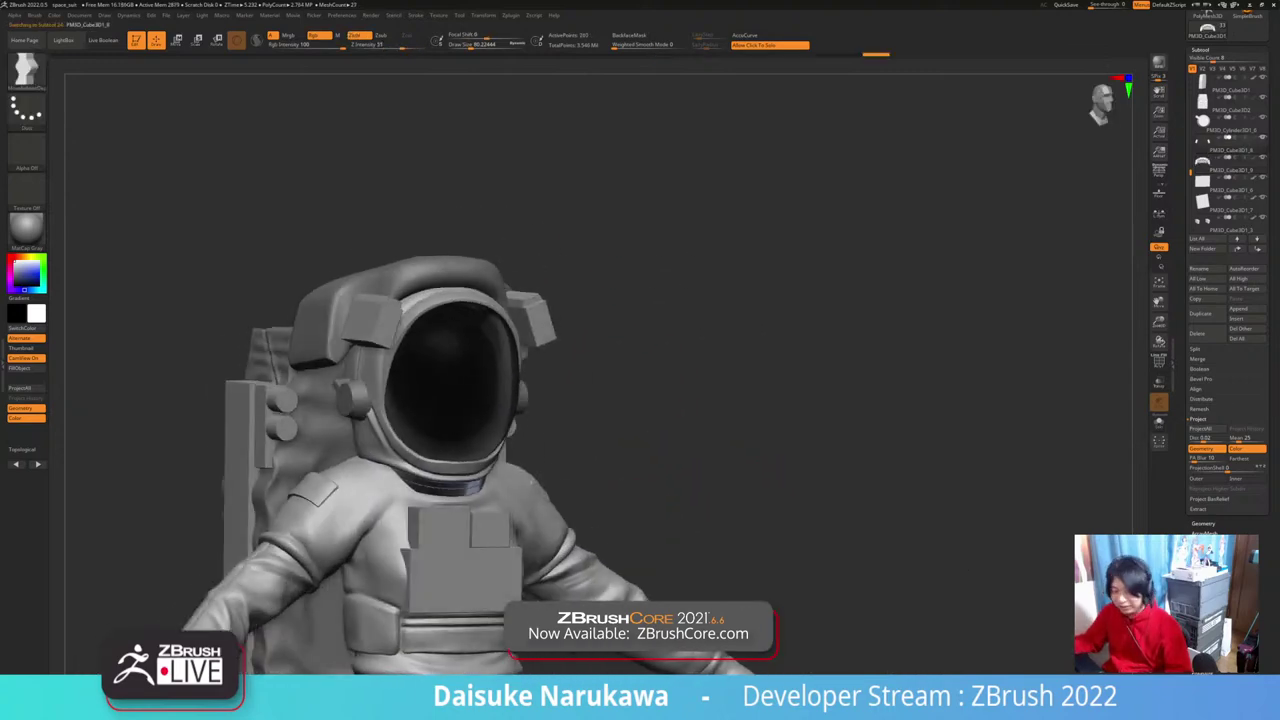
right_click_drag(696, 480, 575, 500)
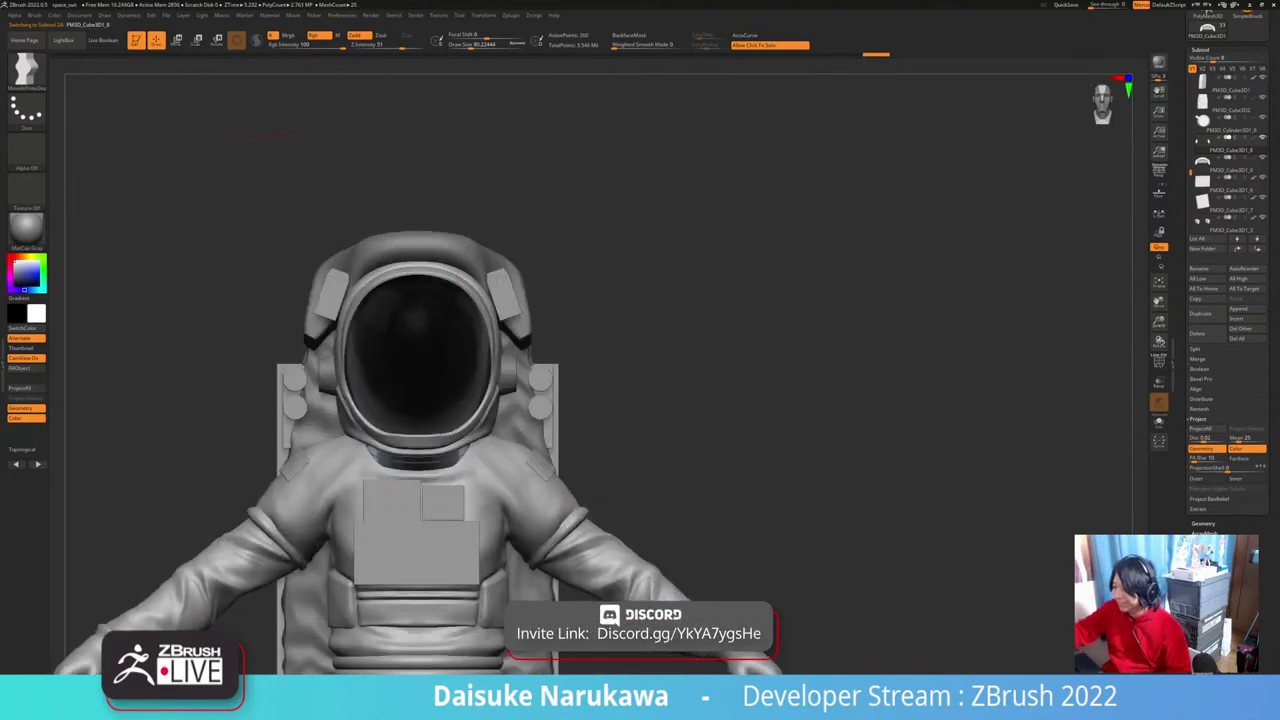
key("w")
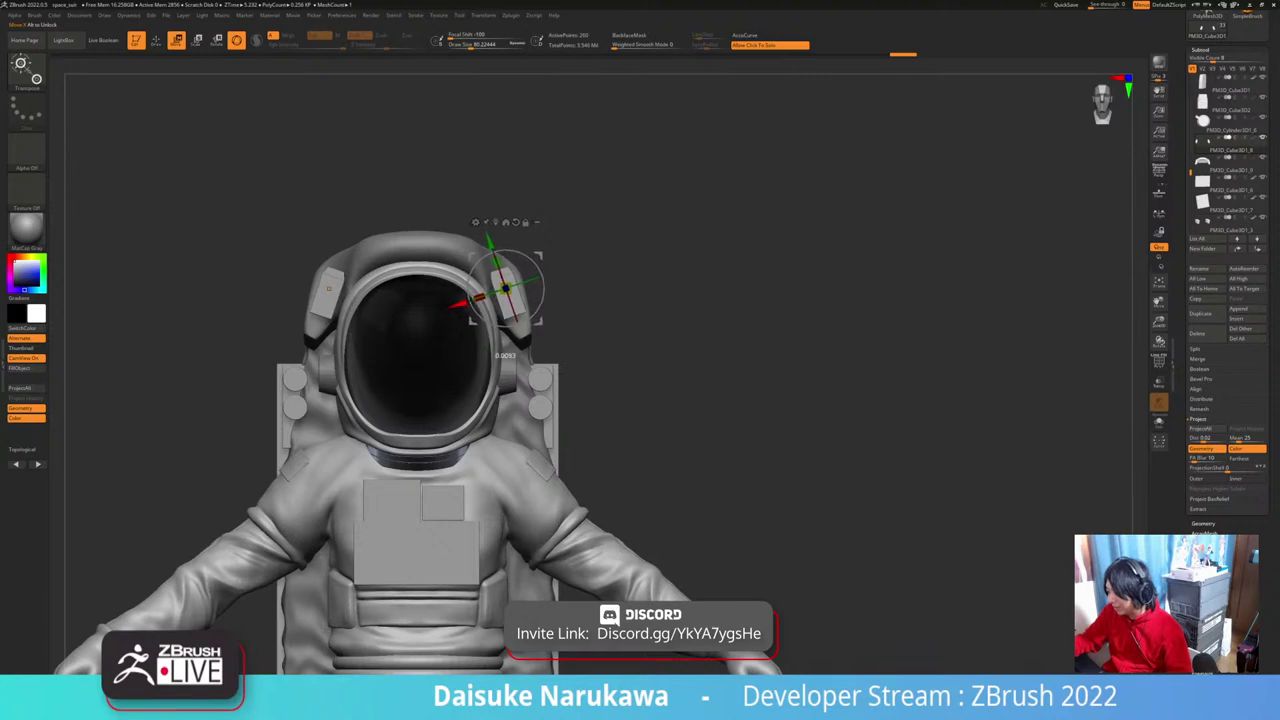
left_click_drag(477, 297, 469, 300)
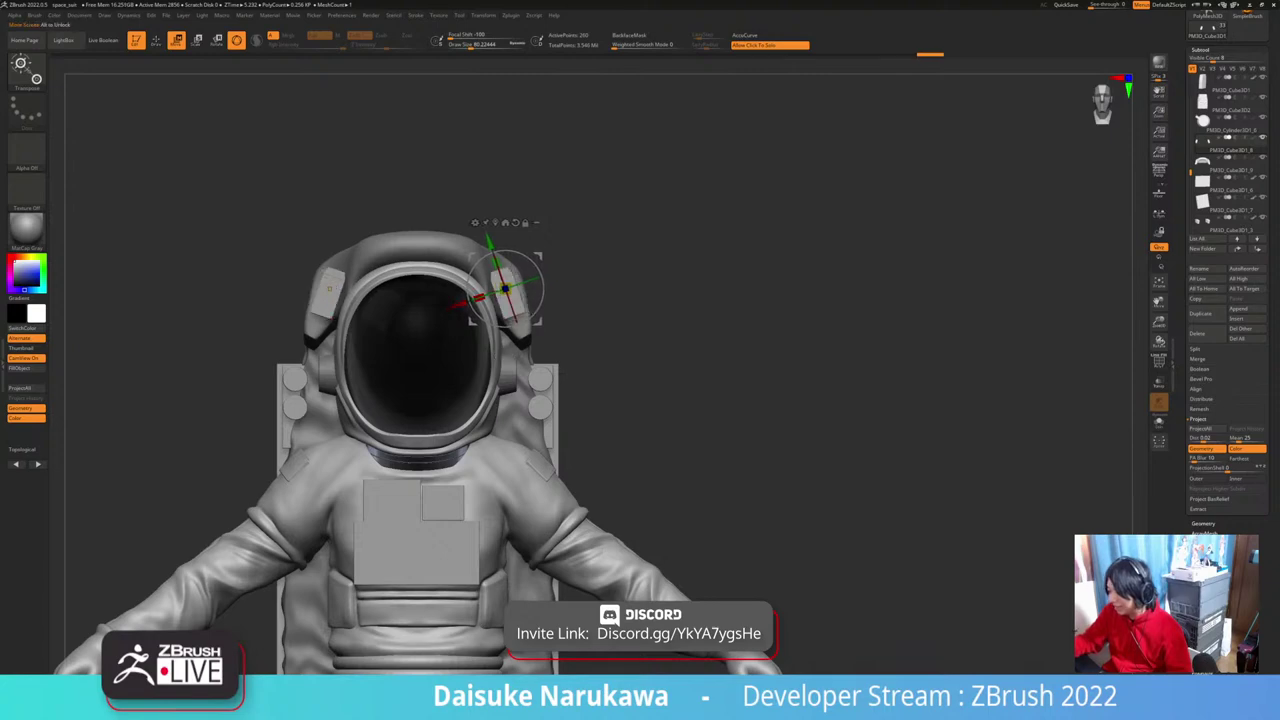
Step: Build up a raised rectangular pad on the side of the helmet cover with the ClayBuildup brush and smooth it
mouse_move(473, 320)
right_mouse_down()
mouse_move(440, 328)
mouse_move(471, 333)
mouse_move(476, 307)
mouse_move(392, 310)
right_mouse_up()
left_click(564, 284, "alt")
key("q")
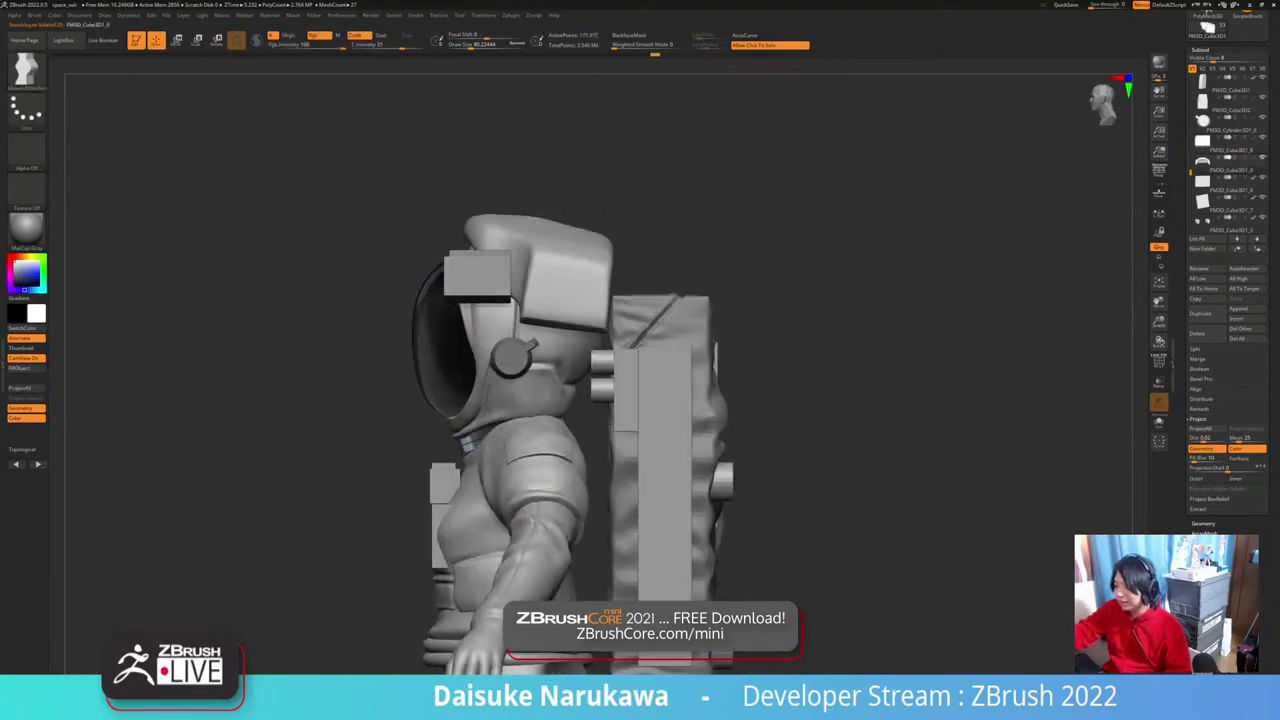
mouse_move(548, 285)
right_mouse_down("alt")
mouse_move(474, 338)
mouse_move(518, 342)
mouse_move(520, 356)
right_mouse_up("alt")
key("b")
left_click(118, 80)
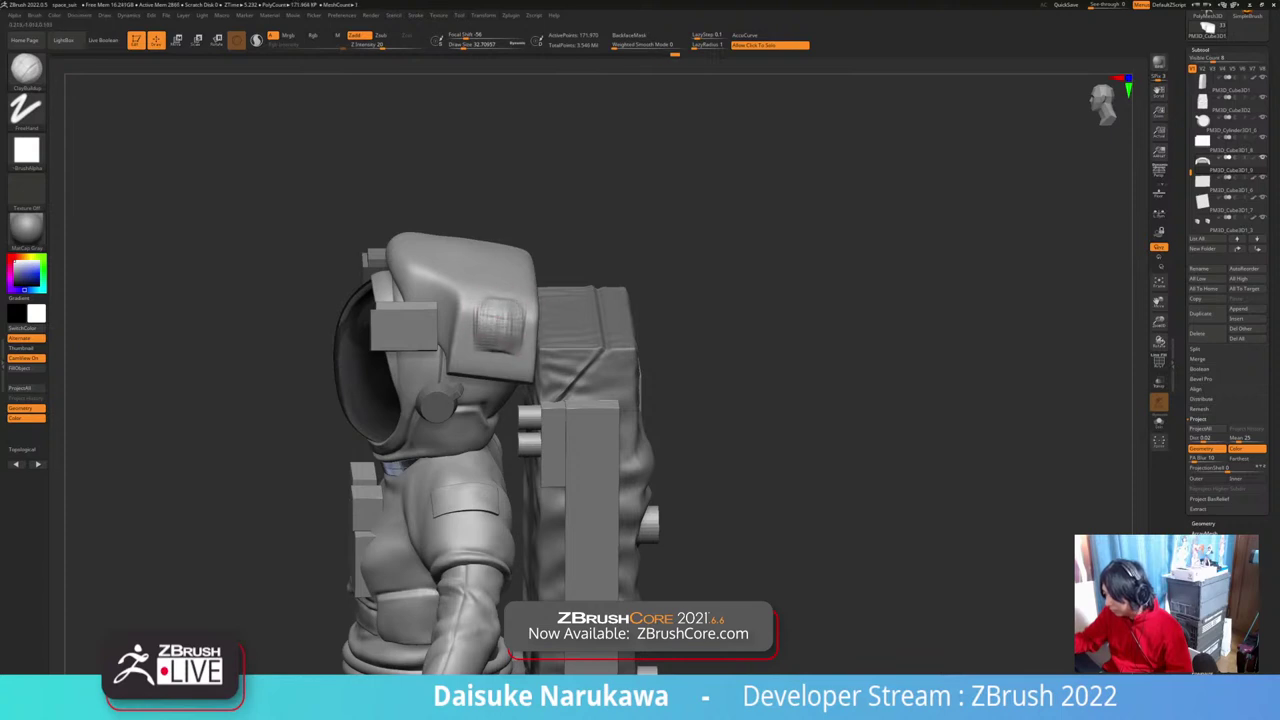
key("shift")
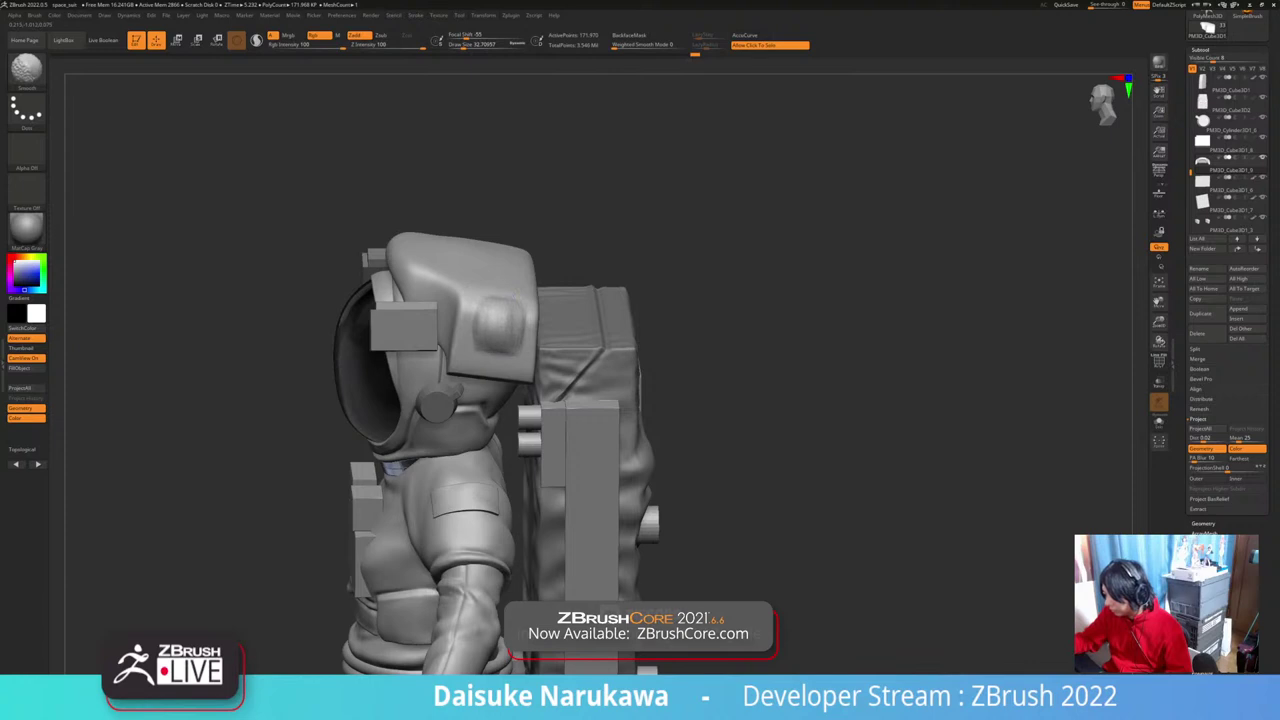
Step: Define the borders of the raised side pad with ClayBuildup at a draw size of about 13 and smooth them
left_click(461, 45)
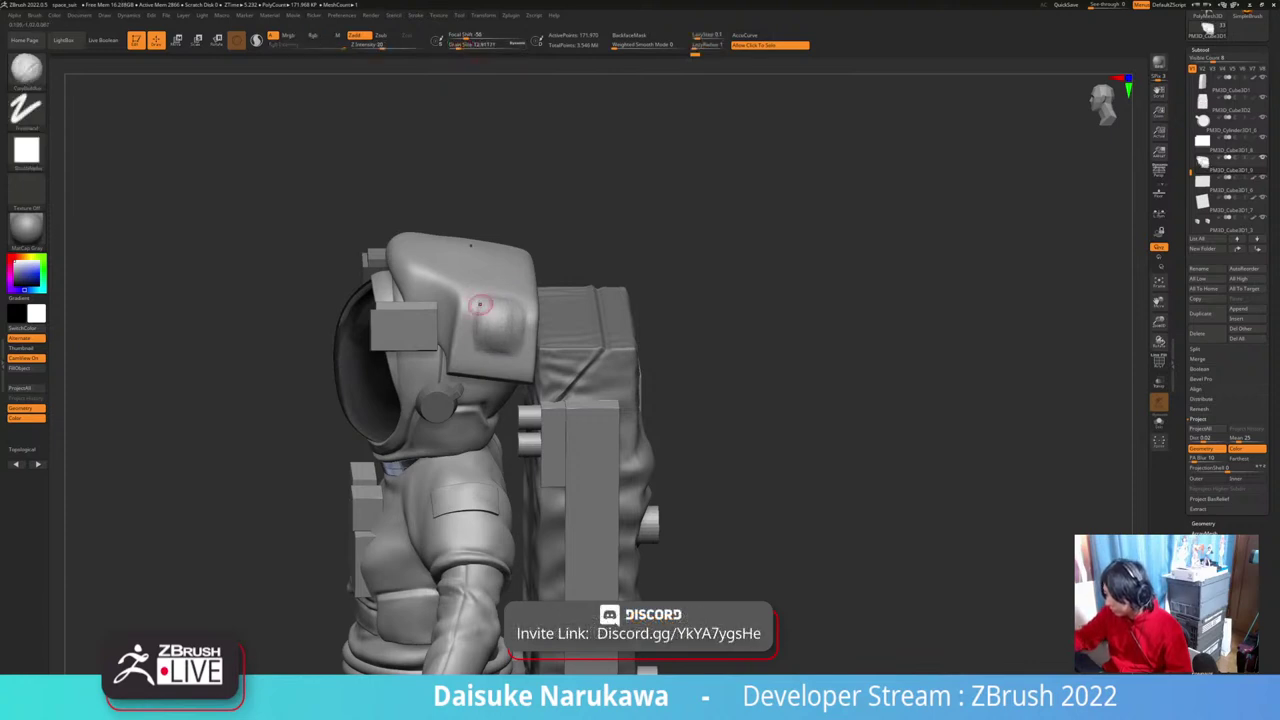
left_click_drag(490, 298, 481, 322, "shift")
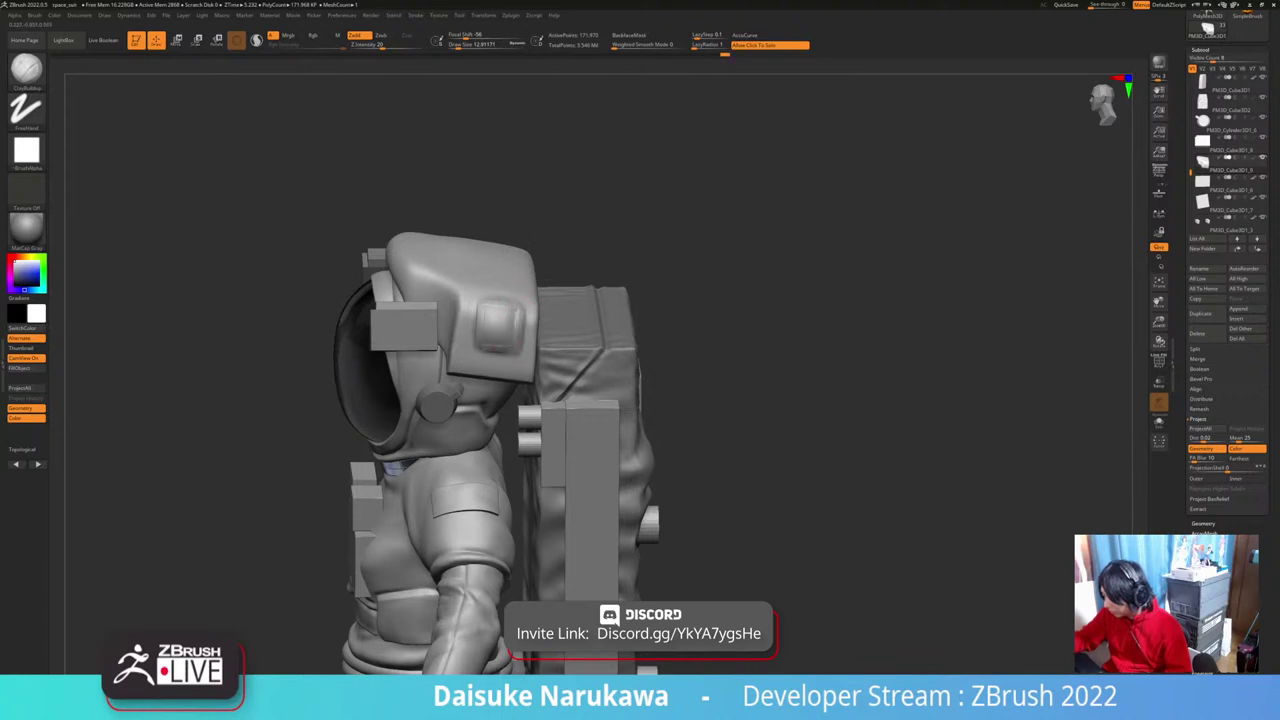
key("shift")
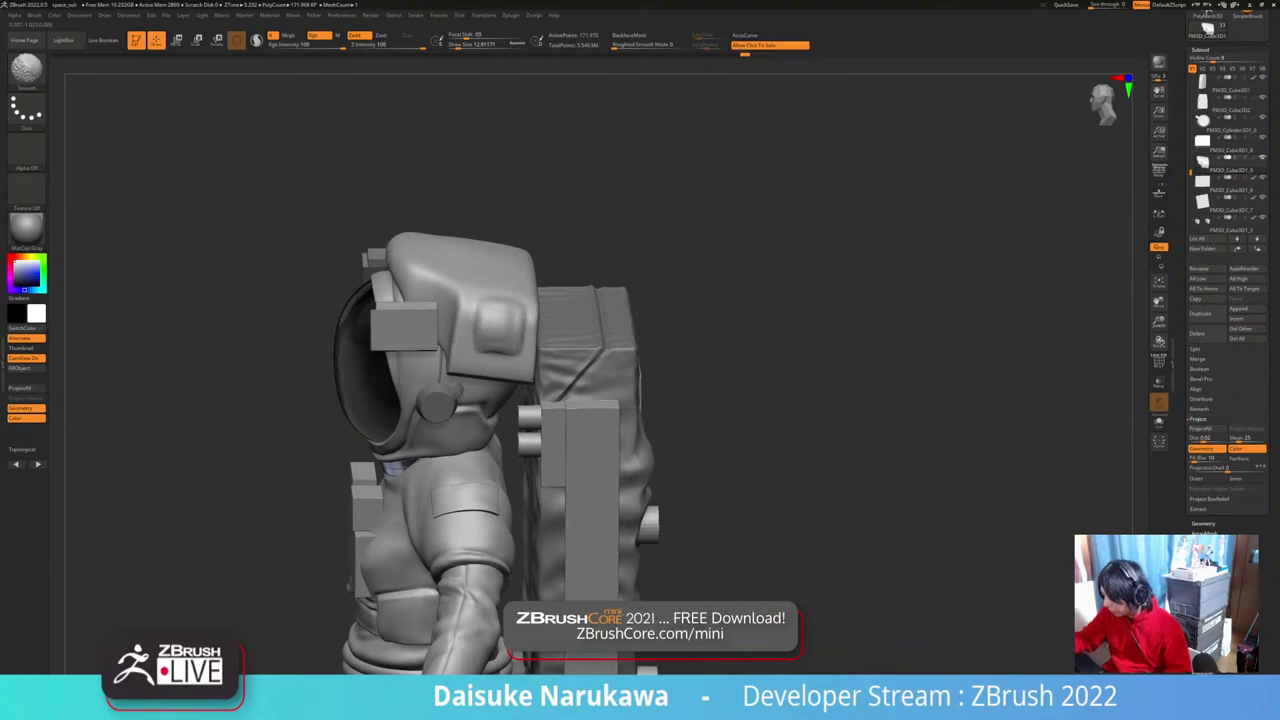
Step: Carve creases along the side pad's edges with the DamStandard brush at a draw size of about 23
mouse_move(492, 330)
right_mouse_down()
mouse_move(531, 329)
mouse_move(573, 303)
mouse_move(537, 277)
mouse_move(543, 326)
right_mouse_up()
key("b")
key("d")
key("s")
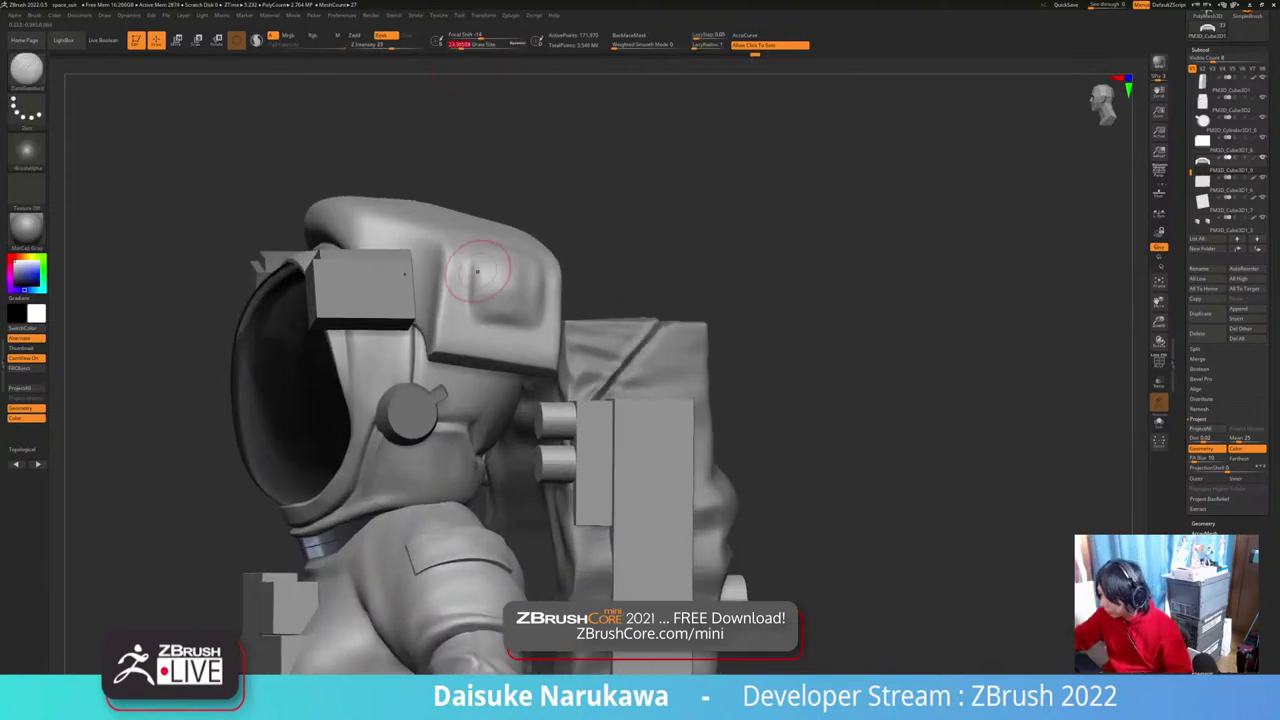
right_click_drag(477, 271, 472, 291)
key("ctrl+z")
mouse_move(471, 298)
left_mouse_down()
mouse_move(475, 251)
mouse_move(471, 322)
mouse_move(541, 324)
left_mouse_up()
key("ctrl+z")
left_click_drag(544, 263, 540, 319)
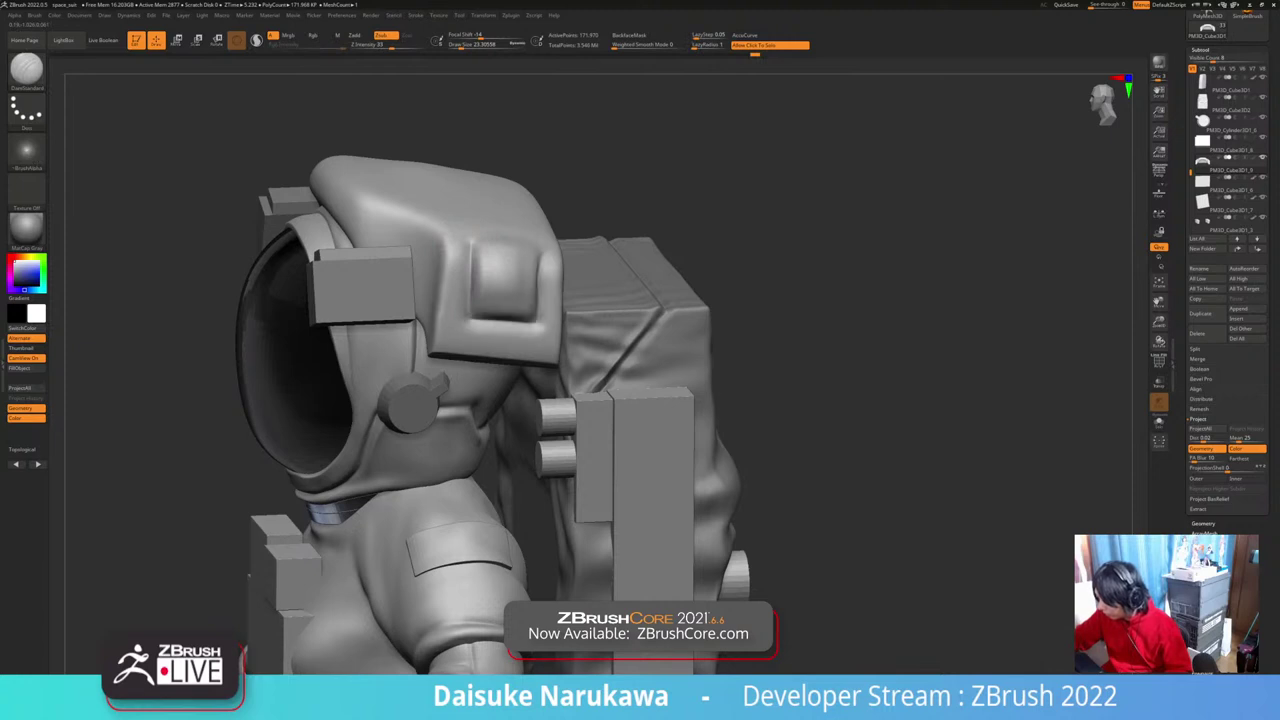
Step: Isolate the helmet cover and rework the creases around the side pad's edges and corners
right_click_drag(472, 242, 594, 265)
key("ctrl+z")
key("ctrl+z")
key("ctrl+z")
left_click(594, 265)
left_click_drag(541, 292, 541, 322)
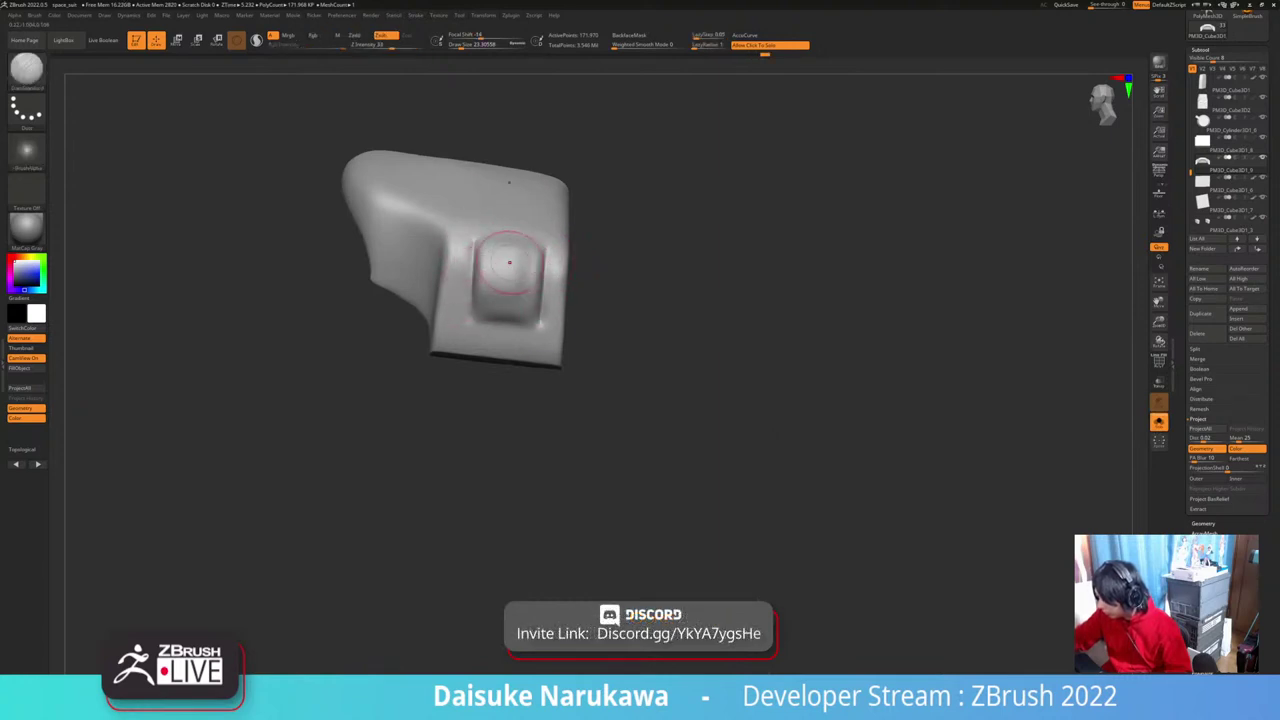
mouse_move(509, 262)
right_mouse_down()
mouse_move(514, 246)
mouse_move(533, 264)
mouse_move(528, 255)
mouse_move(465, 297)
right_mouse_up()
key("ctrl+z")
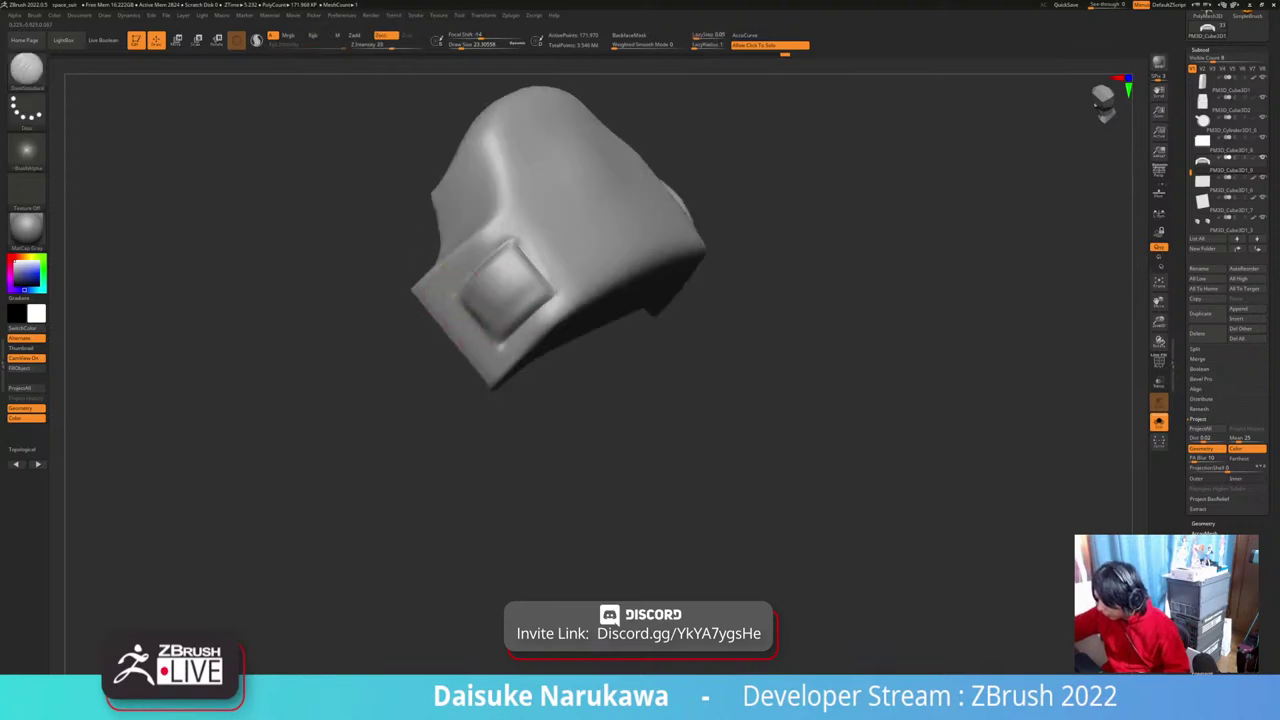
left_click_drag(461, 299, 492, 338)
right_click_drag(508, 328, 494, 343)
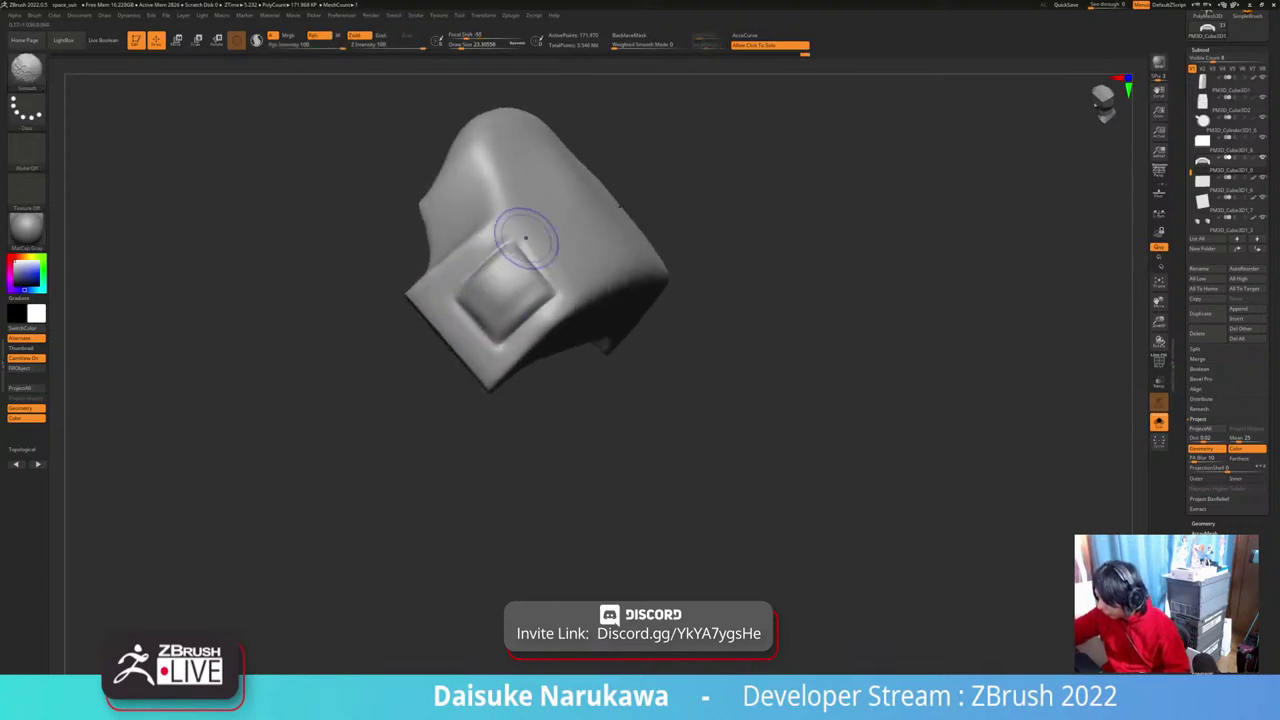
mouse_move(569, 274)
right_mouse_down()
mouse_move(774, 354)
mouse_move(790, 385)
mouse_move(638, 386)
mouse_move(510, 368)
mouse_move(628, 350)
mouse_move(505, 352)
mouse_move(525, 362)
right_mouse_up()
Step: Show the full suit again and flatten the side pad with the TrimDynamic brush at a draw size of about 49
key("shift+alt+s")
key("b")
key("t")
key("d")
key("bracketright")
key("bracketright")
right_click_drag(630, 320, 663, 339)
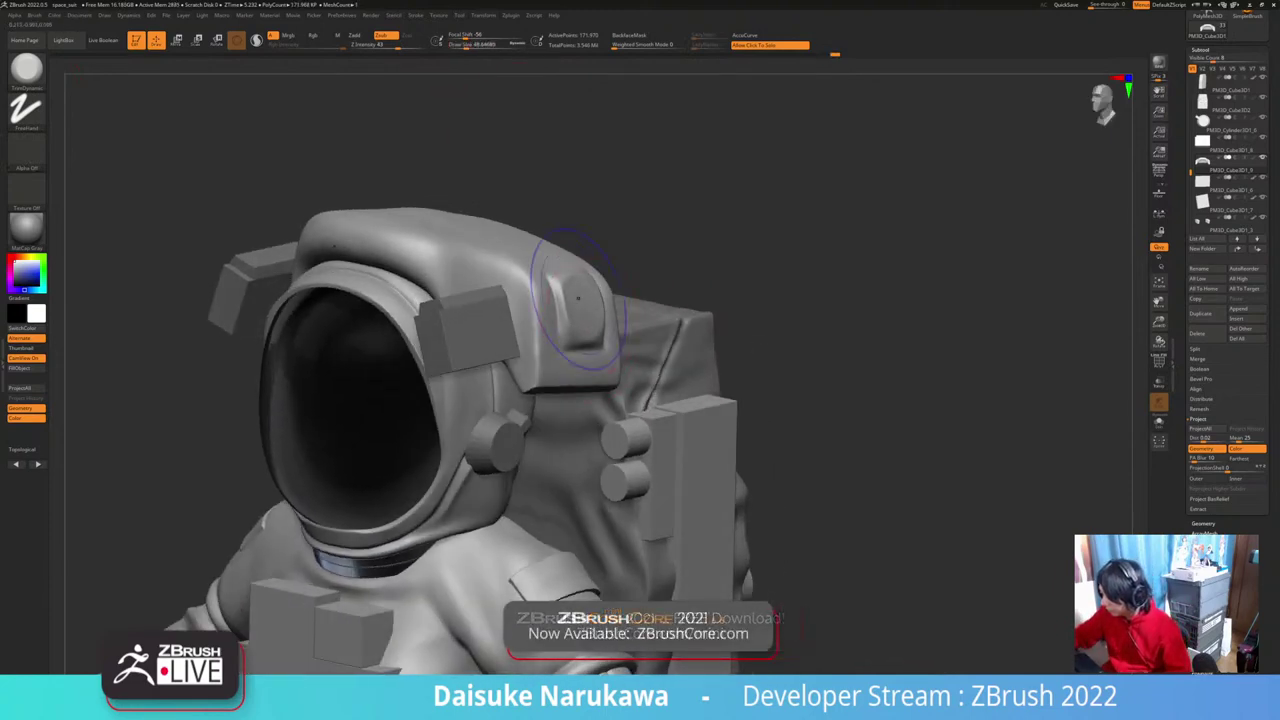
right_click_drag(622, 384, 620, 315, "ctrl")
right_click_drag(620, 315, 690, 315, "shift")
mouse_move(672, 425)
right_mouse_down()
mouse_move(686, 443)
mouse_move(758, 425)
mouse_move(664, 420)
mouse_move(597, 468)
right_mouse_up()
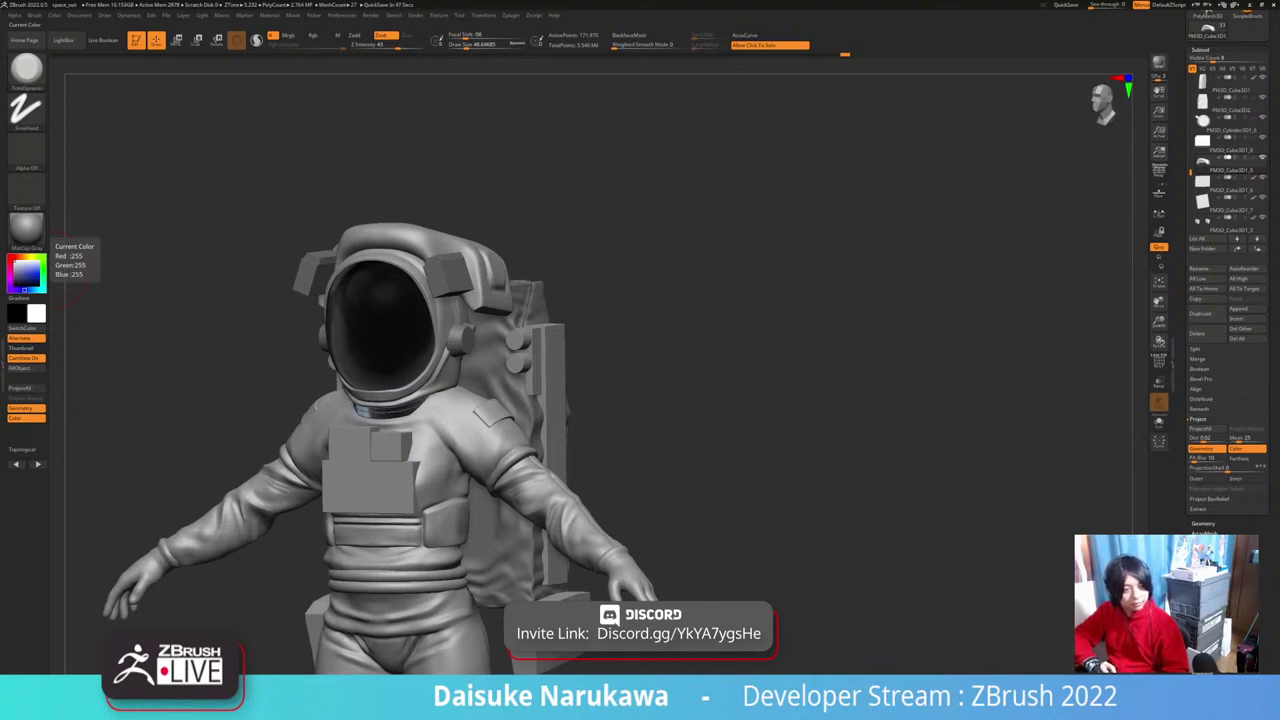
Step: Select the blocks beside the visor and insert a Cylinder3D as a new subtool
left_click_drag(800, 430, 698, 522)
left_click(506, 412, "alt")
left_click_drag(600, 430, 792, 442, "shift")
left_click(1248, 318)
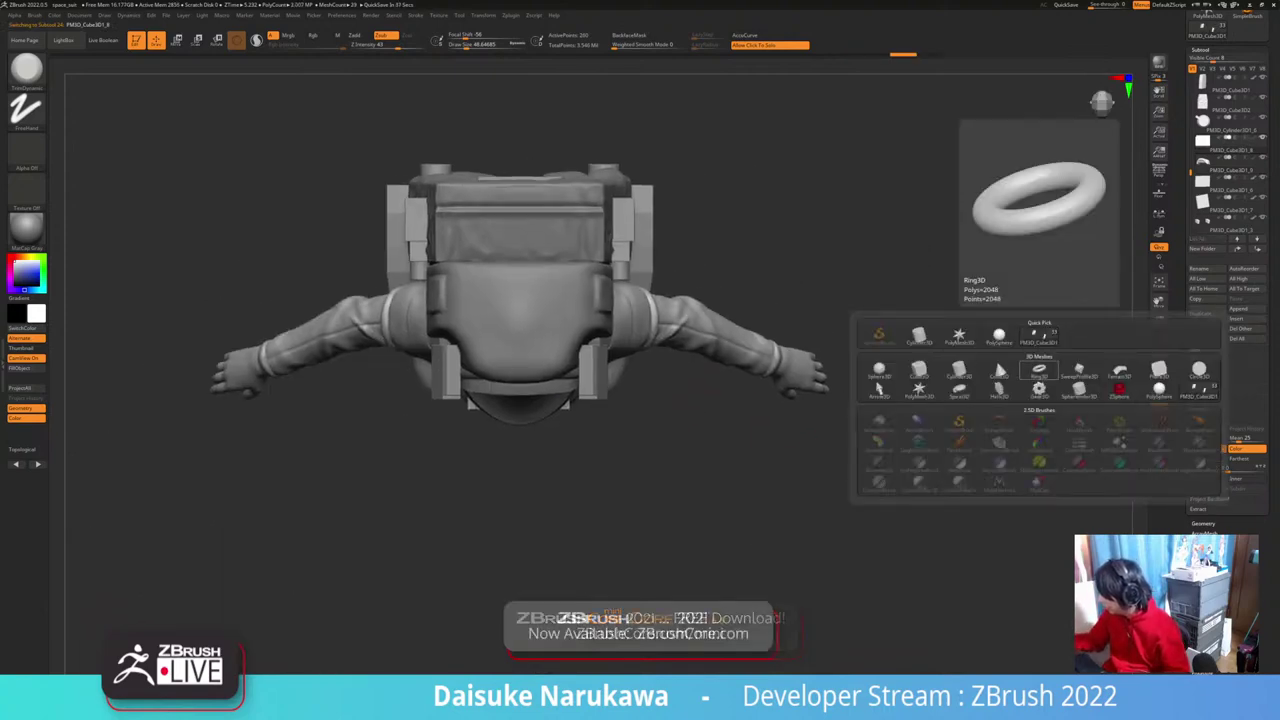
left_click(960, 370)
Step: Turn on the polyframe display and scale the new cylinder down in X and Z to a thin rod
right_click_drag(780, 426, 655, 400, "alt")
right_click_drag(690, 450, 685, 390, "ctrl")
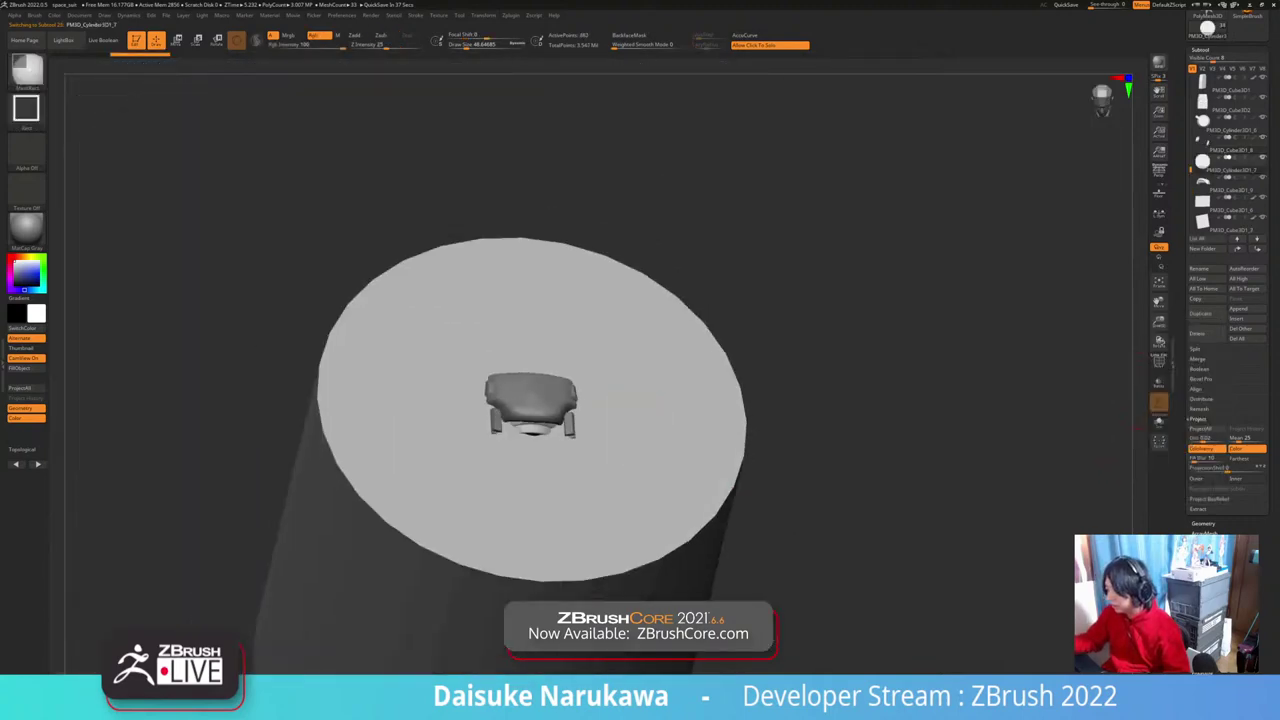
right_click_drag(660, 510, 611, 296, "shift")
left_click(1158, 362)
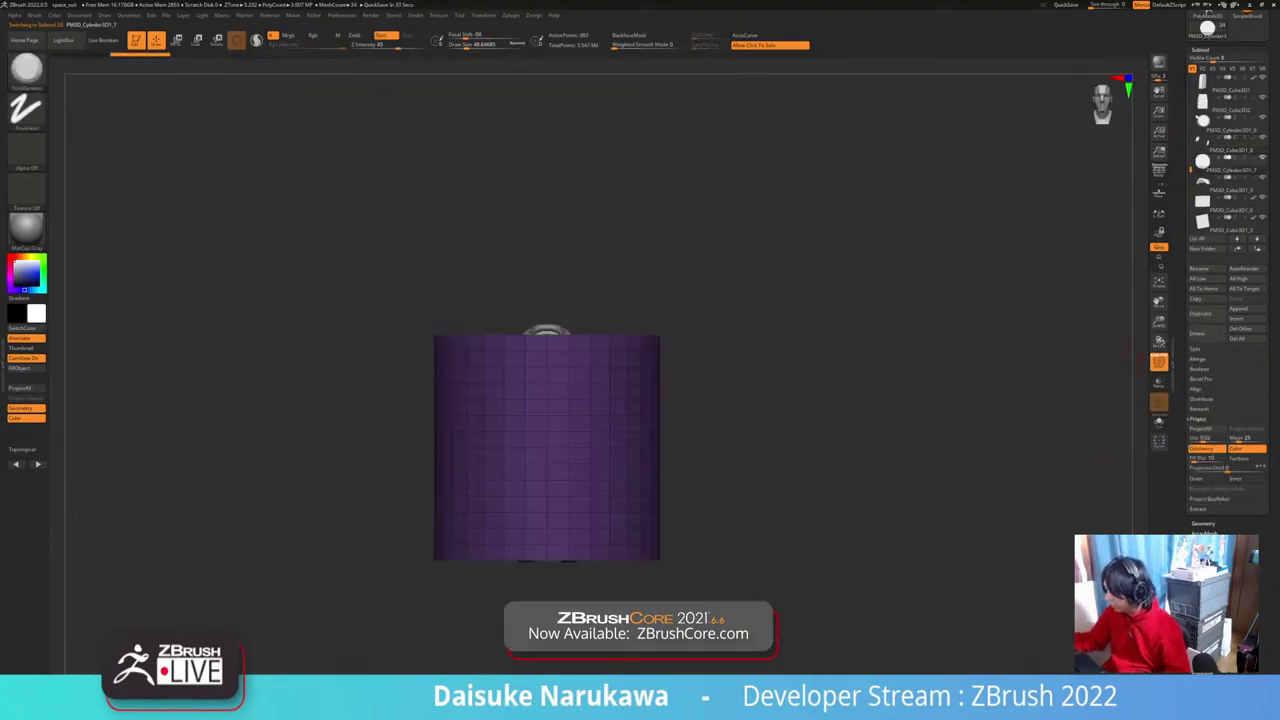
key("w")
left_click_drag(547, 420, 547, 490, "alt")
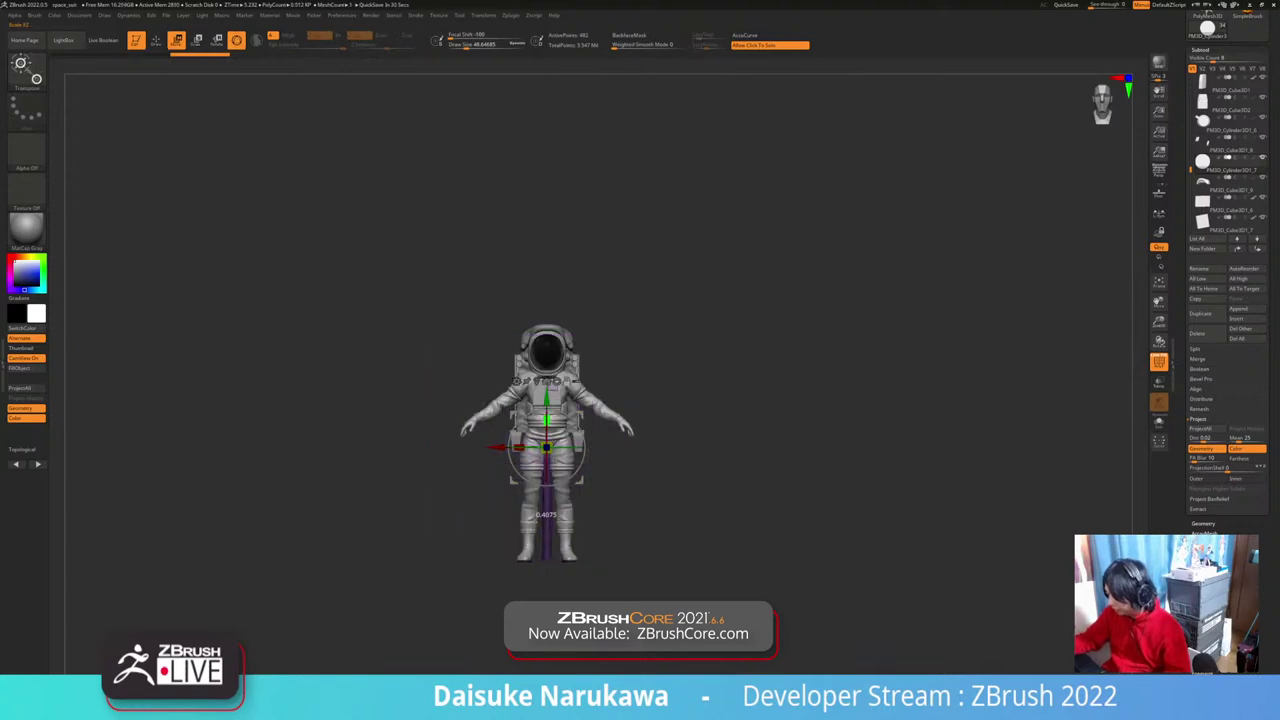
Step: Scale the rod down uniformly and position it at the upper front of the helmet, beside the visor
left_click_drag(582, 482, 595, 295)
right_click_drag(595, 295, 632, 402, "ctrl")
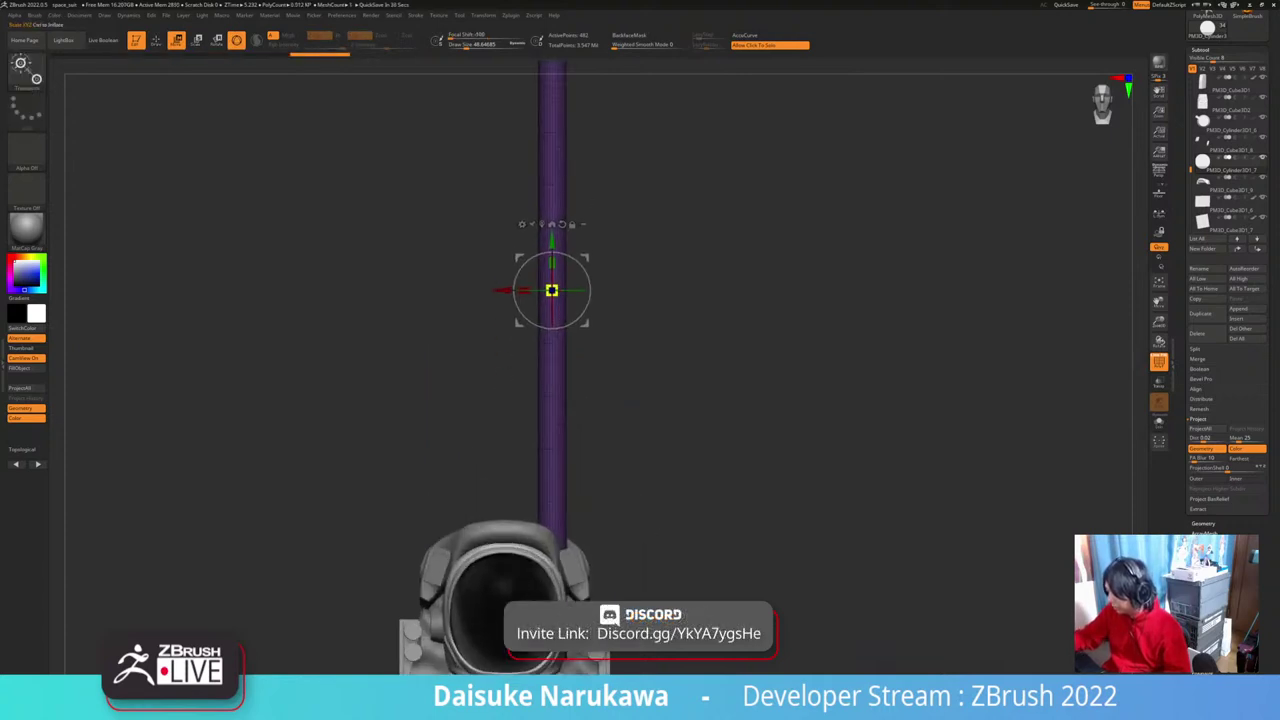
left_click_drag(552, 290, 550, 350)
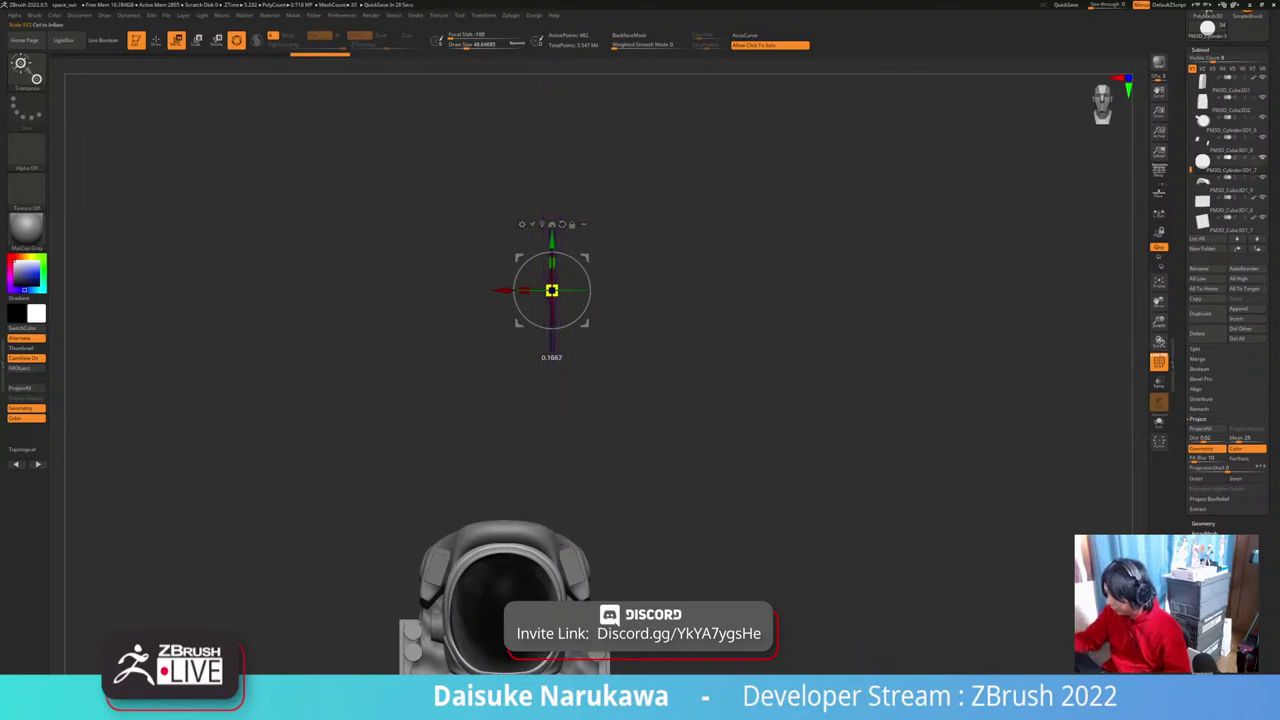
right_click_drag(550, 350, 535, 310)
left_click_drag(517, 118, 517, 383)
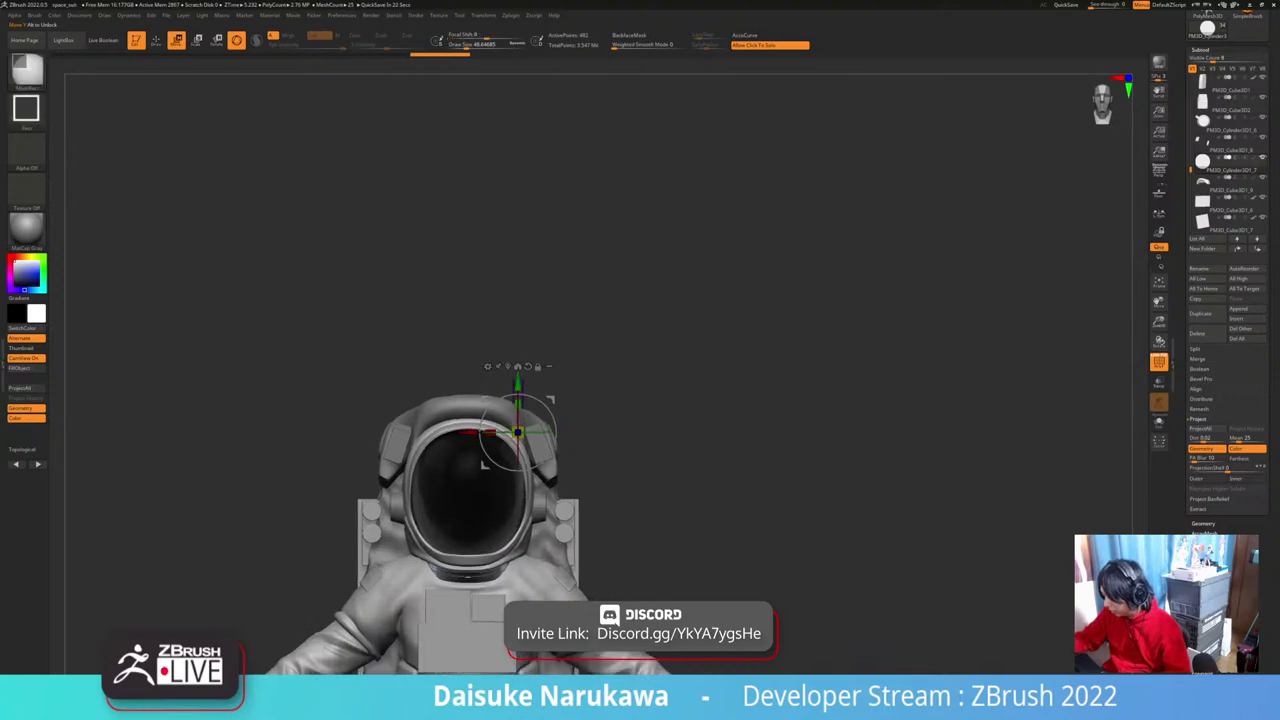
right_click_drag(517, 384, 530, 440, "ctrl")
right_click_drag(530, 440, 520, 535)
right_click_drag(505, 420, 493, 332, "alt")
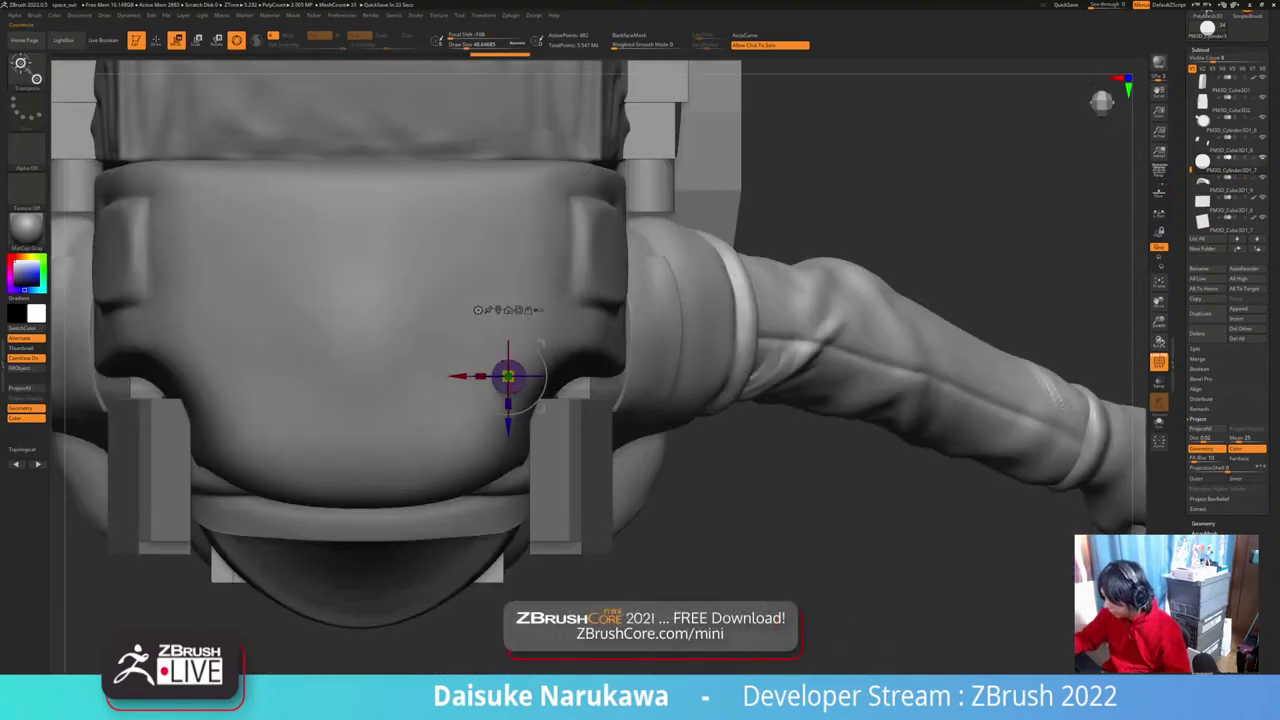
Step: Apply the Bend Curve deformer to the small cylinder and adjust its control handles
left_click(478, 310)
left_click(478, 310)
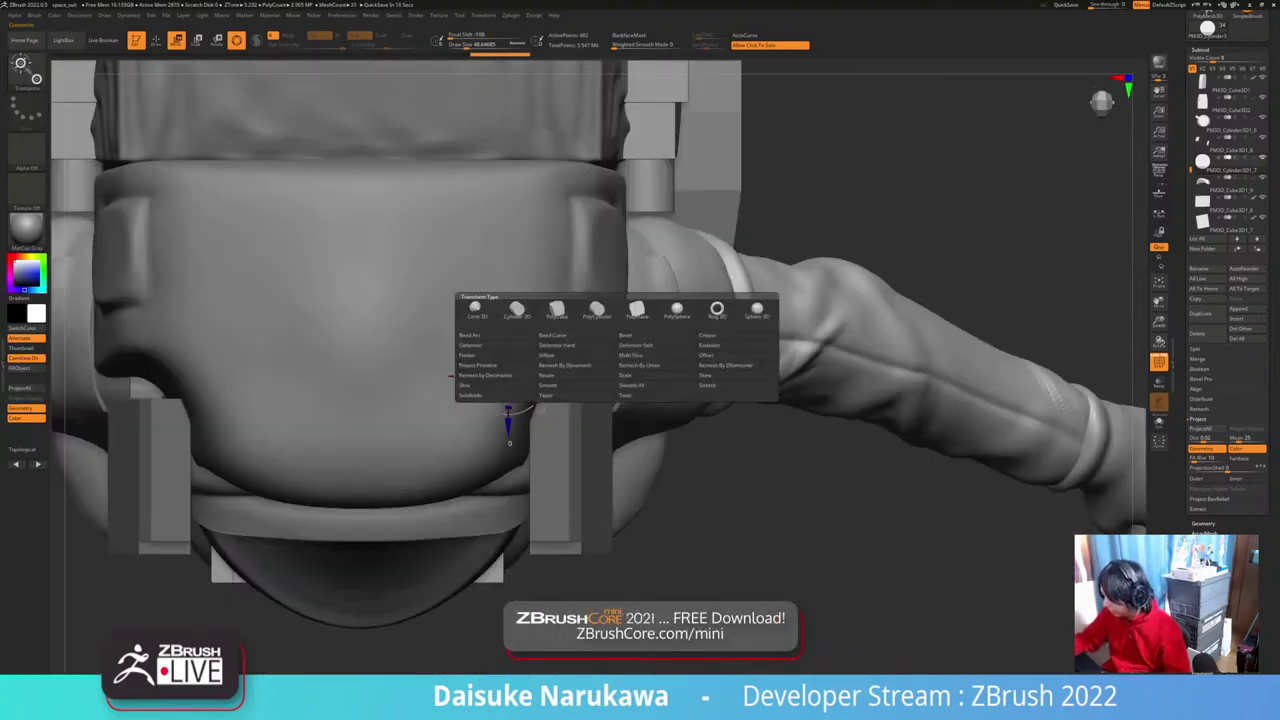
left_click(575, 336)
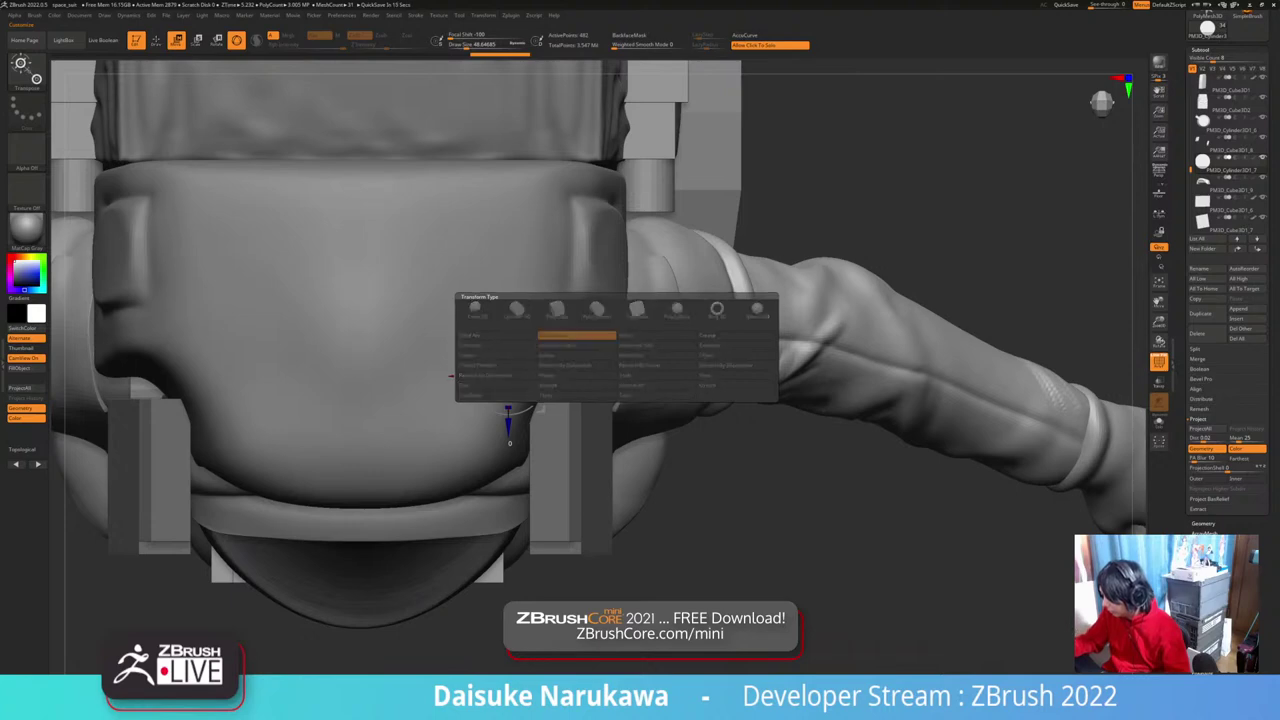
right_click_drag(482, 350, 478, 215)
left_click_drag(508, 247, 563, 412)
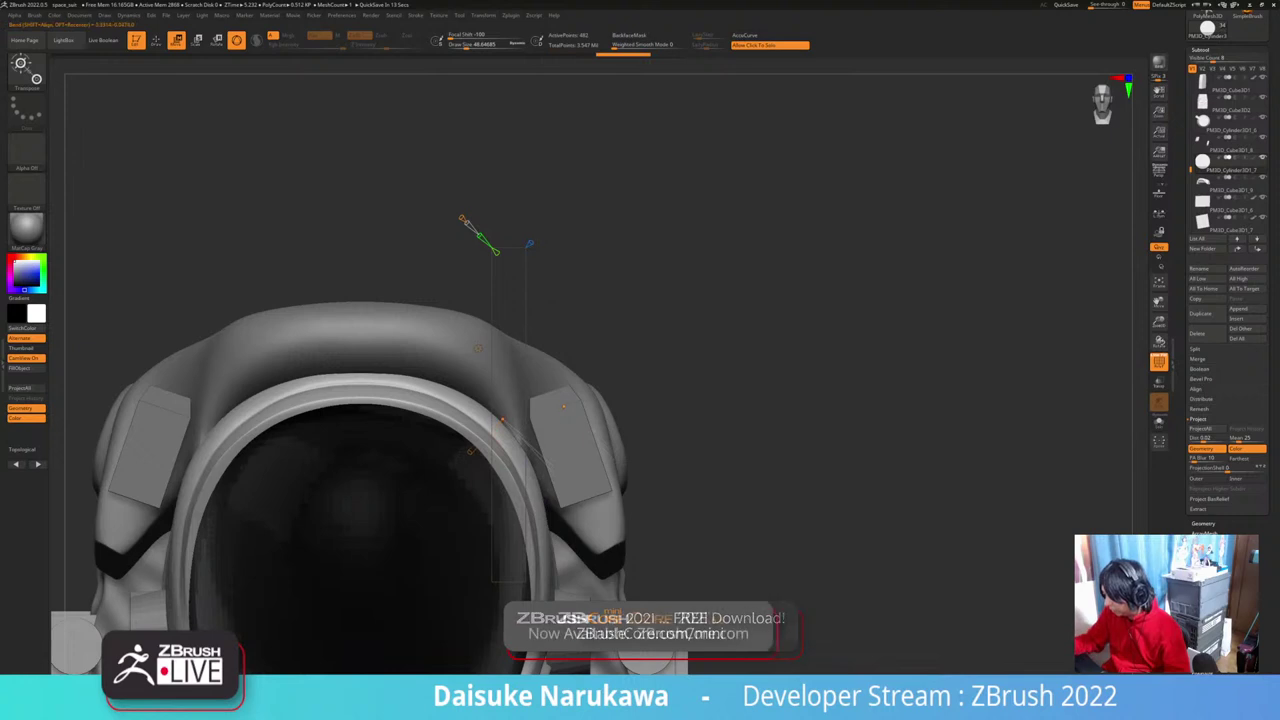
Step: Isolate the cylinder and move its Bend Curve points to curve it into an arch
right_click_drag(564, 407, 556, 530)
right_click_drag(478, 480, 478, 520, "ctrl")
right_click_drag(478, 520, 510, 500)
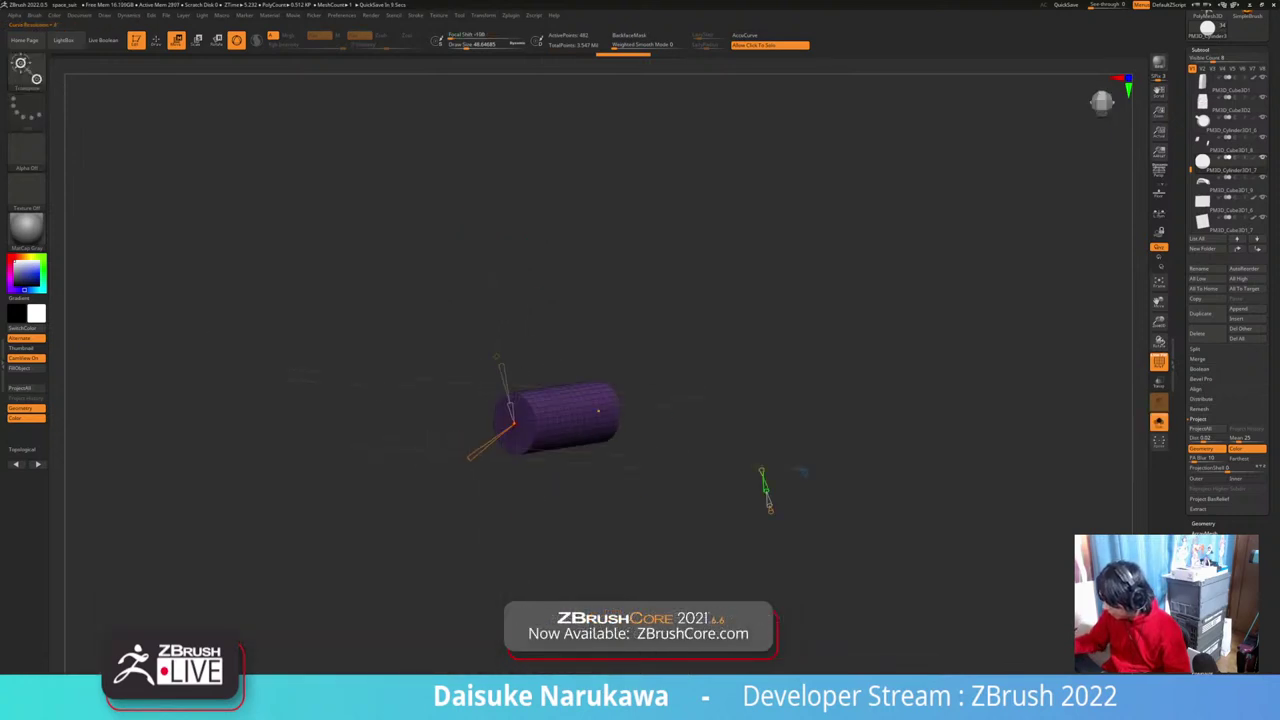
right_click_drag(620, 510, 560, 515)
left_click_drag(572, 423, 576, 377)
left_click_drag(629, 422, 652, 463)
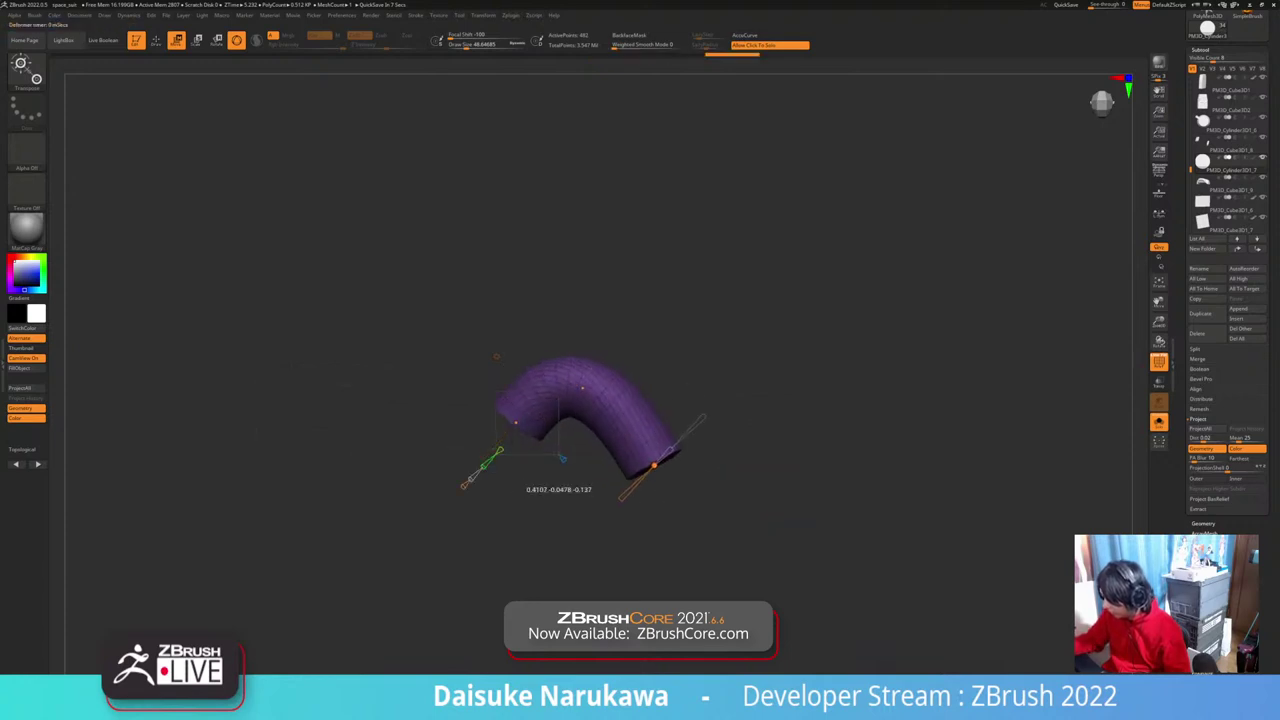
Step: Refine the Bend Curve points into an S-shaped tube and bring the full suit model back into view
left_click_drag(576, 377, 585, 375)
right_click_drag(590, 490, 612, 528)
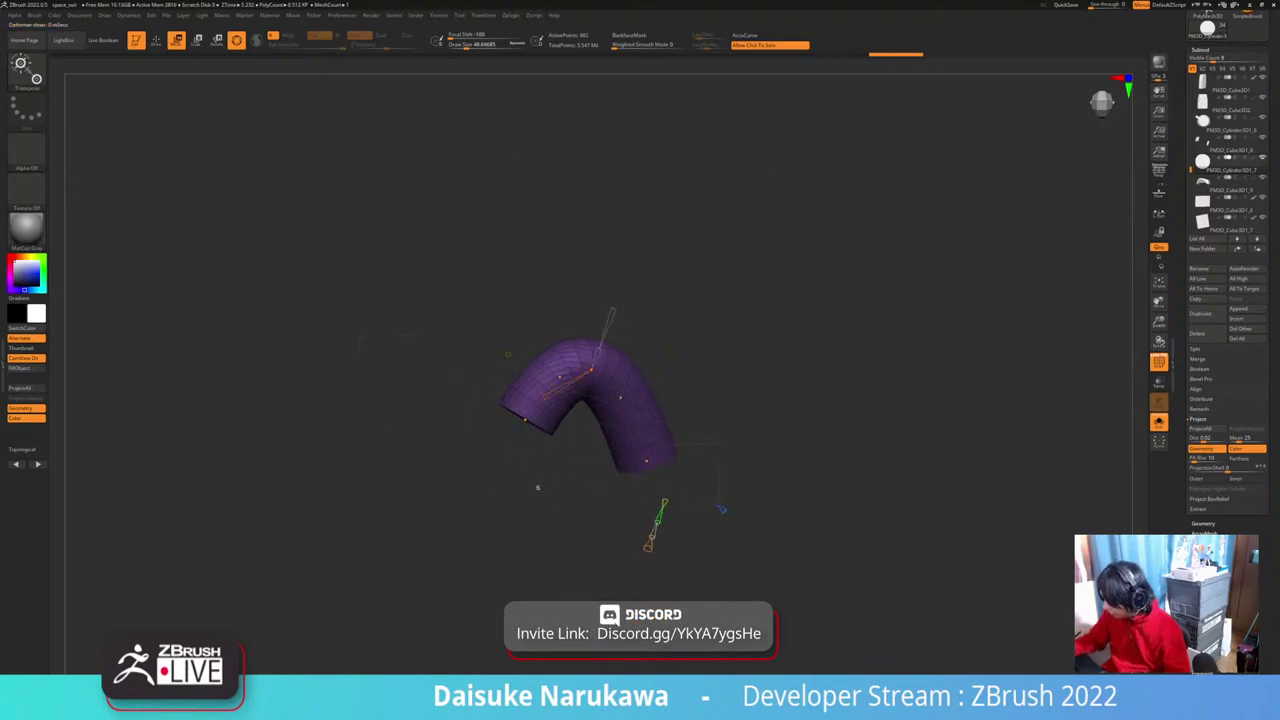
left_click_drag(620, 397, 557, 366)
right_click_drag(571, 480, 490, 341)
left_click(572, 482)
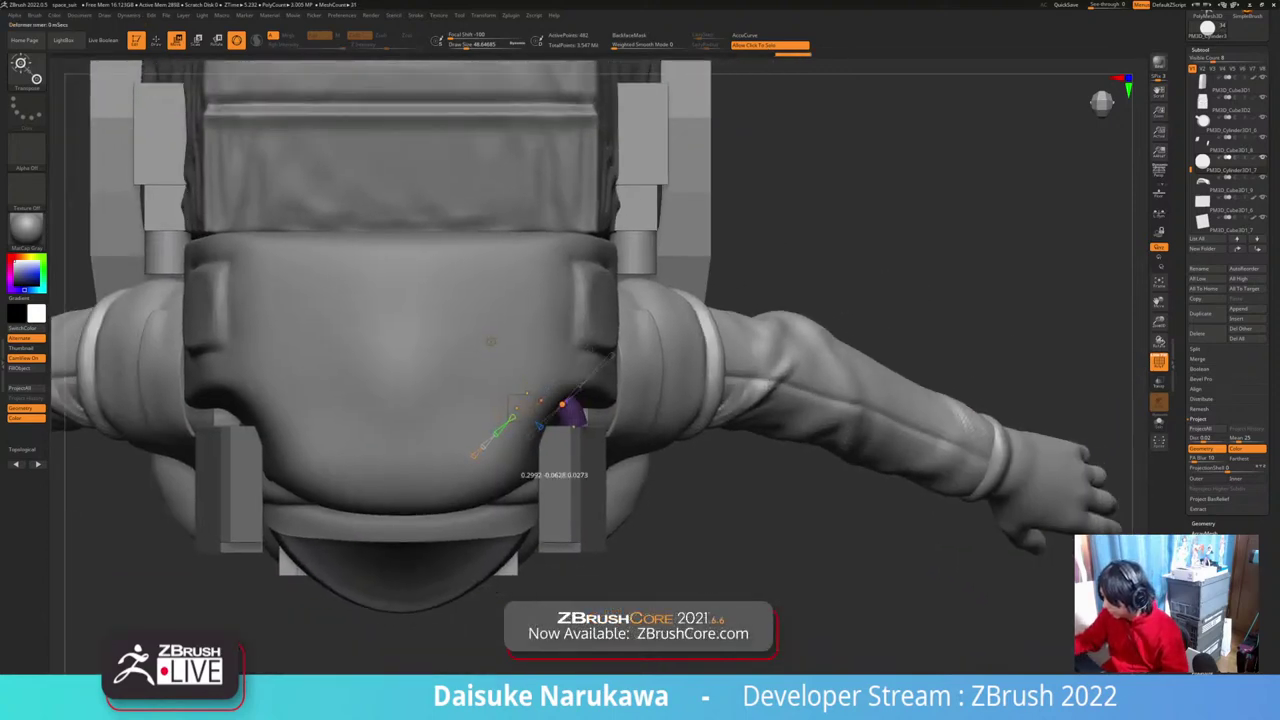
Step: Accept the Bend Curve deformation on the tube
right_click_drag(491, 342, 491, 343)
left_click(490, 342)
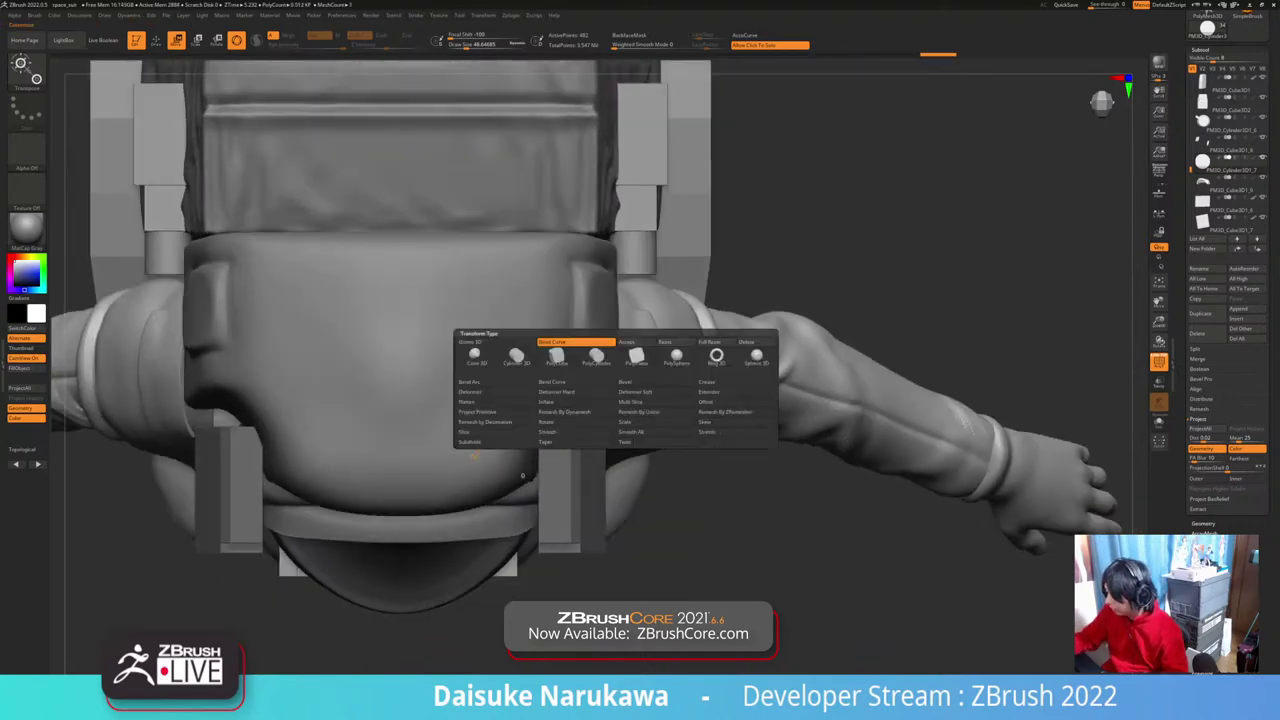
left_click(490, 342)
left_click(490, 342)
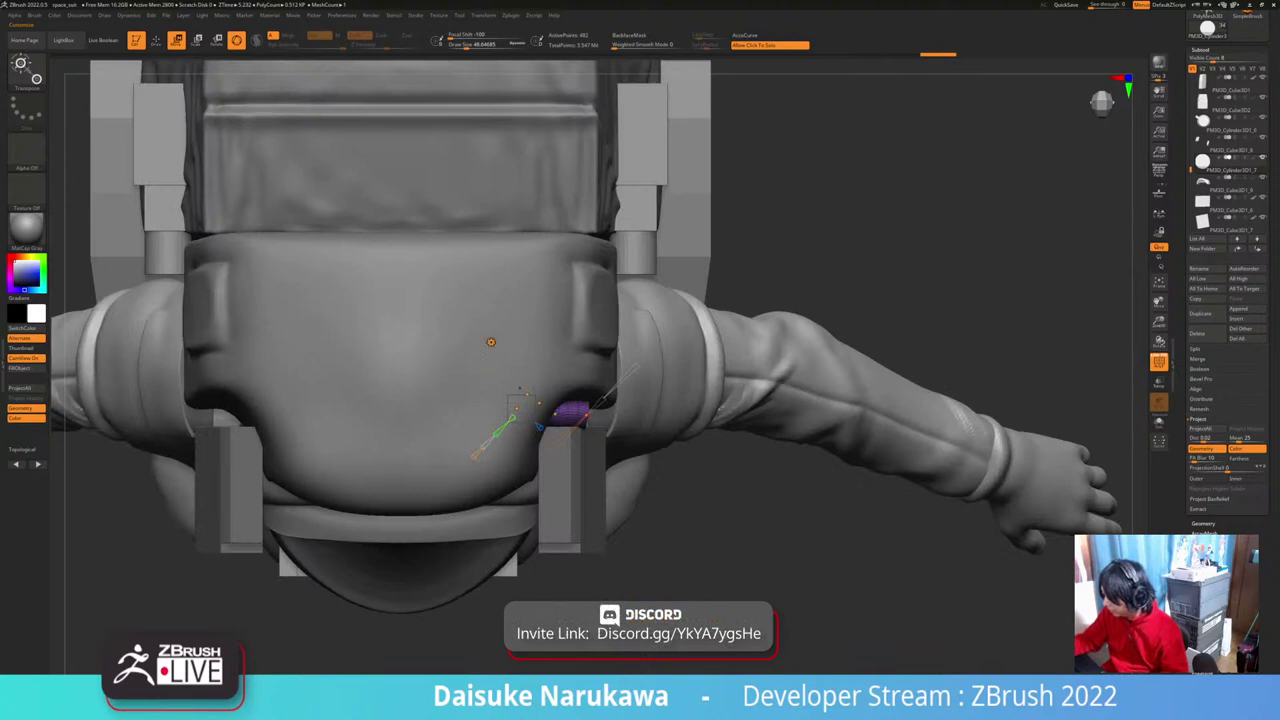
left_click(491, 342)
left_click(490, 342)
Step: Isolate the bent tube and undo its last scale changes
right_click_drag(490, 343, 492, 364, "ctrl")
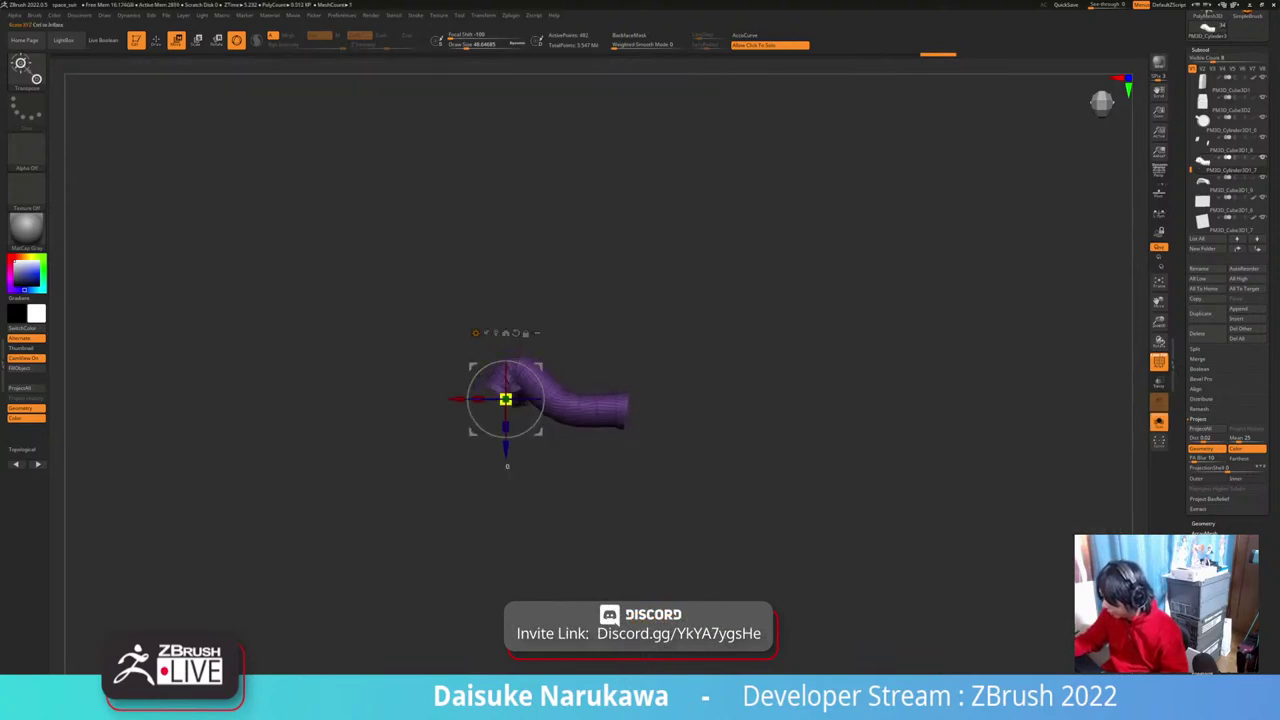
key("ctrl+z")
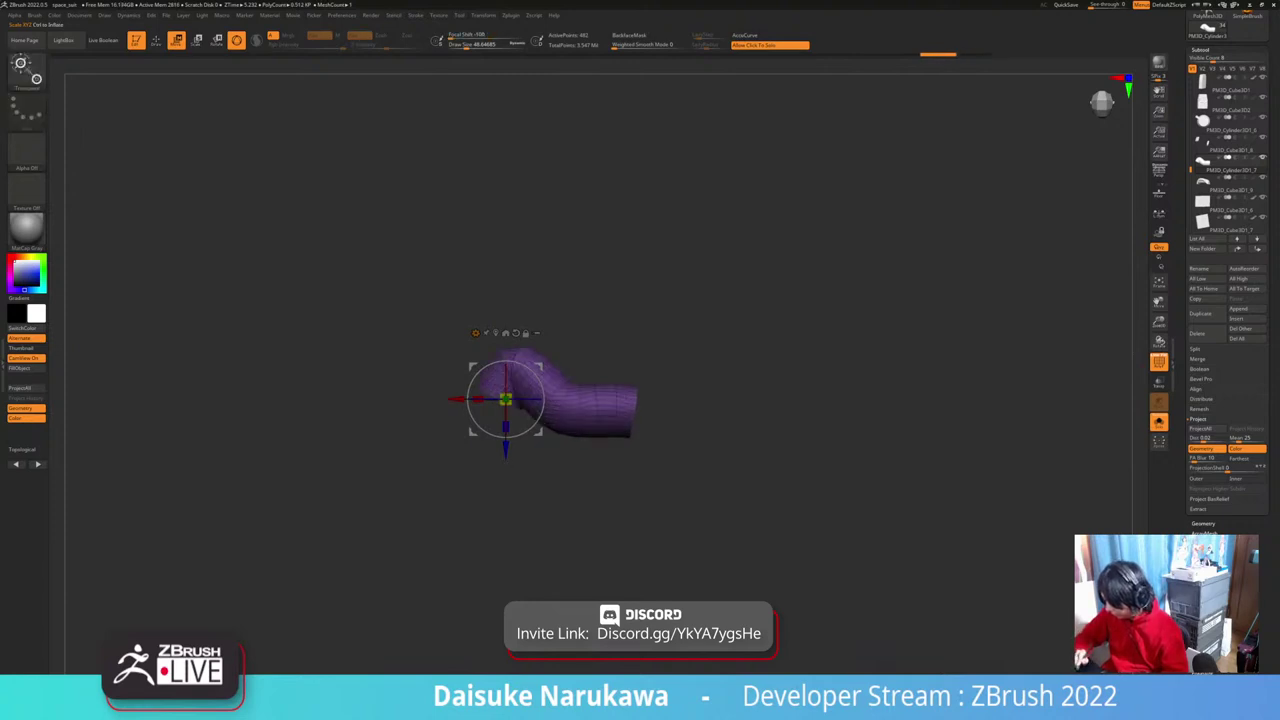
key("ctrl+z")
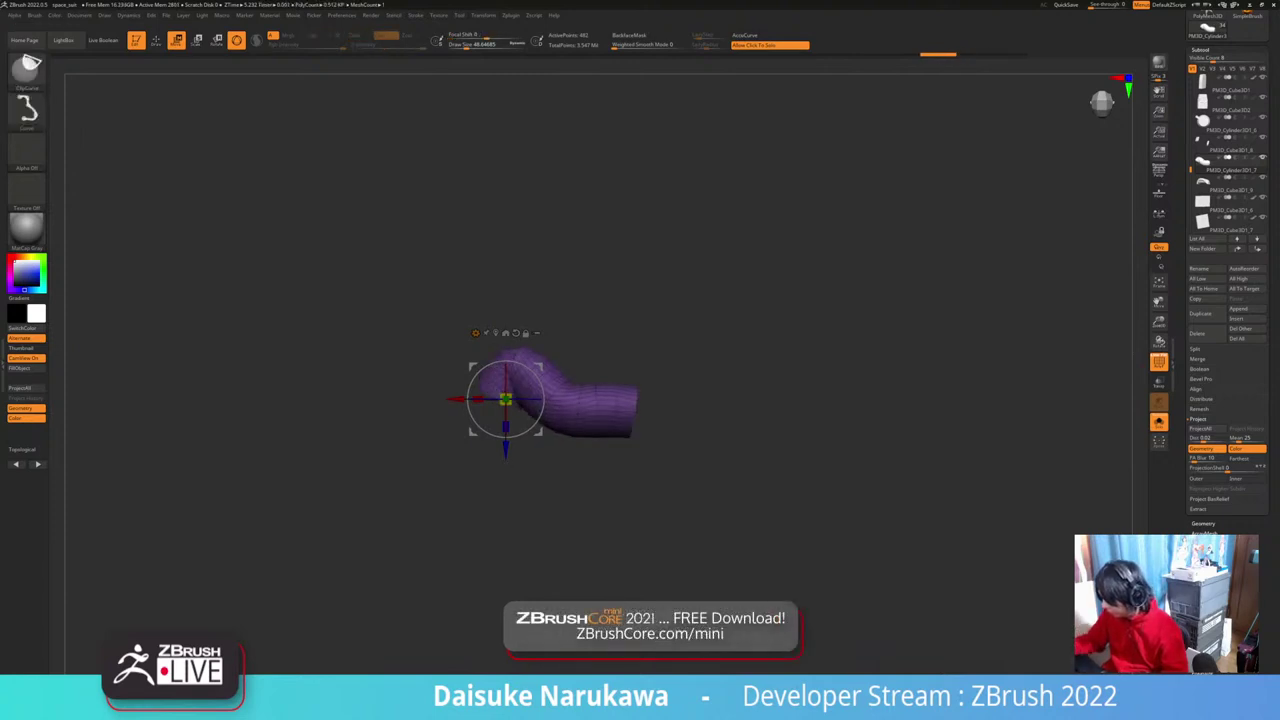
Step: Open the crease settings in the tube's geometry options and redo the undone edits
left_click(1200, 50)
left_click(1203, 60)
key("shift+d")
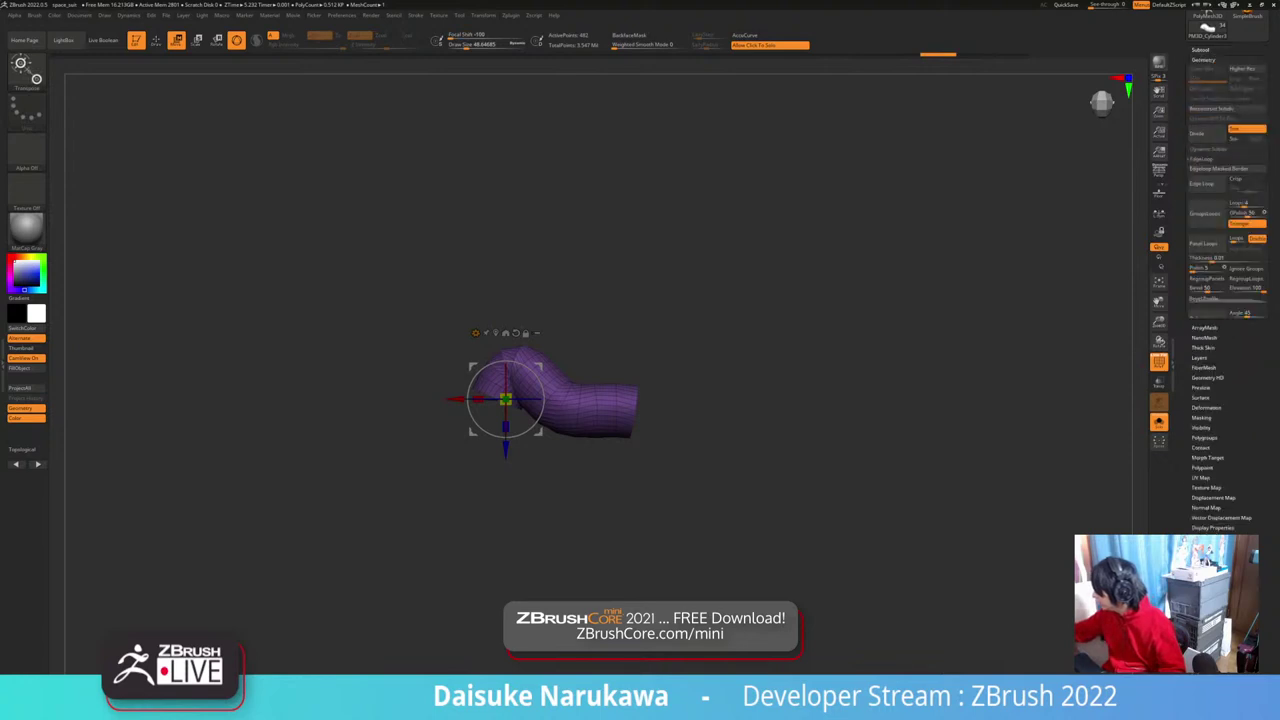
left_click(1199, 344)
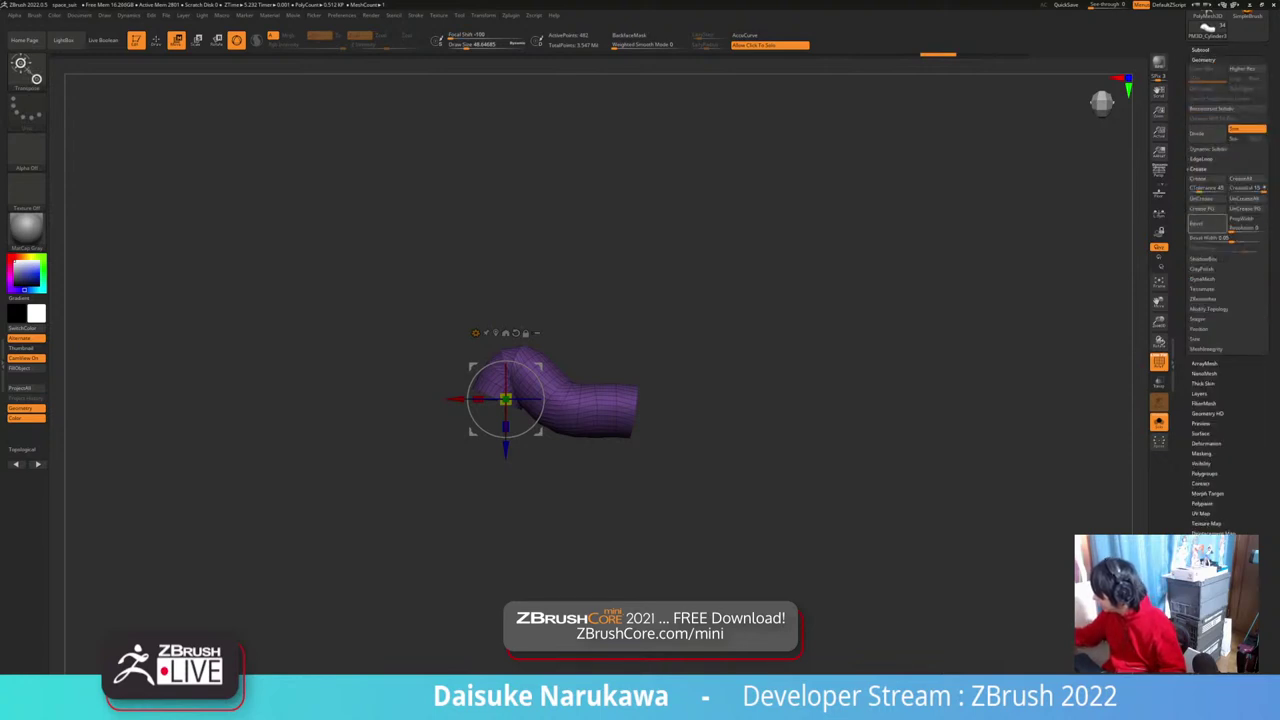
left_click_drag(720, 500, 715, 490)
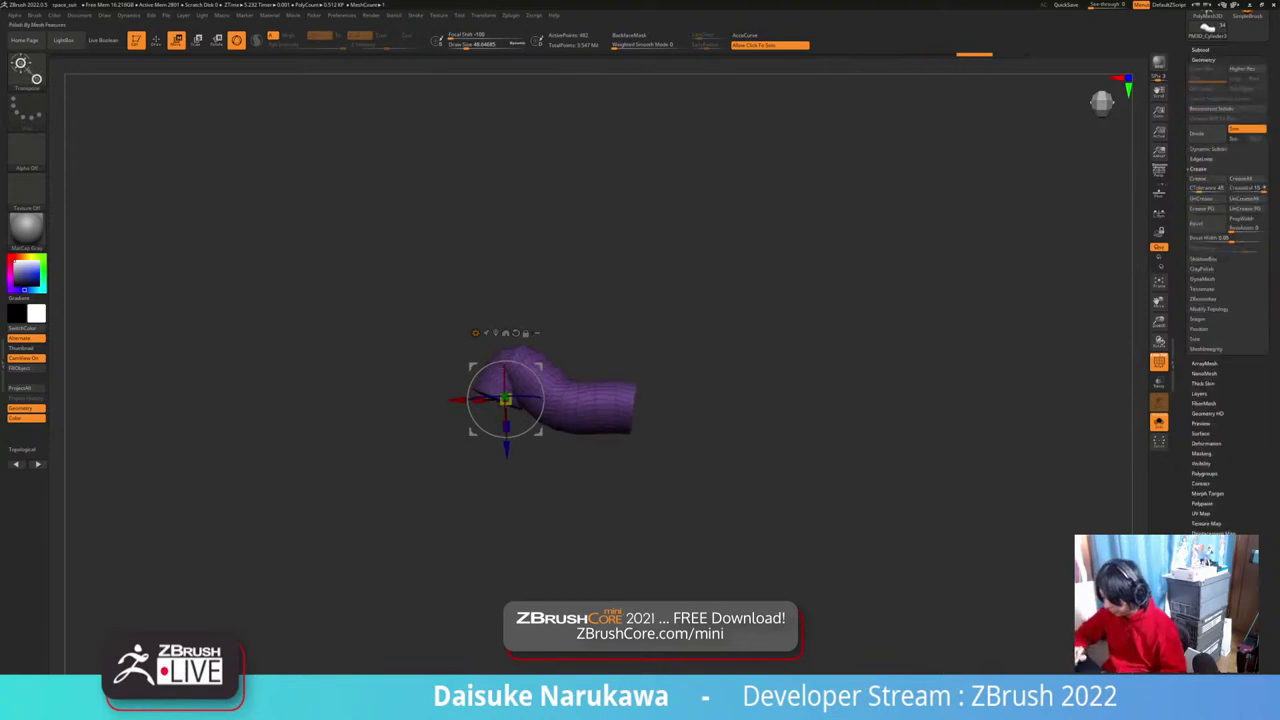
key("ctrl+shift+z")
key("ctrl+shift+z")
key("ctrl+shift+z")
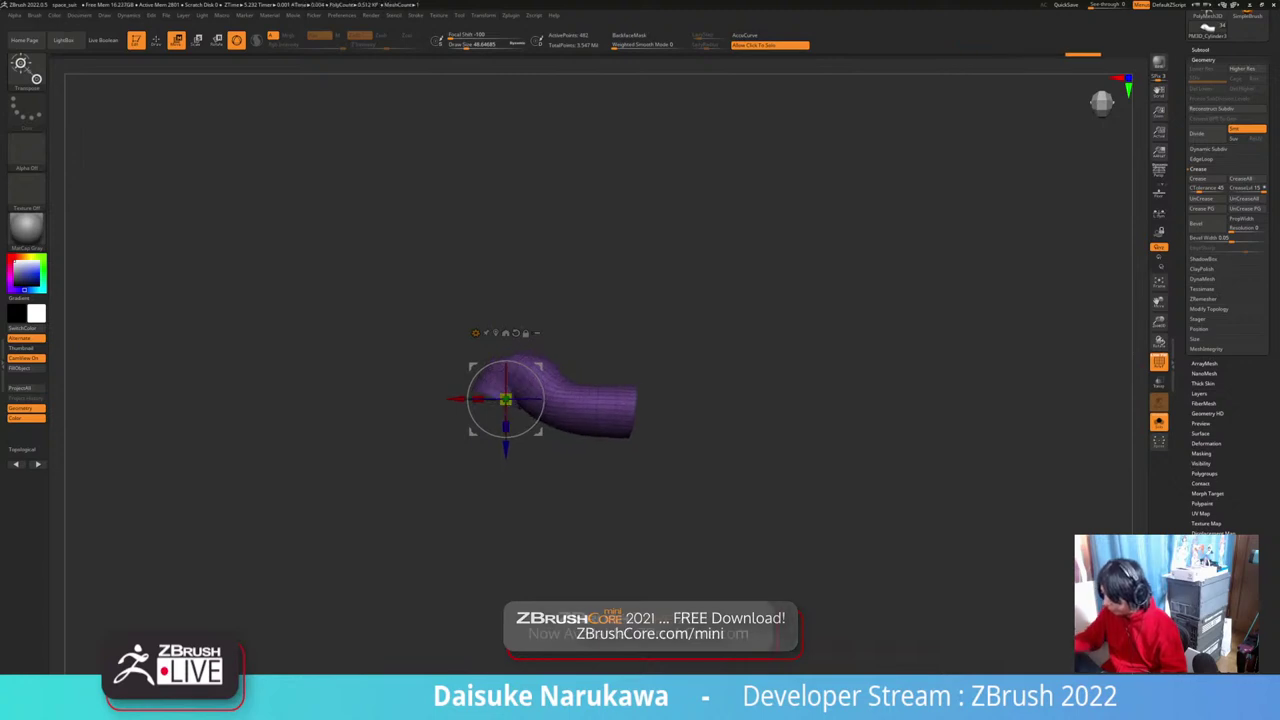
Step: Choose the SnakeHook brush for the tube and reduce its draw size to about 21.6
left_click(156, 40)
left_click(27, 71)
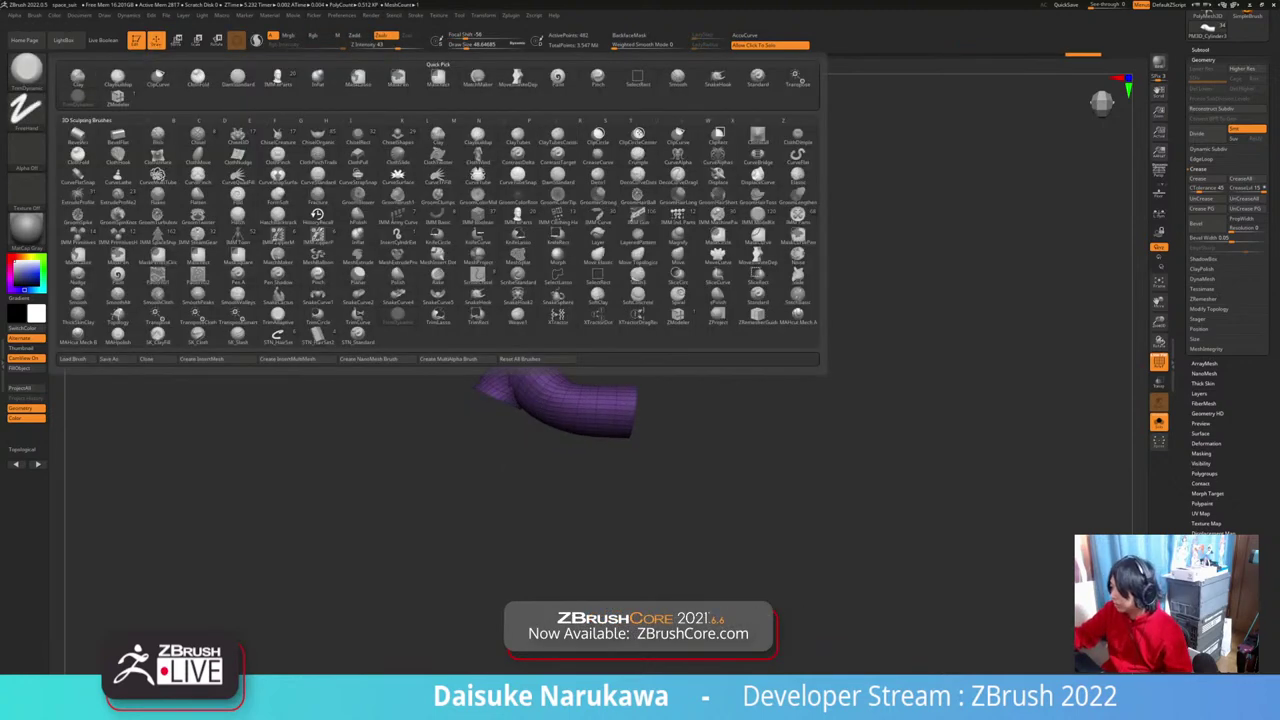
left_click(717, 78)
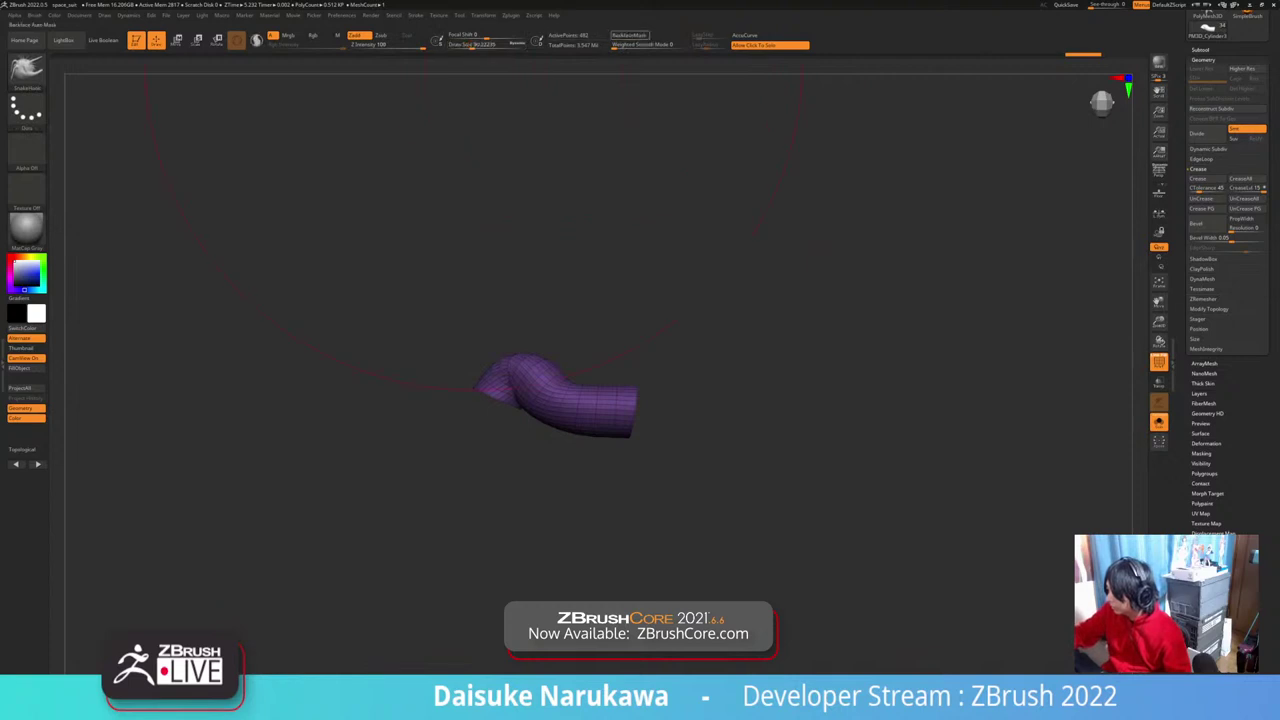
mouse_move(538, 385)
left_mouse_down()
mouse_move(549, 382)
mouse_move(533, 364)
mouse_move(505, 387)
left_mouse_up()
key("ctrl+z")
left_click(461, 45)
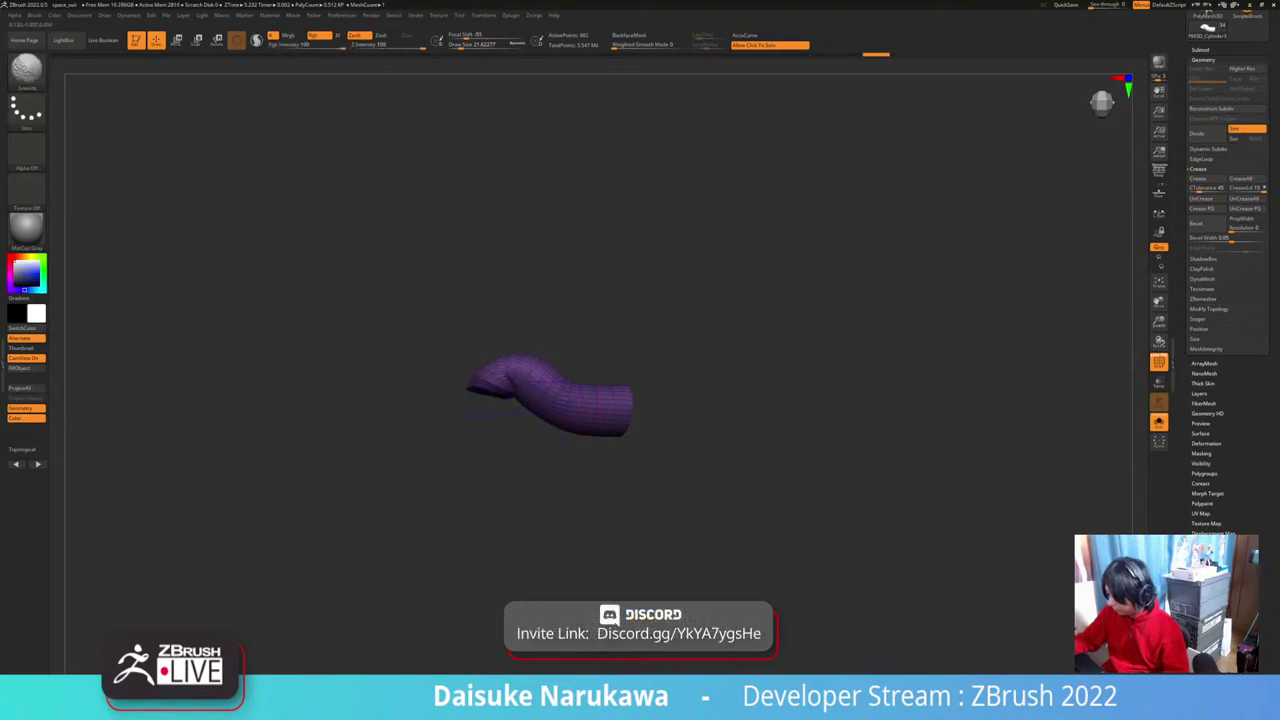
Step: Try to reshape the tube's bend with SnakeHook and smooth both of its ends
mouse_move(505, 387)
right_mouse_down()
mouse_move(523, 354)
mouse_move(508, 425)
mouse_move(530, 405)
right_mouse_up()
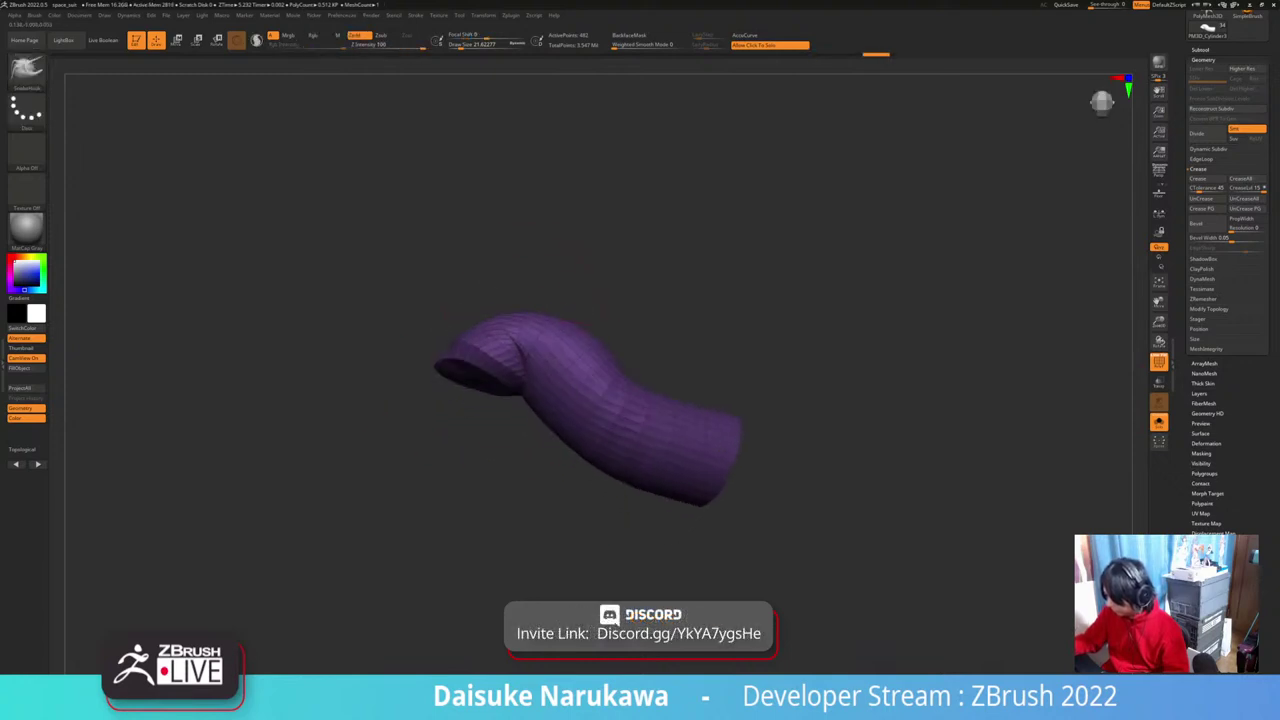
left_click_drag(530, 405, 500, 408)
right_click_drag(500, 408, 520, 412)
left_click_drag(520, 412, 512, 408, "shift")
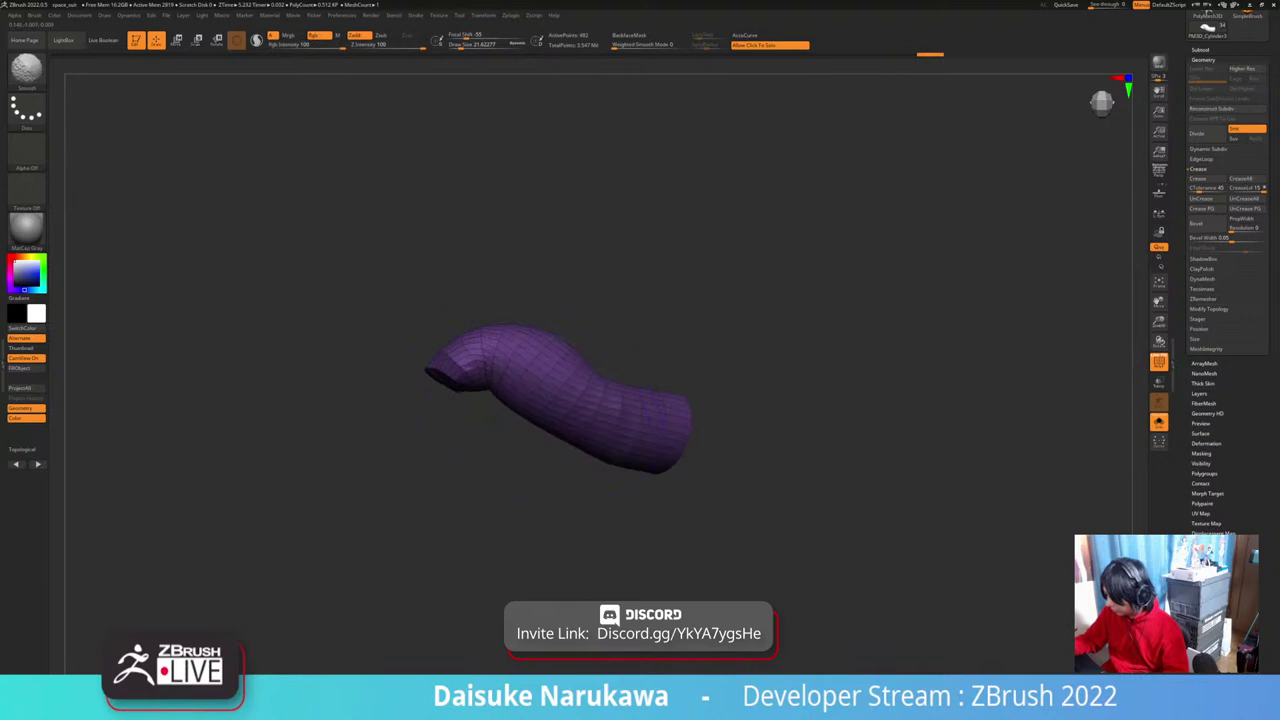
left_click_drag(597, 437, 632, 440, "shift")
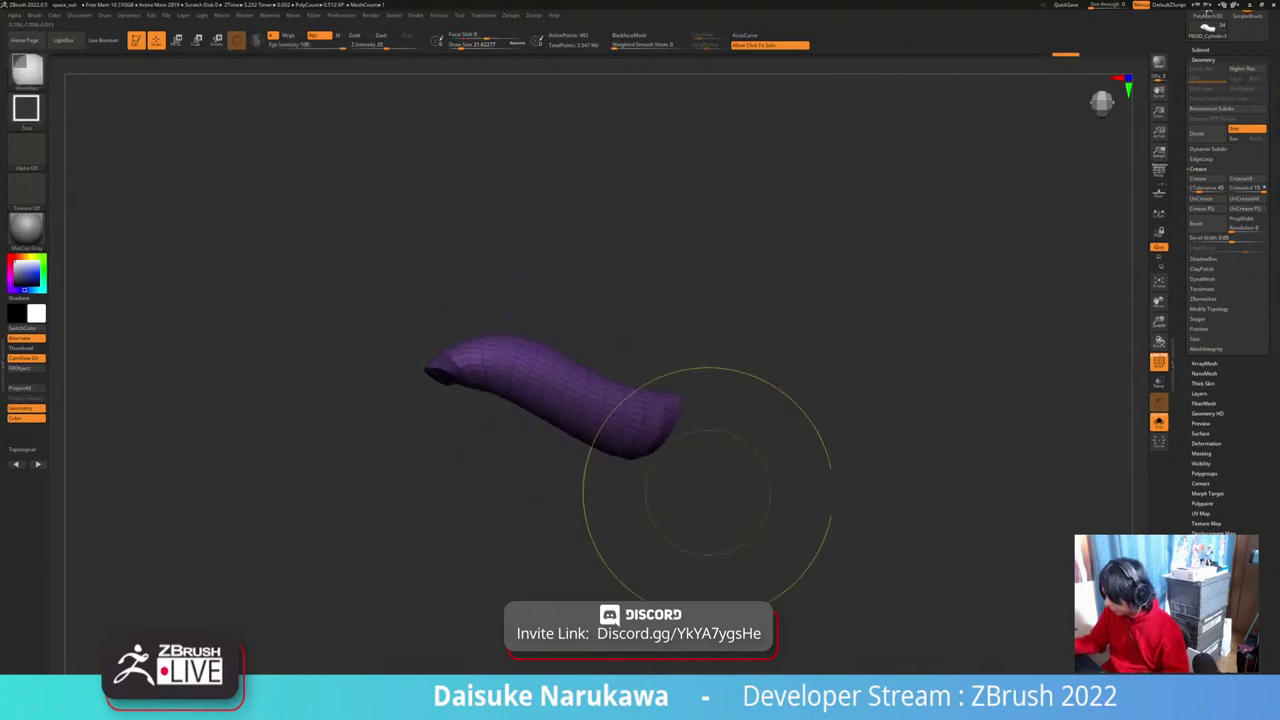
Step: Undo the SnakeHook and smoothing strokes on the tube
key("ctrl+z")
key("ctrl+z")
key("ctrl+z")
key("ctrl+z")
key("ctrl+z")
key("ctrl+z")
key("ctrl+z")
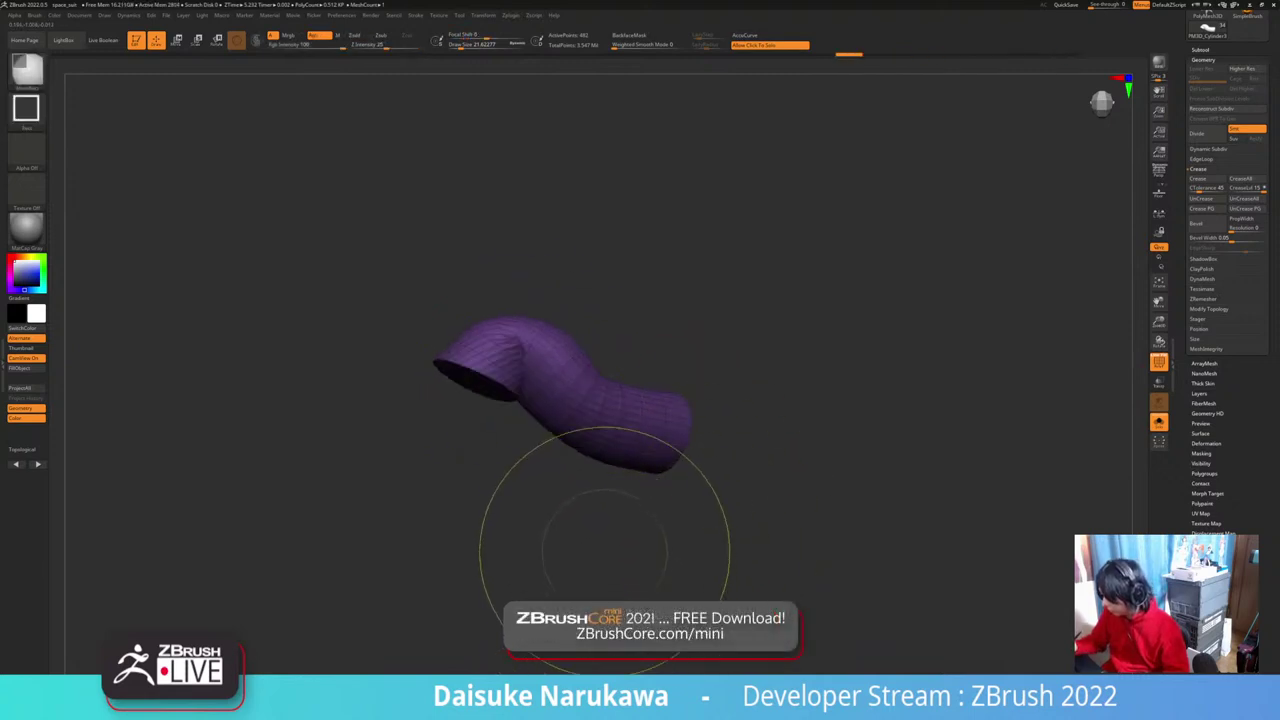
right_click_drag(603, 553, 568, 426)
key("ctrl+z")
key("ctrl+z")
key("ctrl+z")
key("ctrl+z")
key("ctrl+z")
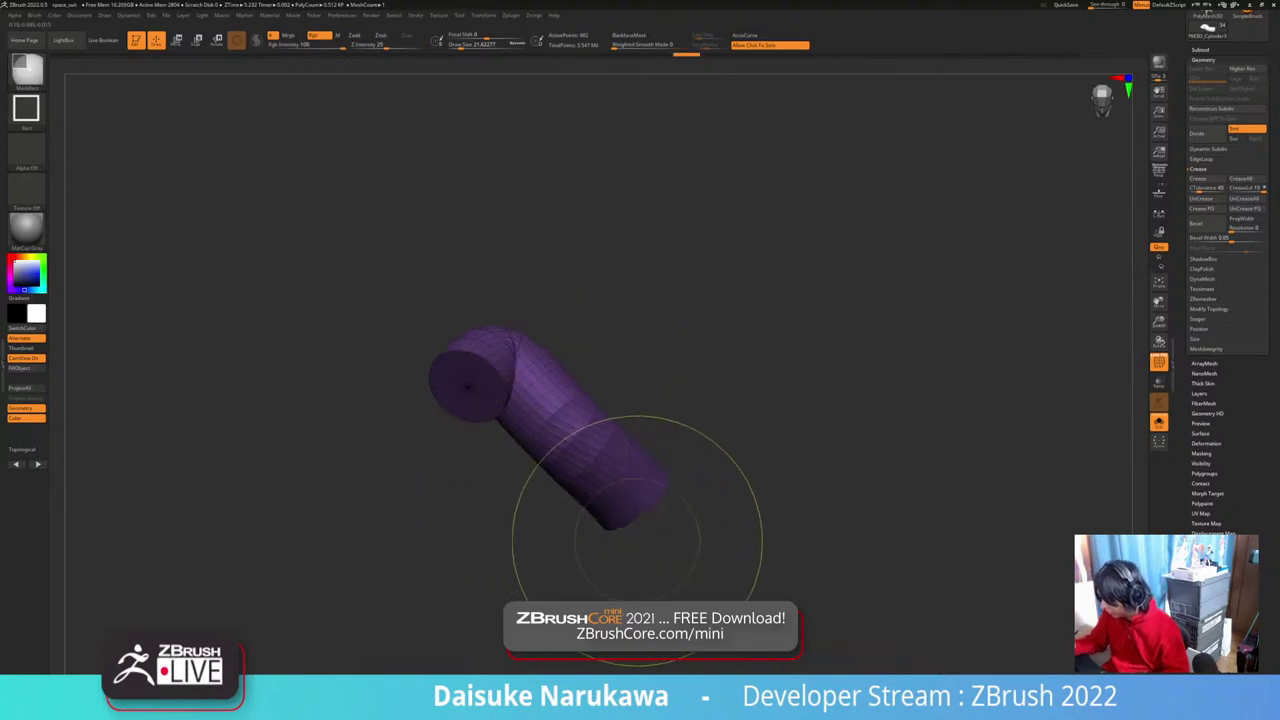
Step: Try to mask the tube's straight end with a rectangular mask
mouse_move(638, 545)
right_mouse_down("shift")
mouse_move(641, 558)
mouse_move(588, 555)
right_mouse_up("shift")
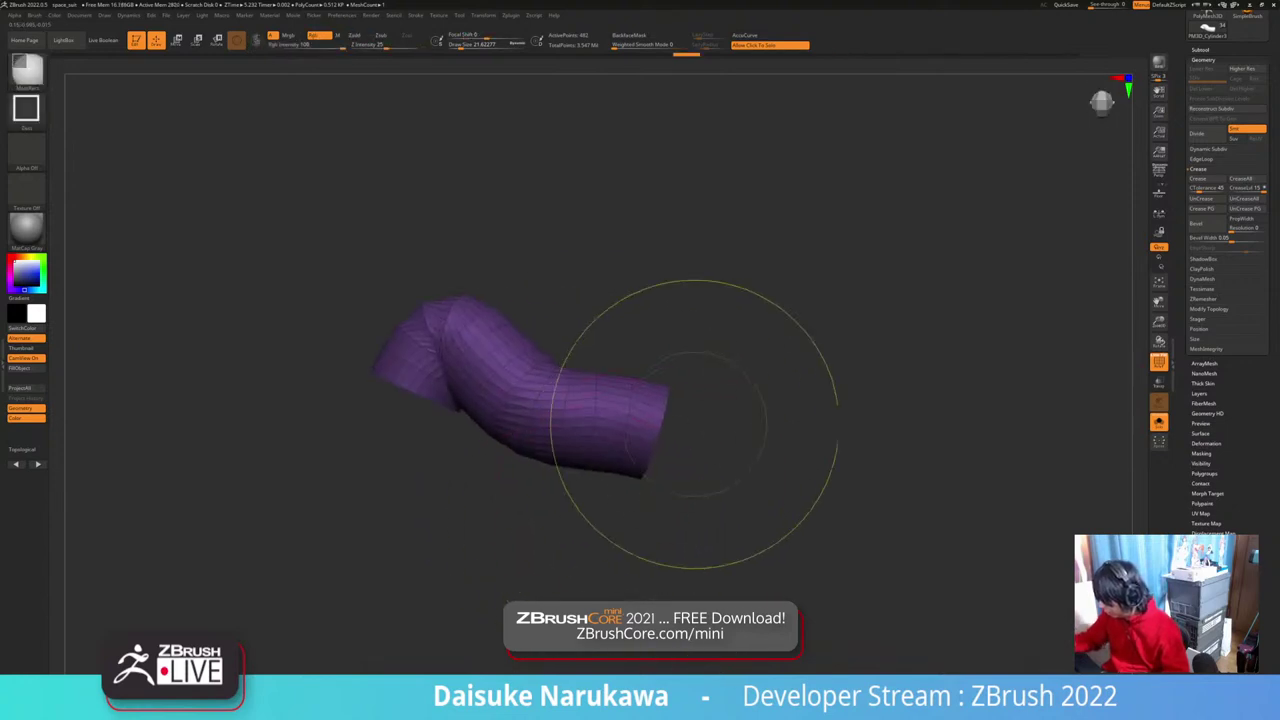
mouse_move(719, 362)
left_mouse_down("ctrl")
mouse_move(632, 449)
mouse_move(635, 499)
left_mouse_up("ctrl")
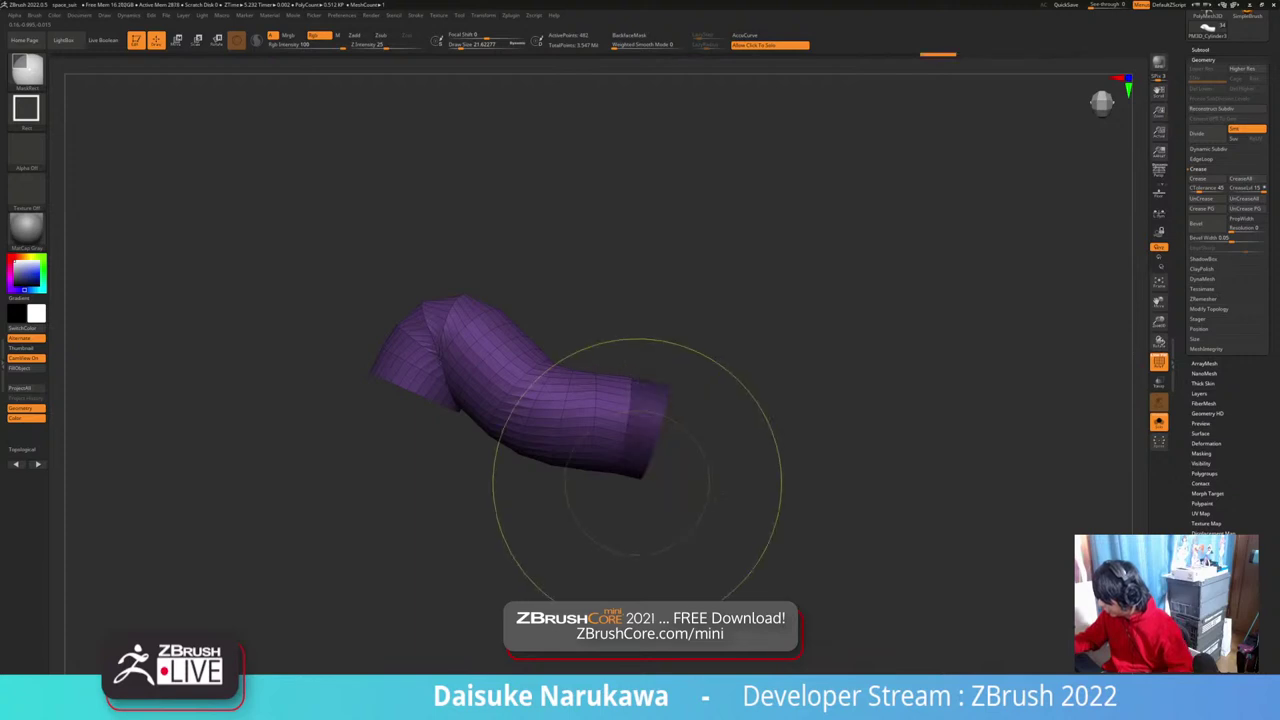
left_click_drag(528, 520, 474, 481, "ctrl")
Step: Switch the masking brush to MaskLasso and draw a lasso mask around the opening at the tube's bent end
left_click(28, 74, "ctrl")
left_click(118, 79, "ctrl")
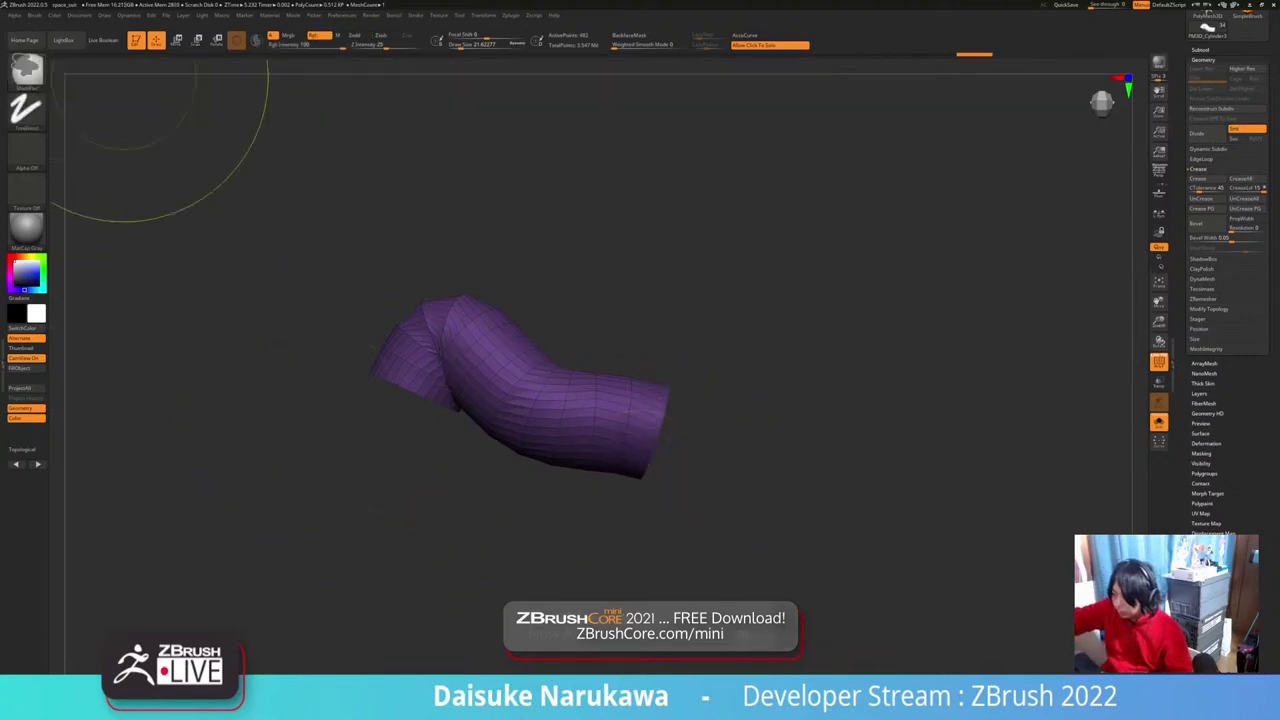
left_click(28, 74, "ctrl")
left_click(79, 79, "ctrl")
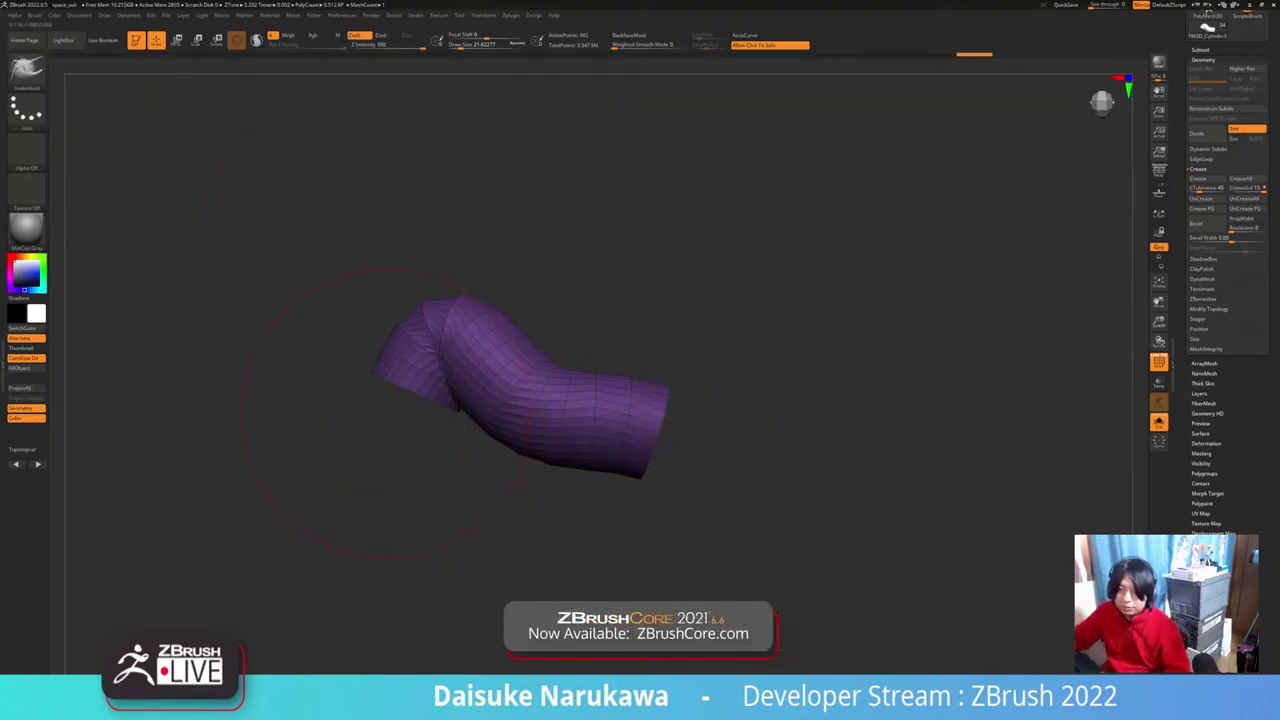
left_click_drag(330, 401, 313, 354, "ctrl")
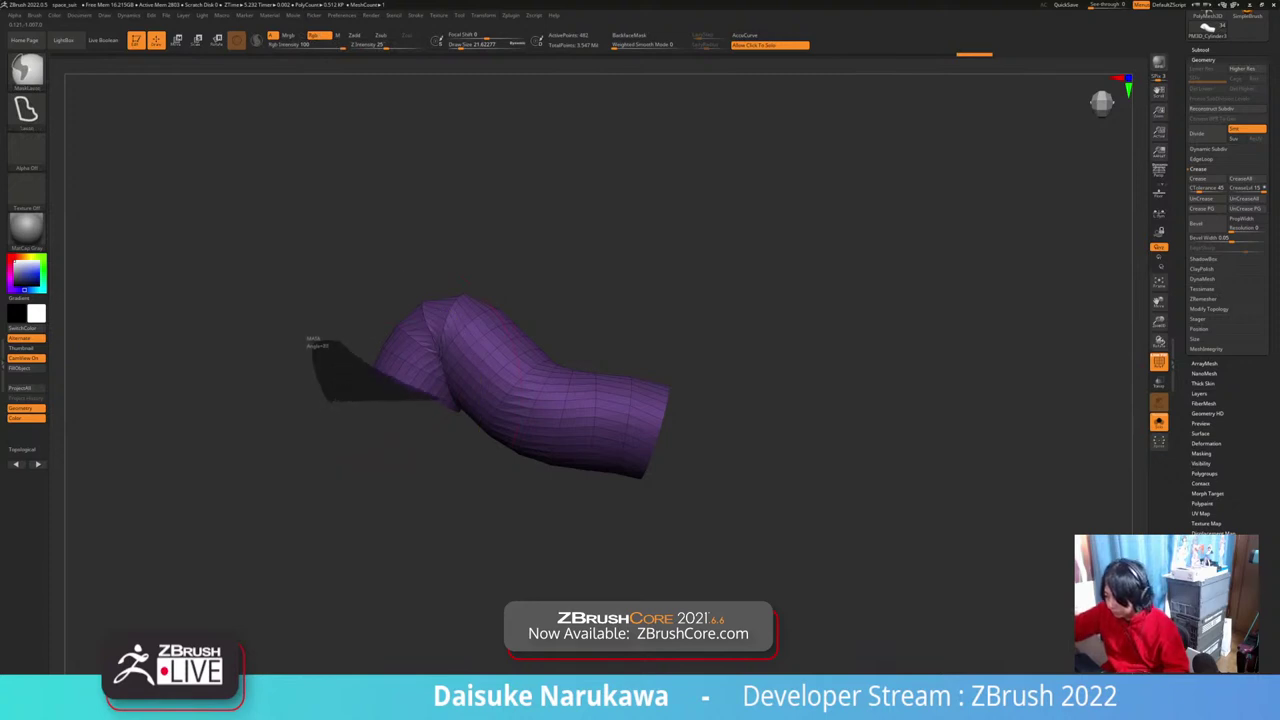
left_click_drag(460, 411, 456, 448, "ctrl")
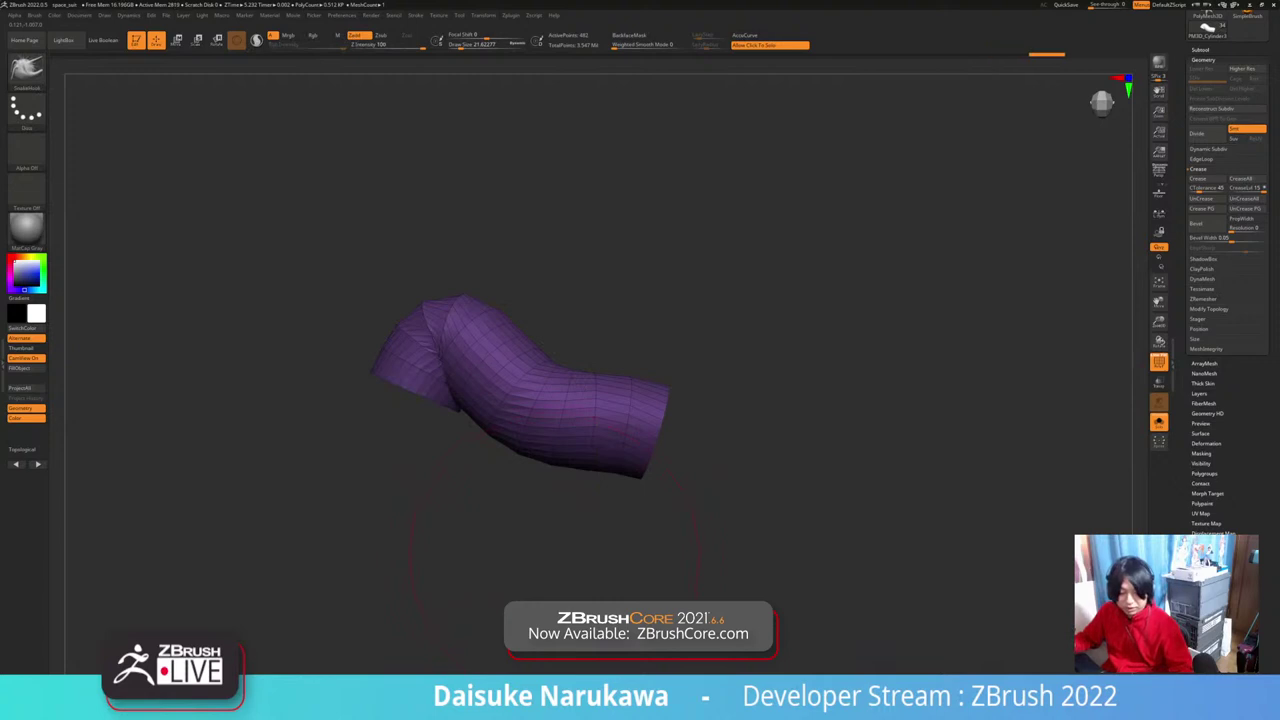
Step: Smooth the creased inner bend of the tube into a rounder curve
mouse_move(457, 520)
left_mouse_down()
mouse_move(560, 500)
mouse_move(620, 460)
mouse_move(590, 430)
mouse_move(640, 450)
mouse_move(482, 652)
left_mouse_up()
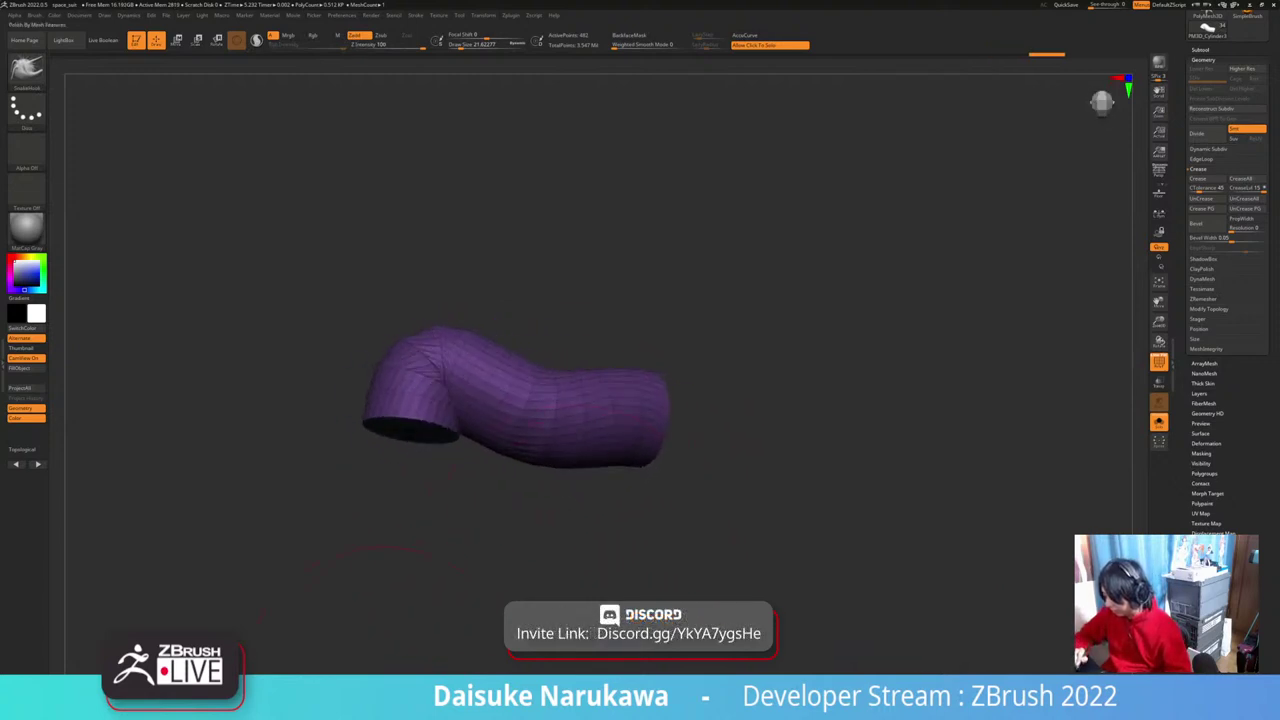
left_click_drag(405, 690, 425, 620)
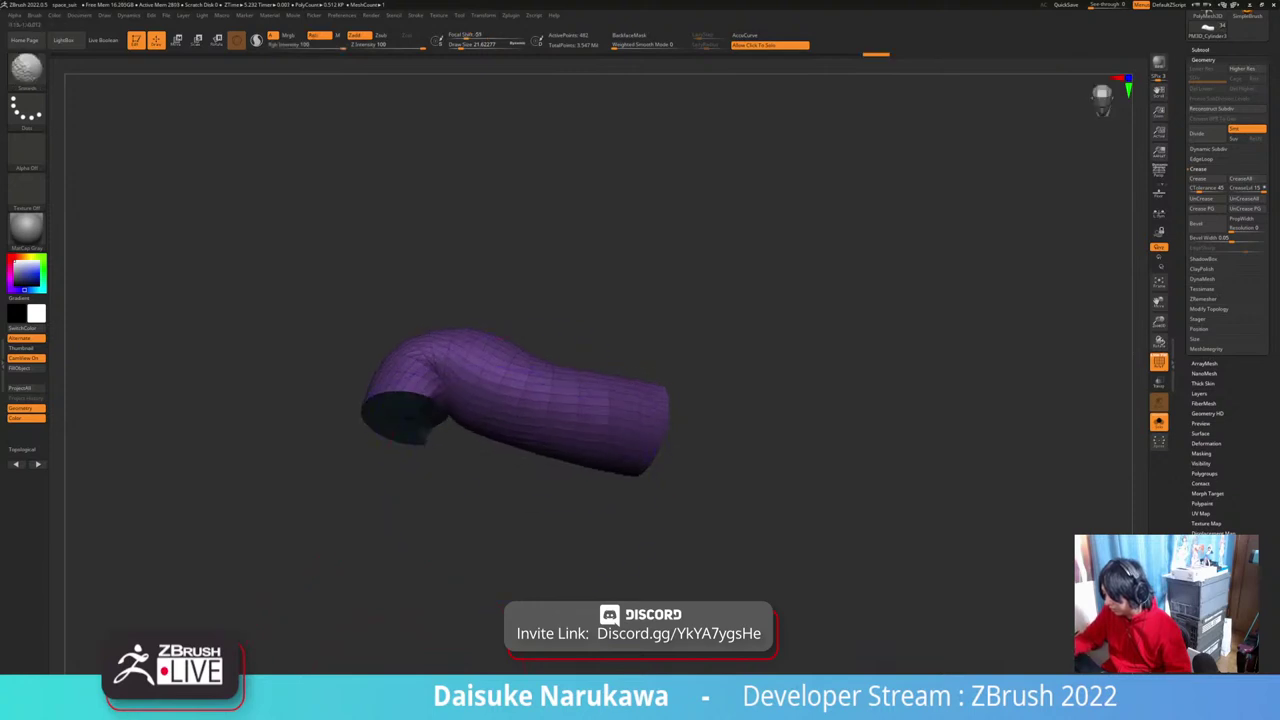
mouse_move(600, 482)
left_mouse_down()
mouse_move(565, 510)
mouse_move(671, 503)
left_mouse_up()
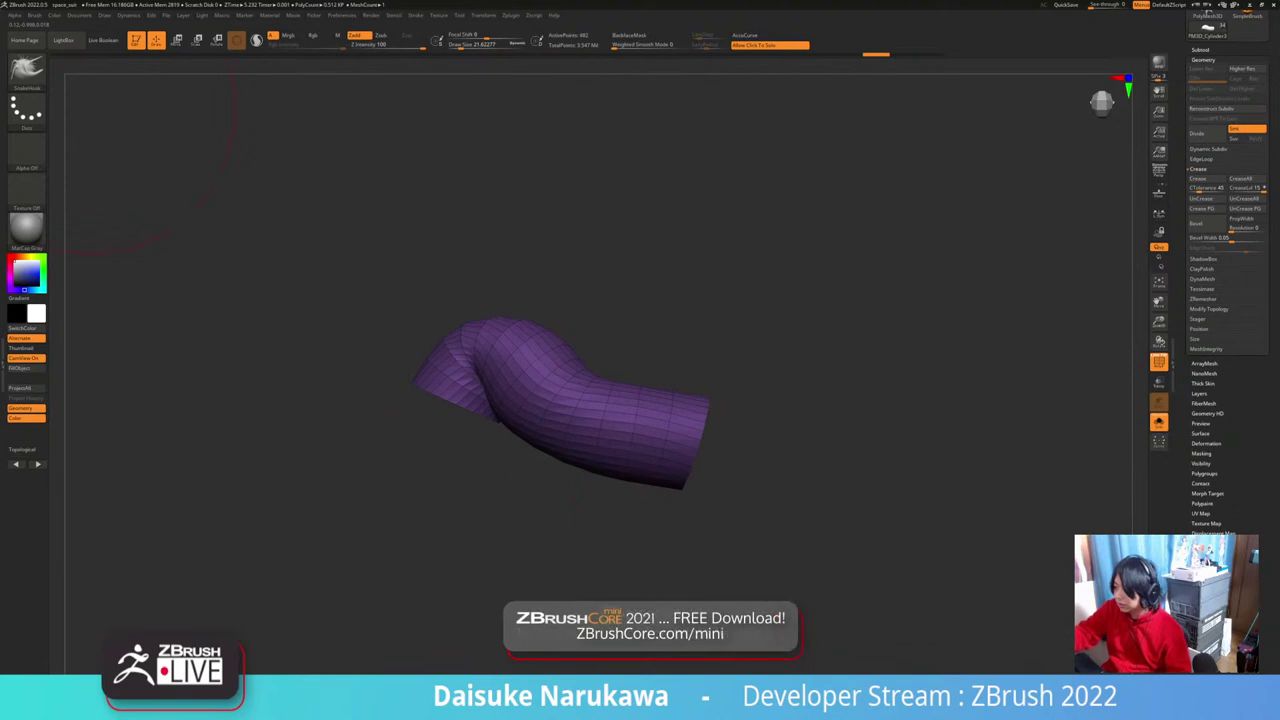
Step: Step back and forth through the latest strokes on the tube, undoing the last ones
left_click_drag(105, 120, 84, 114)
key("ctrl+z")
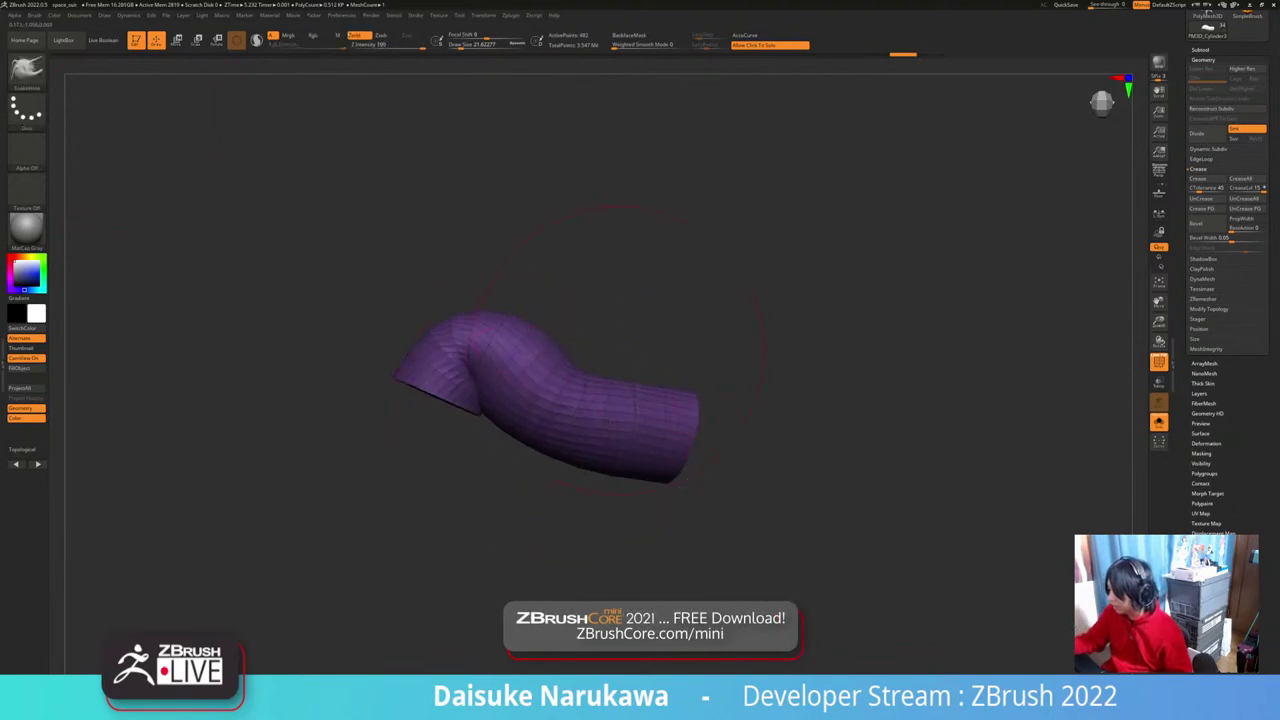
key("ctrl+z")
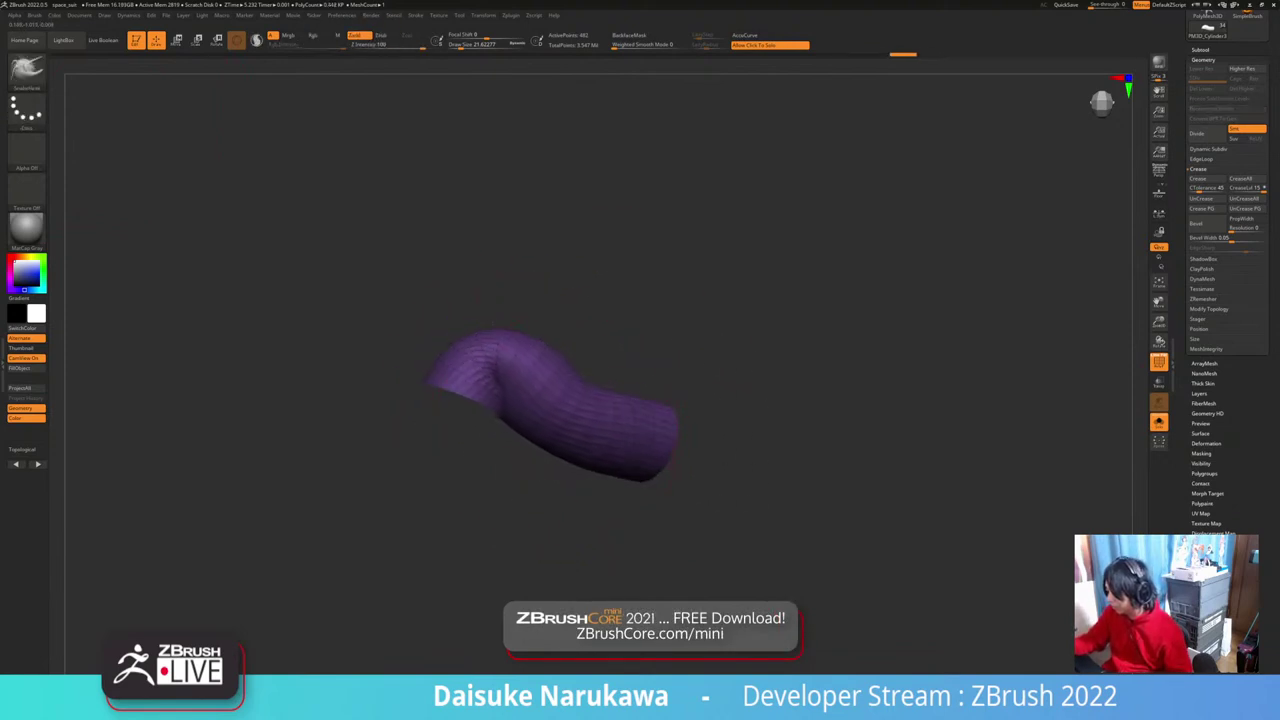
key("ctrl+z")
key("ctrl+shift+z")
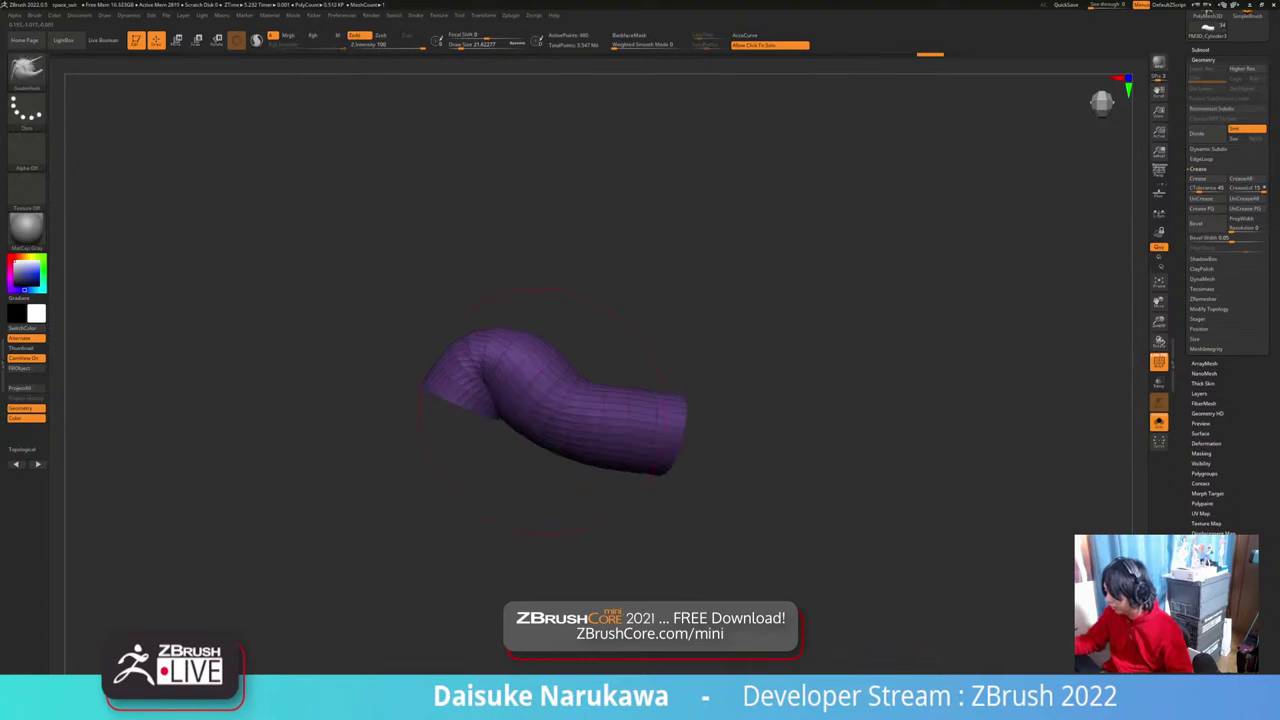
key("ctrl+z")
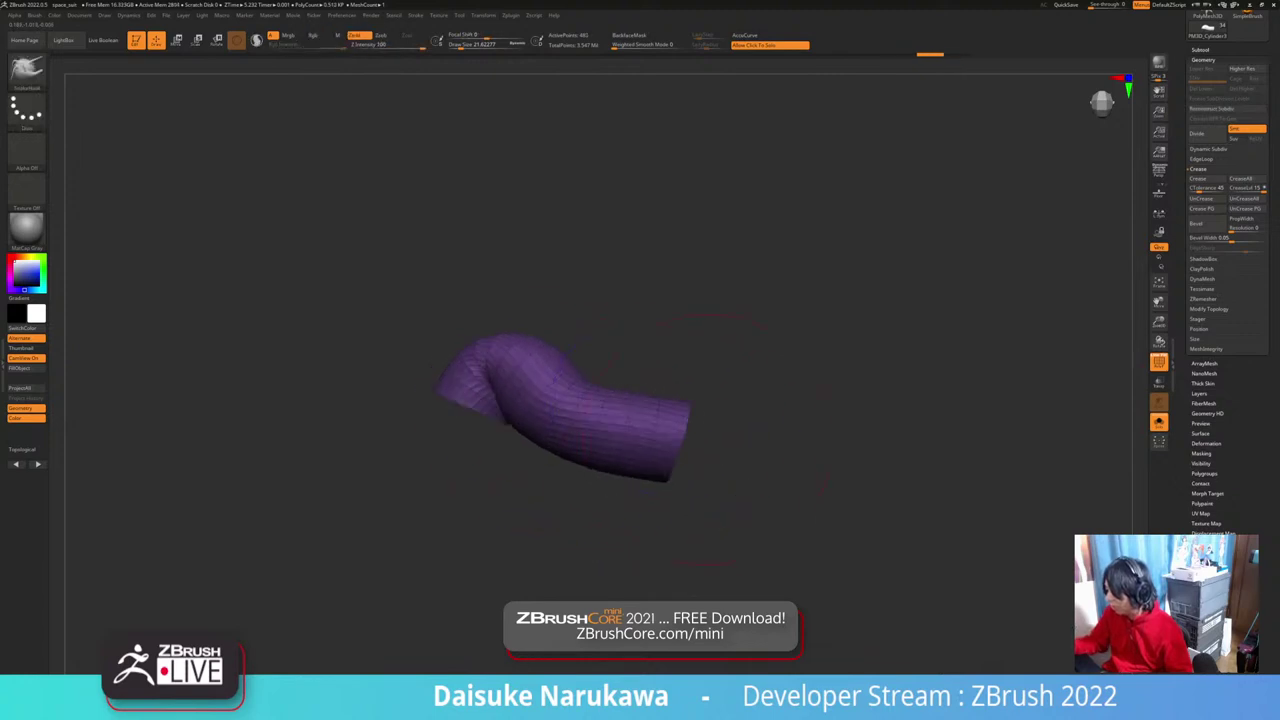
key("ctrl+z")
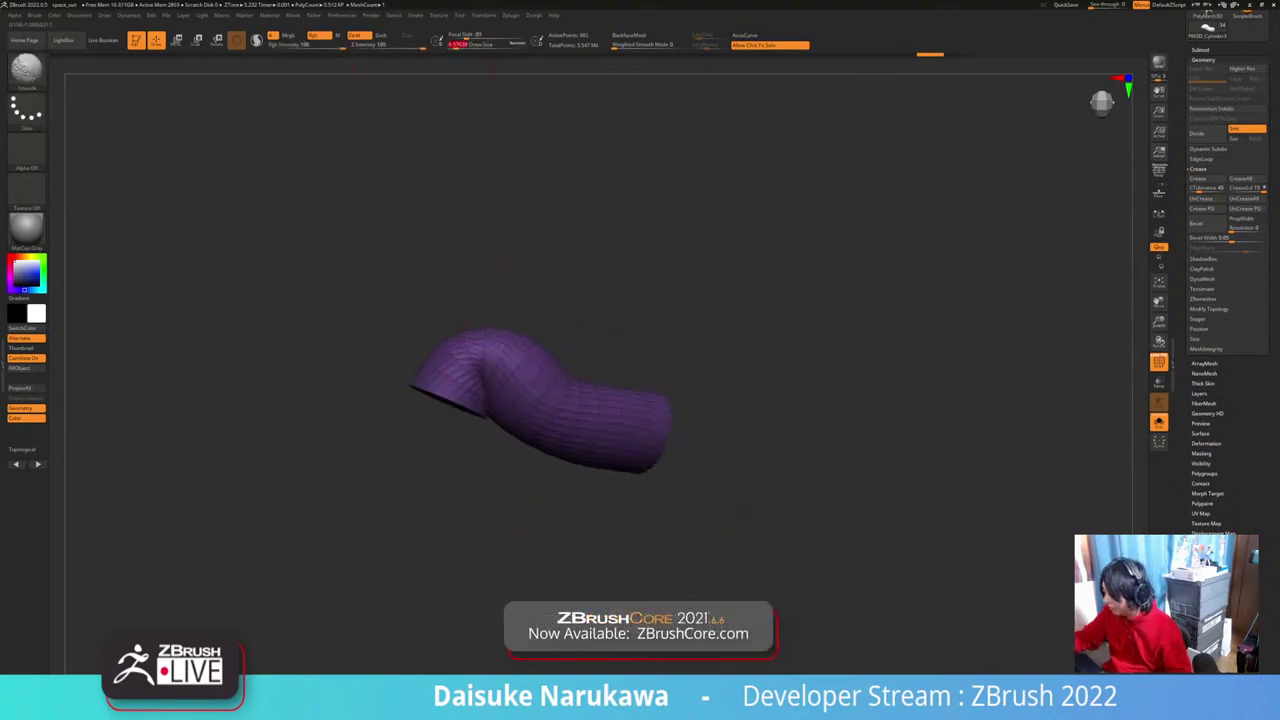
Step: Smooth the bent tube's surface, bring back the rest of the suit and undo the last change
mouse_move(515, 340)
right_mouse_down()
mouse_move(600, 367)
mouse_move(605, 397)
mouse_move(641, 403)
mouse_move(646, 455)
right_mouse_up()
left_click_drag(590, 405, 530, 430)
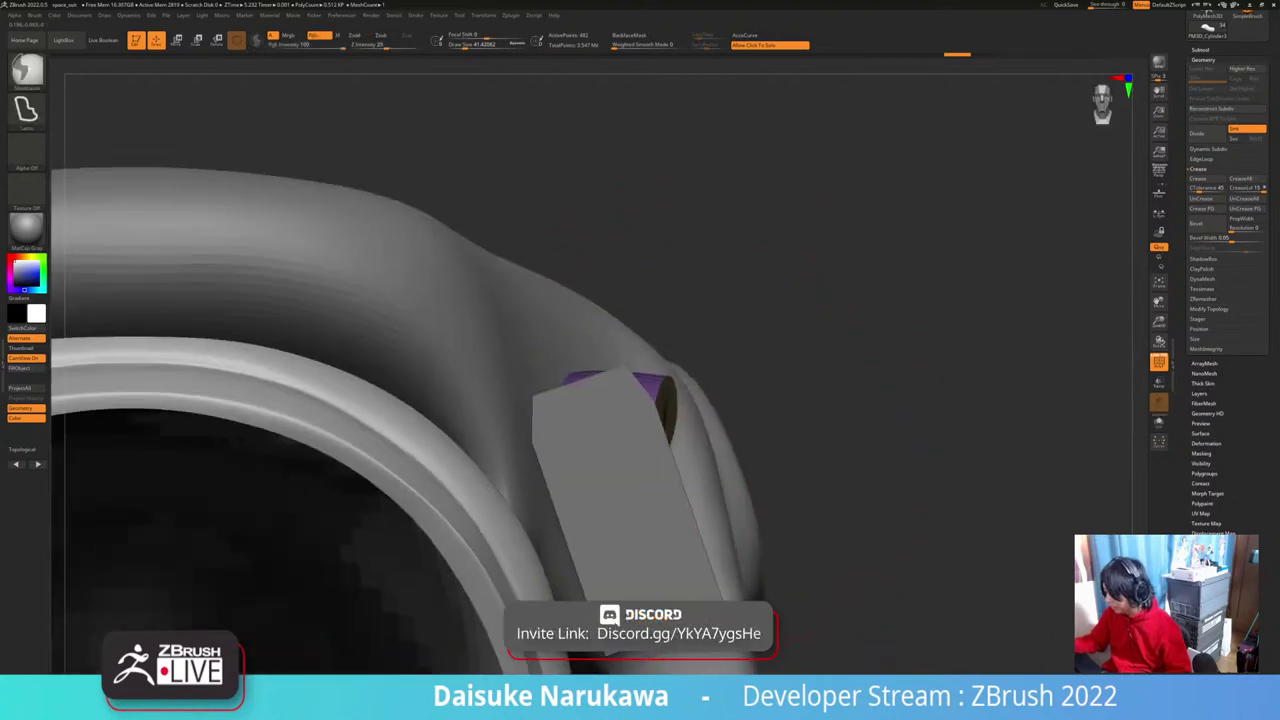
mouse_move(625, 420)
right_mouse_down()
mouse_move(640, 465)
mouse_move(615, 480)
mouse_move(701, 508)
mouse_move(690, 475)
mouse_move(605, 445)
right_mouse_up()
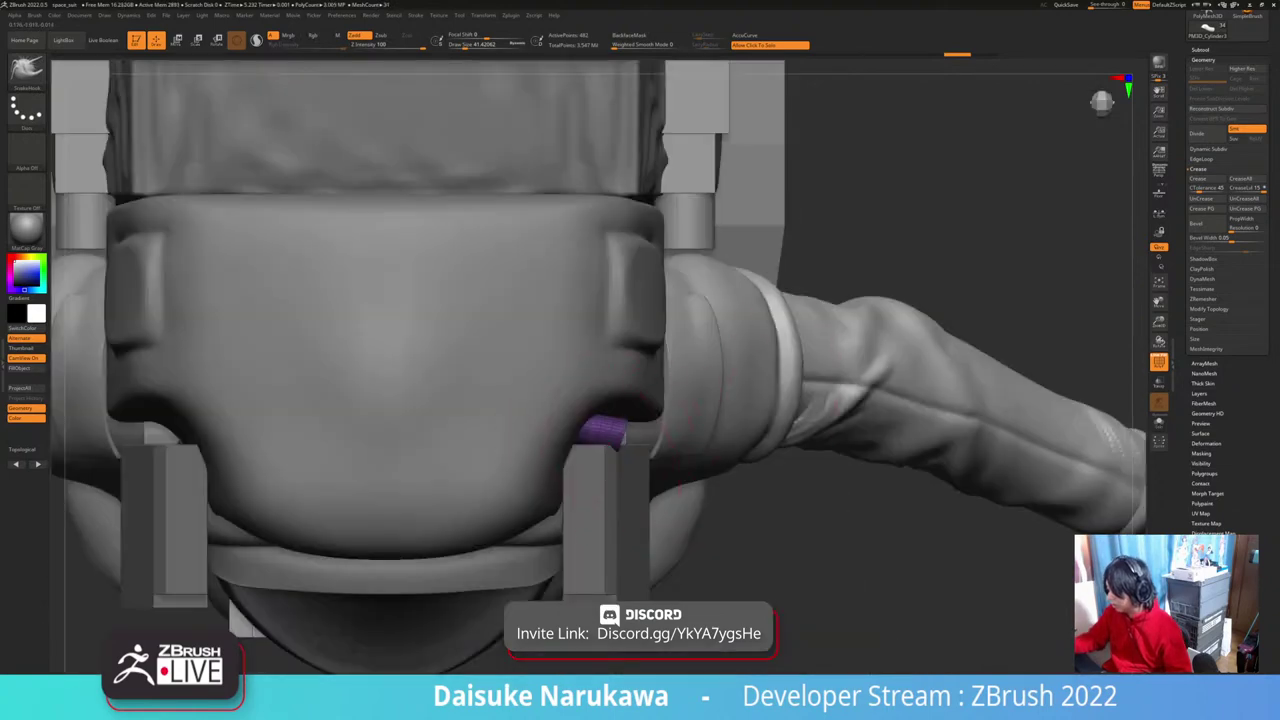
key("ctrl+z")
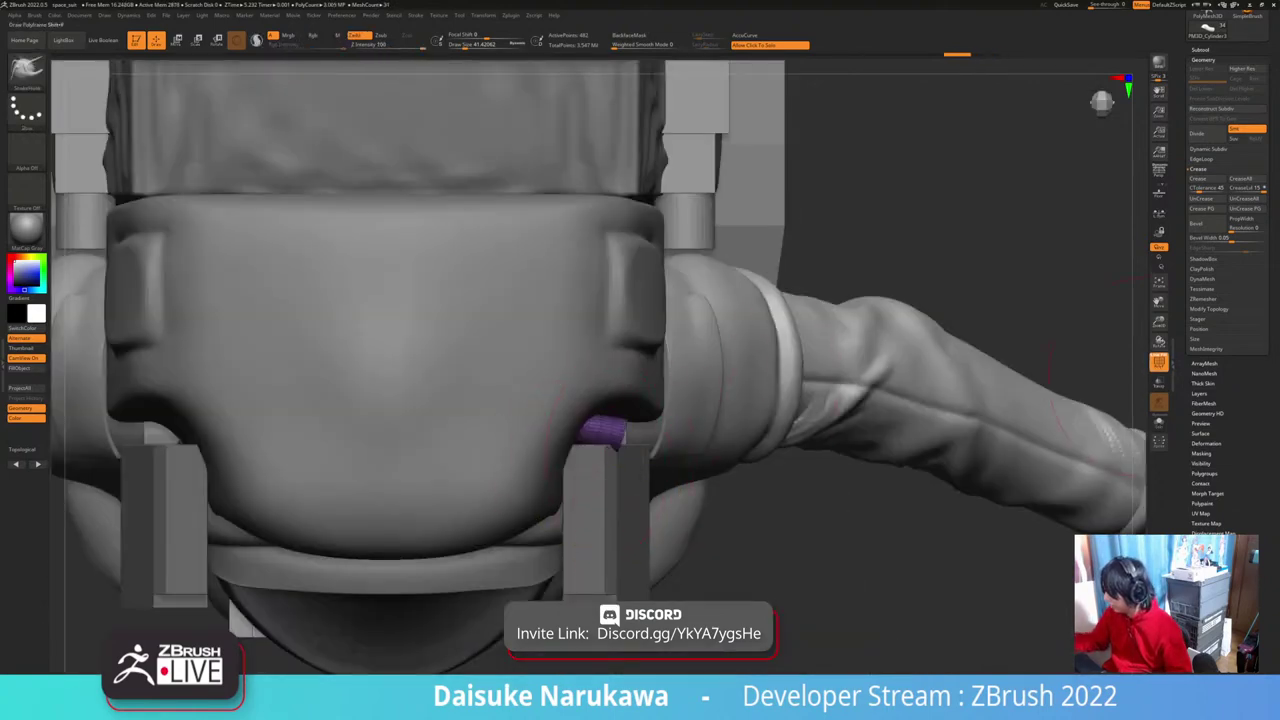
Step: Turn off the polyframe display and adjust the isolated tube's shape with the SnakeHook brush, then show the whole suit again
left_click(1159, 363)
right_click_drag(1040, 440, 1038, 424)
left_click(1159, 423)
left_click_drag(610, 406, 610, 426)
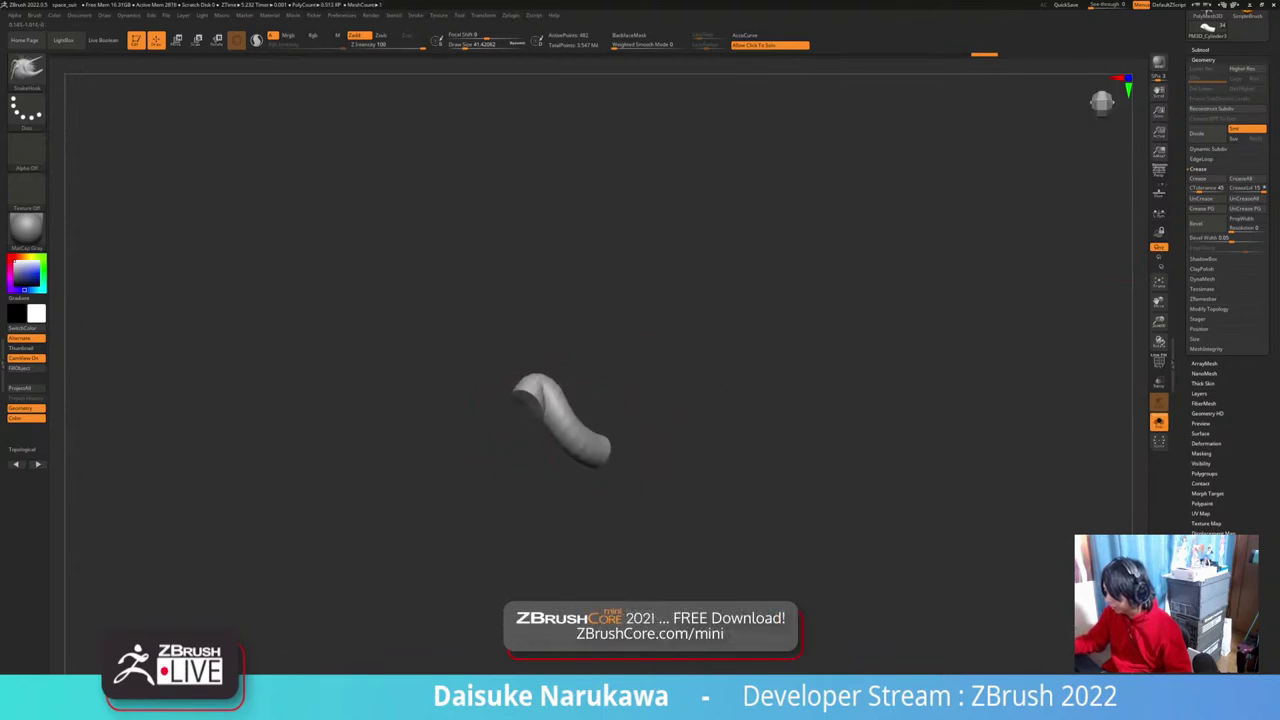
left_click(1159, 423)
mouse_move(1050, 440)
right_mouse_down()
mouse_move(985, 442)
mouse_move(1045, 440)
right_mouse_up()
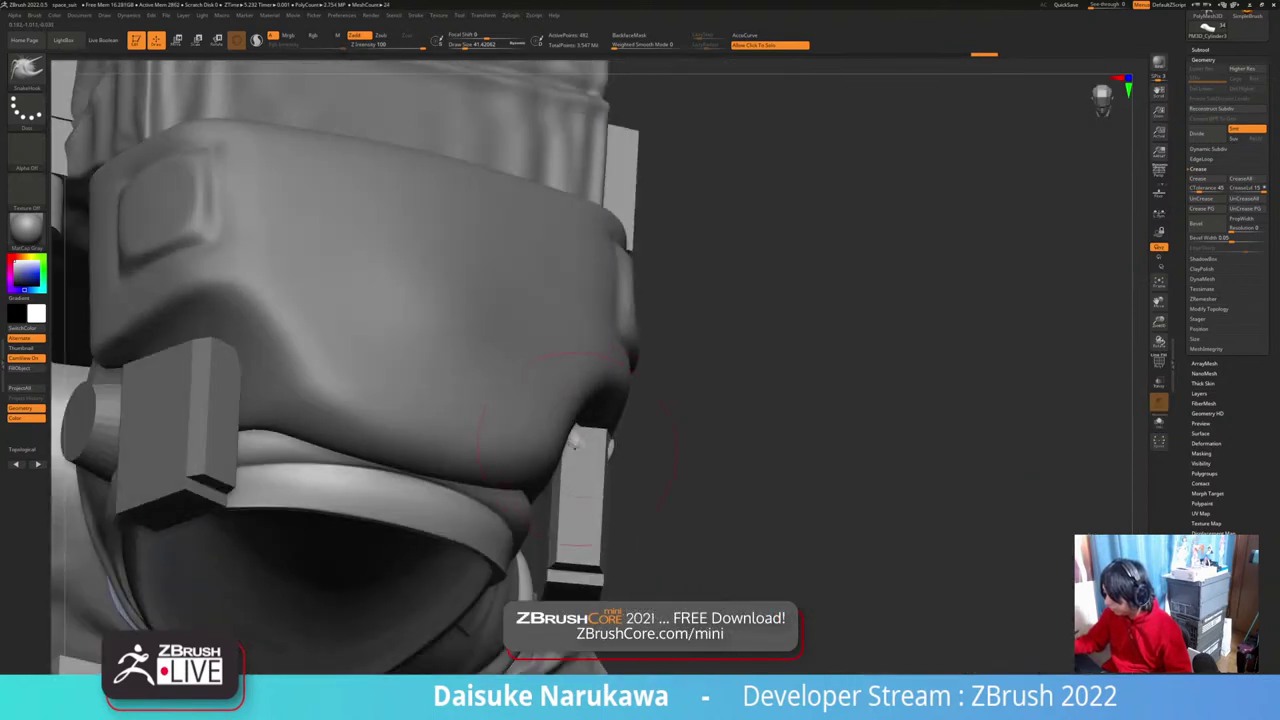
Step: Pull the tube's end with SnakeHook so it meets the block beside the helmet
left_click_drag(575, 445, 579, 441)
mouse_move(640, 445)
right_mouse_down()
mouse_move(565, 436)
mouse_move(628, 440)
right_mouse_up()
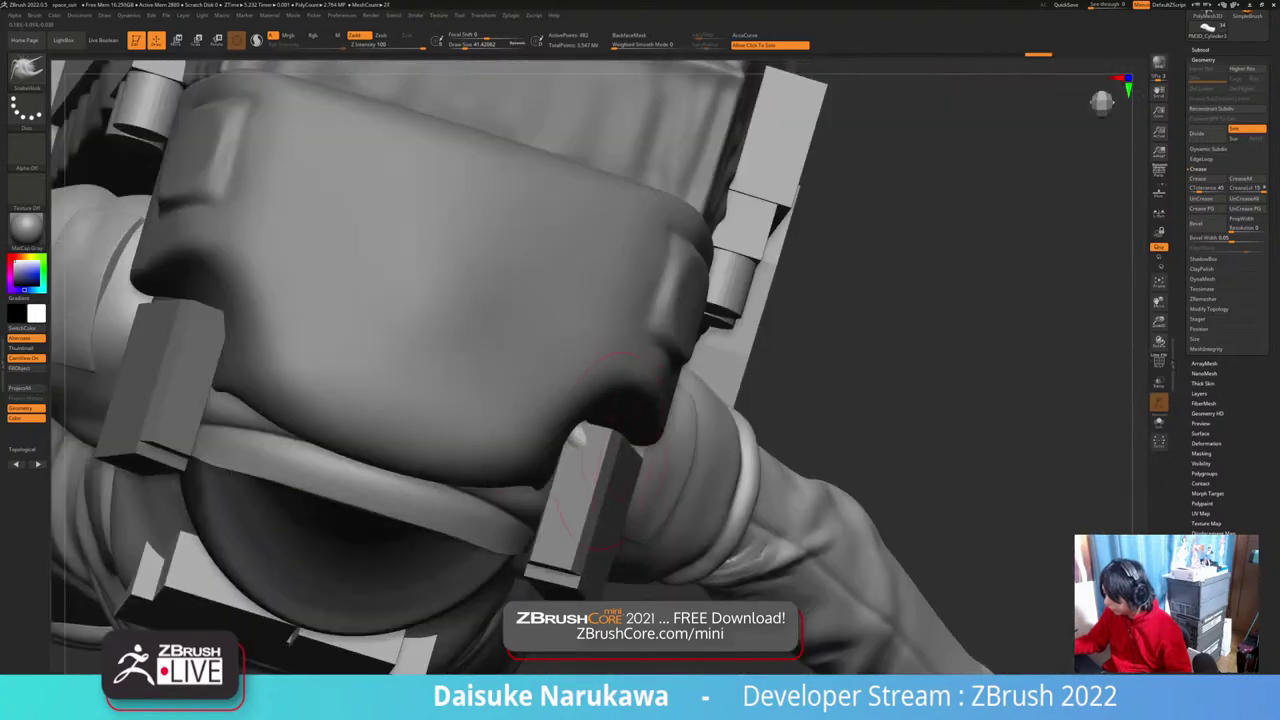
right_click_drag(612, 495, 620, 455)
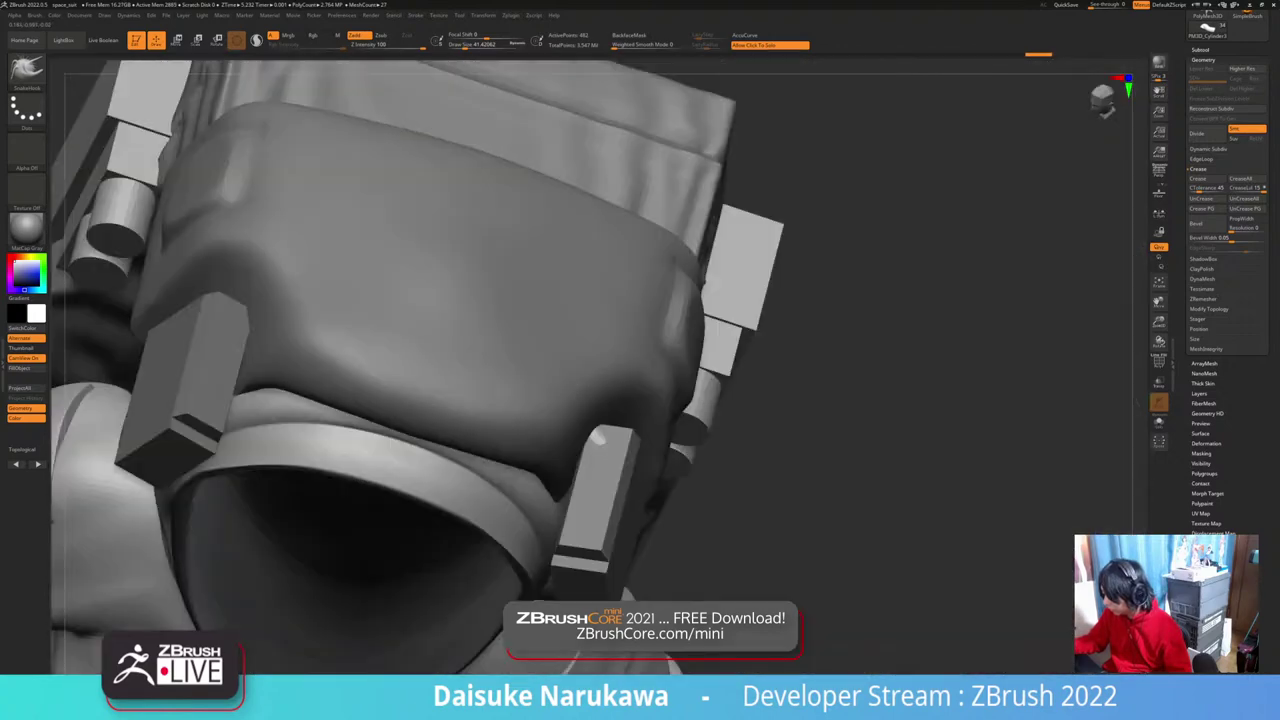
left_click_drag(600, 436, 606, 430)
mouse_move(625, 450)
right_mouse_down()
mouse_move(612, 425)
mouse_move(630, 390)
right_mouse_up()
left_click_drag(606, 402, 610, 396)
mouse_move(610, 396)
right_mouse_down()
mouse_move(598, 440)
mouse_move(590, 400)
mouse_move(575, 440)
mouse_move(540, 450)
right_mouse_up()
Step: Select the block beside the helmet and shift it slightly sideways and along its length with the move gizmo
left_click(534, 308, "alt")
key("w")
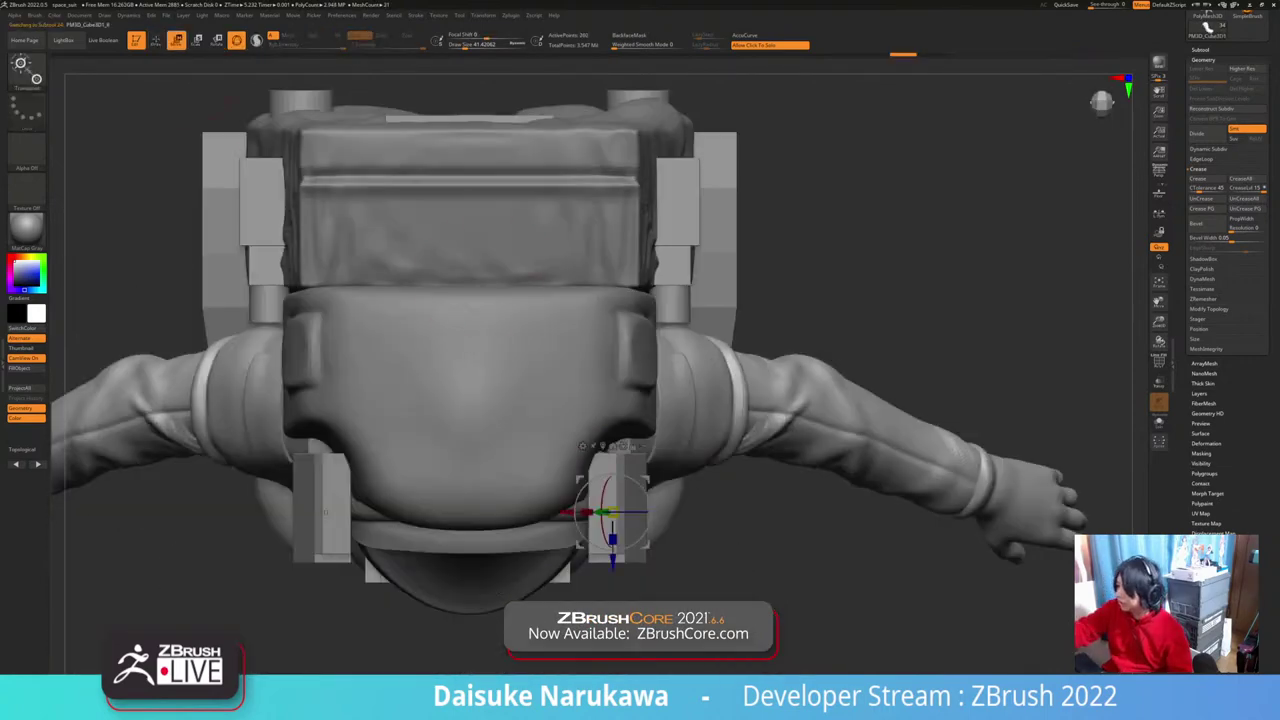
right_click_drag(500, 490, 577, 512)
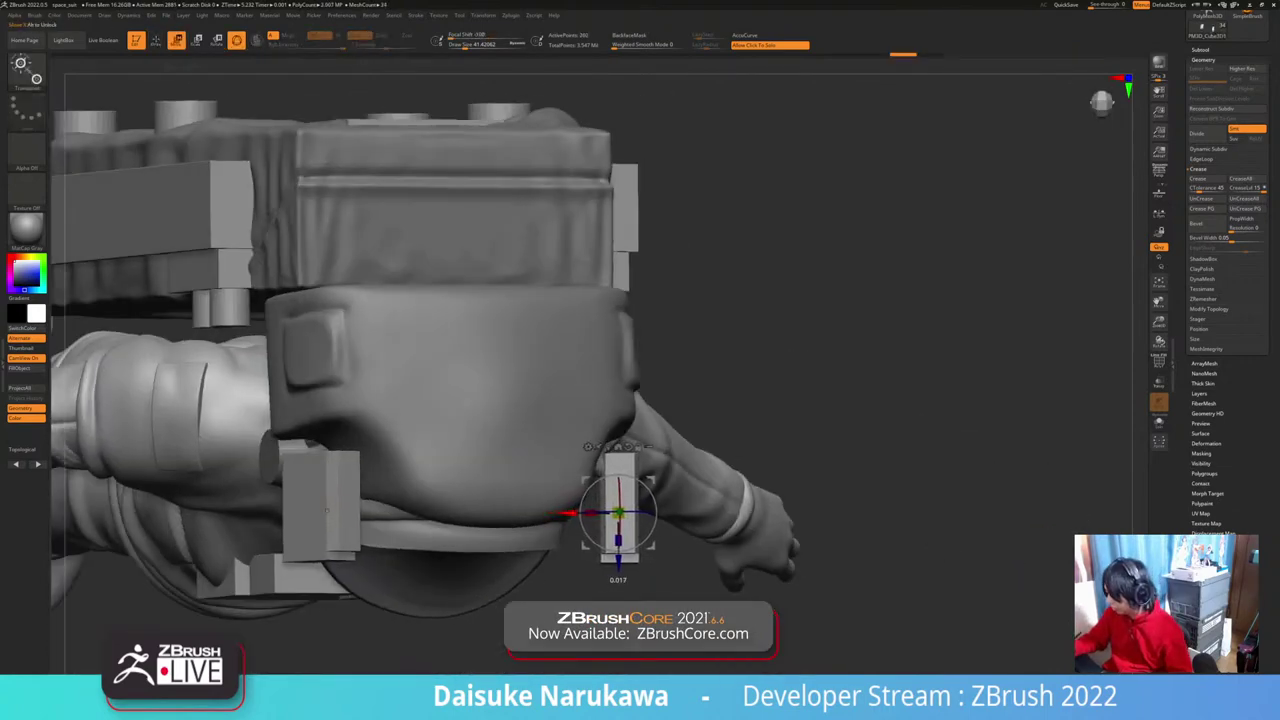
left_click_drag(573, 513, 571, 513)
right_click_drag(571, 513, 508, 528)
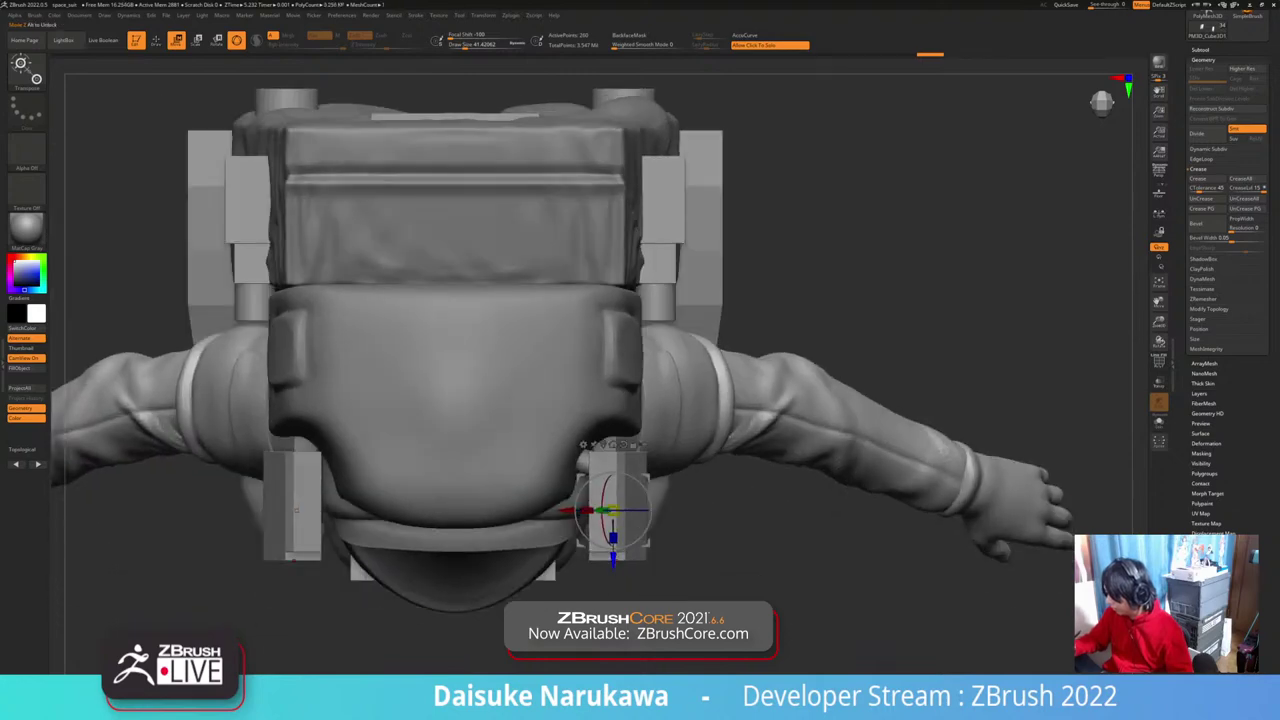
left_click_drag(613, 551, 613, 549)
mouse_move(613, 549)
right_mouse_down()
mouse_move(632, 508)
mouse_move(622, 369)
mouse_move(627, 387)
mouse_move(545, 384)
mouse_move(548, 373)
mouse_move(556, 450)
right_mouse_up()
Step: Return to sculpting mode and examine the helmet's tubes and side blocks from the front
key("q")
left_click(543, 371, "alt")
right_click_drag(556, 450, 450, 575, "ctrl")
mouse_move(540, 630)
right_mouse_down("shift")
mouse_move(557, 541)
mouse_move(445, 560)
mouse_move(655, 560)
mouse_move(475, 558)
mouse_move(555, 550)
right_mouse_up("shift")
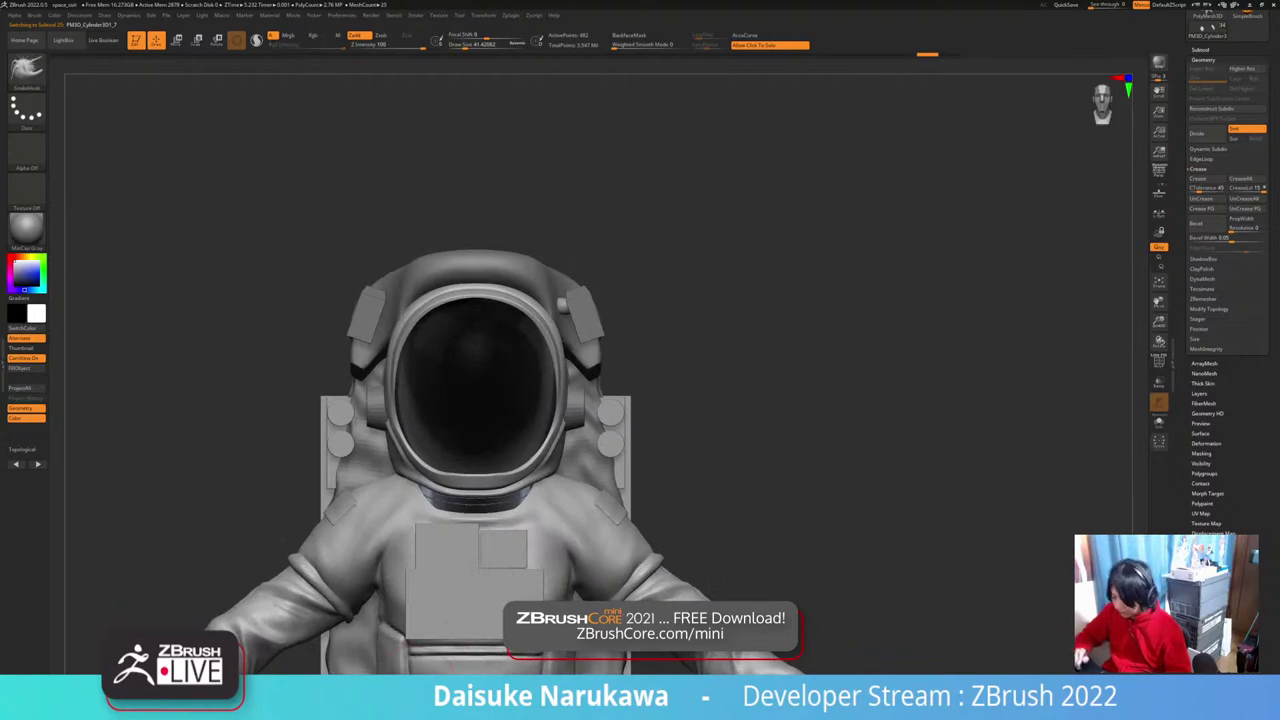
left_click(708, 437)
left_click(708, 437)
right_click_drag(708, 437, 650, 415)
left_click(581, 308, "alt")
right_click_drag(581, 308, 671, 368)
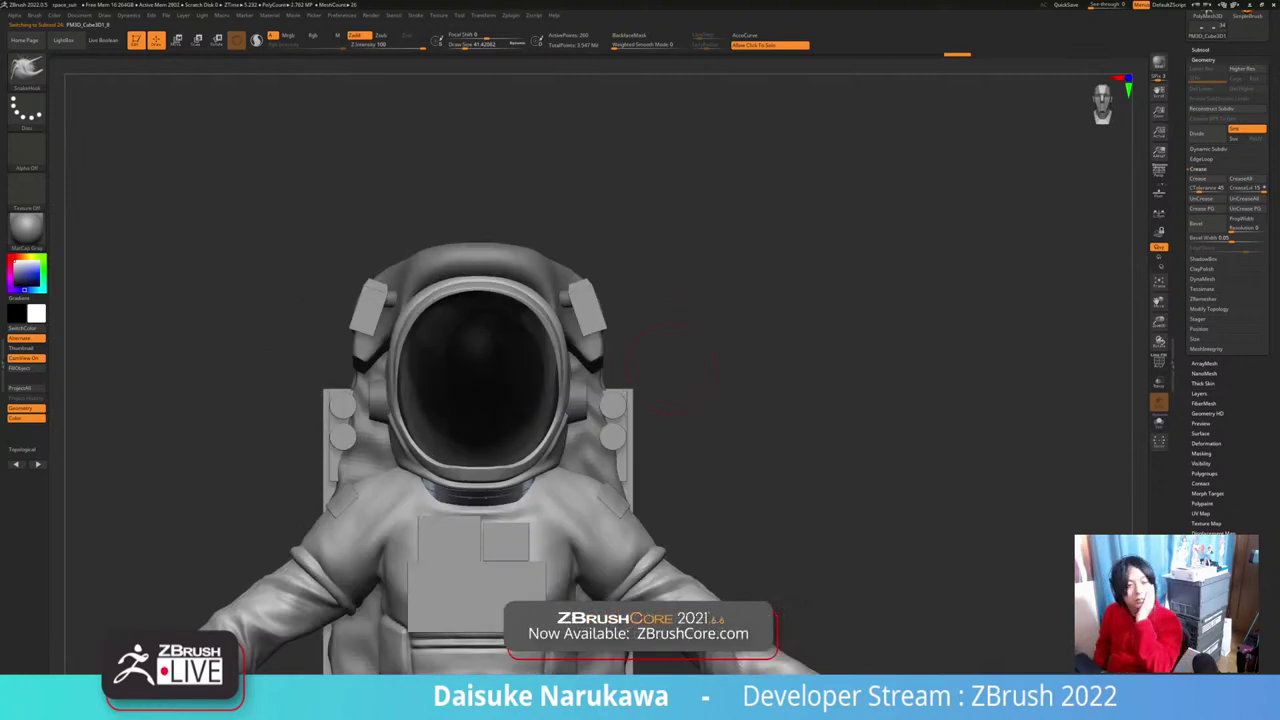
left_click_drag(670, 367, 672, 425)
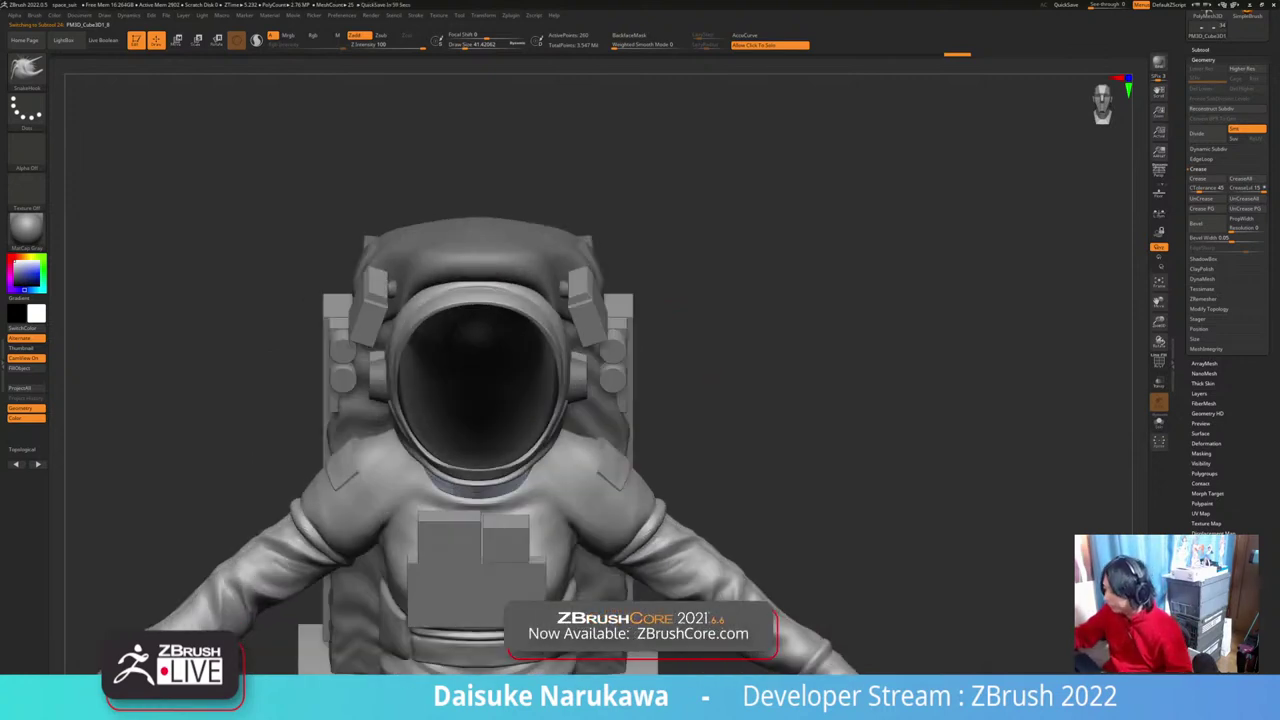
Step: Select the helmet's outer cover, carve a crease along its front brow with a resized DamStandard brush and smooth the crease's end
left_click(509, 257, "alt")
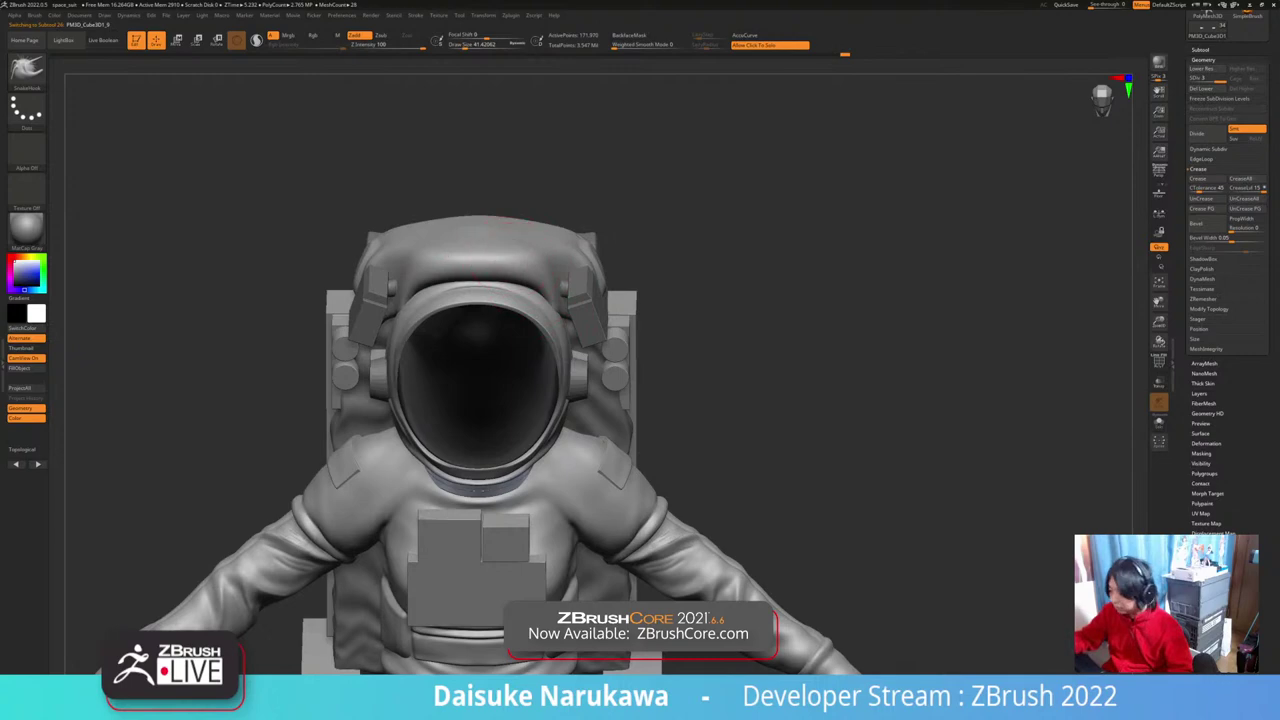
left_click_drag(680, 290, 715, 345)
key("b")
key("d")
key("s")
left_click(460, 45)
mouse_move(670, 270)
left_mouse_down("alt")
mouse_move(690, 345)
mouse_move(740, 385)
left_mouse_up("alt")
left_click_drag(690, 330, 715, 400)
mouse_move(447, 432)
left_mouse_down()
mouse_move(465, 404)
mouse_move(498, 398)
mouse_move(462, 405)
left_mouse_up()
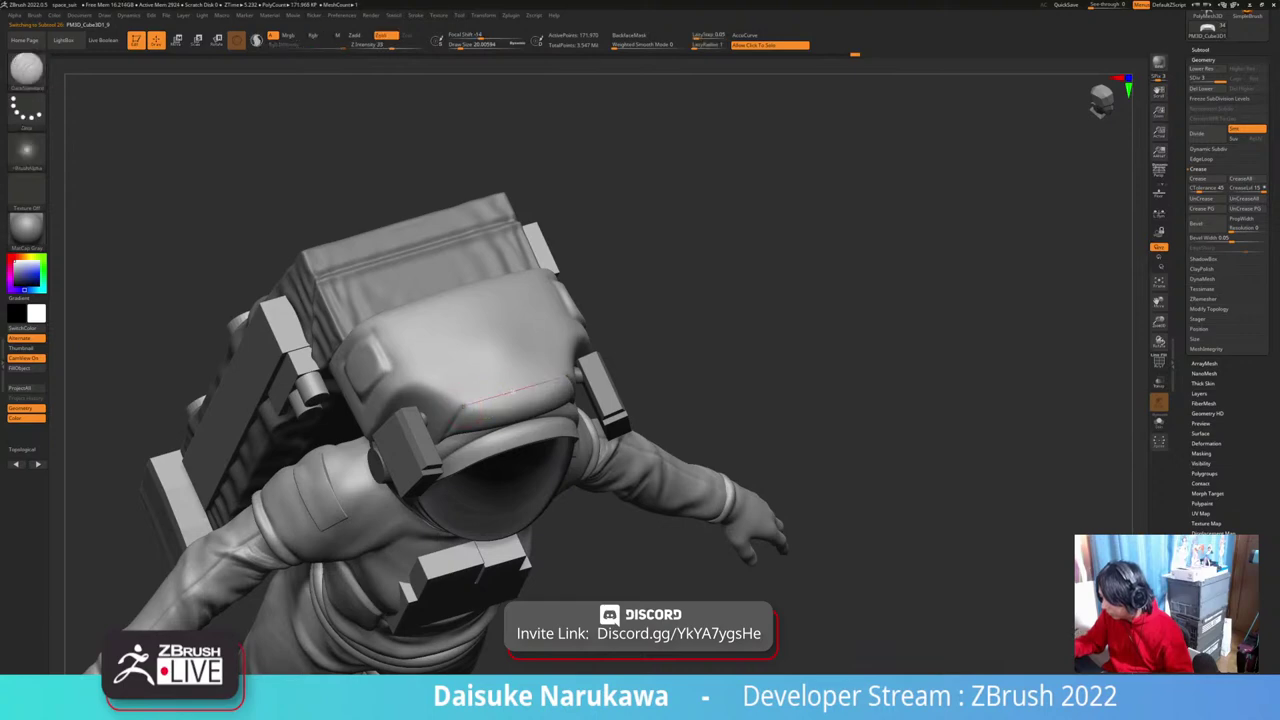
mouse_move(690, 400)
left_mouse_down()
mouse_move(692, 342)
mouse_move(742, 312)
mouse_move(768, 318)
mouse_move(754, 415)
mouse_move(676, 442)
left_mouse_up()
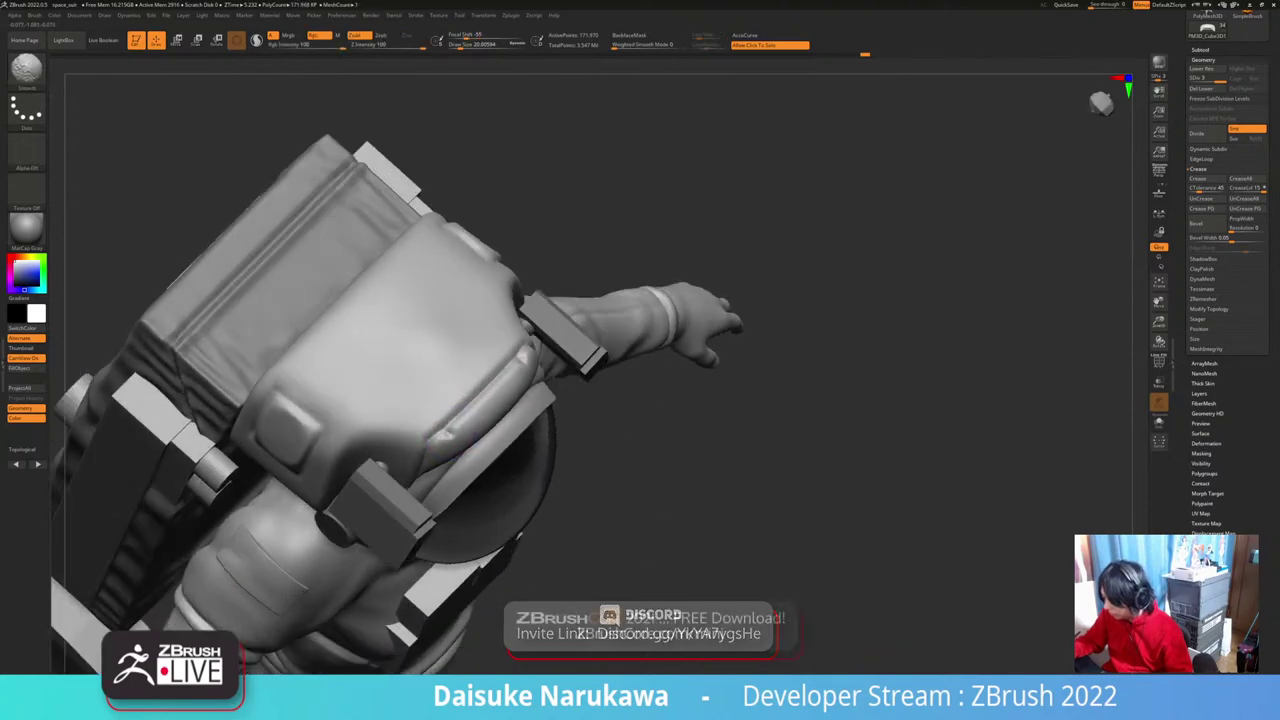
left_click_drag(434, 414, 447, 438, "shift")
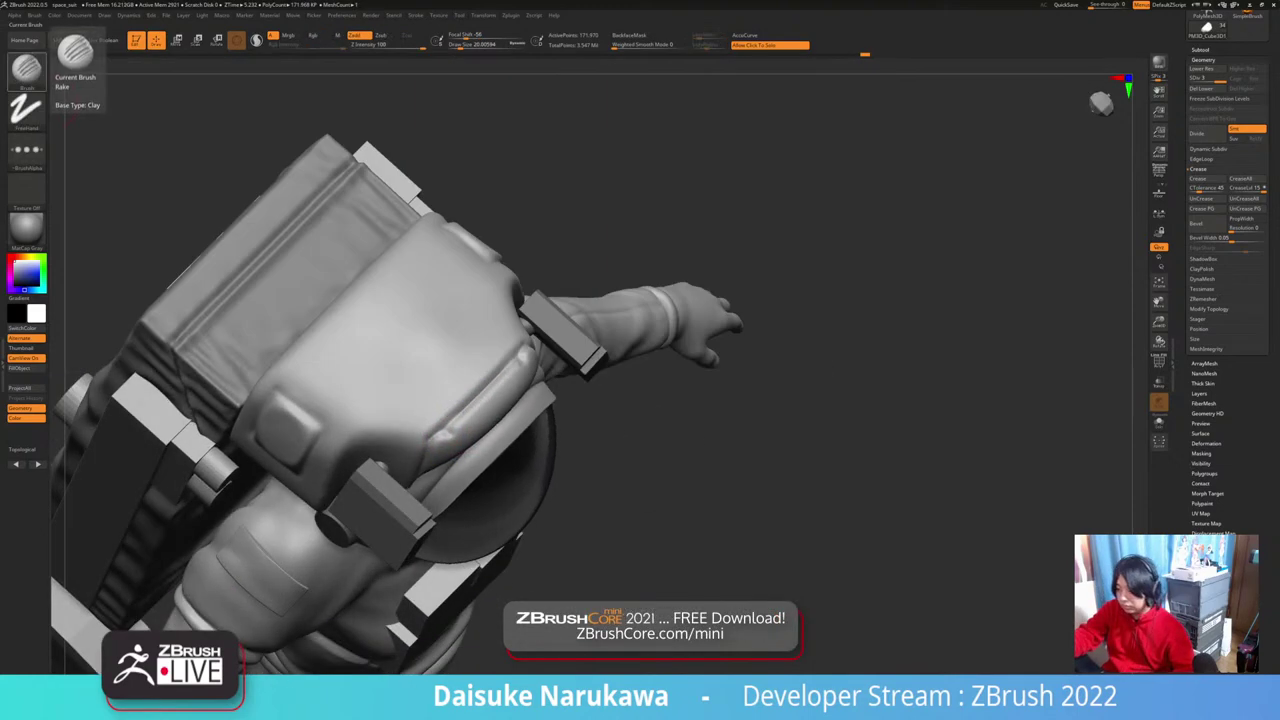
left_click(27, 68)
key("t")
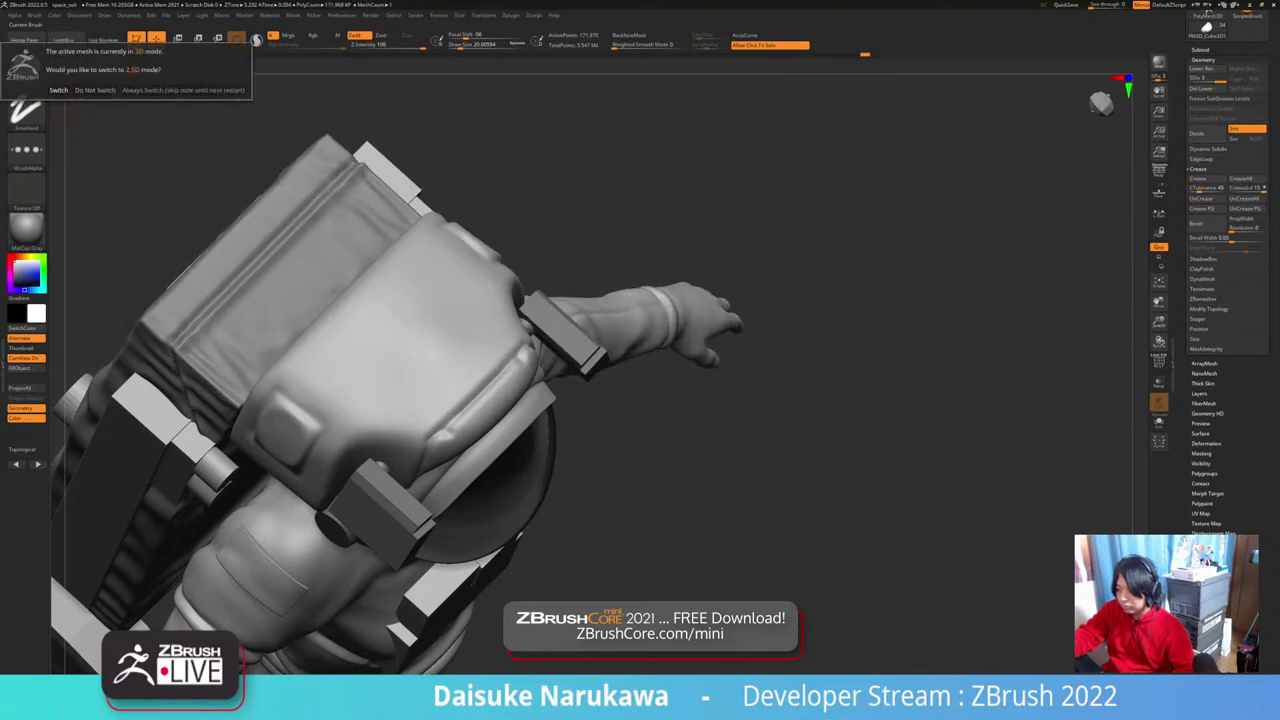
key("Escape")
Step: Flatten the raised brow band at the helmet cover's front with TrimDynamic and smooth its ends and corners
key("b")
key("t")
key("d")
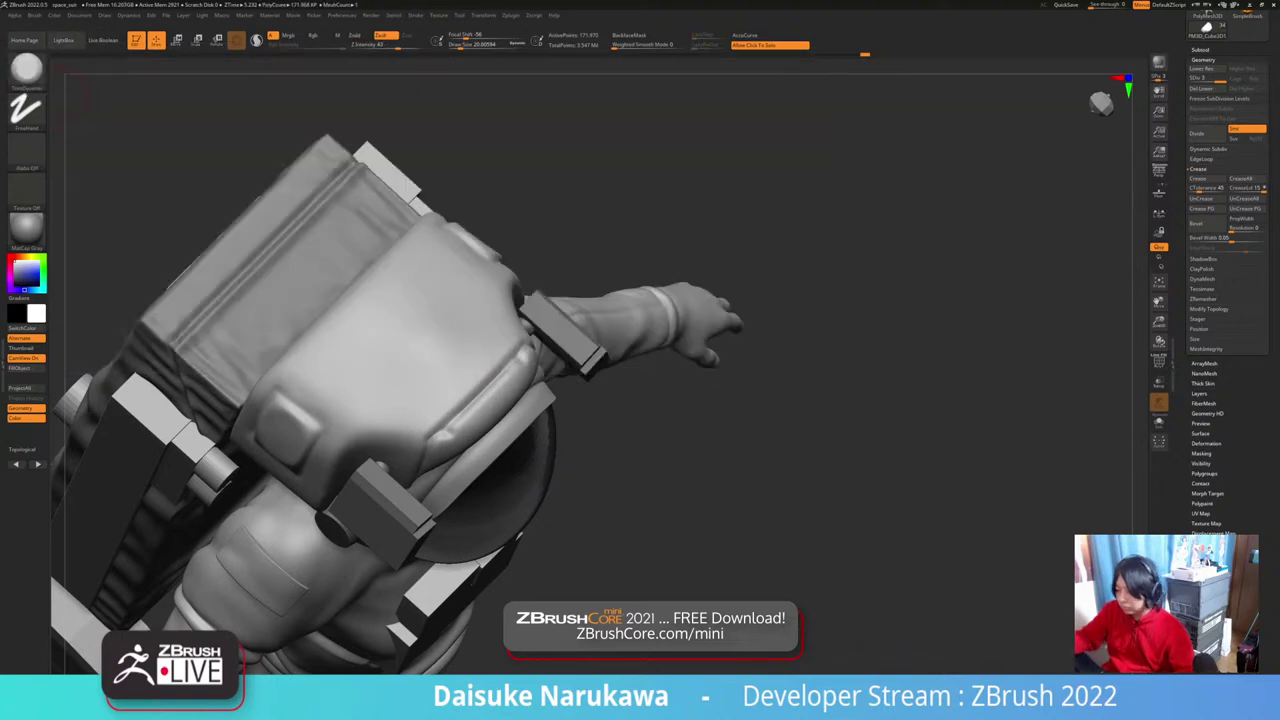
left_click_drag(690, 420, 708, 474)
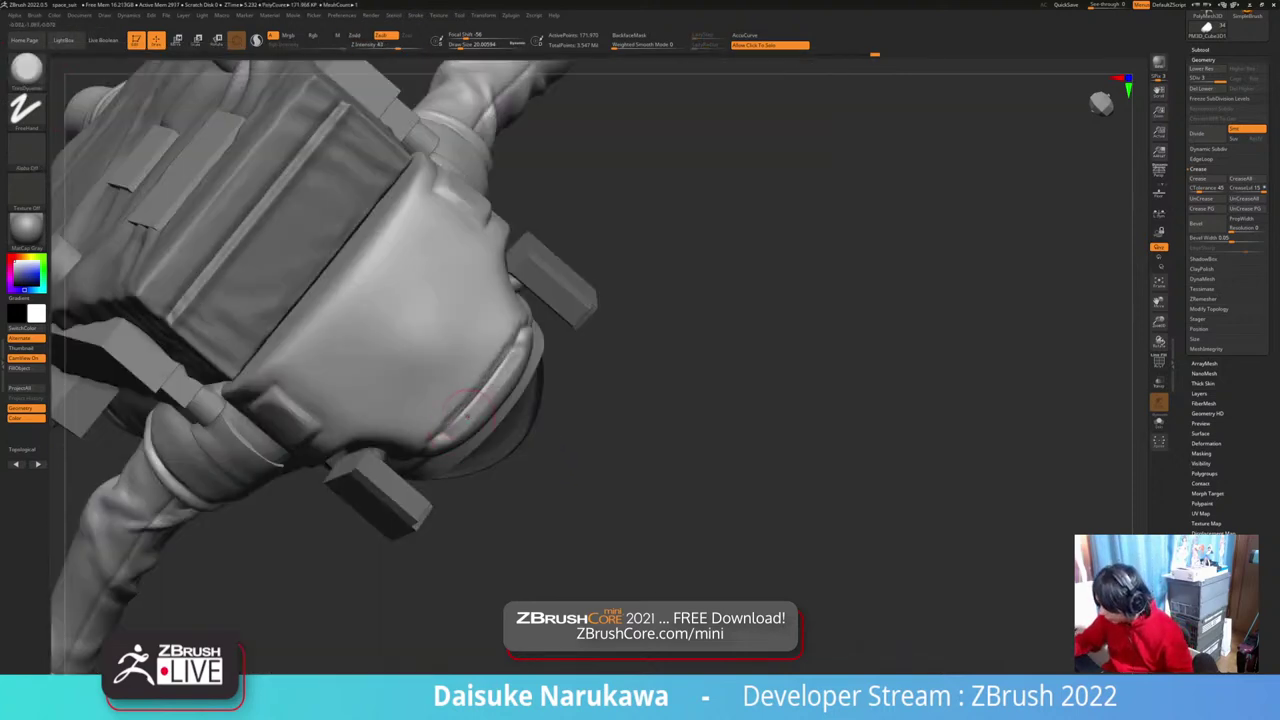
left_click_drag(690, 430, 655, 395)
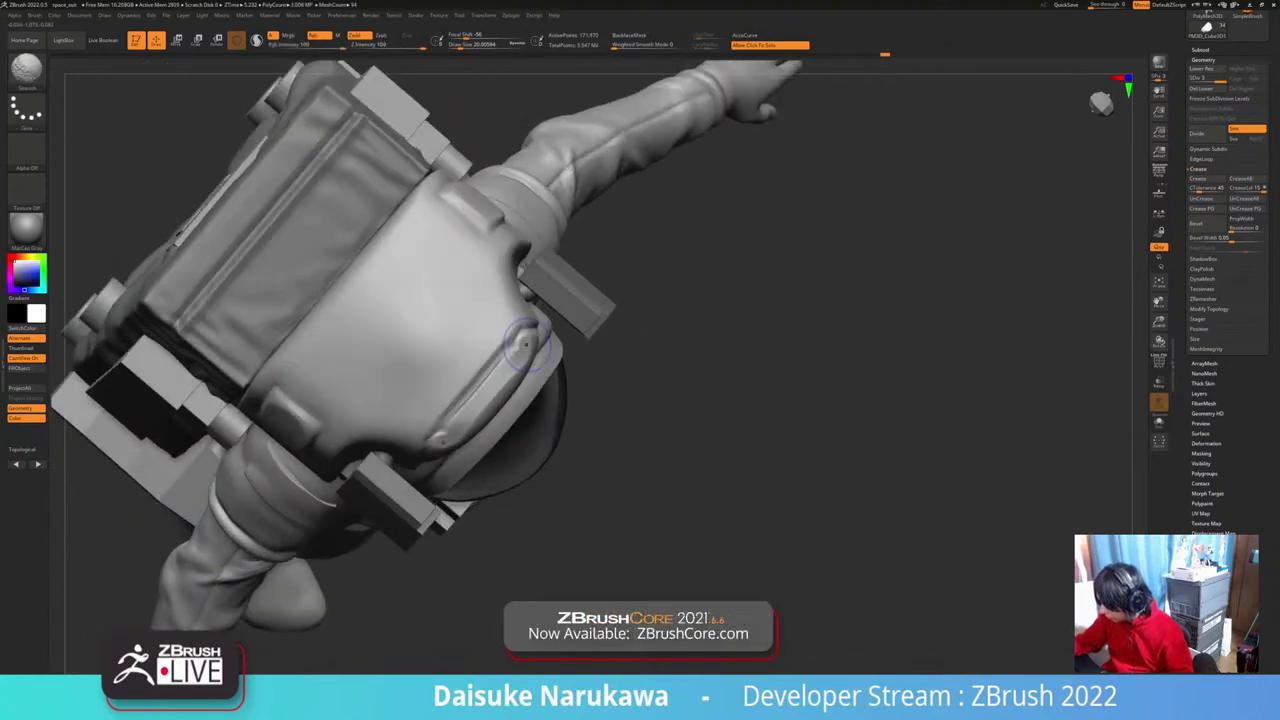
left_click_drag(528, 338, 507, 360, "shift")
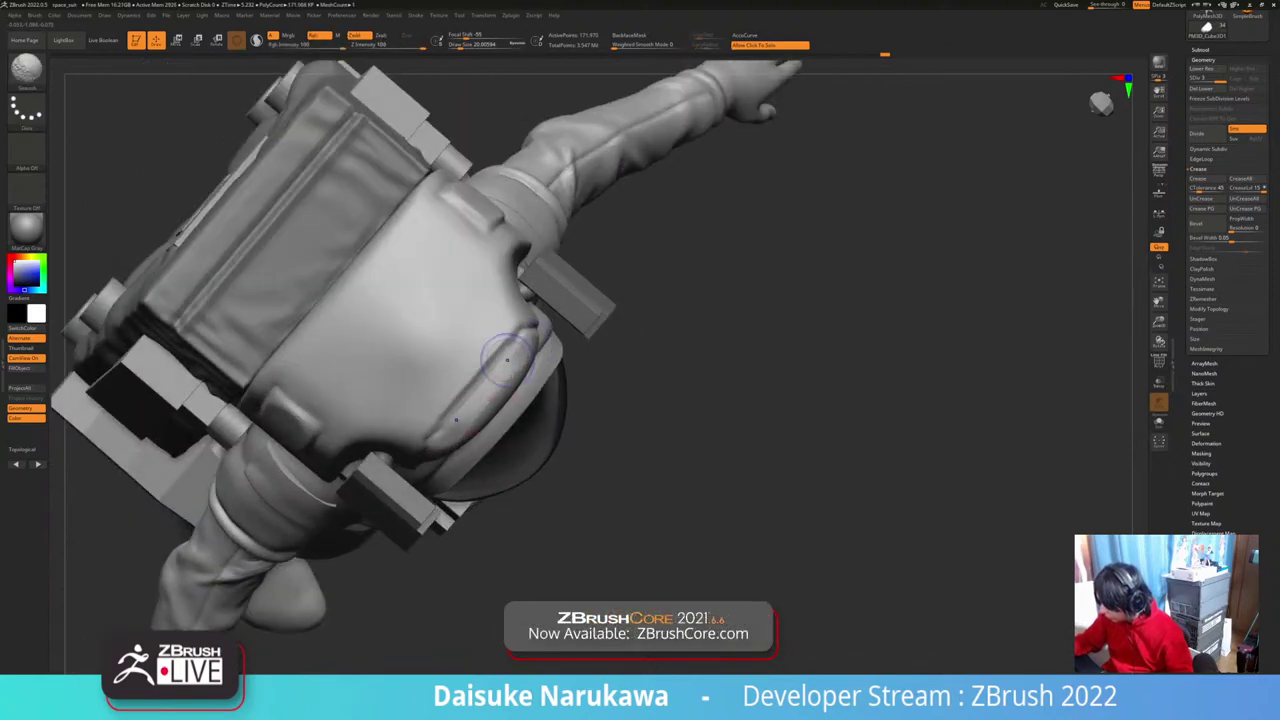
left_click_drag(780, 430, 610, 450)
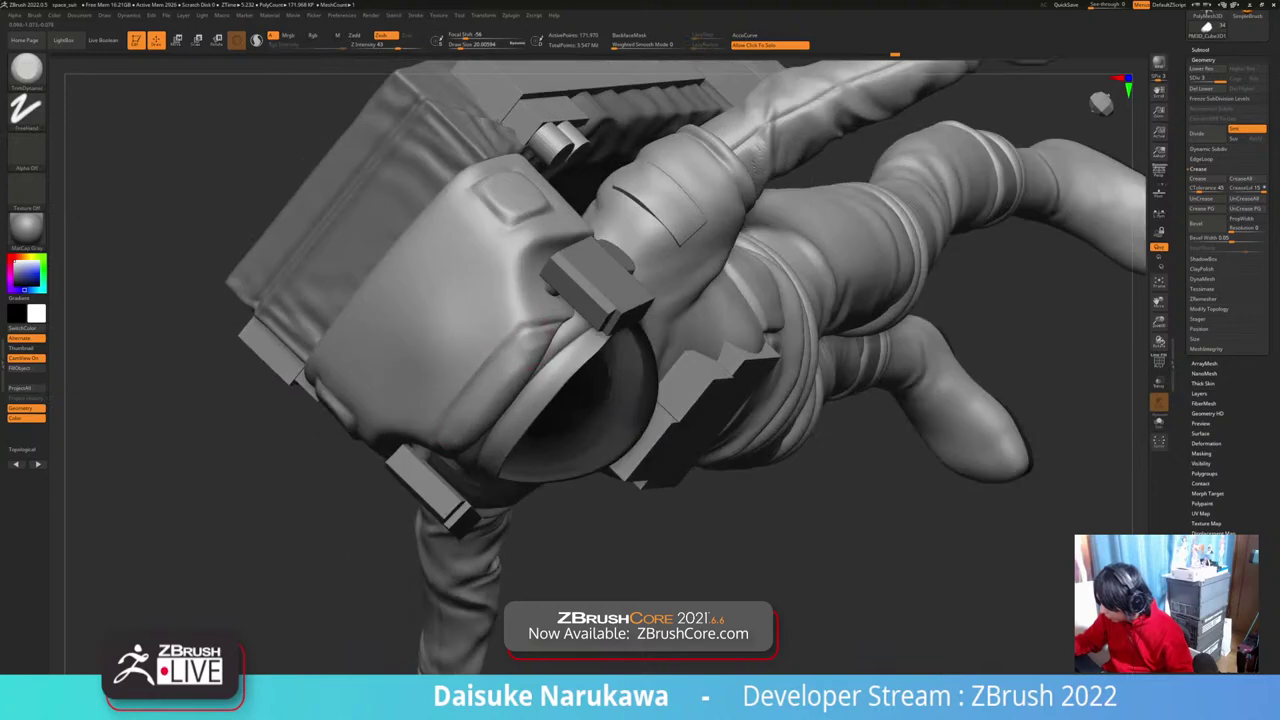
left_click_drag(720, 545, 735, 490)
left_click_drag(528, 348, 548, 330, "shift")
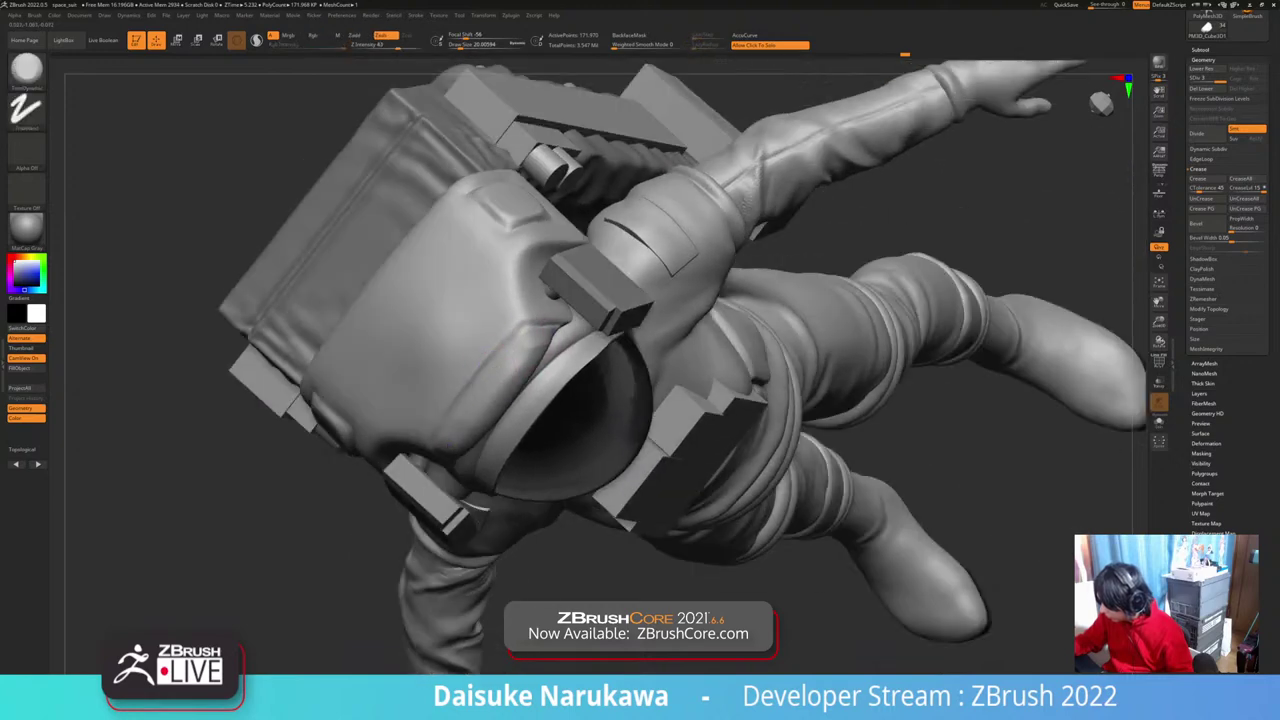
left_click_drag(720, 590, 790, 565)
Step: Carve a crisp DamStandard crease along the brow band's rear edge and around its corner
key("b")
key("d")
key("s")
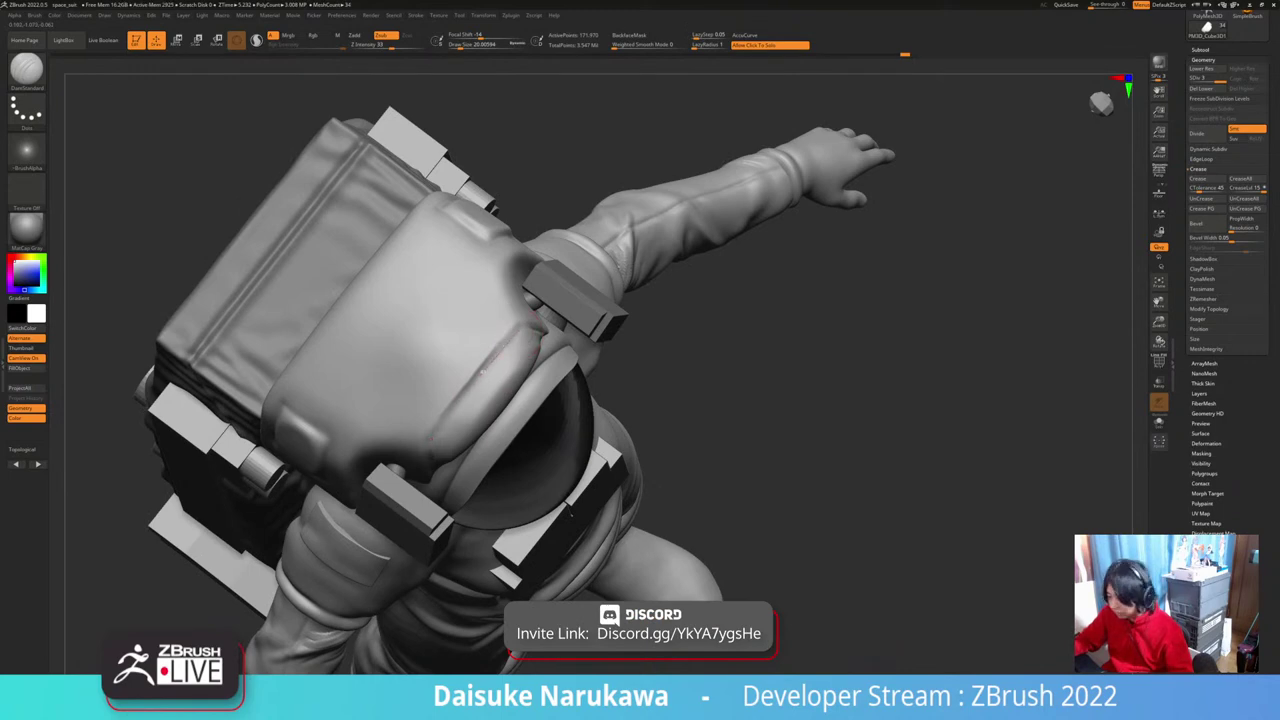
left_click_drag(474, 385, 516, 334)
left_click_drag(760, 530, 650, 560)
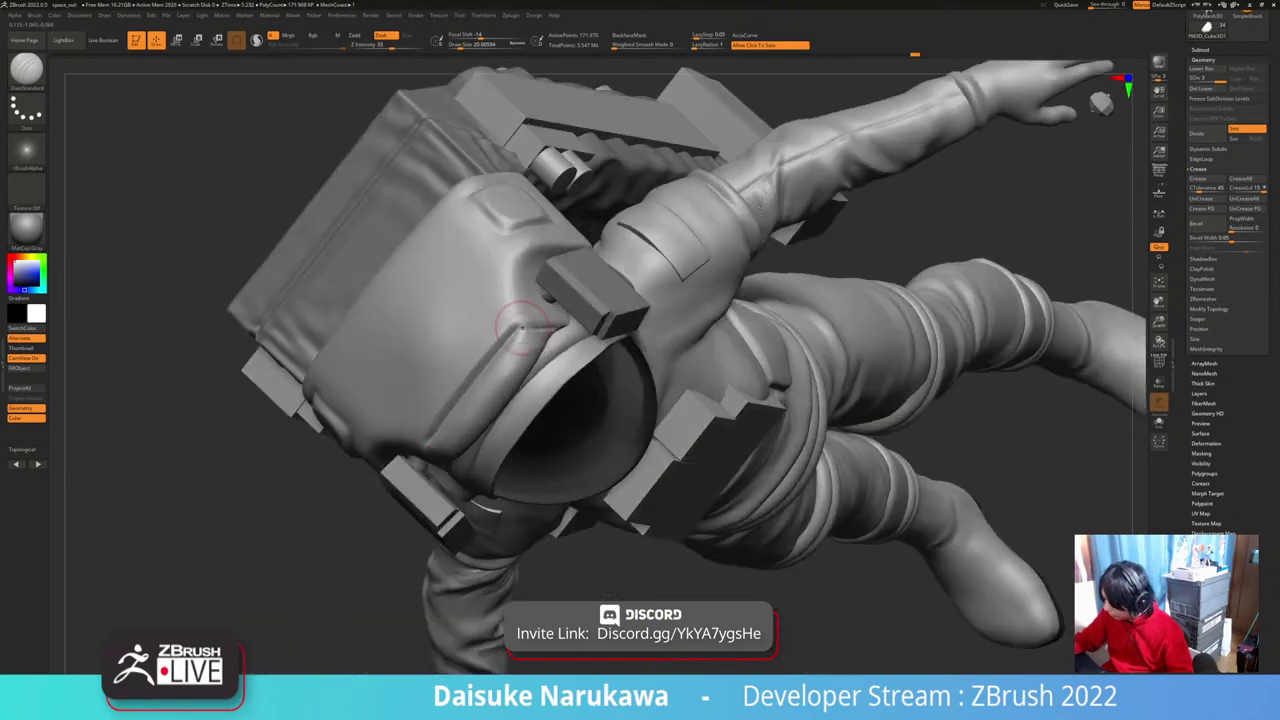
left_click_drag(520, 330, 552, 327)
mouse_move(760, 560)
left_mouse_down()
mouse_move(725, 415)
mouse_move(785, 385)
left_mouse_up()
left_click_drag(515, 328, 541, 335)
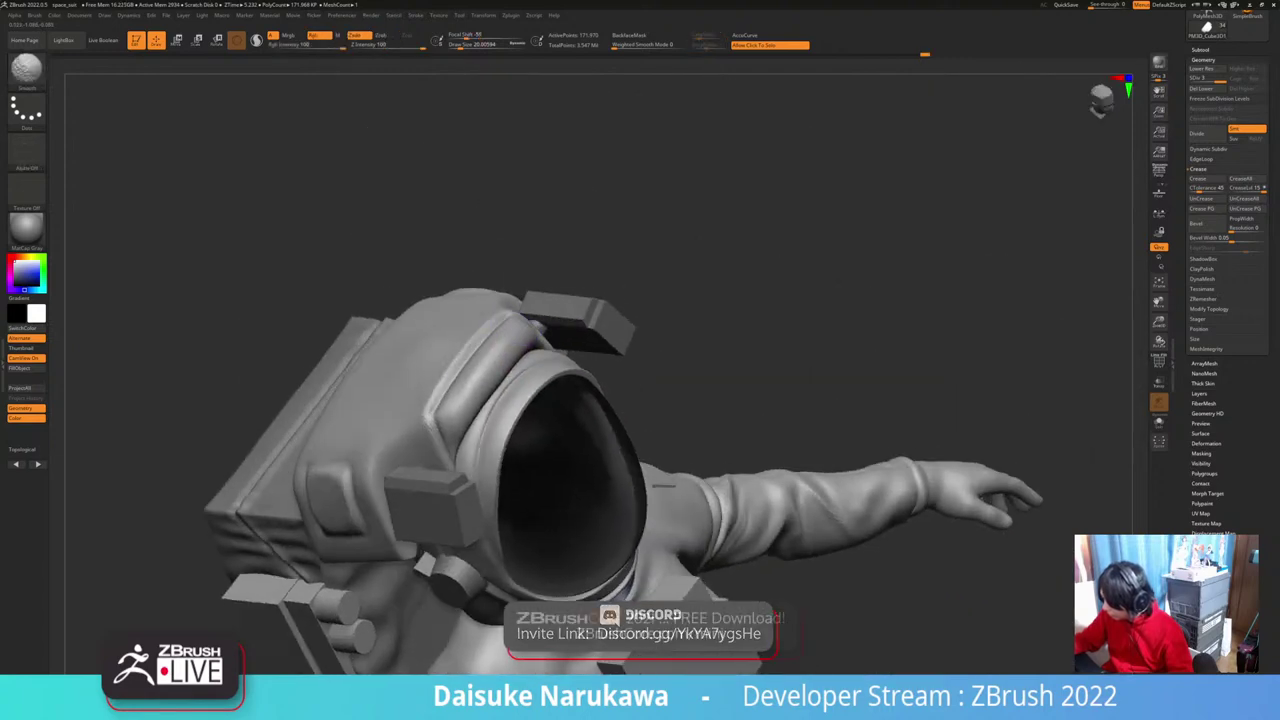
Step: Continue the crease down the brow band's side and smooth the band's lower edge along the visor rim
left_click_drag(740, 410, 788, 374)
left_click_drag(430, 412, 460, 476)
mouse_move(770, 420)
left_mouse_down()
mouse_move(692, 440)
mouse_move(750, 420)
left_mouse_up()
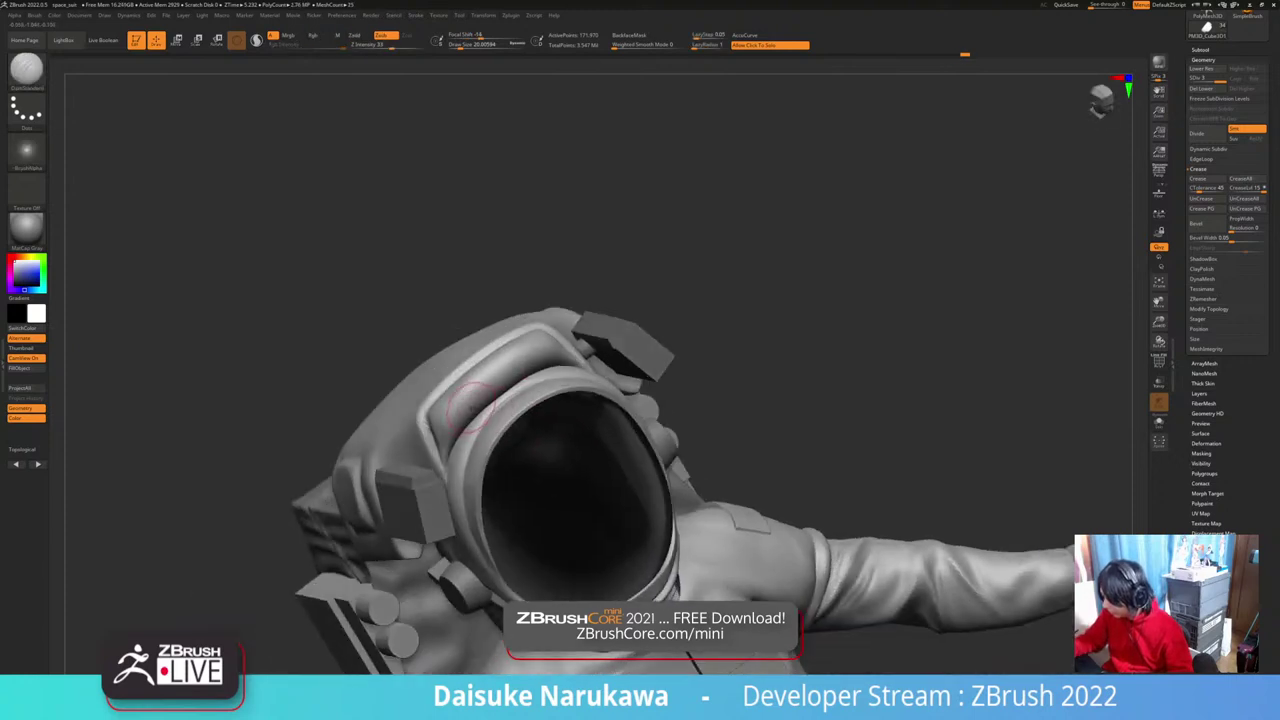
key("shift")
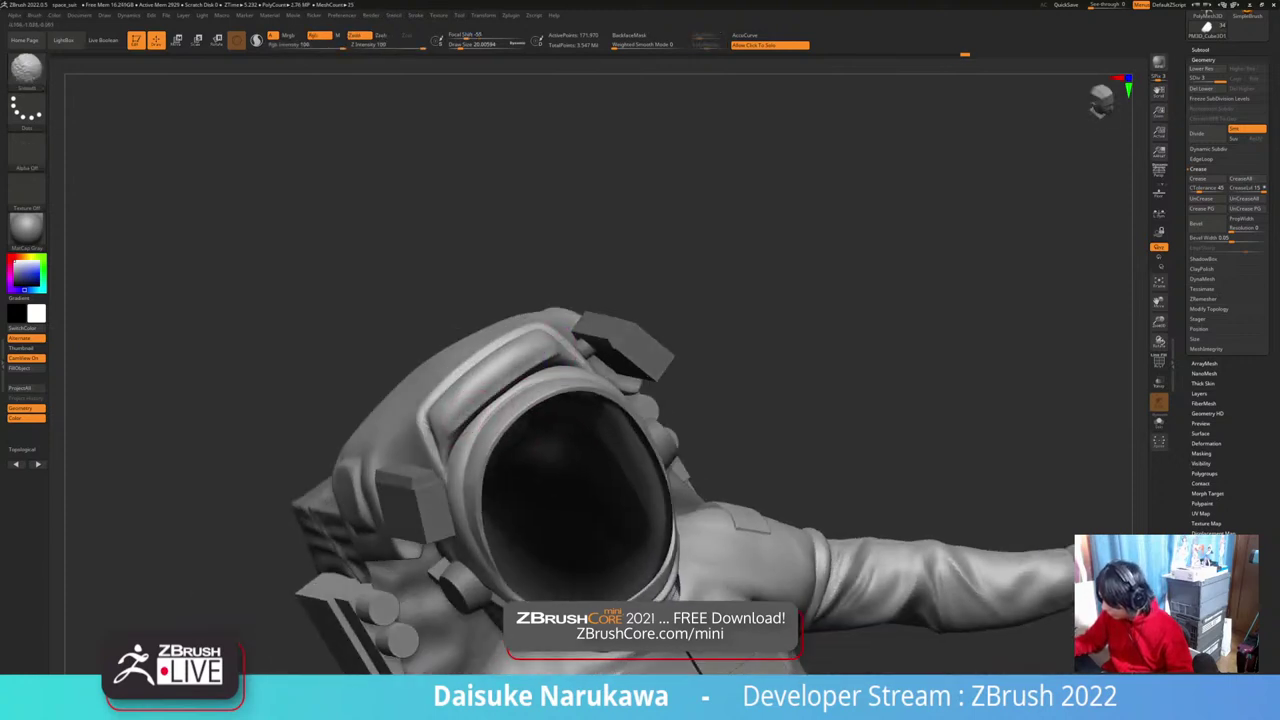
left_click_drag(510, 380, 460, 405, "shift")
mouse_move(460, 410)
right_mouse_down()
mouse_move(410, 440)
mouse_move(465, 415)
mouse_move(440, 370)
right_mouse_up()
right_click_drag(724, 486, 602, 473, "alt")
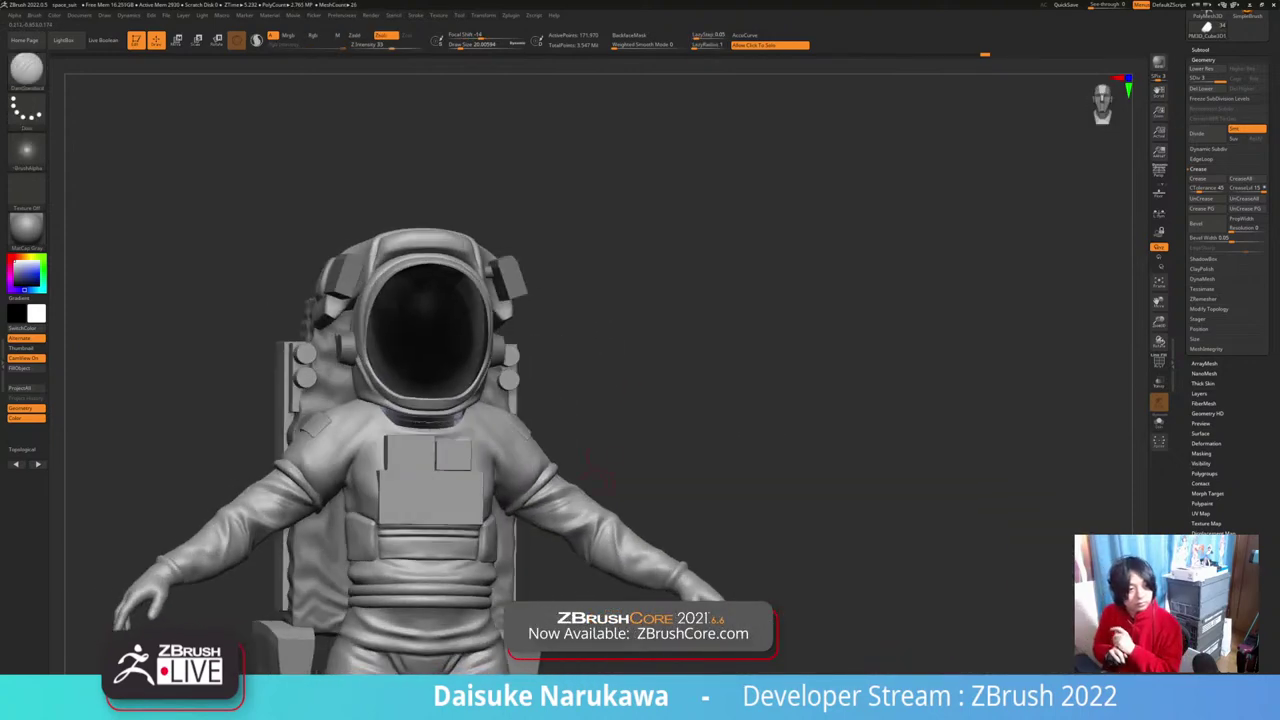
Step: Refine the brow band's side corner above the visor with short smoothing strokes
mouse_move(597, 486)
right_mouse_down("shift")
mouse_move(580, 484)
mouse_move(560, 580)
right_mouse_up("shift")
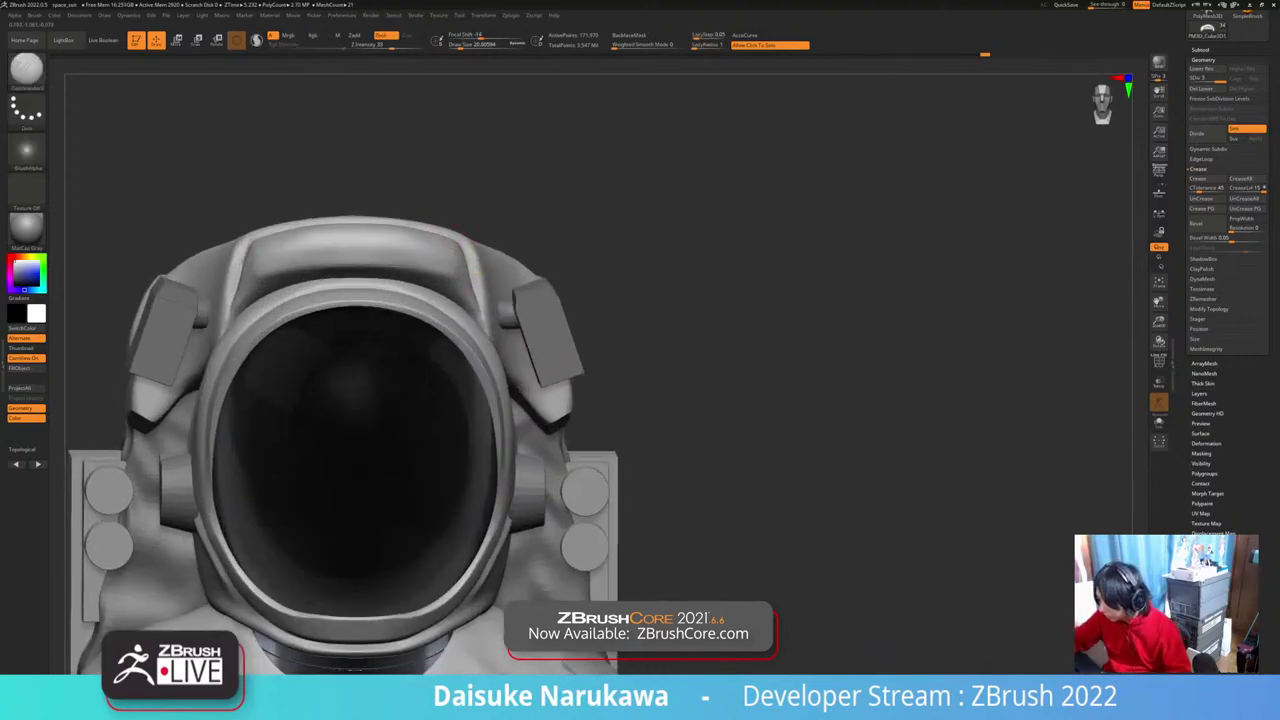
left_click_drag(448, 272, 460, 290, "shift")
right_click_drag(500, 308, 461, 289)
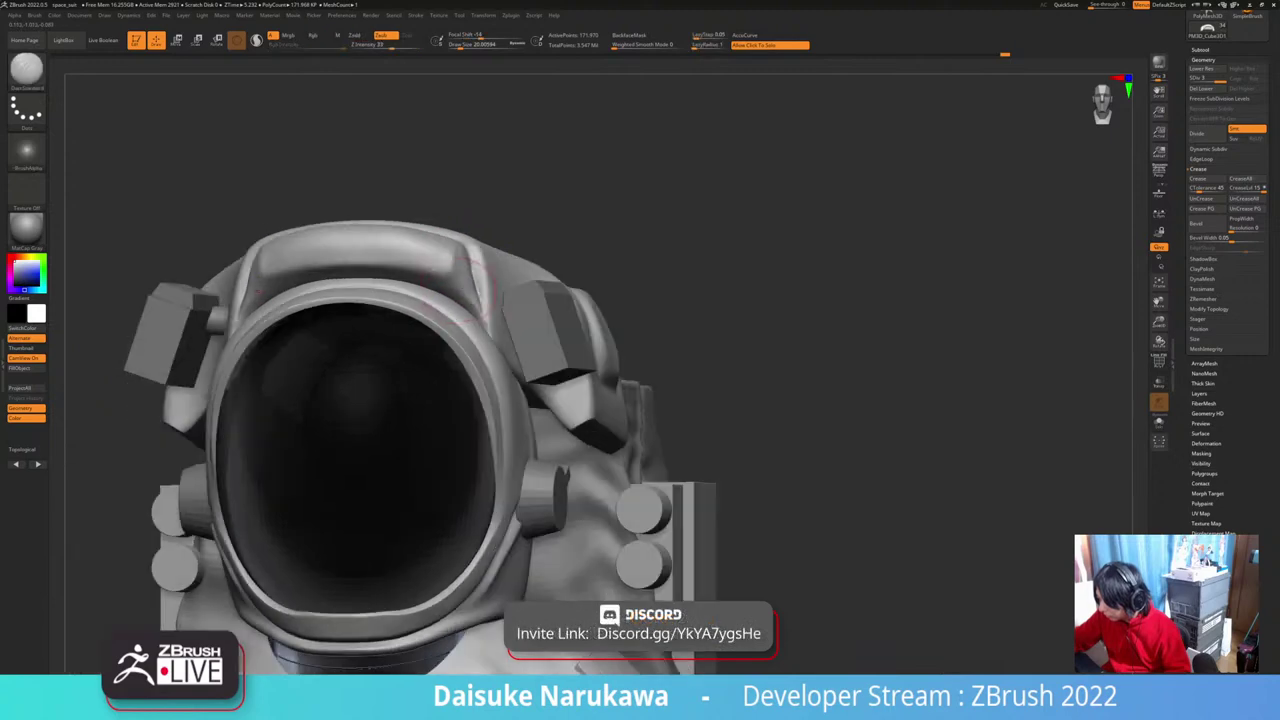
left_click_drag(454, 274, 460, 290, "shift")
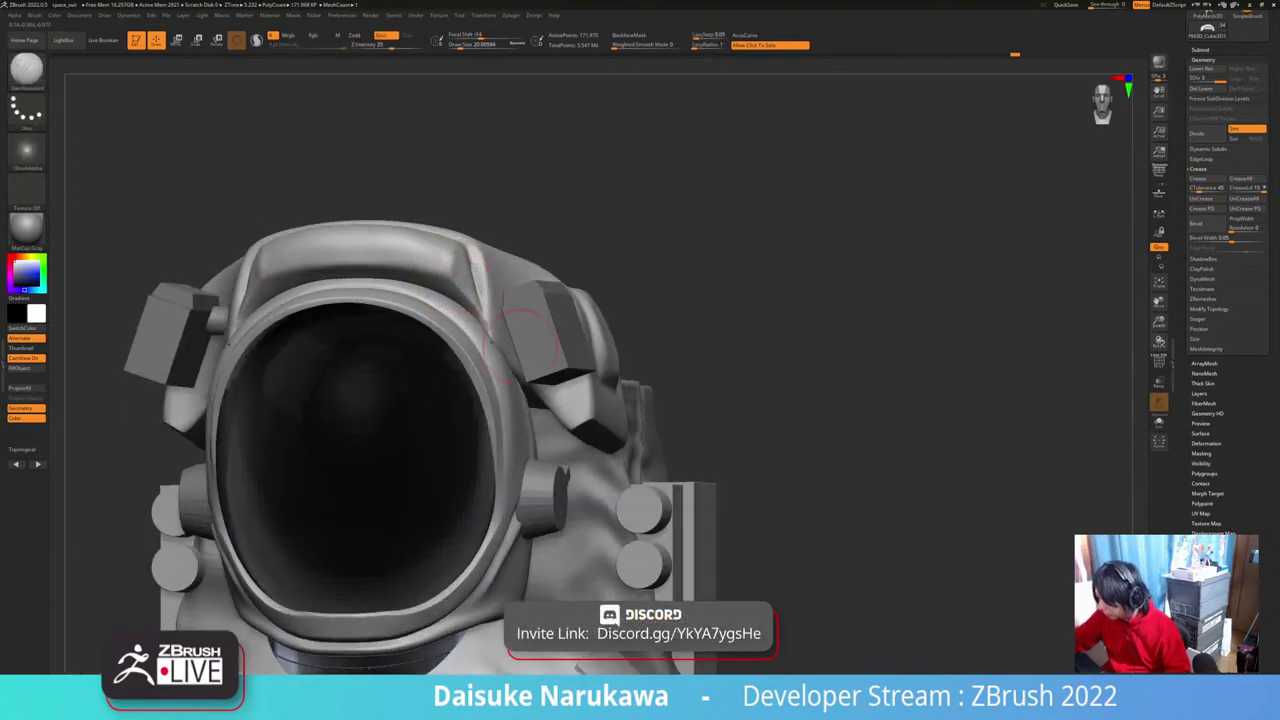
Step: Select the neck ring piece and examine the whole suit's proportions from the front
mouse_move(480, 320)
right_mouse_down("ctrl")
mouse_move(470, 235)
mouse_move(495, 300)
right_mouse_up("ctrl")
right_click_drag(495, 300, 485, 182, "alt")
mouse_move(642, 482)
right_mouse_down("shift")
mouse_move(584, 477)
mouse_move(600, 462)
right_mouse_up("shift")
left_click(632, 432)
left_click(471, 363)
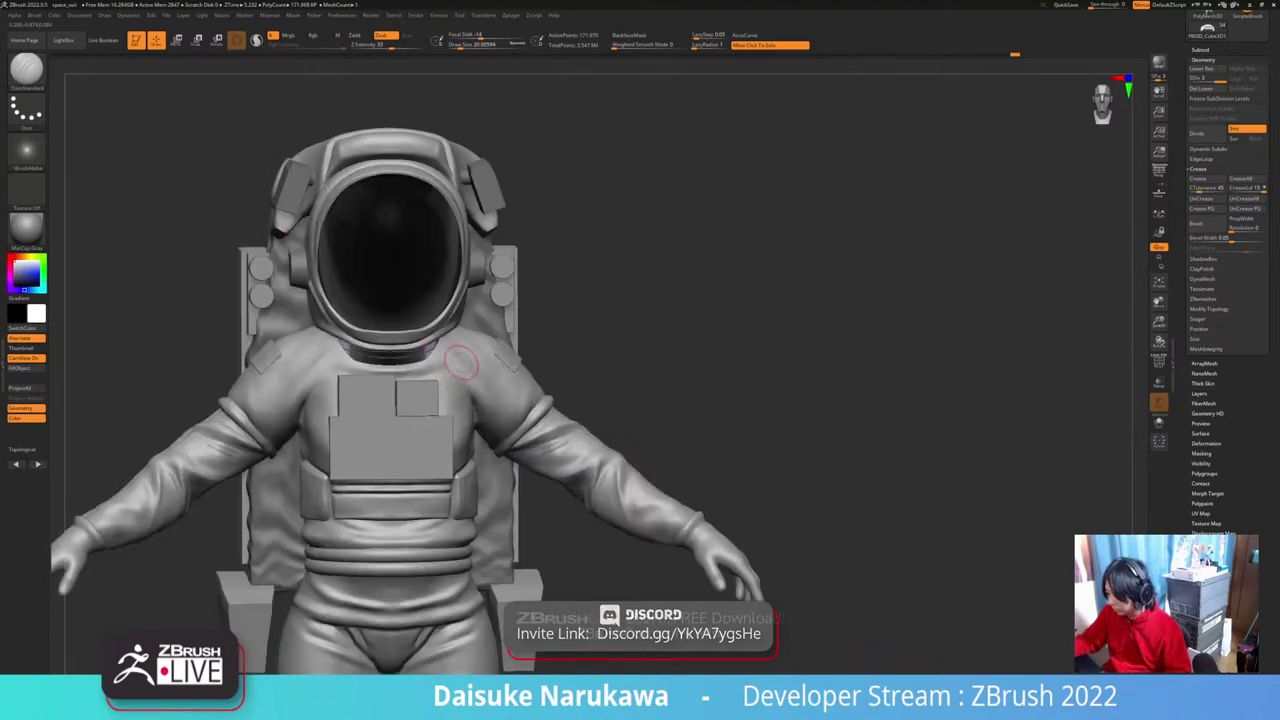
left_click(430, 350, "alt")
mouse_move(493, 383)
right_mouse_down()
mouse_move(467, 386)
mouse_move(492, 412)
mouse_move(575, 425)
right_mouse_up()
right_click_drag(575, 425, 490, 500, "ctrl")
right_click_drag(646, 508, 600, 469, "alt")
right_click_drag(520, 525, 577, 530)
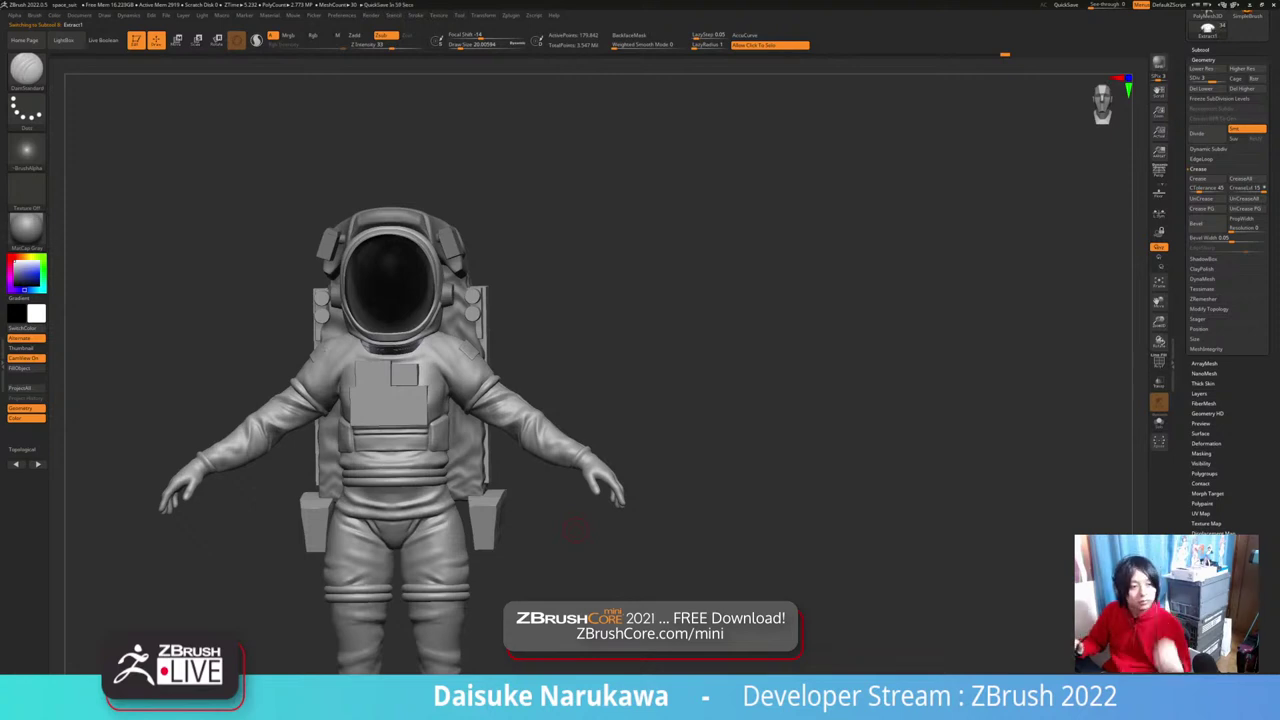
Step: Select a round fitting on the backpack and insert a Cube3D as a new subtool
right_click_drag(576, 530, 598, 478)
left_click(504, 311, "alt")
mouse_move(510, 375)
right_mouse_down()
mouse_move(440, 373)
mouse_move(530, 370)
right_mouse_up()
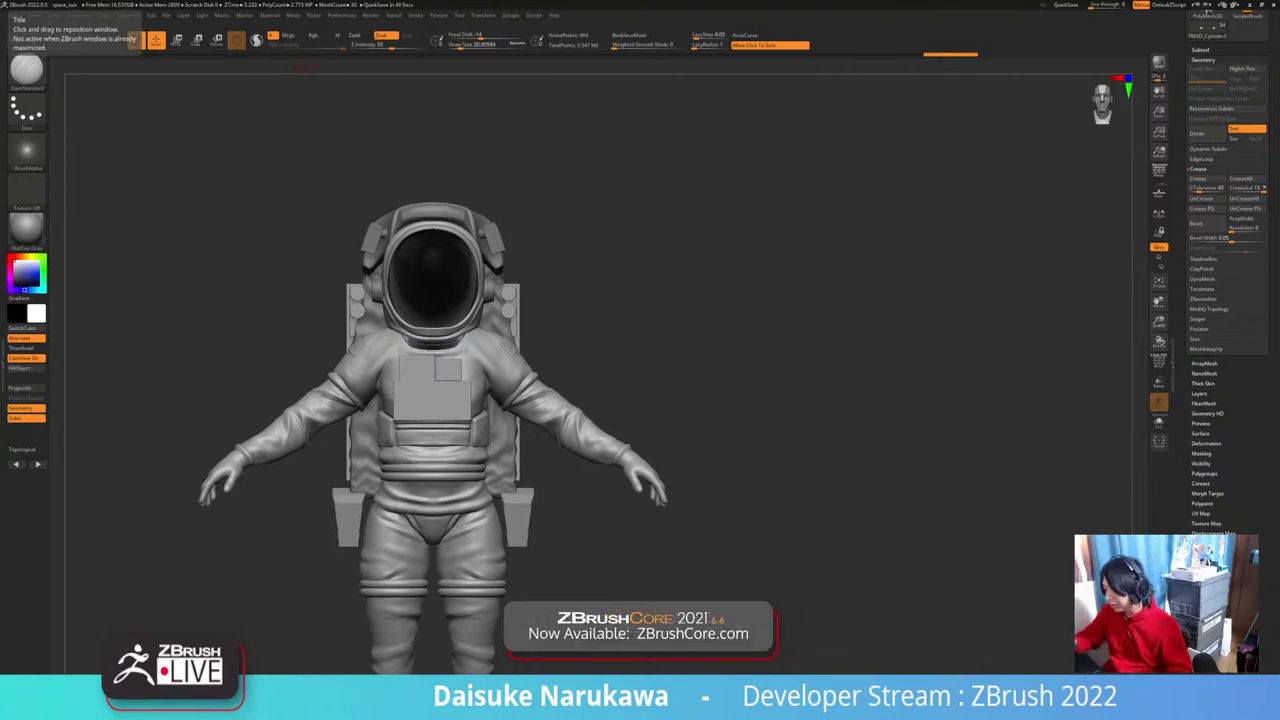
mouse_move(780, 375)
left_mouse_down()
mouse_move(610, 380)
mouse_move(594, 353)
mouse_move(598, 367)
mouse_move(745, 378)
mouse_move(590, 396)
mouse_move(615, 403)
left_mouse_up()
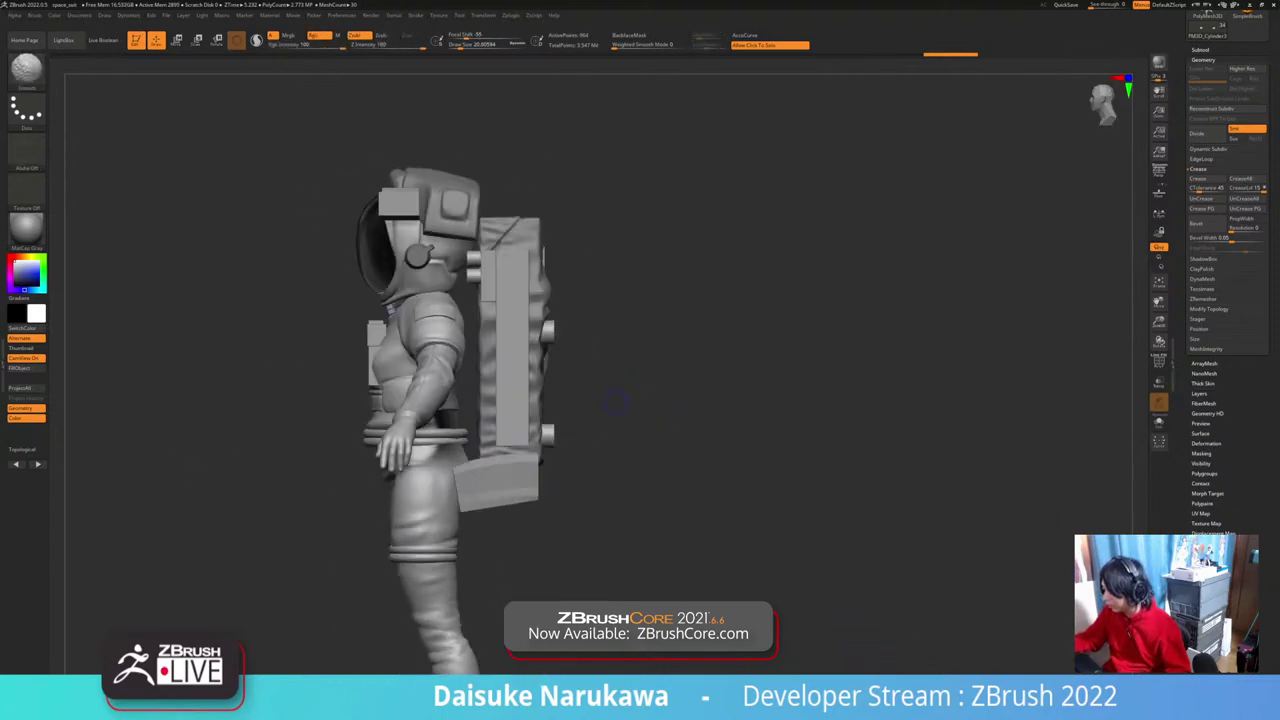
left_click(1200, 50)
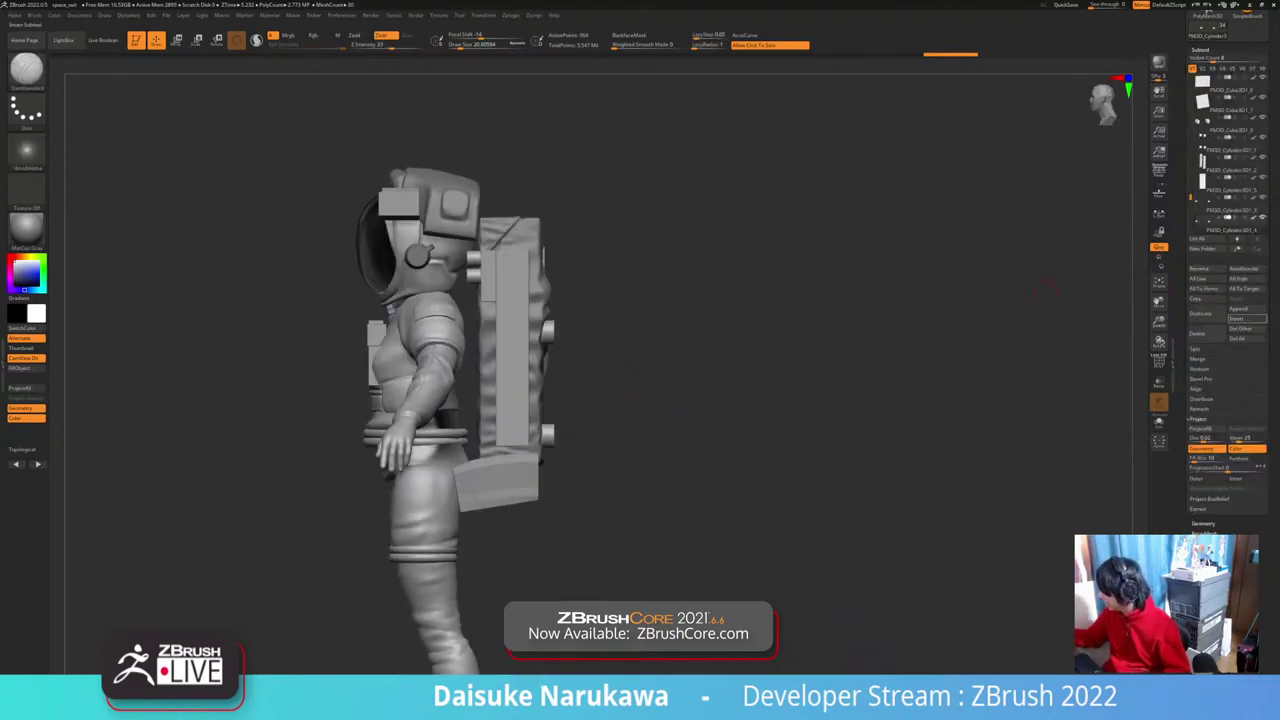
left_click(1238, 319)
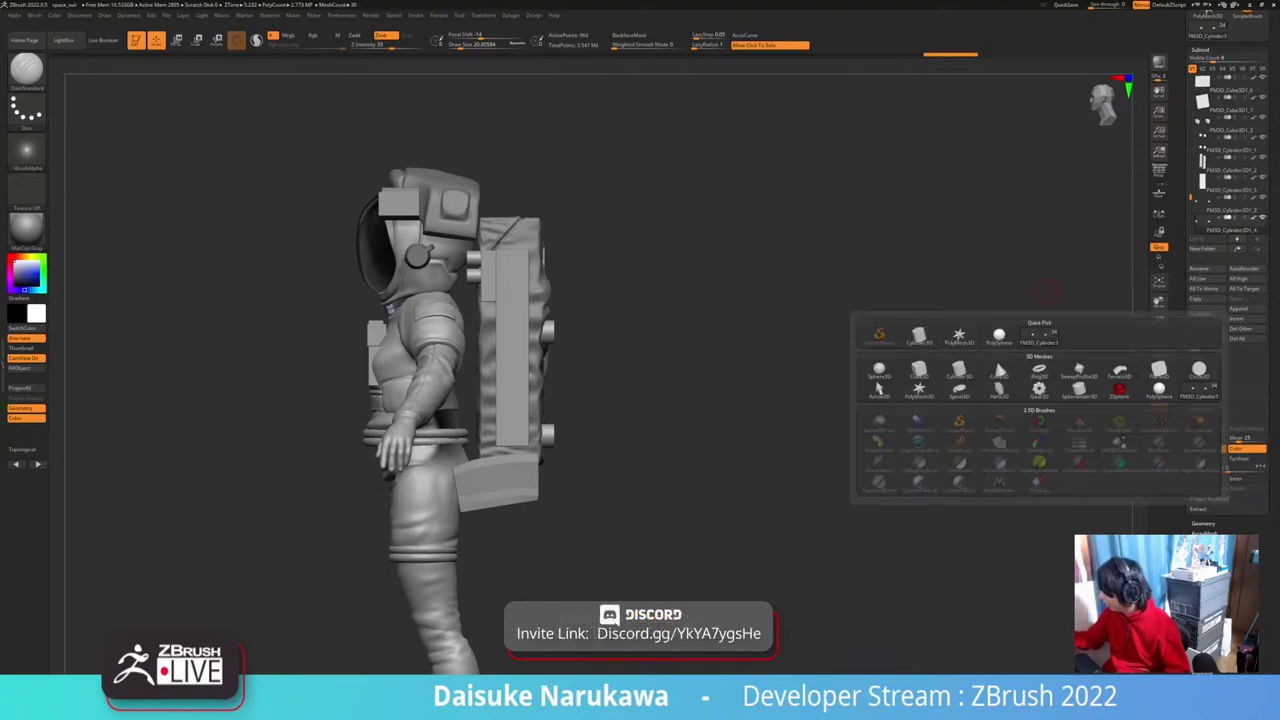
left_click(918, 372)
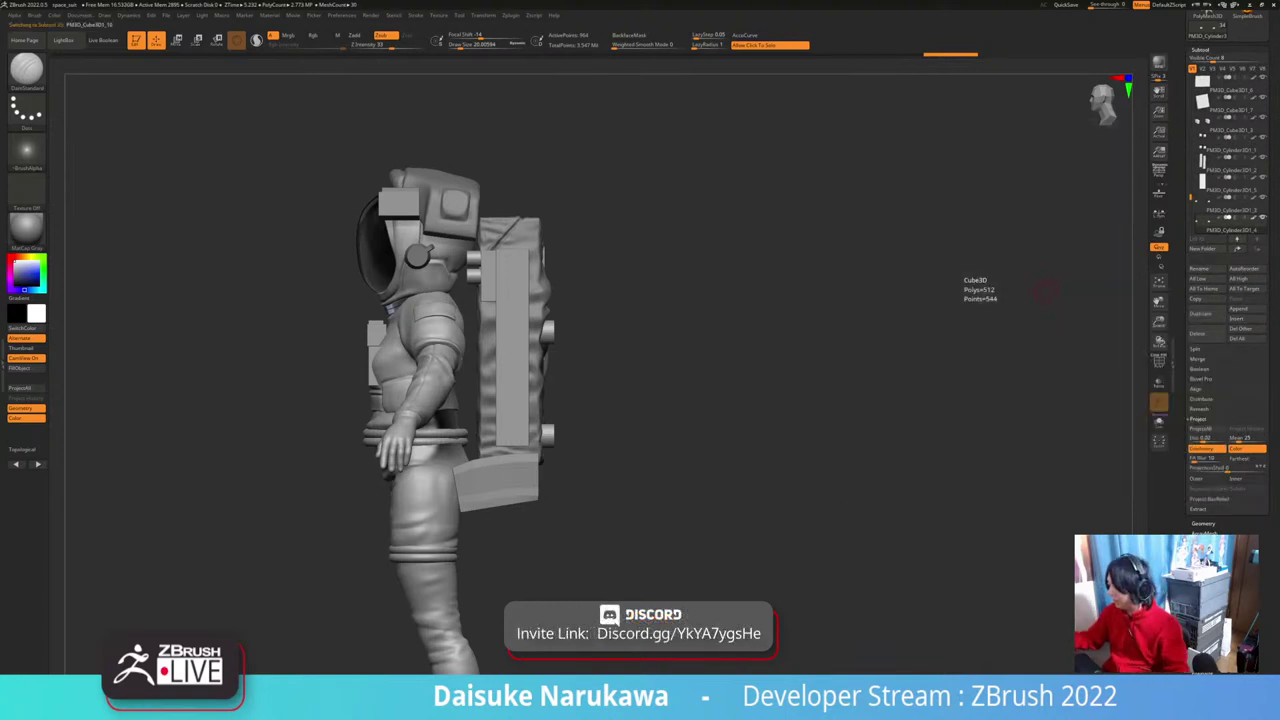
Step: Shrink the inserted cube and move it between the backpack and the astronaut's back
right_click_drag(403, 563, 405, 470, "ctrl")
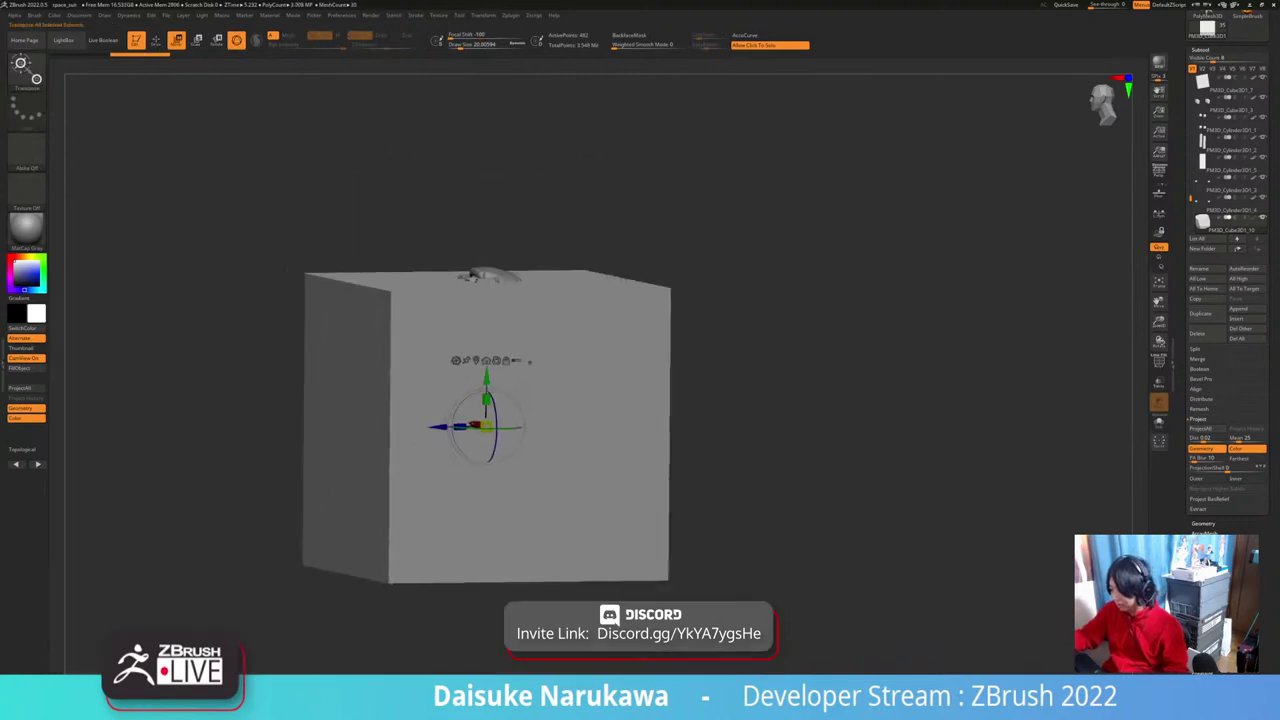
right_click_drag(480, 480, 522, 504, "shift")
left_click_drag(484, 411, 408, 444)
key("ctrl+z")
right_click_drag(440, 480, 442, 560, "ctrl")
right_click_drag(442, 540, 472, 540, "shift")
left_click_drag(470, 453, 501, 315)
right_click_drag(376, 302, 501, 280)
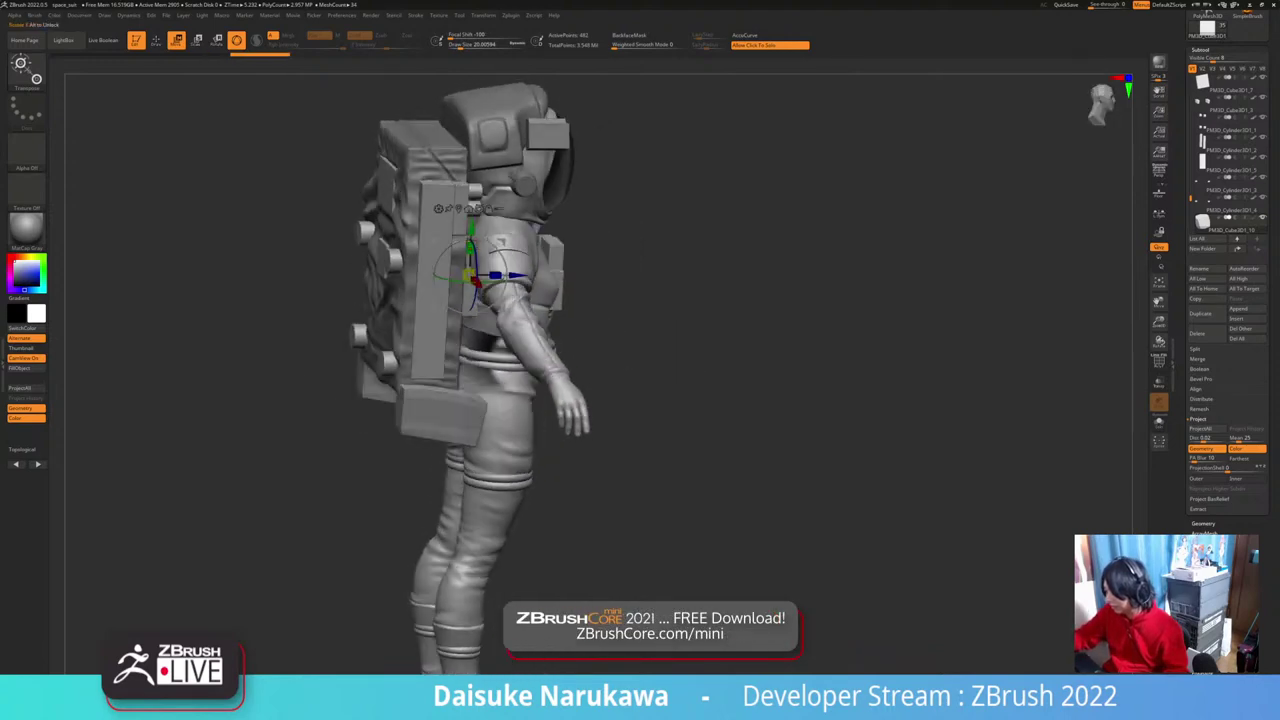
left_click_drag(471, 230, 471, 227)
Step: Adjust the box's position and proportions into a tall block filling the gap between backpack and torso
right_click_drag(502, 256, 454, 270)
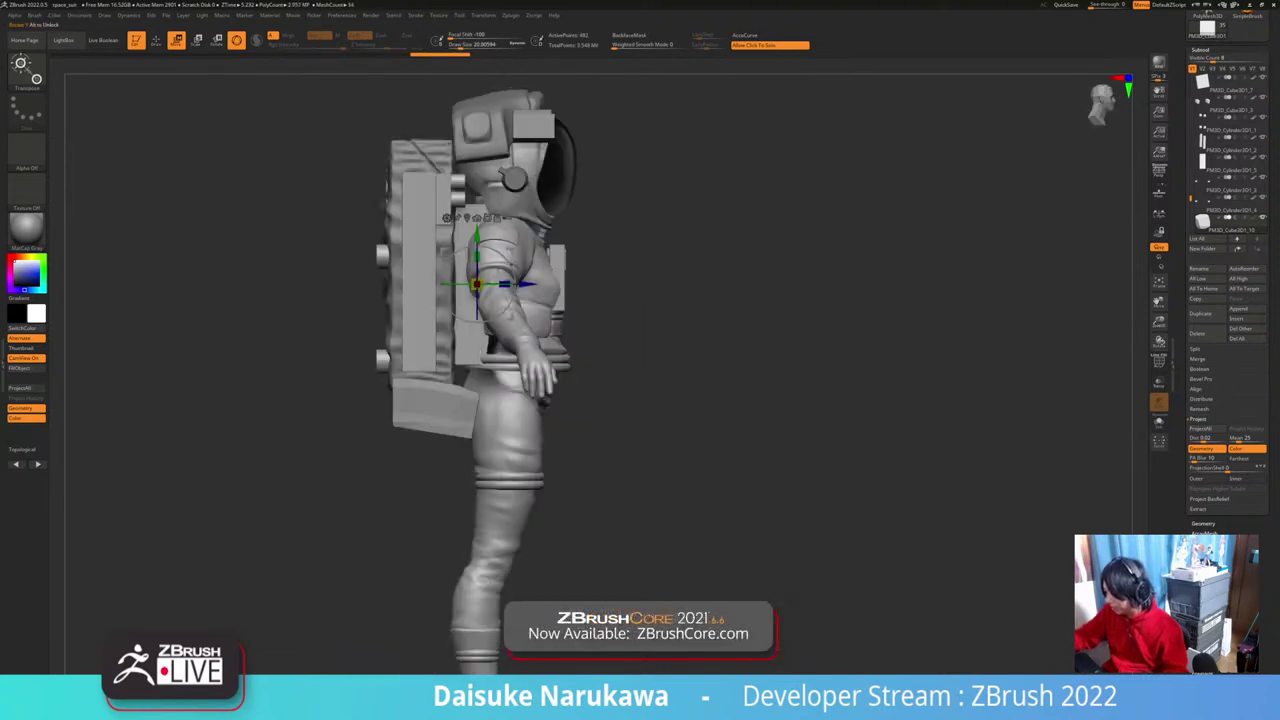
left_click_drag(505, 291, 504, 291)
mouse_move(504, 291)
right_mouse_down()
mouse_move(537, 289)
mouse_move(520, 292)
right_mouse_up()
left_click(437, 314, "alt")
right_click_drag(437, 314, 468, 308)
left_click(463, 328, "alt")
left_click_drag(507, 268, 507, 271)
right_click_drag(505, 273, 487, 277)
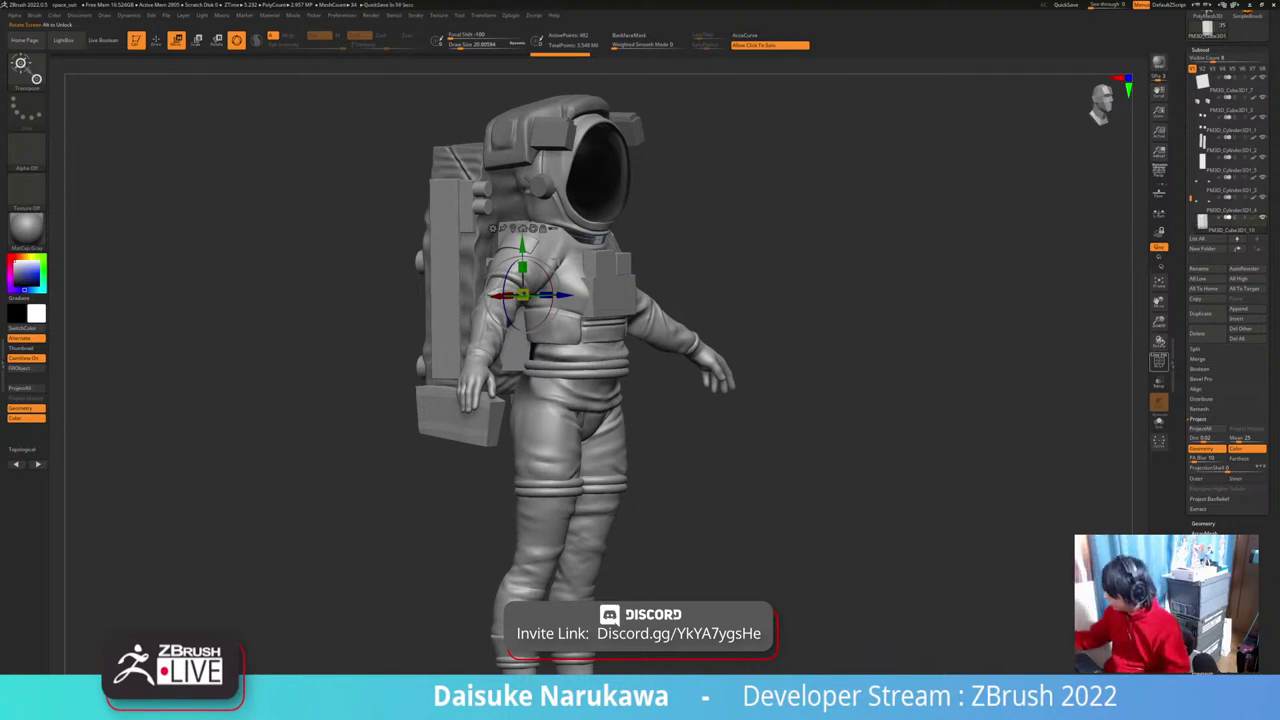
Step: Remesh the box into a dense mesh and run a cloth simulation on it with Collision Volume disabled
key("shift+f")
right_click_drag(487, 283, 513, 326, "ctrl")
key("z")
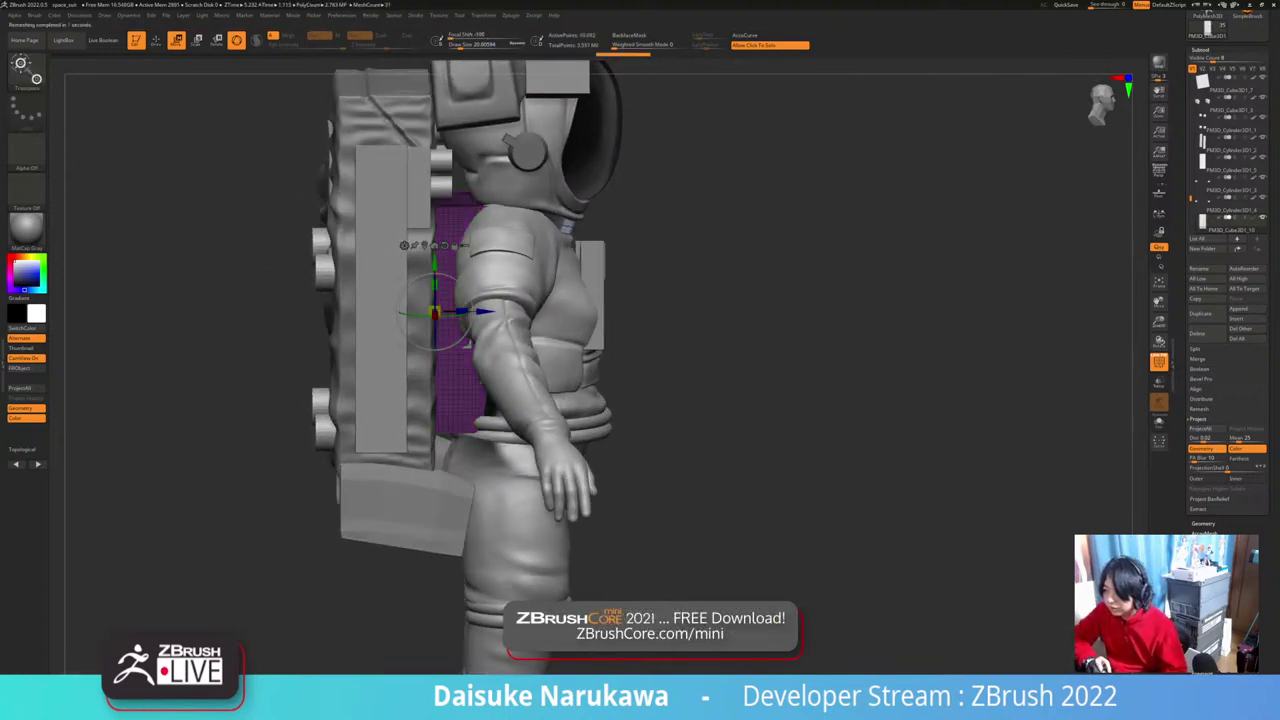
left_click(128, 15)
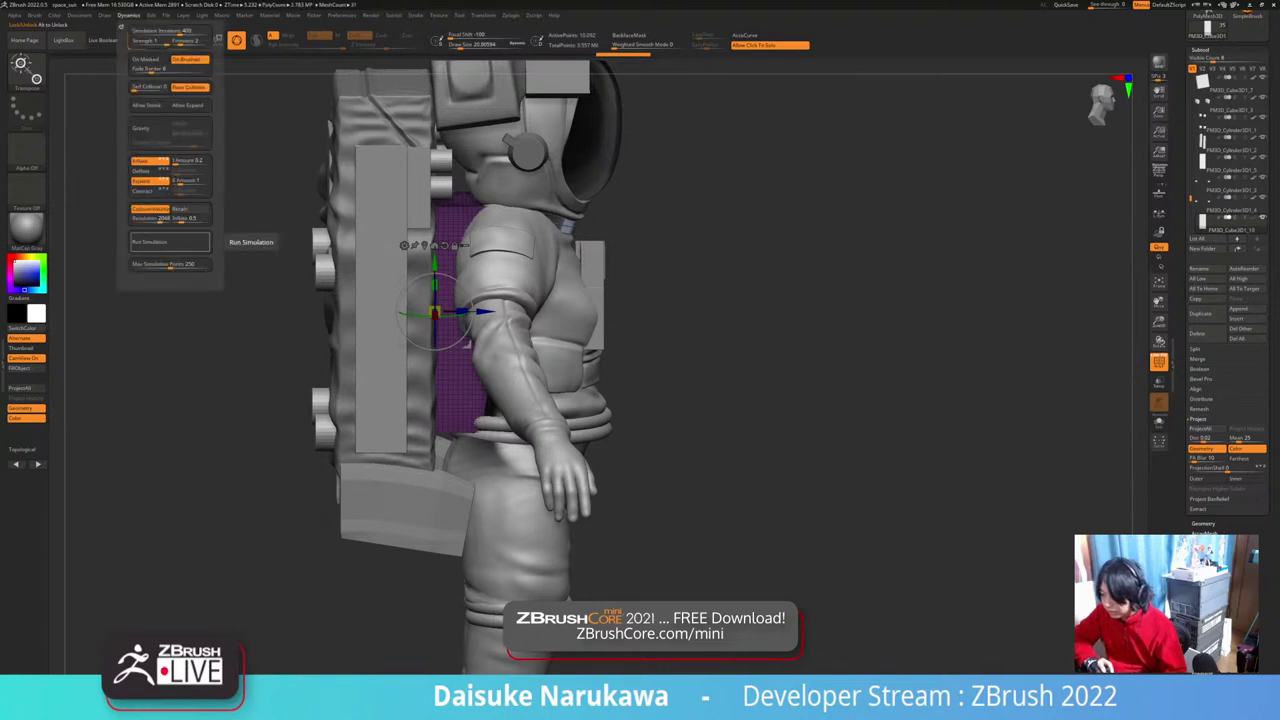
left_click(150, 209)
left_click(156, 242)
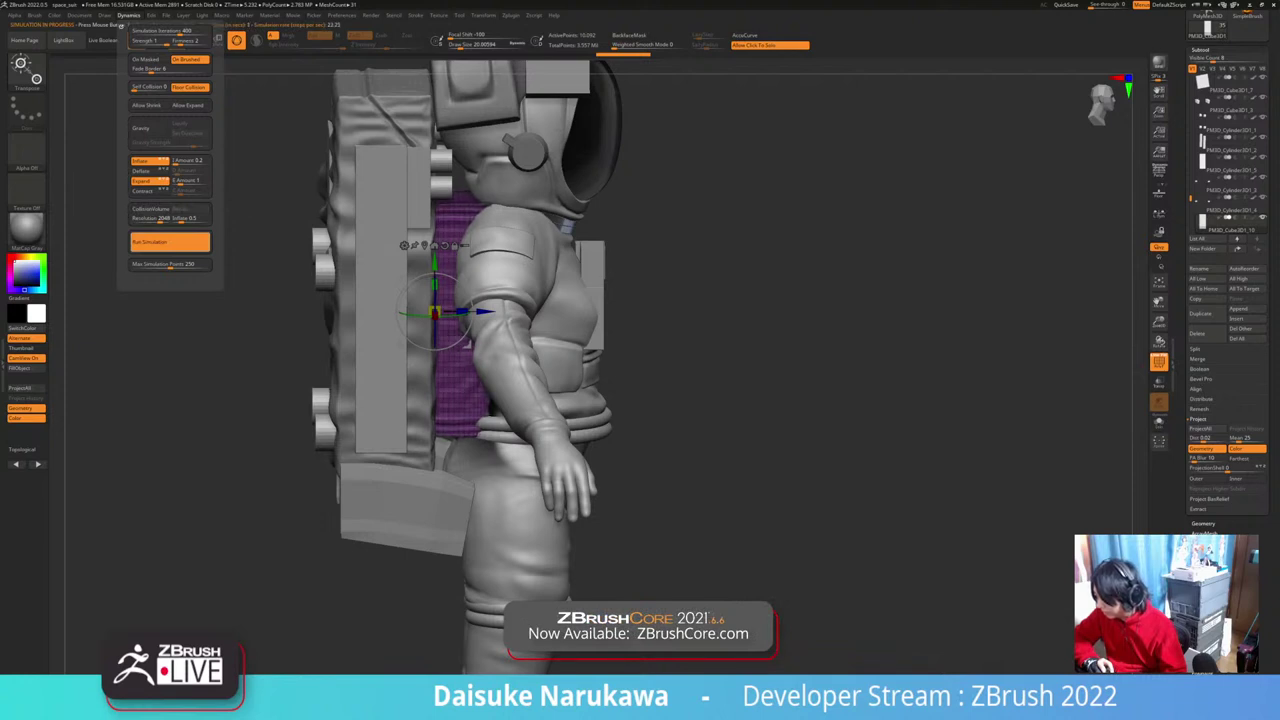
left_click(492, 285)
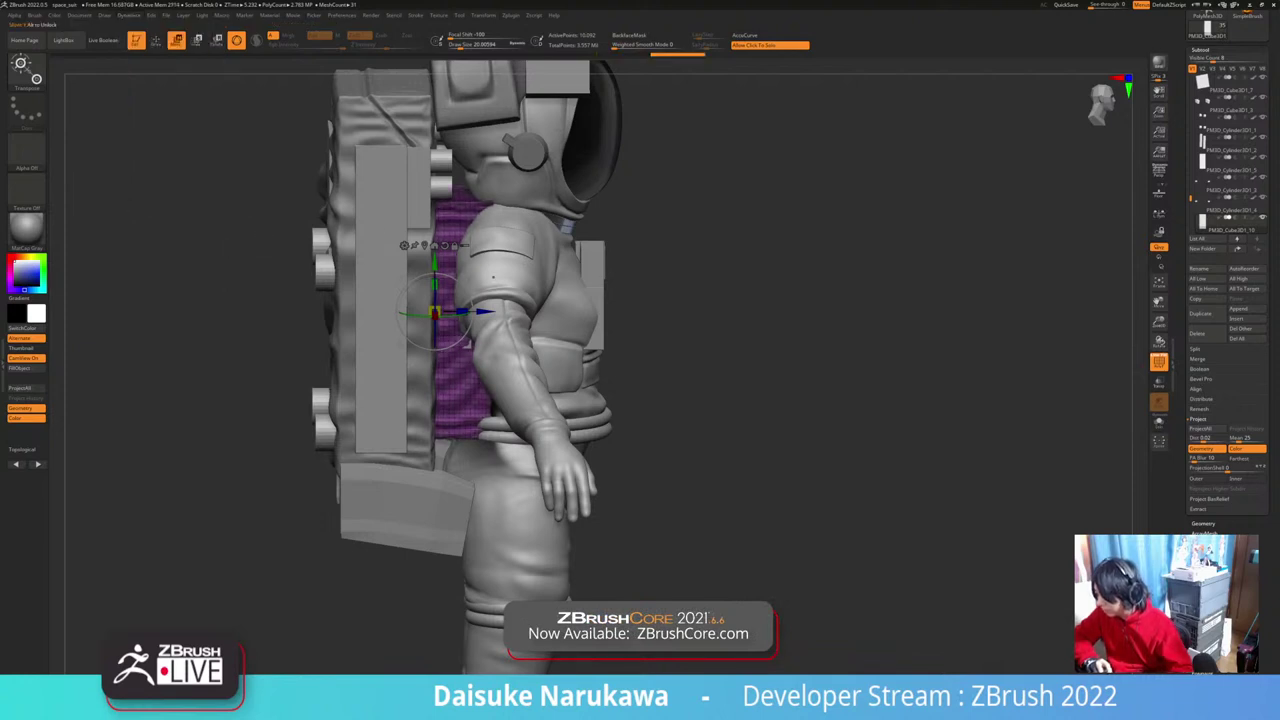
Step: Activate Dynamic Subdiv on the wrinkled box and hide its polygon wireframe
key("d")
left_click(593, 216)
right_click_drag(598, 326, 585, 362)
key("shift+f")
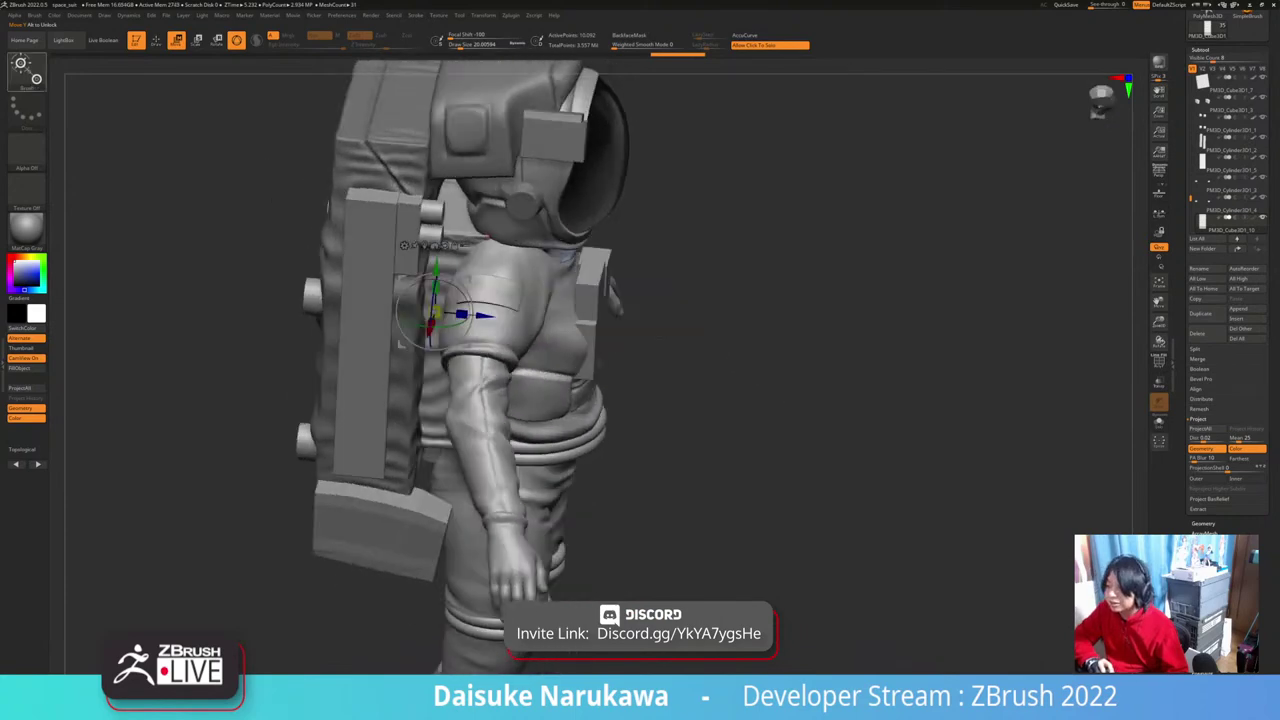
Step: Choose the ClothInflate brush and set its Draw Size to about 65
left_click(27, 72)
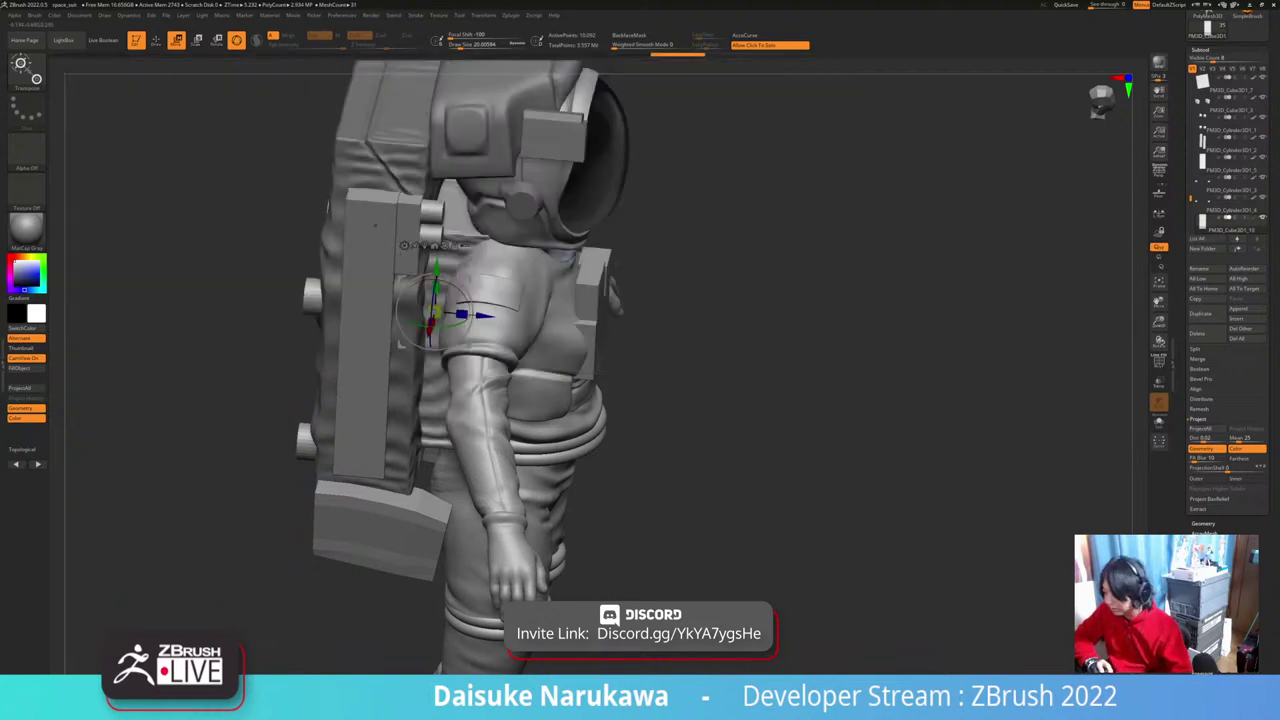
left_click(68, 47)
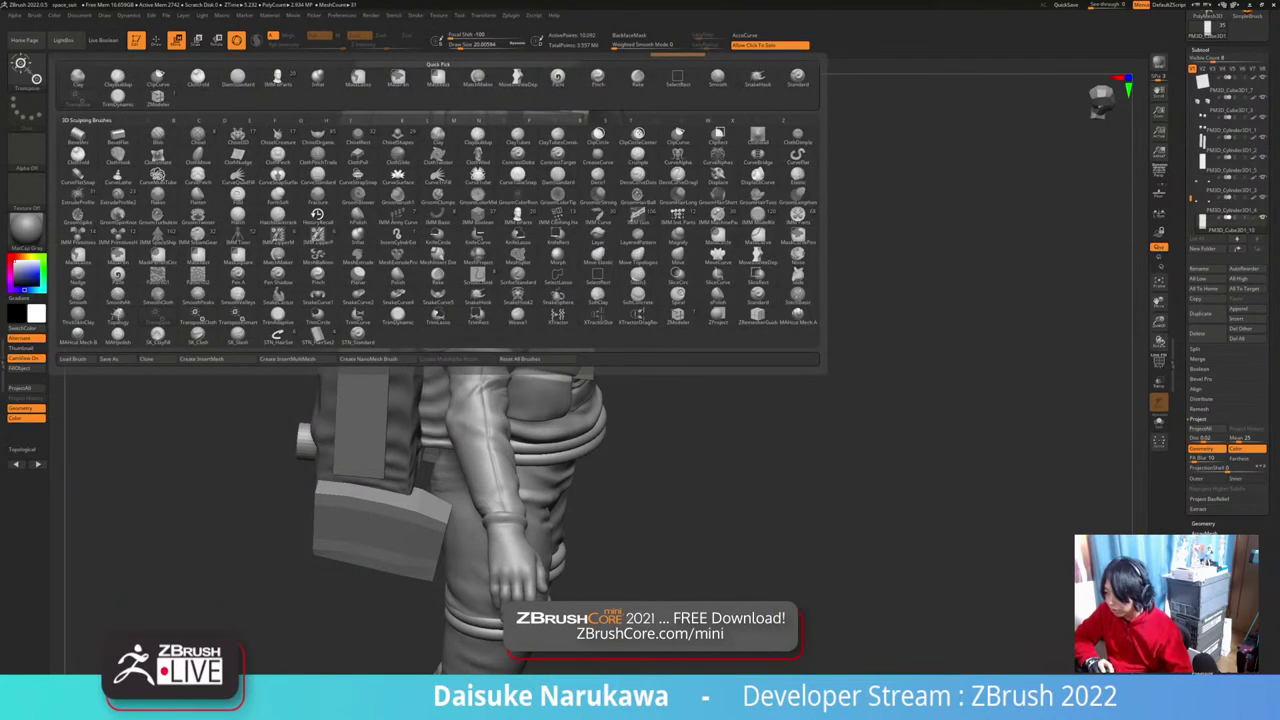
key("c")
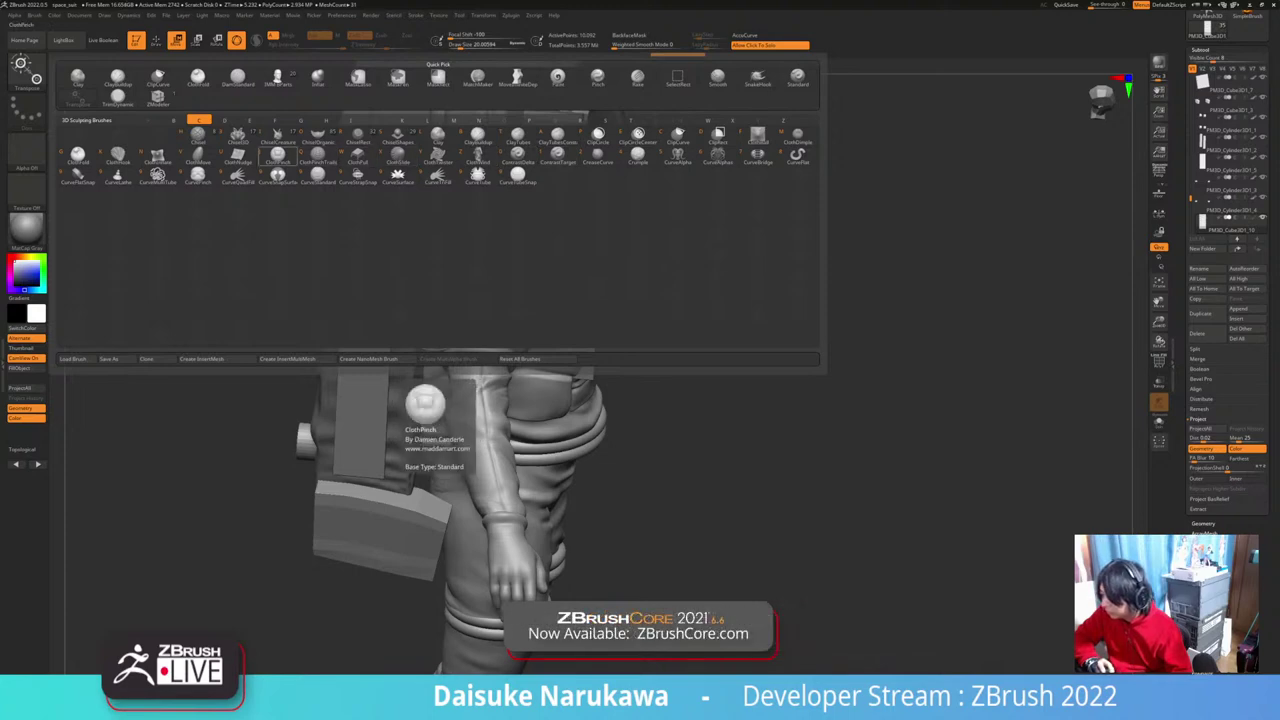
left_click(166, 155)
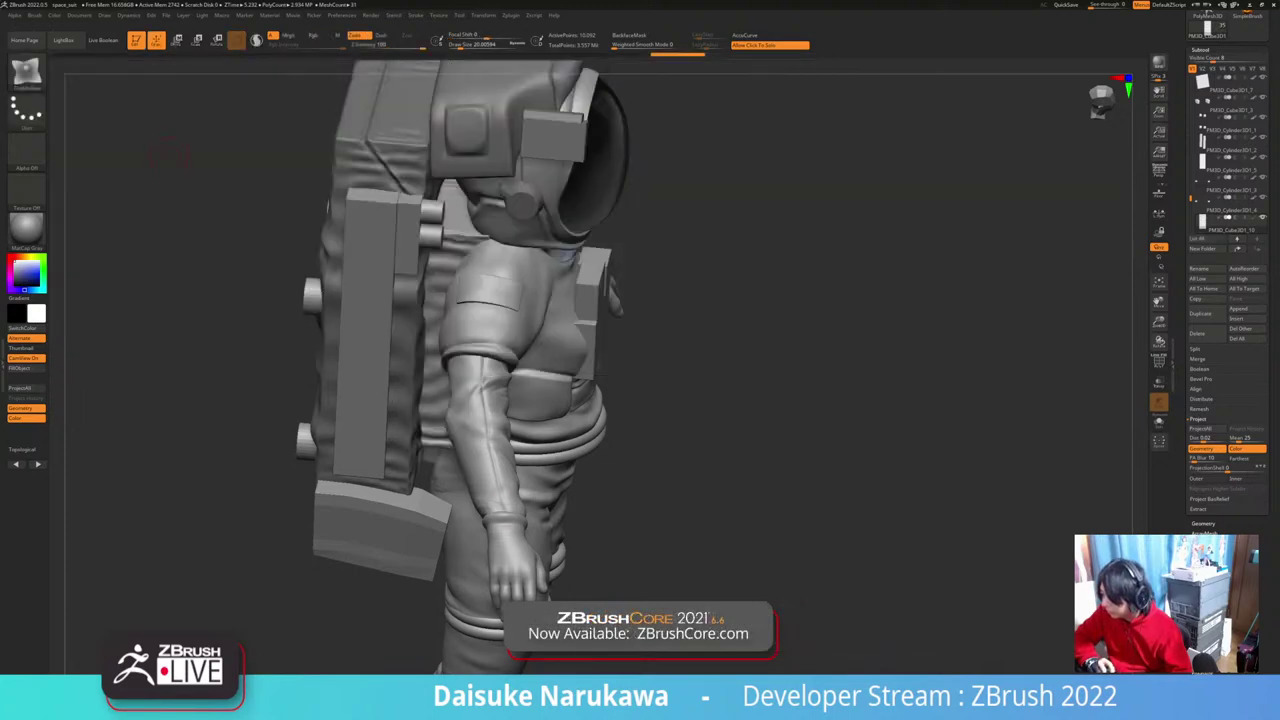
right_click_drag(424, 231, 500, 228)
left_click(468, 46)
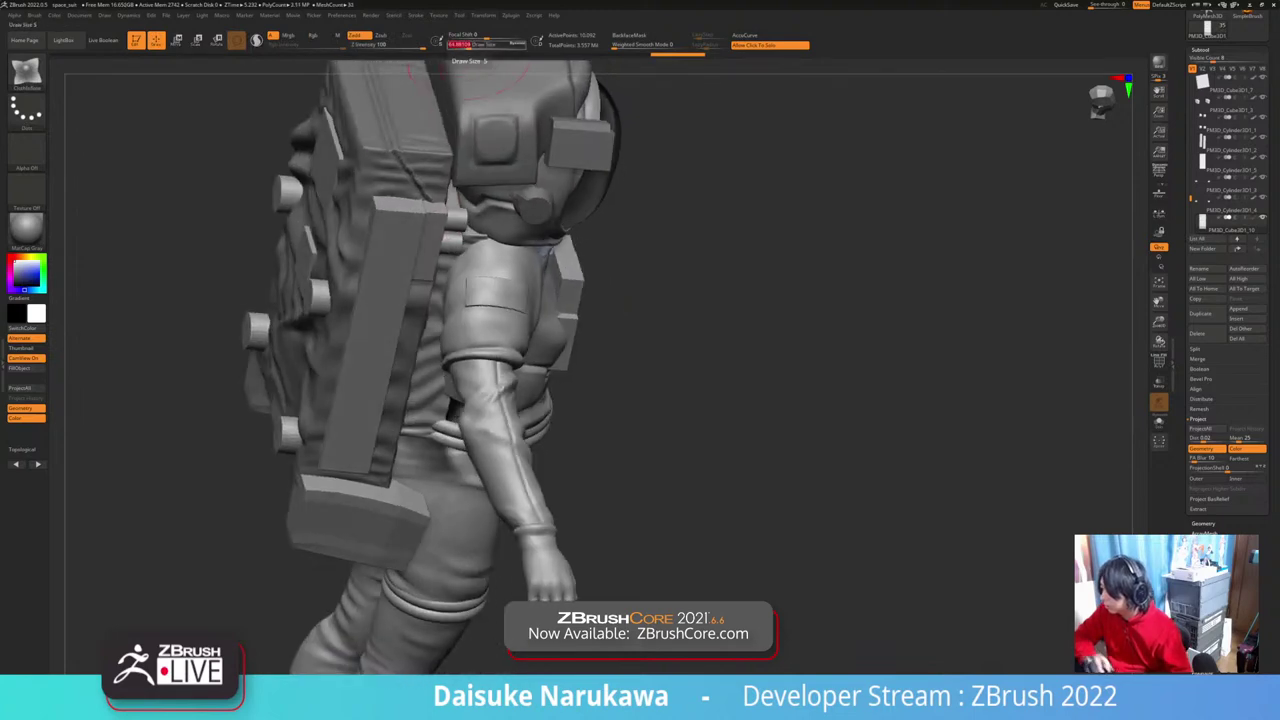
right_click_drag(498, 312, 425, 300)
right_click_drag(515, 286, 521, 347, "alt")
right_click_drag(450, 300, 452, 262)
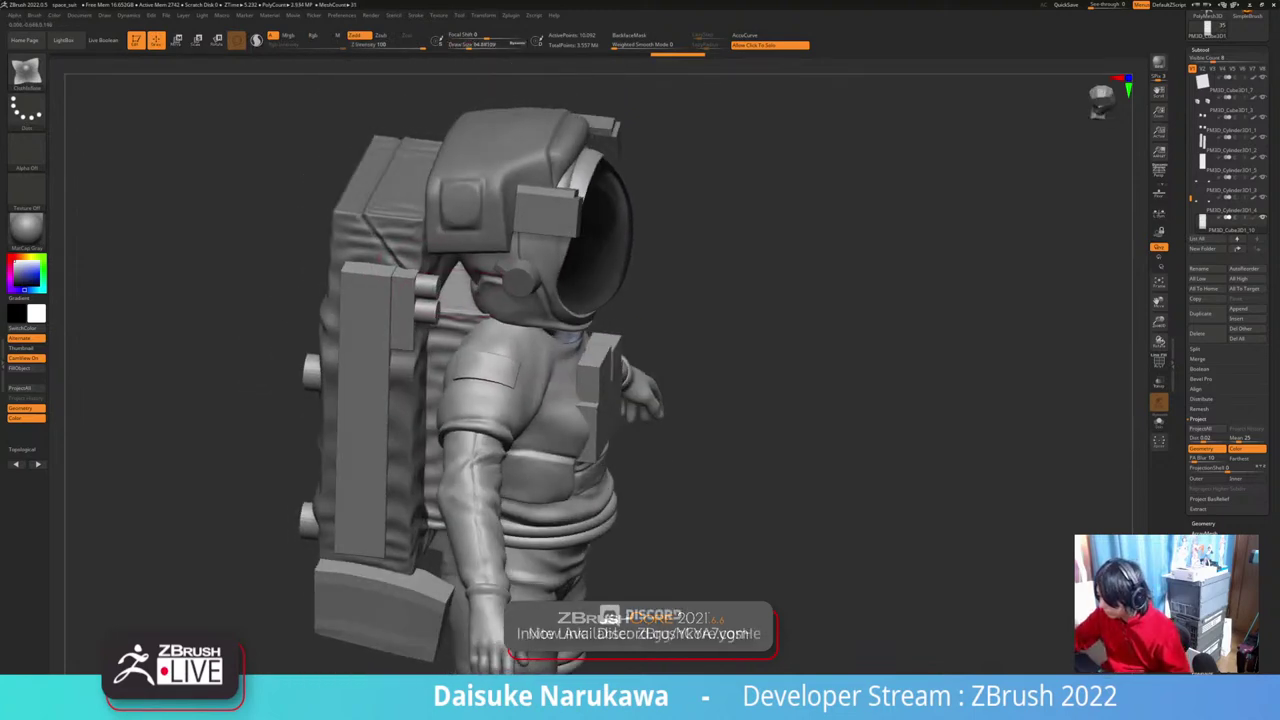
left_click_drag(454, 256, 462, 300)
right_click_drag(478, 312, 455, 280)
left_click_drag(458, 300, 460, 364)
right_click_drag(462, 370, 400, 368)
right_click_drag(420, 500, 422, 458, "alt")
right_click_drag(422, 460, 500, 505)
left_click_drag(478, 515, 490, 522)
mouse_move(490, 522)
right_mouse_down()
mouse_move(480, 470)
mouse_move(488, 484)
right_mouse_up()
left_click(455, 550)
left_click_drag(488, 478, 497, 496)
right_click_drag(500, 492, 517, 456)
mouse_move(517, 511)
left_mouse_down()
mouse_move(540, 545)
mouse_move(623, 548)
mouse_move(577, 475)
mouse_move(540, 502)
left_mouse_up()
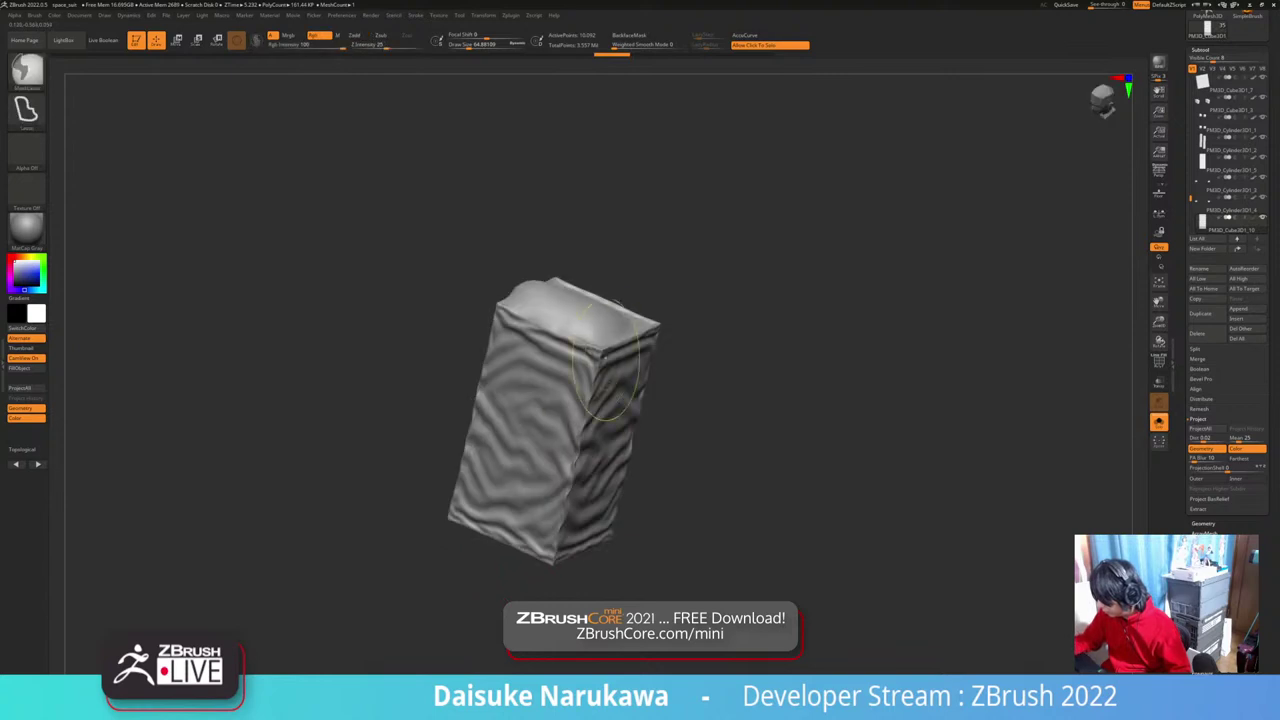
key("ctrl+z")
key("ctrl+z")
Step: Reactivate Dynamic Subdiv on the isolated box, then test and undo one cloth stroke on its top face
right_click_drag(619, 344, 614, 363)
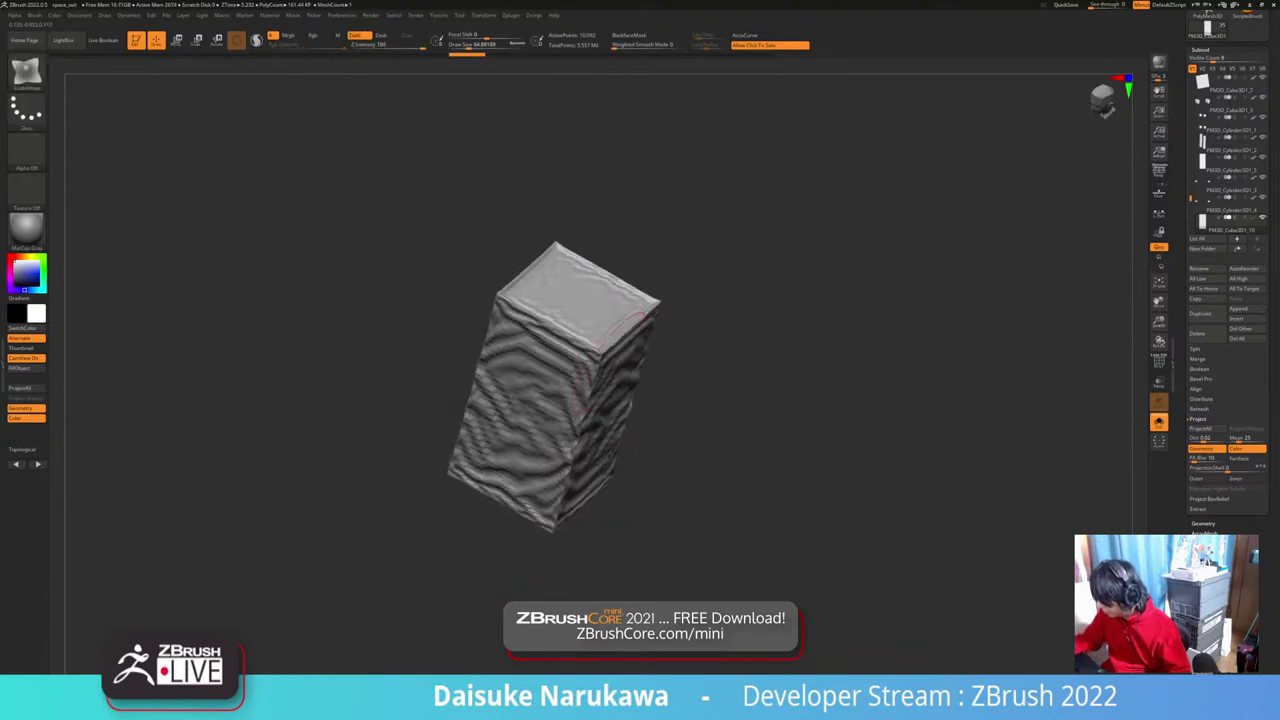
key("d")
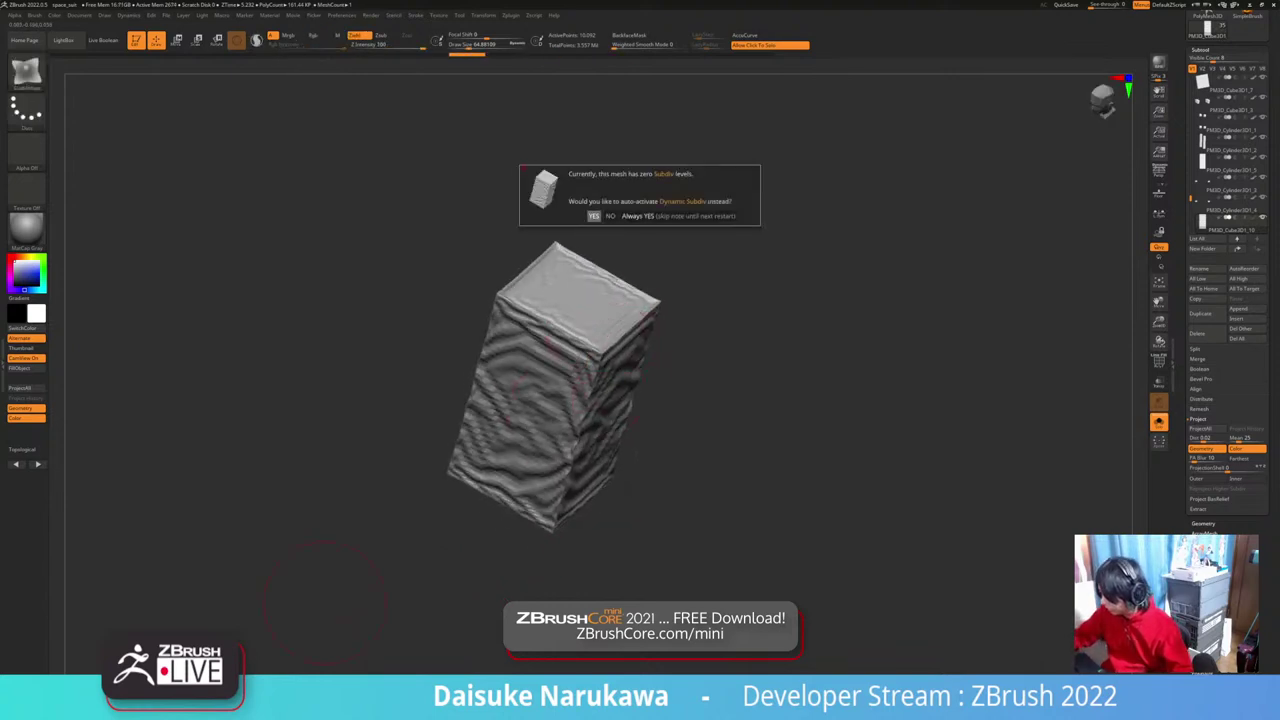
left_click(594, 216)
left_click_drag(602, 300, 580, 316)
key("ctrl+z")
right_click_drag(614, 314, 597, 337)
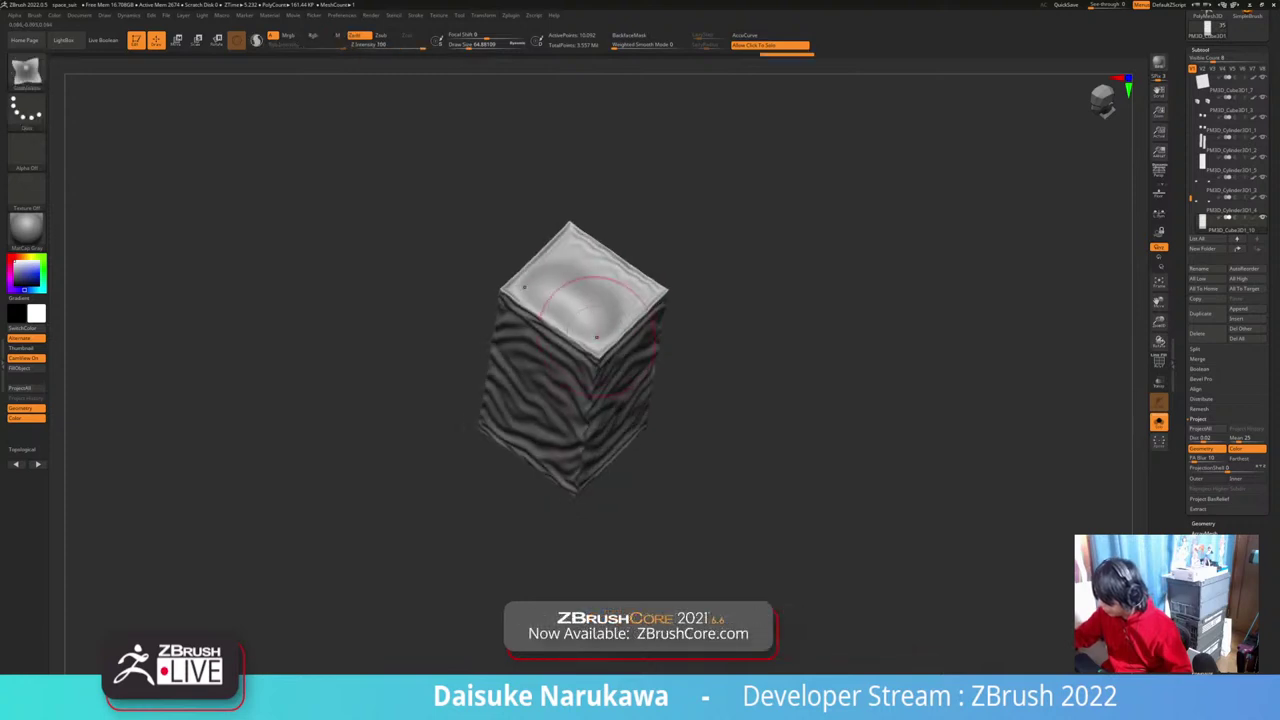
Step: Puff out the box's top face and its upper edges with short cloth brush strokes
mouse_move(597, 337)
left_mouse_down()
mouse_move(638, 290)
mouse_move(609, 262)
mouse_move(652, 289)
left_mouse_up()
right_click_drag(652, 306, 640, 286)
left_click_drag(627, 285, 634, 288, "shift")
right_click_drag(622, 350, 604, 308)
left_click_drag(578, 334, 554, 358)
right_click_drag(590, 440, 572, 383)
left_click_drag(566, 385, 571, 382)
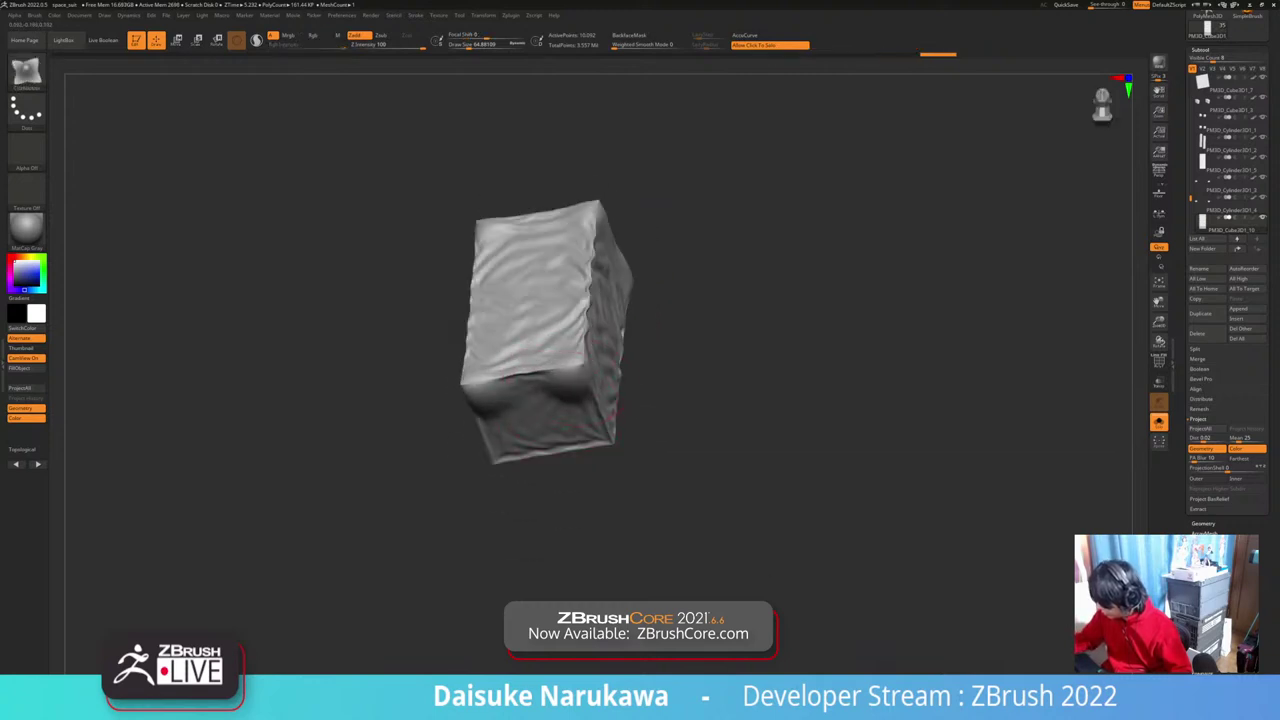
Step: Bulge the box's end face and smooth its ripples and corners into a padded shape
right_click_drag(560, 405, 592, 380)
mouse_move(543, 388)
left_mouse_down()
mouse_move(538, 400)
mouse_move(582, 432)
mouse_move(574, 448)
mouse_move(535, 425)
left_mouse_up()
right_click_drag(540, 435, 558, 462)
left_click_drag(558, 452, 560, 442, "shift")
left_click_drag(562, 446, 537, 415, "shift")
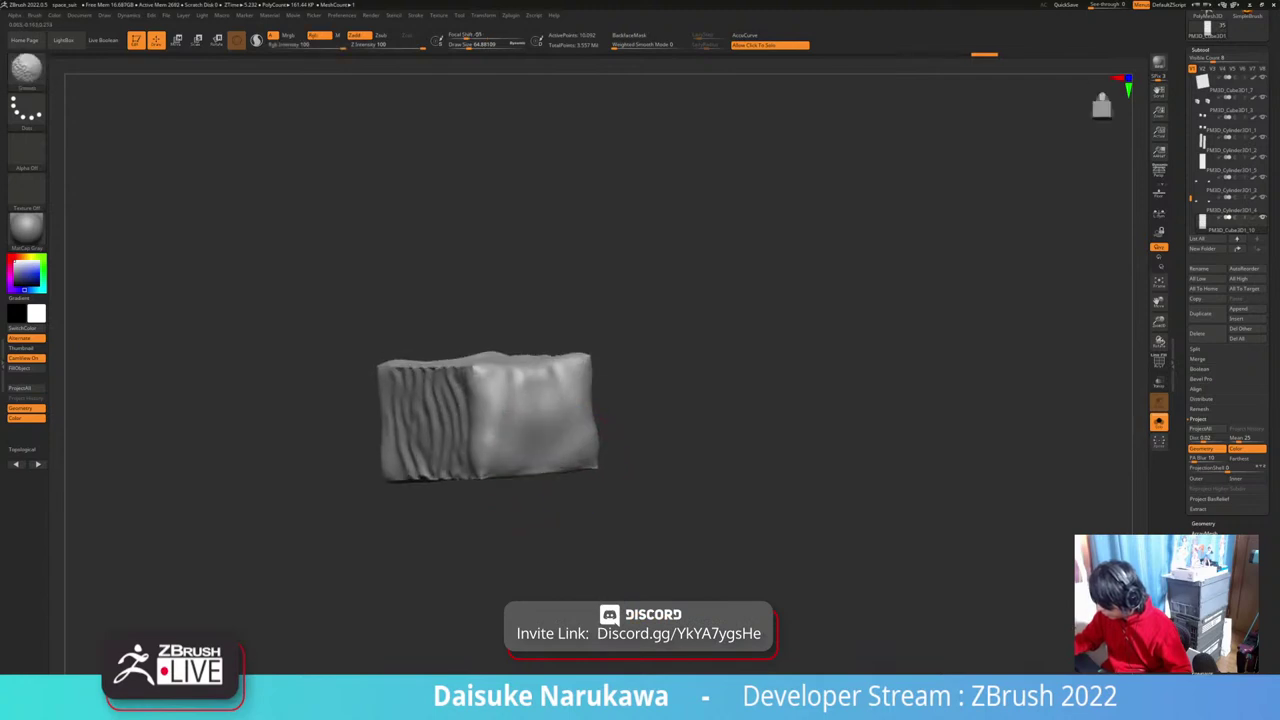
mouse_move(560, 372)
right_mouse_down()
mouse_move(592, 398)
mouse_move(536, 406)
right_mouse_up()
left_click_drag(520, 392, 516, 387)
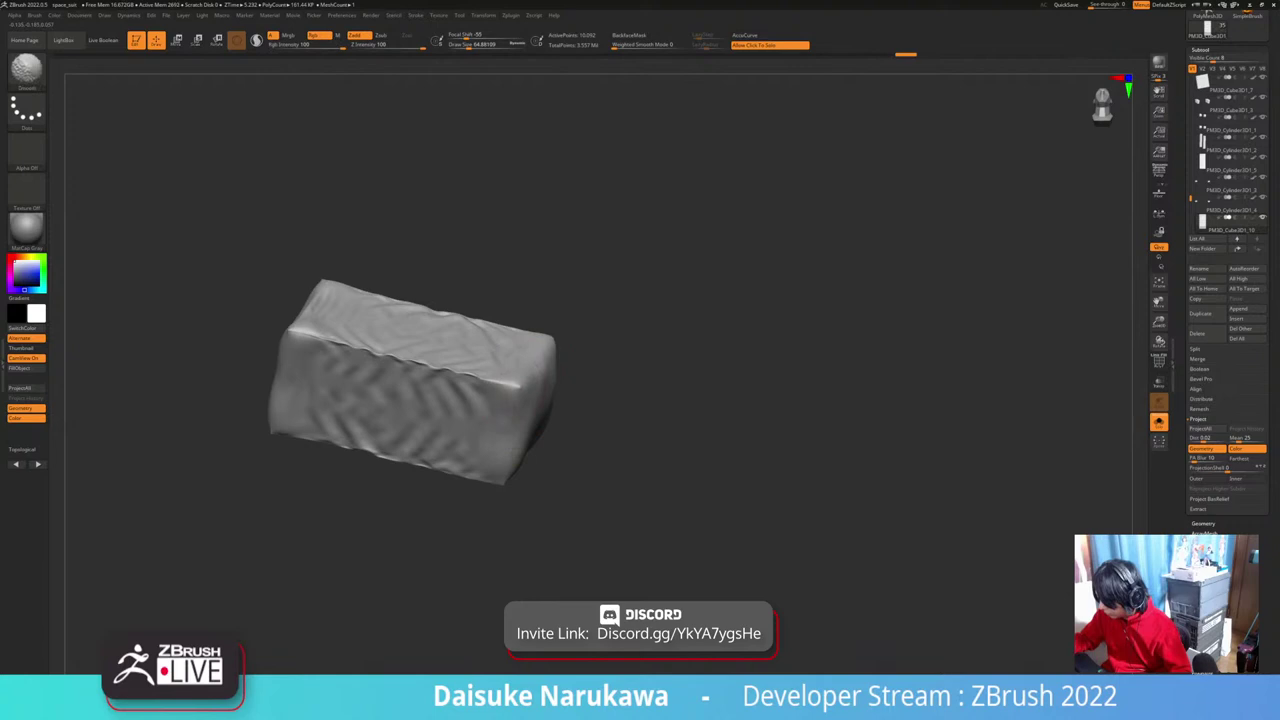
right_click_drag(486, 468, 491, 443)
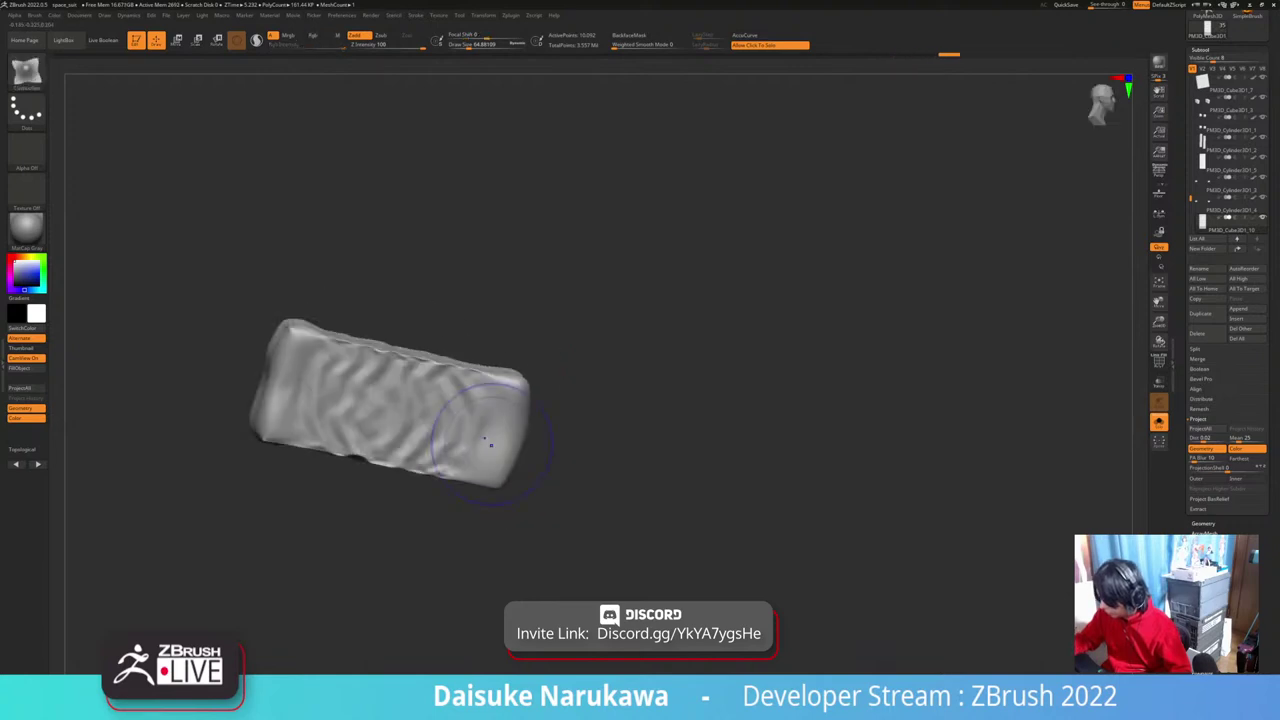
Step: Smooth the wrinkles on the box's long side faces and around its end corners
mouse_move(491, 443)
left_mouse_down("shift")
mouse_move(452, 432)
mouse_move(470, 425)
left_mouse_up("shift")
right_click_drag(474, 428, 480, 470)
right_click_drag(455, 518, 490, 420)
left_click_drag(490, 420, 510, 395, "shift")
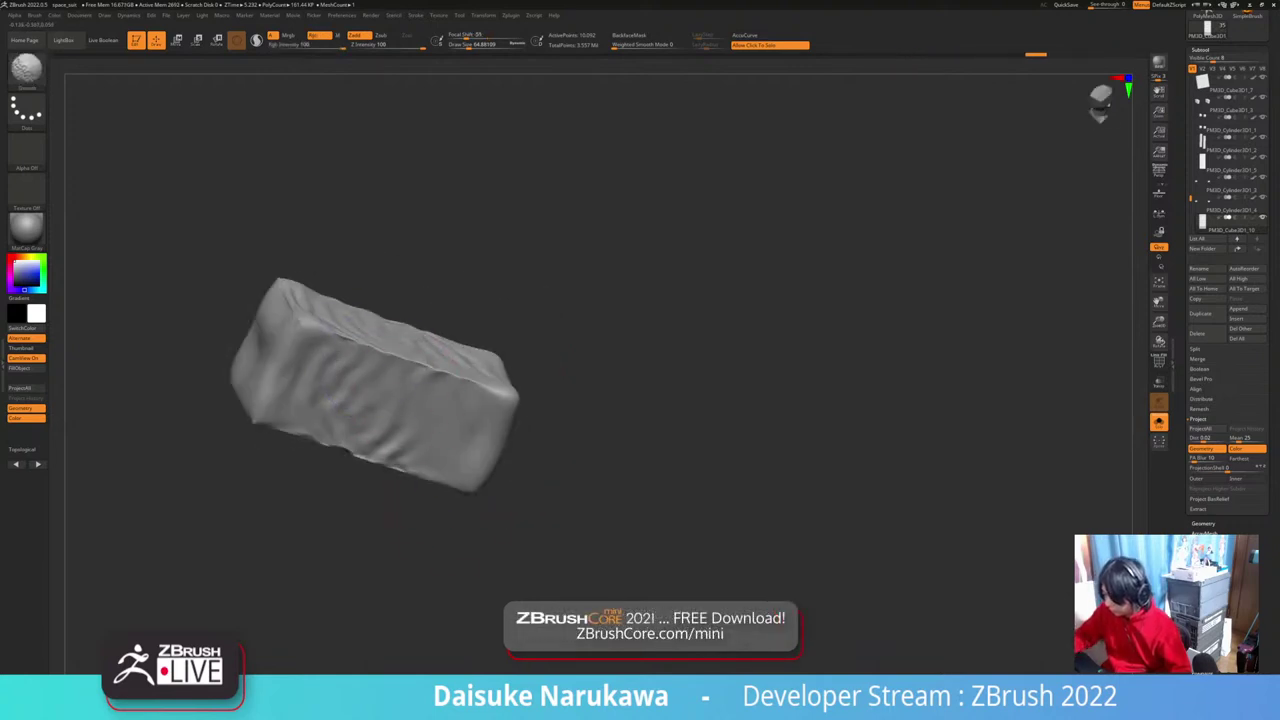
right_click_drag(510, 400, 450, 400)
left_click_drag(440, 385, 448, 350, "shift")
Step: Show the whole suit again and switch to the SnakeHook brush
mouse_move(500, 380)
right_mouse_down()
mouse_move(542, 408)
mouse_move(690, 400)
mouse_move(705, 380)
mouse_move(650, 368)
right_mouse_up()
left_click(544, 410)
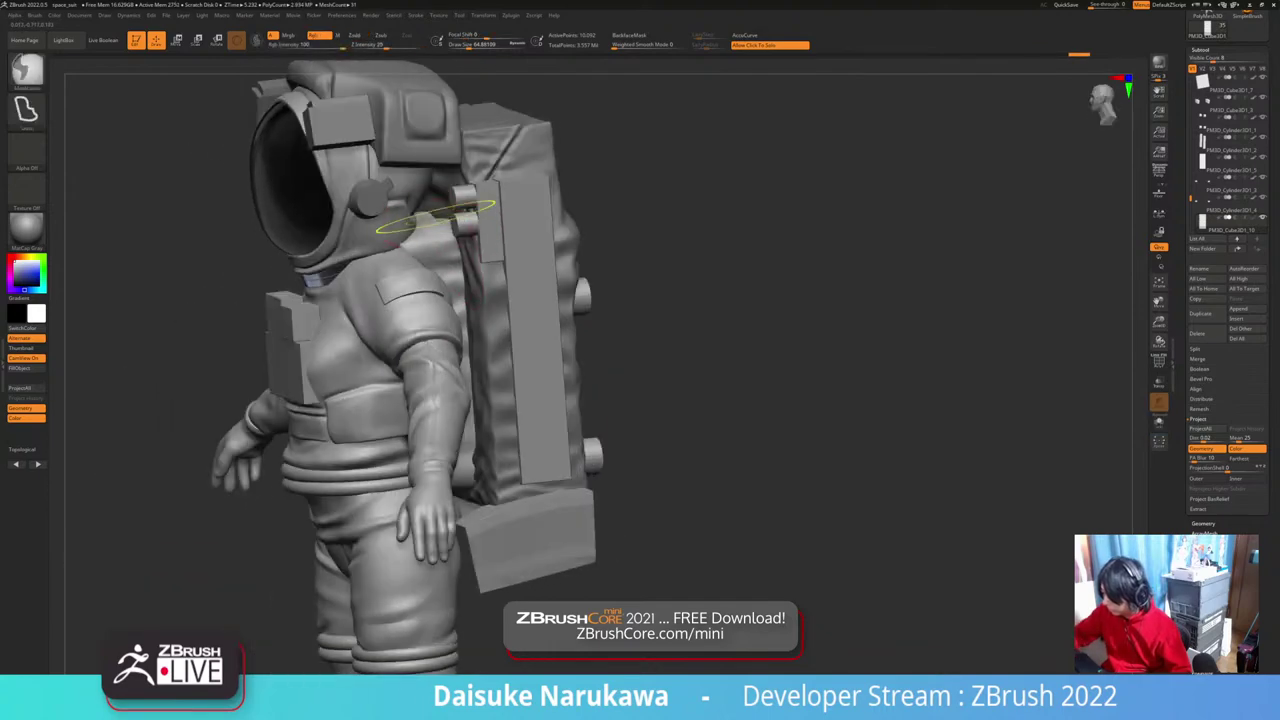
mouse_move(430, 240)
right_mouse_down()
mouse_move(455, 234)
mouse_move(520, 278)
mouse_move(640, 390)
mouse_move(592, 430)
mouse_move(621, 446)
right_mouse_up()
mouse_move(502, 219)
right_mouse_down()
mouse_move(528, 233)
mouse_move(475, 239)
mouse_move(508, 213)
right_mouse_up()
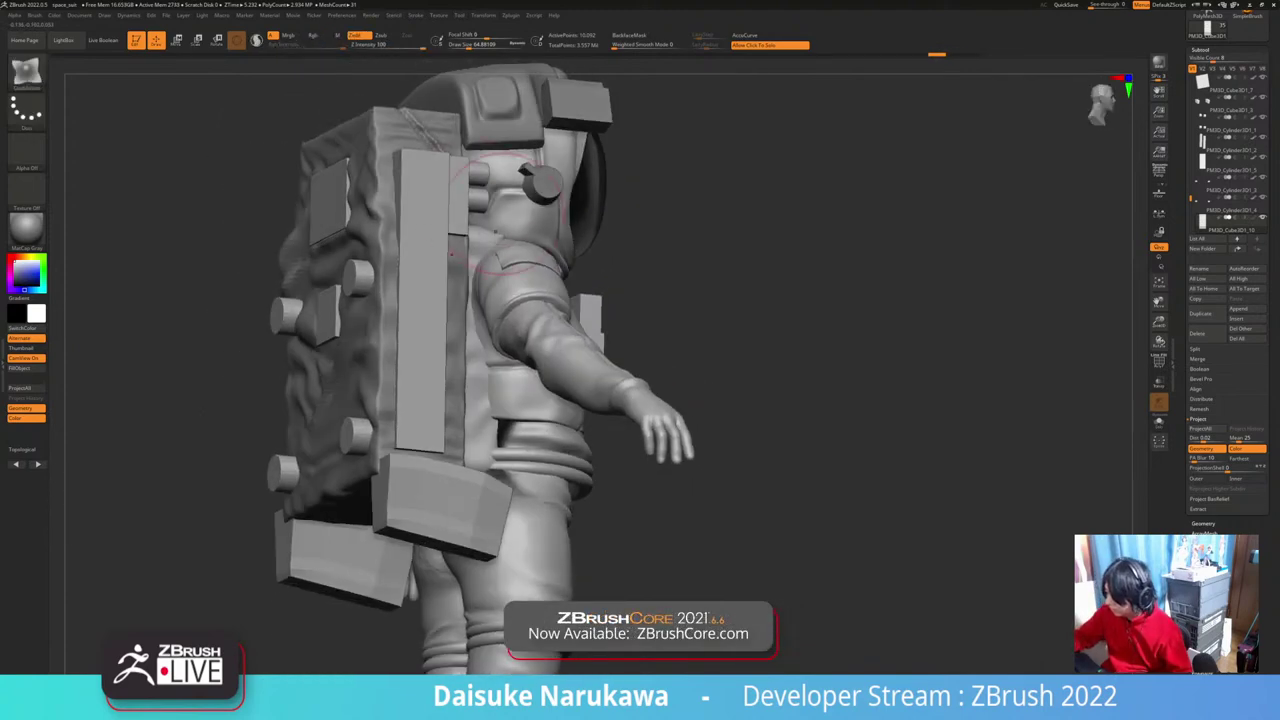
left_click(28, 74)
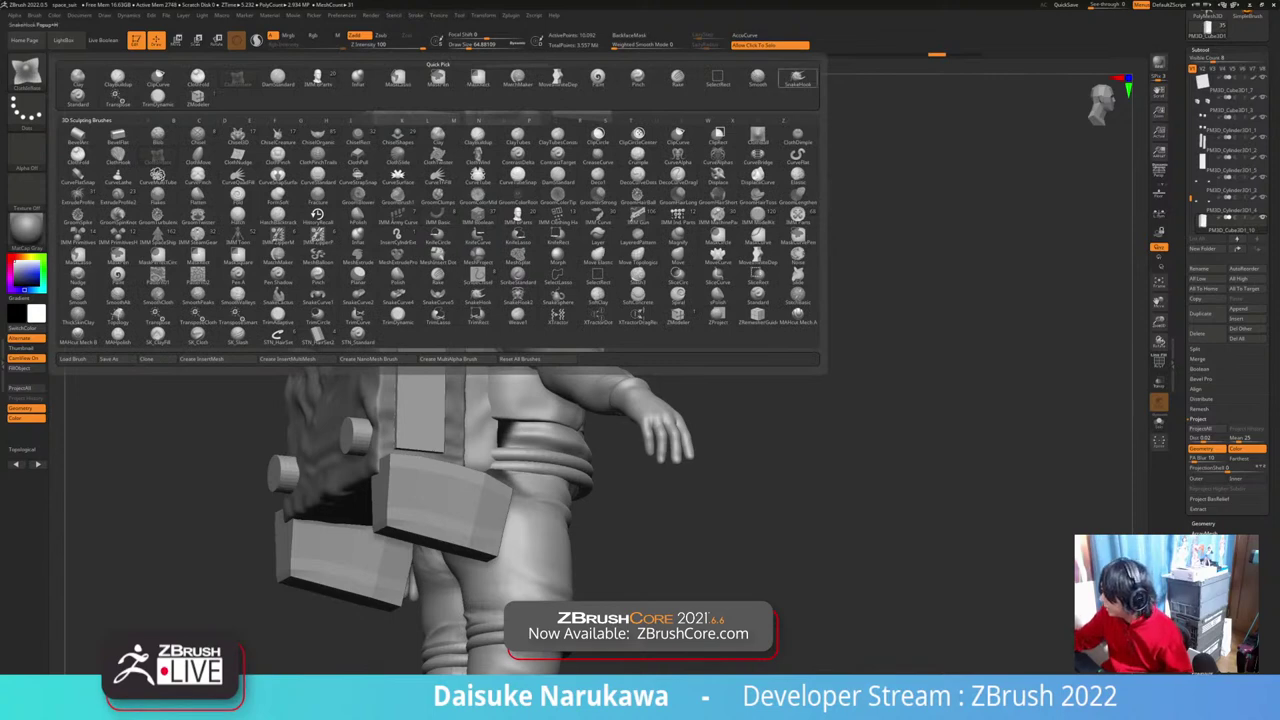
left_click(797, 79)
Step: Pull the padded block's upper corners and edges into shape behind the shoulder and below the helmet
right_click_drag(620, 180, 488, 185)
left_click_drag(500, 192, 508, 194)
right_click_drag(508, 194, 614, 188)
left_click_drag(512, 186, 508, 190)
mouse_move(508, 190)
right_mouse_down()
mouse_move(474, 194)
mouse_move(484, 197)
right_mouse_up()
left_click_drag(476, 170, 484, 176)
mouse_move(484, 176)
right_mouse_down()
mouse_move(466, 180)
mouse_move(508, 186)
right_mouse_up()
left_click_drag(504, 186, 498, 190)
right_click_drag(498, 190, 520, 190)
Step: Pull the padded block's lower edge and corners into shape between the waist and the backpack's base
right_click_drag(522, 438, 506, 490)
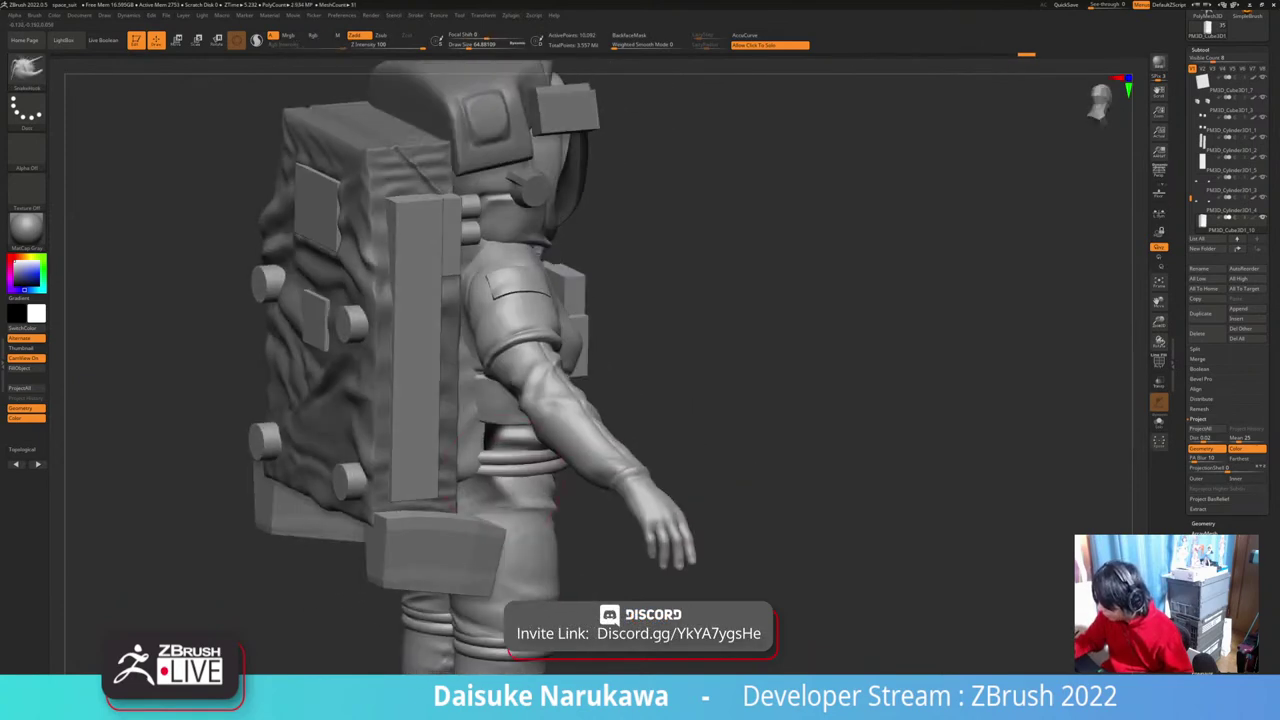
left_click_drag(506, 480, 514, 484)
mouse_move(514, 484)
right_mouse_down()
mouse_move(492, 468)
mouse_move(496, 479)
mouse_move(461, 473)
mouse_move(520, 465)
mouse_move(515, 445)
mouse_move(408, 481)
mouse_move(366, 463)
mouse_move(424, 472)
mouse_move(430, 448)
mouse_move(412, 438)
mouse_move(418, 458)
mouse_move(392, 462)
right_mouse_up()
left_click_drag(372, 450, 358, 462)
mouse_move(362, 462)
right_mouse_down()
mouse_move(376, 468)
mouse_move(362, 464)
right_mouse_up()
left_click_drag(440, 400, 452, 404)
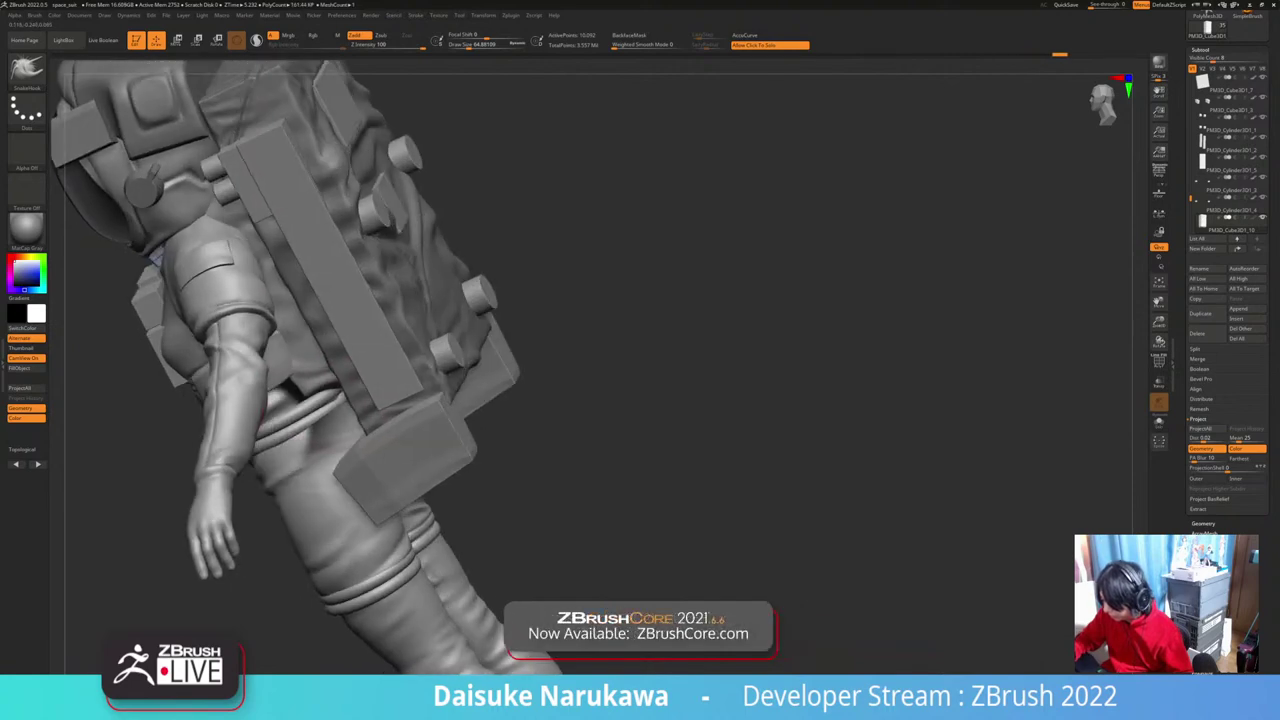
mouse_move(372, 452)
right_mouse_down()
mouse_move(374, 385)
mouse_move(510, 408)
mouse_move(512, 440)
right_mouse_up()
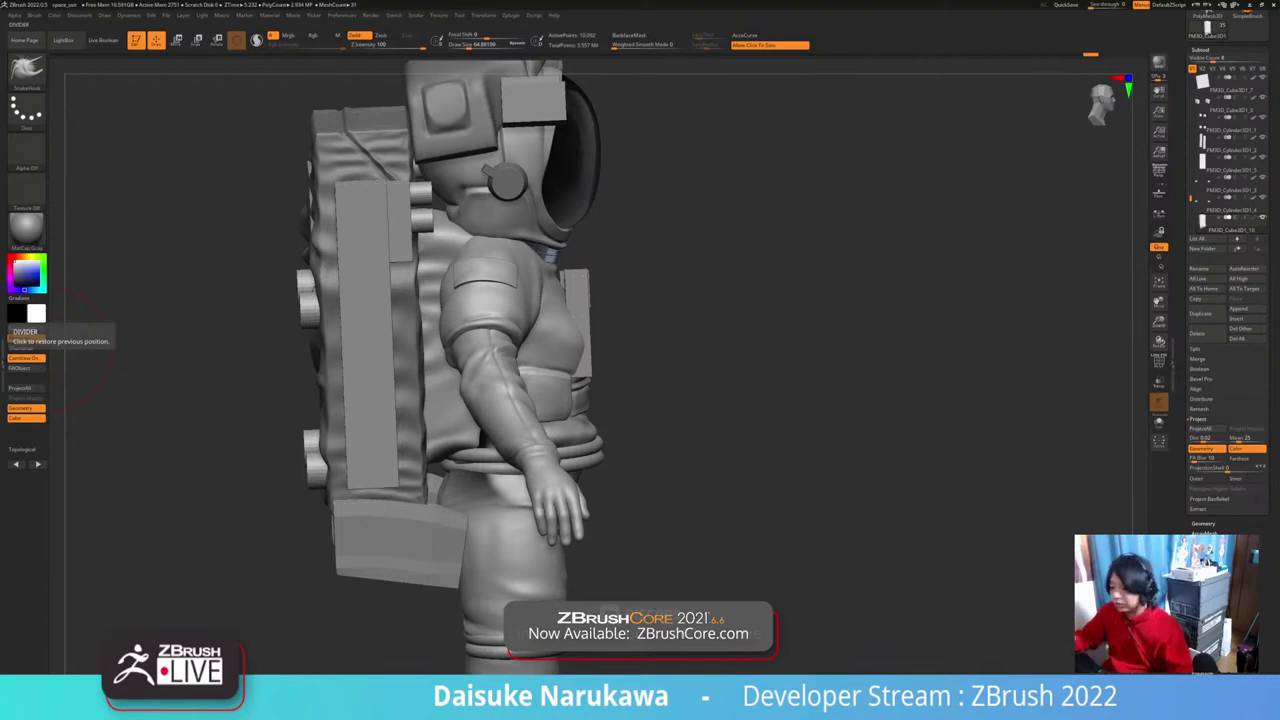
Step: Run the cloth simulation on the padded block with Inflate at 0.2 and Expand at 1, and stop it once the surface is wrinkled
right_click_drag(446, 212, 489, 235)
right_click_drag(460, 412, 436, 445)
left_click(128, 15)
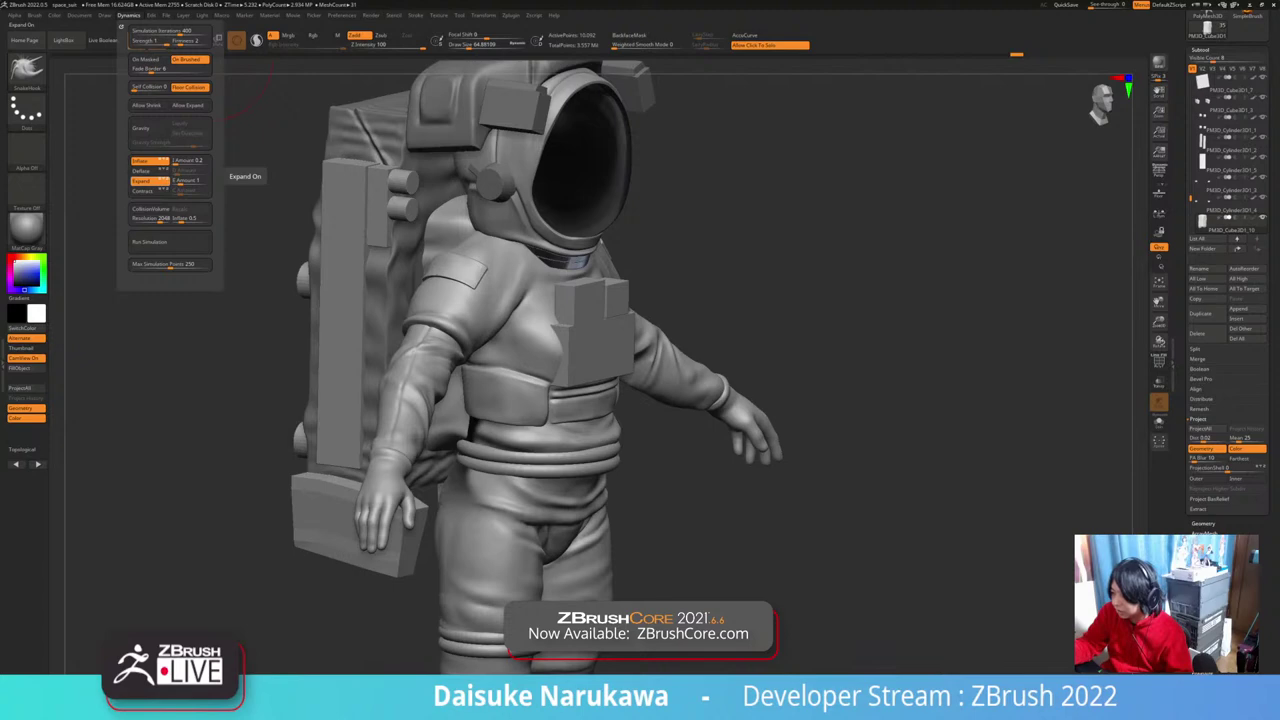
left_click(143, 181)
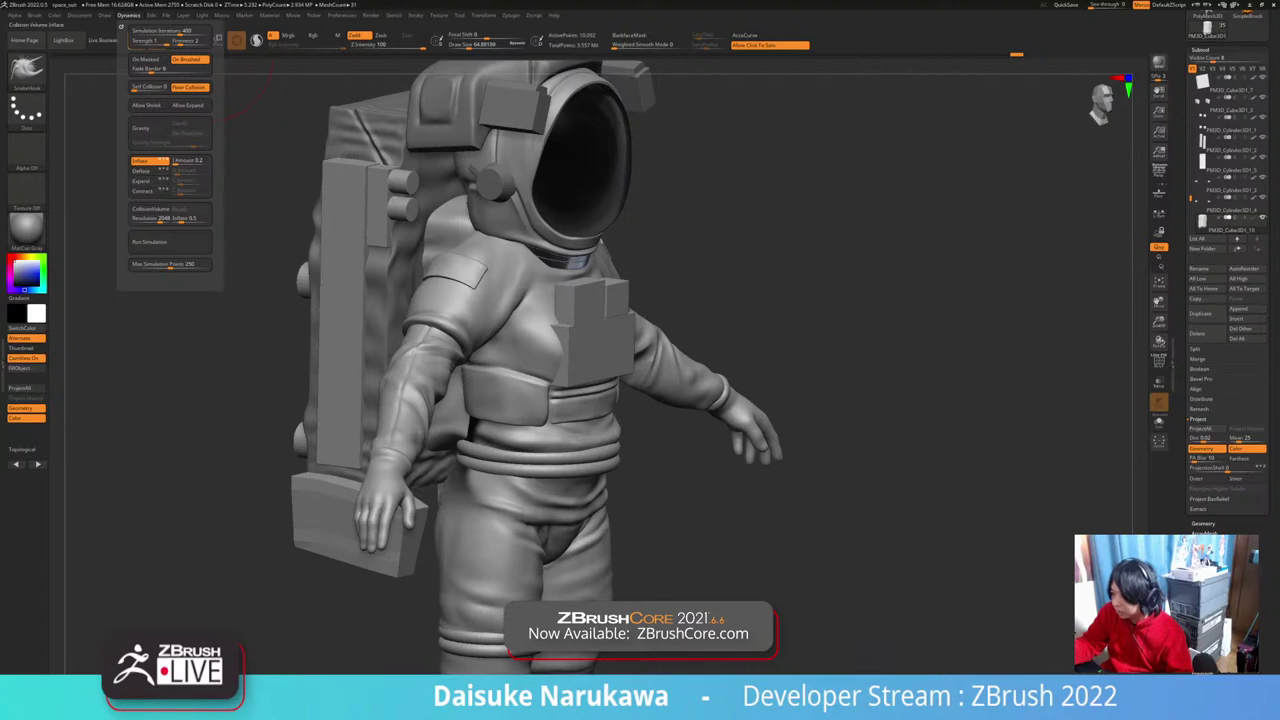
left_click(129, 15)
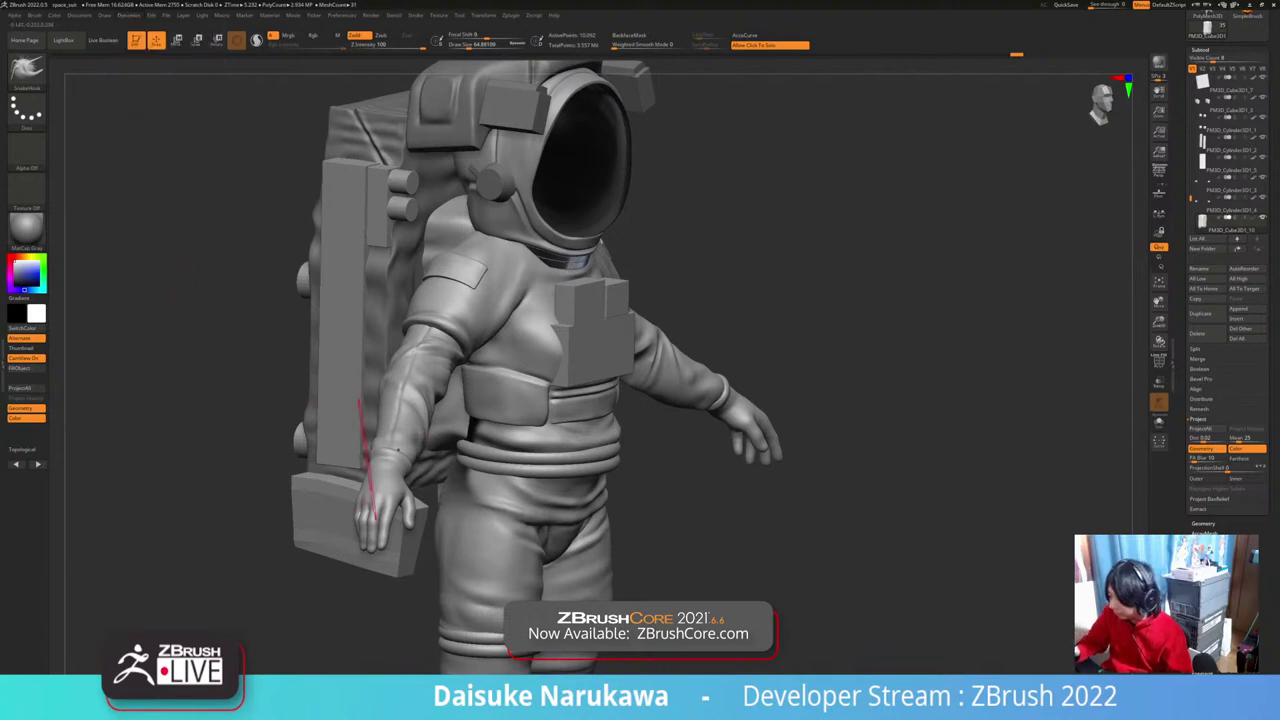
right_click_drag(314, 488, 428, 371, "shift")
left_click(129, 15)
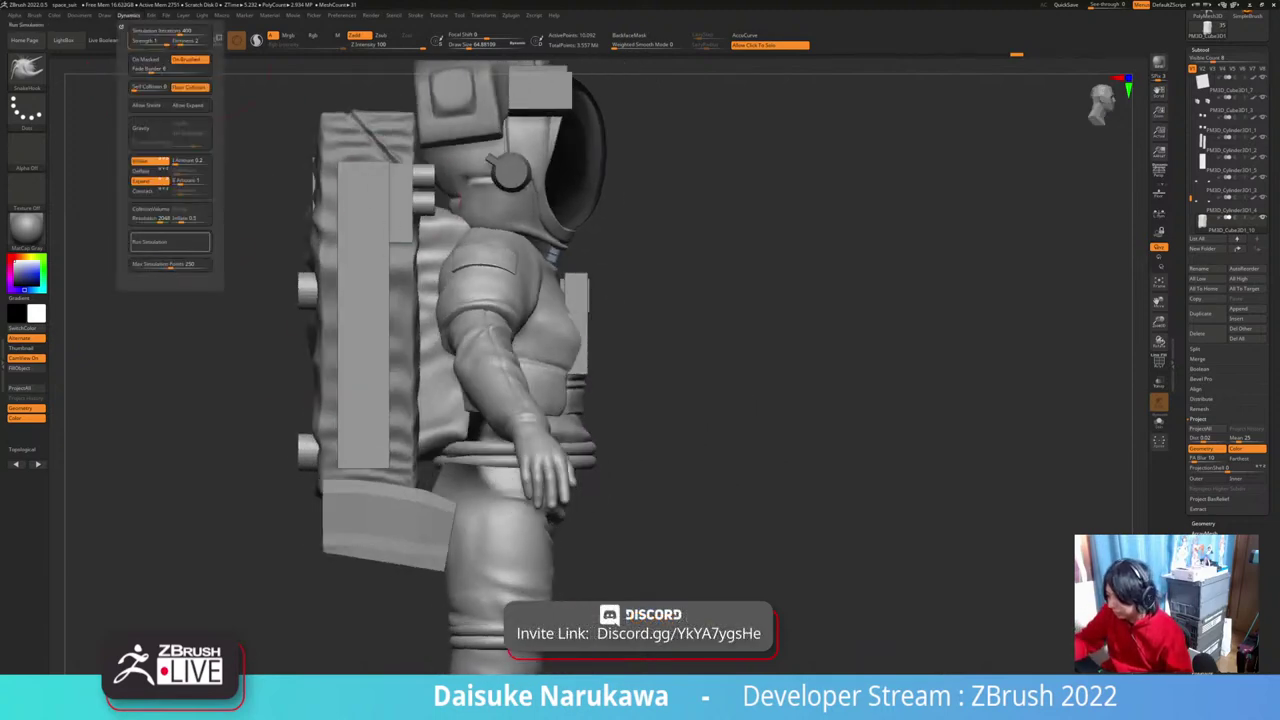
left_click(170, 241)
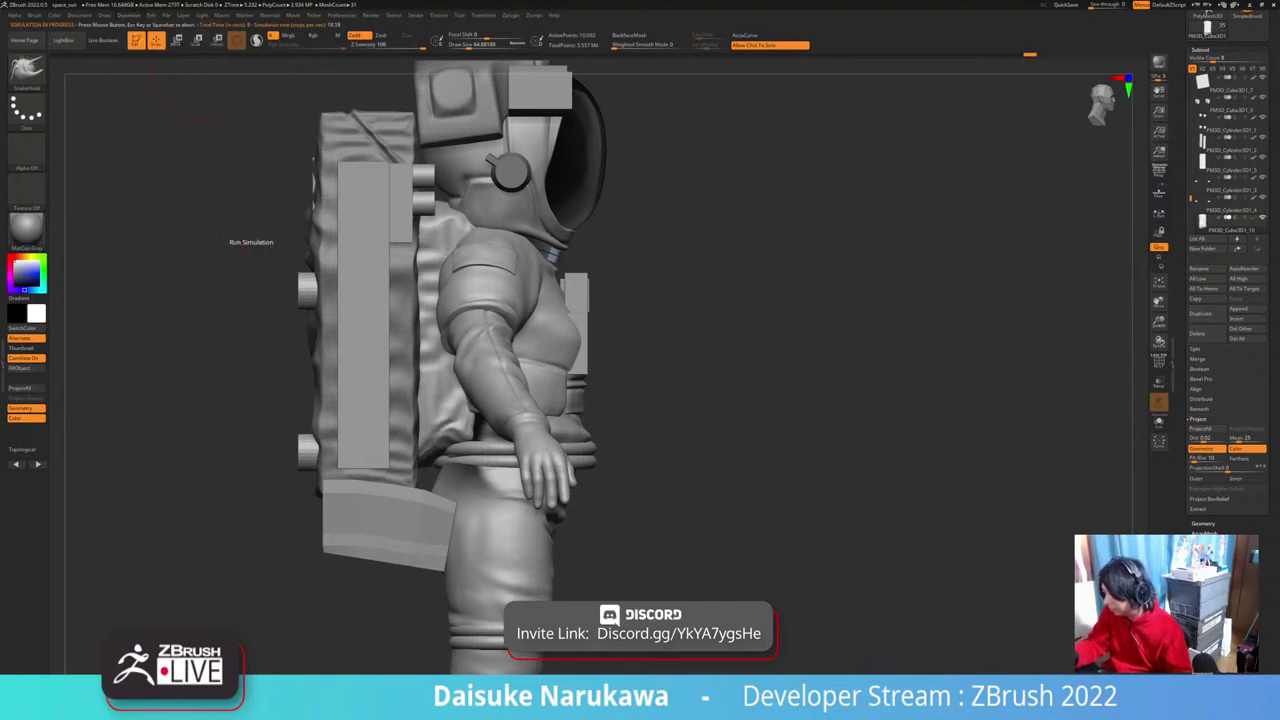
right_click_drag(529, 472, 380, 505)
left_click(482, 505)
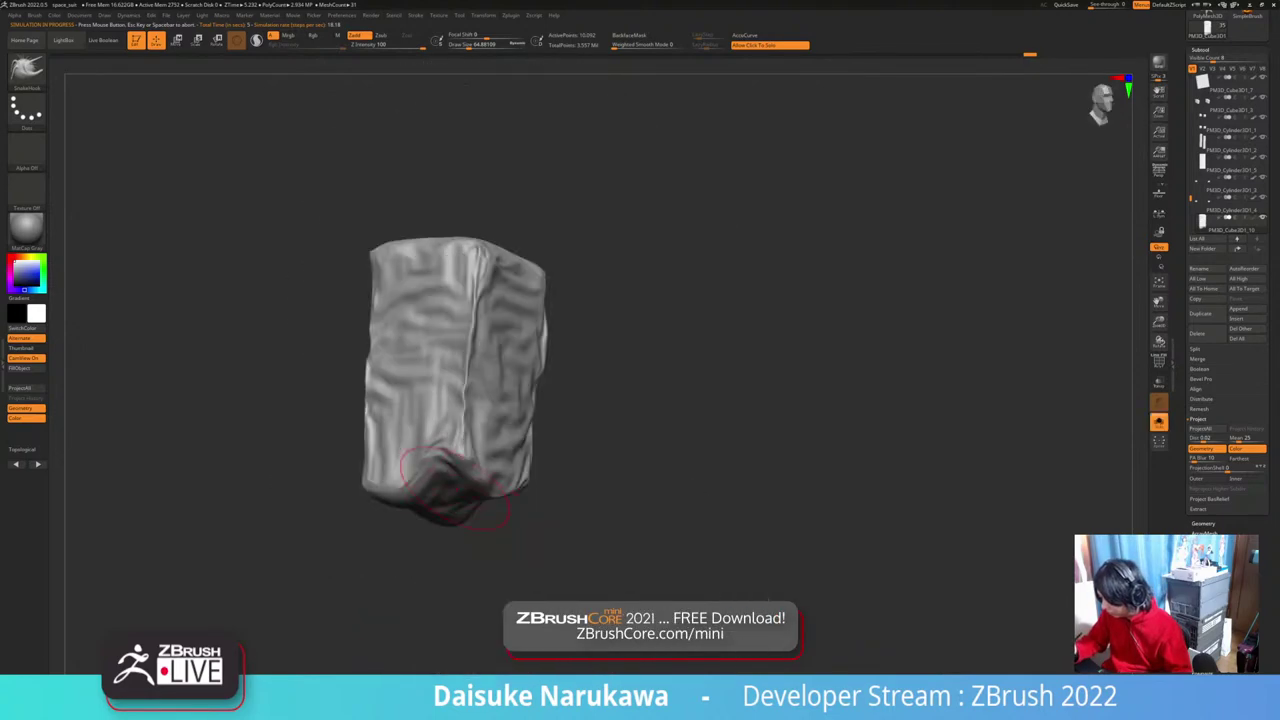
mouse_move(482, 505)
right_mouse_down()
mouse_move(425, 540)
mouse_move(500, 532)
mouse_move(450, 520)
right_mouse_up()
left_click(500, 535)
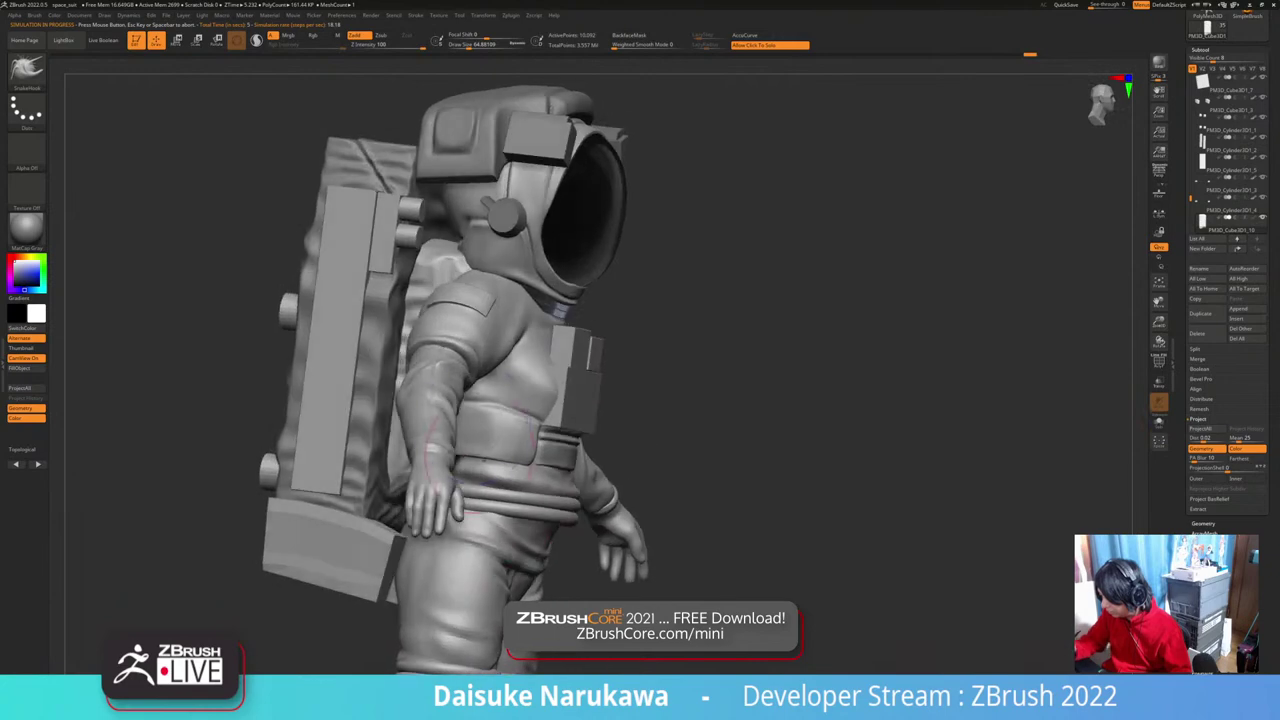
Step: Adjust the padded block's upper edge behind the shoulder and its lower corner beside the waist with the SnakeHook brush, smoothing the corner
right_click_drag(462, 250, 492, 252, "shift")
key("b")
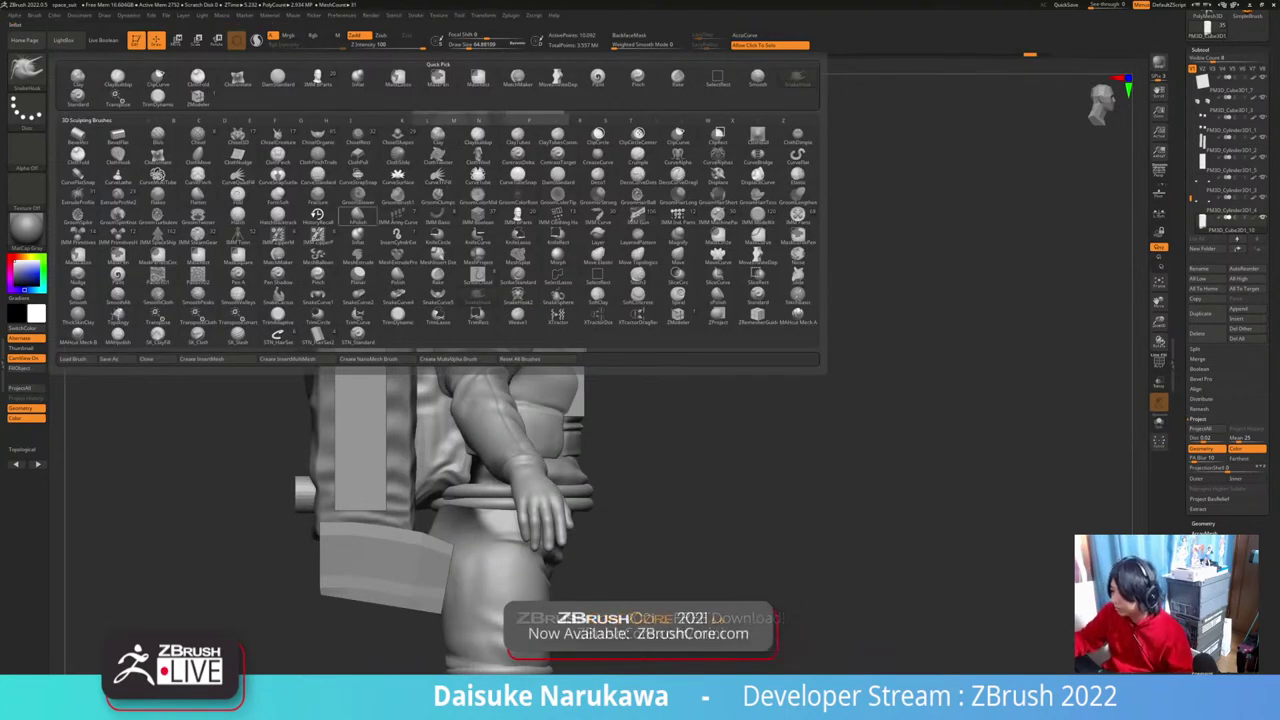
left_click(478, 296)
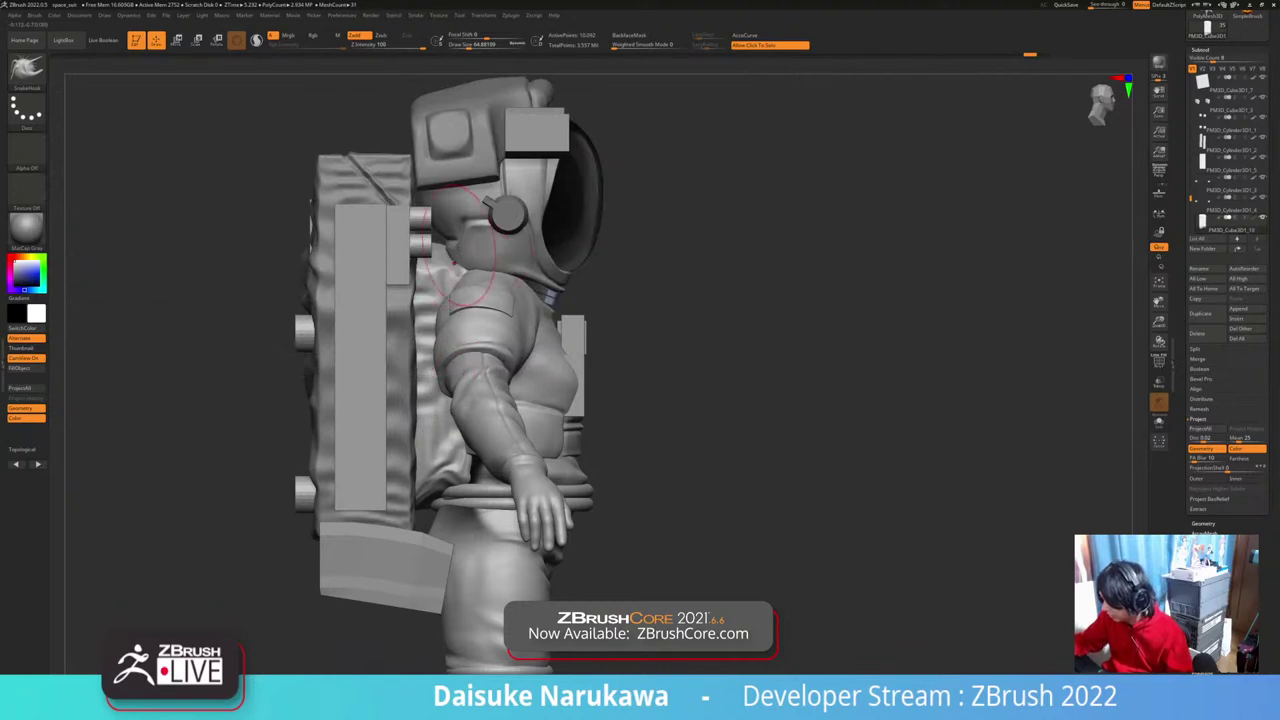
right_click_drag(476, 318, 436, 230)
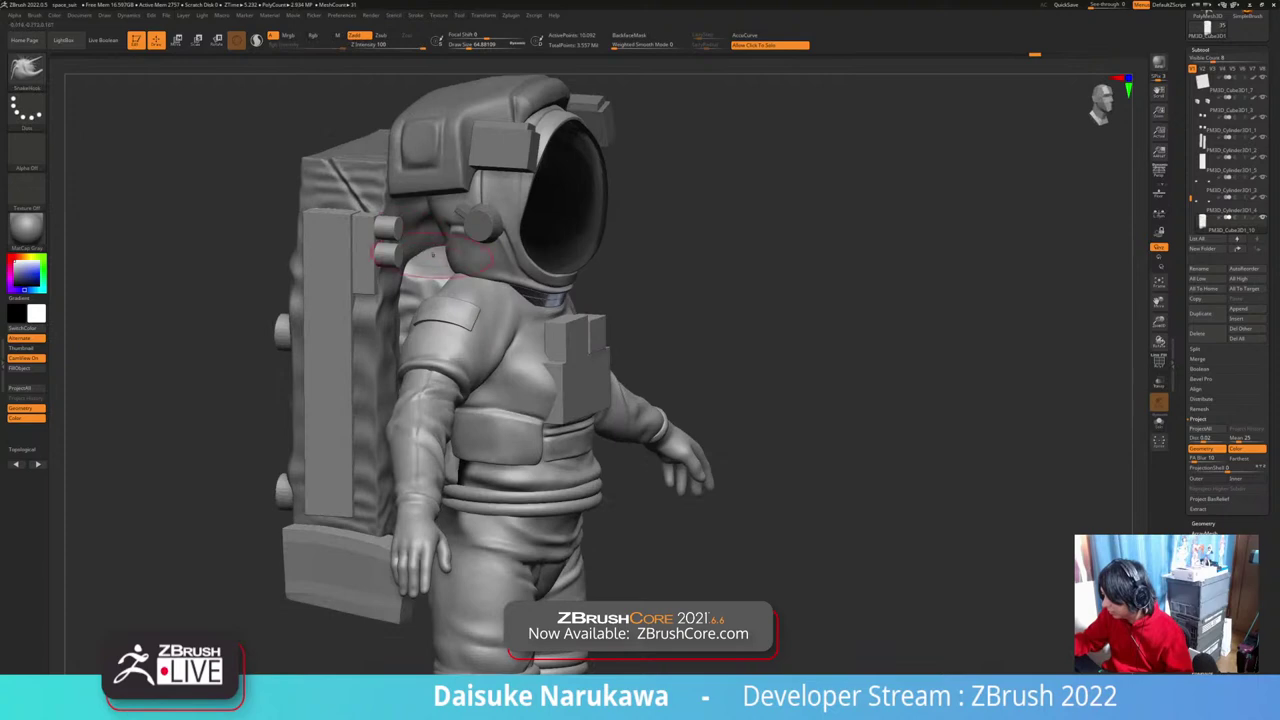
right_click_drag(434, 424, 474, 432, "shift")
right_click_drag(426, 510, 445, 490)
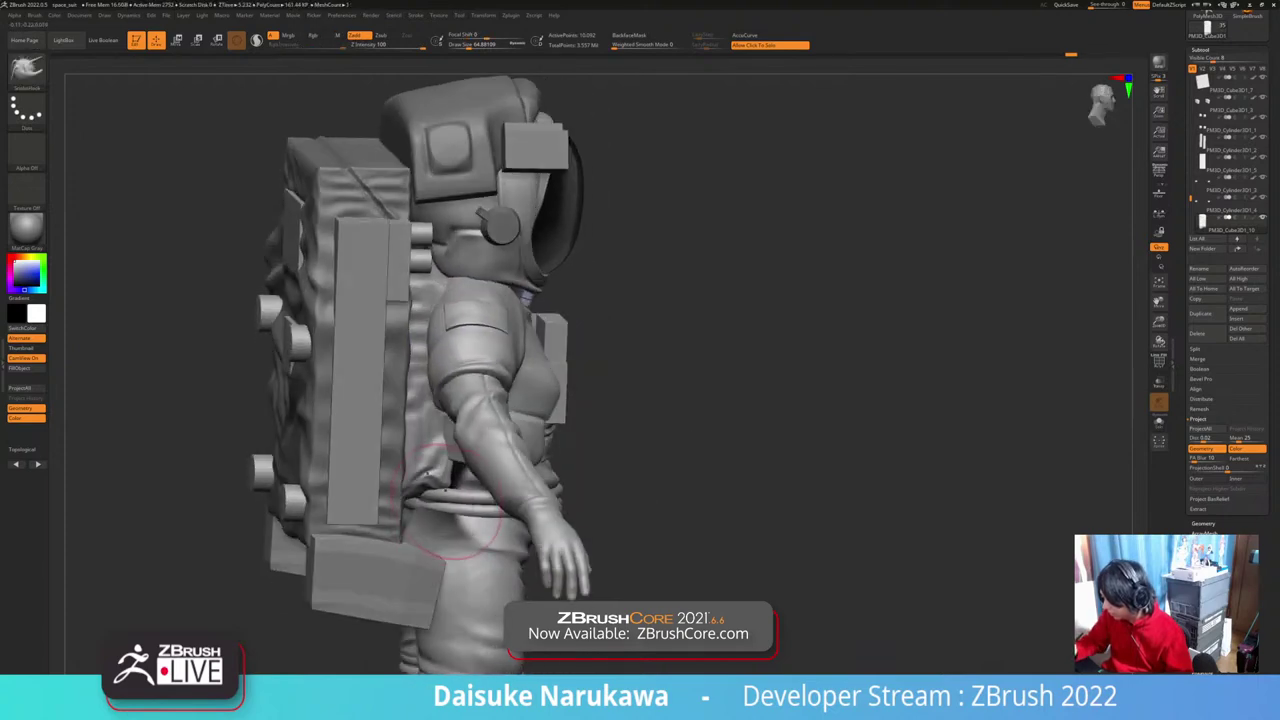
left_click_drag(430, 520, 440, 508, "shift")
right_click_drag(450, 512, 390, 506)
left_click_drag(456, 486, 462, 480)
mouse_move(458, 560)
right_mouse_down()
mouse_move(426, 570)
mouse_move(430, 510)
mouse_move(510, 506)
mouse_move(484, 508)
right_mouse_up()
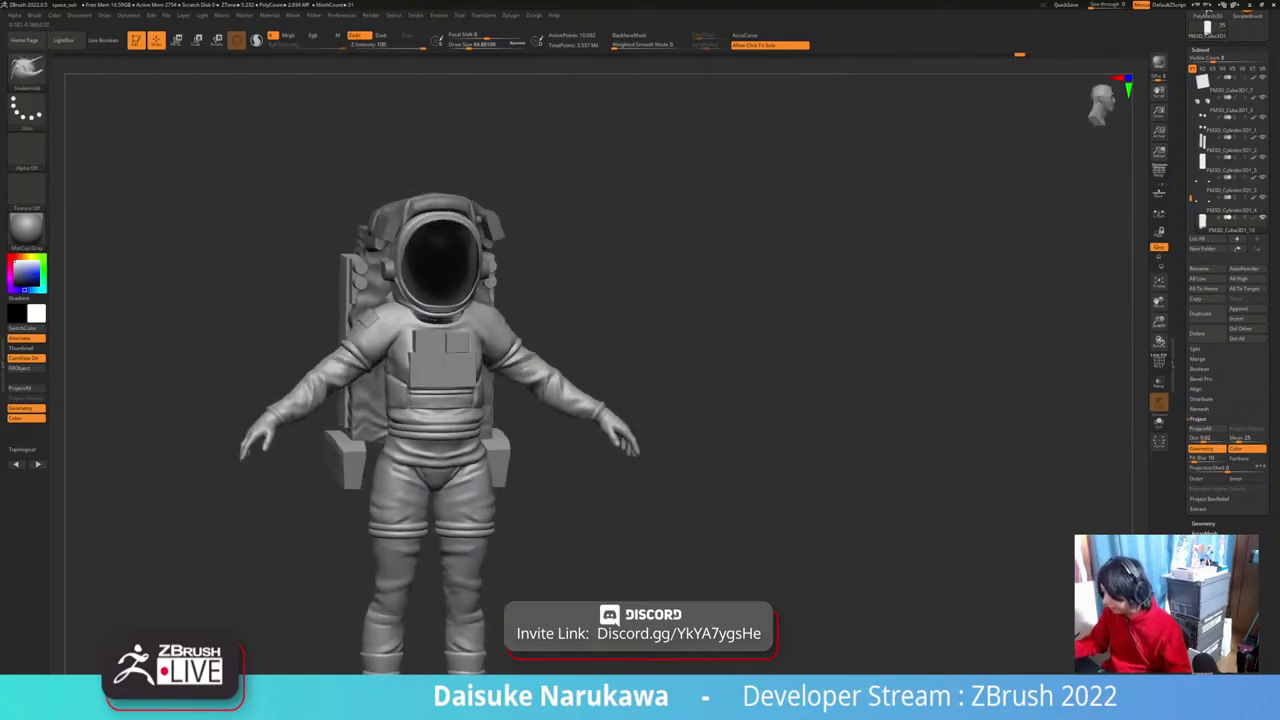
right_click_drag(578, 510, 550, 515)
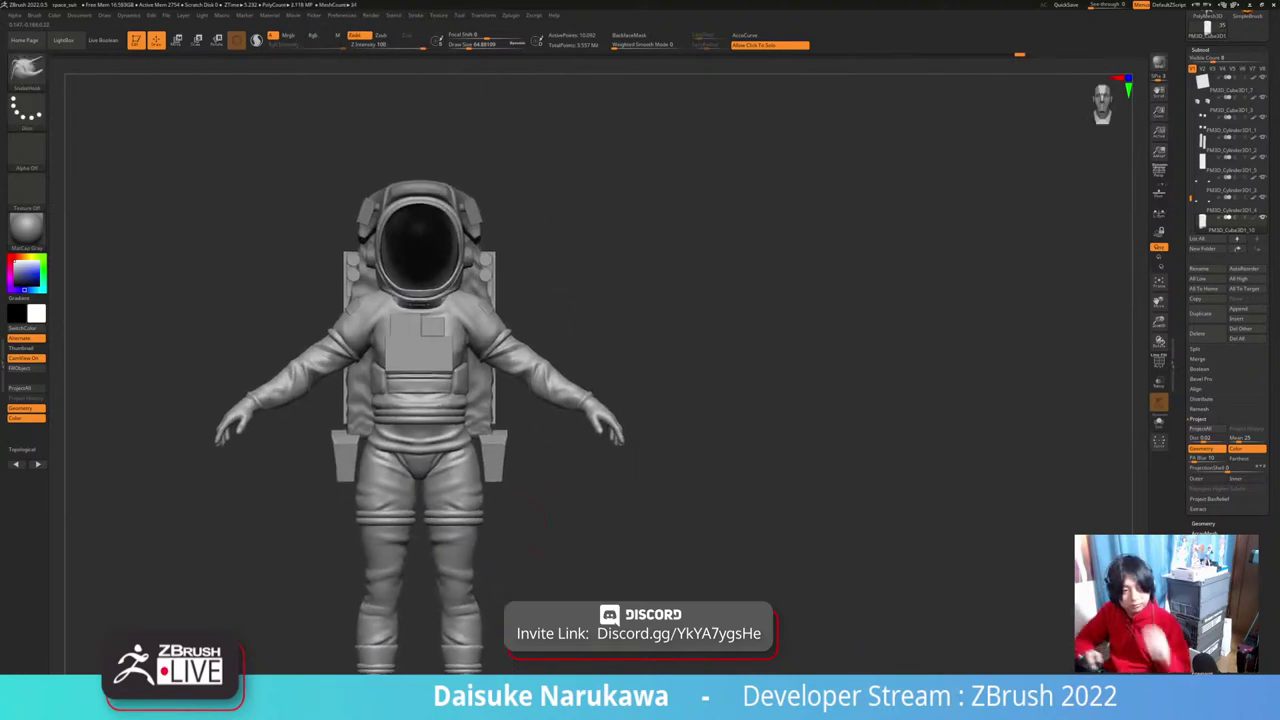
Step: Select the suit's upper-body piece and sculpt along the upper-arm cuff near the armpit with a small Standard brush
left_click(497, 330, "alt")
right_click_drag(497, 330, 606, 296, "ctrl")
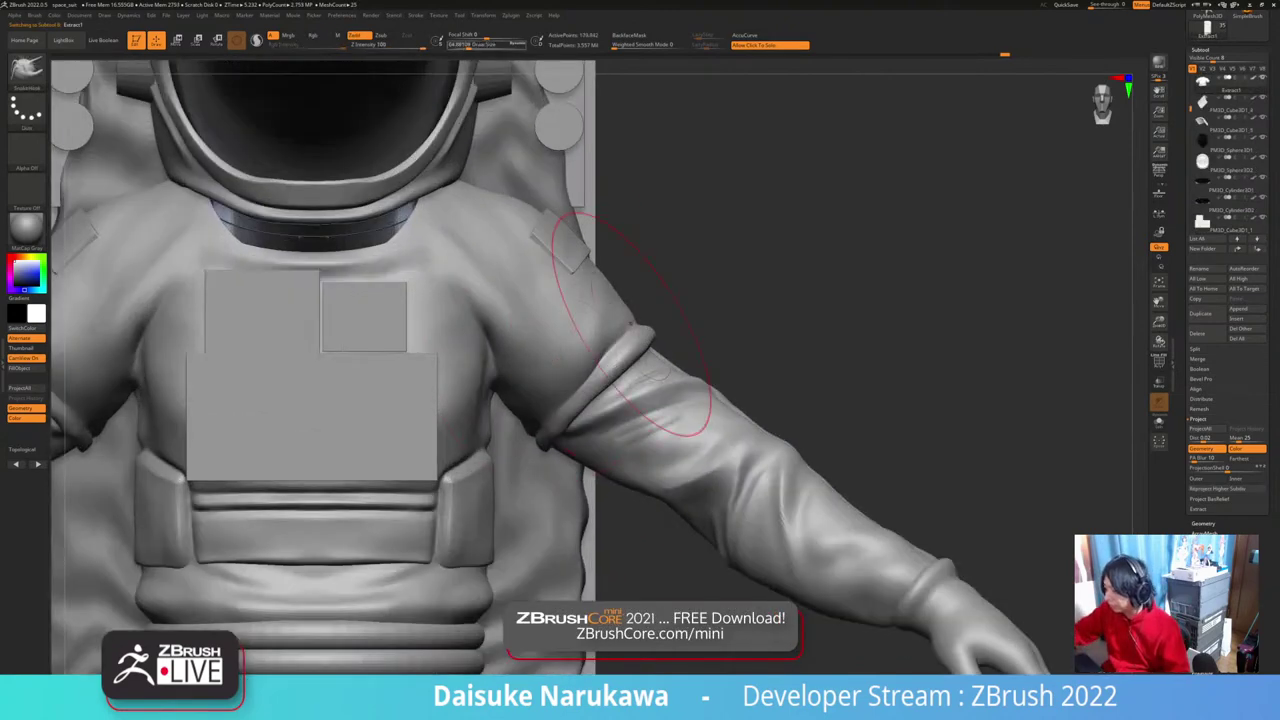
left_click(27, 72)
key("s")
key("t")
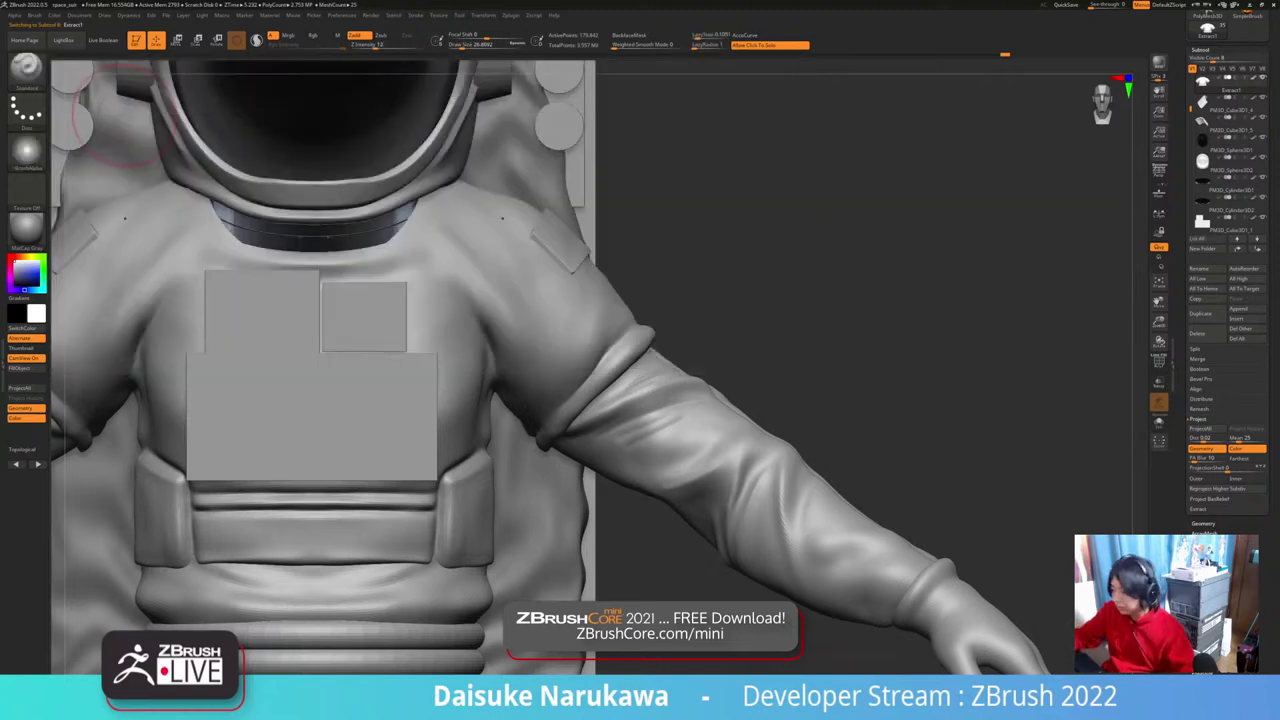
mouse_move(610, 321)
right_mouse_down()
mouse_move(602, 348)
mouse_move(562, 334)
right_mouse_up()
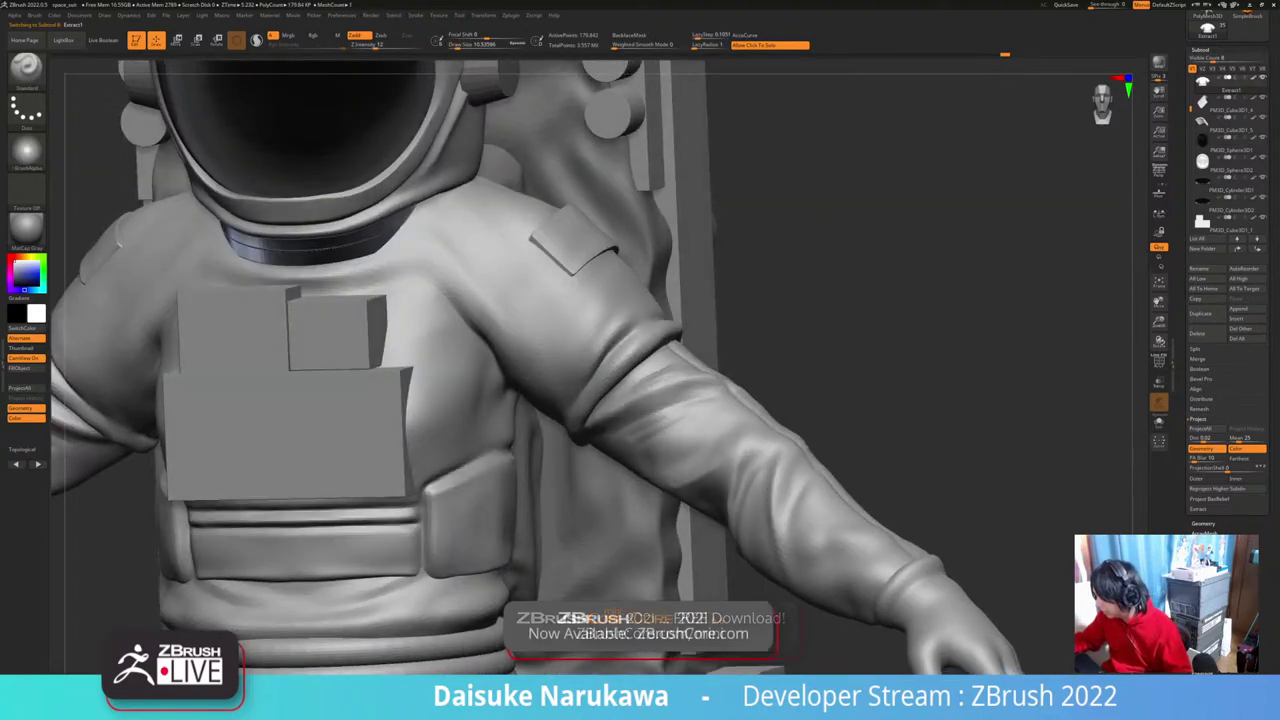
left_click_drag(625, 336, 606, 352)
right_click_drag(600, 300, 535, 322)
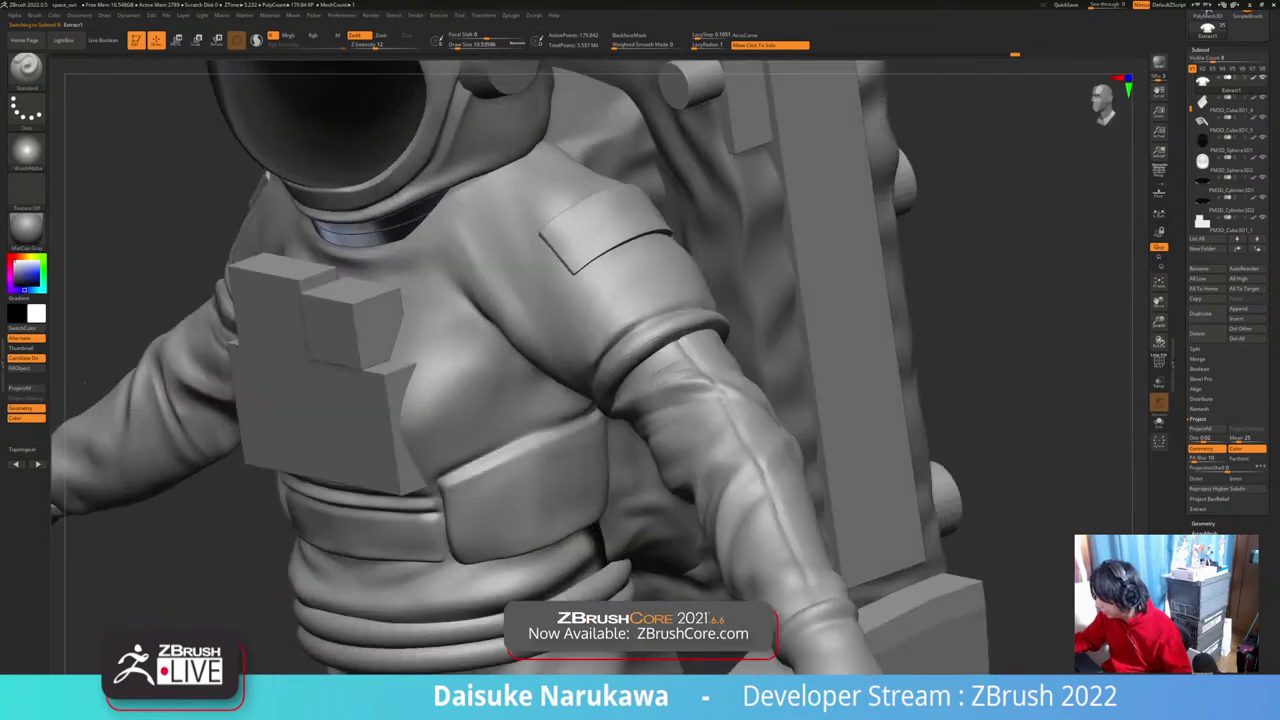
right_click_drag(604, 378, 664, 352)
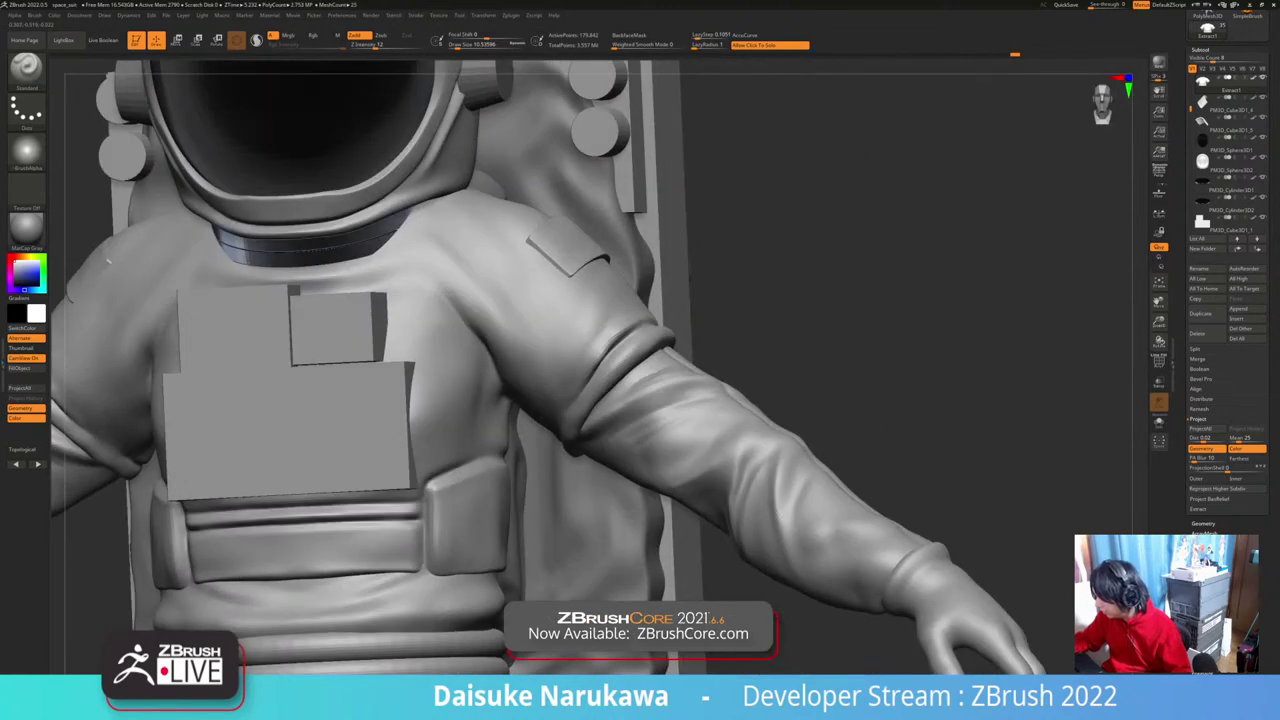
left_click_drag(582, 392, 606, 349)
mouse_move(608, 384)
right_mouse_down("ctrl")
mouse_move(611, 345)
mouse_move(682, 350)
mouse_move(606, 352)
mouse_move(614, 420)
mouse_move(614, 375)
right_mouse_up("ctrl")
right_click_drag(614, 375, 612, 350, "shift")
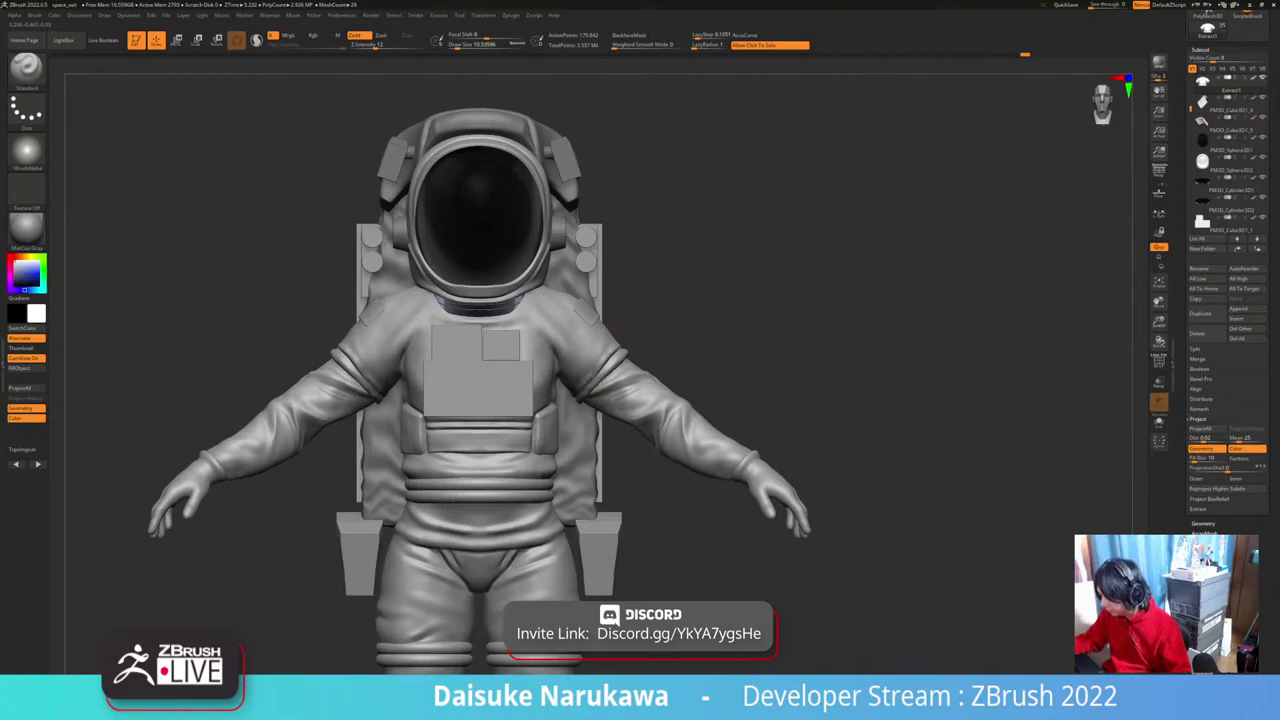
Step: Select the suit's main body, switch to the Inflate brush and smooth the side of the padded roll at the waist
right_click_drag(612, 350, 612, 302, "ctrl")
right_click_drag(612, 302, 507, 275, "alt")
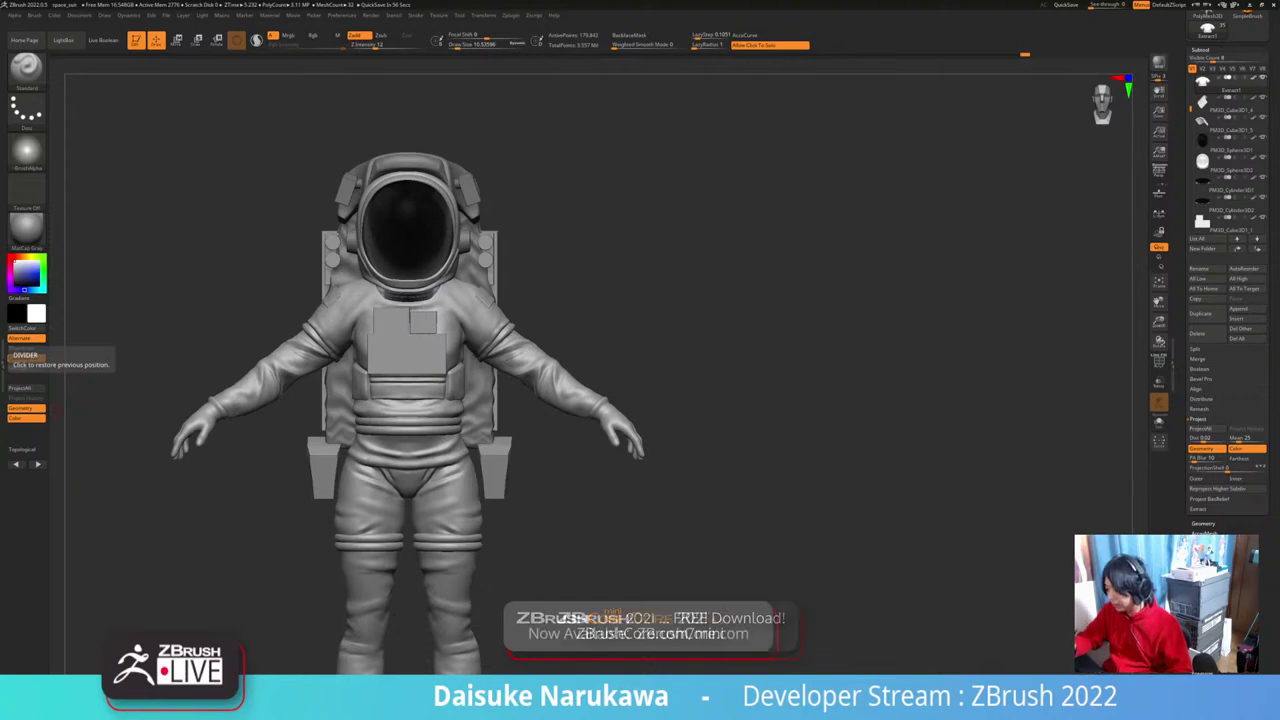
mouse_move(700, 420)
left_mouse_down()
mouse_move(600, 425)
mouse_move(700, 425)
left_mouse_up()
left_click(440, 430, "alt")
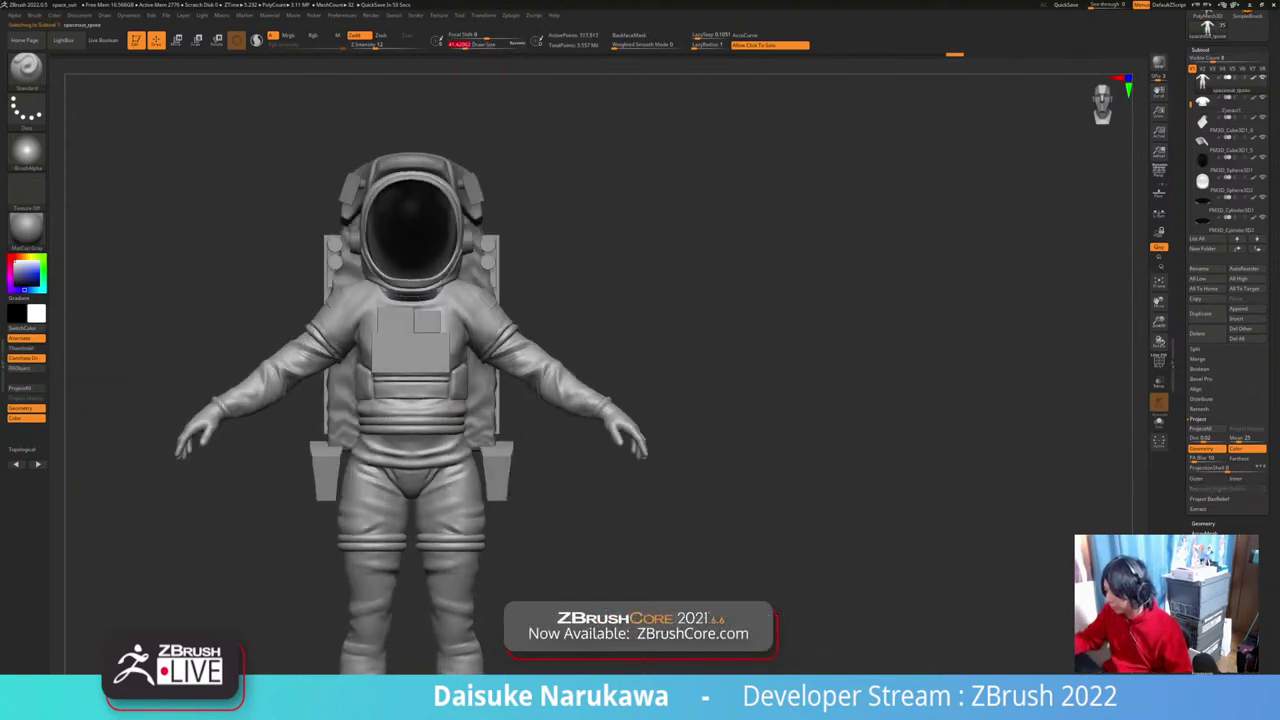
right_click_drag(560, 350, 490, 352)
right_click_drag(490, 352, 482, 412, "ctrl")
right_click_drag(482, 412, 433, 418)
right_click_drag(530, 400, 474, 432)
key("b")
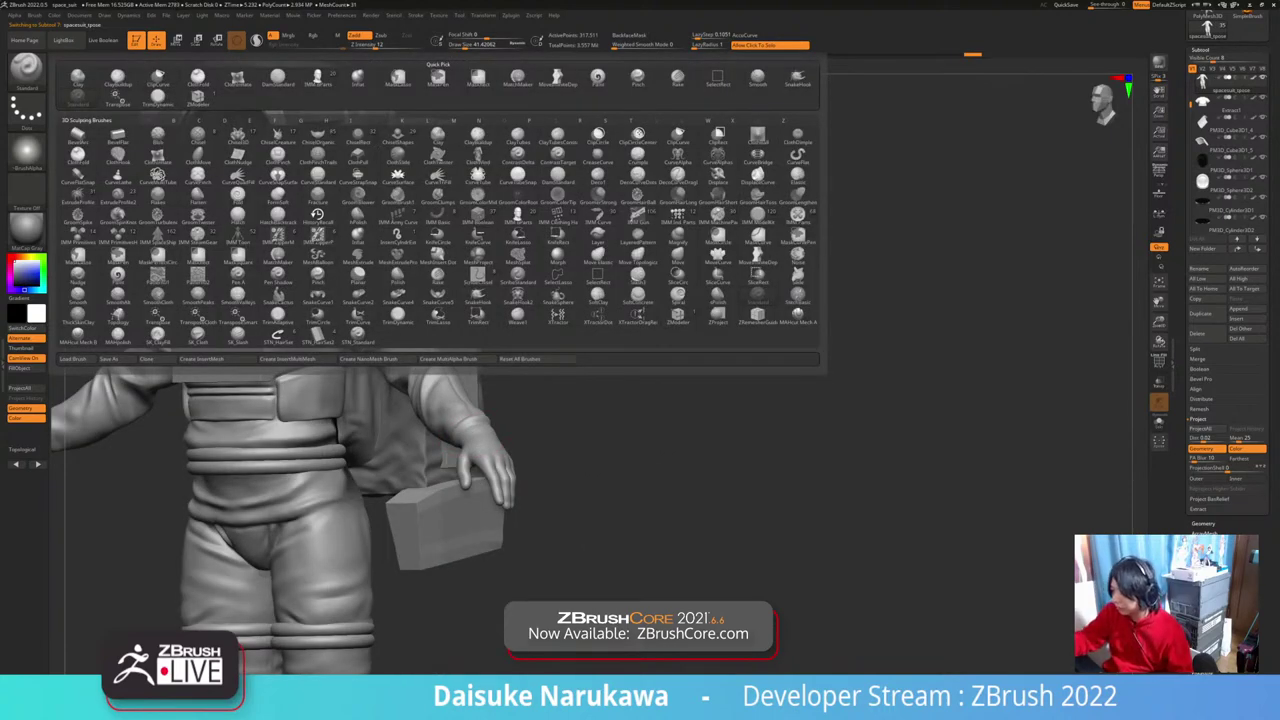
key("i")
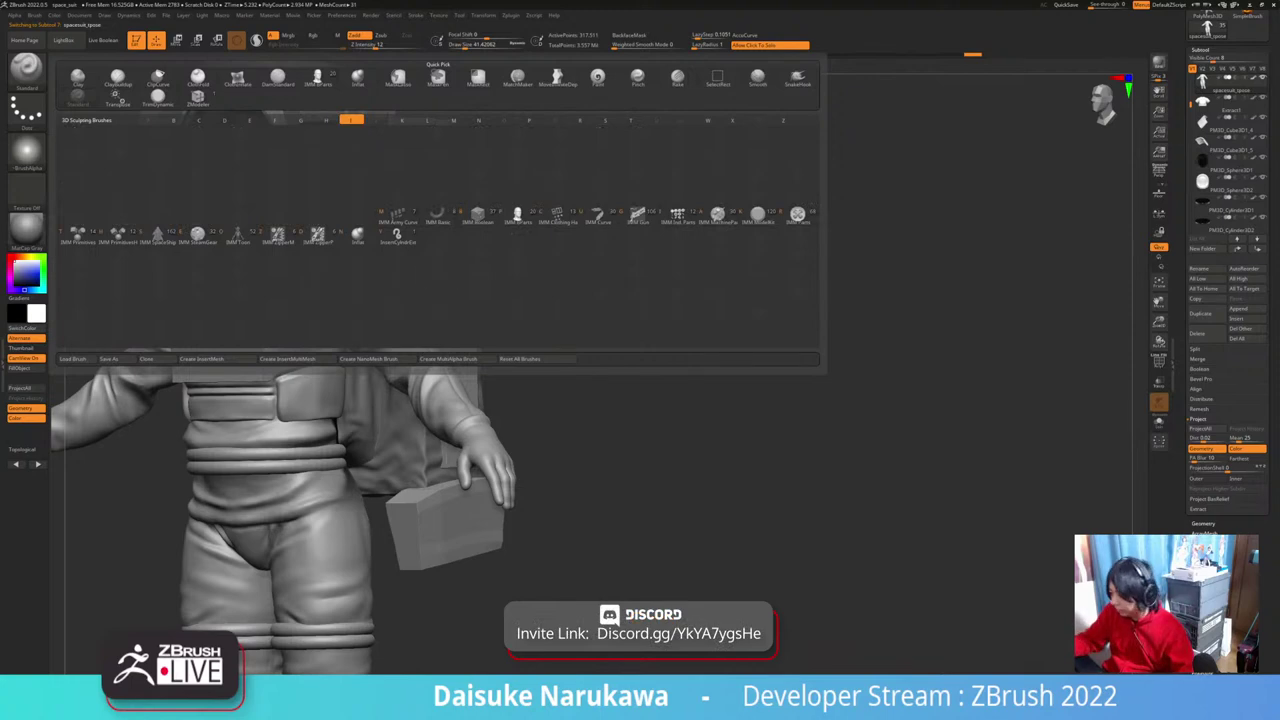
left_click(358, 236)
mouse_move(368, 440)
right_mouse_down()
mouse_move(315, 439)
mouse_move(350, 462)
mouse_move(306, 442)
right_mouse_up()
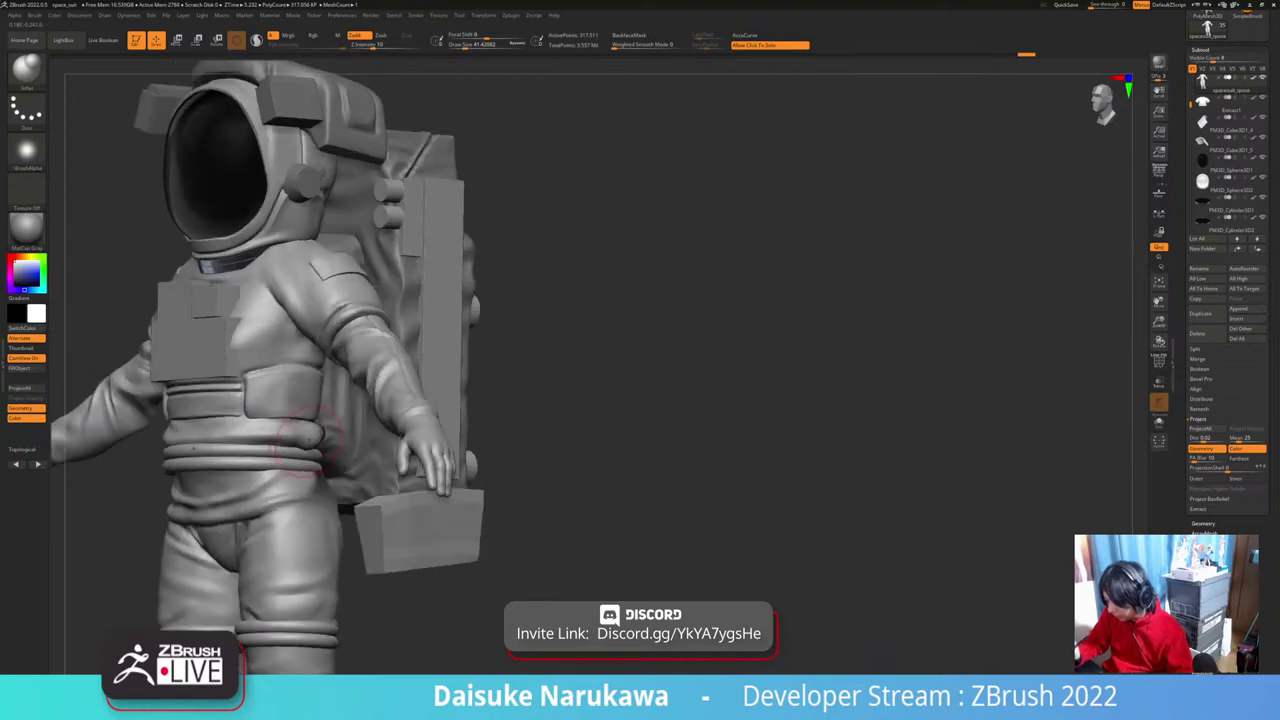
left_click_drag(309, 440, 304, 436, "shift")
Step: Inflate the sides of the waist rolls and smooth the transitions between them
right_click_drag(304, 436, 382, 452)
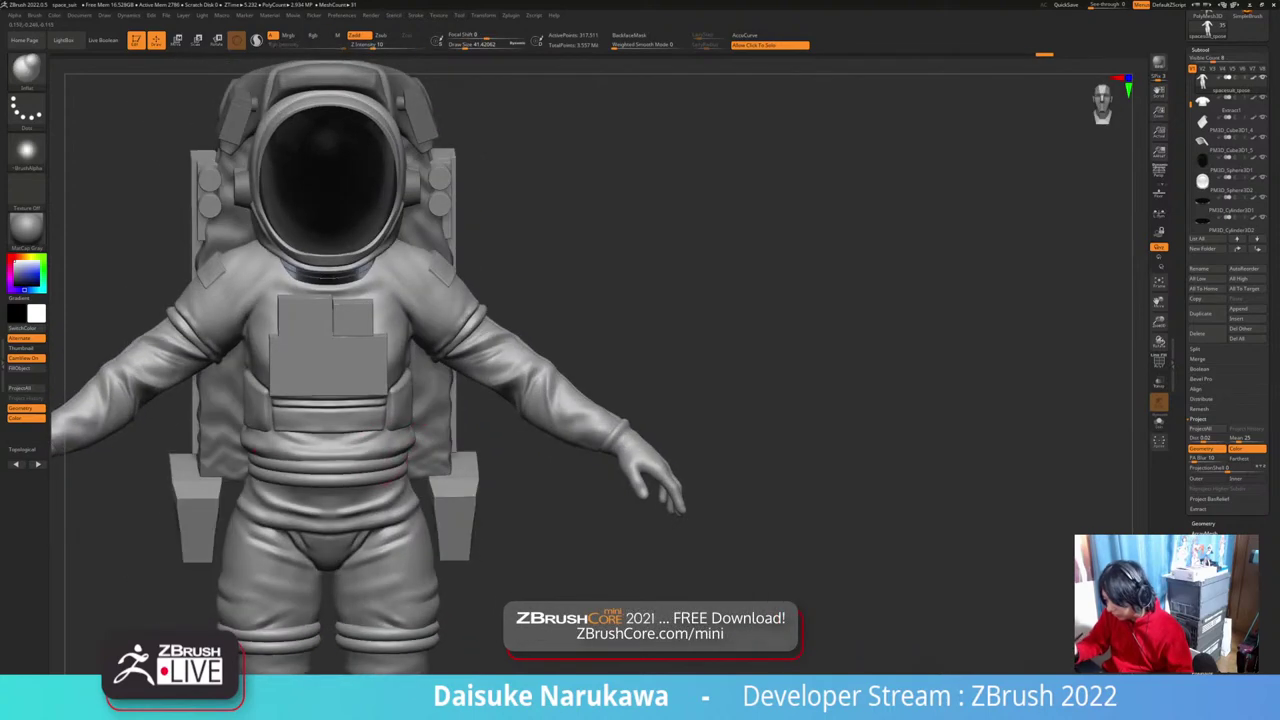
left_click_drag(400, 456, 400, 450)
right_click_drag(420, 450, 368, 460)
left_click_drag(398, 460, 402, 460, "shift")
right_click_drag(408, 461, 382, 464)
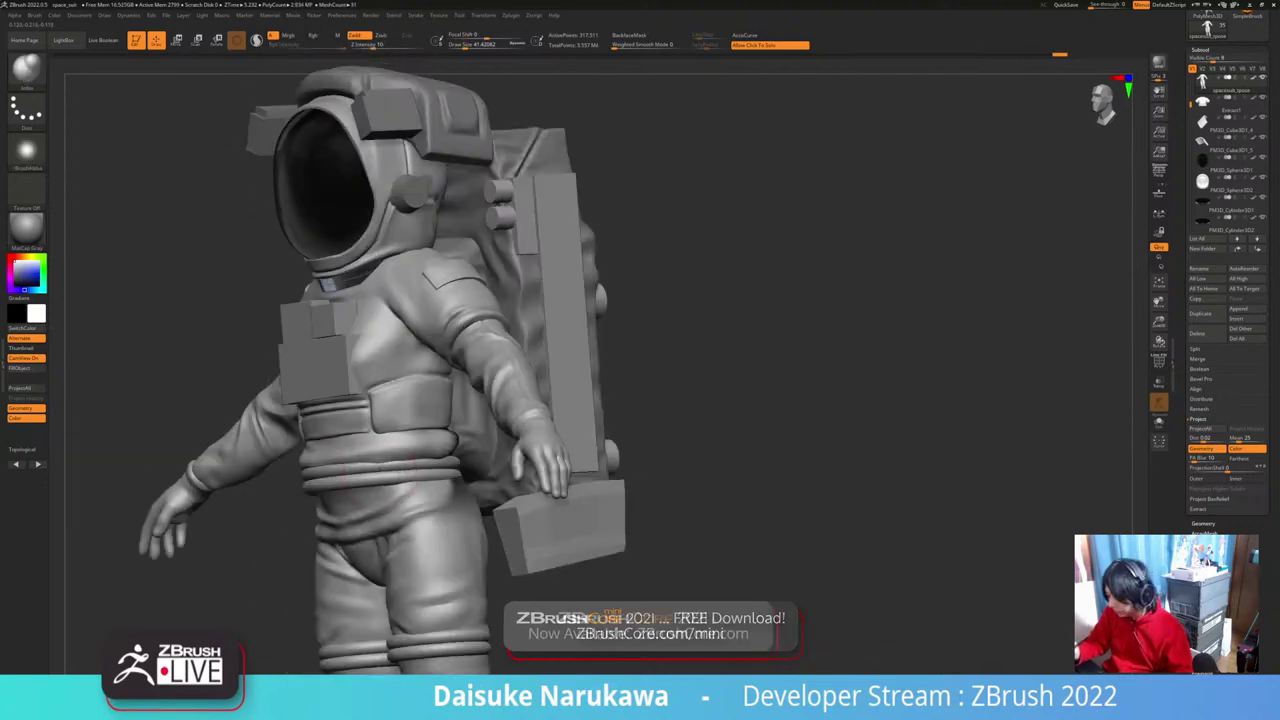
left_click_drag(380, 466, 390, 467, "shift")
mouse_move(390, 467)
right_mouse_down()
mouse_move(440, 480)
mouse_move(496, 458)
right_mouse_up()
left_click(486, 324, "alt")
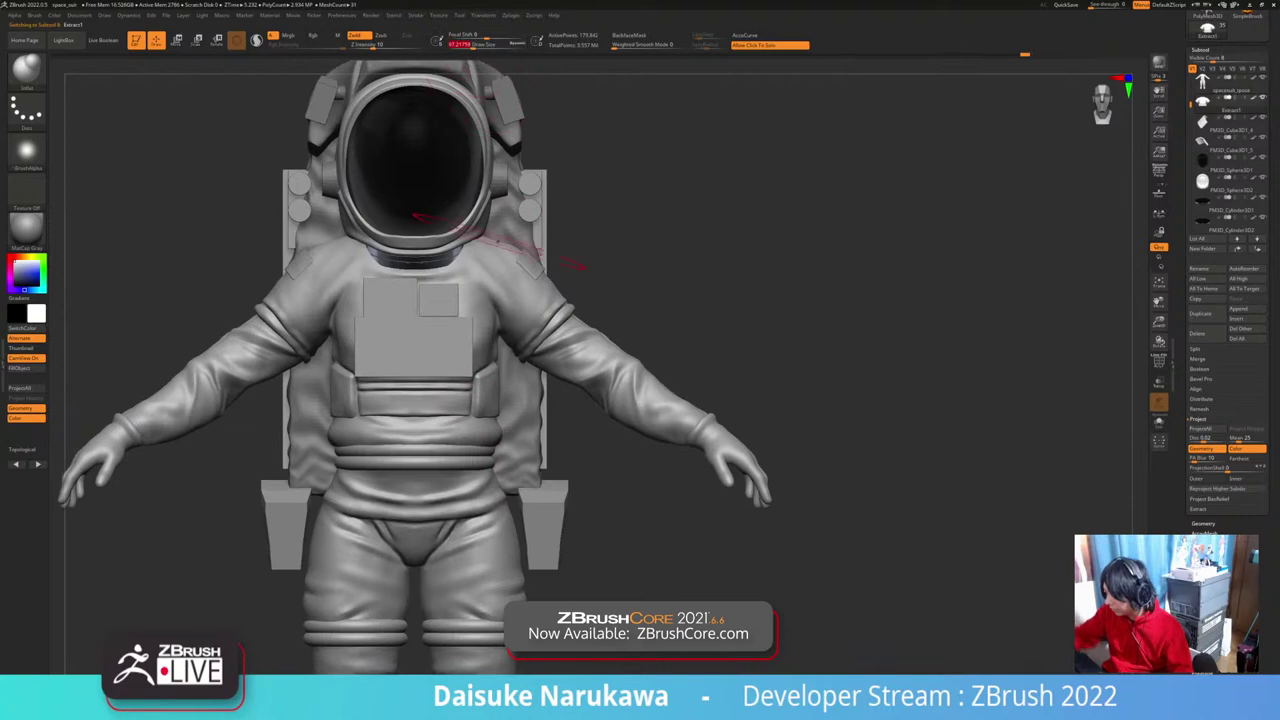
right_click_drag(512, 318, 480, 332)
left_click(471, 45)
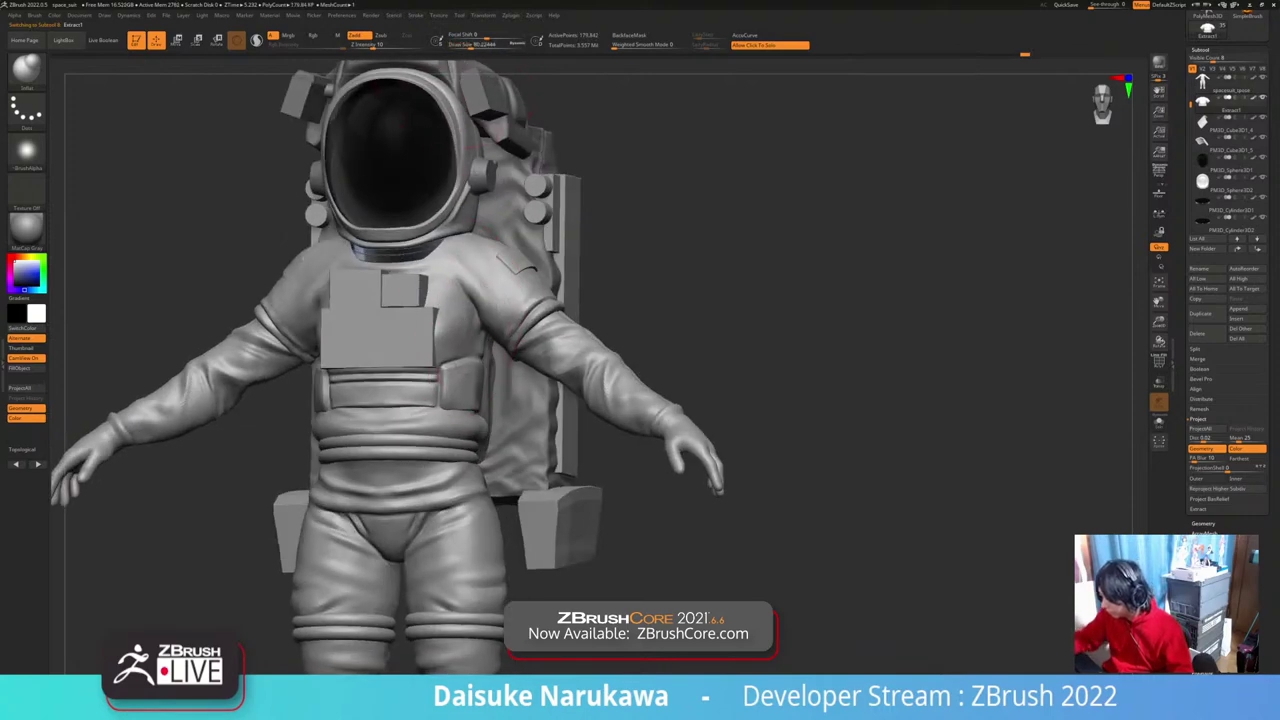
mouse_move(426, 350)
right_mouse_down("shift")
mouse_move(503, 364)
mouse_move(548, 408)
right_mouse_up("shift")
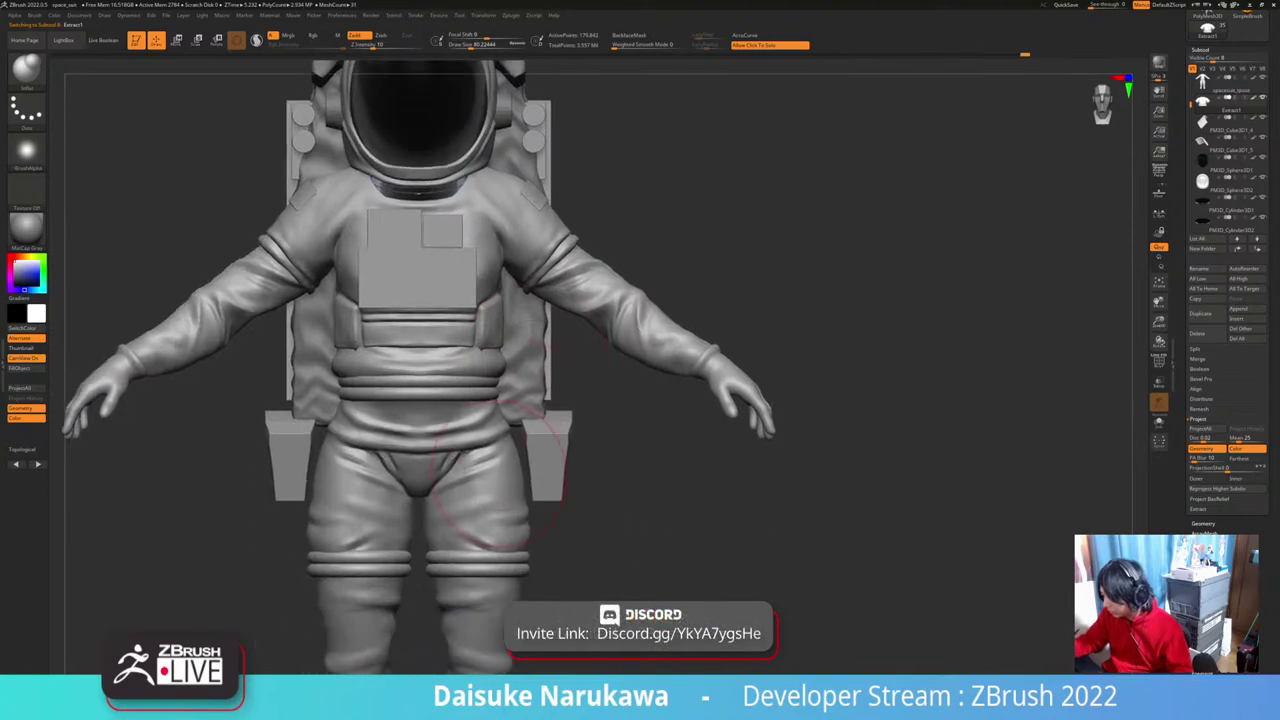
Step: Select the suit's main body again, set the draw size to about 33 and smooth the folds on the thighs
left_click(499, 475, "alt")
mouse_move(499, 475)
right_mouse_down("ctrl")
mouse_move(484, 474)
mouse_move(476, 446)
mouse_move(520, 380)
right_mouse_up("ctrl")
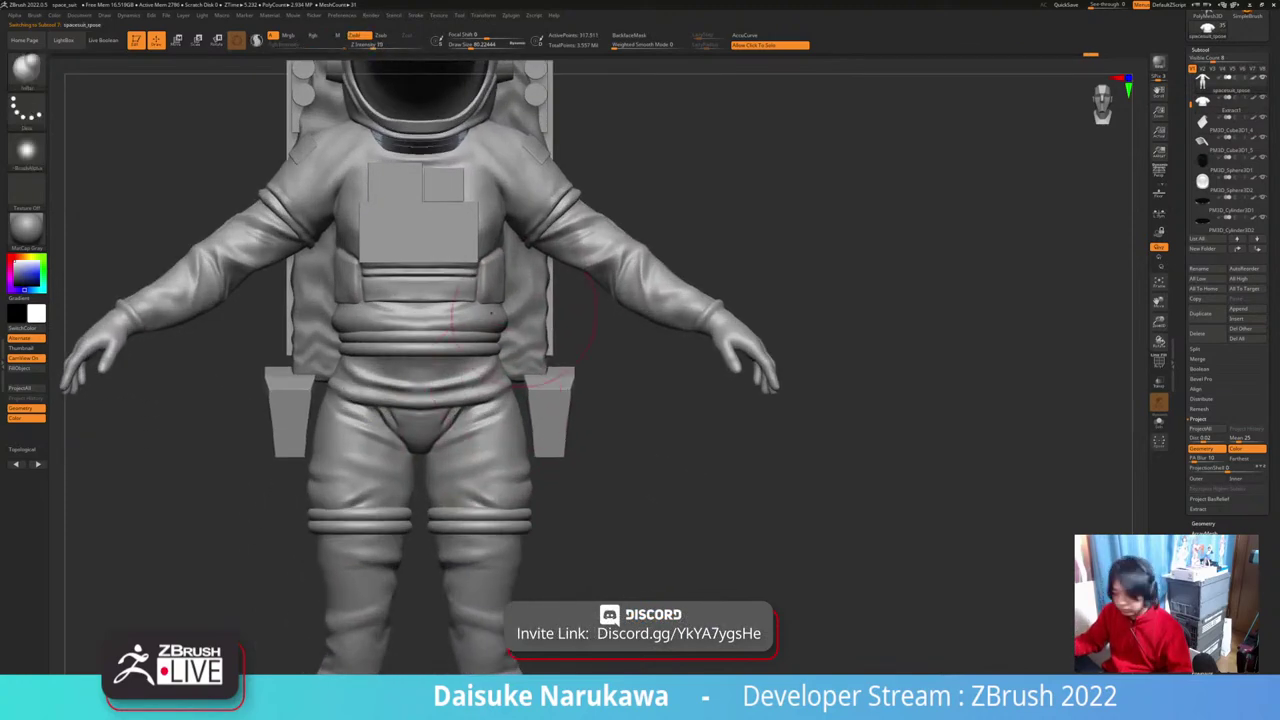
left_click(473, 45)
mouse_move(460, 468)
left_mouse_down()
mouse_move(508, 477)
mouse_move(486, 480)
left_mouse_up()
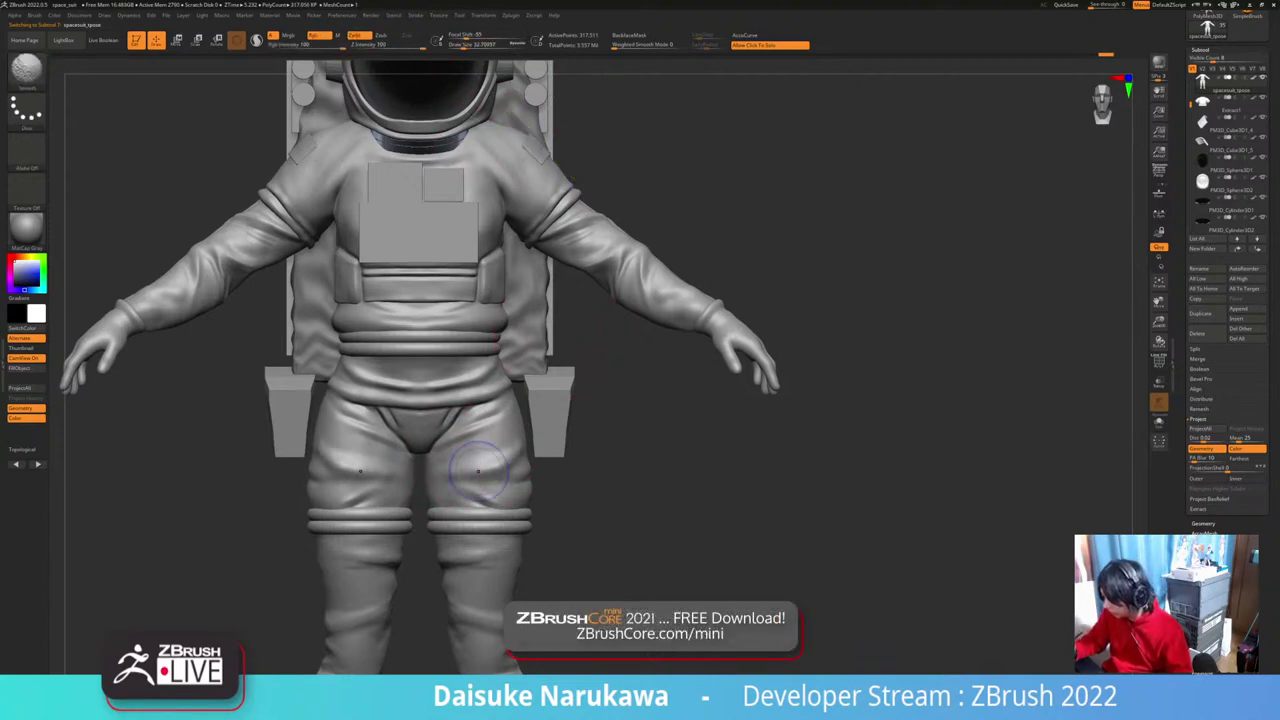
left_click_drag(640, 350, 540, 366)
left_click_drag(466, 438, 494, 443, "shift")
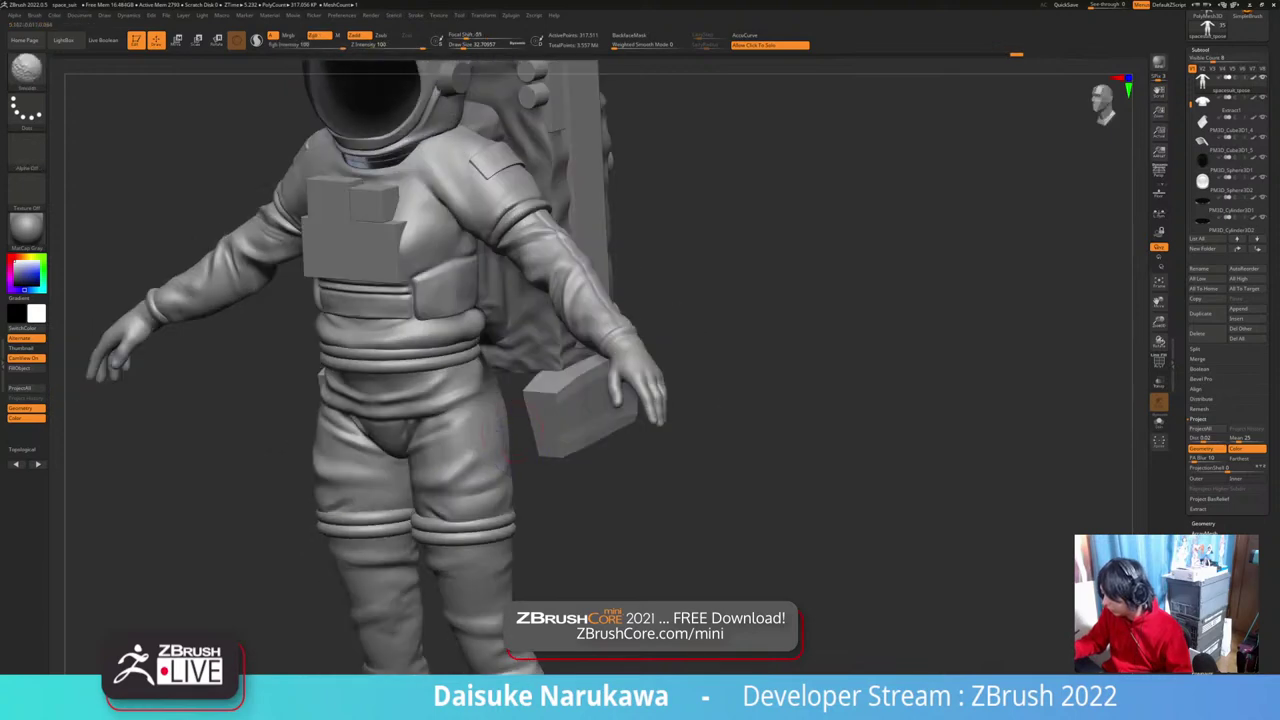
Step: Carve a short crease into the outer thigh with the DamStandard brush and soften it
left_click_drag(620, 380, 678, 366)
key("b")
key("d")
key("s")
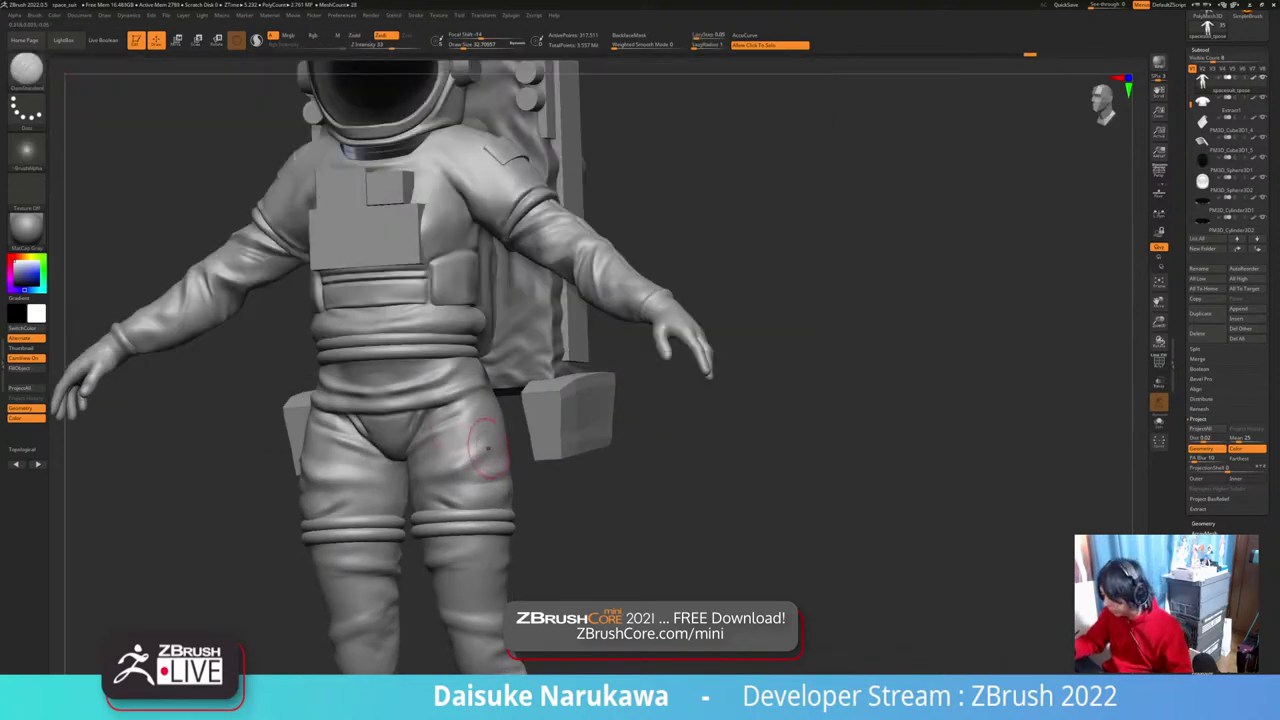
mouse_move(484, 458)
left_mouse_down("shift")
mouse_move(464, 462)
mouse_move(480, 450)
left_mouse_up("shift")
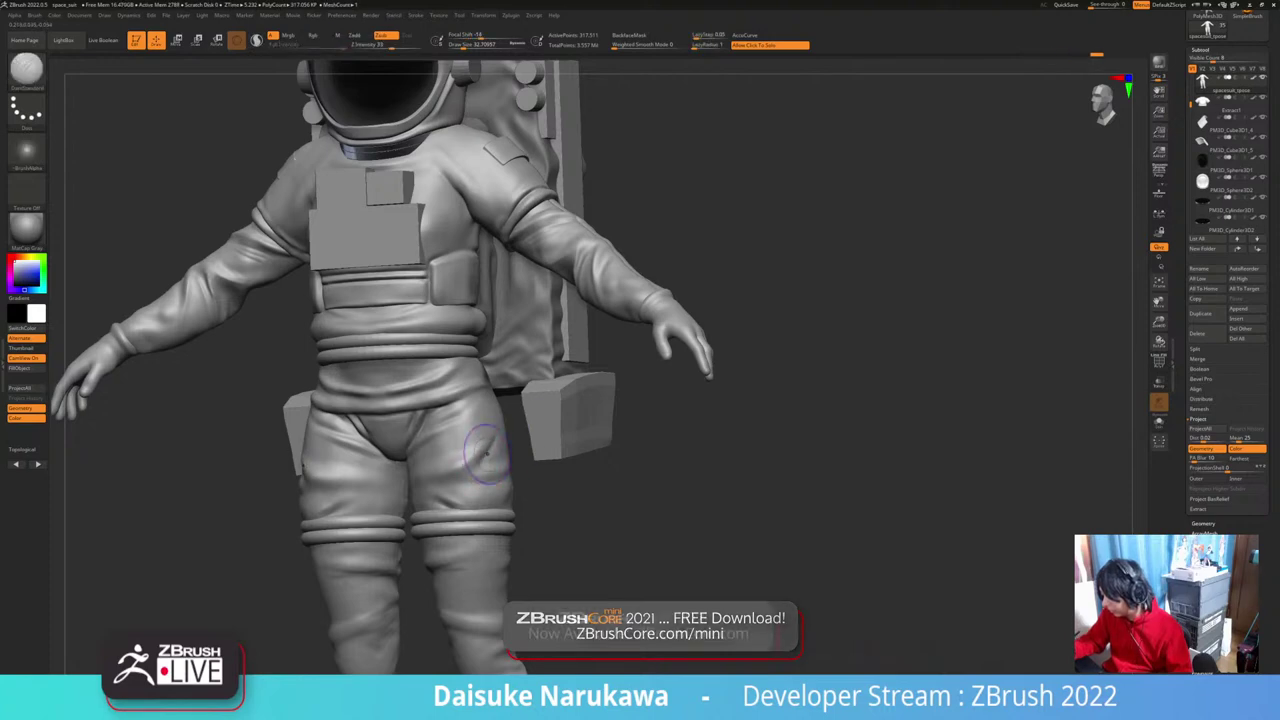
mouse_move(454, 500)
right_mouse_down()
mouse_move(530, 495)
mouse_move(472, 482)
right_mouse_up()
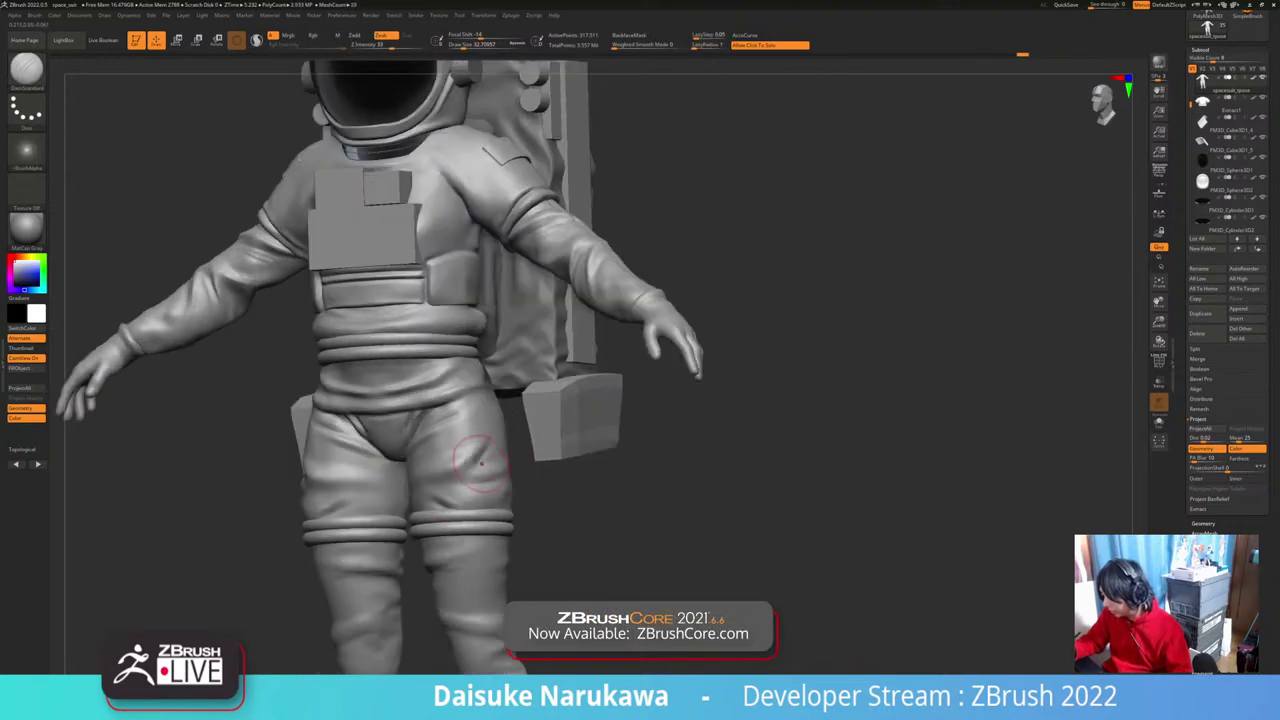
Step: Smooth the crease on the outer thigh and carve a DamStandard fold across the lower thigh
left_click_drag(488, 450, 490, 470, "shift")
right_click_drag(480, 485, 535, 485)
left_click_drag(425, 481, 482, 486)
mouse_move(530, 530)
right_mouse_down("ctrl")
mouse_move(534, 491)
mouse_move(505, 432)
right_mouse_up("ctrl")
mouse_move(505, 432)
right_mouse_down()
mouse_move(535, 432)
mouse_move(490, 434)
right_mouse_up()
Step: Switch to the Inflate brush with a draw size of about 31, puff up the fold above the thigh bands and smooth its side
left_click(27, 71)
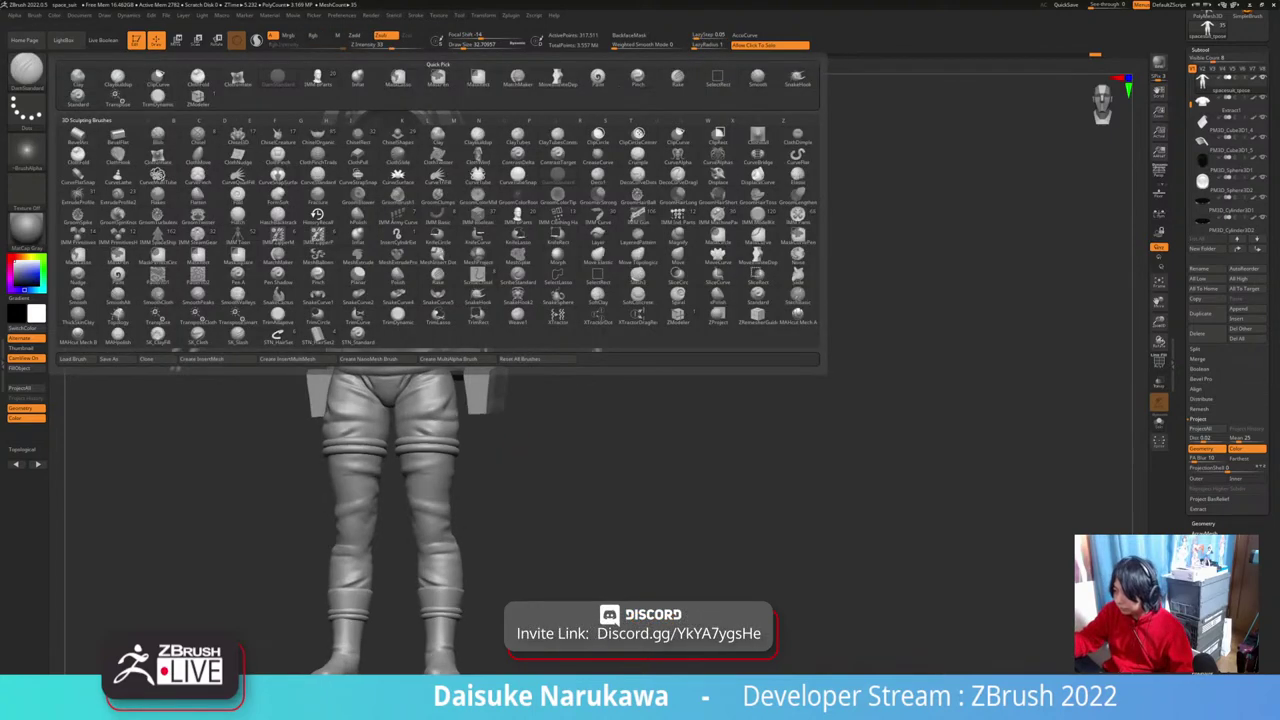
left_click(357, 78)
mouse_move(485, 192)
right_mouse_down()
mouse_move(514, 192)
mouse_move(514, 143)
right_mouse_up()
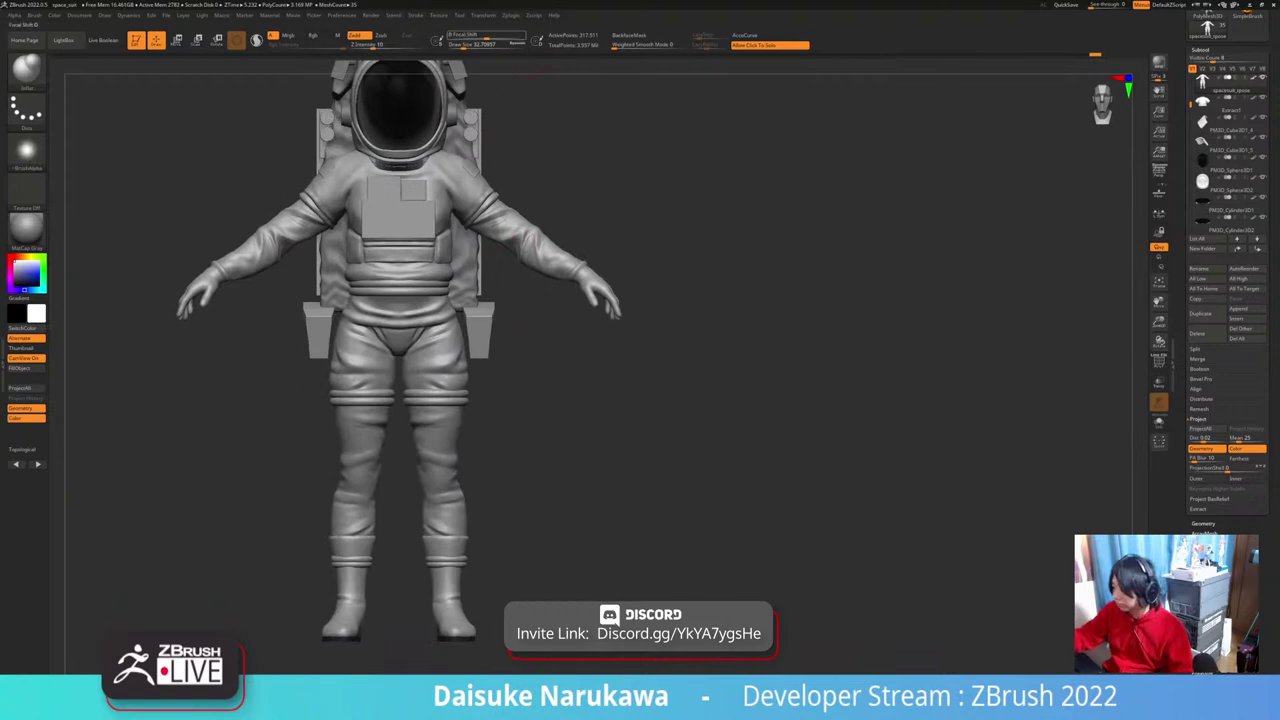
left_click(454, 44)
right_click_drag(445, 396, 439, 422, "ctrl")
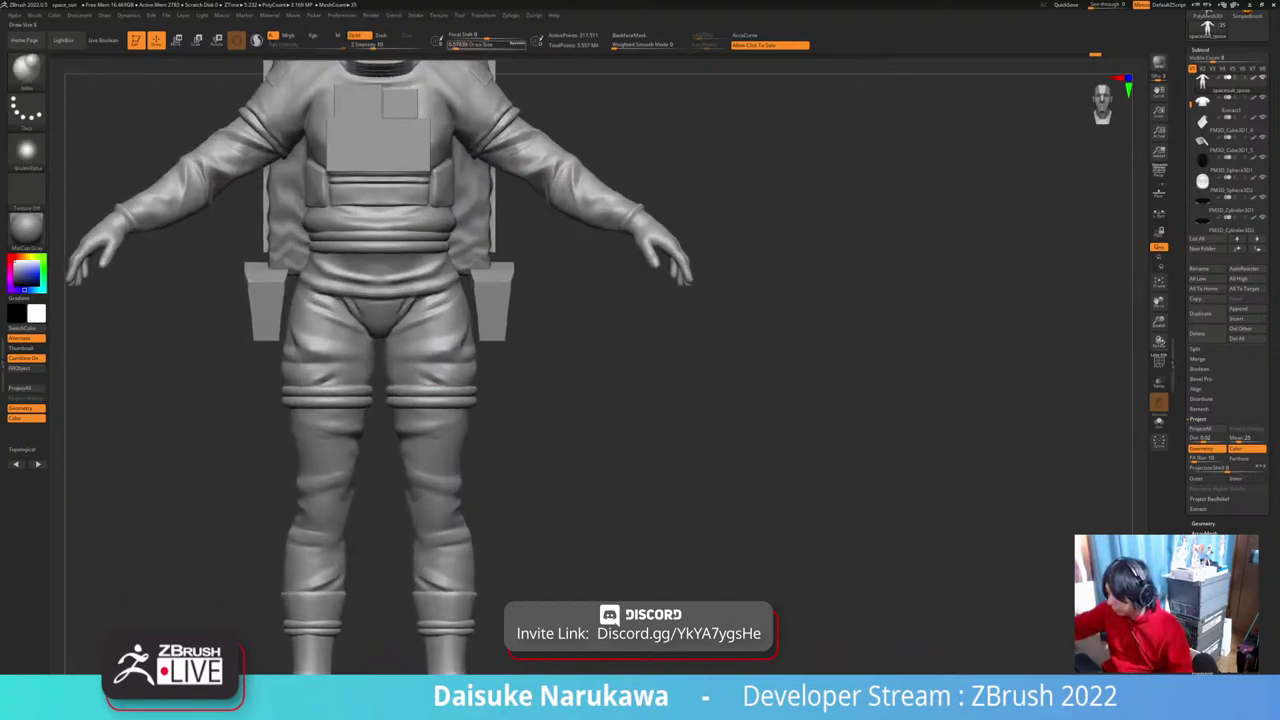
left_click(462, 45)
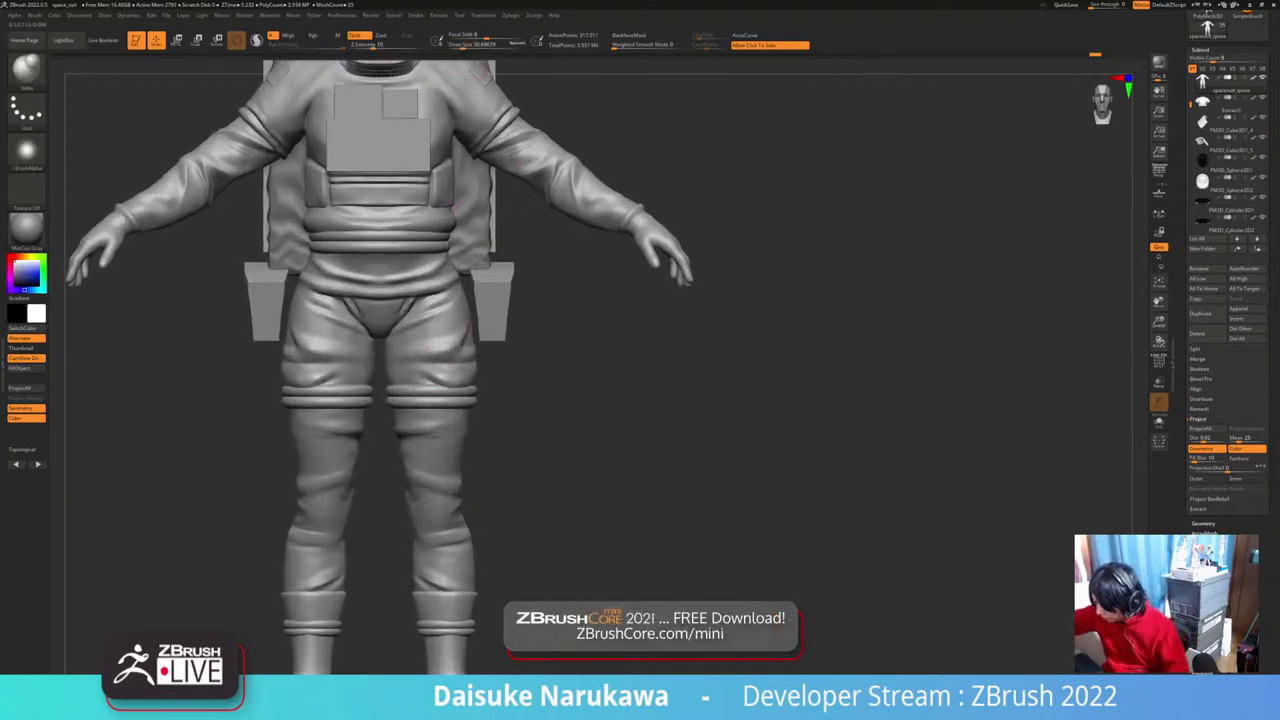
left_click_drag(431, 380, 465, 377)
right_click_drag(535, 376, 476, 375)
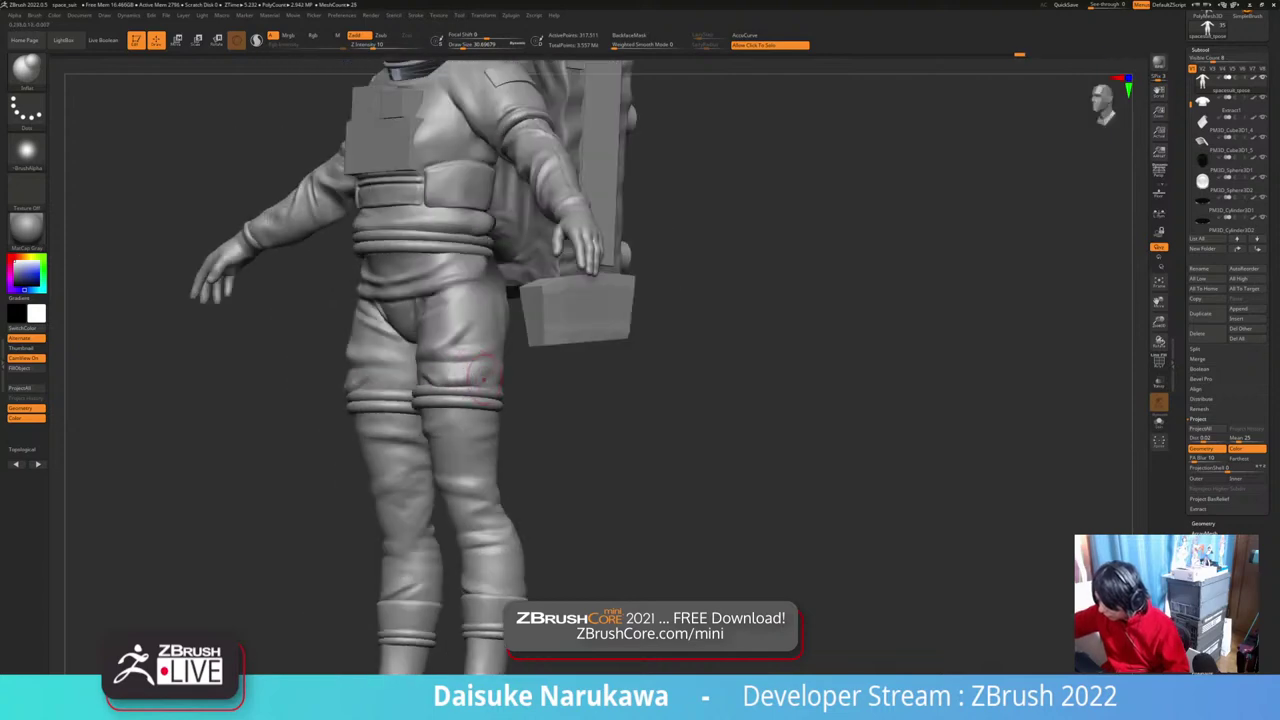
key("shift")
left_click_drag(469, 376, 476, 376, "shift")
mouse_move(400, 376)
right_mouse_down()
mouse_move(456, 384)
mouse_move(488, 414)
right_mouse_up()
Step: Switch to the Standard brush with a draw size of about 22, then build and soften folds just above the thigh bands
left_click(27, 72)
left_click(32, 88)
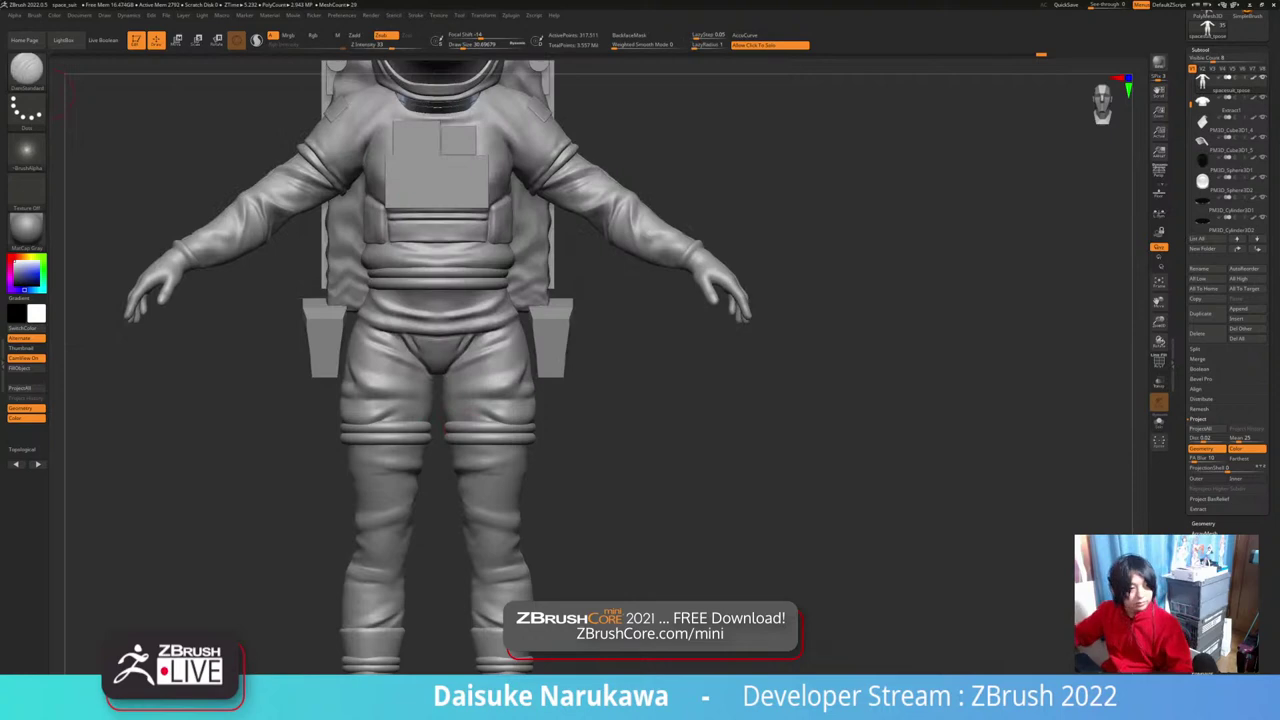
key("b")
key("s")
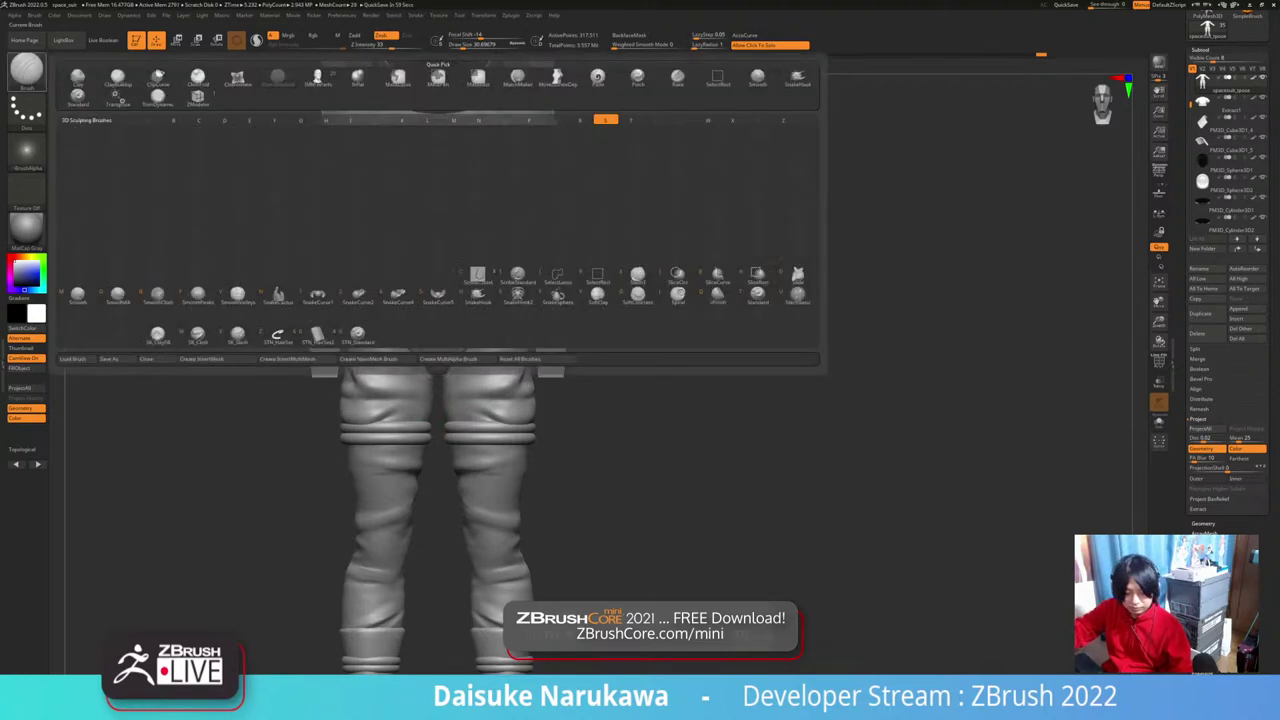
key("t")
left_click(465, 46)
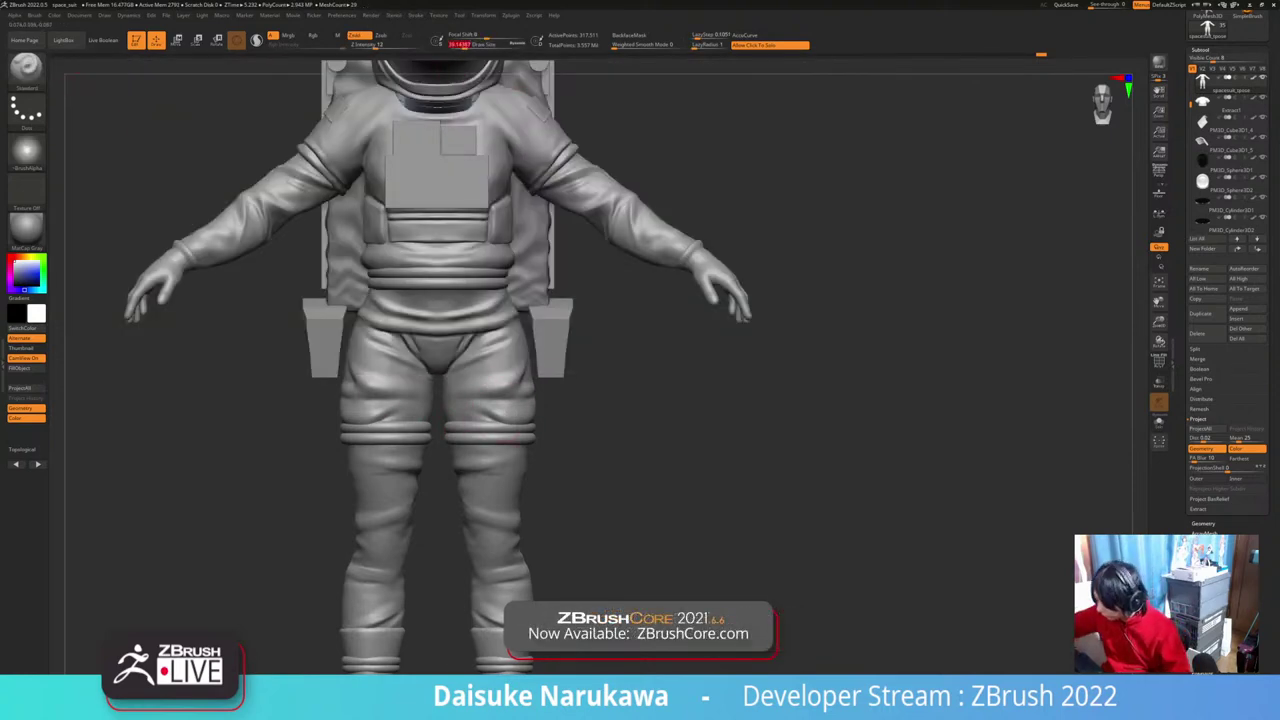
left_click(461, 46)
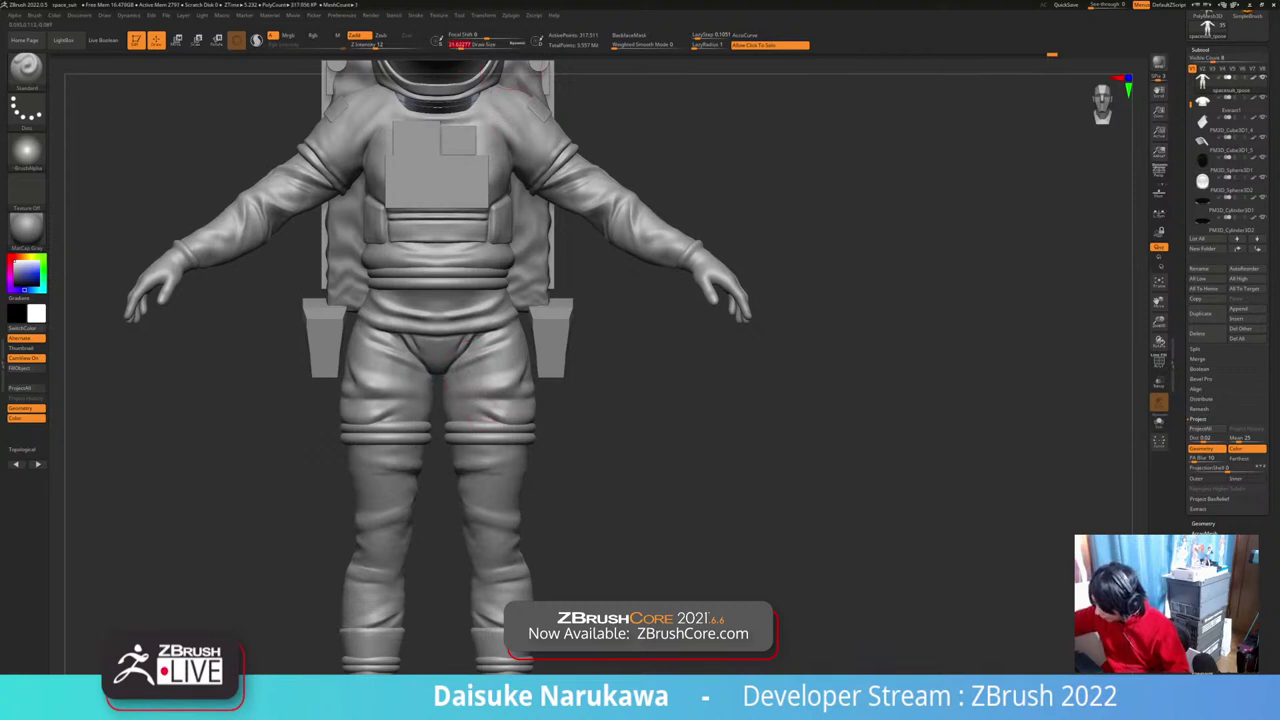
left_click_drag(474, 411, 500, 414)
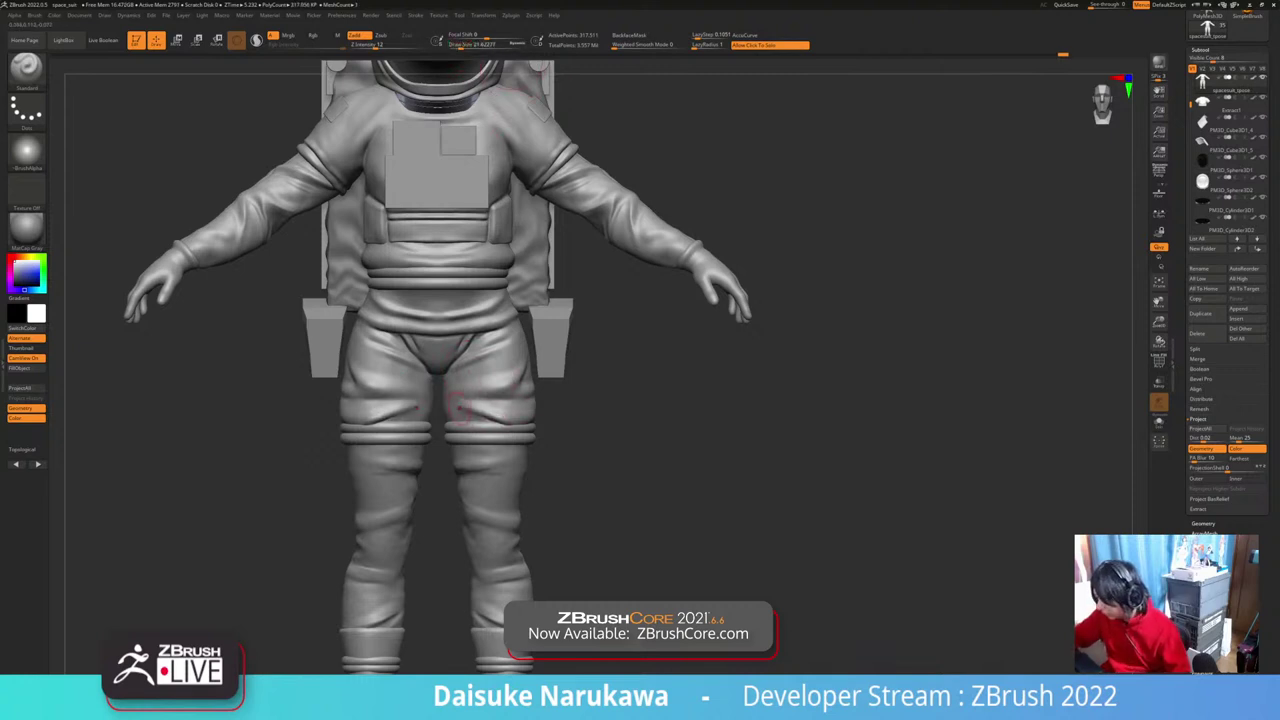
left_click_drag(468, 416, 490, 416)
mouse_move(438, 420)
left_mouse_down()
mouse_move(502, 424)
mouse_move(486, 428)
left_mouse_up()
mouse_move(490, 450)
right_mouse_down()
mouse_move(420, 430)
mouse_move(470, 422)
right_mouse_up()
left_click_drag(458, 418, 486, 428, "shift")
Step: Set the draw size to about 44 and raise a broad fold on the middle of the thigh
mouse_move(486, 430)
right_mouse_down()
mouse_move(425, 422)
mouse_move(432, 400)
right_mouse_up()
mouse_move(590, 430)
right_mouse_down("shift")
mouse_move(609, 437)
mouse_move(551, 482)
right_mouse_up("shift")
left_click_drag(455, 44, 461, 44)
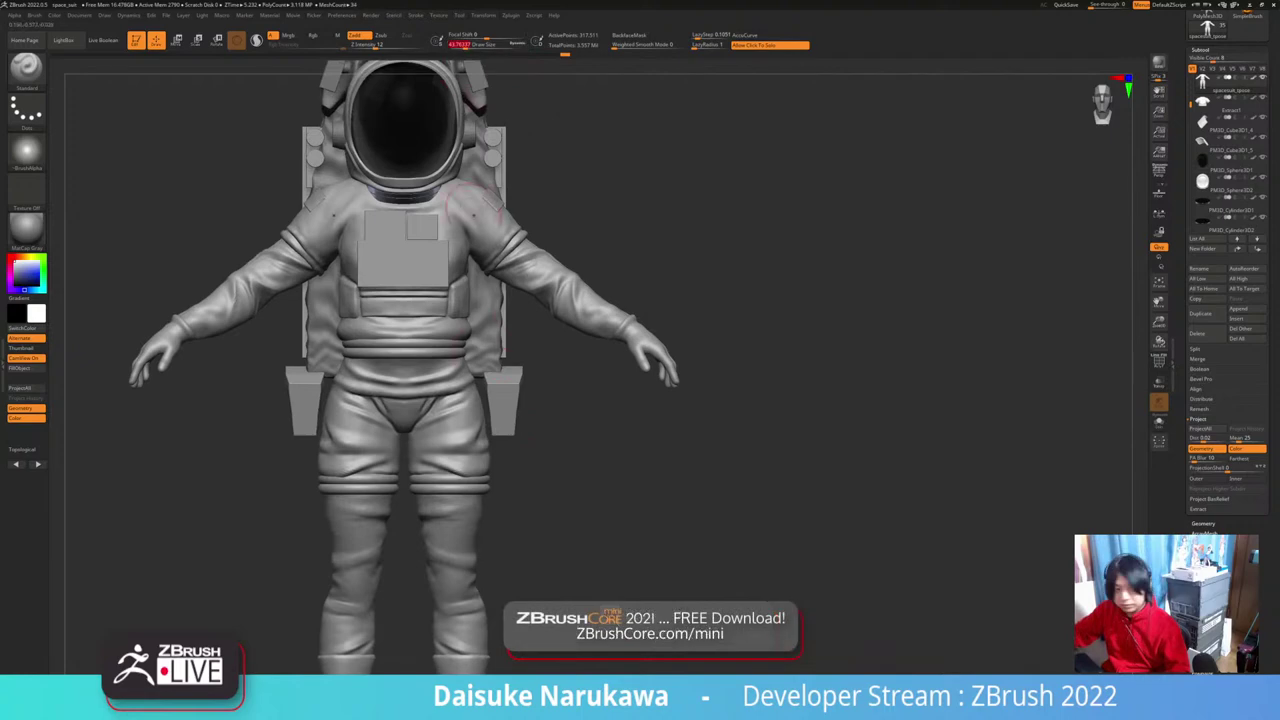
mouse_move(441, 388)
right_mouse_down("ctrl")
mouse_move(443, 419)
mouse_move(470, 418)
right_mouse_up("ctrl")
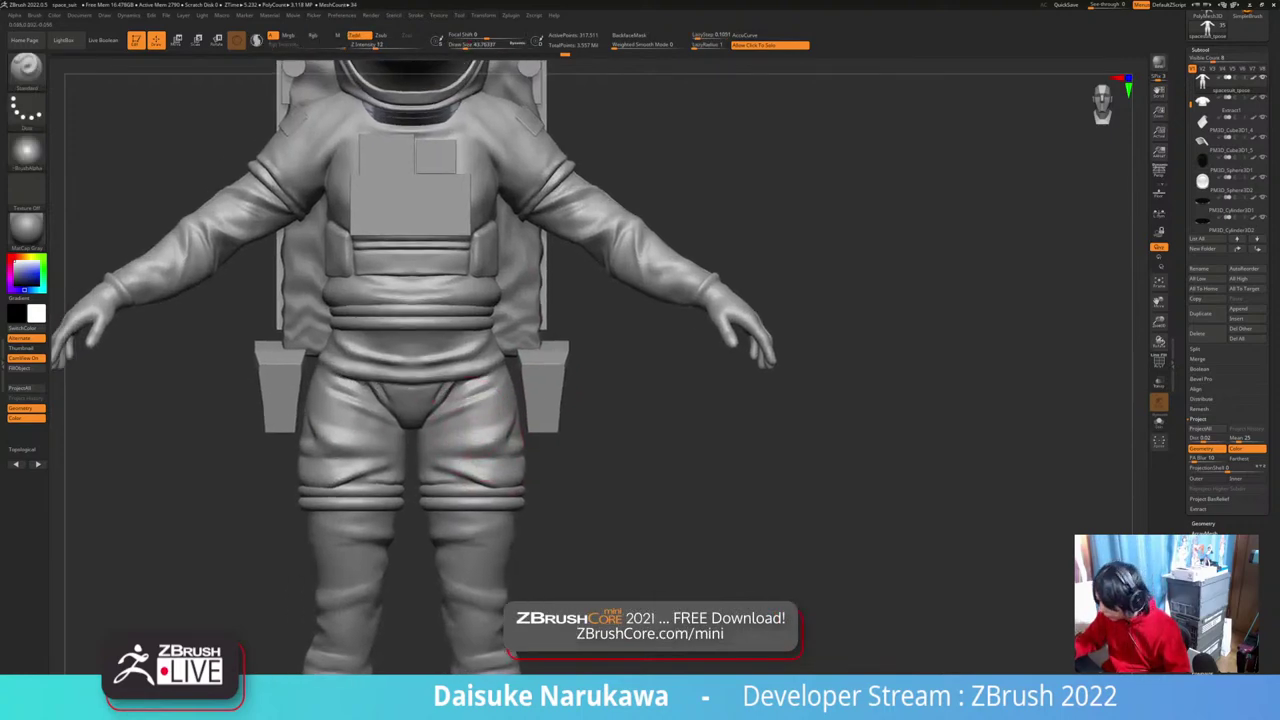
left_click_drag(476, 428, 472, 436)
Step: Set the draw size to about 36 and build diagonal folds fanning out from the crotch across the upper thigh
left_click_drag(462, 44, 459, 44)
right_click_drag(412, 432, 456, 434)
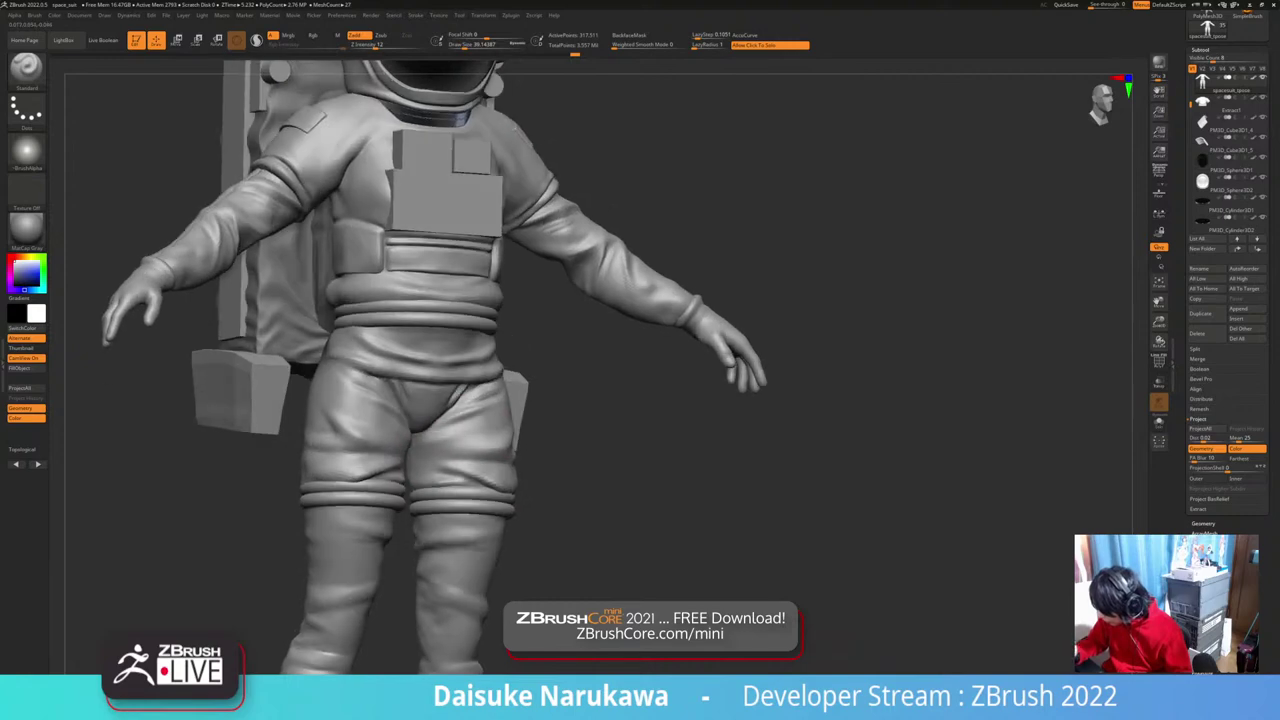
left_click_drag(450, 420, 468, 428)
right_click_drag(468, 428, 478, 437)
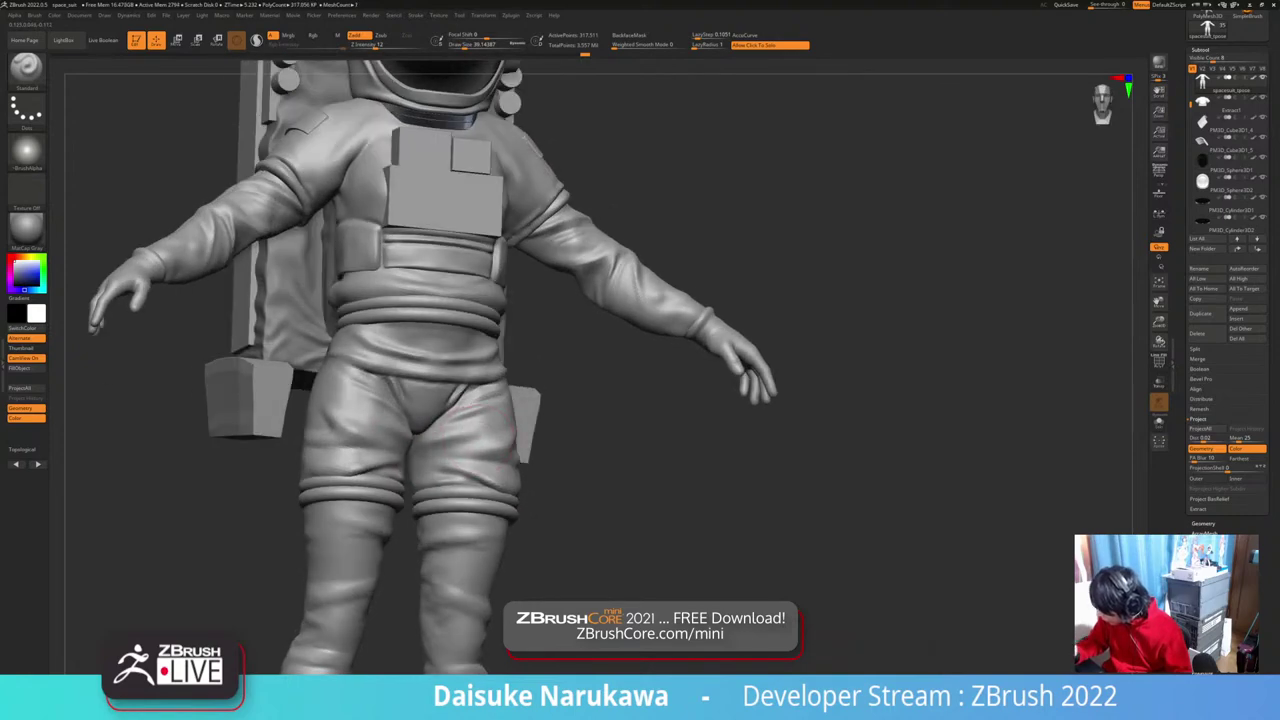
left_click_drag(480, 436, 466, 420)
right_click_drag(466, 416, 454, 428)
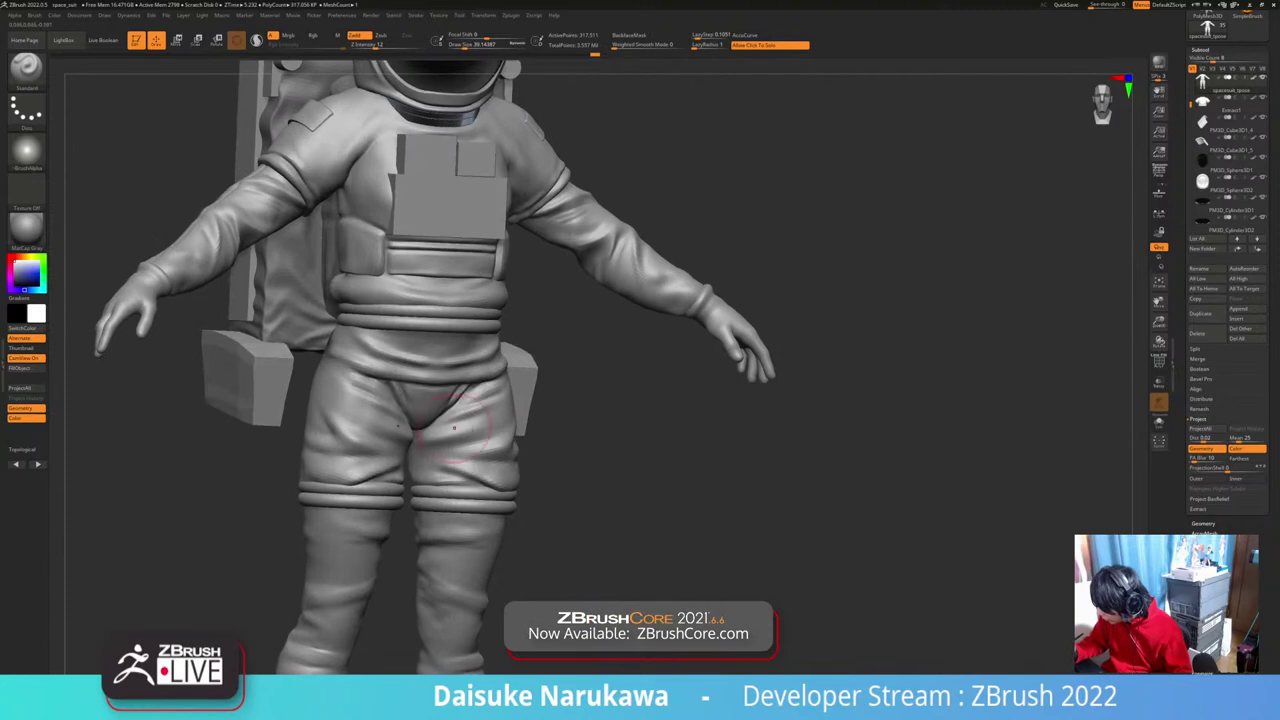
left_click_drag(484, 412, 476, 416)
right_click_drag(476, 416, 458, 420)
Step: Set the draw size to about 12, add a fine wrinkle beside the crotch and smooth the neighbouring thigh folds
left_click_drag(462, 44, 457, 44)
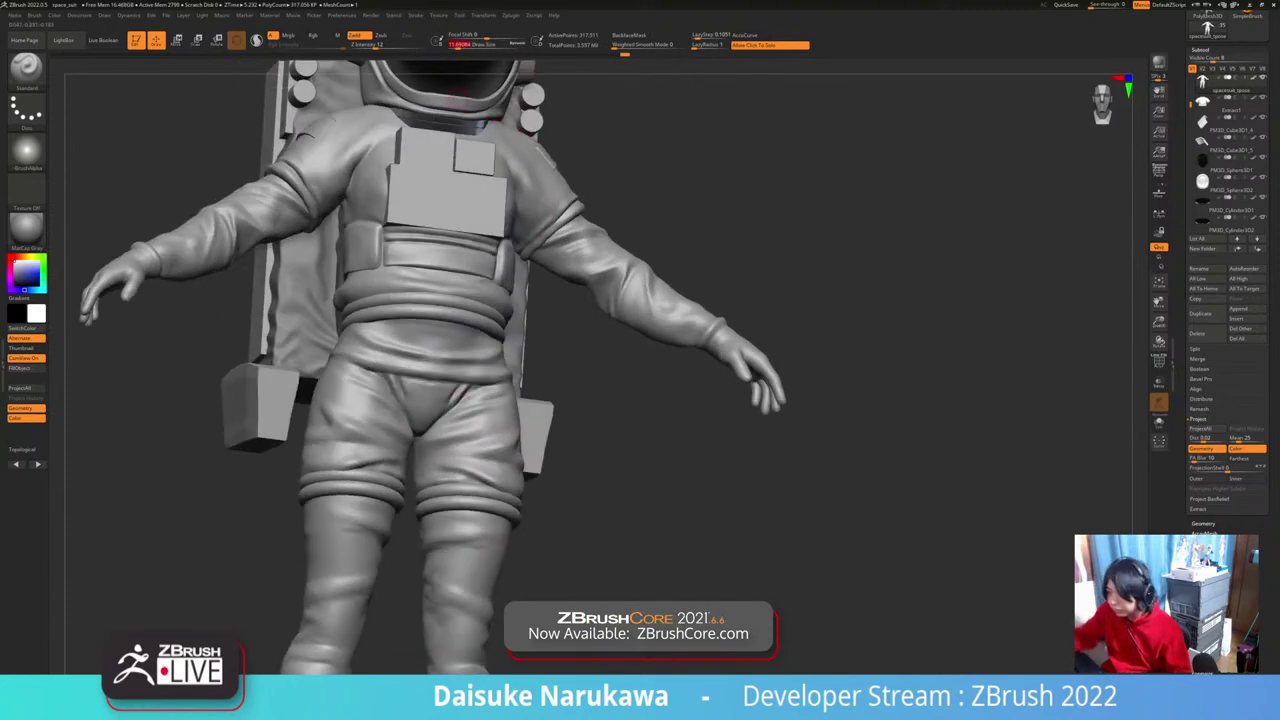
right_click_drag(436, 446, 450, 452)
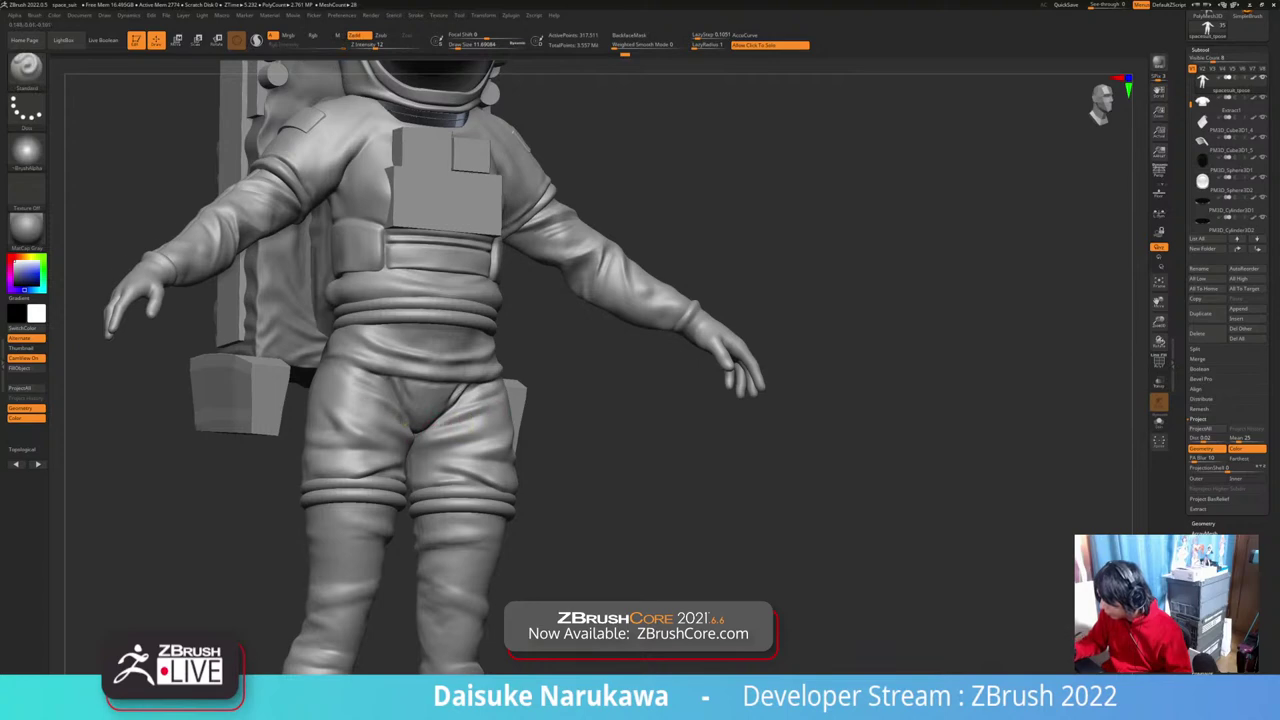
right_click_drag(461, 422, 448, 423)
left_click_drag(452, 424, 460, 420)
right_click_drag(460, 420, 446, 426)
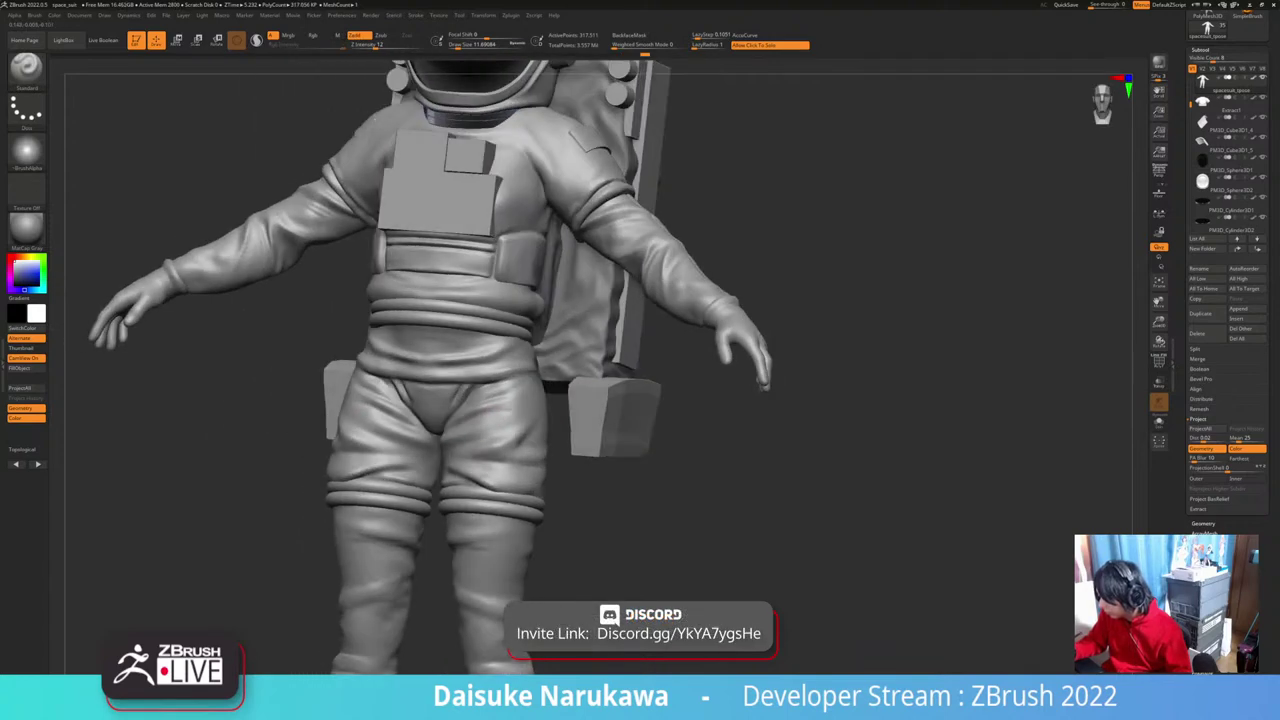
left_click_drag(514, 414, 508, 420, "shift")
mouse_move(451, 437)
right_mouse_down()
mouse_move(560, 421)
mouse_move(558, 402)
mouse_move(550, 450)
right_mouse_up()
right_click_drag(550, 450, 542, 430)
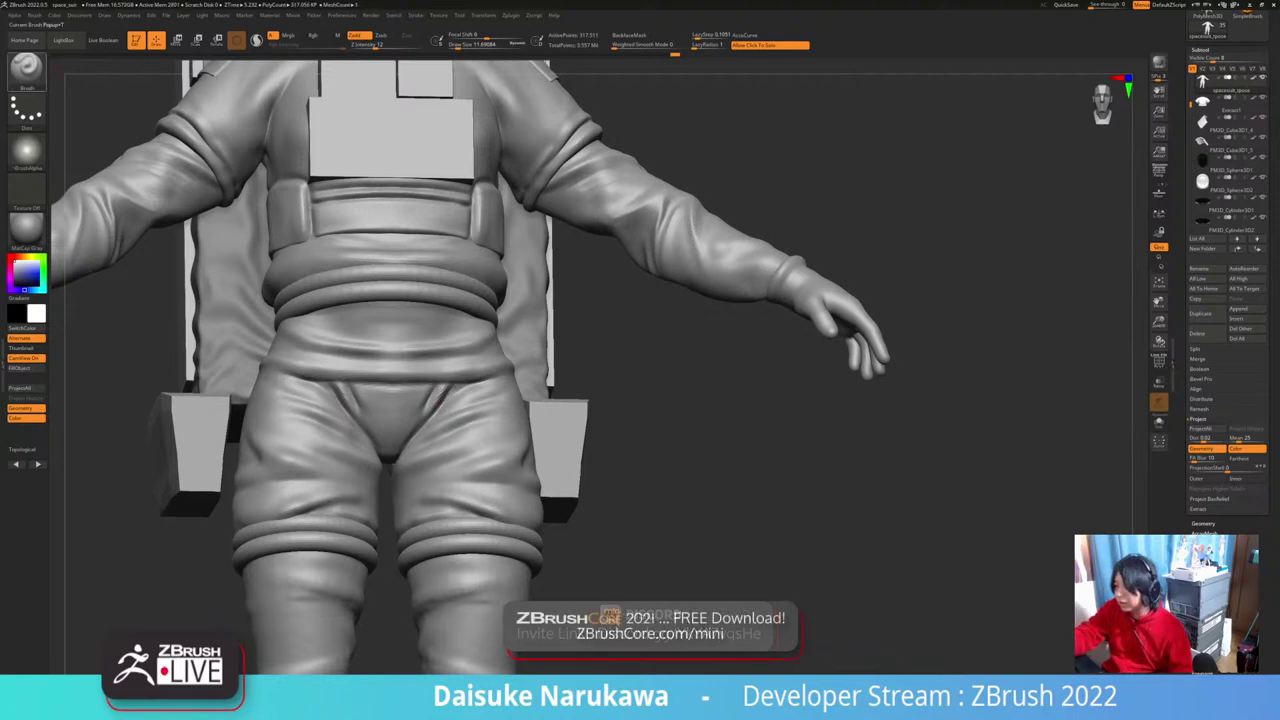
Step: Switch to the Inflate brush with a draw size of about 41 and swell the folds along the inner thigh
key("b")
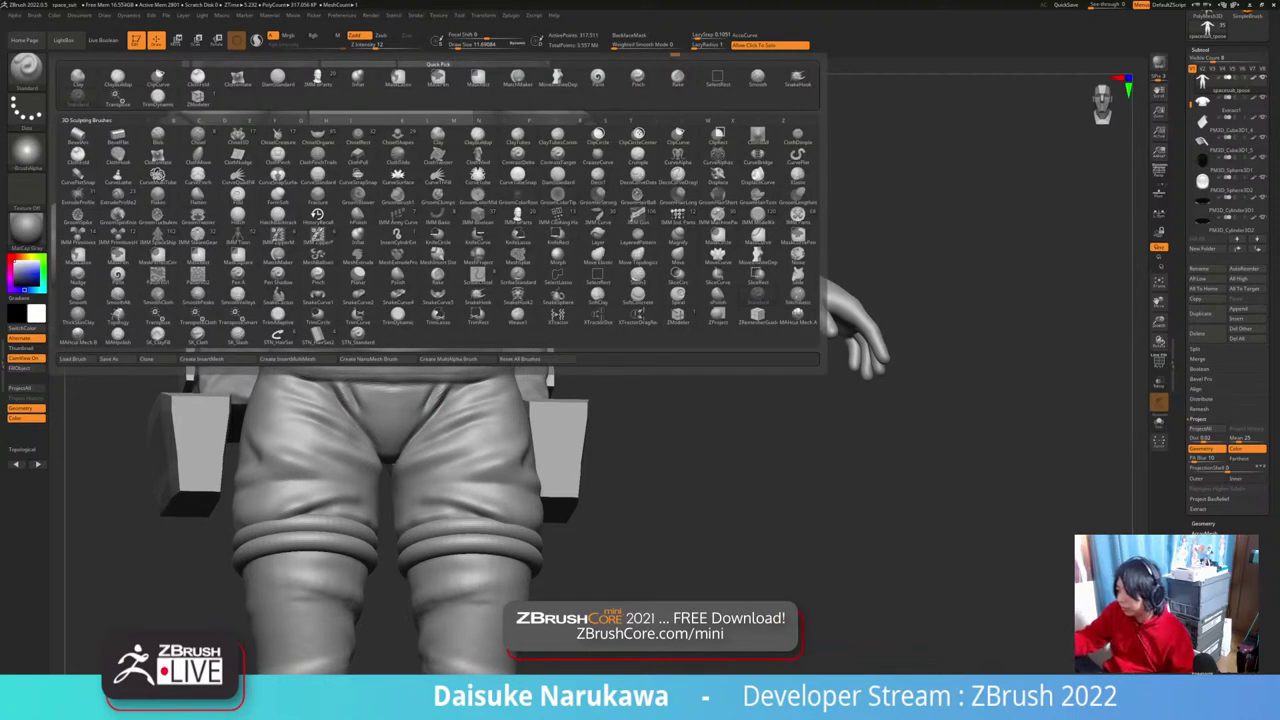
left_click(358, 78)
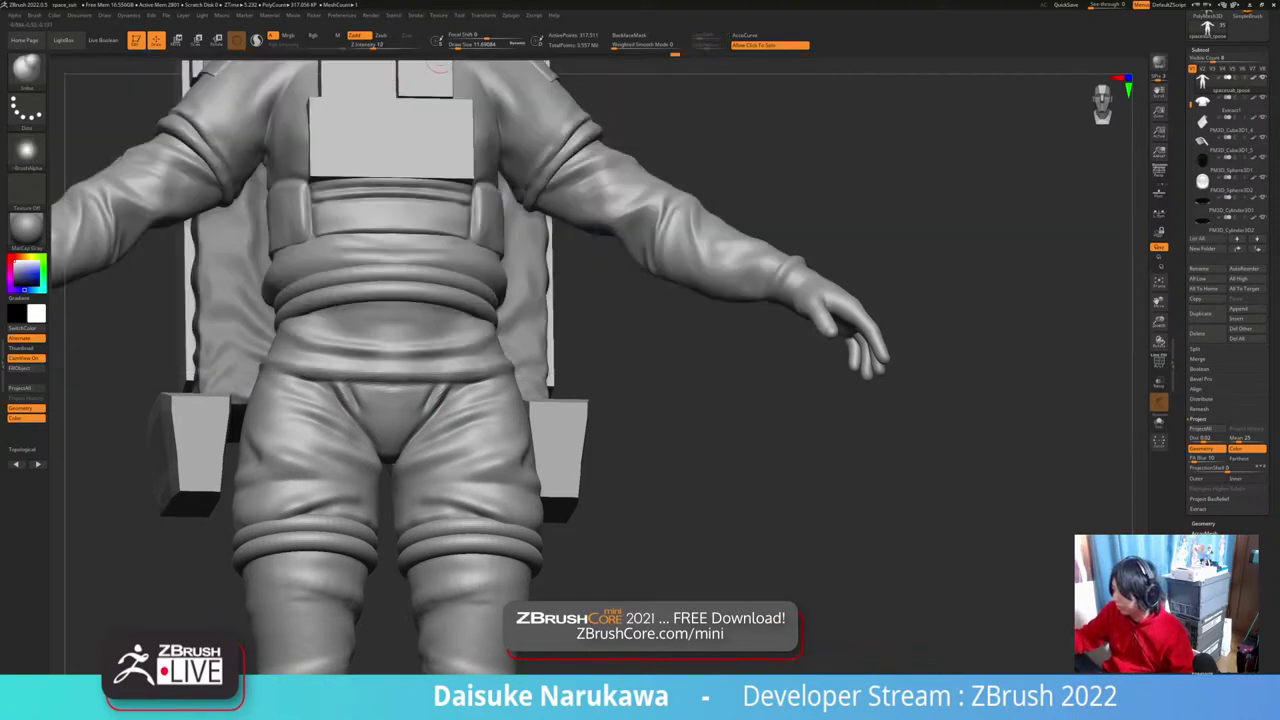
left_click_drag(450, 45, 453, 64)
right_click_drag(440, 432, 430, 462)
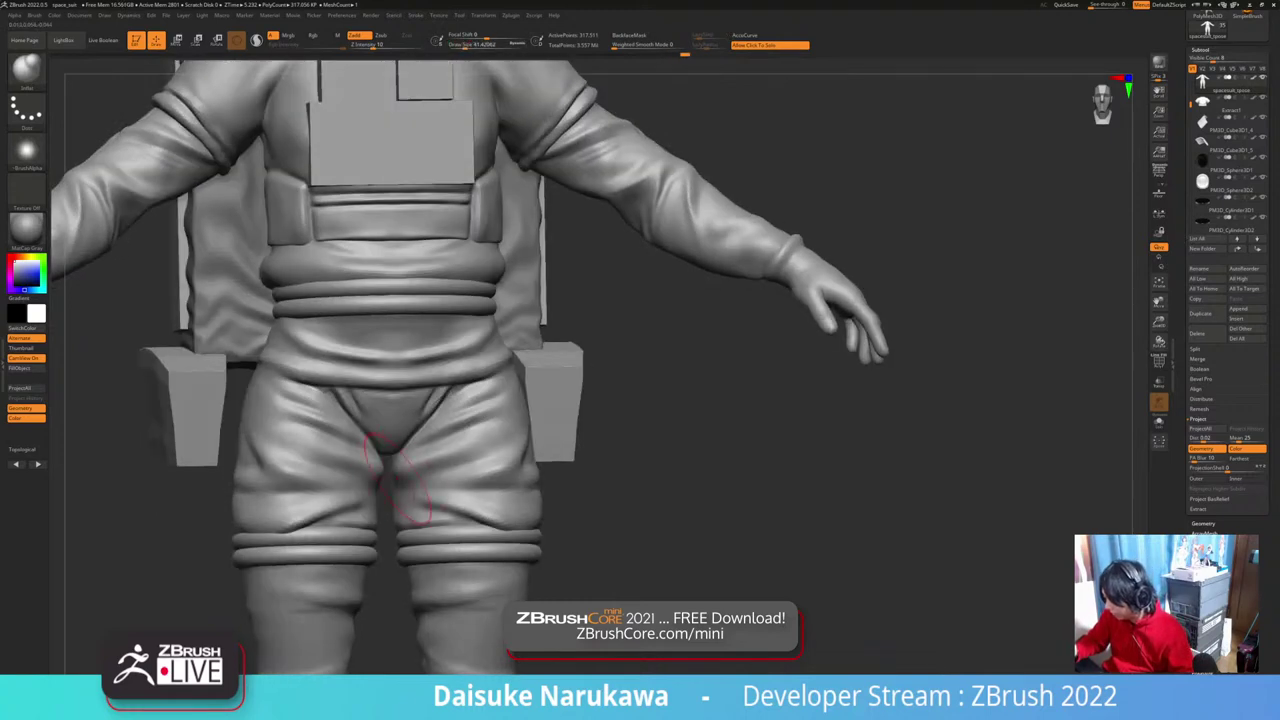
left_click_drag(427, 463, 445, 458)
right_click_drag(432, 458, 488, 442)
left_click_drag(494, 438, 504, 434)
right_click_drag(394, 464, 426, 448)
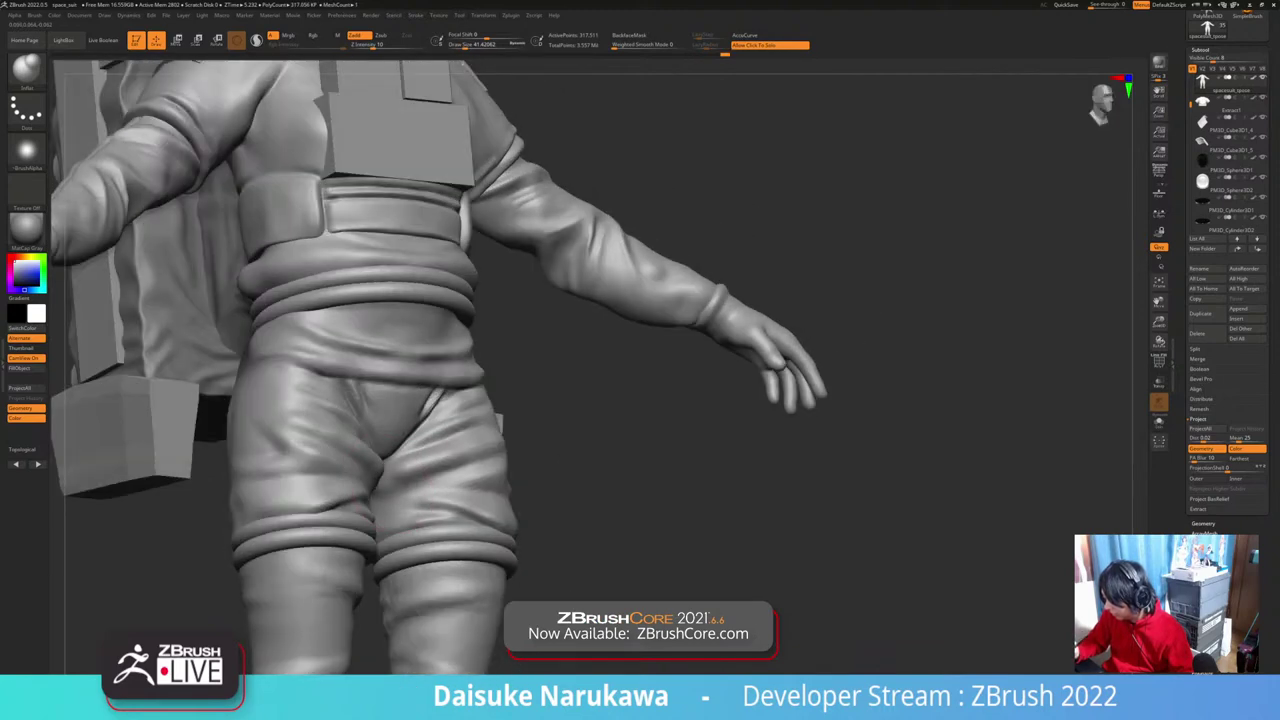
left_click_drag(414, 467, 412, 466)
mouse_move(412, 466)
right_mouse_down()
mouse_move(392, 482)
mouse_move(404, 486)
right_mouse_up()
left_click_drag(406, 490, 412, 496)
right_click_drag(412, 496, 396, 504)
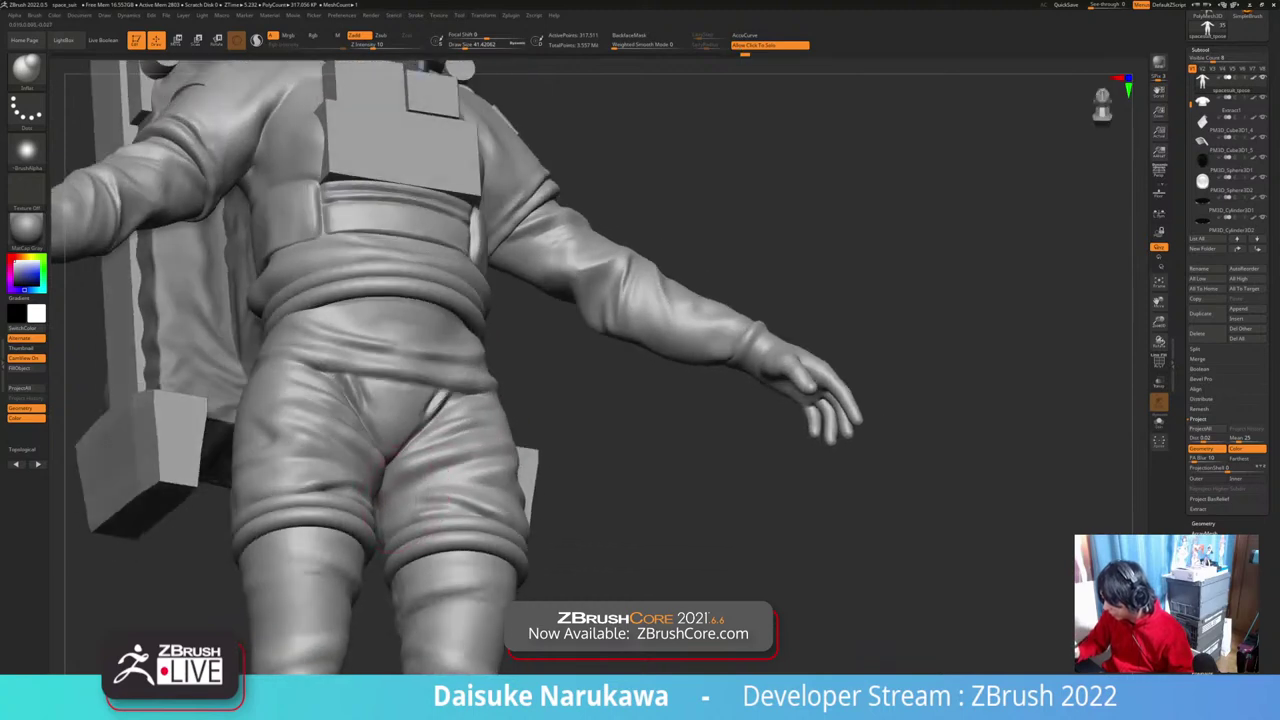
Step: Inflate the folds on the front and outer side of the lower thigh and smooth the transitions
left_click_drag(432, 494, 456, 490)
mouse_move(456, 480)
right_mouse_down()
mouse_move(450, 494)
mouse_move(488, 500)
mouse_move(478, 496)
right_mouse_up()
left_click_drag(520, 486, 542, 482)
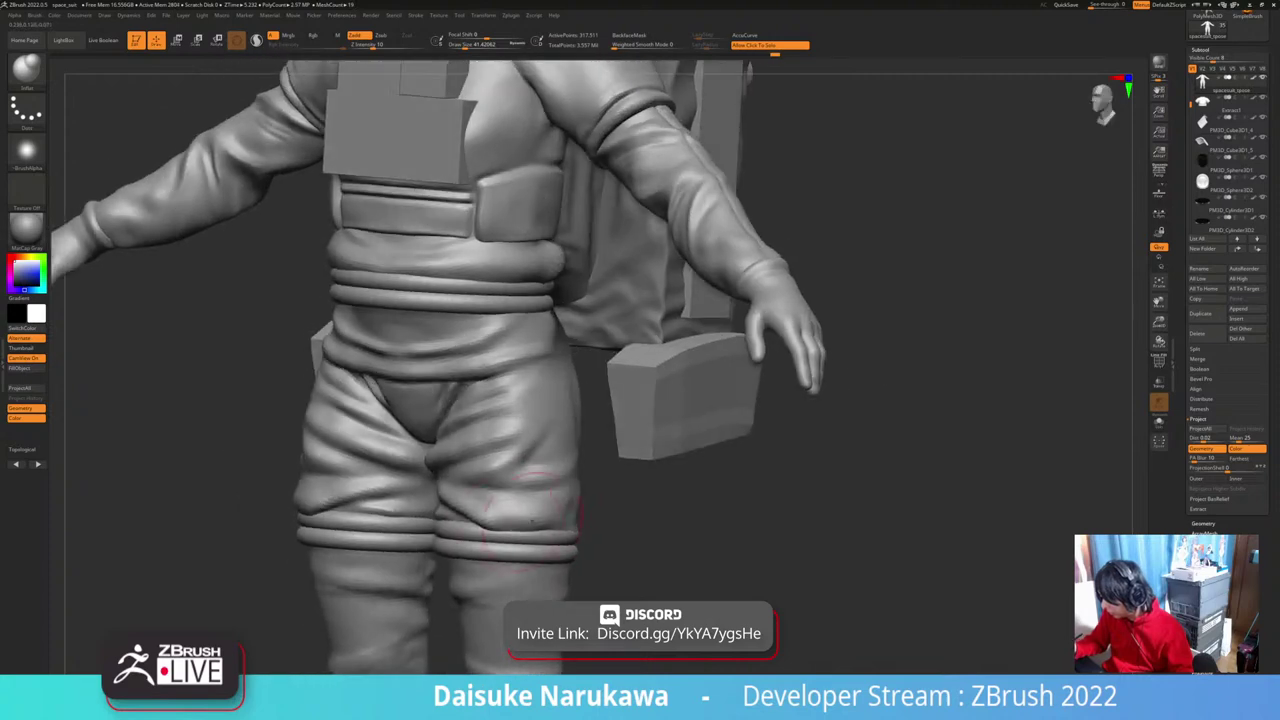
right_click_drag(526, 482, 484, 488)
mouse_move(530, 500)
left_mouse_down()
mouse_move(514, 494)
mouse_move(532, 466)
mouse_move(556, 474)
left_mouse_up()
right_click_drag(552, 474, 498, 468)
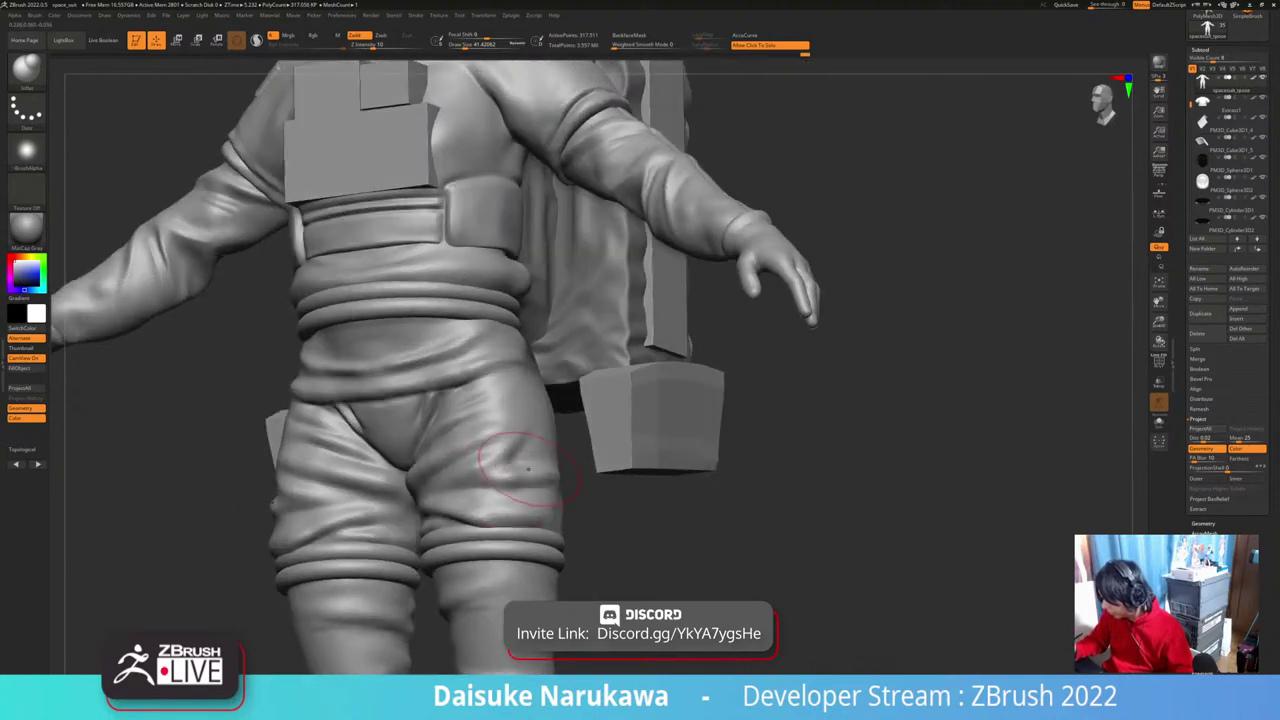
left_click_drag(528, 469, 540, 474)
right_click_drag(540, 474, 567, 478)
left_click_drag(552, 483, 544, 484)
right_click_drag(544, 484, 508, 474)
left_click_drag(502, 470, 520, 468, "shift")
mouse_move(506, 474)
right_mouse_down()
mouse_move(589, 512)
mouse_move(621, 494)
right_mouse_up()
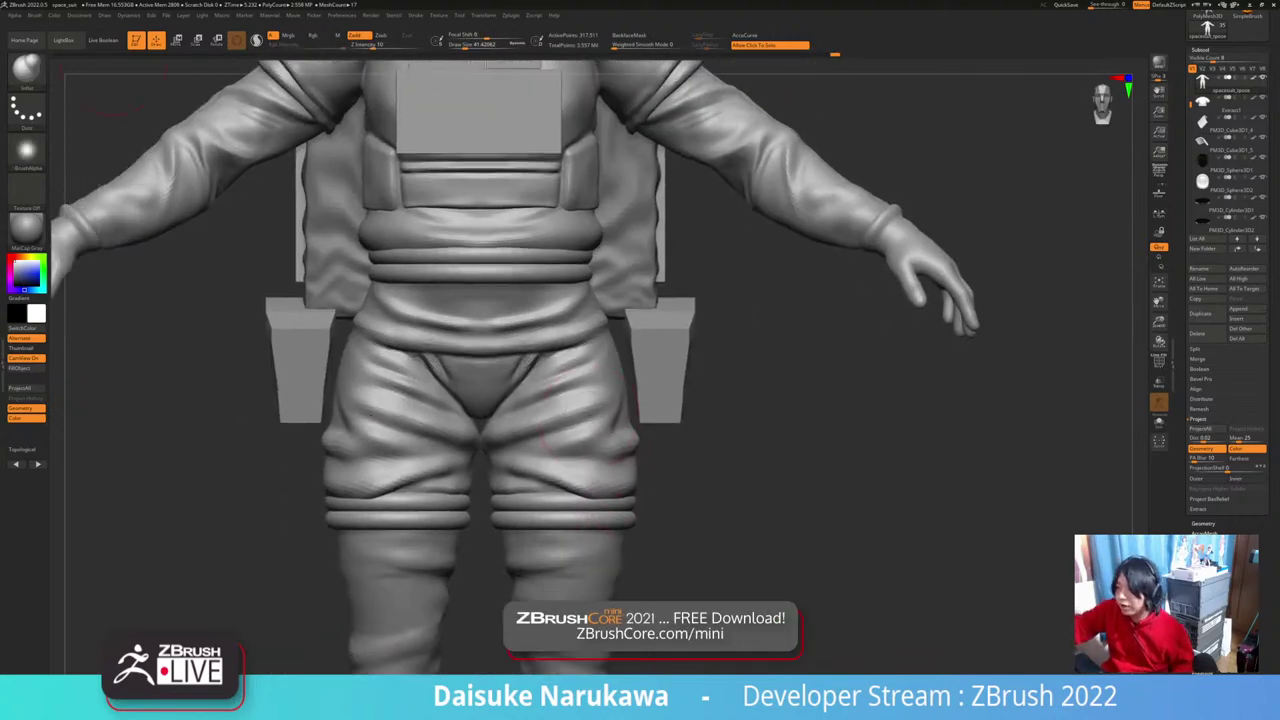
Step: Raise the Inflate brush's Gravity Strength and form sagging bulges in the folds on the outer side of the thighs
mouse_move(35, 15)
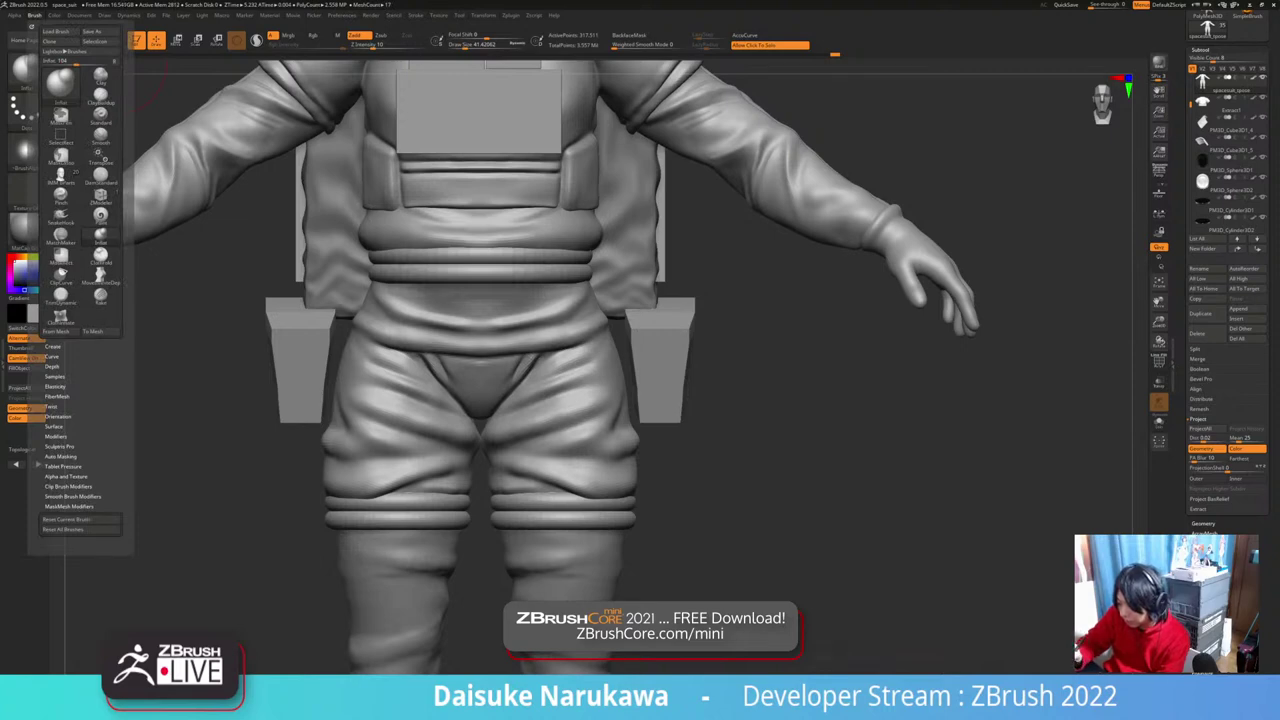
left_click(52, 367)
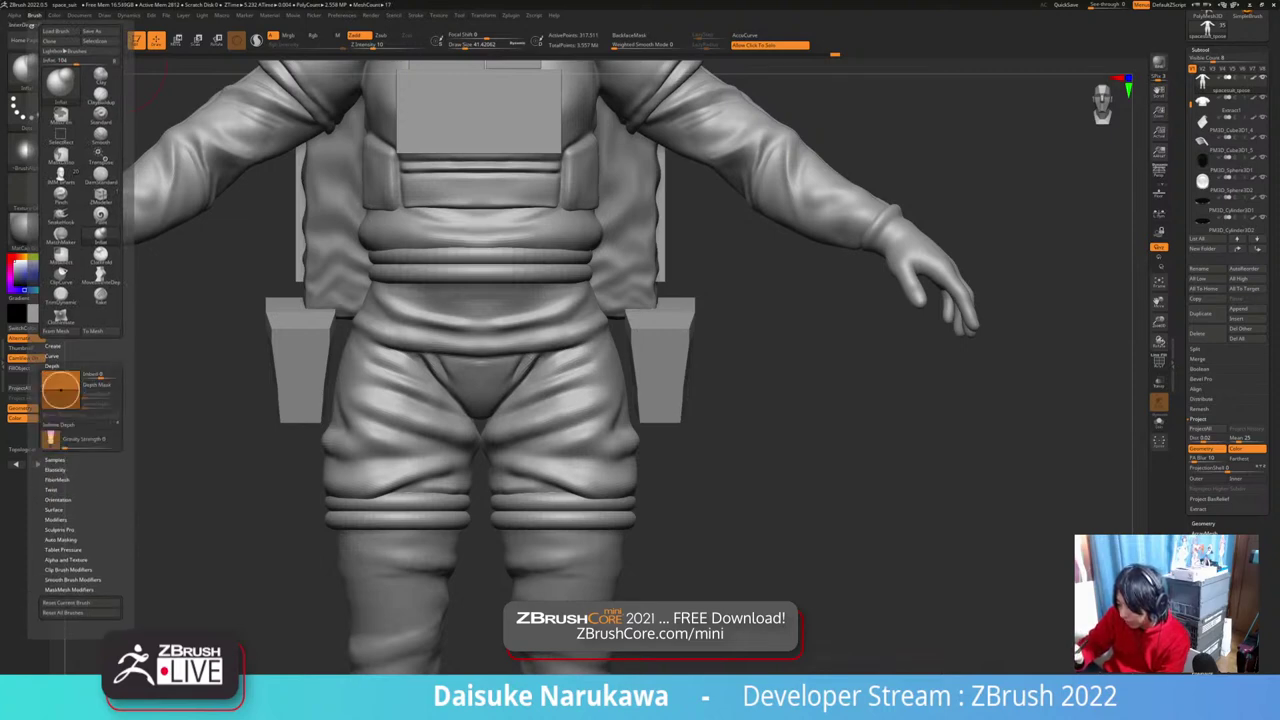
left_click_drag(66, 441, 76, 441)
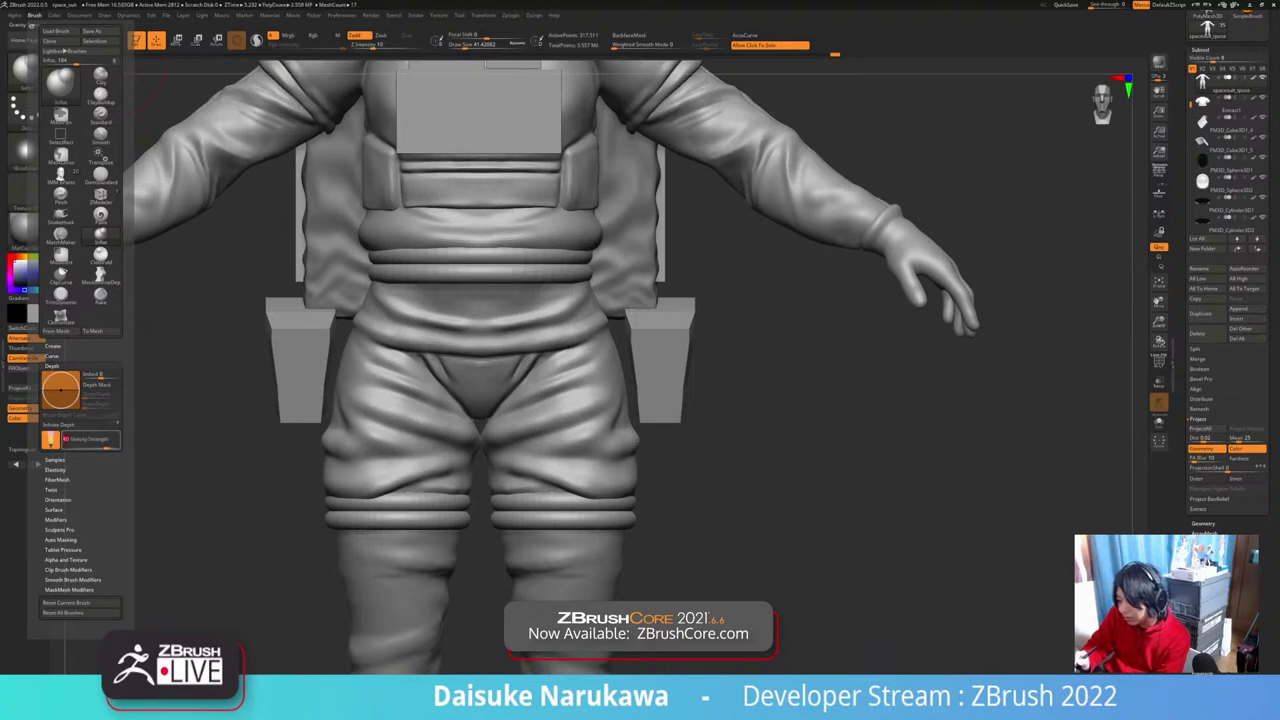
mouse_move(582, 450)
right_mouse_down()
mouse_move(495, 454)
mouse_move(560, 530)
right_mouse_up()
left_click_drag(600, 442, 681, 426)
mouse_move(725, 430)
right_mouse_down()
mouse_move(663, 431)
mouse_move(722, 430)
right_mouse_up()
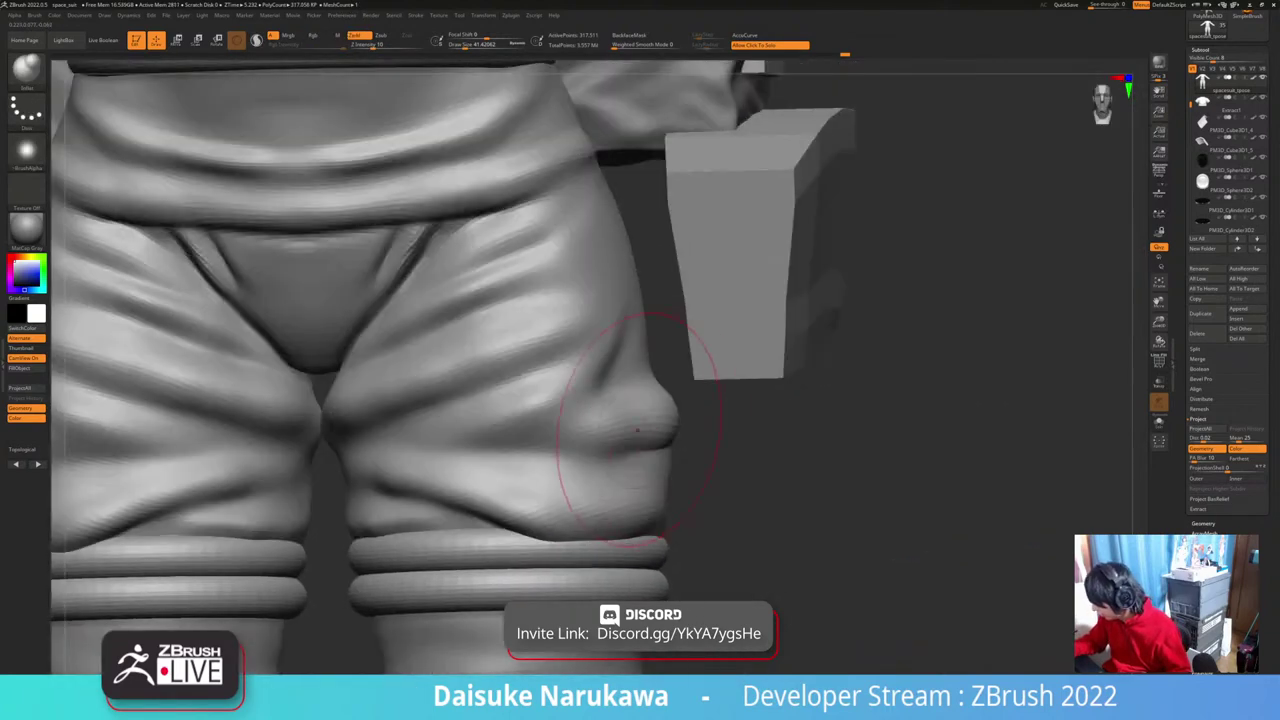
mouse_move(644, 423)
left_mouse_down()
mouse_move(662, 424)
mouse_move(592, 428)
left_mouse_up()
right_click_drag(592, 428, 540, 430)
right_click_drag(735, 426, 635, 421)
mouse_move(702, 420)
left_mouse_down()
mouse_move(803, 407)
mouse_move(650, 412)
left_mouse_up()
mouse_move(640, 412)
right_mouse_down()
mouse_move(715, 408)
mouse_move(706, 370)
mouse_move(748, 471)
right_mouse_up()
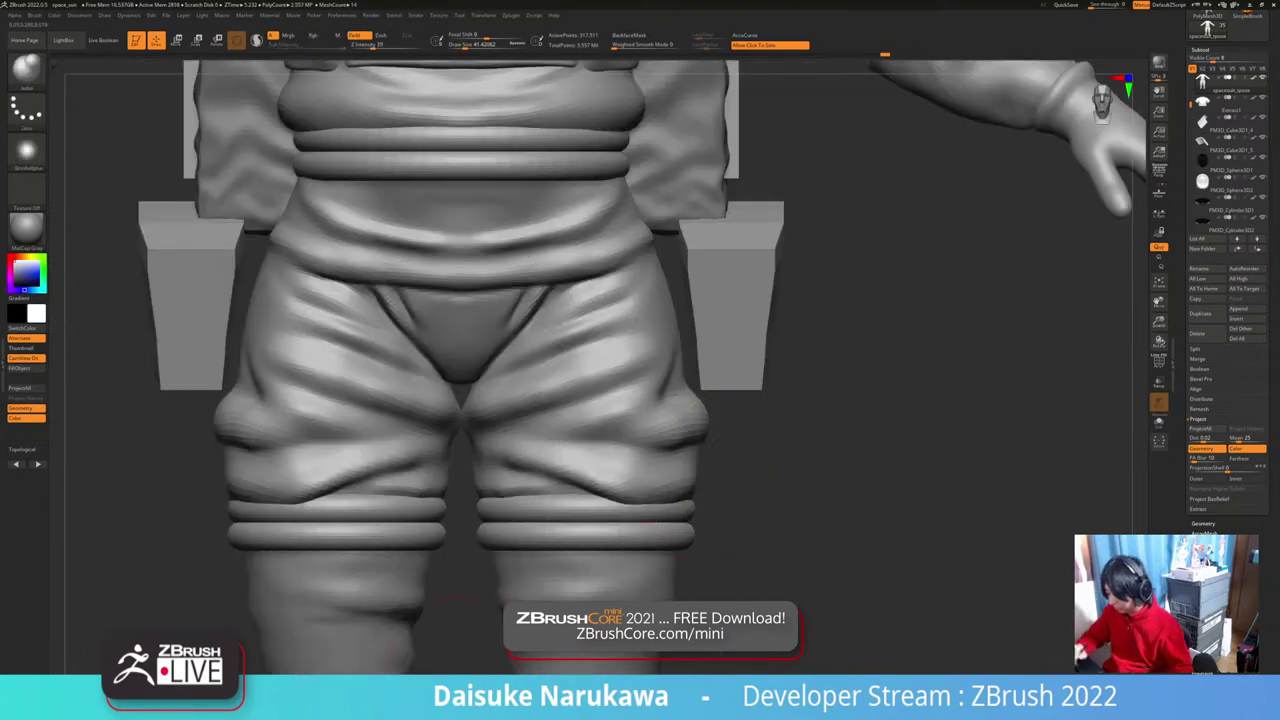
Step: Subdivide the suit mesh once, set the draw size to about 22 and inflate the diagonal thigh folds
key("ctrl+d")
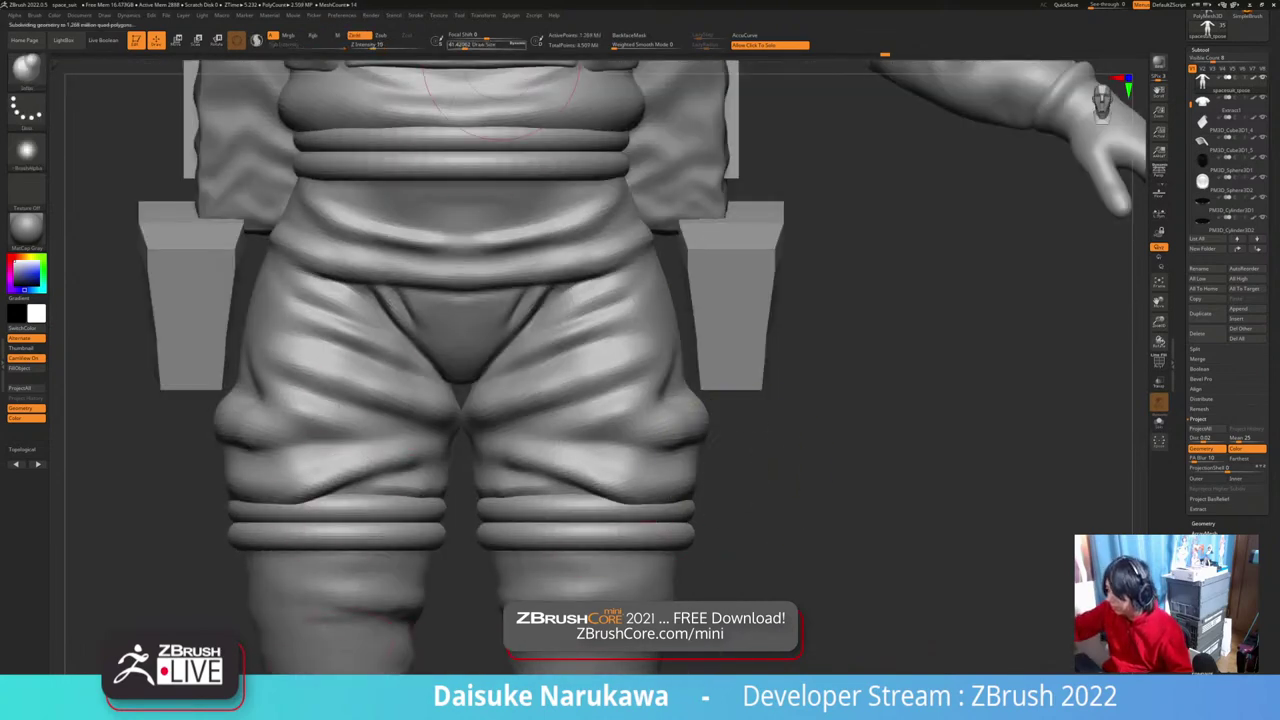
left_click(463, 45)
left_click_drag(637, 356, 500, 405)
mouse_move(686, 381)
right_mouse_down()
mouse_move(806, 352)
mouse_move(820, 318)
right_mouse_up()
left_click_drag(486, 423, 540, 402)
right_click_drag(548, 402, 466, 420)
Step: Smooth the upper thigh and inflate the folds running from the crotch up to the hip
left_click_drag(572, 340, 545, 352, "shift")
mouse_move(590, 345)
right_mouse_down()
mouse_move(482, 342)
mouse_move(600, 332)
right_mouse_up()
left_click_drag(575, 343, 672, 328)
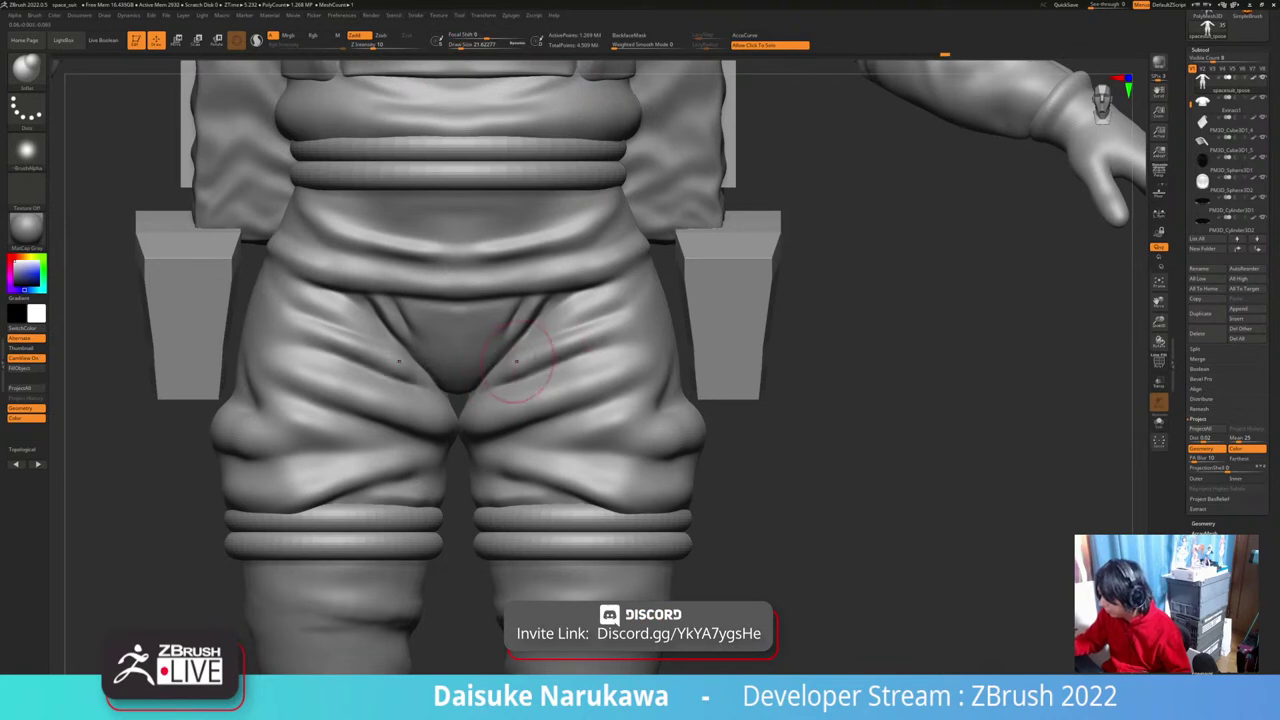
mouse_move(488, 384)
left_mouse_down()
mouse_move(552, 368)
mouse_move(592, 308)
mouse_move(556, 320)
left_mouse_up()
right_click_drag(655, 284, 591, 284)
left_click_drag(622, 284, 570, 300)
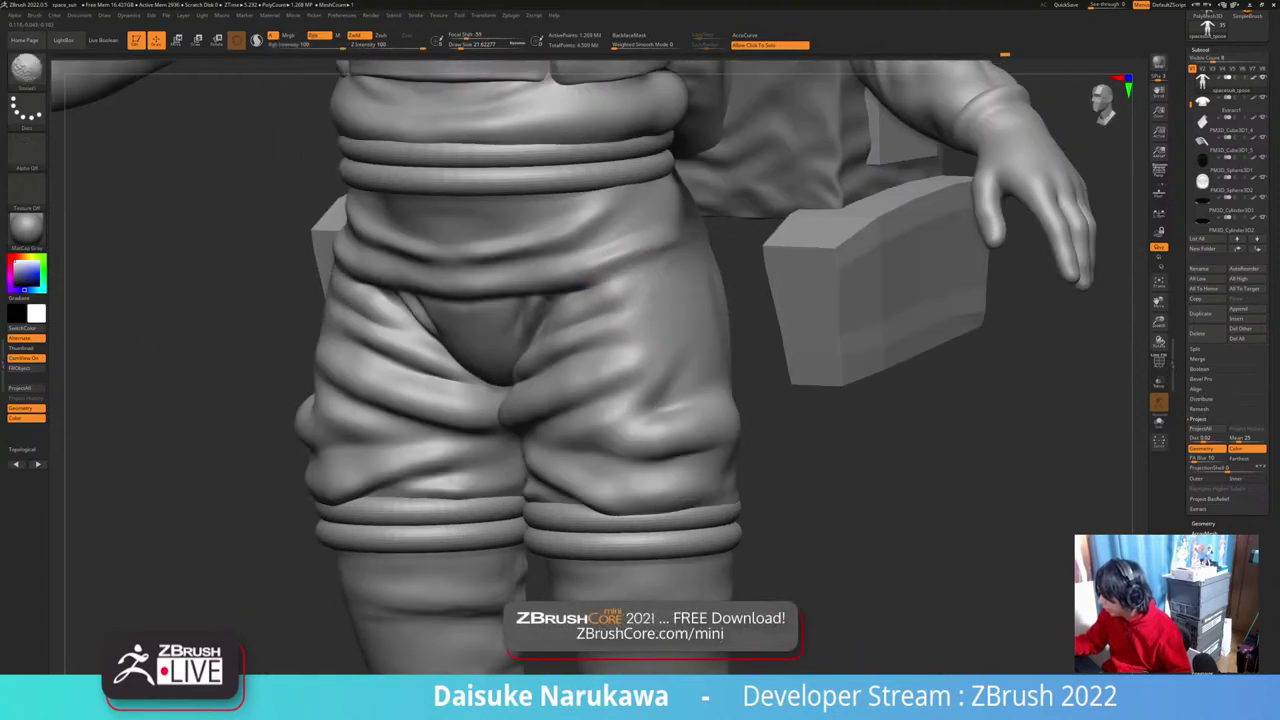
Step: Inflate the fold at the top of the thigh beside the groin and smooth the surface below it
right_click_drag(588, 288, 652, 290)
left_click_drag(606, 303, 582, 300)
mouse_move(590, 298)
right_mouse_down()
mouse_move(622, 298)
mouse_move(600, 298)
right_mouse_up()
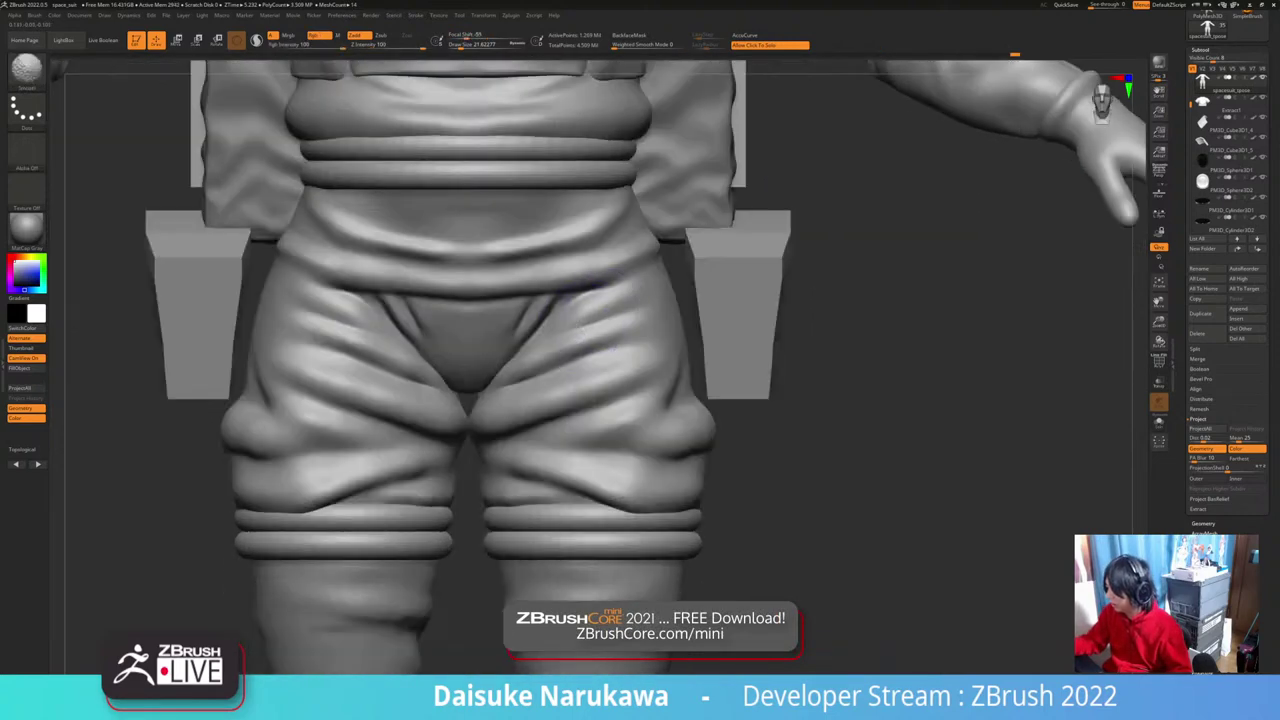
left_click_drag(596, 316, 578, 350, "shift")
mouse_move(618, 400)
right_mouse_down("ctrl")
mouse_move(614, 384)
mouse_move(590, 400)
mouse_move(574, 453)
mouse_move(580, 500)
mouse_move(536, 482)
right_mouse_up("ctrl")
Step: Switch to the DamStandard brush and carve creases between the diagonal folds on the front of the upper thigh
key("b")
key("d")
key("s")
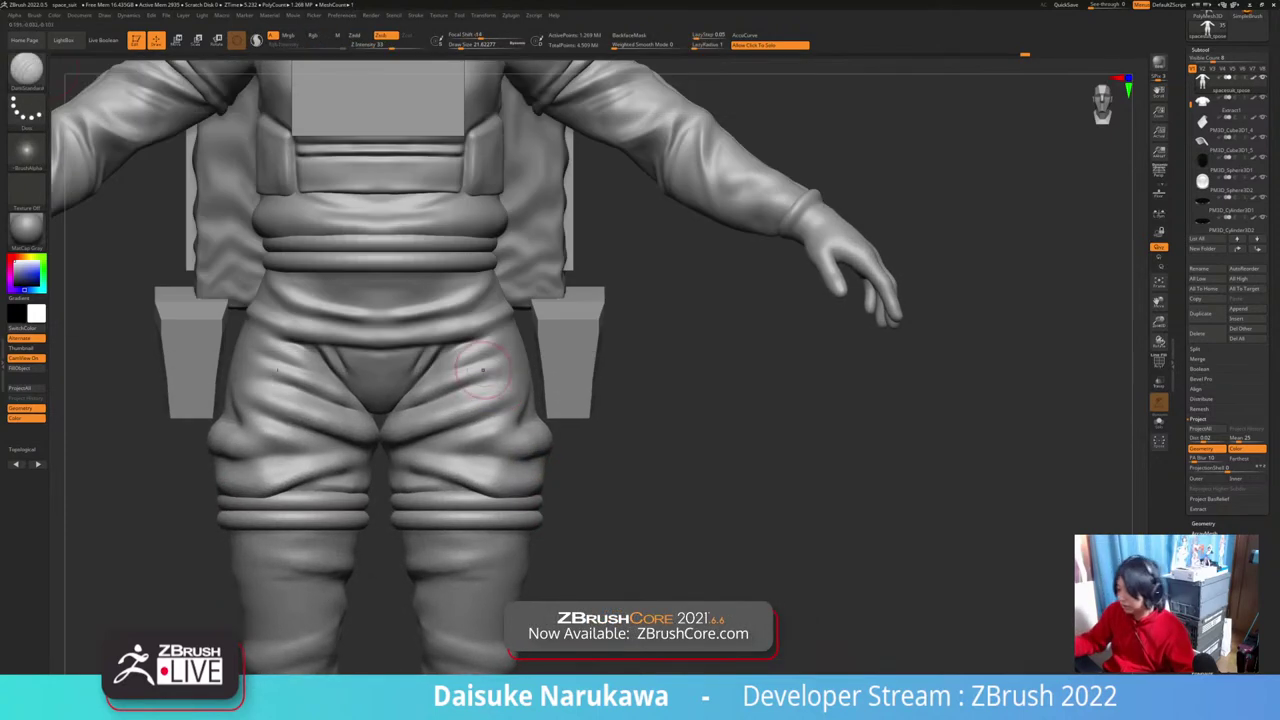
right_click_drag(483, 362, 490, 371)
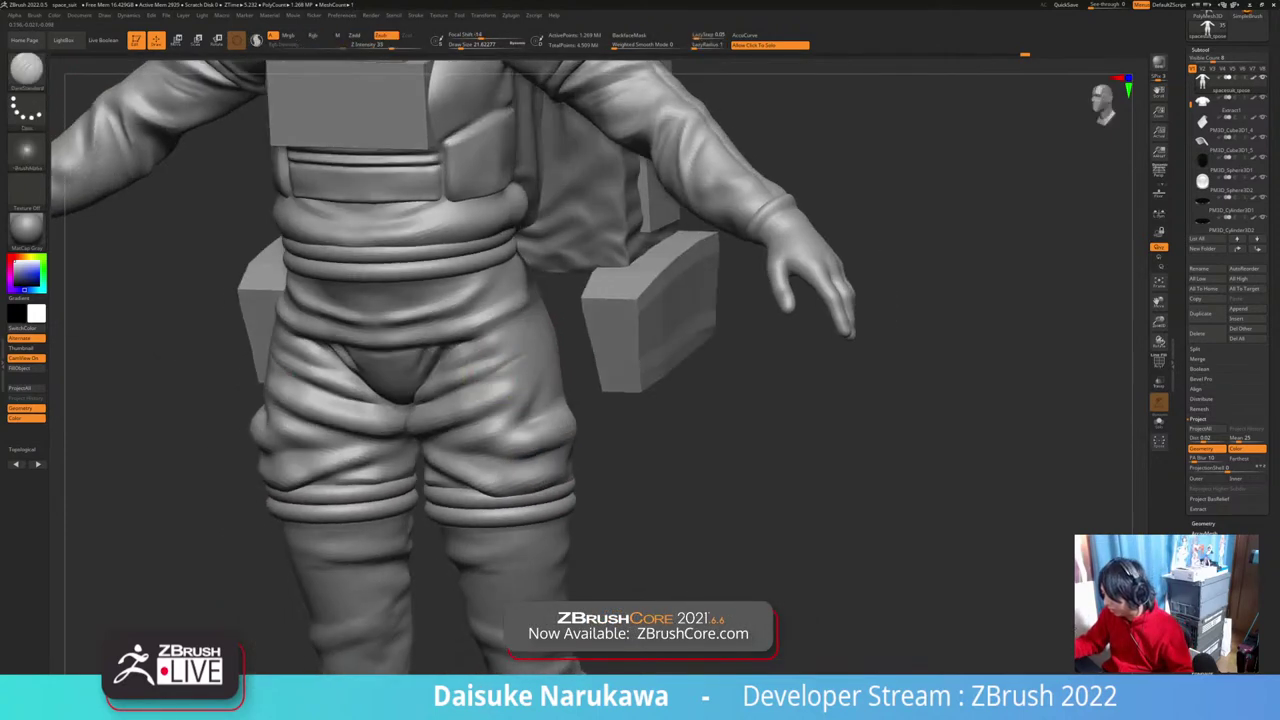
left_click_drag(521, 354, 495, 366)
right_click_drag(460, 364, 492, 374)
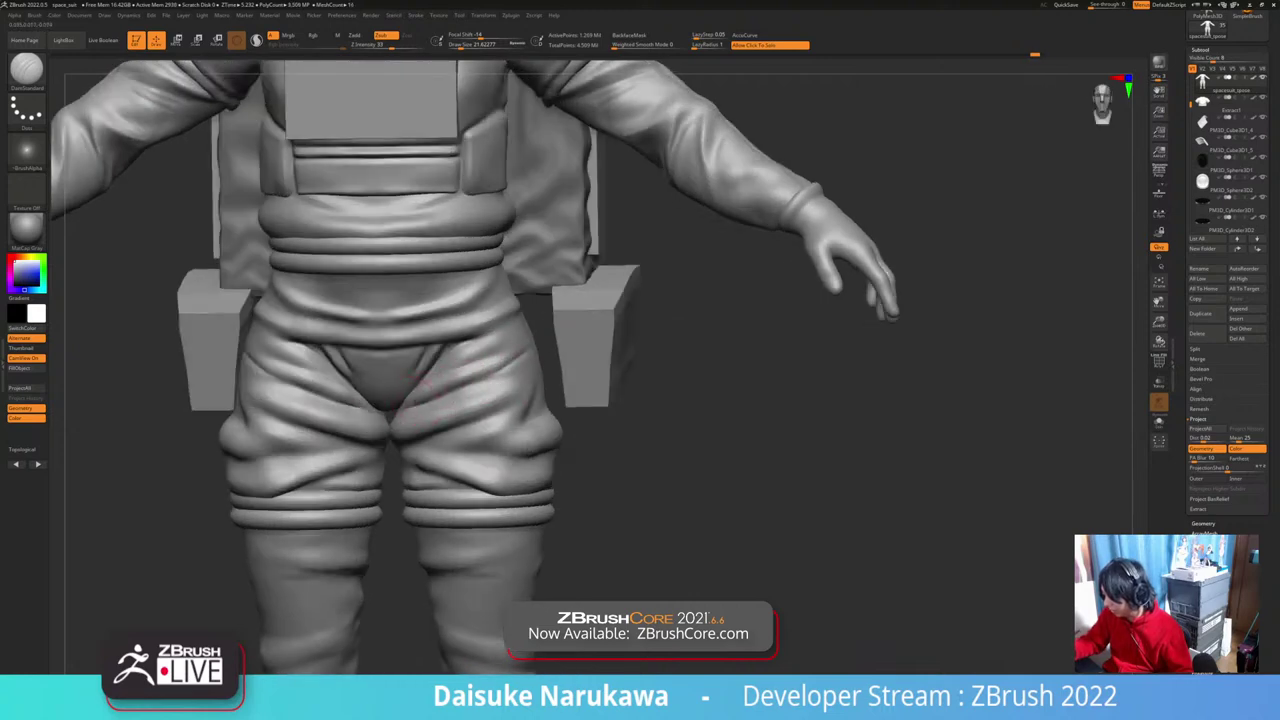
left_click_drag(462, 385, 496, 368)
right_click_drag(498, 350, 498, 332)
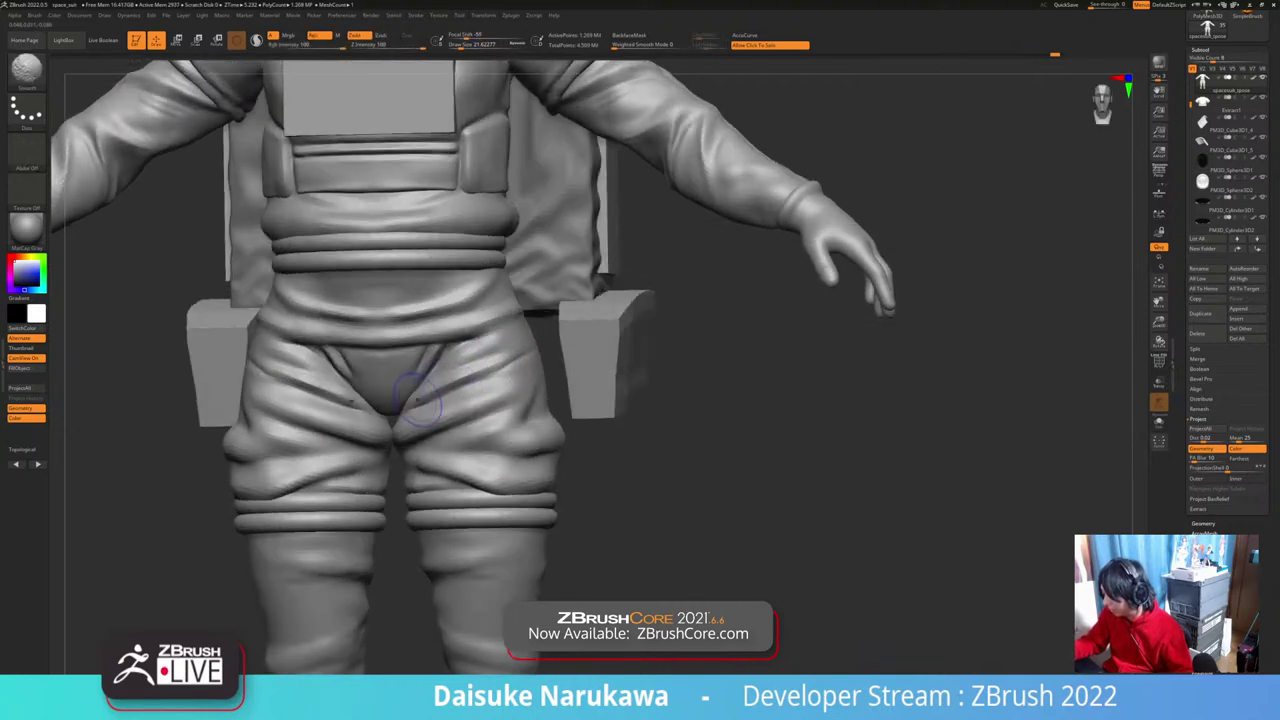
Step: Smooth and sharpen the inner thigh creases beside the crotch, and undo the last stroke
left_click_drag(423, 410, 440, 398, "shift")
mouse_move(430, 410)
right_mouse_down()
mouse_move(476, 404)
mouse_move(415, 412)
mouse_move(397, 430)
right_mouse_up()
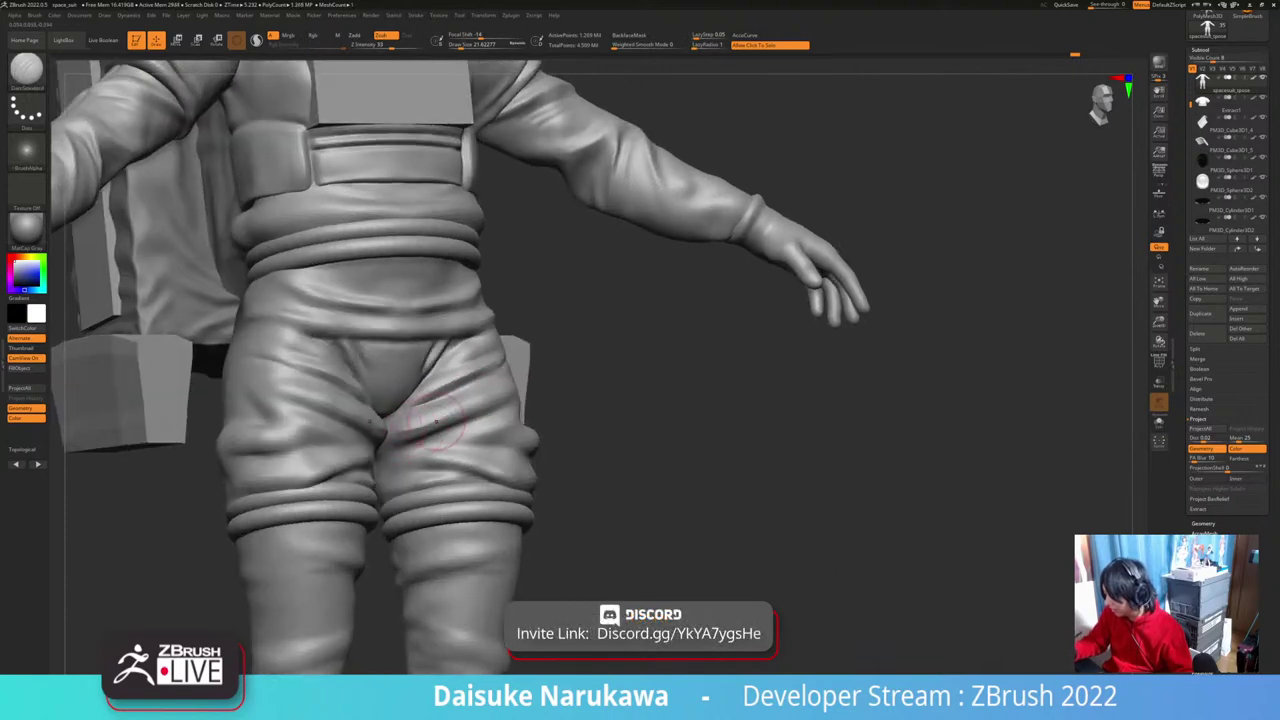
key("shift")
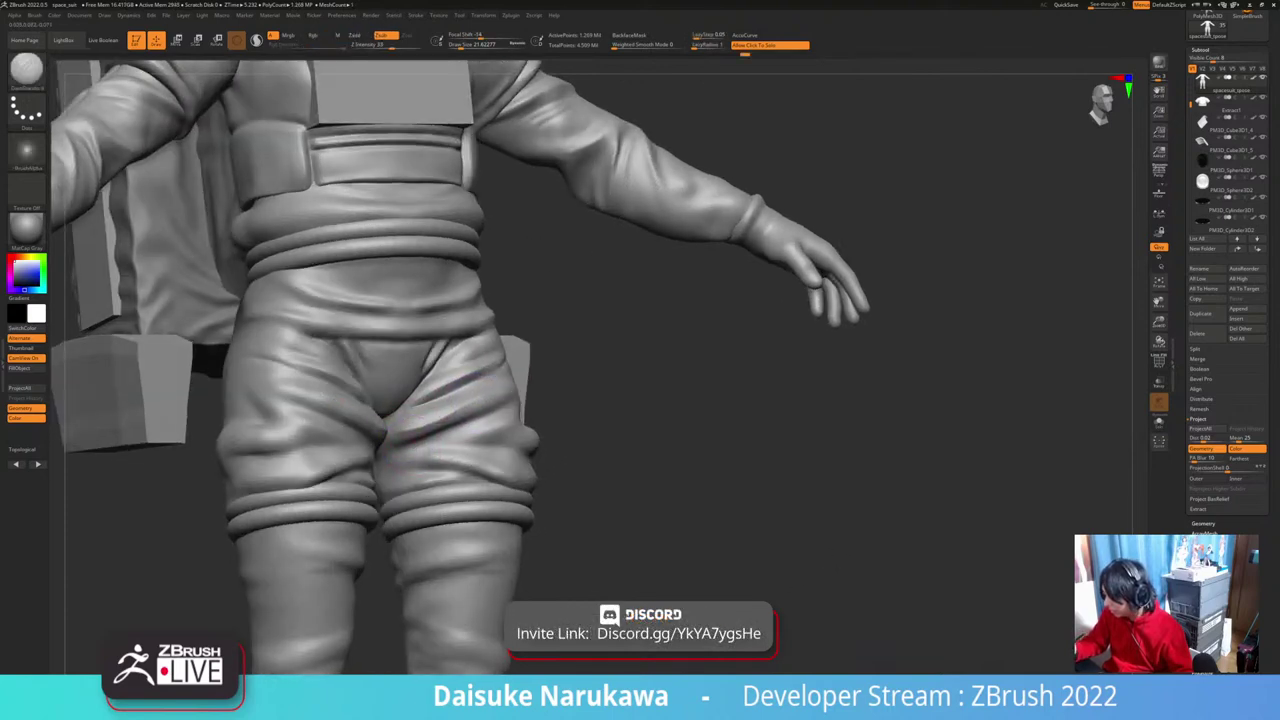
mouse_move(428, 424)
right_mouse_down()
mouse_move(471, 420)
mouse_move(500, 397)
right_mouse_up()
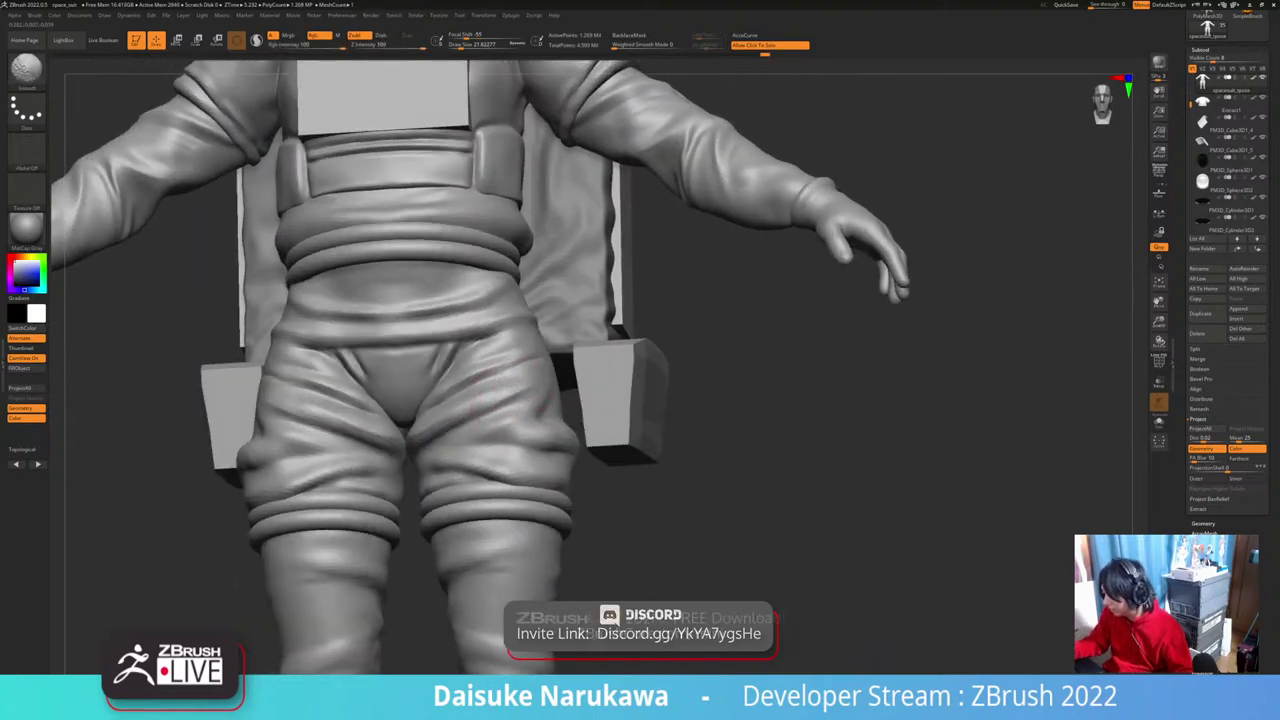
right_click_drag(469, 402, 502, 407)
key("ctrl+z")
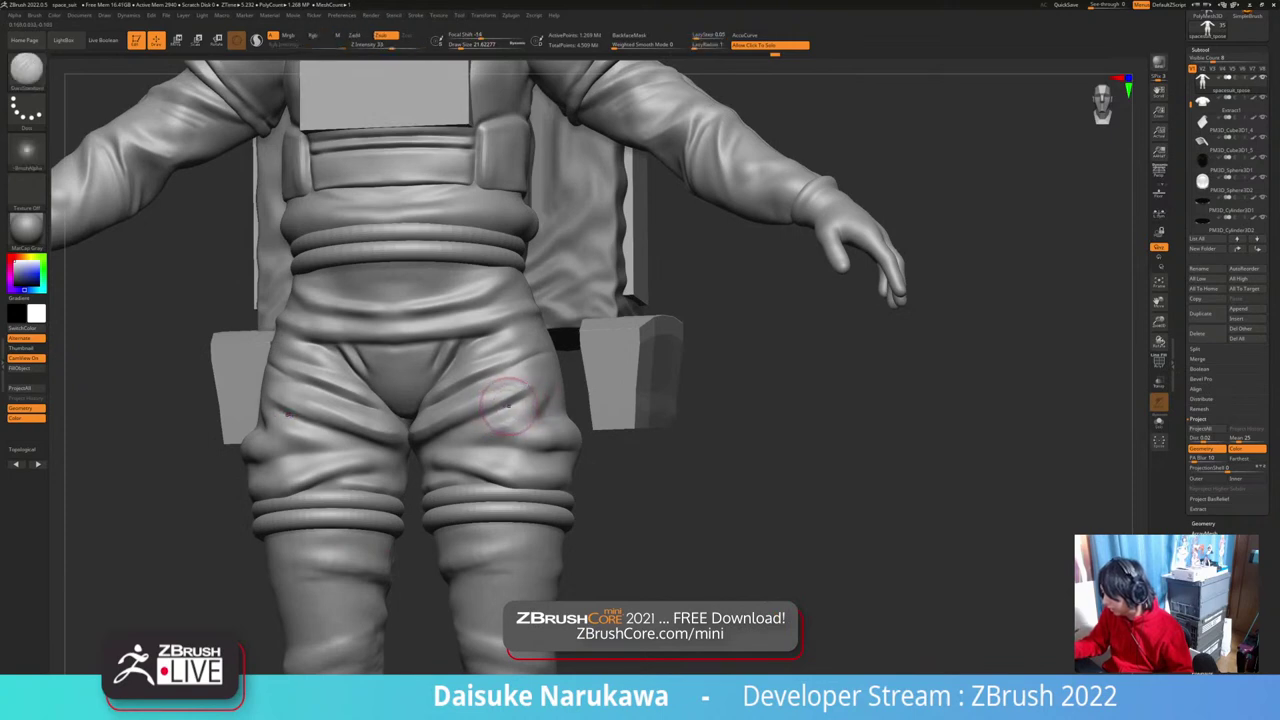
Step: Smooth the fold valleys across the front of the mid thigh and on the inner thigh
right_click_drag(361, 566, 440, 576)
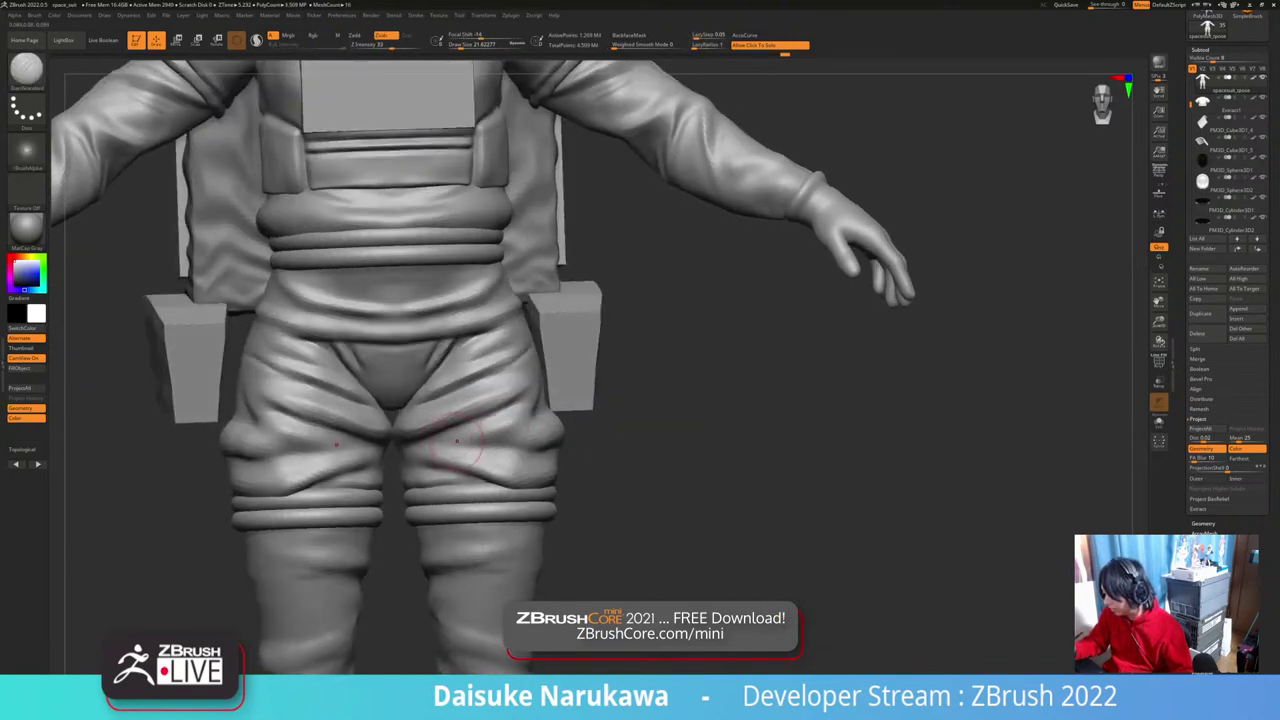
left_click_drag(469, 440, 492, 435, "shift")
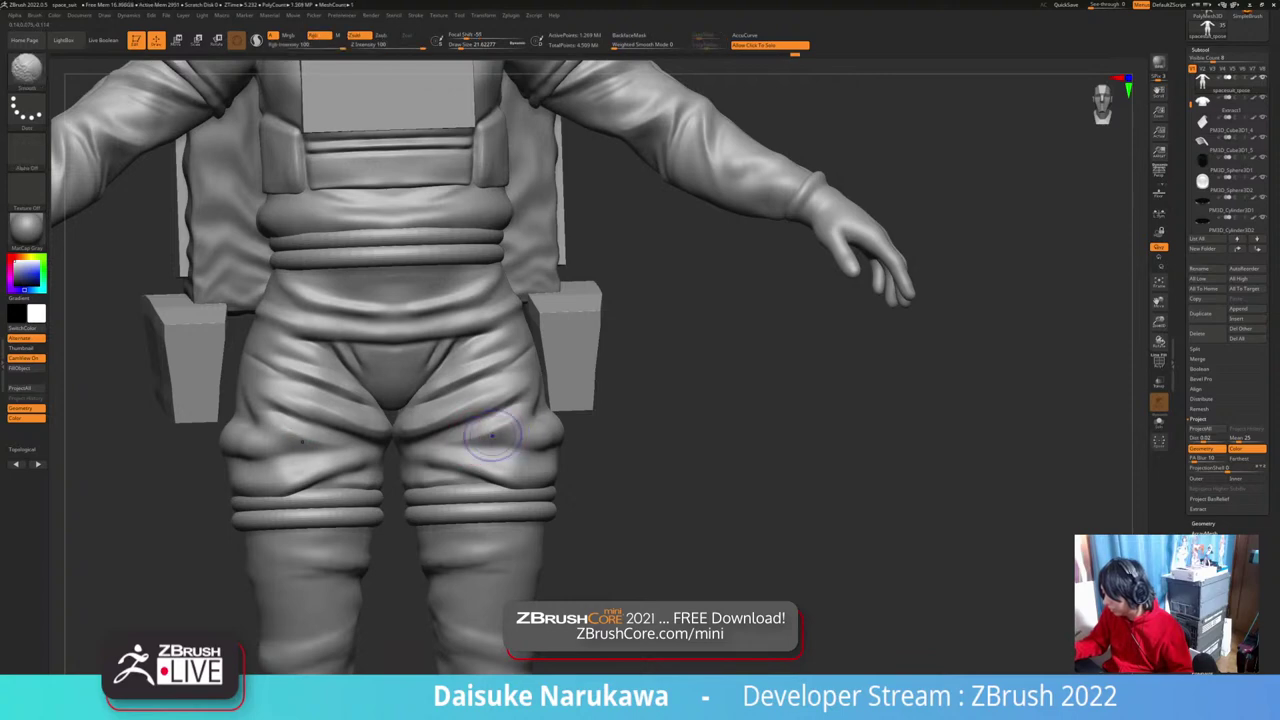
right_click_drag(523, 416, 459, 436)
right_click_drag(468, 414, 472, 432)
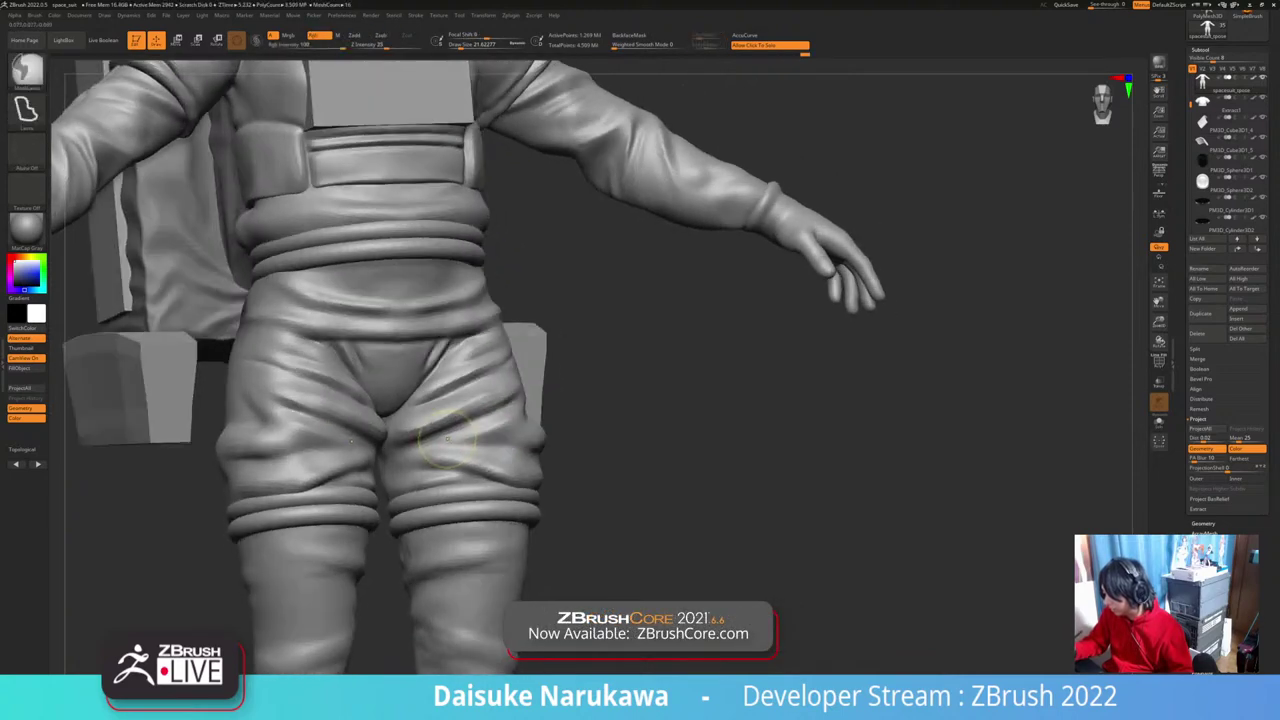
left_click_drag(346, 468, 338, 476, "shift")
right_click_drag(338, 476, 340, 502)
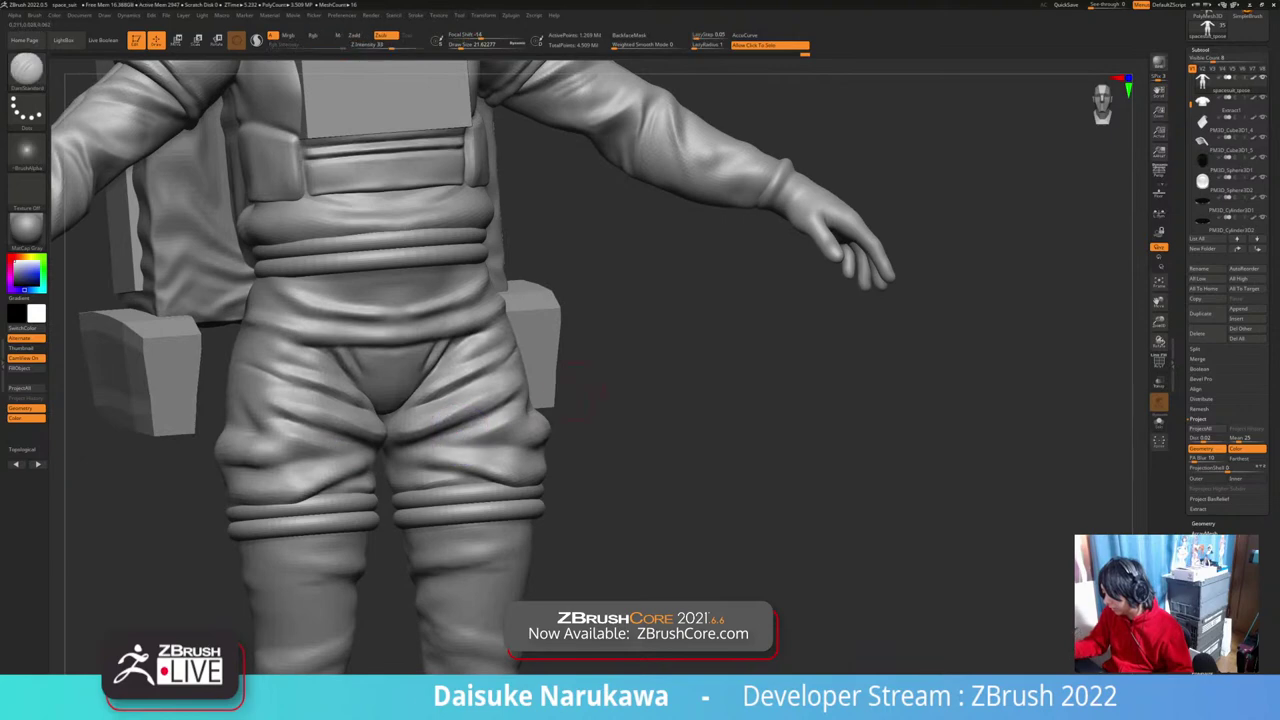
right_click_drag(572, 433, 478, 415, "ctrl")
right_click_drag(366, 490, 334, 492, "shift")
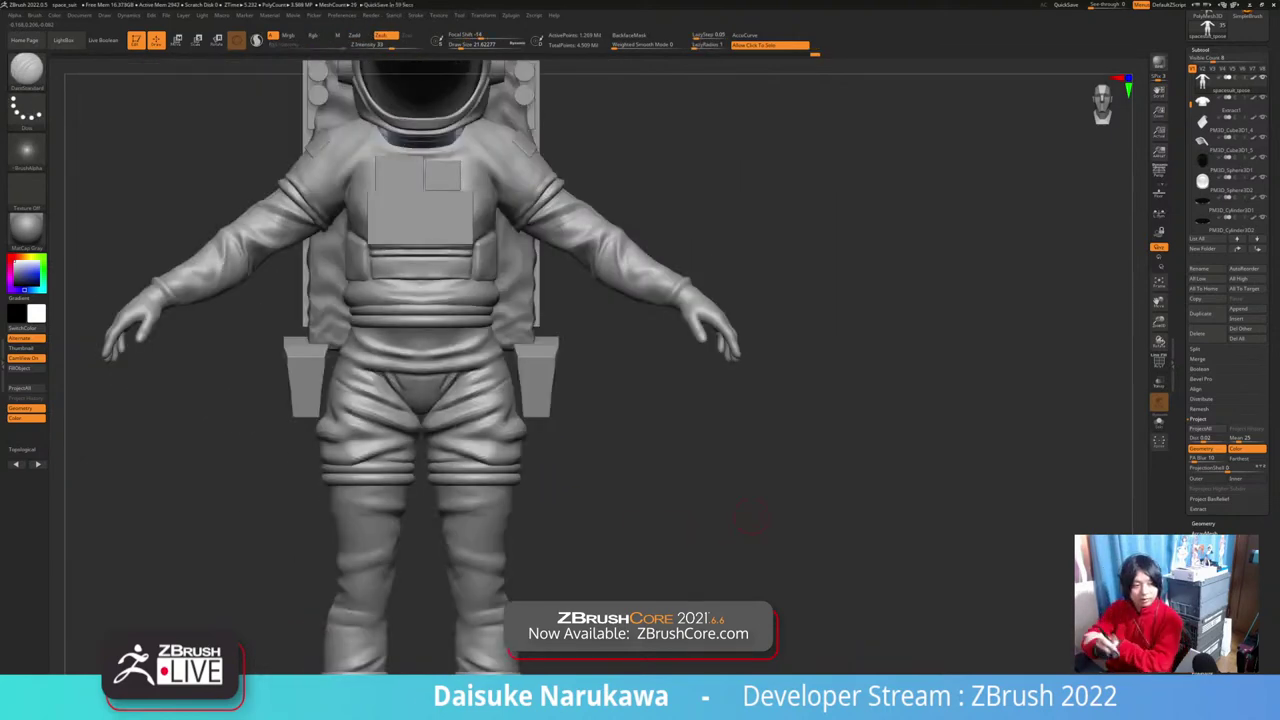
Step: With the SnakeHook brush, smooth the bulge on the outer thigh and push its contour inward at a draw size of about 80
mouse_move(562, 394)
right_mouse_down()
mouse_move(520, 368)
mouse_move(502, 402)
mouse_move(543, 441)
right_mouse_up()
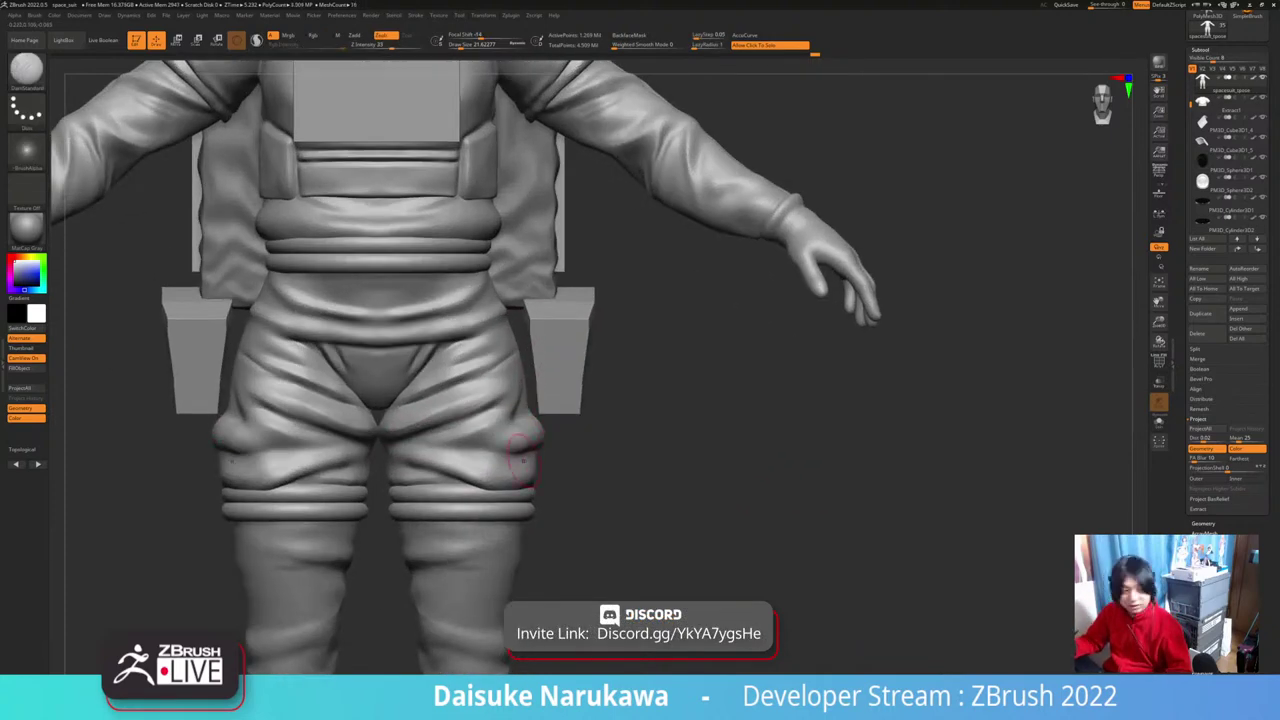
mouse_move(506, 492)
right_mouse_down()
mouse_move(482, 470)
mouse_move(518, 296)
right_mouse_up()
key("b")
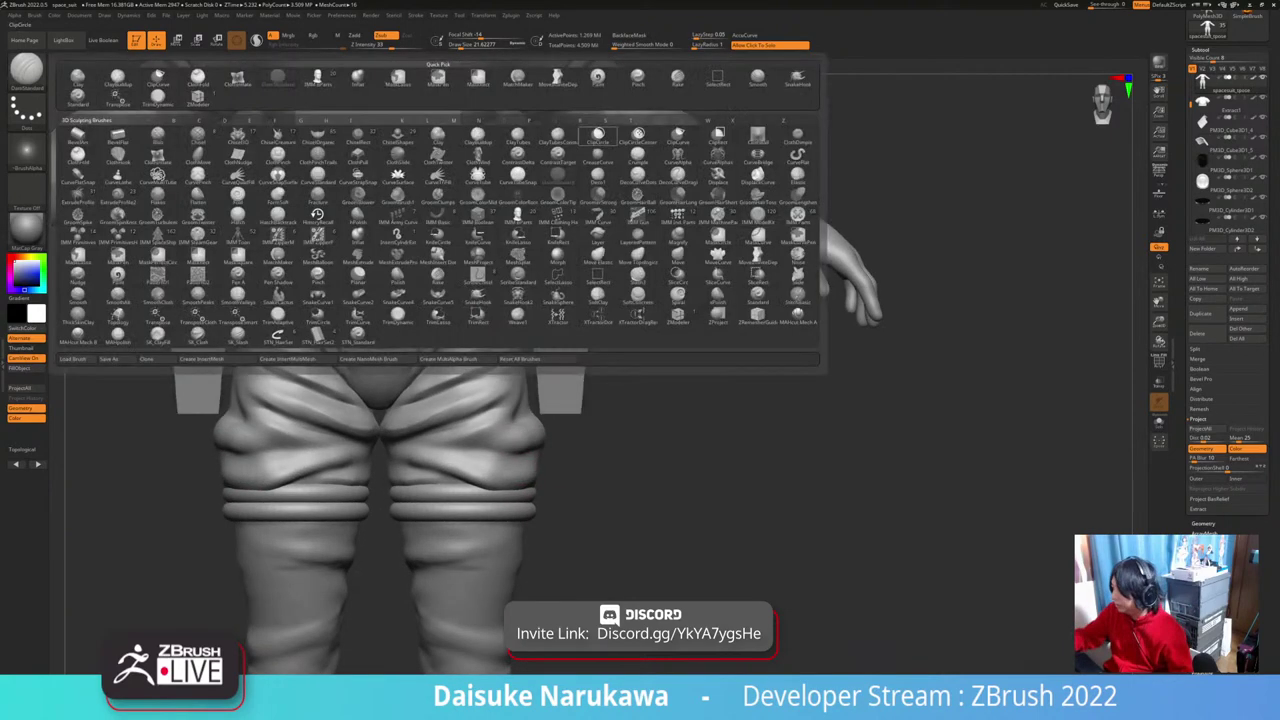
left_click(798, 78)
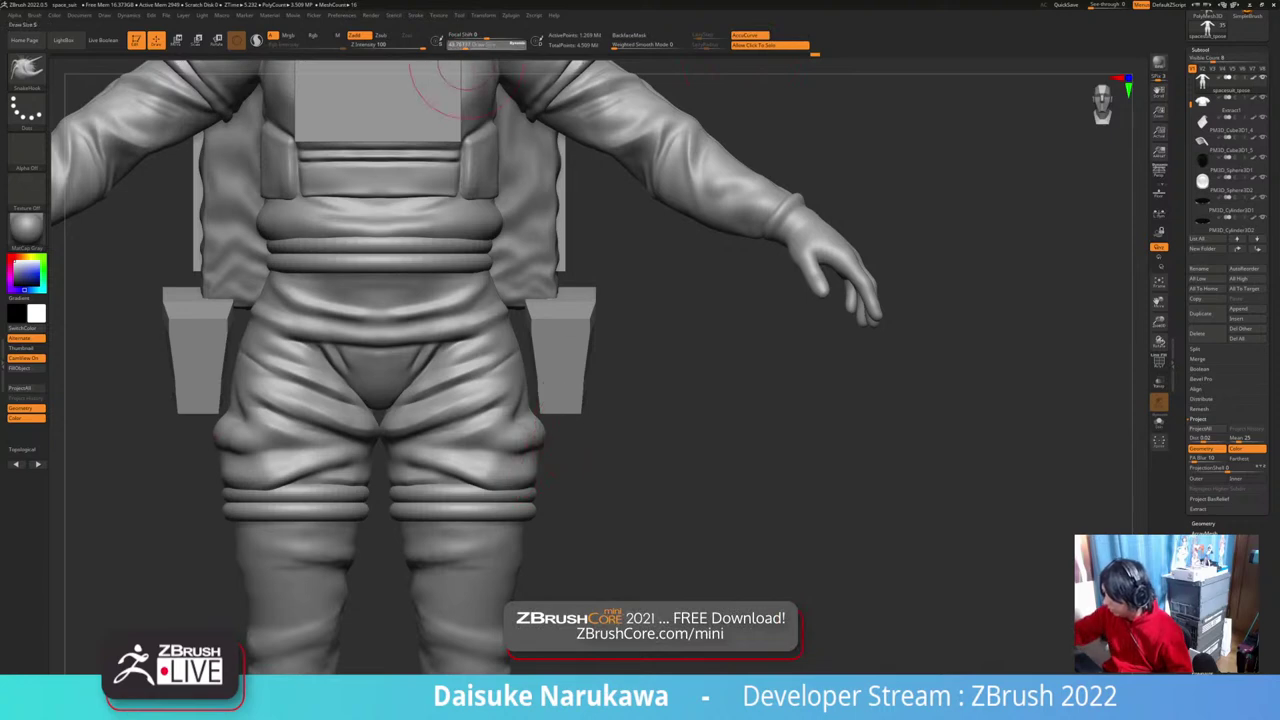
left_click_drag(465, 46, 456, 46)
key("shift")
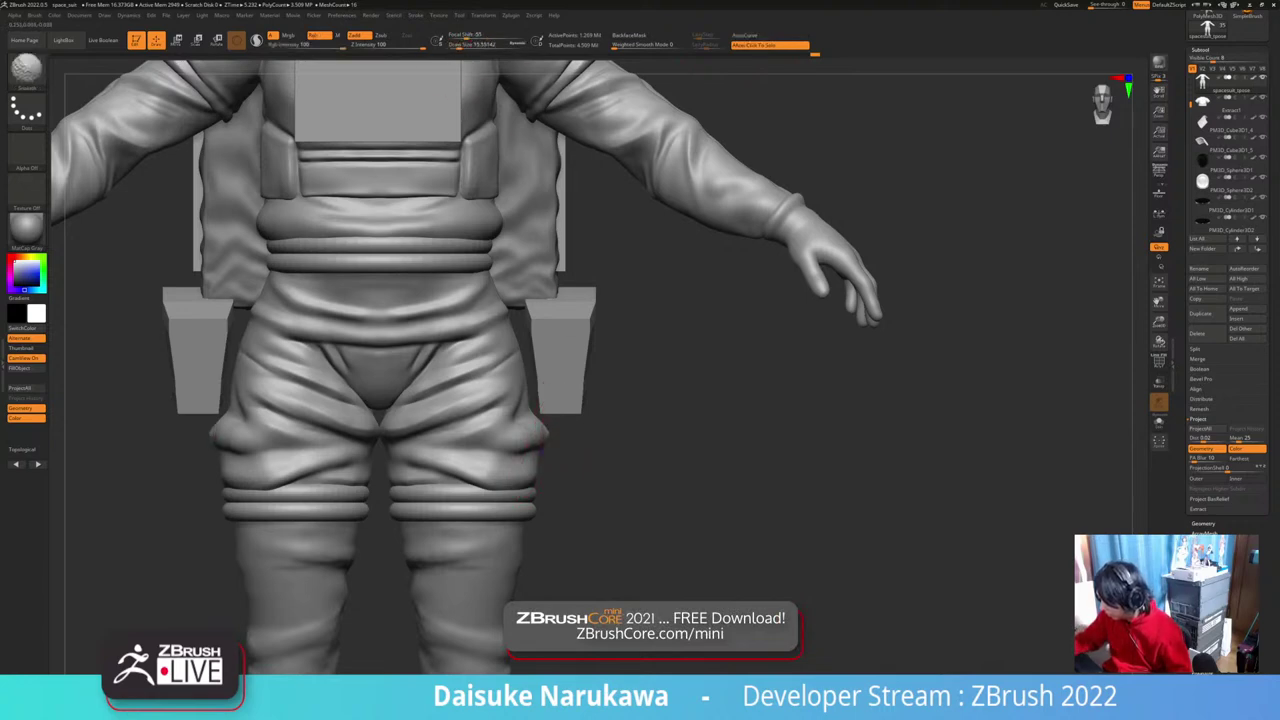
left_click_drag(541, 428, 542, 438, "shift")
left_click_drag(457, 46, 471, 46)
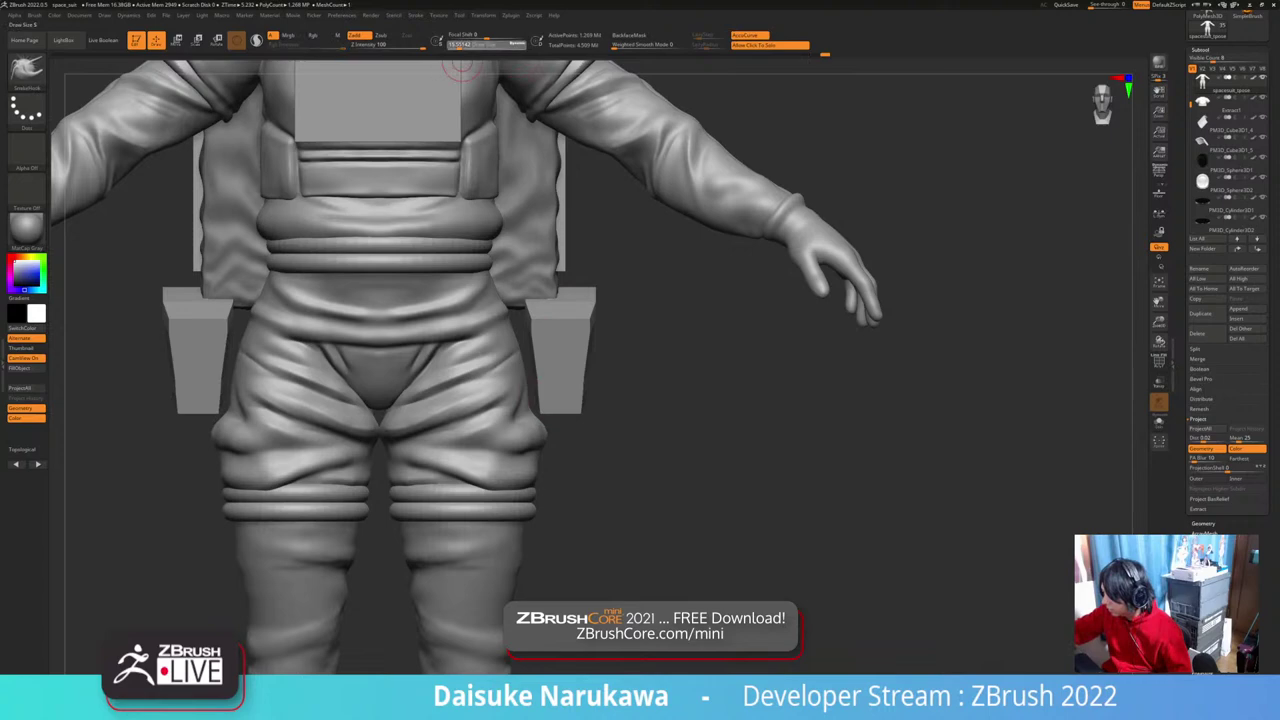
left_click_drag(543, 427, 539, 425)
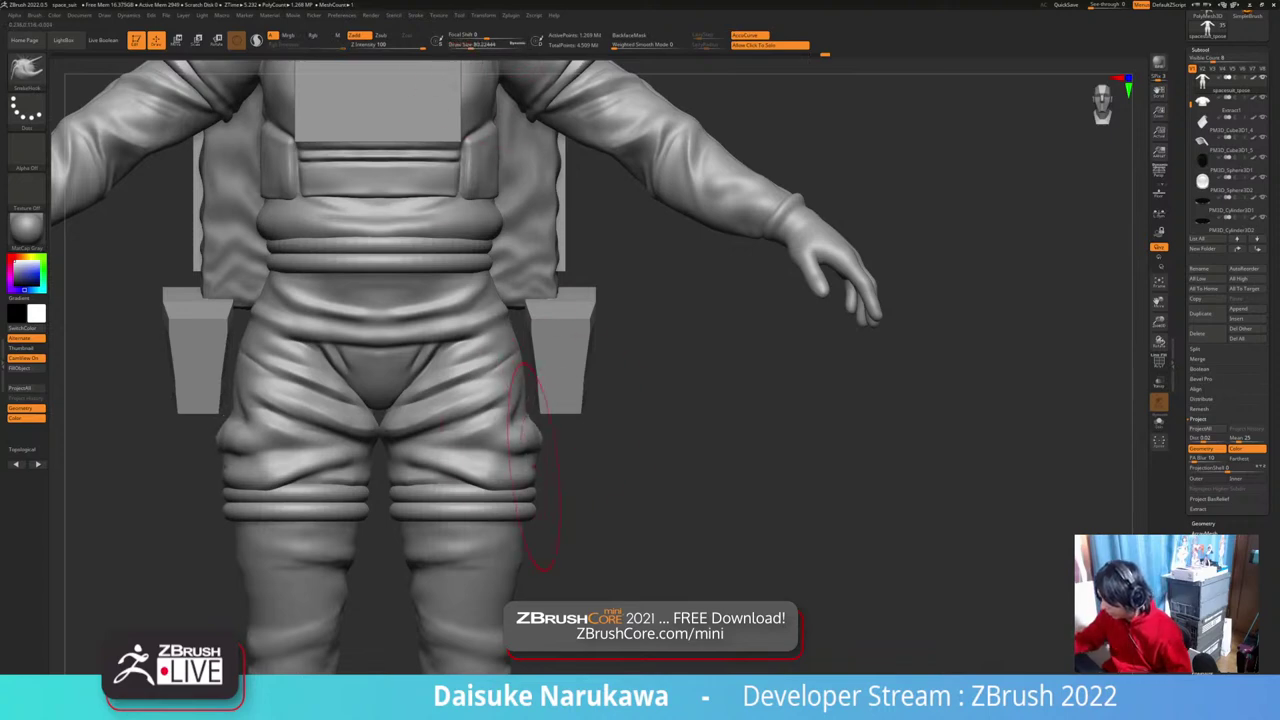
Step: Set the draw size to about 39, then reshape and smooth the outer thigh bulge and the fabric above the thigh rings
mouse_move(537, 467)
right_mouse_down()
mouse_move(530, 475)
mouse_move(543, 445)
right_mouse_up()
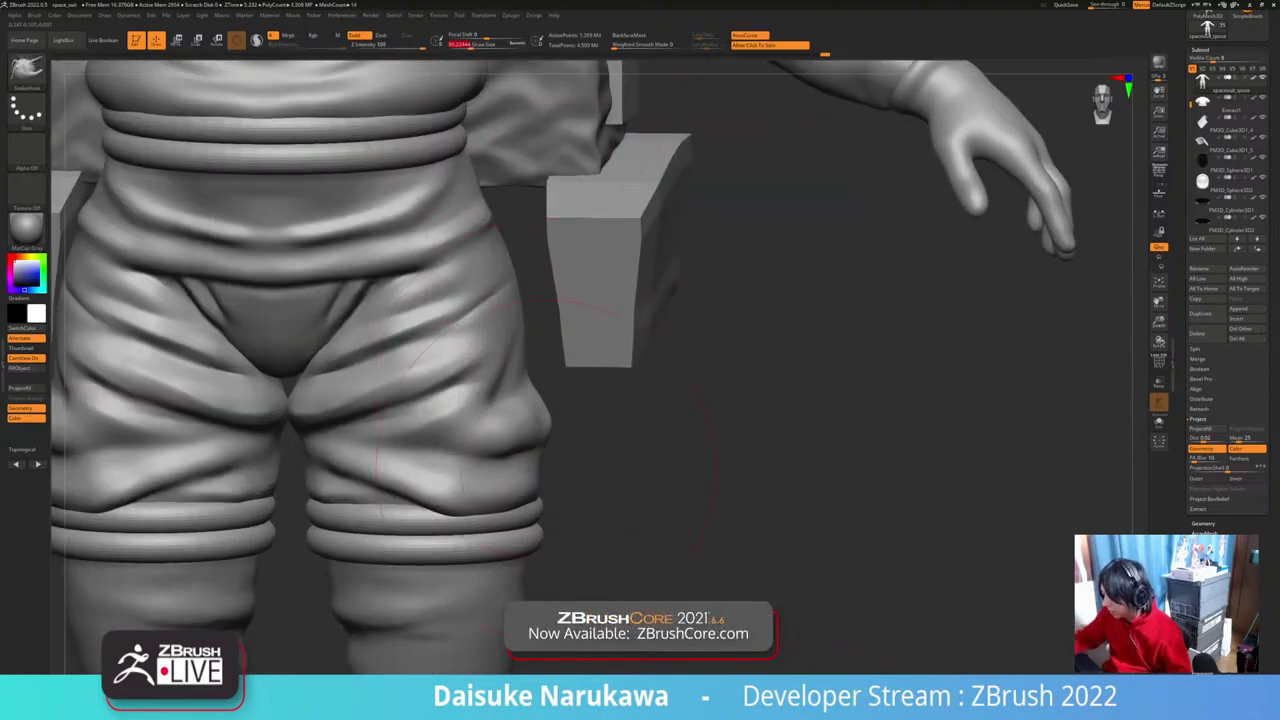
left_click_drag(471, 46, 464, 46)
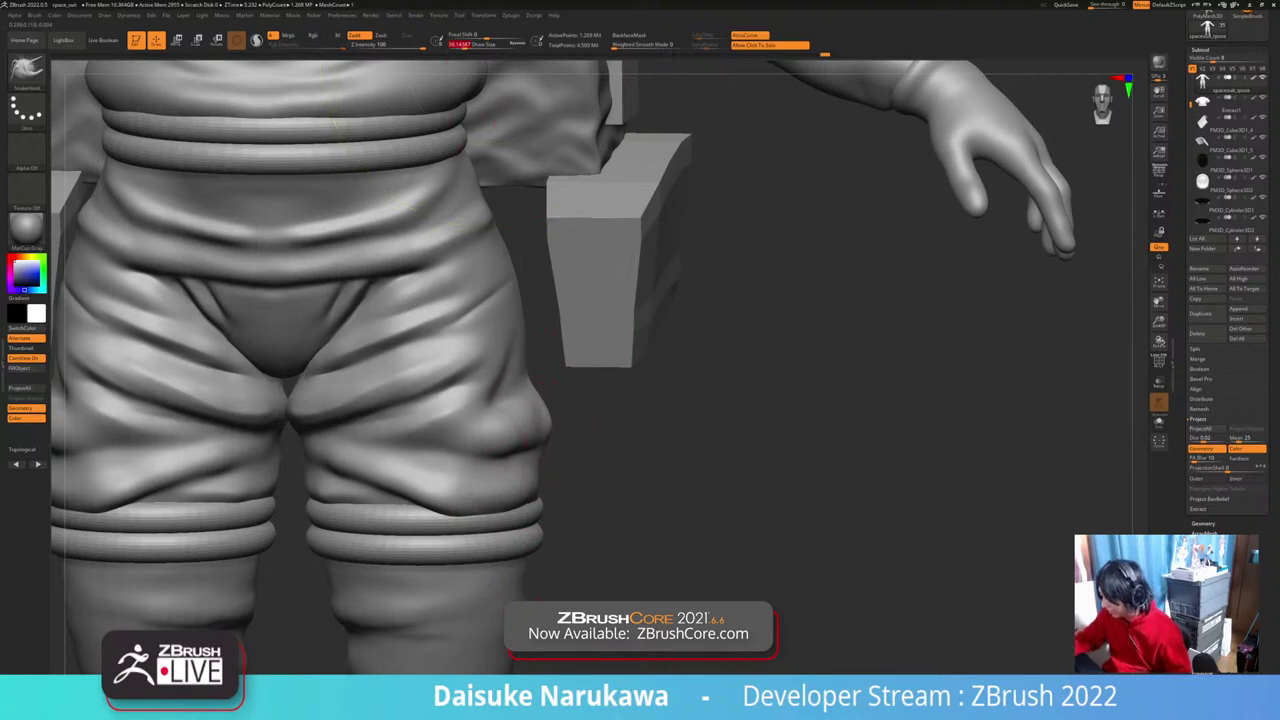
right_click_drag(541, 487, 549, 491)
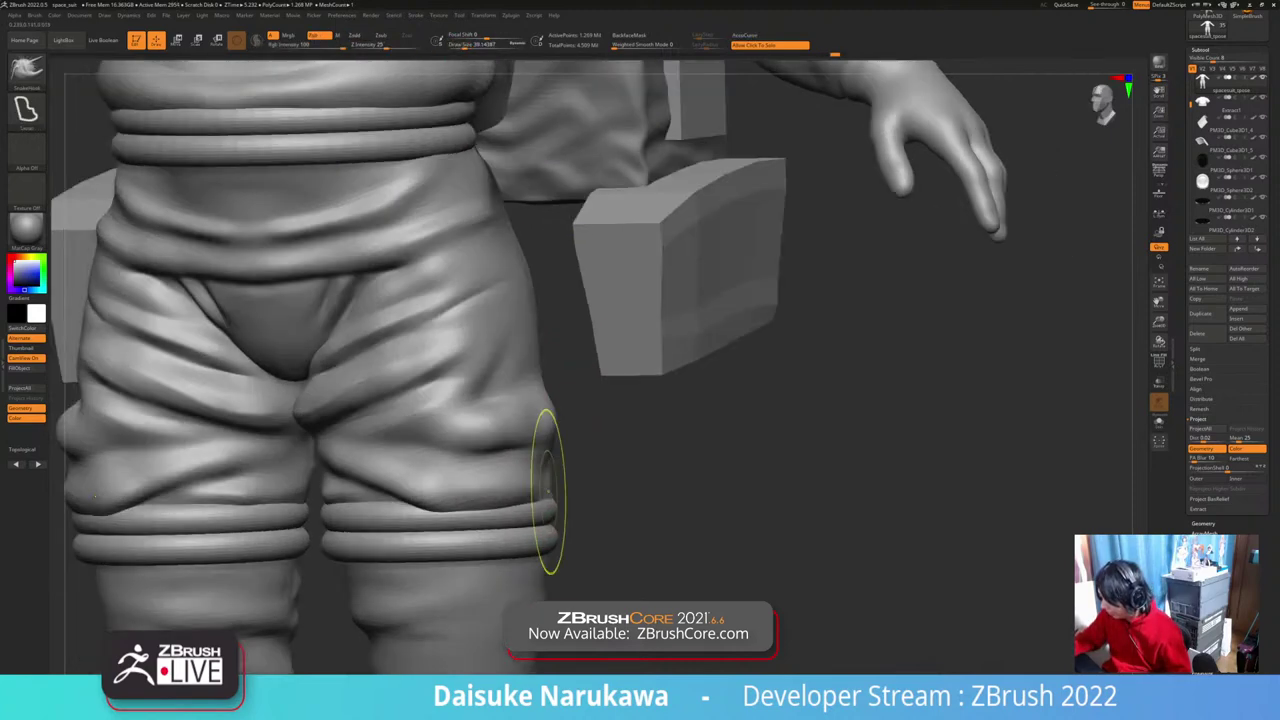
left_click_drag(540, 492, 536, 466, "shift")
right_click_drag(536, 466, 543, 475)
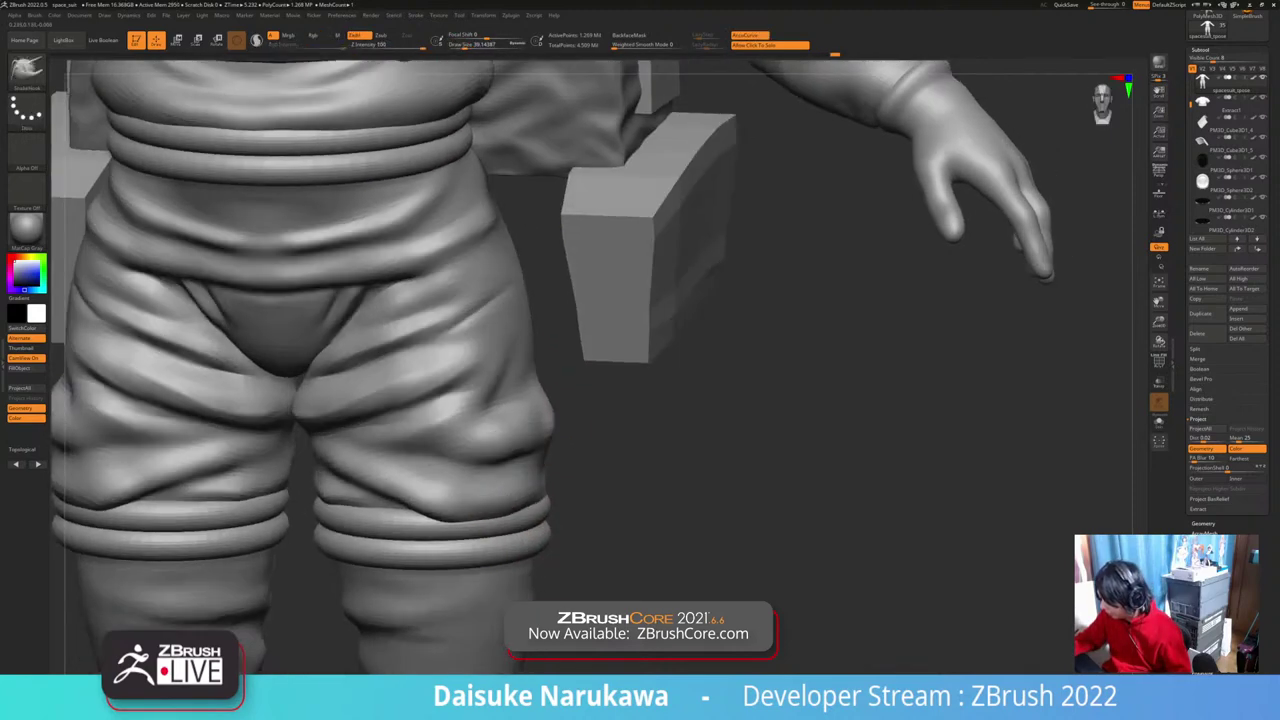
right_click_drag(546, 427, 528, 442)
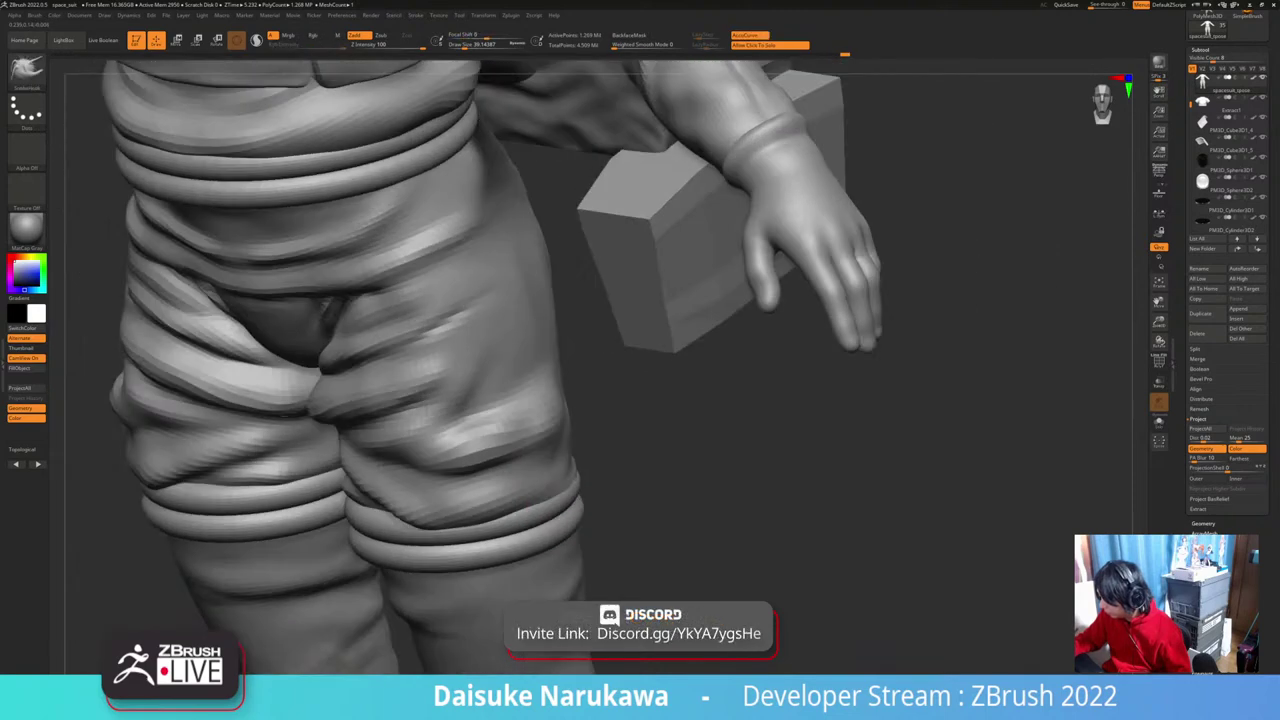
left_click_drag(540, 445, 546, 460, "shift")
right_click_drag(546, 450, 562, 440)
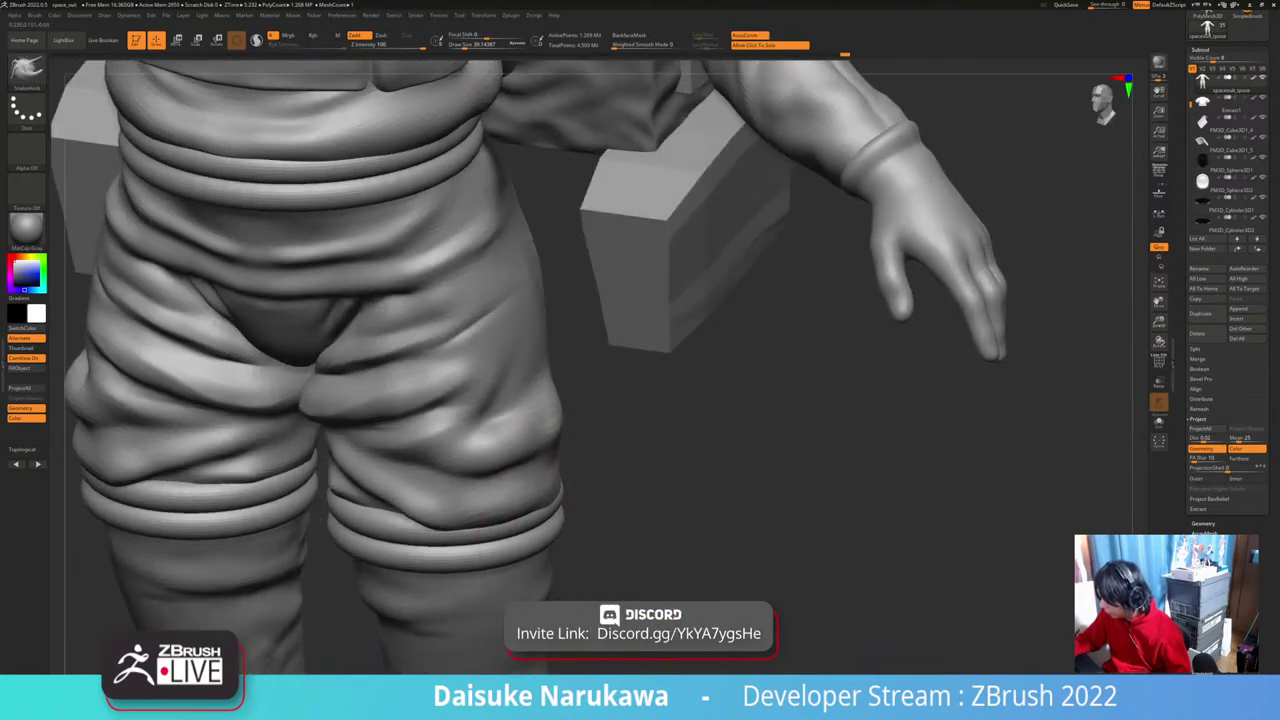
left_click_drag(553, 490, 543, 508, "shift")
mouse_move(556, 515)
right_mouse_down()
mouse_move(540, 537)
mouse_move(592, 512)
right_mouse_up()
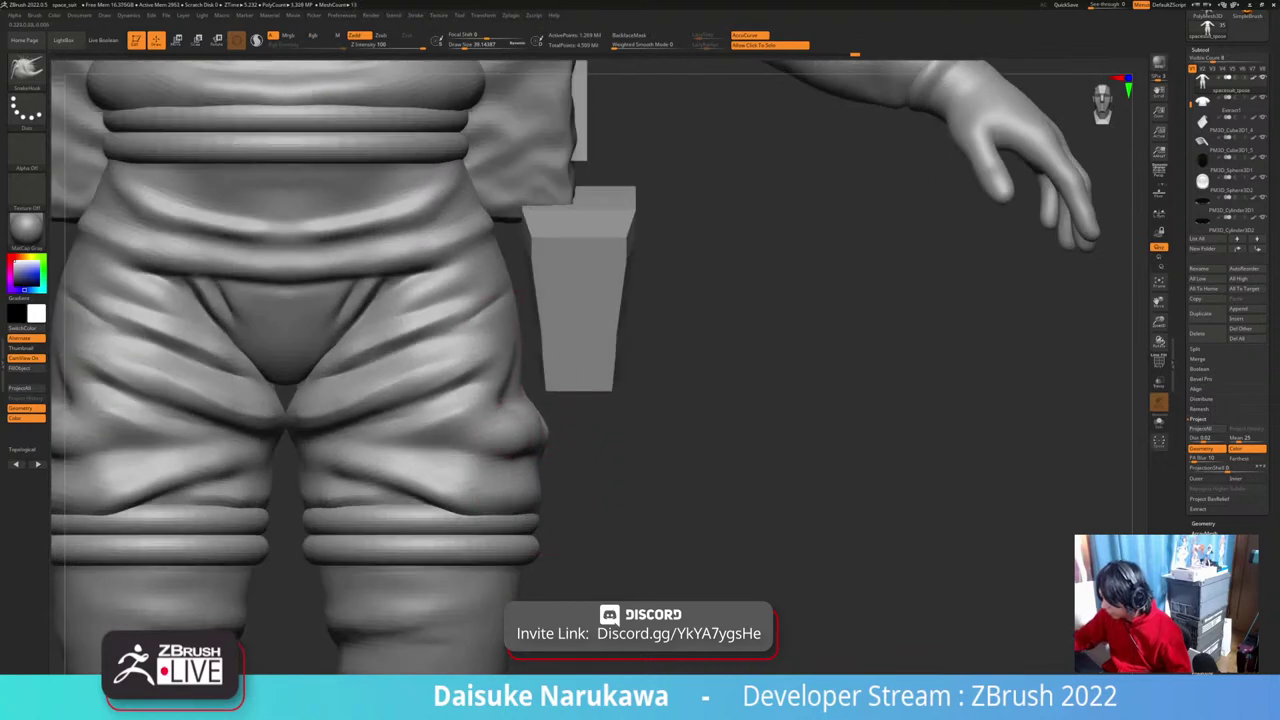
Step: Adjust the outer contour of the hip and upper thigh with SnakeHook strokes
right_click_drag(488, 284, 494, 290)
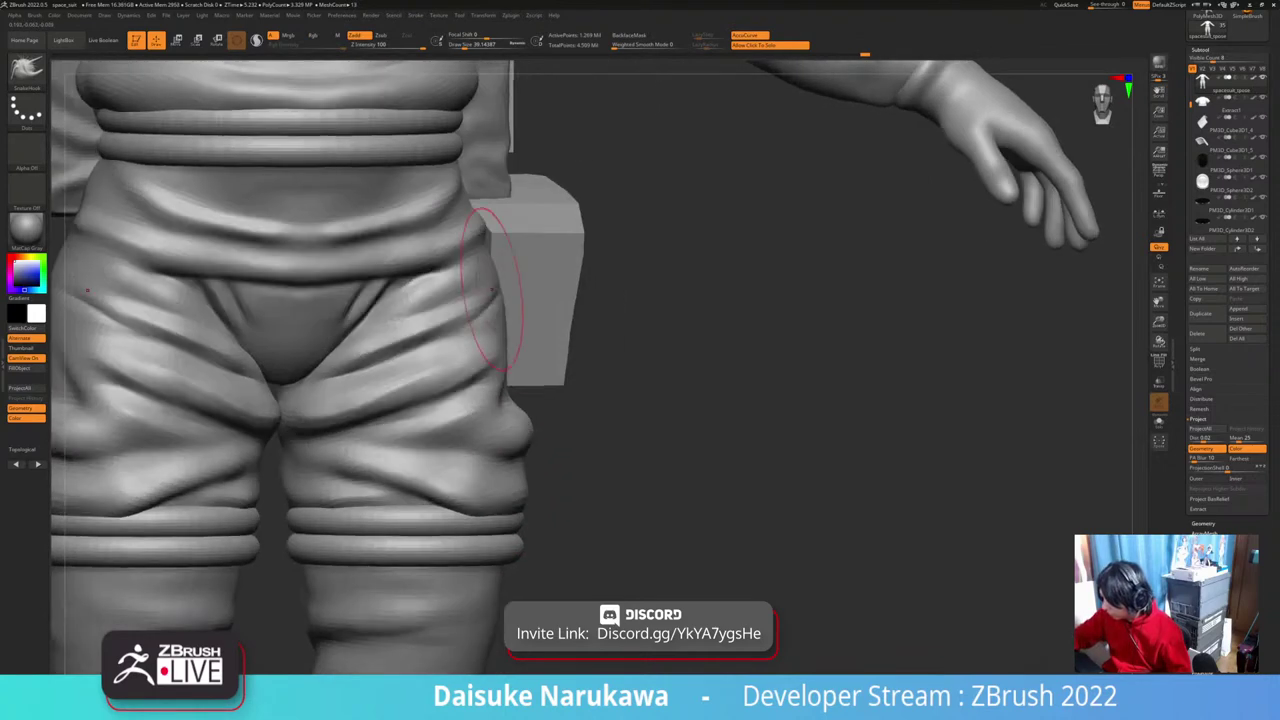
left_click_drag(486, 288, 498, 296)
right_click_drag(503, 287, 483, 296)
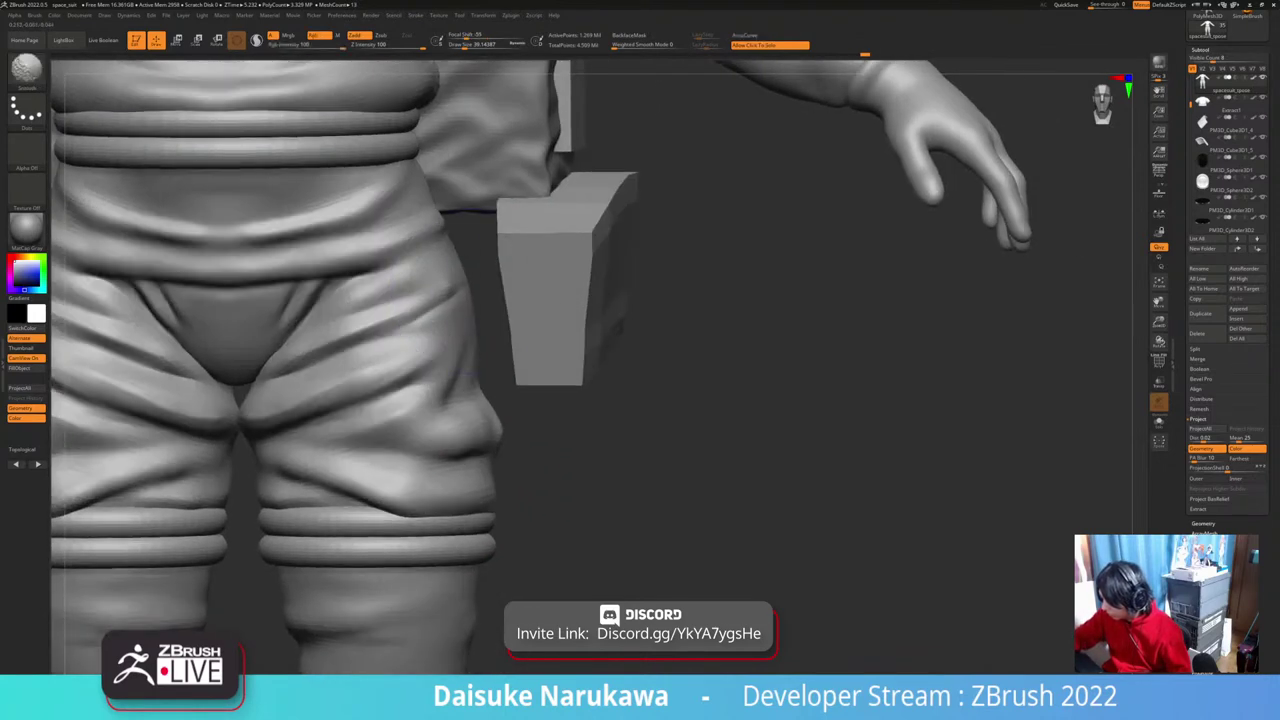
right_click_drag(530, 442, 562, 436, "shift")
left_click_drag(444, 248, 456, 404, "ctrl")
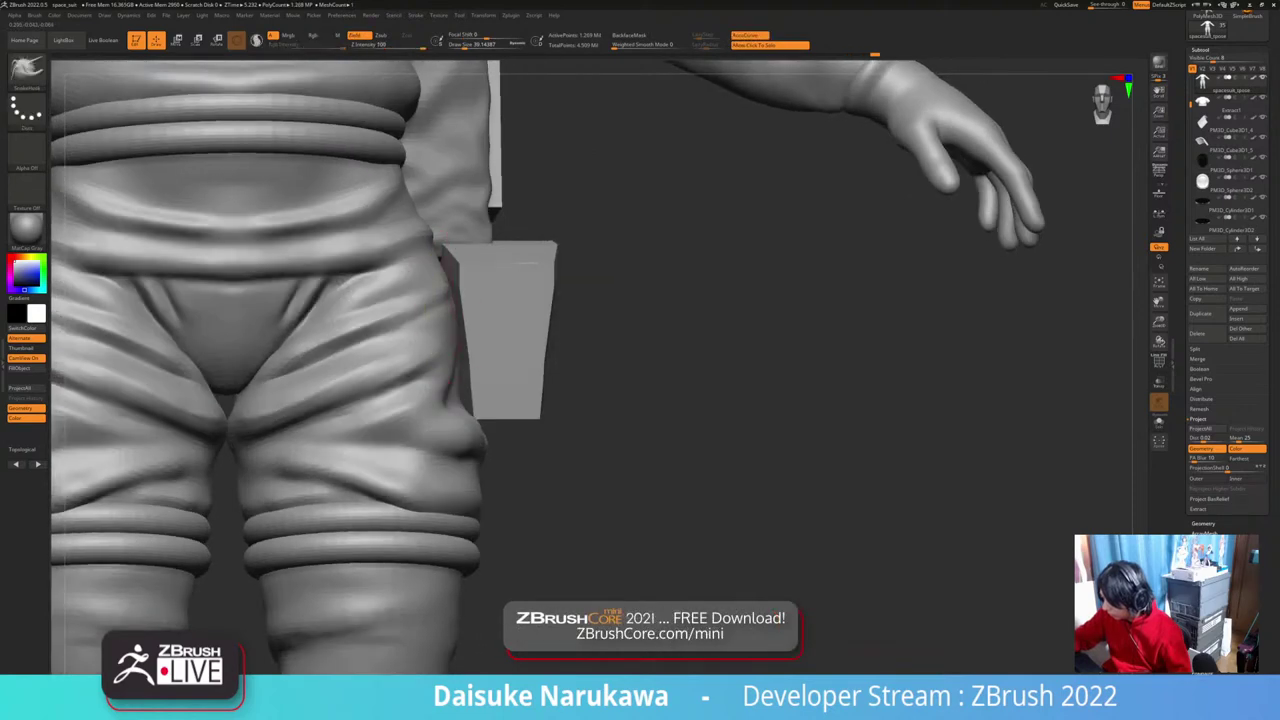
right_click_drag(412, 322, 392, 328, "ctrl")
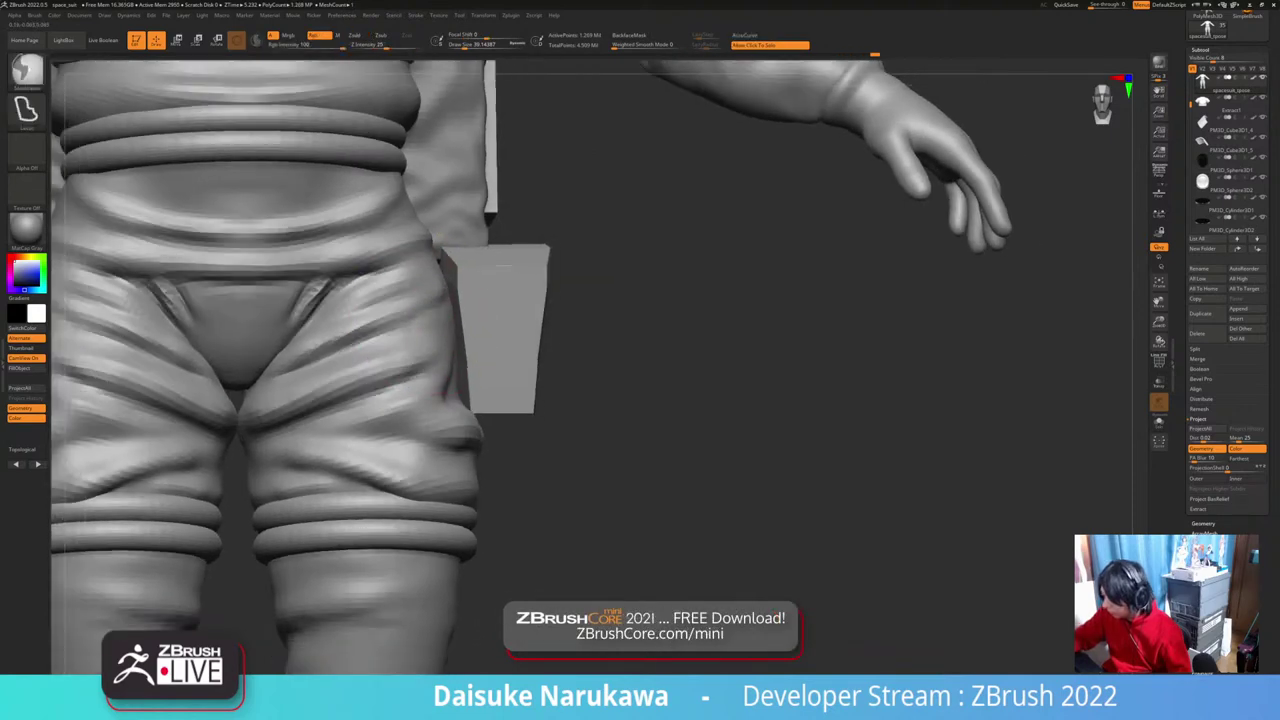
mouse_move(445, 392)
right_mouse_down("ctrl")
mouse_move(424, 334)
mouse_move(514, 390)
mouse_move(514, 334)
right_mouse_up("ctrl")
right_click_drag(514, 334, 492, 402, "alt")
left_click_drag(511, 424, 505, 424)
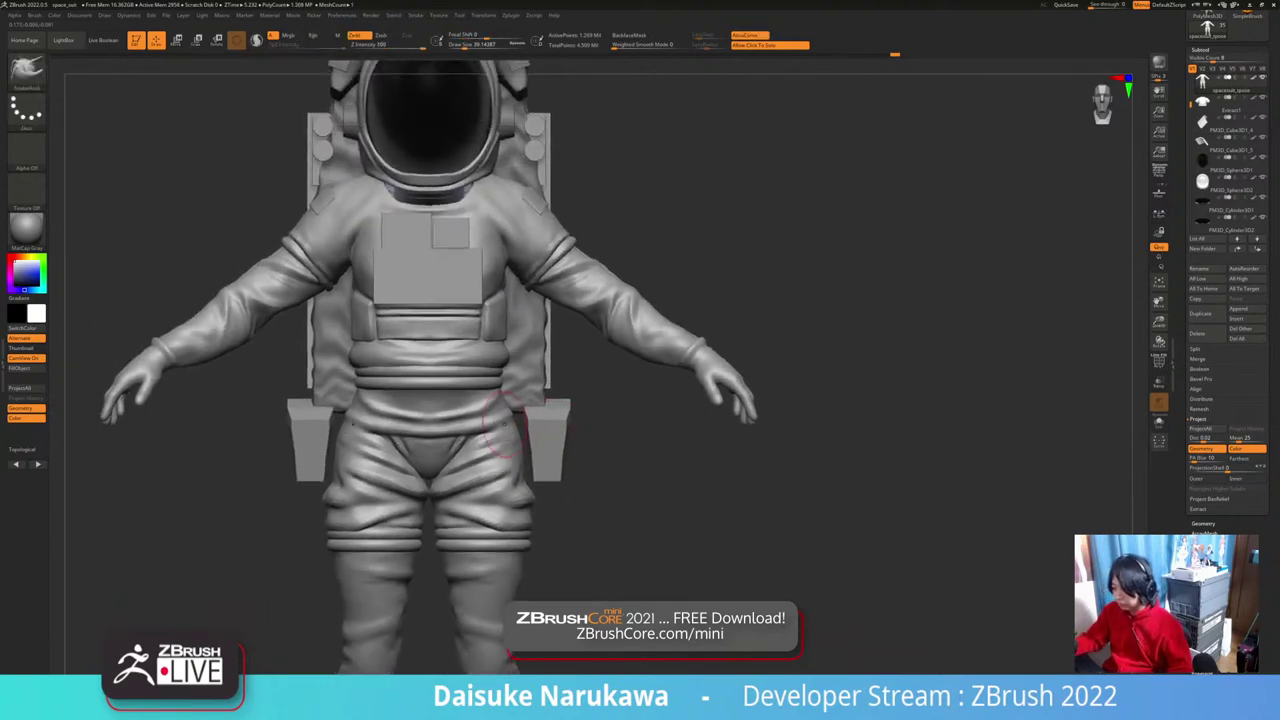
Step: Switch back to the DamStandard brush at a draw size of about 22, then carve and smooth creases across the hip and upper thigh
key("d")
key("s")
left_click(461, 45)
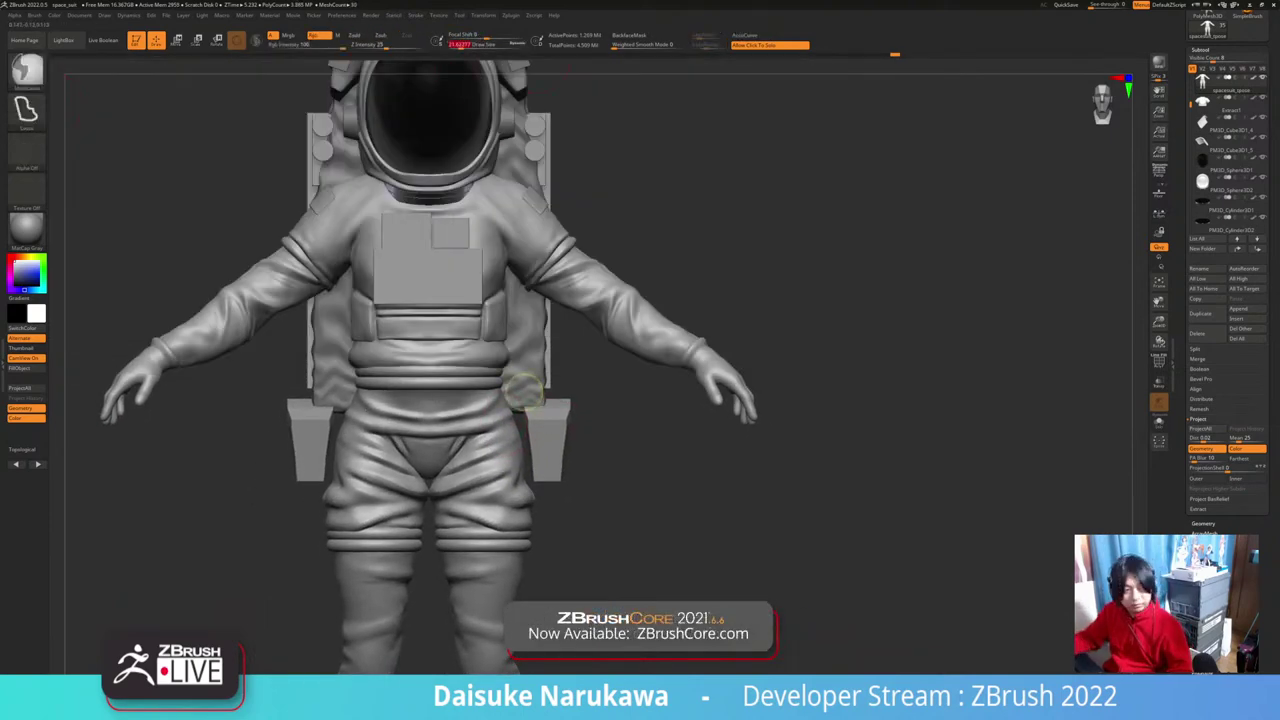
mouse_move(518, 382)
right_mouse_down("ctrl")
mouse_move(530, 428)
mouse_move(464, 433)
right_mouse_up("ctrl")
mouse_move(543, 434)
right_mouse_down()
mouse_move(474, 442)
mouse_move(516, 428)
right_mouse_up()
mouse_move(446, 462)
left_mouse_down("shift")
mouse_move(478, 454)
mouse_move(467, 458)
left_mouse_up("shift")
mouse_move(530, 455)
right_mouse_down("ctrl")
mouse_move(530, 400)
mouse_move(560, 420)
right_mouse_up("ctrl")
mouse_move(618, 575)
right_mouse_down("ctrl")
mouse_move(622, 520)
mouse_move(595, 487)
mouse_move(577, 516)
mouse_move(535, 525)
mouse_move(537, 575)
mouse_move(515, 535)
mouse_move(472, 510)
right_mouse_up("ctrl")
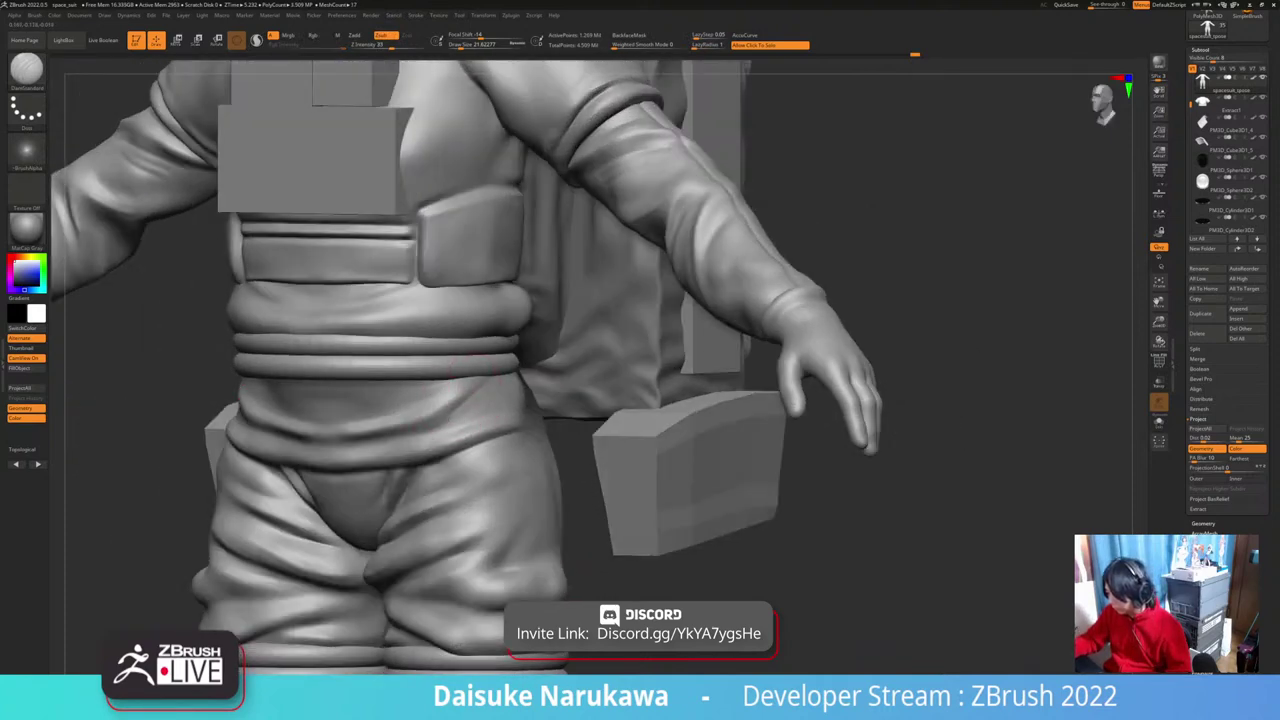
mouse_move(498, 409)
left_mouse_down("shift")
mouse_move(507, 430)
mouse_move(426, 430)
left_mouse_up("shift")
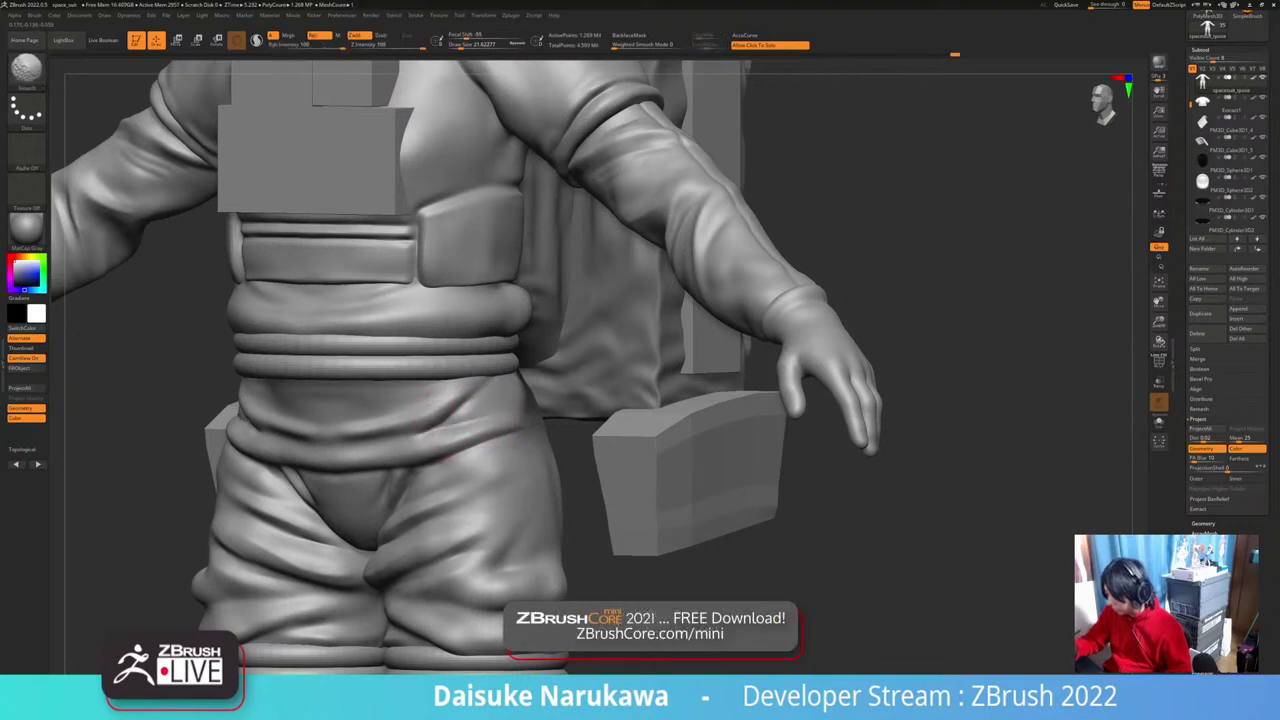
Step: Examine the whole suit from the front and from tilted angles, checking the folds on the hips and legs
right_click_drag(640, 490, 625, 410, "ctrl")
right_click_drag(625, 410, 680, 430, "shift")
mouse_move(700, 550)
right_mouse_down("ctrl")
mouse_move(711, 508)
mouse_move(701, 475)
right_mouse_up("ctrl")
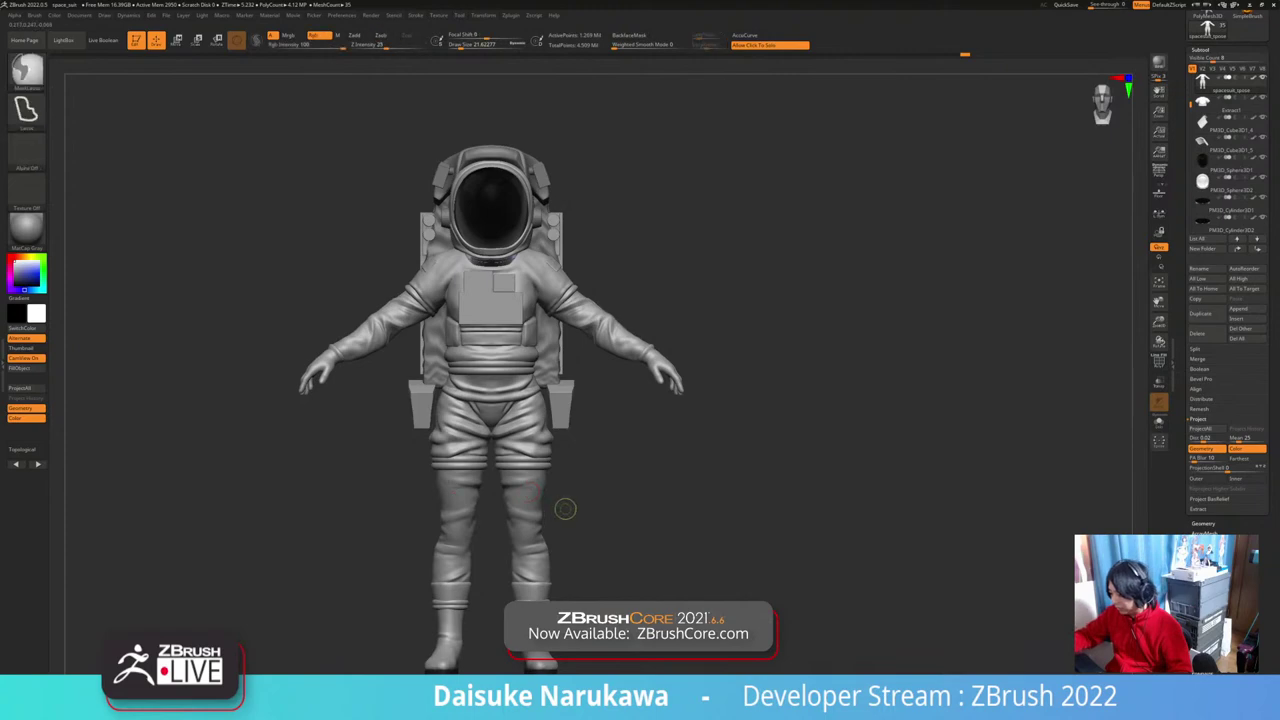
right_click_drag(566, 508, 572, 545, "ctrl")
right_click_drag(572, 545, 670, 490)
mouse_move(640, 505)
left_mouse_down()
mouse_move(640, 460)
mouse_move(680, 420)
left_mouse_up()
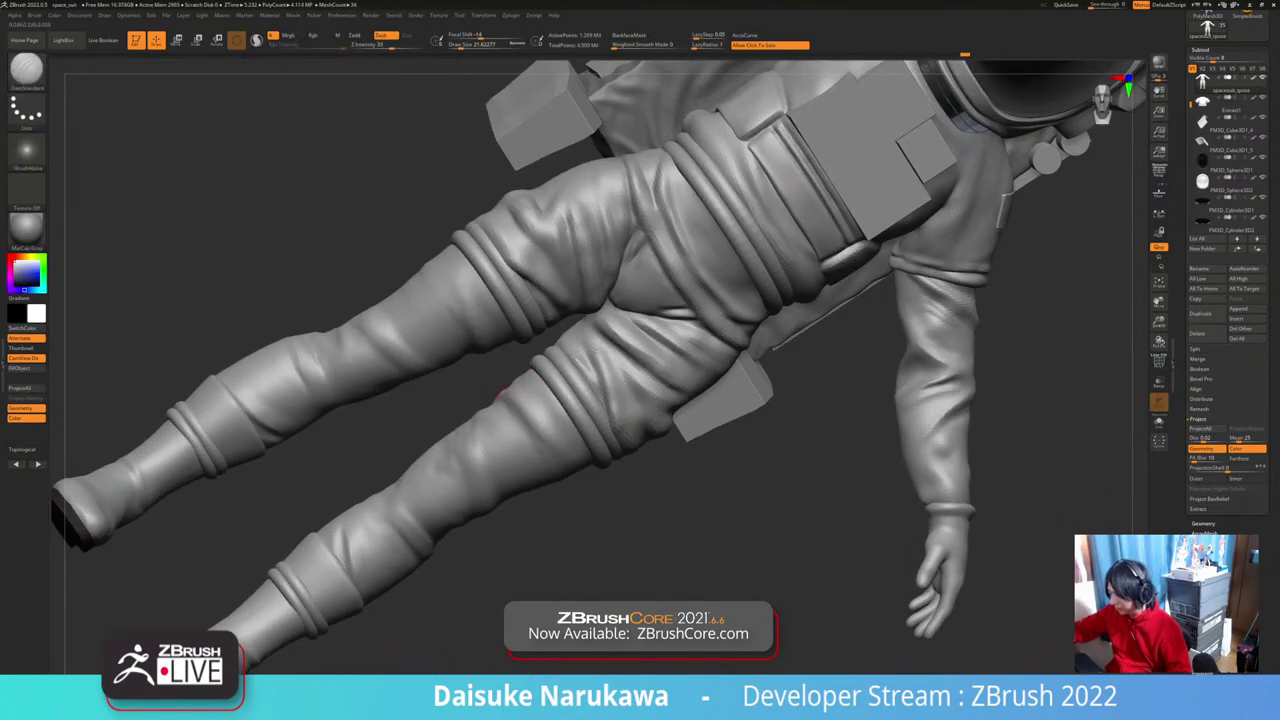
left_click_drag(540, 392, 560, 432)
mouse_move(700, 530)
left_mouse_down()
mouse_move(660, 515)
mouse_move(680, 450)
mouse_move(650, 500)
mouse_move(670, 545)
mouse_move(685, 530)
left_mouse_up()
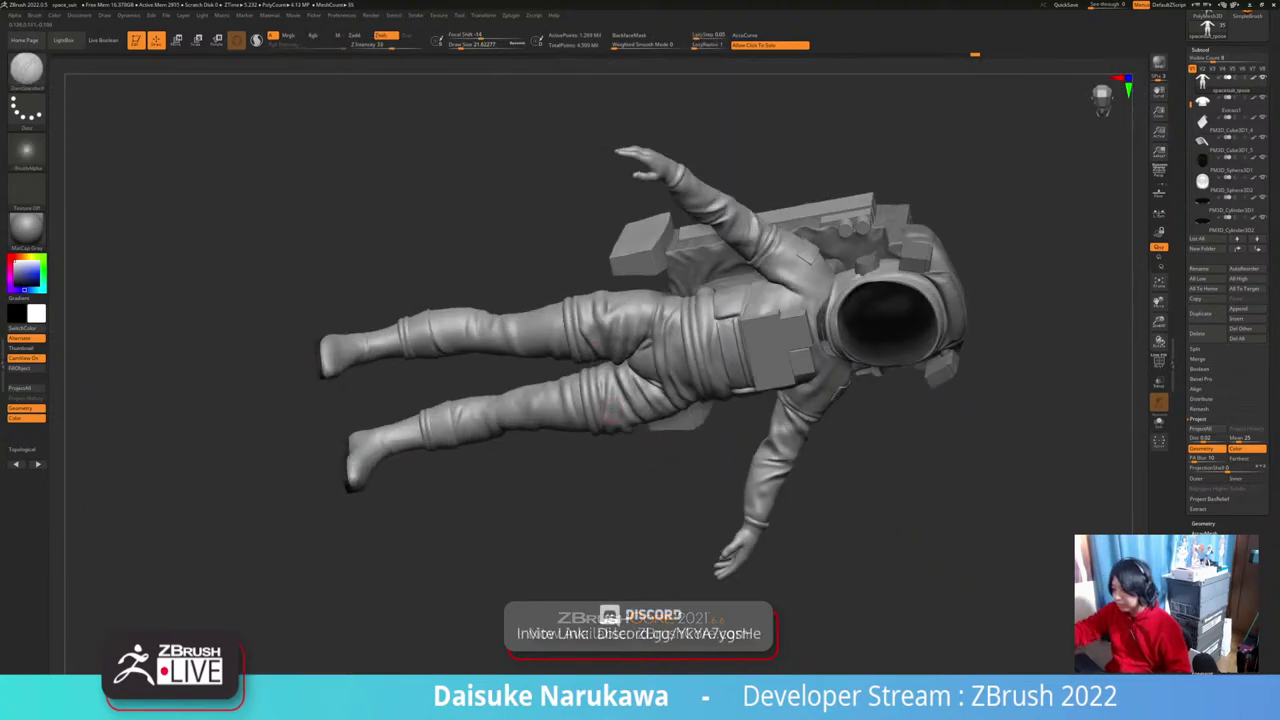
Step: Switch to the Inflat brush and puff up the fabric folds on the legs between the thigh rings and knees
left_click(27, 72)
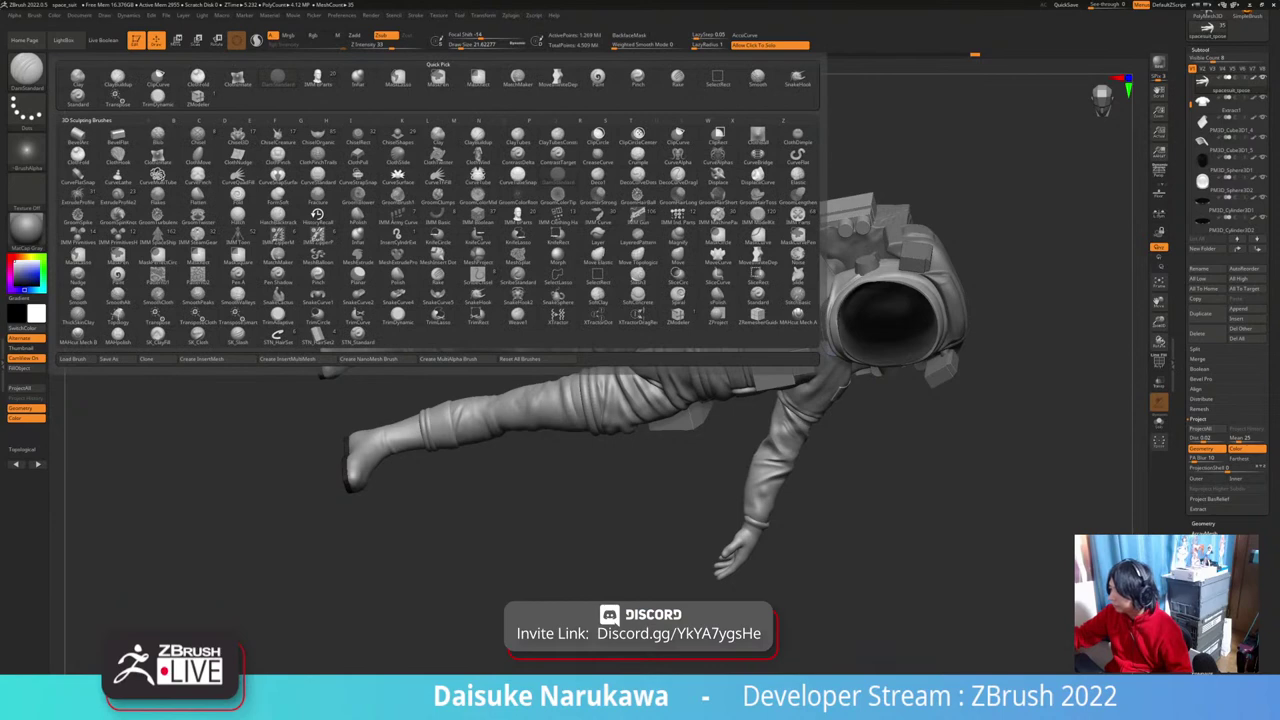
left_click(357, 79)
mouse_move(600, 380)
right_mouse_down("ctrl")
mouse_move(605, 440)
mouse_move(655, 420)
right_mouse_up("ctrl")
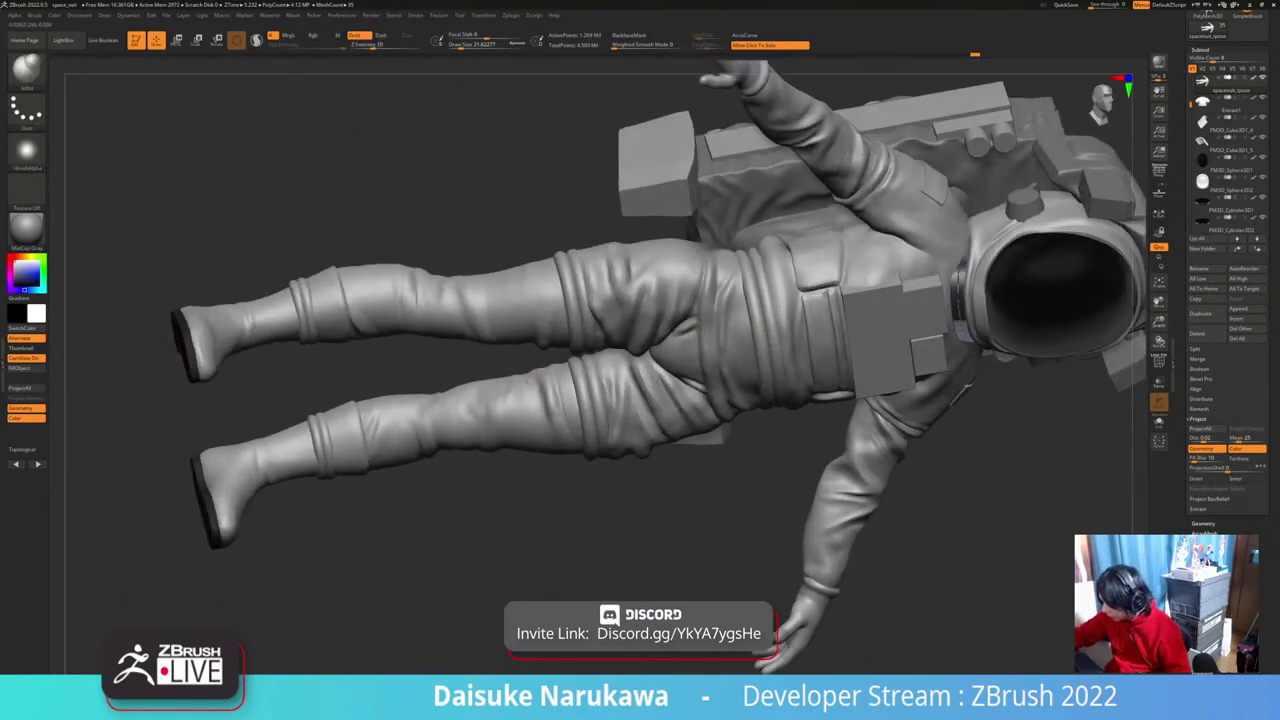
mouse_move(552, 365)
right_mouse_down()
mouse_move(551, 420)
mouse_move(660, 430)
right_mouse_up()
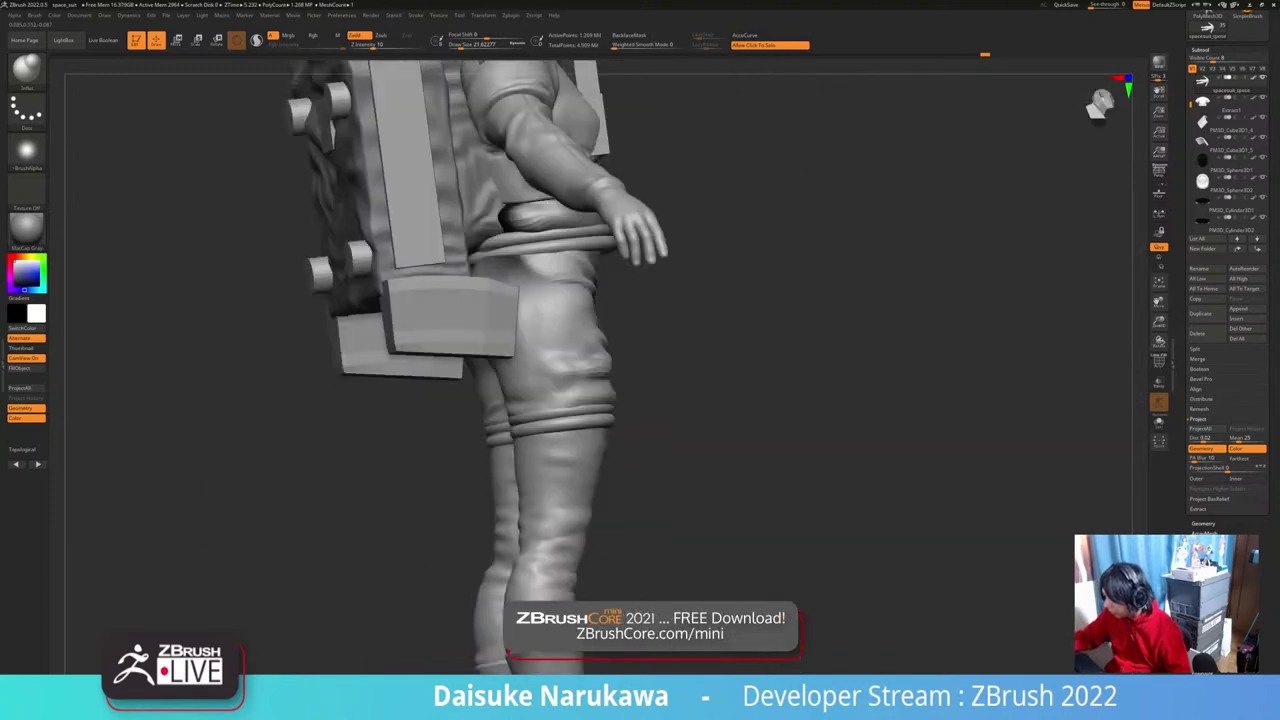
mouse_move(760, 430)
right_mouse_down()
mouse_move(700, 455)
mouse_move(554, 450)
right_mouse_up()
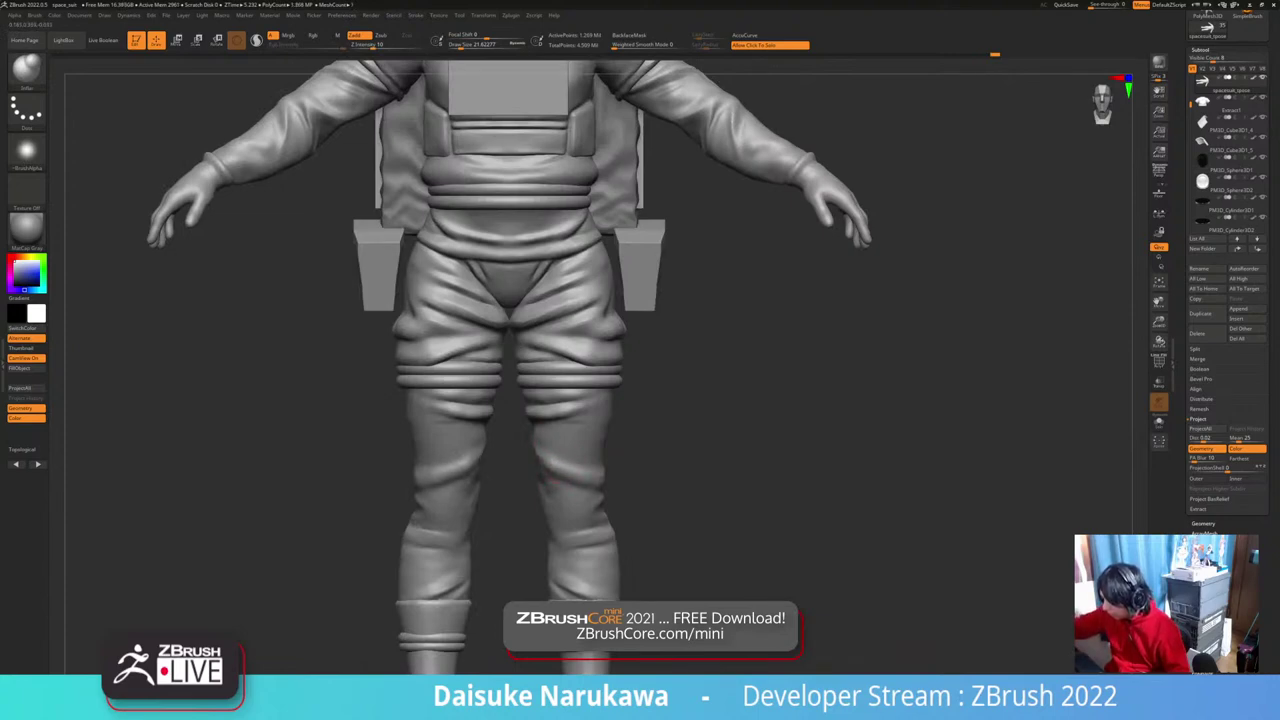
right_click_drag(565, 476, 549, 391, "alt")
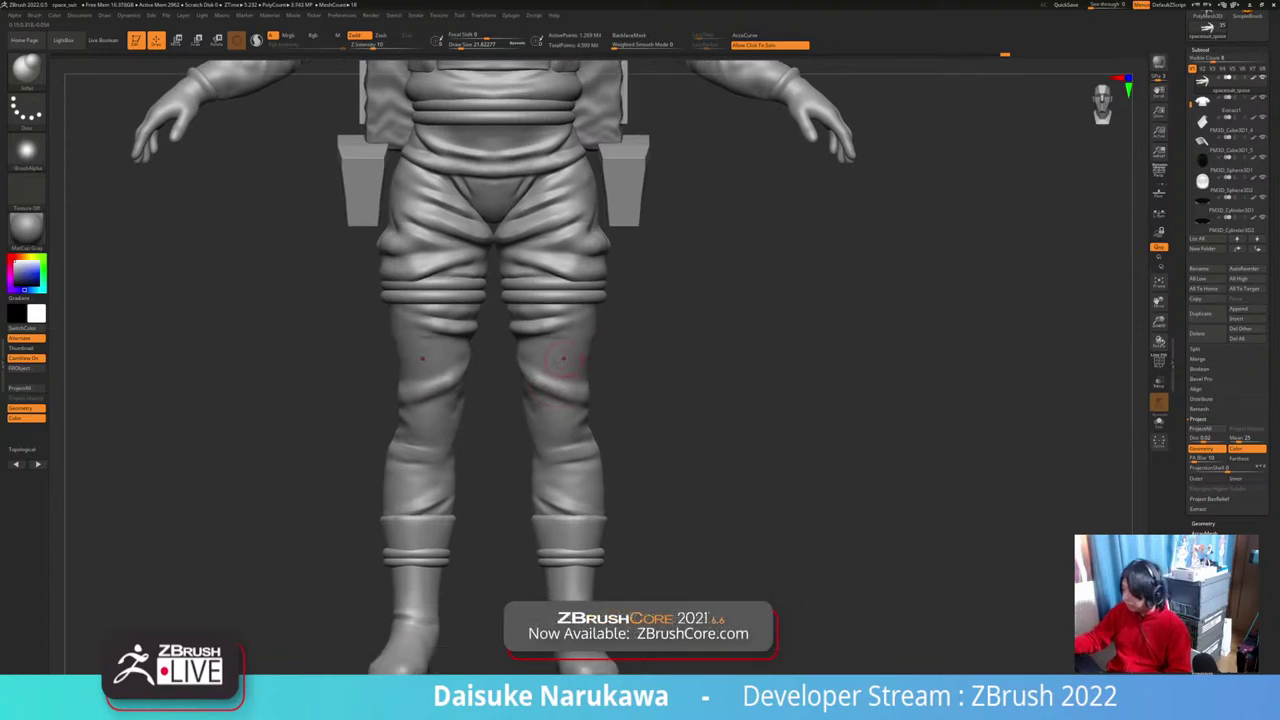
right_click_drag(648, 314, 590, 354)
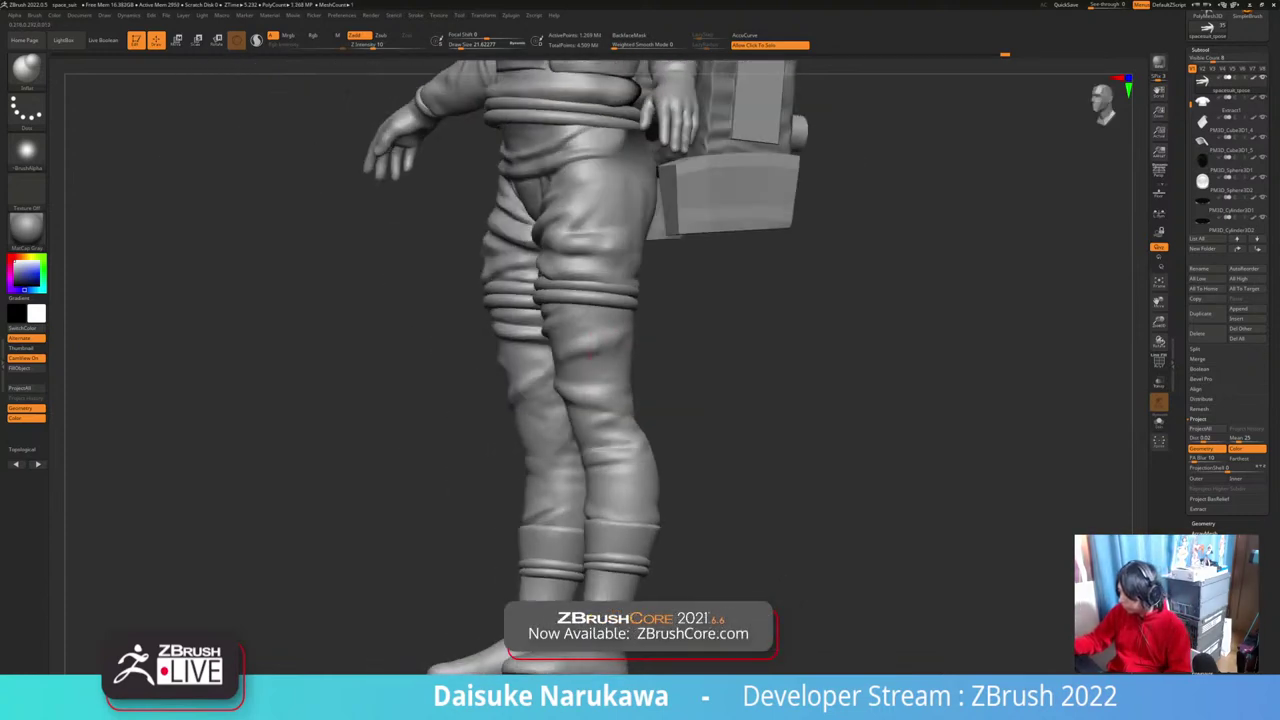
Step: Smooth and reshape the inflated folds on the outer side of the leg below the thigh rings
key("shift")
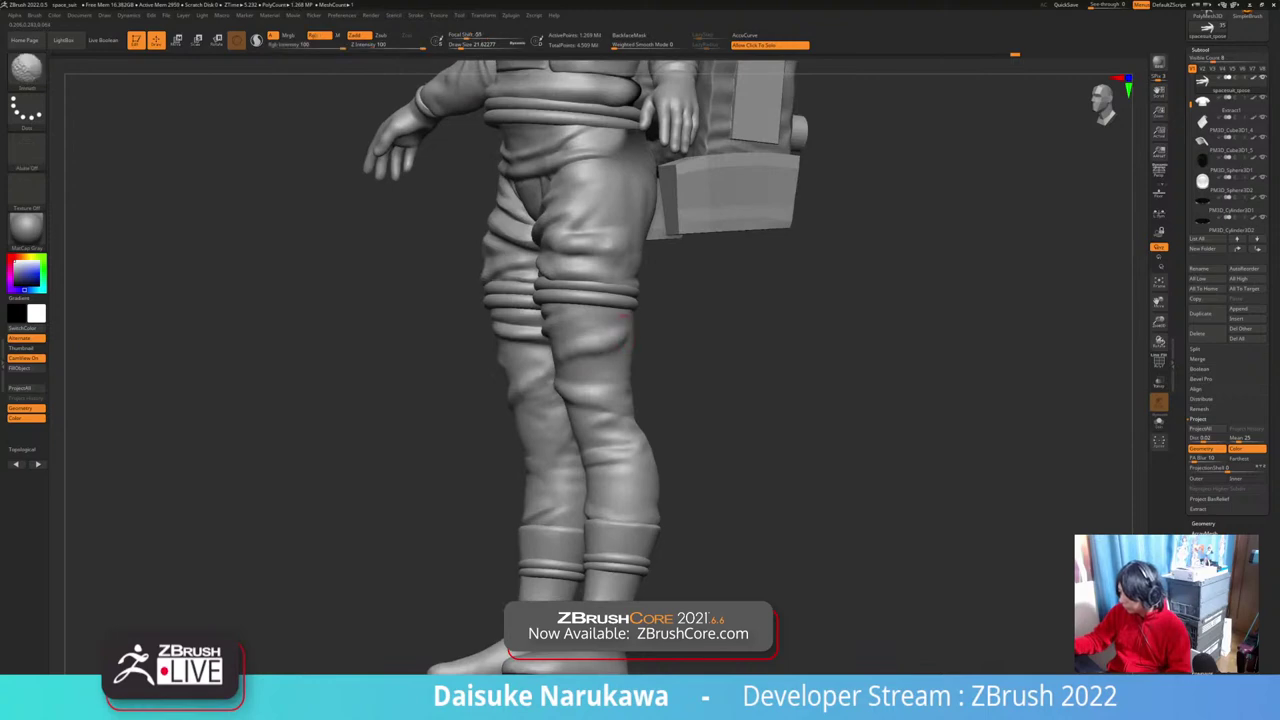
right_click_drag(600, 338, 642, 346)
right_click_drag(490, 366, 558, 368)
left_click_drag(522, 388, 536, 408, "shift")
mouse_move(532, 350)
right_mouse_down()
mouse_move(563, 346)
mouse_move(522, 352)
right_mouse_up()
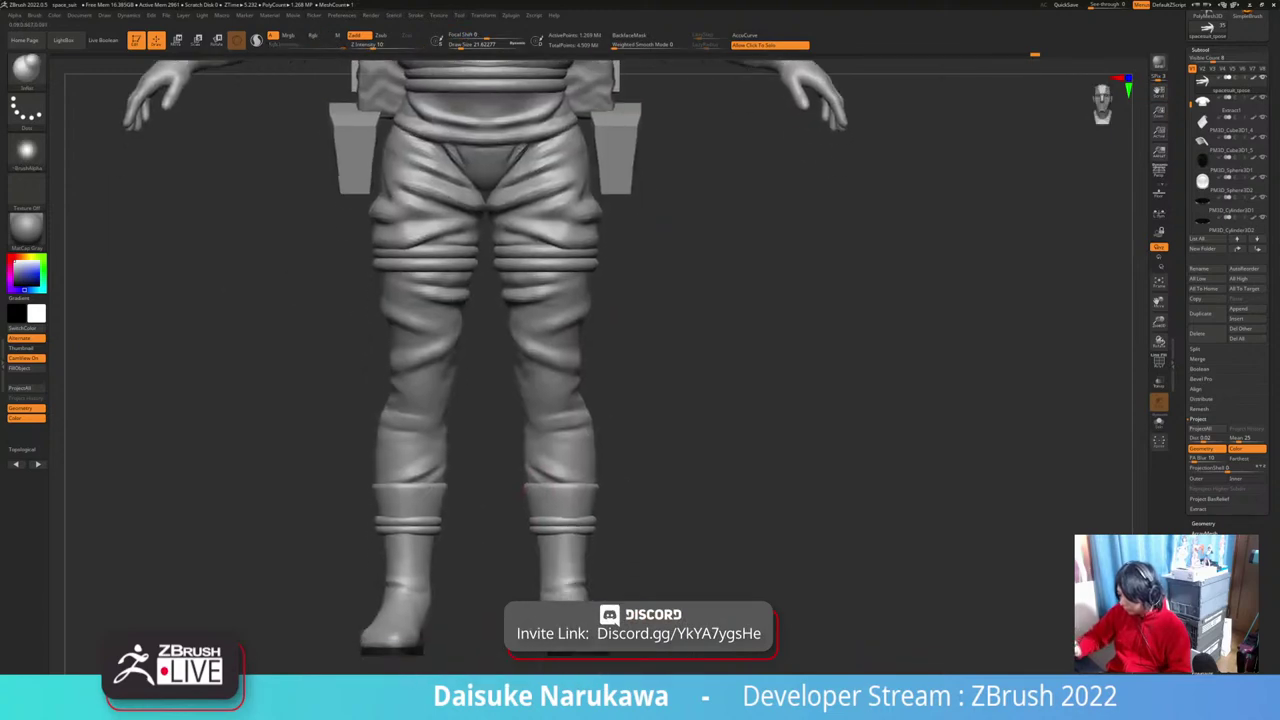
Step: Step down through the suit's subdivision levels and back to the highest, softening the folds between the thigh rings and knees
key("shift+d")
key("shift+d")
key("shift+d")
right_click_drag(688, 502, 697, 500)
key("shift+d")
key("d")
key("d")
key("d")
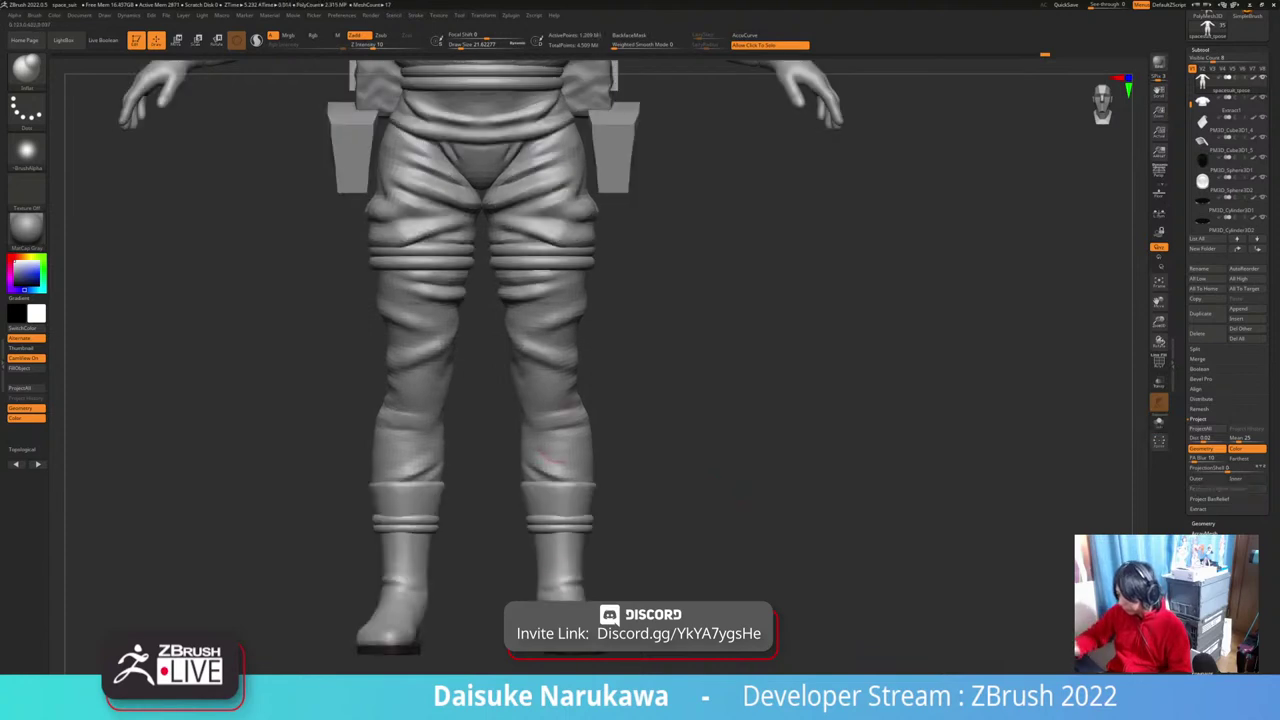
key("shift")
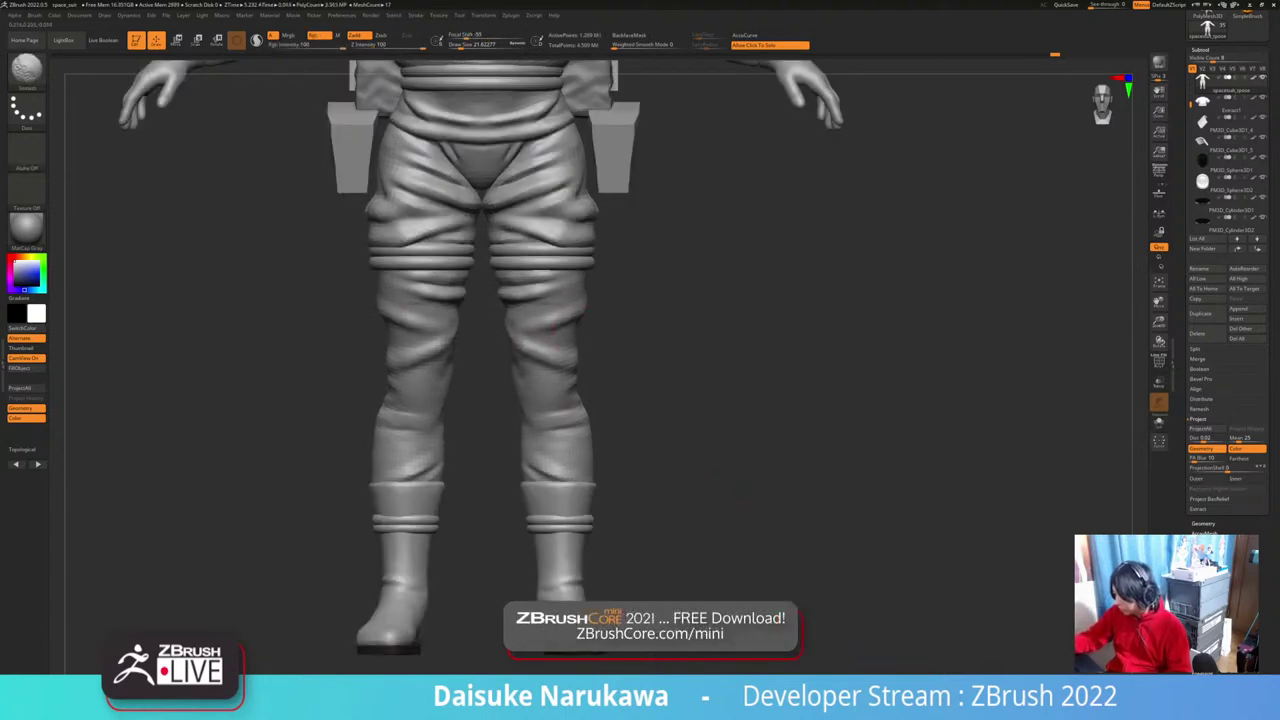
mouse_move(569, 321)
right_mouse_down()
mouse_move(494, 326)
mouse_move(560, 342)
right_mouse_up()
mouse_move(636, 330)
right_mouse_down()
mouse_move(585, 332)
mouse_move(622, 326)
right_mouse_up()
mouse_move(589, 371)
right_mouse_down("alt")
mouse_move(548, 439)
mouse_move(588, 202)
mouse_move(591, 272)
right_mouse_up("alt")
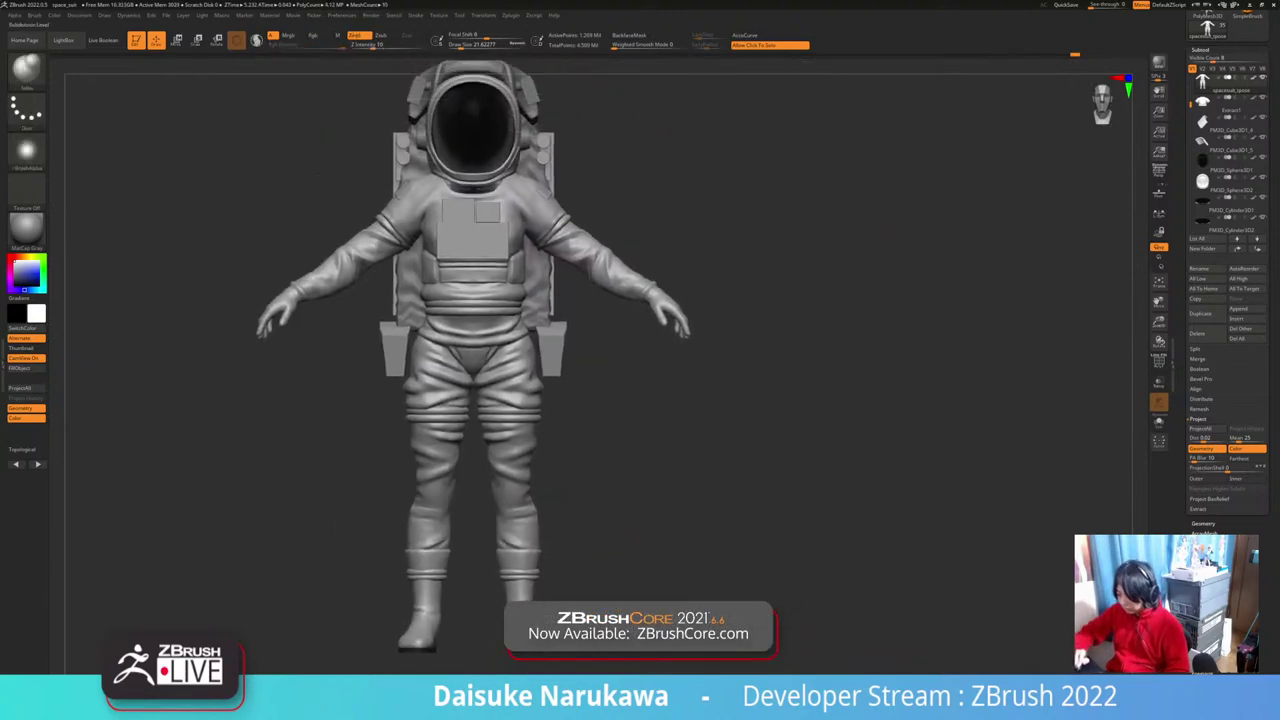
Step: Lower the suit by two subdivision levels and set Weighted Smooth Mode to 4 for smoothing the leg folds
key("shift+d")
key("shift+d")
right_click_drag(523, 486, 526, 560, "ctrl")
mouse_move(560, 440)
right_mouse_down()
mouse_move(514, 426)
mouse_move(616, 428)
right_mouse_up()
left_click_drag(530, 426, 529, 438)
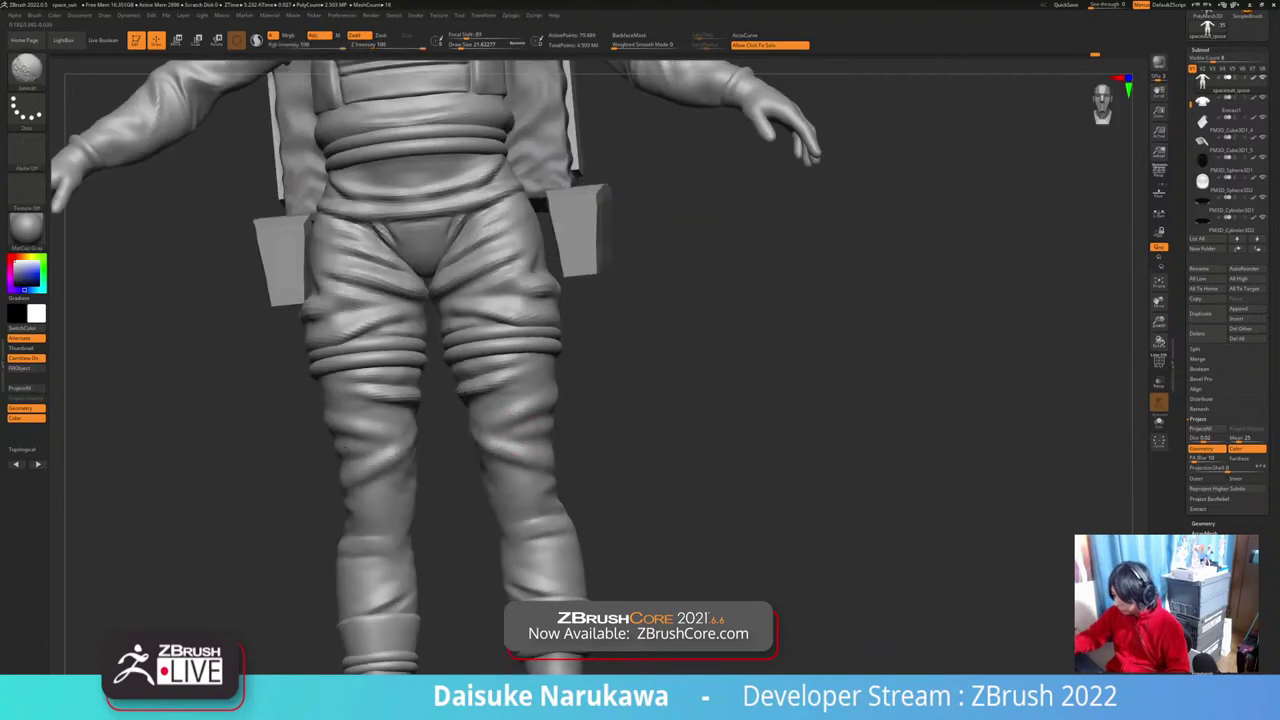
right_click_drag(545, 446, 505, 446)
left_click(667, 45, "shift")
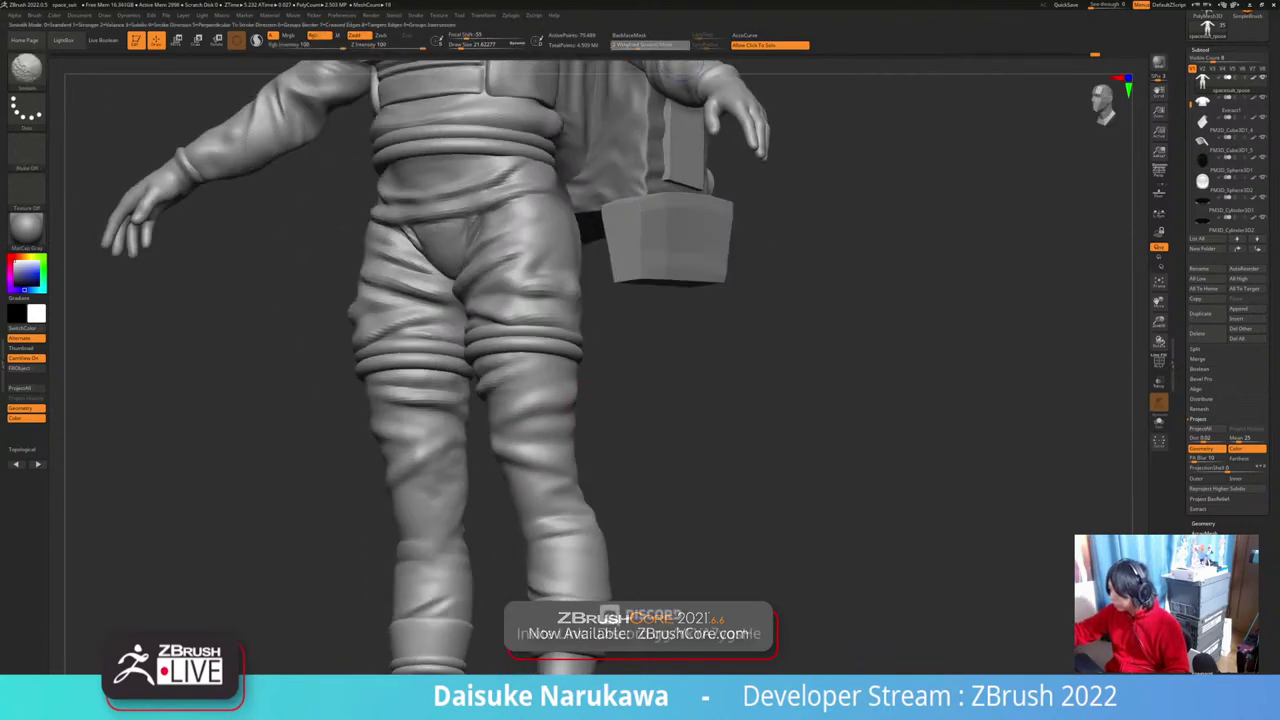
type("4")
Step: Smooth the folds on the outer leg below the thigh rings, and return the suit to its highest subdivision level
left_click_drag(568, 433, 567, 438, "shift")
mouse_move(567, 438)
right_mouse_down()
mouse_move(516, 427)
mouse_move(540, 403)
right_mouse_up()
left_click_drag(585, 400, 596, 404)
right_click_drag(600, 402, 565, 398)
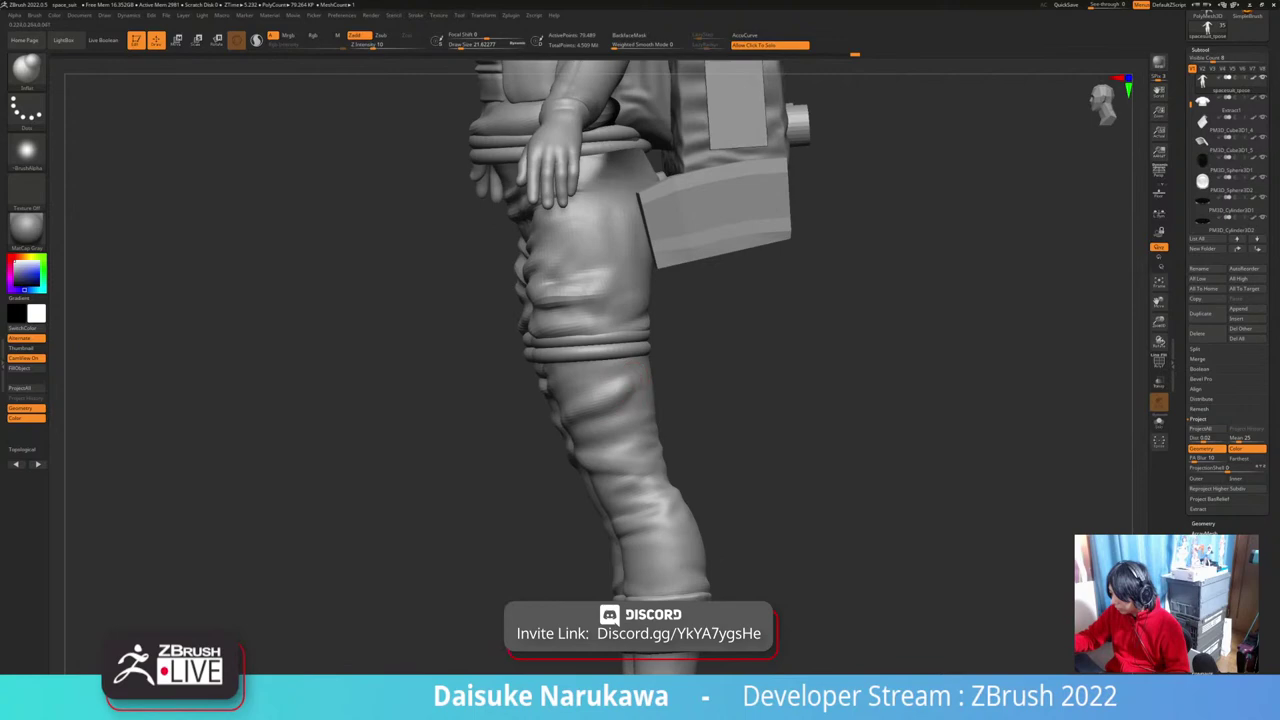
left_click_drag(620, 396, 622, 392, "shift")
mouse_move(622, 392)
right_mouse_down()
mouse_move(655, 394)
mouse_move(622, 390)
right_mouse_up()
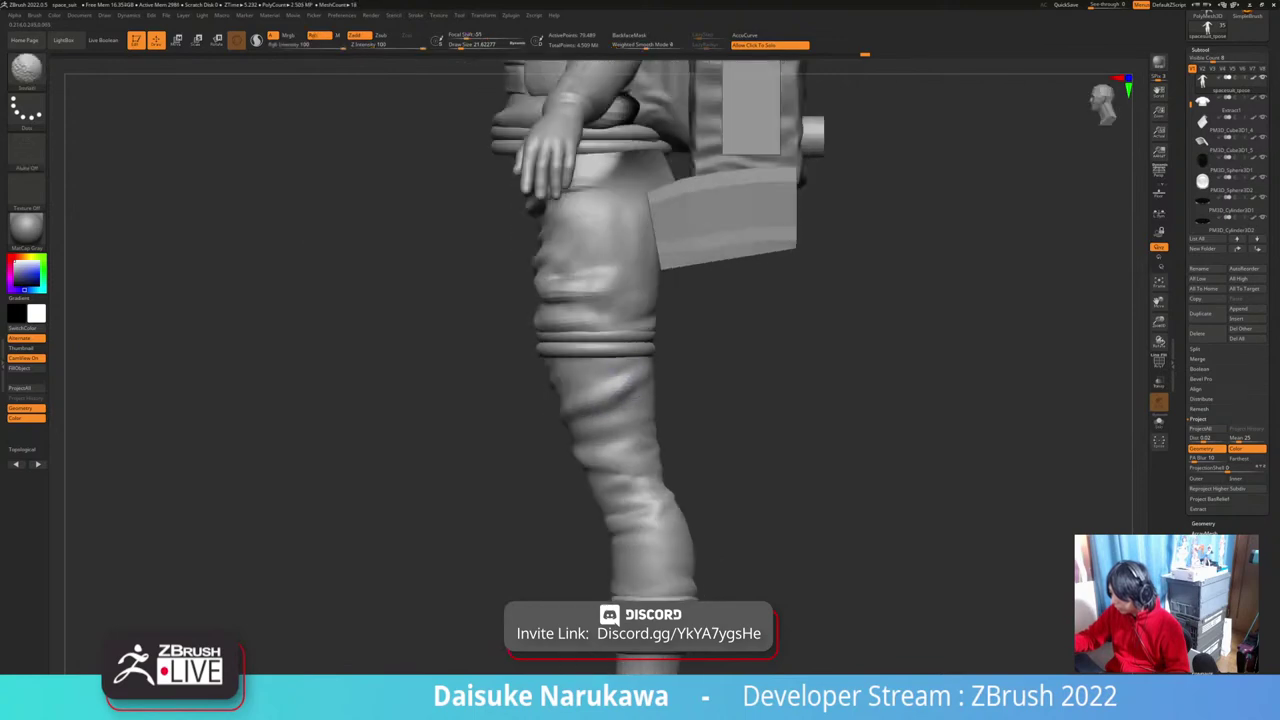
left_click_drag(630, 377, 634, 380, "shift")
mouse_move(634, 380)
right_mouse_down()
mouse_move(700, 386)
mouse_move(688, 392)
right_mouse_up()
right_click_drag(606, 558, 623, 470, "alt")
key("d")
key("d")
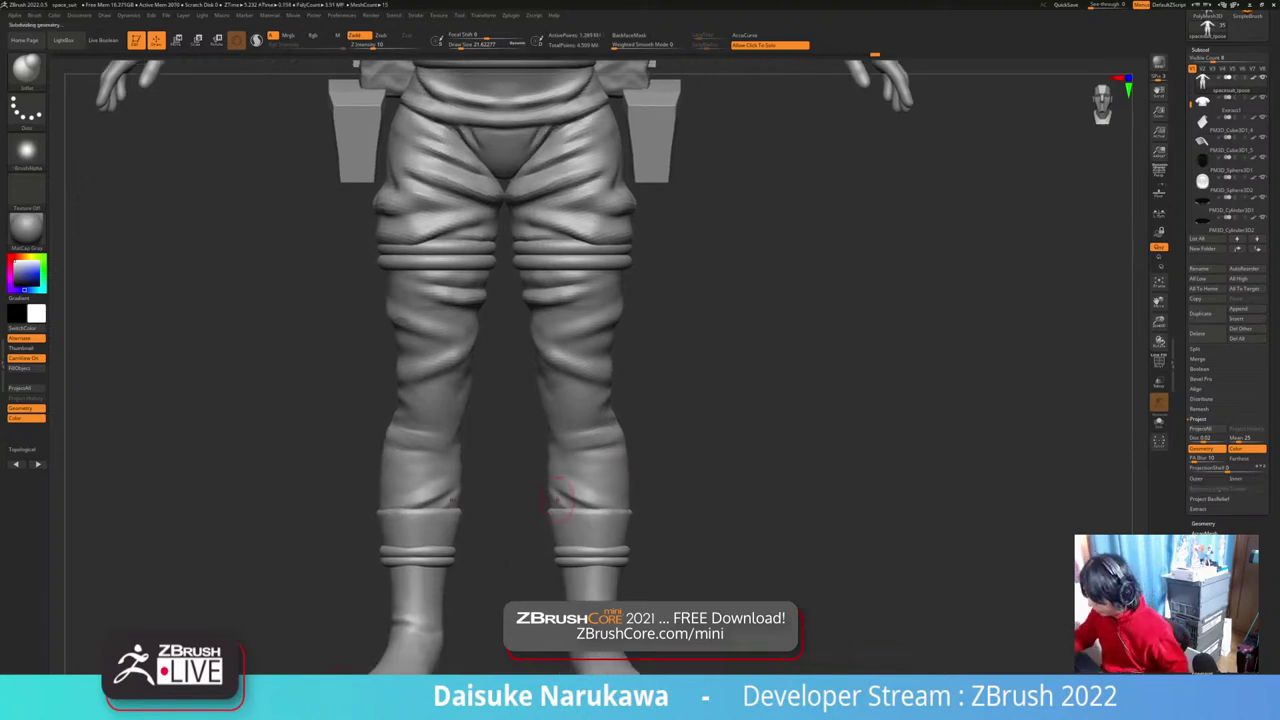
Step: Inflate and smooth the fabric folds just above and around the inner side of the knees
right_click_drag(608, 365, 515, 320, "alt")
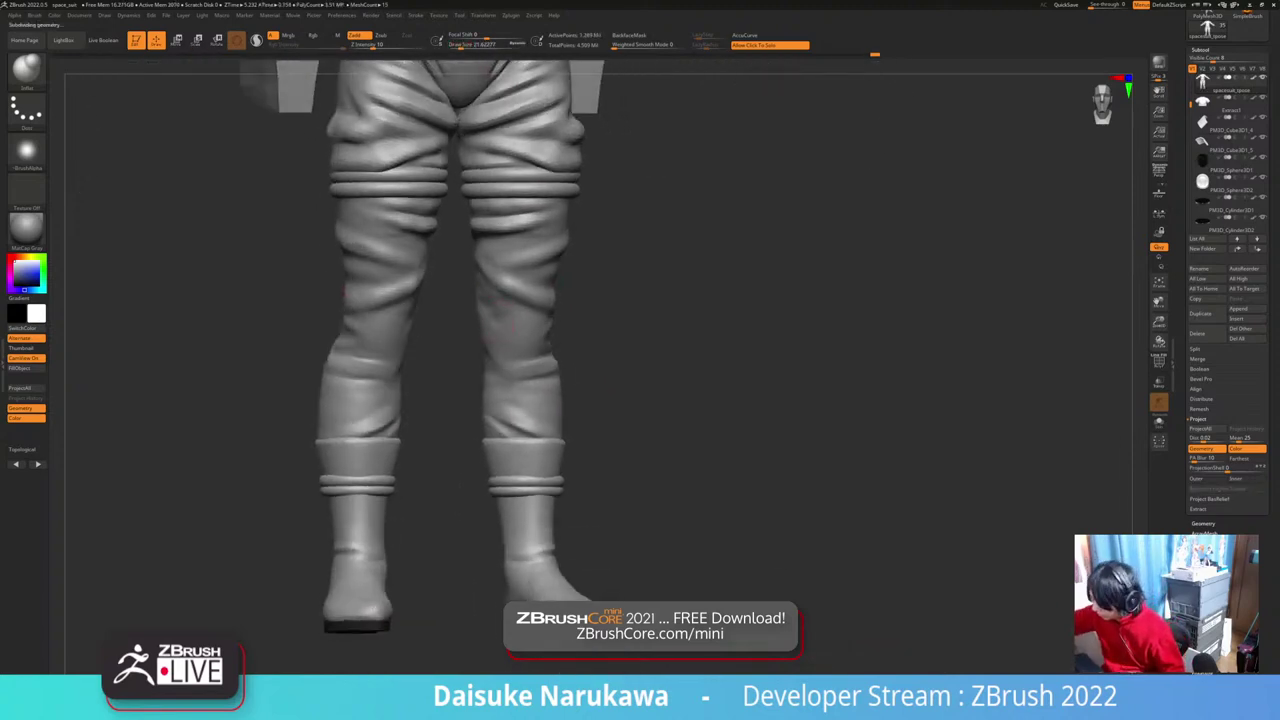
mouse_move(490, 362)
right_mouse_down()
mouse_move(485, 317)
mouse_move(495, 334)
right_mouse_up()
key("shift")
left_click_drag(484, 327, 490, 331, "shift")
key("shift")
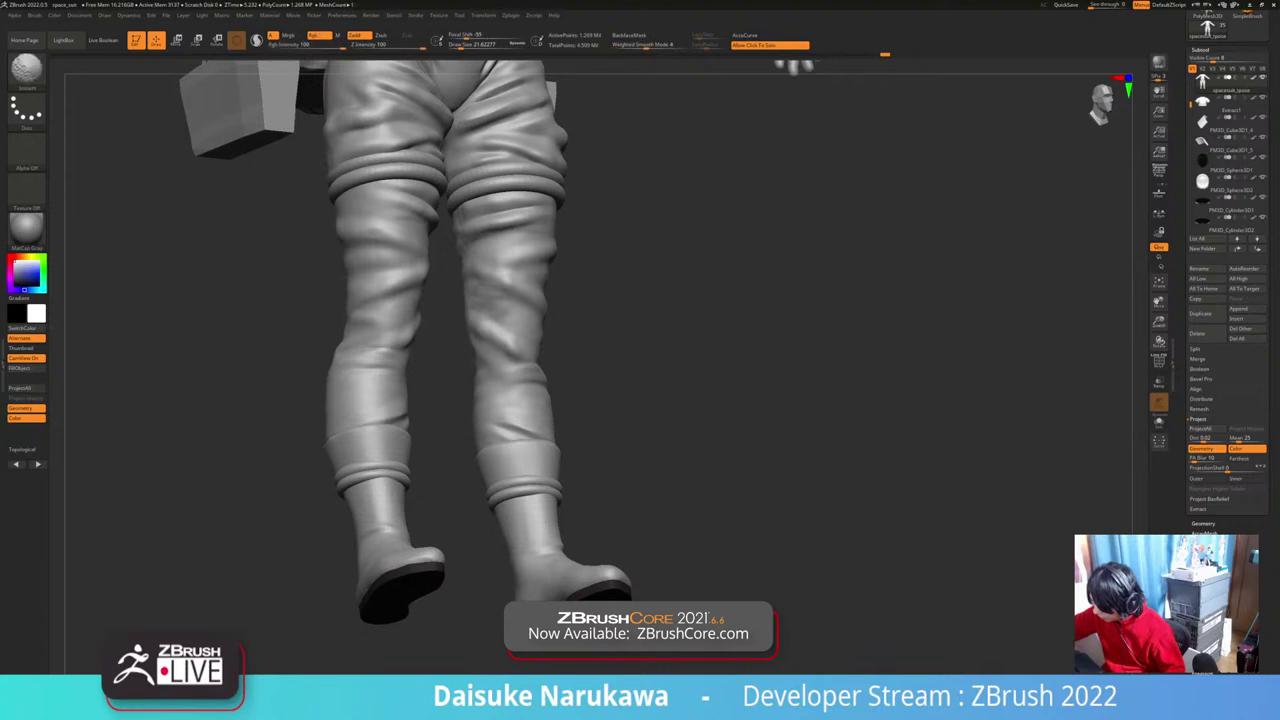
mouse_move(528, 371)
right_mouse_down()
mouse_move(440, 412)
mouse_move(415, 447)
right_mouse_up()
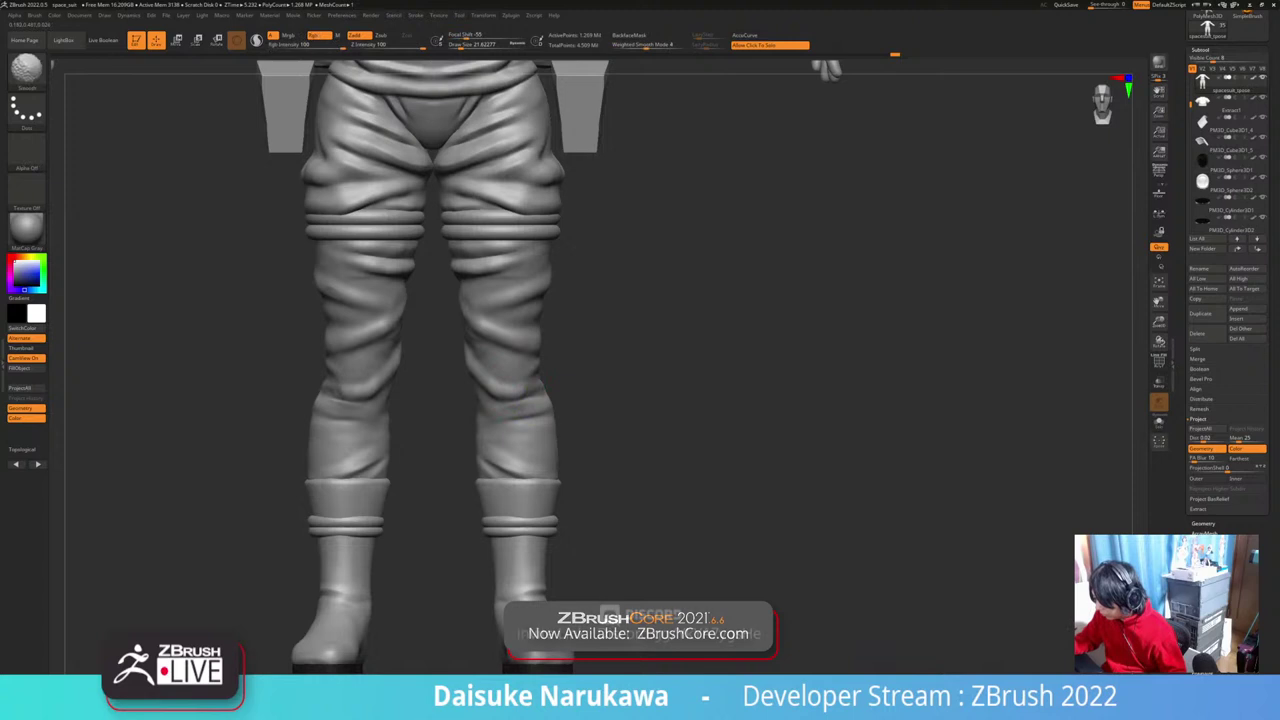
left_click_drag(545, 385, 530, 390, "shift")
right_click_drag(530, 390, 530, 260, "alt")
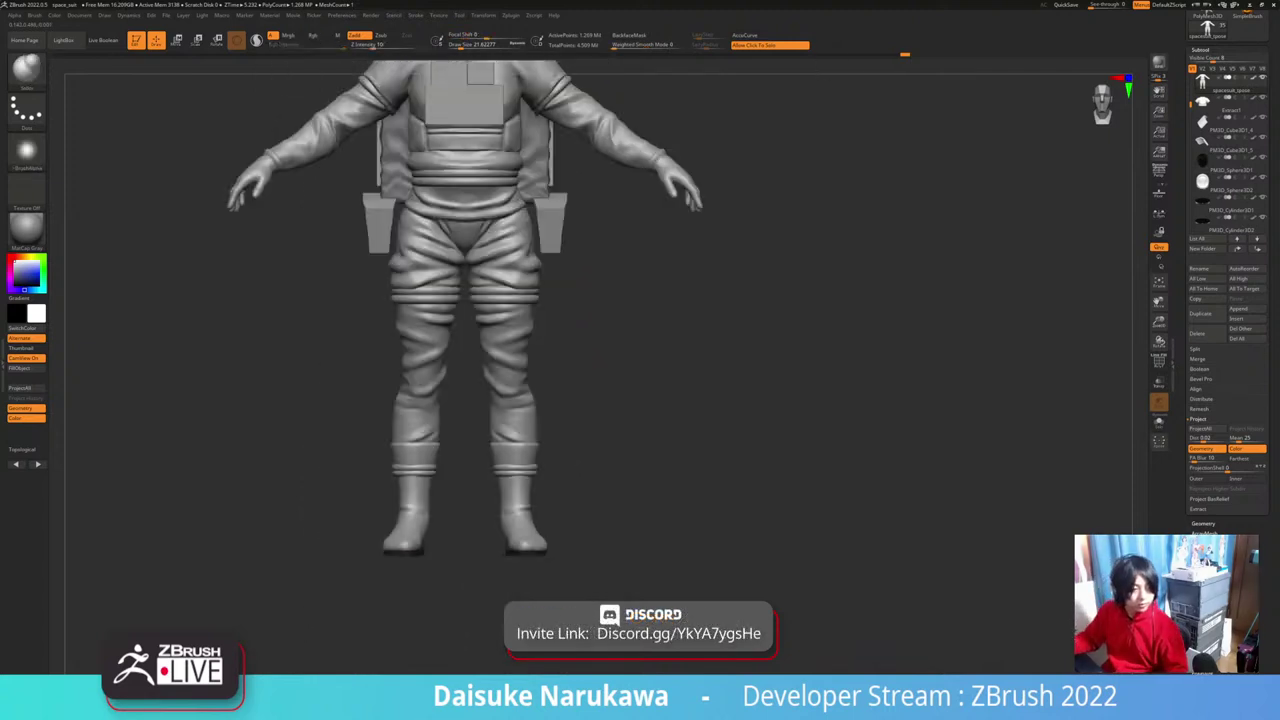
mouse_move(530, 380)
right_mouse_down("ctrl")
mouse_move(528, 238)
mouse_move(526, 432)
right_mouse_up("ctrl")
right_click_drag(526, 432, 532, 510, "ctrl")
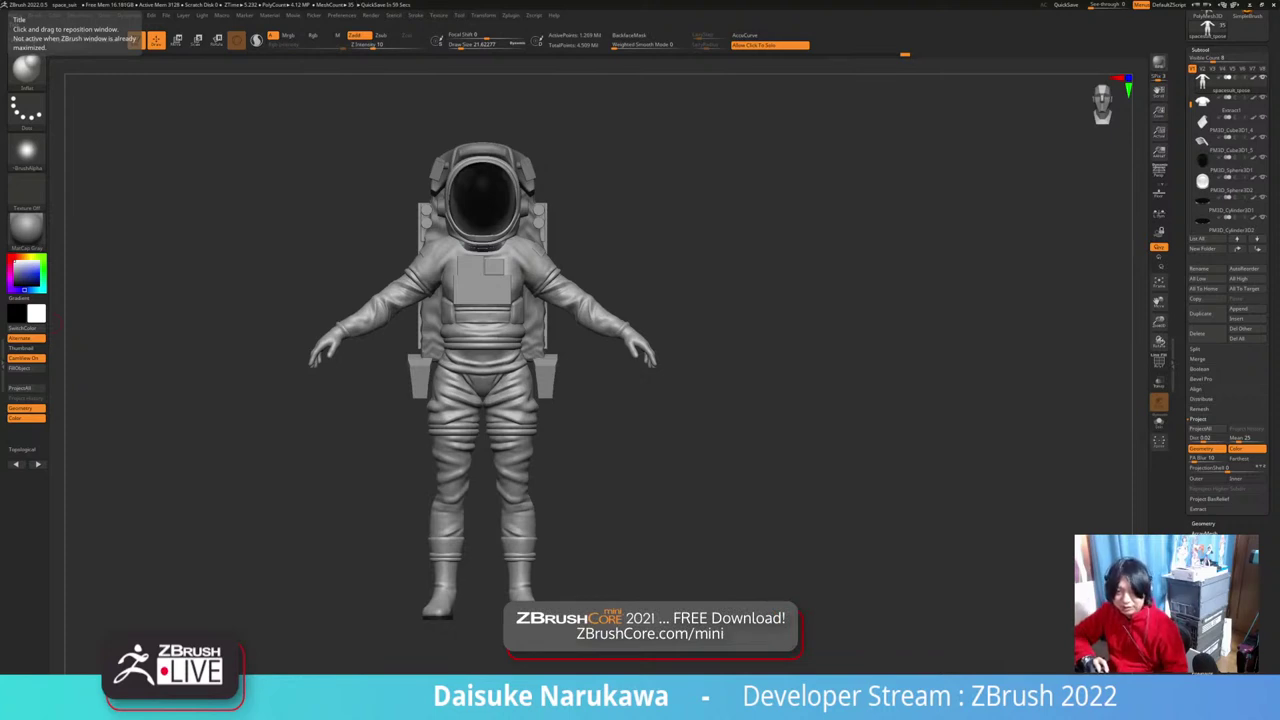
Step: Switch to the DamStandard brush at a draw size of about 23, and smooth the outer leg fold below the thigh rings
right_click_drag(545, 300, 572, 302)
right_click_drag(572, 302, 571, 411, "ctrl")
left_click(27, 70)
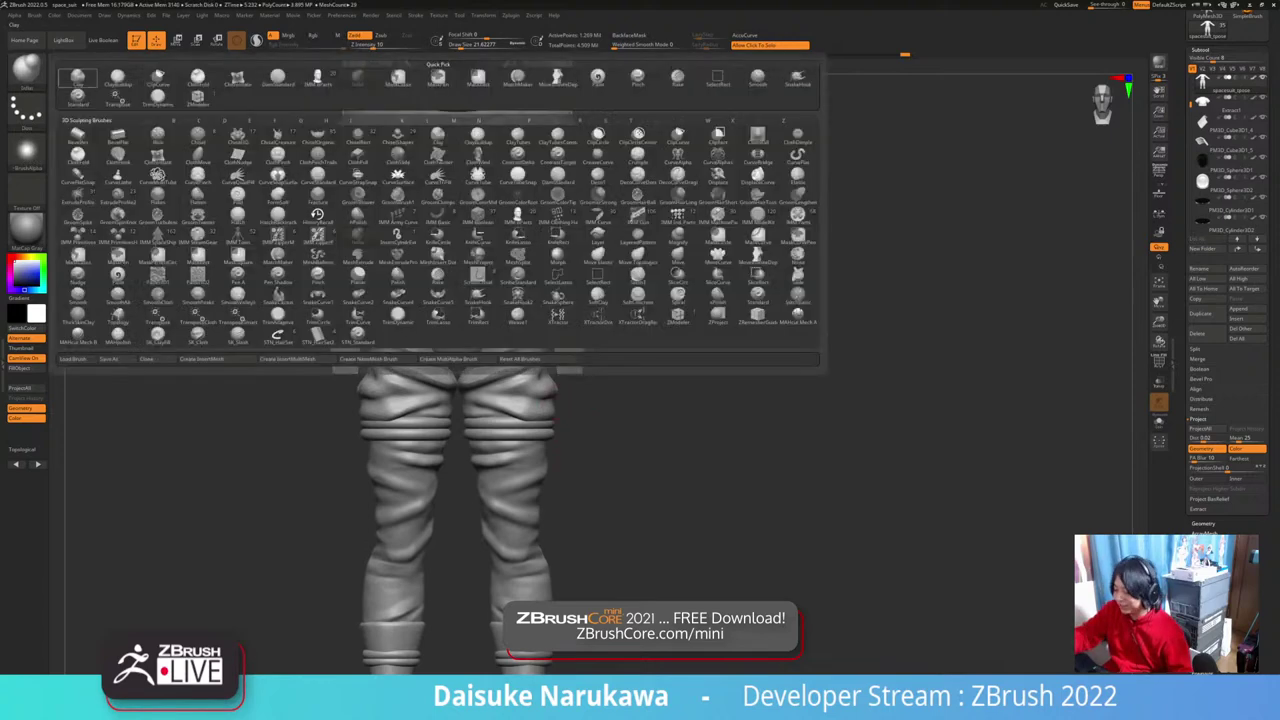
mouse_move(388, 408)
right_mouse_down("alt")
mouse_move(396, 358)
mouse_move(427, 358)
right_mouse_up("alt")
key("b")
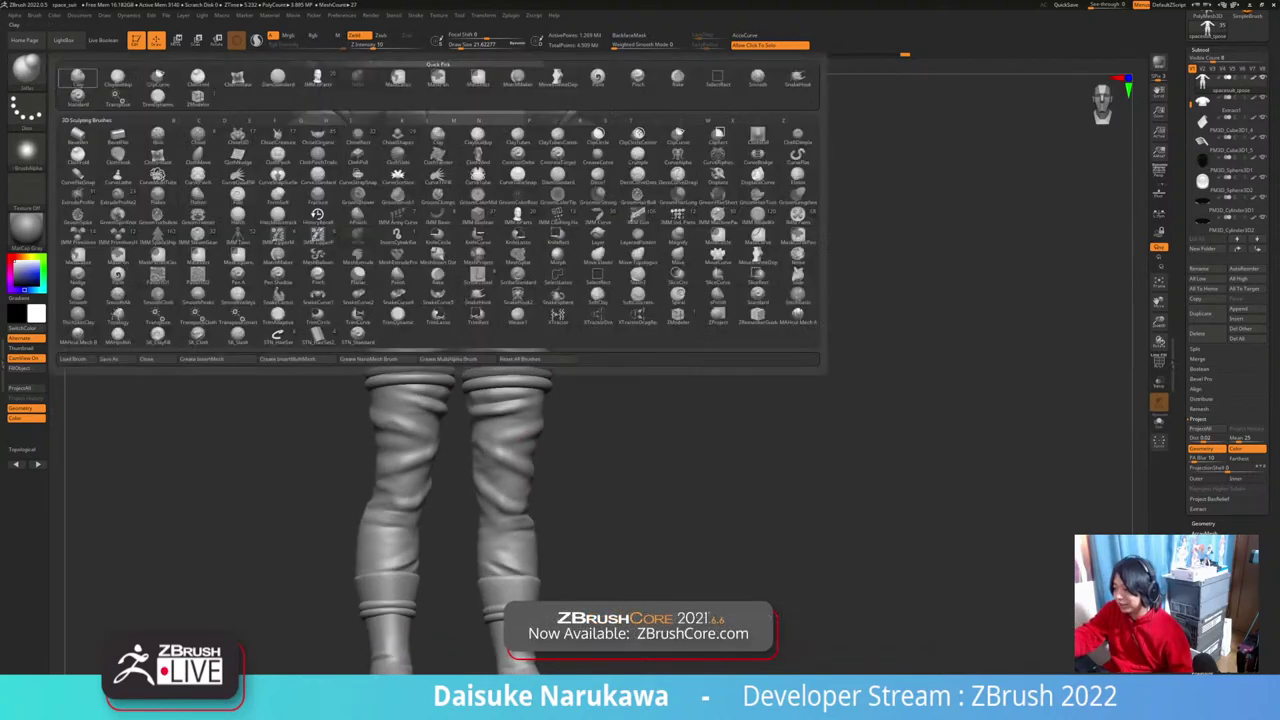
key("d")
key("s")
left_click(461, 46)
right_click_drag(500, 440, 470, 438)
right_click_drag(546, 430, 512, 431)
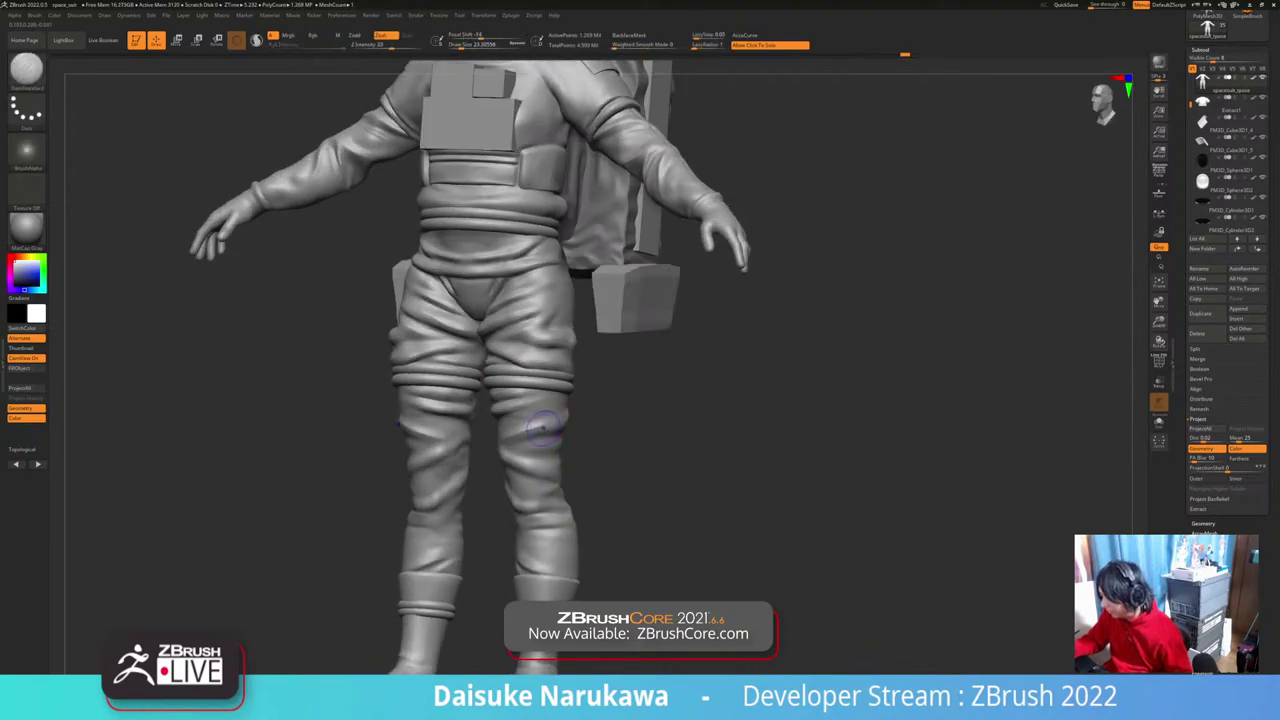
left_click_drag(543, 424, 560, 428, "shift")
Step: Carve and smooth creases on the outer side of the leg directly under the thigh rings
right_click_drag(590, 424, 520, 427)
right_click_drag(630, 394, 598, 392)
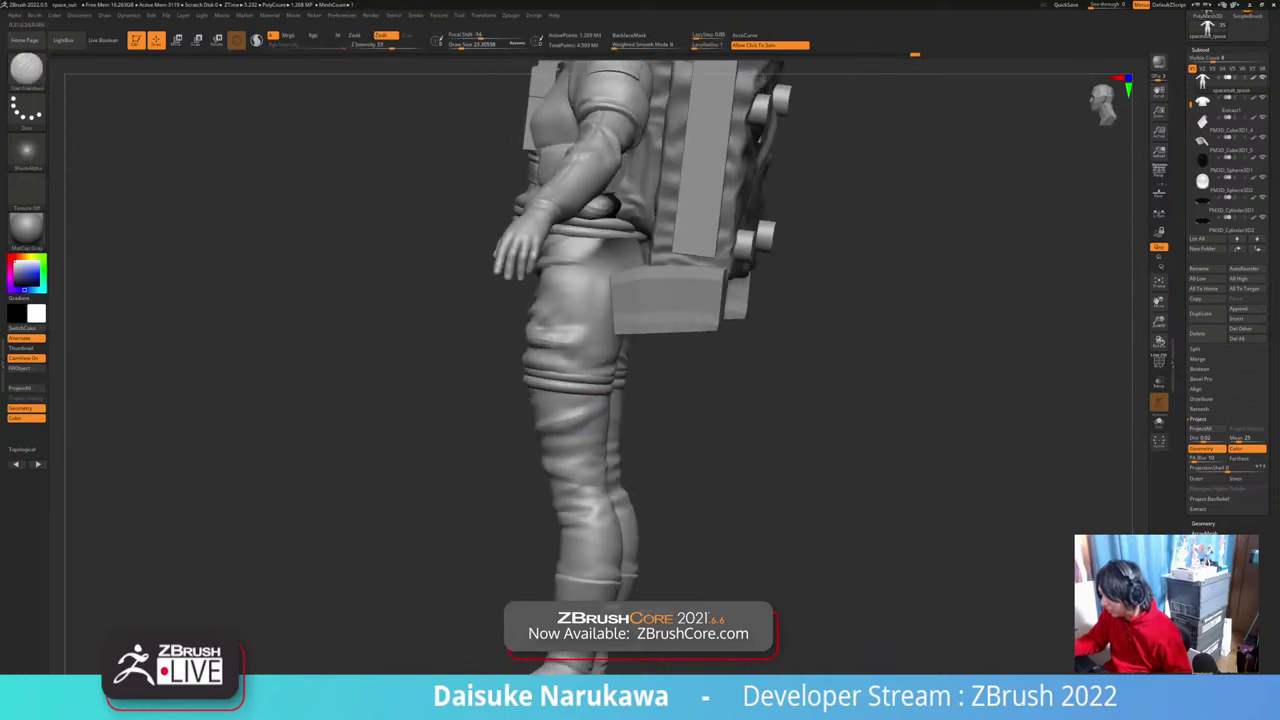
left_click_drag(598, 393, 598, 418)
mouse_move(598, 418)
right_mouse_down()
mouse_move(642, 420)
mouse_move(533, 428)
mouse_move(557, 440)
mouse_move(622, 415)
right_mouse_up()
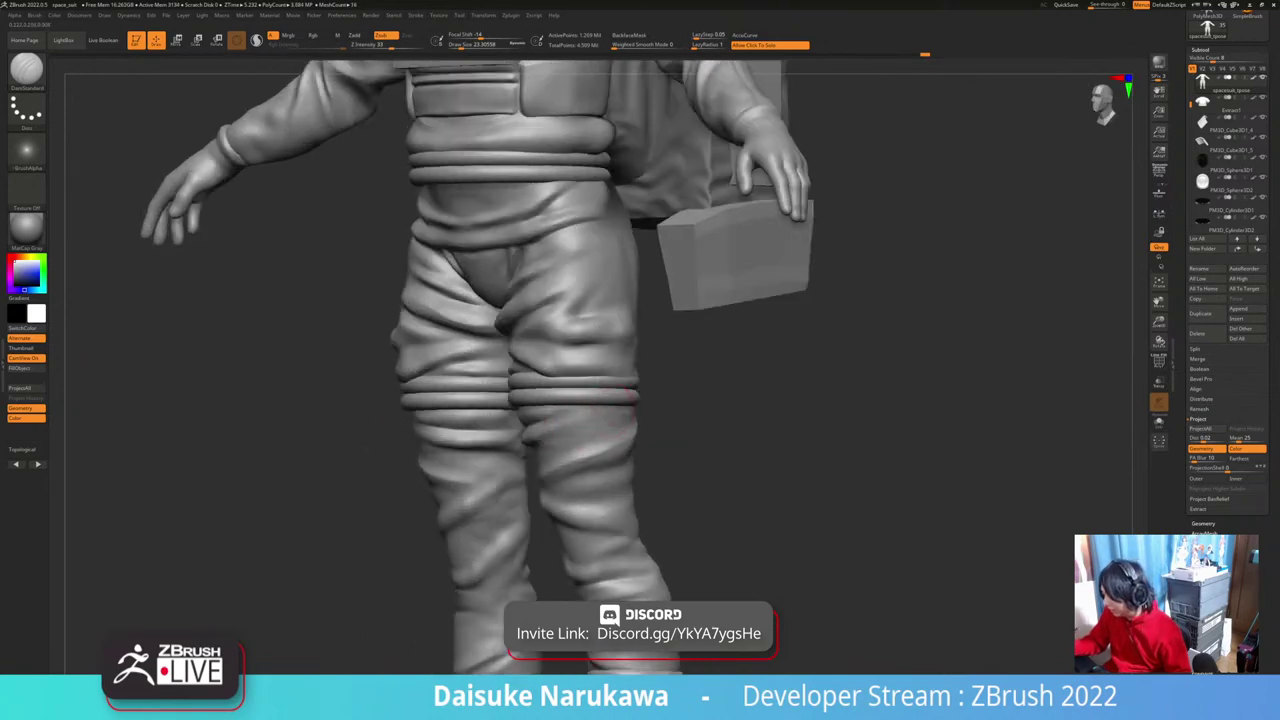
left_click_drag(622, 412, 610, 426, "shift")
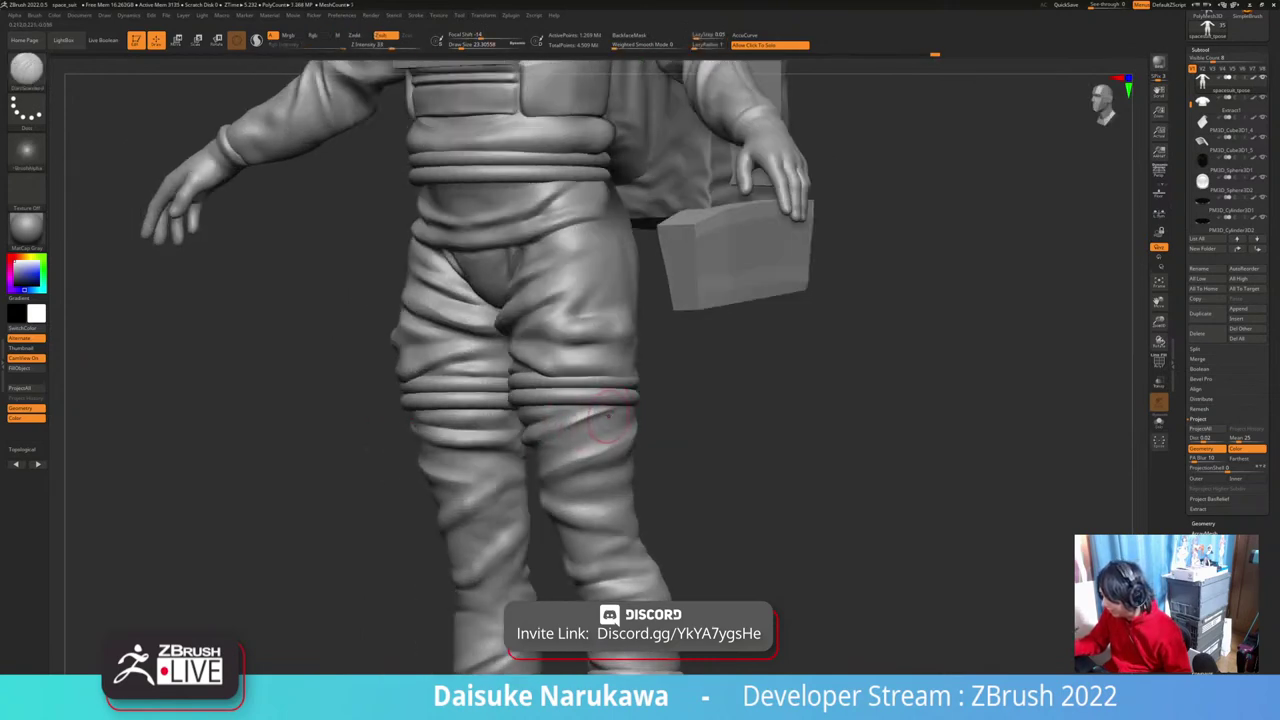
right_click_drag(606, 424, 602, 388)
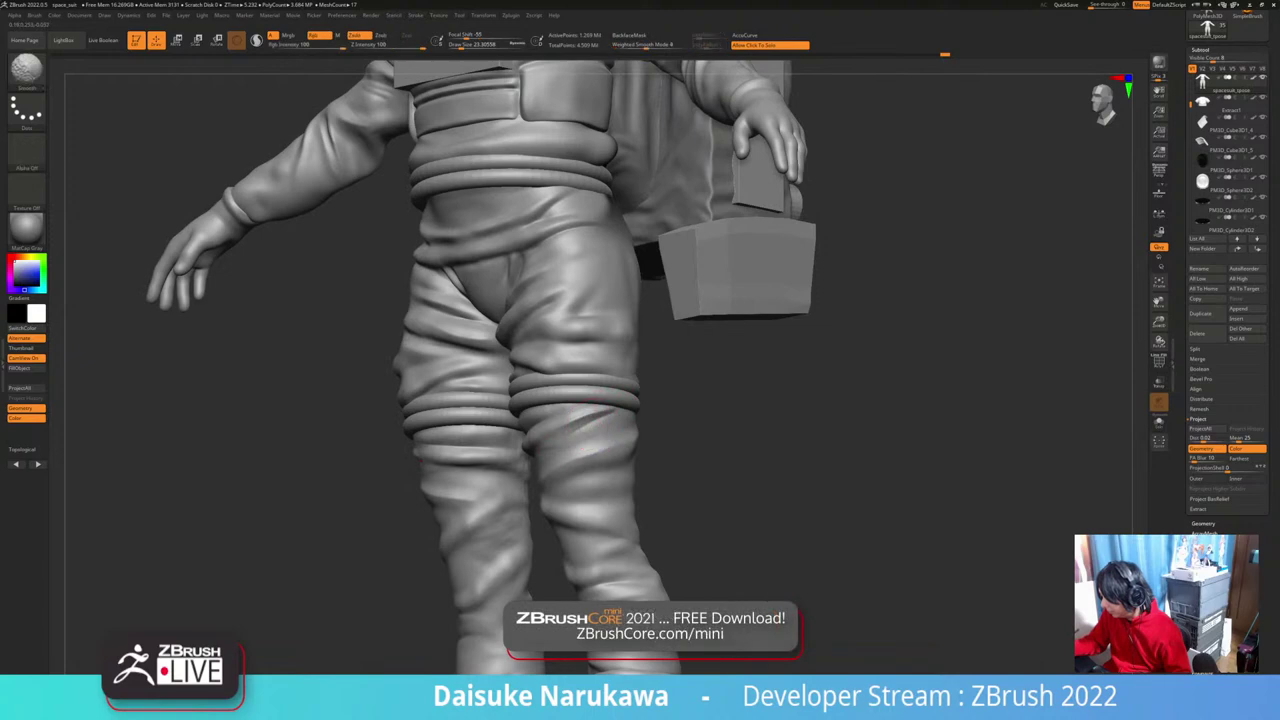
Step: Sharpen and blend the diagonal creases across the front of the leg below the thigh rings
left_click_drag(612, 422, 572, 455)
mouse_move(712, 440)
left_mouse_down()
mouse_move(790, 432)
mouse_move(748, 428)
left_mouse_up()
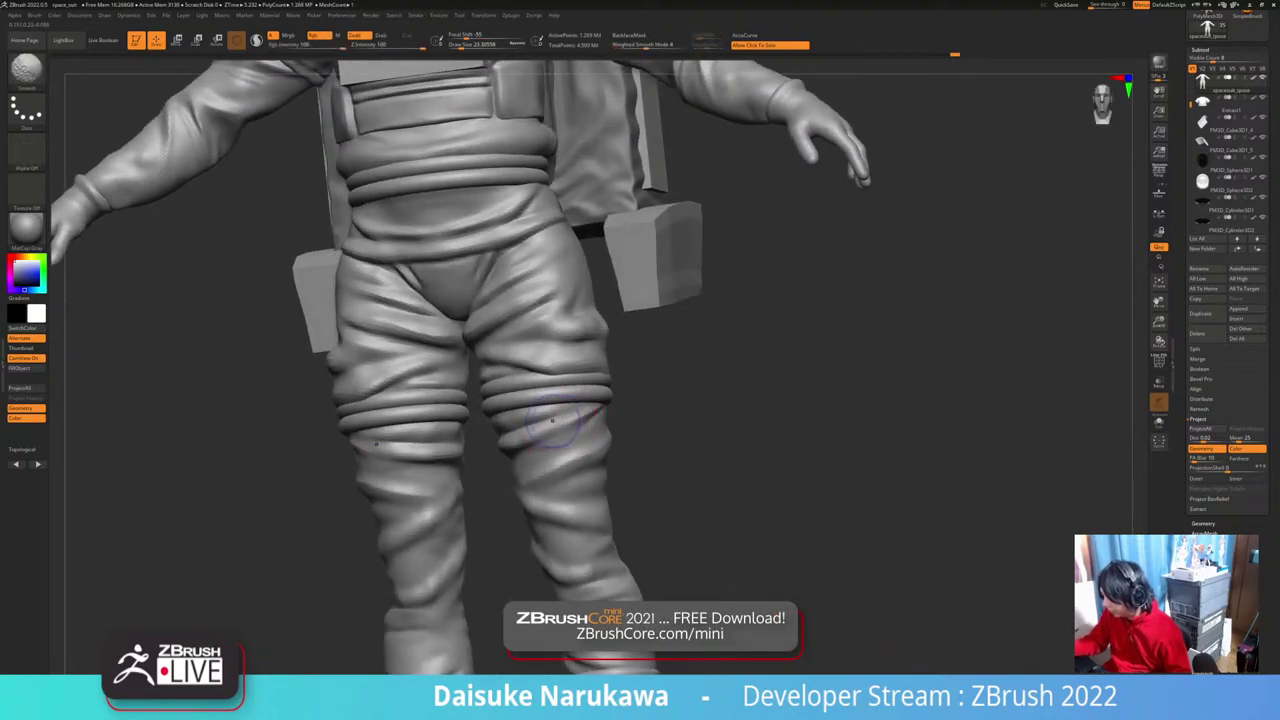
left_click_drag(550, 422, 570, 428, "shift")
mouse_move(580, 420)
right_mouse_down("ctrl")
mouse_move(597, 437)
mouse_move(640, 437)
right_mouse_up("ctrl")
right_click_drag(640, 437, 652, 488, "ctrl")
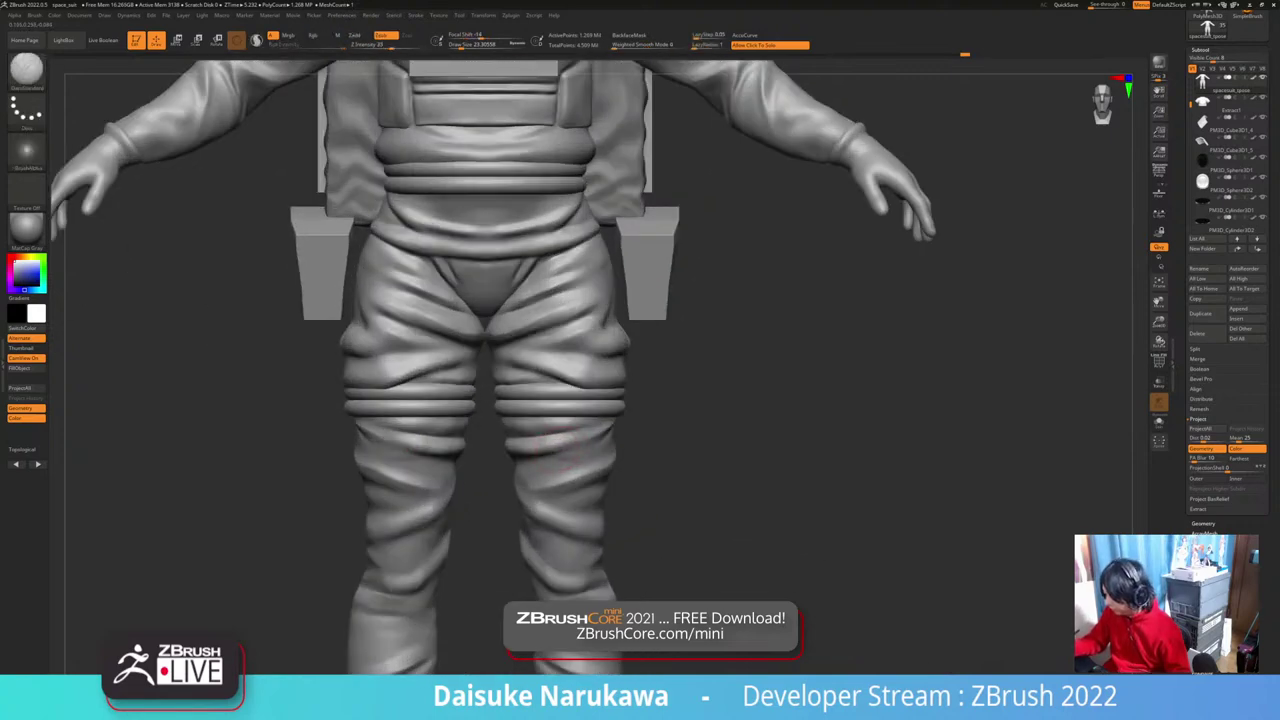
Step: Carve and smooth the creases toward the inner side of the leg below the thigh rings
right_click_drag(592, 458, 588, 392, "ctrl")
right_click_drag(588, 392, 544, 490, "alt")
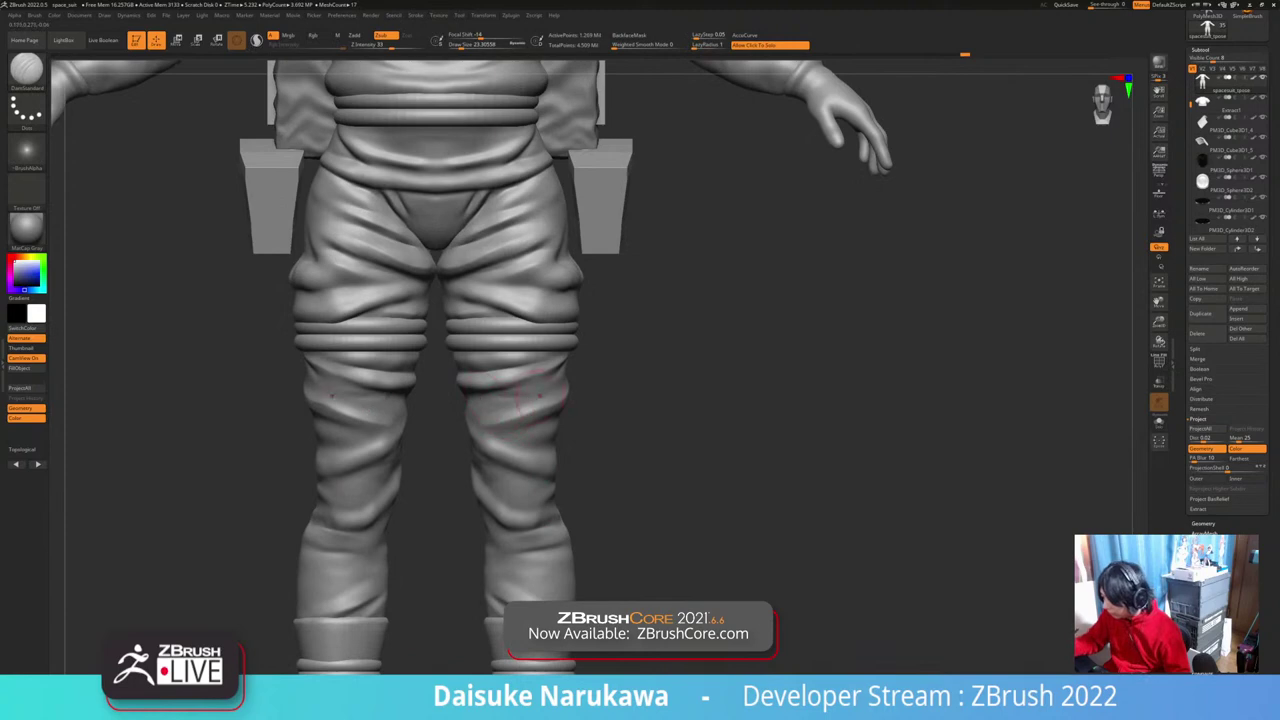
key("shift")
mouse_move(490, 397)
left_mouse_down()
mouse_move(542, 395)
mouse_move(475, 405)
mouse_move(510, 398)
left_mouse_up()
key("shift")
key("shift")
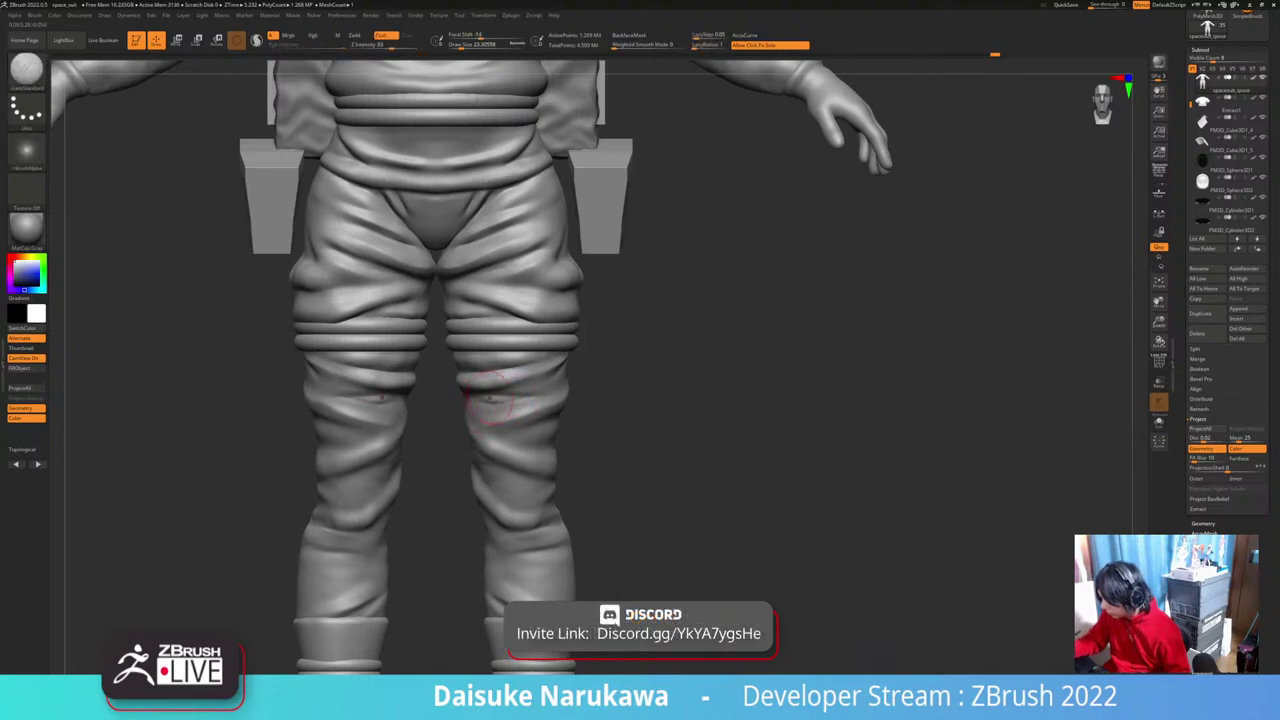
Step: Carve and smooth the diagonal crease across the front of the leg midway between the thigh rings and the knee
right_click_drag(524, 399, 544, 393)
mouse_move(468, 414)
left_mouse_down()
mouse_move(511, 406)
mouse_move(500, 405)
left_mouse_up()
right_click_drag(558, 406, 516, 413)
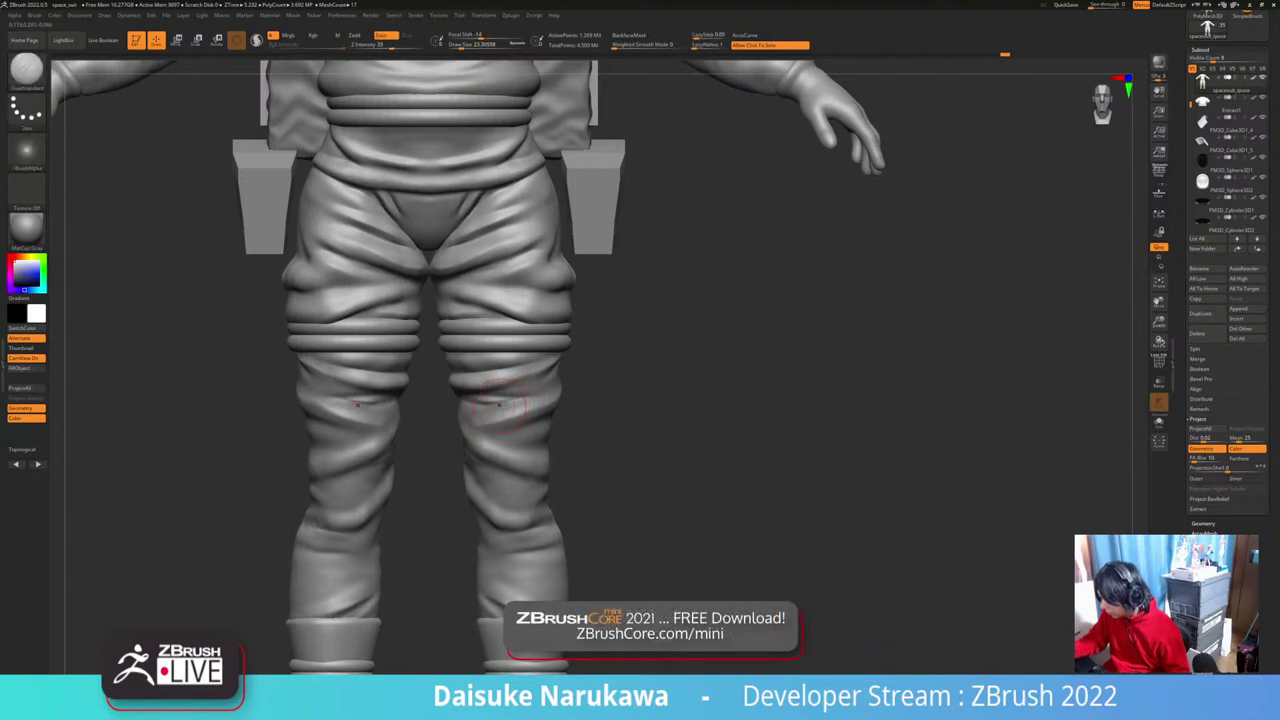
key("shift")
mouse_move(512, 406)
left_mouse_down("shift")
mouse_move(490, 388)
mouse_move(530, 386)
left_mouse_up("shift")
mouse_move(606, 407)
right_mouse_down("ctrl")
mouse_move(628, 545)
mouse_move(583, 527)
mouse_move(578, 442)
right_mouse_up("ctrl")
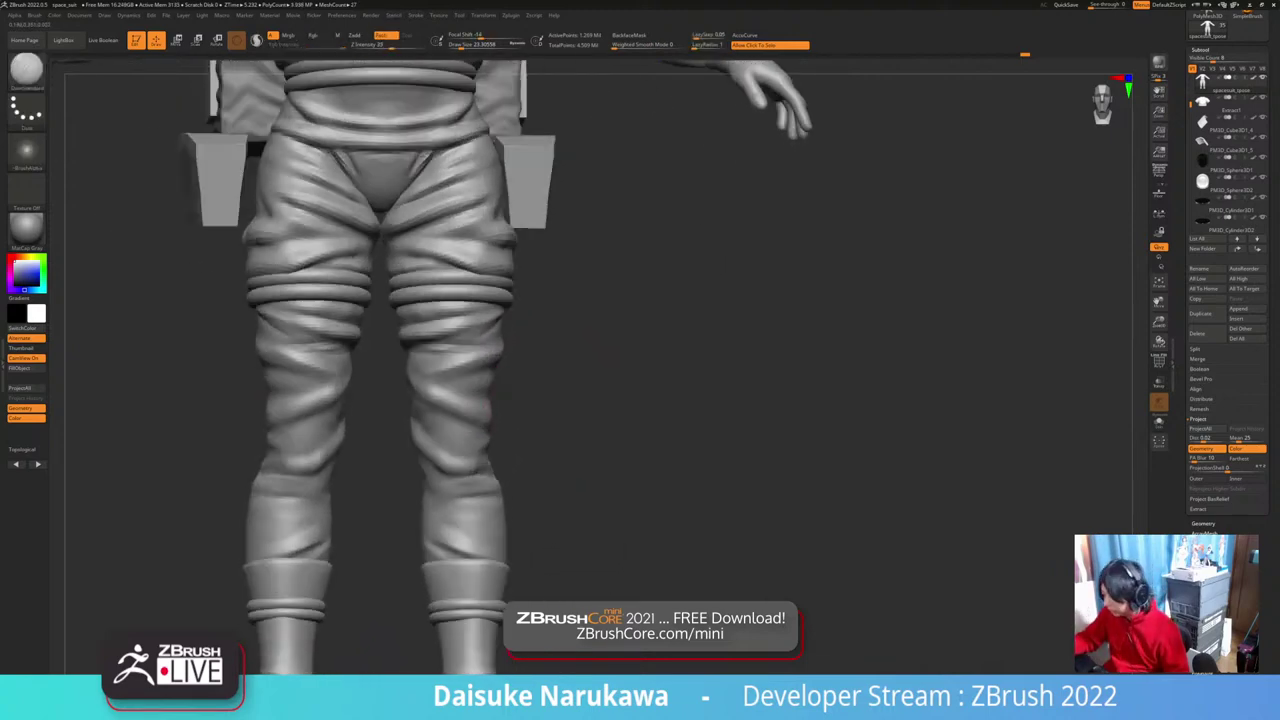
Step: Deepen the fold running toward the outer side of the leg above the knee and blend its edges
left_click_drag(446, 368, 484, 358)
right_click_drag(581, 482, 533, 480)
left_click_drag(446, 367, 490, 357, "shift")
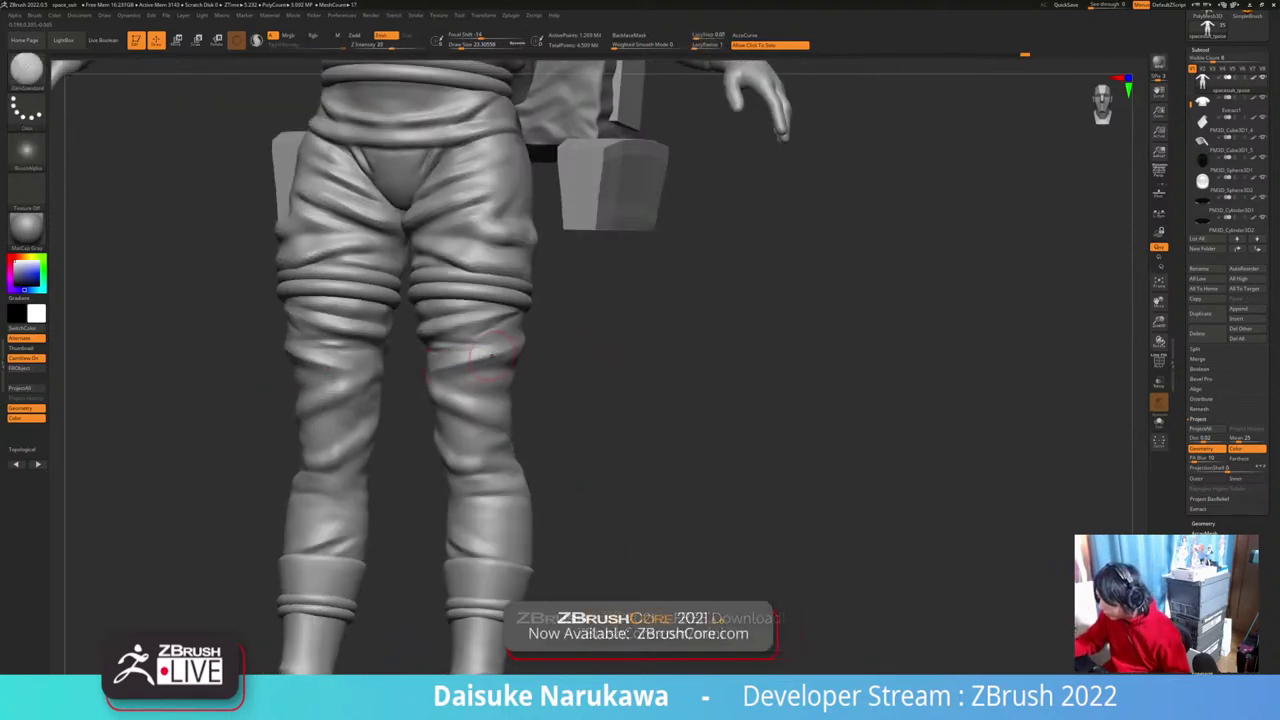
right_click_drag(612, 420, 566, 420)
left_click_drag(510, 355, 543, 351)
right_click_drag(529, 338, 600, 346)
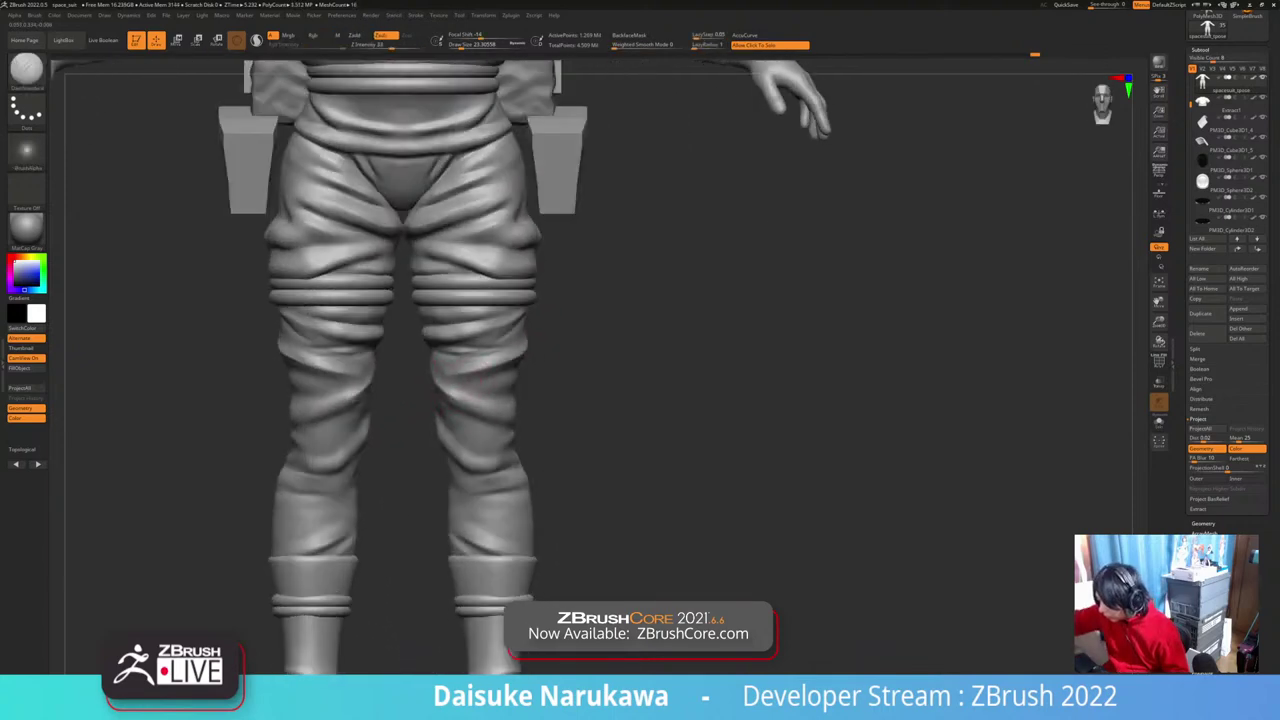
Step: Carve the diagonal crease from the inner side of the leg above the knee and smooth its transition across the front
left_click_drag(456, 398, 442, 384)
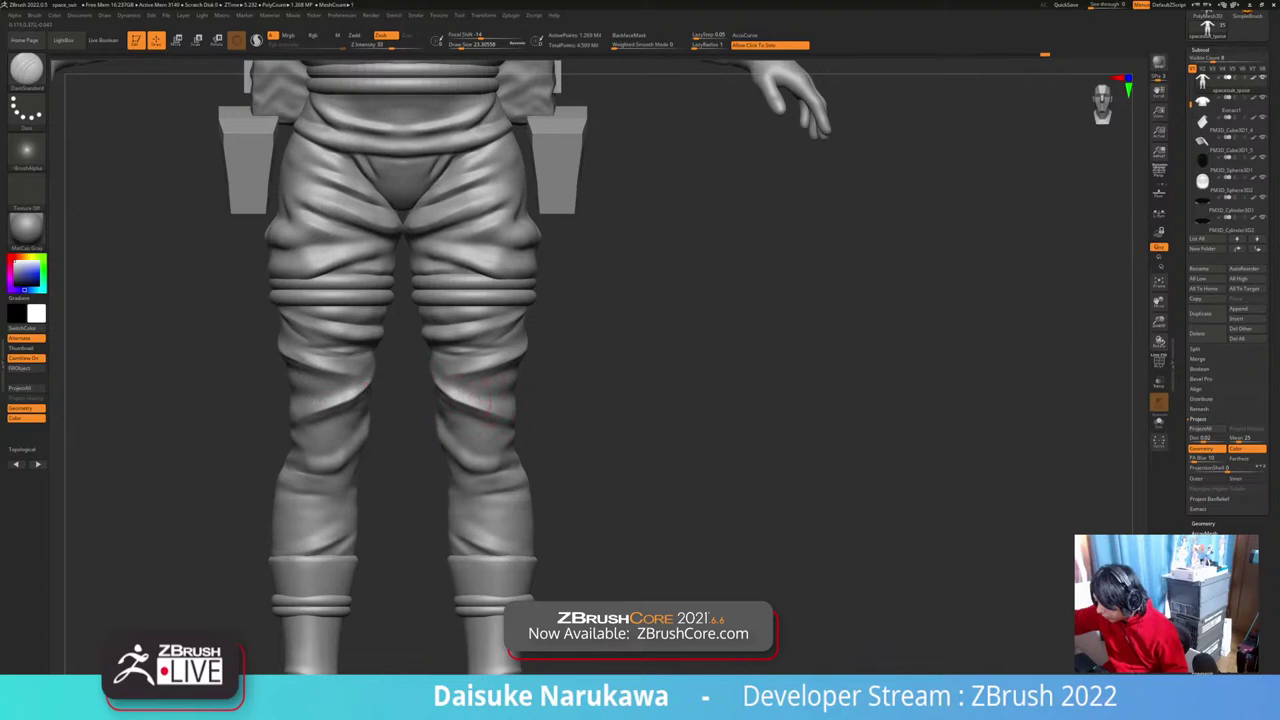
key("shift")
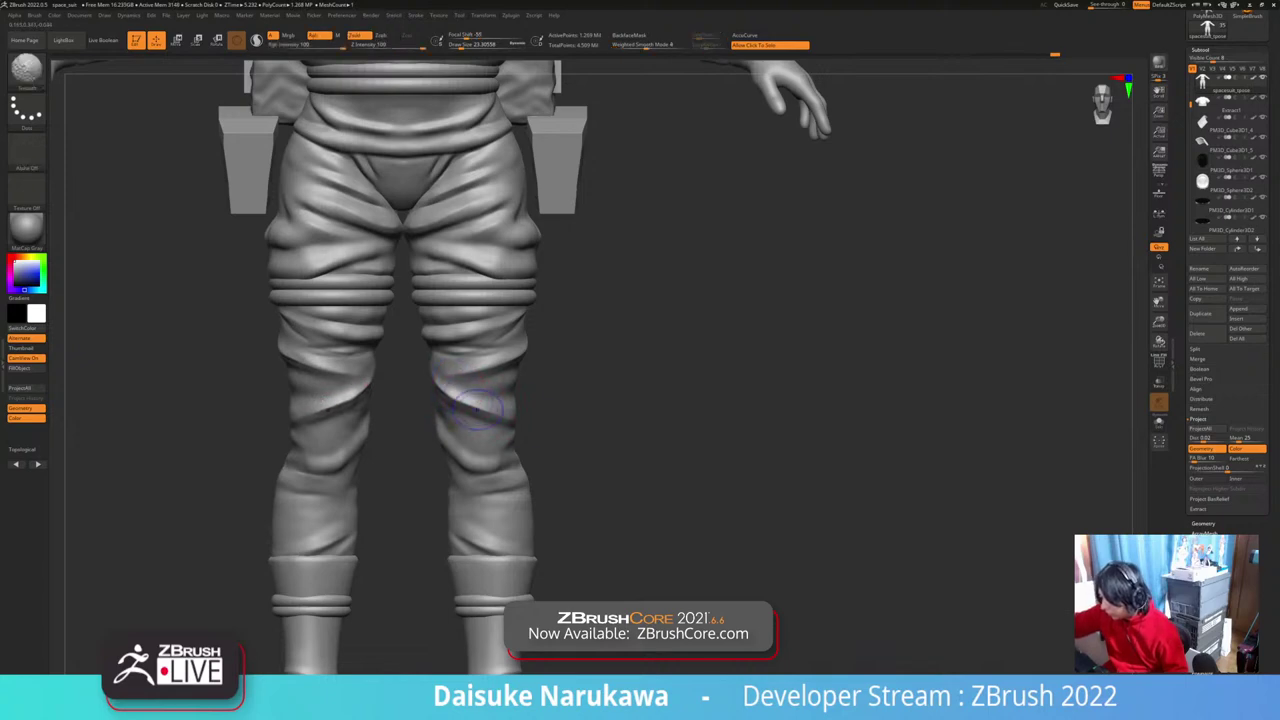
right_click_drag(477, 409, 440, 376)
left_click_drag(440, 376, 447, 389)
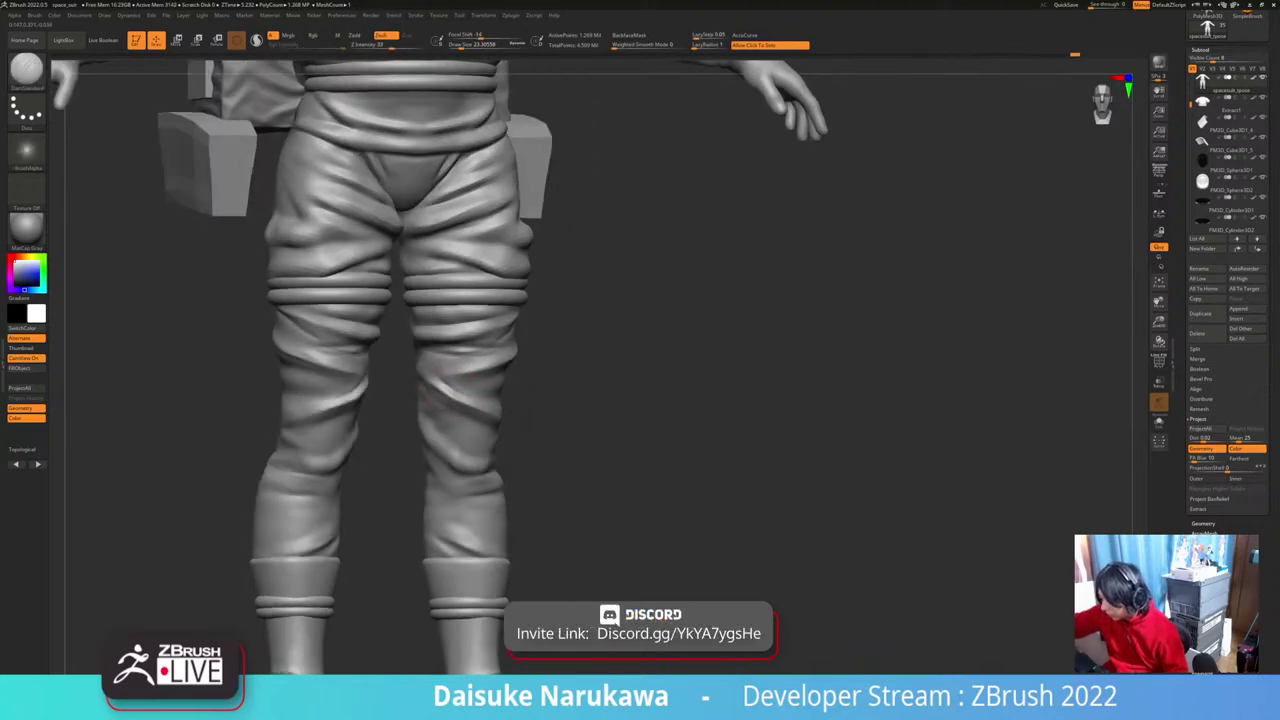
right_click_drag(447, 389, 508, 392)
left_click_drag(462, 392, 502, 414, "shift")
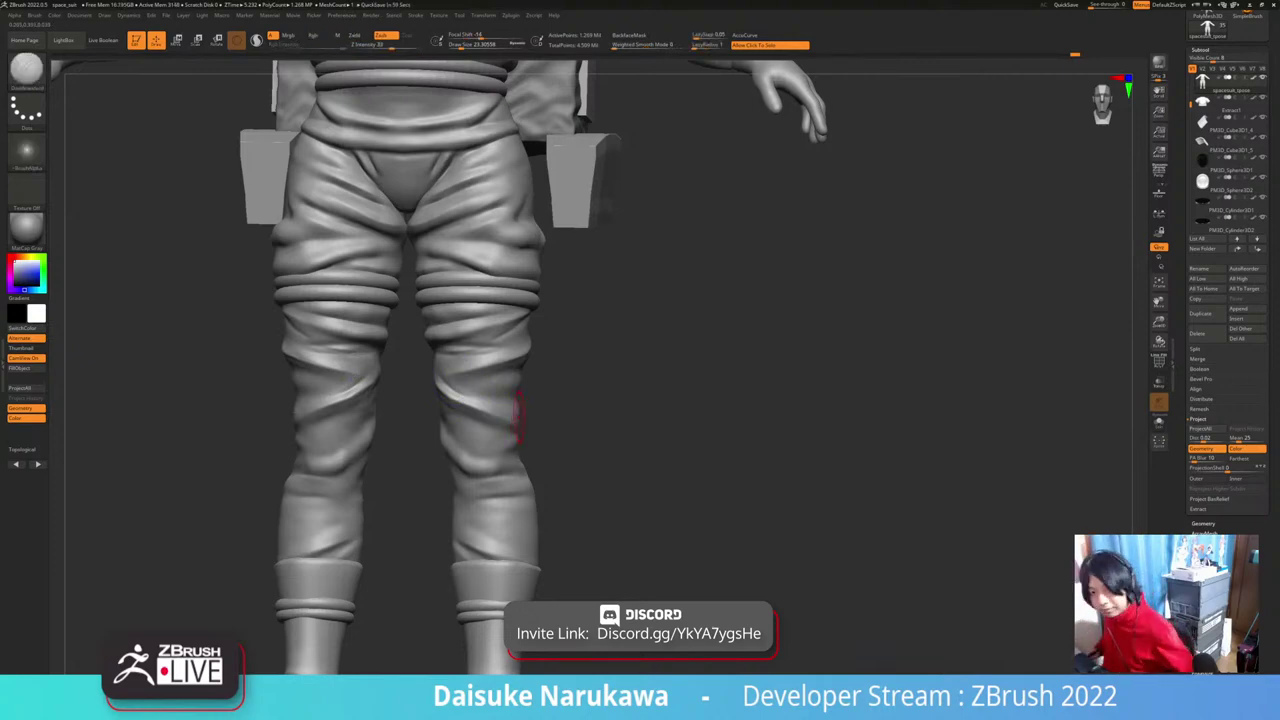
Step: Sharpen the curved crease directly above the knee on the inner front of the leg
mouse_move(497, 446)
right_mouse_down()
mouse_move(483, 455)
mouse_move(517, 456)
mouse_move(480, 447)
right_mouse_up()
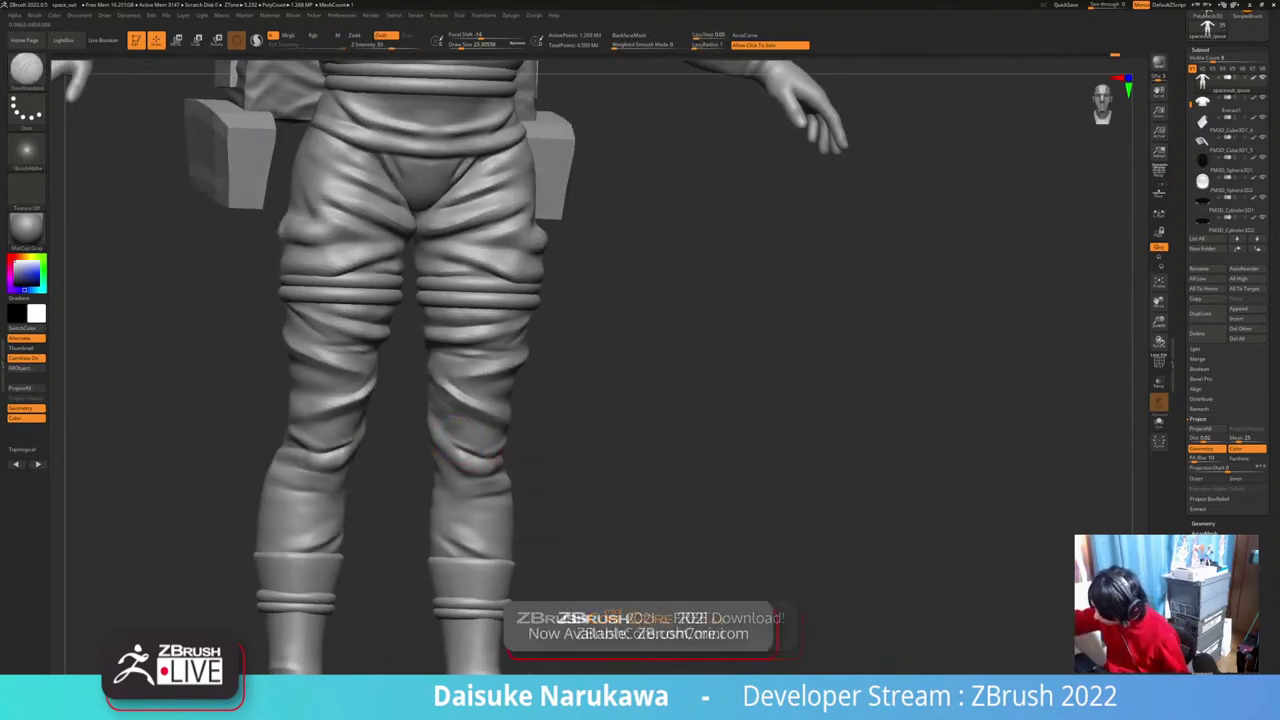
mouse_move(476, 442)
left_mouse_down()
mouse_move(452, 446)
mouse_move(463, 458)
mouse_move(468, 444)
mouse_move(450, 434)
left_mouse_up()
right_click_drag(560, 450, 598, 458)
mouse_move(598, 480)
right_mouse_down("ctrl")
mouse_move(593, 443)
mouse_move(561, 427)
mouse_move(532, 490)
mouse_move(485, 432)
mouse_move(507, 414)
right_mouse_up("ctrl")
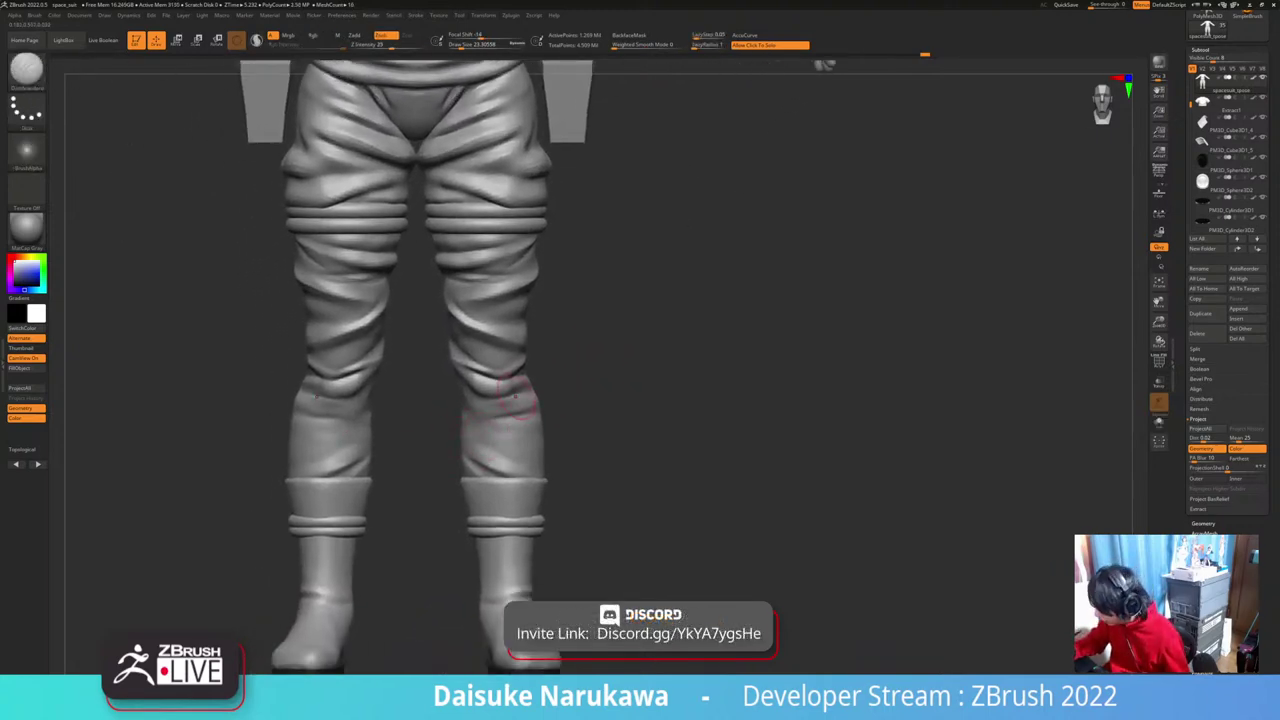
Step: Carve short slanted creases across the outer front of the knee and soften their ends
left_click_drag(527, 380, 520, 388)
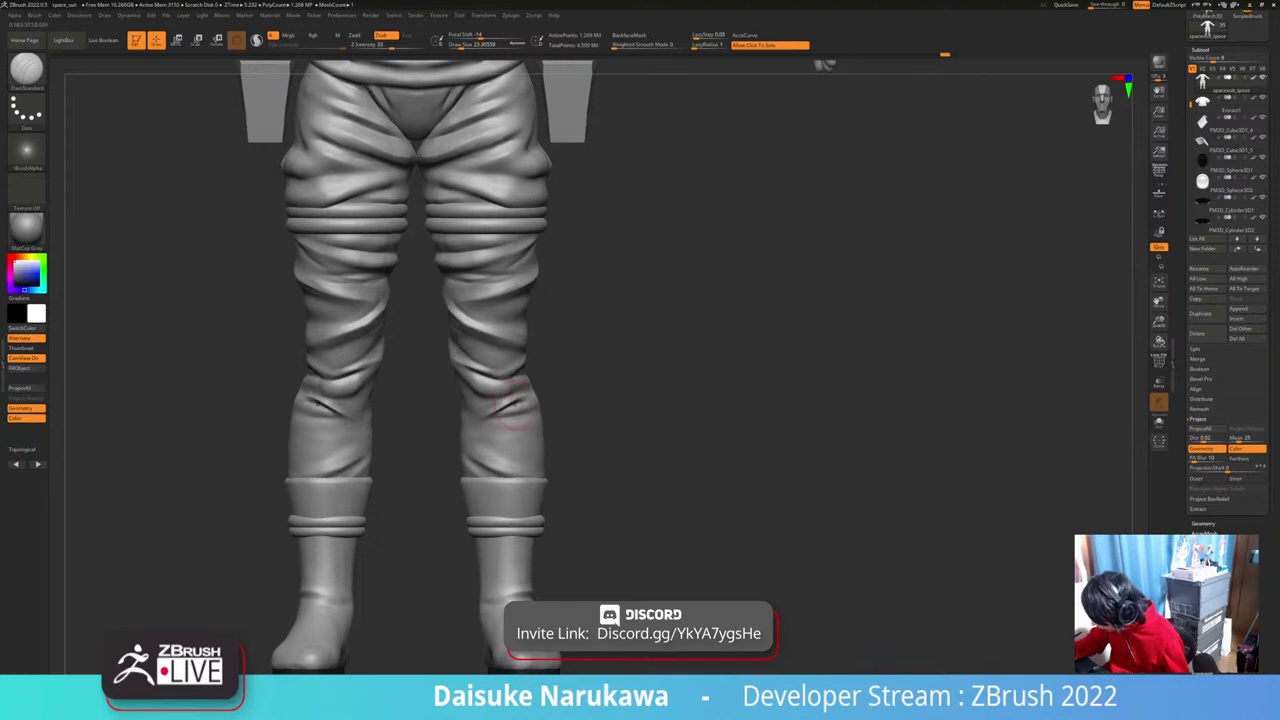
mouse_move(529, 406)
left_mouse_down()
mouse_move(494, 421)
mouse_move(525, 414)
left_mouse_up()
right_click_drag(560, 400, 482, 394)
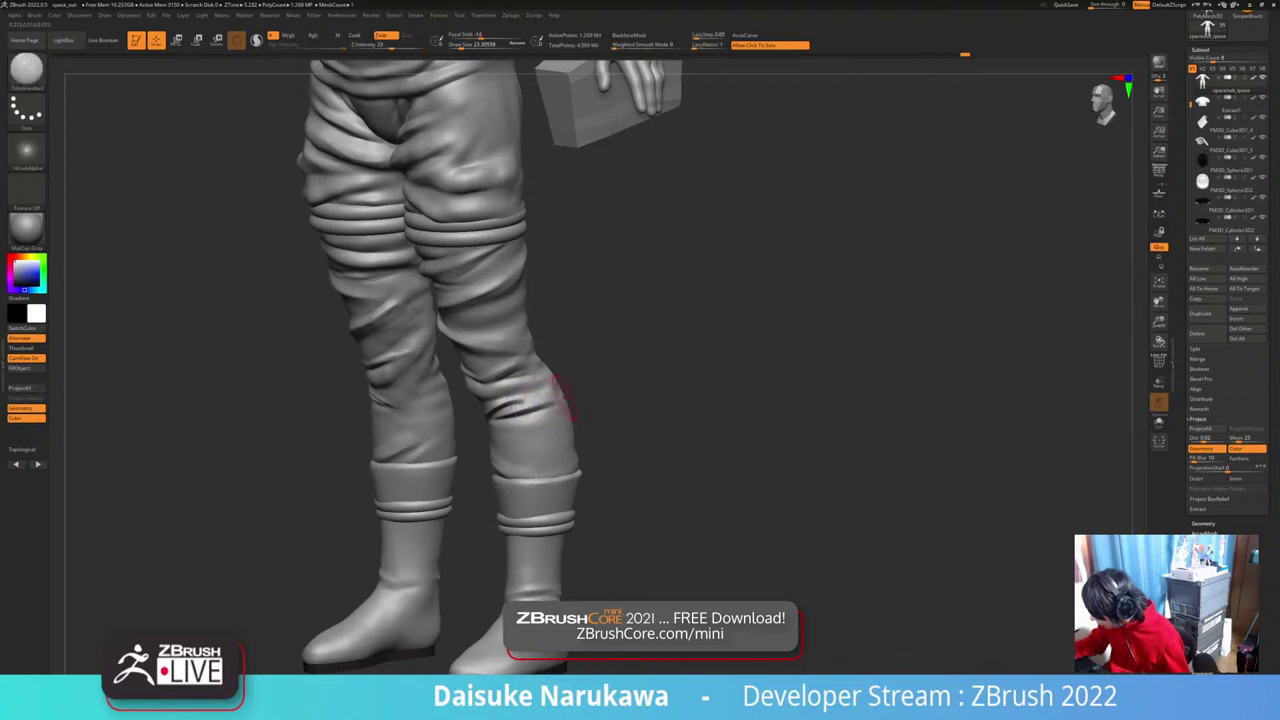
key("shift")
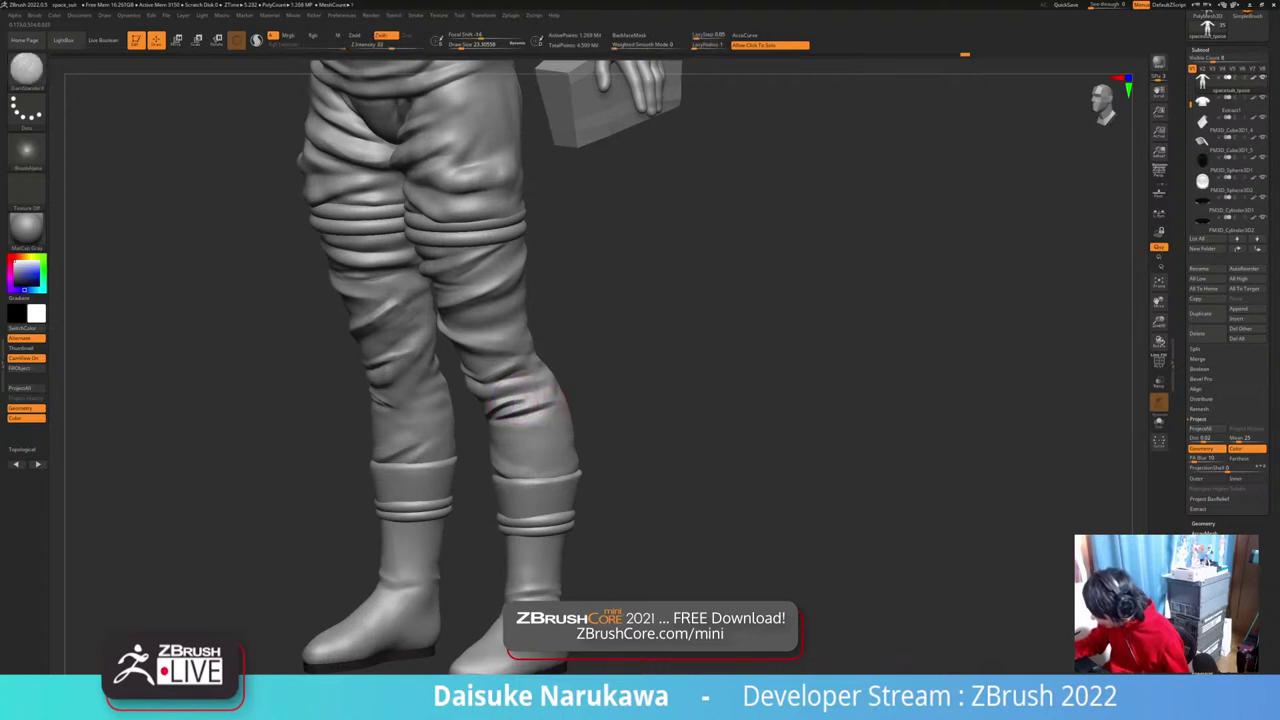
left_click_drag(528, 398, 538, 388)
mouse_move(530, 388)
right_mouse_down("shift")
mouse_move(560, 386)
mouse_move(462, 400)
mouse_move(560, 400)
mouse_move(548, 458)
mouse_move(545, 395)
mouse_move(562, 358)
mouse_move(552, 402)
right_mouse_up("shift")
right_click_drag(552, 402, 566, 354, "alt")
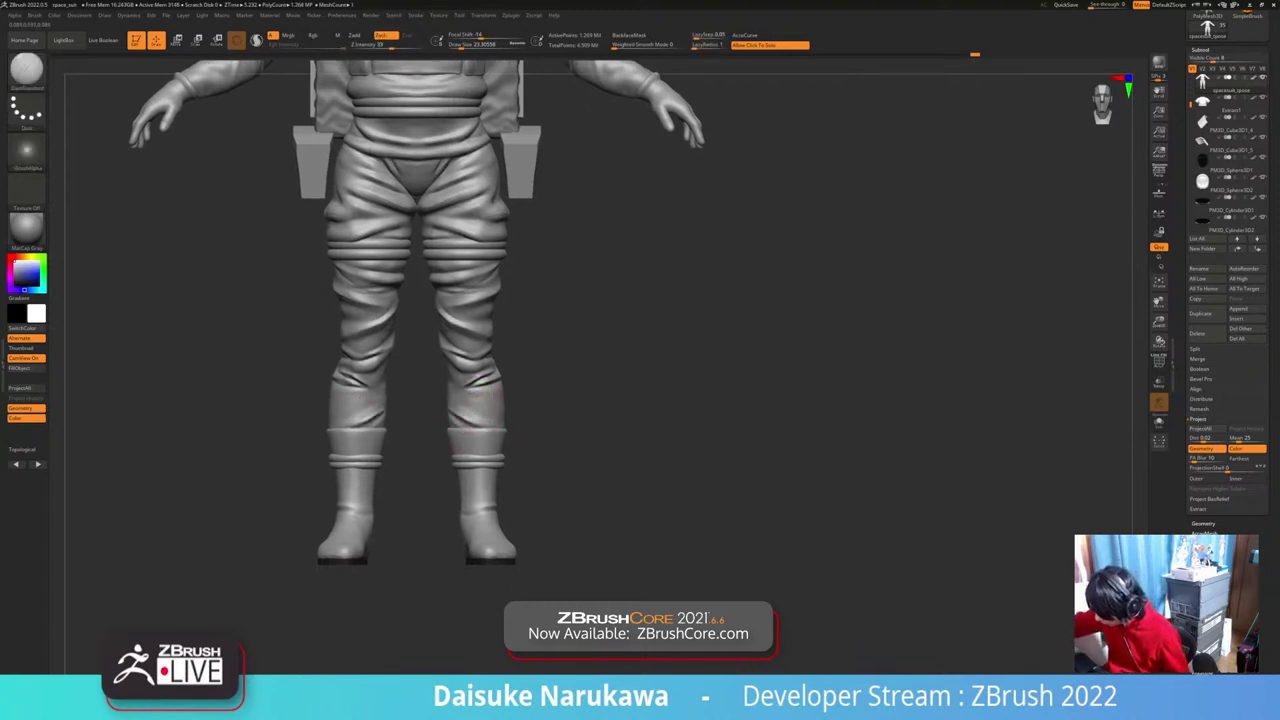
Step: Smooth the diagonal fold on the inner side of the shin above the boot cuff
mouse_move(478, 412)
right_mouse_down("ctrl")
mouse_move(470, 446)
mouse_move(472, 424)
right_mouse_up("ctrl")
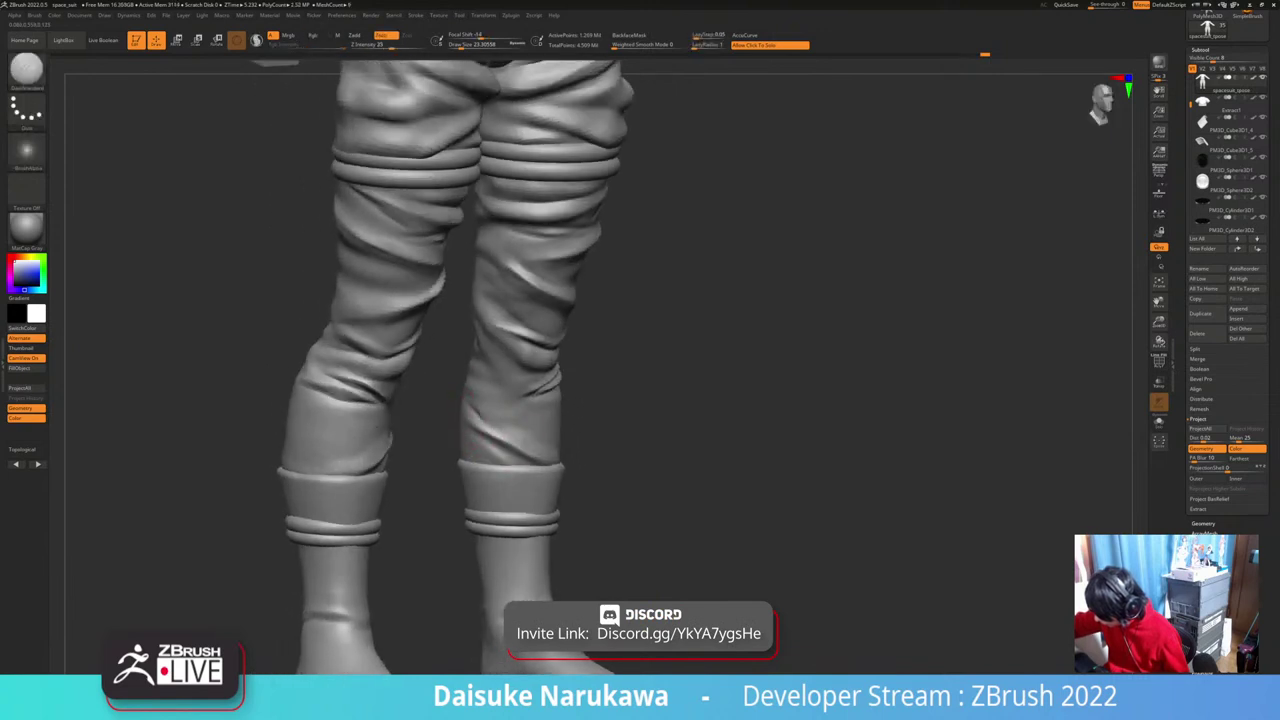
left_click_drag(528, 446, 508, 448, "shift")
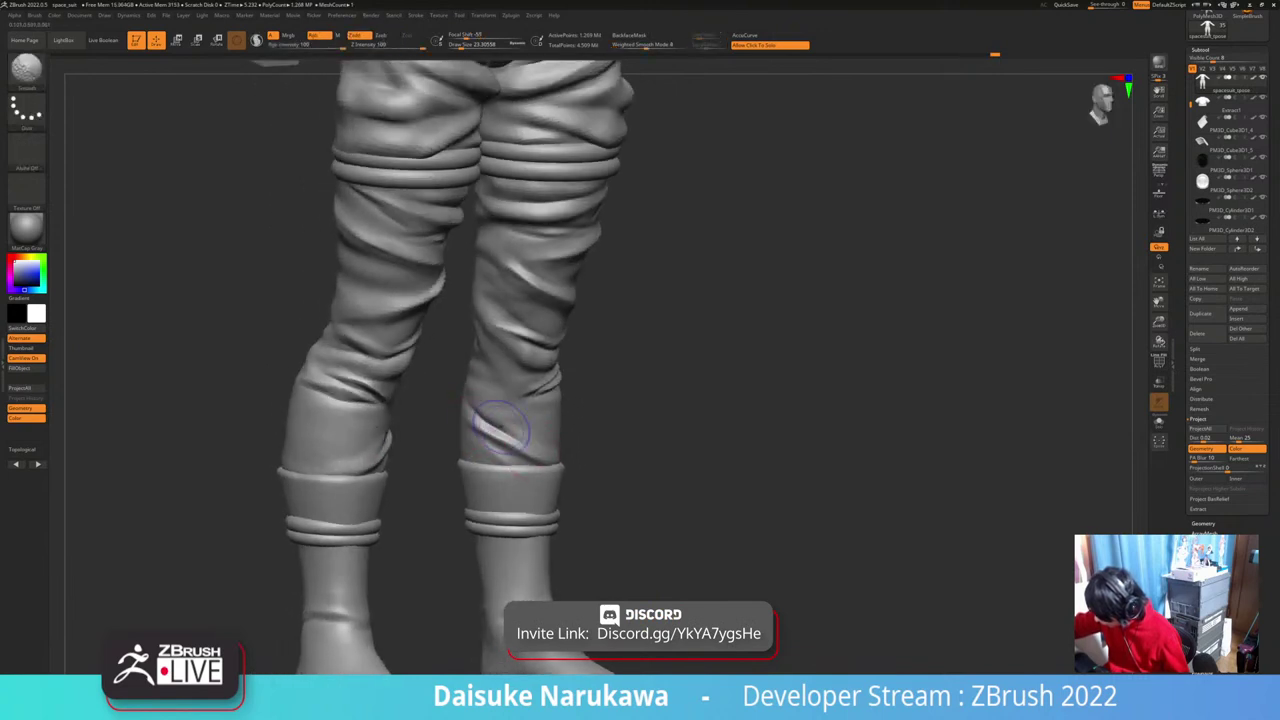
mouse_move(562, 400)
right_mouse_down()
mouse_move(520, 390)
mouse_move(544, 406)
right_mouse_up()
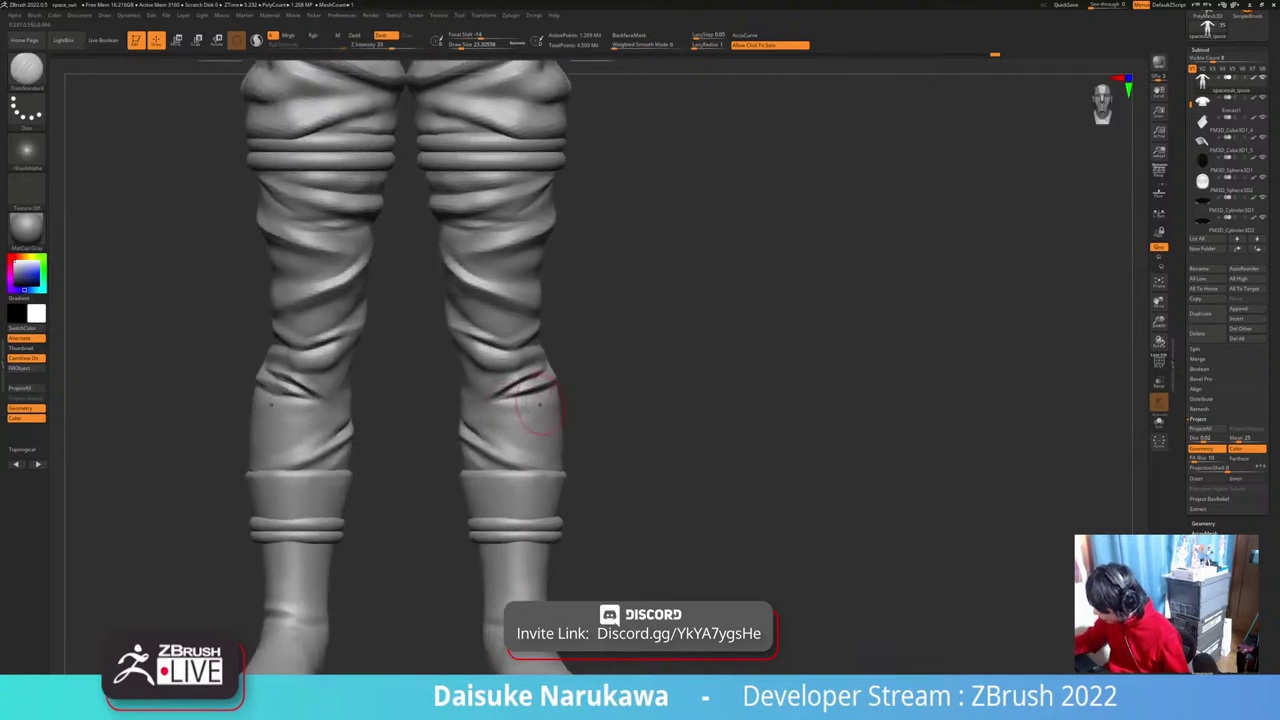
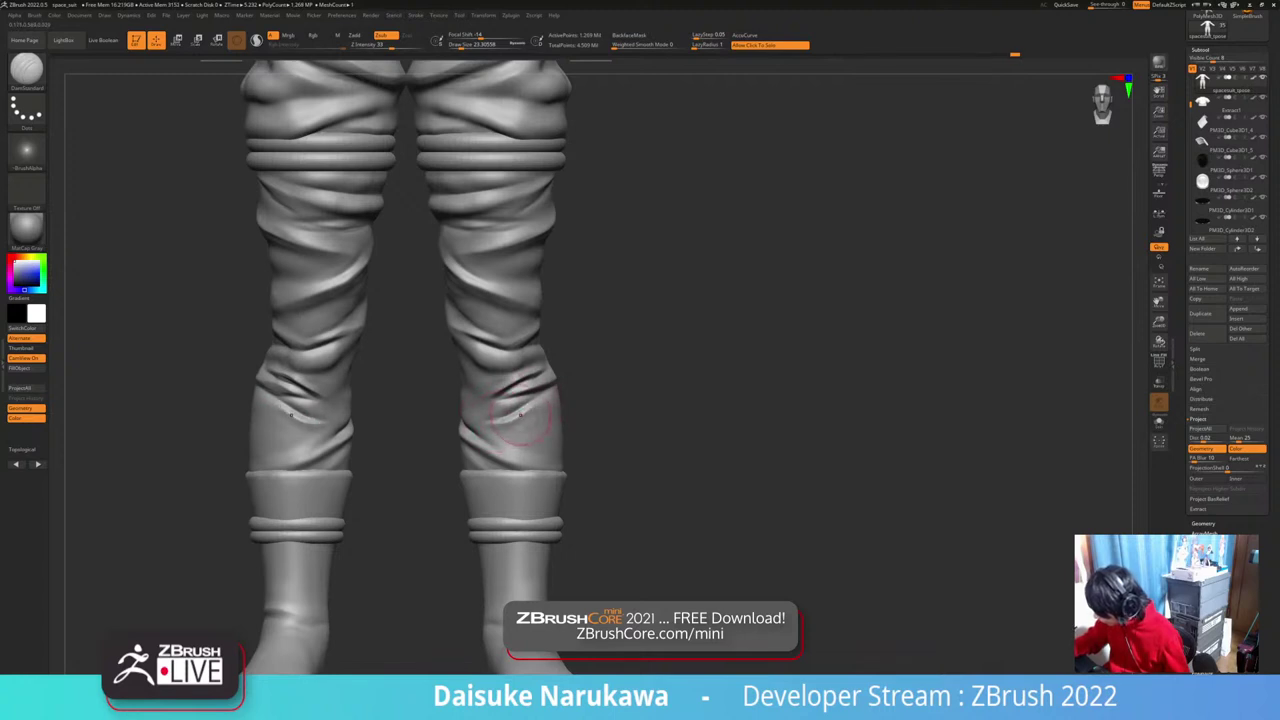
Step: Carve and blend an additional slanted crease across the front of the leg just below the knee
left_click_drag(552, 401, 557, 403, "shift")
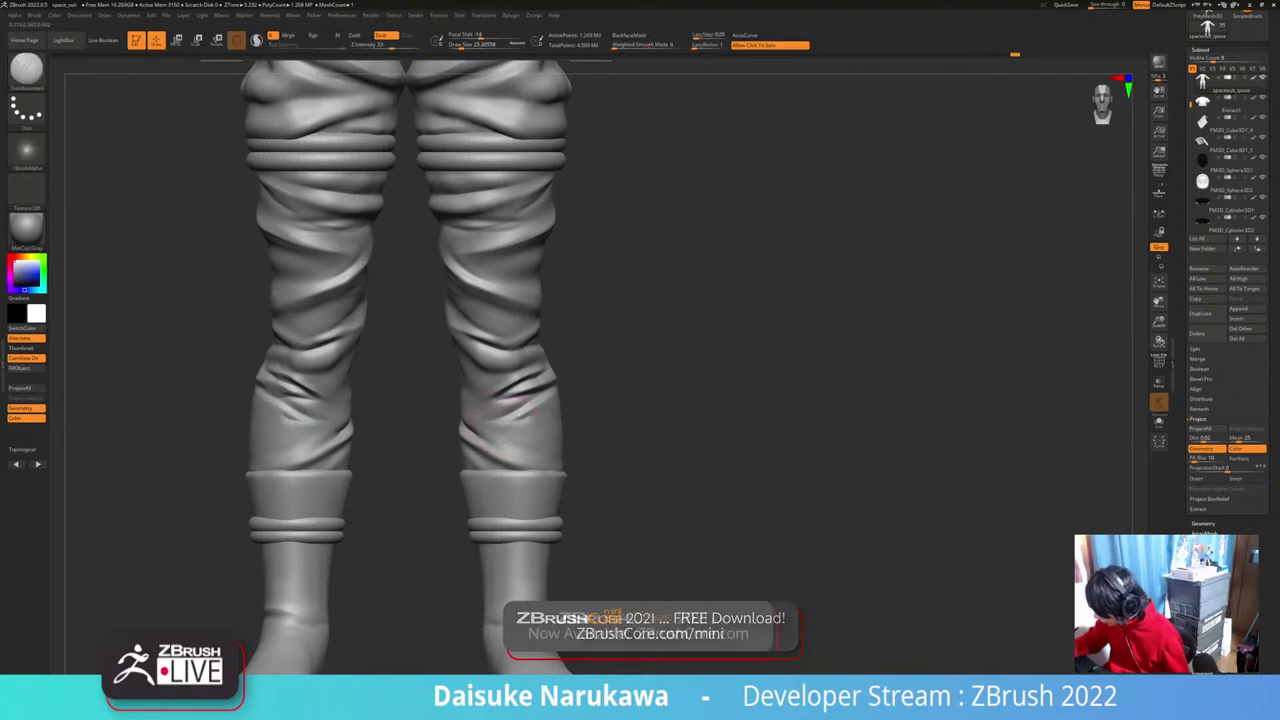
left_click_drag(531, 410, 504, 424)
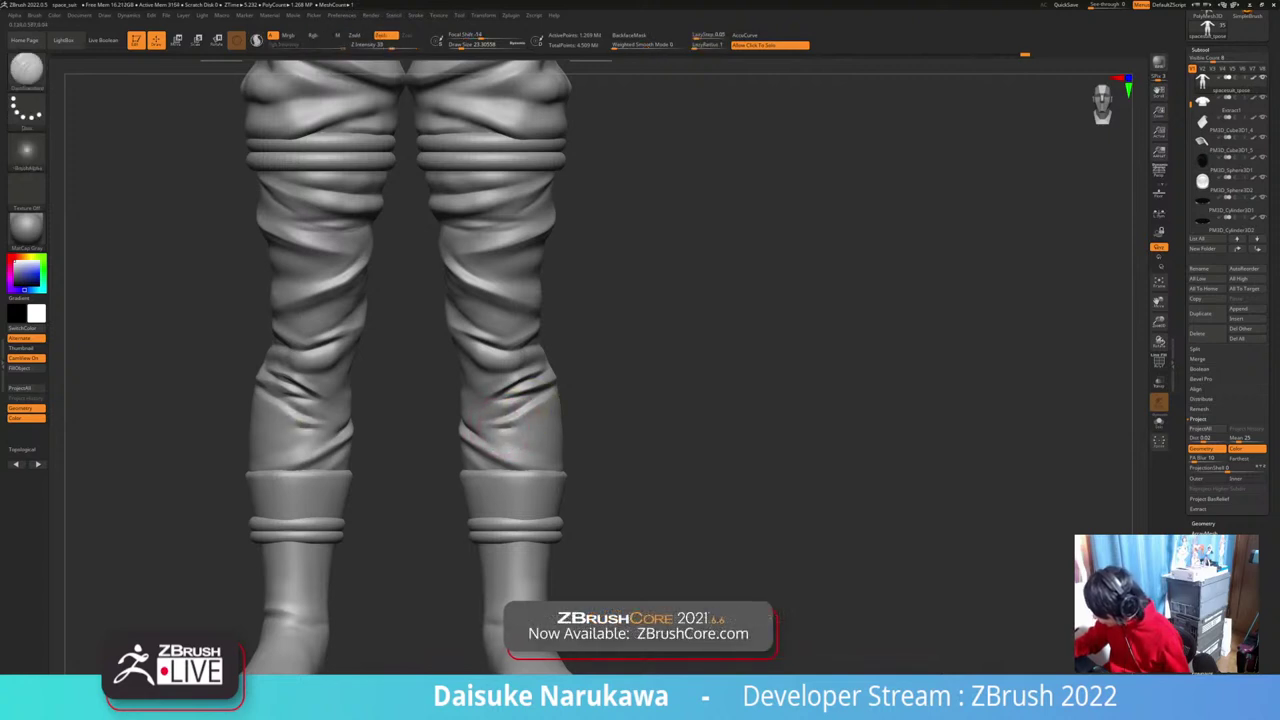
key("shift")
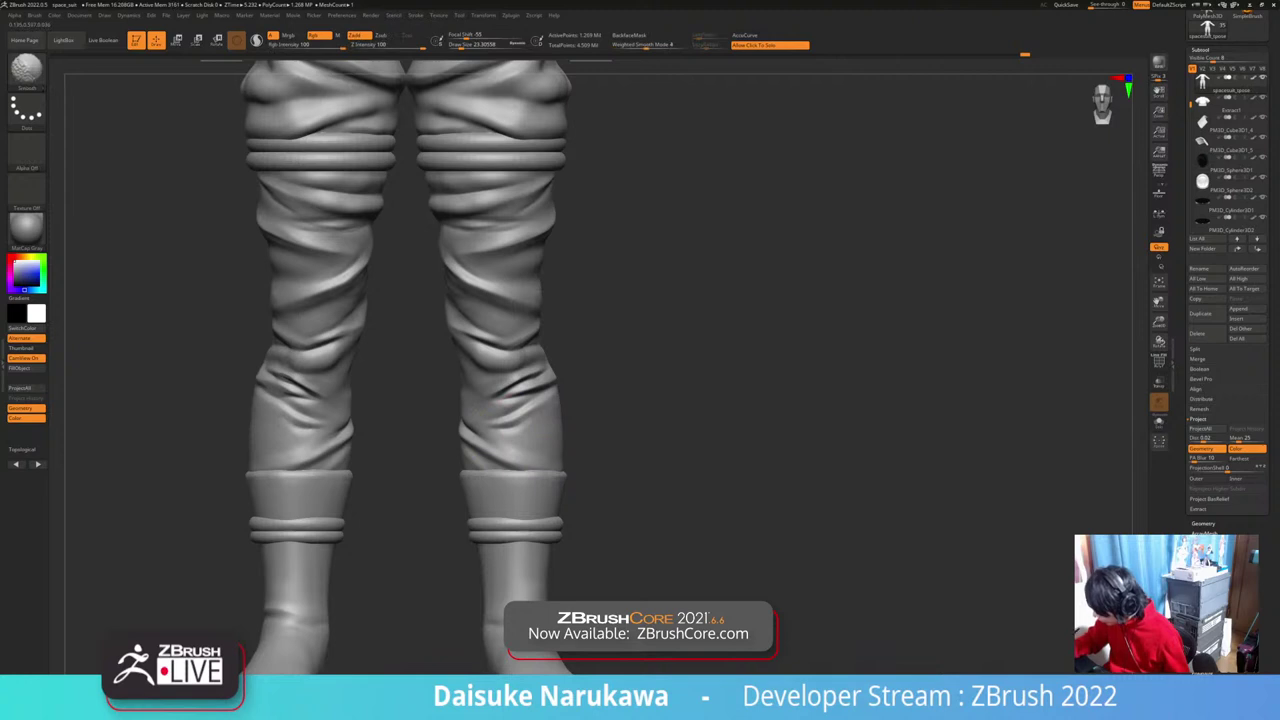
right_click_drag(554, 424, 534, 421, "ctrl")
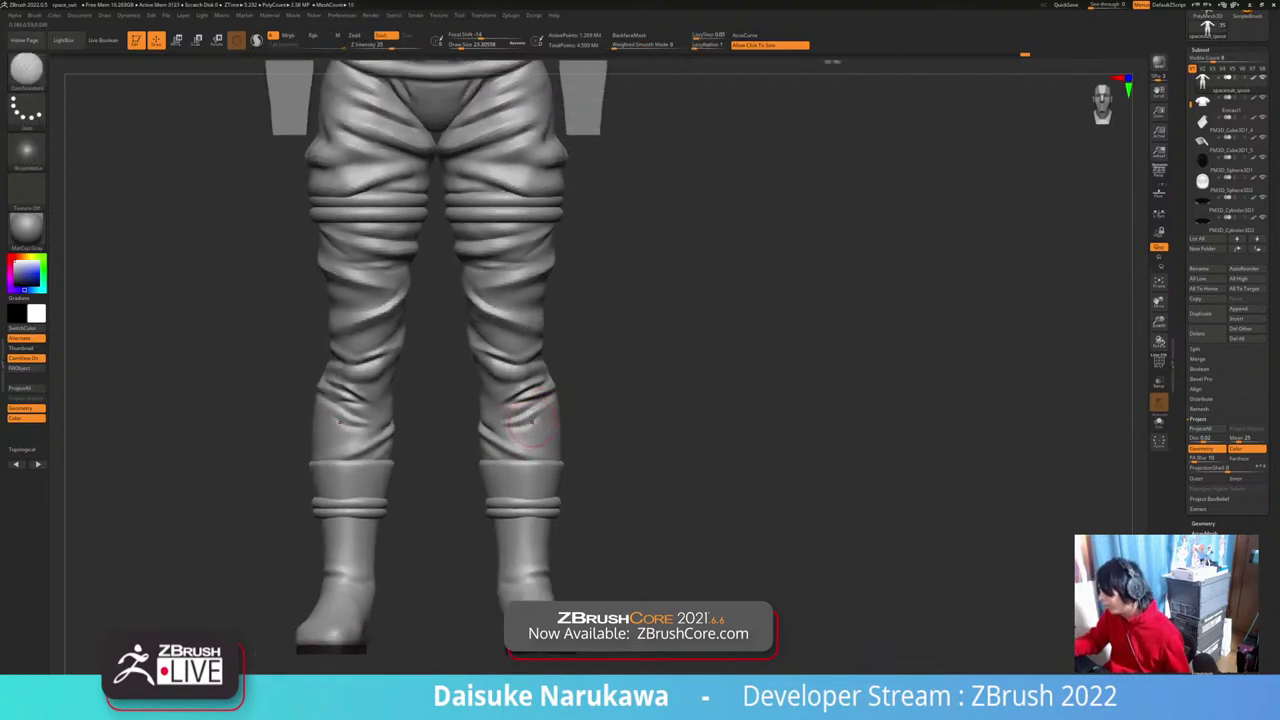
mouse_move(531, 421)
left_mouse_down()
mouse_move(522, 430)
mouse_move(536, 420)
left_mouse_up()
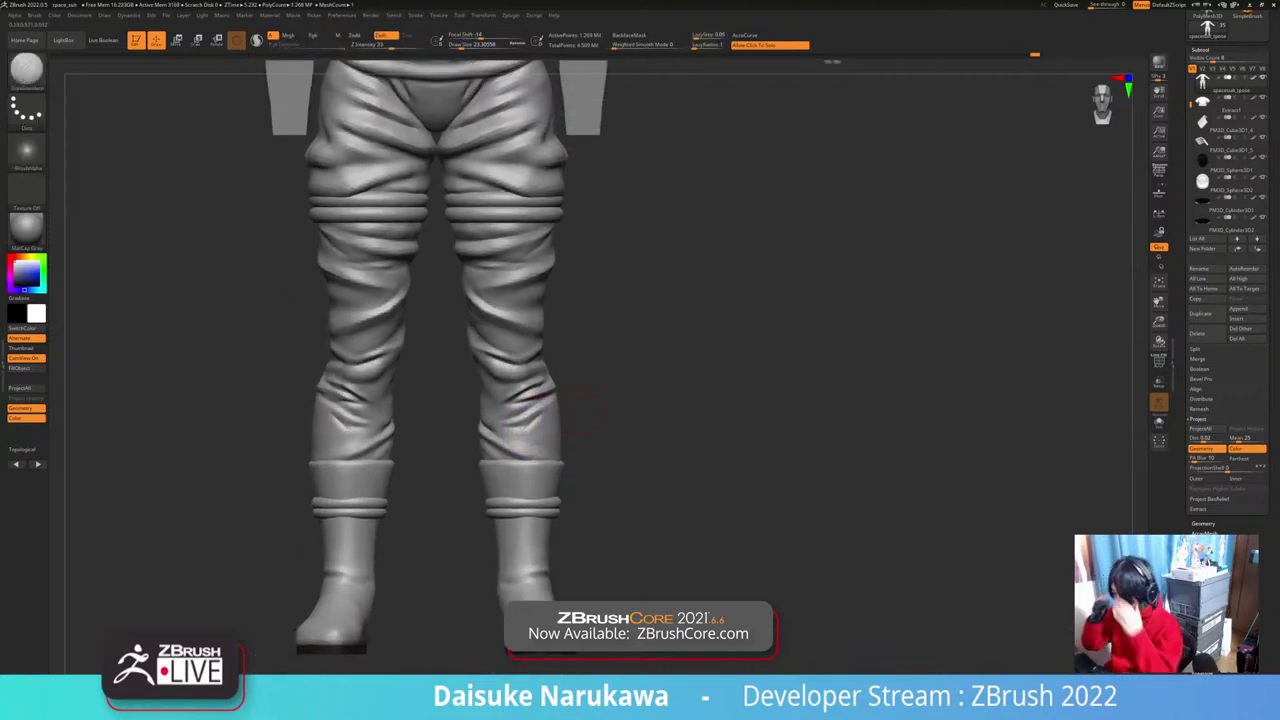
Step: Carve slanted creases on the outer side of the lower leg just above the boot cuff
mouse_move(610, 412)
right_mouse_down()
mouse_move(550, 416)
mouse_move(622, 412)
mouse_move(586, 410)
right_mouse_up()
right_click_drag(586, 410, 560, 474, "alt")
right_click_drag(560, 474, 644, 446, "alt")
mouse_move(510, 480)
right_mouse_down("ctrl")
mouse_move(532, 488)
mouse_move(535, 510)
mouse_move(515, 487)
right_mouse_up("ctrl")
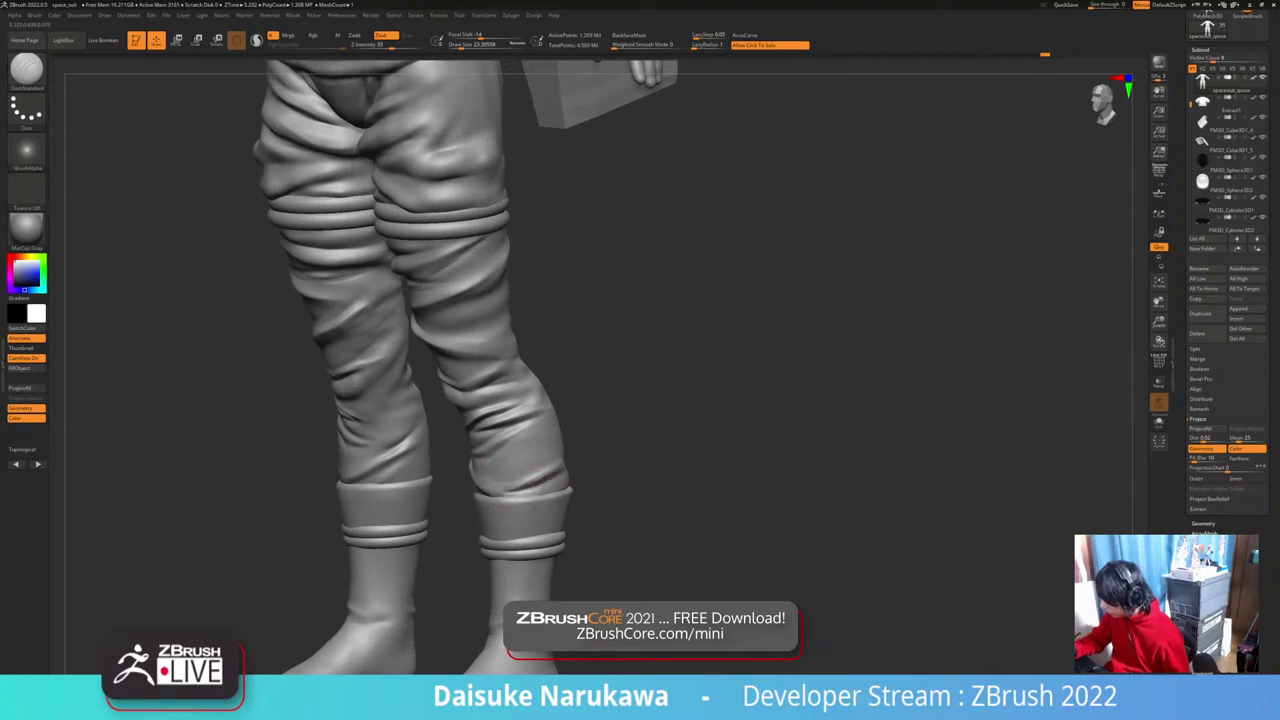
right_click_drag(577, 463, 548, 461, "shift")
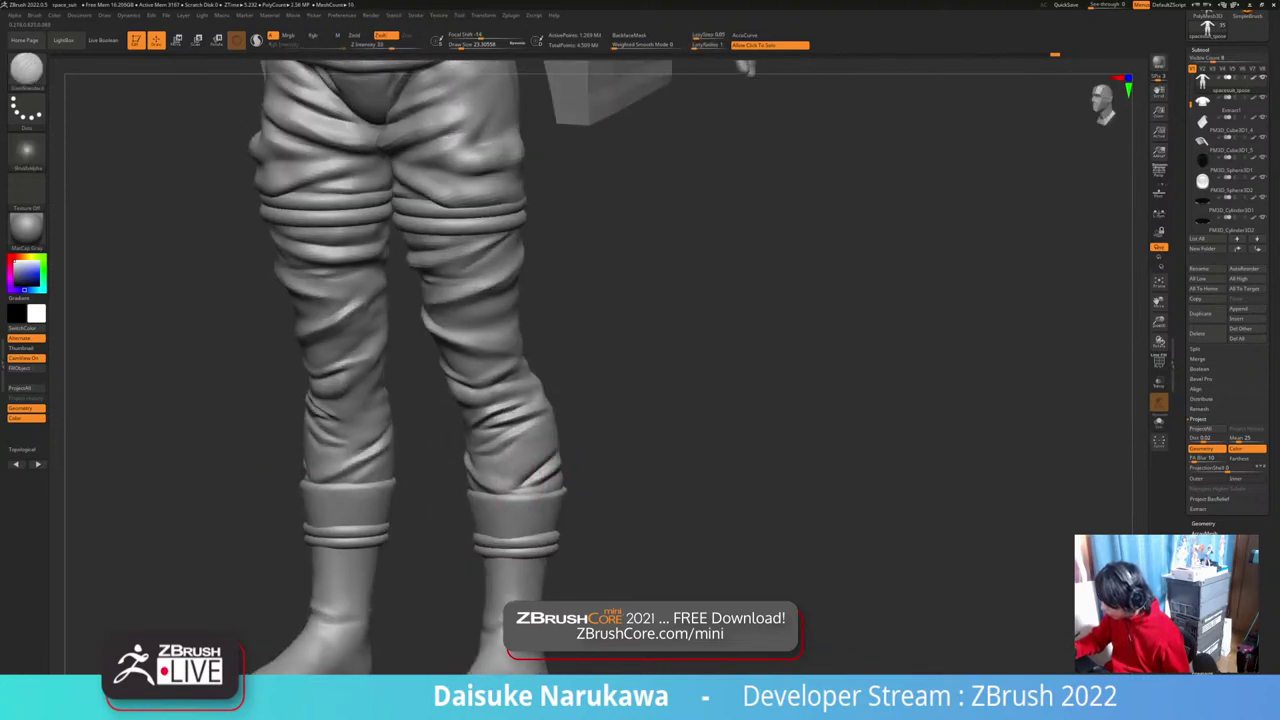
left_click_drag(537, 478, 522, 488)
mouse_move(516, 484)
right_mouse_down("shift")
mouse_move(528, 480)
mouse_move(497, 452)
right_mouse_up("shift")
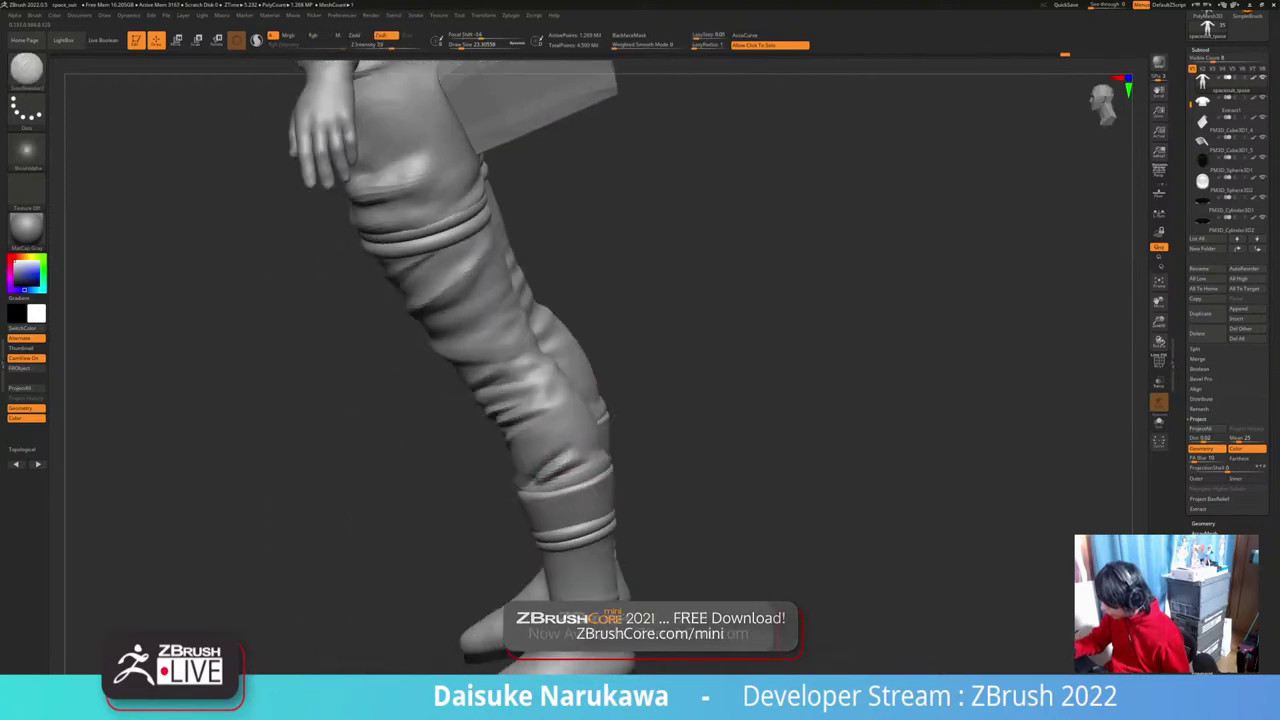
Step: Smooth the new creases on the outer side of the lower leg above the boot cuff
left_click_drag(575, 458, 560, 464, "shift")
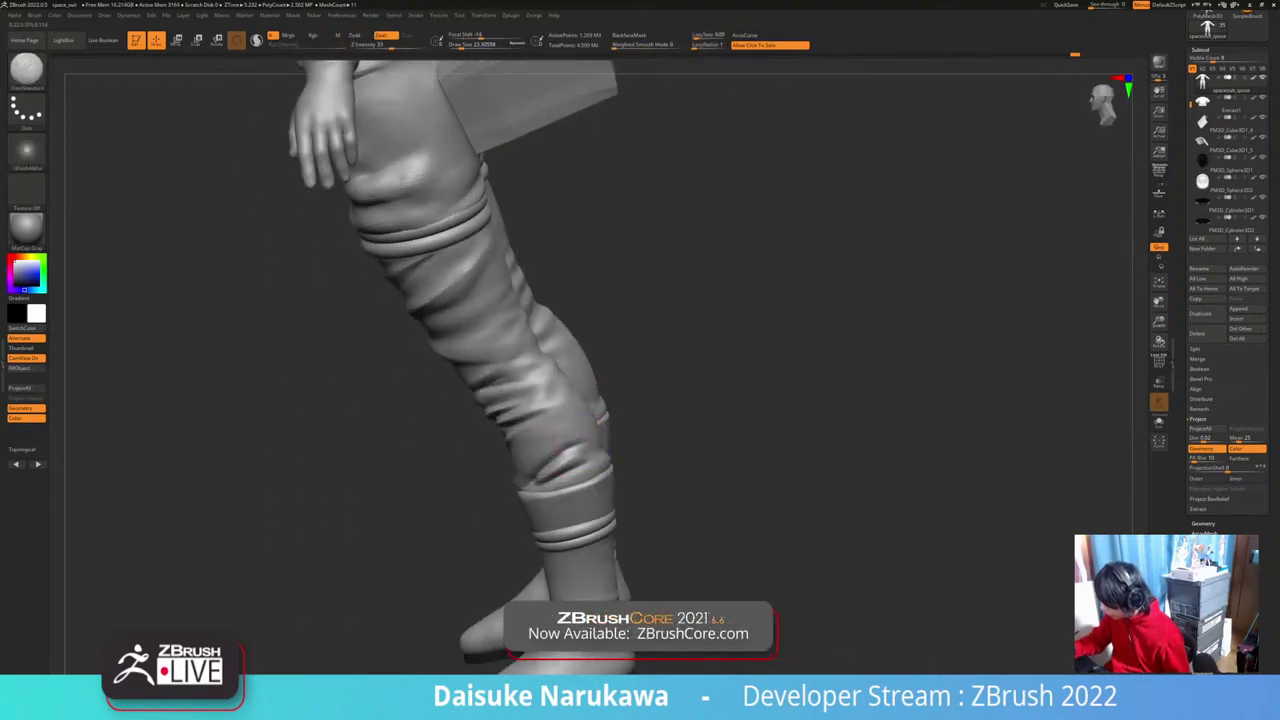
right_click_drag(548, 444, 580, 447)
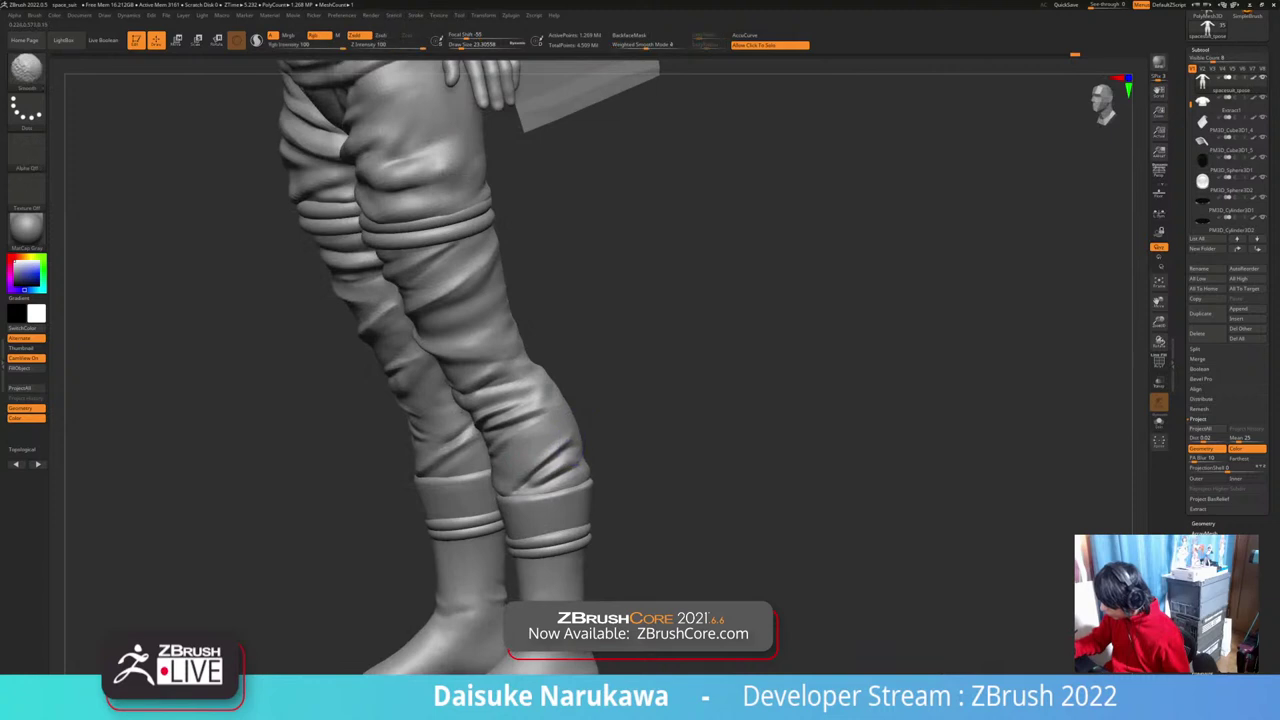
left_click_drag(562, 452, 552, 462, "shift")
right_click_drag(548, 458, 578, 460)
right_click_drag(508, 484, 522, 484, "shift")
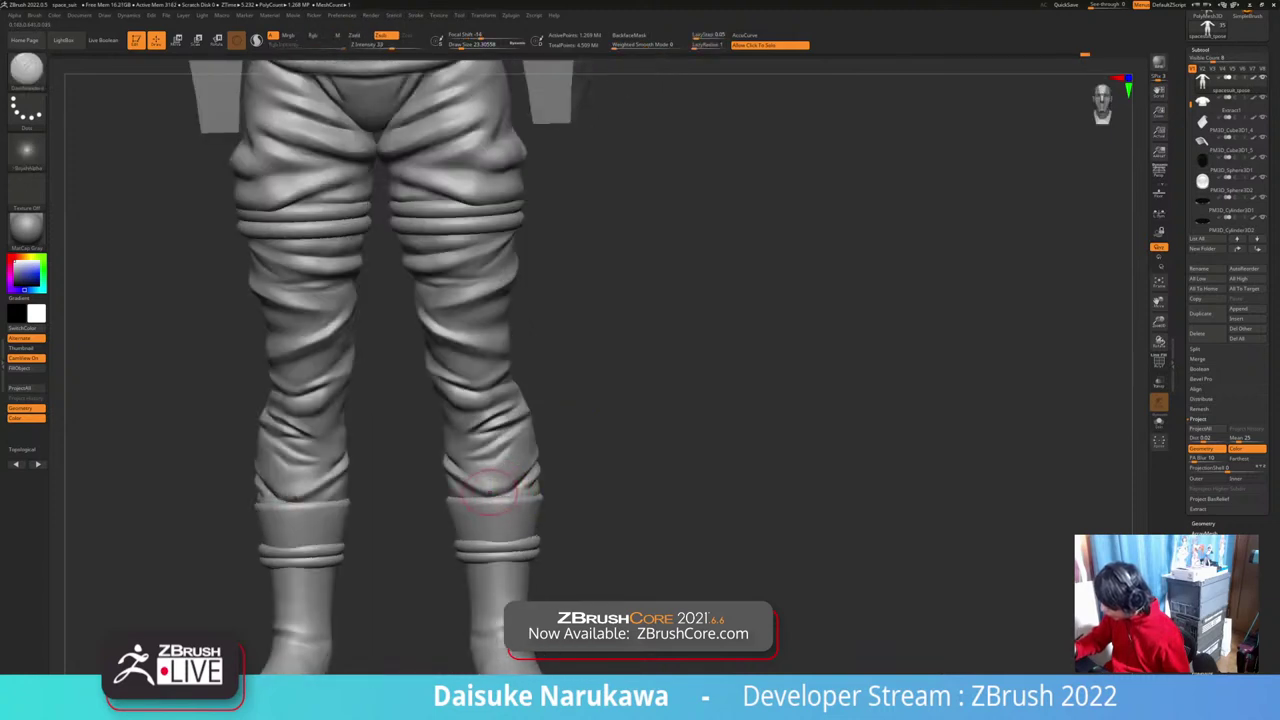
Step: Carve creases across the front and inner side of the leg directly above the boot cuff
left_click_drag(489, 493, 525, 489)
right_click_drag(530, 481, 555, 442)
right_click_drag(555, 442, 556, 515, "alt")
right_click_drag(556, 515, 540, 488, "alt")
right_click_drag(540, 488, 516, 482)
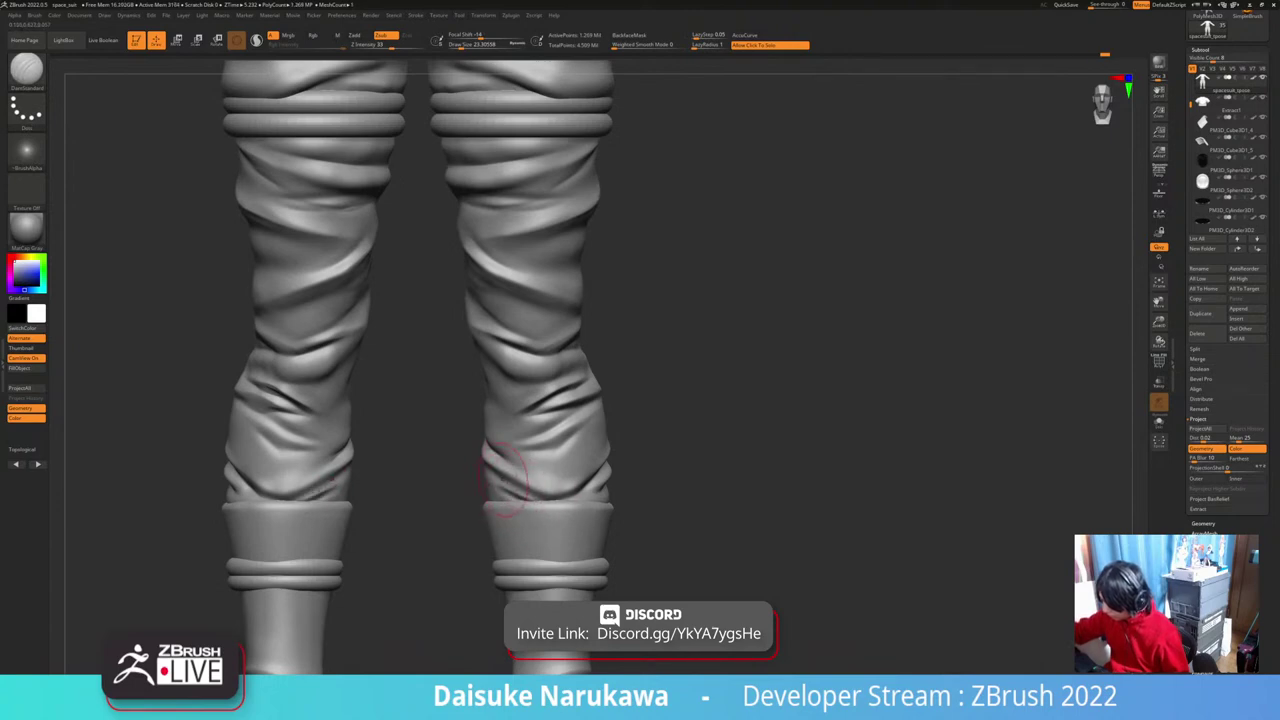
left_click_drag(505, 481, 537, 493)
Step: Isolate the suit mesh, refine and smooth the folds along the trouser hem above the boot cuff, and show all parts again
mouse_move(590, 480)
right_mouse_down("ctrl")
mouse_move(608, 442)
mouse_move(590, 549)
mouse_move(620, 534)
mouse_move(652, 486)
mouse_move(542, 500)
mouse_move(550, 580)
right_mouse_up("ctrl")
mouse_move(650, 520)
right_mouse_down()
mouse_move(607, 500)
mouse_move(620, 476)
right_mouse_up()
key("shift+s")
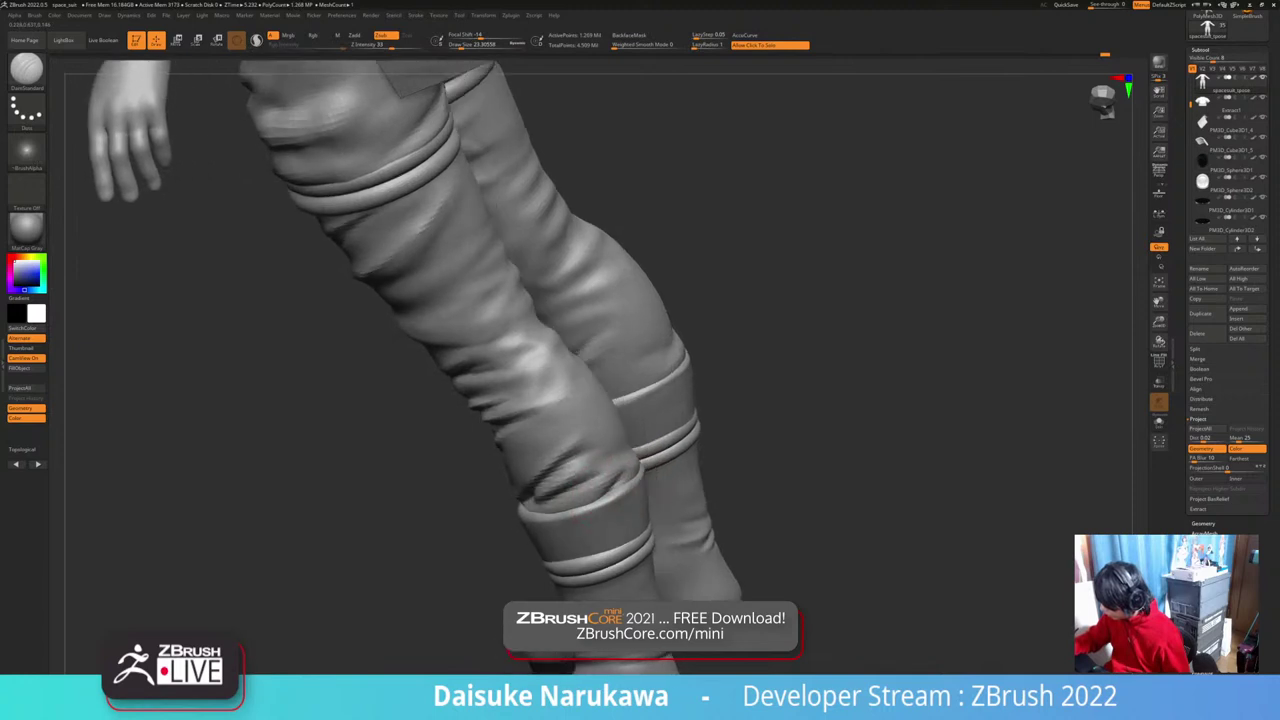
left_click_drag(552, 511, 594, 496)
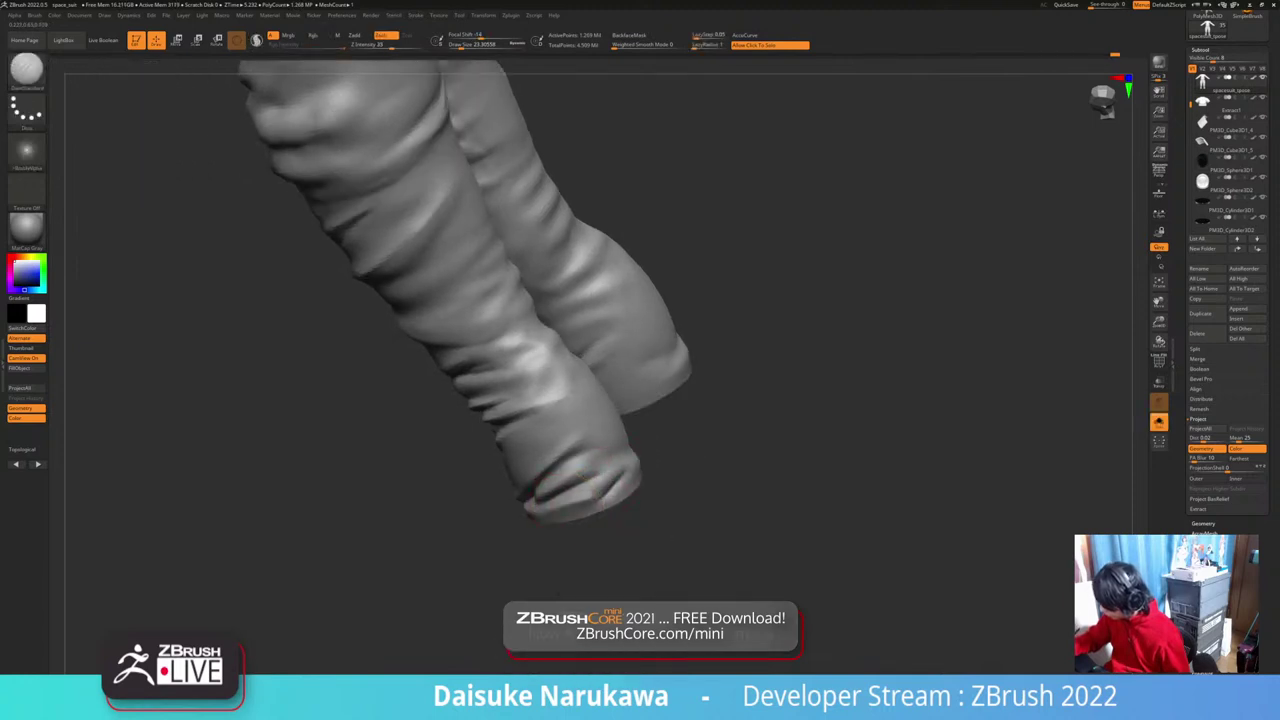
right_click_drag(606, 490, 618, 500)
left_click_drag(606, 486, 632, 472, "shift")
mouse_move(620, 478)
right_mouse_down()
mouse_move(650, 486)
mouse_move(592, 470)
mouse_move(632, 486)
mouse_move(630, 440)
mouse_move(629, 491)
mouse_move(629, 420)
mouse_move(629, 520)
right_mouse_up()
key("shift+s")
mouse_move(629, 520)
right_mouse_down()
mouse_move(700, 520)
mouse_move(628, 520)
right_mouse_up()
right_click_drag(628, 520, 680, 484, "alt")
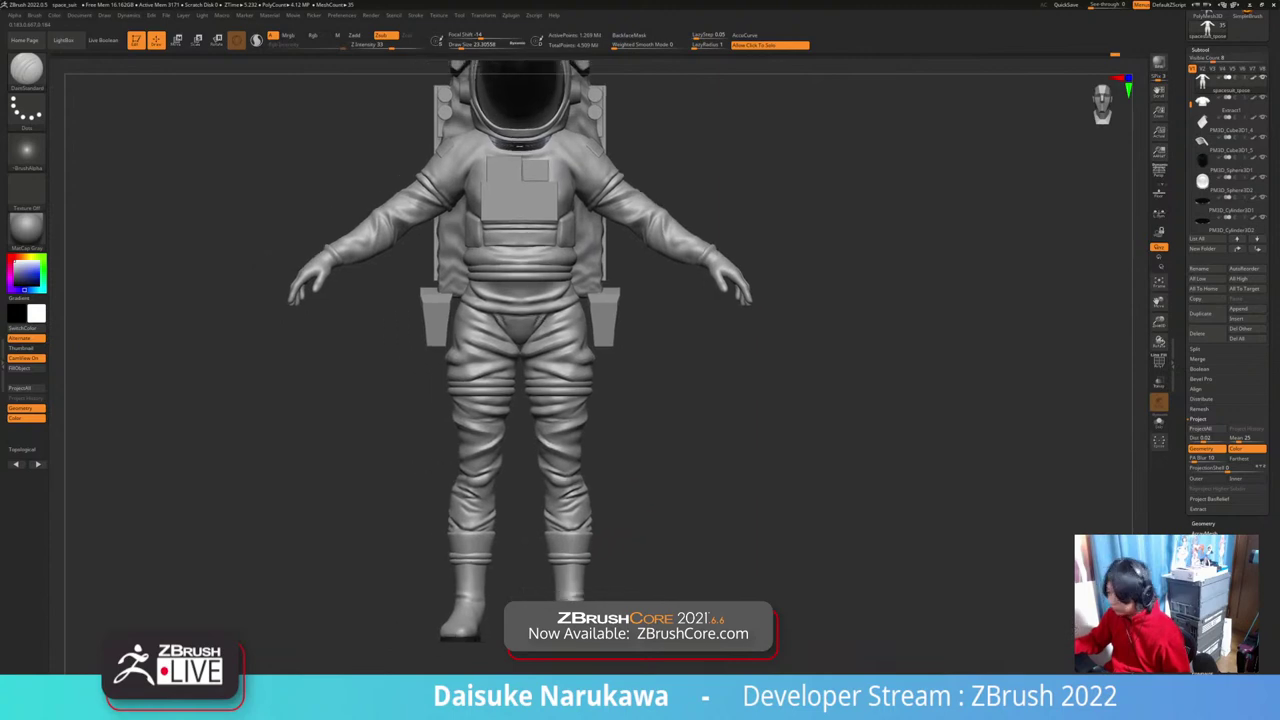
Step: Inflate the folds on the lower leg using the Inflat brush at intensity 10 with an enlarged draw size
key("b")
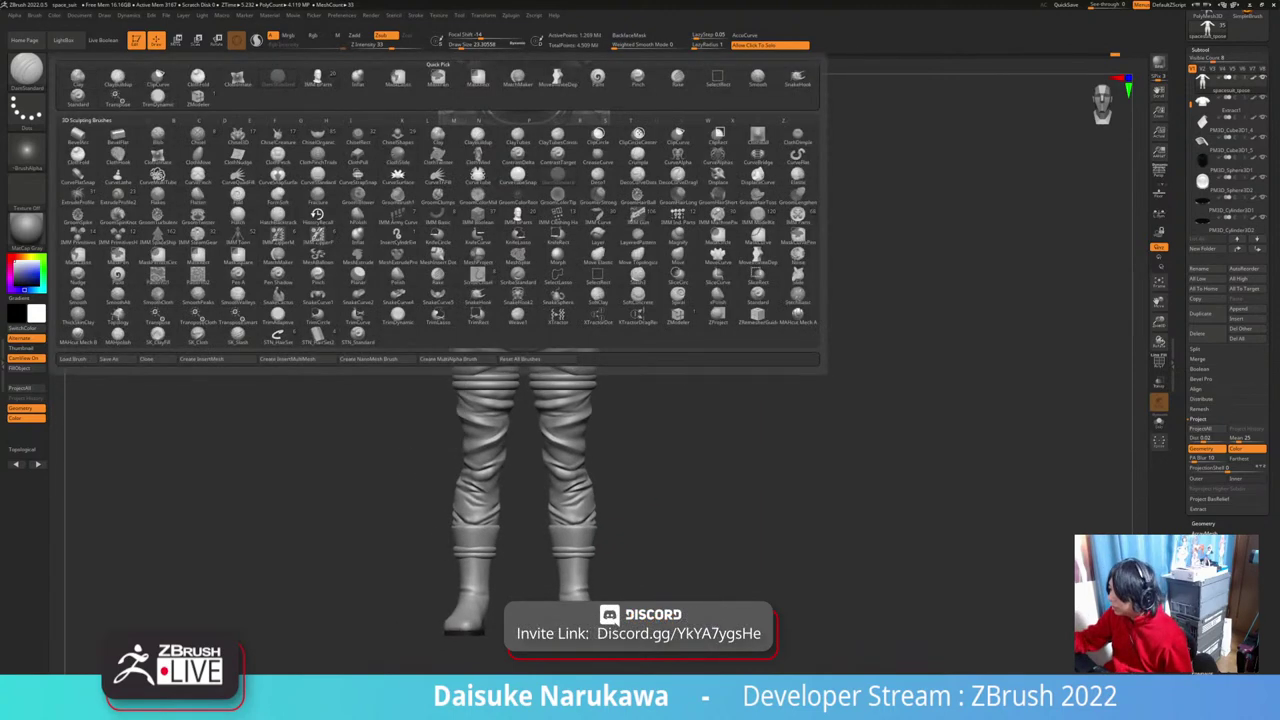
left_click(357, 78)
right_click_drag(612, 215, 600, 330, "ctrl")
left_click(371, 45)
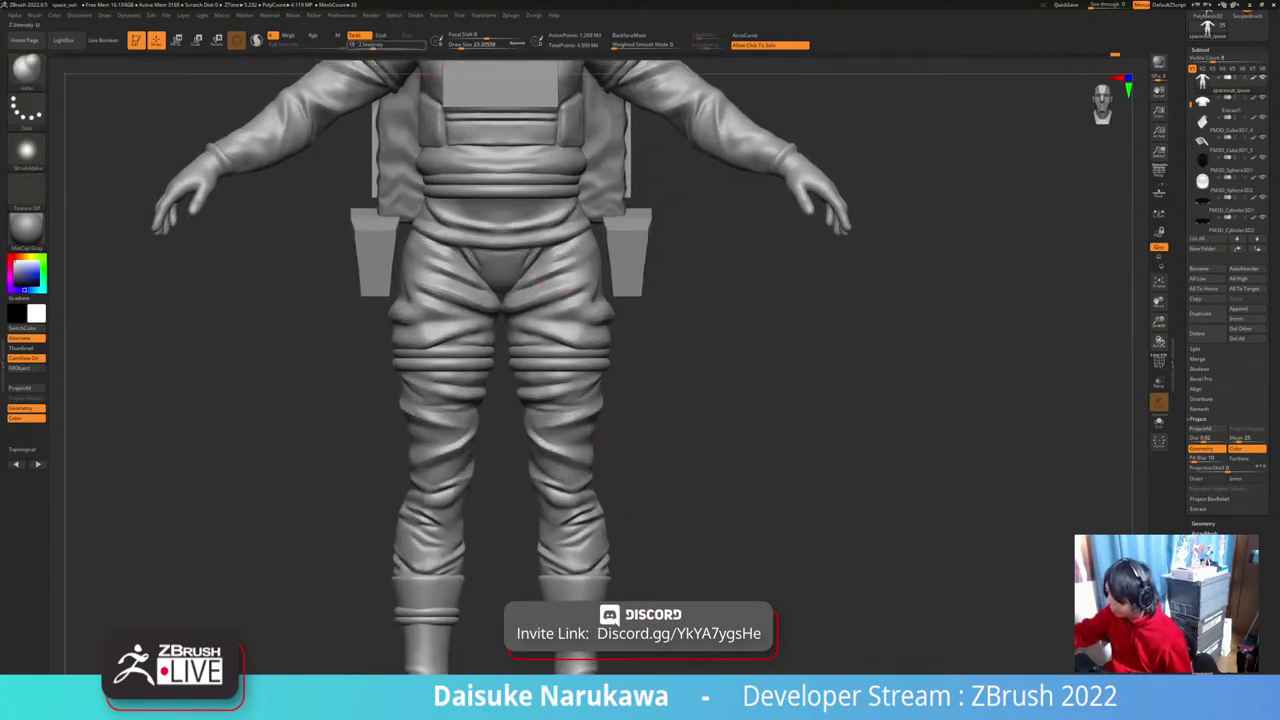
left_click(464, 45)
right_click_drag(602, 463, 572, 422, "alt")
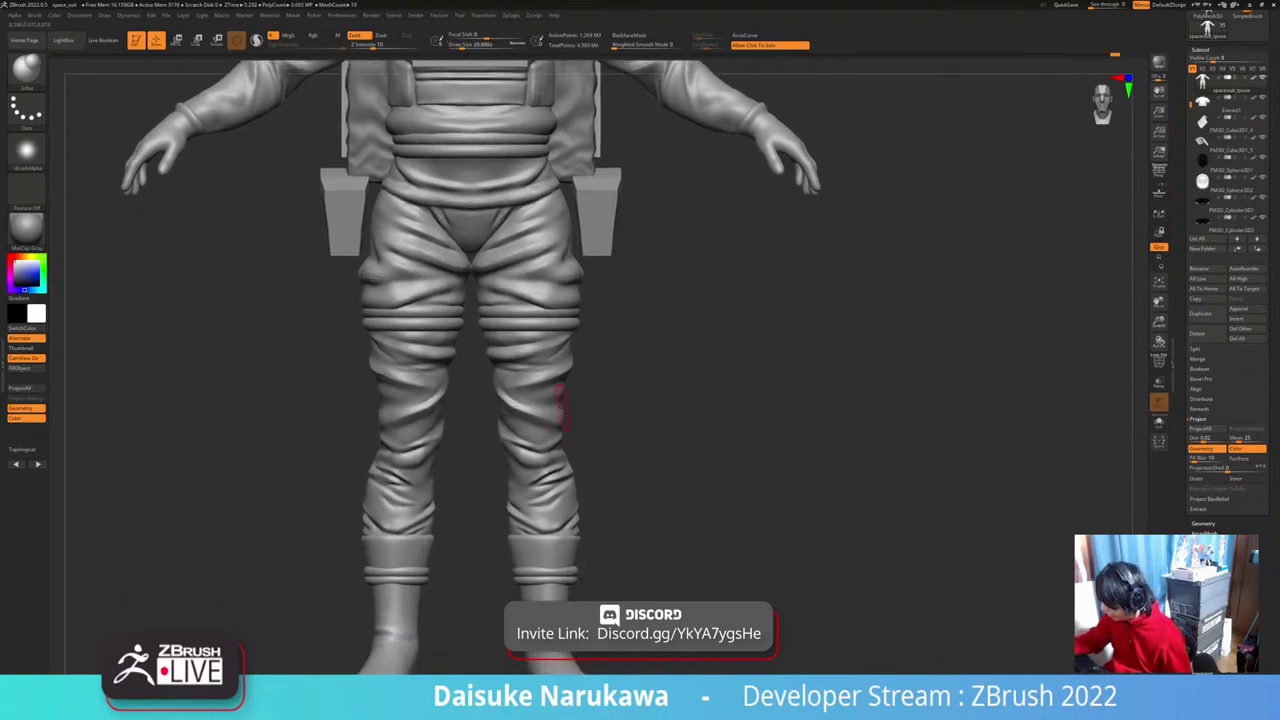
left_click(473, 45)
mouse_move(558, 395)
left_mouse_down()
mouse_move(569, 414)
mouse_move(563, 378)
mouse_move(566, 466)
mouse_move(552, 446)
left_mouse_up()
key("ctrl+z")
mouse_move(530, 450)
right_mouse_down()
mouse_move(554, 461)
mouse_move(532, 464)
mouse_move(578, 508)
right_mouse_up()
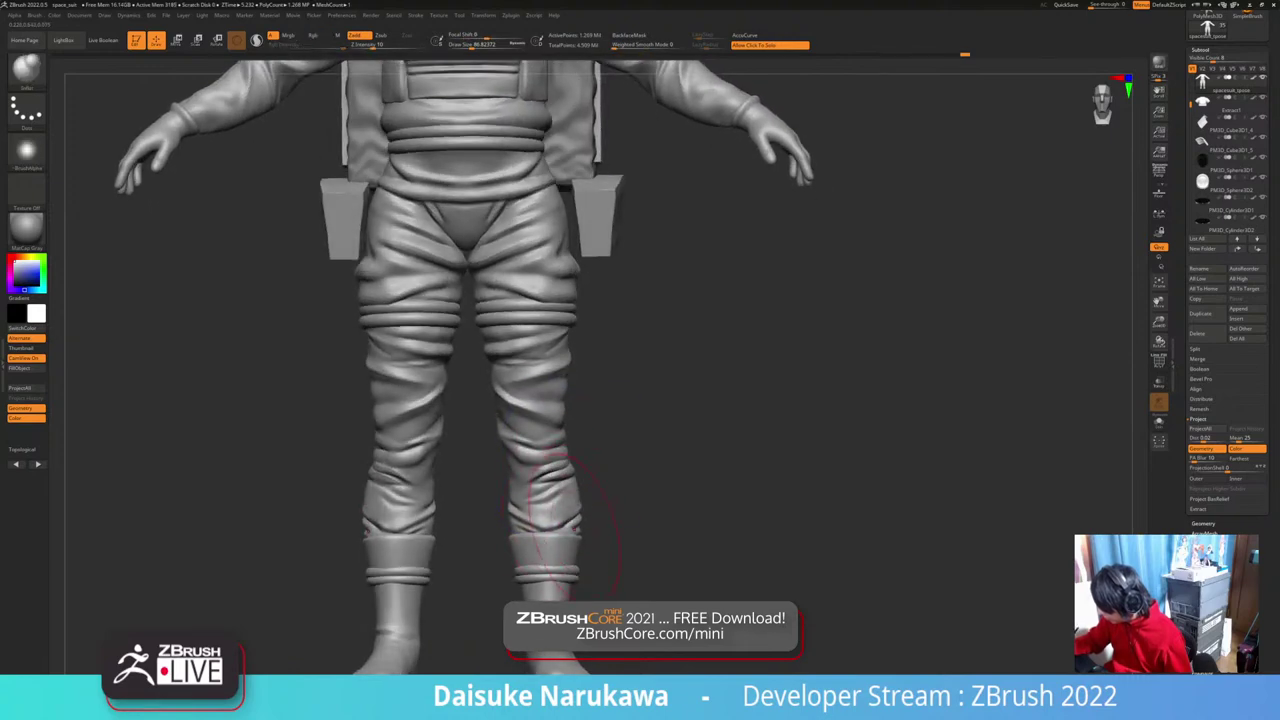
left_click_drag(568, 516, 564, 526)
right_click_drag(480, 491, 506, 492)
left_click_drag(506, 492, 505, 518)
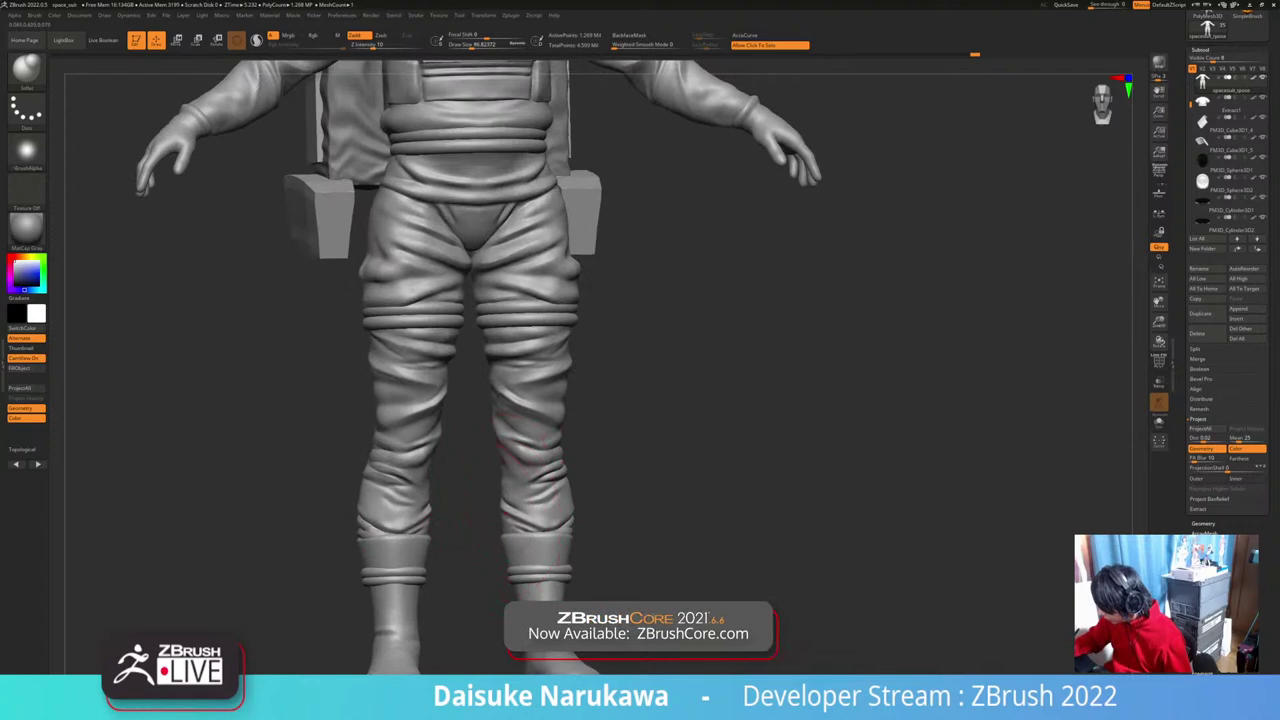
Step: Inflate the folds around the knee and along the front of the leg
right_click_drag(470, 490, 508, 489)
left_click_drag(530, 438, 522, 415)
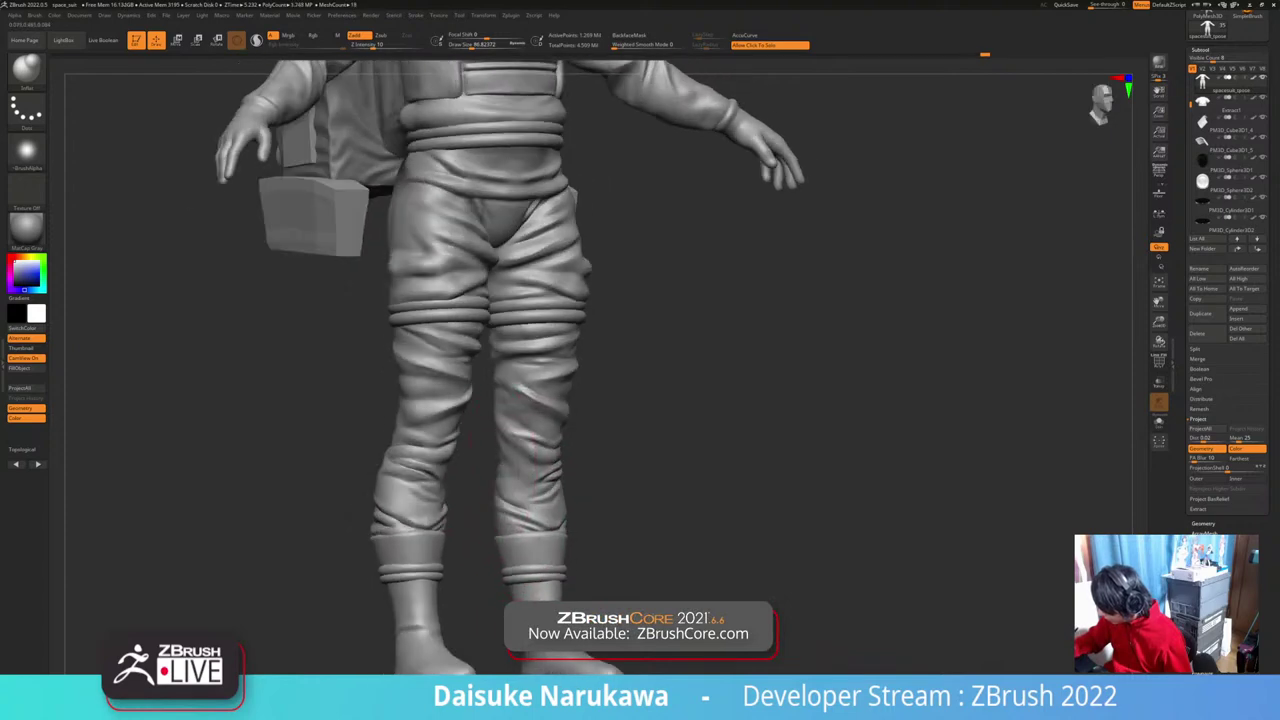
mouse_move(508, 445)
right_mouse_down()
mouse_move(464, 442)
mouse_move(492, 440)
mouse_move(470, 462)
mouse_move(502, 468)
right_mouse_up()
left_click_drag(514, 402, 507, 381)
right_click_drag(410, 385, 424, 363)
right_click_drag(508, 345, 474, 417, "alt")
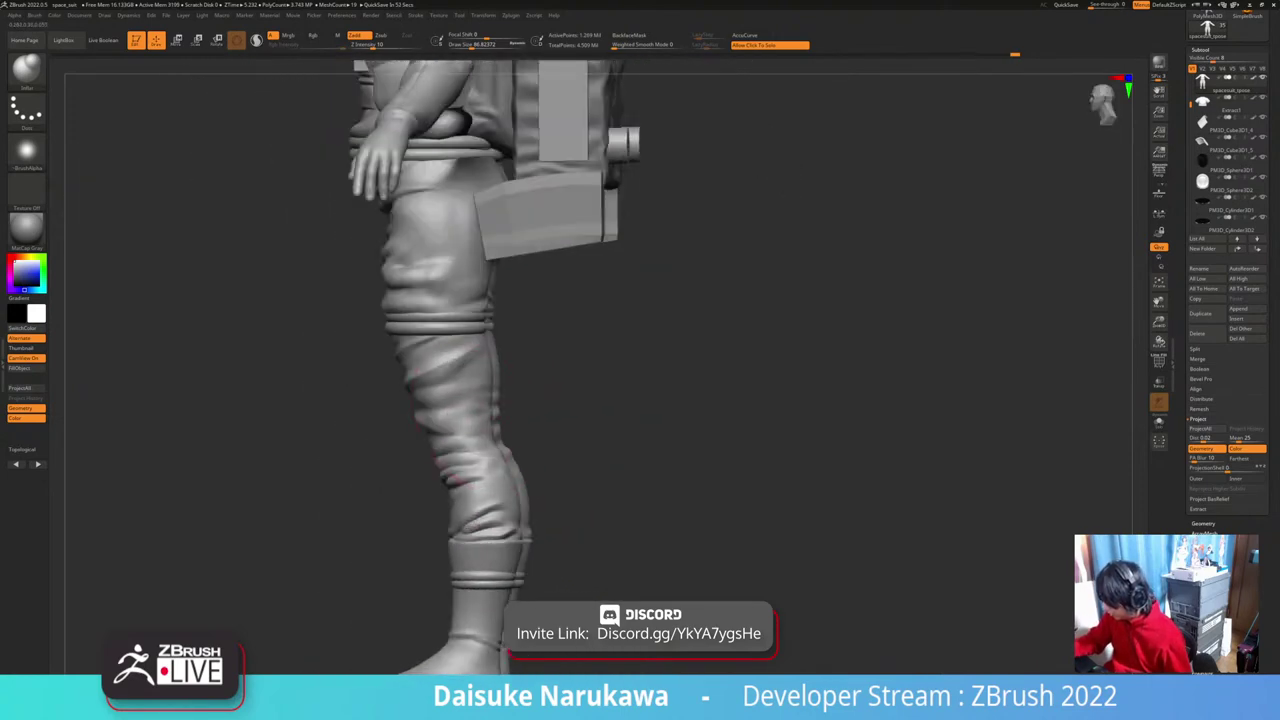
Step: Carve creases across the back of the leg just below the thigh bands with the DamStandard brush at draw size 41
left_click(27, 71)
left_click(108, 84)
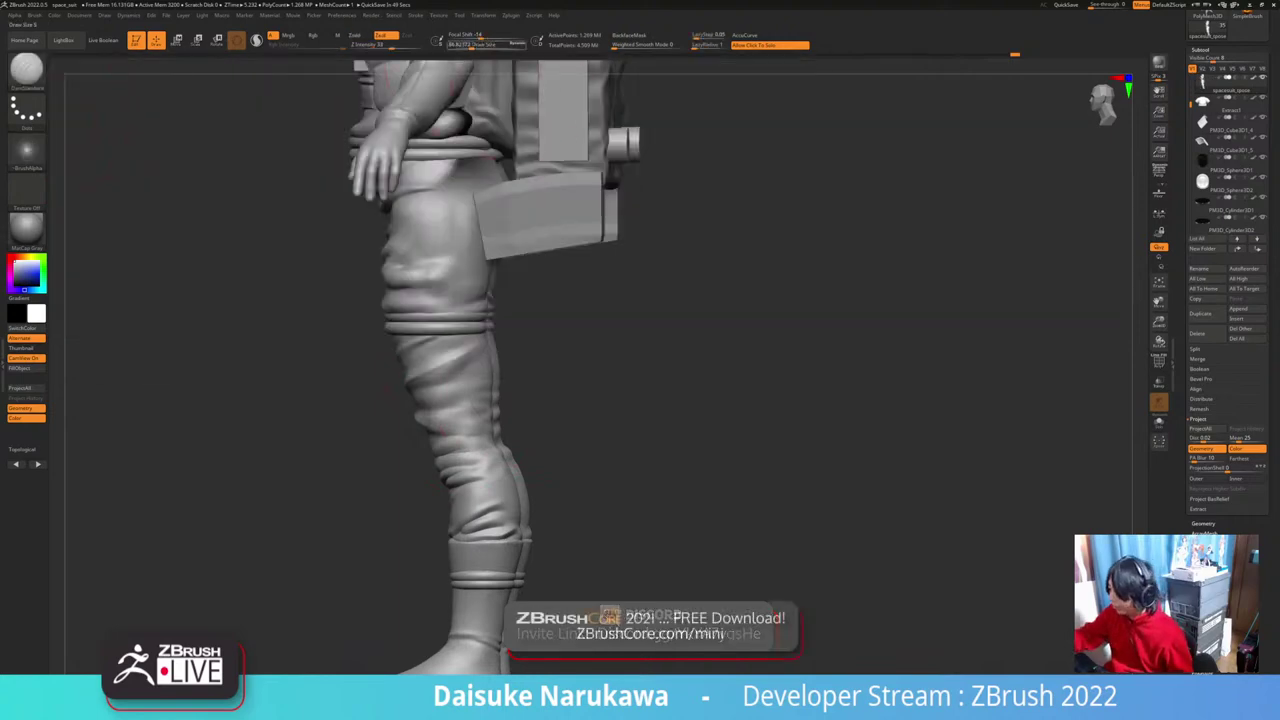
left_click(464, 44)
right_click_drag(490, 384, 412, 365)
right_click_drag(505, 347, 492, 343)
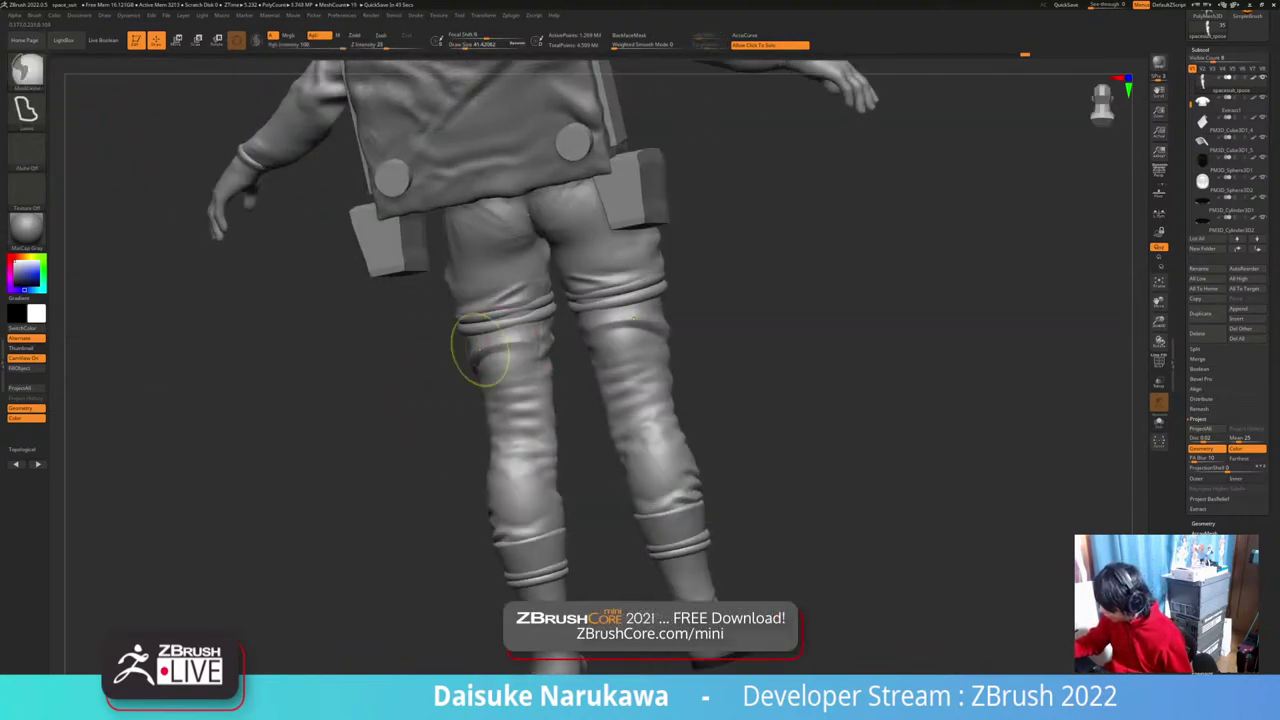
key("ctrl+z")
left_click_drag(478, 352, 534, 341)
right_click_drag(535, 343, 526, 344)
left_click_drag(494, 354, 520, 347)
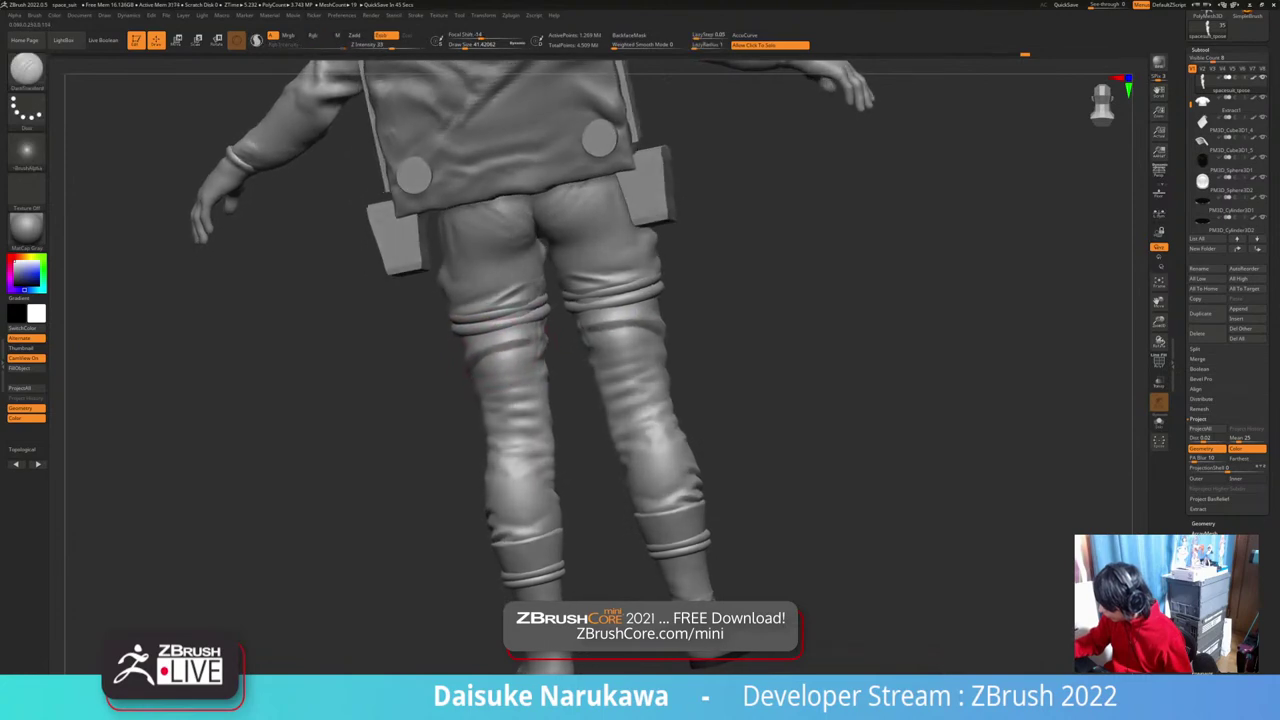
key("ctrl+z")
Step: Isolate the suit mesh, smooth and deepen the creases across the back of the leg, and show all parts again
mouse_move(480, 352)
right_mouse_down()
mouse_move(552, 362)
mouse_move(474, 388)
right_mouse_up()
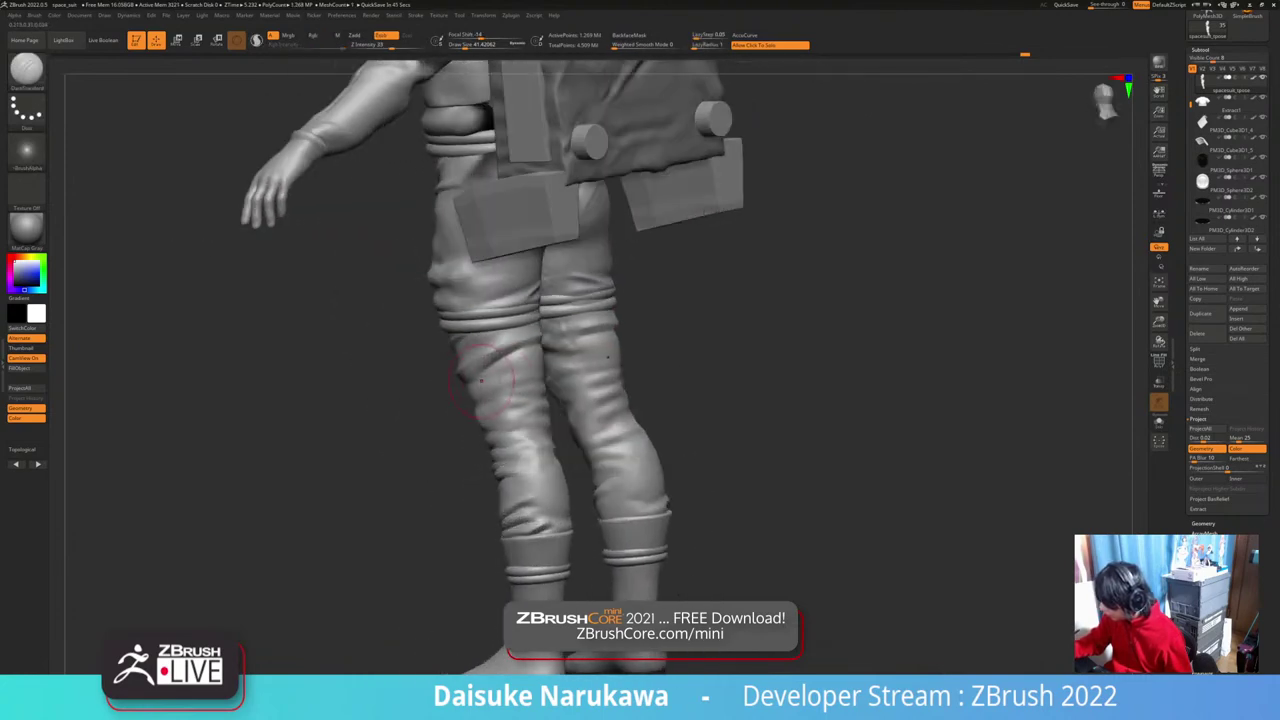
key("shift+s")
left_click_drag(502, 387, 482, 400, "shift")
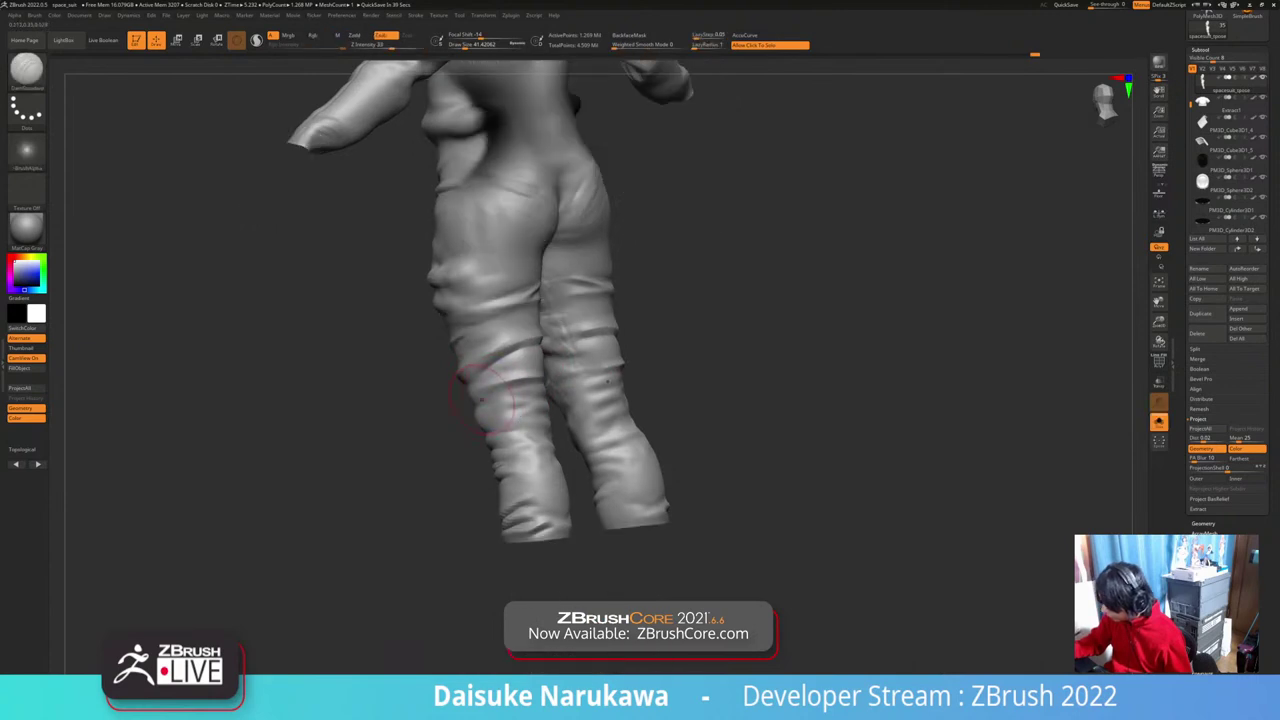
right_click_drag(492, 390, 548, 386)
left_click_drag(462, 398, 512, 390)
mouse_move(512, 390)
right_mouse_down()
mouse_move(500, 408)
mouse_move(476, 396)
mouse_move(558, 398)
mouse_move(484, 402)
mouse_move(545, 392)
mouse_move(543, 416)
mouse_move(495, 440)
mouse_move(534, 436)
mouse_move(512, 412)
mouse_move(512, 375)
right_mouse_up()
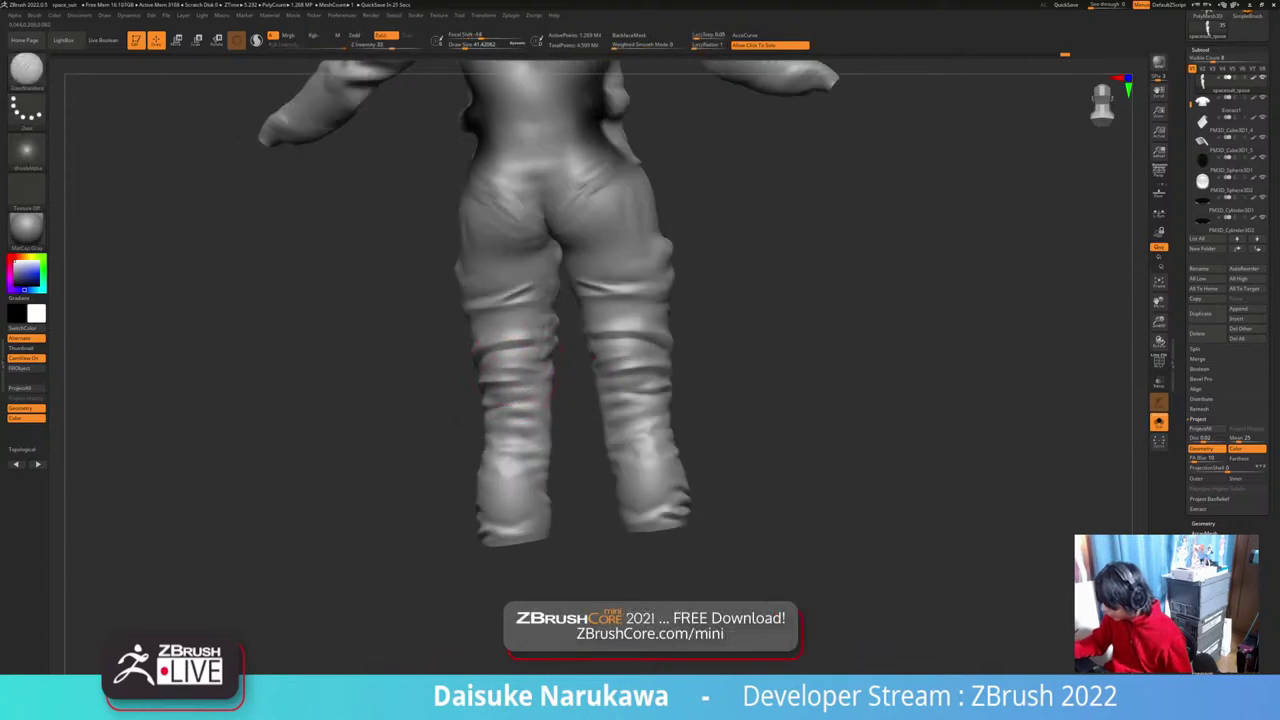
key("shift")
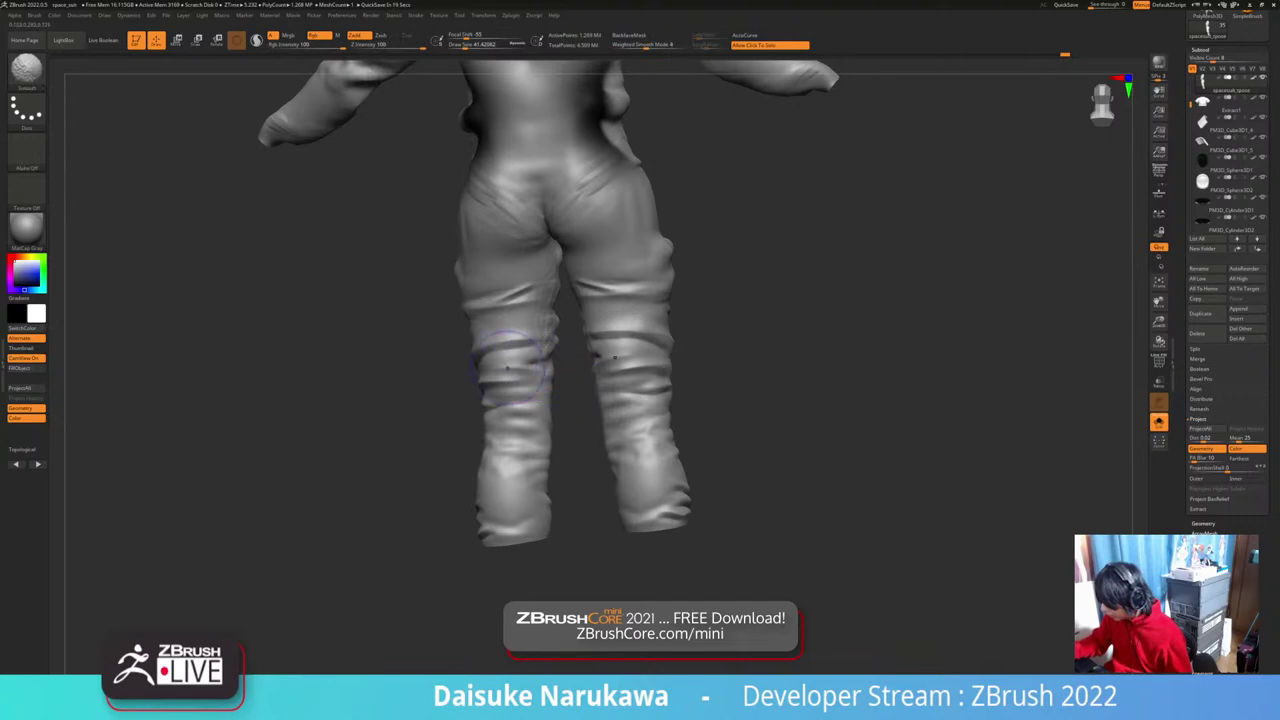
mouse_move(507, 368)
right_mouse_down()
mouse_move(510, 345)
mouse_move(662, 425)
mouse_move(915, 520)
mouse_move(625, 467)
mouse_move(850, 508)
right_mouse_up()
key("shift")
right_click_drag(850, 508, 733, 527, "alt")
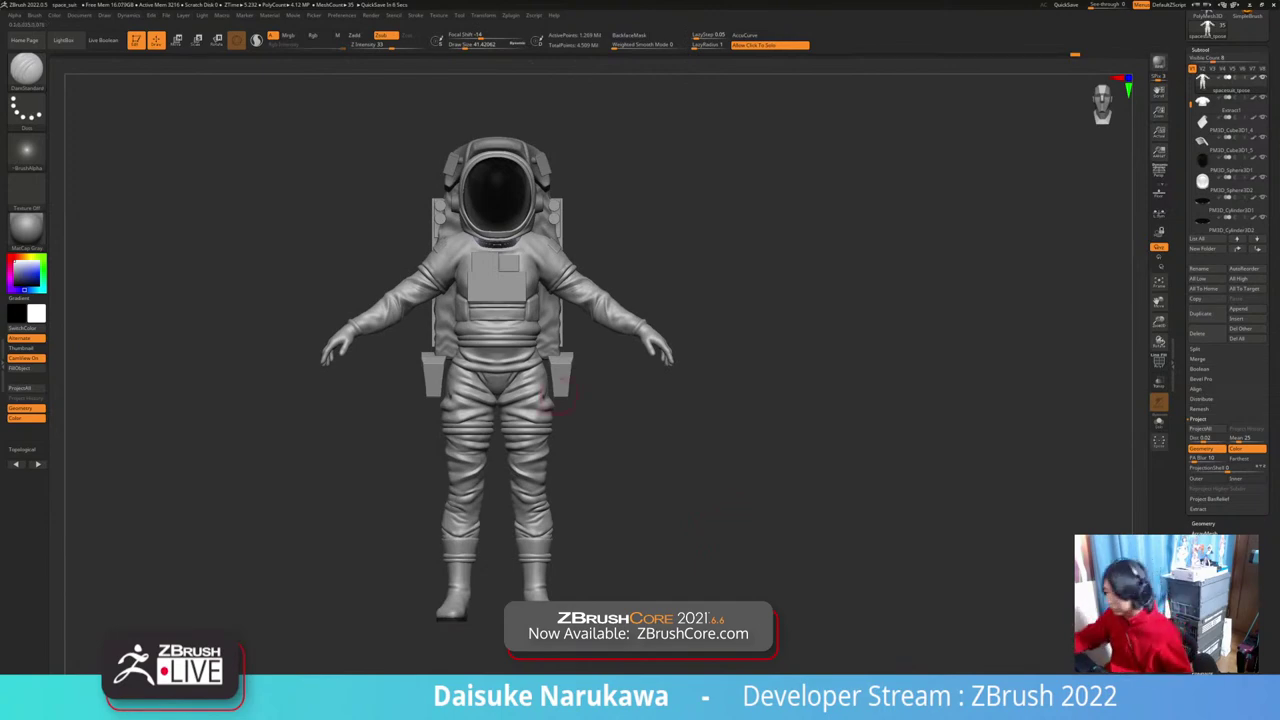
Step: Pull the torso cover's lower sides outward around the waist pockets with the SnakeHook brush
right_click_drag(558, 393, 530, 379, "alt")
right_click_drag(555, 320, 457, 330, "ctrl")
mouse_move(547, 306)
right_mouse_down("ctrl")
mouse_move(541, 316)
mouse_move(566, 293)
right_mouse_up("ctrl")
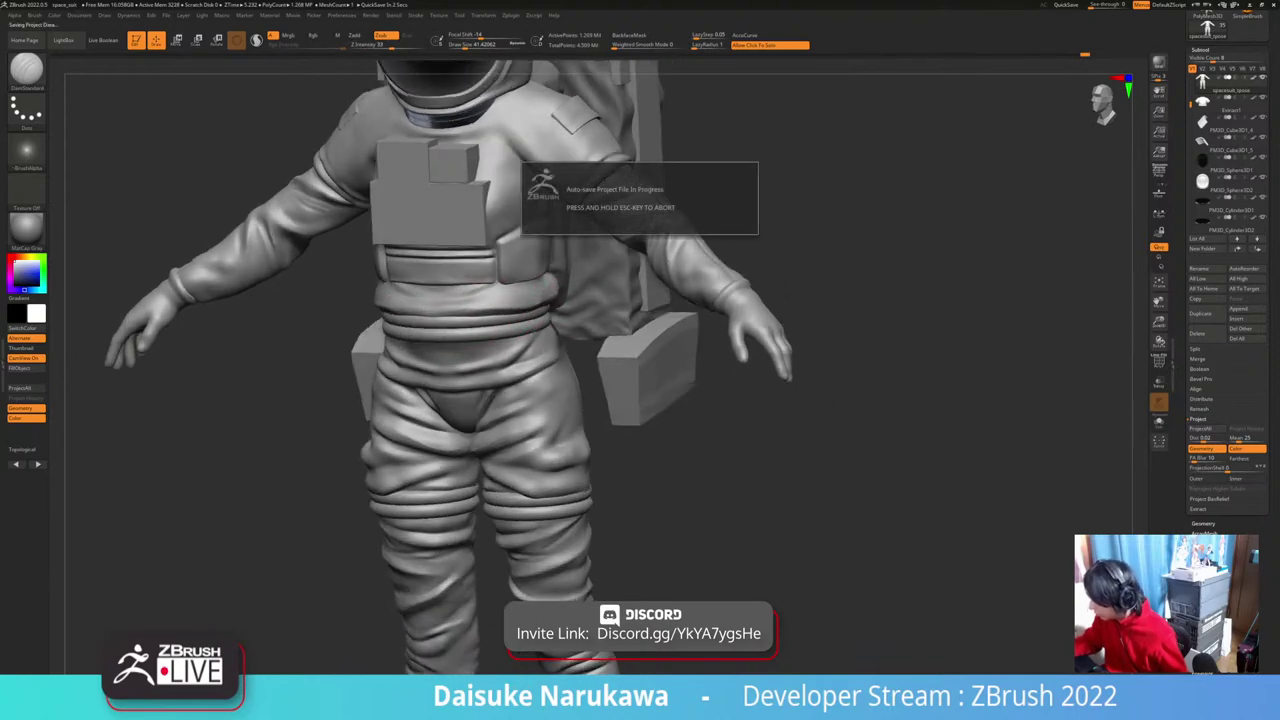
right_click_drag(530, 290, 562, 331)
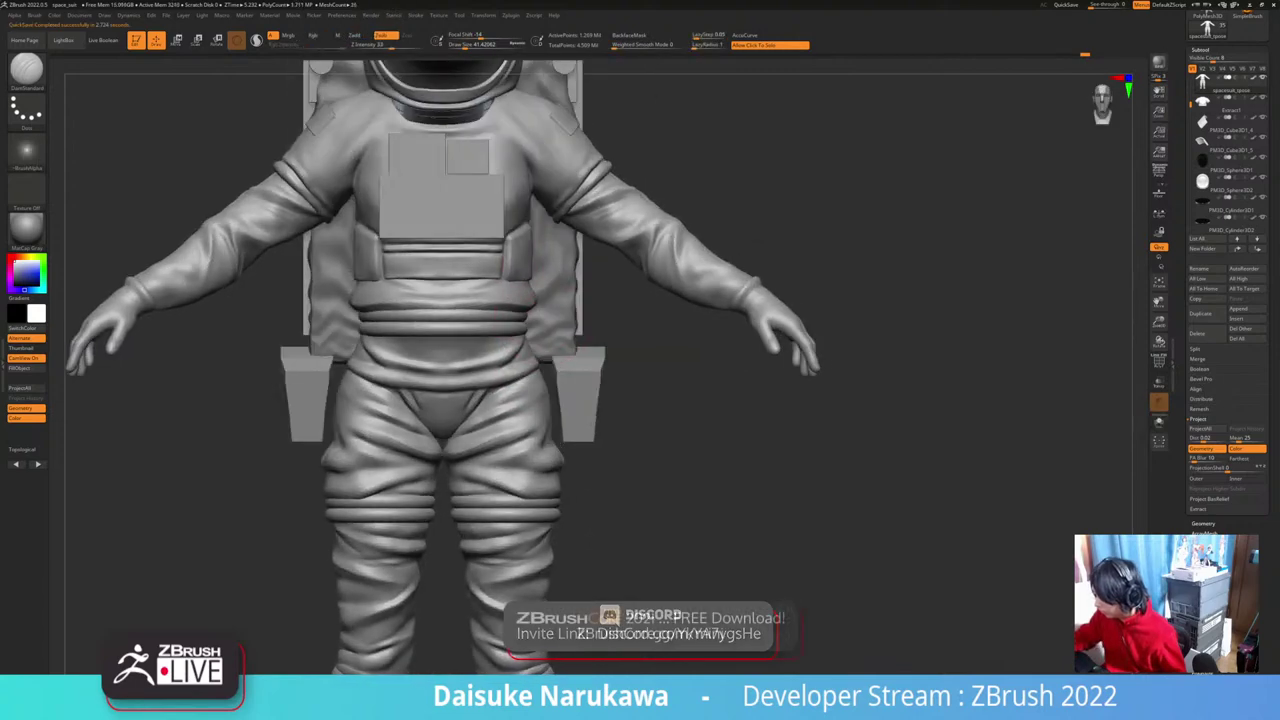
key("b")
left_click(798, 78)
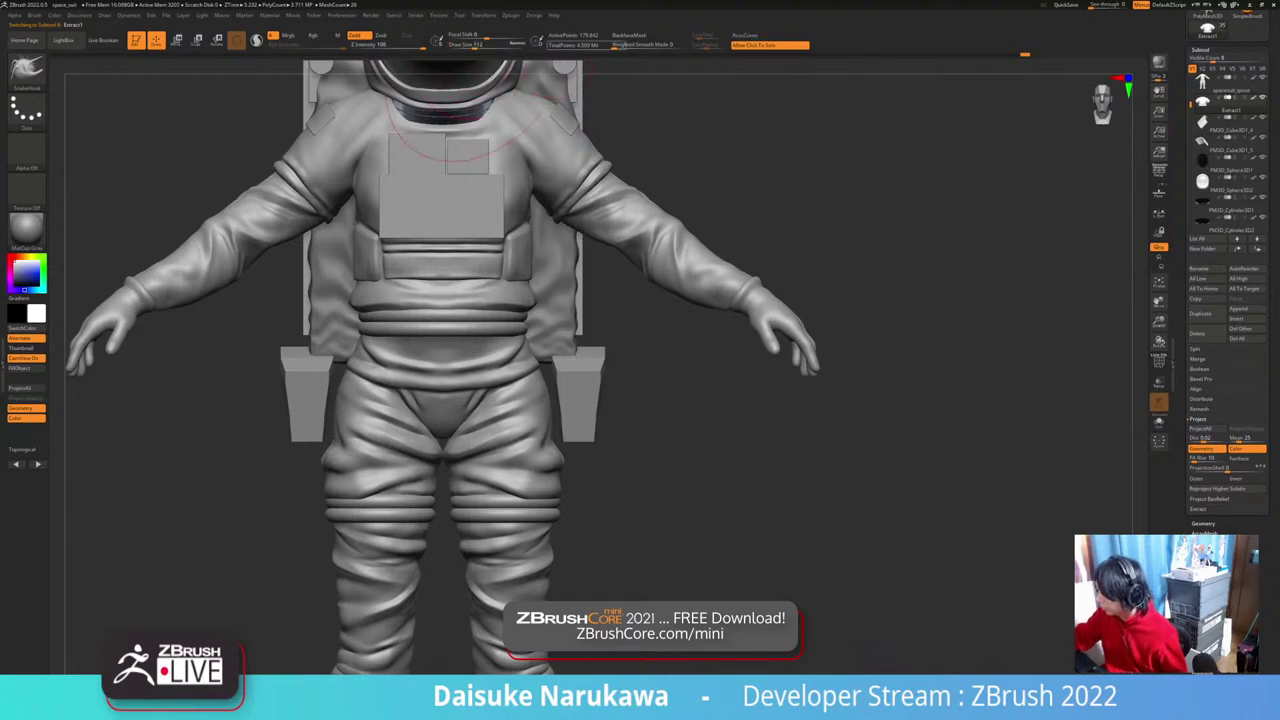
left_click_drag(530, 224, 542, 221)
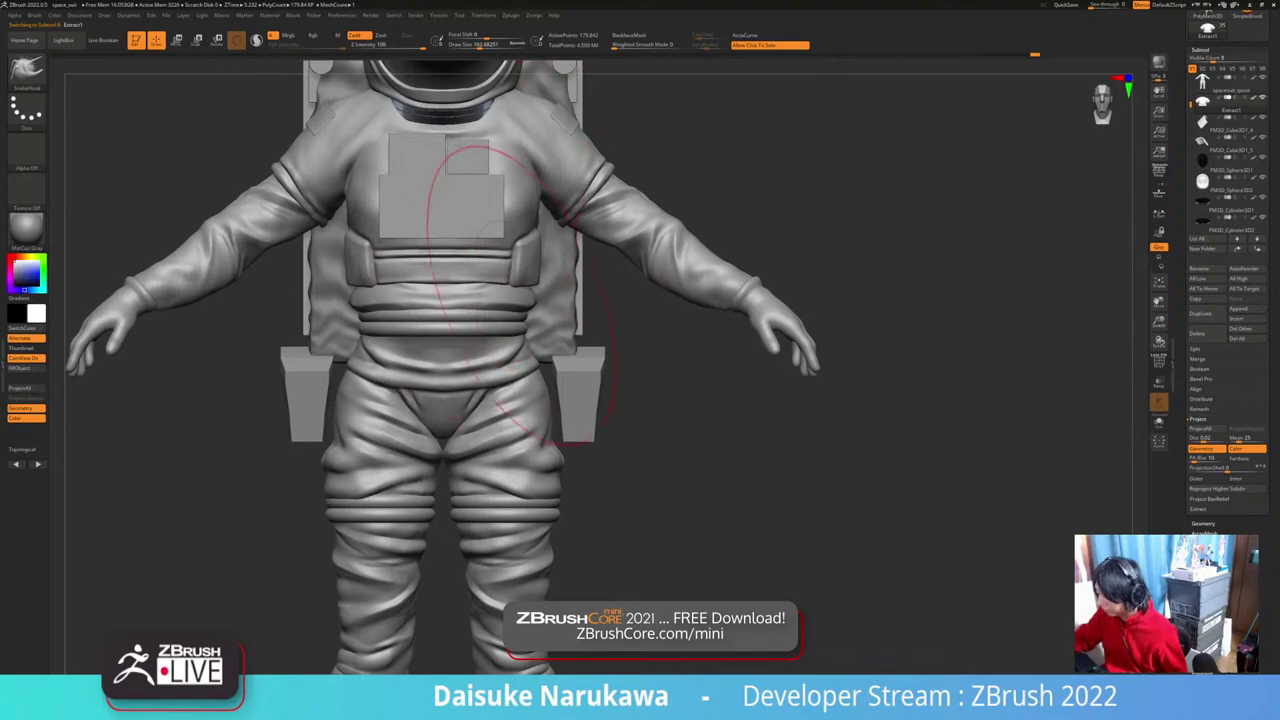
left_click_drag(640, 320, 636, 372, "alt")
mouse_move(636, 372)
left_mouse_down()
mouse_move(700, 390)
mouse_move(675, 375)
mouse_move(800, 375)
left_mouse_up()
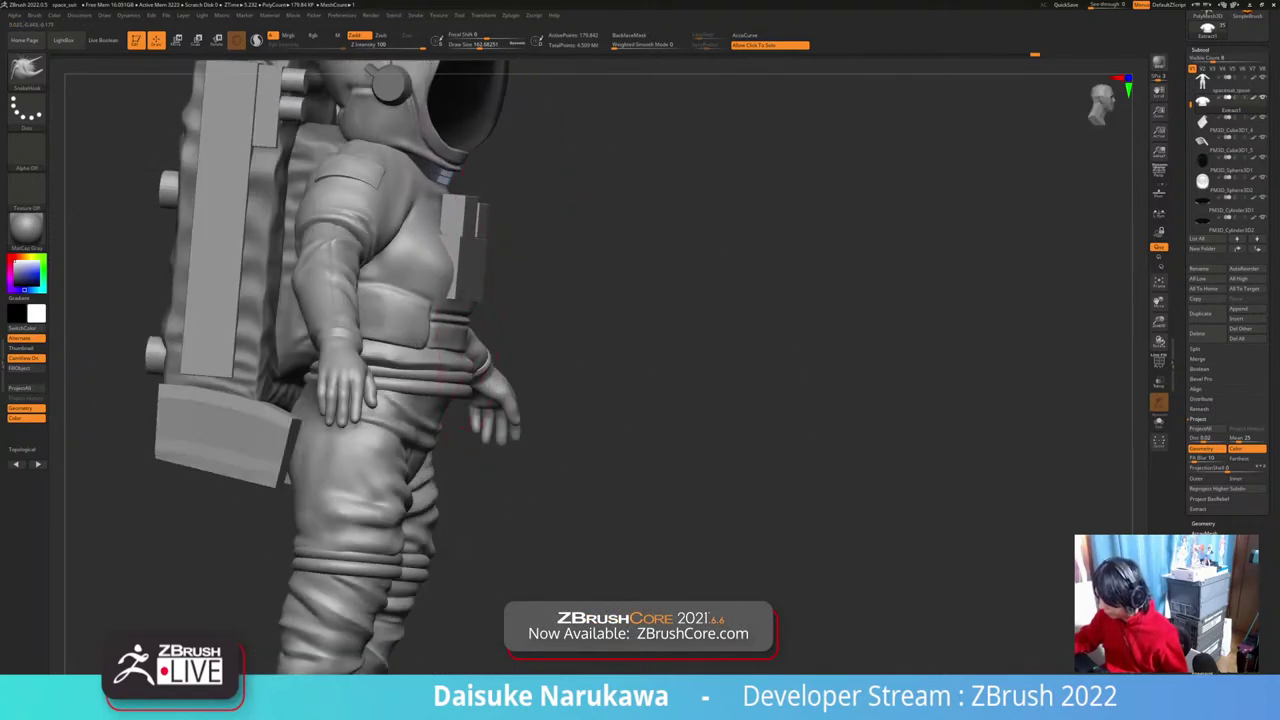
left_click_drag(700, 350, 530, 352)
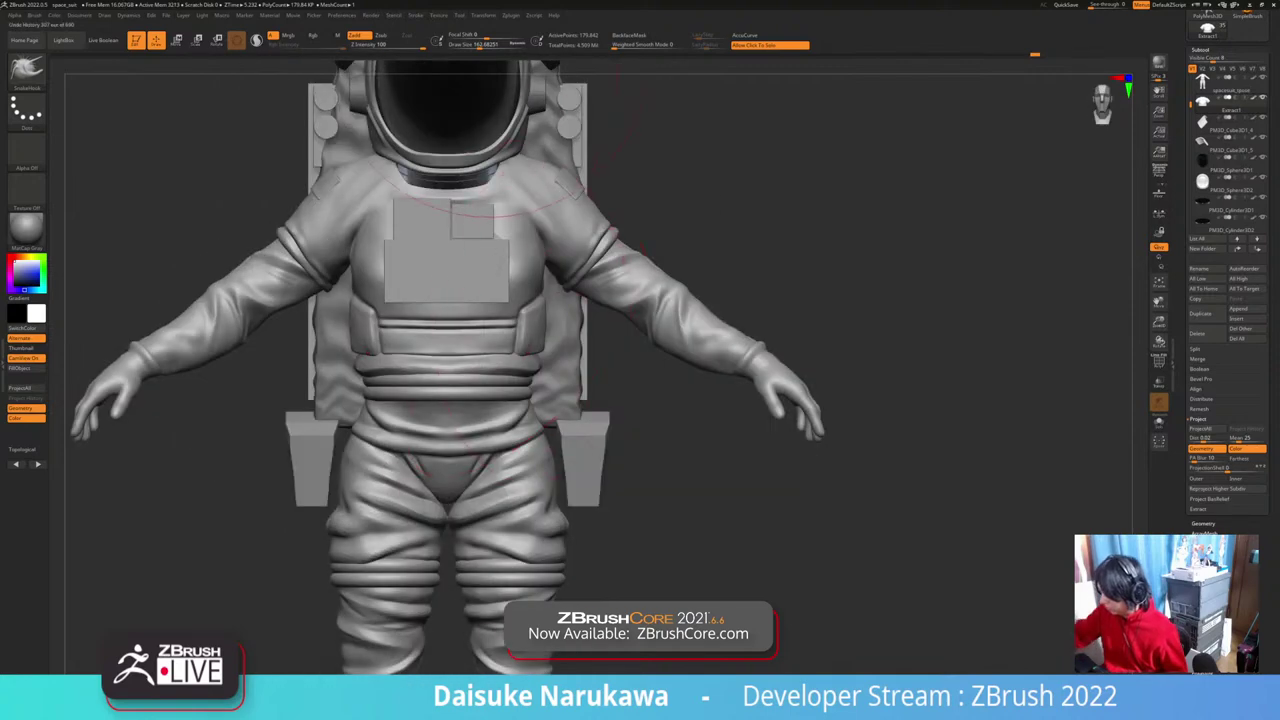
Step: Select the suit mesh and reshape the sleeve's underside near the wrist cuff using SnakeHook at draw size 28.75
left_click(474, 46)
left_click_drag(290, 200, 435, 220)
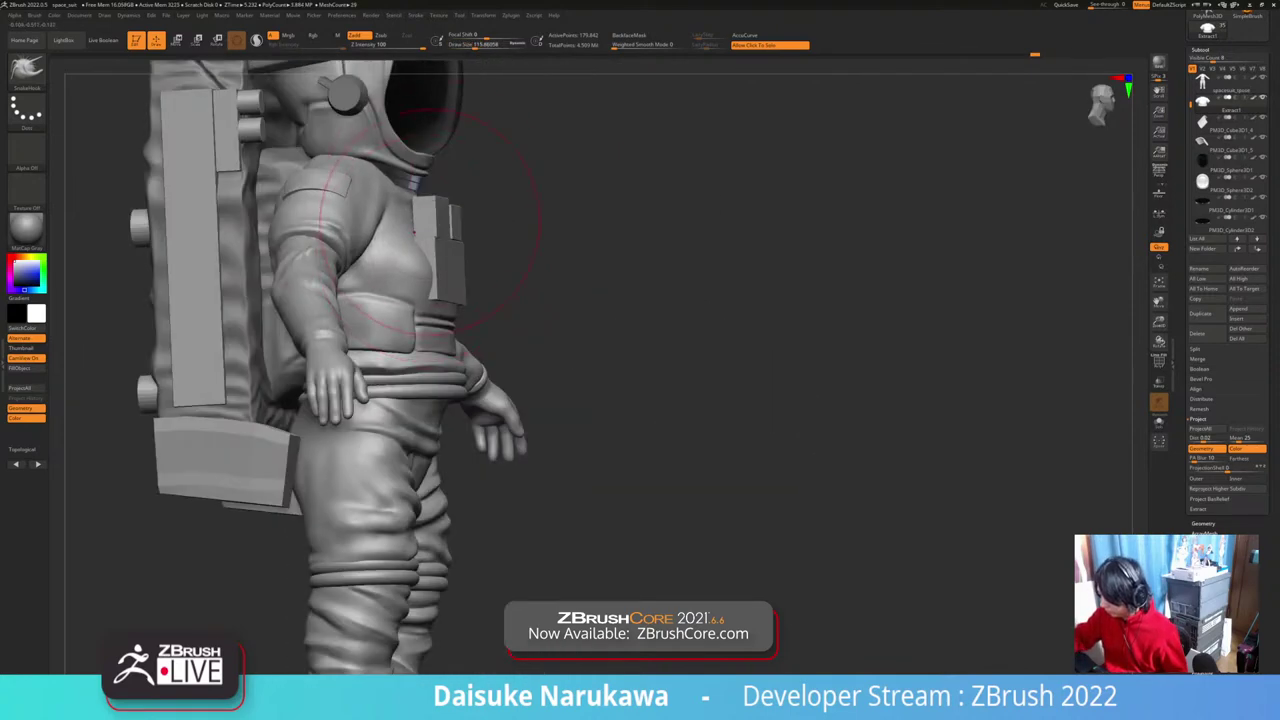
right_click_drag(600, 440, 590, 400, "ctrl")
right_click_drag(700, 400, 570, 405, "shift")
right_click_drag(585, 480, 614, 465, "ctrl")
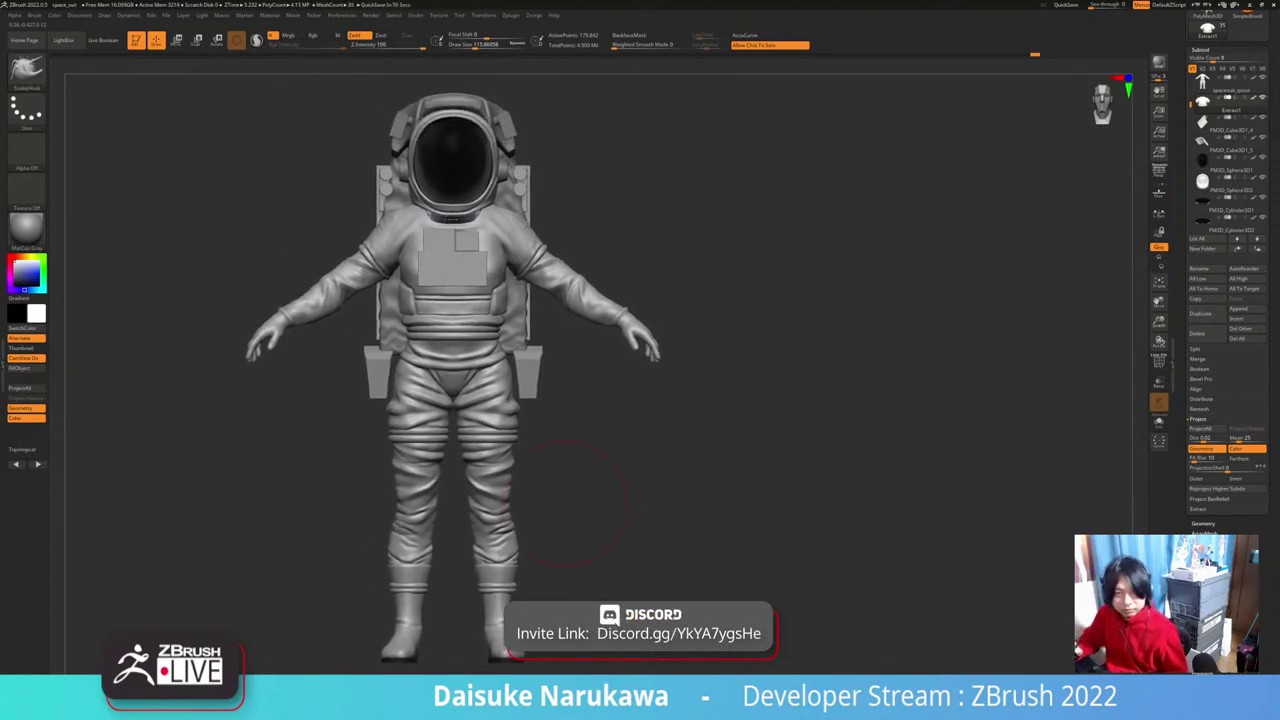
mouse_move(602, 266)
right_mouse_down("ctrl")
mouse_move(604, 306)
mouse_move(621, 270)
right_mouse_up("ctrl")
left_click_drag(477, 45, 466, 45)
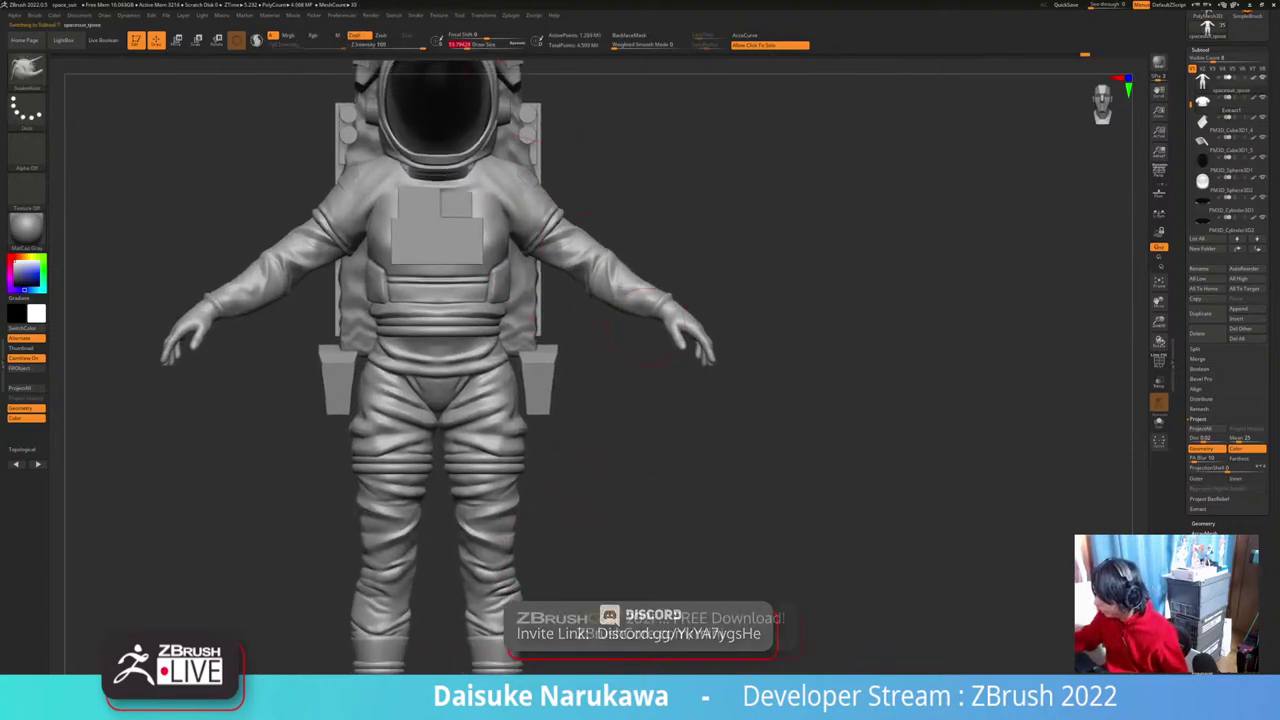
mouse_move(640, 250)
right_mouse_down("ctrl")
mouse_move(643, 310)
mouse_move(679, 316)
mouse_move(671, 294)
mouse_move(694, 294)
mouse_move(690, 311)
mouse_move(676, 278)
mouse_move(686, 287)
right_mouse_up("ctrl")
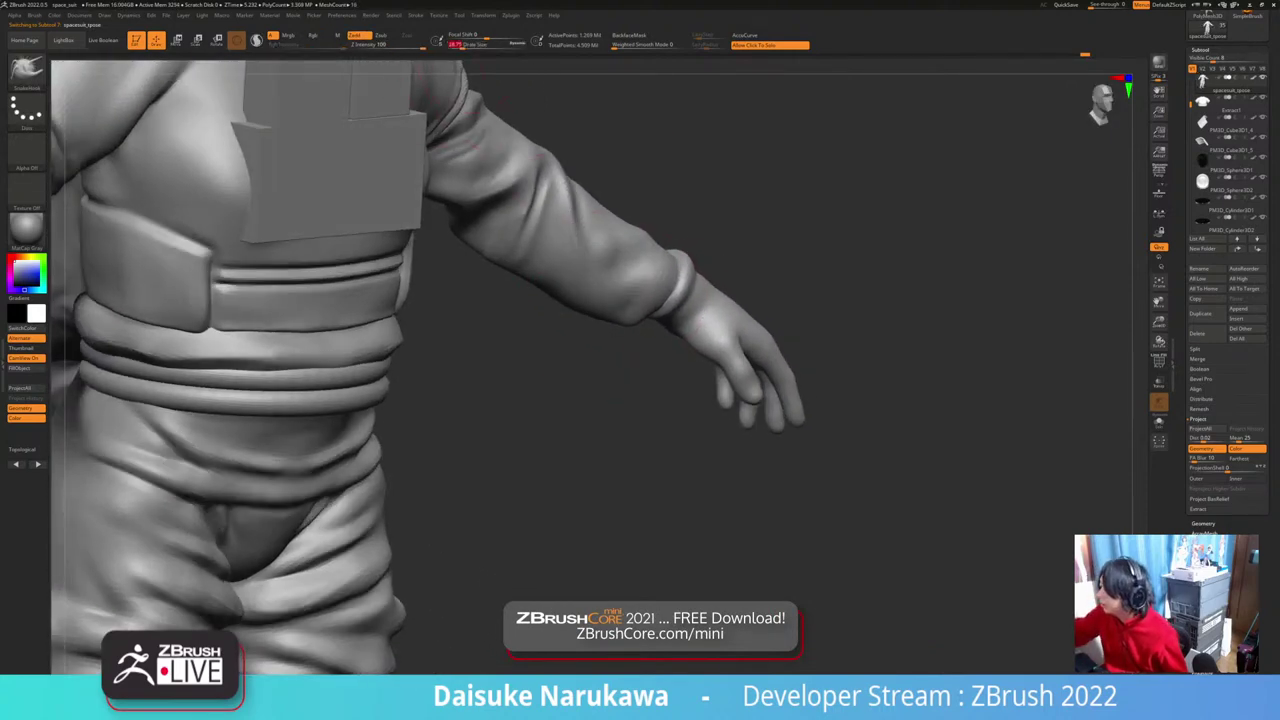
right_click_drag(628, 325, 640, 290, "ctrl")
mouse_move(640, 290)
right_mouse_down()
mouse_move(696, 320)
mouse_move(656, 300)
mouse_move(654, 272)
mouse_move(620, 268)
mouse_move(577, 351)
right_mouse_up()
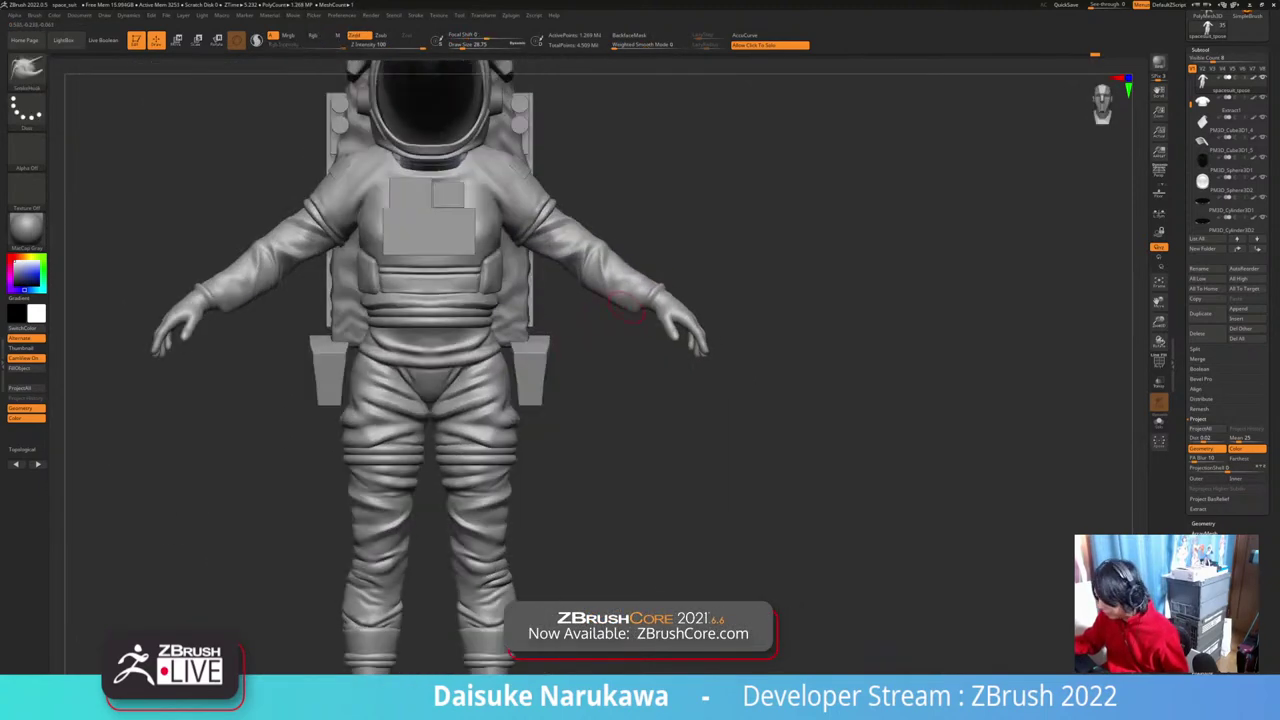
right_click_drag(610, 580, 606, 521, "ctrl")
mouse_move(606, 521)
right_mouse_down("alt")
mouse_move(560, 485)
mouse_move(519, 555)
right_mouse_up("alt")
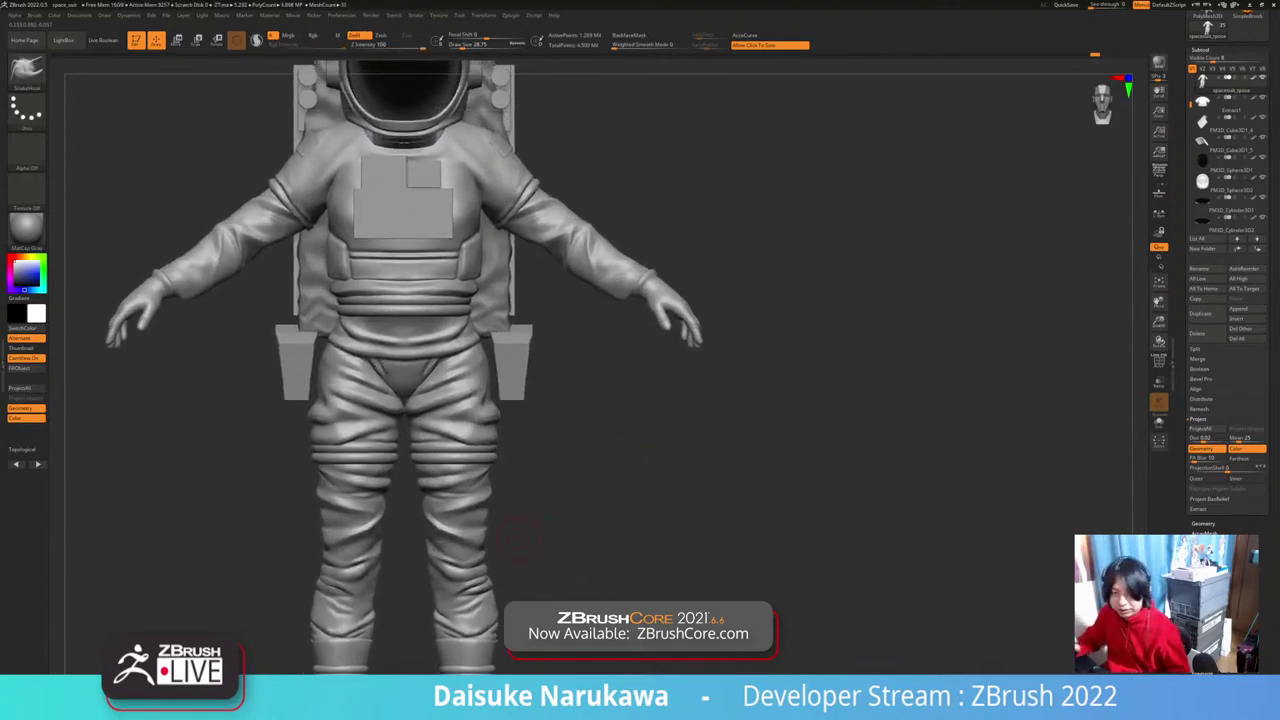
Step: Examine the suit's overall silhouette from the side and front, picking the torso cover, backpack part and suit mesh in turn
left_click(470, 238, "alt")
mouse_move(470, 238)
right_mouse_down("alt")
mouse_move(487, 311)
mouse_move(468, 214)
mouse_move(602, 226)
right_mouse_up("alt")
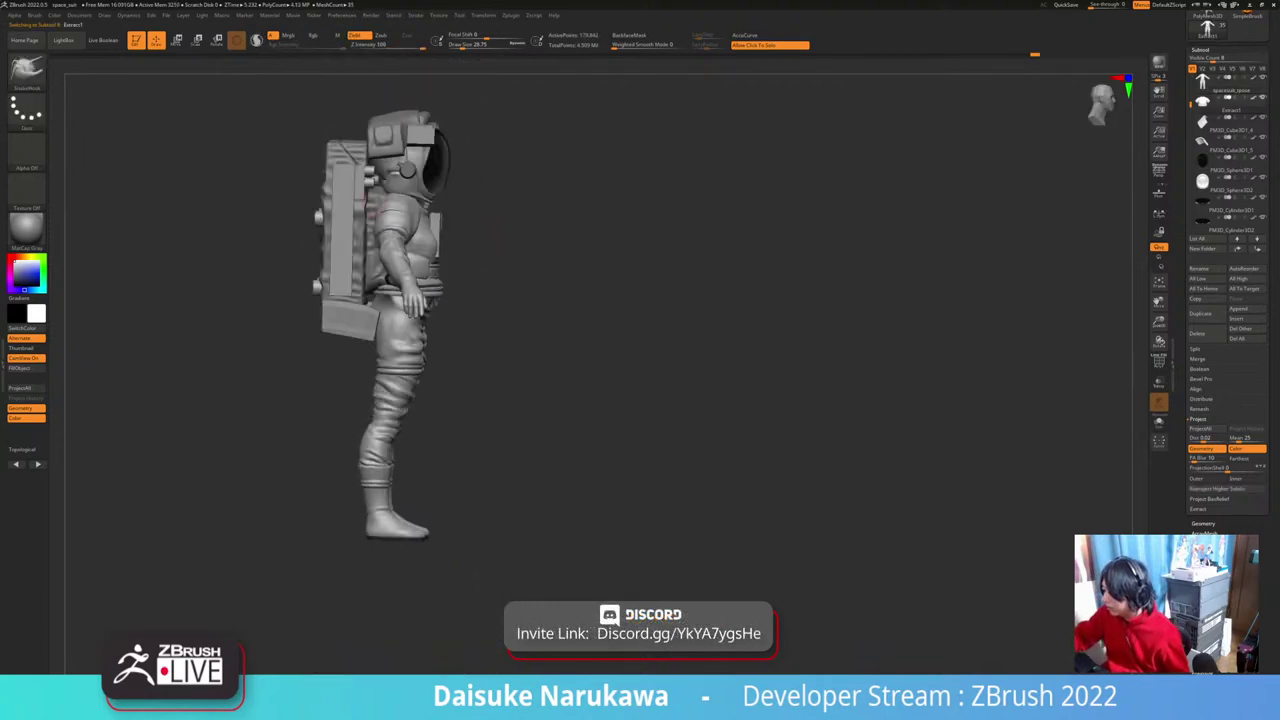
left_click(371, 205, "alt")
right_click_drag(600, 412, 515, 485)
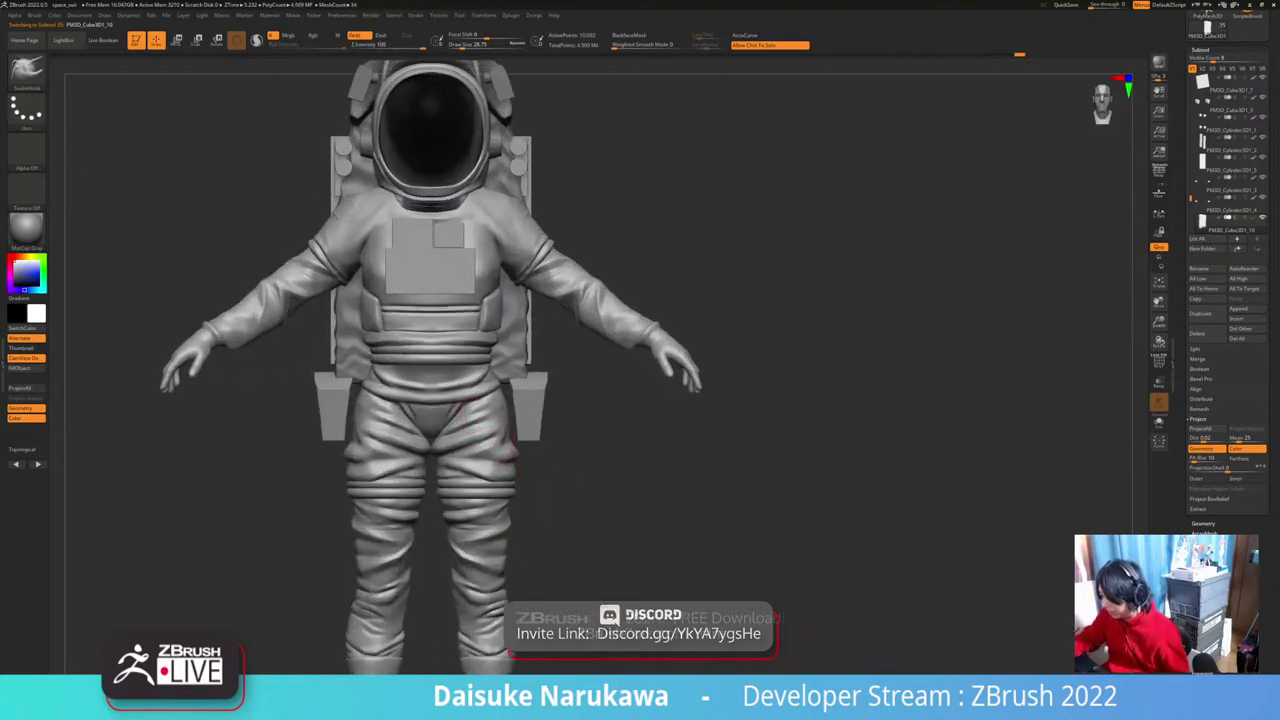
left_click(465, 420, "alt")
right_click_drag(468, 436, 586, 376, "alt")
right_click_drag(586, 376, 584, 348, "ctrl")
right_click_drag(571, 473, 569, 461, "ctrl")
right_click_drag(569, 461, 425, 500, "alt")
right_click_drag(425, 500, 427, 628, "alt")
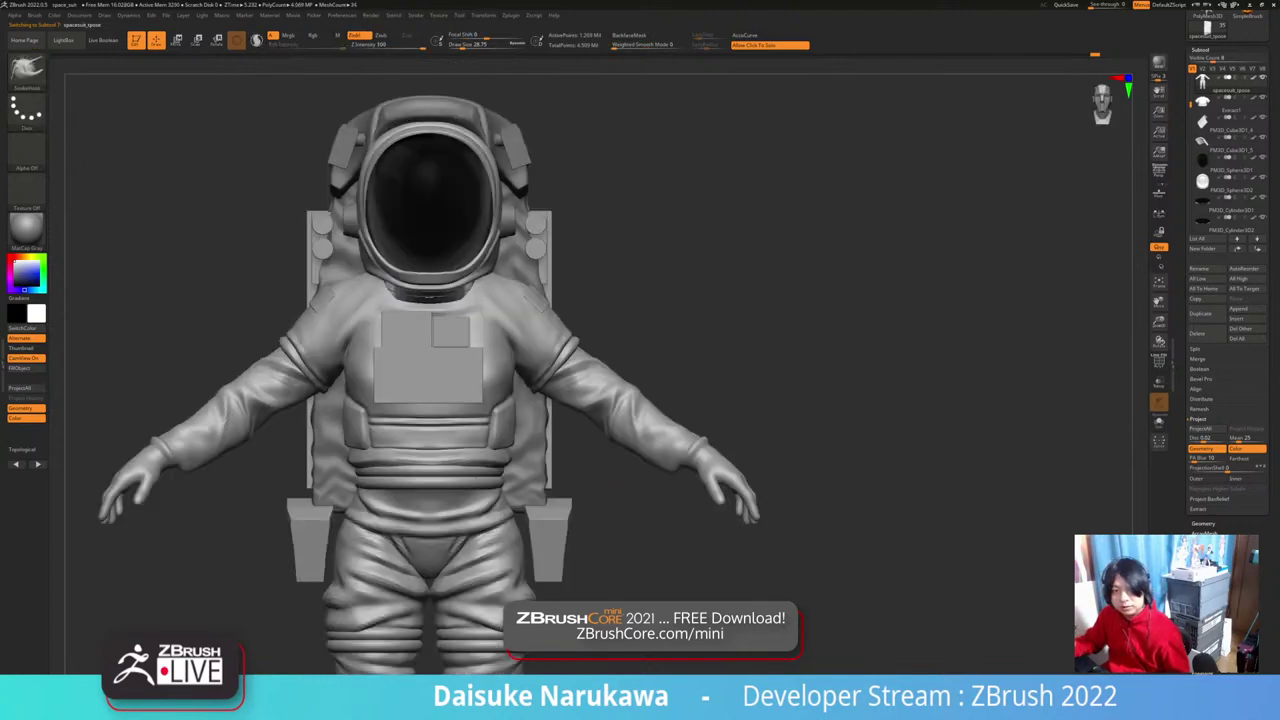
Step: Select the cylinders on the helmet's sides, open their geometry settings, show the polygon wireframe, and isolate them
left_click(483, 245, "alt")
right_click_drag(485, 245, 488, 335, "alt")
right_click_drag(488, 335, 412, 328)
left_click(514, 311, "alt")
left_click(1201, 50)
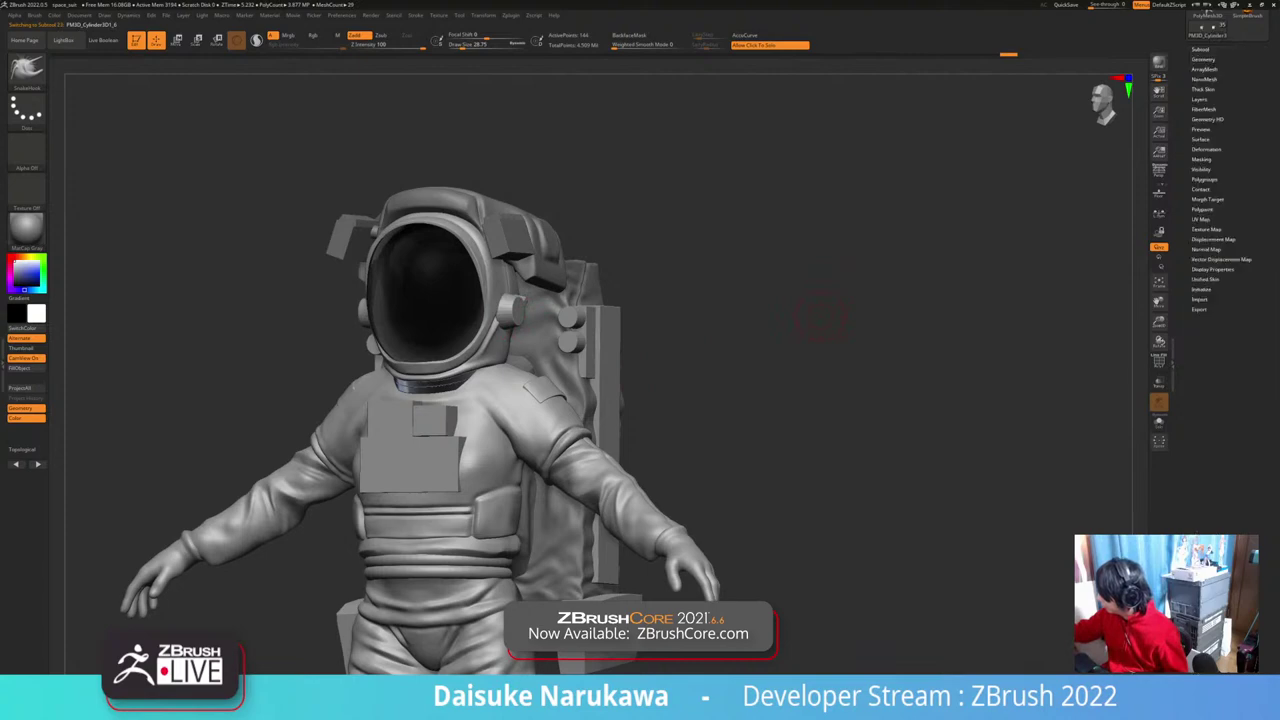
left_click(1203, 59)
right_click_drag(797, 257, 842, 408, "ctrl")
key("shift+f")
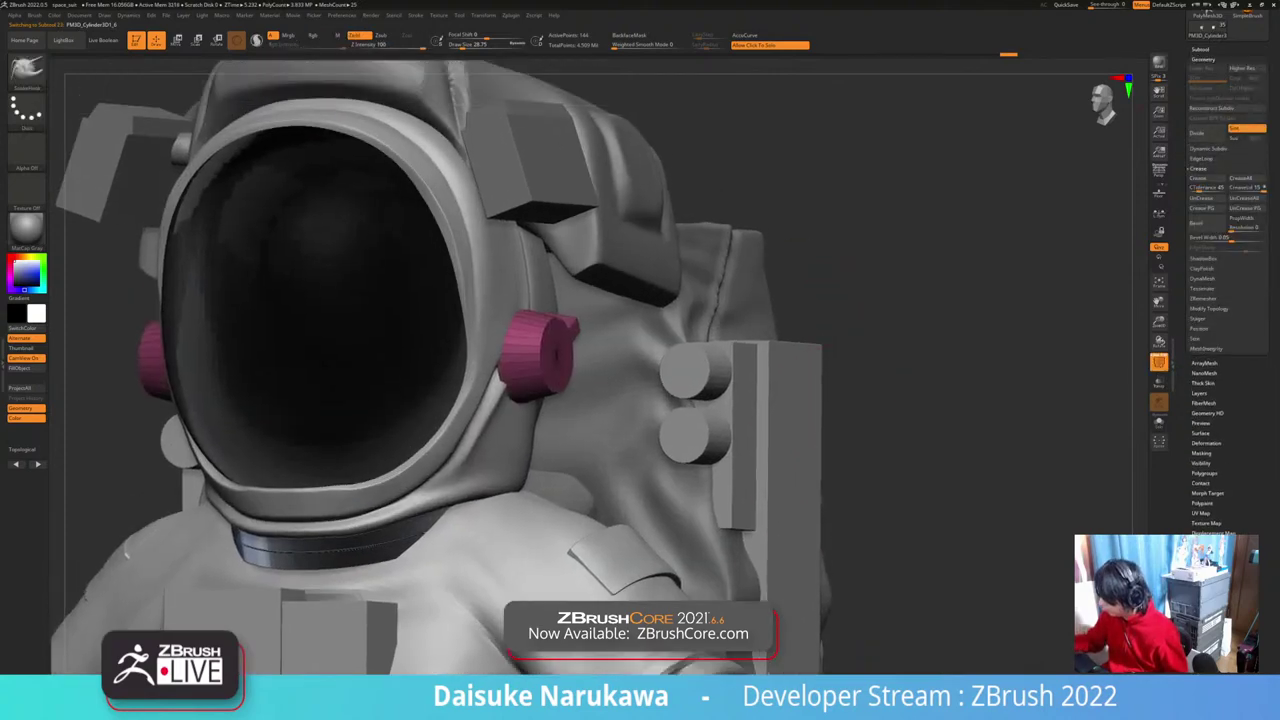
left_click(842, 408)
right_click_drag(615, 370, 663, 365)
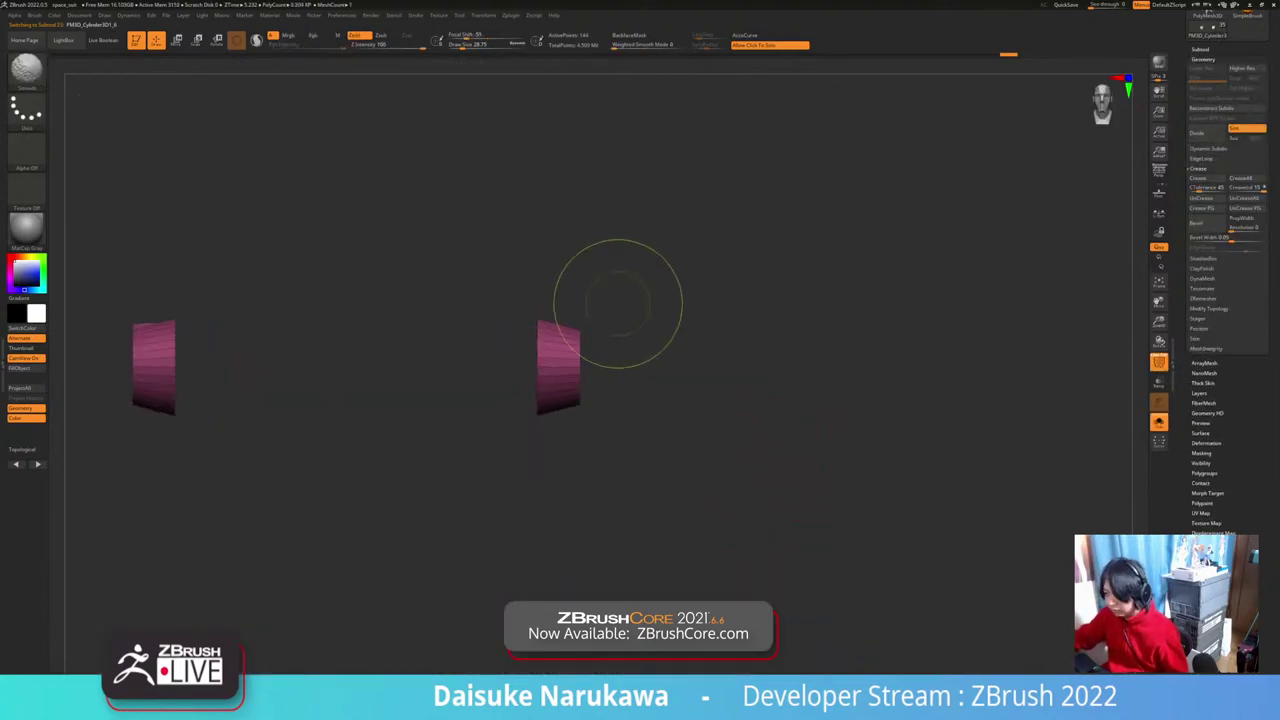
Step: Mirror and weld the isolated helmet cylinders
mouse_move(613, 285)
left_mouse_down("ctrl")
mouse_move(580, 411)
mouse_move(628, 372)
left_mouse_up("ctrl")
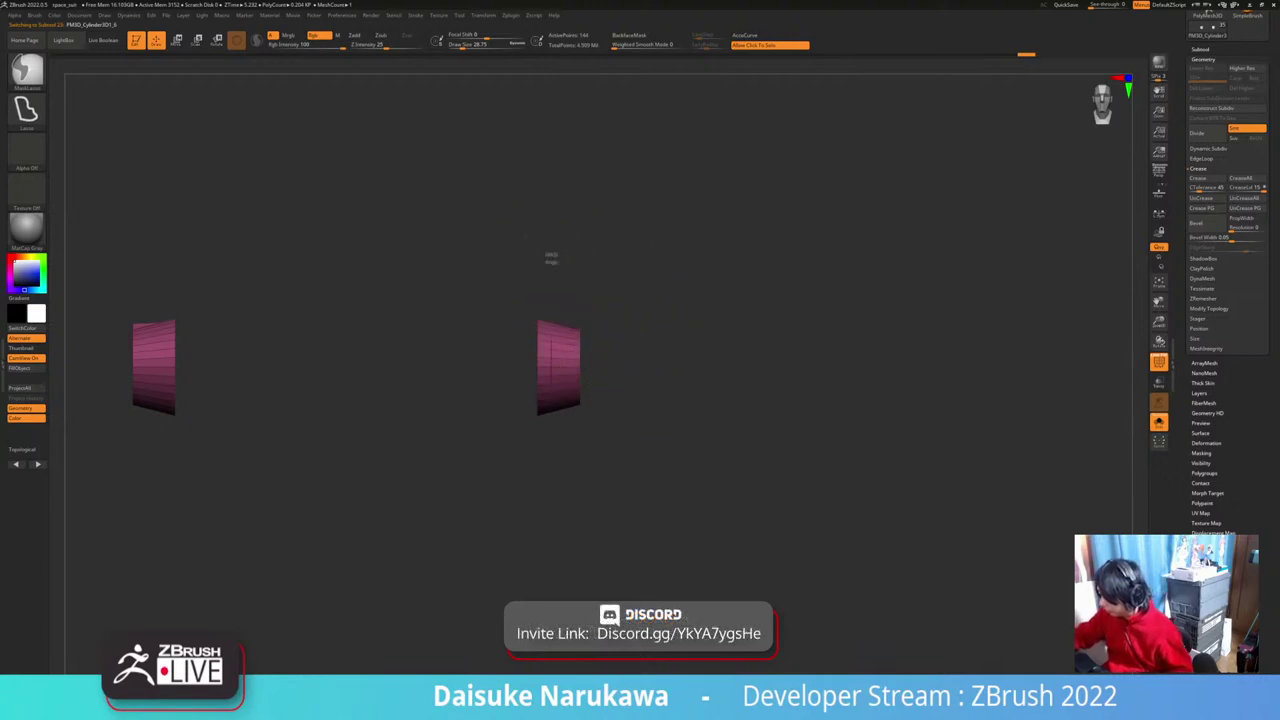
left_click_drag(551, 258, 505, 263, "ctrl")
mouse_move(551, 222)
right_mouse_down()
mouse_move(655, 262)
mouse_move(462, 258)
mouse_move(685, 185)
right_mouse_up()
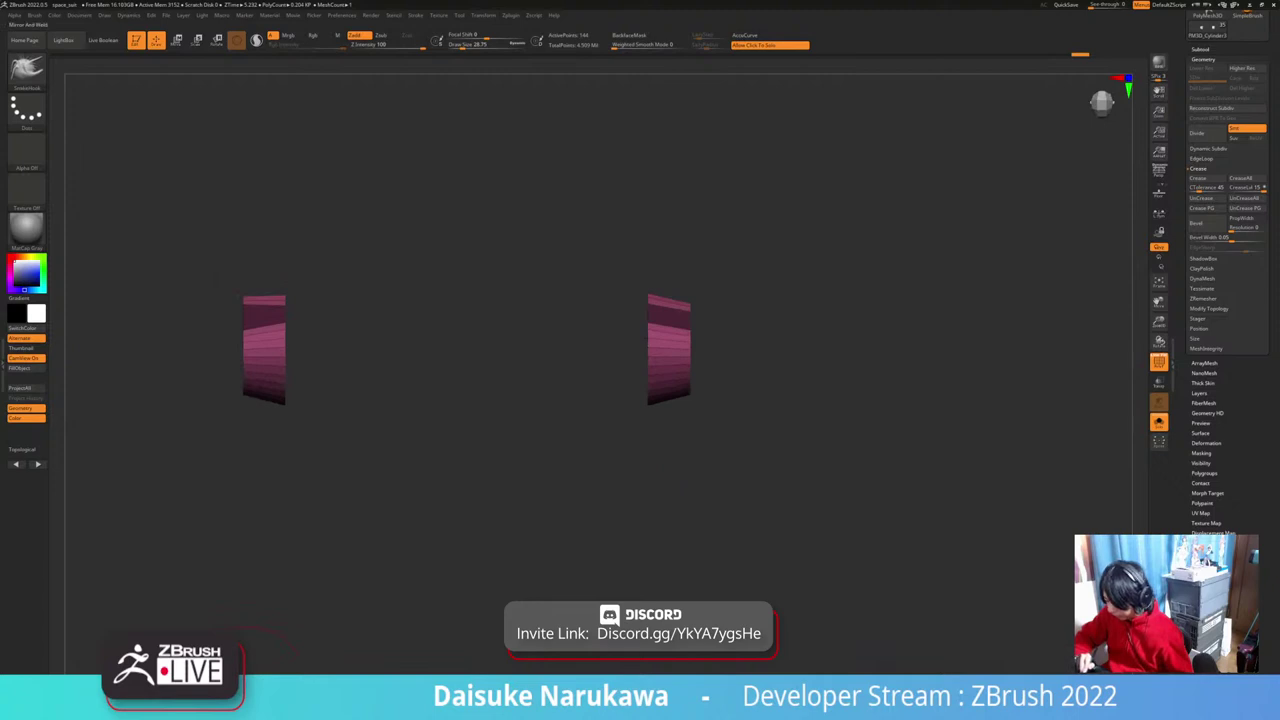
Step: Mask part of the isolated helmet cylinders and assign it a new polygroup, checking the pieces from both sides
mouse_move(490, 480)
right_mouse_down()
mouse_move(606, 460)
mouse_move(440, 510)
mouse_move(540, 500)
mouse_move(646, 527)
mouse_move(612, 562)
mouse_move(620, 569)
mouse_move(590, 508)
mouse_move(450, 490)
mouse_move(466, 545)
right_mouse_up()
key("ctrl+w")
key("ctrl+z")
mouse_move(638, 250)
left_mouse_down("ctrl")
mouse_move(624, 215)
mouse_move(664, 226)
left_mouse_up("ctrl")
key("ctrl+w")
right_click_drag(729, 300, 690, 302)
mouse_move(688, 388)
right_mouse_down()
mouse_move(606, 392)
mouse_move(702, 396)
right_mouse_up()
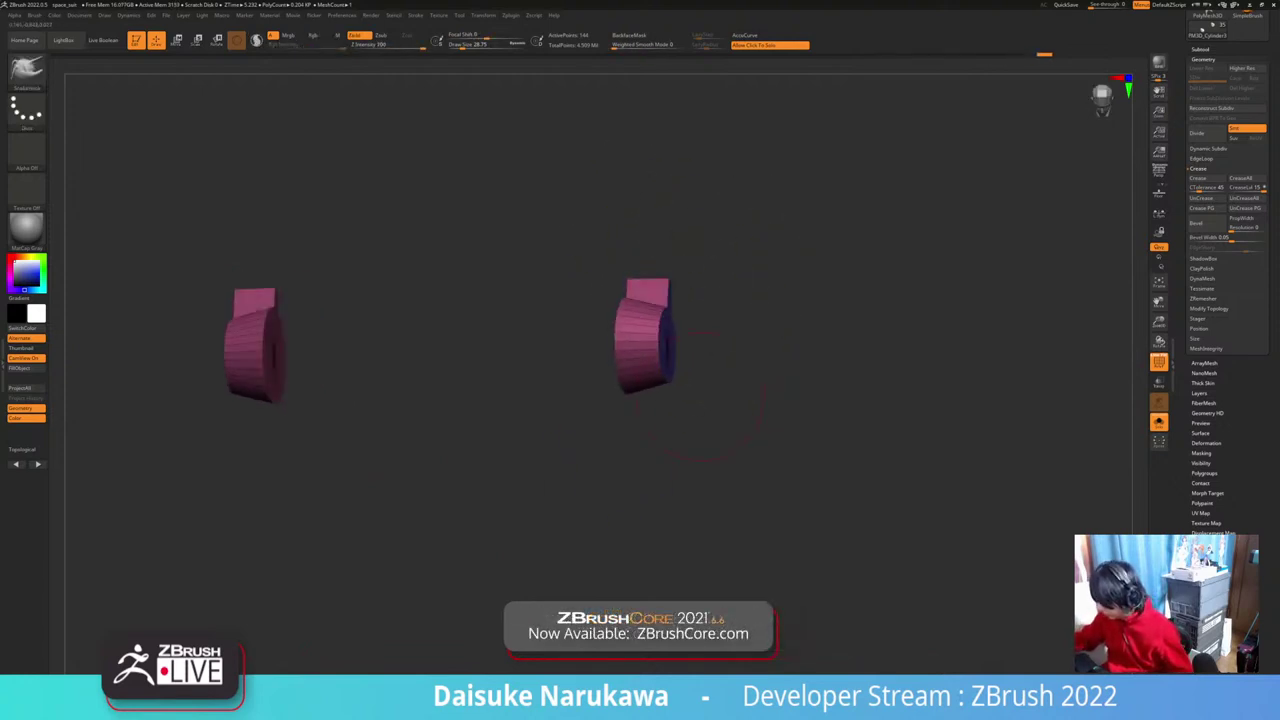
right_click_drag(672, 500, 757, 491)
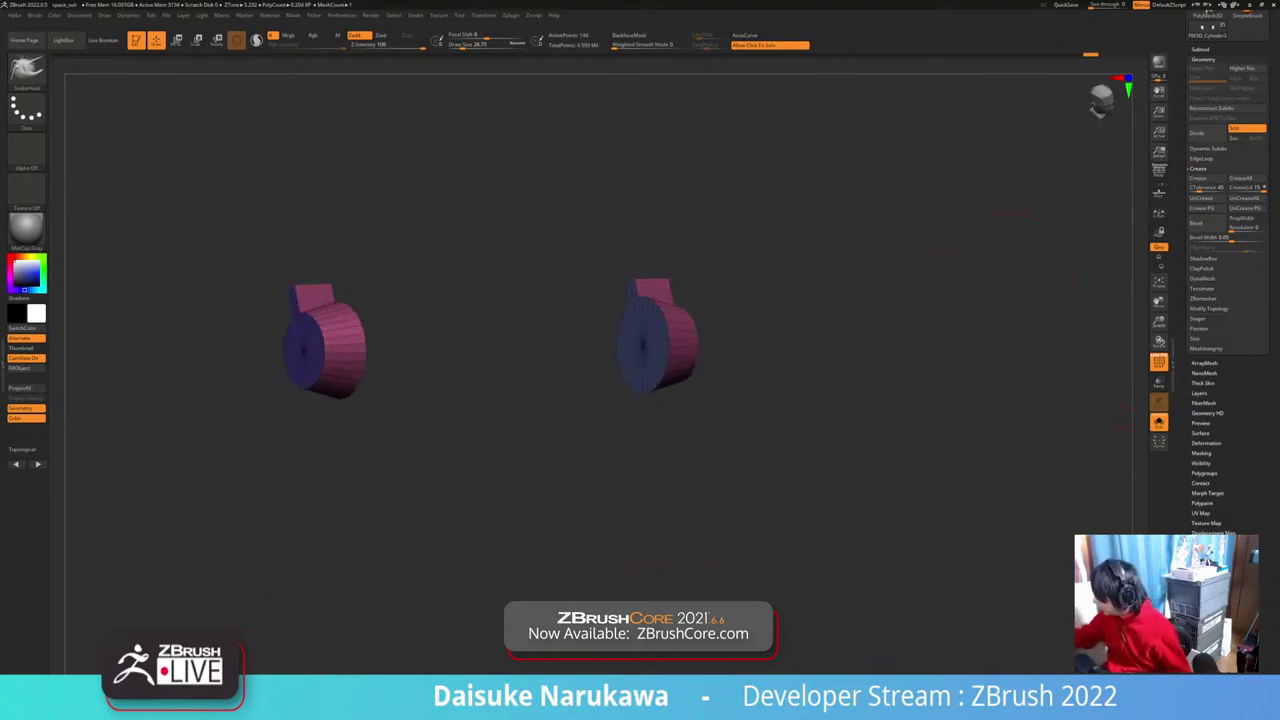
Step: Subdivide the helmet cylinders twice and bring back the full suit in front view without the polygon wireframe
right_click_drag(750, 440, 900, 455)
key("ctrl+d")
key("ctrl+d")
left_click(856, 440)
mouse_move(900, 455)
right_mouse_down("ctrl")
mouse_move(900, 330)
mouse_move(820, 355)
mouse_move(915, 368)
mouse_move(922, 352)
mouse_move(785, 358)
mouse_move(808, 345)
mouse_move(855, 350)
mouse_move(855, 310)
right_mouse_up("ctrl")
key("shift+f")
mouse_move(855, 310)
right_mouse_down("shift")
mouse_move(865, 315)
mouse_move(865, 235)
mouse_move(865, 275)
right_mouse_up("shift")
right_click_drag(738, 250, 652, 314, "ctrl")
Step: Select the helmet's visor mesh and subdivide it one level
left_click(530, 150, "alt")
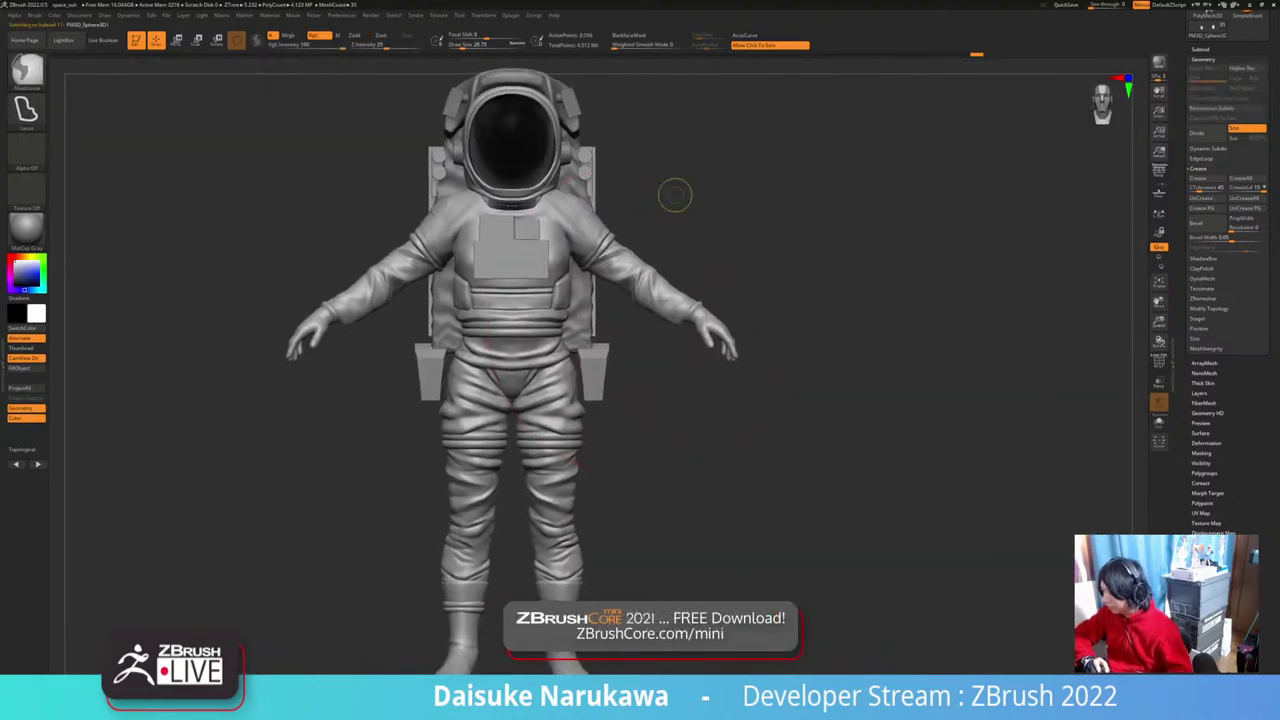
key("ctrl+r")
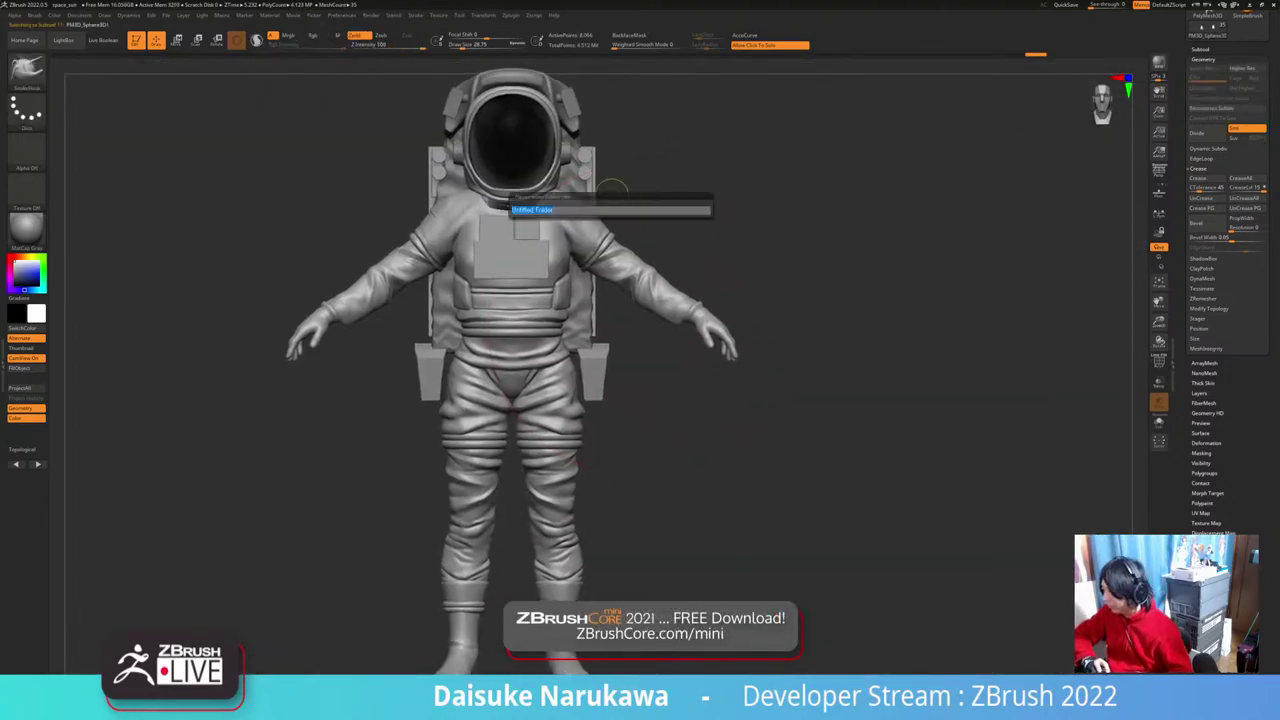
key("Escape")
key("ctrl+d")
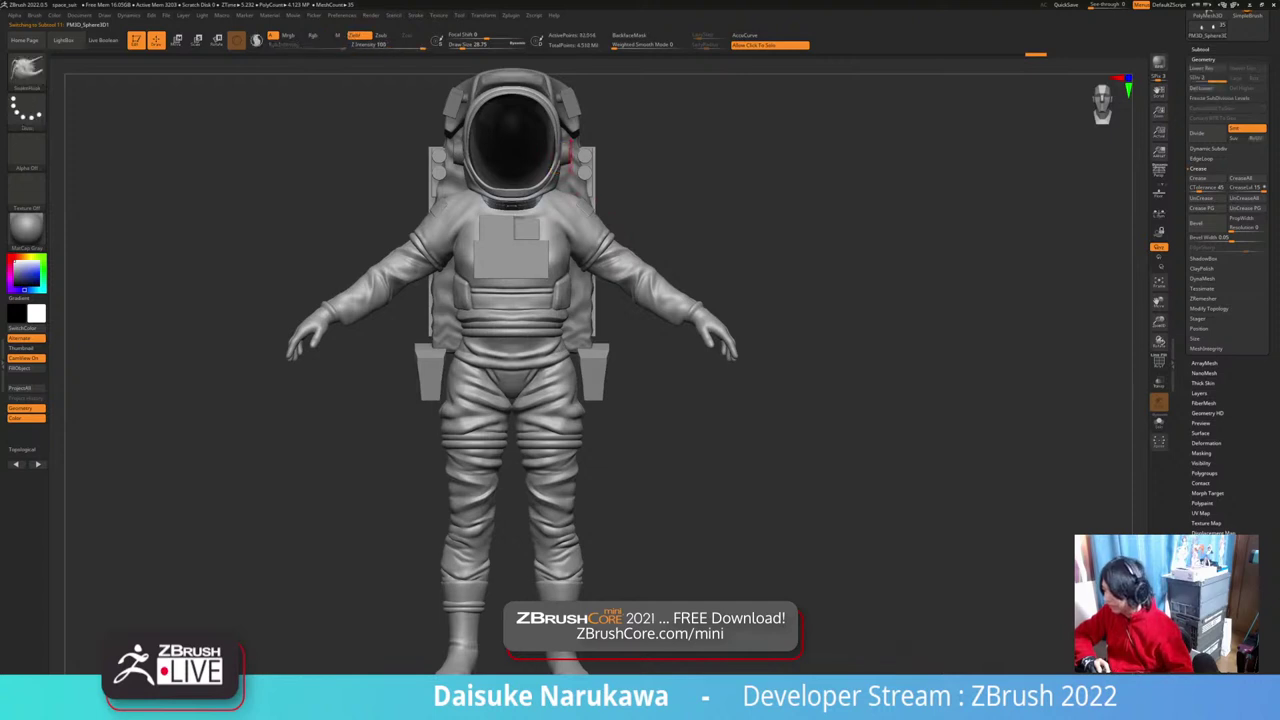
left_click_drag(660, 185, 535, 188)
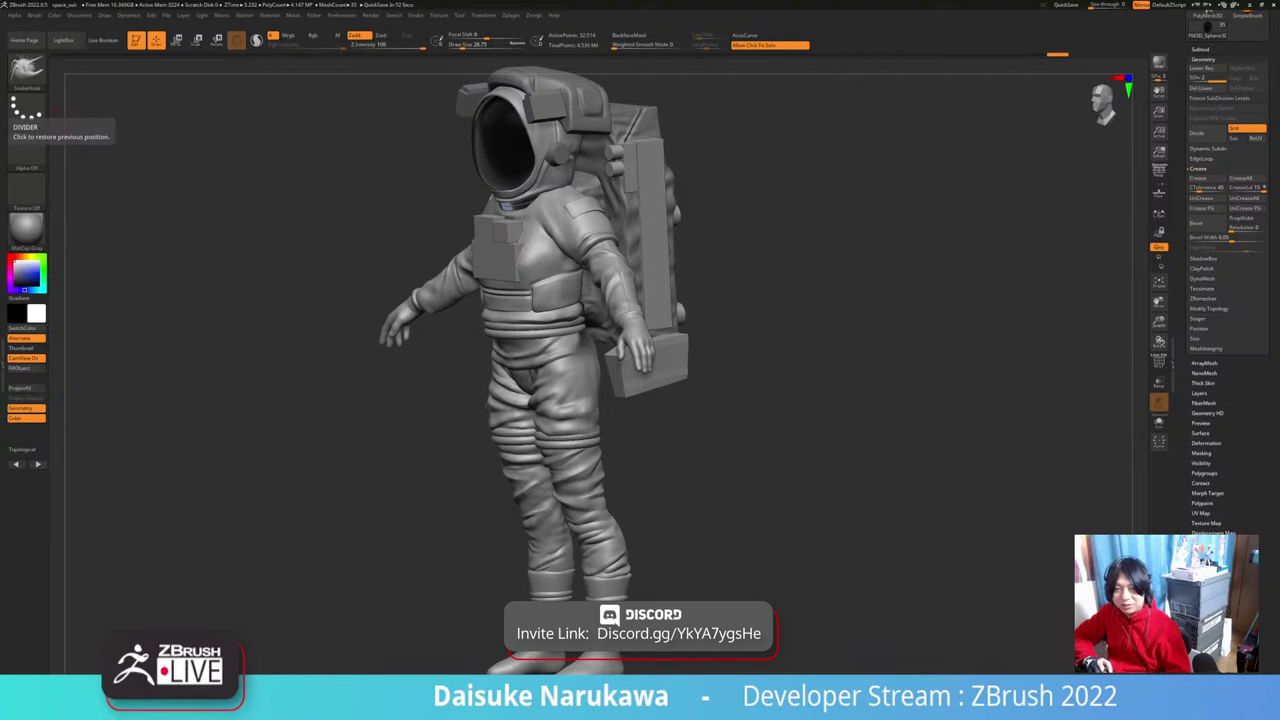
Step: Examine the helmet, lights and upper body in the spacewalk photos on the reference board
right_click_drag(0, 160, 527, 196)
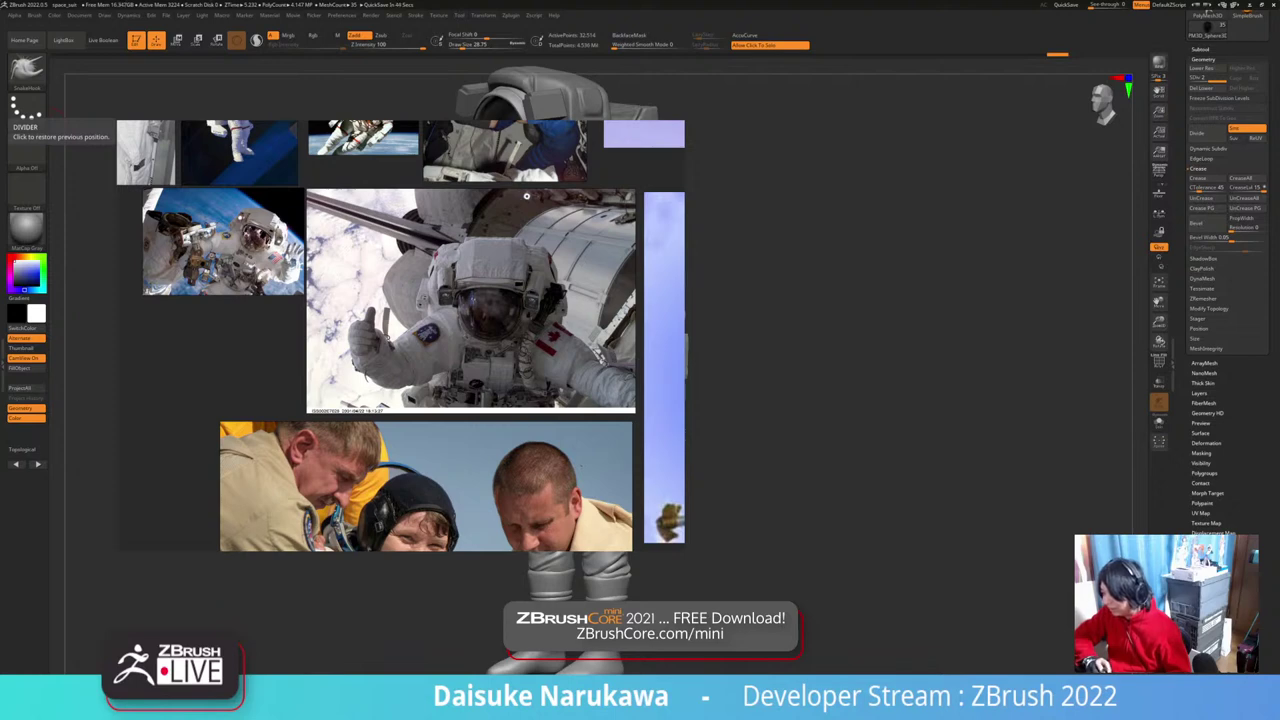
scroll(260, 222, "up", 8)
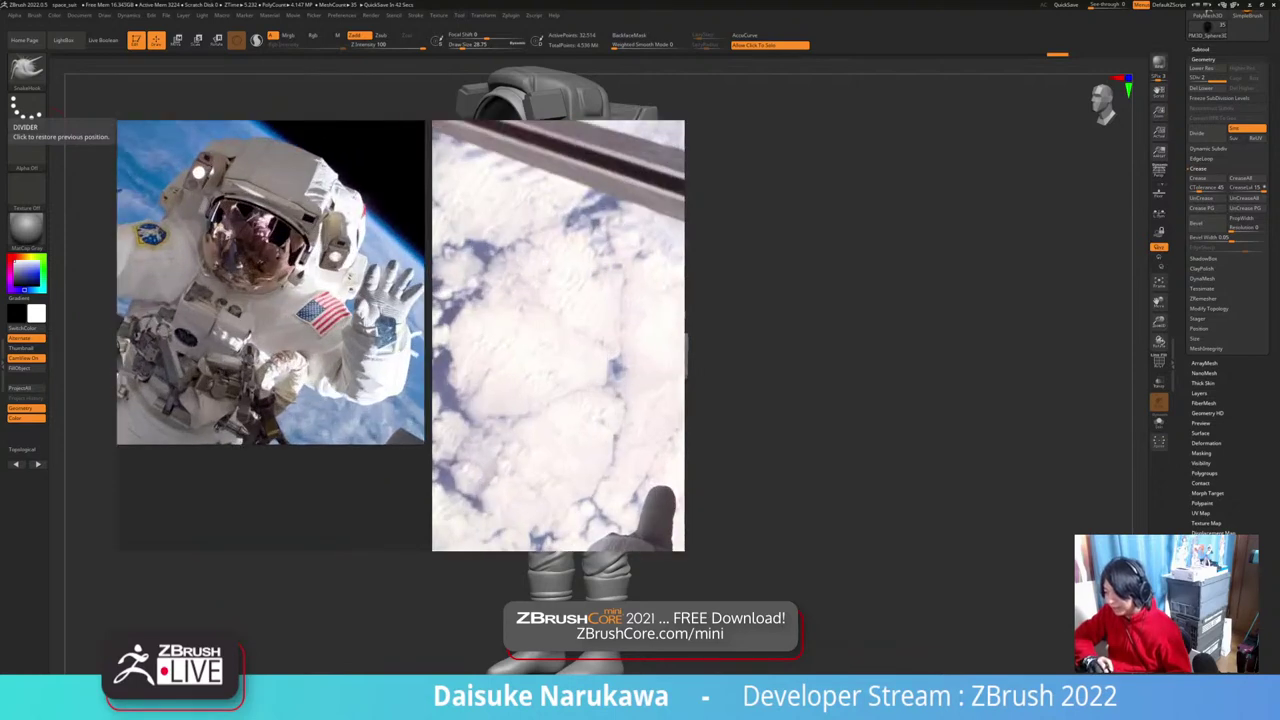
scroll(246, 264, "up", 2)
scroll(252, 271, "down", 10)
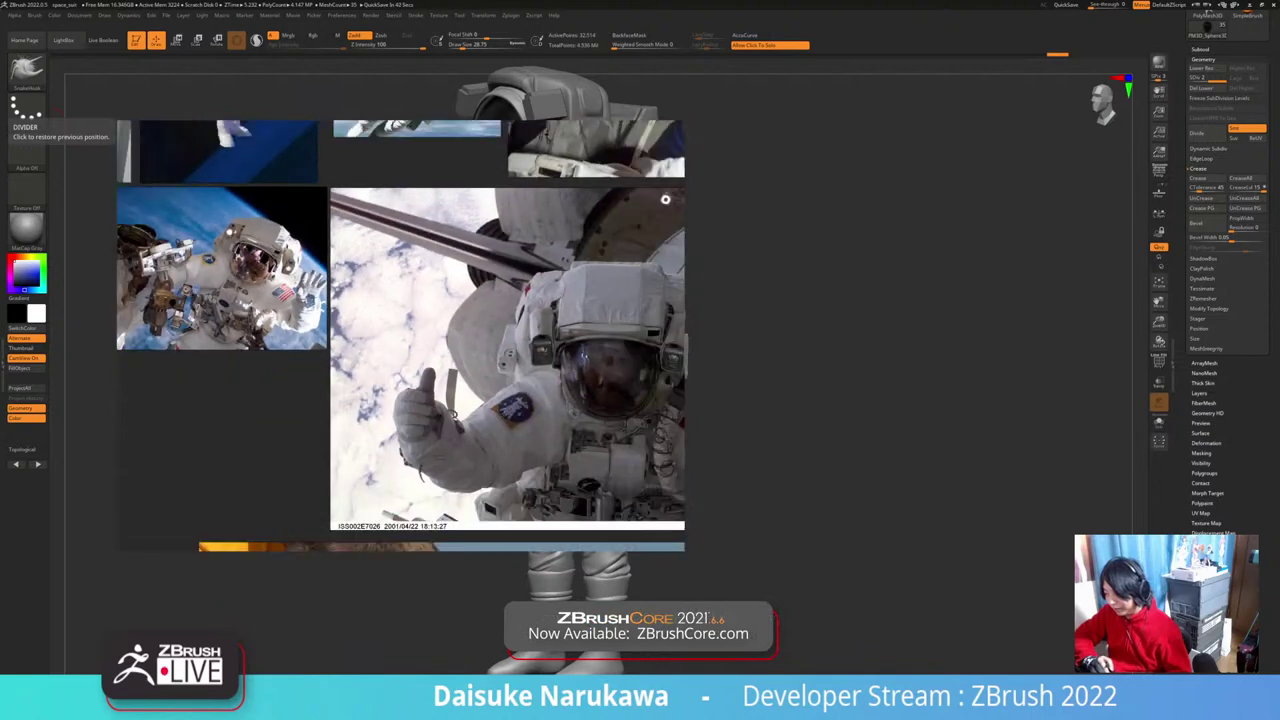
scroll(252, 271, "up", 1)
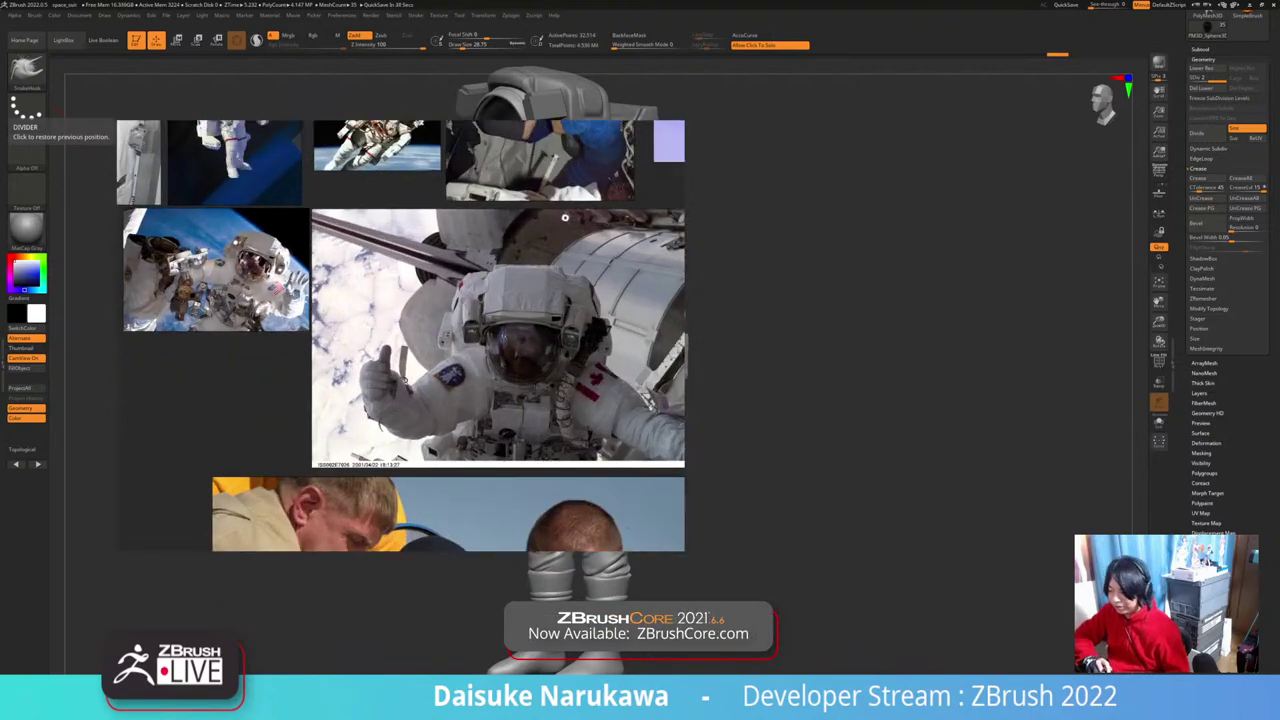
scroll(340, 262, "up", 2)
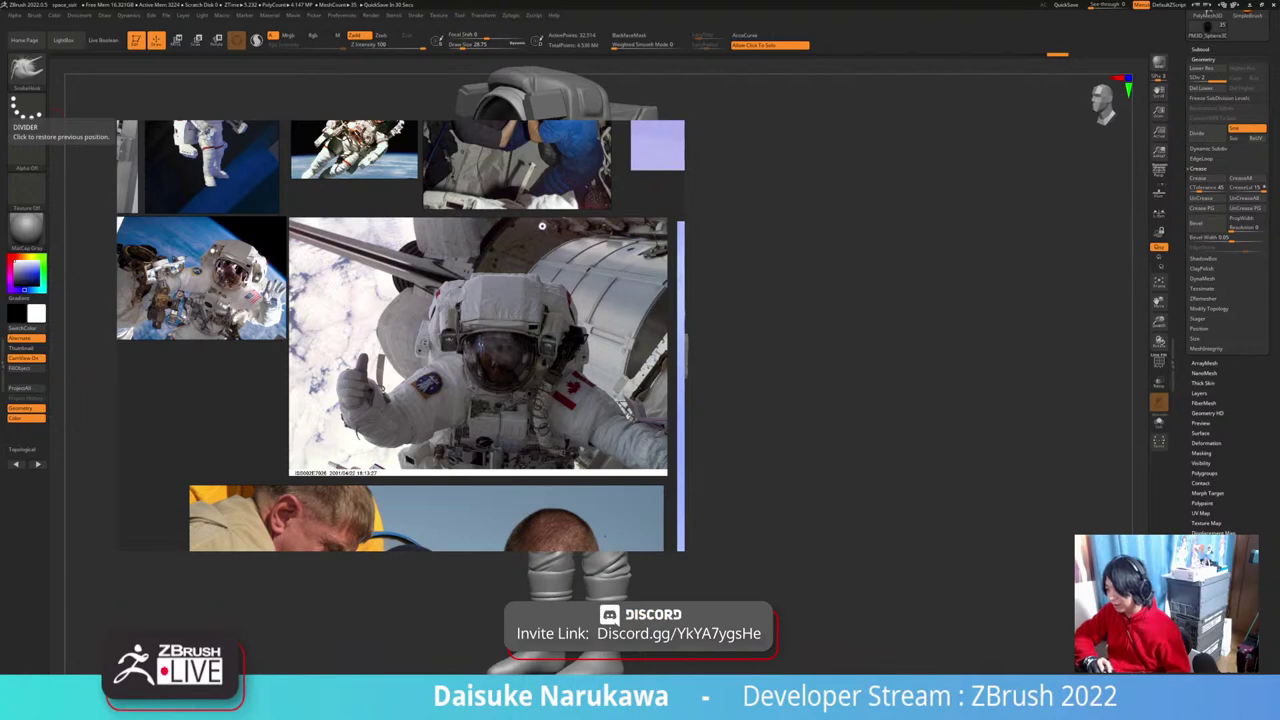
scroll(248, 371, "down", 5)
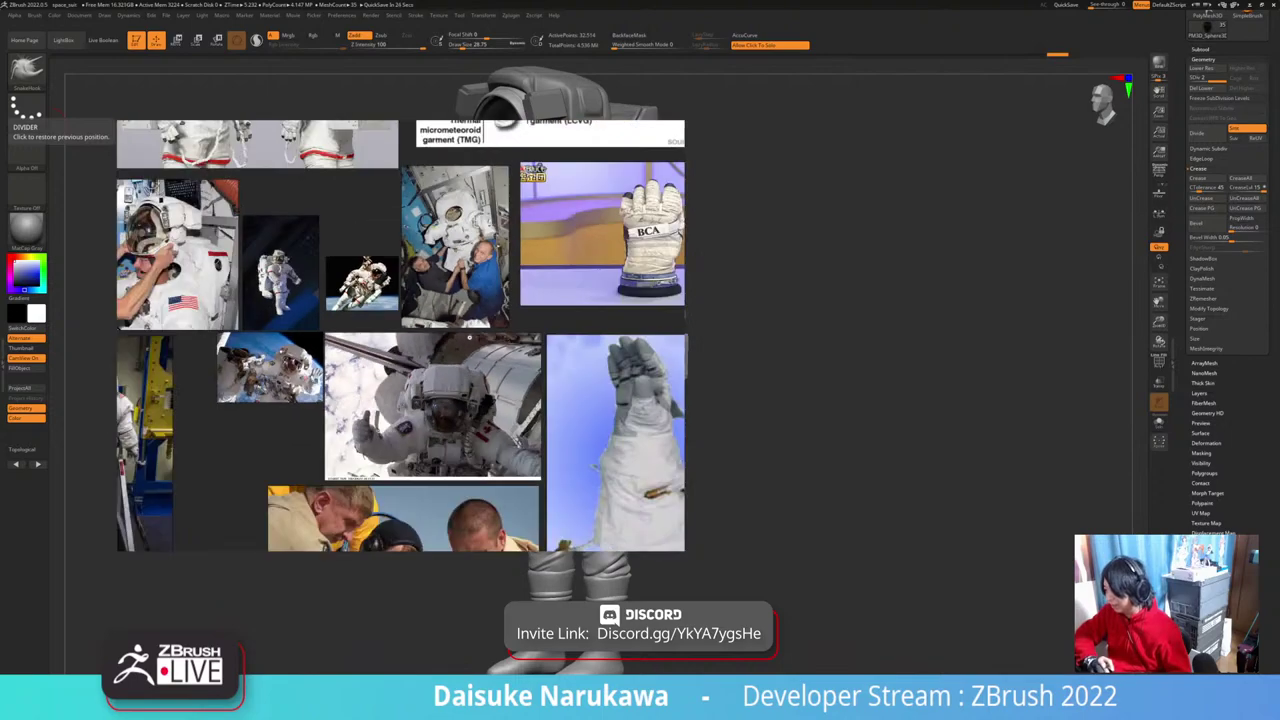
Step: Study the labelled NASA space suit diagram on the reference board, including the cutaway of the arm layers
middle_click_drag(545, 183, 632, 362)
scroll(594, 320, "up", 8)
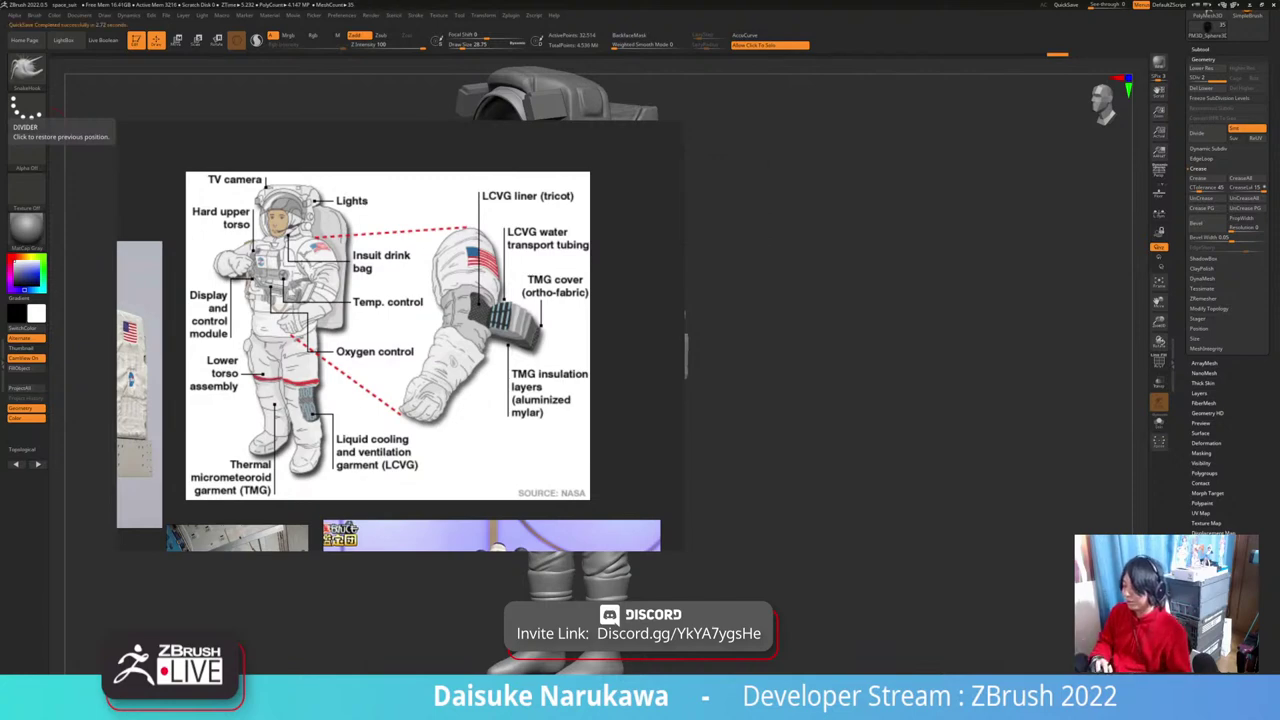
scroll(370, 208, "down", 4)
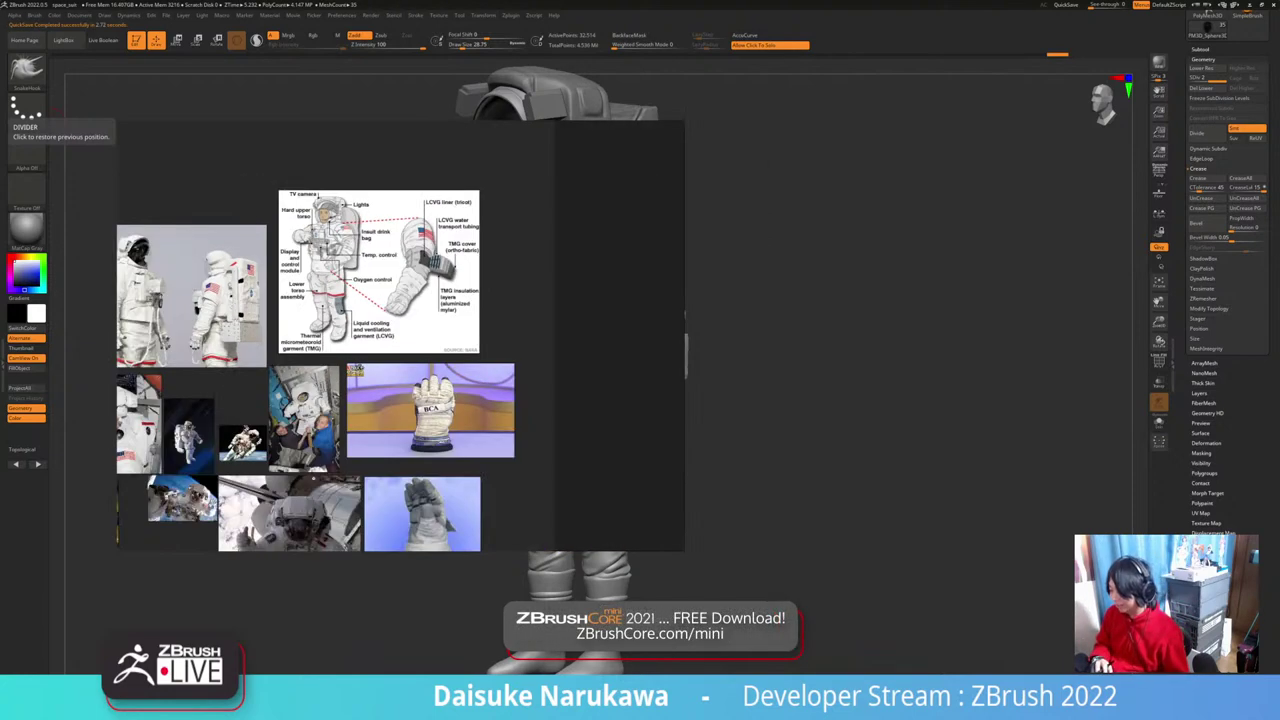
middle_click_drag(380, 320, 442, 352)
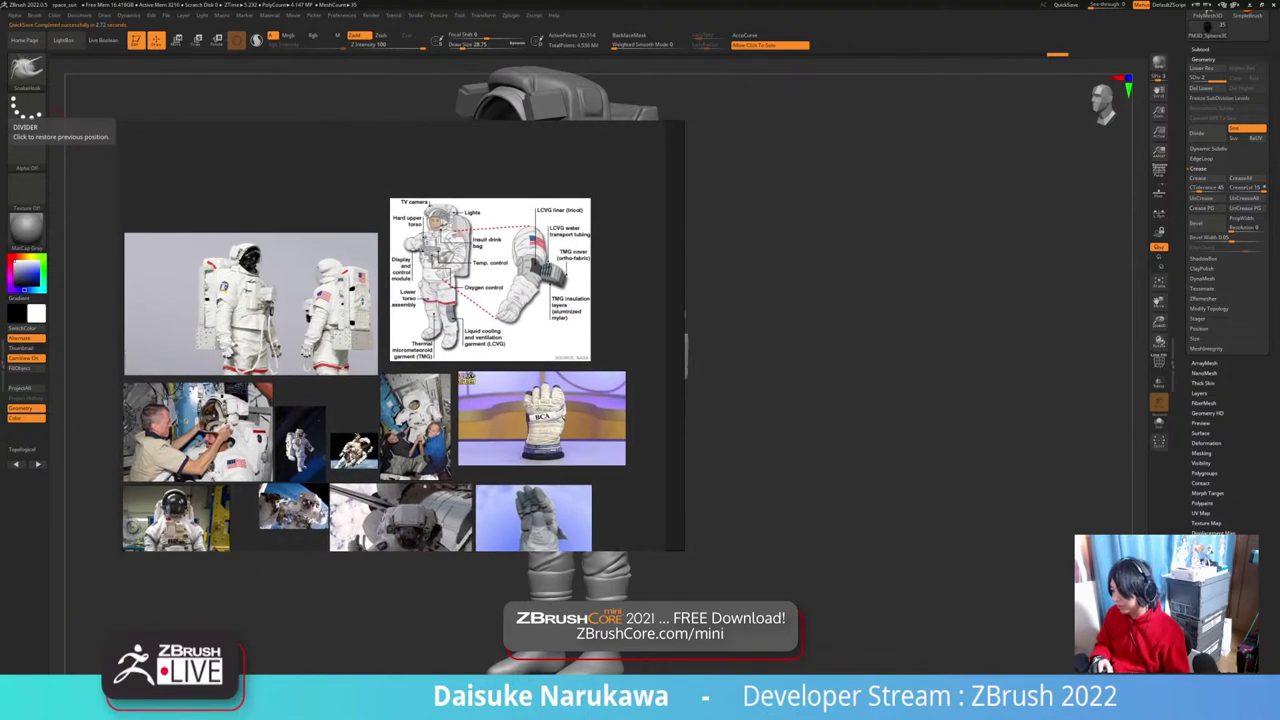
scroll(628, 273, "up", 4)
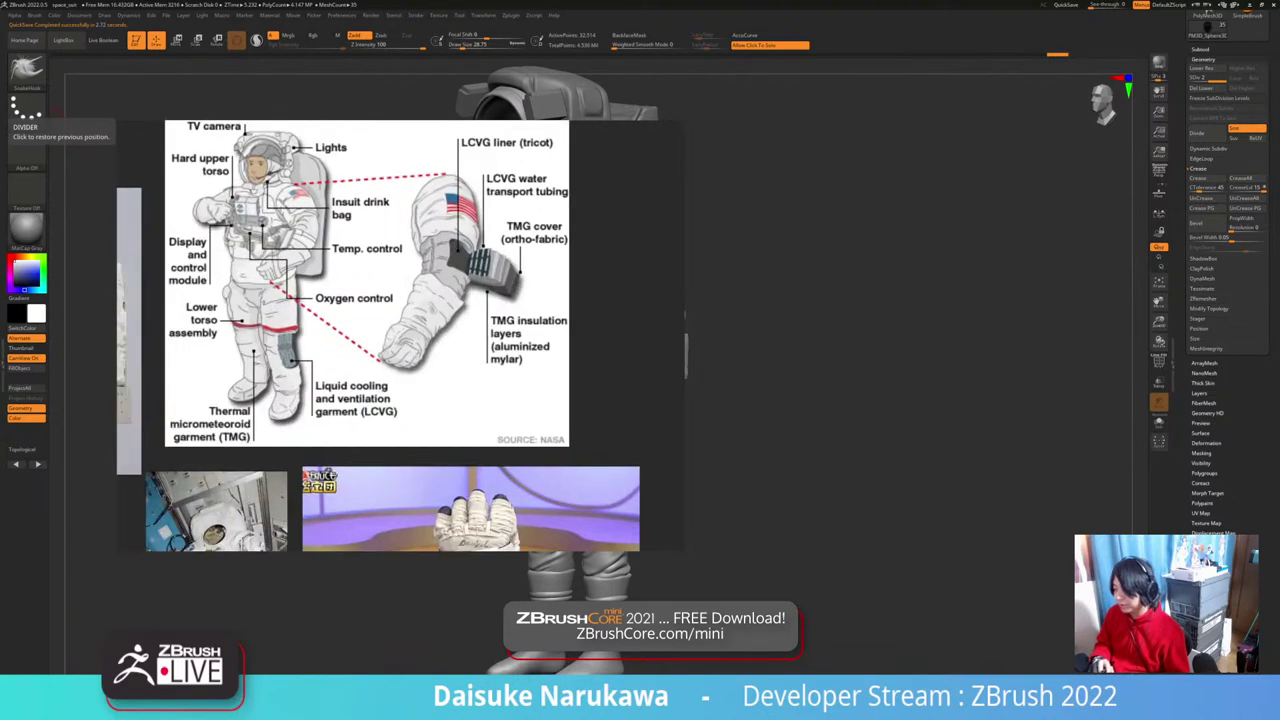
scroll(245, 220, "up", 2)
scroll(245, 220, "down", 3)
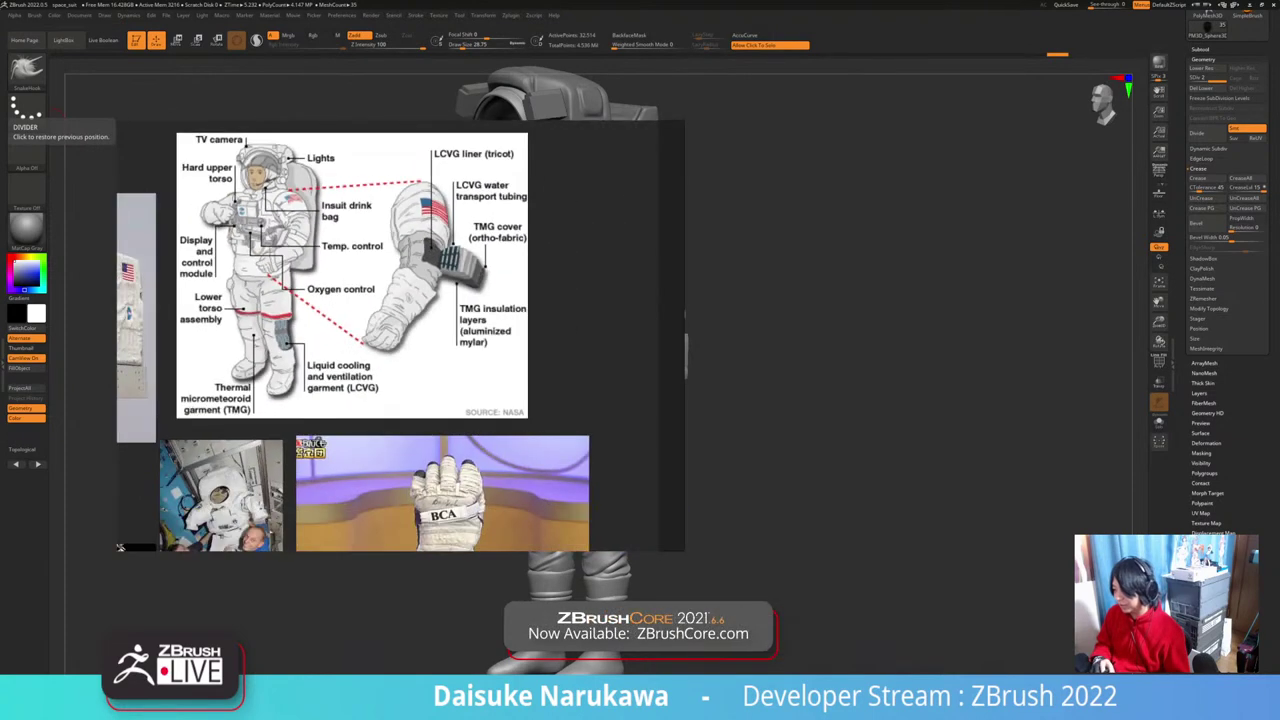
middle_click_drag(245, 220, 325, 258)
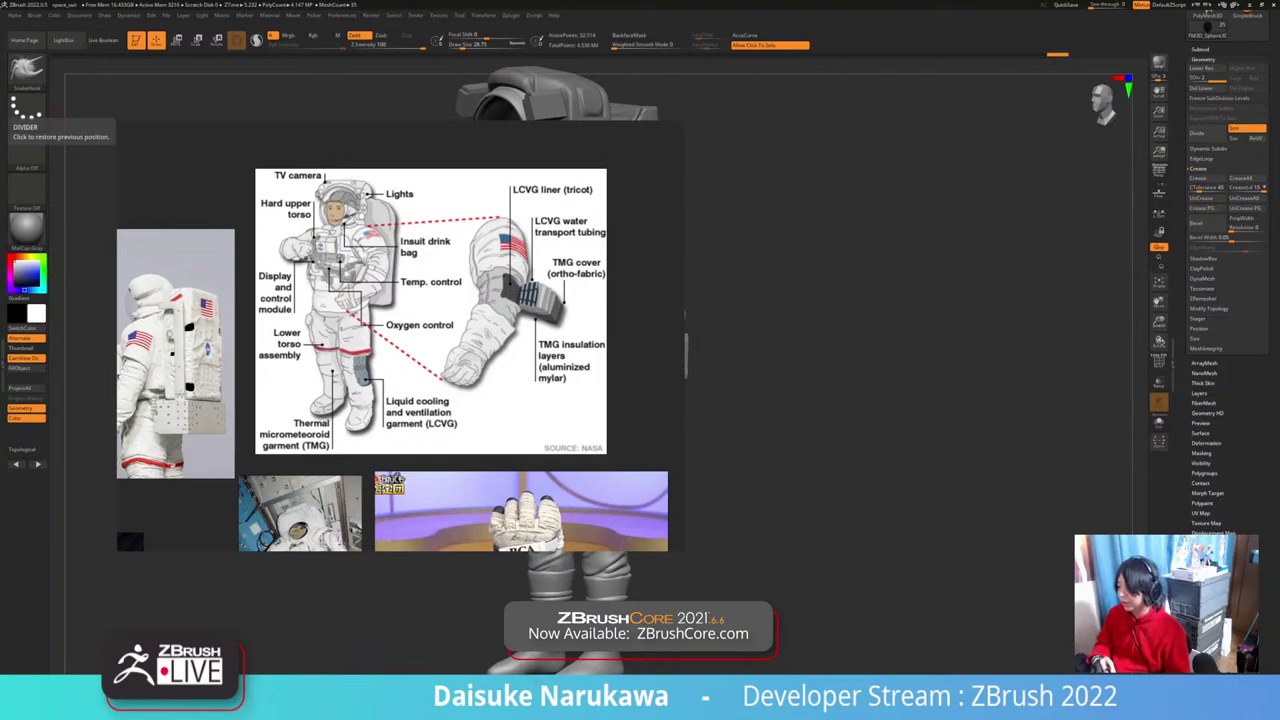
Step: Study the side and back views of the white suit in the reference photo, comparing torso, sleeves and backpack
scroll(338, 214, "down", 7)
middle_click_drag(207, 254, 174, 352)
scroll(300, 240, "up", 7)
scroll(298, 256, "up", 2)
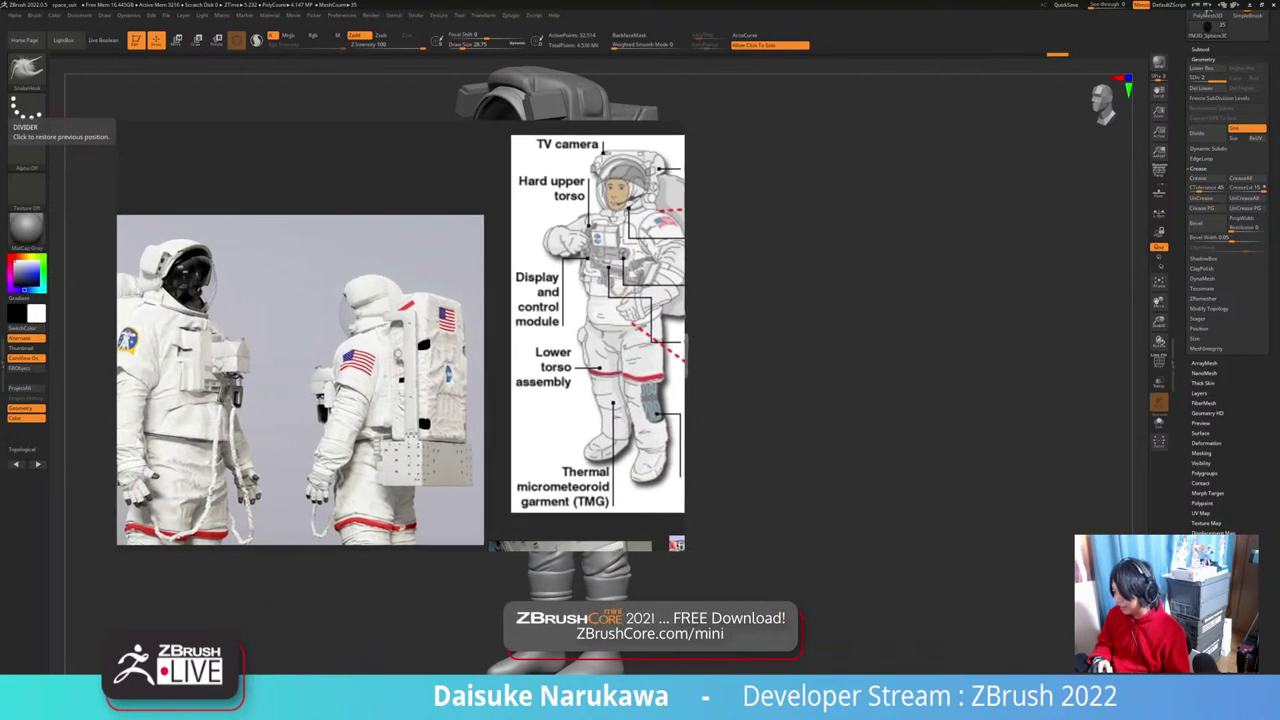
scroll(398, 352, "down", 1)
middle_click_drag(398, 352, 387, 301)
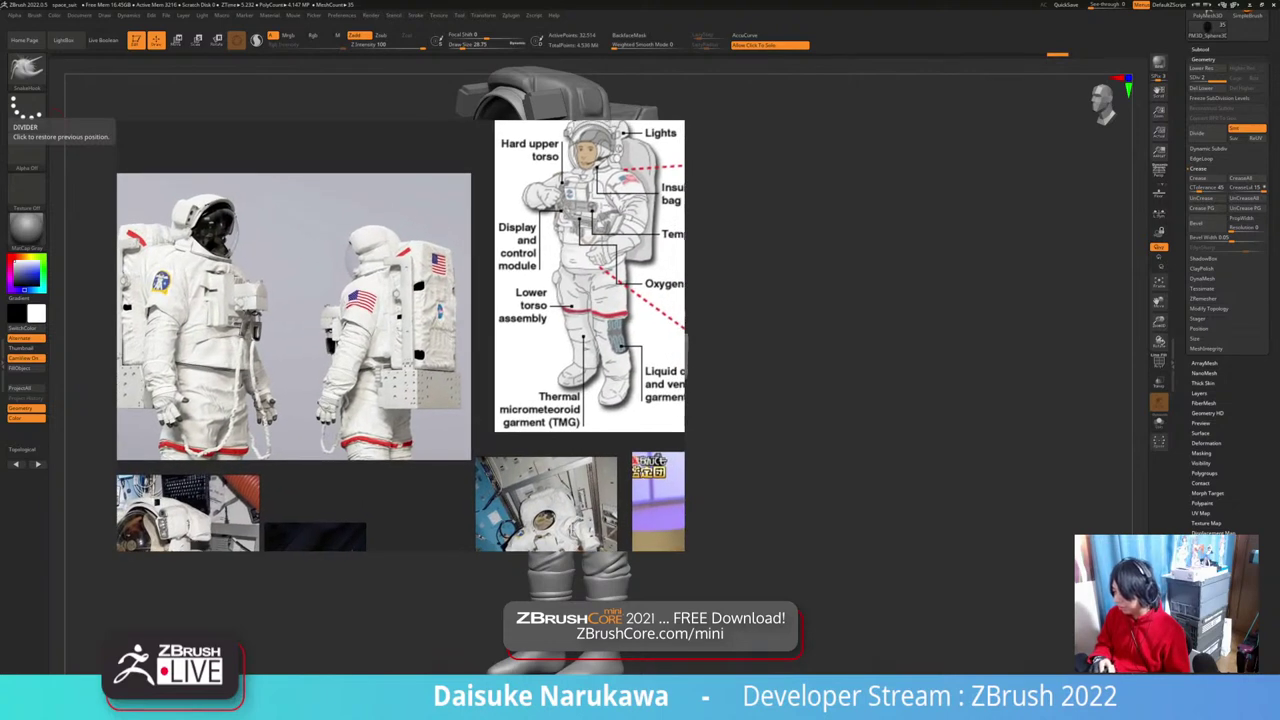
middle_click_drag(470, 308, 437, 255)
scroll(399, 266, "down", 3)
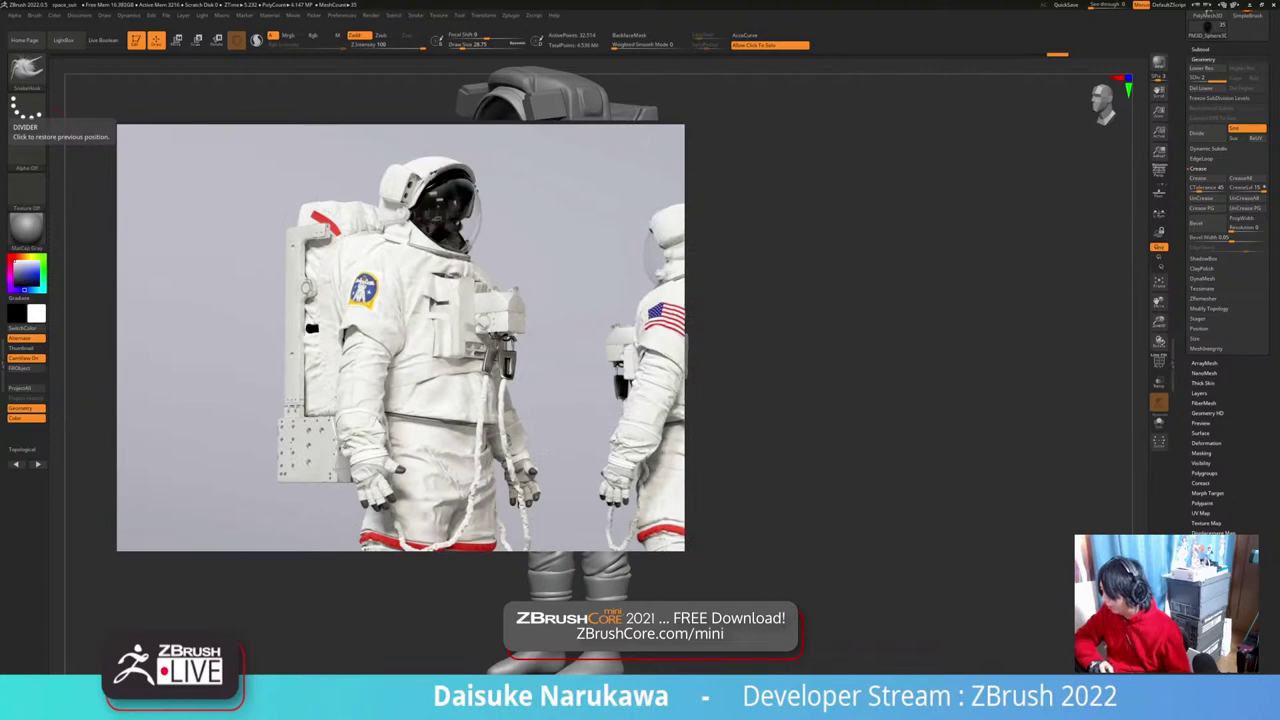
Step: Inspect the suit model's backpack, arms and torso from the side, back and front, picking its parts
left_click_drag(850, 350, 880, 350)
left_click(607, 250, "alt")
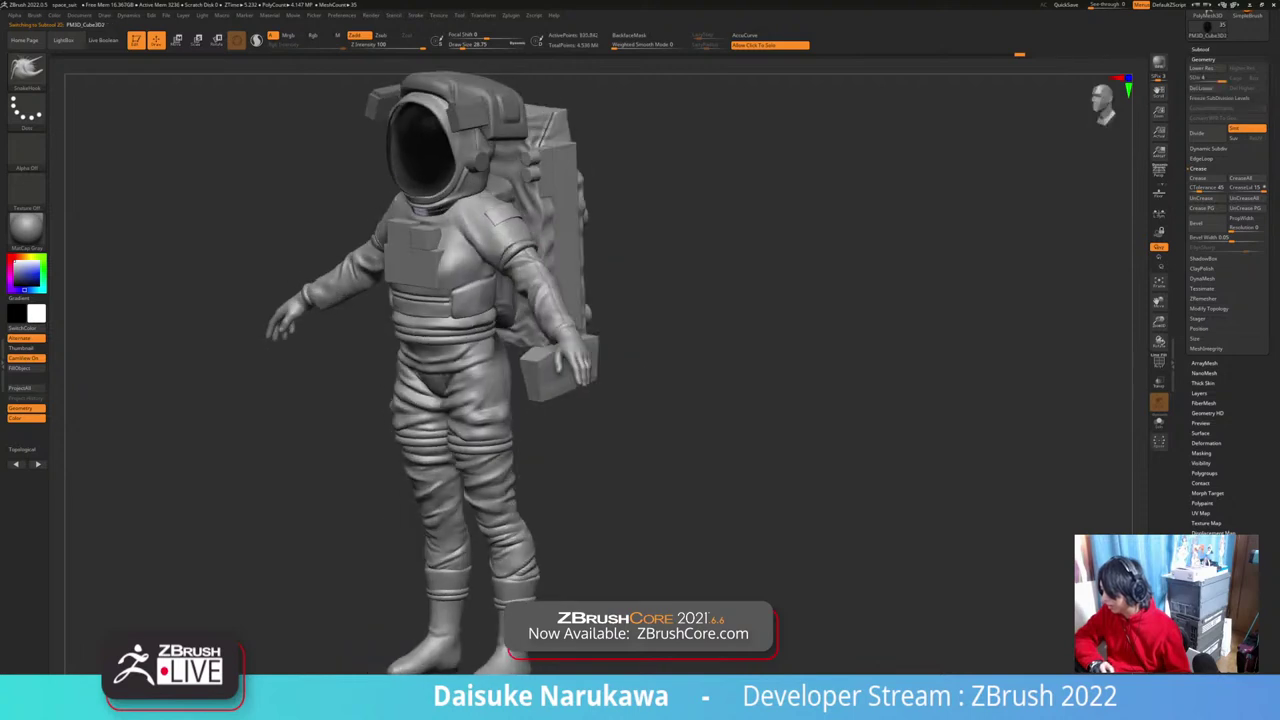
left_click_drag(694, 211, 644, 250, "alt")
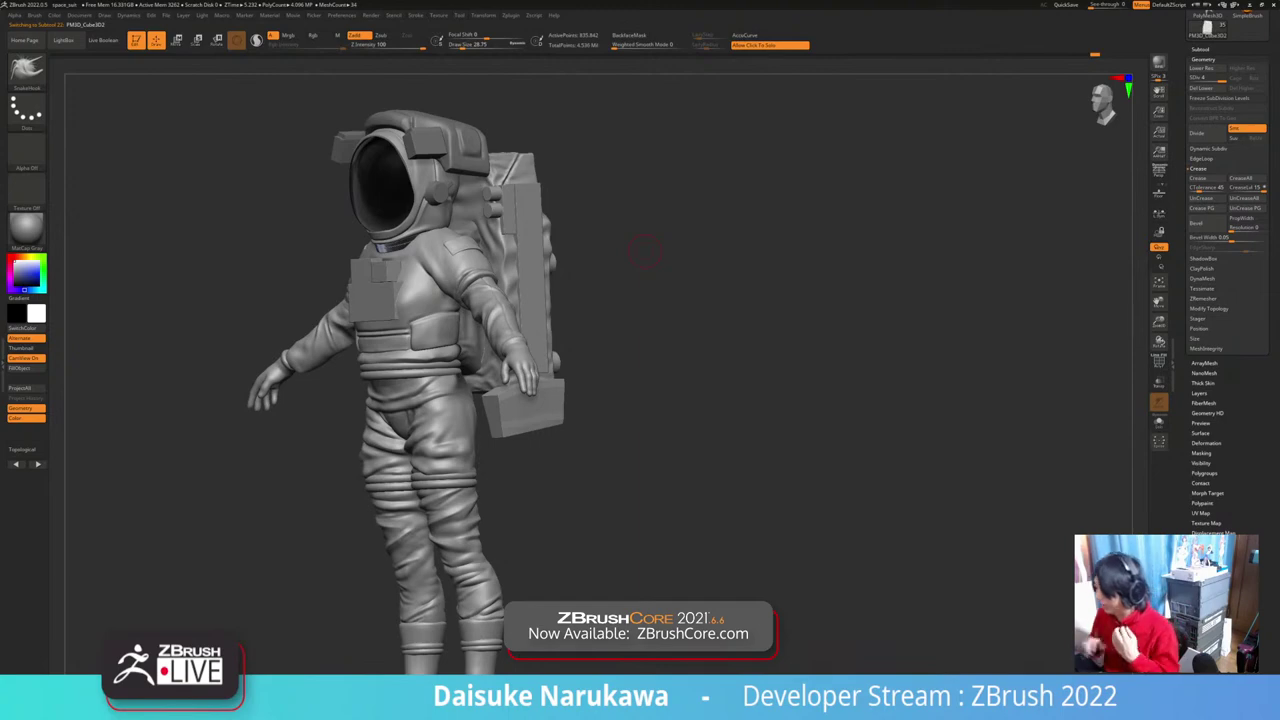
left_click_drag(645, 251, 900, 256)
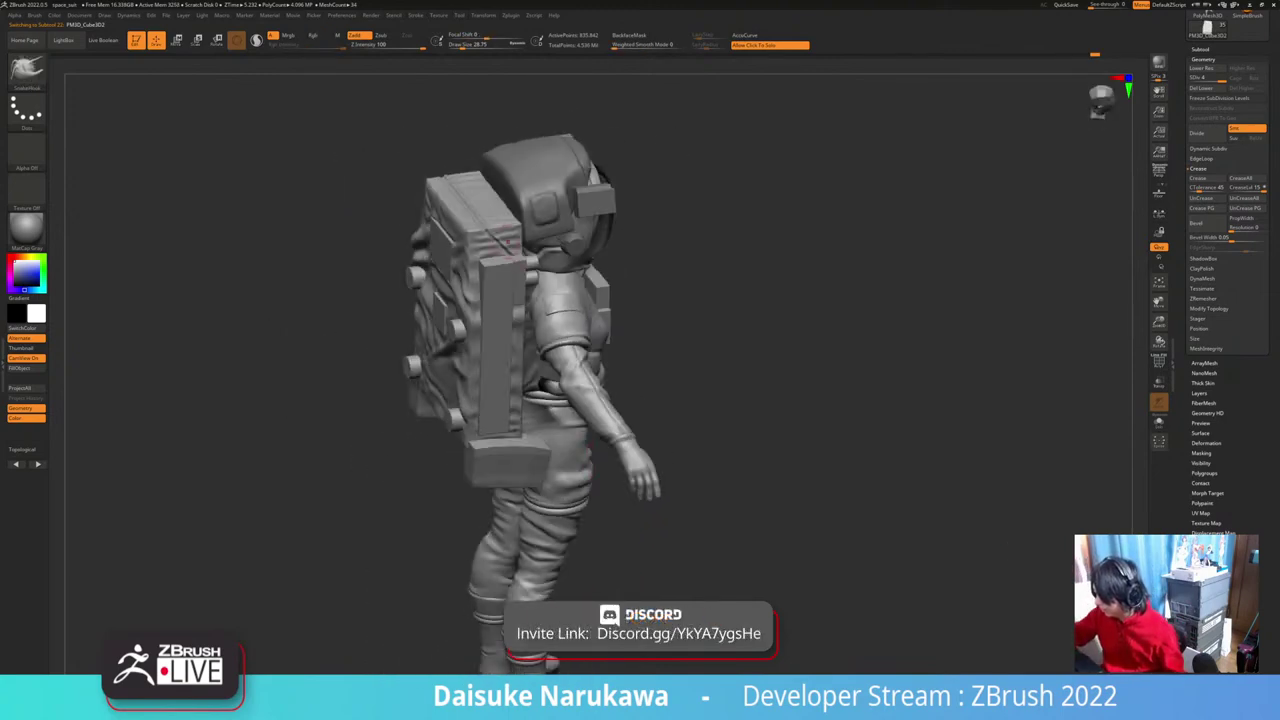
left_click_drag(850, 300, 605, 276)
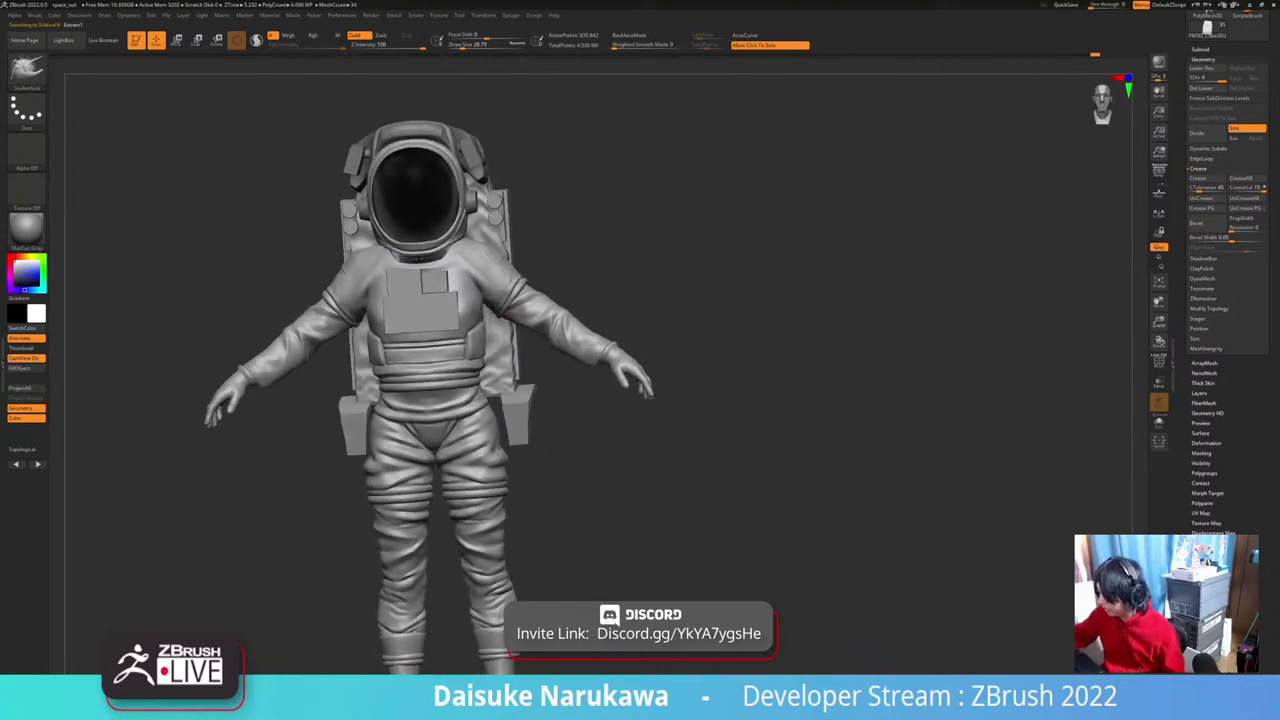
left_click_drag(800, 490, 700, 490)
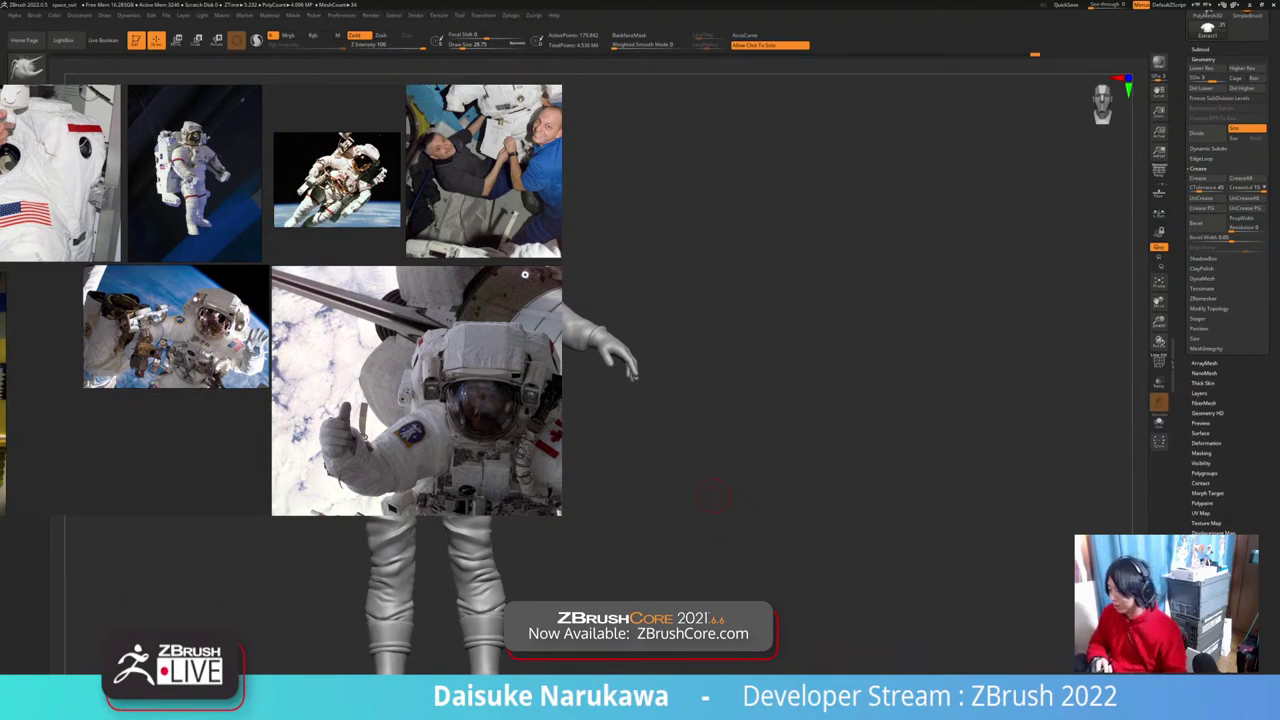
Step: Examine the glove photos and the whole reference board, and return to the suit model
scroll(308, 383, "down", 2)
middle_click_drag(308, 383, 266, 284)
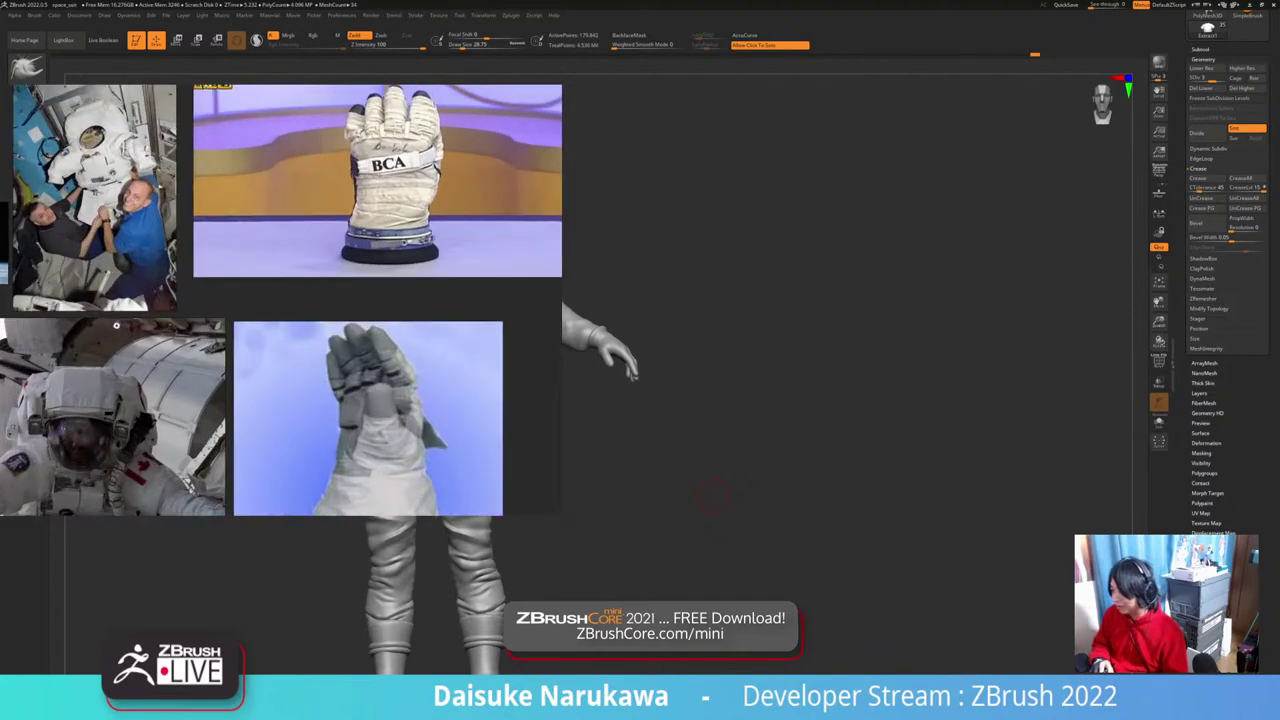
middle_click_drag(116, 325, 122, 405)
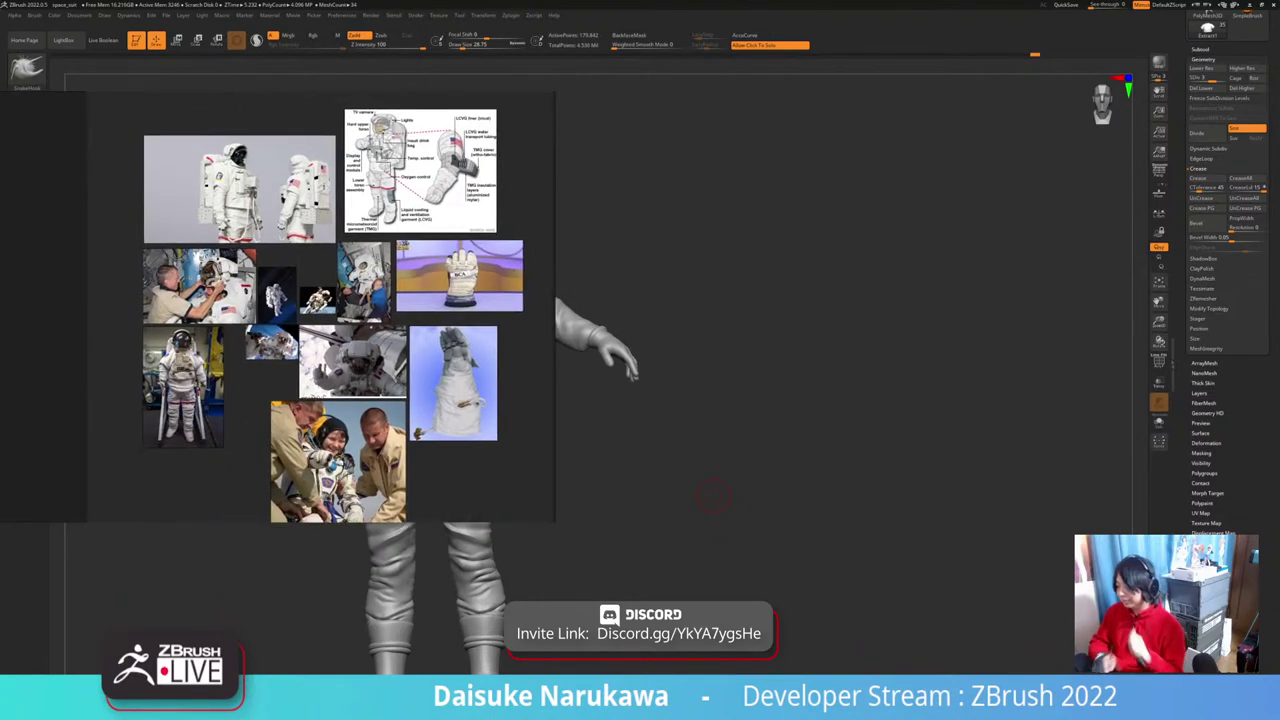
left_click(714, 497)
Step: Stamp a snapshot of the full-length front view on the canvas and show the suit's back beside it
right_click_drag(577, 177, 650, 180, "shift")
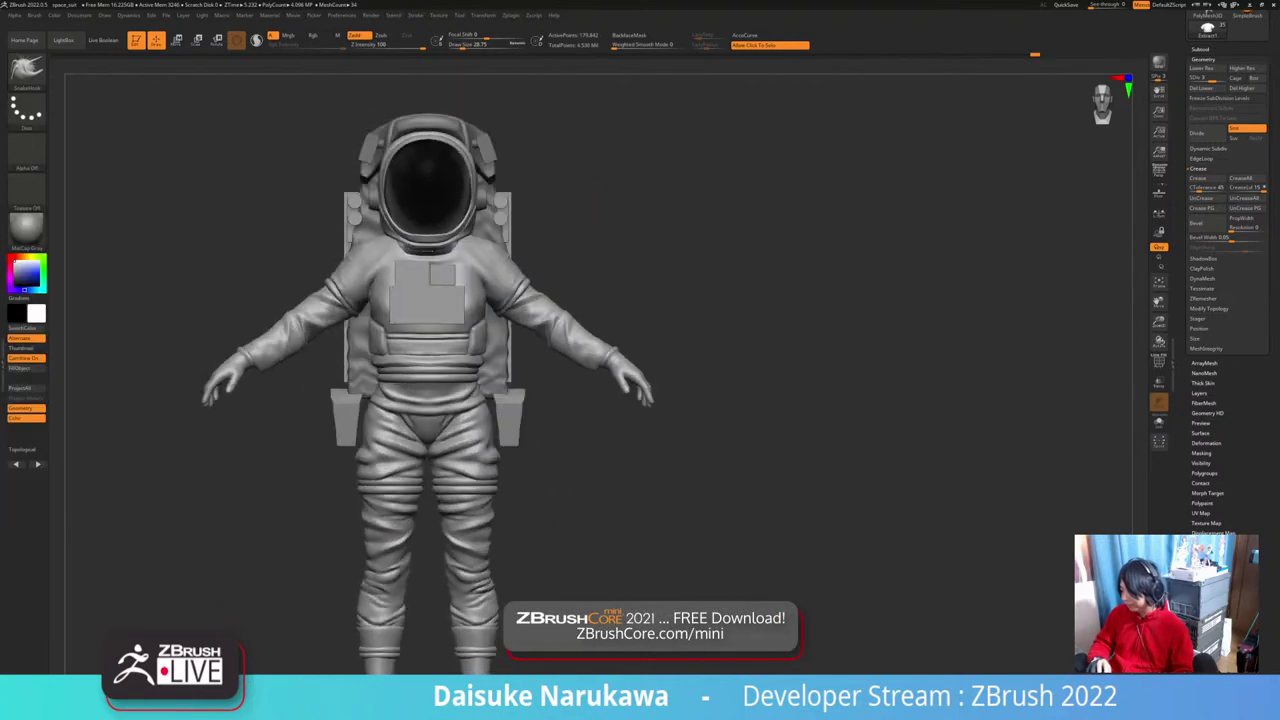
right_click_drag(650, 240, 650, 165, "ctrl")
right_click_drag(650, 165, 594, 131, "alt")
mouse_move(600, 310)
right_mouse_down("ctrl")
mouse_move(650, 381)
mouse_move(338, 354)
right_mouse_up("ctrl")
key("shift+s")
right_click_drag(338, 354, 602, 358, "alt")
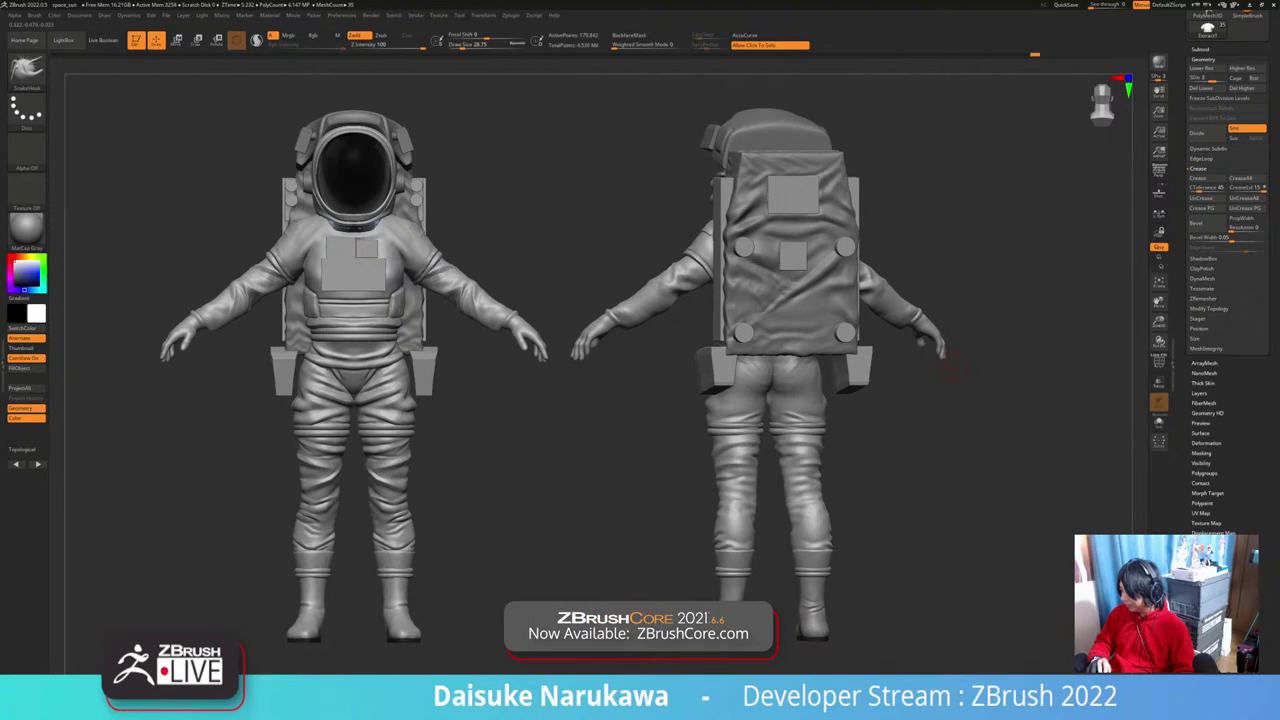